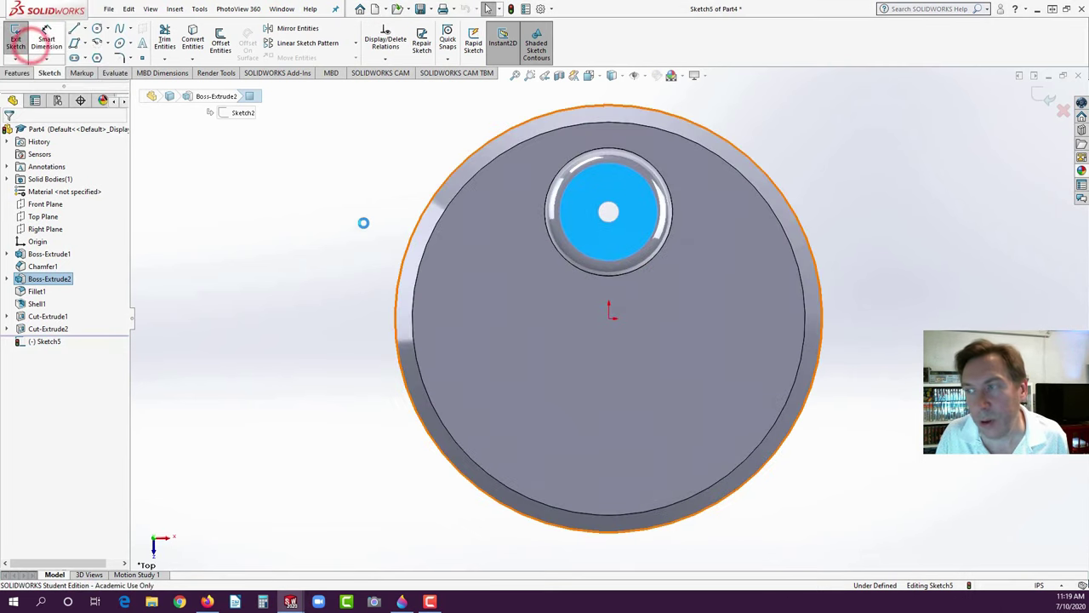
- Bring up page 82 of the PDF, the smoke detector front bezel drawing, to study its dimensions
left_click(207, 602)
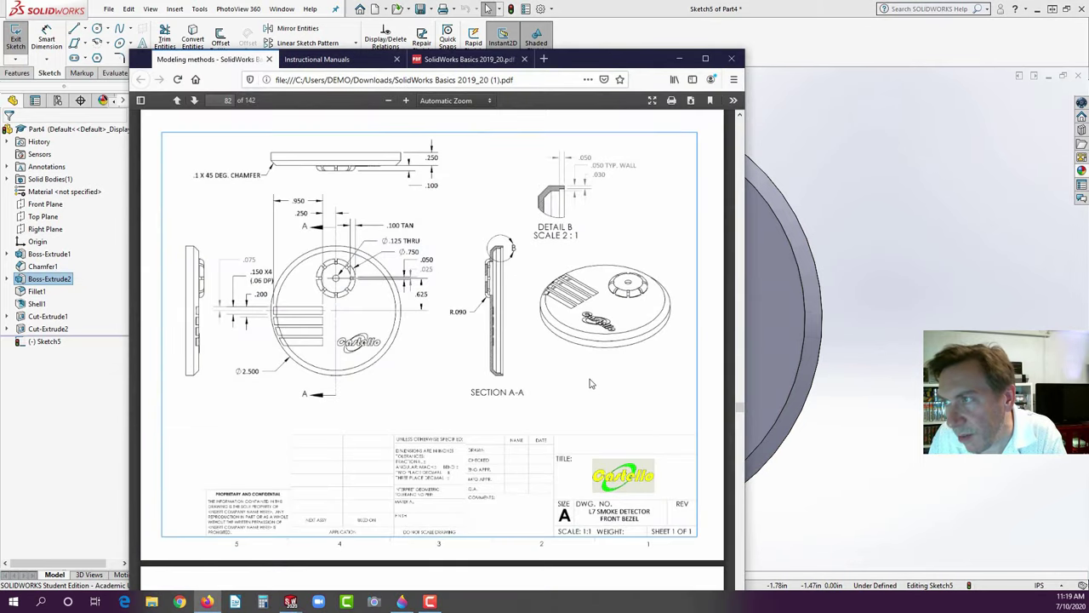
left_click(544, 394)
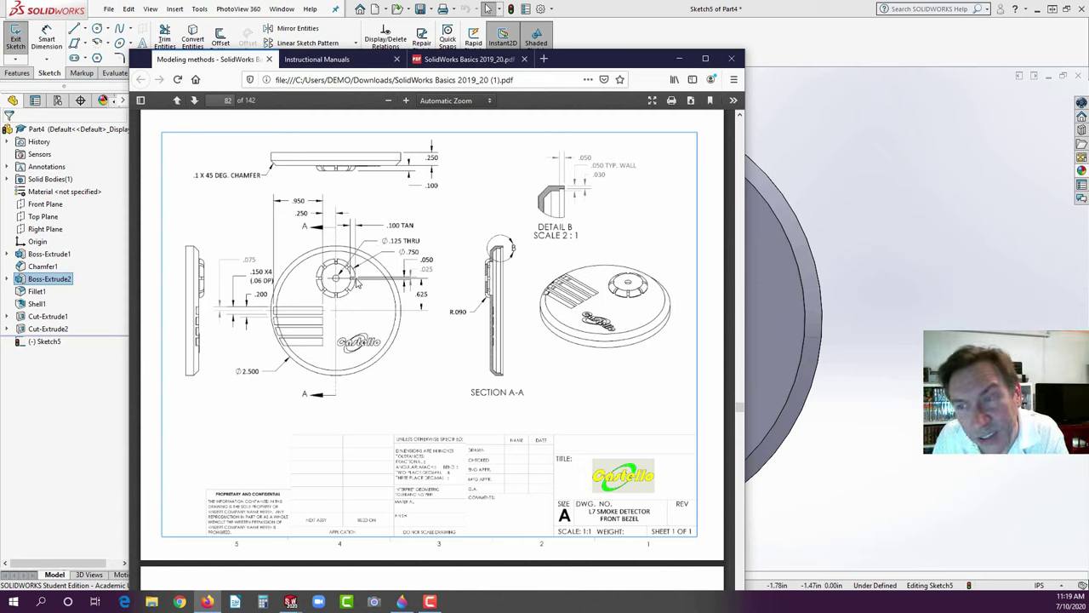
- Draw a horizontal centerline from the boss centre out to the boss edge
left_click(63, 435)
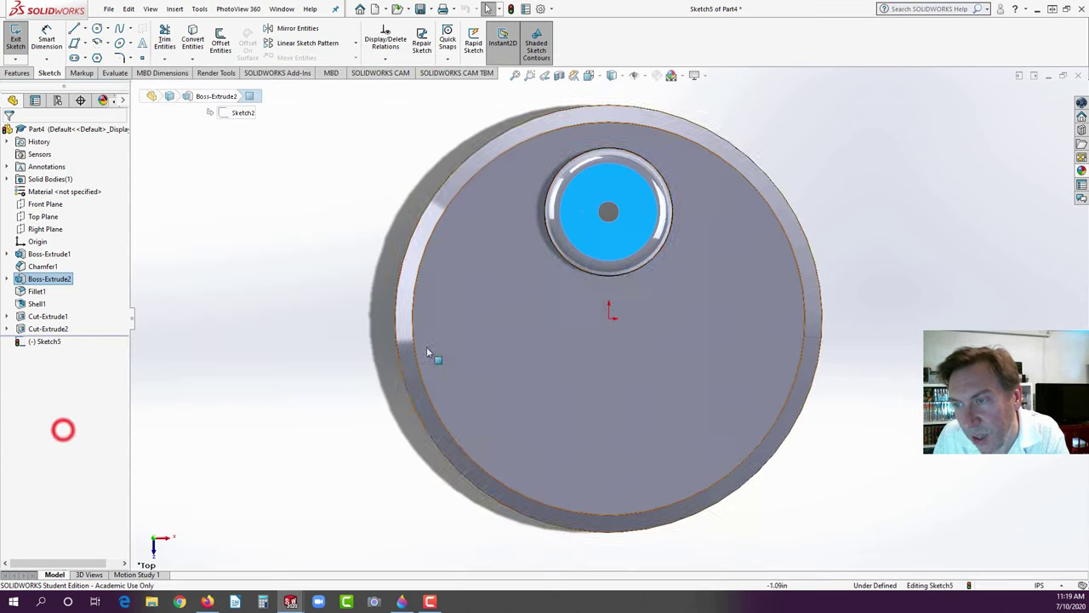
scroll(693, 226, "down", 3)
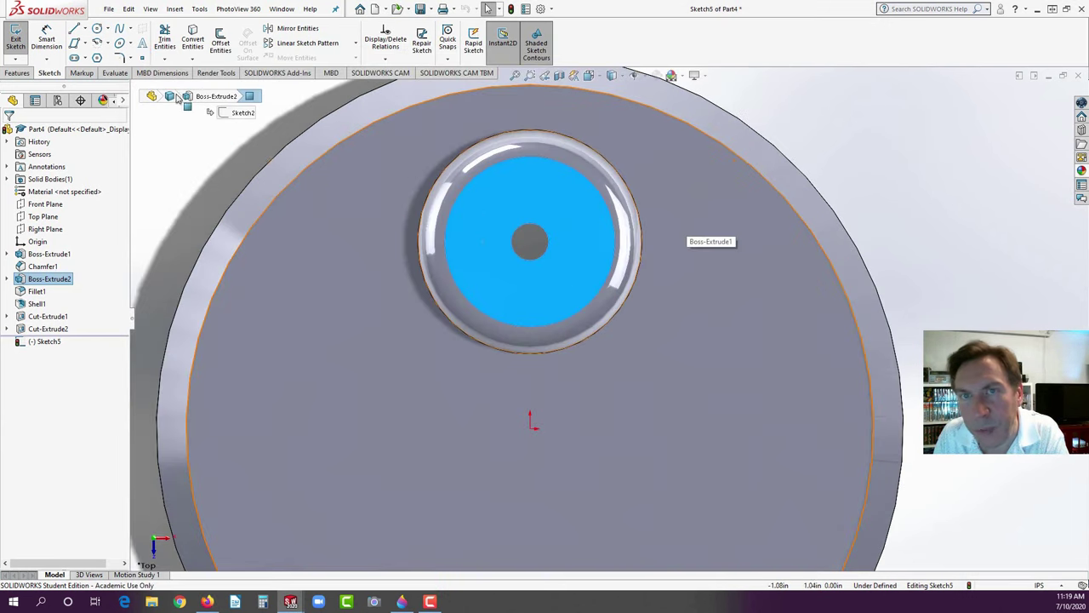
left_click(85, 28)
left_click(77, 58)
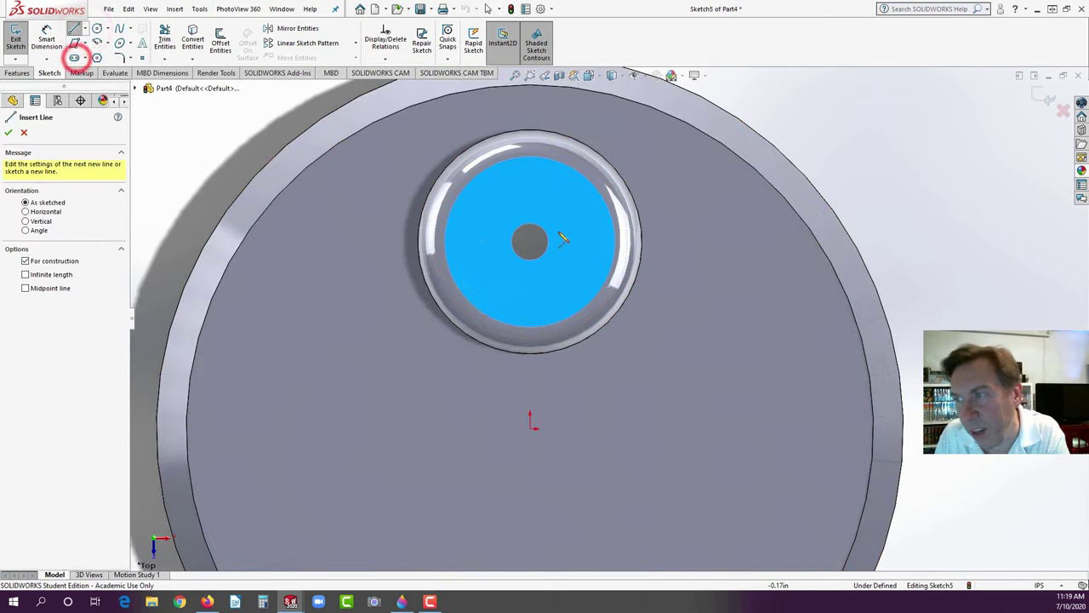
left_click(530, 241)
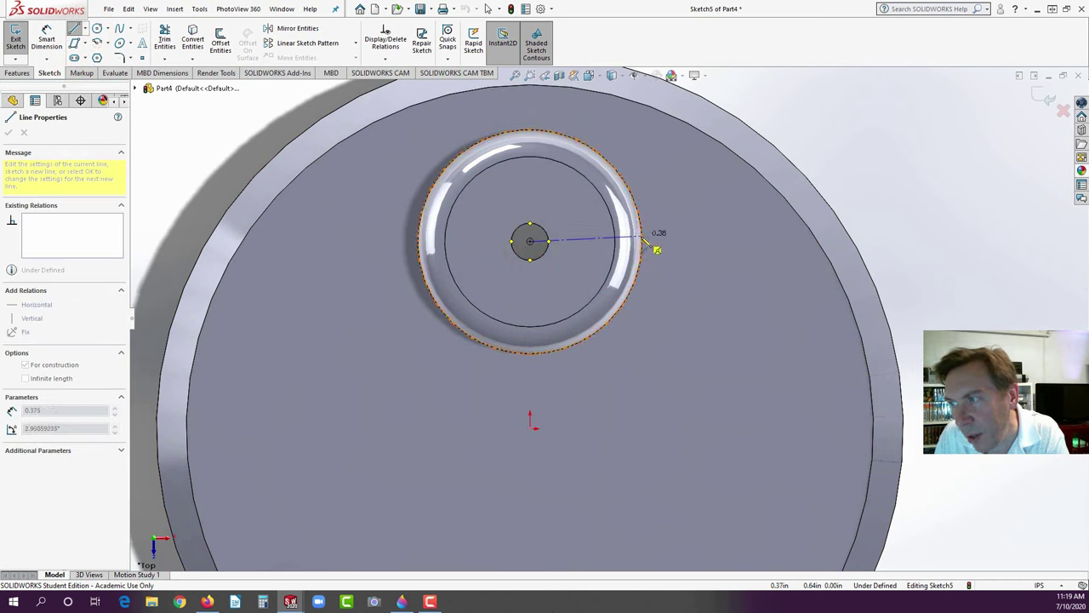
left_click(640, 240)
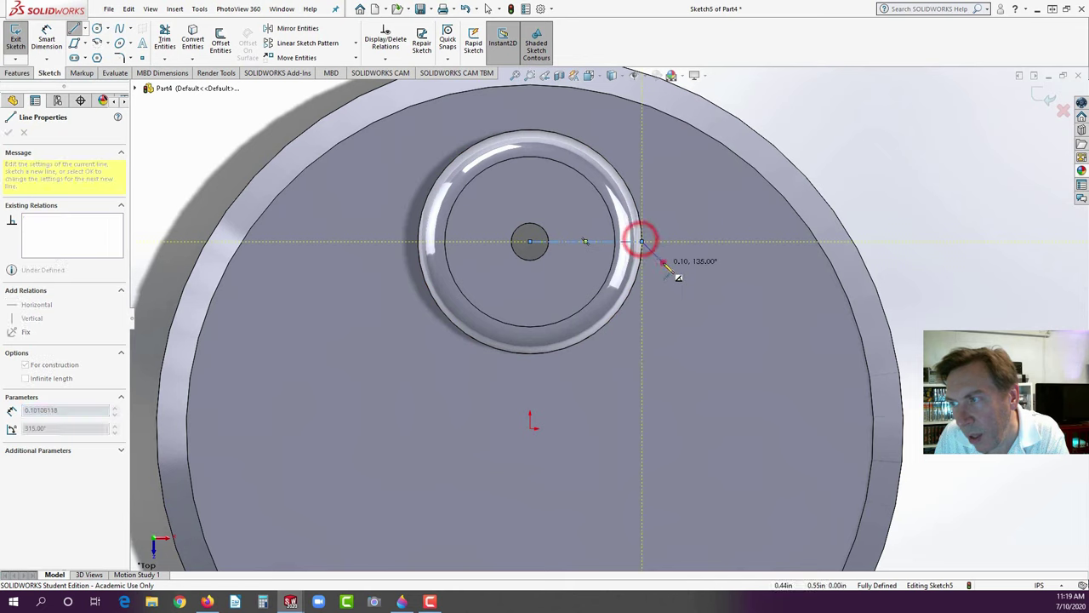
left_click(655, 258)
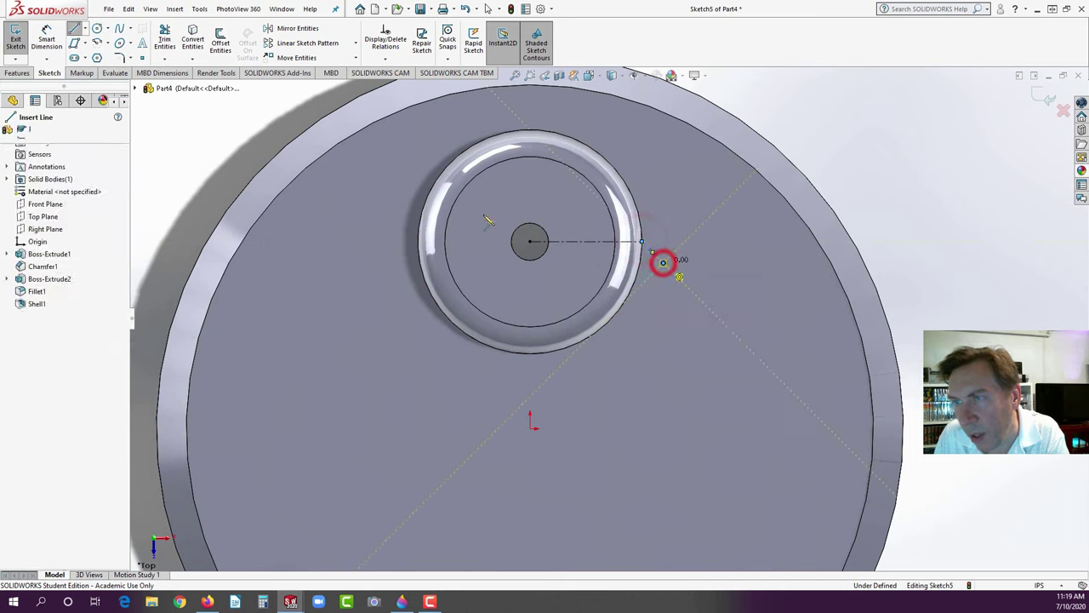
- Draw a center rectangle centred on the centerline's end point
left_click(86, 44)
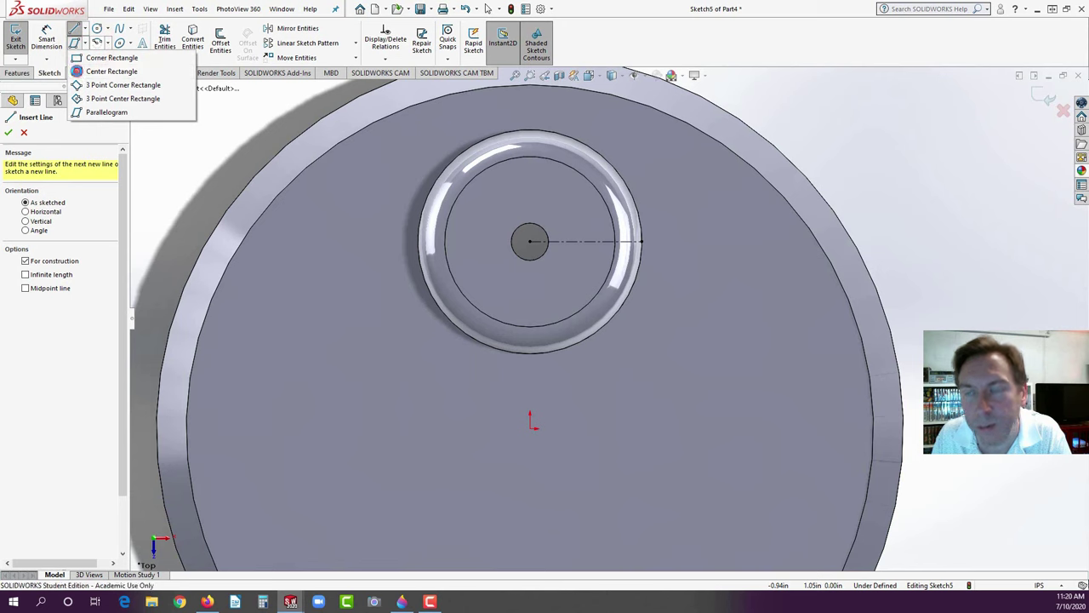
left_click(79, 73)
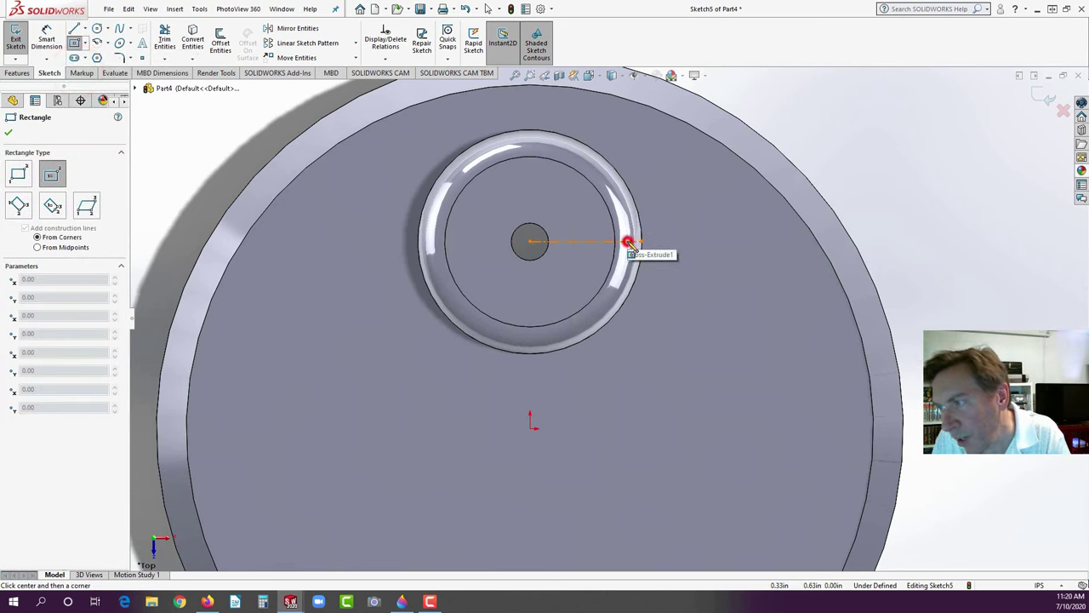
left_click(627, 242)
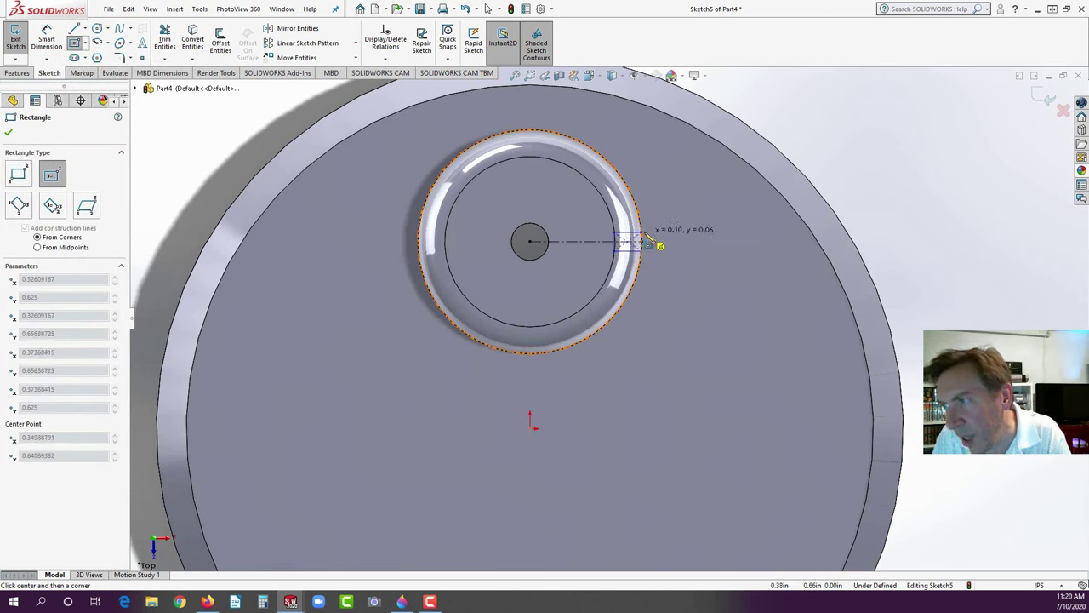
left_click(654, 230)
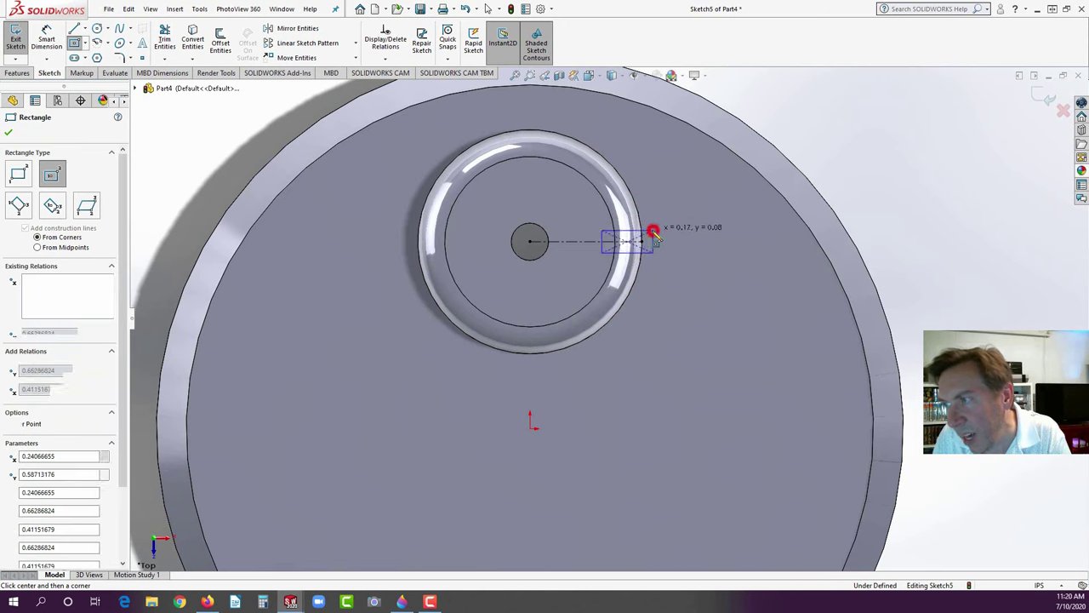
- Dimension the rectangle 0.10 in wide and 0.05 in tall
left_click(47, 40)
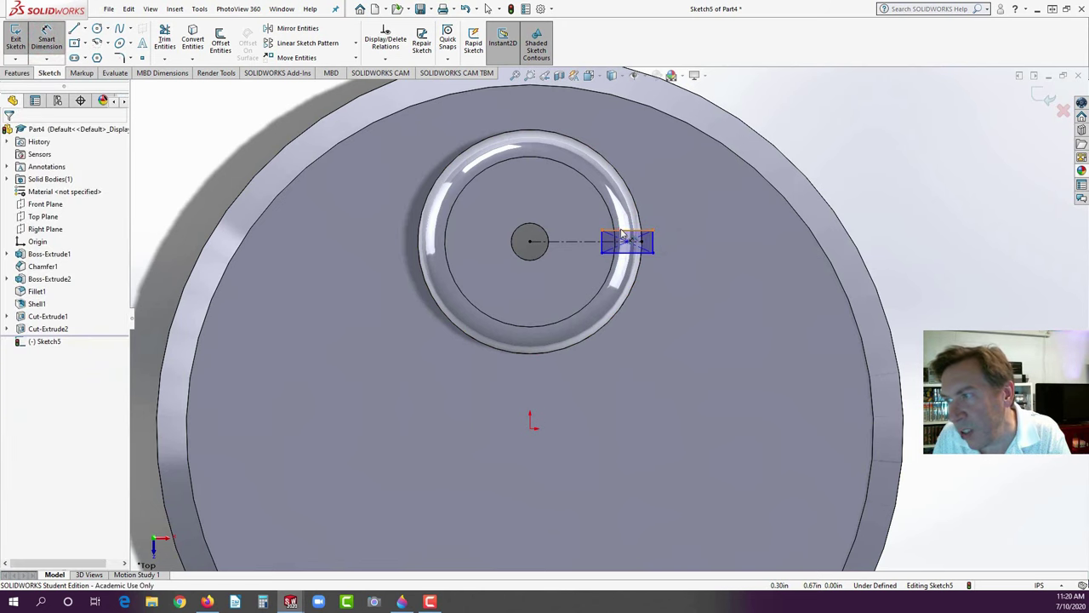
left_click(622, 230)
left_click(626, 122)
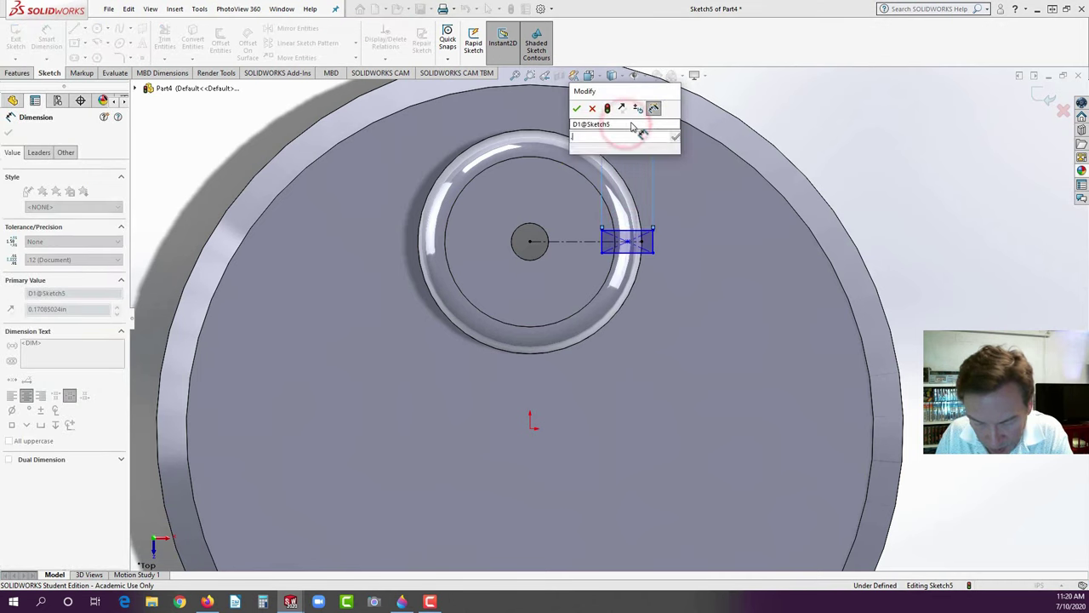
type(".1")
key("Return")
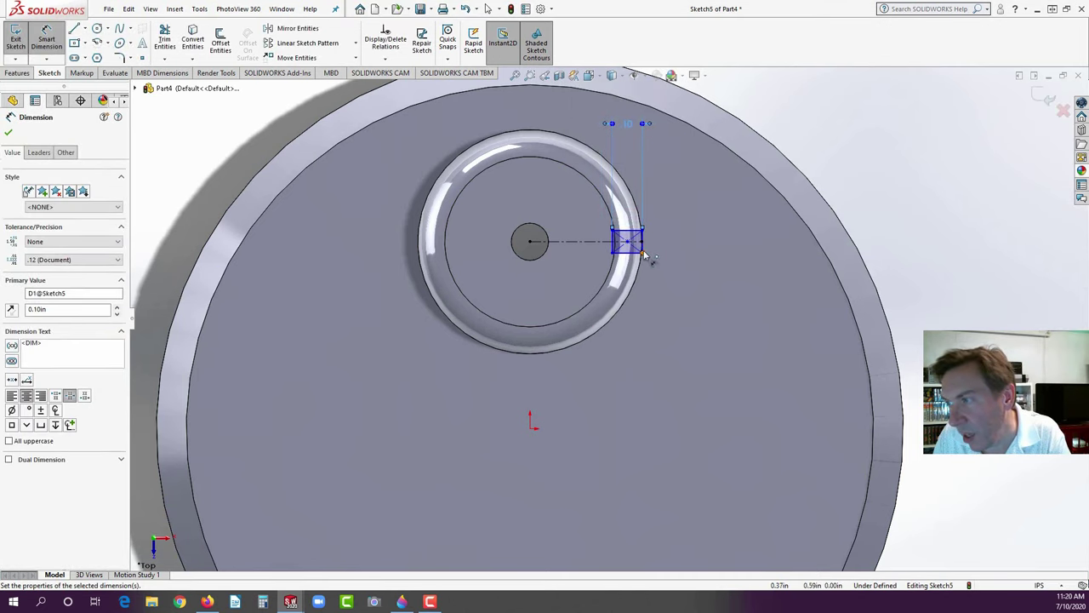
left_click(642, 246)
left_click(892, 238)
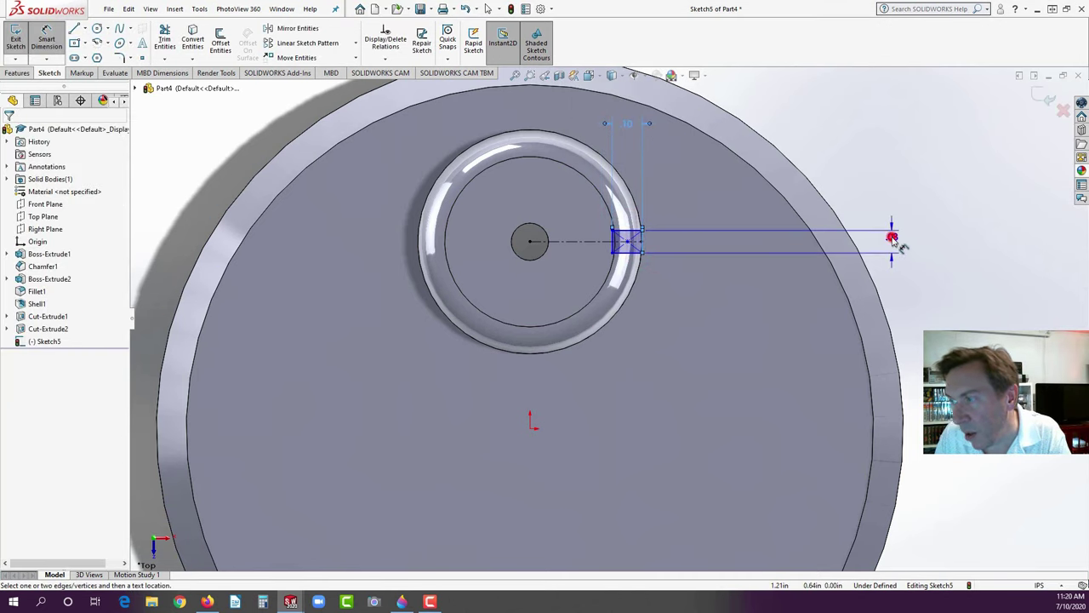
left_click(892, 238)
type(".05")
key("Return")
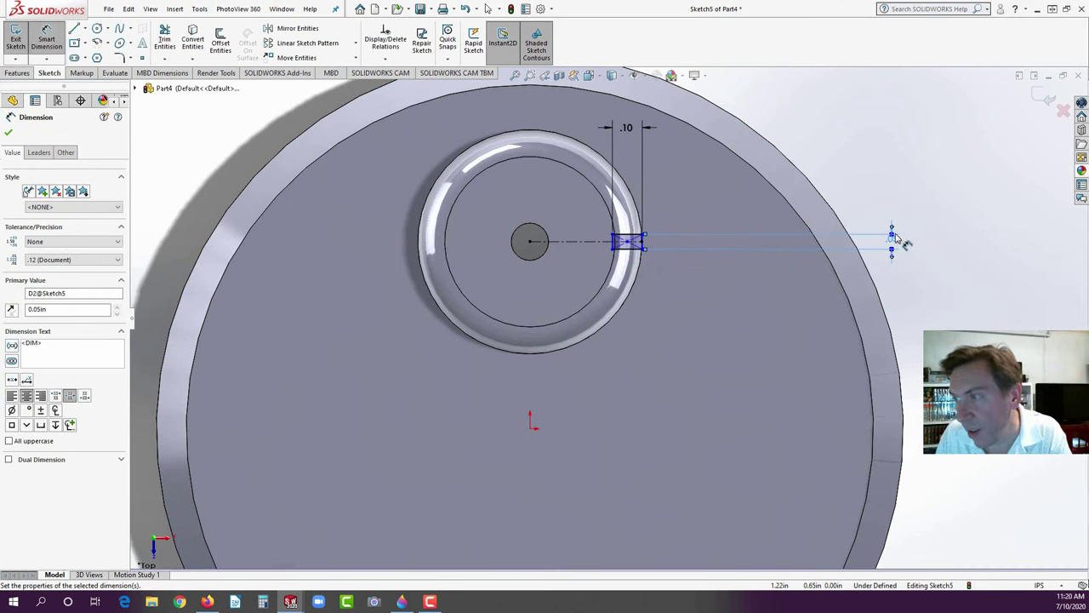
key("Escape")
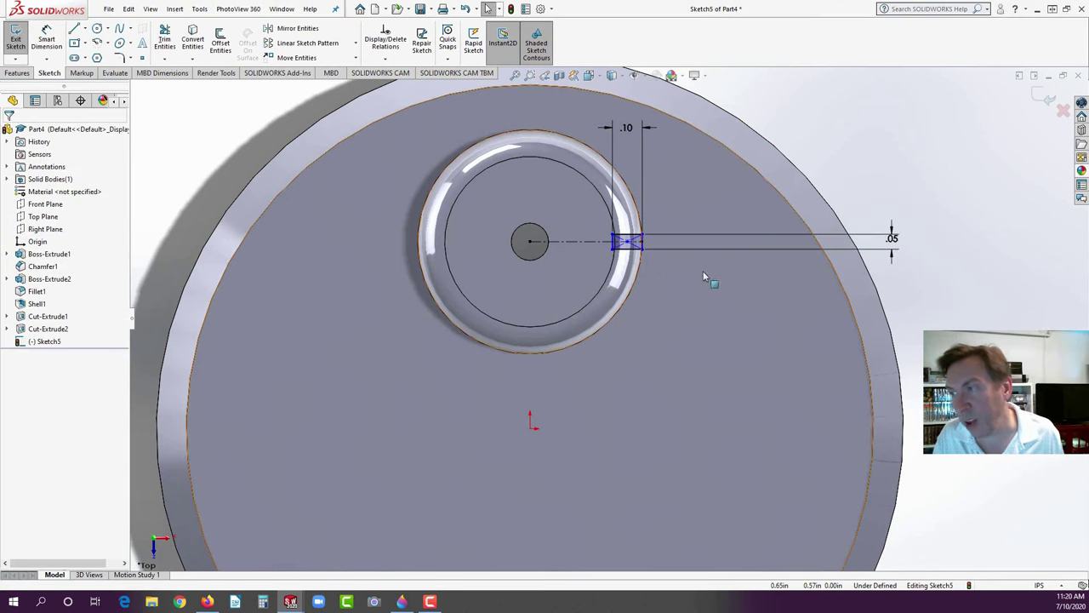
- Make the rectangle's right edge tangent to the boss's curved edge
scroll(724, 267, "down", 10)
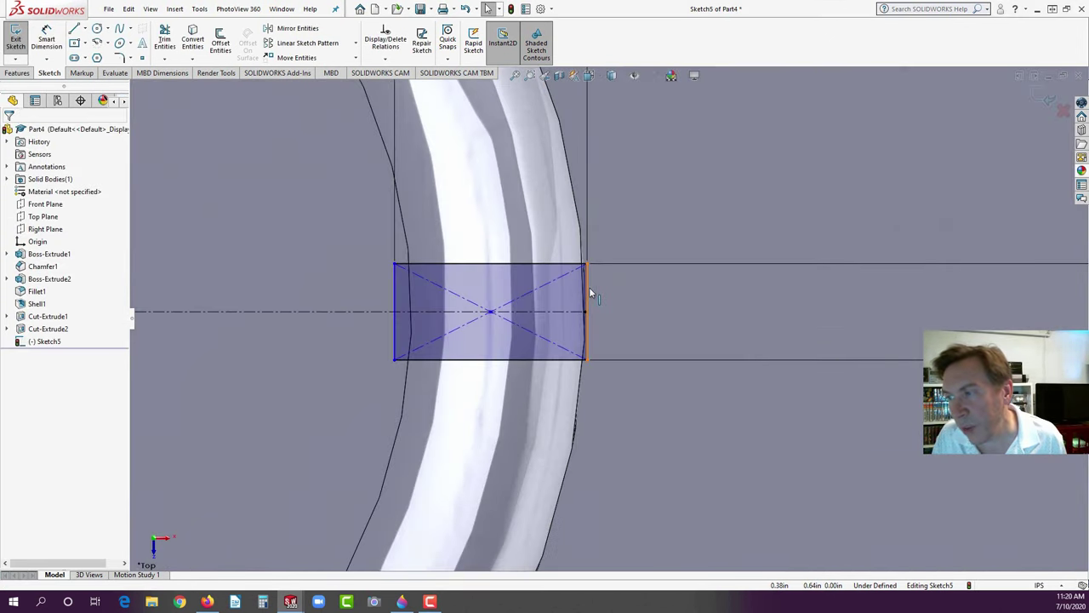
left_click(589, 287)
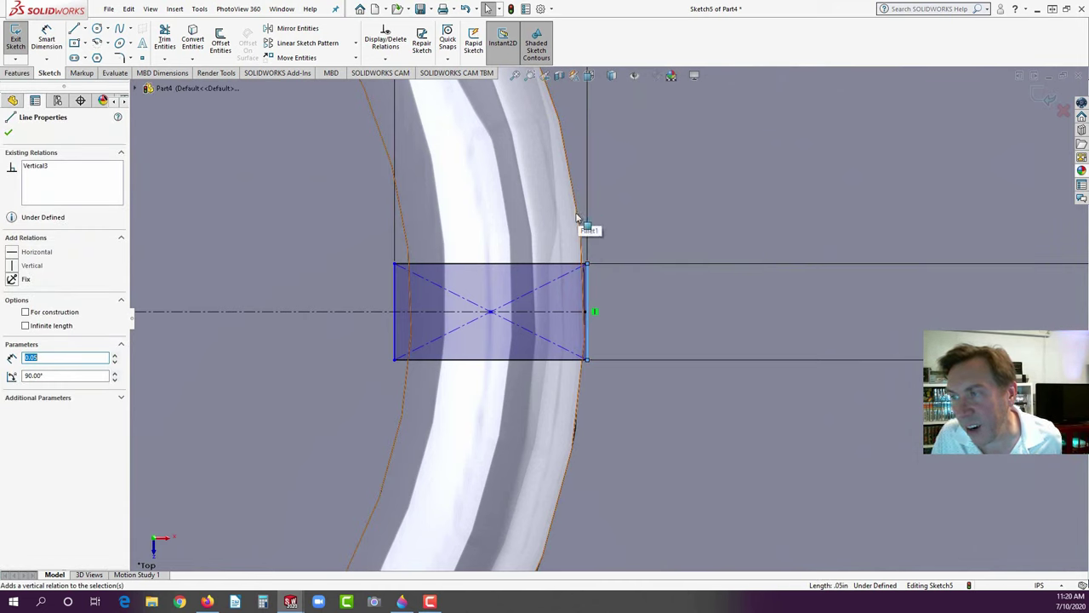
left_click(576, 214, "ctrl")
left_click(578, 216, "ctrl")
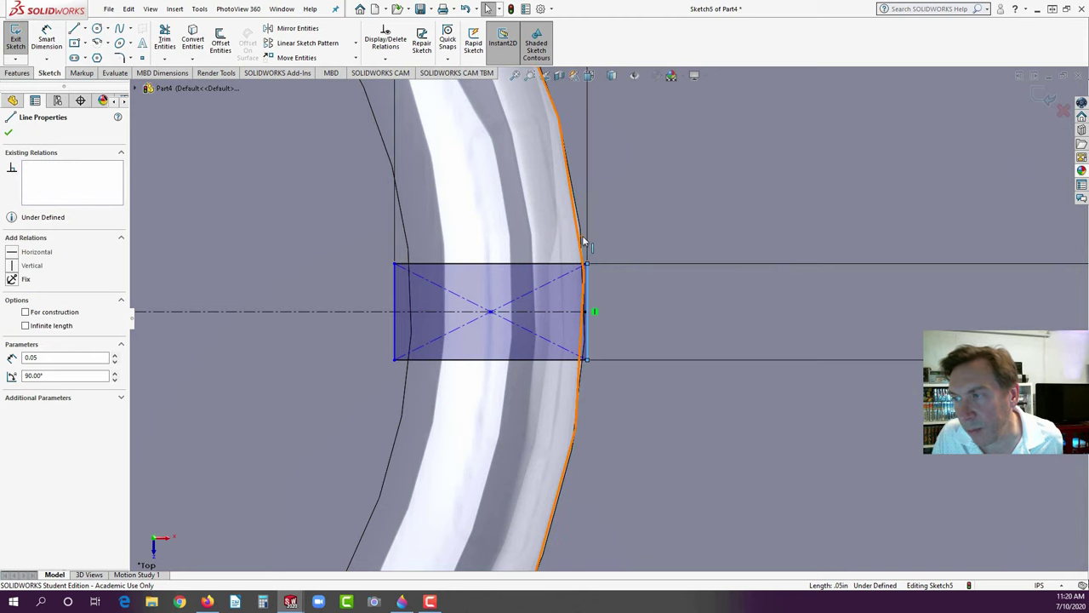
left_click(583, 238, "ctrl")
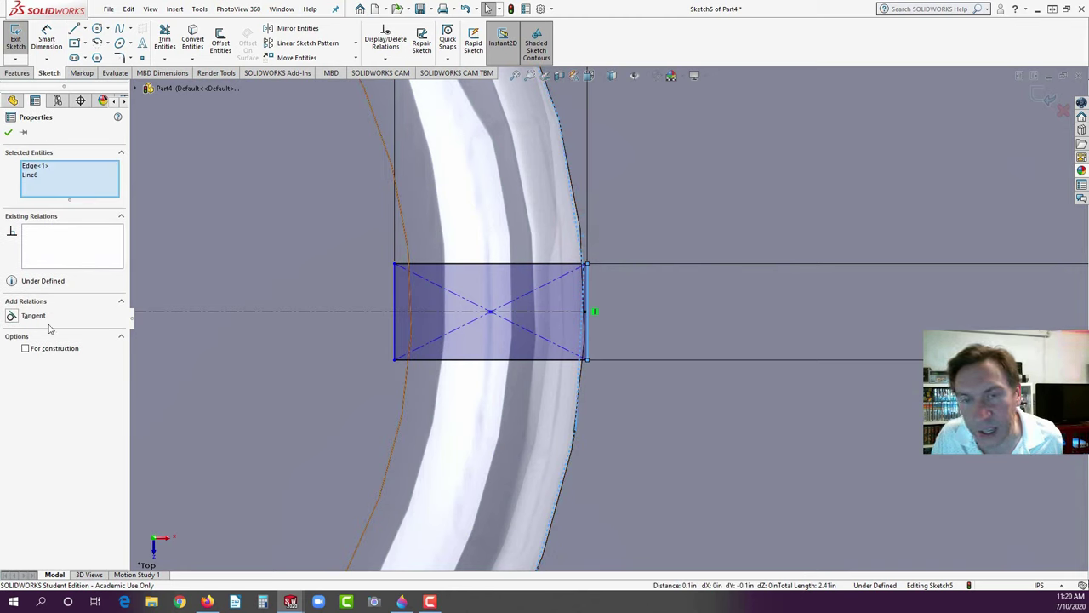
left_click(11, 316)
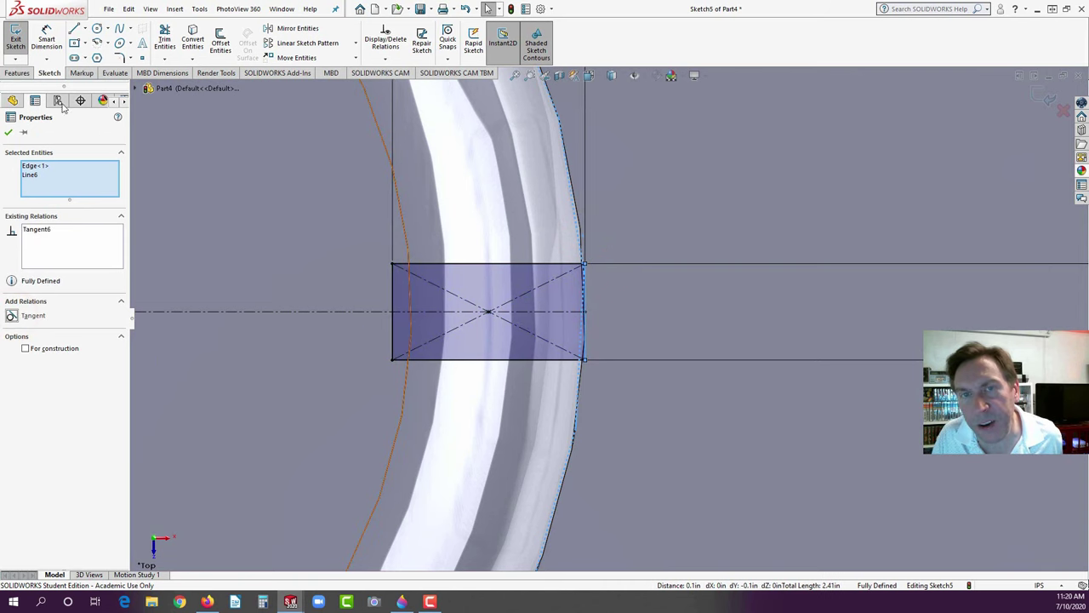
left_click(7, 132)
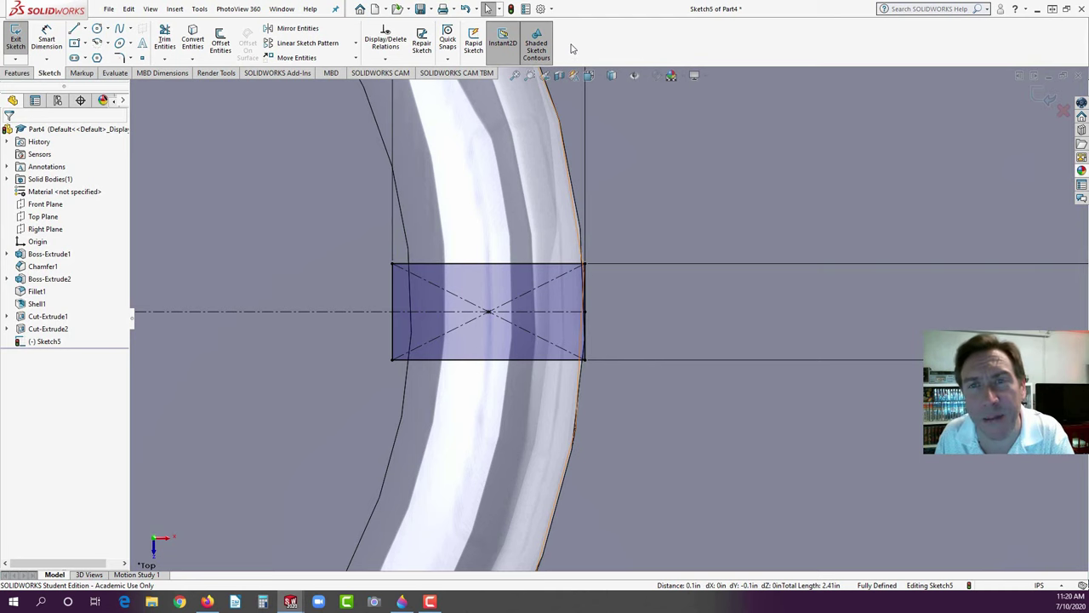
- Raise the part's shaded image quality to near high for smoother curves and apply it
left_click(541, 9)
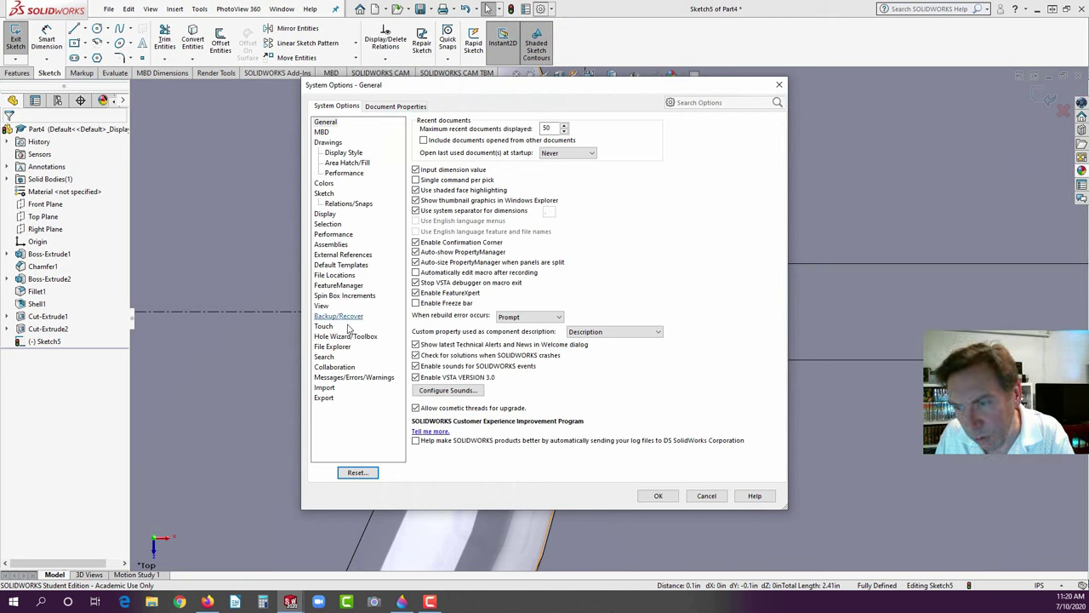
left_click(338, 234)
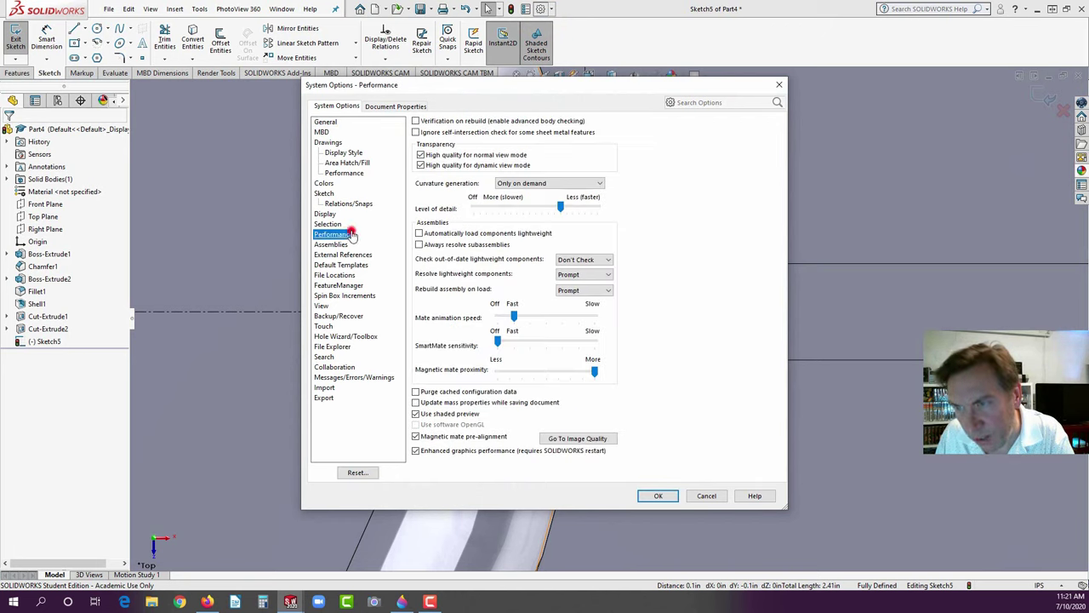
left_click(575, 439)
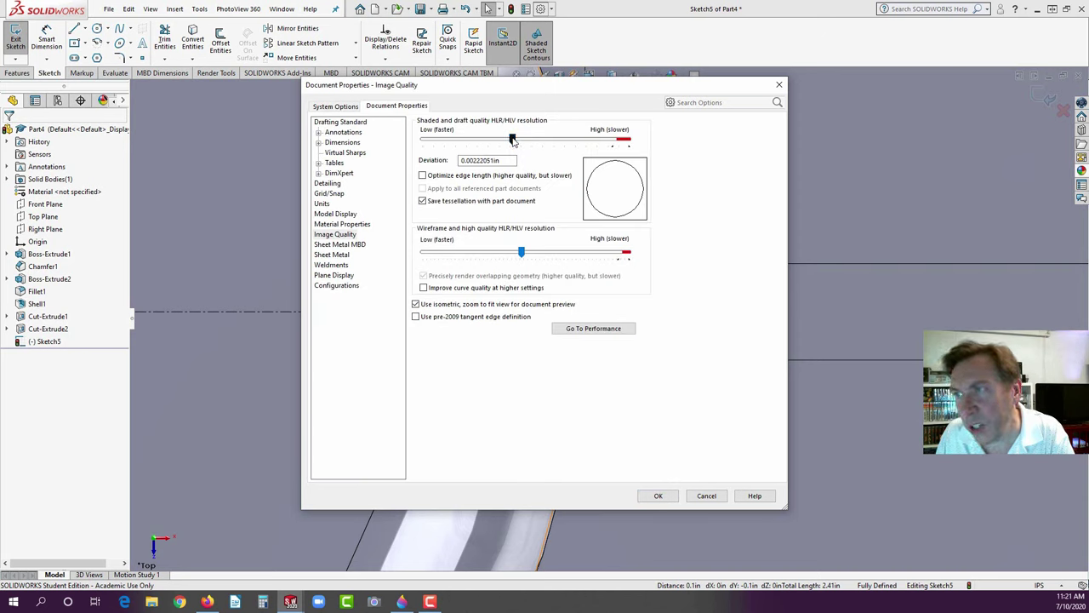
mouse_move(514, 141)
left_mouse_down()
mouse_move(543, 140)
mouse_move(431, 140)
left_mouse_up()
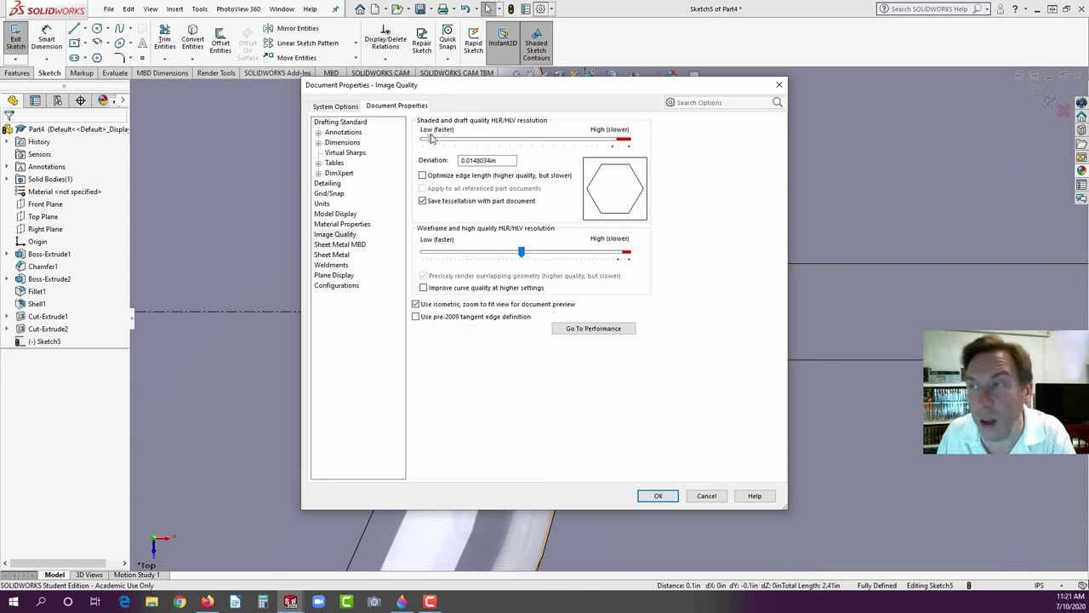
left_click_drag(431, 139, 432, 138)
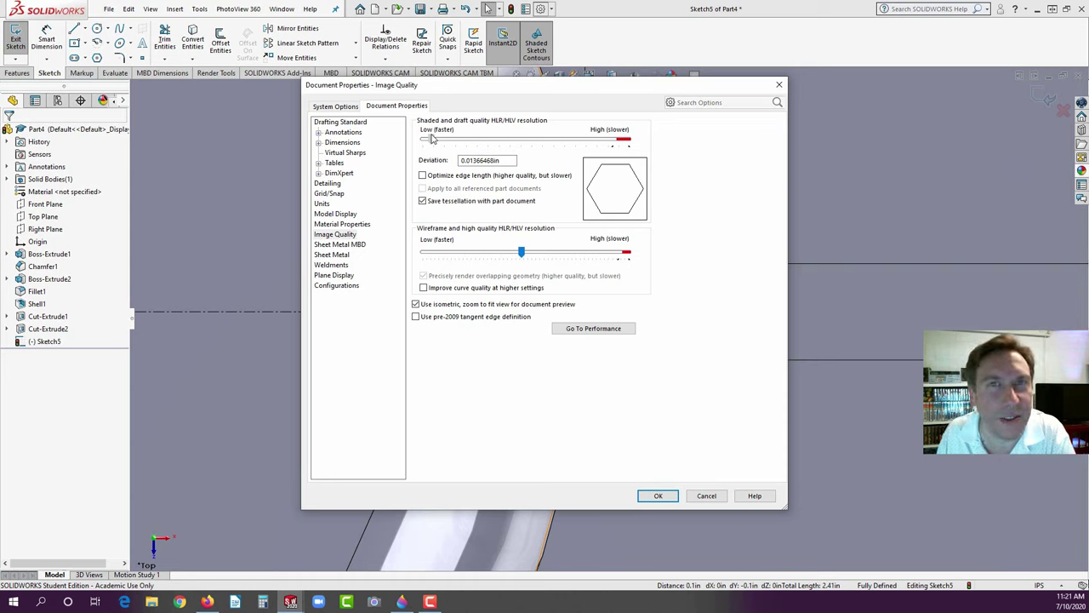
left_click_drag(432, 138, 612, 141)
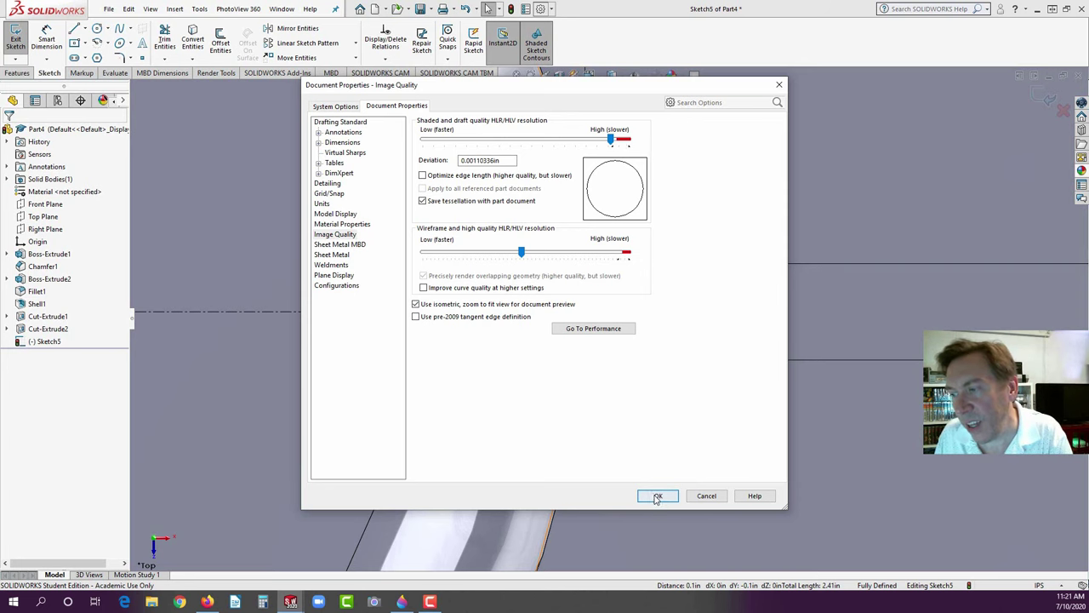
left_click_drag(566, 85, 253, 73)
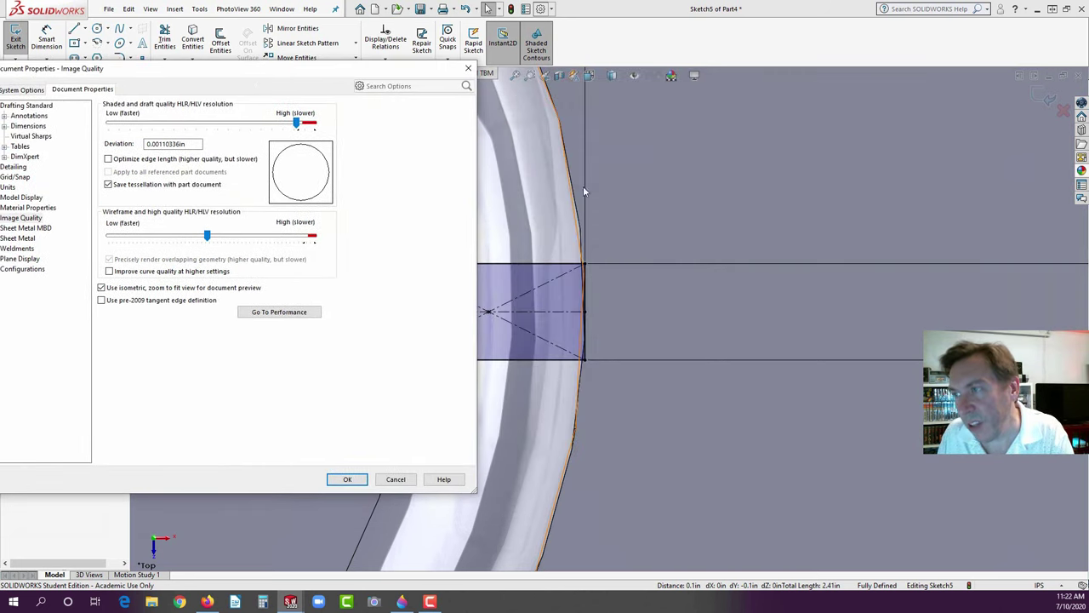
left_click(342, 478)
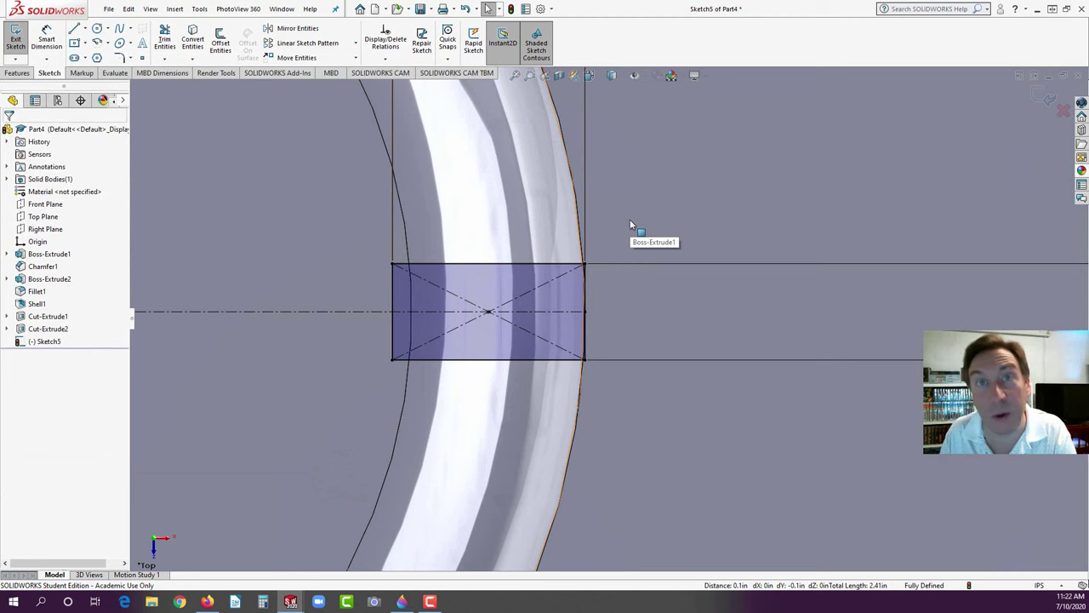
- Extrude-cut the rectangle Up To Surface, stopping at the bezel's large flat face
scroll(603, 300, "up", 10)
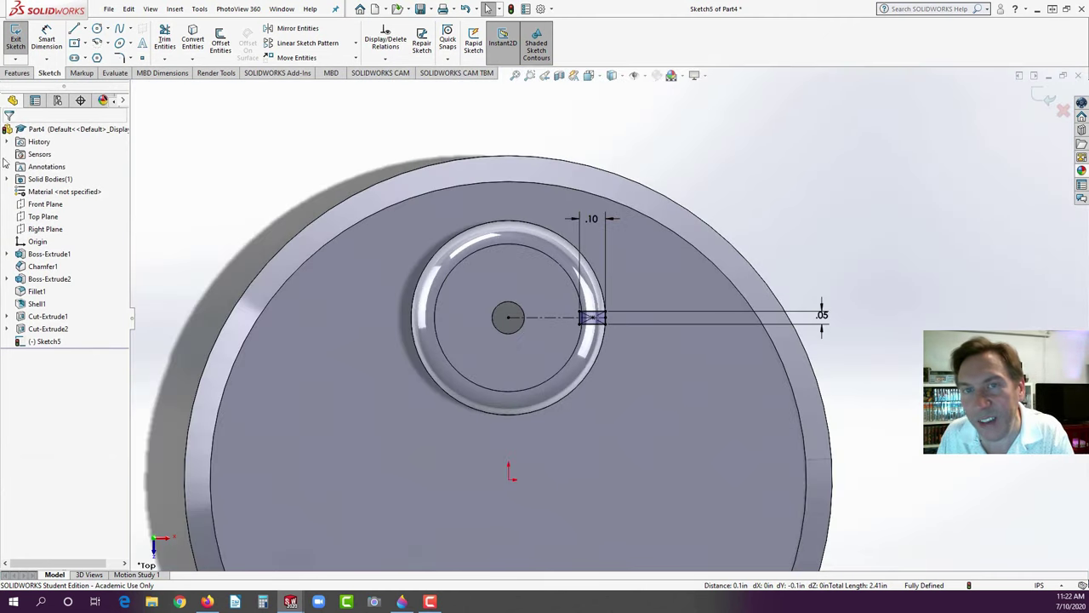
left_click(18, 73)
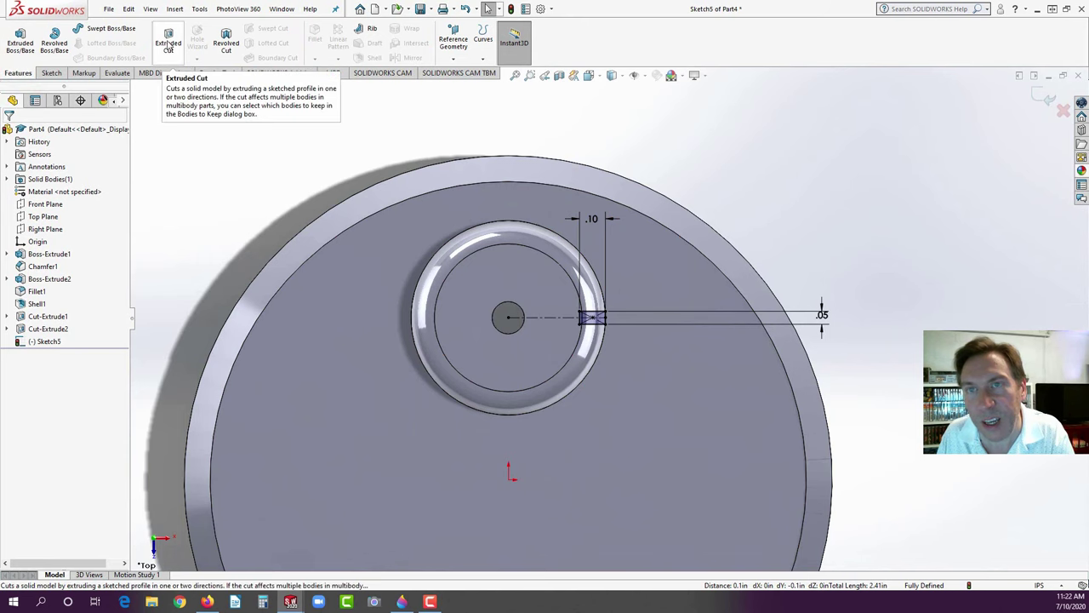
left_click(169, 43)
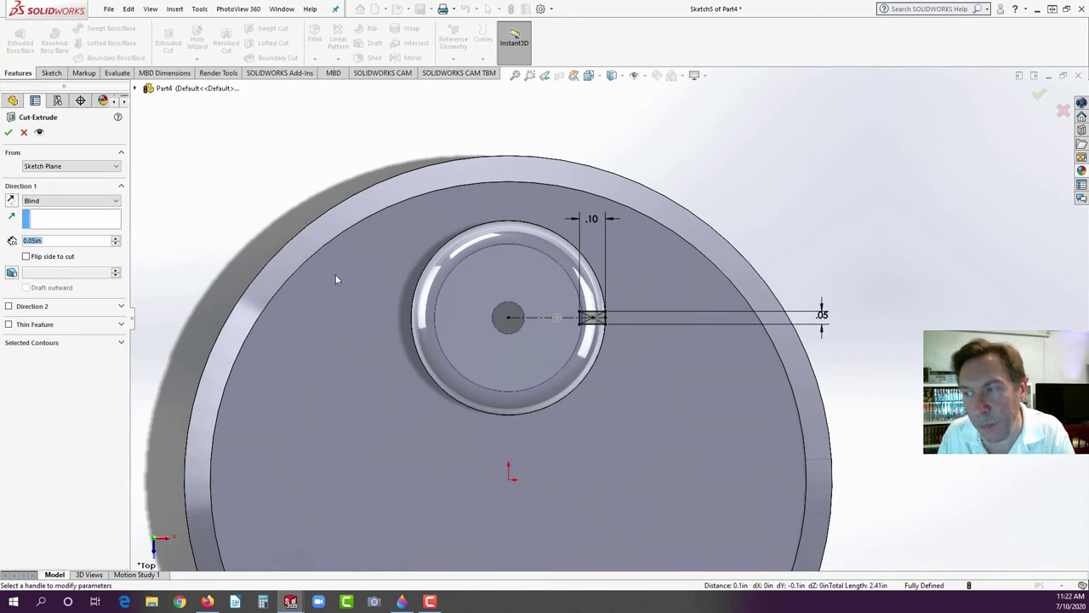
left_click(57, 200)
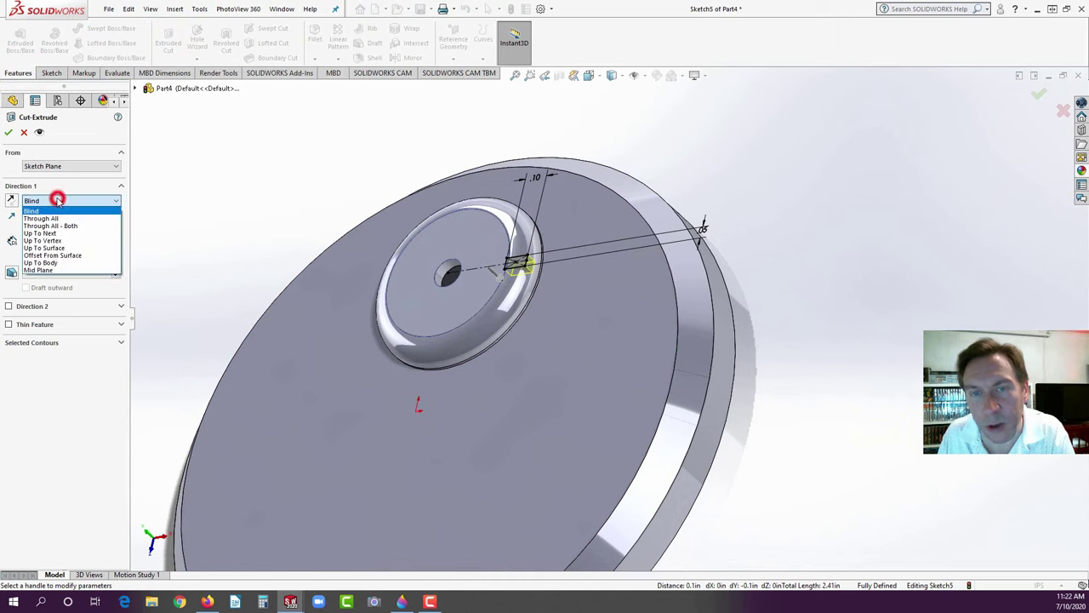
left_click(64, 247)
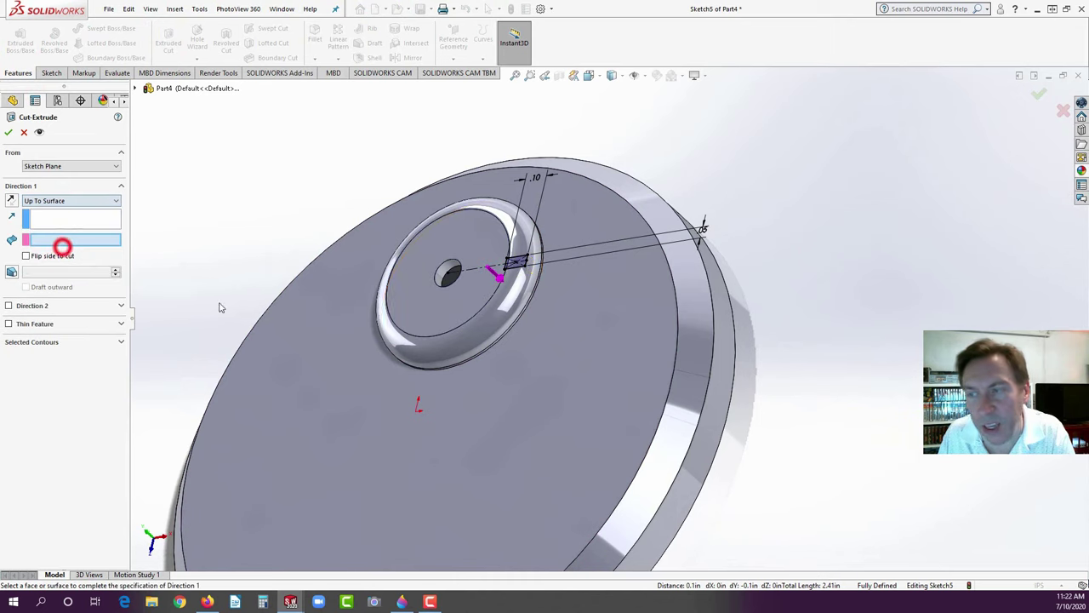
left_click(553, 290)
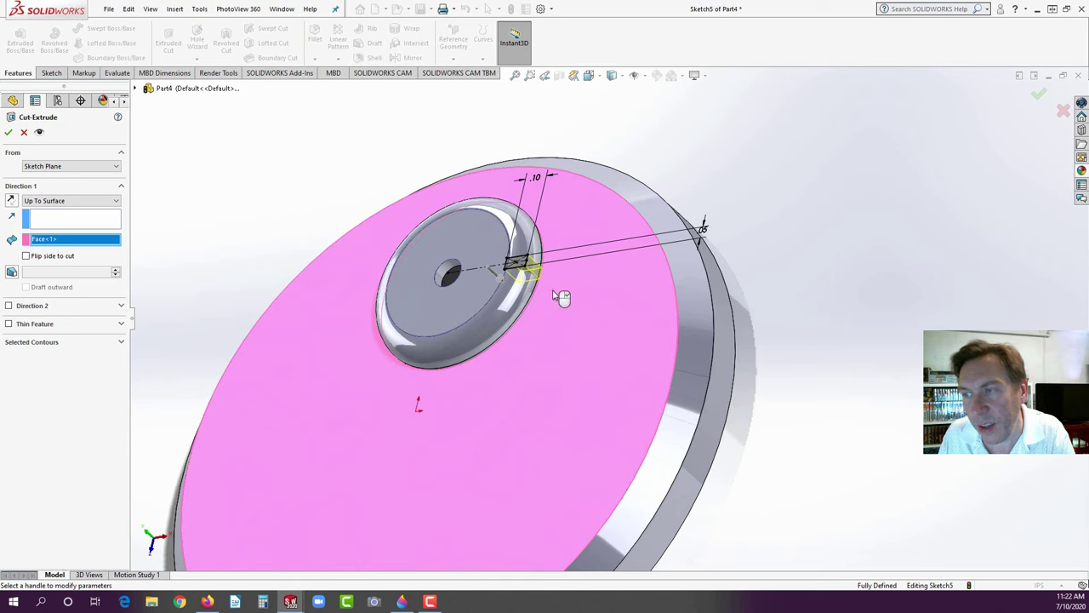
key("Return")
scroll(532, 264, "down", 3)
scroll(527, 260, "down", 2)
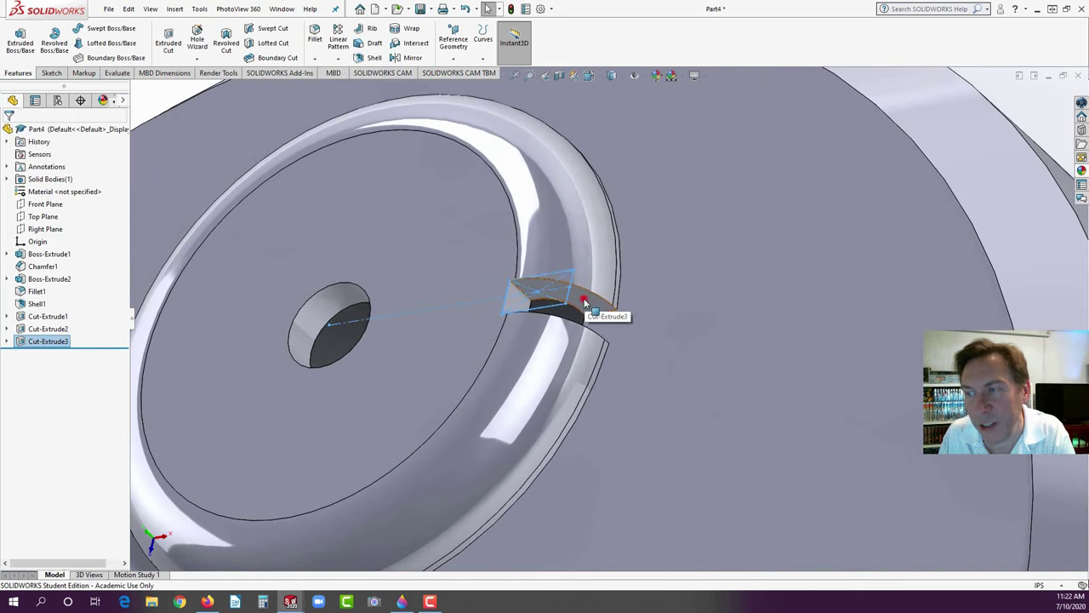
left_click(585, 303)
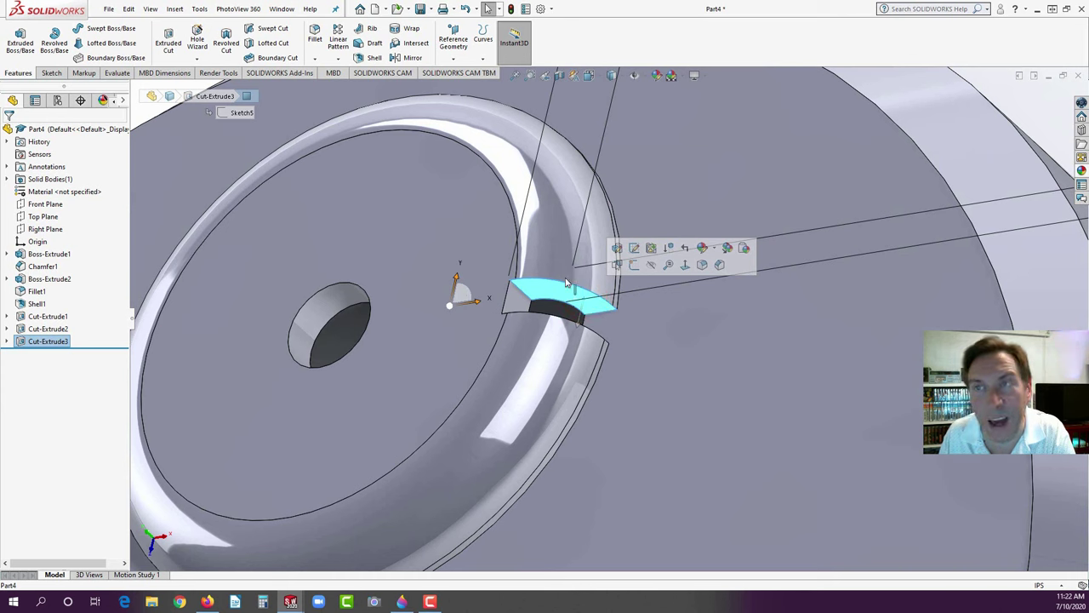
- Circular-pattern Cut-Extrude3 around the centre hole axis with 8 equally spaced instances
left_click(338, 58)
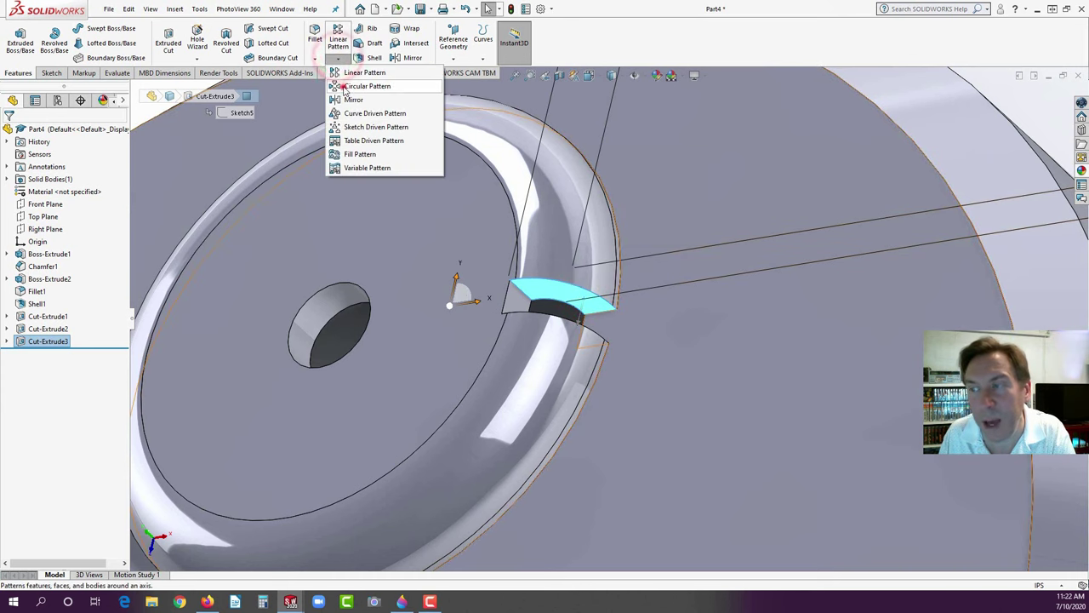
left_click(344, 86)
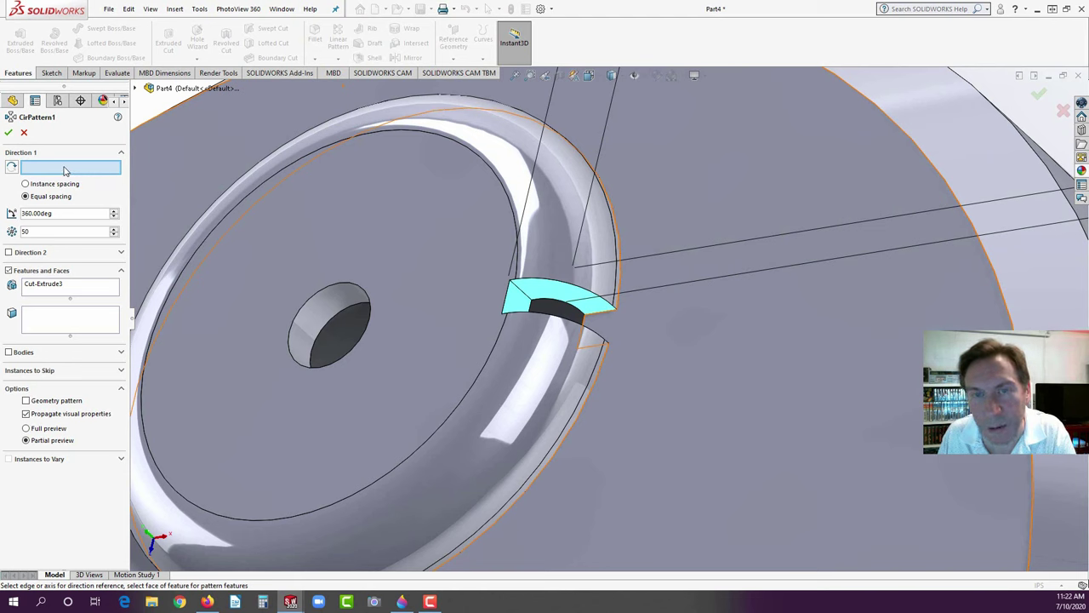
left_click(327, 307)
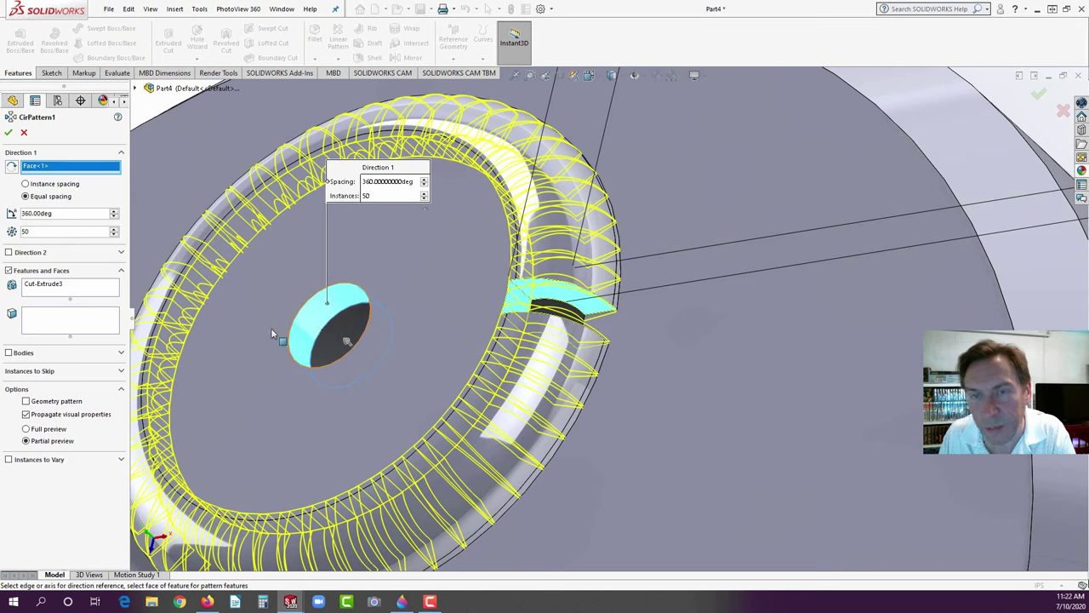
left_click(204, 601)
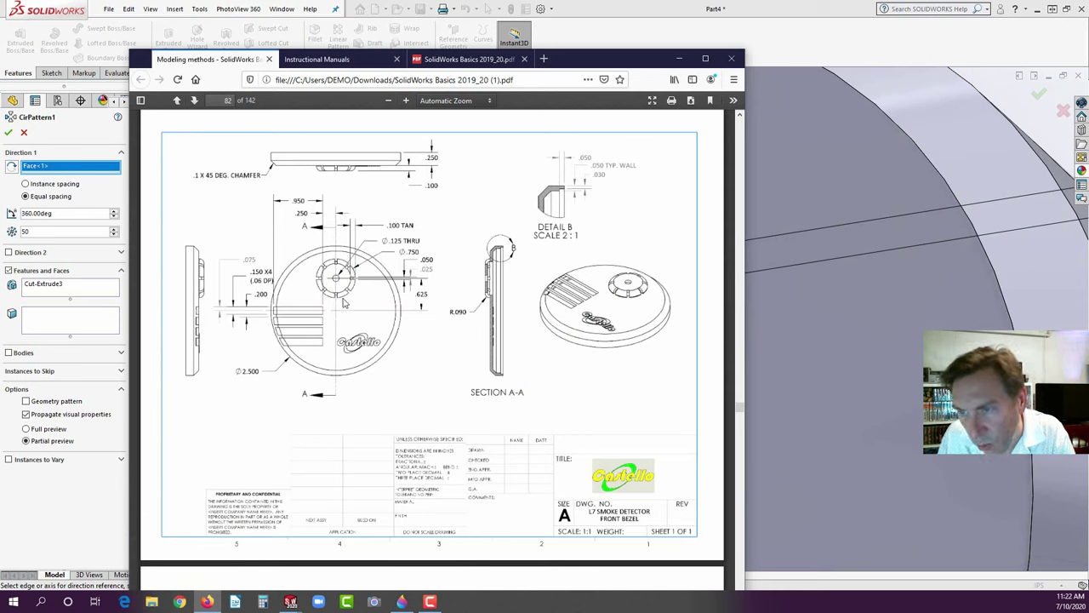
left_click(76, 501)
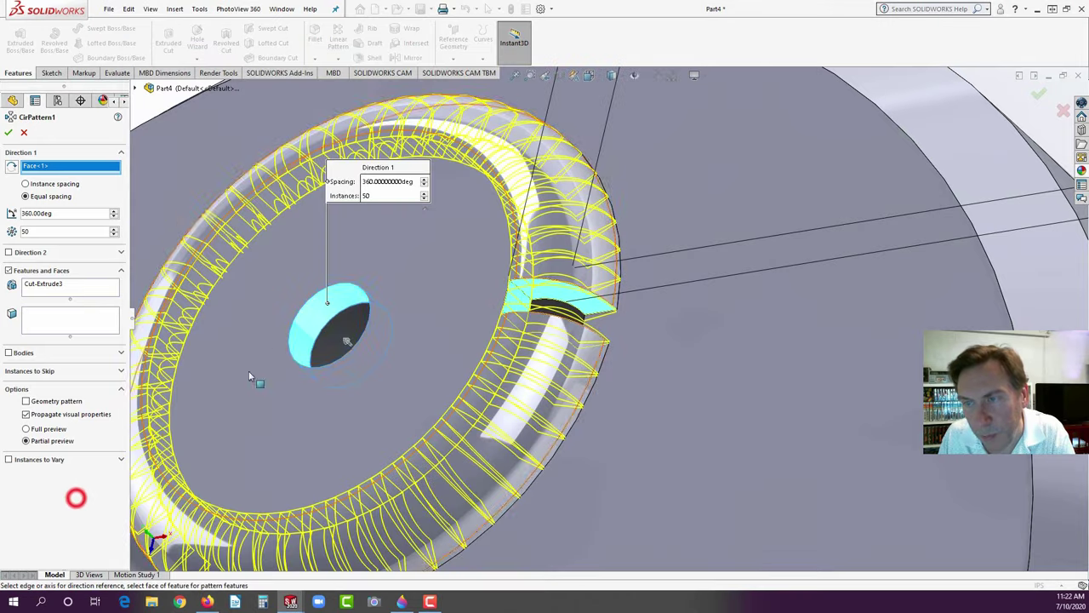
double_click(39, 231)
type("8")
key("Return")
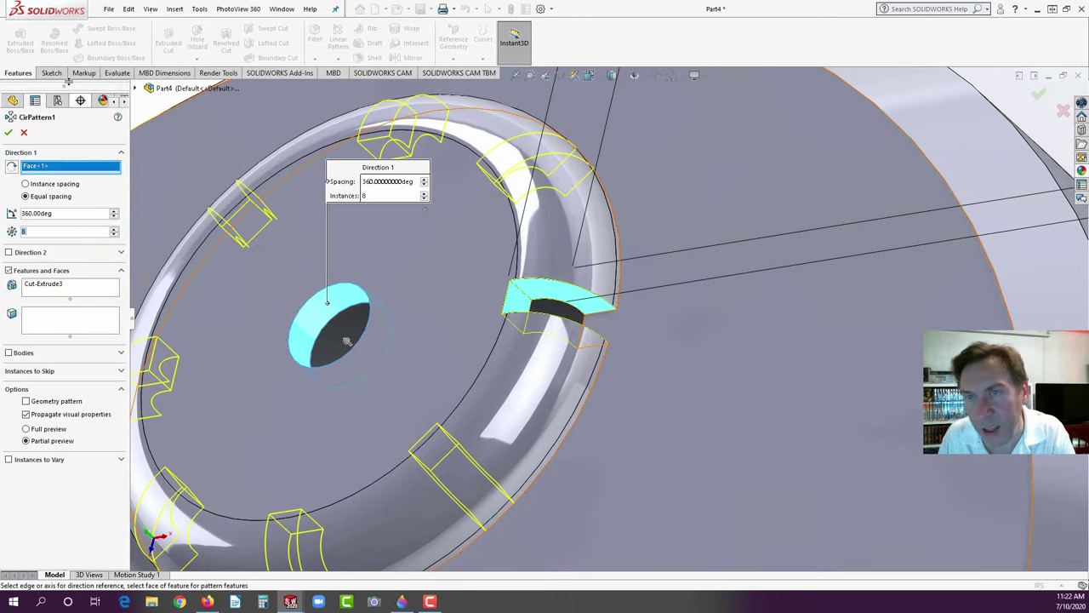
left_click(9, 132)
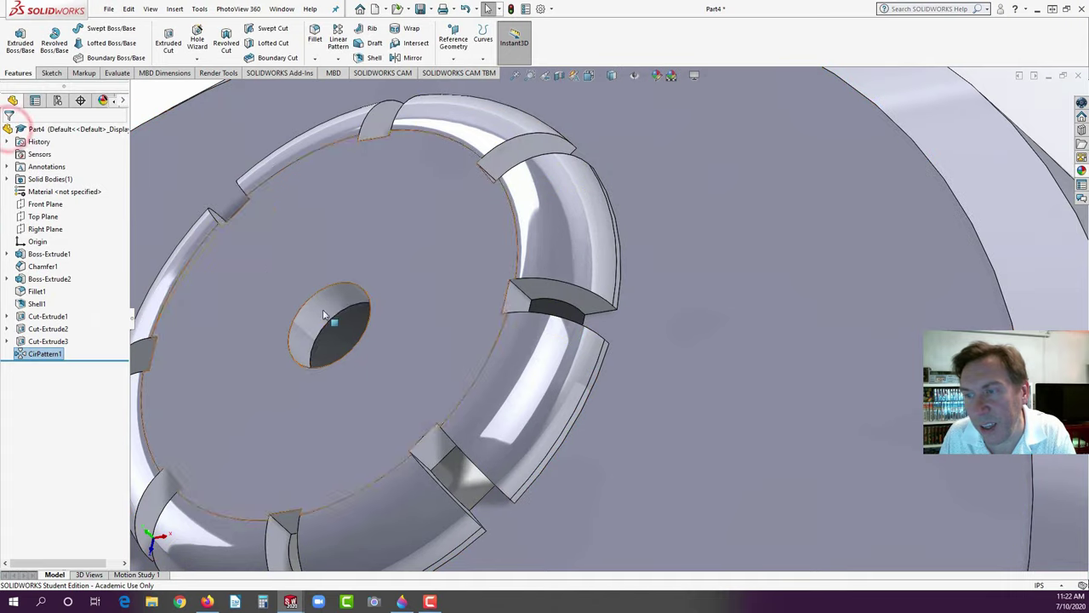
middle_click_drag(347, 340, 566, 404)
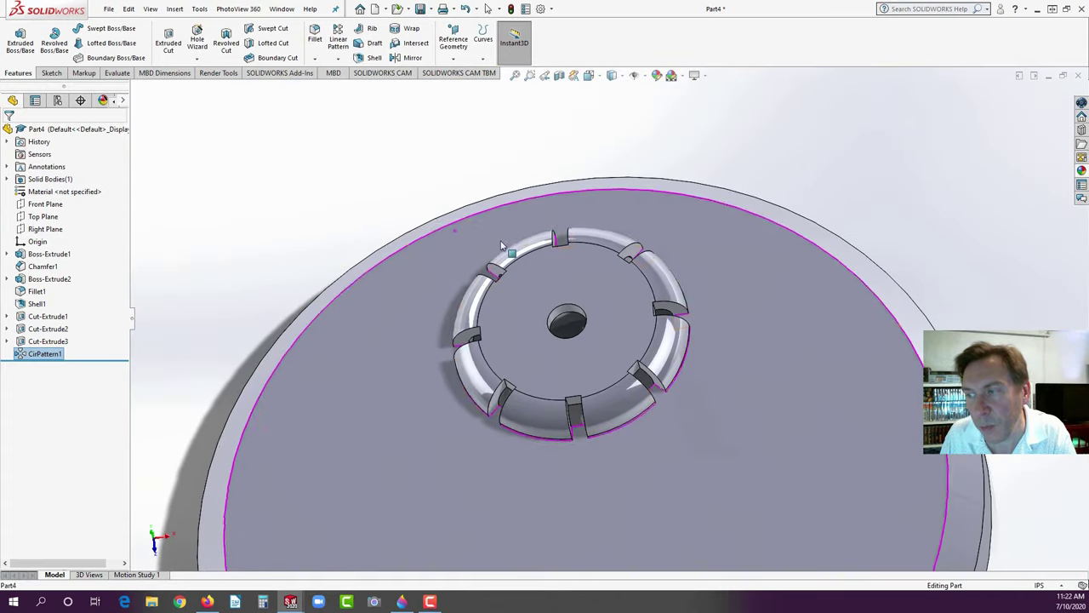
scroll(565, 407, "up", 3)
scroll(584, 374, "down", 3)
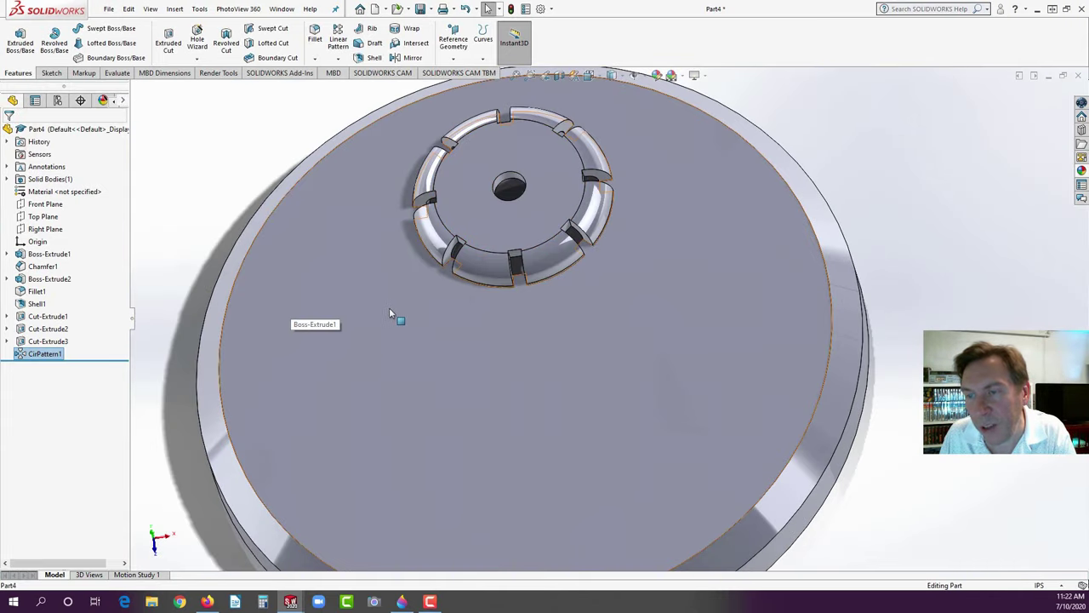
- Start a new sketch on the bezel's top face, viewed from the Top
left_click(405, 348)
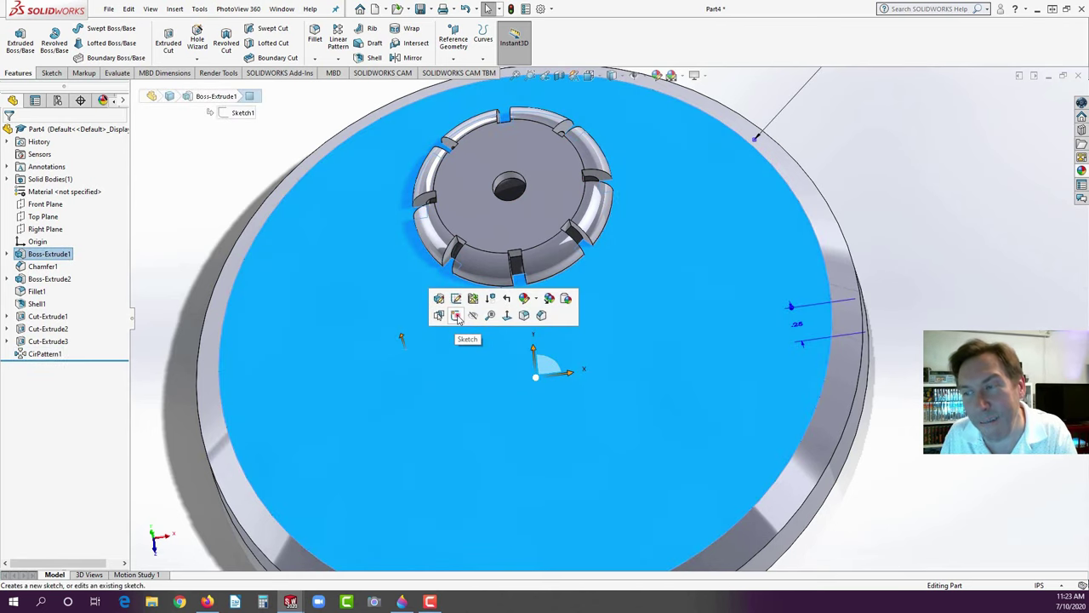
left_click(457, 316)
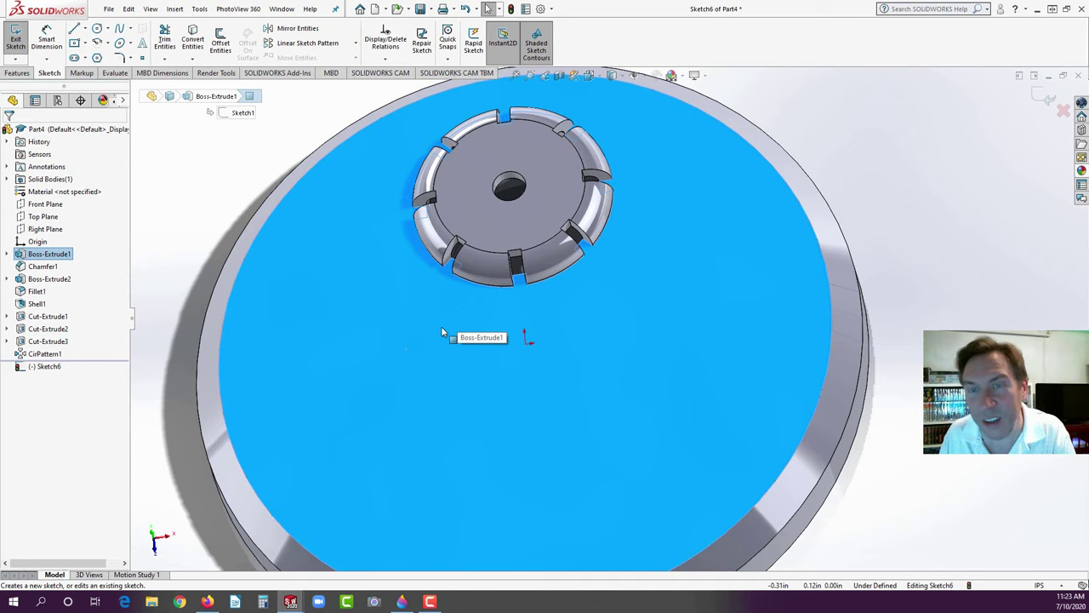
key("space")
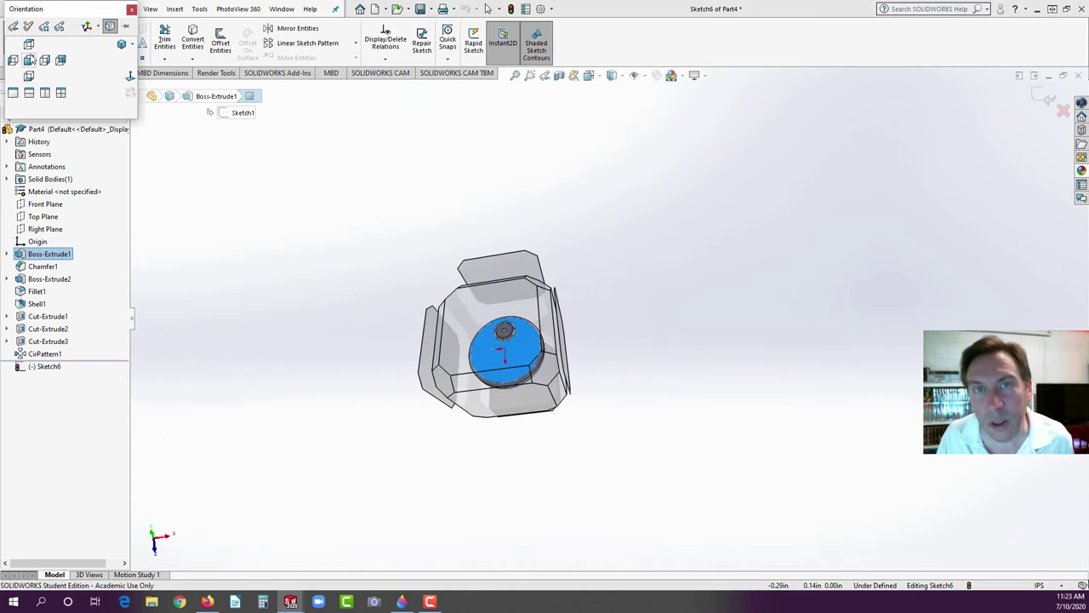
left_click(30, 46)
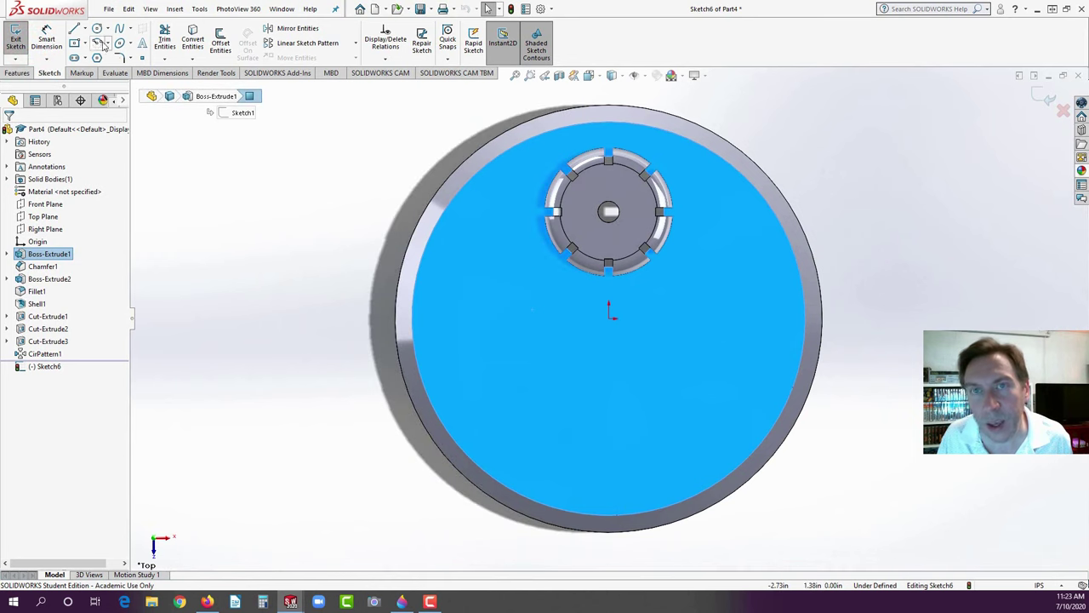
- Draw a center rectangle left of the origin across the outer edge, then view the drawing
left_click(74, 44)
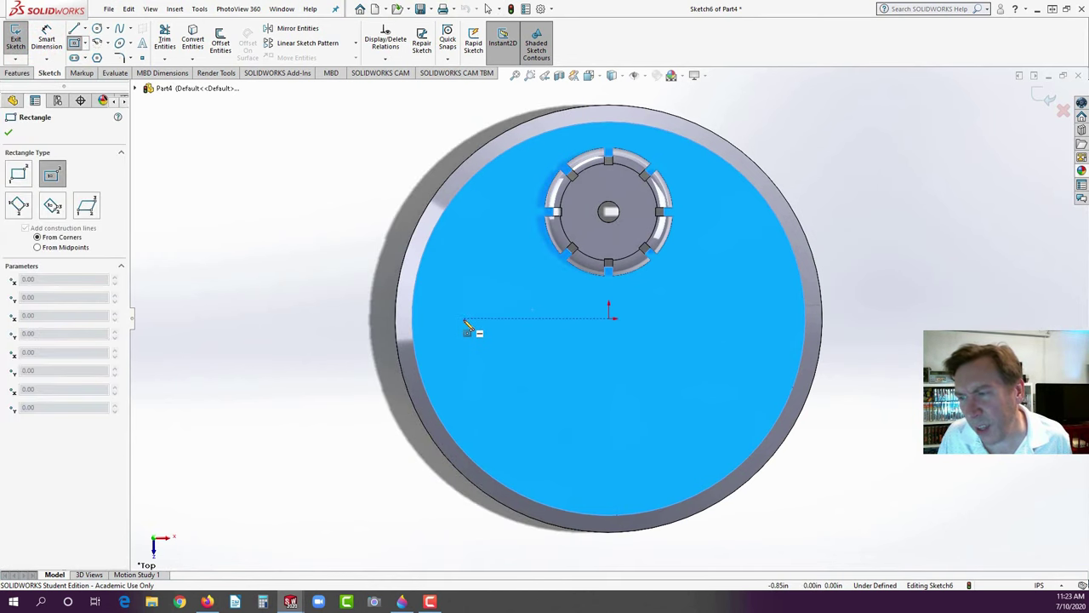
left_click(465, 320)
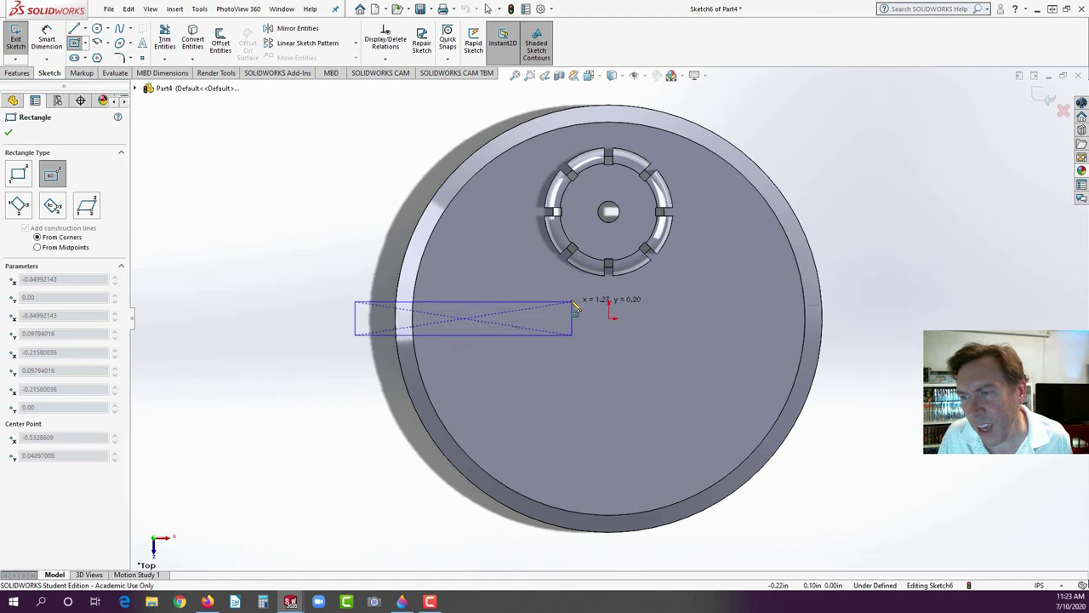
left_click(571, 299)
key("Escape")
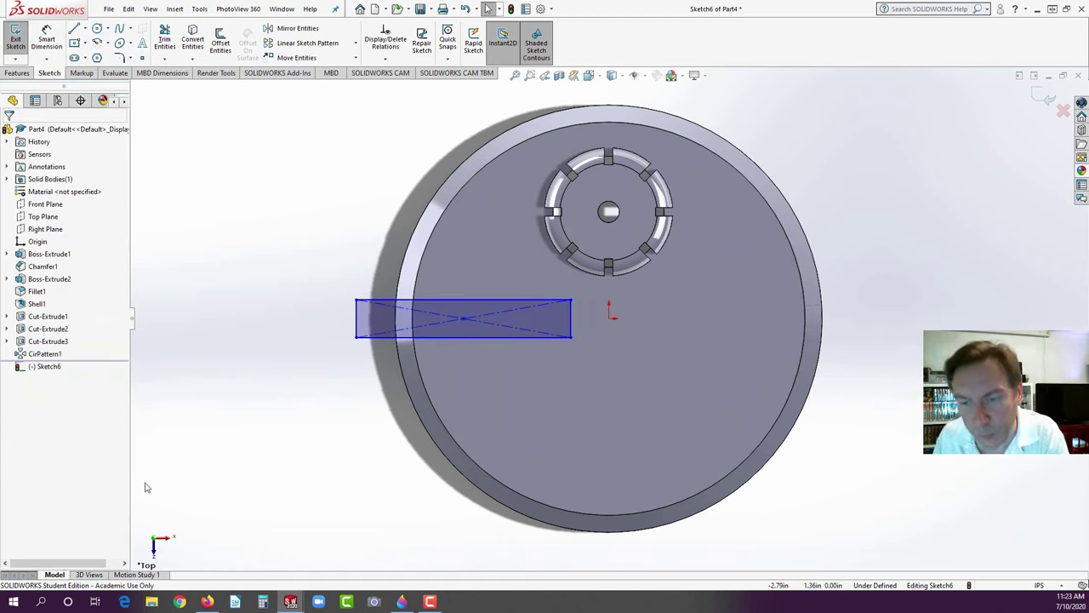
left_click(207, 602)
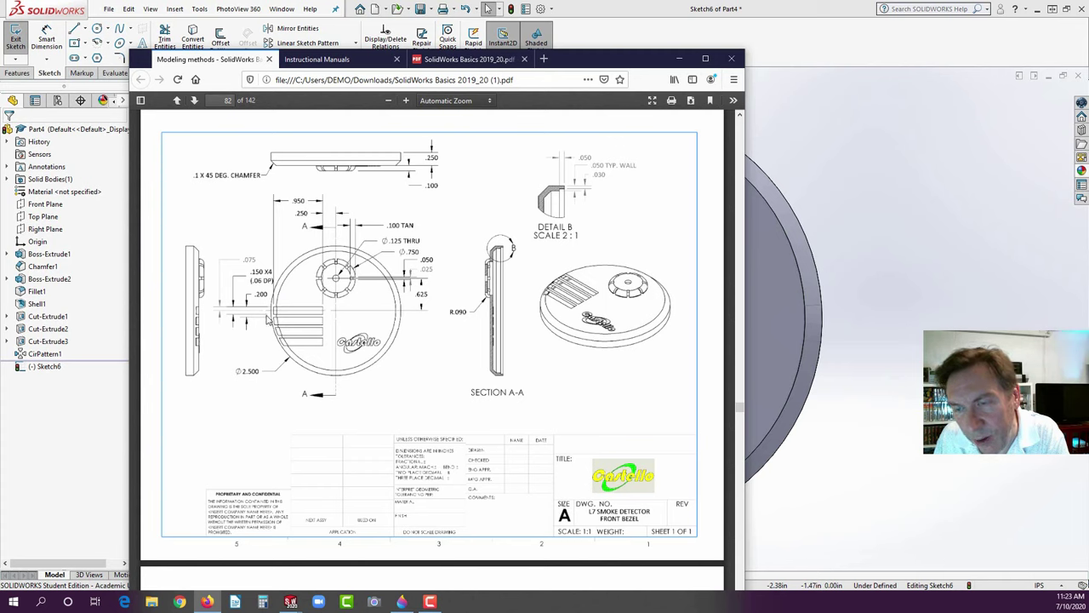
- Dimension the rectangle's right edge 0.25 in from the origin
left_click(85, 420)
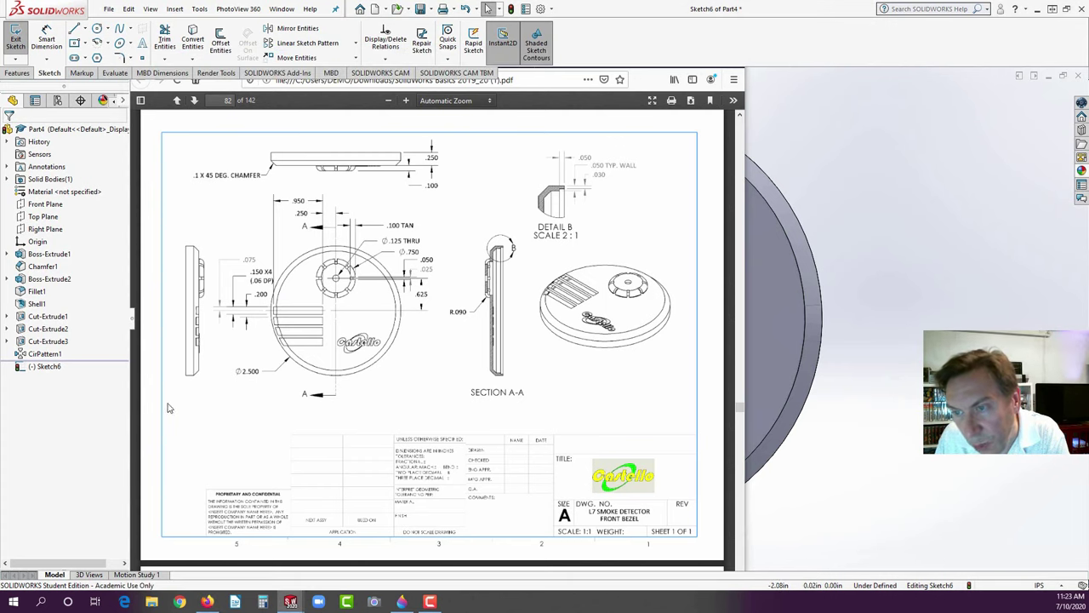
left_click(99, 425)
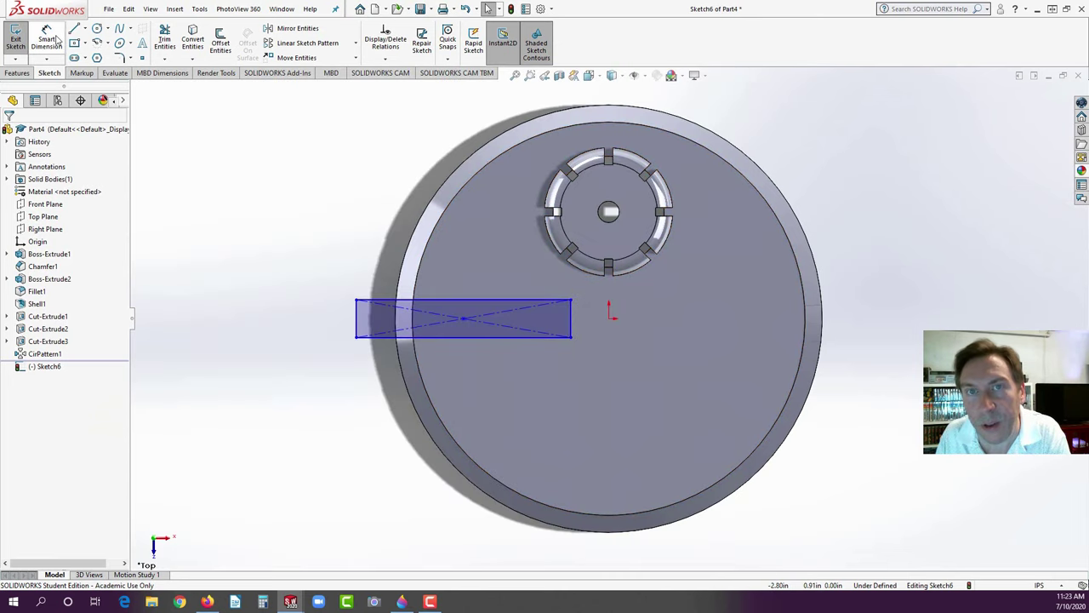
left_click(51, 37)
left_click(571, 317)
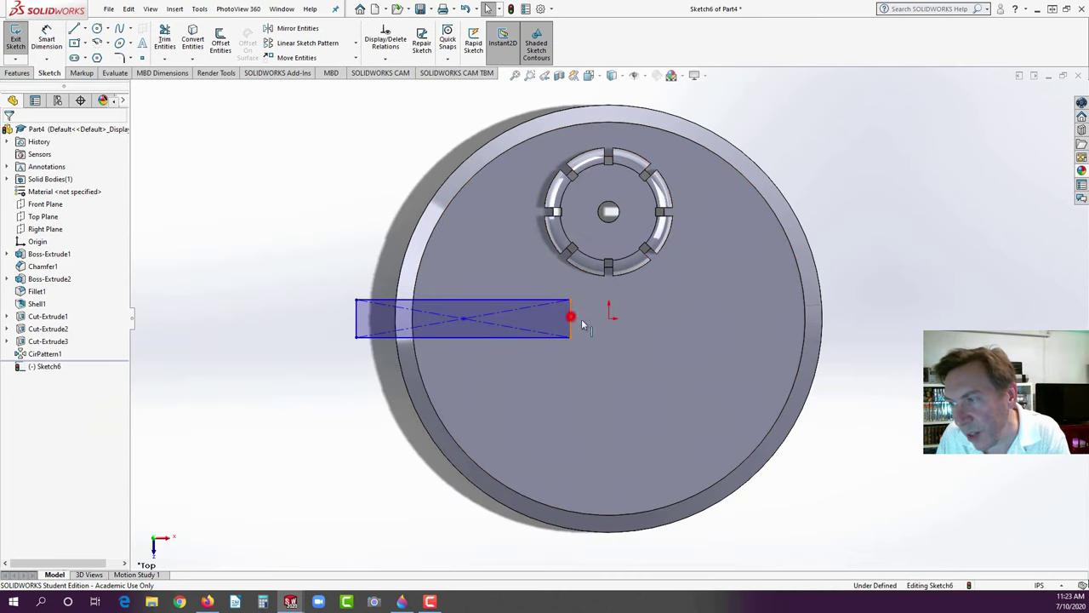
left_click(610, 318)
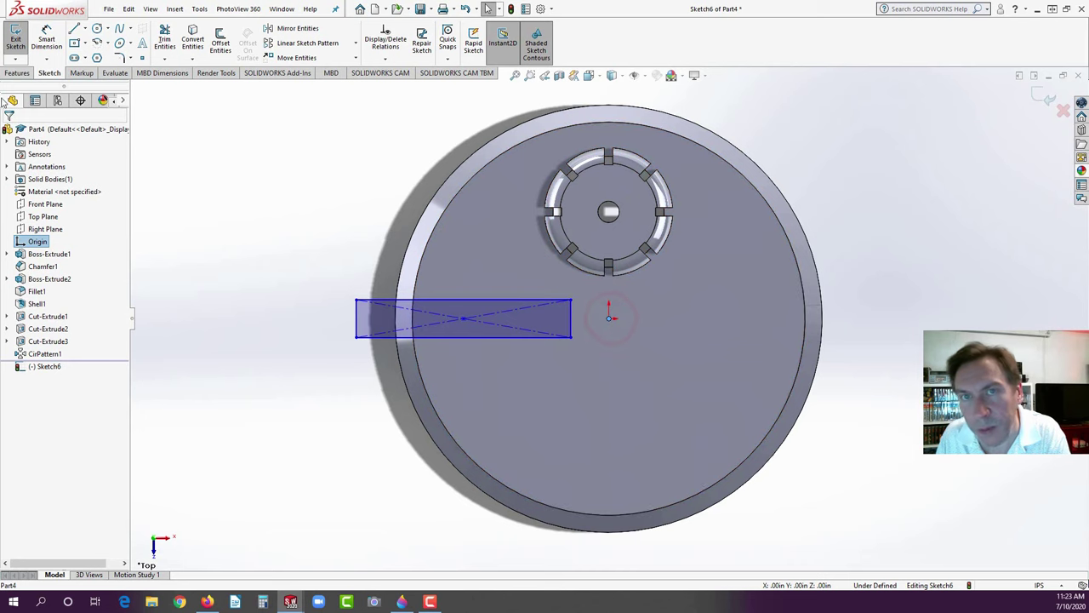
left_click(47, 39)
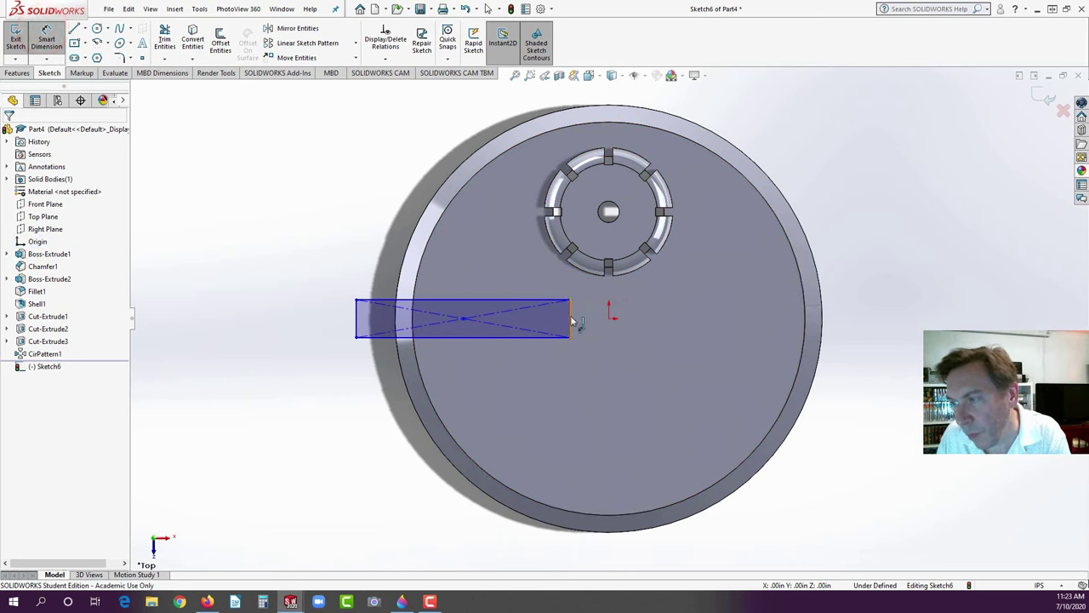
left_click(570, 317)
left_click(610, 317)
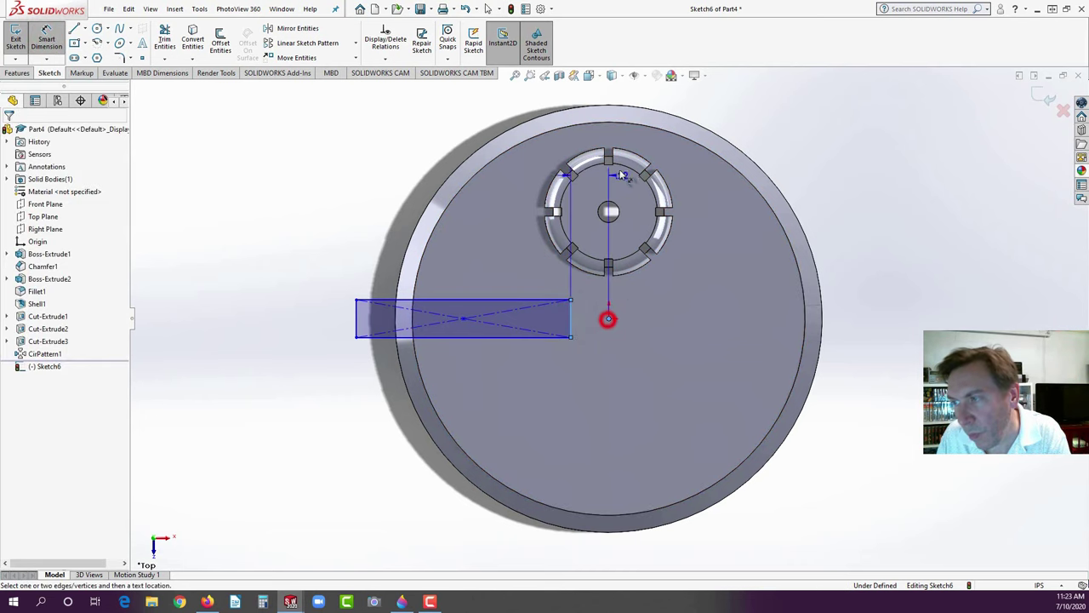
left_click(585, 97)
type(".25")
key("Return")
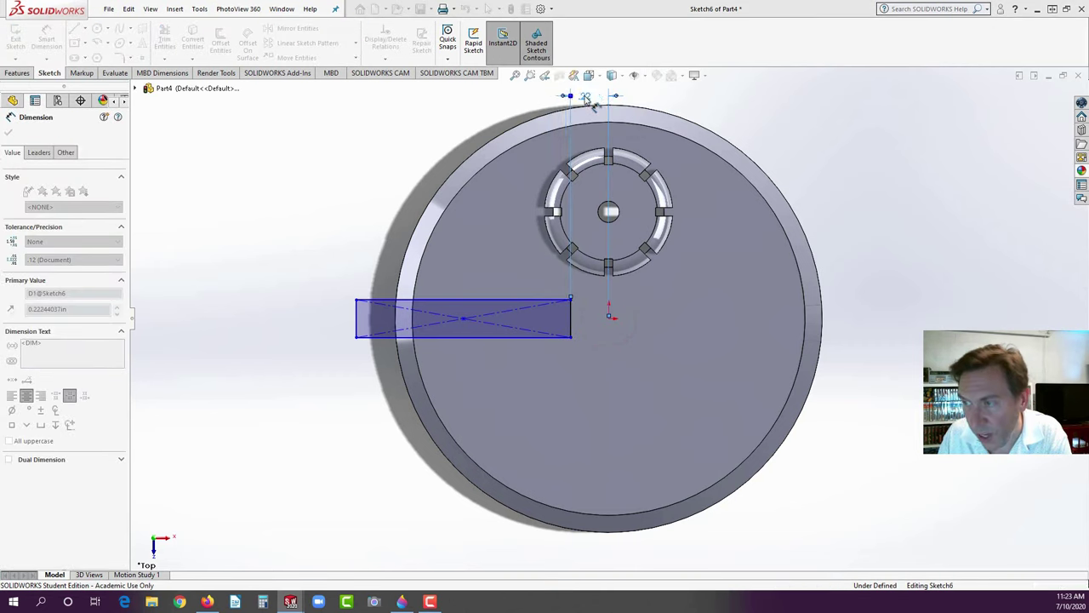
- Dimension the slot rectangle 0.20 in tall and 1.00 in long
left_click(353, 315)
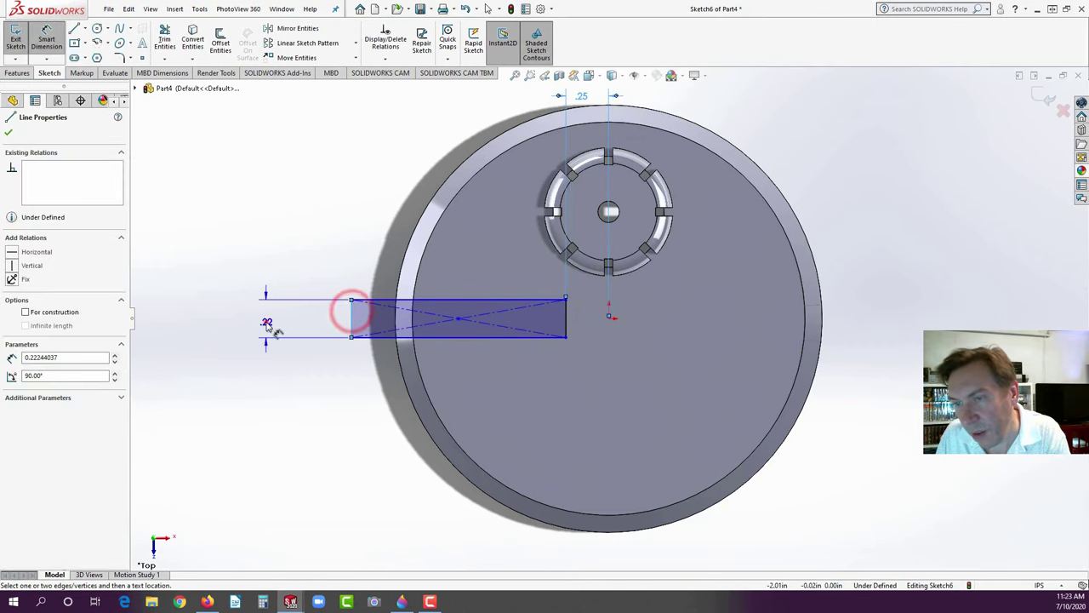
left_click(267, 321)
type(".2")
key("Return")
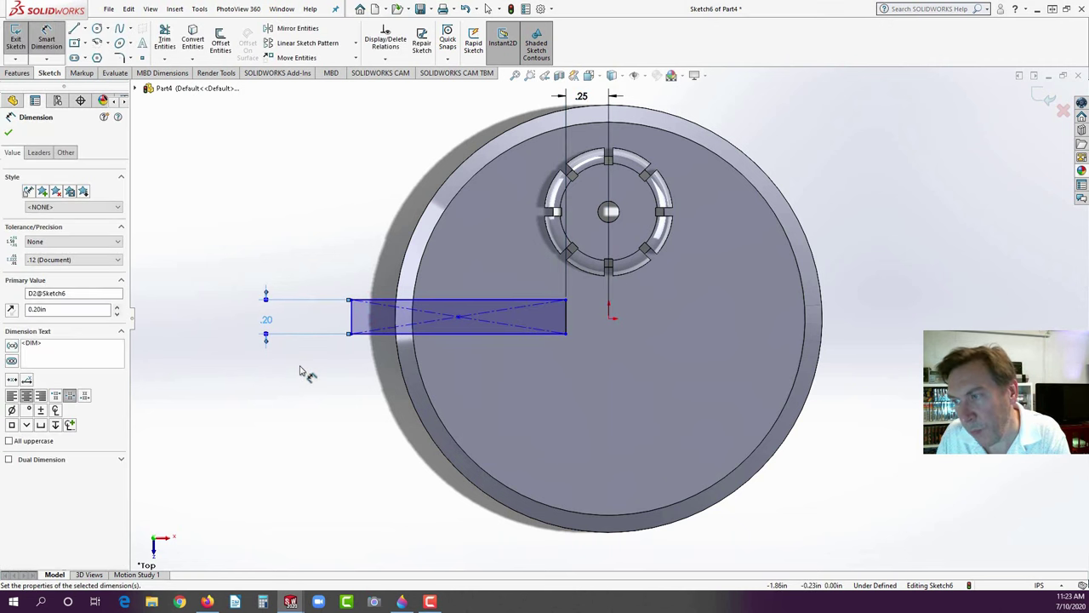
left_click(450, 300)
left_click(457, 102)
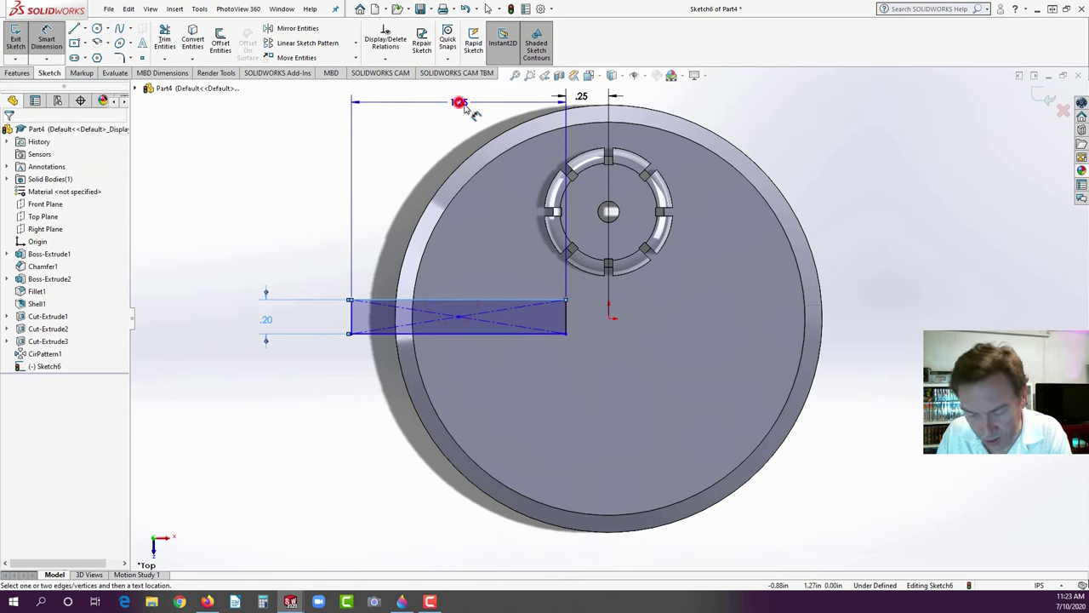
type("1.00in")
key("Return")
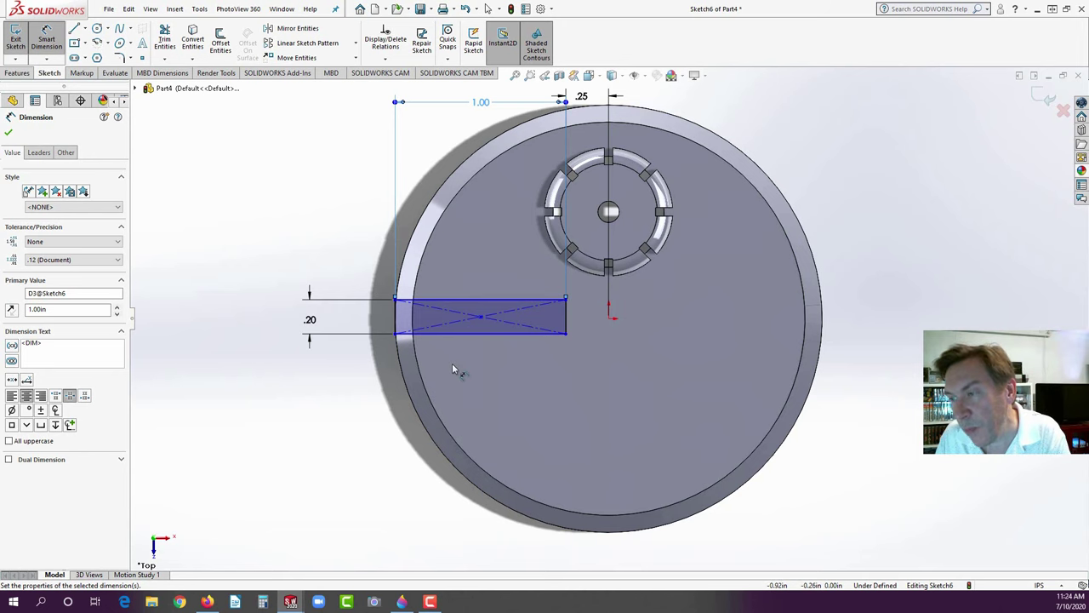
- Add a horizontal centerline from the rectangle's centre to the origin, fully defining the sketch
left_click(85, 30)
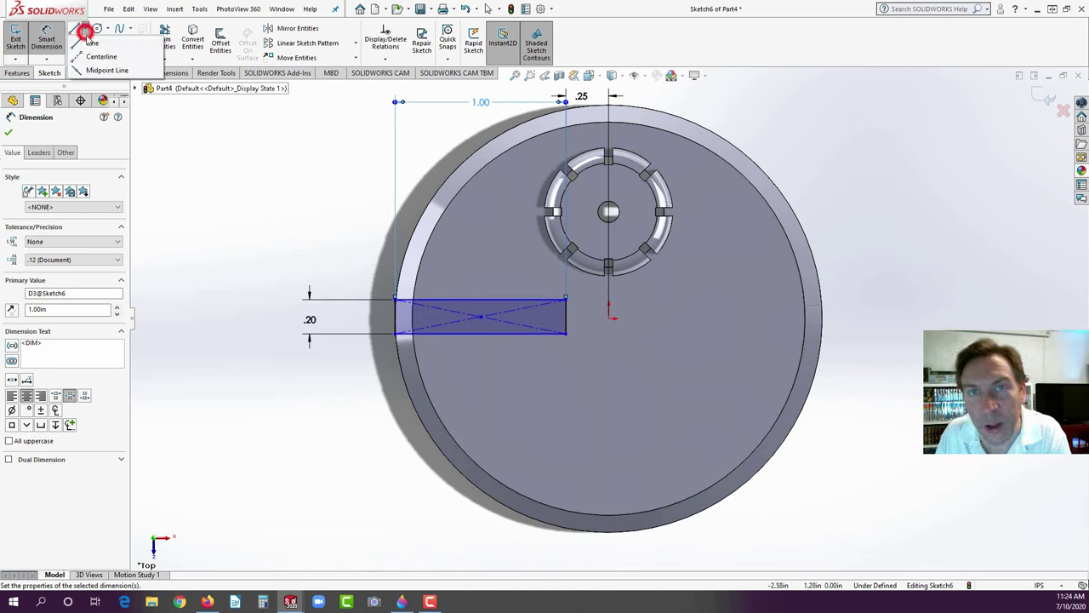
left_click(81, 58)
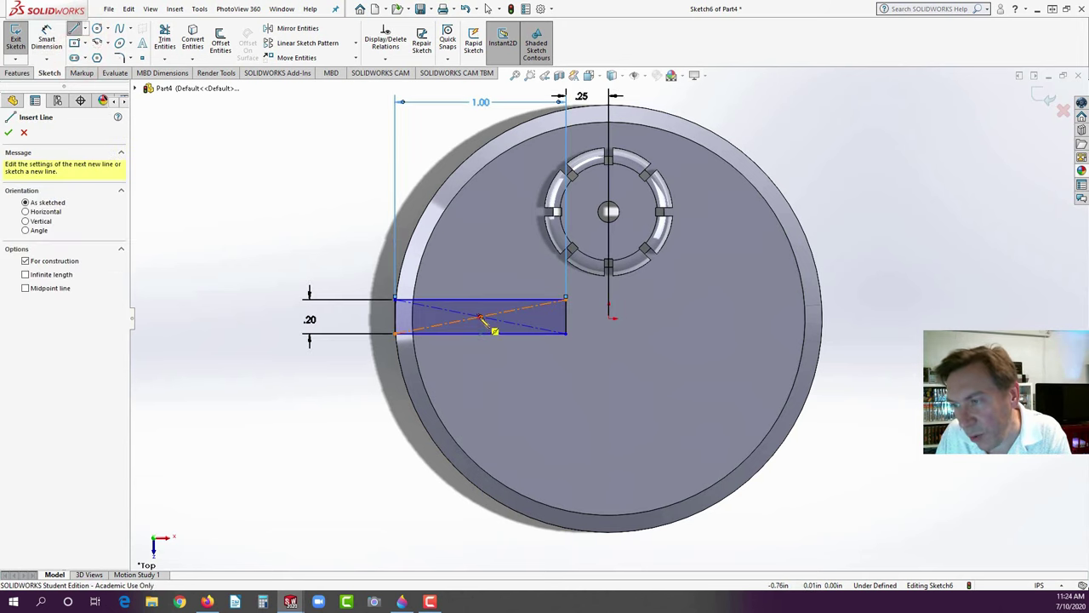
left_click(480, 317)
left_click(609, 319)
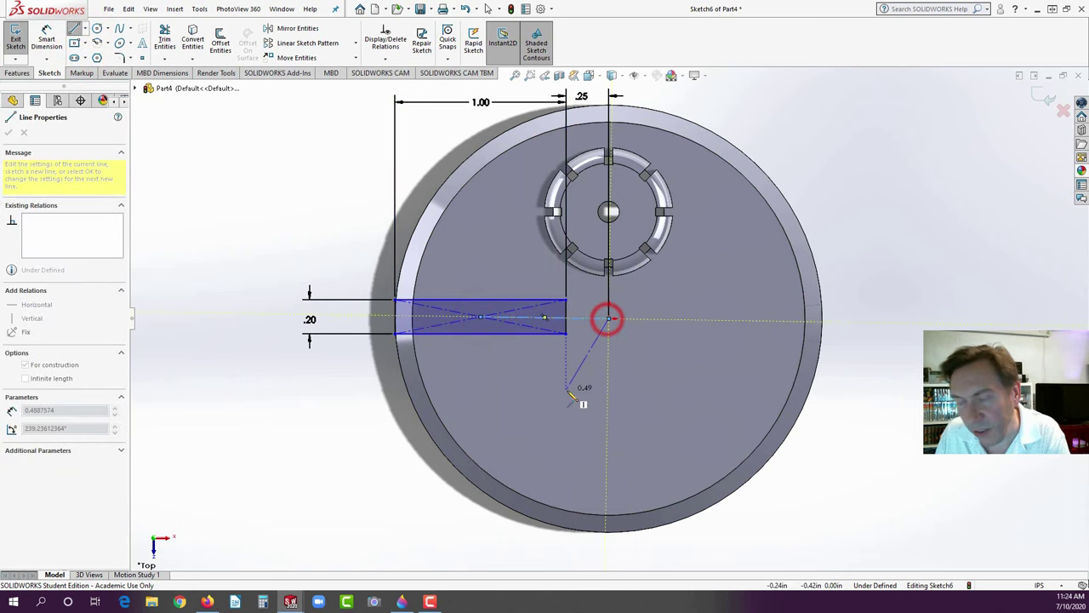
key("Escape")
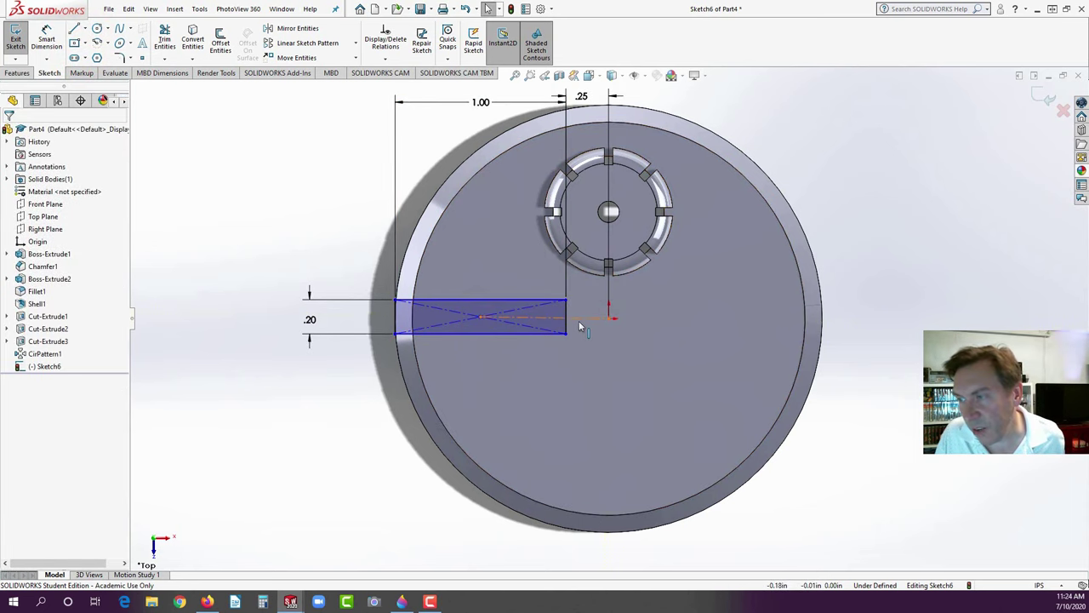
left_click(575, 317)
left_click(613, 272)
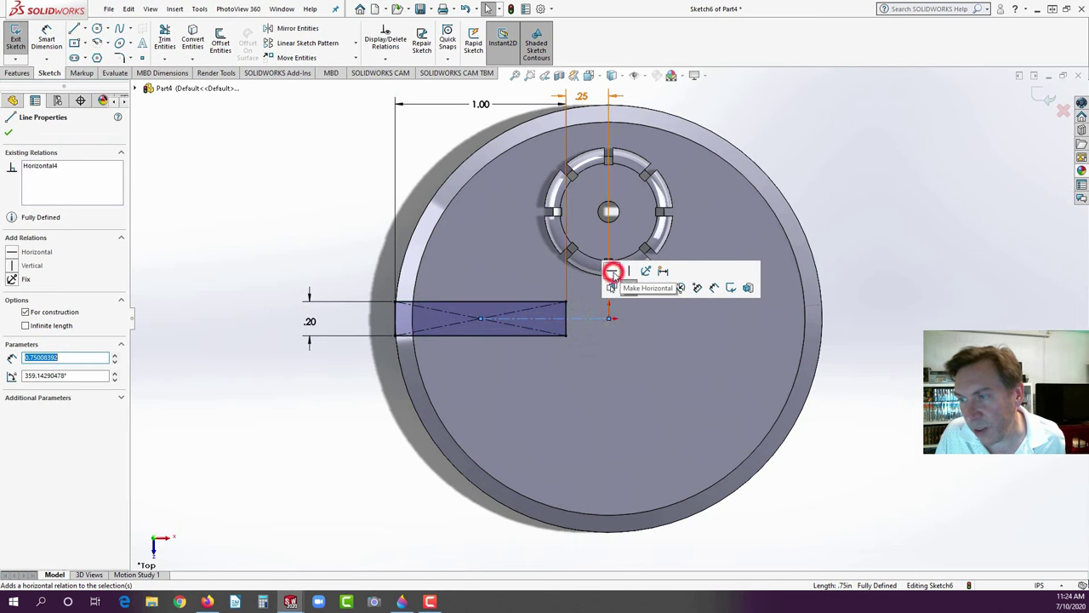
left_click(248, 459)
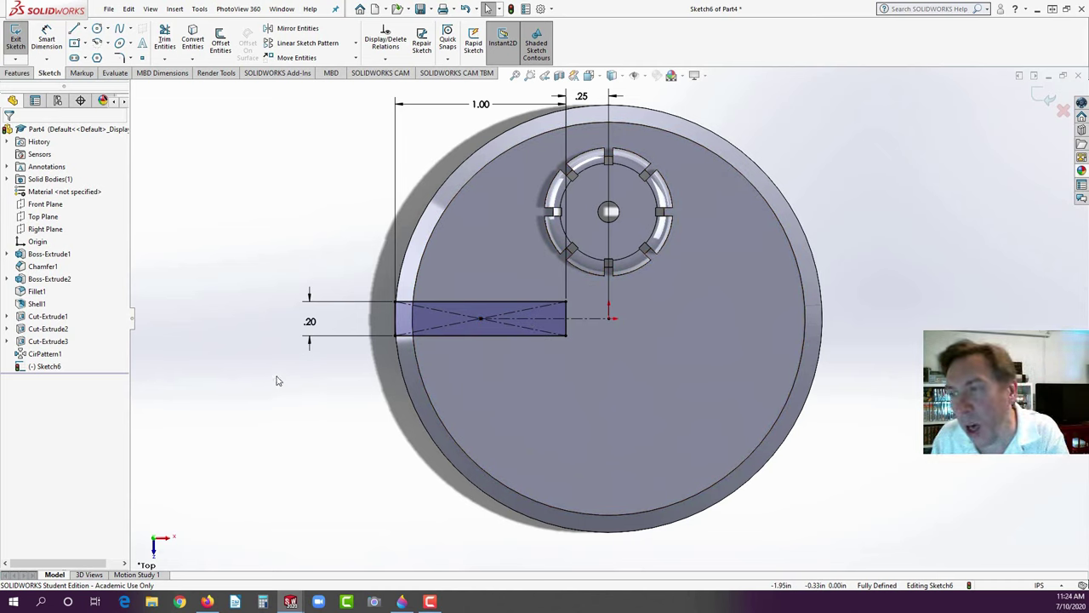
left_click(17, 72)
- Extrude-cut the slot sketch Blind to a 0.06 in depth, taken from the drawing
left_click(169, 43)
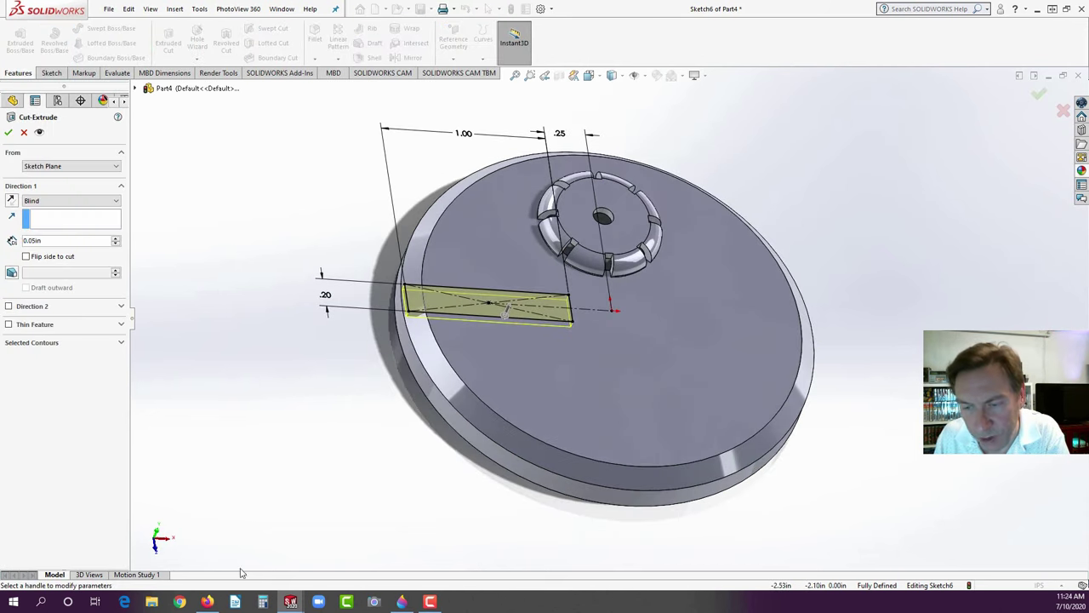
left_click(207, 602)
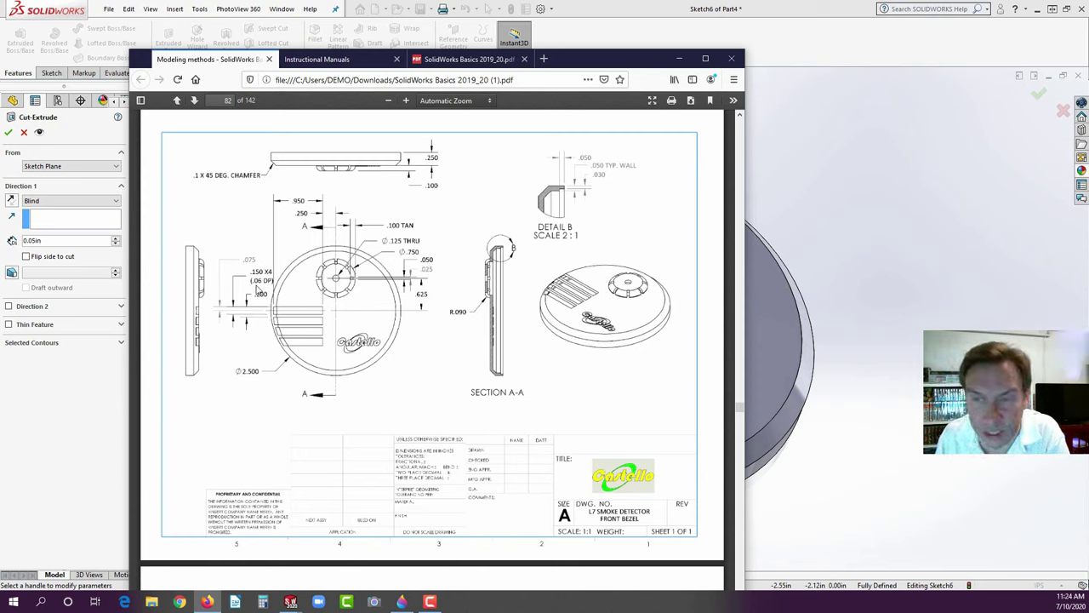
left_click(103, 394)
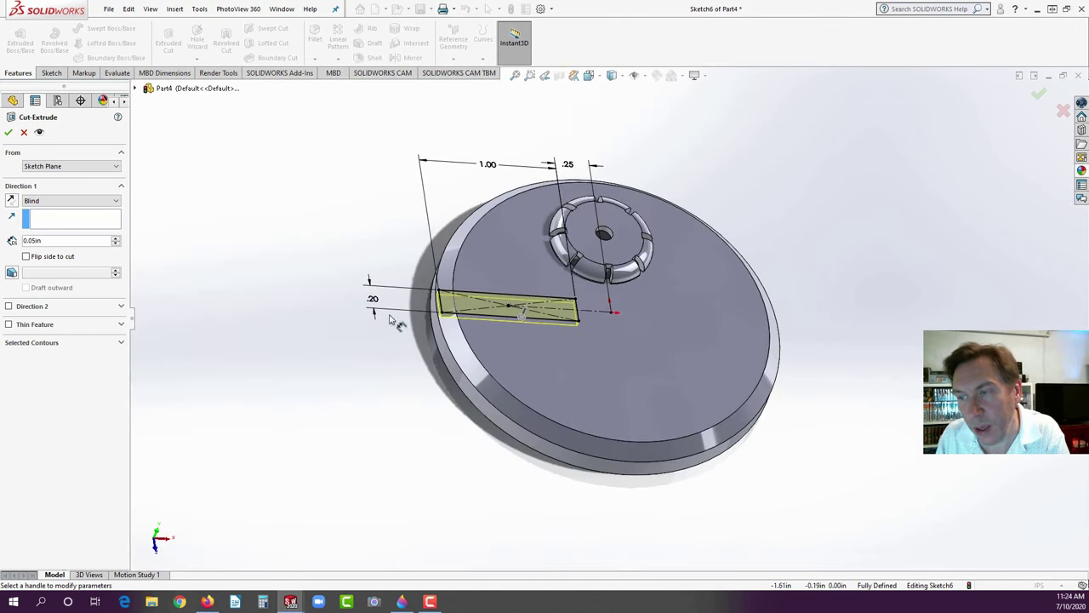
double_click(48, 242)
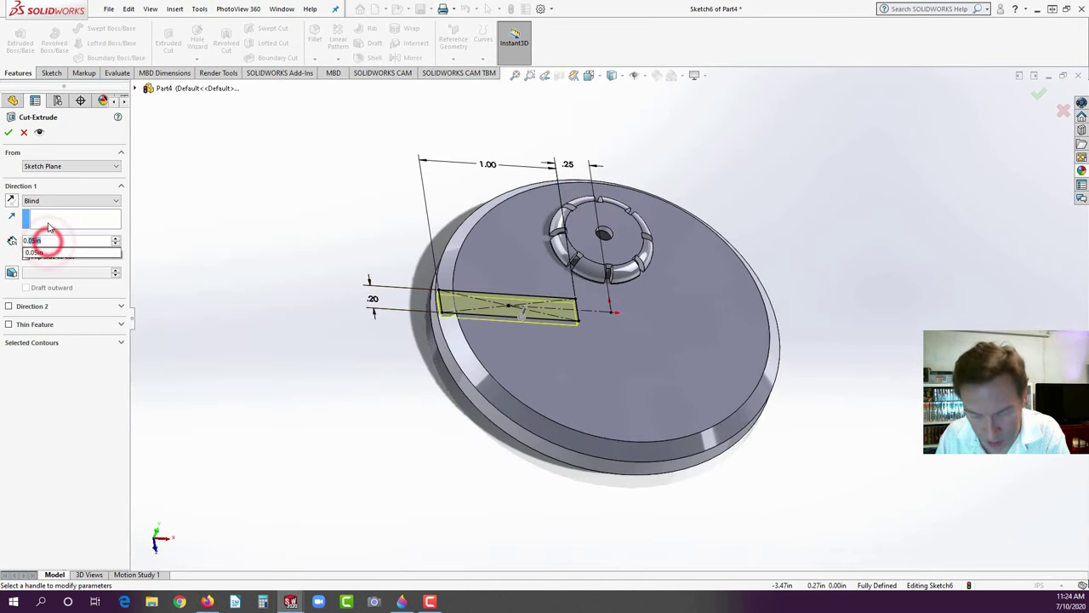
type("0.06")
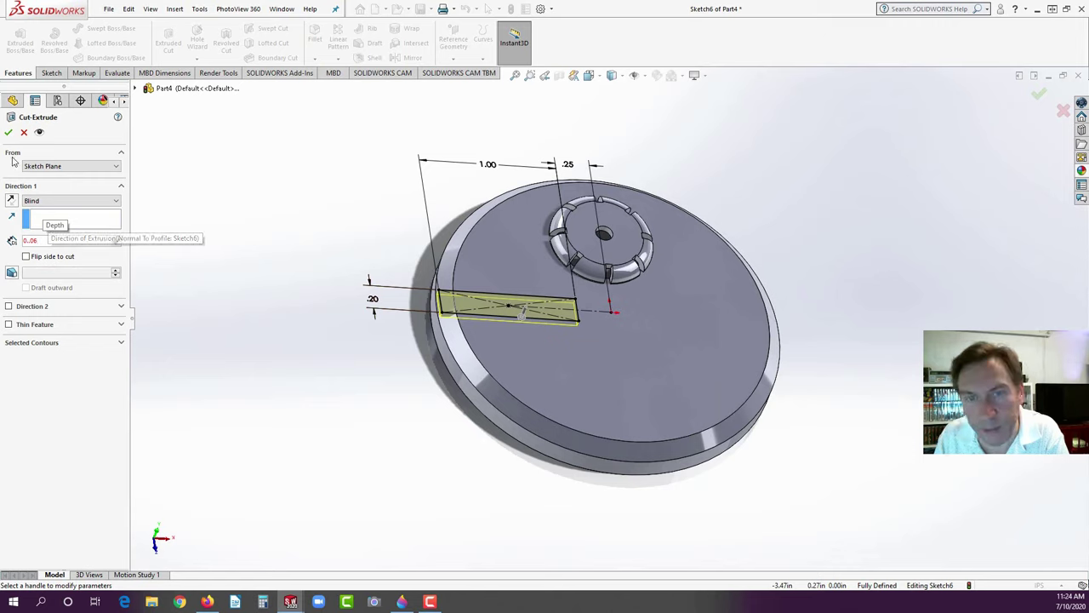
left_click(30, 242)
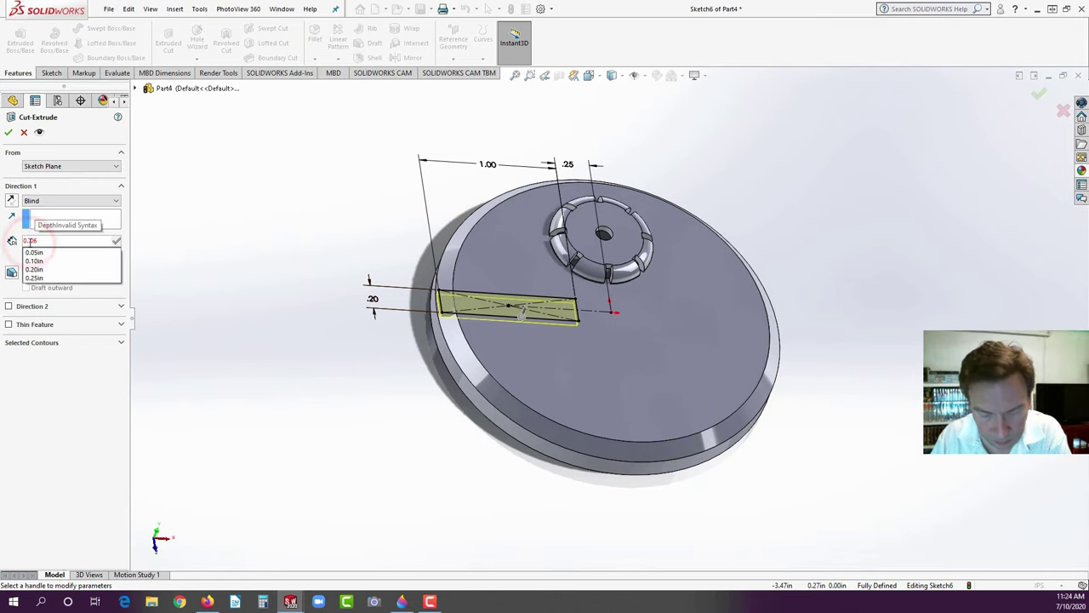
left_click(31, 248)
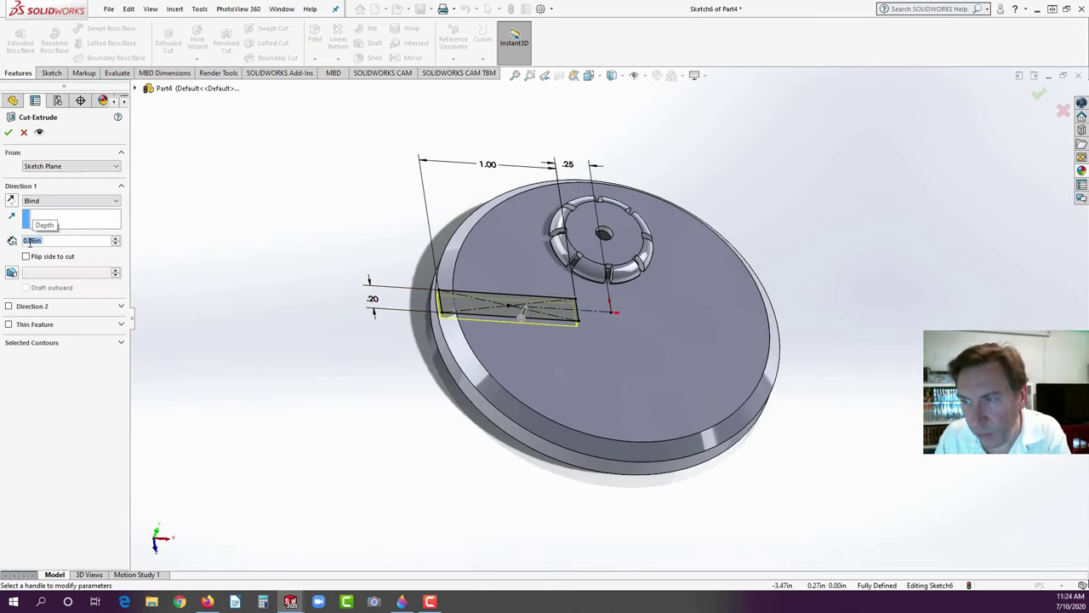
left_click(8, 133)
left_click(236, 287)
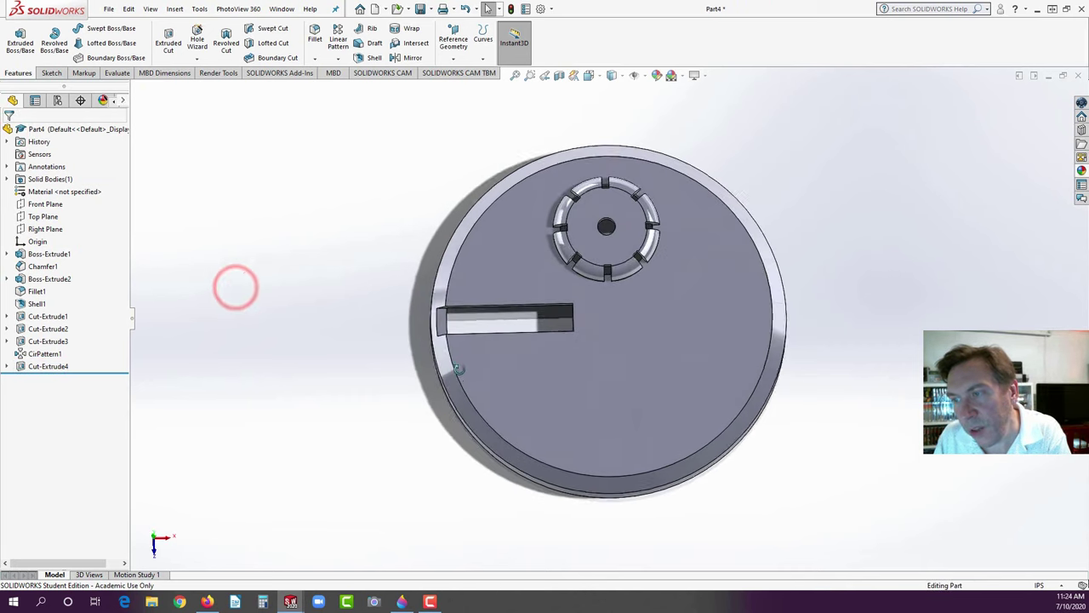
scroll(466, 319, "down", 3)
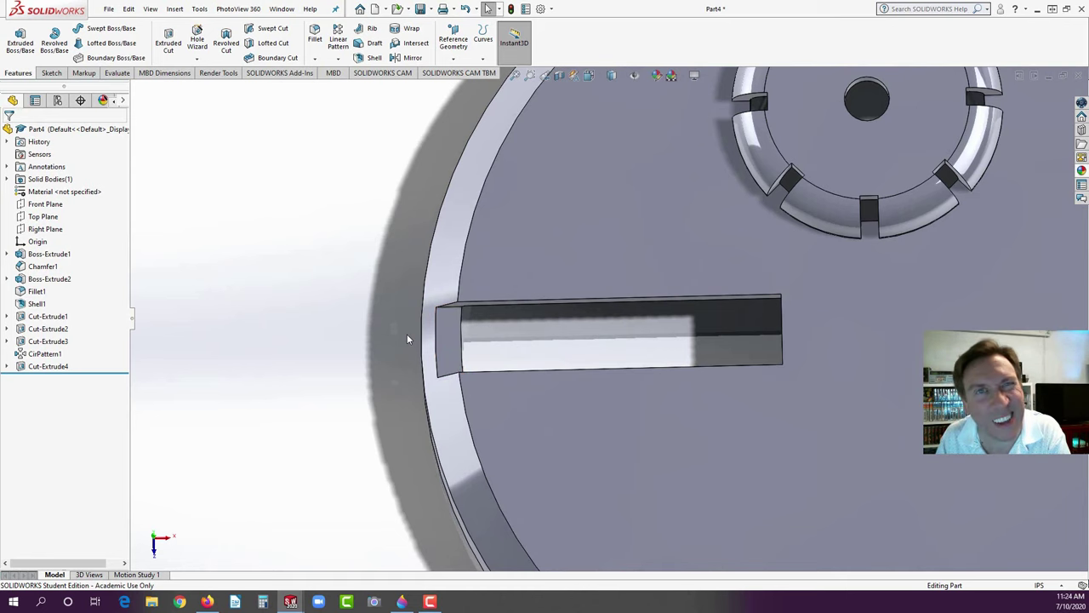
scroll(407, 338, "up", 5)
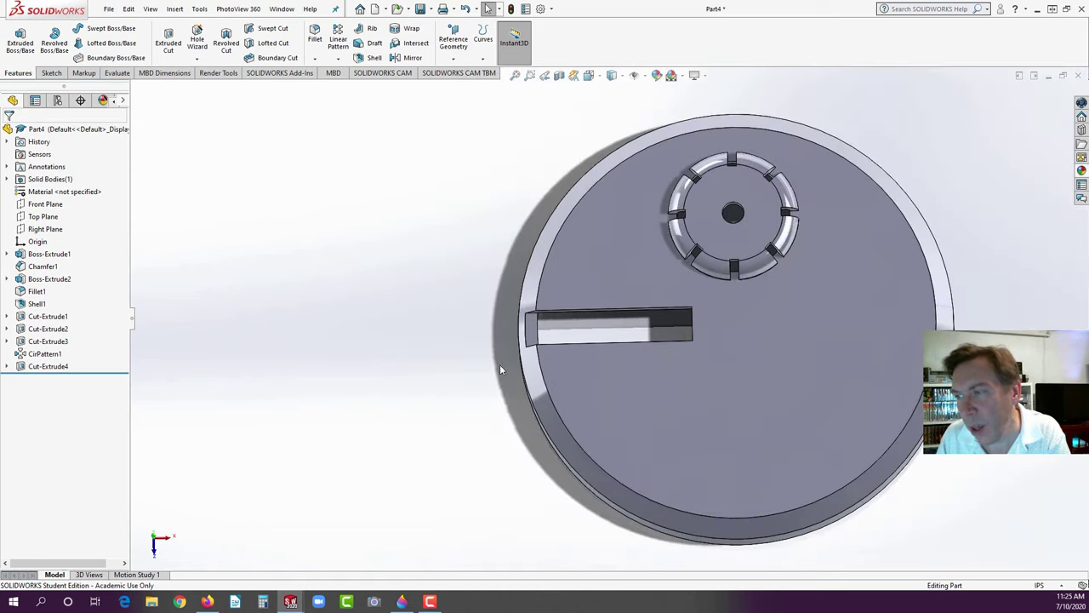
- Check the drawing and change the slot's height dimension from .20 to .15
left_click(48, 366)
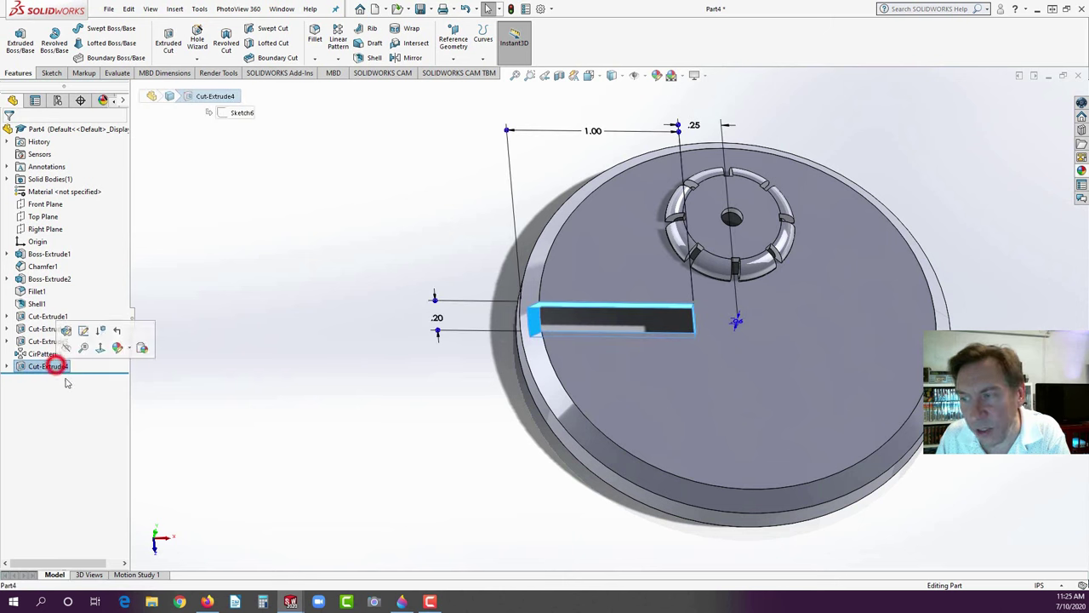
left_click(207, 601)
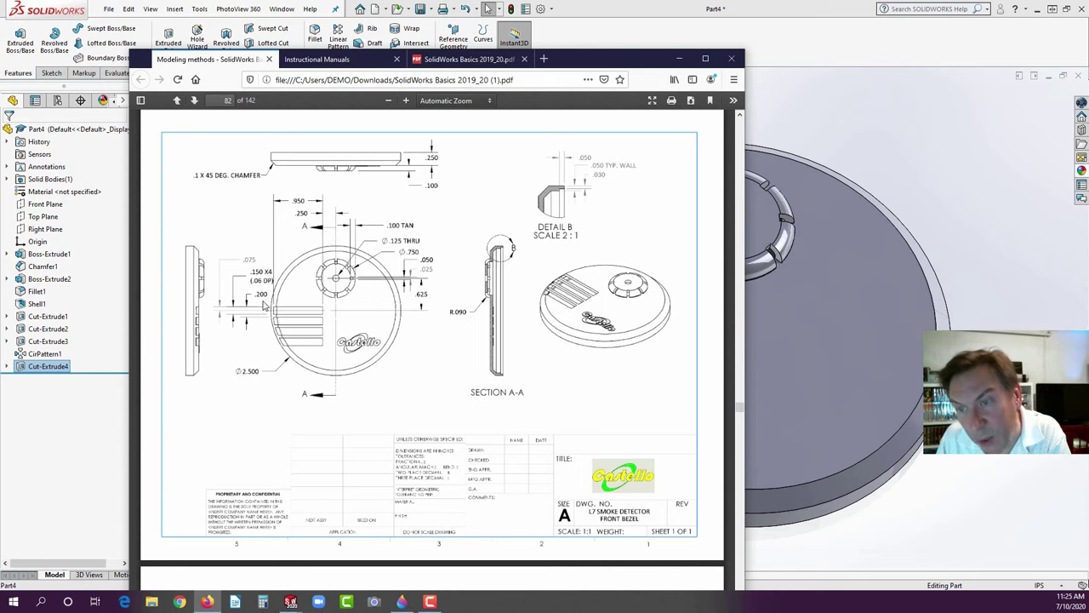
left_click(812, 117)
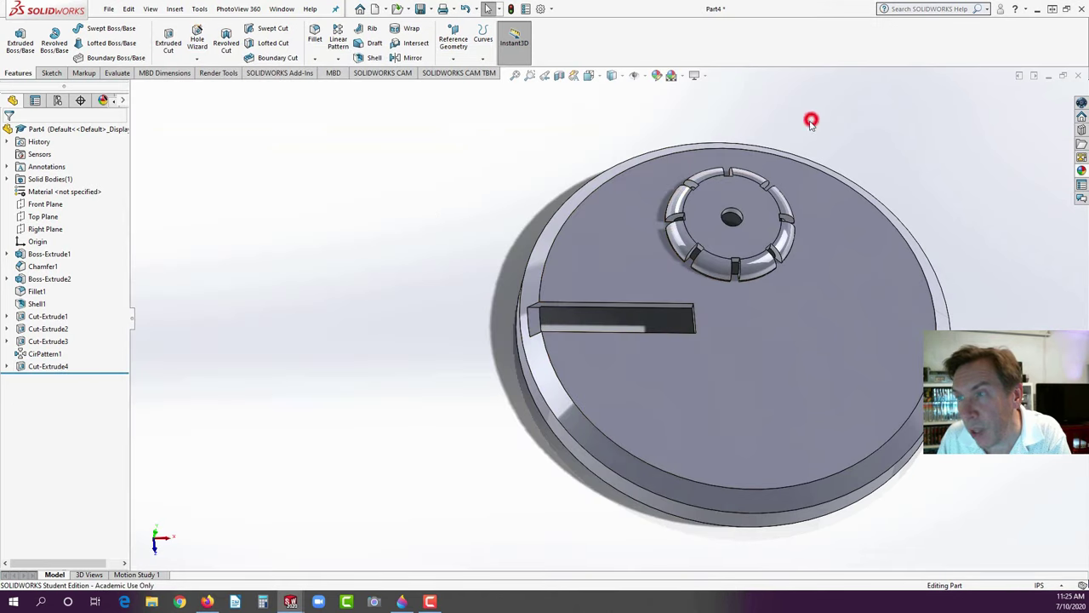
left_click(26, 368)
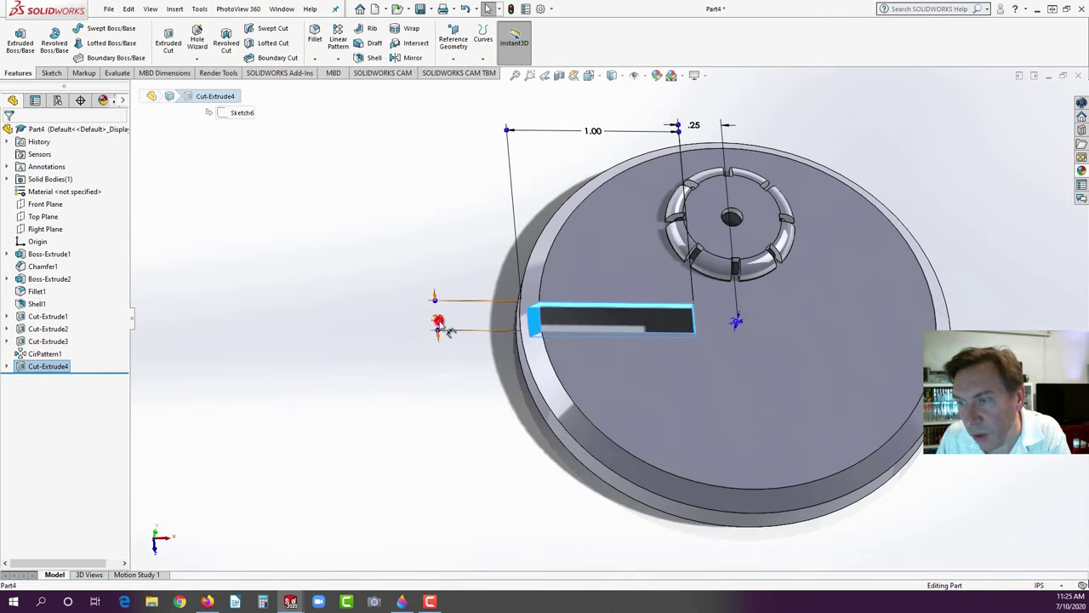
double_click(438, 320)
key("BackSpace")
type(".15")
key("Return")
left_click(359, 305)
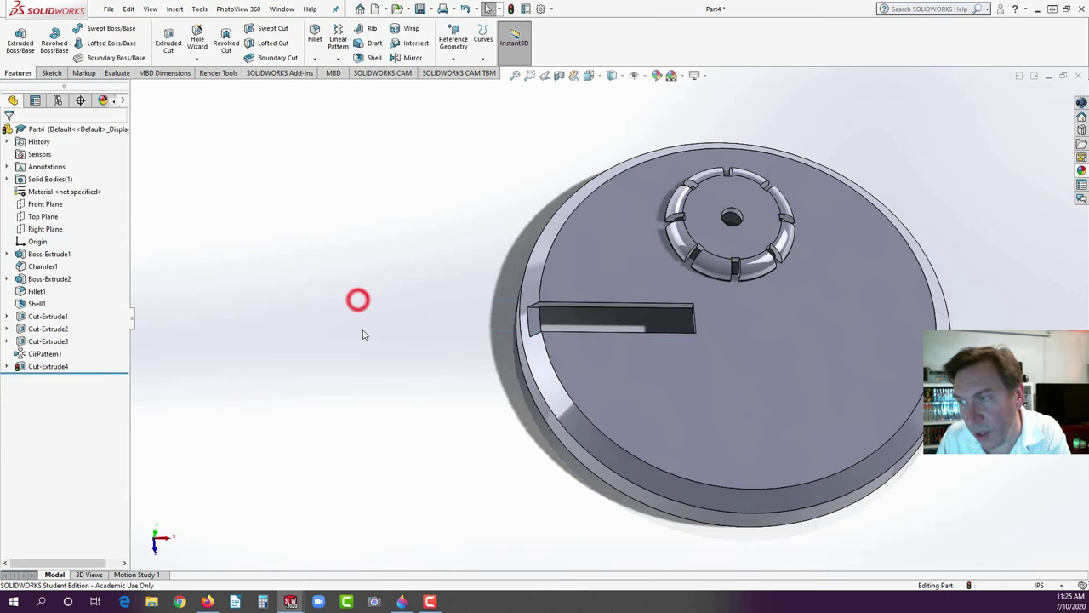
- Rebuild the part and reselect Cut-Extrude4 to show its dimensions
left_click(55, 367)
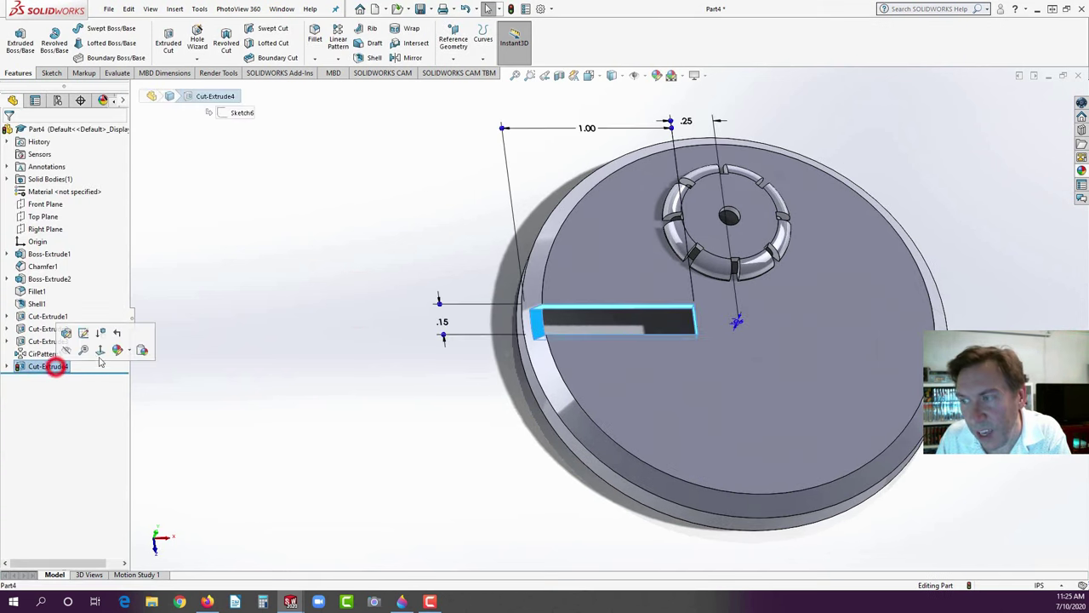
left_click(510, 9)
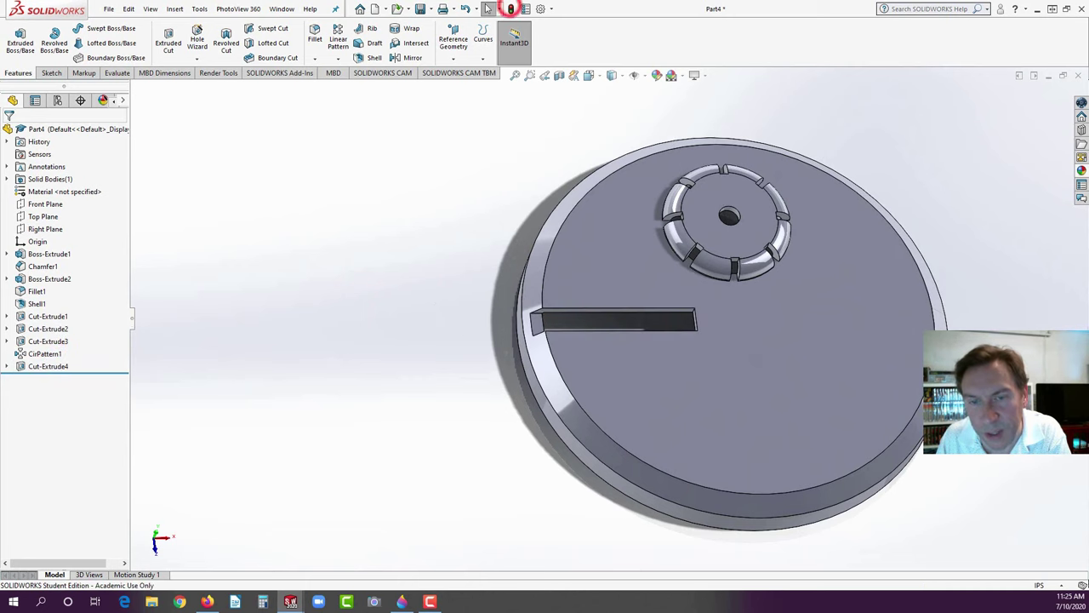
left_click(56, 367)
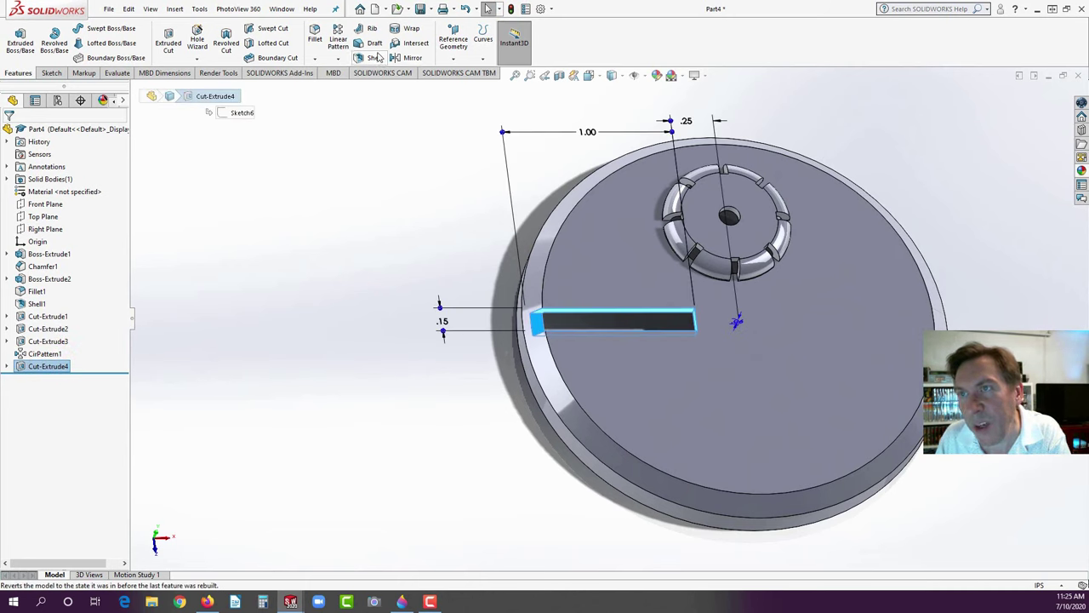
- Linear-pattern the slot cut along its edge: 4 instances spaced 0.20 in apart
left_click(337, 38)
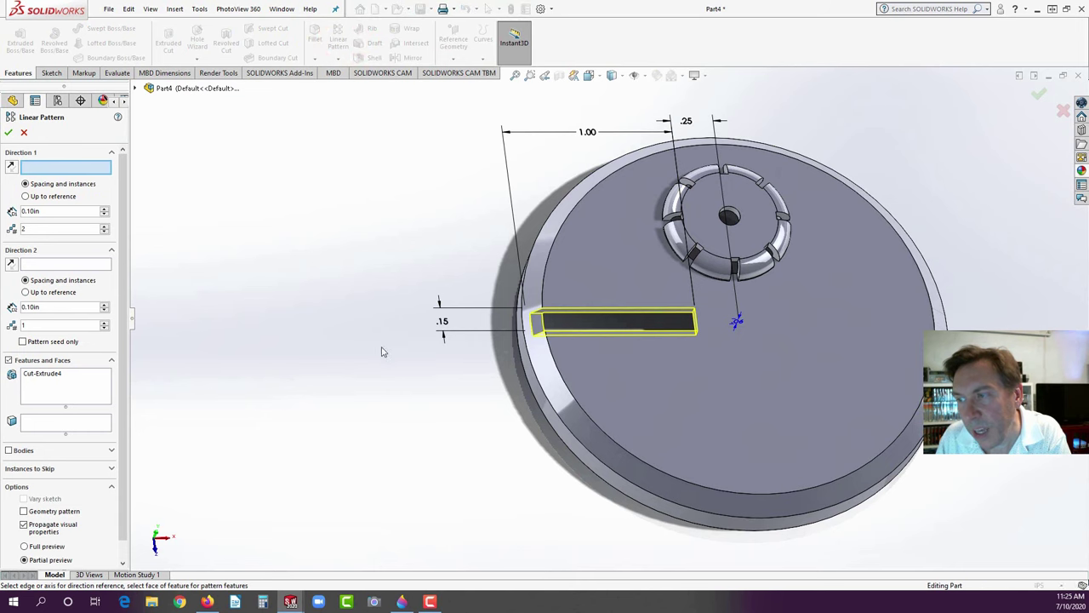
middle_click_drag(382, 348, 406, 360)
scroll(769, 318, "down", 3)
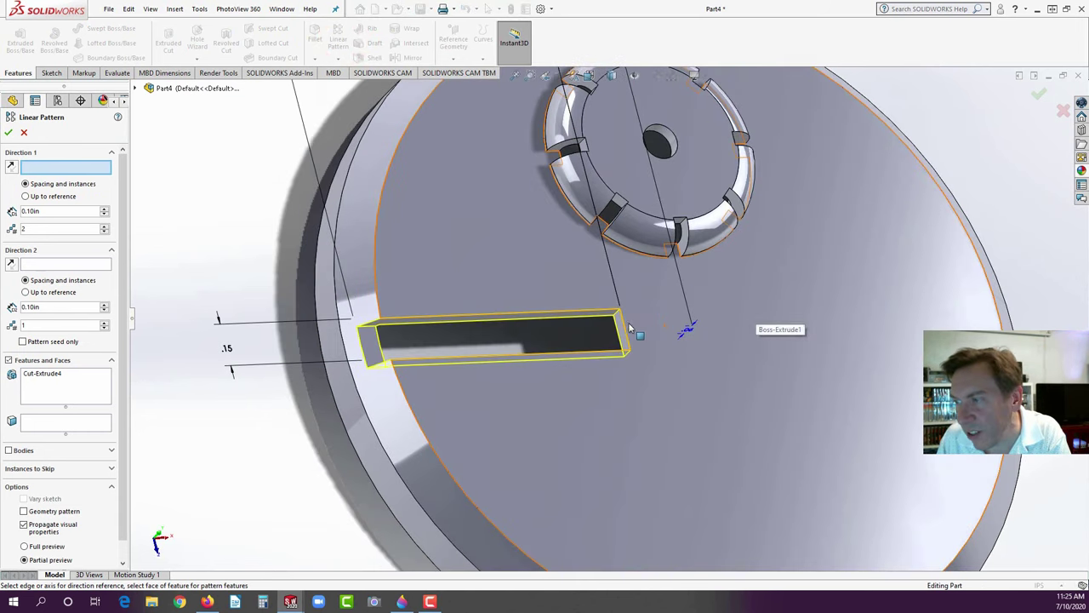
left_click(623, 325)
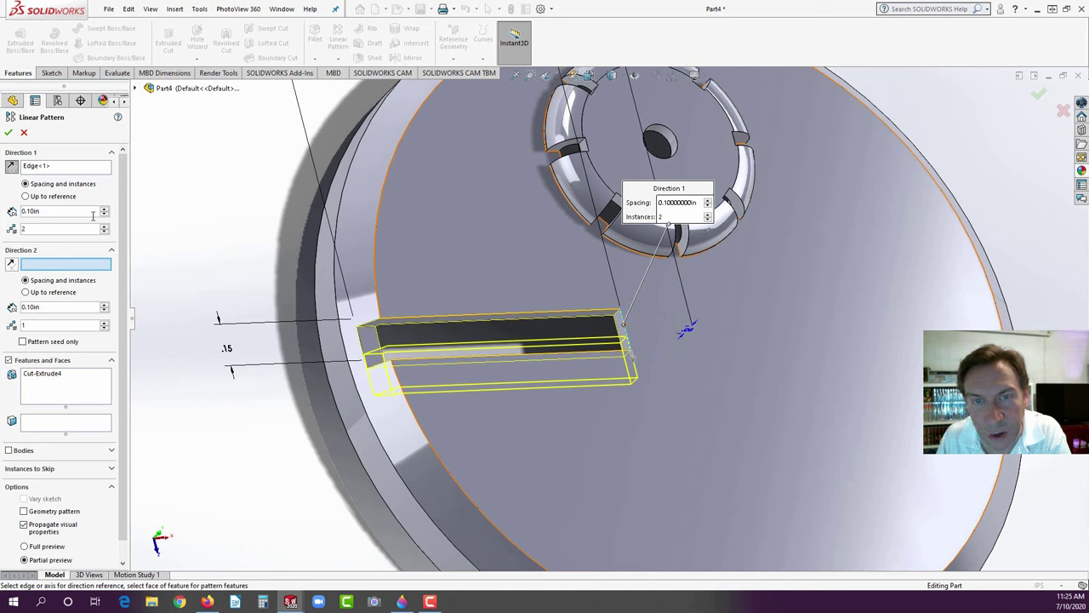
left_click(104, 208)
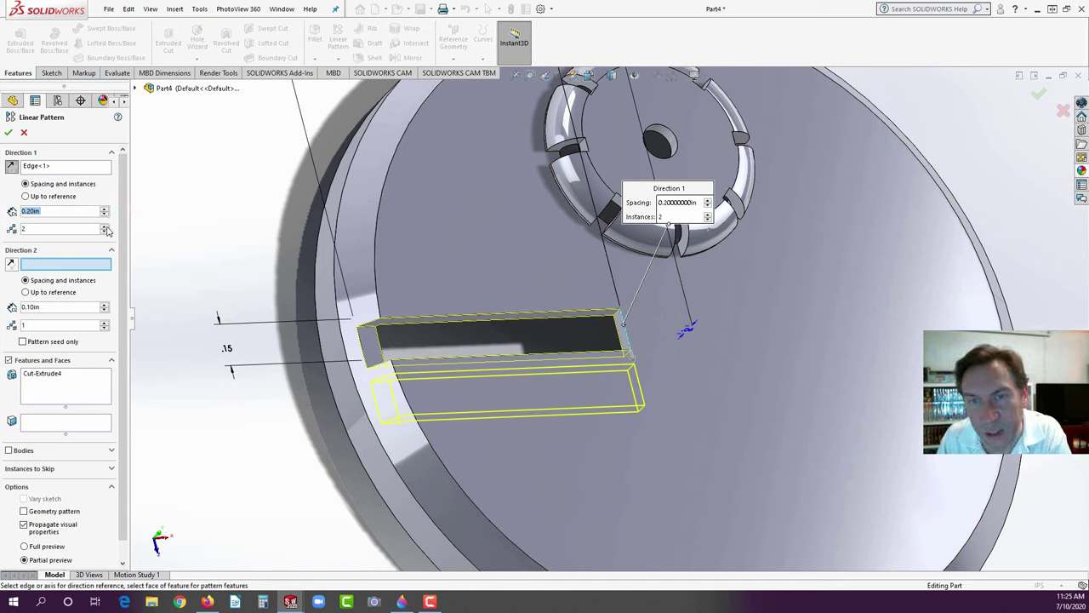
left_click(104, 226)
left_click(104, 227)
scroll(602, 367, "up", 5)
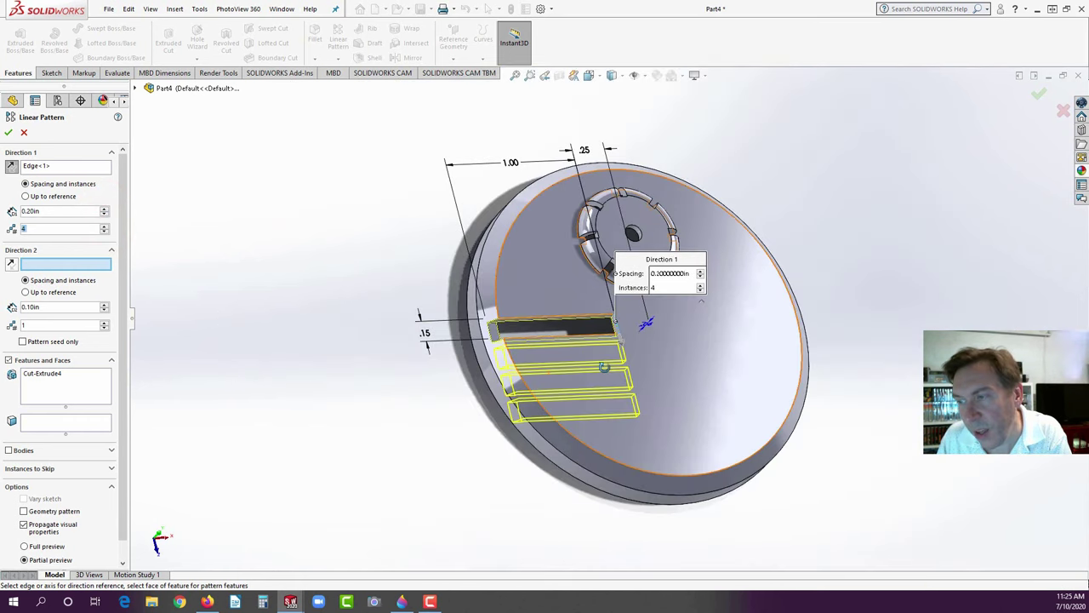
scroll(603, 367, "down", 5)
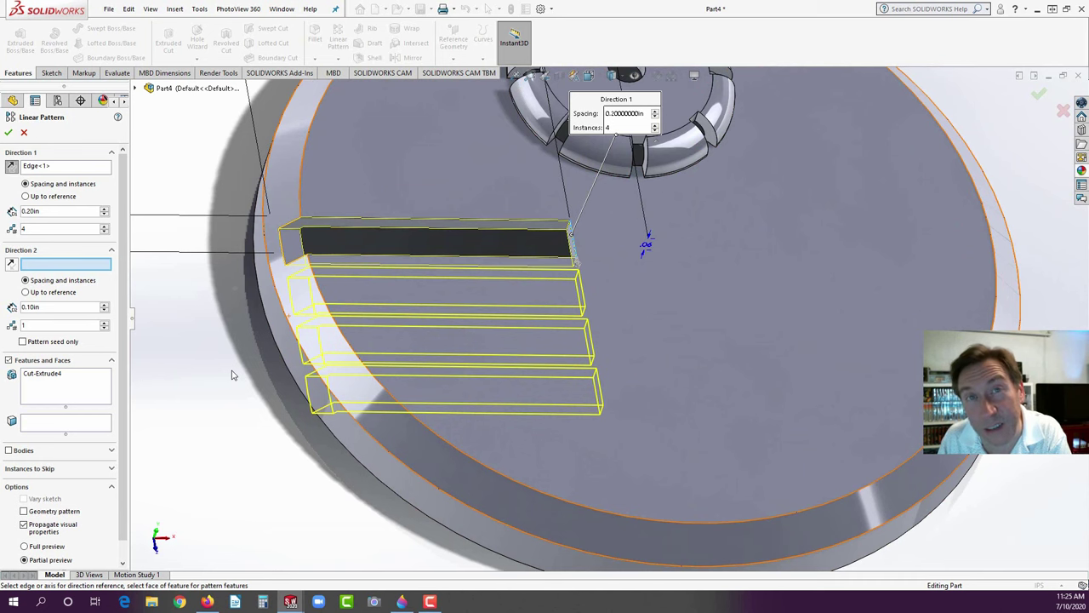
left_click(9, 134)
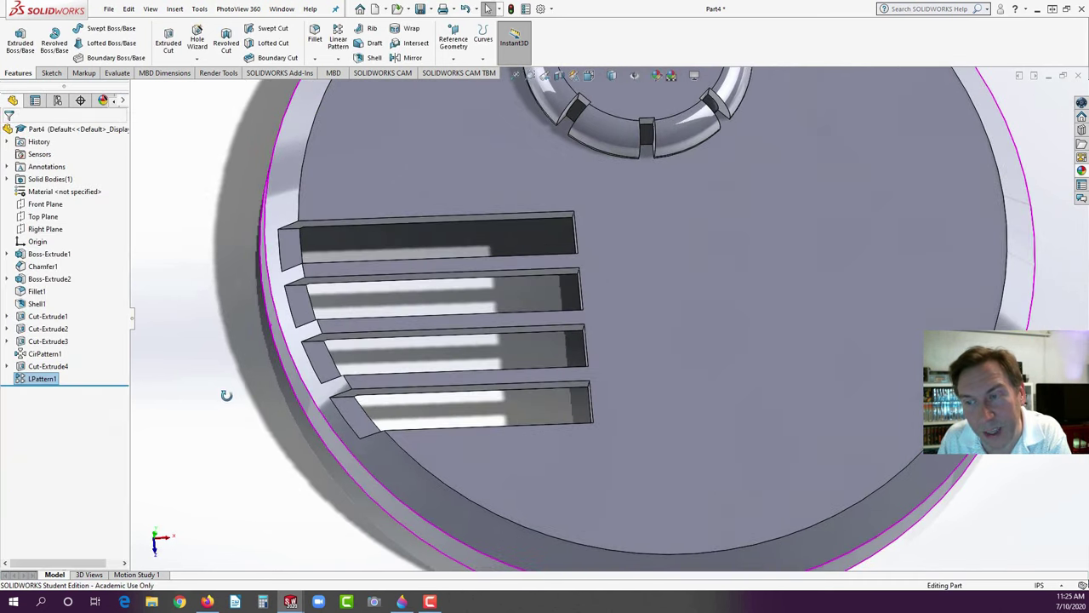
- Orbit and zoom to fit to inspect the four new slots on the top face
middle_click_drag(274, 463, 277, 414)
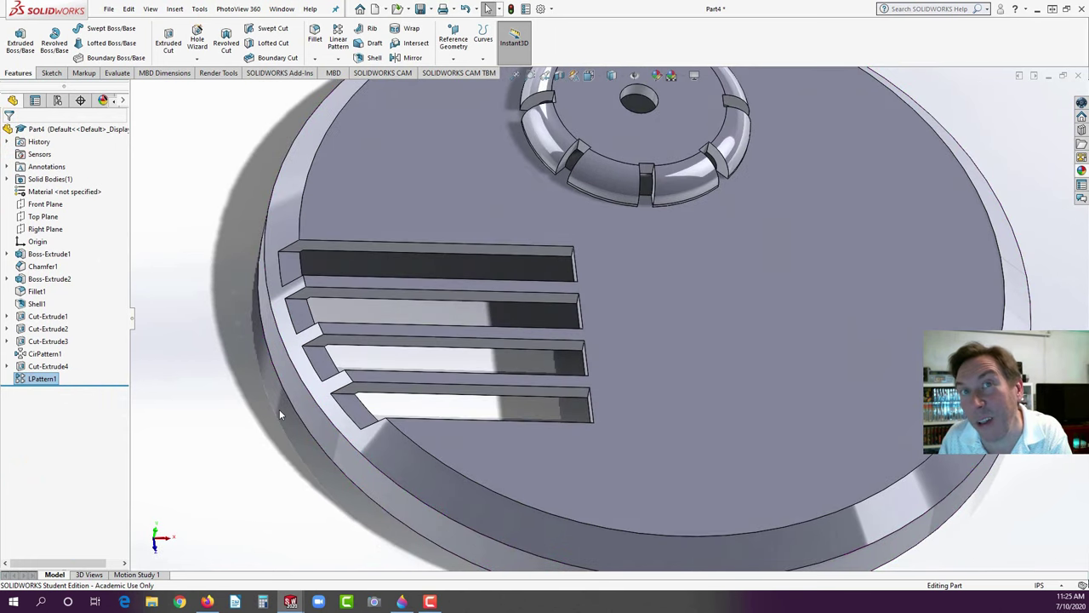
key("f")
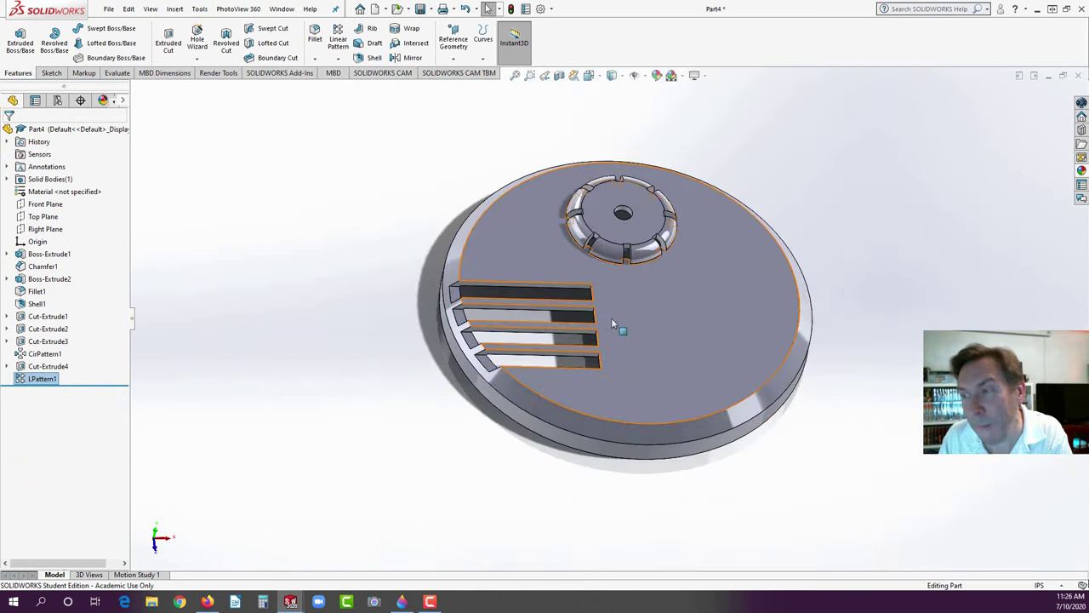
middle_click_drag(658, 258, 659, 400)
- Start a new sketch on the disc's top face and view it normal to
left_click(649, 343)
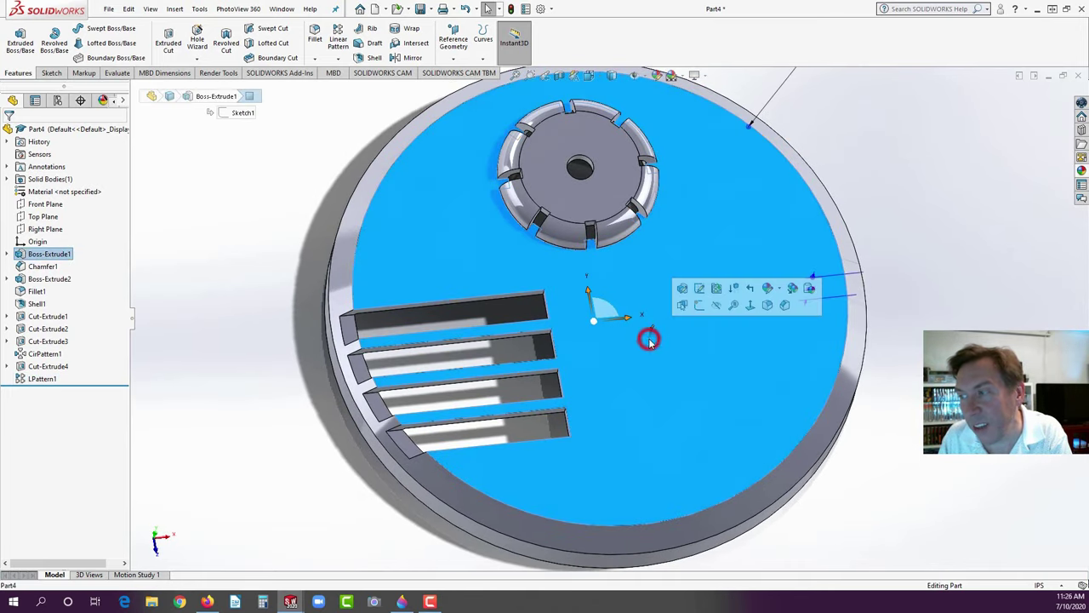
left_click(697, 309)
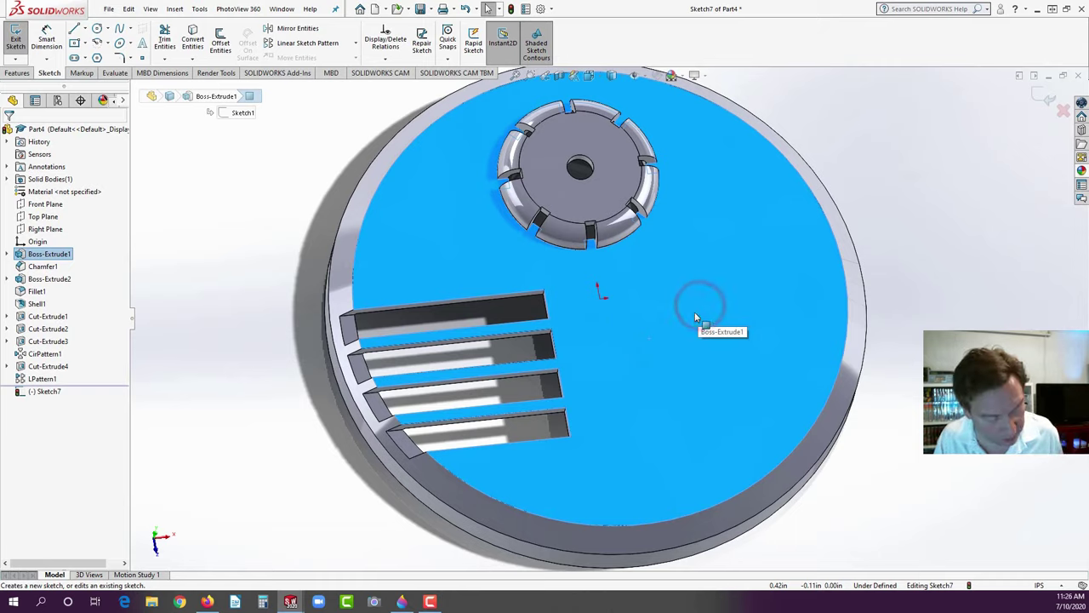
key("space")
left_click(29, 46)
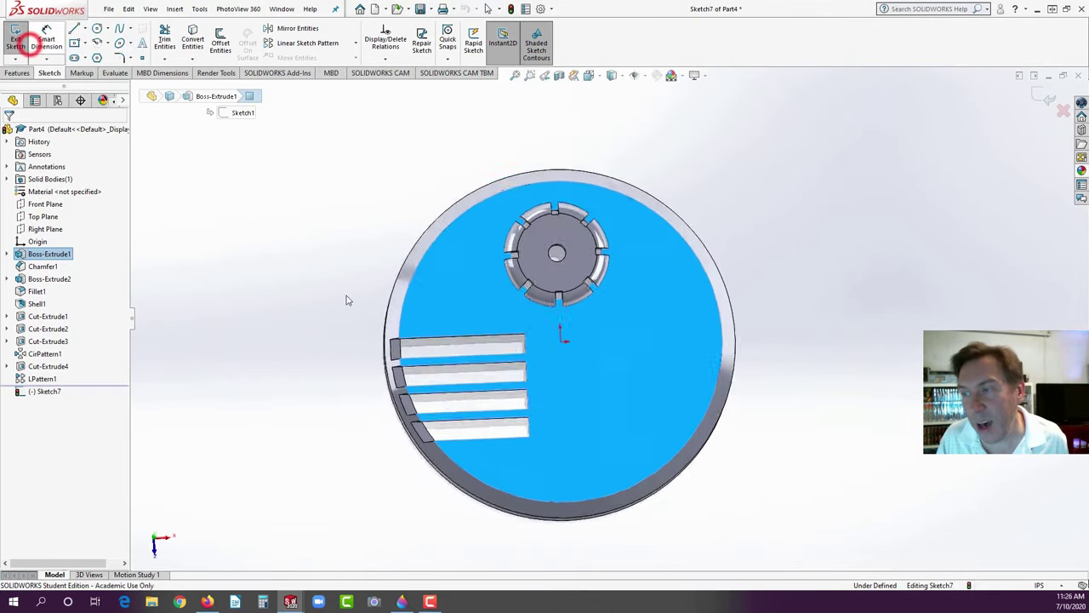
- Draw a horizontal centerline in the face's lower right, then glance at the reference PDF
left_click(85, 29)
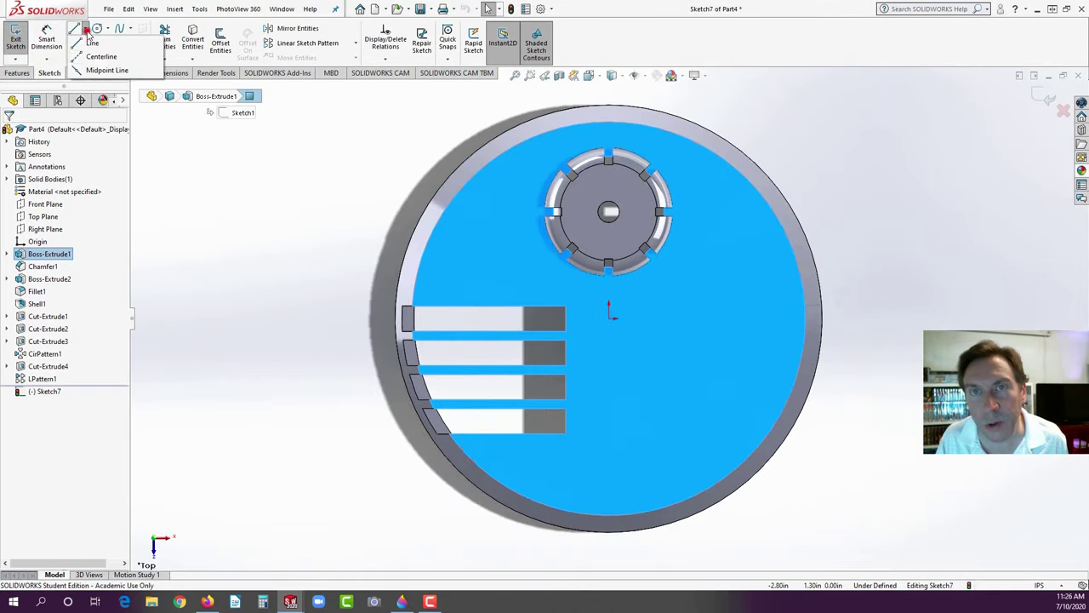
left_click(92, 56)
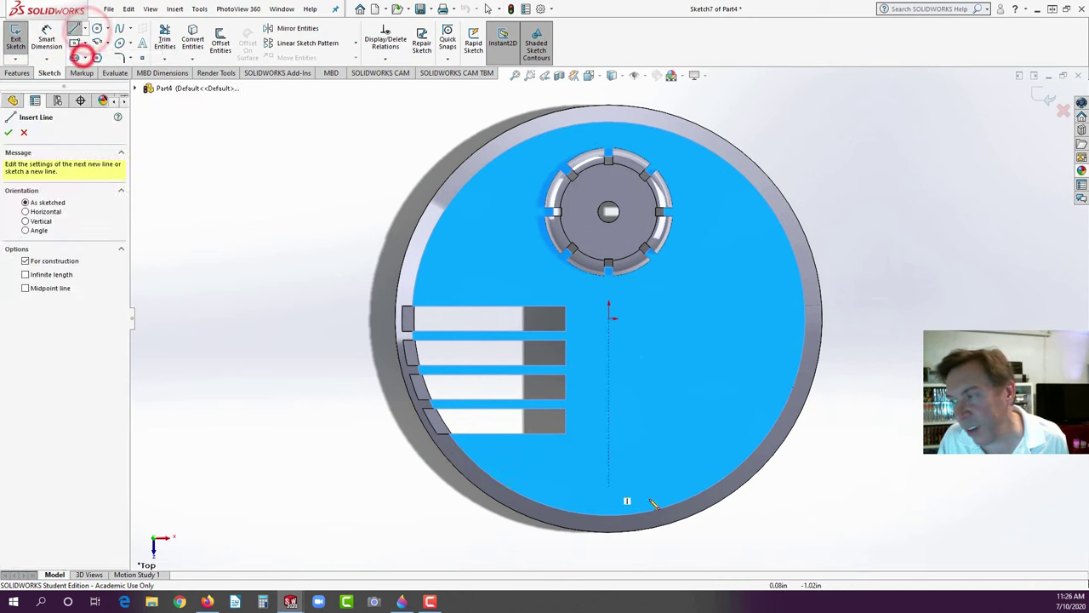
left_click(633, 419)
left_click(749, 419)
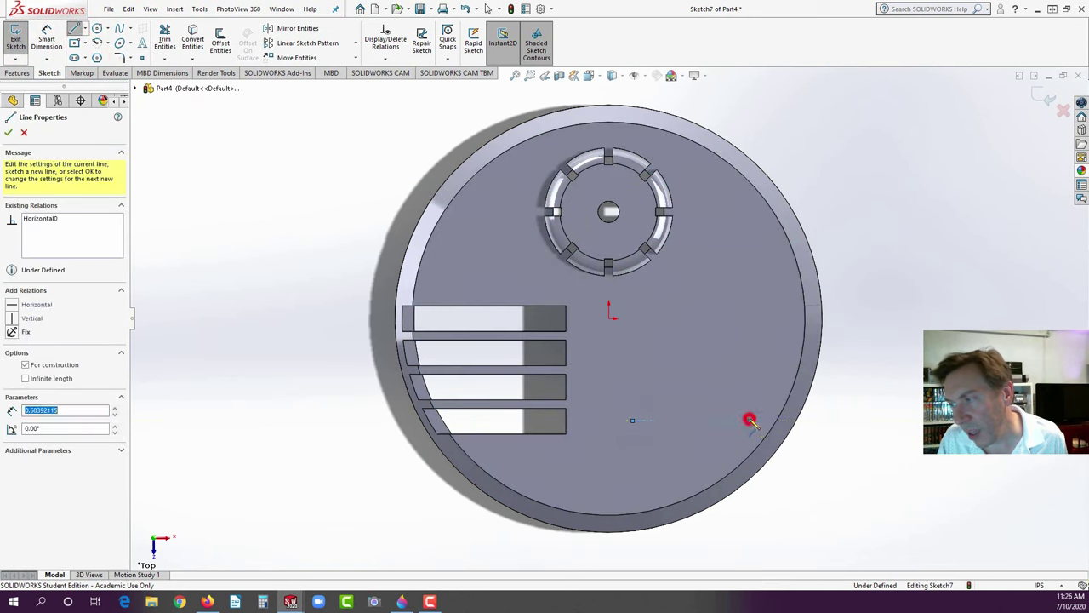
left_click(715, 443)
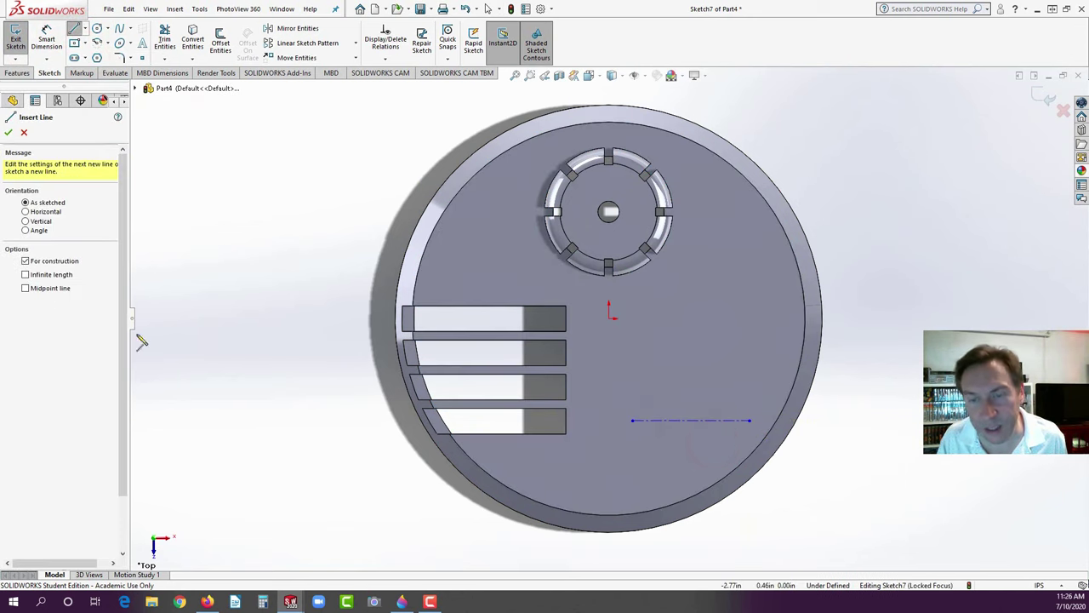
left_click(207, 603)
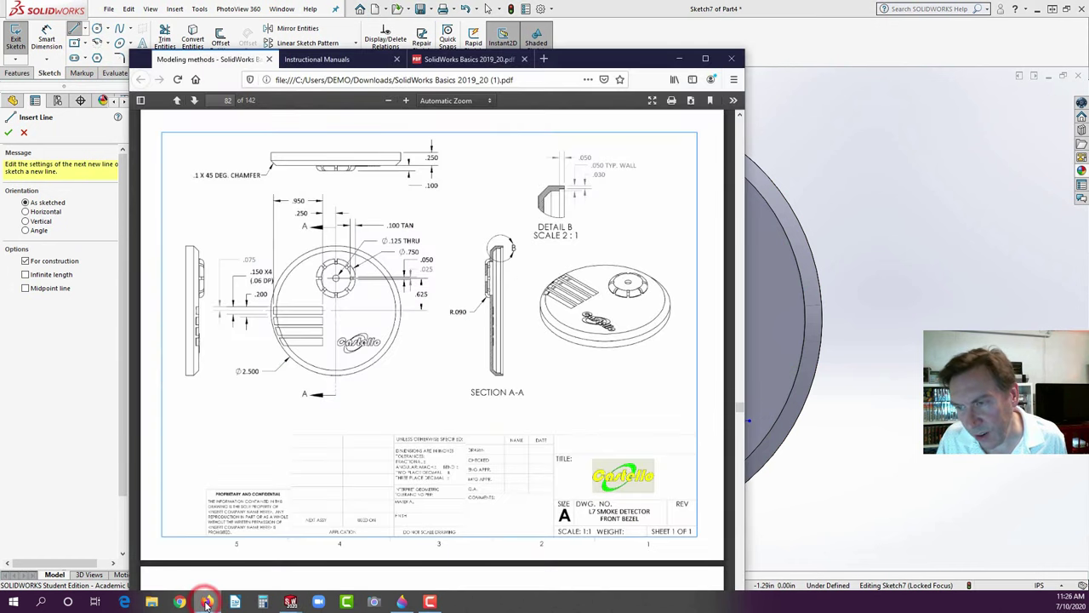
left_click(207, 603)
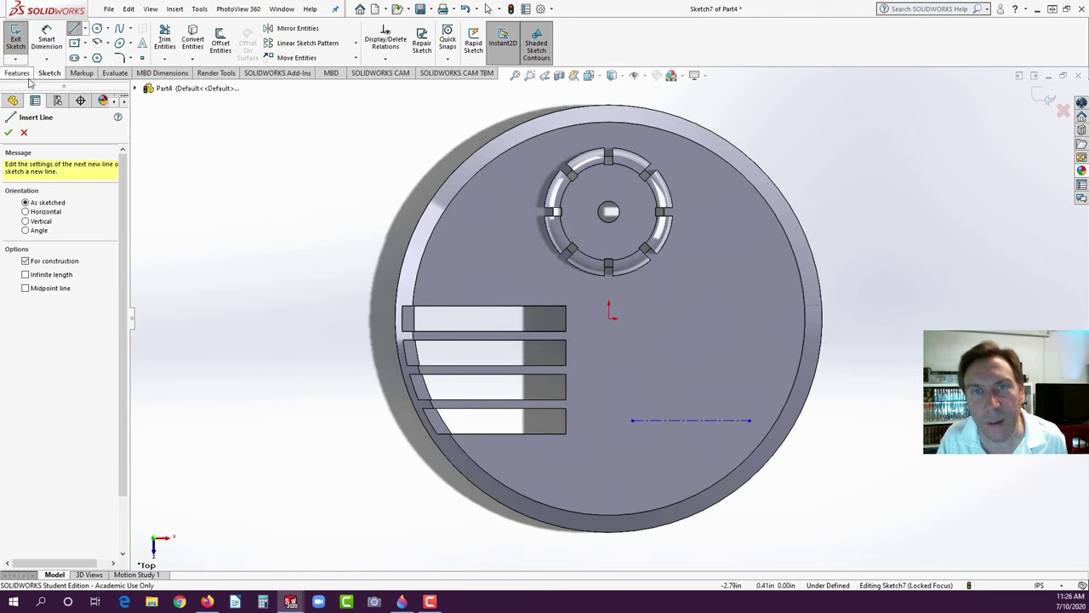
- Add sketch text 'SolidWorks' using the centerline as its baseline
left_click(142, 43)
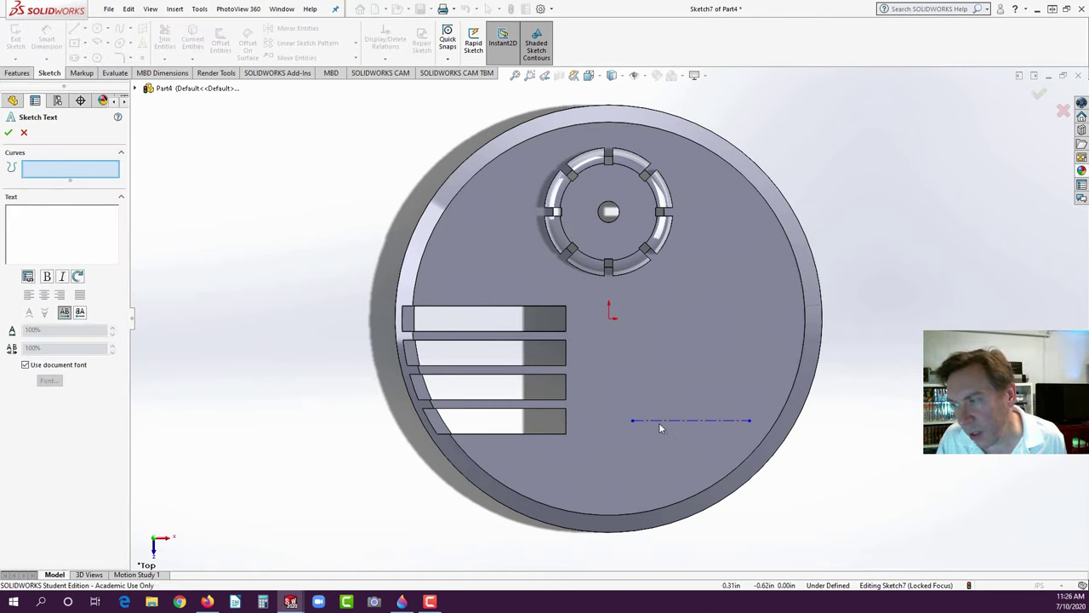
left_click(656, 423)
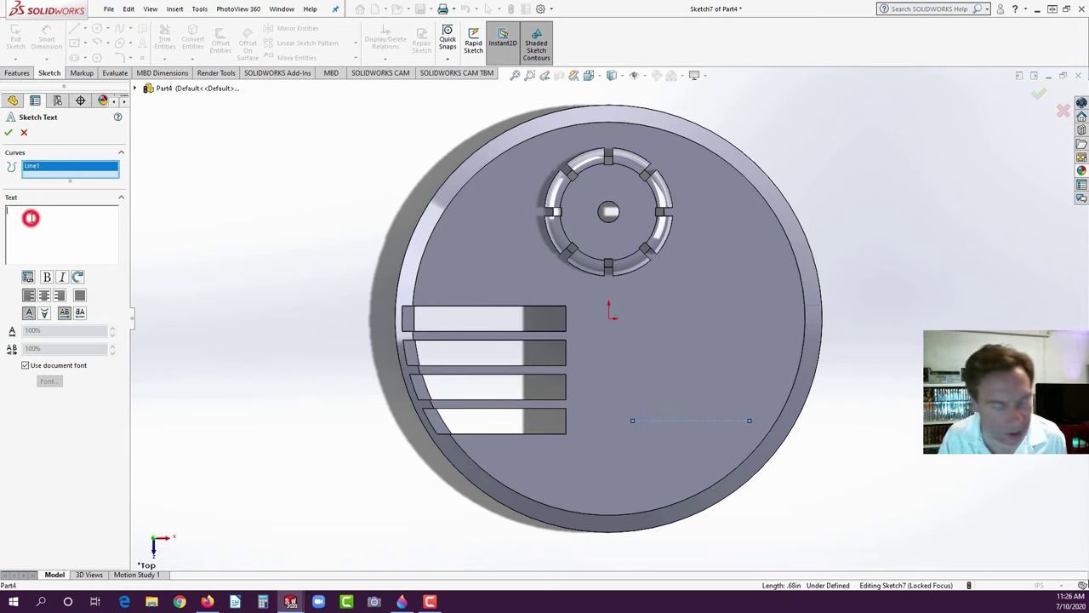
type("Solid")
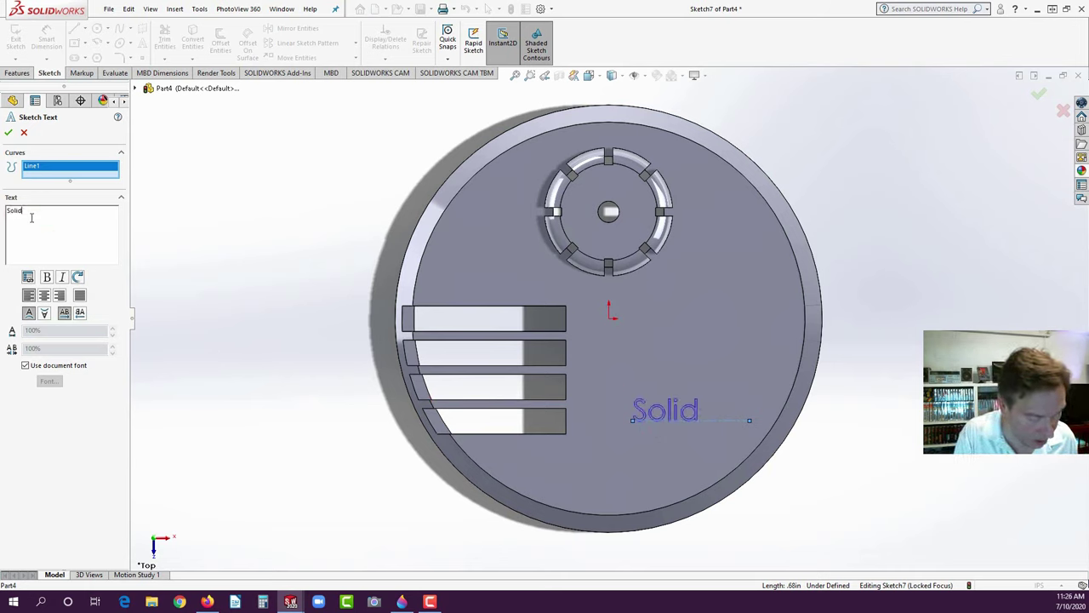
type("Works")
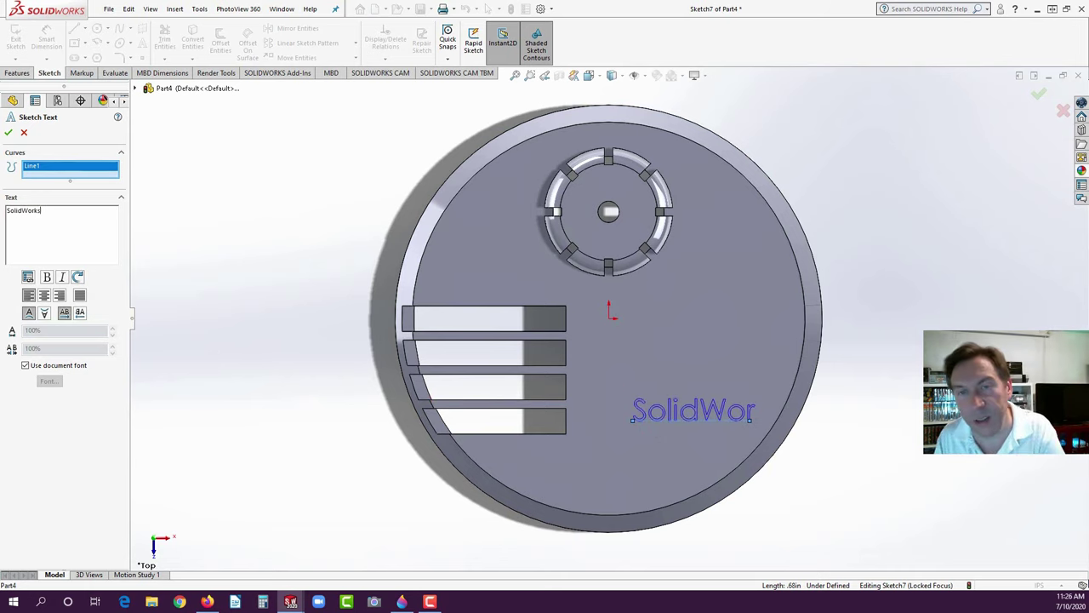
- Give the text a Comic Sans MS font, 0.1 in high, and confirm it
left_click(26, 365)
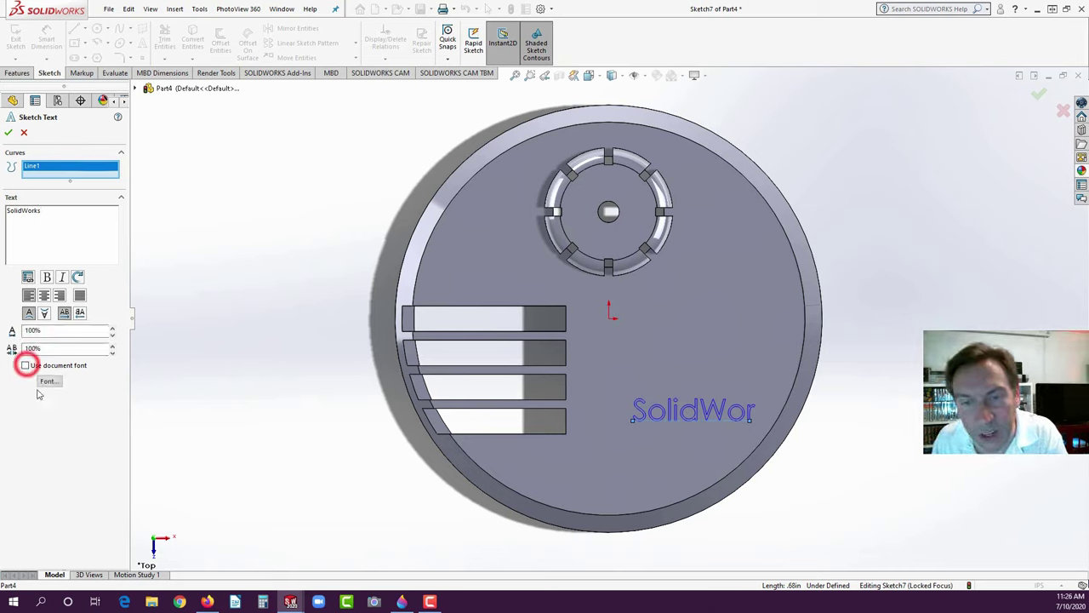
left_click(48, 381)
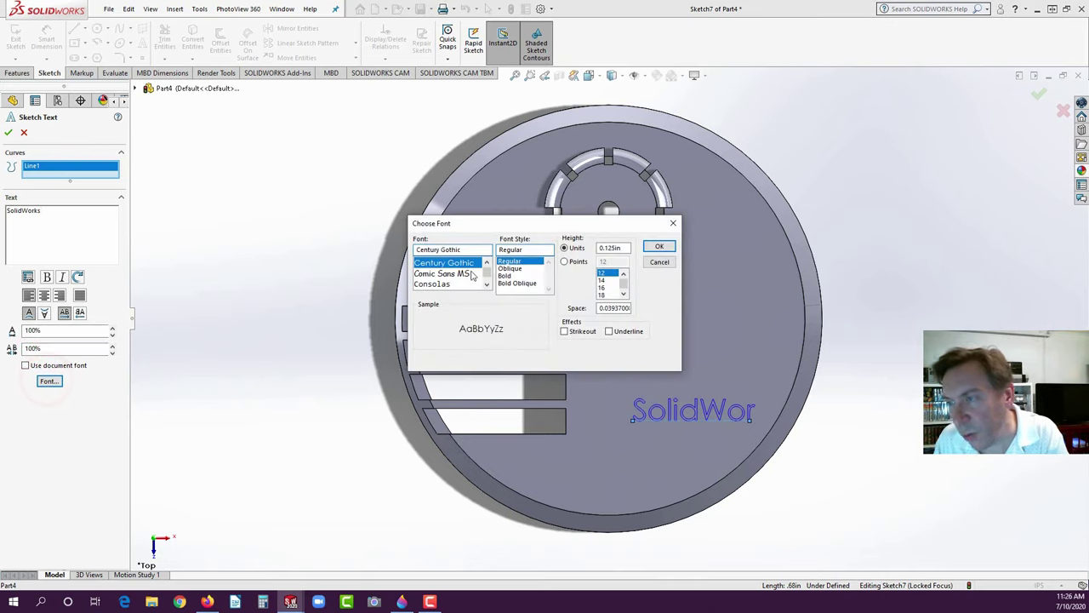
double_click(614, 247)
type("1")
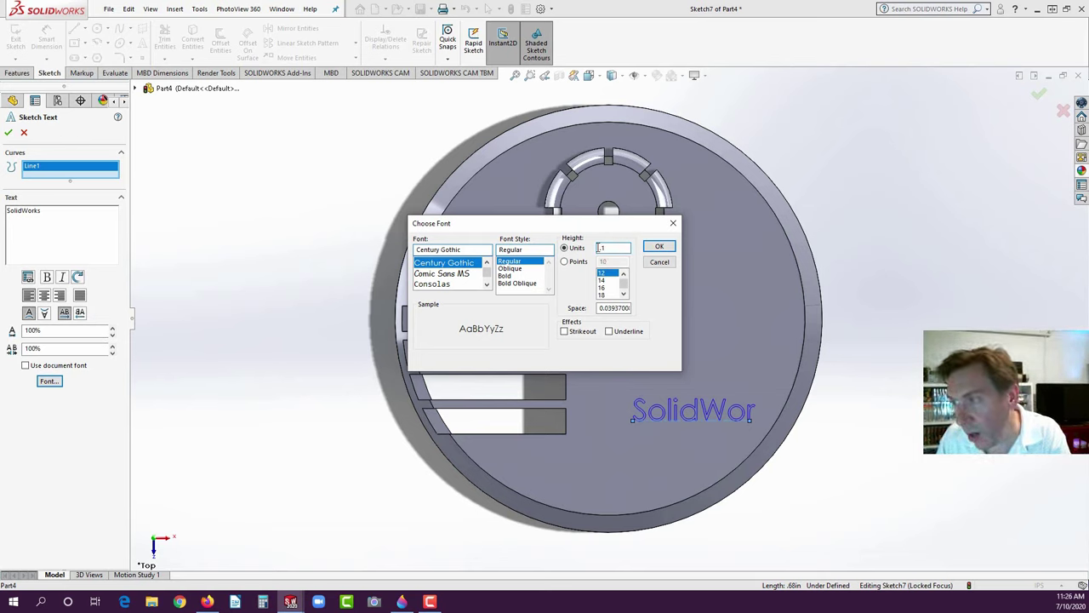
left_click(447, 276)
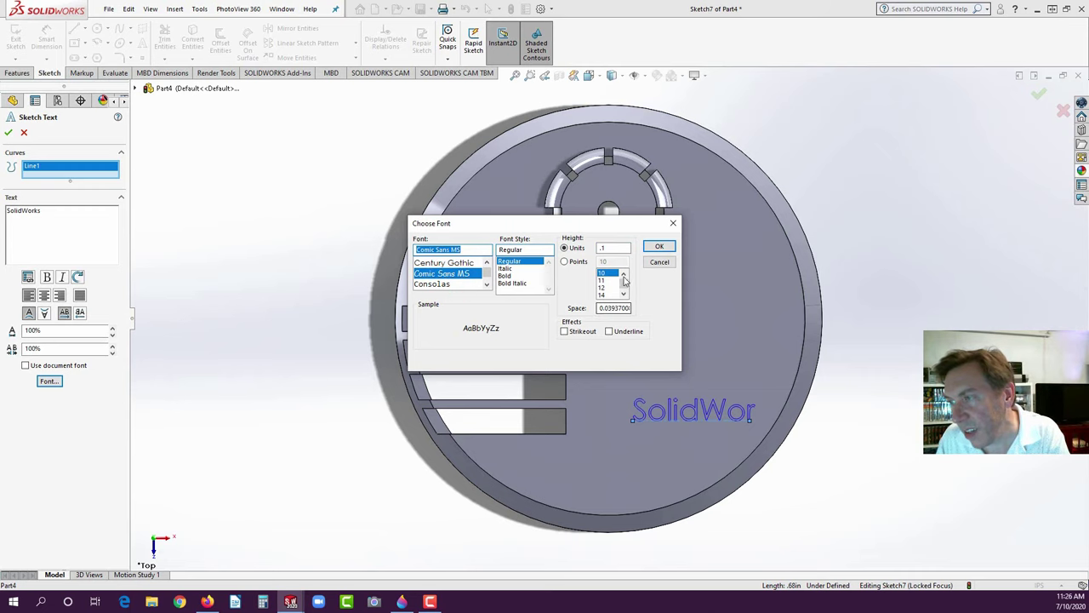
left_click(658, 248)
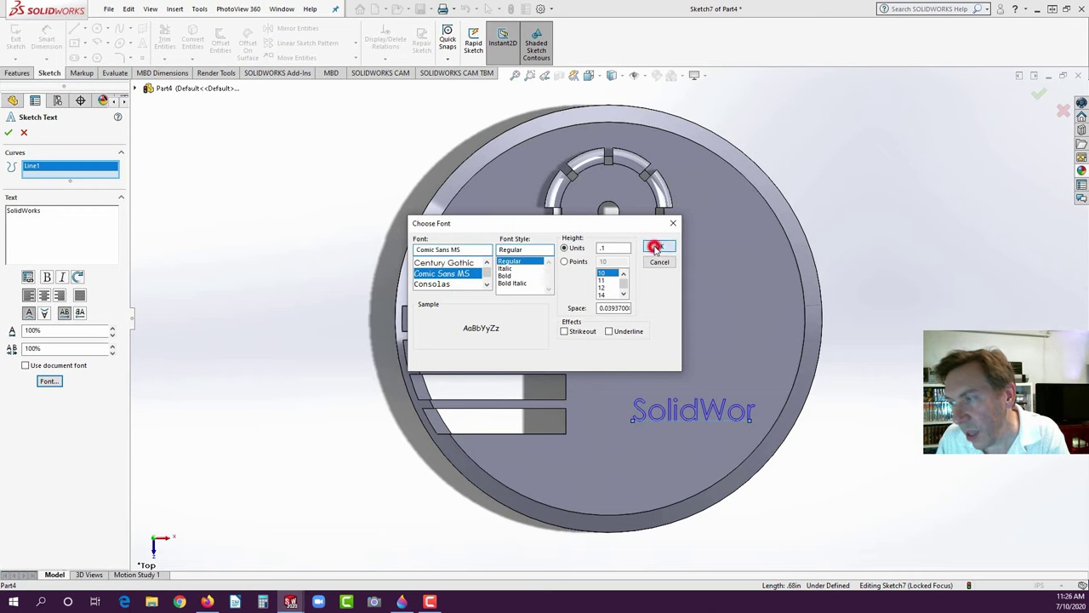
middle_click_drag(593, 398, 239, 296)
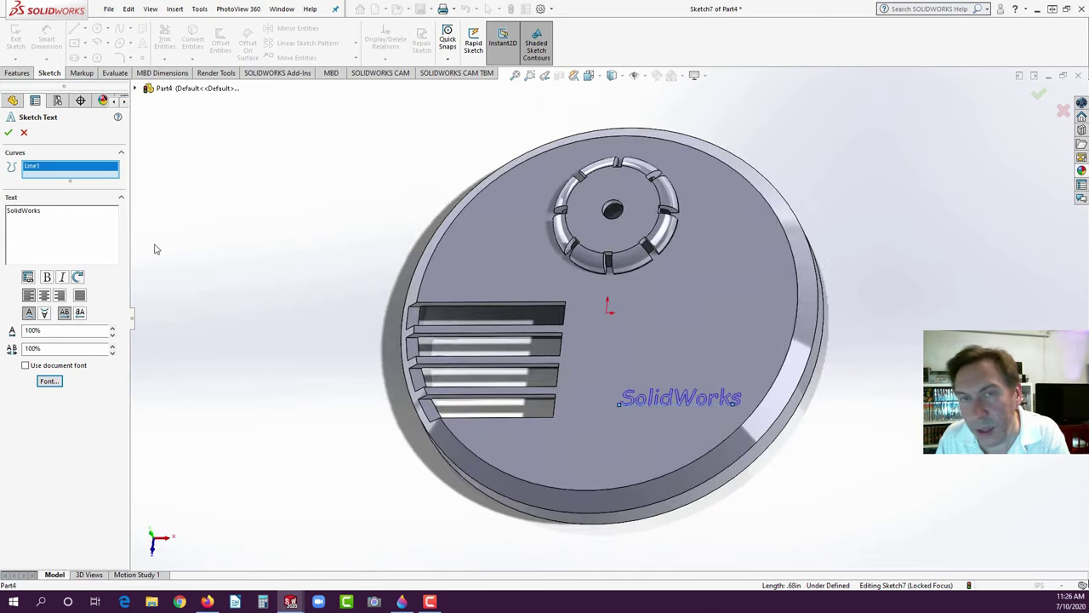
left_click(10, 131)
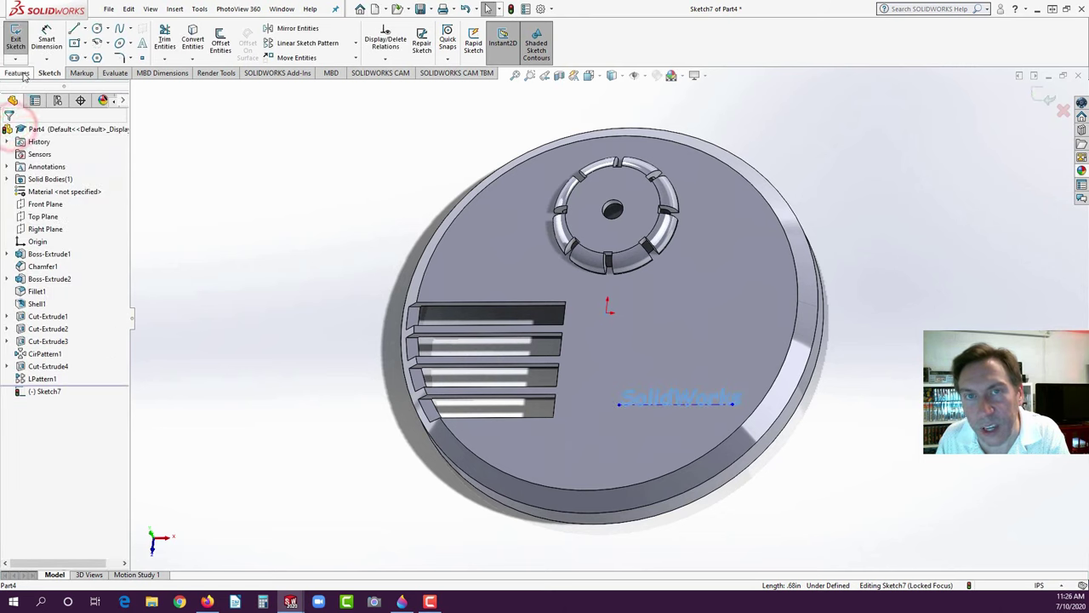
- Extrude the SolidWorks text 0.03 in as a boss
left_click(18, 72)
left_click(20, 41)
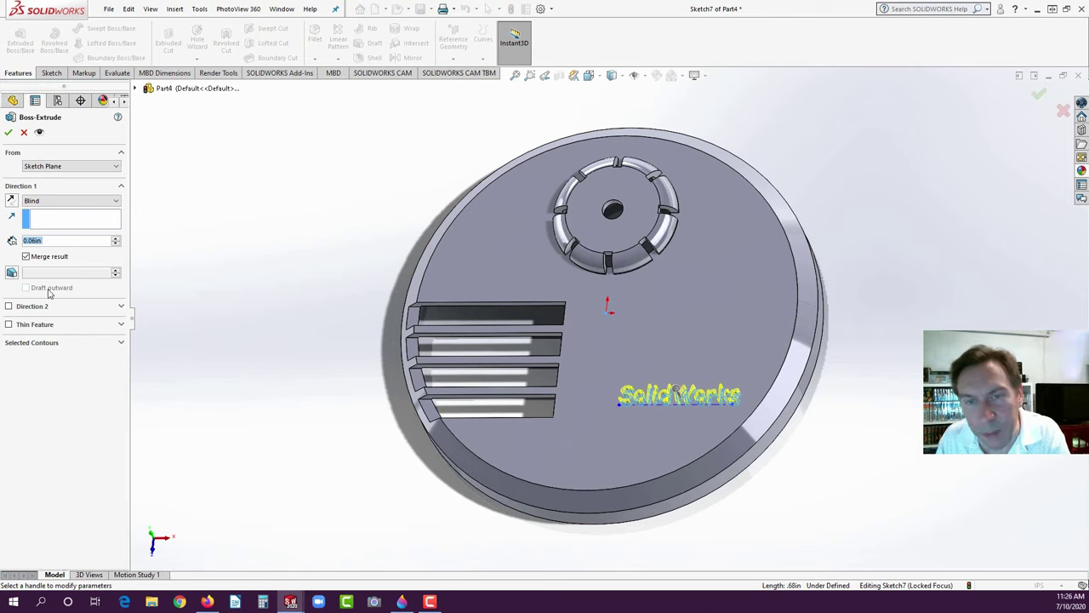
type("0.03")
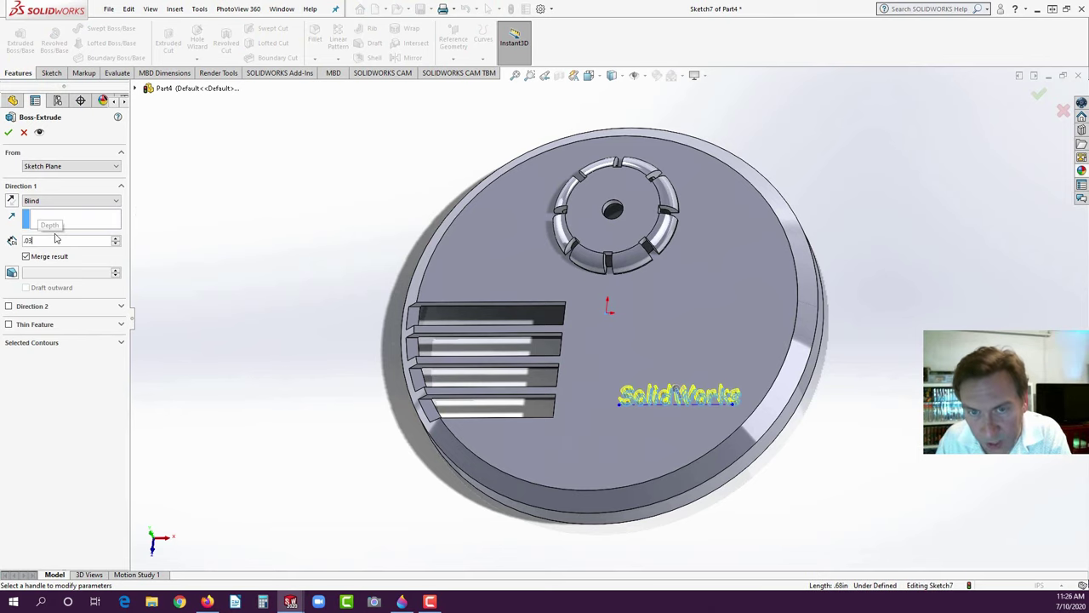
key("Return")
left_click(9, 132)
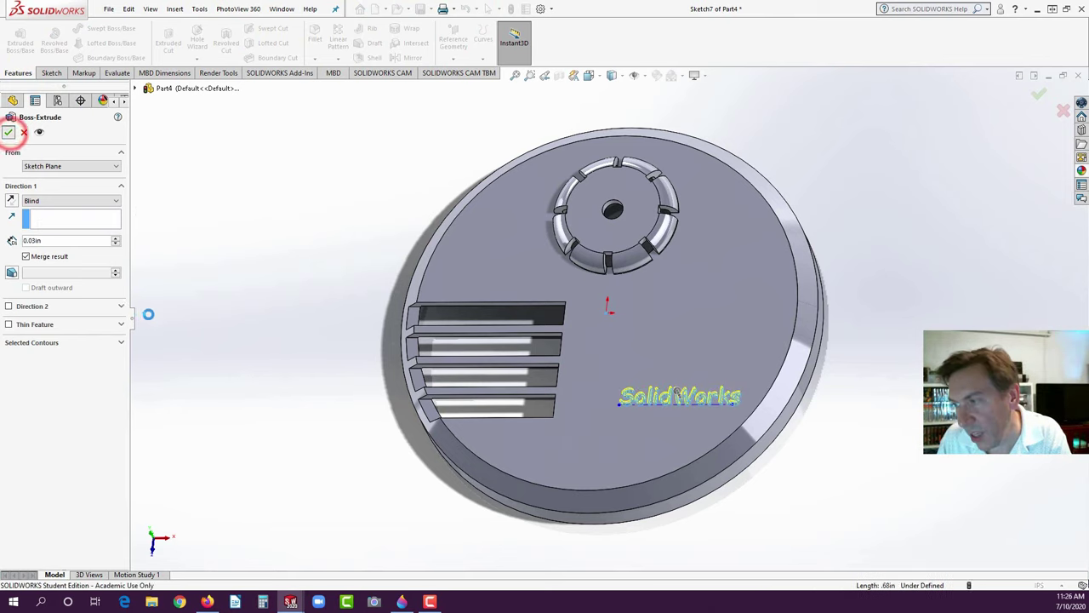
- Start a new sketch on the disc's top face
left_click(149, 314)
scroll(749, 379, "down", 3)
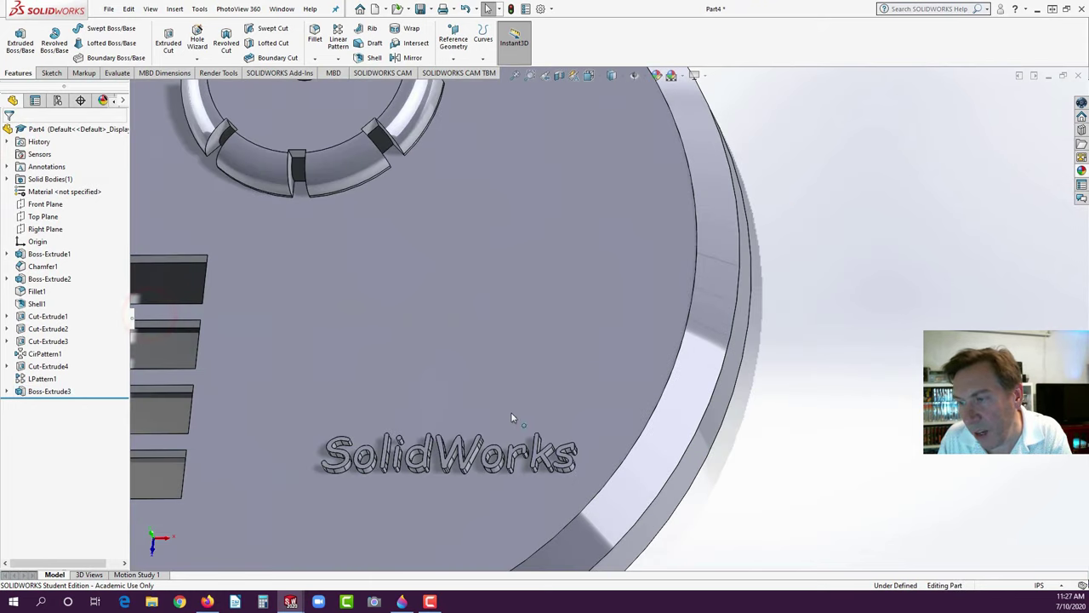
left_click(486, 385)
left_click(536, 351)
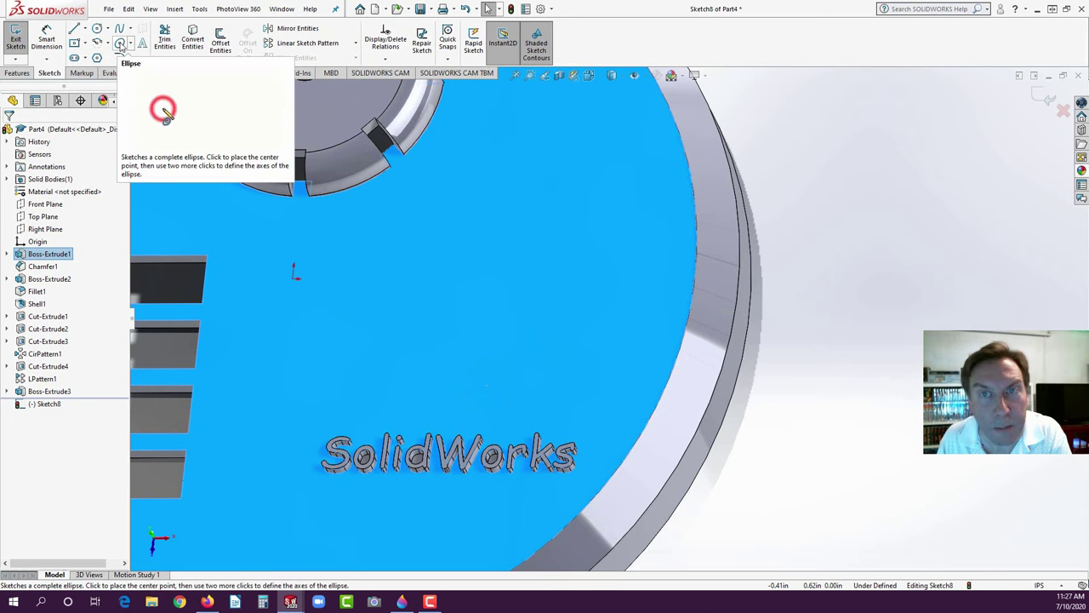
- Sketch an outer and a smaller inner tilted ellipse sharing one centre on the text
left_click(120, 42)
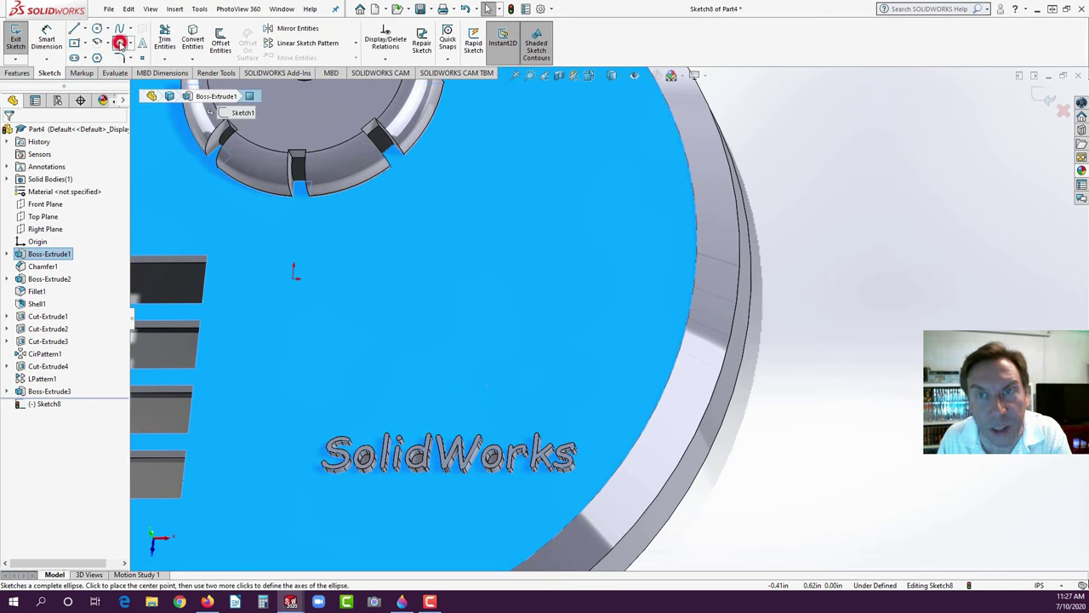
left_click(454, 460)
left_click(534, 398)
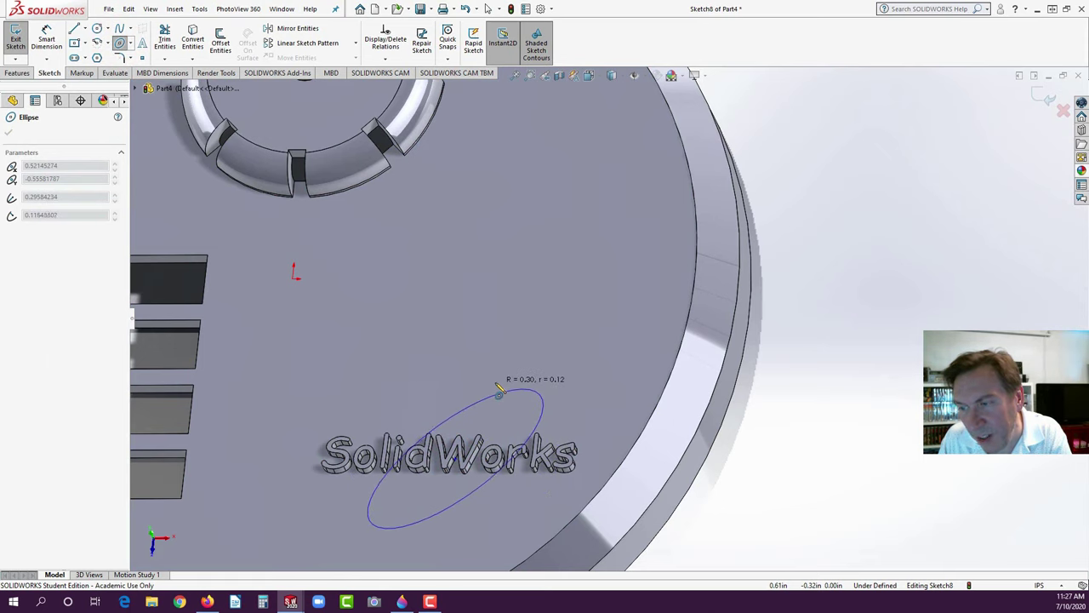
left_click(499, 388)
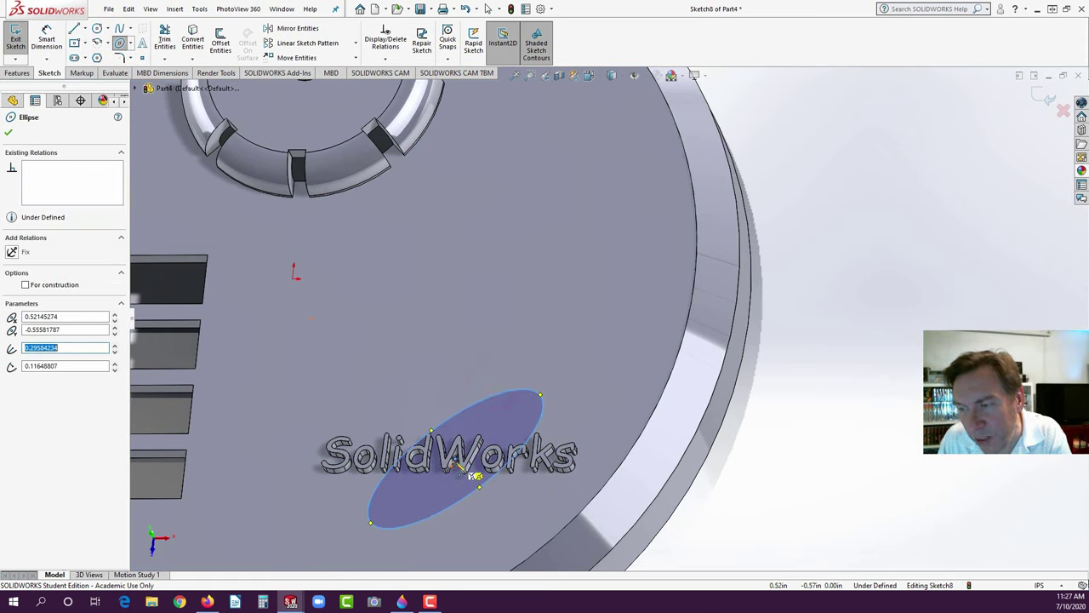
left_click(454, 461)
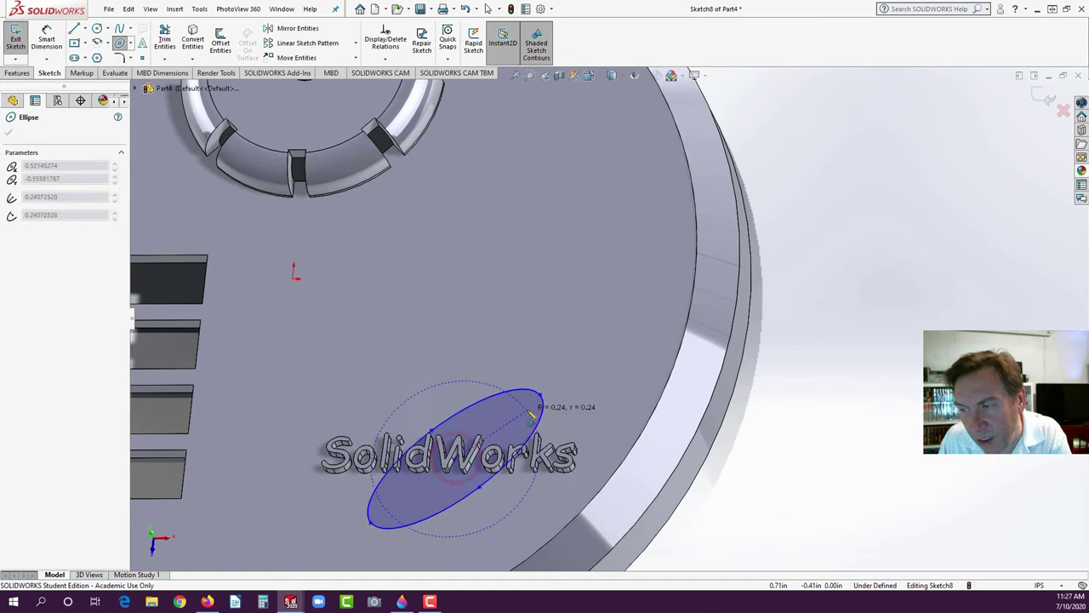
left_click(520, 411)
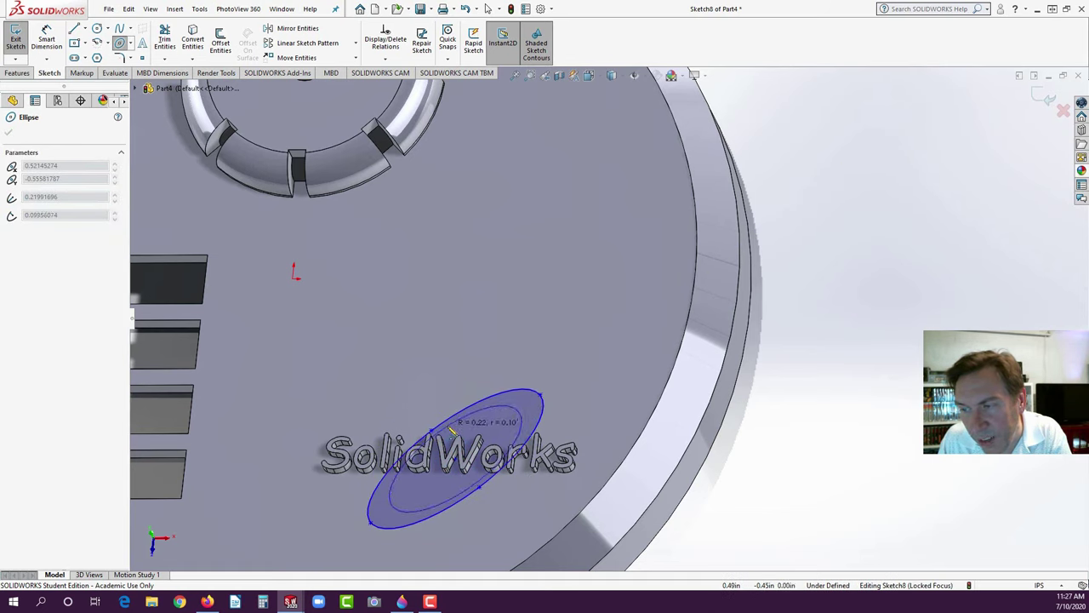
left_click(449, 426)
scroll(511, 476, "down", 5)
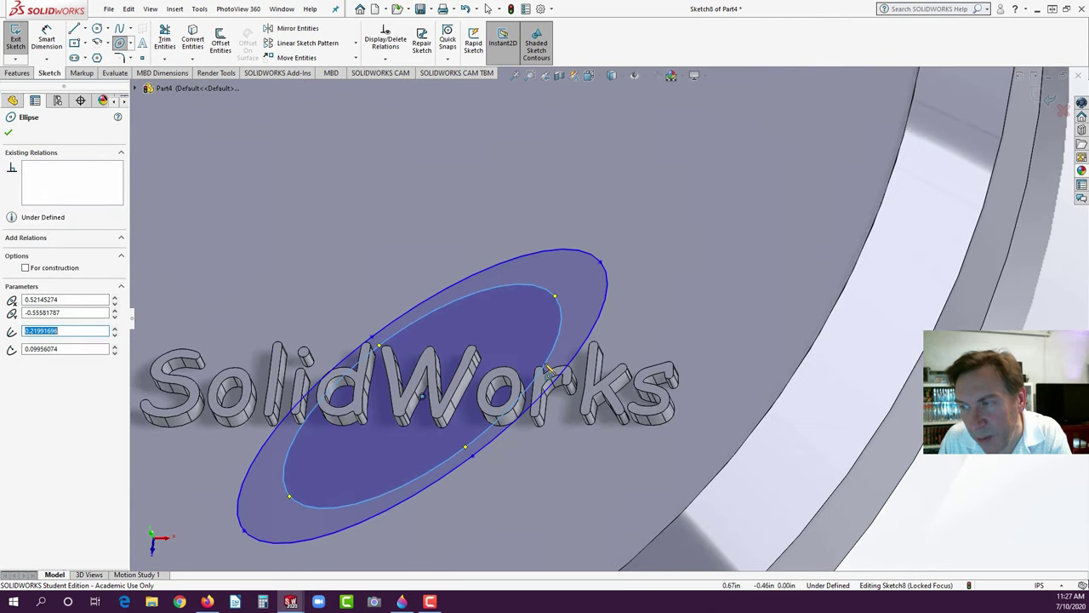
- Extrude the elliptical ring 0.02 in as a boss
left_click(17, 73)
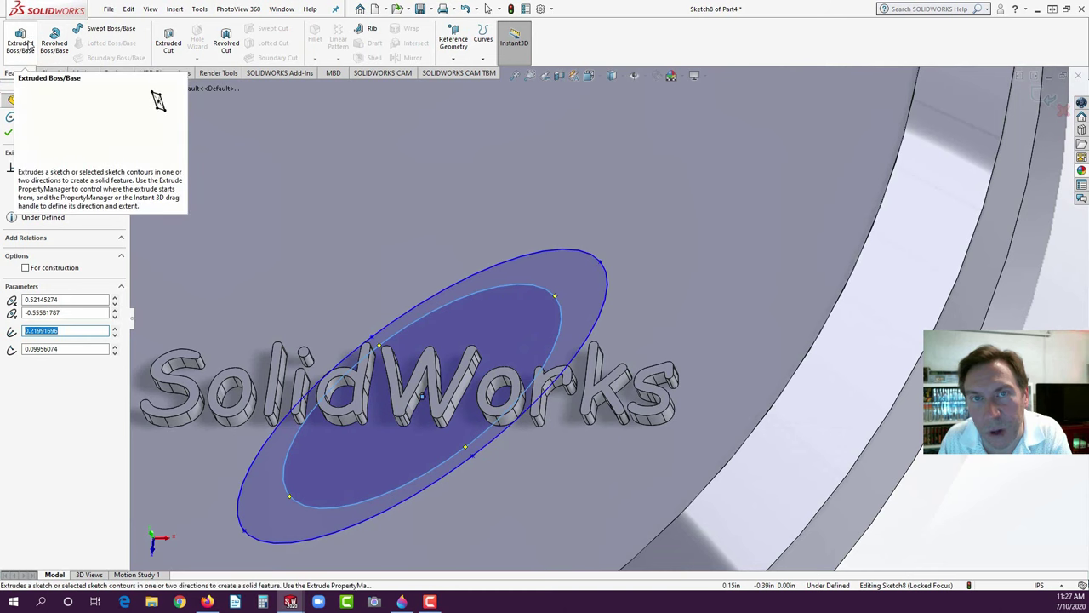
left_click(21, 43)
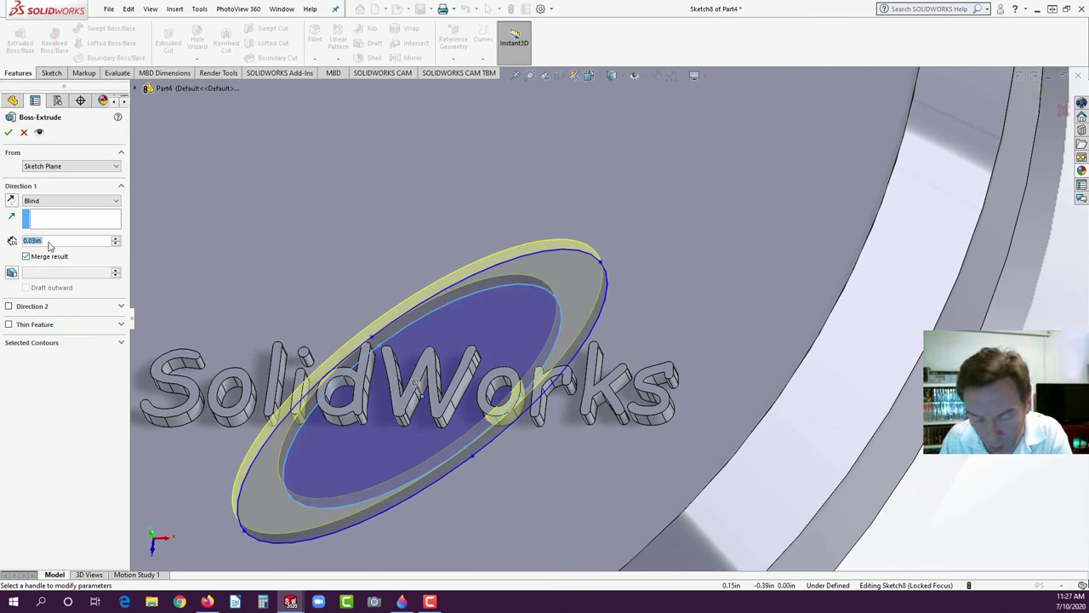
type("0.02")
key("Return")
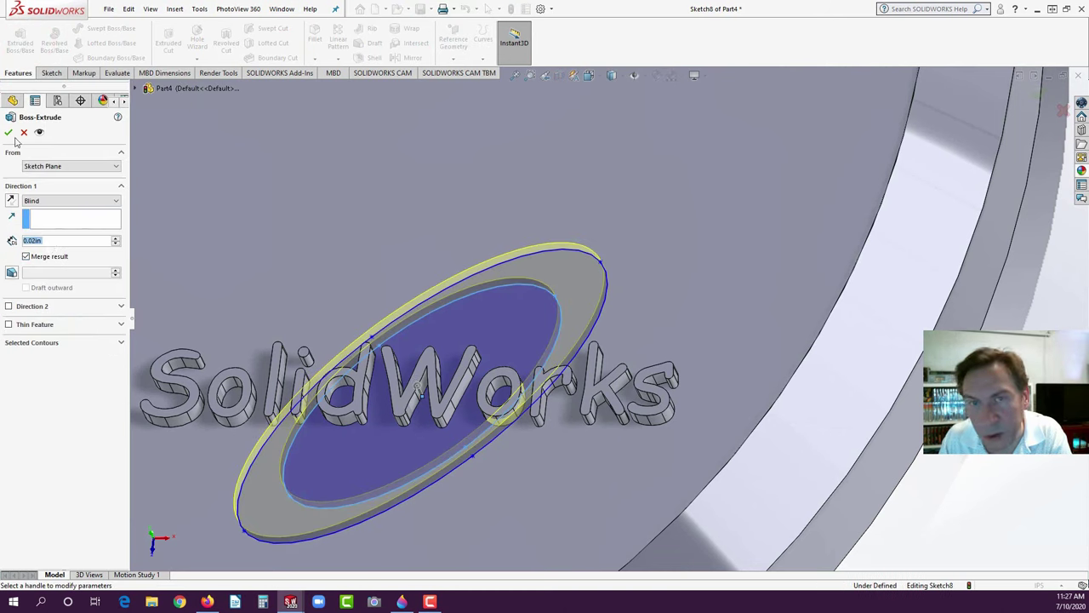
left_click(9, 133)
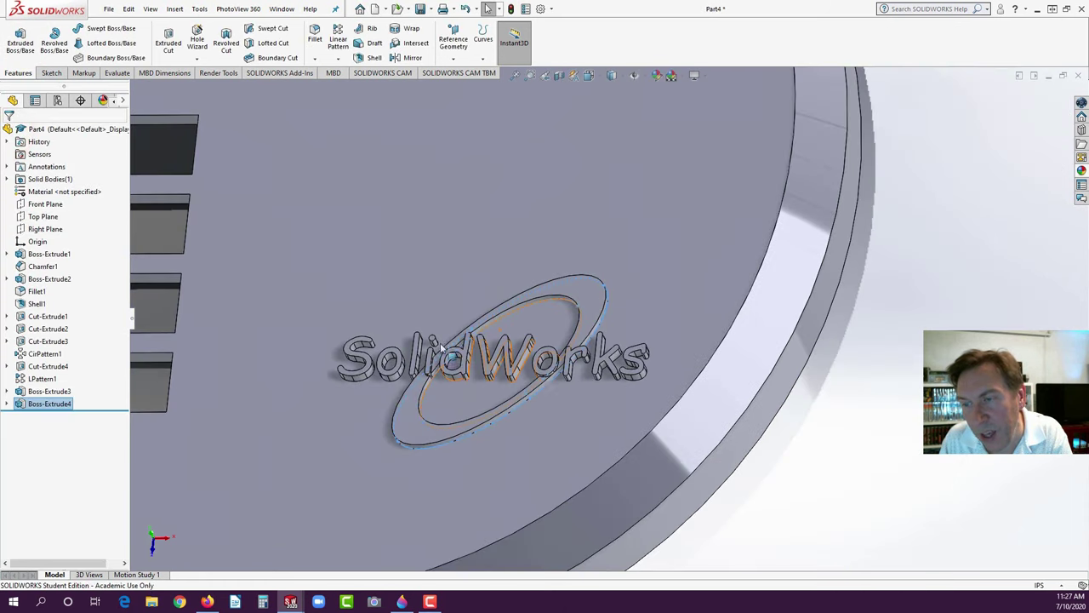
- Orbit to inspect the raised logo, then show the smoke detector drawing PDF
left_click(771, 486)
scroll(794, 489, "up", 5)
middle_click_drag(795, 488, 654, 392)
scroll(665, 354, "down", 3)
scroll(669, 337, "up", 3)
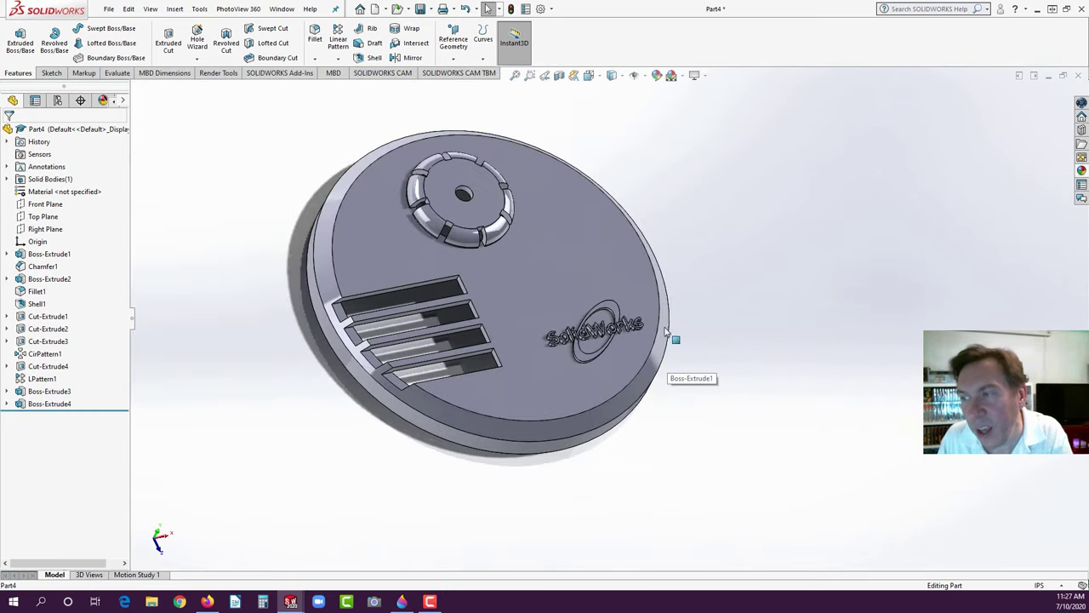
middle_click_drag(668, 338, 648, 306)
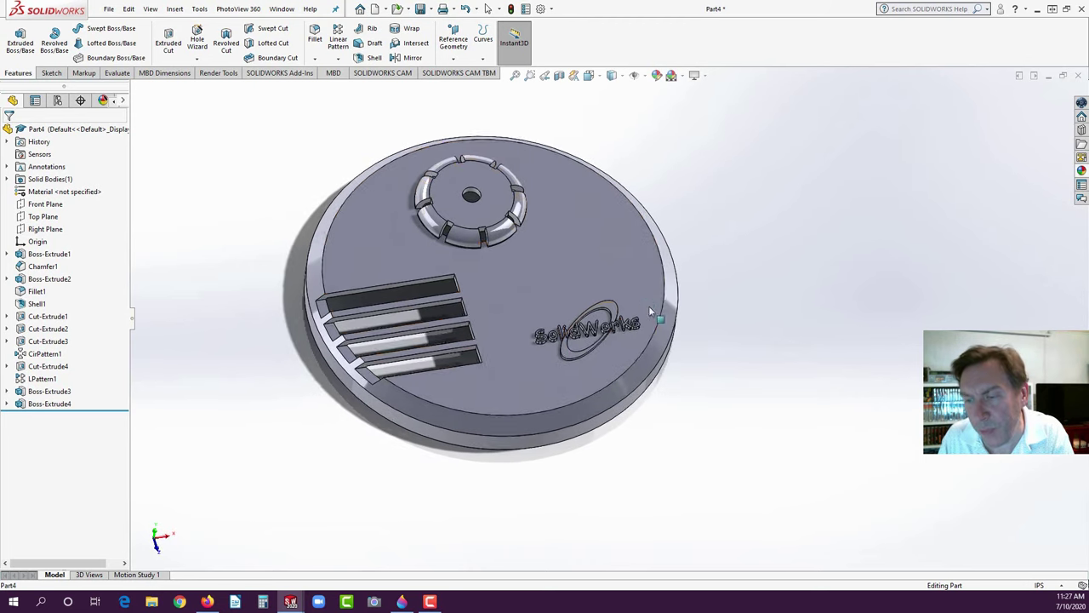
left_click(208, 600)
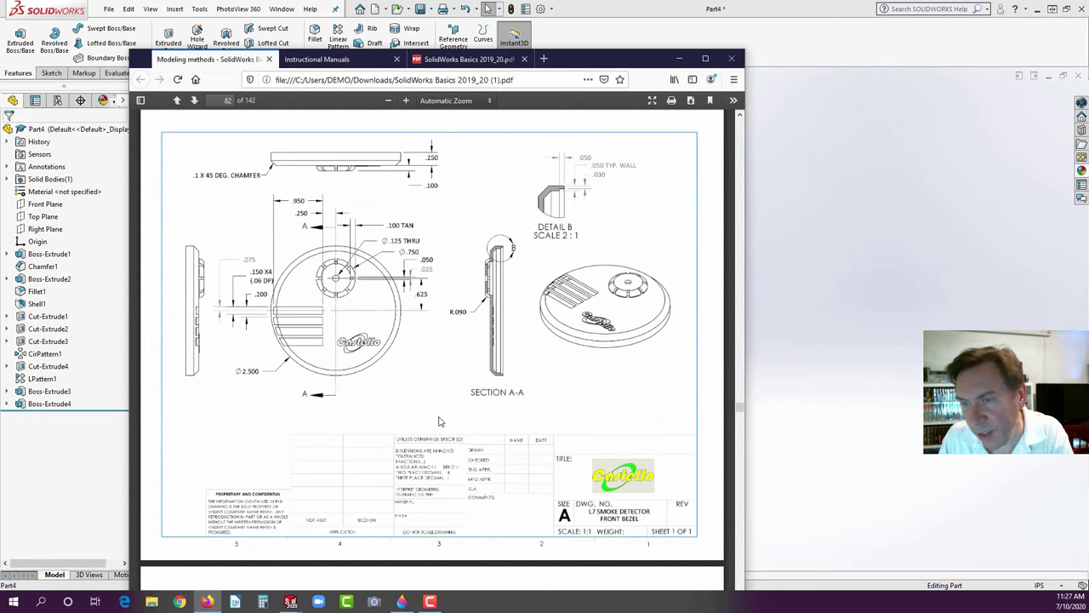
- Bring the SOLIDWORKS window with the E8 boat model back to the front
left_click(78, 459)
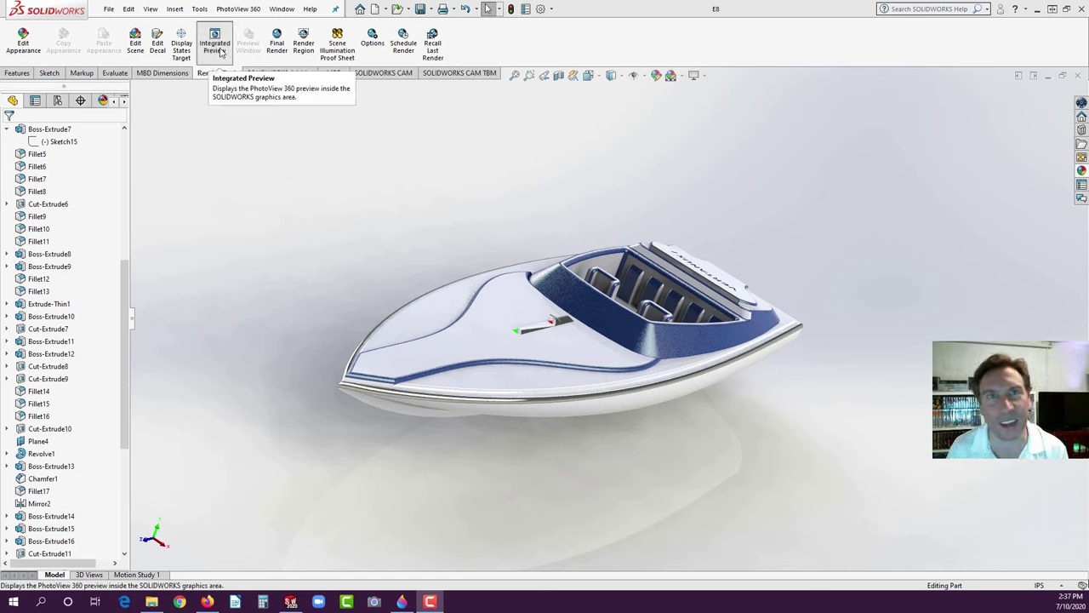
- Turn off Integrated Preview, look over the boat, and open the New Document dialog
left_click(220, 51)
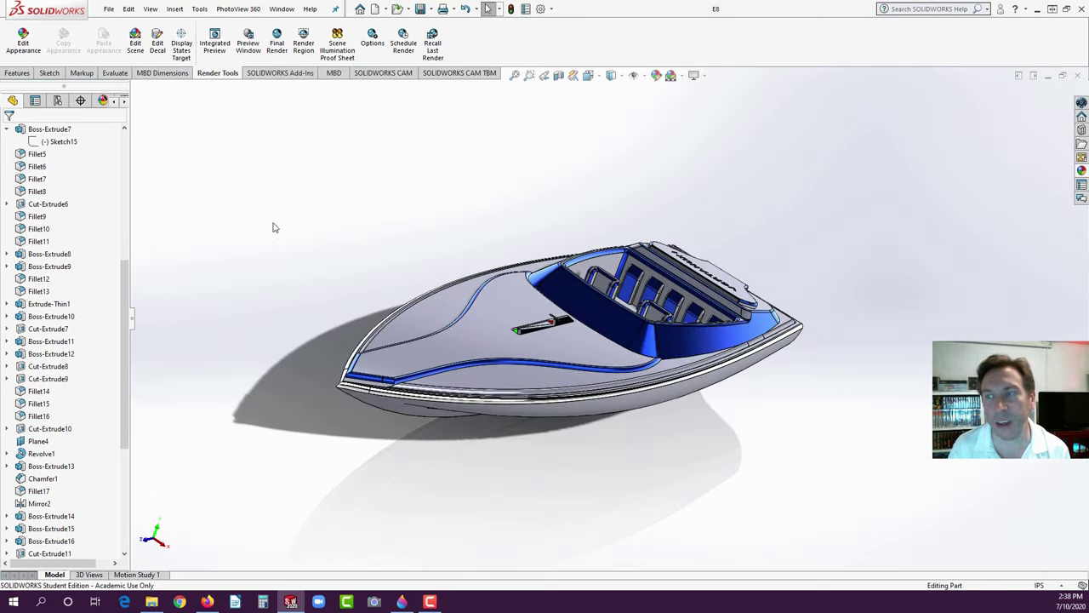
mouse_move(476, 367)
middle_mouse_down()
mouse_move(442, 340)
mouse_move(460, 235)
mouse_move(488, 360)
mouse_move(428, 226)
mouse_move(518, 303)
mouse_move(554, 476)
mouse_move(511, 400)
mouse_move(464, 382)
mouse_move(425, 309)
mouse_move(406, 423)
mouse_move(348, 418)
mouse_move(468, 371)
mouse_move(493, 377)
mouse_move(474, 348)
middle_mouse_up()
scroll(501, 437, "down", 2)
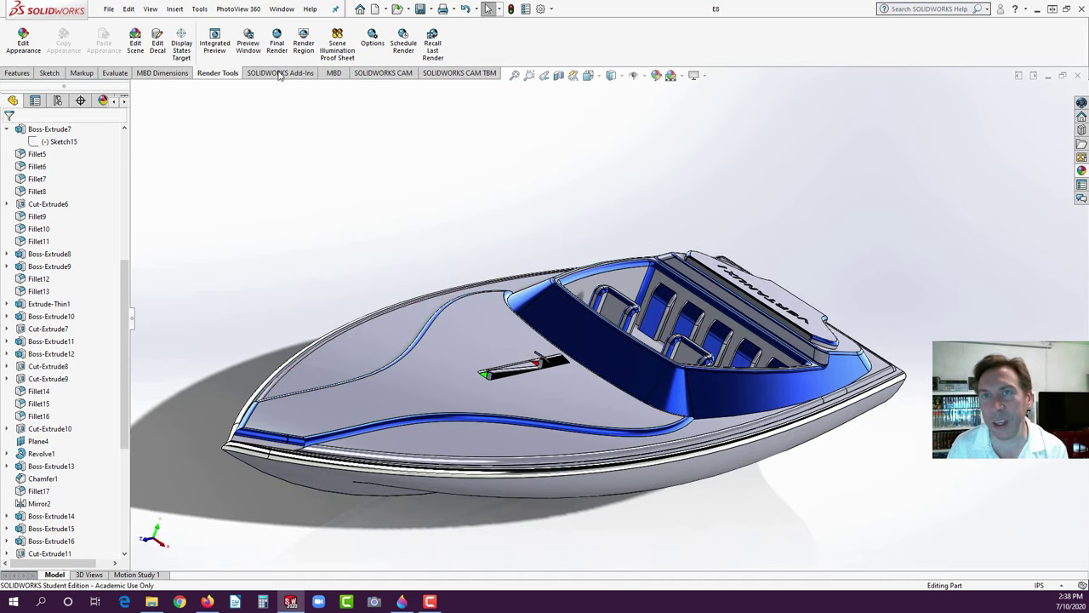
left_click(376, 9)
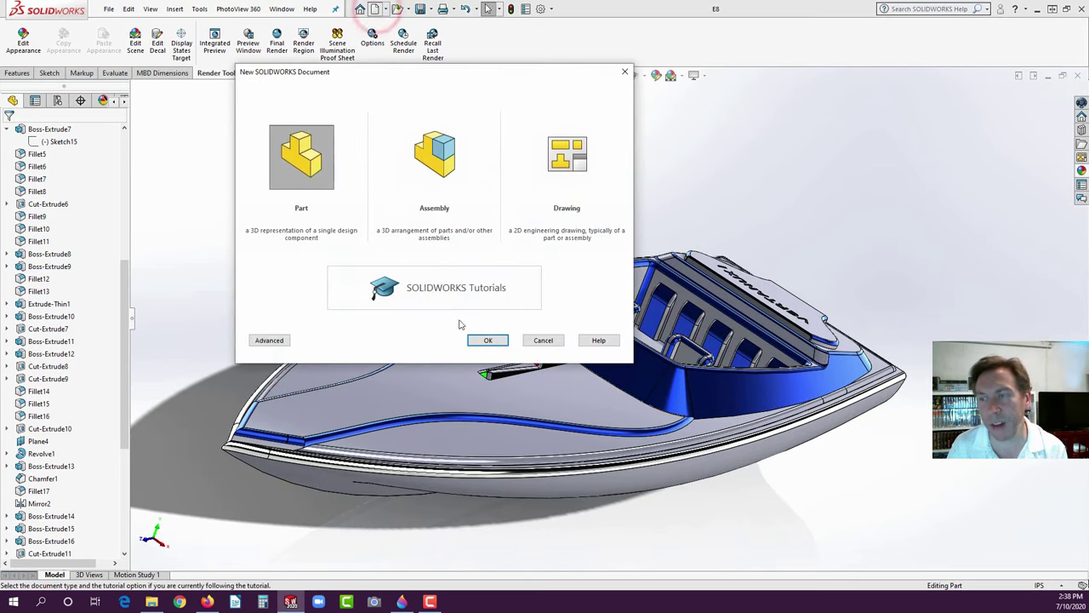
- Create a new part and make its Front Plane visible
left_click(489, 339)
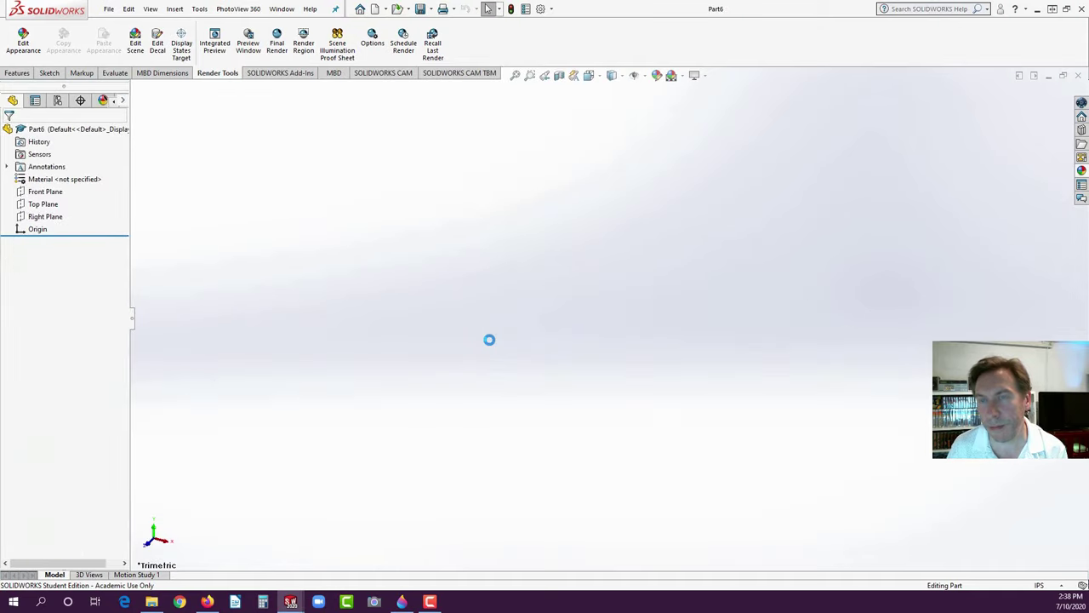
left_click(46, 194)
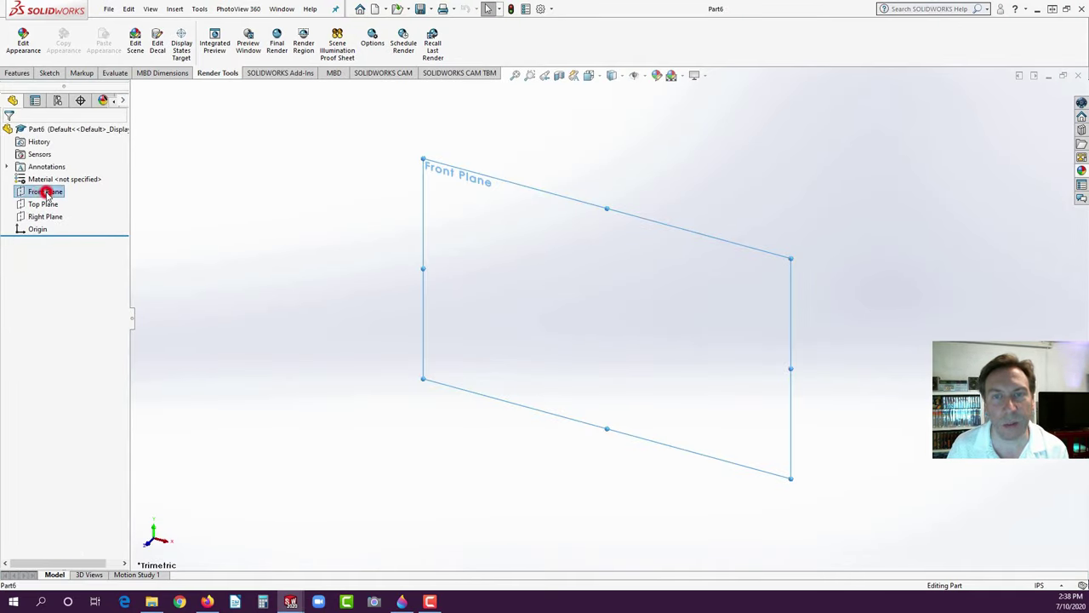
left_click(153, 12)
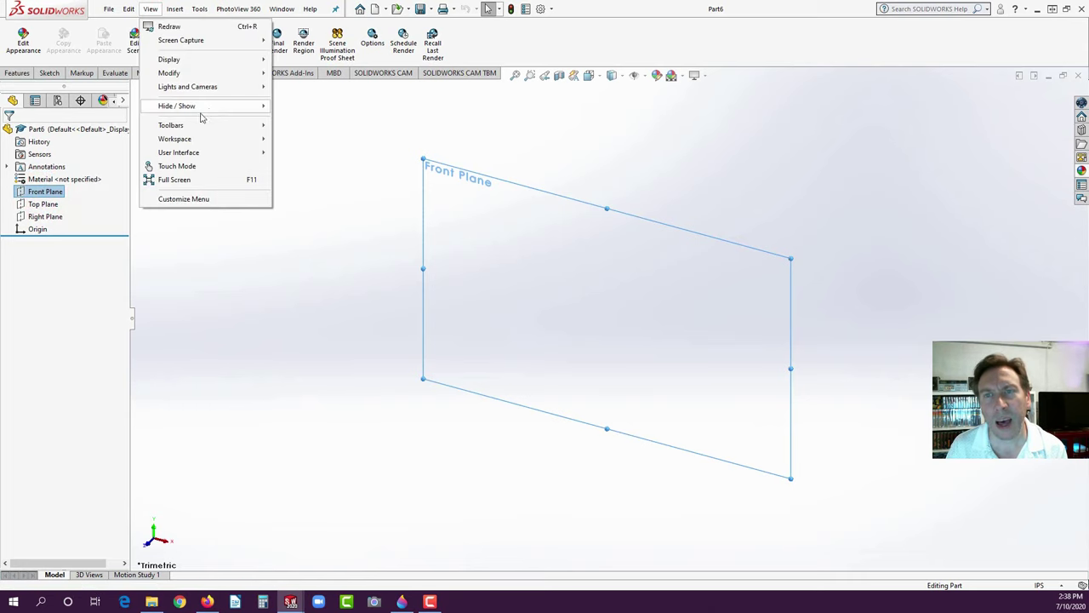
mouse_move(249, 112)
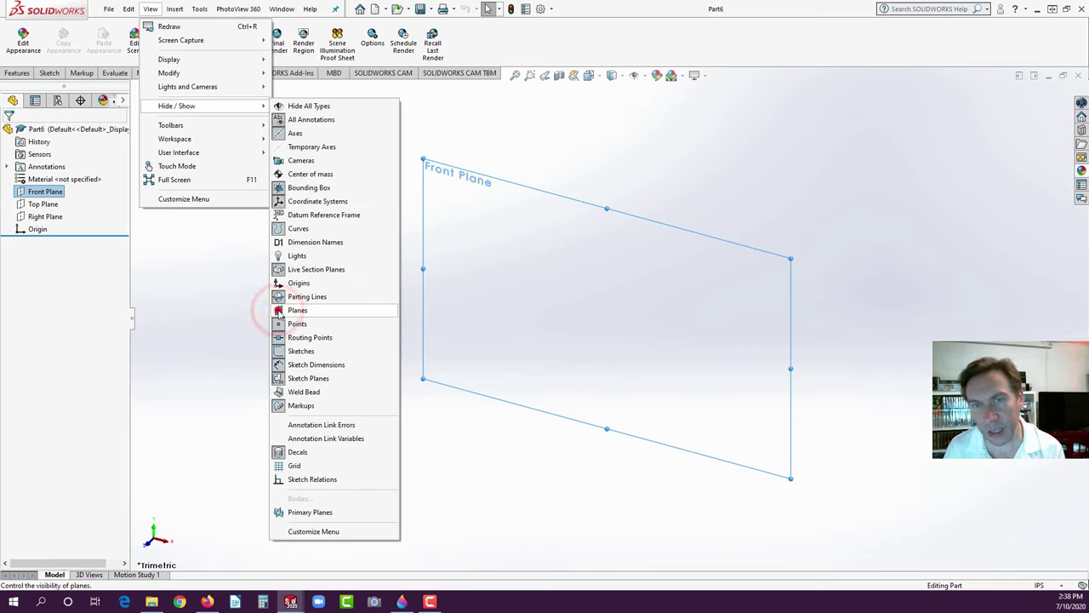
left_click(278, 310)
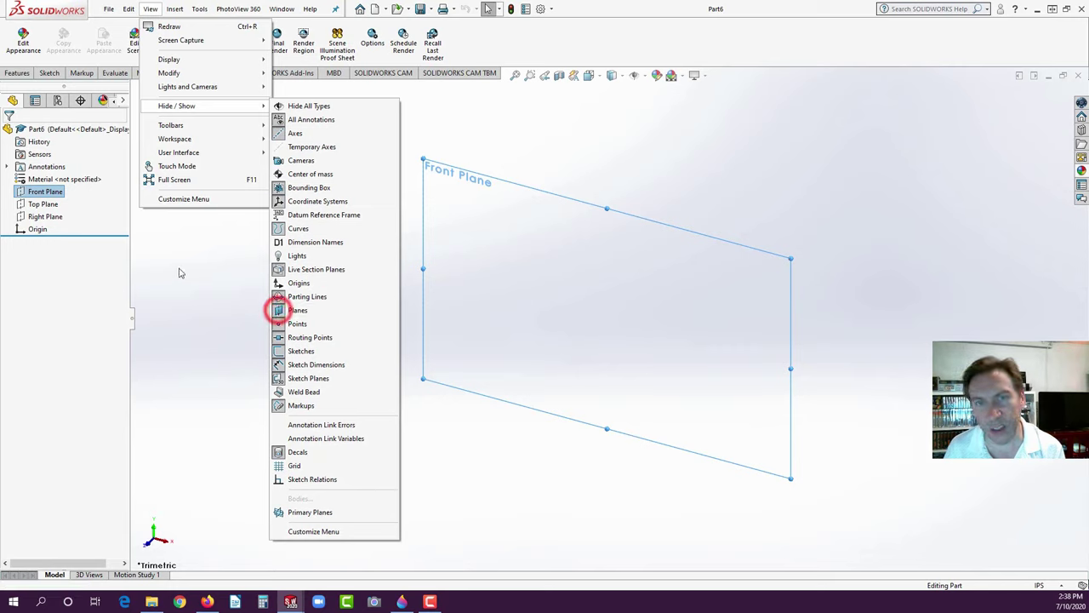
left_click(44, 193)
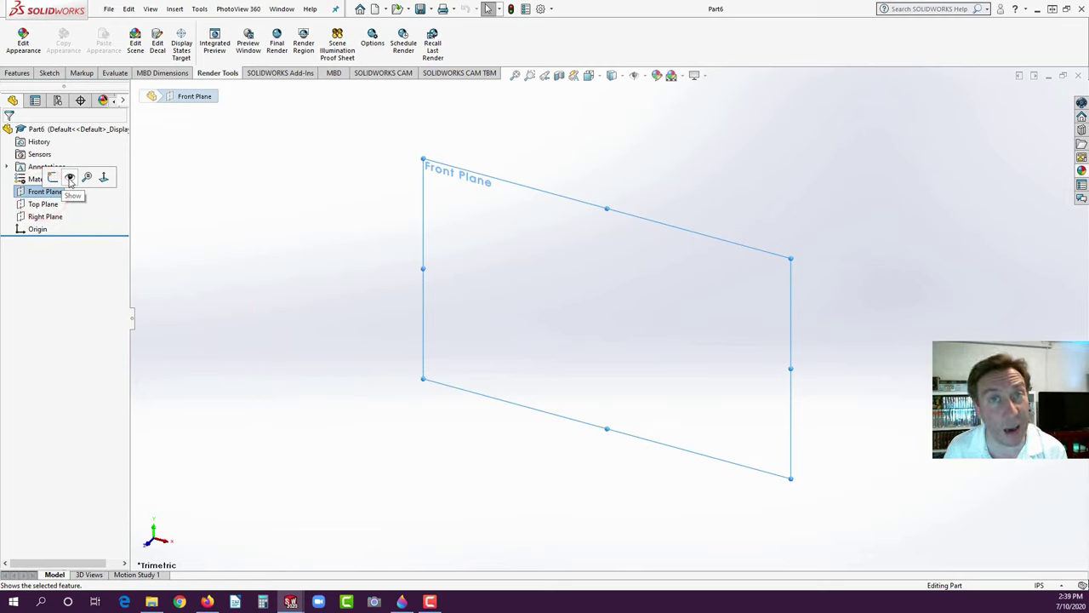
left_click(70, 179)
left_click(230, 291)
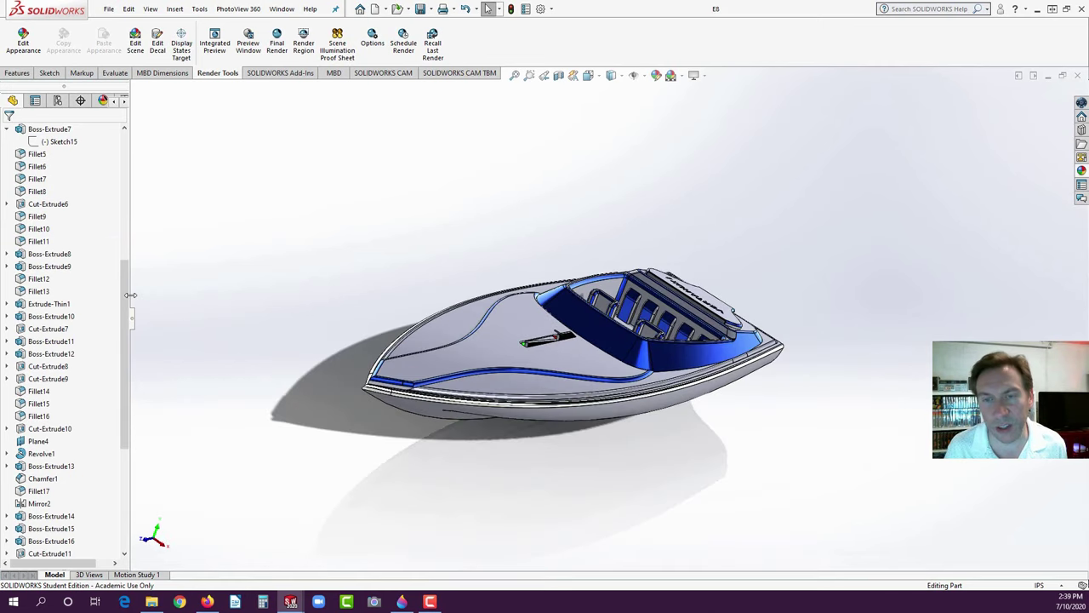
- Expand Loft1, view Sketch1's stern profile, and switch the view to perspective
left_click_drag(125, 295, 127, 239)
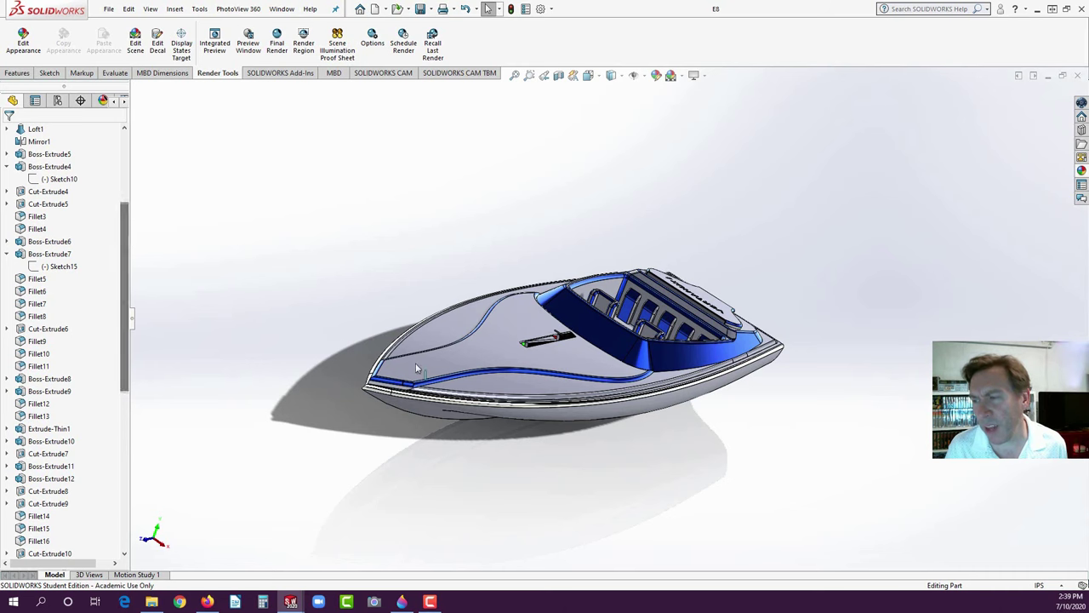
middle_click_drag(415, 362, 451, 382)
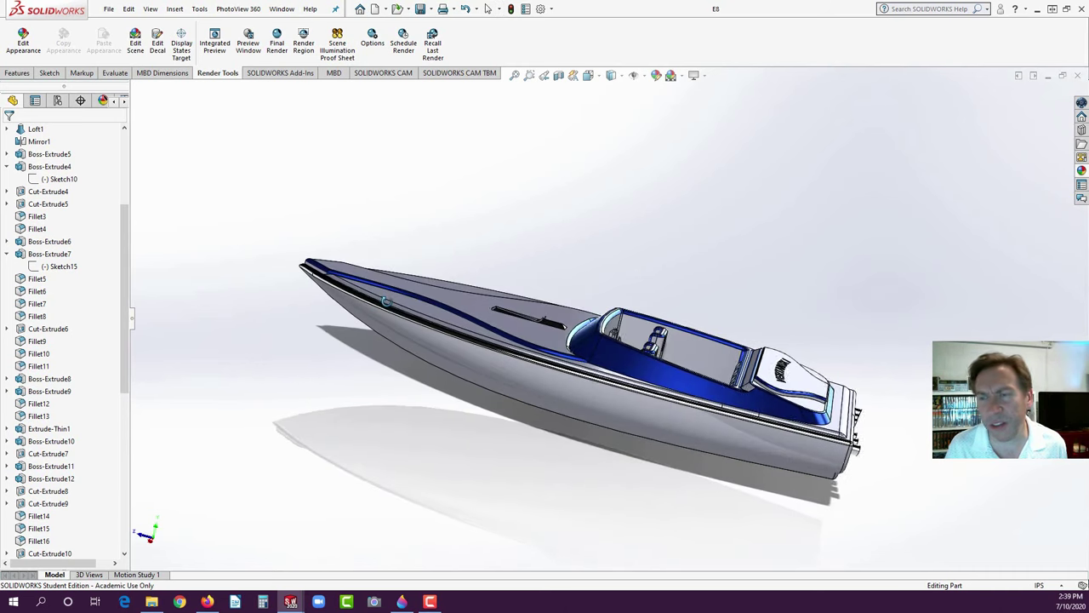
left_click_drag(124, 223, 124, 144)
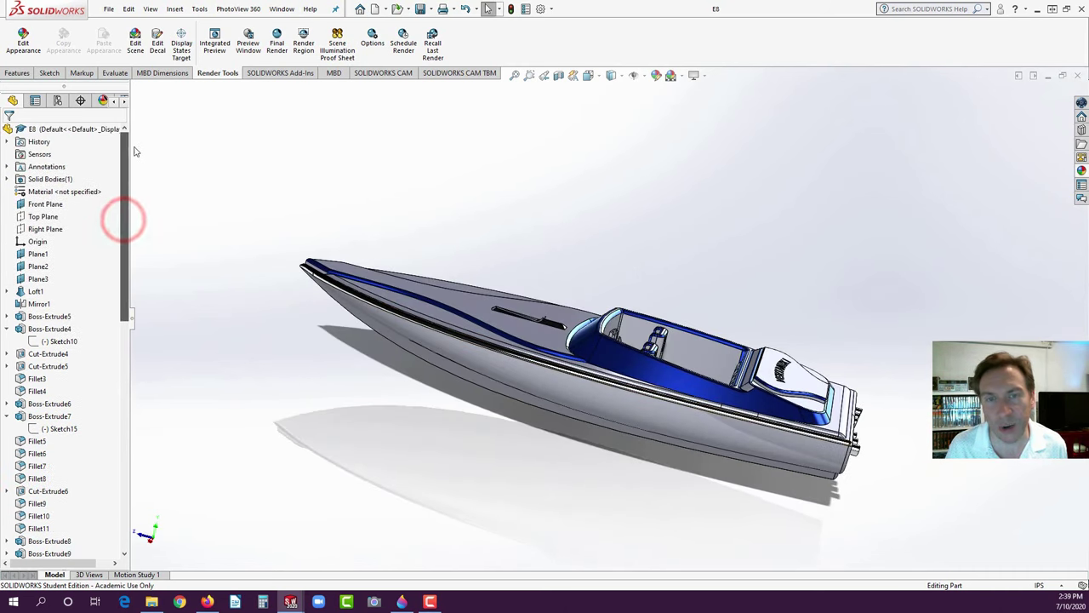
left_click(7, 291)
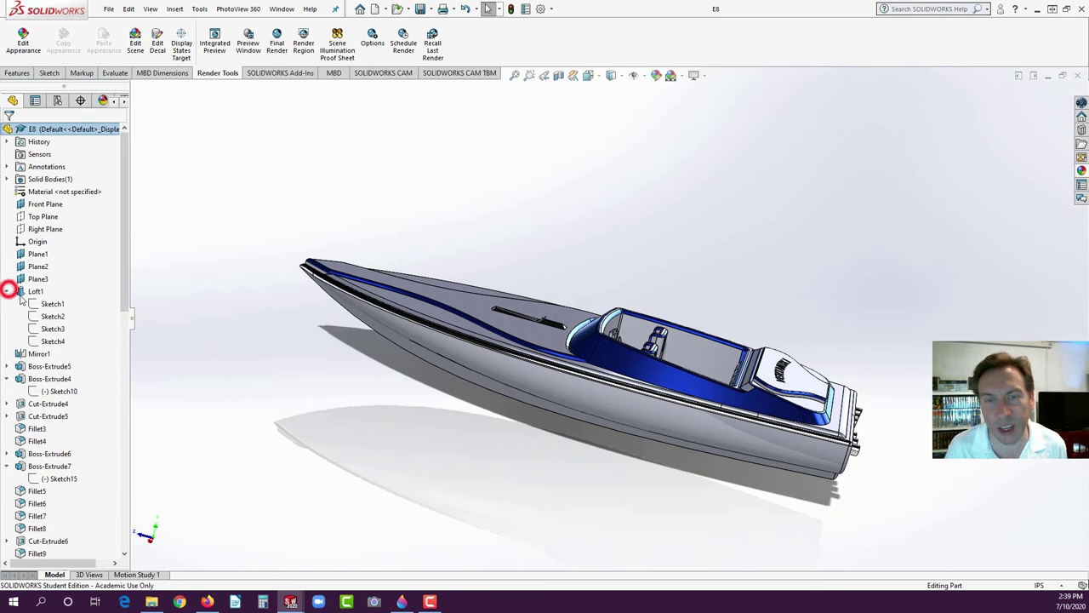
left_click(38, 304)
middle_click_drag(195, 346, 951, 491)
scroll(822, 473, "down", 3)
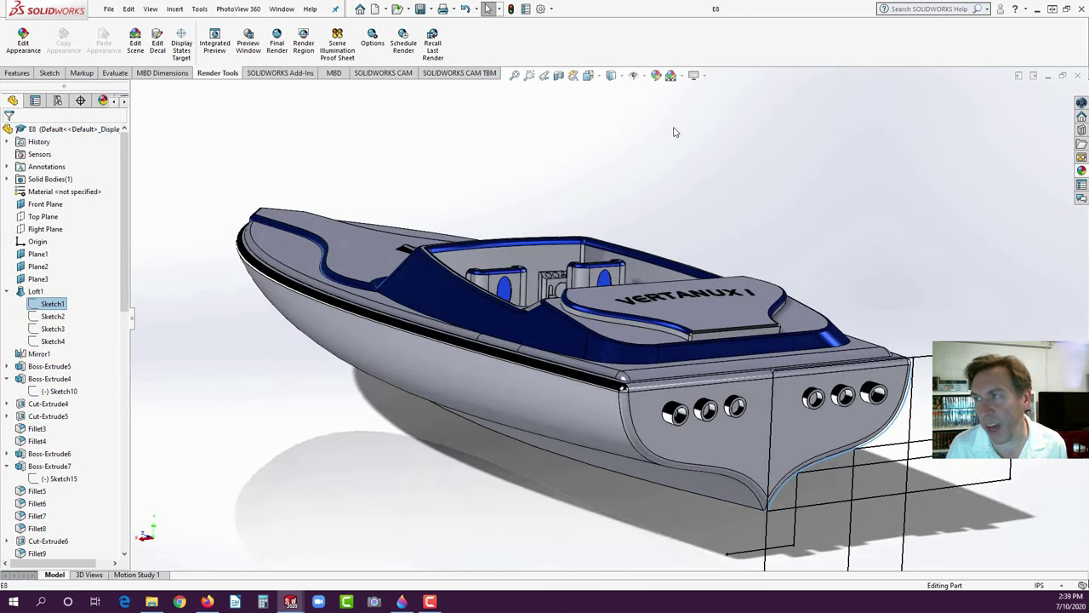
left_click(694, 75)
left_click(694, 131)
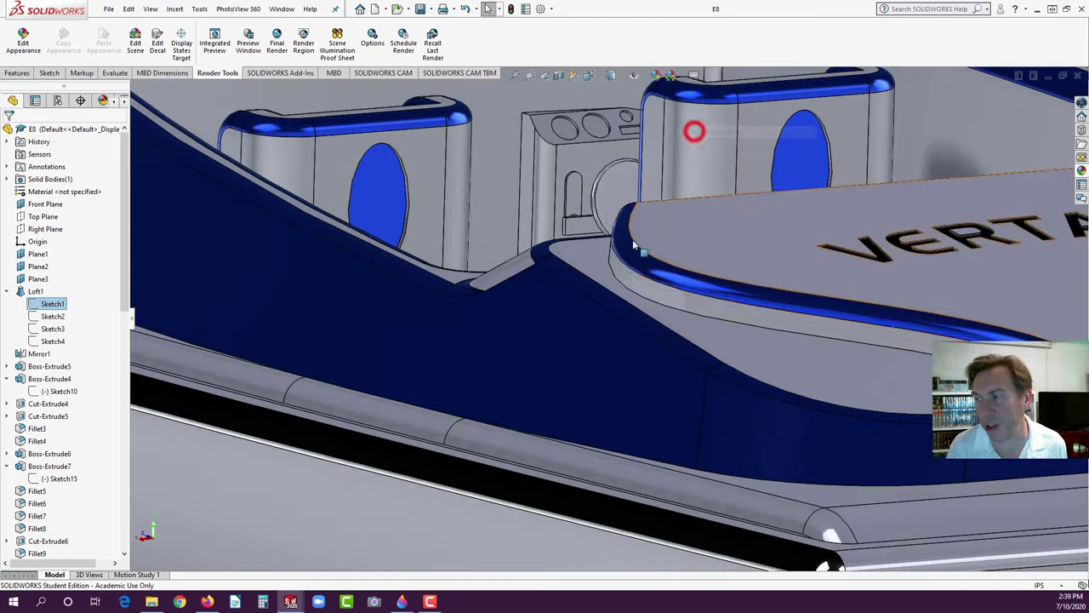
scroll(634, 245, "up", 8)
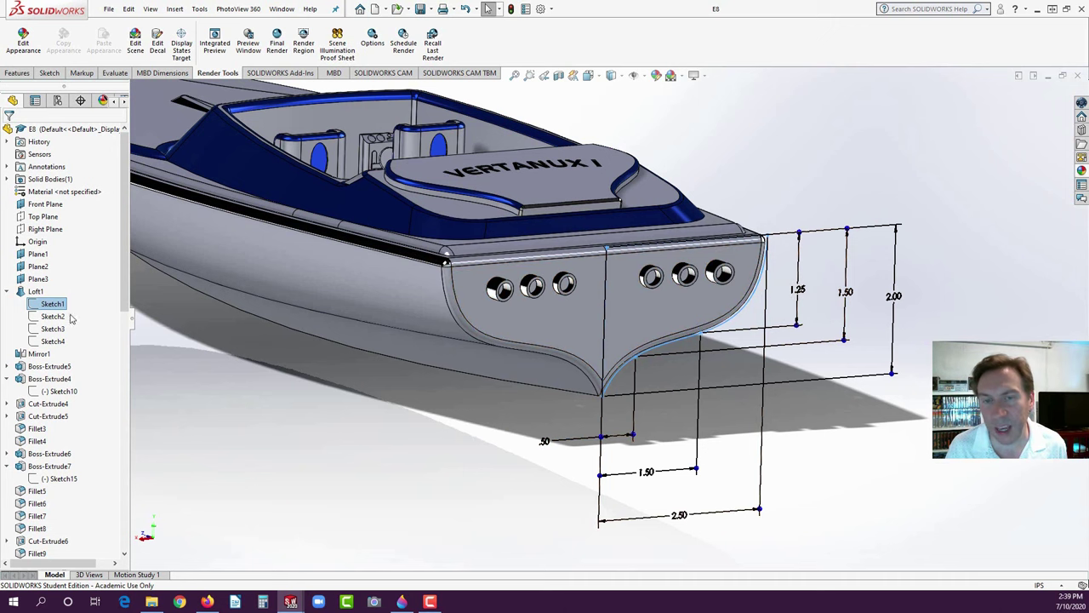
- Review the Sketch2, Sketch3 and Sketch4 profiles, orbiting toward the bow
left_click(52, 315)
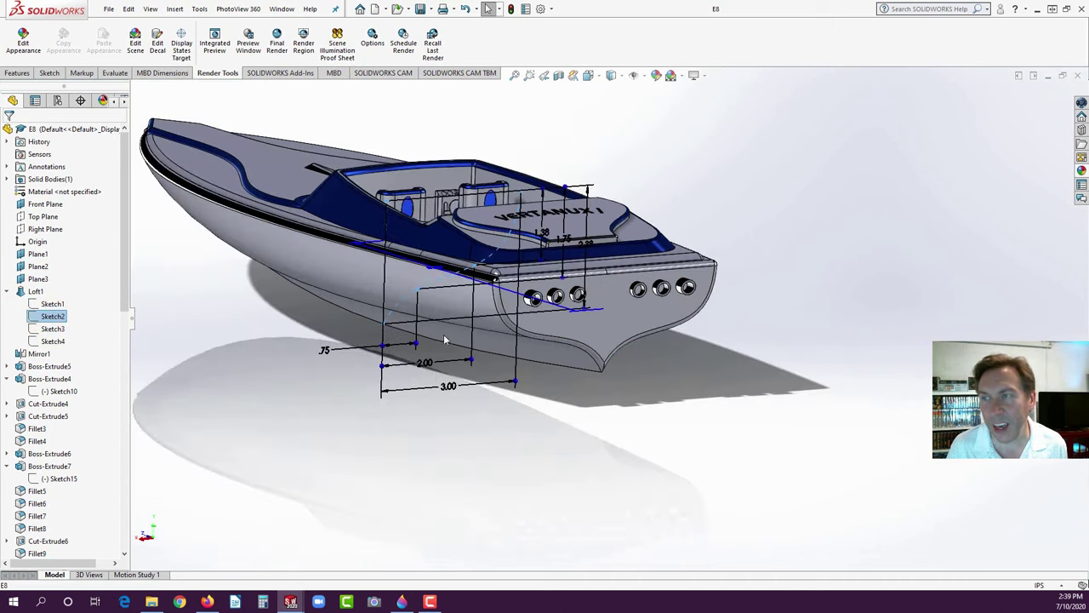
mouse_move(444, 340)
middle_mouse_down()
mouse_move(583, 377)
mouse_move(501, 424)
mouse_move(344, 417)
middle_mouse_up()
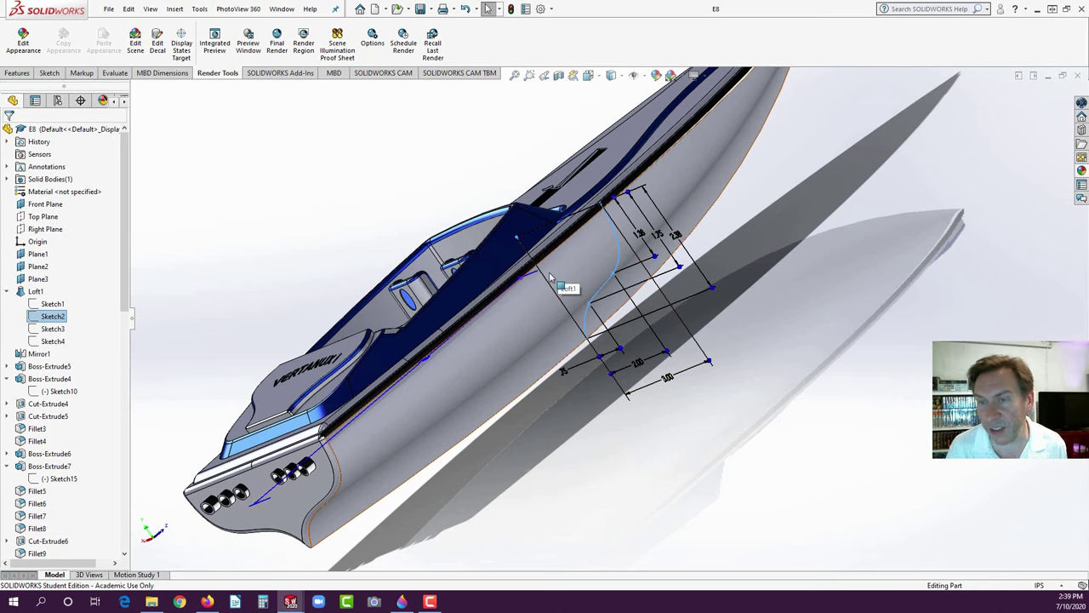
left_click(43, 329)
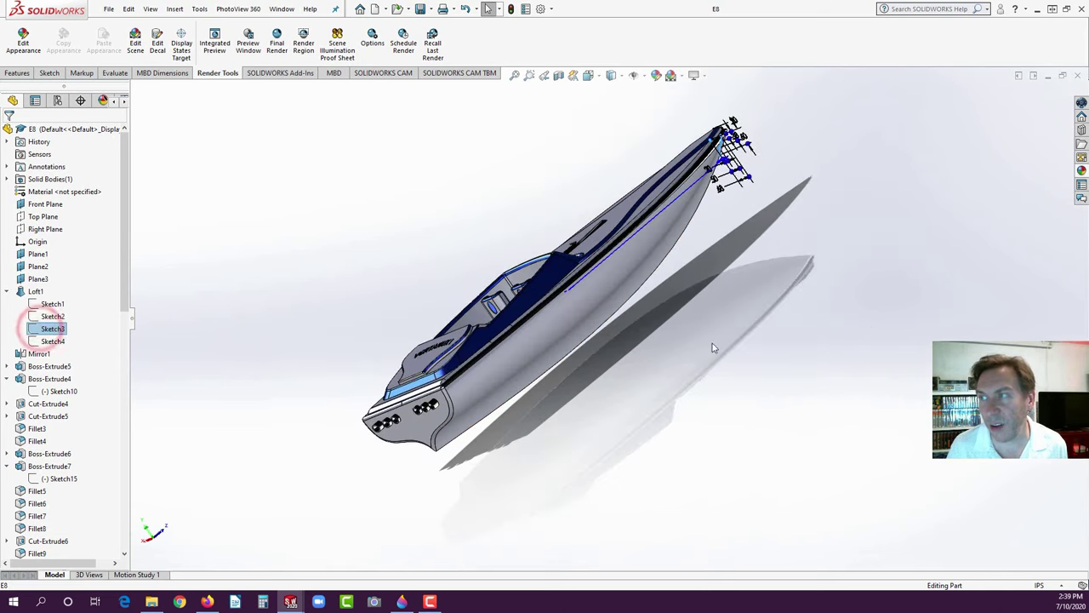
mouse_move(721, 124)
middle_mouse_down()
mouse_move(826, 105)
mouse_move(829, 137)
mouse_move(758, 123)
mouse_move(723, 148)
middle_mouse_up()
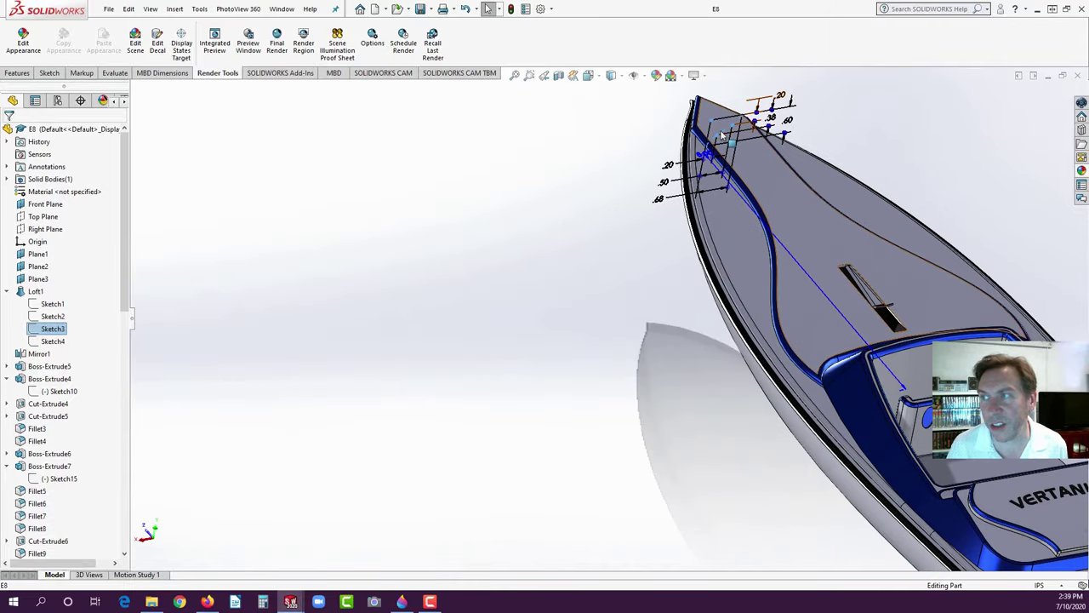
left_click(41, 341)
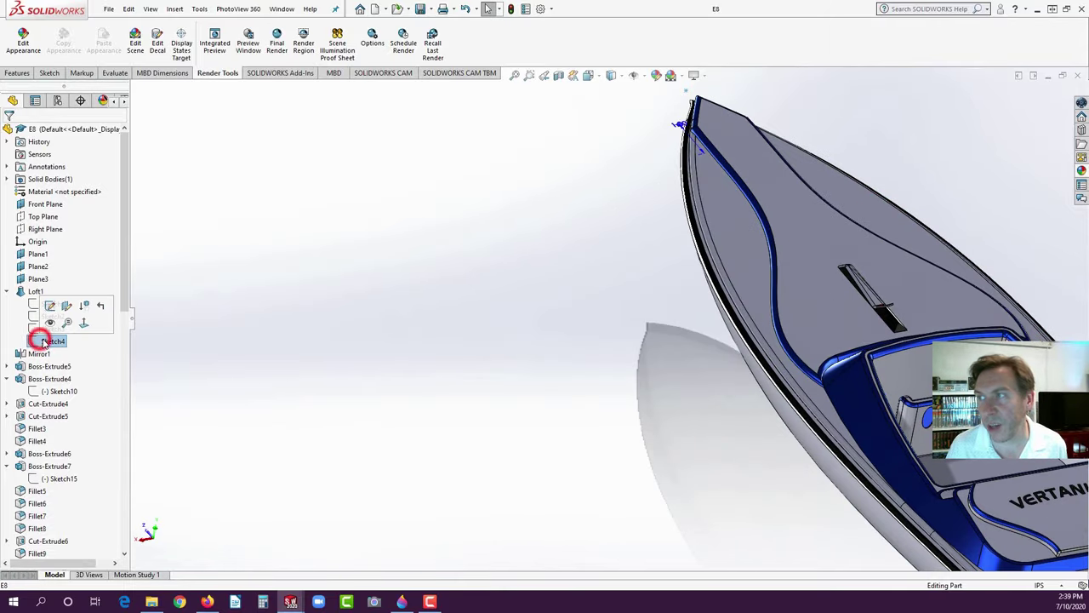
mouse_move(746, 168)
middle_mouse_down()
mouse_move(768, 197)
mouse_move(596, 175)
middle_mouse_up()
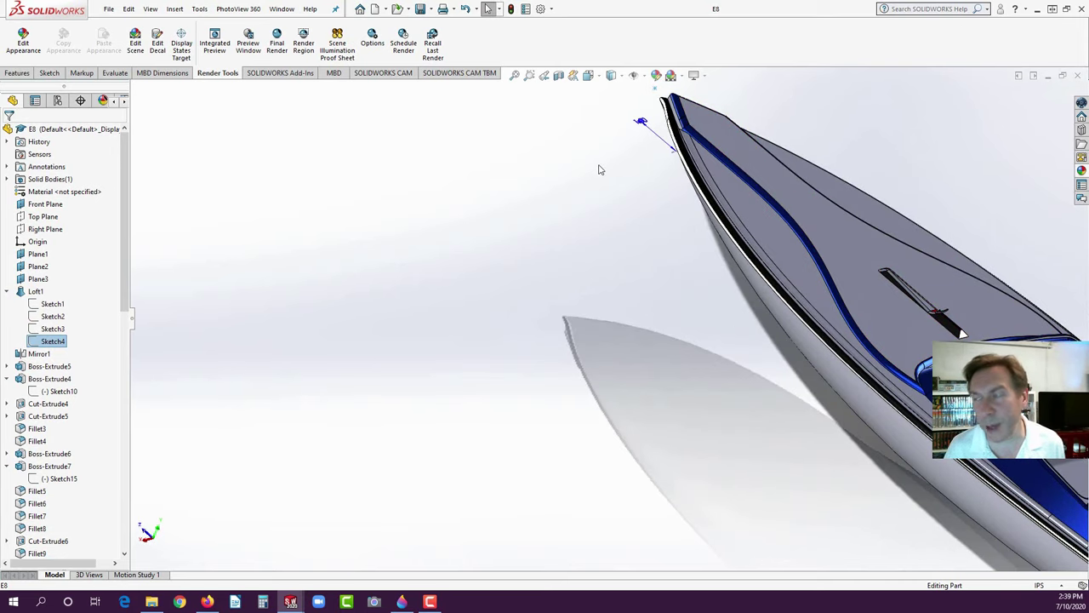
scroll(547, 202, "up", 3)
scroll(602, 212, "down", 2)
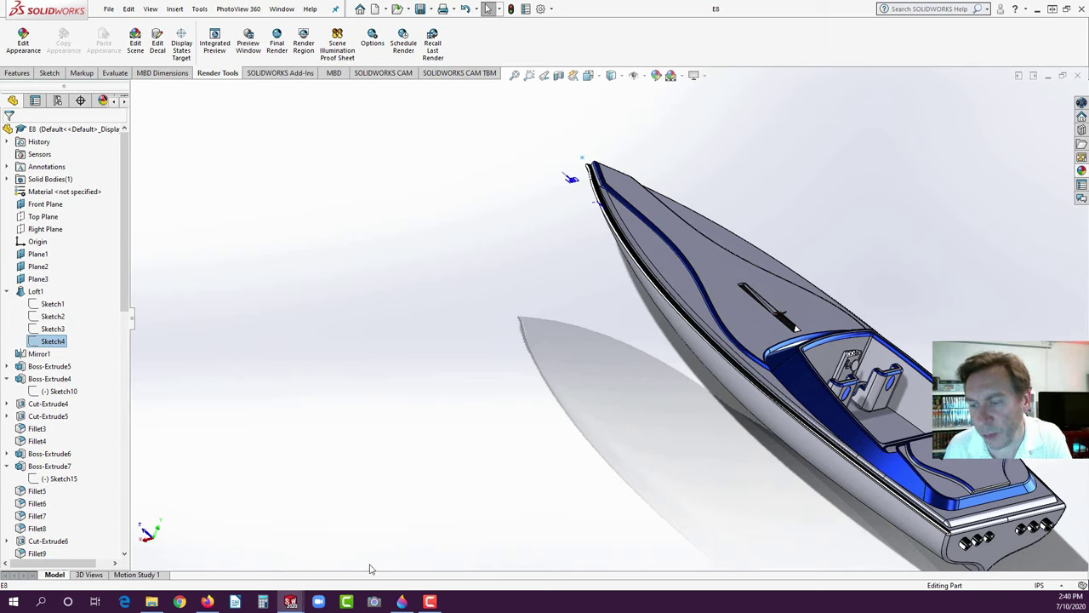
left_click(290, 601)
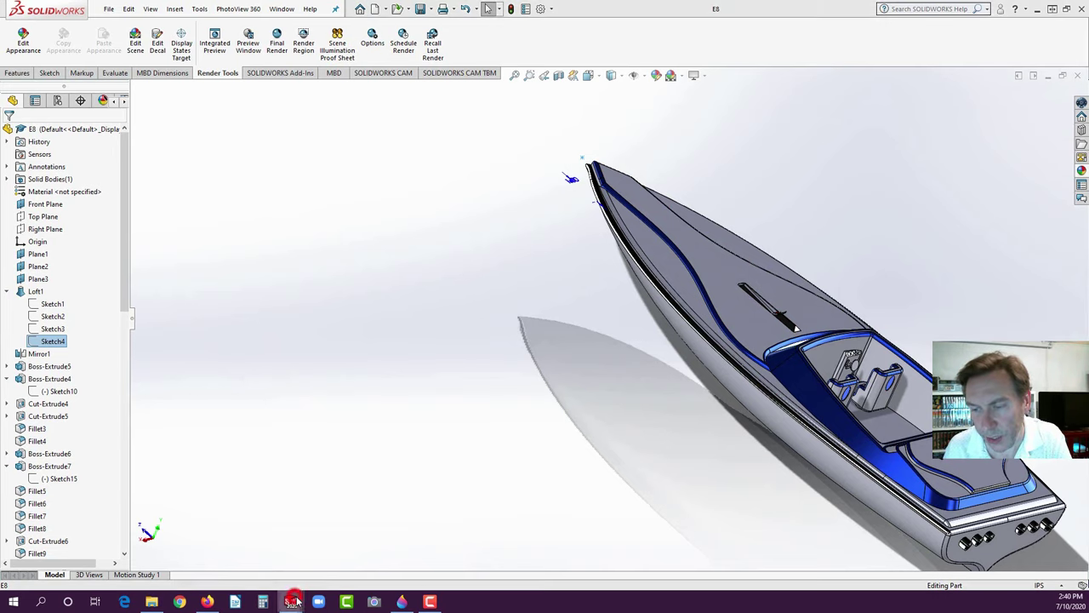
- In Part6, create Plane1 offset 6 in from the Front Plane and zoom to fit
left_click(331, 572)
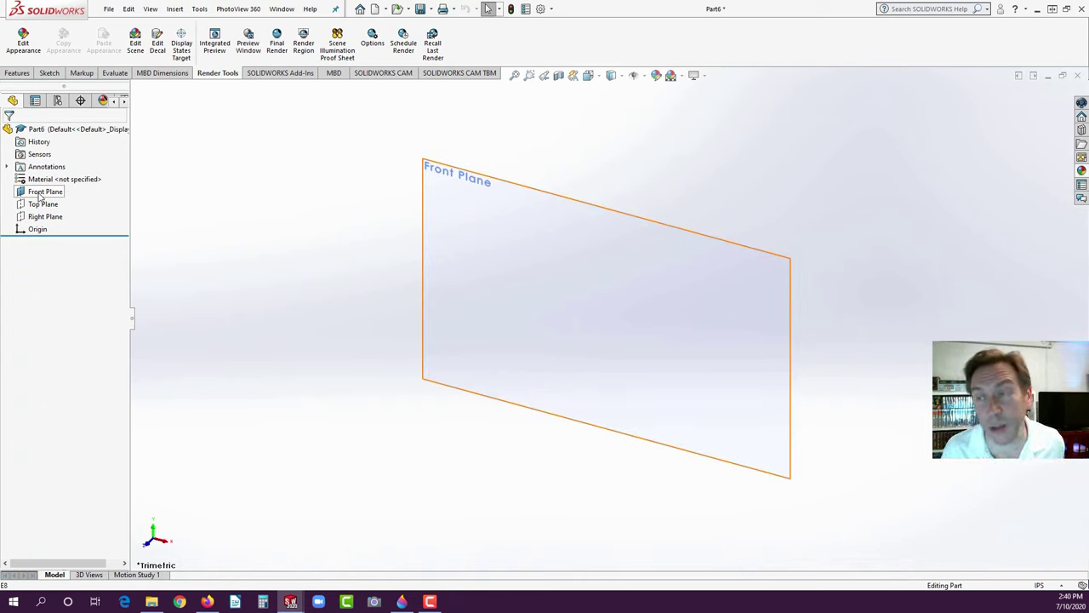
left_click(513, 184)
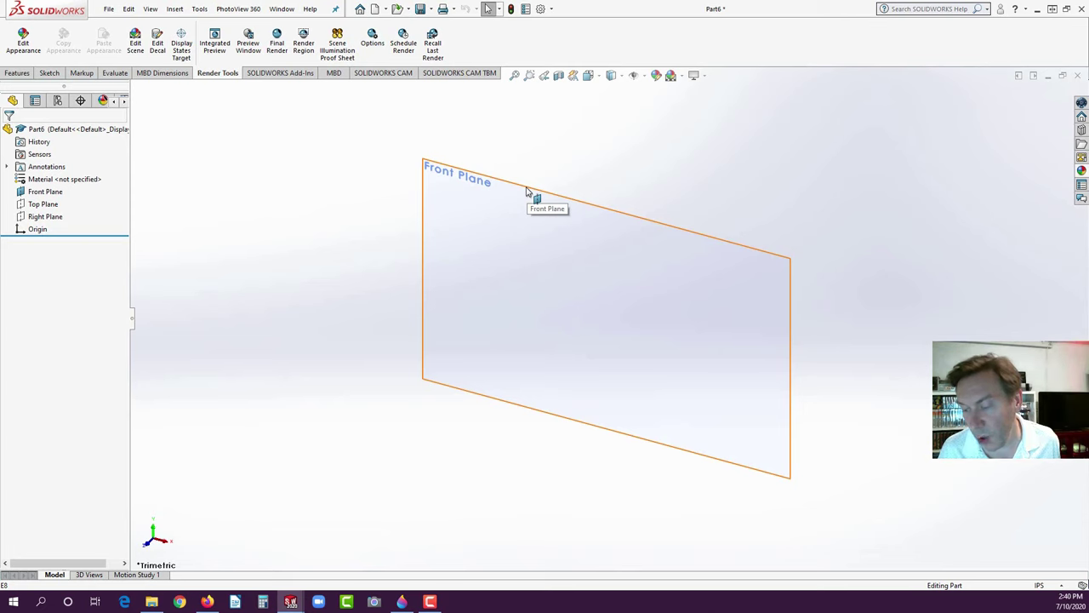
left_click_drag(527, 189, 467, 258, "ctrl")
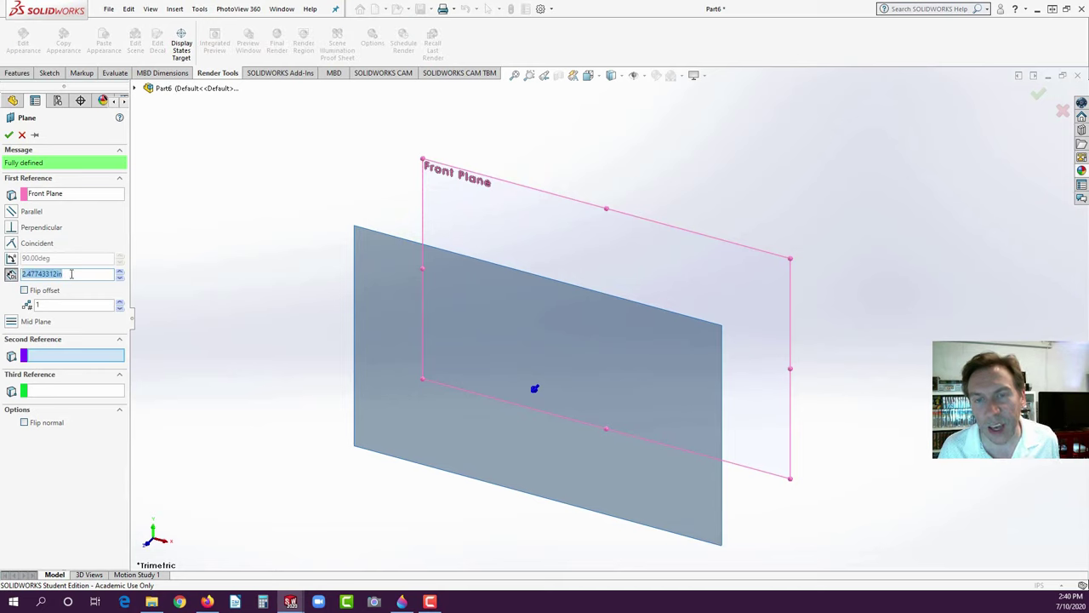
type("6")
key("Return")
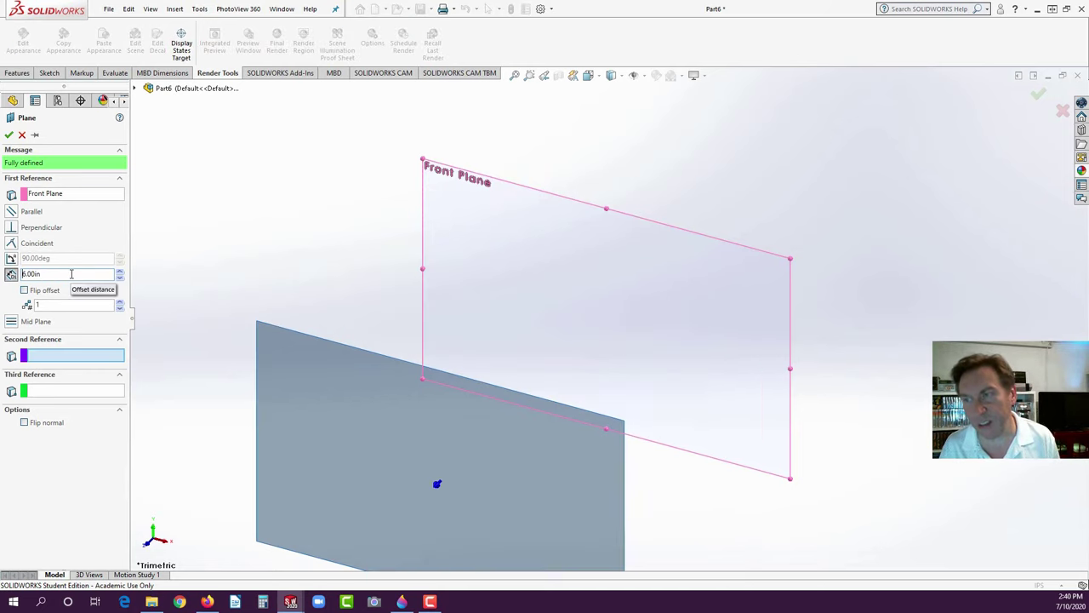
left_click(9, 134)
key("f")
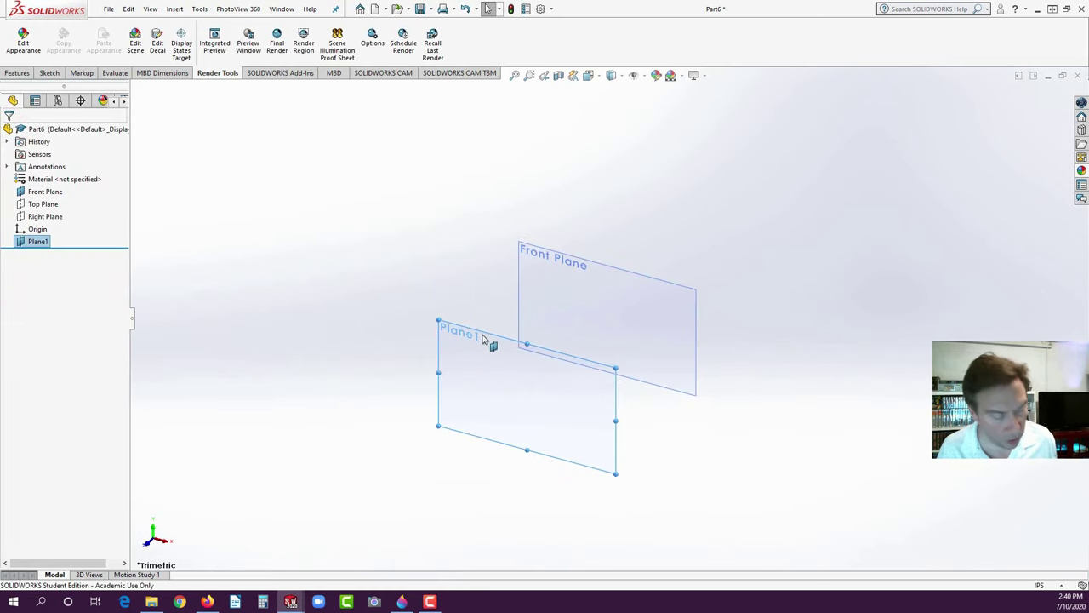
- Create Plane2 offset 3.00 in from Plane1, fit the view, and start another offset plane from Plane2
scroll(483, 339, "down", 3)
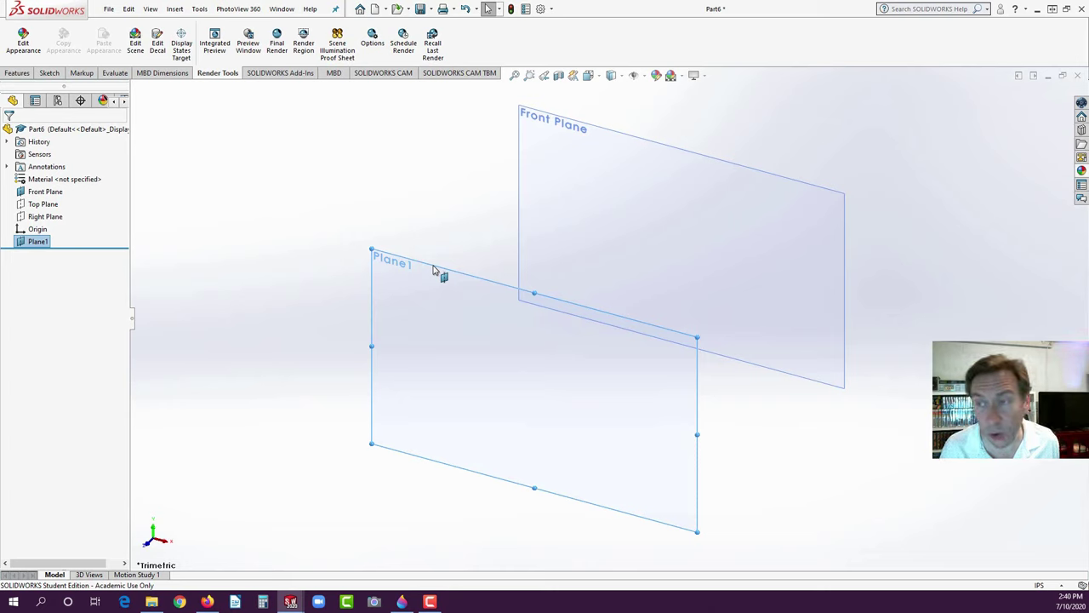
left_click_drag(433, 269, 349, 375, "ctrl")
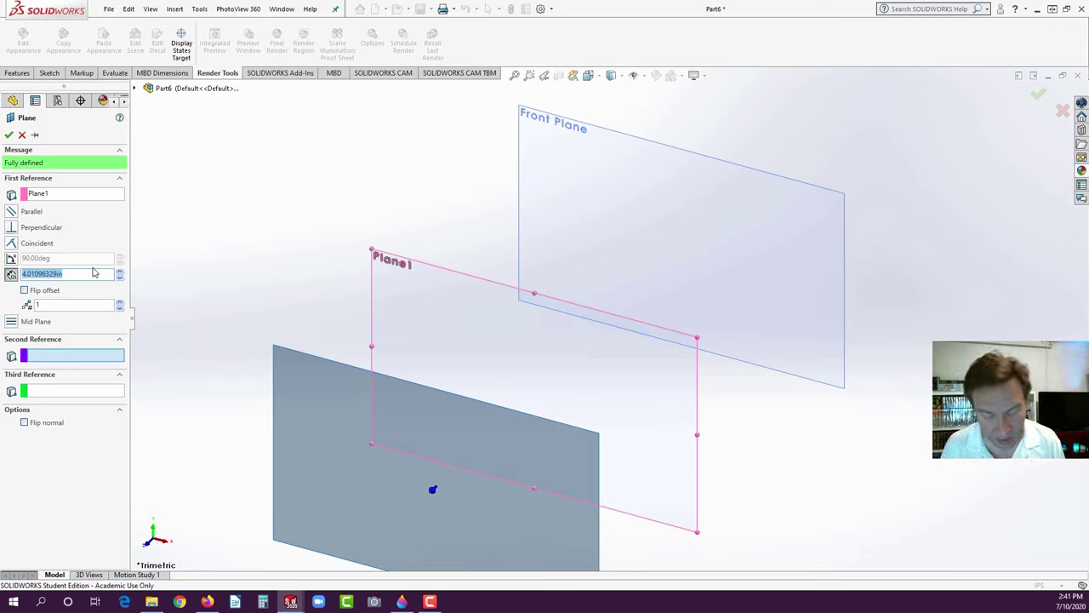
type("3")
key("Return")
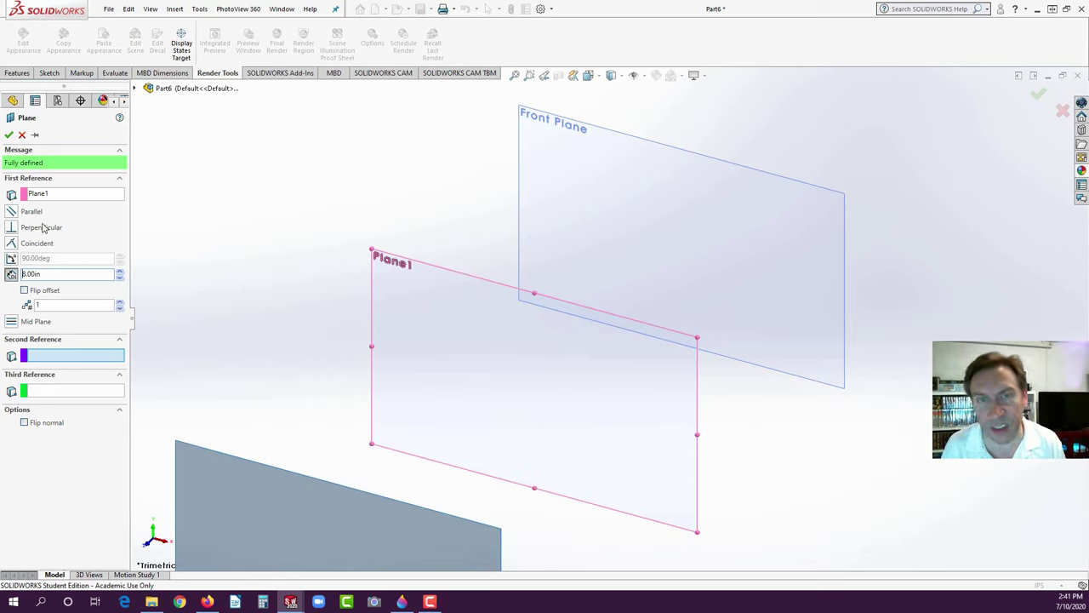
left_click(9, 134)
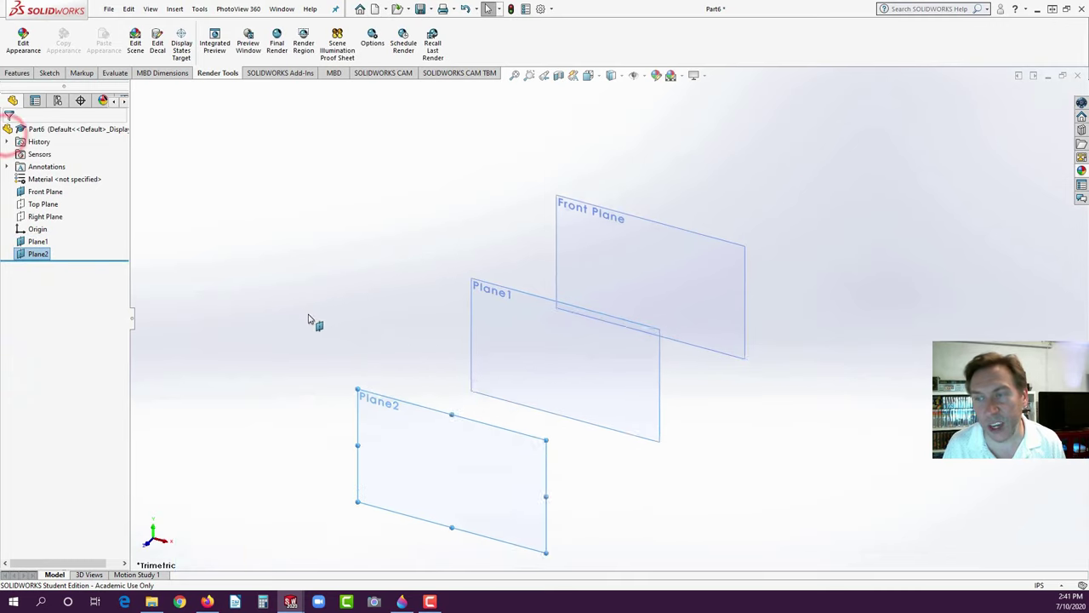
key("z")
key("f")
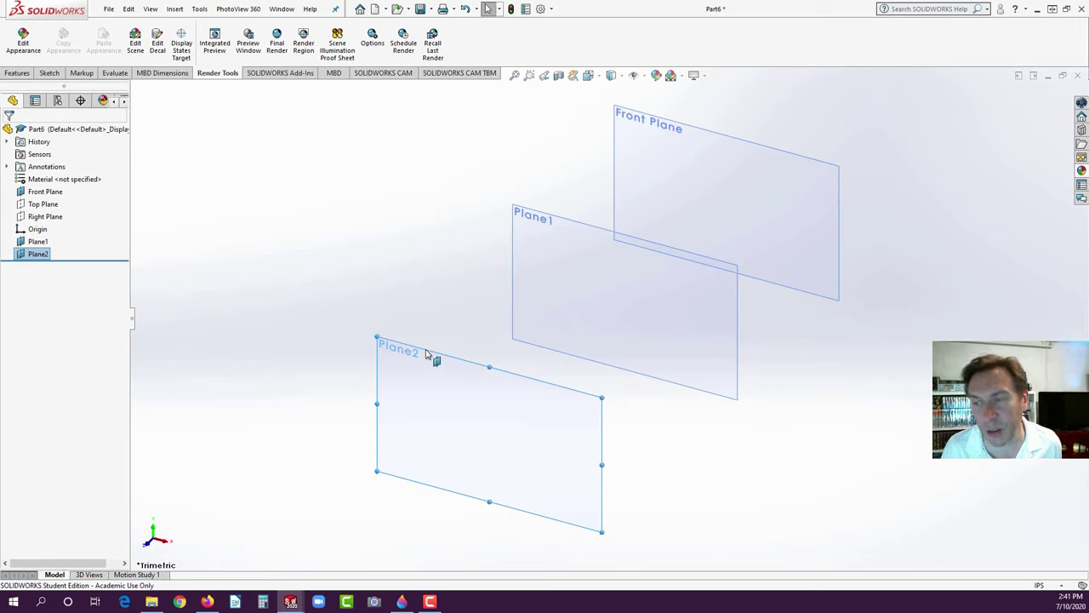
left_click_drag(426, 354, 400, 442, "ctrl")
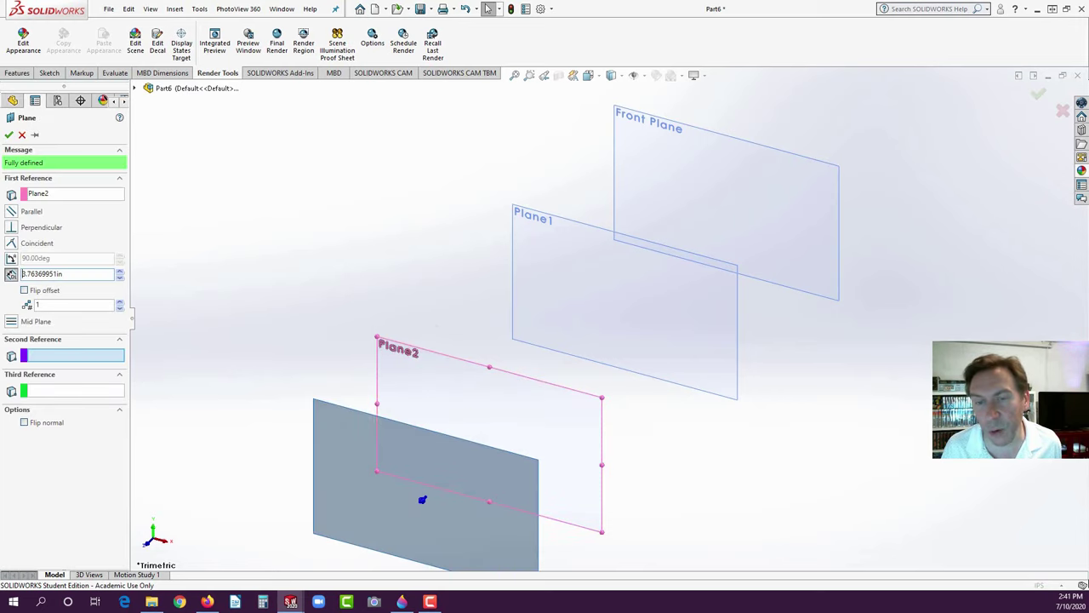
- Give the new plane a 1.00 in offset to create Plane3, then fit all four planes in view
type("1")
key("Return")
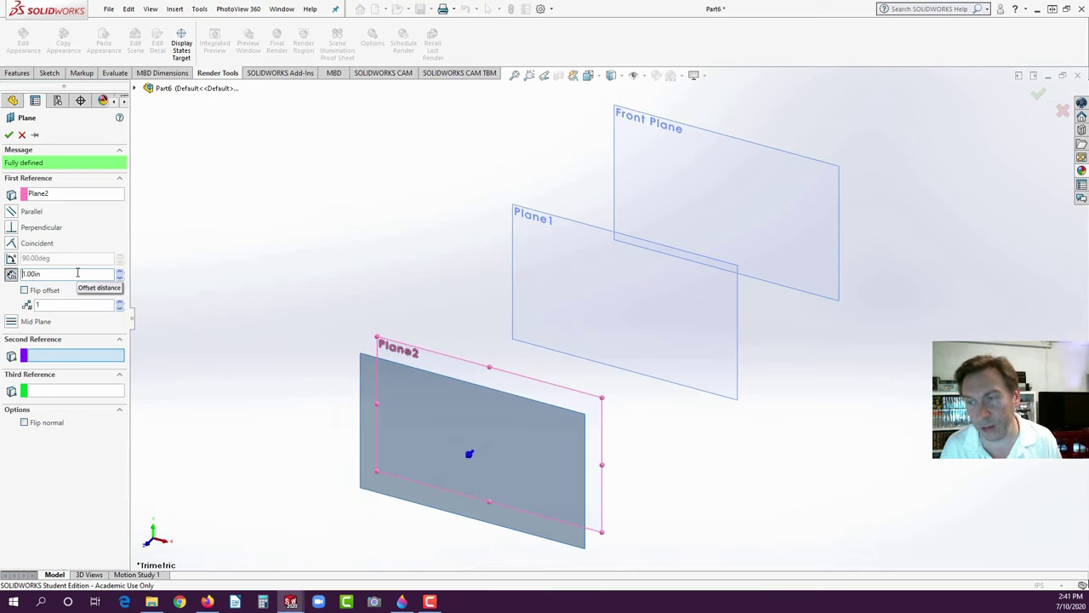
left_click(9, 134)
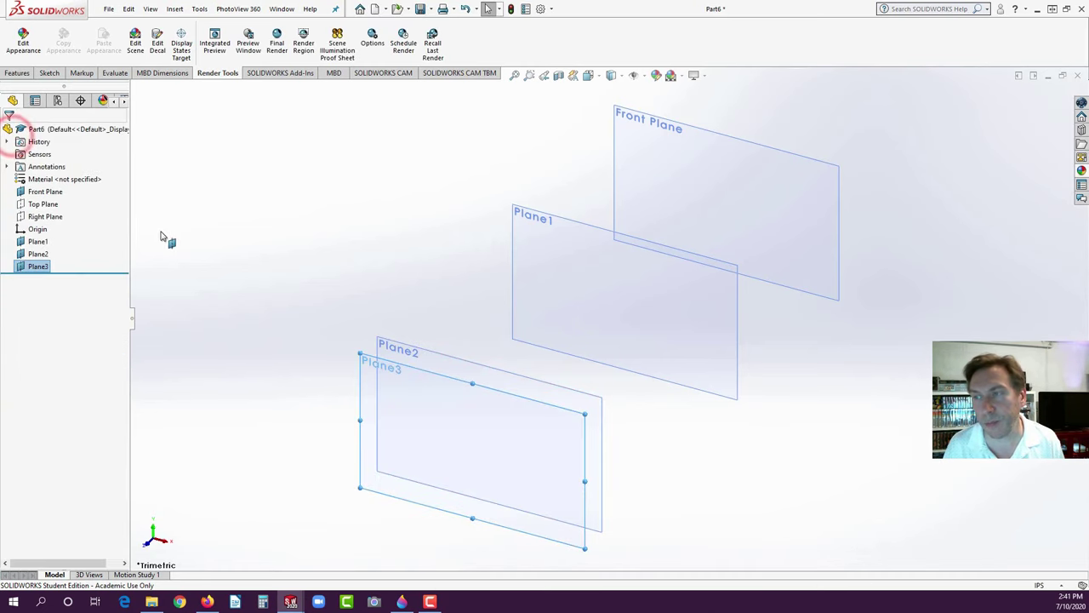
left_click(203, 234)
key("f")
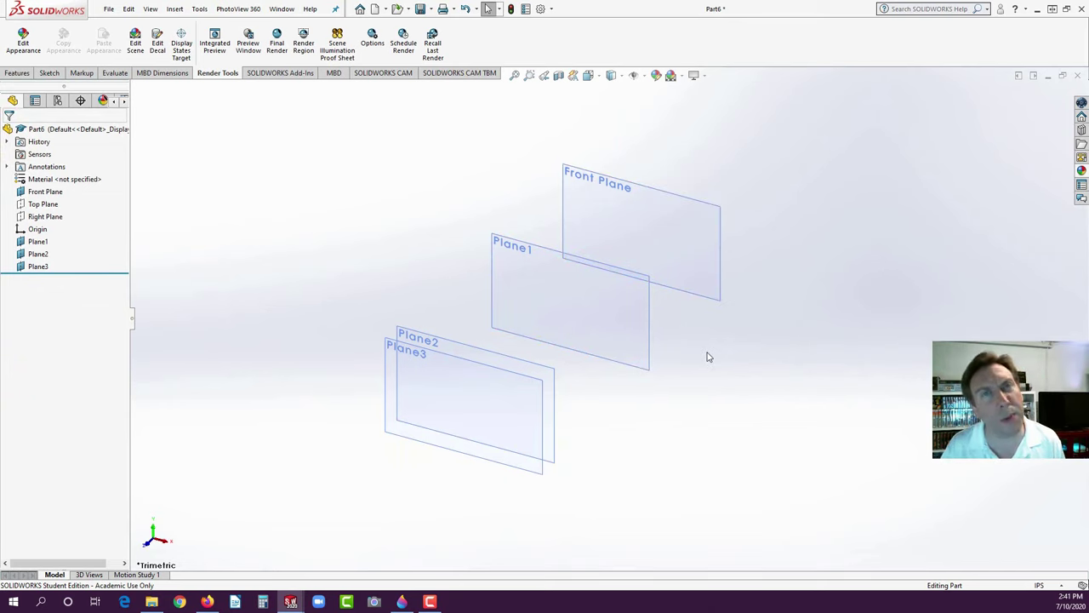
- On the Front Plane, sketch a horizontal line to the origin and a vertical line down, then bring the PDF manual forward
left_click(615, 185)
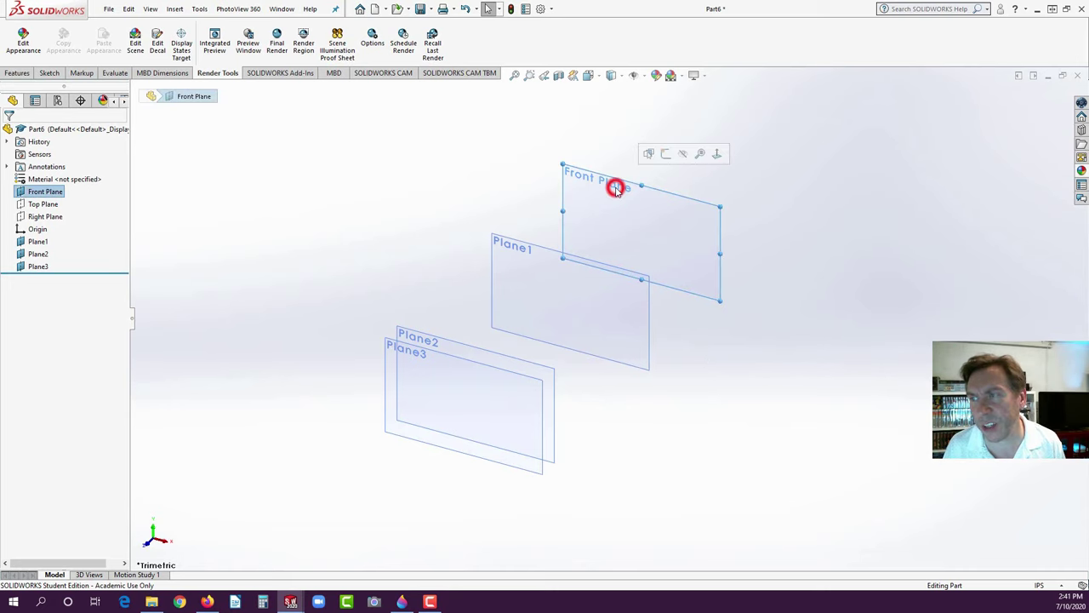
left_click(663, 156)
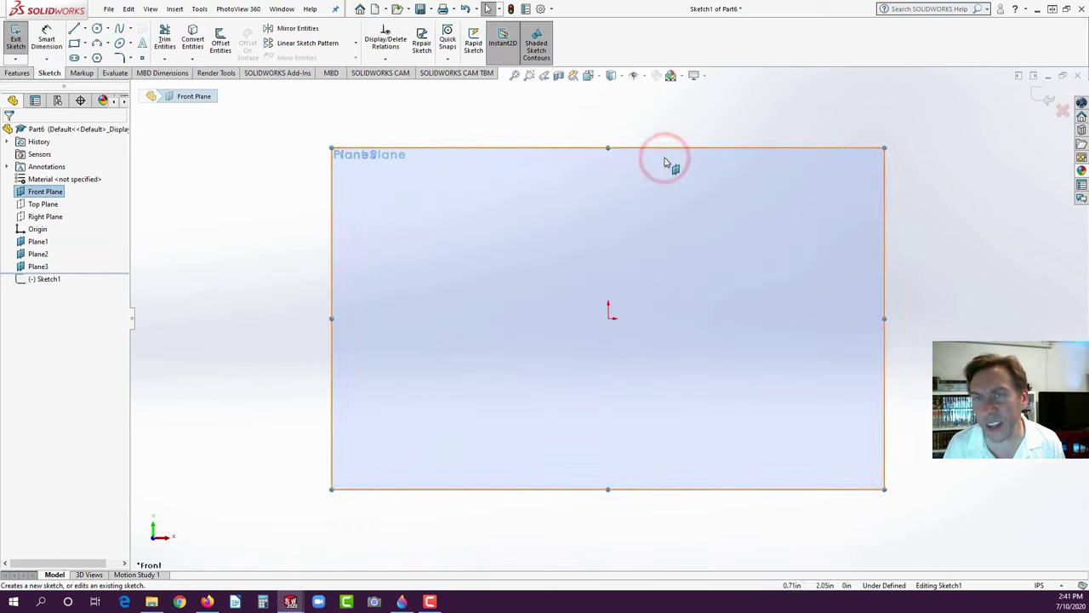
left_click(74, 30)
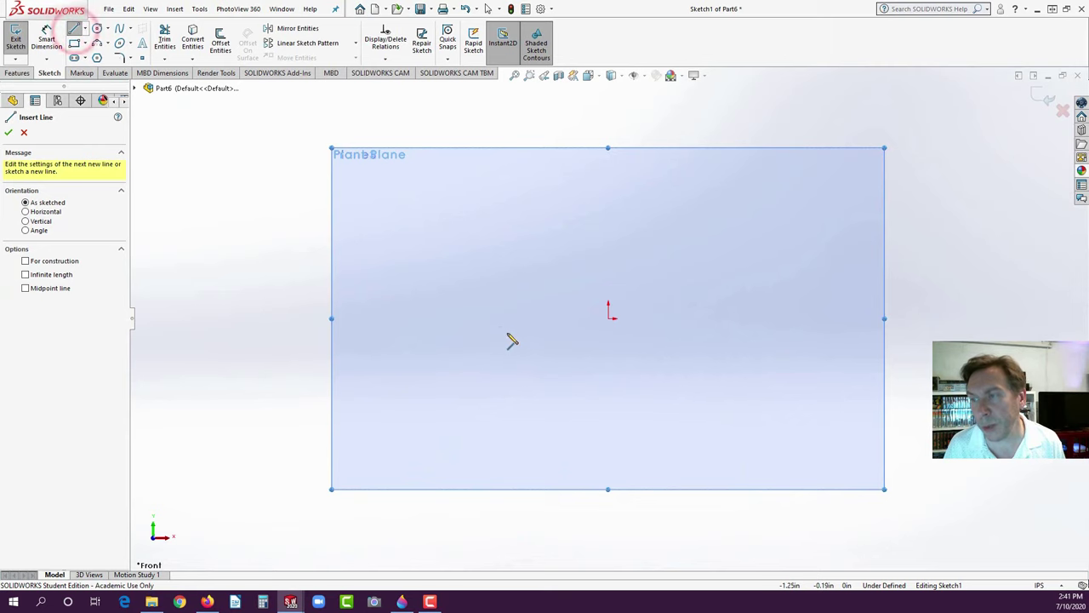
left_click(495, 318)
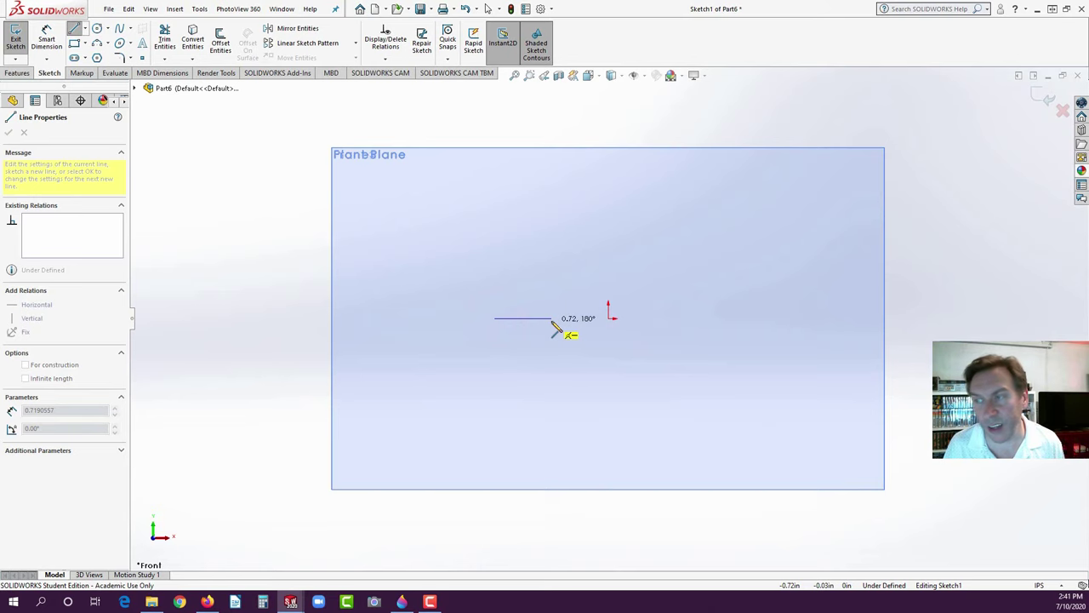
left_click(608, 318)
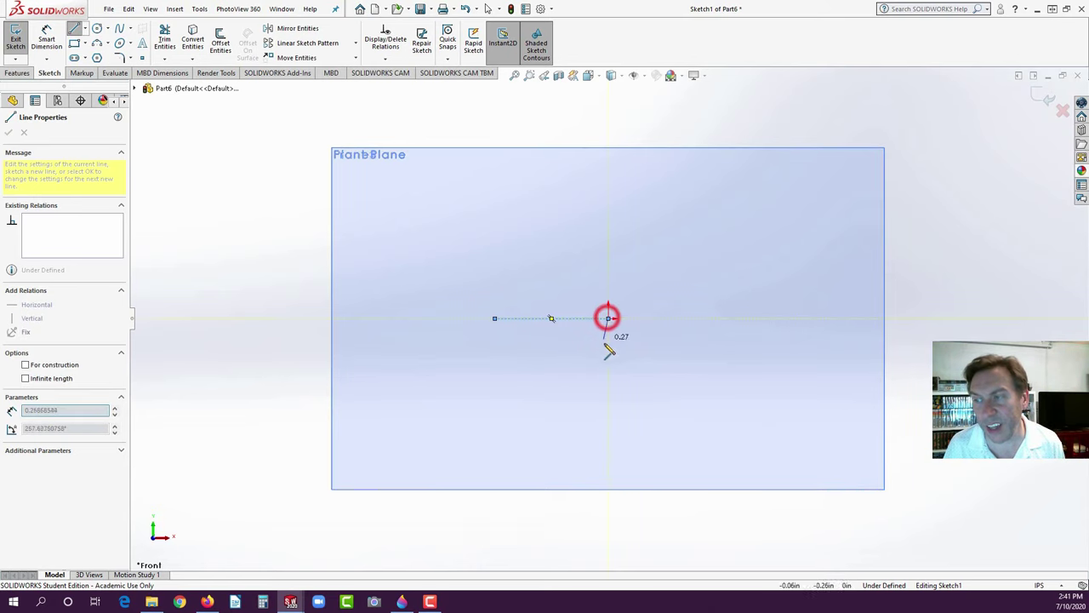
left_click(608, 425)
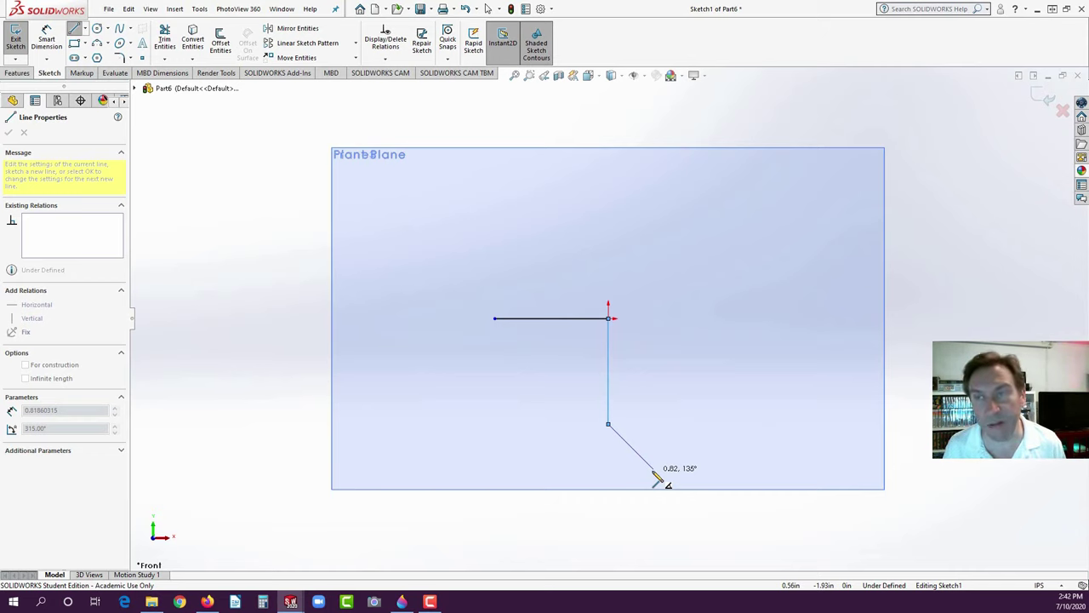
key("Escape")
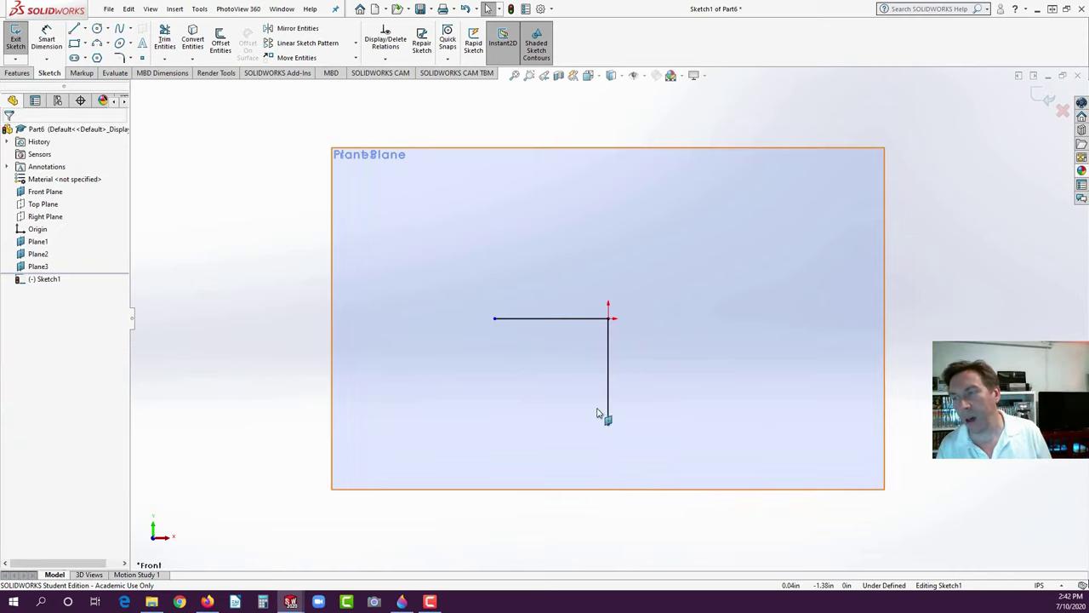
left_click(46, 40)
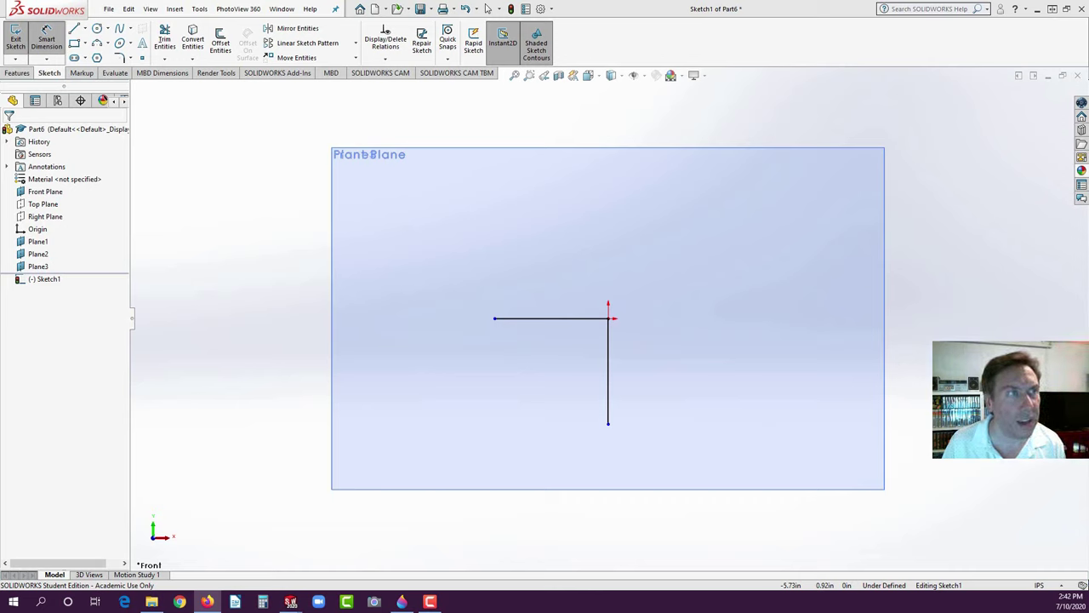
left_click_drag(0, 68, 522, 48)
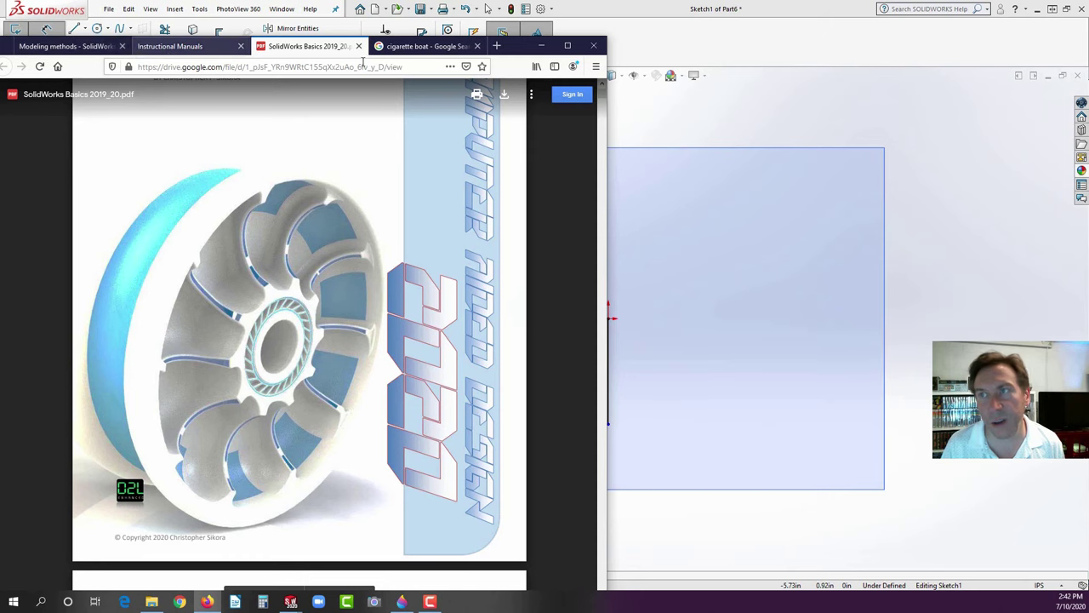
- In a new tab, open the SolidWorks Basics PDF from vertanux1.com's Instructional Manuals page
left_click(498, 46)
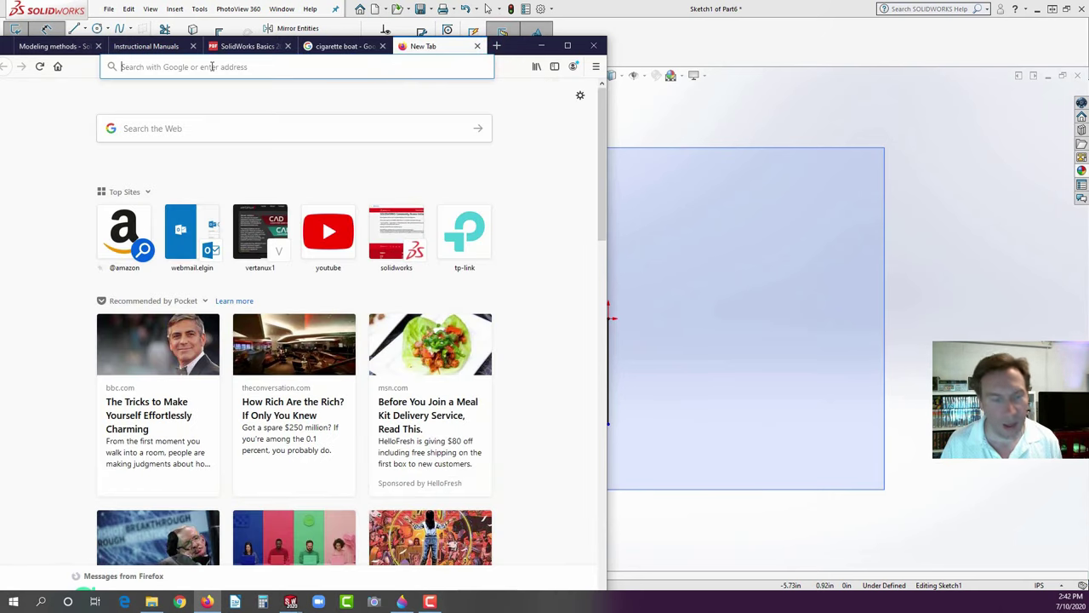
type("ver")
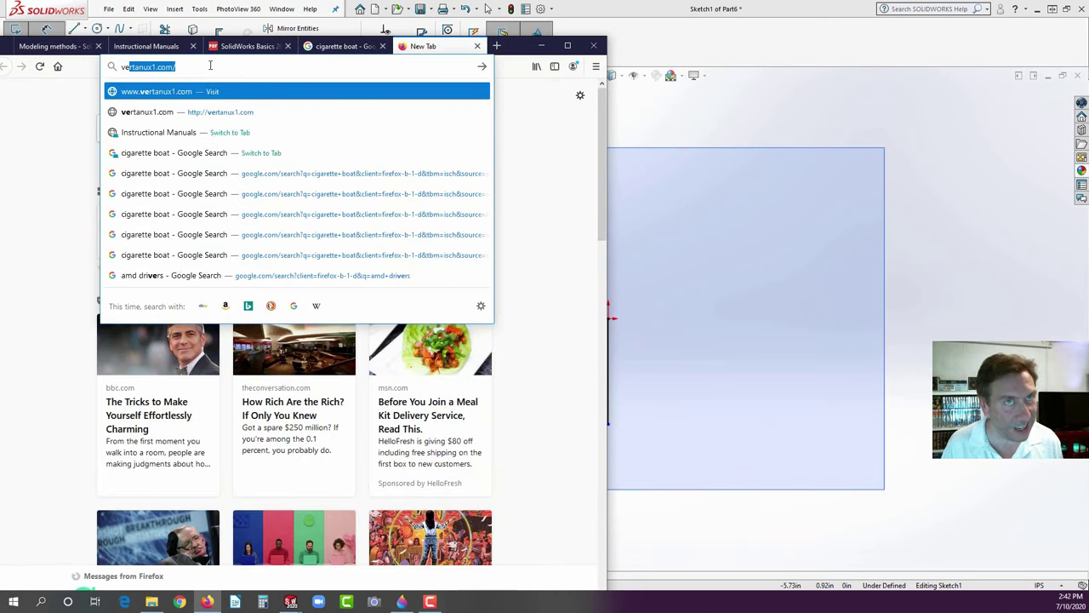
type("tanux")
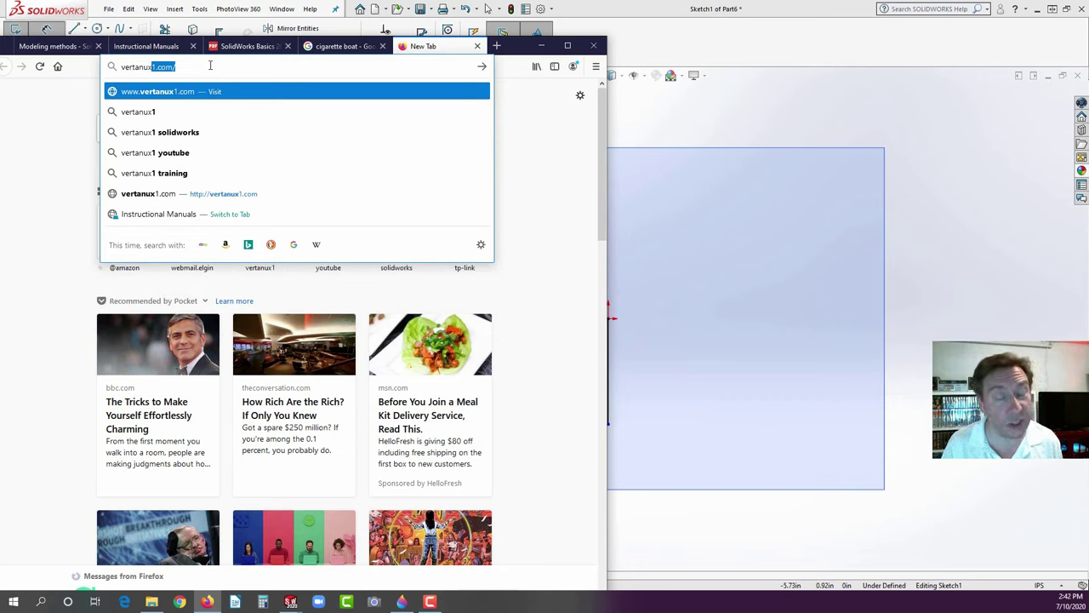
type("1.com/")
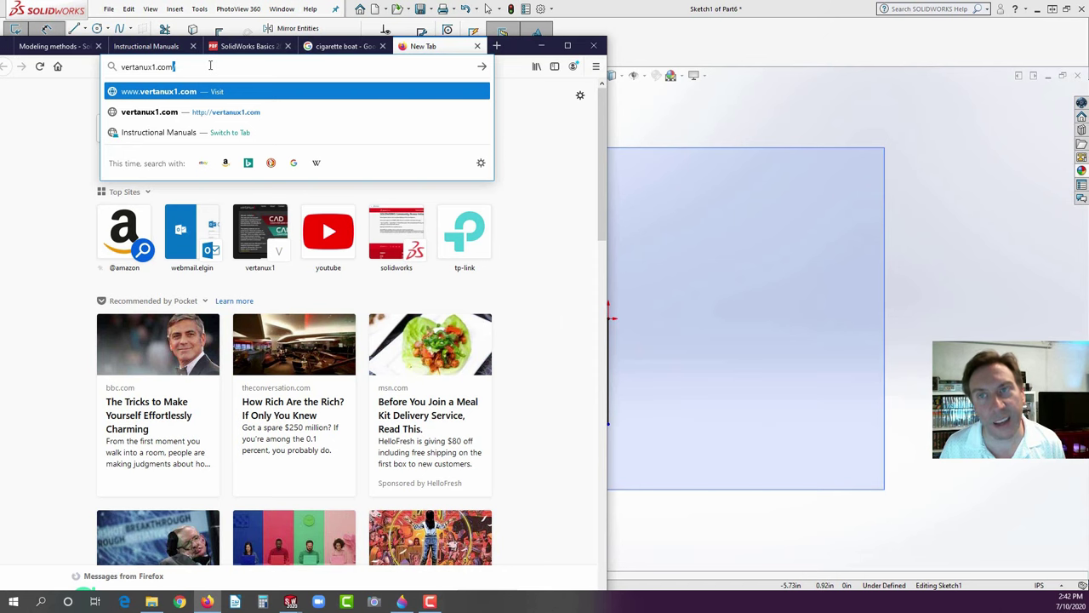
key("Return")
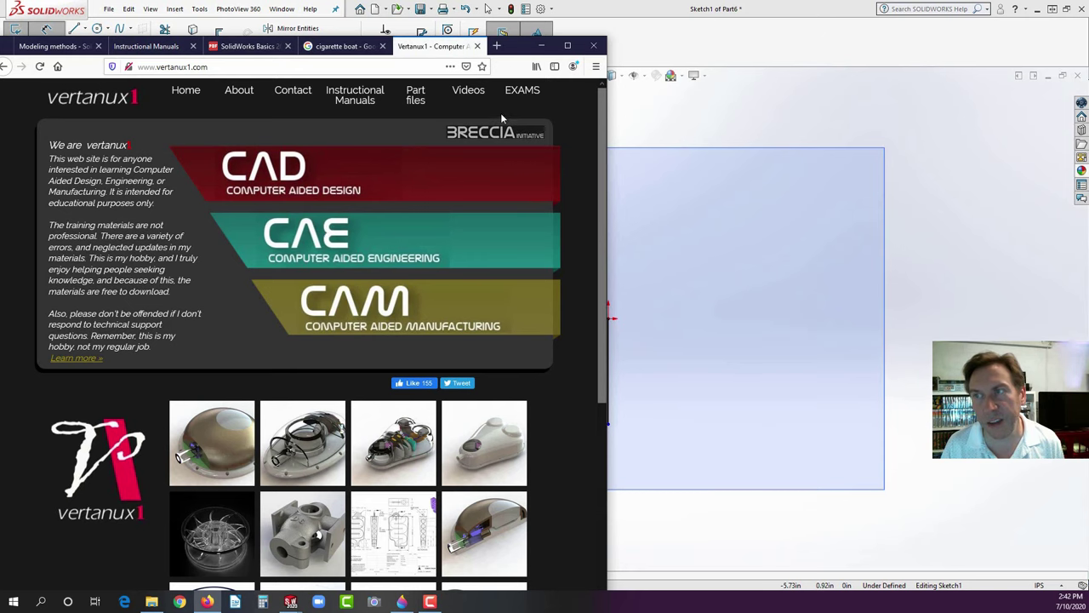
left_click(357, 94)
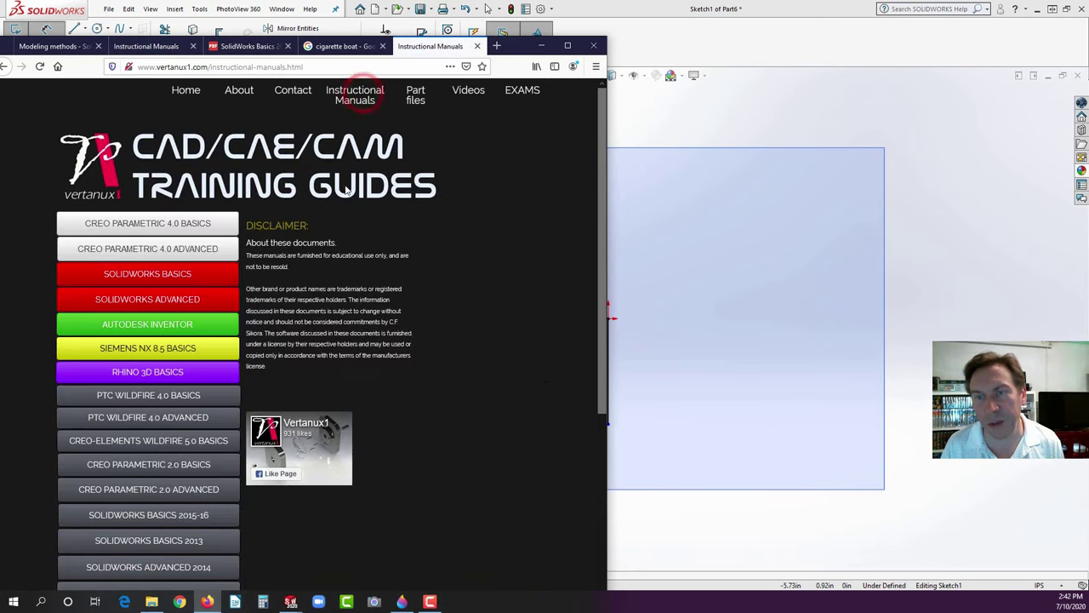
left_click(154, 273)
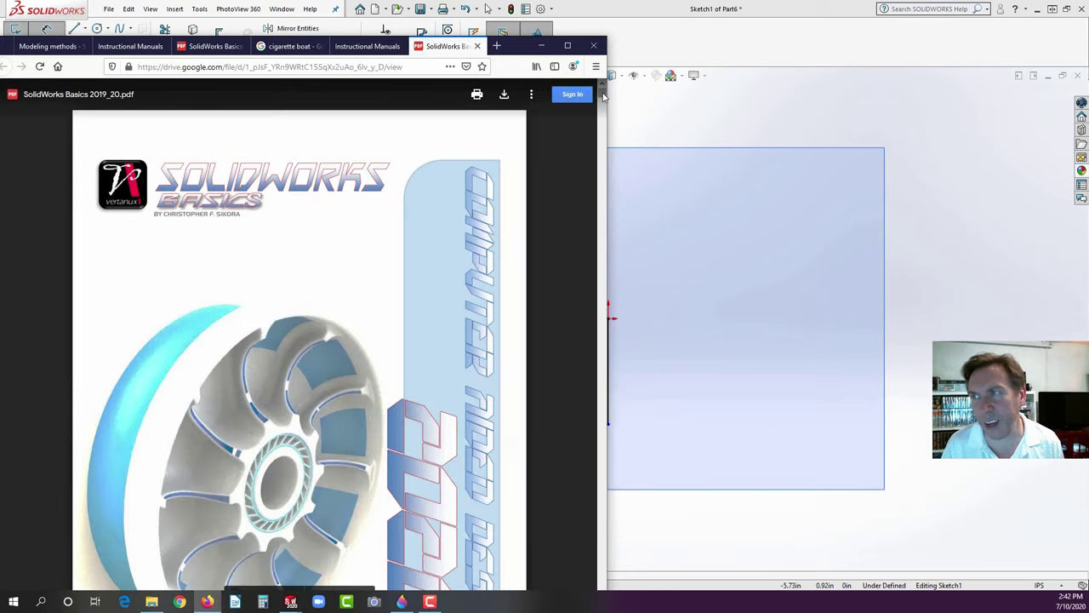
left_click_drag(604, 97, 584, 425)
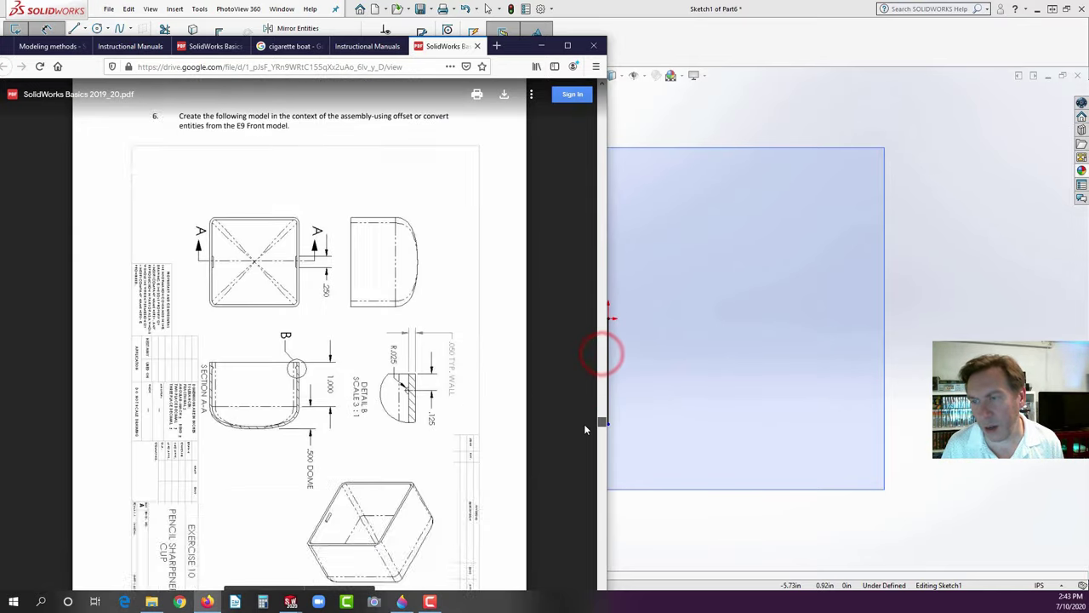
- Scroll the PDF to page 83, Exercise 8 Lofting's dimensioned Sketch 1 on the Front plane
scroll(557, 387, "up", 20)
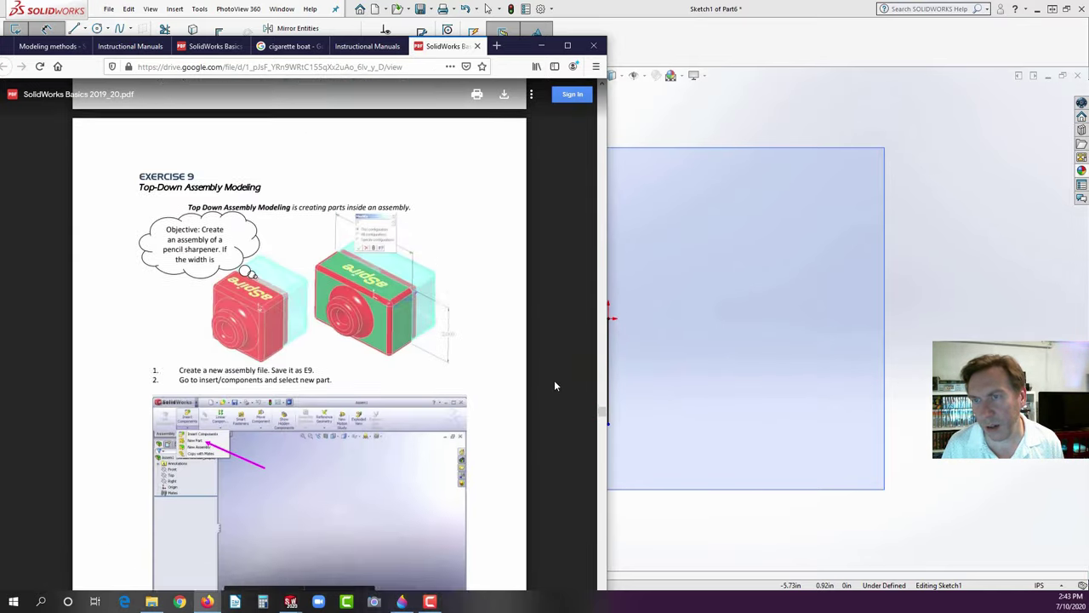
scroll(555, 380, "up", 15)
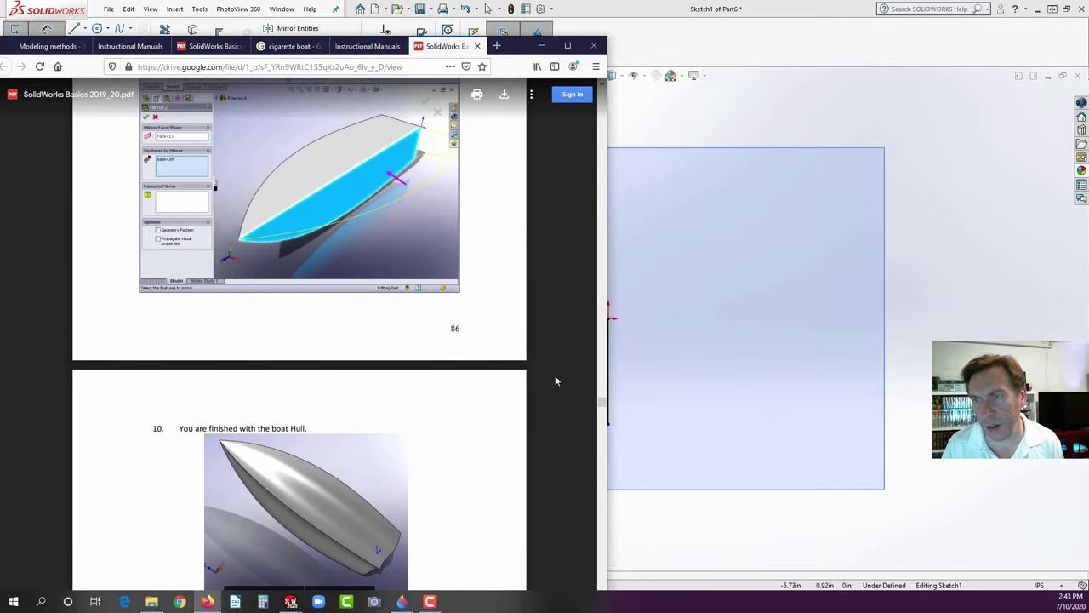
scroll(554, 379, "up", 15)
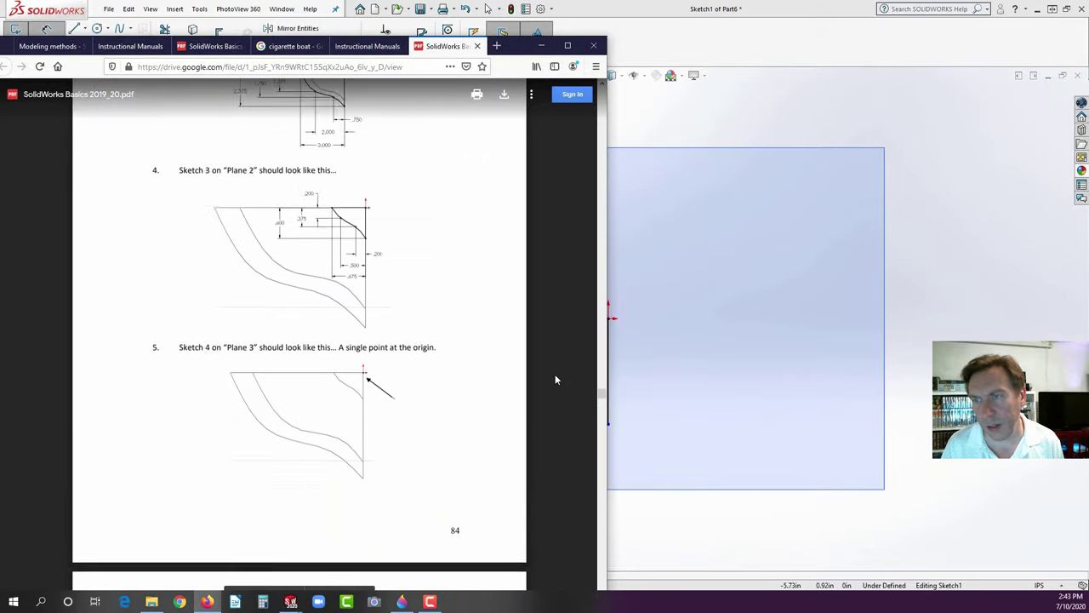
scroll(557, 378, "up", 2)
scroll(557, 378, "down", 3)
scroll(556, 377, "up", 3)
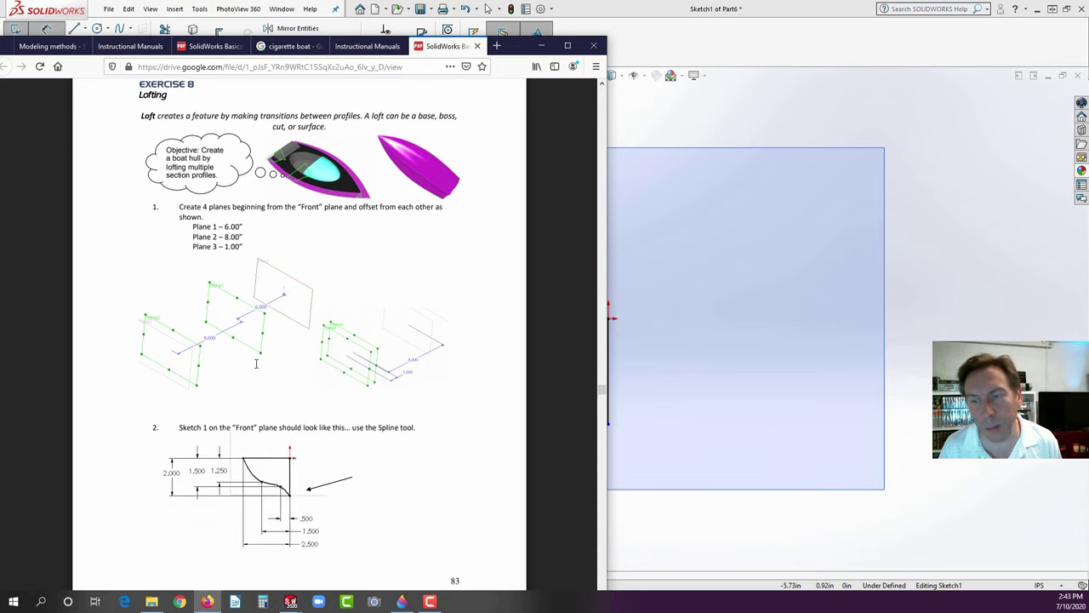
scroll(260, 345, "down", 3)
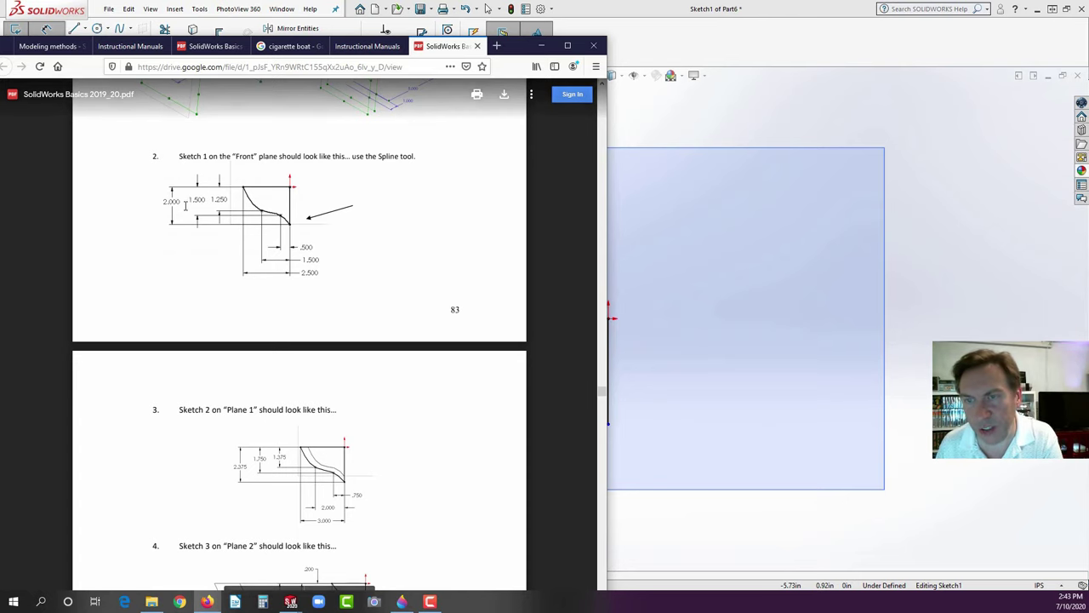
- Dimension the horizontal line 2.50 and the vertical line 2.00 in Sketch1
left_click(787, 127)
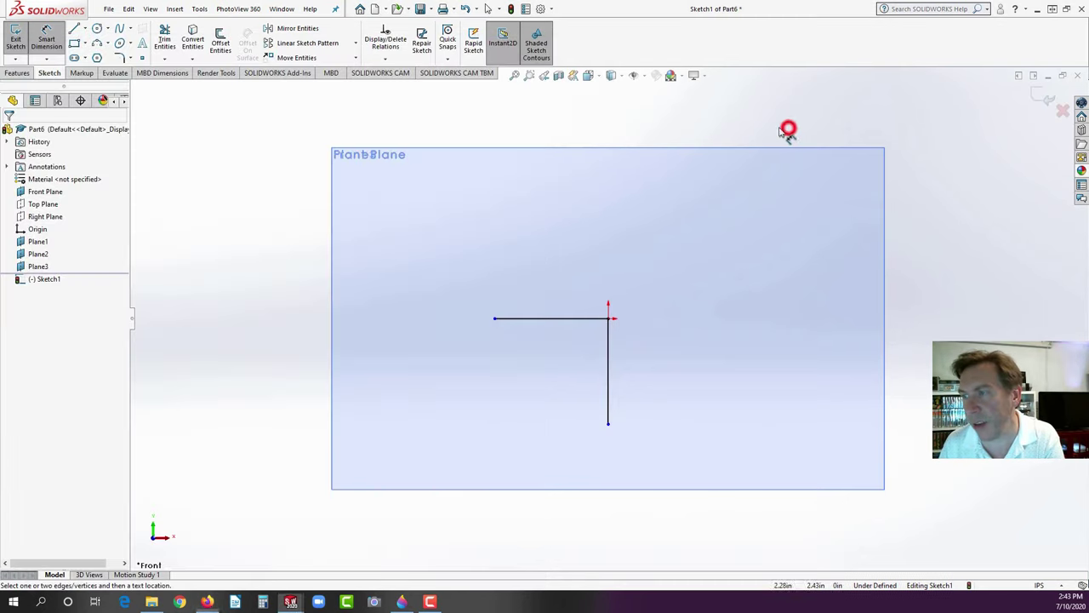
left_click(534, 319)
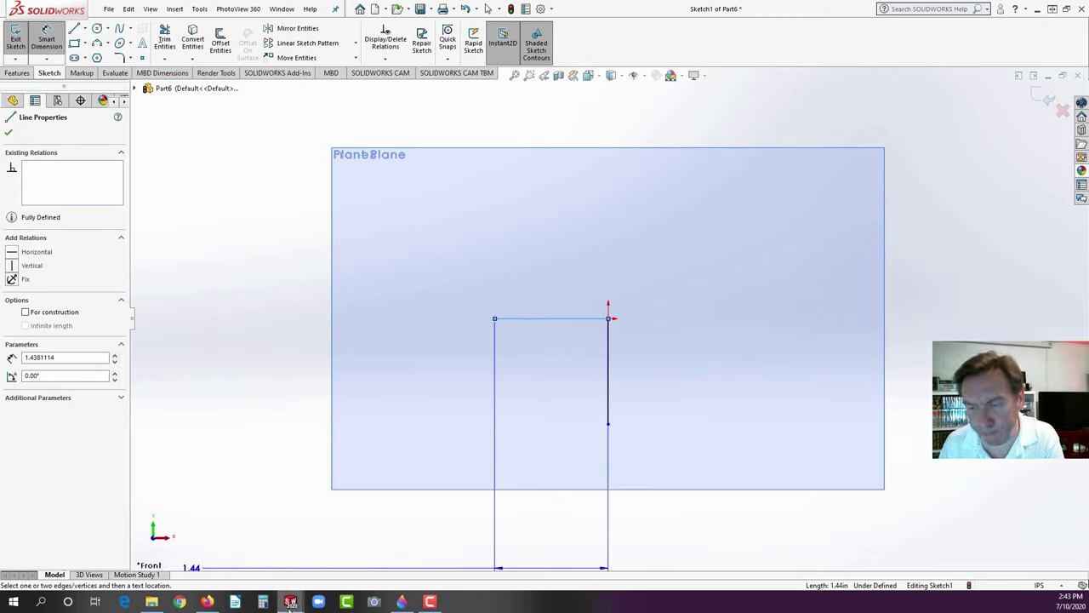
left_click(205, 602)
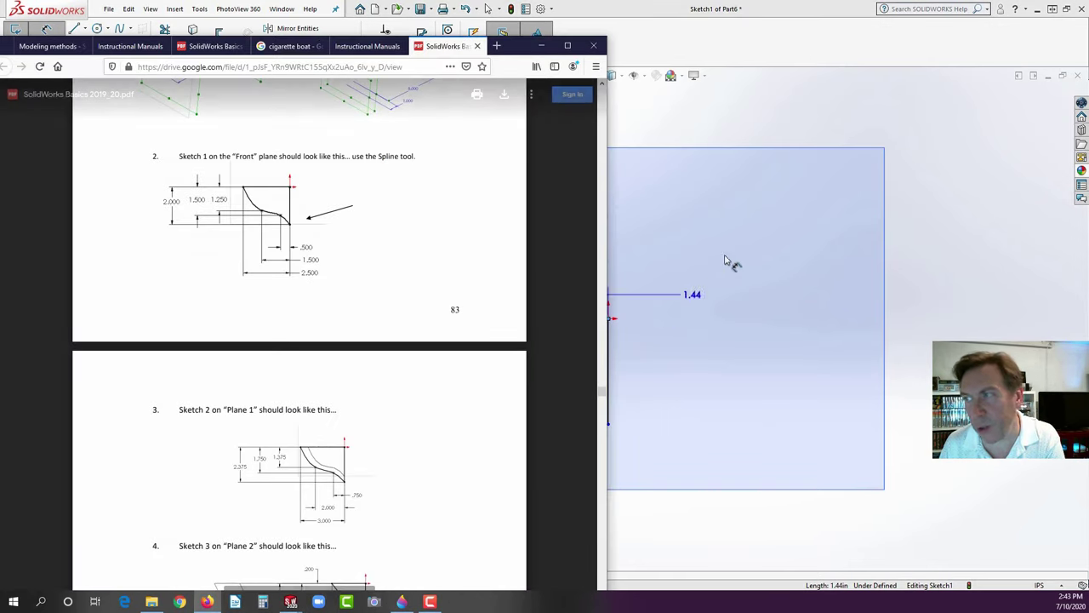
left_click(727, 202)
left_click(723, 202)
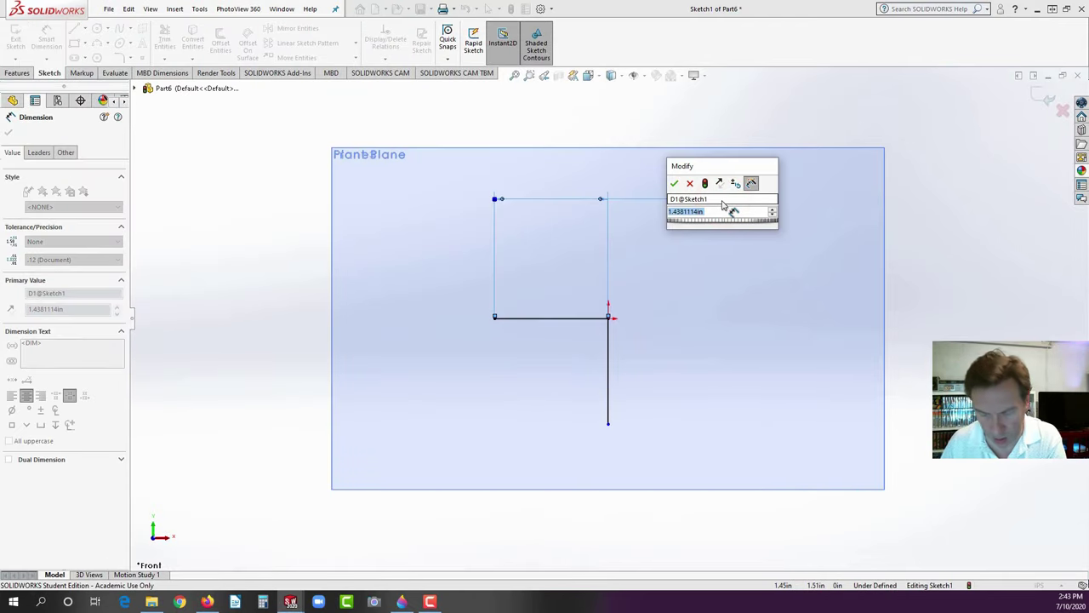
type("2.5")
key("Return")
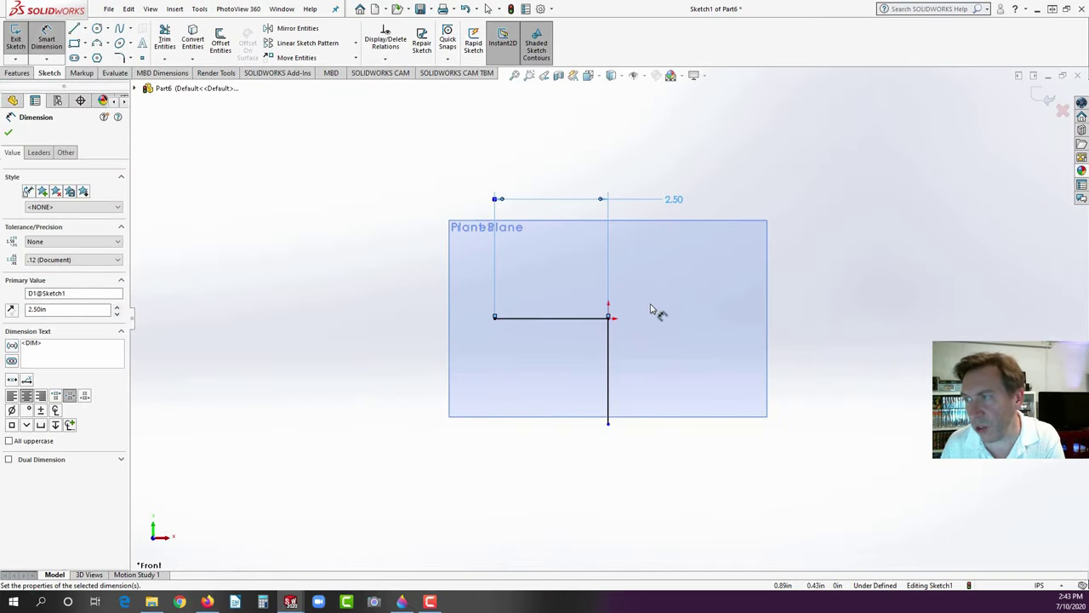
left_click(609, 356)
left_click(640, 364)
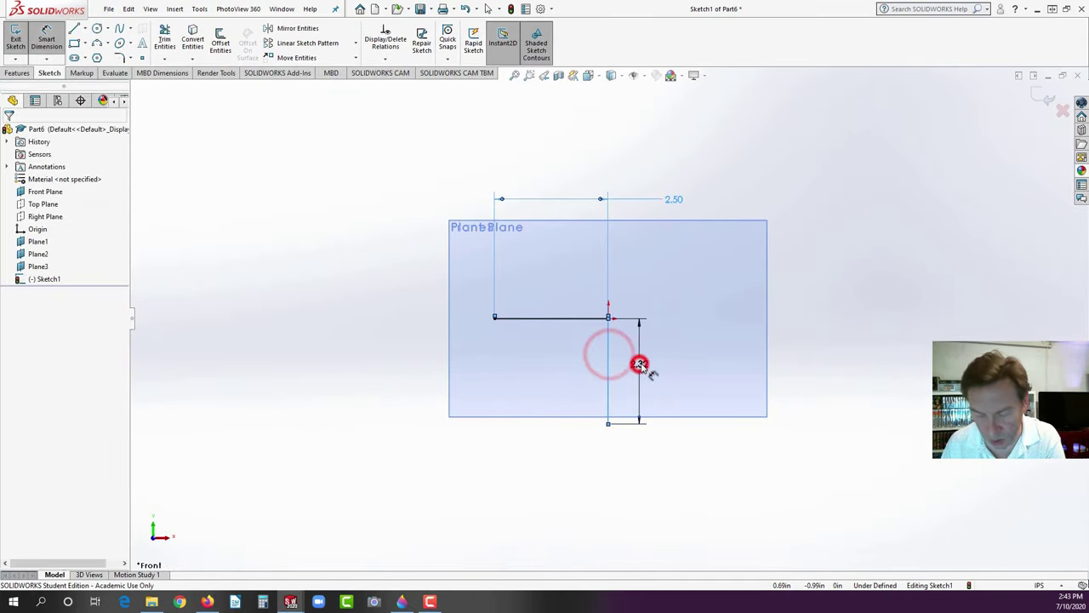
type("2.00in")
key("Return")
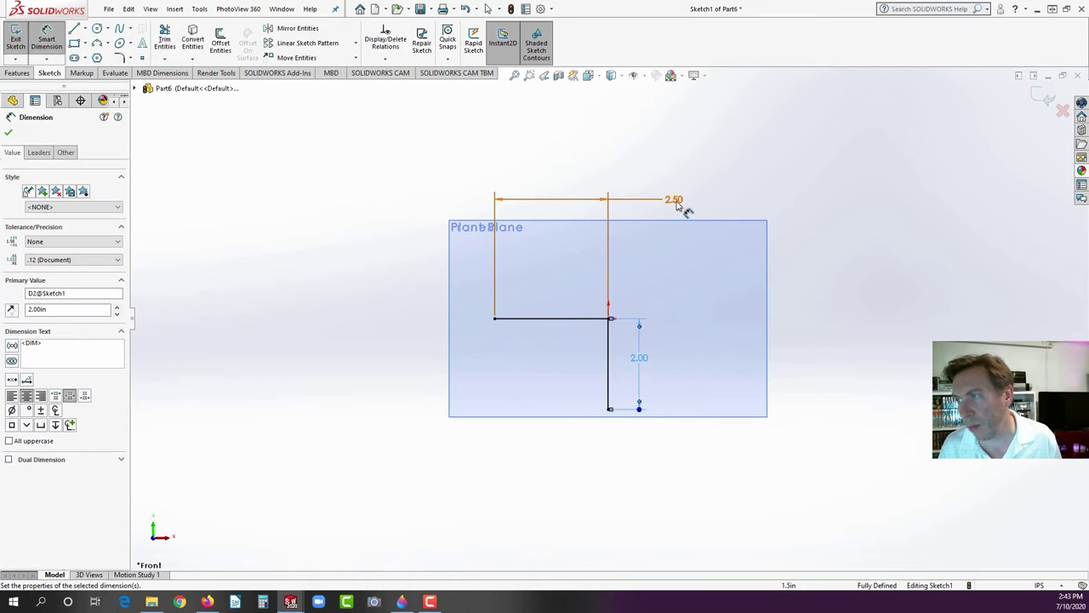
- Move the 2.50 dimension below the sketch and show the Spline, Style Spline and Equation Driven Curve options
mouse_move(675, 199)
left_mouse_down()
mouse_move(634, 406)
mouse_move(583, 454)
mouse_move(554, 462)
left_mouse_up()
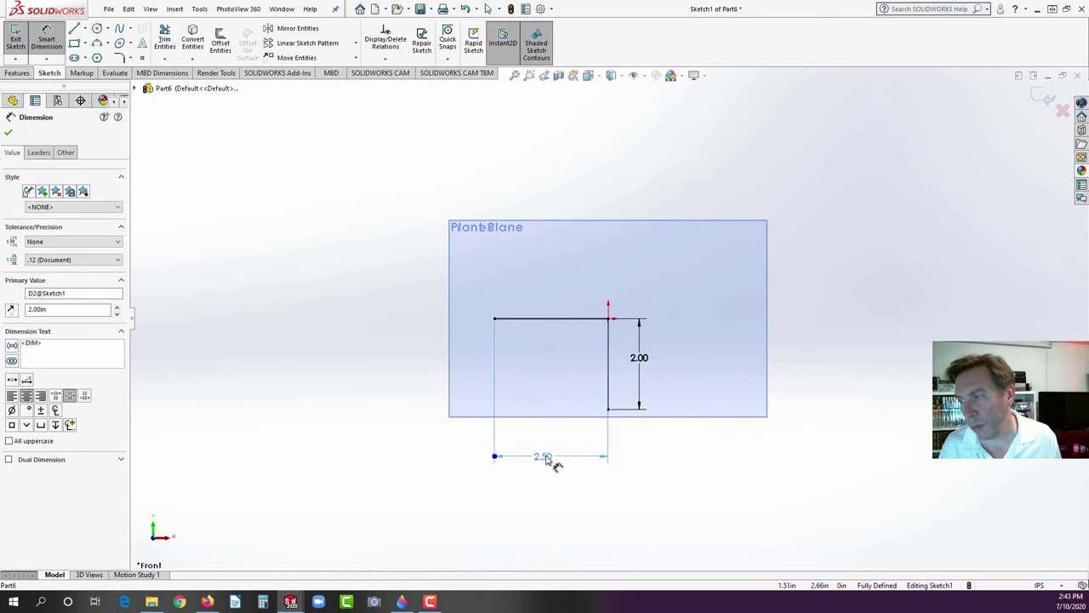
left_click(605, 481)
scroll(581, 415, "down", 2)
scroll(555, 386, "down", 1)
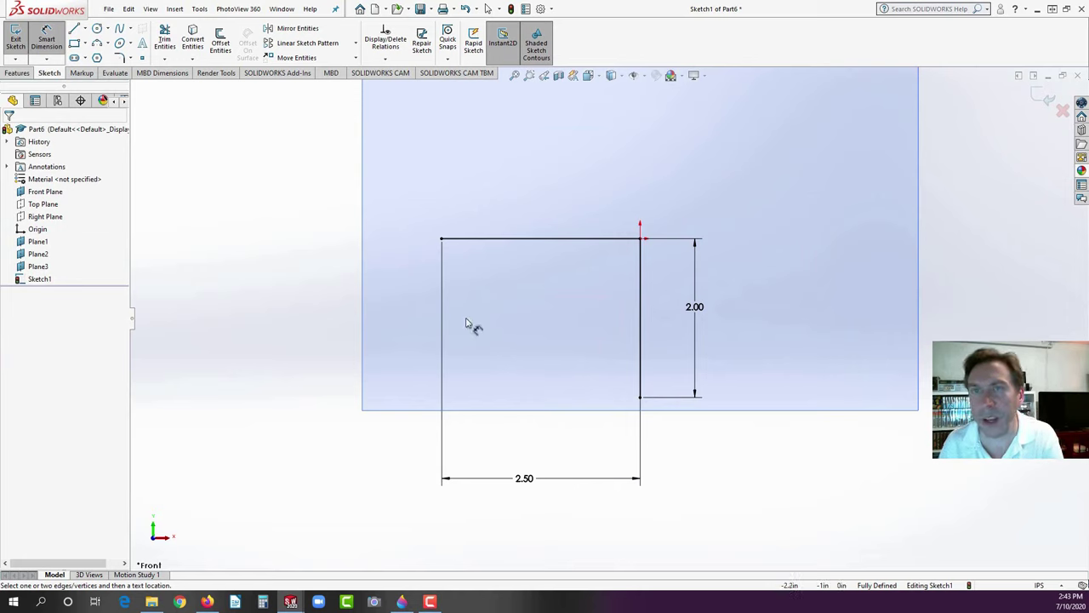
left_click(131, 29)
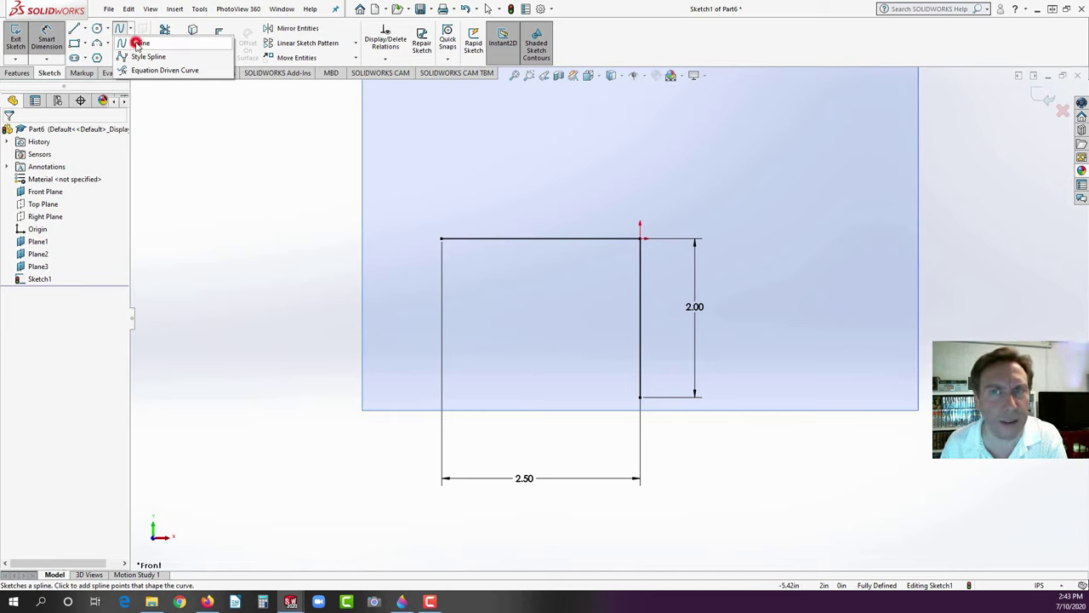
- Draw a spline from the top-left corner through two interior points to the lower-right corner
left_click(136, 44)
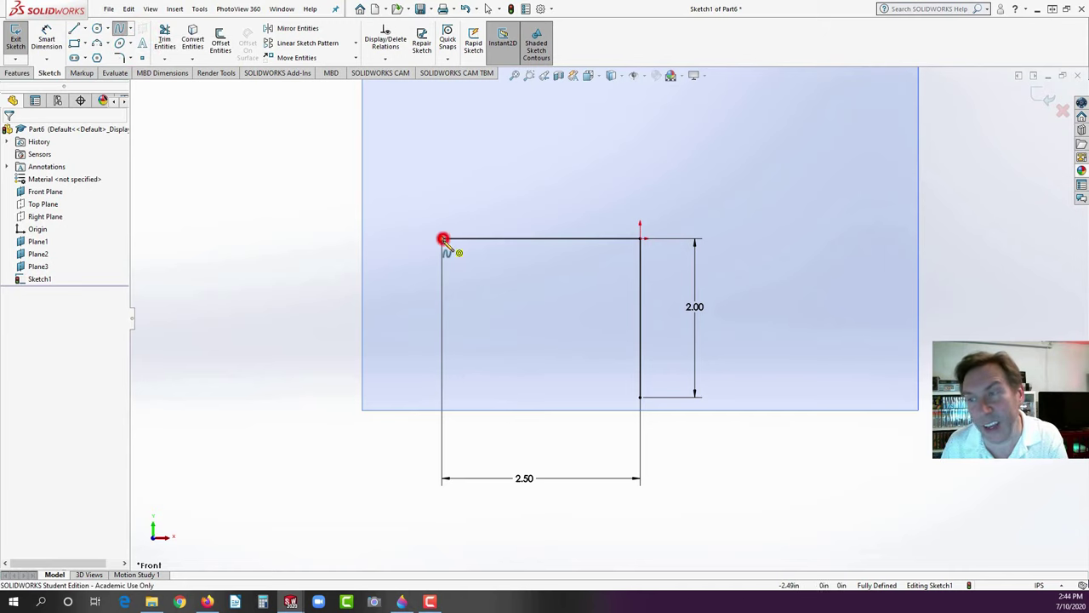
left_click(442, 239)
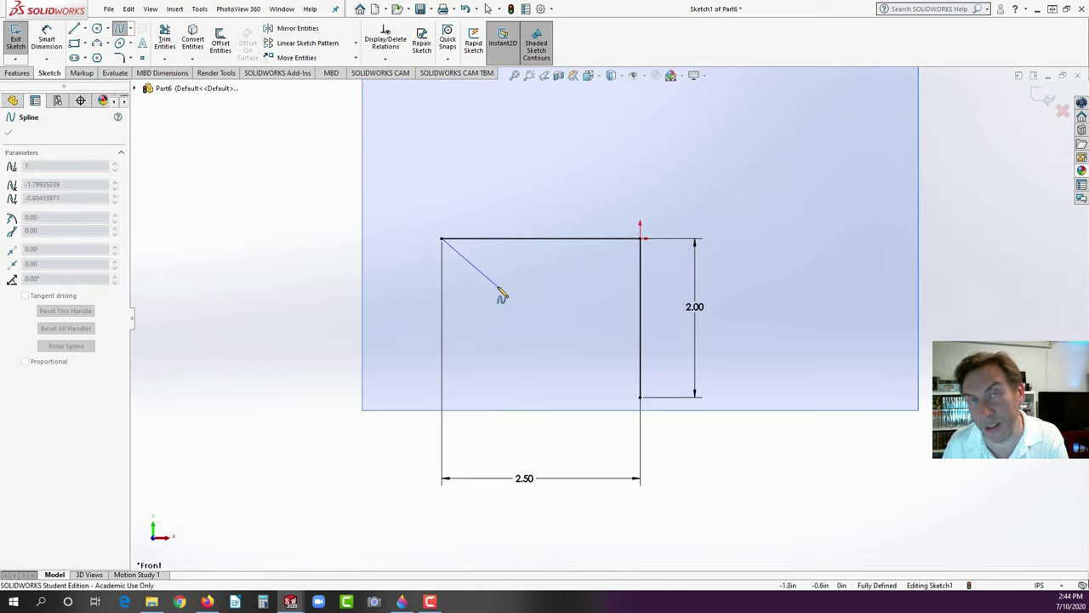
left_click(499, 286)
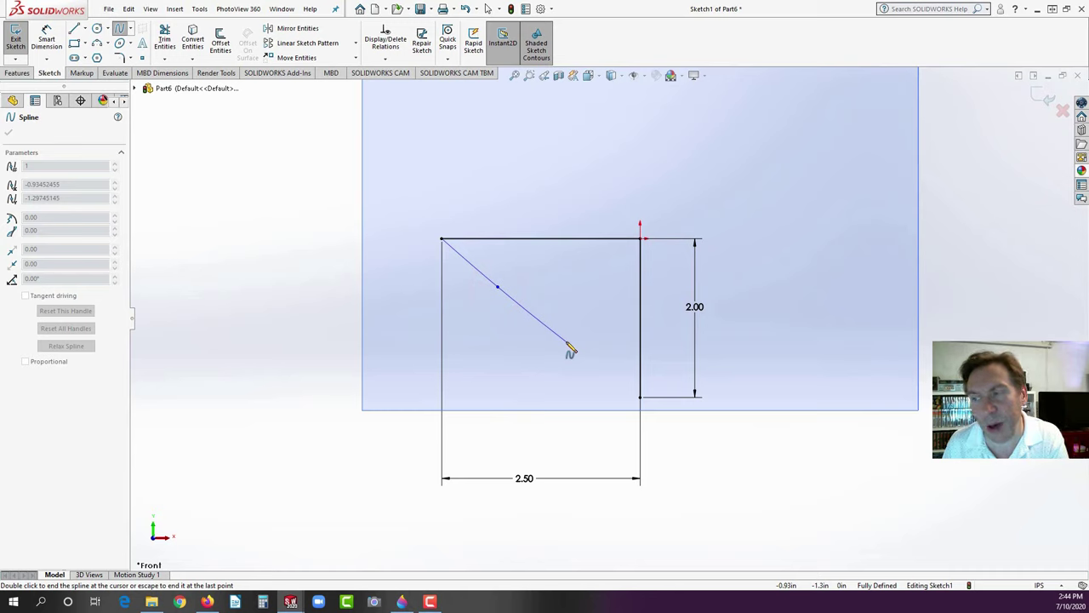
left_click(567, 342)
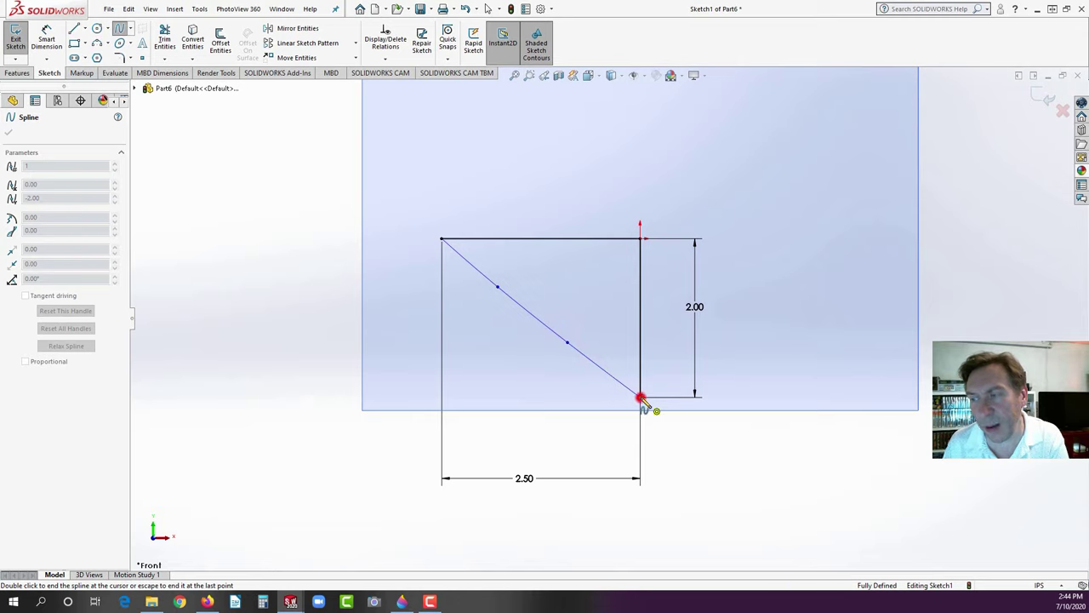
left_click(641, 398)
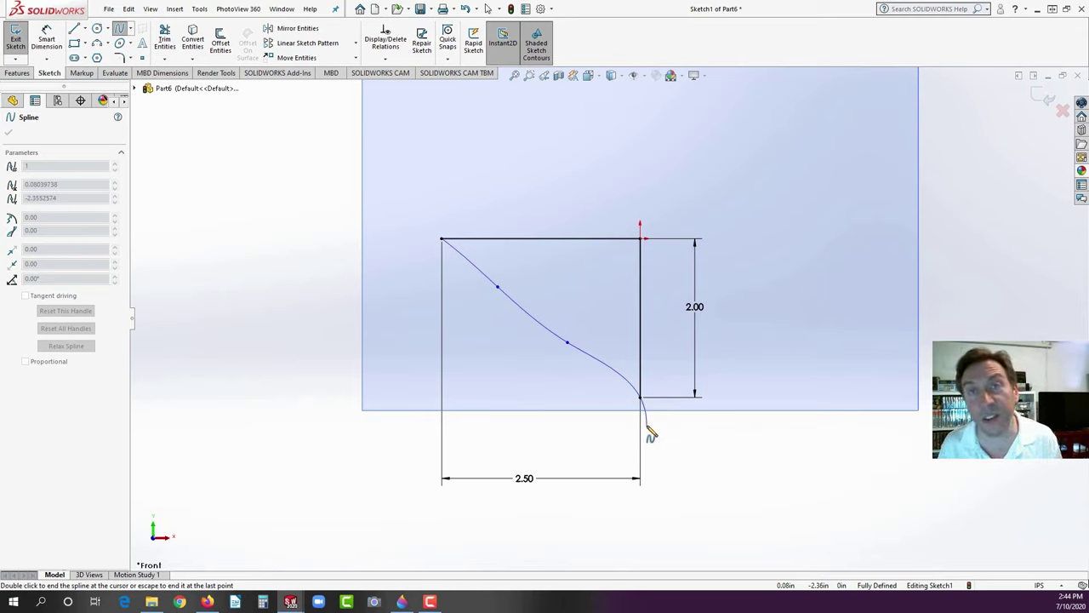
key("Escape")
- Dimension the first interior spline point 1.25 below the top edge
left_click(46, 40)
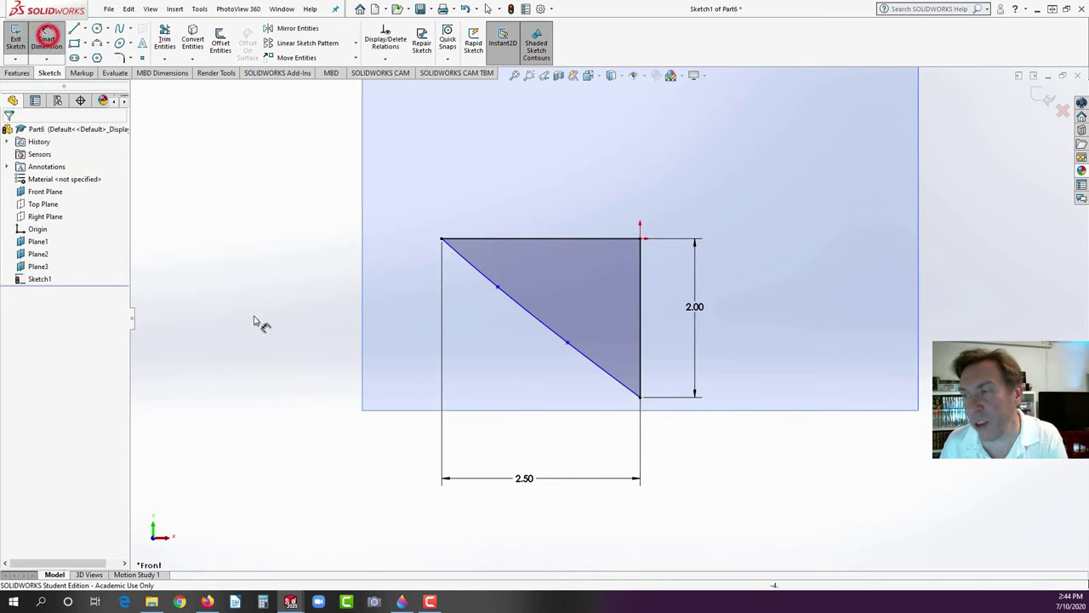
left_click(498, 290)
left_click(544, 238)
left_click(664, 261)
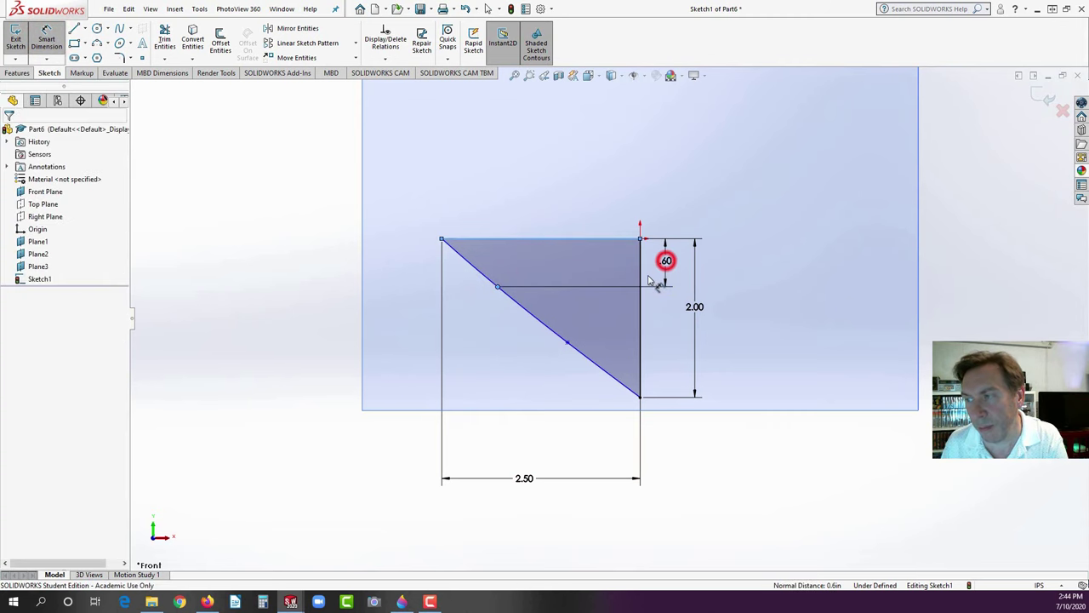
left_click(290, 602)
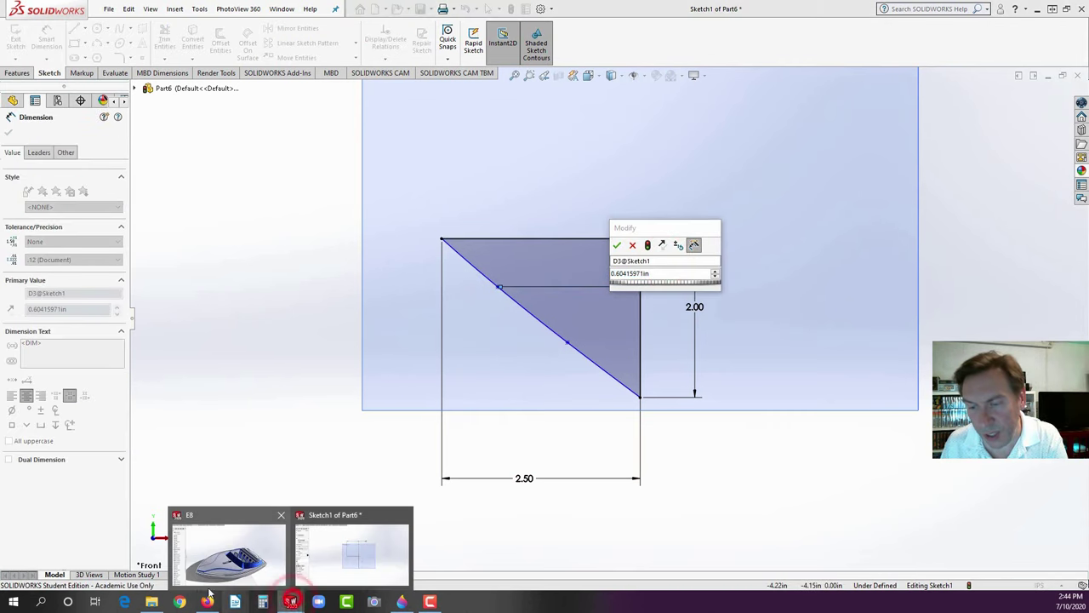
left_click(206, 601)
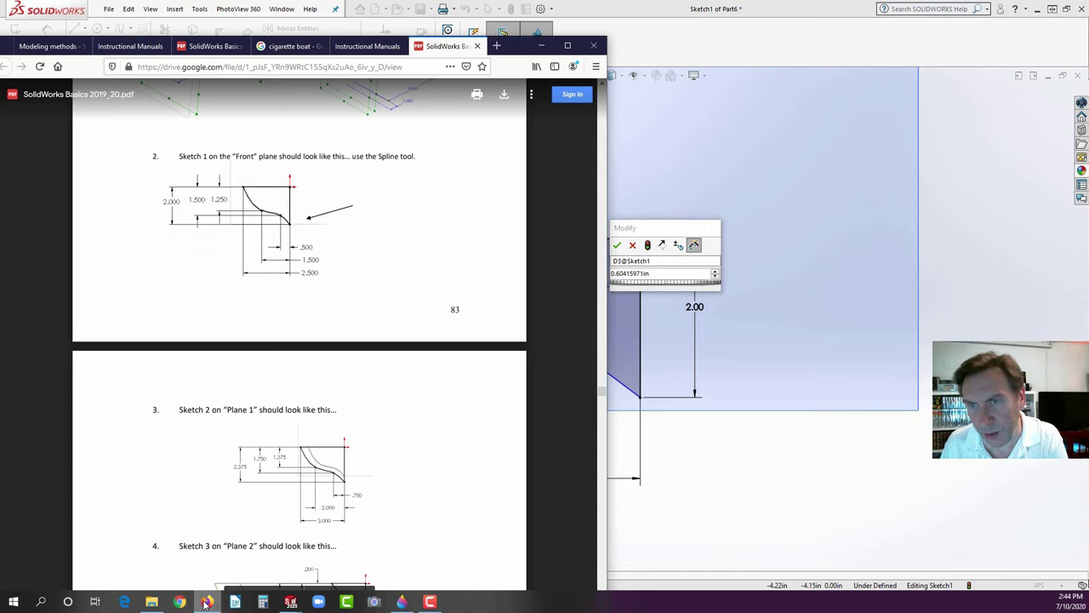
left_click(207, 602)
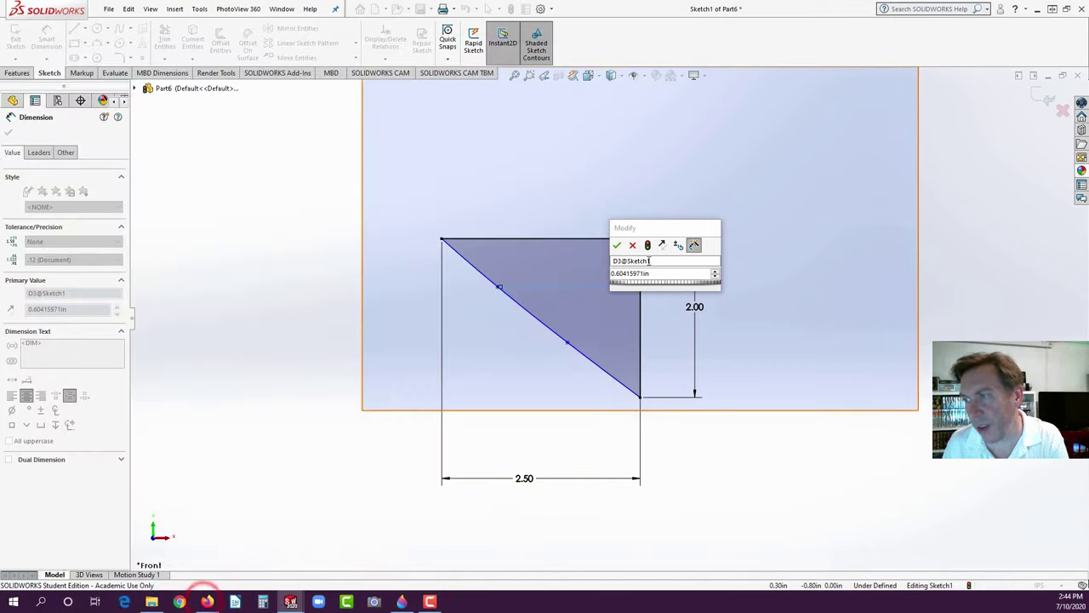
left_click(639, 272)
type("1.25")
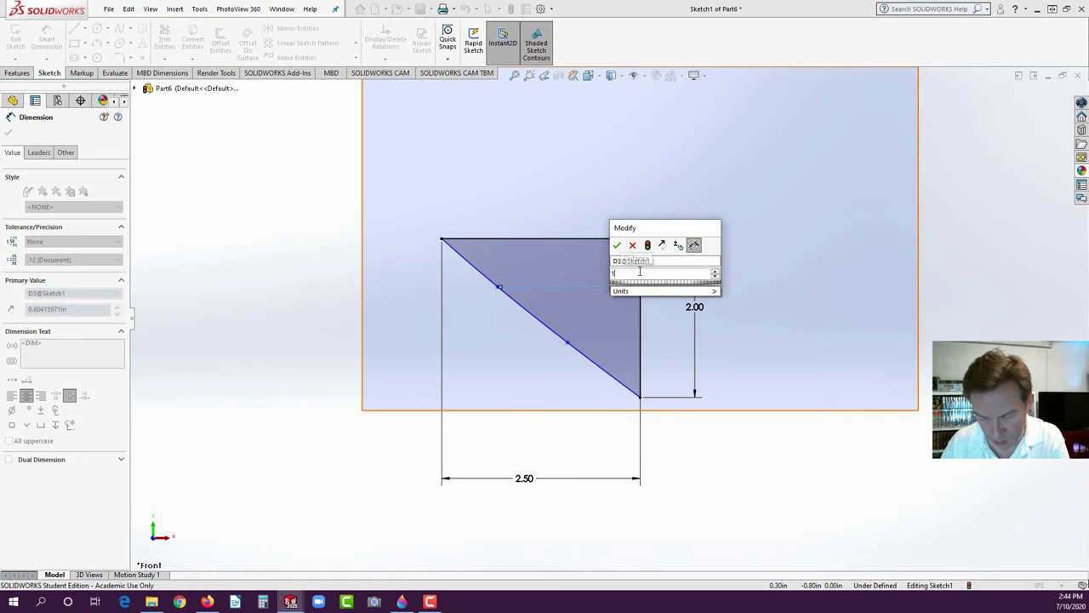
key("Return")
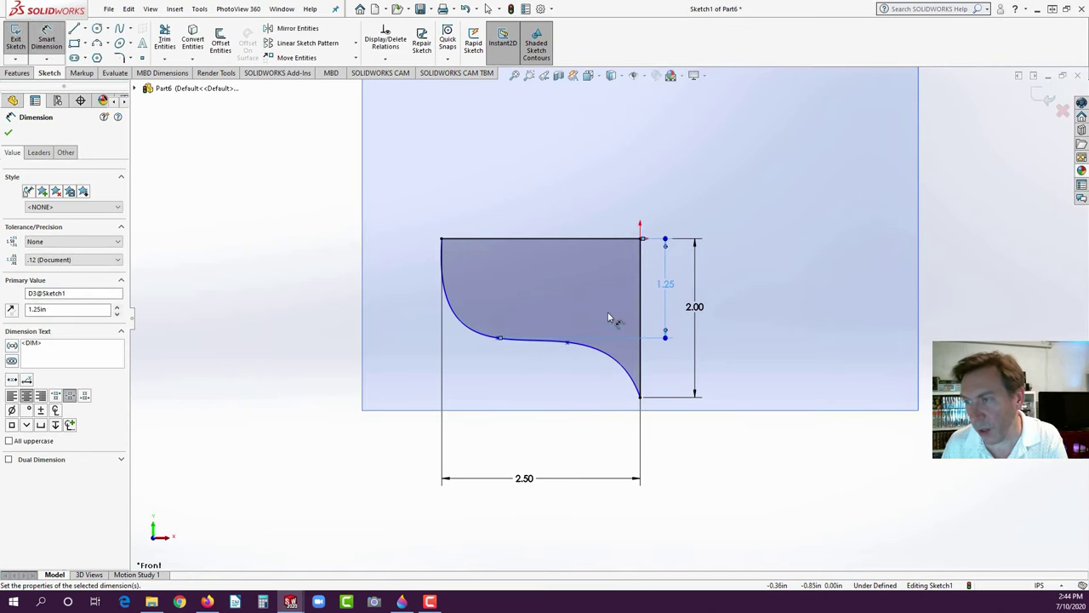
- Dimension the second spline point 1.50 below the top edge, placed between the 1.25 and 2.00 dimensions
left_click(206, 601)
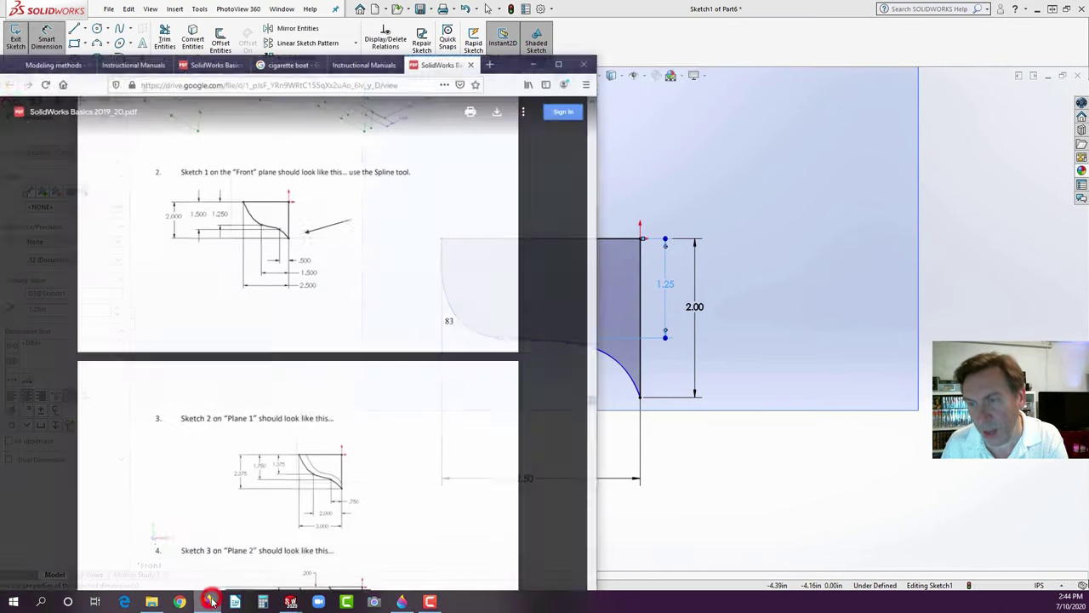
left_click(207, 601)
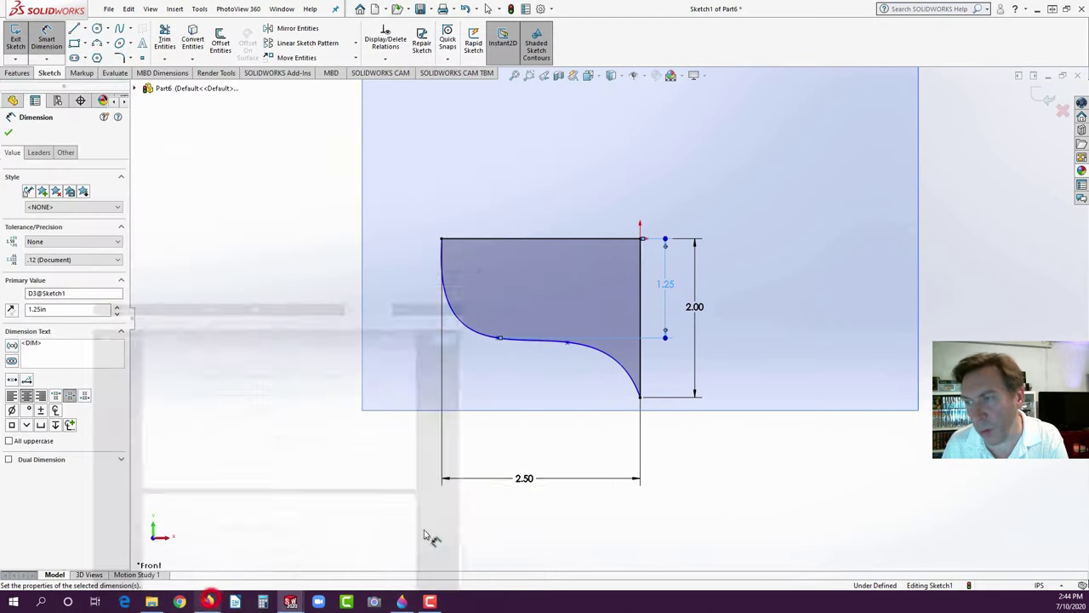
left_click(567, 345)
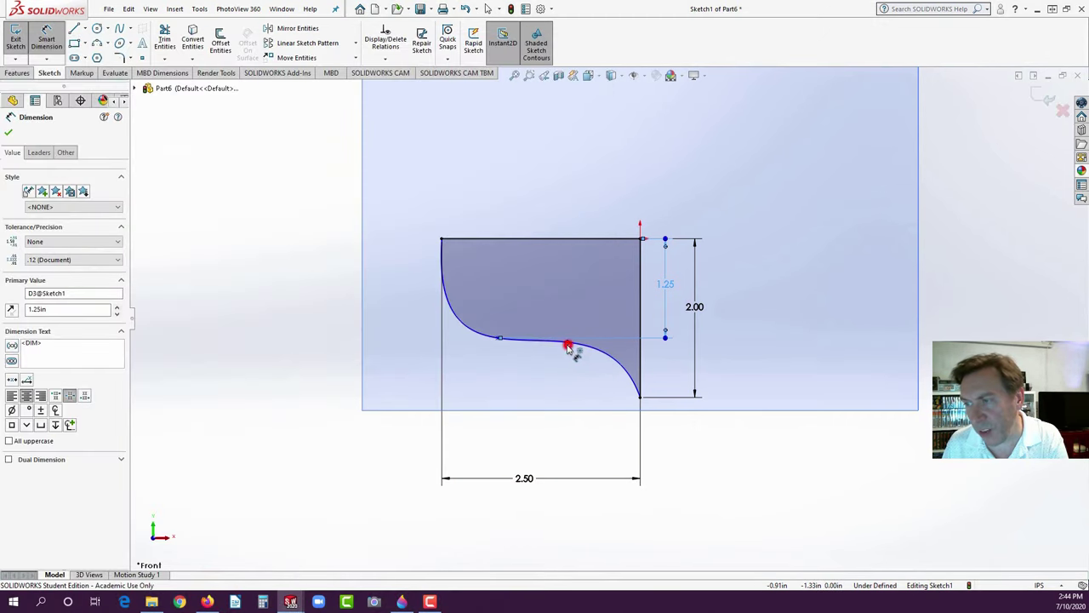
left_click(612, 239)
left_click(686, 309)
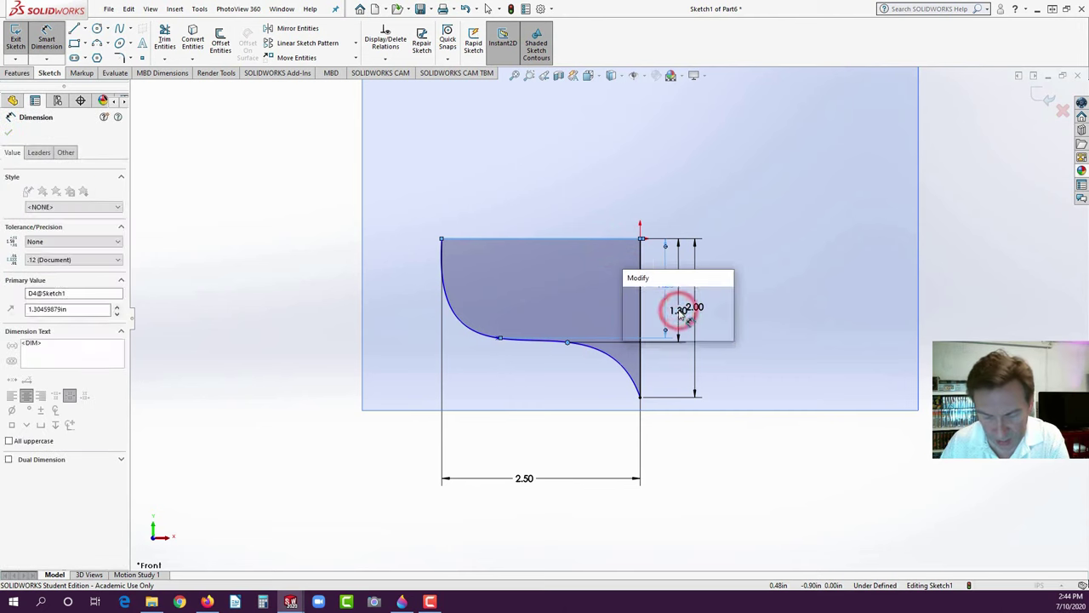
type("1.5")
key("Return")
left_click_drag(700, 306, 723, 329)
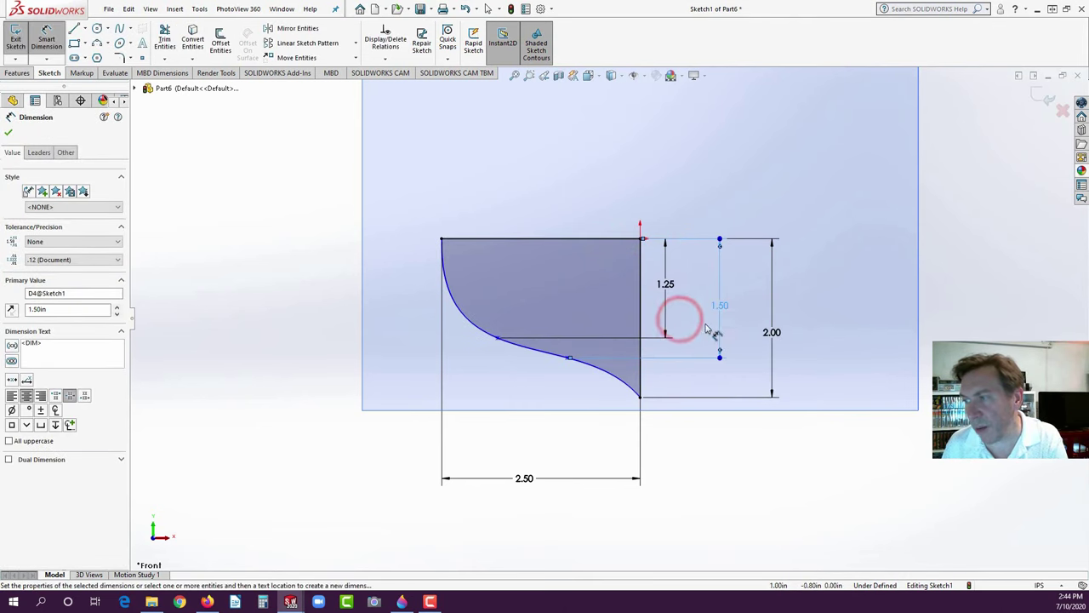
left_click_drag(662, 287, 678, 287)
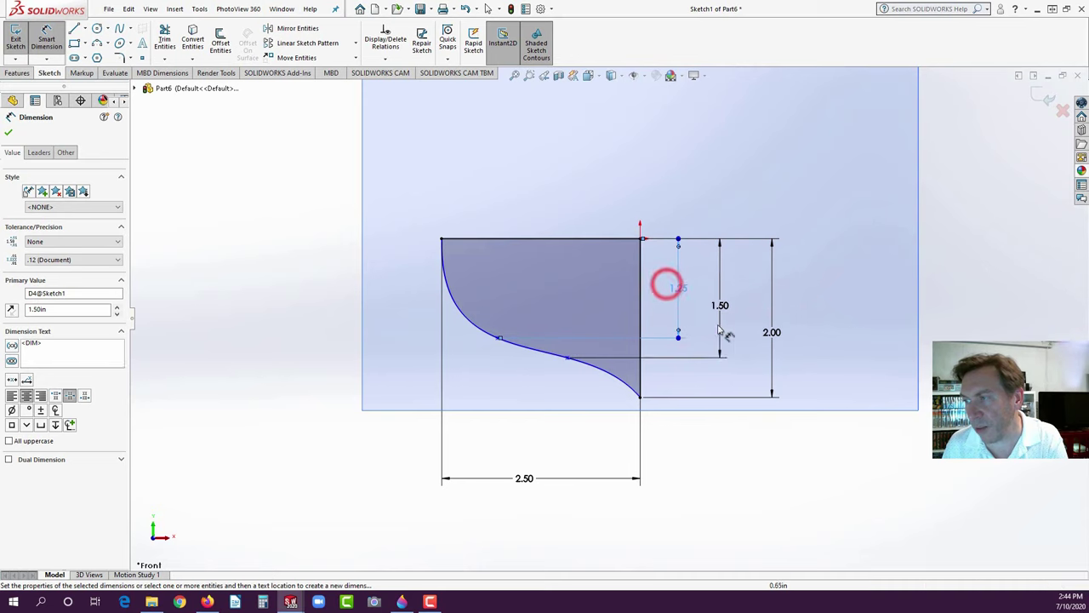
left_click(710, 440)
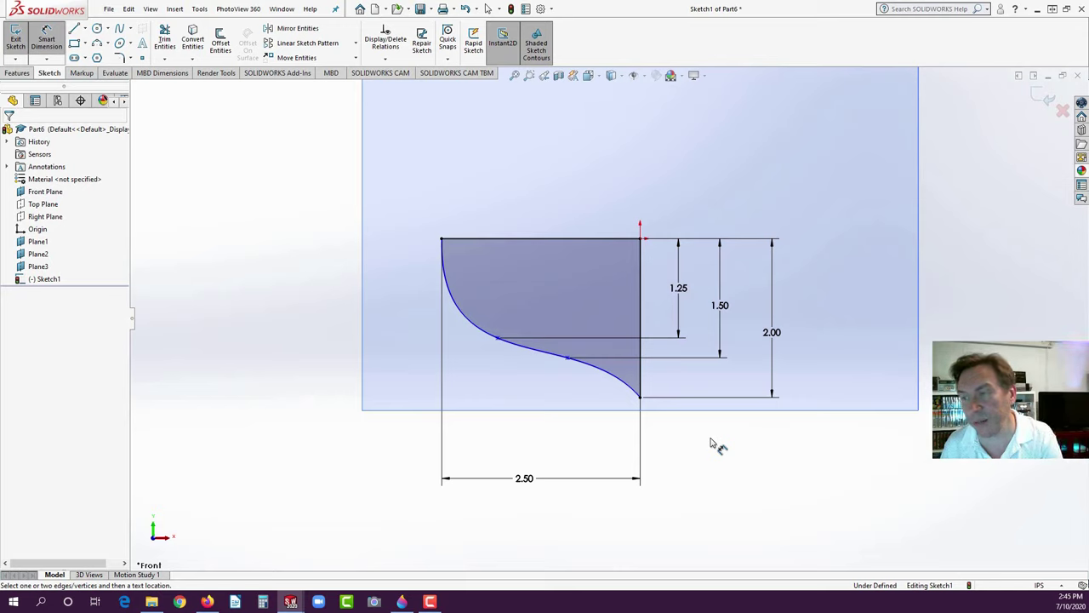
- Add a .50 horizontal dimension from the right vertical line to the second spline point
left_click(640, 308)
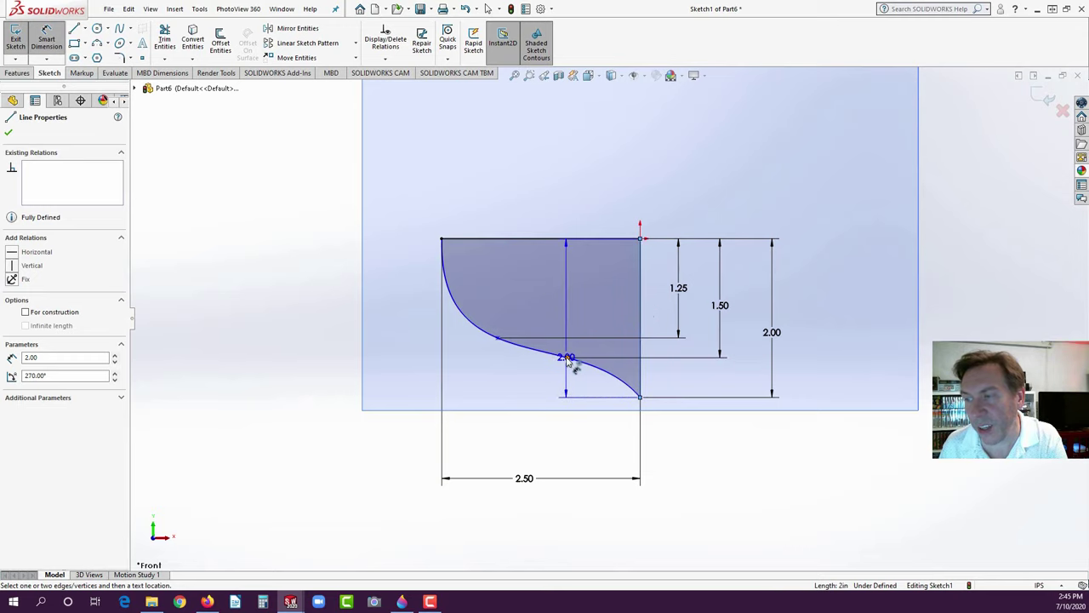
left_click(566, 355)
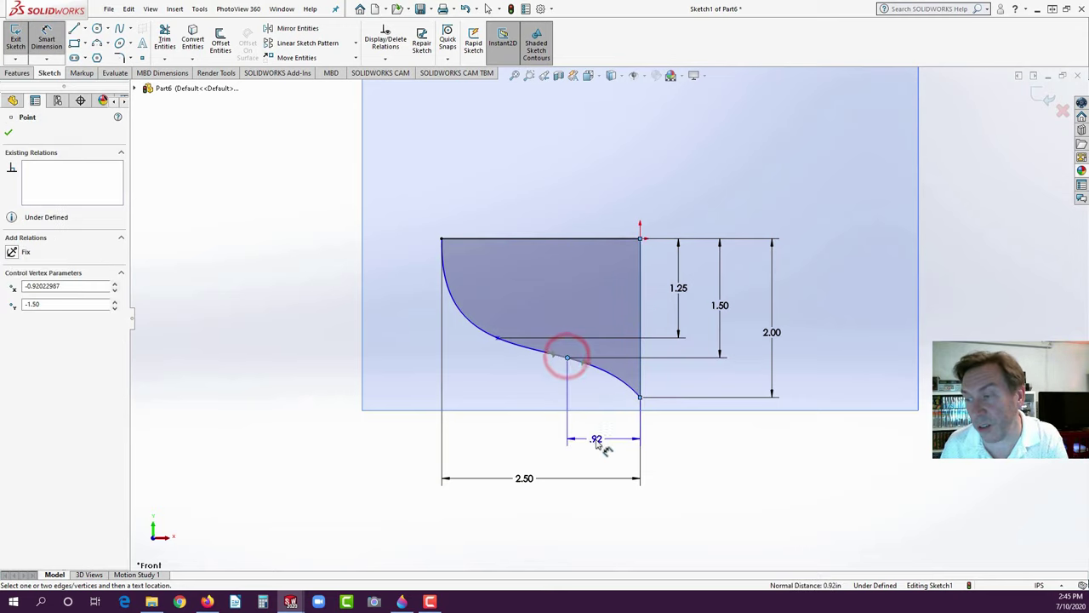
left_click(604, 439)
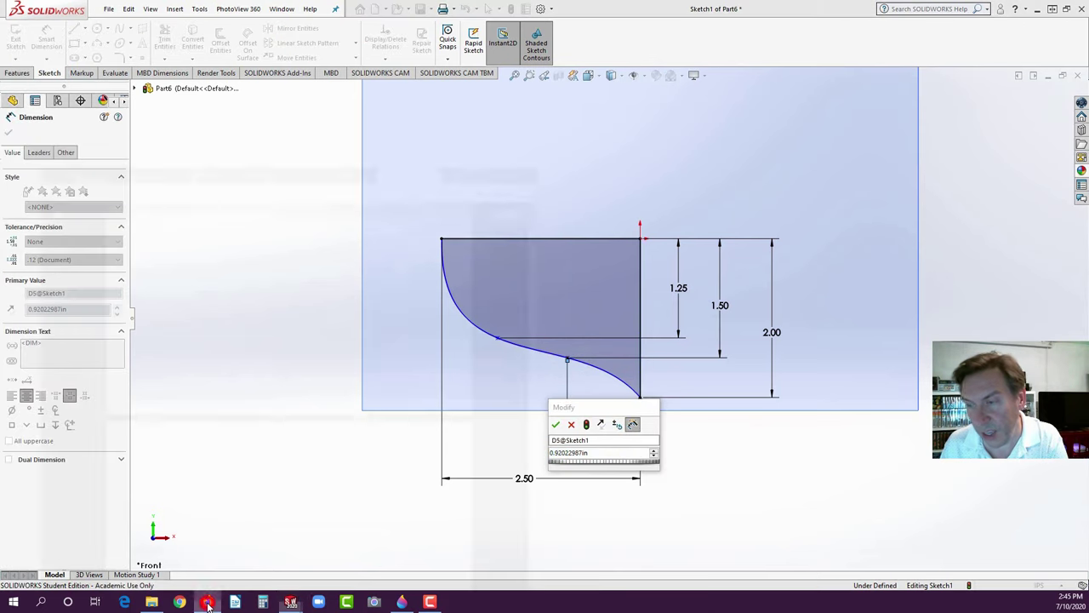
left_click(208, 602)
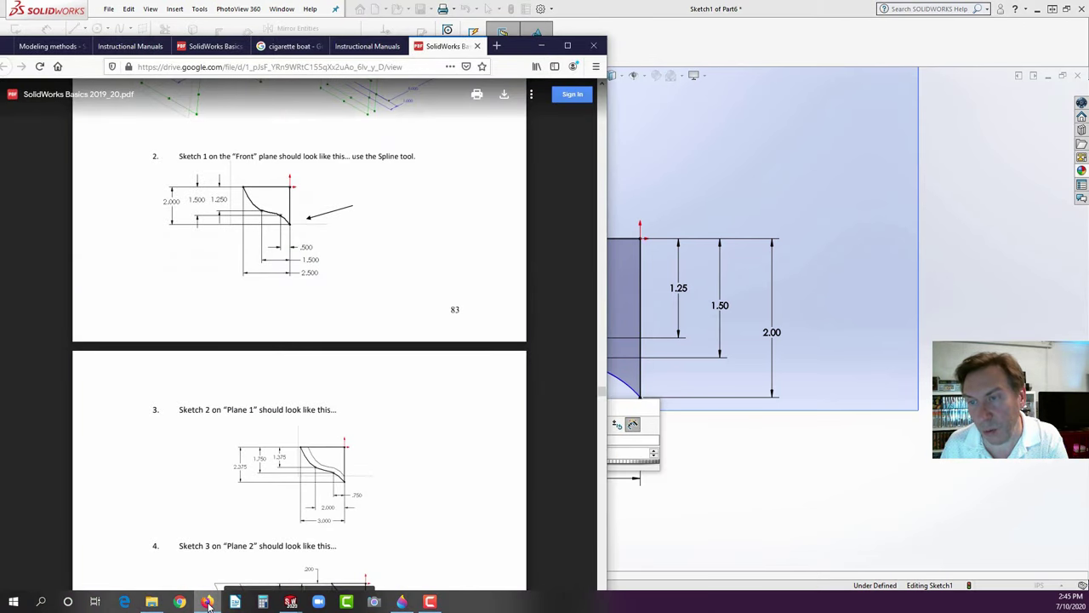
left_click(207, 602)
double_click(582, 452)
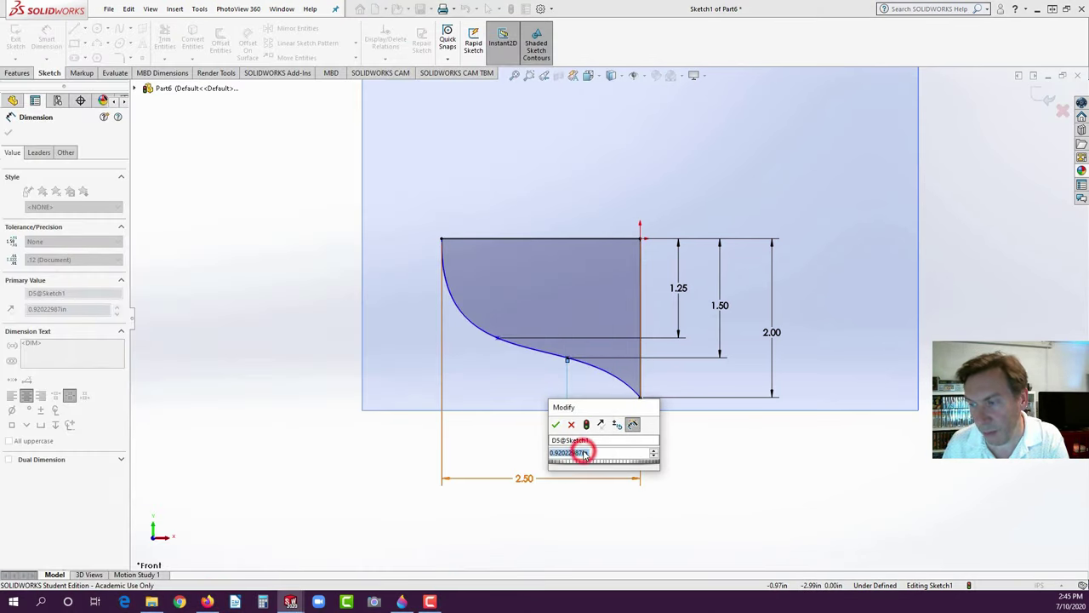
type(".5")
key("Return")
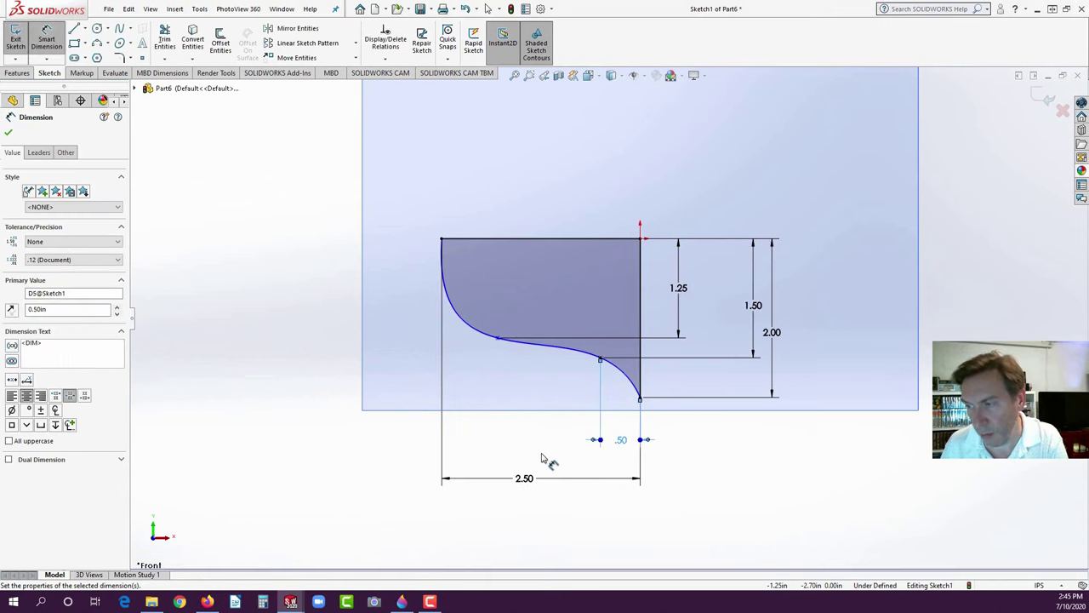
- Add a 1.50 horizontal dimension from the right vertical line to the first spline point
left_click(640, 311)
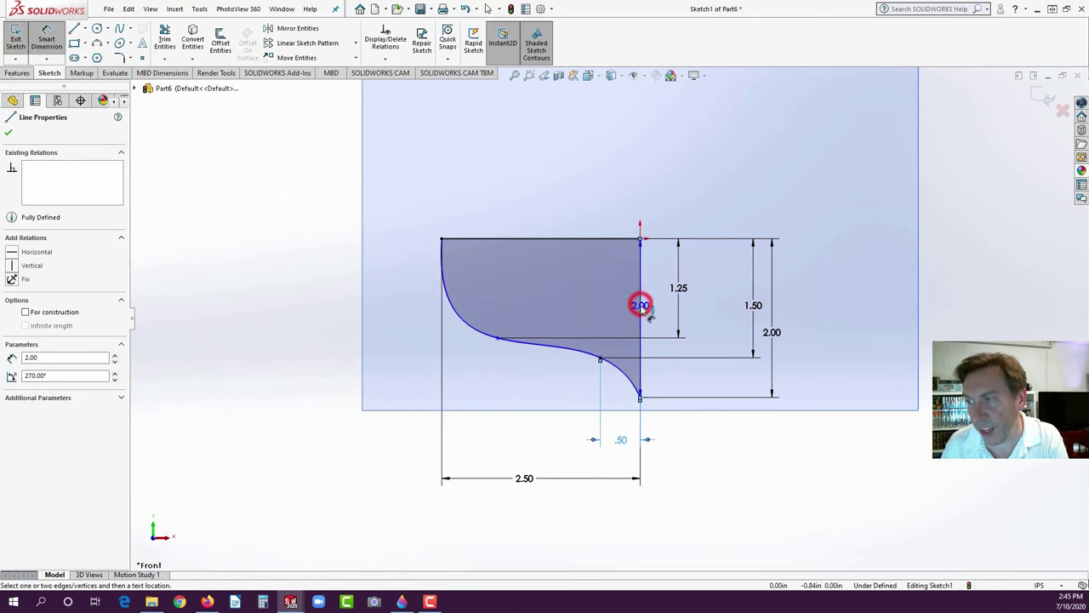
left_click(499, 337)
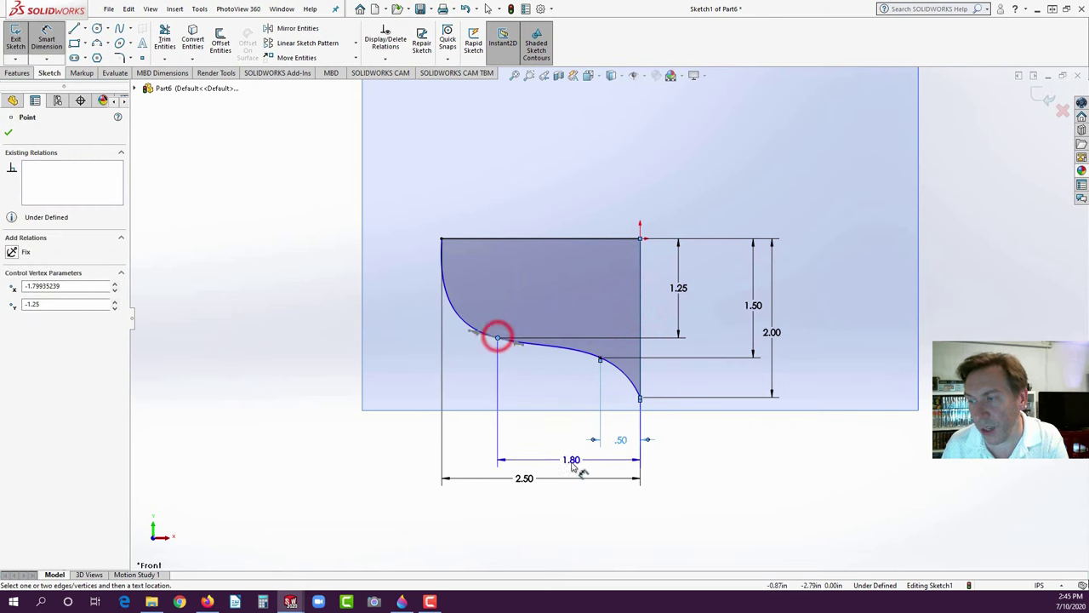
left_click(567, 458)
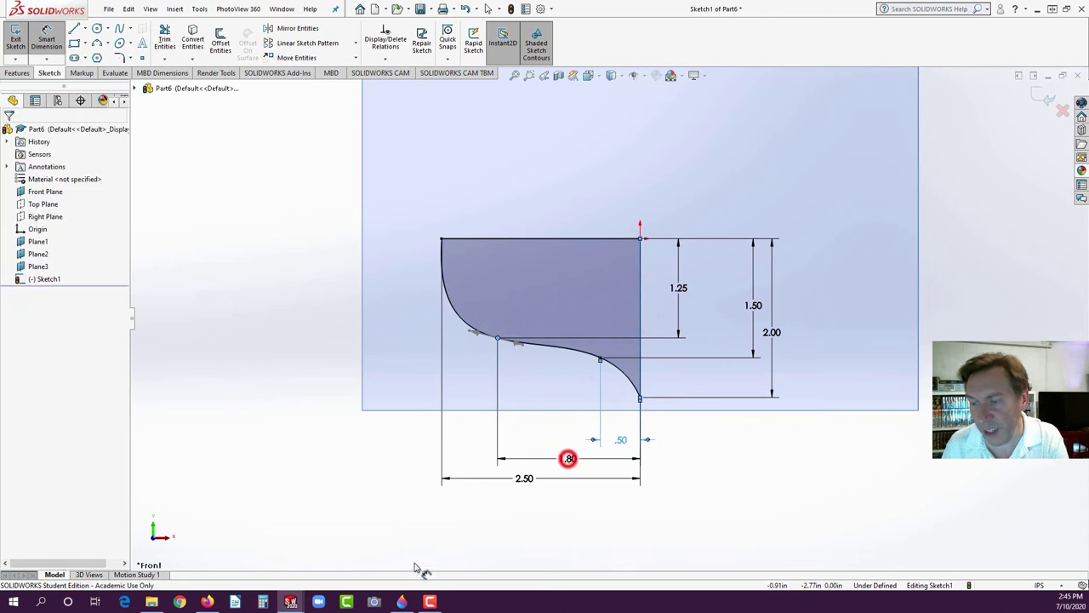
left_click(207, 602)
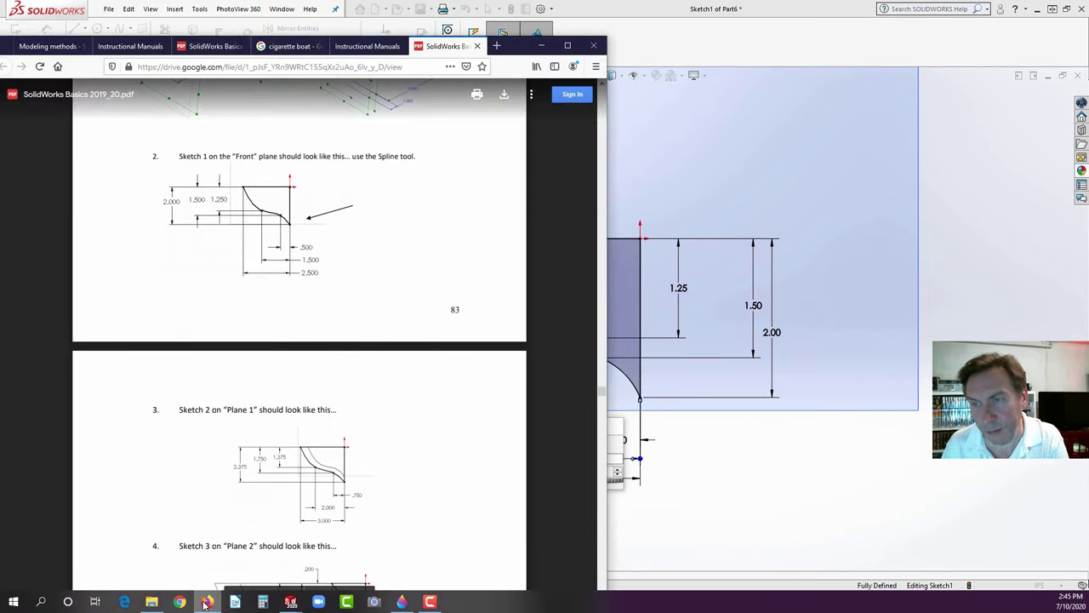
left_click(207, 601)
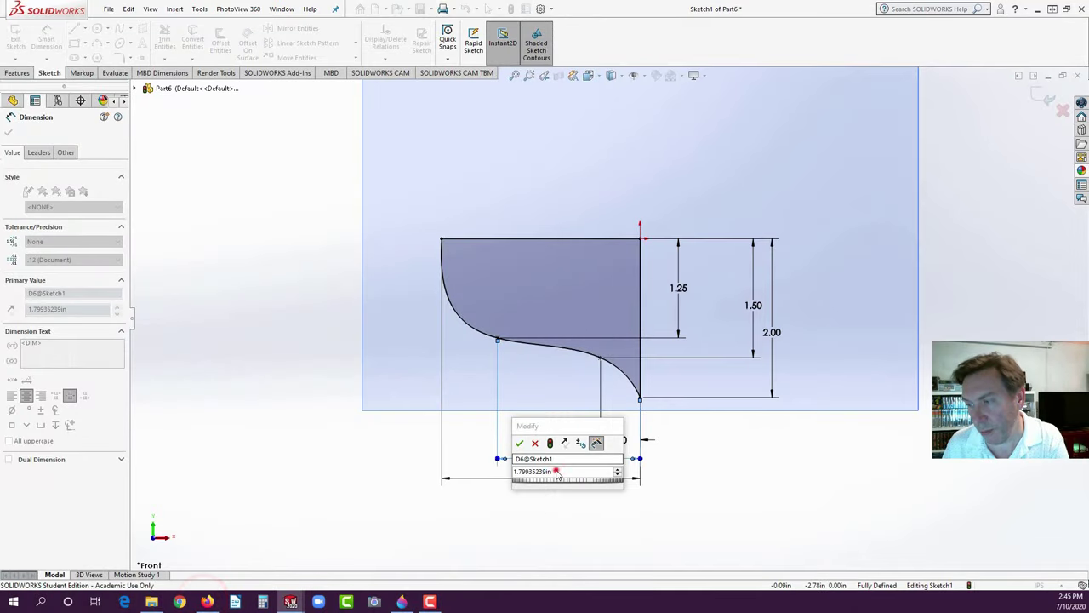
left_click(558, 472)
type("1.5")
key("Return")
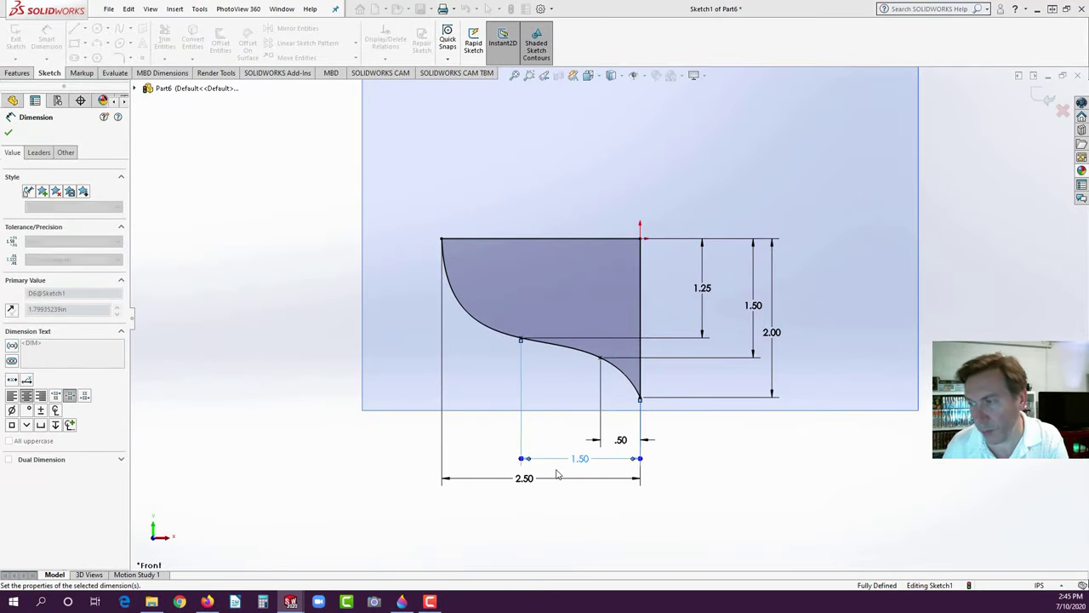
left_click(558, 503)
- Reposition the 2.50, 1.50 and 2.00 dimensions clear of the profile
left_click_drag(522, 477, 523, 503)
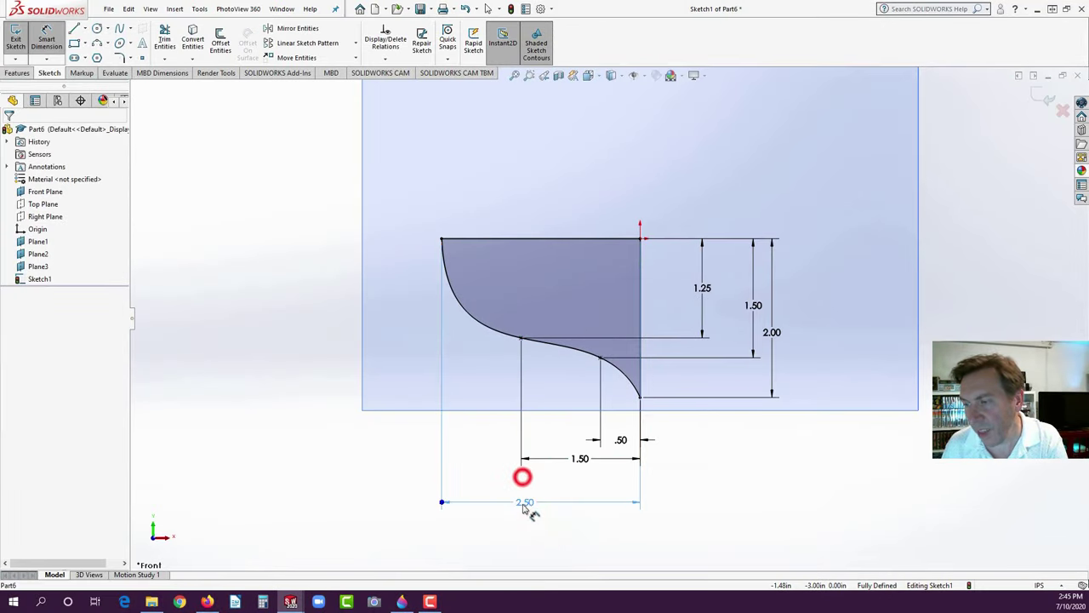
left_click_drag(581, 458, 586, 478)
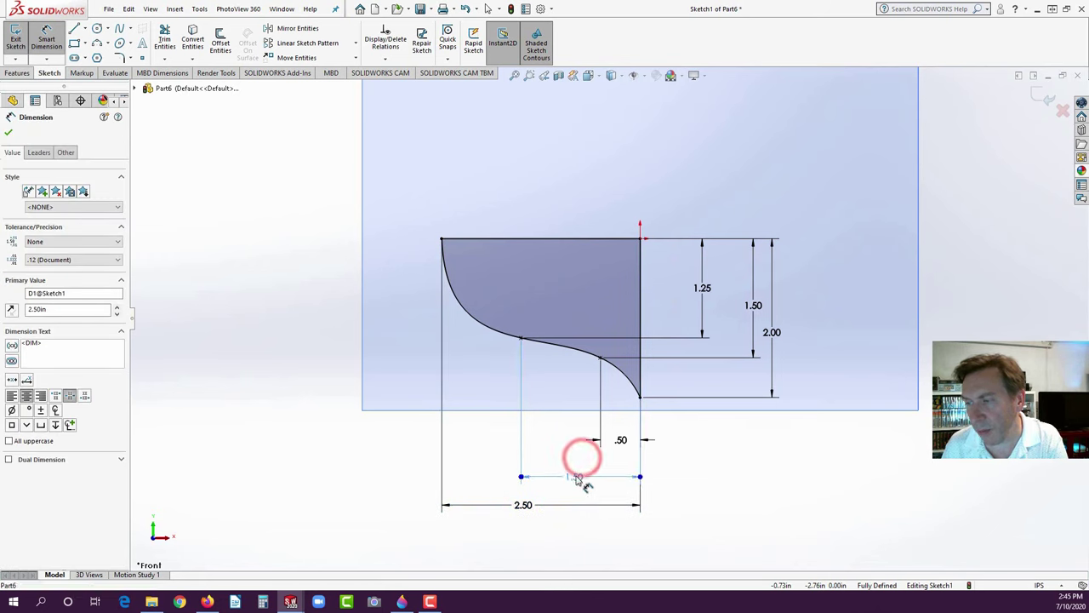
left_click_drag(775, 334, 806, 339)
left_click(792, 455)
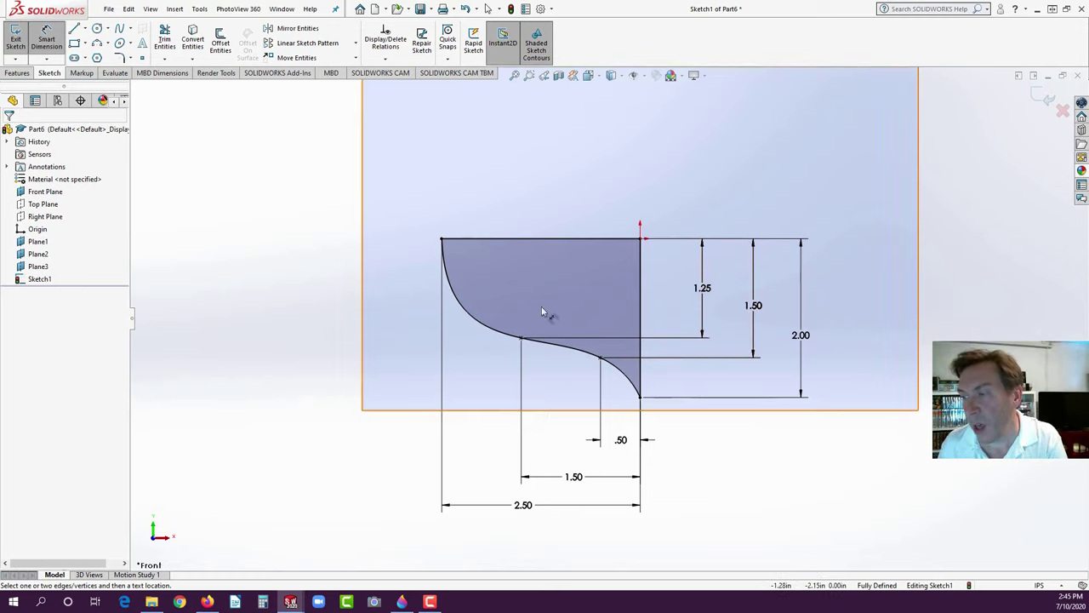
- Exit Sketch1, switch to Isometric, paste Sketch1 onto Plane1 as Sketch2, and open it for editing
left_click(511, 9)
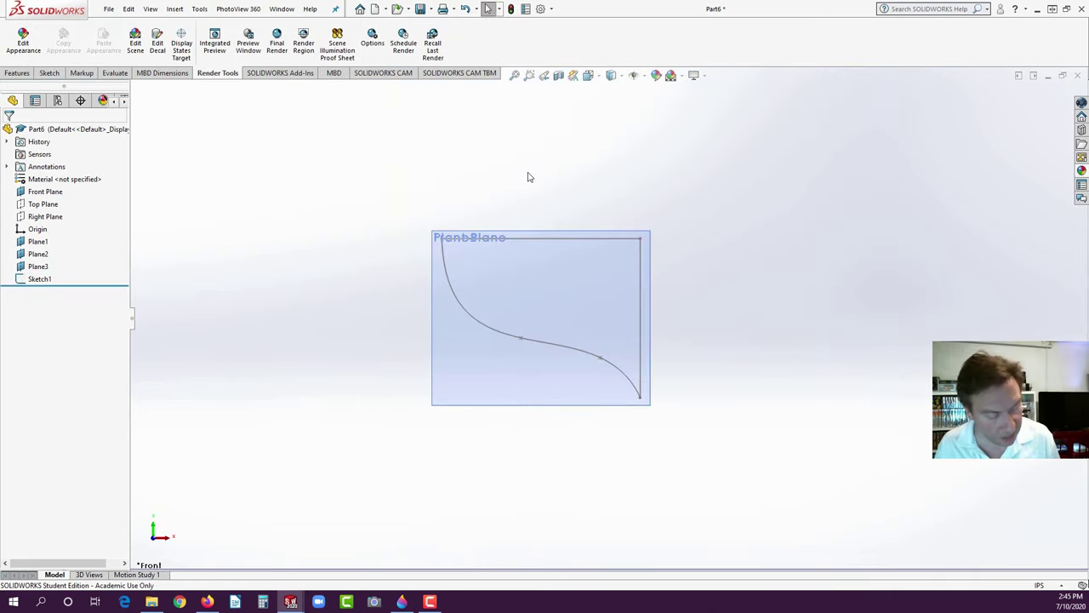
key("space")
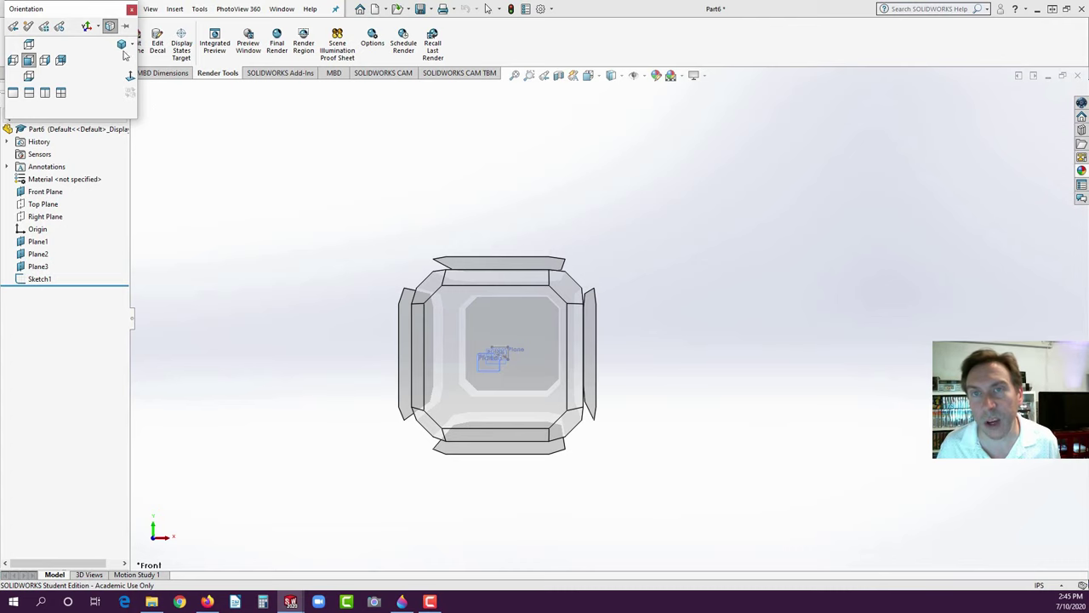
left_click(121, 45)
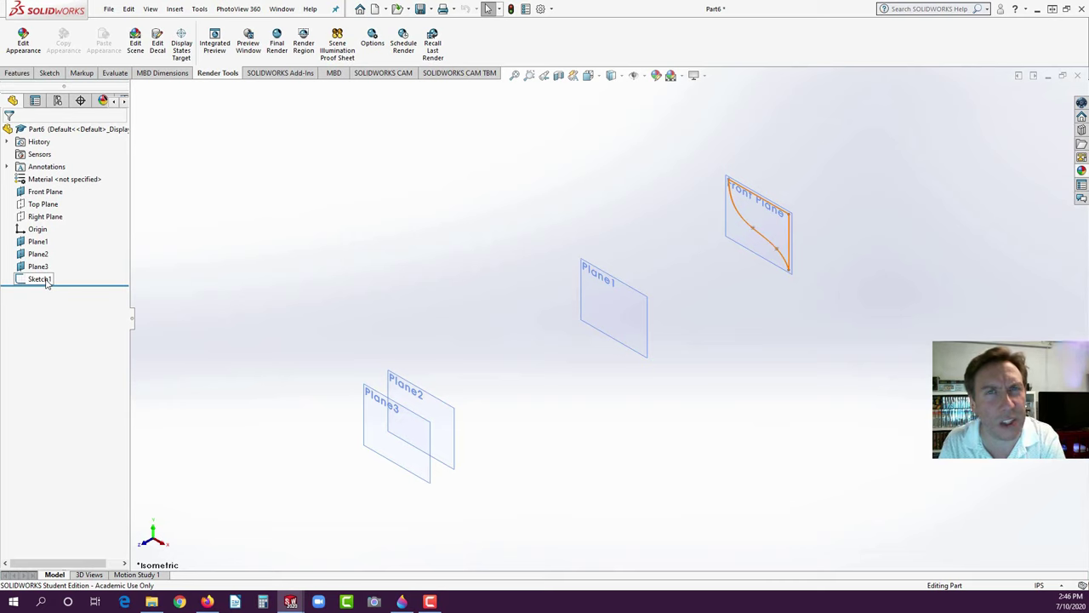
left_click(37, 279)
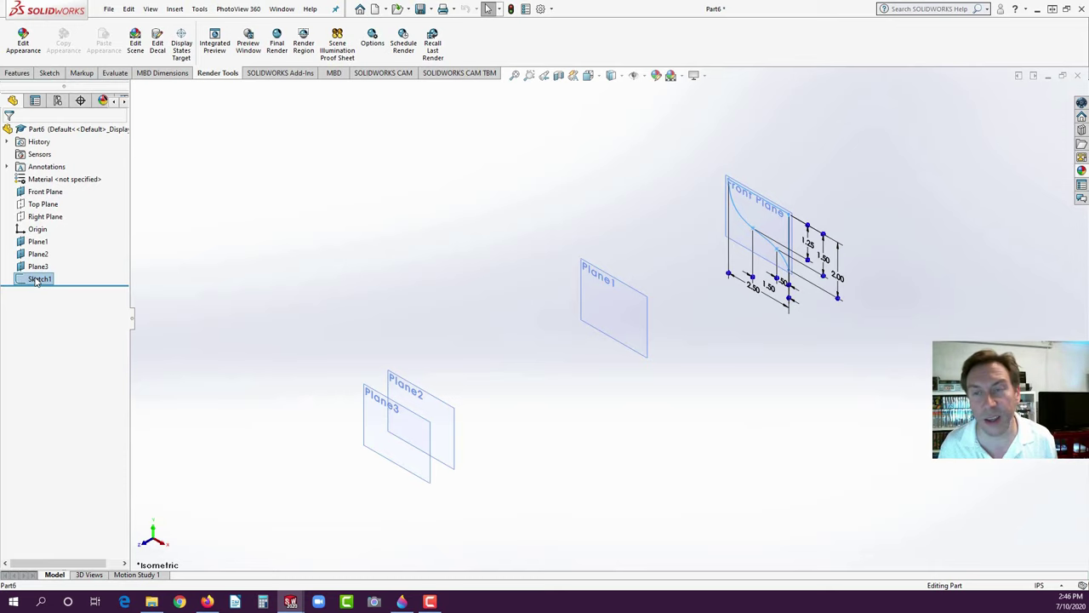
left_click(599, 270)
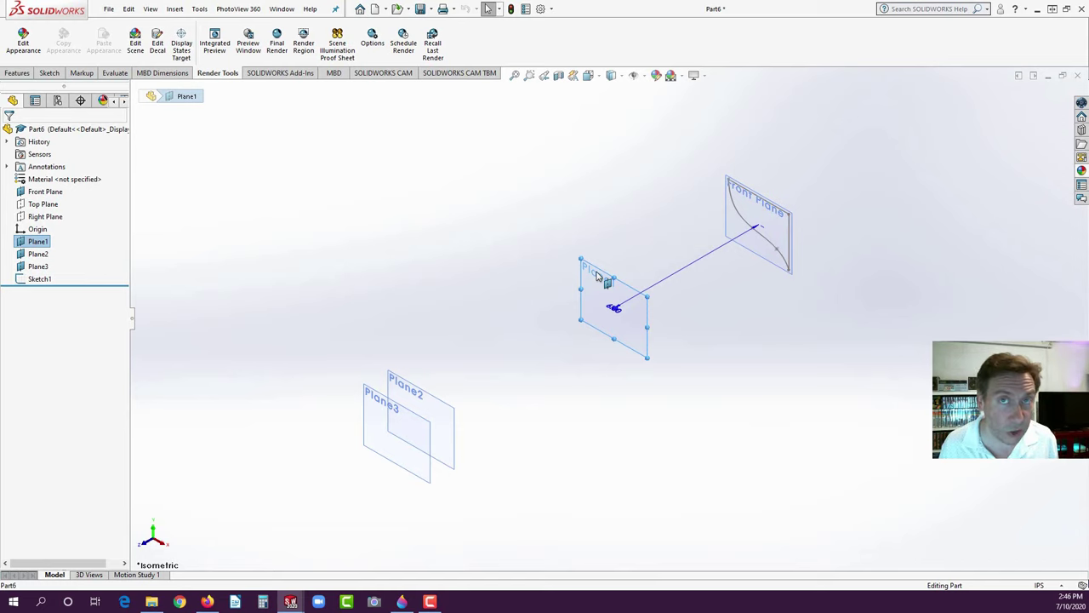
key("ctrl+v")
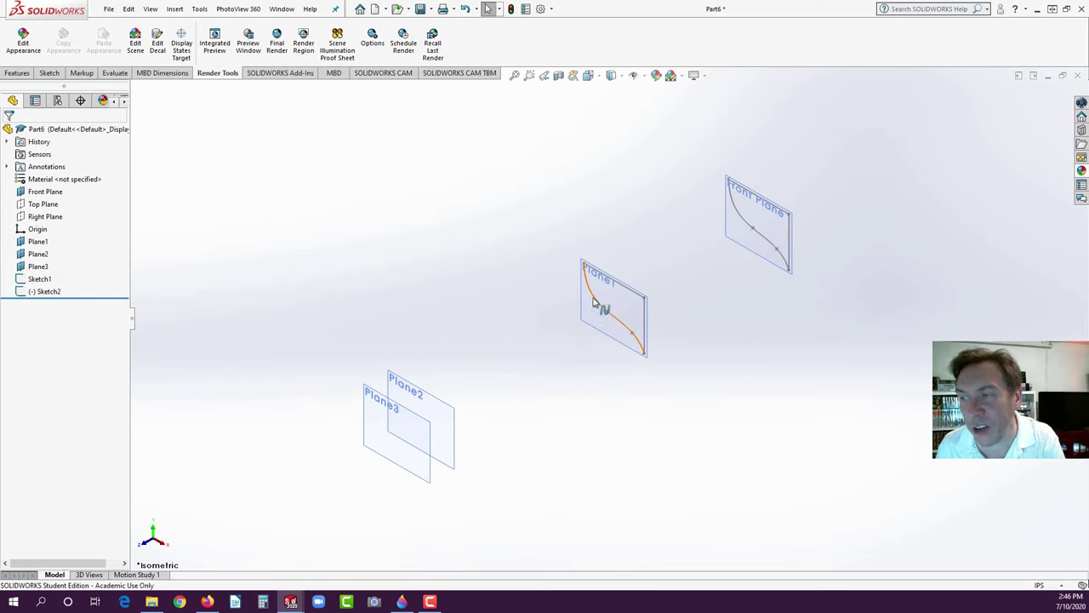
double_click(594, 302)
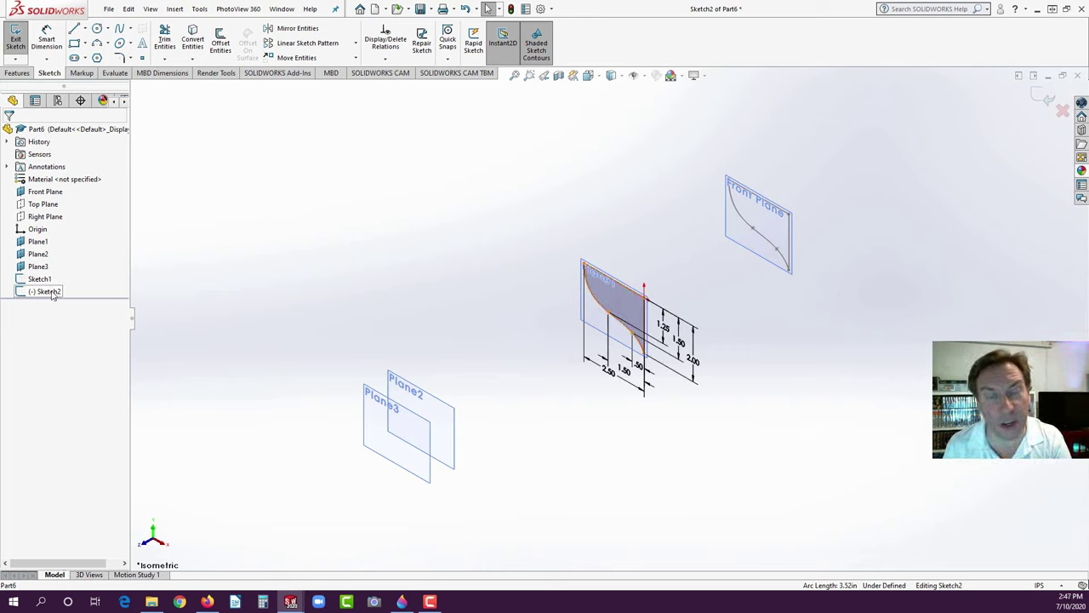
- Reopen Sketch2 with Edit Sketch and view it Normal To
right_click(52, 293)
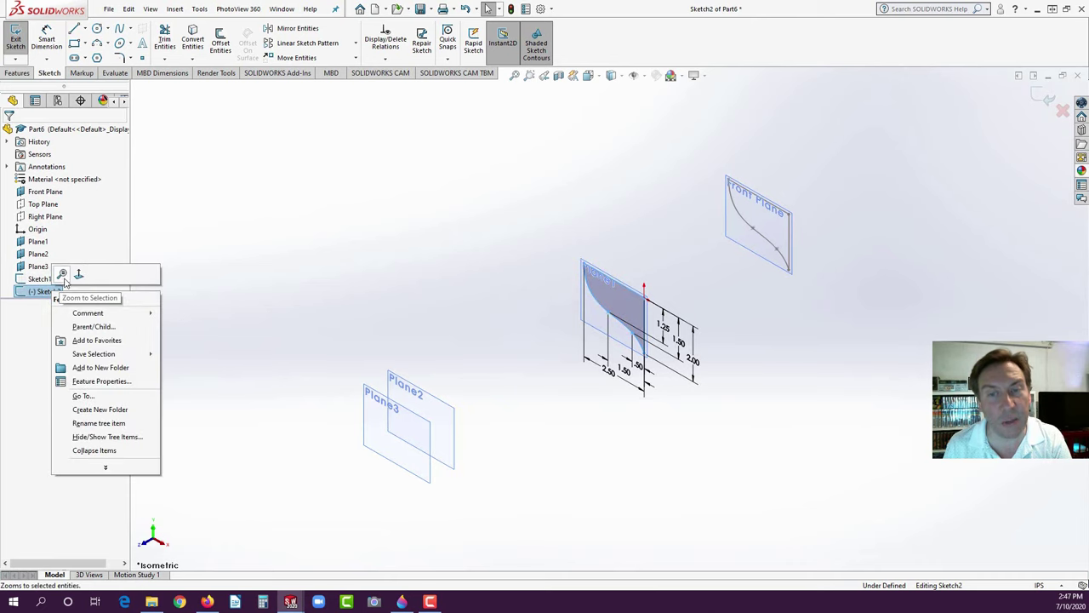
left_click(227, 309)
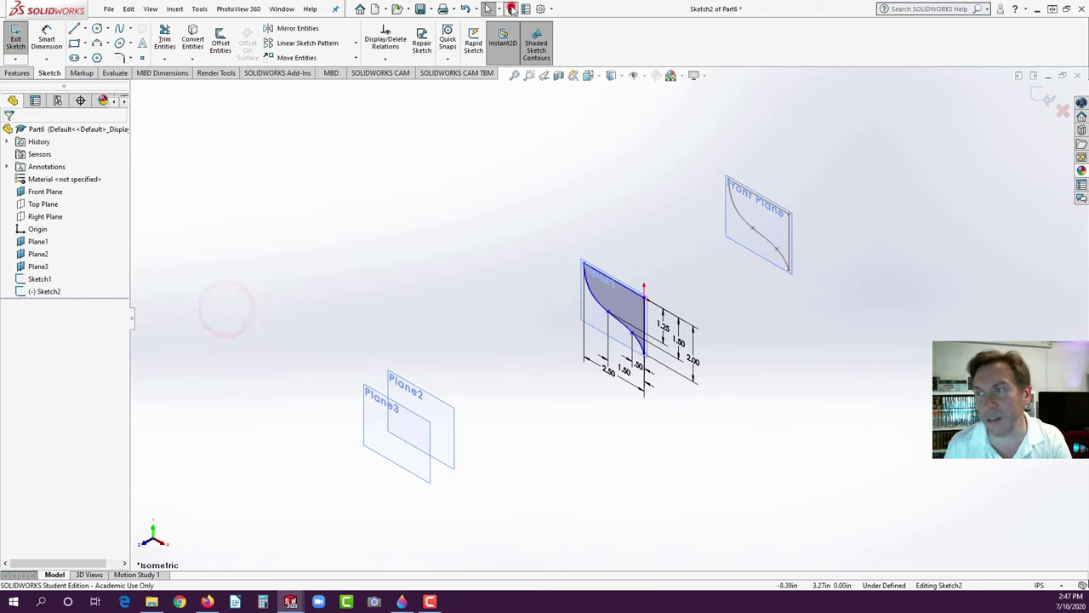
left_click(511, 9)
right_click(56, 292)
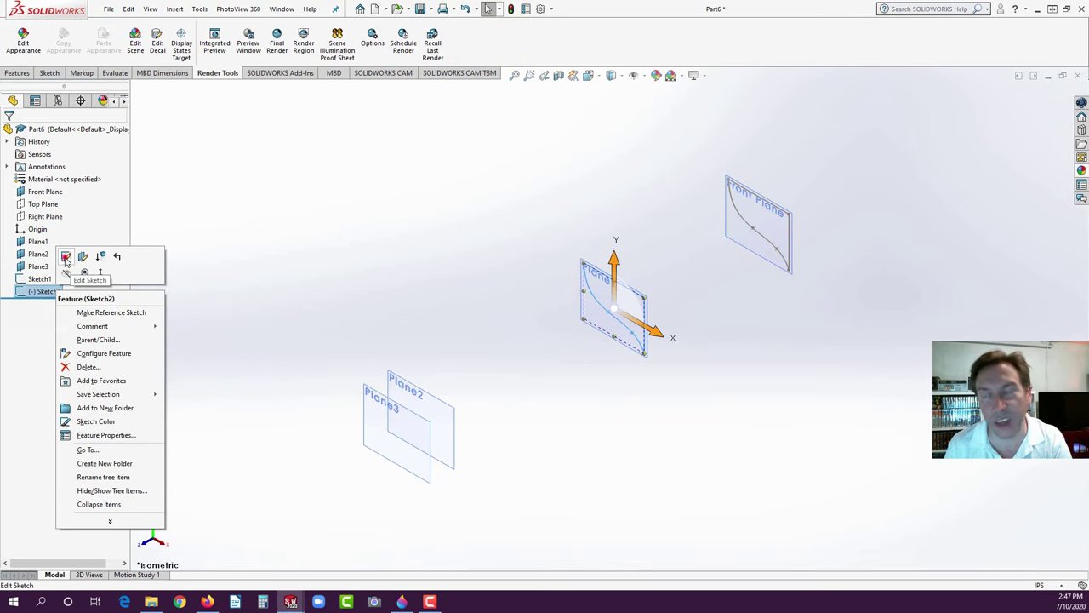
left_click(65, 256)
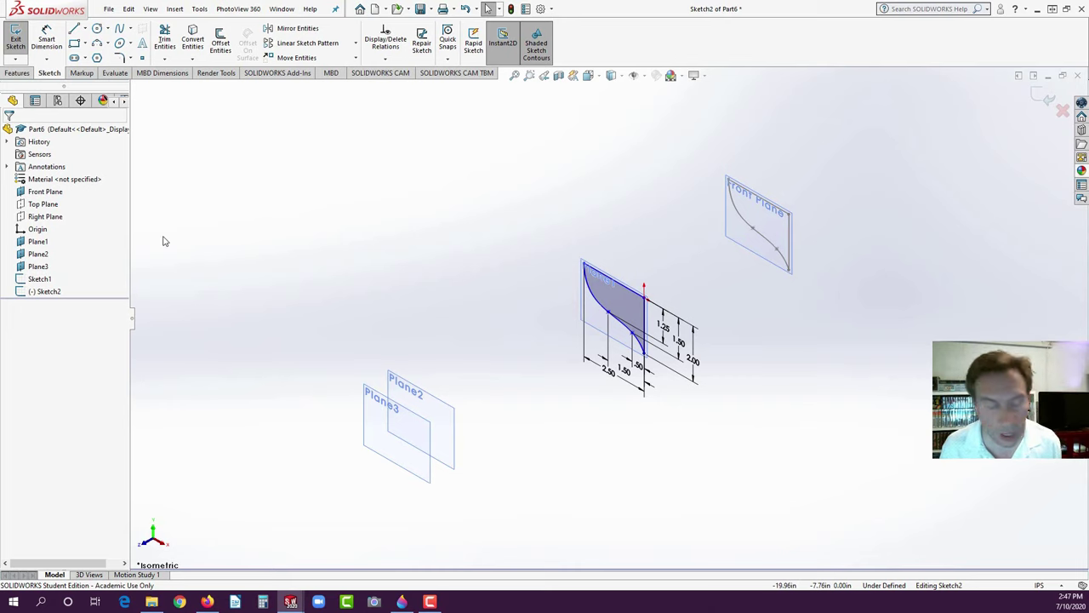
key("space")
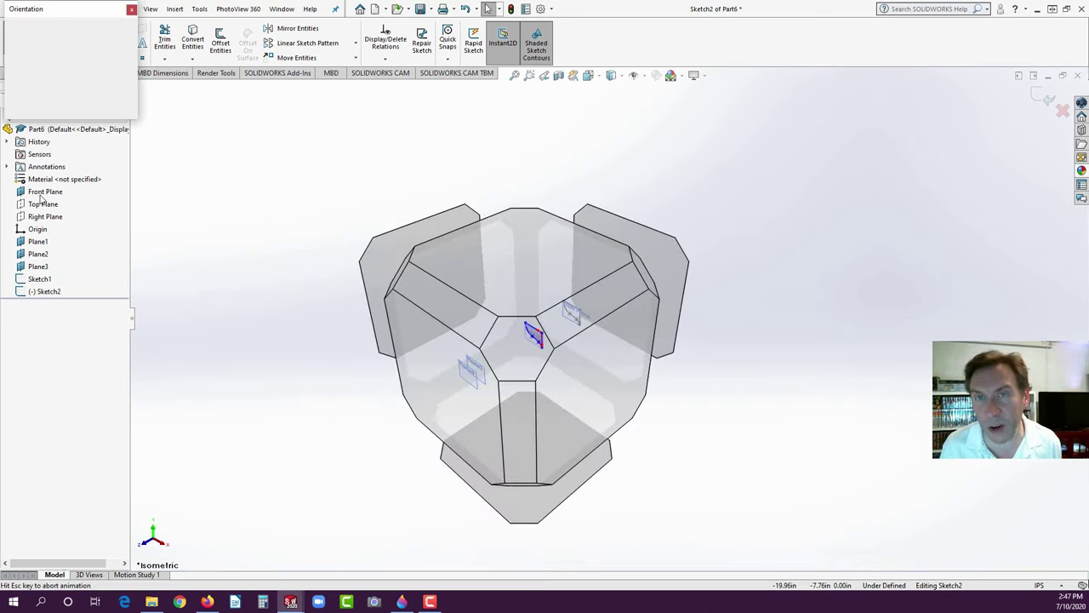
left_click(28, 57)
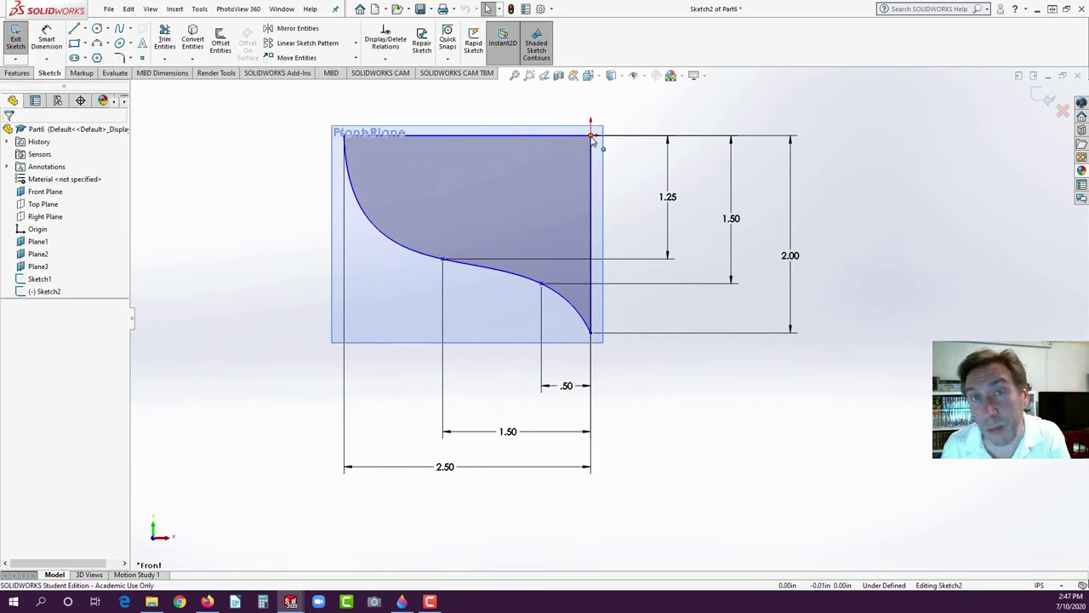
- Drag the profile's top-right corner onto the origin to fully define Sketch2
left_click_drag(590, 136, 298, 308)
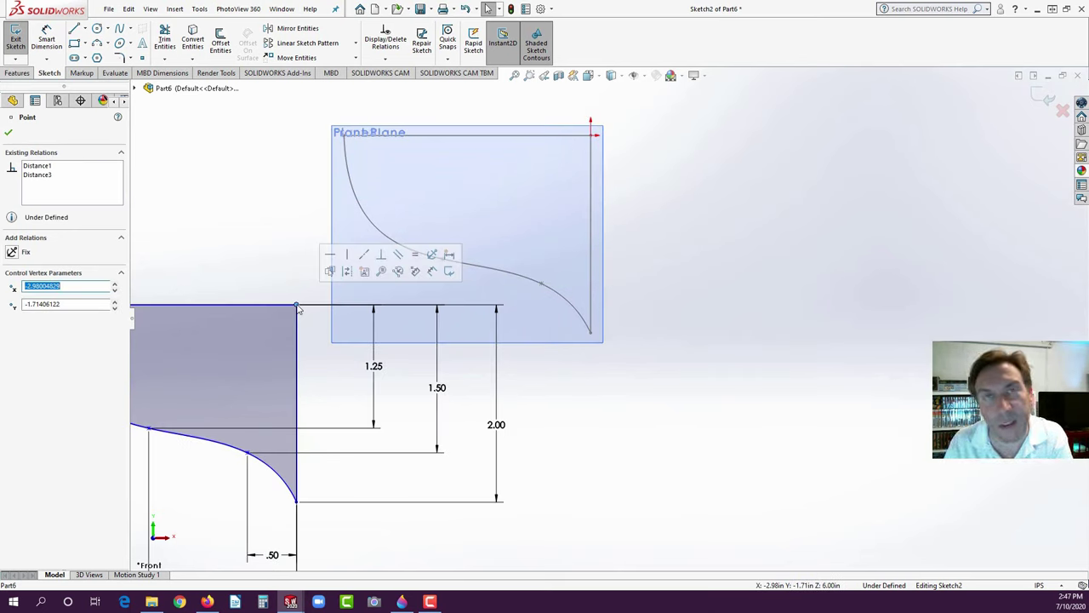
mouse_move(297, 308)
left_mouse_down()
mouse_move(452, 263)
mouse_move(549, 207)
mouse_move(596, 165)
mouse_move(594, 141)
left_mouse_up()
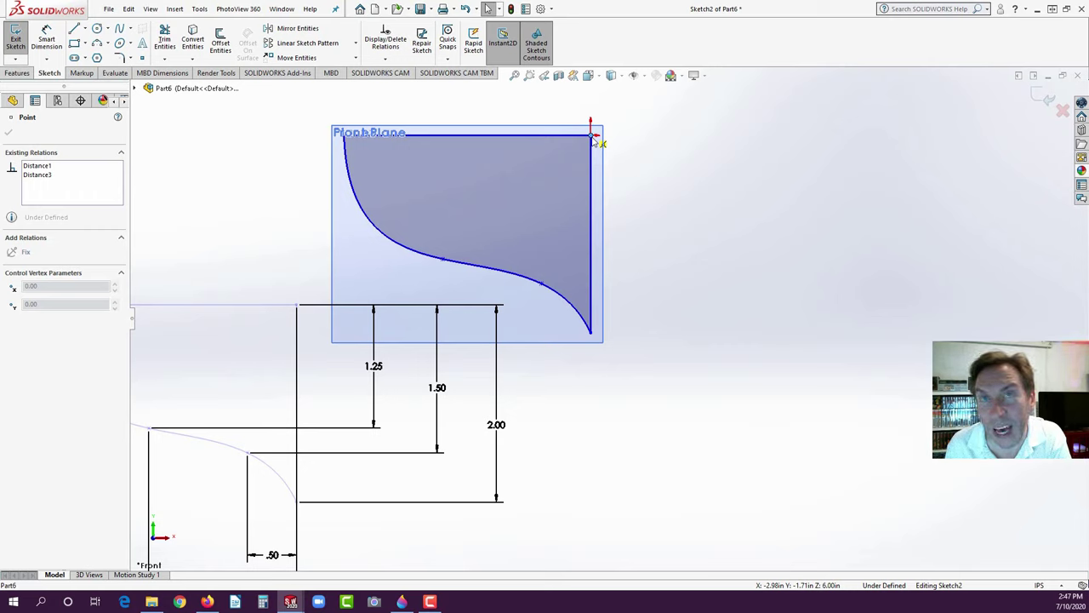
left_click_drag(593, 142, 591, 139)
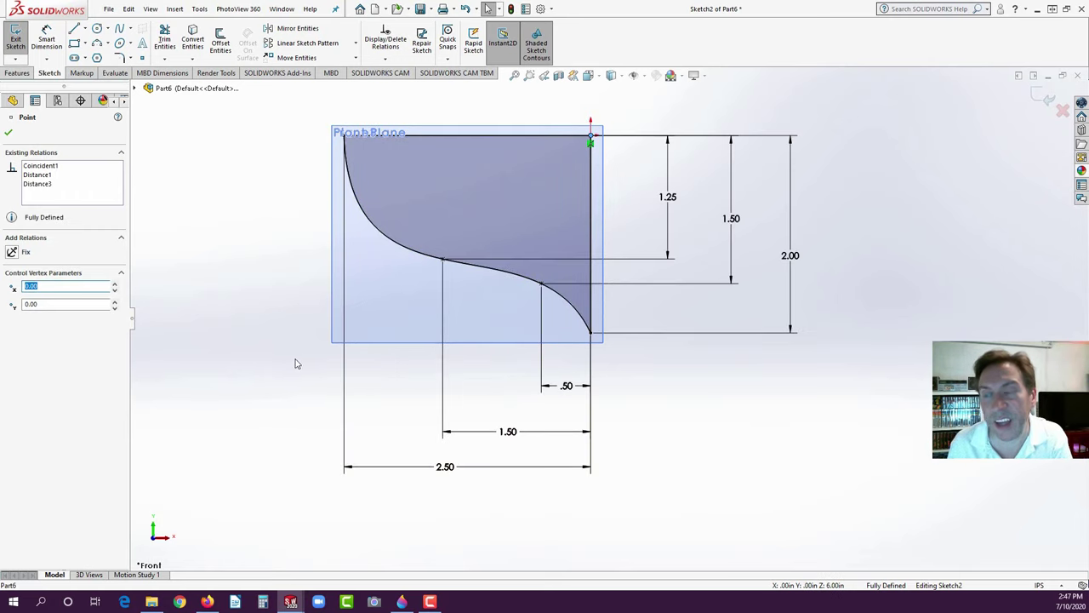
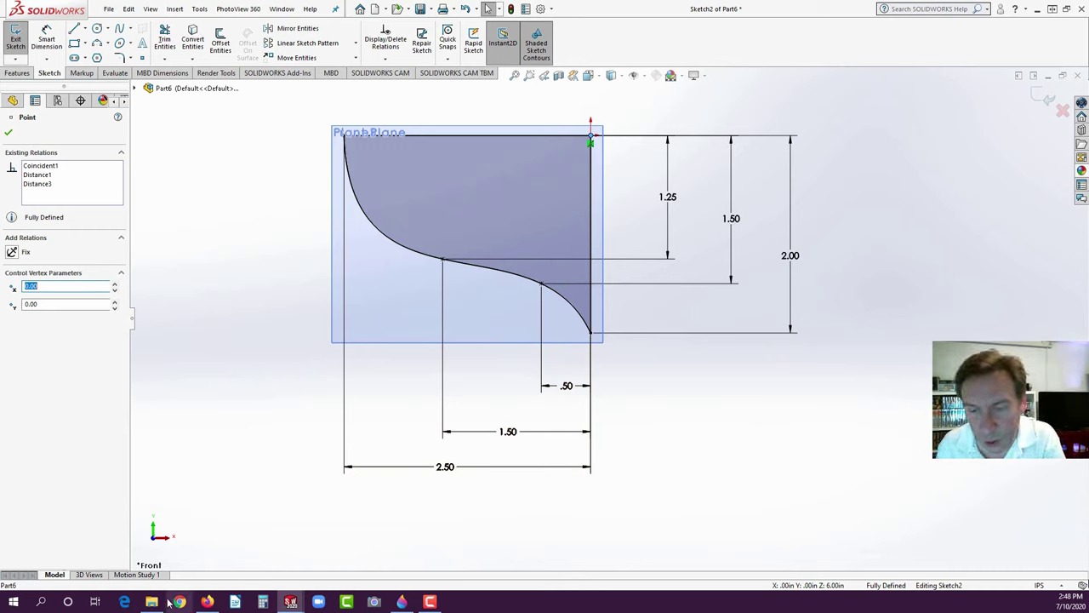
- Scroll the SolidWorks Basics 2019_20.pdf to the Sketch 2 on Plane 1 reference drawing
left_click(207, 603)
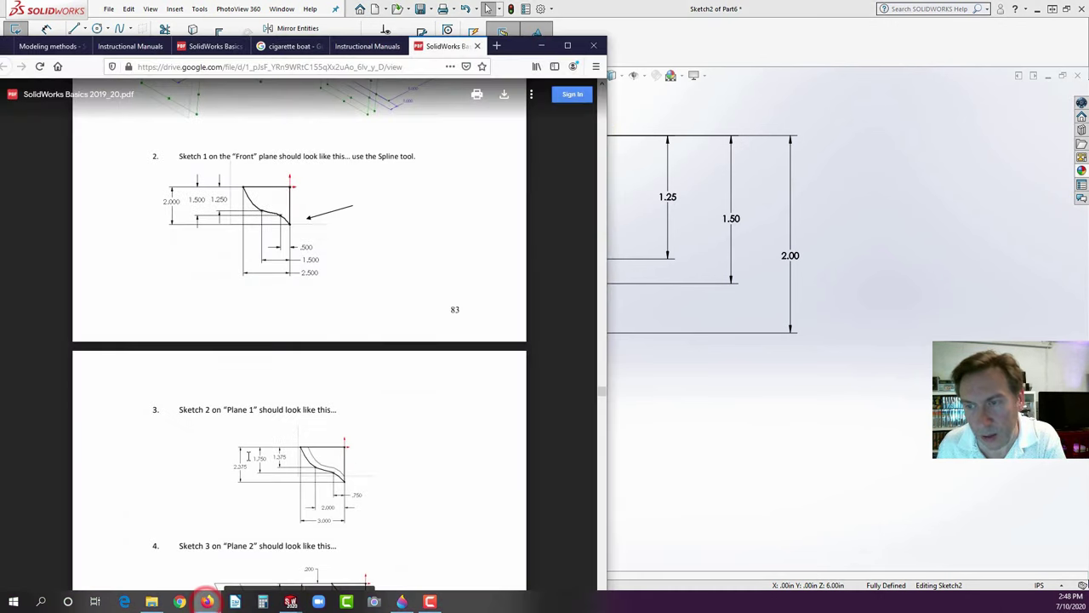
scroll(268, 380, "down", 3)
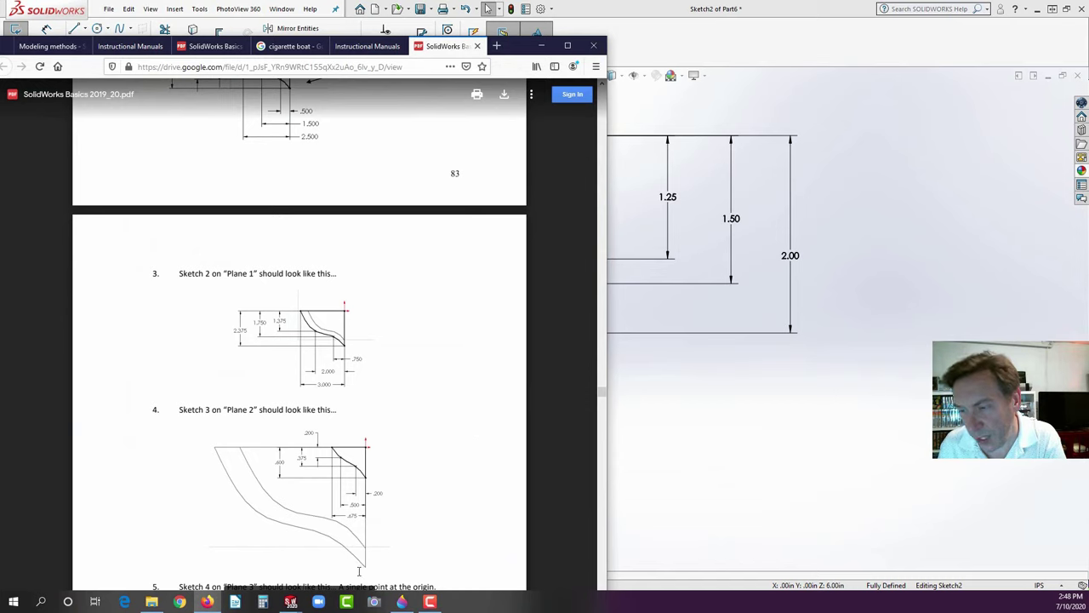
left_click(397, 536)
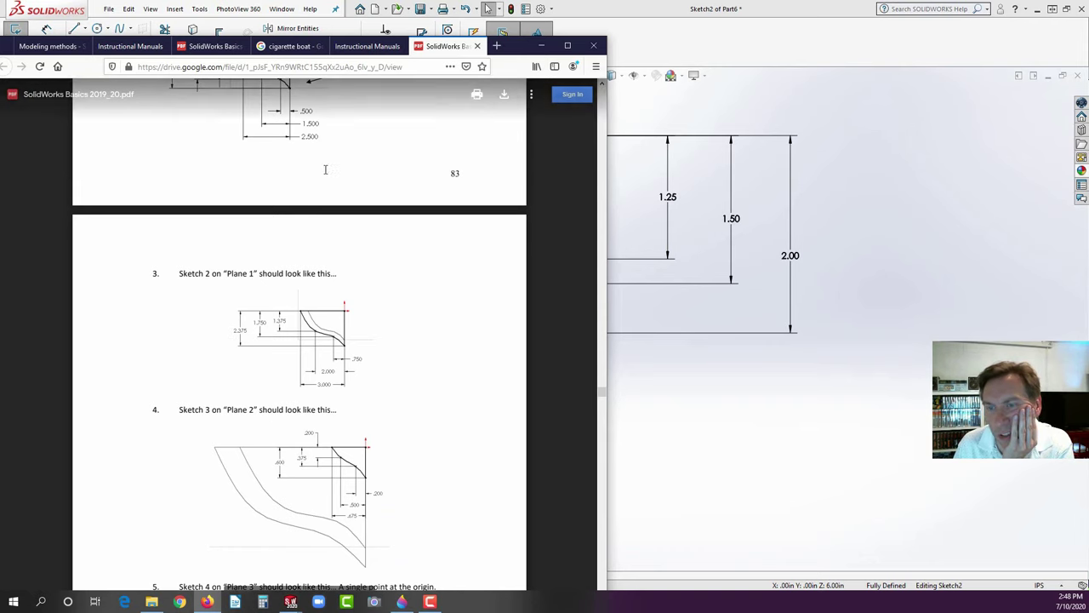
left_click(791, 255)
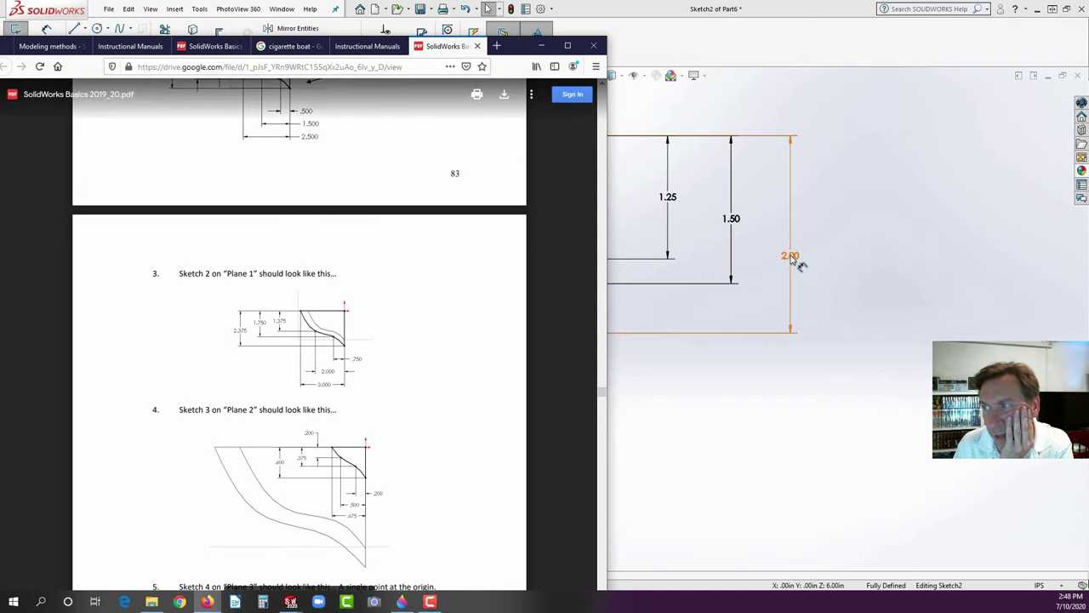
- Set the Sketch2 vertical dimensions to 2.375, 1.75 and 1.375
left_click(790, 255)
type("2.375")
key("Return")
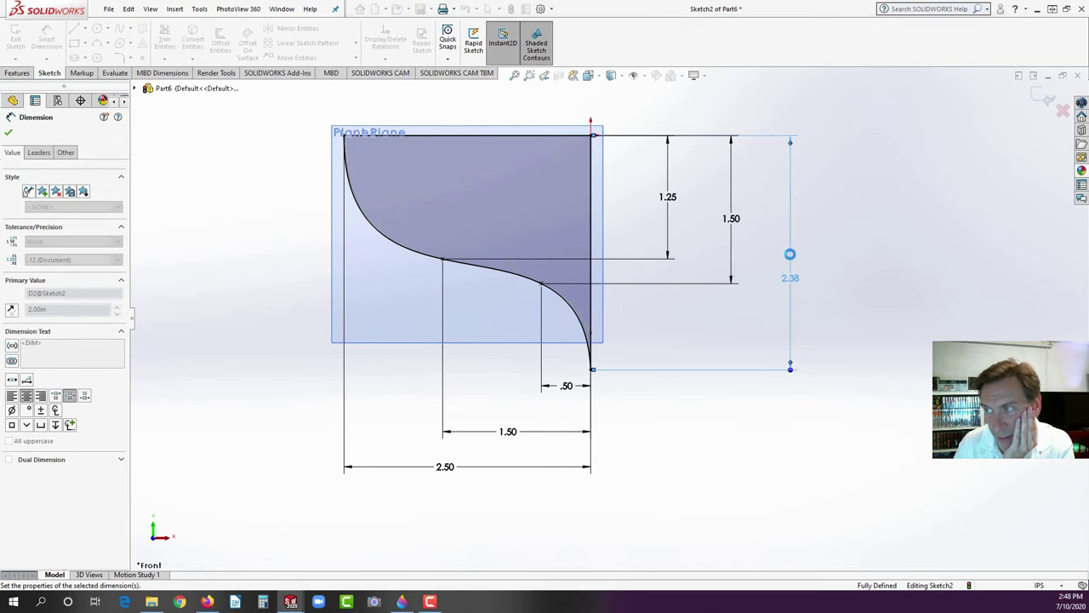
left_click(207, 602)
left_click(511, 34)
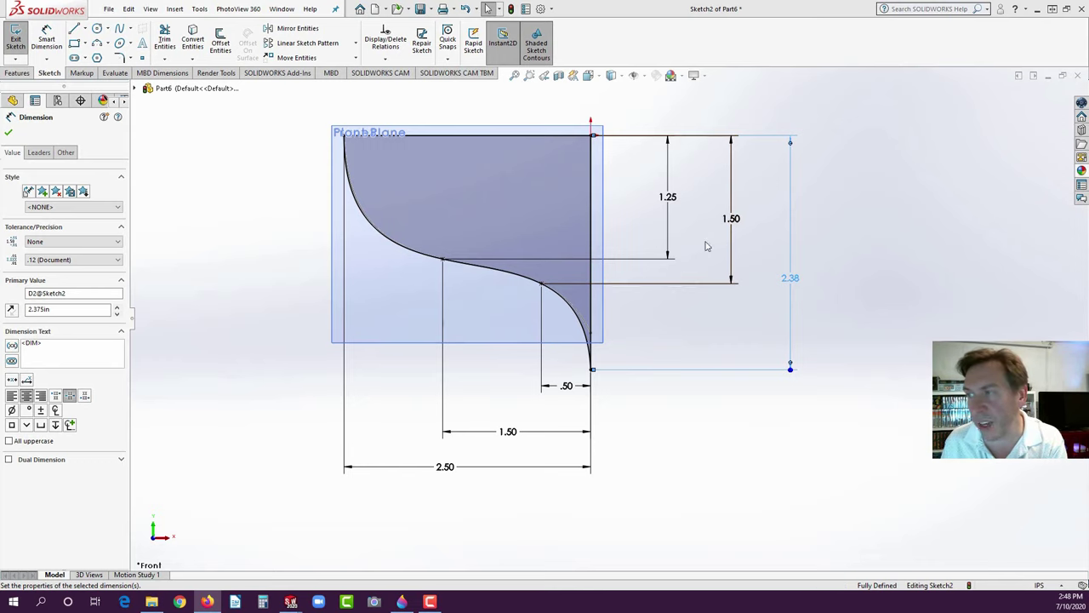
double_click(732, 220)
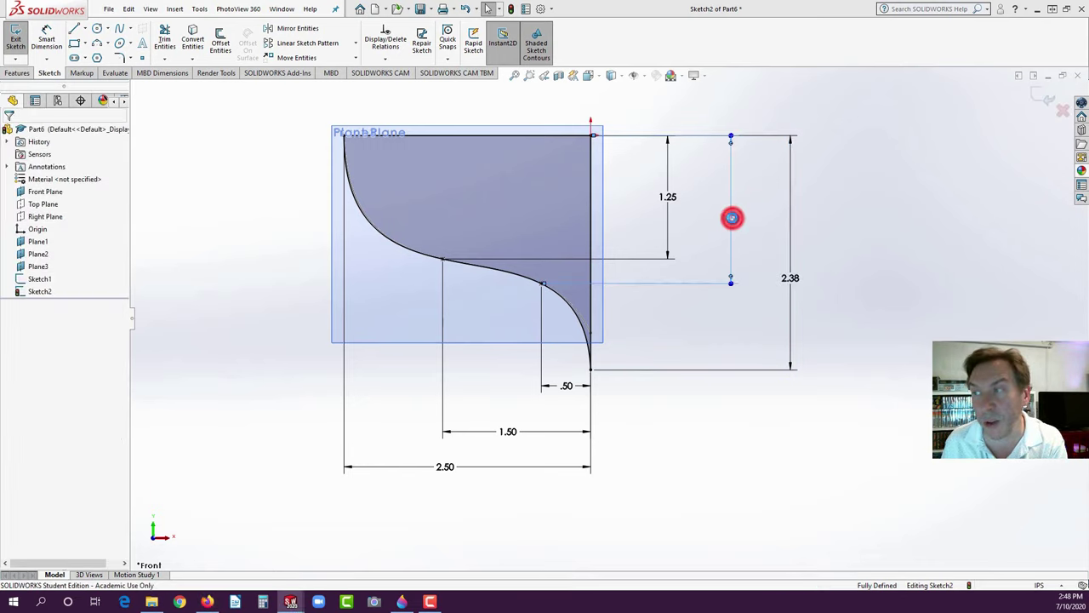
type("1.75")
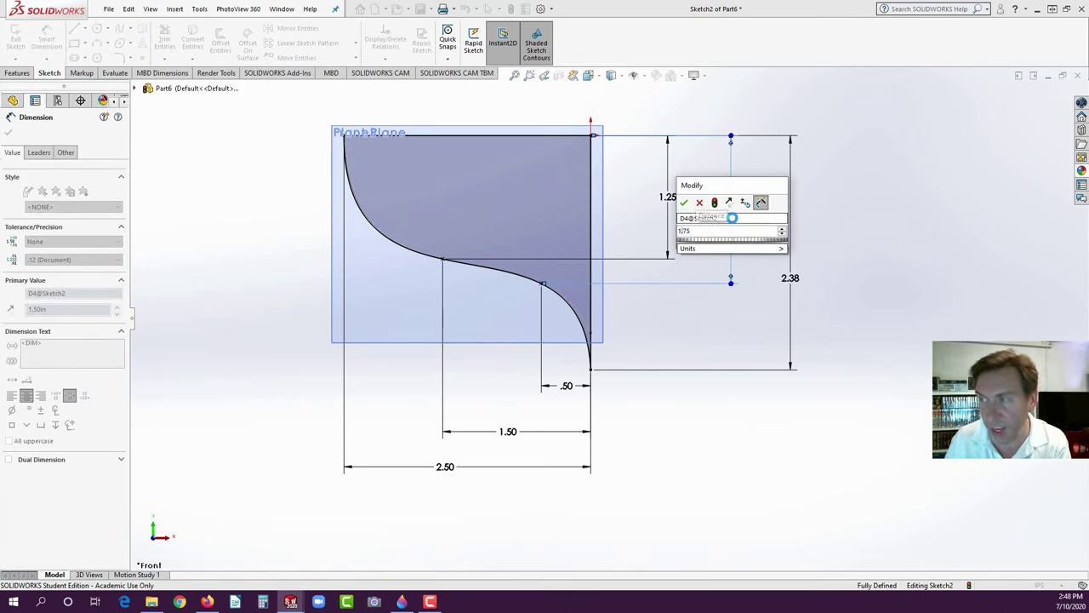
key("Return")
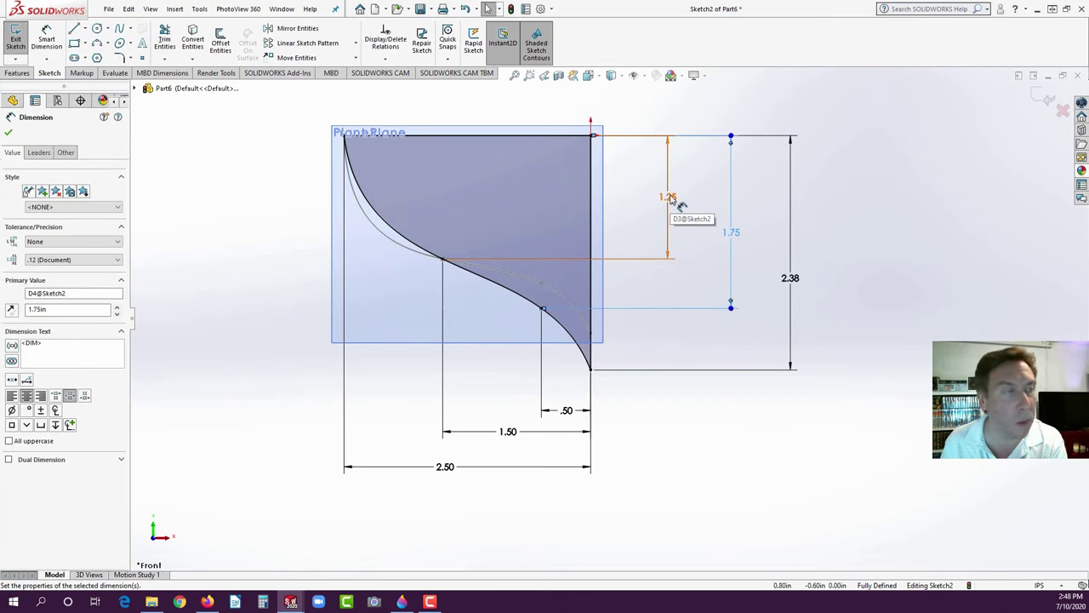
double_click(669, 197)
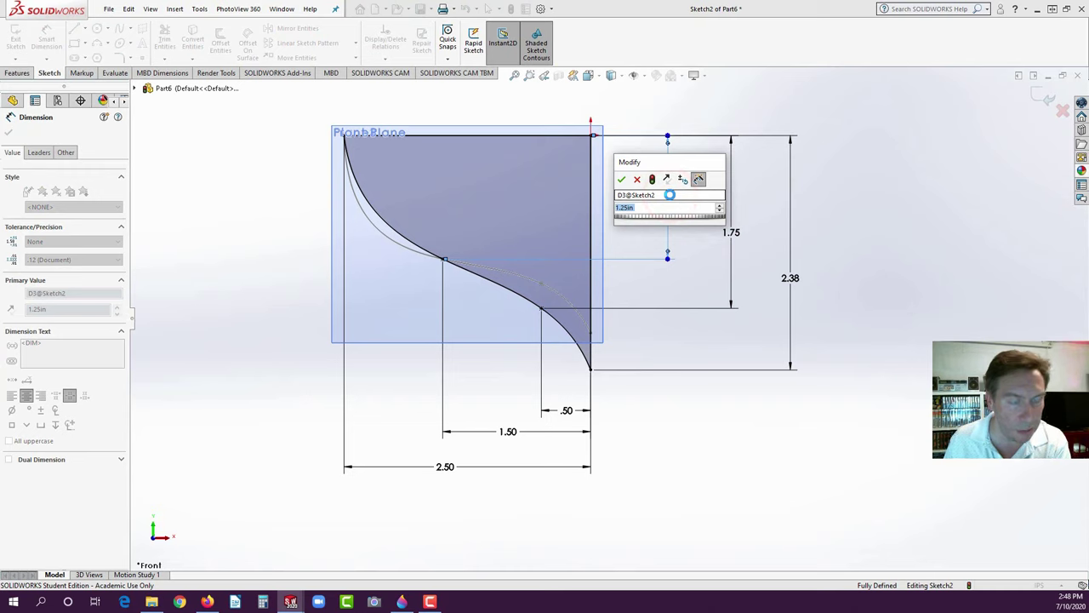
type("1.")
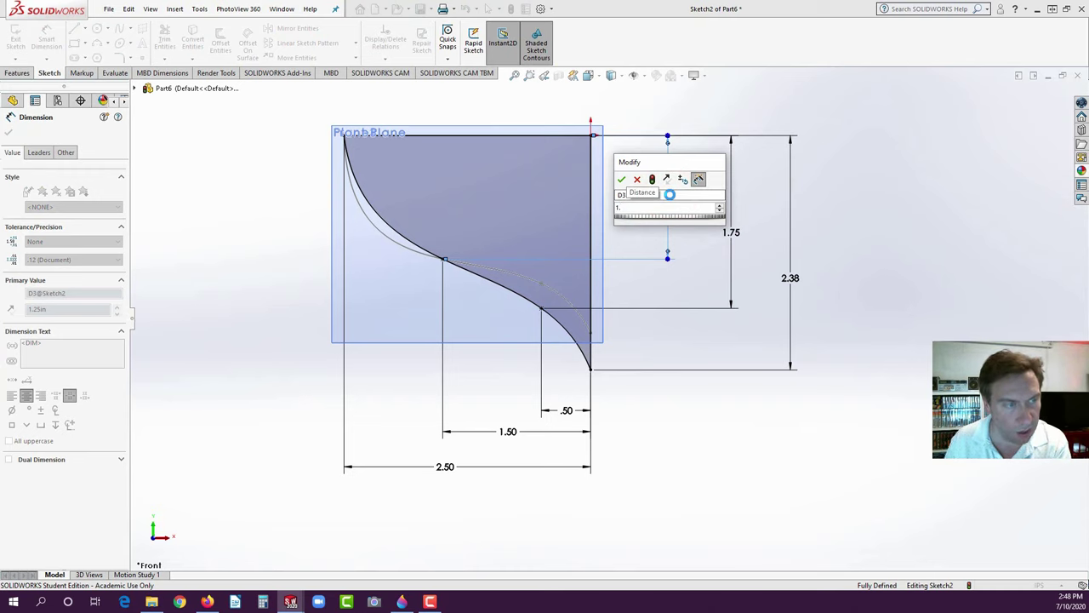
type("375")
key("Return")
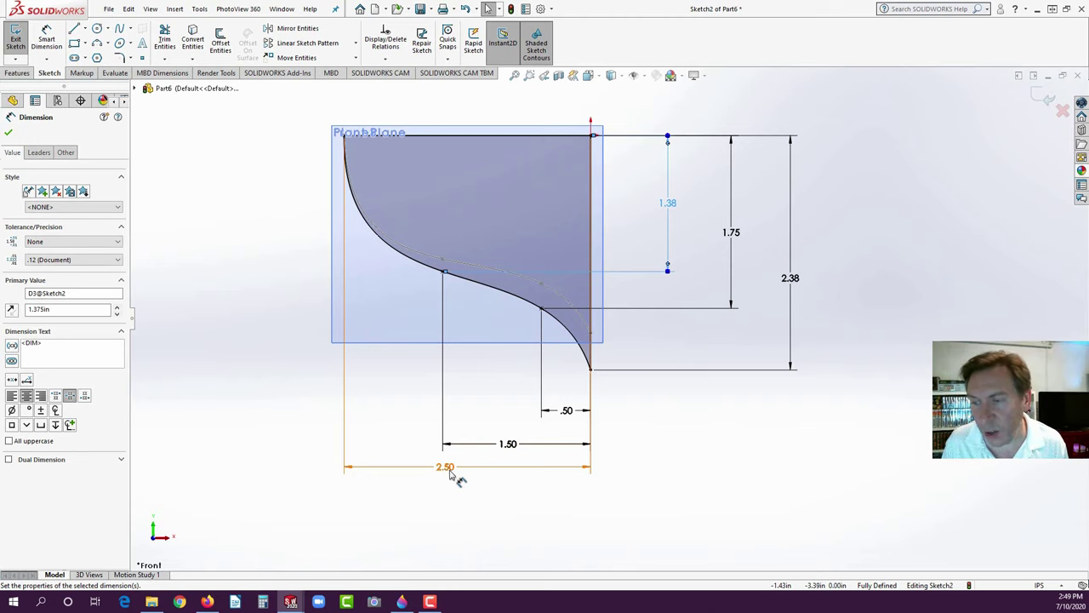
- Set the Sketch2 horizontal dimensions to 3.00 overall, 2.00 and .75
double_click(448, 468)
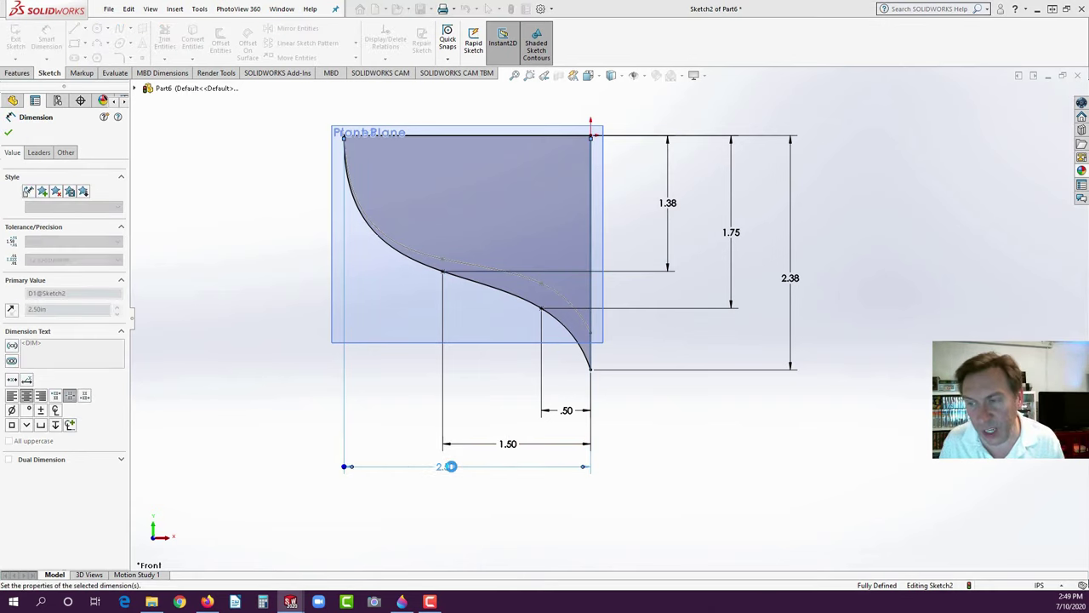
type("3")
key("Return")
left_click(512, 446)
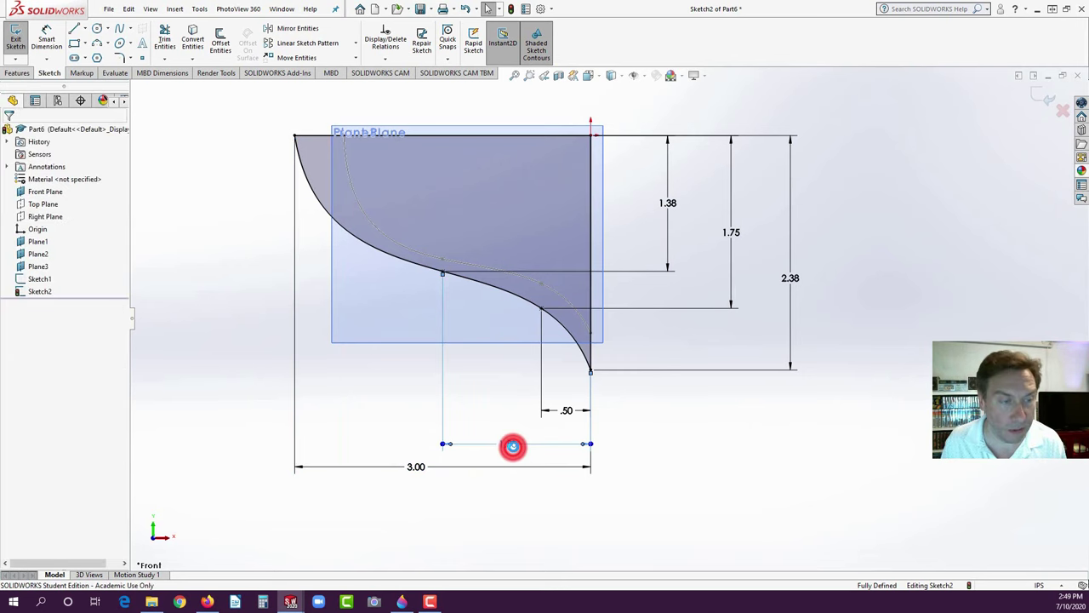
double_click(512, 445)
type("2")
key("Return")
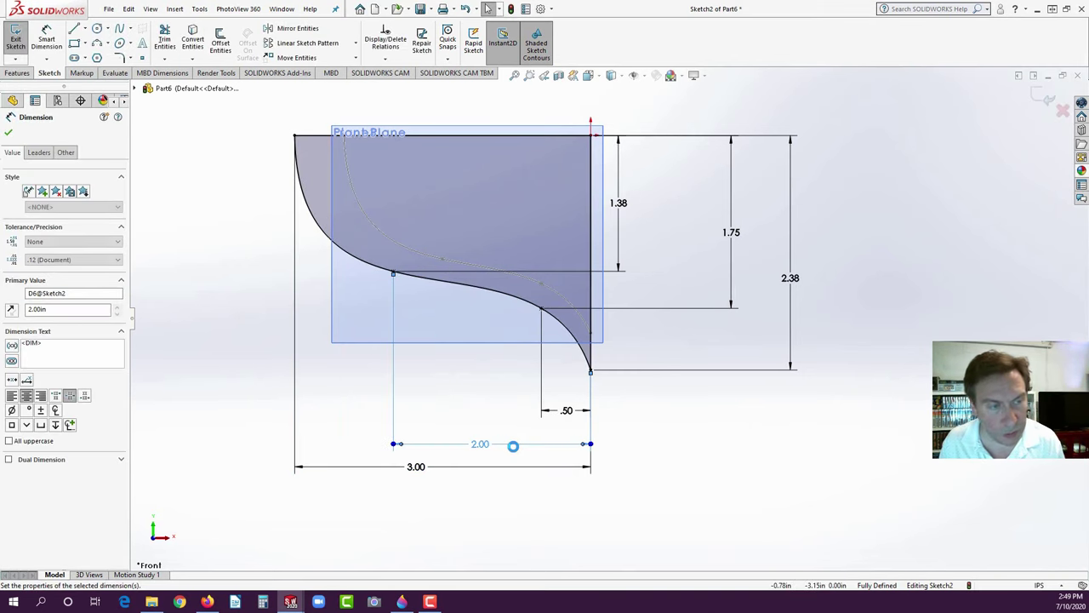
left_click(568, 412)
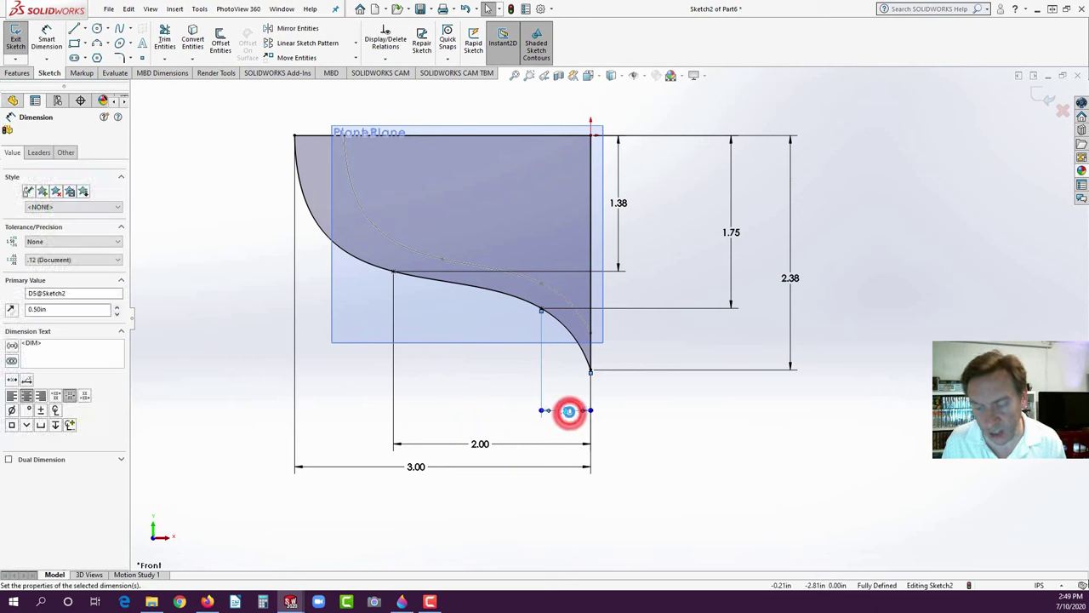
double_click(568, 412)
type(".75")
key("Return")
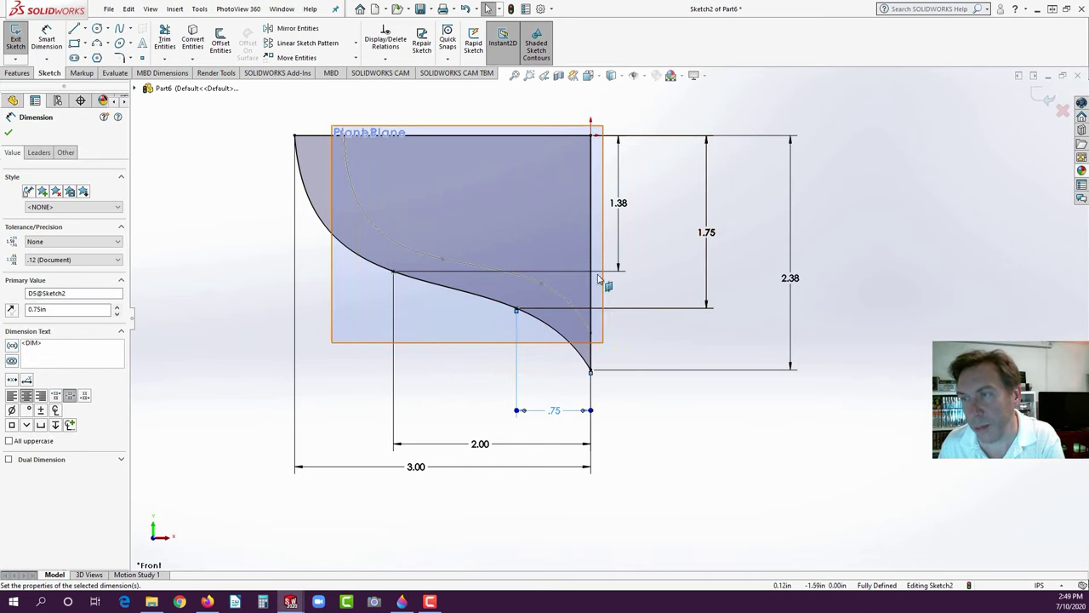
- Rebuild to exit the sketch, go isometric, and trial-paste the profile onto Plane2, then undo it
left_click(510, 10)
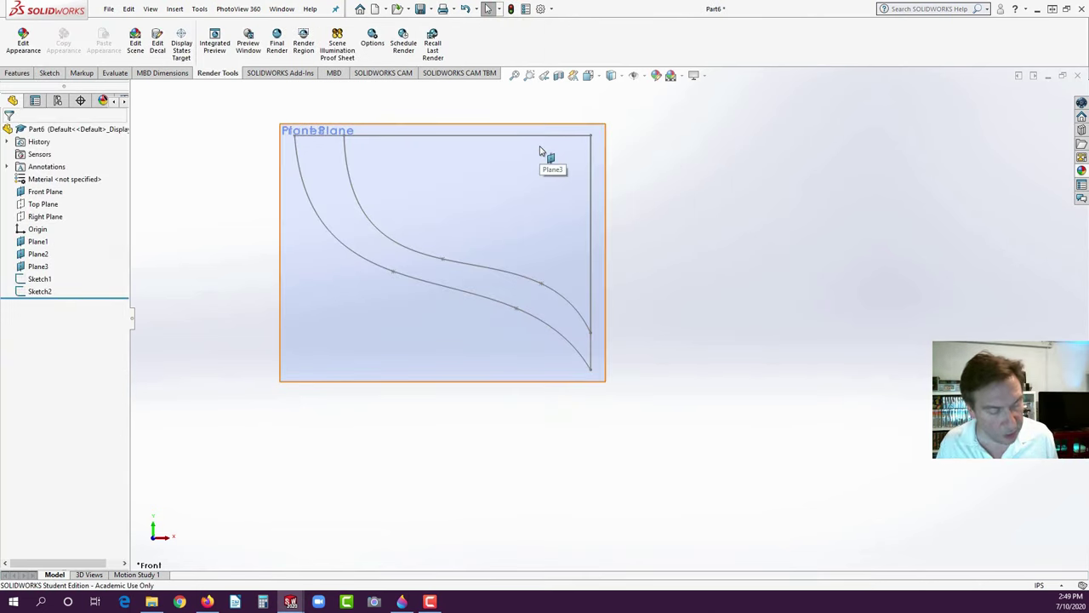
key("space")
left_click(122, 44)
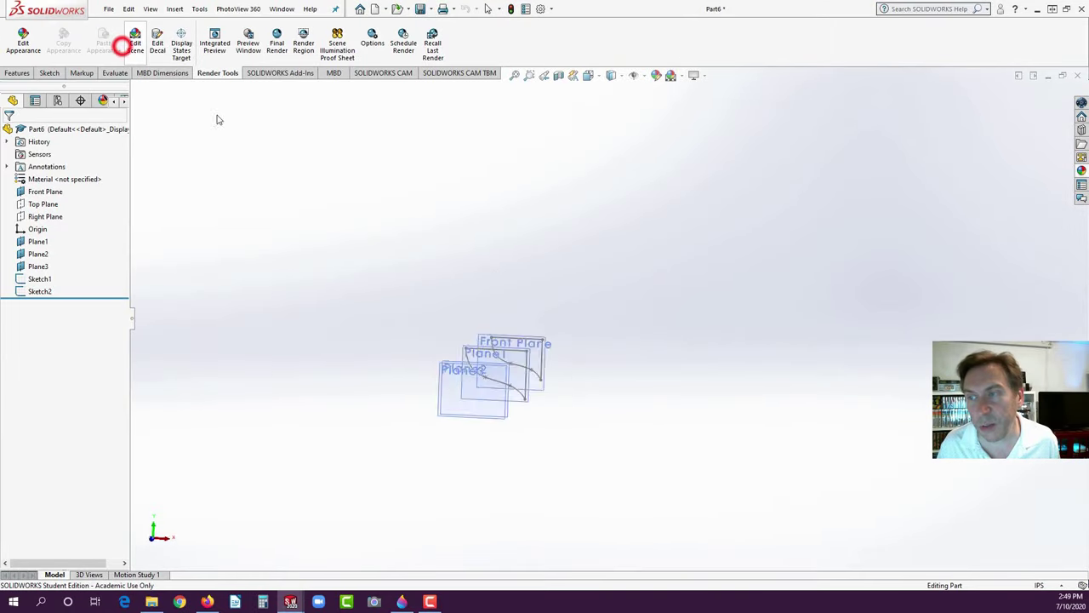
left_click(334, 219)
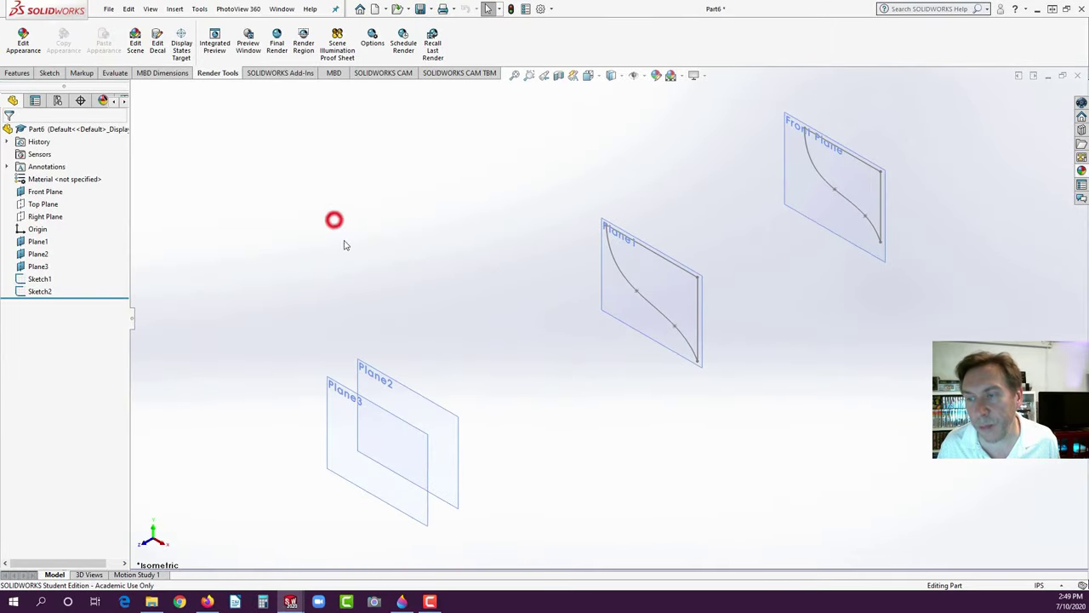
left_click(400, 385)
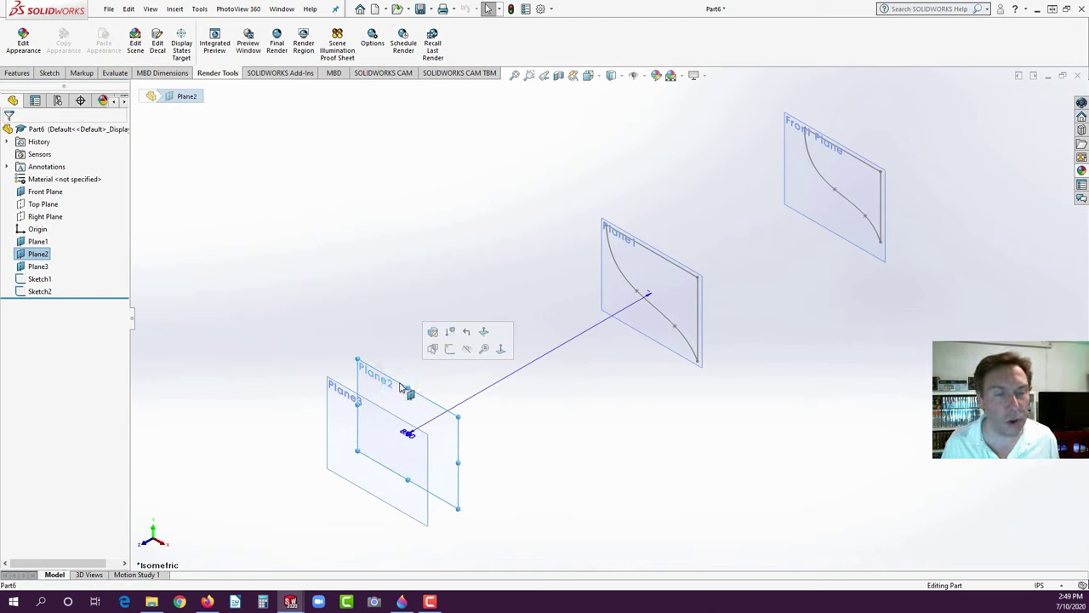
left_click(128, 9)
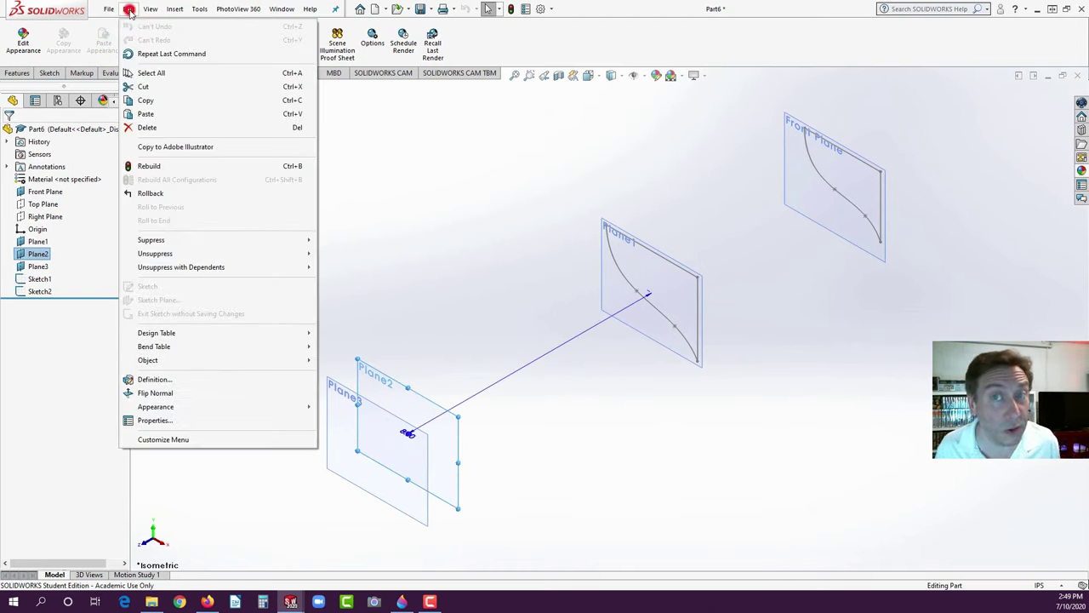
left_click(149, 114)
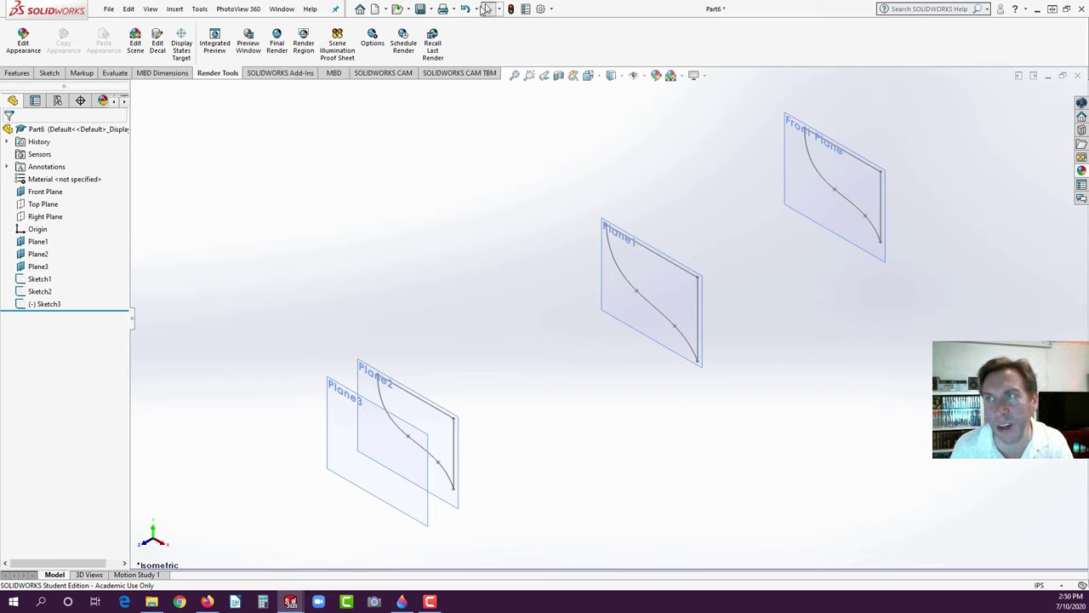
left_click(466, 10)
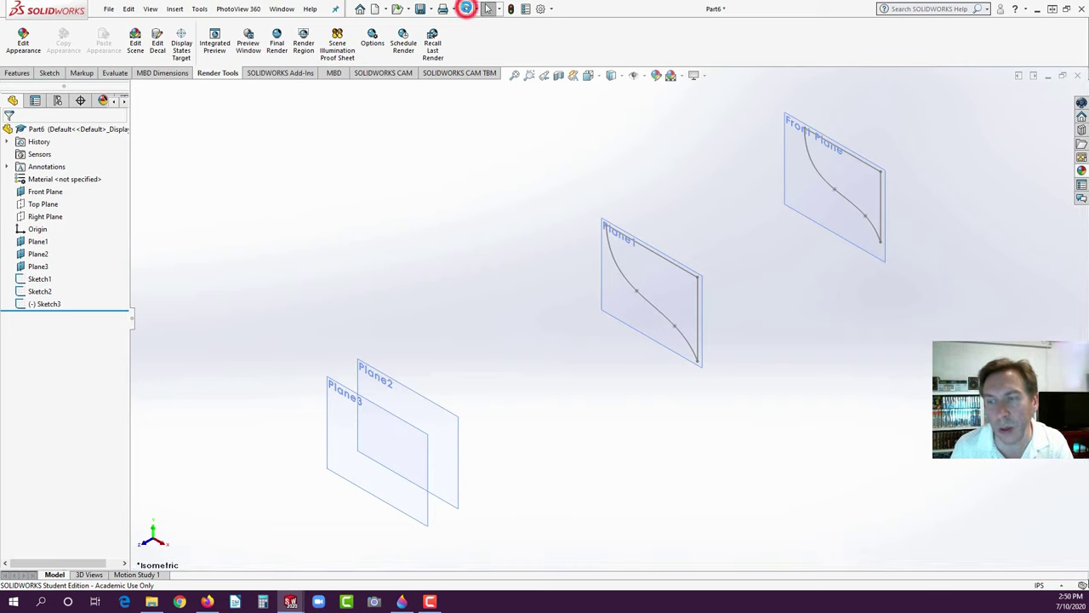
- Paste the profile onto Plane3 as Sketch4, then move its sketch plane to Plane2
left_click(341, 390)
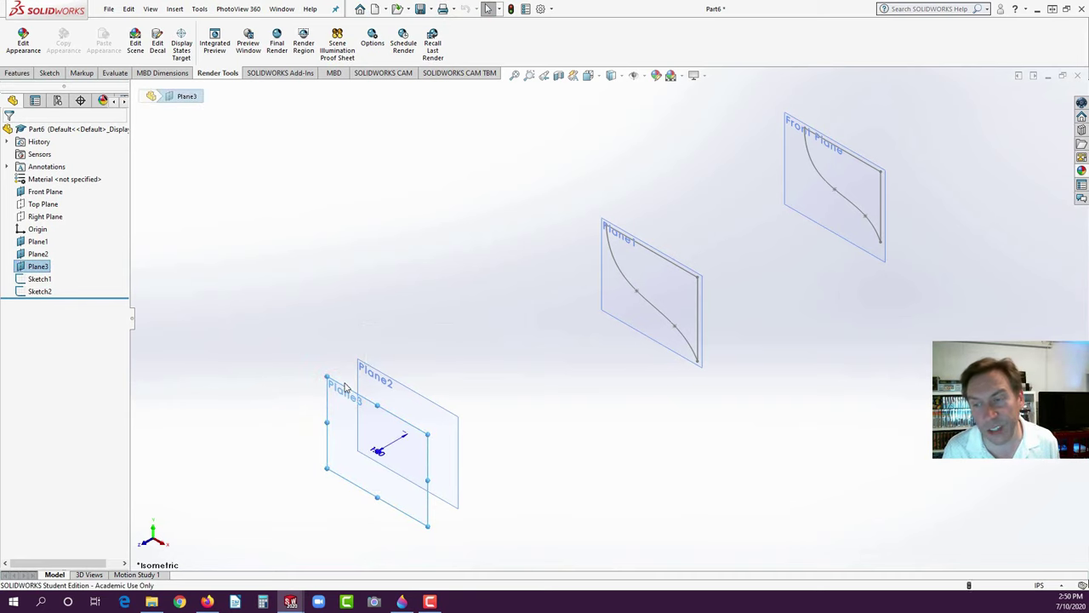
key("ctrl+v")
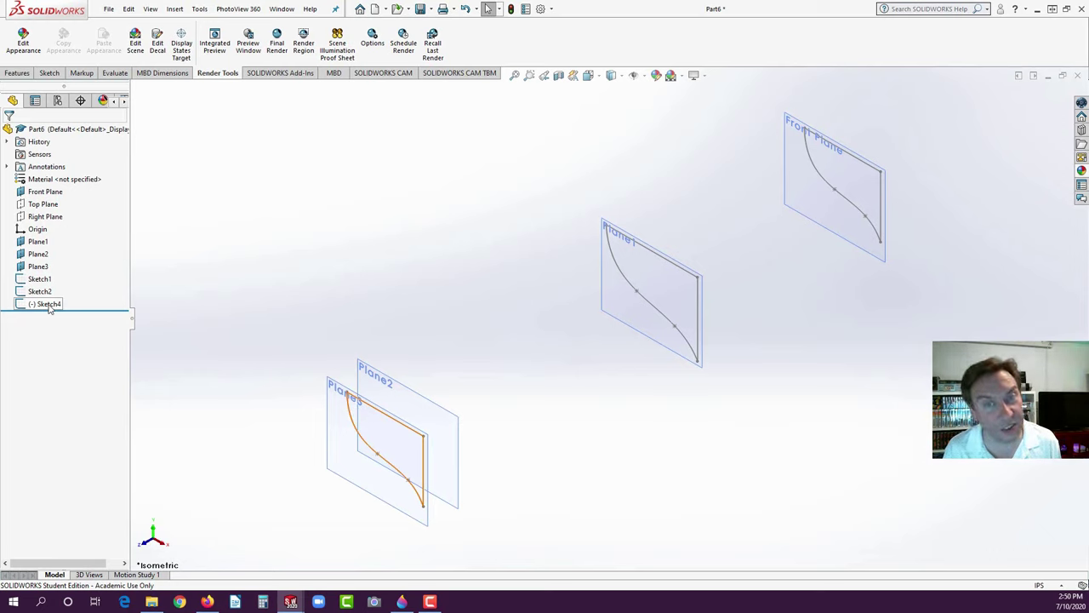
right_click(50, 305)
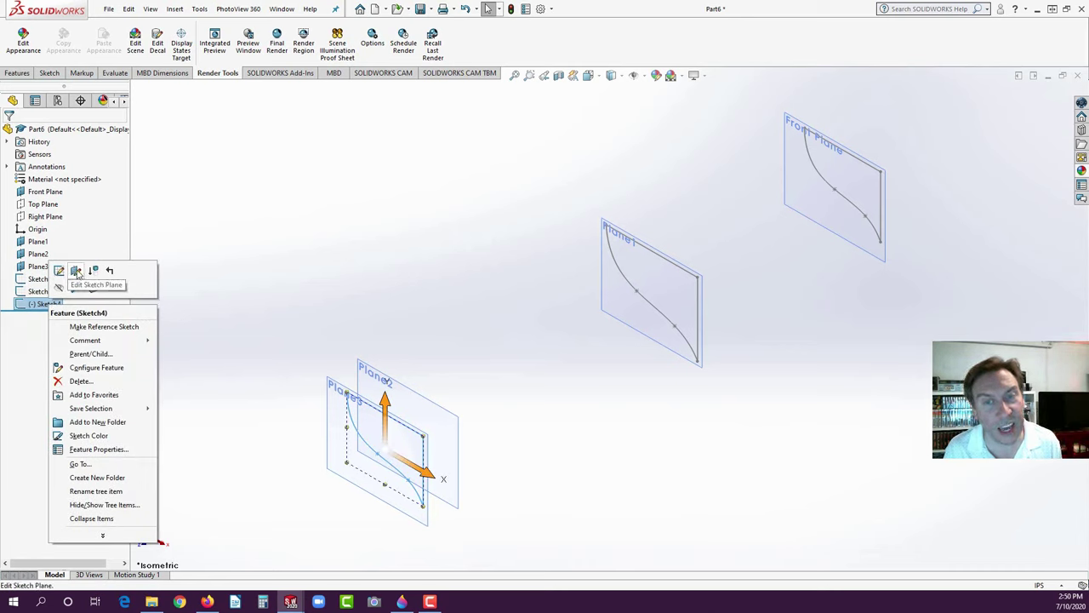
left_click(76, 273)
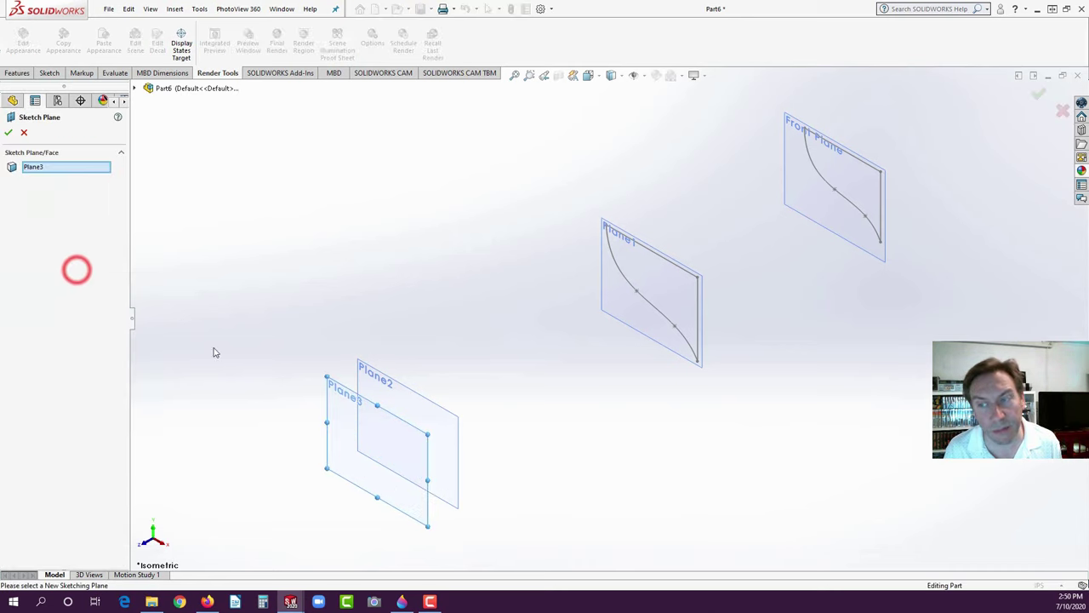
left_click(375, 375)
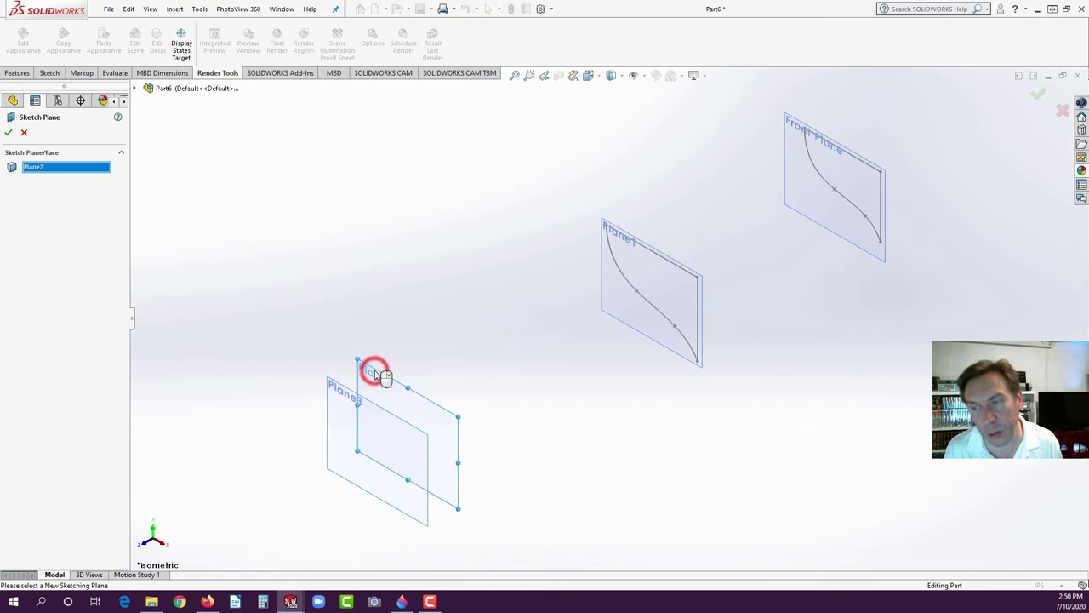
key("Return")
left_click(361, 332)
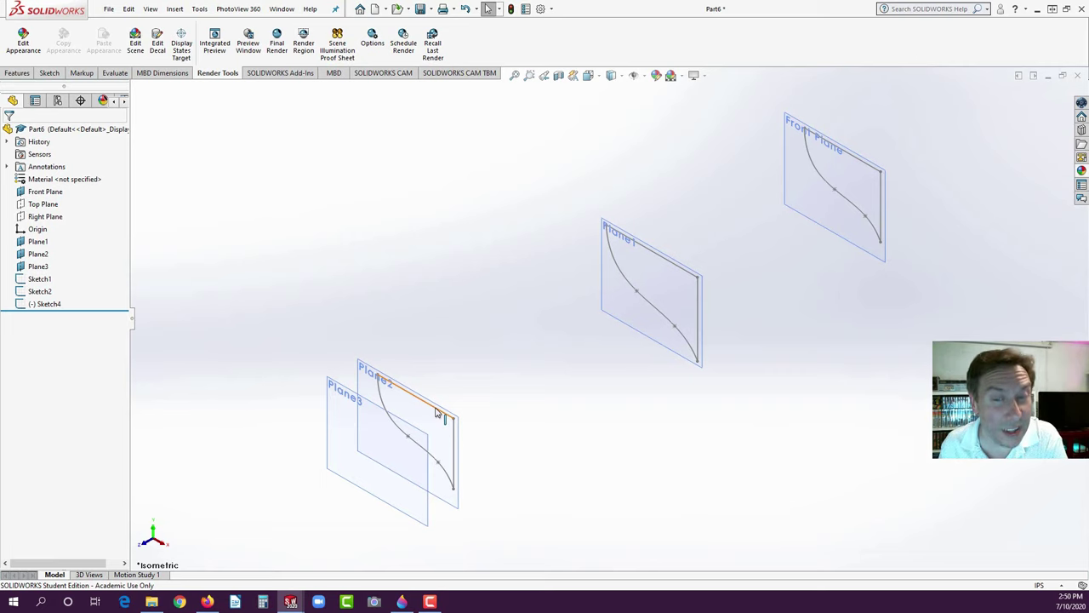
- Edit Sketch4 in Front view and select the profile's top-right corner point
right_click(436, 413)
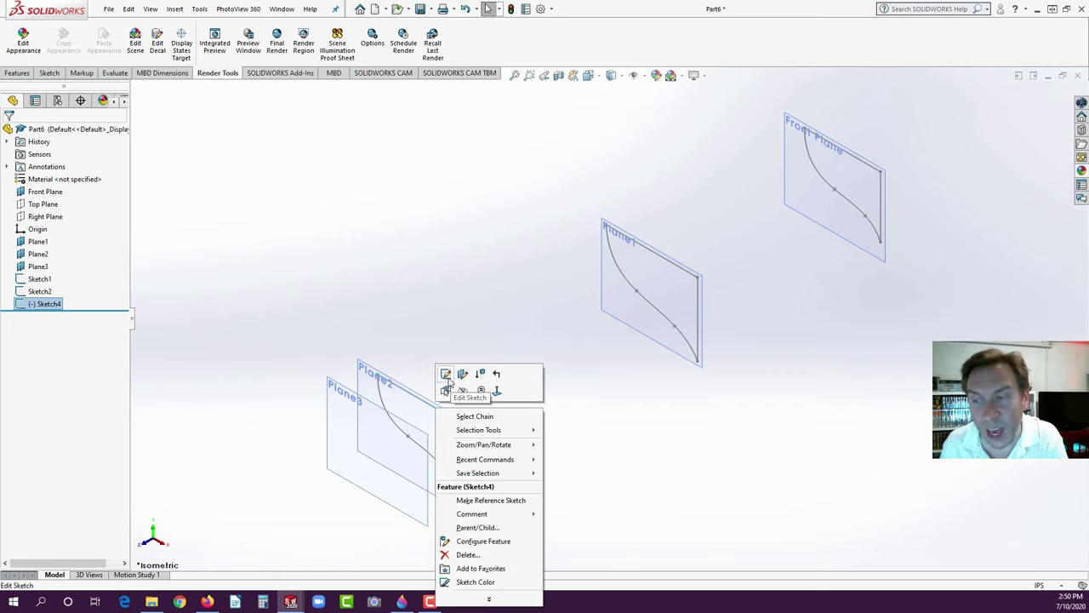
left_click(446, 375)
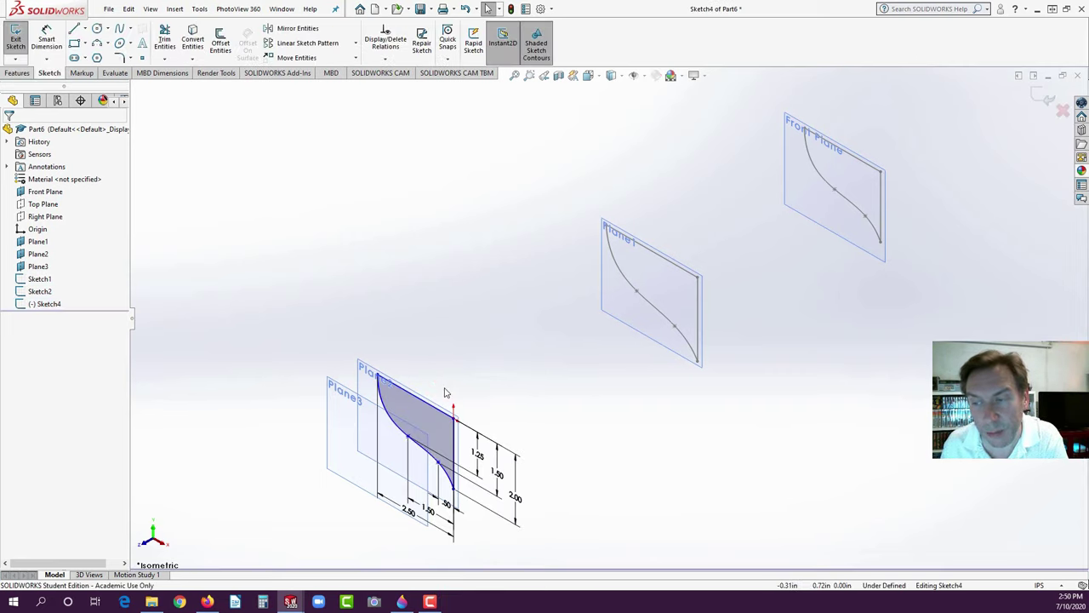
key("space")
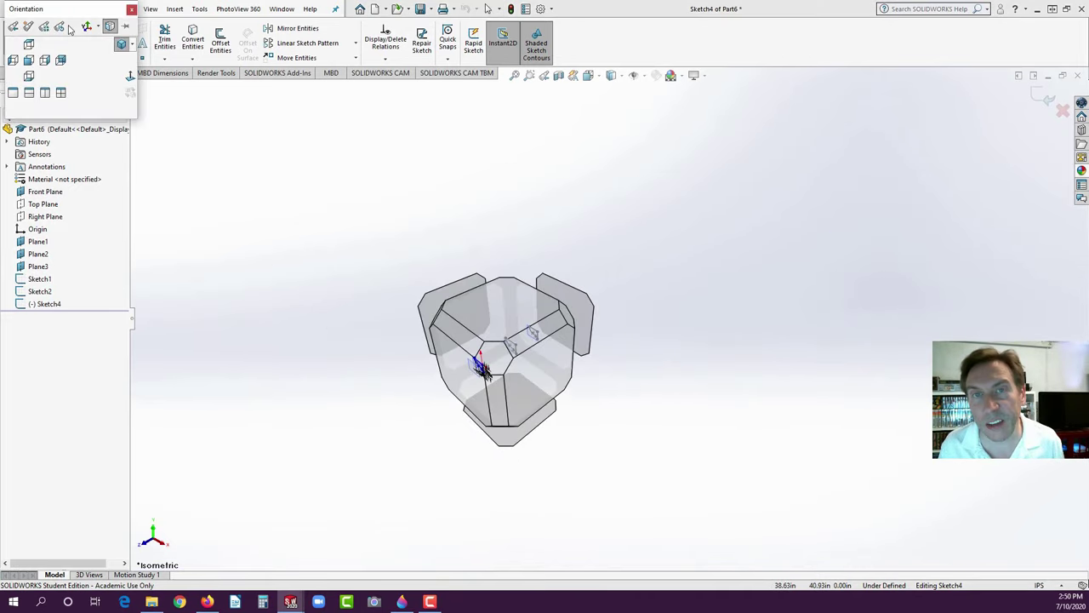
left_click(28, 59)
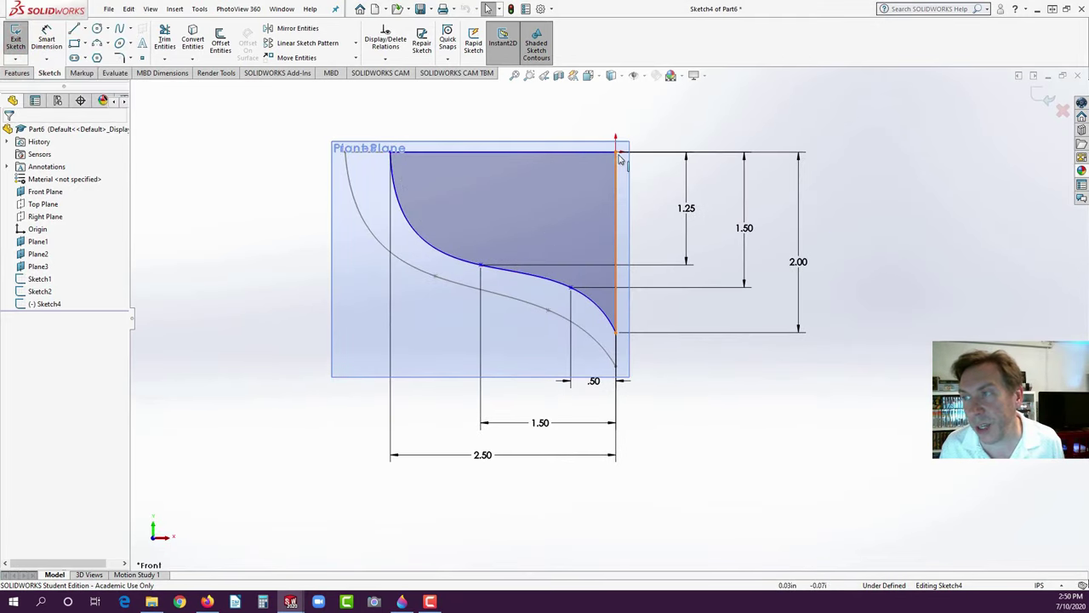
mouse_move(606, 161)
left_mouse_down()
mouse_move(432, 249)
mouse_move(358, 309)
mouse_move(610, 197)
mouse_move(616, 153)
left_mouse_up()
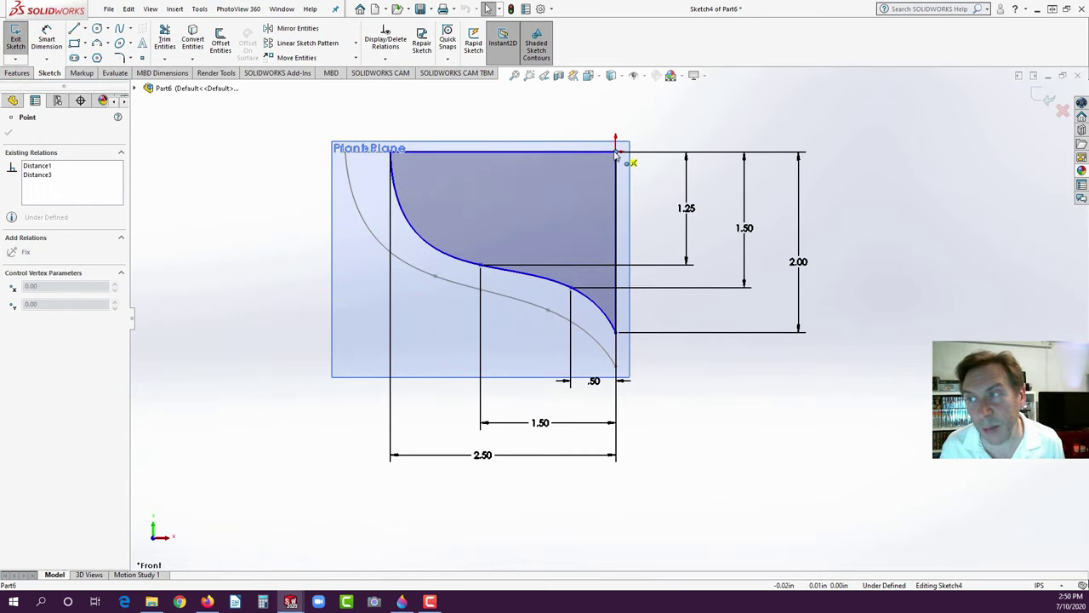
left_click(249, 358)
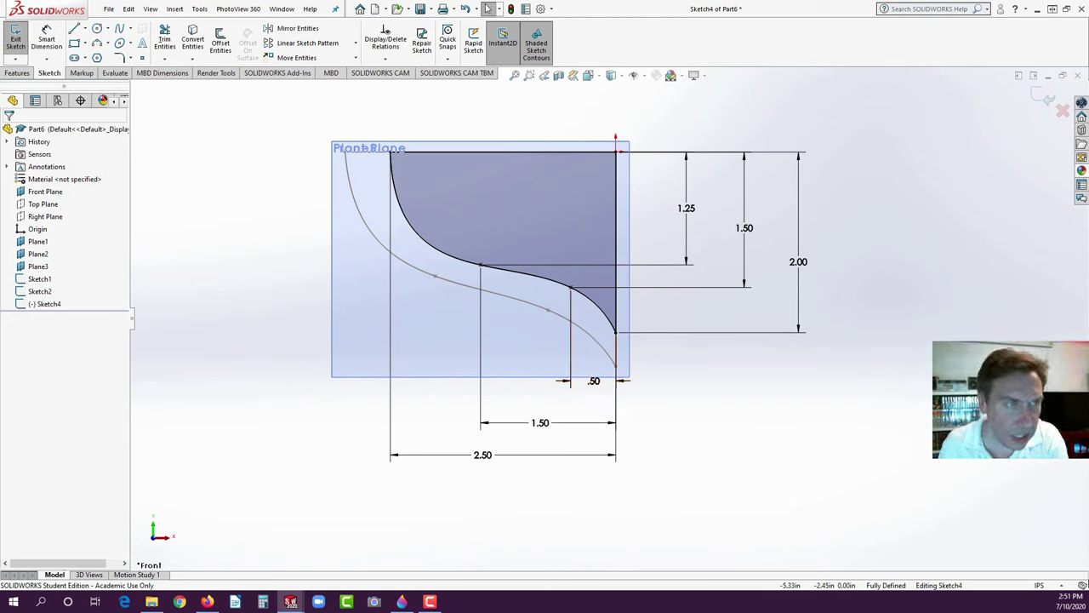
- Set Sketch4's horizontal dimensions to .2, .5 and .675 overall width
double_click(596, 380)
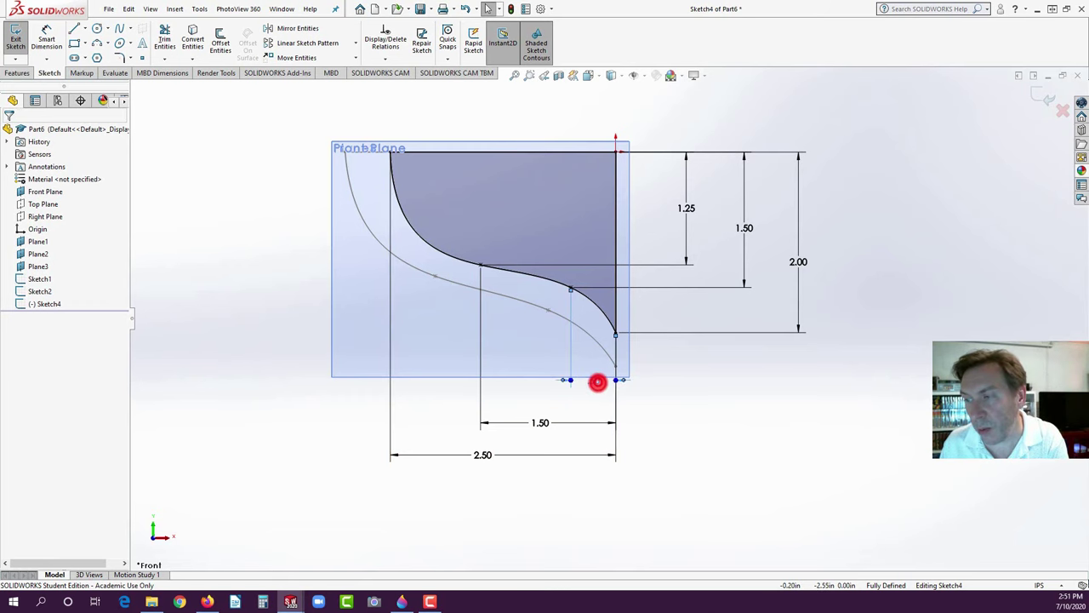
type(".2")
key("Return")
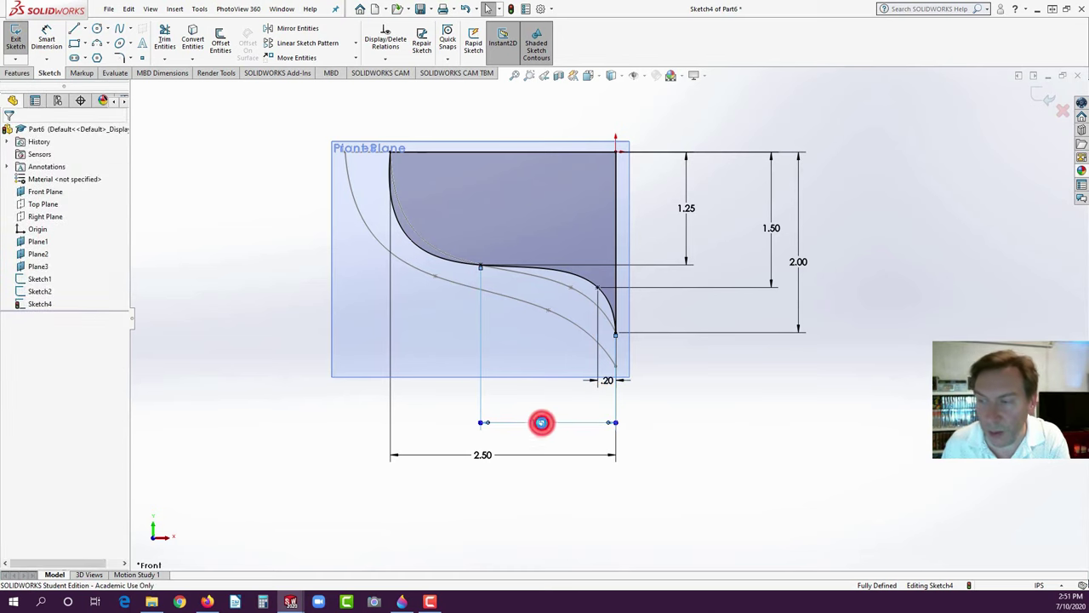
double_click(539, 423)
type(".5")
key("Return")
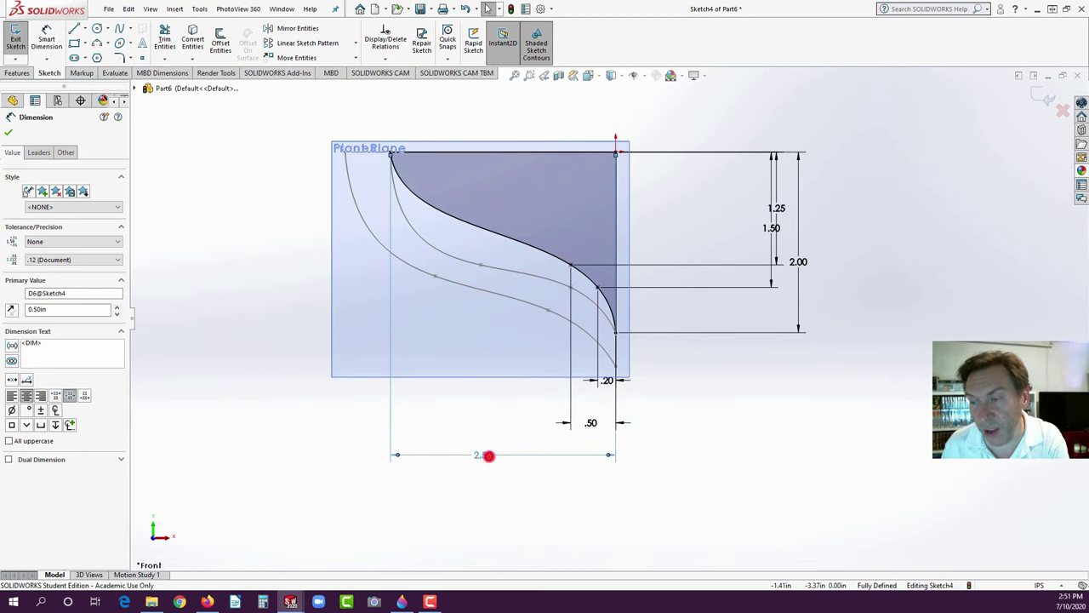
double_click(487, 456)
type(".675")
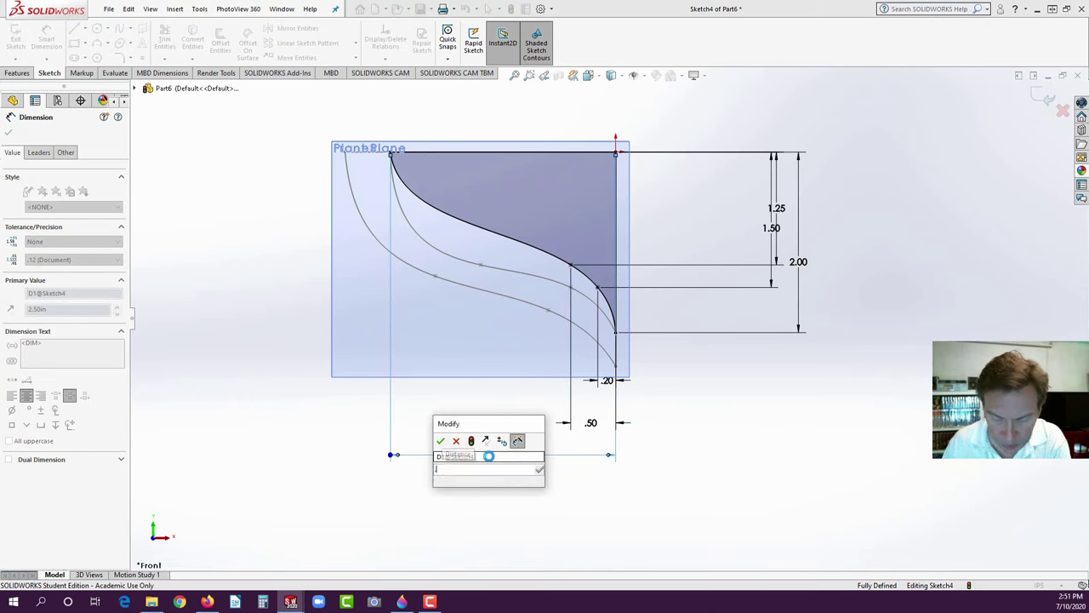
key("Return")
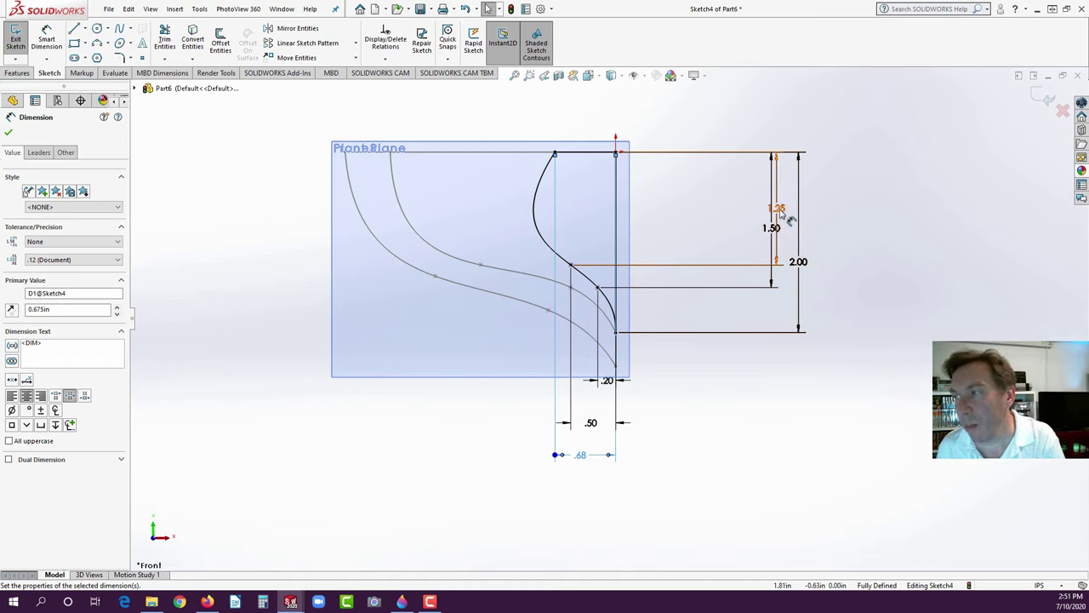
- Set Sketch4's vertical dimensions to .2, .375 and .6 overall height
mouse_move(781, 213)
left_mouse_down()
mouse_move(720, 206)
mouse_move(765, 226)
left_mouse_up()
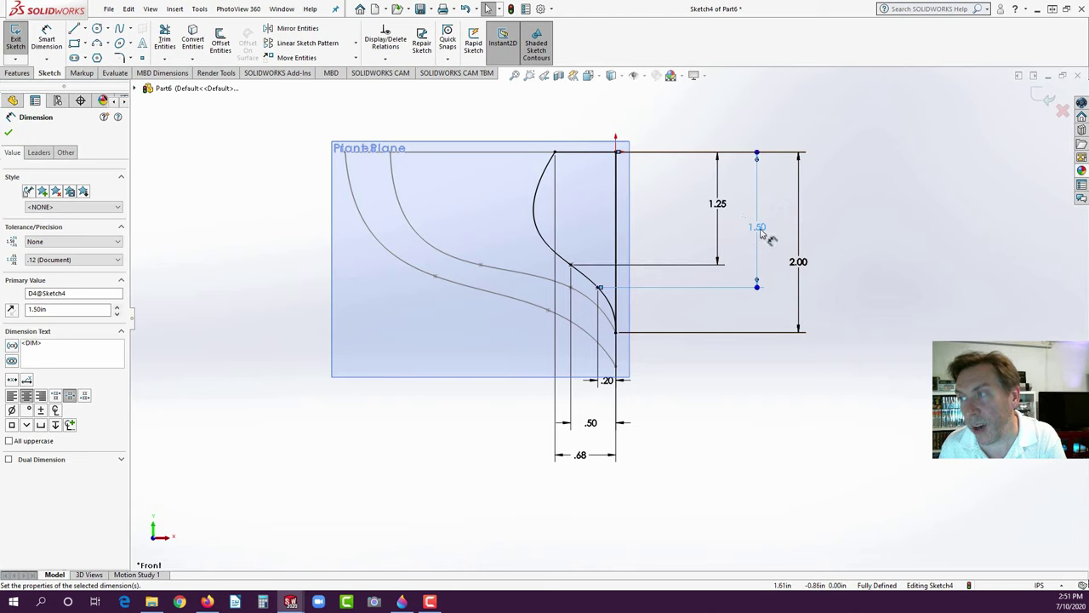
double_click(719, 205)
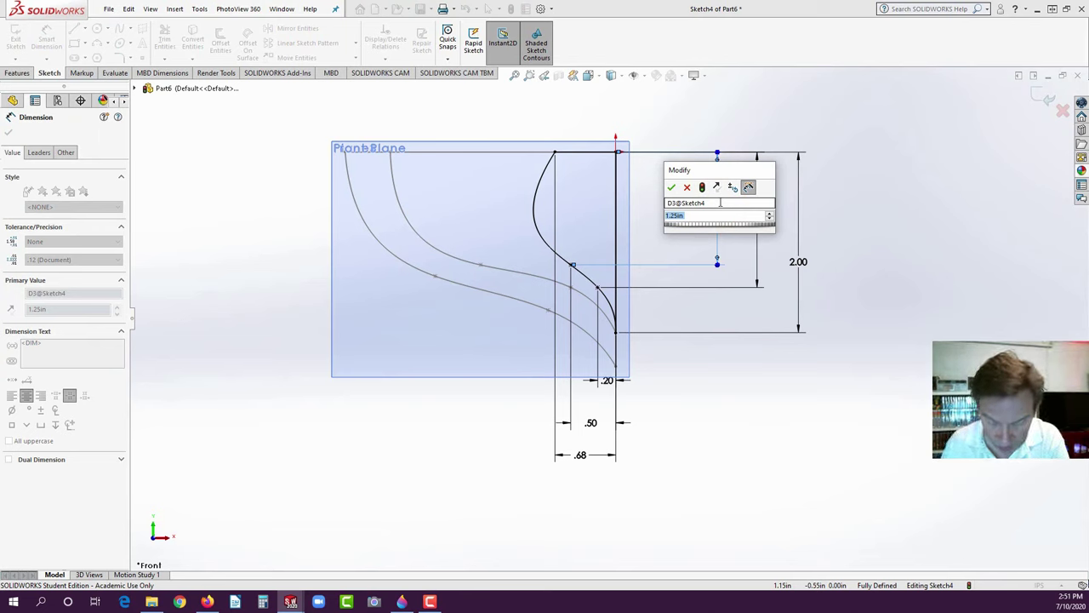
type(".2")
key("Return")
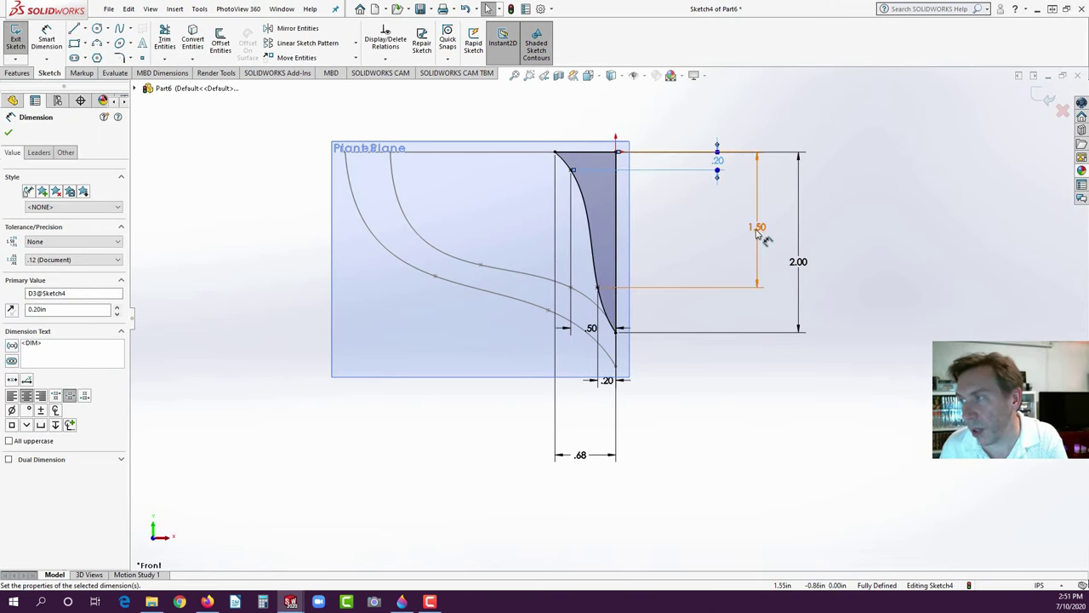
double_click(756, 230)
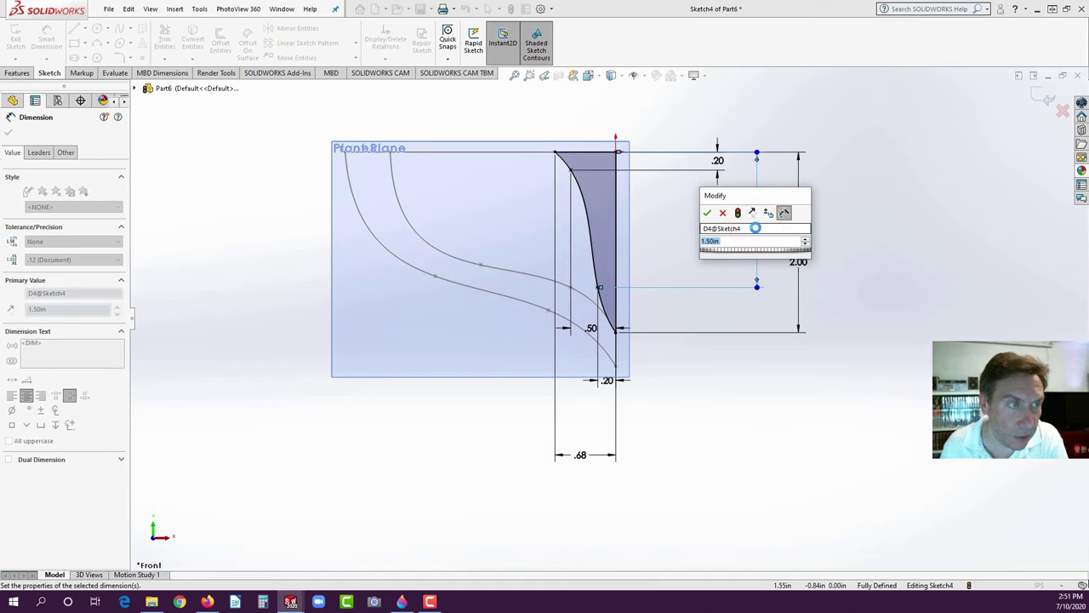
type(".375")
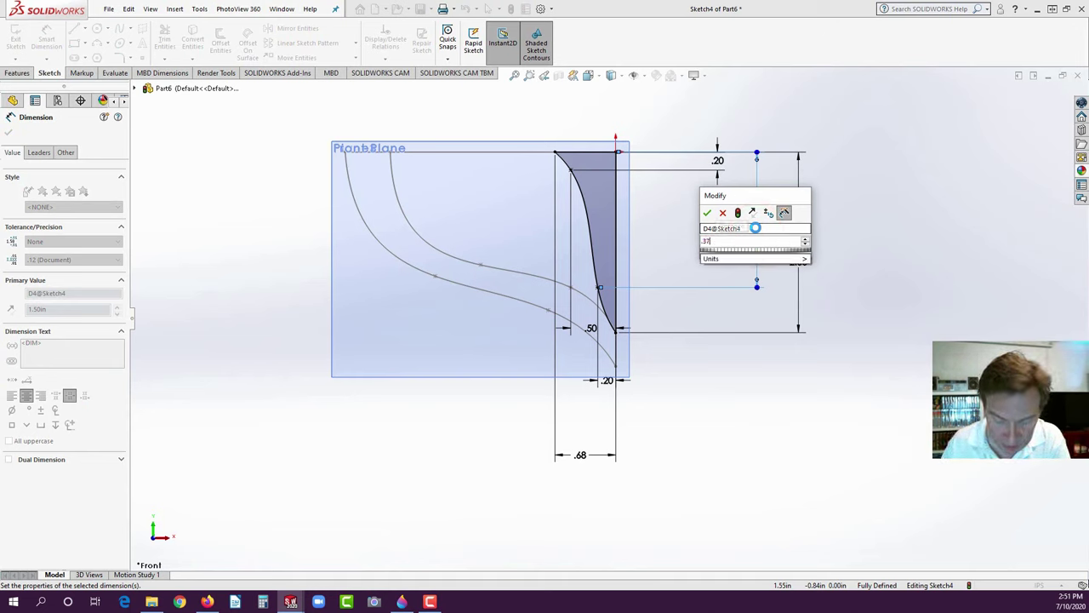
key("Return")
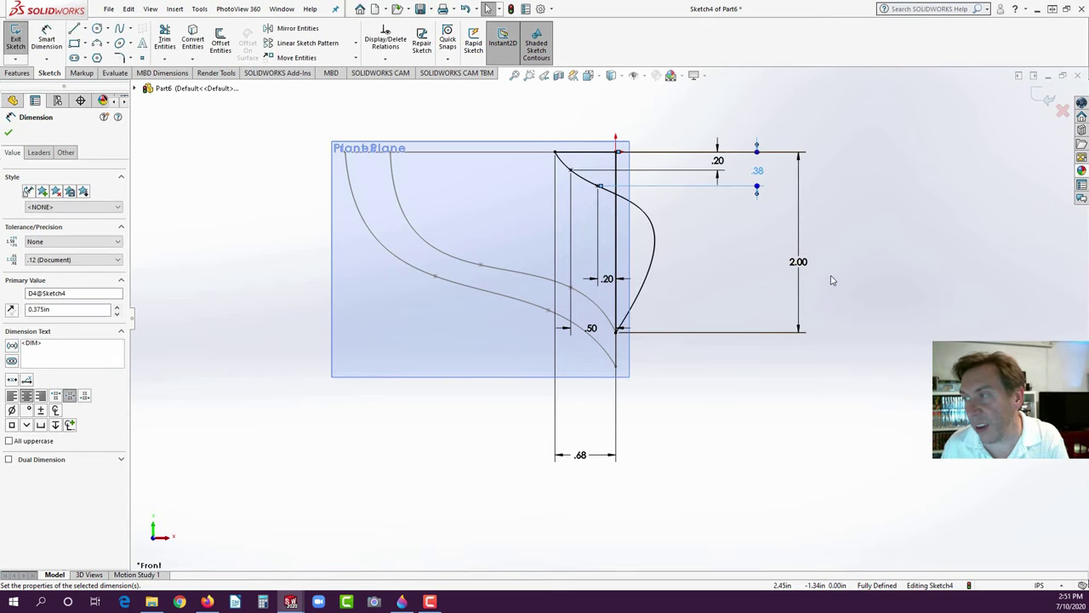
double_click(801, 261)
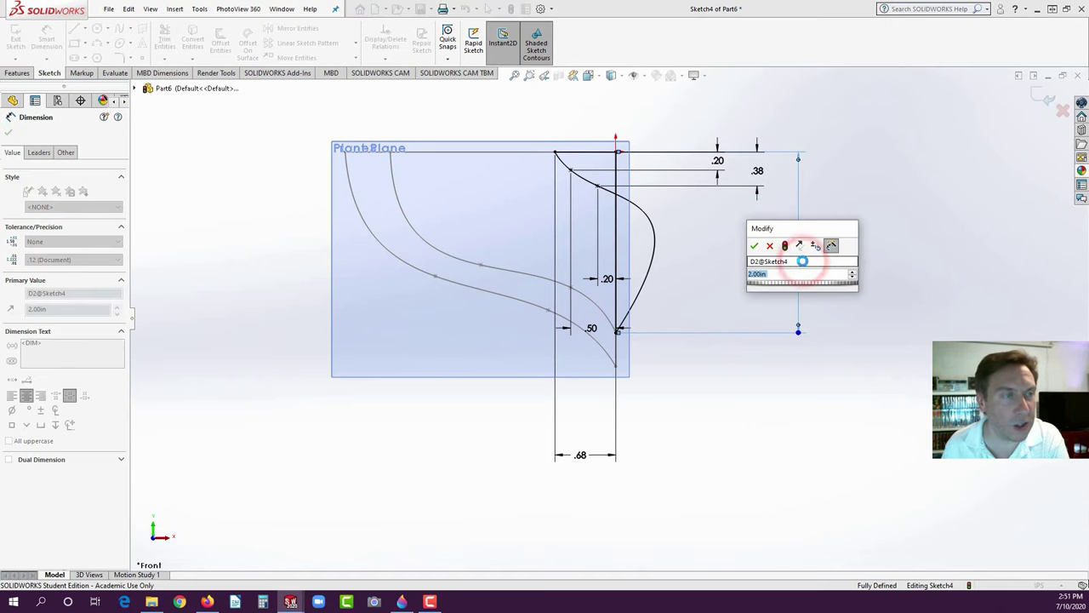
type(".6")
key("Return")
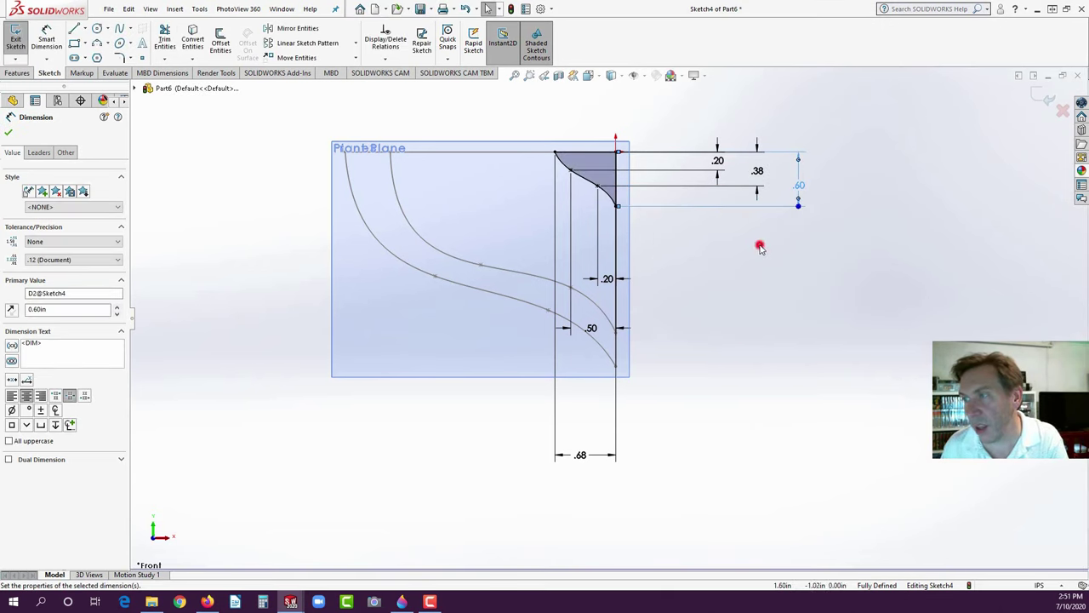
left_click(760, 247)
- Drag the .20, .38, .60, .68, .50 and .20 dimensions into neat positions beside the profile
left_click_drag(720, 160, 651, 162)
left_click_drag(757, 170, 686, 170)
left_click_drag(798, 185, 717, 184)
left_click(719, 233)
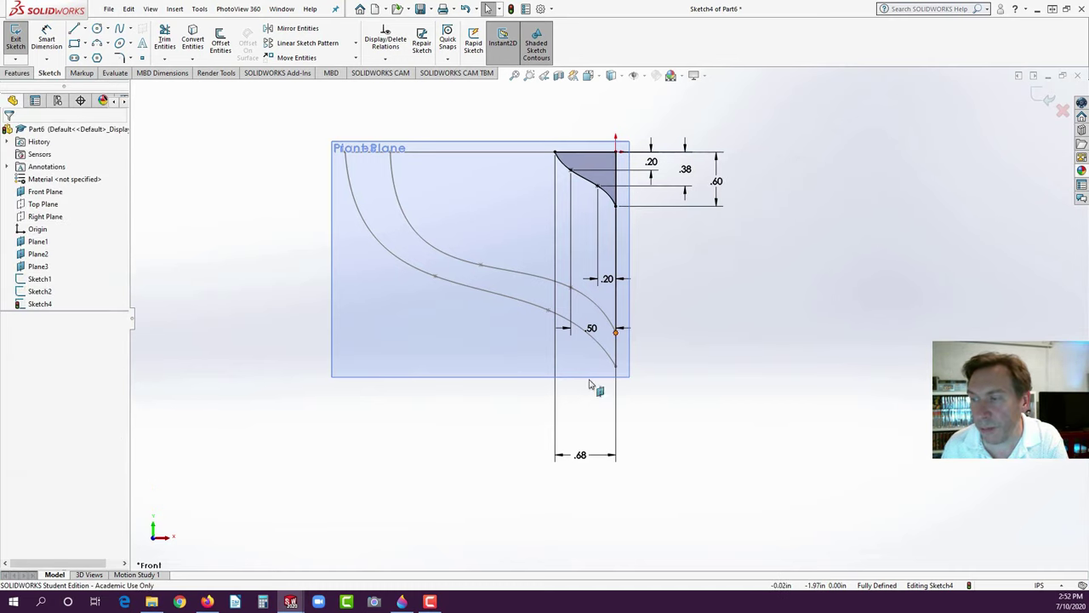
left_click_drag(580, 454, 661, 357)
left_click_drag(590, 328, 586, 333)
left_click_drag(613, 283, 652, 306)
left_click(655, 328)
left_click(708, 330)
left_click(744, 350)
left_click_drag(713, 386, 657, 242)
left_click(719, 315)
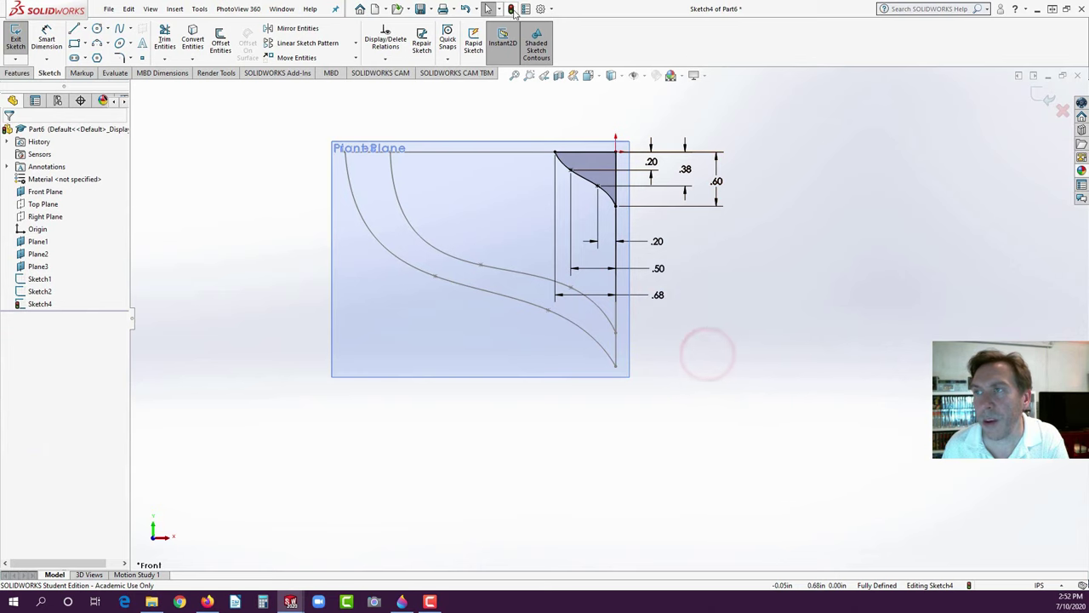
- Exit Sketch4 and start a new sketch on Plane3 in isometric view
left_click(510, 8)
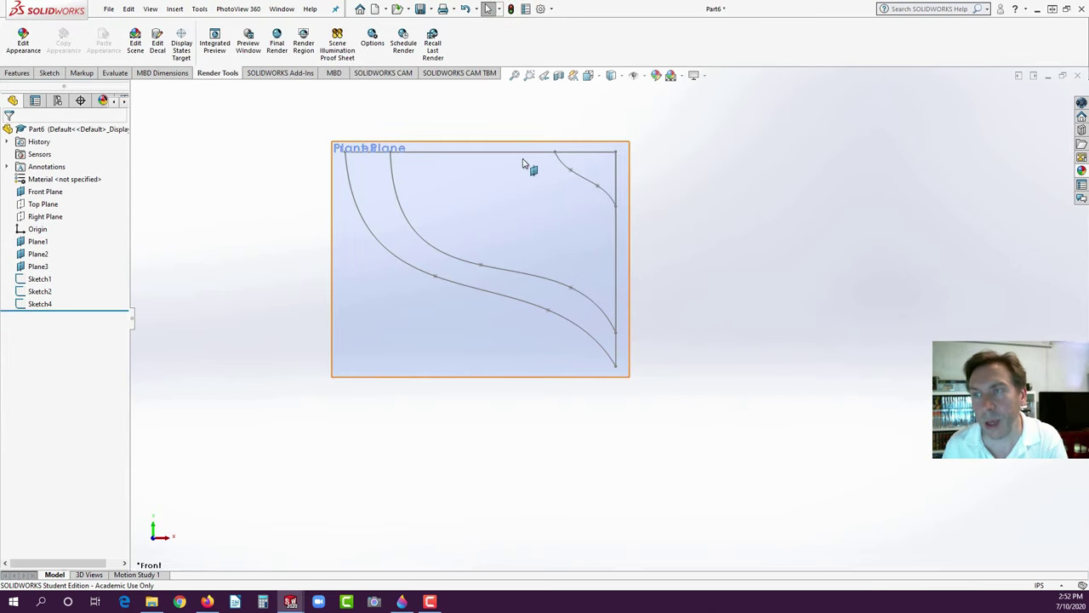
key("space")
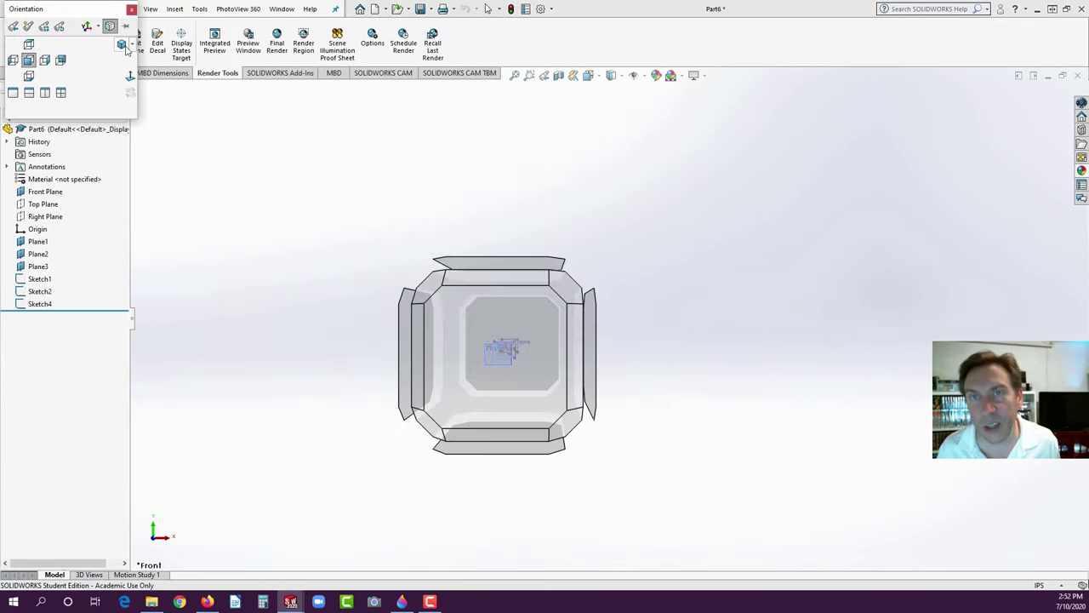
left_click(121, 46)
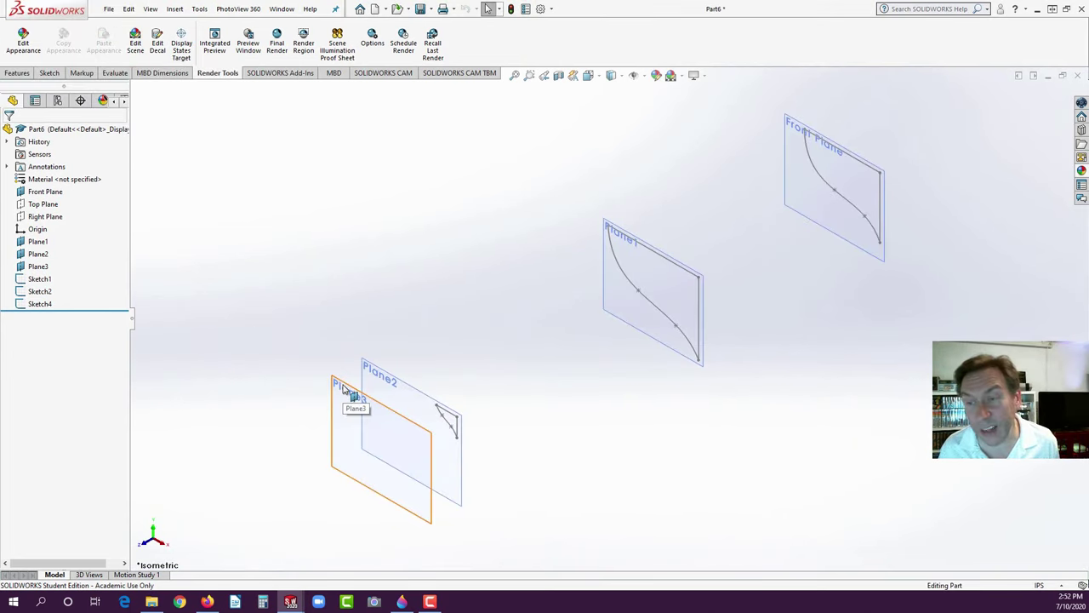
left_click(344, 387)
left_click(392, 350)
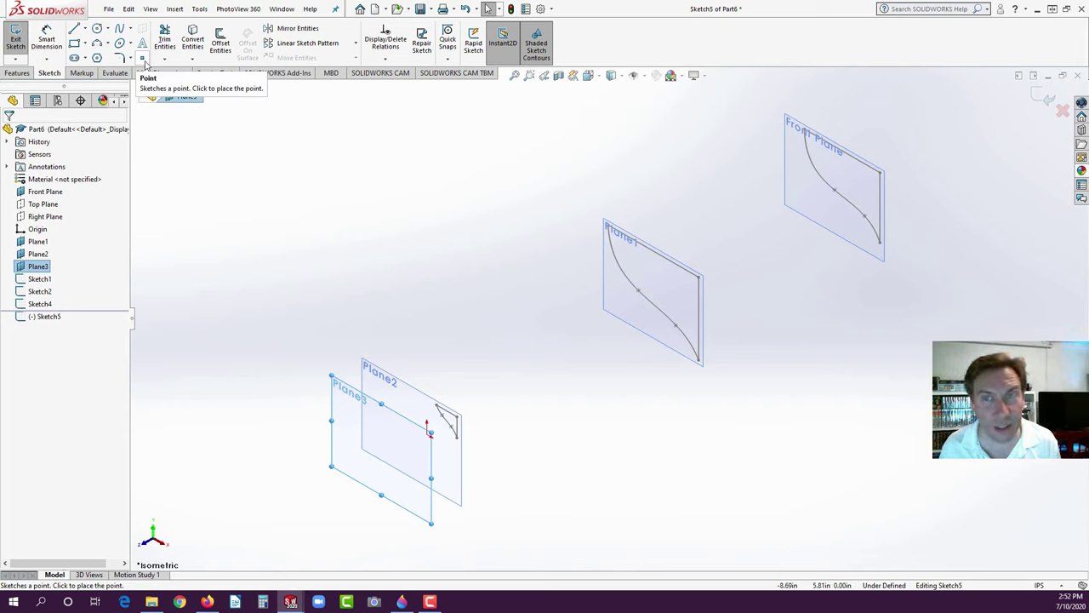
- Place a single sketch point at the origin and exit Sketch5
left_click(143, 60)
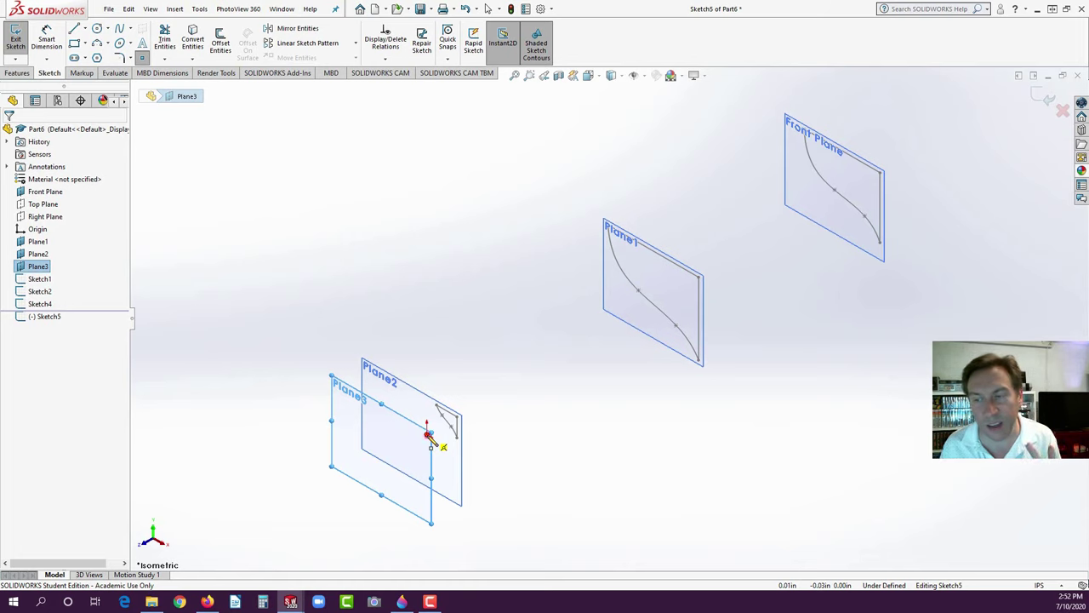
left_click(428, 435)
key("Escape")
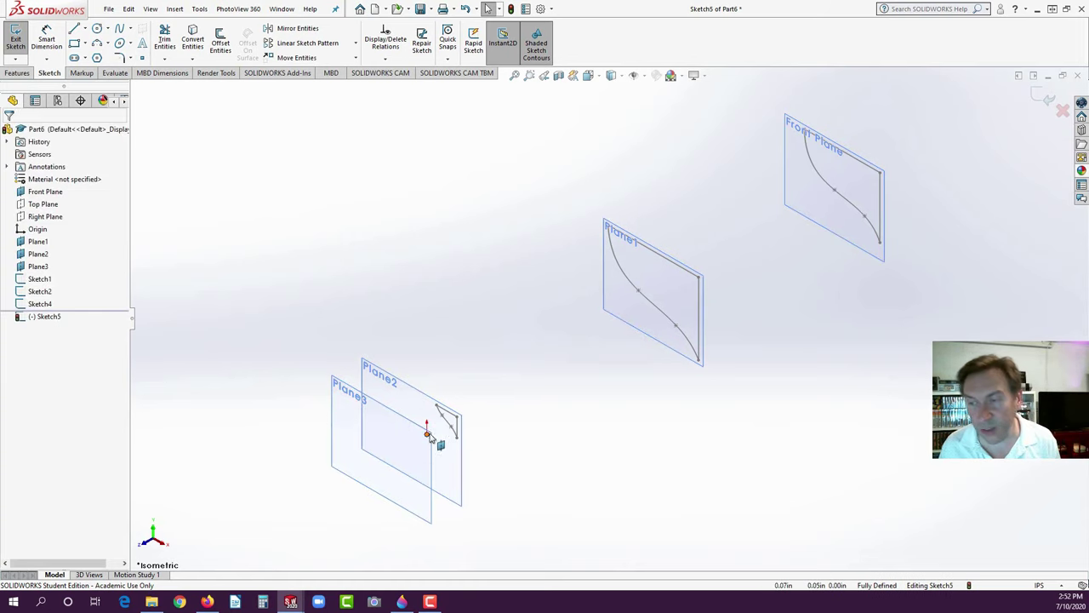
left_click(511, 9)
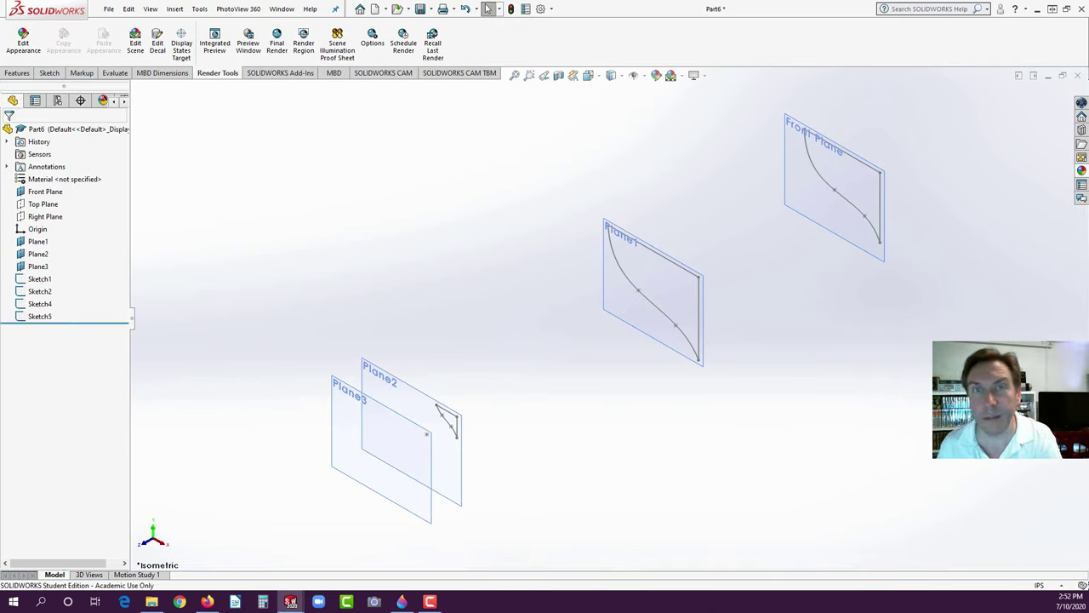
left_click(23, 73)
- Loft through the Front Plane, Plane1 and Plane2 profiles, ending at the Plane3 point
left_click(89, 45)
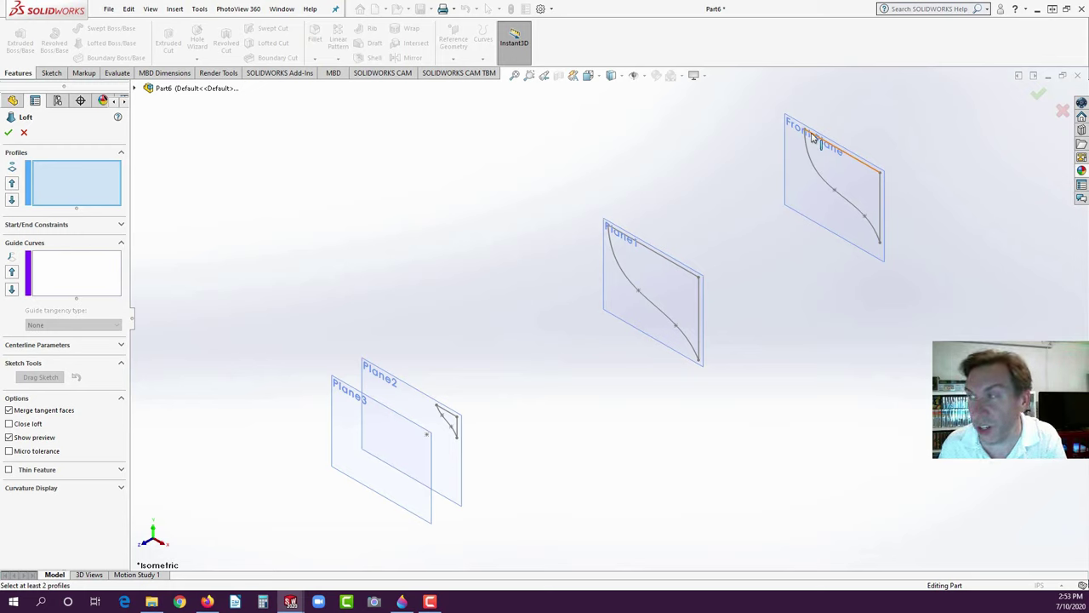
left_click(812, 137)
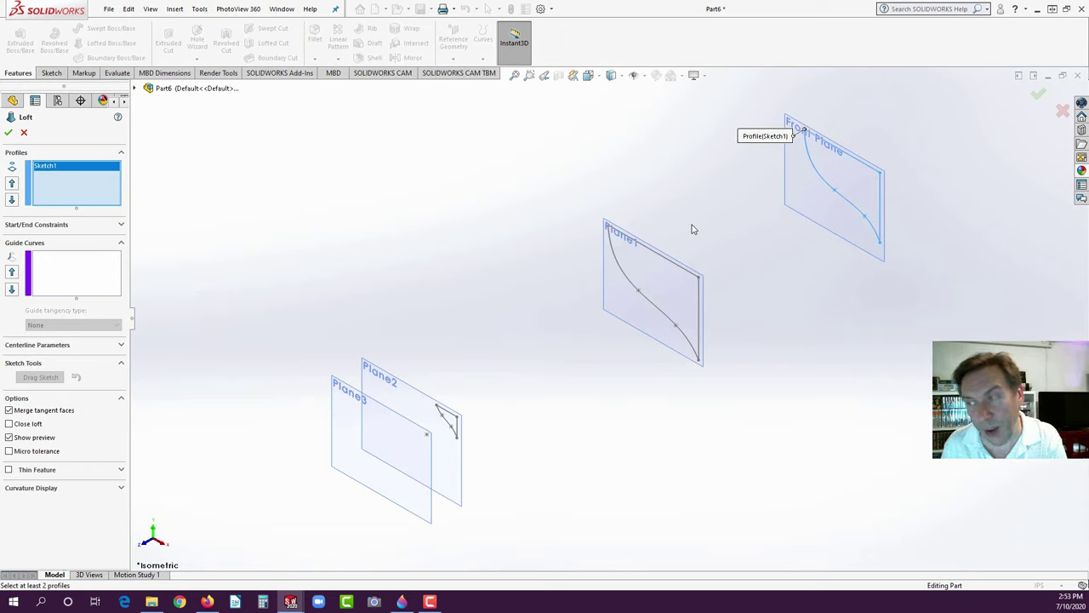
left_click(693, 278)
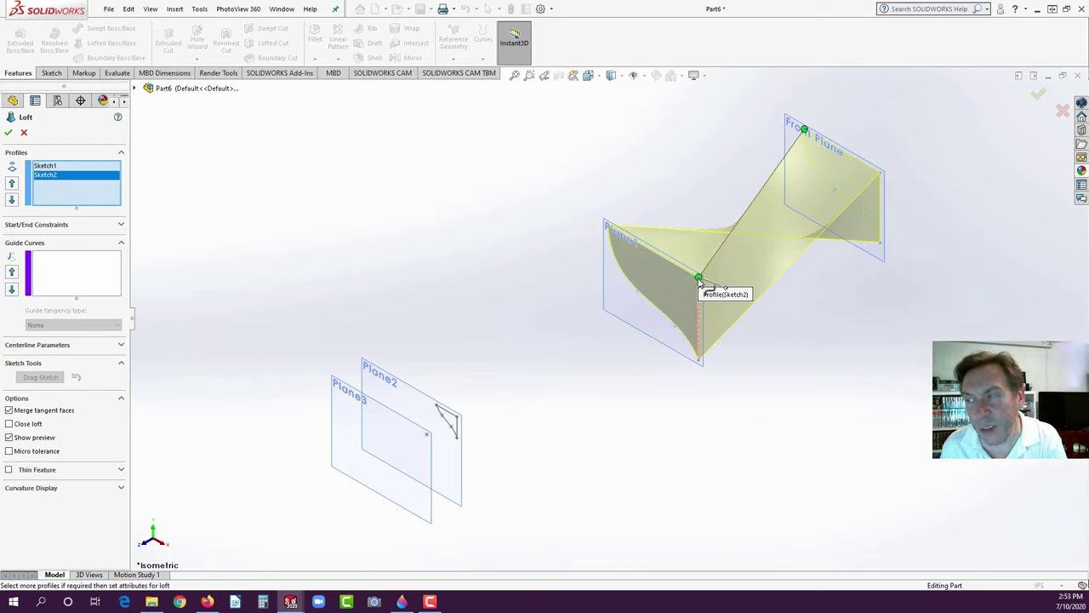
left_click_drag(698, 278, 610, 287)
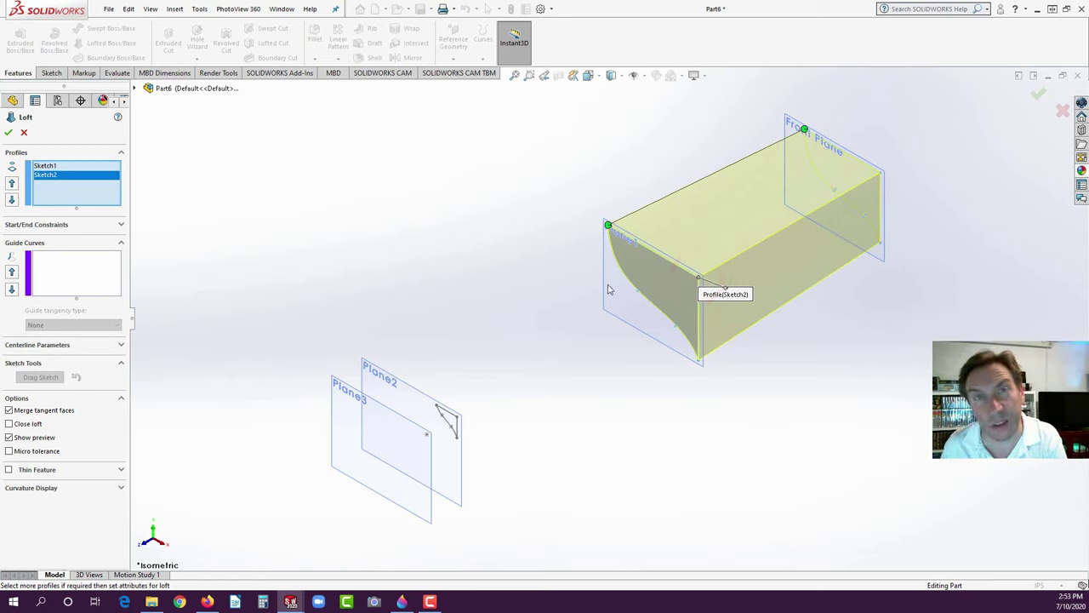
left_click(436, 406)
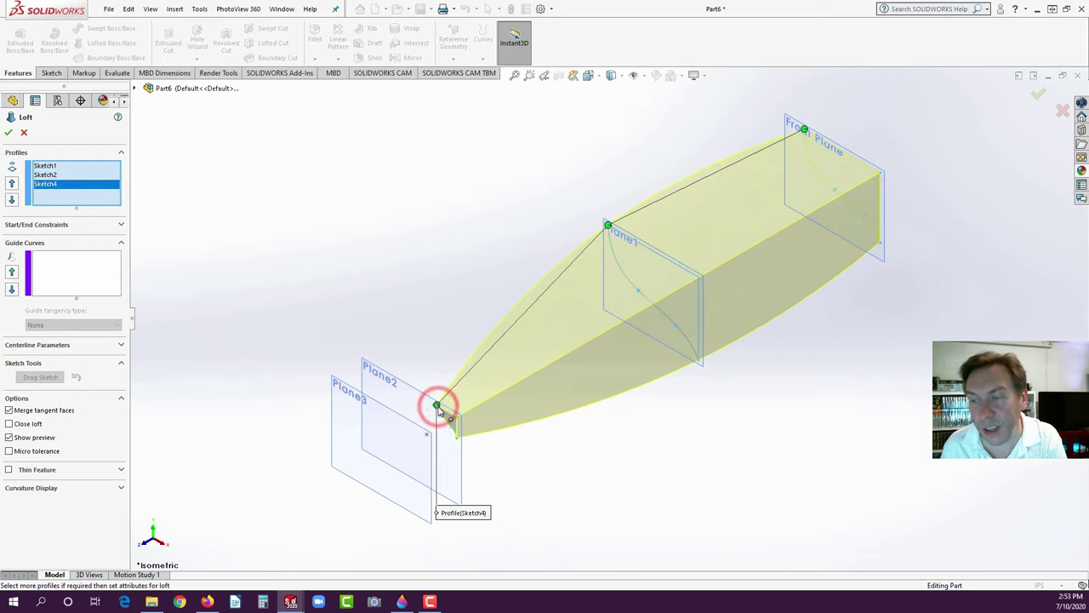
left_click(425, 432)
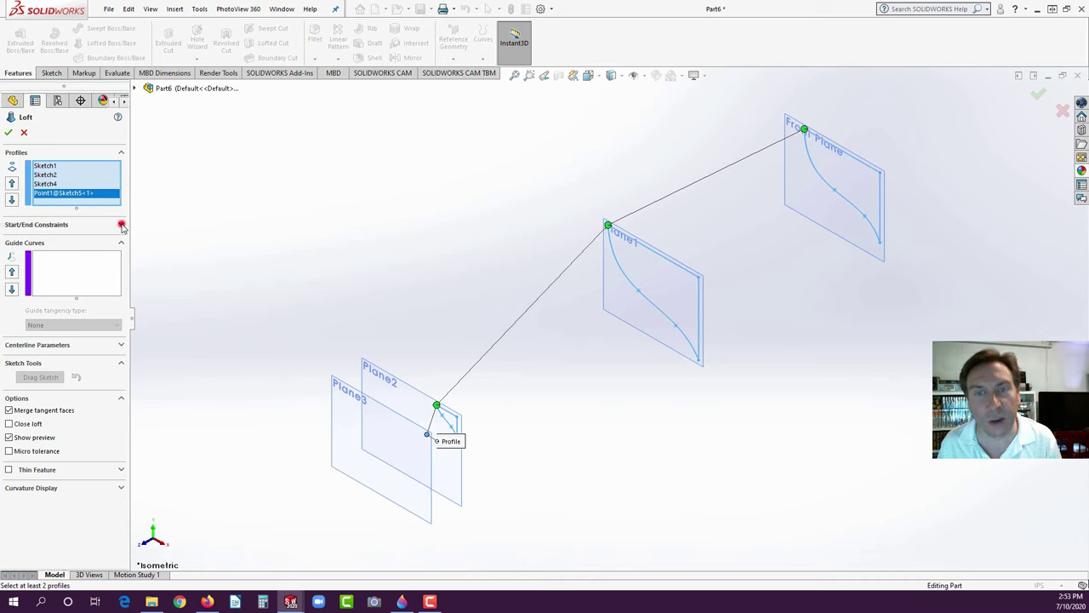
- Set both the start and end constraints to None and finish Loft1
left_click(122, 224)
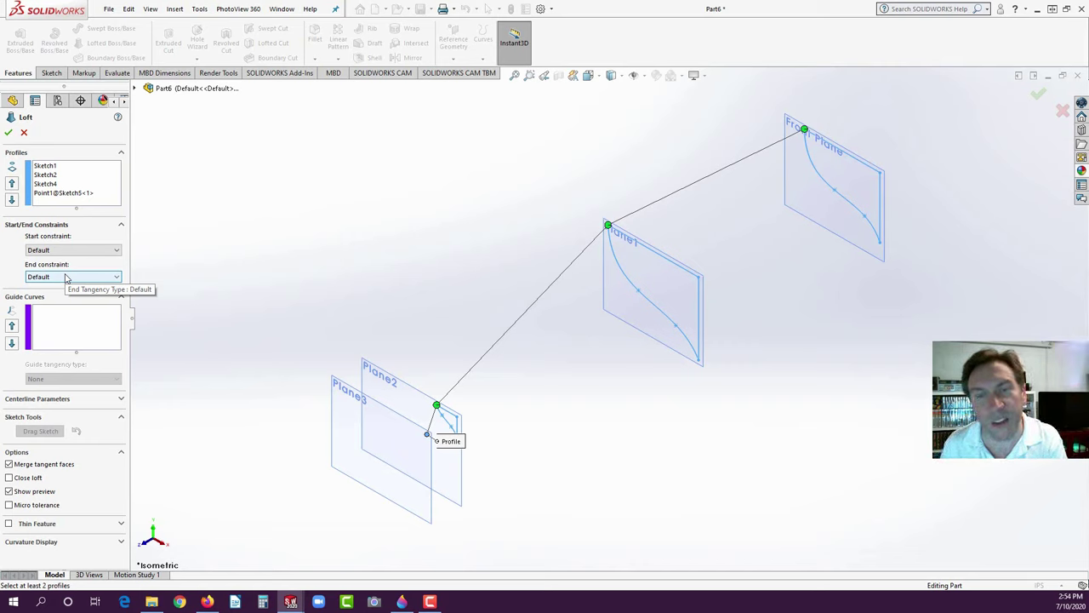
left_click(66, 278)
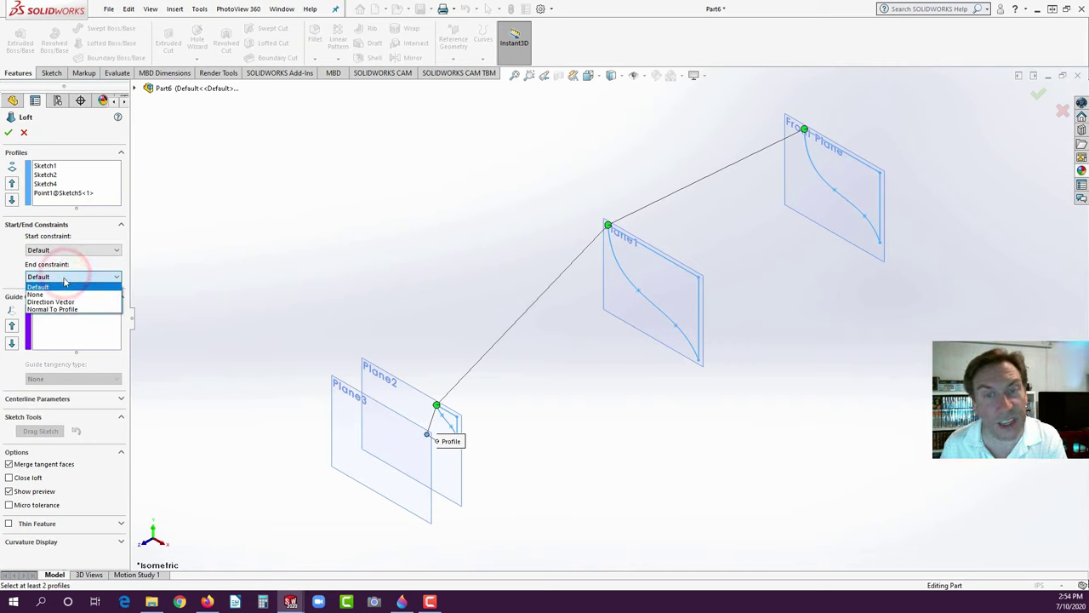
left_click(53, 294)
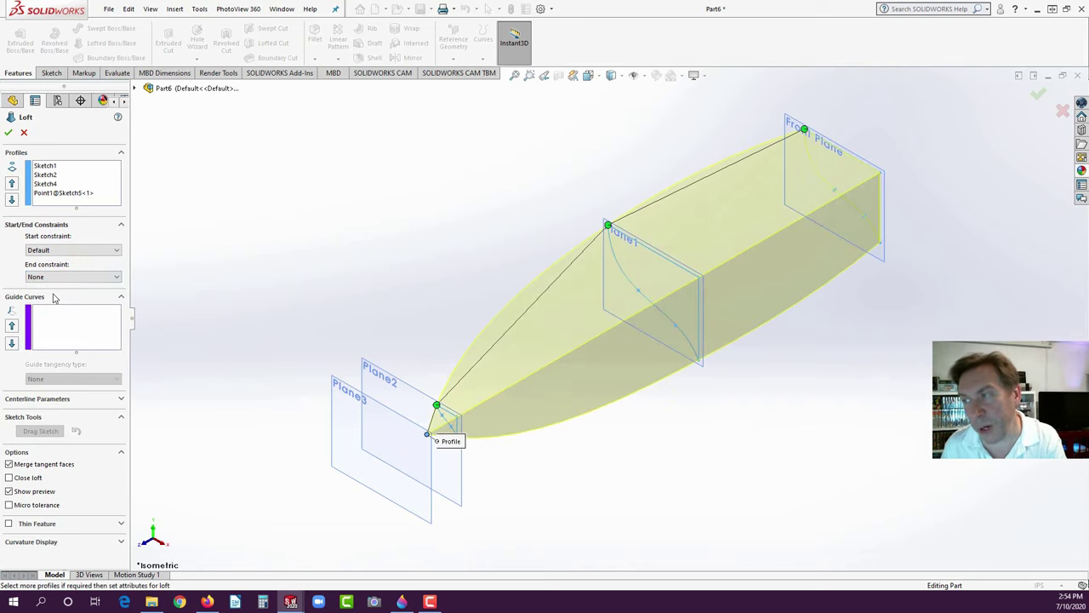
middle_click_drag(739, 338, 720, 304)
scroll(823, 297, "down", 3)
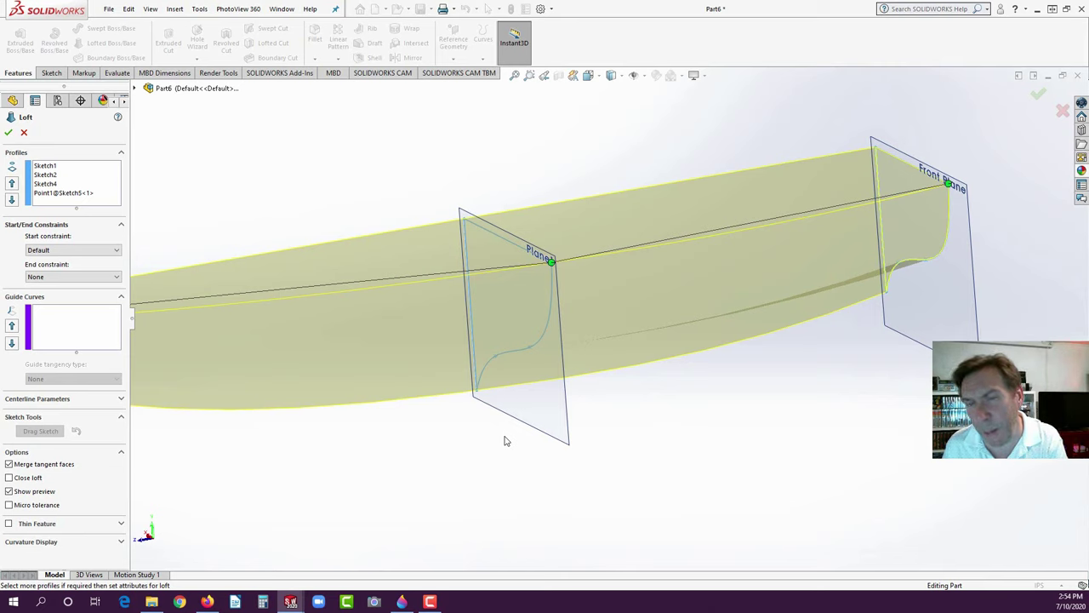
left_click(118, 250)
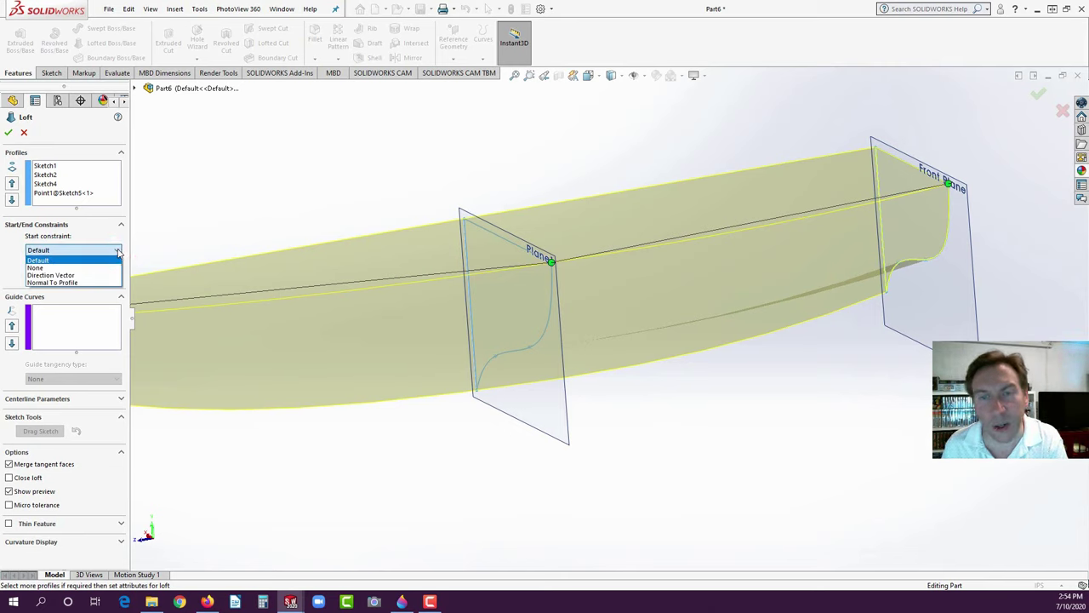
left_click(54, 268)
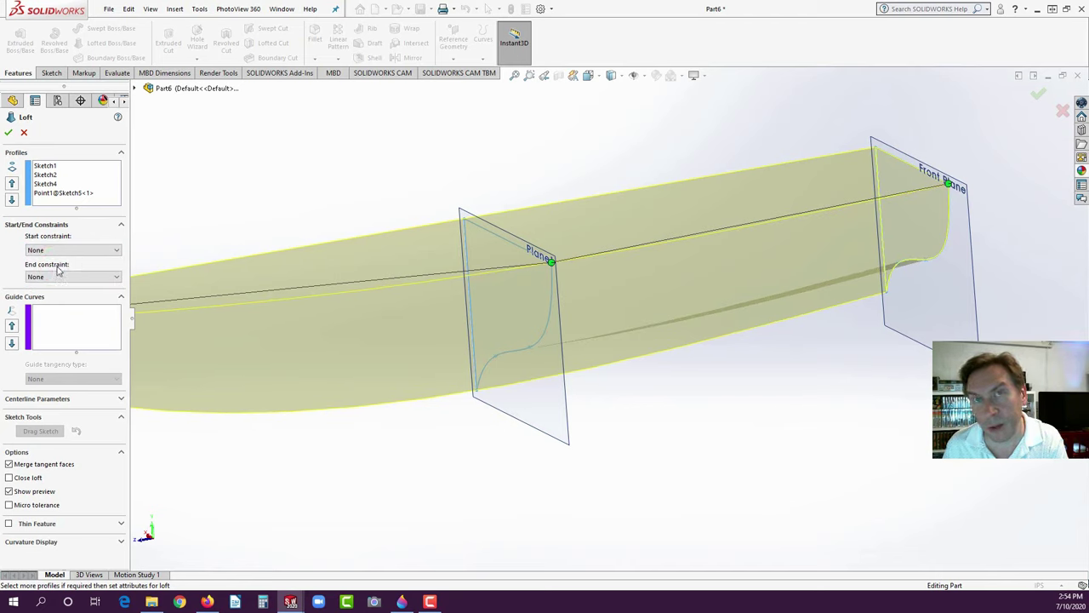
left_click(8, 133)
middle_click_drag(306, 138, 485, 291)
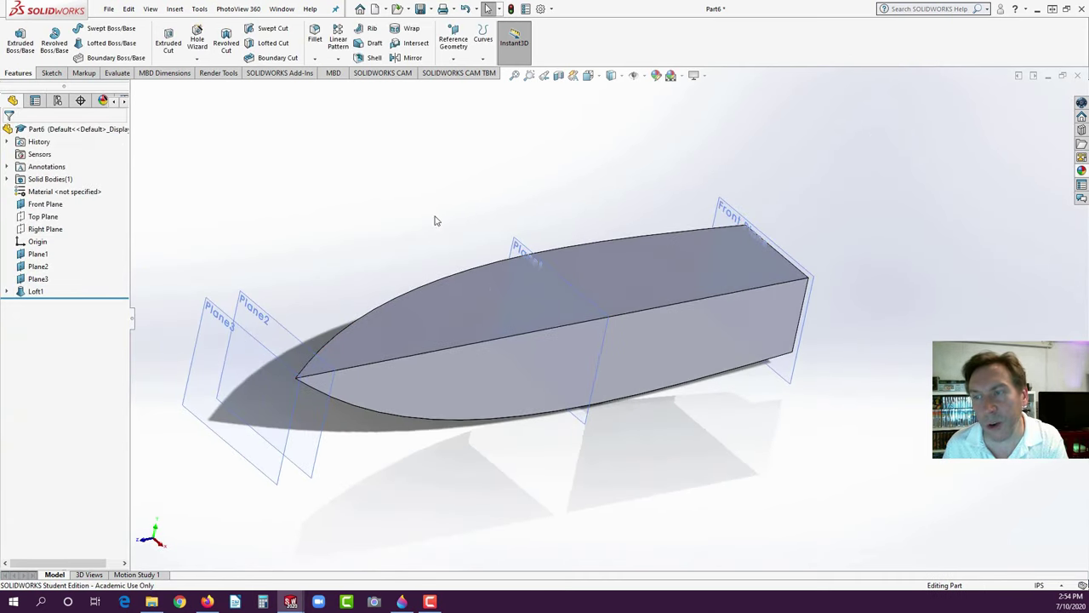
- Mirror Loft1 about its flat side face to create Mirror1
middle_click_drag(438, 218, 428, 247)
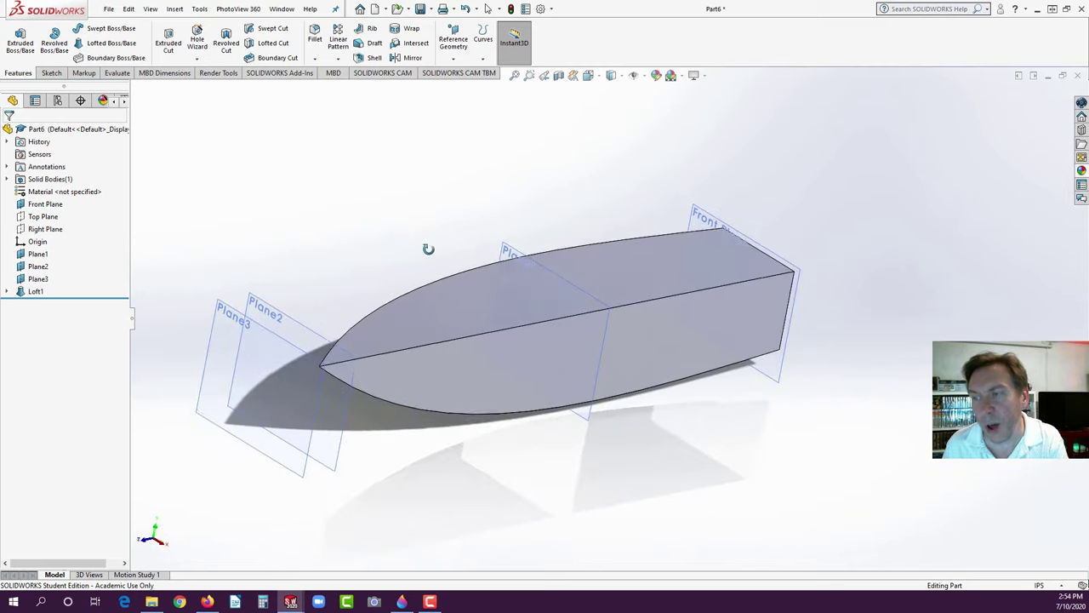
left_click(502, 361)
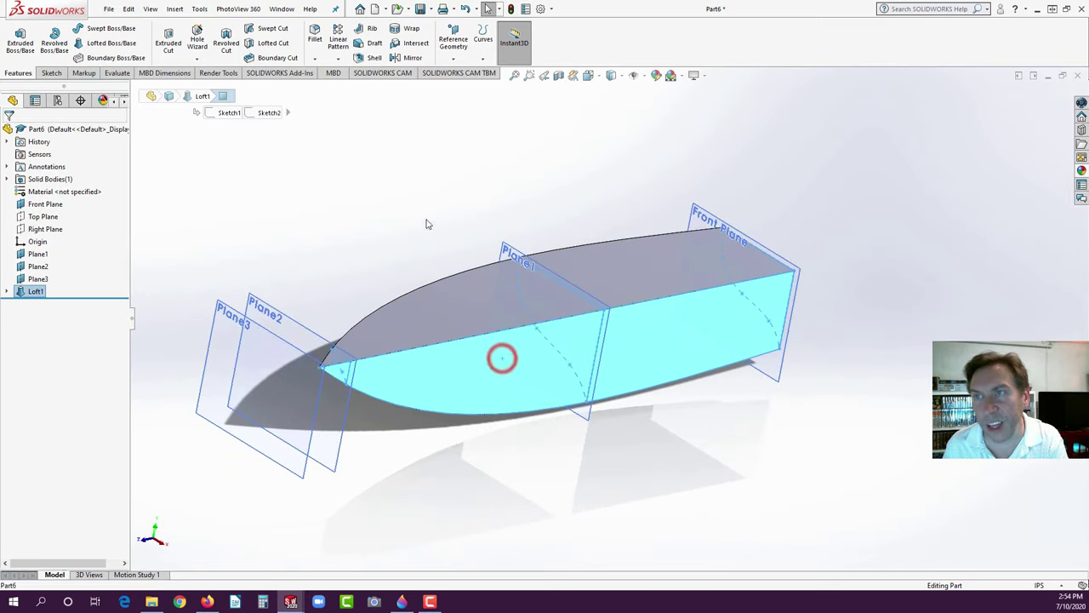
left_click(414, 58)
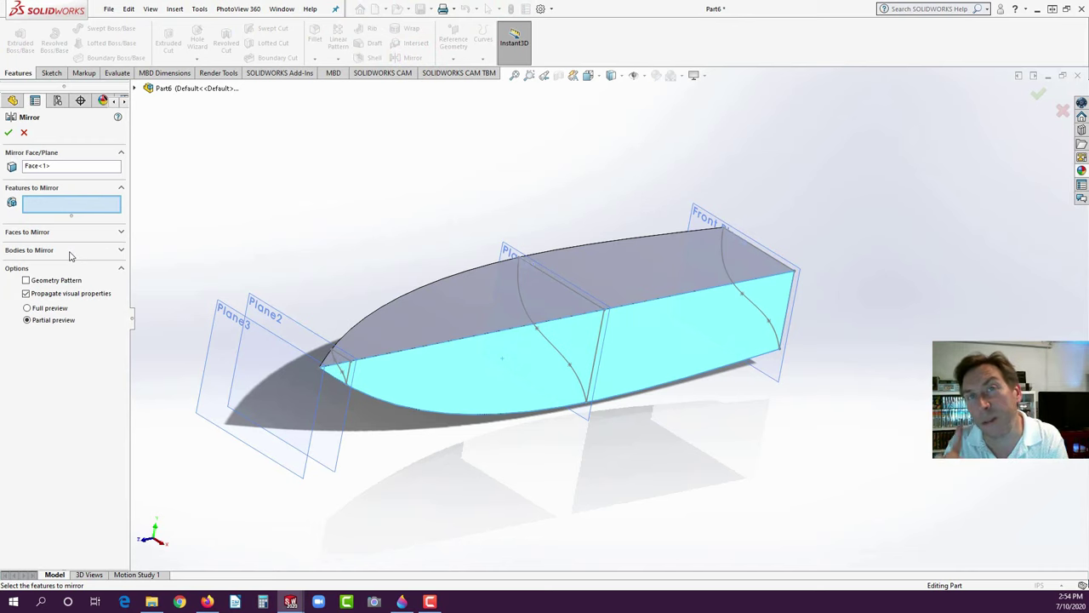
left_click(457, 309)
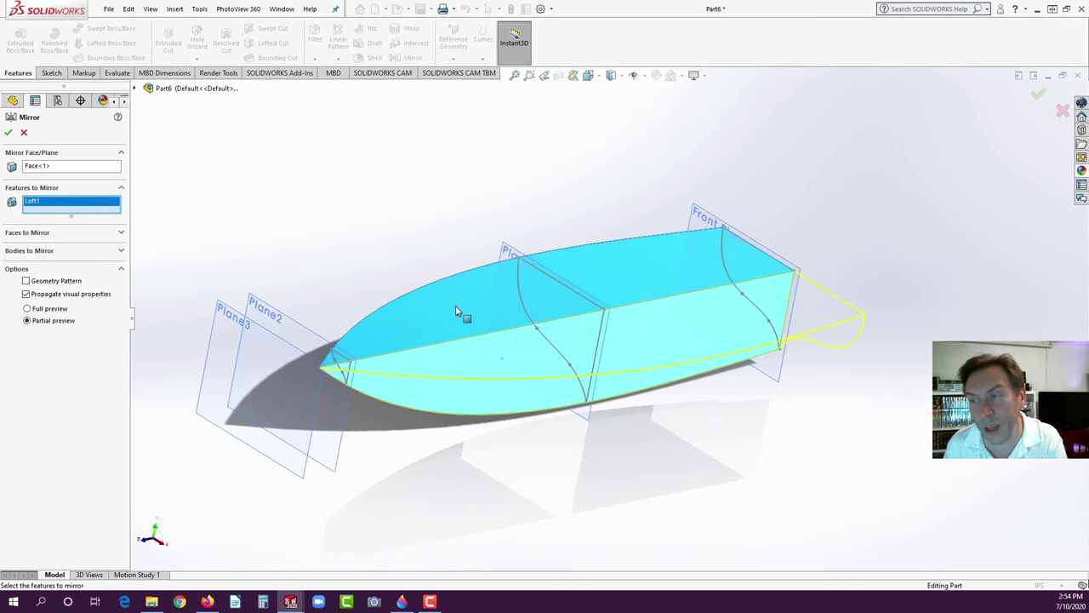
key("Return")
mouse_move(454, 312)
middle_mouse_down()
mouse_move(584, 239)
mouse_move(572, 273)
mouse_move(471, 231)
mouse_move(437, 139)
mouse_move(544, 255)
mouse_move(564, 301)
mouse_move(540, 391)
mouse_move(511, 434)
middle_mouse_up()
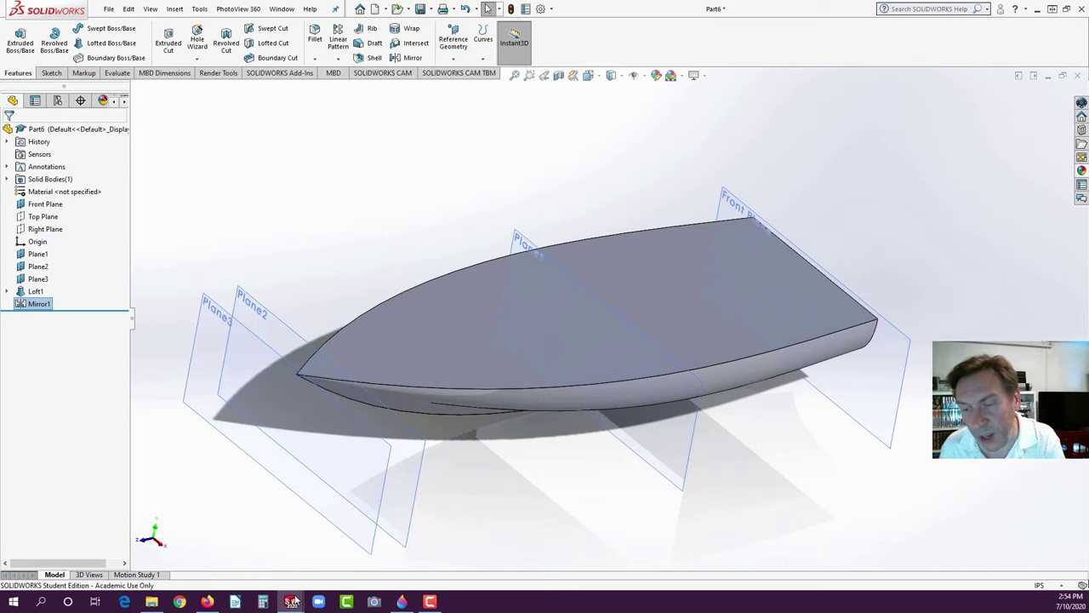
- Switch to the finished E8 speedboat model and orbit around its hull
mouse_move(291, 600)
left_click(261, 564)
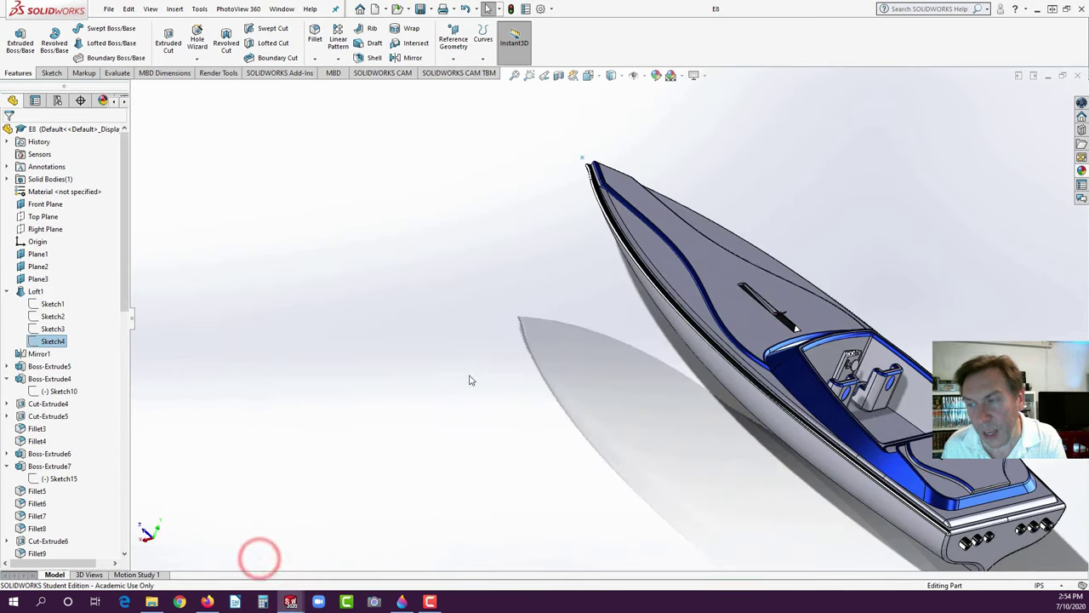
middle_click_drag(728, 359, 830, 282)
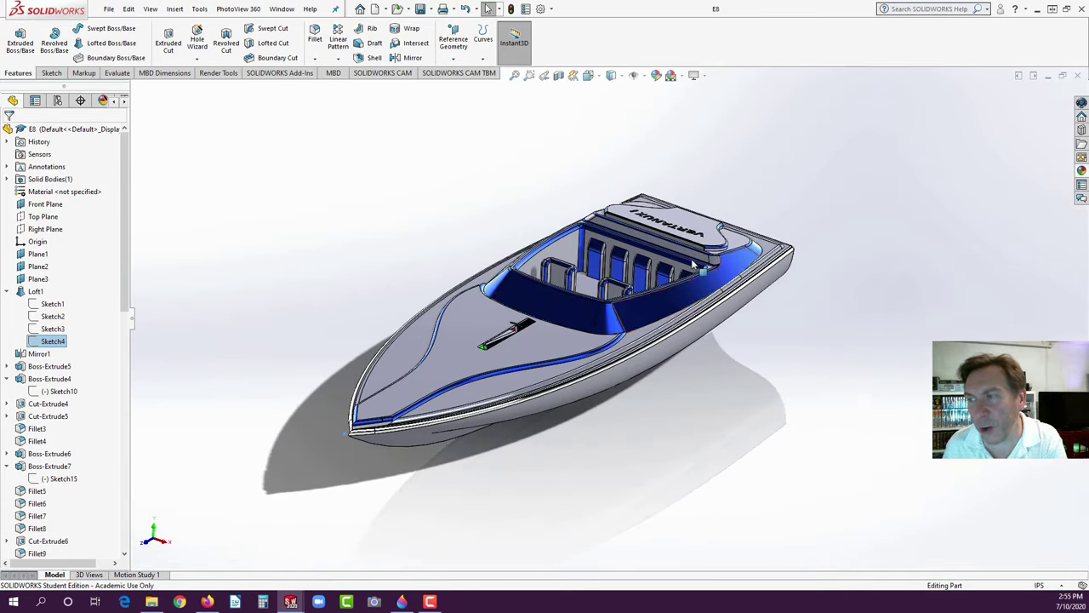
middle_click_drag(752, 298, 669, 334)
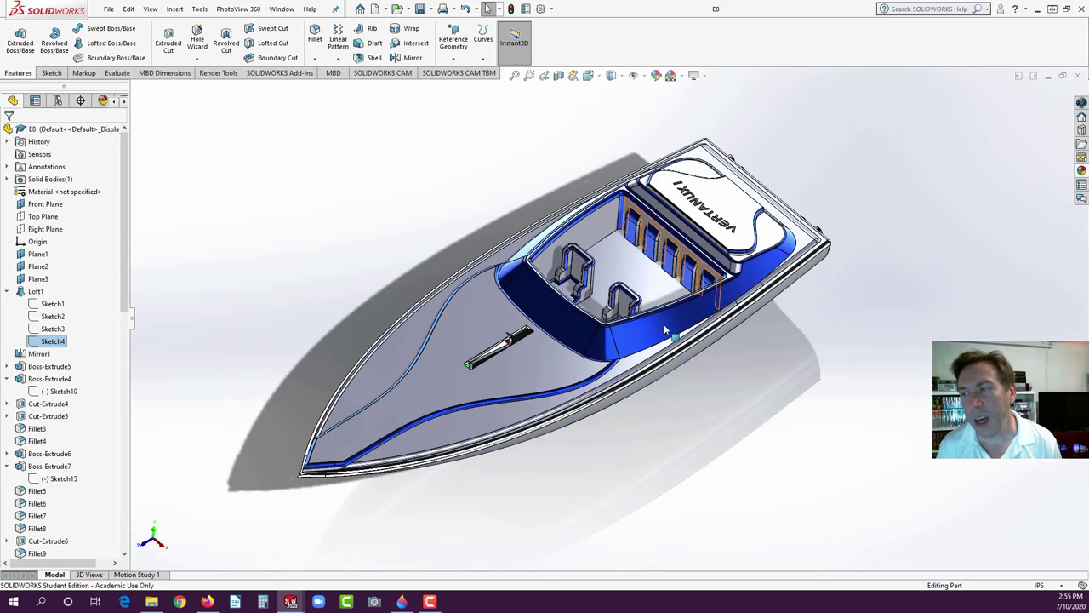
middle_click_drag(667, 330, 666, 347)
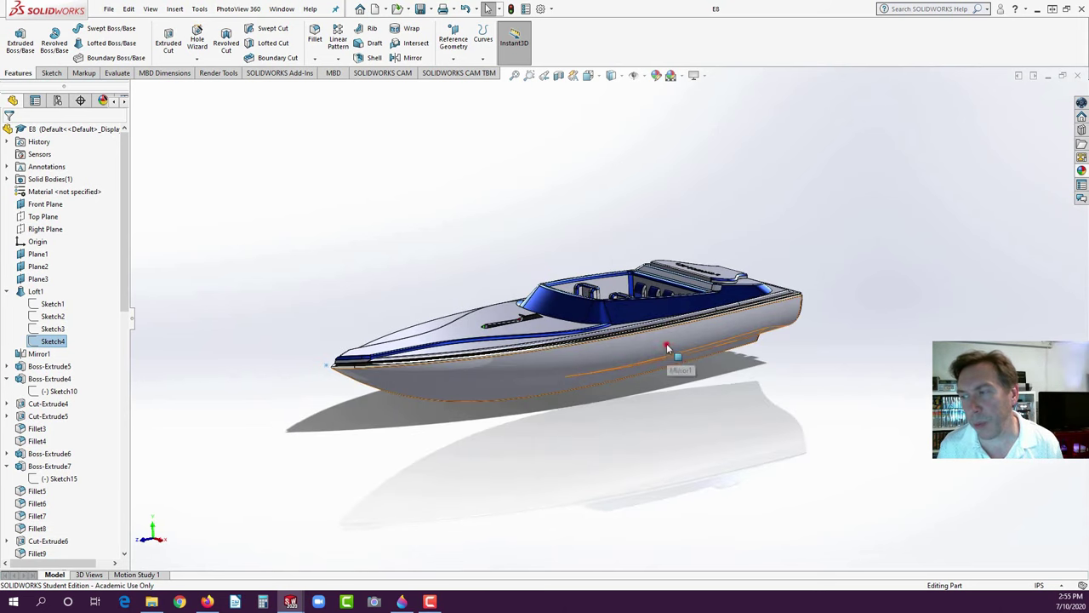
left_click(668, 348)
left_click(259, 332)
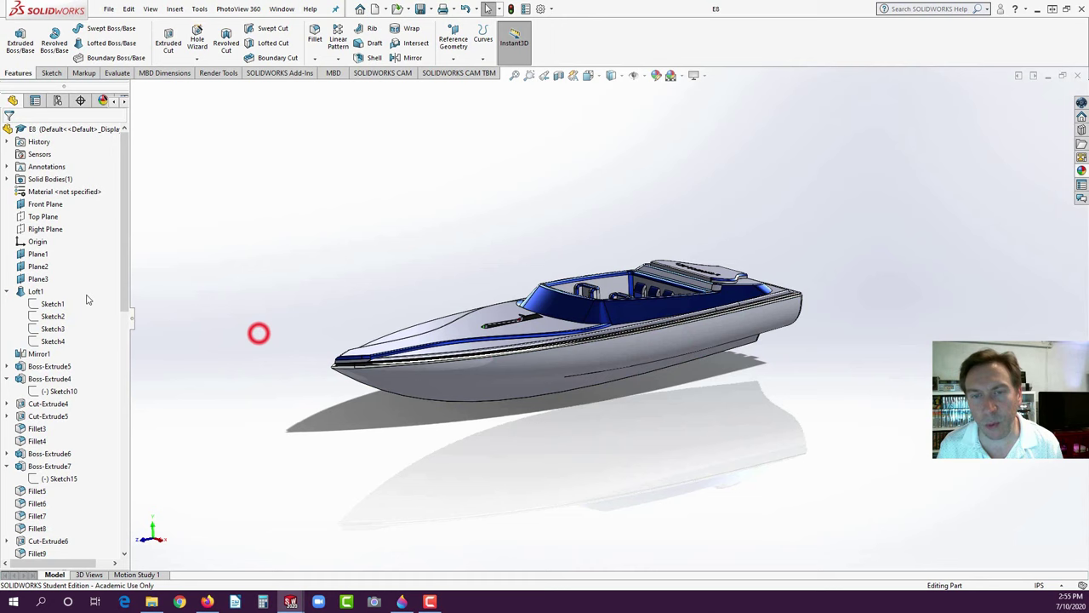
- Preview Plane1 and Plane2 on the E8 hull and view it from top and side
left_click(38, 254)
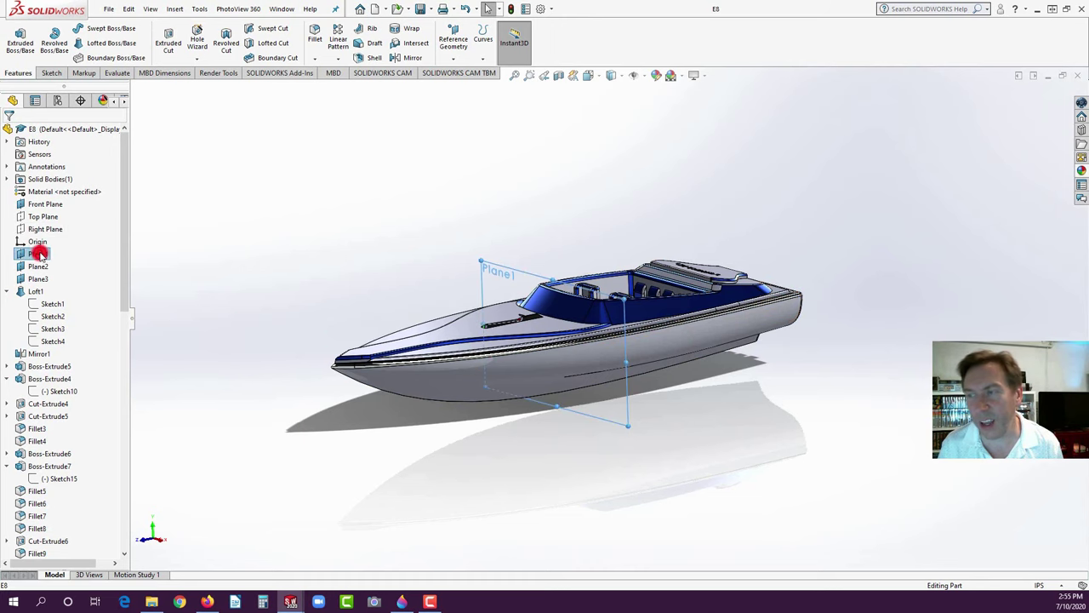
left_click(93, 240)
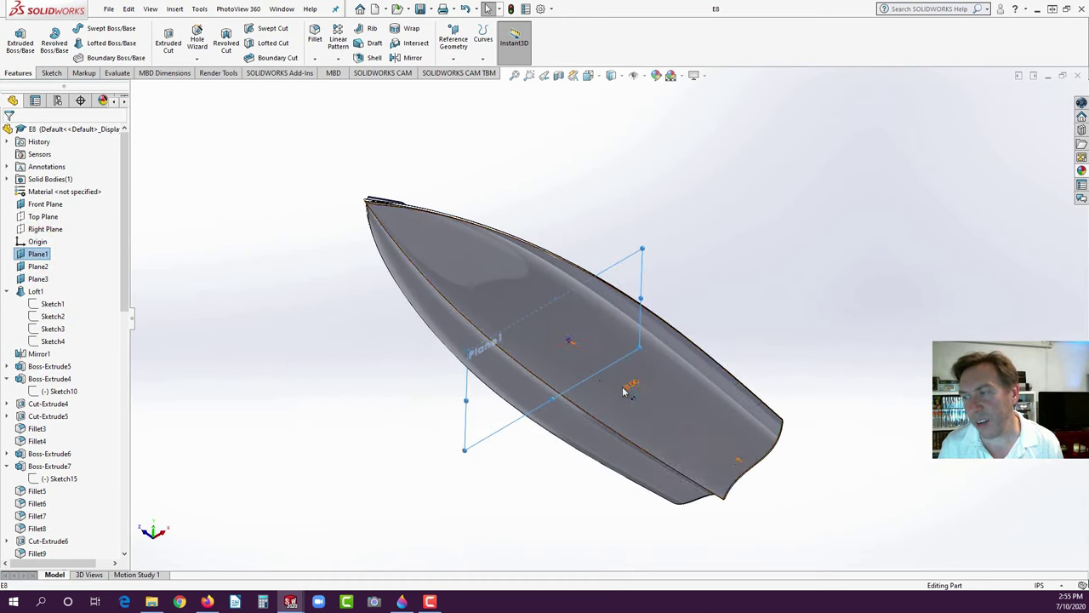
scroll(625, 389, "down", 2)
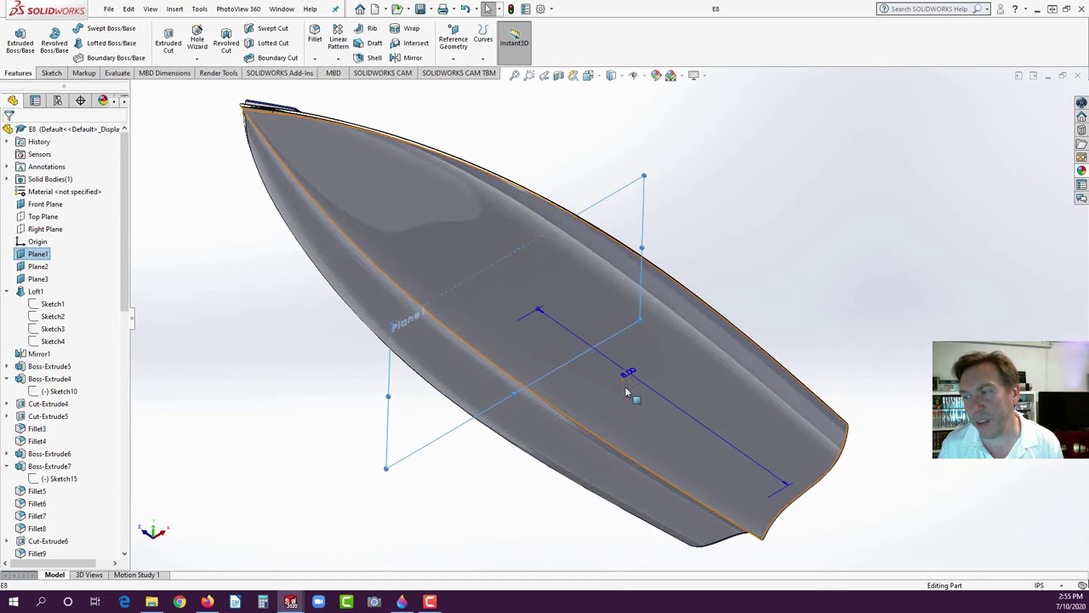
left_click(38, 267)
left_click(38, 267)
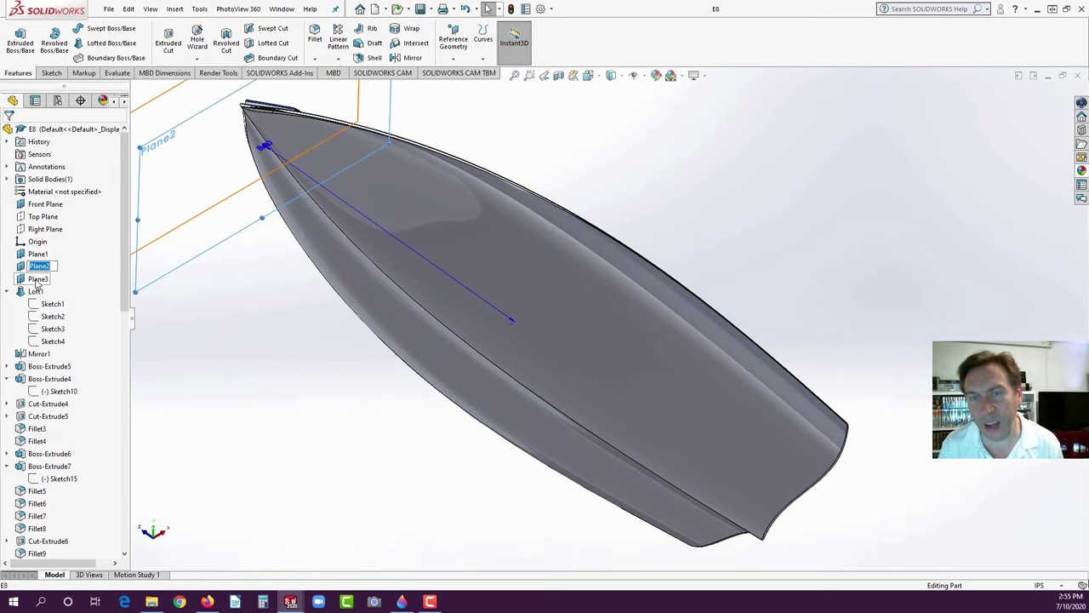
left_click(36, 285)
scroll(236, 333, "up", 5)
middle_click_drag(236, 332, 437, 511)
scroll(735, 221, "down", 3)
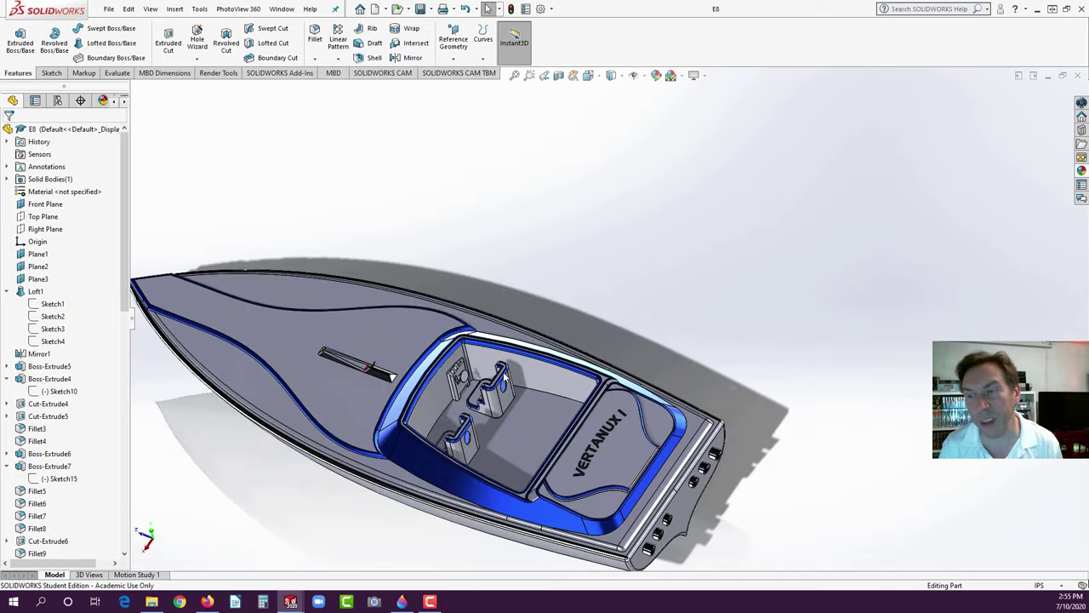
middle_click_drag(734, 221, 605, 321)
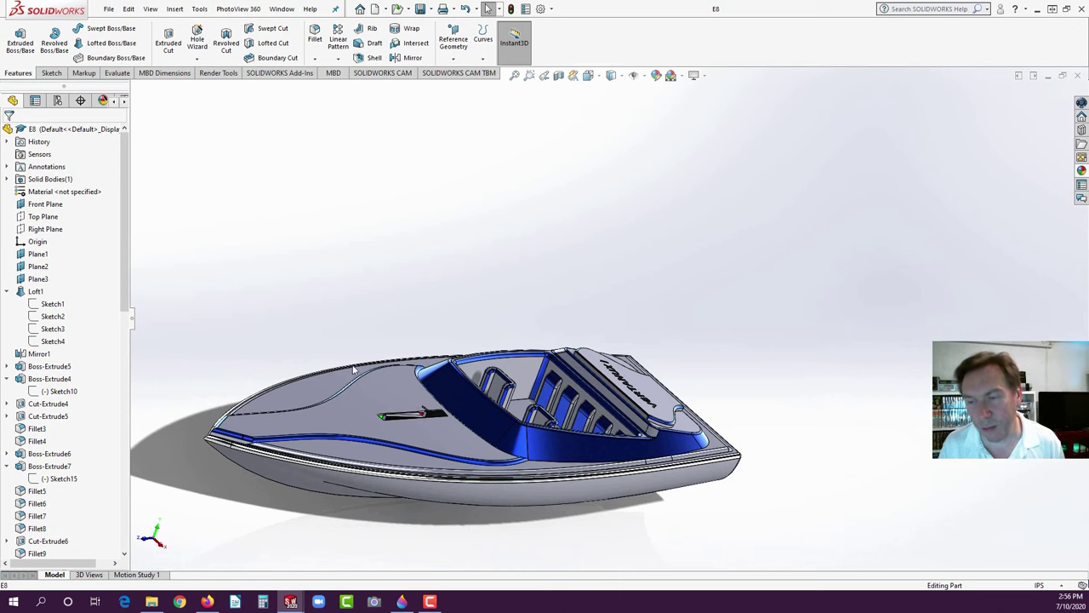
- Return to the Part6 hull and select Plane1 to show its offset dimension
mouse_move(290, 601)
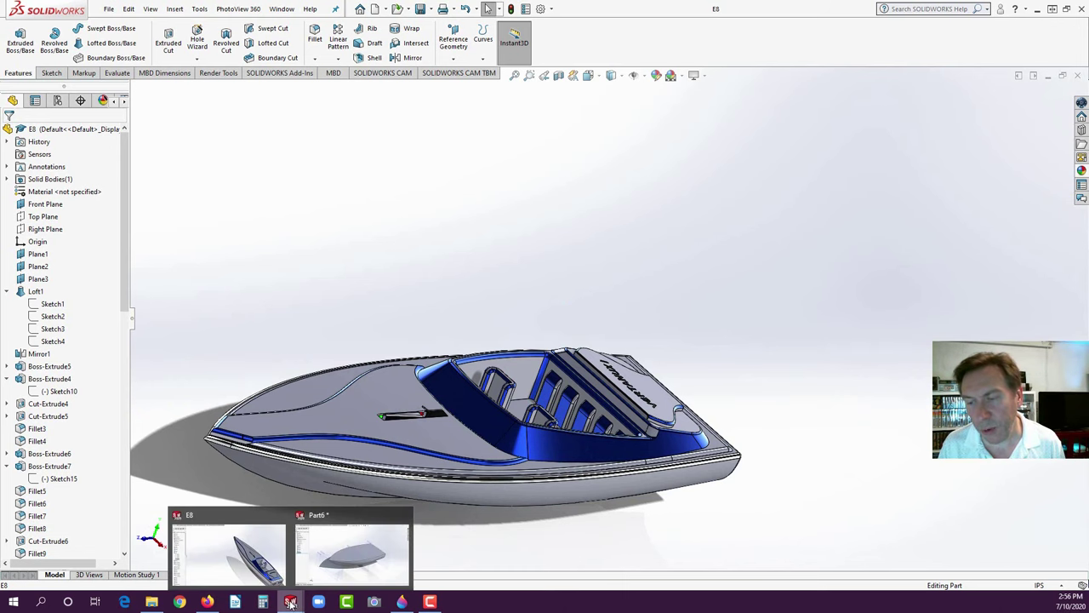
left_click(355, 545)
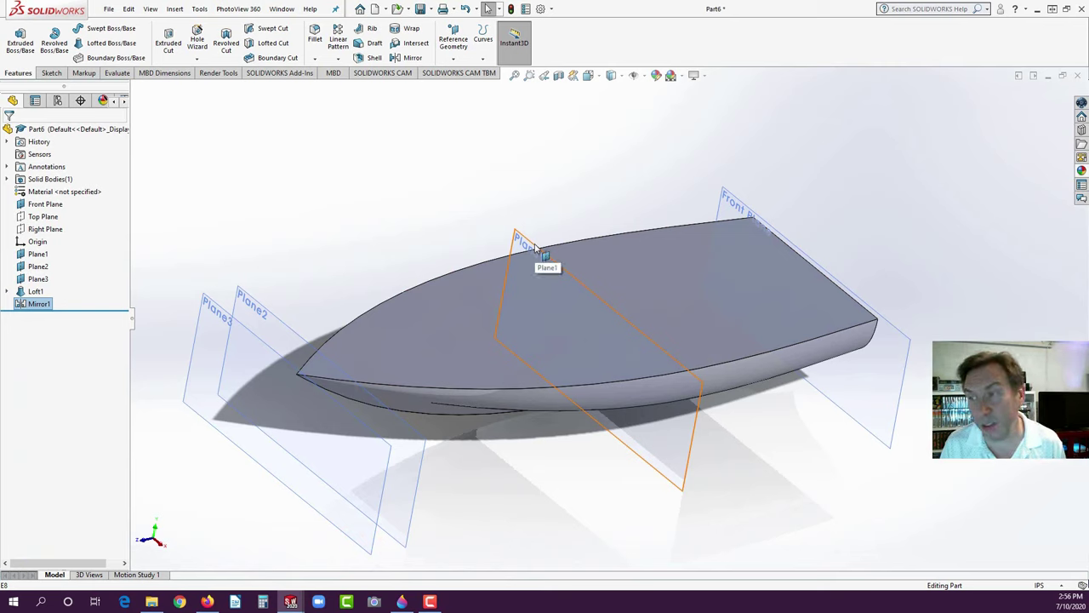
left_click(529, 242)
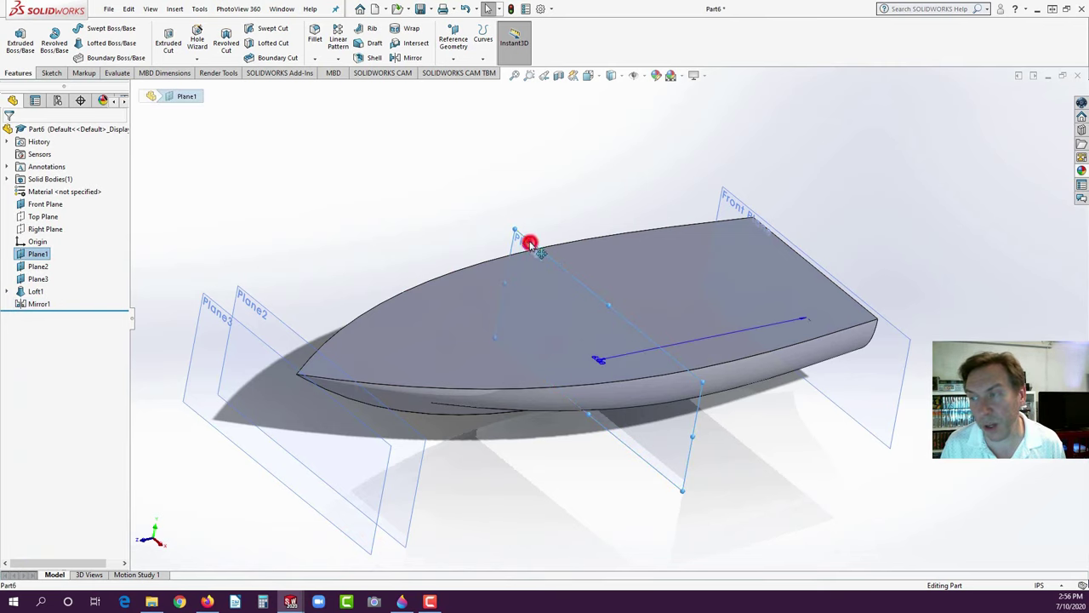
left_click(601, 361)
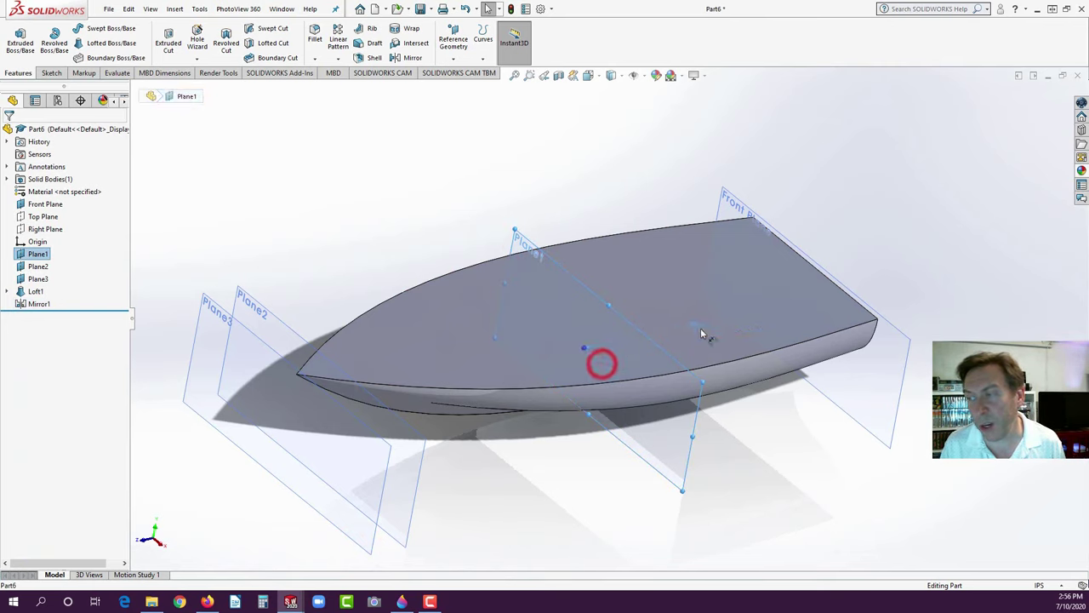
- Change Plane1's offset from 6.00in to 8in, rebuild, and select the hull's top face
double_click(700, 329)
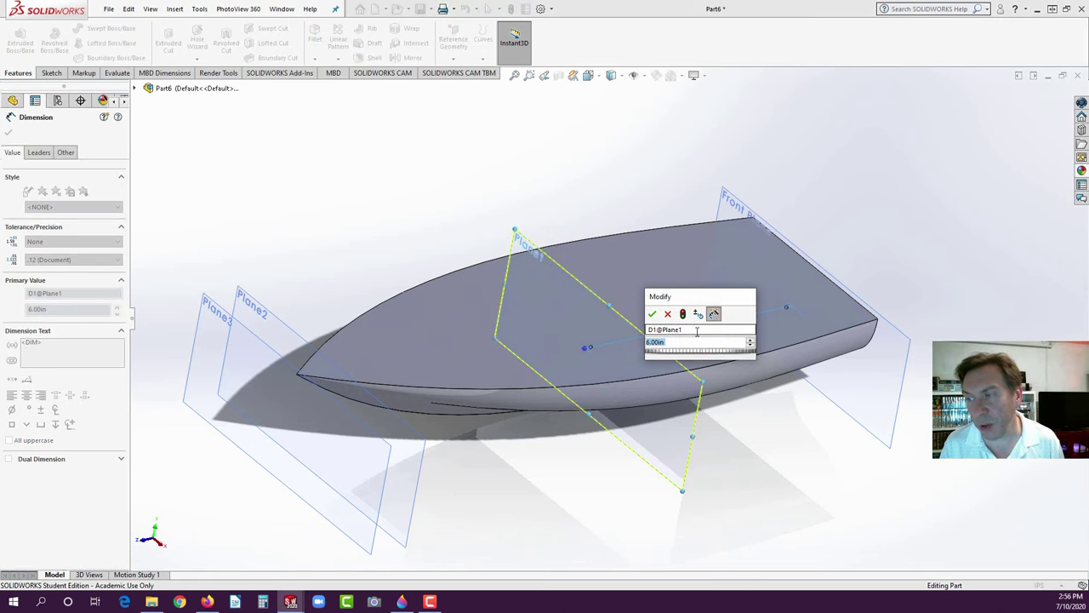
type("8")
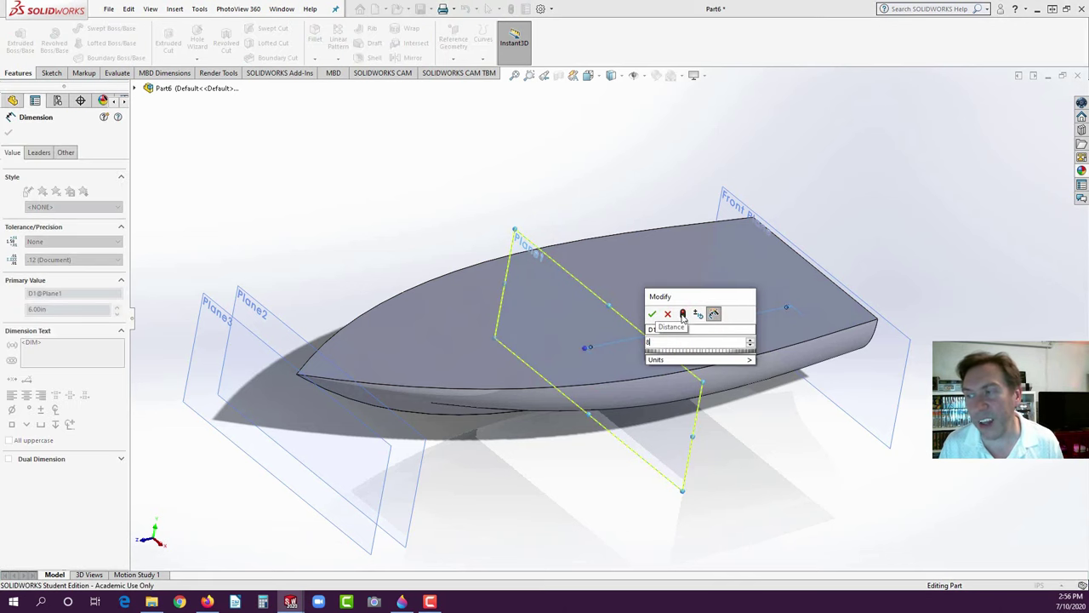
left_click(682, 314)
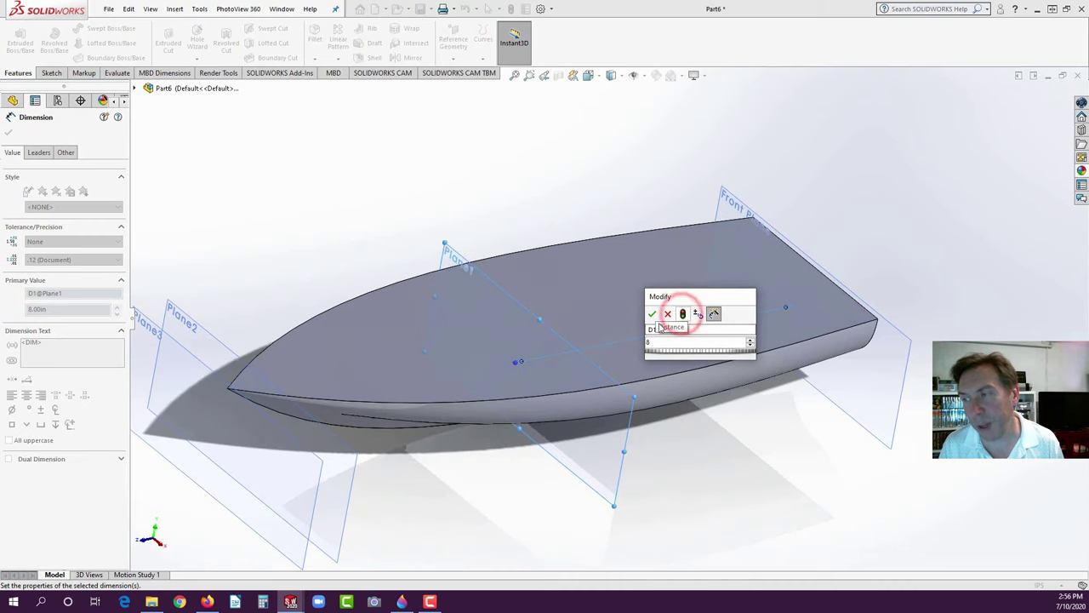
left_click(651, 315)
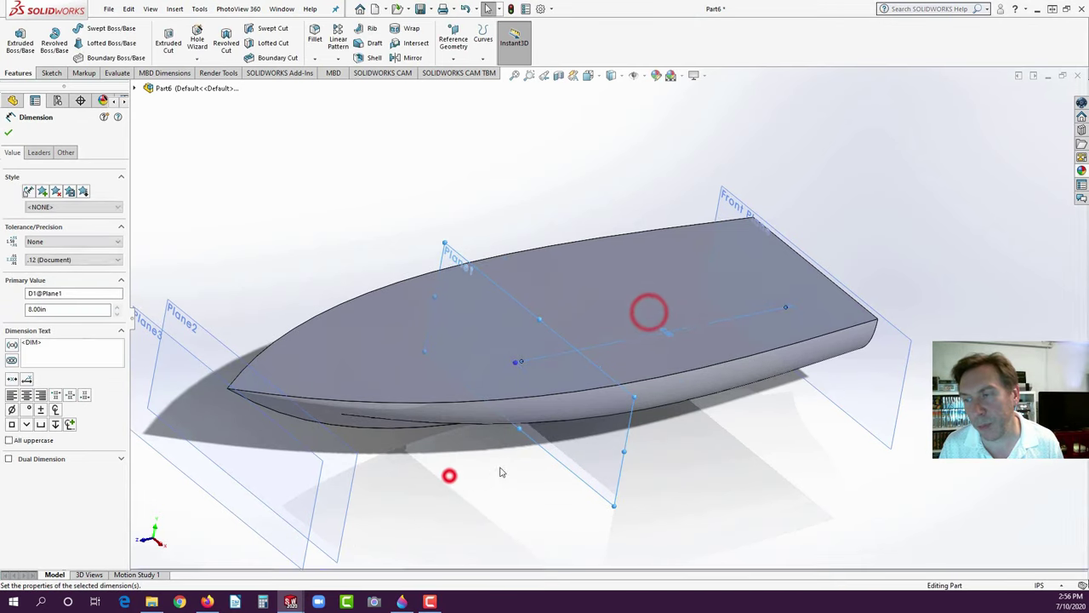
middle_click_drag(450, 474, 457, 420)
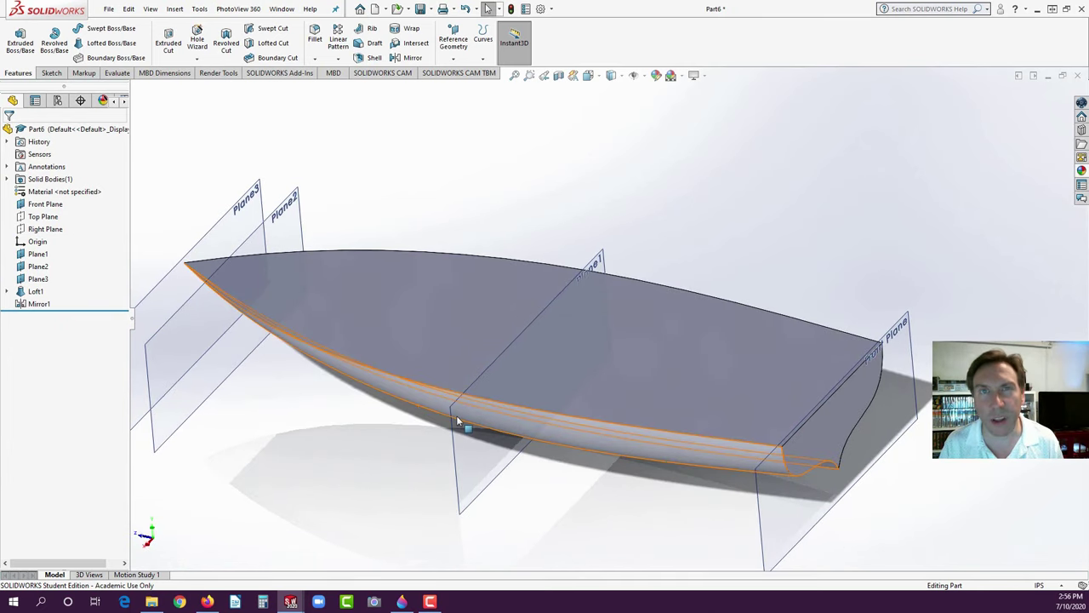
left_click(452, 307)
- Sketch on the hull's top face and offset its edges 0.10in inward
left_click(504, 271)
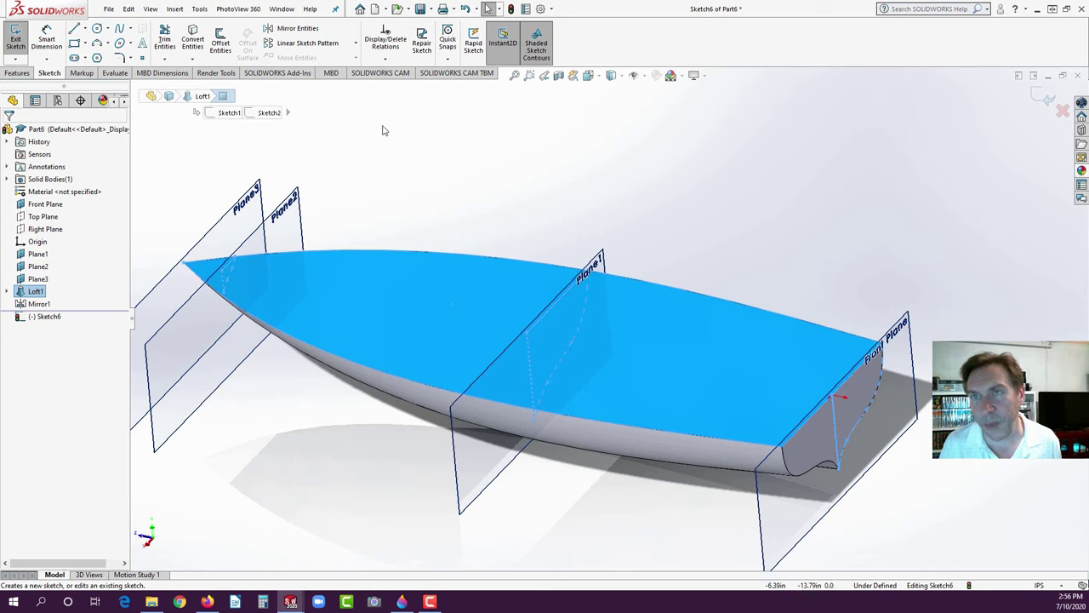
left_click(220, 47)
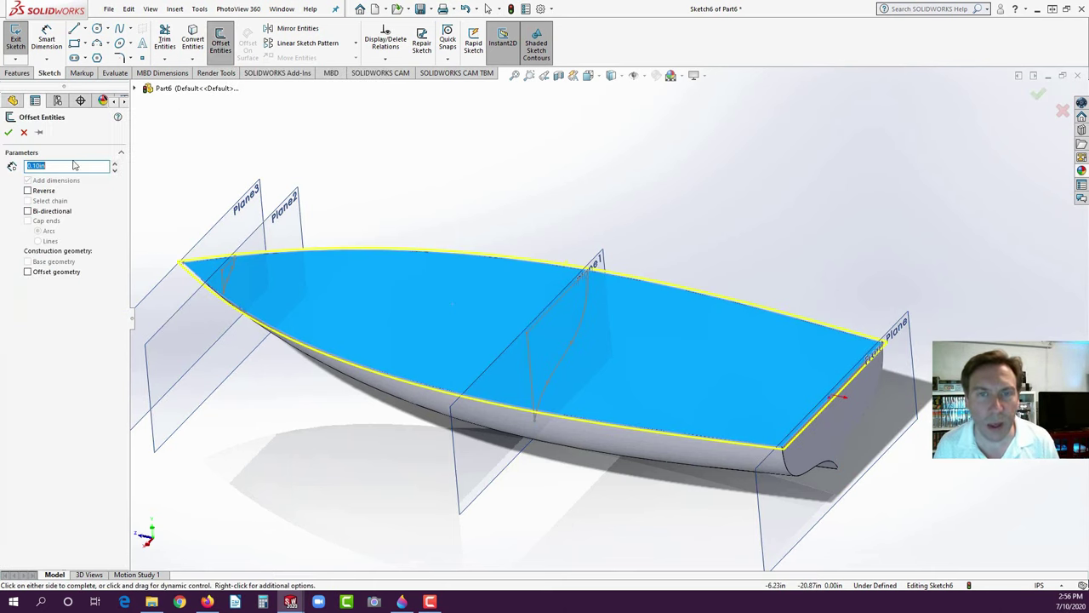
left_click(28, 191)
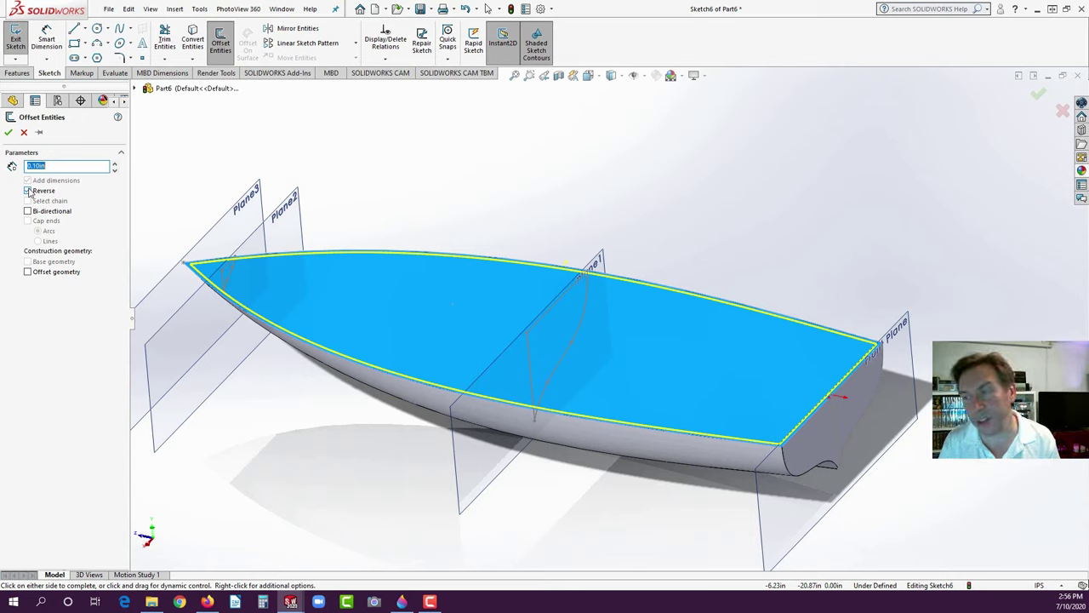
left_click(9, 133)
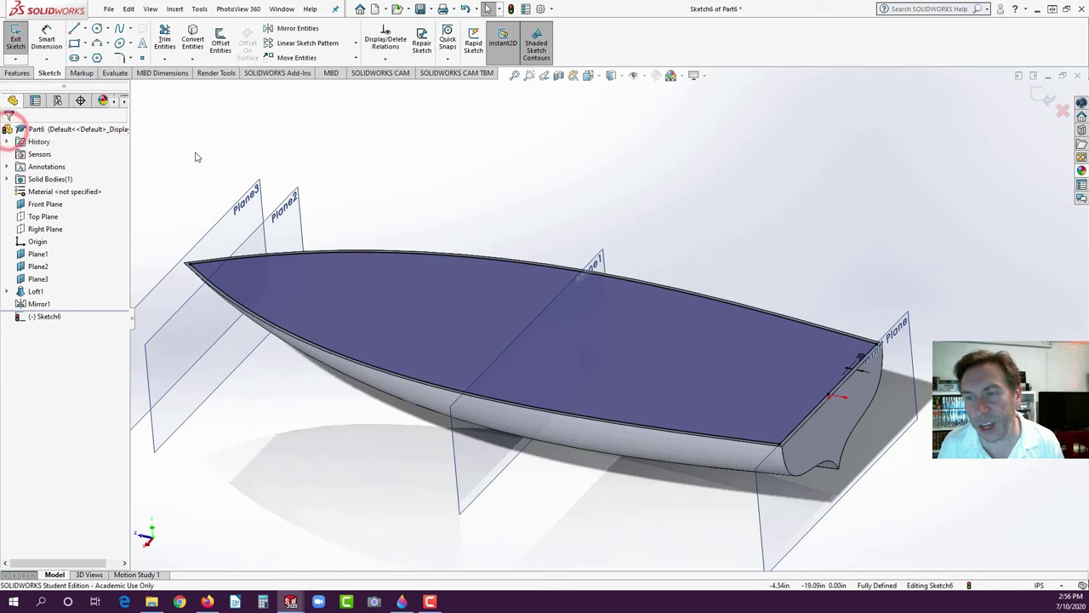
- Extrude the offset outline into a 0.10in boss with a 25° draft
left_click(15, 74)
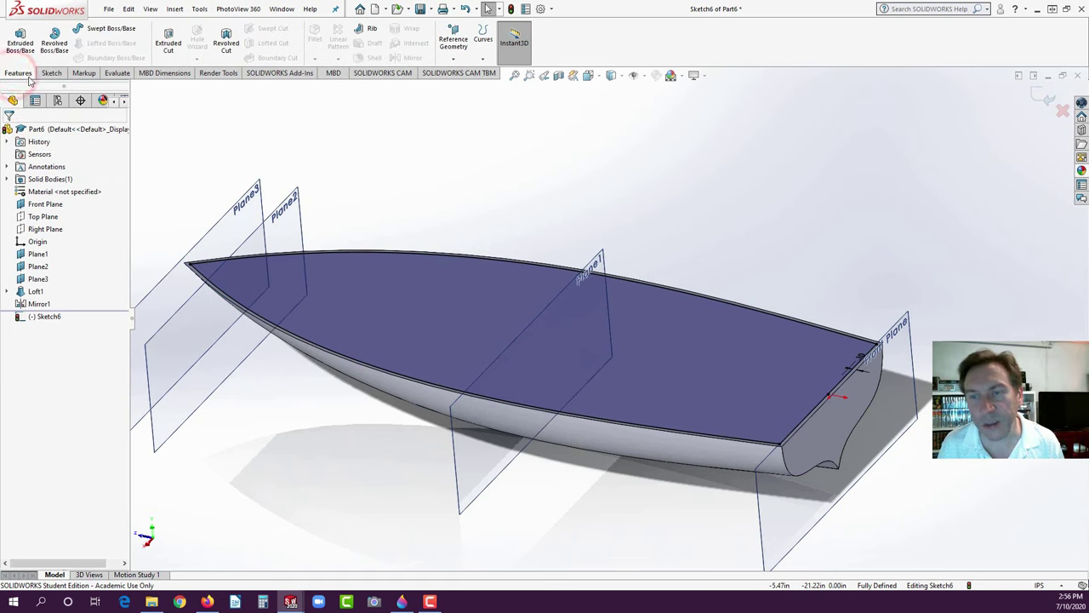
left_click(21, 44)
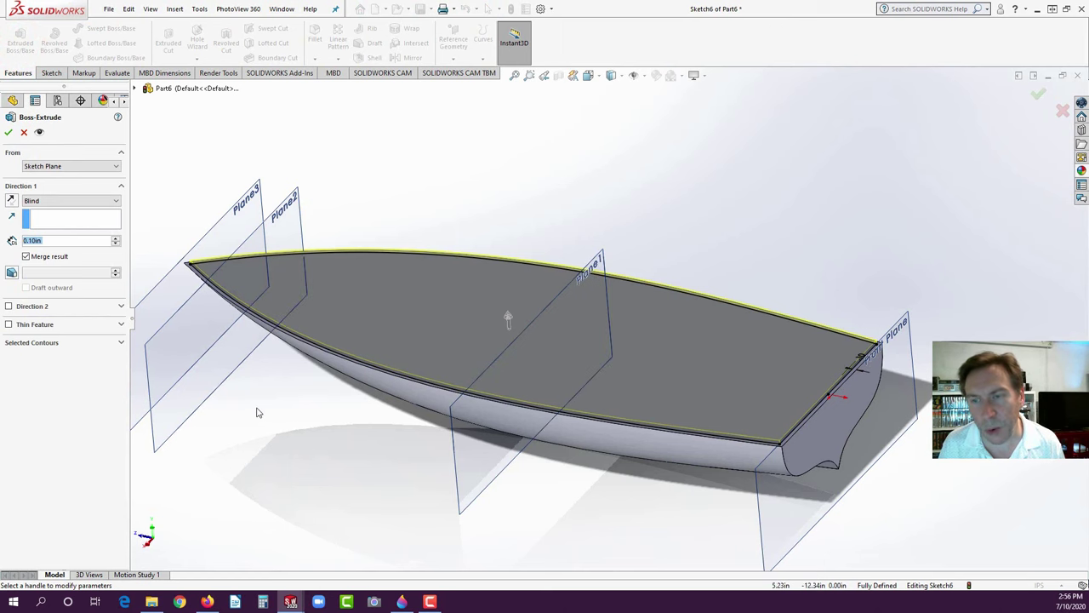
scroll(258, 413, "down", 5)
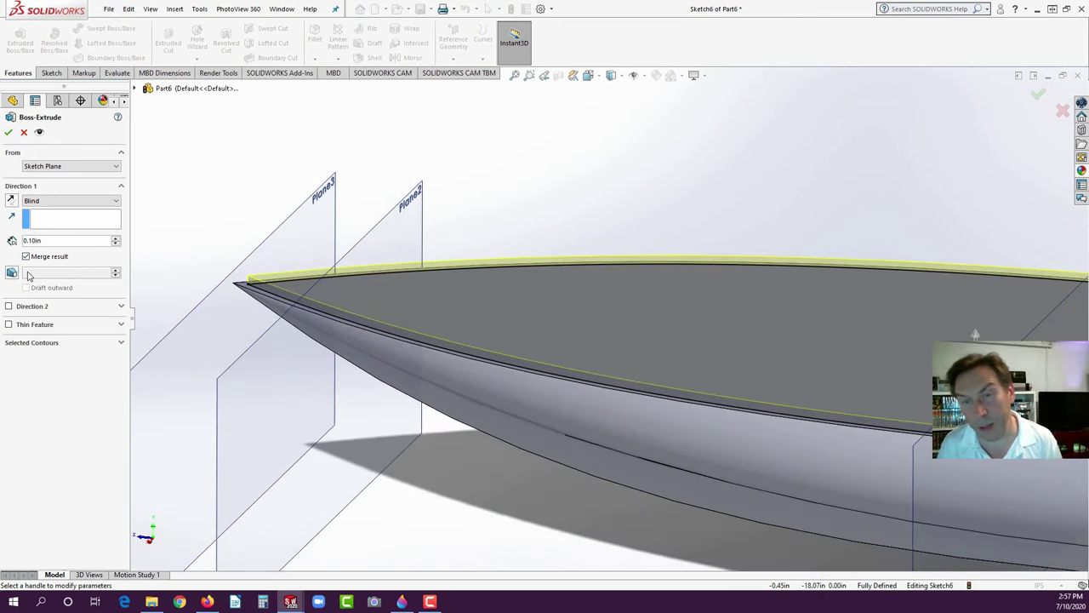
left_click(11, 272)
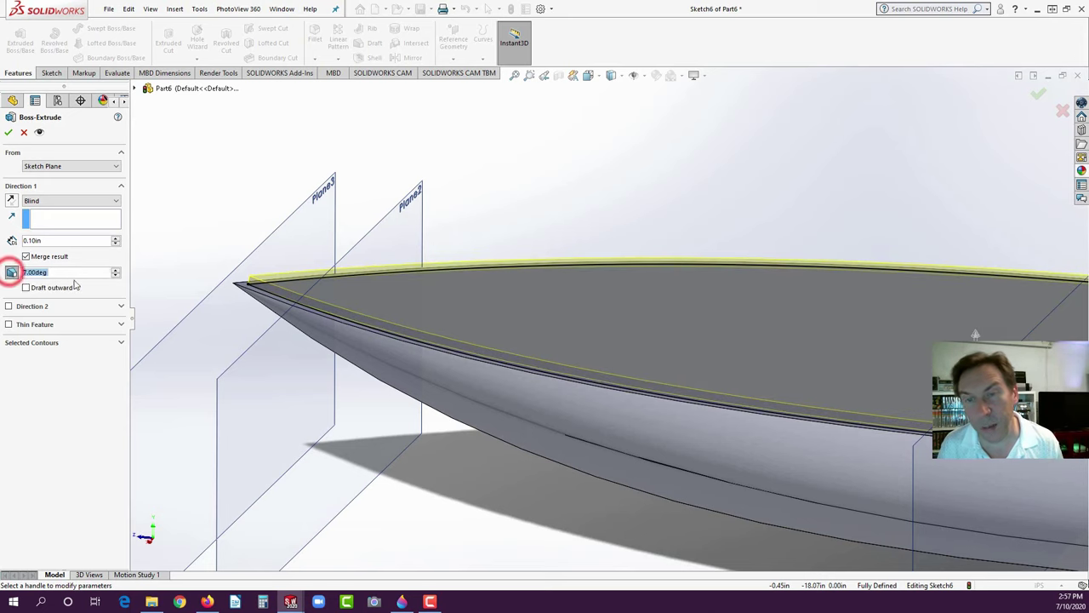
left_click(117, 270)
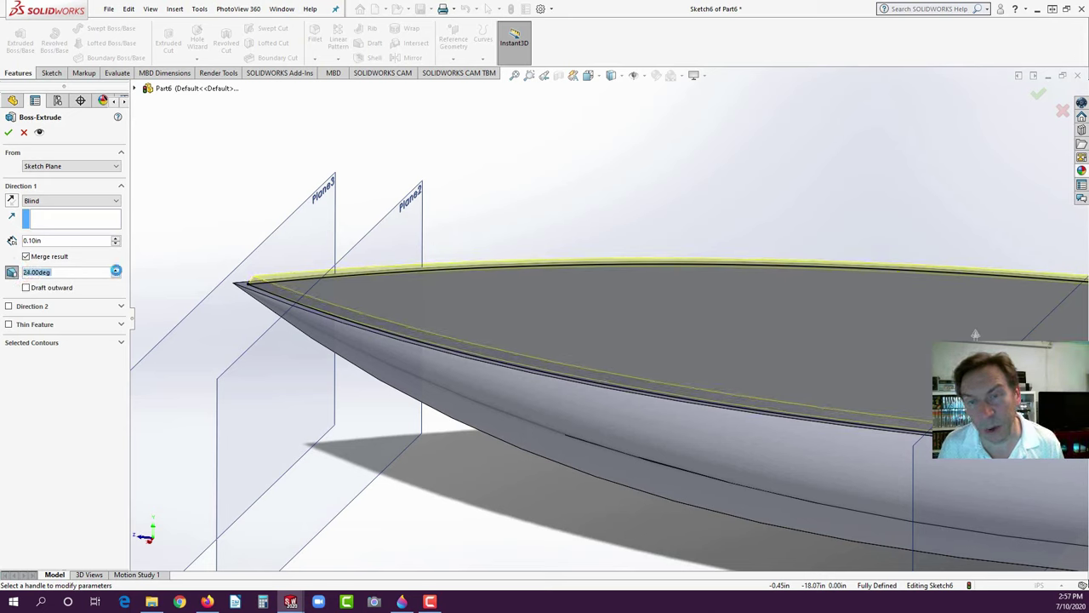
middle_click_drag(161, 289, 145, 315)
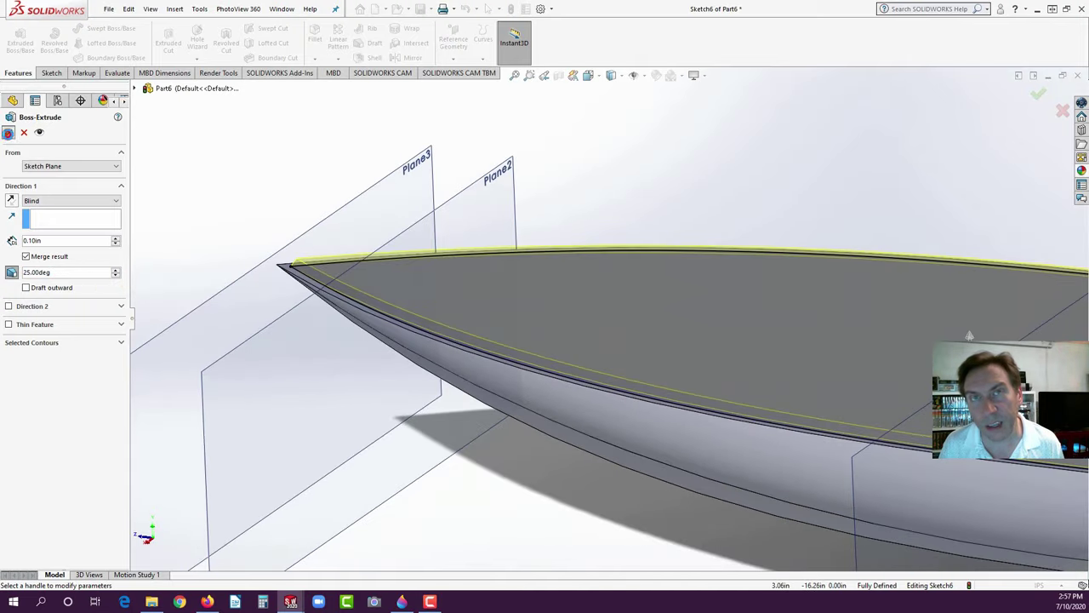
left_click(9, 132)
left_click(293, 271)
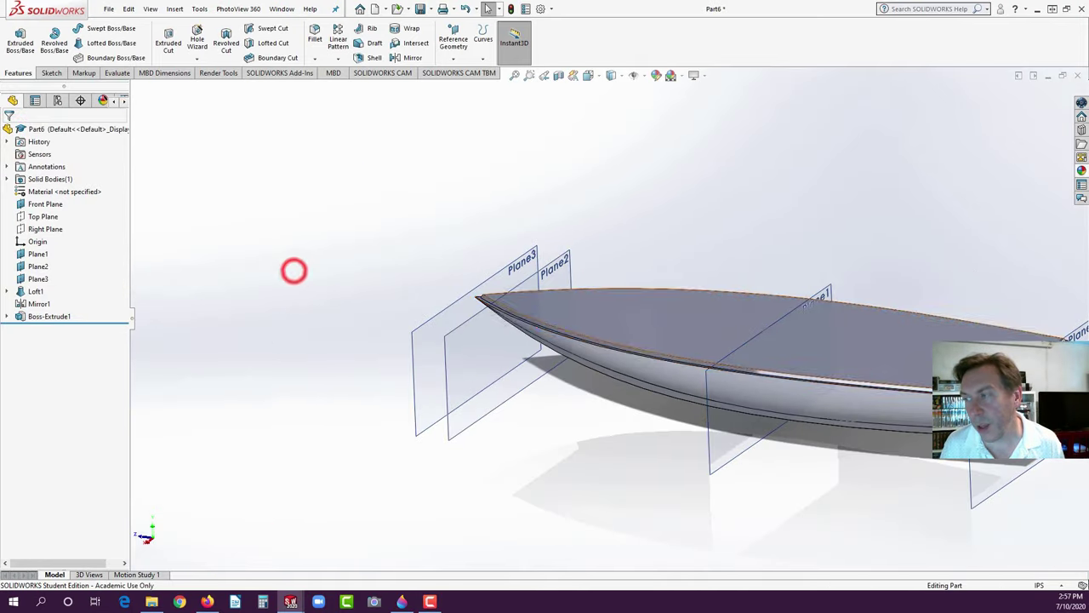
- Start a sketch on the boss's top face and draw a horizontal centerline toward the stern
left_click(611, 302)
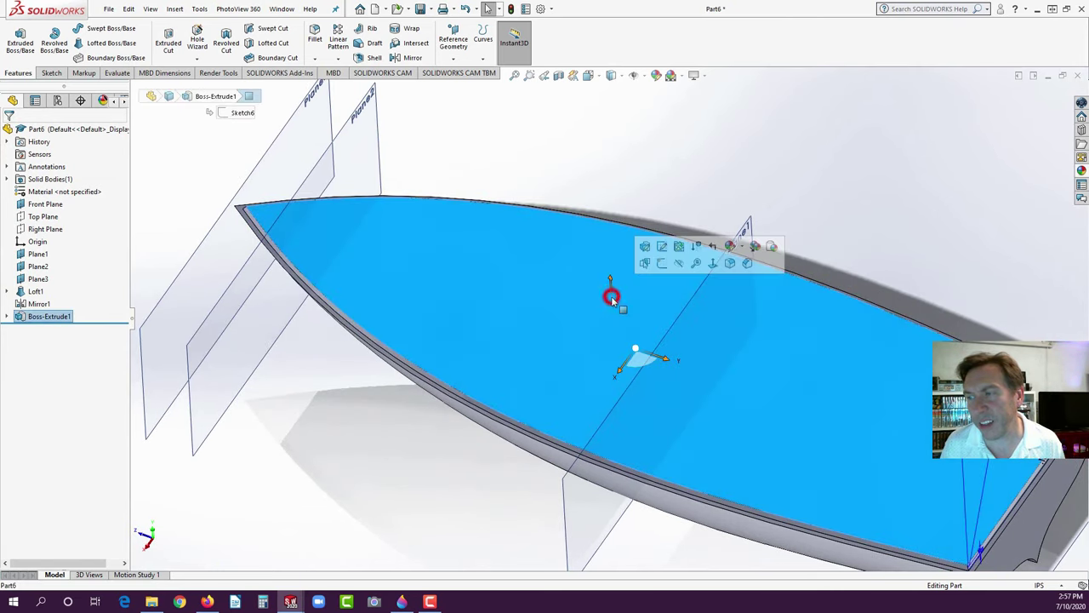
left_click(661, 264)
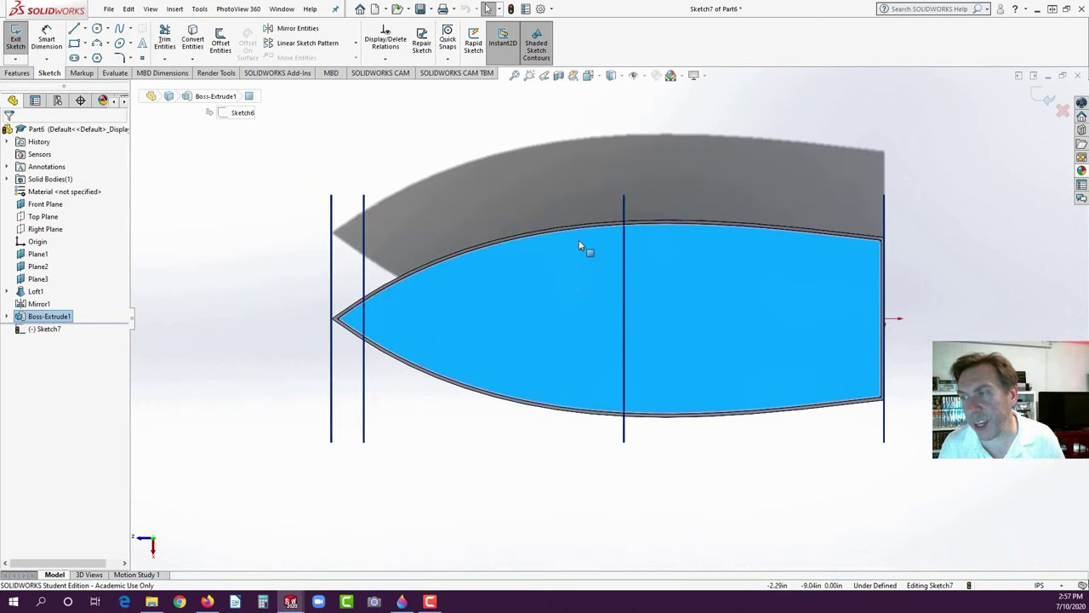
left_click(86, 29)
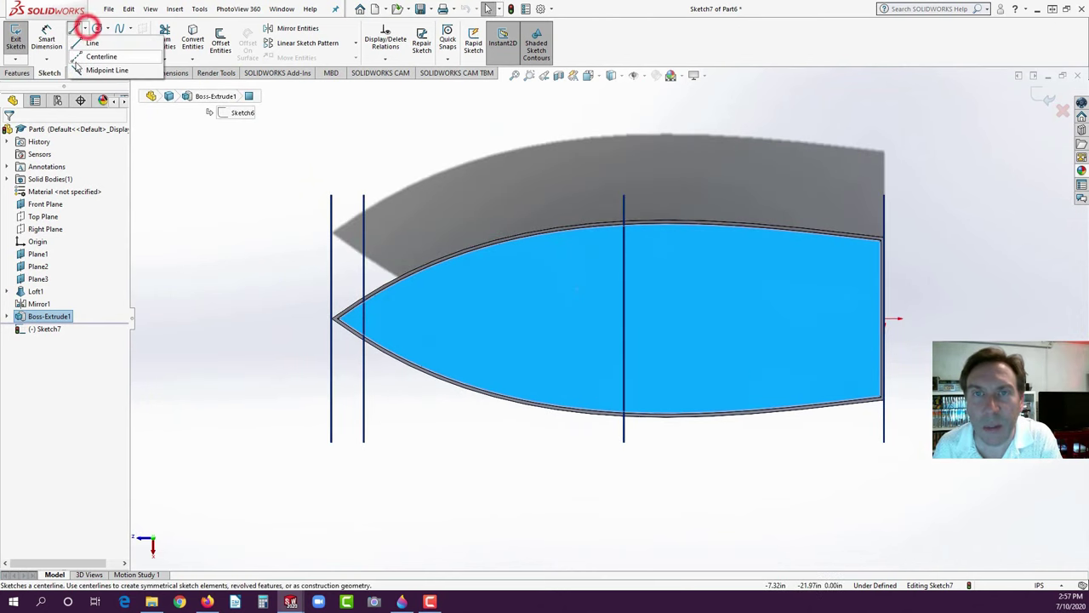
left_click(79, 54)
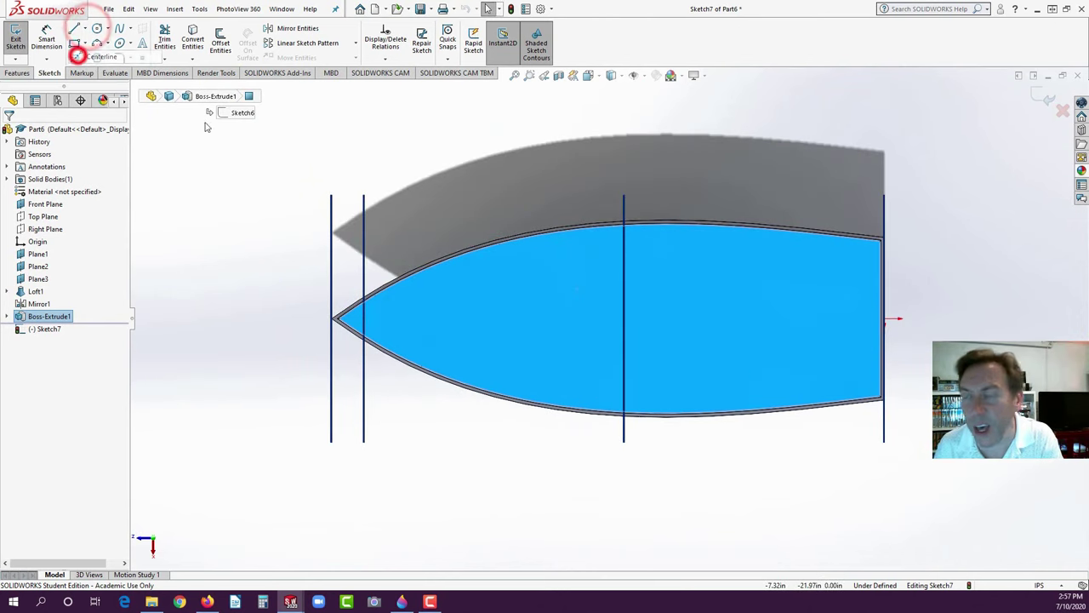
left_click(885, 319)
left_click(953, 318)
left_click(953, 318)
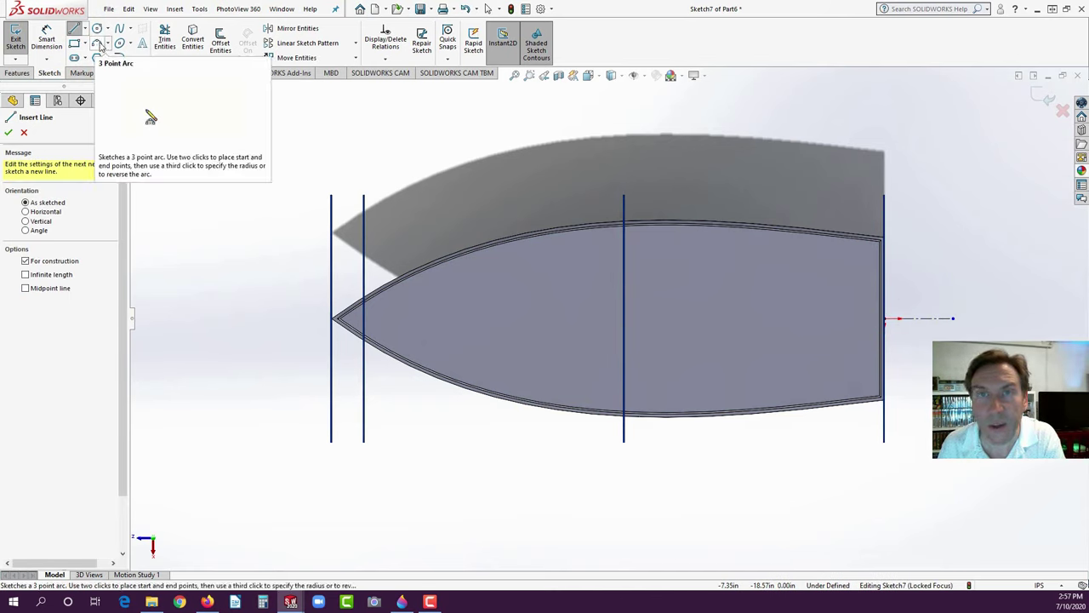
- Draw a vertical three-point arc bulging toward the bow across the deck
left_click(97, 43)
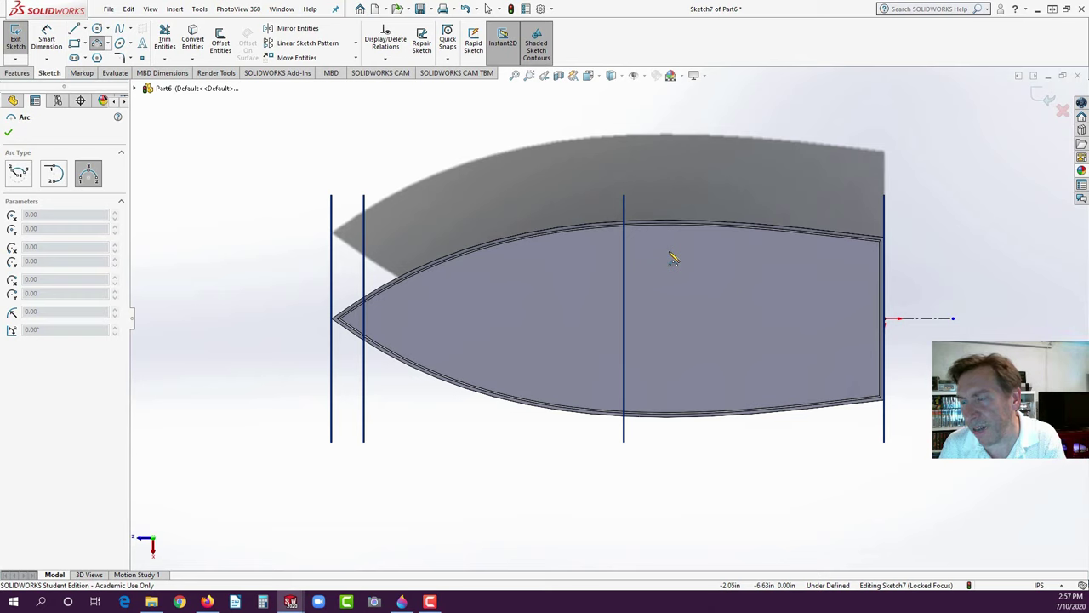
left_click(668, 250)
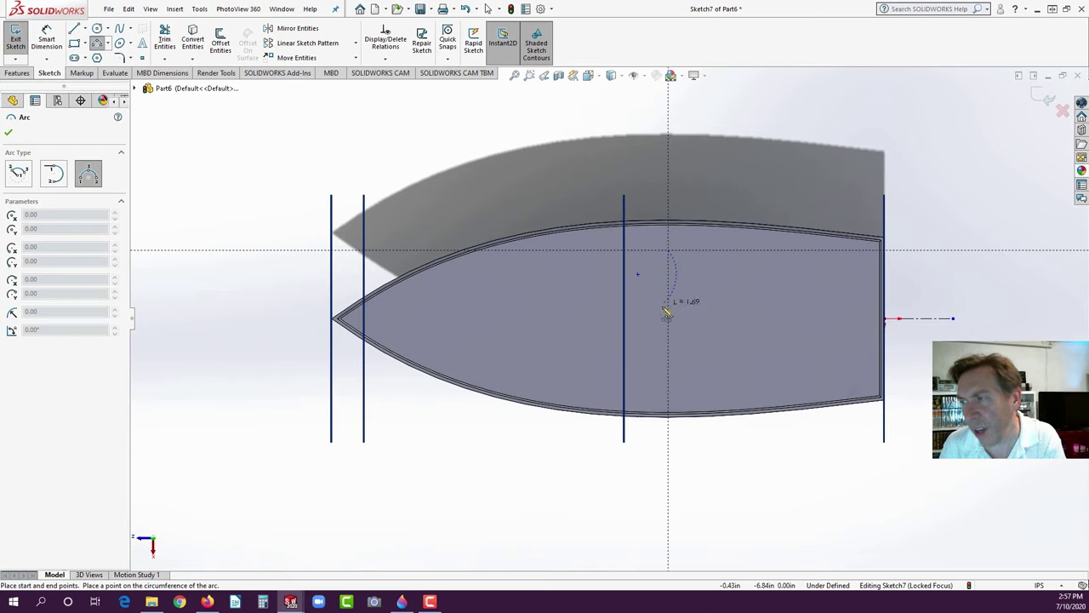
left_click(669, 390)
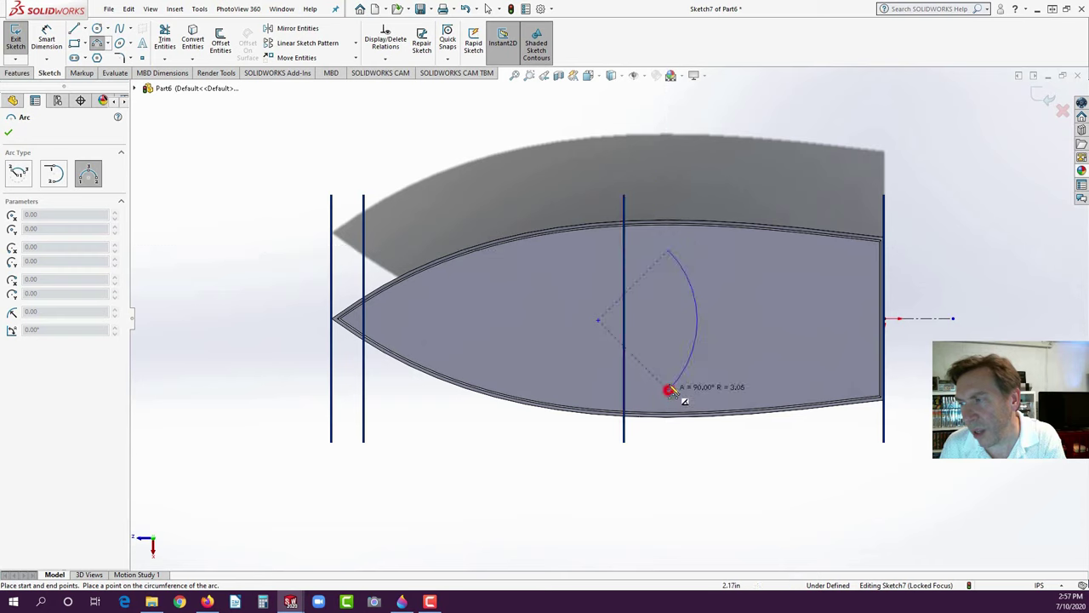
left_click(652, 323)
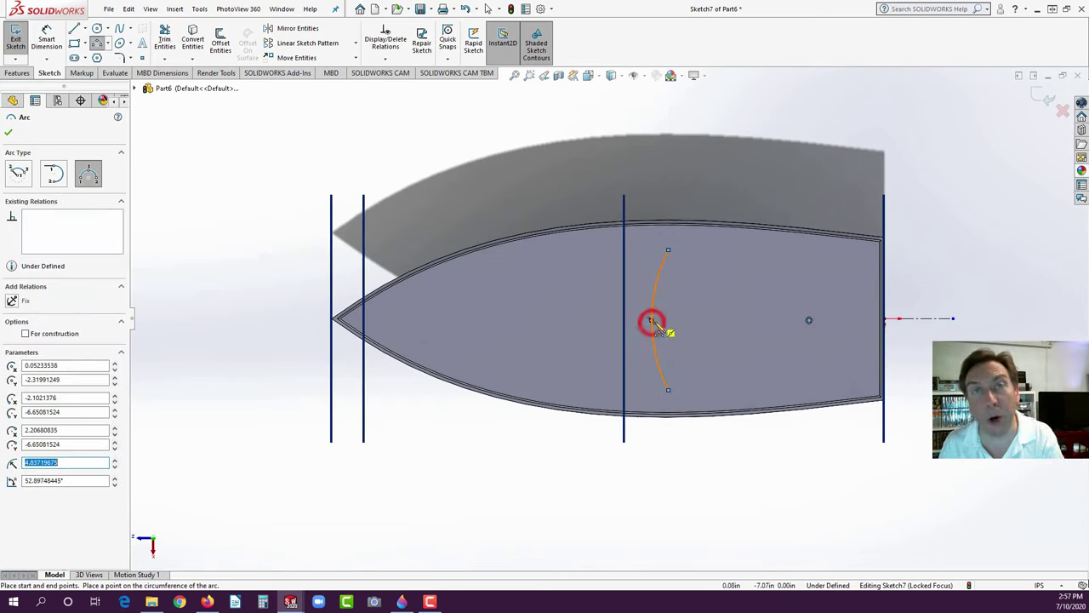
key("Escape")
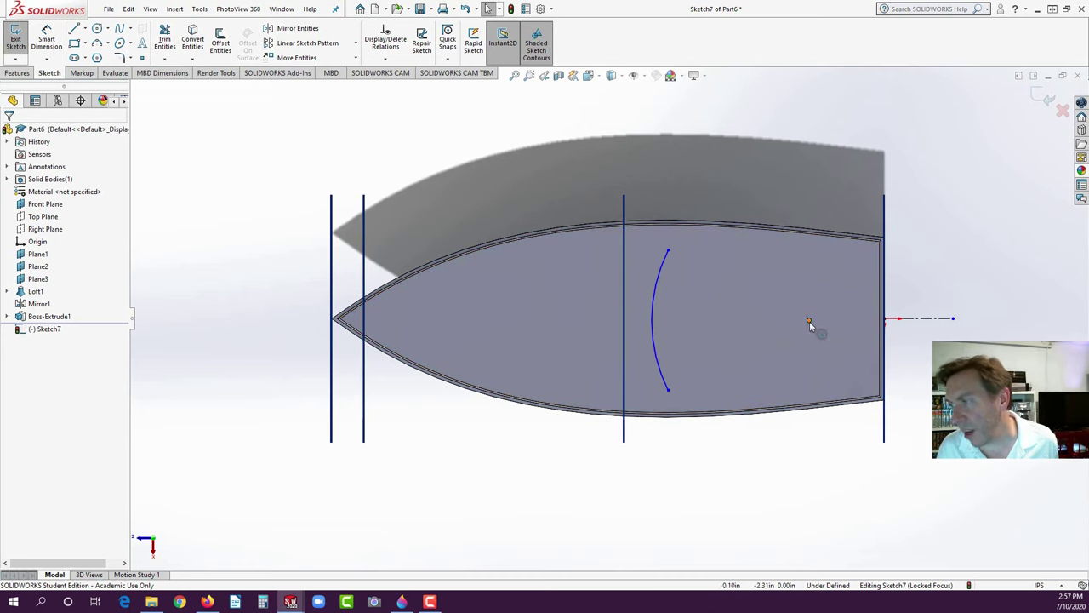
- Put the aft sketch point on the centerline and make the arc endpoints symmetric about it
left_click(809, 320)
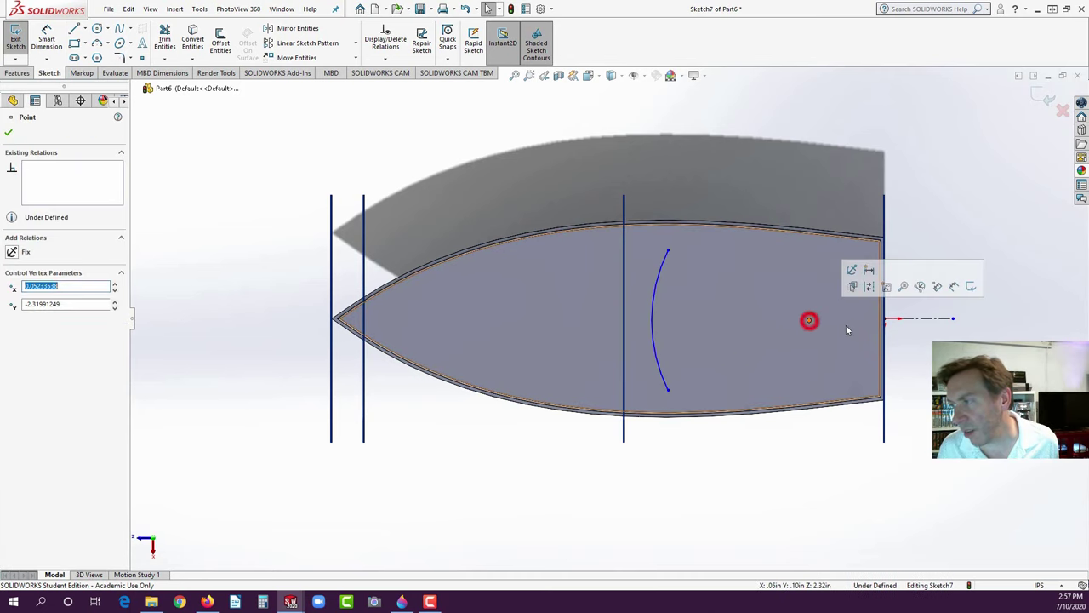
left_click(911, 321, "ctrl")
left_click(13, 329)
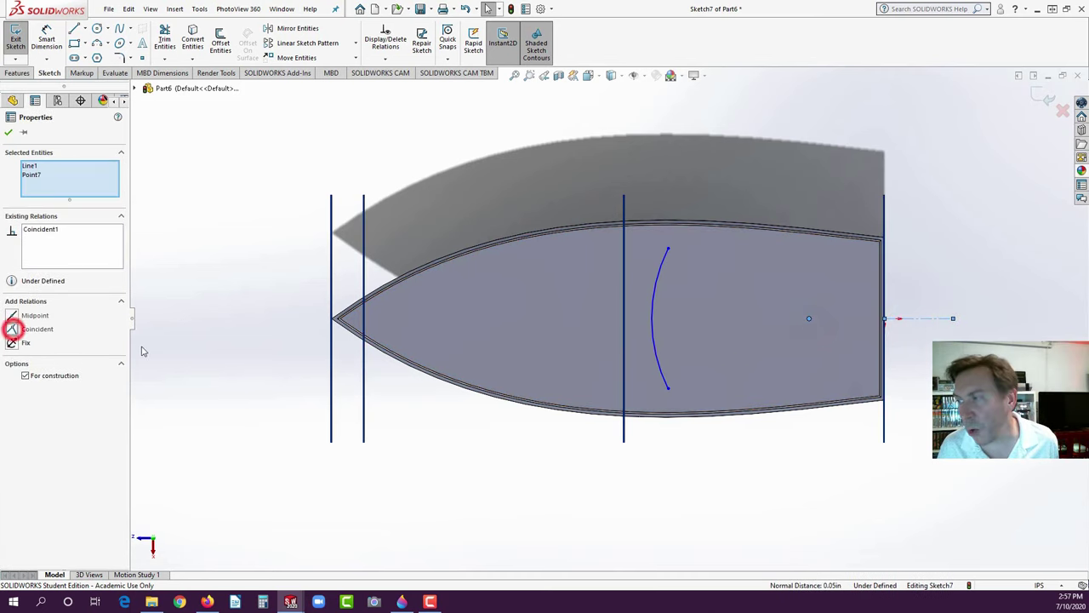
left_click(141, 348)
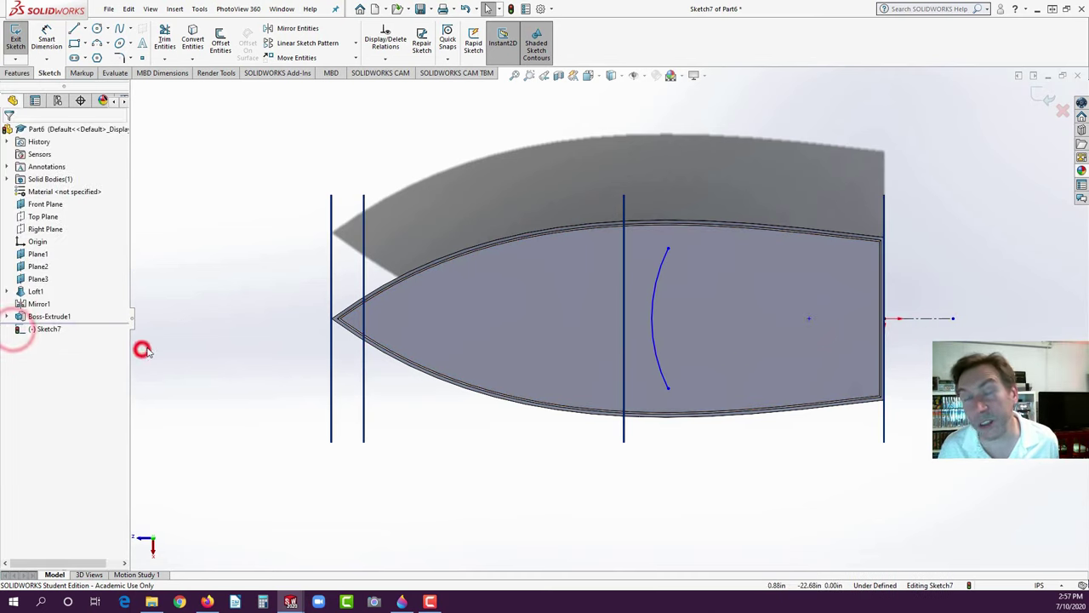
left_click(668, 389)
left_click(915, 319, "ctrl")
left_click(668, 248, "ctrl")
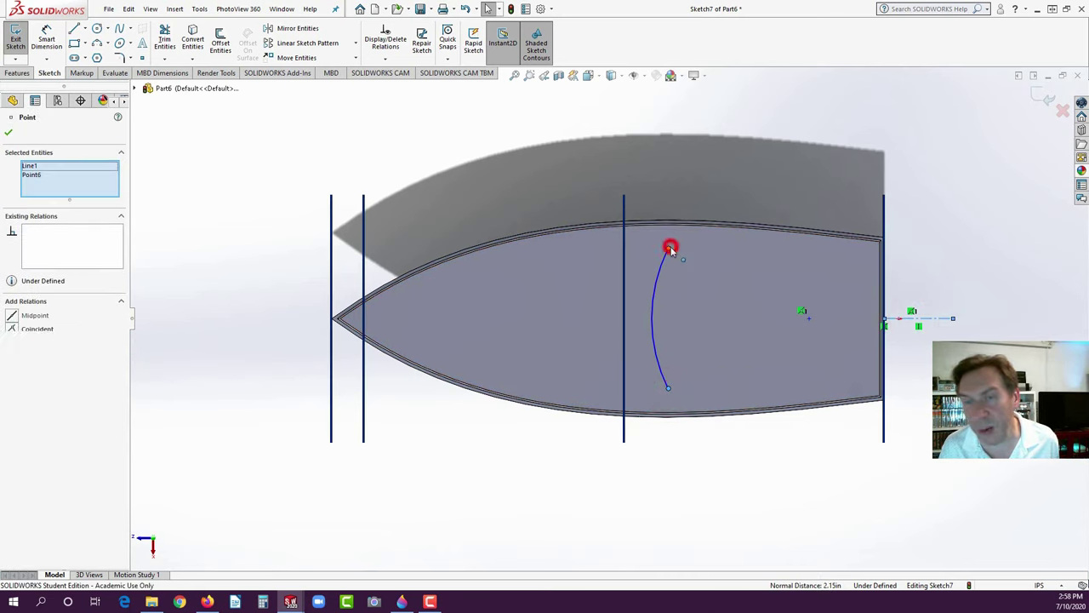
left_click(11, 315)
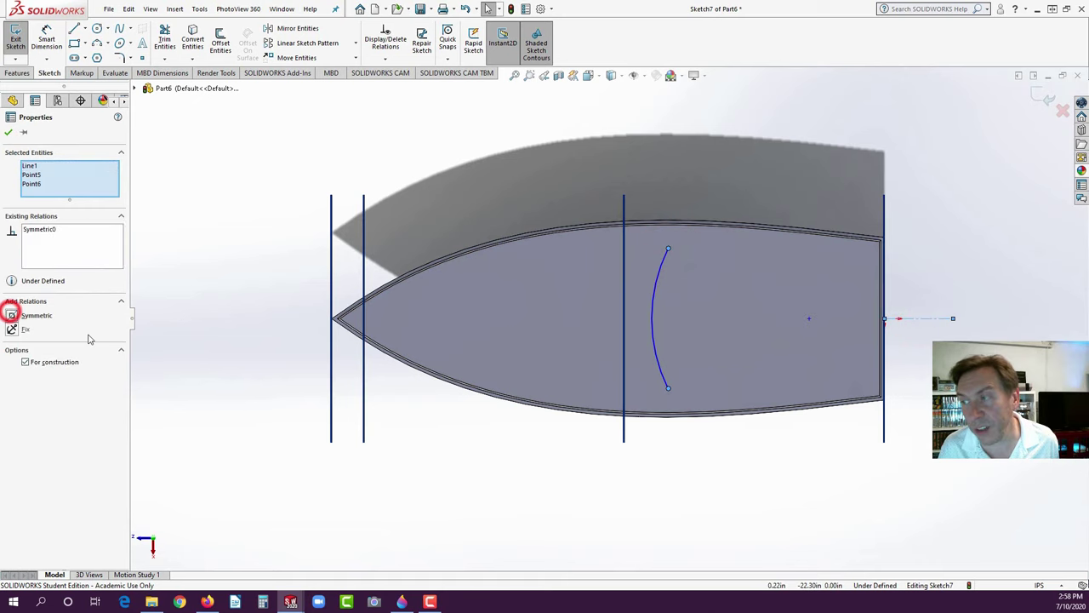
left_click(148, 343)
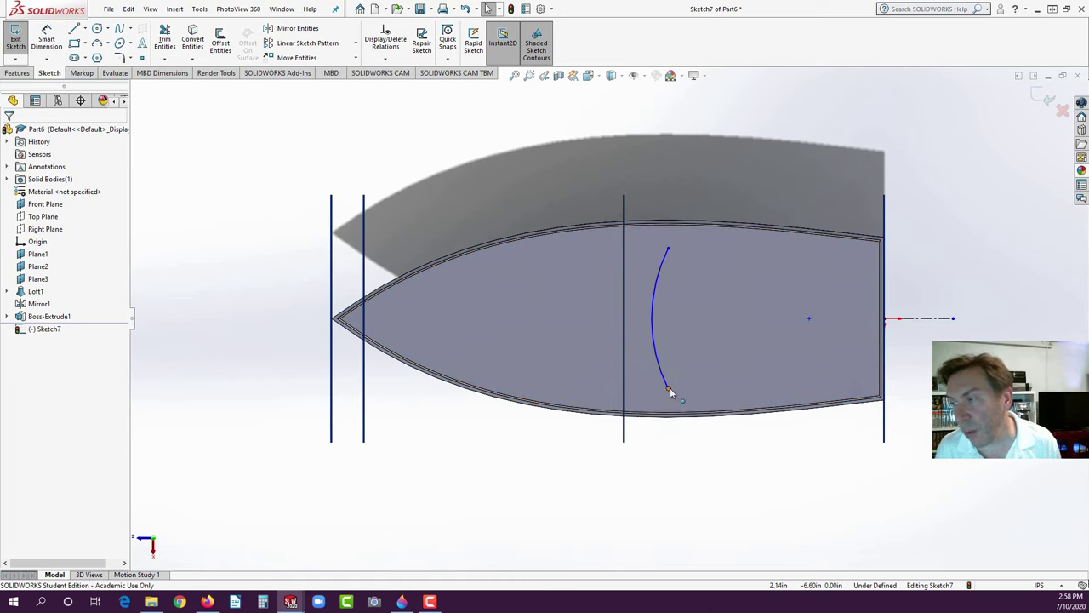
mouse_move(669, 388)
left_mouse_down()
mouse_move(693, 383)
mouse_move(660, 392)
left_mouse_up()
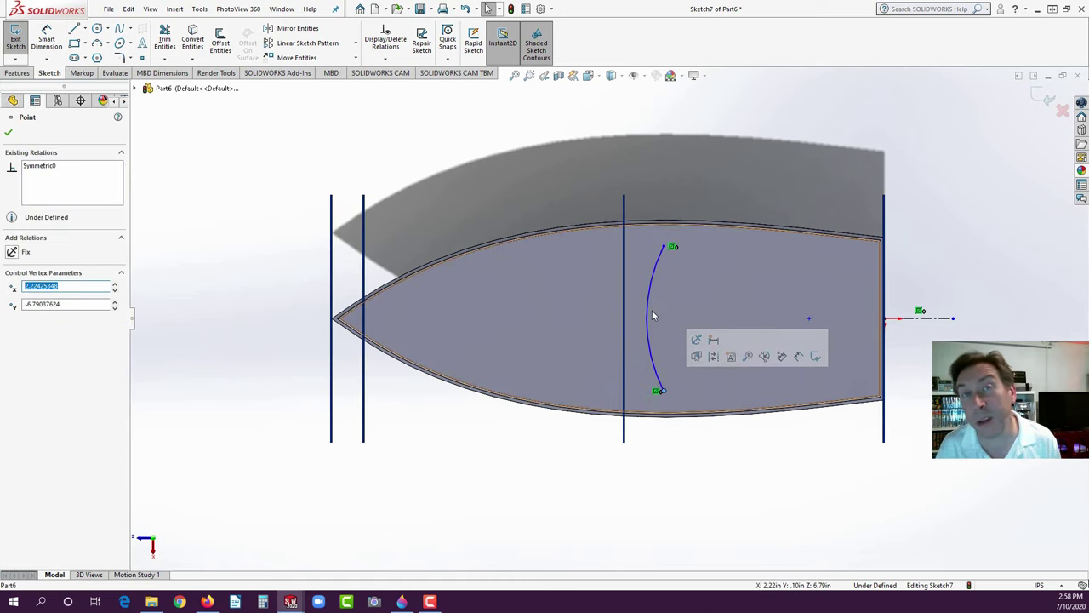
- Dimension the bow-side arc to a radius of 5.00in
left_click(46, 38)
left_click(647, 294)
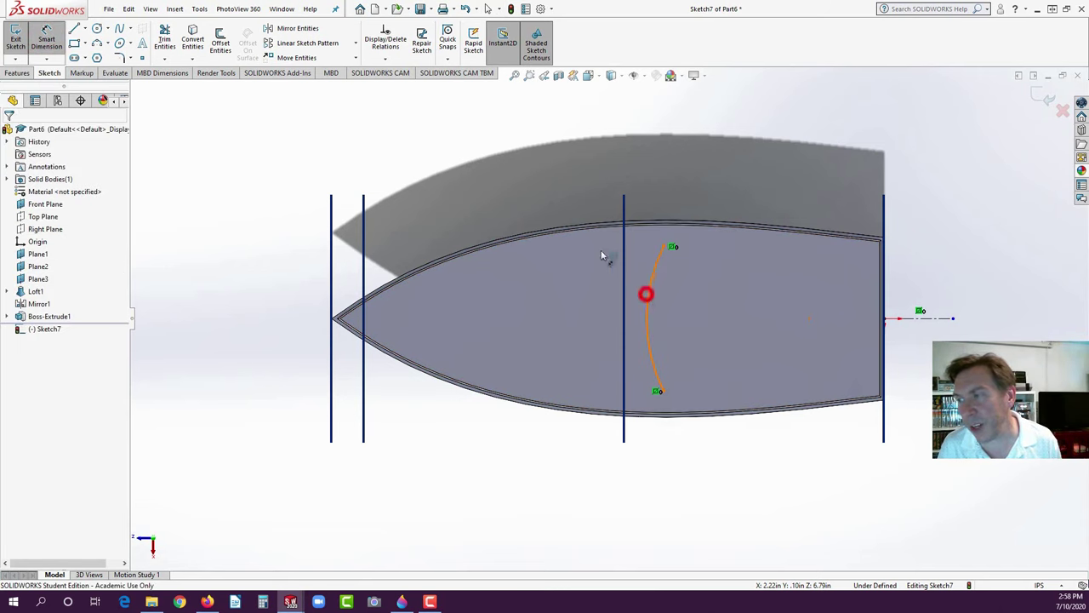
left_click(522, 242)
type("5")
key("Return")
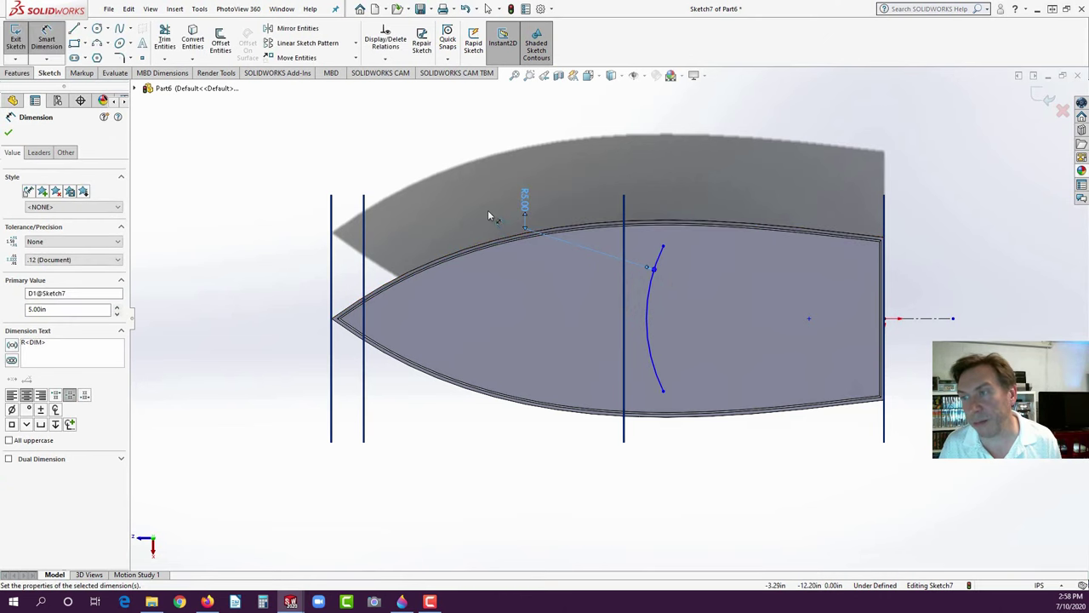
left_click(488, 209)
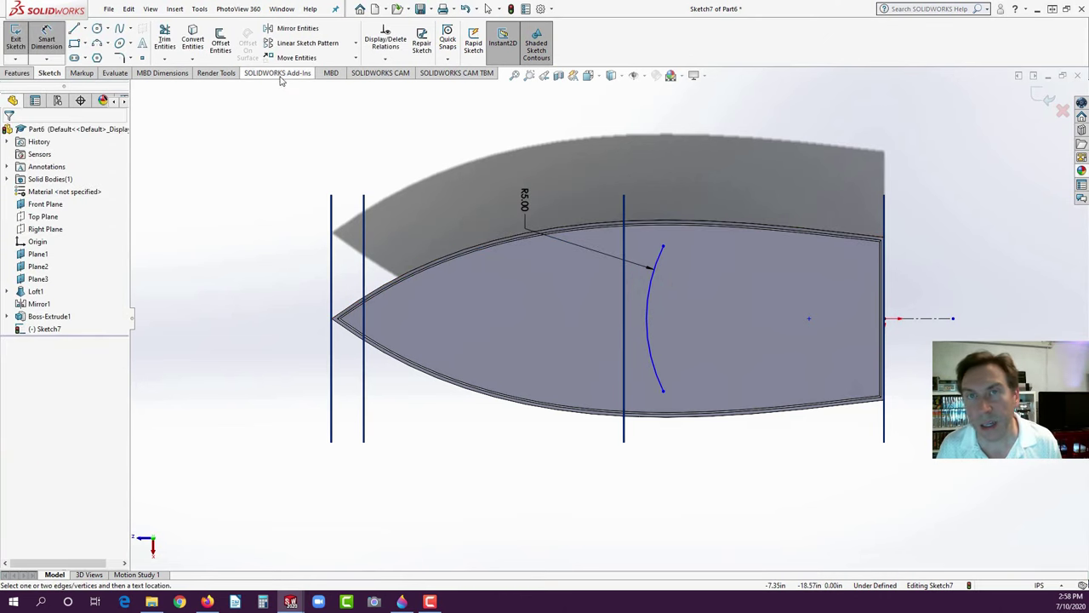
- Draw an upper arc from the curve's top end toward the stern and mirror it across the centerline
left_click(97, 43)
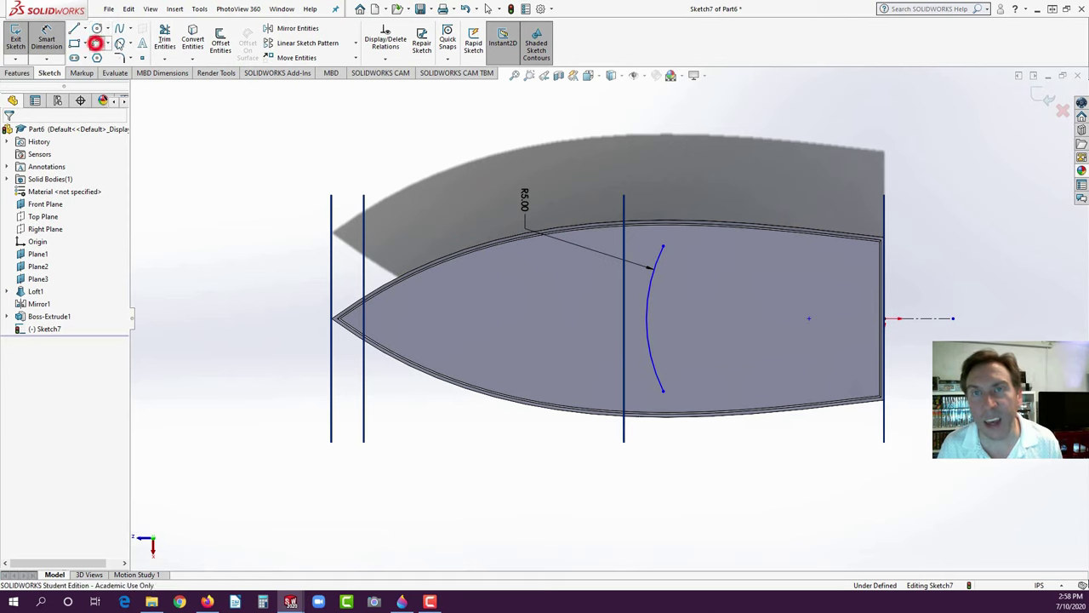
left_click(664, 247)
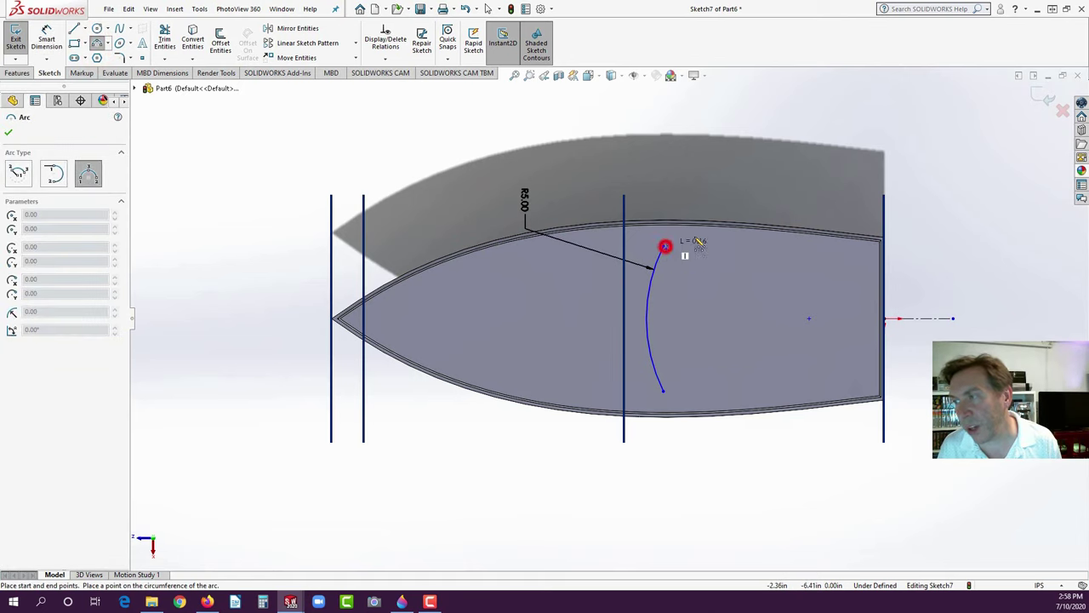
left_click(858, 271)
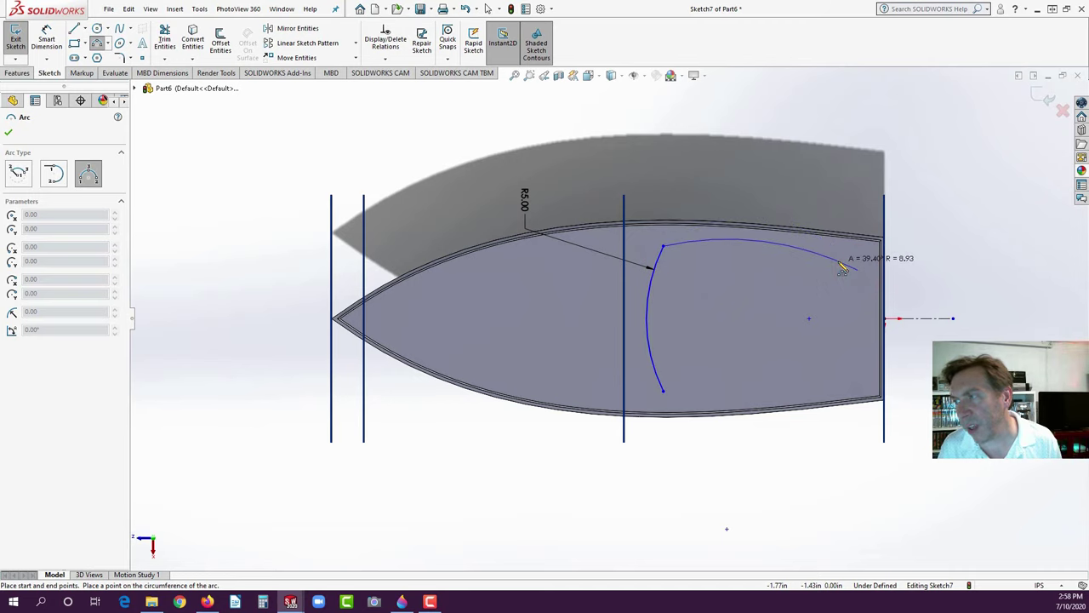
left_click(841, 265)
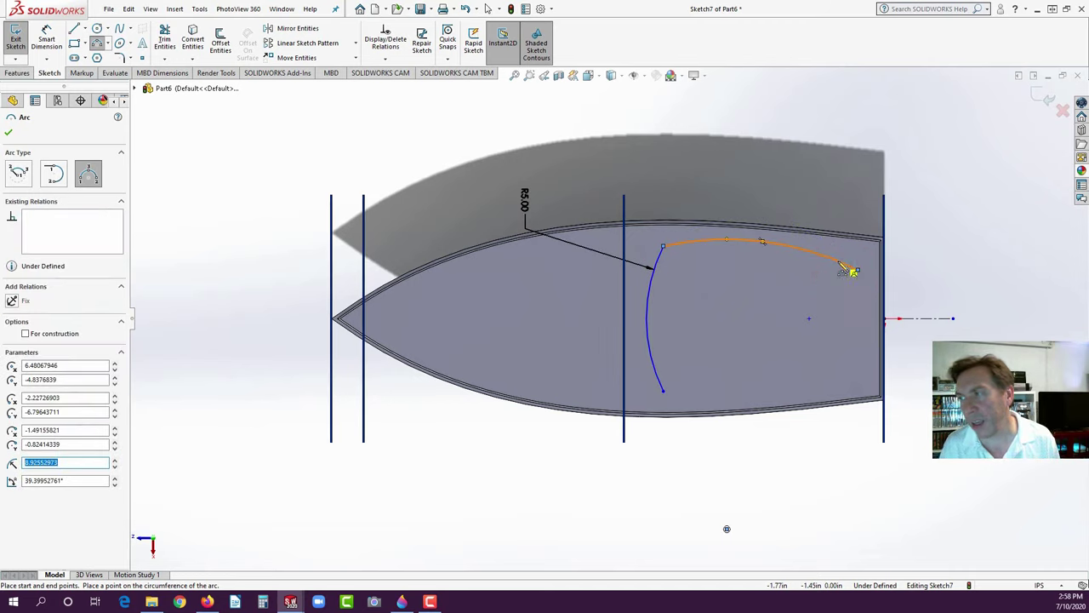
key("Escape")
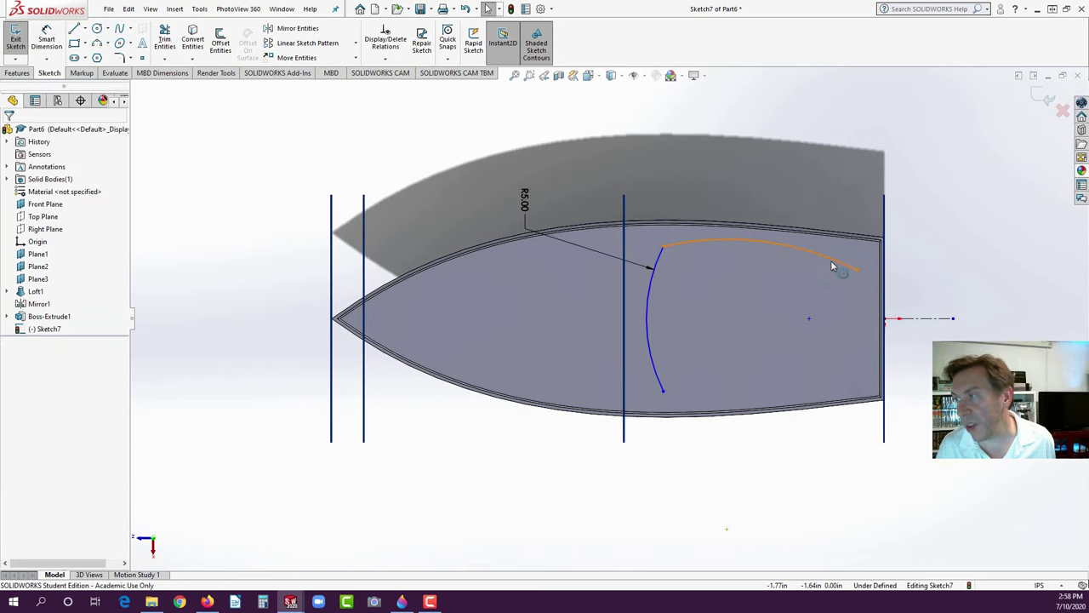
left_click(831, 260)
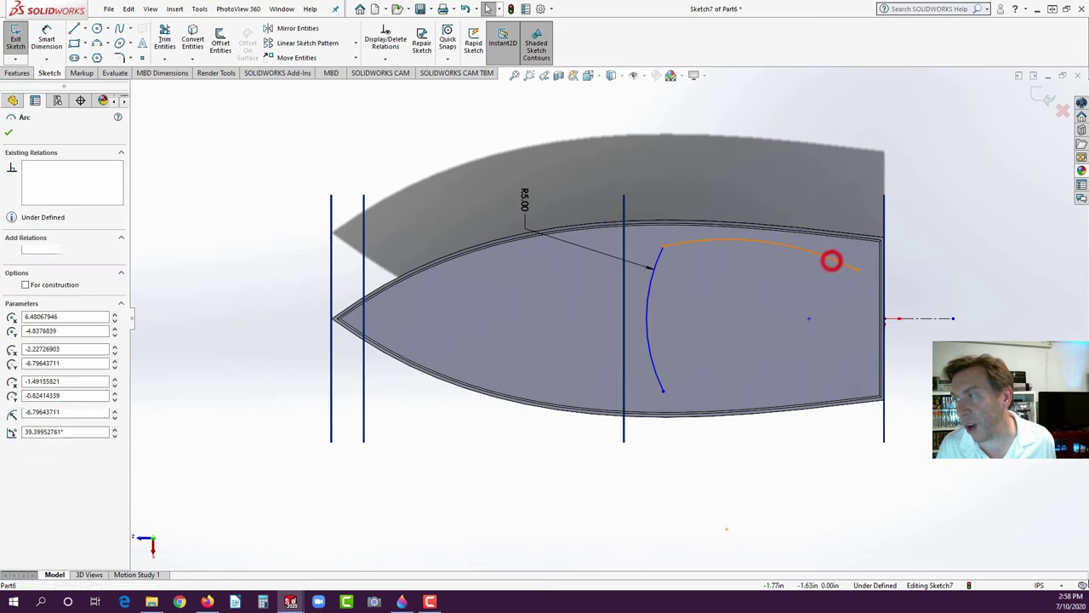
left_click(937, 319)
left_click(851, 267, "ctrl")
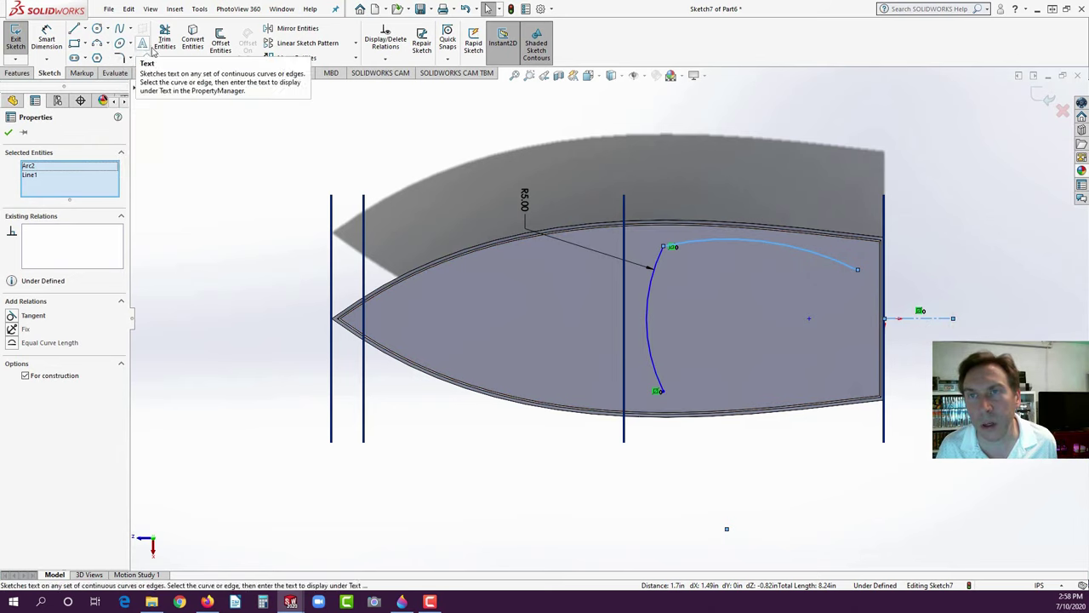
left_click(285, 29)
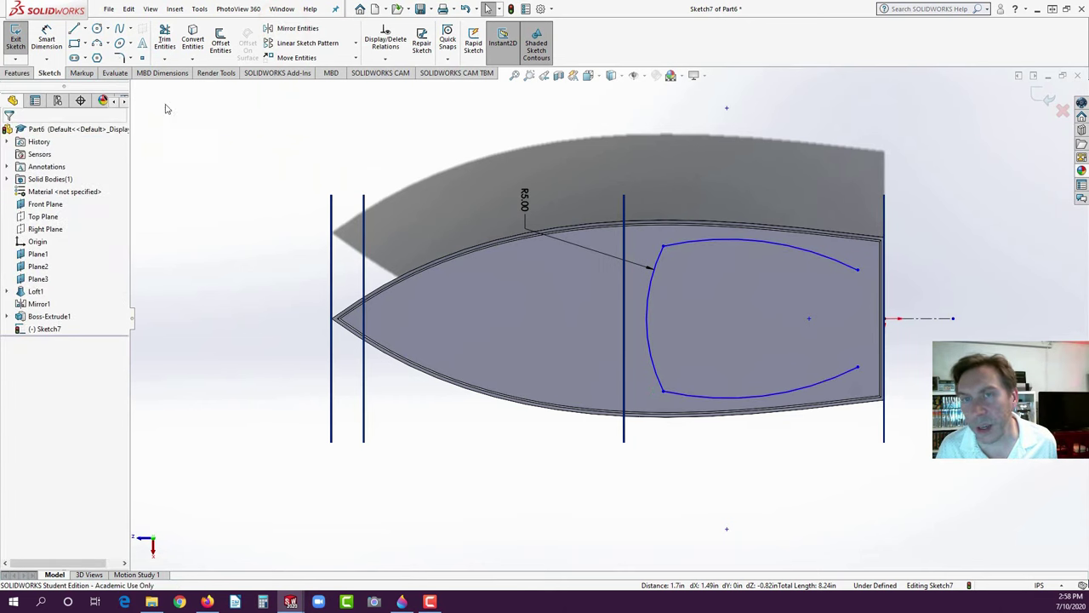
- Dimension the upper arc to a radius of 9
left_click(46, 39)
left_click(736, 240)
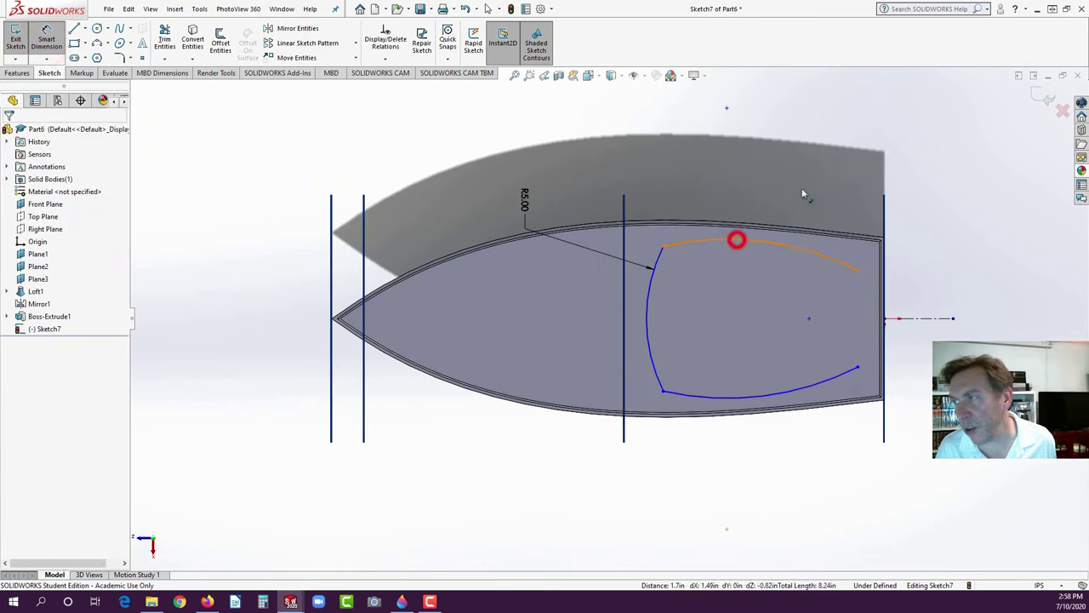
left_click(808, 173)
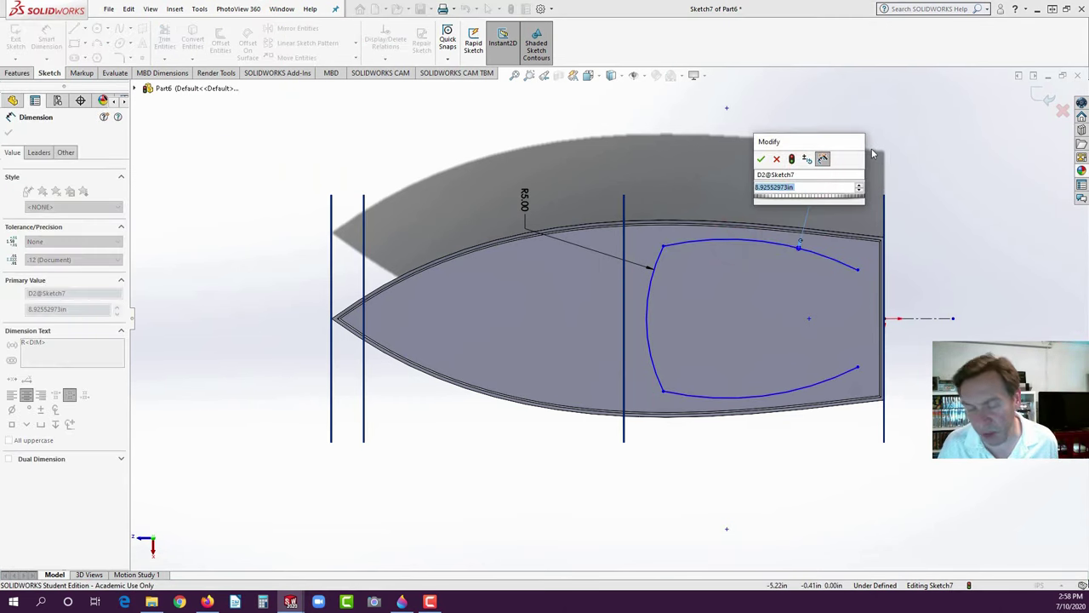
type("9")
key("Return")
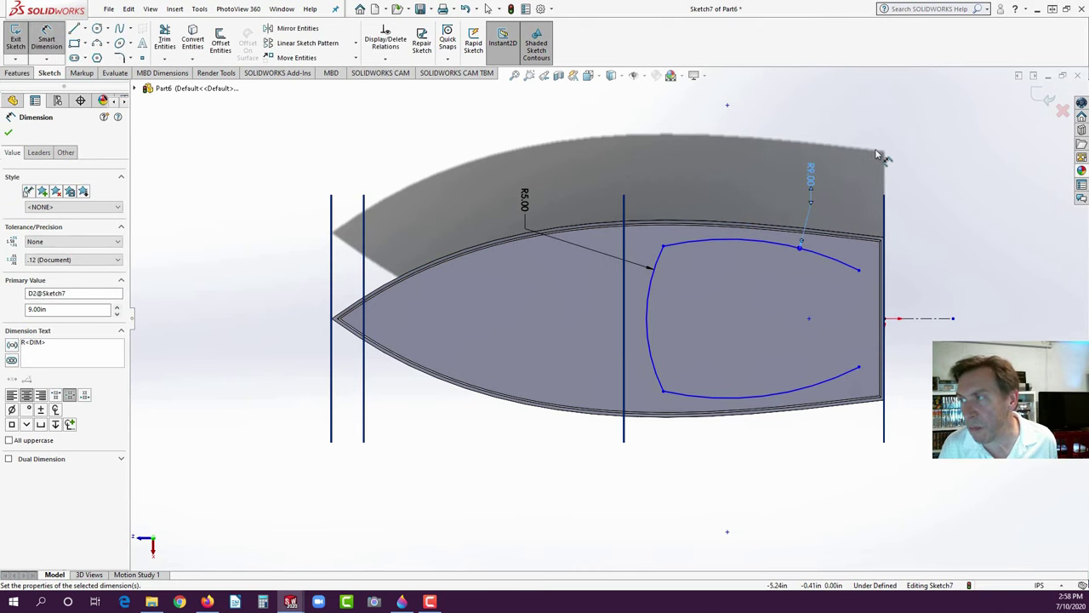
left_click(903, 223)
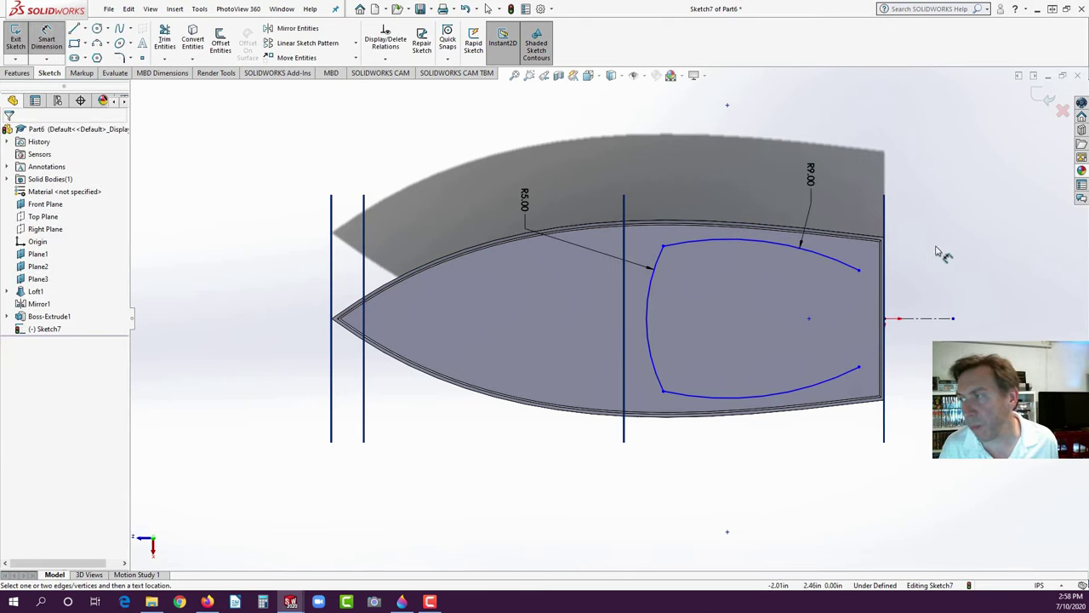
- Close the outline with a three-point arc joining the upper and lower curves at the stern
left_click(96, 44)
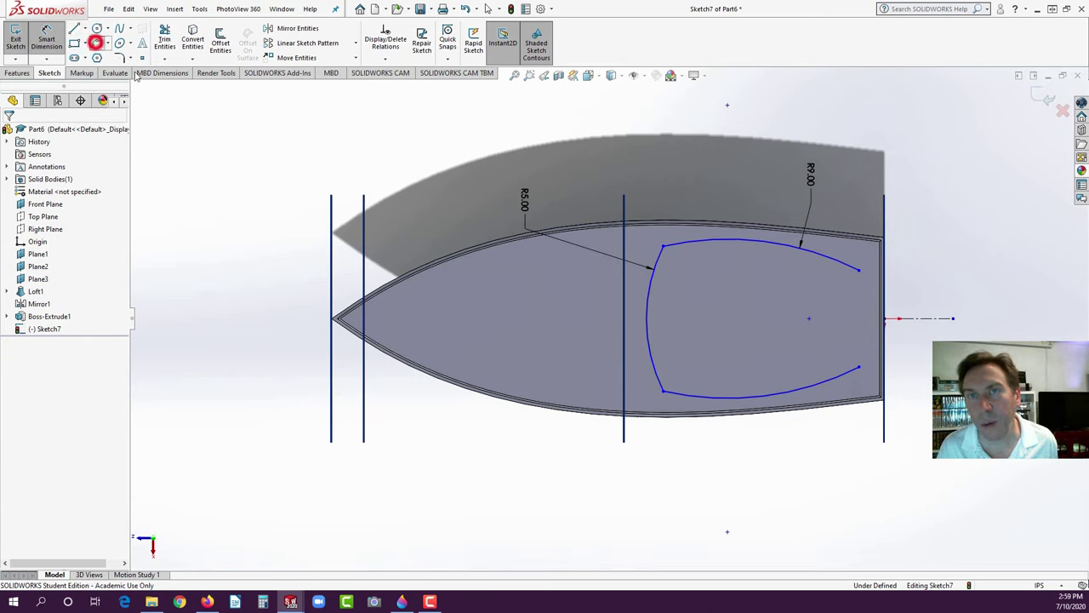
left_click(859, 270)
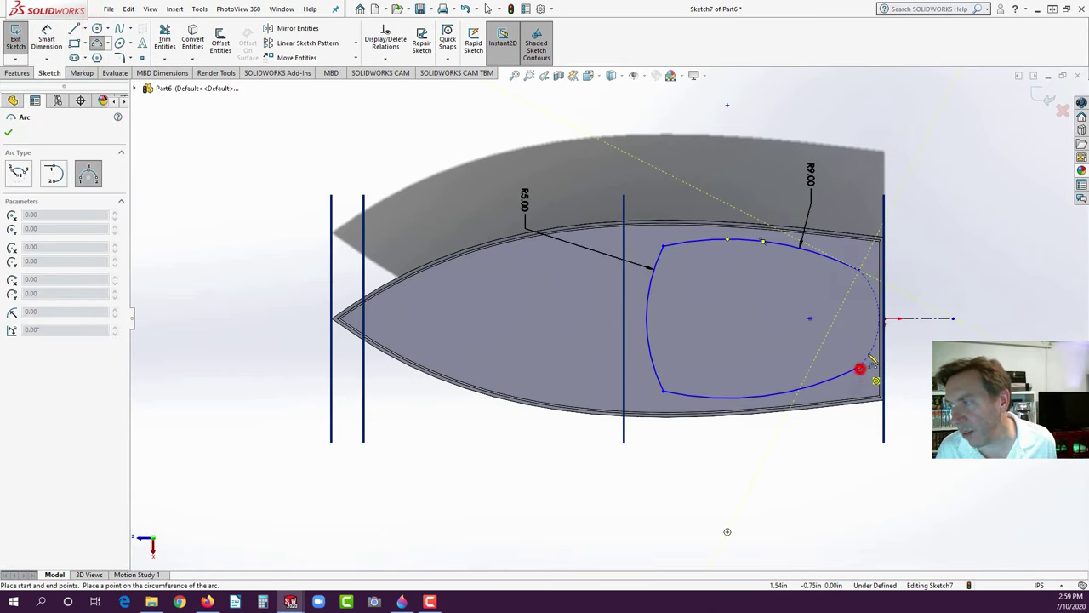
left_click(861, 367)
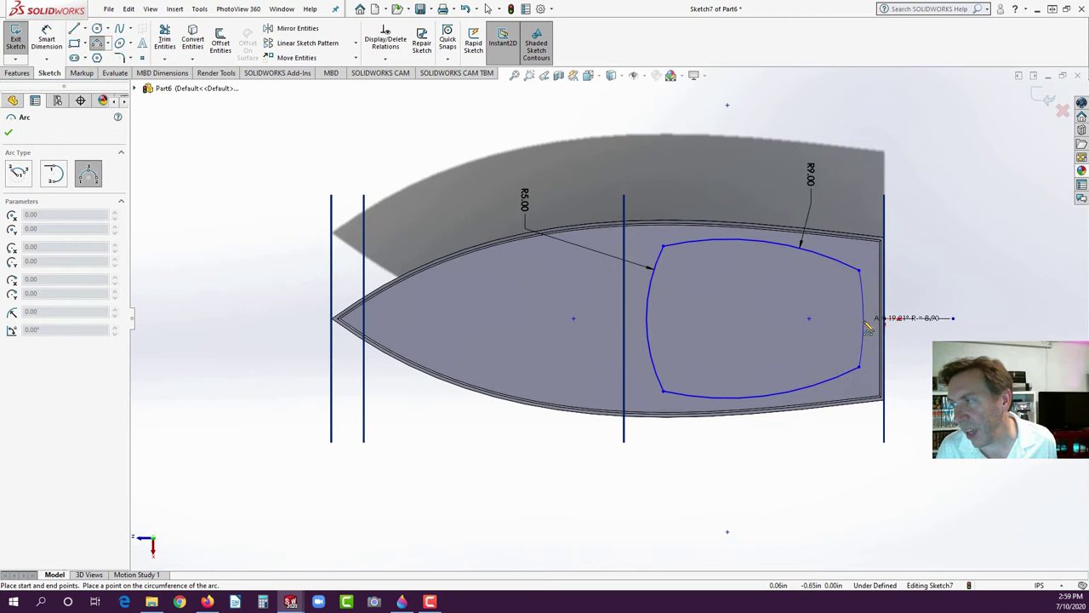
left_click(867, 327)
key("Escape")
mouse_move(856, 413)
middle_mouse_down()
mouse_move(834, 338)
mouse_move(848, 241)
mouse_move(813, 183)
middle_mouse_up()
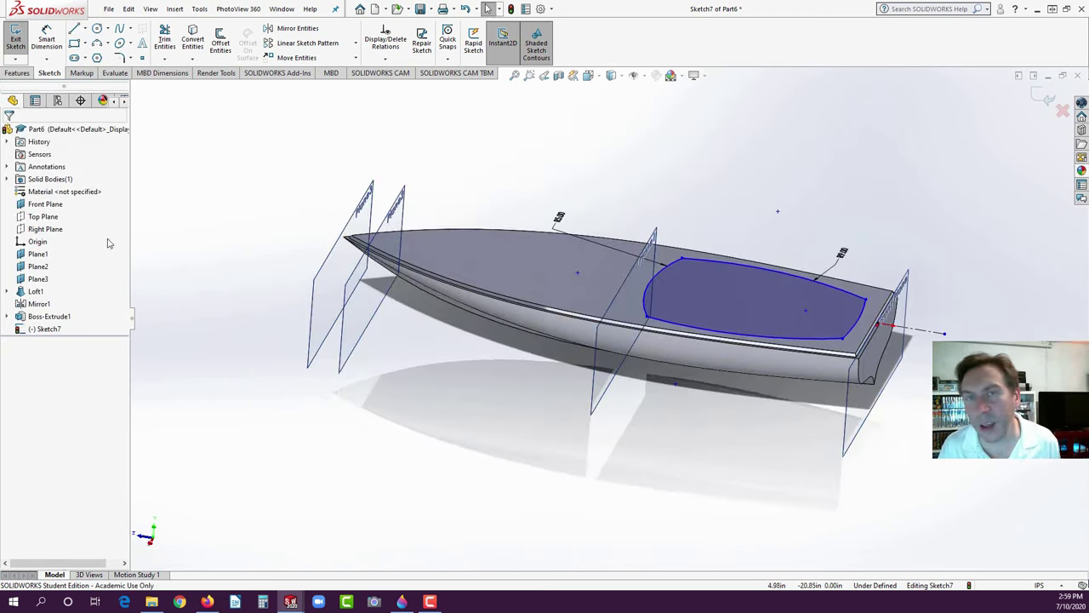
left_click(17, 74)
left_click(20, 40)
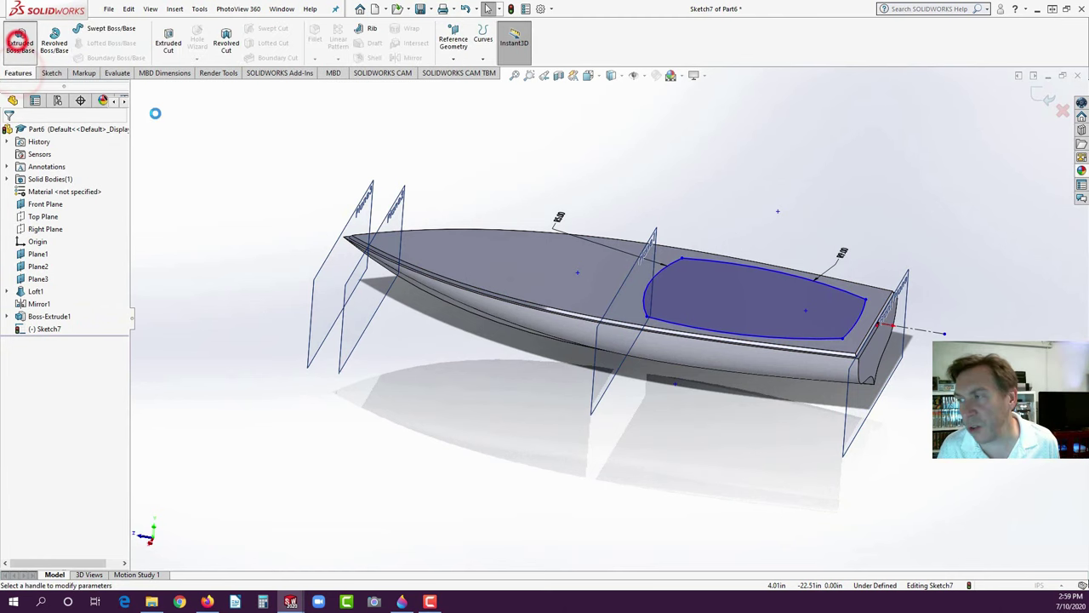
left_click(796, 296)
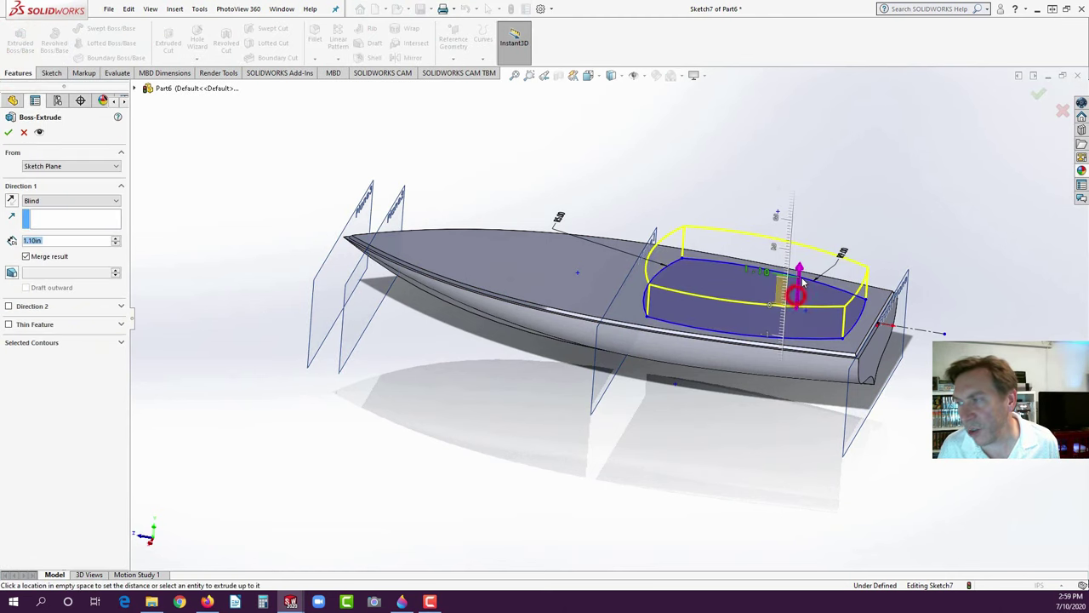
left_click(803, 279)
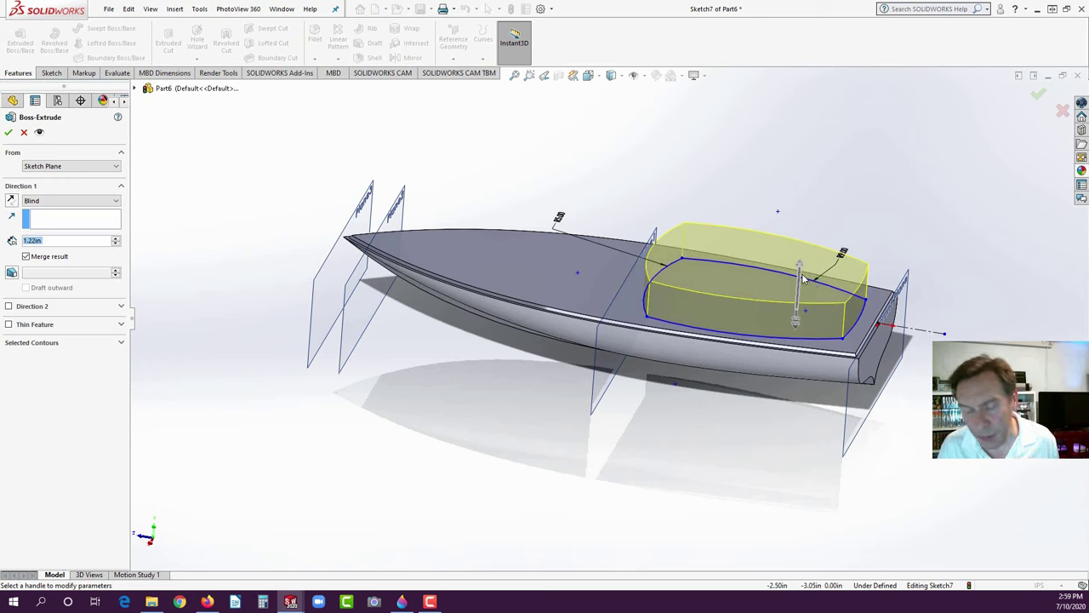
type("1.25")
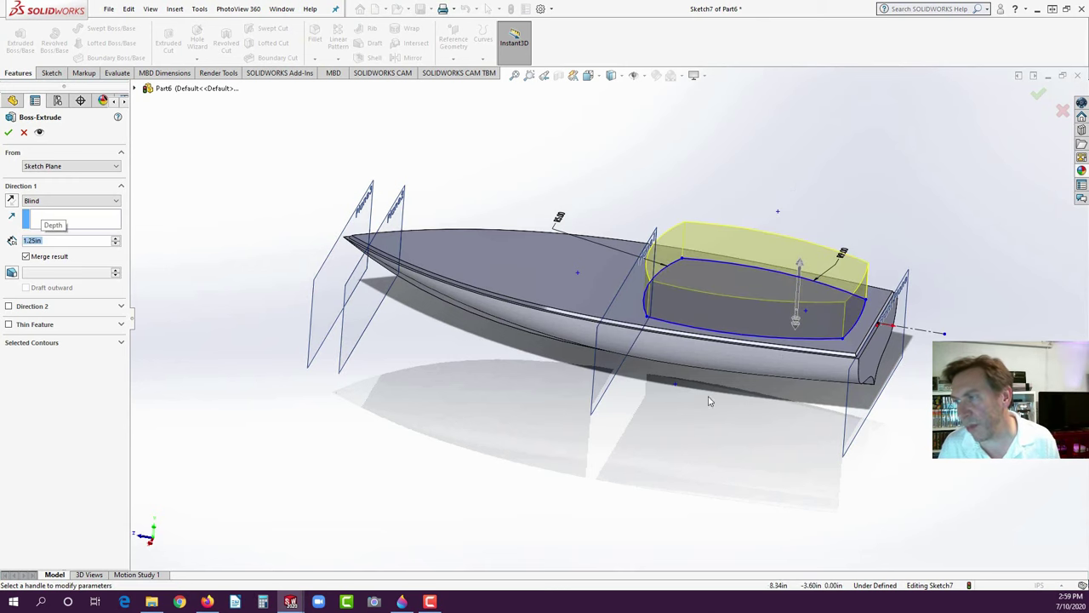
mouse_move(813, 284)
middle_mouse_down()
mouse_move(724, 337)
mouse_move(792, 281)
middle_mouse_up()
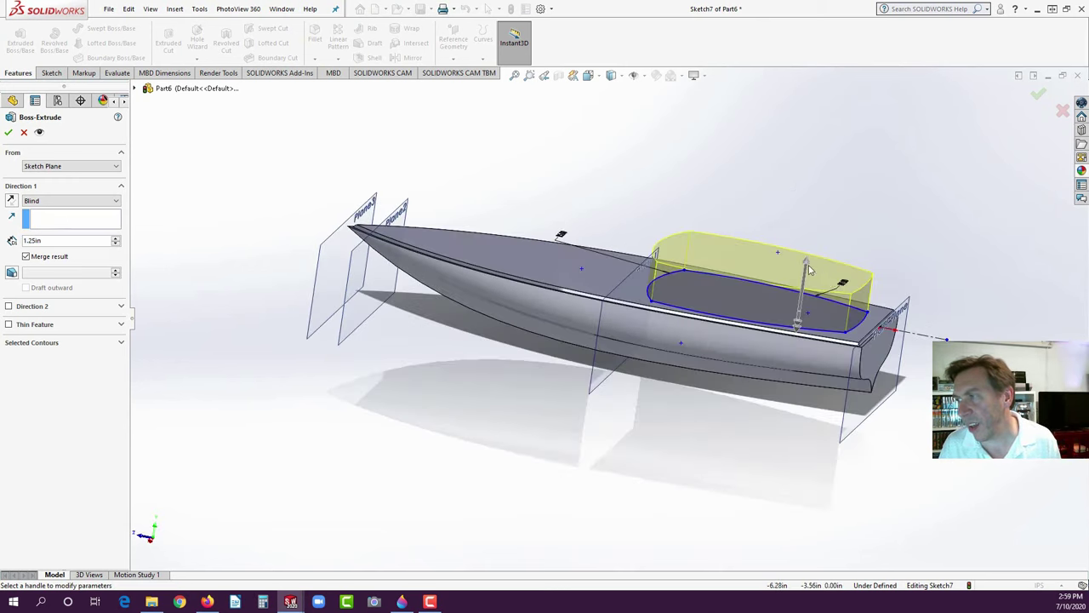
left_click(49, 242)
type("1.5")
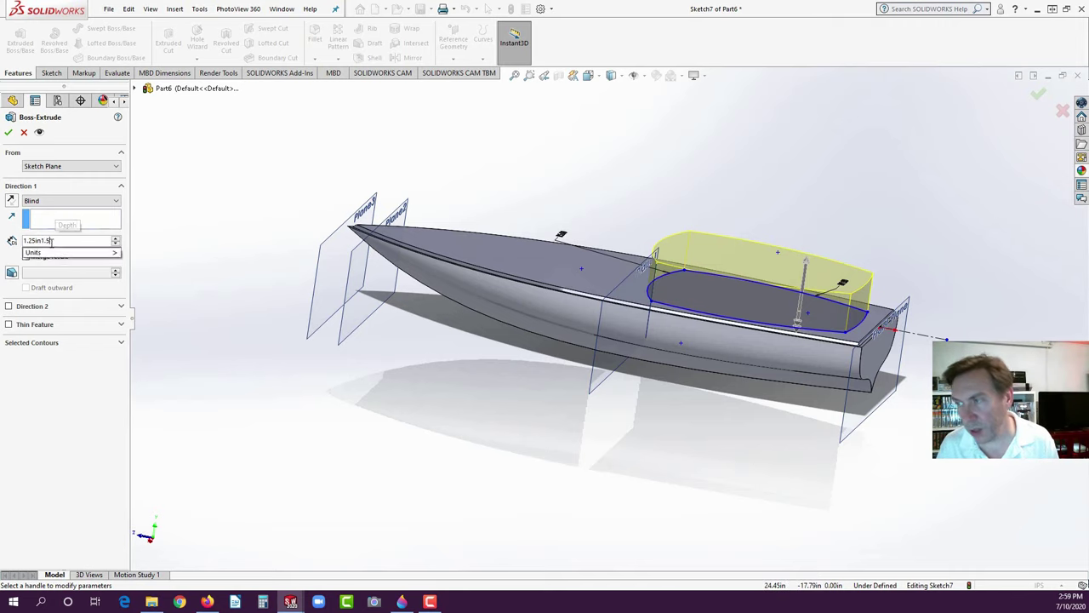
key("Return")
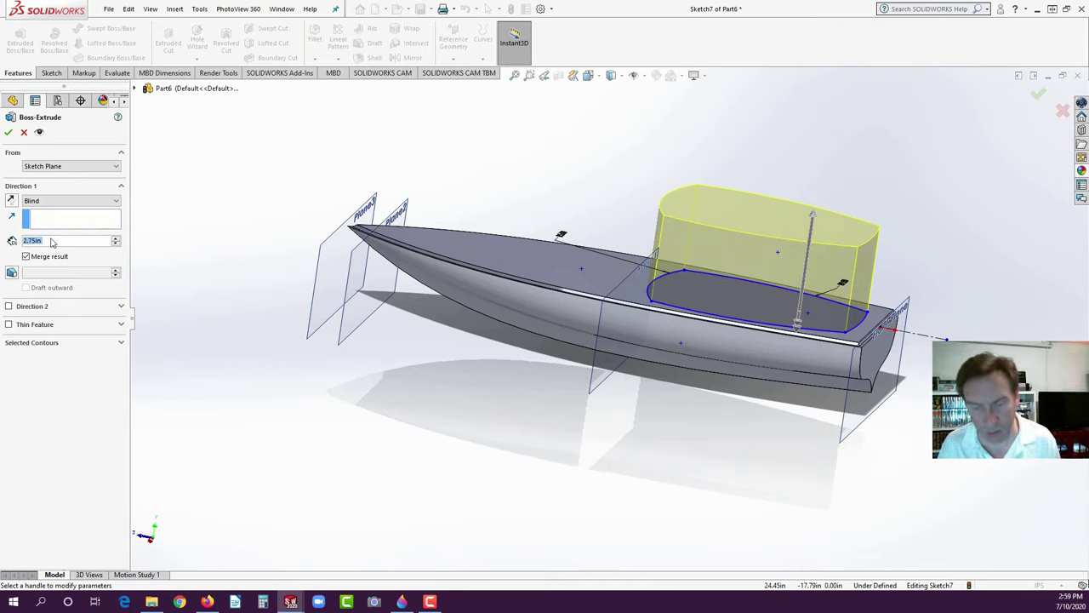
type("1.5")
key("Return")
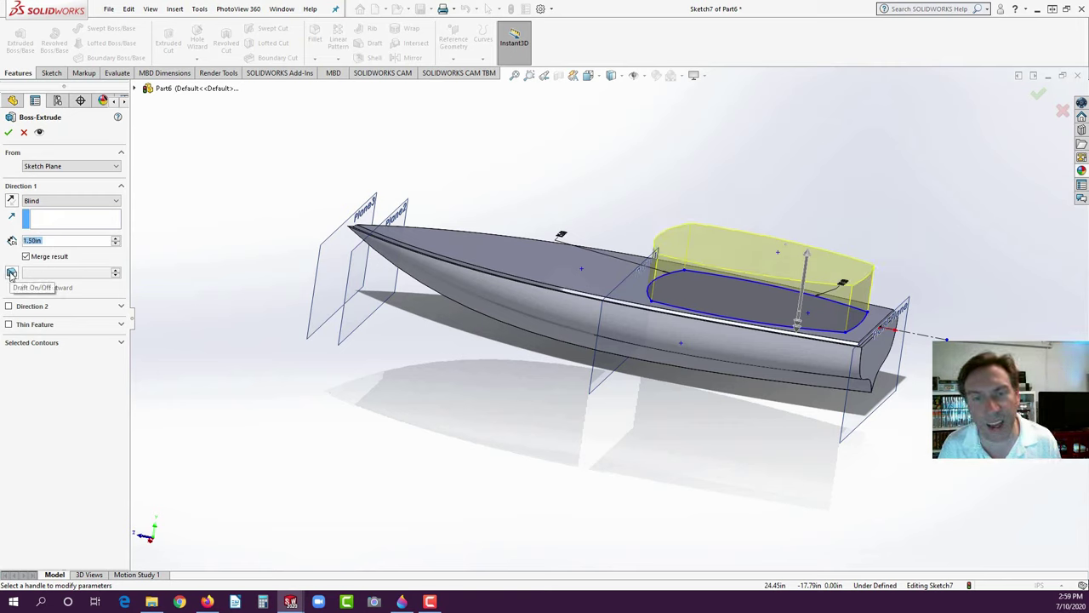
left_click(25, 133)
middle_click_drag(255, 357, 772, 235)
scroll(772, 235, "down", 5)
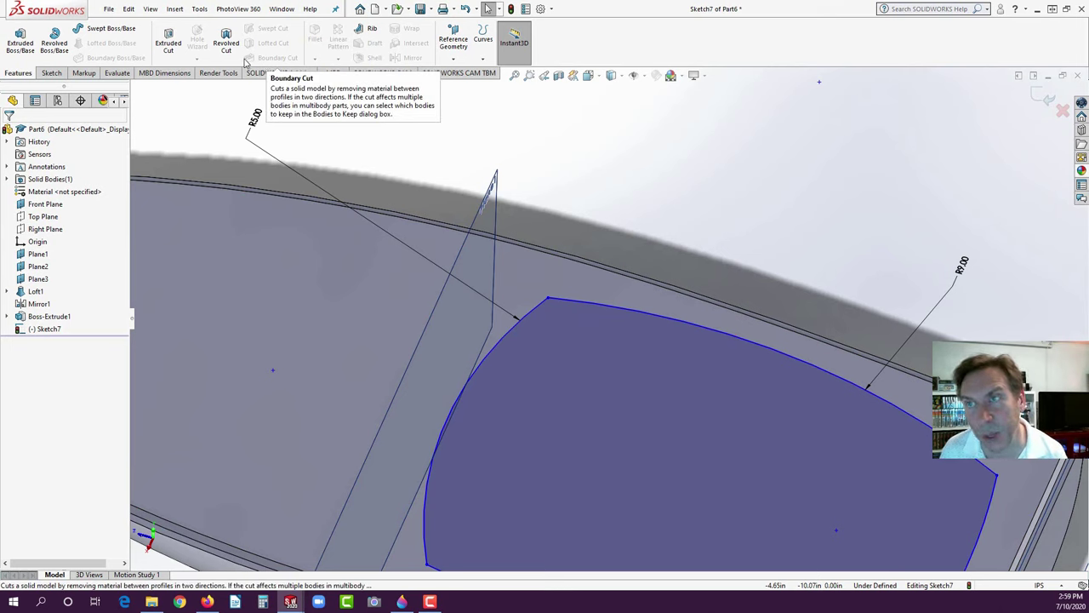
- Round the outline's upper-left and lower-left corners with 0.75in sketch fillets
left_click(56, 73)
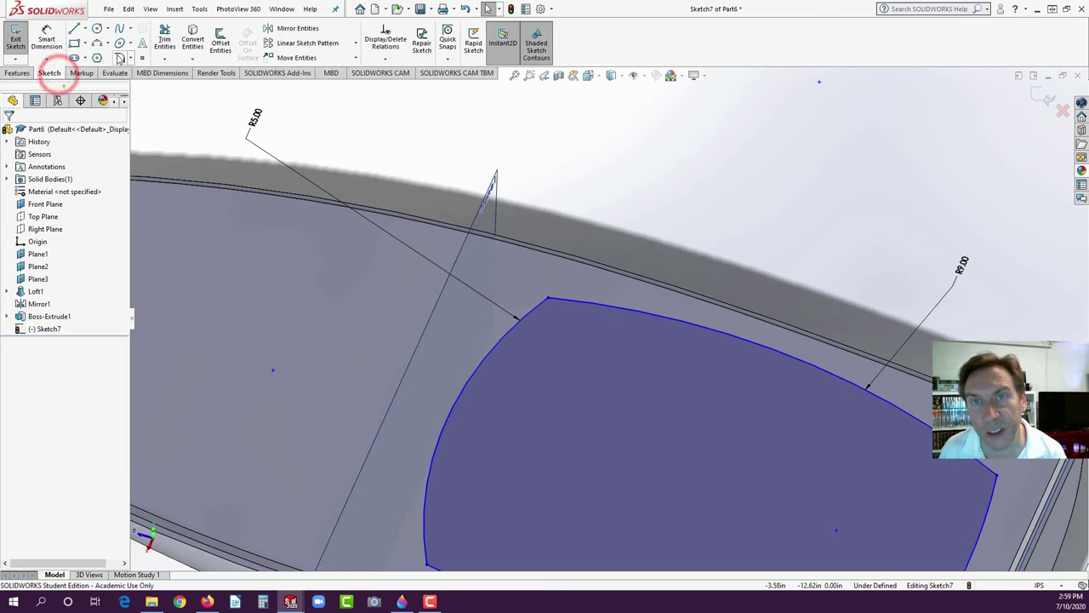
left_click(119, 58)
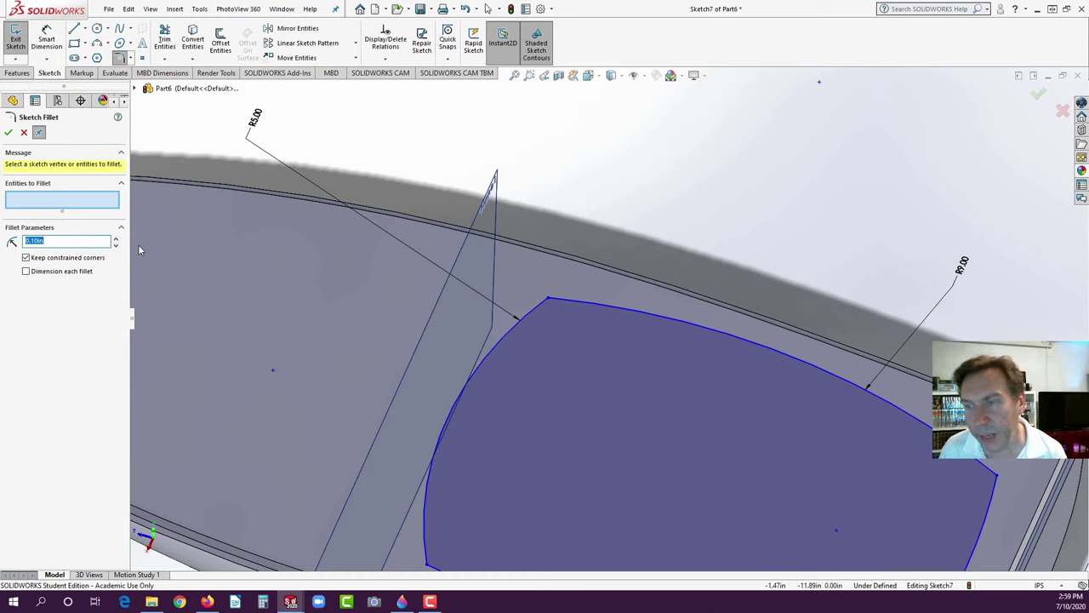
left_click(549, 301)
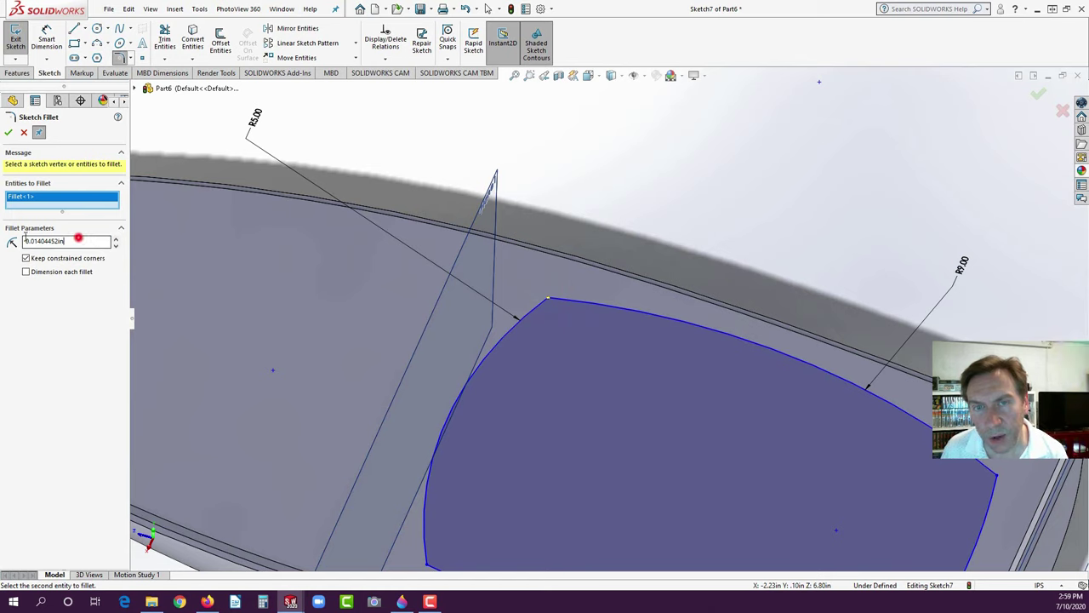
double_click(78, 238)
type("1.00in")
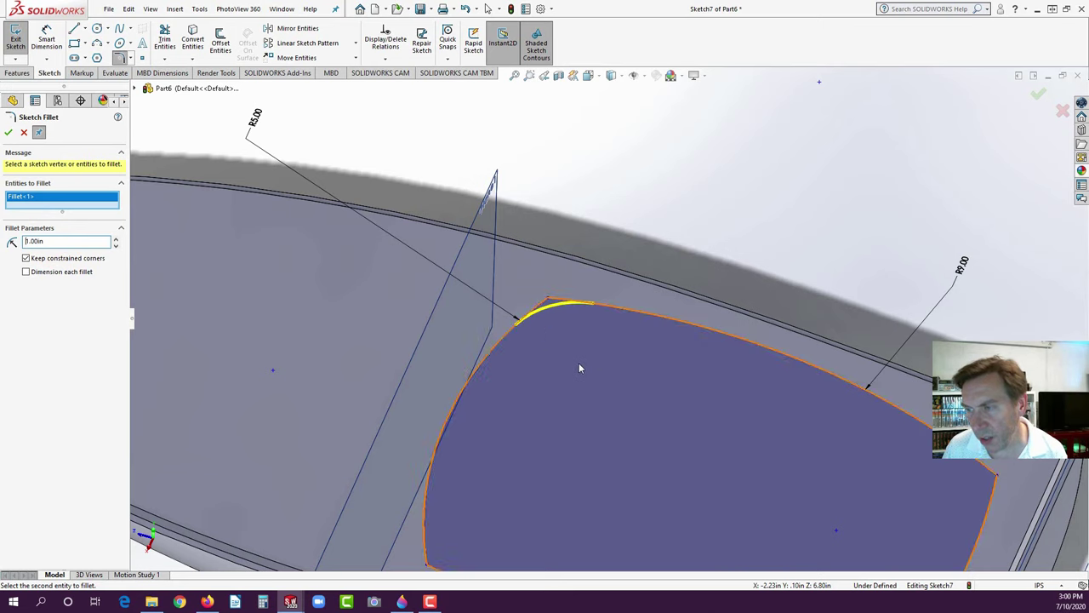
scroll(581, 366, "up", 3)
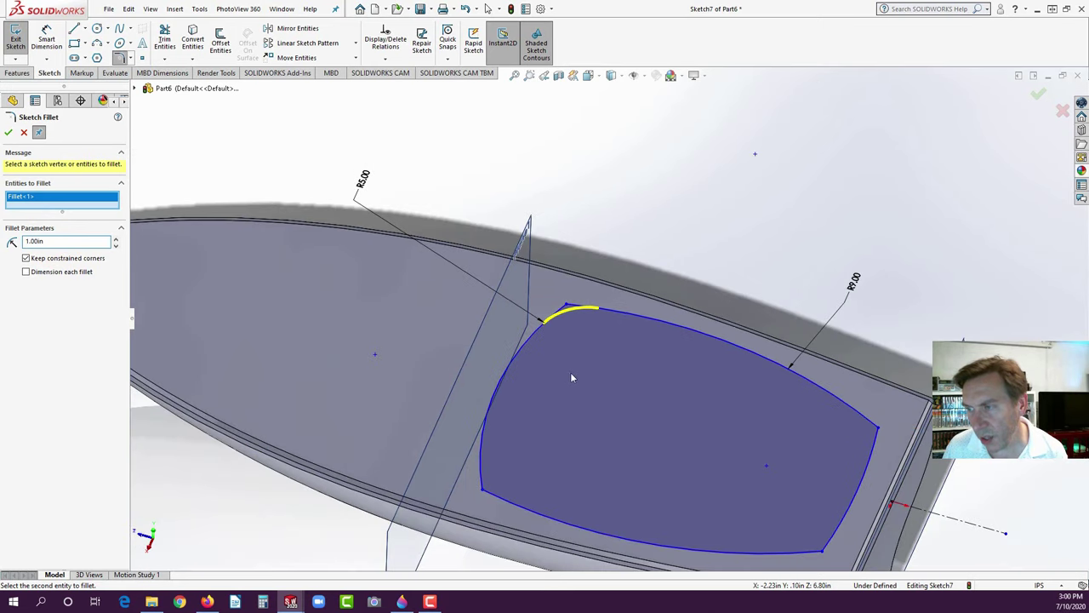
left_click(482, 494)
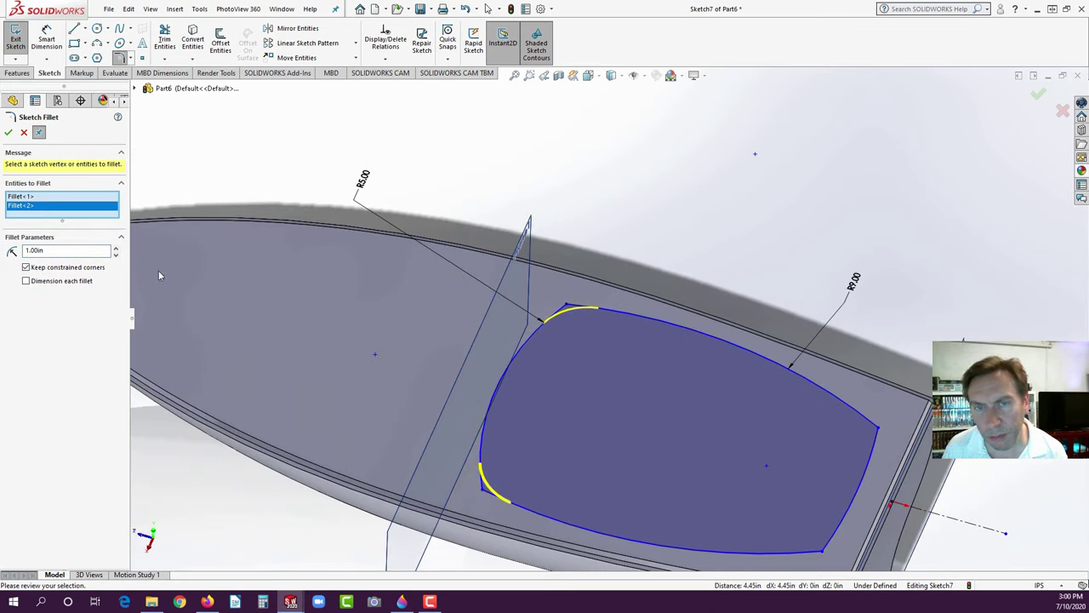
left_click(52, 249)
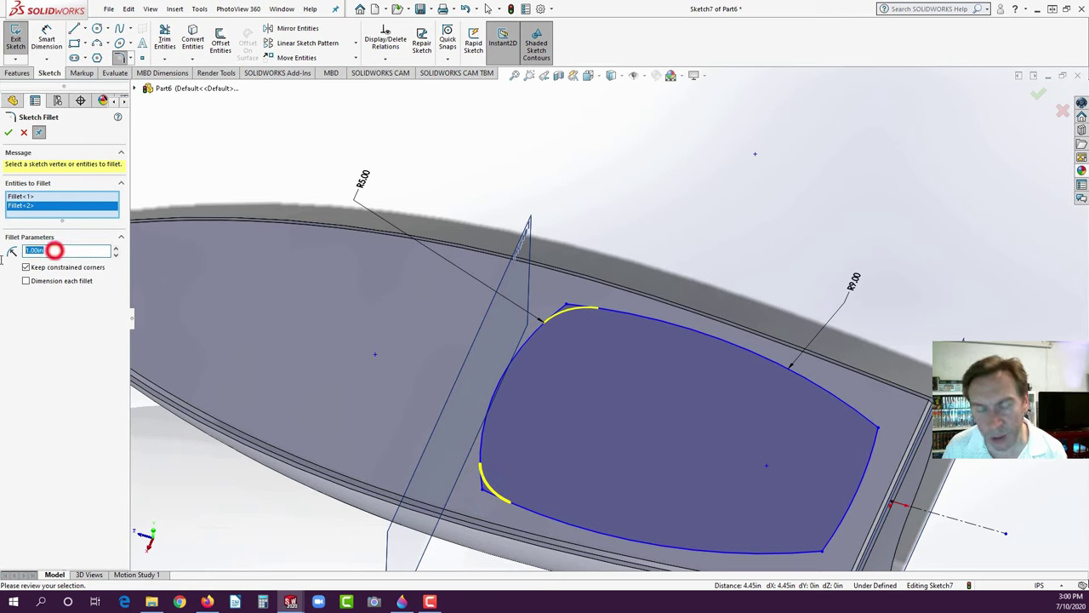
type("75")
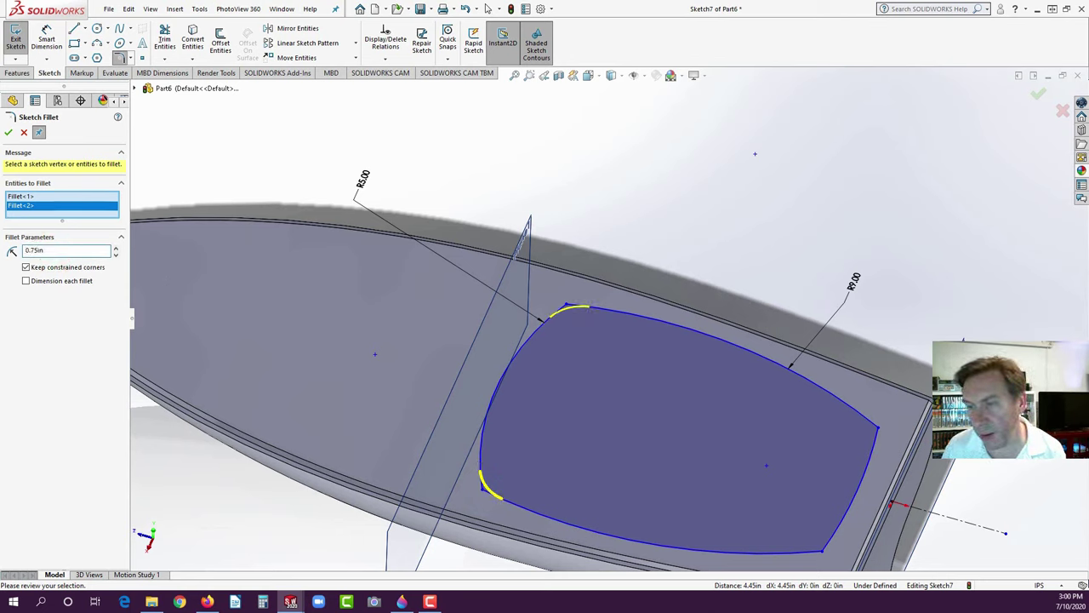
left_click(9, 132)
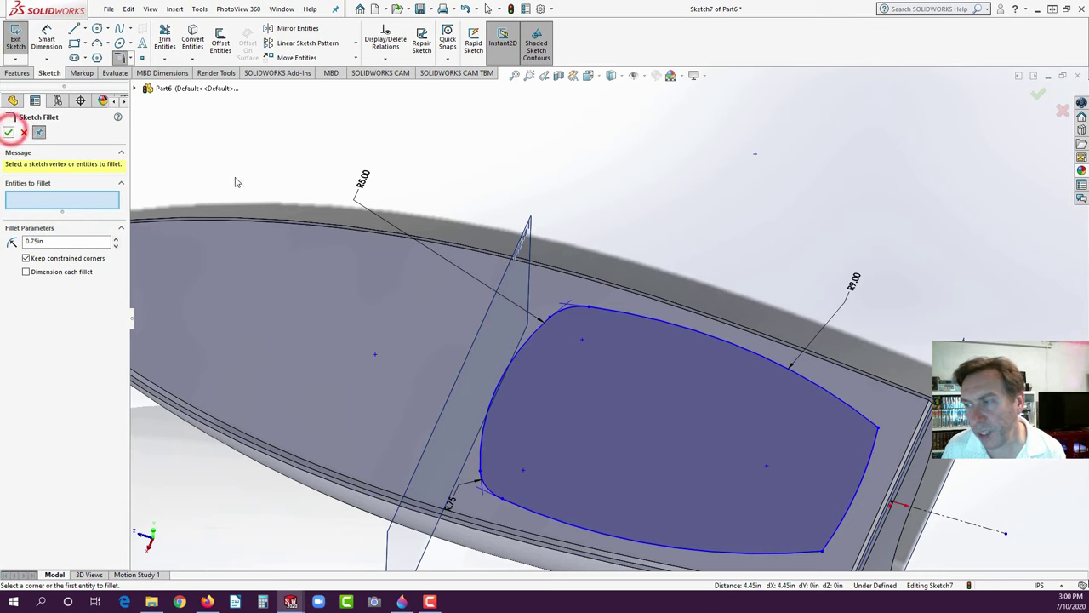
left_click(15, 74)
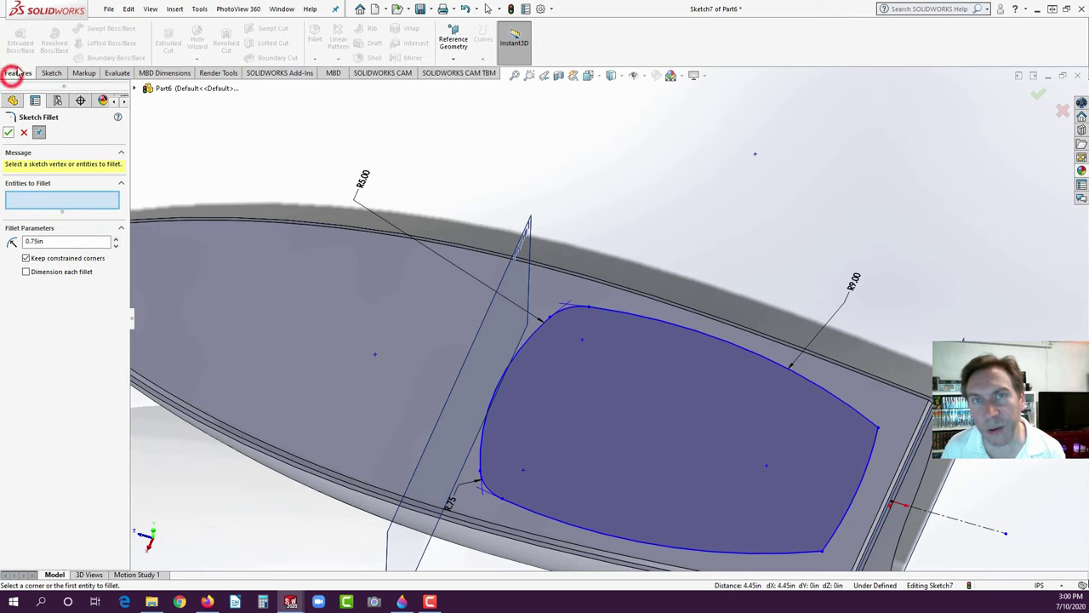
- Extrude the filleted cabin outline 1.5in blind with a 25° inward draft
left_click(7, 133)
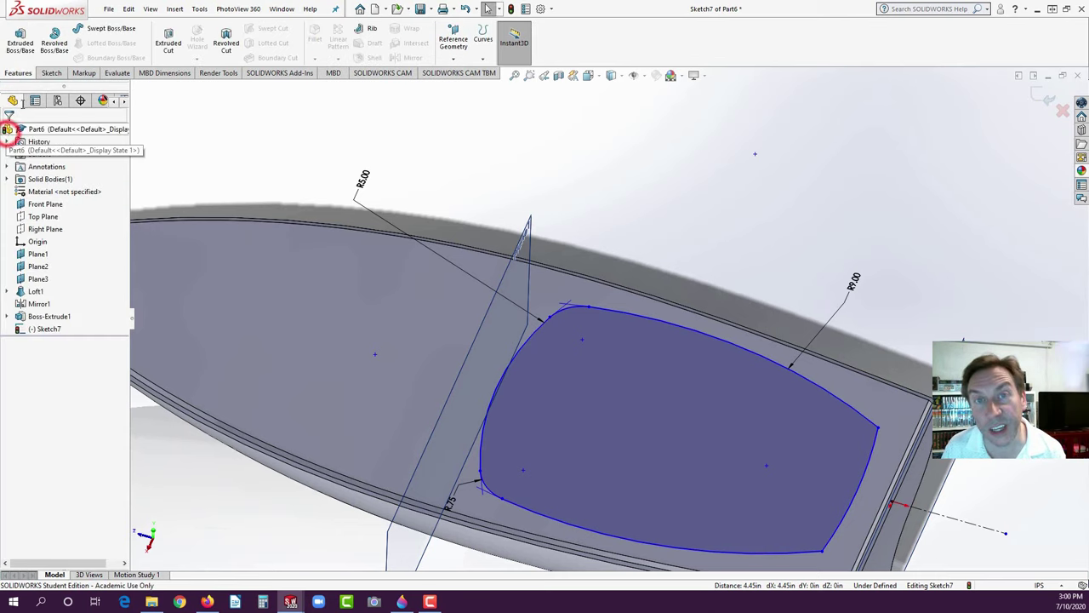
left_click(20, 41)
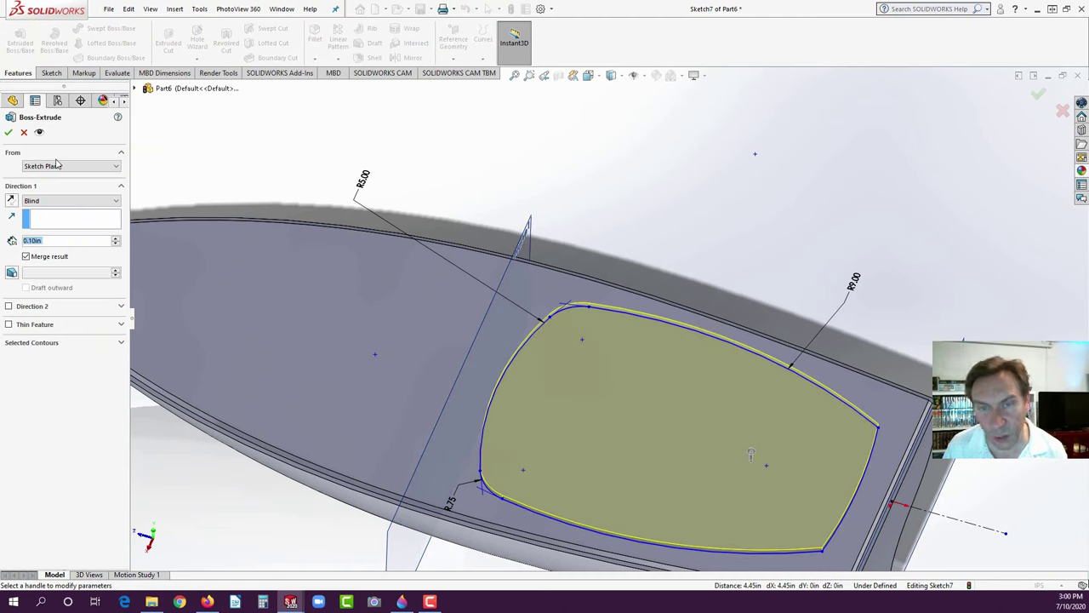
type("1.5")
key("Return")
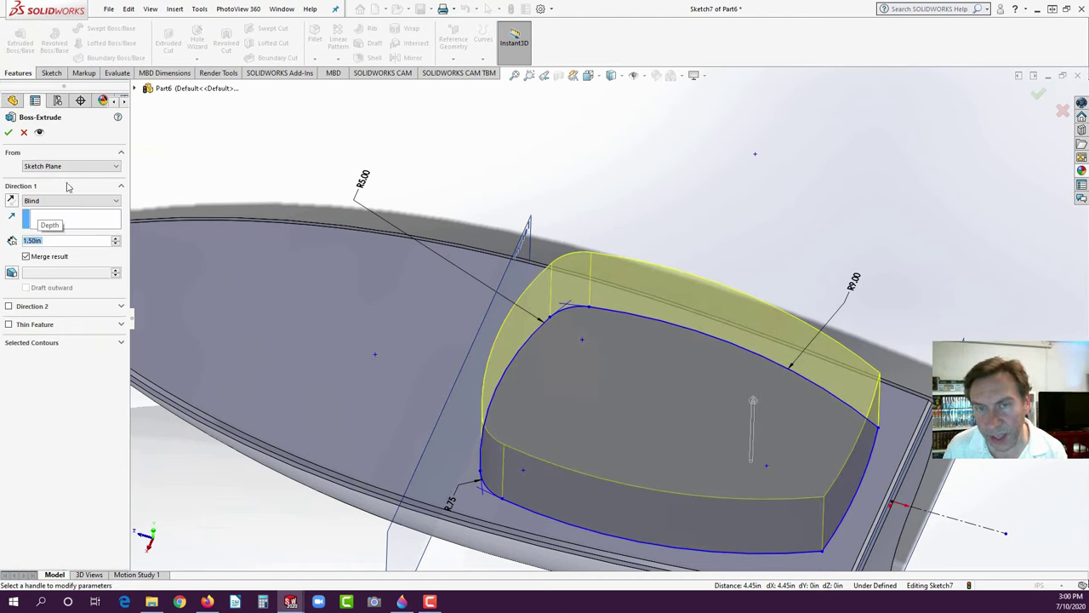
left_click(11, 272)
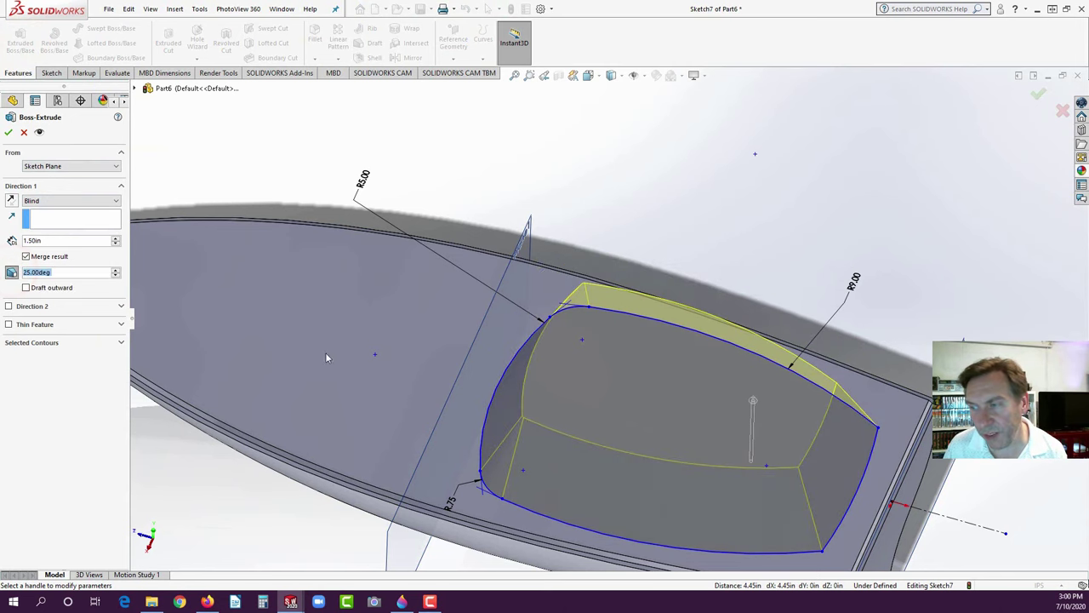
middle_click_drag(483, 327, 335, 290)
scroll(568, 363, "down", 5)
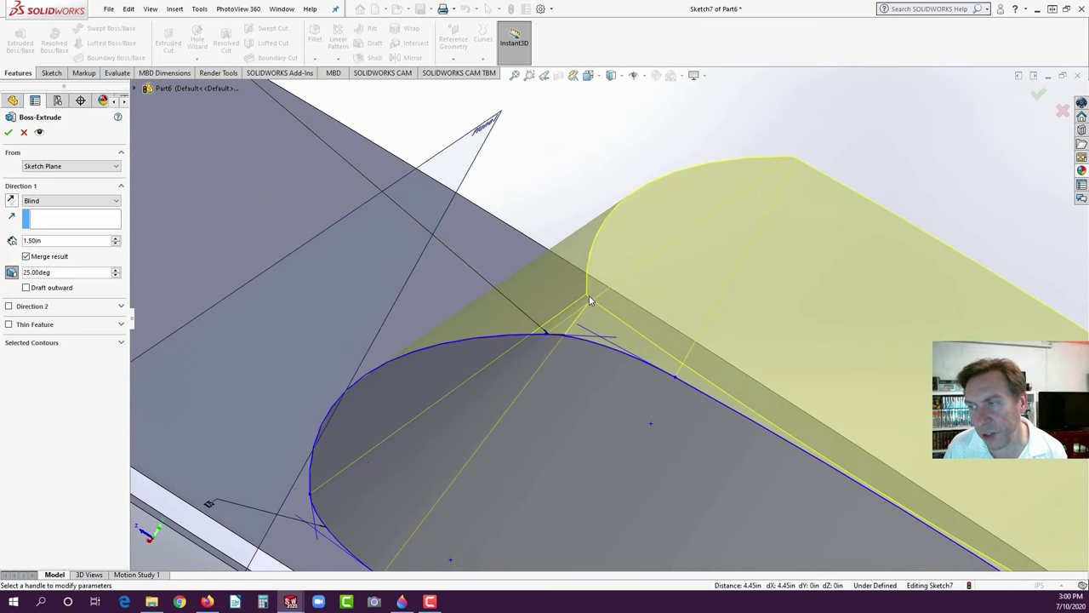
scroll(583, 308, "down", 3)
scroll(285, 515, "down", 4)
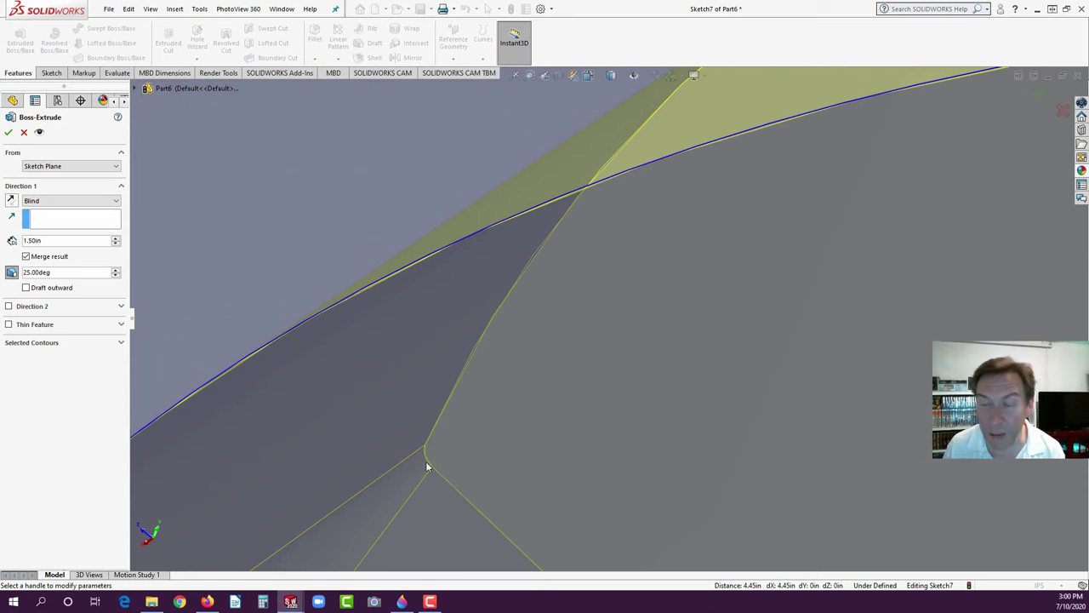
scroll(426, 463, "up", 5)
middle_click_drag(575, 445, 585, 421)
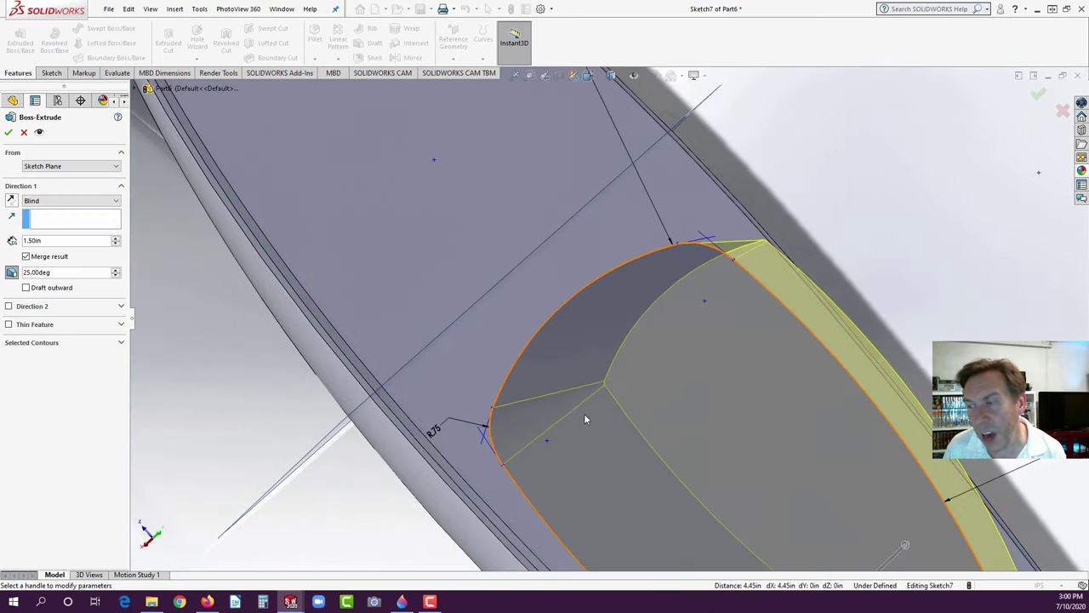
left_click(9, 134)
left_click(243, 377)
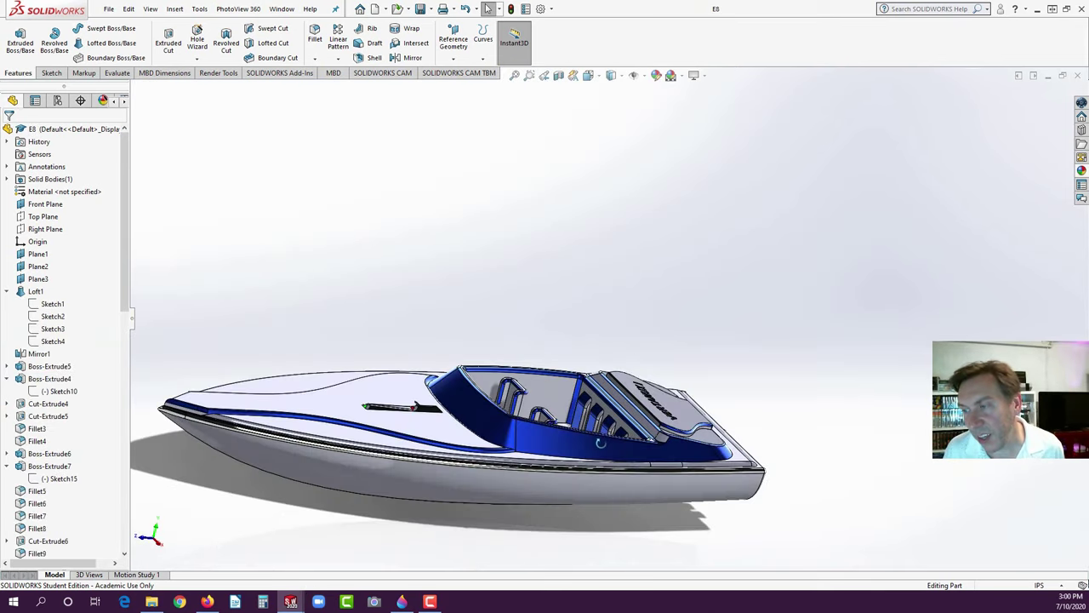
- Orbit the E8 boat to view its cockpit, then return to Part6 and select Right Plane
middle_click_drag(574, 402, 576, 382)
scroll(383, 331, "down", 5)
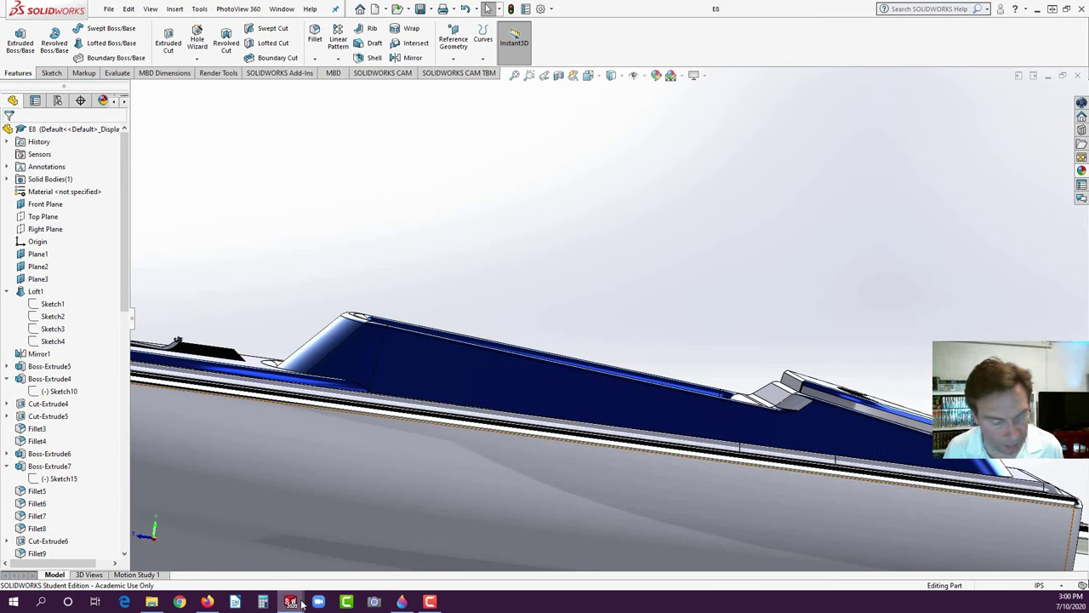
mouse_move(290, 601)
left_click(351, 553)
scroll(587, 426, "up", 3)
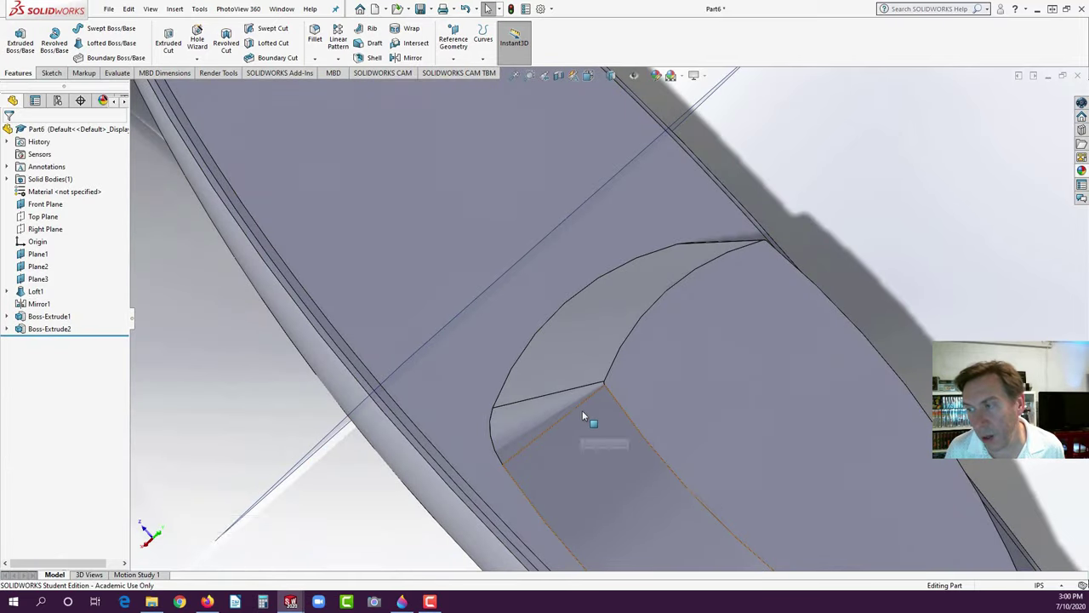
left_click(42, 228)
- Start a sketch on the Right Plane and view it straight from the side
left_click(49, 211)
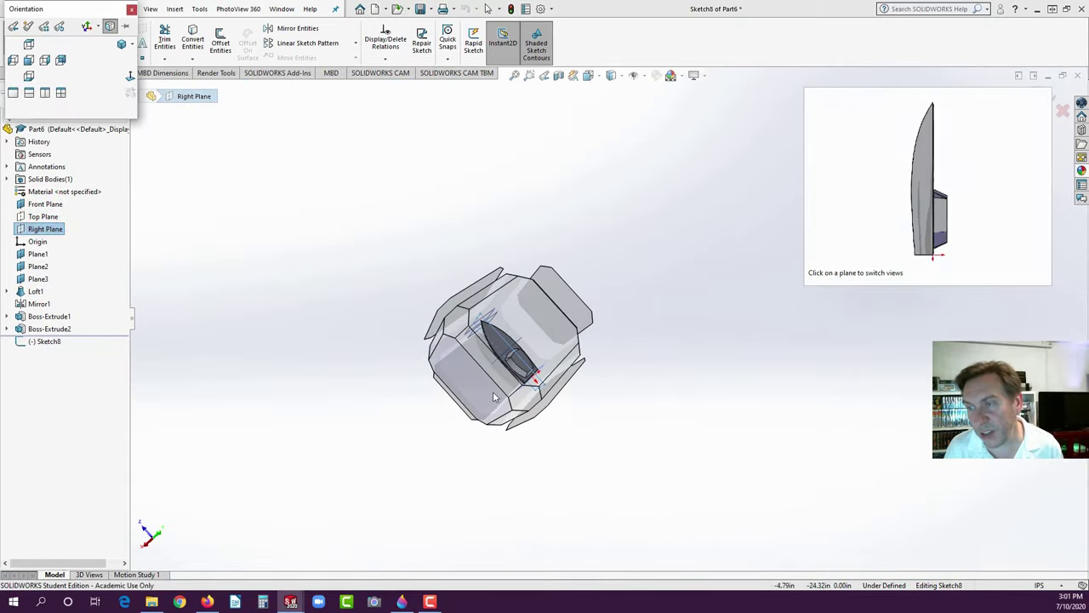
left_click(482, 387)
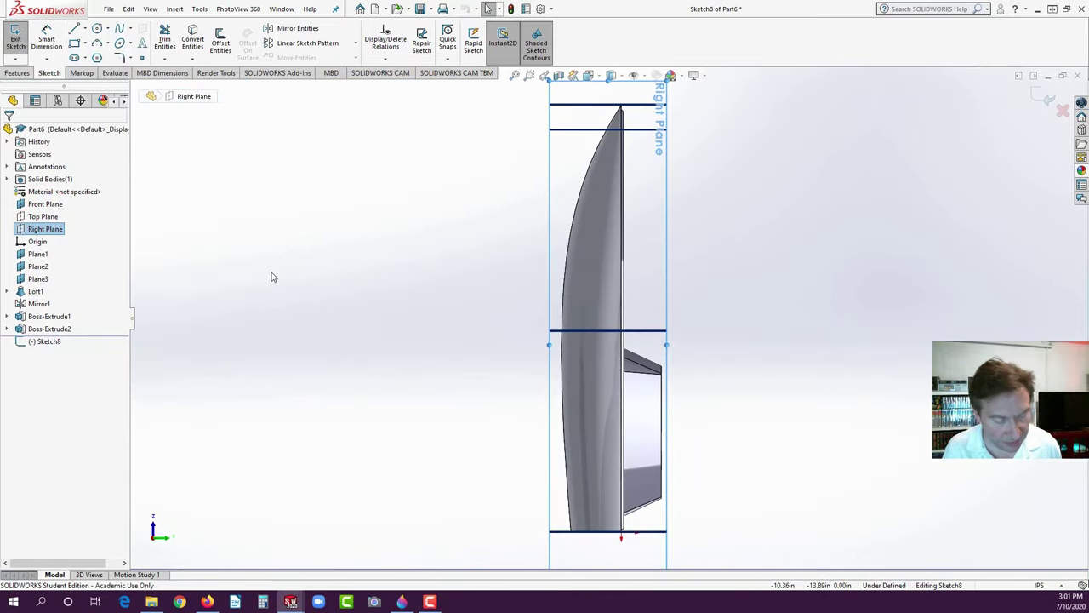
key("space")
left_click(49, 62)
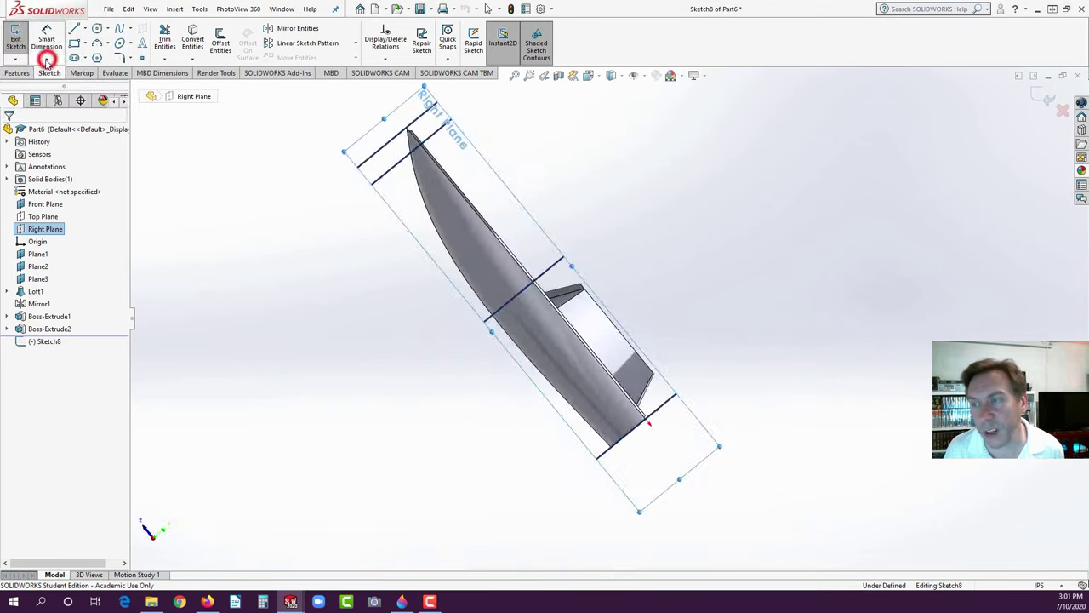
scroll(788, 294, "down", 2)
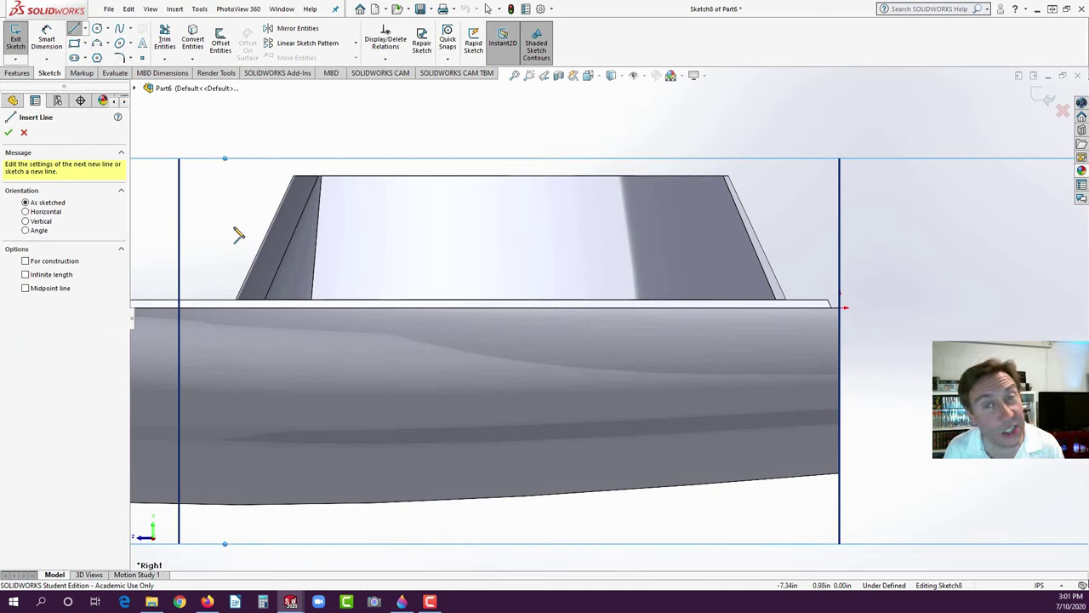
- Draw a closed line profile over the cabin with a stepped lower edge for the windshield
left_click(239, 229)
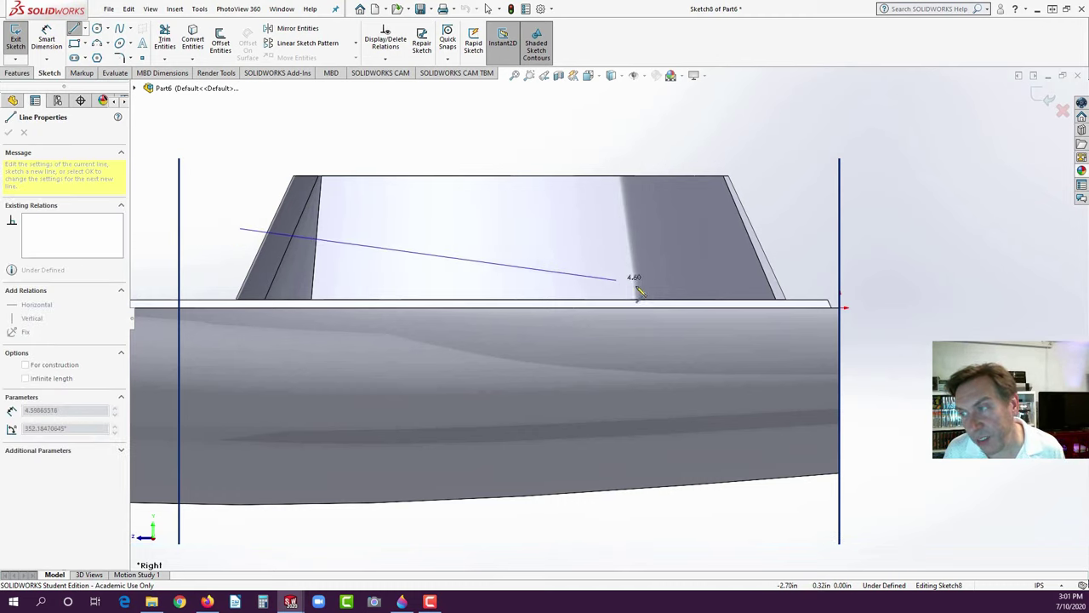
left_click(635, 282)
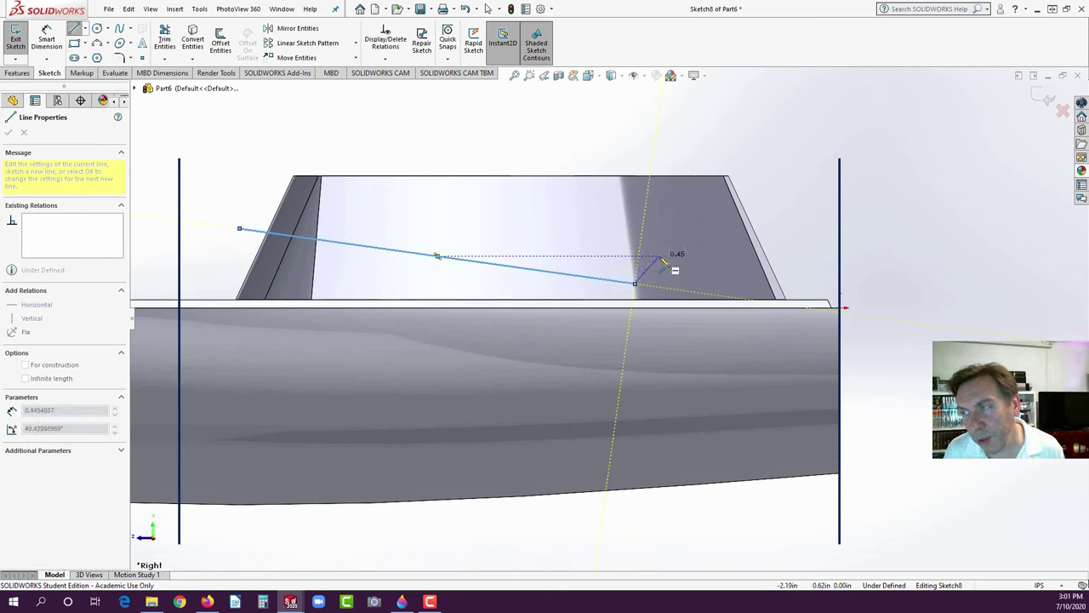
left_click(660, 256)
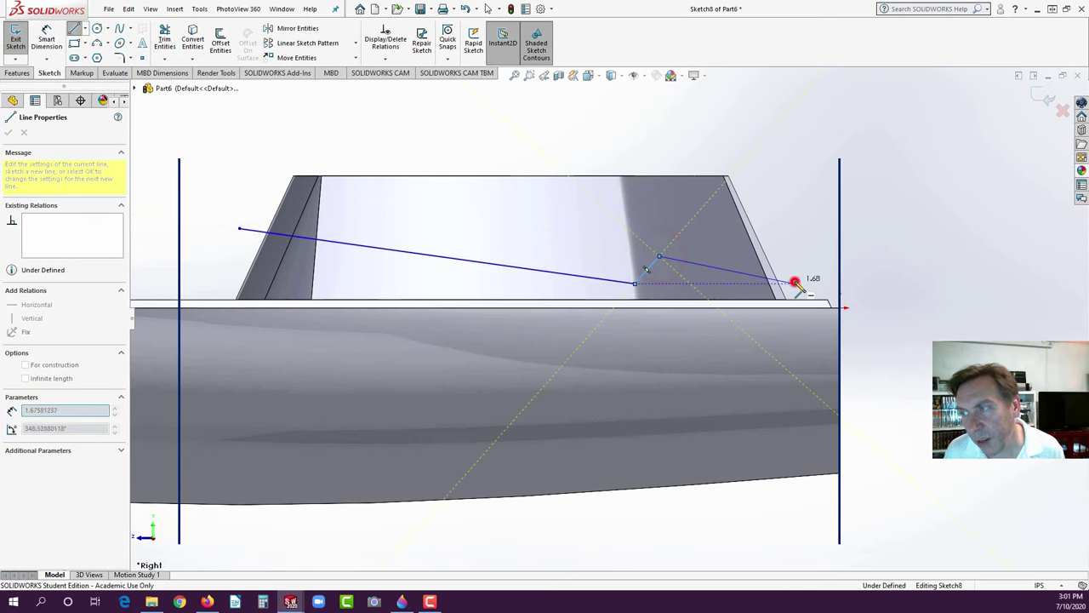
left_click(795, 282)
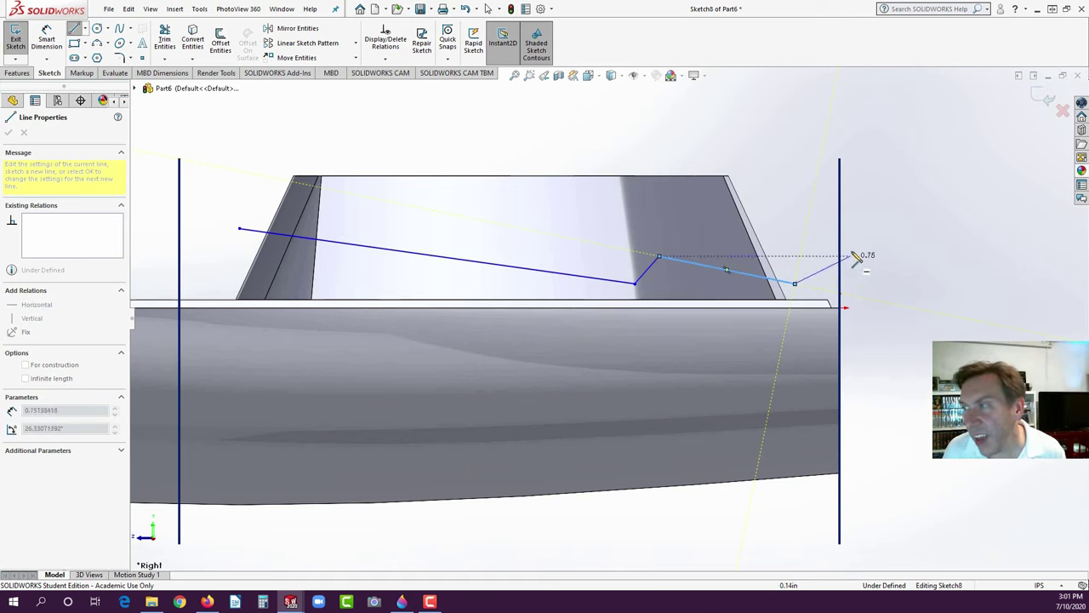
left_click(806, 117)
left_click(234, 116)
left_click(240, 228)
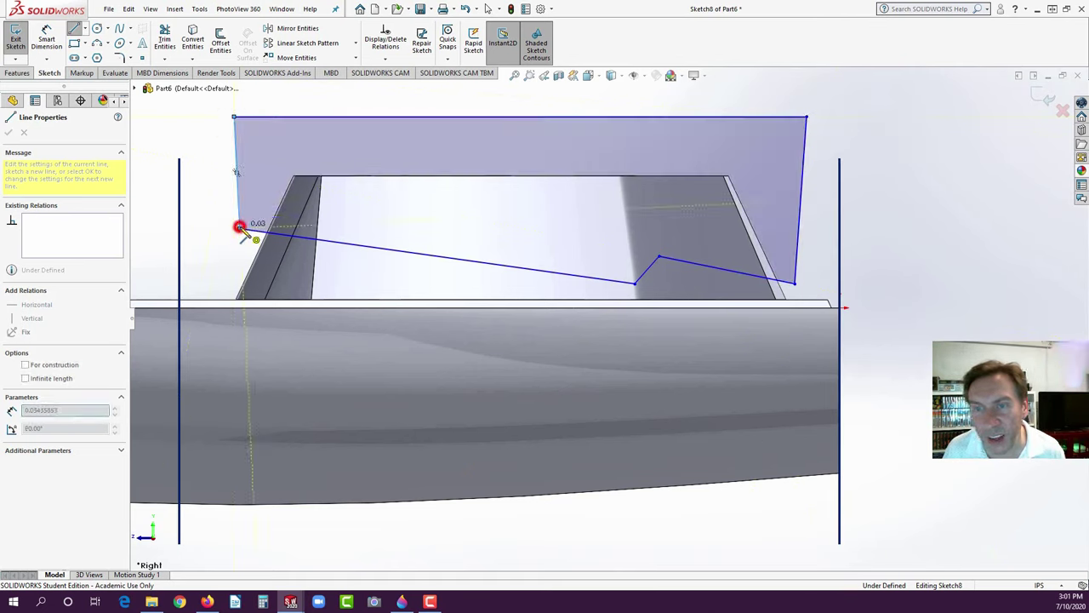
key("Escape")
middle_click_drag(549, 238, 409, 251)
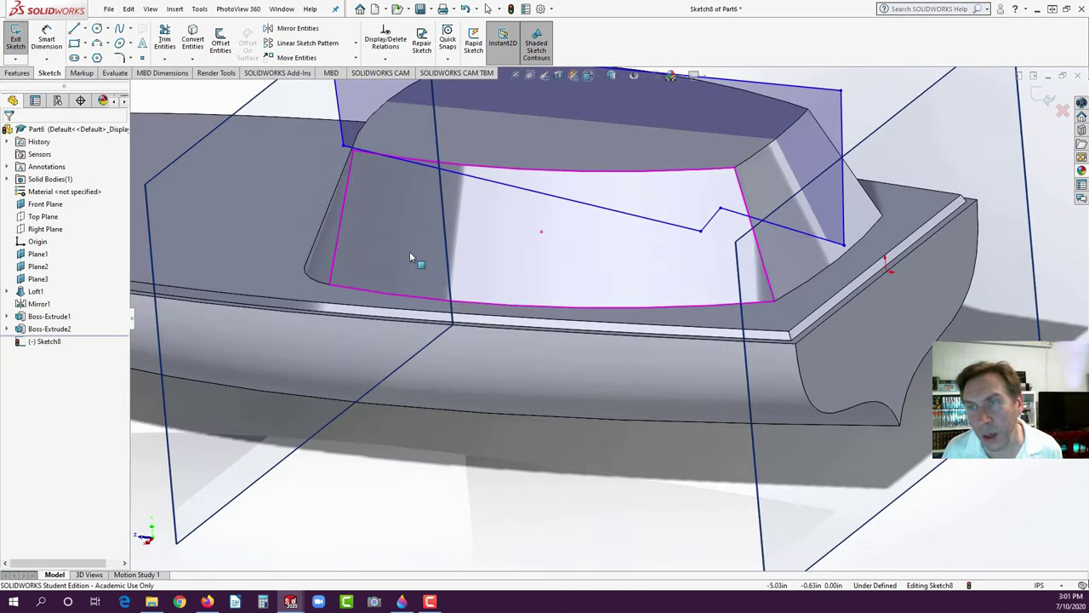
- Bring up the Features tools to cut with the profile
left_click(17, 73)
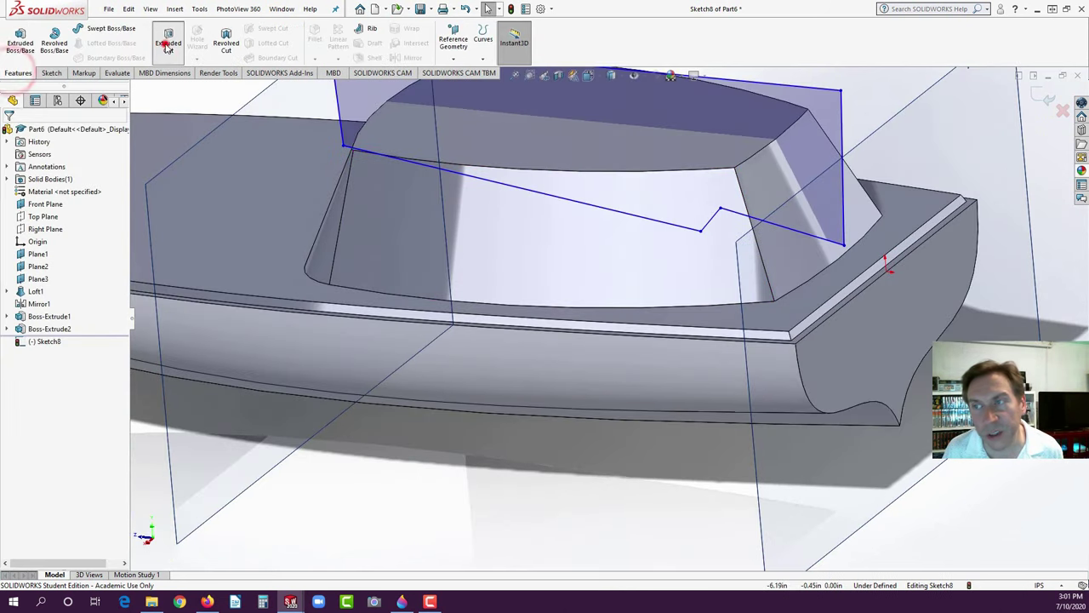
- Cut the outline Through All in both directions to slice the cabin top
left_click(167, 40)
left_click(65, 201)
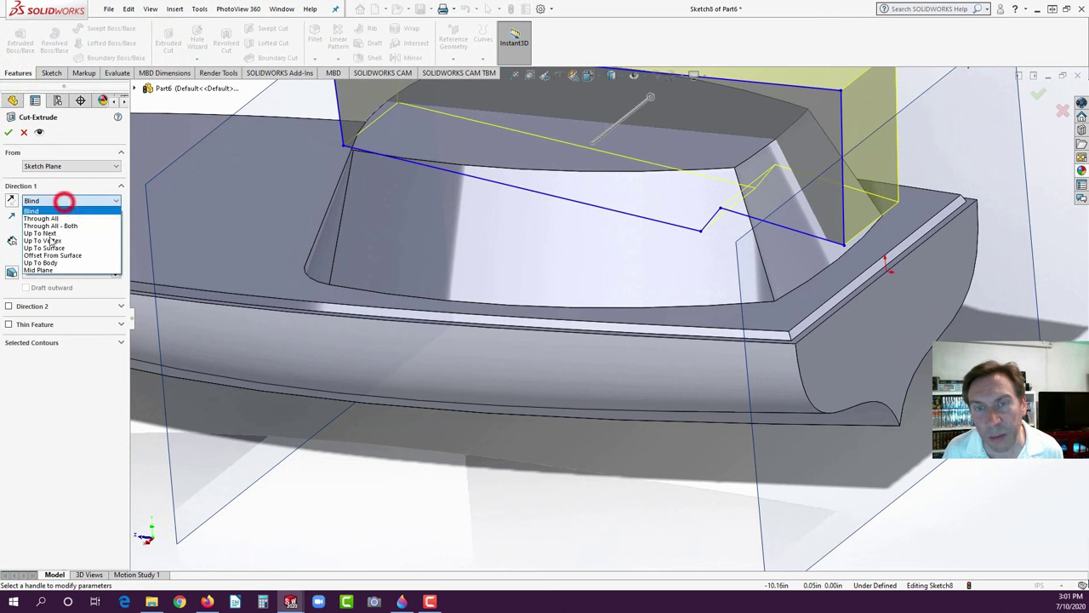
left_click(45, 269)
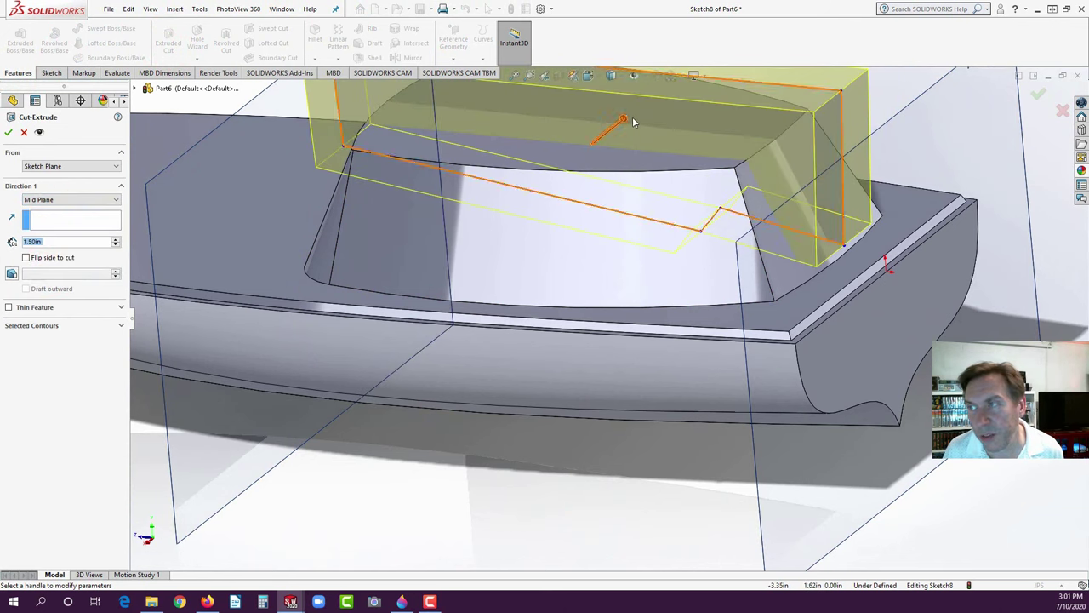
left_click_drag(625, 119, 677, 75)
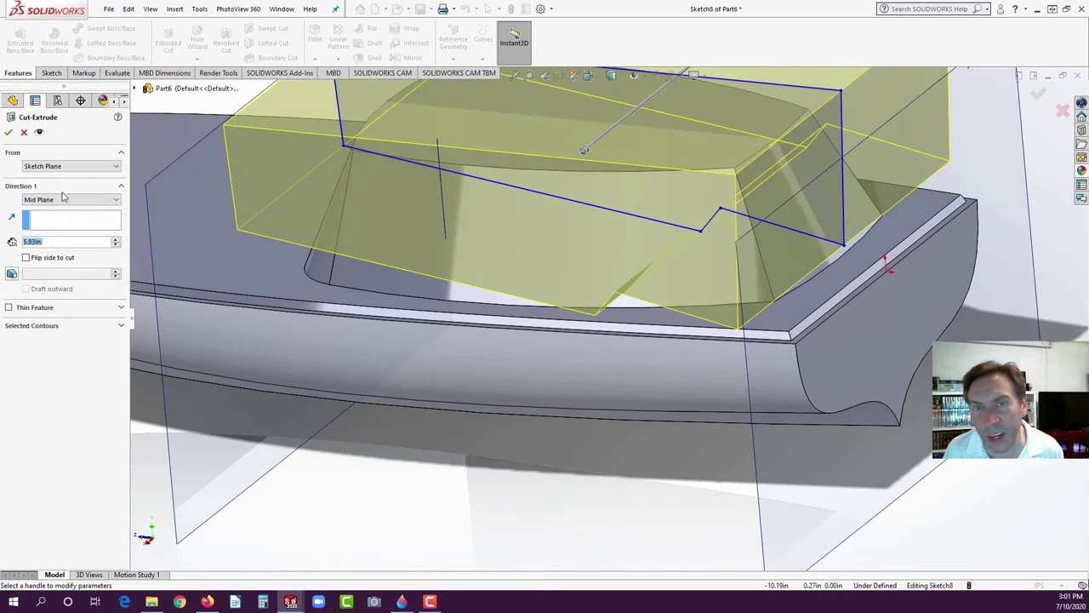
left_click(49, 199)
left_click(49, 223)
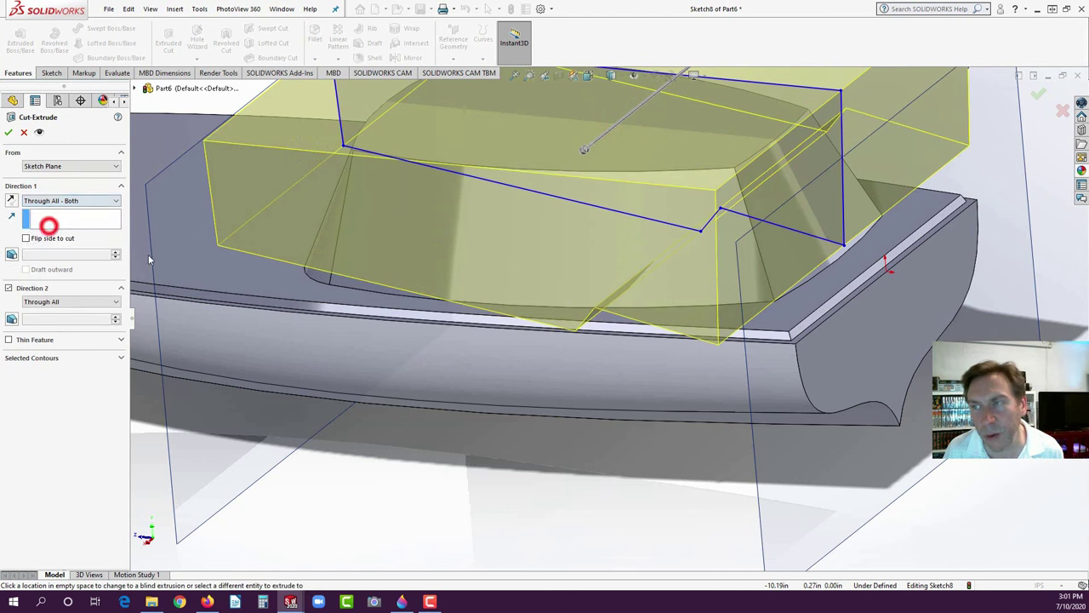
middle_click_drag(259, 338, 444, 259)
scroll(261, 343, "up", 3)
left_click(8, 132)
- Orbit around the cut boat and select the deck face
middle_click_drag(345, 406, 632, 350)
scroll(666, 230, "down", 2)
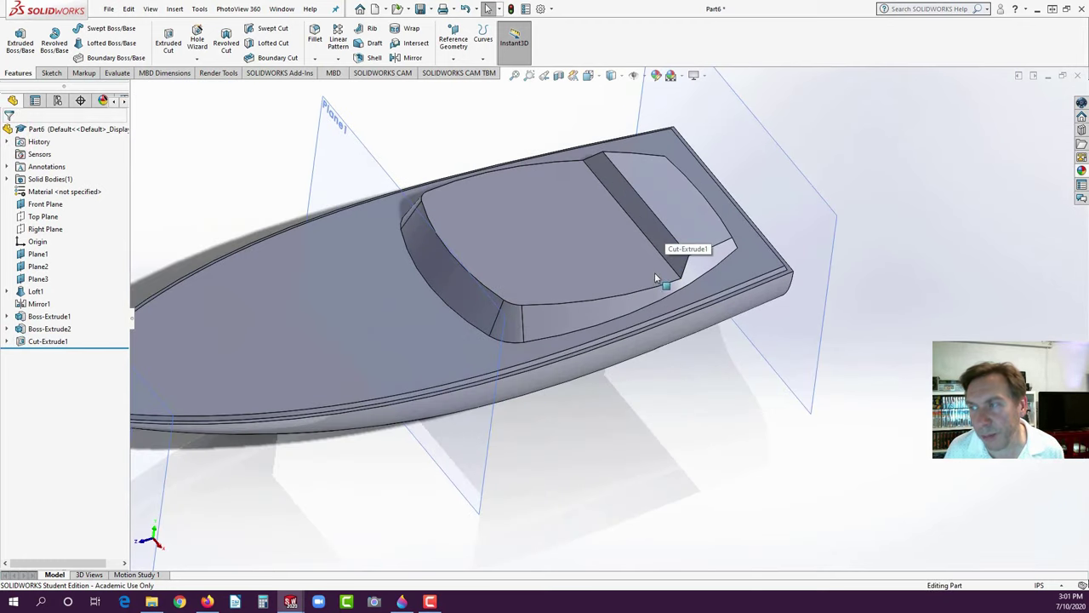
middle_click_drag(670, 279, 513, 231)
scroll(579, 244, "down", 2)
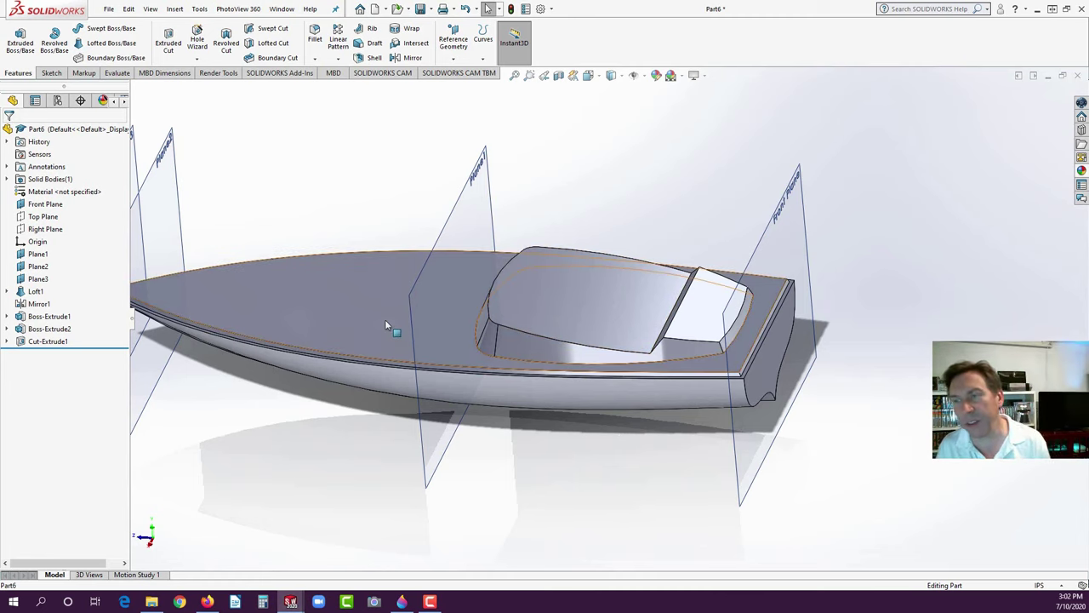
left_click(334, 302)
- Start a sketch on the deck face, then orbit the E8 reference boat's deck and cockpit
left_click(381, 261)
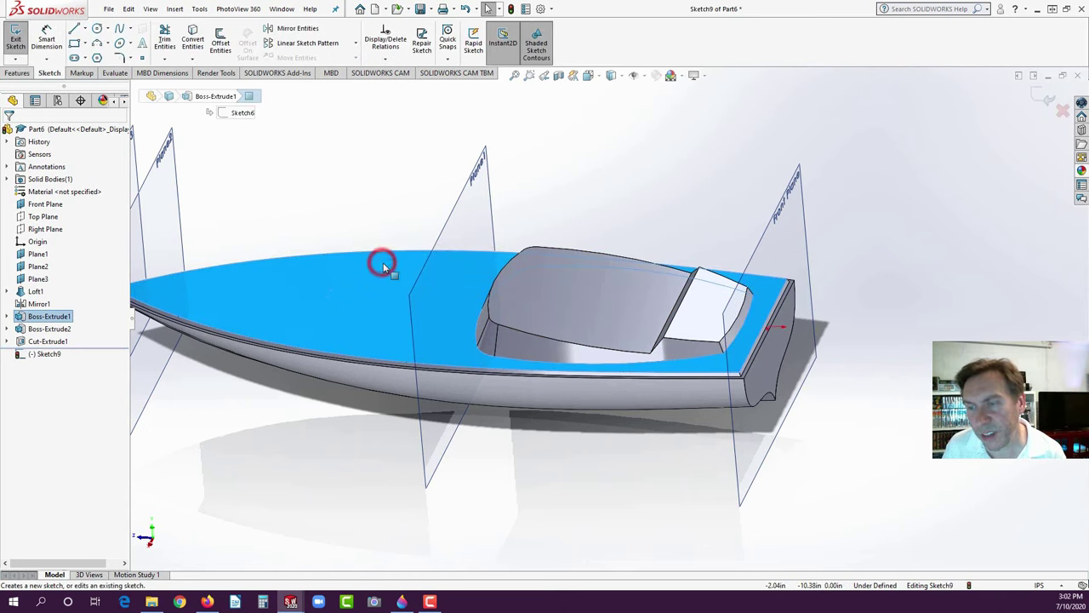
mouse_move(292, 602)
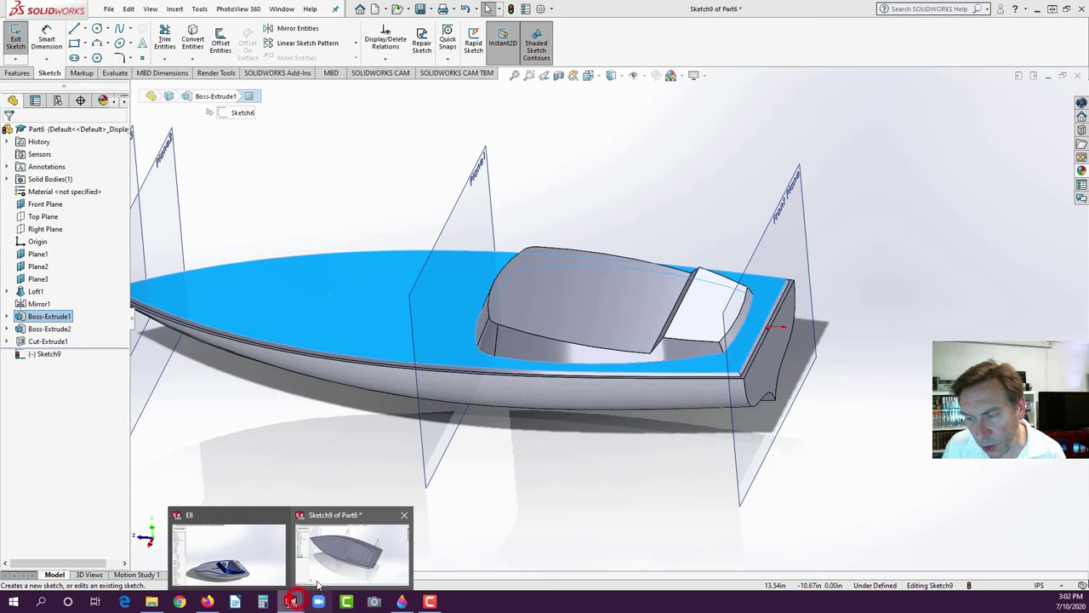
left_click(247, 556)
middle_click_drag(450, 260, 387, 411)
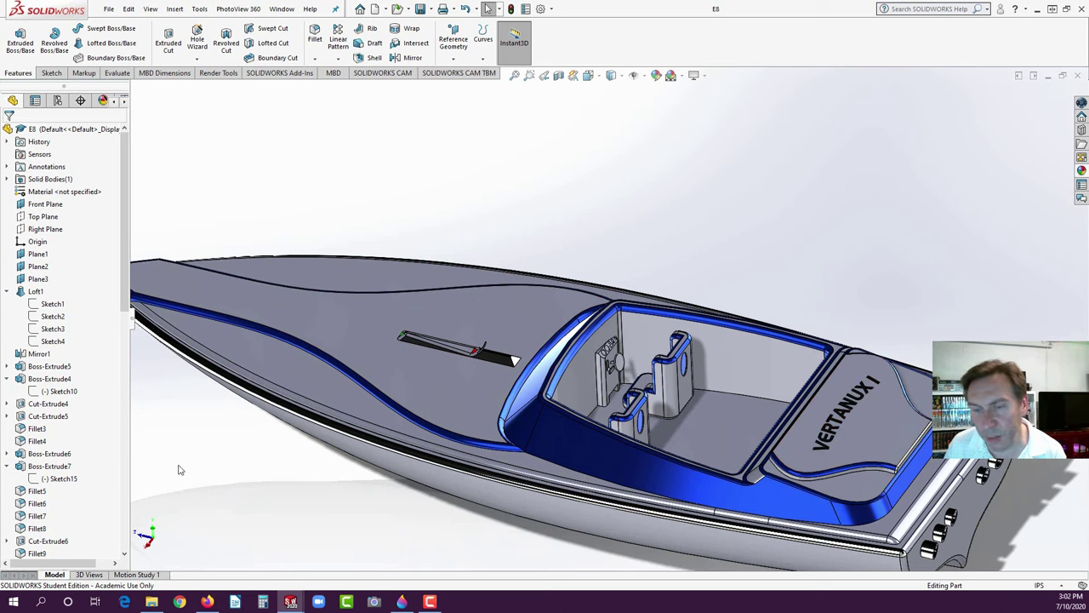
- Return to the Part6 Sketch9 window, select the top deck face and bring up view orientations
mouse_move(291, 602)
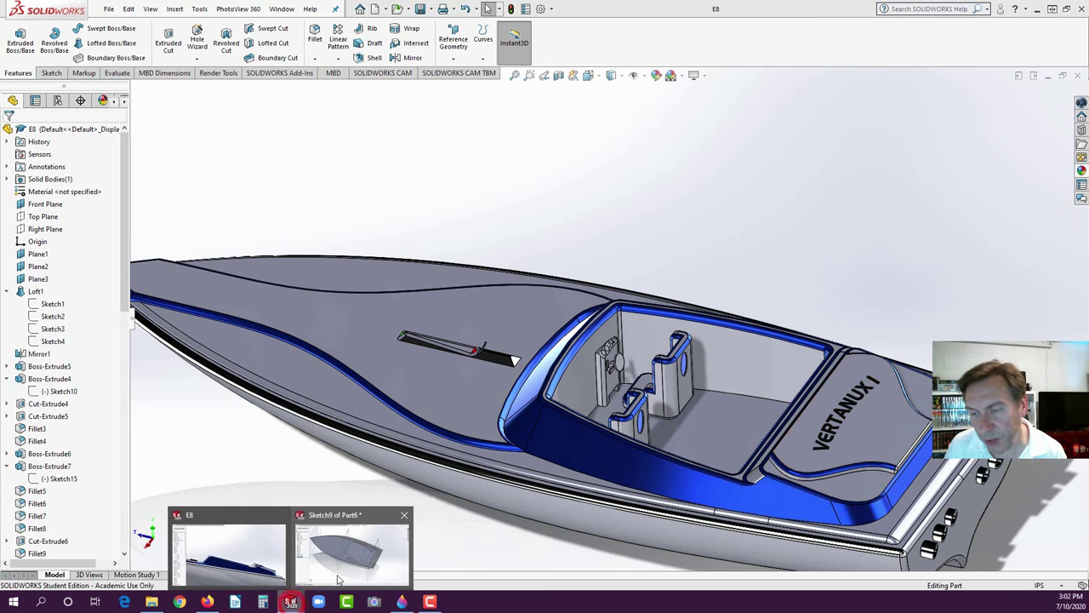
left_click(342, 562)
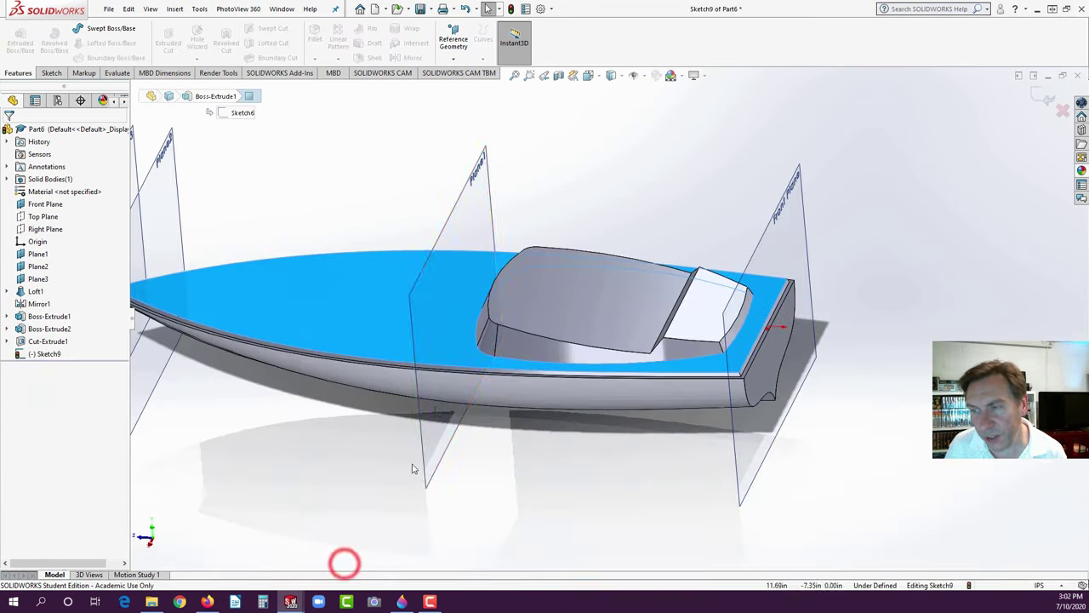
left_click(385, 285)
left_click(397, 280)
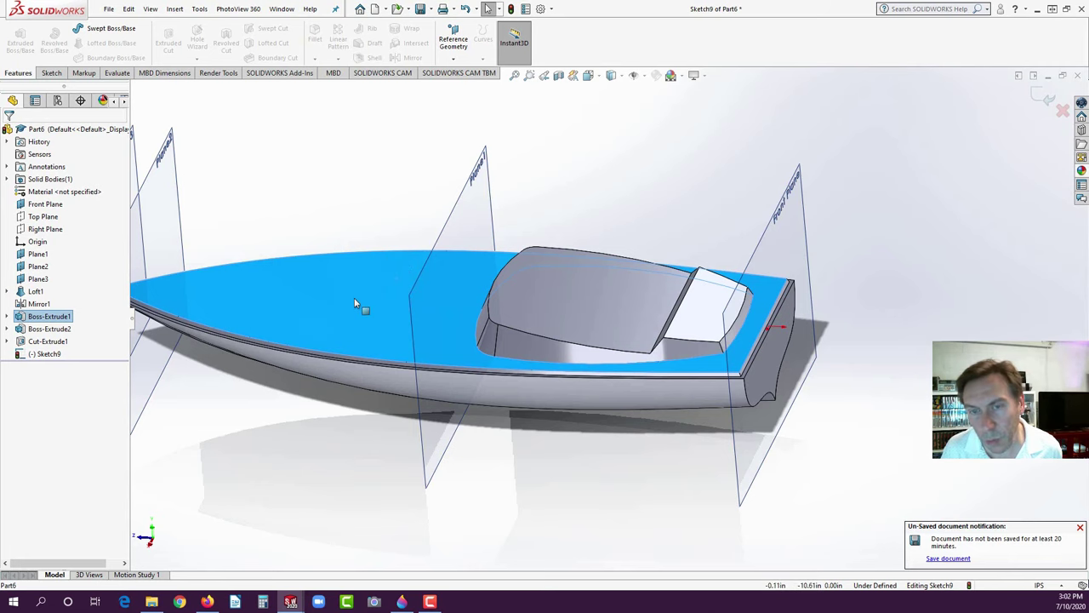
key("space")
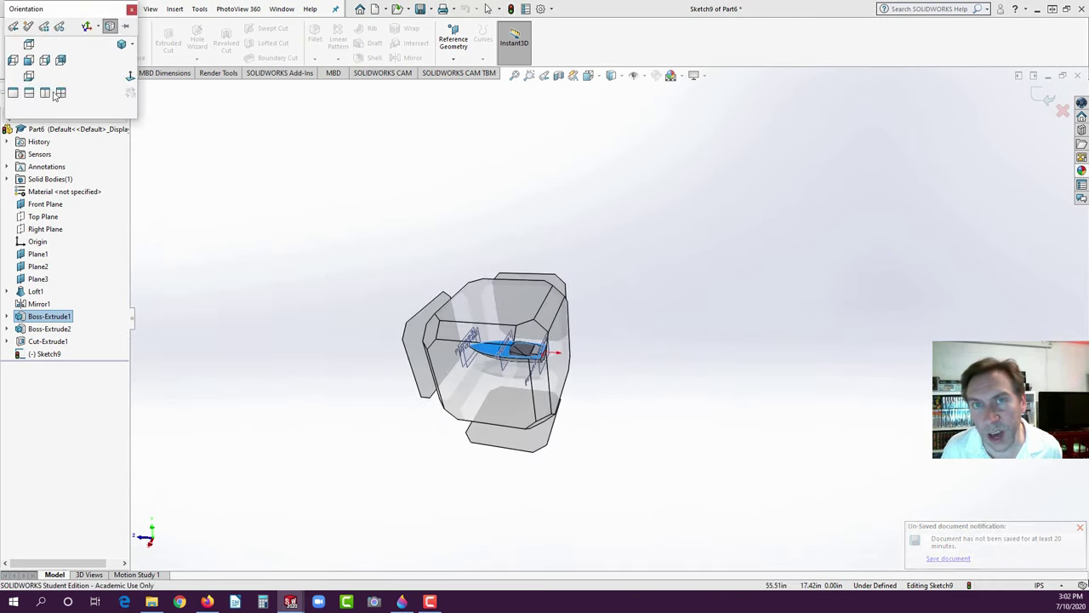
- View the hull from the top and draw a construction centerline from bow tip to stern line
left_click(29, 60)
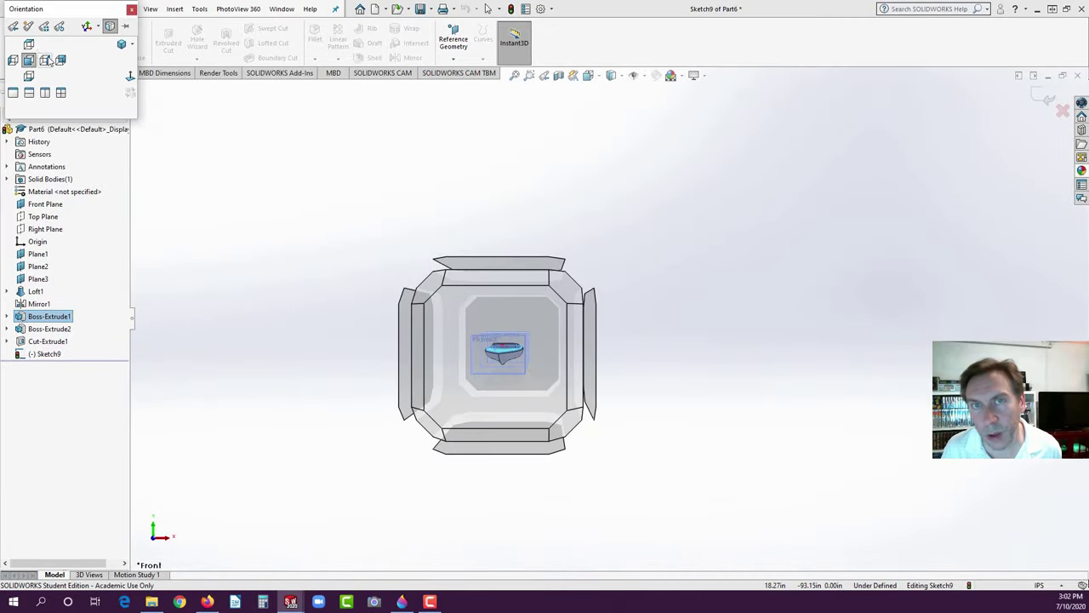
left_click(29, 44)
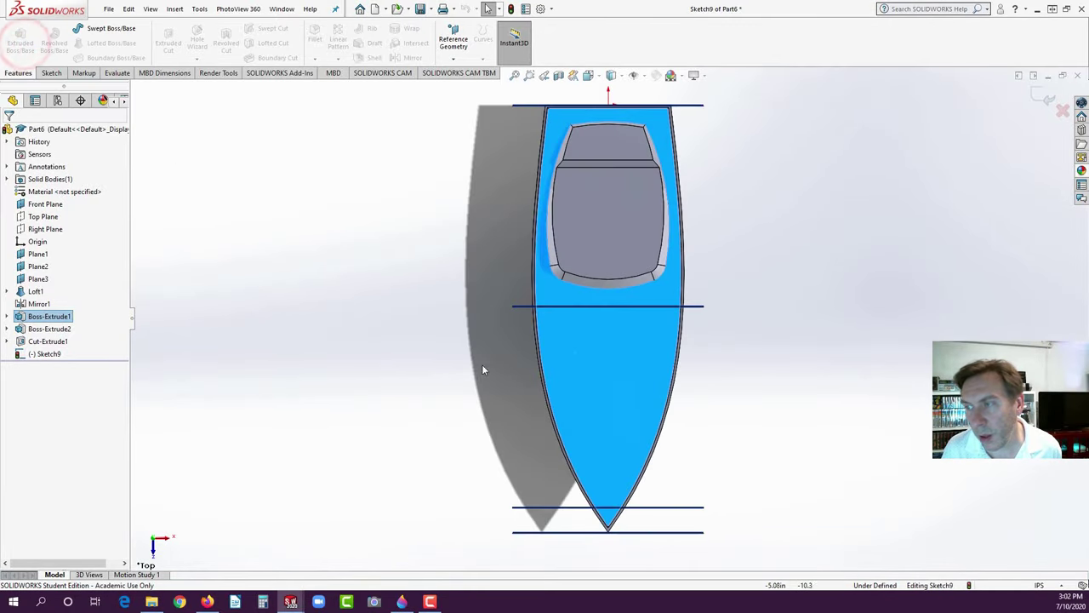
scroll(685, 328, "down", 2)
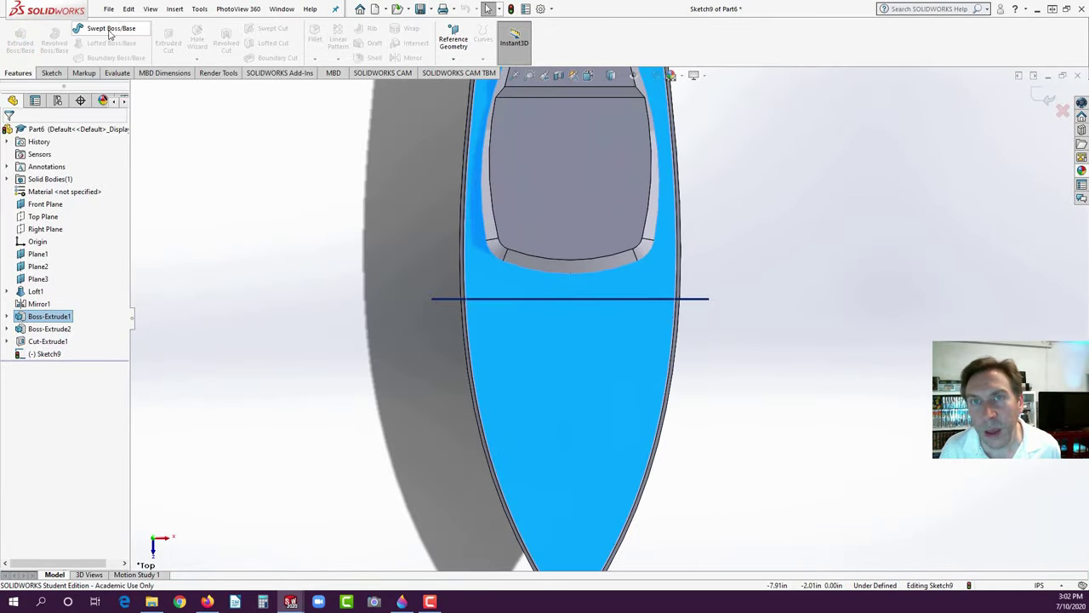
left_click(520, 309)
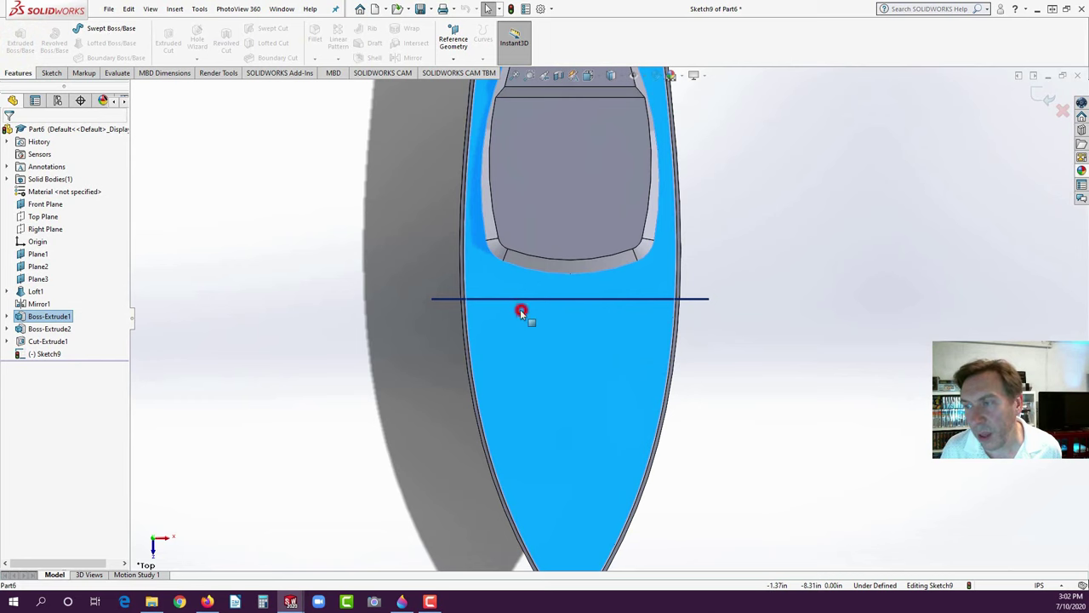
left_click(49, 72)
left_click(86, 29)
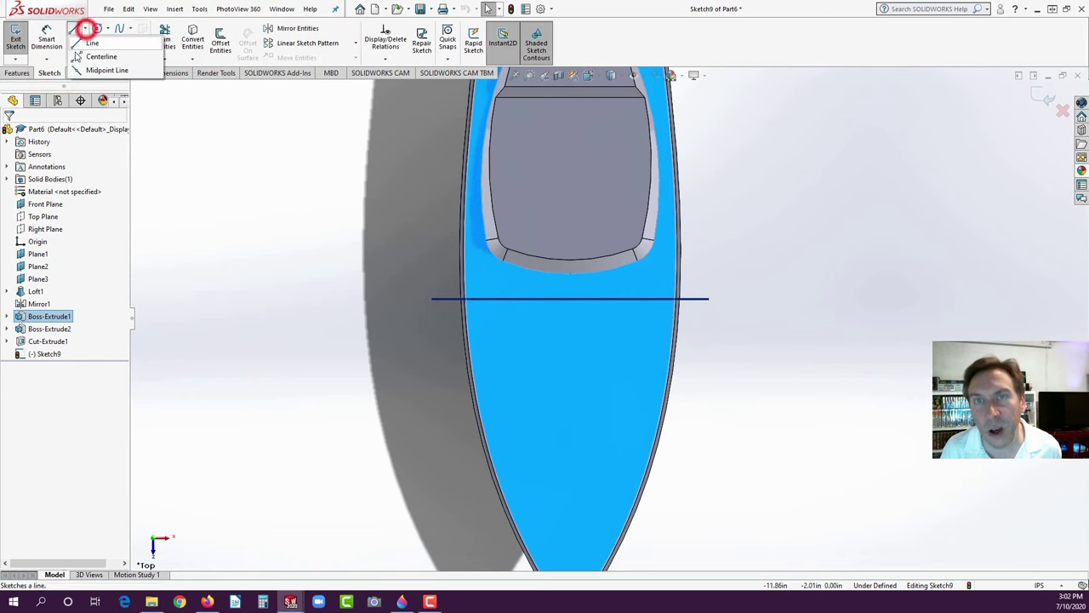
left_click(98, 58)
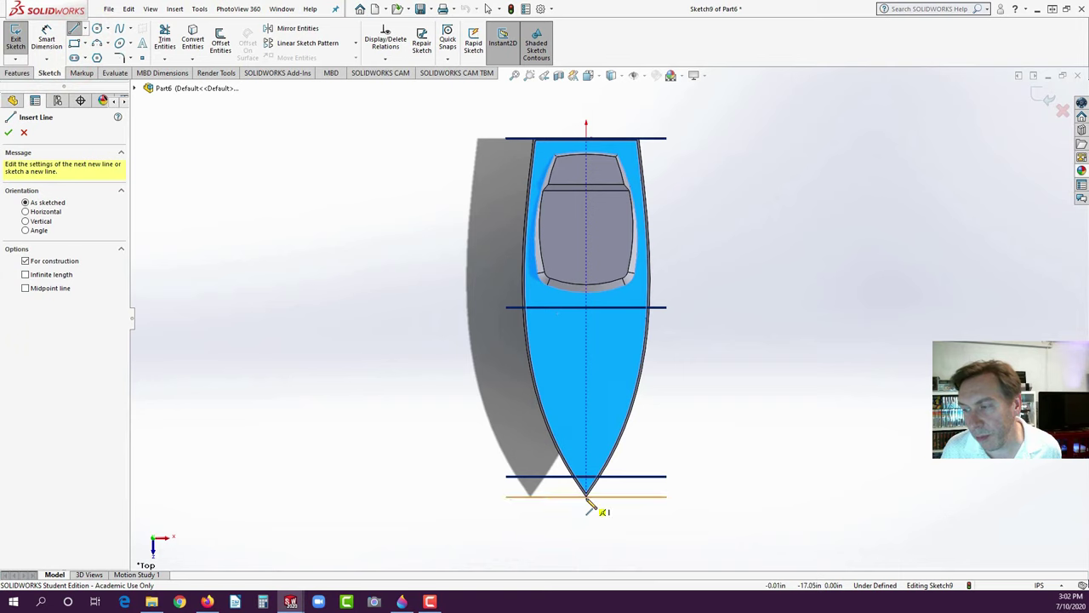
left_click(587, 495)
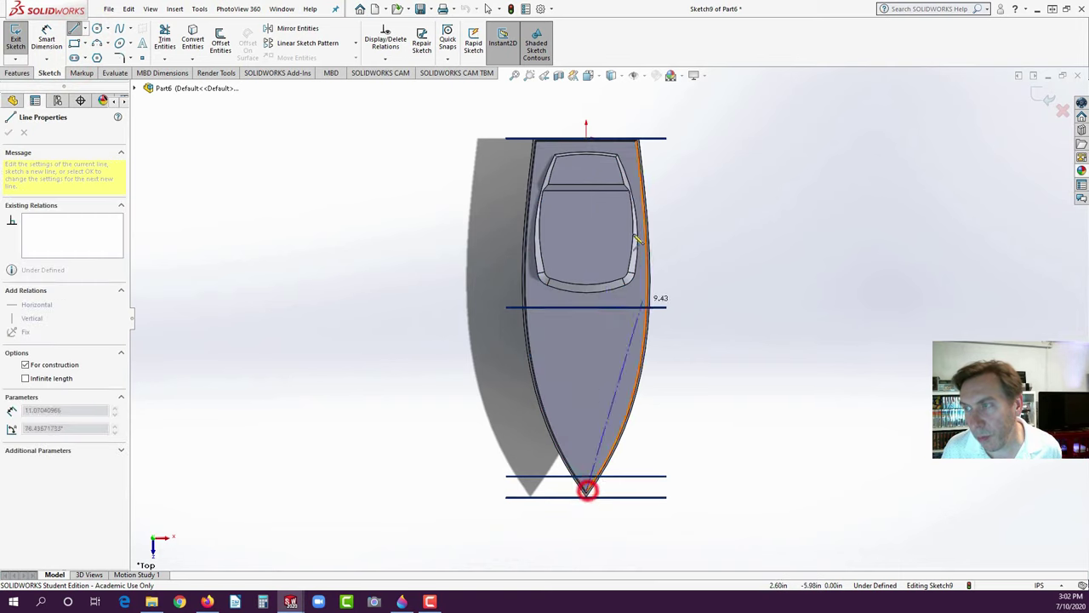
left_click(586, 136)
left_click(731, 234)
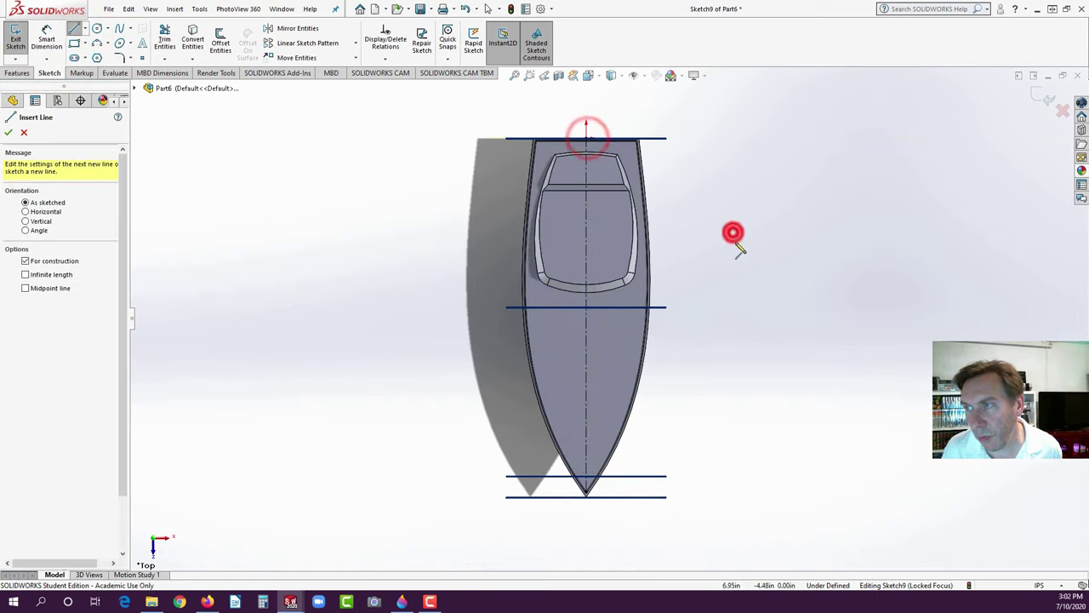
- Draw a spline from the cabin's left corner curving toward the centre and ending near the bow
left_click(120, 28)
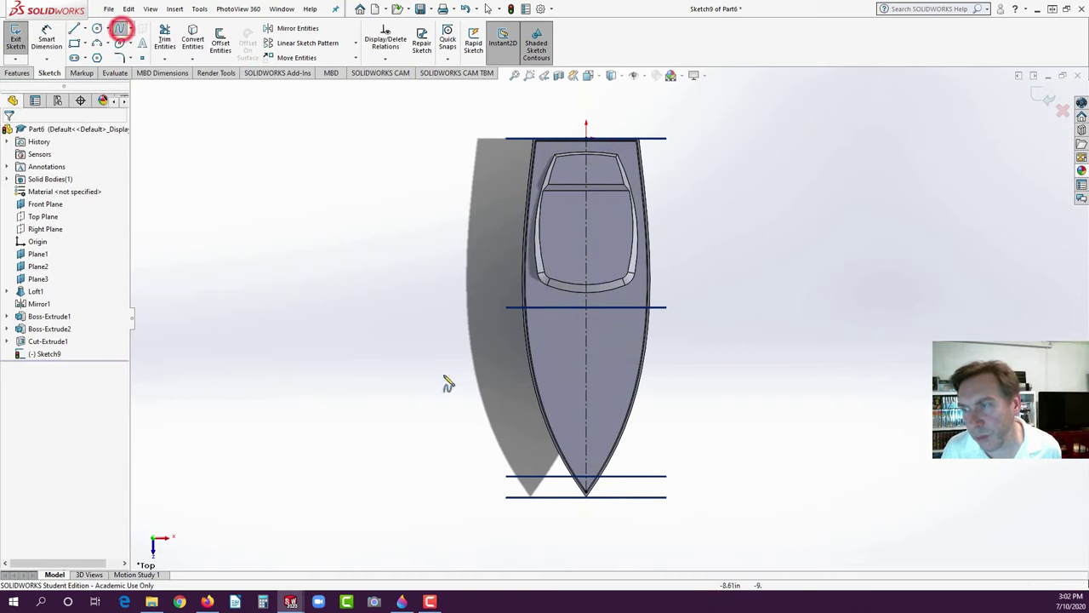
left_click(538, 274)
left_click(539, 323)
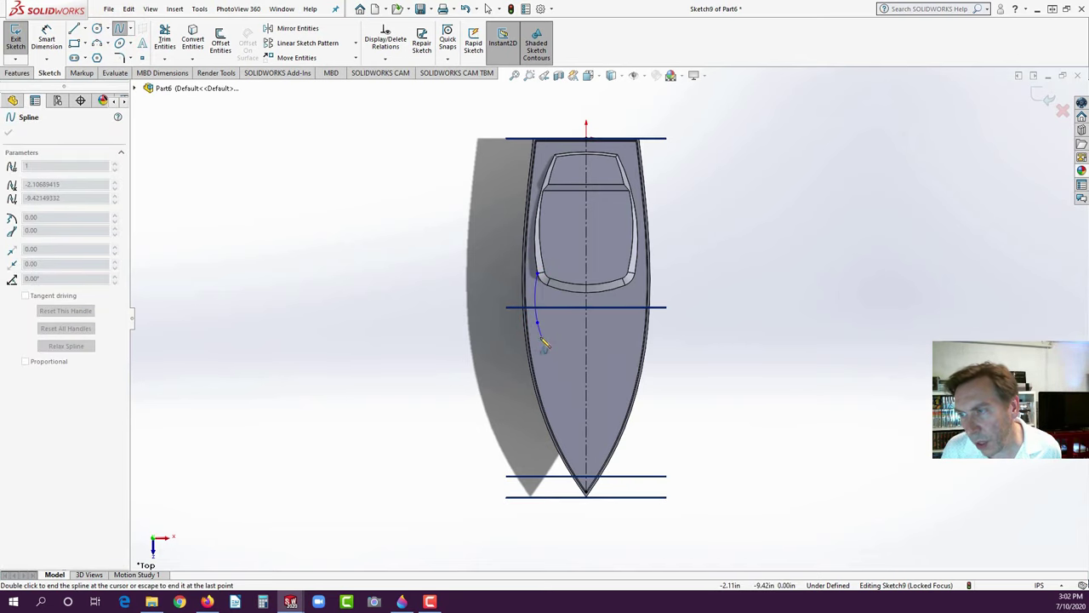
scroll(546, 343, "down", 2)
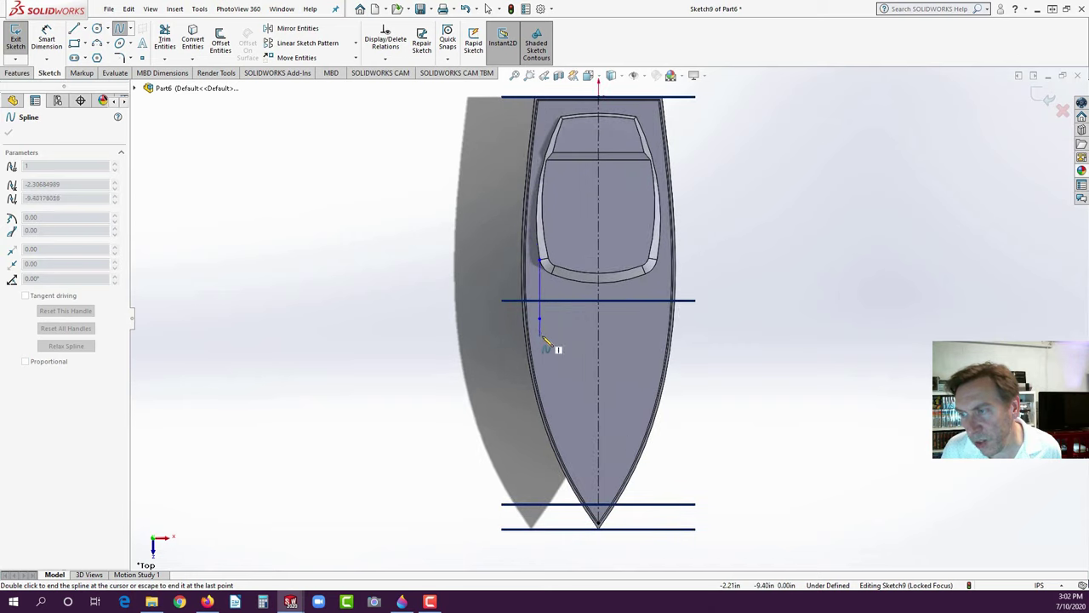
scroll(549, 339, "down", 2)
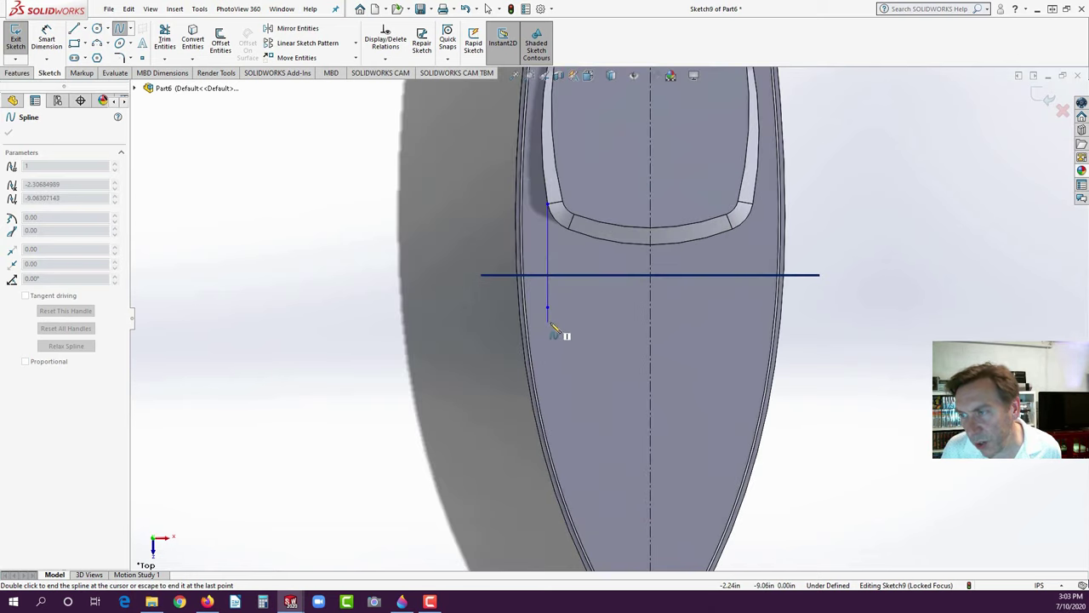
left_click(551, 329)
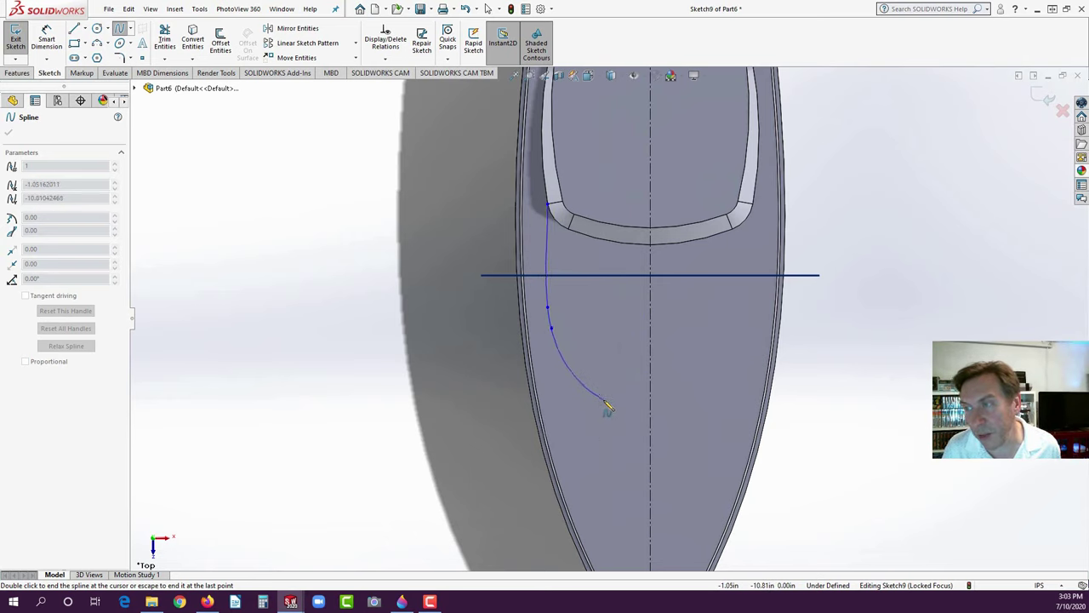
left_click(567, 372)
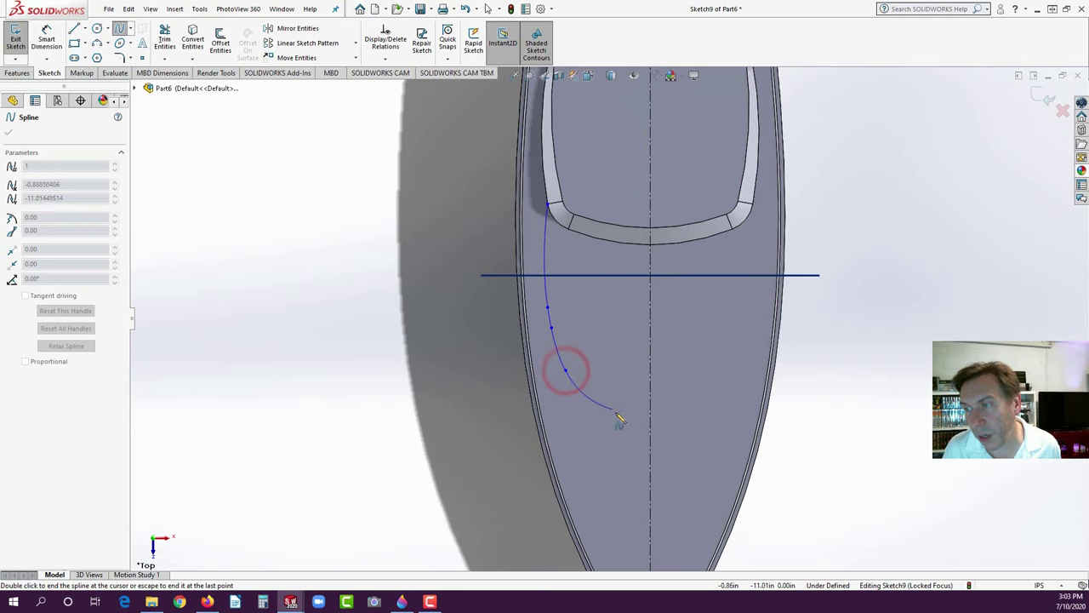
left_click(616, 414)
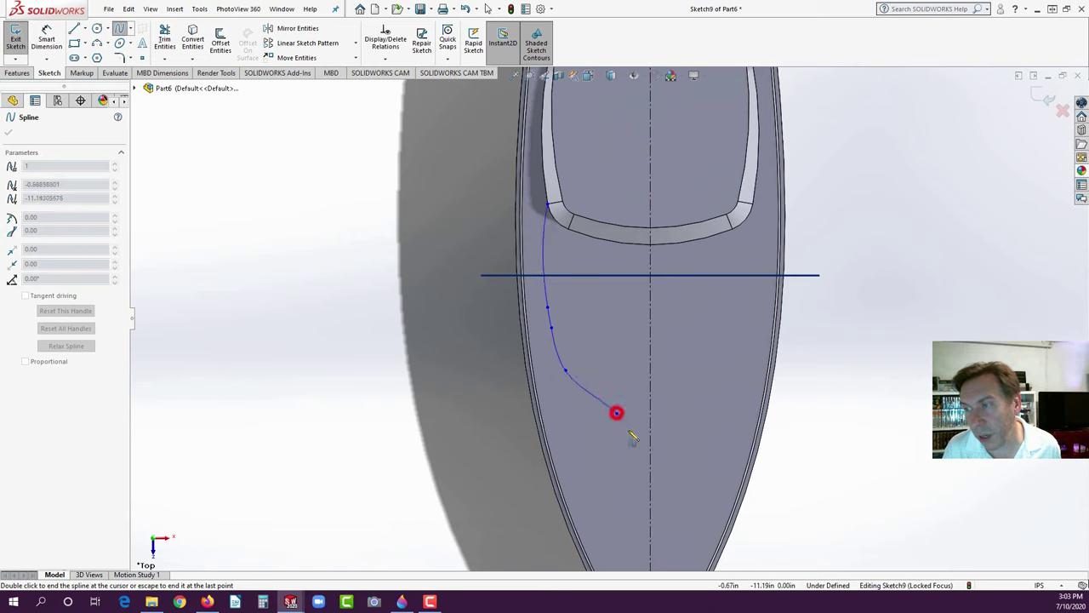
left_click(627, 494)
scroll(627, 493, "up", 4)
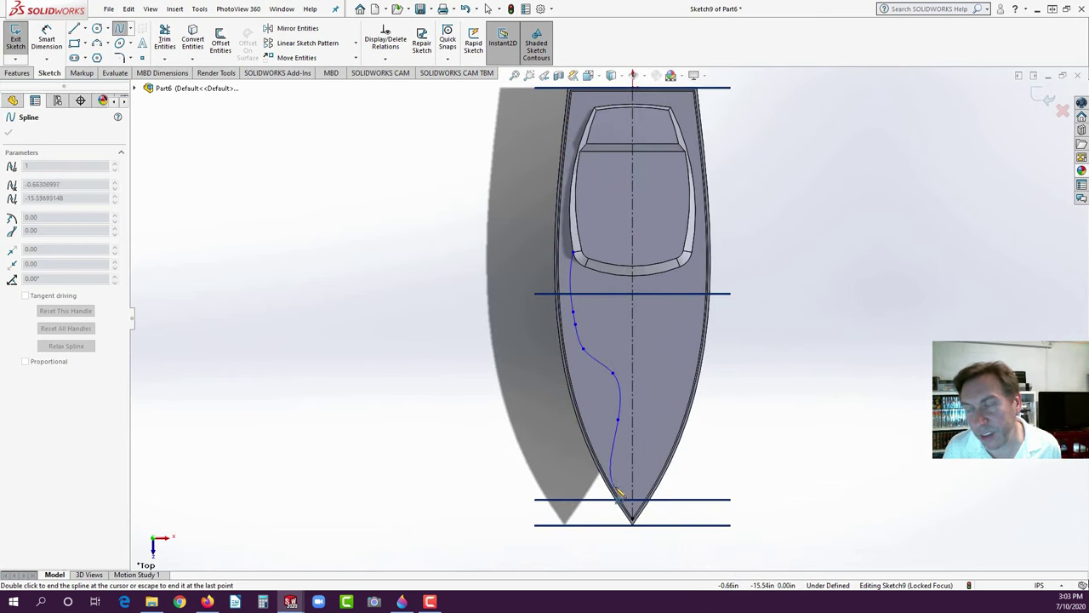
left_click(619, 473)
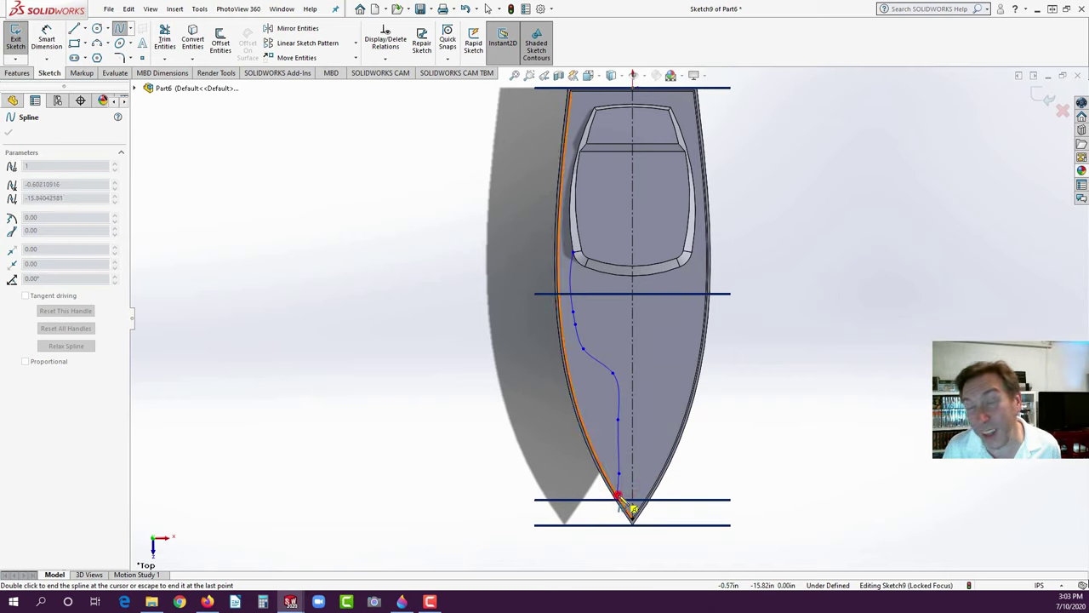
left_click(621, 500)
double_click(631, 507)
- Drag the spline's points to reshape and smooth the curve, then select the spline
scroll(669, 391, "down", 2)
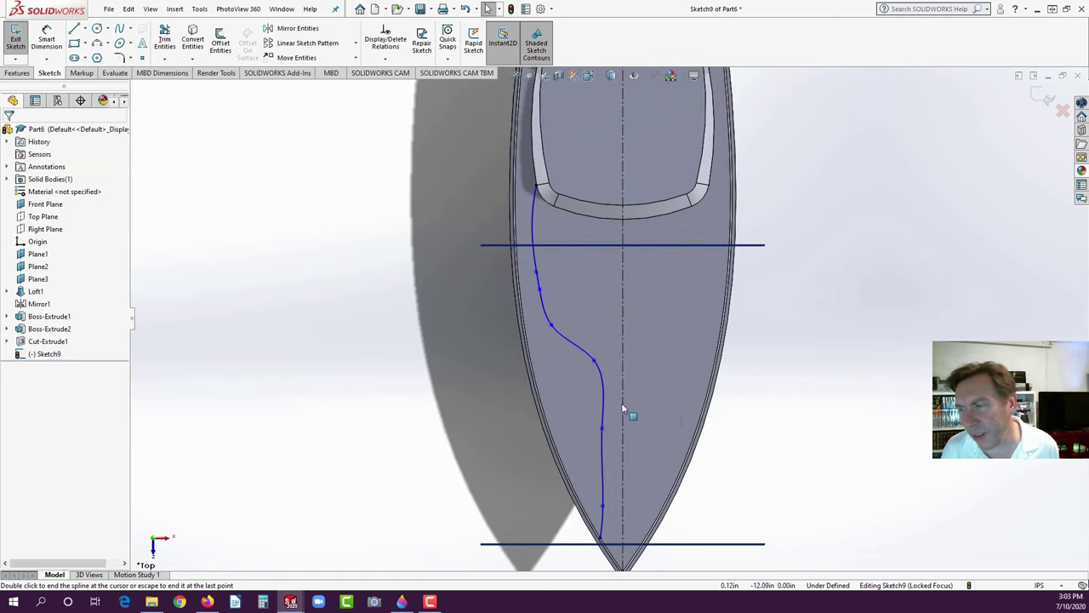
left_click_drag(596, 365, 573, 357)
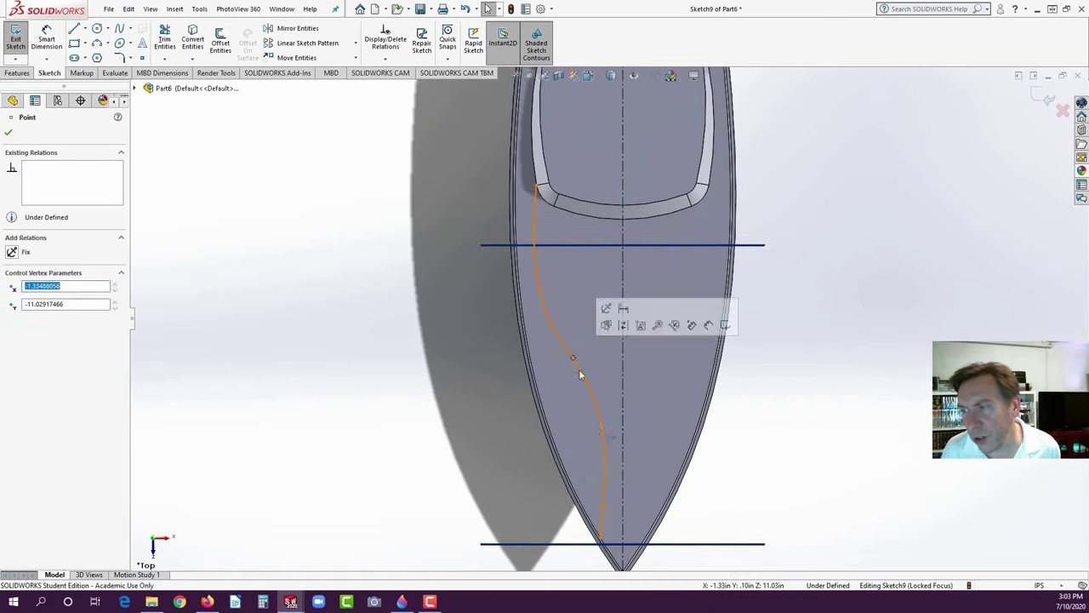
left_click(600, 427)
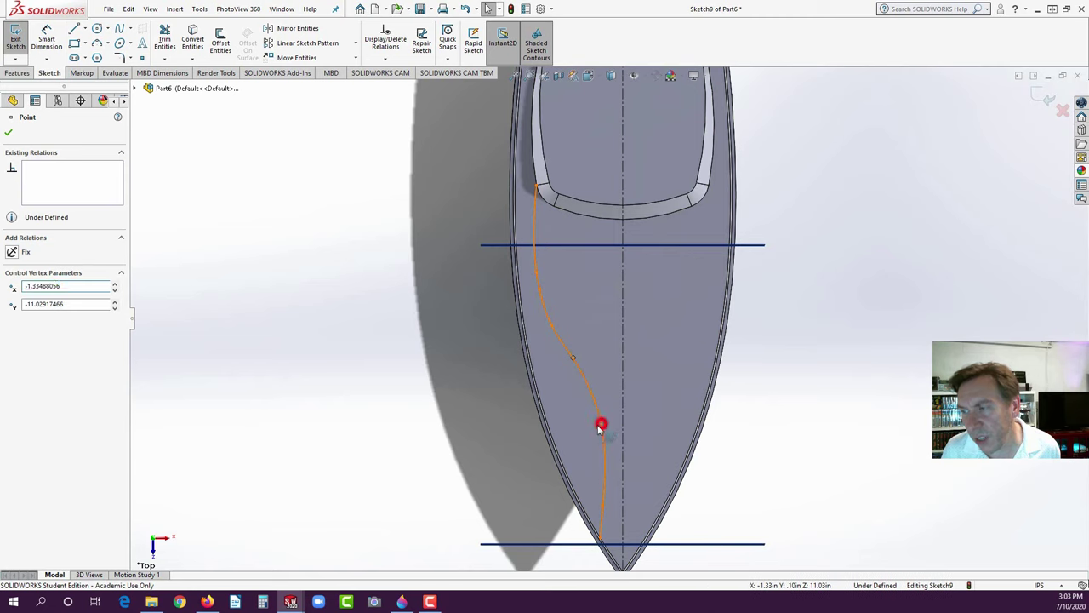
left_click_drag(599, 428, 594, 426)
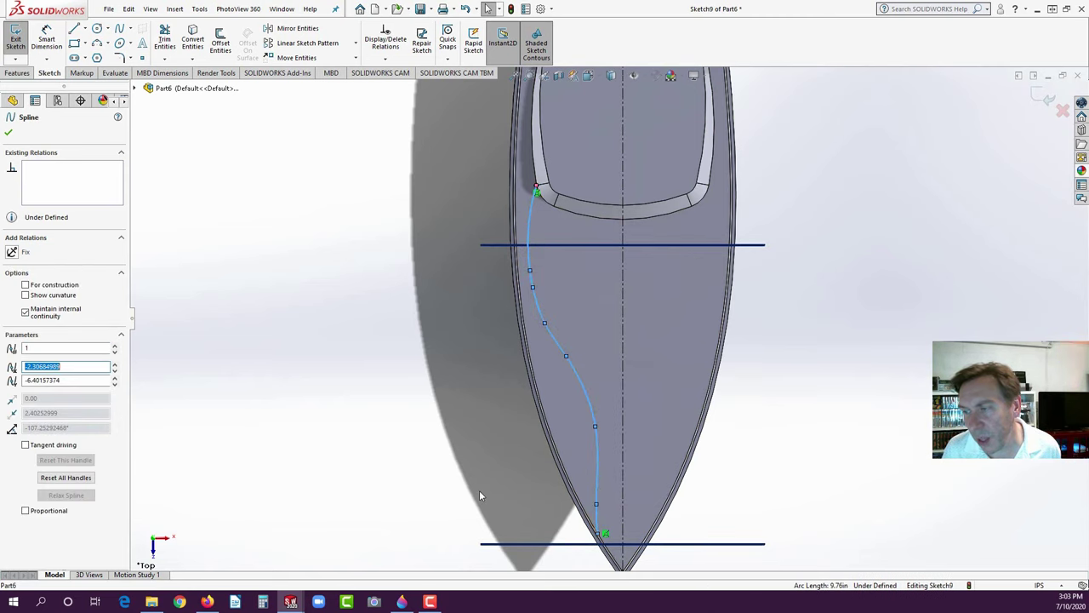
left_click(426, 499)
mouse_move(595, 428)
left_mouse_down()
mouse_move(579, 444)
mouse_move(595, 434)
left_mouse_up()
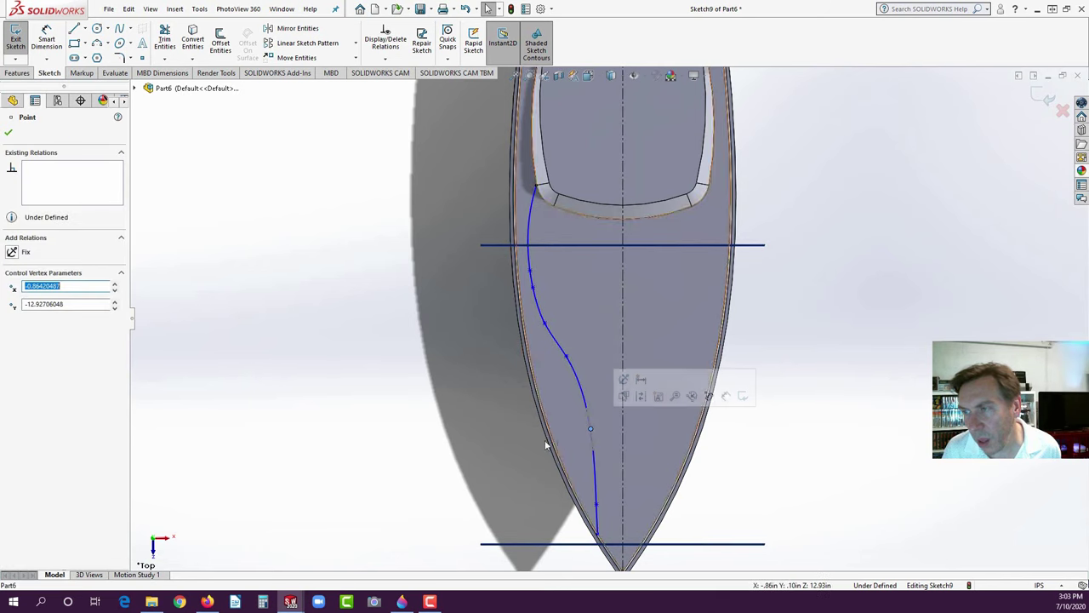
left_click(443, 456)
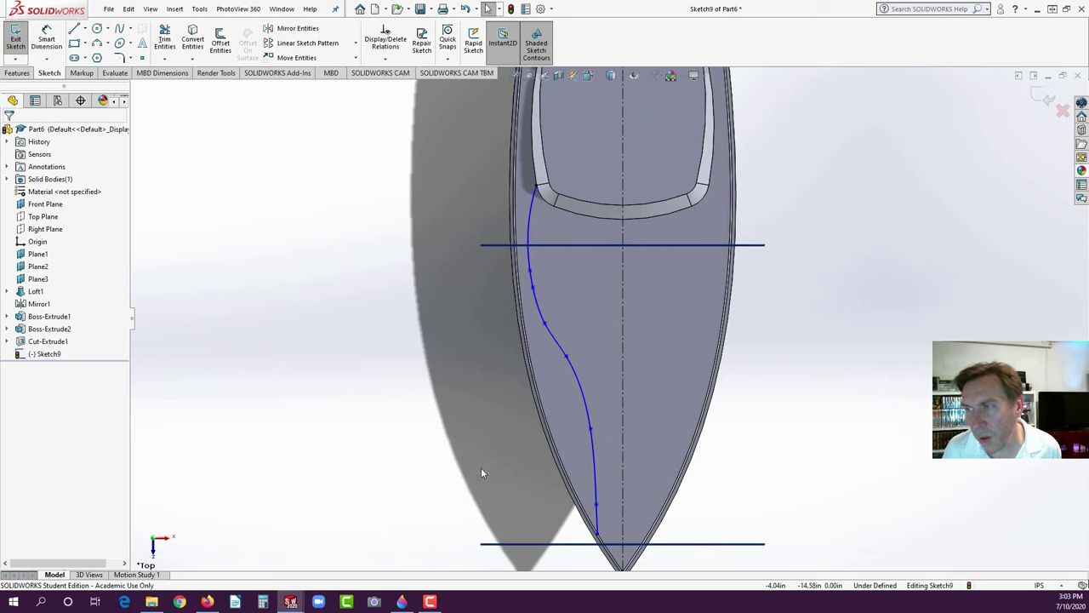
left_click(559, 347)
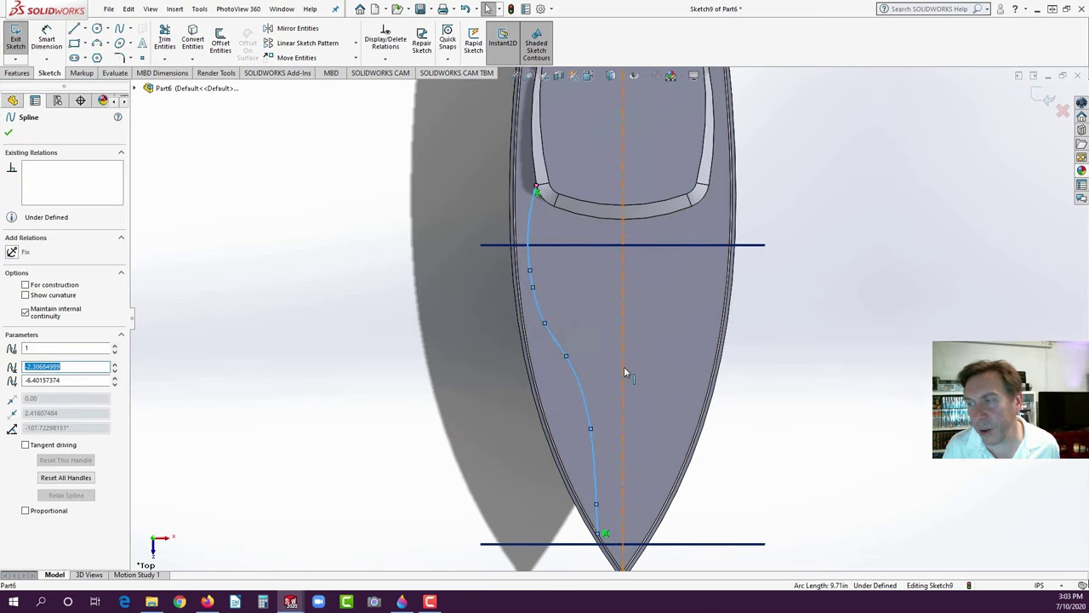
- Mirror the spline across the centerline and convert the cabin opening's corner and arc edges into the sketch
left_click(624, 367)
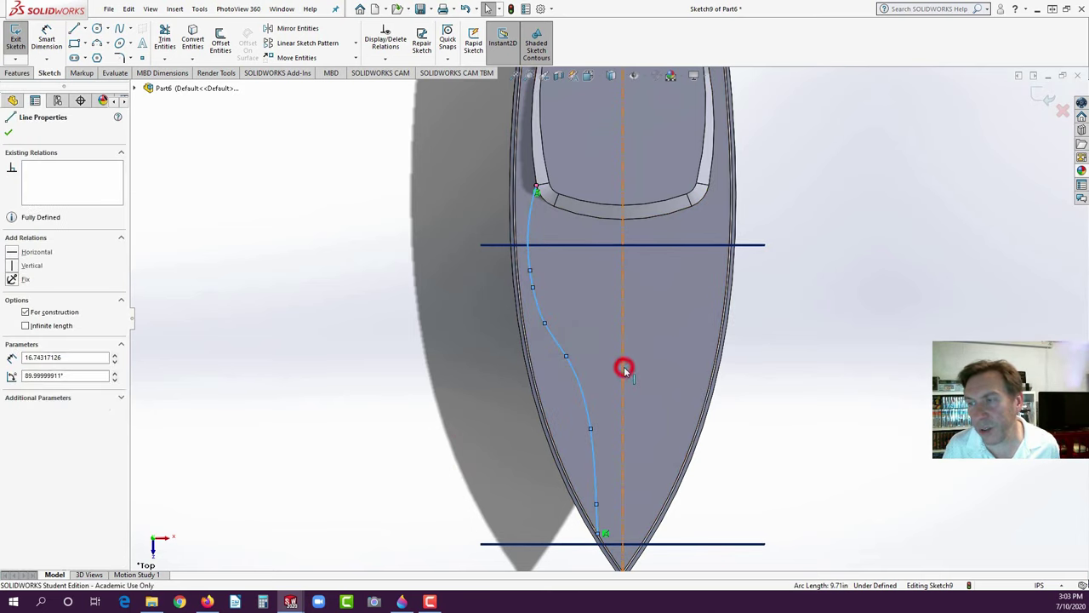
left_click(306, 29)
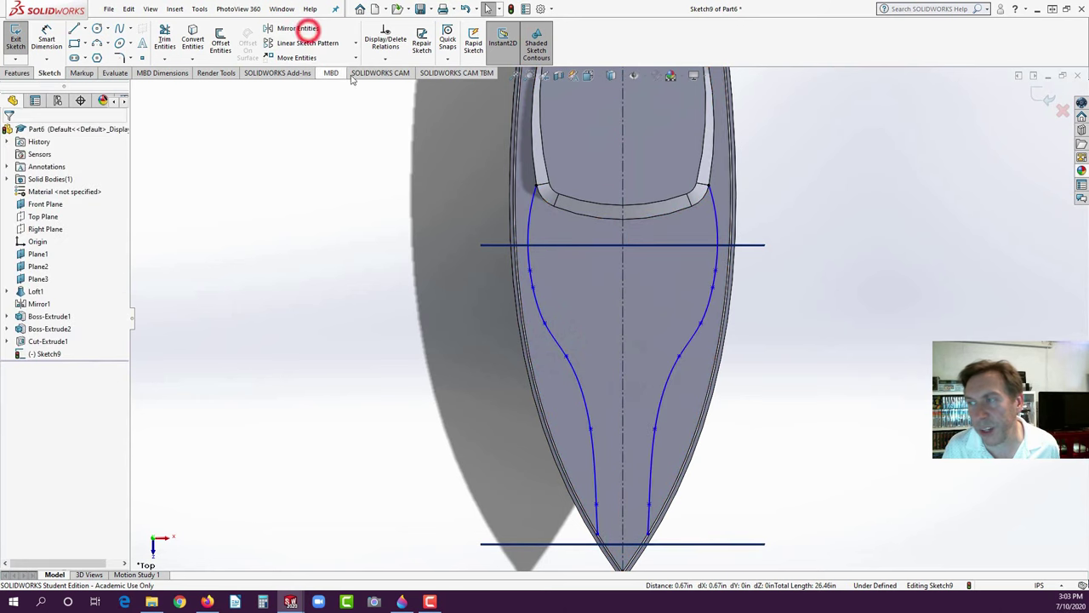
left_click(539, 195)
left_click(580, 213)
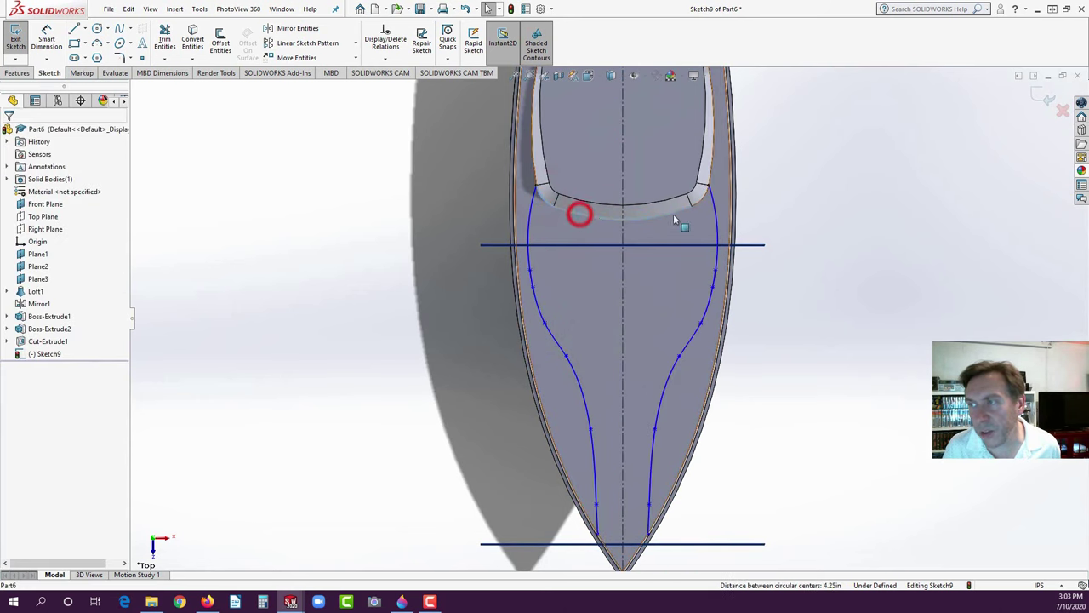
left_click(703, 202)
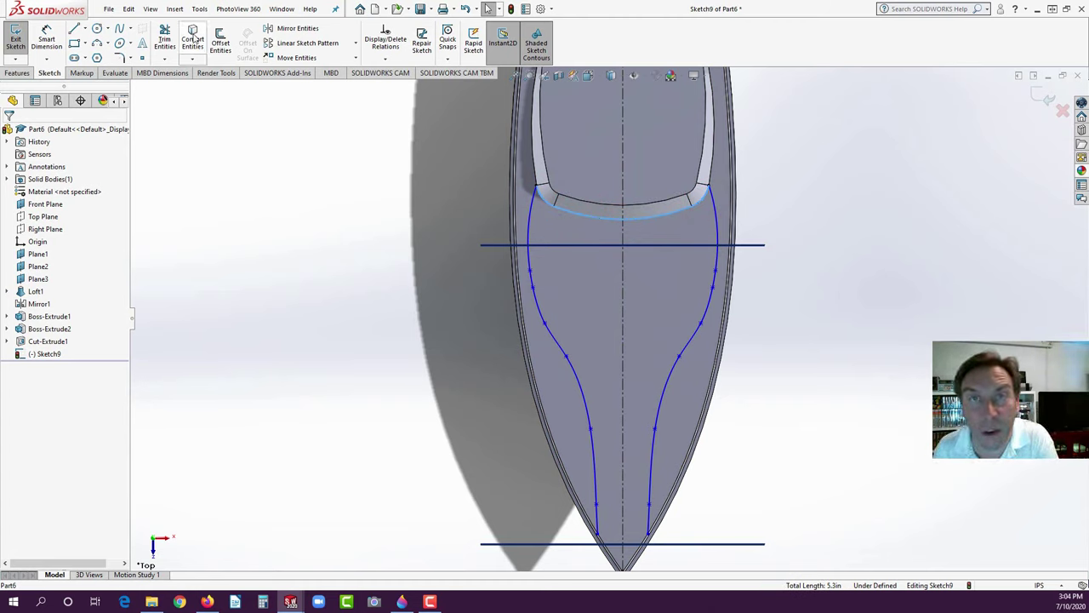
left_click(194, 40)
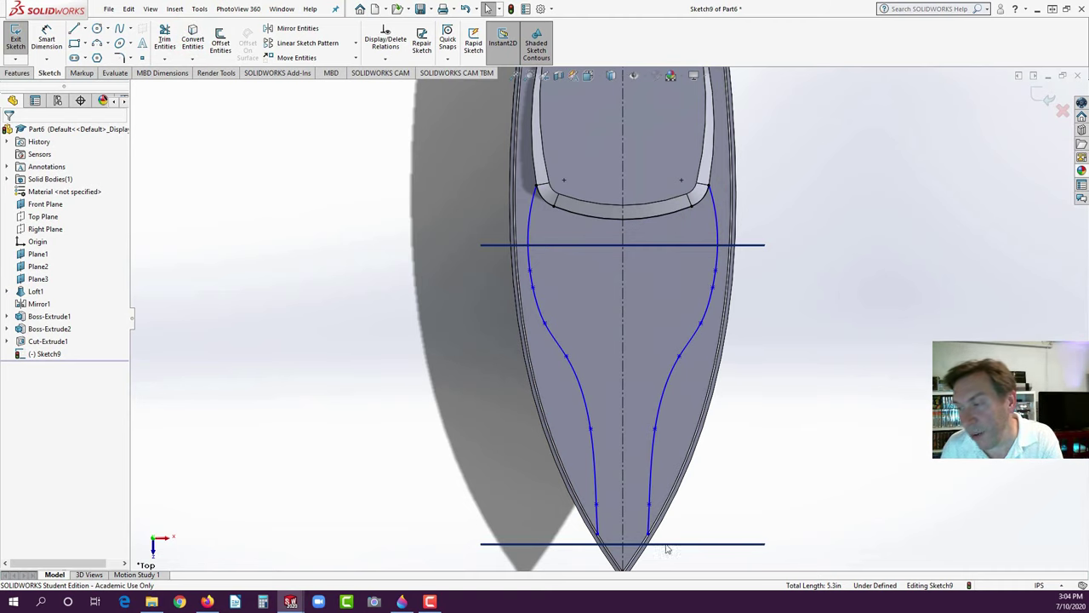
- Convert the hull's left and right edges near the bow into the sketch
scroll(659, 532, "up", 3)
scroll(632, 420, "down", 2)
scroll(632, 421, "down", 3)
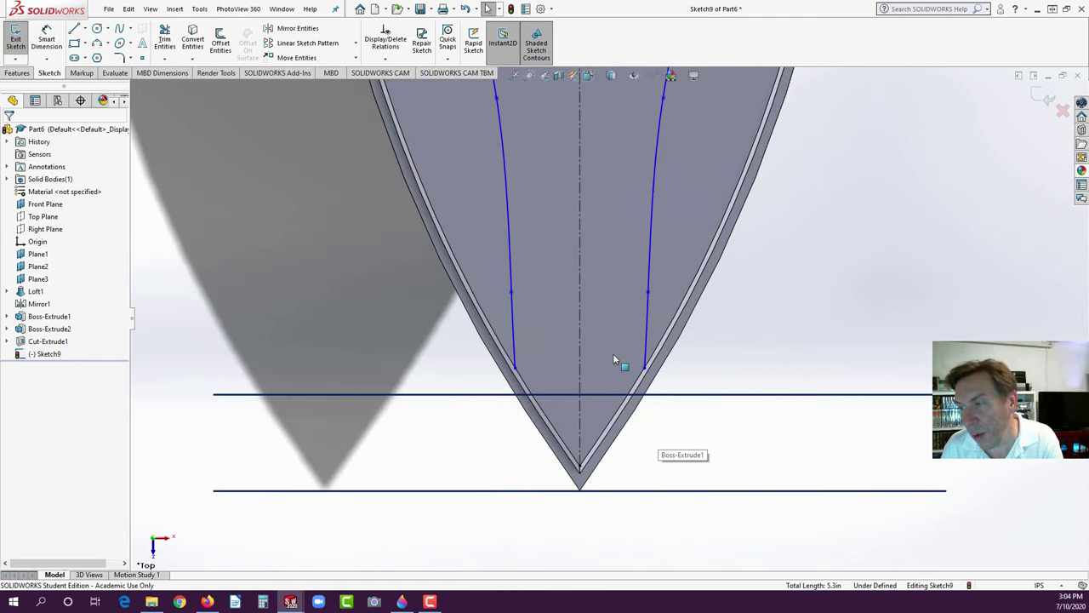
left_click(518, 378)
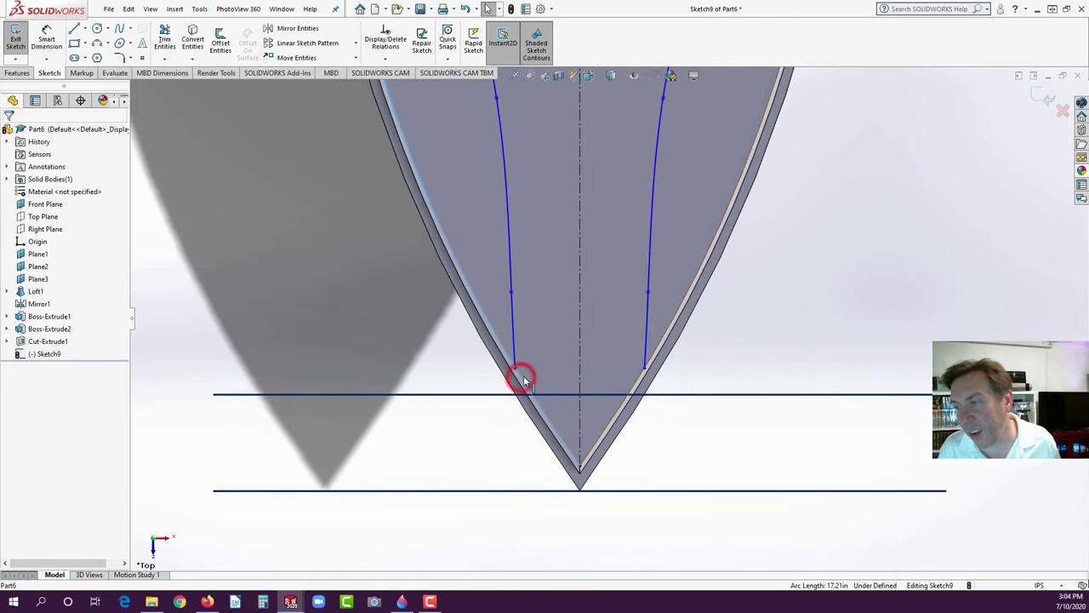
left_click(621, 415, "ctrl")
scroll(604, 423, "down", 2)
scroll(604, 422, "down", 2)
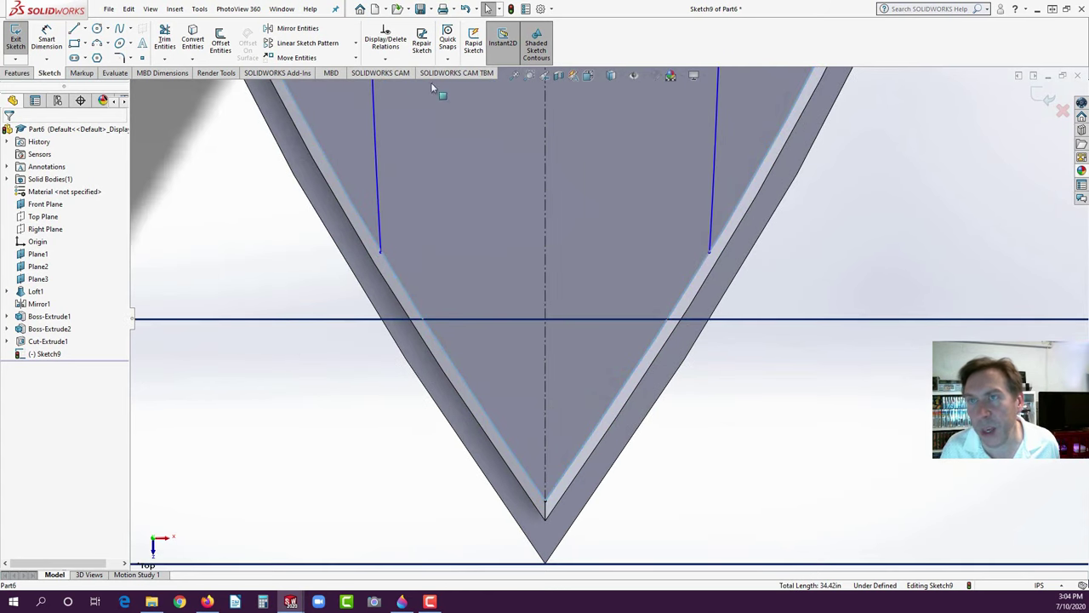
left_click(190, 42)
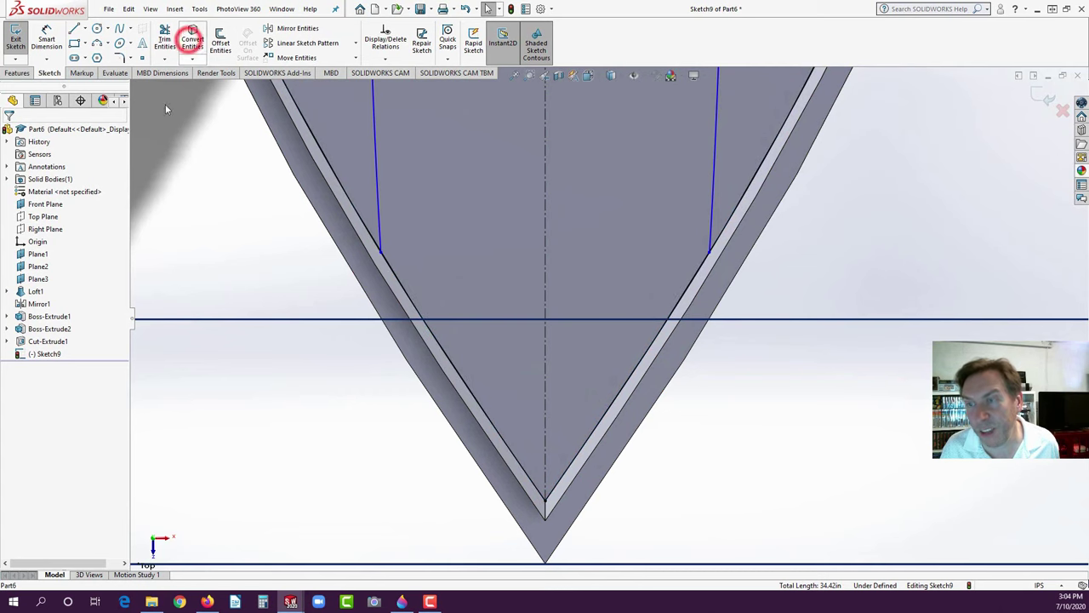
- Trim to closest the hull edge lines overhanging beyond both spline ends to close the deck outline
left_click(157, 186)
left_click(165, 42)
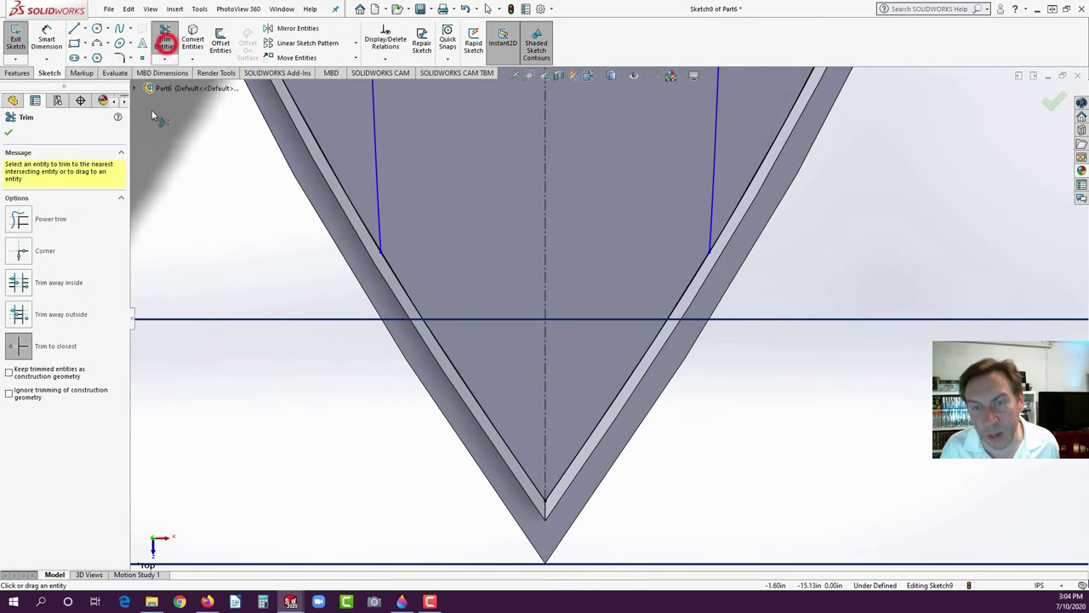
left_click(21, 347)
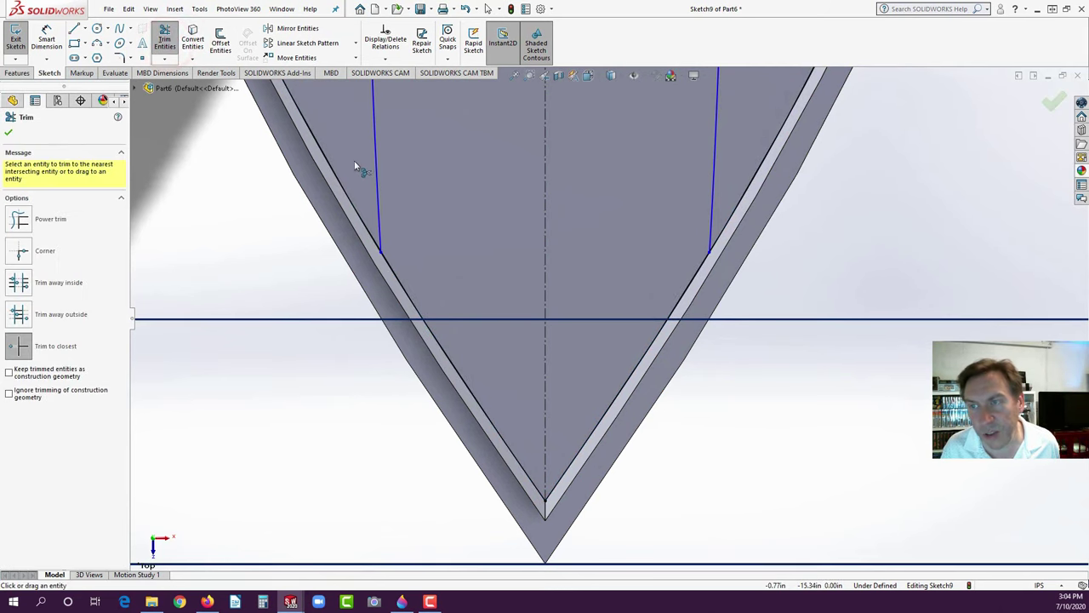
left_click(334, 173)
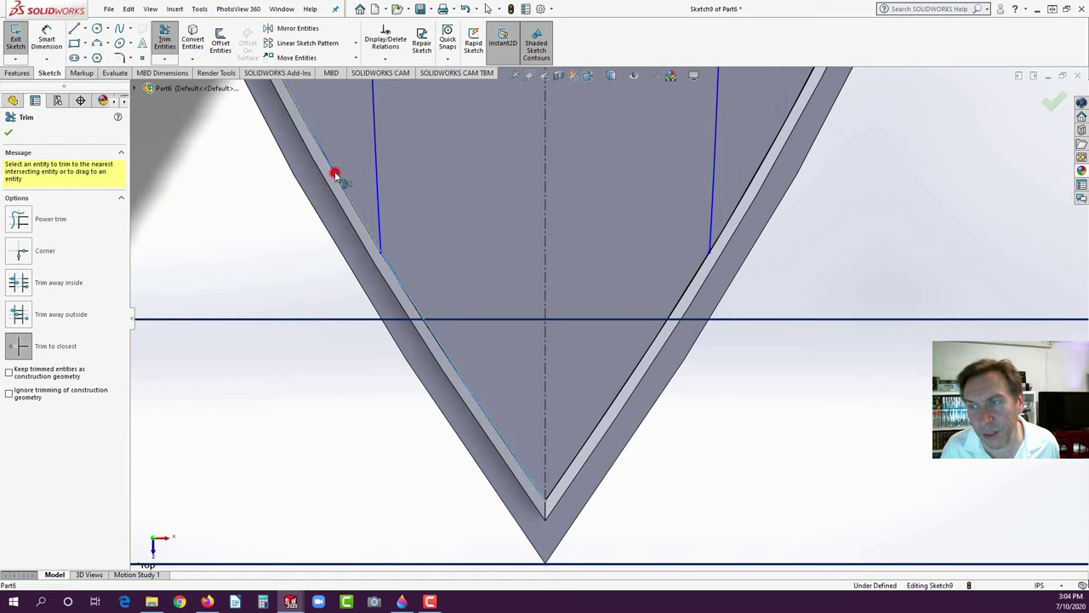
left_click(754, 186)
scroll(795, 306, "up", 4)
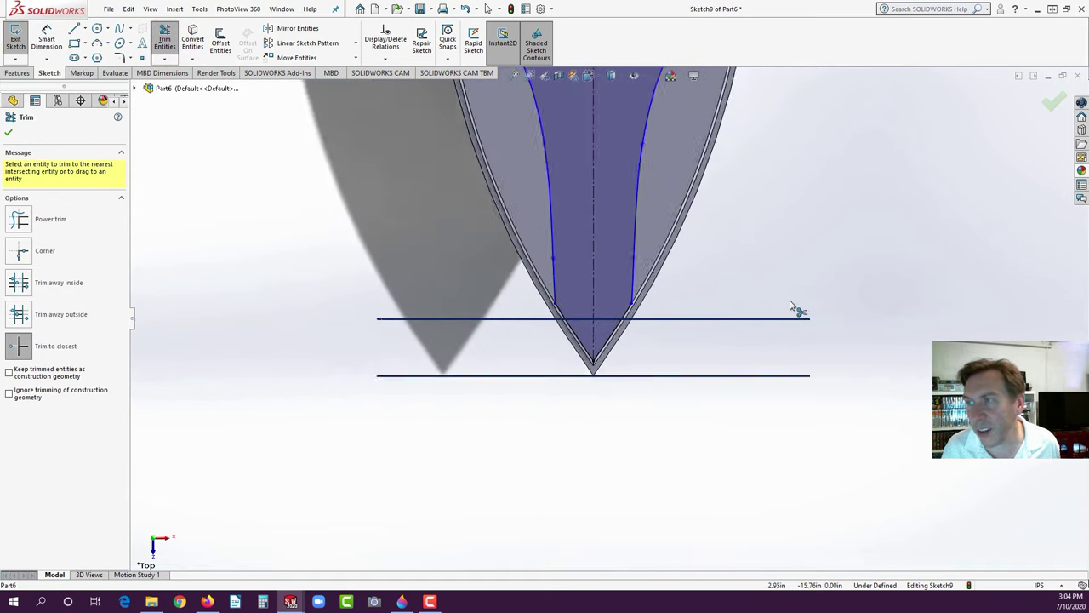
scroll(731, 281, "up", 3)
middle_click_drag(678, 243, 664, 223)
scroll(664, 223, "down", 3)
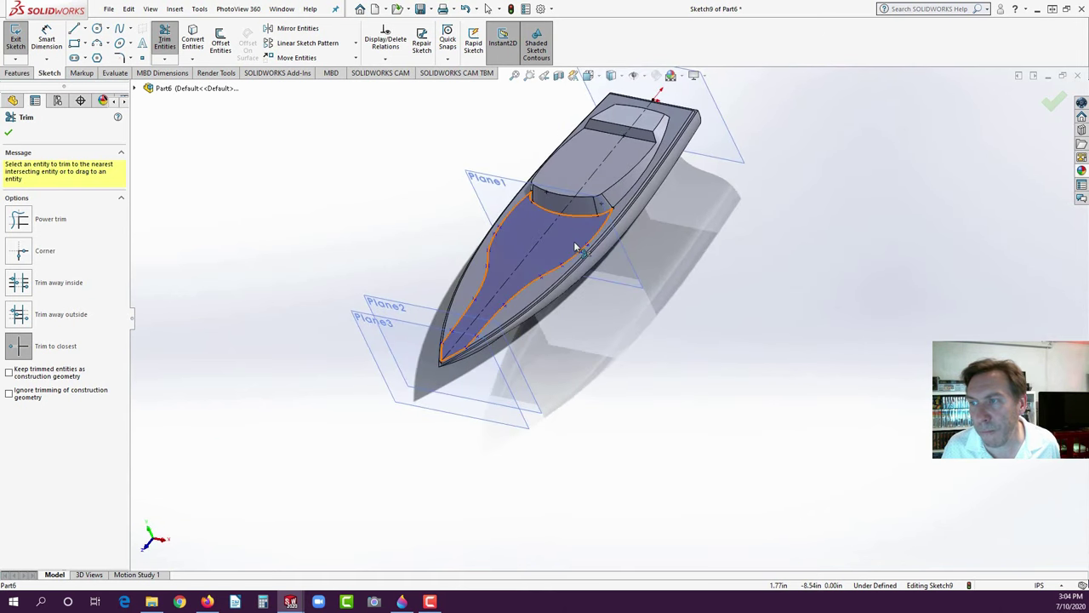
scroll(573, 241, "down", 3)
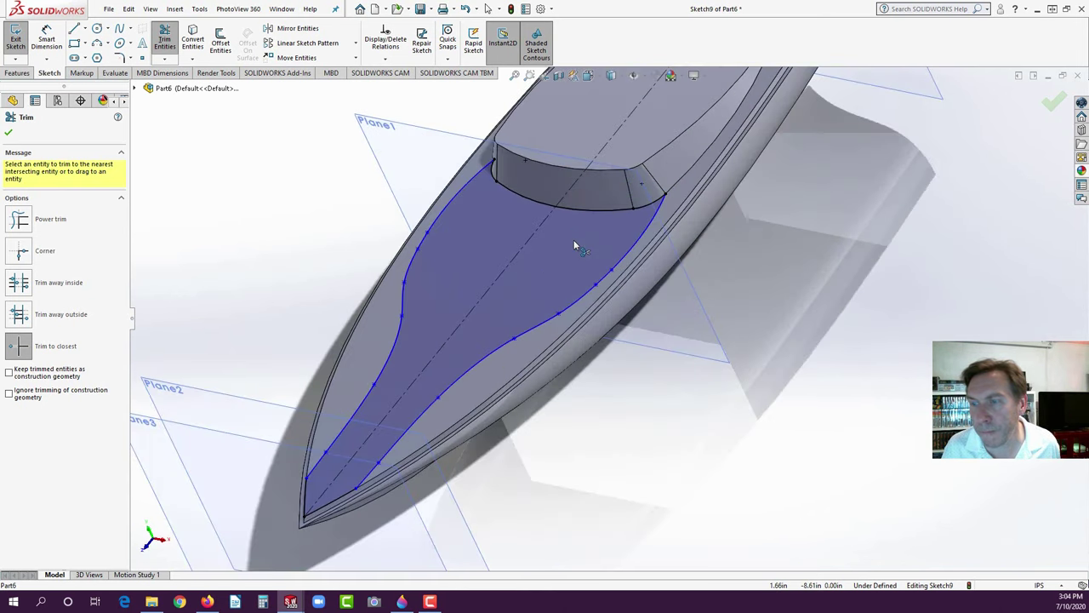
left_click(17, 73)
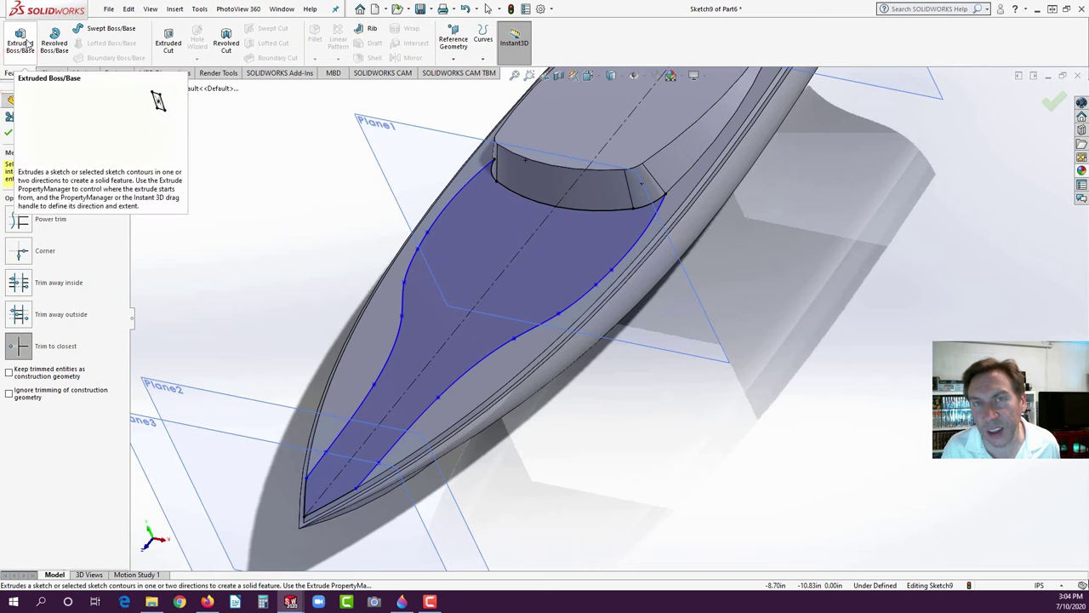
- Extrude the closed Sketch9 deck region 0.03in as a thin raised panel on the hull
left_click(24, 43)
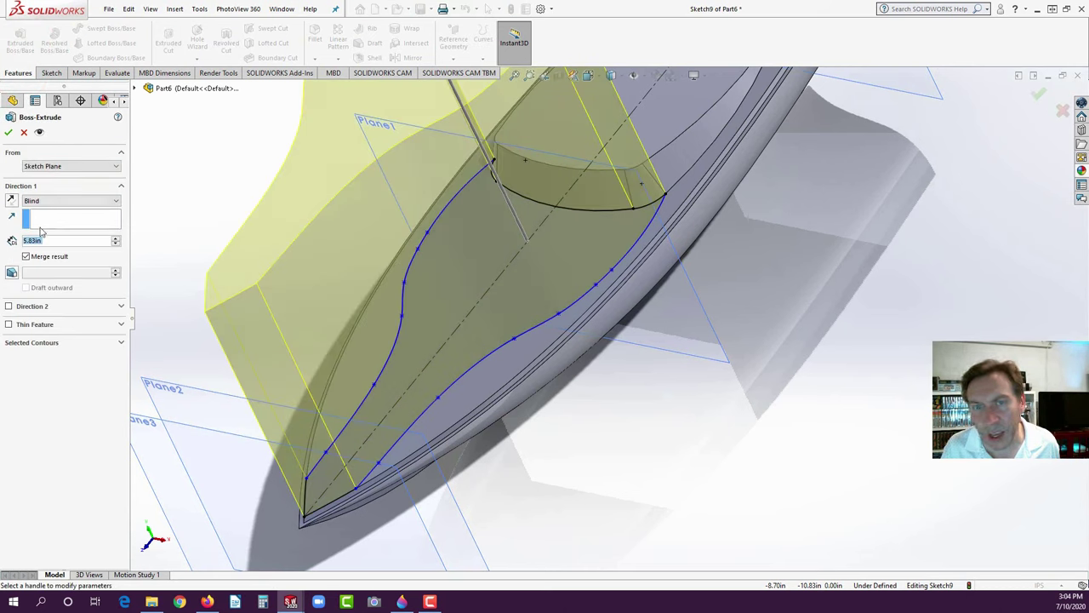
type(".0")
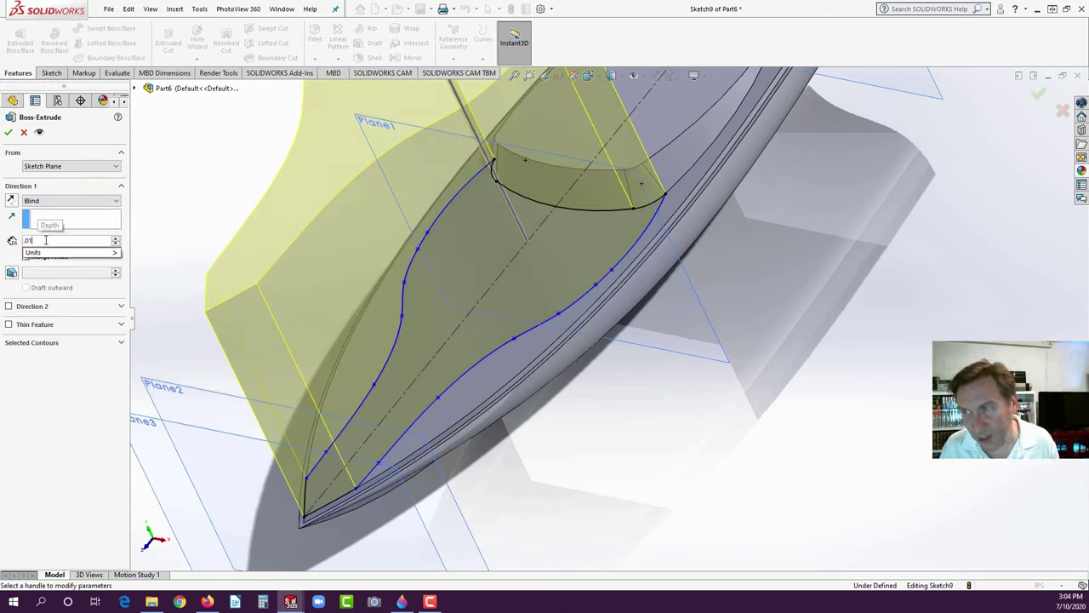
type("1")
key("Return")
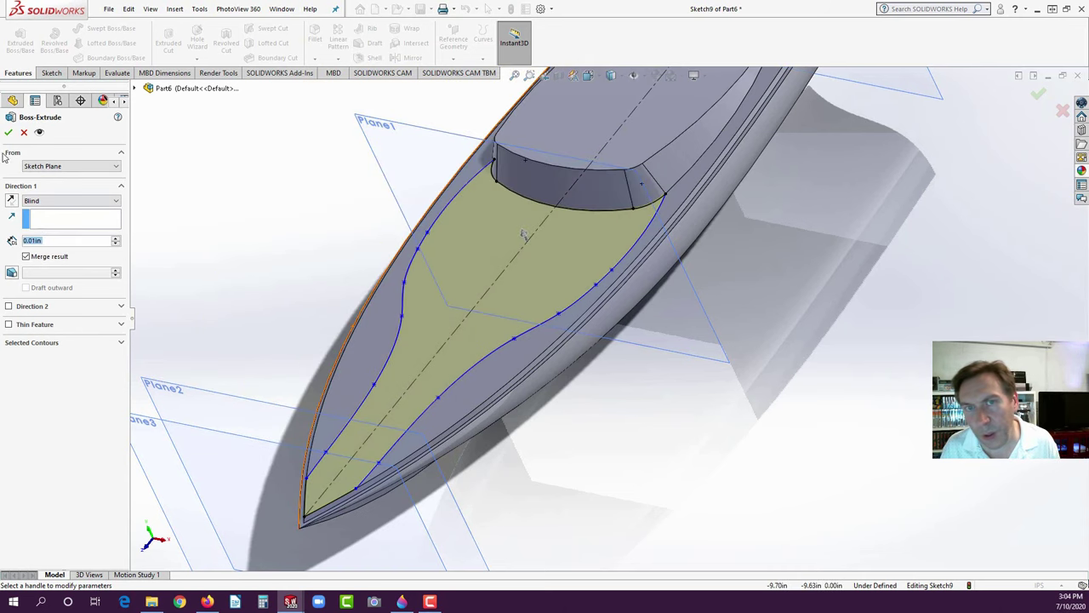
type(".03")
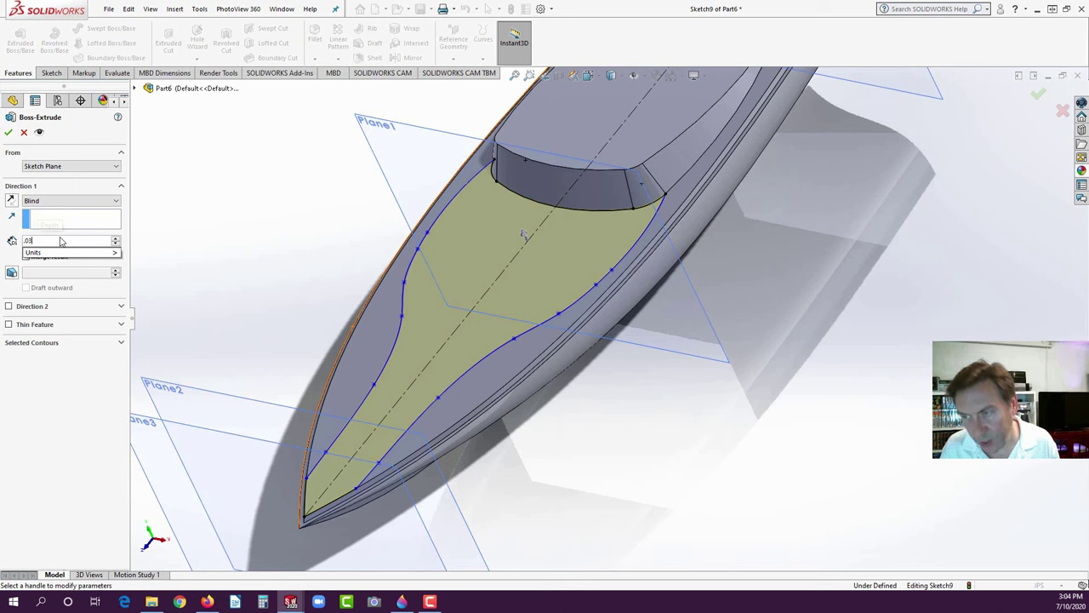
key("Return")
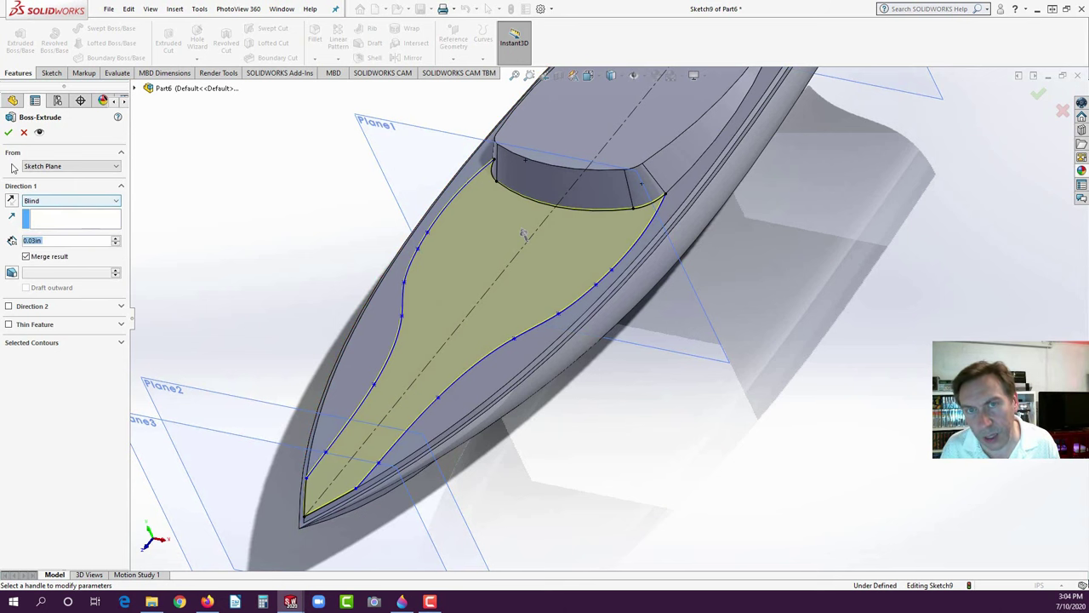
left_click(9, 133)
left_click(207, 228)
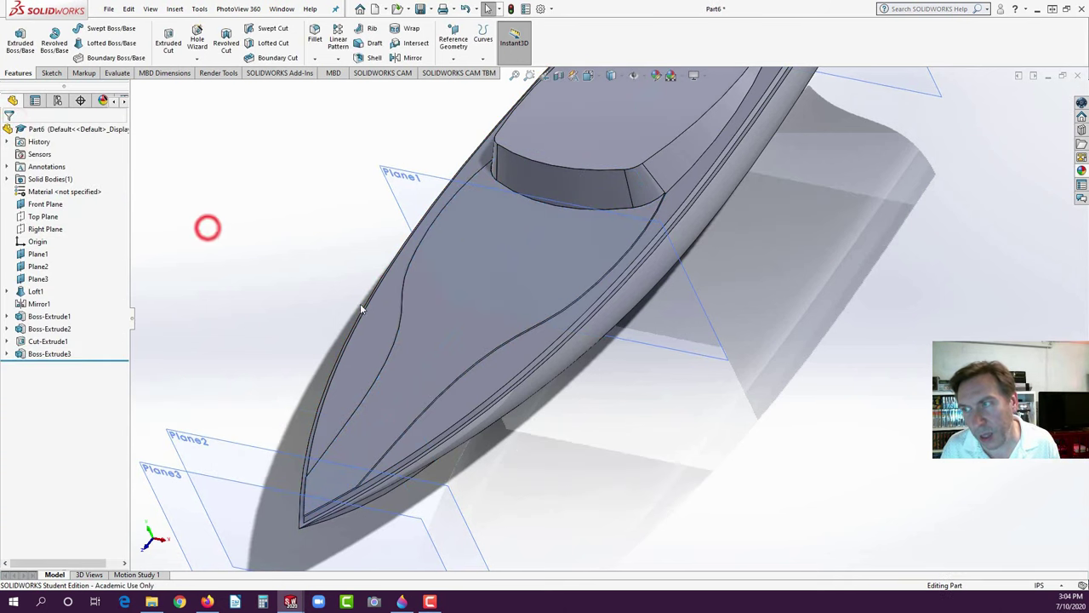
middle_click_drag(360, 303, 579, 298)
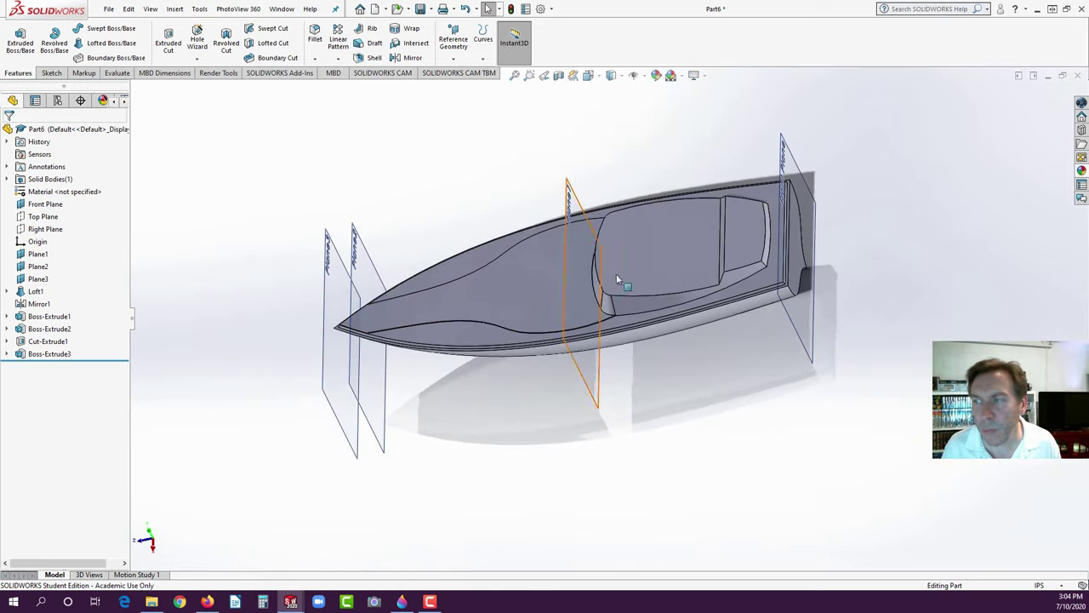
- Sketch on the flat cabin face and offset its outline 0.10in inward
left_click(666, 241)
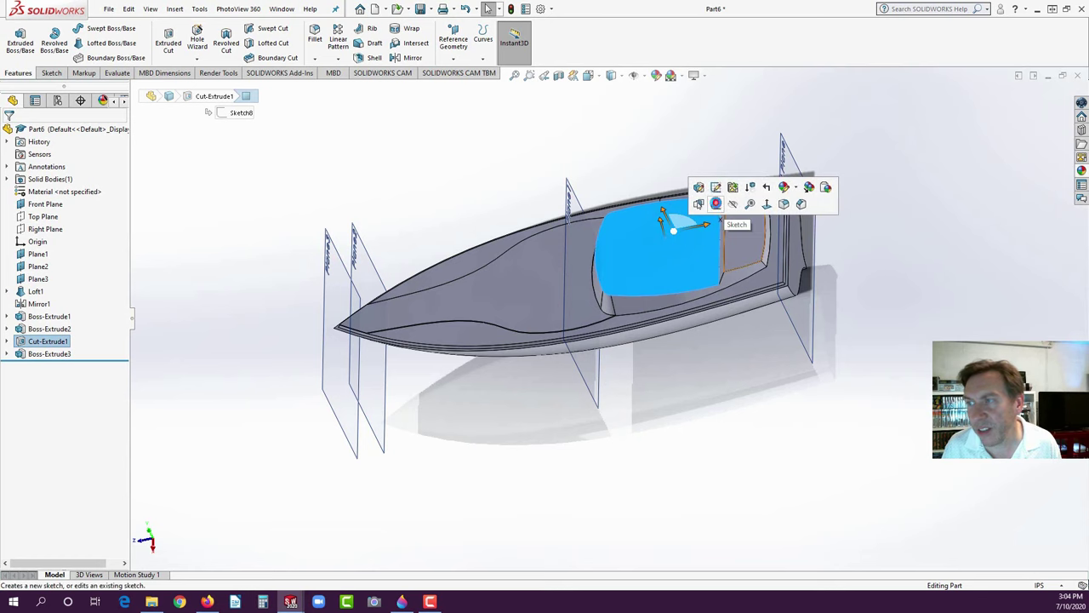
left_click(715, 204)
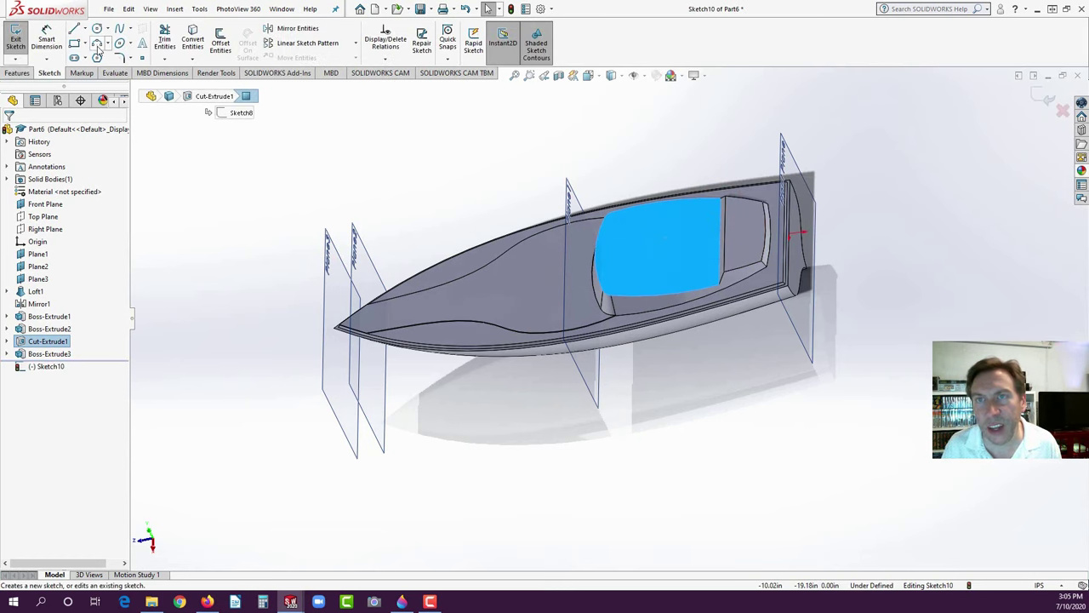
left_click(219, 43)
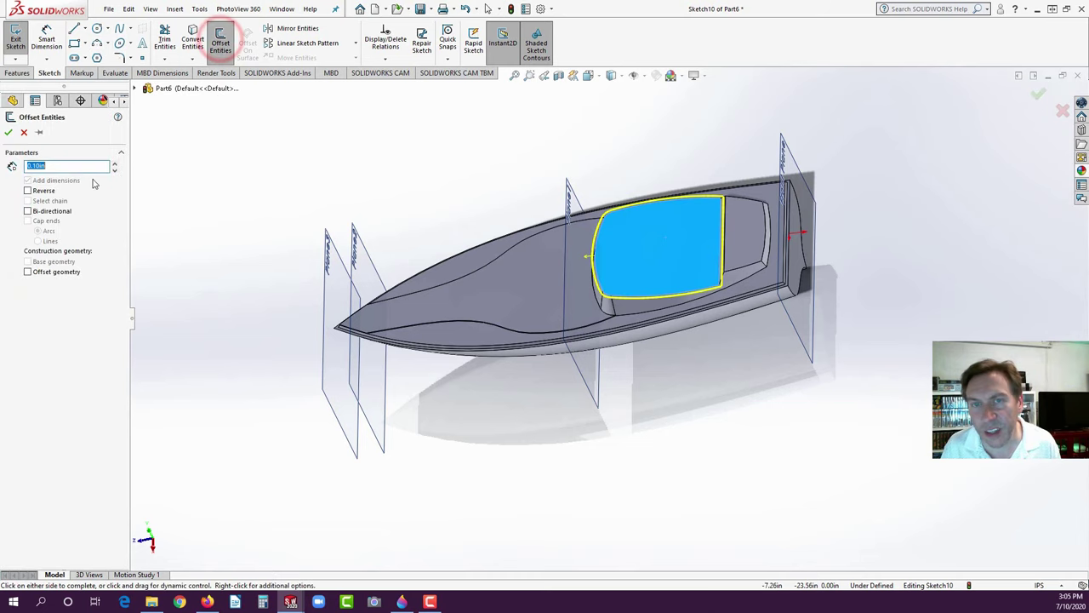
left_click(28, 193)
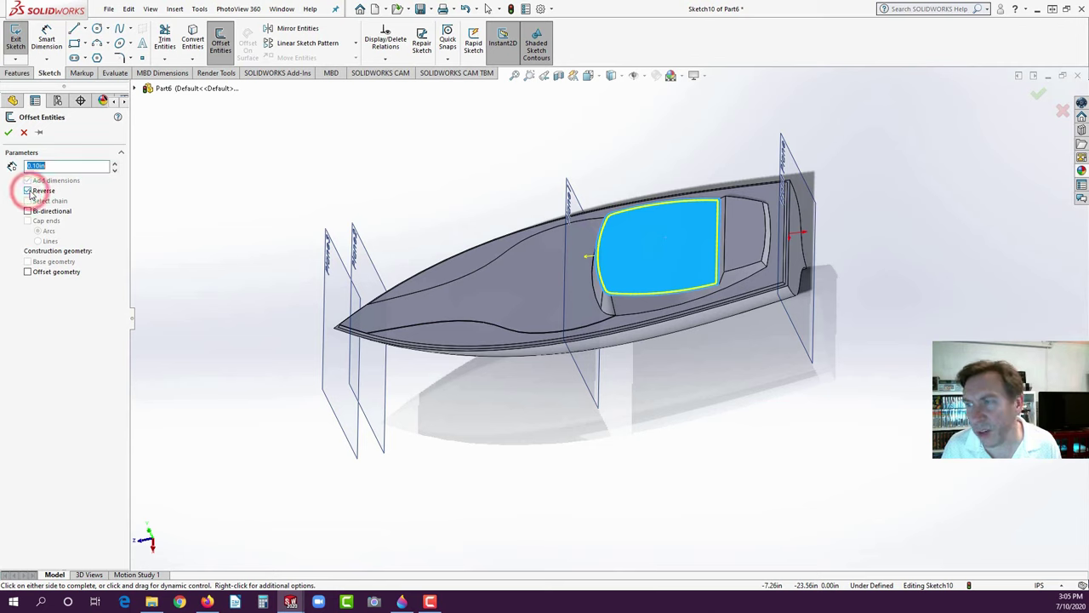
left_click(9, 132)
- Start an extruded cut through the offset outline, dragging the depth to 1.36in
left_click(17, 72)
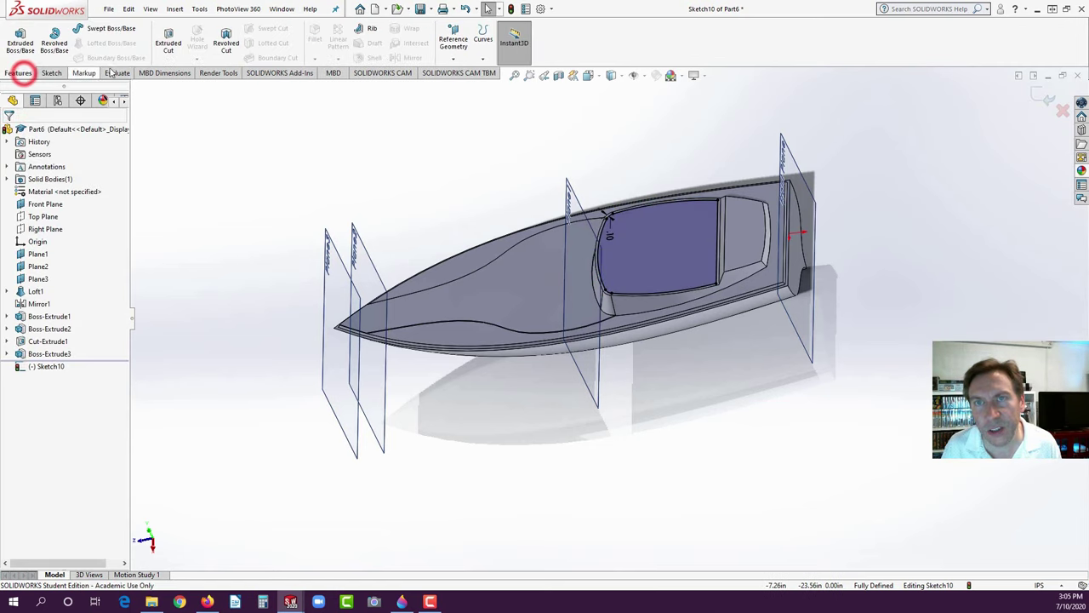
left_click(169, 45)
left_click_drag(659, 257, 655, 274)
middle_click_drag(655, 274, 685, 336)
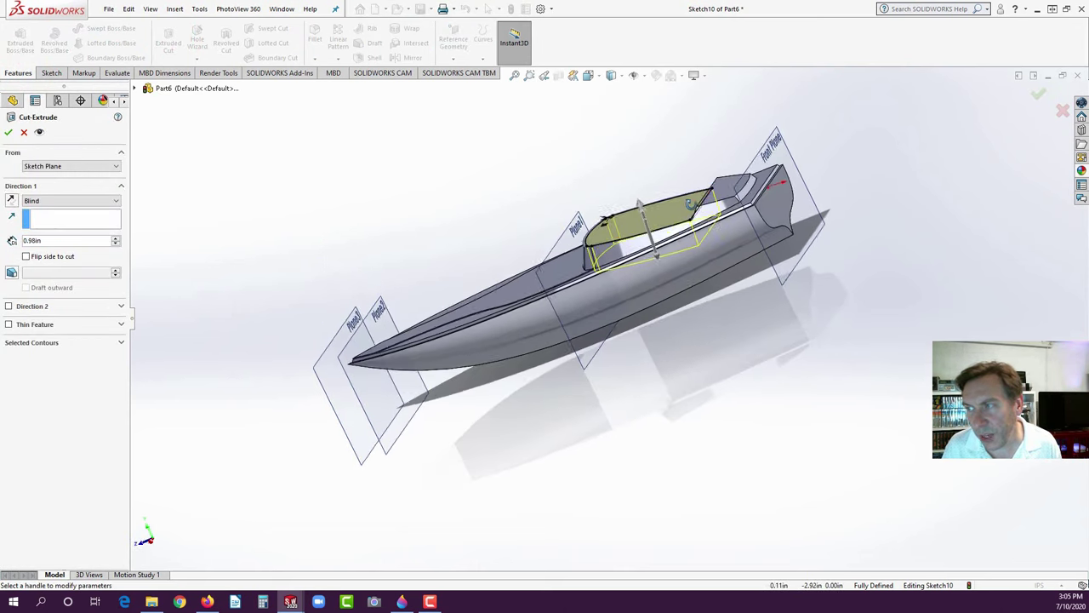
scroll(665, 228, "down", 3)
left_click_drag(638, 297, 650, 312)
middle_click_drag(652, 310, 719, 338)
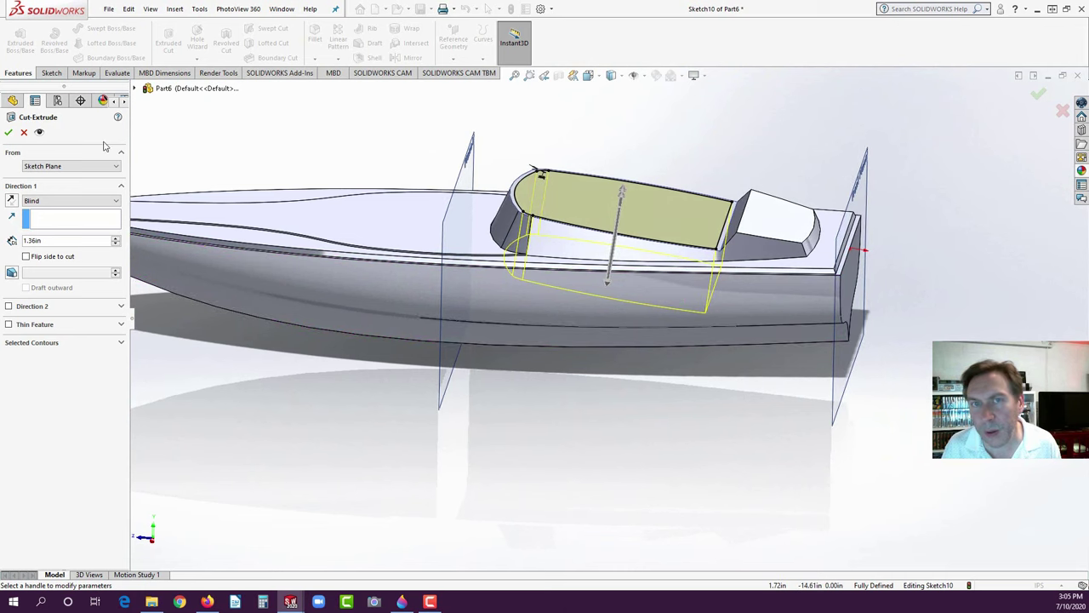
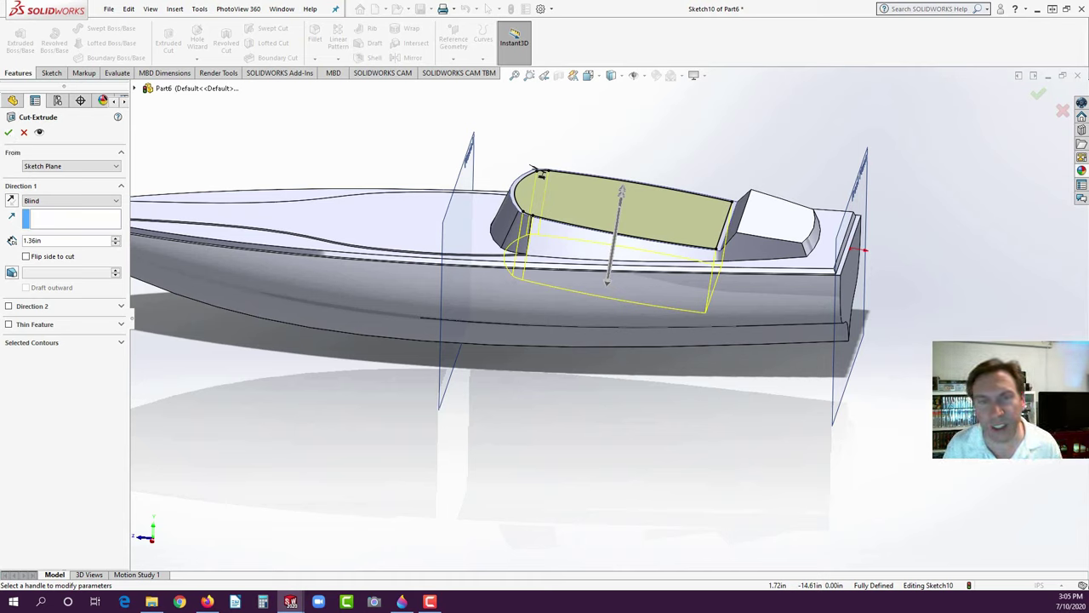
- Try Up To Surface, then set the cockpit cut back to Blind at 1.36in and accept
left_click(73, 202)
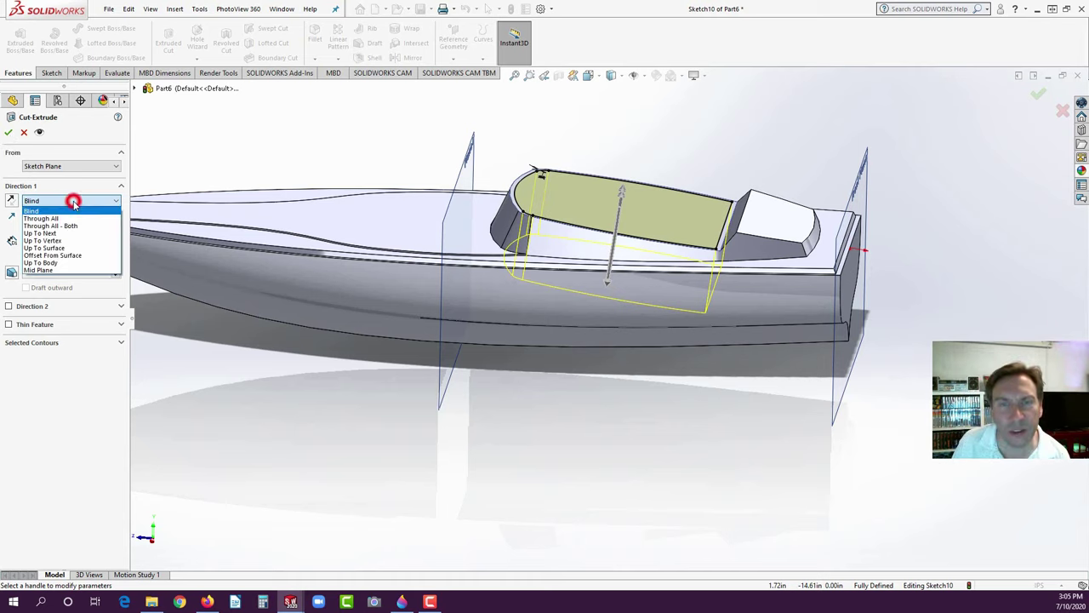
left_click(60, 247)
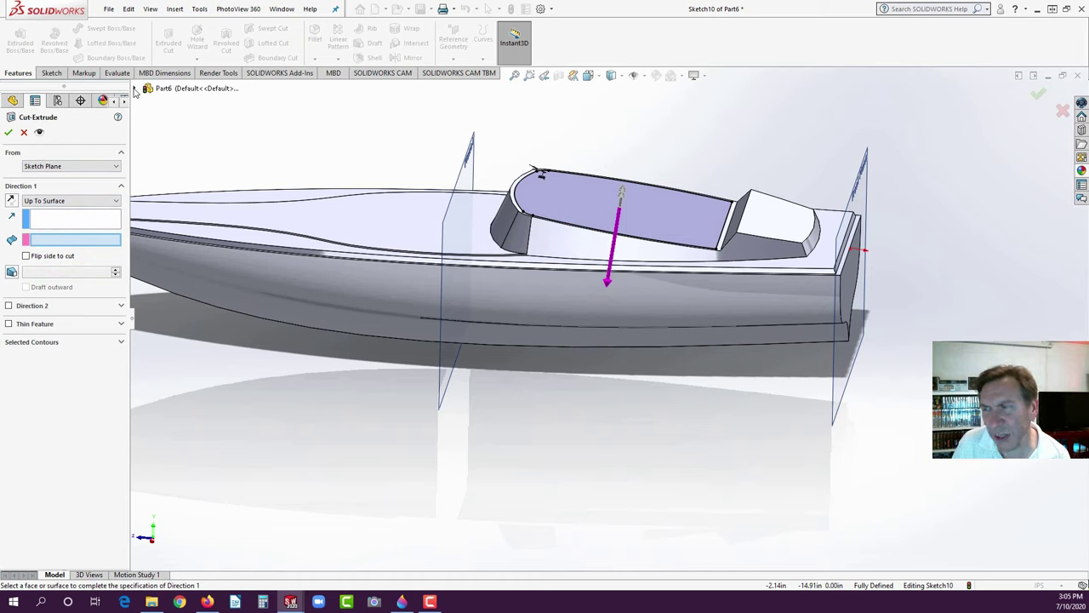
left_click(63, 203)
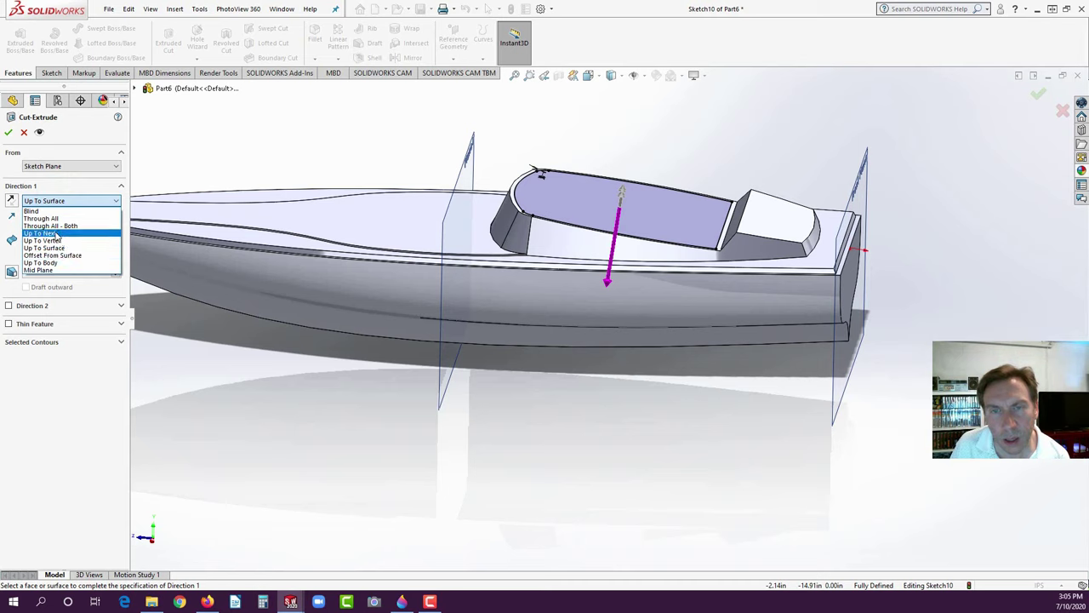
left_click(34, 210)
key("Return")
- Orbit and zoom around the boat to inspect the recessed cockpit well
middle_click_drag(360, 411, 373, 315)
scroll(465, 258, "down", 3)
scroll(372, 315, "down", 5)
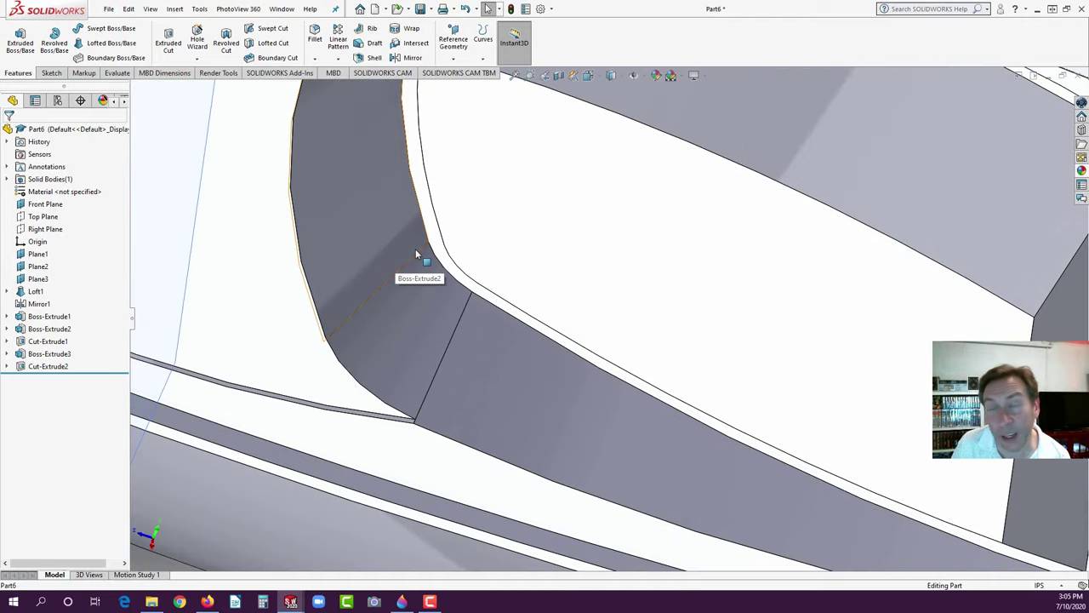
middle_click_drag(415, 249, 695, 398)
scroll(387, 353, "up", 5)
scroll(783, 383, "down", 3)
middle_click_drag(782, 383, 651, 348)
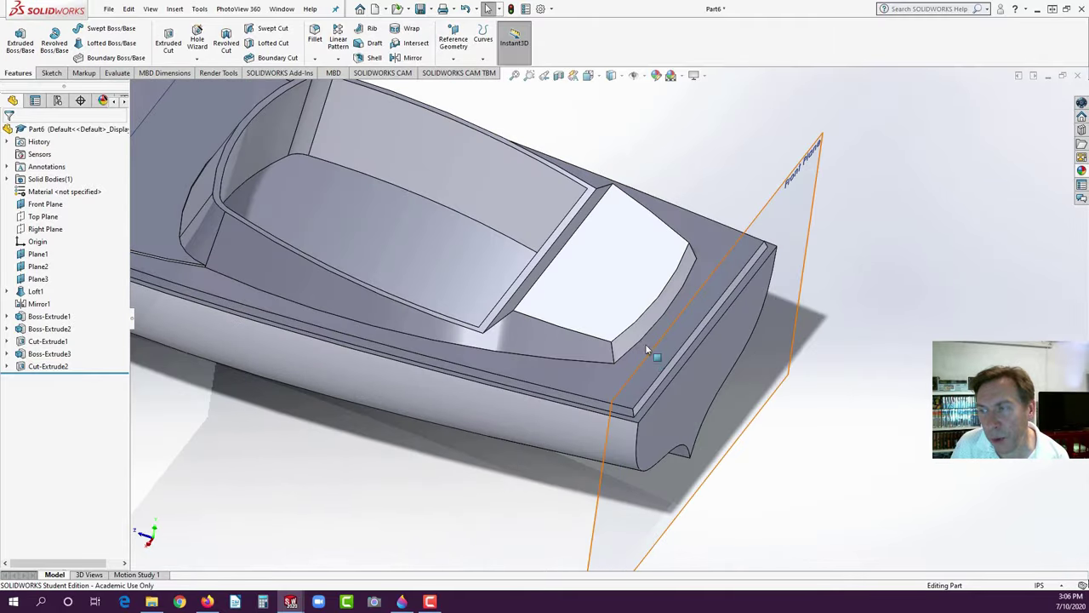
scroll(651, 349, "down", 3)
- Round the two windshield-base corner edges with a 0.40in fillet
left_click(314, 33)
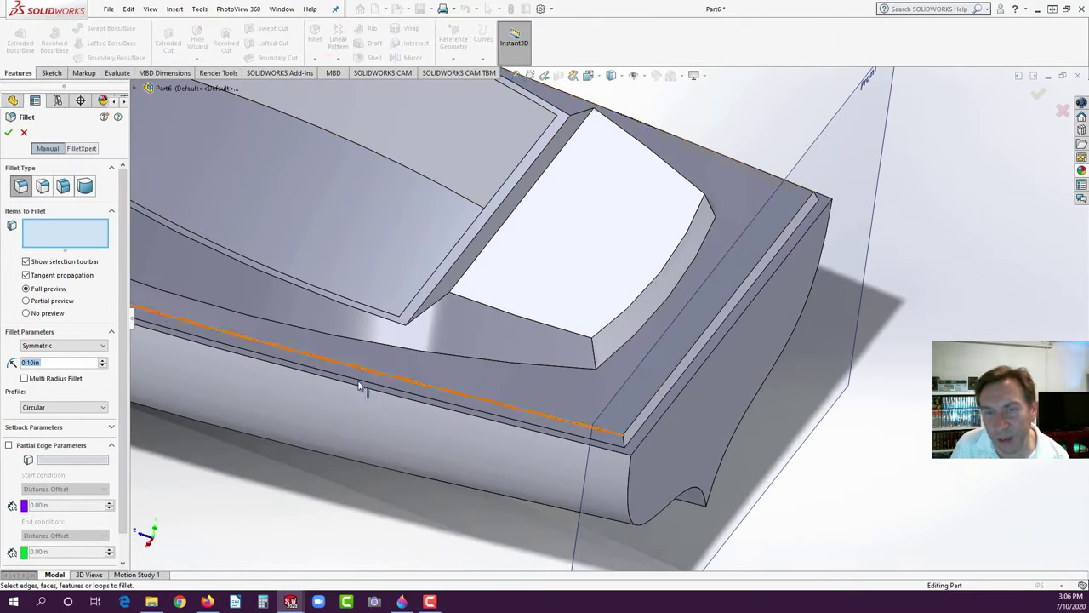
left_click(593, 353)
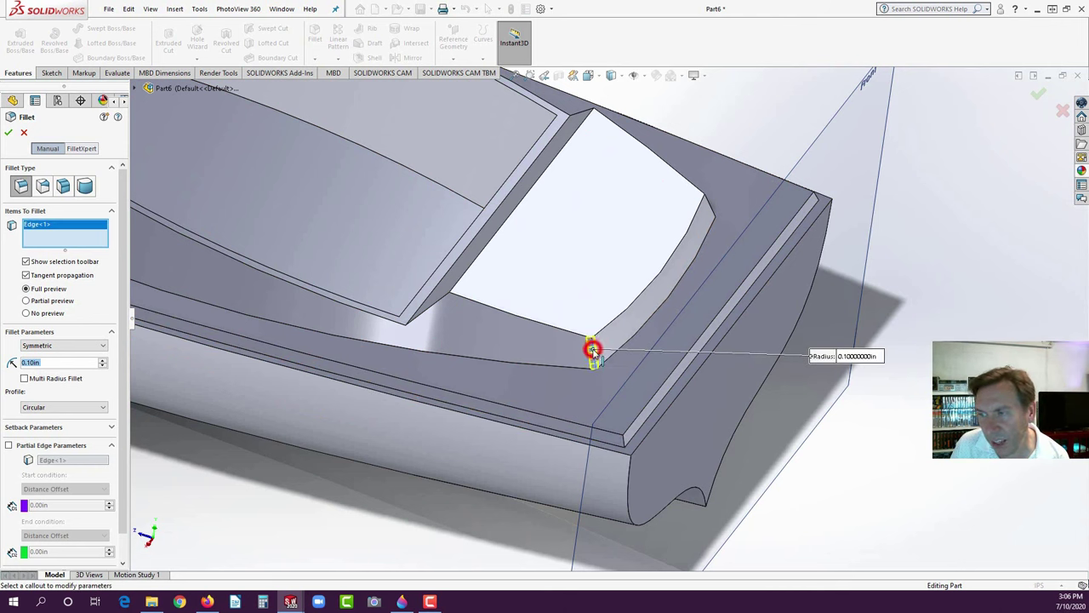
left_click(101, 361)
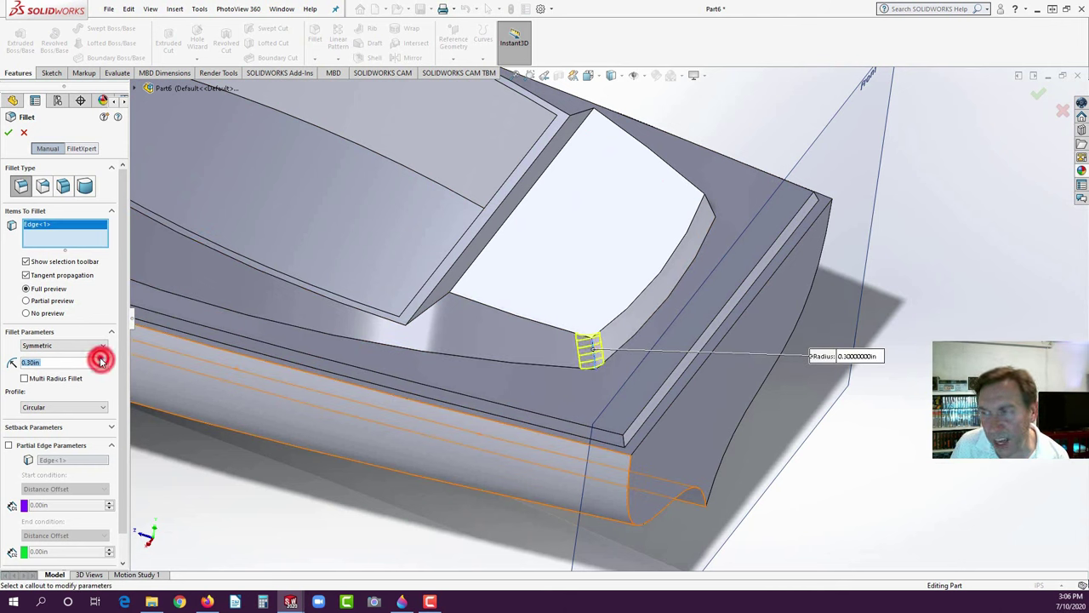
left_click(101, 361)
left_click(102, 361)
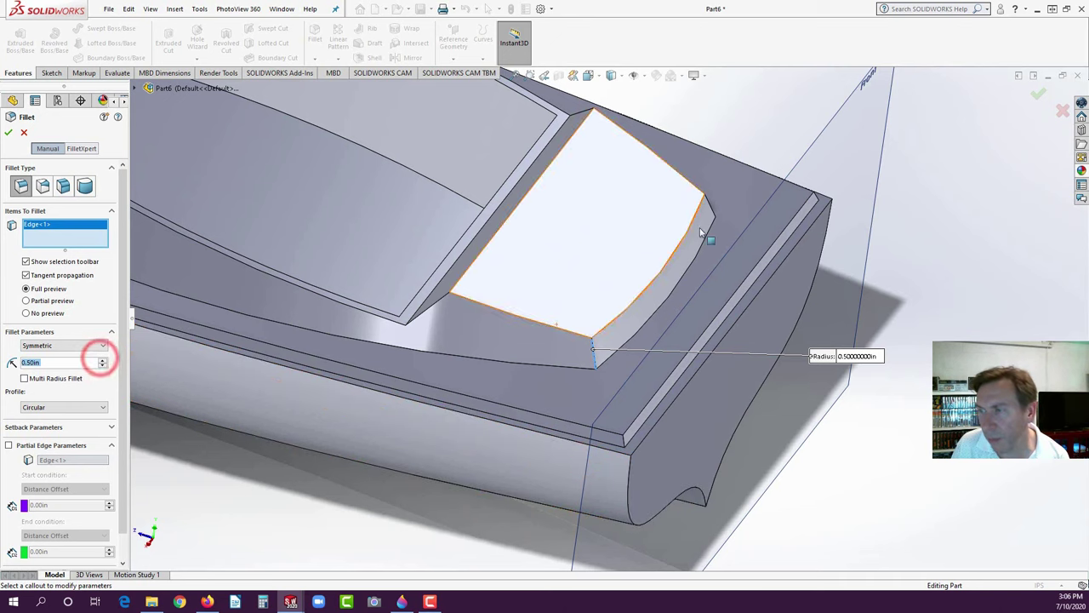
left_click(102, 365)
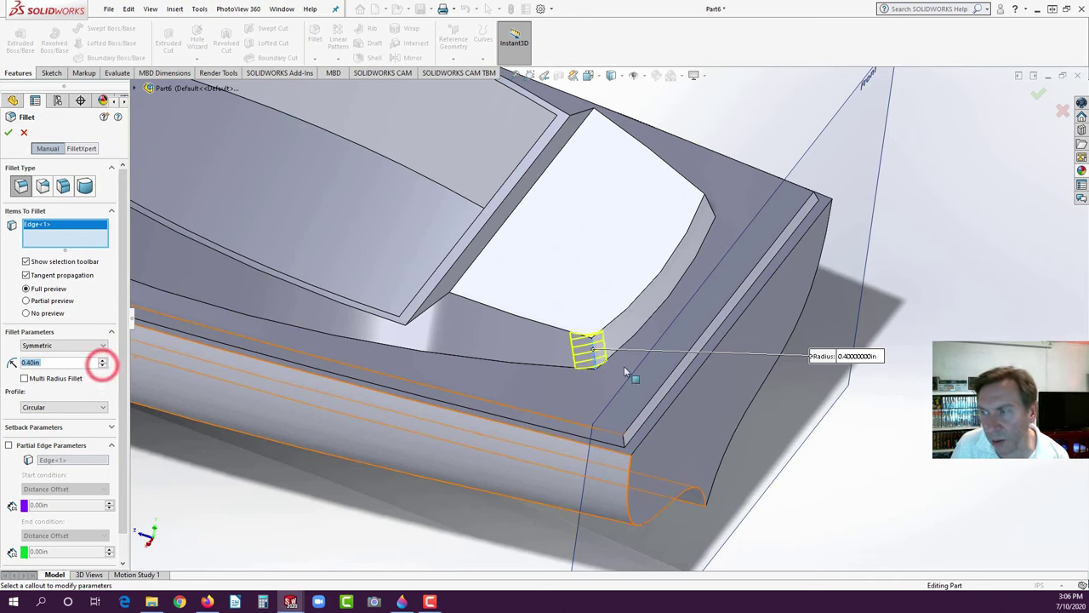
left_click(709, 204)
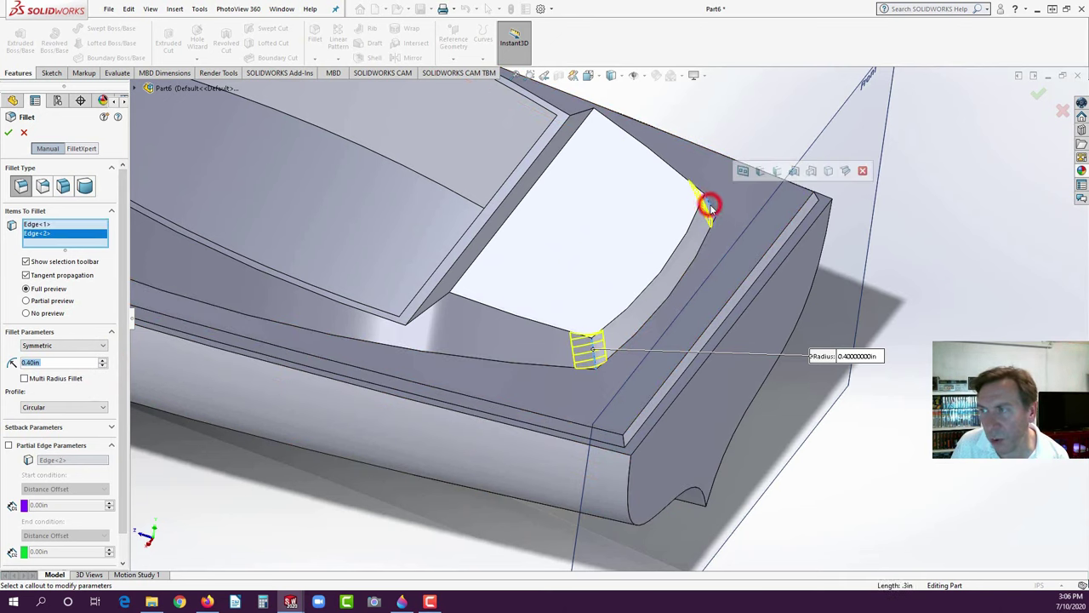
left_click(8, 137)
scroll(551, 389, "up", 5)
scroll(551, 389, "down", 8)
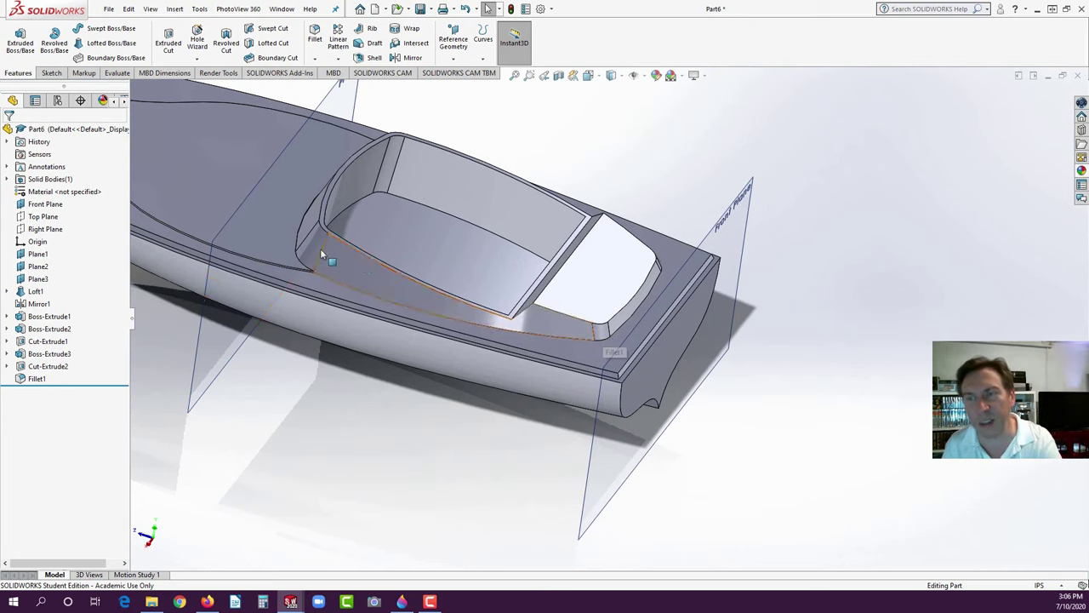
- Start a 0.10in fillet on the windshield edge and an upper body edge
middle_click_drag(352, 373, 574, 318)
scroll(573, 318, "down", 3)
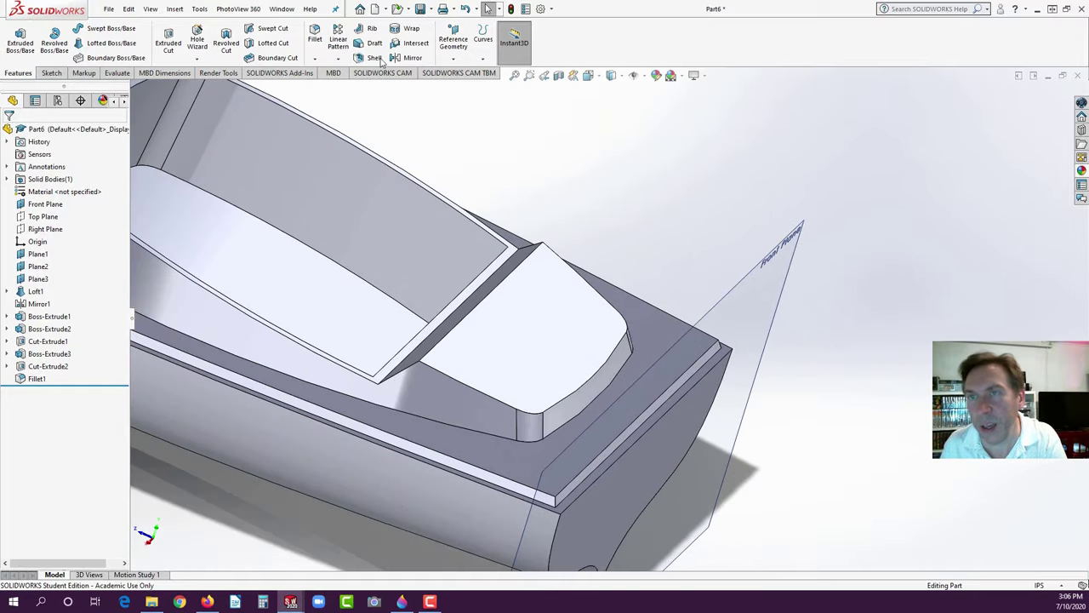
left_click(314, 35)
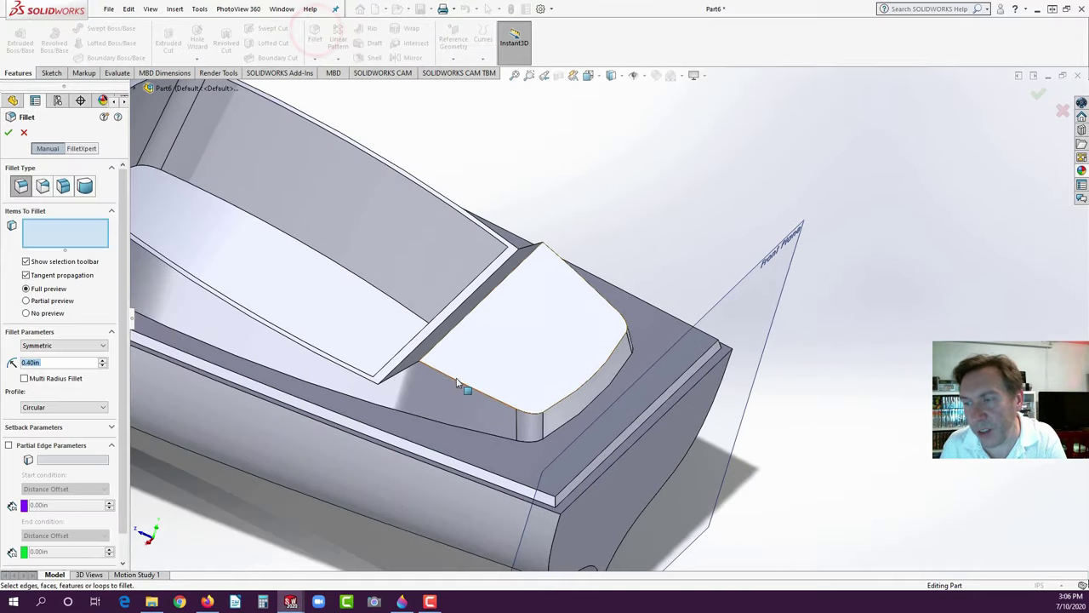
left_click(454, 378)
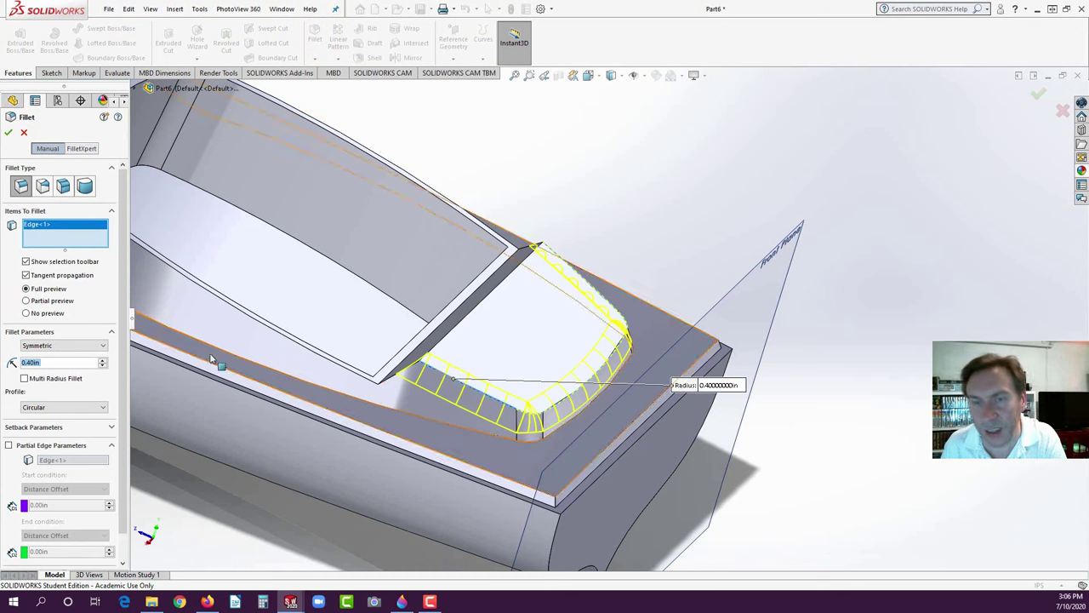
left_click(102, 365)
left_click(102, 366)
left_click(102, 366)
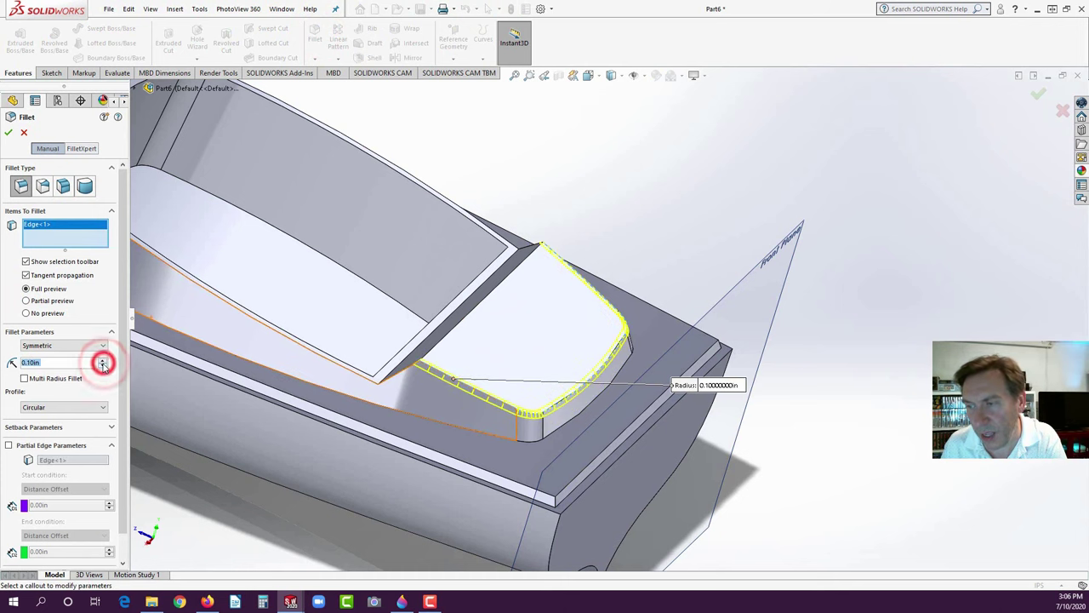
left_click(183, 275)
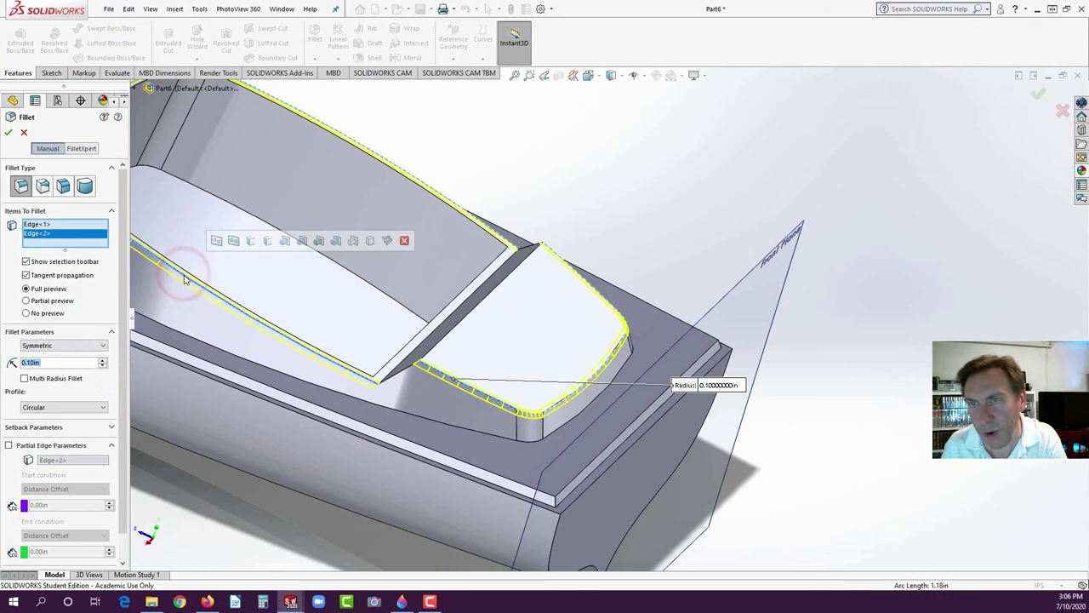
- Add the cockpit pocket edges and the large hull face, then accept the 0.10in fillet
middle_click_drag(476, 269, 600, 447)
left_click(484, 309)
scroll(600, 447, "down", 5)
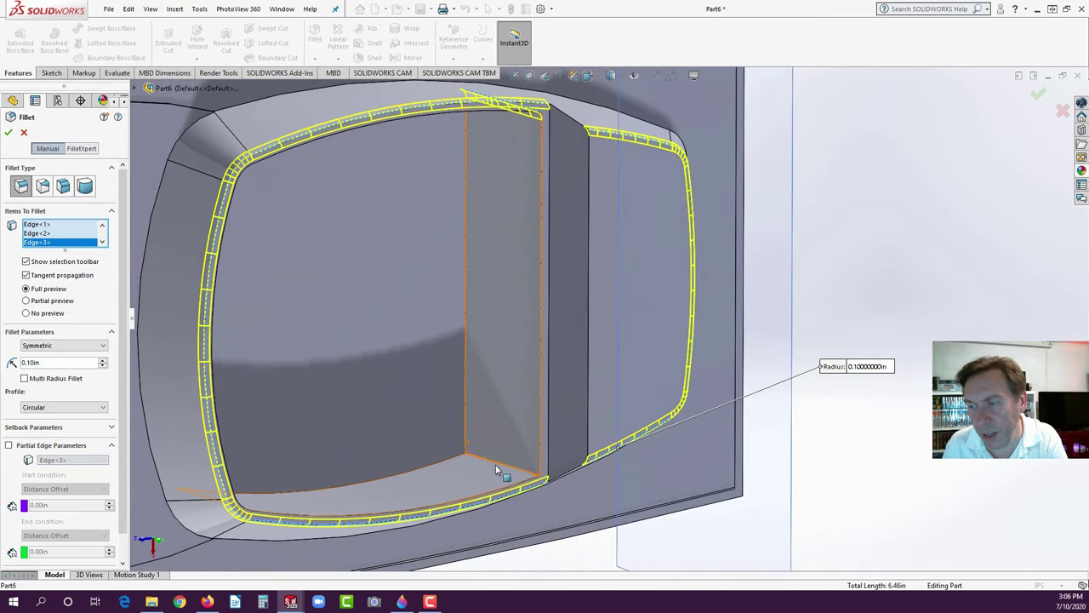
left_click(499, 463)
middle_click_drag(481, 451, 370, 297)
scroll(323, 263, "up", 4)
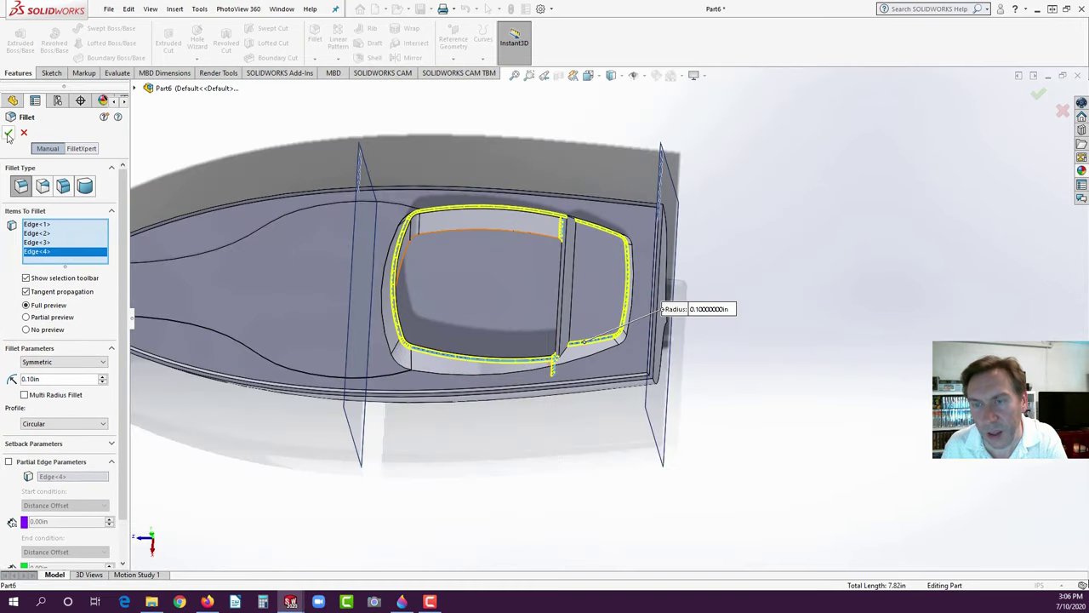
left_click(257, 324)
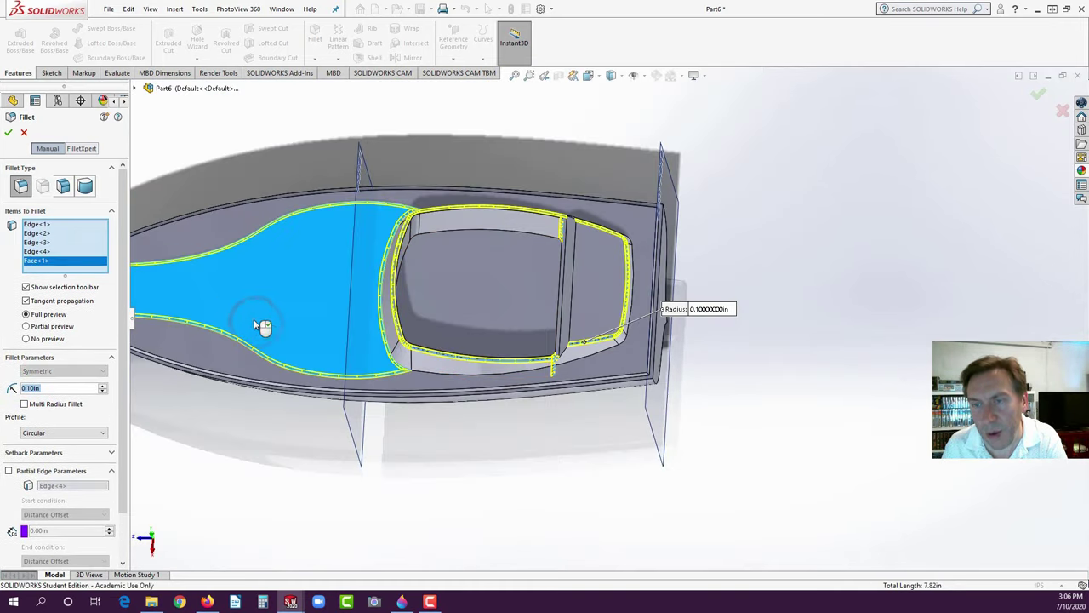
left_click(8, 133)
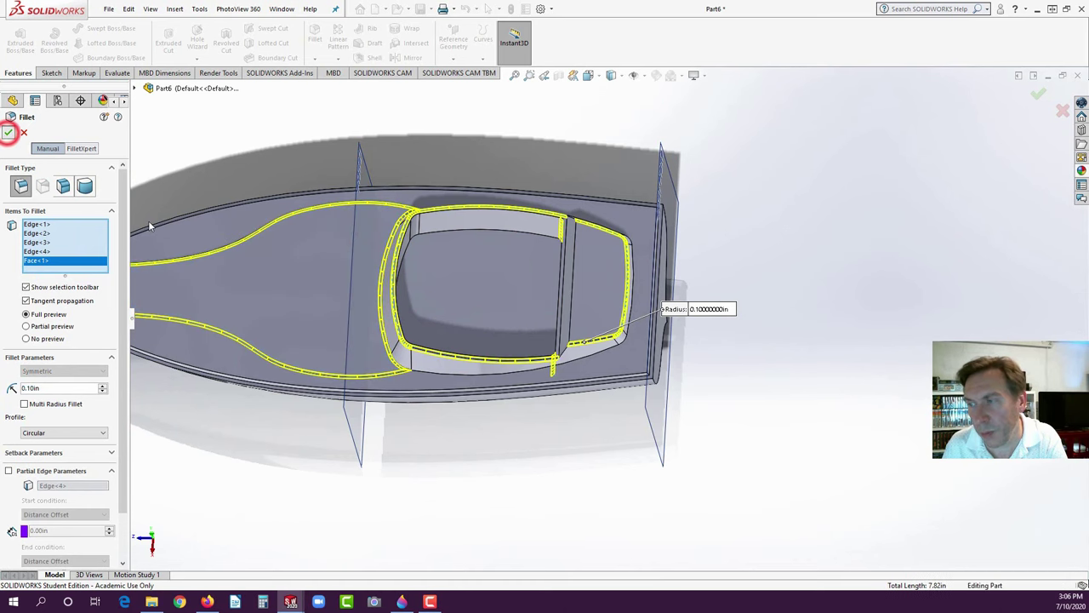
middle_click_drag(247, 440, 514, 300)
scroll(514, 299, "down", 3)
scroll(514, 300, "up", 5)
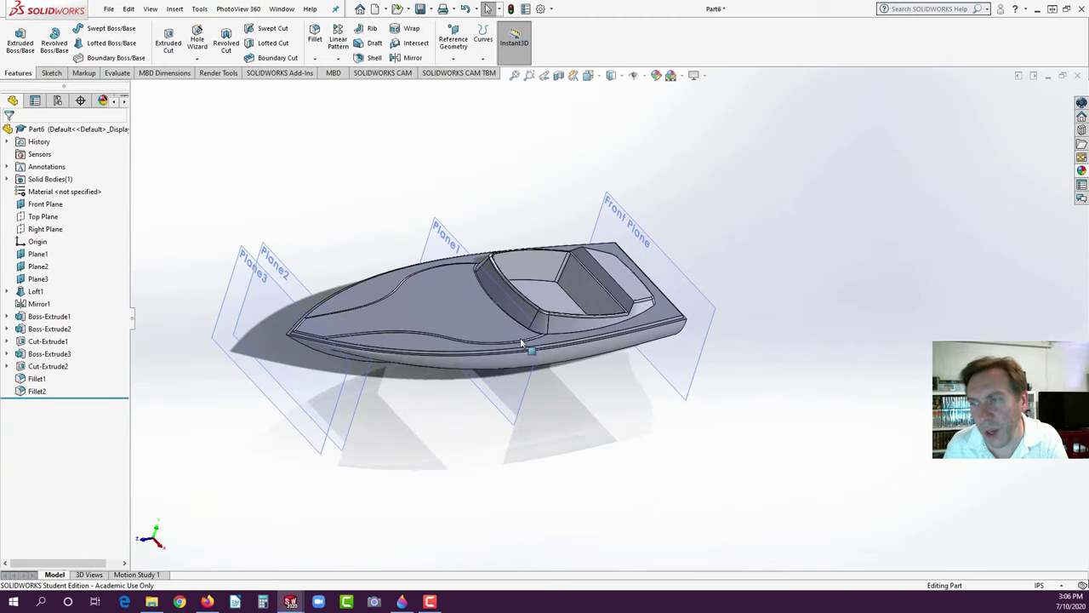
scroll(530, 312, "down", 5)
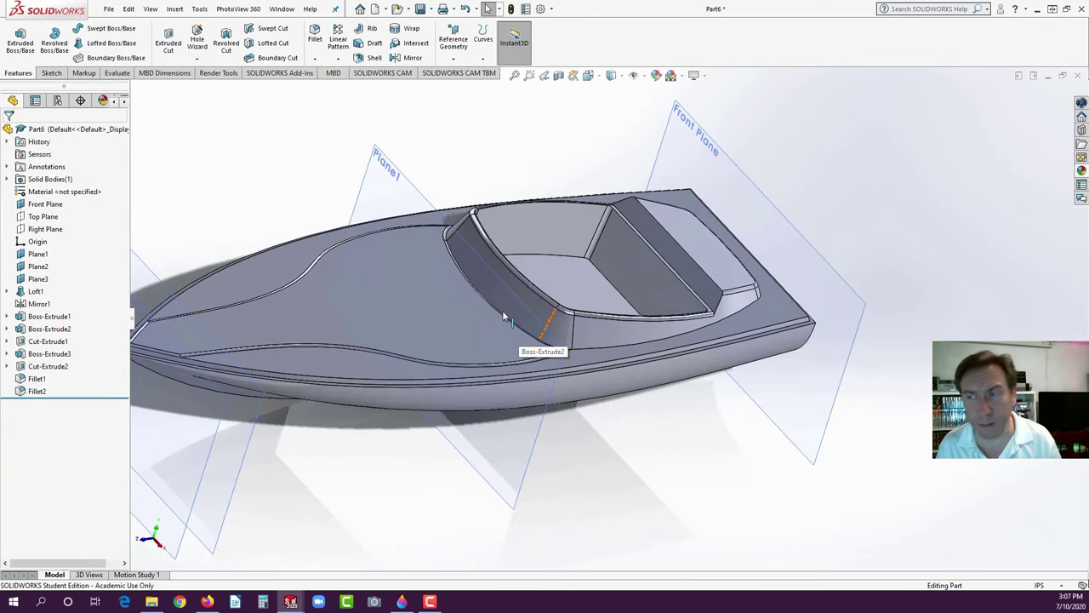
- Create a reference plane offset 1.00in from the Right Plane, running lengthwise through the hull
scroll(505, 316, "up", 3)
middle_click_drag(504, 316, 516, 371)
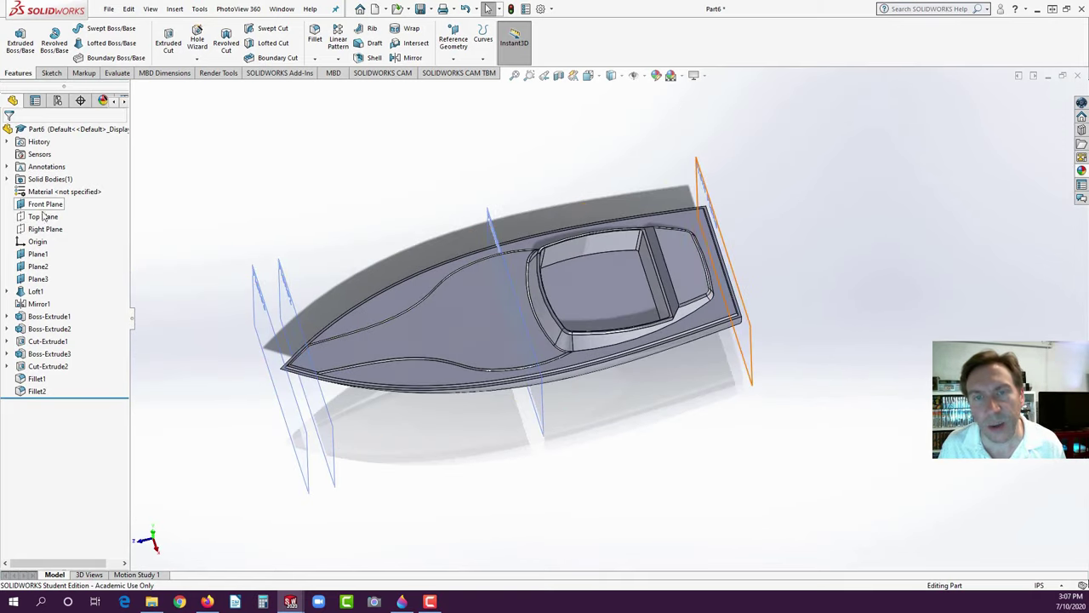
left_click(41, 229)
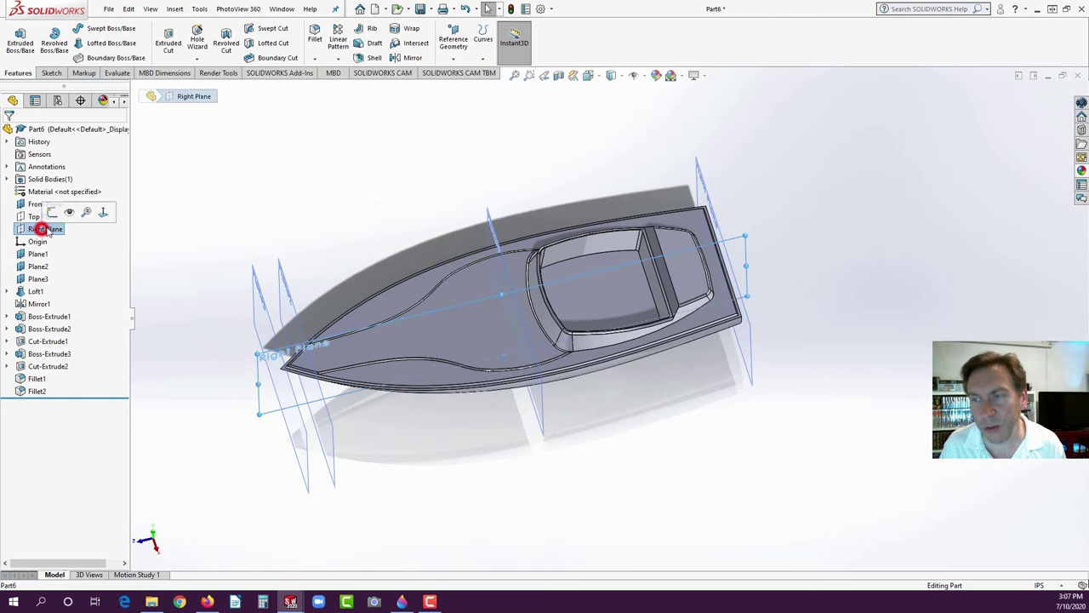
key("ctrl+7")
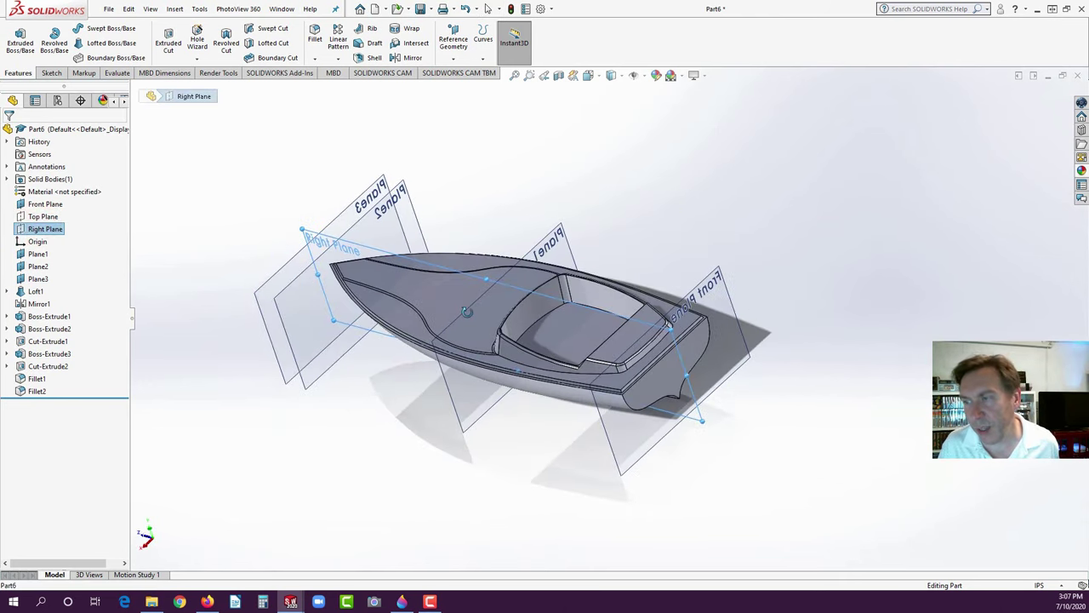
scroll(528, 317, "down", 5)
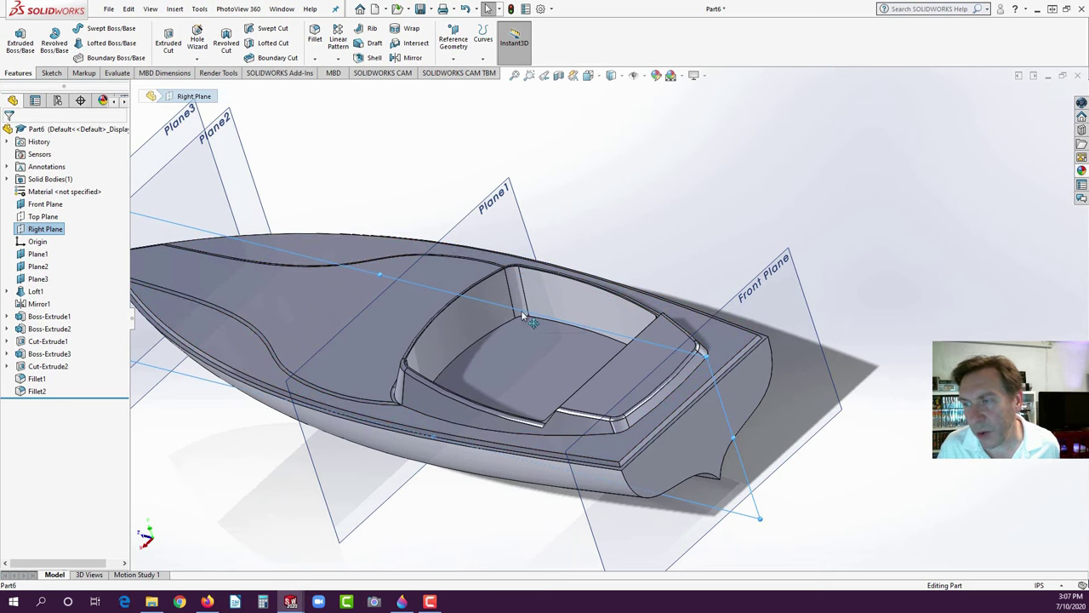
left_click_drag(532, 313, 557, 288, "ctrl")
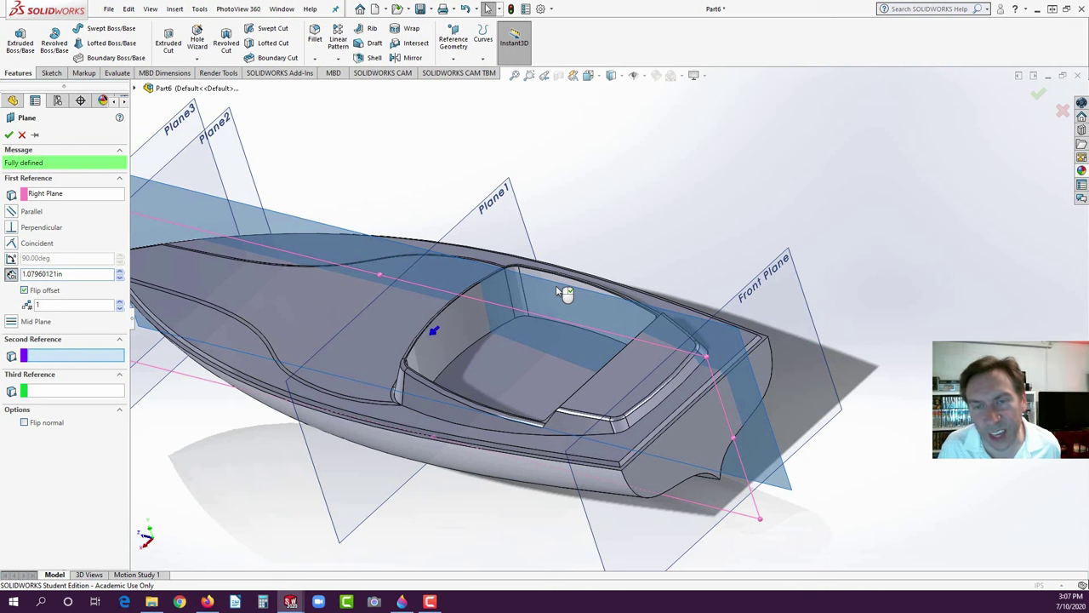
middle_click_drag(556, 285, 358, 336)
double_click(69, 279)
type("1")
key("Return")
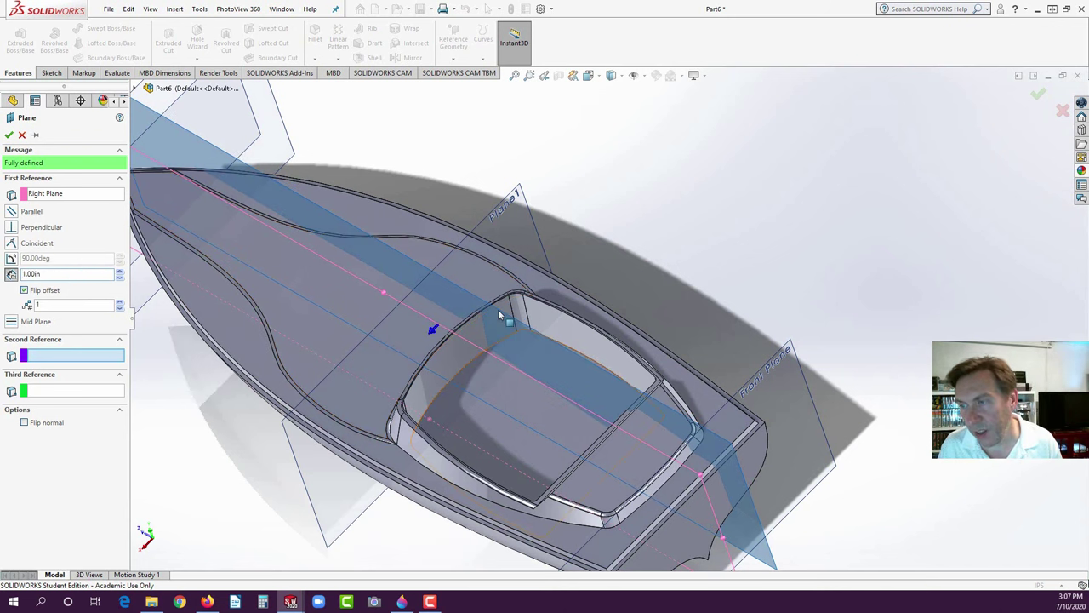
middle_click_drag(512, 324, 385, 338)
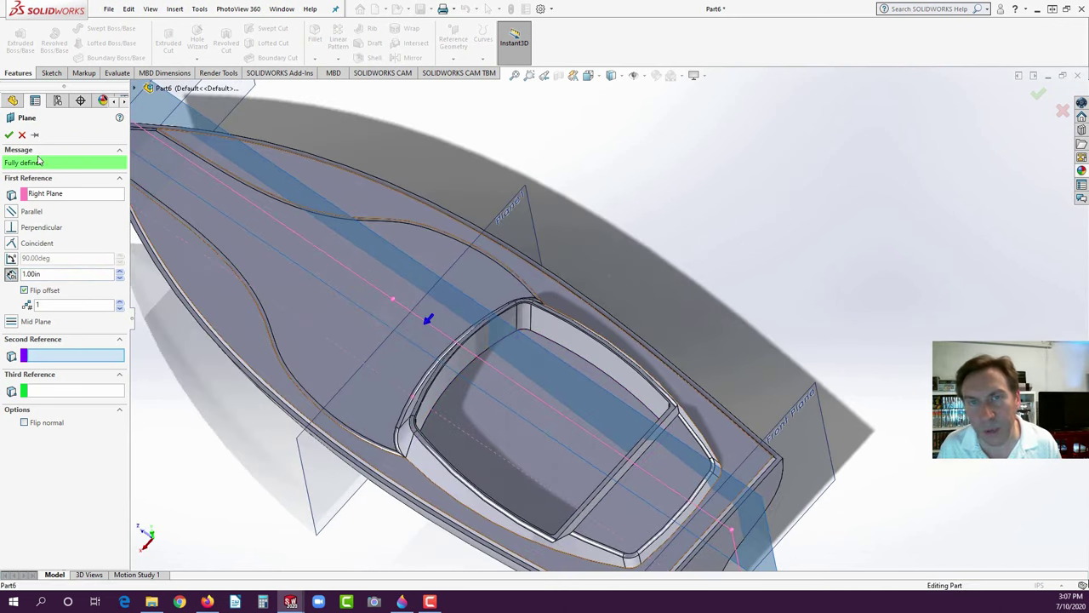
left_click(8, 135)
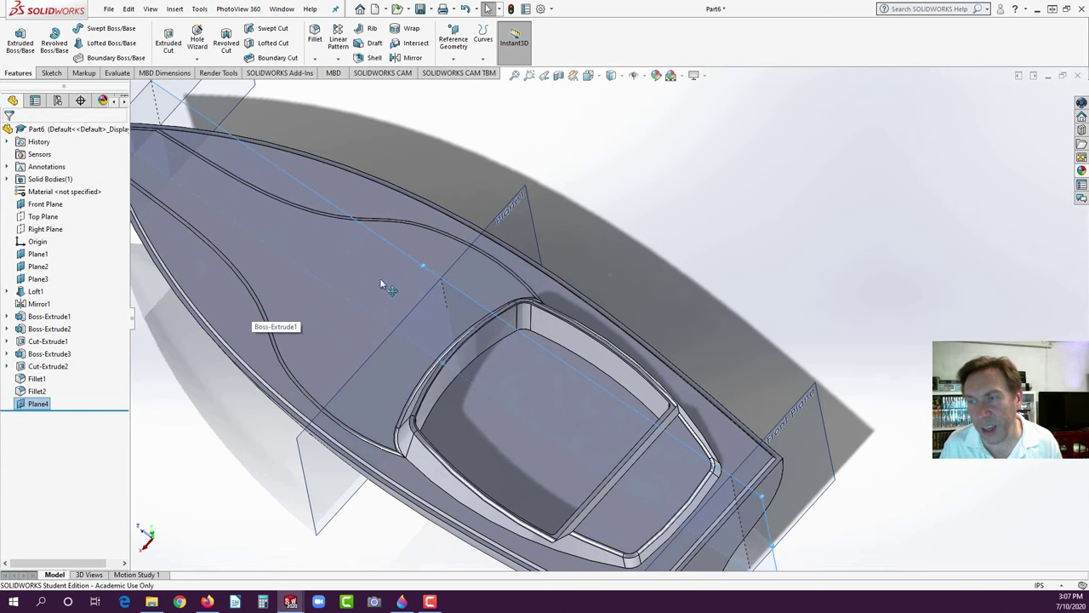
- Open a sketch on Plane4, view it Normal To and show Hidden Lines Visible
left_click(394, 247)
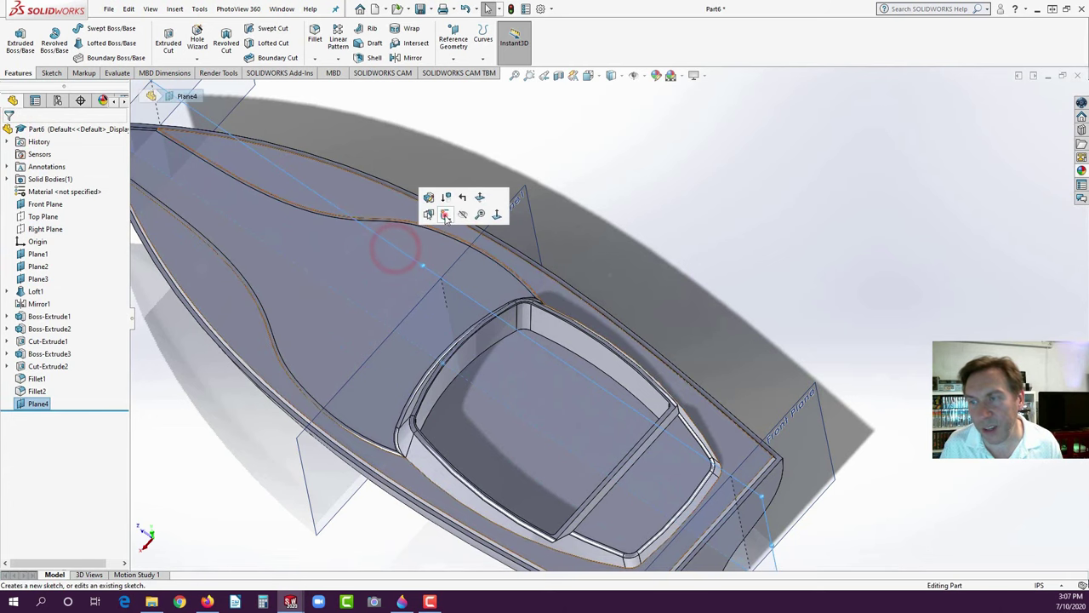
left_click(445, 215)
key("space")
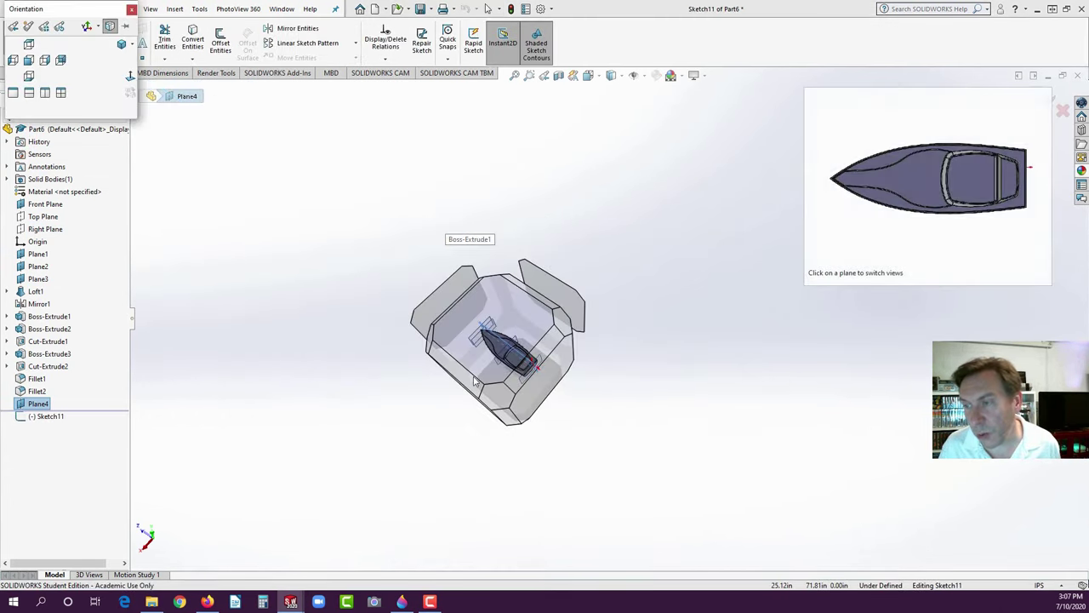
left_click(130, 75)
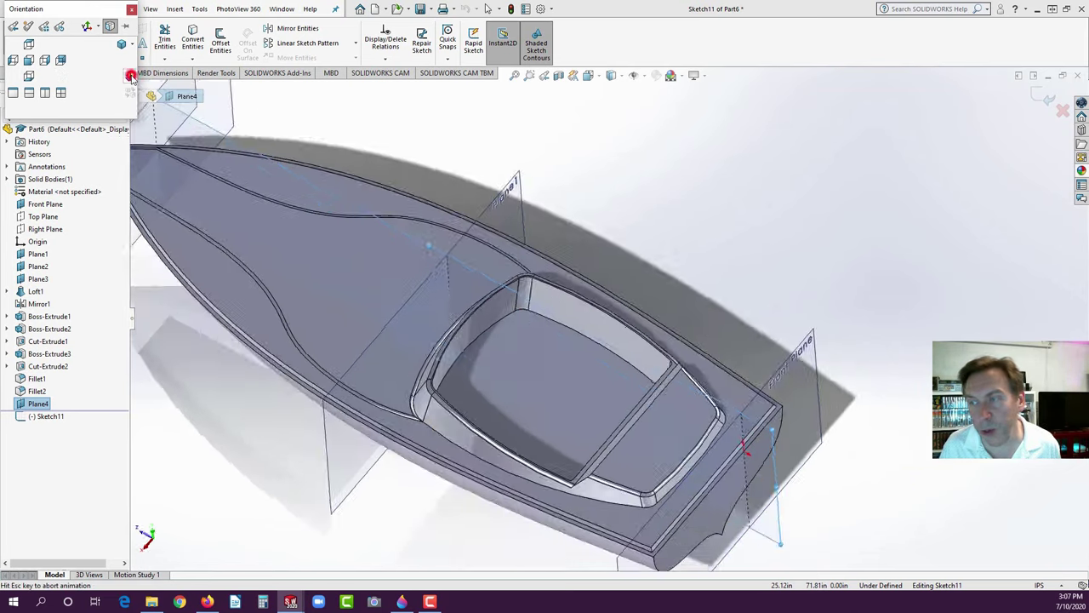
left_click(620, 75)
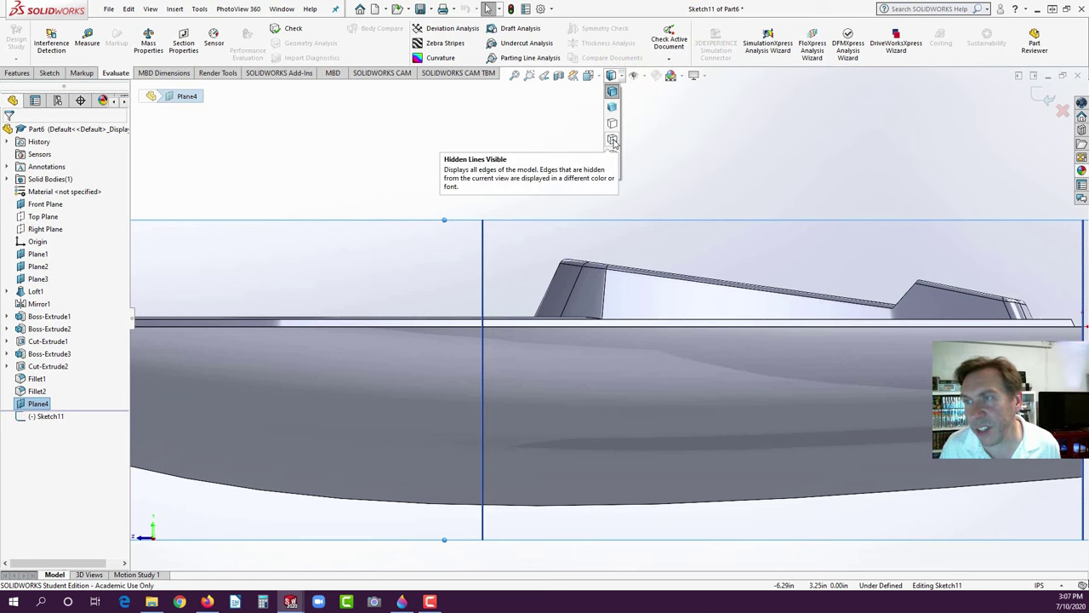
left_click(613, 140)
scroll(625, 336, "down", 3)
scroll(603, 321, "down", 1)
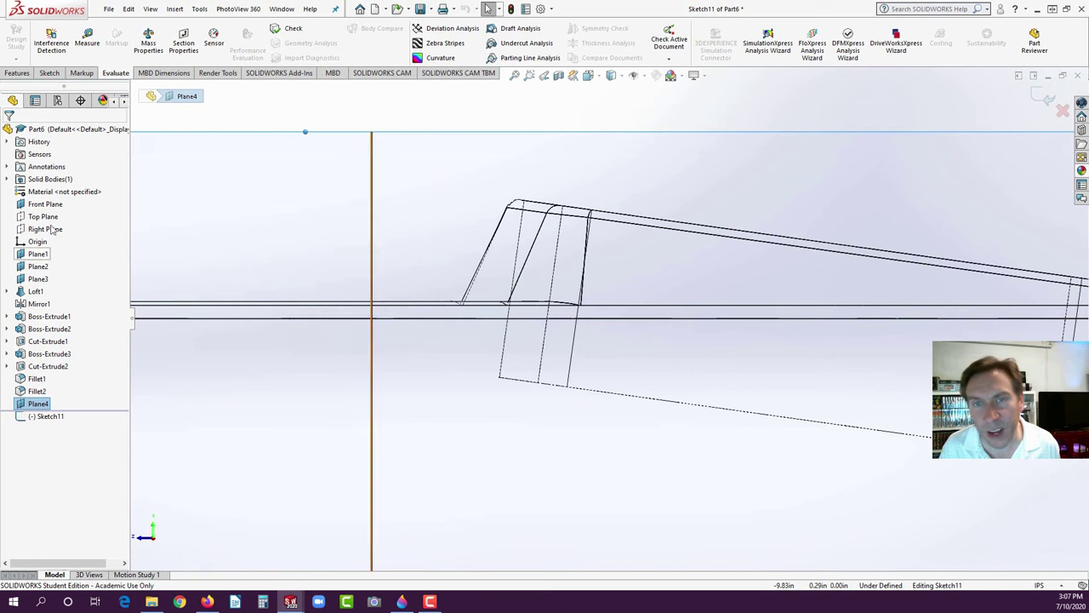
- Draw the closed bent lever profile with a rounded arc at its tip
left_click(51, 74)
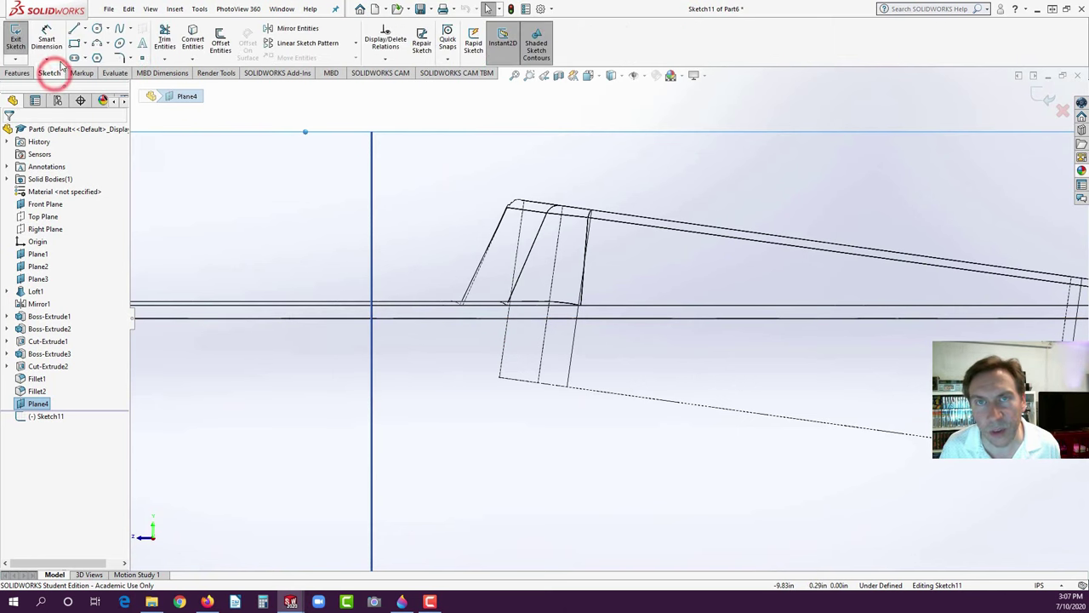
left_click(76, 27)
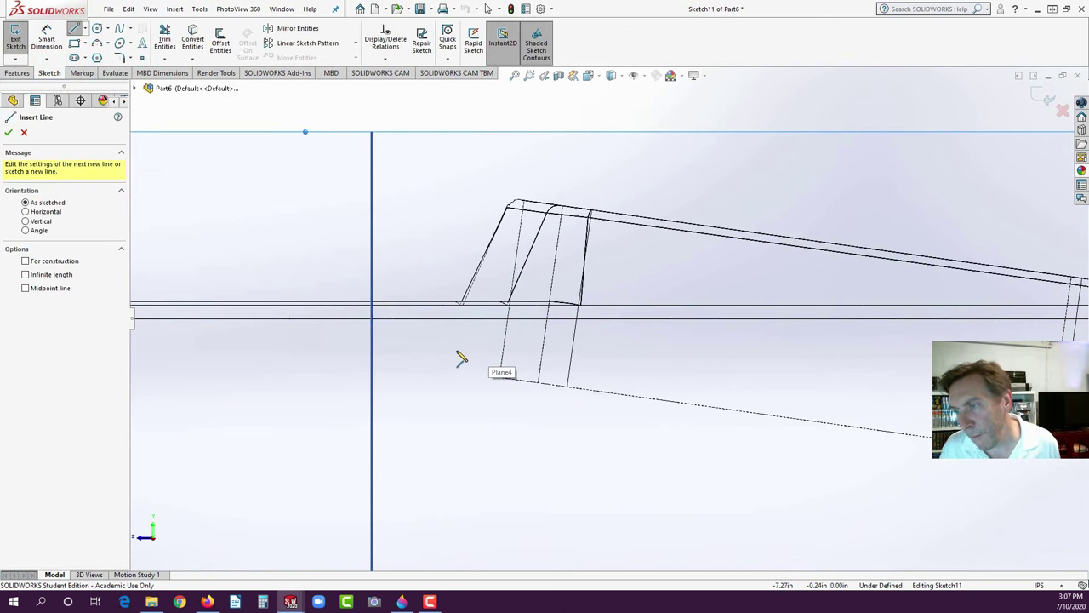
left_click(451, 346)
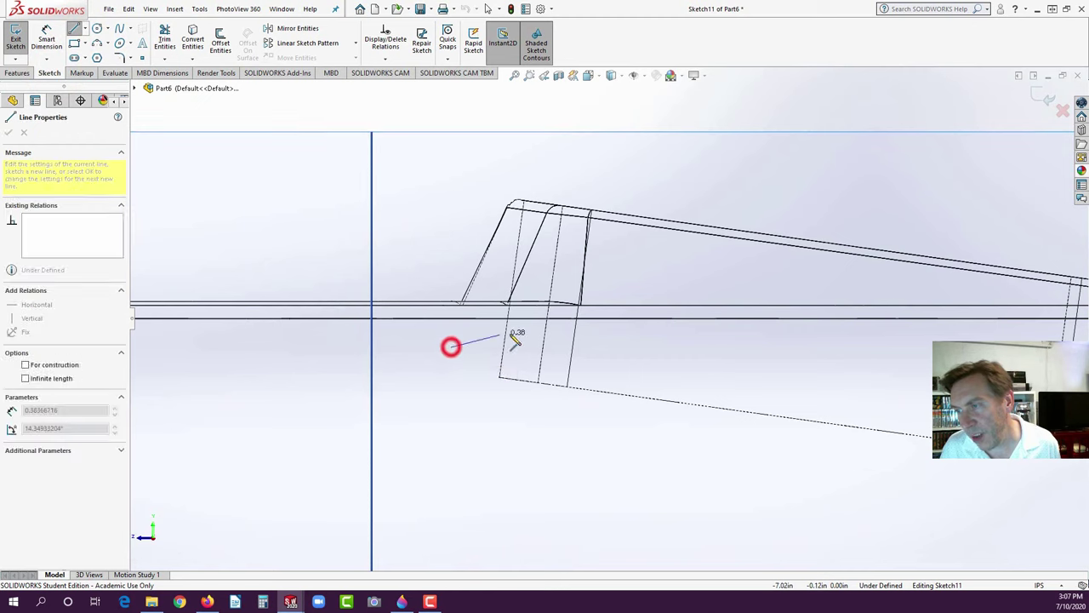
left_click(602, 297)
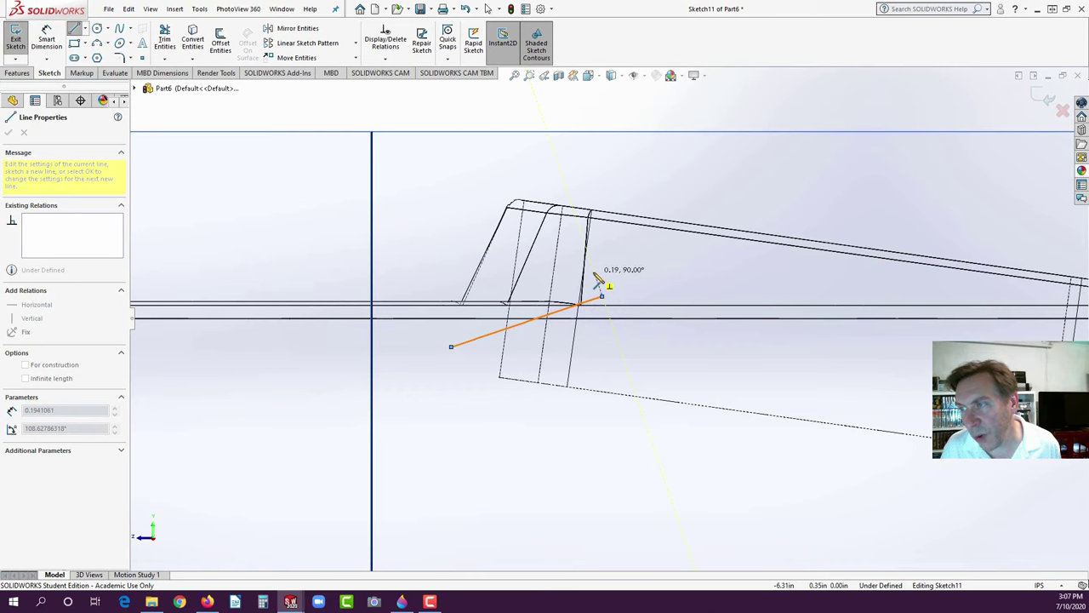
scroll(593, 272, "down", 2)
left_click(591, 278)
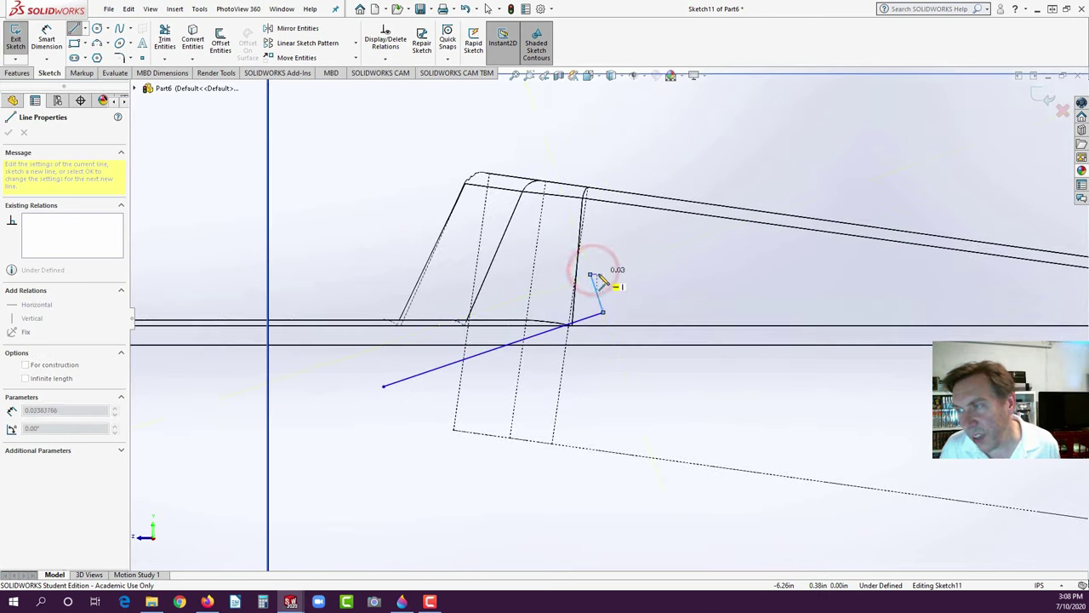
scroll(591, 281, "down", 3)
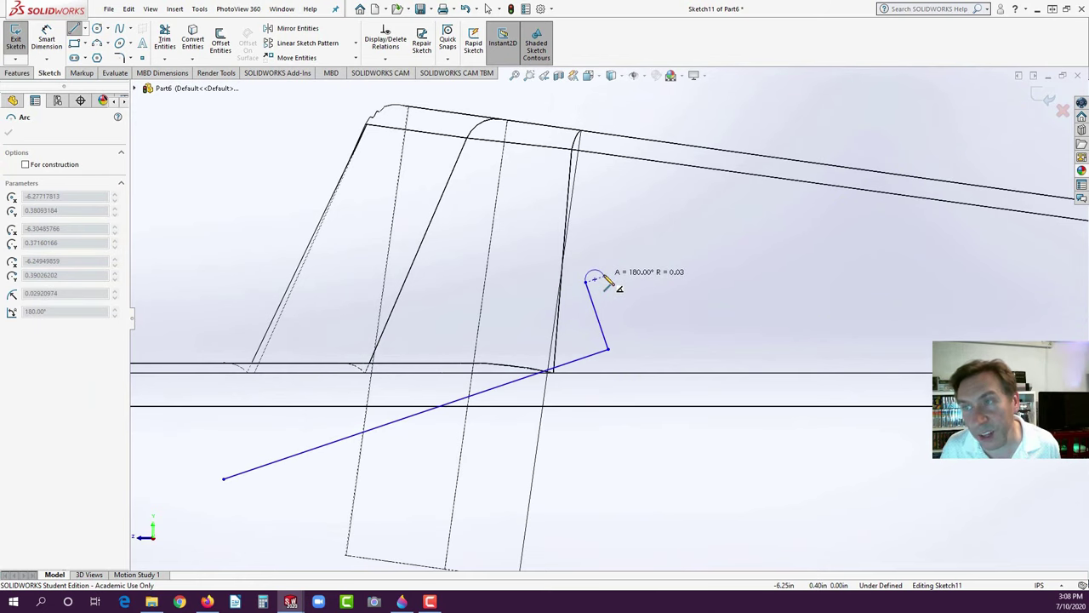
left_click(604, 276)
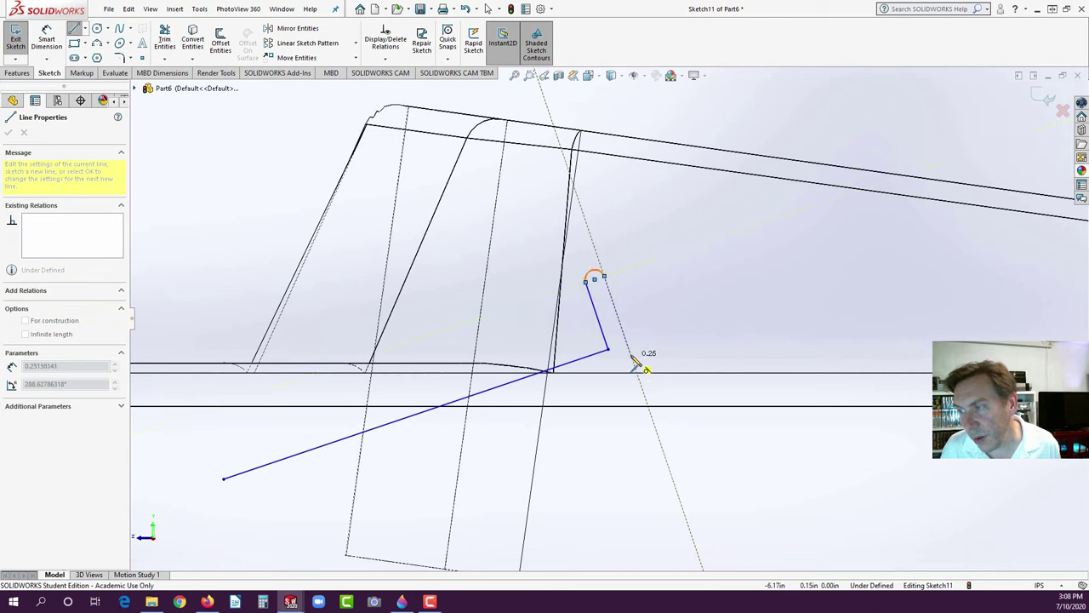
left_click(629, 351)
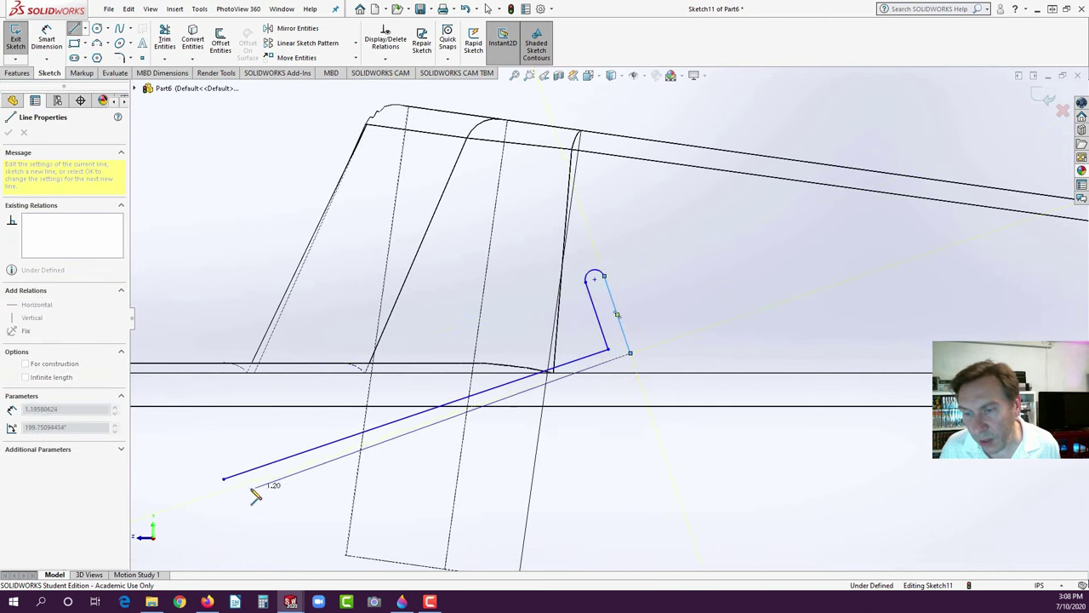
left_click(225, 490)
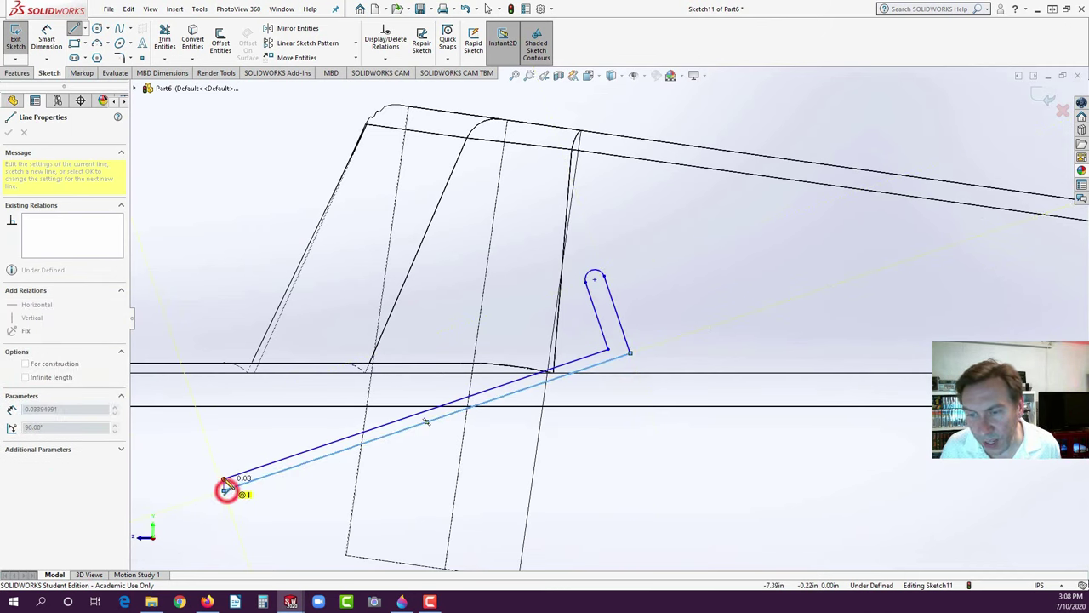
left_click(223, 480)
key("Escape")
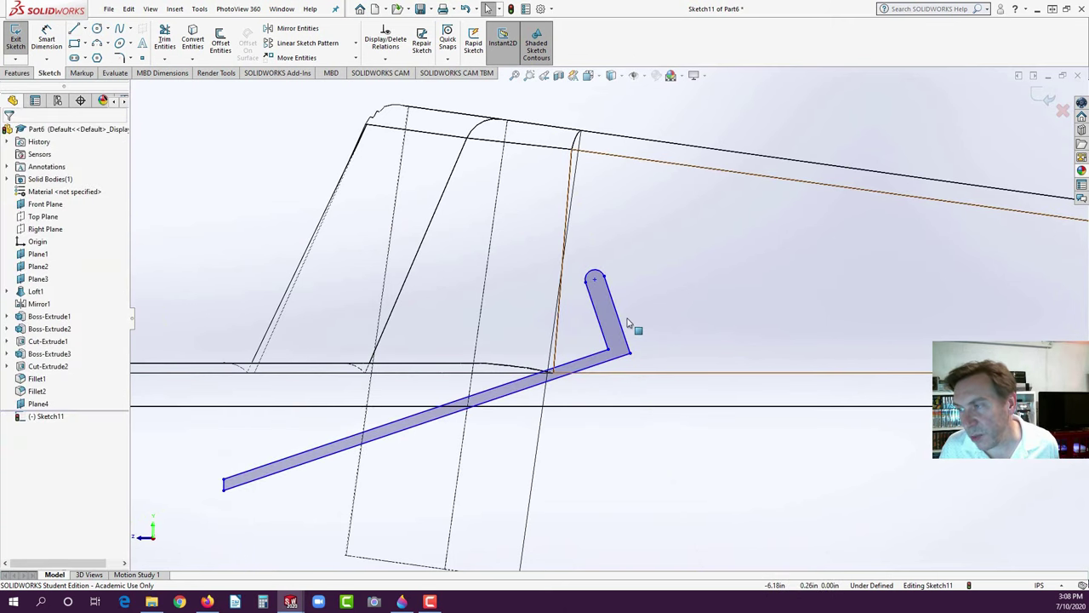
- Make the lever's two upright sides parallel
left_click(618, 313)
left_click(598, 319, "ctrl")
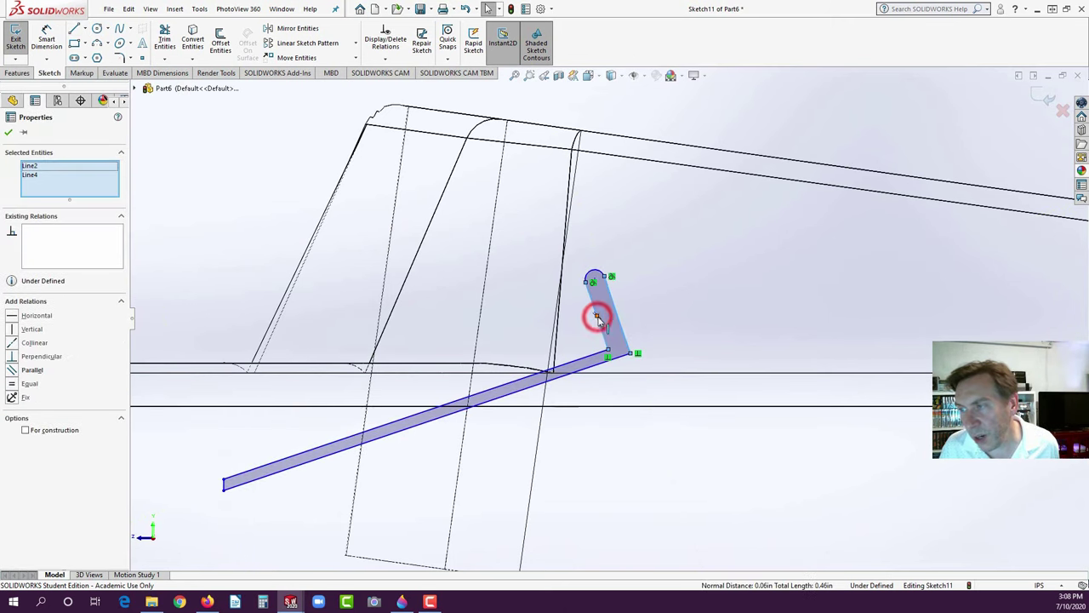
left_click(12, 371)
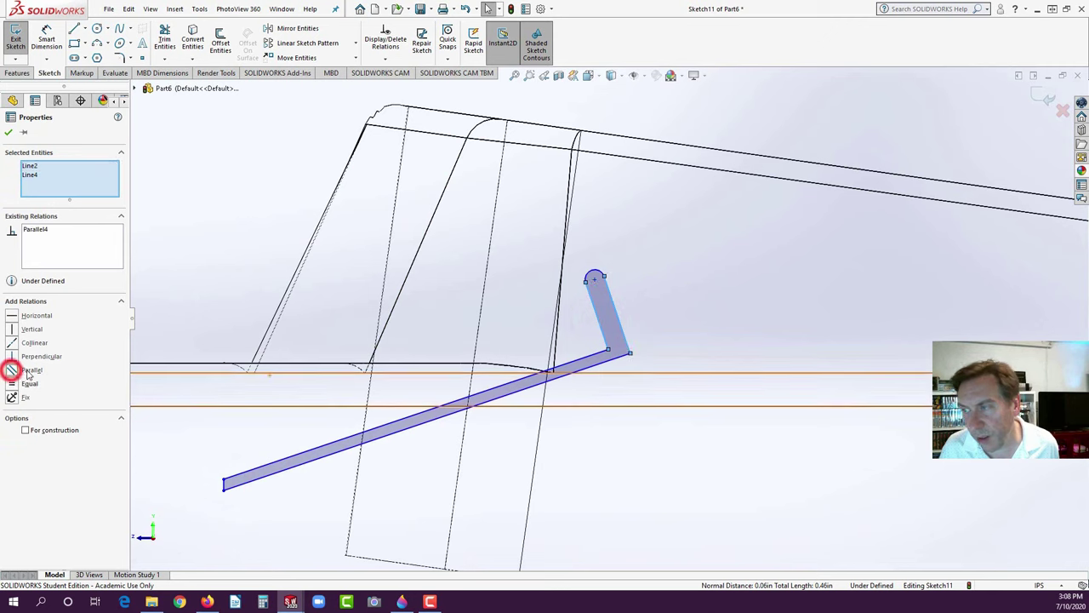
left_click(8, 135)
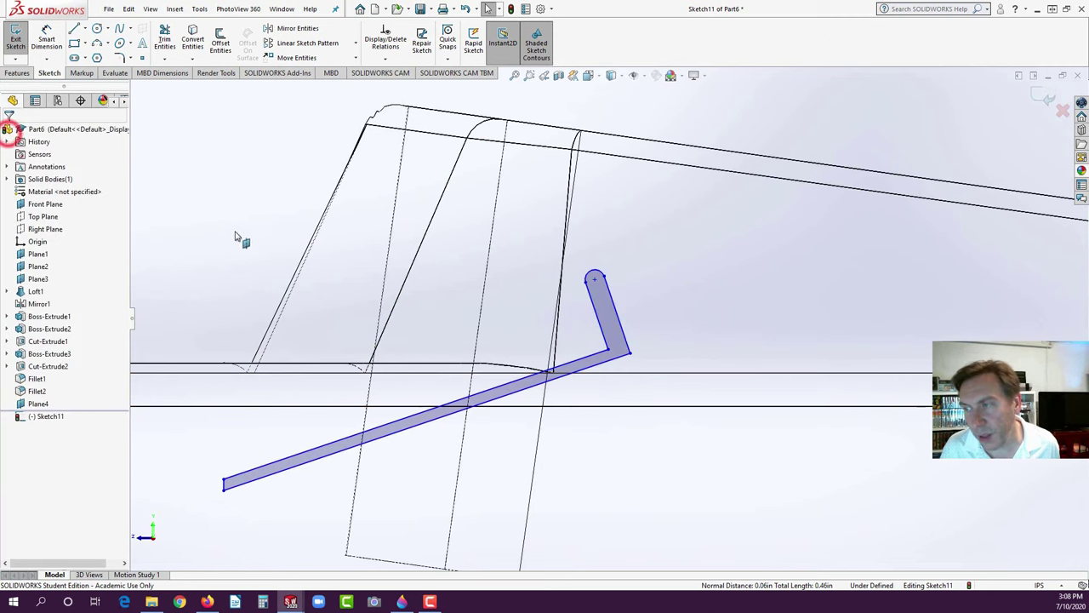
- Revolve the lever profile about its long lower line into Revolve1
left_click(434, 423)
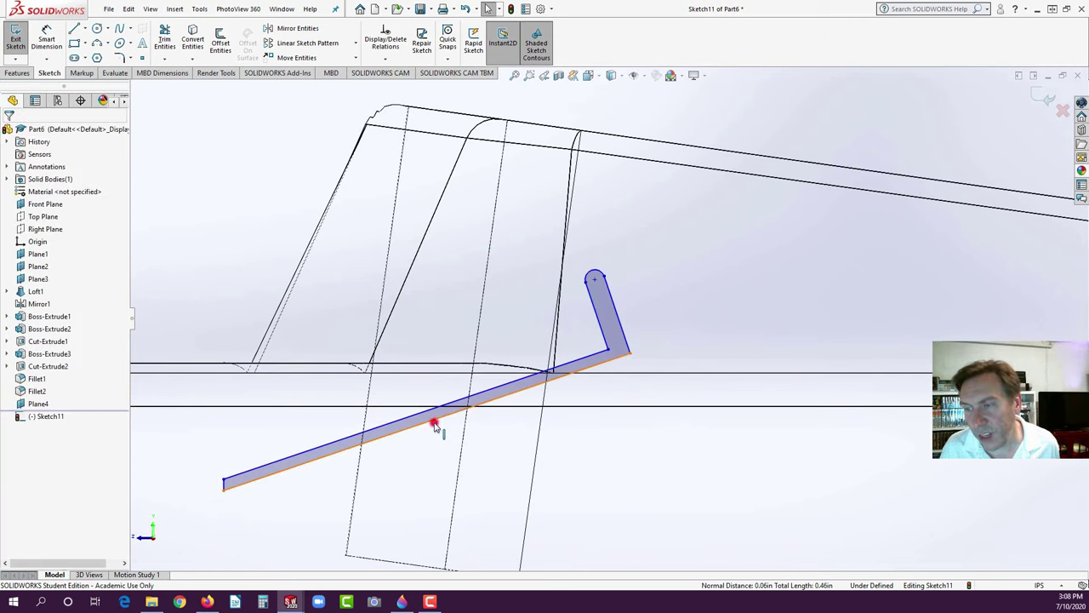
left_click(21, 74)
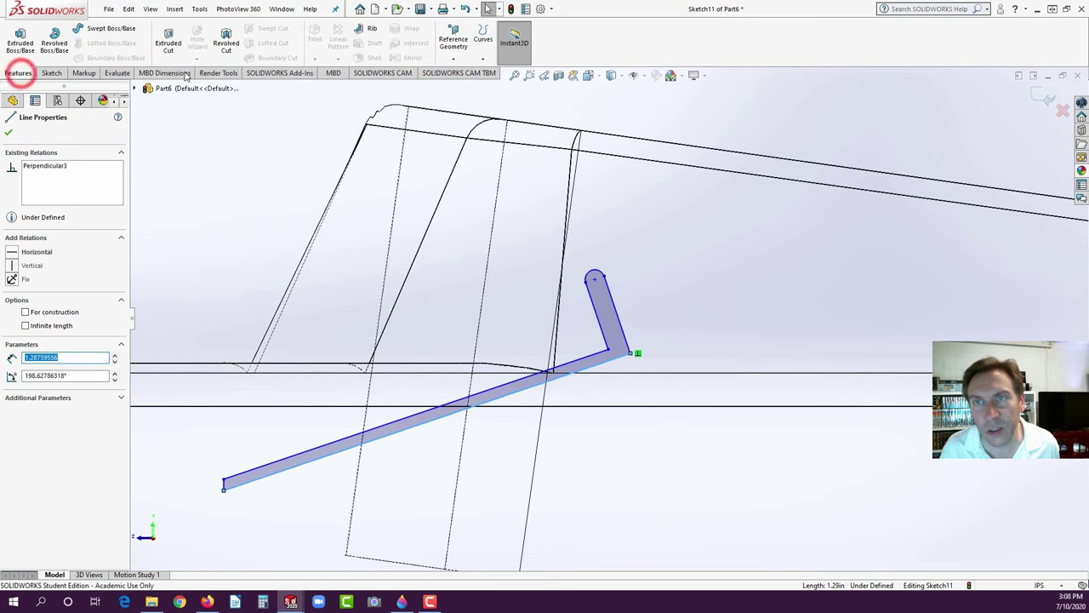
left_click(54, 42)
left_click(8, 132)
middle_click_drag(326, 272, 610, 342)
- Switch the display style back to Shaded With Edges
scroll(610, 343, "down", 5)
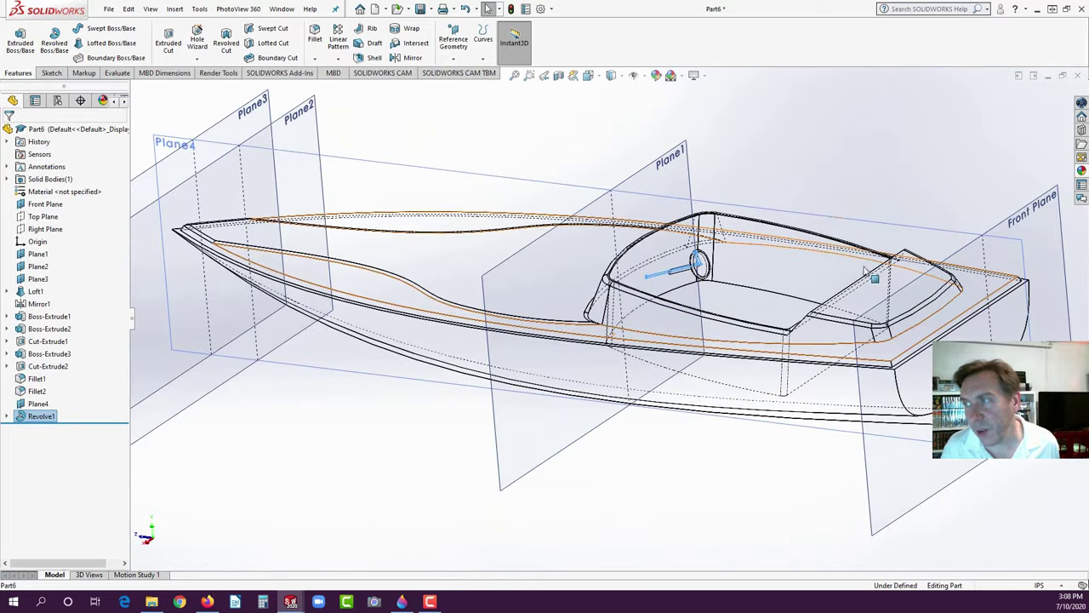
scroll(814, 146, "up", 4)
left_click(764, 187)
scroll(618, 379, "up", 3)
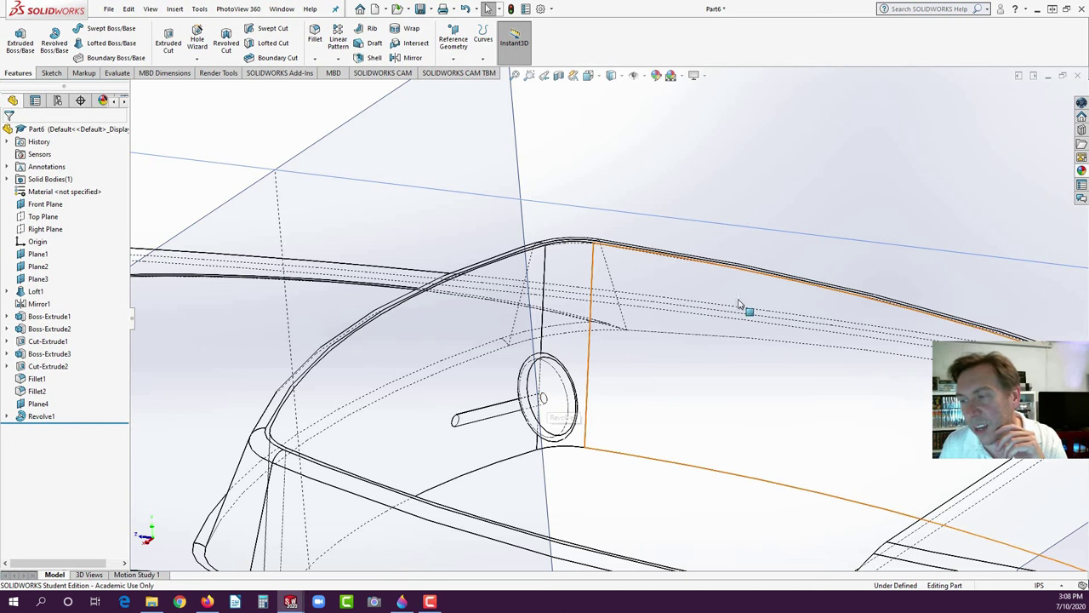
scroll(640, 408, "down", 2)
scroll(629, 421, "up", 2)
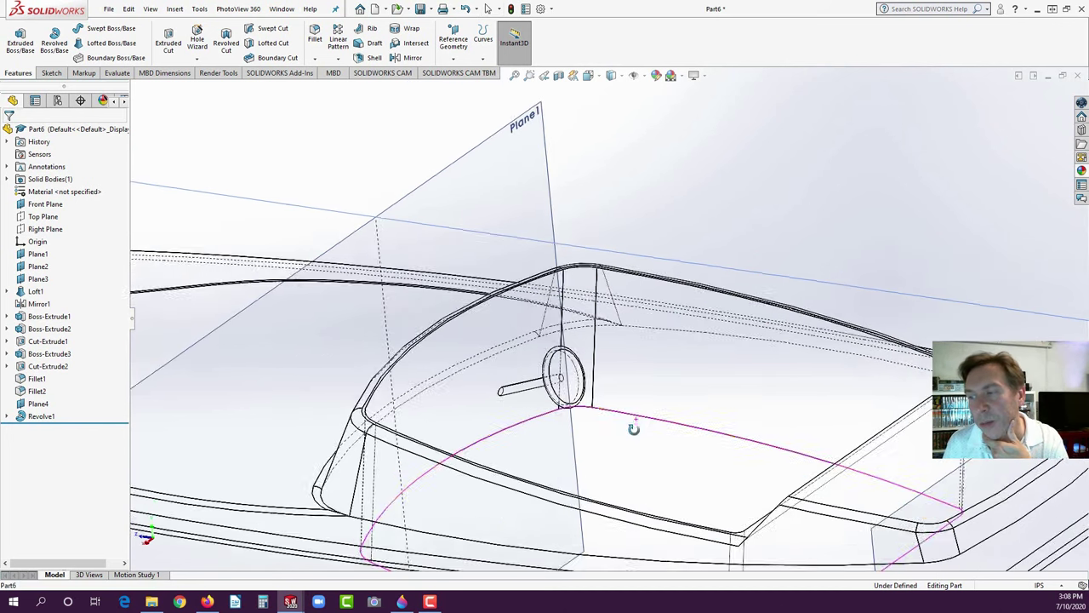
scroll(630, 421, "down", 2)
left_click(622, 77)
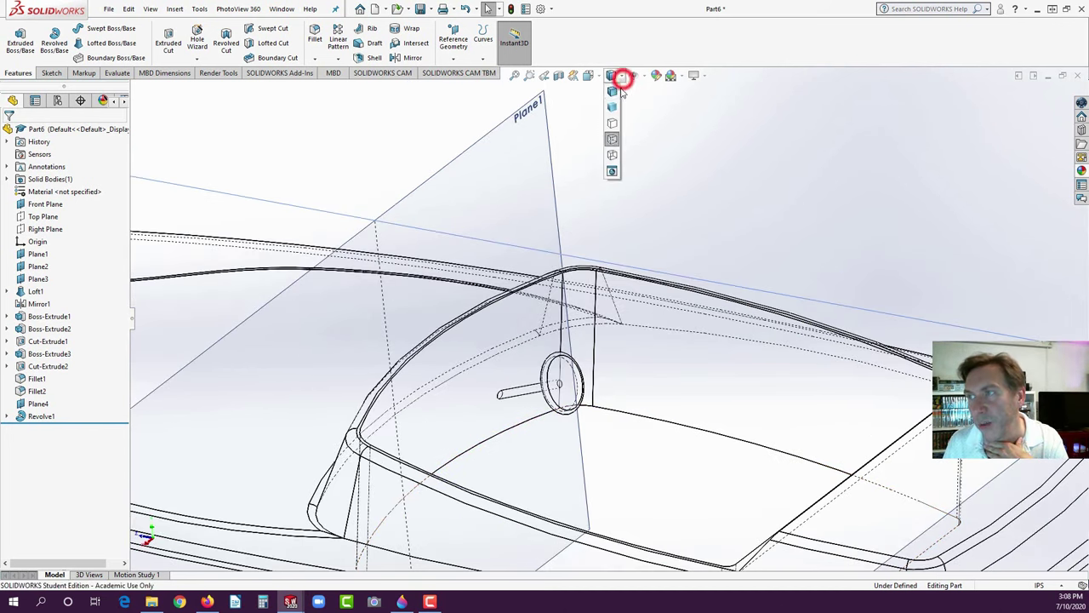
left_click(613, 94)
- Start a new sketch on the cockpit floor face
left_click(707, 181)
scroll(611, 388, "down", 3)
scroll(610, 384, "down", 1)
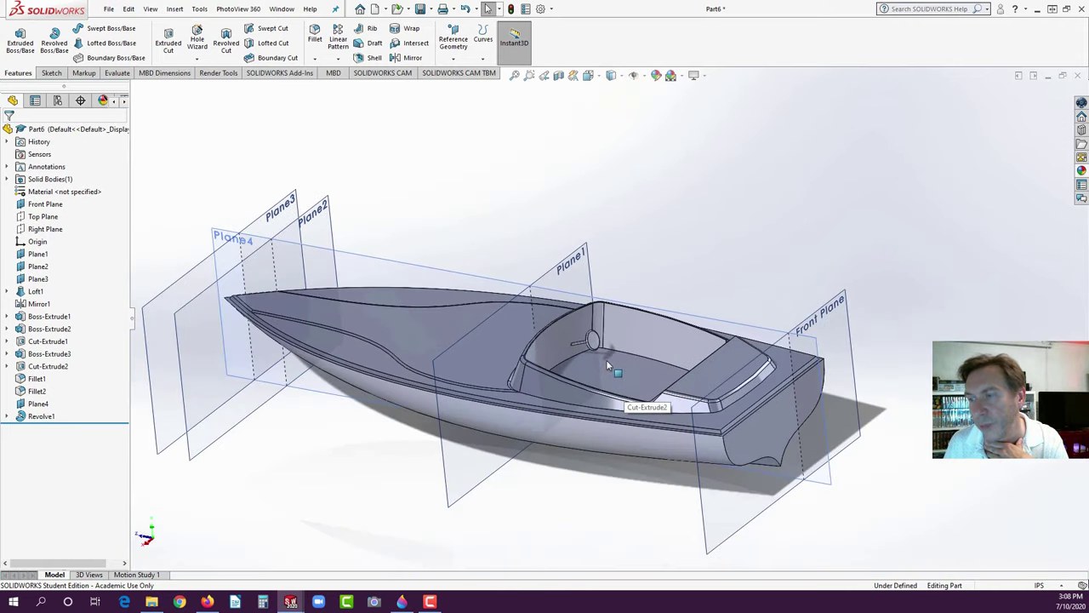
scroll(606, 359, "up", 6)
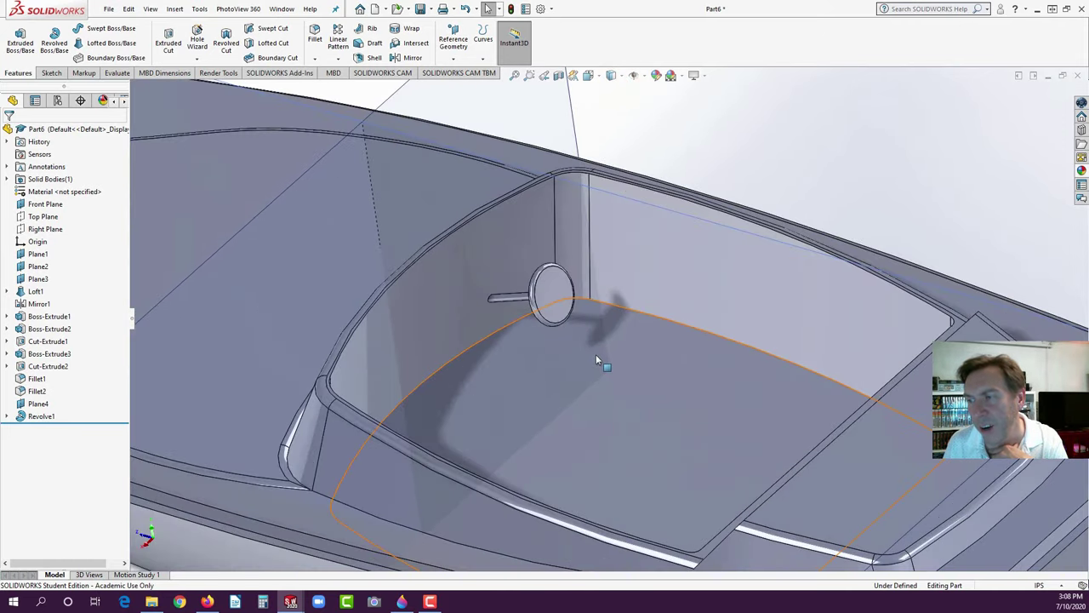
left_click(625, 353)
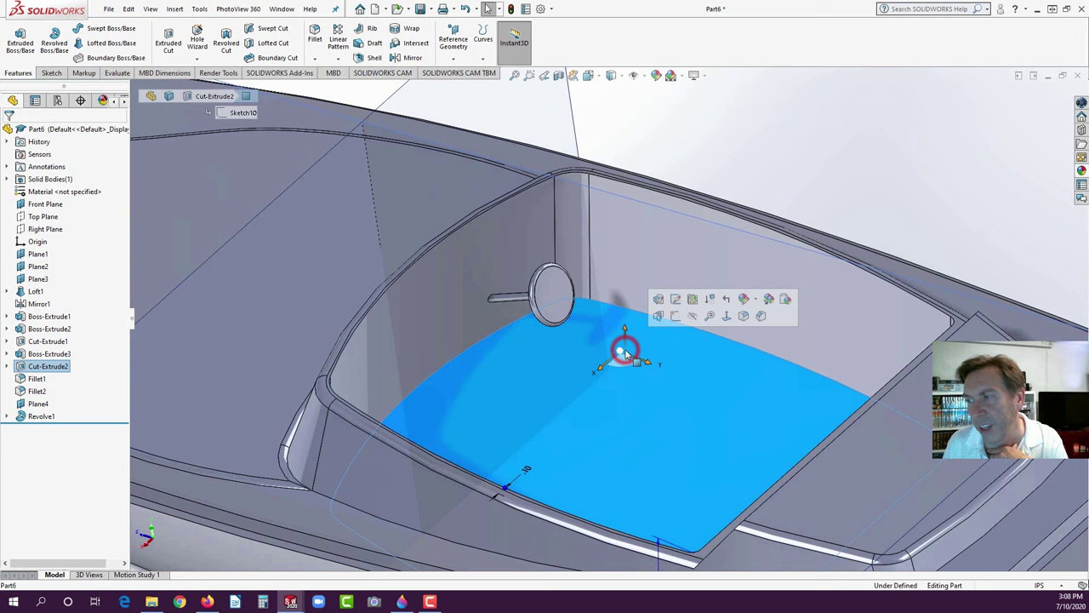
left_click(675, 317)
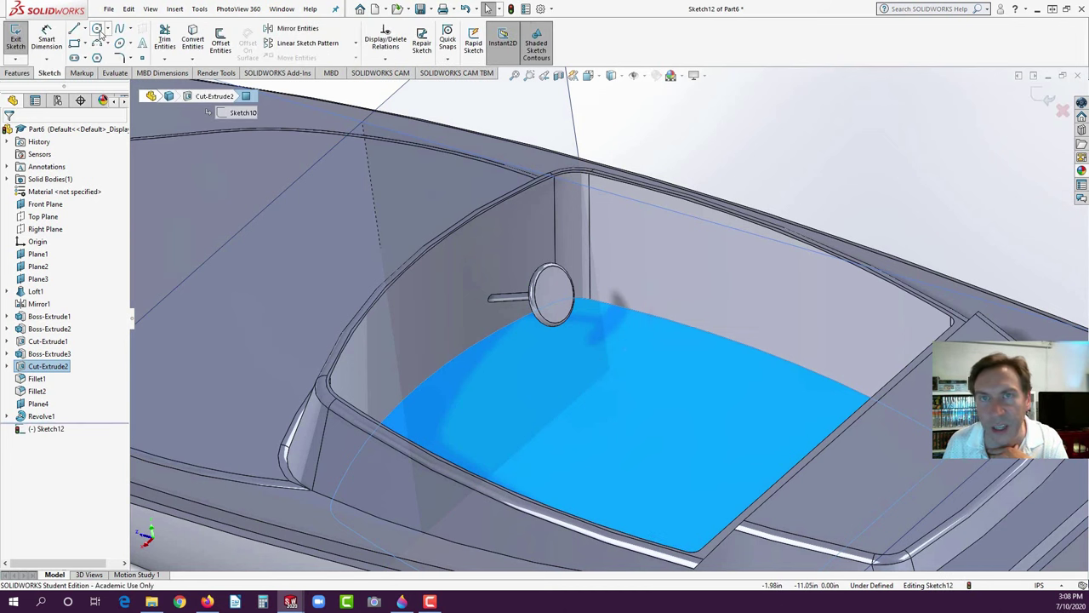
- Draw a small circle on the cockpit floor
left_click(98, 28)
middle_click_drag(613, 374, 610, 418)
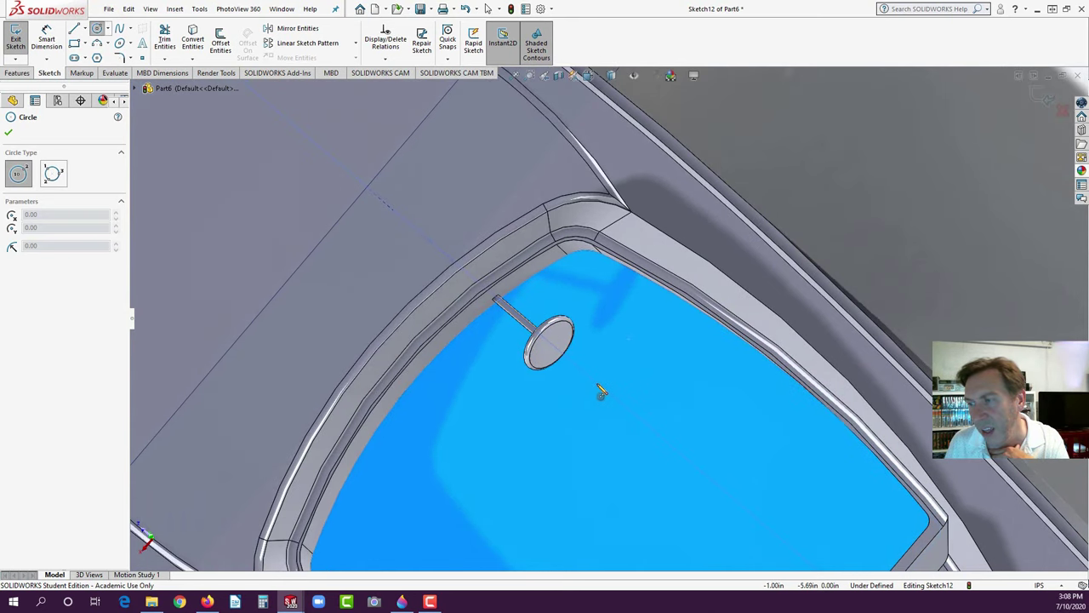
left_click(597, 383)
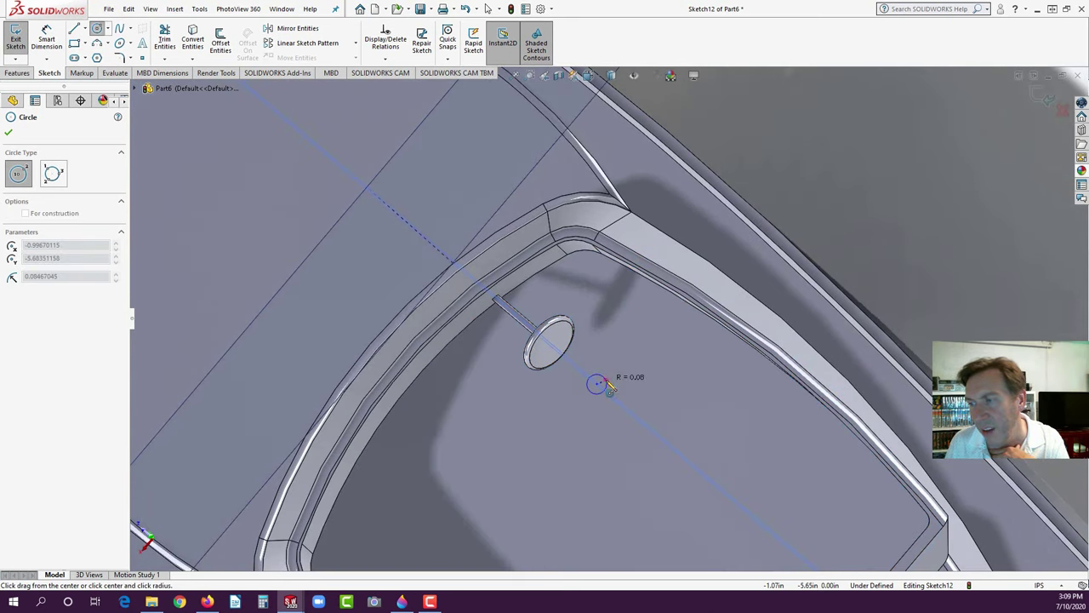
left_click(609, 387)
key("Escape")
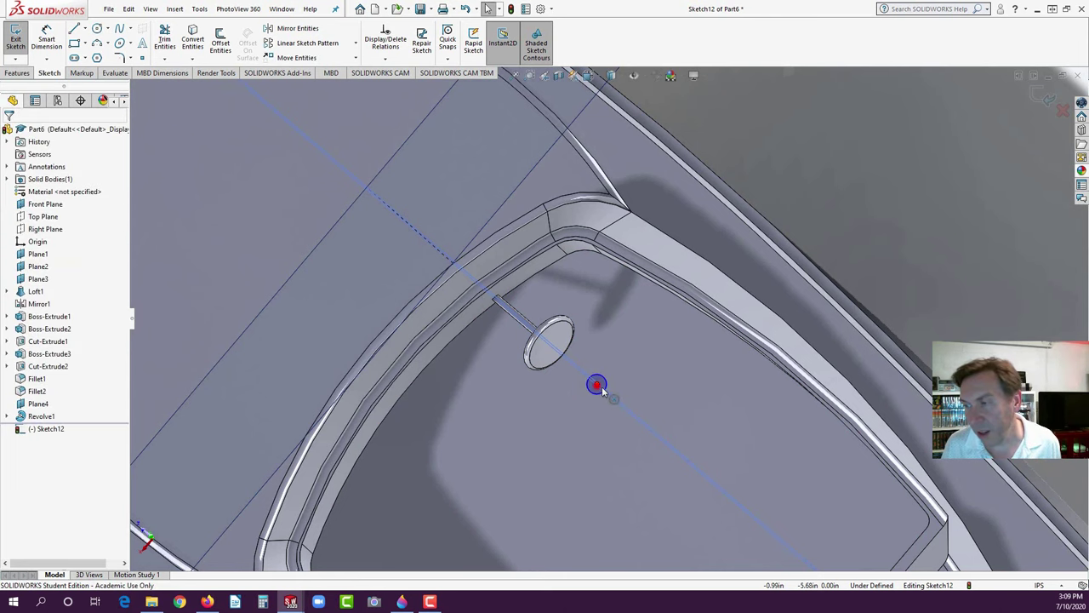
left_click(600, 386)
- Extrude the circle 0.10in into a short cylinder
middle_click_drag(622, 400, 651, 331)
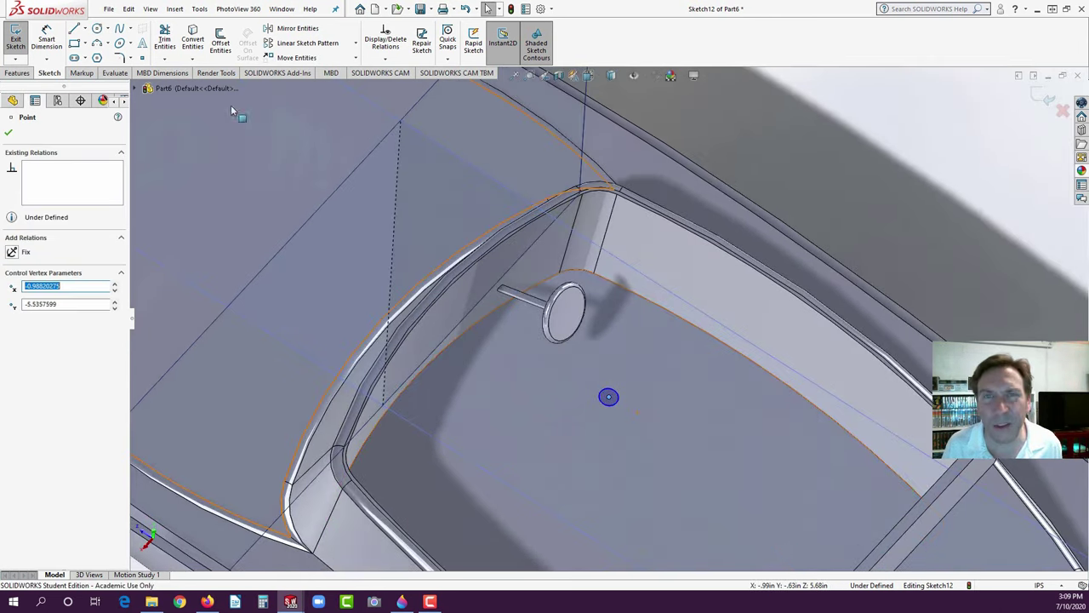
left_click(16, 73)
left_click(19, 39)
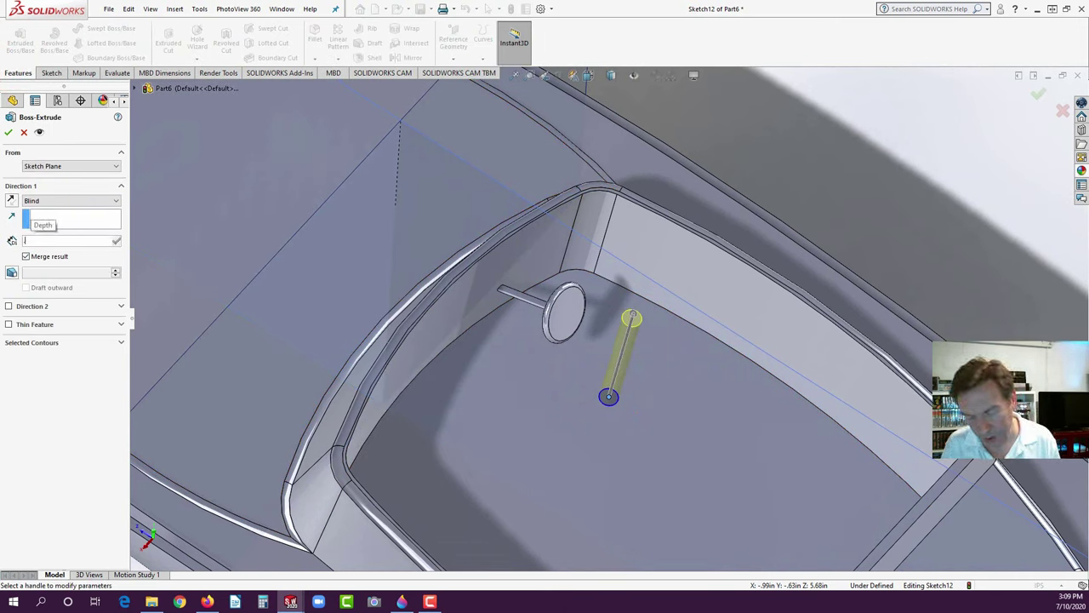
type(".1")
key("Return")
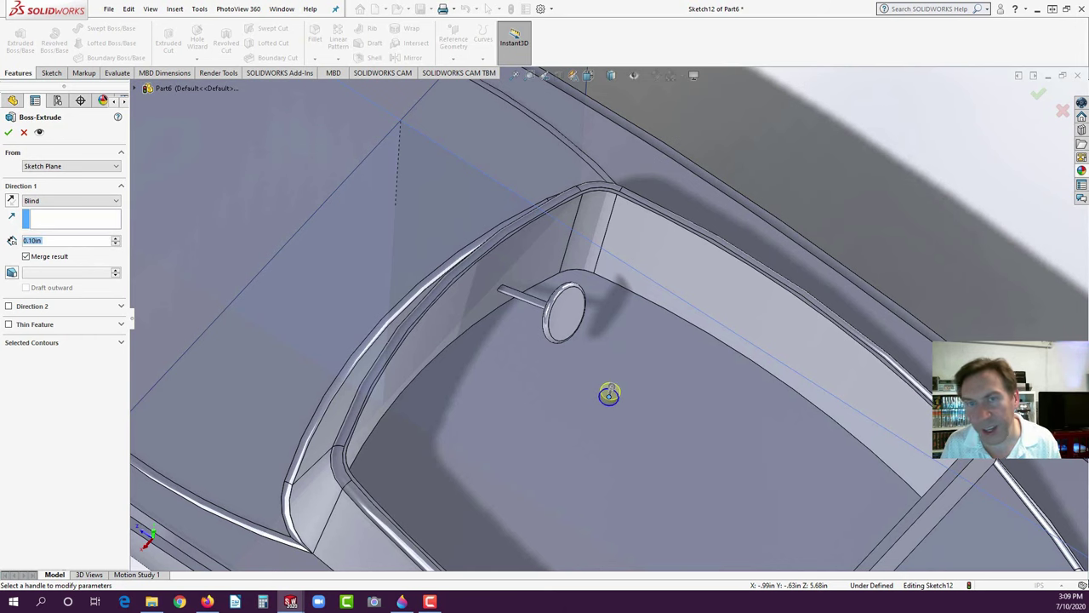
left_click(9, 132)
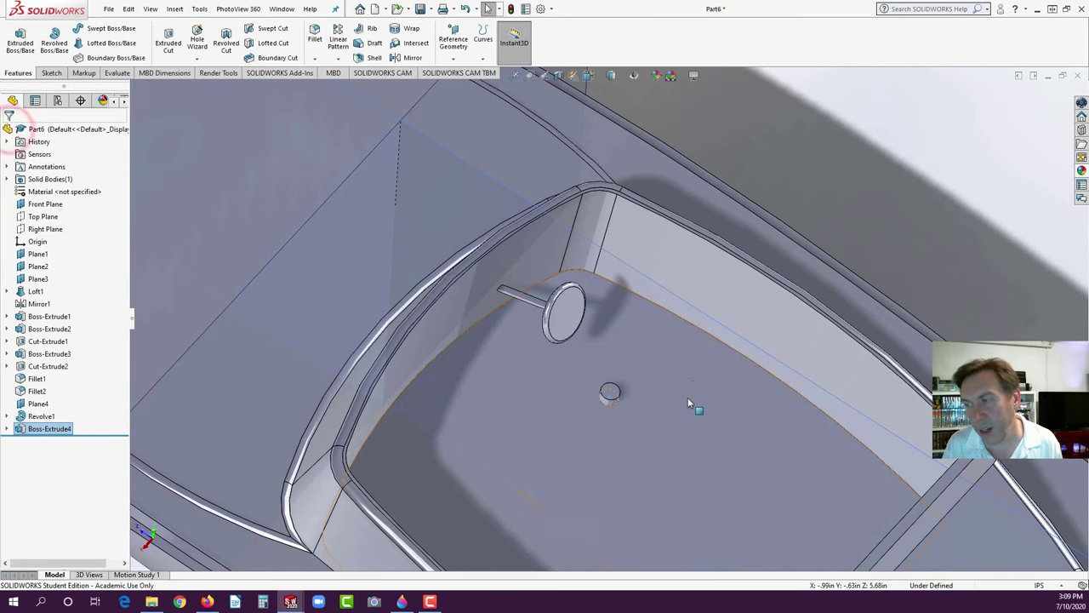
scroll(554, 400, "down", 5)
- Sketch a center rectangle square on the cylinder's top face
left_click(536, 401)
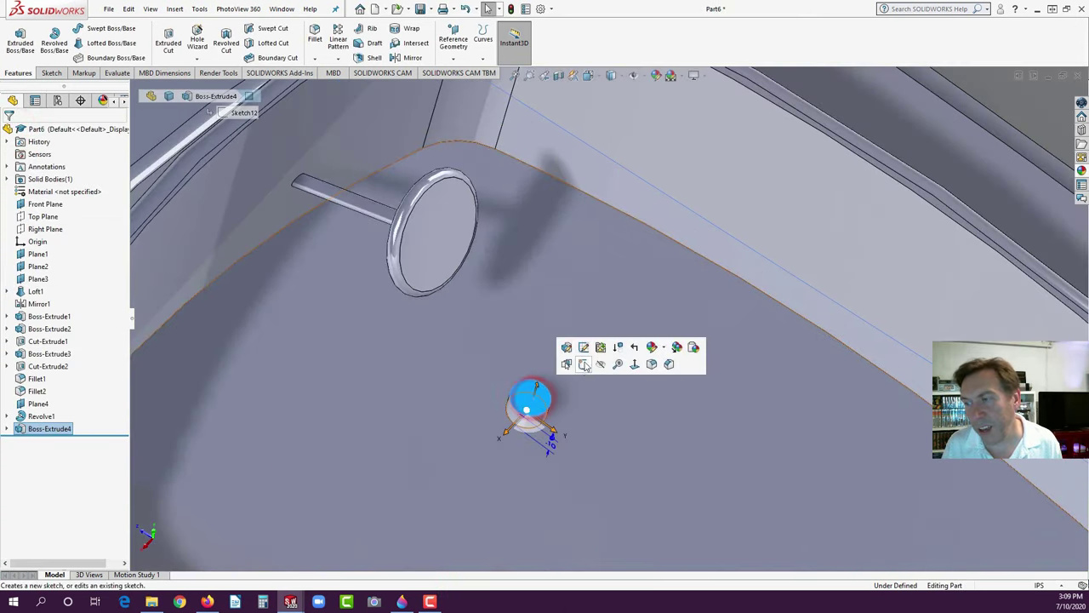
left_click(585, 350)
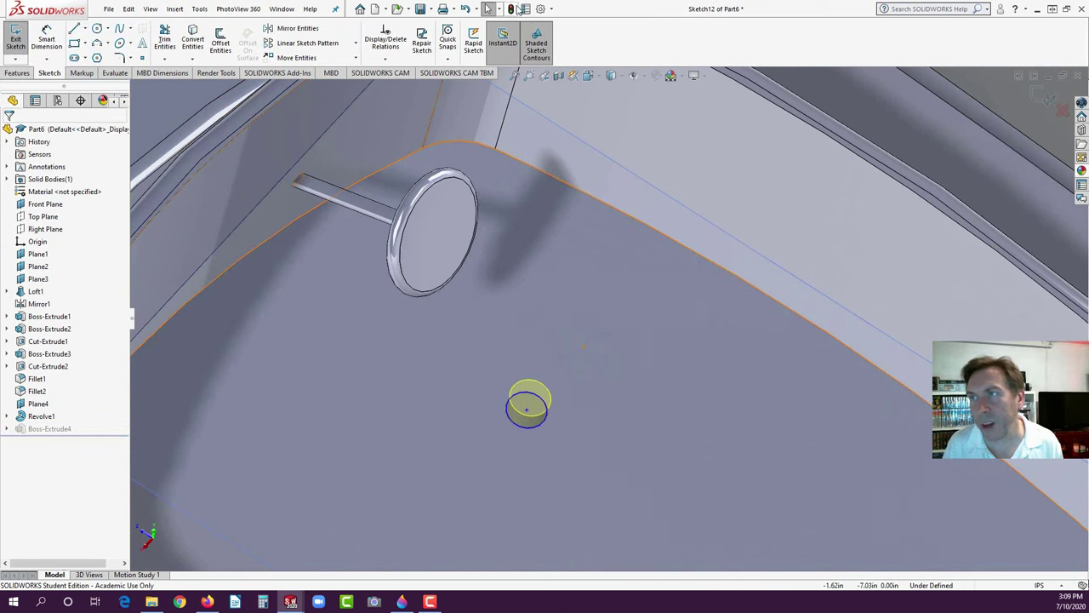
left_click(511, 8)
left_click(529, 398)
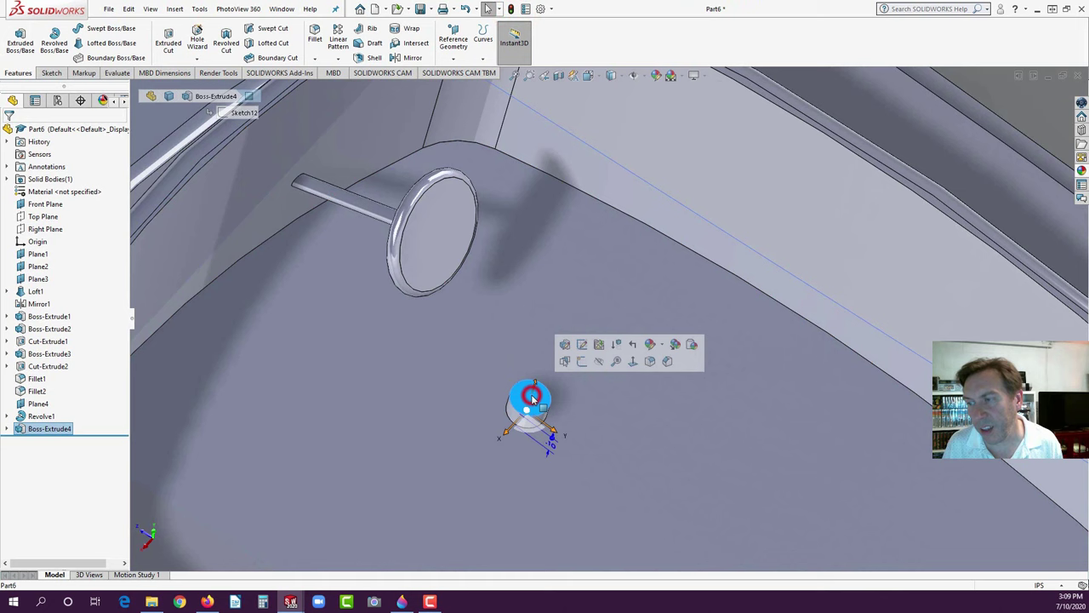
left_click(585, 364)
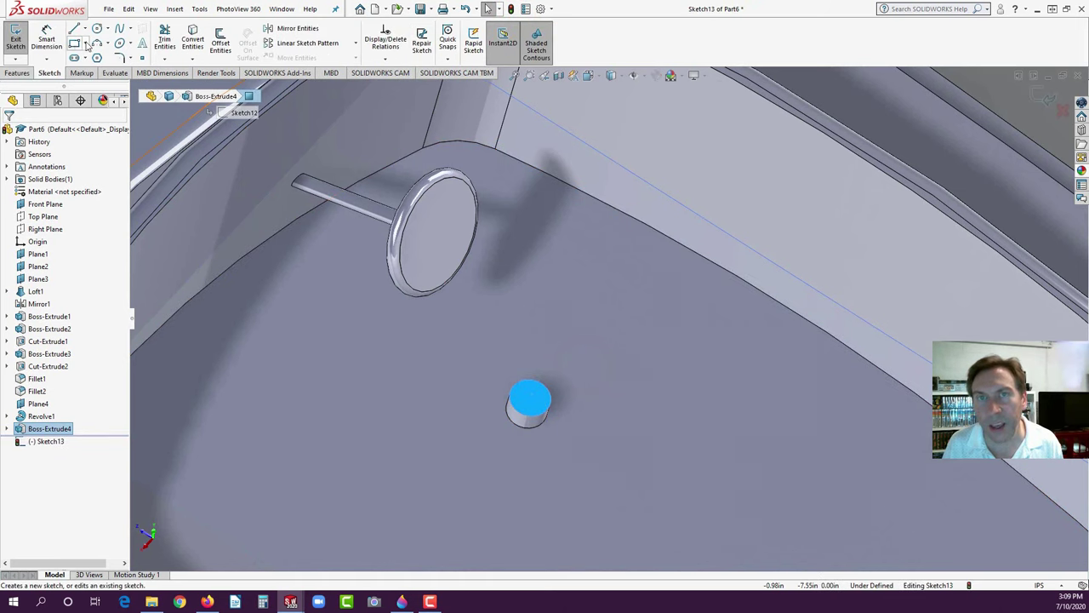
left_click(85, 44)
left_click(109, 80)
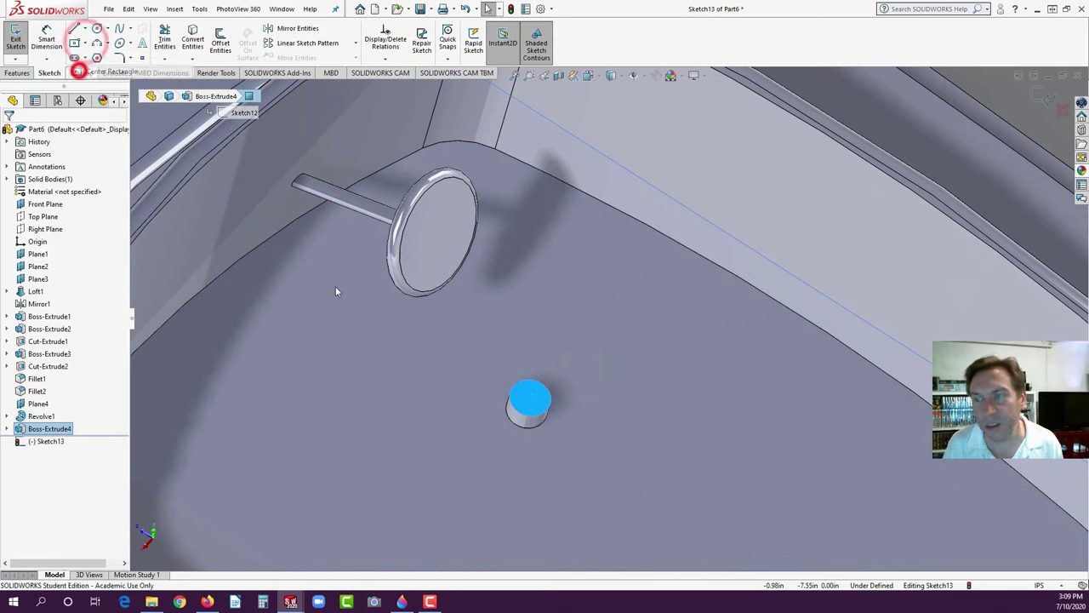
left_click(530, 398)
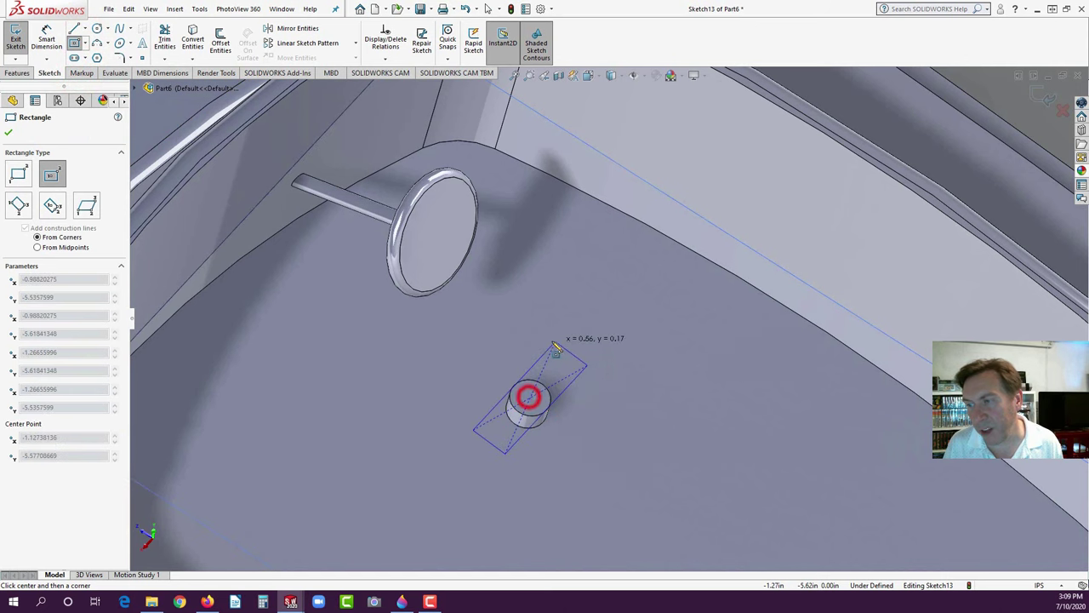
left_click(522, 319)
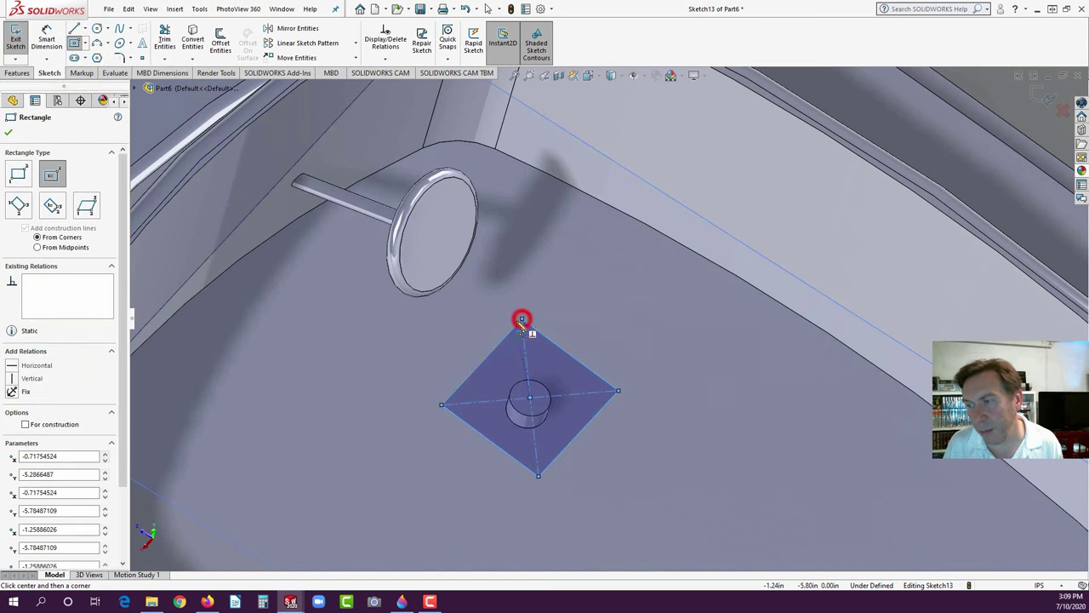
- Extrude the square into a 0.10in-thick plate
left_click(16, 72)
left_click(20, 43)
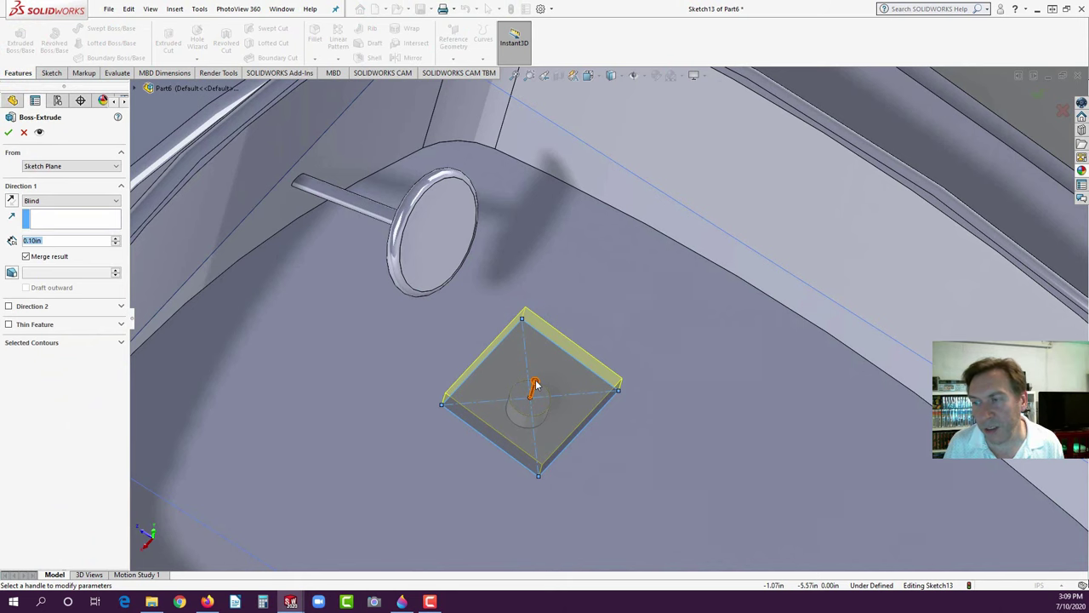
left_click(8, 132)
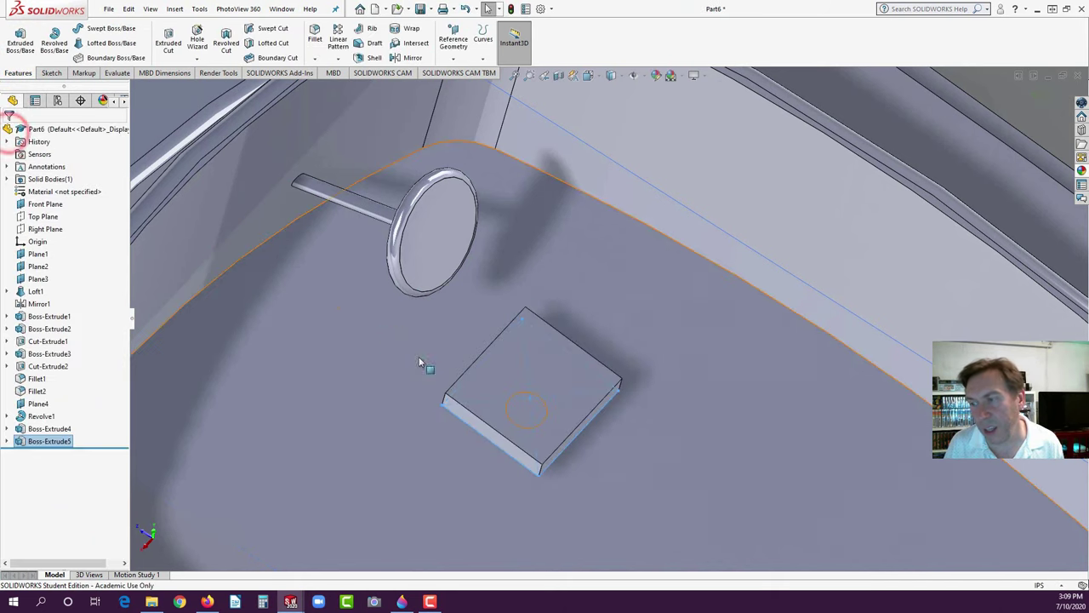
- Sketch a slanted parallelogram on the square plate's side face, starting at its bottom corner
mouse_move(555, 455)
middle_mouse_down()
mouse_move(573, 382)
mouse_move(538, 464)
middle_mouse_up()
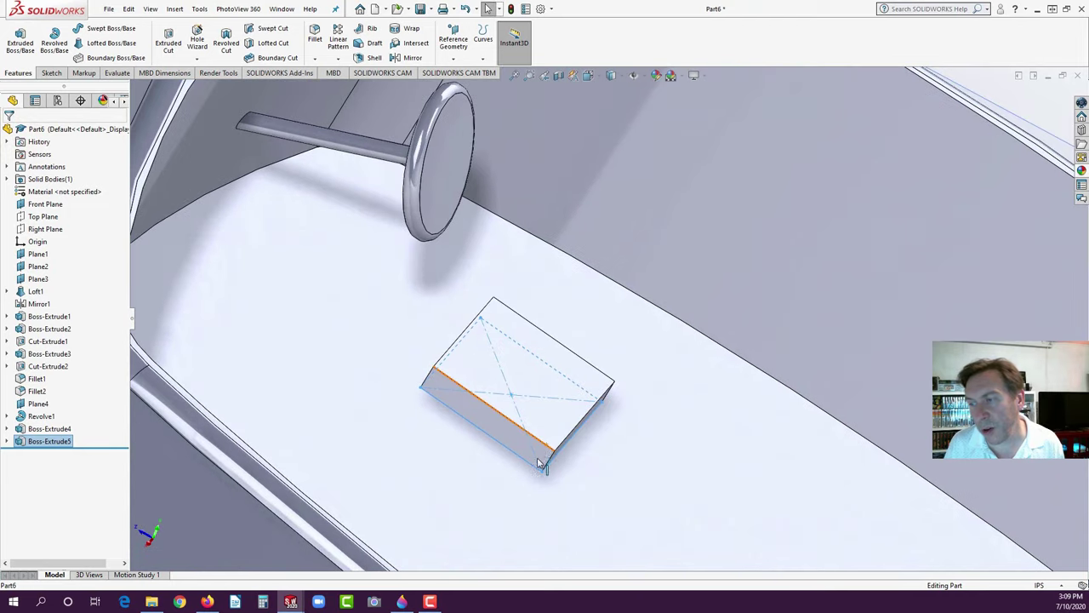
left_click(539, 455)
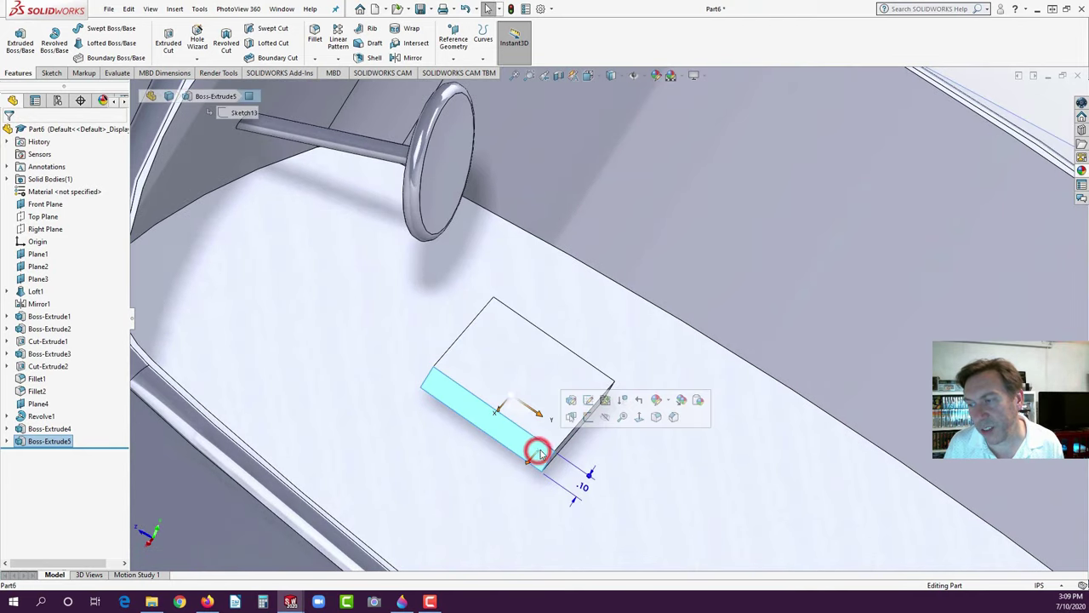
left_click(586, 416)
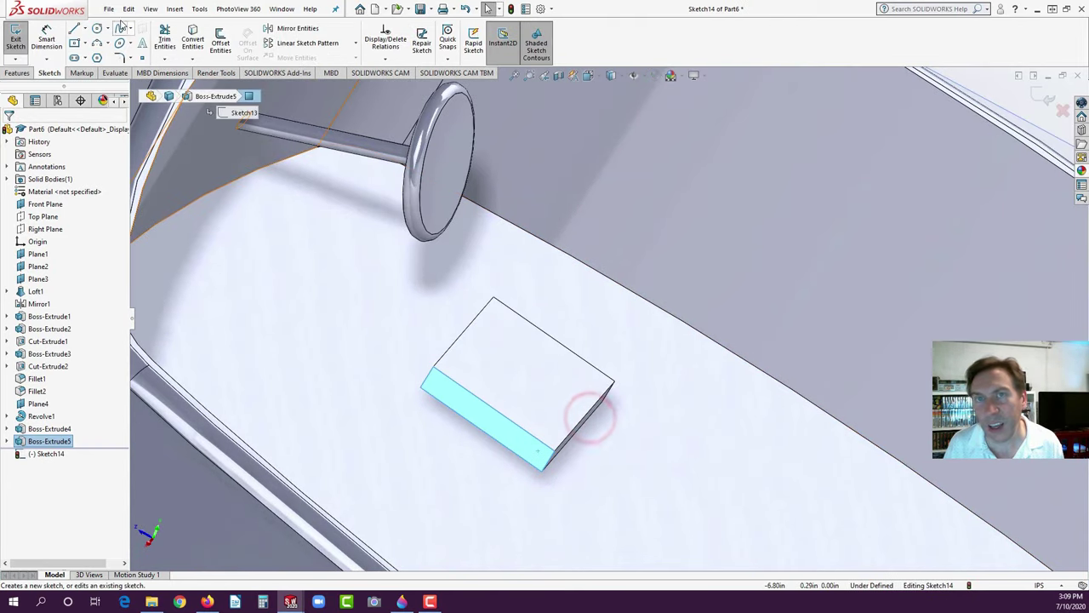
left_click(86, 45)
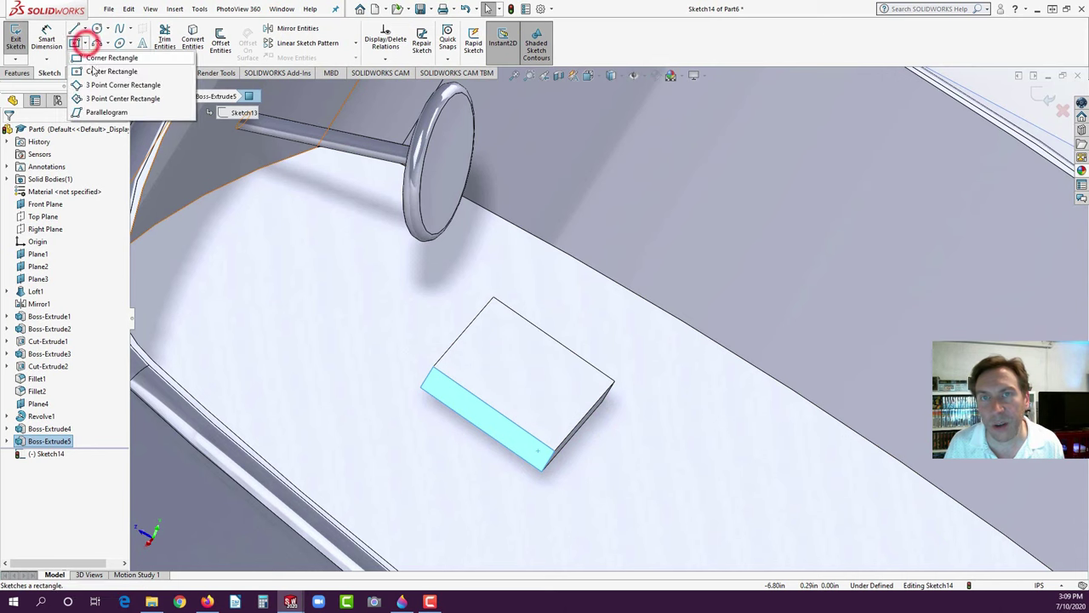
left_click(77, 111)
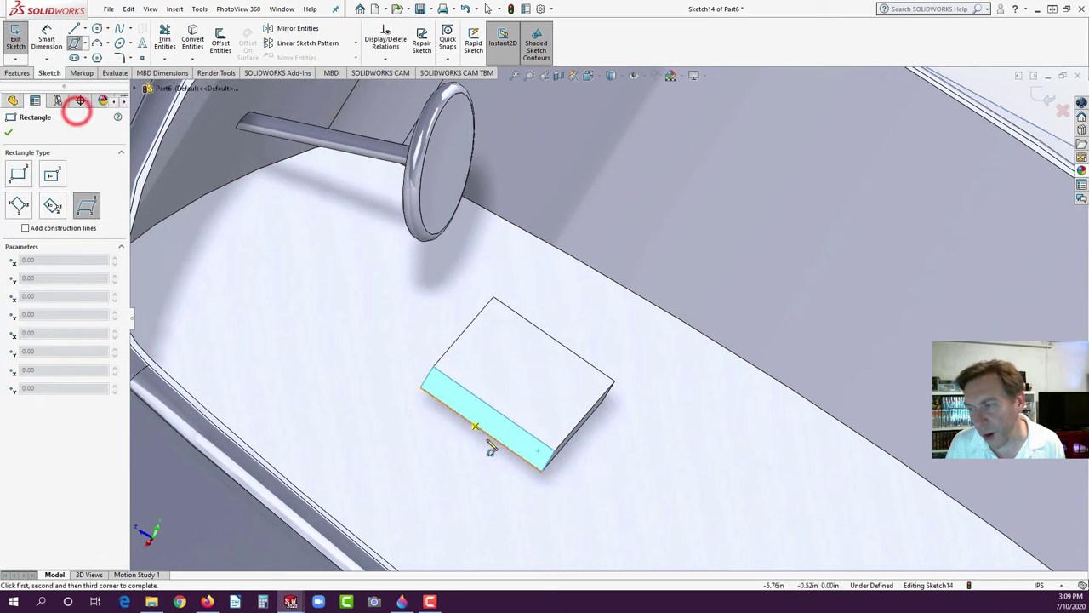
left_click(539, 469)
left_click(519, 454)
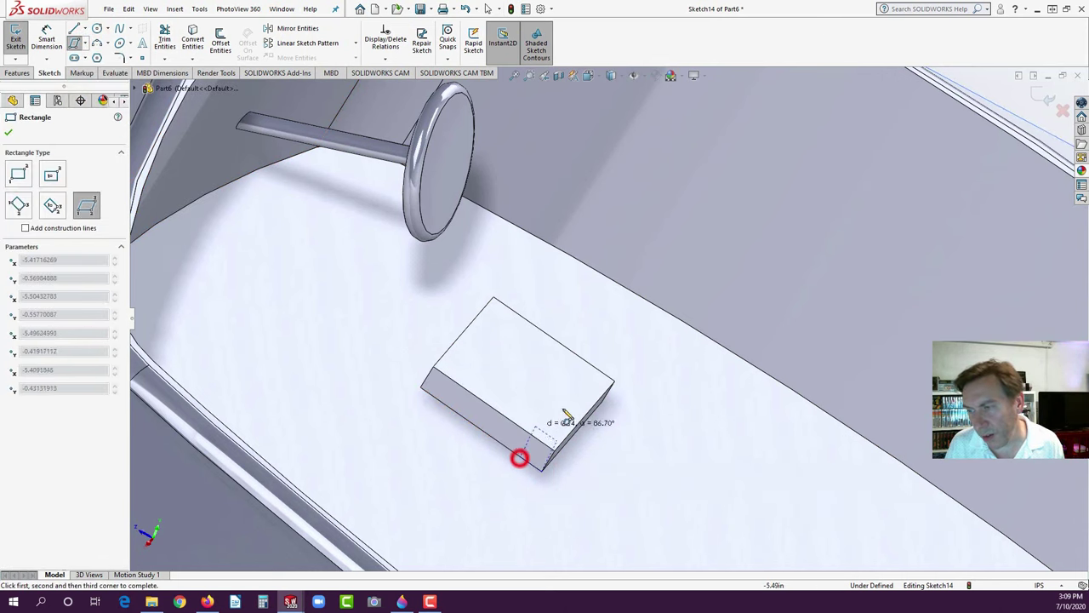
left_click(645, 344)
- Extrude the parallelogram in the reversed direction up to the plate's far vertex
middle_click_drag(657, 364, 617, 393)
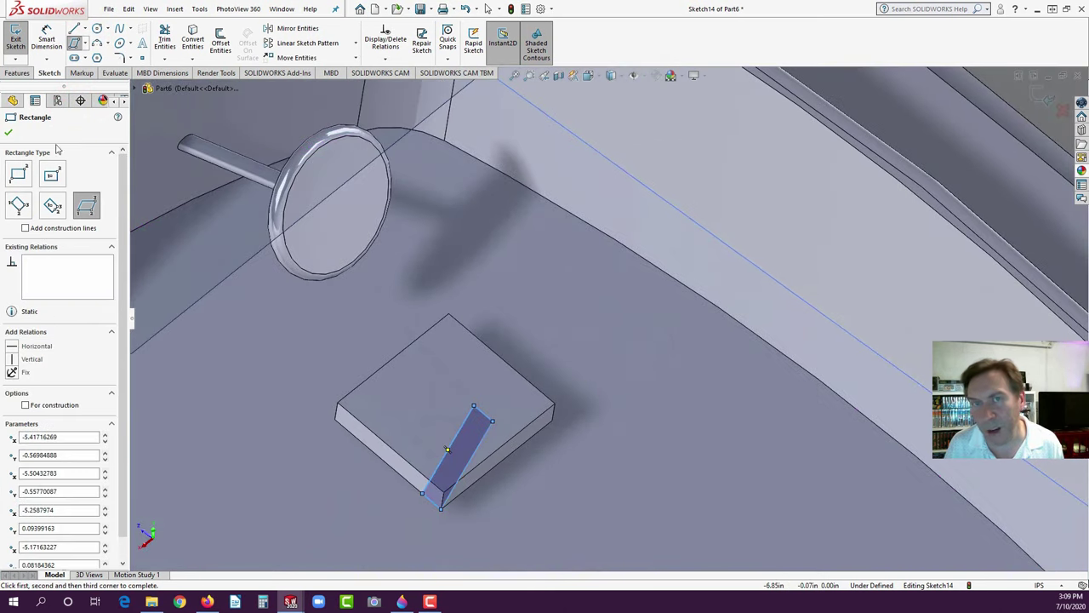
left_click(18, 72)
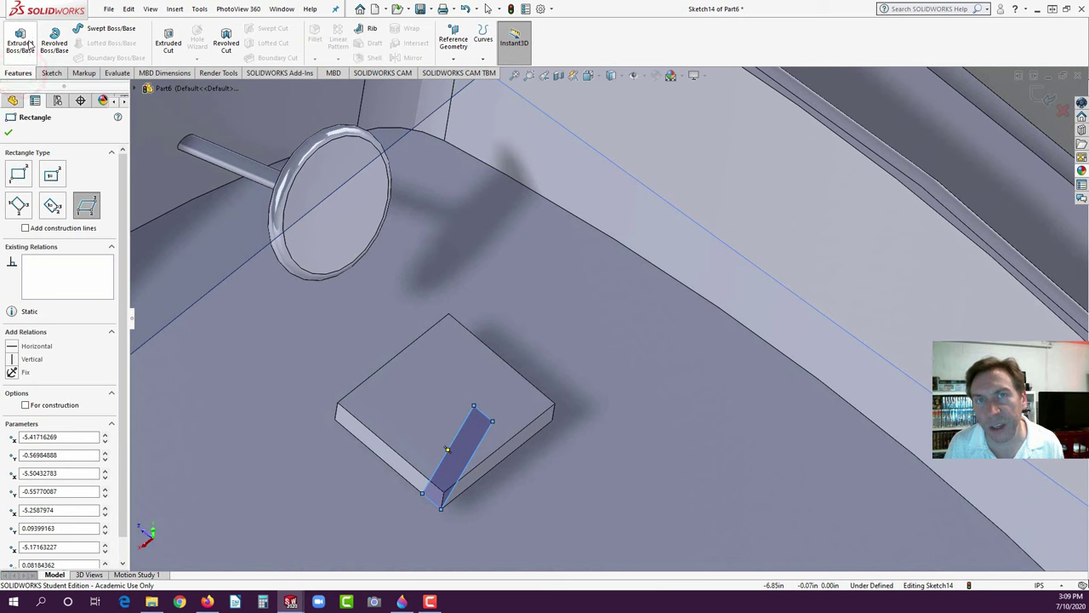
left_click(21, 43)
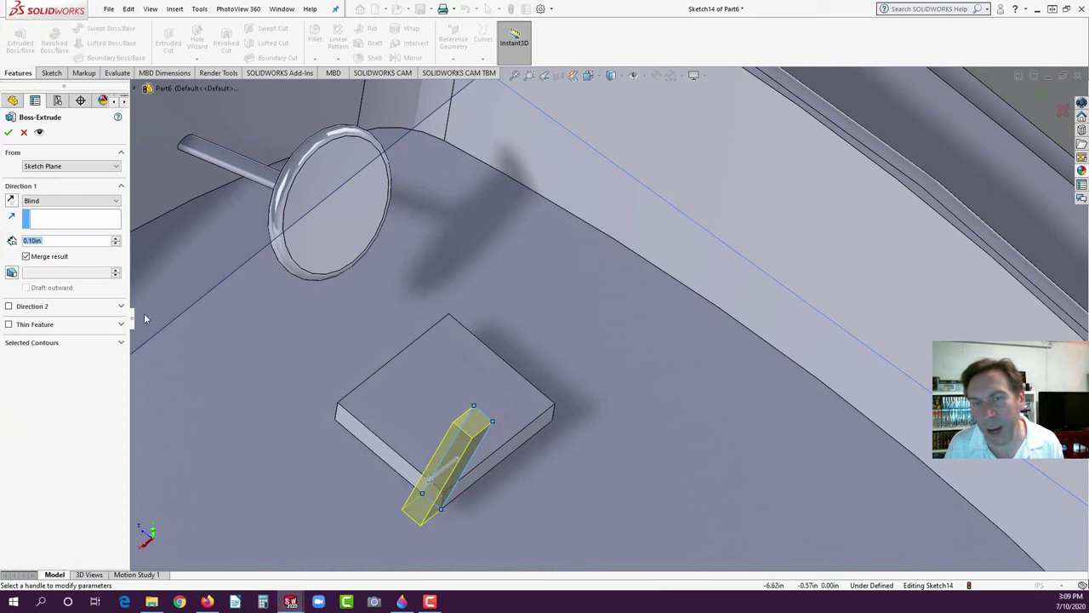
left_click(12, 201)
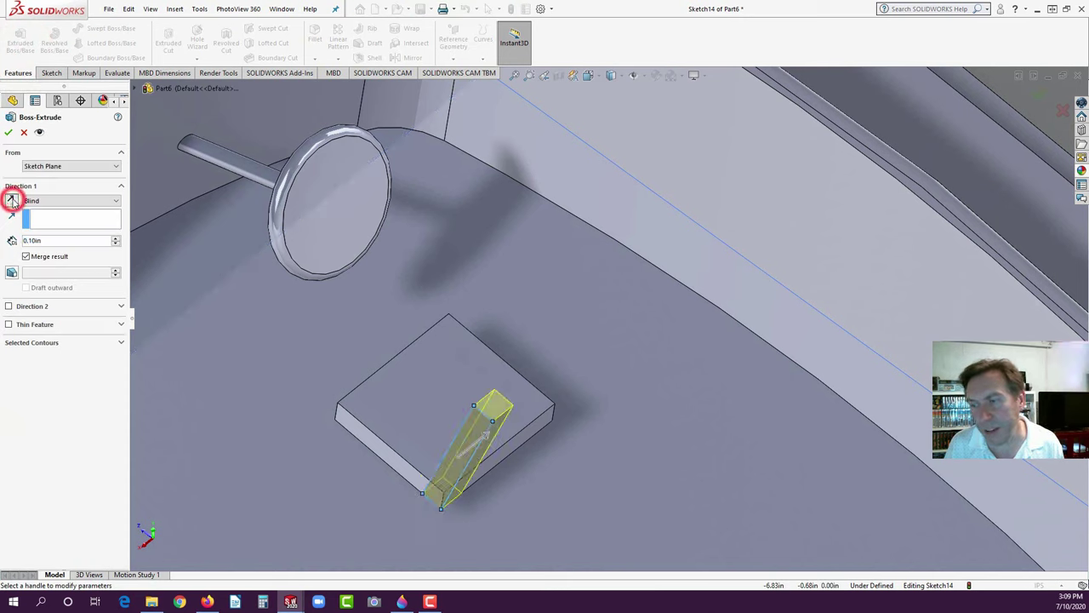
left_click(486, 433)
left_click(562, 428)
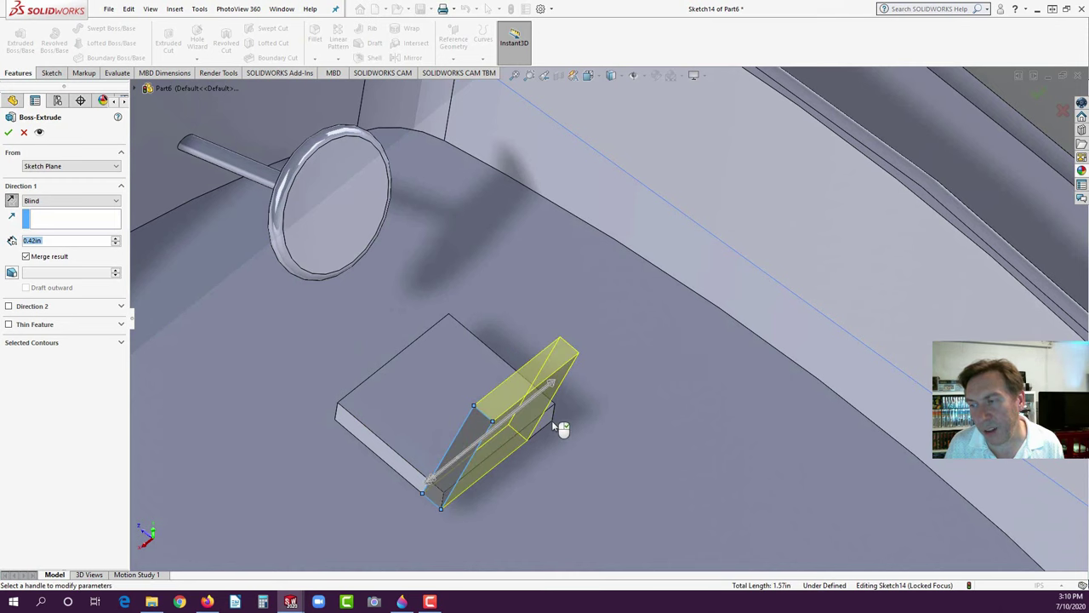
left_click(564, 413)
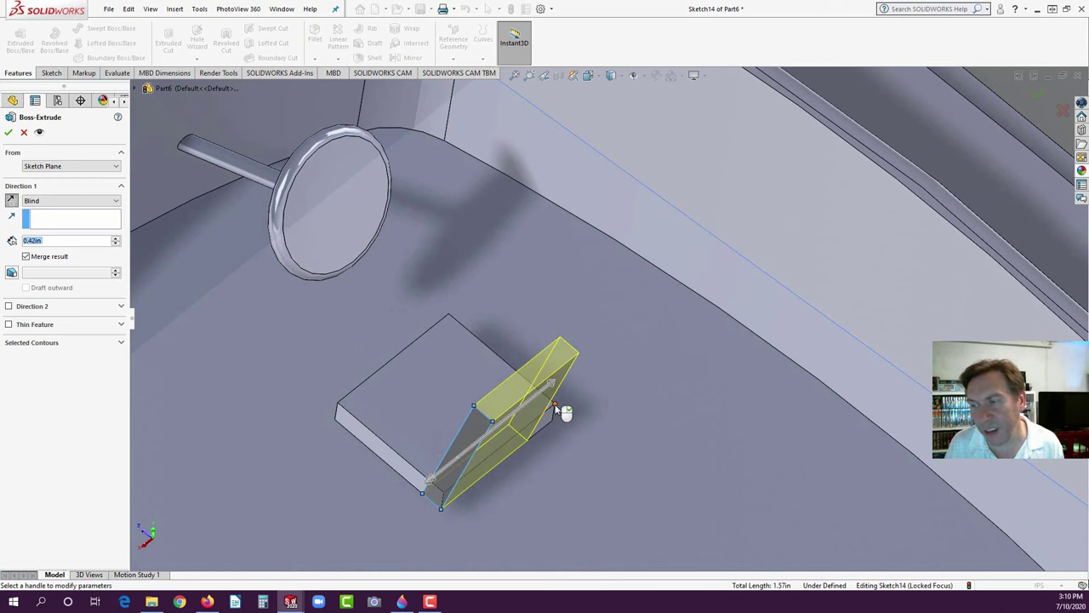
left_click(554, 406)
middle_click_drag(568, 423, 480, 356)
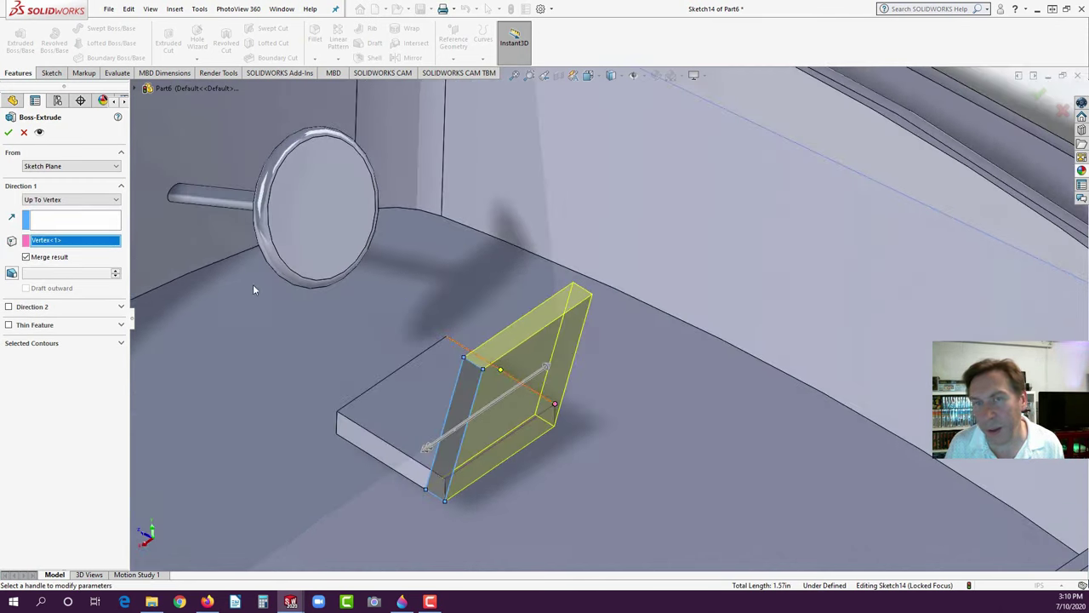
left_click(10, 131)
scroll(426, 444, "up", 8)
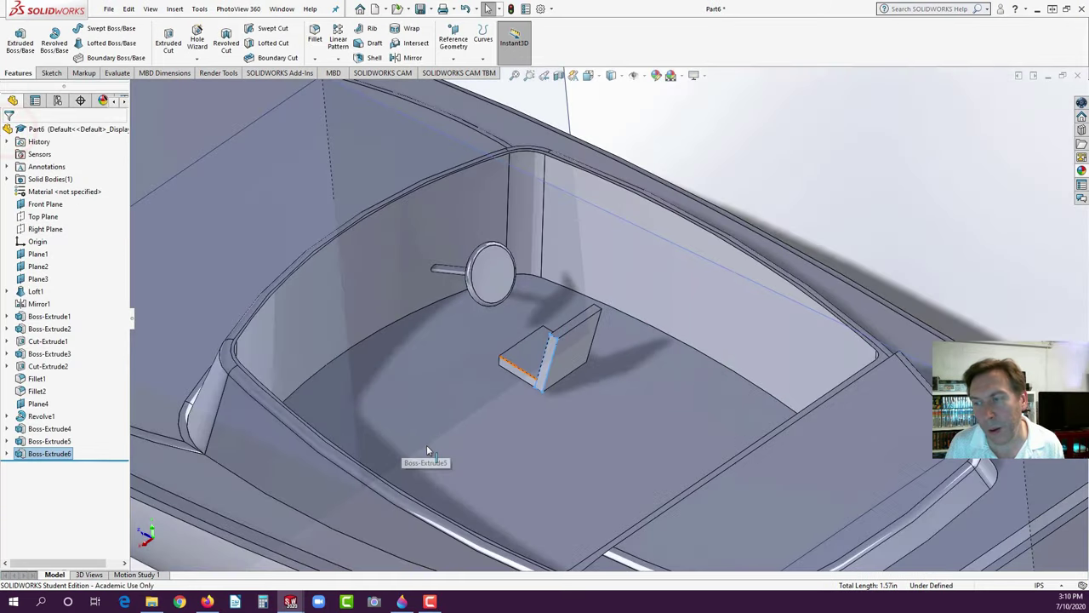
- Zoom and orbit around the cockpit to inspect the new seat
left_click(389, 554)
scroll(565, 450, "down", 6)
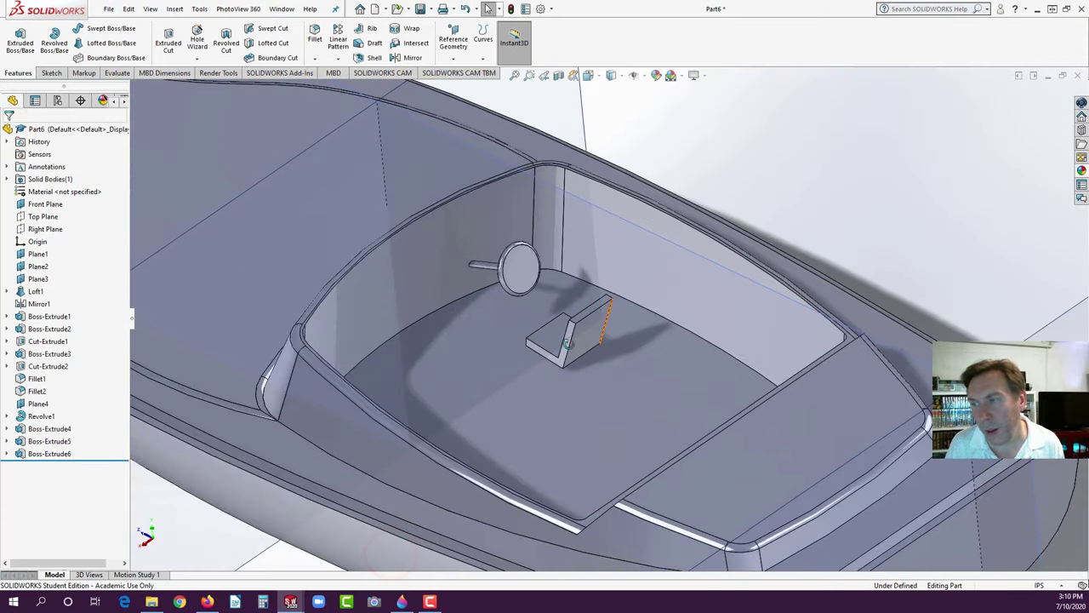
middle_click_drag(566, 451, 575, 351)
scroll(573, 350, "up", 6)
scroll(583, 349, "down", 6)
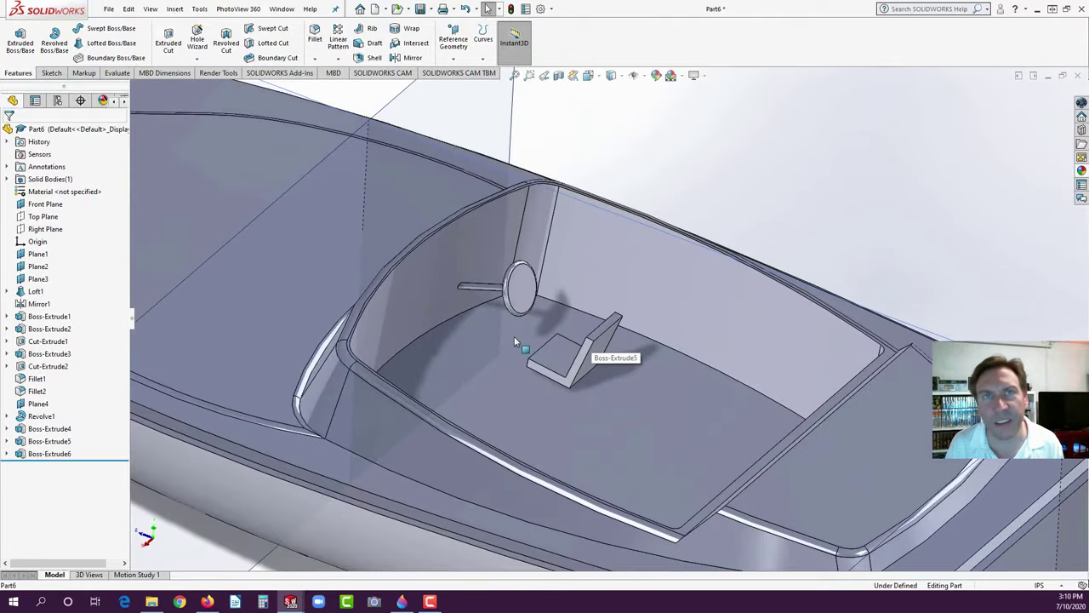
scroll(514, 336, "up", 8)
- View the whole boat from several angles, then bring the E8 model window forward
middle_click_drag(518, 337, 545, 340)
scroll(646, 345, "down", 3)
middle_click_drag(673, 347, 651, 333)
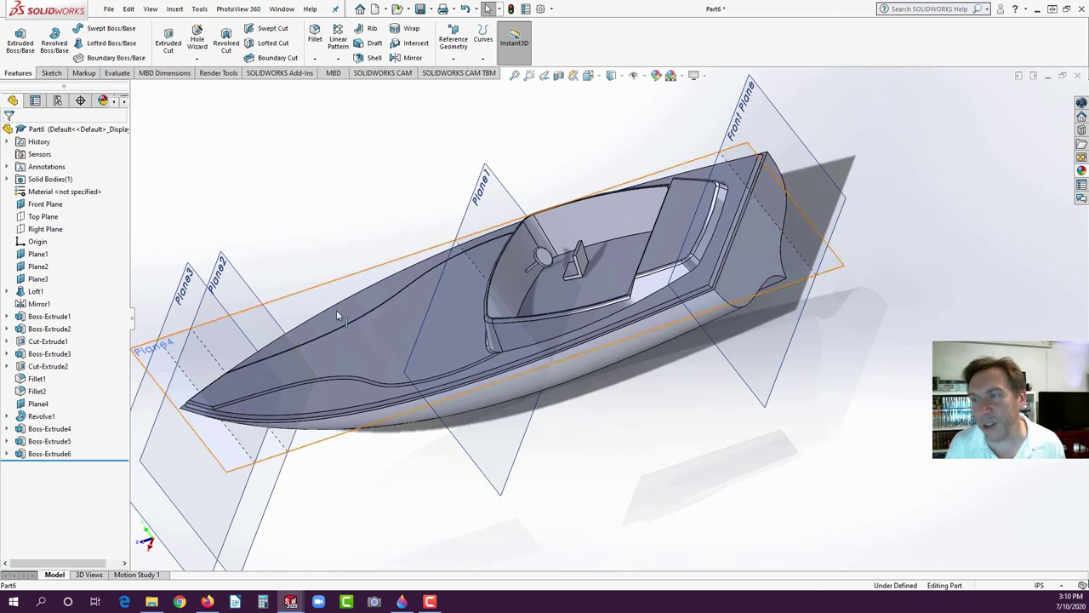
middle_click_drag(514, 328, 537, 330)
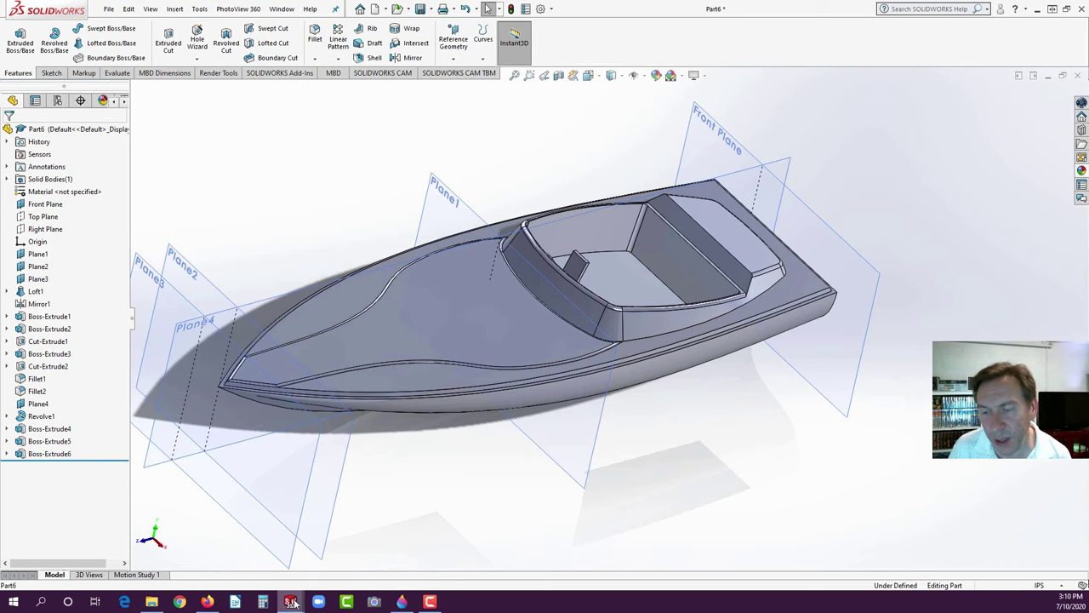
mouse_move(291, 602)
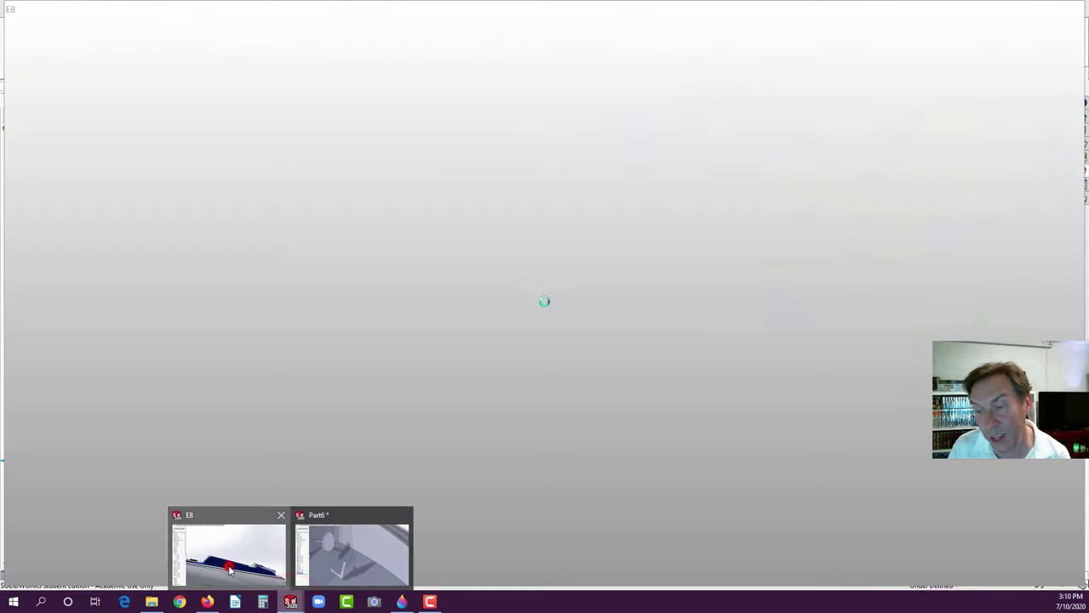
left_click(229, 570)
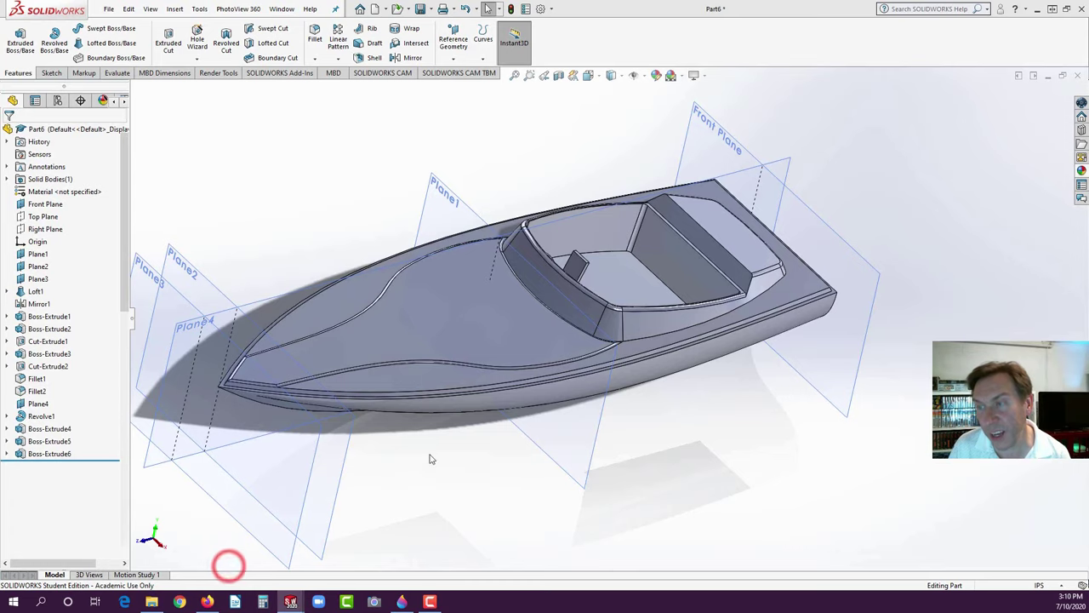
- Orbit and zoom the E8 boat from top and side angles, then switch to the browser
middle_click_drag(613, 387, 532, 389)
scroll(533, 389, "down", 5)
scroll(481, 311, "down", 8)
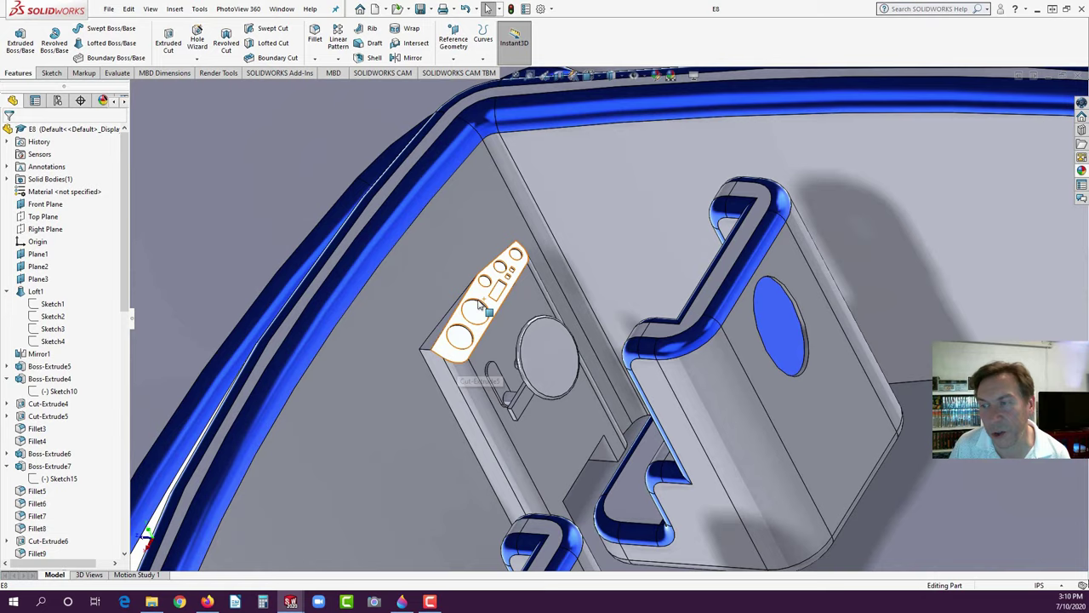
middle_click_drag(480, 308, 516, 452)
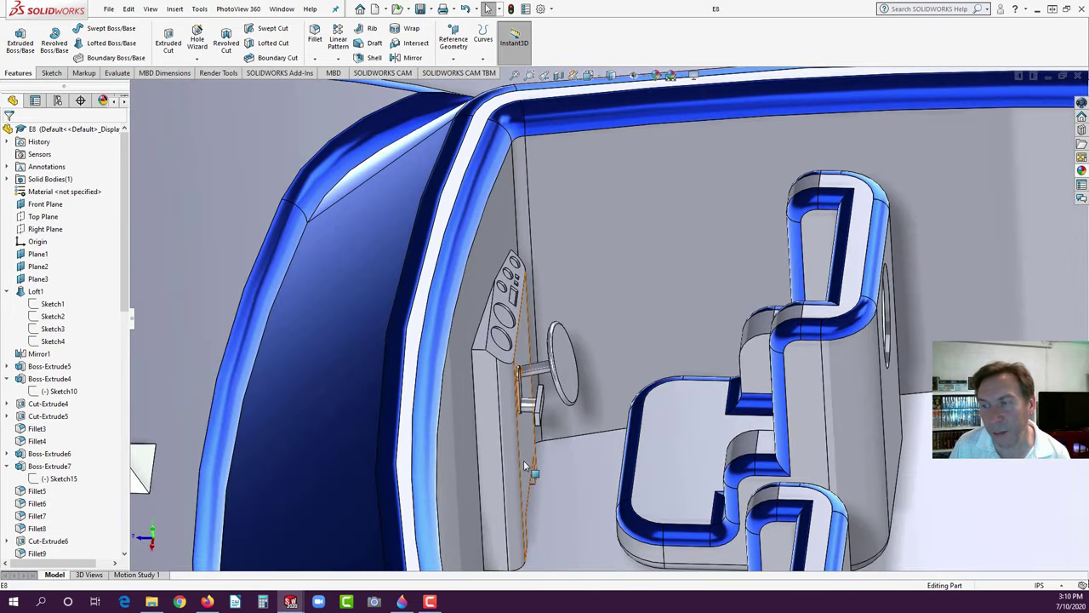
scroll(516, 452, "up", 3)
scroll(540, 456, "up", 10)
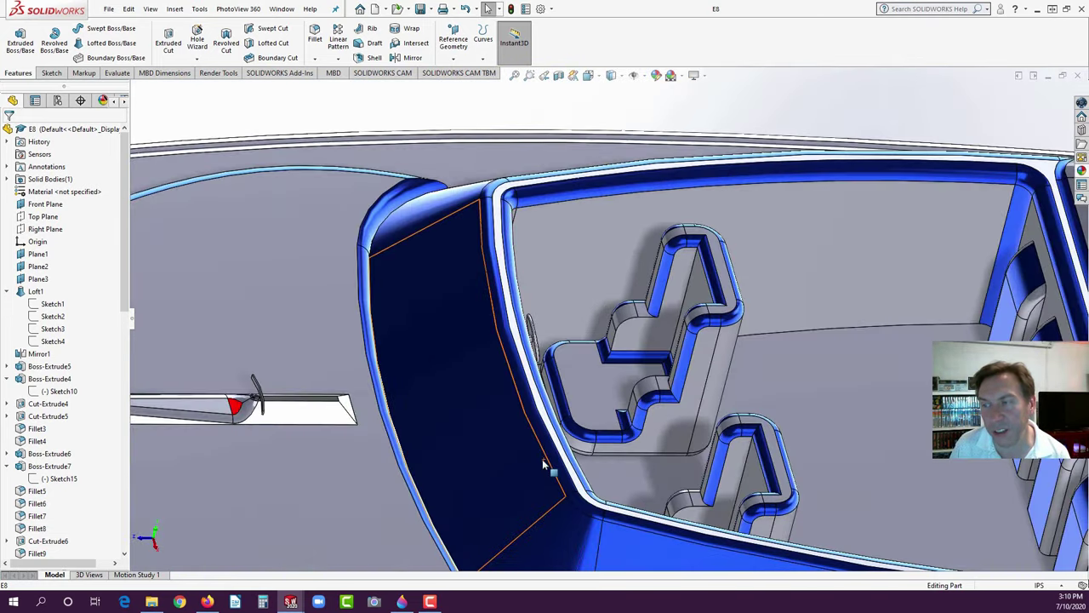
middle_click_drag(540, 452, 623, 481)
left_click(627, 483)
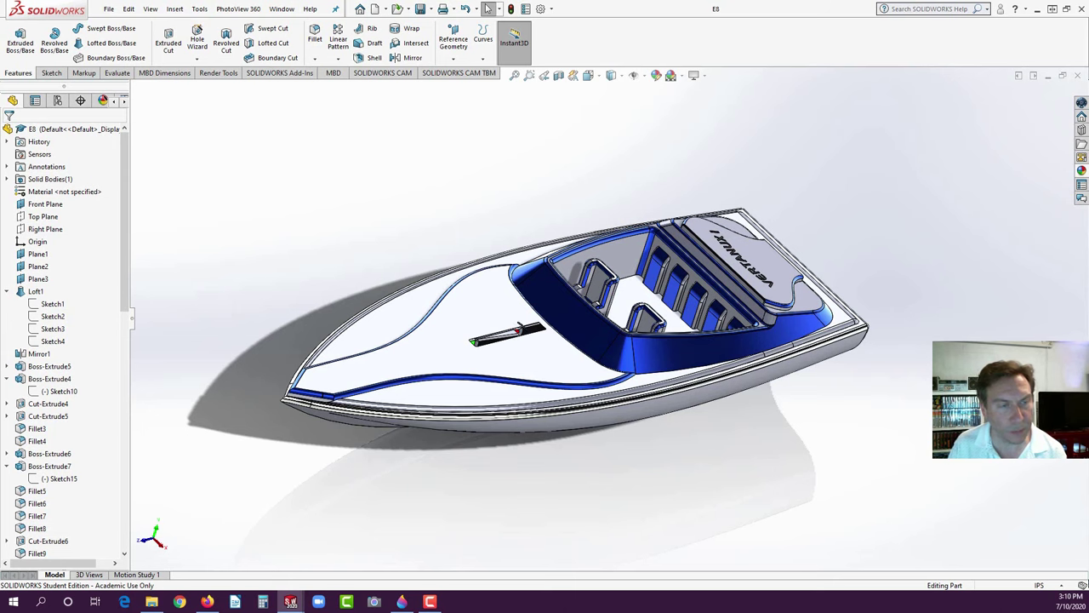
key("alt+Tab")
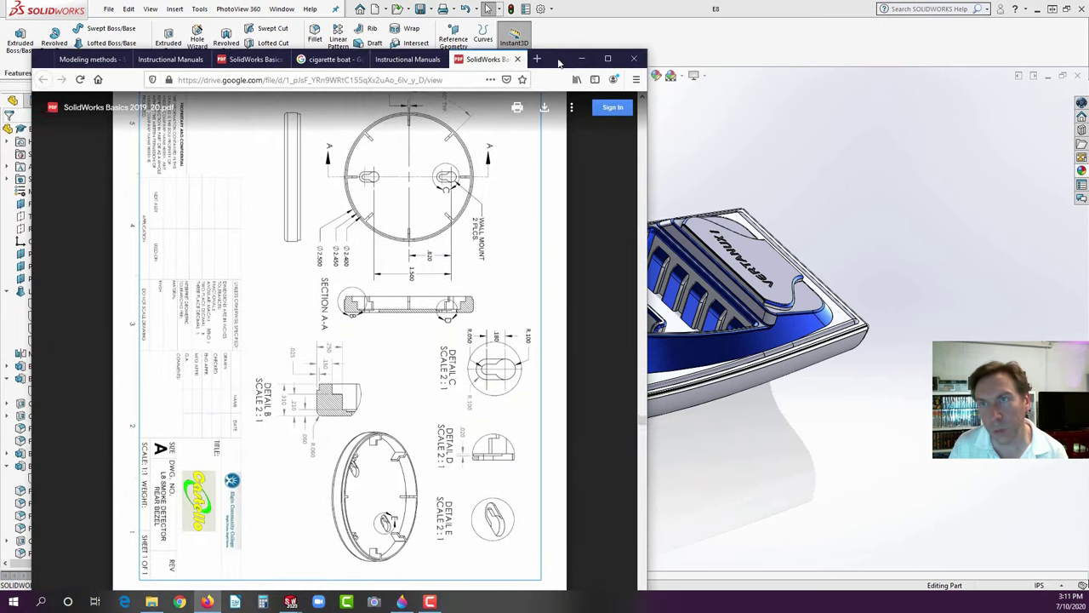
- Move the browser left and go through its tabs to the bezel drawing PDF
left_click_drag(353, 55, 274, 56)
left_click(245, 60)
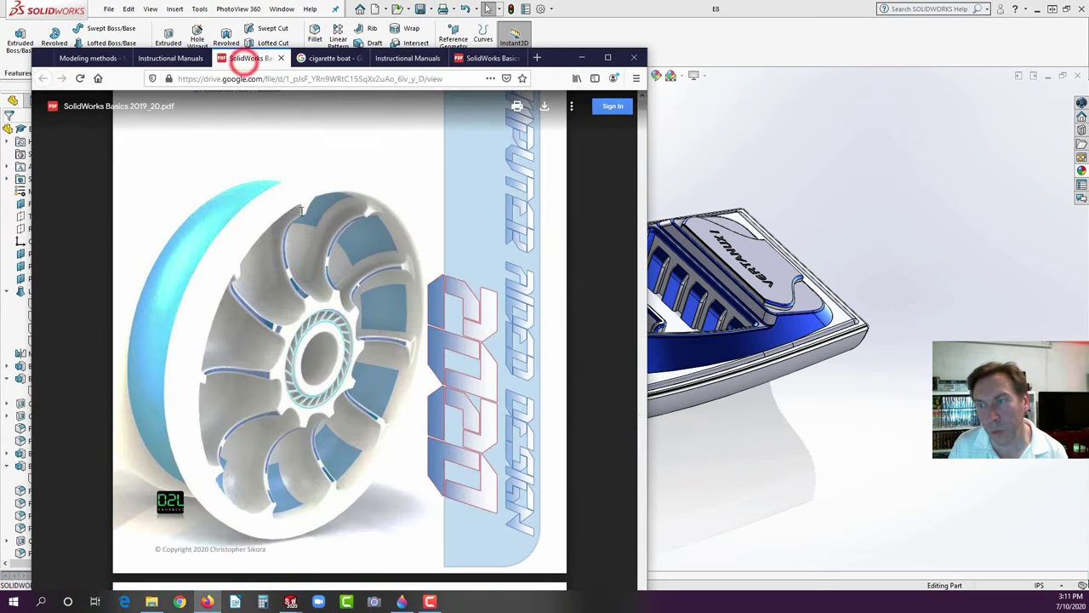
left_click(173, 59)
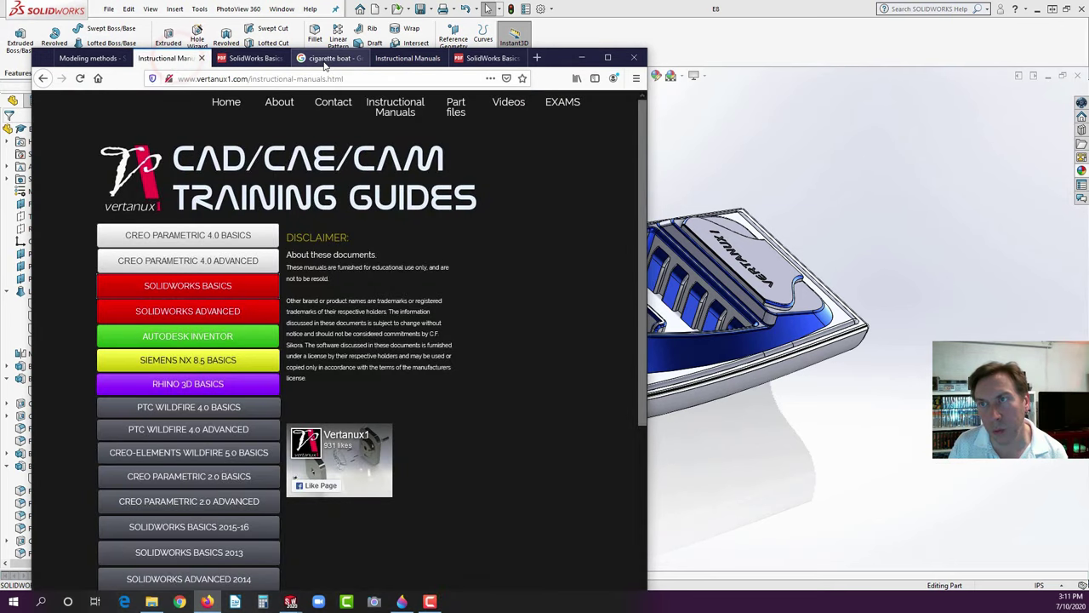
left_click(408, 58)
left_click(477, 59)
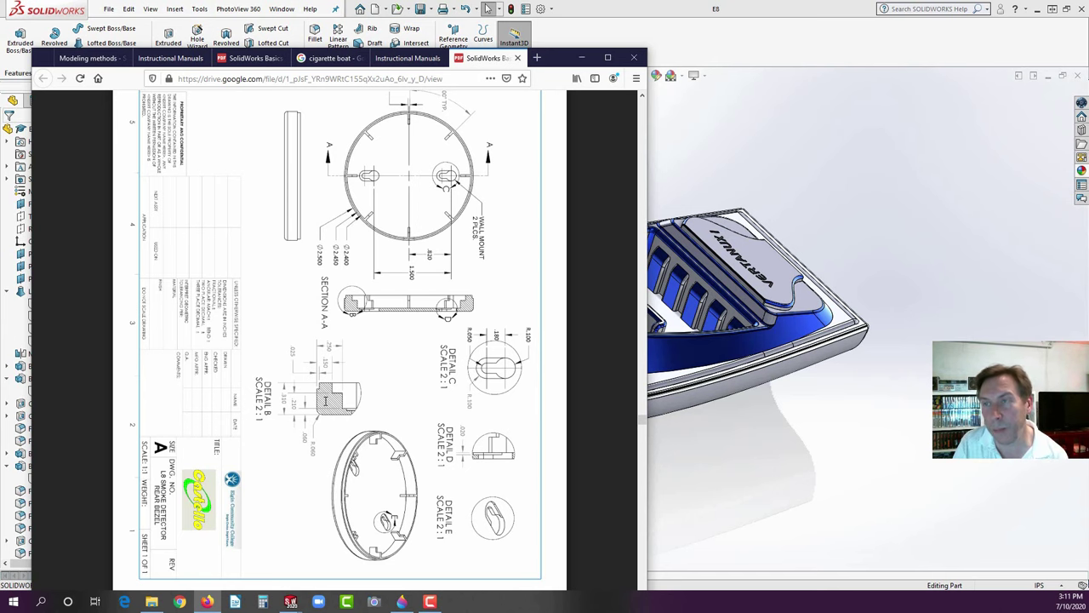
- Scroll over the rear bezel drawing, then return to SOLIDWORKS for a new document
scroll(359, 351, "up", 2)
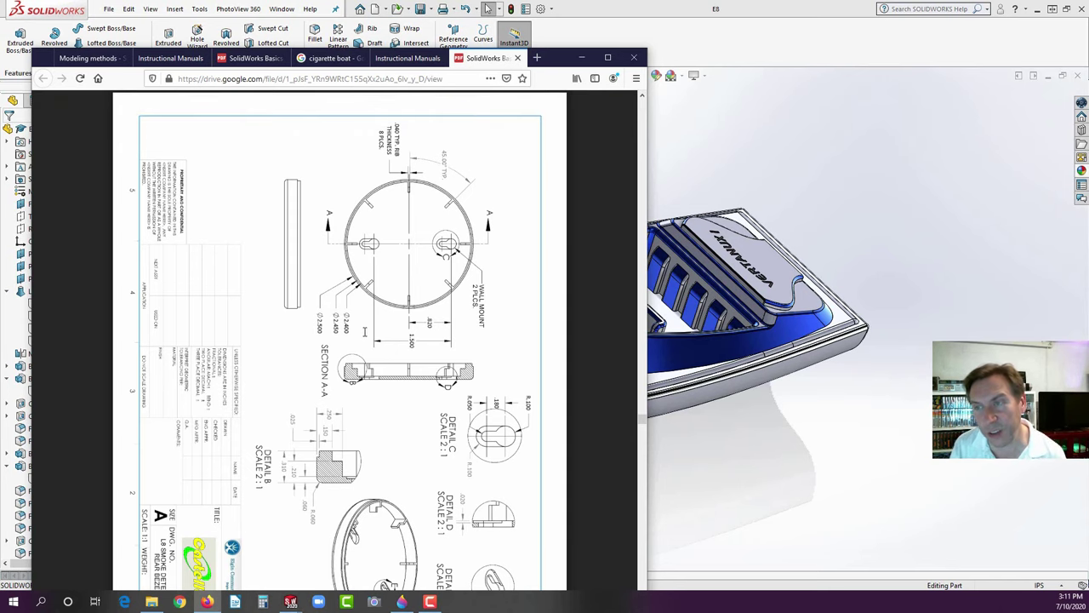
scroll(359, 361, "down", 3)
scroll(356, 323, "up", 2)
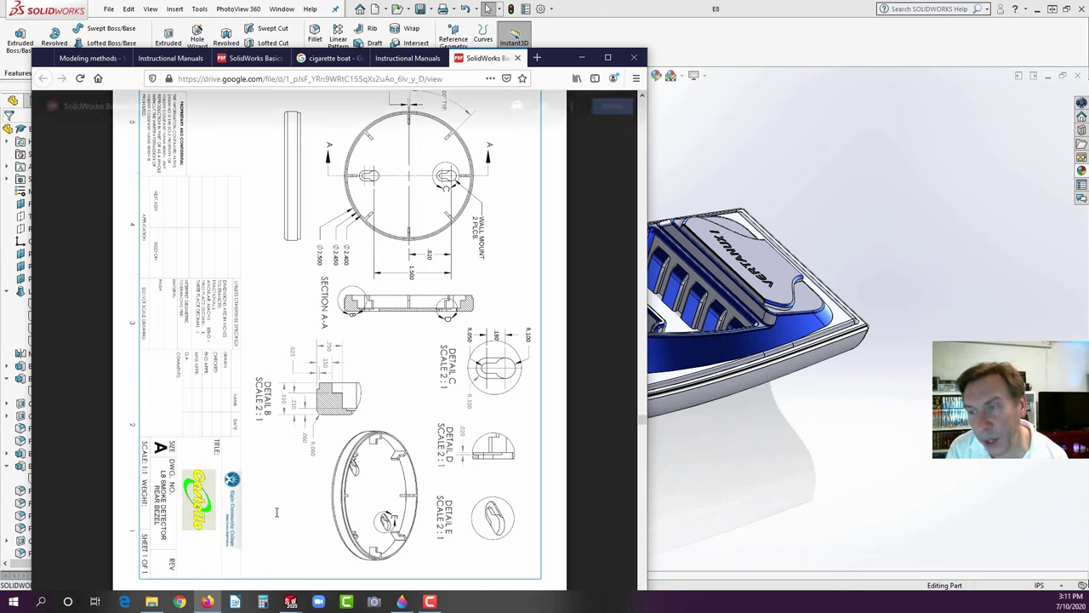
left_click(759, 152)
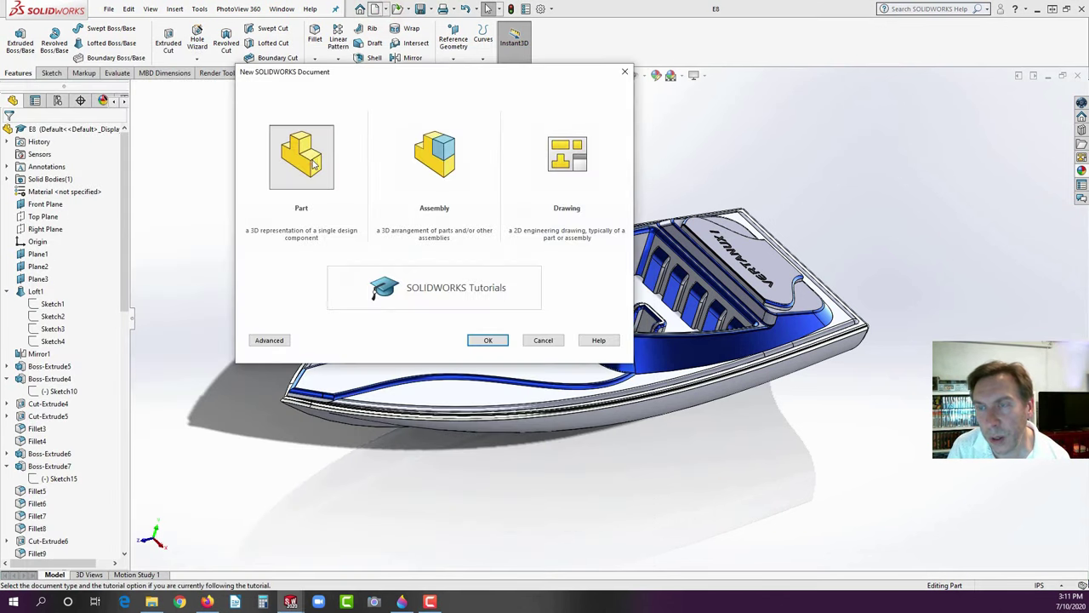
- Create a new part and draw a circle centred at the origin on the Top Plane
left_click(311, 160)
left_click(488, 342)
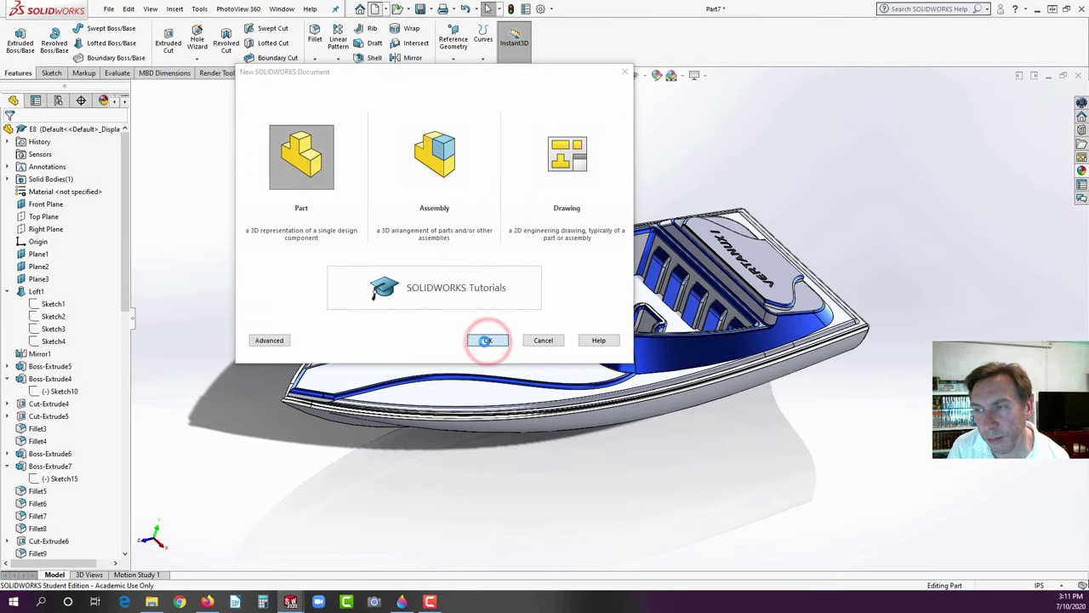
left_click(42, 204)
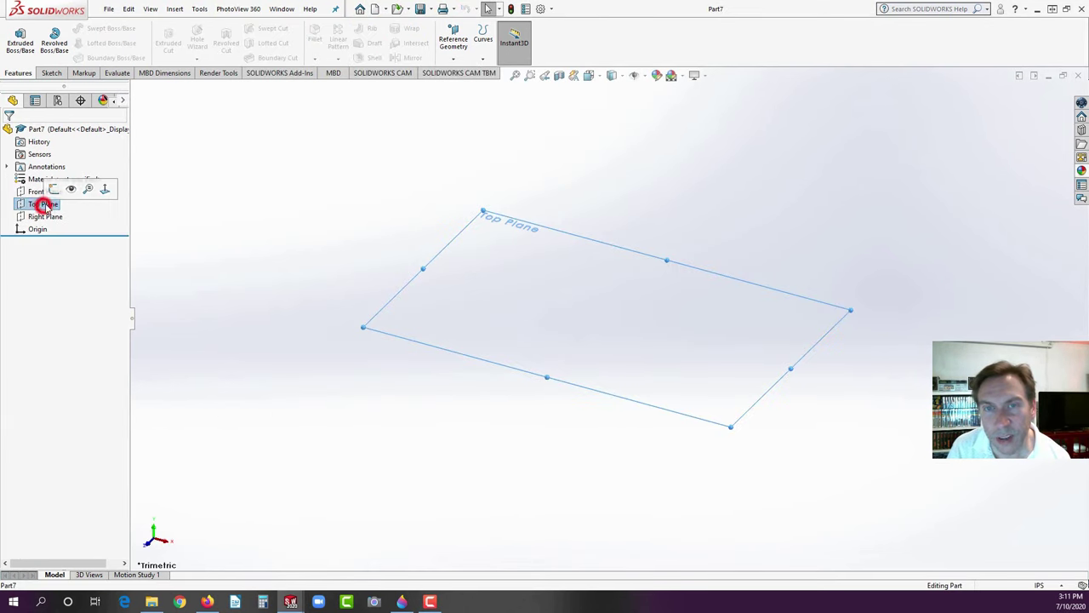
left_click(53, 187)
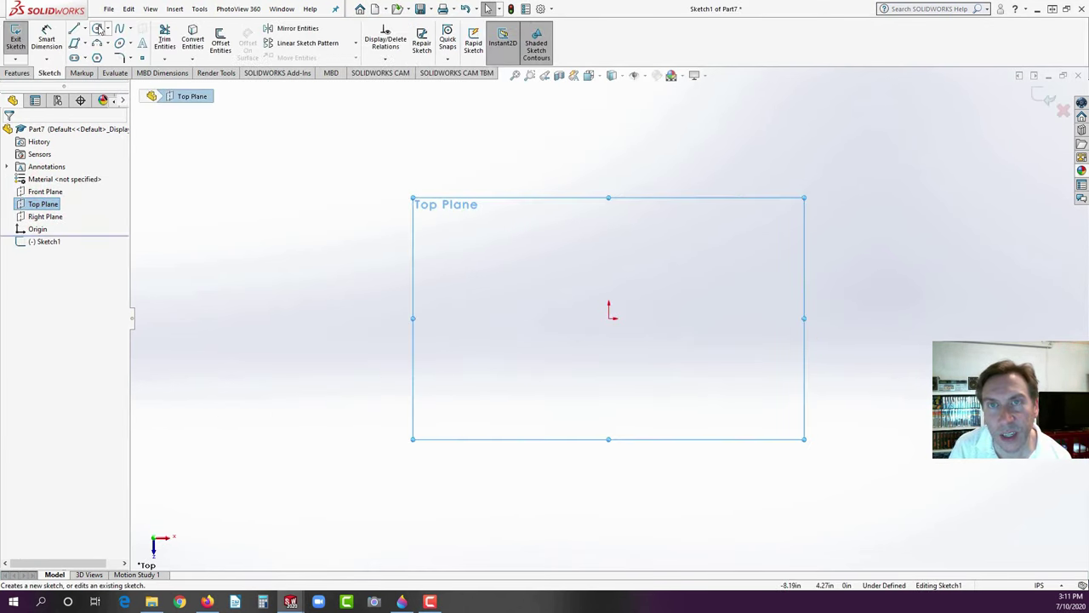
left_click(97, 29)
left_click(608, 318)
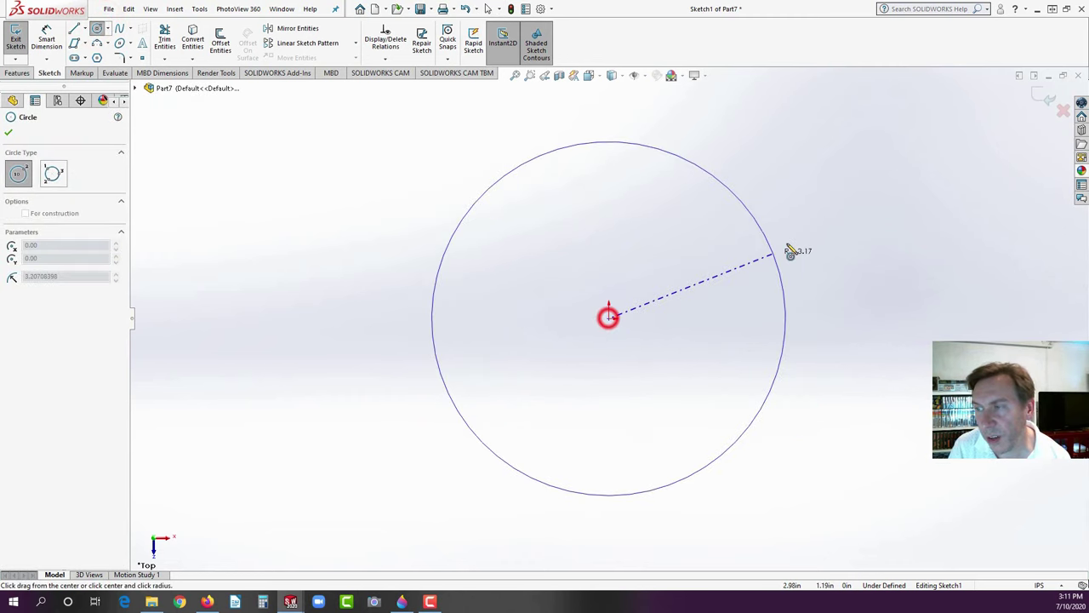
left_click(789, 239)
- Dimension the circle to 2.50 in diameter and start extruding it
left_click(47, 38)
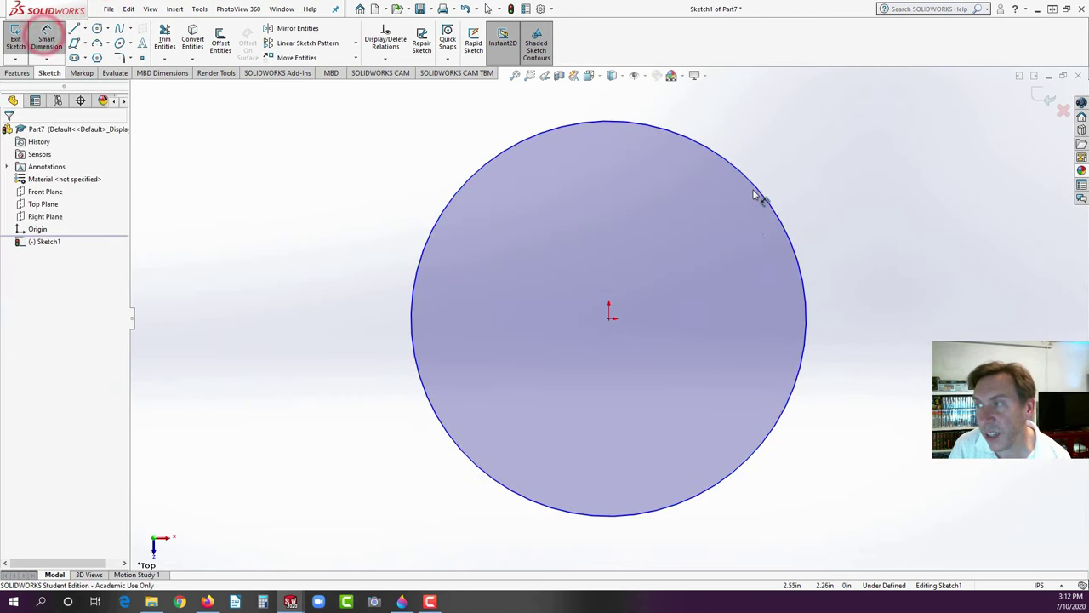
left_click(754, 187)
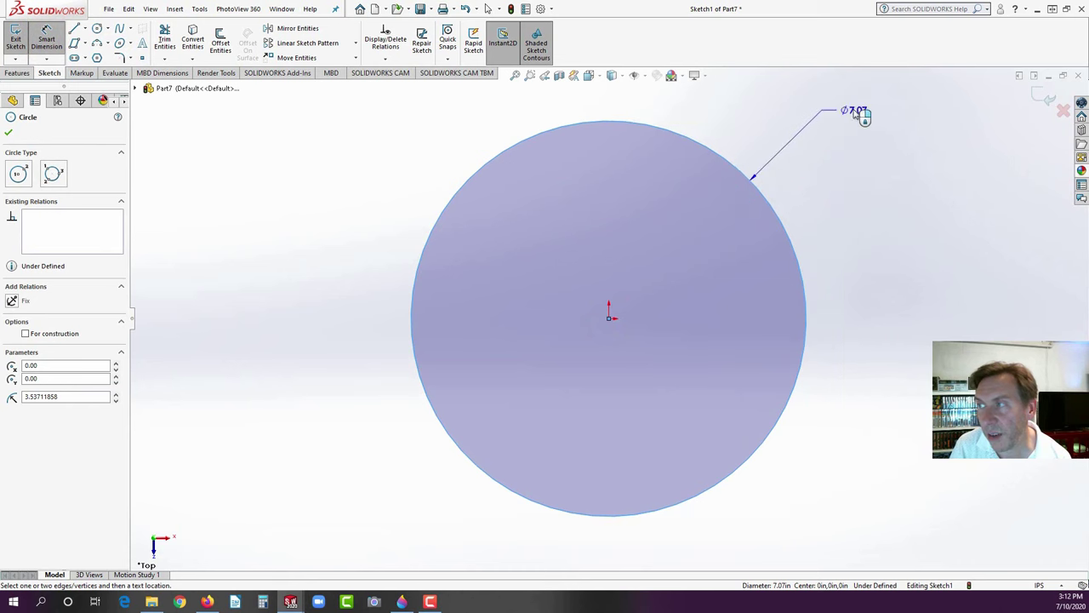
left_click(855, 111)
type("2.5")
key("Return")
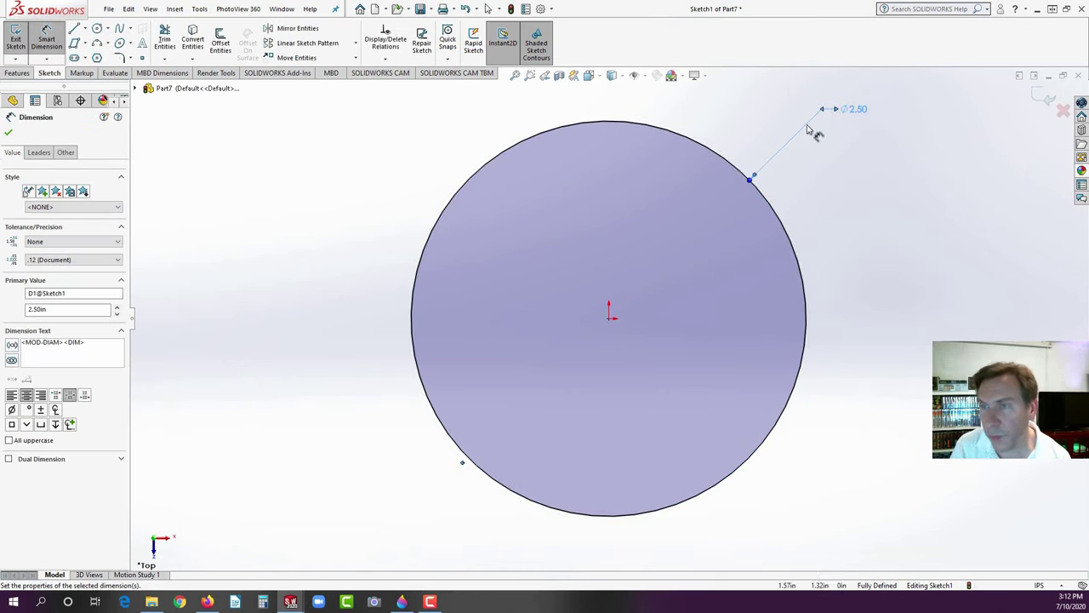
left_click(17, 72)
left_click(19, 41)
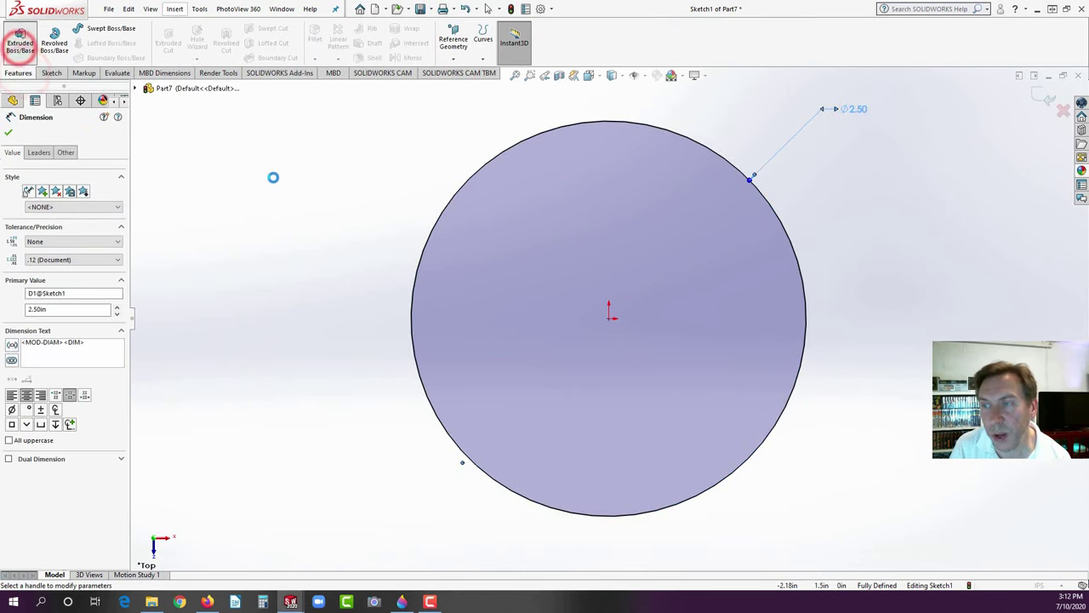
- Set the disk extrusion depth to 0.31 in and accept it
left_click(206, 601)
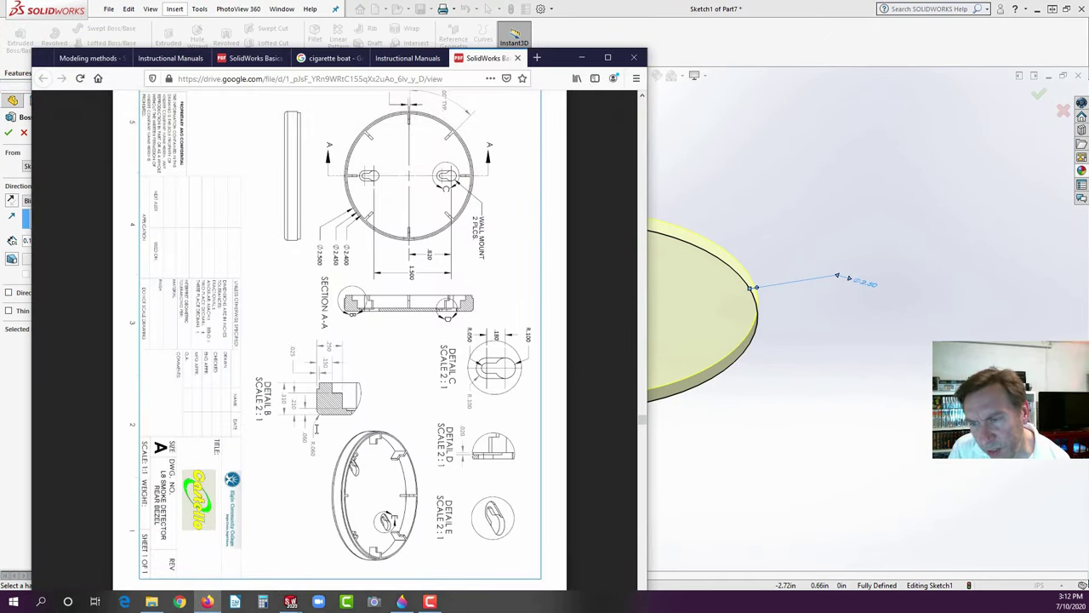
left_click(21, 422)
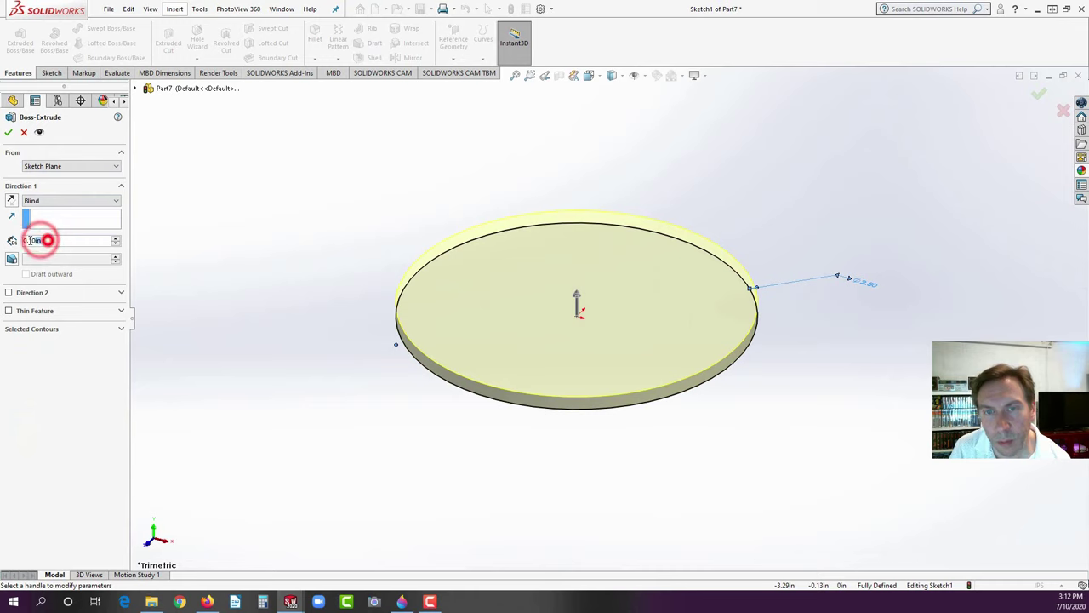
type(".31")
key("Return")
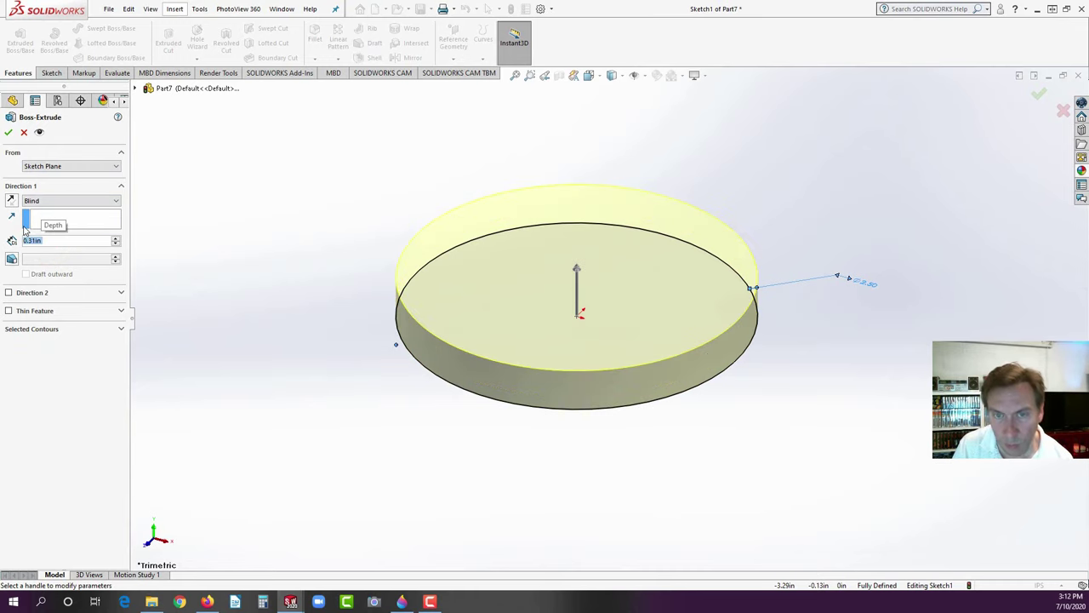
left_click(8, 132)
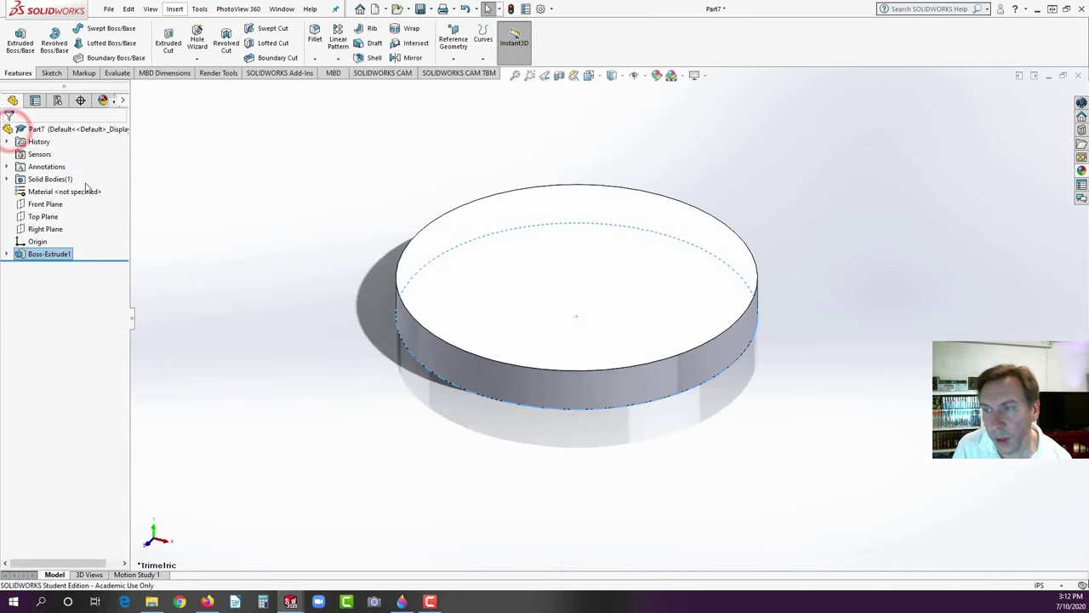
left_click(332, 345)
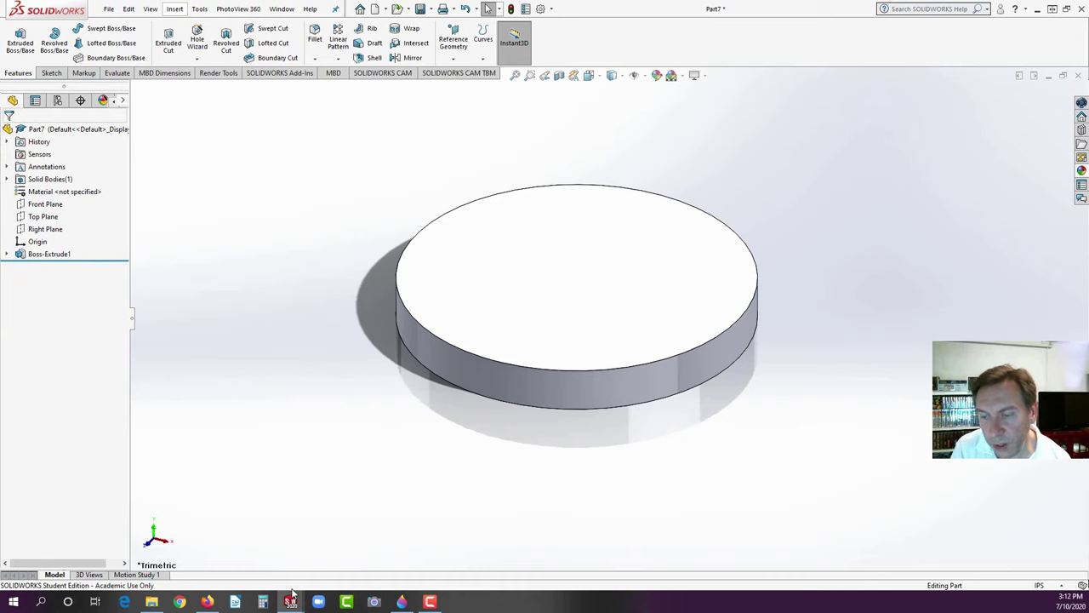
- Fillet the disk's bottom edge with a 0.05 in radius and select its top face
left_click(209, 601)
left_click(209, 601)
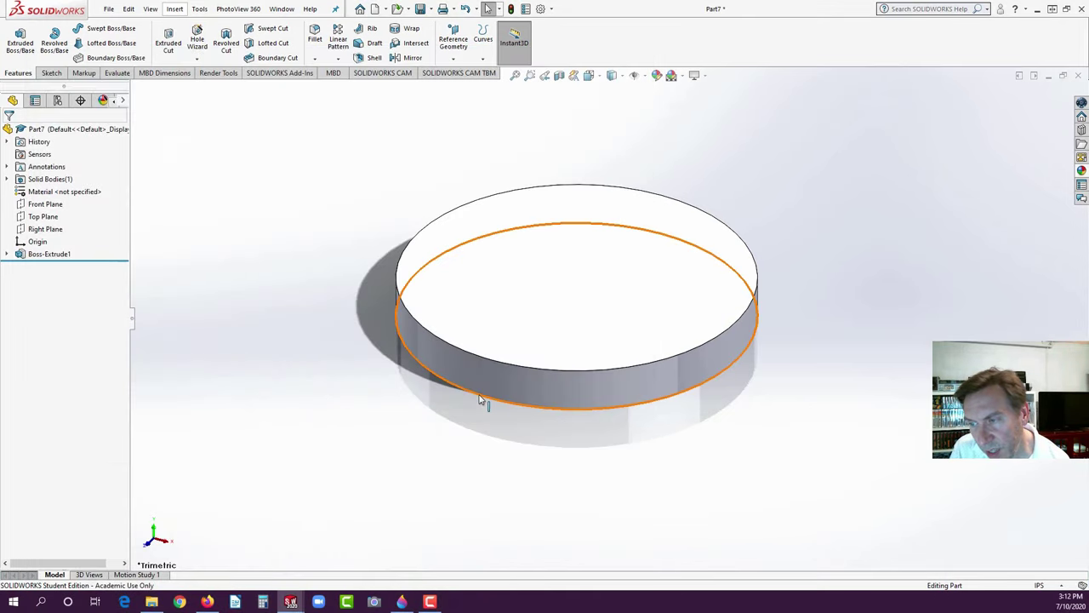
left_click(481, 400)
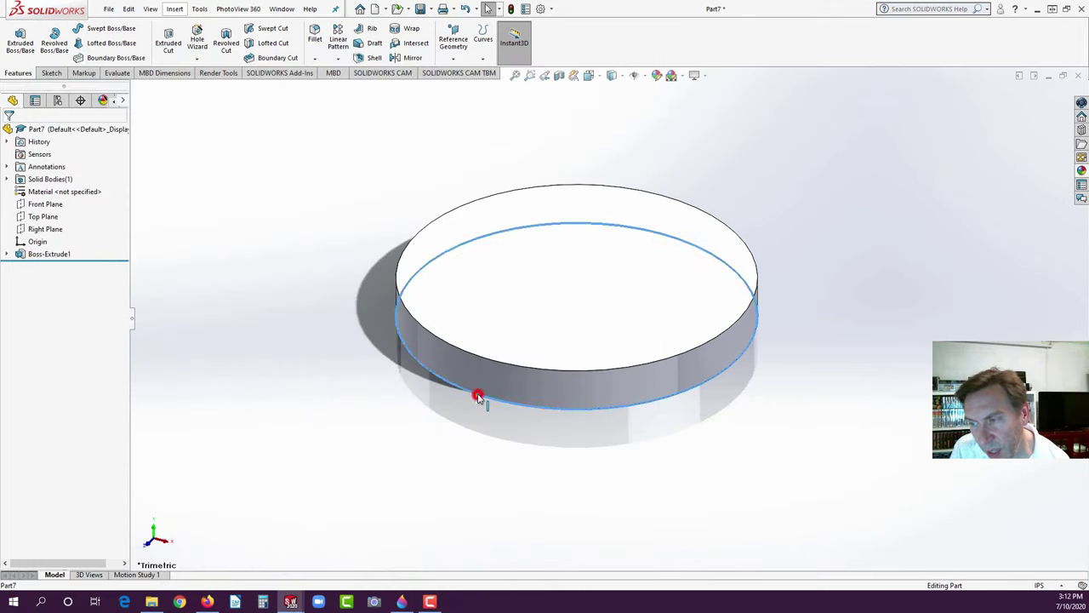
left_click(315, 39)
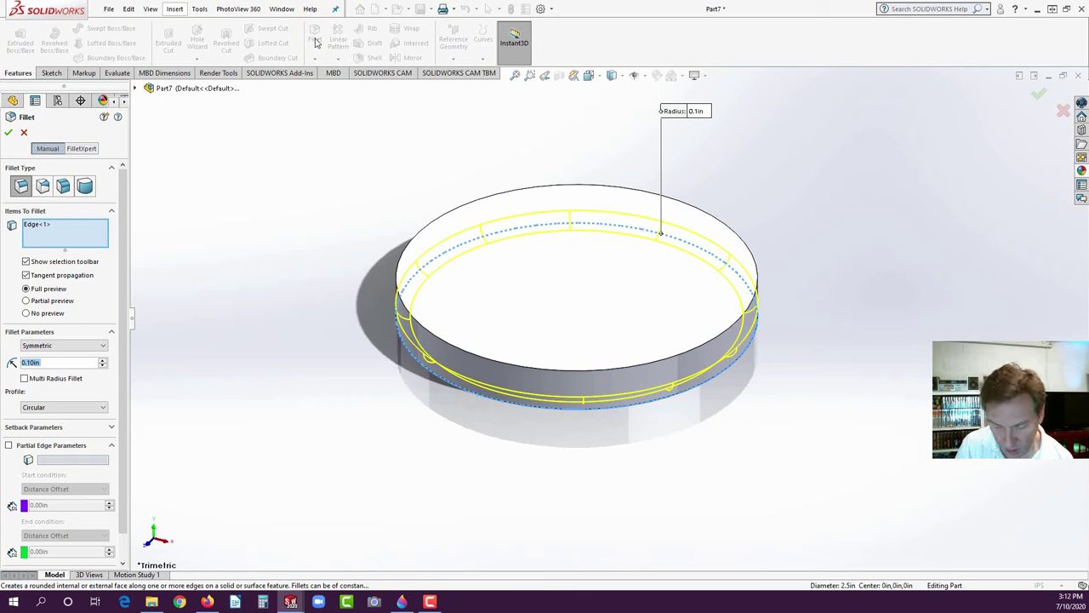
type(".05")
key("Return")
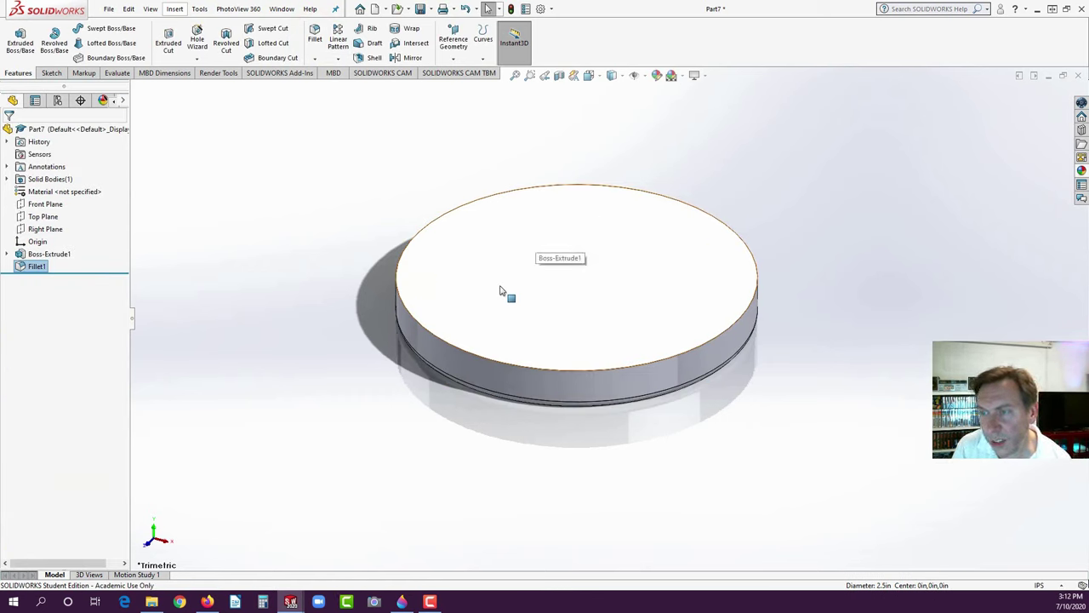
left_click(500, 290)
- Open a sketch on the disk's top face and consult the bezel drawing
left_click(548, 255)
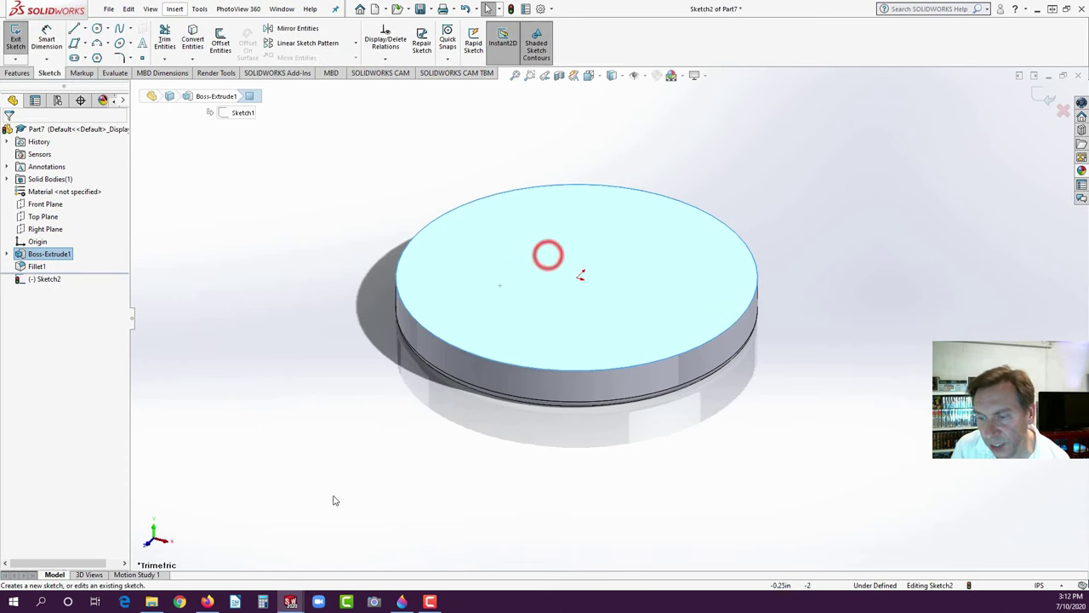
mouse_move(291, 600)
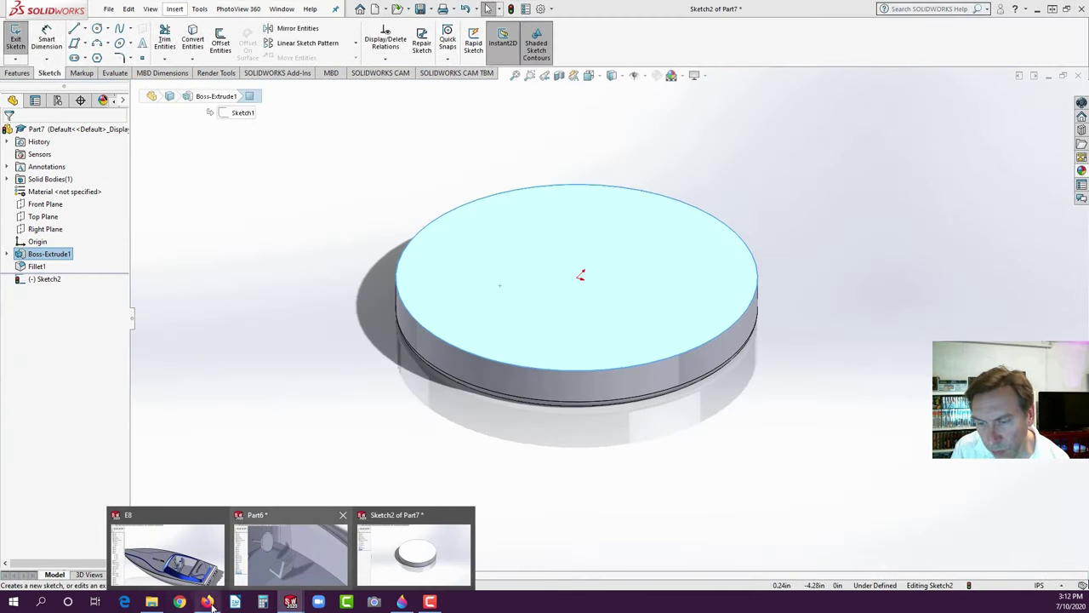
left_click(207, 600)
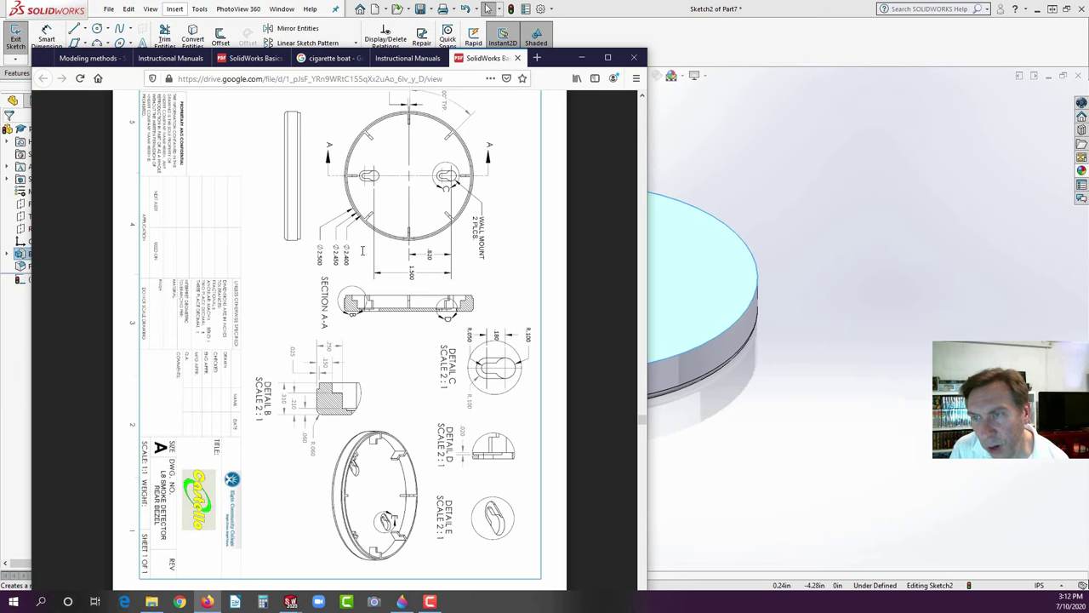
left_click(12, 385)
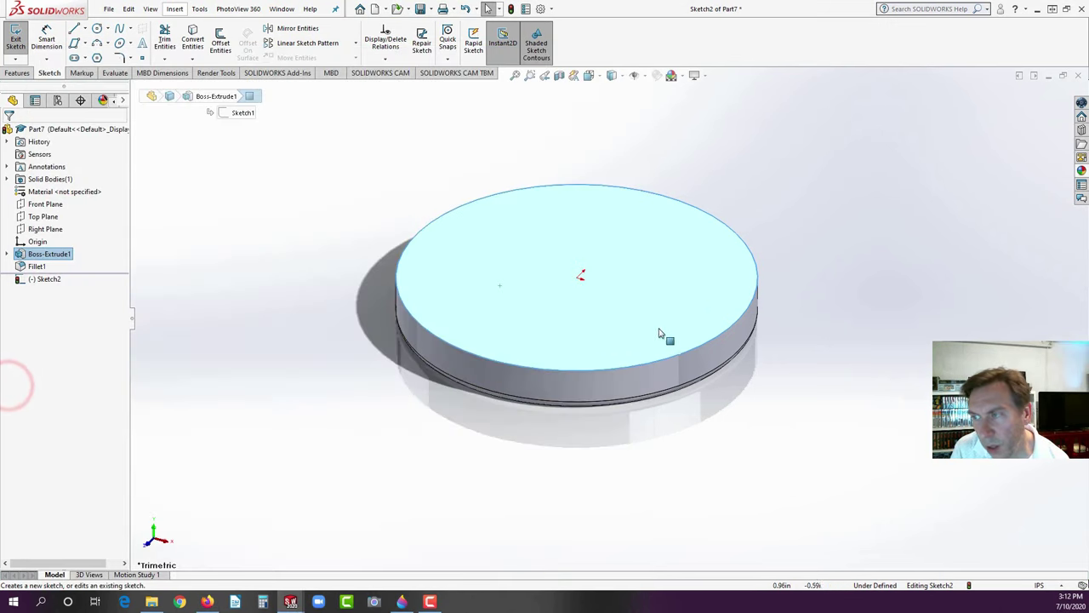
left_click(614, 292)
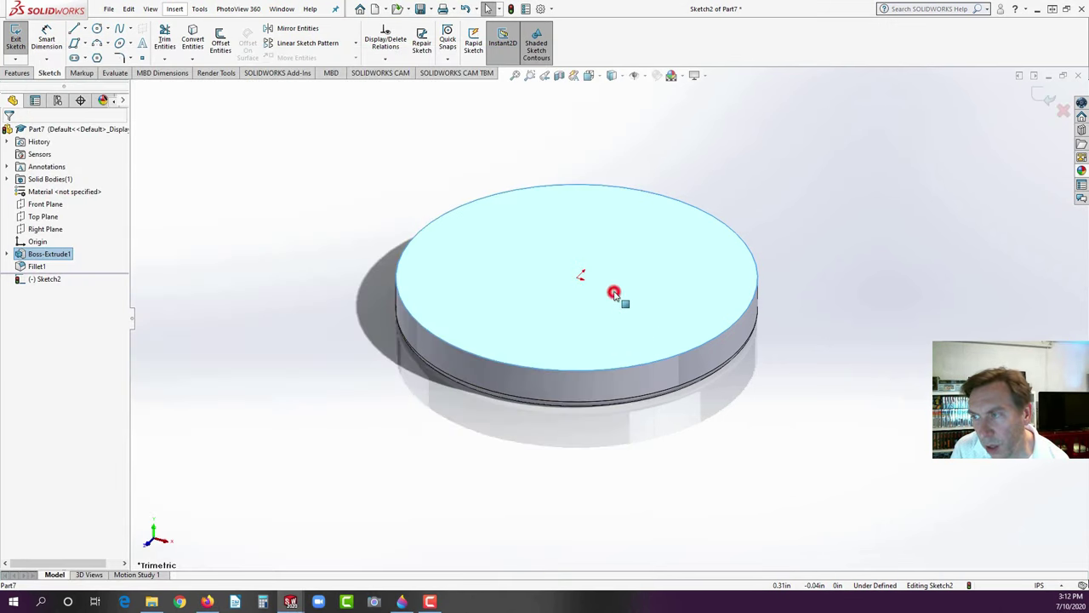
- Draw a circle centred on the disk and dimension it to 2.40 in diameter
left_click(97, 29)
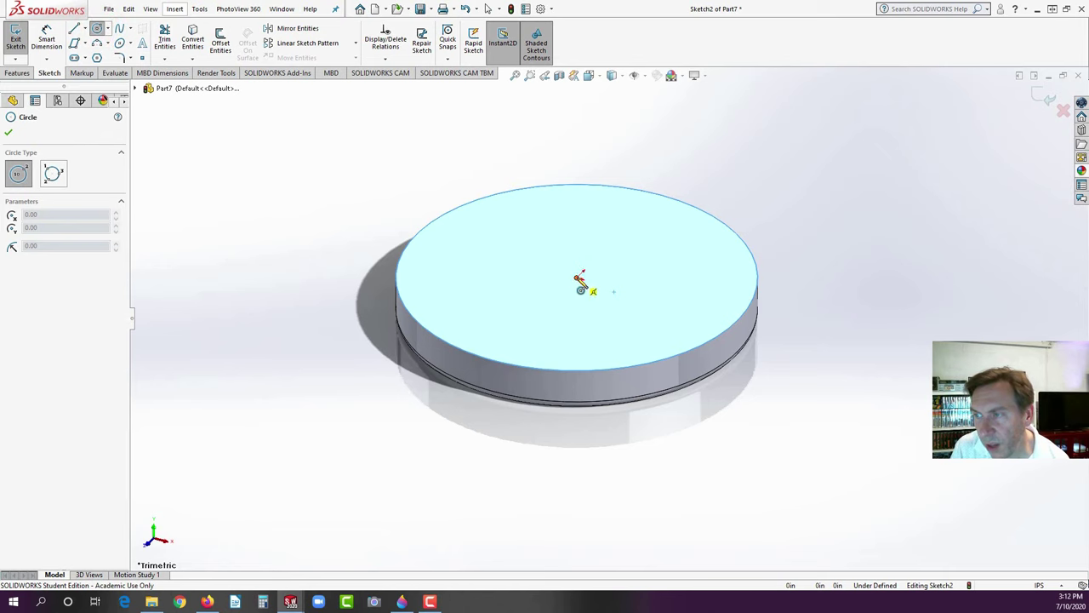
left_click(579, 279)
left_click(512, 359)
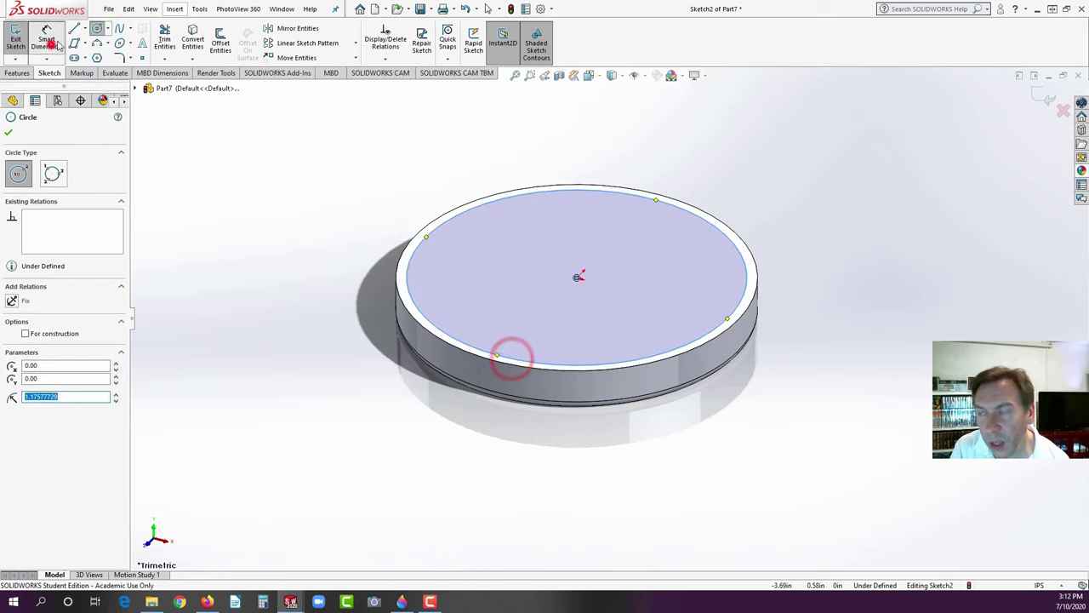
left_click(49, 44)
left_click(747, 281)
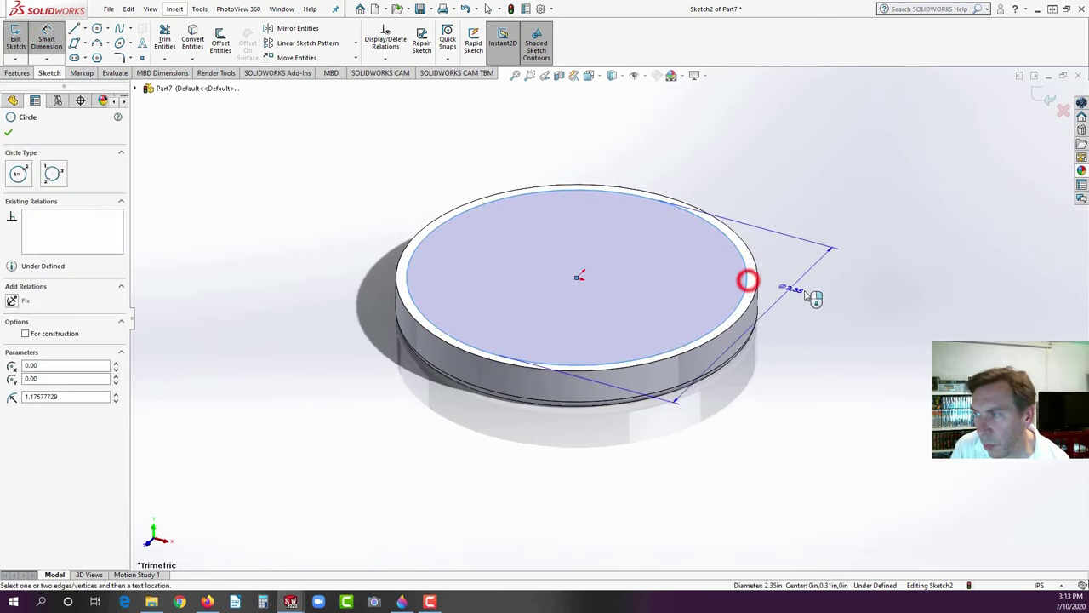
left_click(843, 244)
type("2.4")
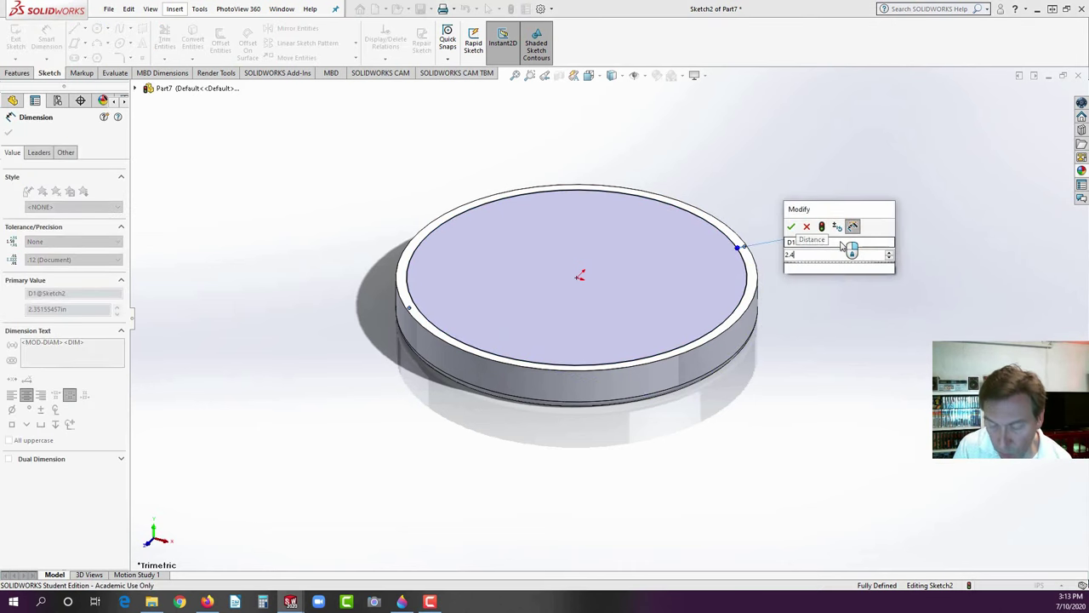
key("Return")
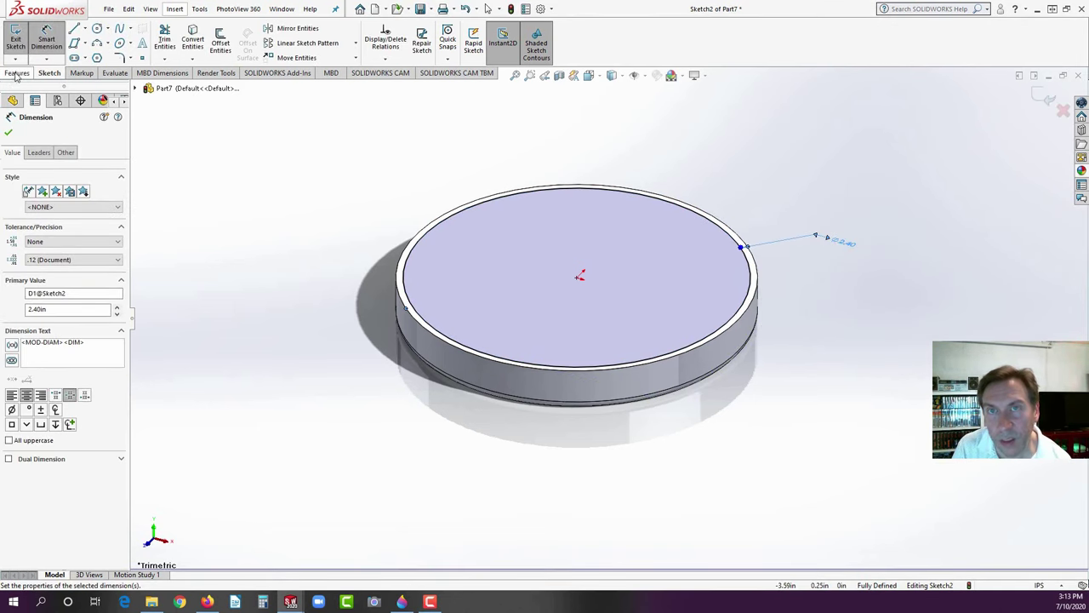
left_click(16, 73)
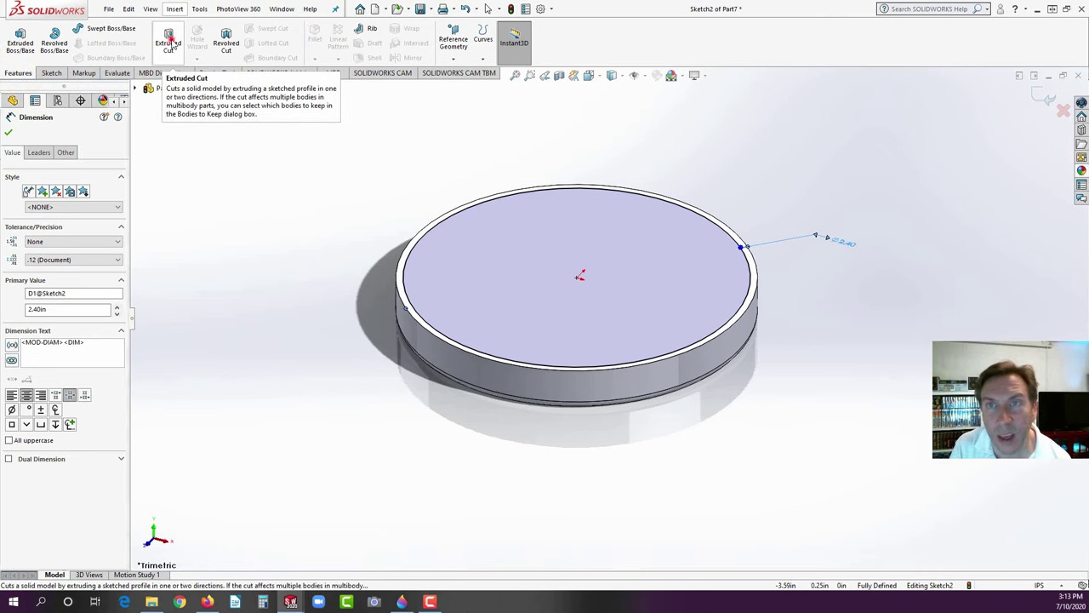
- Extruded-cut the 2.40 in circle 0.25 in deep, checking the drawing for the depth
left_click(170, 40)
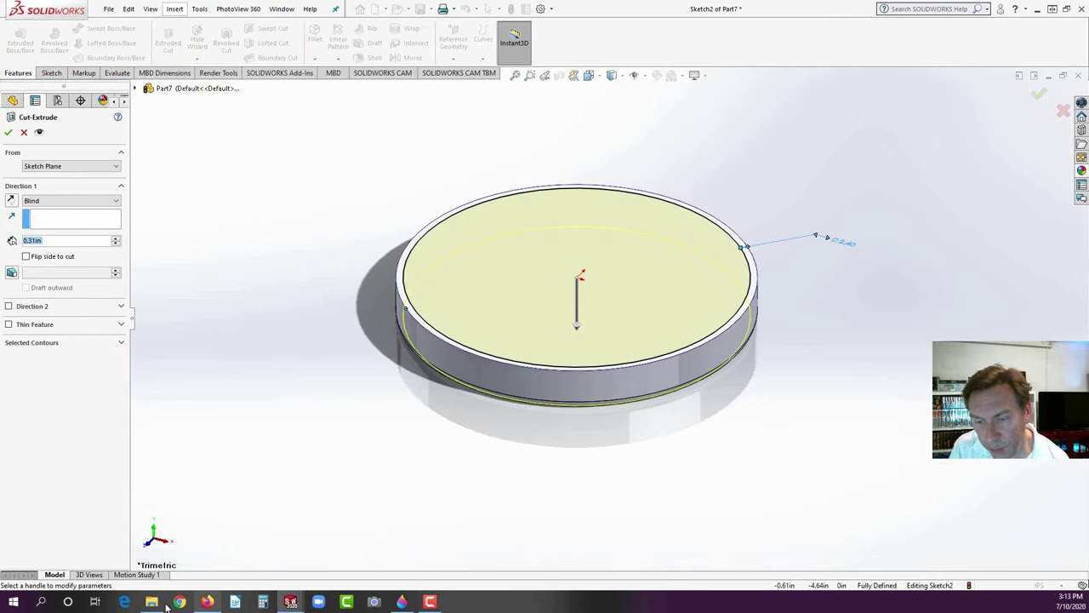
left_click(208, 603)
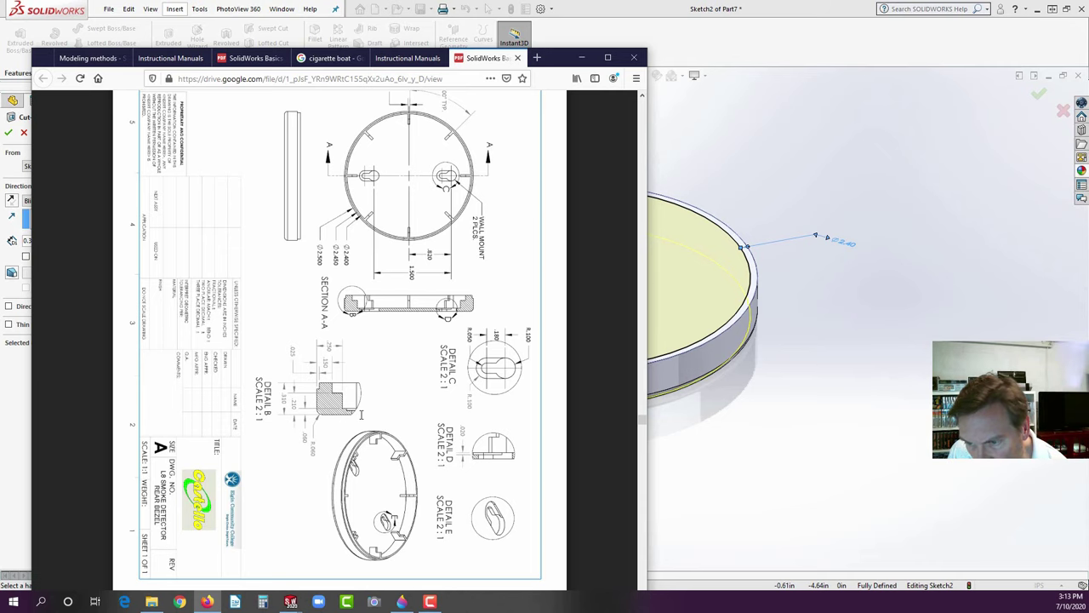
left_click(19, 387)
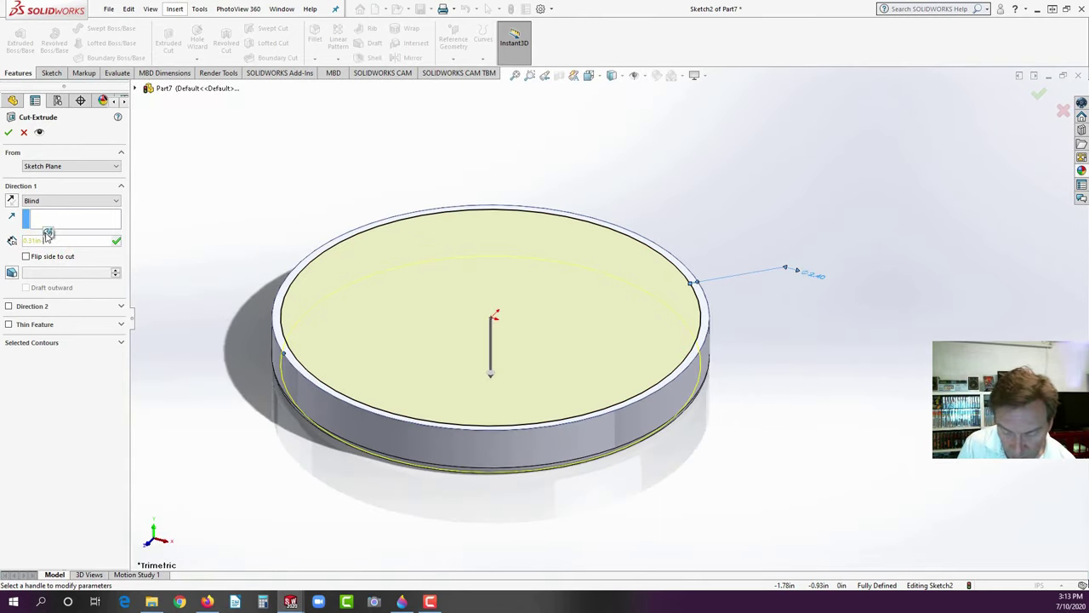
left_click(47, 239)
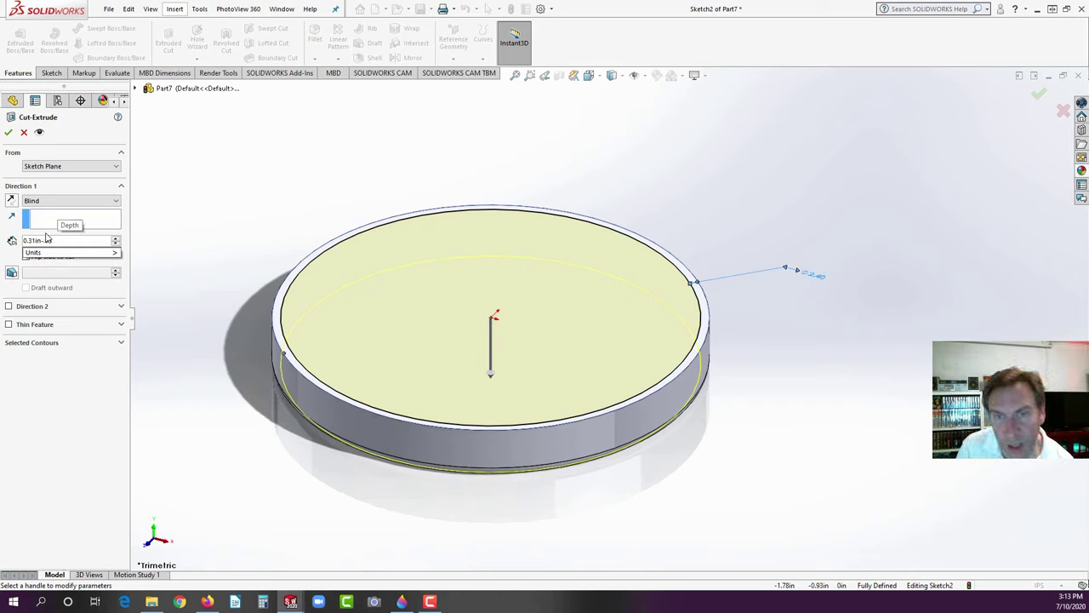
type("0.25")
key("Return")
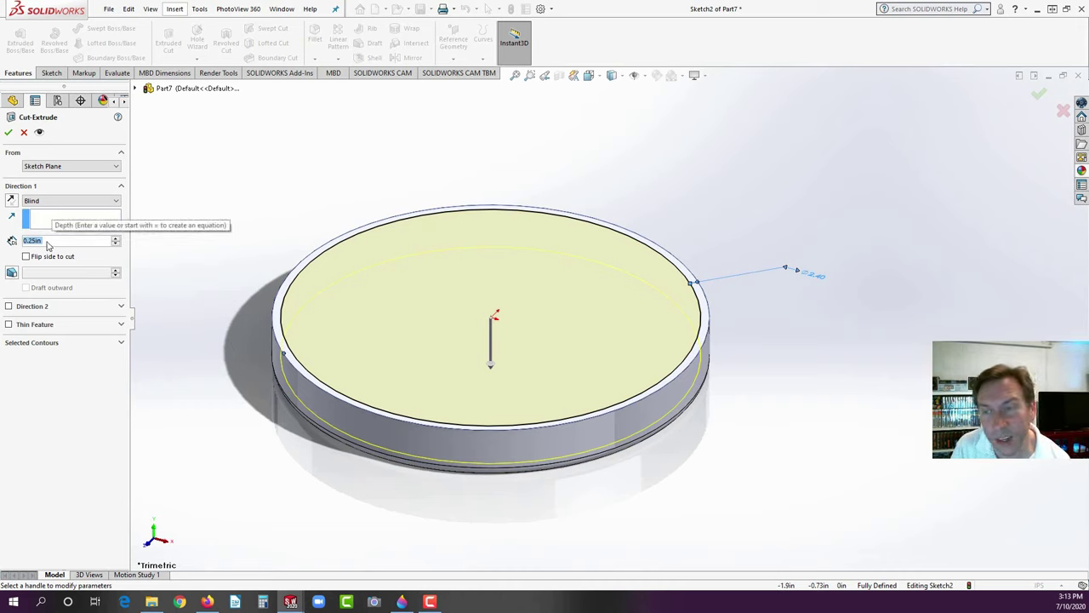
left_click(7, 133)
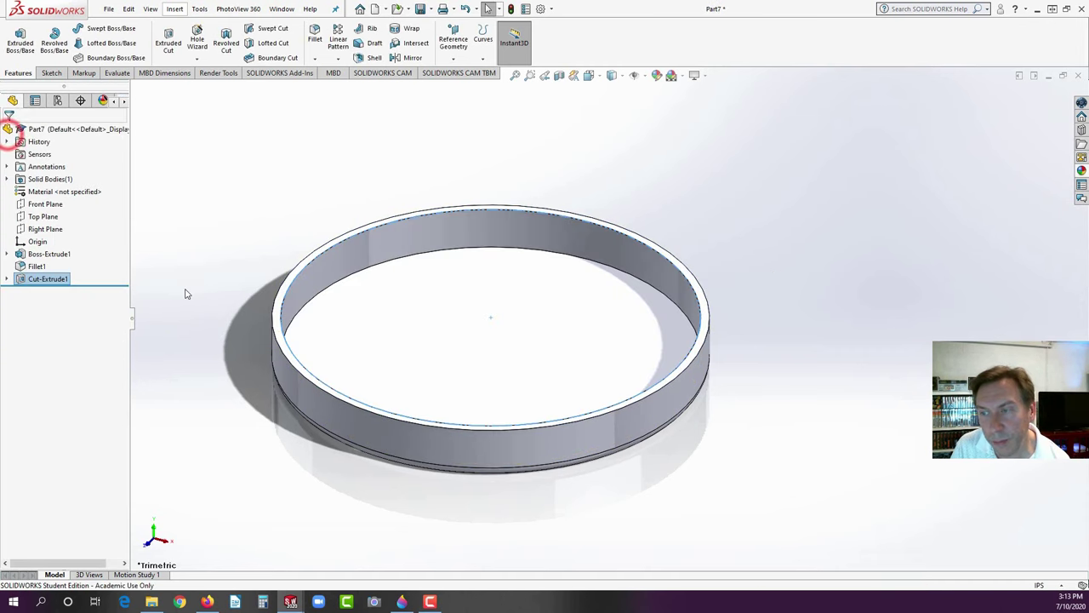
- Start a sketch on the ring's top face and draw a circle from its centre
scroll(343, 417, "down", 3)
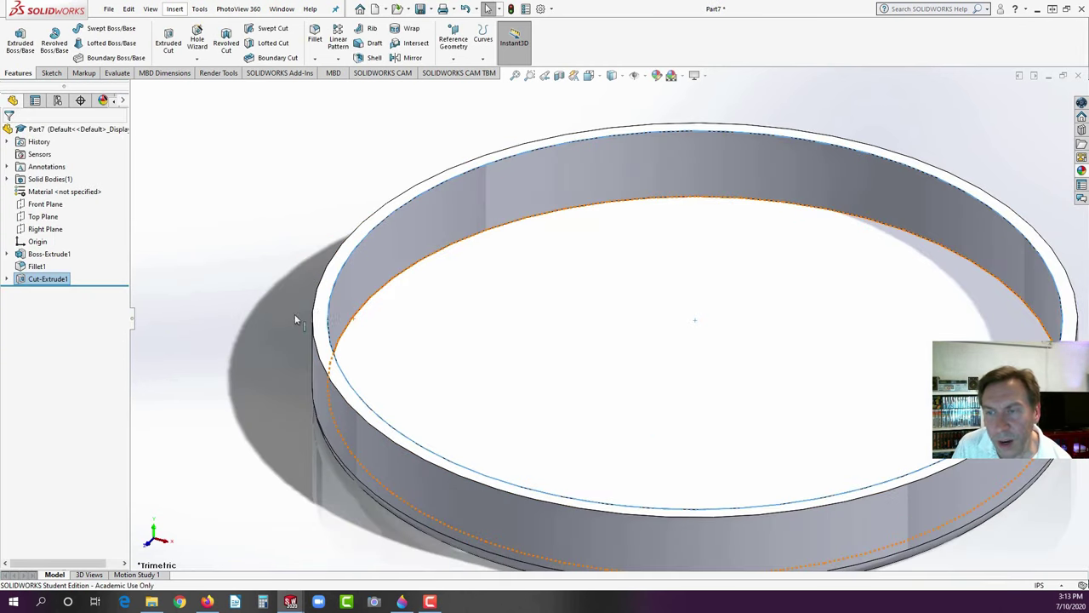
left_click(323, 303)
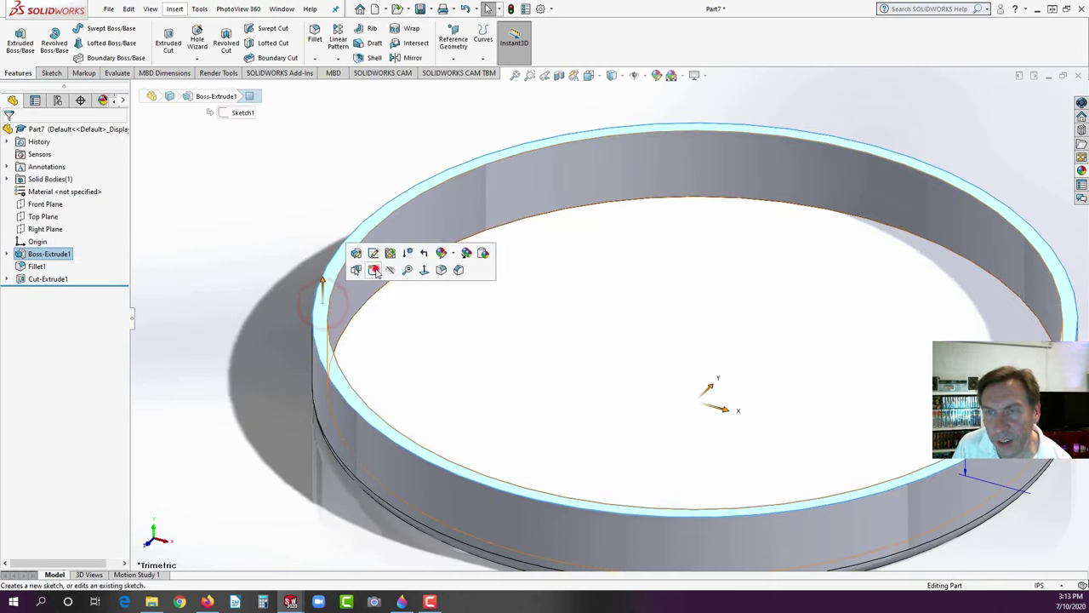
left_click(373, 270)
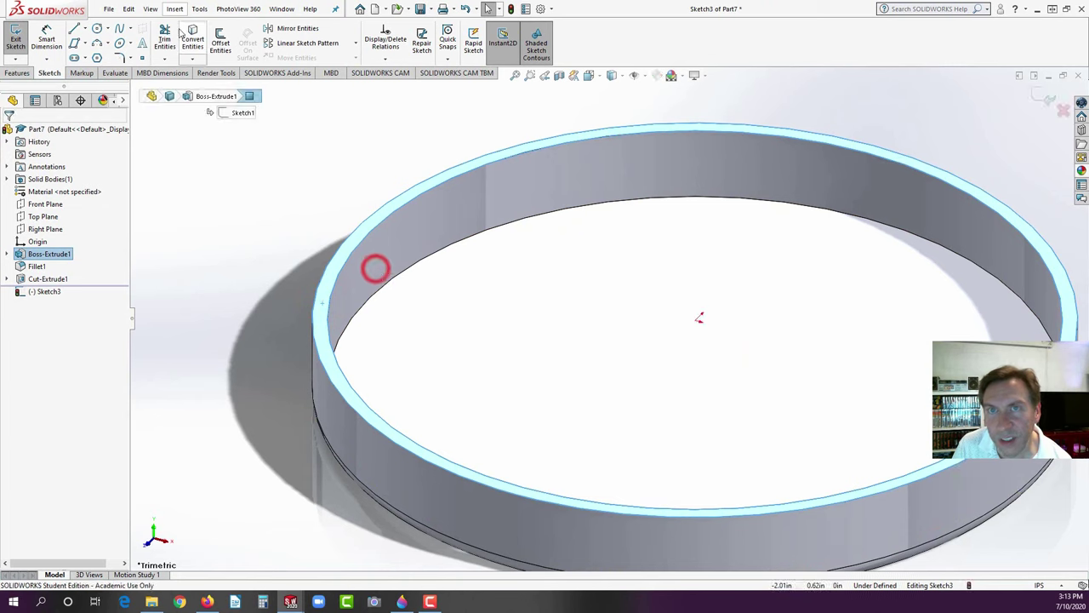
left_click(98, 29)
mouse_move(695, 319)
left_mouse_down()
mouse_move(559, 353)
mouse_move(341, 367)
left_mouse_up()
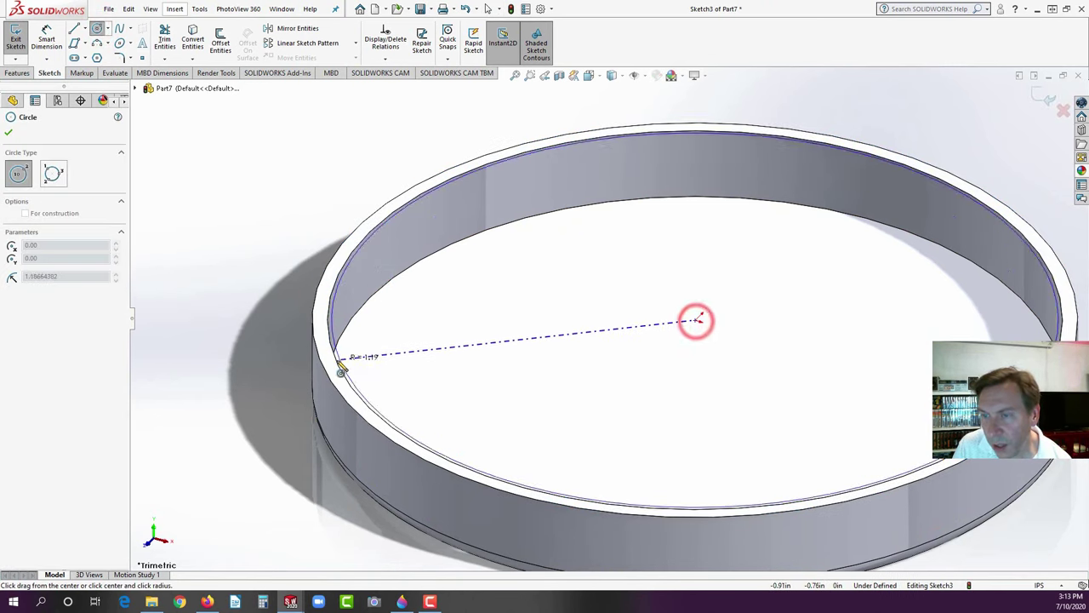
left_click(332, 361)
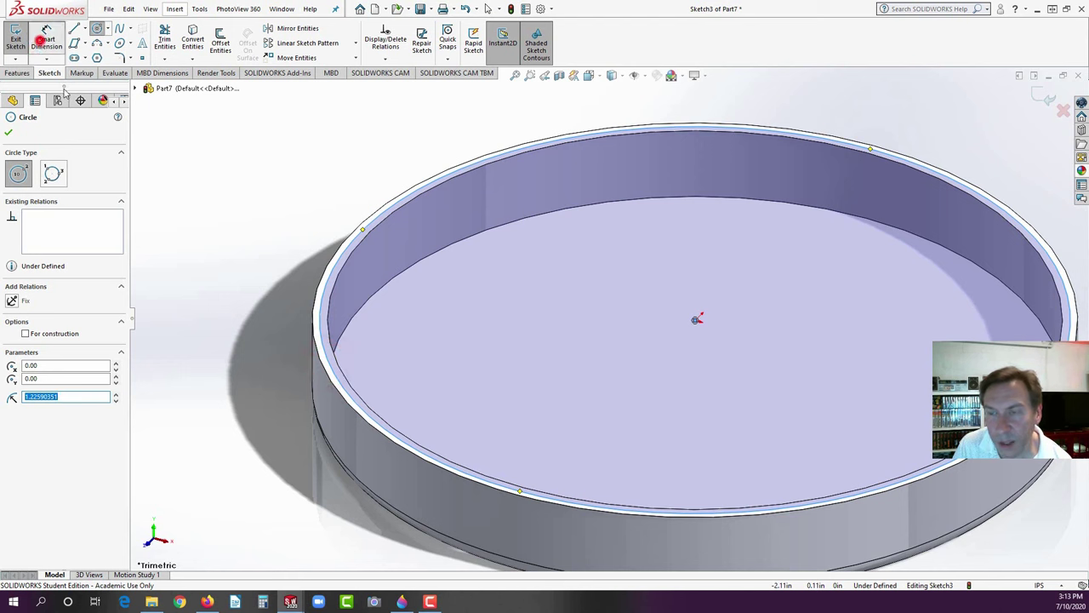
- Dimension the circle to 2.45 in and convert the ring's 2.5 in outer edge into the sketch
left_click(47, 40)
left_click(323, 344)
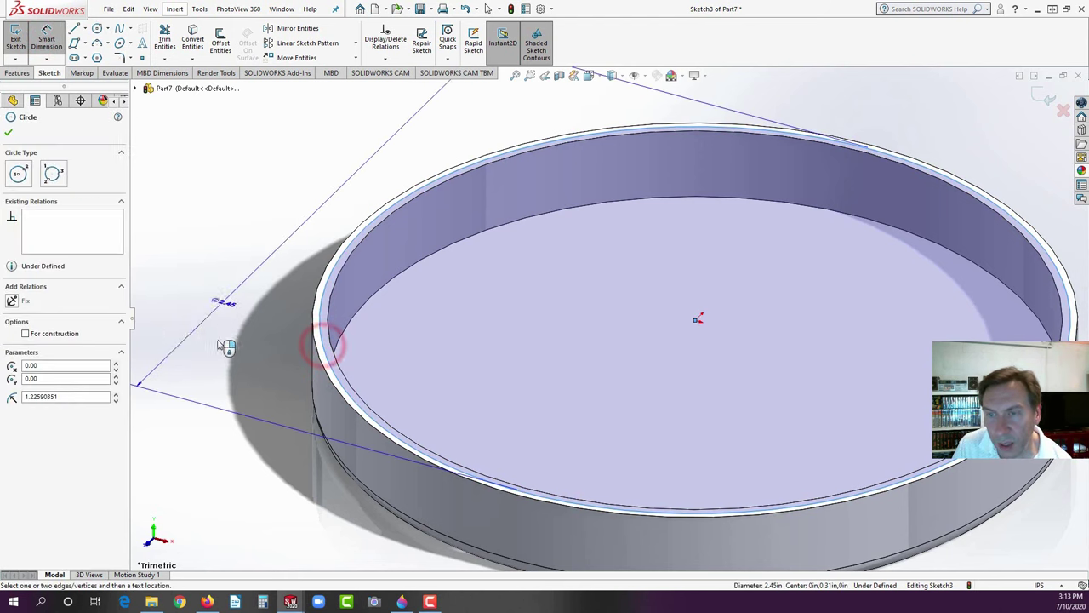
left_click(260, 398)
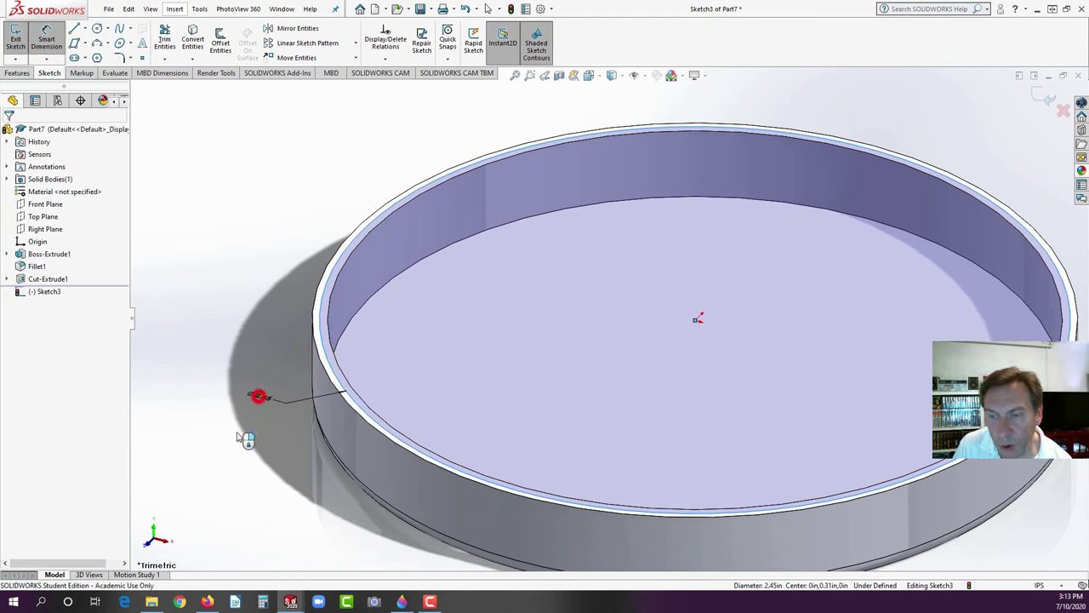
type("2.45")
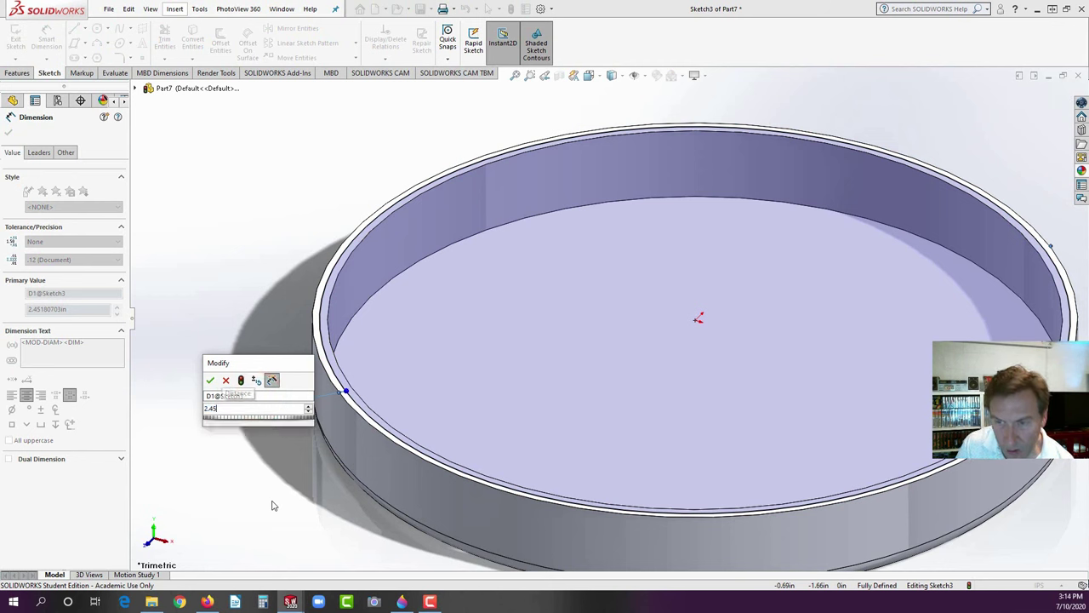
key("Return")
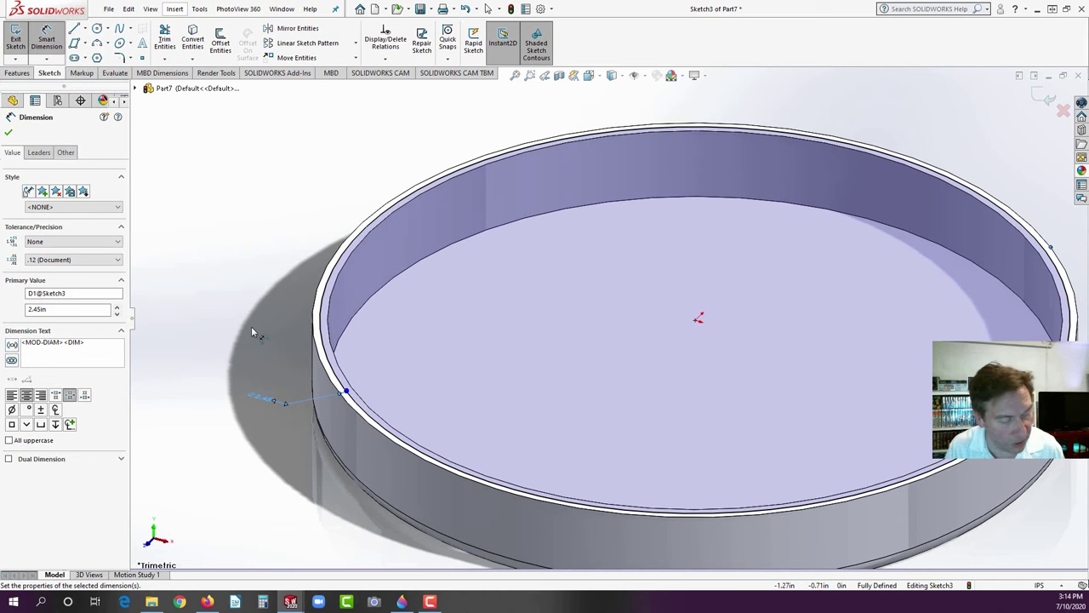
key("Escape")
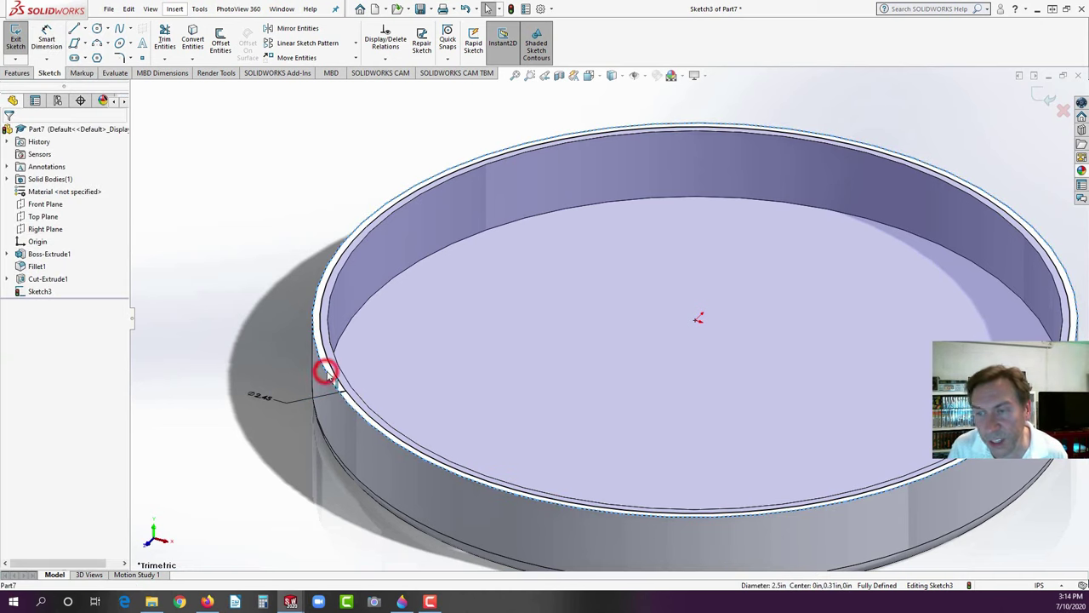
left_click(324, 372)
left_click(200, 35)
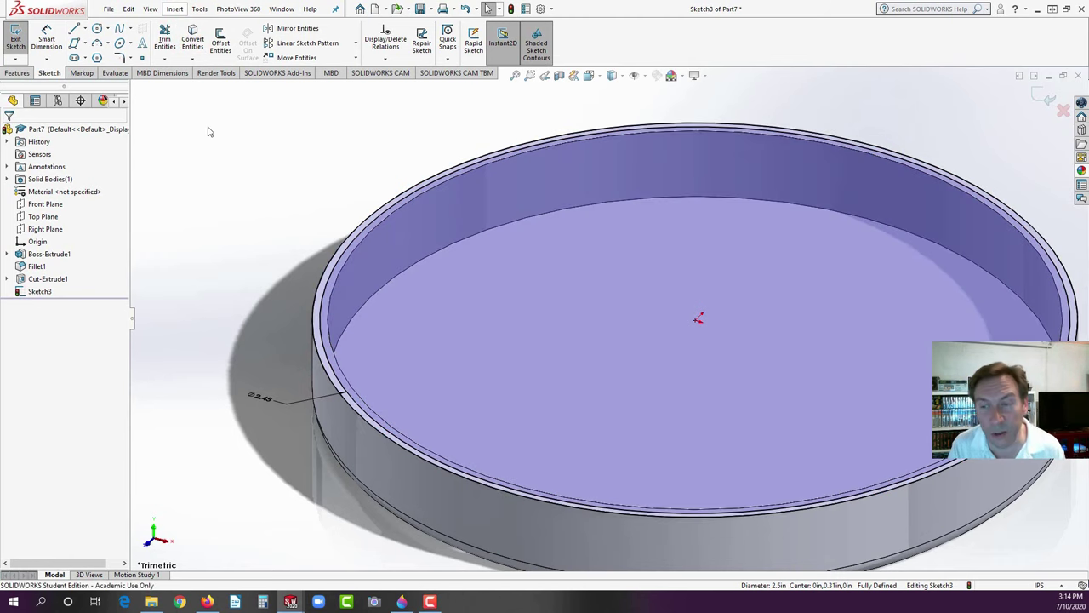
left_click(13, 73)
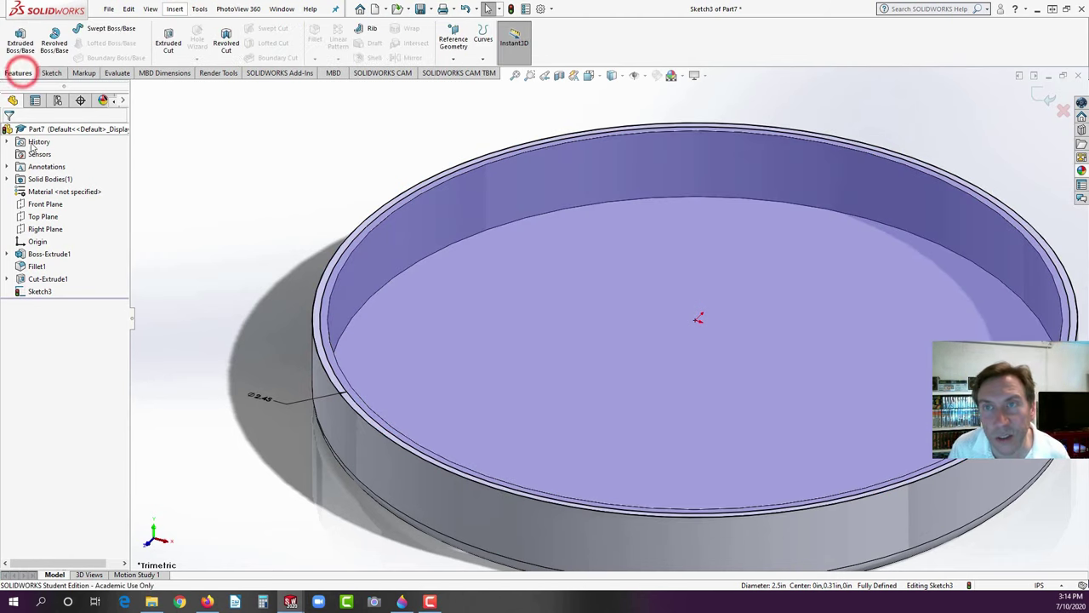
- Cut the band between the 2.45 and 2.50 in circles 0.06 in deep, then inspect the step
left_click(159, 49)
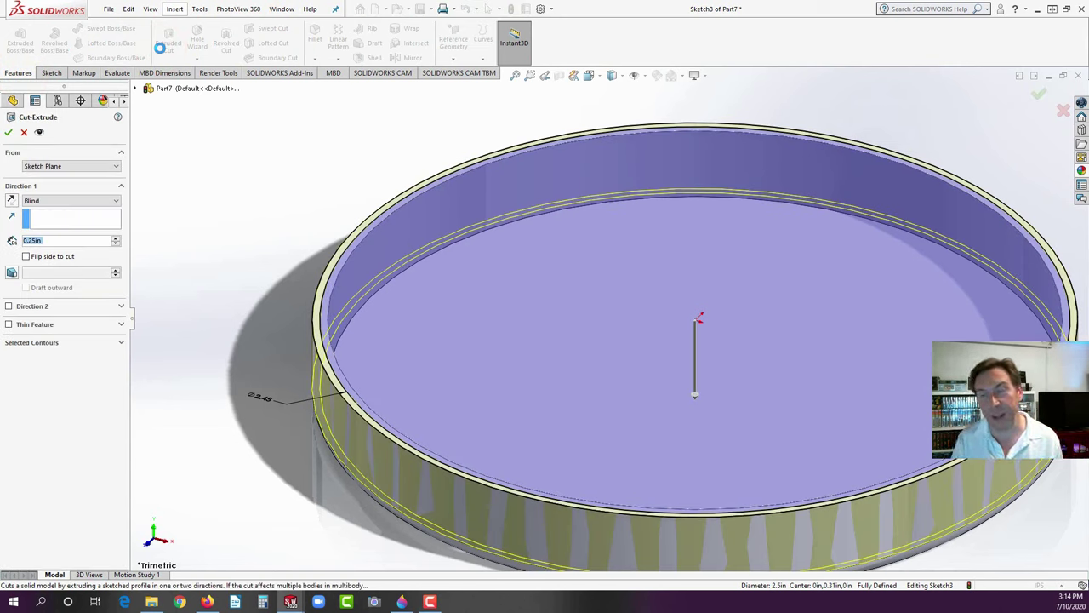
type(".0")
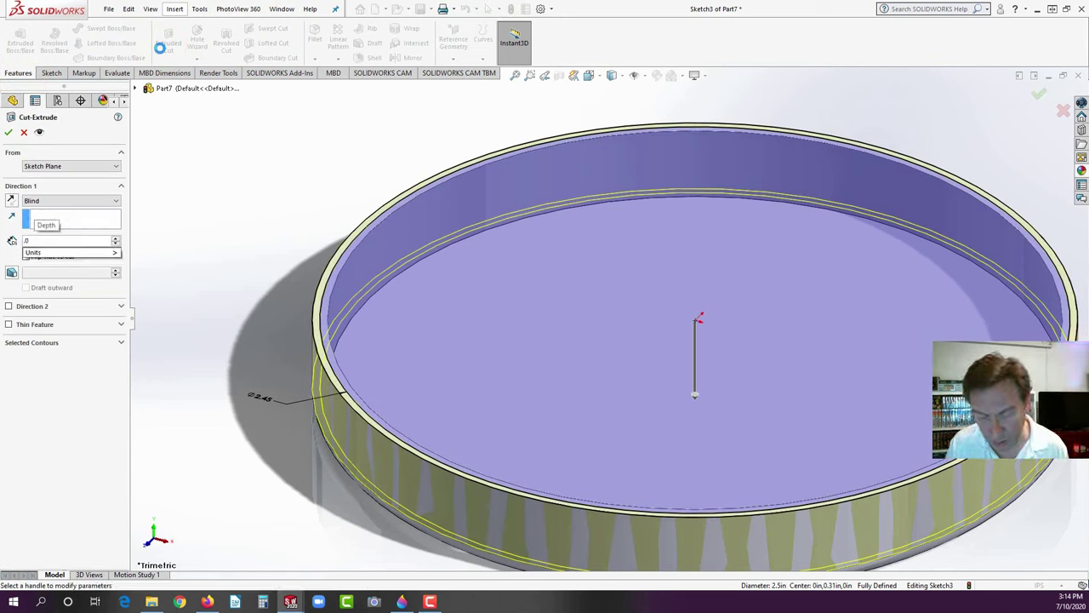
type("6")
key("Return")
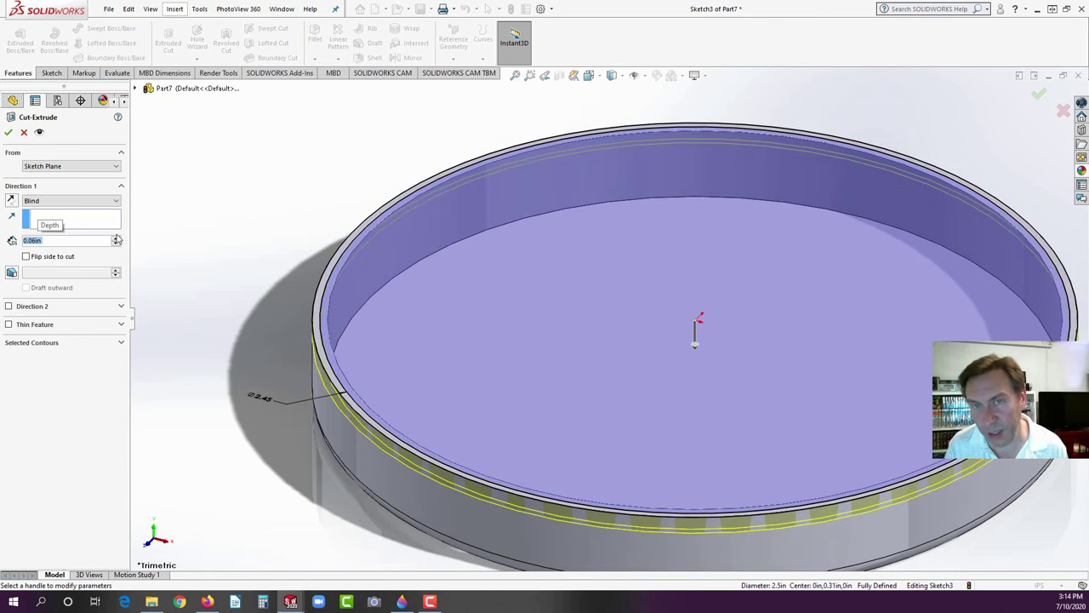
left_click(8, 133)
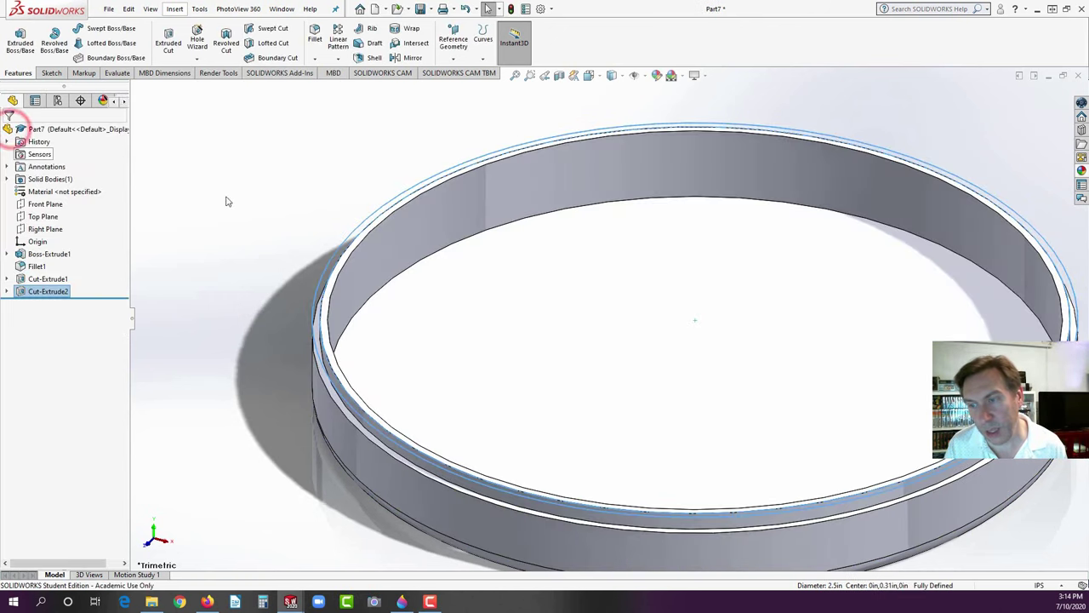
left_click(295, 198)
key("f")
middle_click_drag(486, 539, 549, 469)
scroll(657, 356, "up", 3)
middle_click_drag(584, 318, 656, 294)
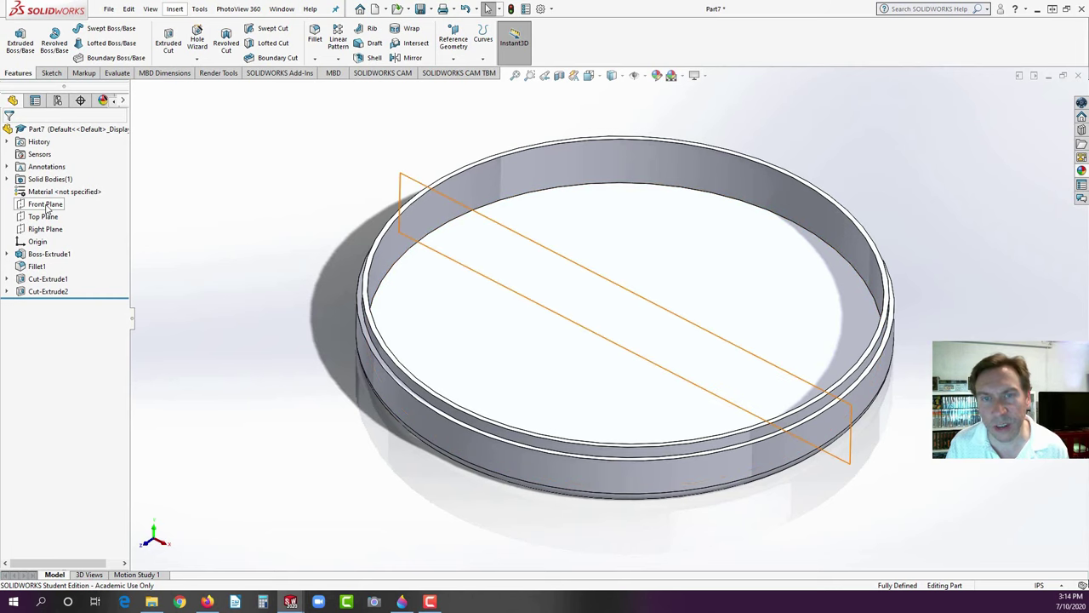
- Briefly reopen the first cut's sketch from the inner floor, then rebuild the part
left_click(570, 310)
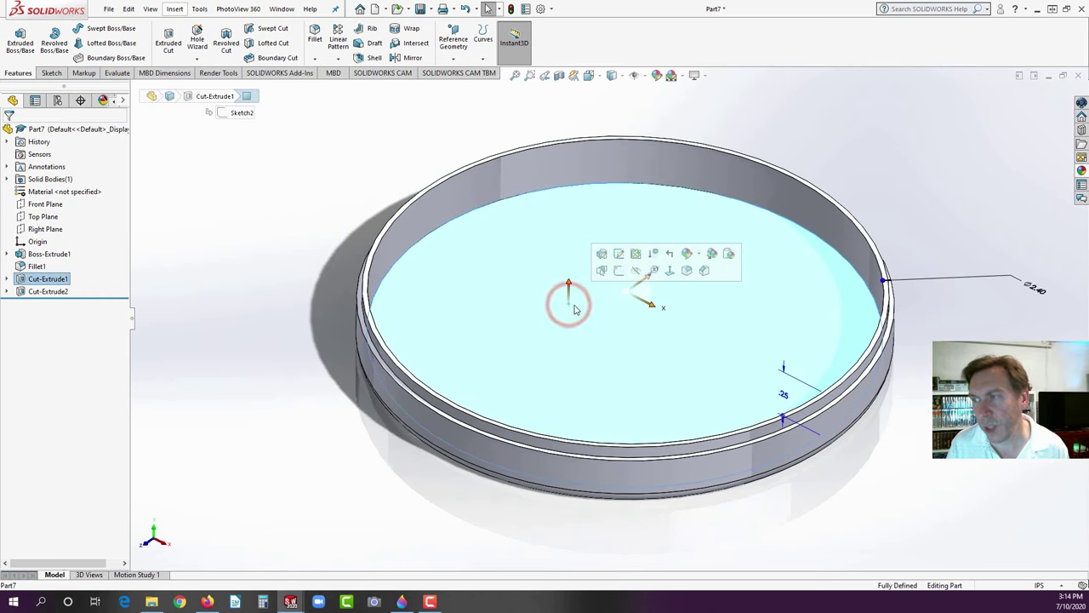
left_click(619, 253)
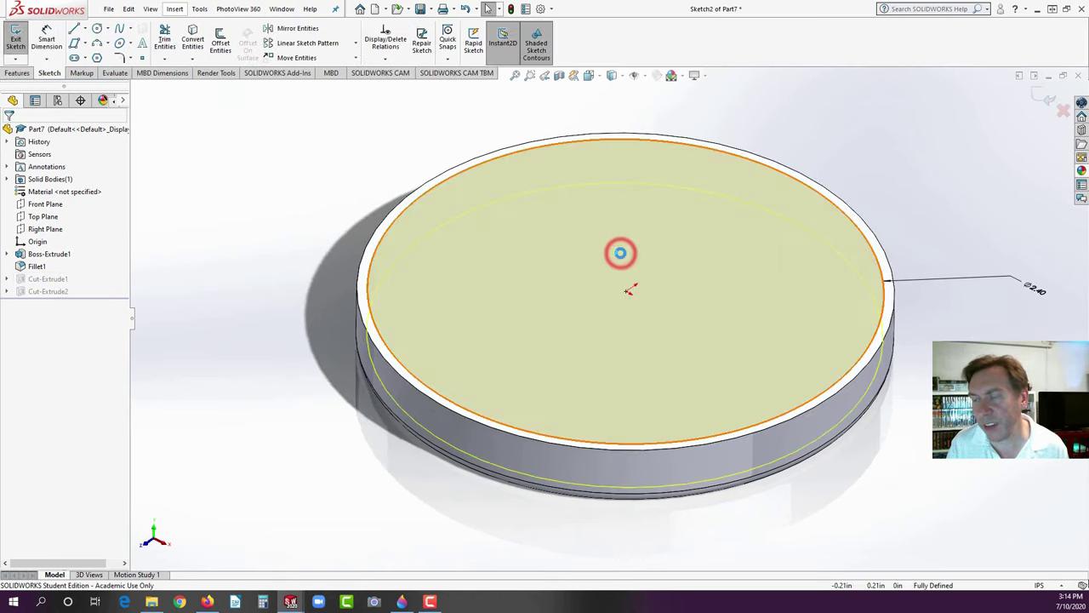
left_click(510, 8)
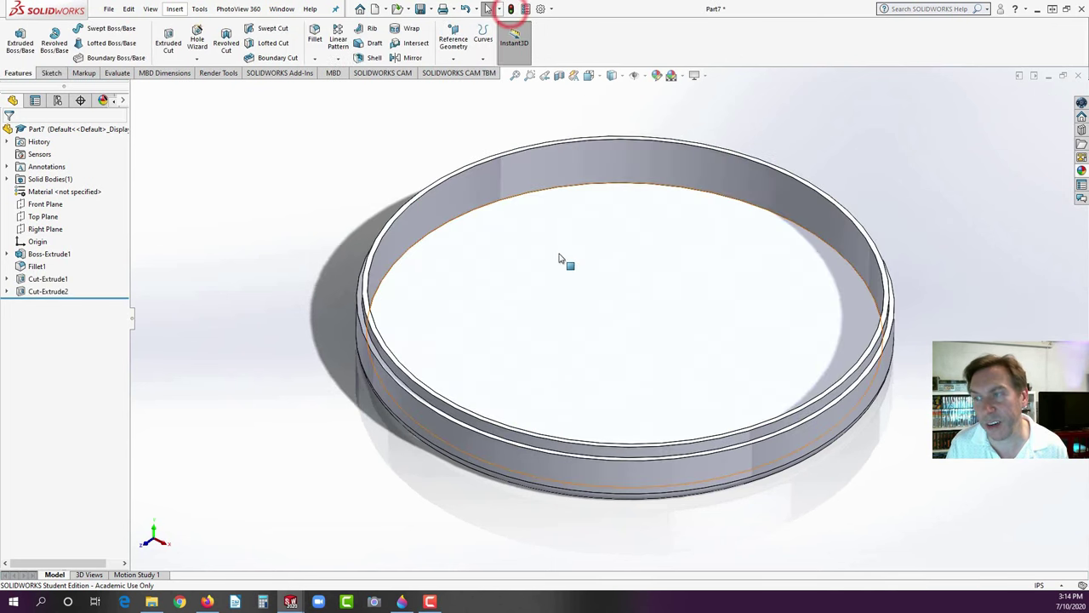
- Start a new sketch on the ring's inner floor viewed Normal To, and bring up the reference PDF
left_click(559, 252)
left_click(609, 219)
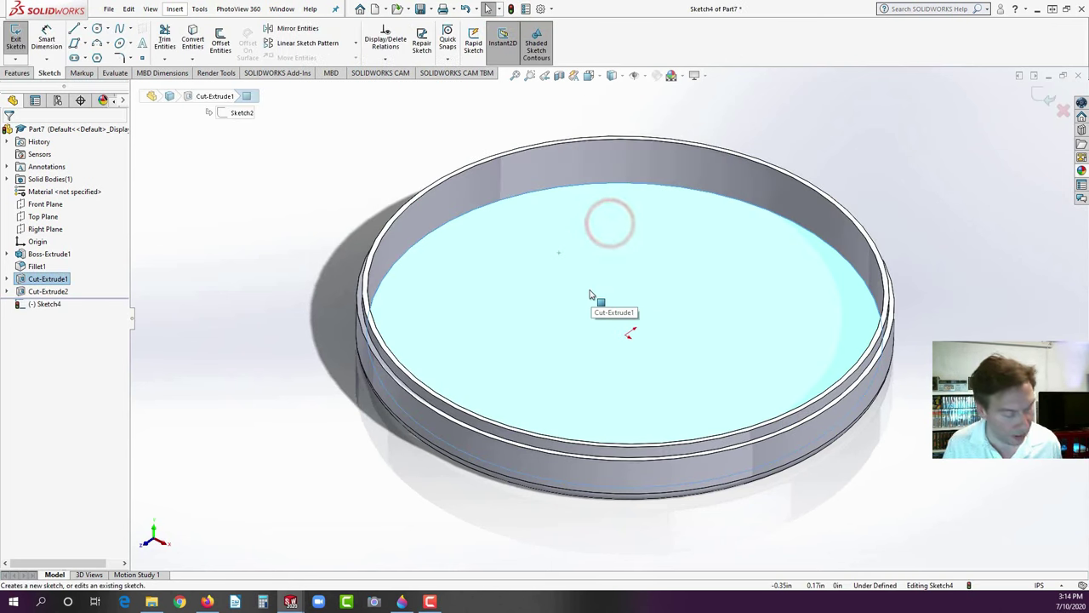
key("space")
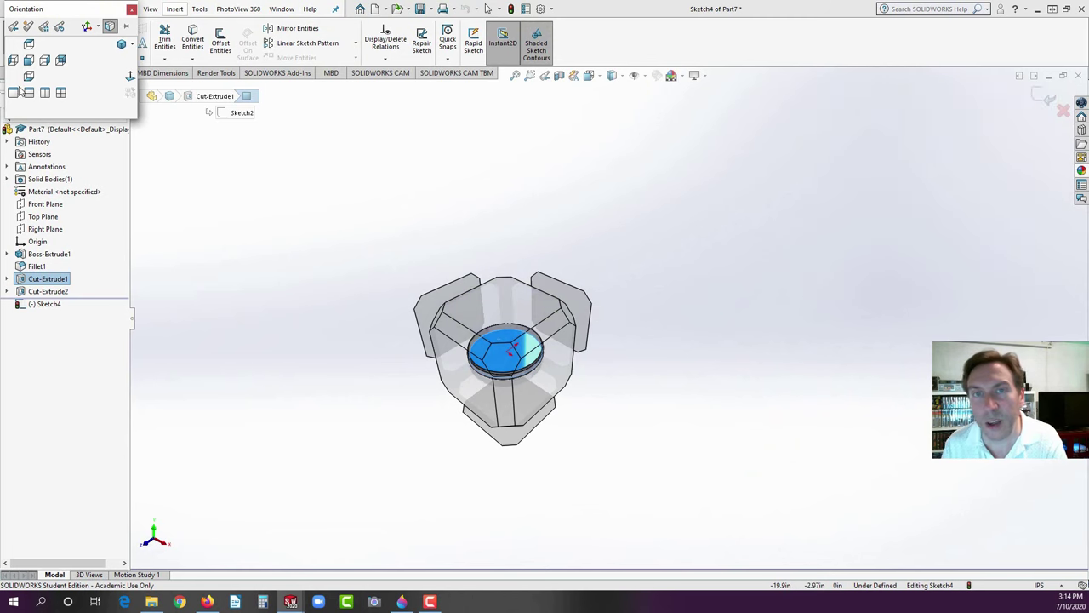
left_click(28, 62)
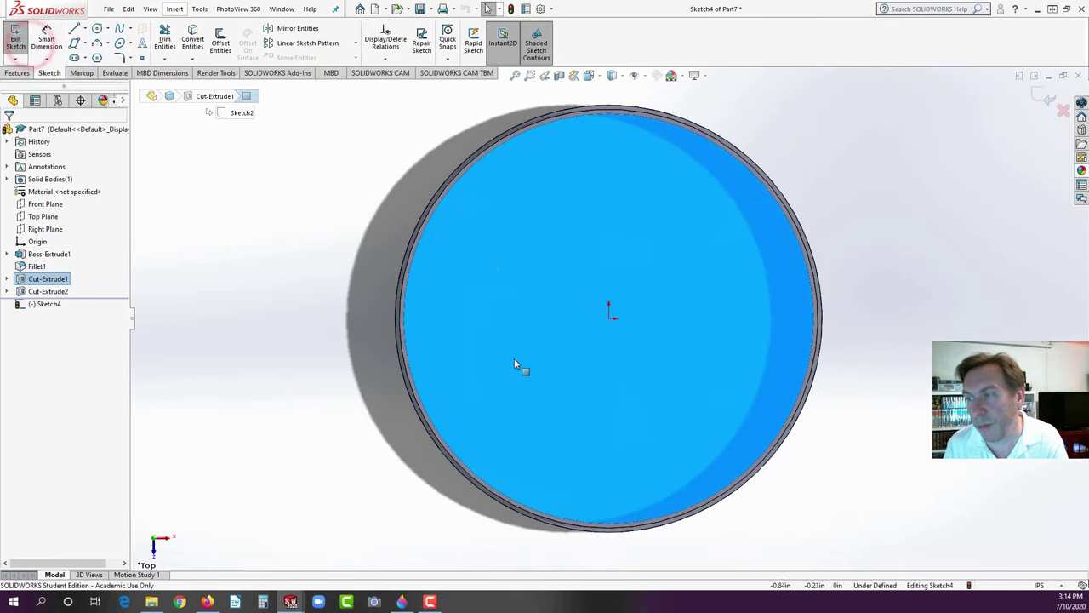
left_click(197, 206)
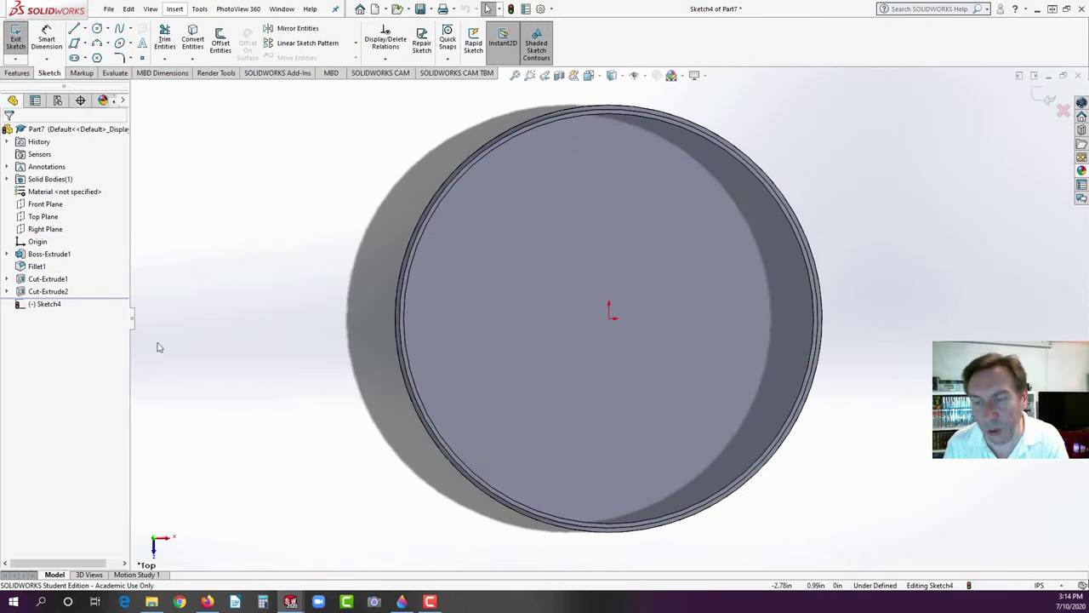
left_click(210, 601)
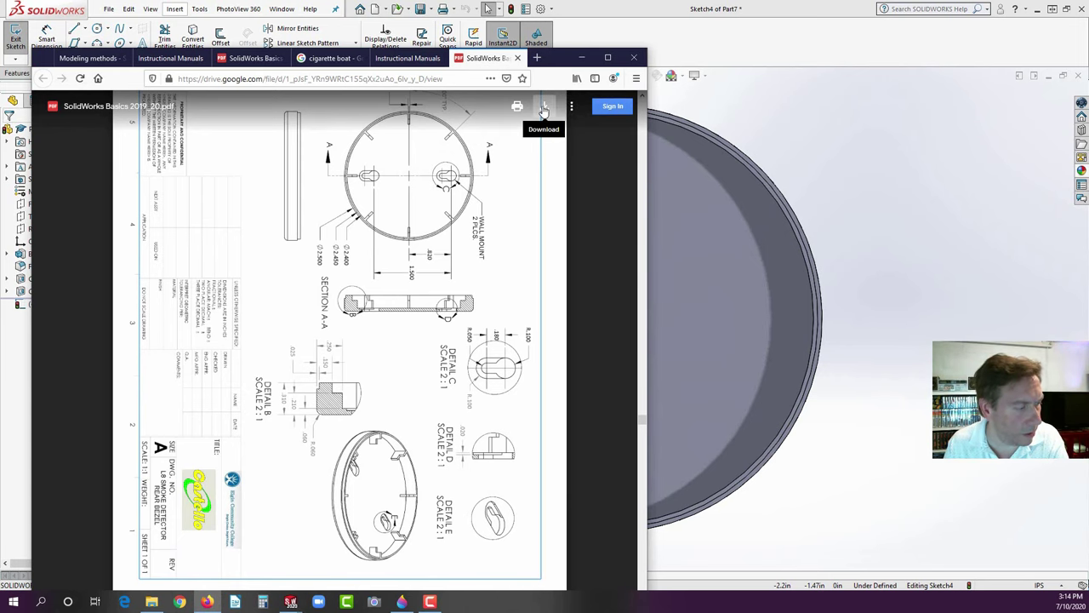
- Download the SolidWorks Basics PDF and open it in Firefox
left_click(248, 57)
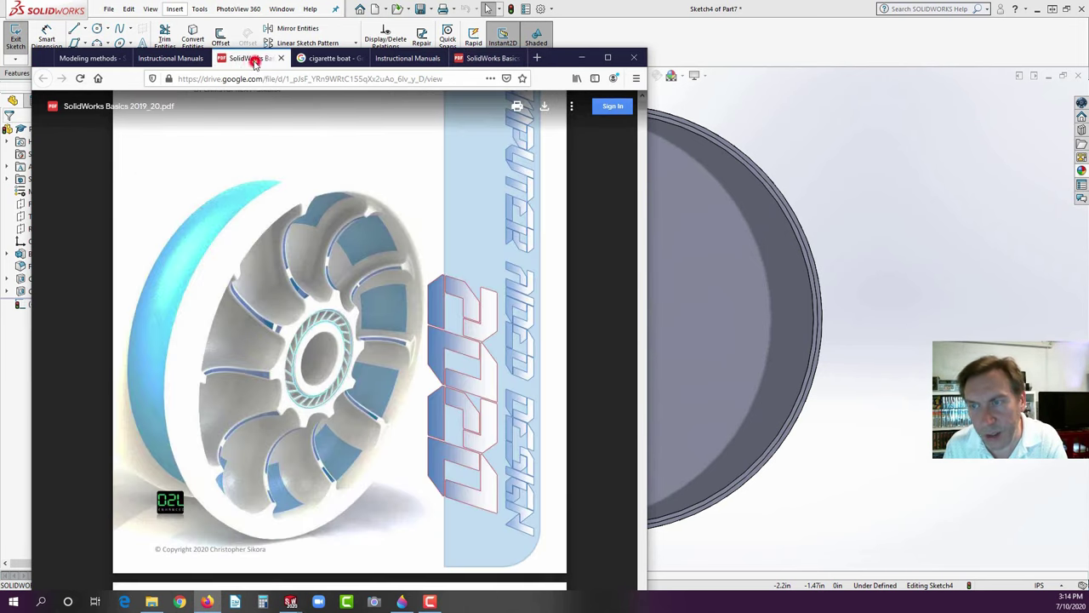
scroll(547, 269, "down", 3)
scroll(547, 269, "up", 3)
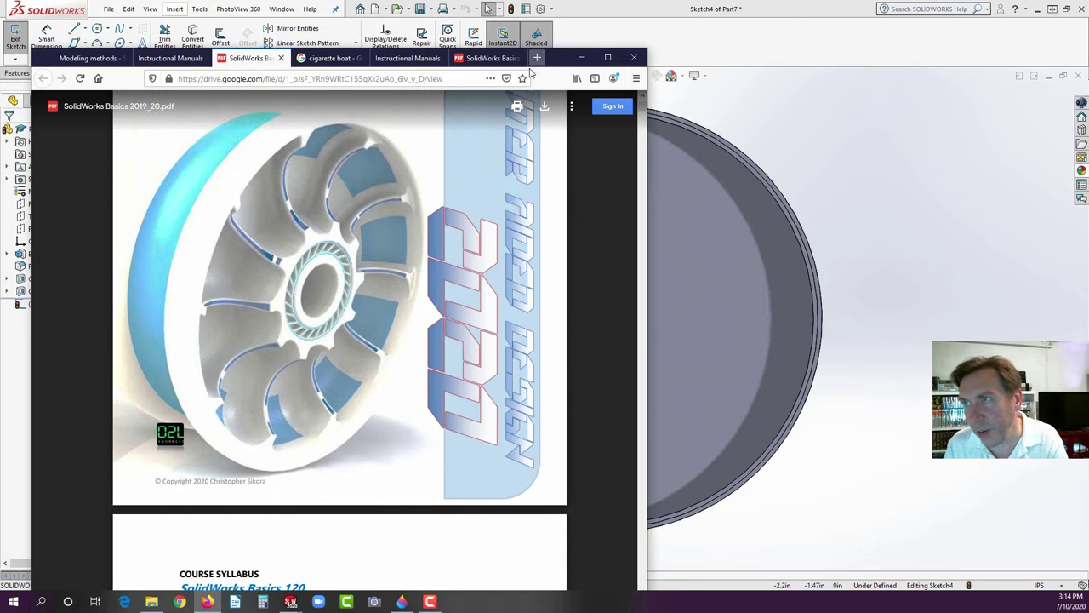
left_click(482, 58)
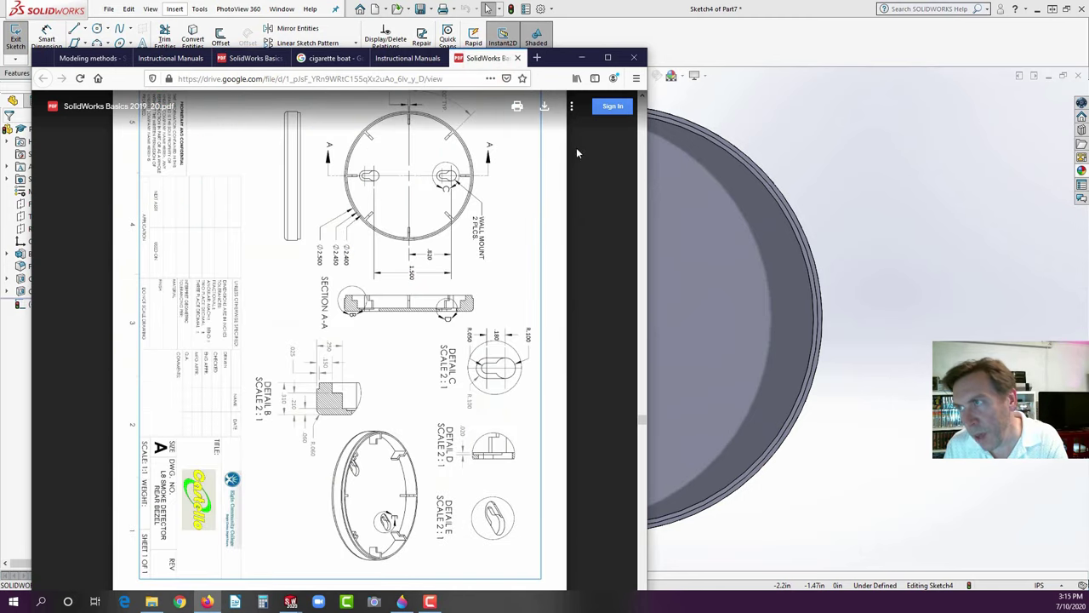
left_click(545, 107)
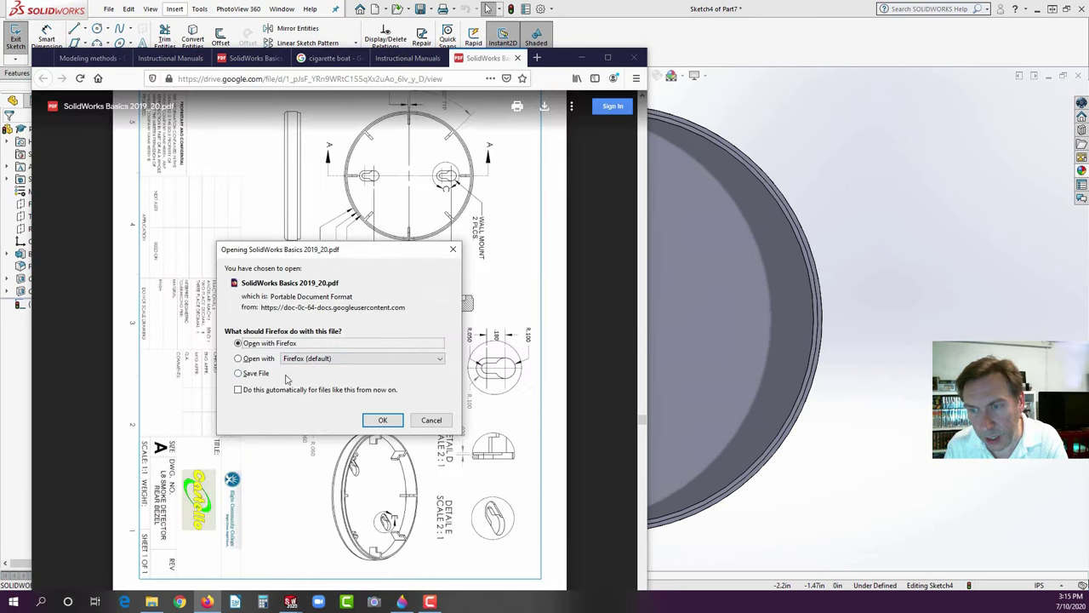
left_click(380, 417)
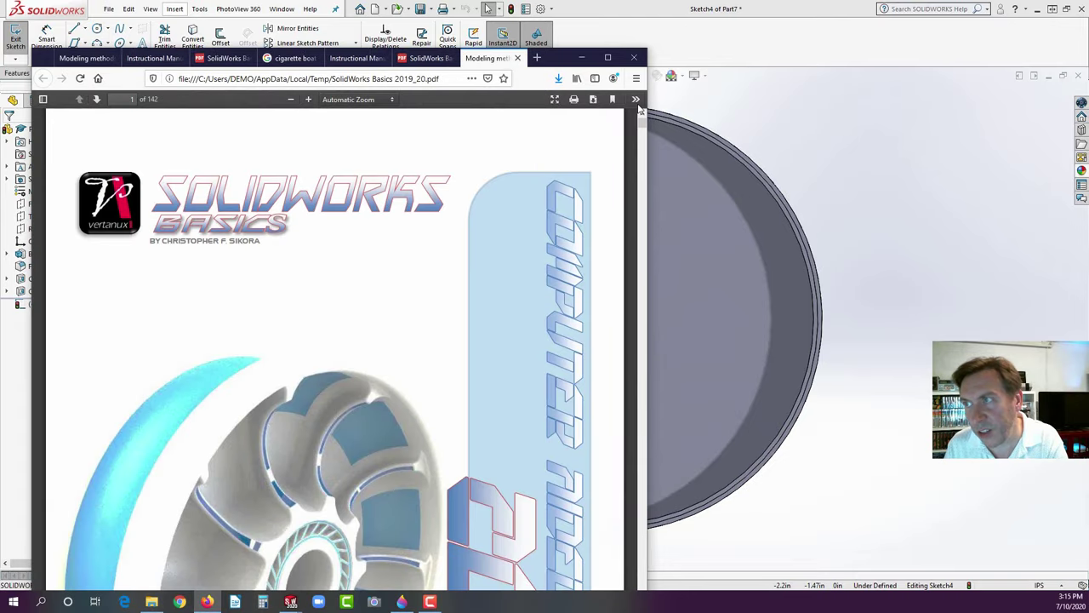
- Rotate the PDF pages counterclockwise and find the rear bezel drawing on page 88
left_click(636, 100)
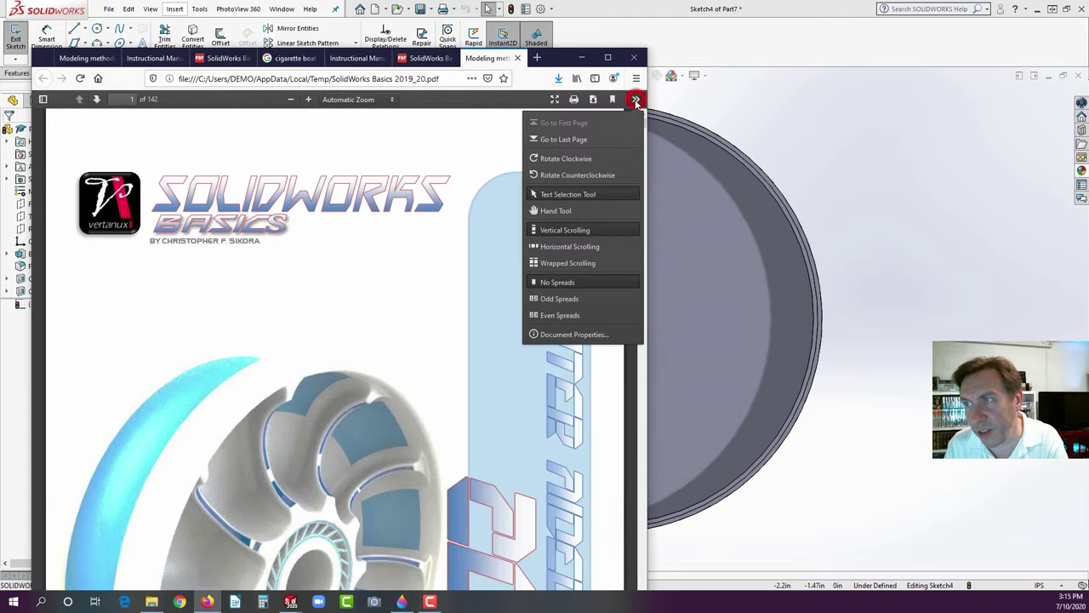
left_click(566, 175)
scroll(454, 338, "down", 10)
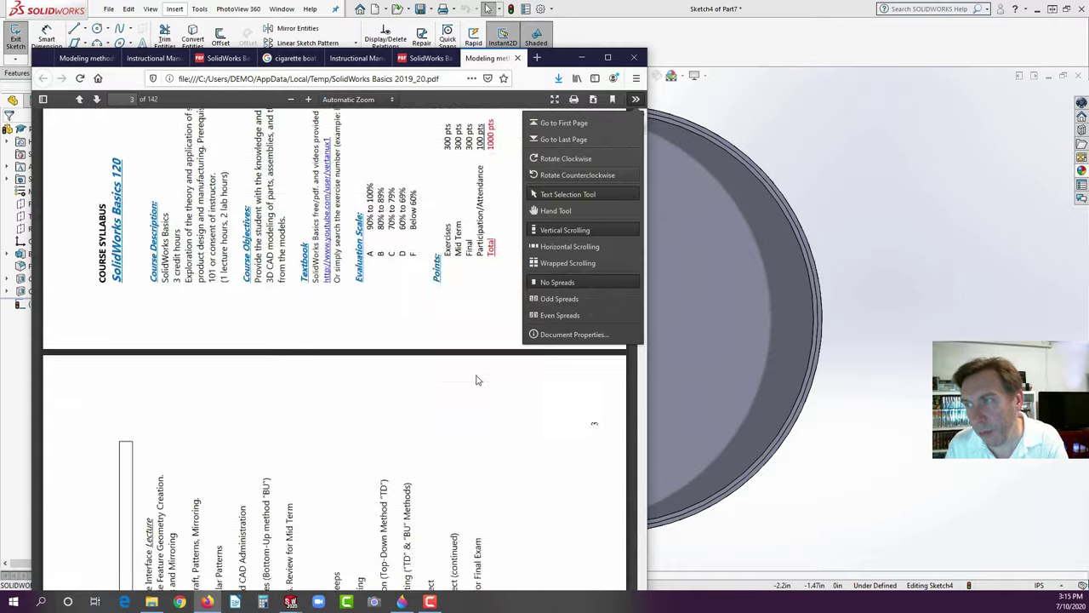
left_click(475, 361)
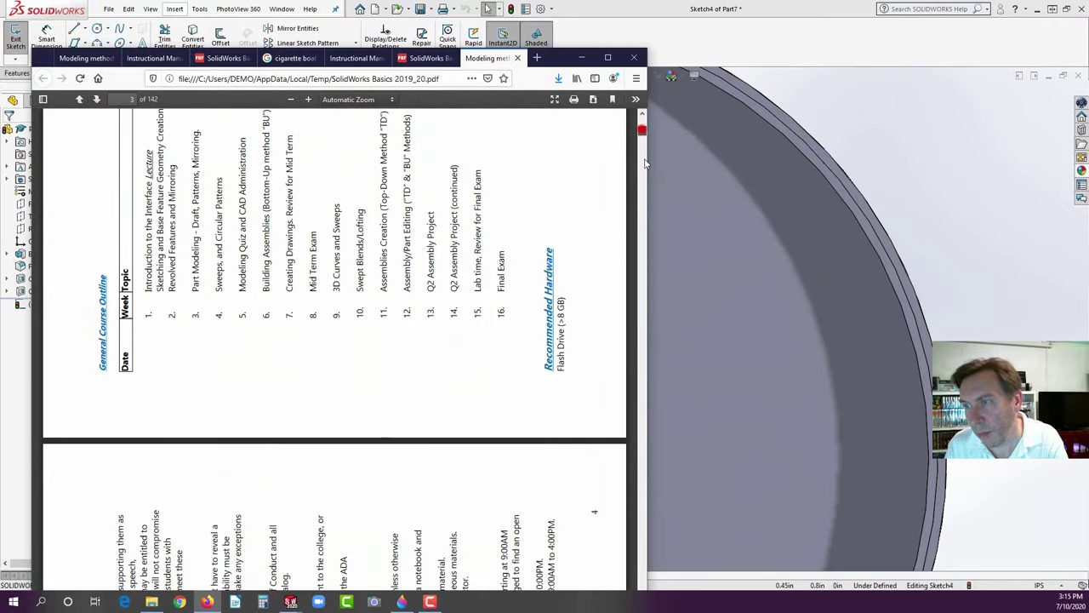
left_click_drag(643, 129, 639, 401)
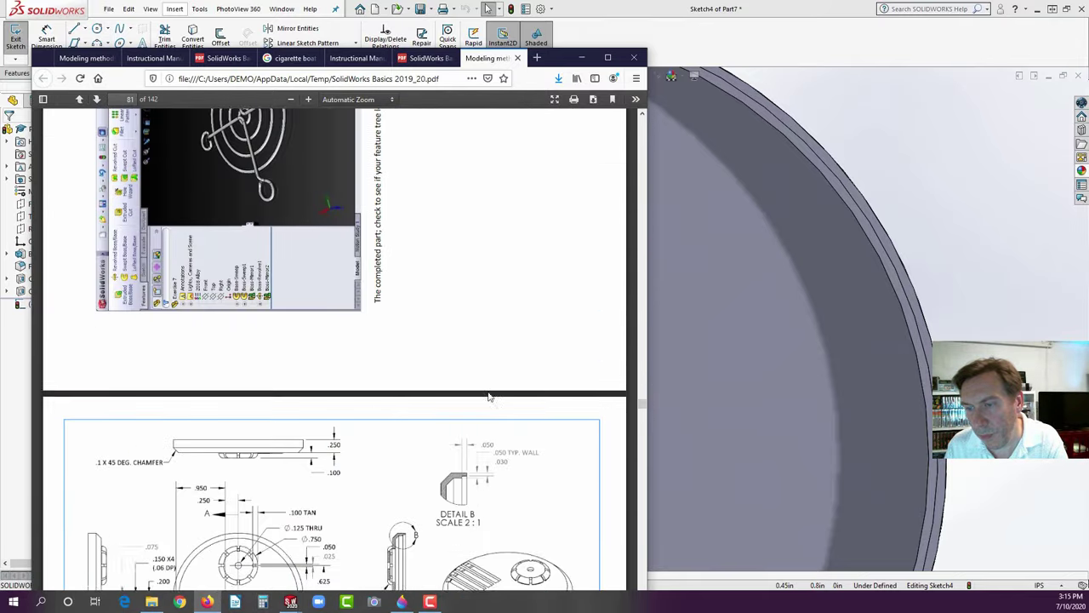
scroll(486, 394, "down", 10)
scroll(480, 383, "down", 20)
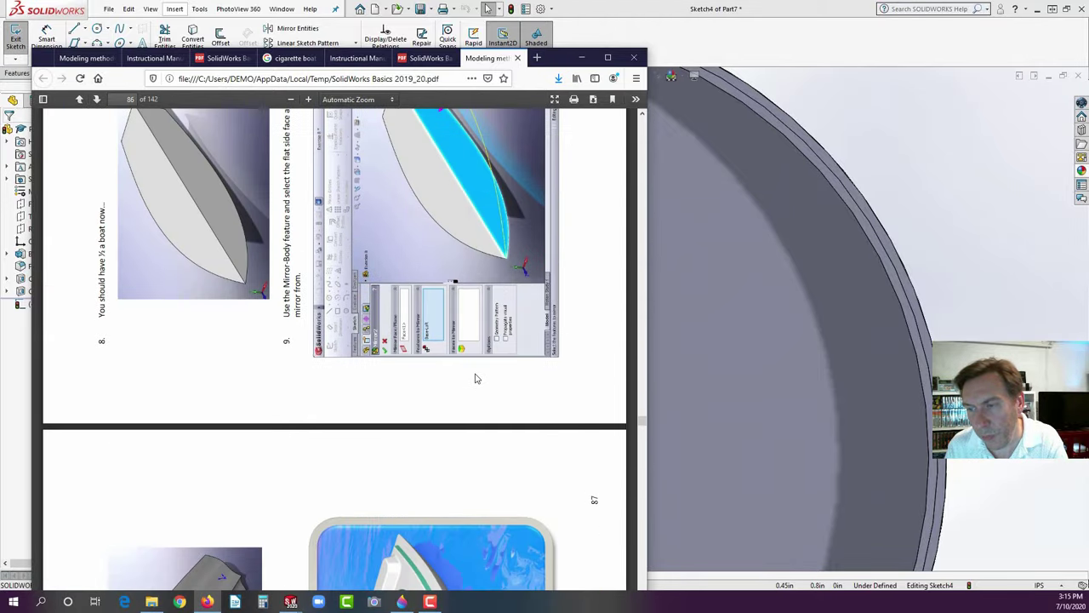
scroll(474, 377, "down", 2)
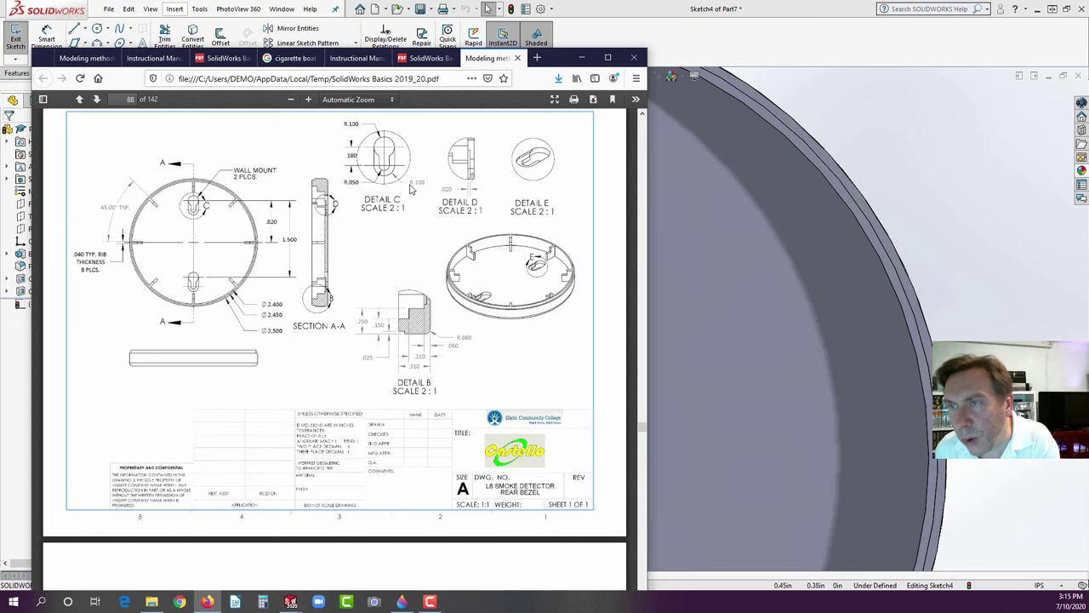
left_click(711, 205)
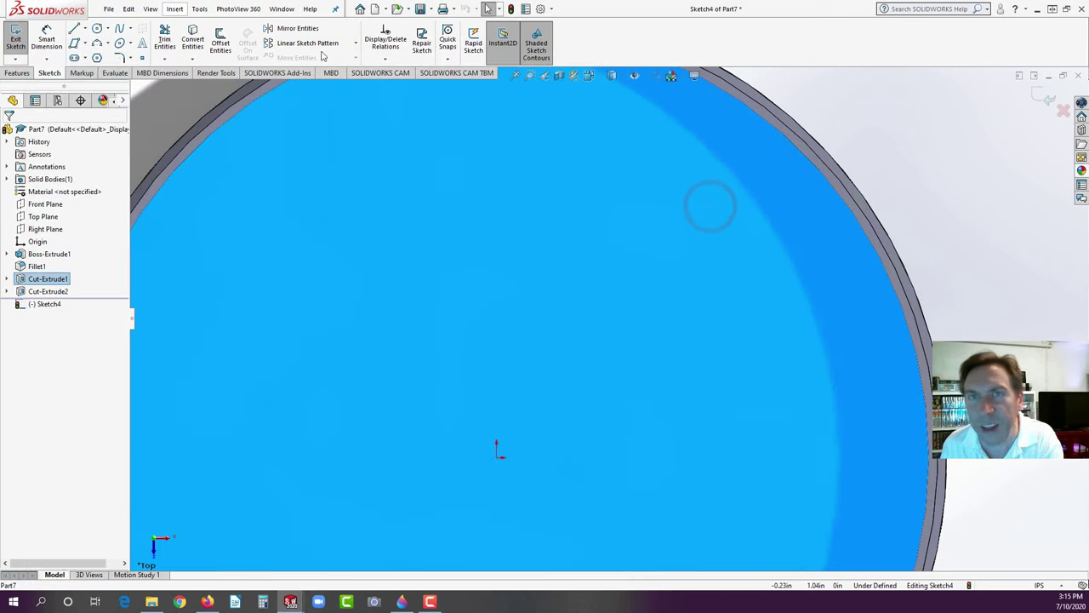
- Draw a vertical straight slot above the origin
left_click(75, 58)
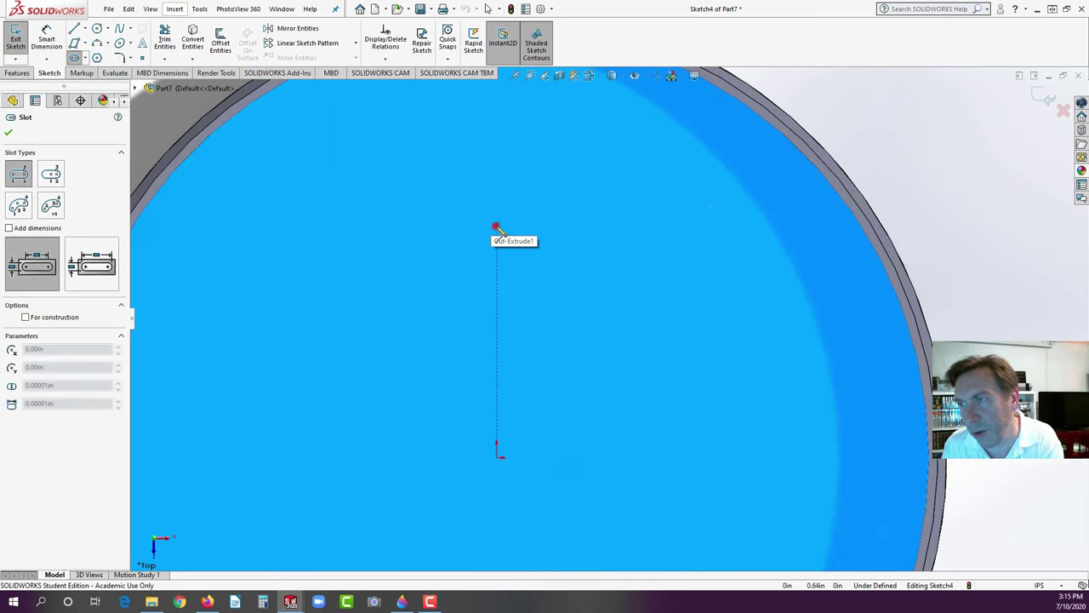
left_click(497, 226)
left_click(497, 138)
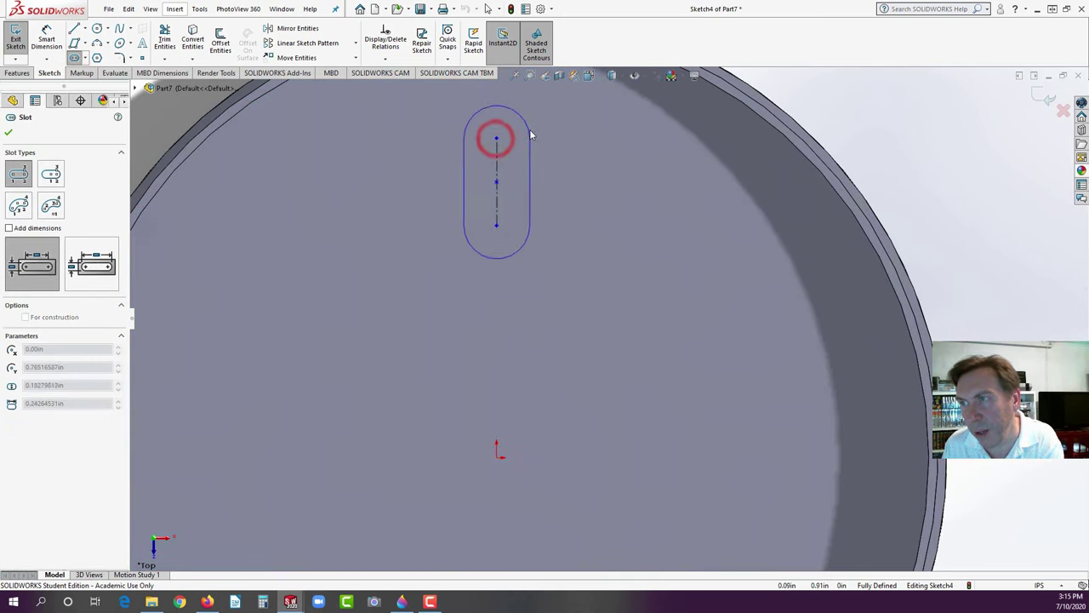
left_click(530, 134)
- Dimension the slot with R.10 ends and .18 between centres
left_click(47, 39)
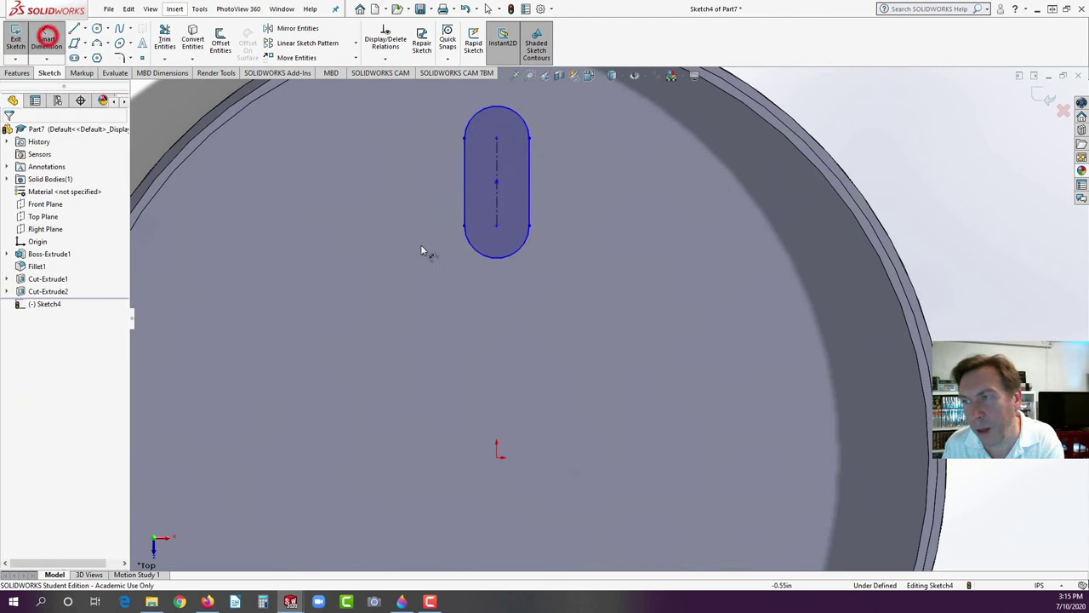
left_click(509, 254)
left_click(574, 284)
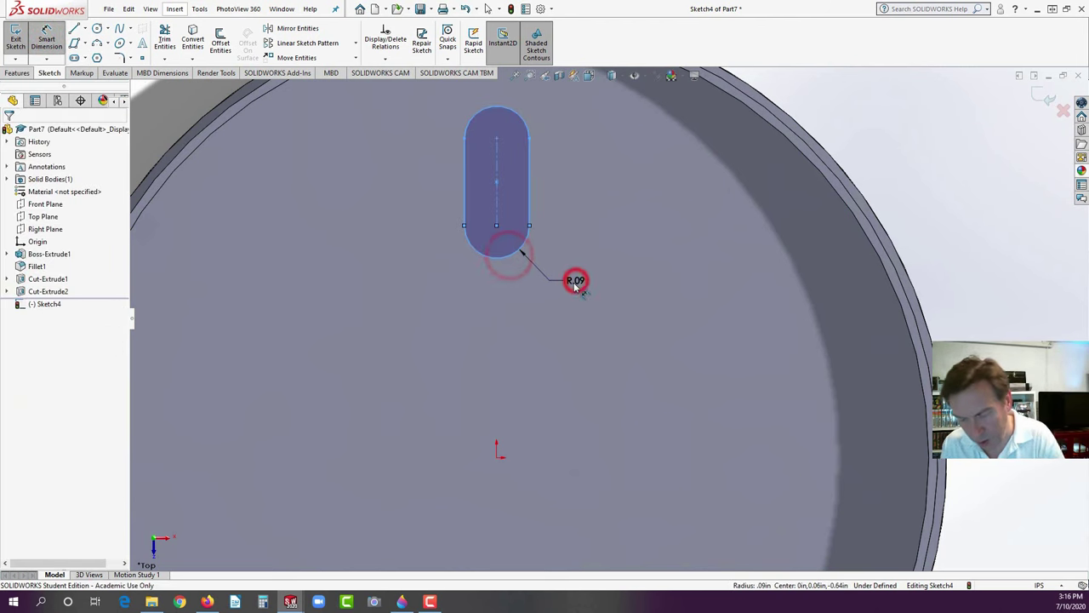
type(".1")
key("Return")
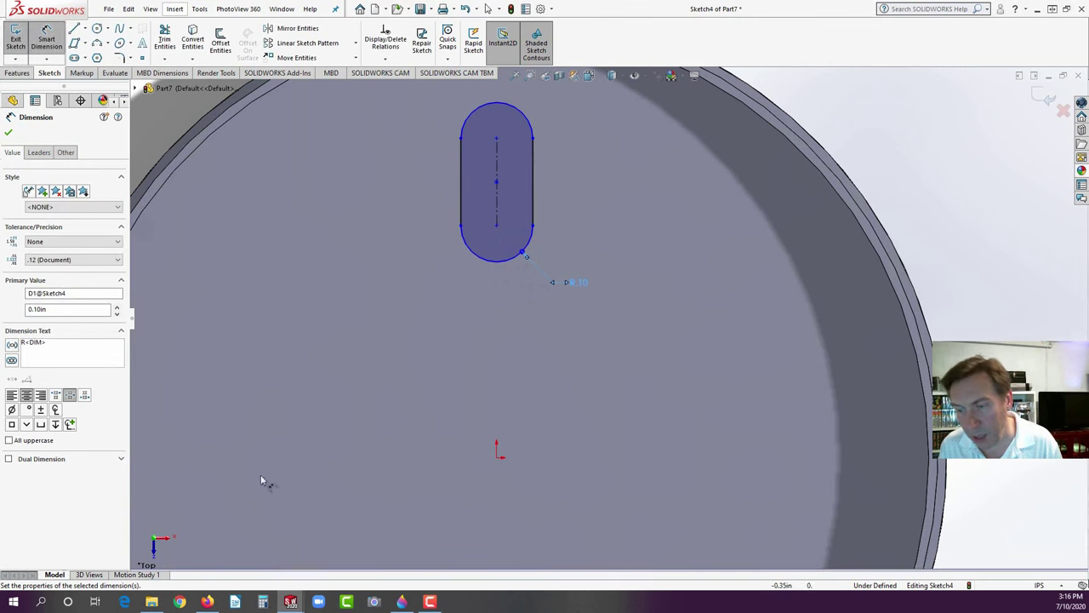
left_click(208, 602)
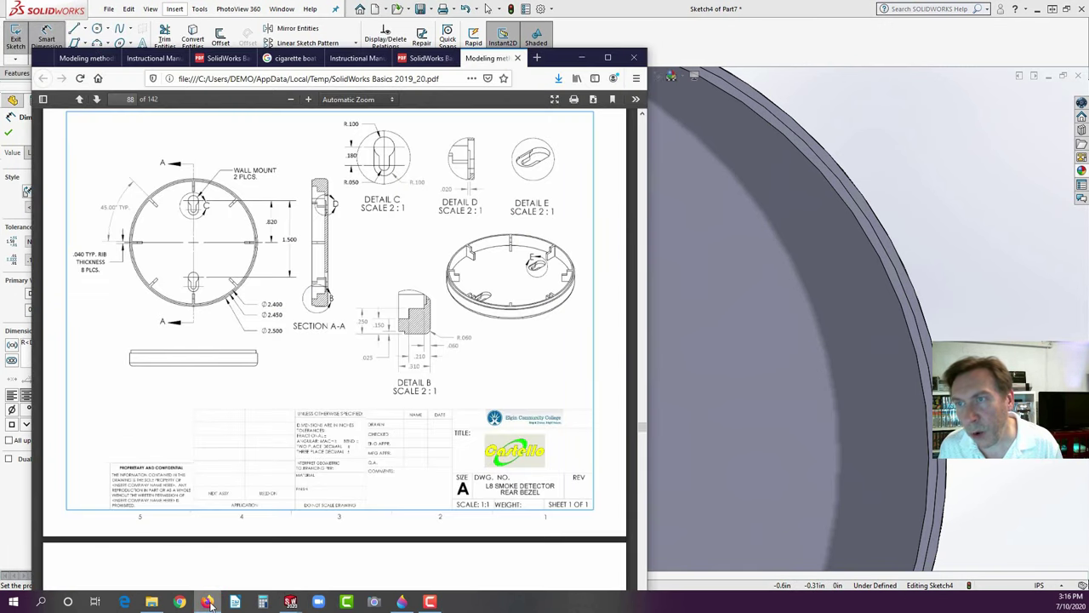
left_click(208, 602)
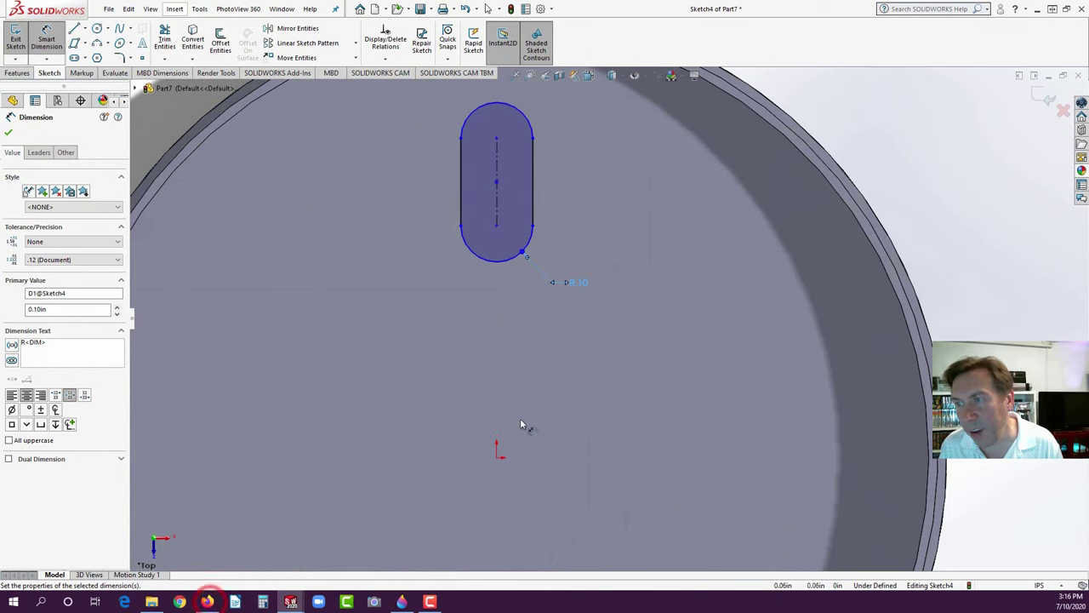
left_click(499, 195)
left_click(584, 171)
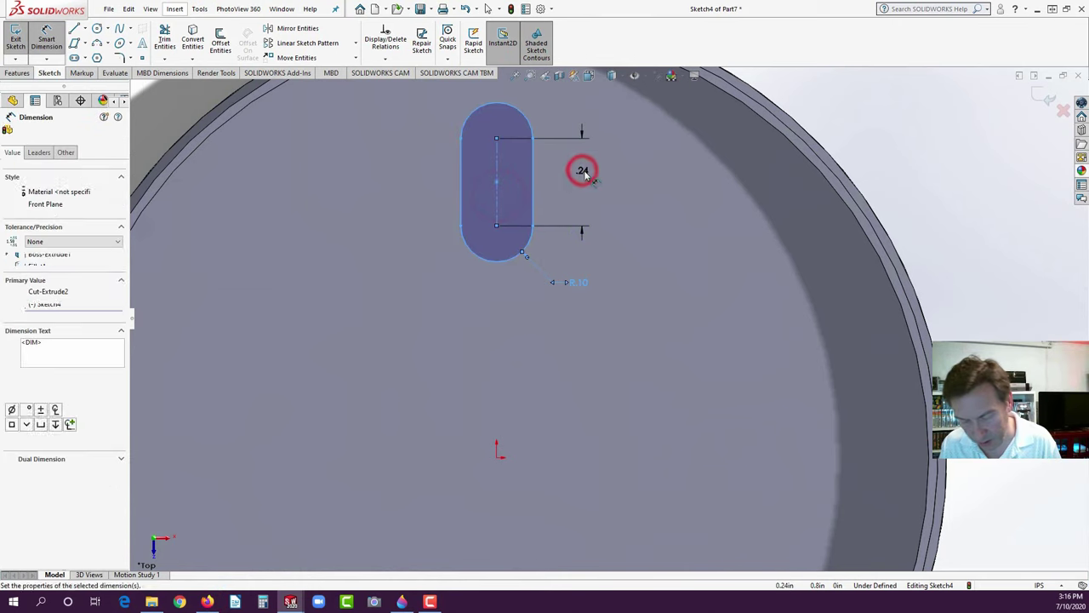
type(".18")
key("Return")
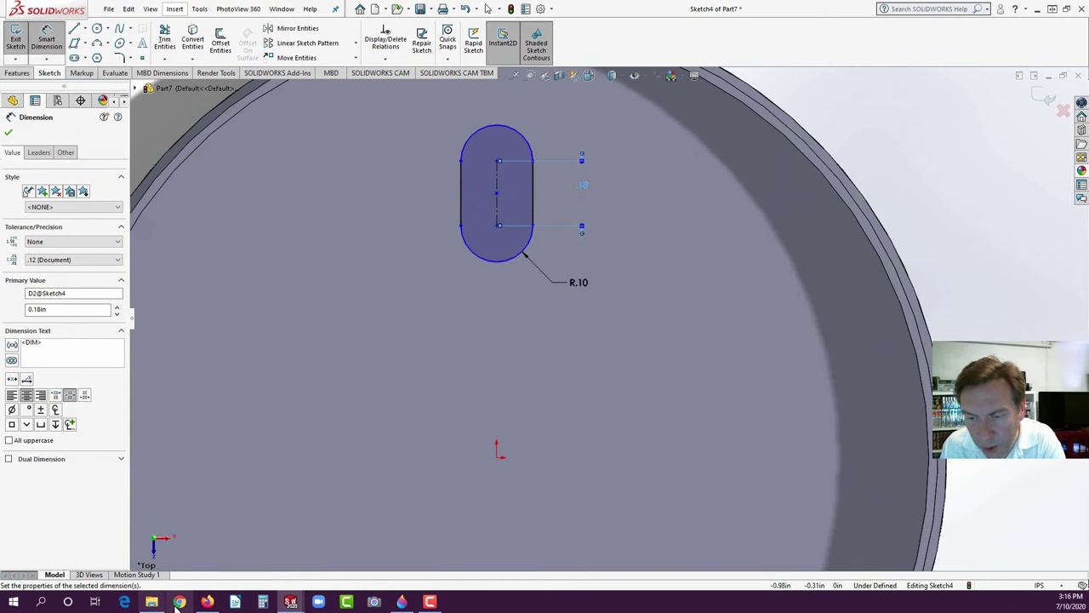
- Dimension the slot's top centre .82 from the origin, then start an Extruded Cut
left_click(207, 601)
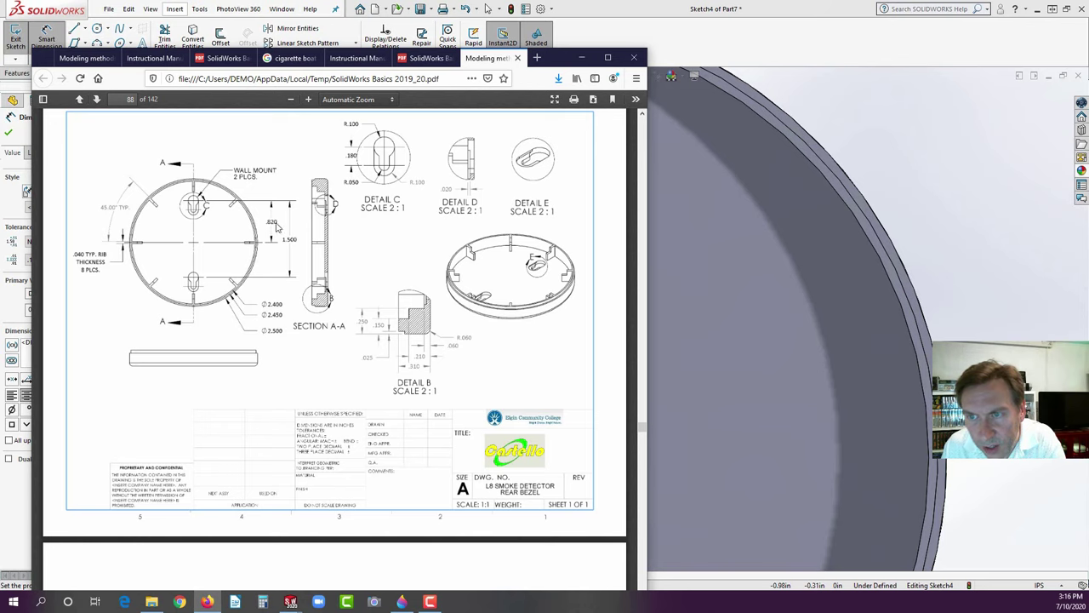
left_click(26, 500)
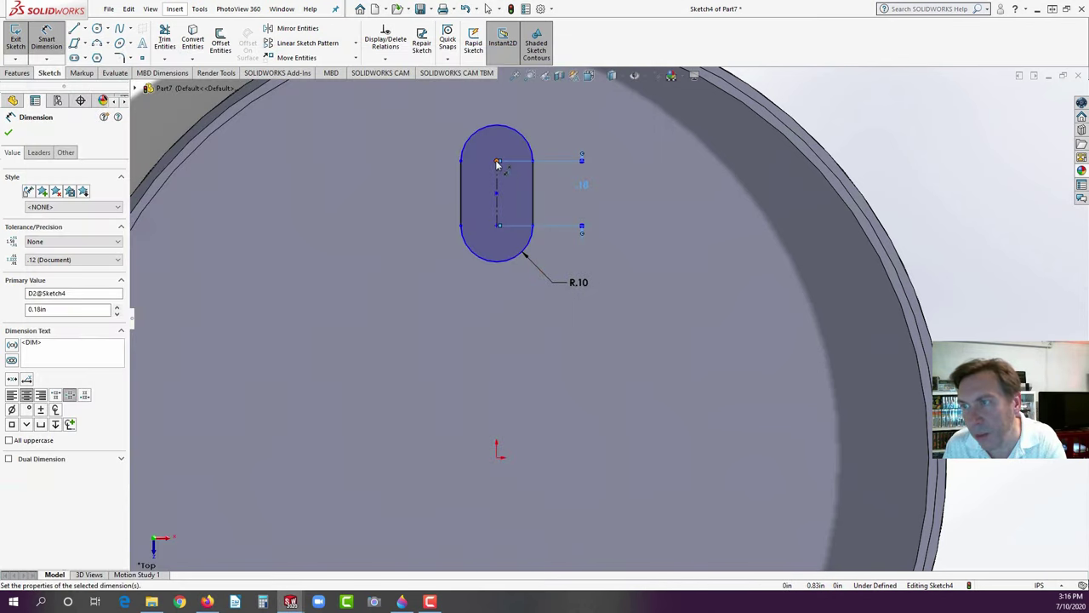
left_click(498, 161)
left_click(497, 459)
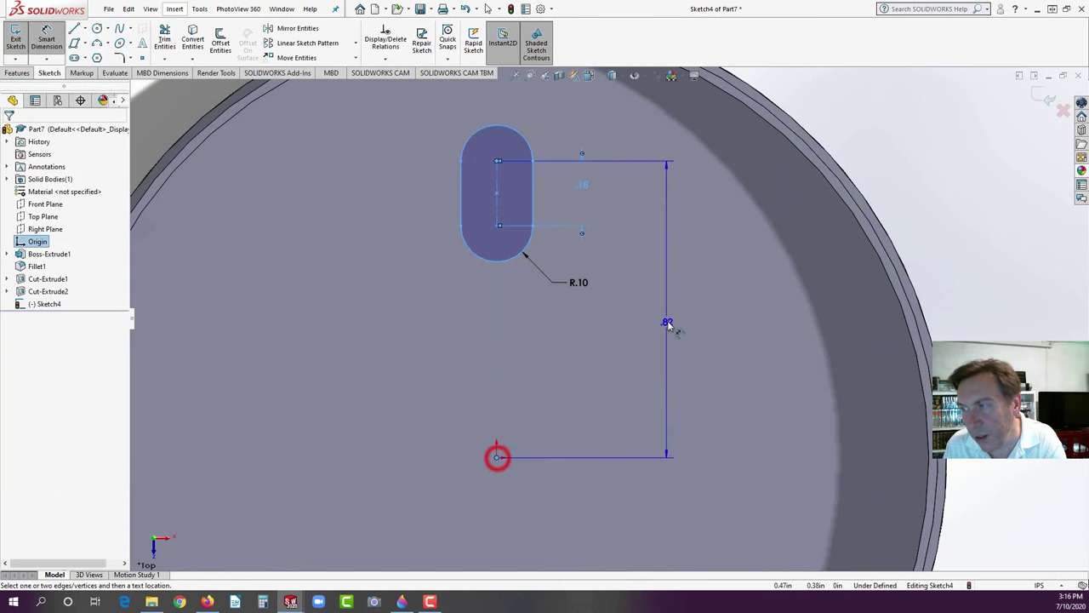
left_click(672, 316)
type(".82")
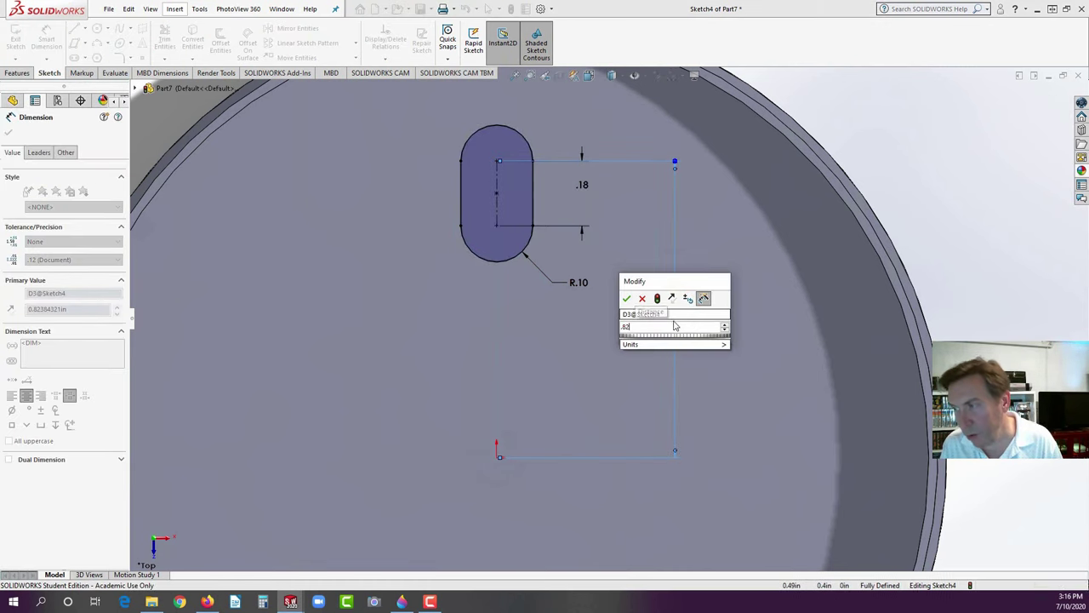
key("Return")
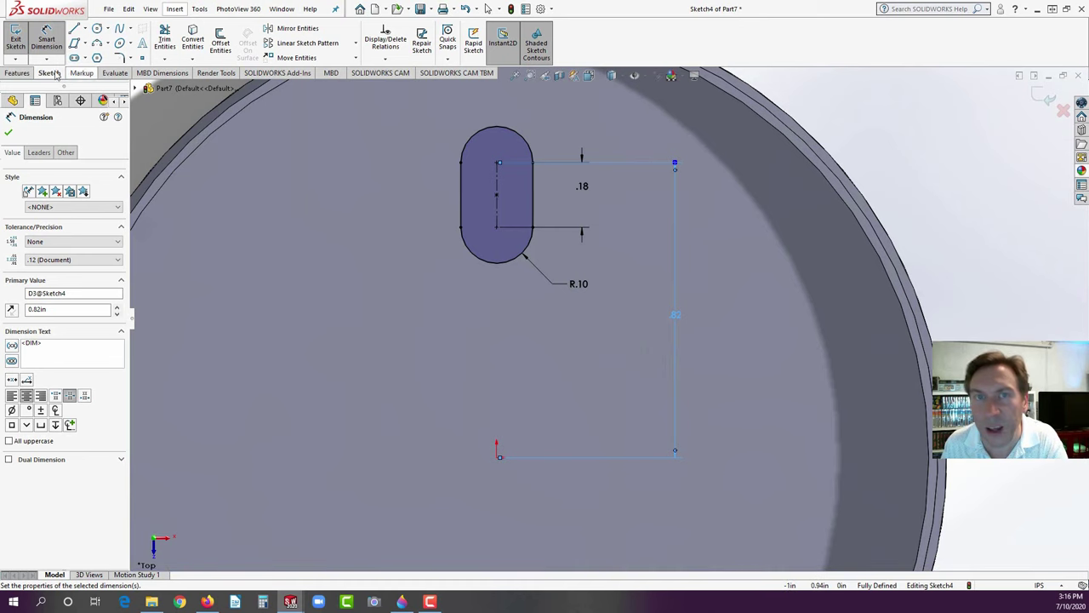
left_click(16, 73)
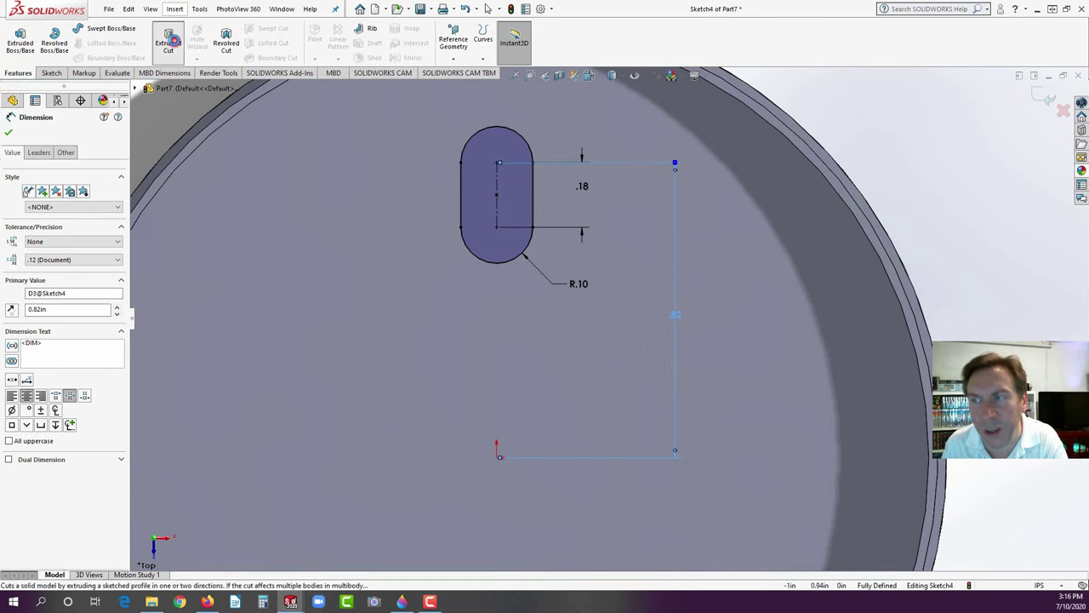
left_click(169, 43)
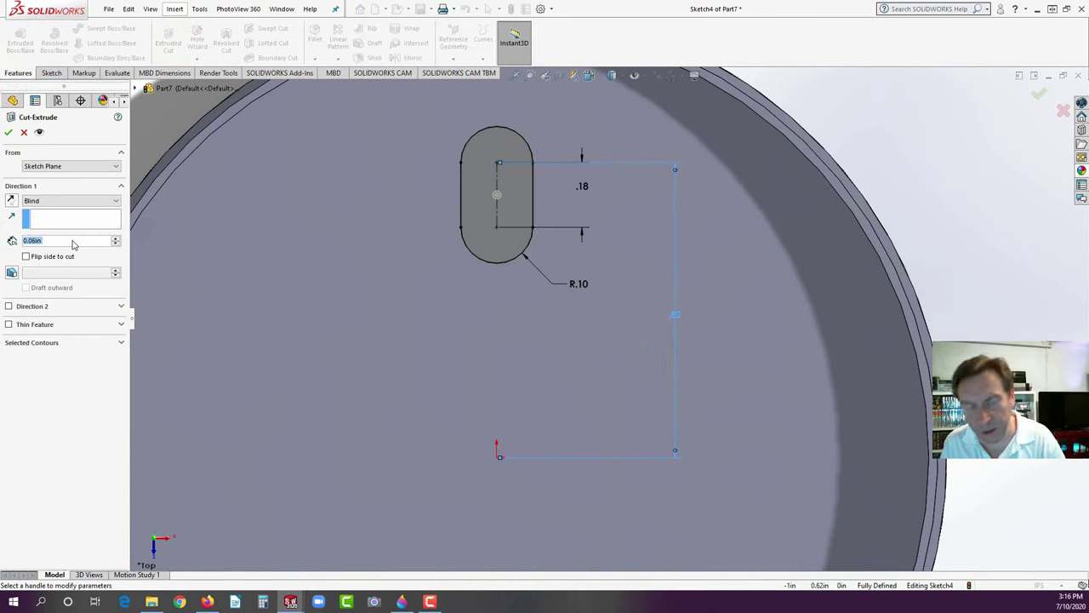
- Finish Cut-Extrude3 at 0.02 in depth, then start Sketch5 on the slot's floor face
type(".0")
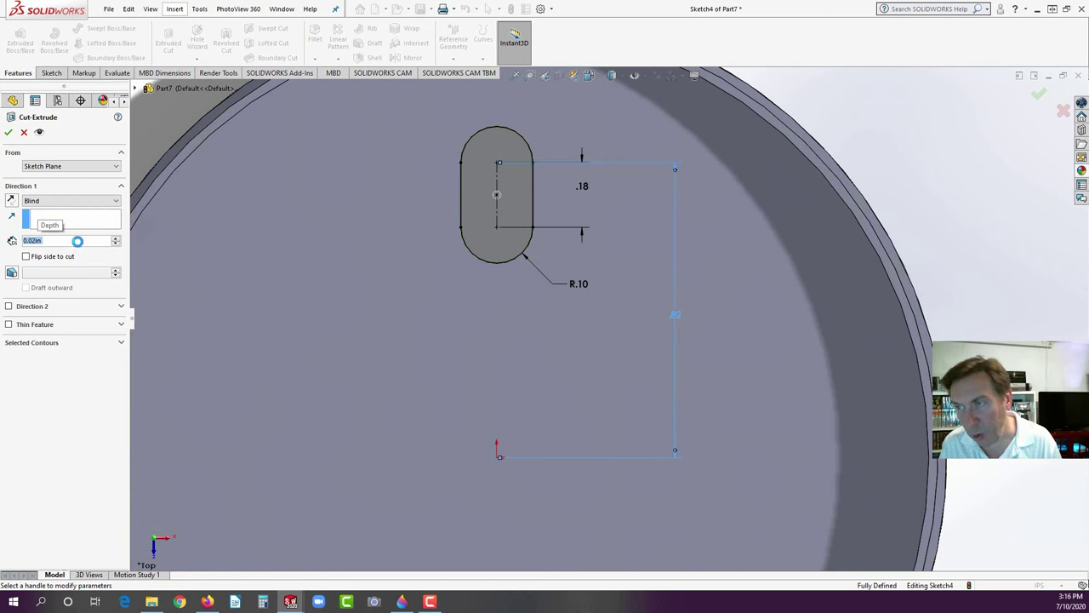
type("2")
key("Return")
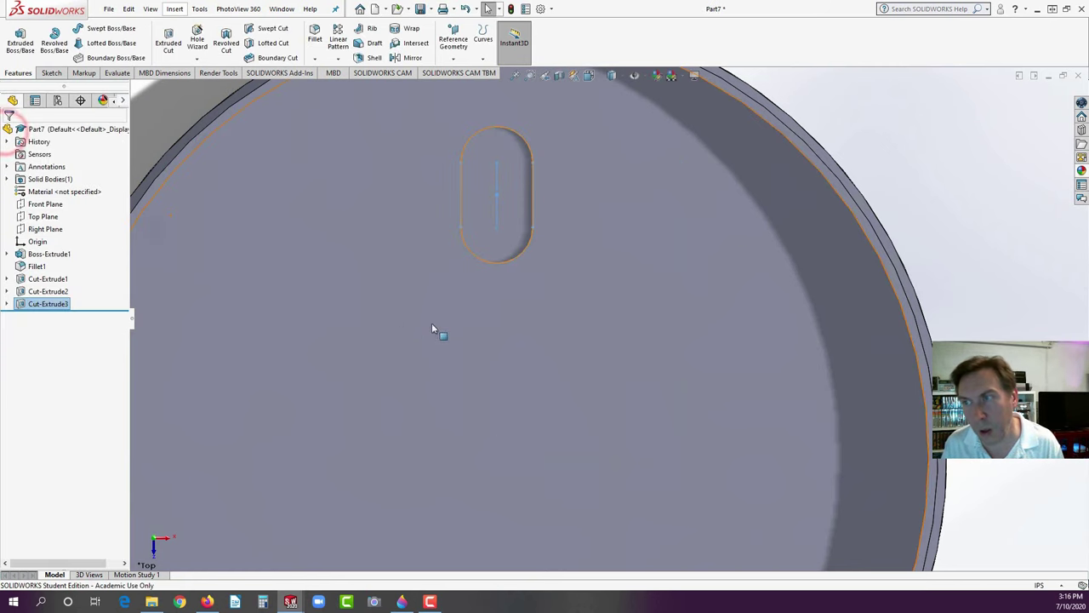
left_click(483, 159)
middle_click_drag(497, 192, 527, 198)
left_click(894, 175)
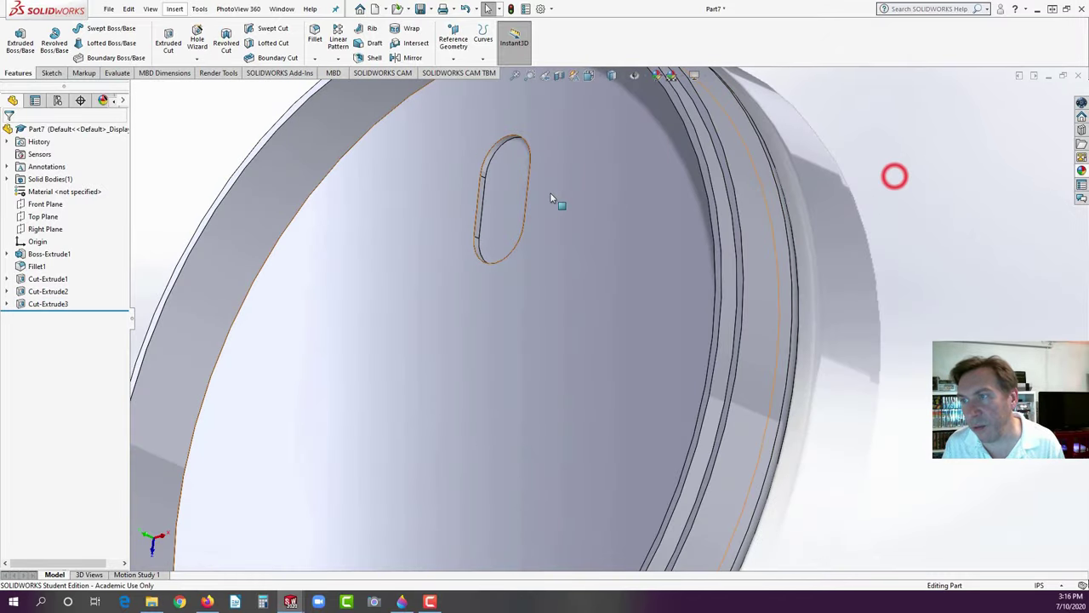
left_click(520, 187)
left_click(570, 152)
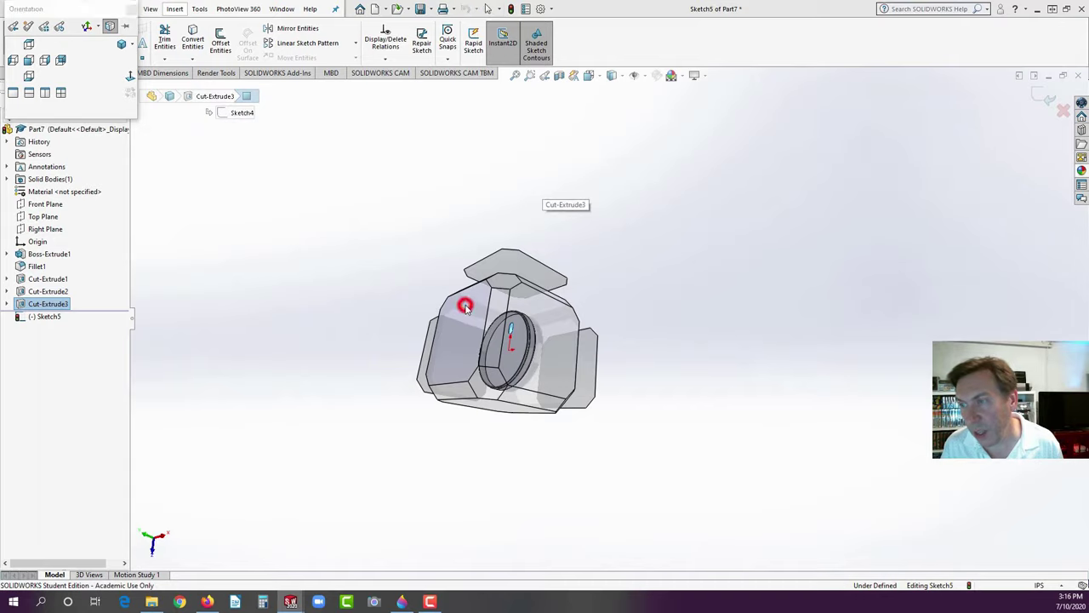
- Draw an R0.10 circle centred on the slot's upper arc, deleting a stray small circle
scroll(595, 175, "down", 2)
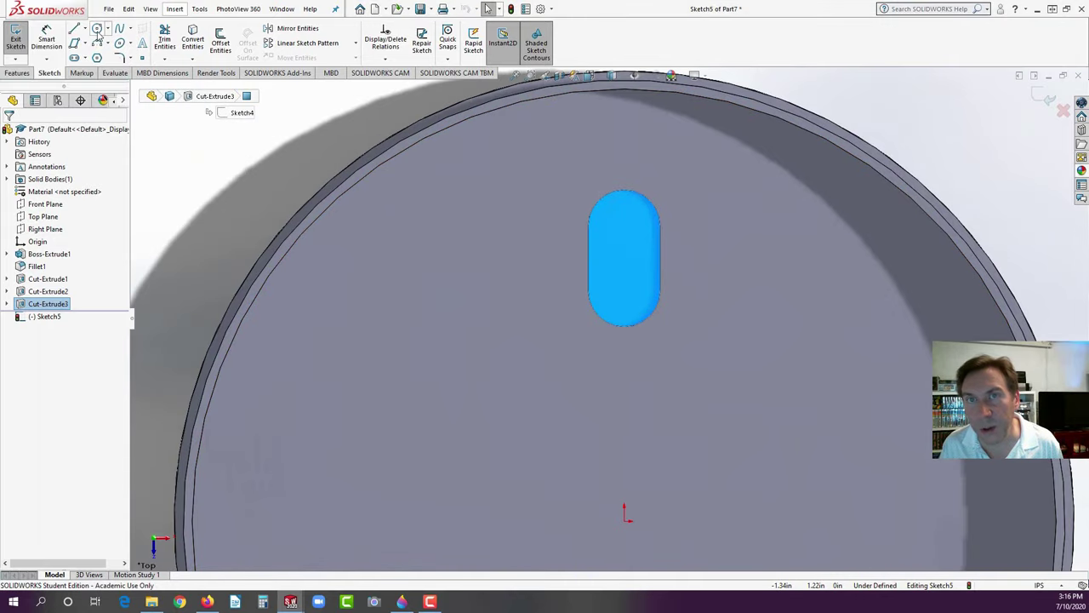
left_click(96, 30)
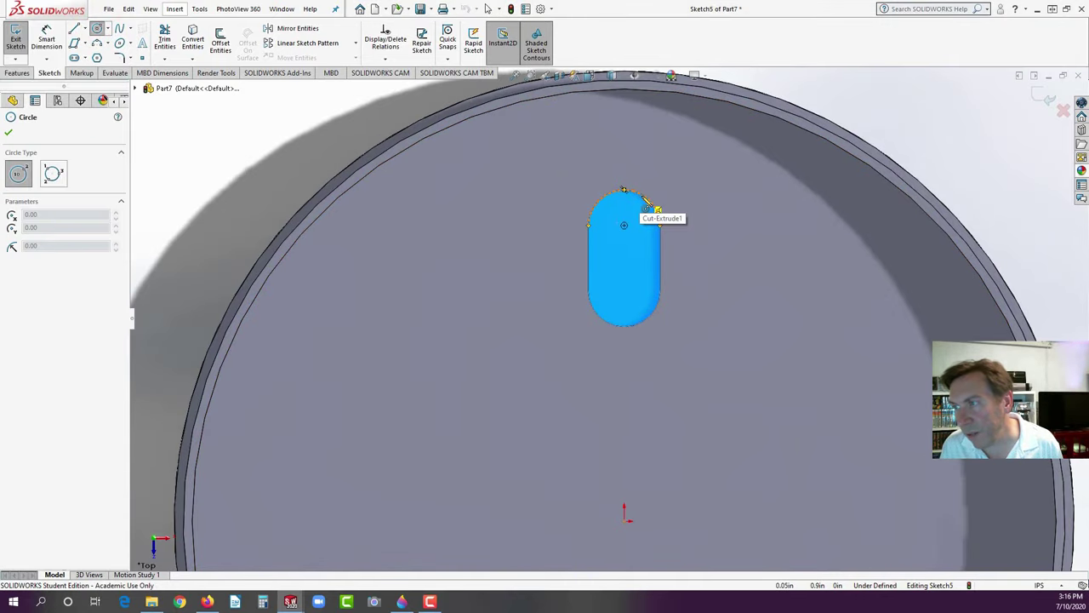
left_click(624, 225)
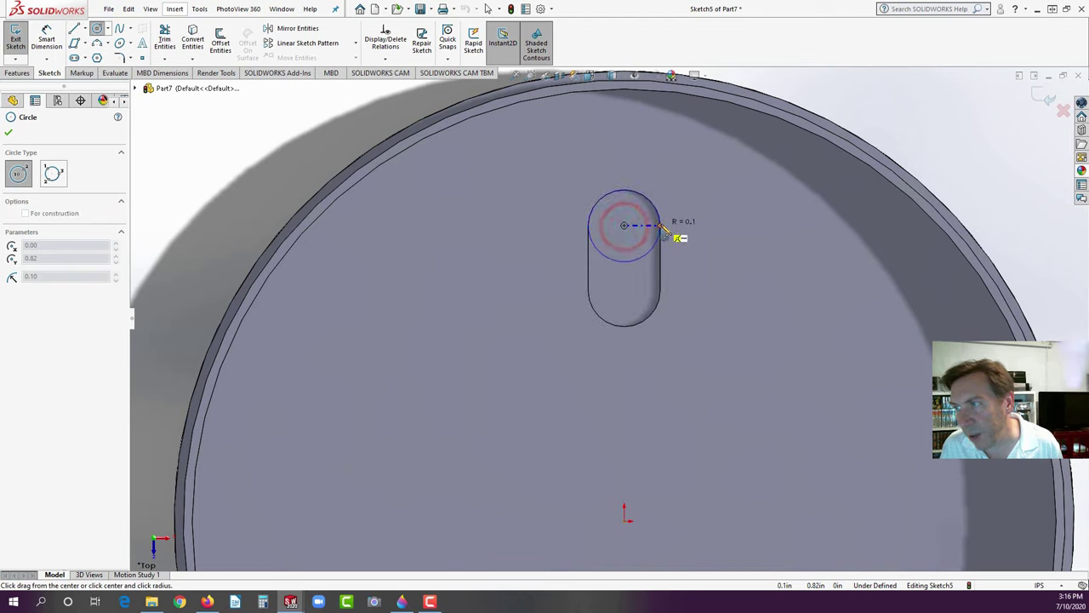
left_click(661, 225)
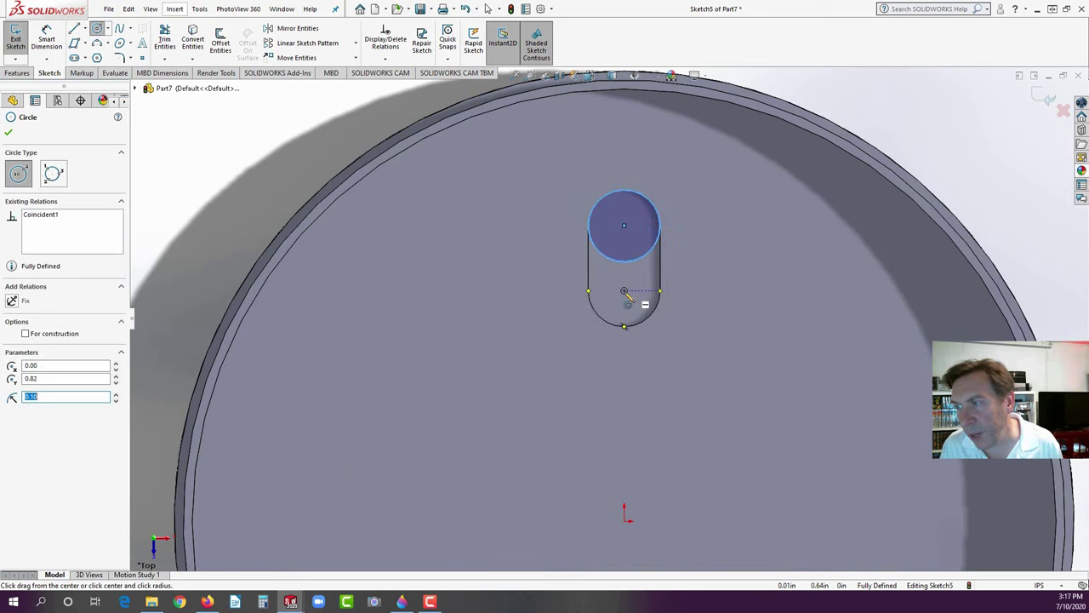
left_click(623, 290)
left_click(629, 308)
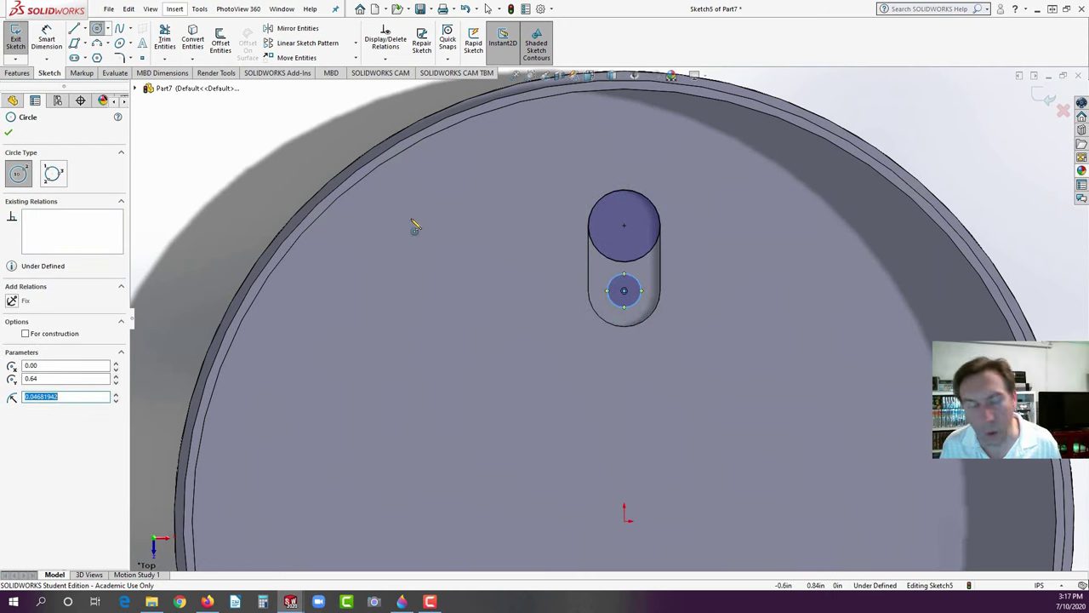
key("Escape")
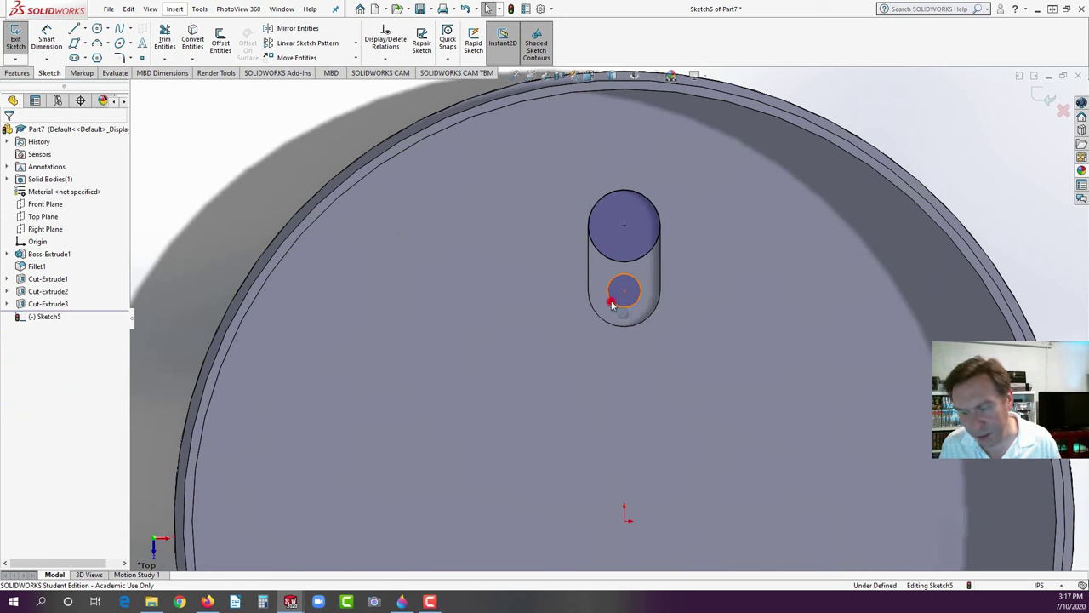
left_click(612, 305)
key("Delete")
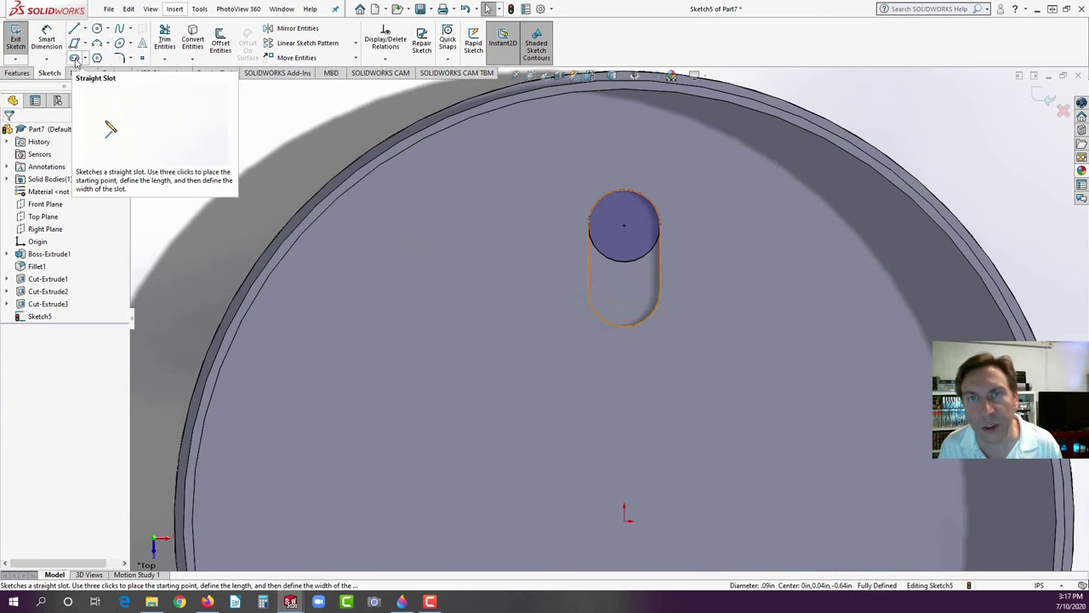
left_click(75, 60)
- Draw a narrow straight slot running down from the circle's centre
left_click(624, 225)
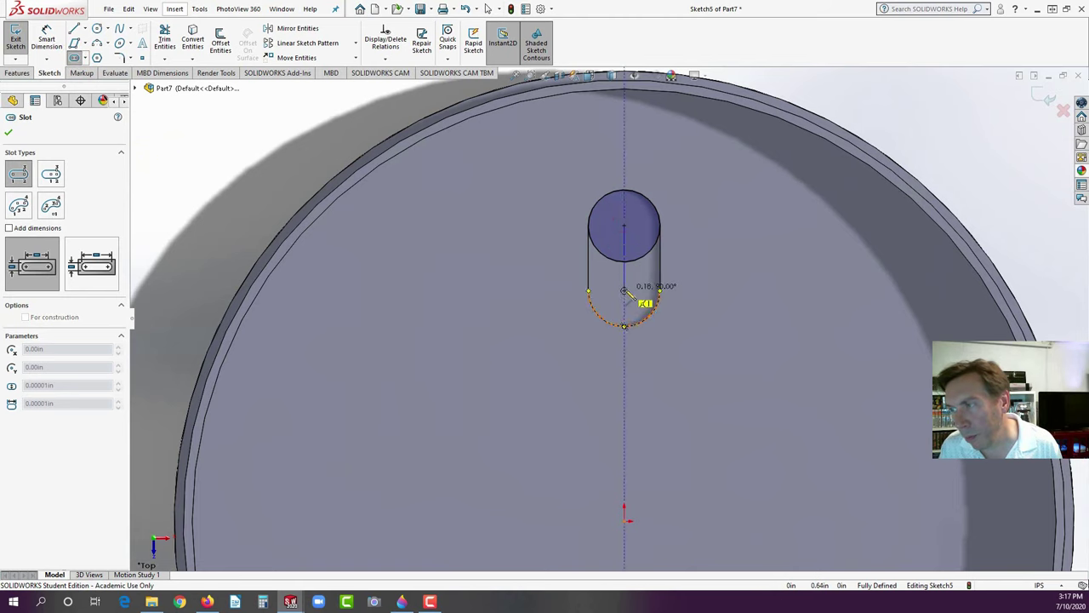
left_click(623, 291)
left_click(637, 289)
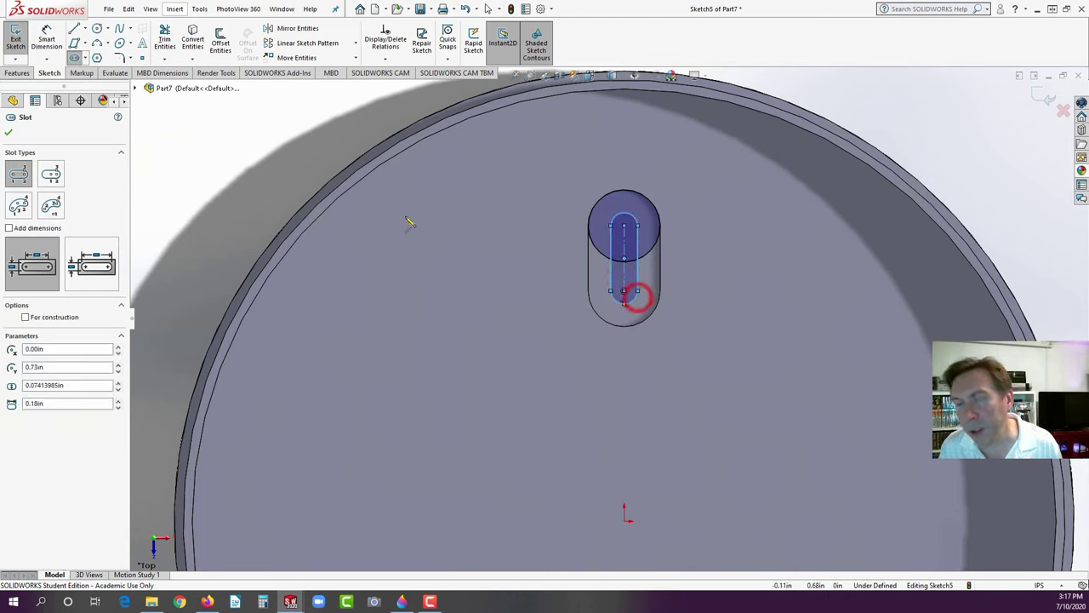
- Dimension the narrow slot's end arc to R0.05
left_click(48, 38)
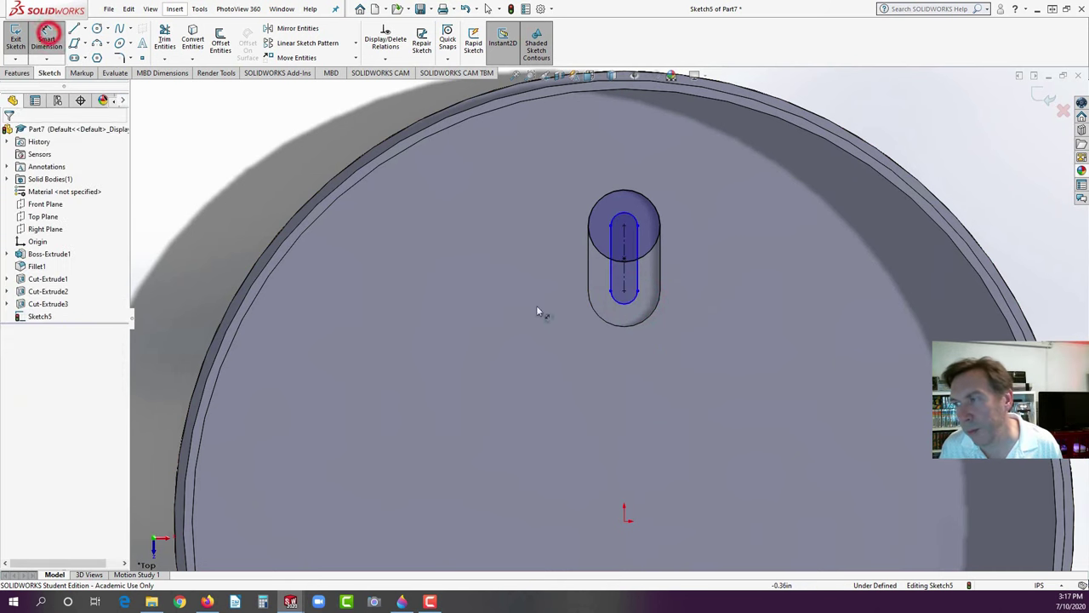
left_click(634, 301)
left_click(699, 340)
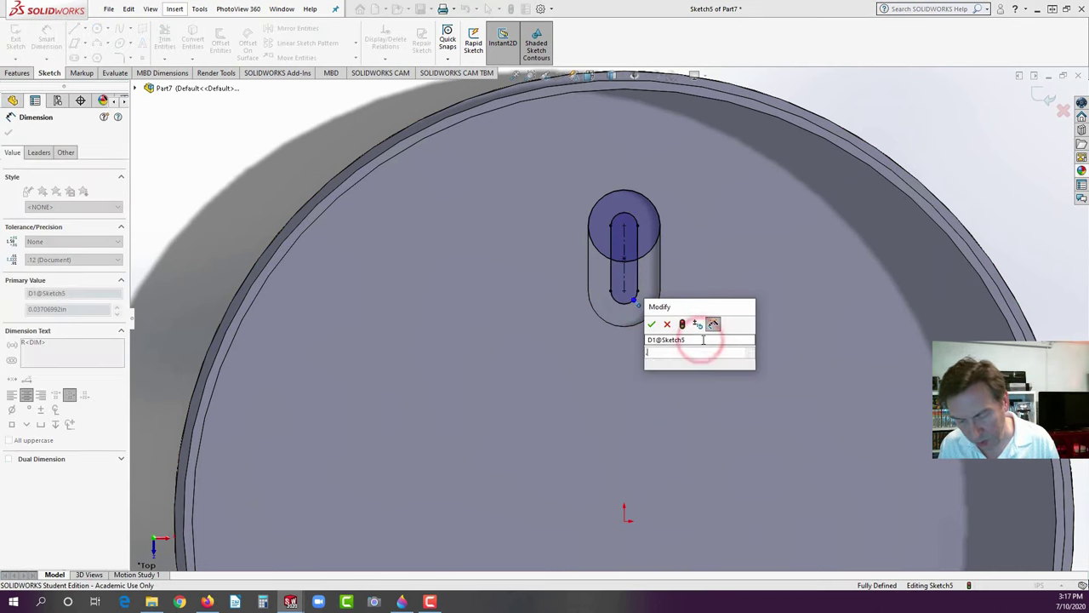
type(".05")
key("Return")
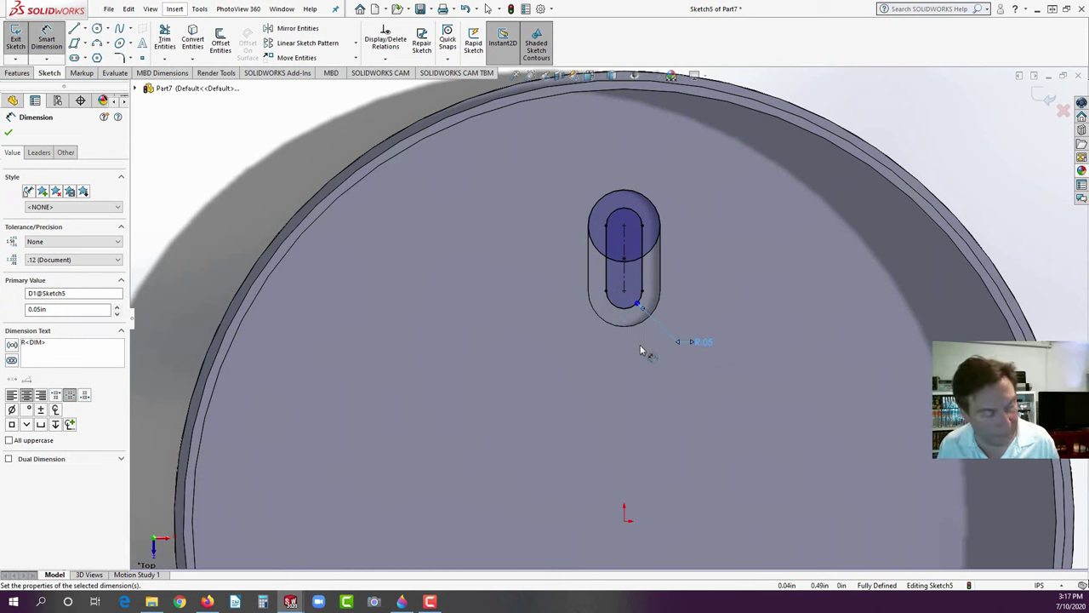
key("Escape")
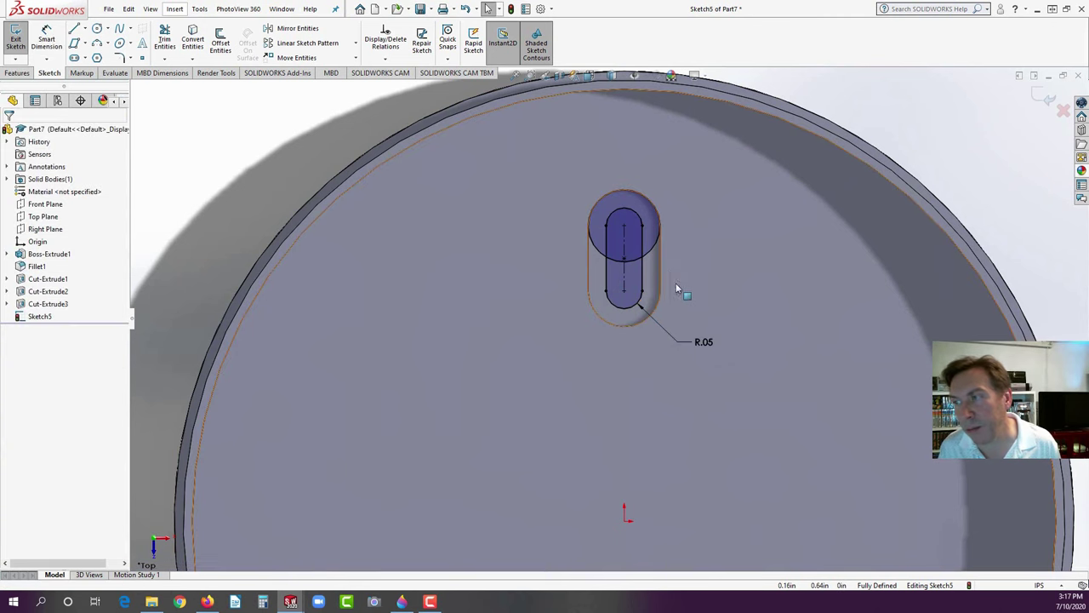
middle_click_drag(683, 291, 713, 232)
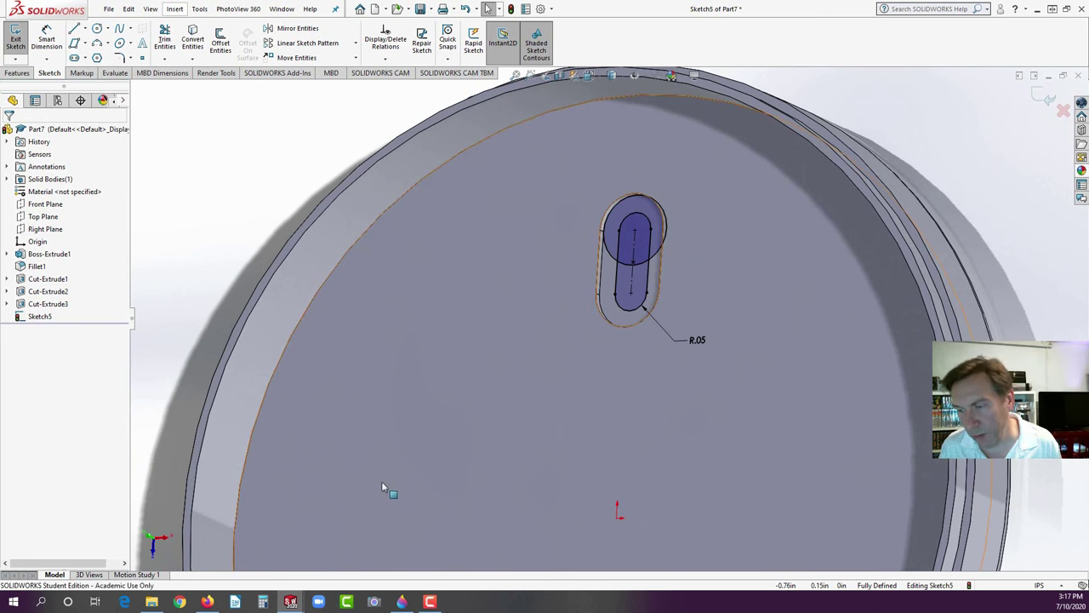
left_click(210, 603)
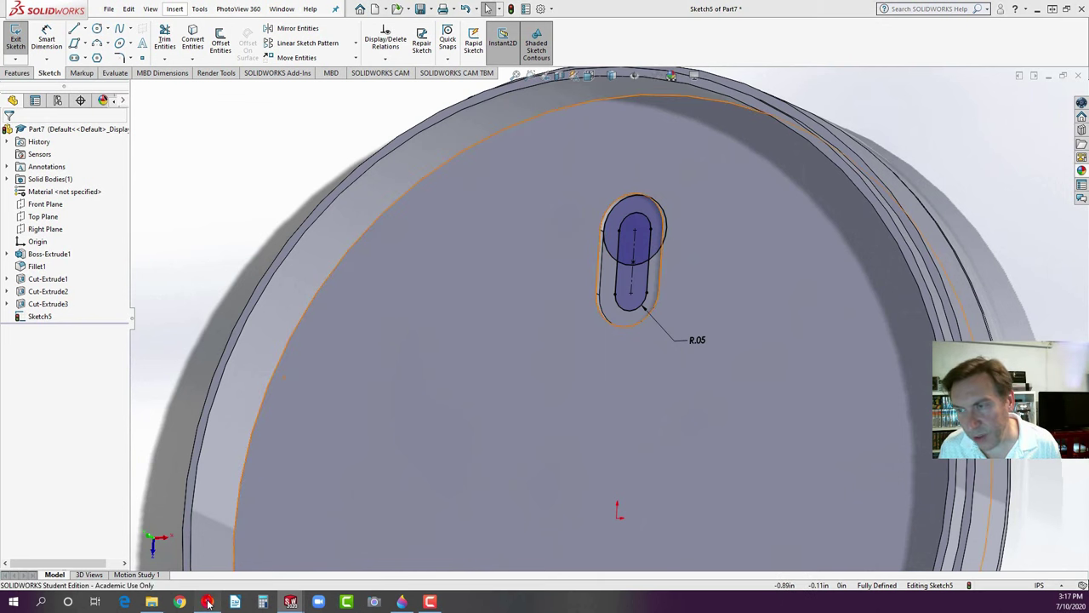
left_click(209, 603)
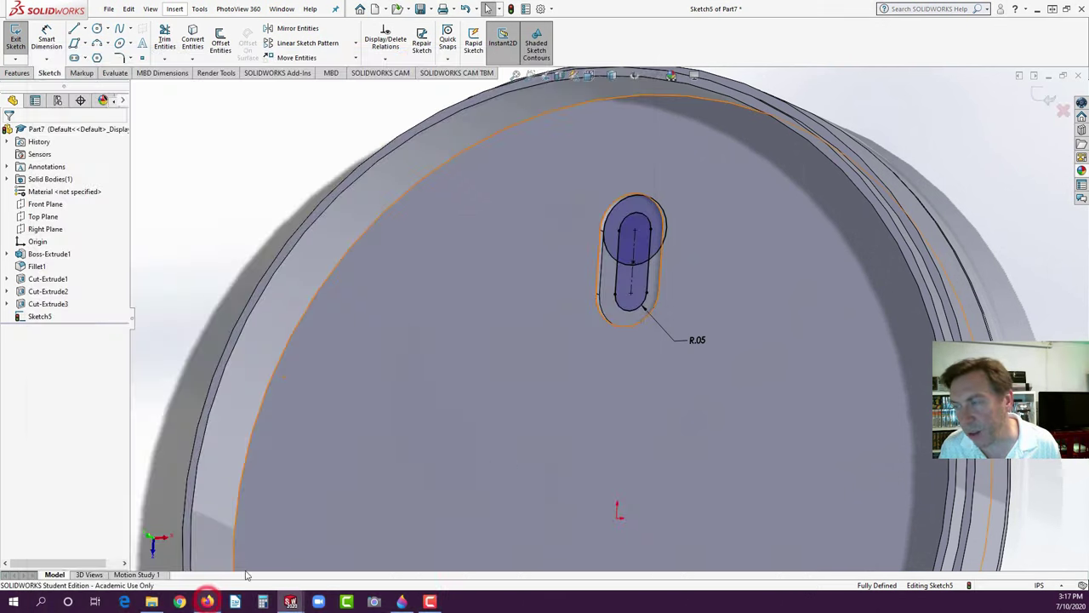
- Extrude-cut the three keyhole regions of Sketch5 as Cut-Extrude4
left_click(17, 73)
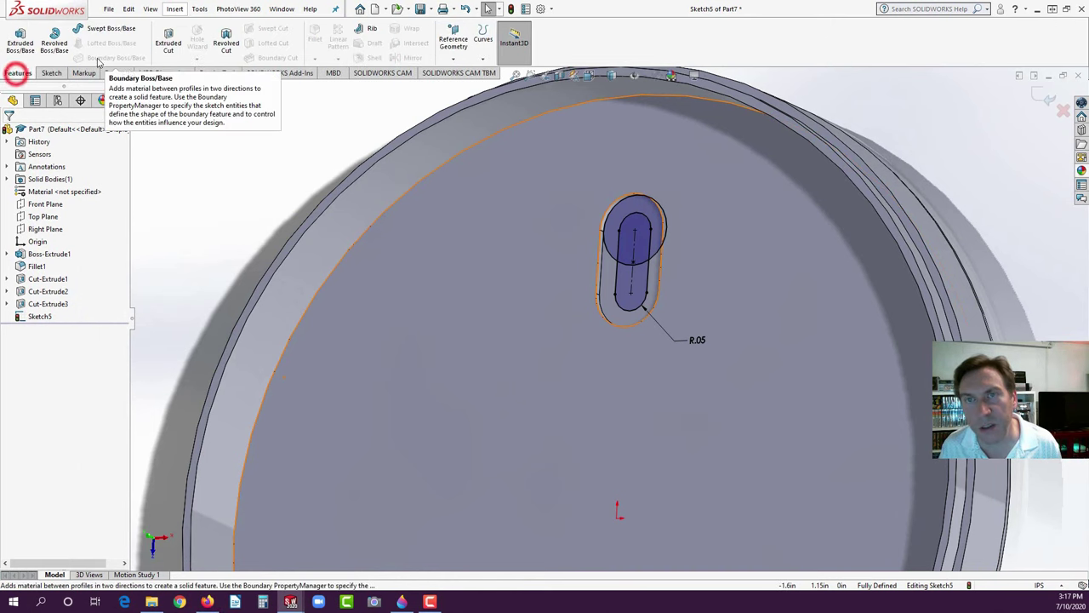
left_click(173, 35)
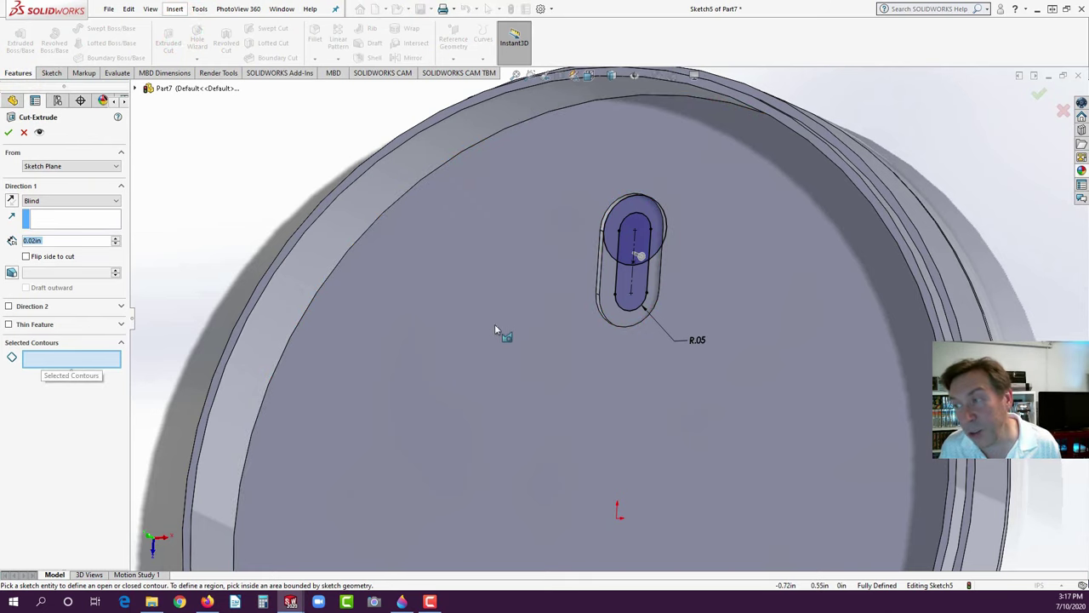
left_click(627, 280)
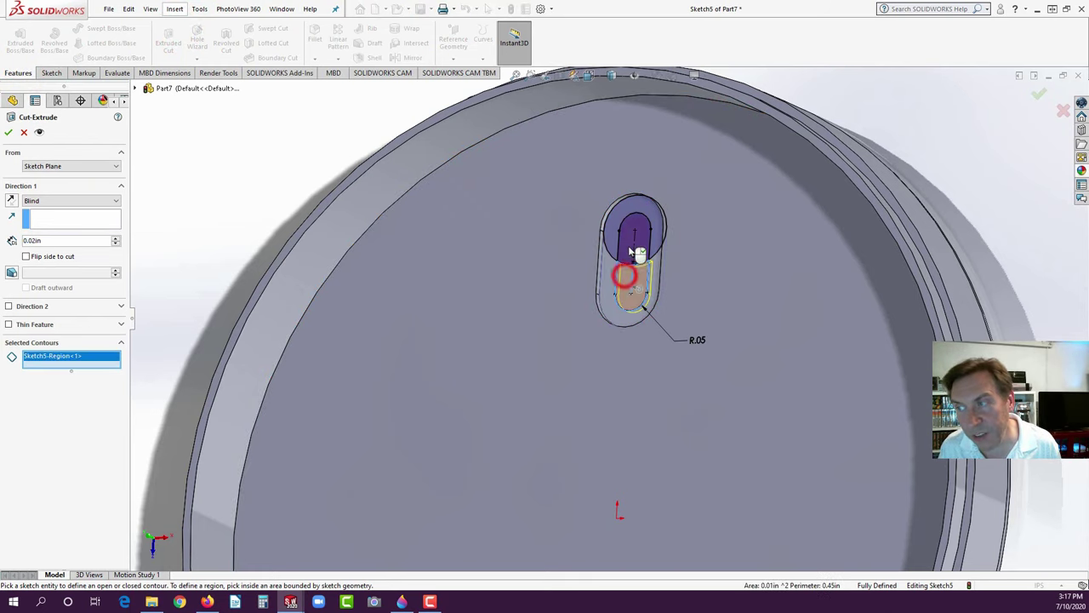
left_click(627, 245)
left_click(613, 230)
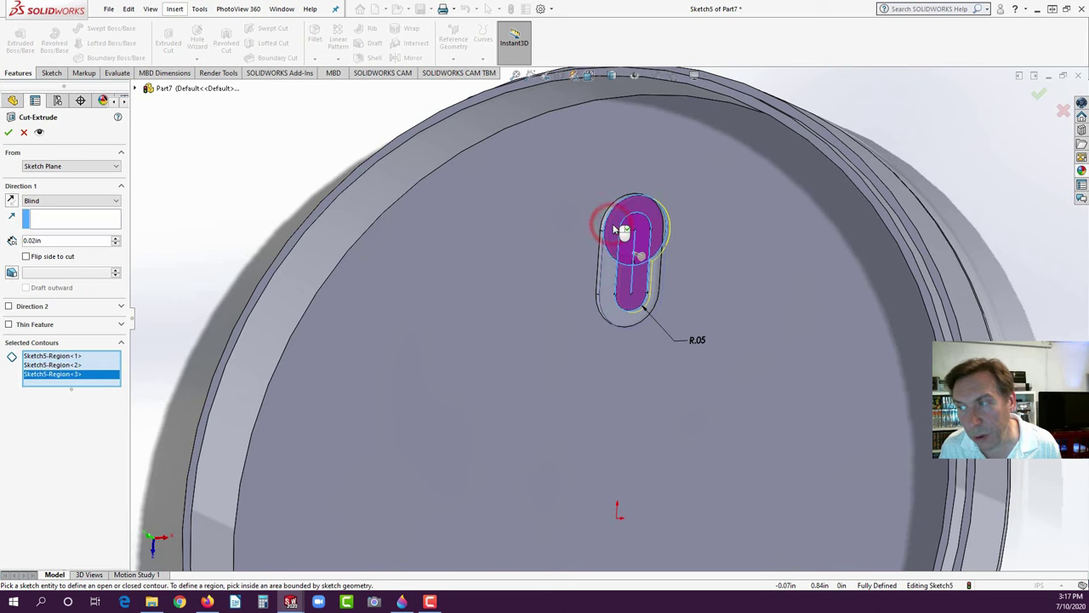
key("Return")
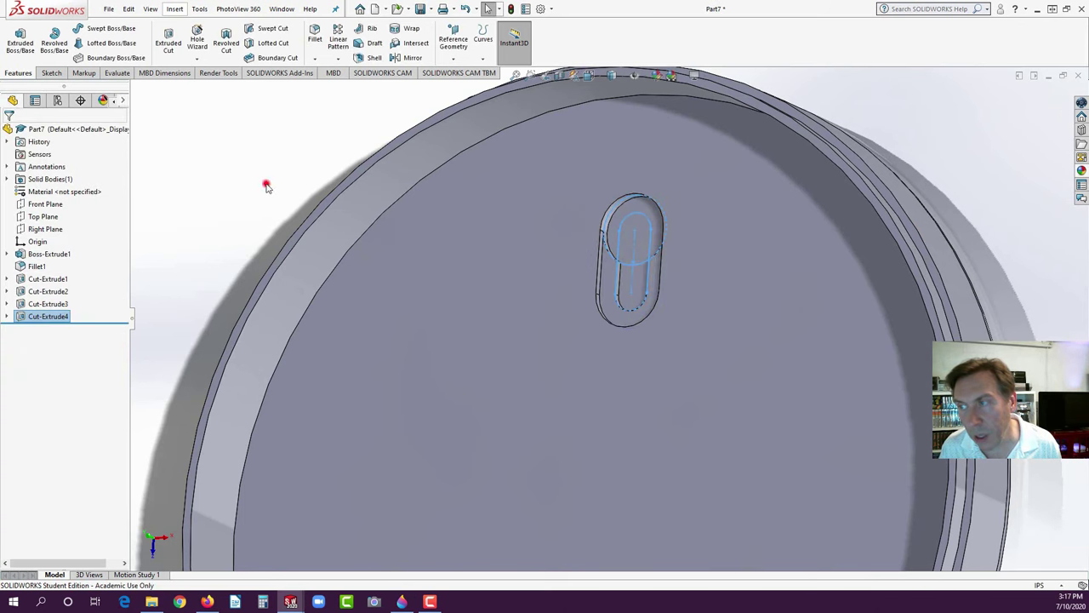
left_click(266, 186)
- Change Cut-Extrude4's end condition from Blind to Through All
left_click(43, 317)
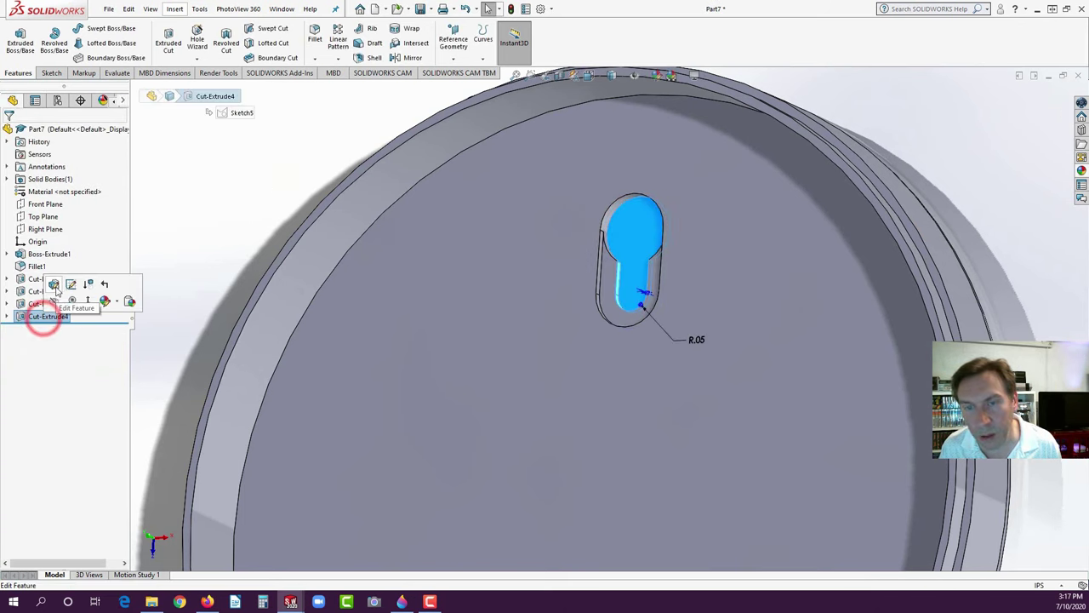
left_click(53, 286)
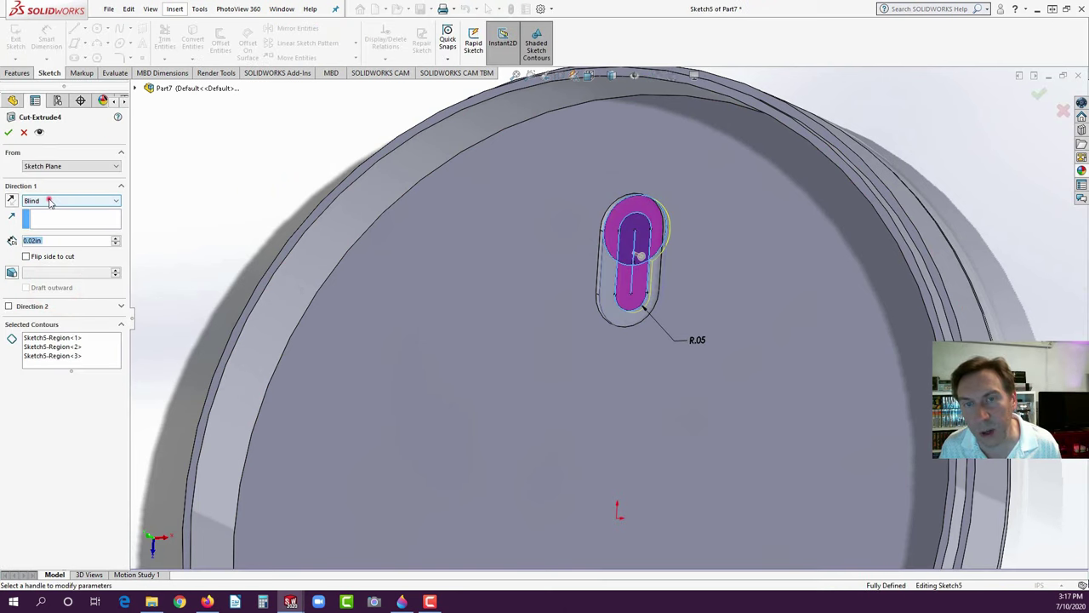
left_click(49, 201)
left_click(51, 215)
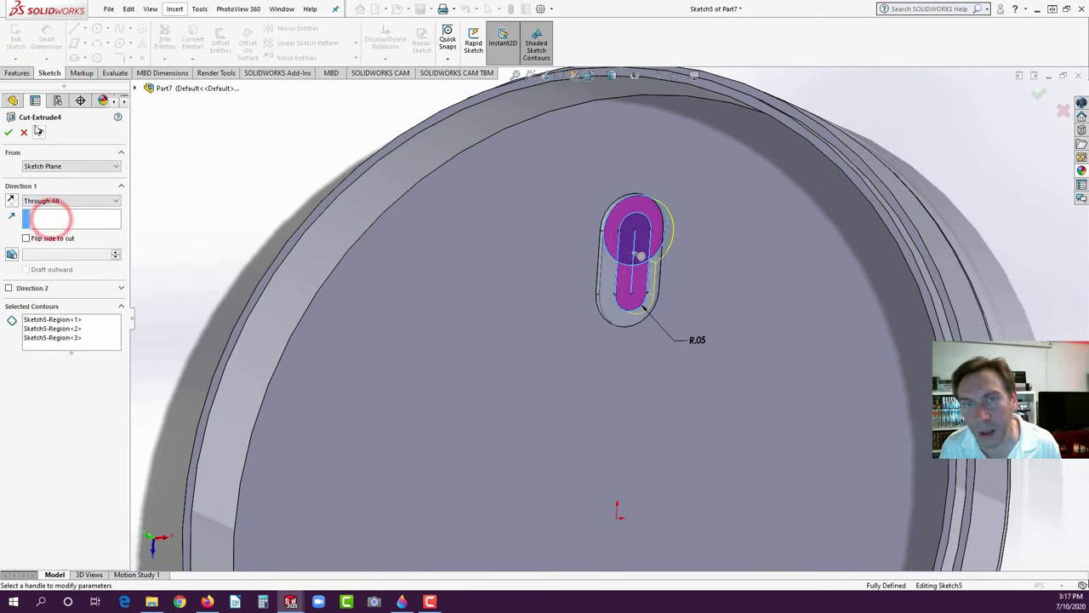
left_click(8, 132)
middle_click_drag(243, 211, 673, 254)
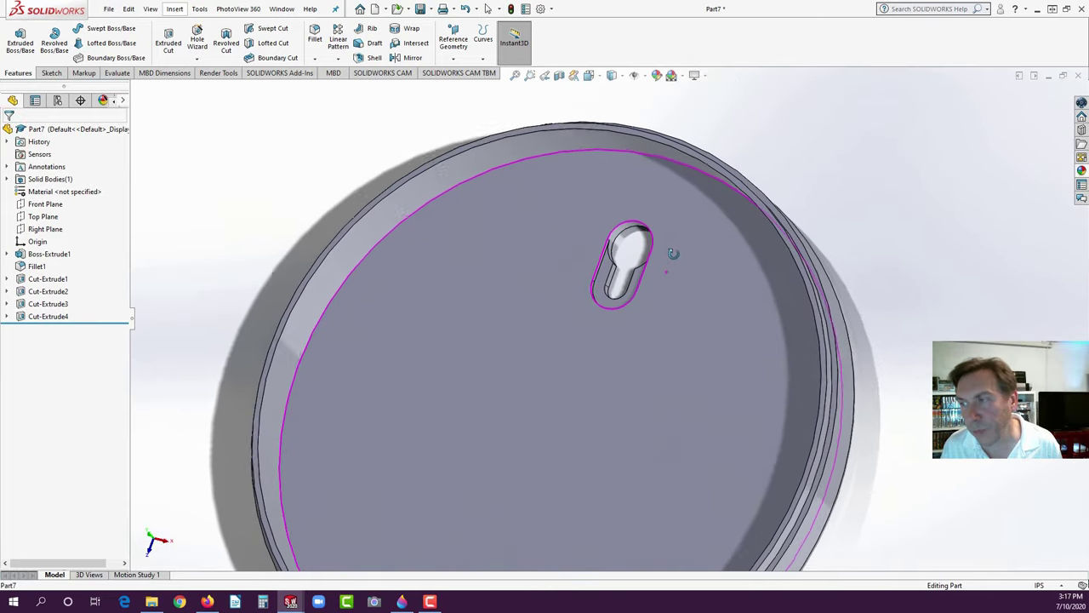
scroll(668, 258, "up", 3)
scroll(674, 332, "down", 2)
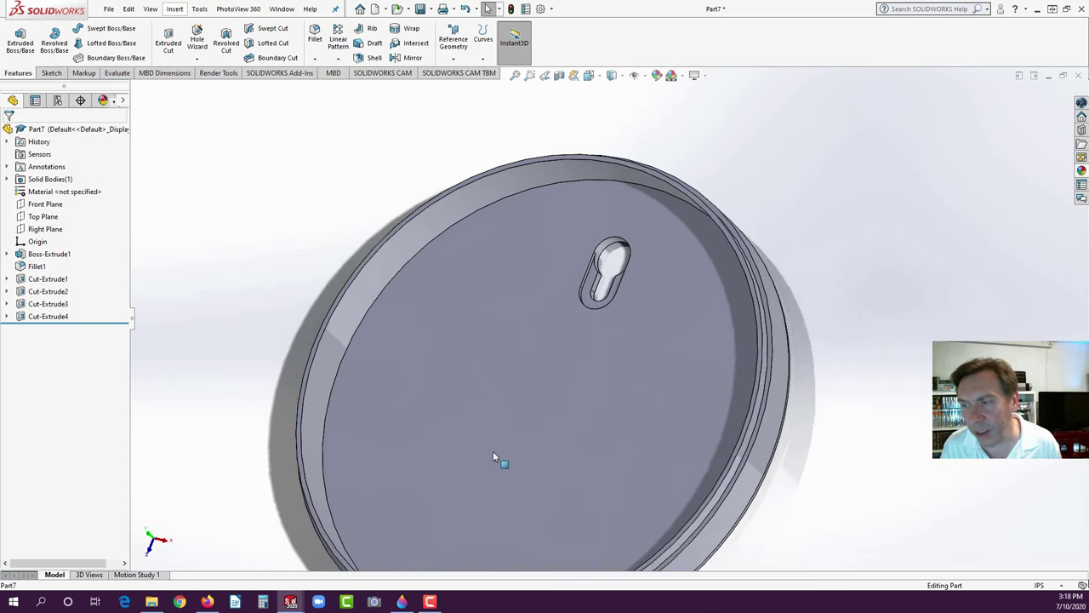
- Select Cut-Extrude3 and Cut-Extrude4 and start a Linear Pattern
left_click(47, 281)
left_click(43, 291)
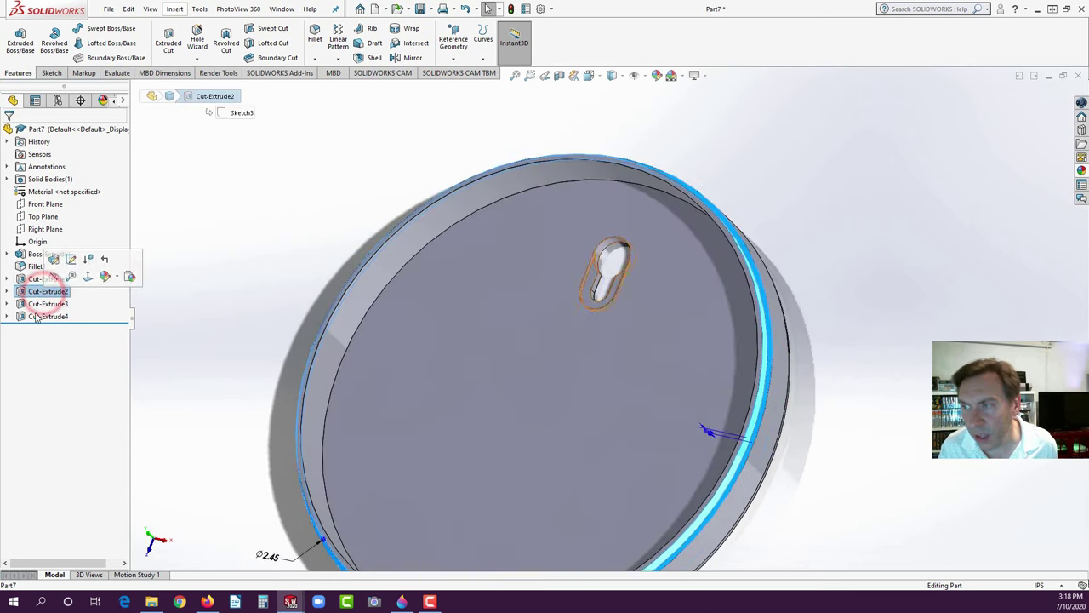
left_click(36, 317)
left_click(25, 304, "ctrl")
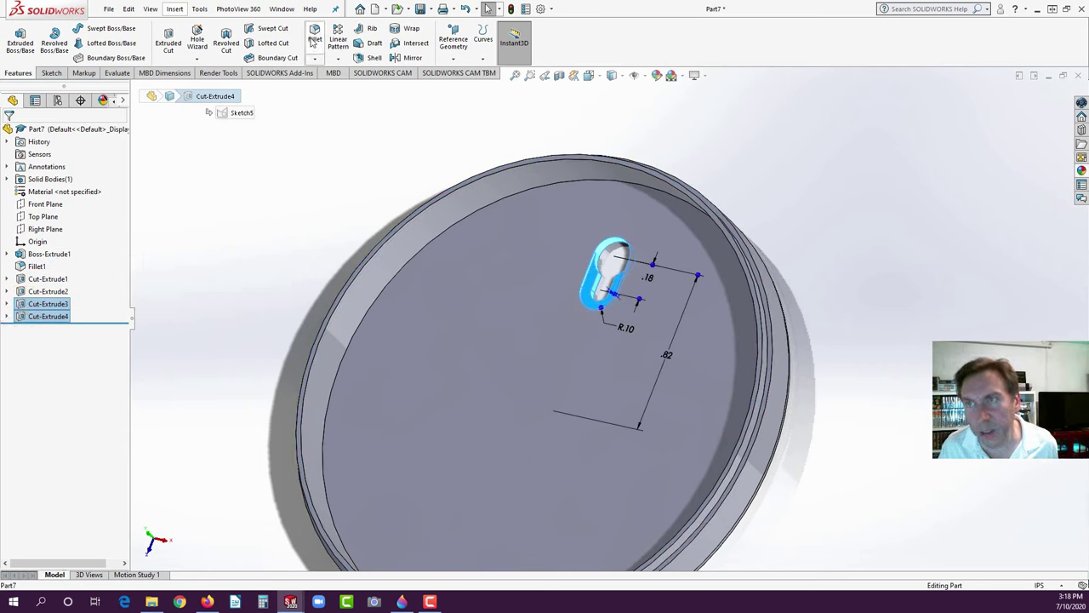
left_click(337, 44)
- Set the pattern's Direction 1 along the slot's straight edge with 3 instances
scroll(626, 302, "up", 5)
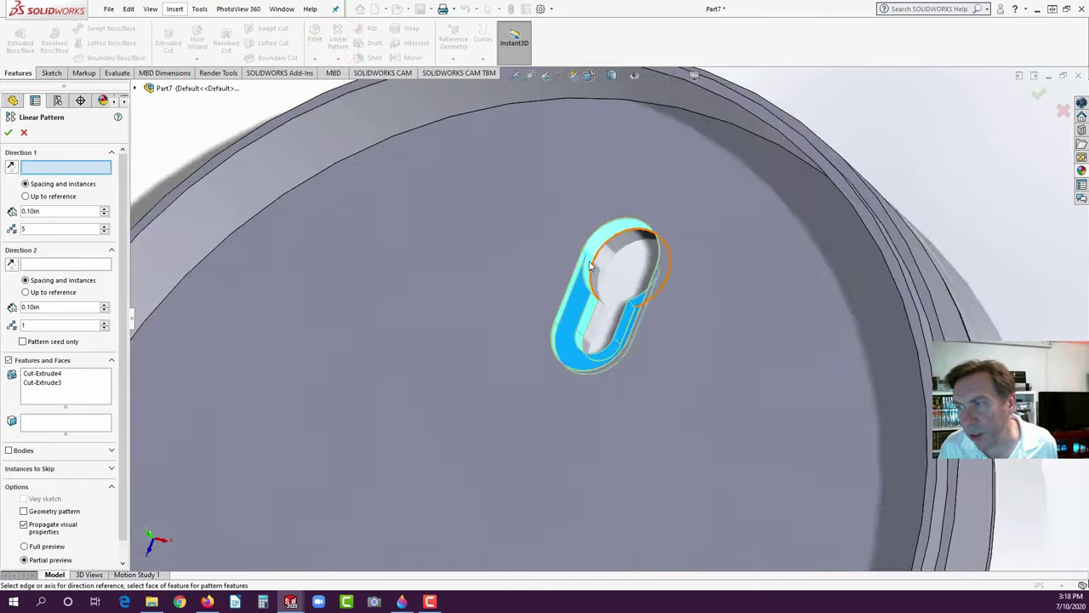
left_click(568, 290)
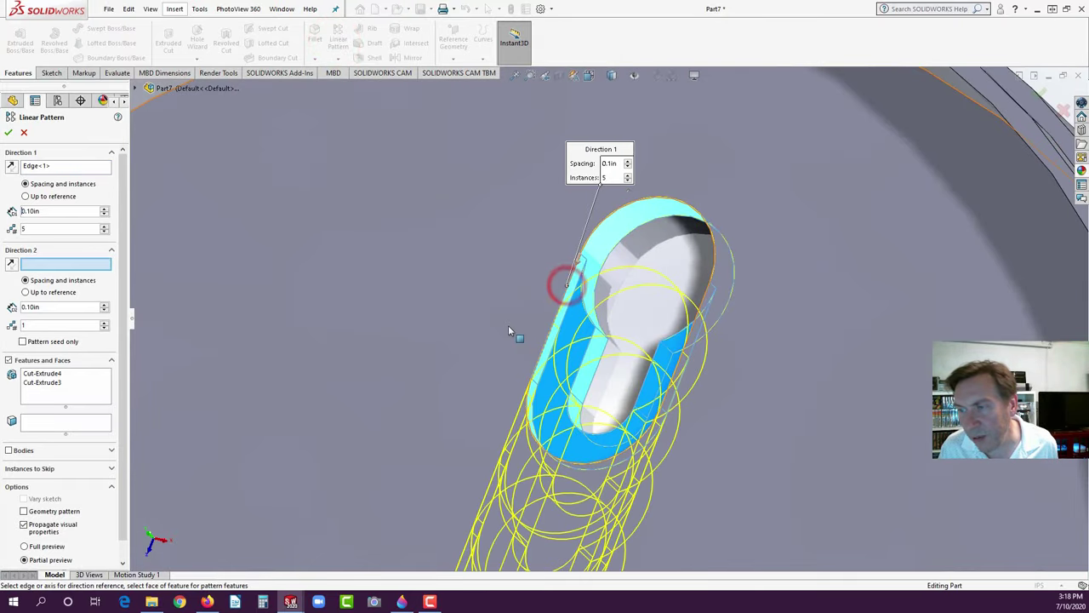
scroll(509, 327, "down", 3)
left_click(104, 232)
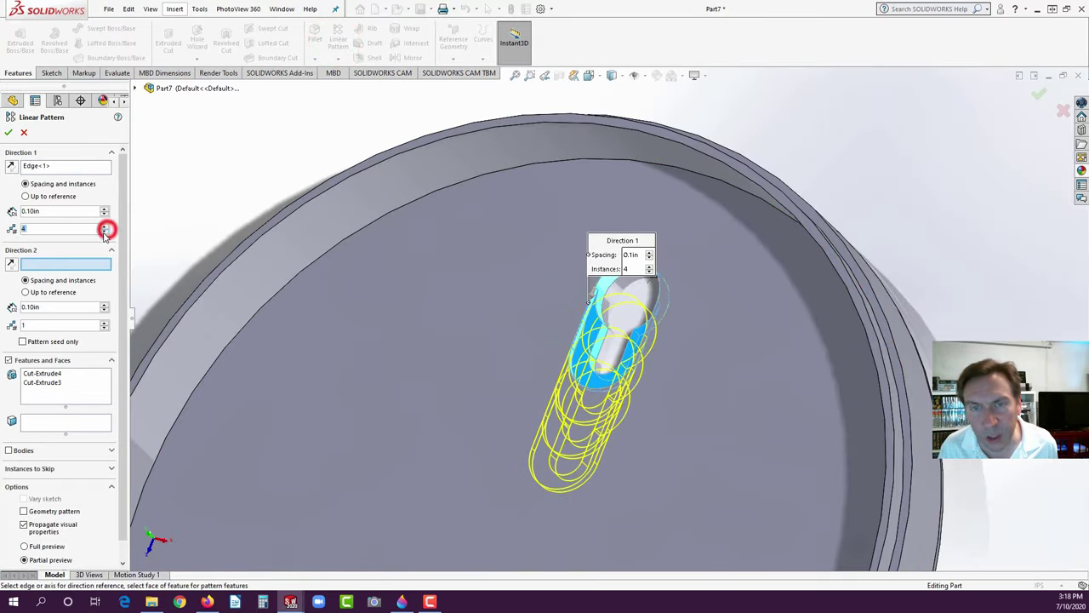
left_click(104, 232)
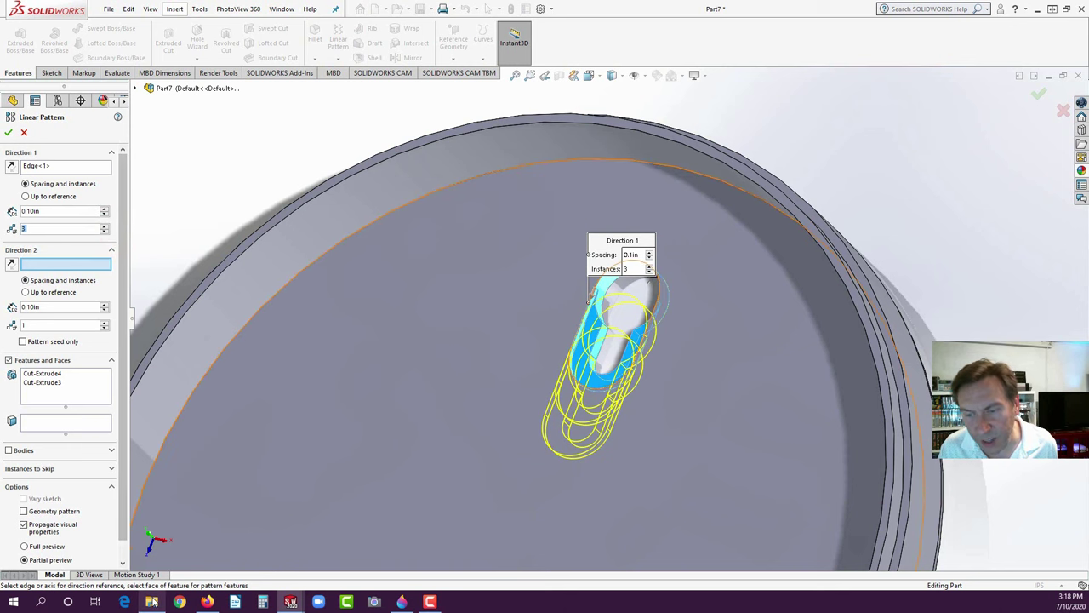
left_click(209, 602)
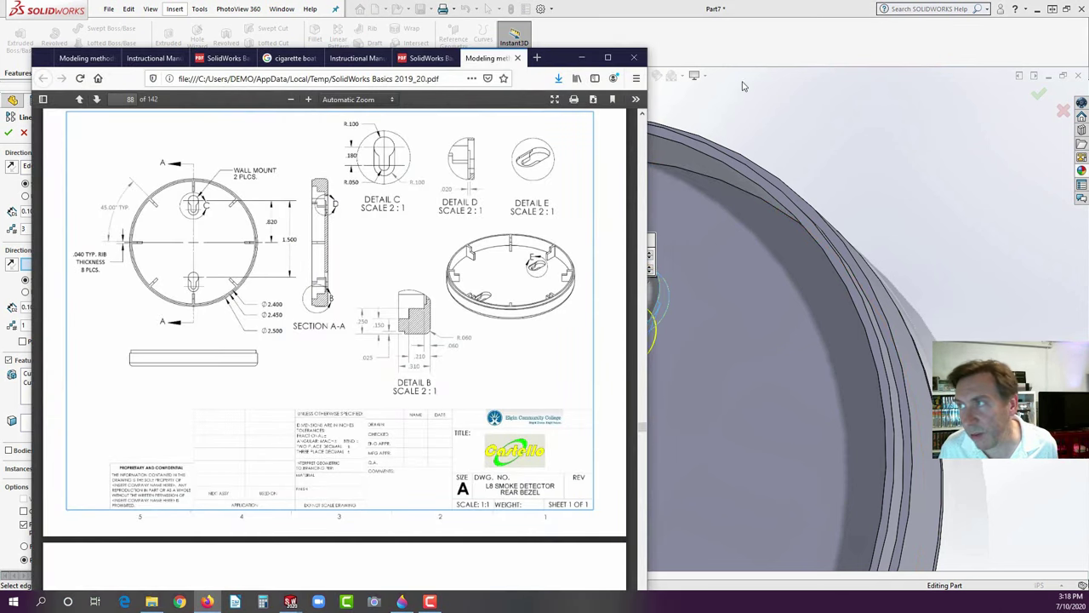
left_click(747, 42)
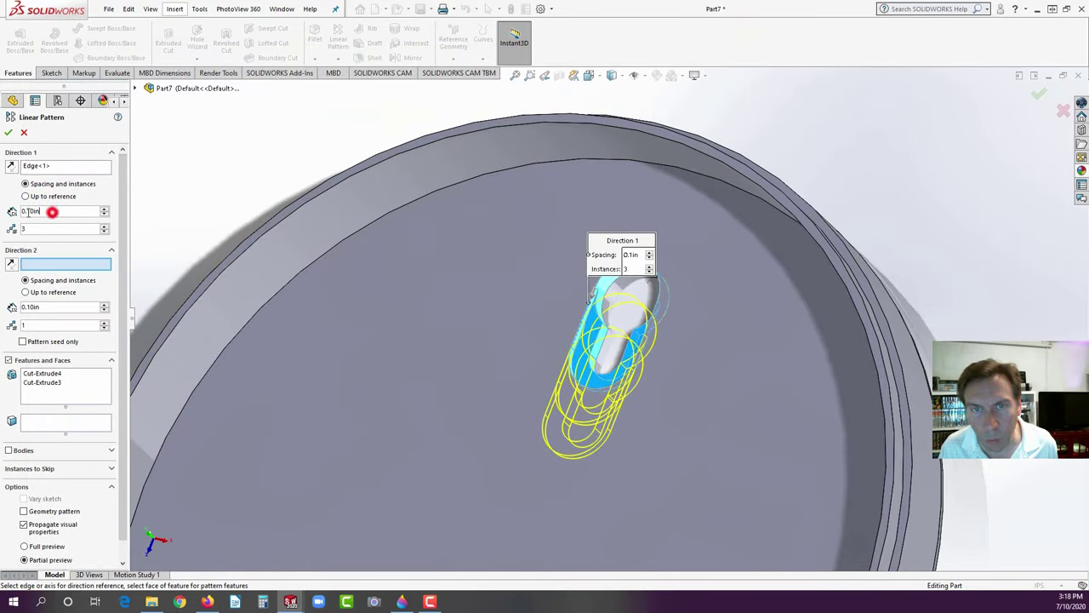
- Set the pattern spacing to 1.5 in with 2 instances and accept LPattern1
double_click(51, 212)
type("1.5")
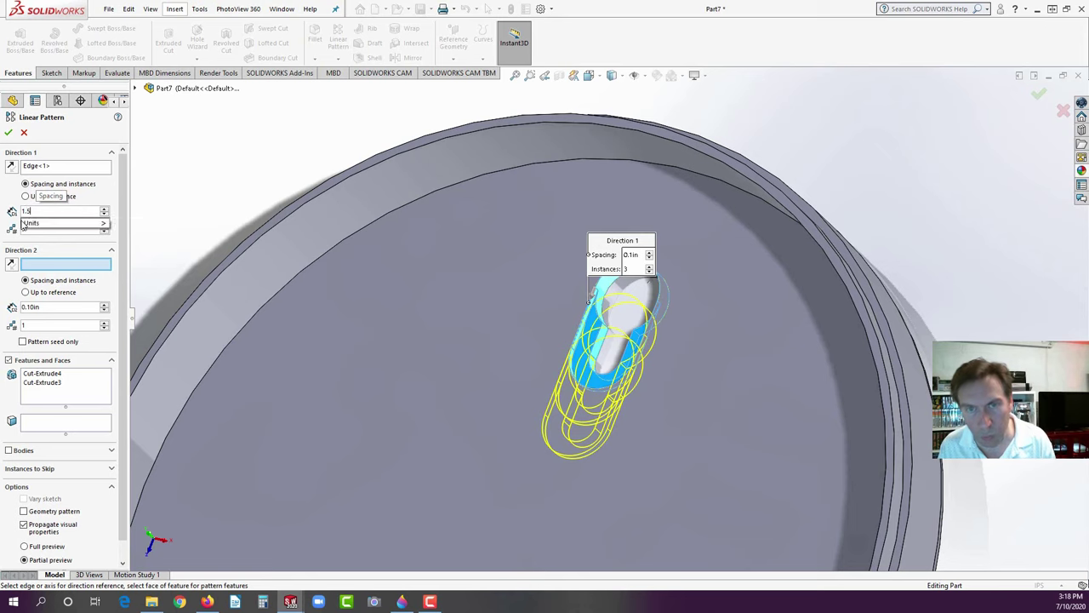
key("Return")
left_click(32, 234)
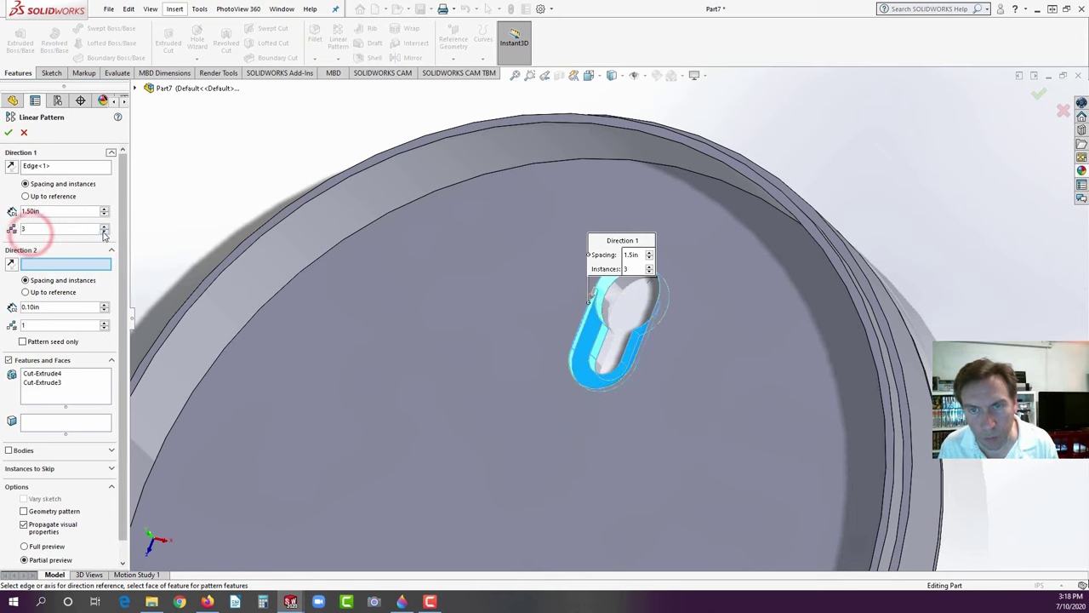
left_click(104, 232)
scroll(359, 361, "down", 6)
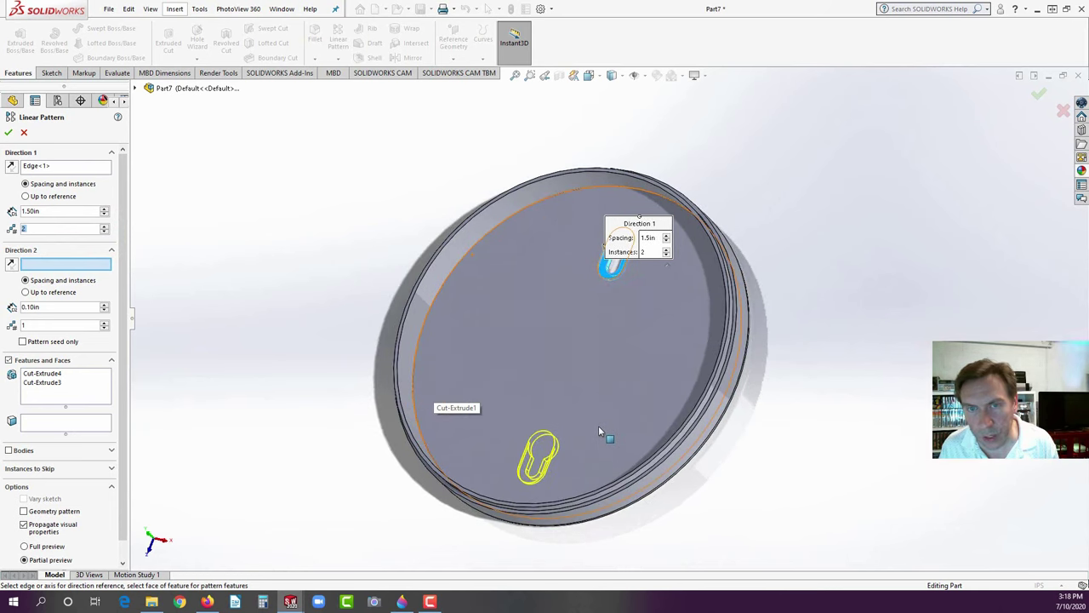
middle_click_drag(611, 386, 168, 245)
left_click(8, 132)
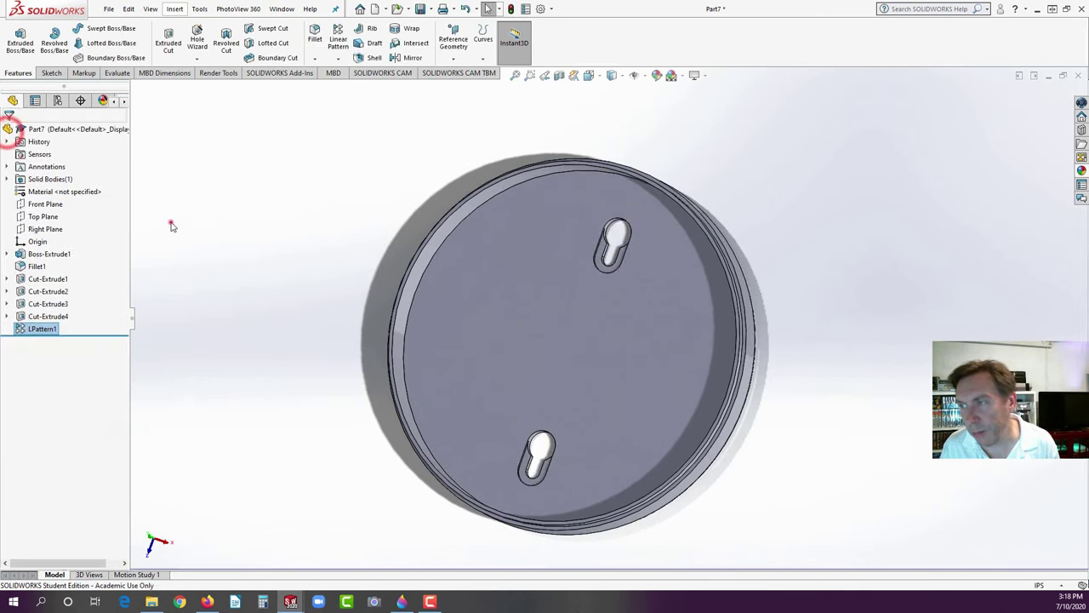
middle_click_drag(480, 322, 572, 325)
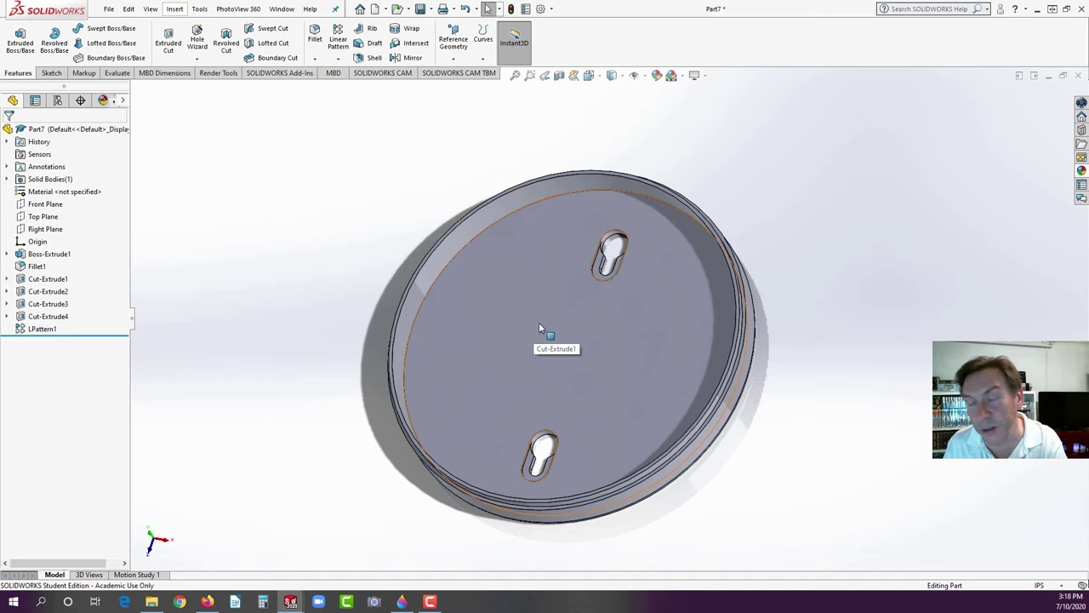
left_click(570, 333)
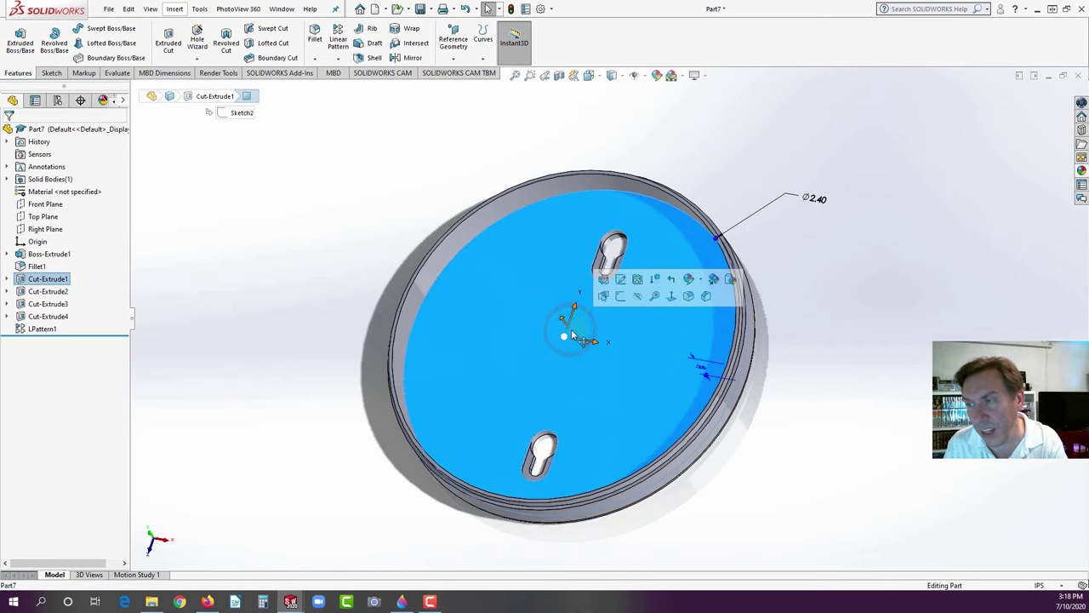
left_click(320, 316)
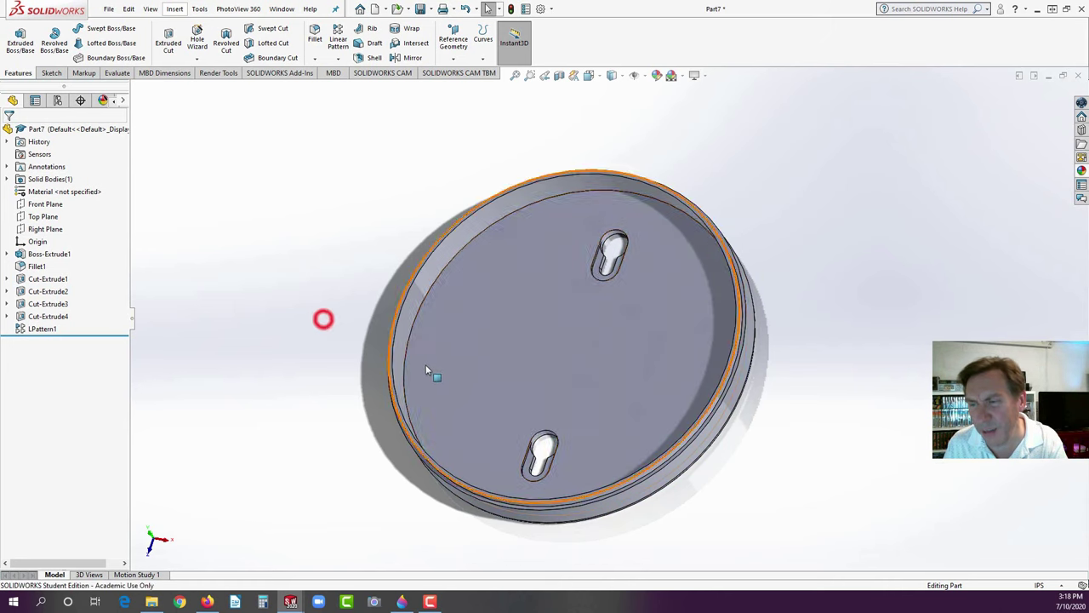
left_click(207, 602)
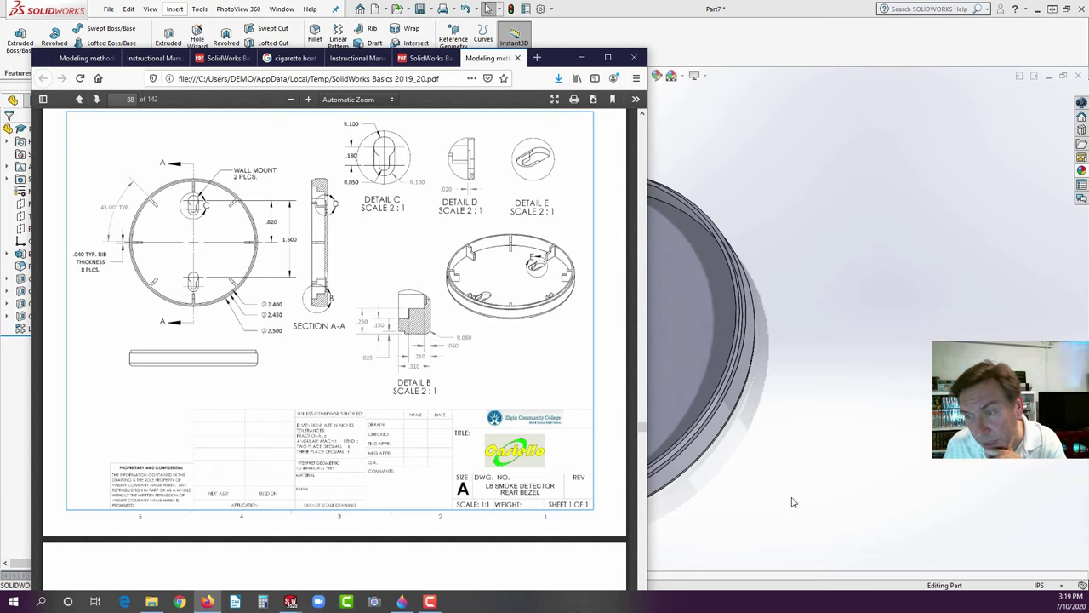
left_click(792, 502)
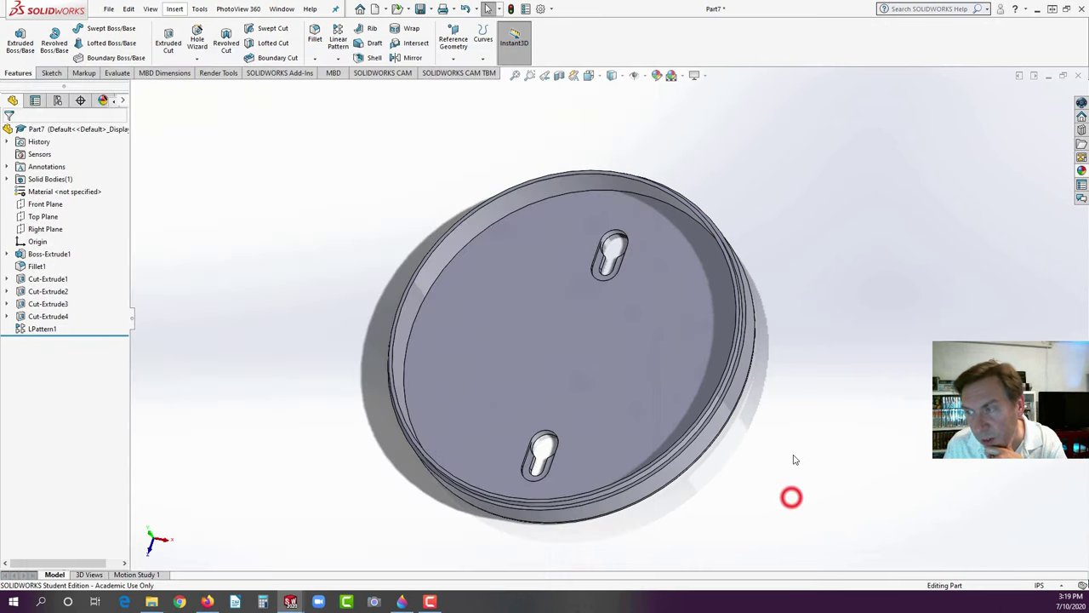
middle_click_drag(792, 457, 597, 355)
left_click(597, 356)
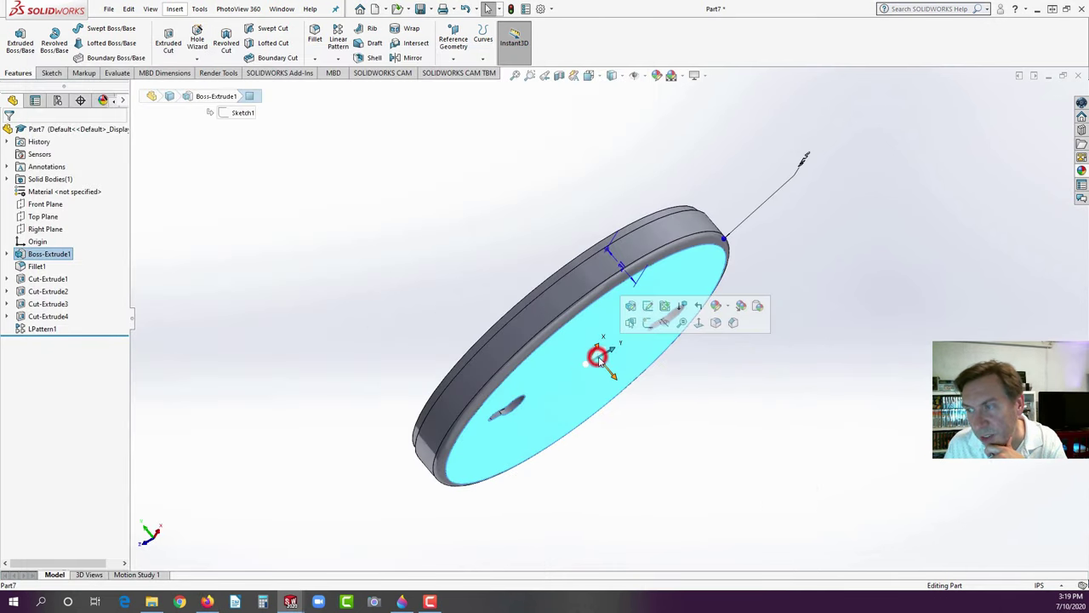
- Start Sketch6 on the disk face viewed Normal To, with a centerline from origin to rim
left_click(647, 321)
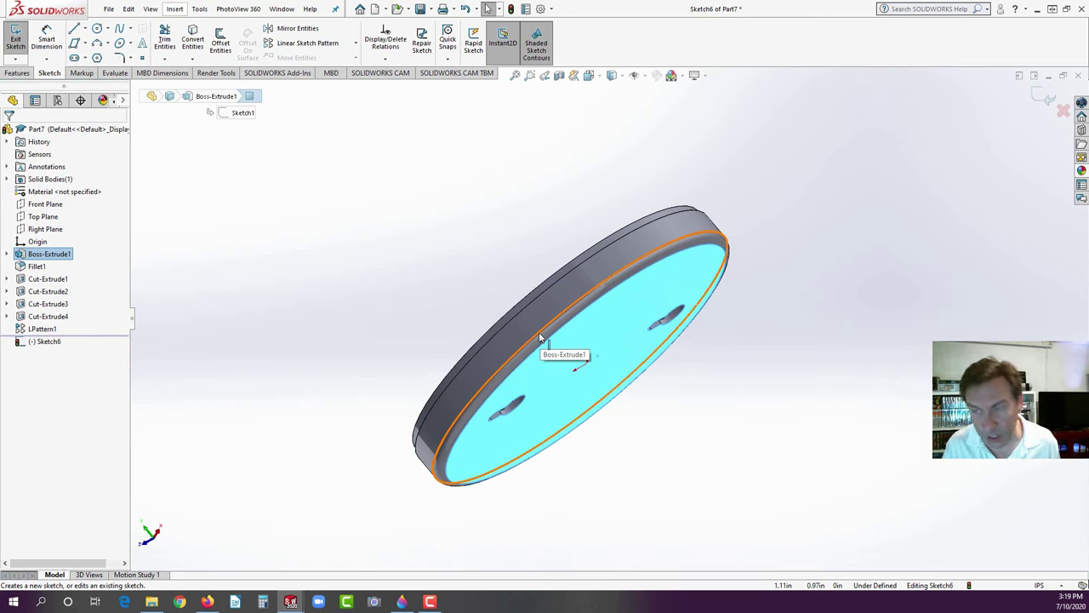
key("space")
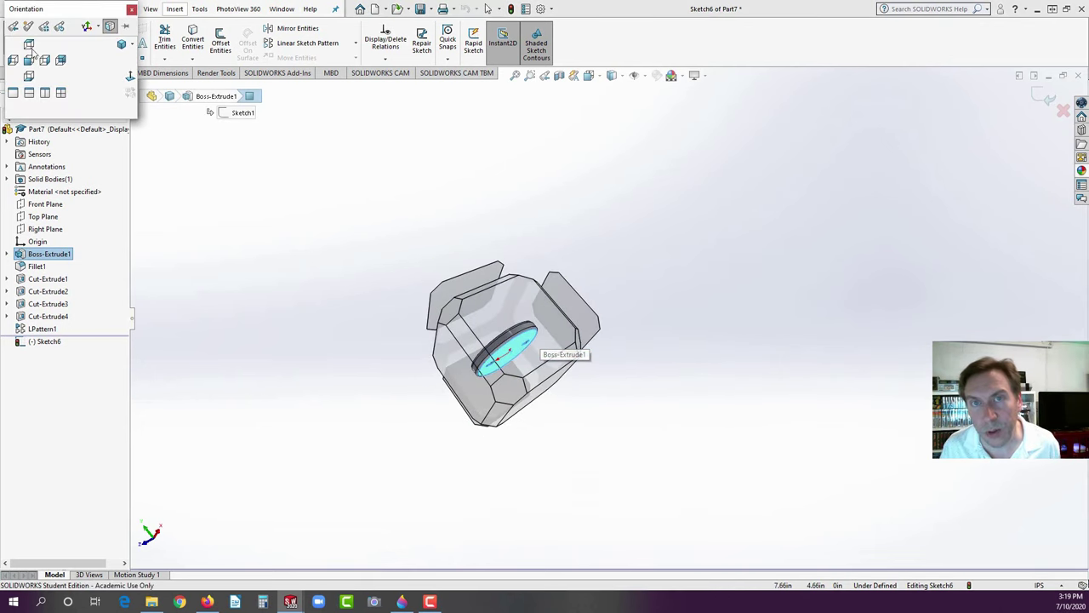
left_click(29, 46)
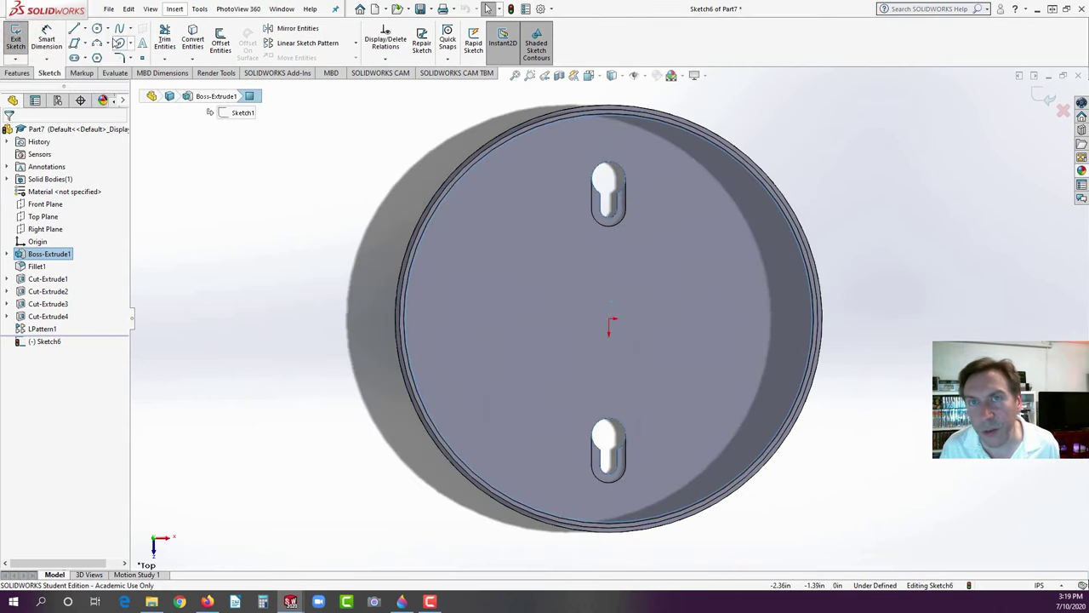
left_click(85, 28)
left_click(75, 52)
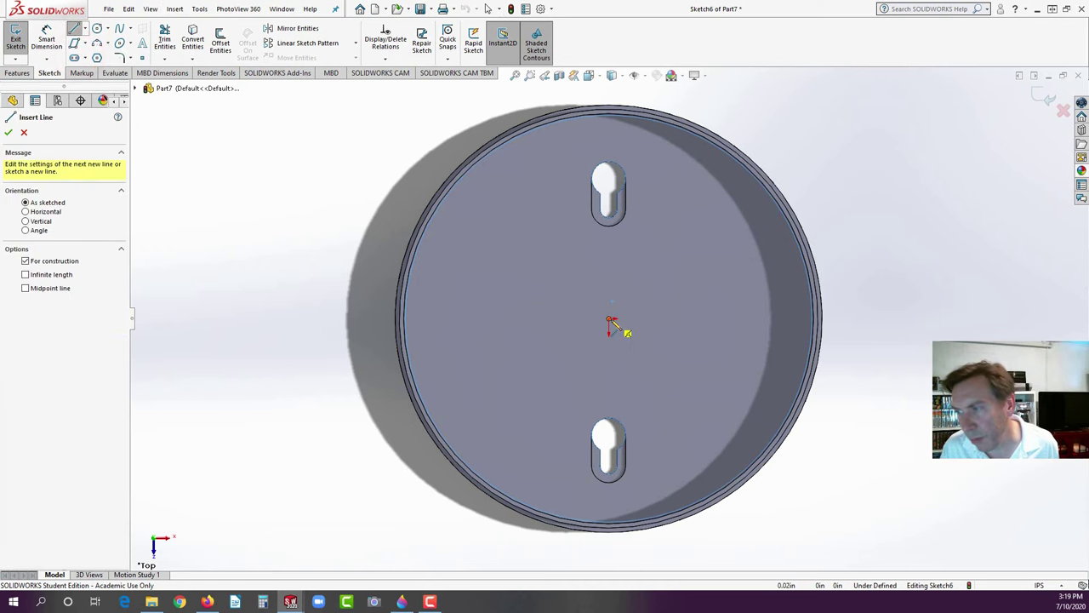
left_click(609, 320)
left_click(395, 318)
left_click(345, 368)
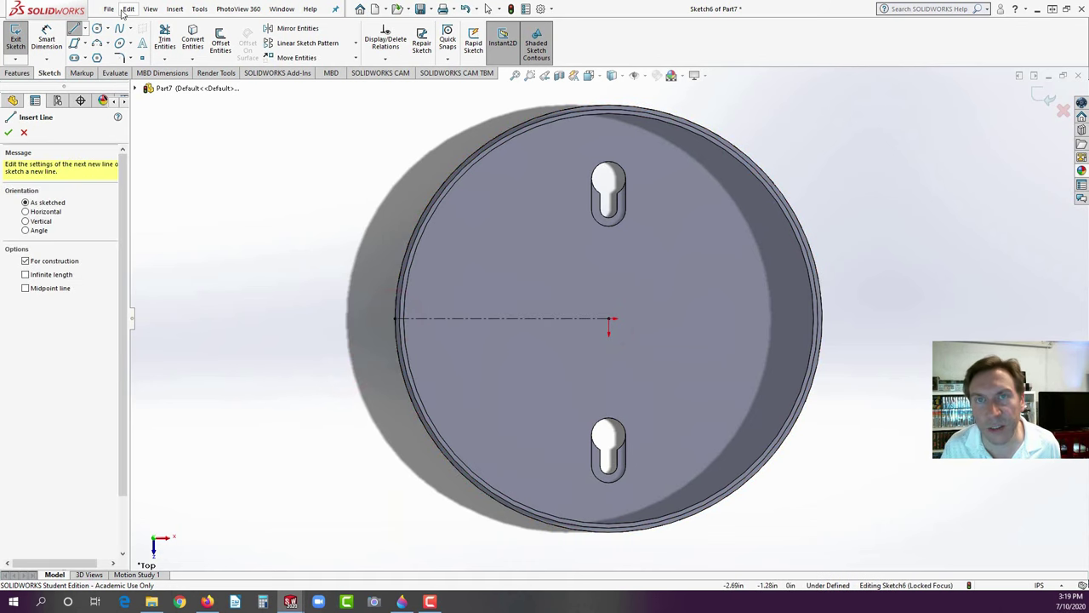
- Draw a small centre rectangle on the centerline at the rim, outlining a rib
left_click(85, 43)
left_click(85, 72)
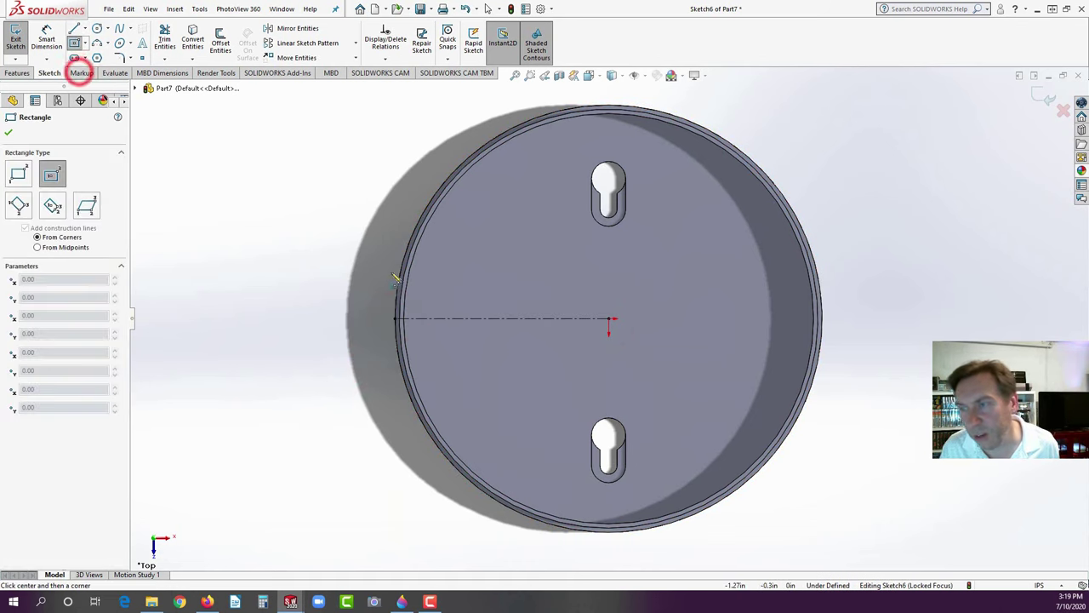
left_click(414, 319)
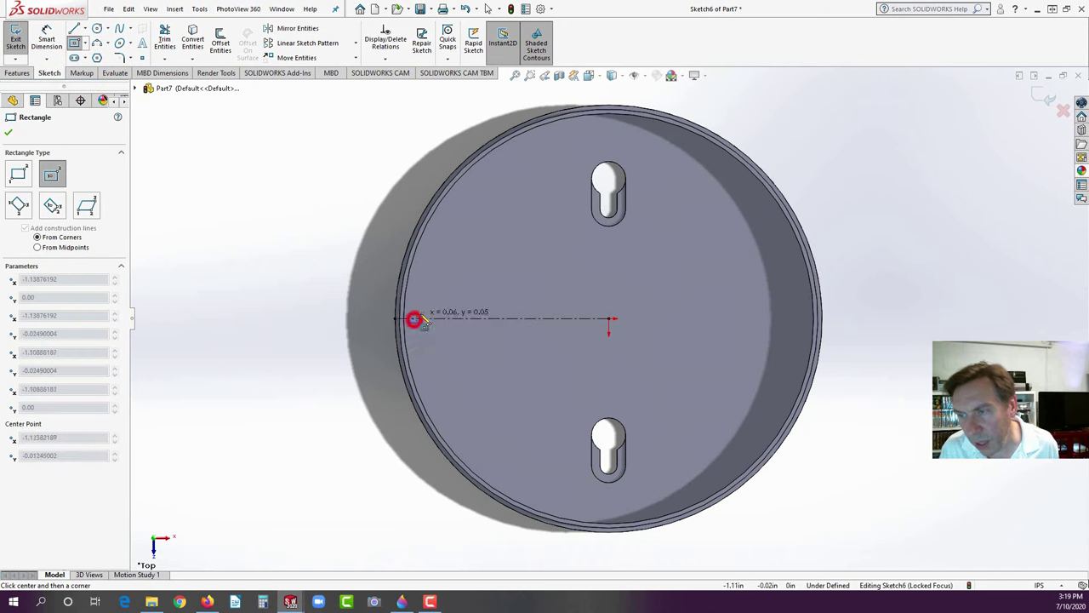
scroll(432, 319, "up", 3)
scroll(432, 320, "up", 2)
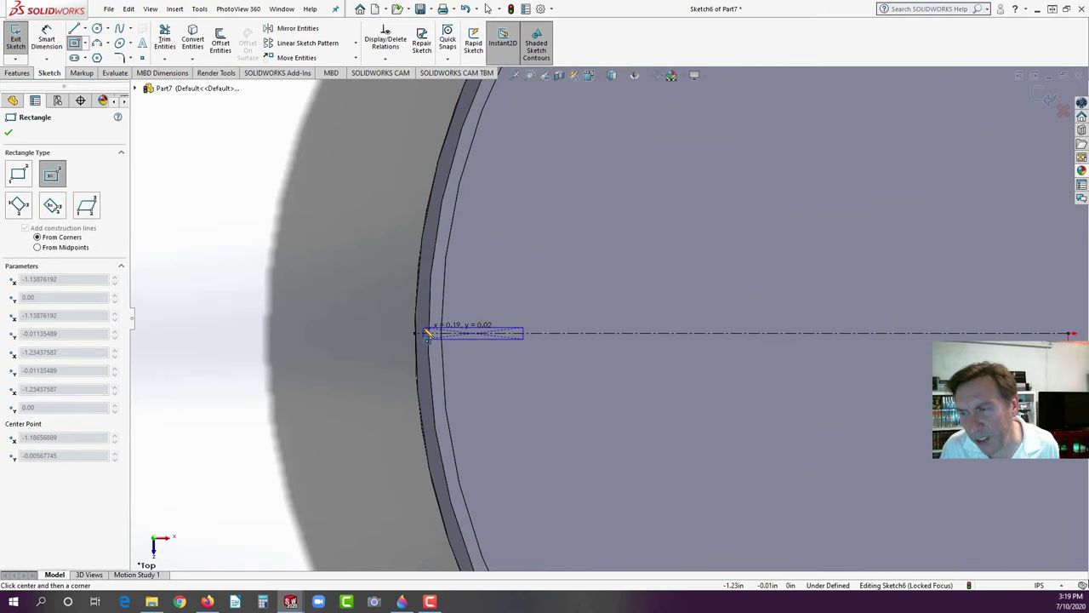
left_click(425, 330)
key("Escape")
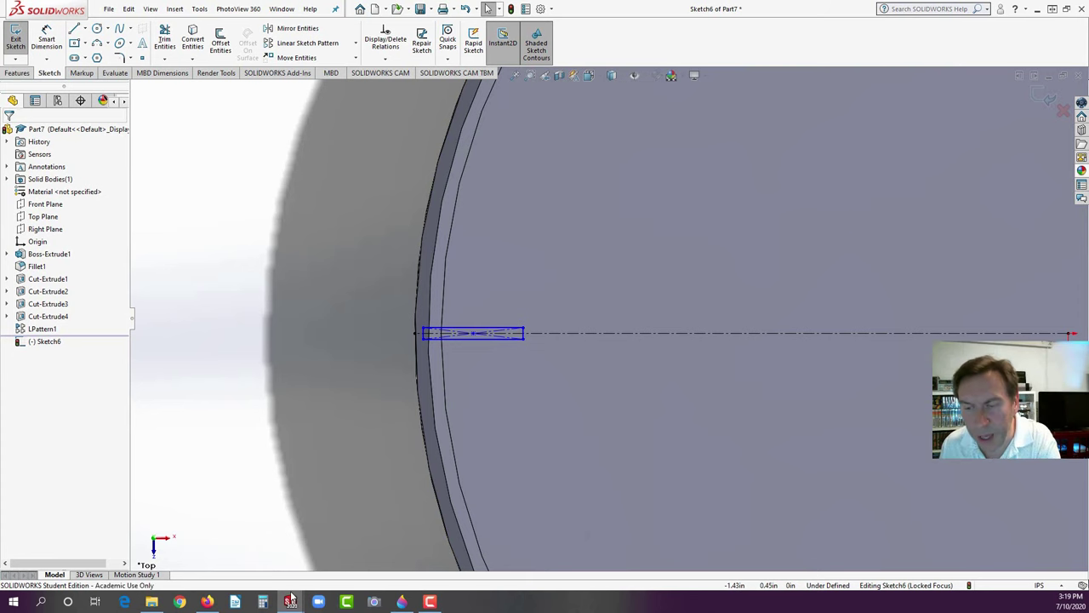
left_click(207, 601)
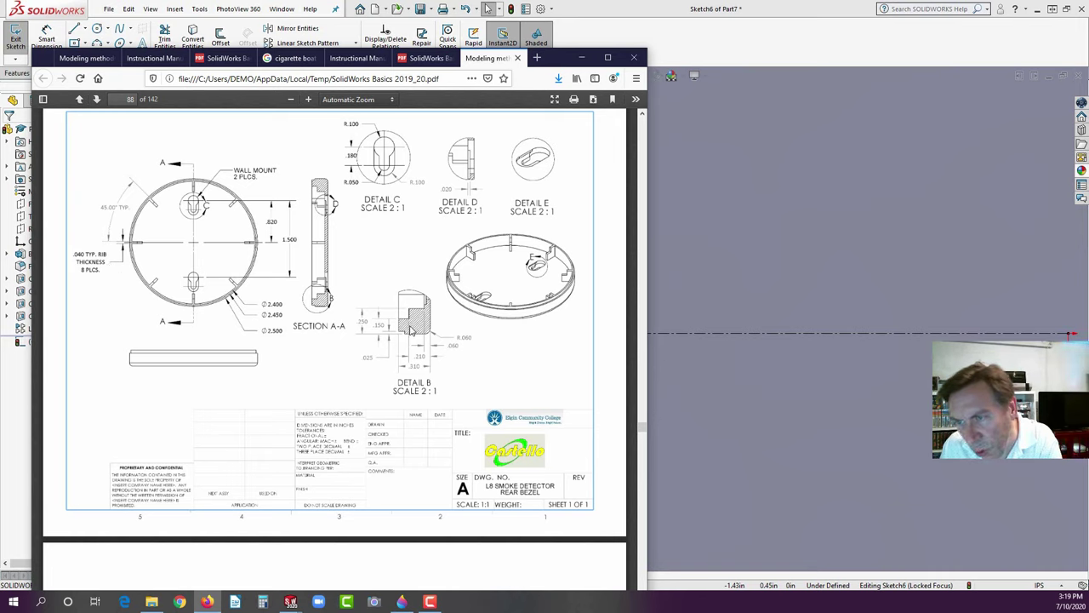
left_click(10, 403)
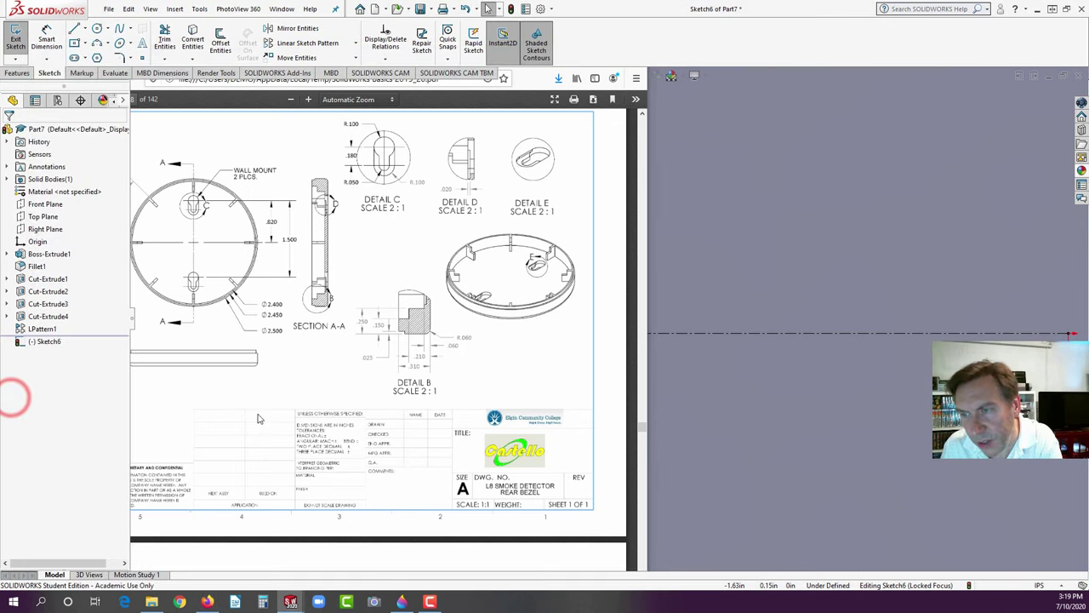
scroll(478, 328, "down", 2)
key("d")
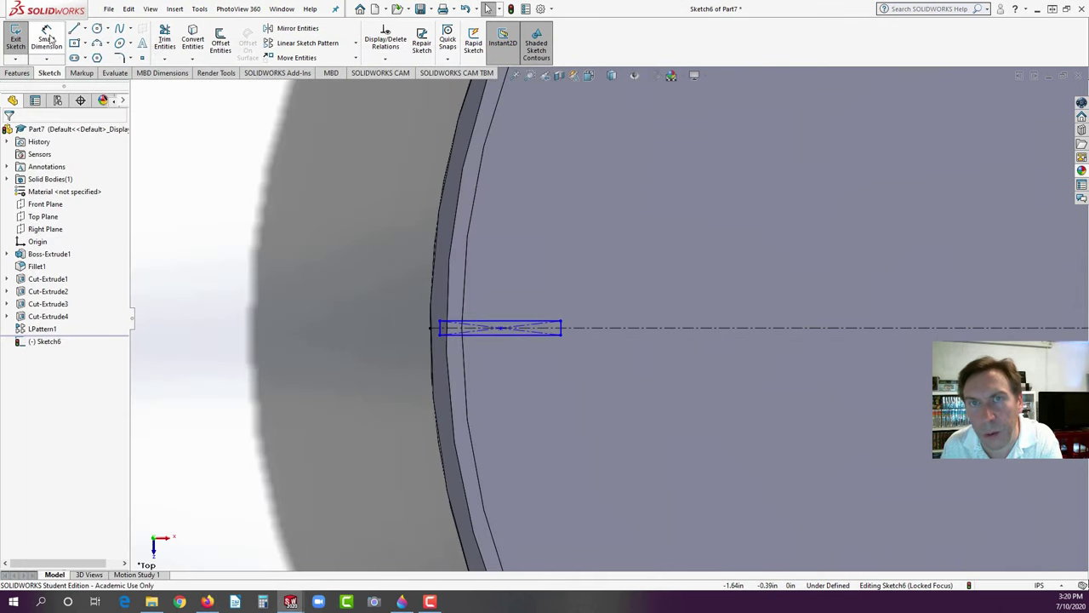
- Dimension the rib rectangle's length to 0.25
left_click(430, 329)
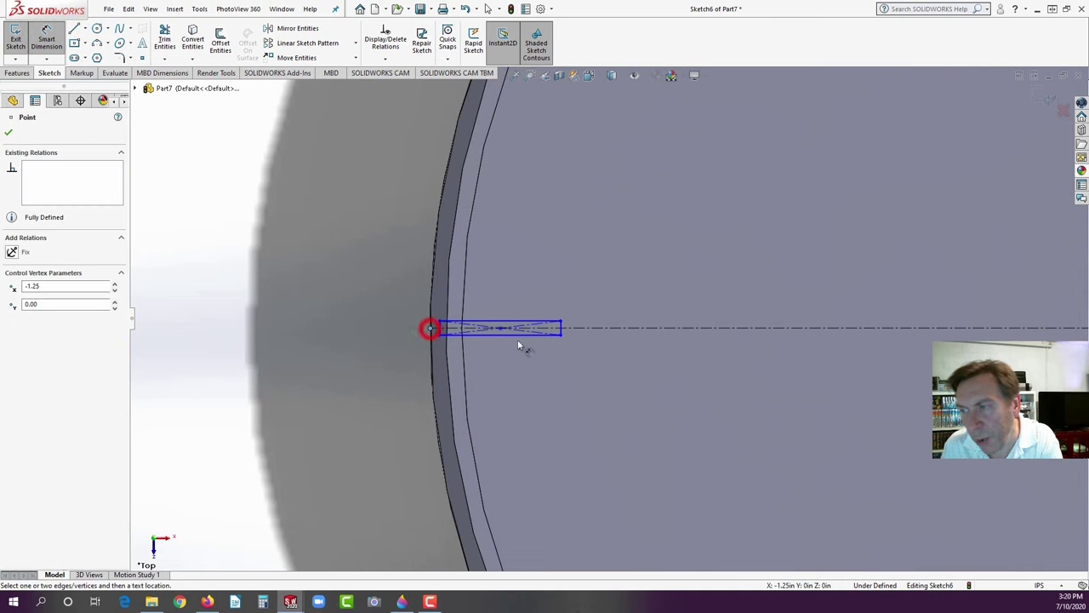
left_click(562, 329)
left_click(501, 242)
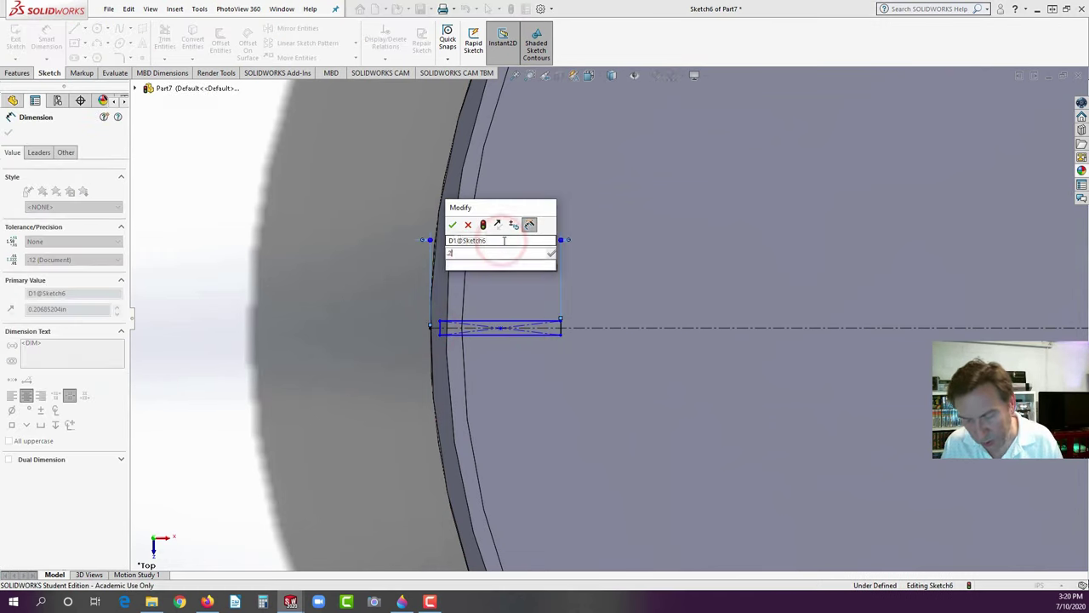
type("0.25")
key("Return")
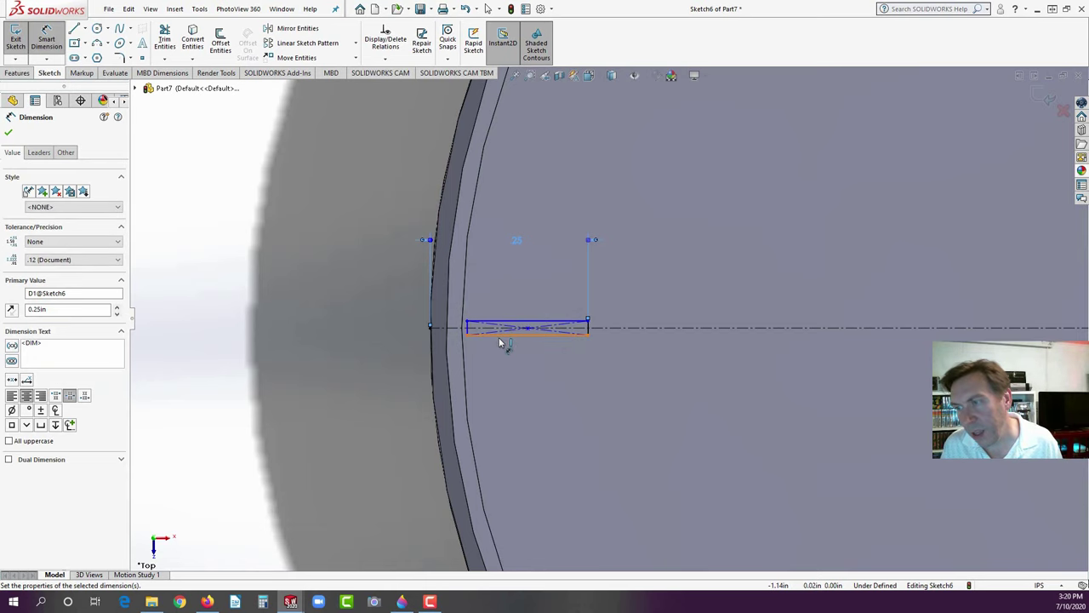
key("Escape")
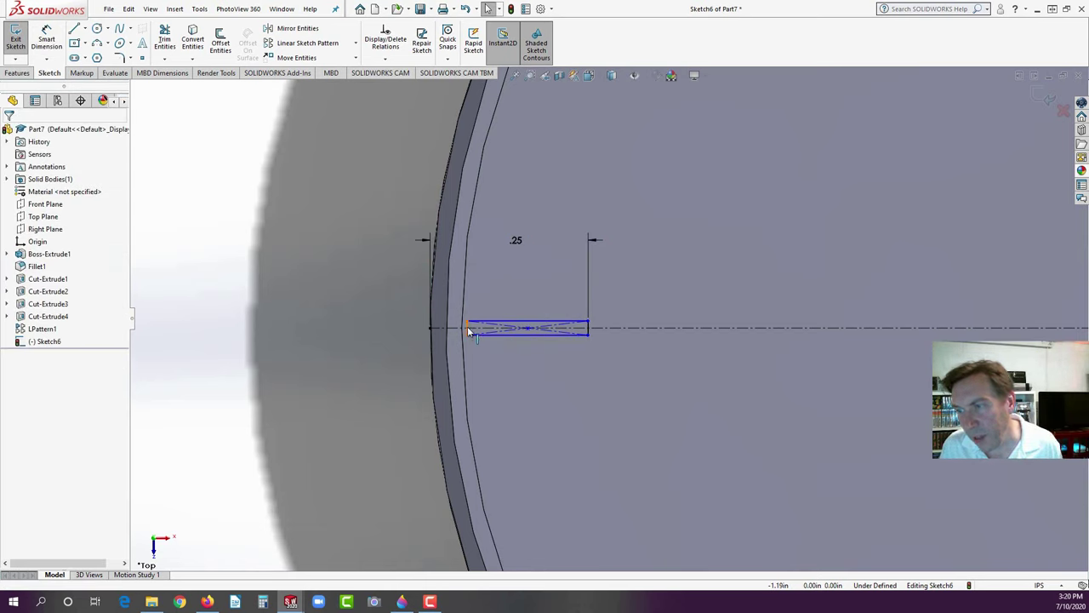
- Make the rectangle's left edge tangent to the inner rim edge
left_click(467, 325)
left_click(381, 317)
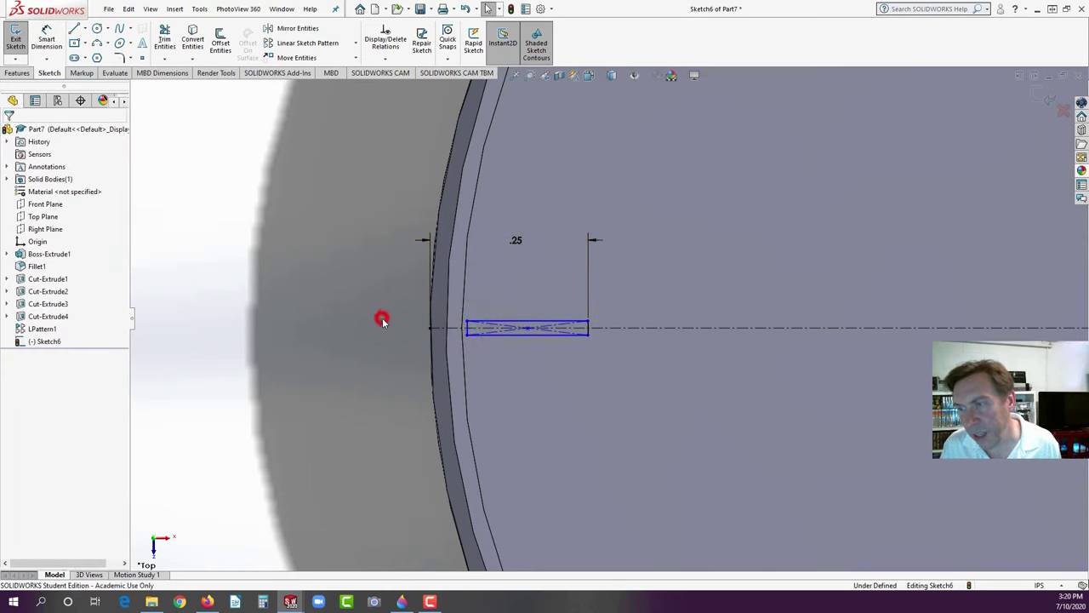
scroll(475, 310, "down", 4)
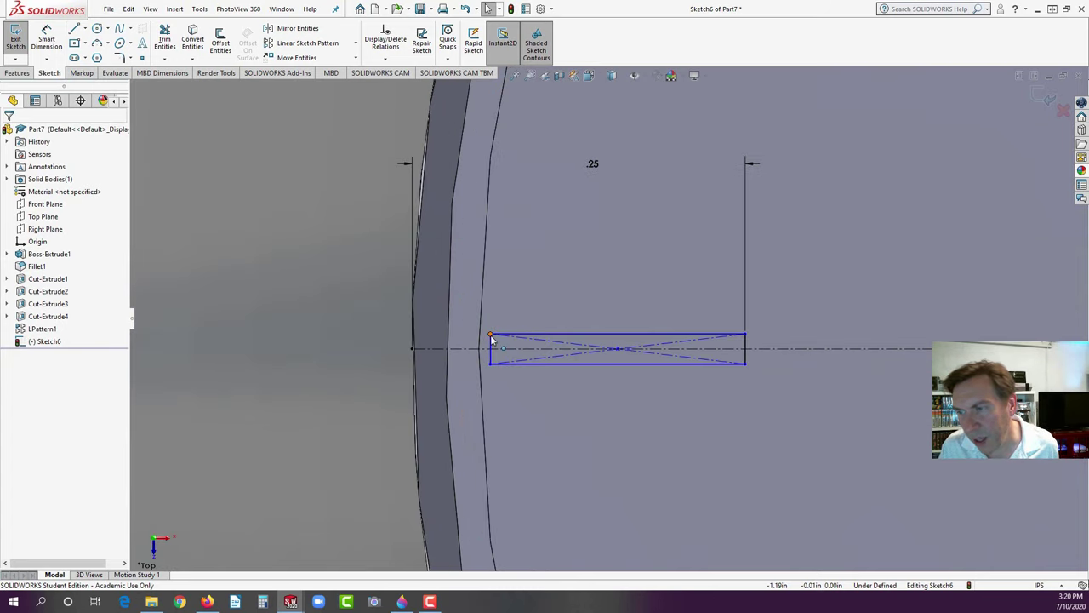
left_click(490, 347)
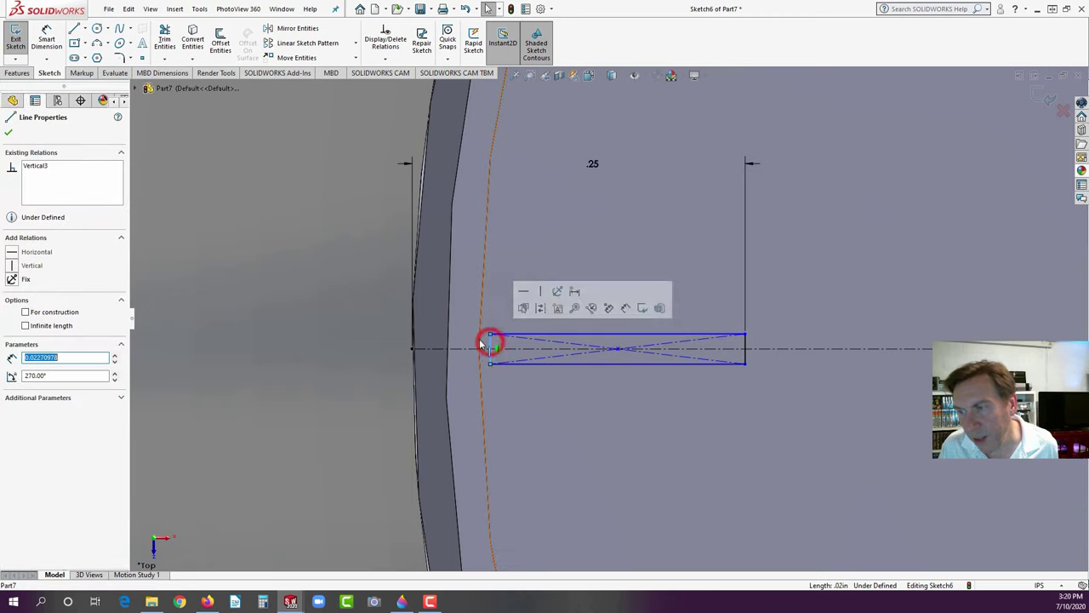
left_click(449, 330, "ctrl")
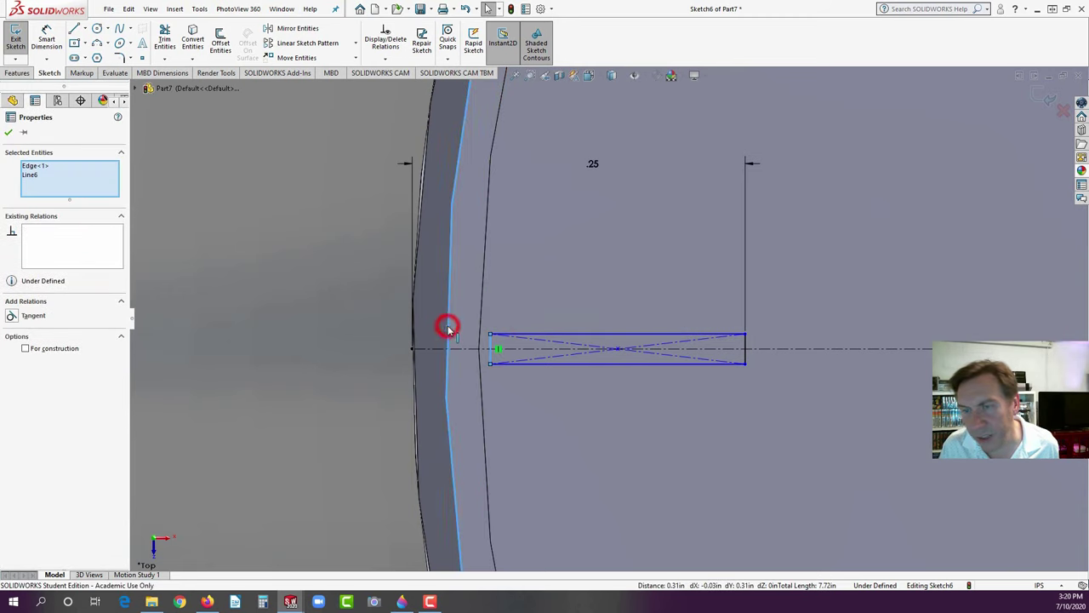
left_click(12, 315)
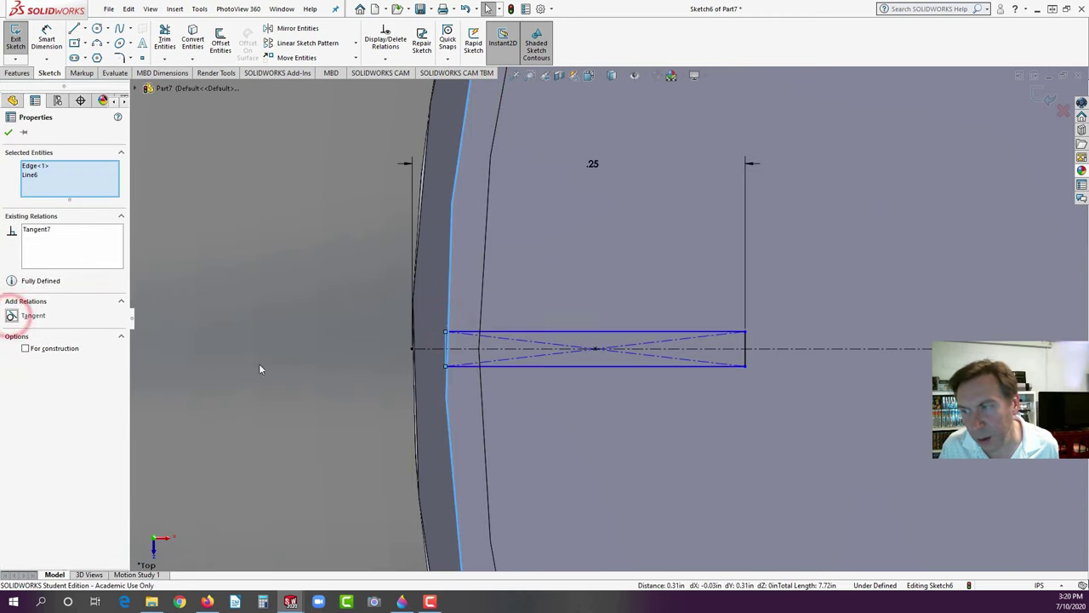
scroll(297, 397, "up", 3)
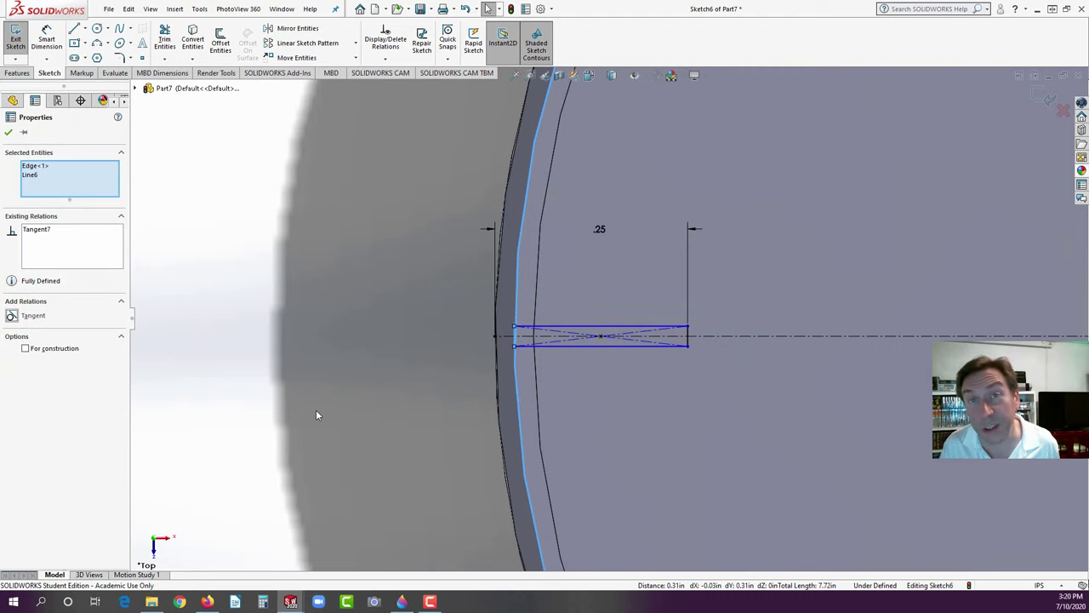
key("z")
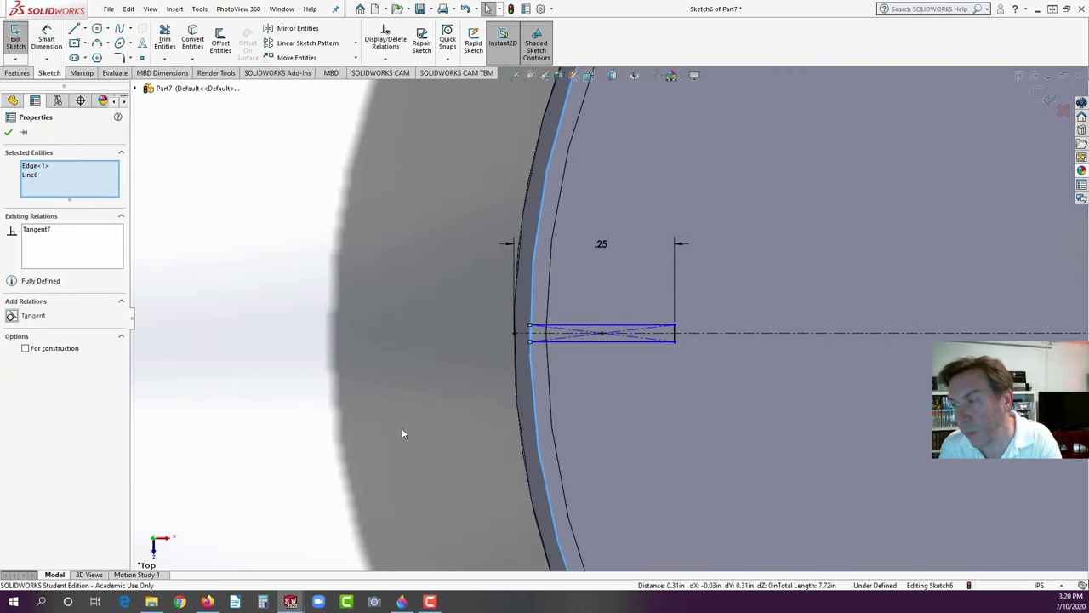
- Dimension the rib height to .04 from the centerline, fully defining the sketch
left_click(47, 39)
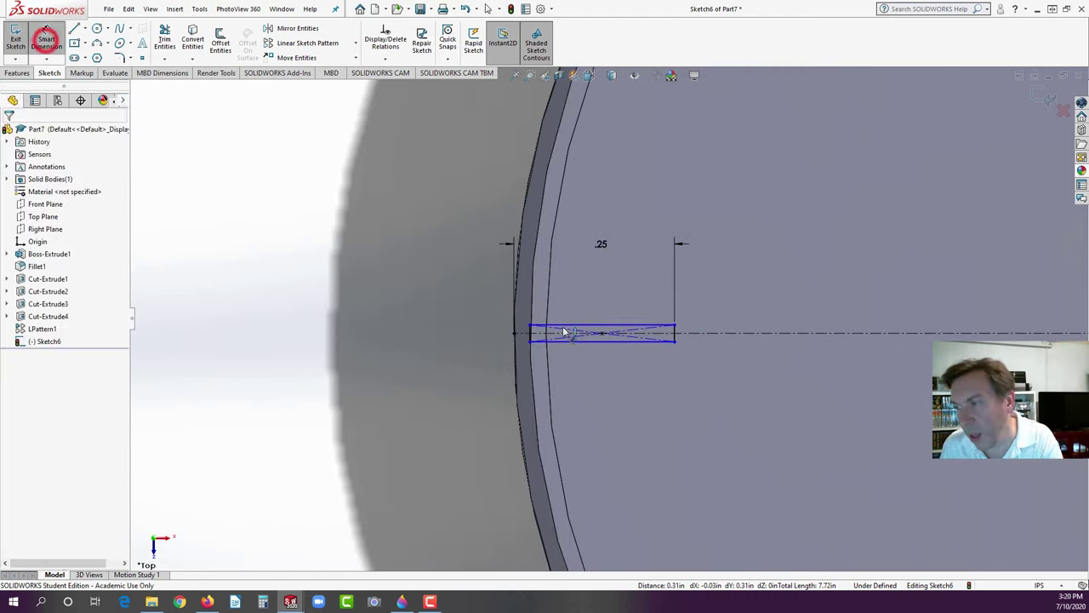
left_click(530, 327)
left_click(523, 333)
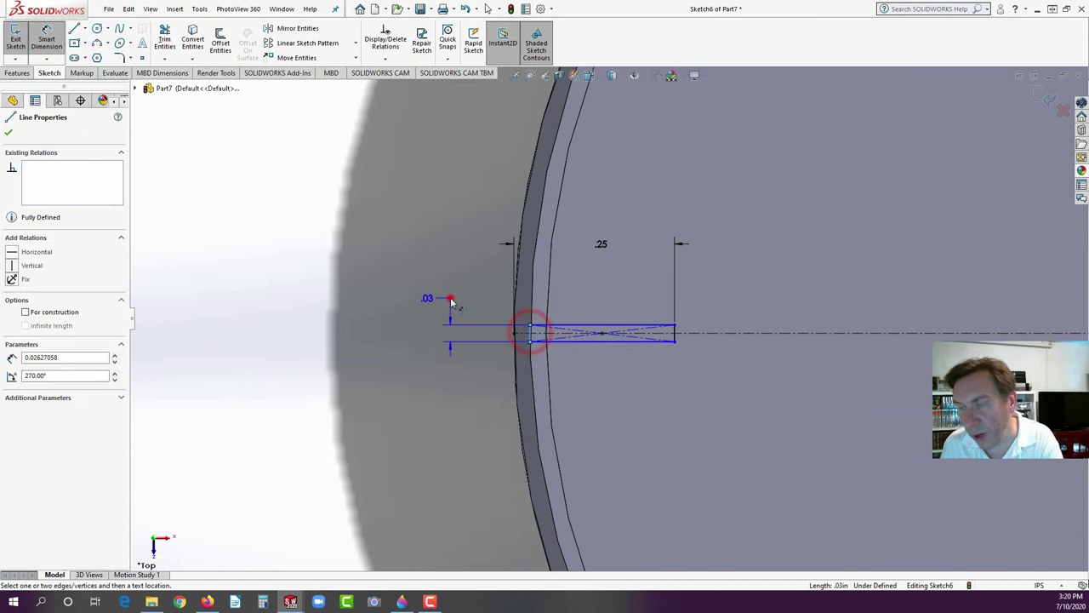
left_click(450, 297)
type(".04")
key("Return")
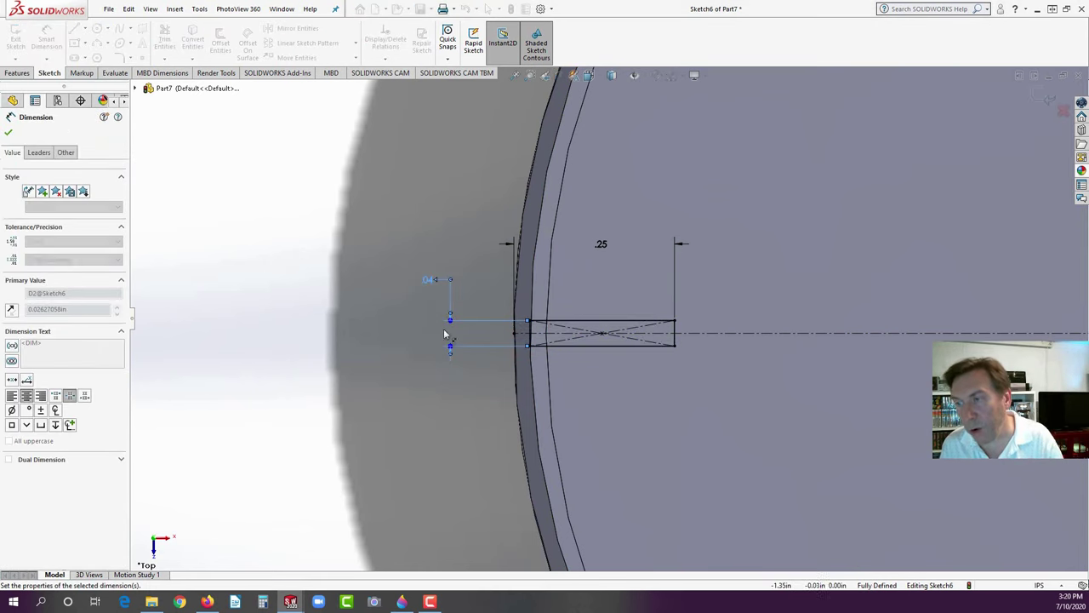
left_click(436, 375)
key("z")
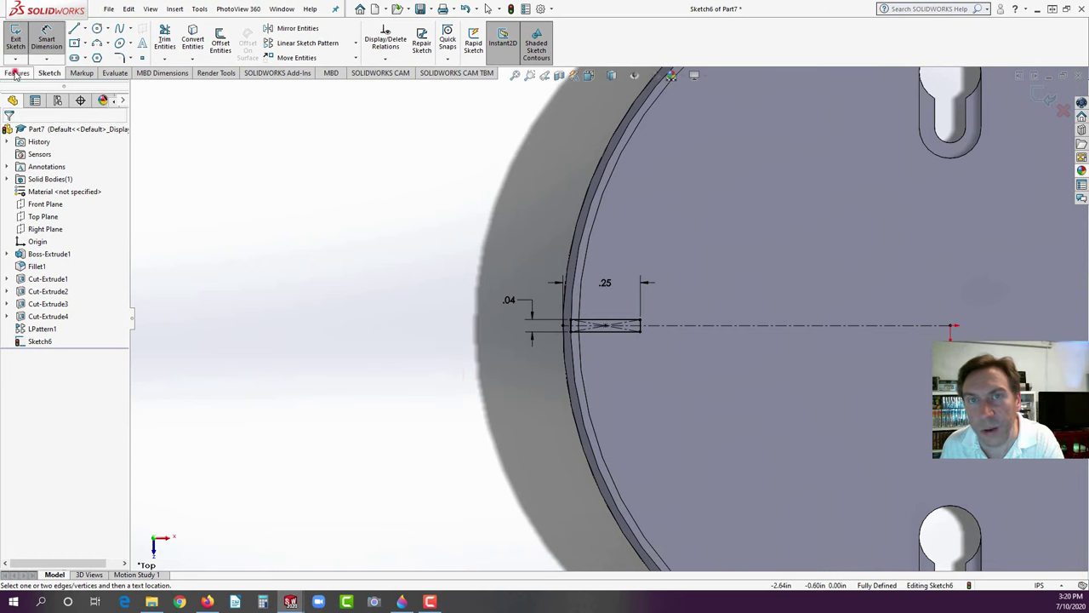
left_click(17, 72)
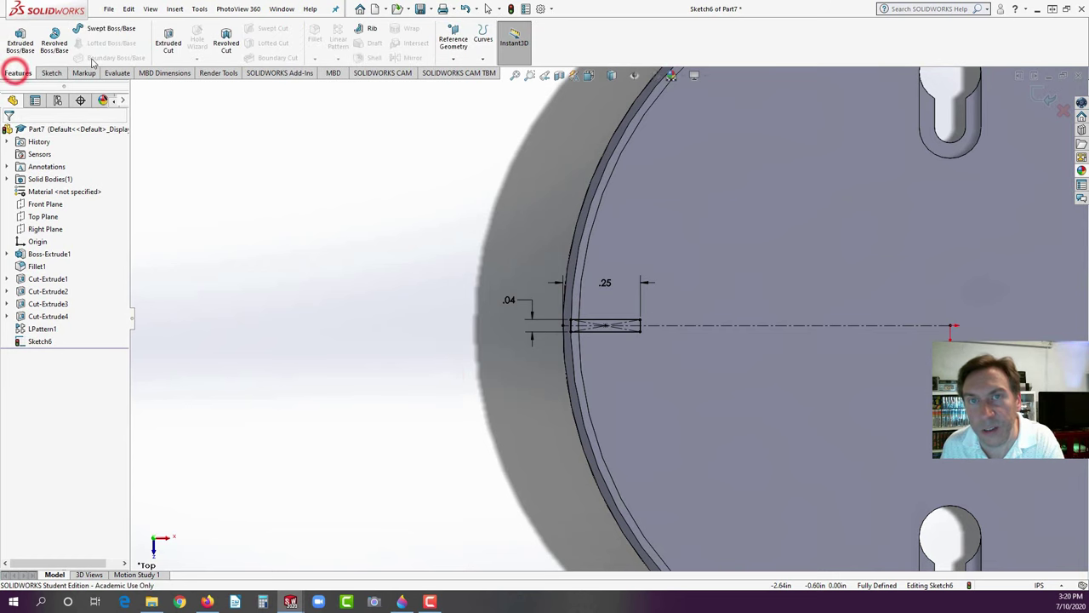
- Extrude the rib sketch 0.21 in, reversed into the part
left_click(20, 42)
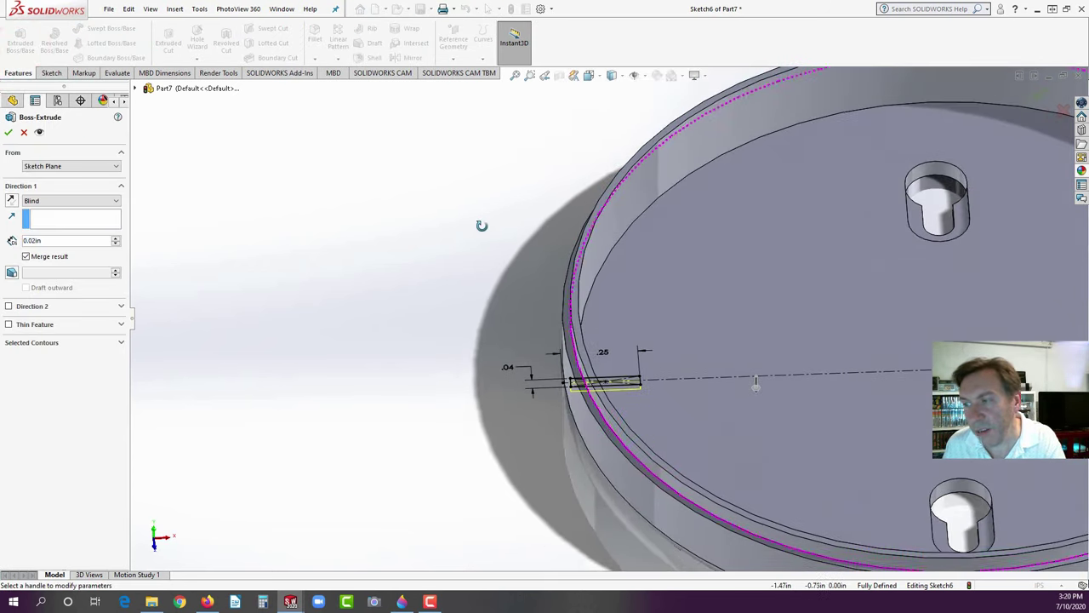
left_click(12, 202)
left_click(38, 241)
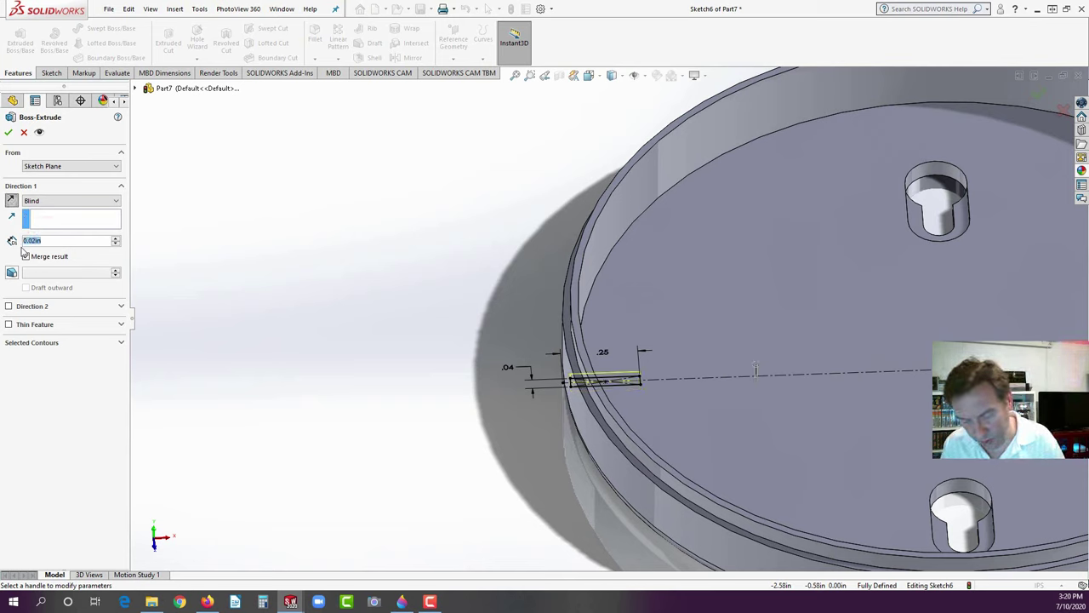
type("0.25")
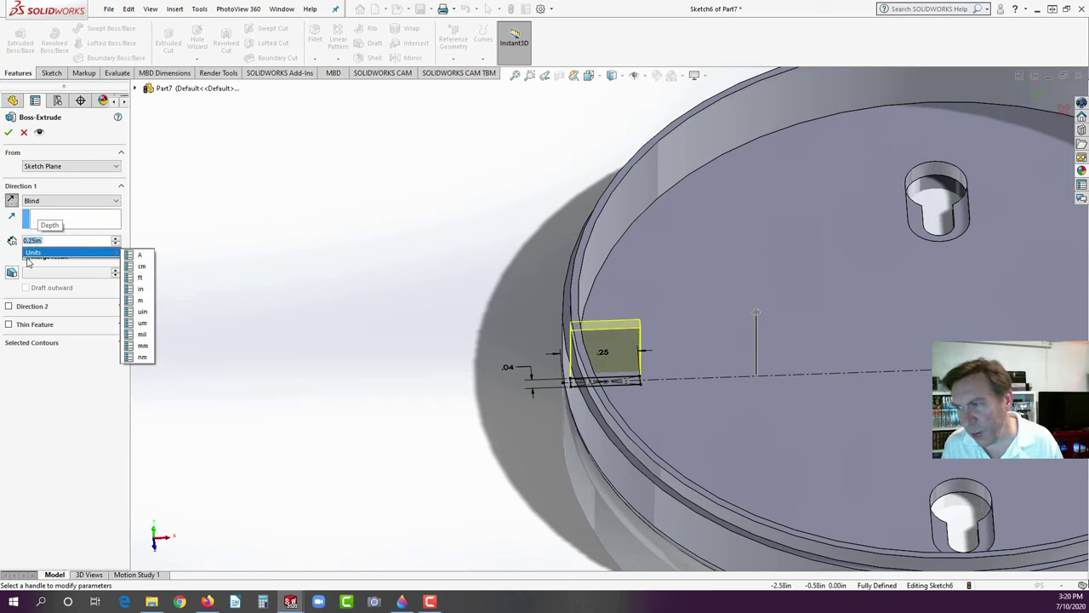
middle_click_drag(723, 446, 545, 445)
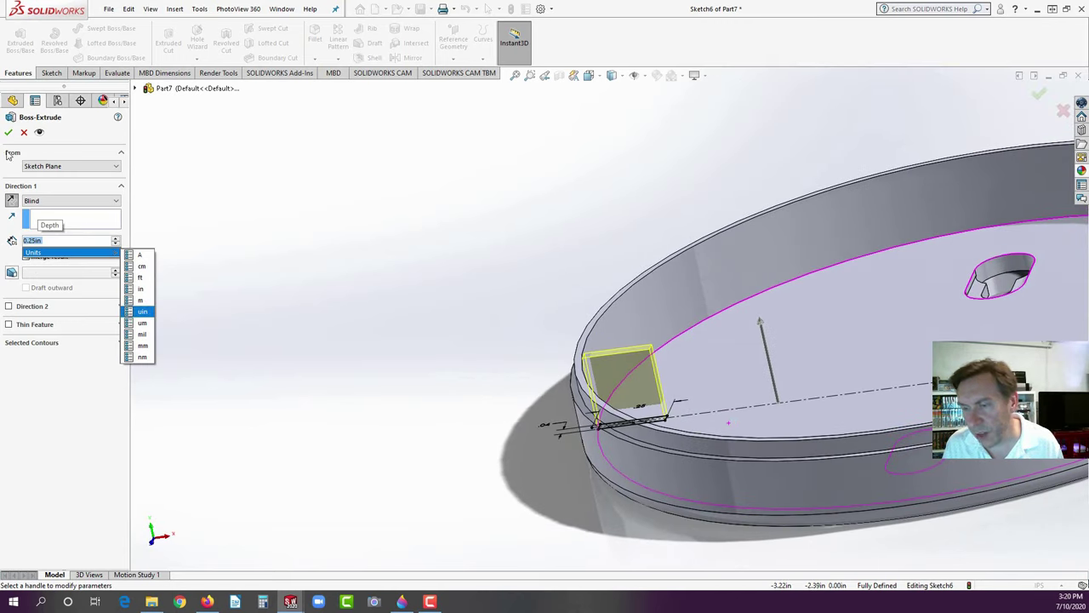
key("Down")
key("Down")
key("Down")
key("Down")
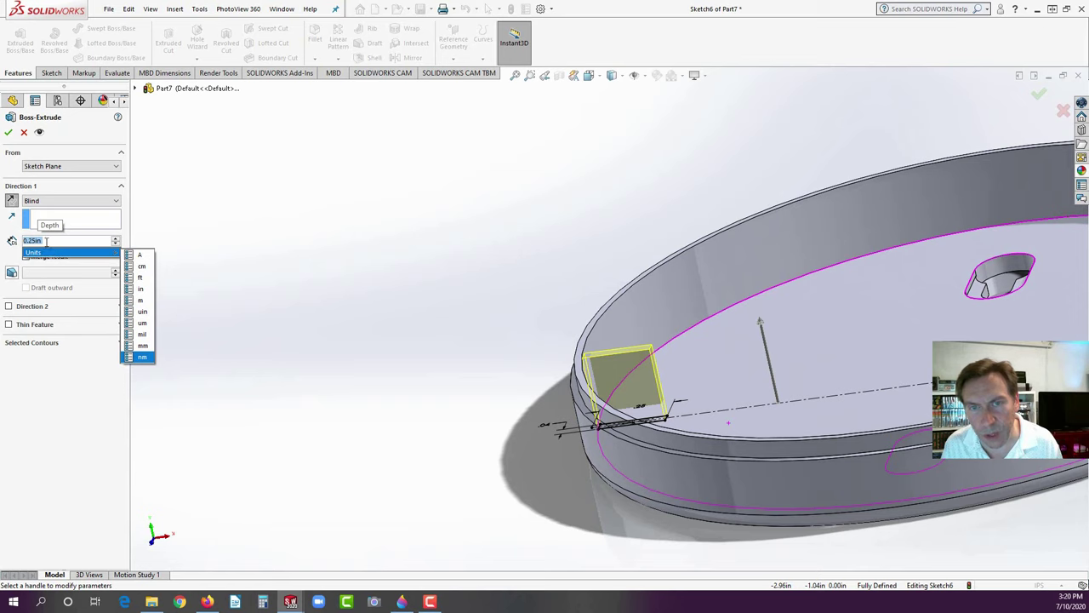
left_click(44, 240)
type(".21")
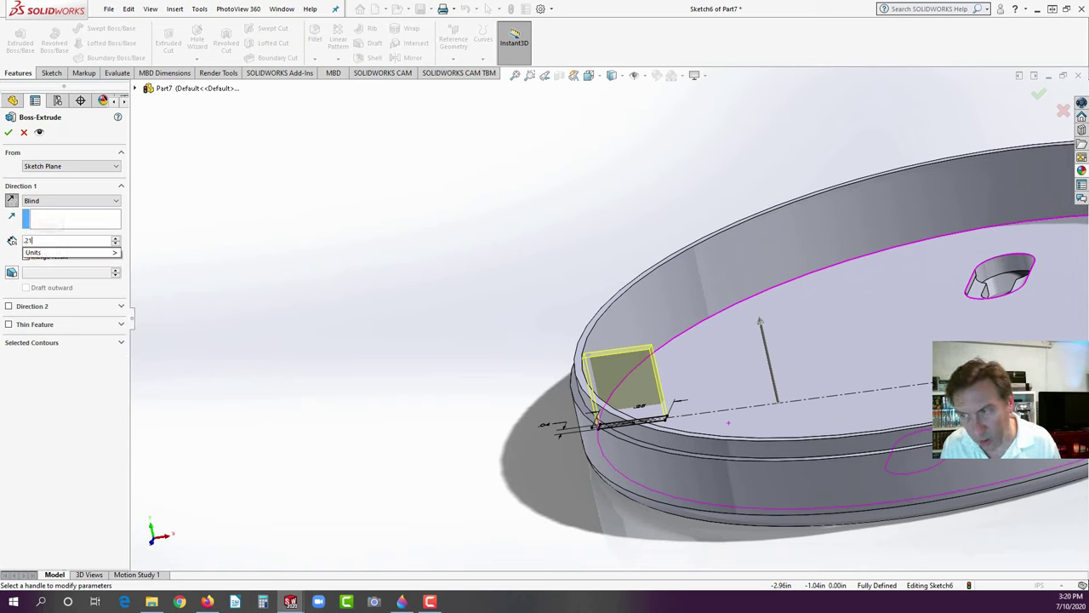
key("Return")
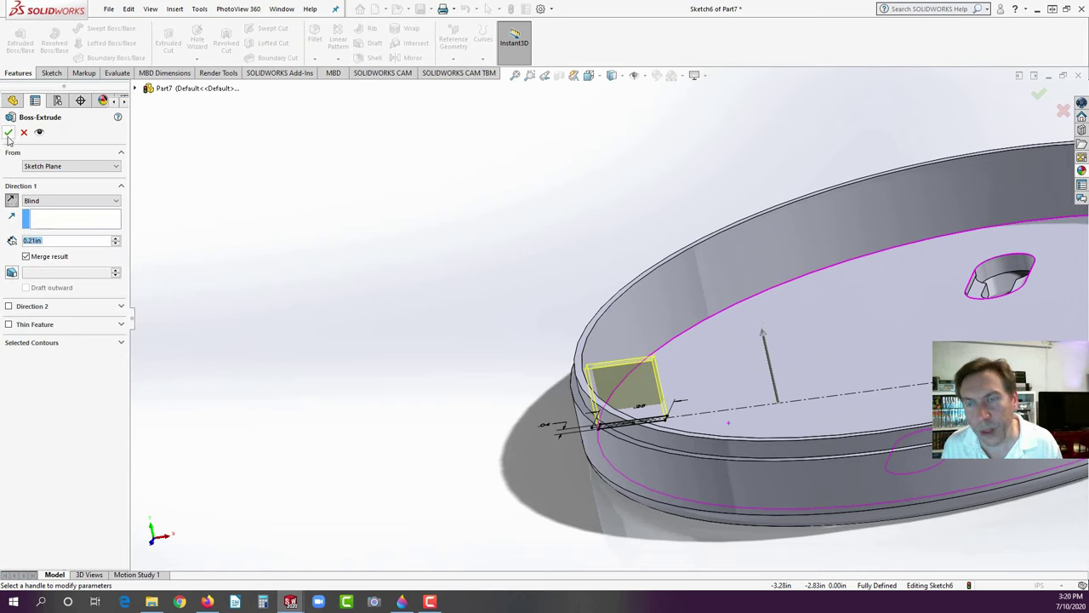
left_click(8, 132)
- Circular-pattern the rib 8 times over 360° about the outer rim face
scroll(805, 362, "up", 3)
middle_click_drag(805, 362, 808, 425)
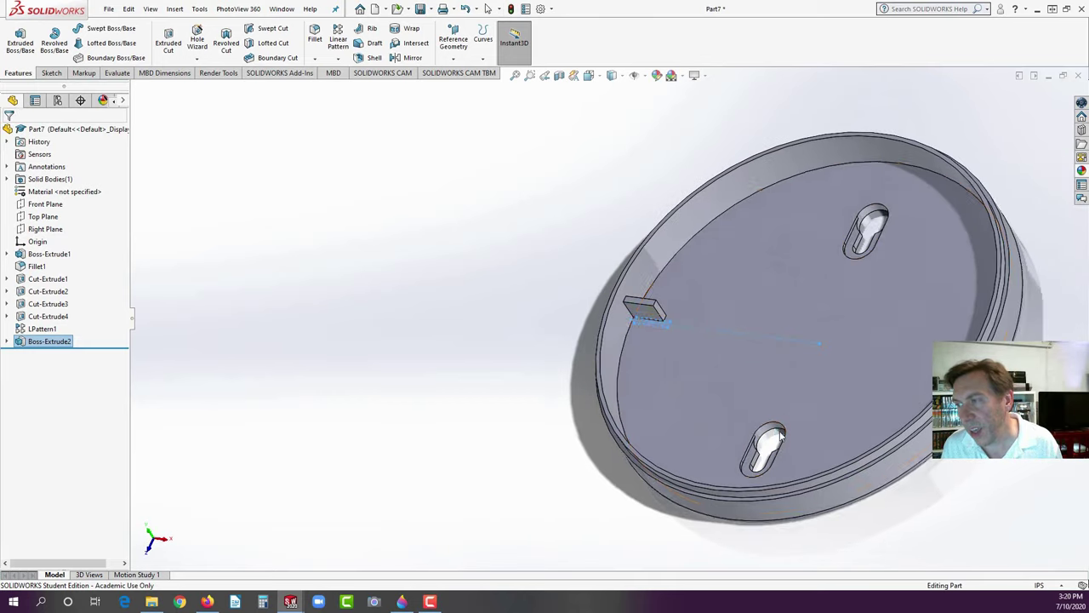
left_click(337, 60)
left_click(341, 89)
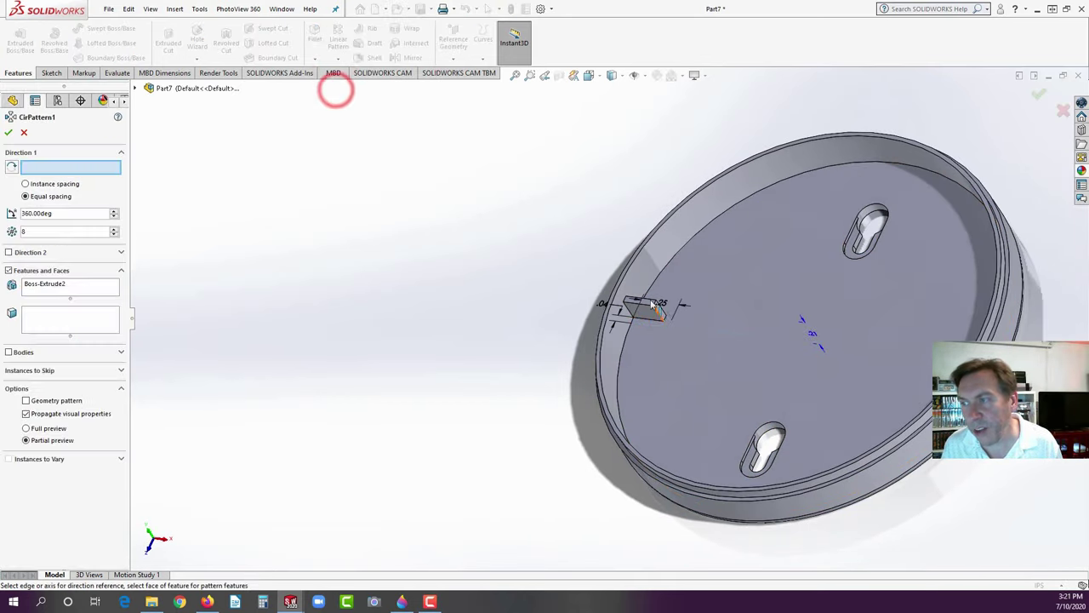
left_click(754, 513)
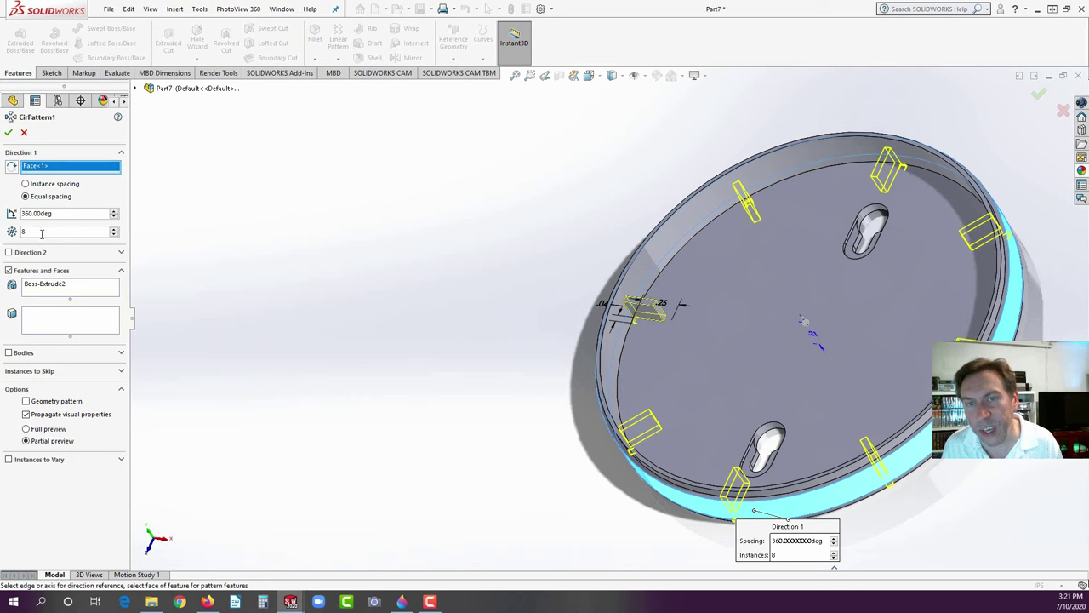
left_click(9, 133)
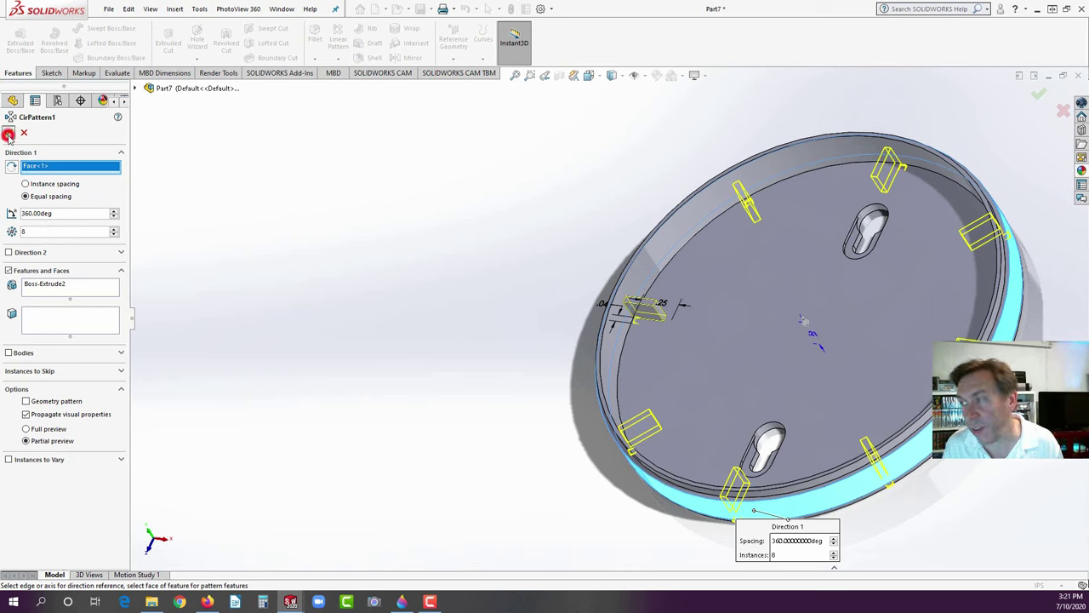
left_click(266, 253)
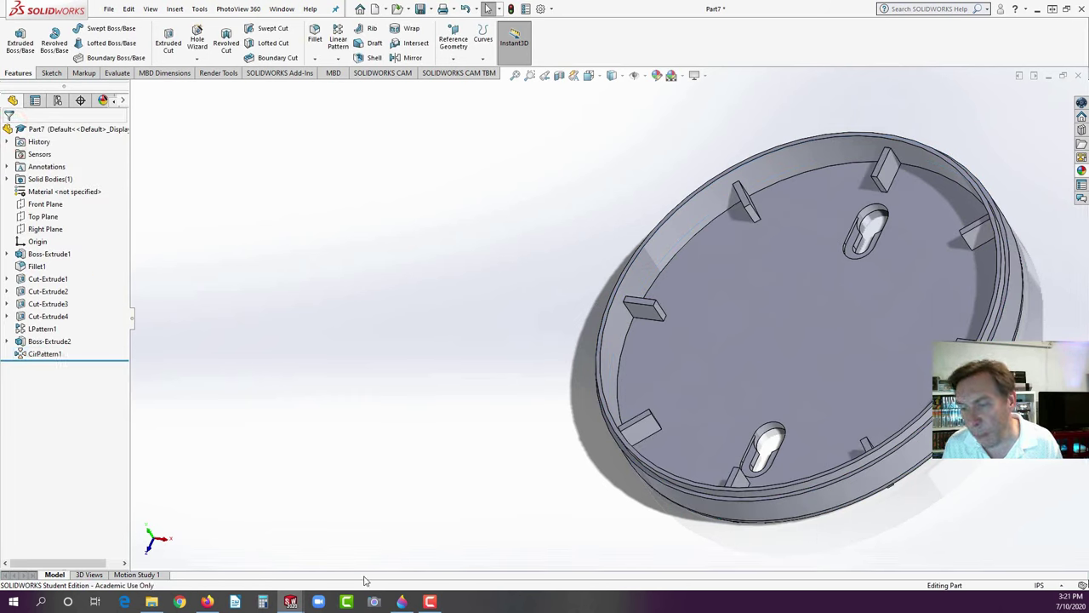
mouse_move(291, 602)
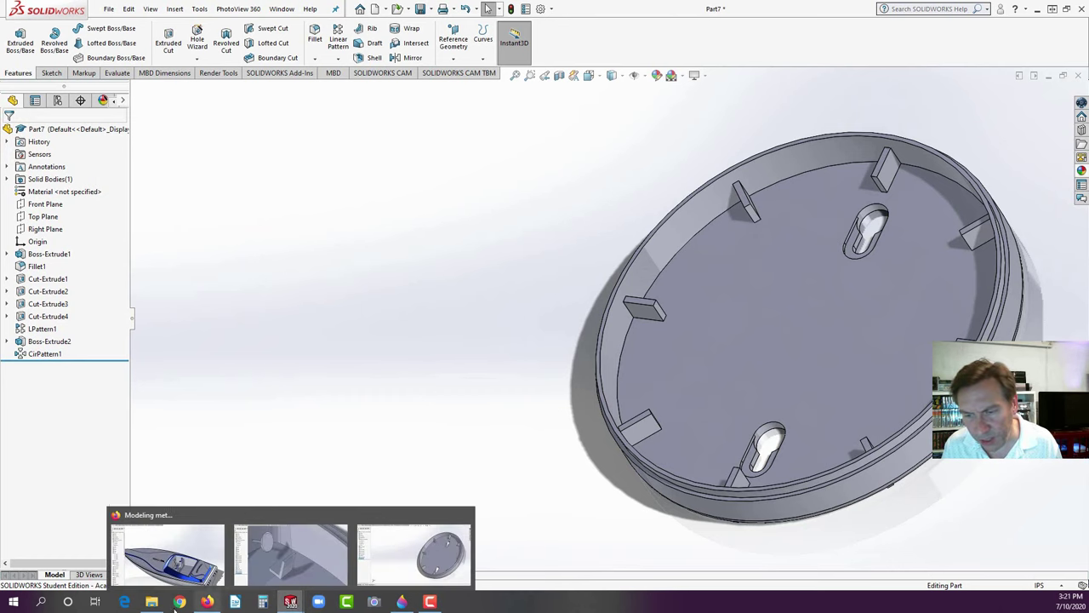
- Bring the L8 Smoke Detector Rear Bezel PDF forward in Firefox and scroll toward Detail B
left_click(206, 601)
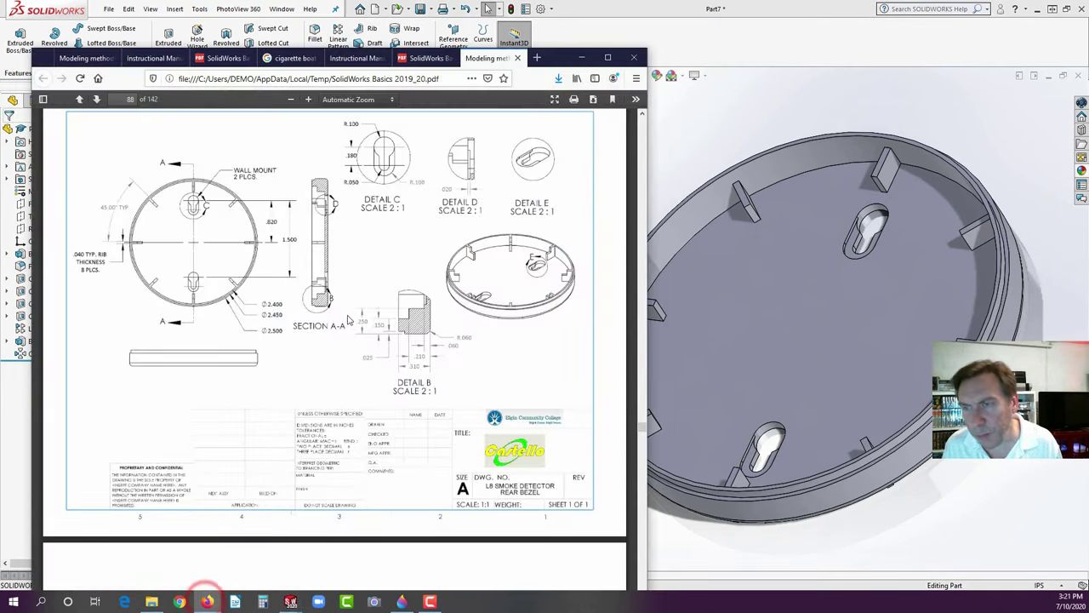
scroll(416, 318, "down", 2)
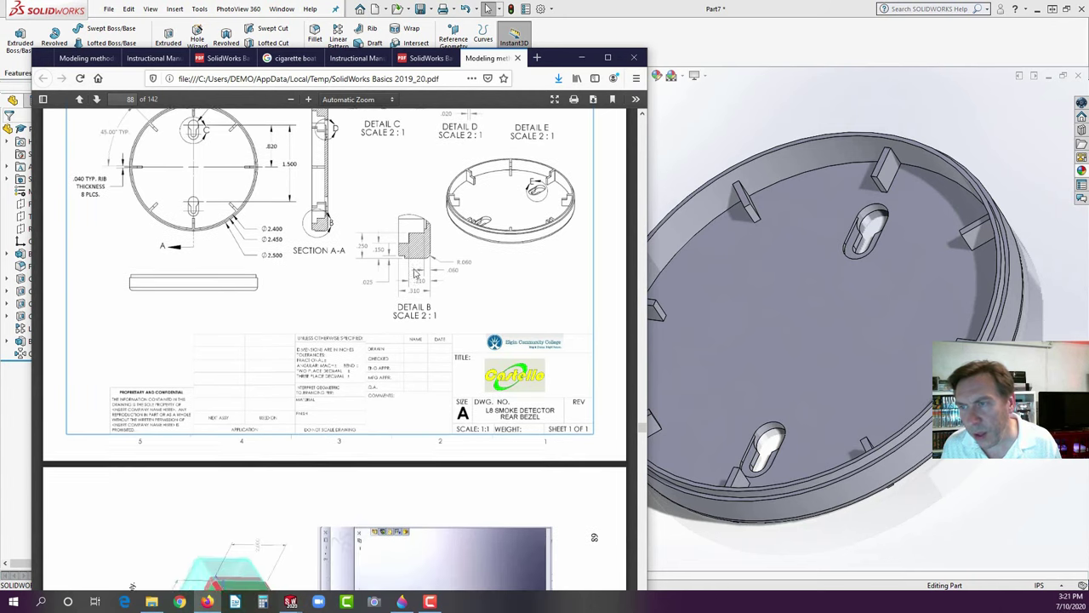
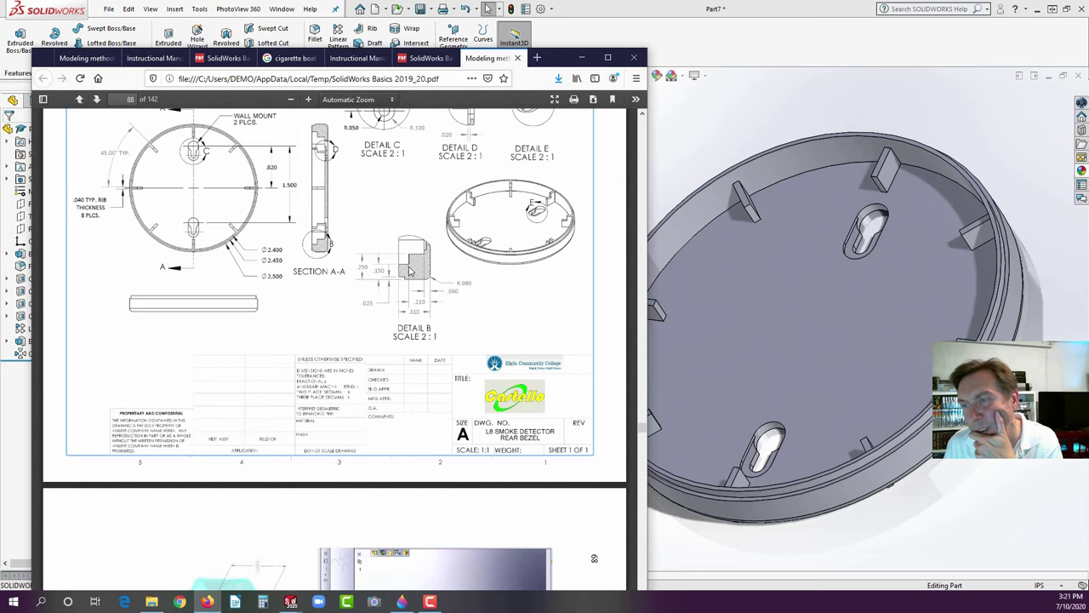
- Start a sketch on the small rib's face, viewed Normal To with hidden lines visible
left_click(656, 176)
scroll(647, 306, "down", 6)
left_click(583, 312)
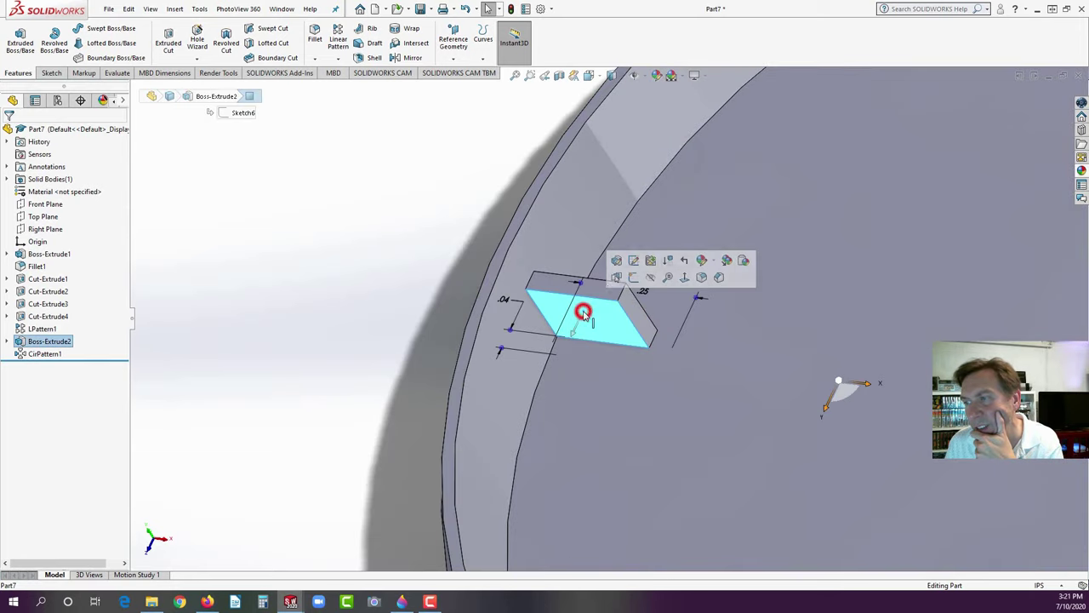
left_click(633, 277)
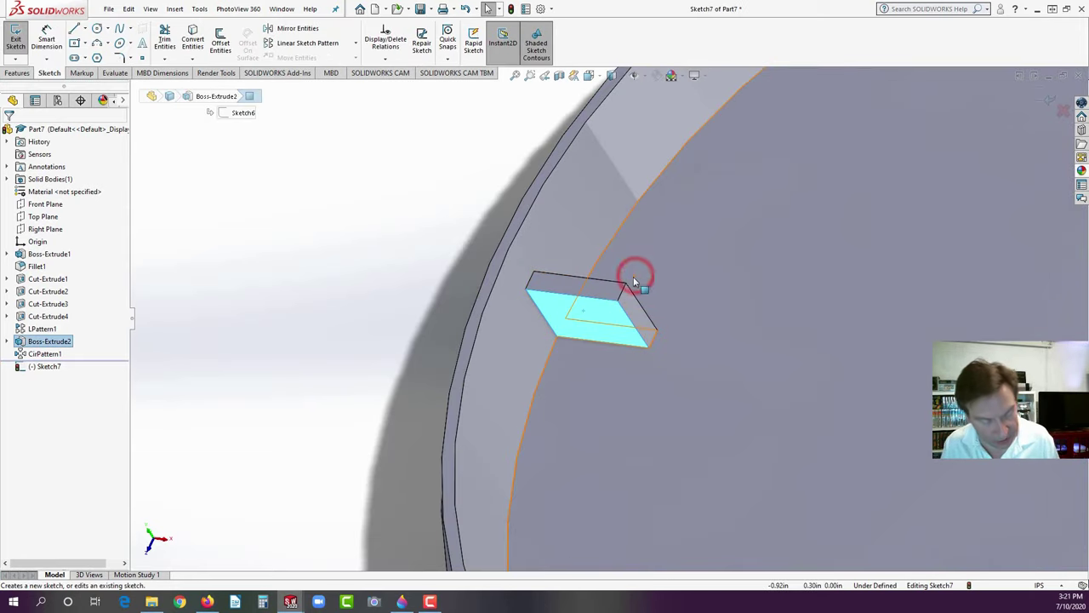
key("space")
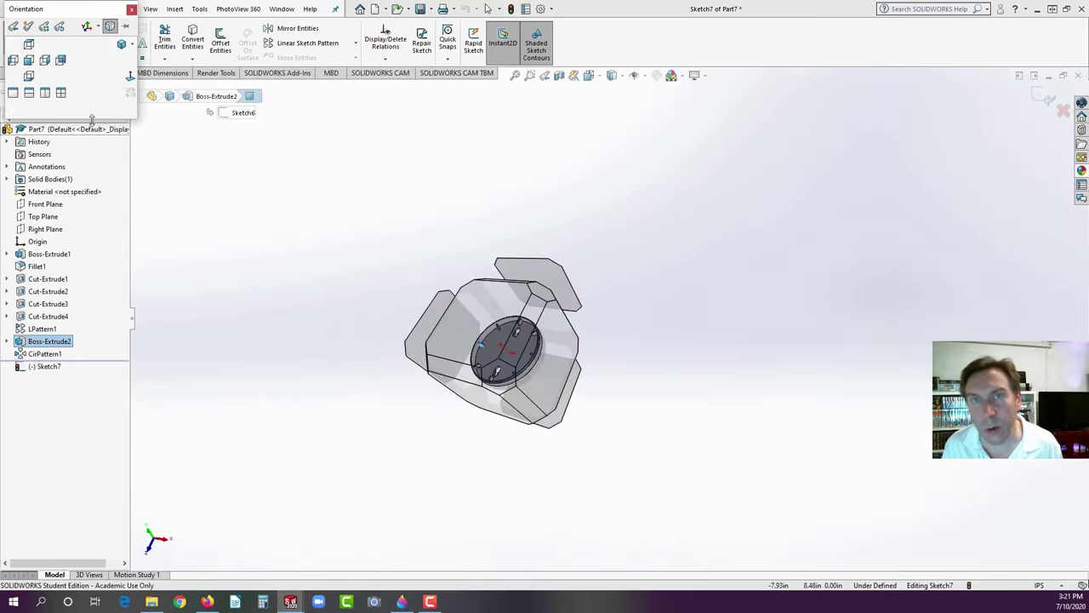
left_click(128, 73)
left_click(115, 72)
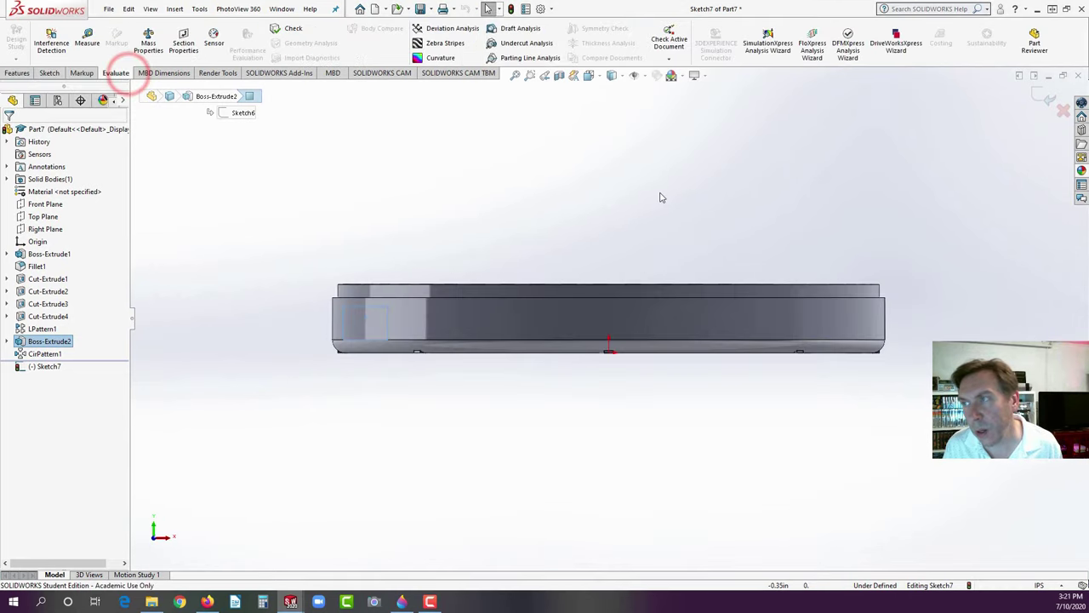
left_click(622, 78)
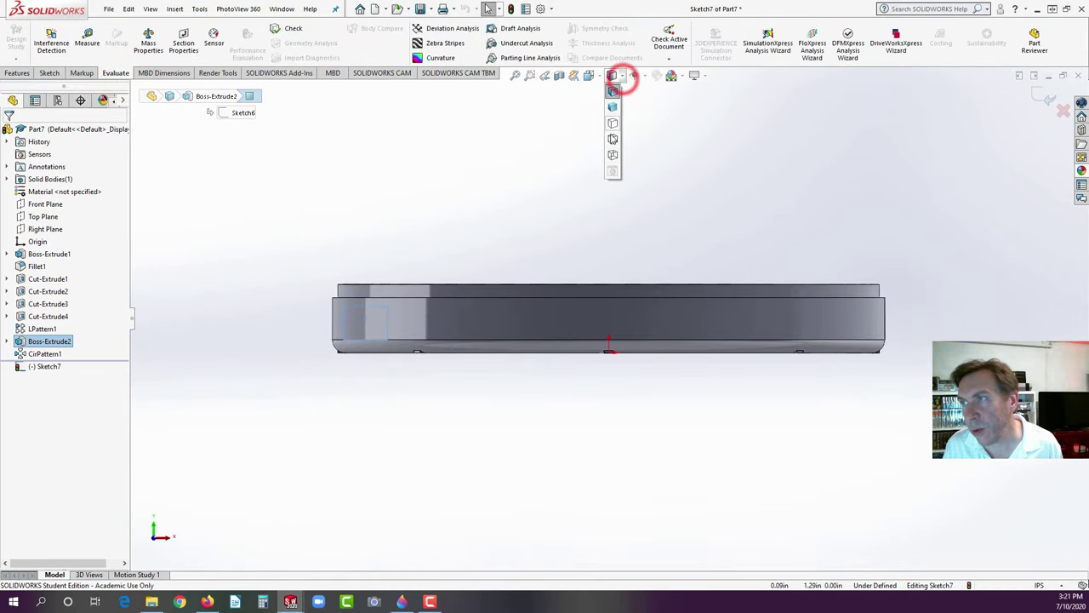
left_click(613, 139)
scroll(363, 298, "down", 5)
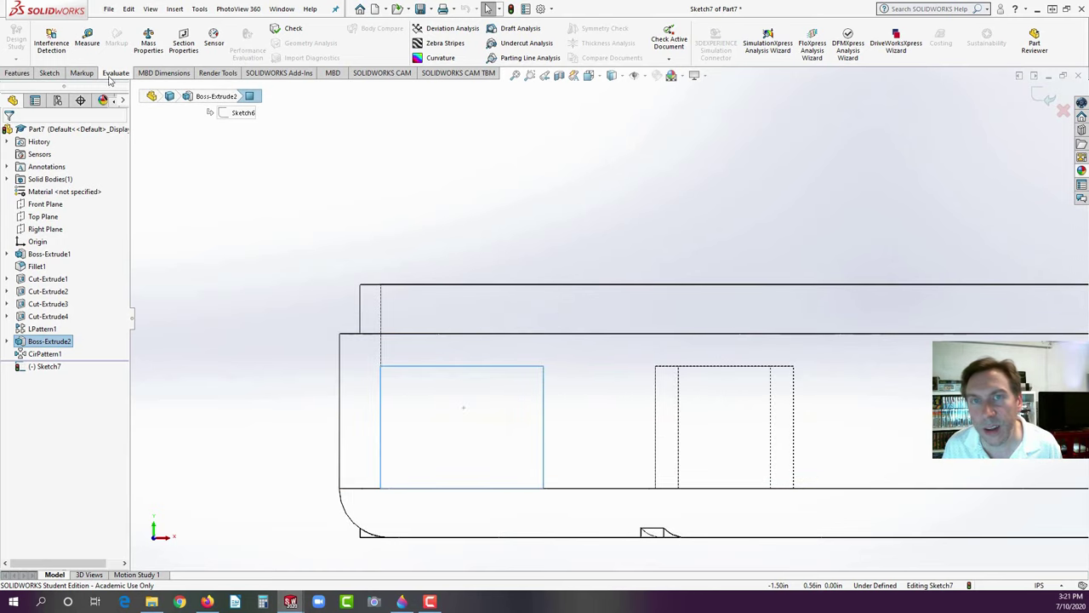
- Draw a corner rectangle from the rib's top up to the housing's top edge
left_click(50, 75)
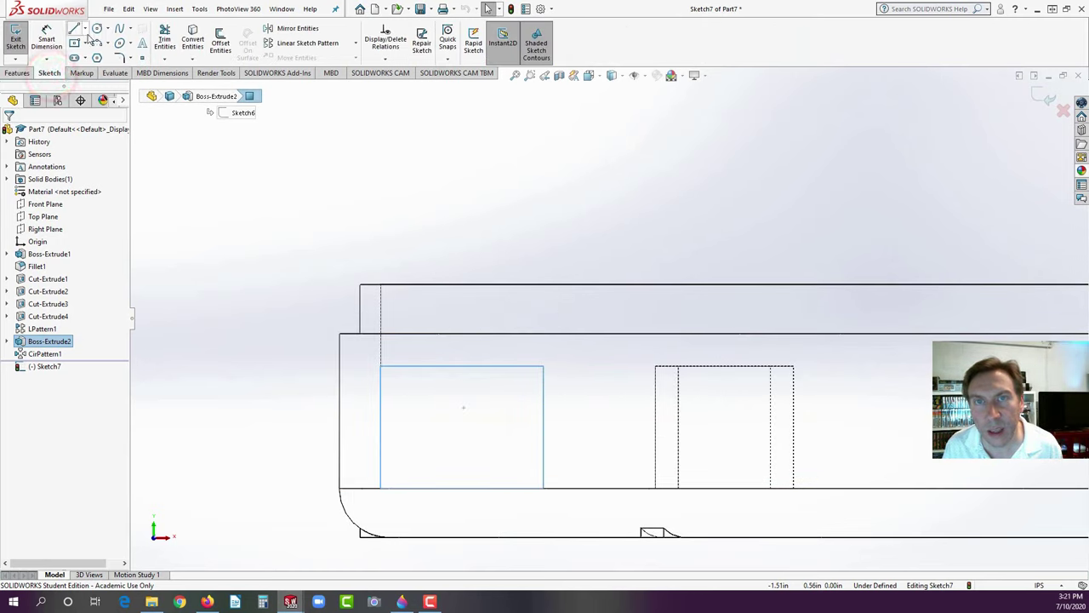
left_click(84, 43)
left_click(78, 57)
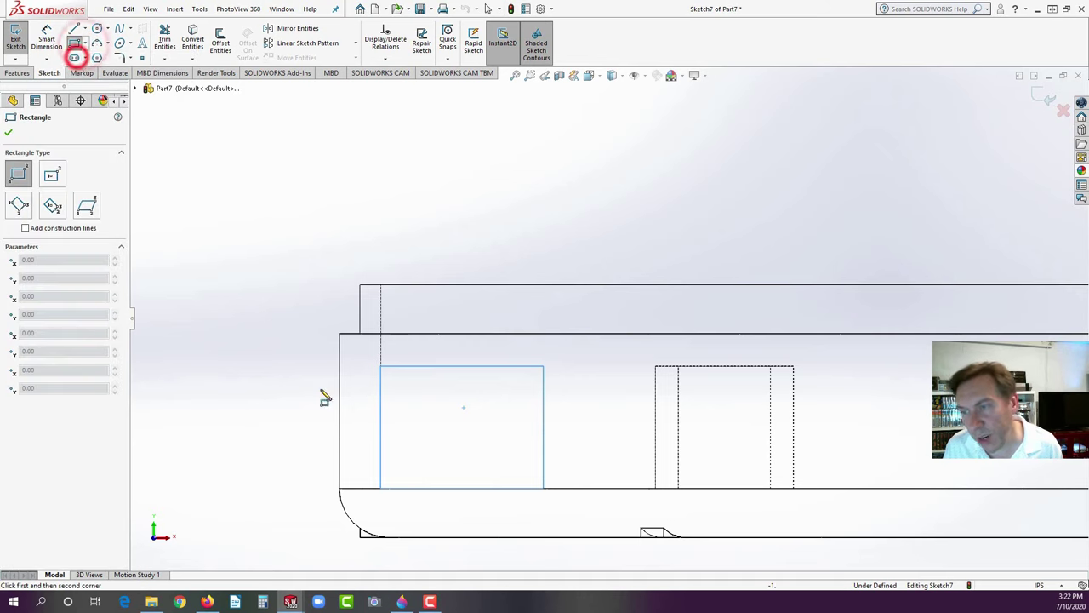
left_click(446, 366)
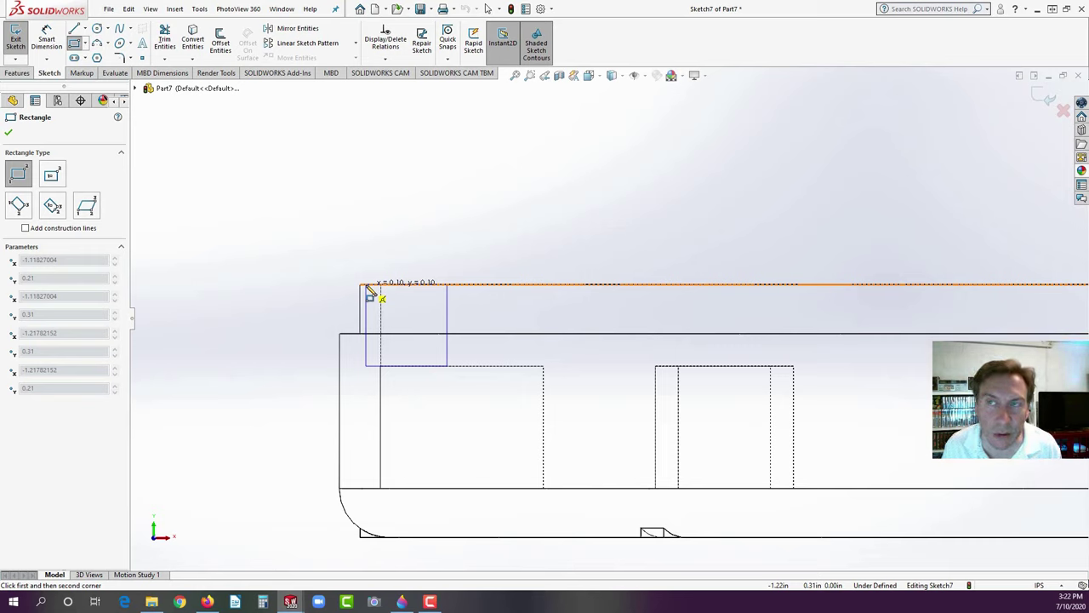
left_click(367, 287)
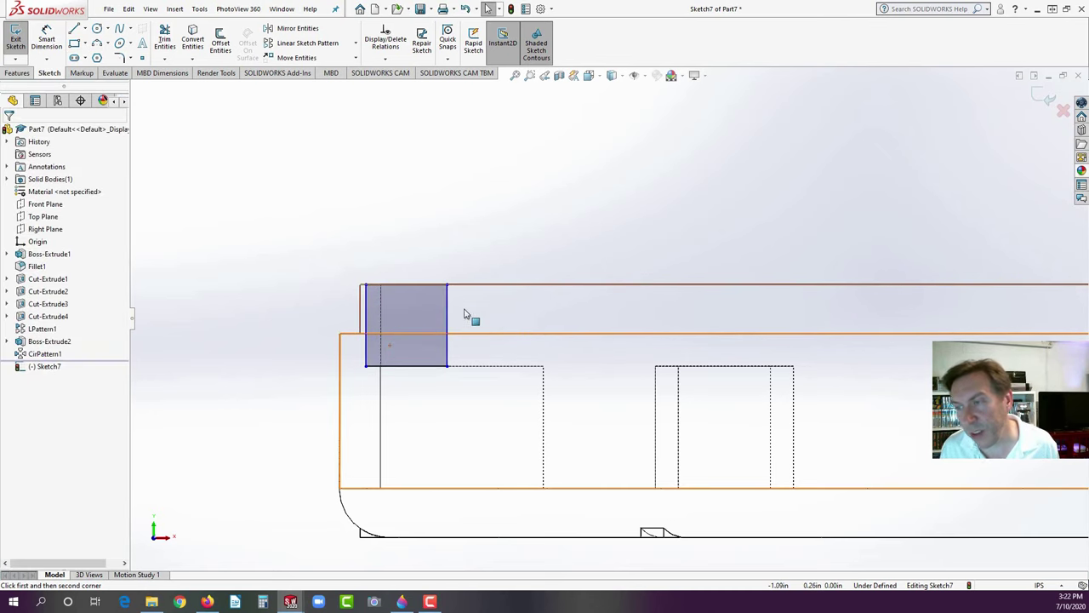
- Dimension the rectangle's right edge .15 from the housing's left outer edge
key("d")
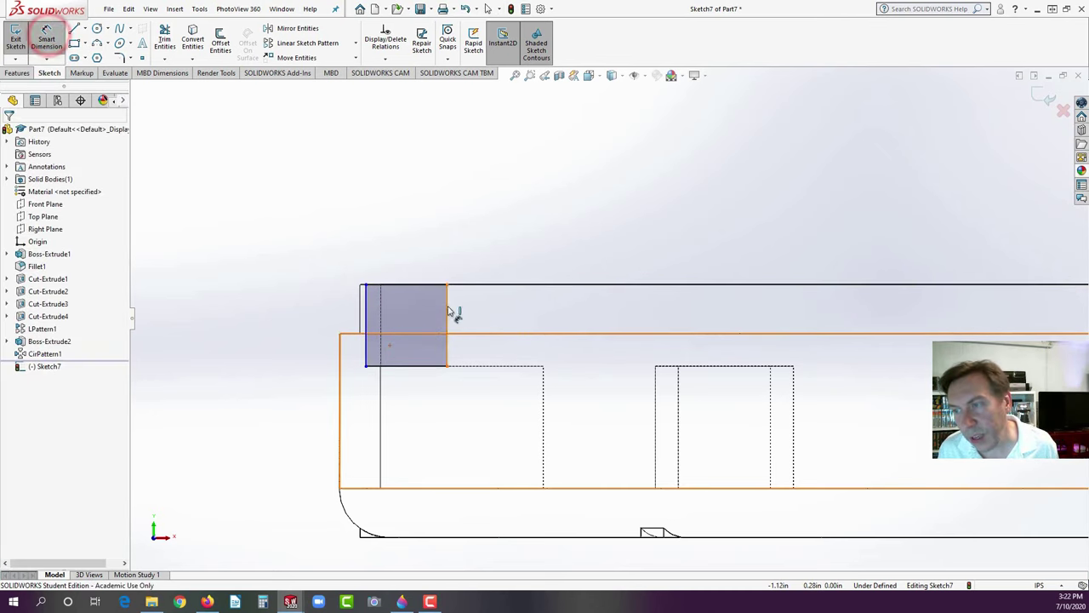
left_click(446, 306)
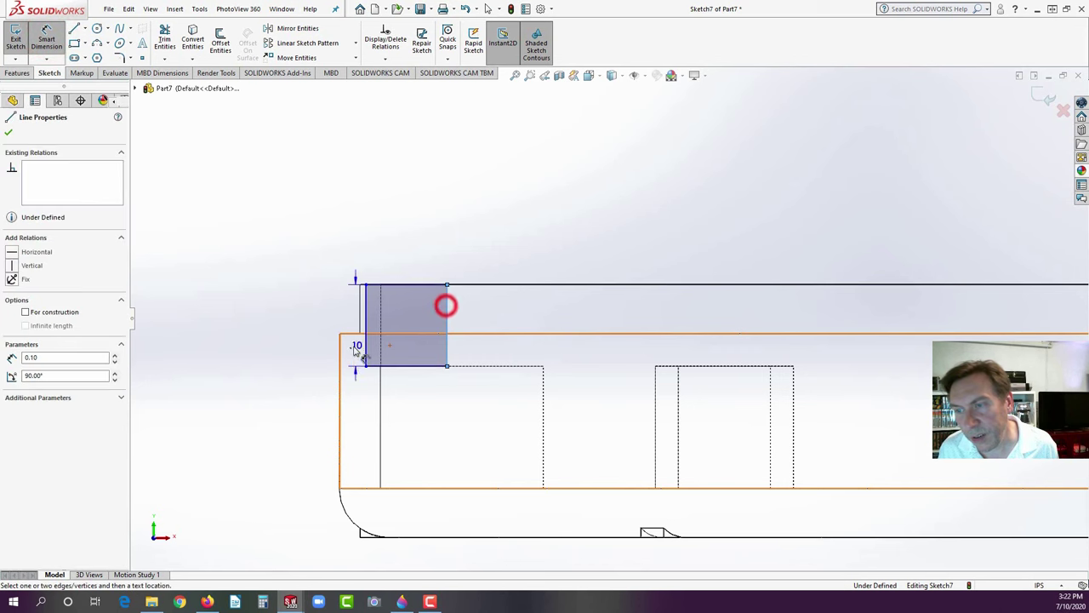
left_click(206, 602)
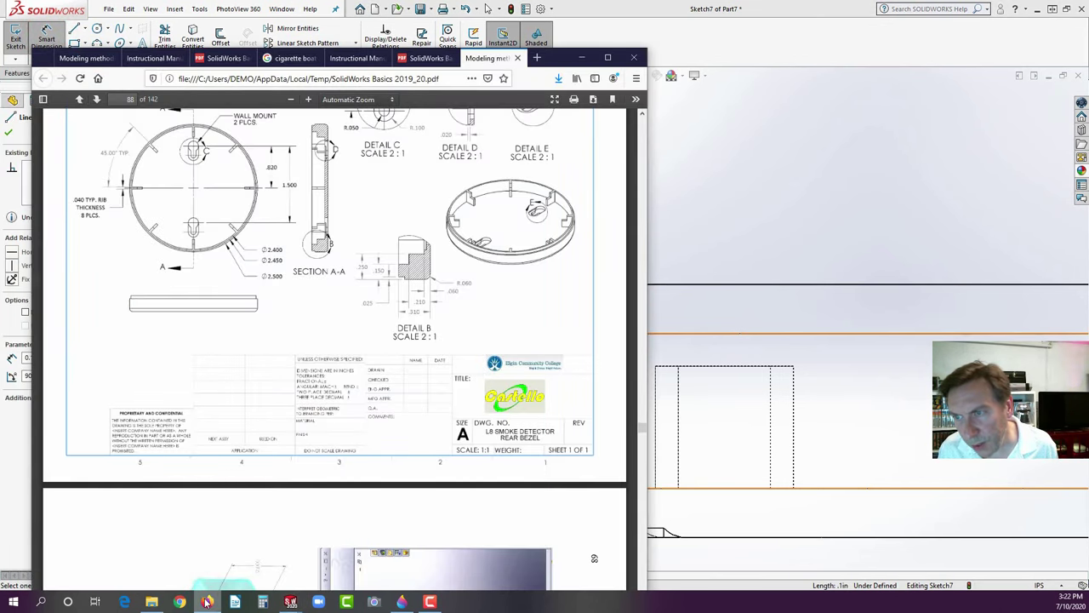
left_click(207, 601)
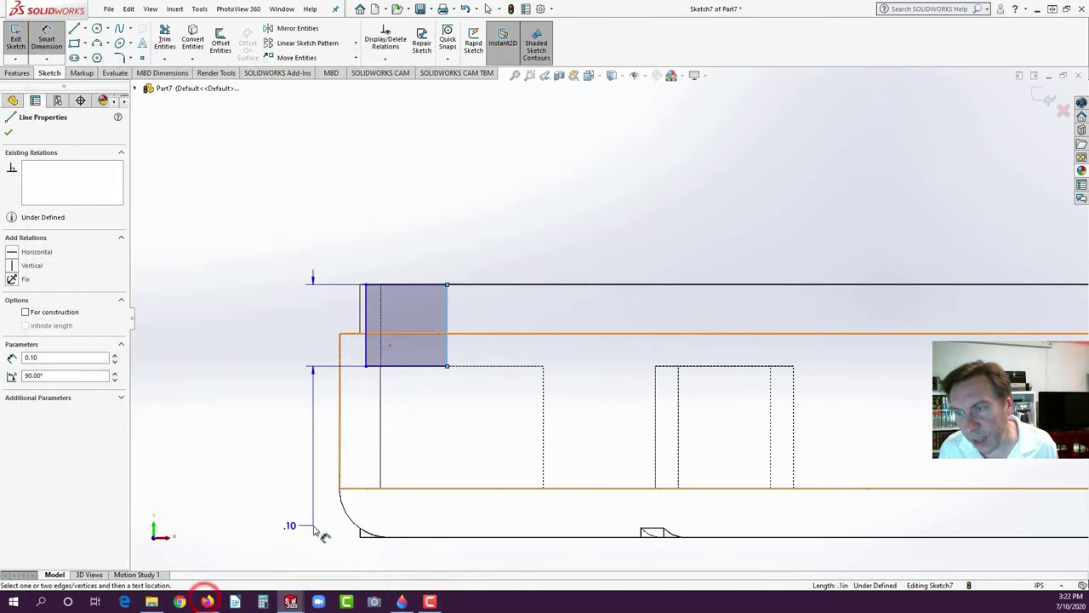
left_click(208, 601)
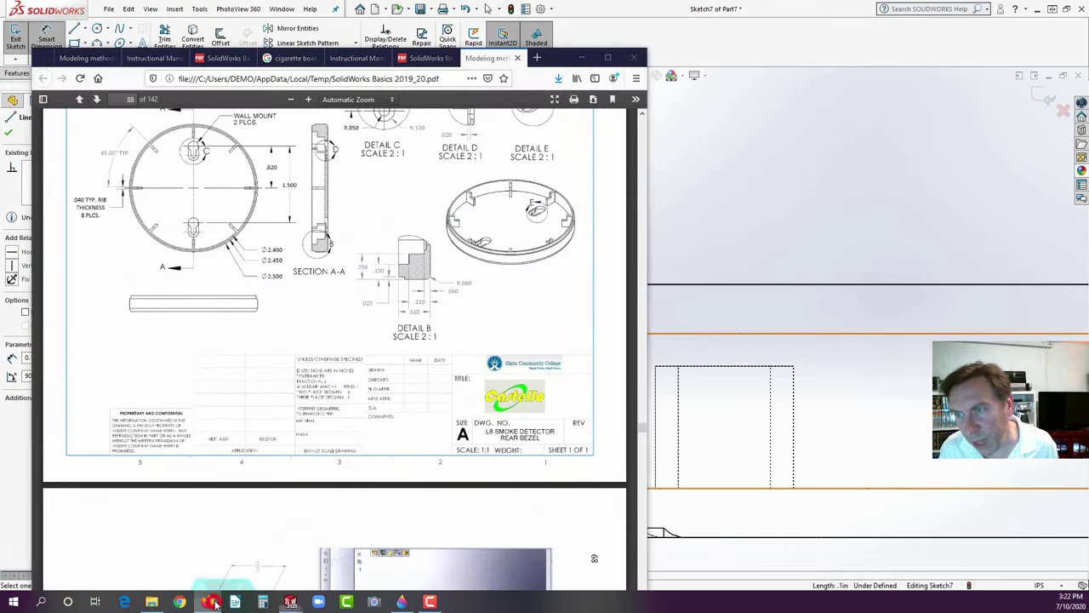
left_click(209, 602)
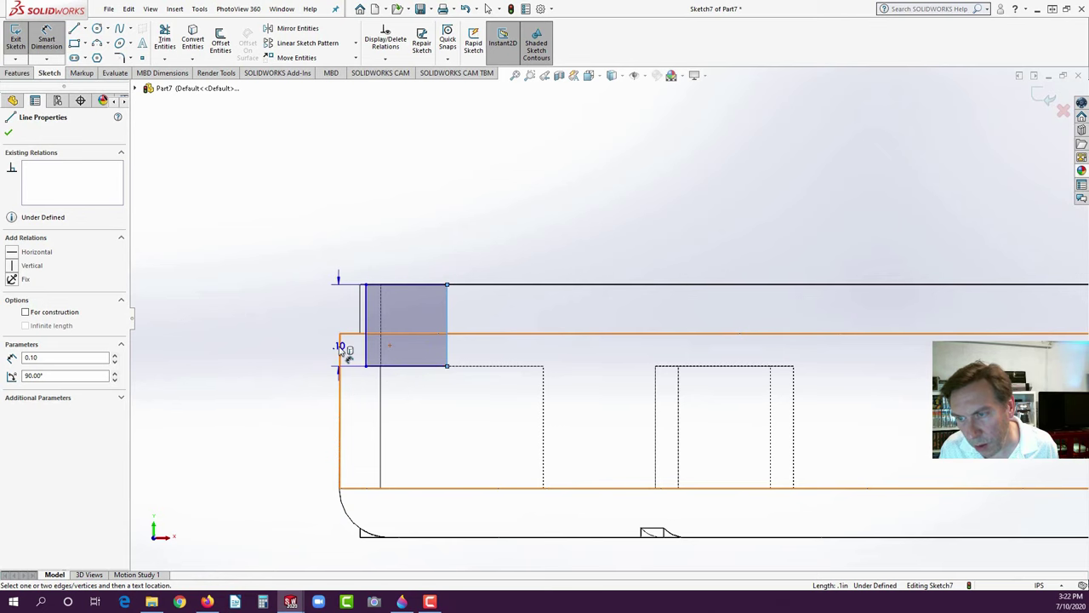
left_click(340, 346)
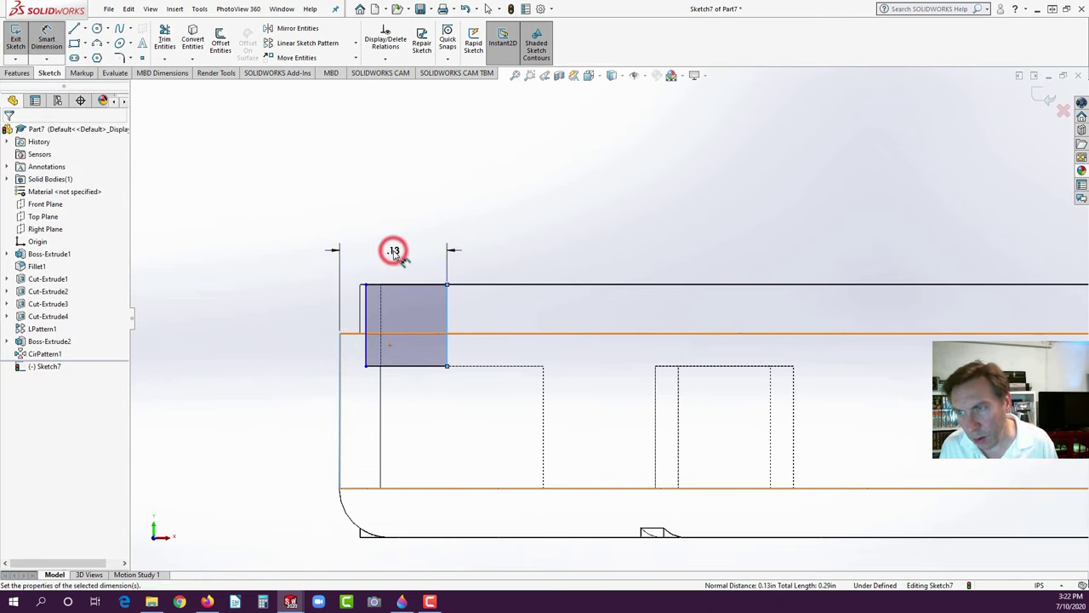
left_click(393, 252)
key("BackSpace")
type(".15")
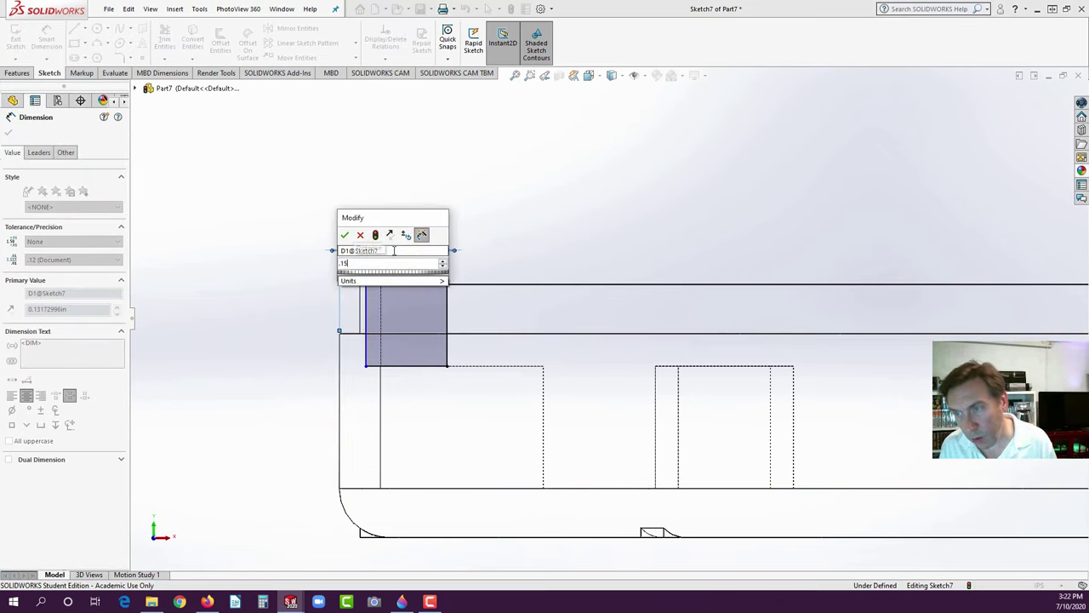
key("Return")
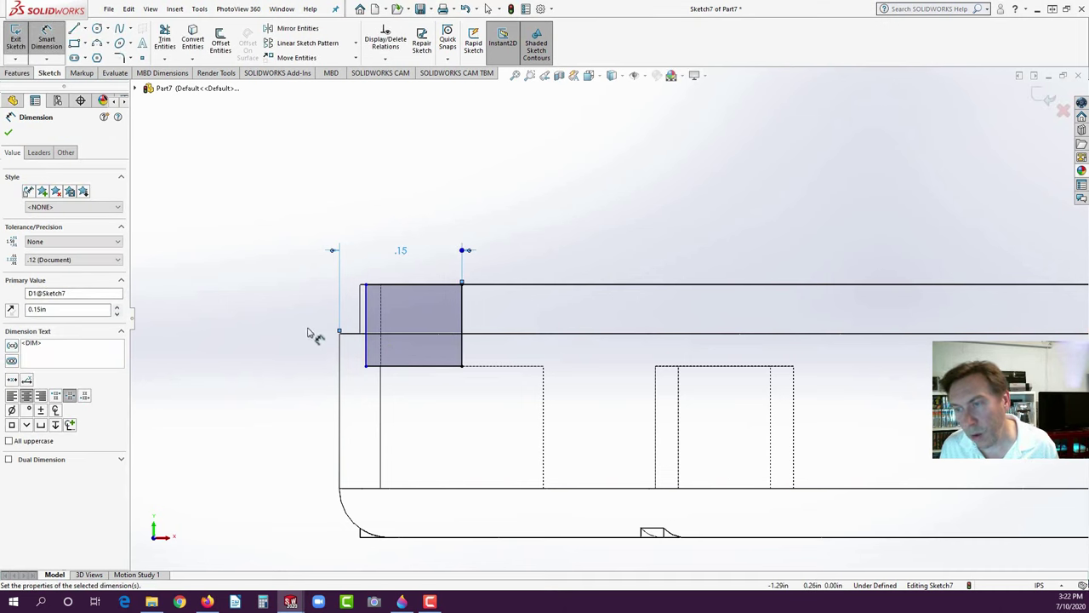
left_click(311, 333)
scroll(394, 299, "down", 3)
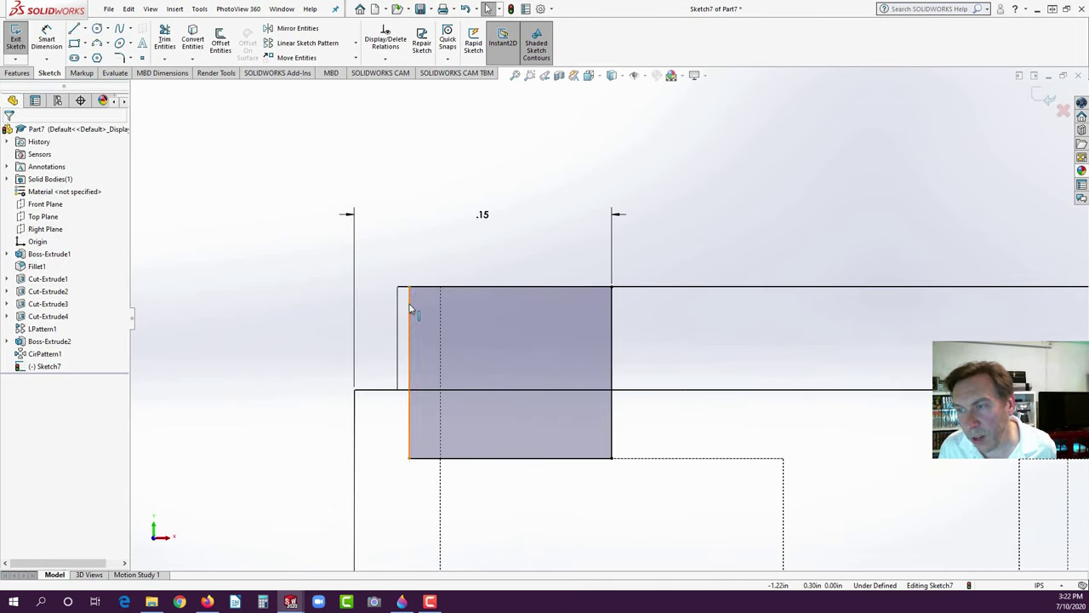
- Add a .01 gap dimension between the rectangle's left edge and the housing's outer edge
left_click(409, 311)
left_click(47, 39)
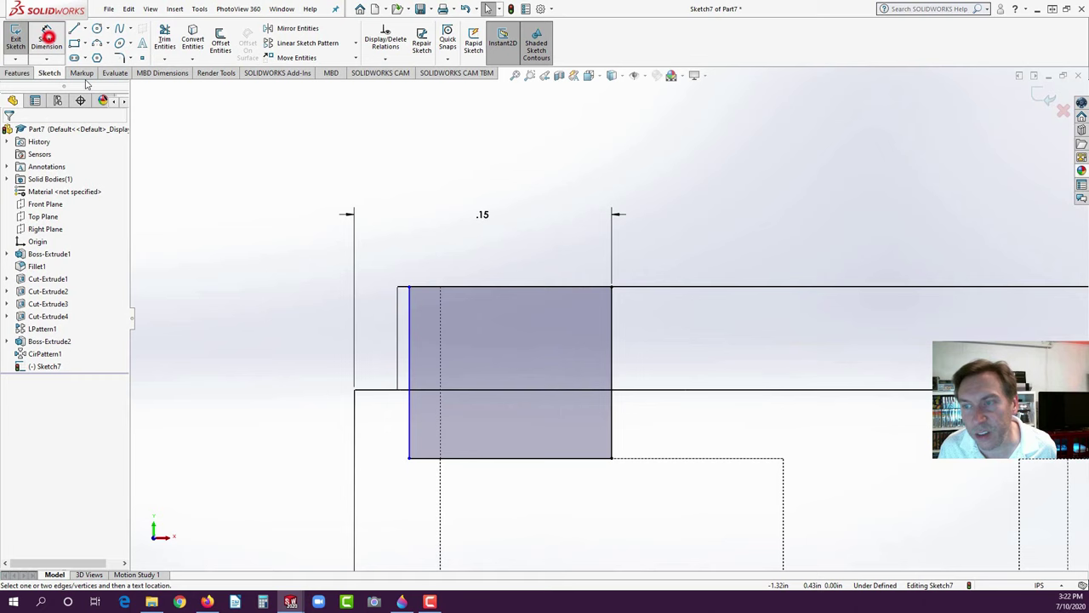
left_click(408, 309)
left_click(398, 308)
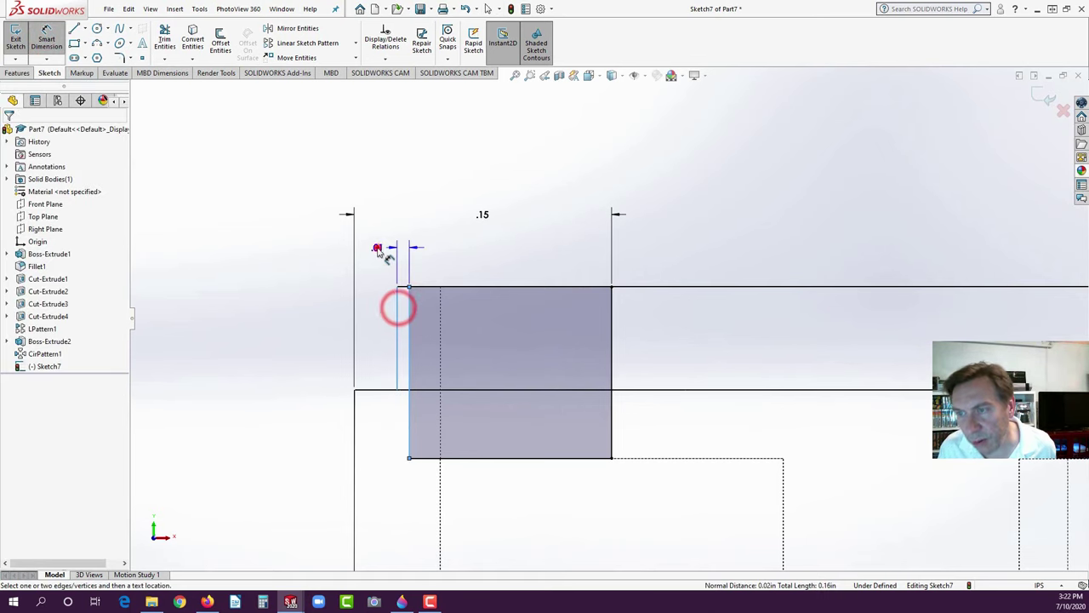
left_click(377, 247)
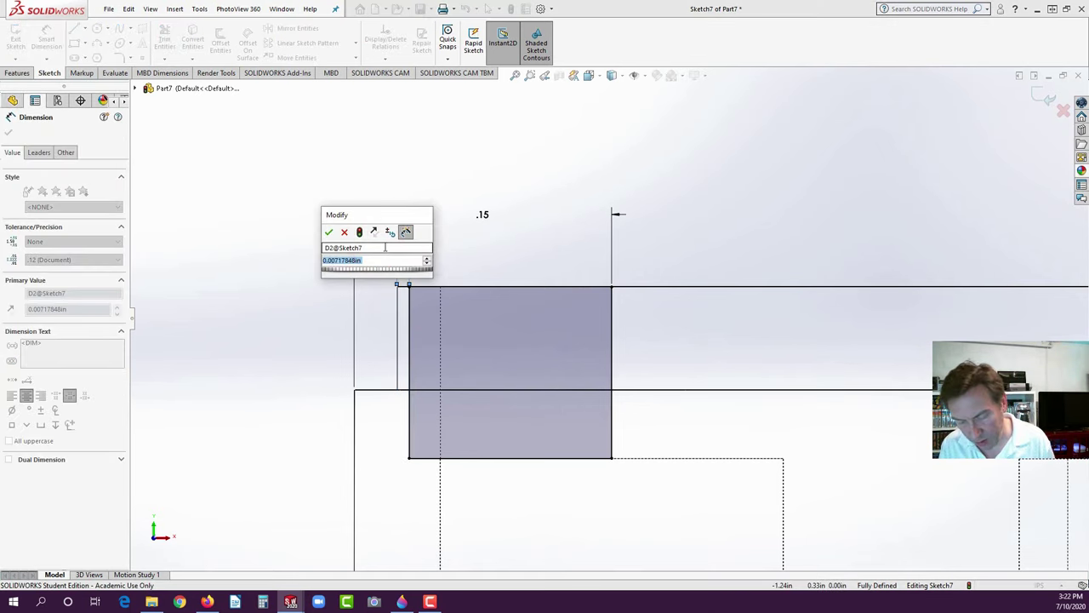
type(".1")
key("Return")
scroll(406, 309, "up", 2)
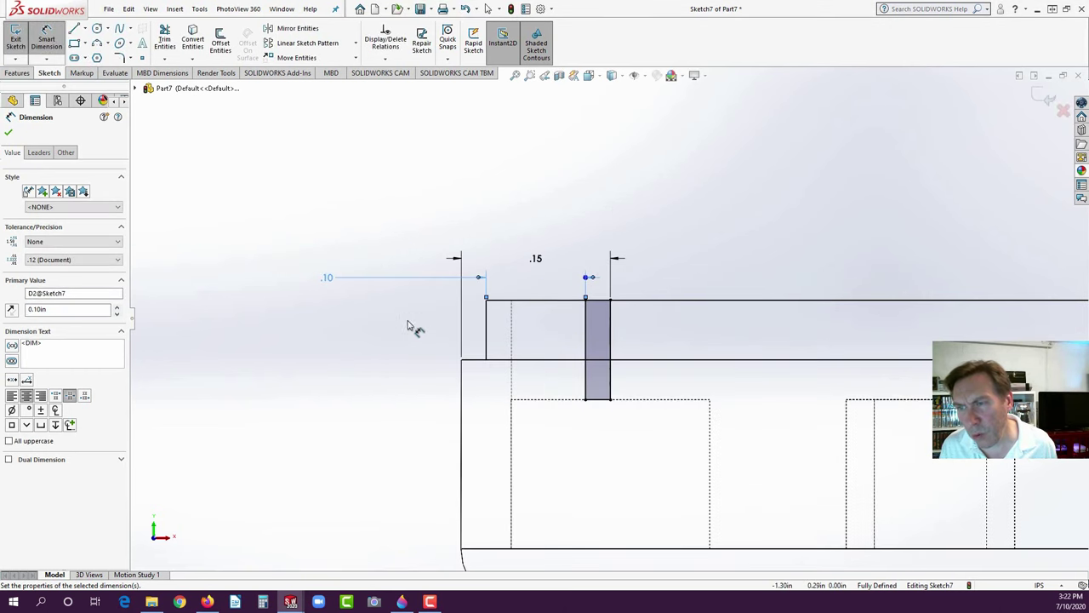
double_click(330, 279)
type(".01")
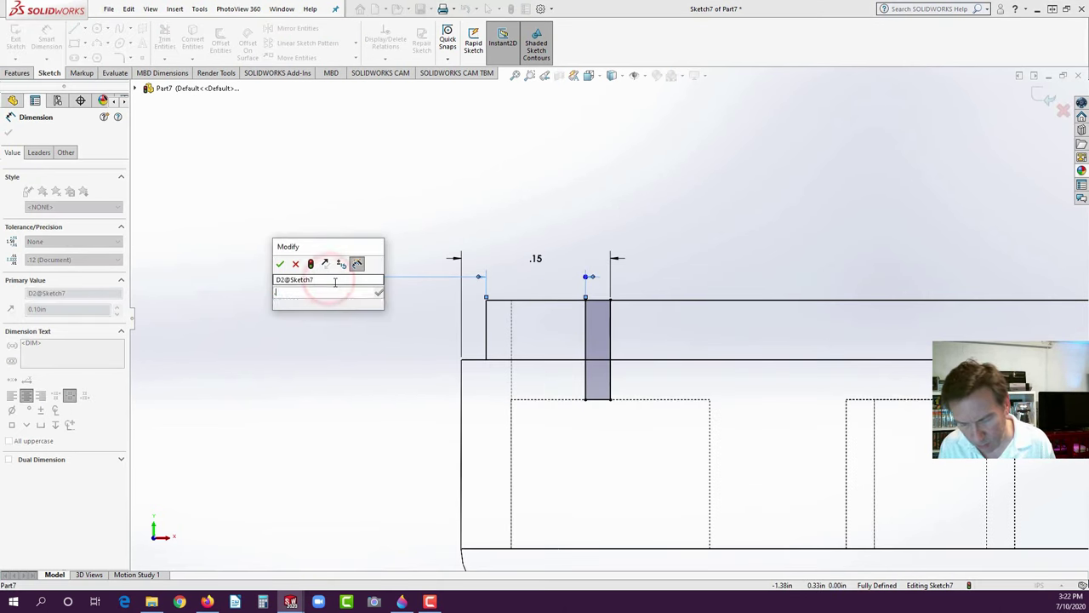
key("Return")
left_click(417, 336)
middle_click_drag(417, 336, 567, 379)
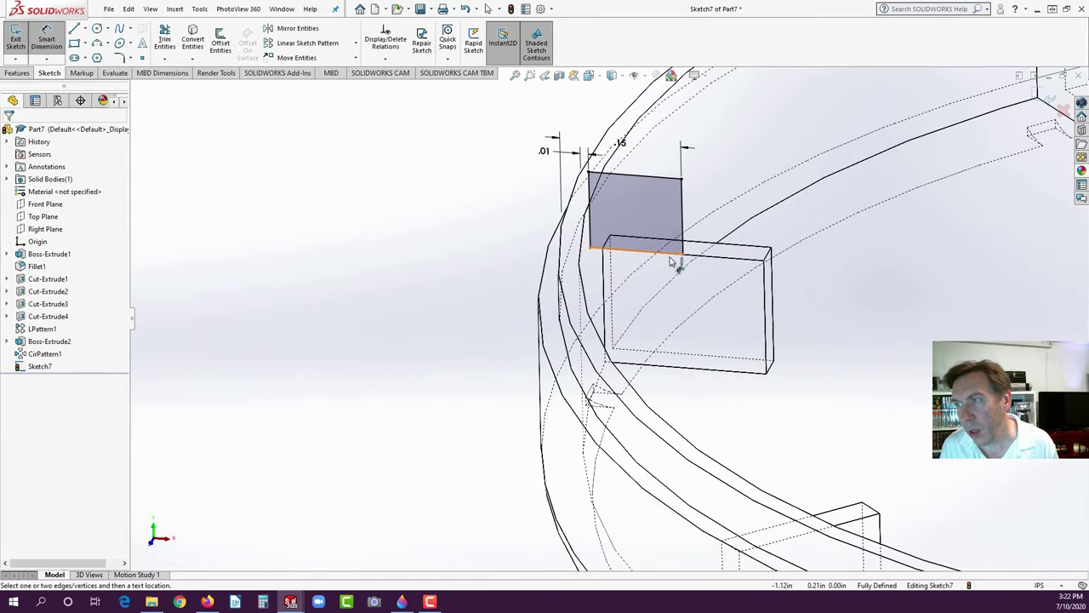
middle_click_drag(673, 265, 584, 153)
- Extrude the rectangle Up To Vertex at the rib's corner, shown Shaded With Edges
left_click(19, 74)
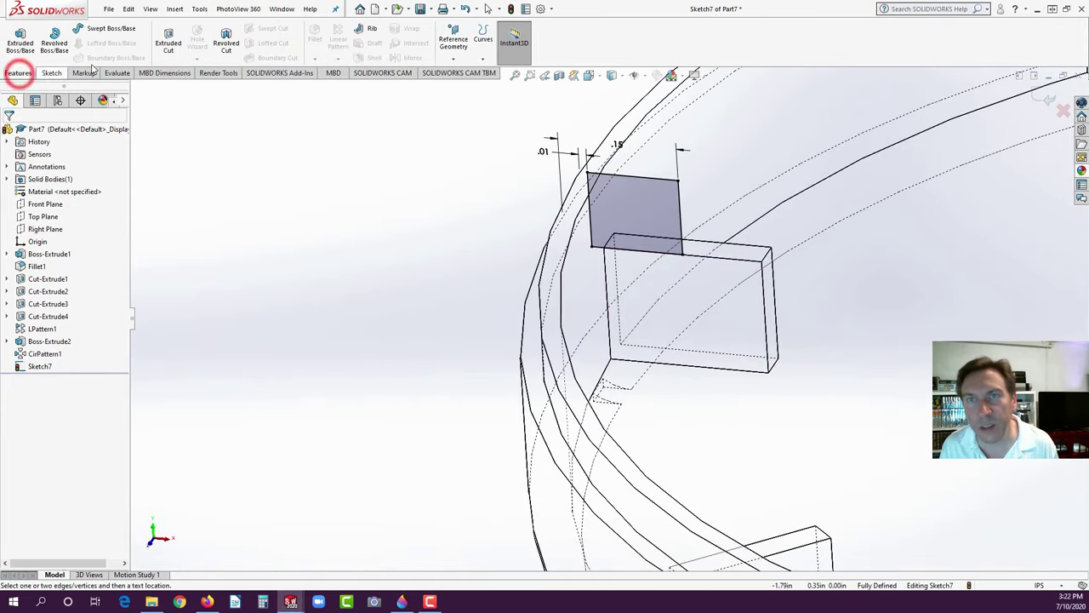
left_click(20, 42)
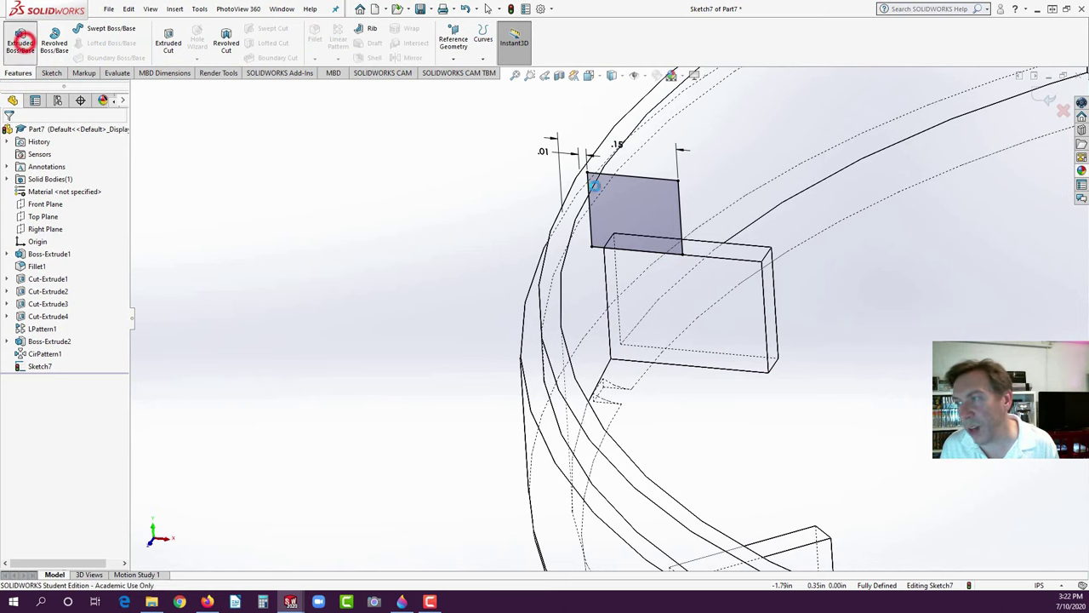
left_click(618, 75)
left_click(612, 89)
middle_click_drag(764, 246, 772, 249)
left_click(771, 249)
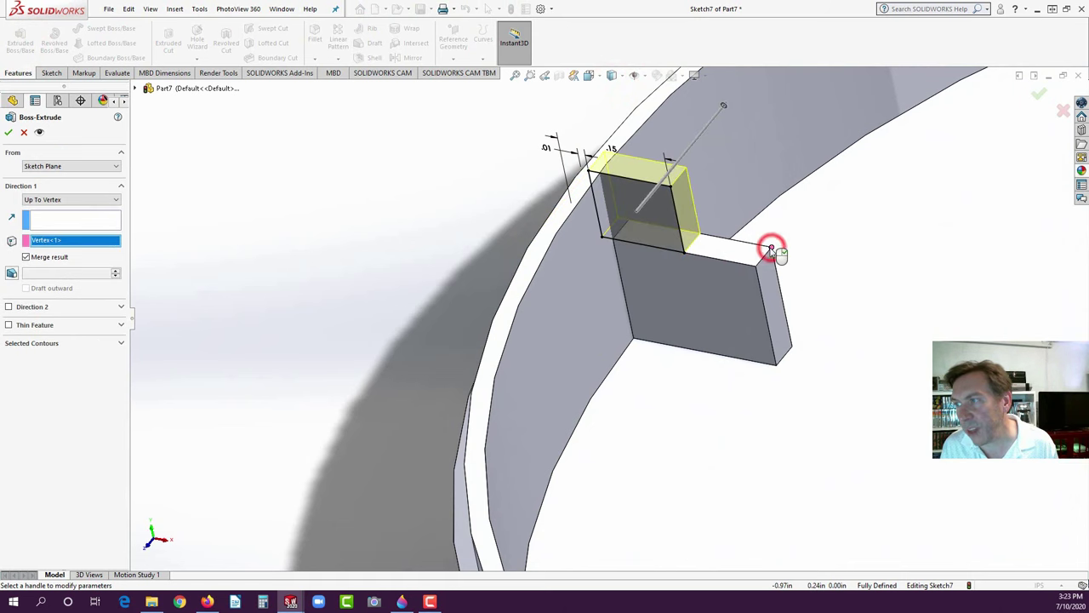
scroll(712, 332, "up", 5)
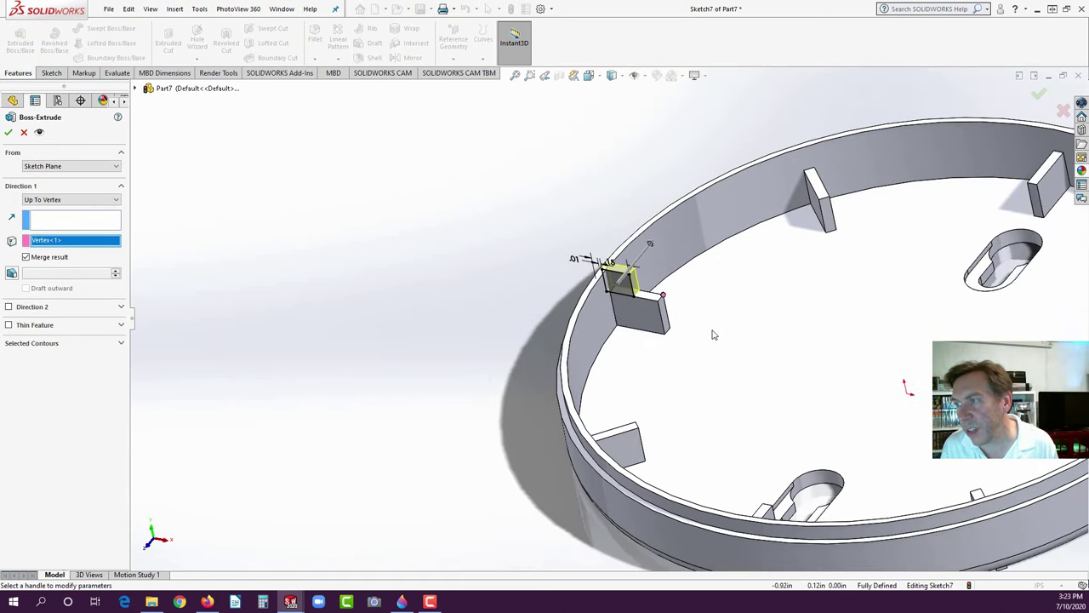
left_click(9, 132)
scroll(388, 242, "up", 4)
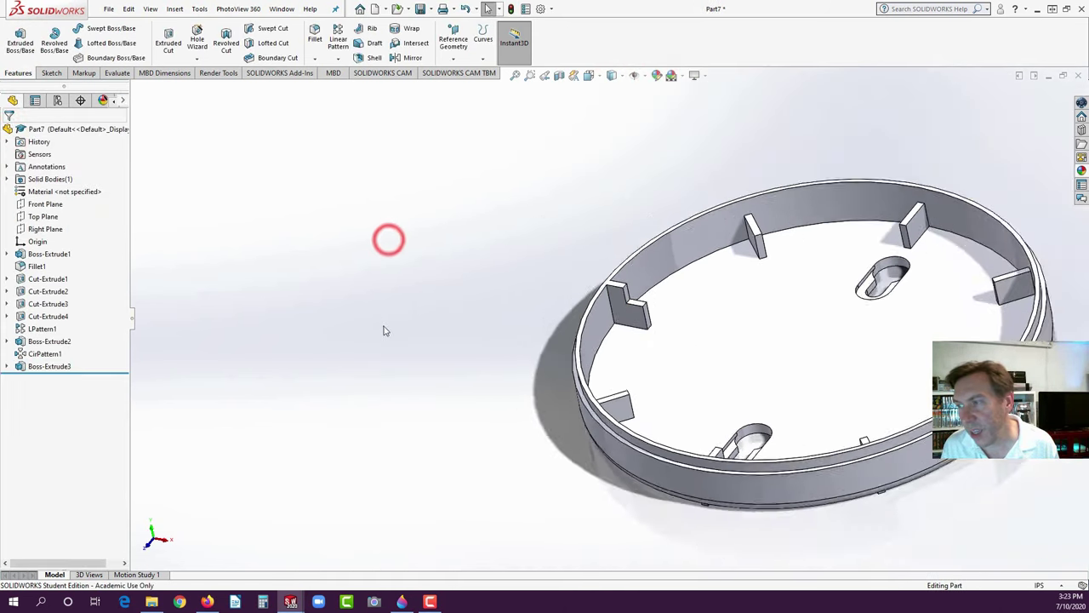
- Move CirPattern1 below Boss-Extrude3 in the feature history
left_click(35, 367)
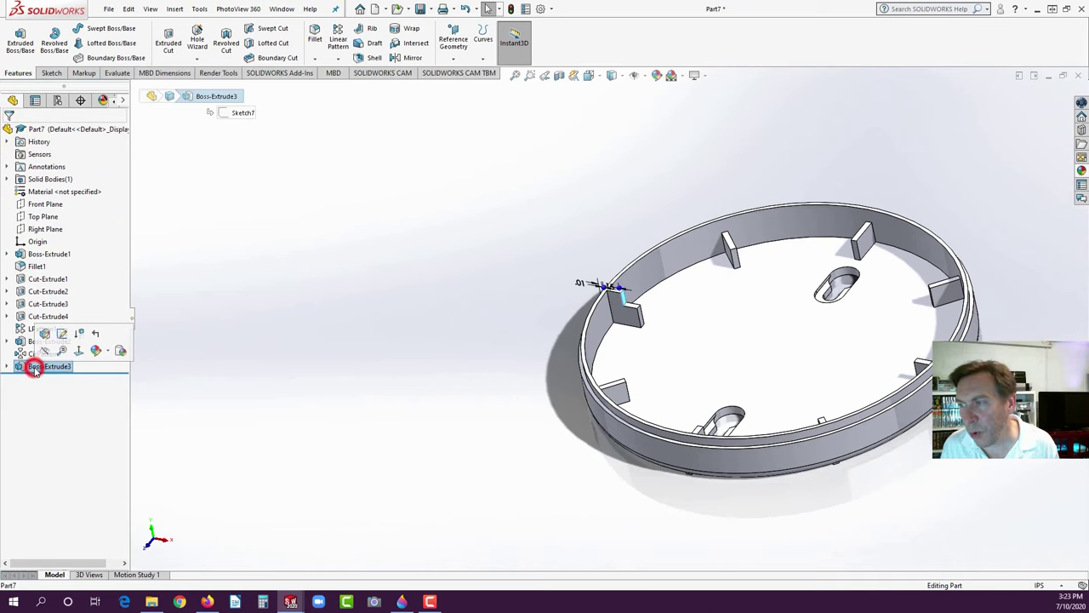
left_click(20, 353)
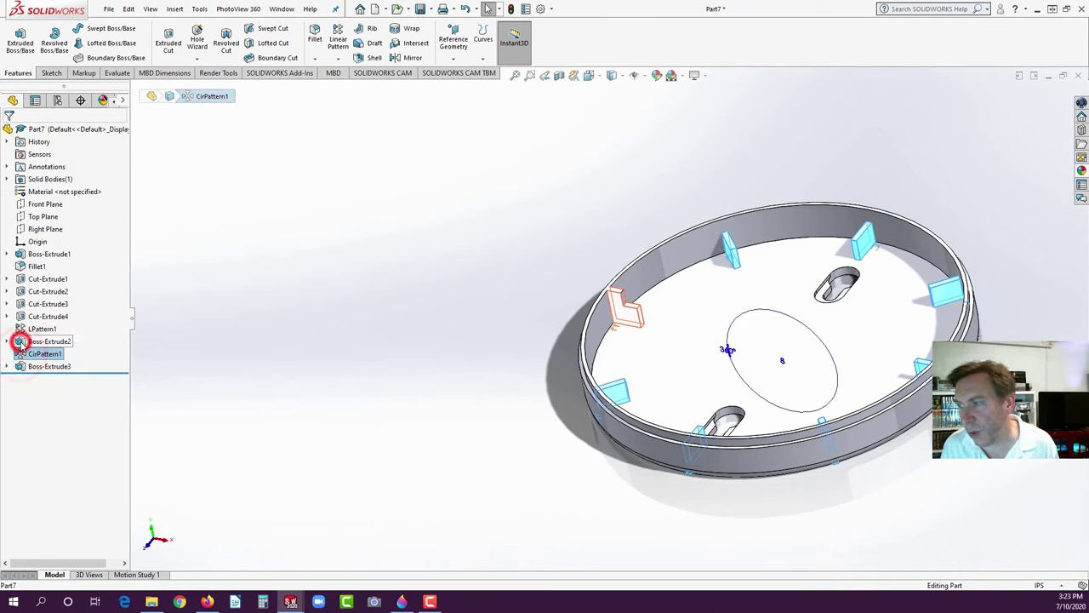
left_click(343, 335)
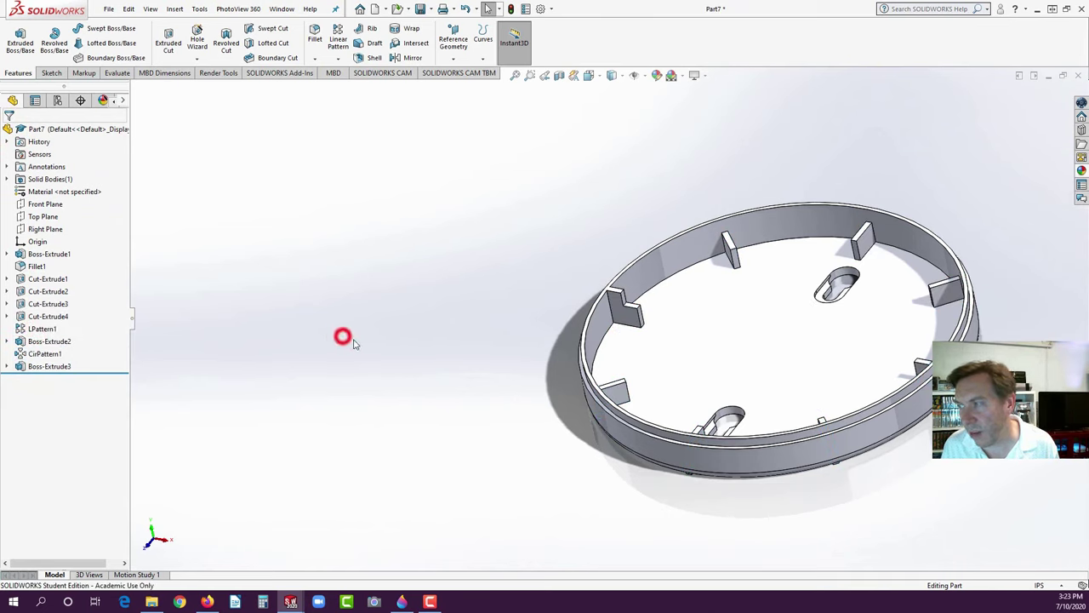
left_click(58, 341)
left_click(199, 368)
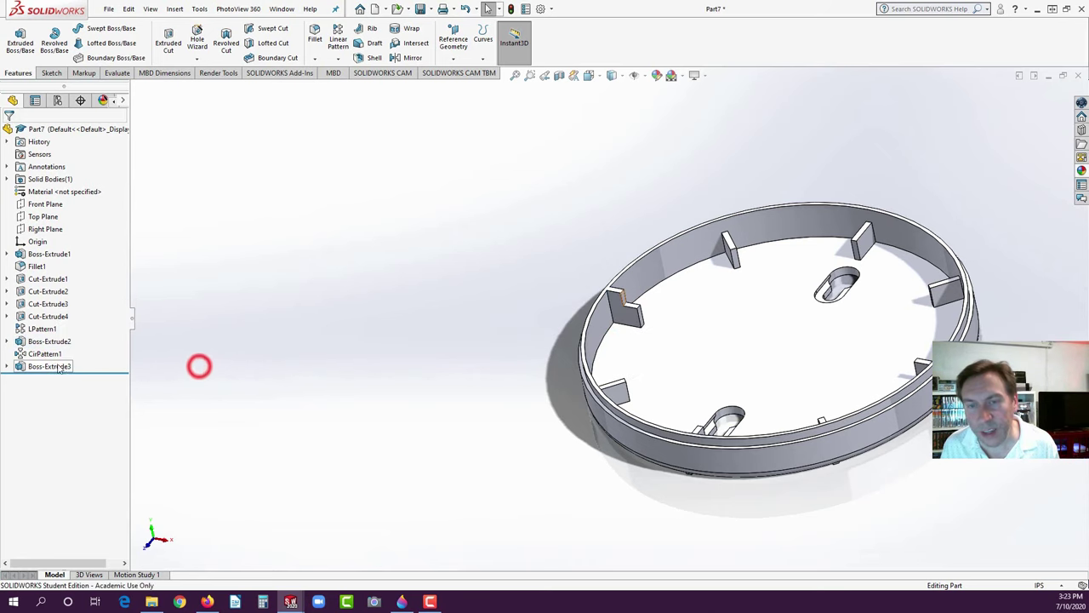
left_click_drag(44, 353, 55, 369)
left_click(223, 323)
- Add the Boss-Extrude3 L-shaped tab to CirPattern1 so it repeats around the ring
left_click(32, 366)
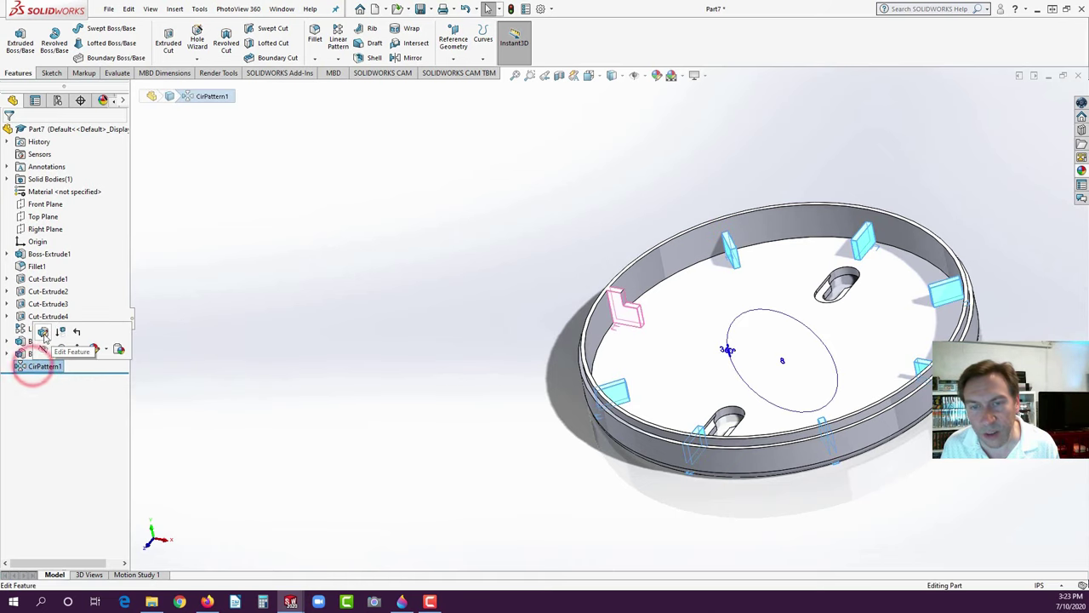
left_click(43, 334)
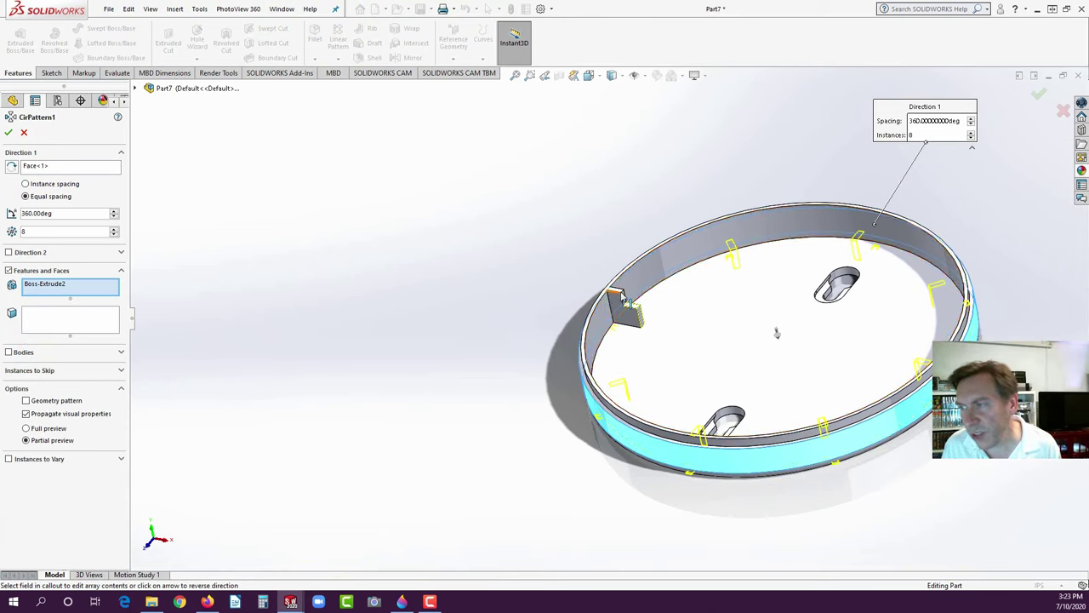
scroll(622, 297, "down", 5)
left_click(581, 323)
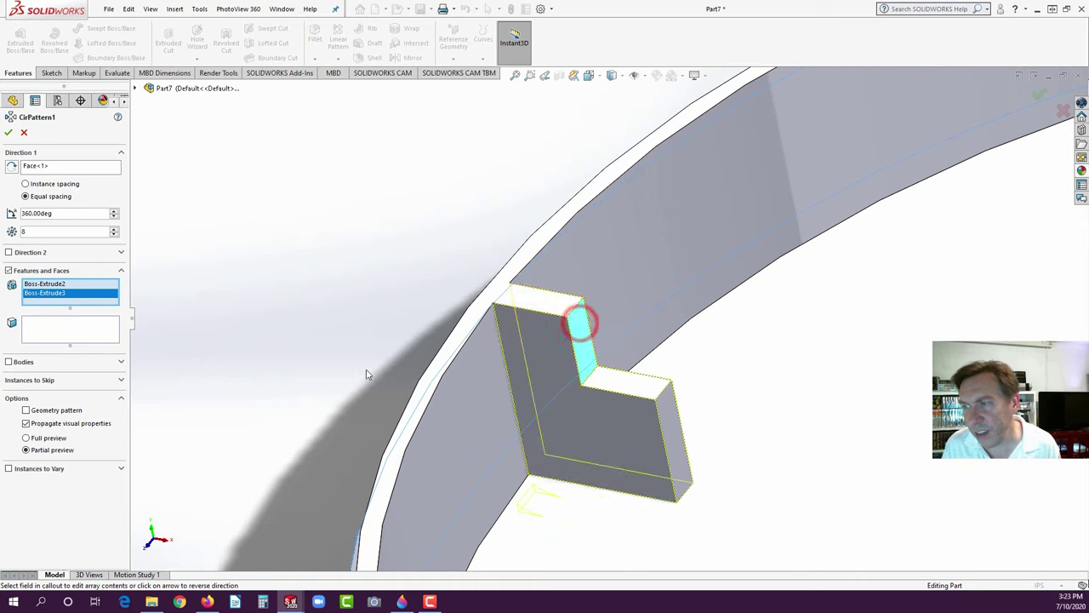
scroll(367, 374, "up", 3)
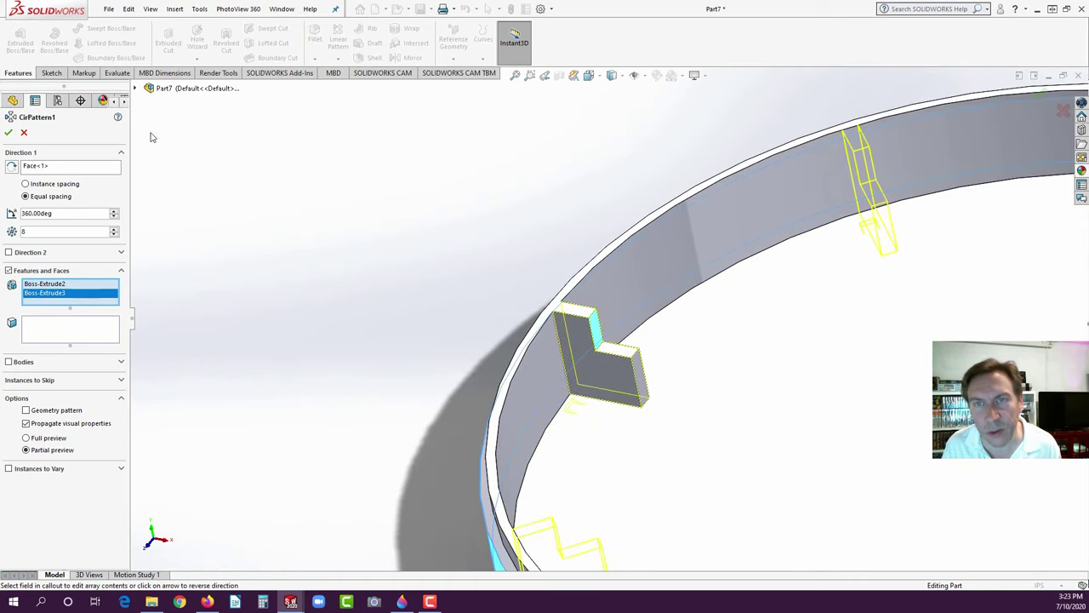
left_click(134, 88)
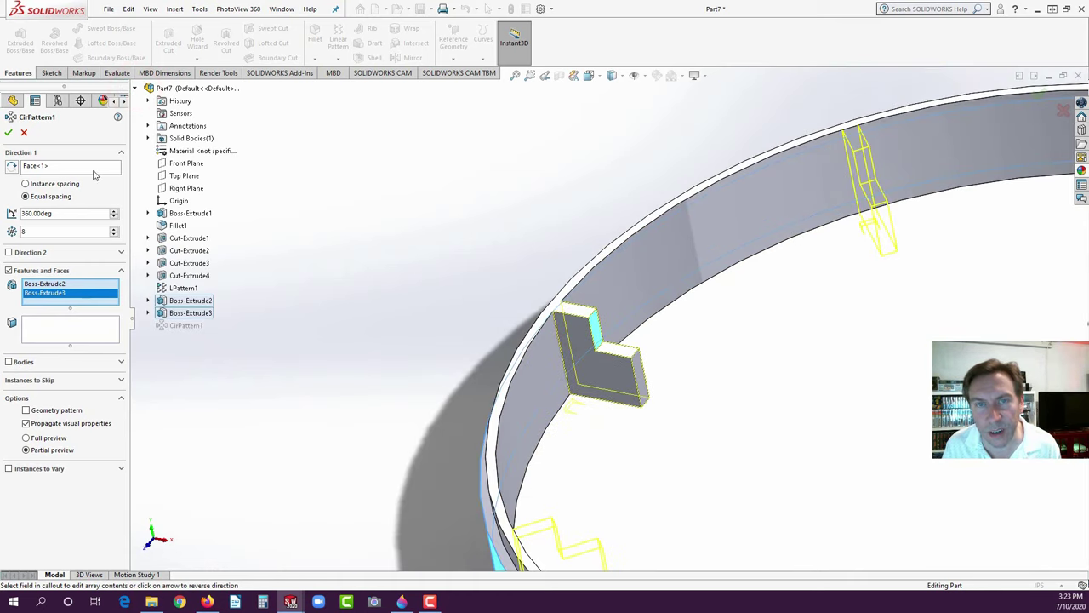
left_click(9, 132)
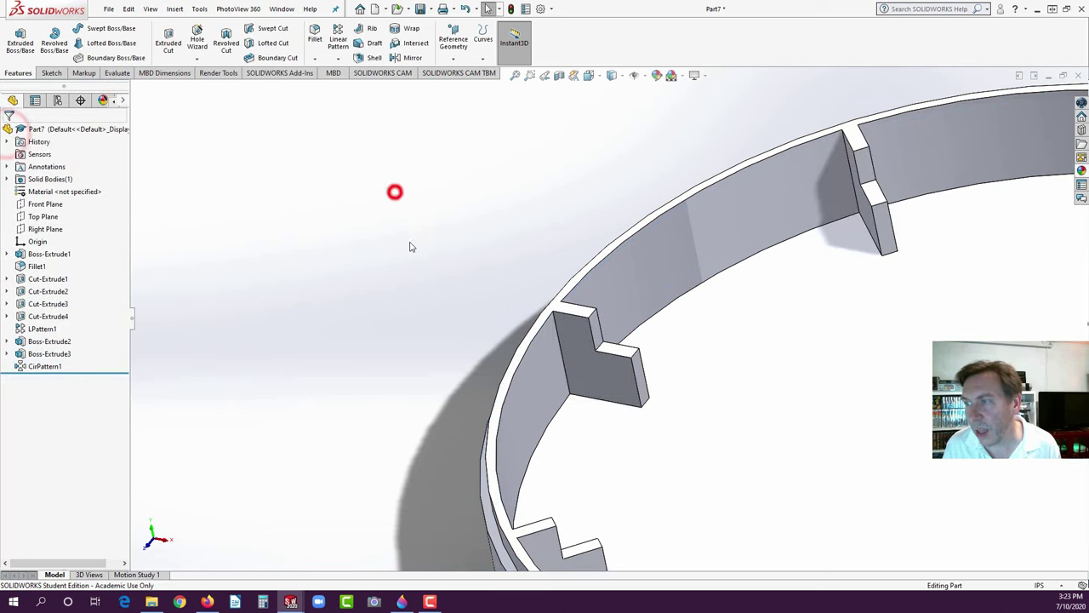
scroll(417, 272, "up", 3)
middle_click_drag(681, 306, 696, 359)
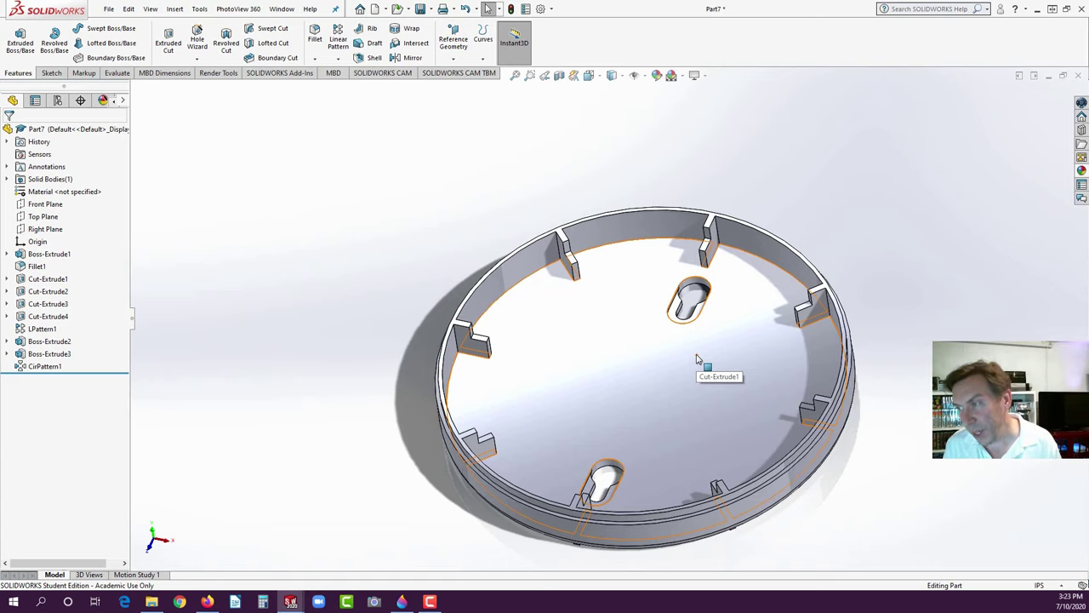
middle_click_drag(700, 372, 613, 307)
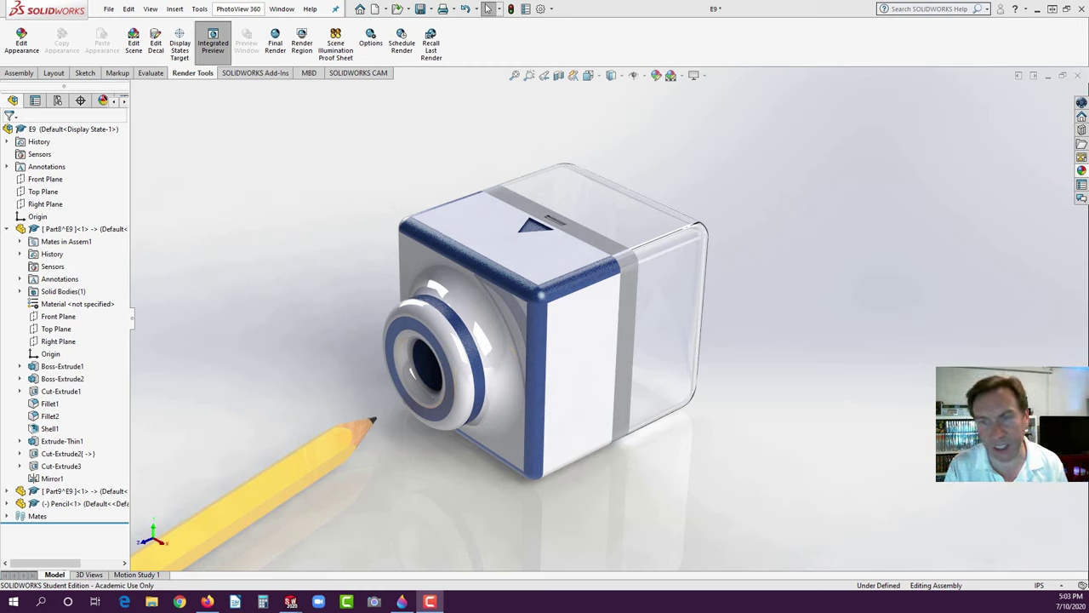
- Create a new assembly document and cancel the Begin Assembly component insertion
left_click(375, 9)
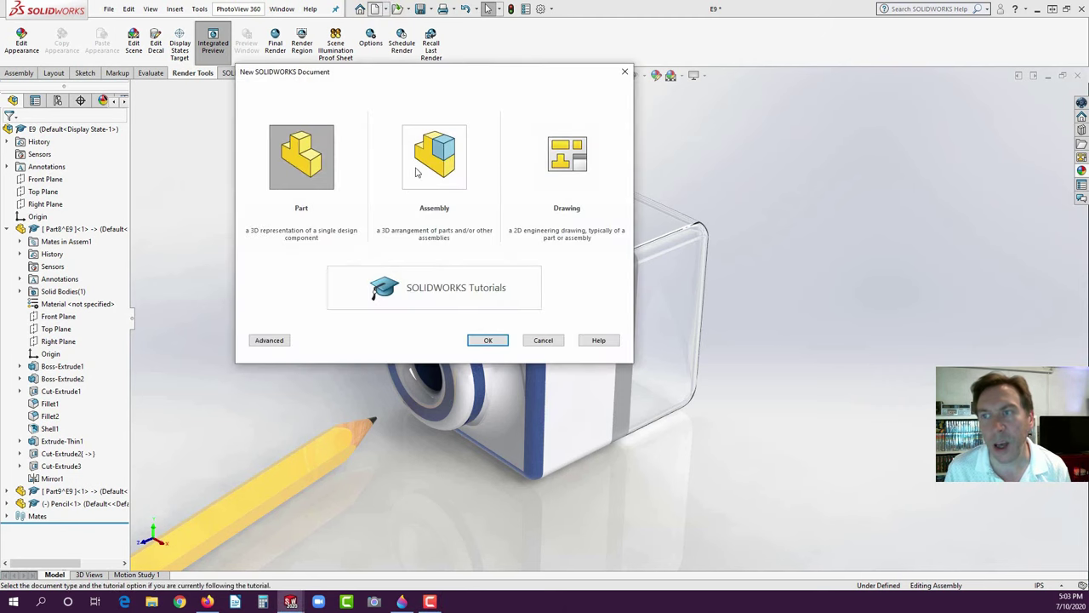
left_click(422, 161)
left_click(486, 339)
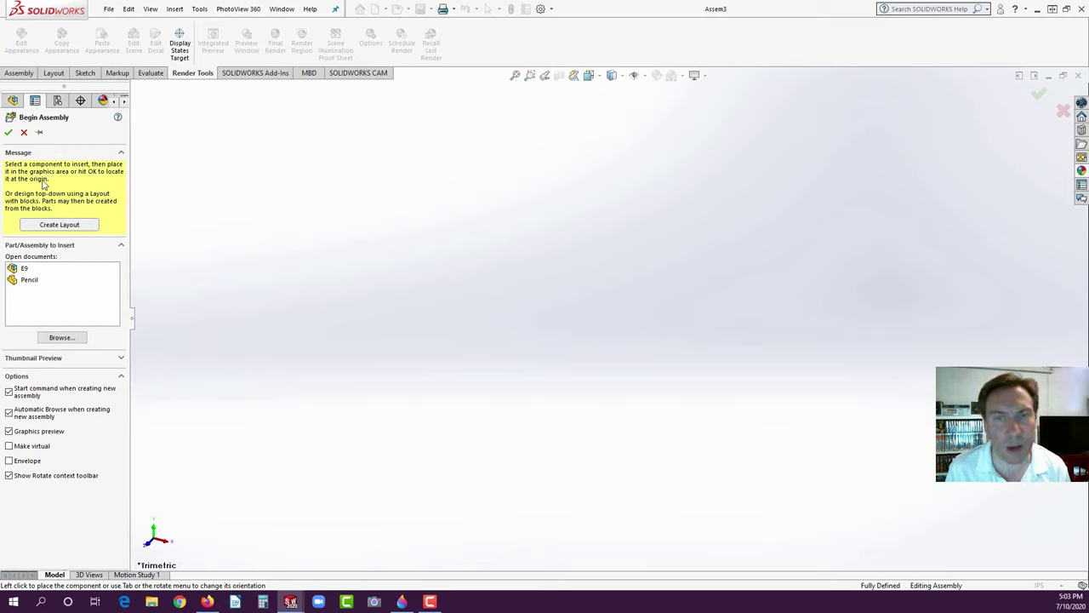
left_click(24, 133)
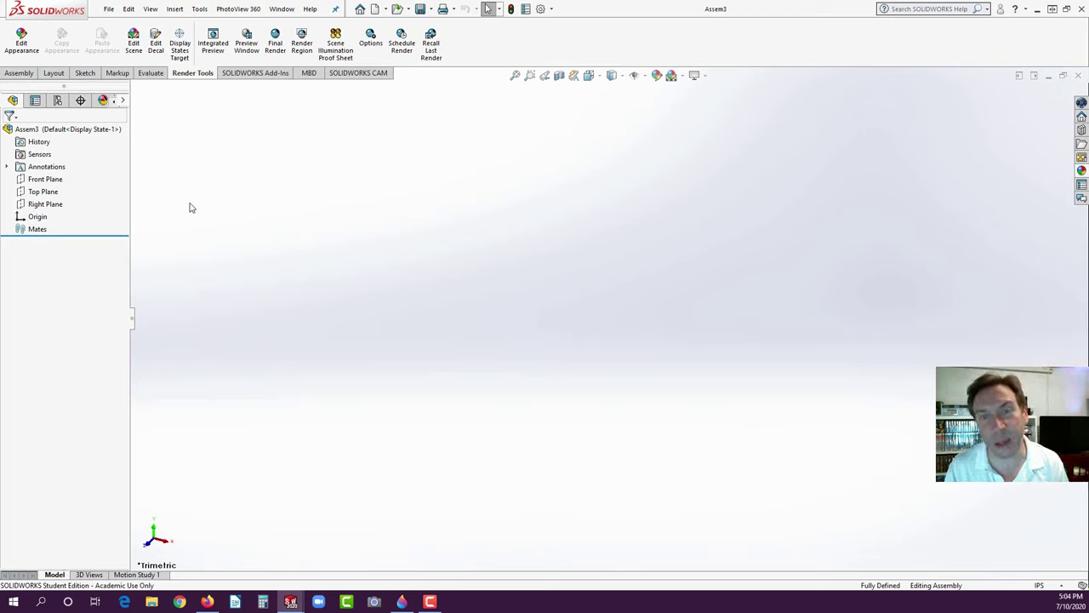
- Insert a New Part from the Assembly tab's Insert Components menu
left_click(20, 73)
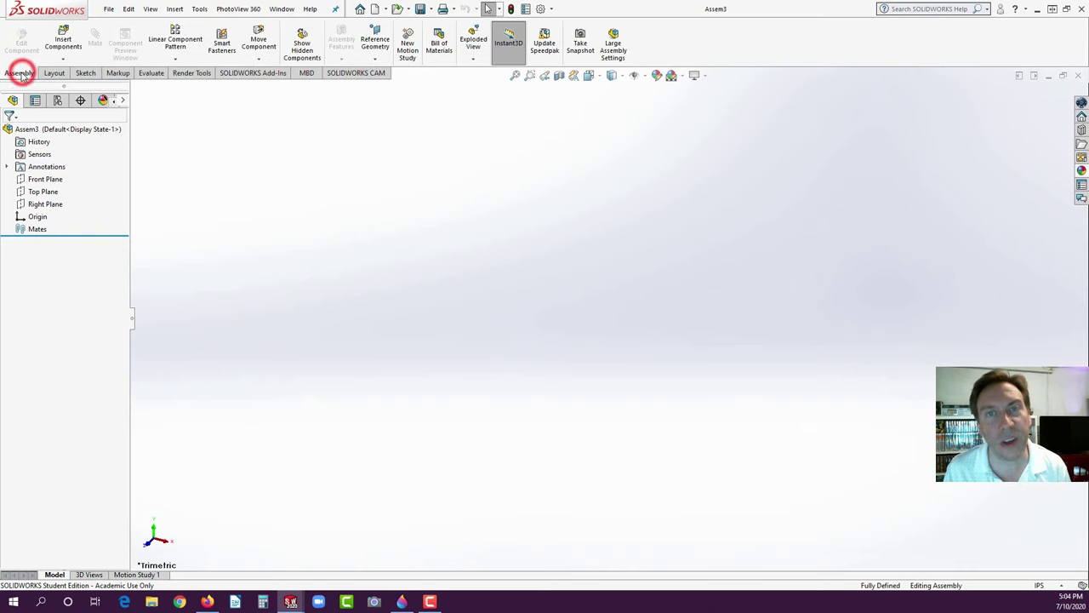
left_click(63, 58)
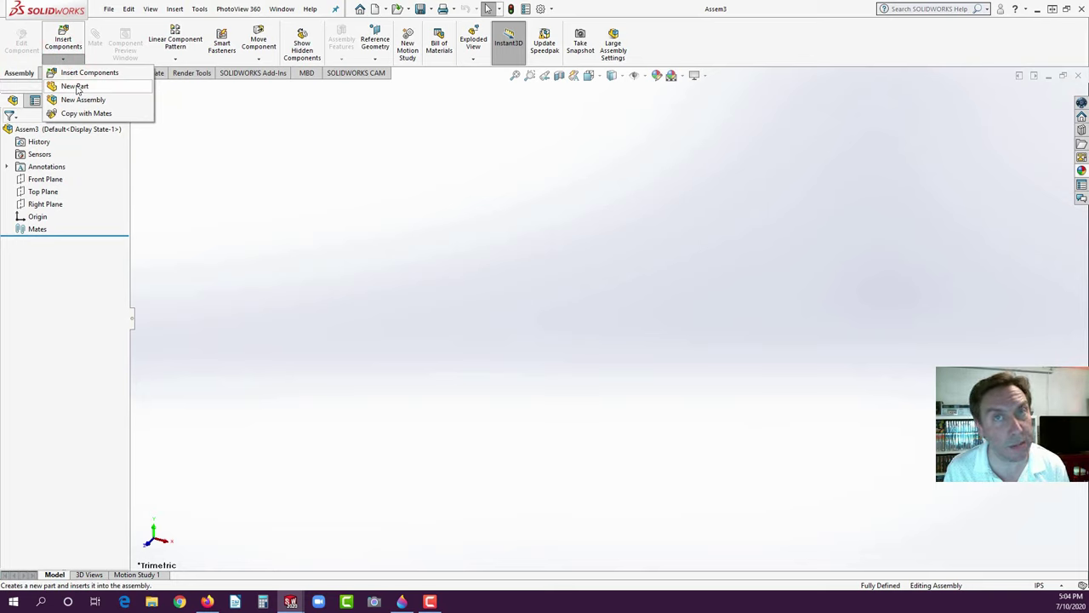
left_click(75, 86)
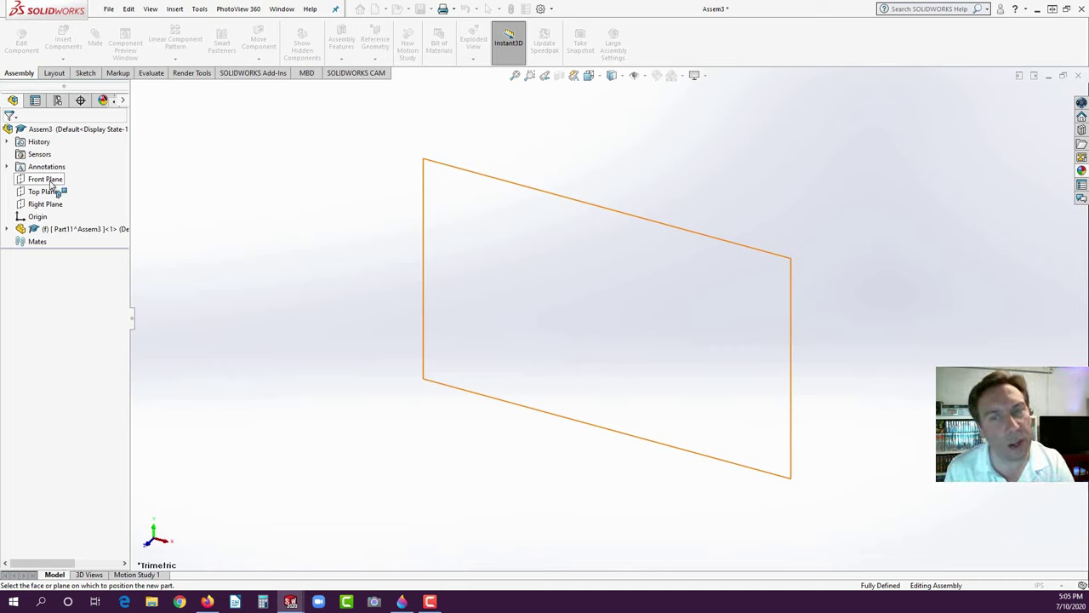
- Place the new part on the Front Plane and rename the component E9 FRONT
left_click(50, 180)
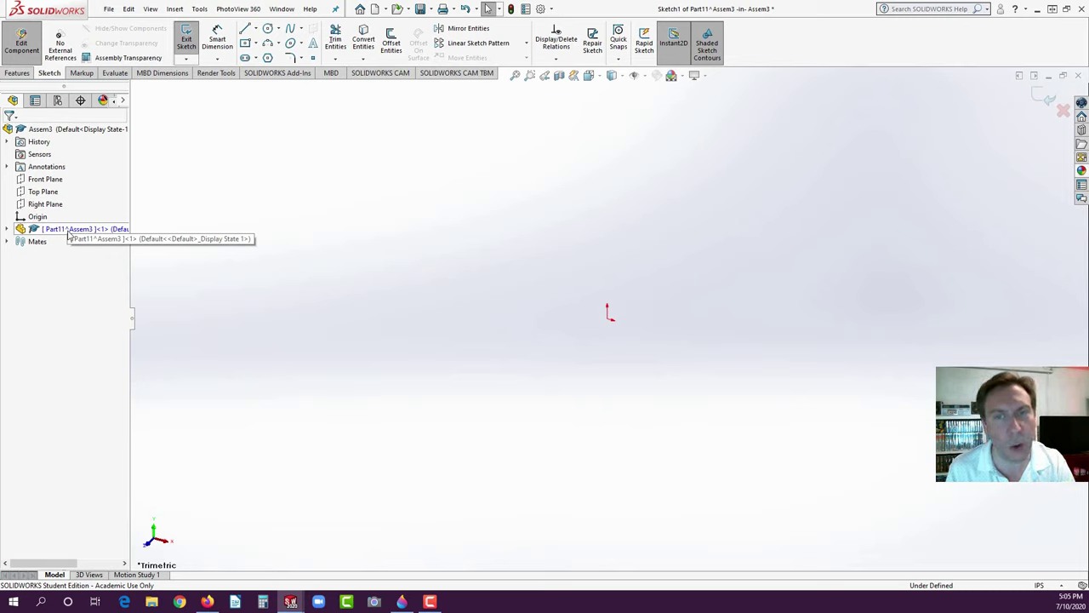
left_click(65, 231)
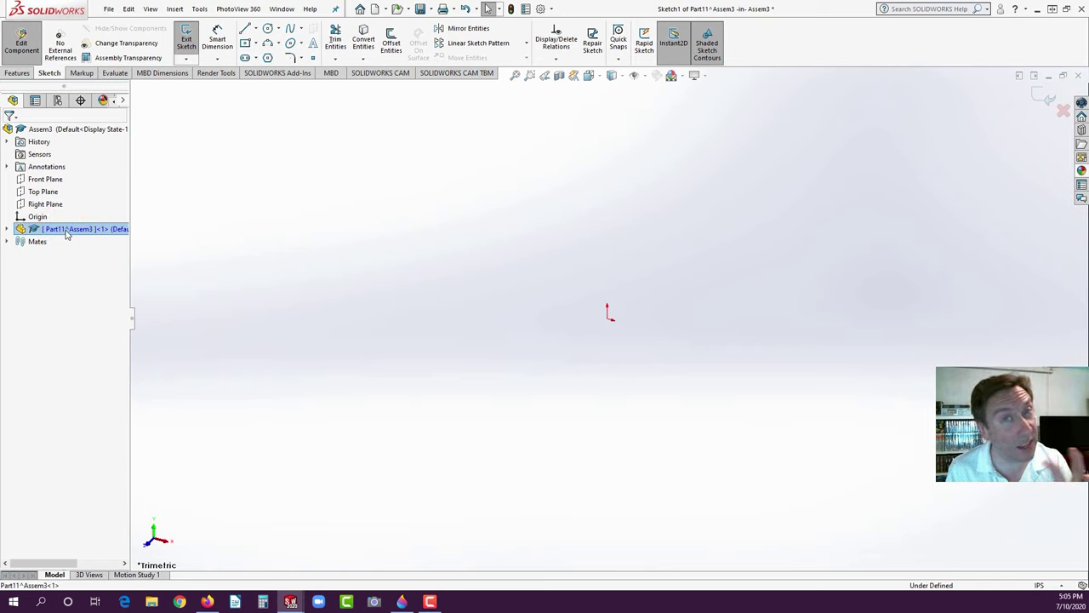
left_click(74, 231)
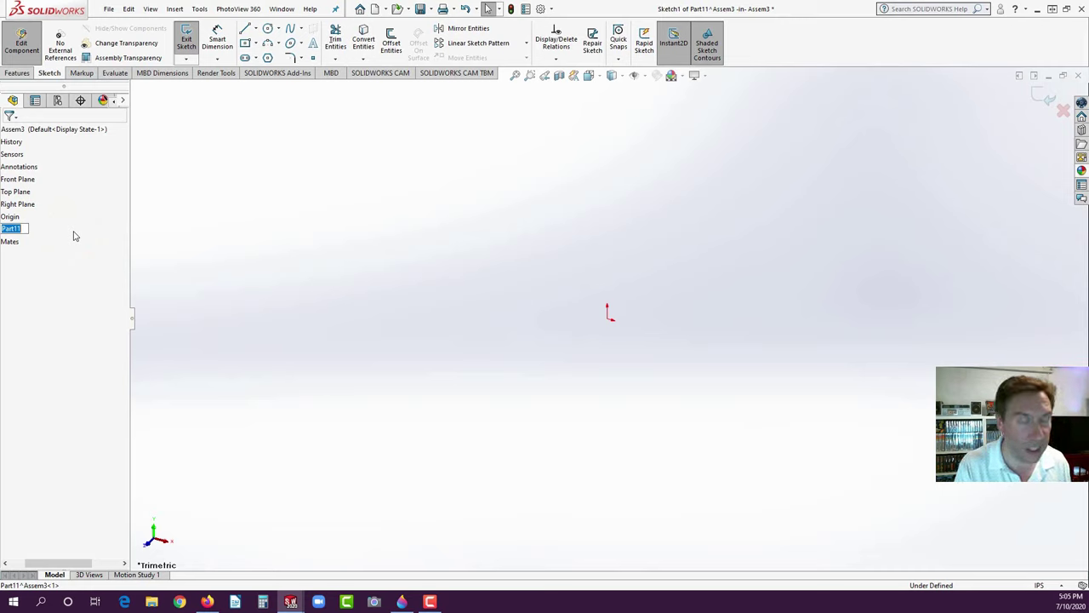
type("E")
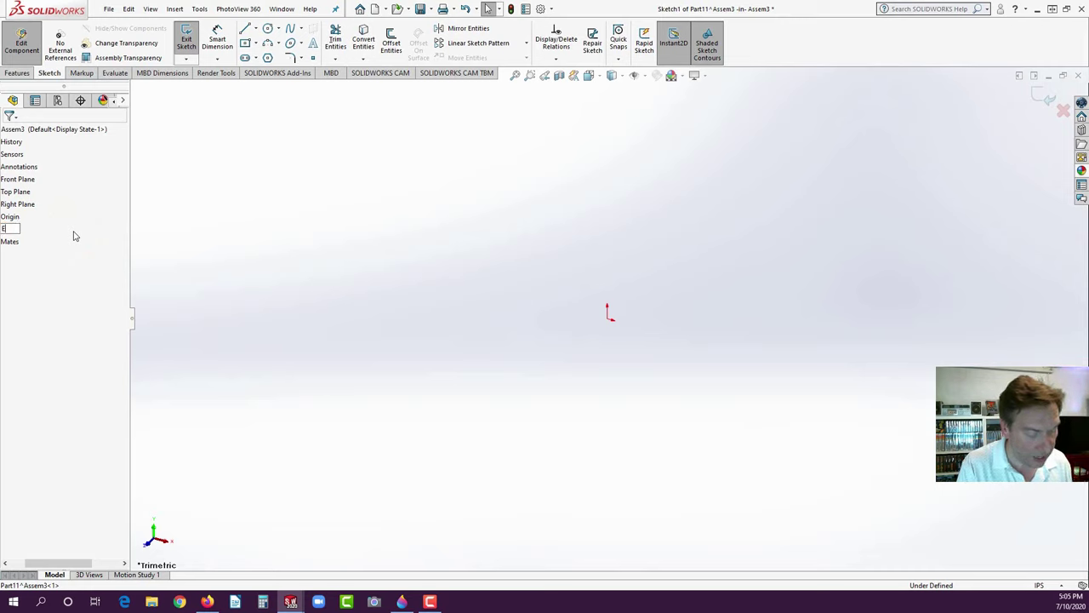
type("9 FRONT")
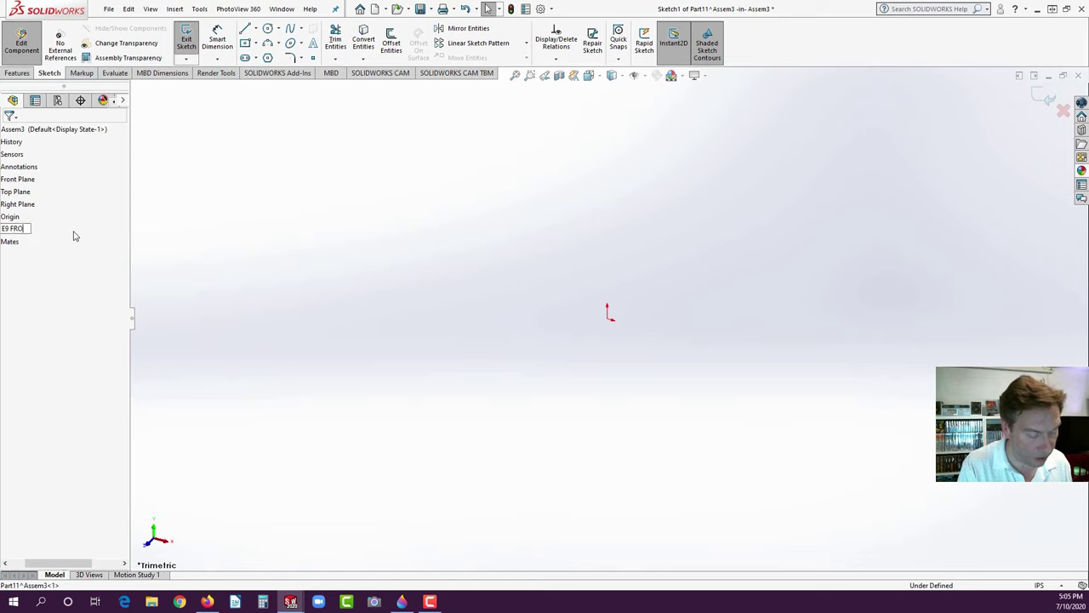
left_click(304, 170)
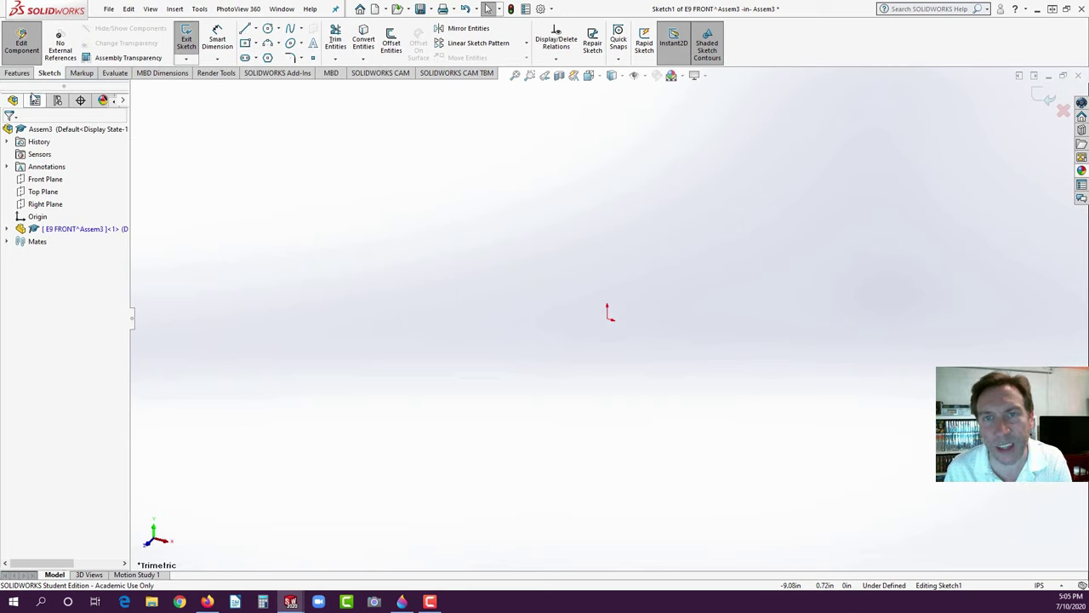
- Draw a center rectangle at the origin and dimension it 2.00 by 2.00
left_click(245, 44)
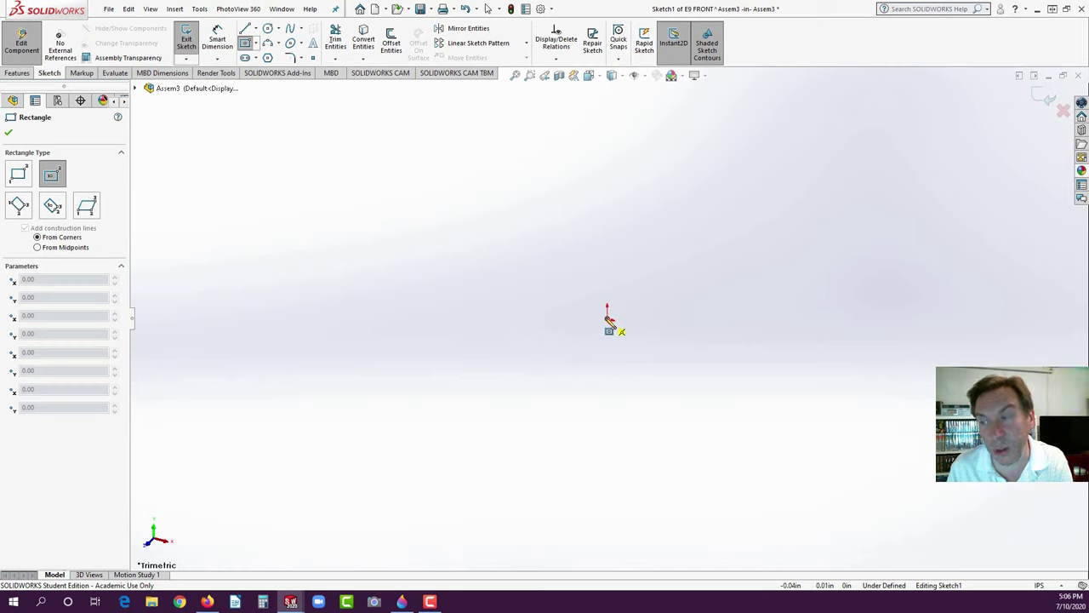
left_click(608, 319)
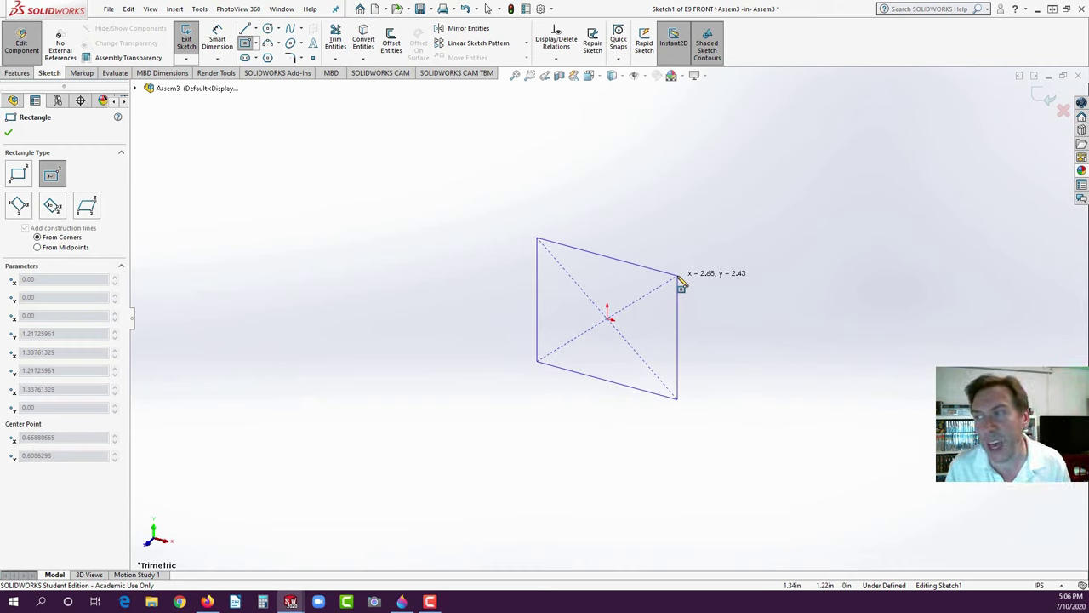
left_click(678, 277)
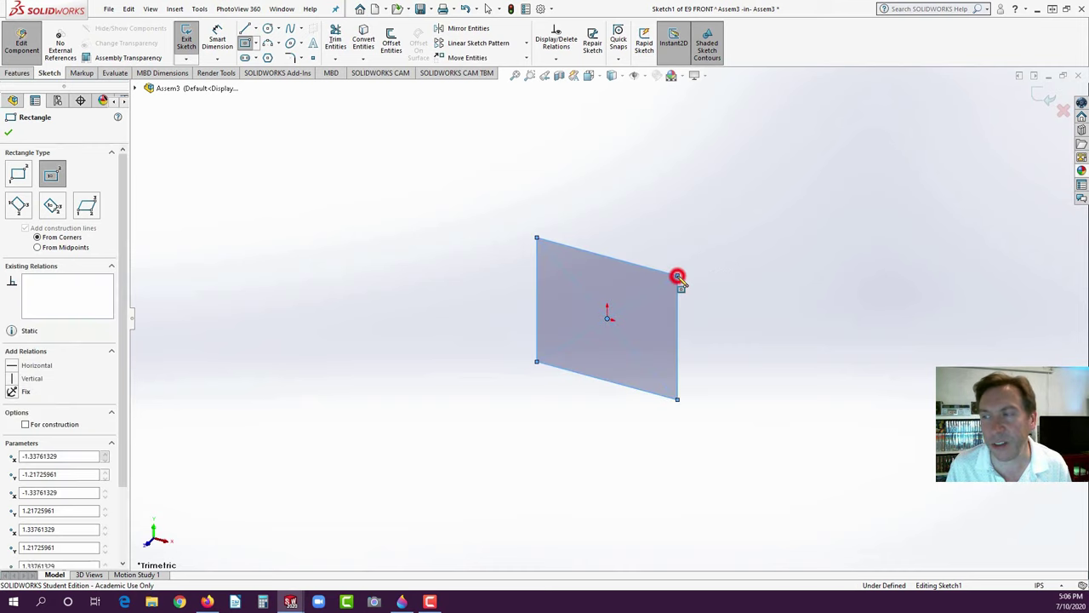
left_click(218, 36)
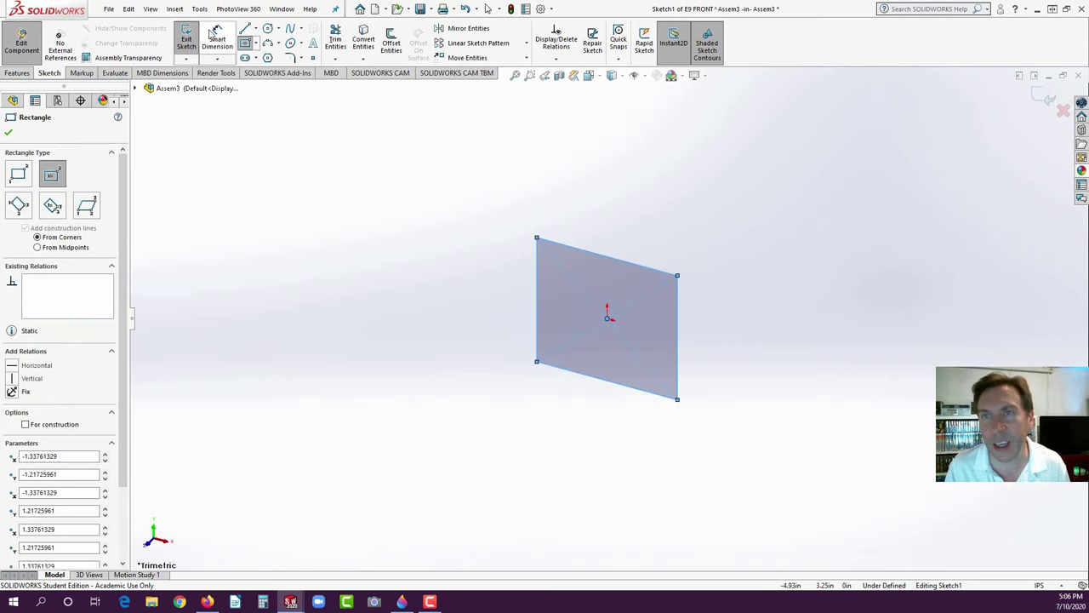
left_click(610, 257)
left_click(609, 218)
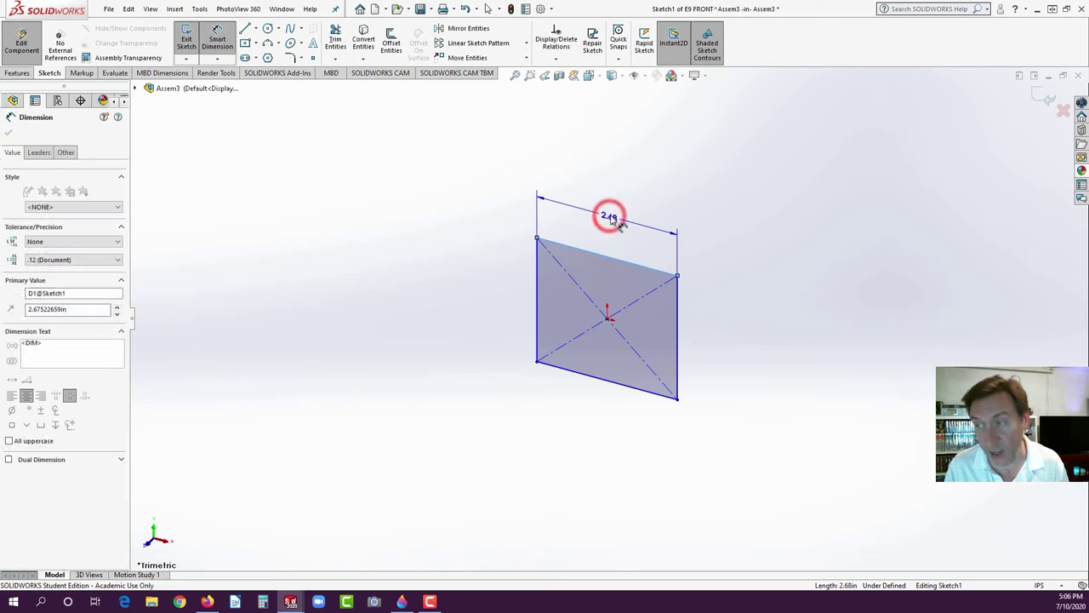
left_click(680, 316)
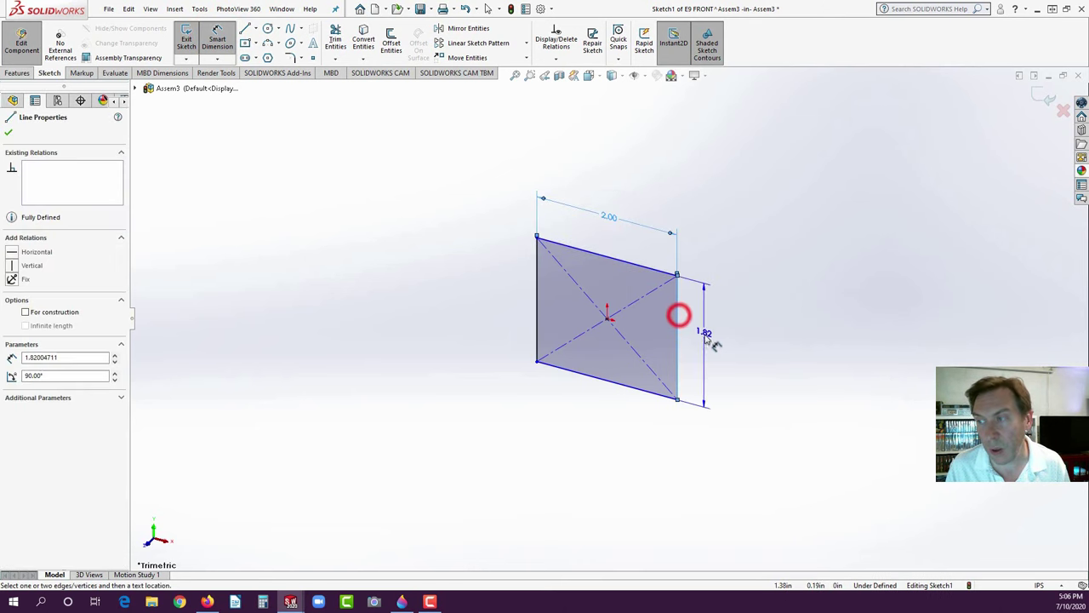
left_click(711, 340)
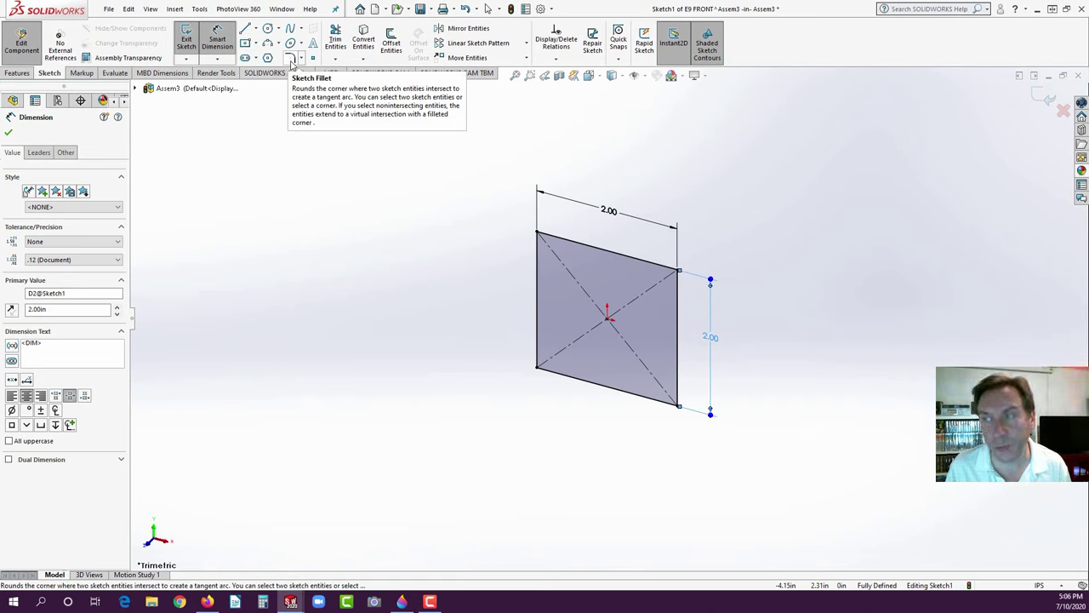
- Fillet all four square corners at 0.125 in radius and start an Extruded Boss/Base
left_click(291, 61)
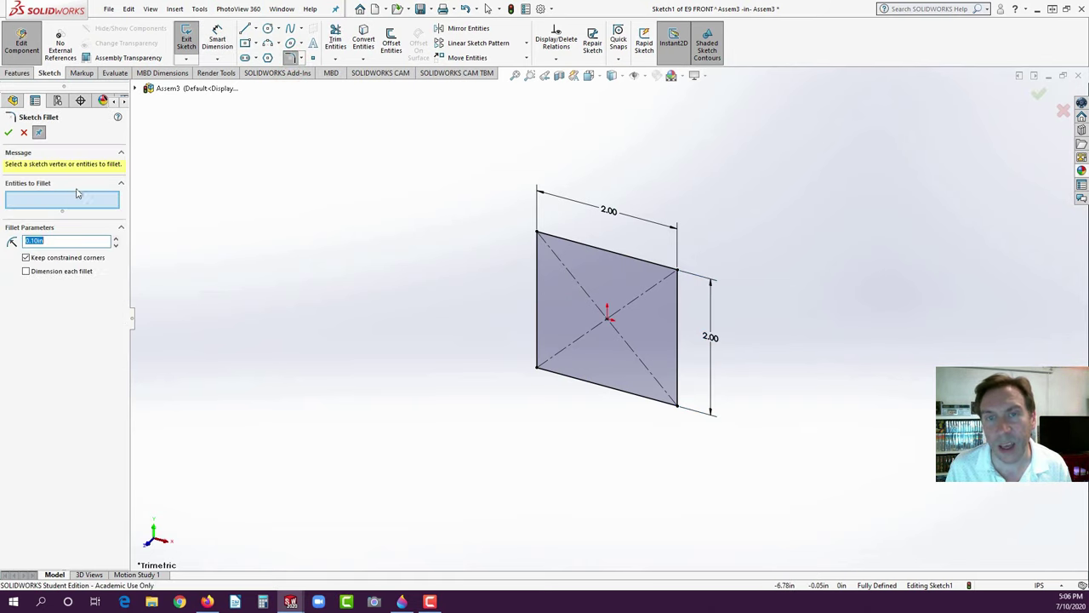
type(".")
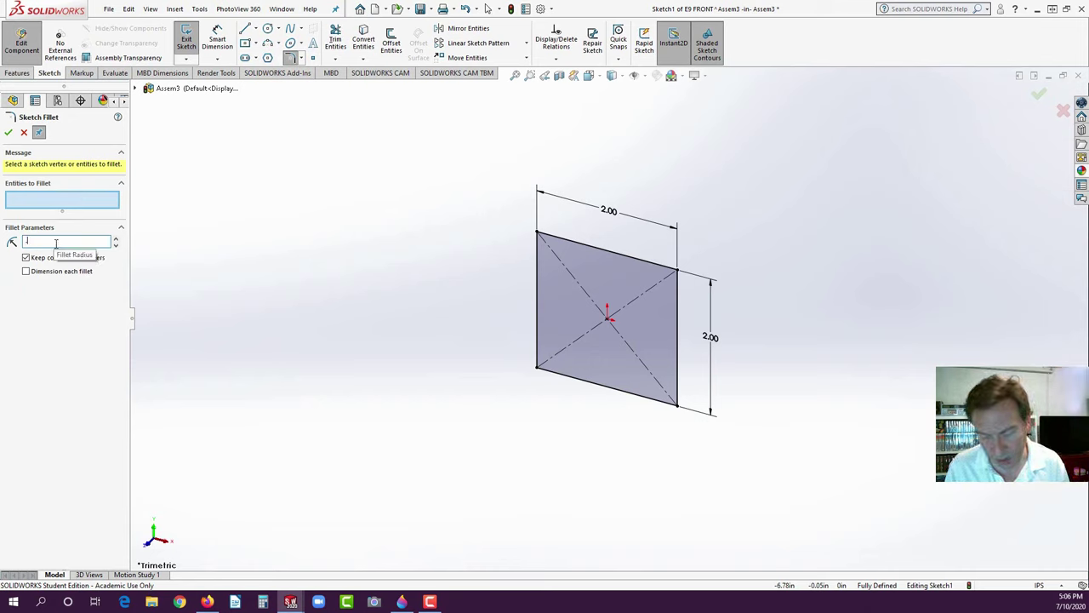
type("125")
key("Return")
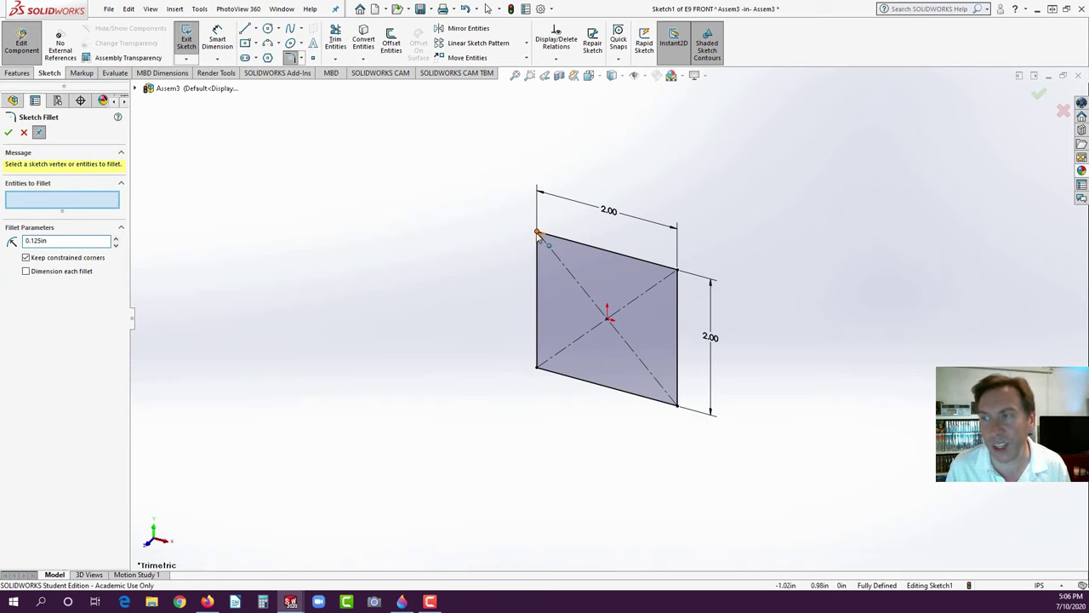
left_click(536, 234)
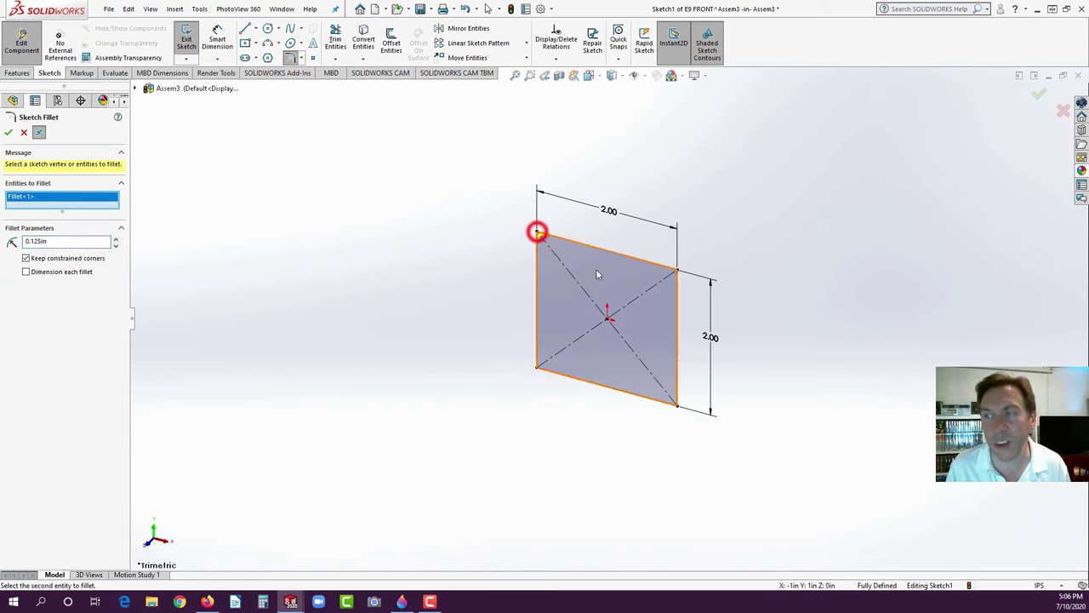
left_click(676, 272)
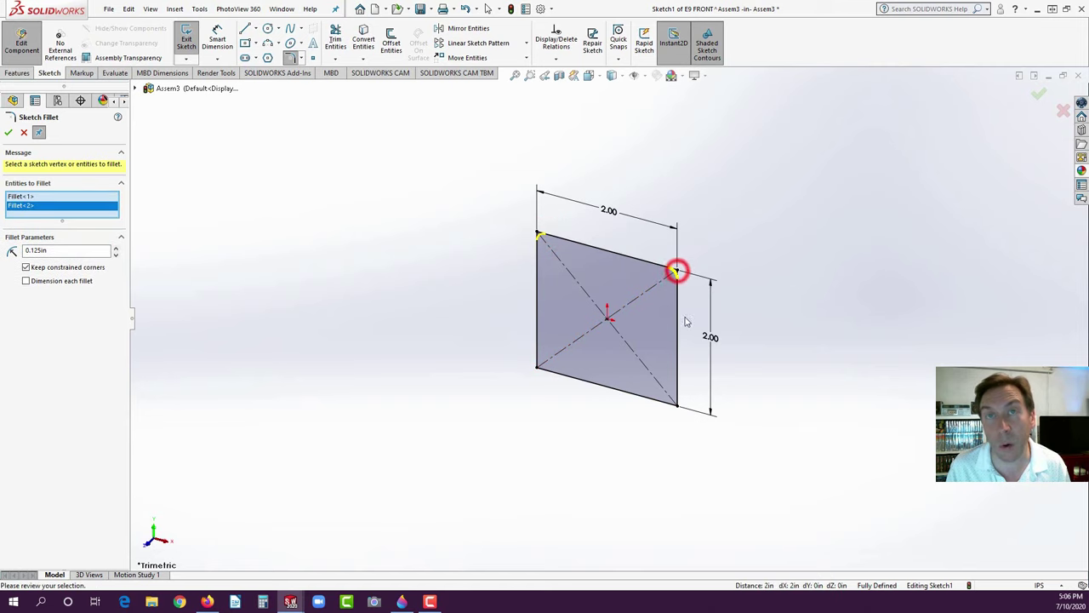
left_click(677, 403)
left_click(537, 366)
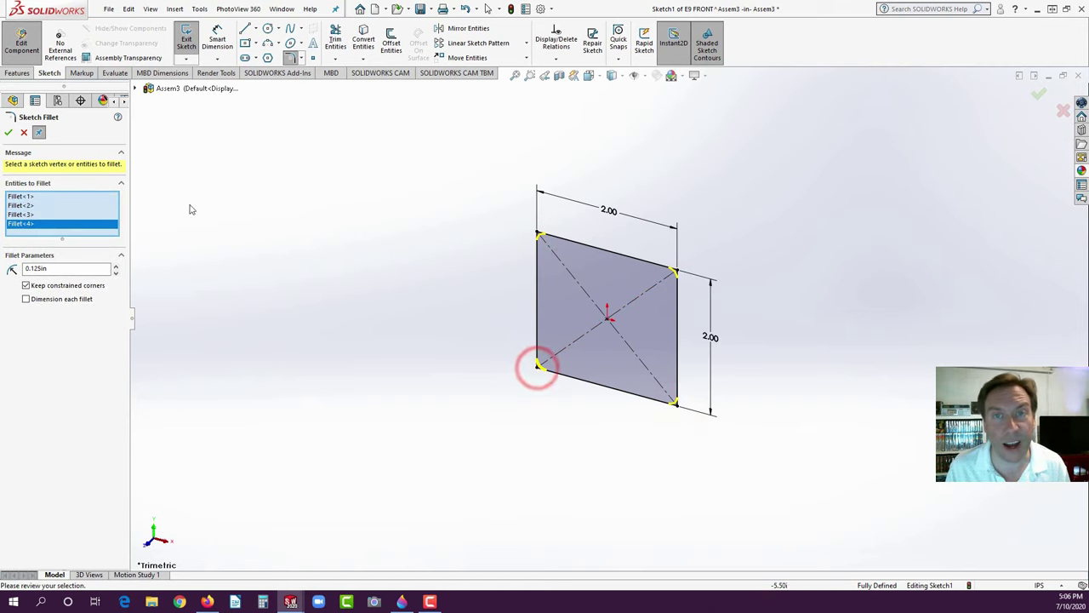
left_click(9, 131)
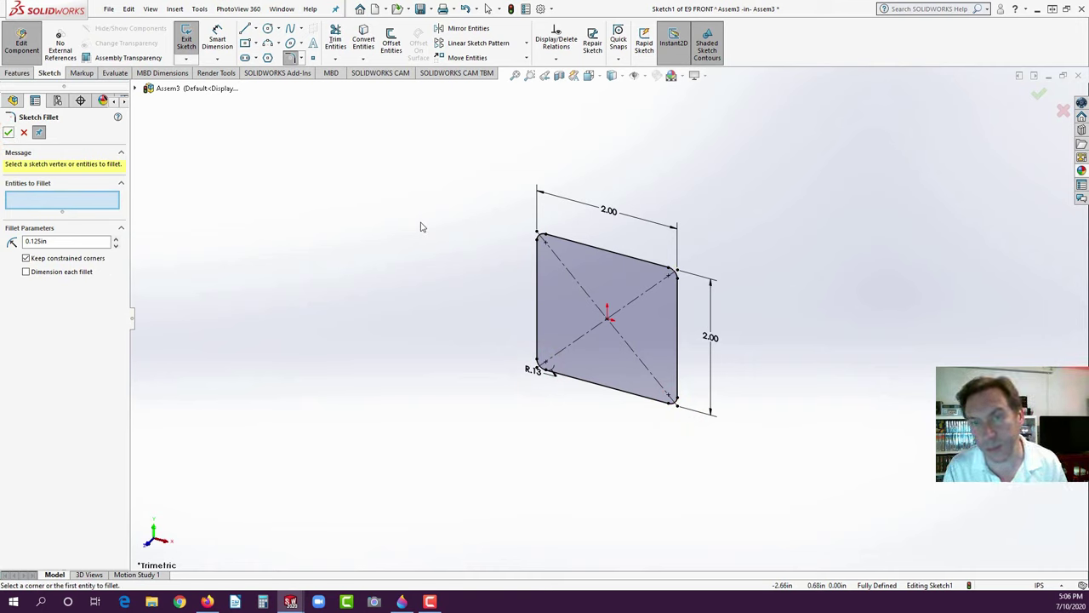
left_click(24, 133)
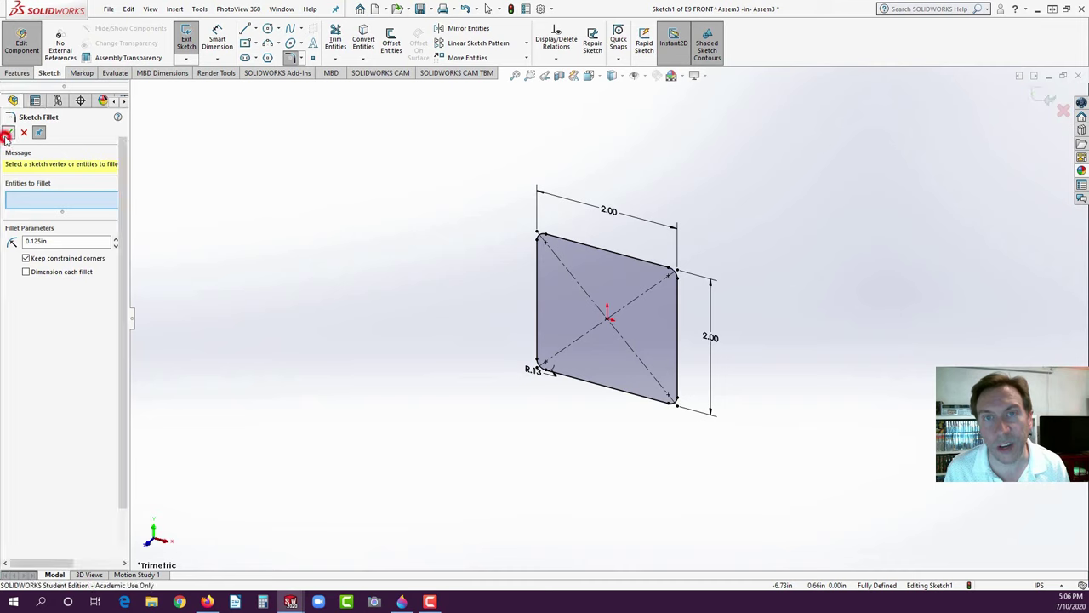
left_click(17, 73)
left_click(192, 40)
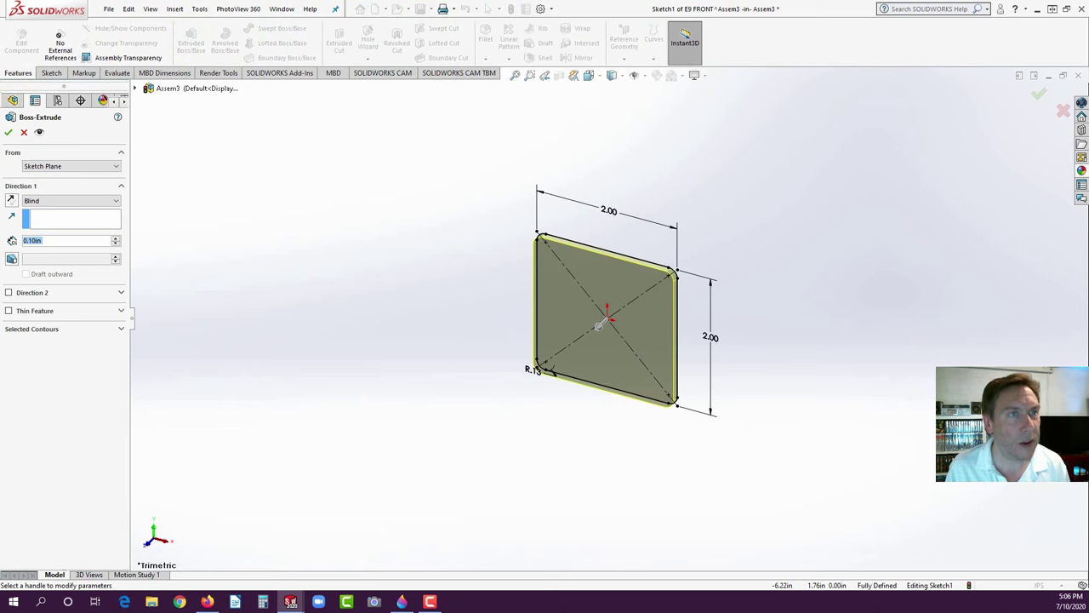
- Scroll through the exercise drawings in the reference PDF
key("alt+Tab")
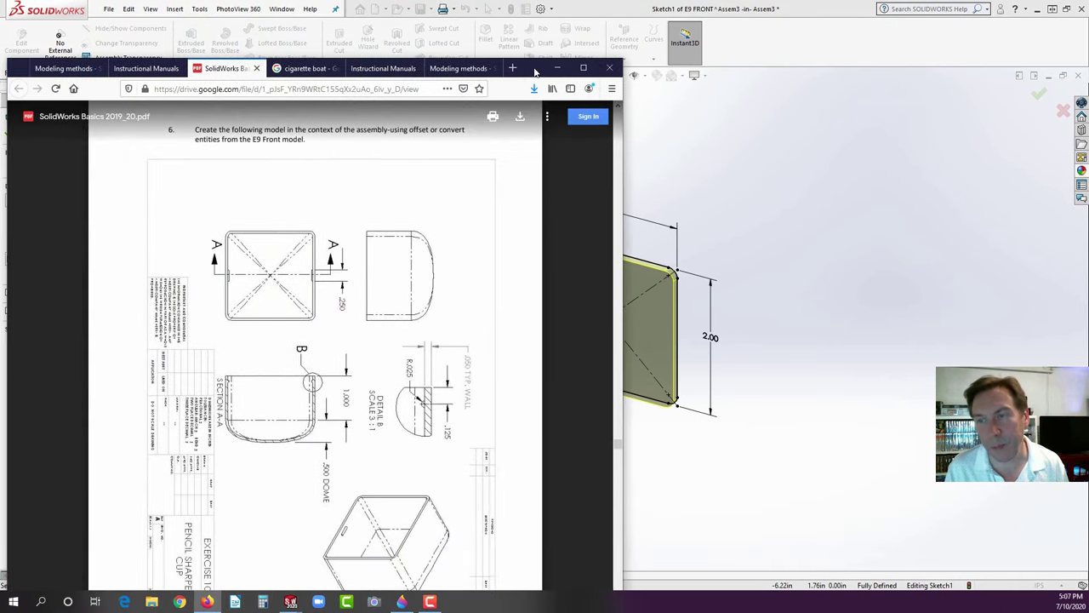
scroll(443, 286, "up", 10)
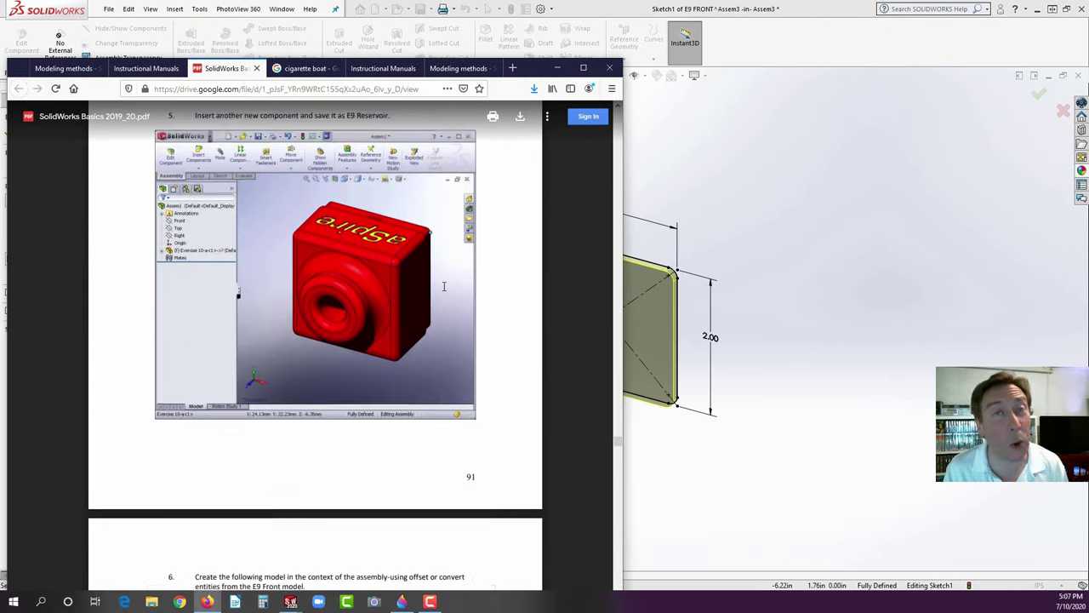
scroll(444, 286, "down", 10)
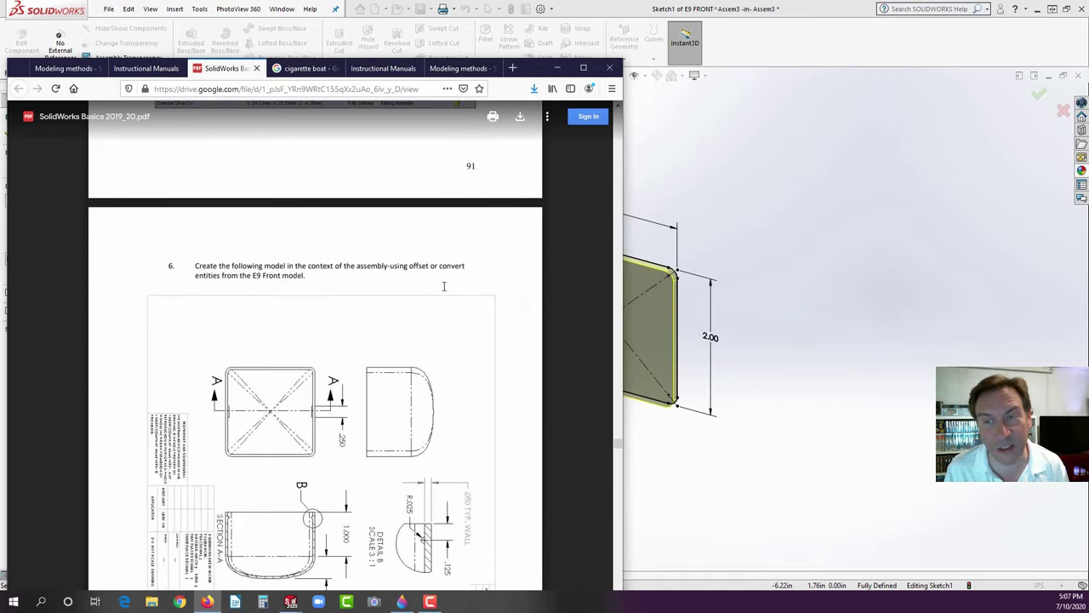
scroll(444, 285, "down", 3)
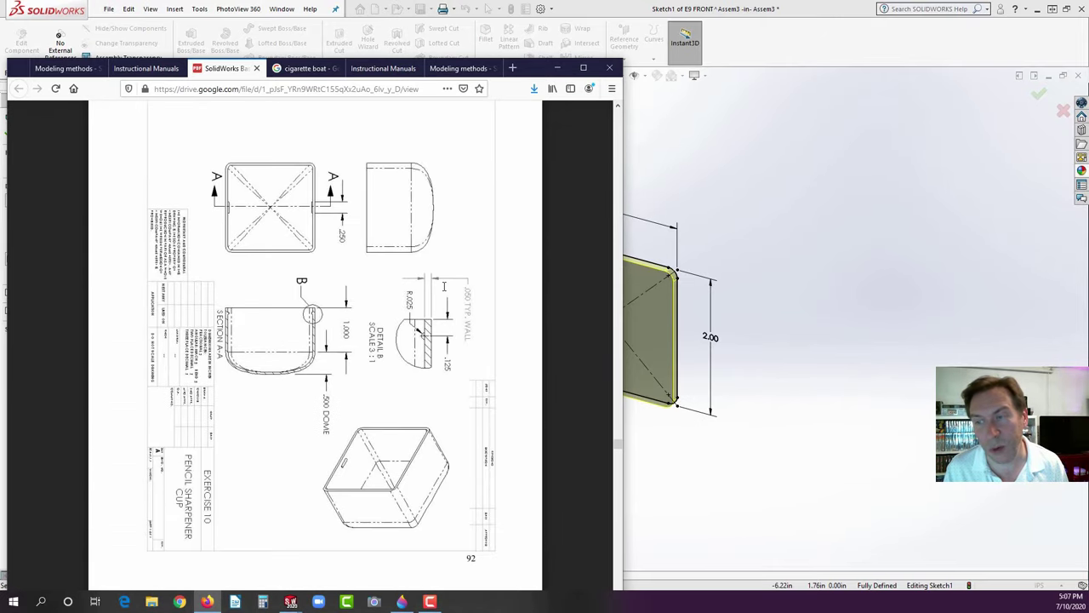
scroll(444, 285, "up", 20)
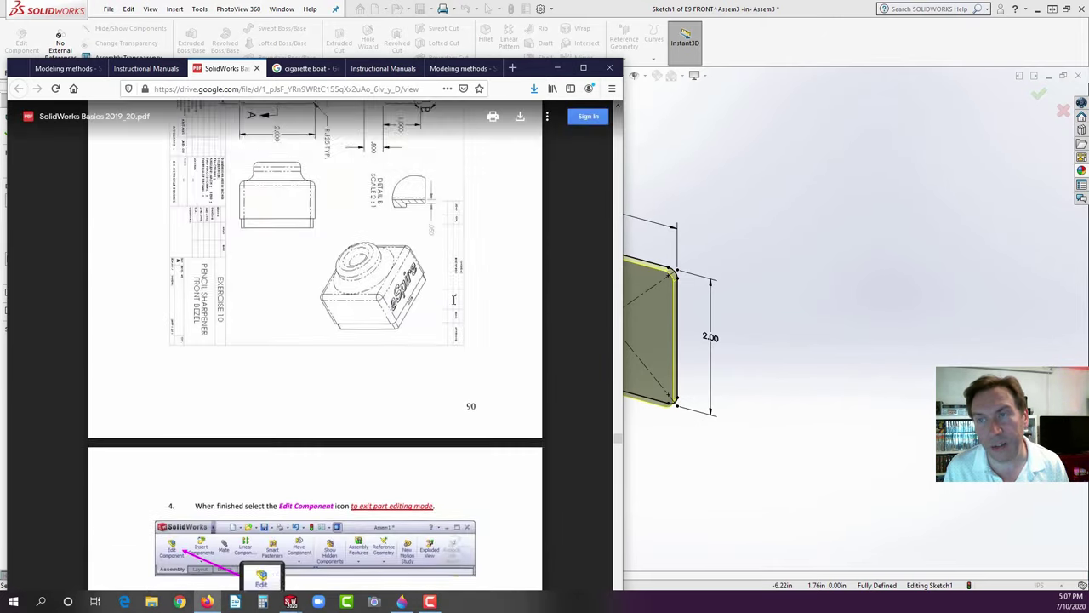
scroll(453, 299, "down", 6)
scroll(406, 293, "up", 5)
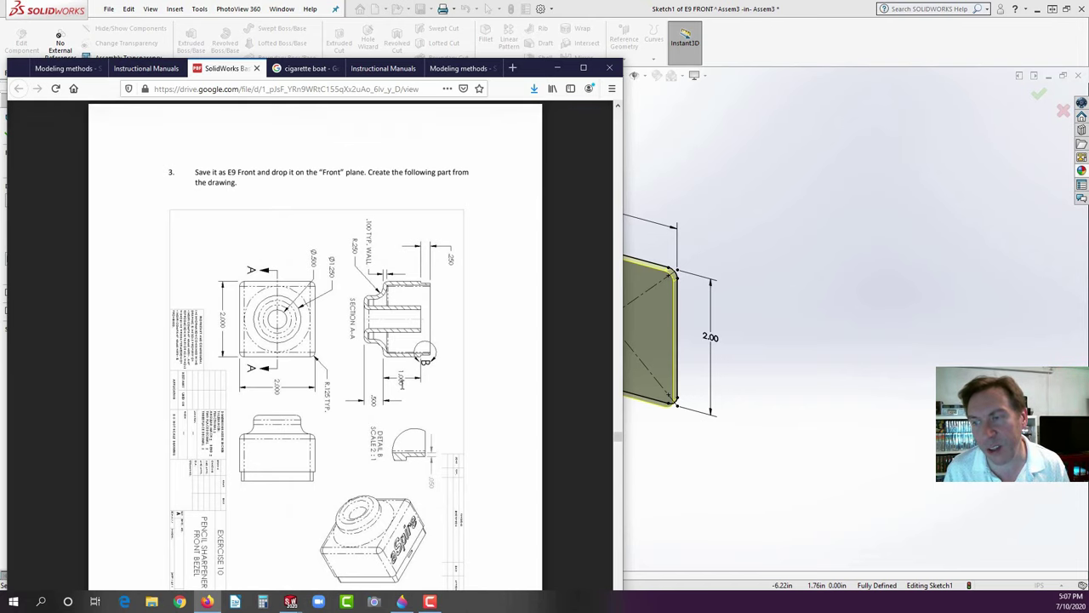
- Extrude the filleted square 1.00 in deep, then bring the drawing PDF back
left_click(804, 9)
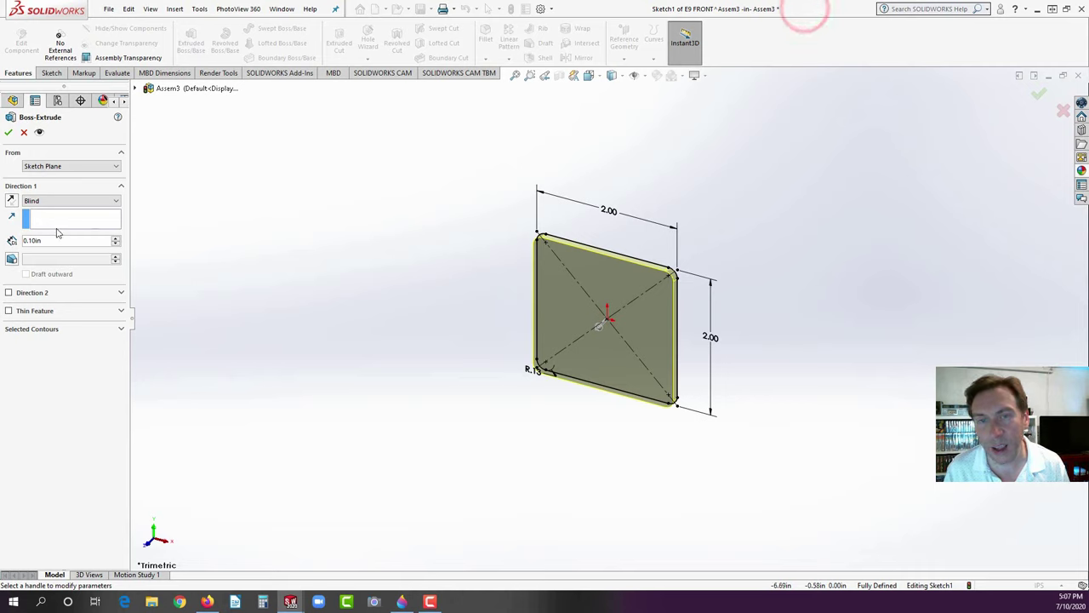
left_click(42, 241)
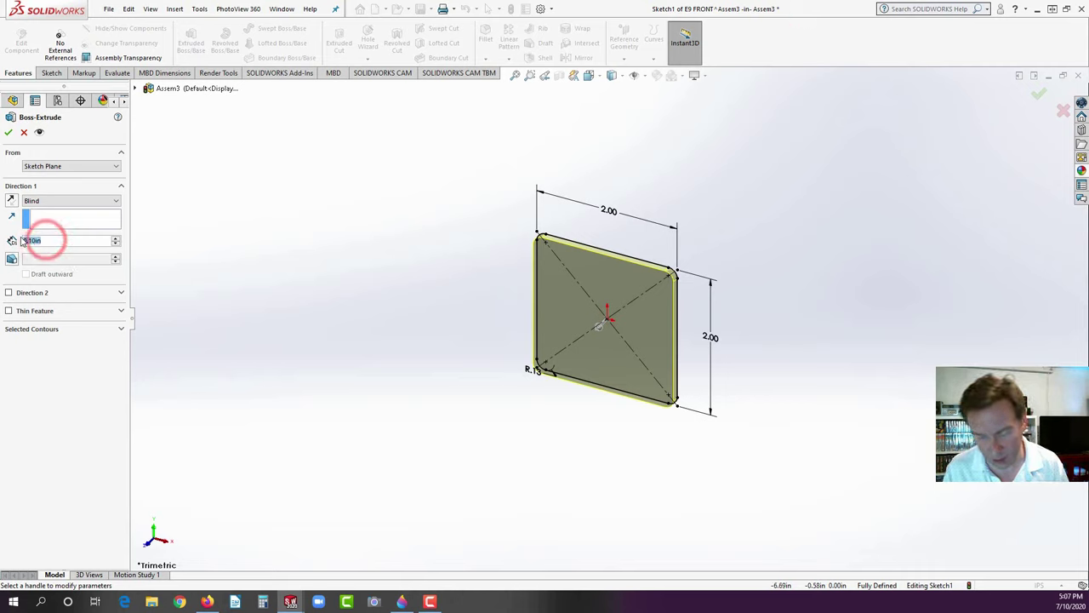
type("1")
key("Return")
left_click(9, 133)
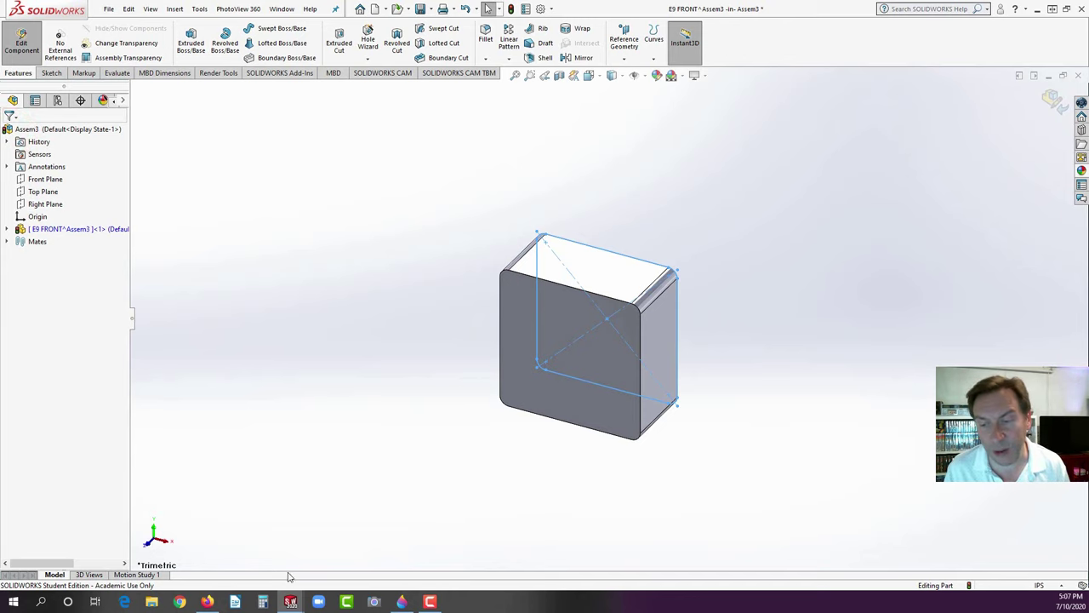
left_click(207, 602)
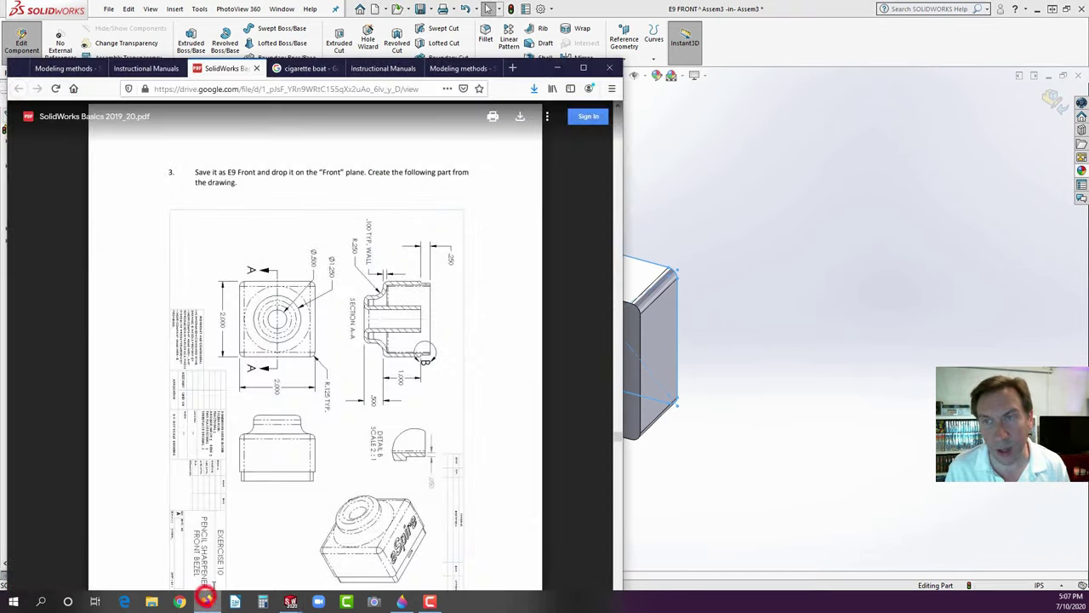
- Open vertanux1.com's Instructional Manuals page in a new browser tab
left_click(512, 67)
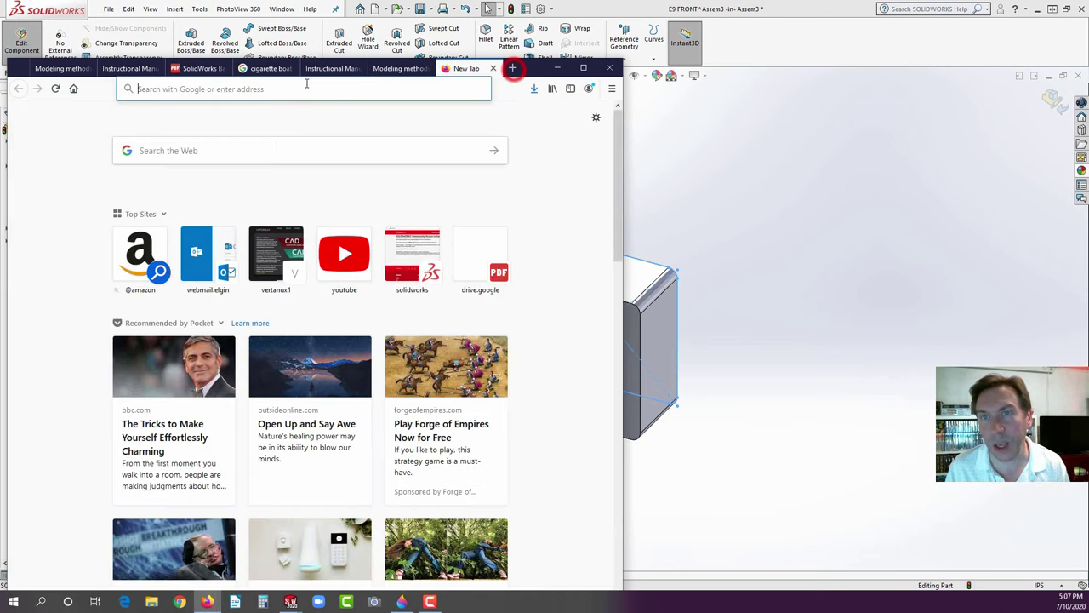
type("v")
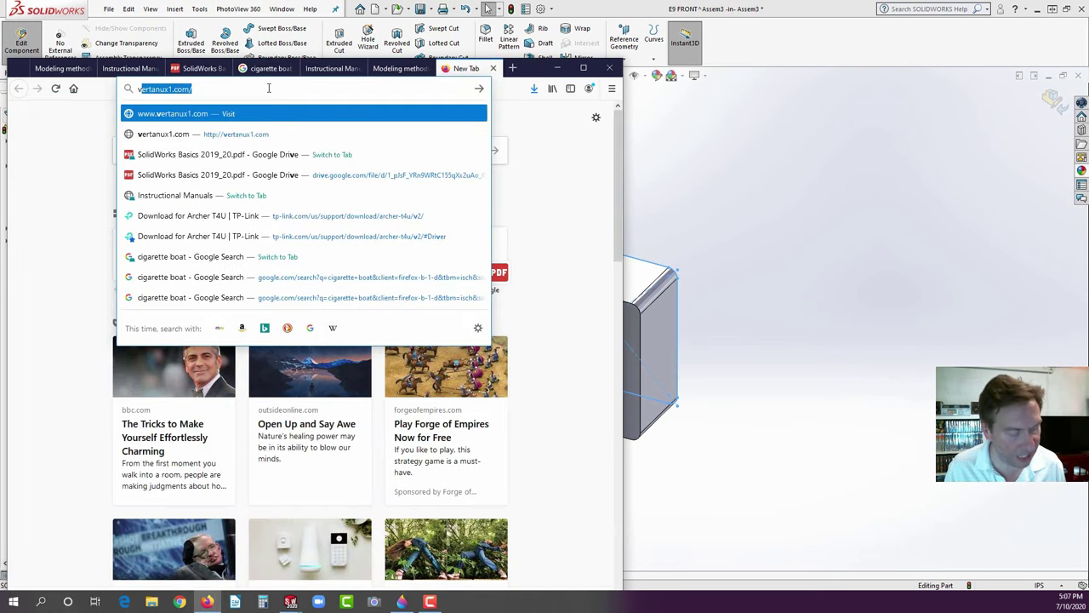
type("ert")
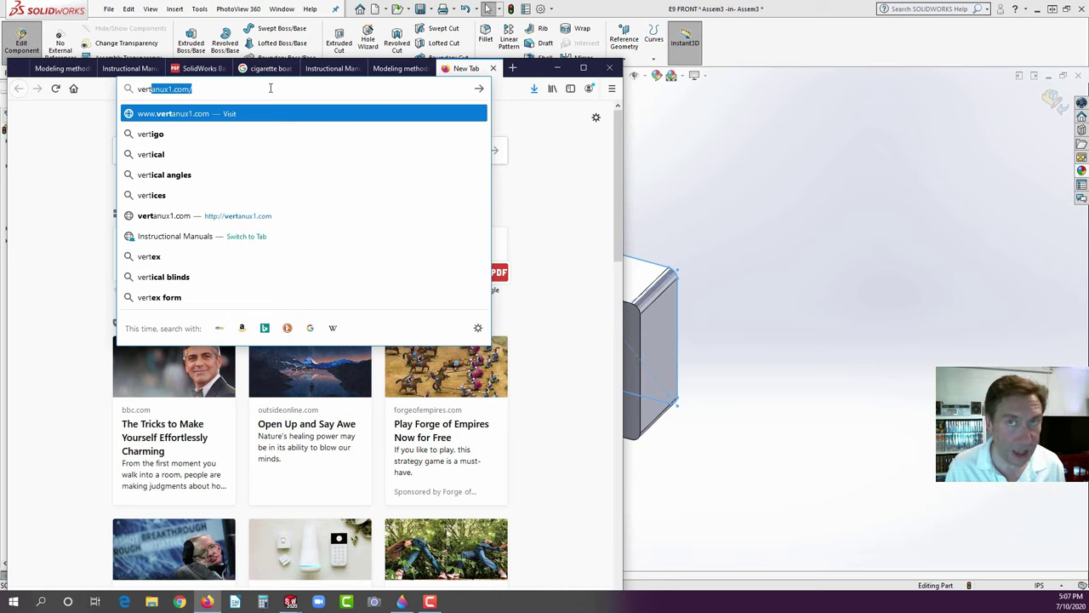
type("anu")
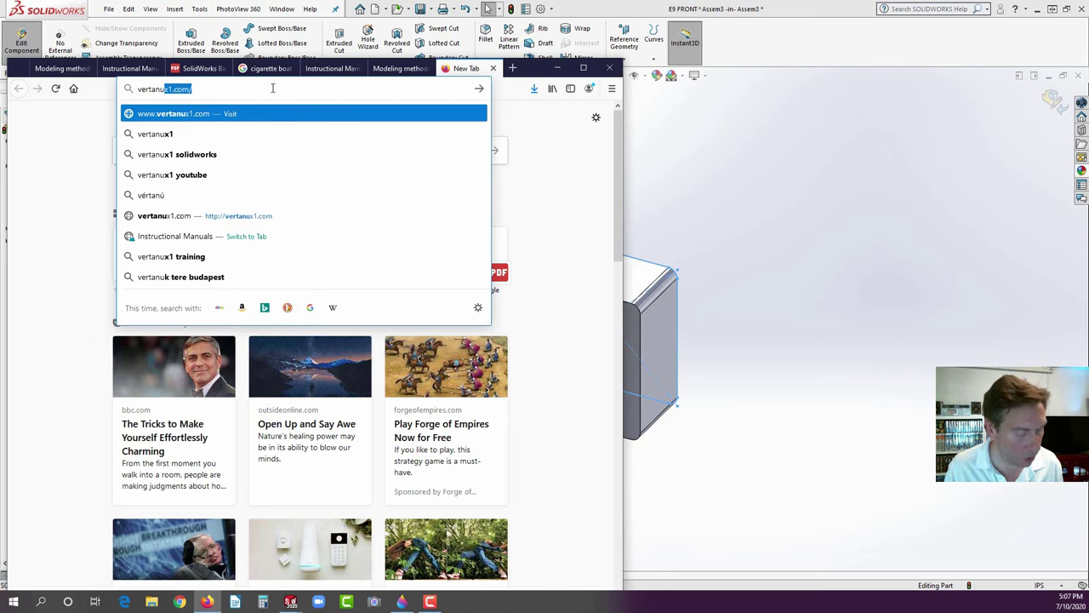
type("x")
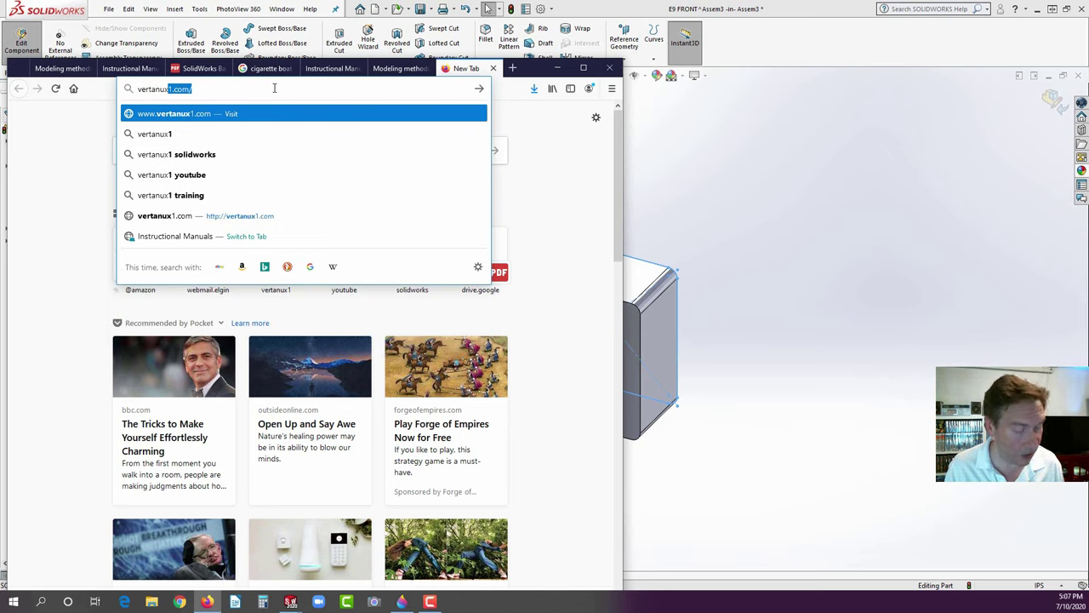
type("1")
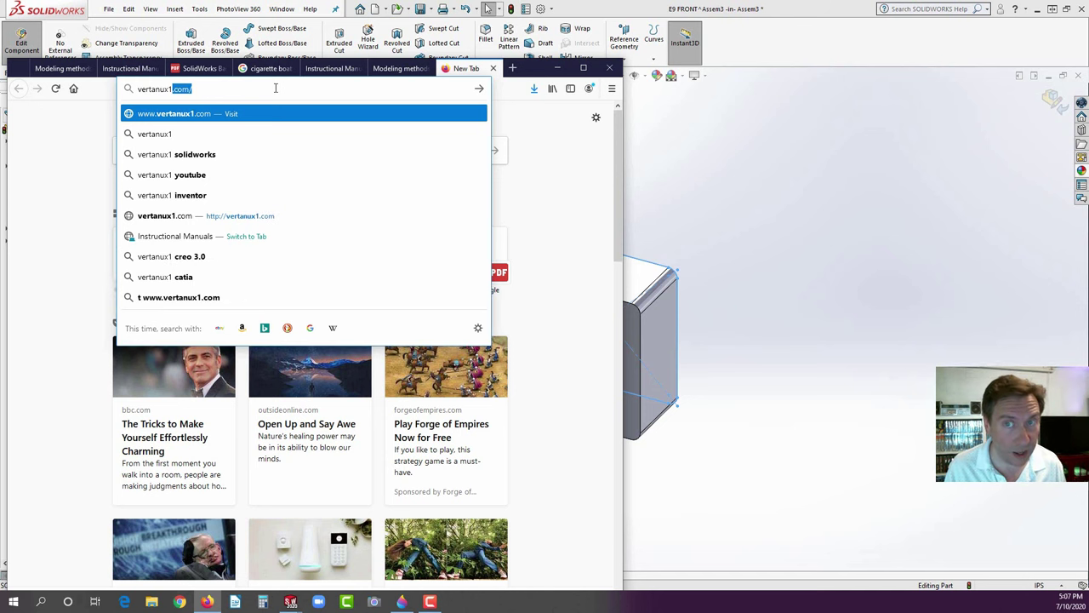
key("Return")
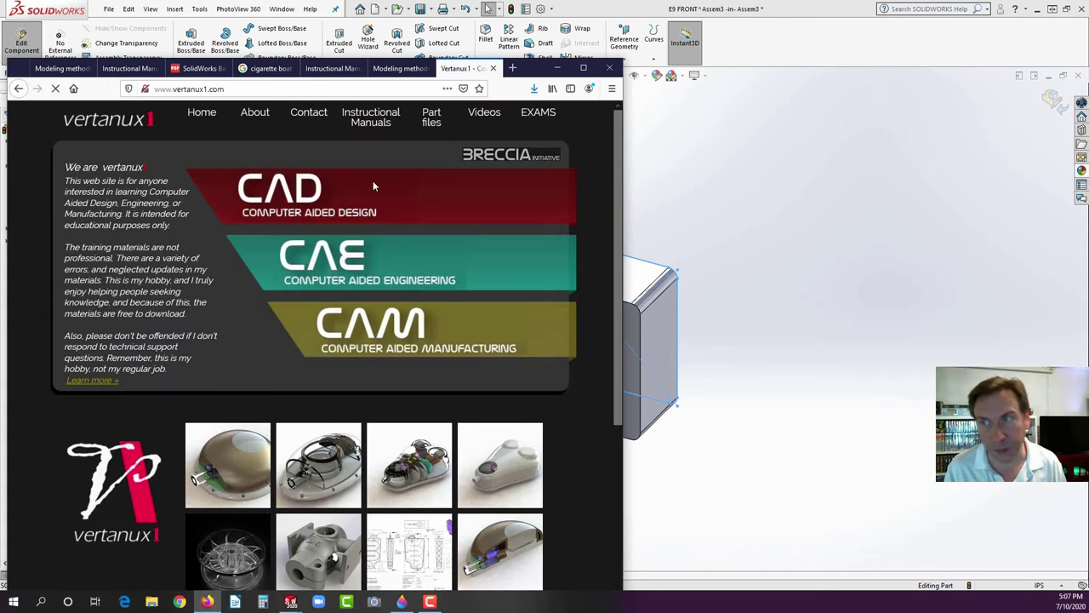
left_click(374, 124)
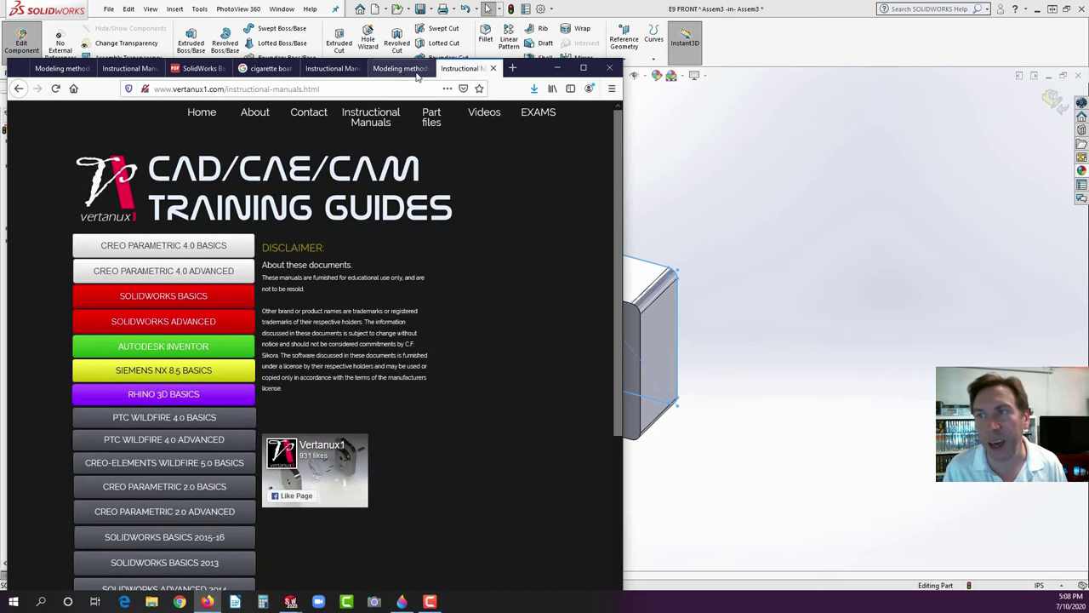
- Check the page 90 front bezel drawing in the PDF, then return to SolidWorks
left_click(400, 69)
scroll(355, 302, "down", 10)
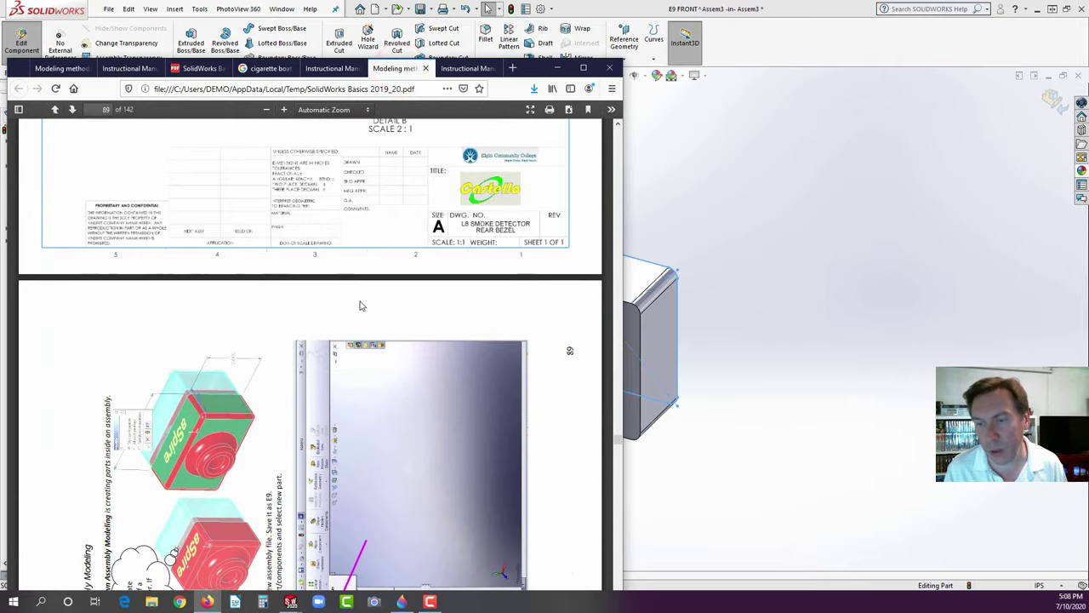
scroll(358, 302, "down", 2)
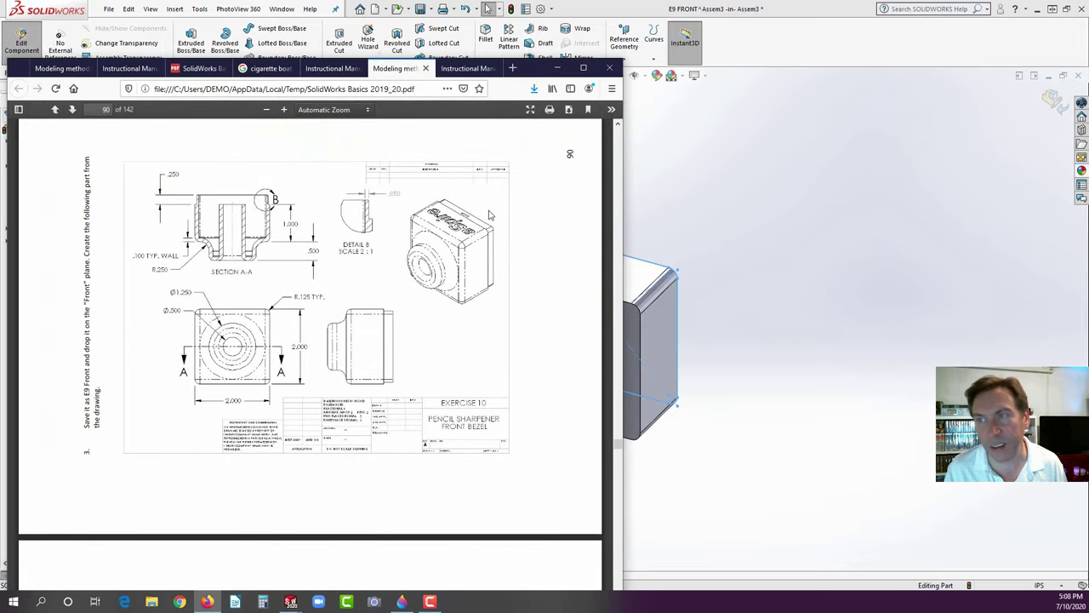
left_click(531, 75)
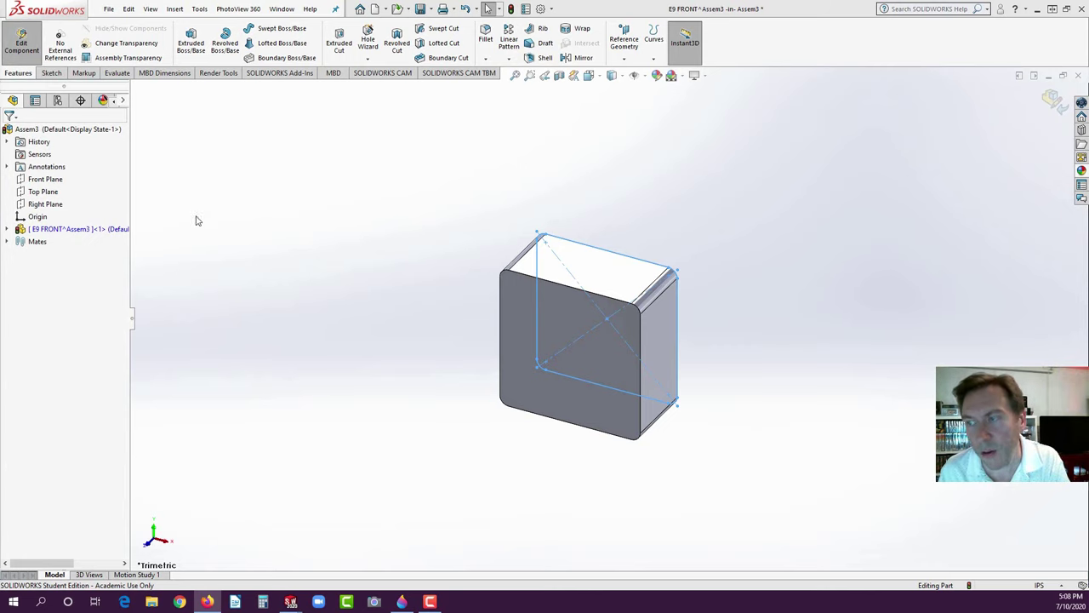
- Sketch a circle at the origin on the housing's front face and dimension it 1.25 in diameter
left_click(564, 340)
left_click(614, 307)
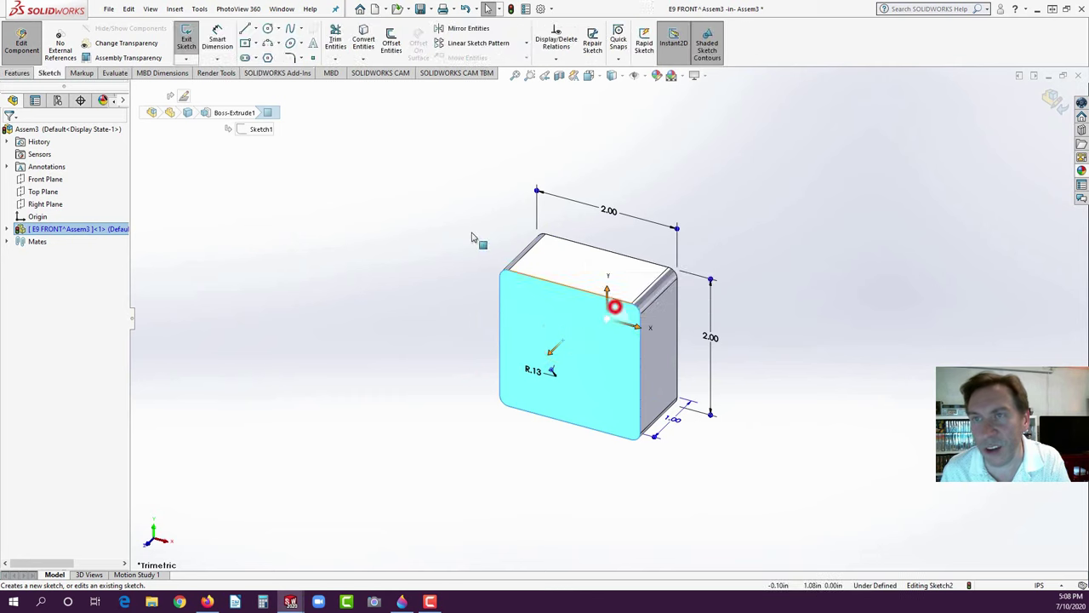
left_click(267, 28)
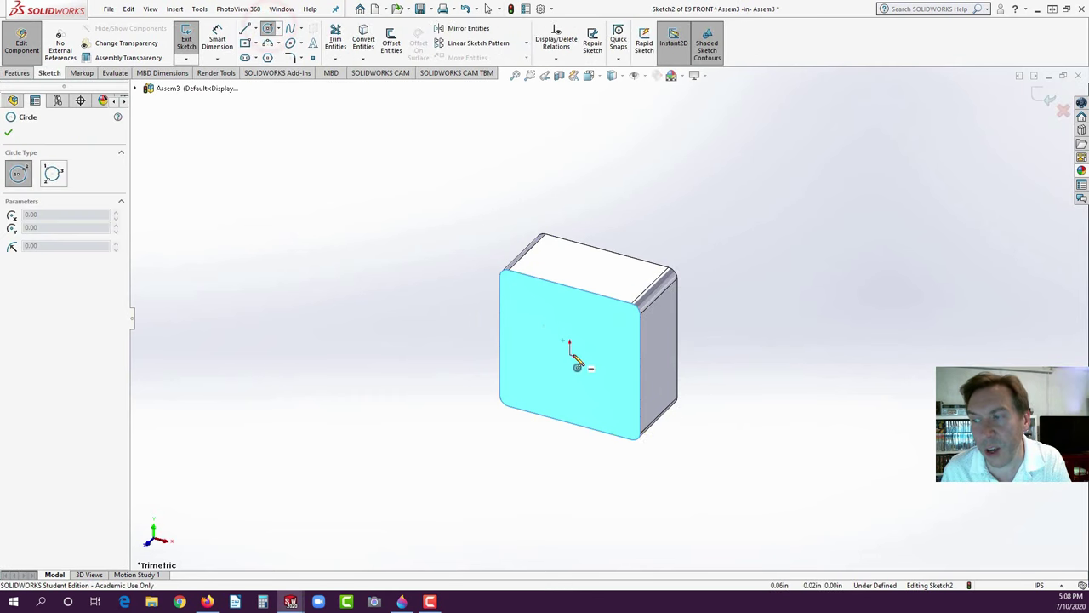
left_click(570, 354)
left_click(618, 345)
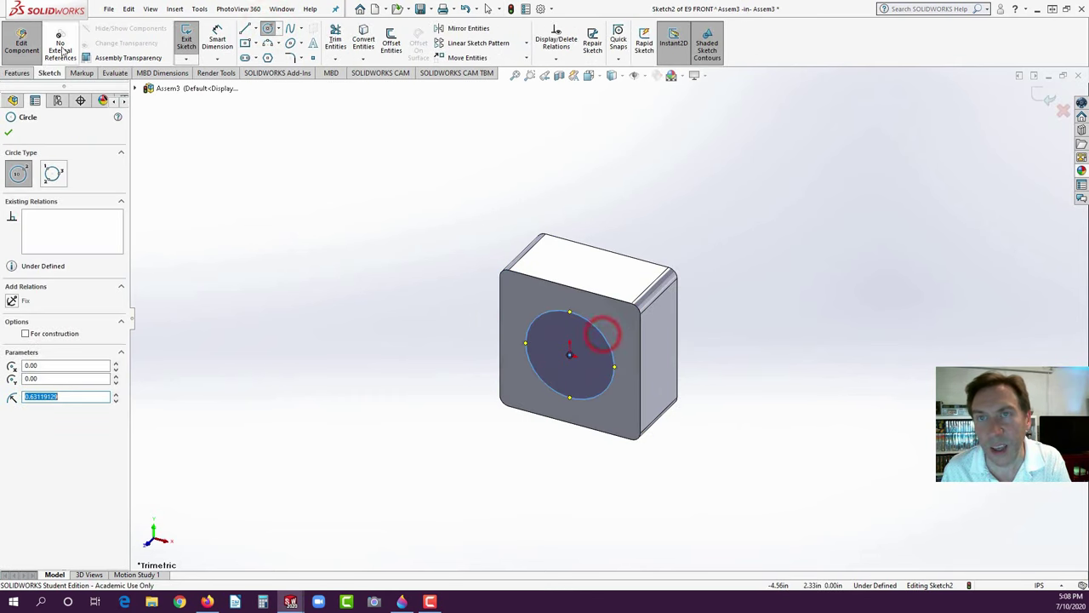
left_click(218, 44)
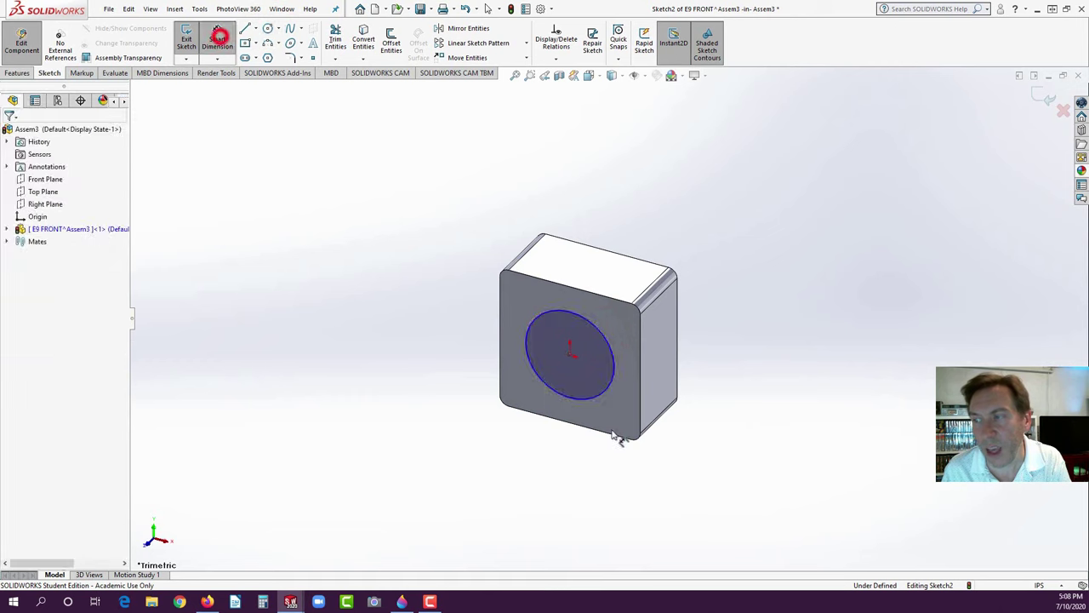
left_click(595, 325)
left_click(706, 270)
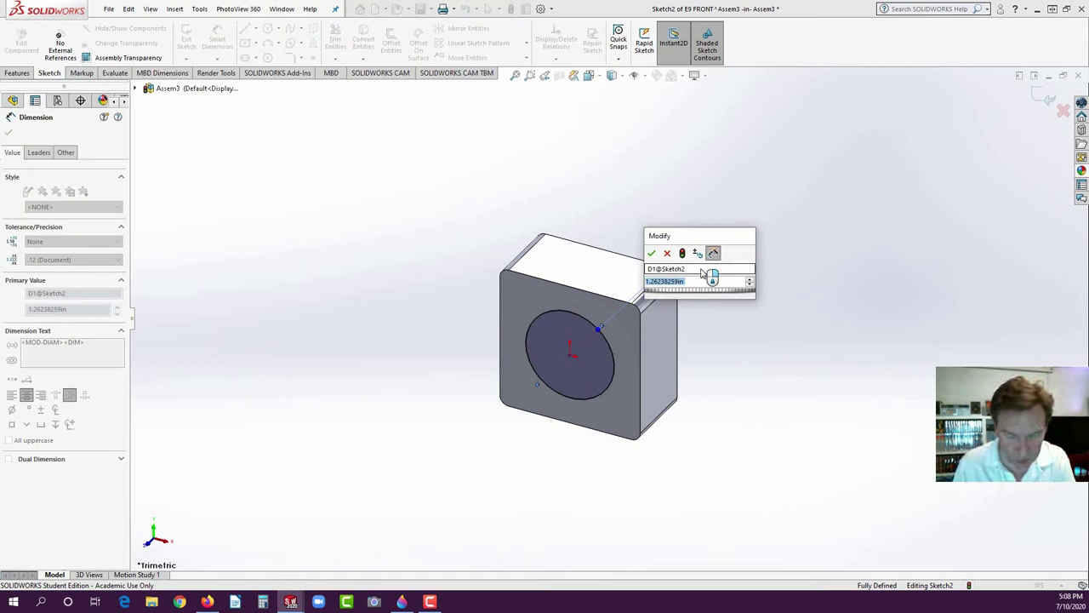
type("1.25")
key("Return")
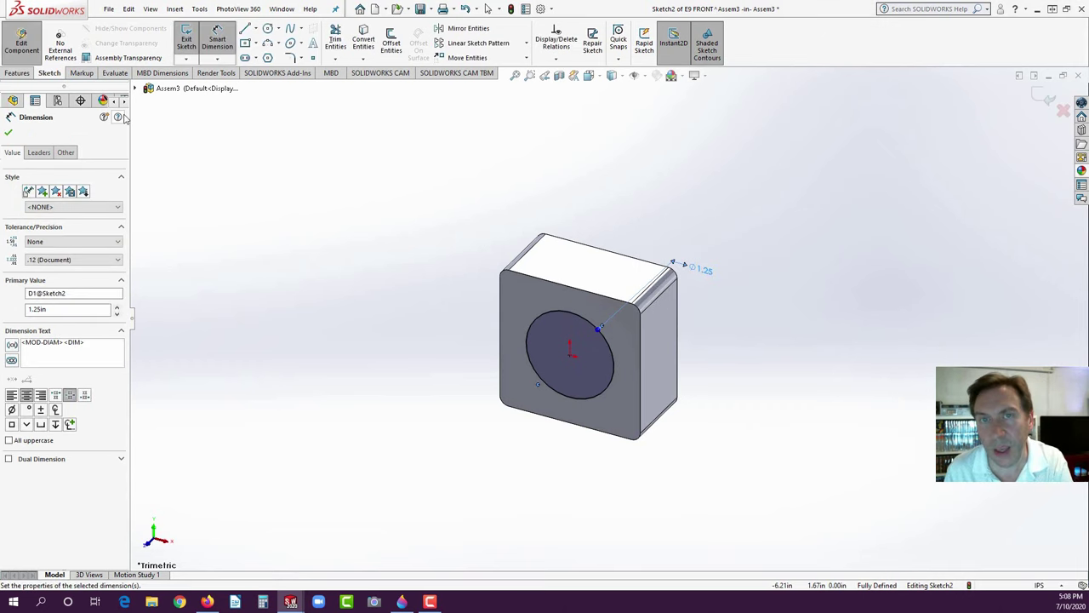
- Extrude the circle 0.5 in into a cylindrical boss
left_click(17, 72)
left_click(185, 42)
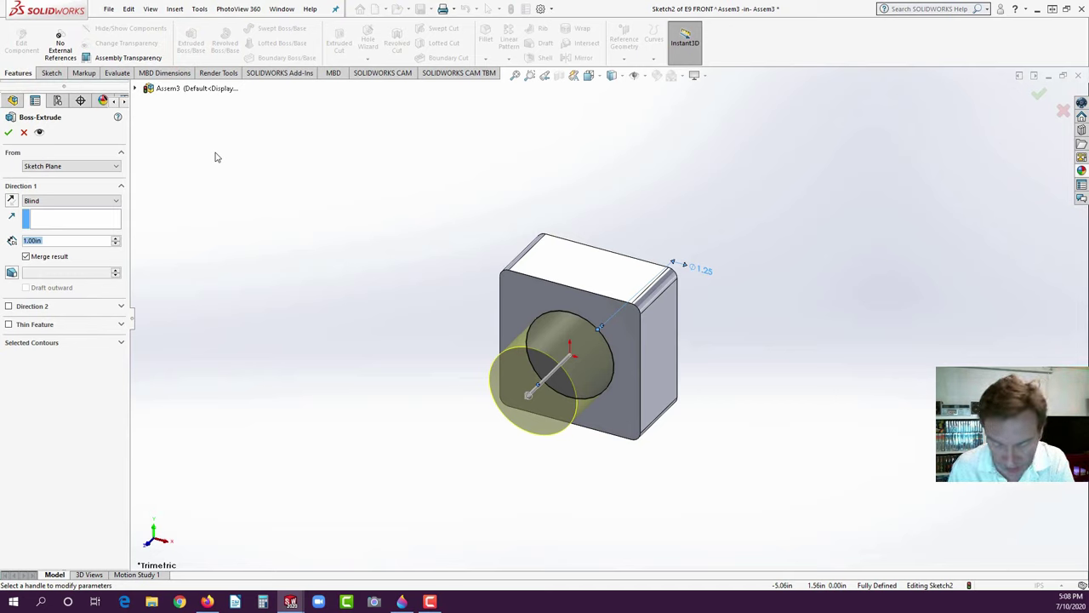
type("0.5")
key("Return")
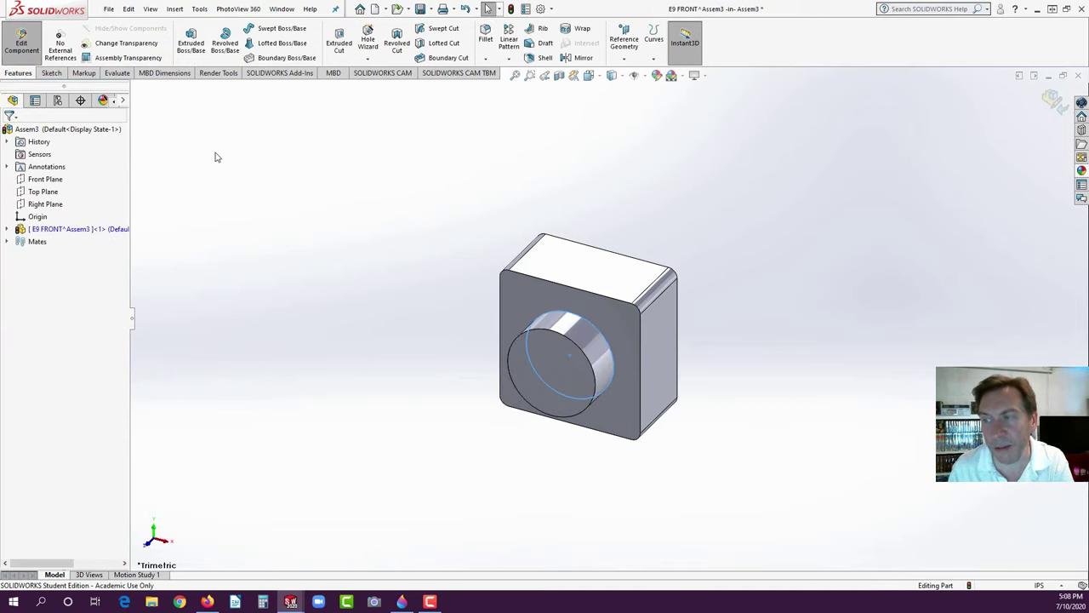
- Sketch a 0.50 in diameter circle at the origin on the boss's front face
left_click(393, 250)
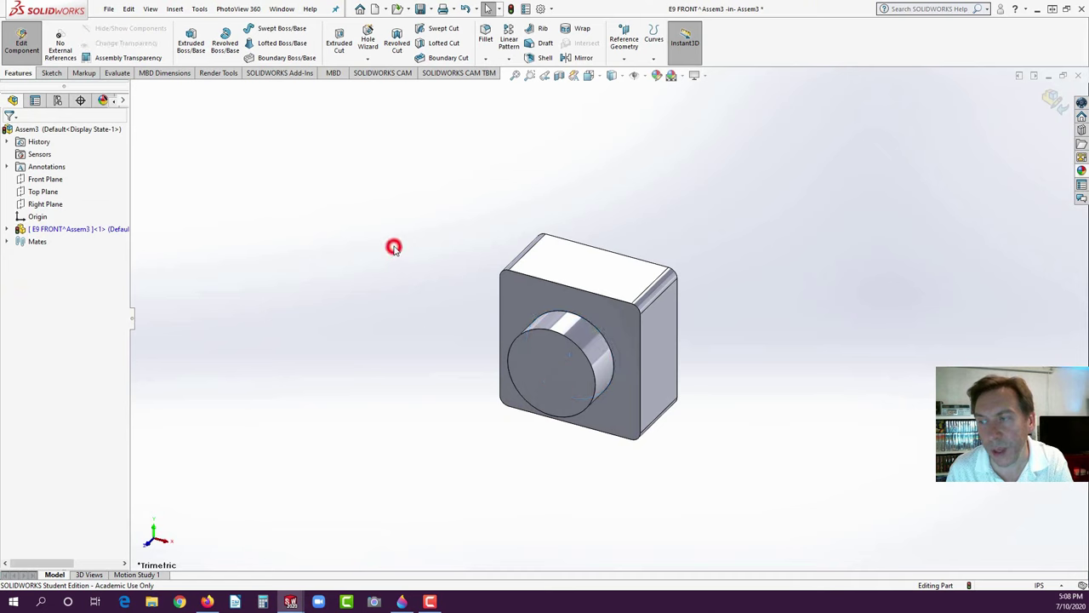
left_click(555, 377)
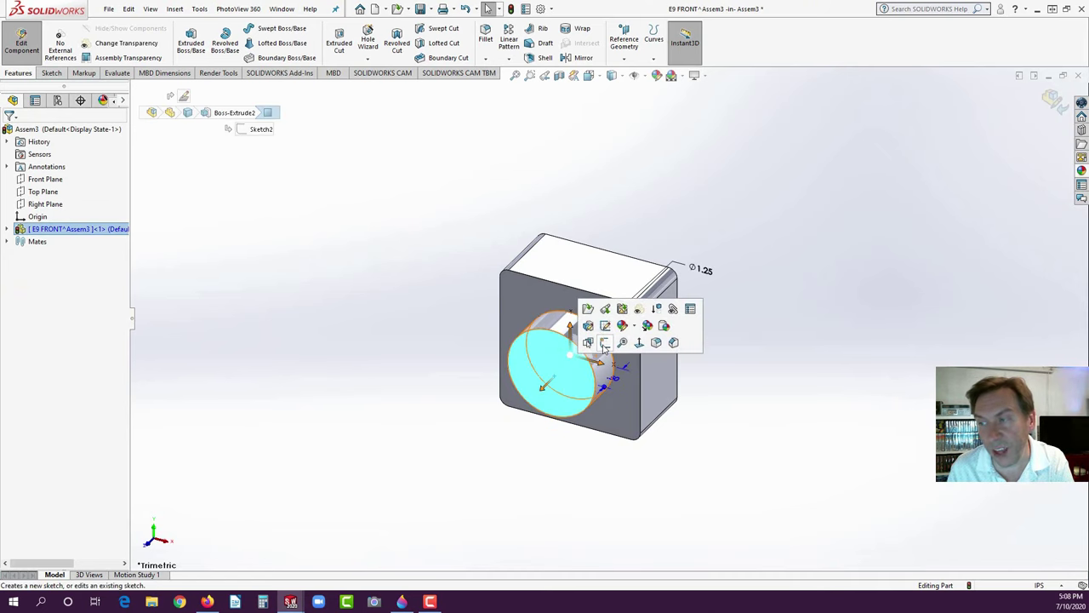
left_click(602, 343)
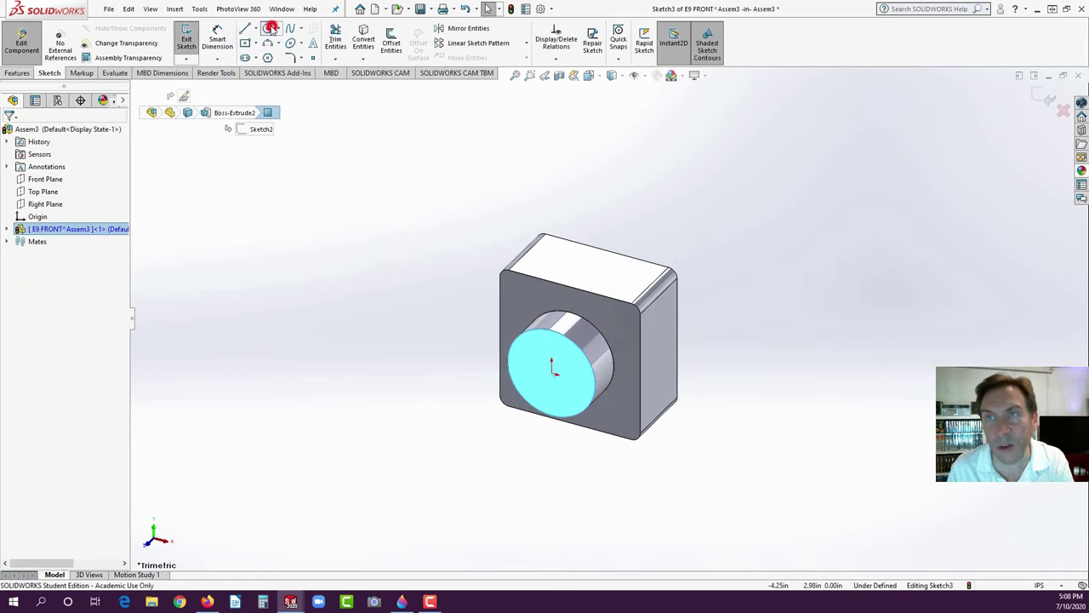
left_click(270, 29)
left_click(551, 373)
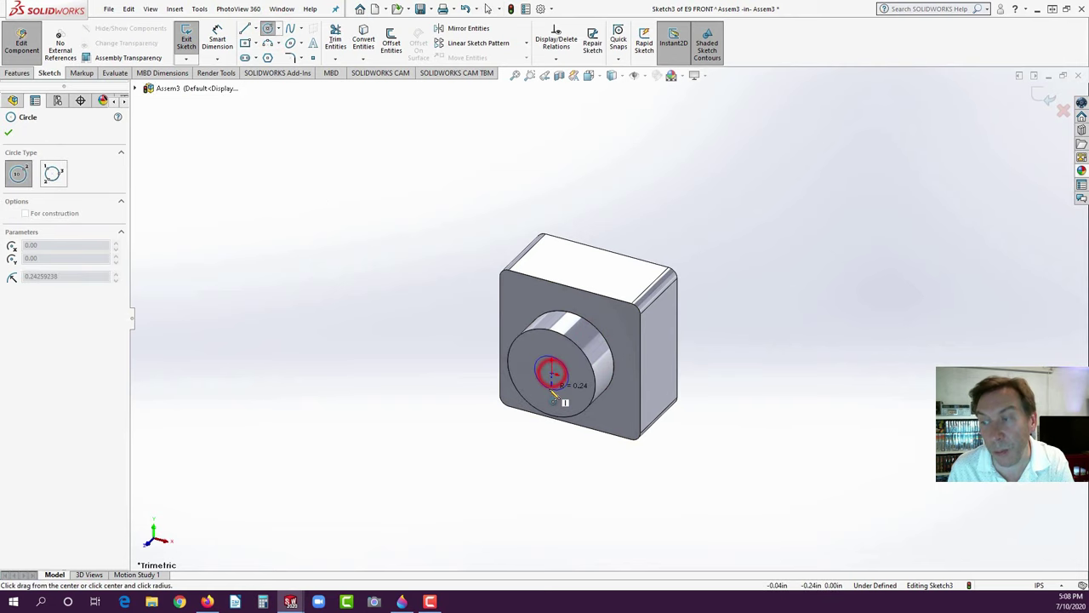
left_click(568, 376)
left_click(218, 39)
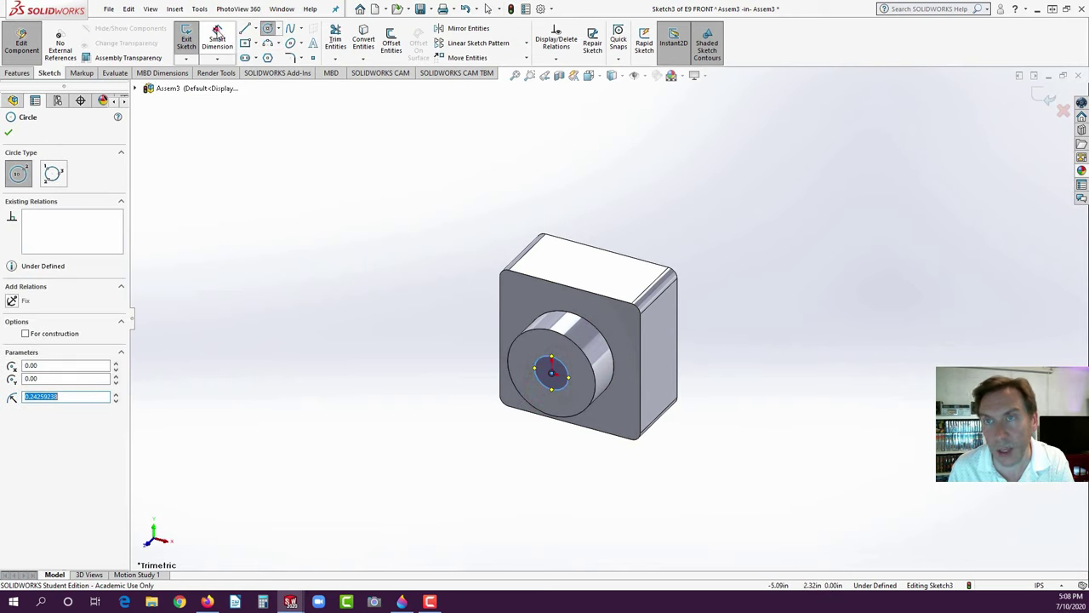
left_click(565, 366)
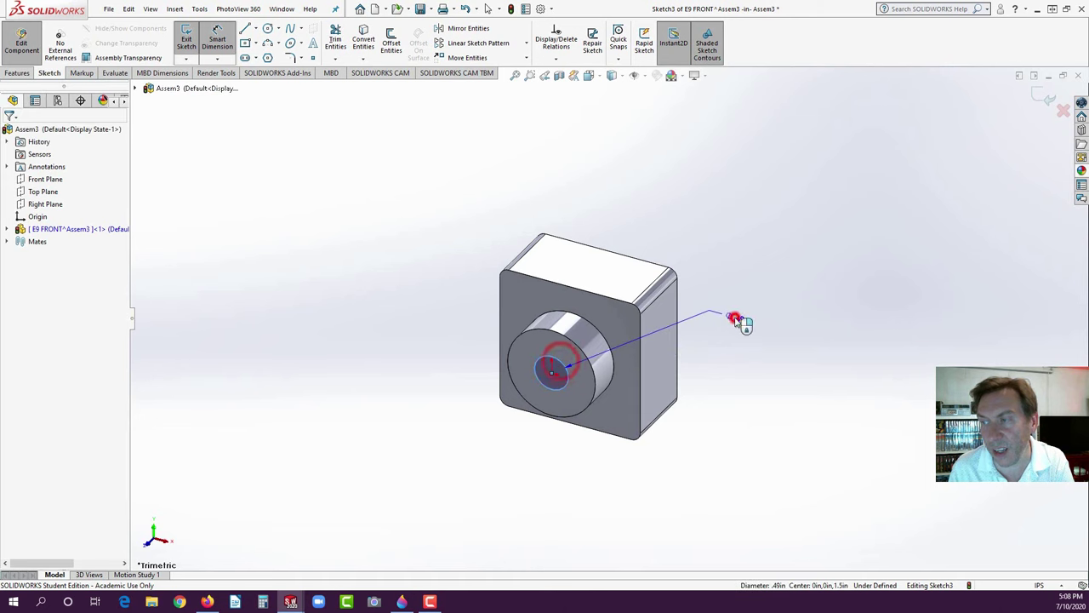
left_click(738, 317)
key("Return")
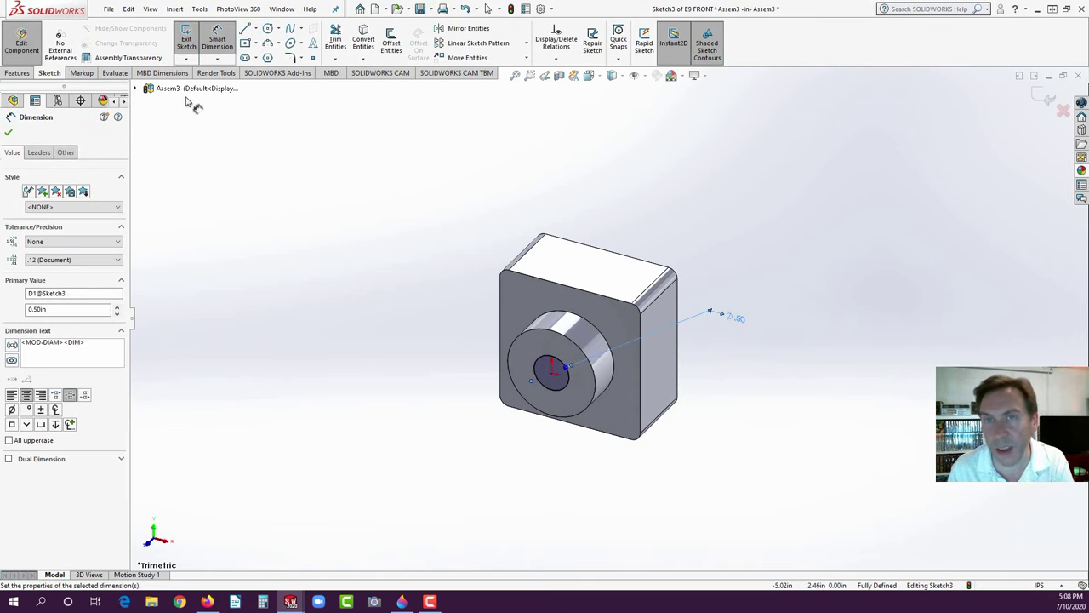
- Extruded-cut the small circle Through All to hollow the boss
left_click(19, 73)
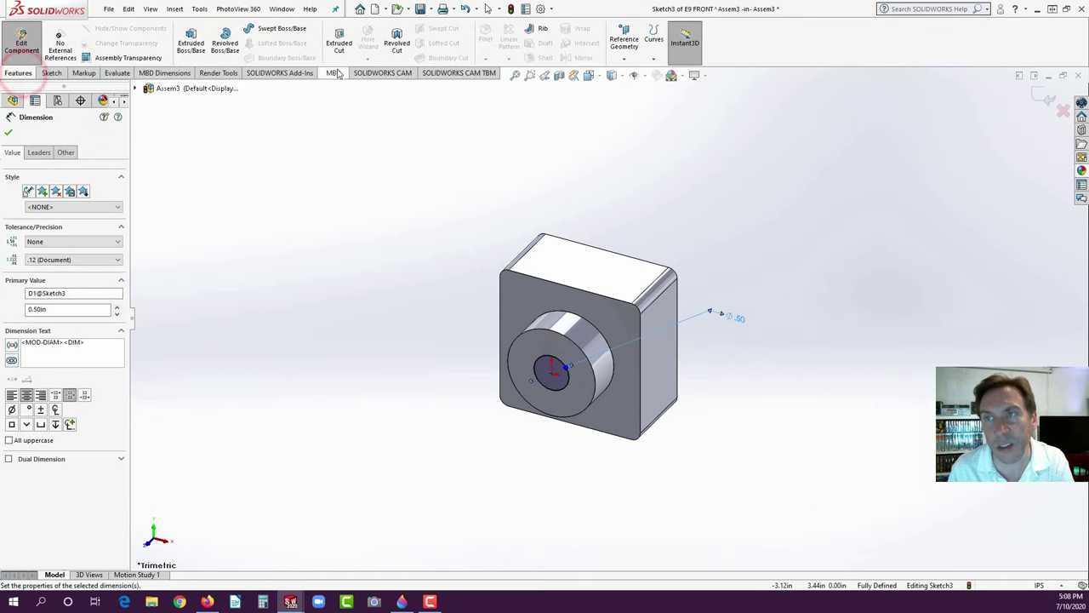
left_click(339, 43)
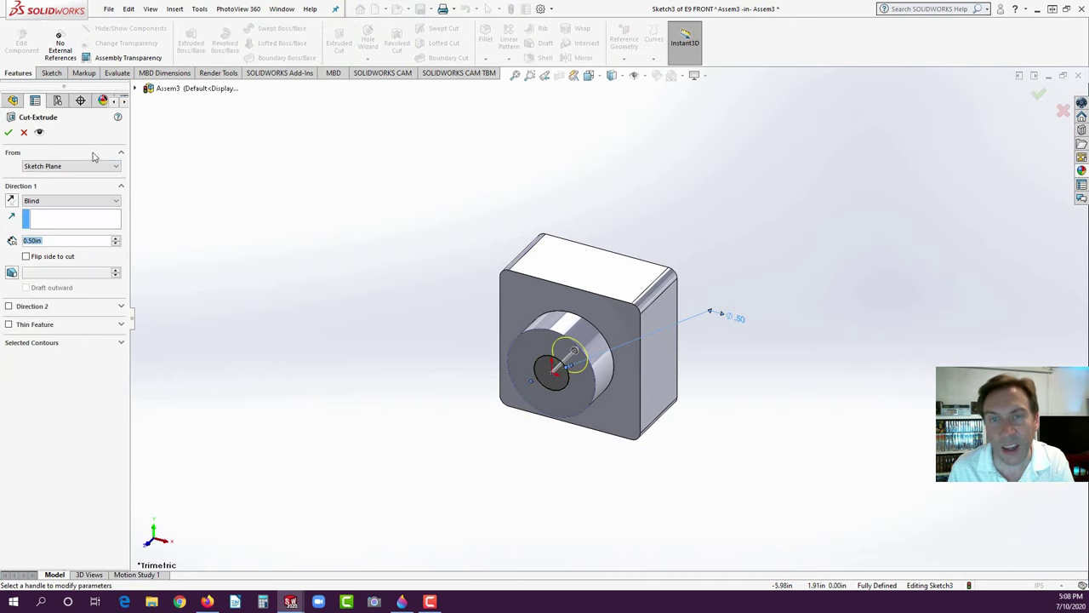
left_click(56, 198)
left_click(49, 214)
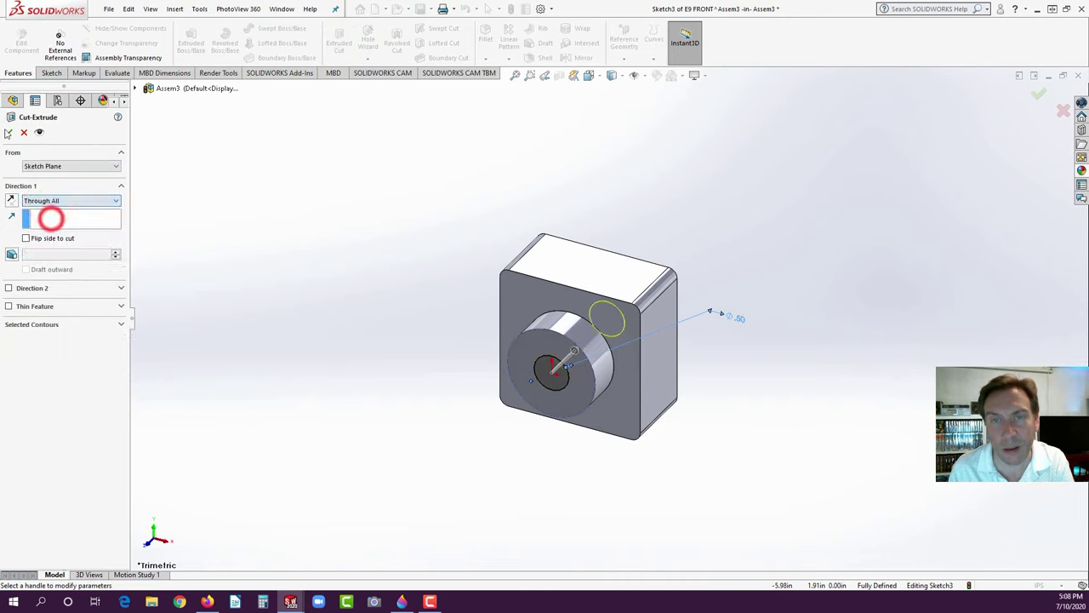
left_click(9, 131)
left_click(257, 258)
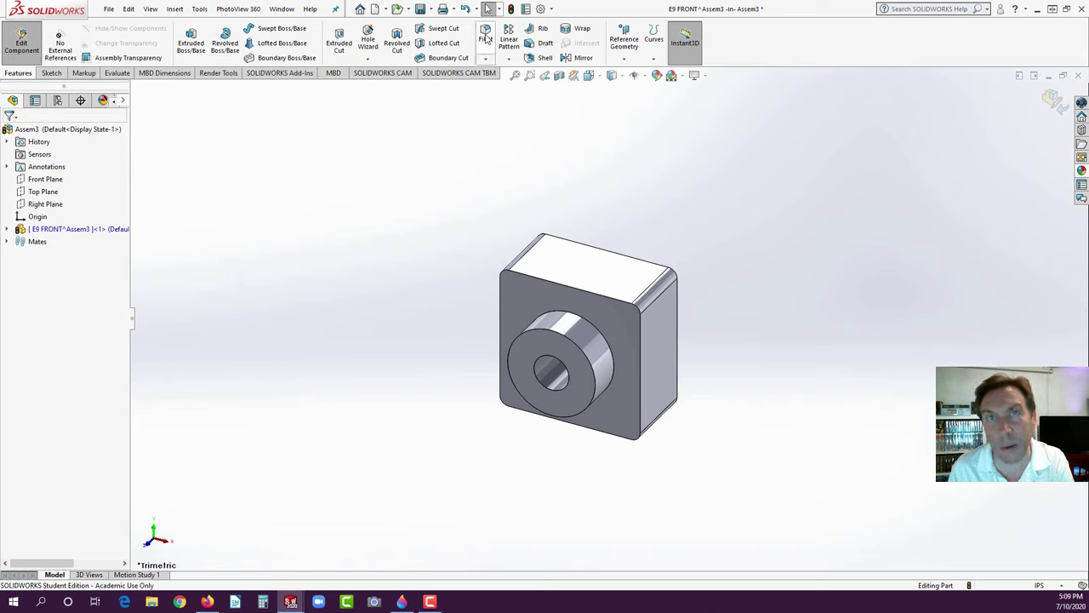
- Fillet the front face's edge loop and the boss face with a 0.125 in radius
left_click(485, 36)
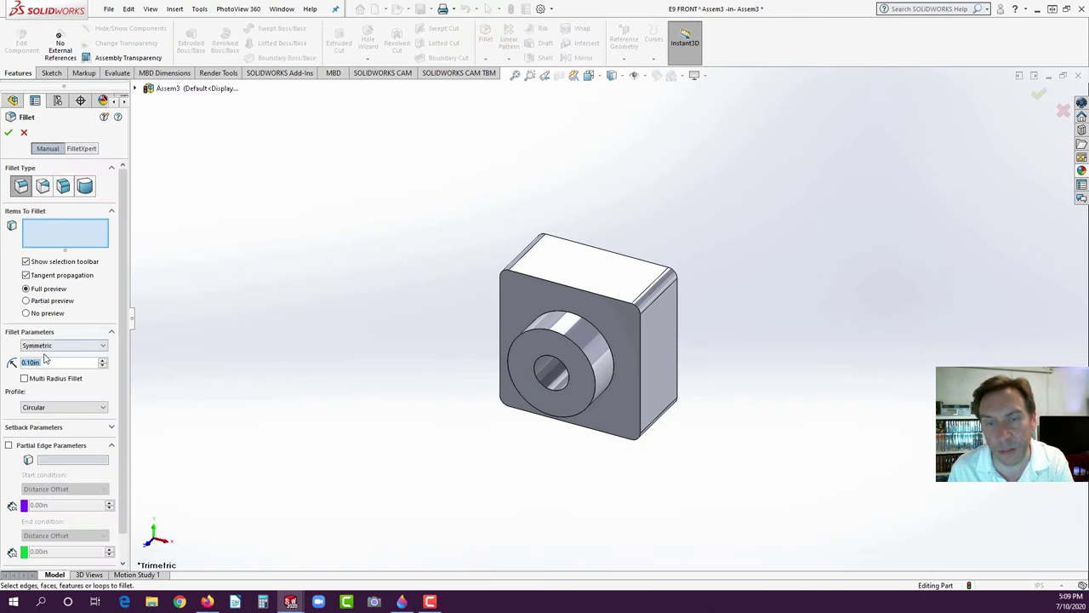
type(".125")
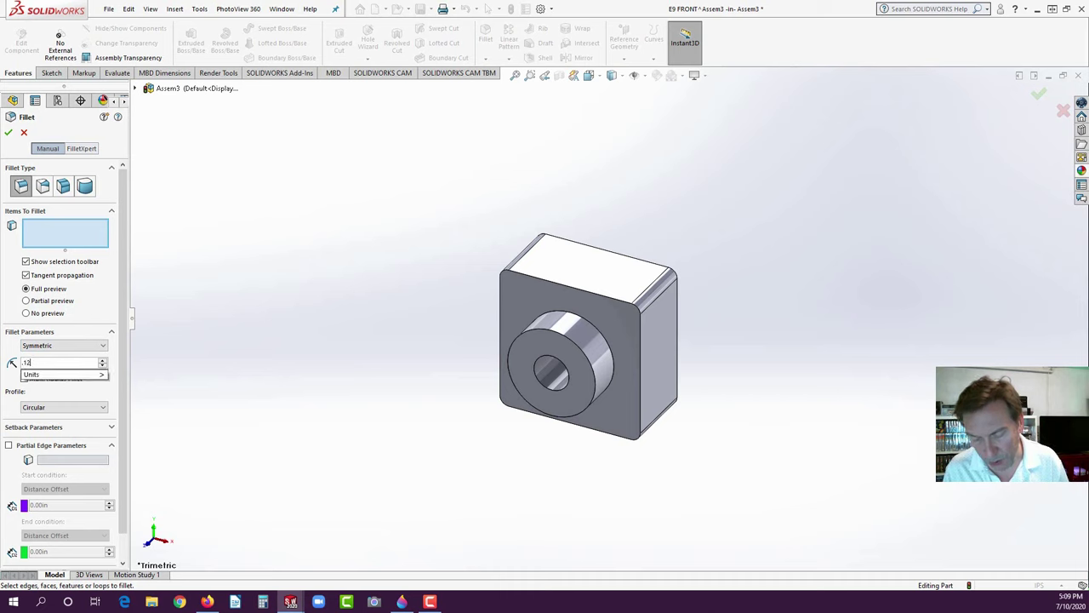
key("Return")
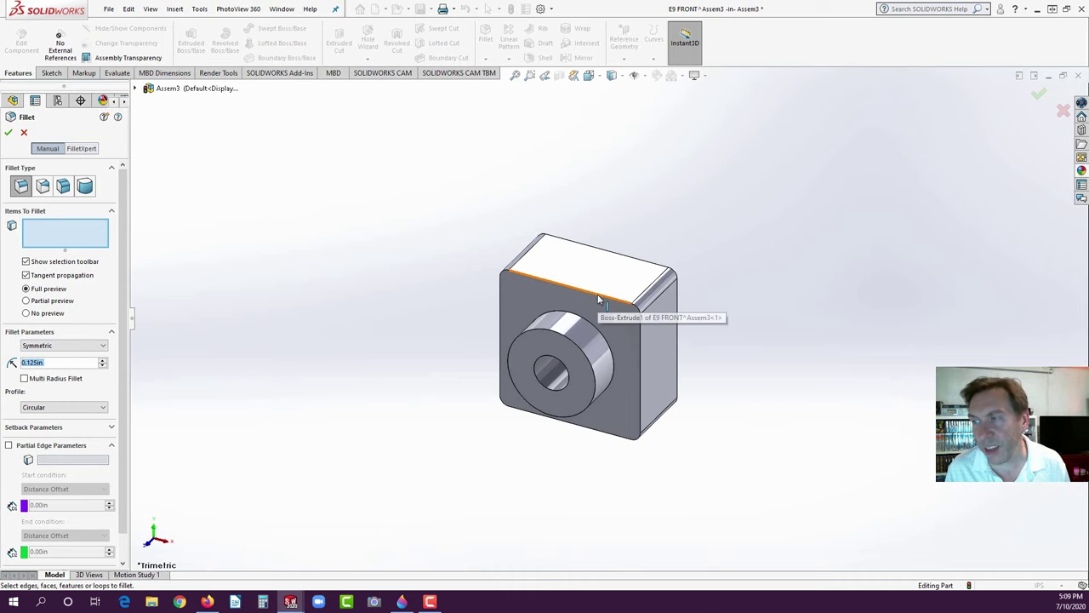
left_click(596, 294)
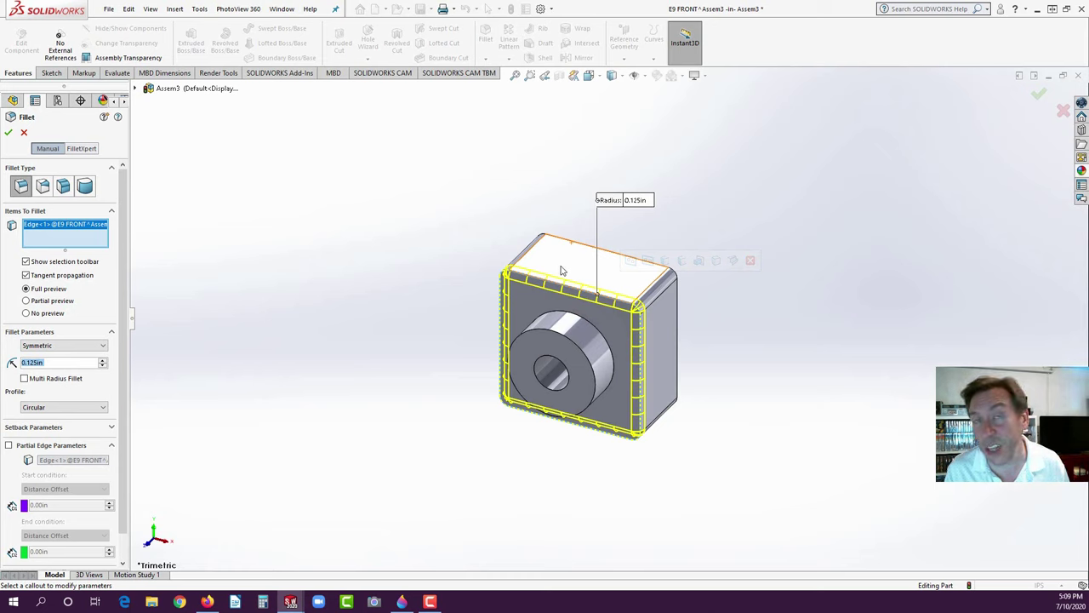
left_click(559, 345)
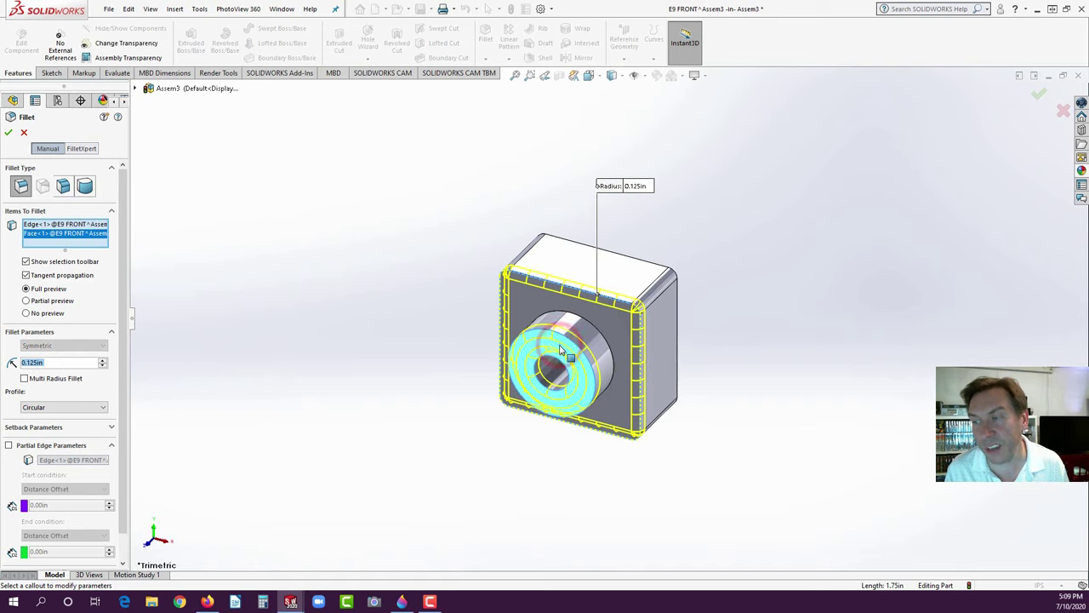
left_click(10, 132)
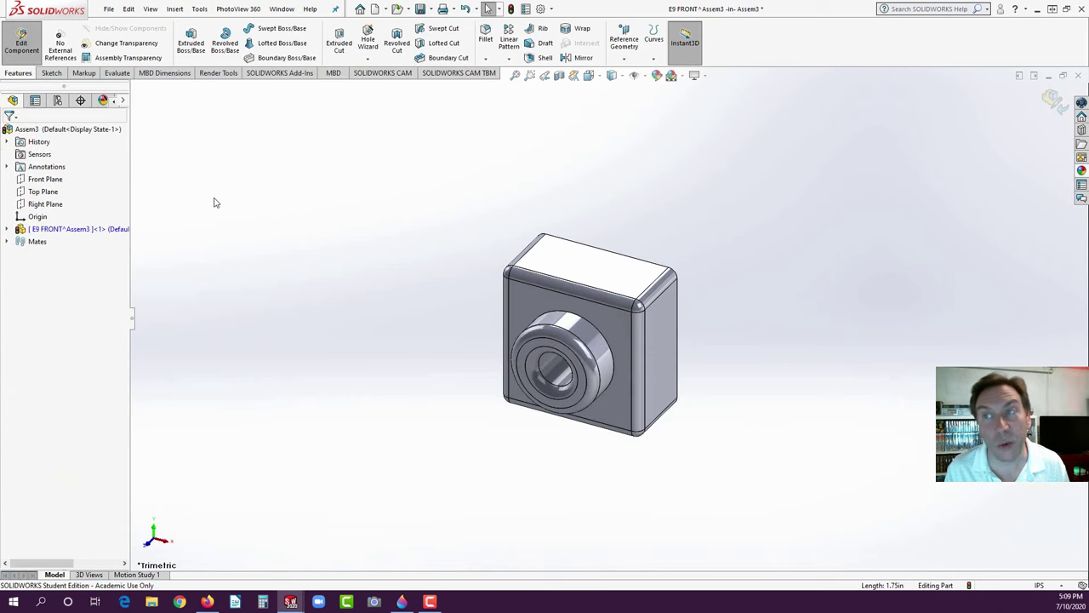
- Fillet the boss's base edge with a 0.25 in radius
left_click(485, 34)
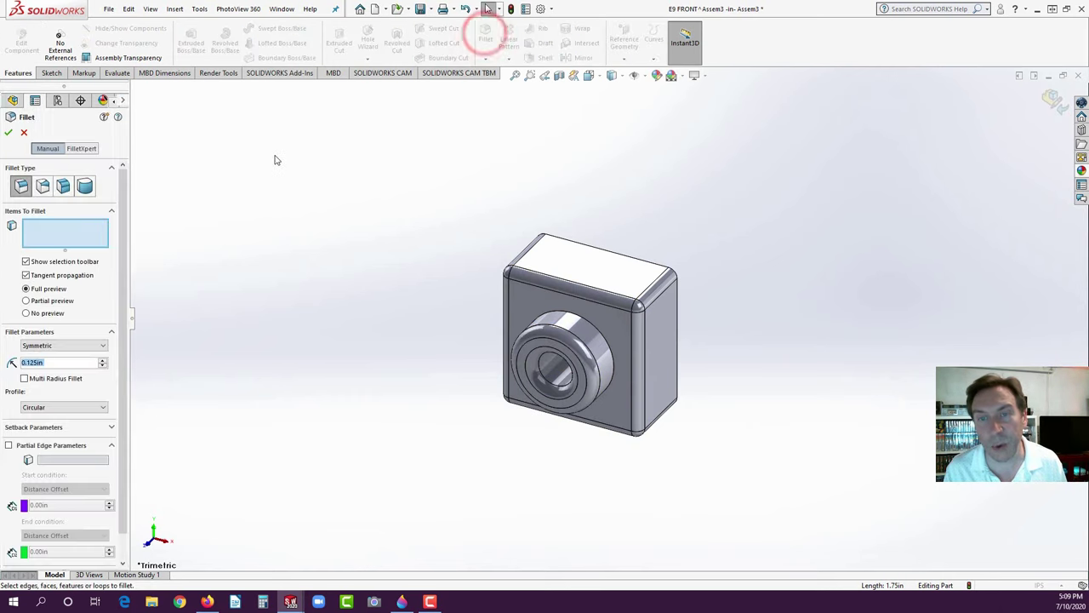
type("0.25")
key("Return")
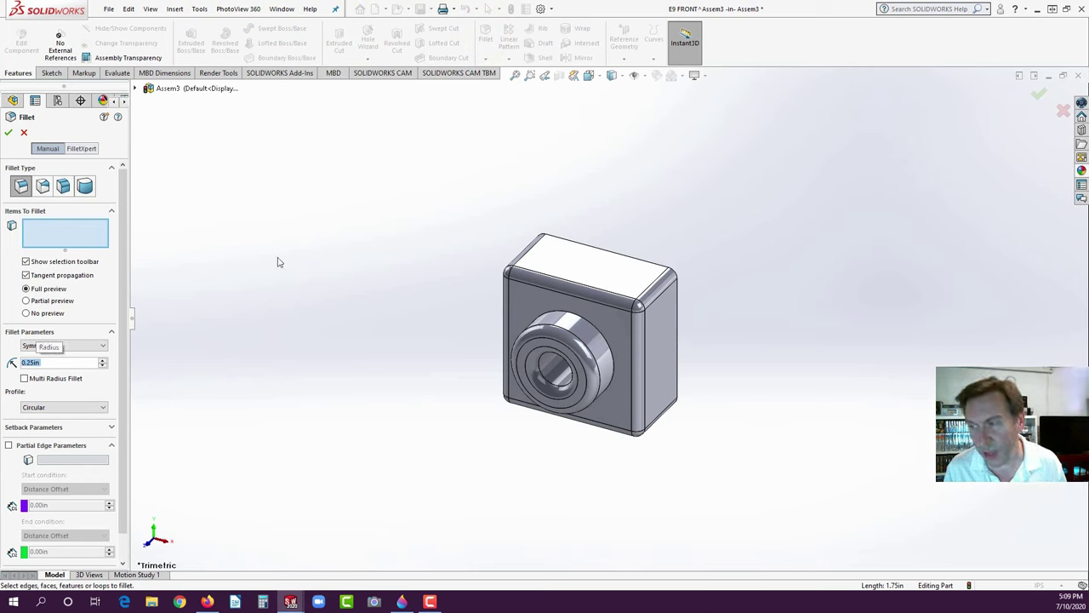
left_click(592, 327)
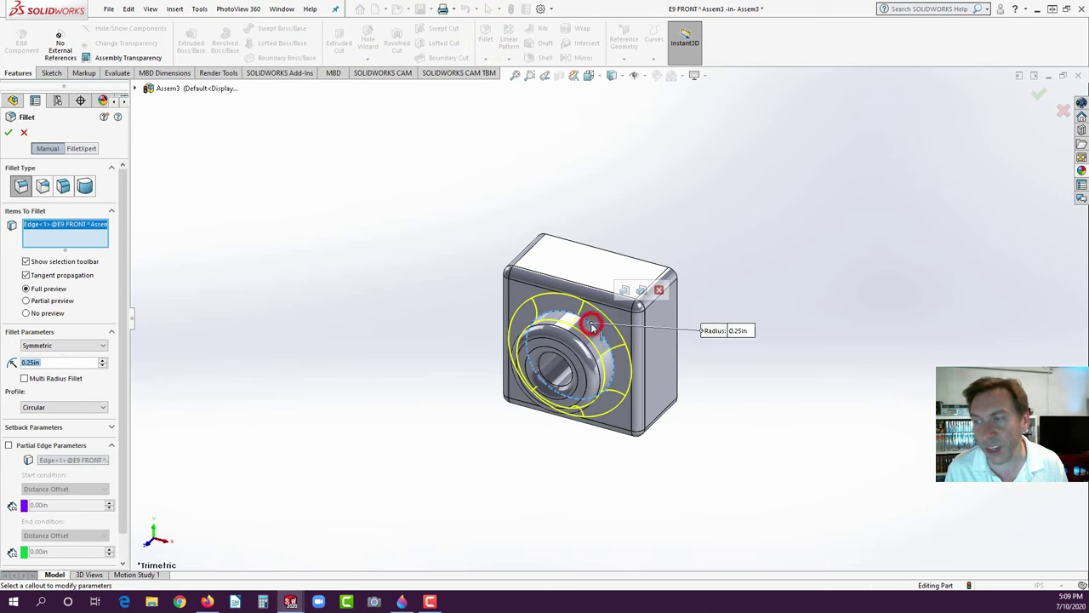
left_click(8, 134)
left_click(282, 286)
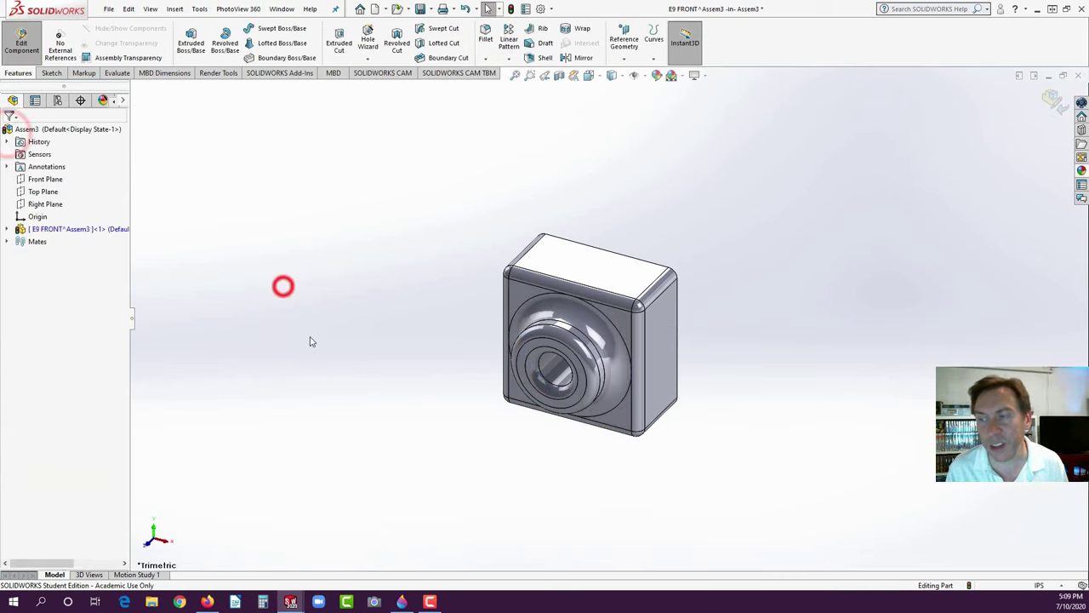
middle_click_drag(657, 374, 489, 160)
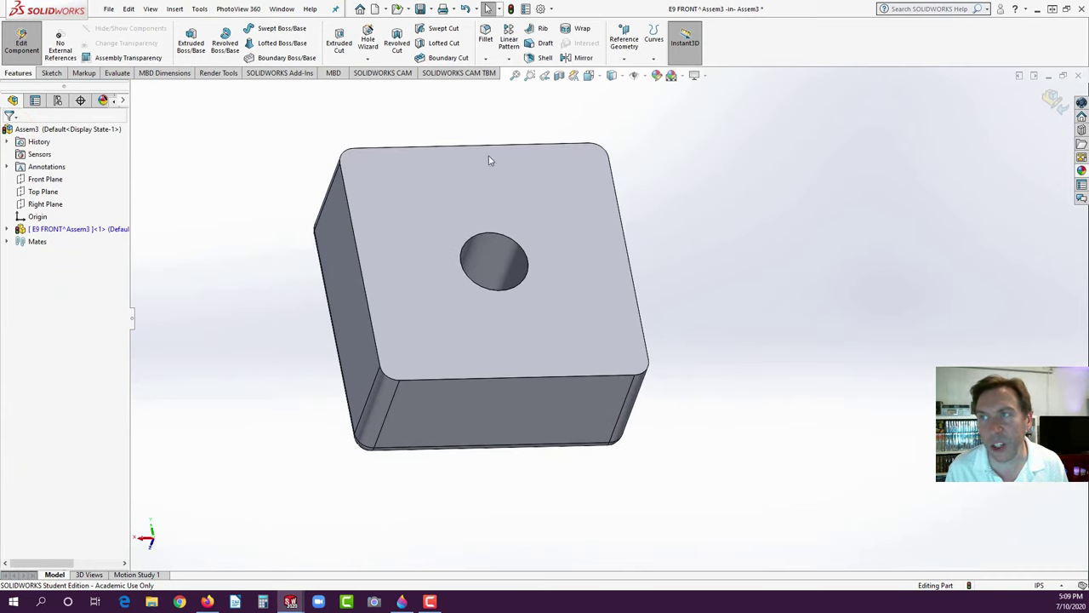
left_click(536, 55)
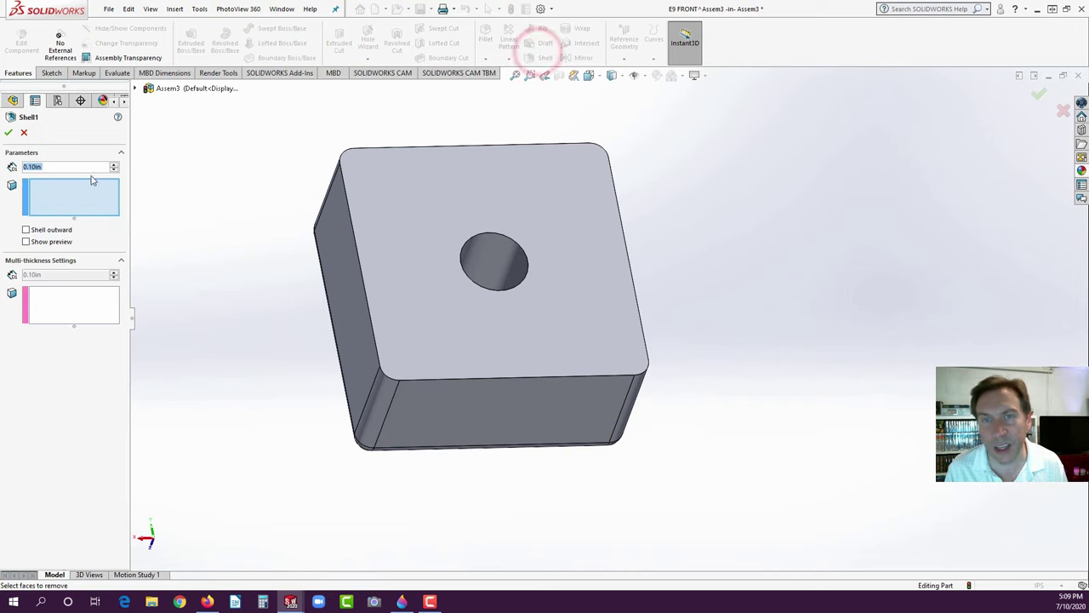
- Shell the housing 0.10 in thick with the back face removed, then select the rim face
left_click(396, 281)
right_click(395, 279)
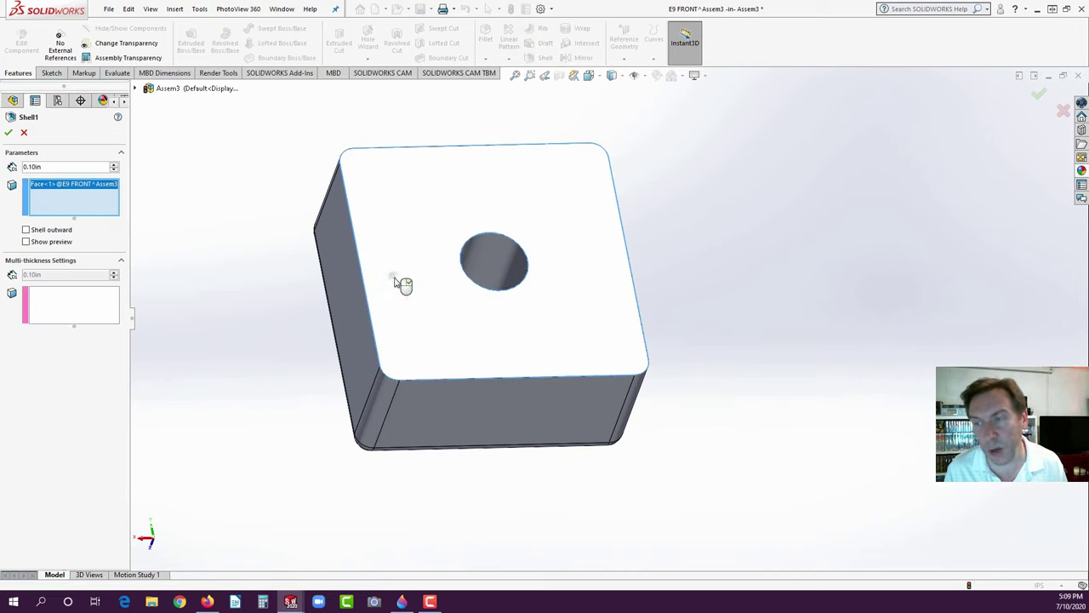
middle_click_drag(325, 316, 304, 364)
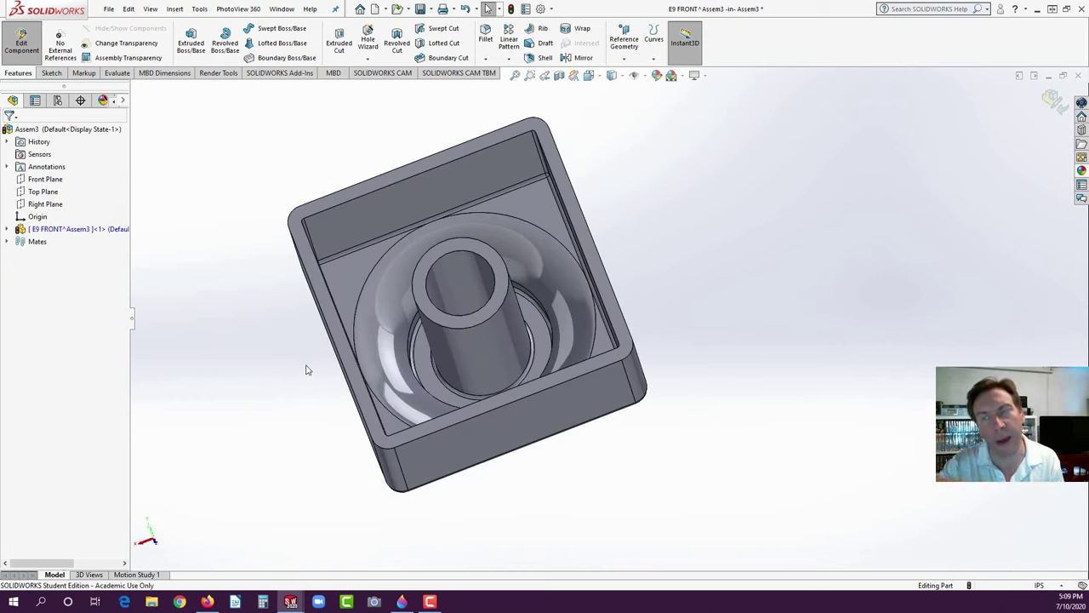
mouse_move(226, 366)
middle_mouse_down()
mouse_move(238, 348)
mouse_move(244, 358)
middle_mouse_up()
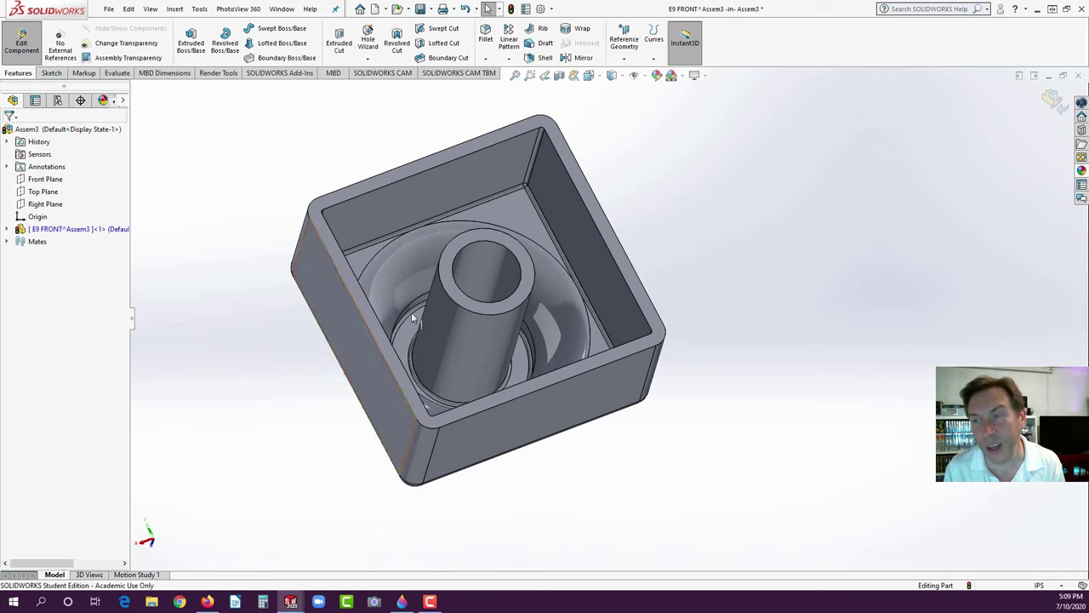
left_click(319, 211)
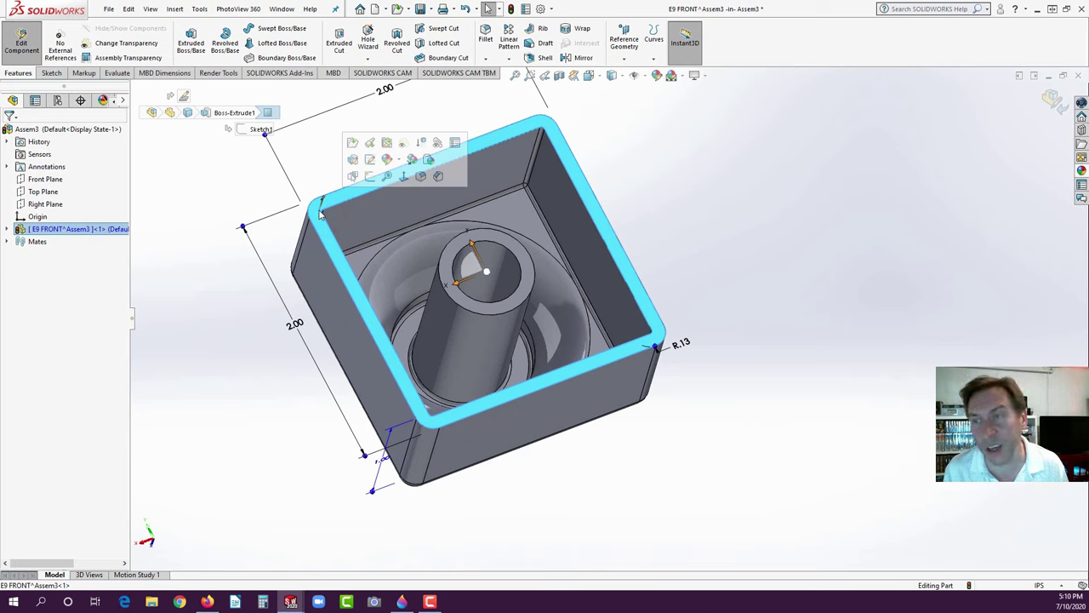
- Sketch on the rim face and offset its outline 0.05 in inward with Reverse checked
left_click(368, 173)
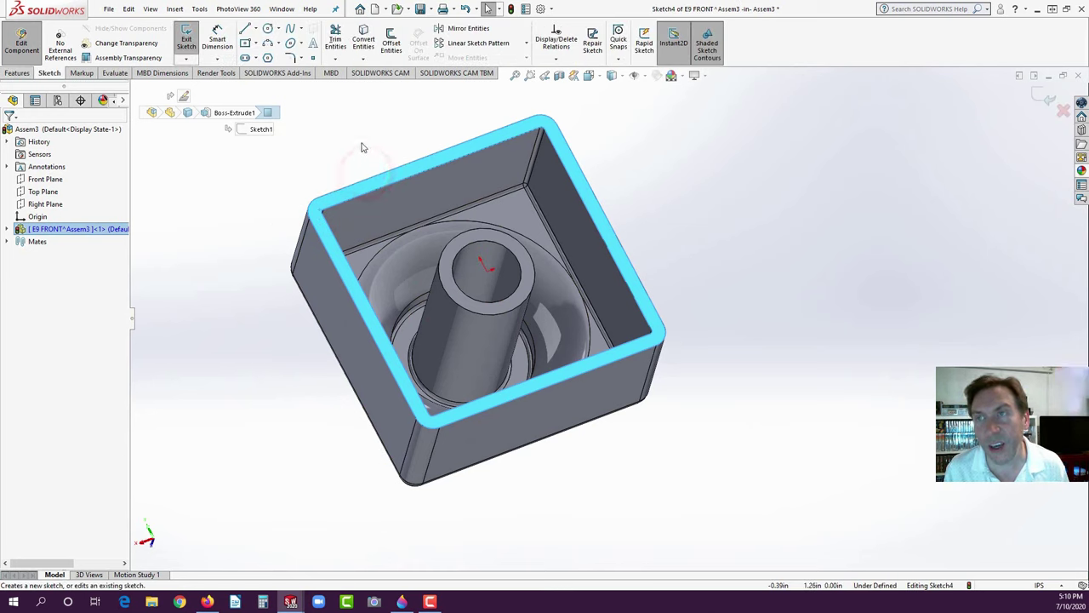
left_click(392, 40)
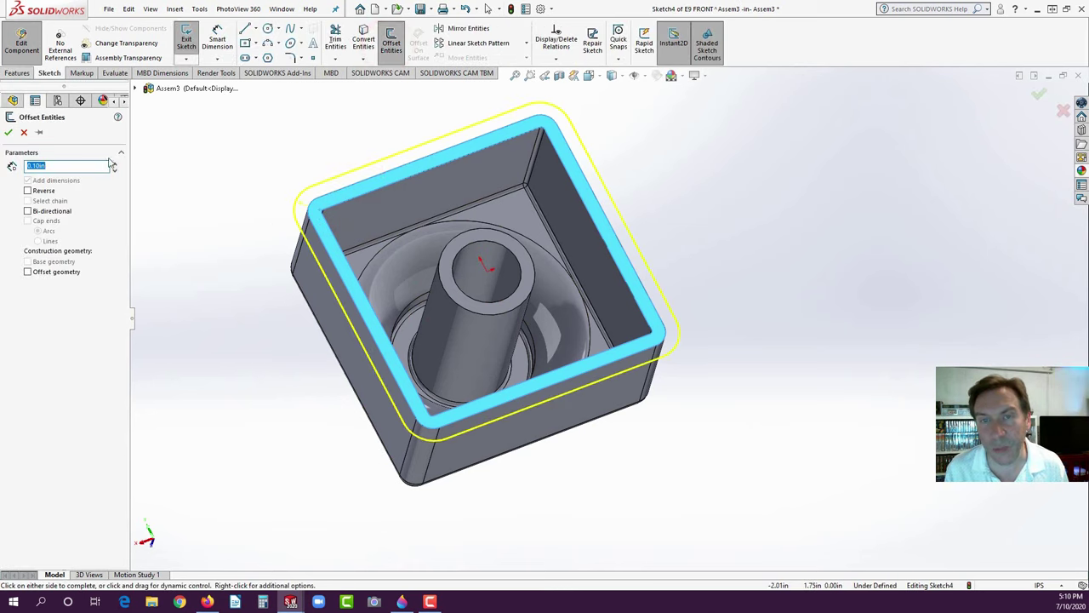
type("1")
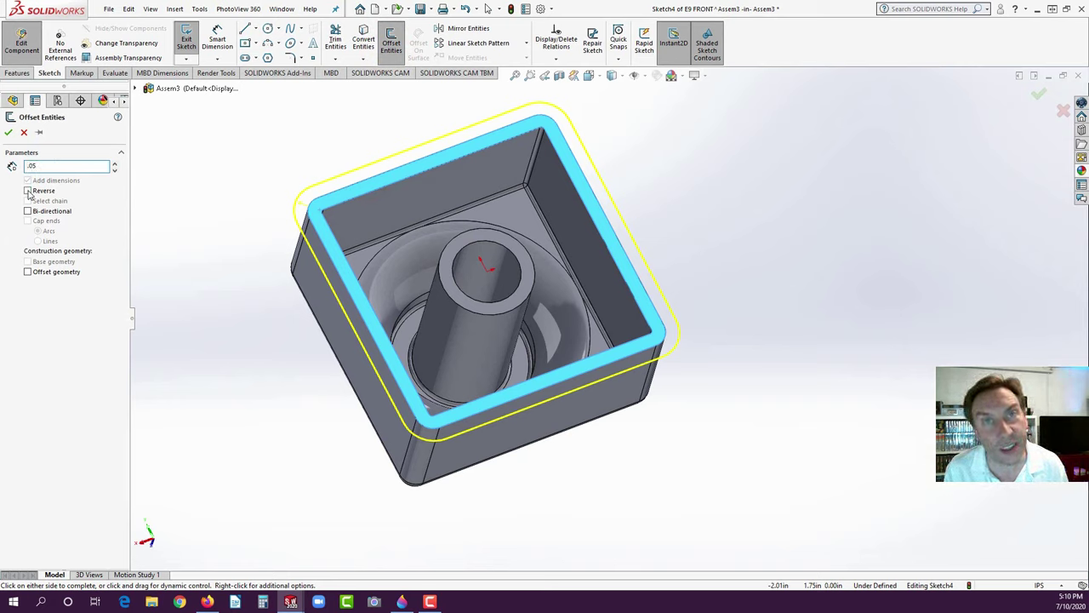
left_click(28, 191)
left_click(28, 192)
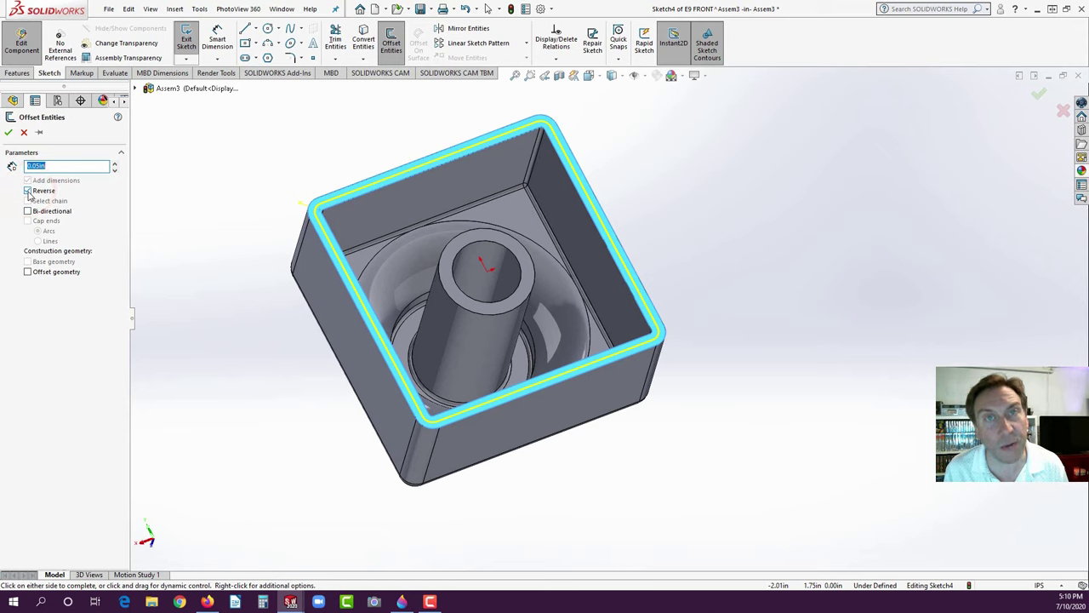
left_click(7, 132)
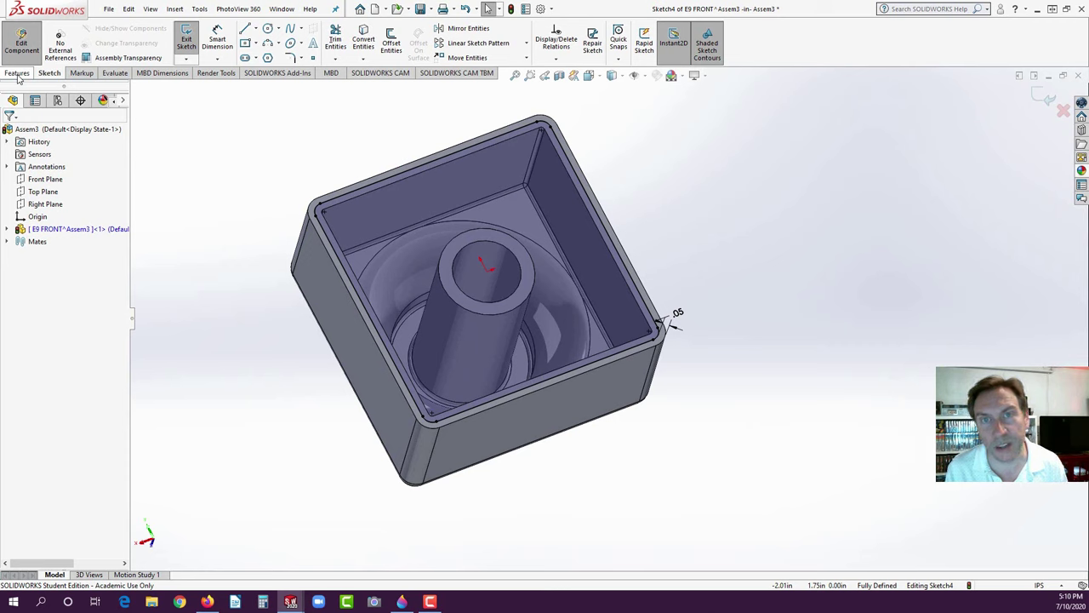
left_click(17, 74)
- Extrude the offset rim sketch 0.25 in as a reversed 0.05 in thin-wall feature
left_click(192, 43)
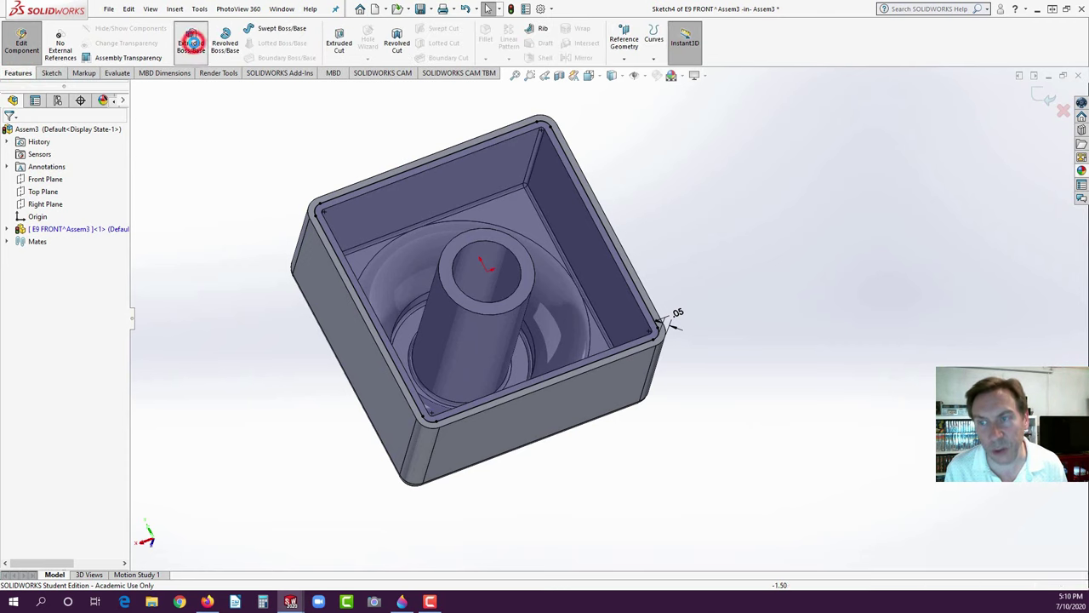
type("0.25")
key("Return")
mouse_move(340, 256)
middle_mouse_down()
mouse_move(378, 262)
mouse_move(350, 272)
middle_mouse_up()
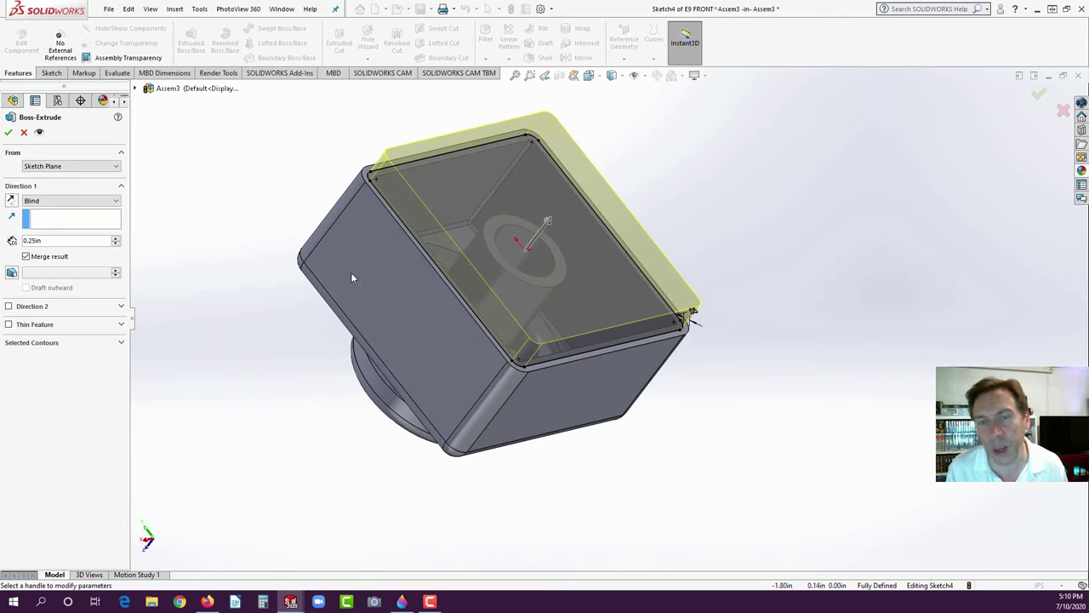
left_click(9, 324)
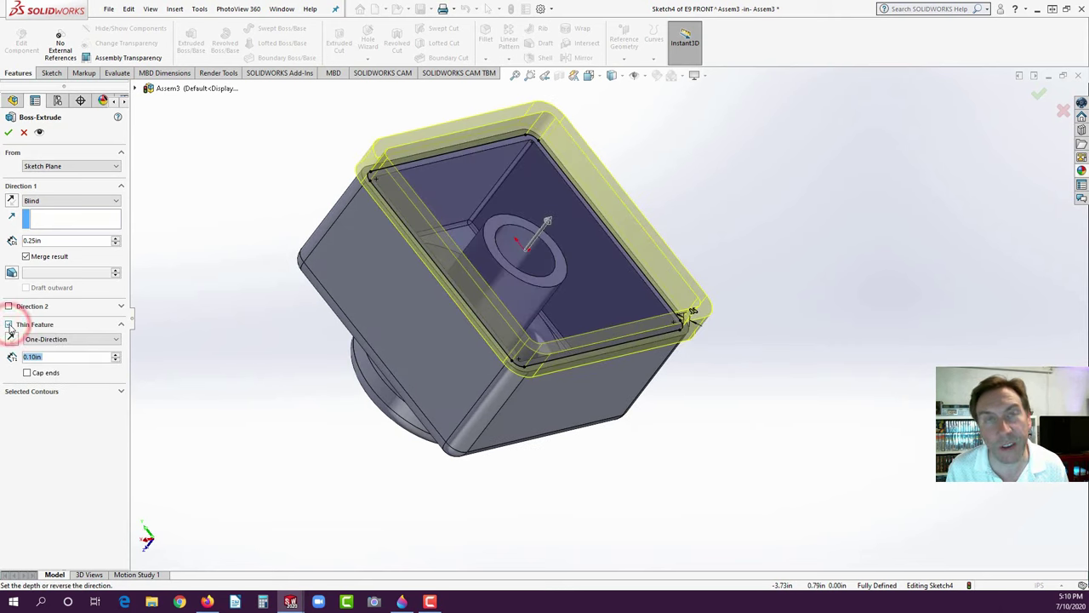
type("0.05")
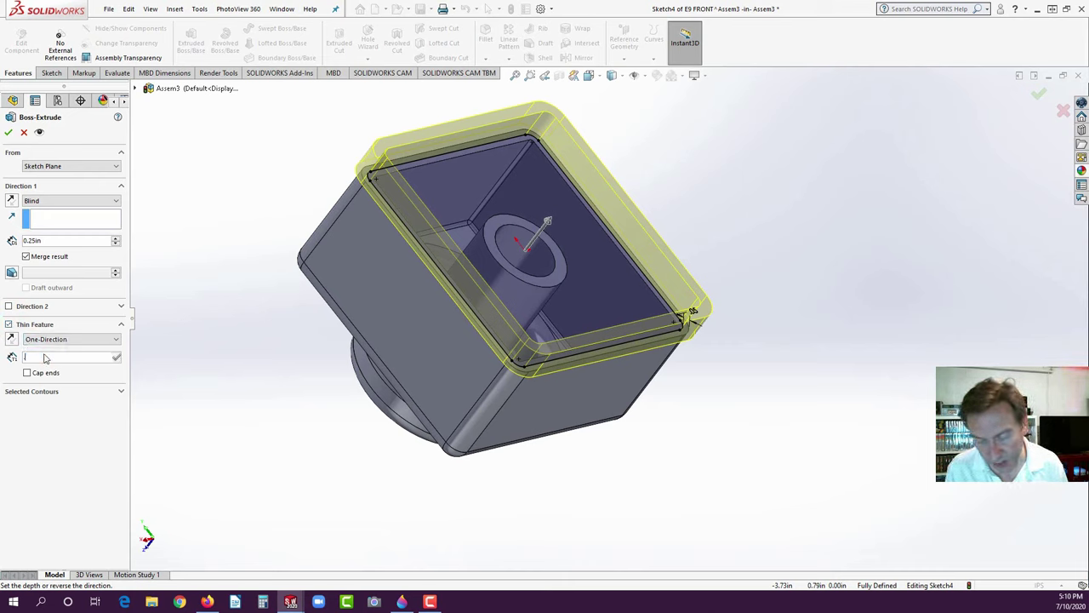
key("Return")
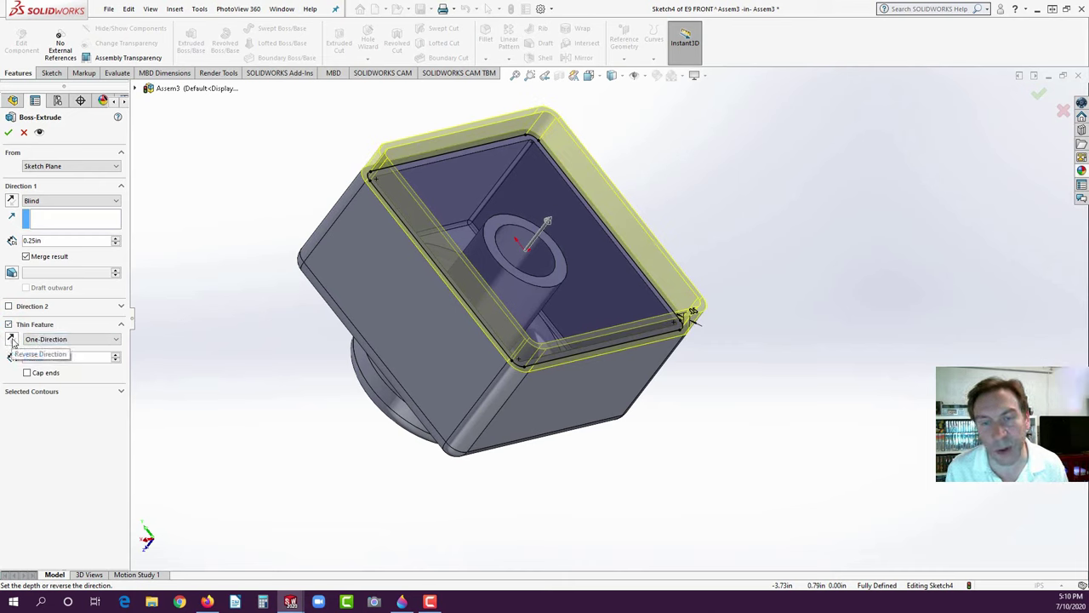
left_click(12, 340)
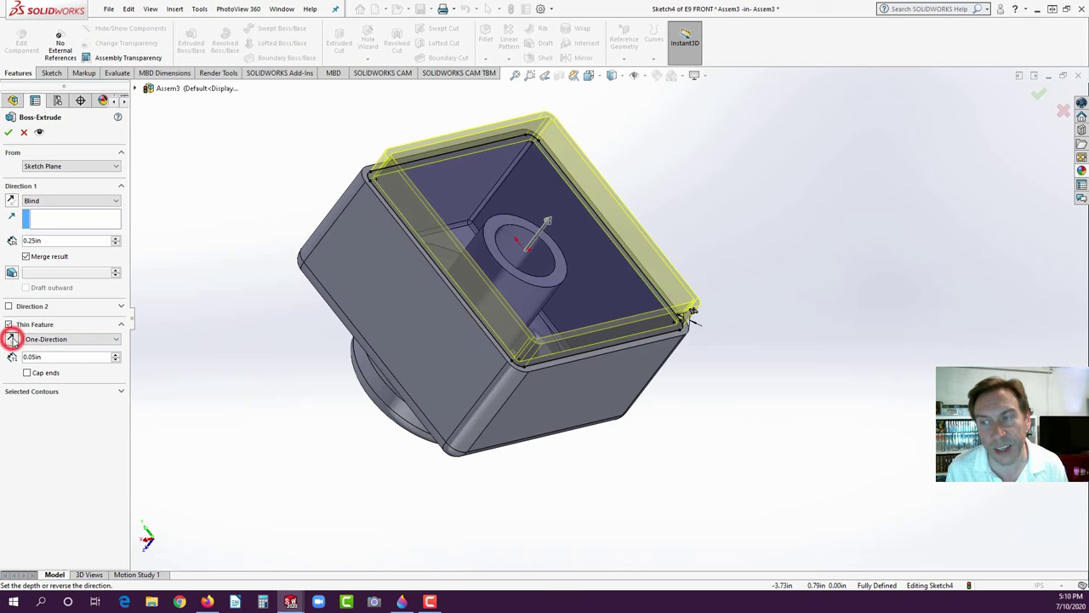
middle_click_drag(289, 349, 248, 388)
left_click(9, 134)
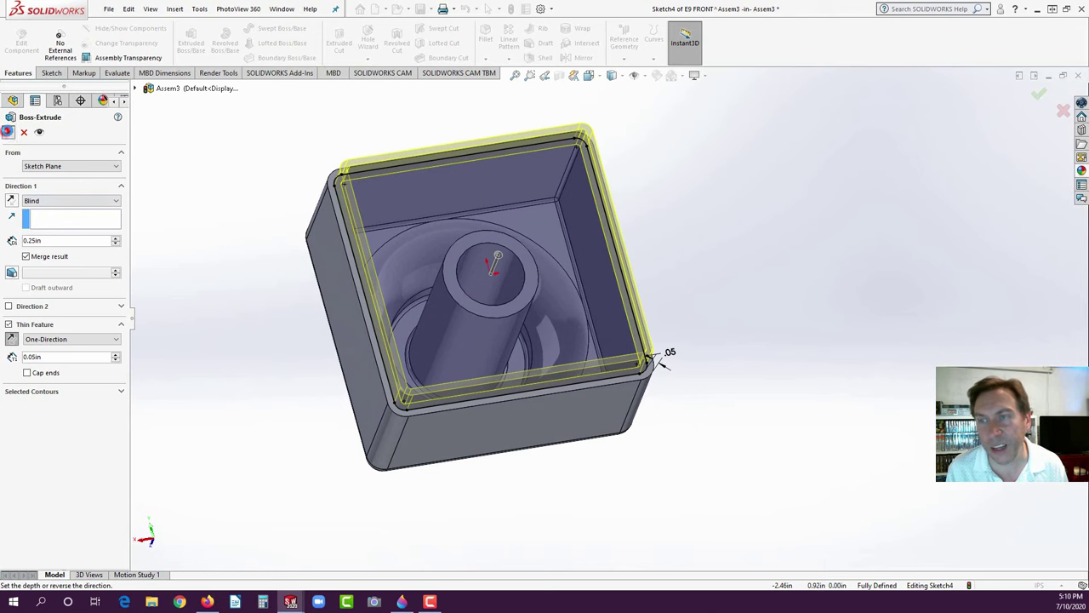
middle_click_drag(224, 311, 503, 330)
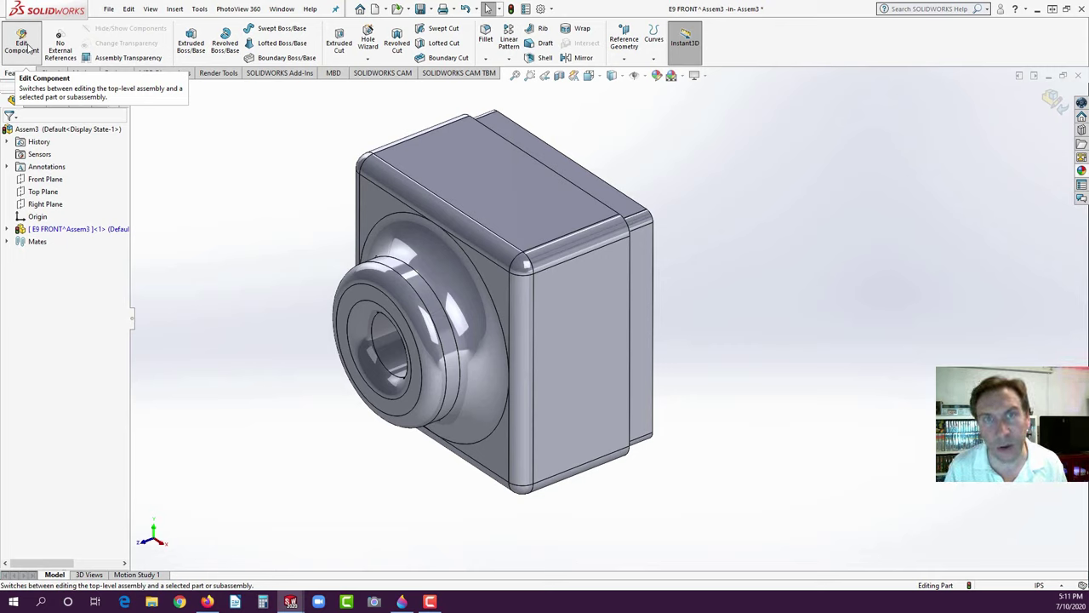
- Exit part editing and add a new empty part, Part12, via Insert Components > New Part
left_click(30, 47)
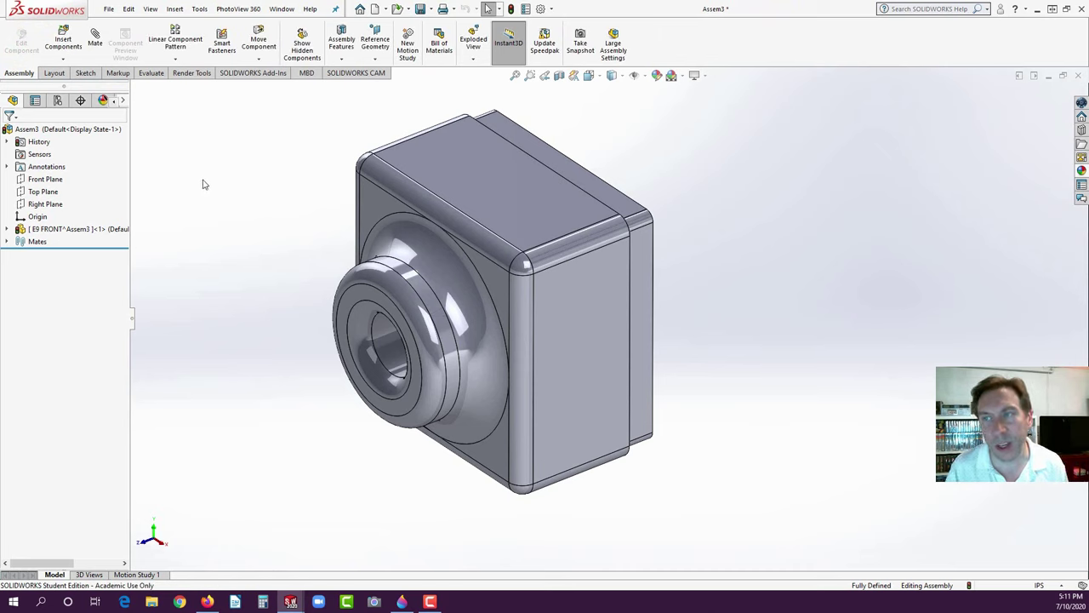
left_click(64, 42)
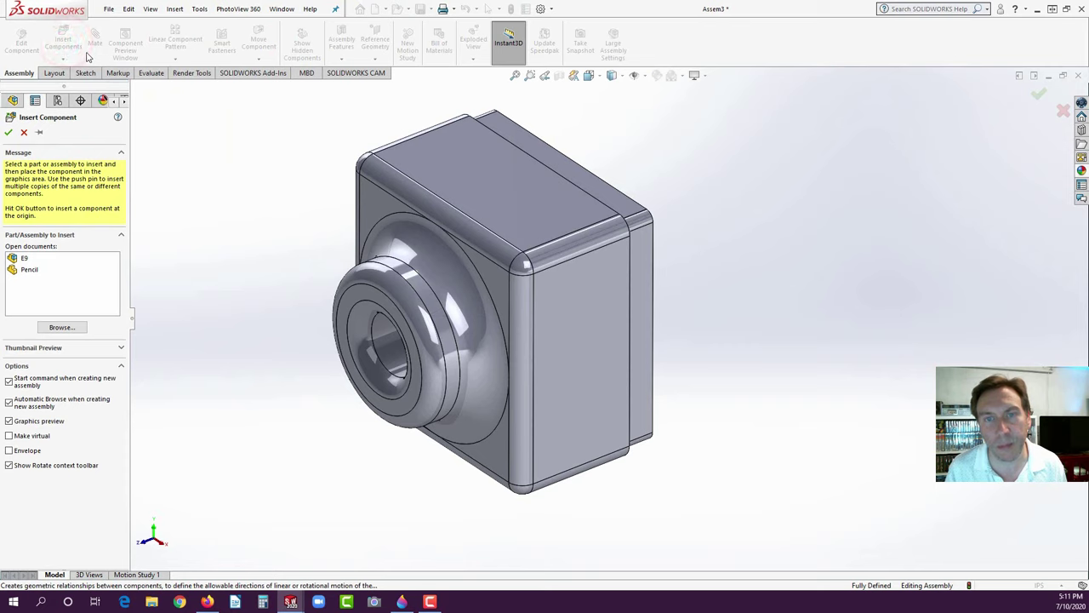
left_click(24, 133)
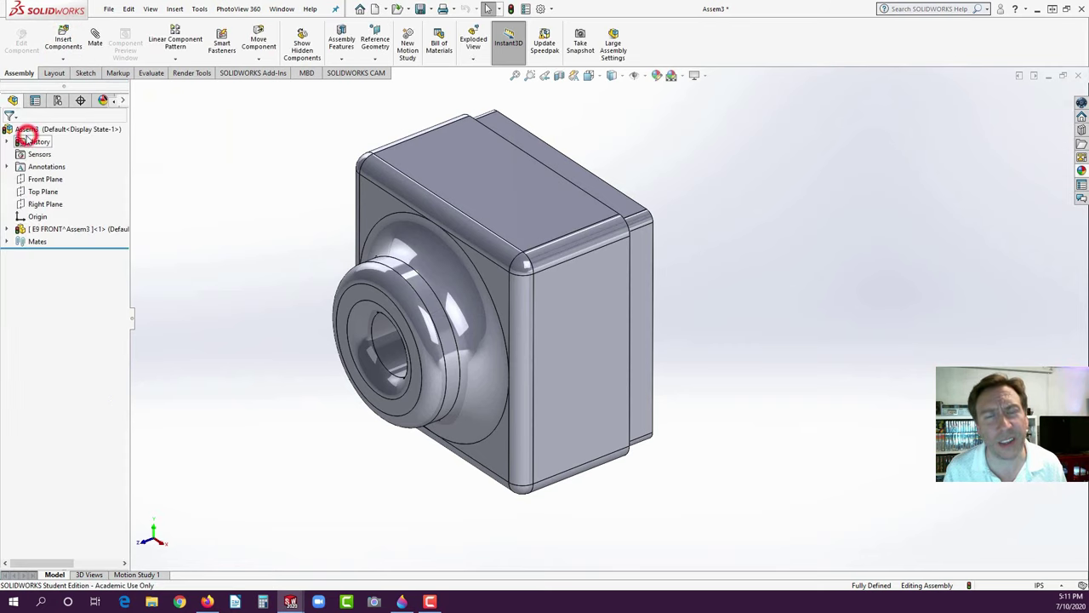
left_click(62, 59)
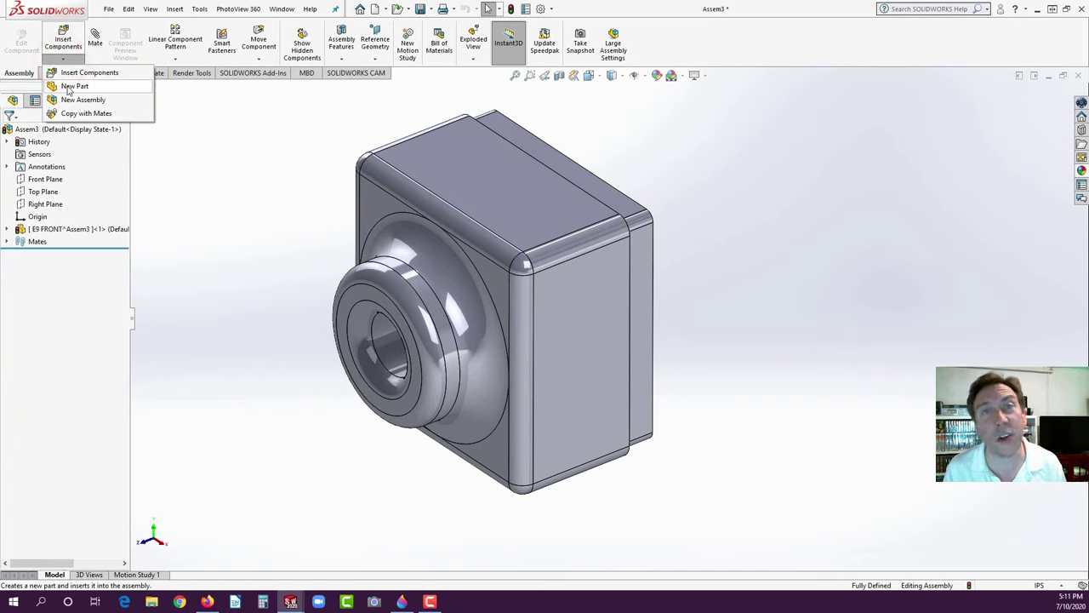
left_click(72, 86)
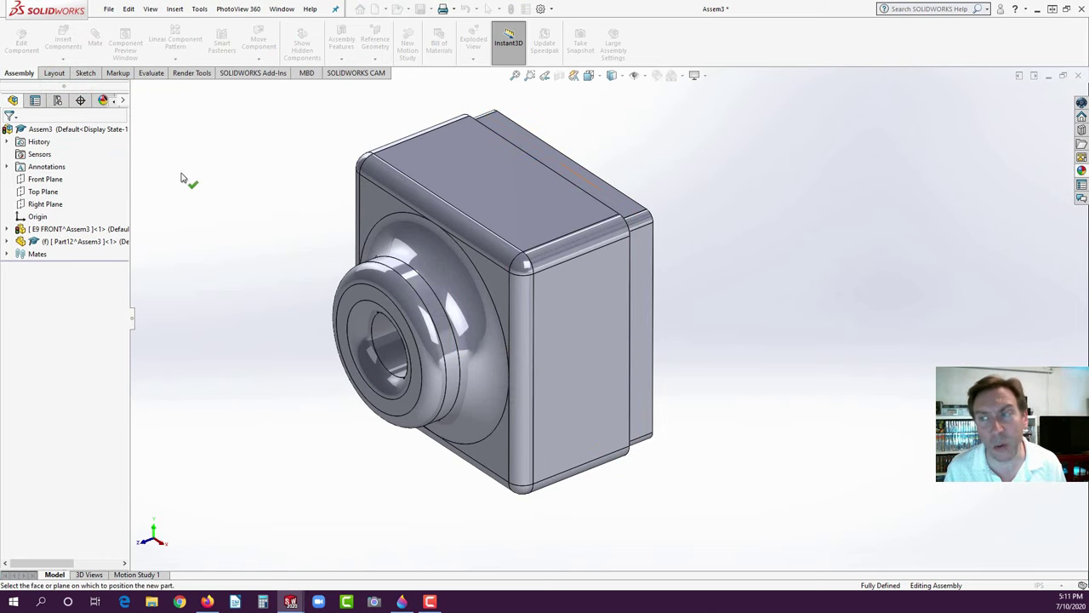
middle_click_drag(182, 177, 431, 209)
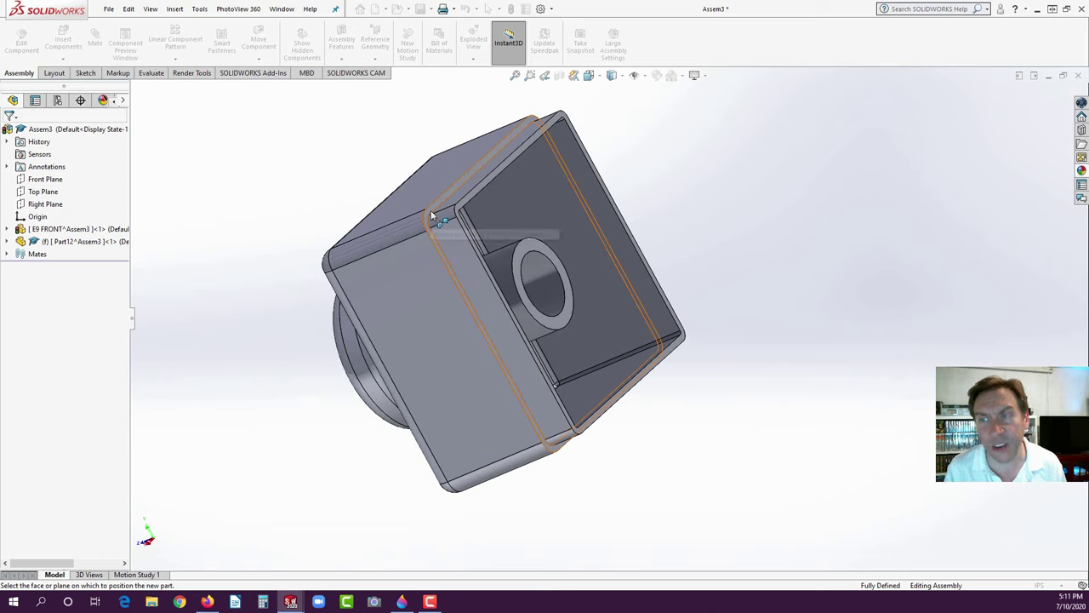
- Place Part12 on the assembly's Front Plane, opening its Sketch1
key("ctrl+shift+z")
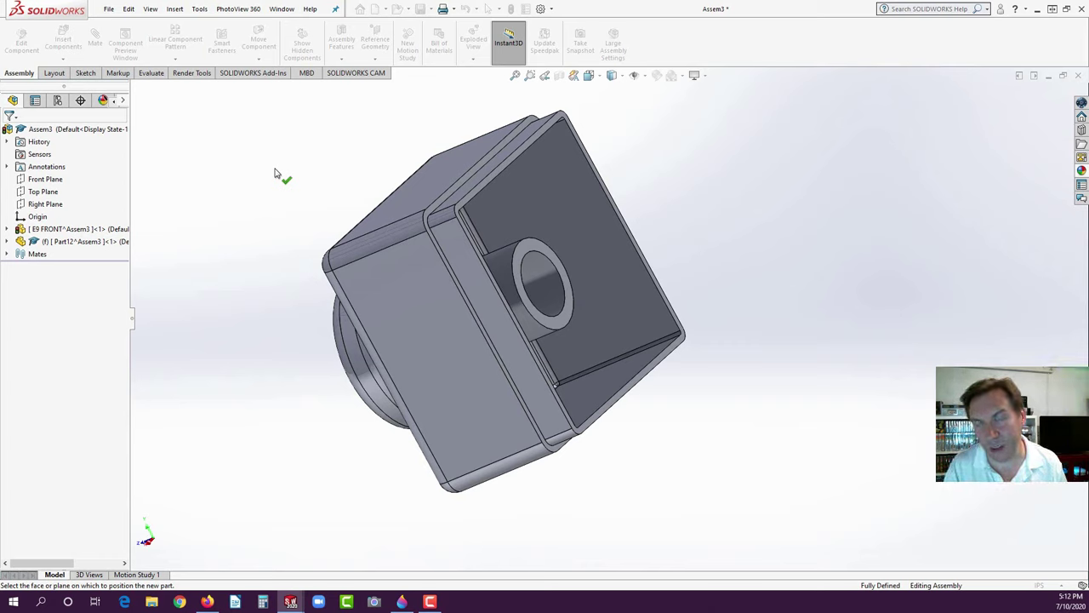
left_click(45, 180)
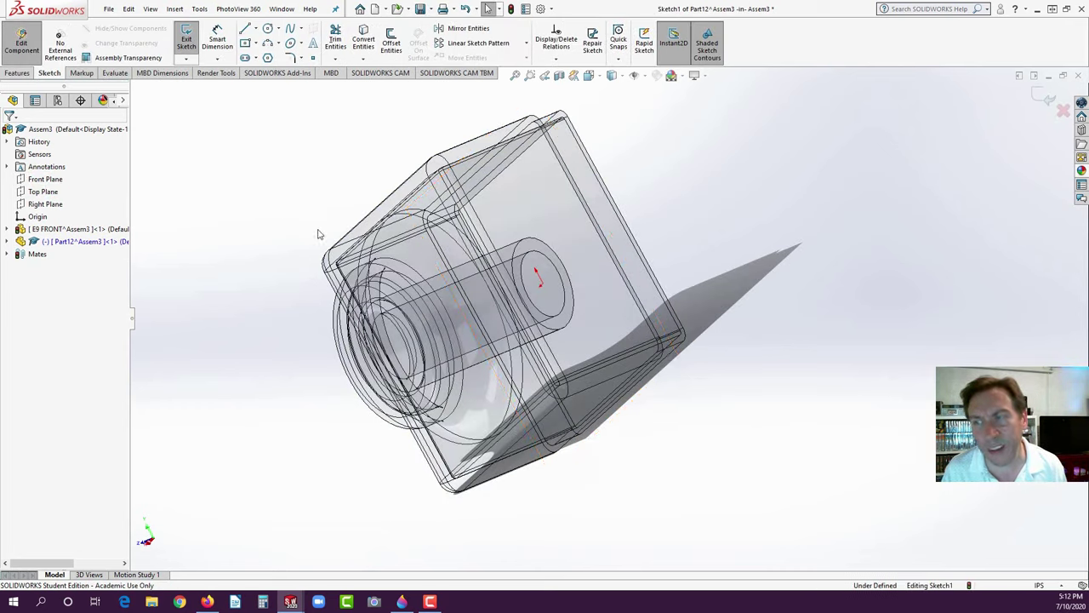
- Set Assembly Transparency to Maintain Transparency so the housing stays opaque
middle_click_drag(315, 231, 347, 244)
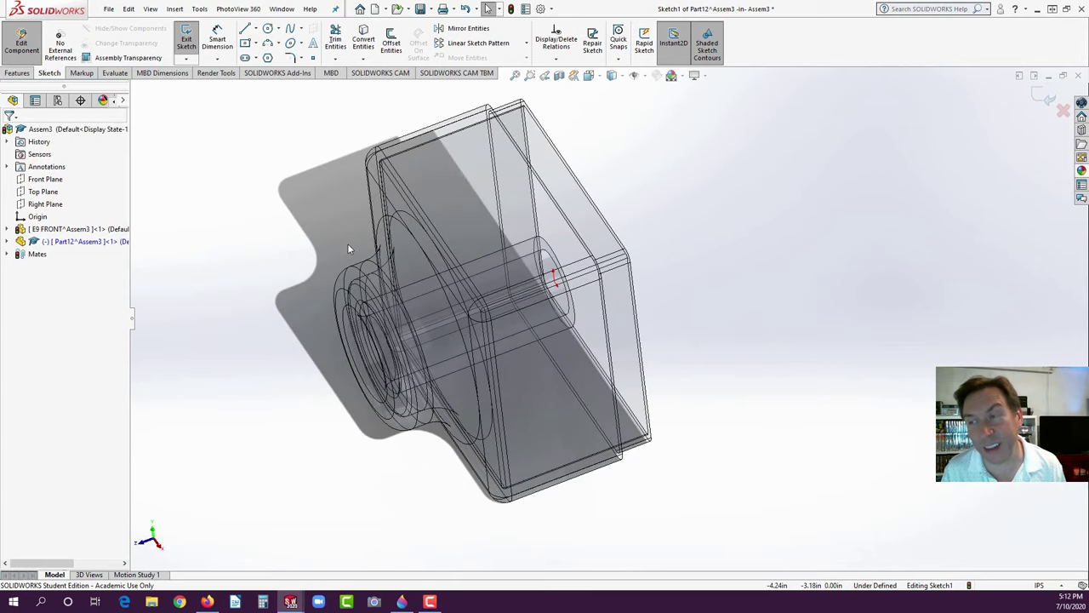
mouse_move(274, 236)
middle_mouse_down()
mouse_move(298, 244)
mouse_move(289, 242)
middle_mouse_up()
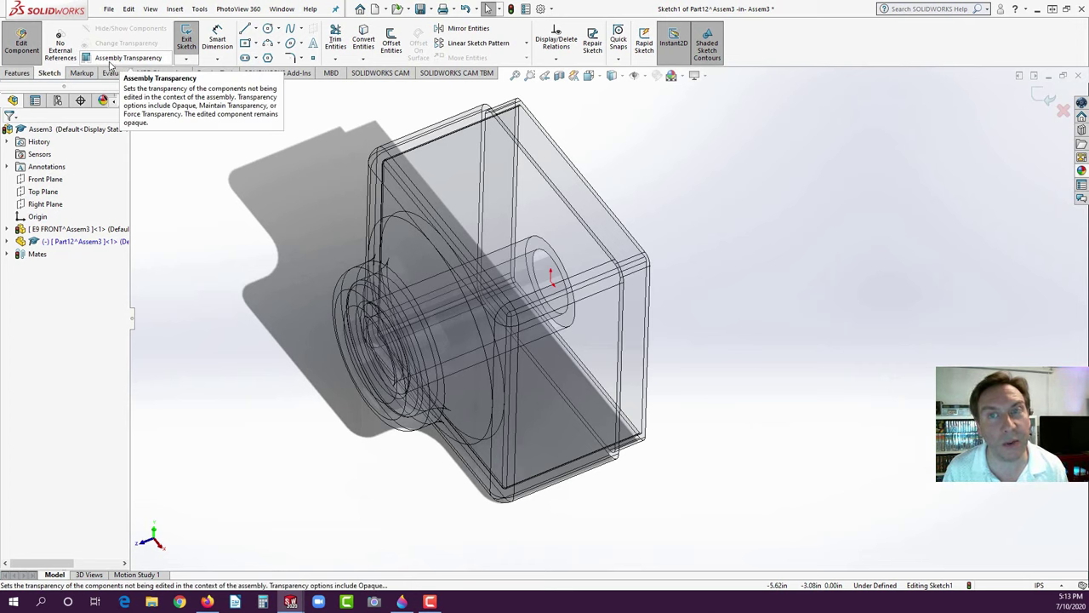
left_click(128, 58)
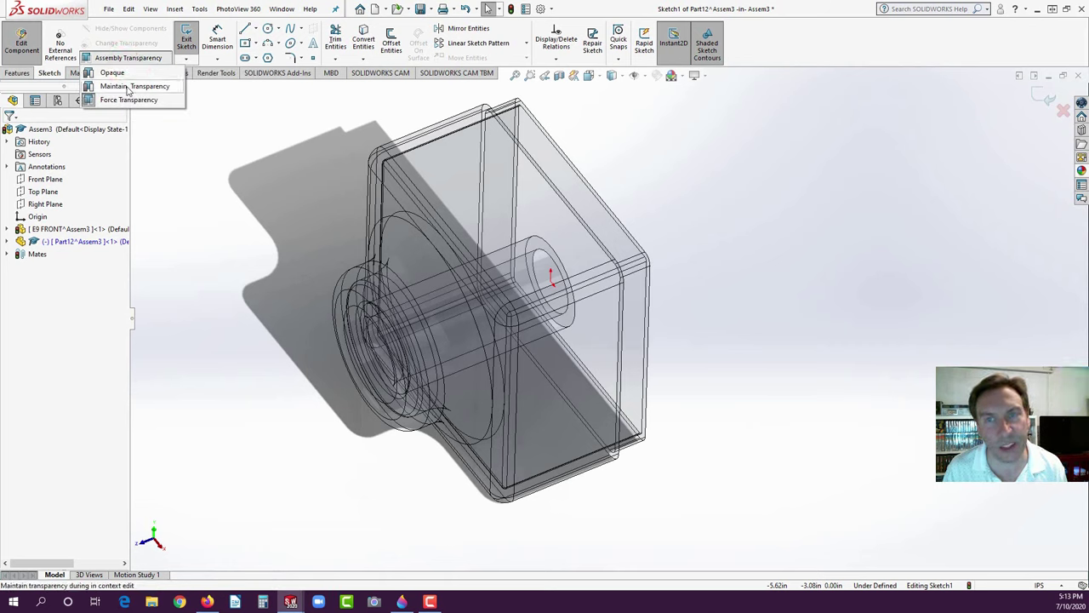
left_click(128, 87)
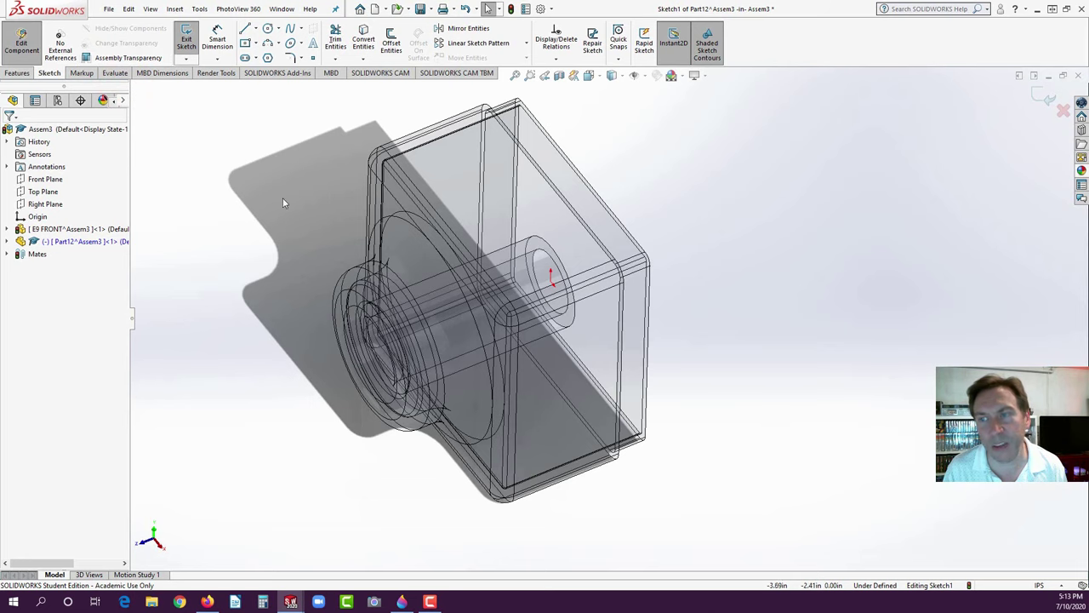
scroll(529, 281, "down", 2)
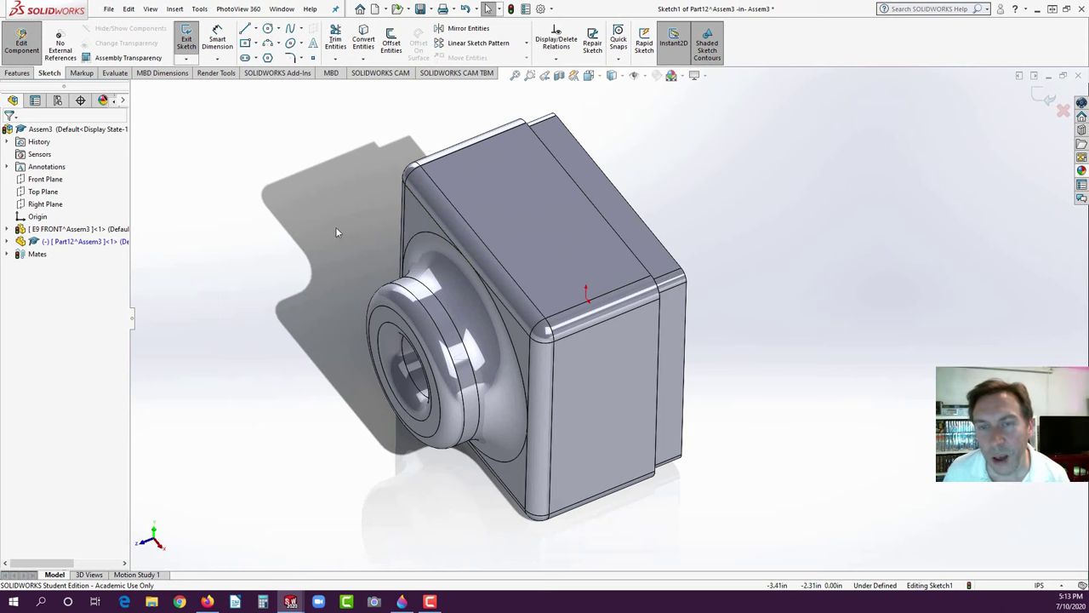
middle_click_drag(335, 226, 176, 180)
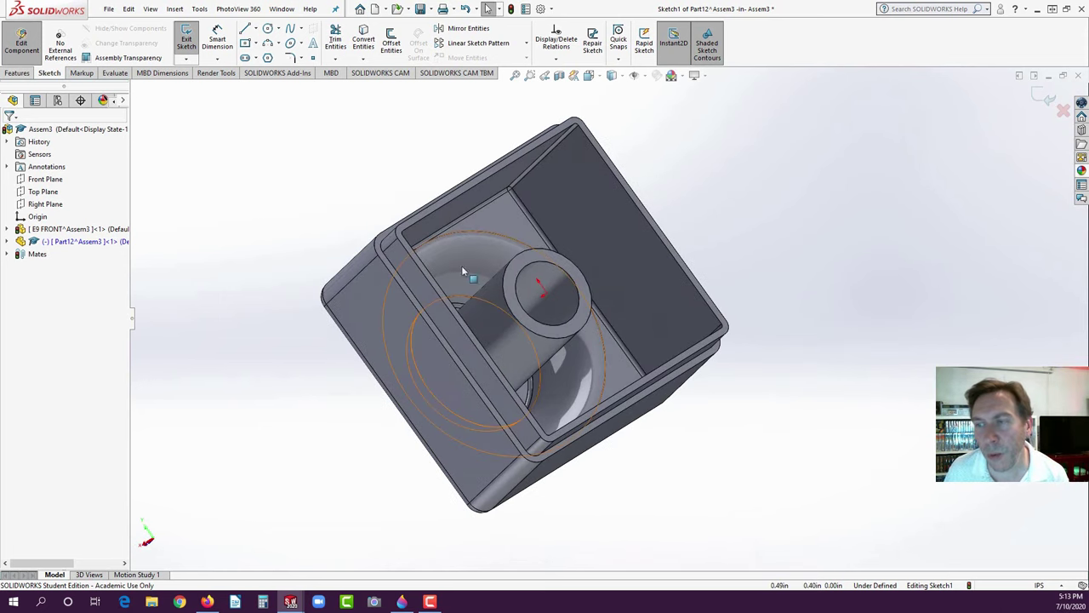
- Convert the housing's rim edges into Part12's Sketch1 with Convert Entities
scroll(414, 266, "down", 3)
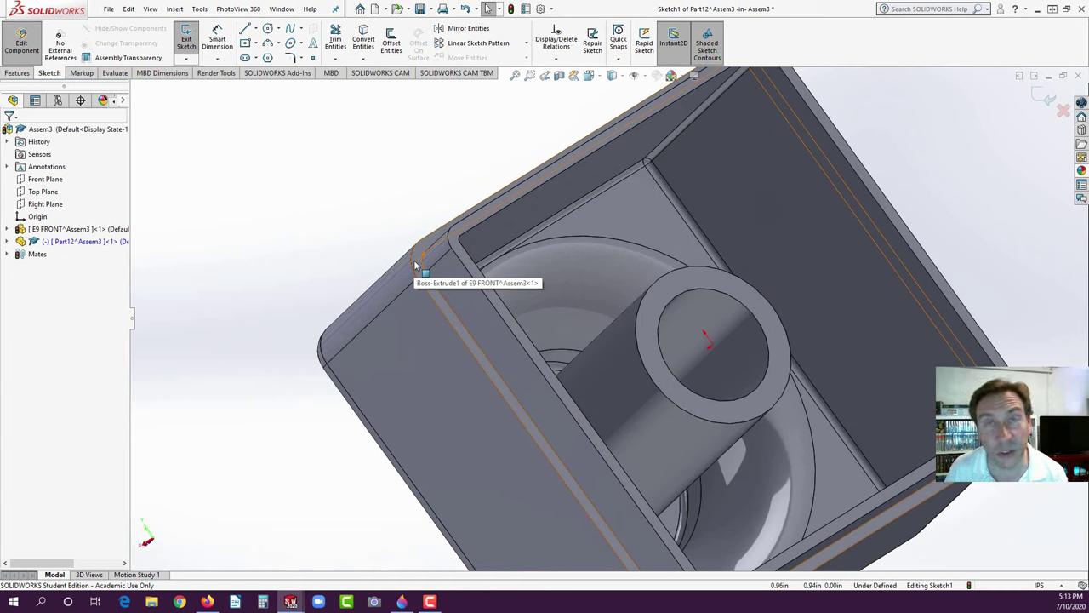
left_click(415, 265)
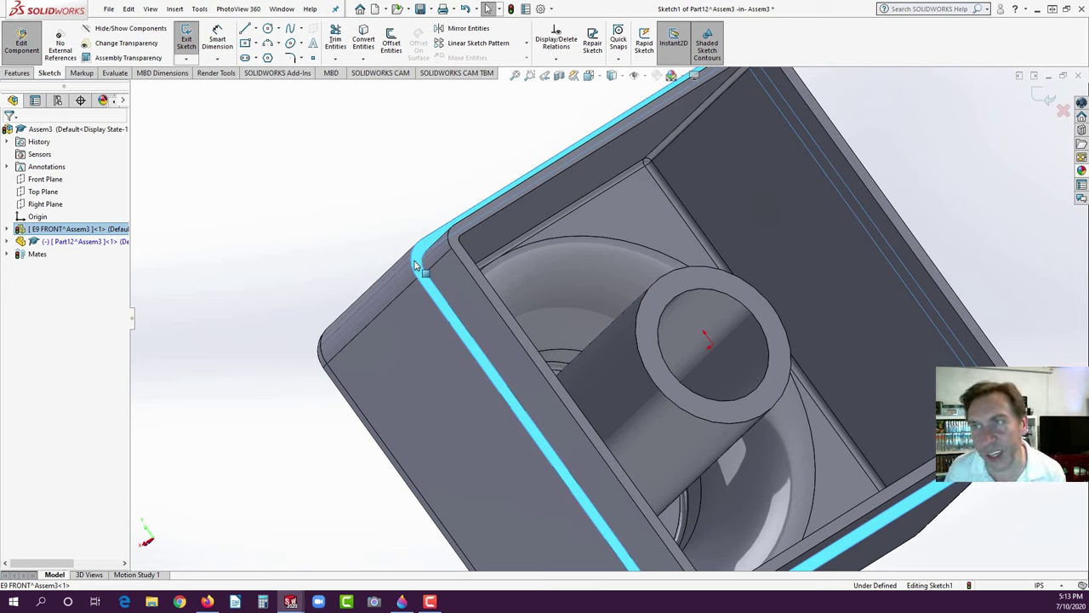
left_click(360, 48)
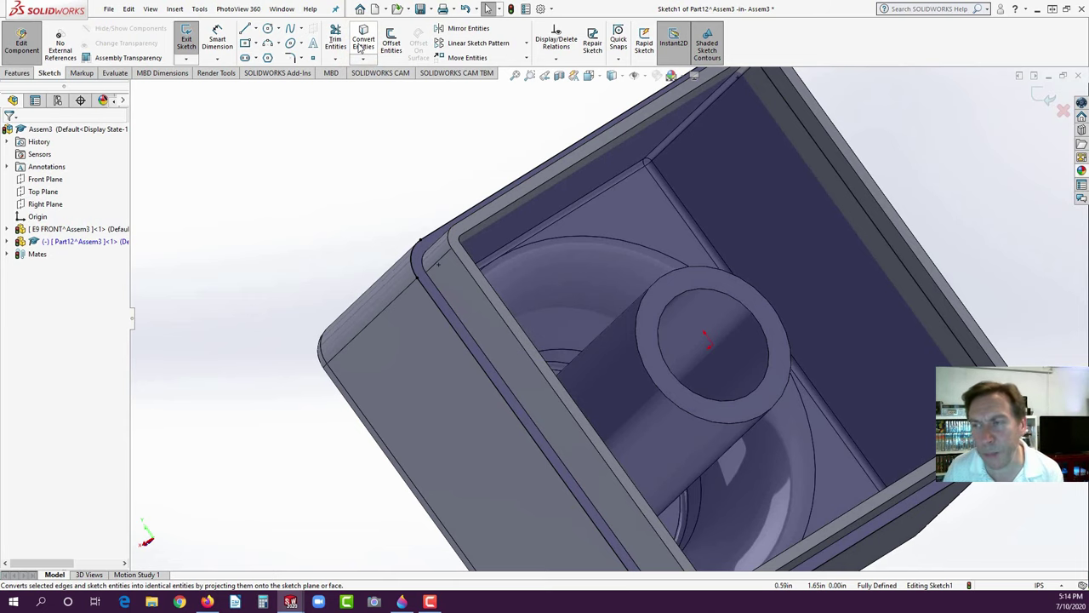
scroll(391, 264, "up", 2)
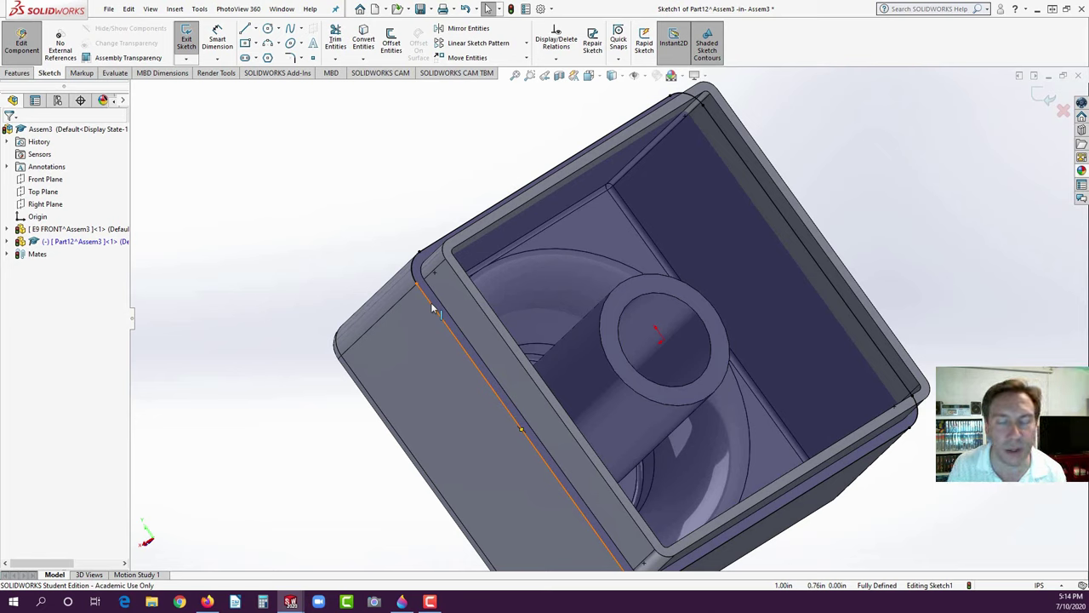
left_click(17, 73)
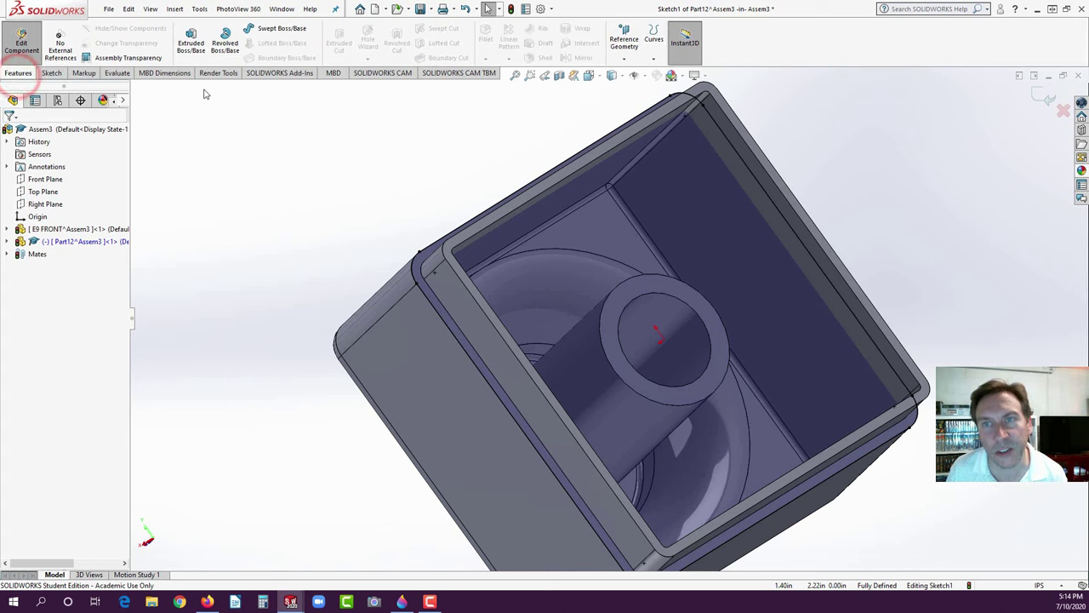
- Extrude the projected rim sketch 0.25in to the opposite side, then bring up Boss-Extrude1's options
left_click(192, 41)
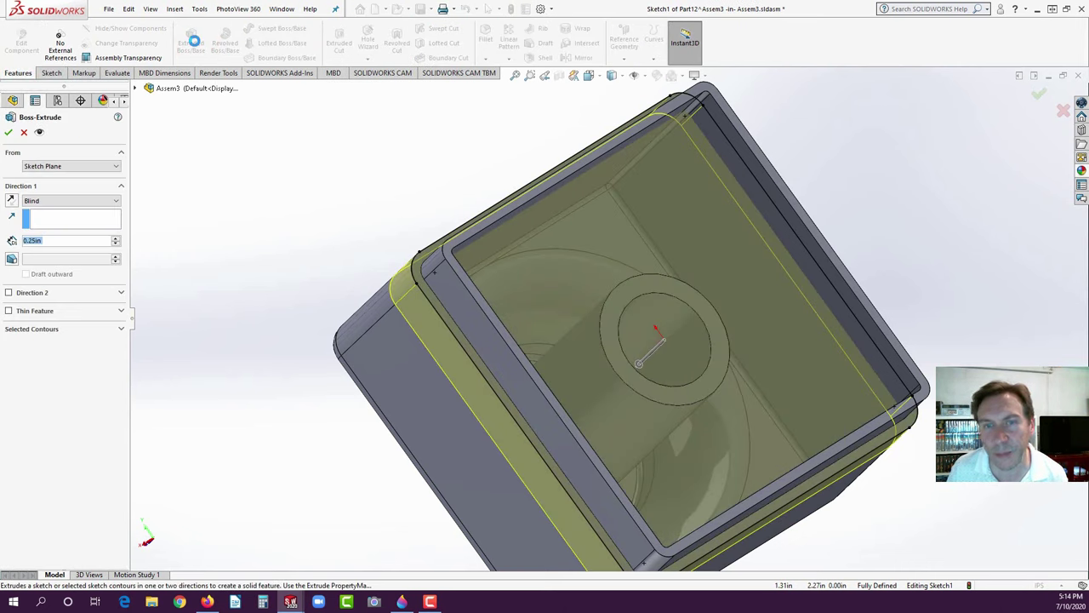
left_click(11, 200)
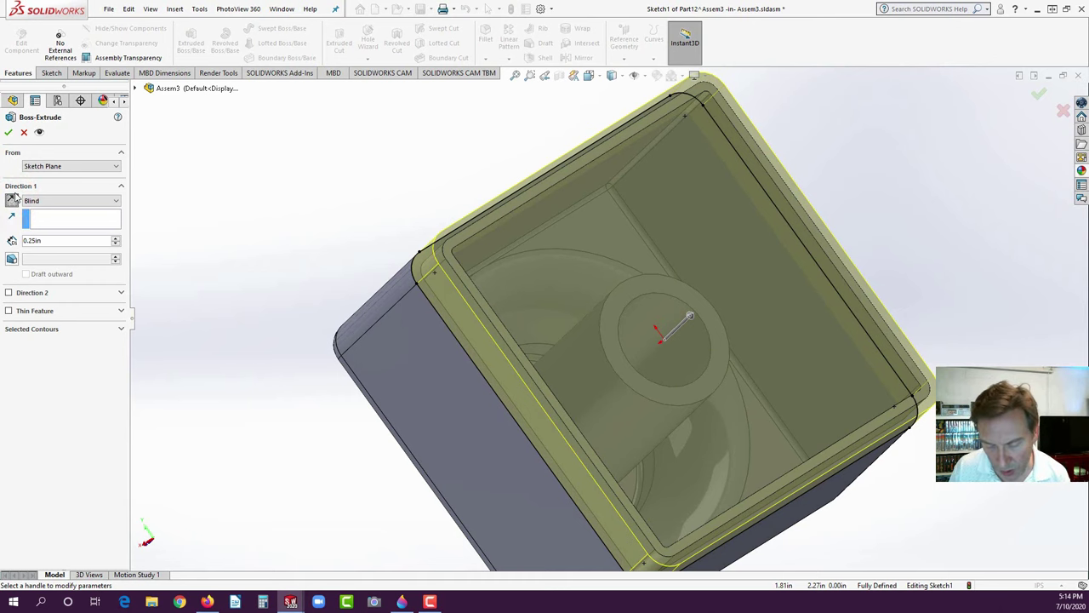
key("Return")
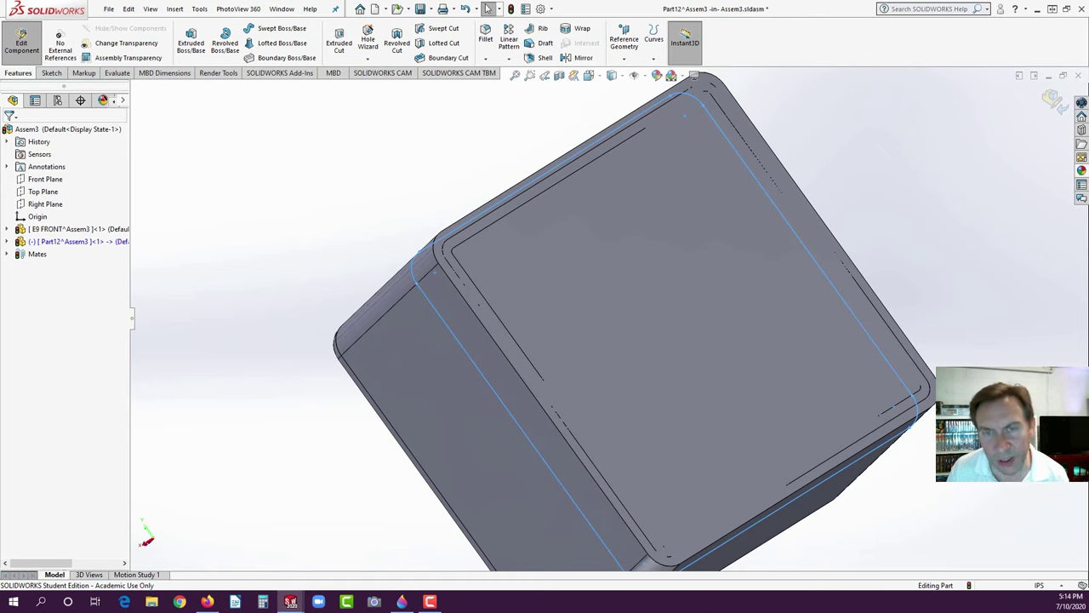
left_click(7, 242)
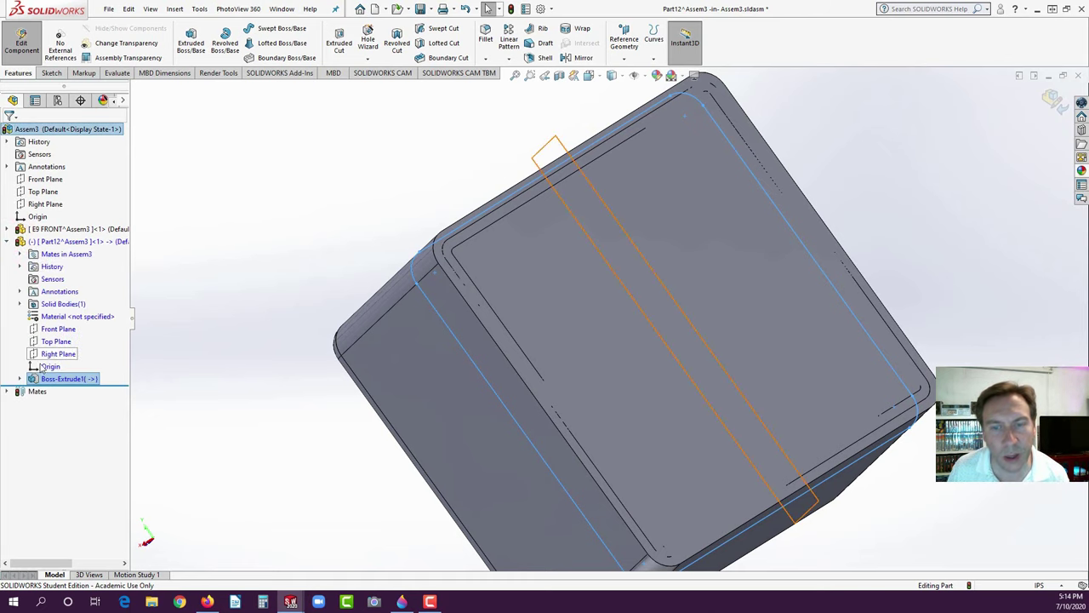
right_click(51, 380)
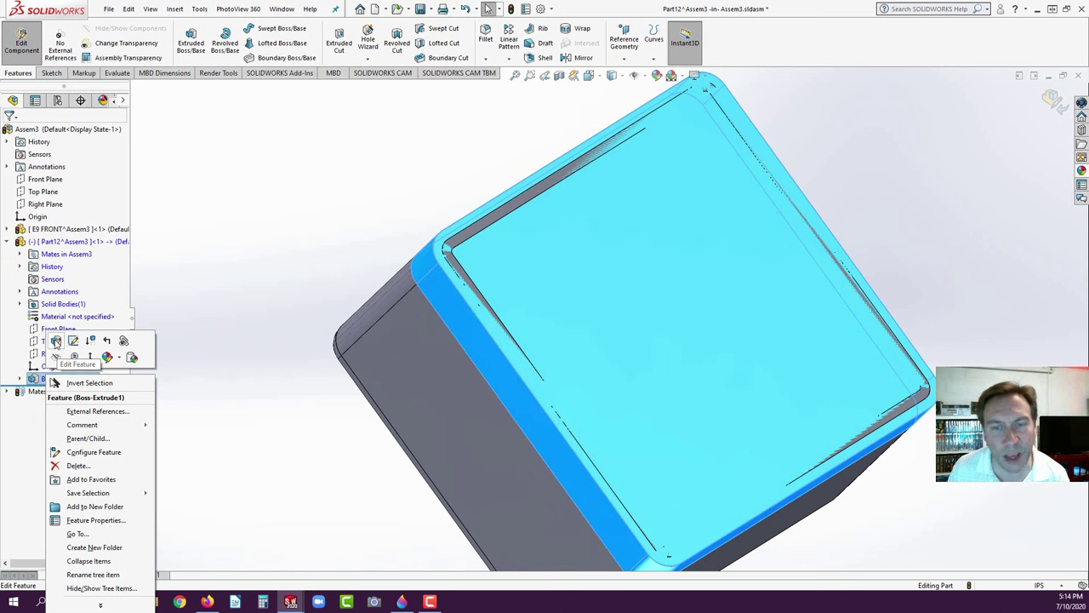
- Change Boss-Extrude1's depth to 1.00in and inspect the deeper block
left_click(55, 340)
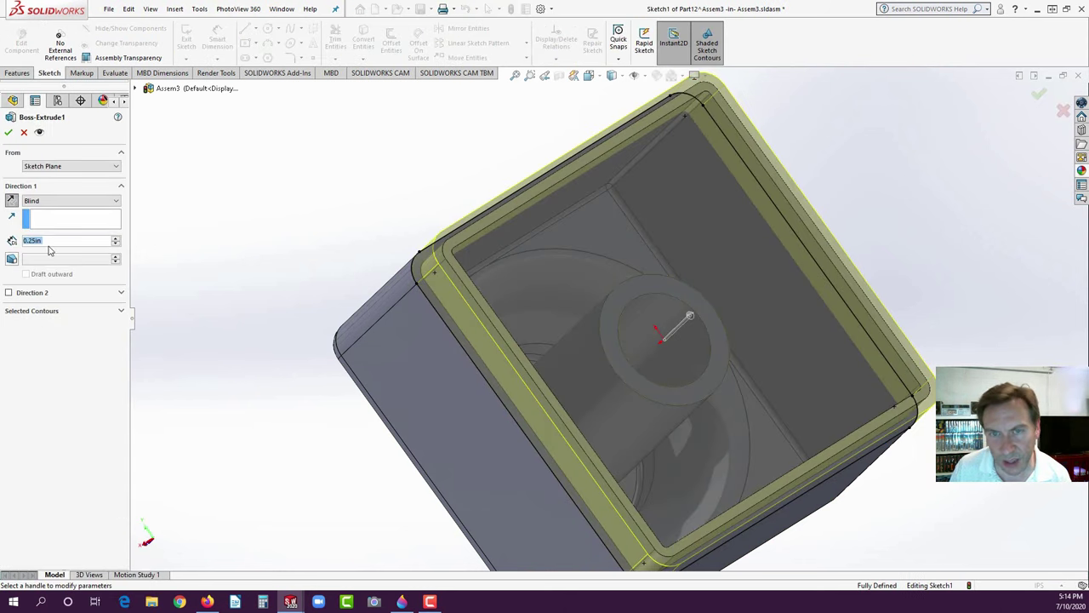
type("1")
key("Return")
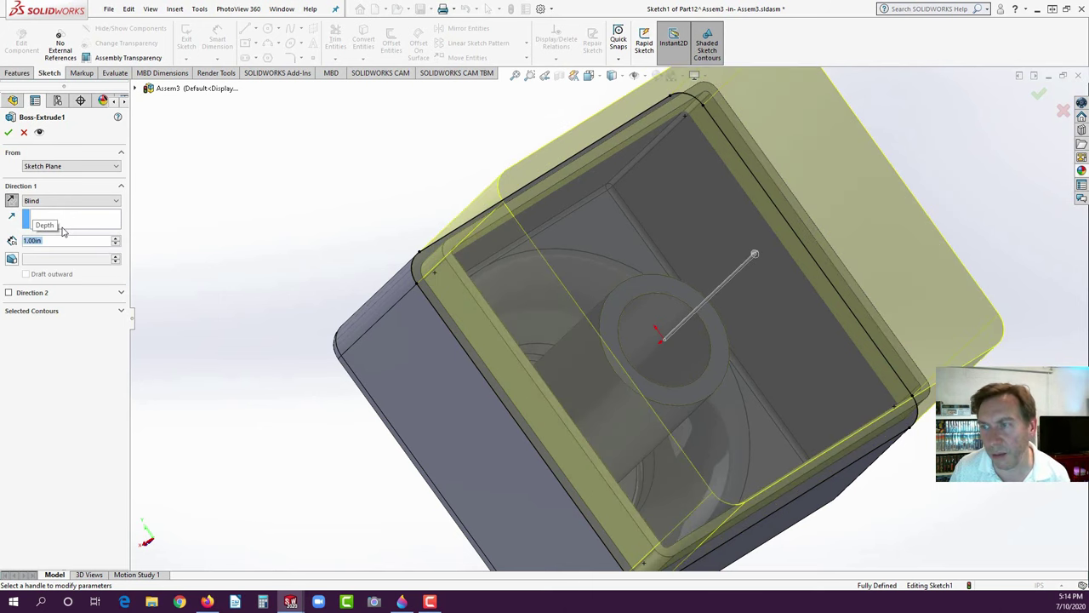
key("Return")
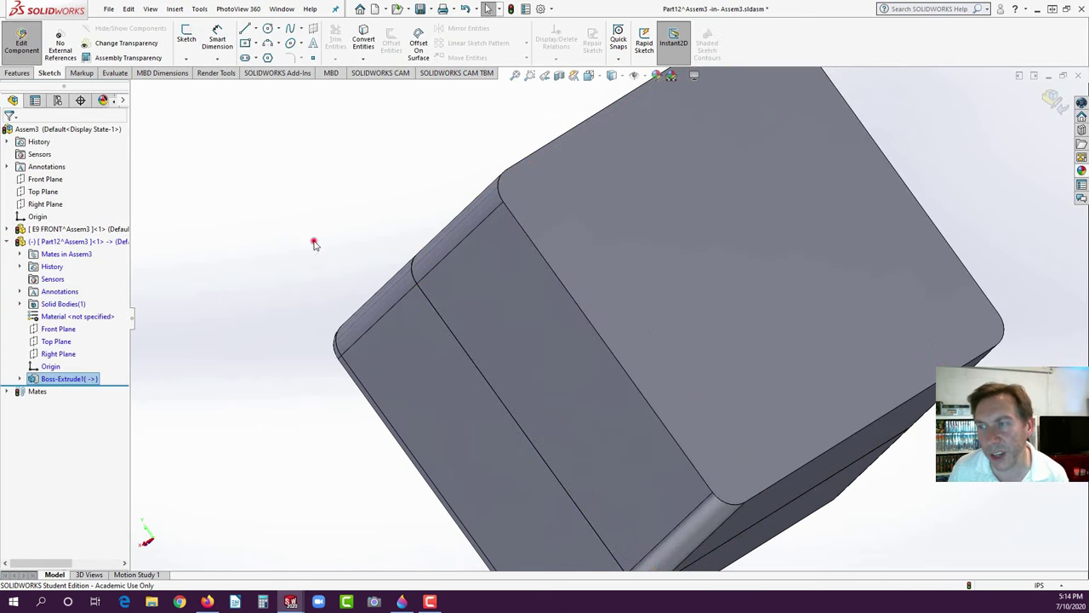
middle_click_drag(314, 241, 421, 282)
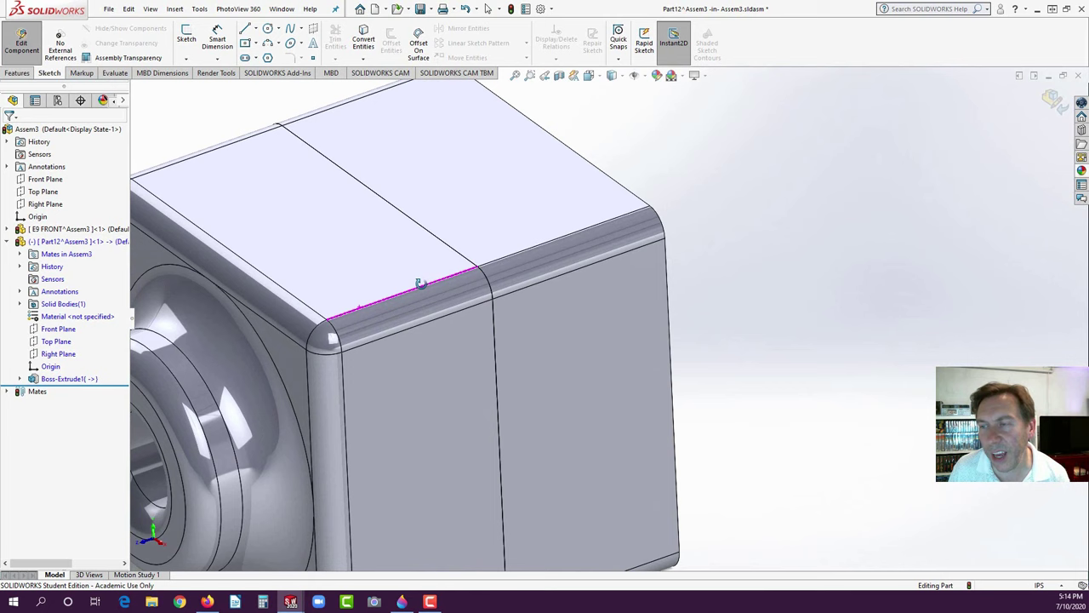
left_click(551, 212)
left_click(532, 297)
middle_click_drag(564, 353, 427, 246)
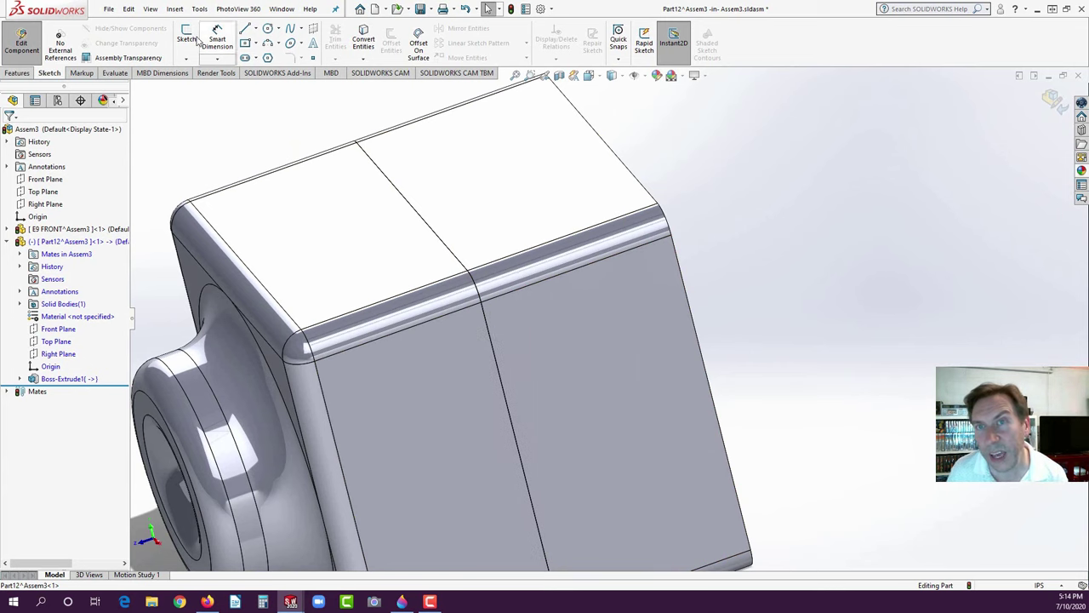
- Set Assembly Transparency to Force Transparency and view the cover's end in isometric
left_click(129, 58)
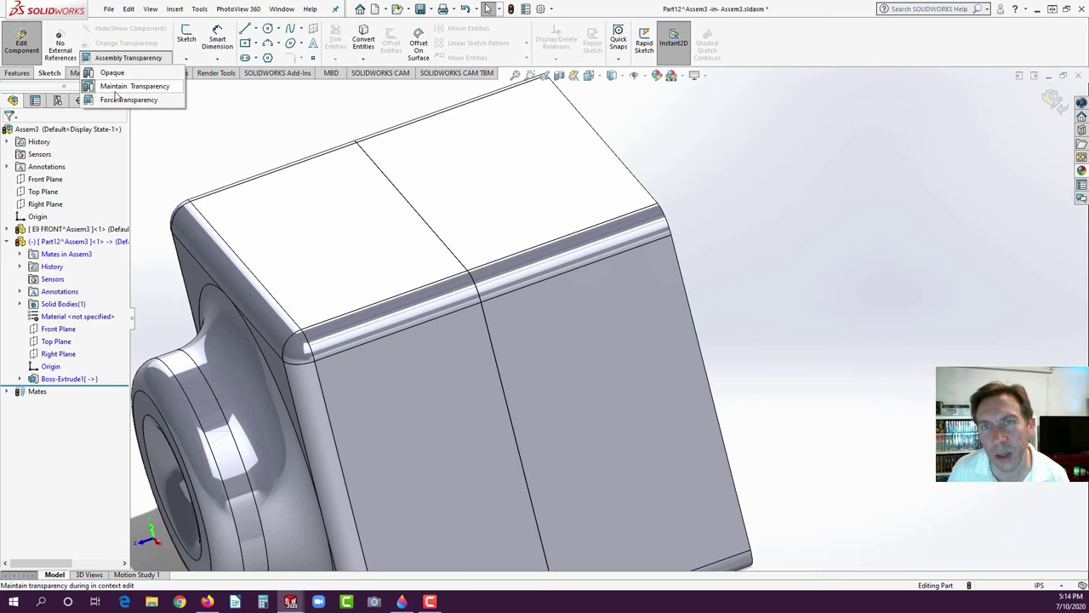
left_click(100, 99)
key("ctrl+7")
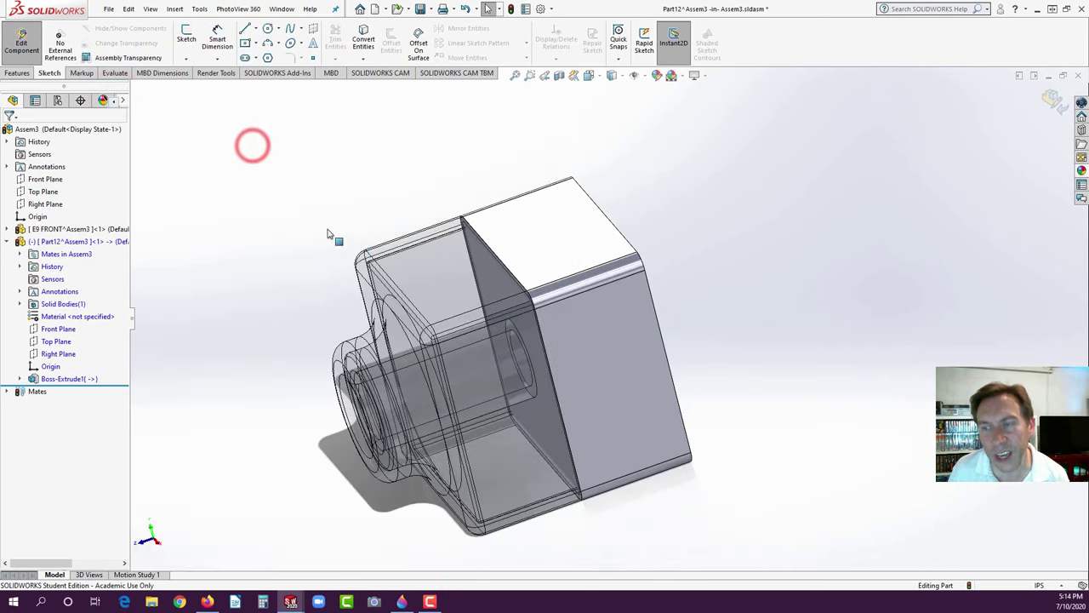
middle_click_drag(644, 326, 664, 270)
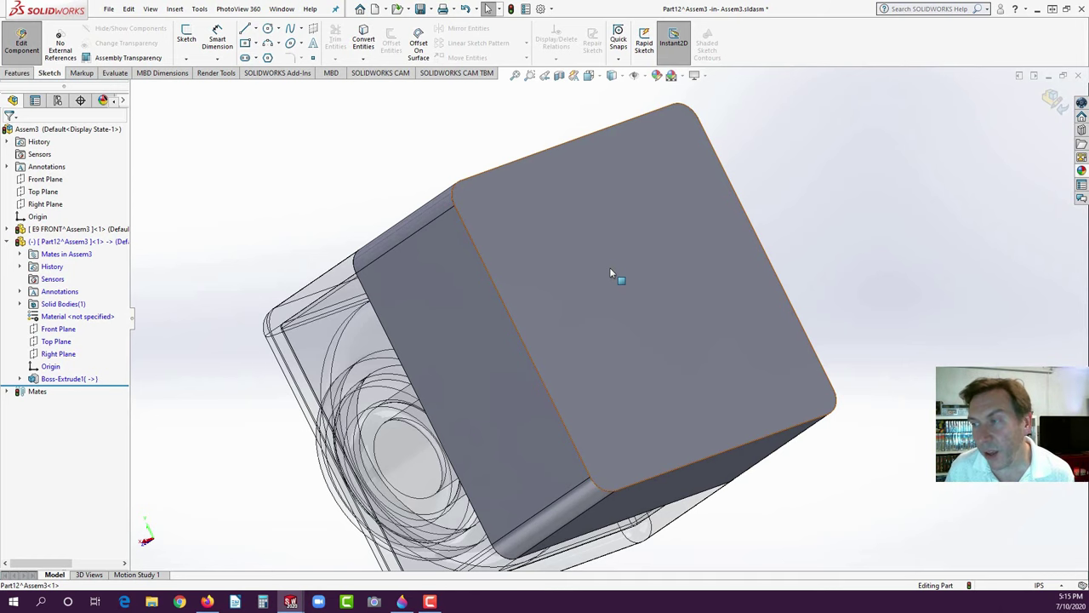
- Dome the back cover's end face 0.50in with Continuous dome turned off
left_click(653, 264)
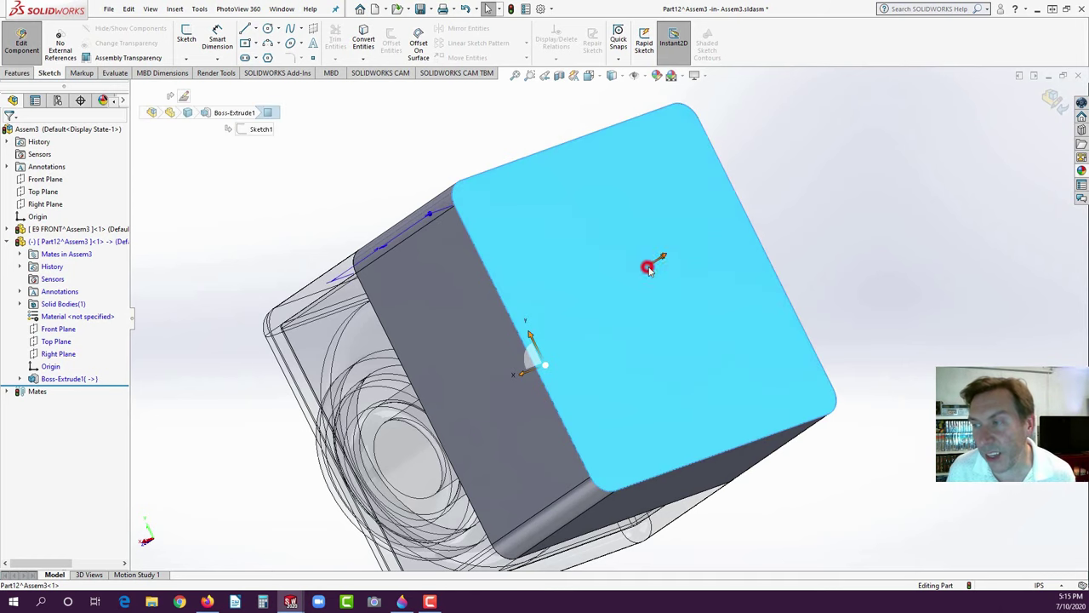
left_click(181, 9)
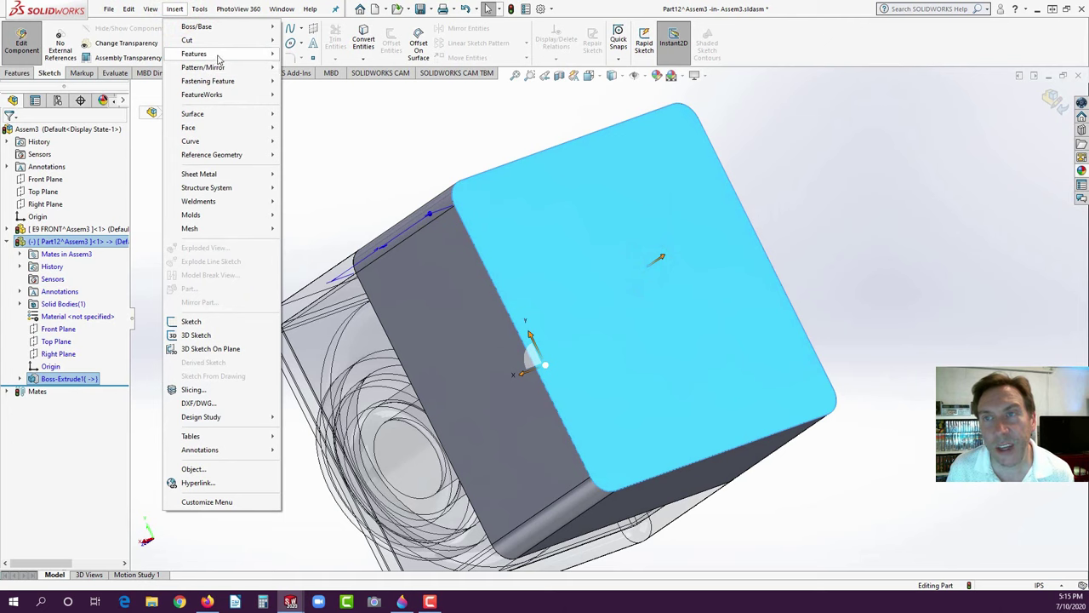
mouse_move(218, 57)
left_click(300, 202)
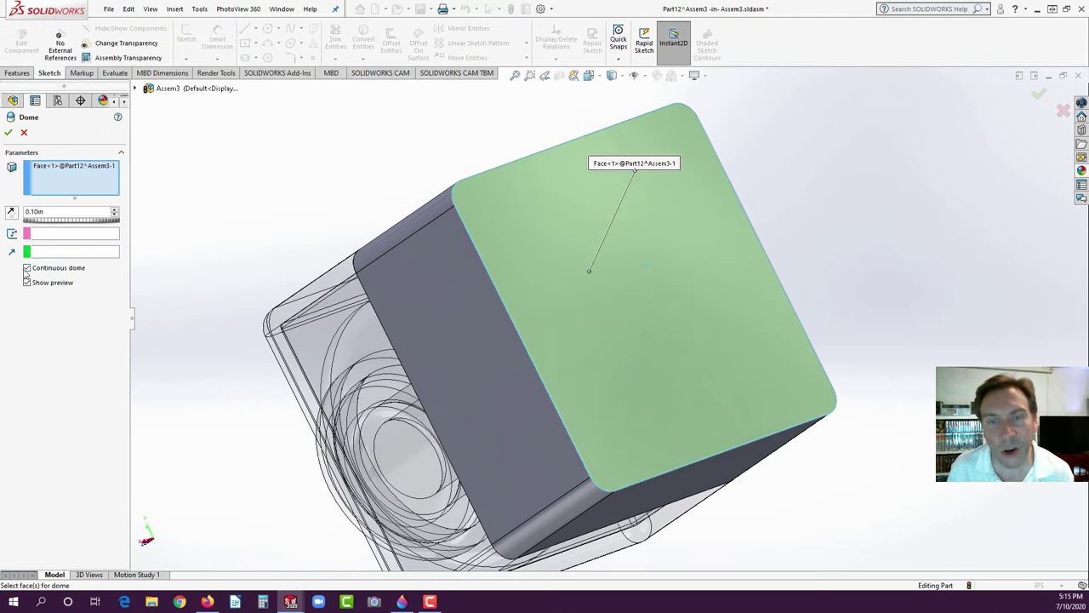
left_click(27, 268)
left_click(53, 220)
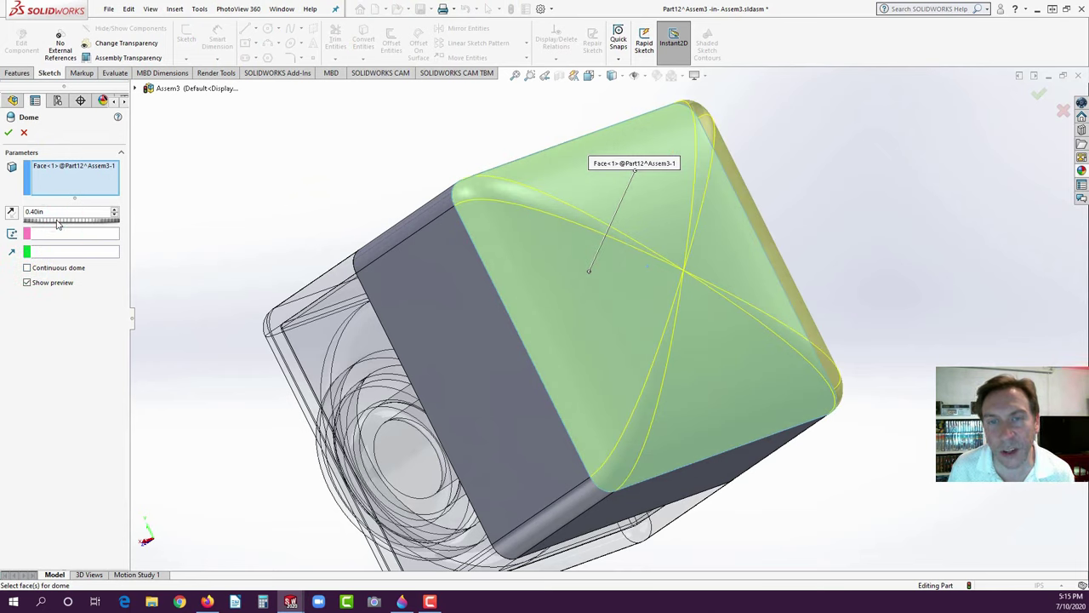
left_click(58, 223)
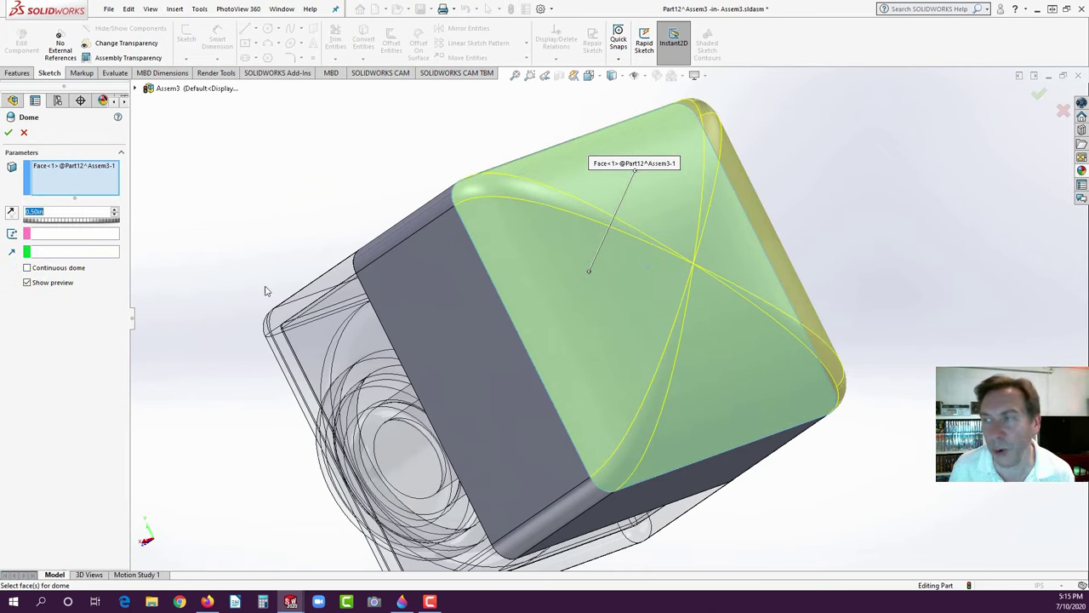
middle_click_drag(347, 293, 498, 235)
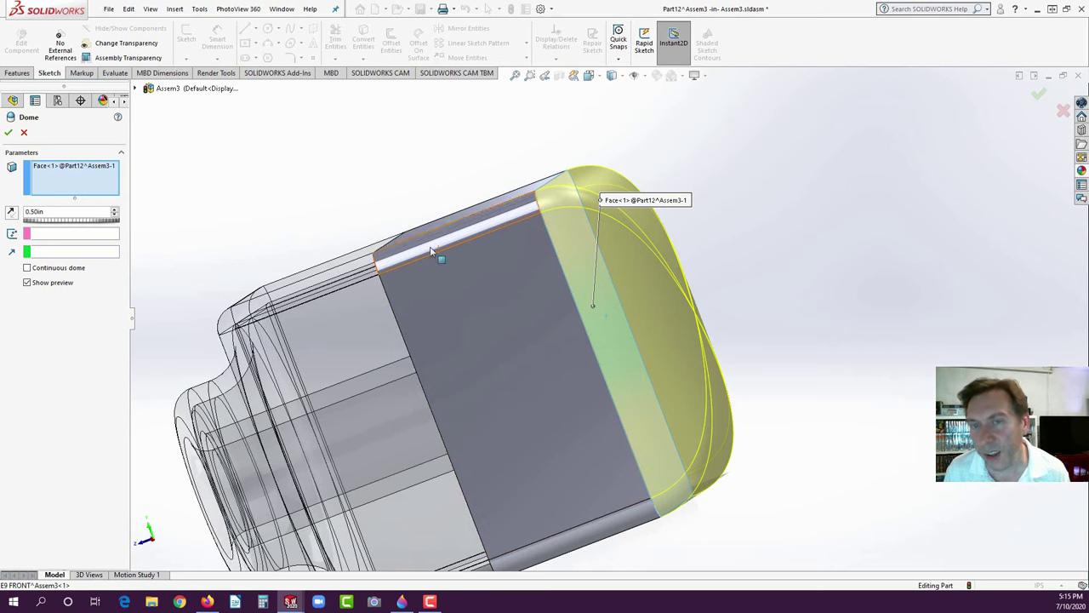
left_click(8, 134)
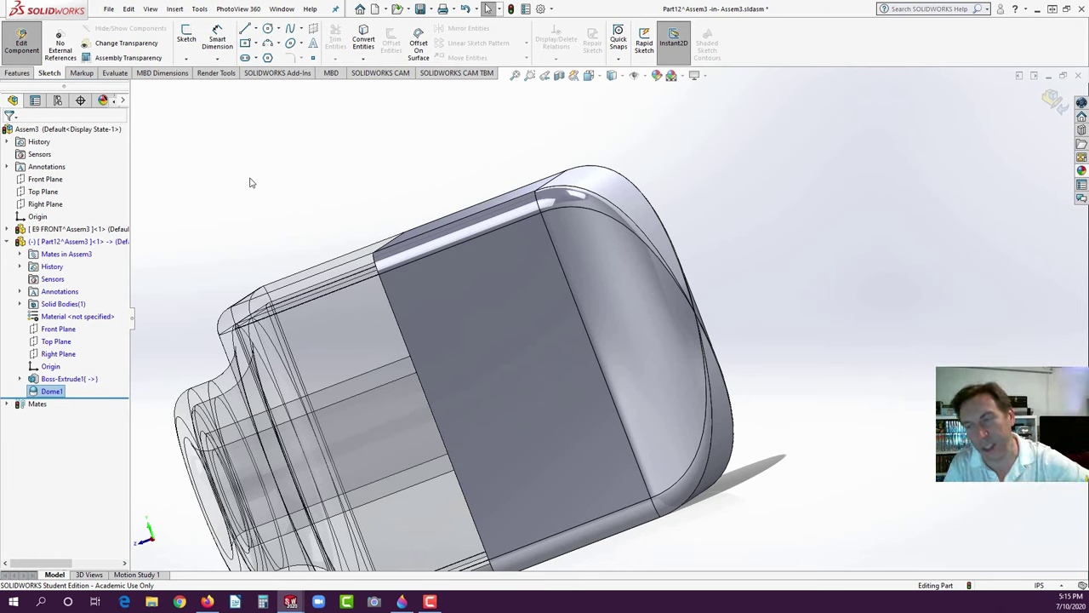
- Shell the back cover to 0.05in walls, removing the face toward the front housing
middle_click_drag(314, 222, 445, 282)
scroll(433, 309, "up", 3)
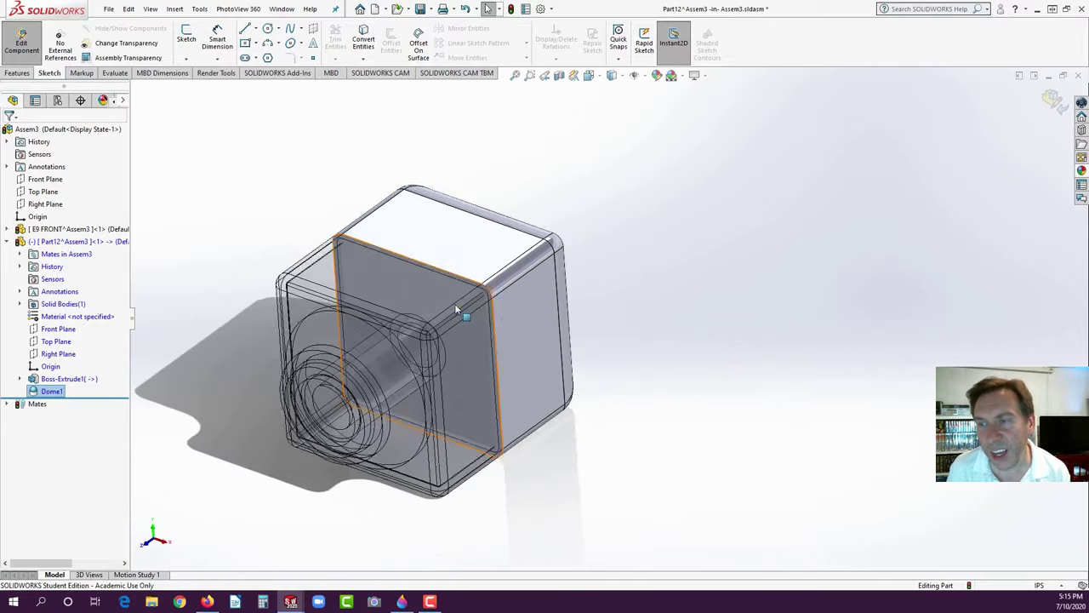
scroll(388, 270, "down", 3)
left_click(384, 276)
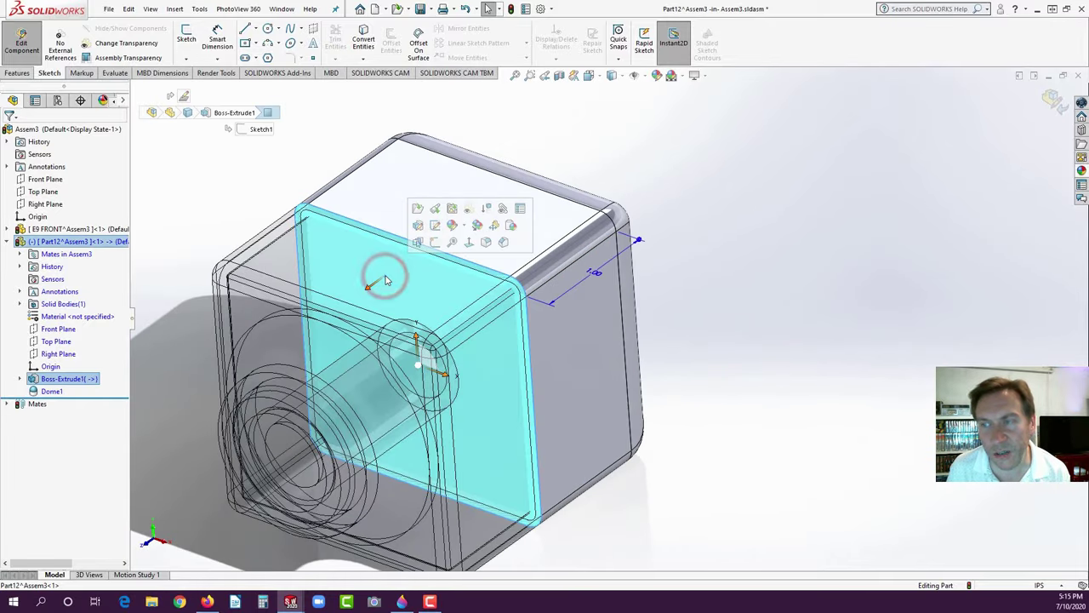
left_click(19, 73)
left_click(532, 57)
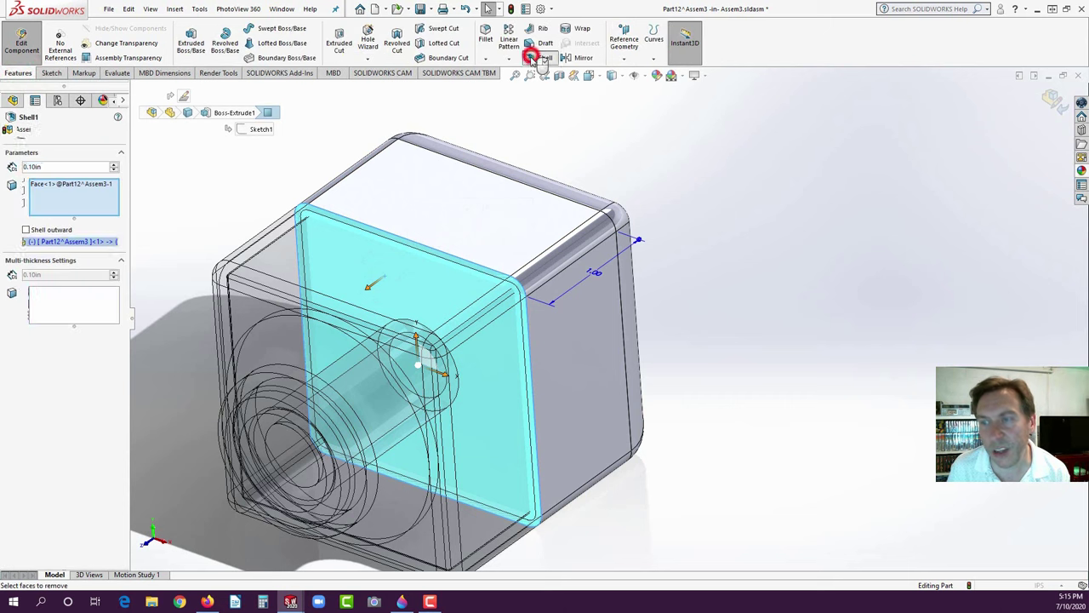
double_click(59, 167)
key("BackSpace")
type(".05")
key("Return")
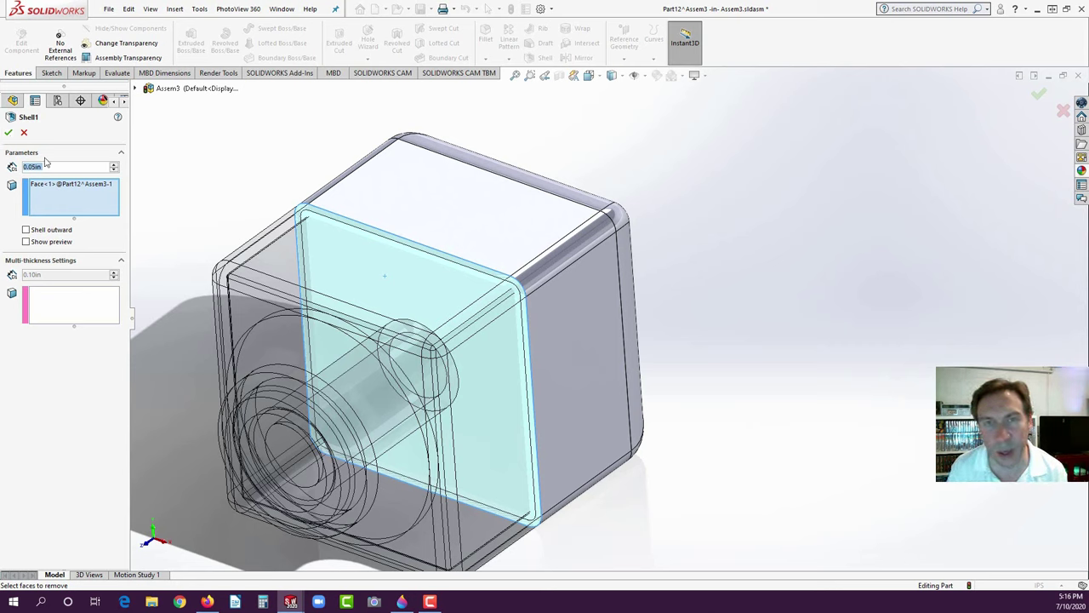
left_click(9, 134)
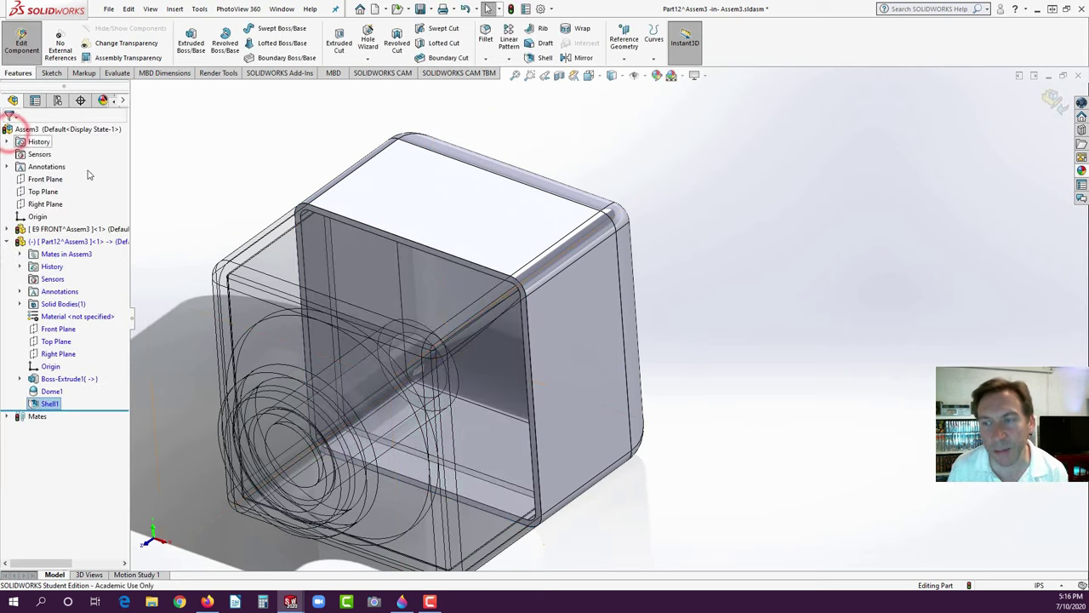
- Inspect the hollow cover, then select Part12's Right Plane in the tree
middle_click_drag(292, 328, 383, 288)
scroll(443, 285, "up", 3)
scroll(444, 285, "down", 4)
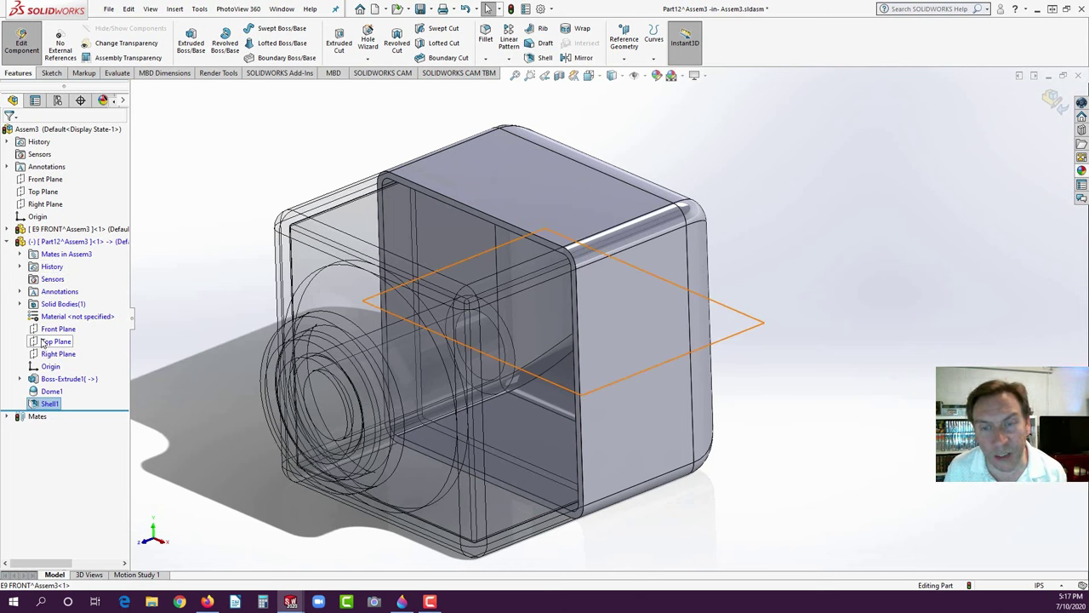
left_click(44, 358)
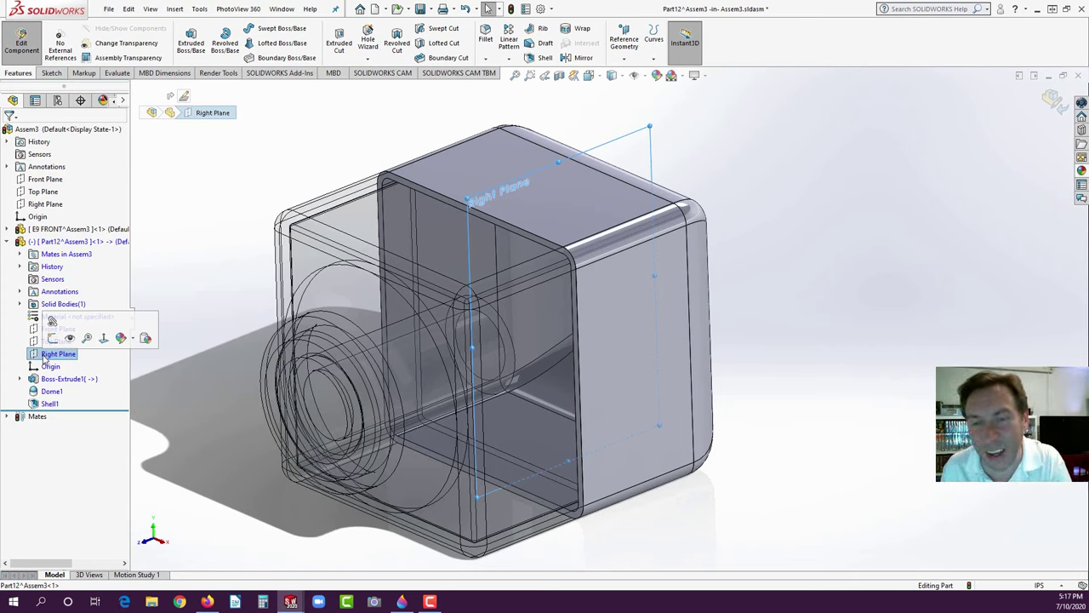
- Sketch on Part12's Right Plane, viewed head-on with hidden lines visible, zoomed on the top edge
left_click(52, 339)
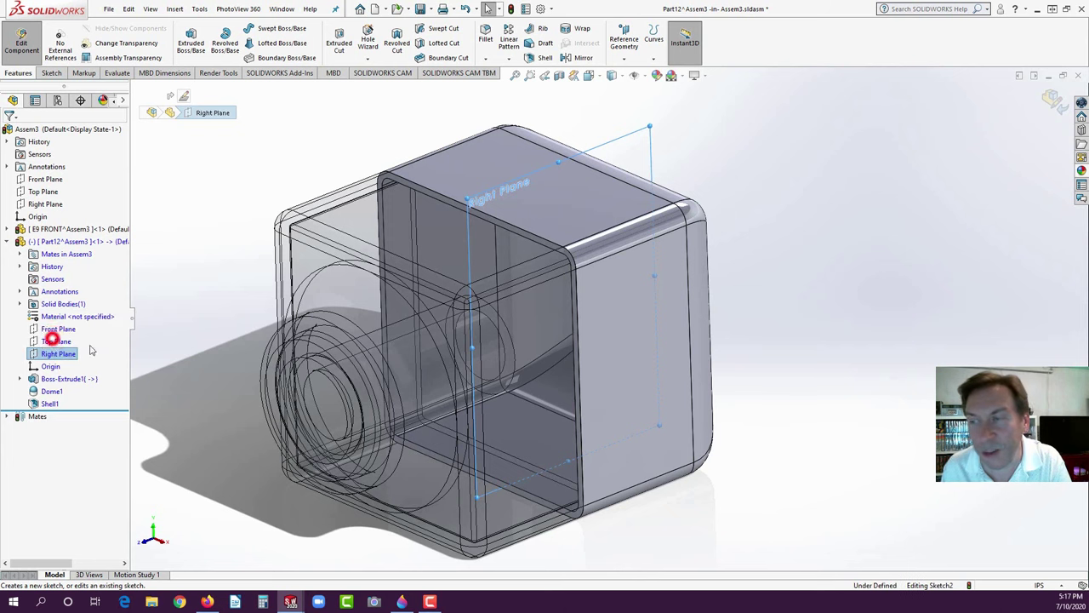
key("space")
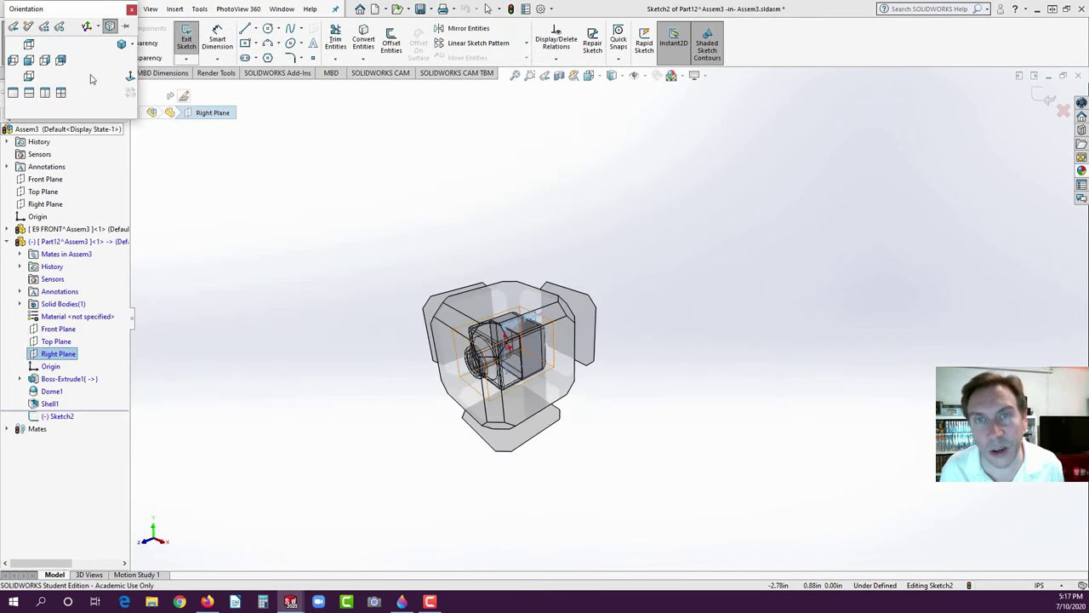
left_click(51, 56)
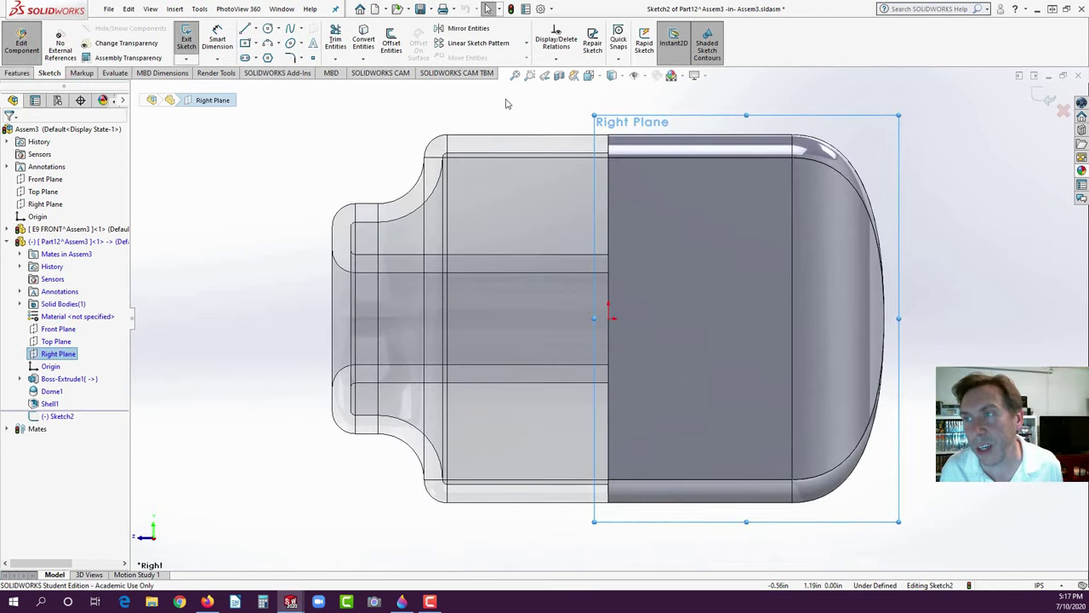
left_click(618, 76)
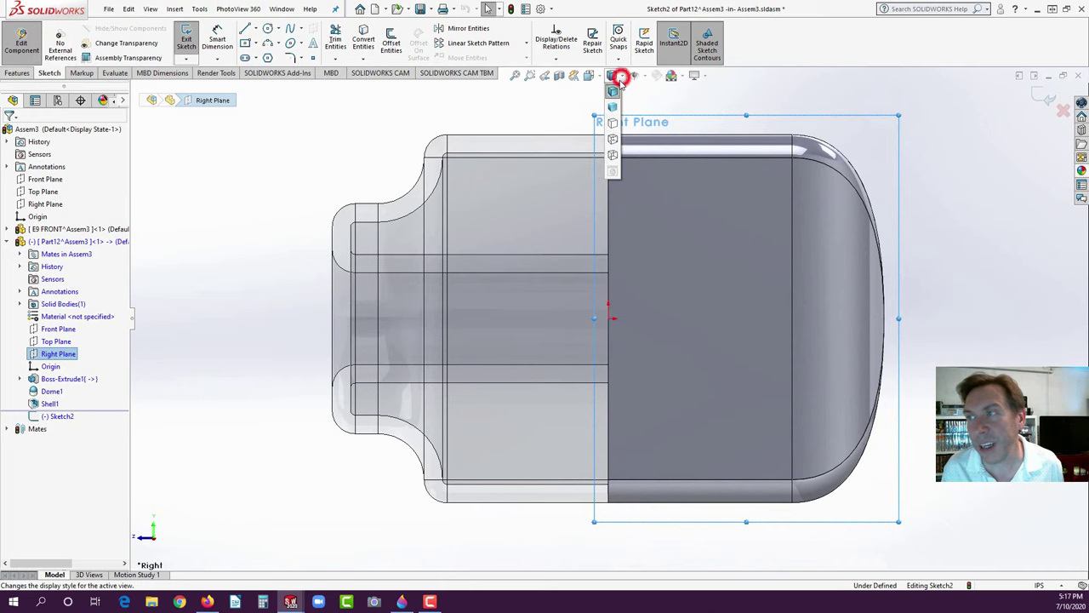
left_click(612, 142)
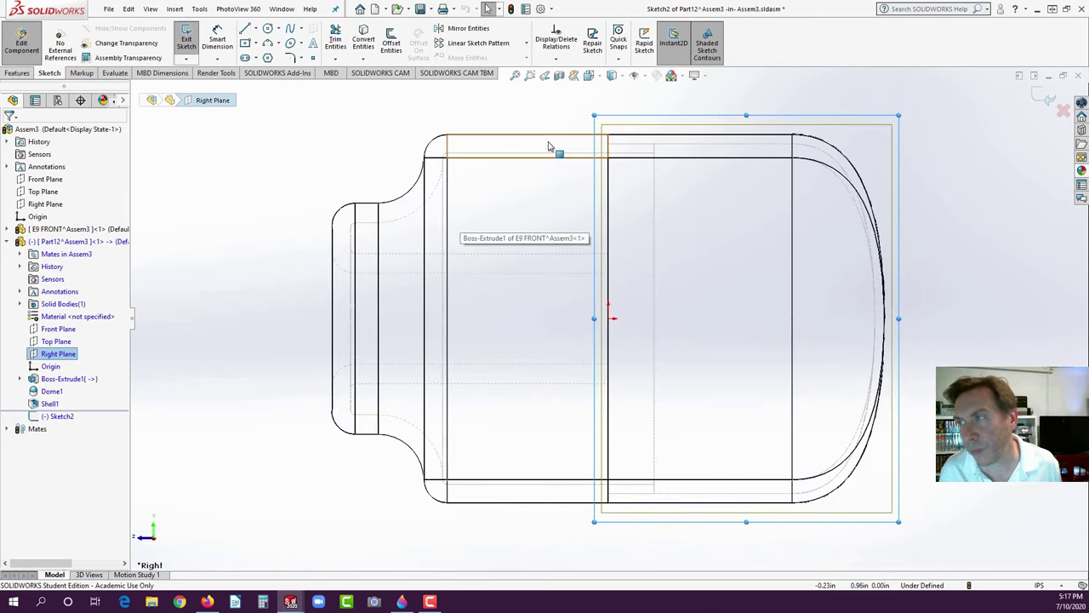
scroll(741, 268, "up", 1)
scroll(681, 238, "down", 4)
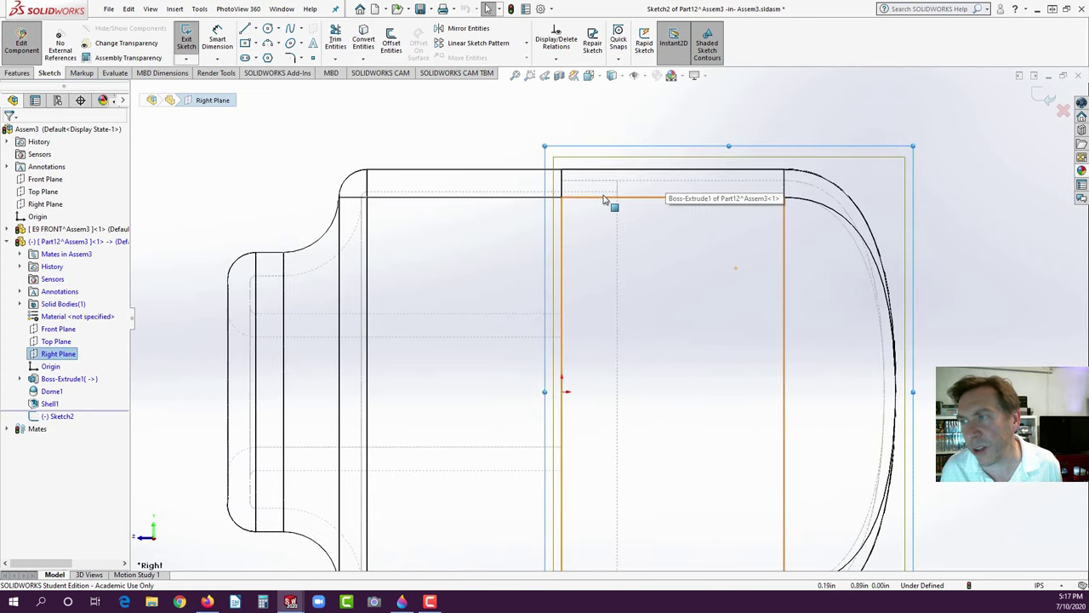
scroll(638, 195, "down", 3)
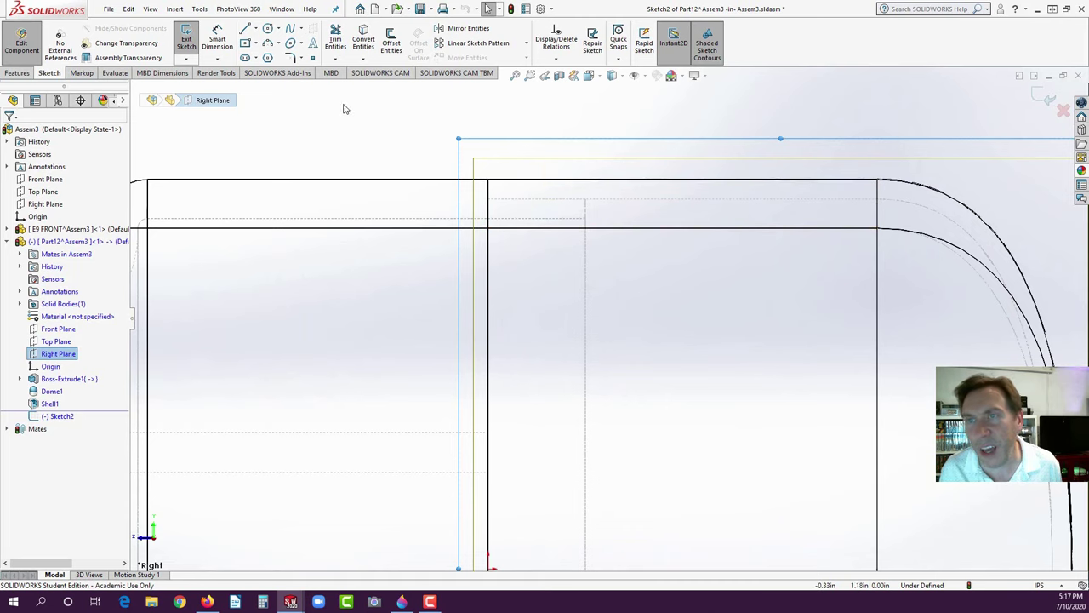
left_click(268, 28)
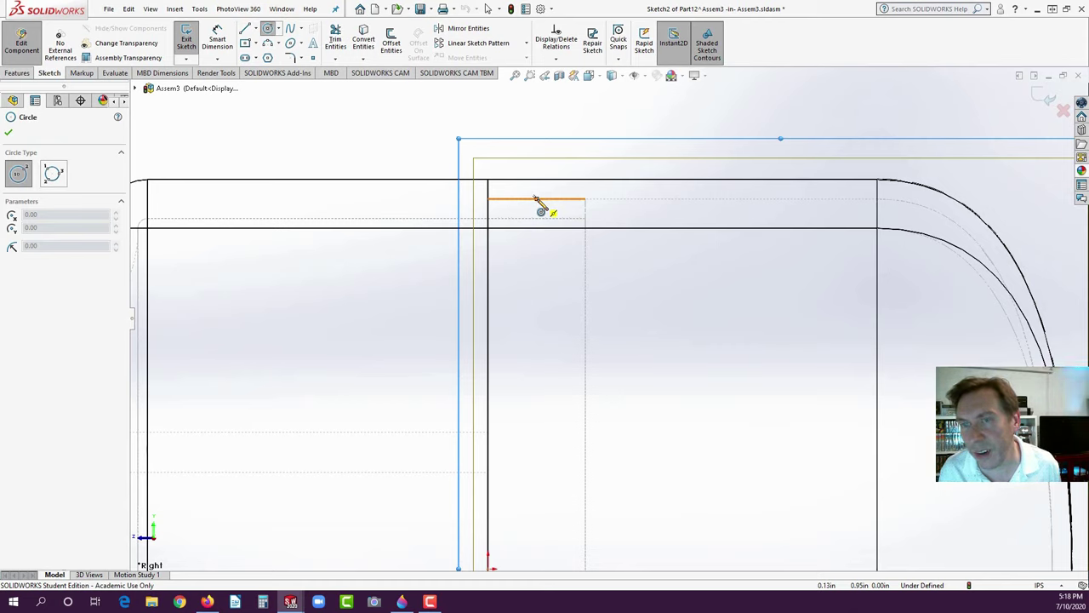
- Draw a circle on the cover's top edge and dimension its diameter to .05
left_click(536, 198)
left_click(547, 196)
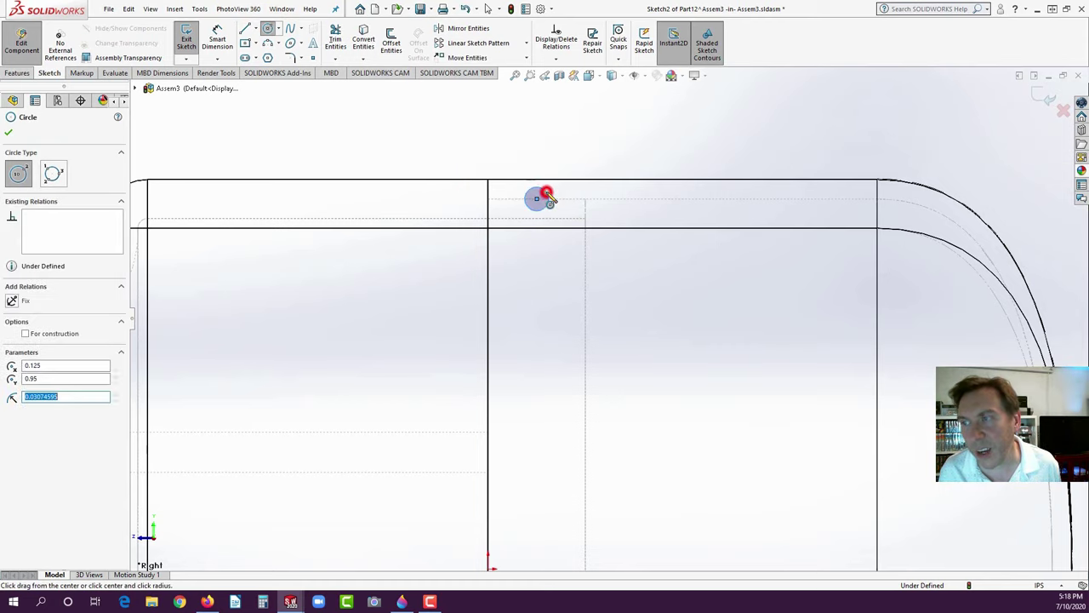
left_click(217, 38)
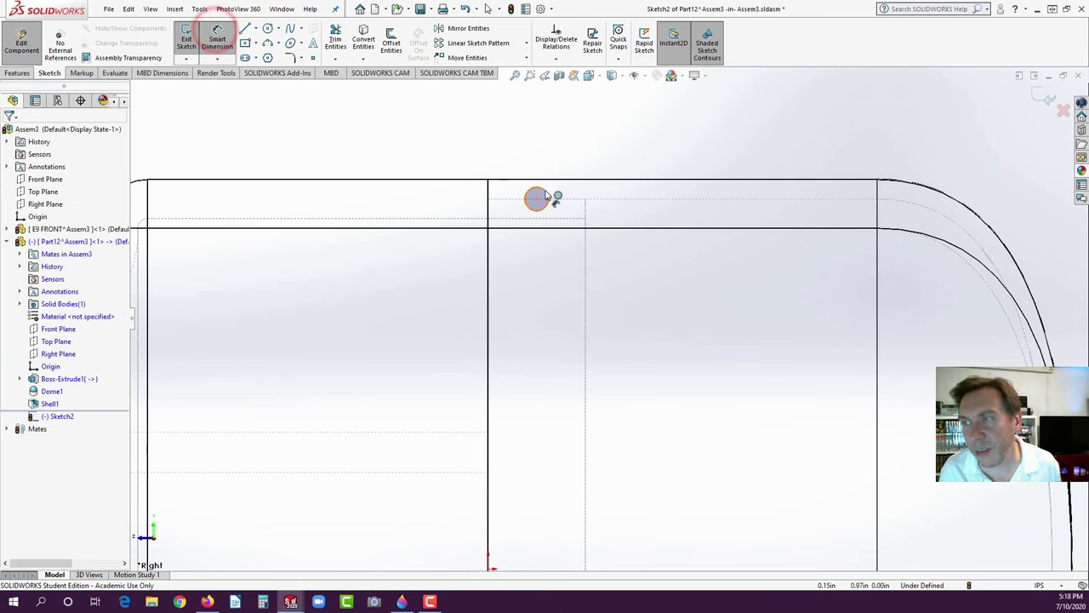
left_click(547, 196)
left_click(600, 155)
type(".0")
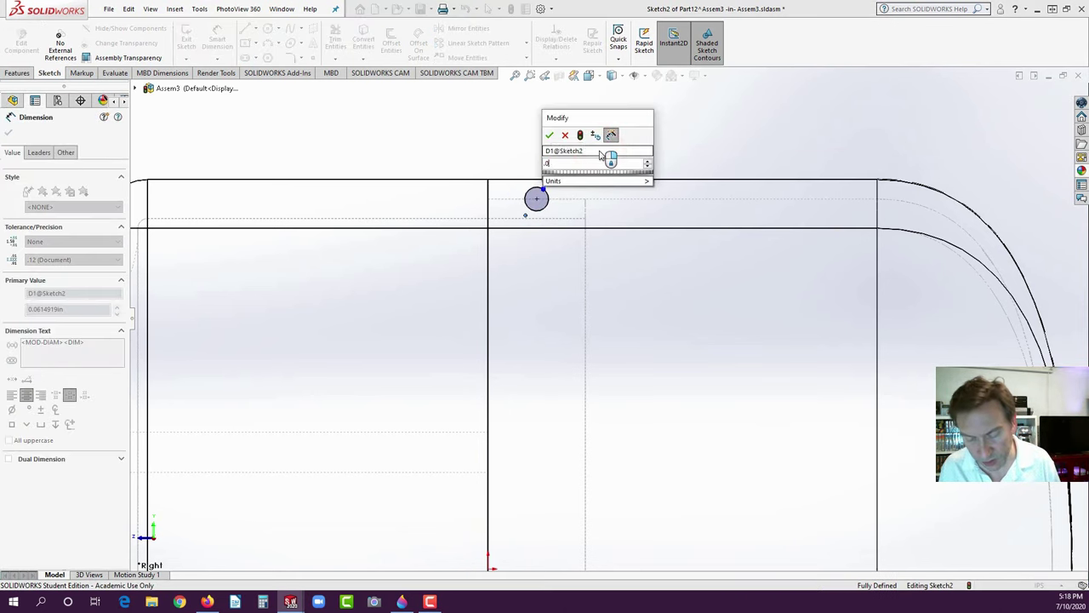
type("5")
key("Return")
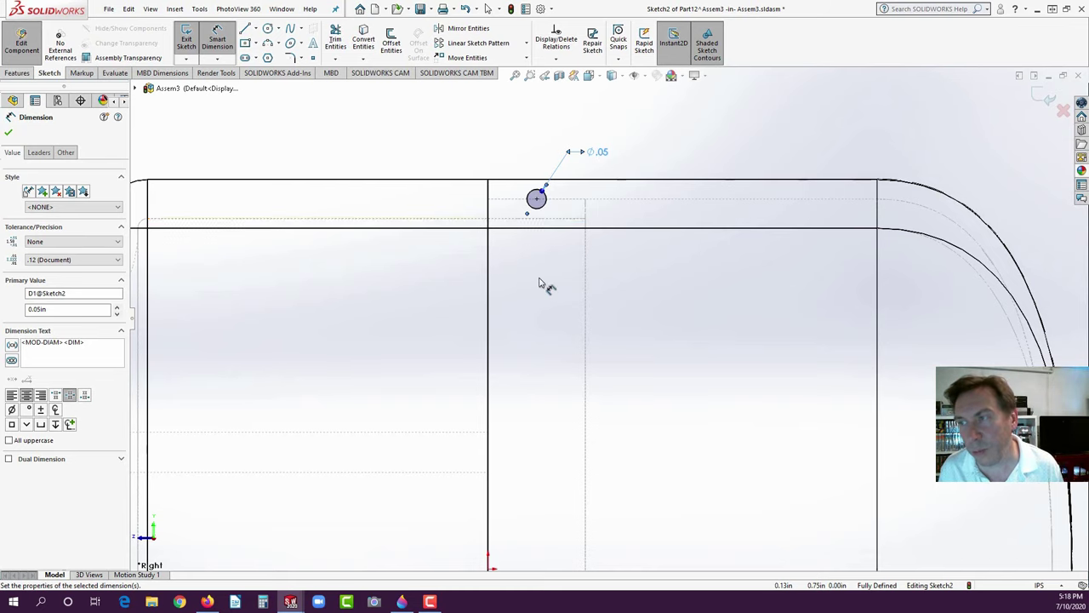
- Add a horizontal centerline from the origin and mirror the circle onto the bottom edge
scroll(542, 282, "up", 5)
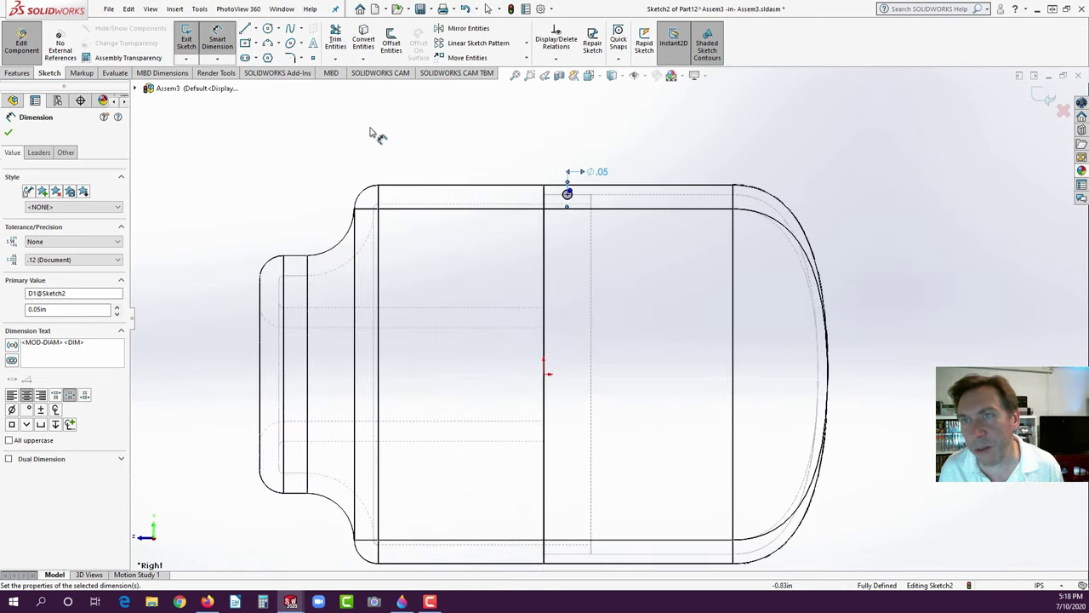
left_click(254, 28)
left_click(251, 57)
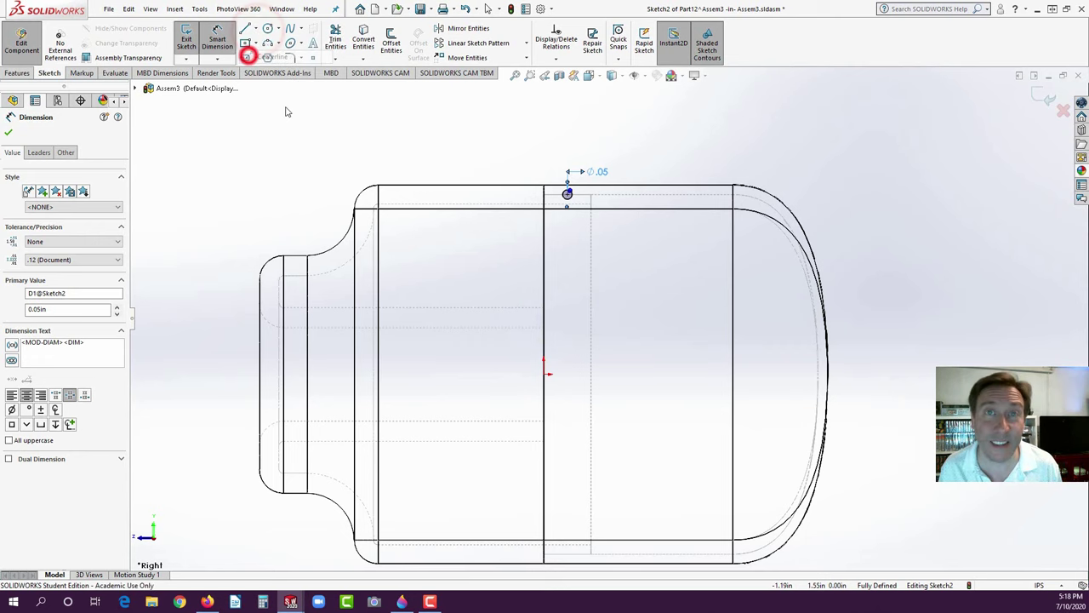
left_click(544, 374)
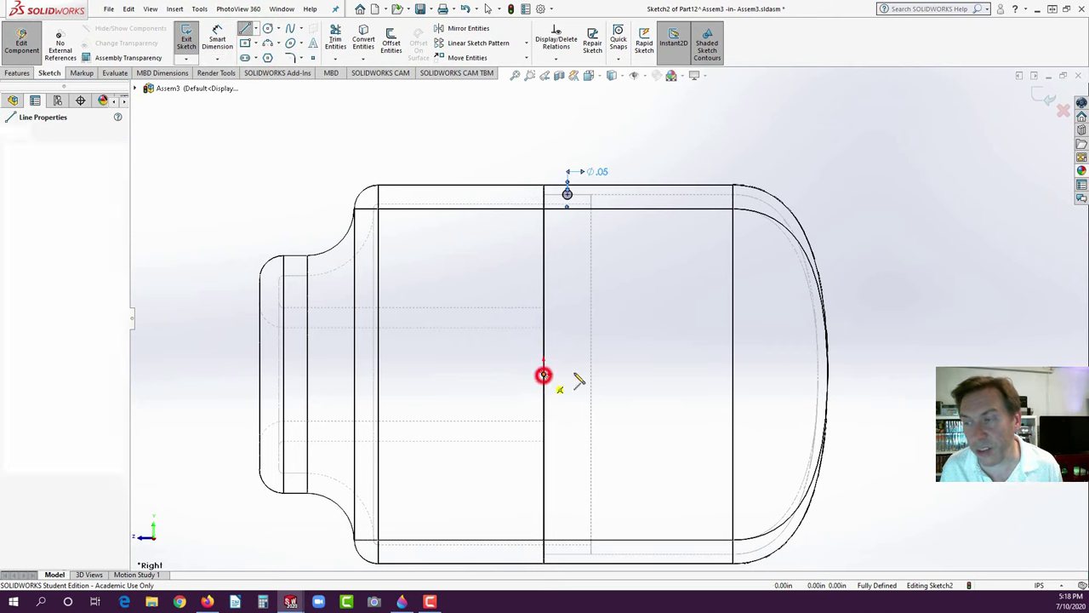
left_click(652, 374)
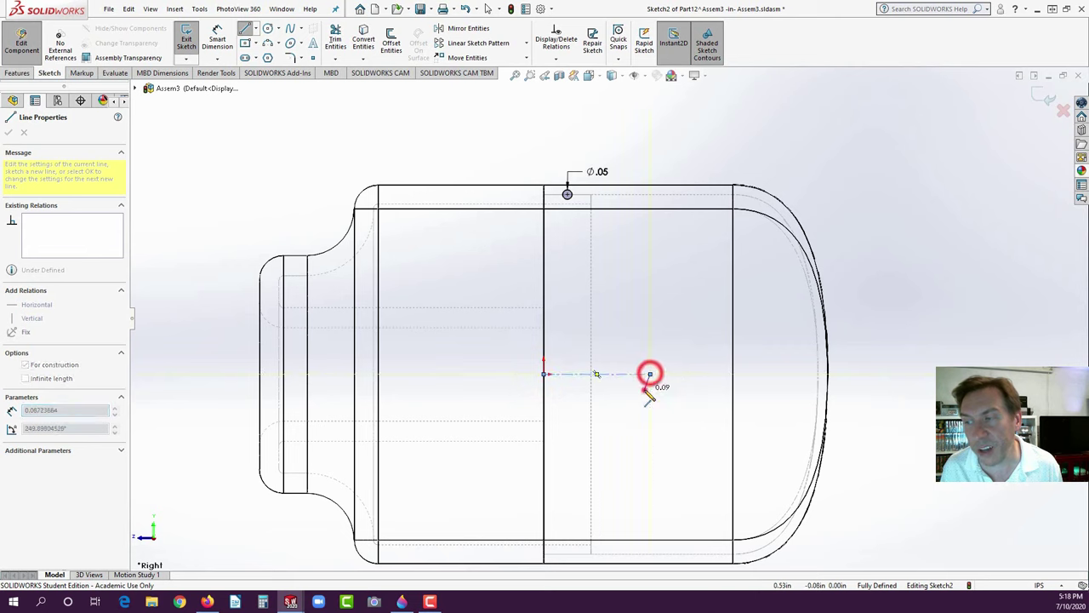
left_click(647, 385)
key("Escape")
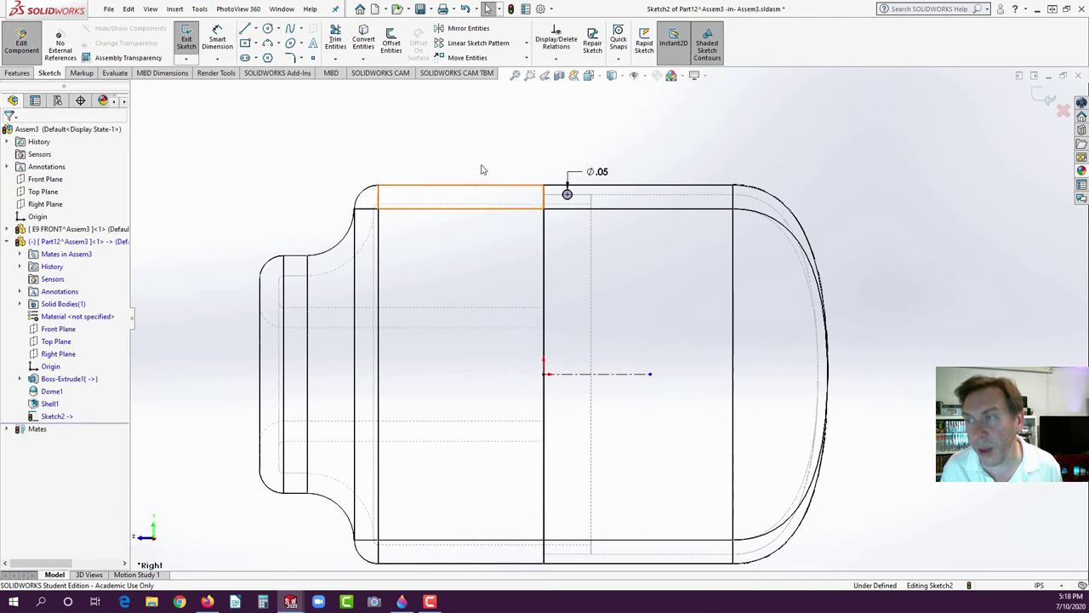
mouse_move(429, 116)
left_mouse_down()
mouse_move(622, 275)
mouse_move(720, 427)
left_mouse_up()
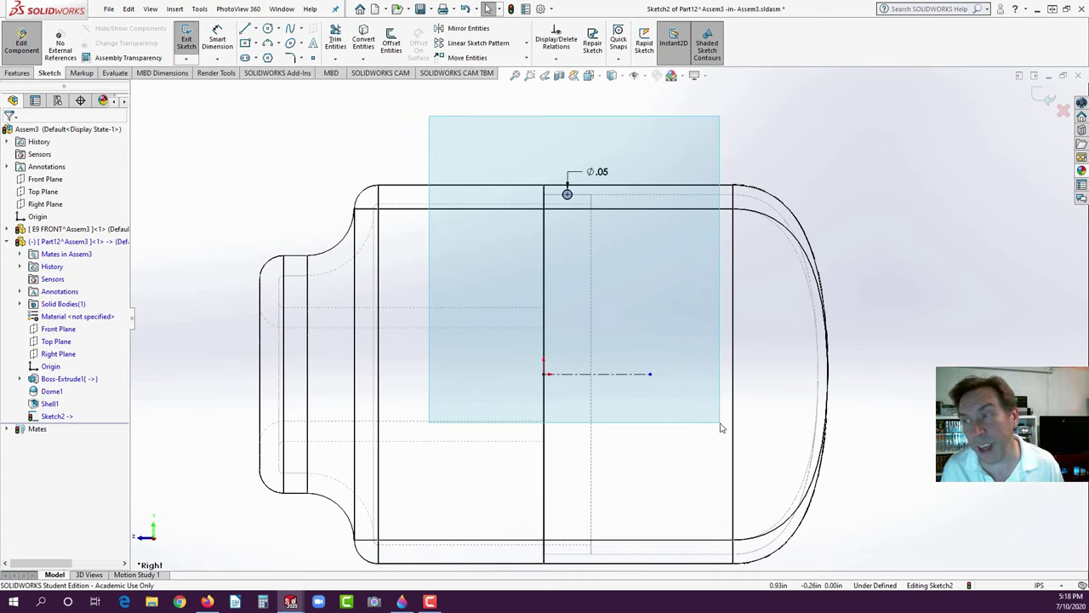
left_click_drag(721, 427, 721, 427)
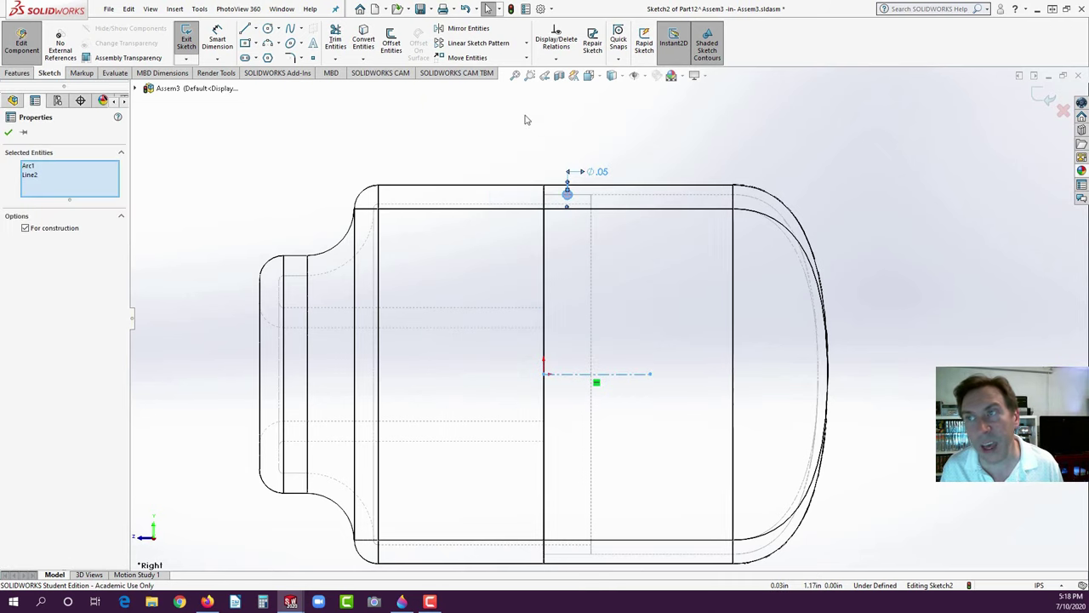
left_click(474, 34)
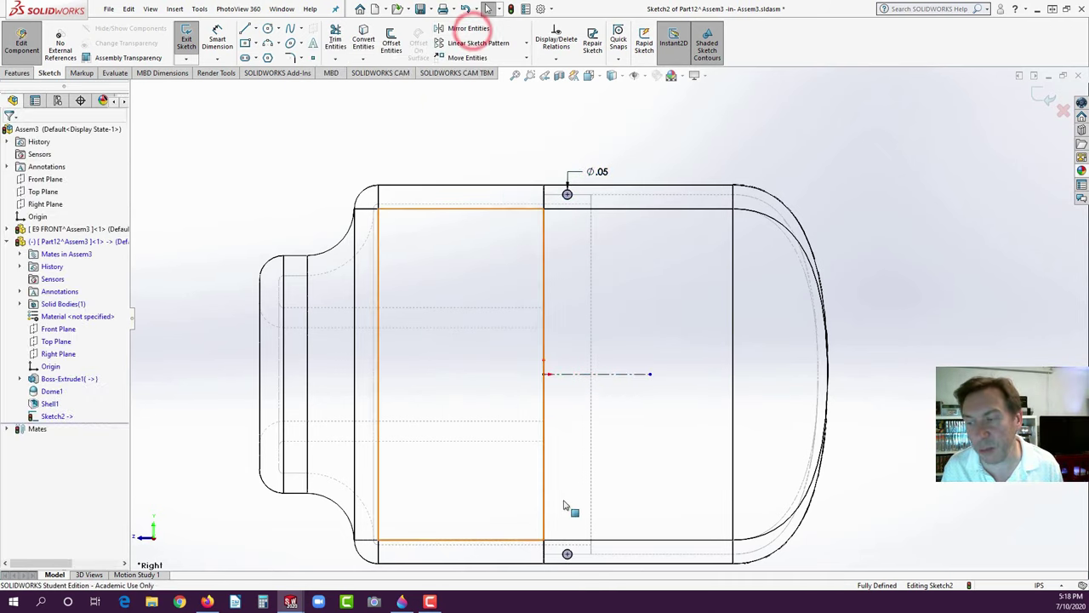
- Switch to Shaded With Edges and orbit into an angled 3D view
scroll(596, 529, "up", 2)
scroll(572, 506, "down", 2)
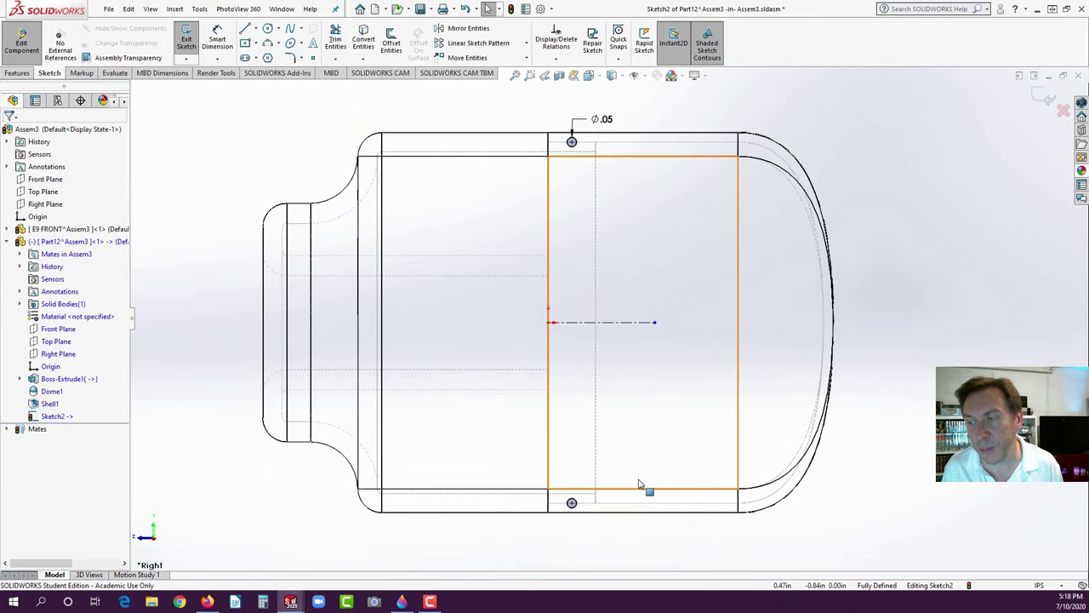
left_click(601, 78)
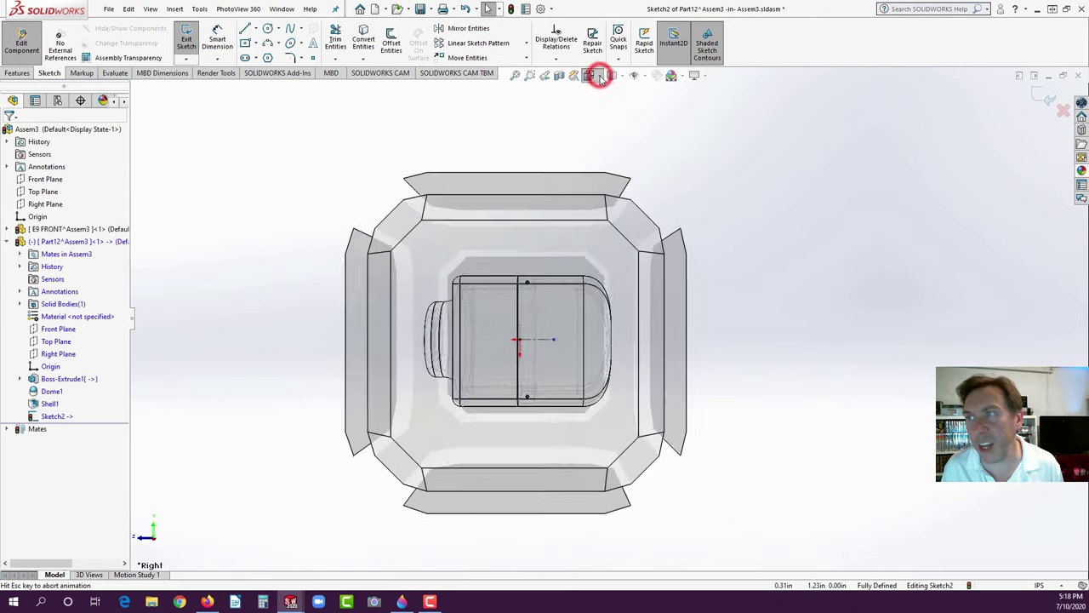
left_click(613, 92)
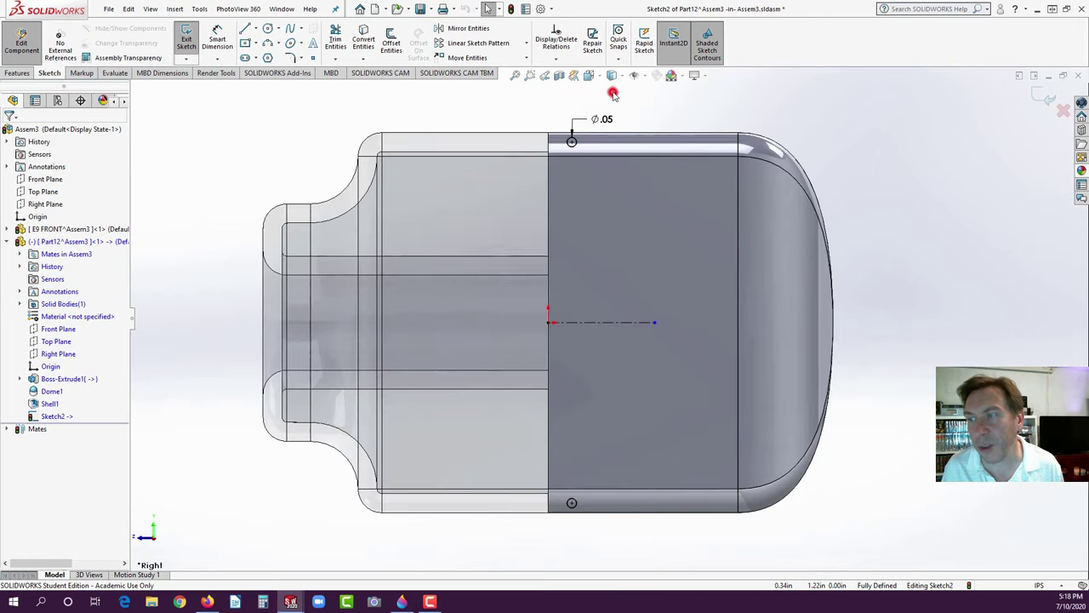
mouse_move(564, 235)
middle_mouse_down()
mouse_move(618, 321)
mouse_move(612, 271)
middle_mouse_up()
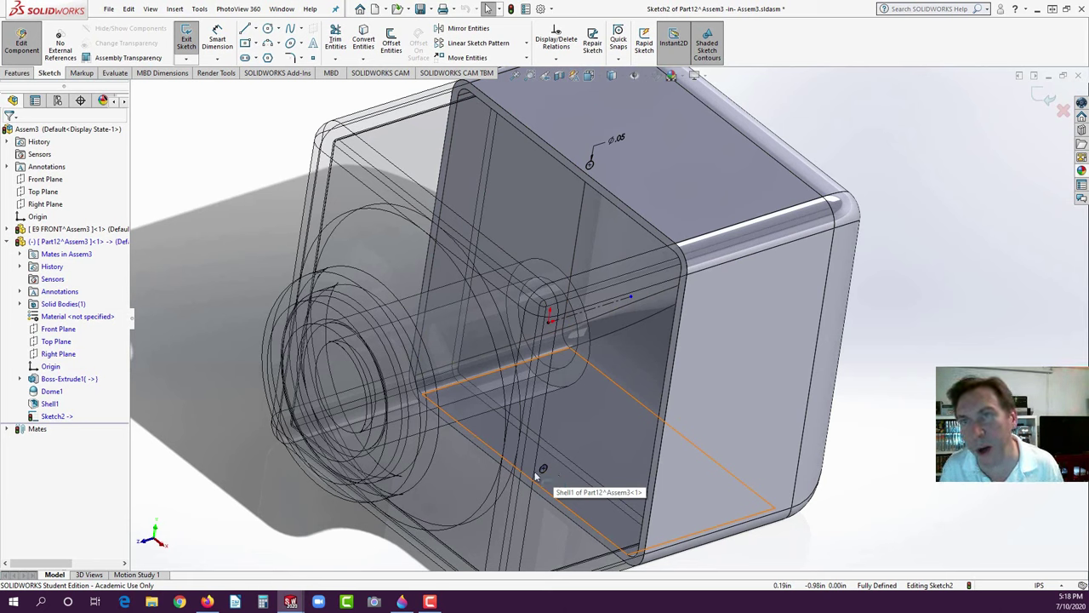
- Extrude the two circles 0.25in Mid Plane into nubs and inspect them on the cover
left_click(19, 74)
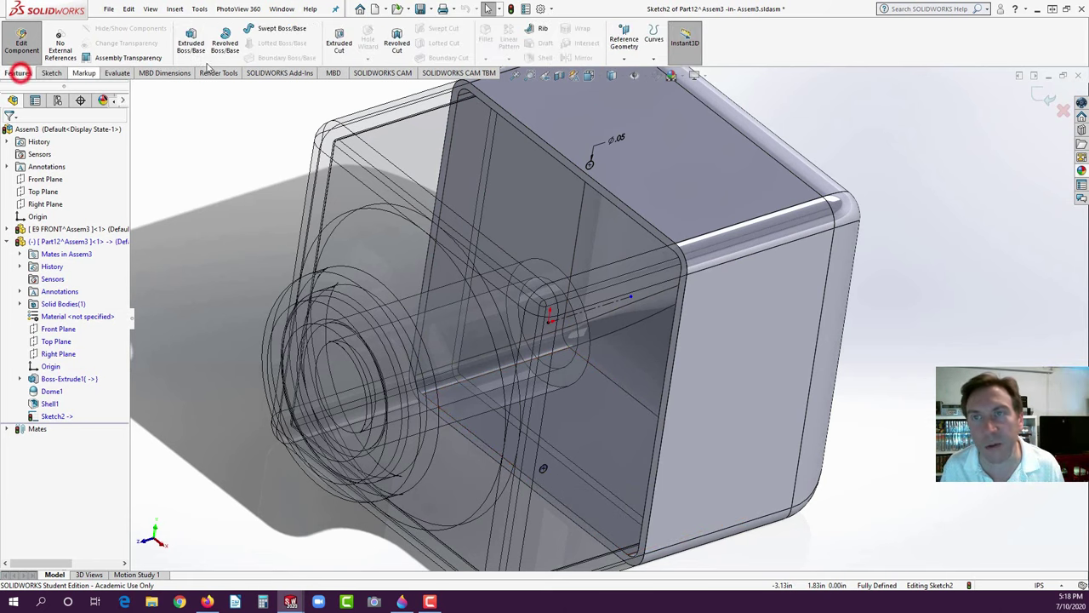
left_click(194, 41)
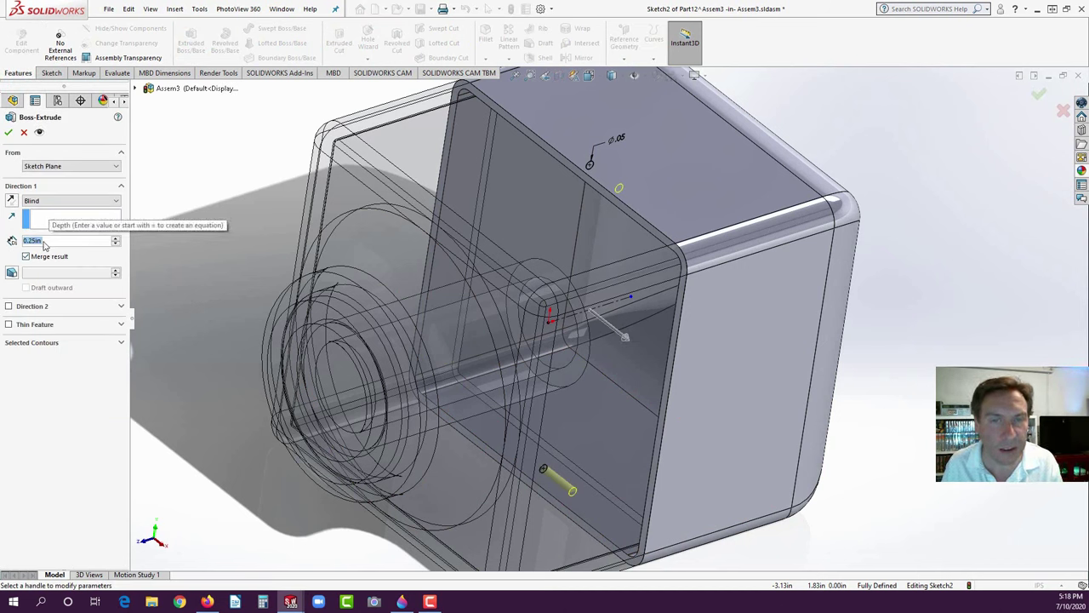
left_click(48, 201)
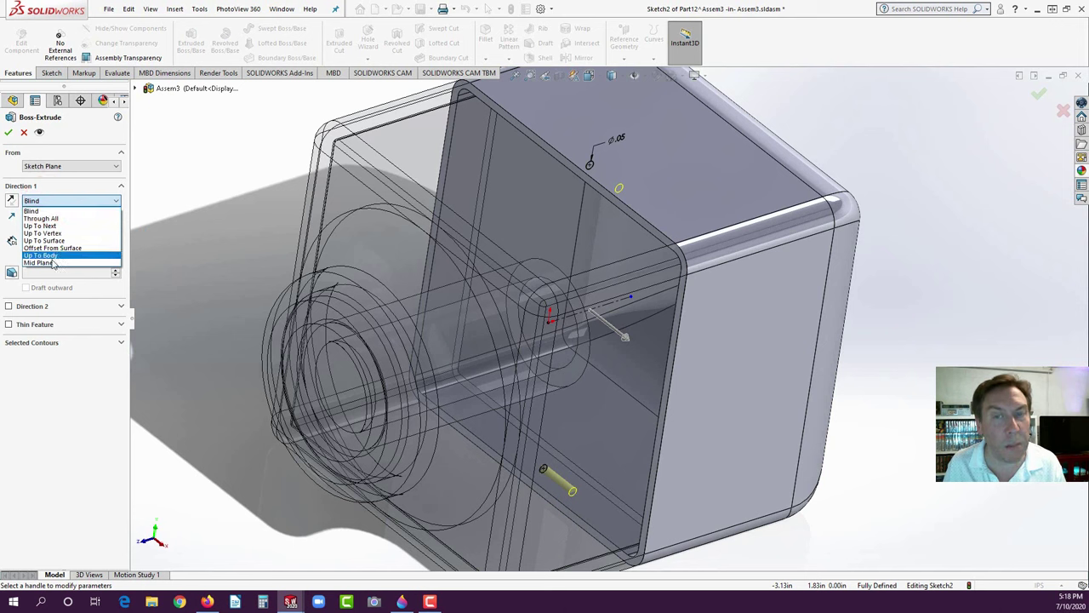
left_click(53, 262)
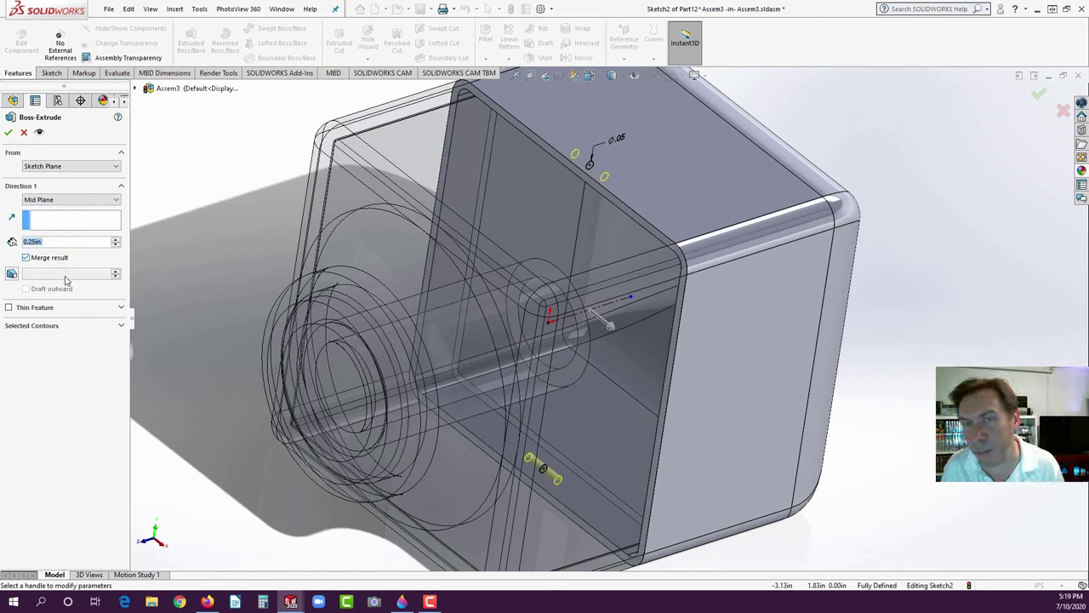
left_click(9, 136)
left_click(195, 482)
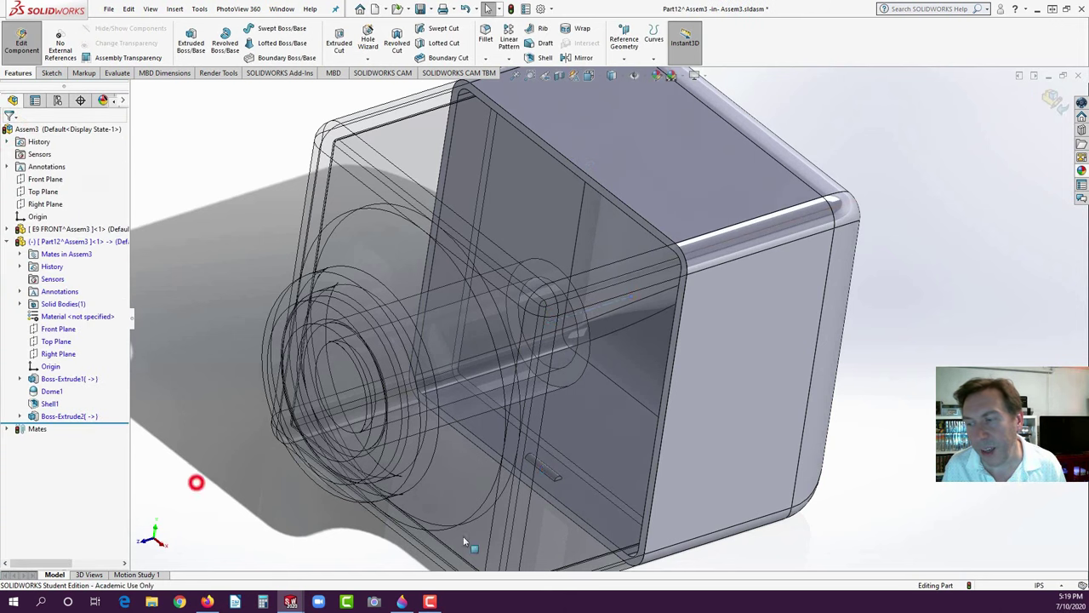
scroll(553, 468, "down", 5)
scroll(584, 369, "up", 8)
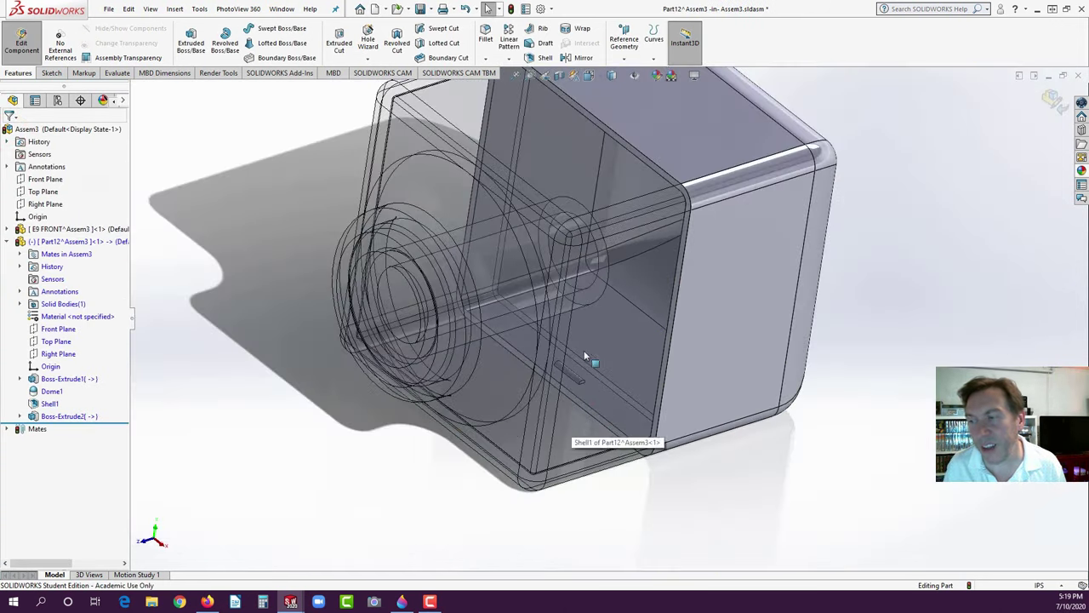
middle_click_drag(583, 374, 591, 323)
scroll(637, 230, "up", 3)
middle_click_drag(637, 230, 615, 339)
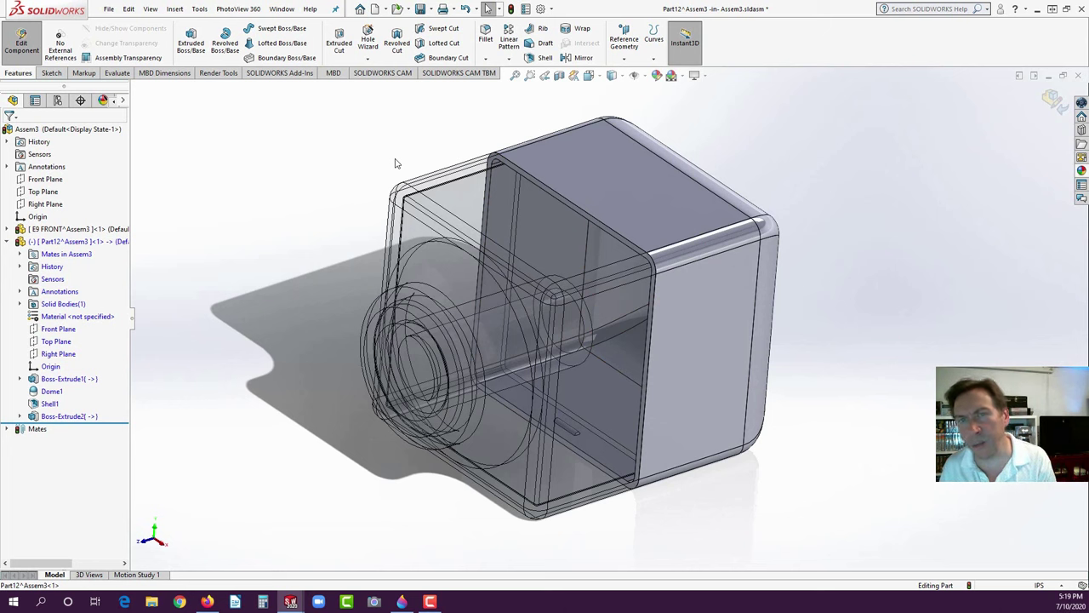
- Return to the assembly and run Interference Detection, reviewing both 0.00025in³ overlaps before closing
left_click(22, 43)
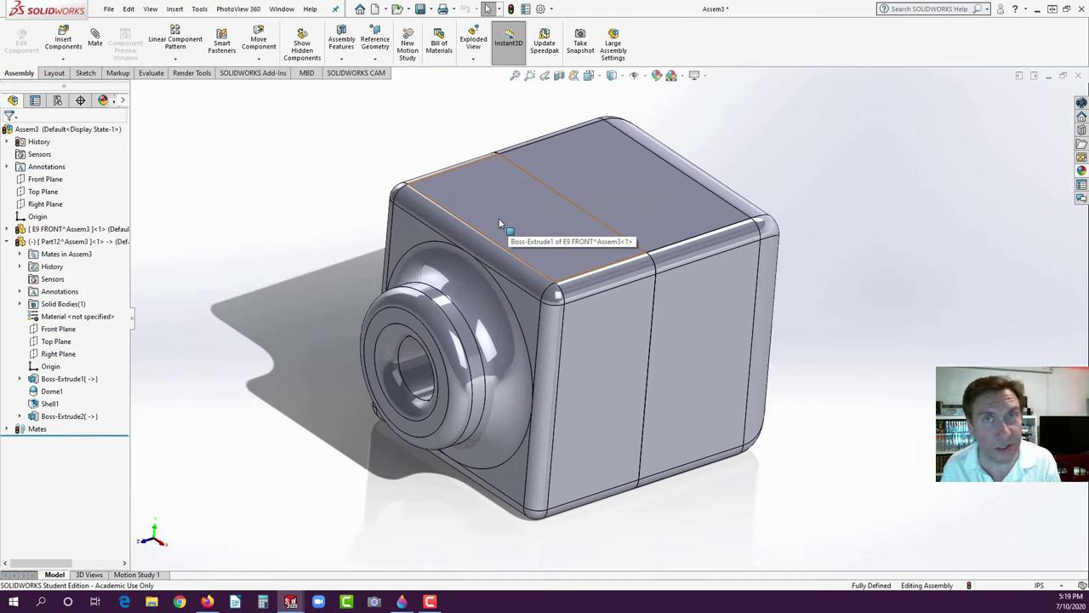
left_click(254, 140)
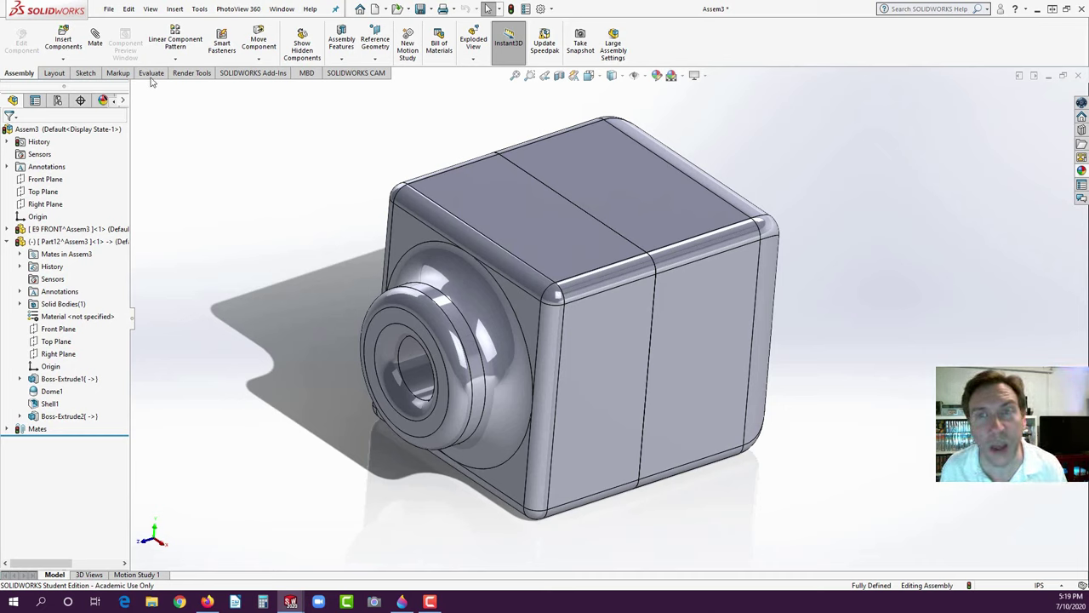
left_click(151, 74)
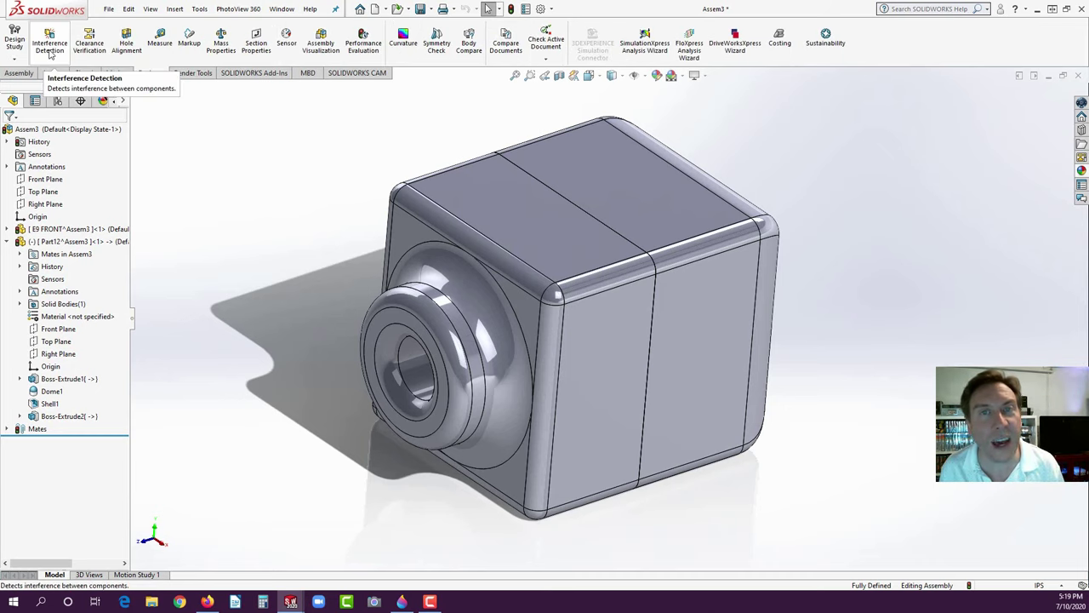
left_click(50, 44)
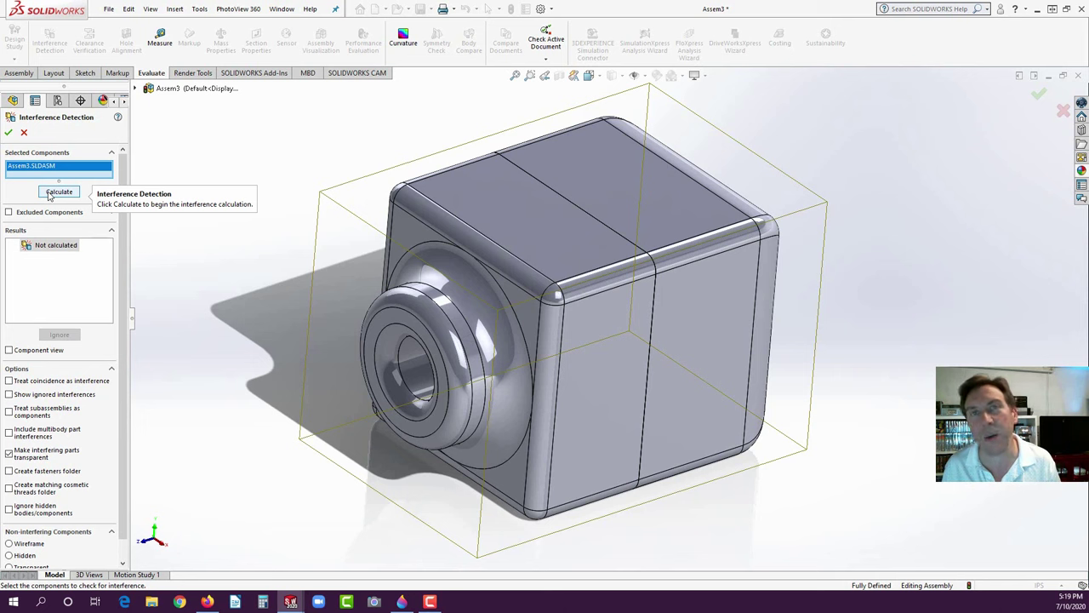
left_click(49, 194)
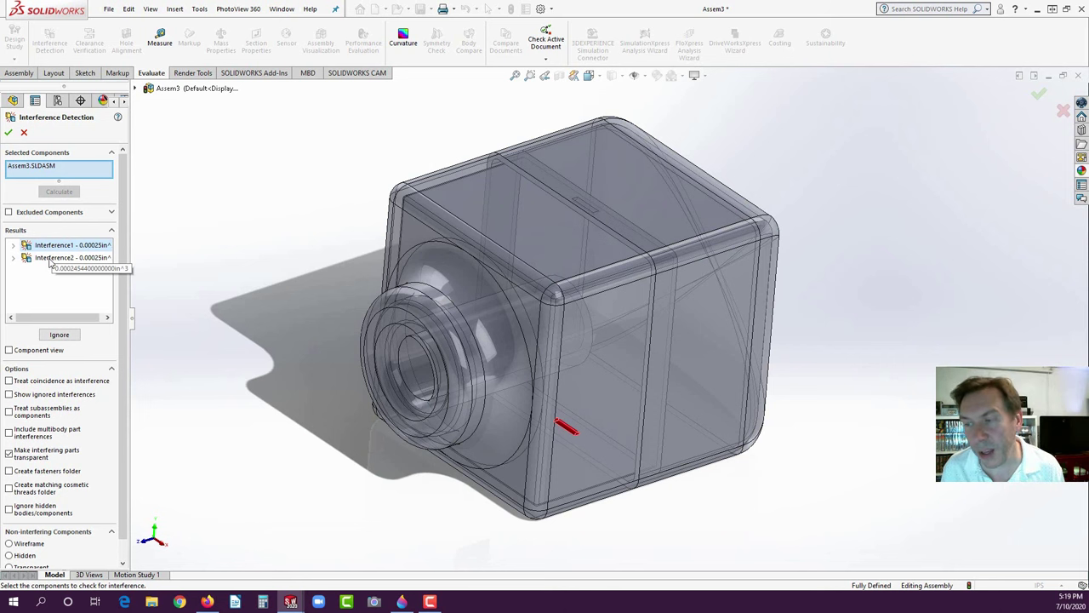
scroll(562, 398, "down", 5)
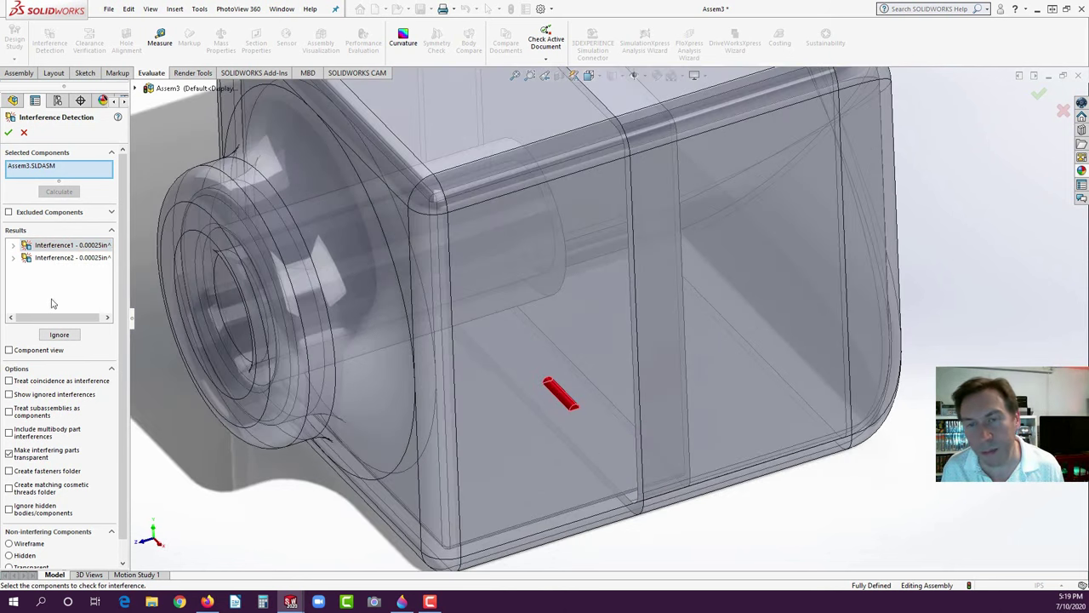
left_click(34, 258)
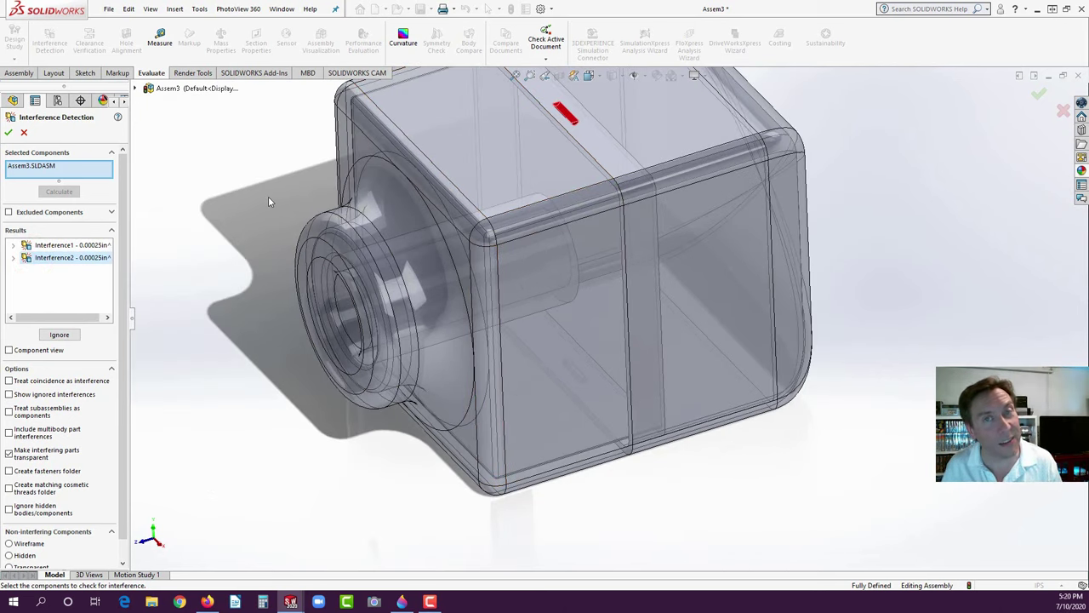
left_click(23, 133)
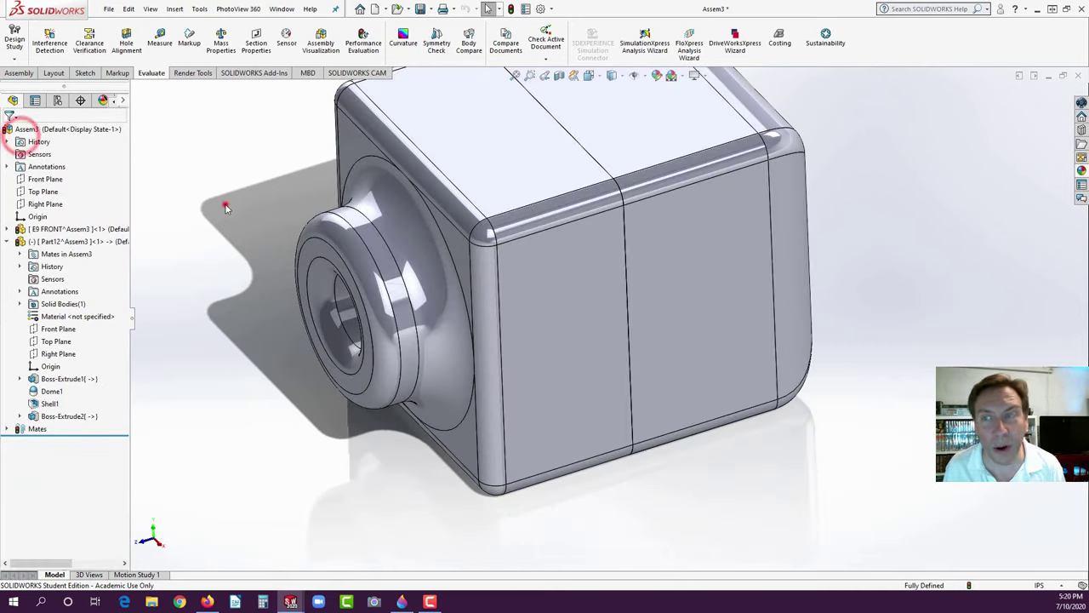
- Select the front housing's top face and edit the E9 FRONT part within Assem3
left_click(227, 204)
left_click(513, 151)
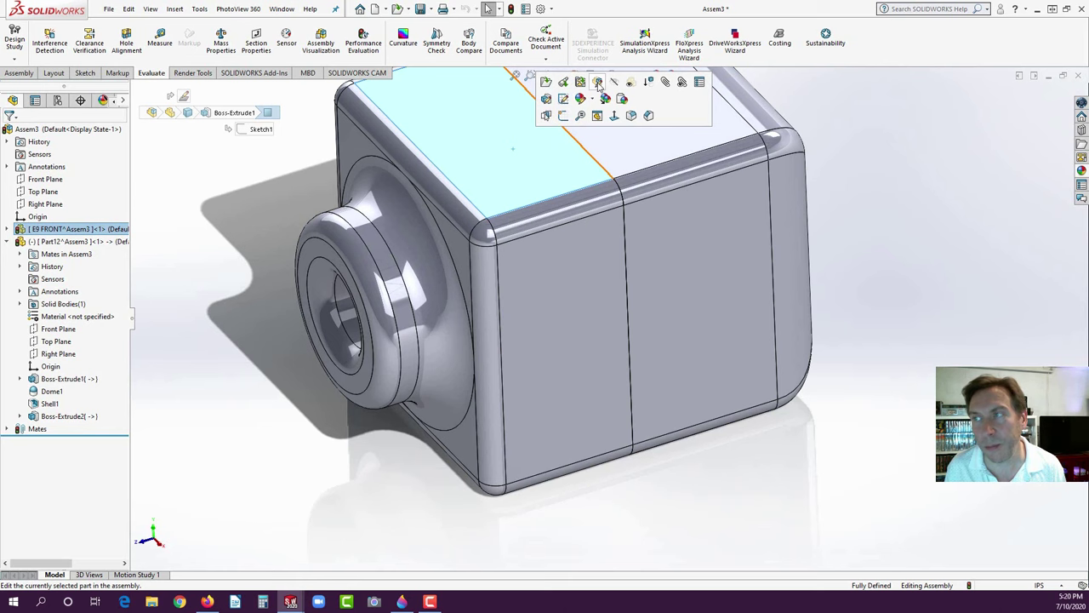
left_click(598, 82)
scroll(248, 316, "up", 3)
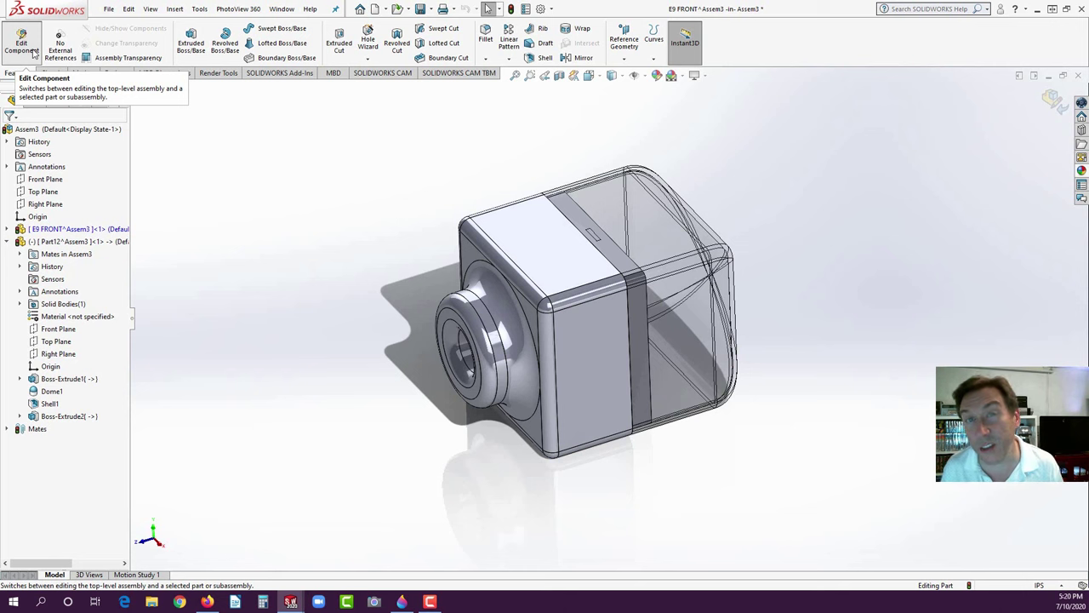
scroll(553, 232, "down", 5)
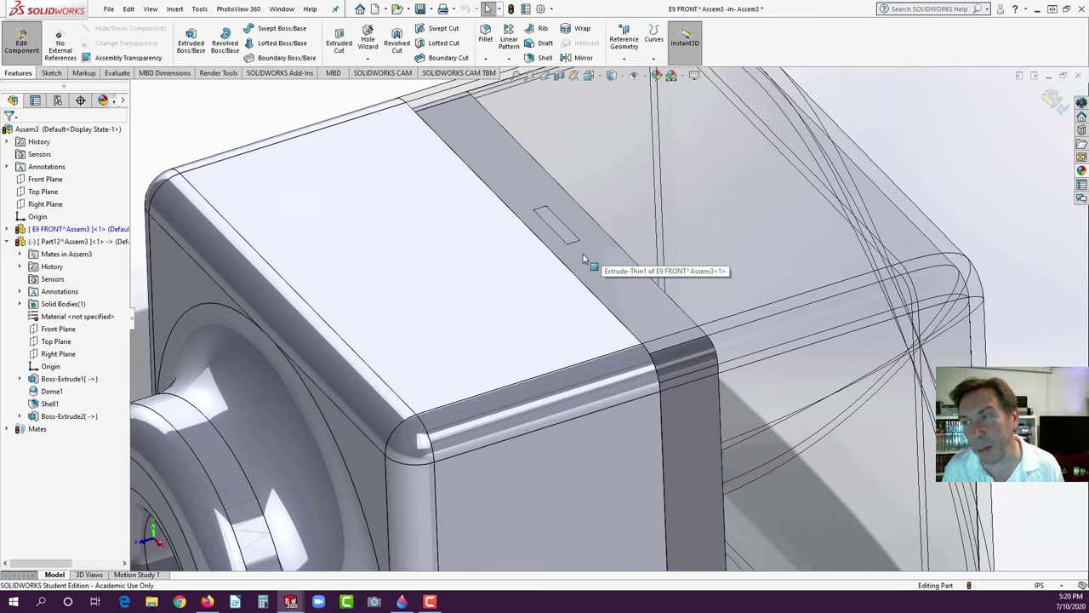
scroll(583, 258, "up", 8)
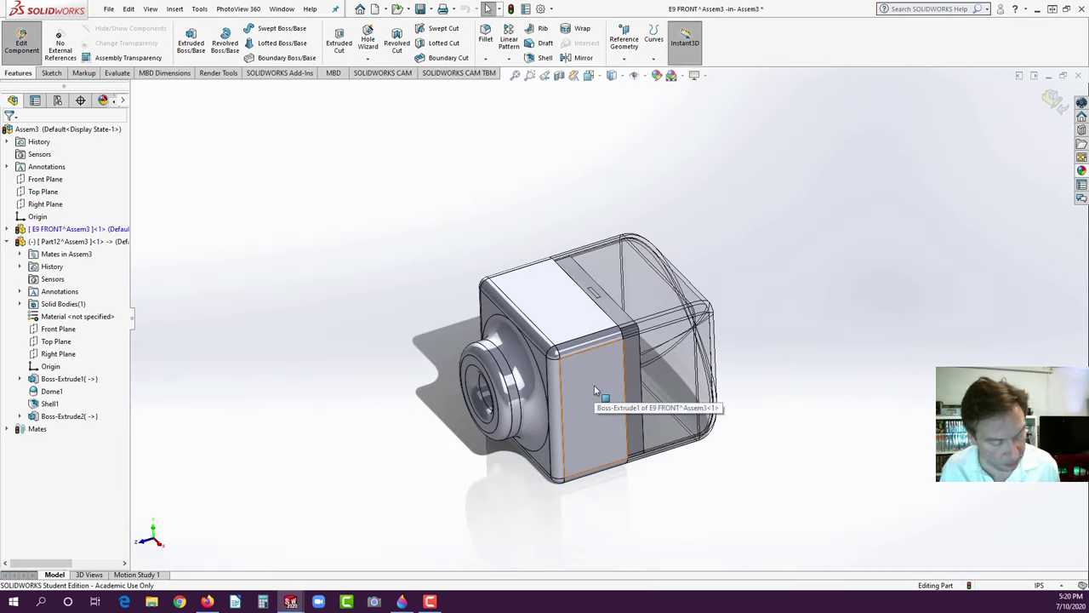
- Start a new sketch on E9 FRONT's Right Plane
left_click(8, 243)
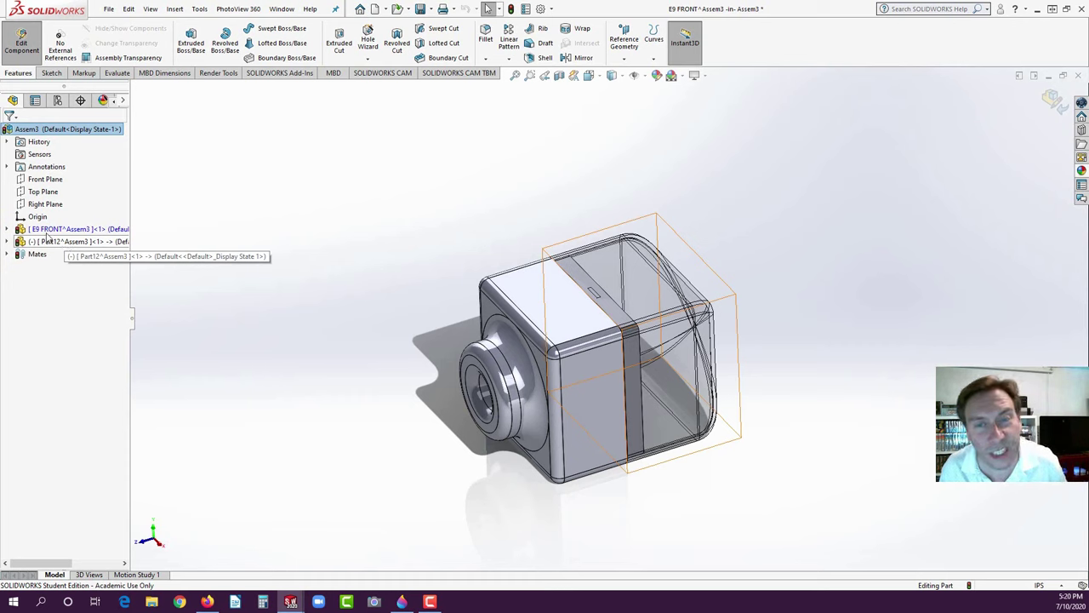
left_click(7, 229)
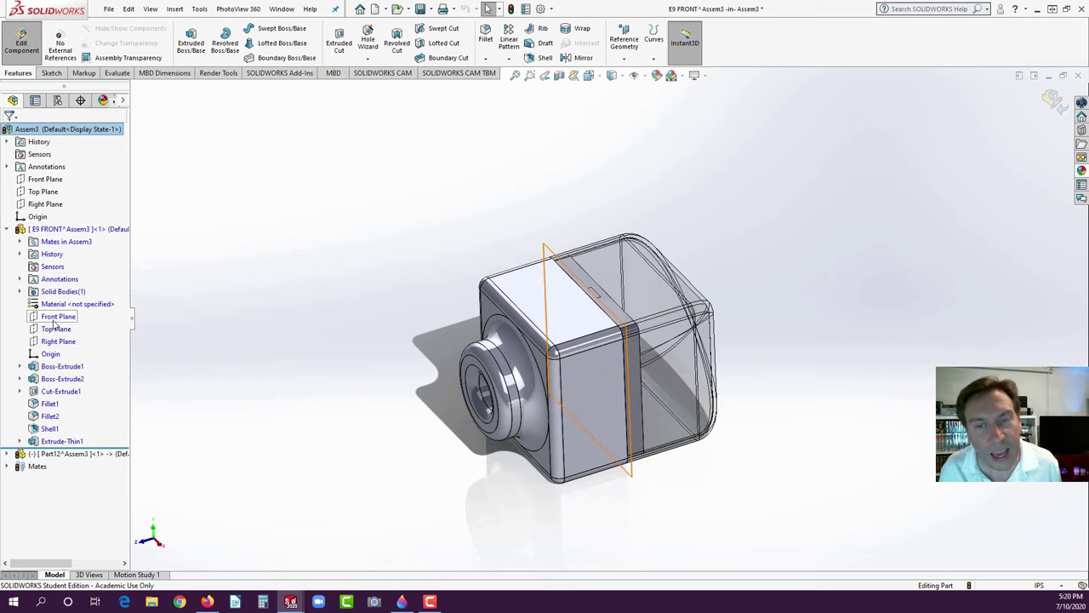
left_click(54, 342)
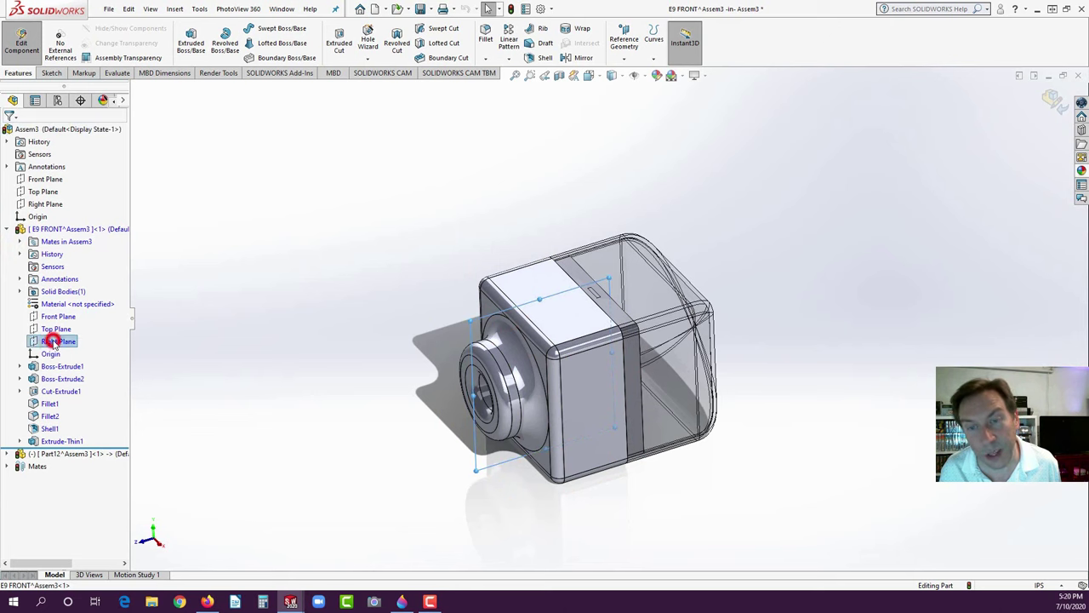
left_click(67, 321)
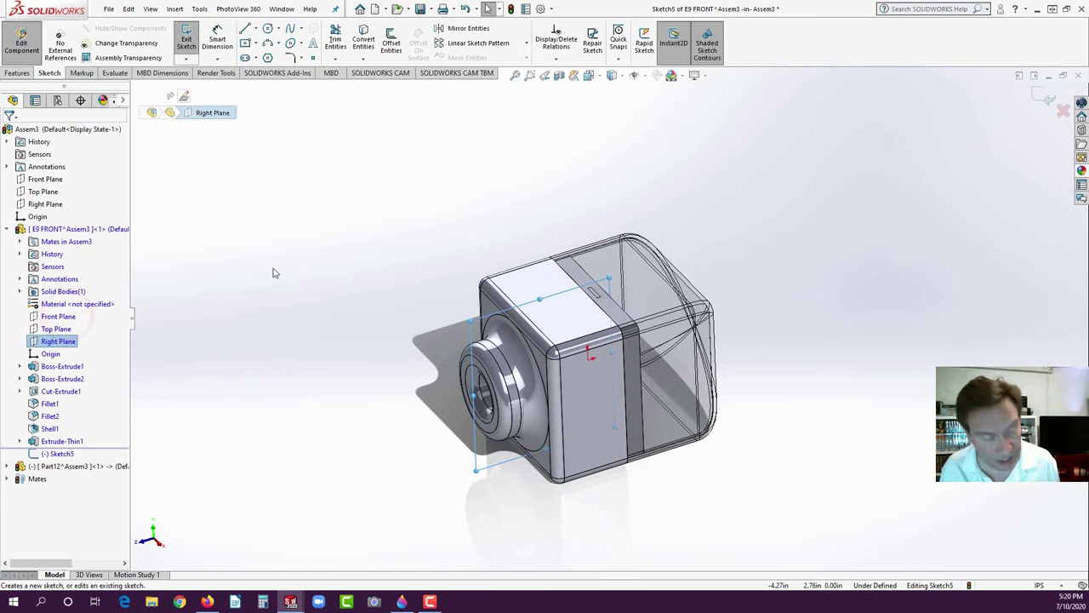
- View the Right Plane sketch face-on with the model in wireframe
key("space")
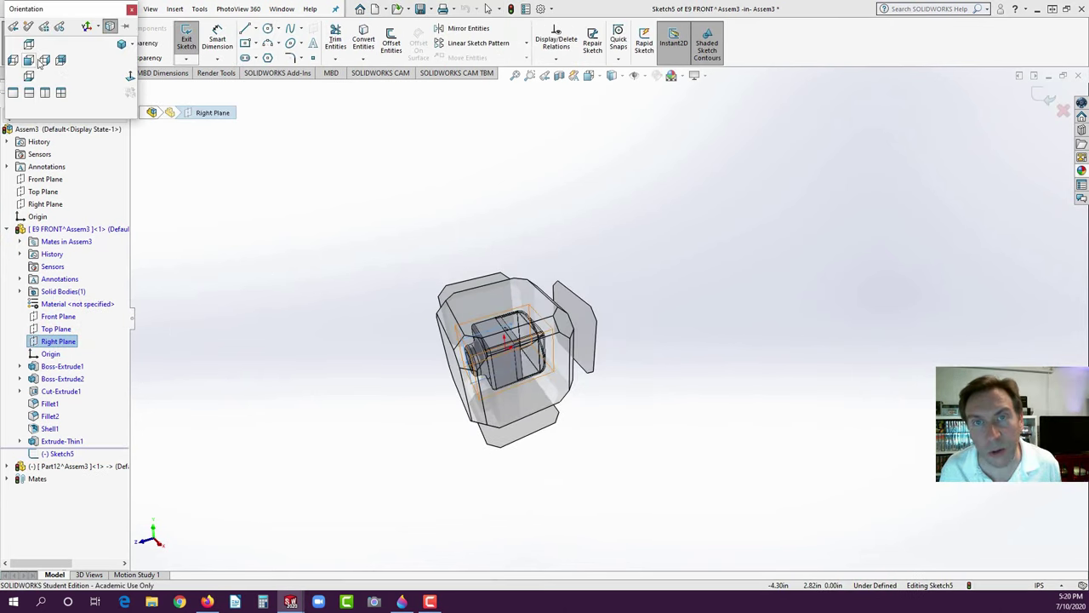
left_click(44, 60)
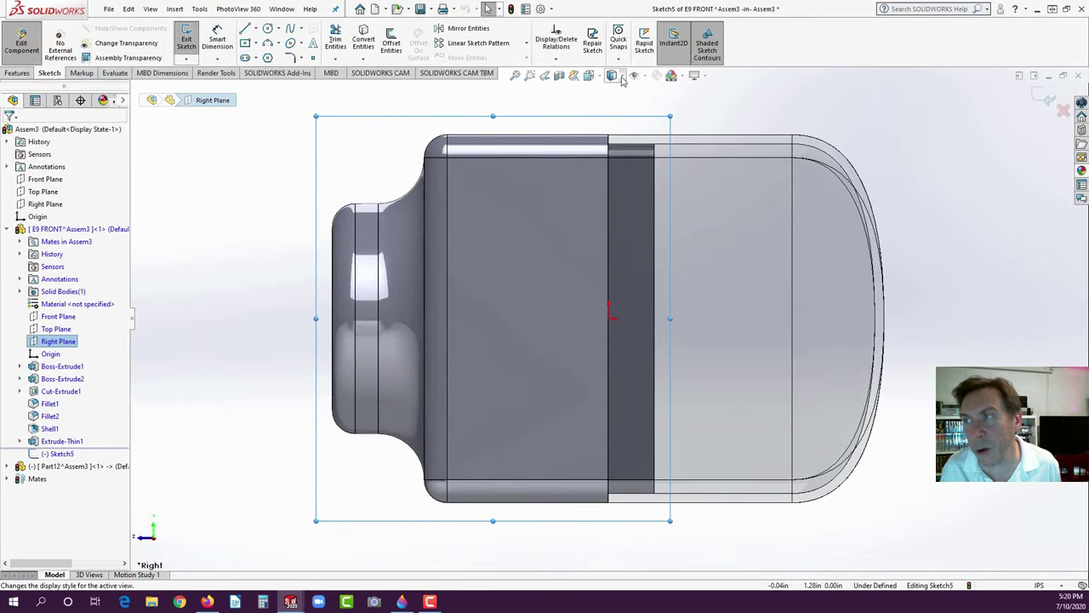
left_click(615, 76)
left_click(613, 139)
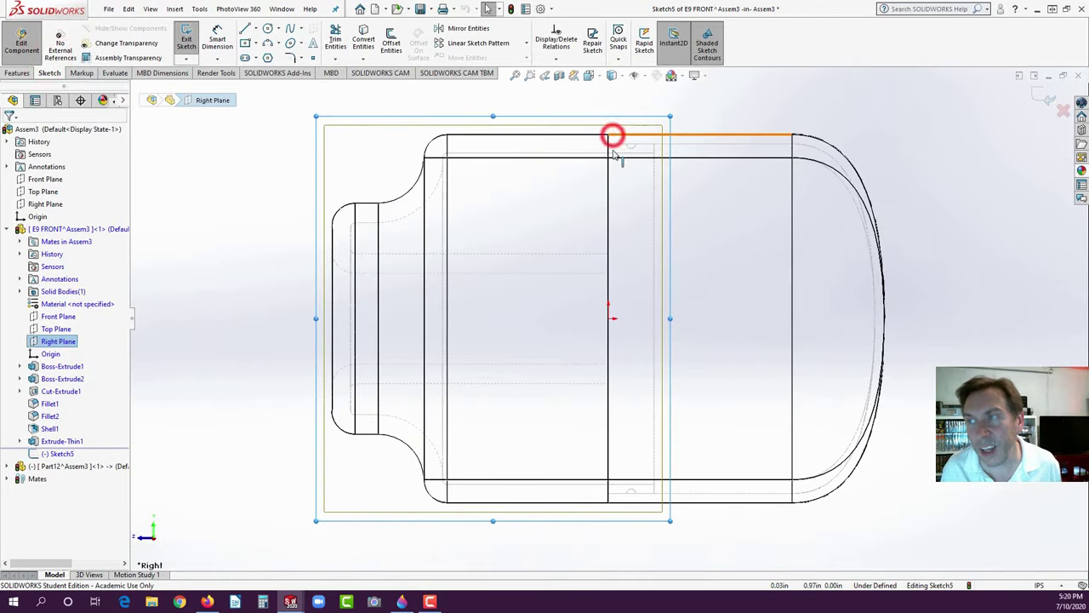
scroll(651, 166, "down", 5)
scroll(618, 185, "down", 2)
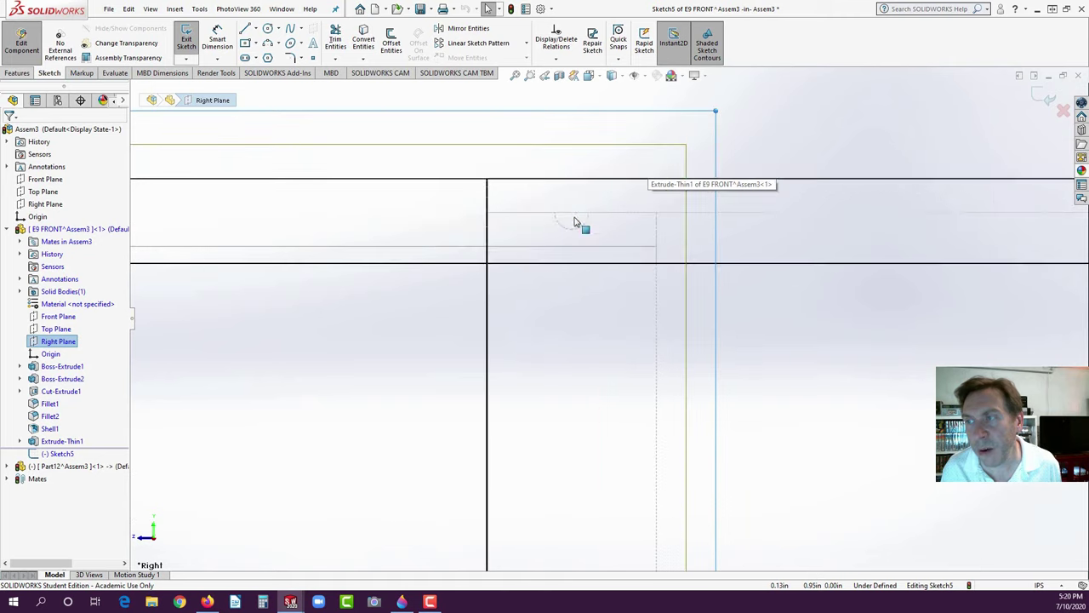
- Offset the top and bottom nub arcs by .01
left_click(563, 221)
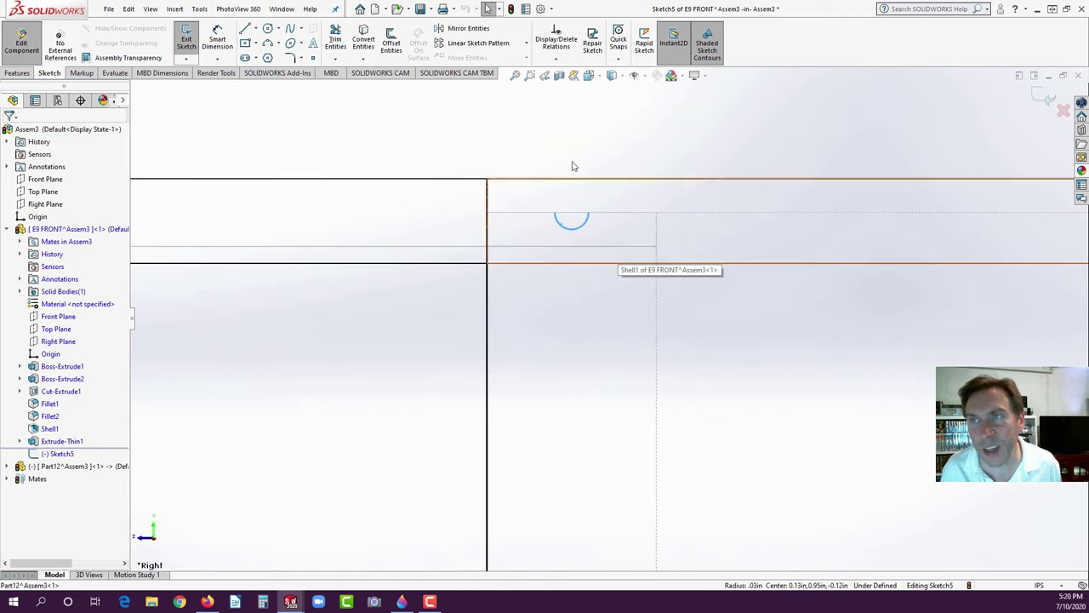
left_click(391, 47)
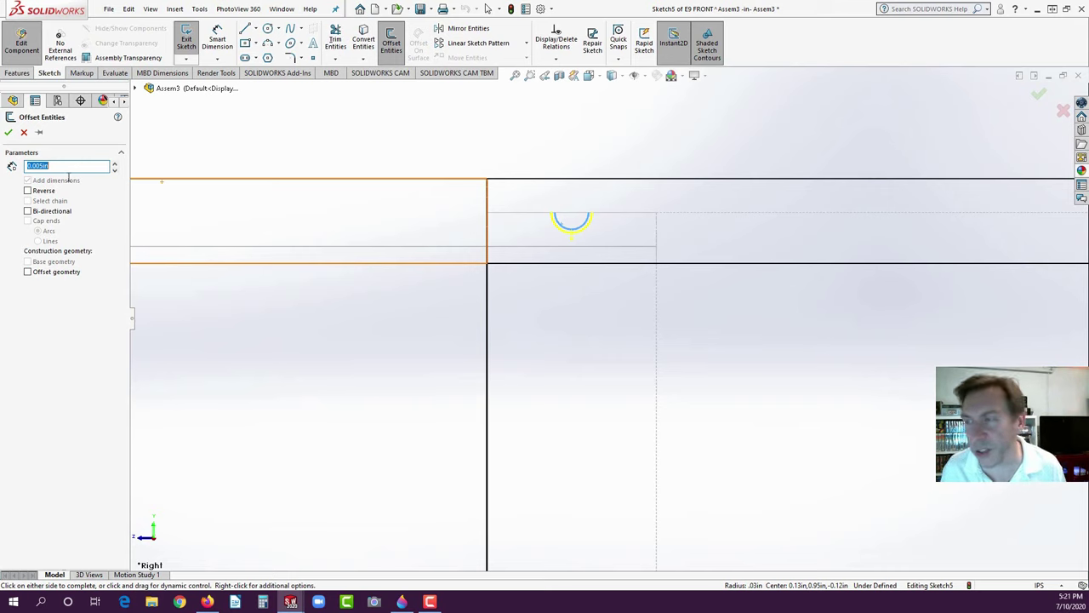
scroll(564, 286, "up", 5)
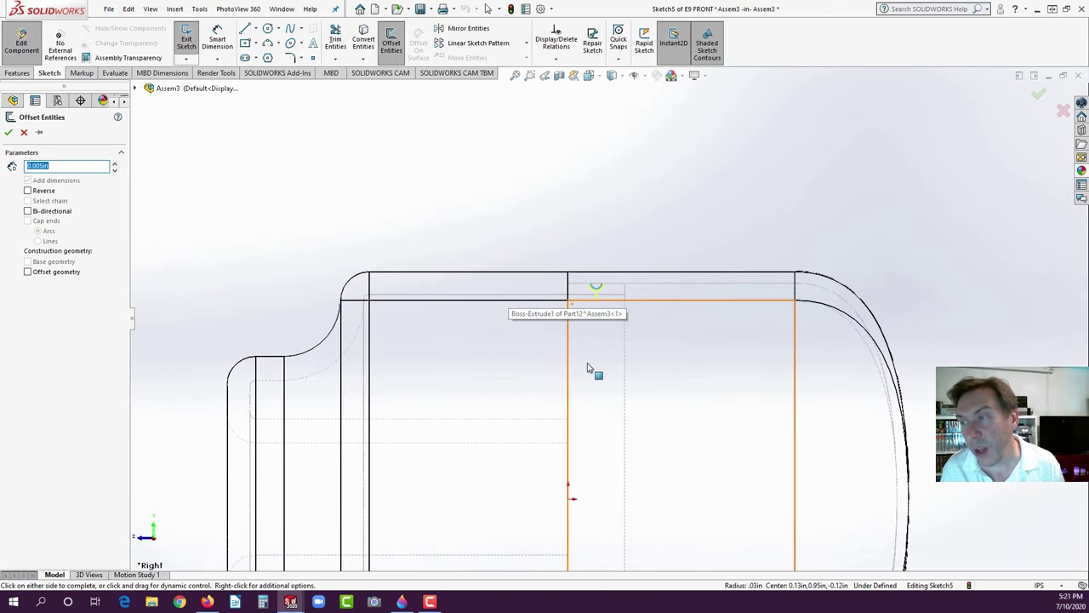
scroll(564, 431, "up", 4)
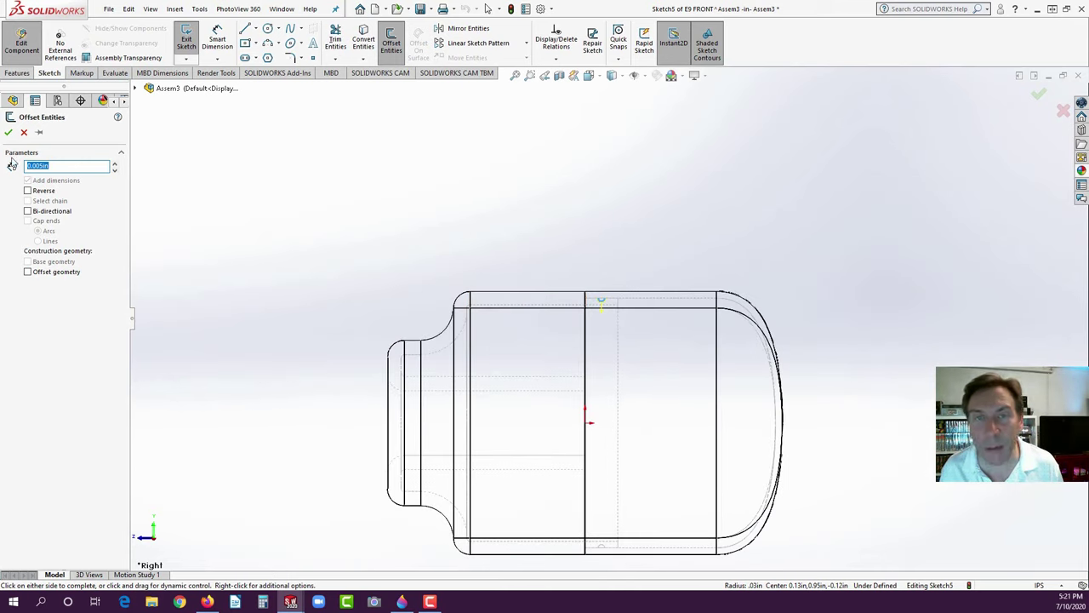
left_click(9, 133)
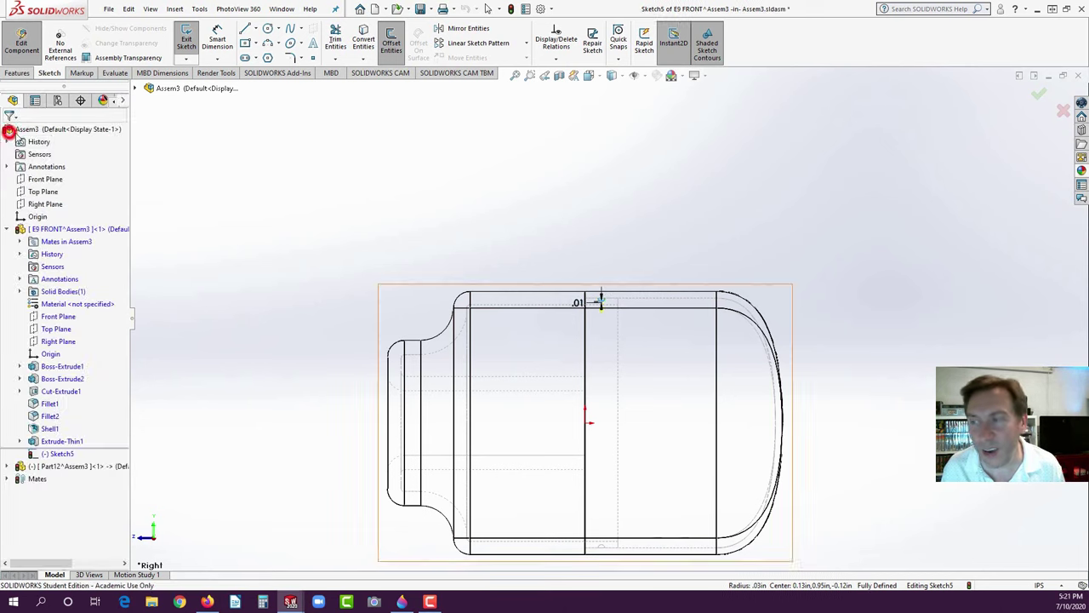
scroll(627, 571, "down", 4)
scroll(583, 464, "down", 3)
left_click(562, 379)
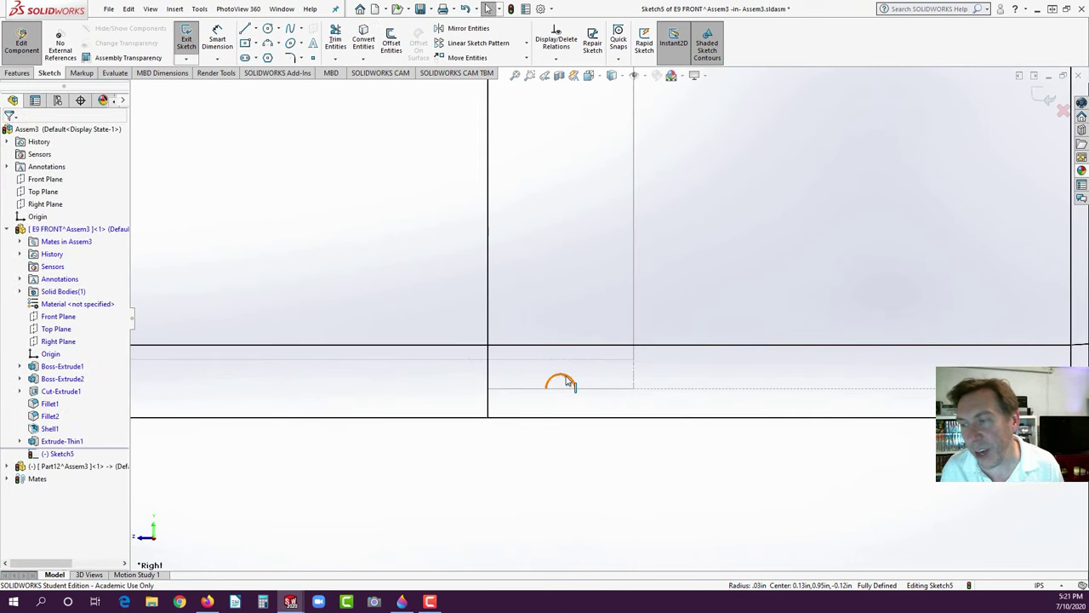
left_click(391, 41)
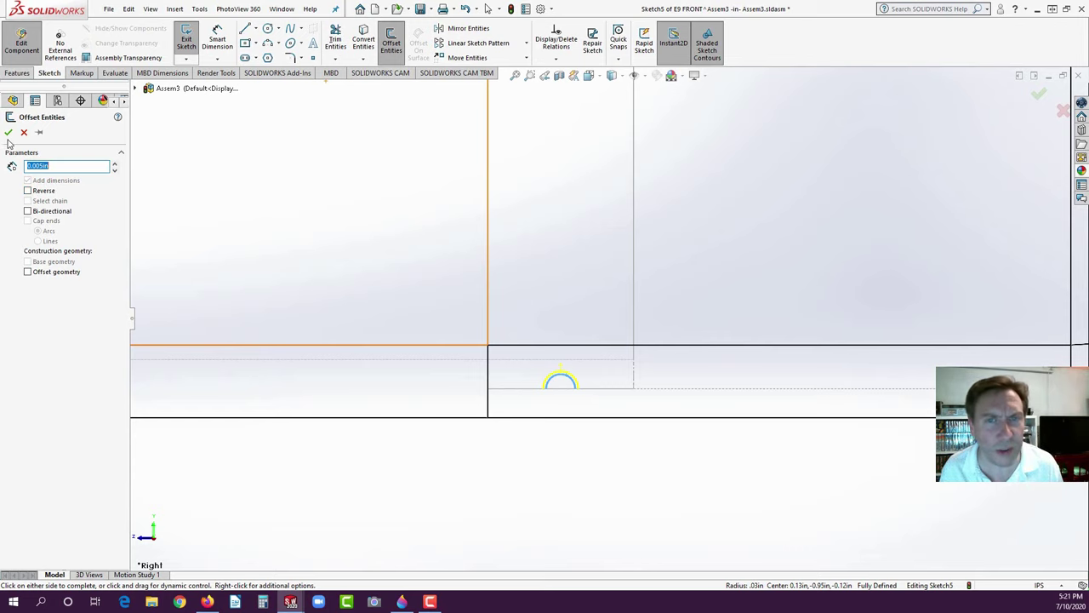
left_click(8, 133)
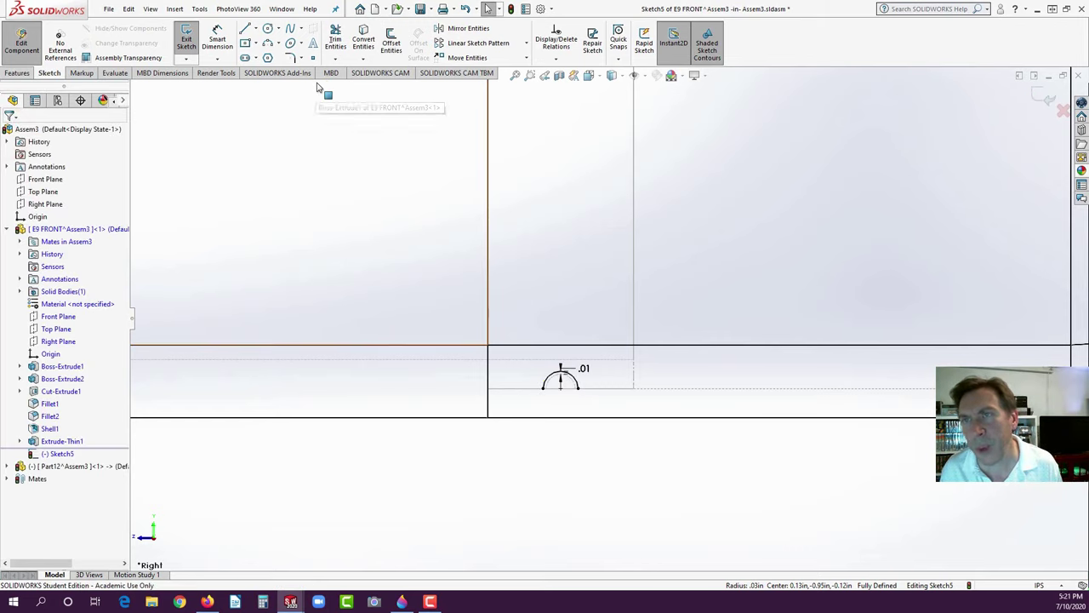
- Close both offset arcs with short horizontal lines
left_click(244, 30)
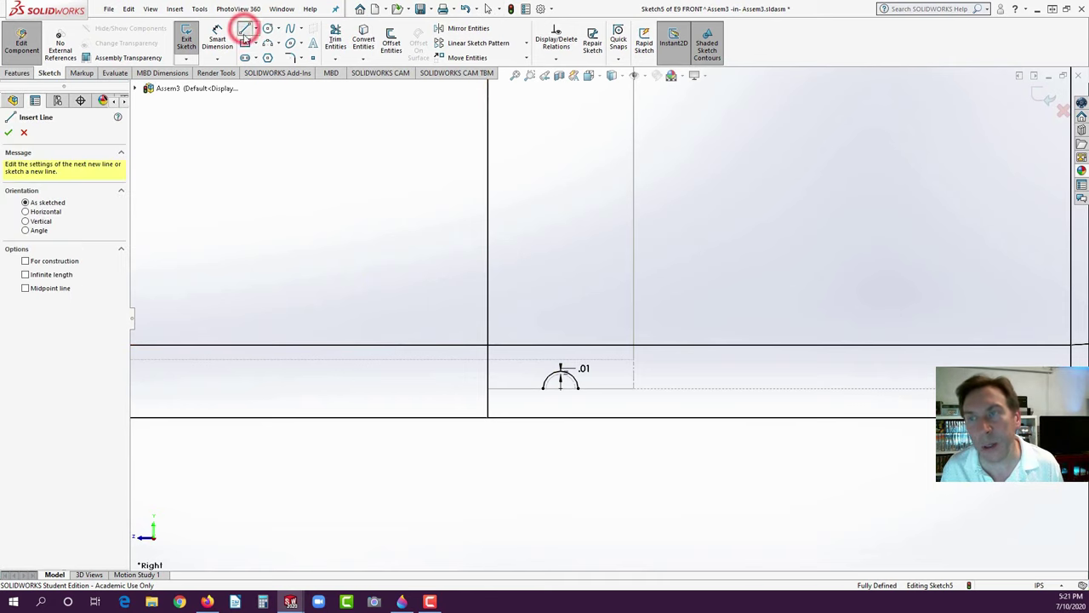
left_click(543, 389)
left_click(578, 388)
scroll(574, 478, "up", 5)
scroll(651, 312, "down", 6)
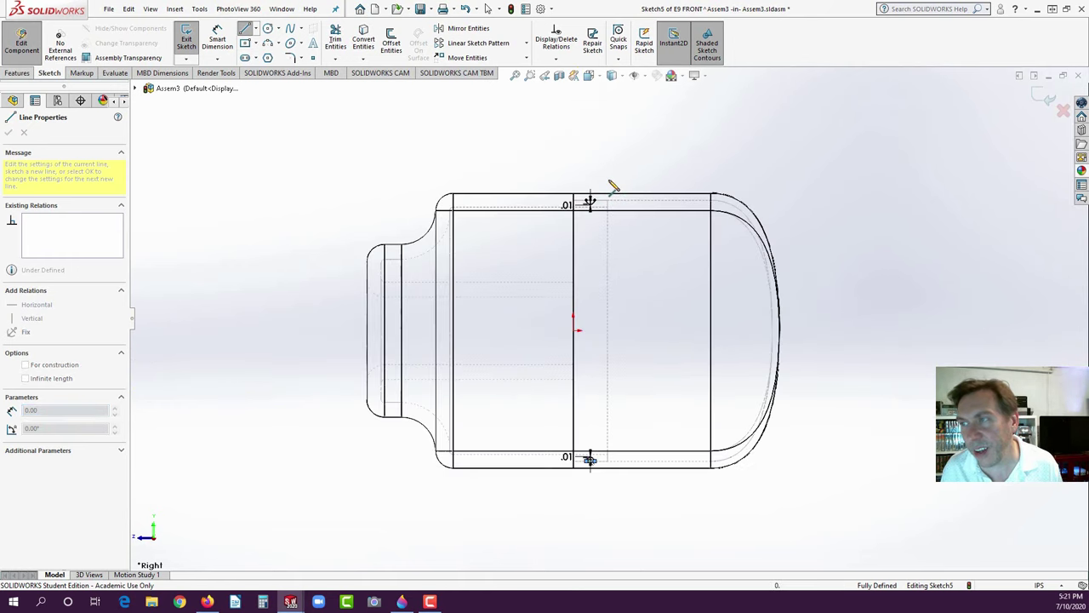
scroll(595, 217, "down", 3)
left_click(601, 203)
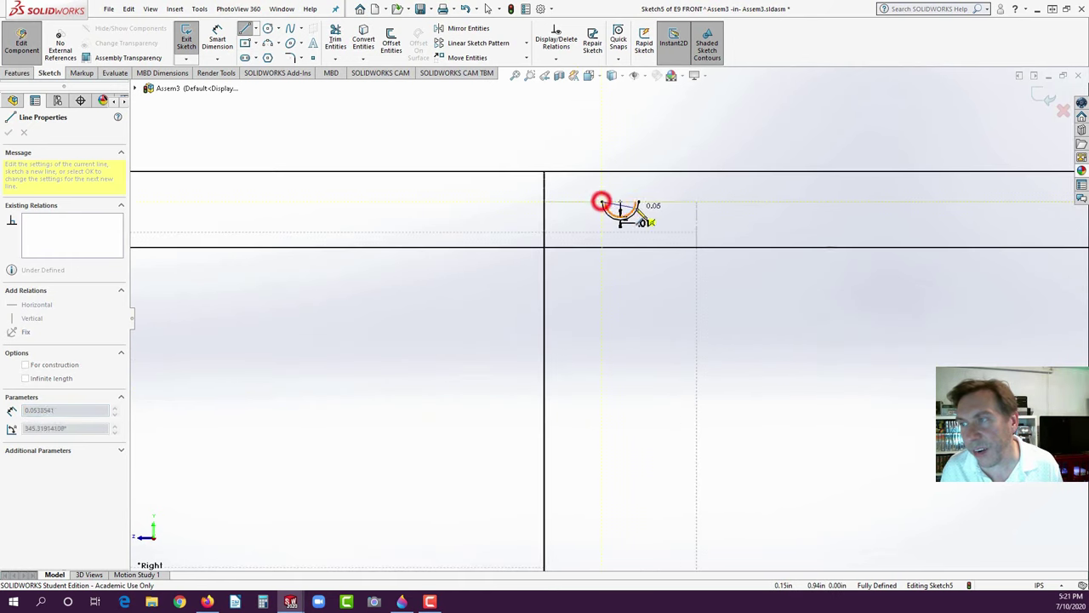
left_click(639, 202)
scroll(595, 341, "up", 5)
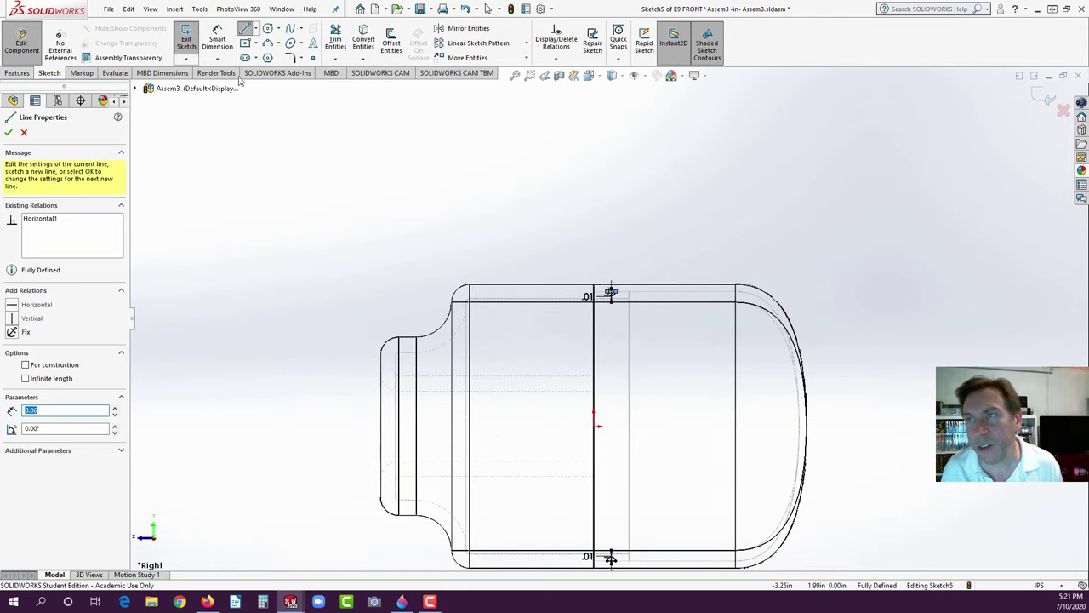
- Return to Shaded With Edges and orbit to view the top groove sketch
left_click(622, 75)
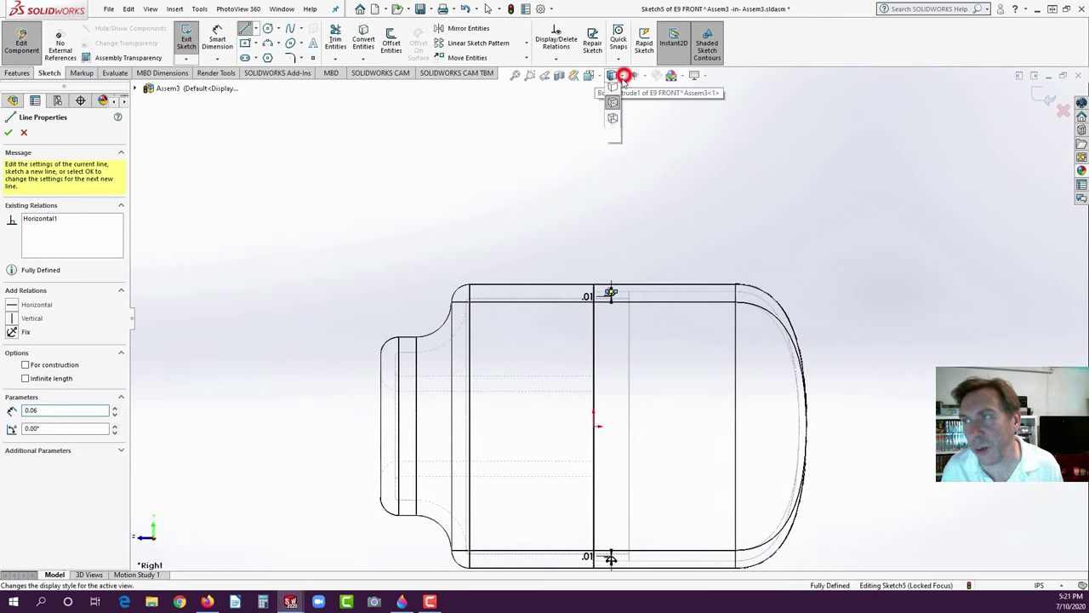
left_click(614, 94)
scroll(434, 241, "up", 3)
mouse_move(480, 252)
middle_mouse_down()
mouse_move(672, 322)
mouse_move(642, 328)
middle_mouse_up()
scroll(642, 328, "down", 5)
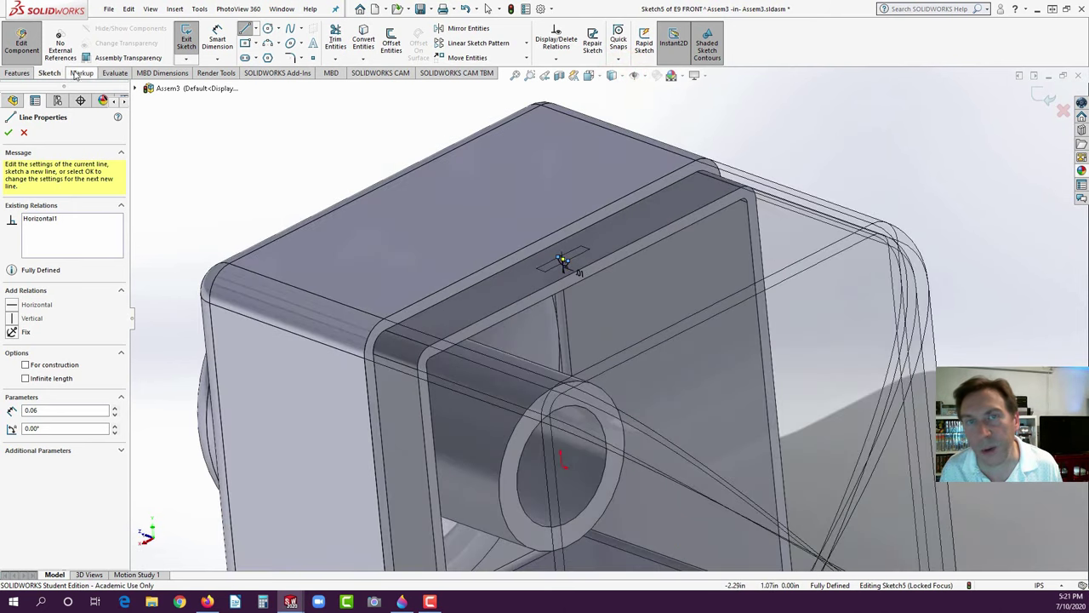
left_click(21, 74)
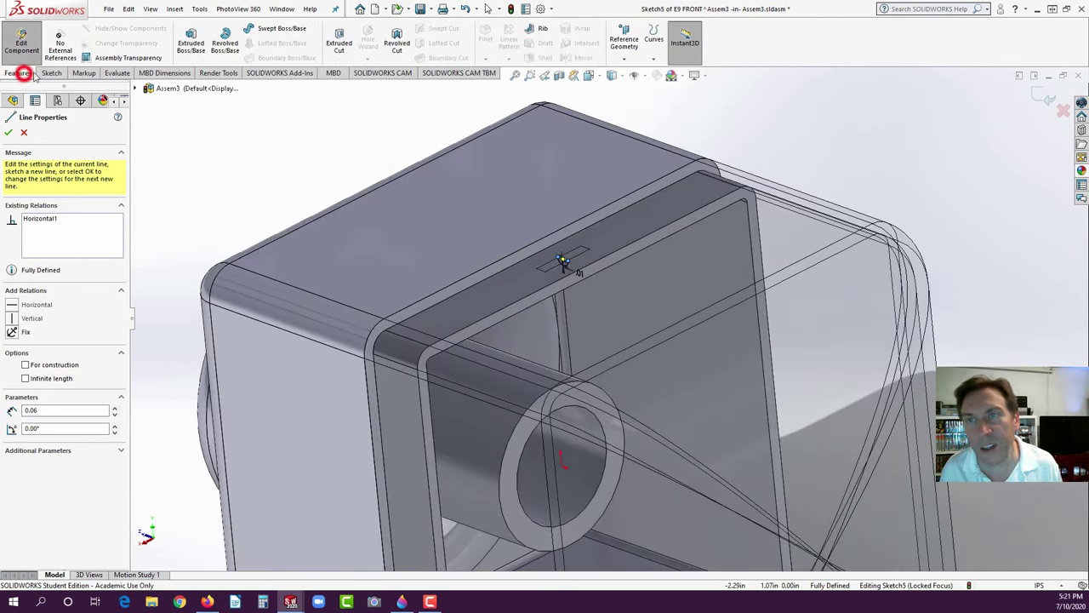
- Start a Mid Plane cut-extrude with the depth equation =2 (0.26in)
left_click(341, 44)
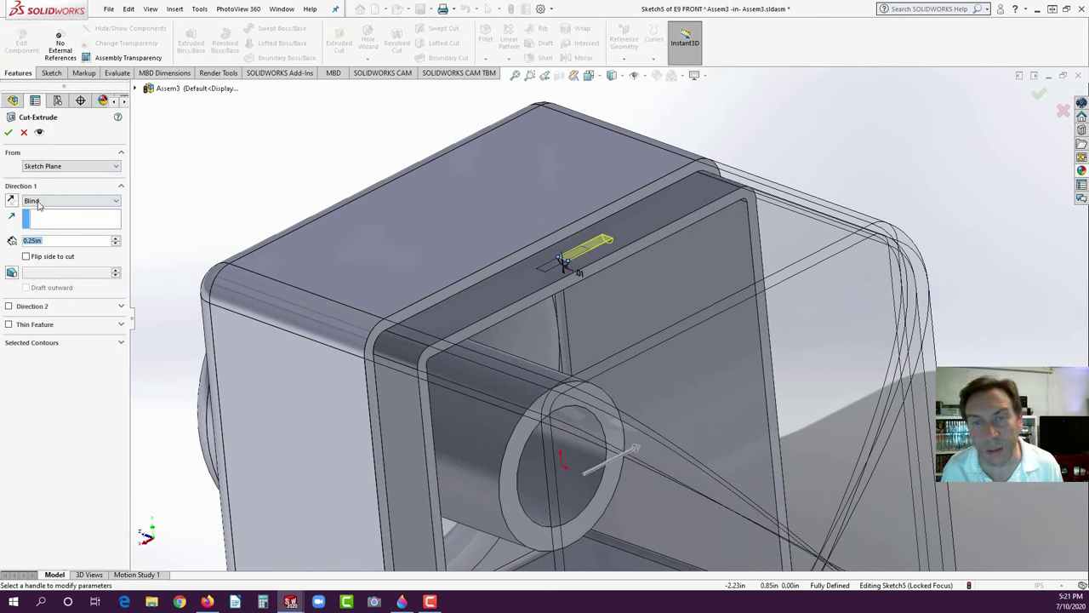
left_click(36, 201)
left_click(47, 270)
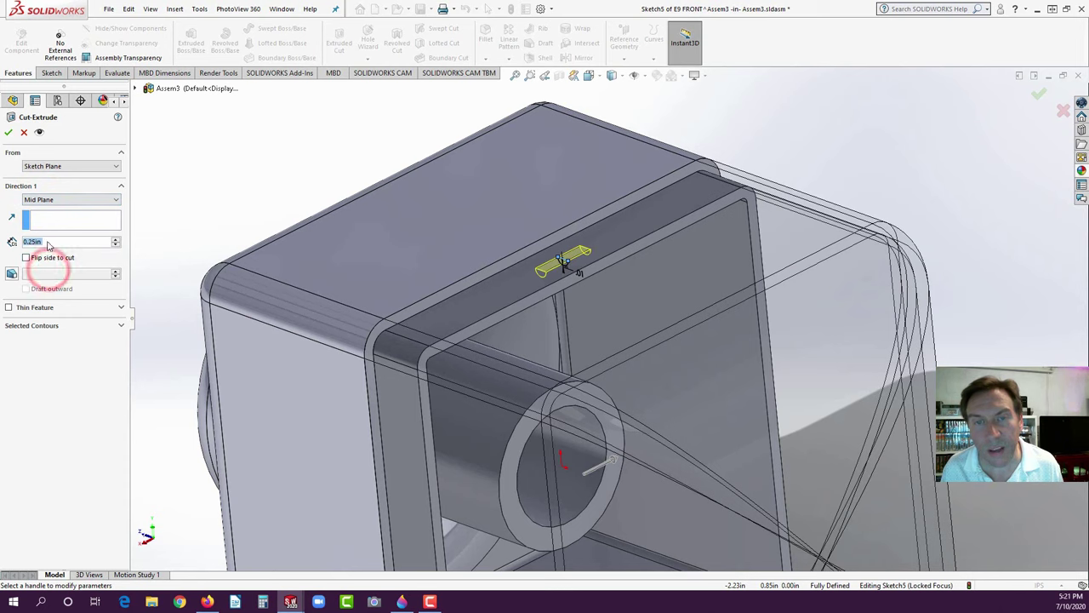
double_click(44, 241)
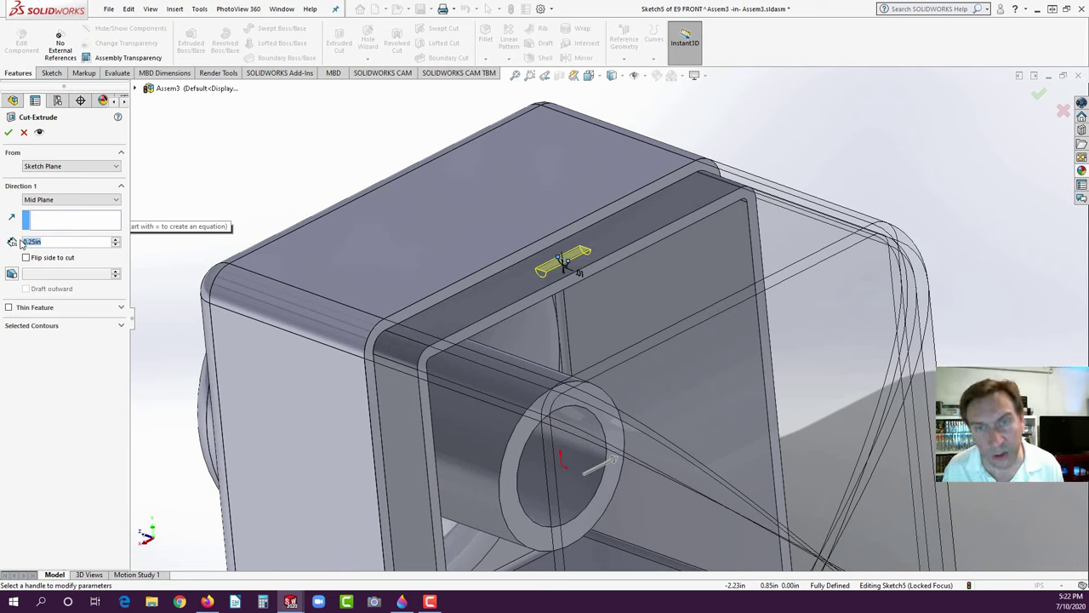
type("=")
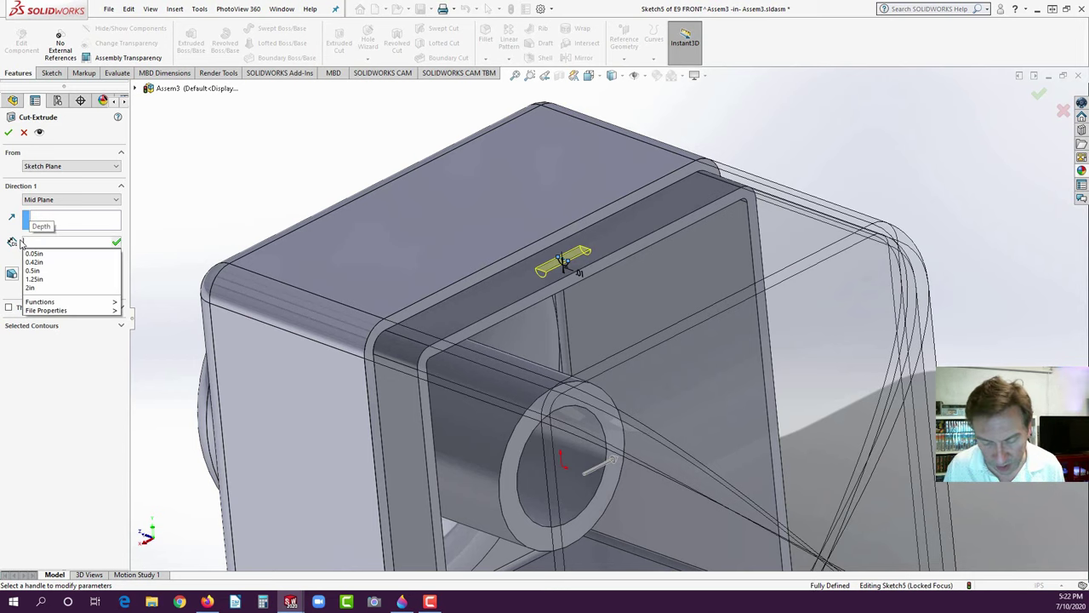
type("26")
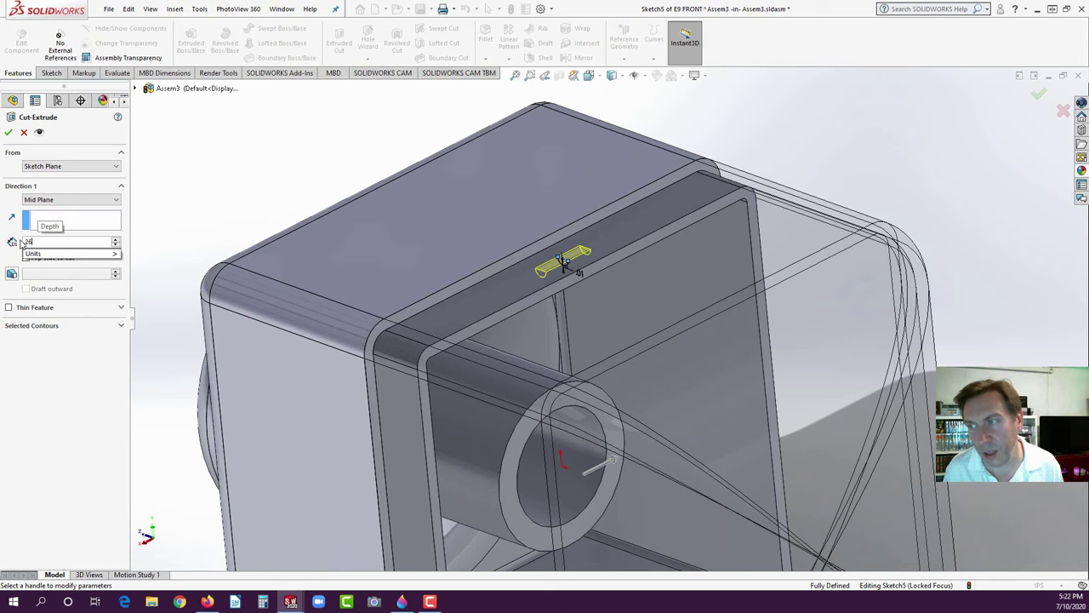
key("Return")
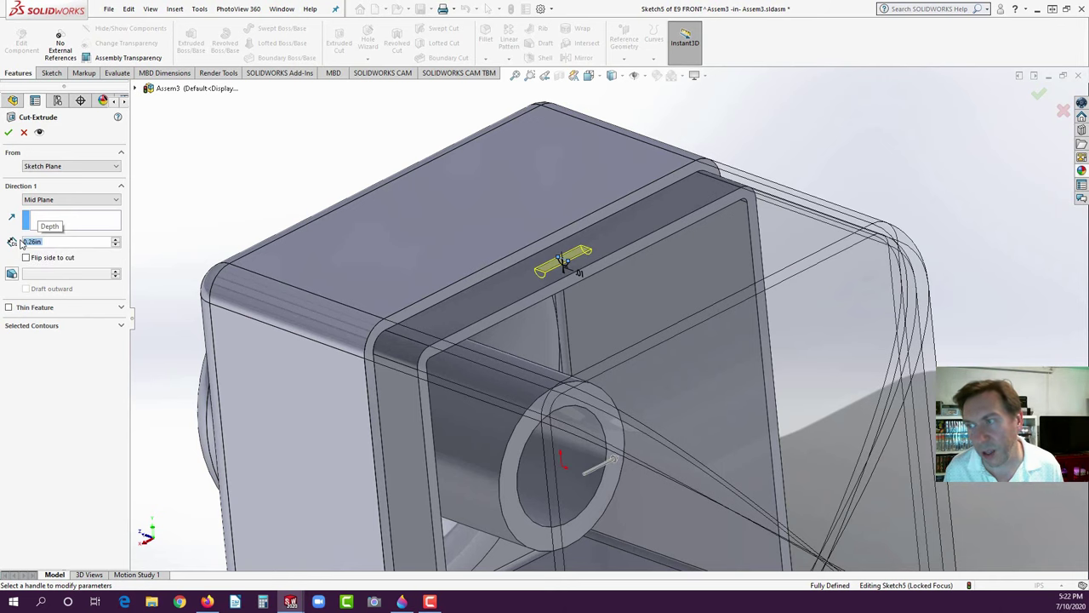
- Accept the groove cut and orbit to inspect the bore end
scroll(573, 260, "down", 8)
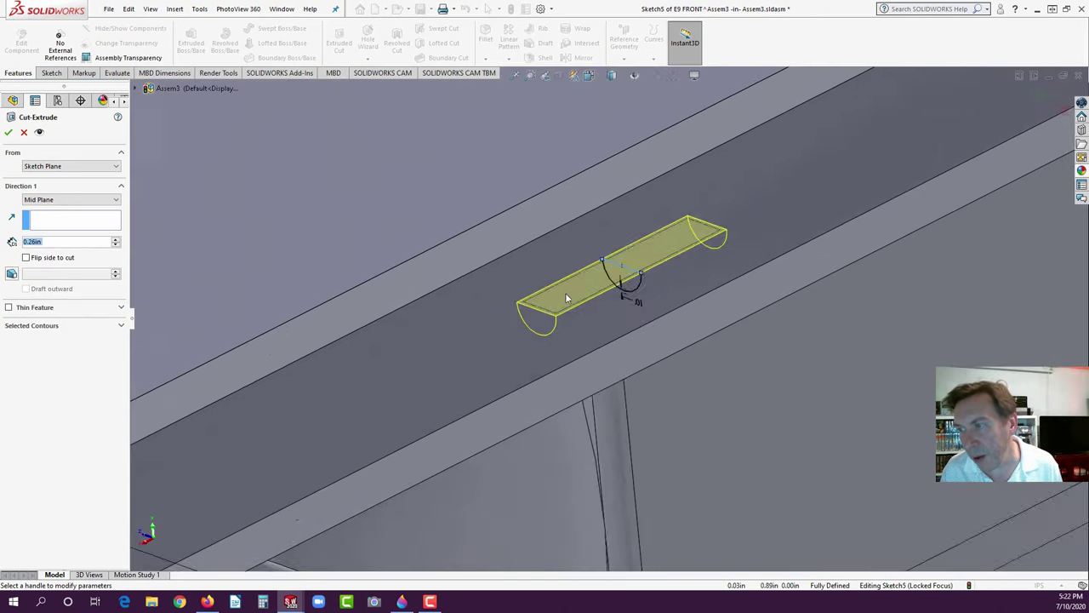
scroll(515, 336, "down", 2)
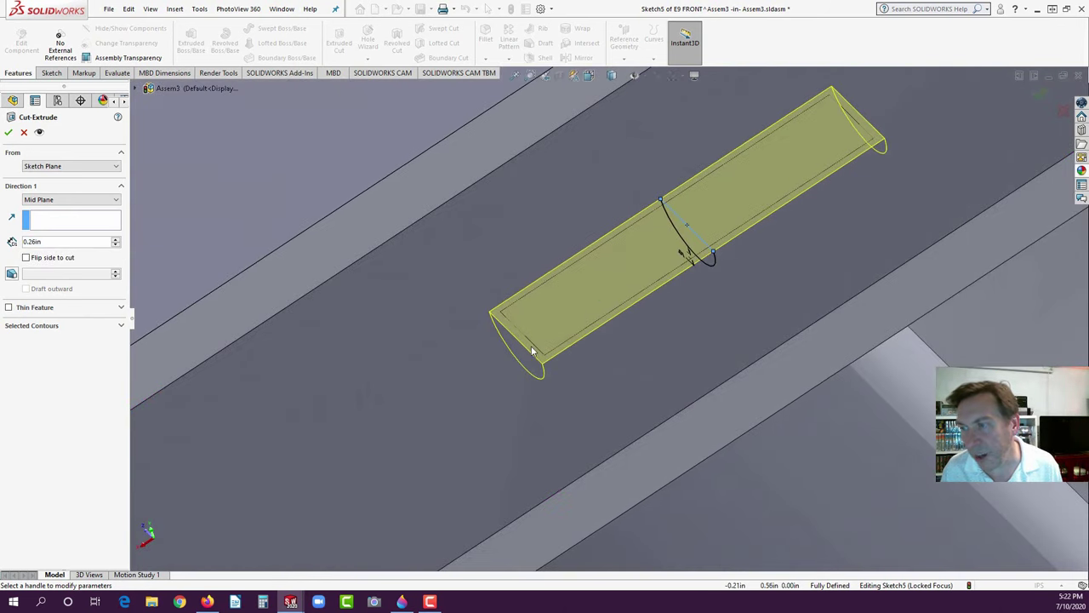
scroll(560, 366, "up", 6)
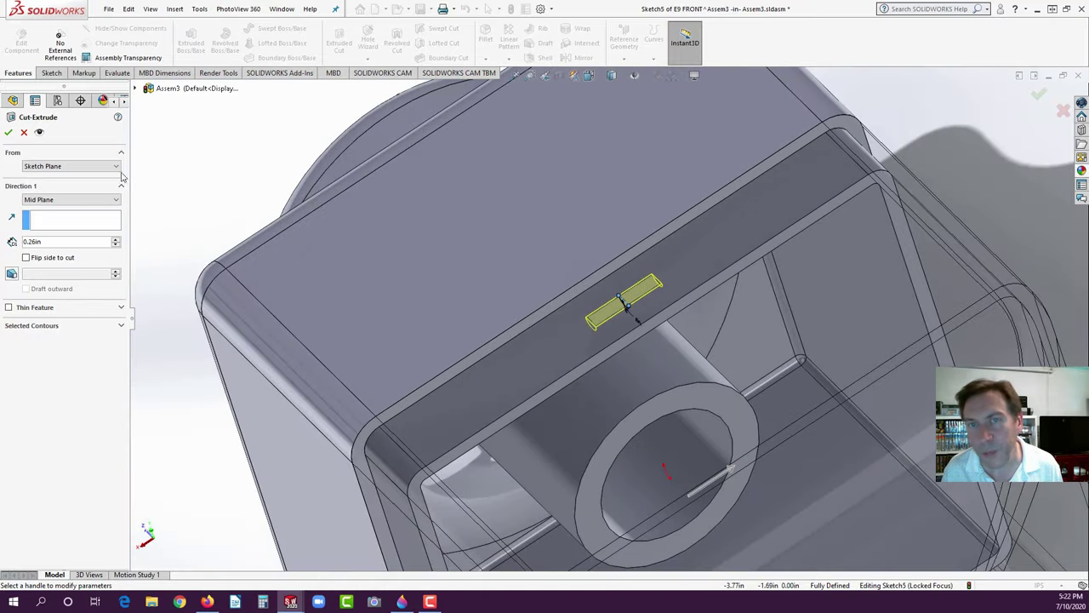
left_click(7, 131)
left_click(239, 173)
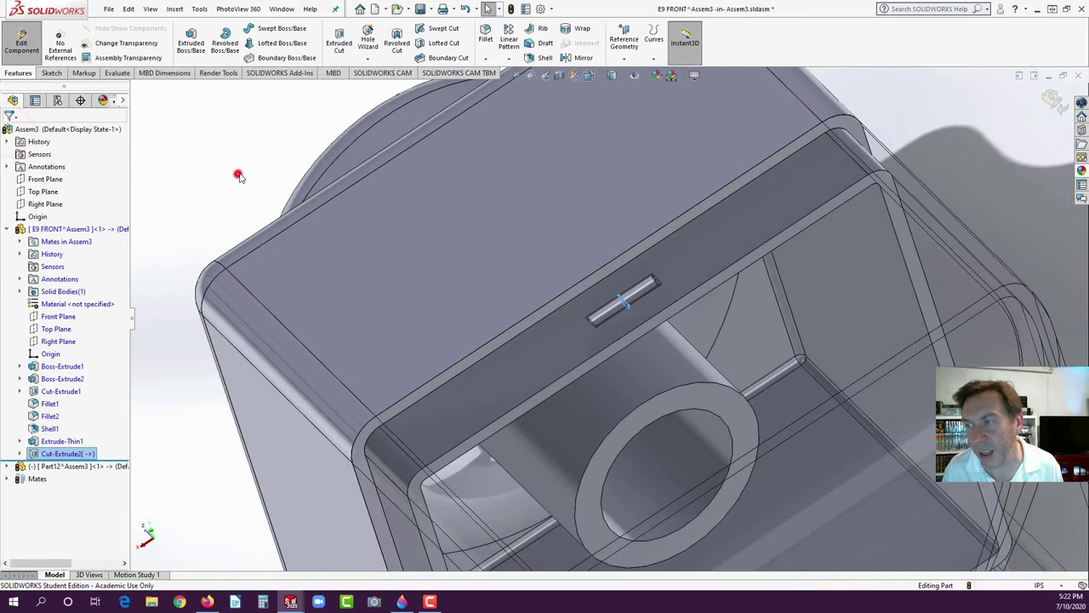
scroll(642, 325, "up", 3)
scroll(643, 326, "down", 5)
scroll(630, 289, "up", 3)
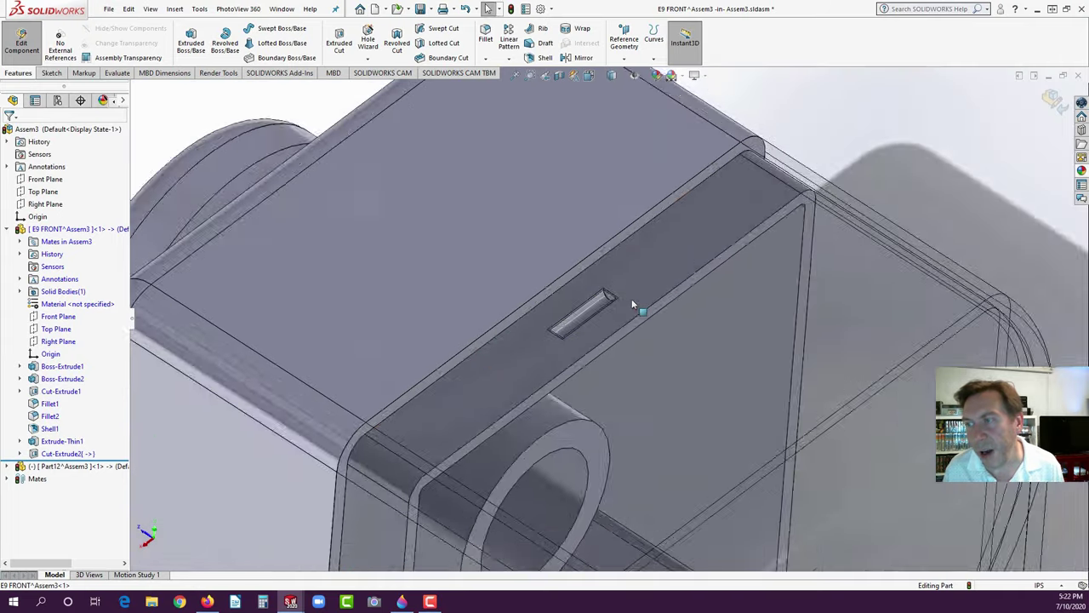
scroll(632, 303, "up", 5)
middle_click_drag(574, 290, 652, 345)
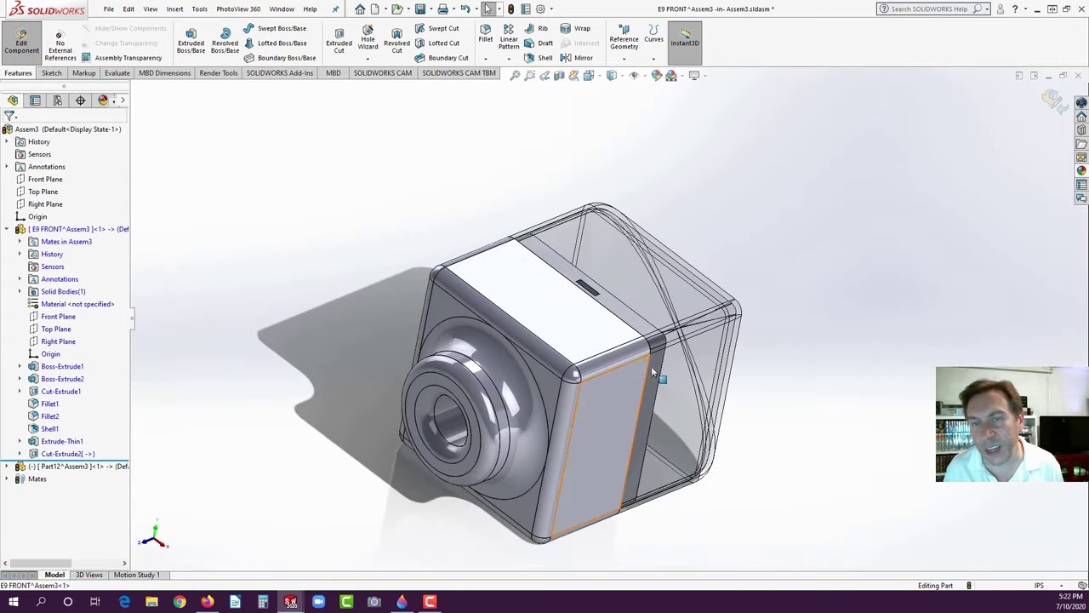
scroll(652, 345, "down", 2)
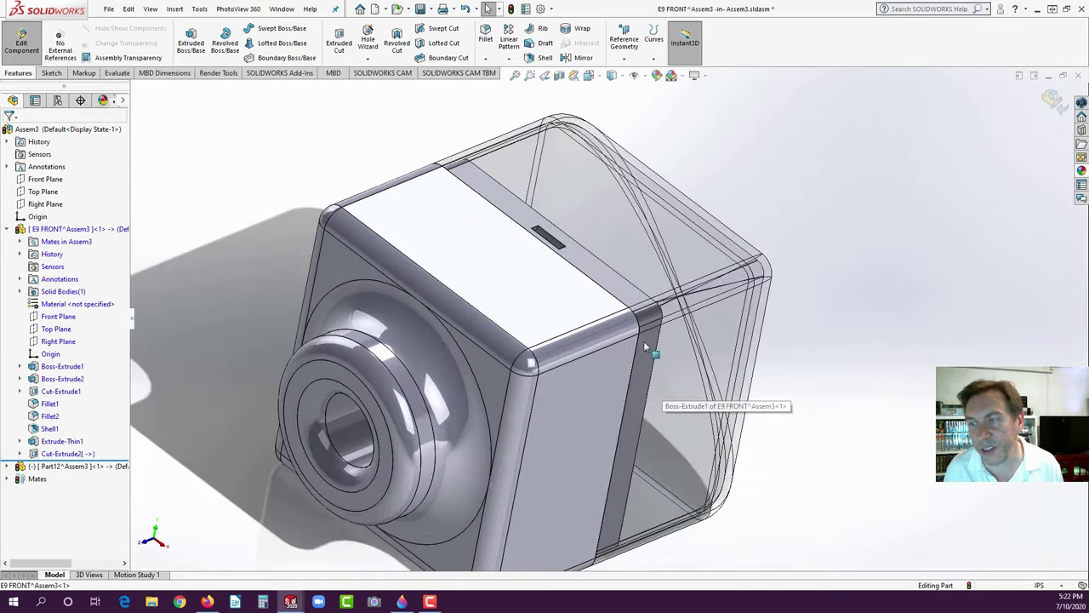
- Exit editing E9 FRONT and run Interference Detection on the housing and back cover
left_click(34, 51)
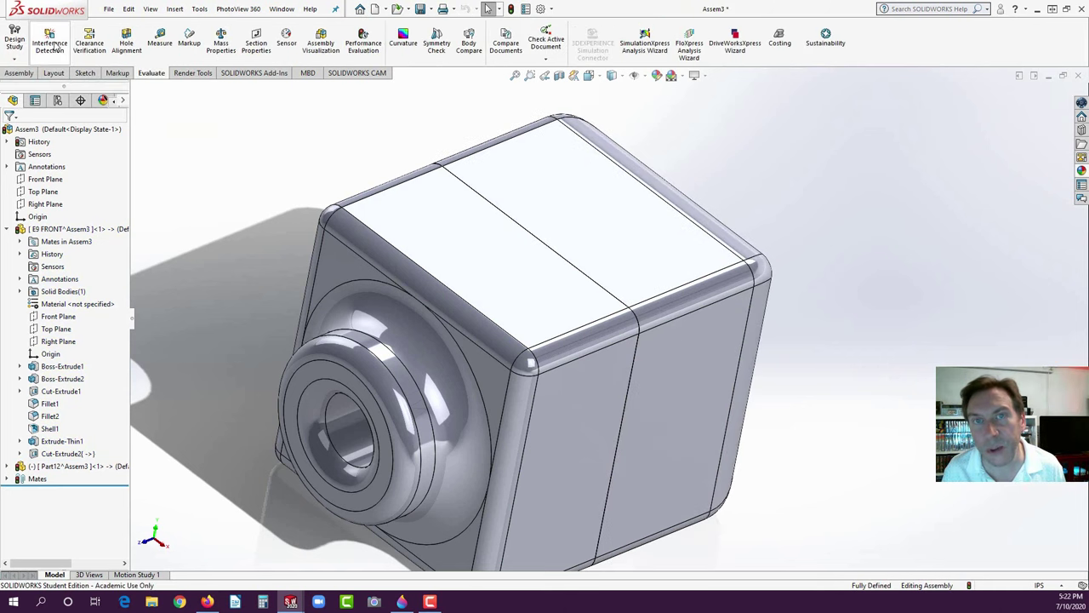
left_click(49, 41)
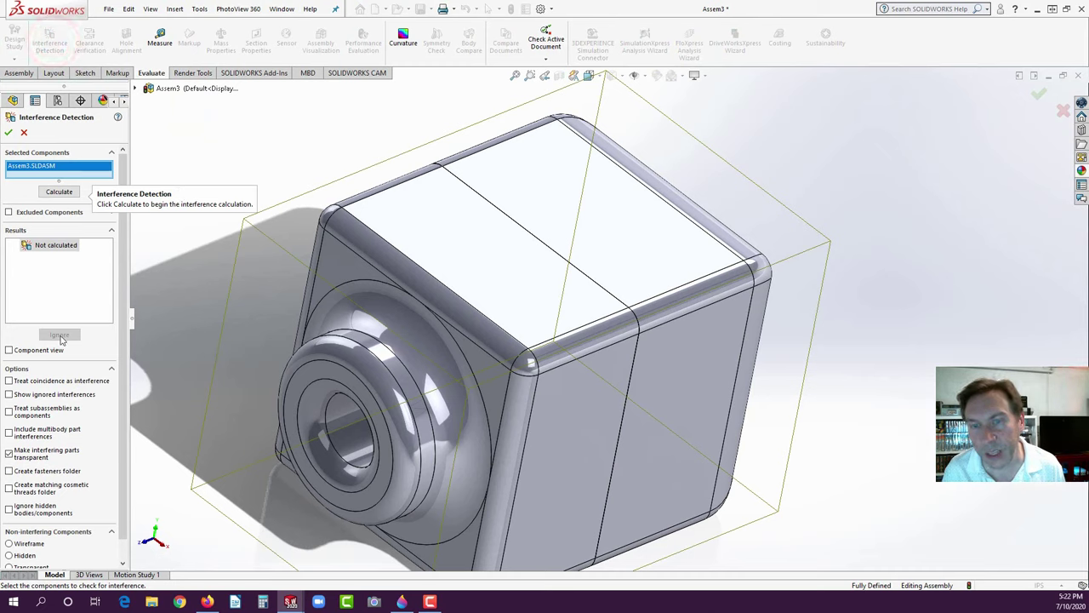
left_click(52, 191)
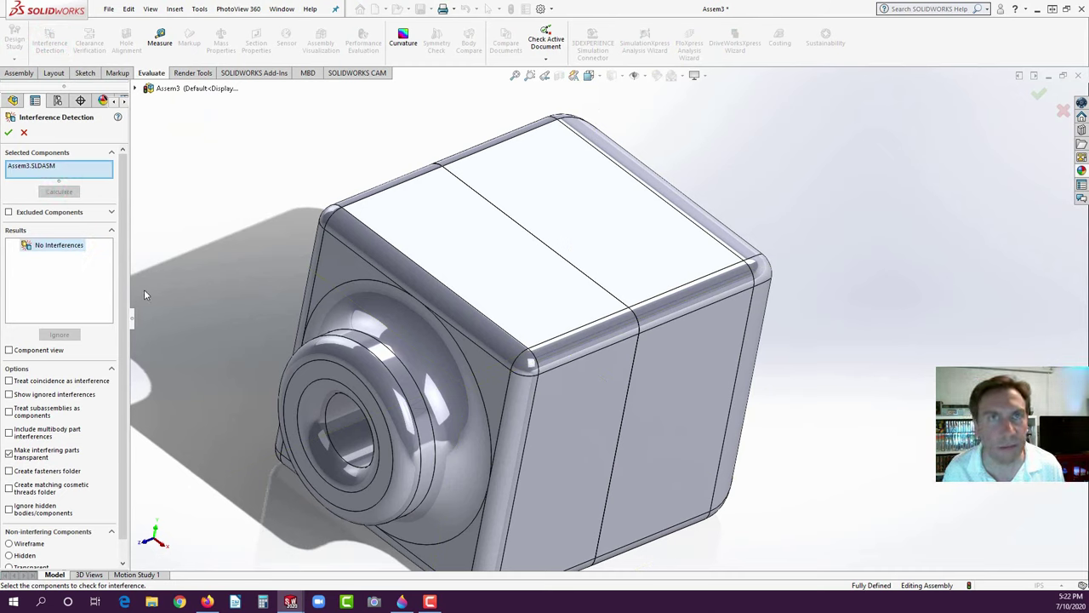
left_click(24, 134)
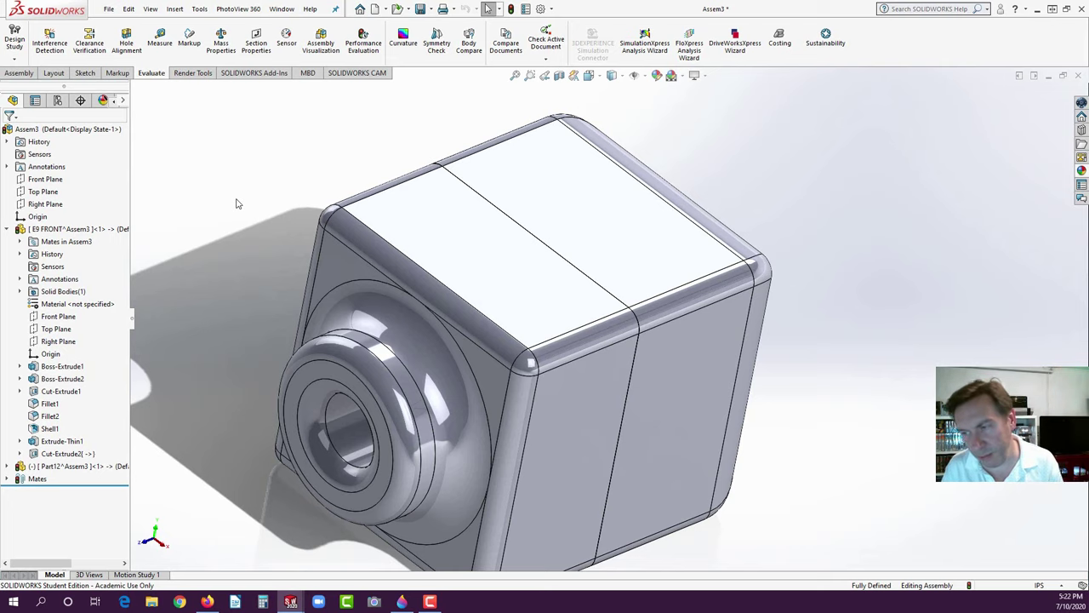
key("f")
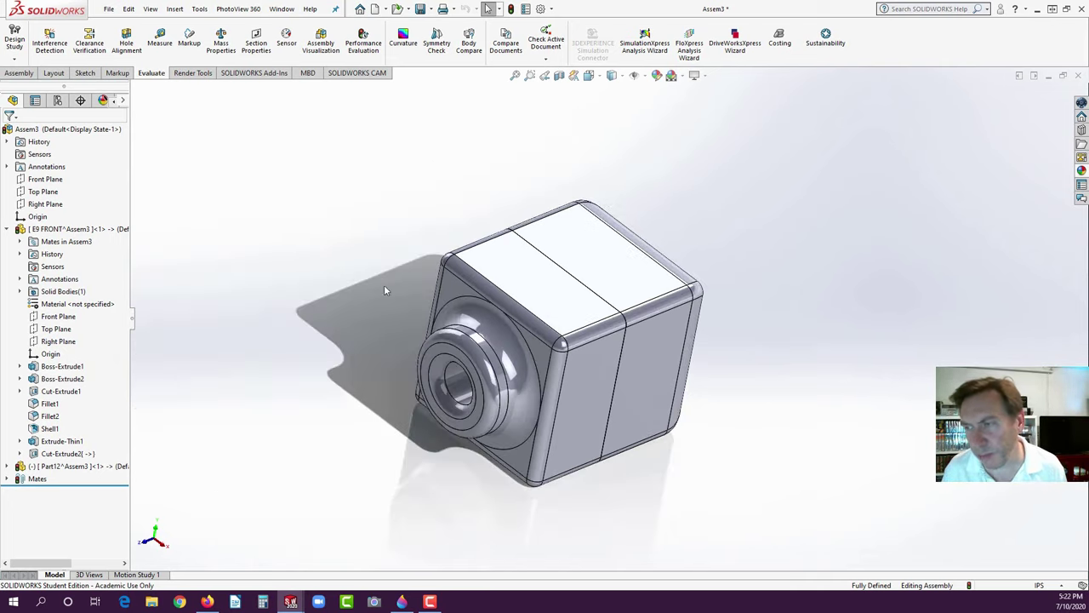
middle_click_drag(549, 306, 502, 372)
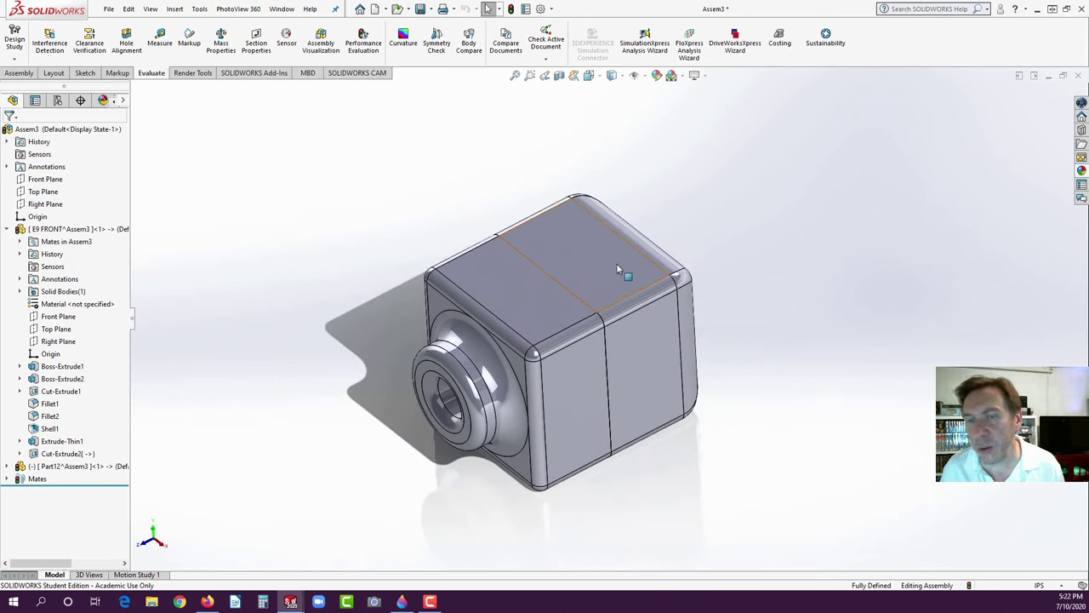
- Rebuild the assembly and change the housing's 2.00 width dimension to 3.00
left_click(6, 229)
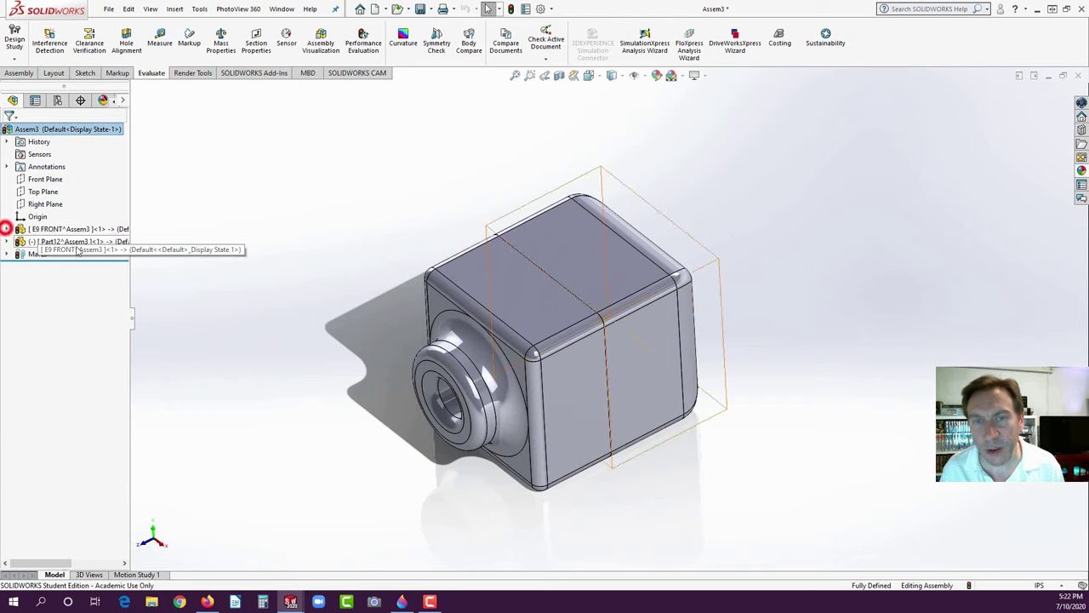
left_click(511, 9)
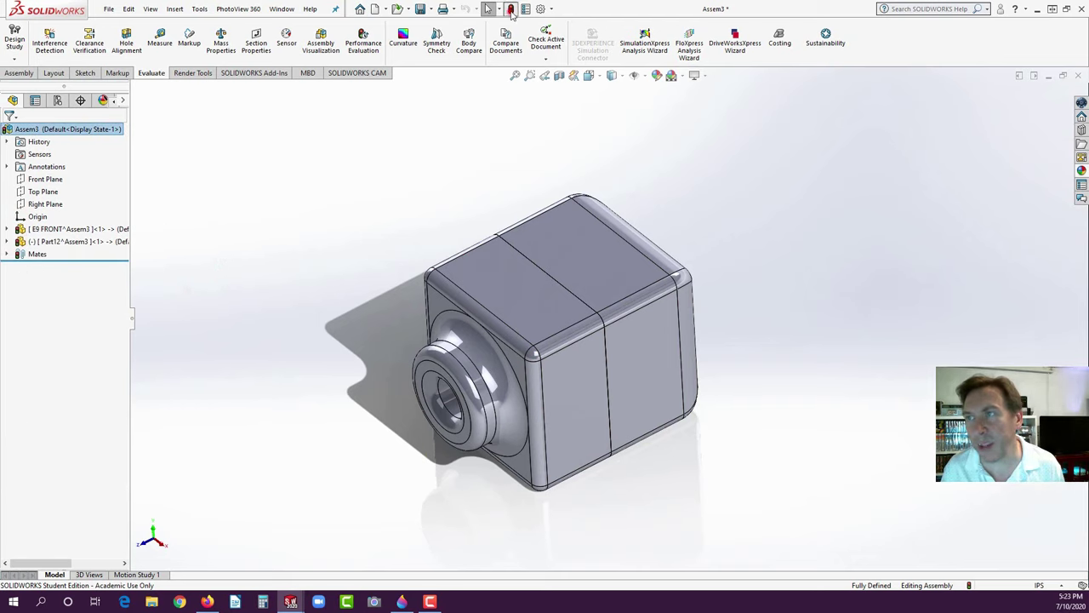
left_click(362, 116)
middle_click_drag(506, 276, 529, 295)
double_click(531, 295)
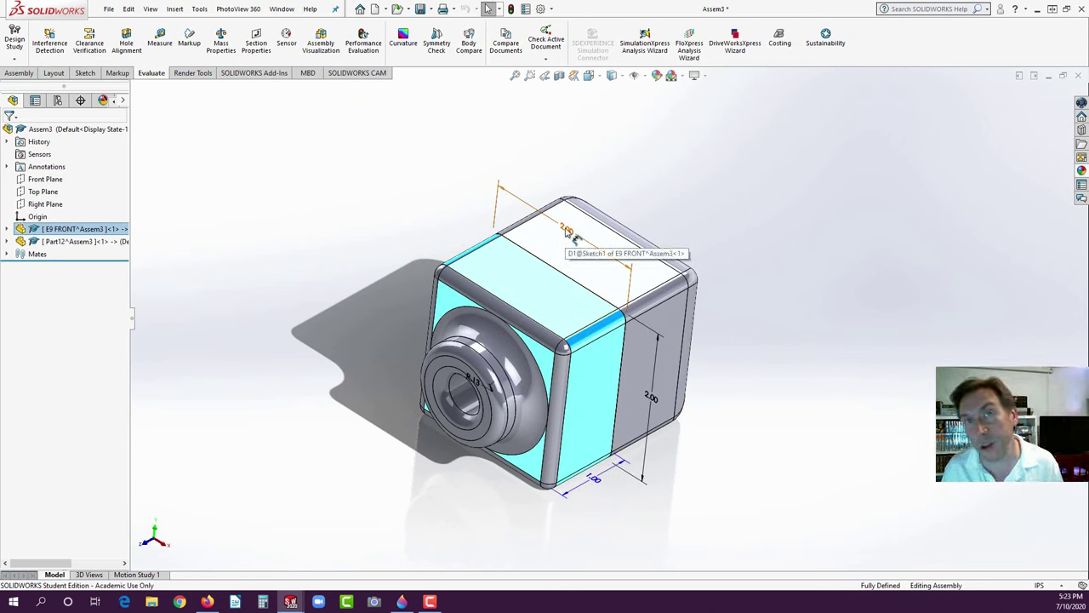
double_click(566, 230)
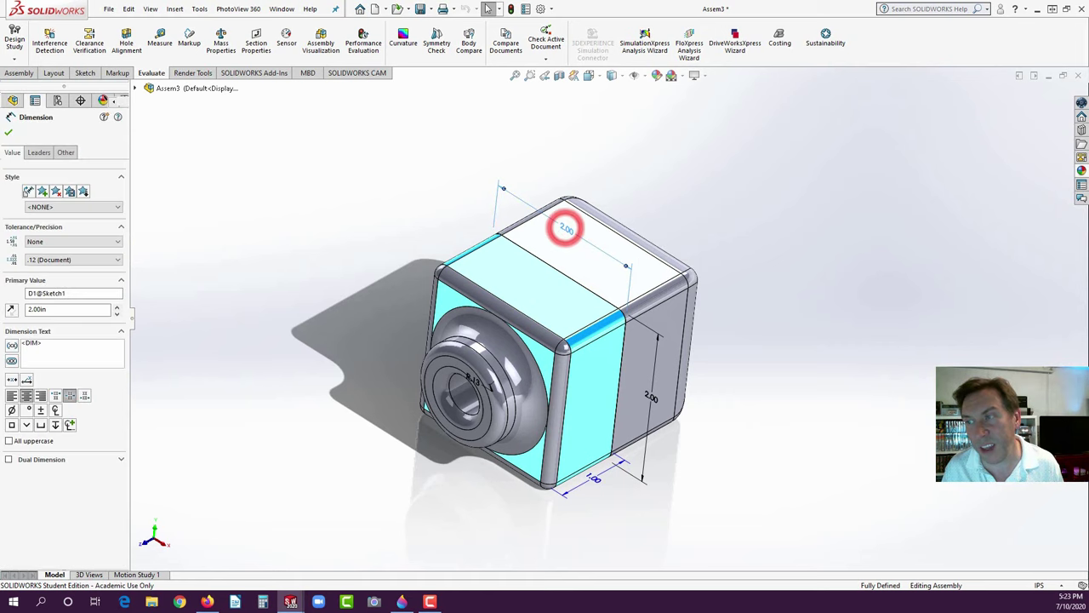
type("3")
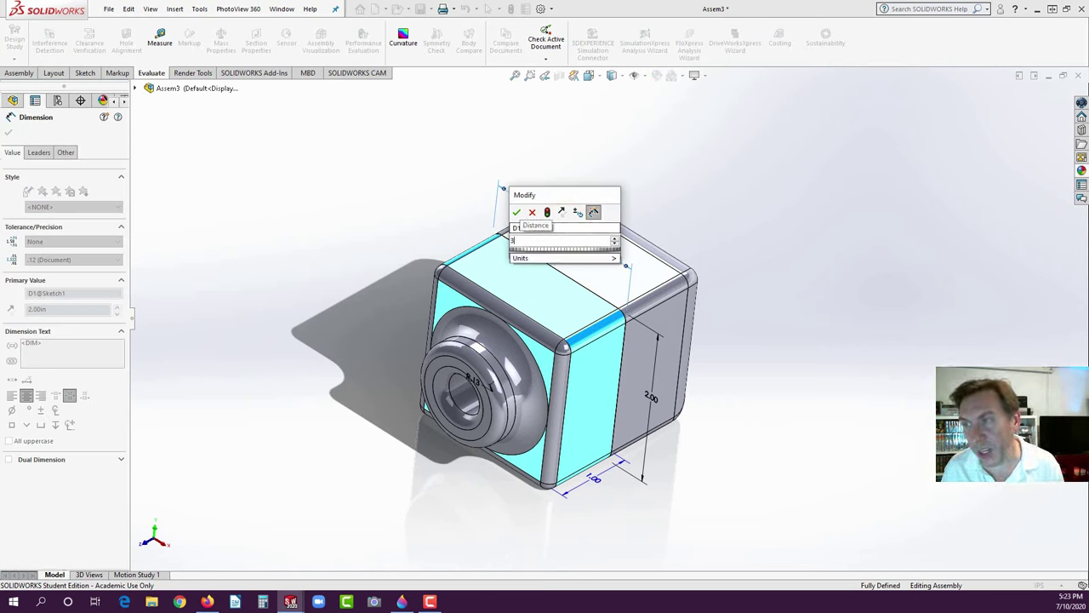
left_click(547, 213)
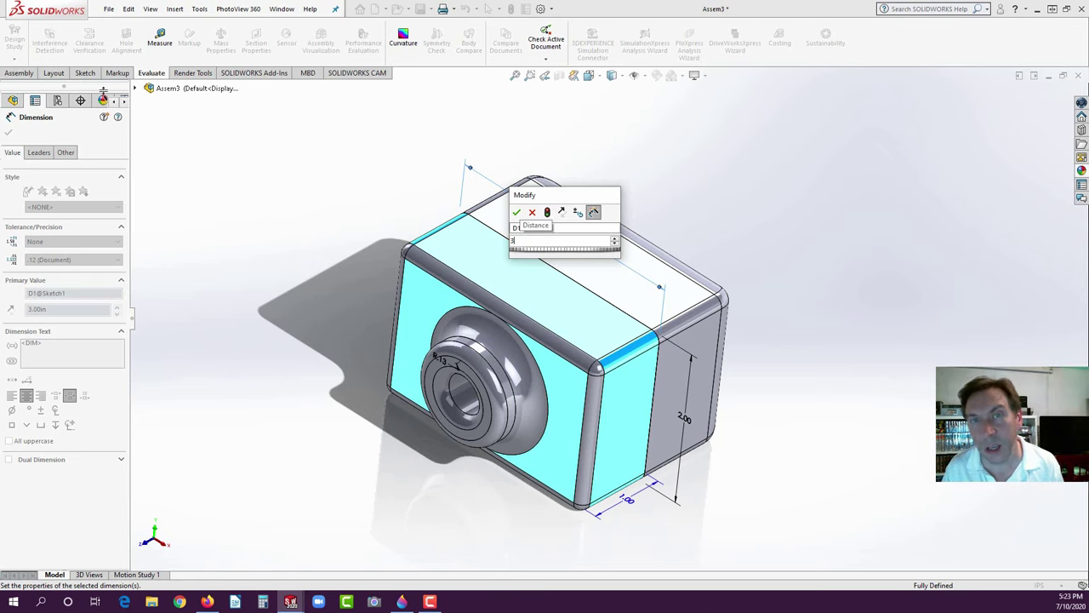
left_click(518, 212)
left_click(286, 205)
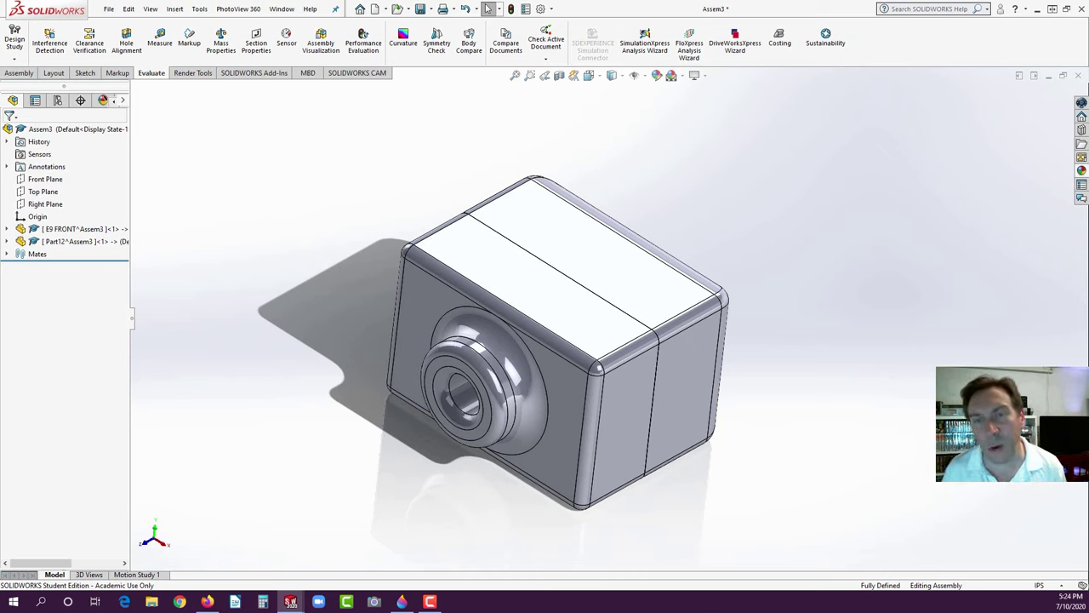
- Save all documents, naming the assembly E9b, without in-context references
left_click(100, 230)
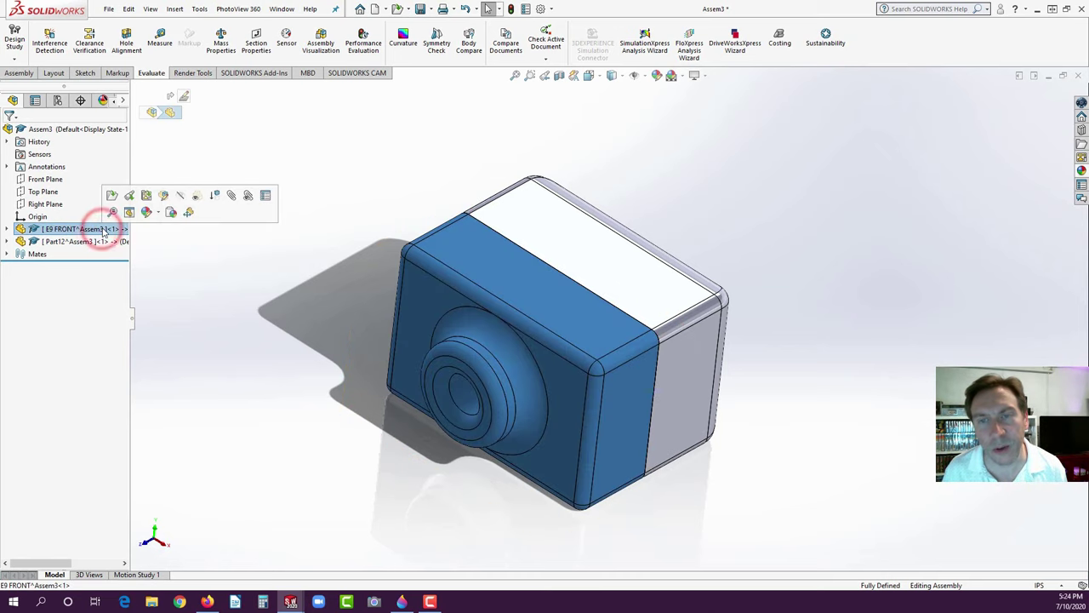
left_click(167, 156)
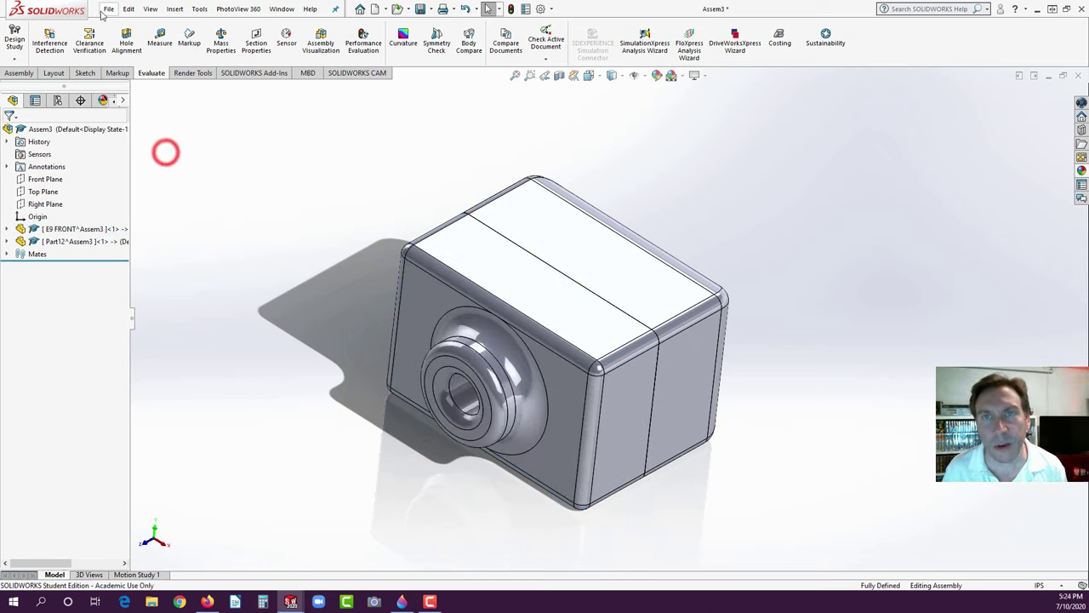
left_click(108, 8)
left_click(125, 135)
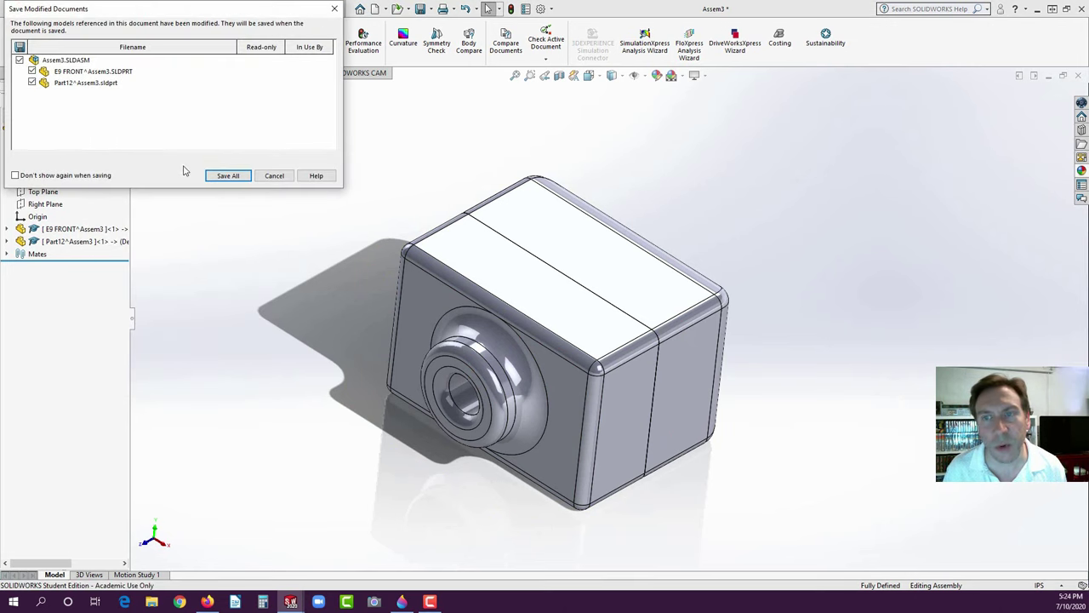
left_click(221, 176)
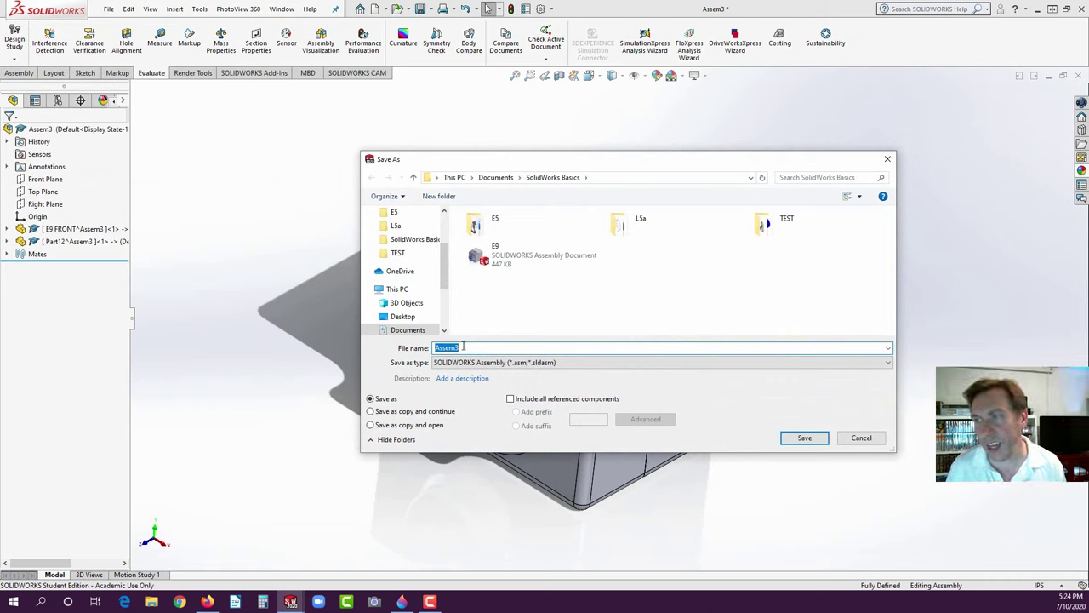
type("E9b")
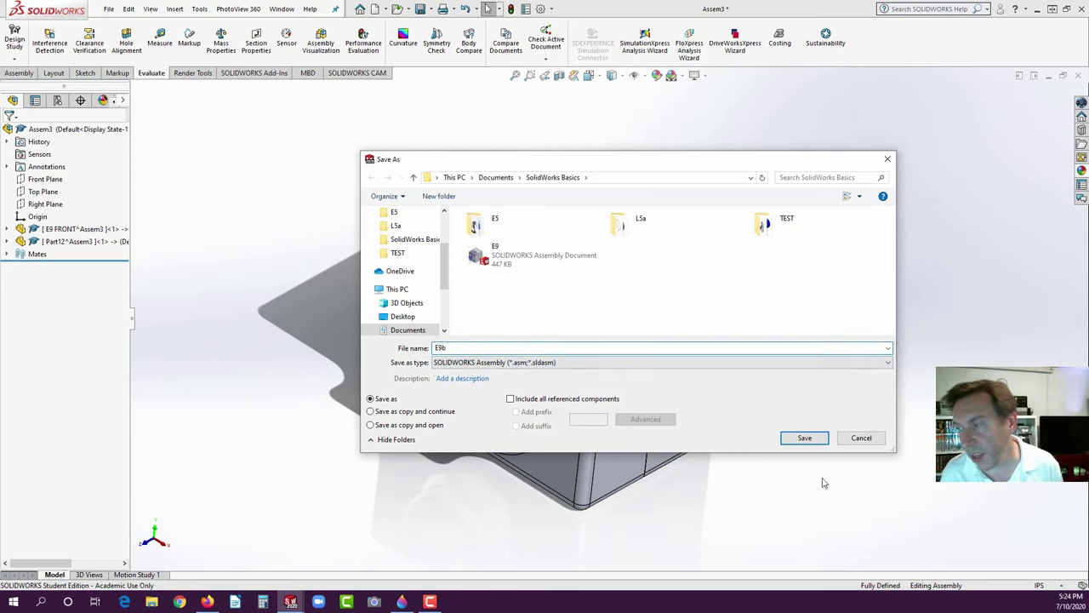
left_click(802, 438)
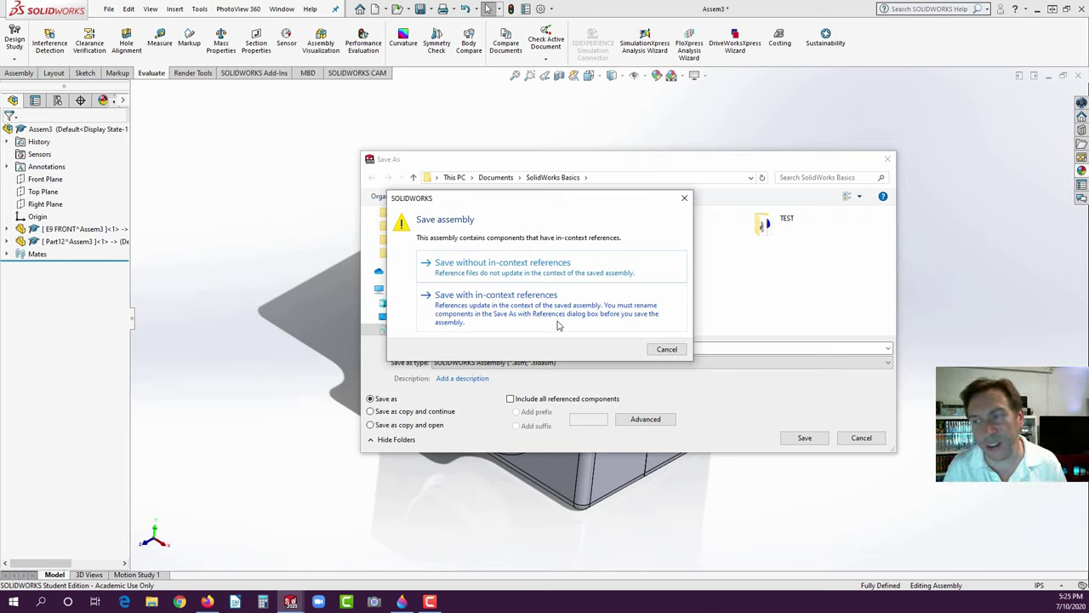
left_click(494, 269)
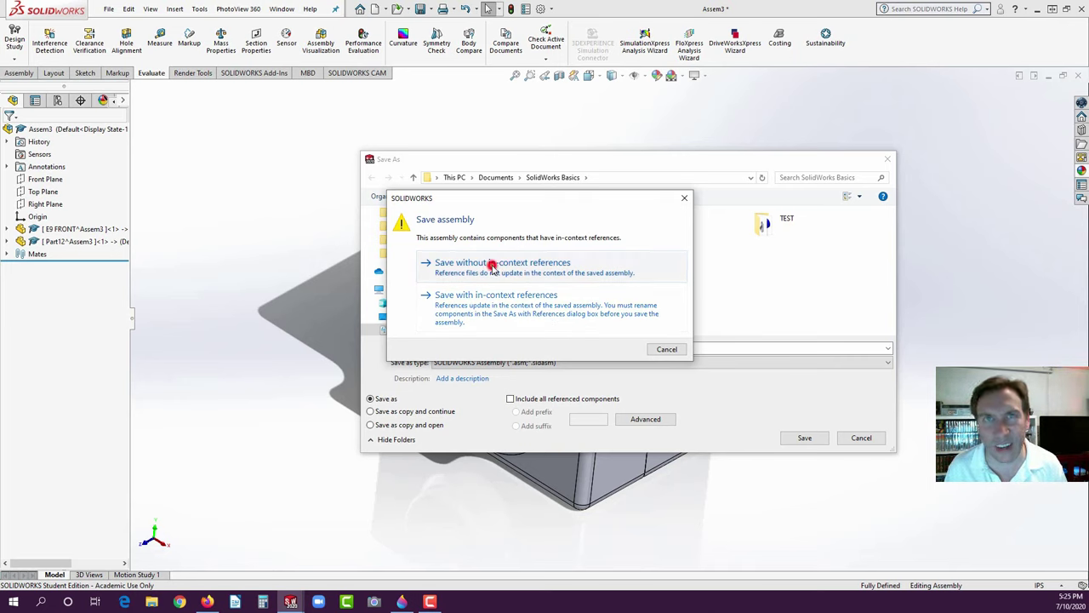
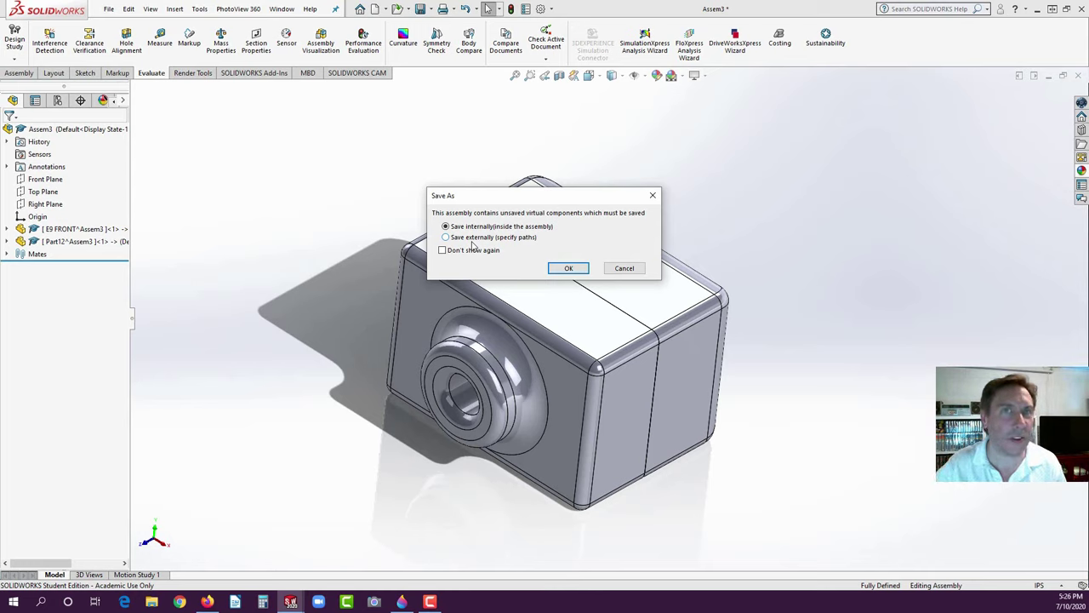
- Store the virtual components internally when saving as E9b, then review the PDF exercise sheet
left_click(568, 269)
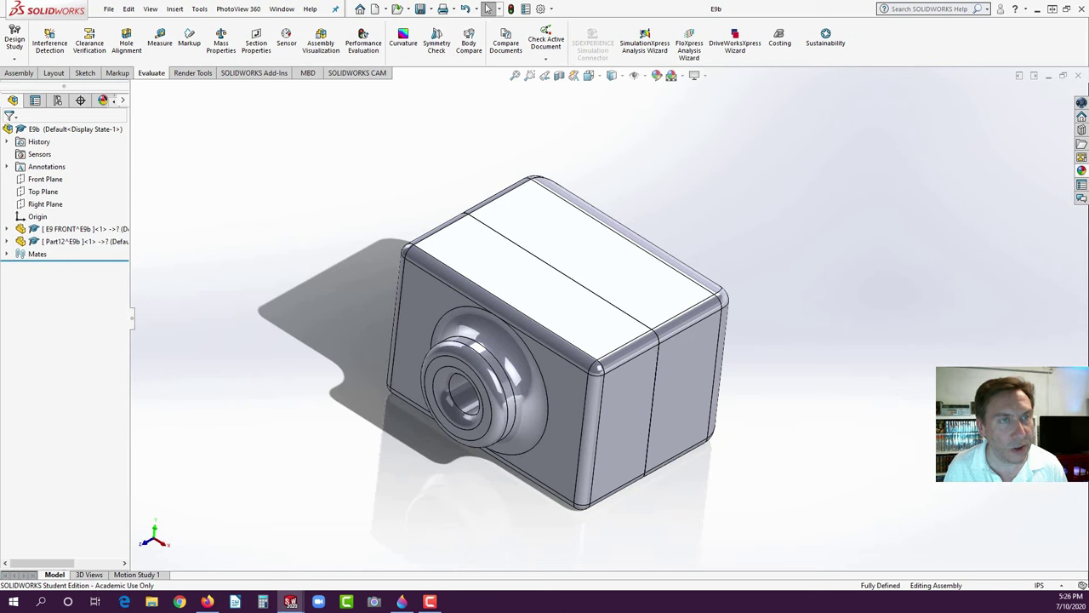
key("alt+Tab")
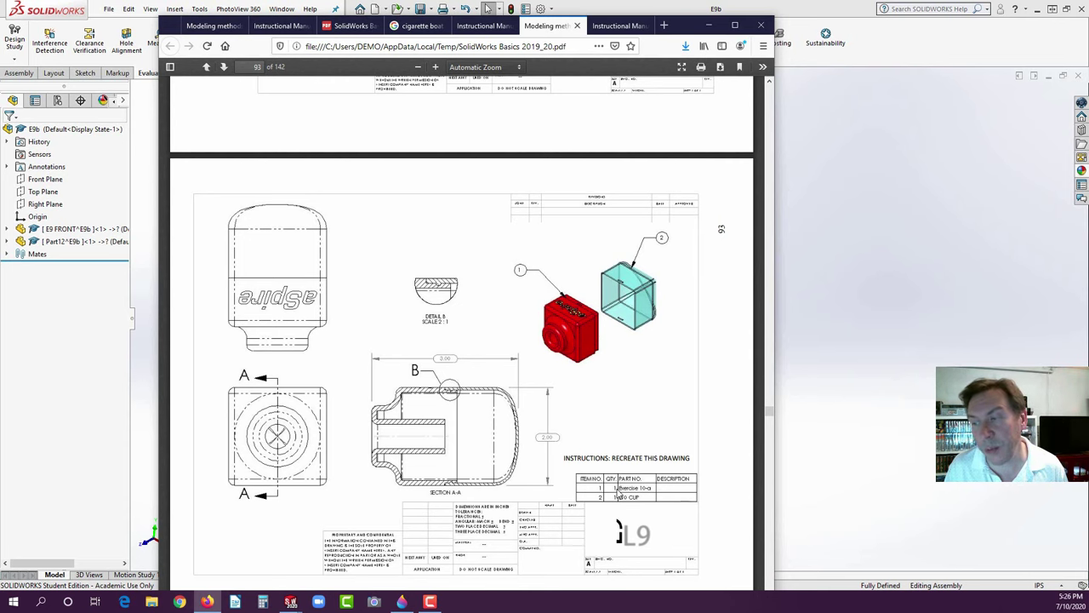
left_click(94, 335)
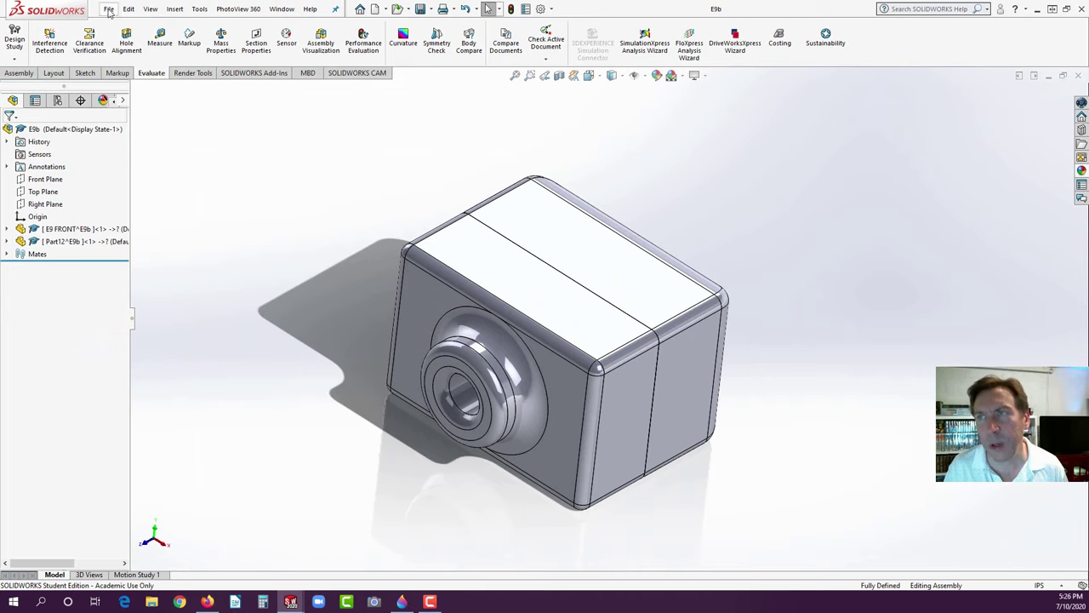
- Create an exploded view that drags the front component away from the cover
left_click(20, 75)
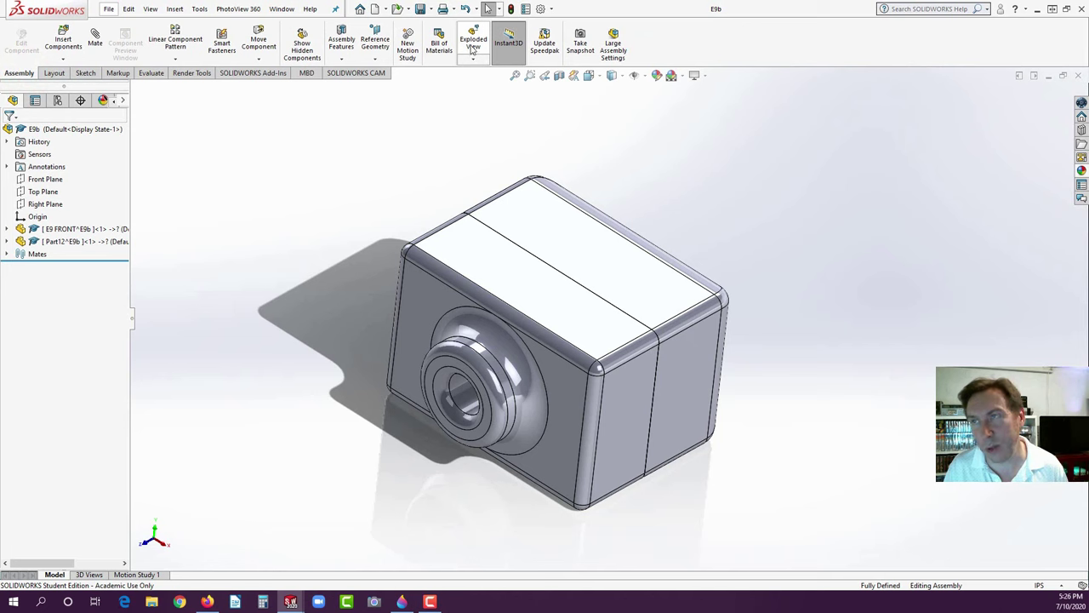
left_click(471, 42)
left_click(521, 274)
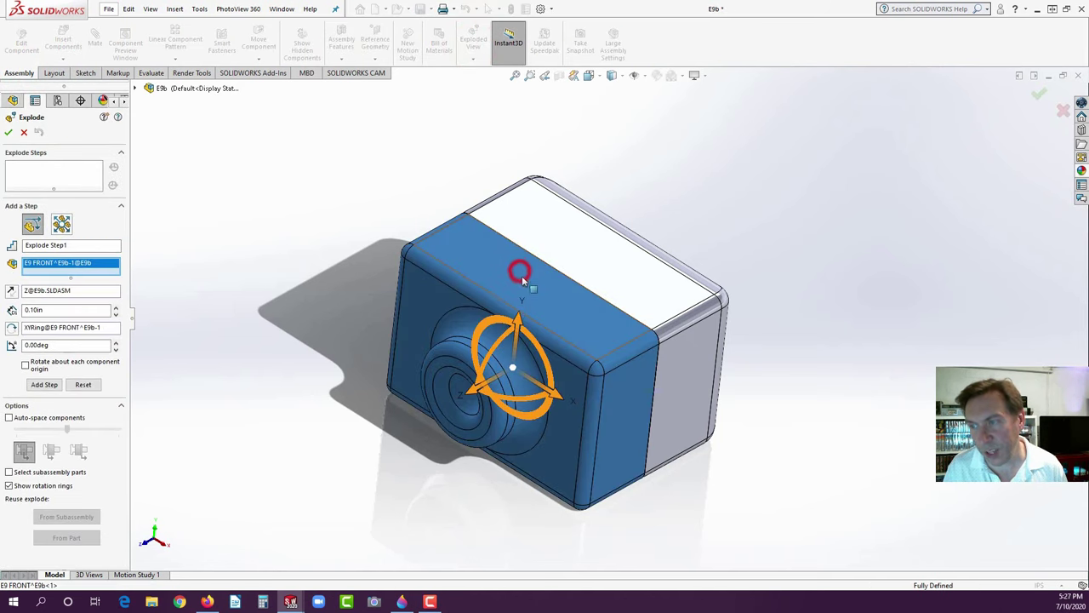
left_click_drag(467, 394, 291, 452)
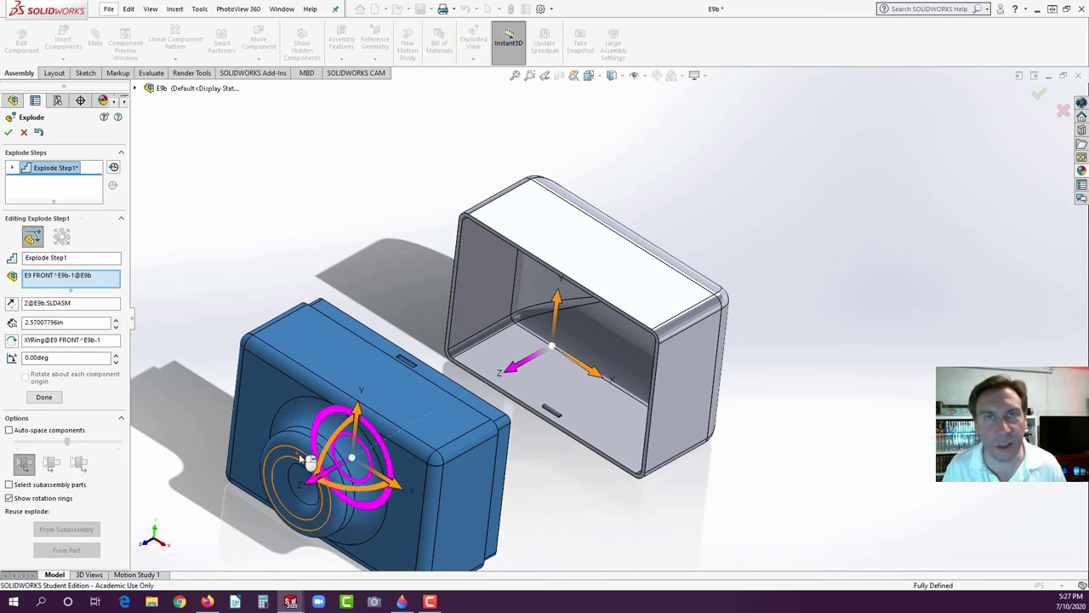
left_click(8, 134)
left_click(290, 191)
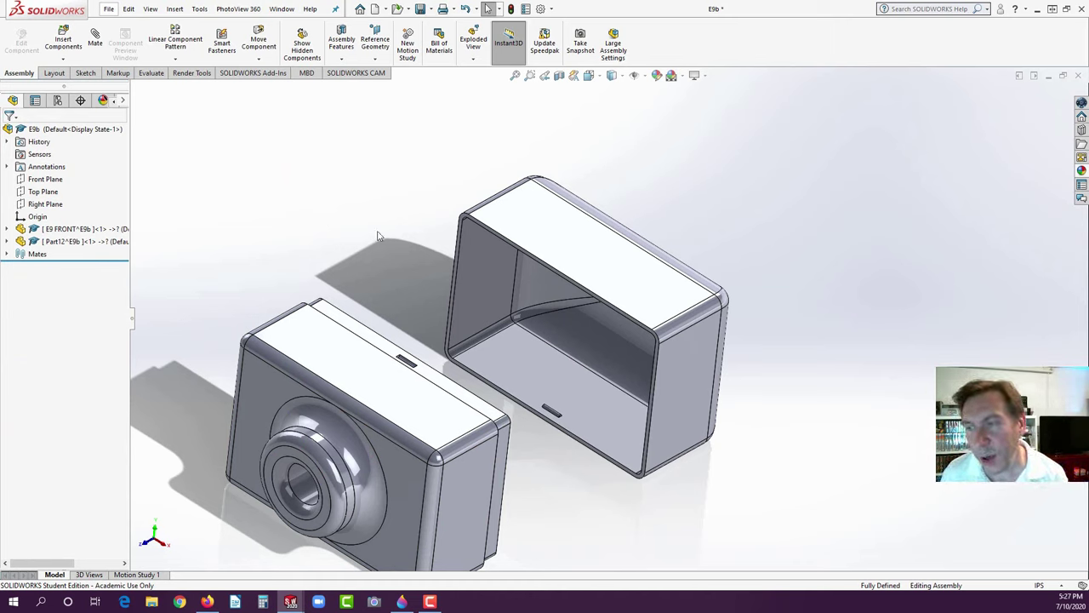
- Animate the E9b assembly collapsing back together
right_click(85, 129)
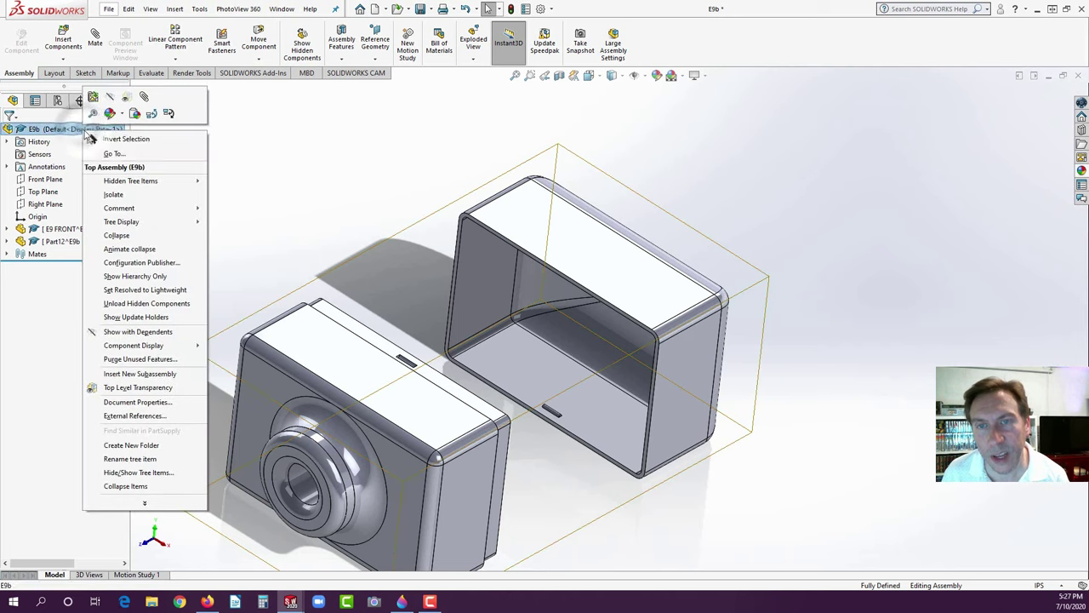
left_click(119, 234)
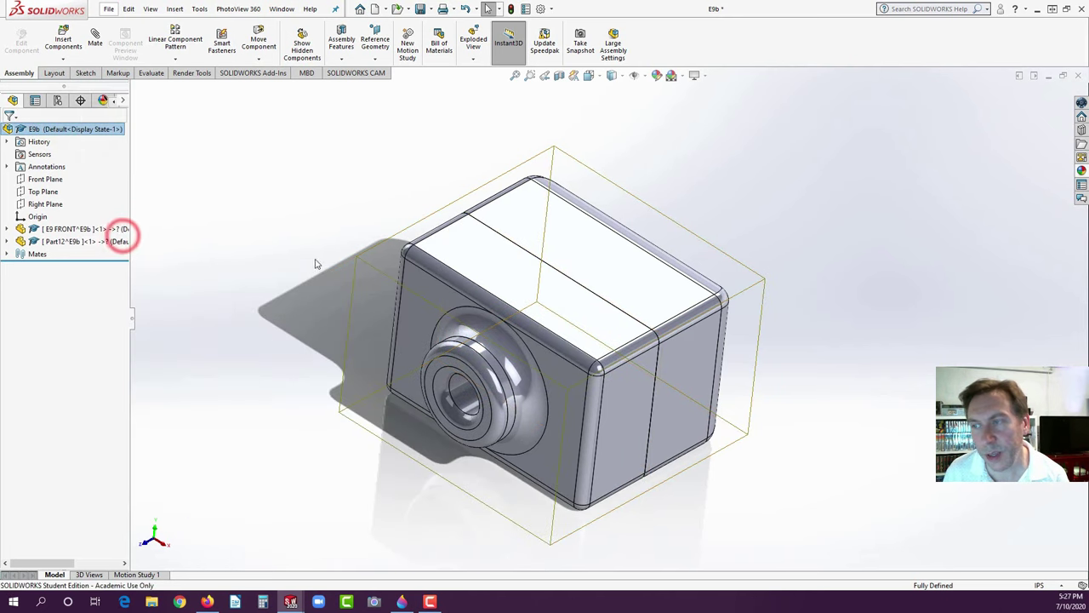
left_click(367, 178)
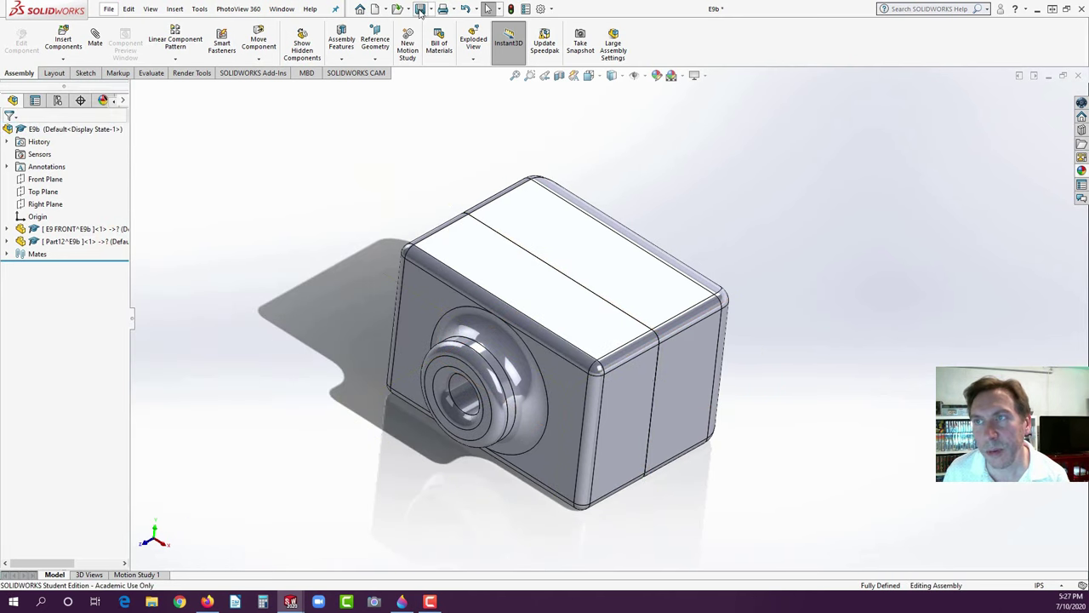
left_click(110, 9)
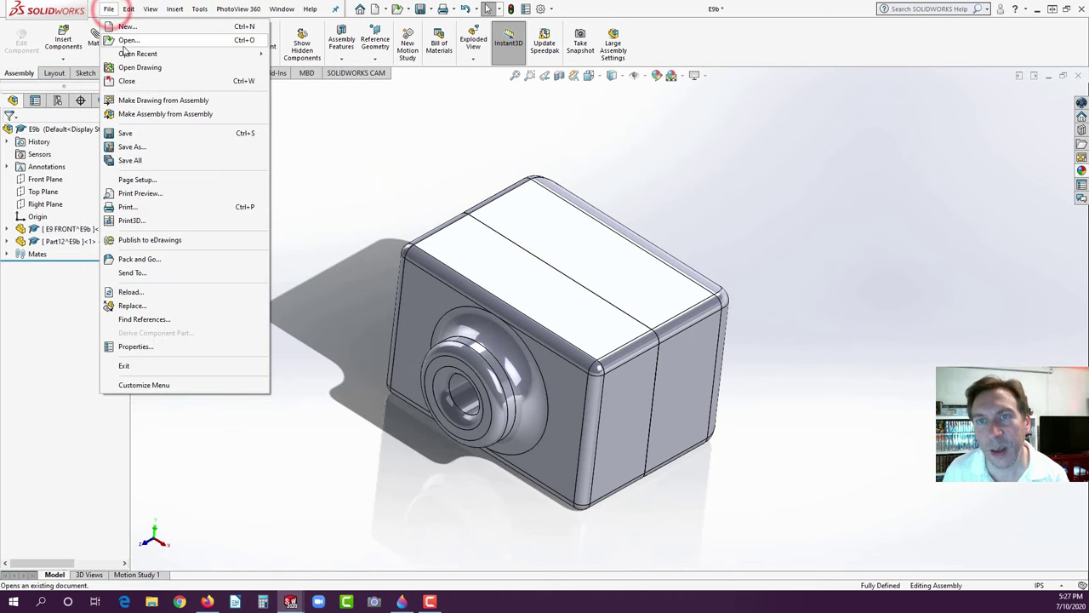
- Start an A (ANSI) Landscape drawing of E9b with front, top and isometric views
left_click(145, 101)
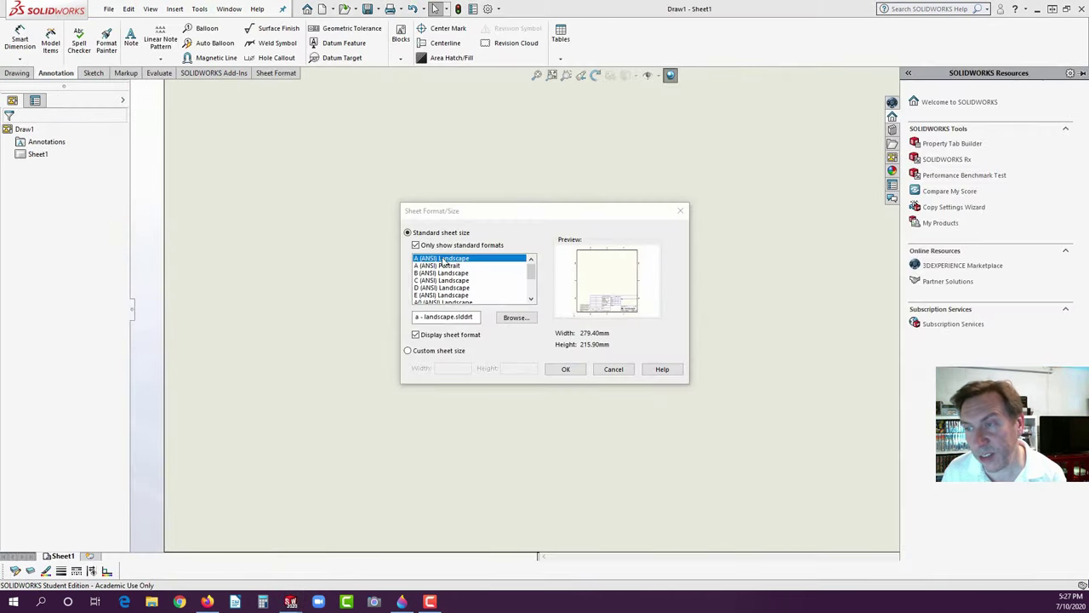
left_click(565, 370)
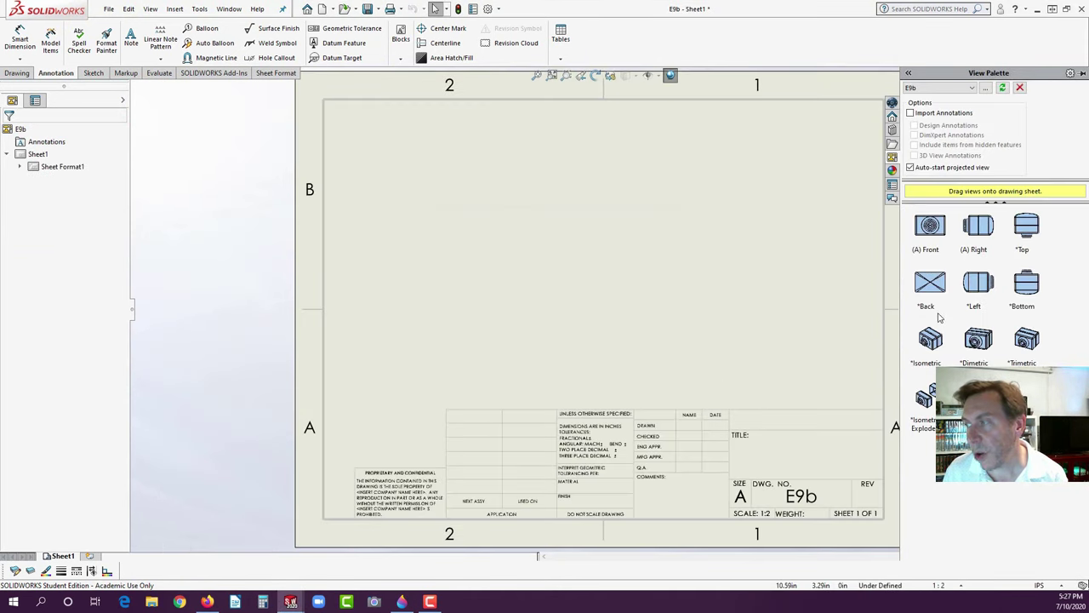
left_click_drag(935, 236, 430, 320)
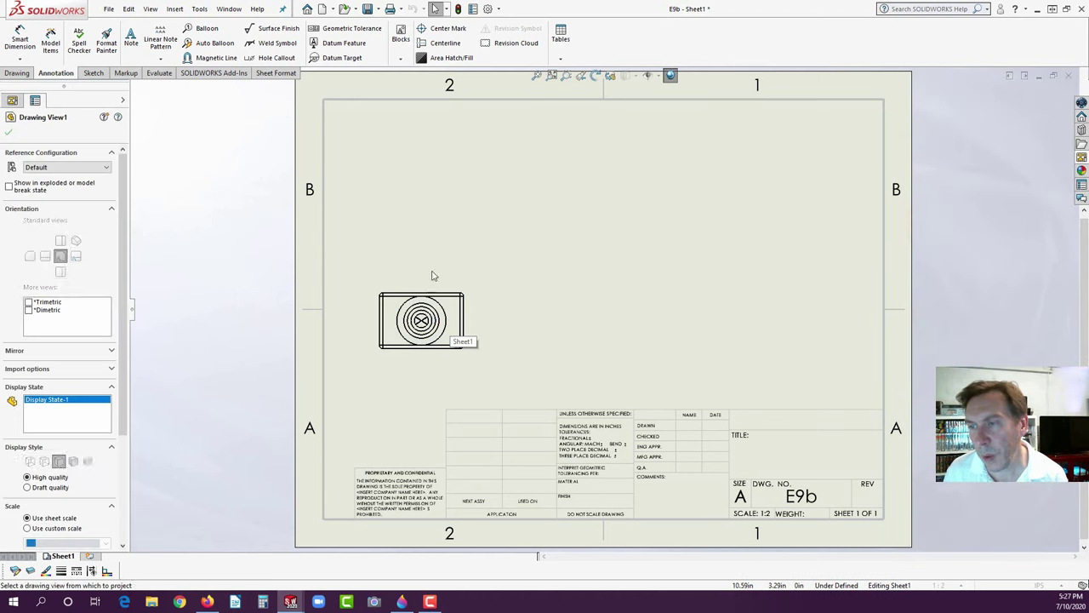
left_click(423, 219)
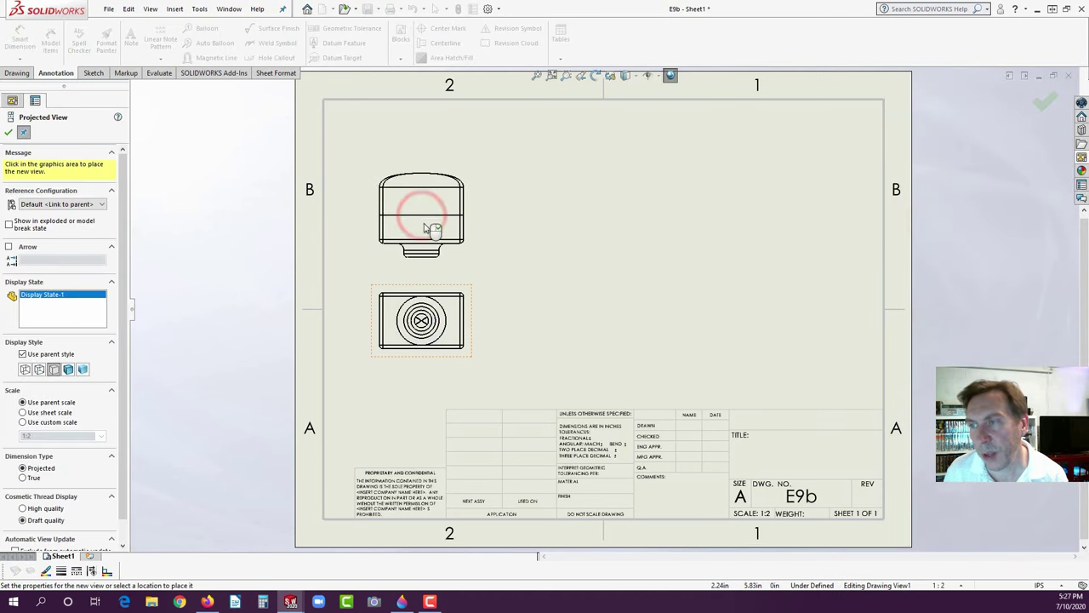
left_click(644, 196)
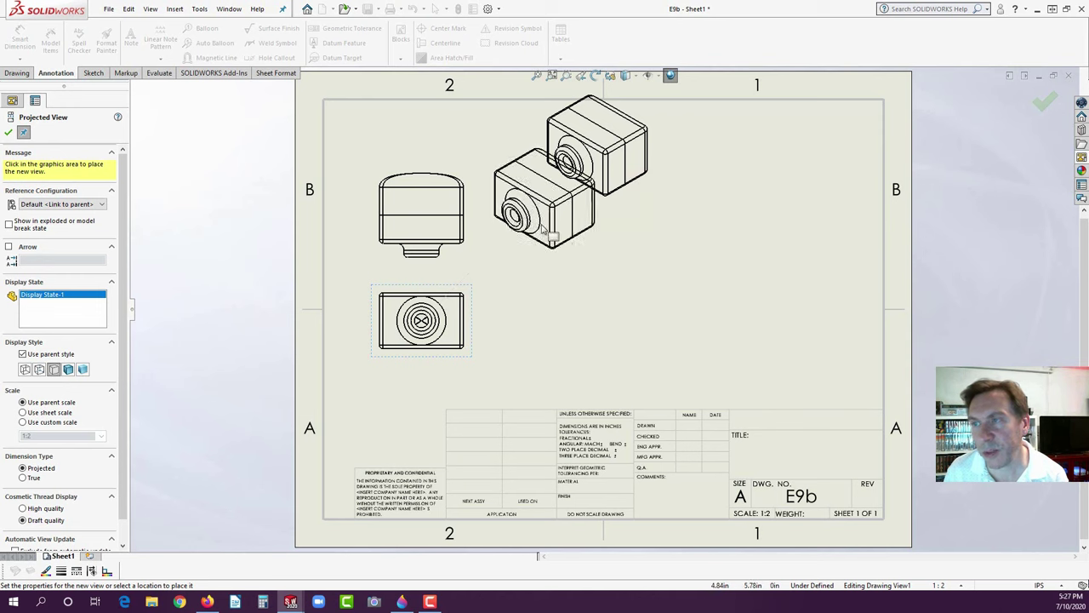
left_click(8, 132)
- Move the isometric view right and display it shaded in its exploded state
mouse_move(630, 212)
left_mouse_down()
mouse_move(830, 286)
mouse_move(821, 306)
left_mouse_up()
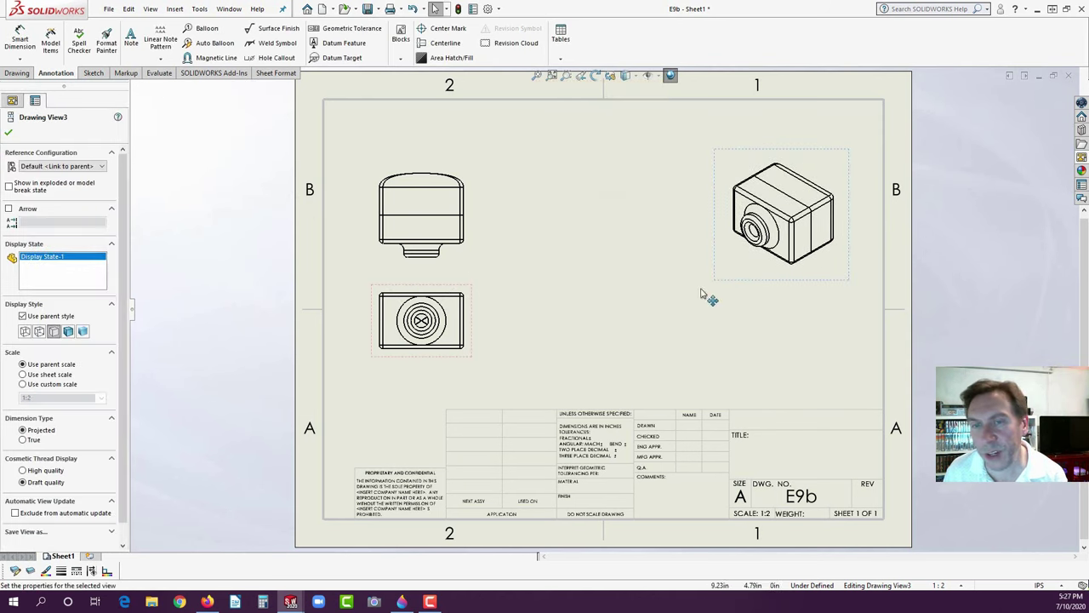
left_click(68, 331)
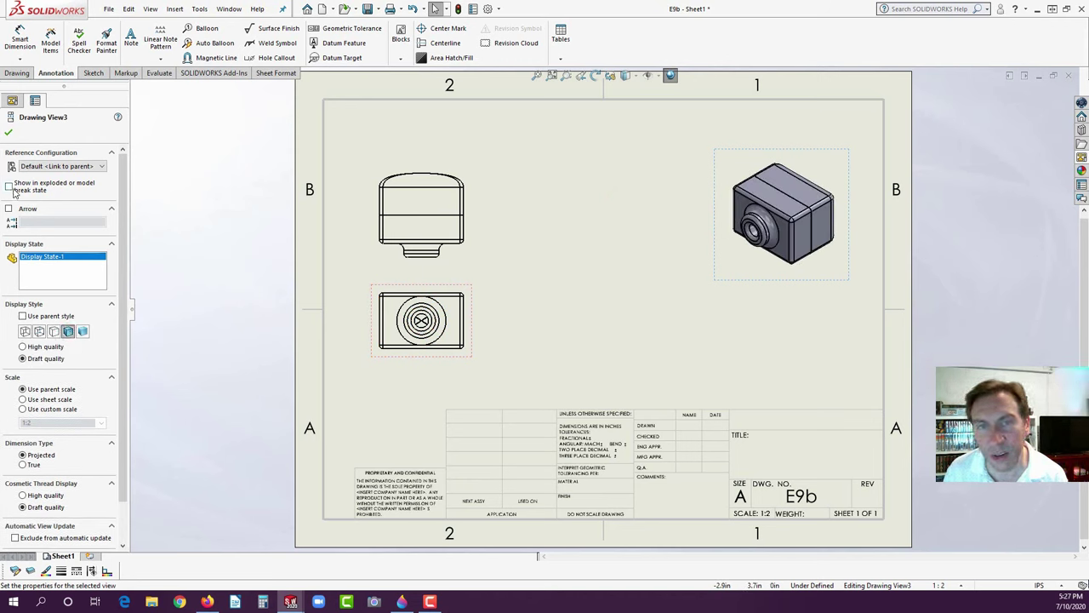
left_click(11, 188)
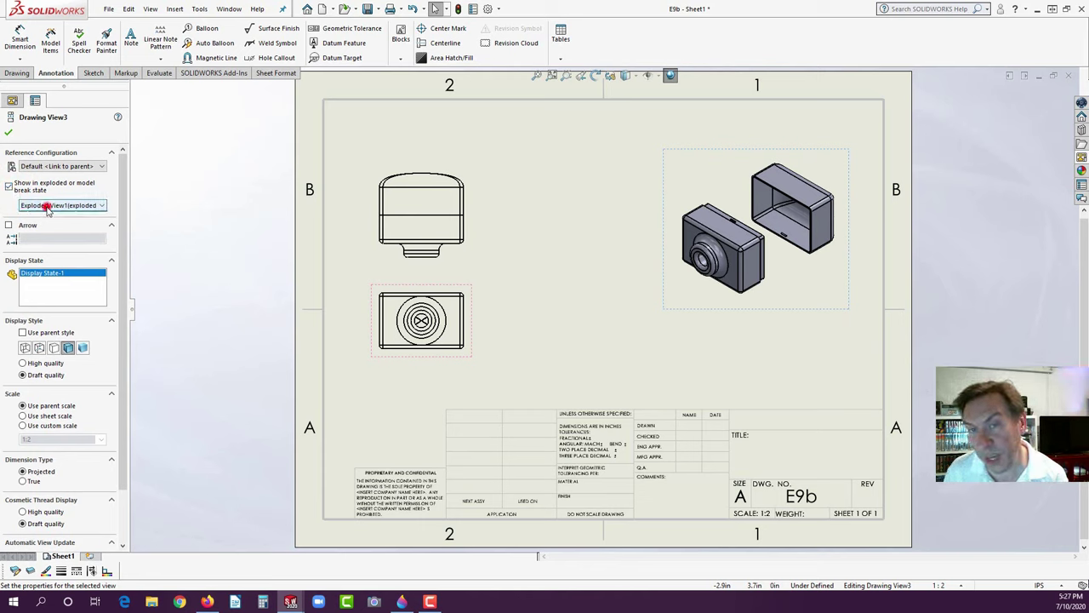
left_click(48, 208)
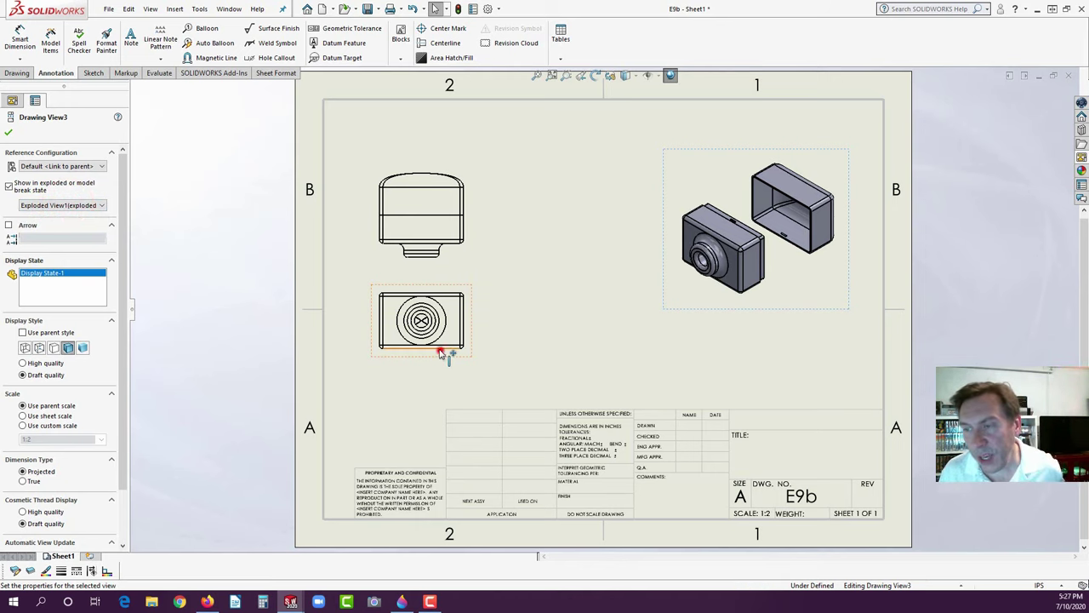
- Show tangent edges as dashed lines on the front and top views
left_click(459, 256)
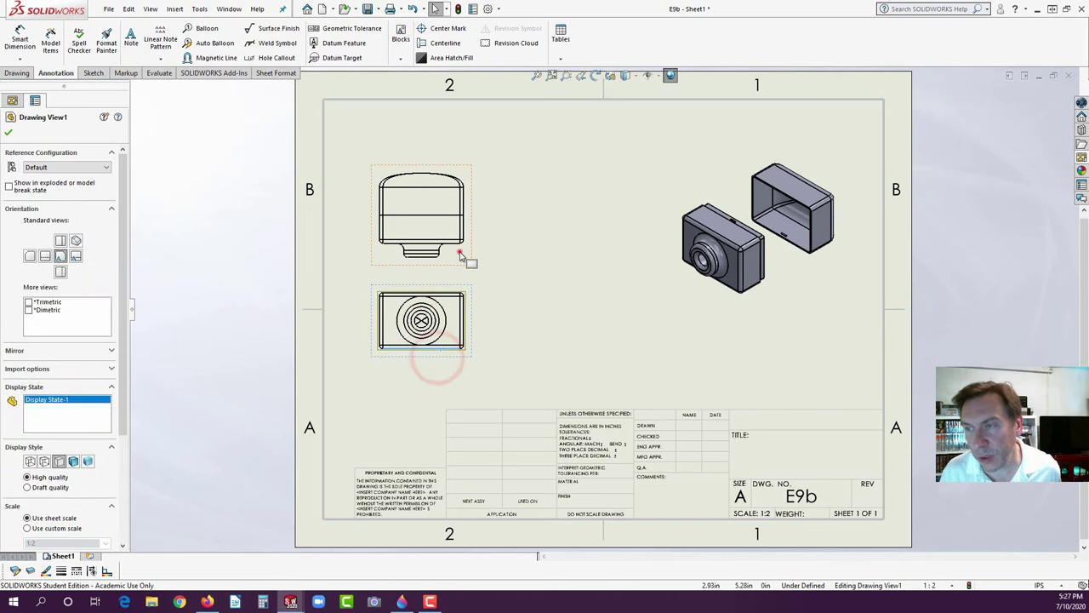
left_click(460, 256, "ctrl")
right_click(460, 255)
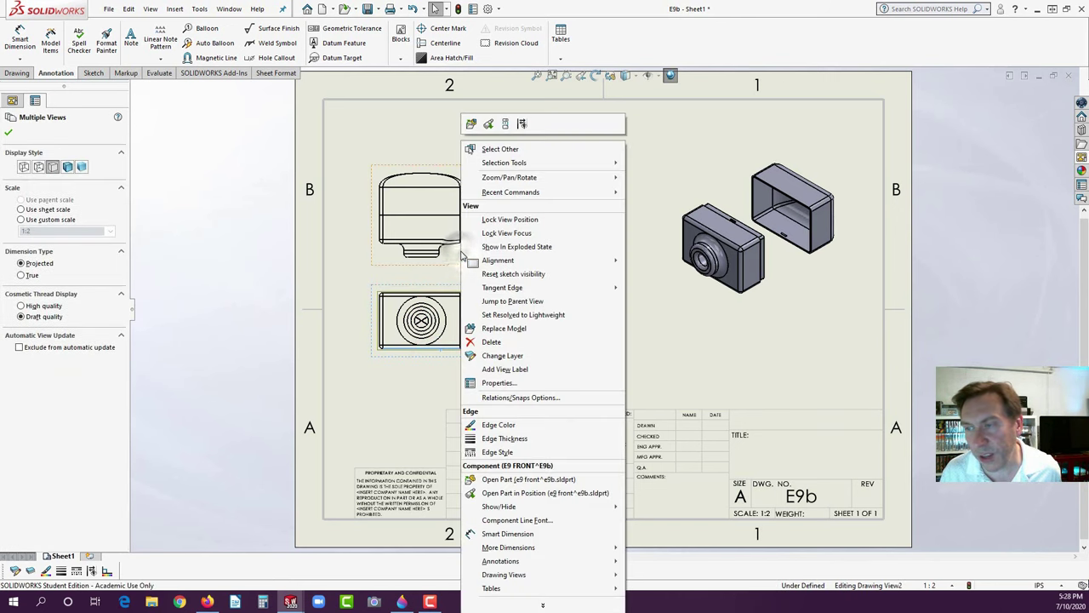
mouse_move(514, 291)
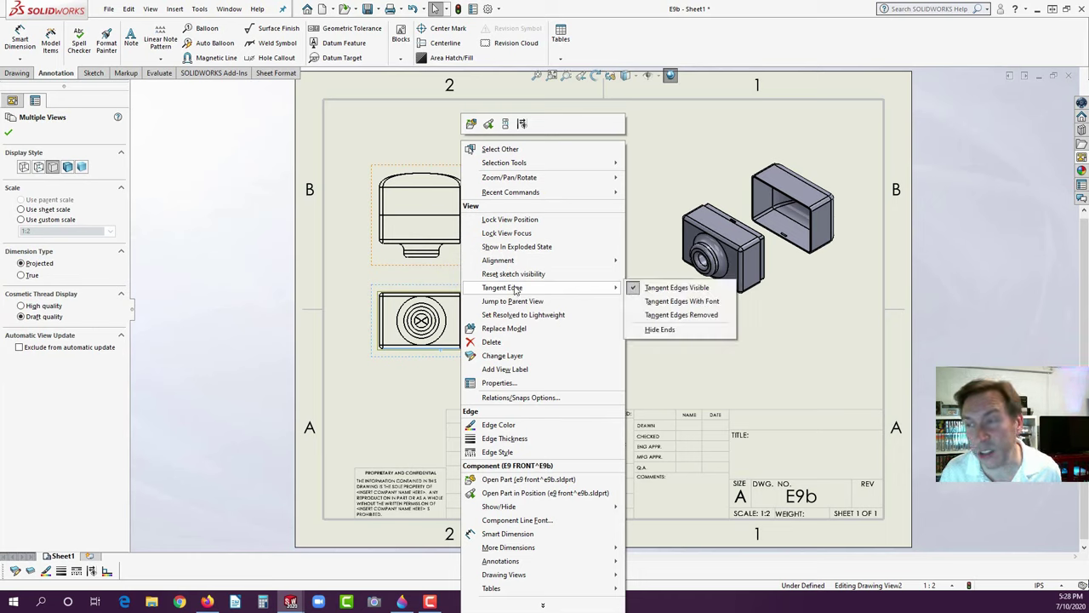
left_click(644, 300)
left_click(574, 332)
left_click(434, 287)
left_click(19, 73)
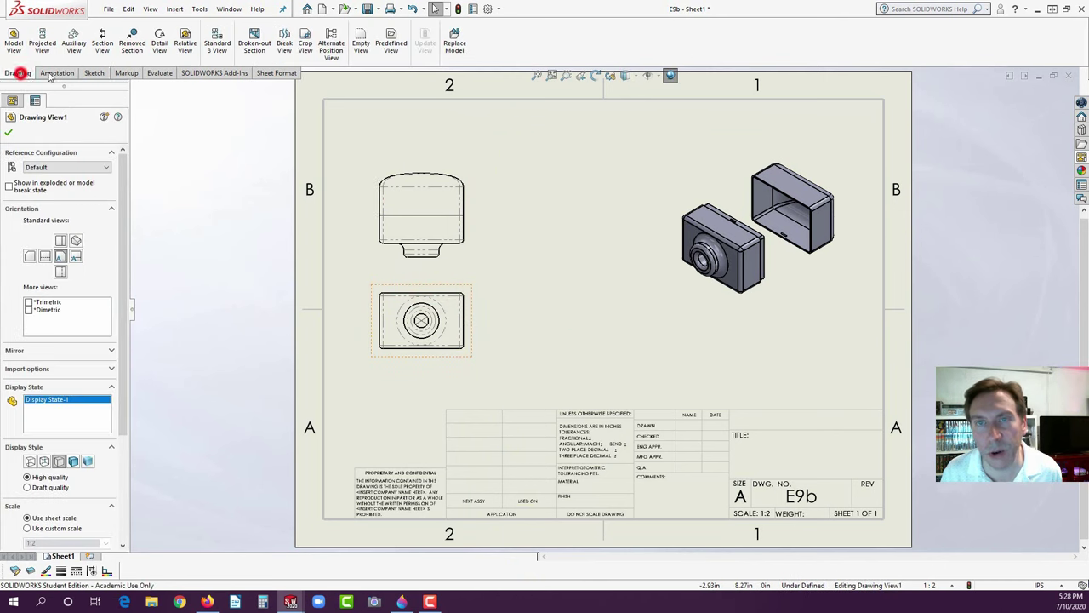
left_click(102, 38)
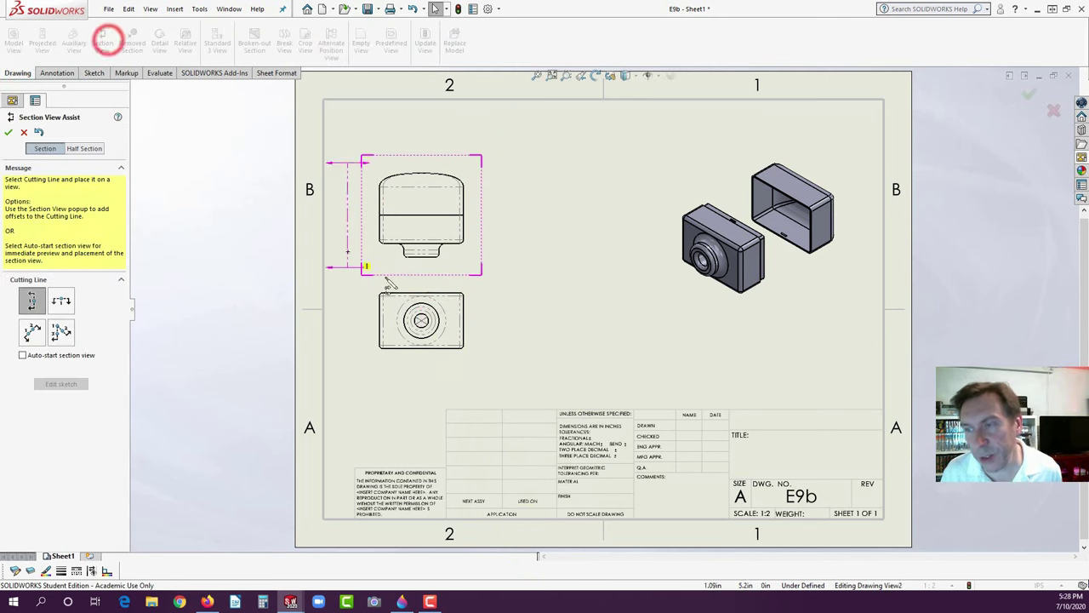
- Cut Section A-A through the front view's centre and place it beside the view
left_click(421, 320)
left_click(384, 339)
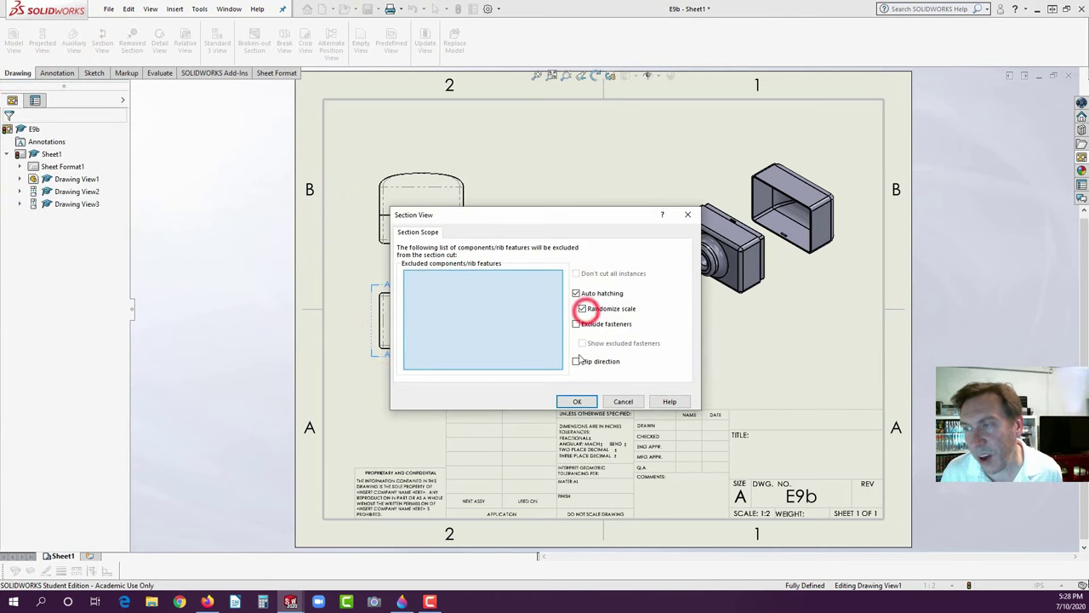
left_click(570, 402)
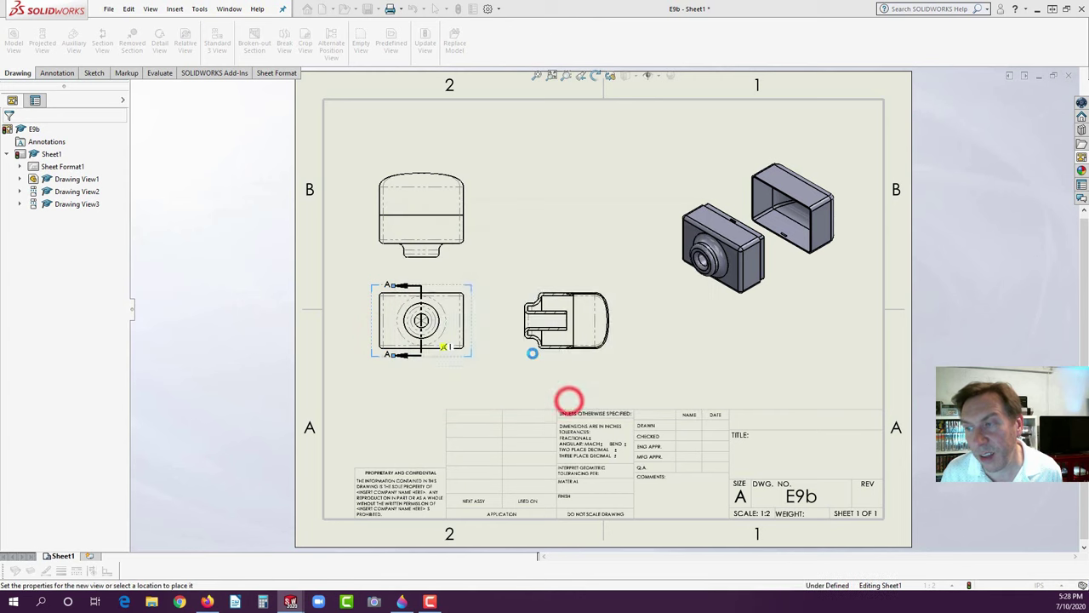
left_click(542, 333)
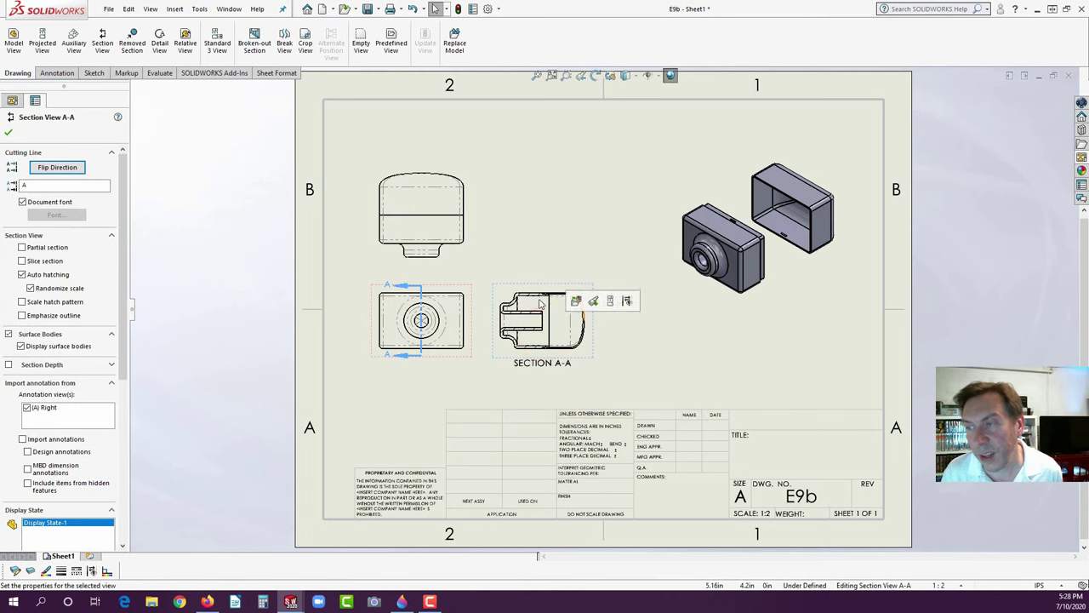
- Add Detail B from a circle on Section A-A, using the Connected leader style
left_click(159, 38)
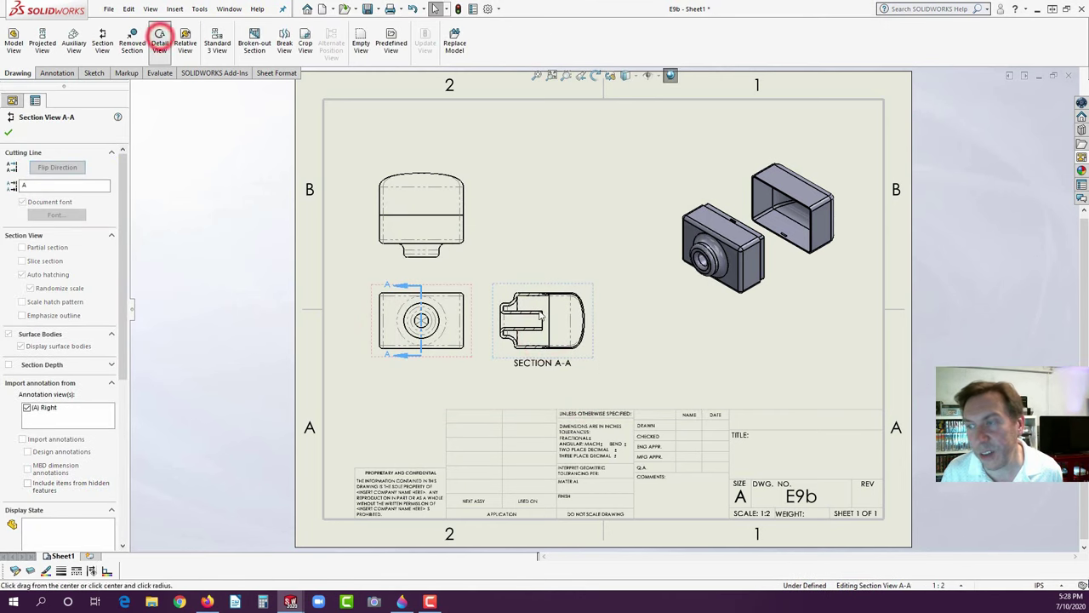
left_click(546, 295)
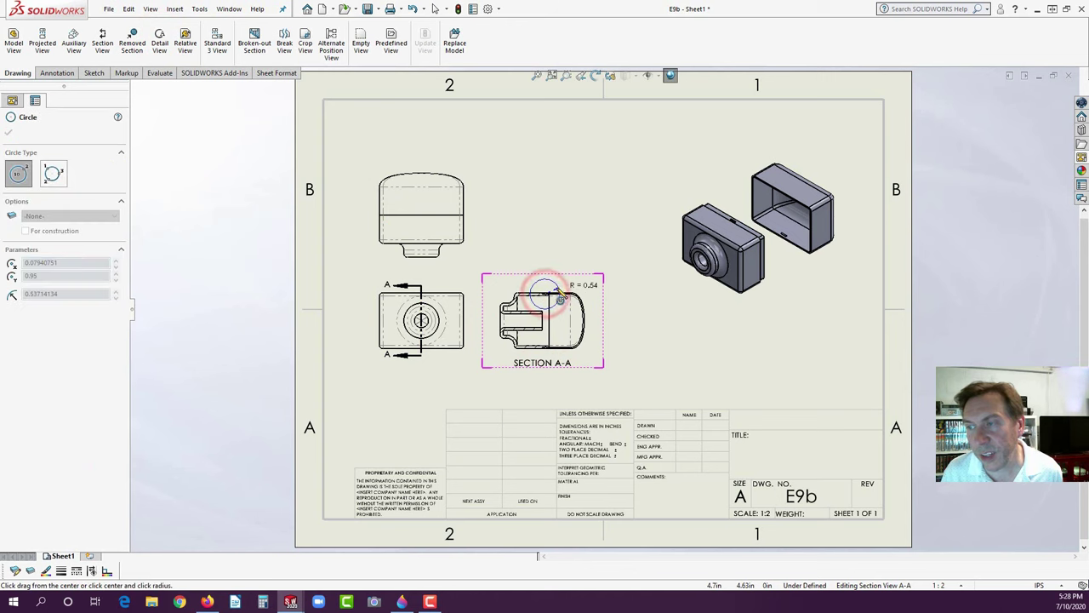
left_click(553, 287)
left_click(581, 201)
left_click(95, 177)
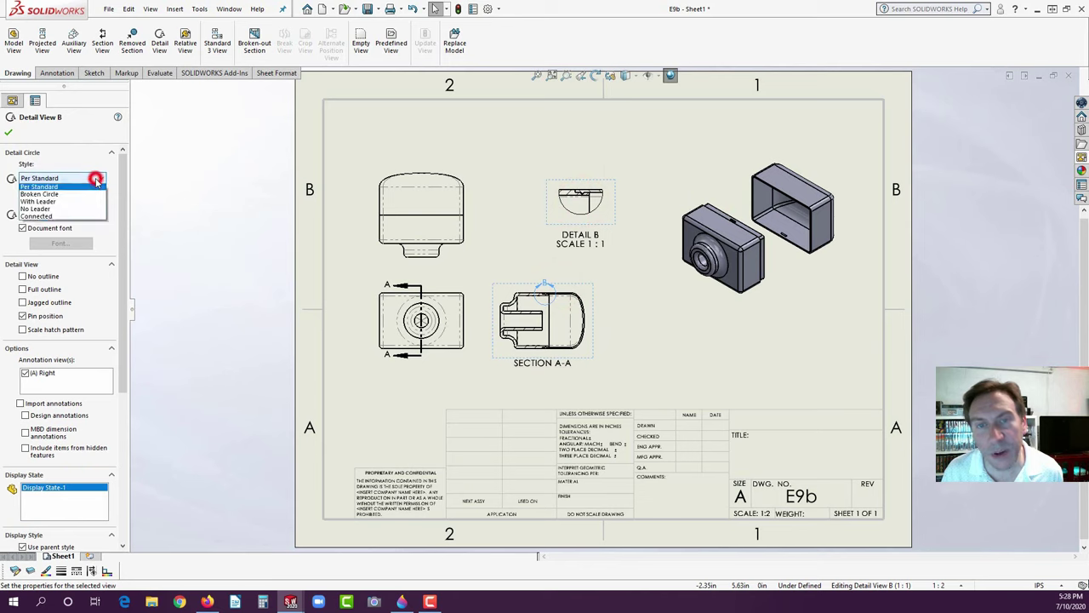
left_click(38, 217)
left_click(523, 240)
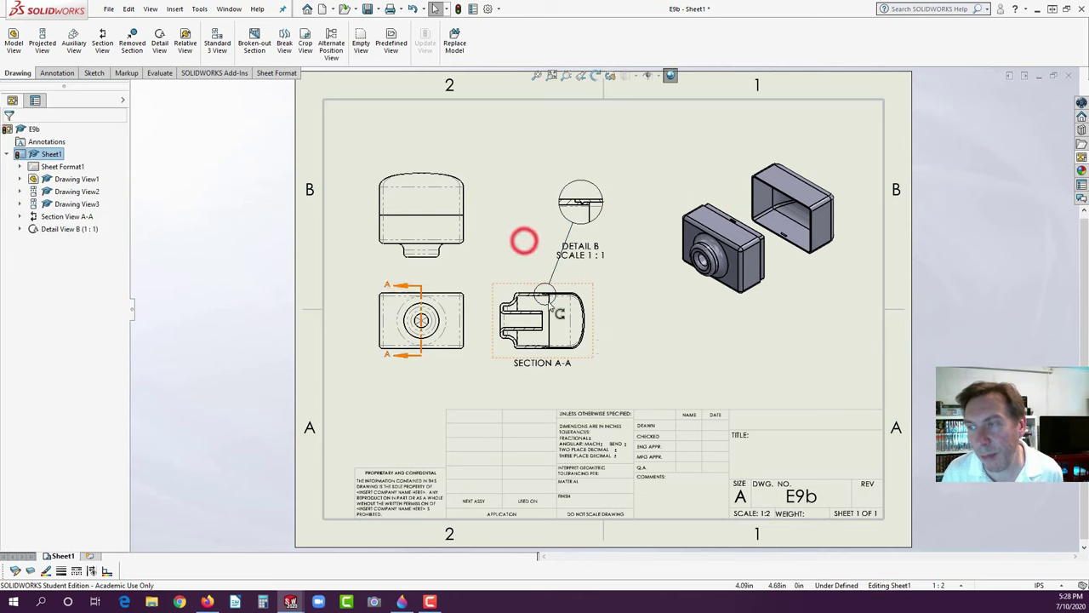
- Shrink the Detail B circle on Section A-A
scroll(545, 310, "down", 3)
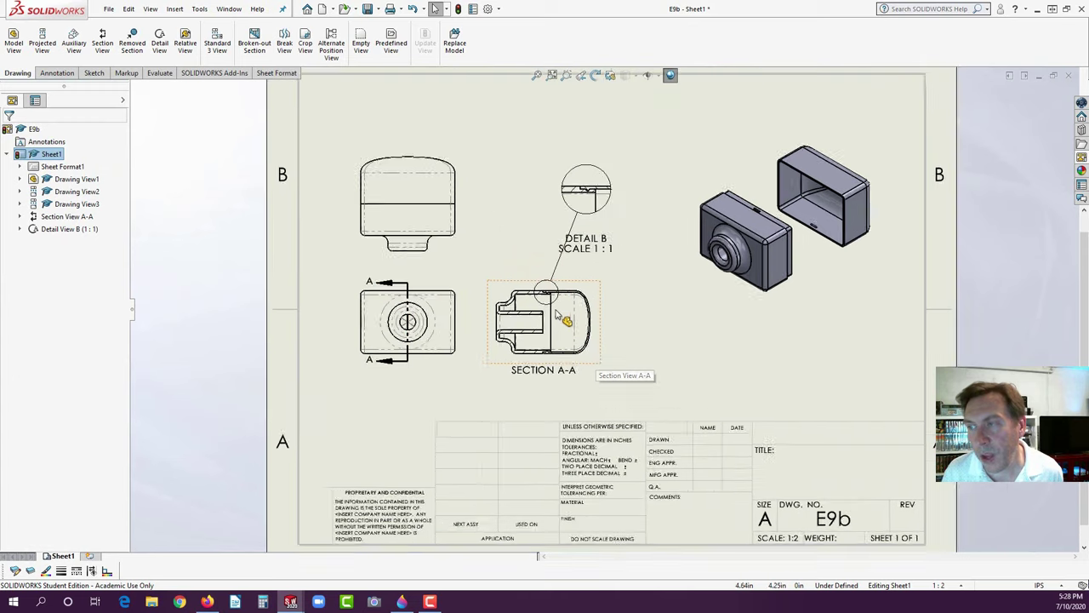
left_click(553, 302)
mouse_move(565, 317)
left_mouse_down()
mouse_move(557, 304)
mouse_move(553, 318)
left_mouse_up()
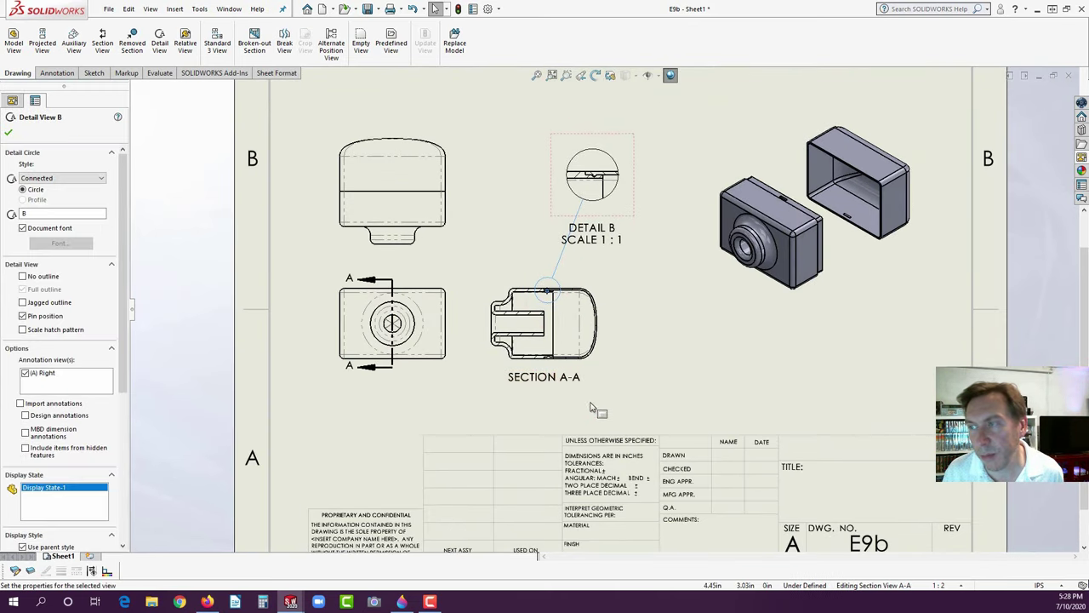
left_click(663, 384)
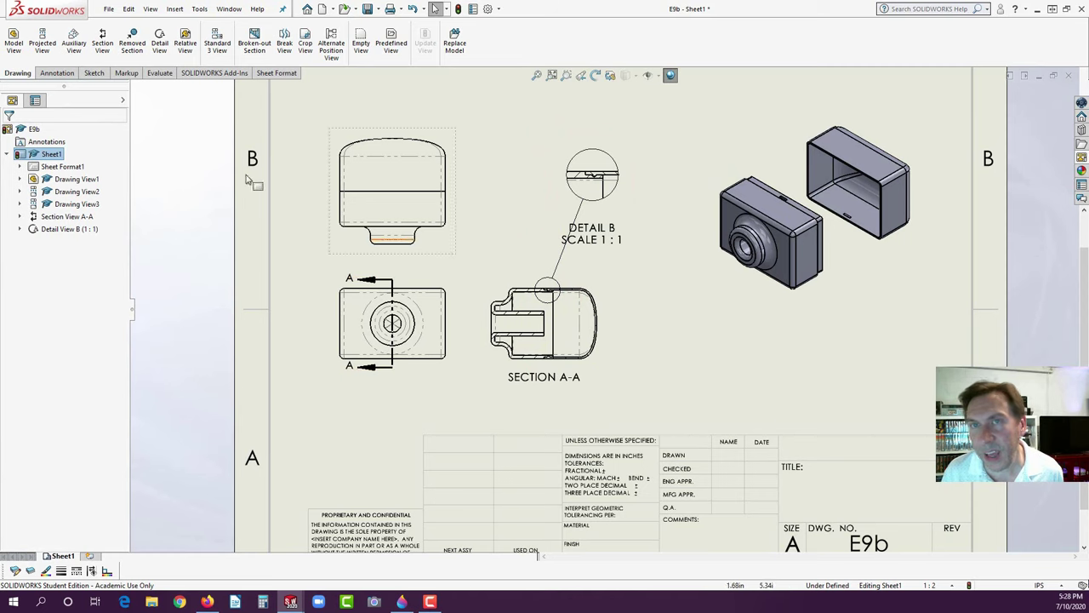
left_click(65, 73)
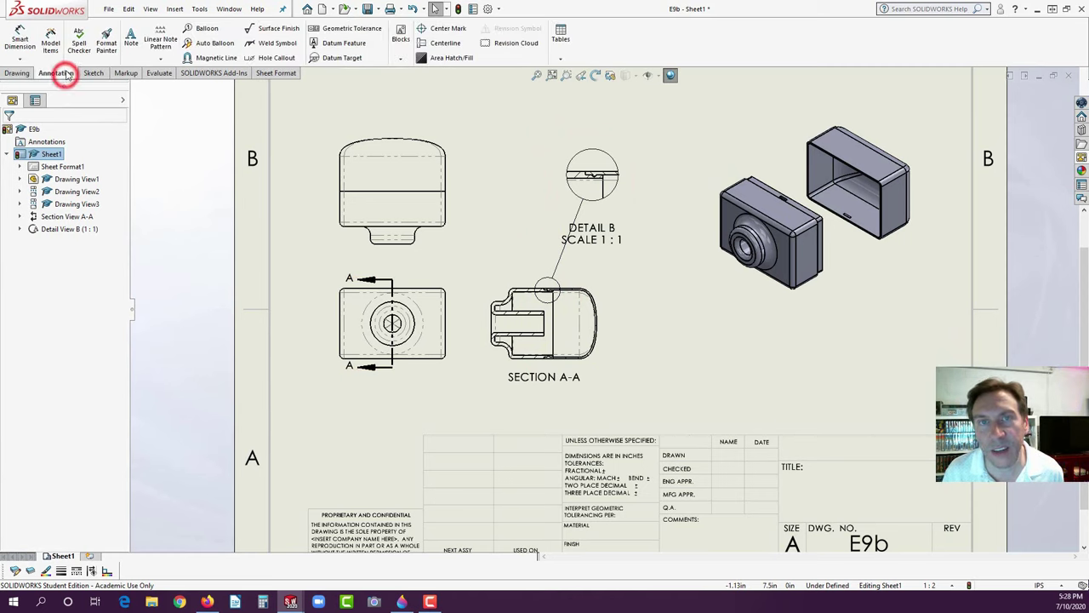
left_click(19, 38)
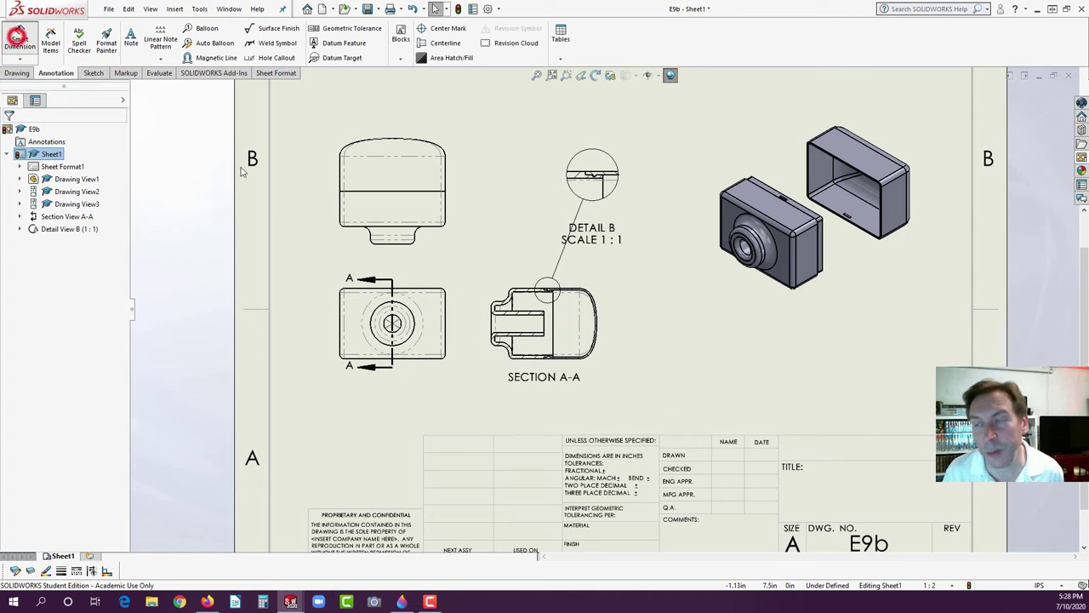
- Dimension Section A-A's length as 3.00 and the front view's height as 2.00
left_click(494, 329)
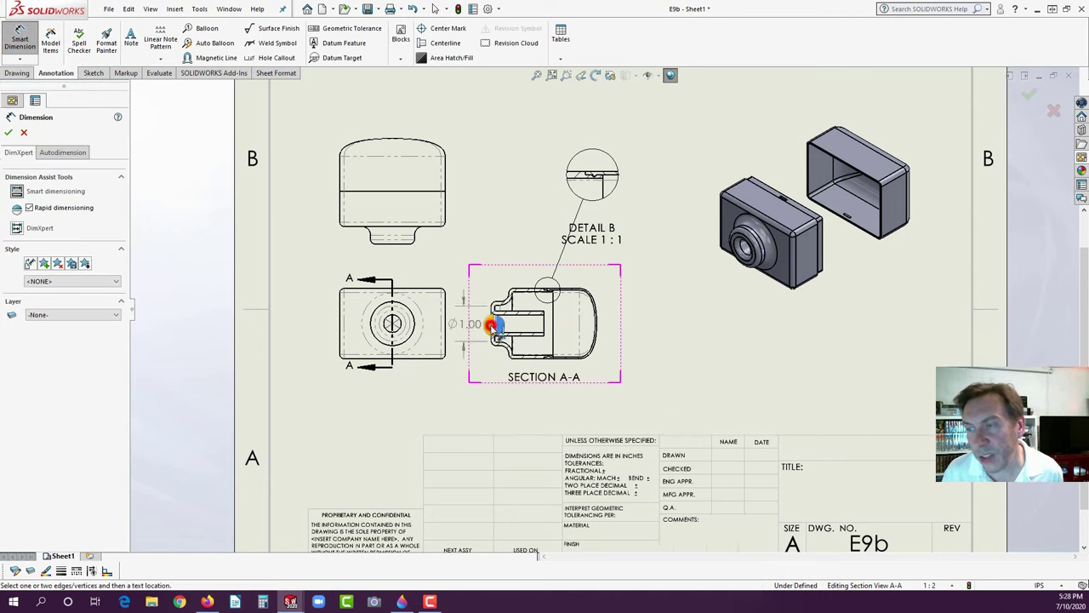
left_click(600, 328)
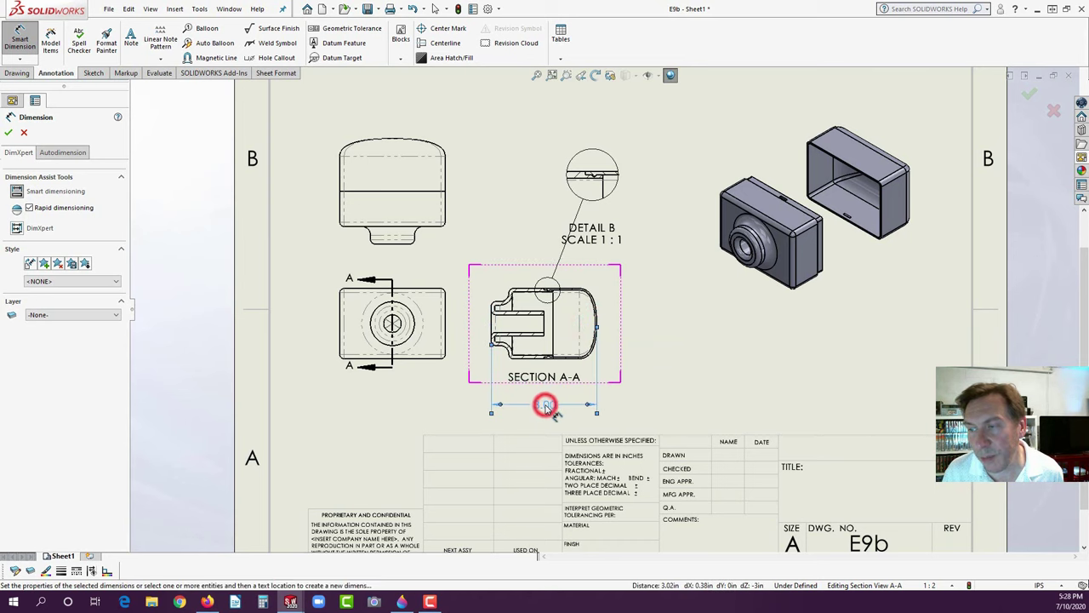
left_click(544, 407)
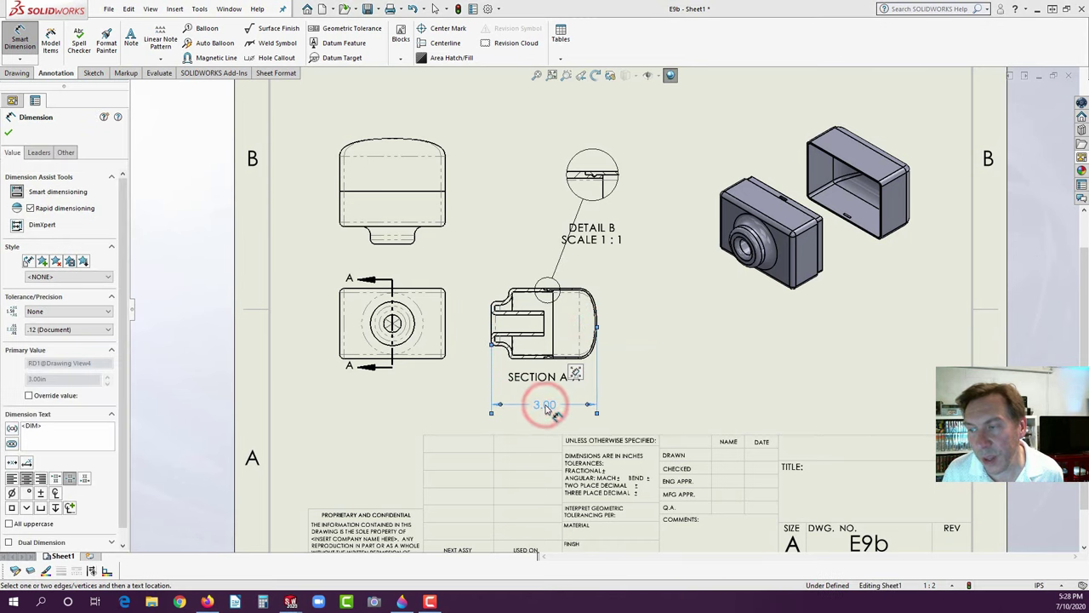
left_click(10, 443)
left_click(423, 290)
left_click(416, 358)
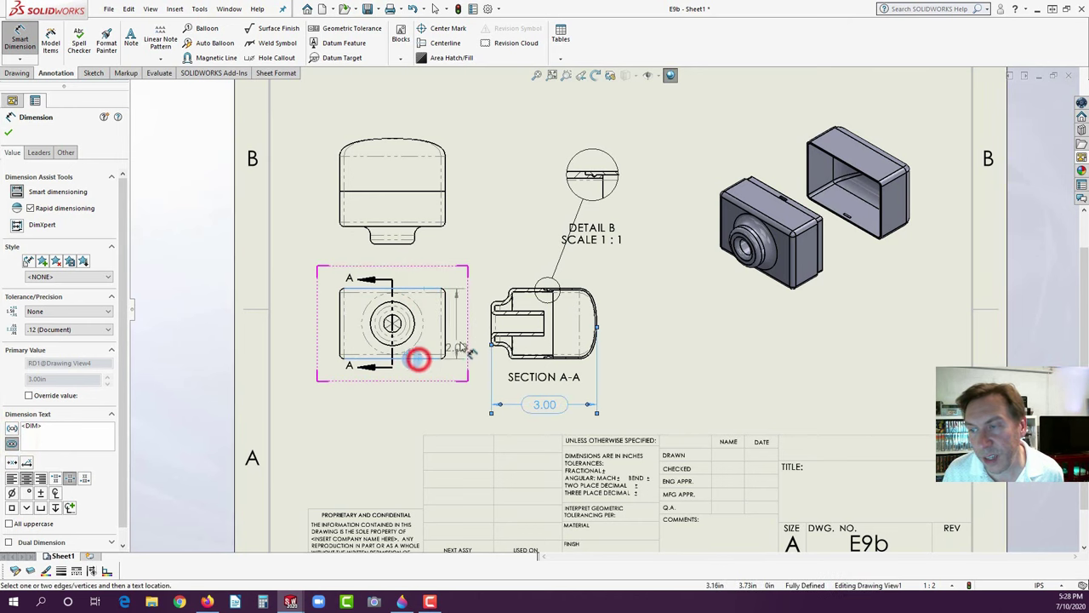
left_click(468, 327)
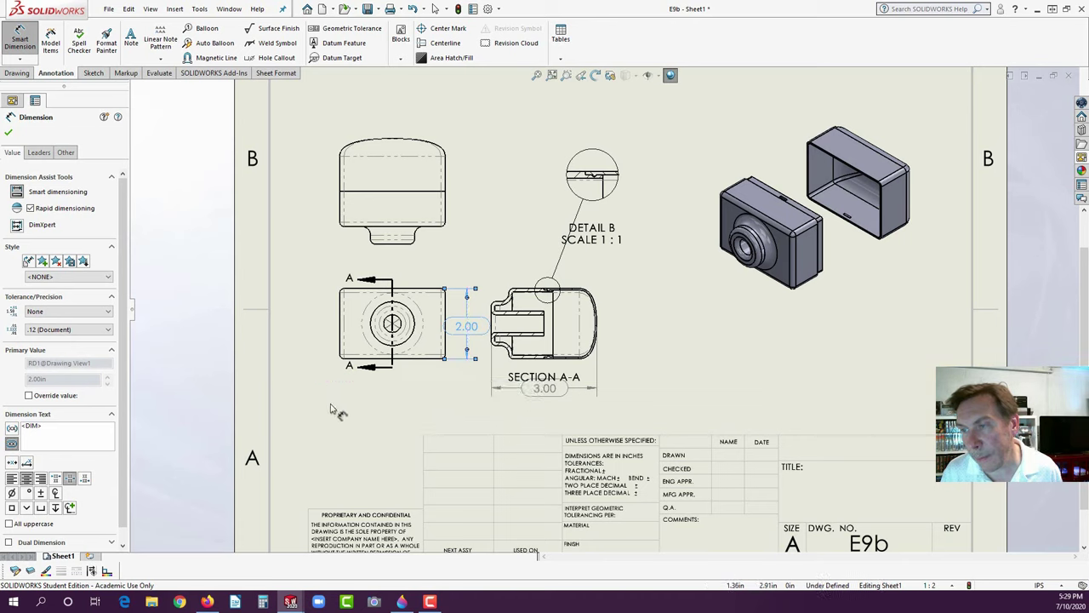
left_click(587, 366)
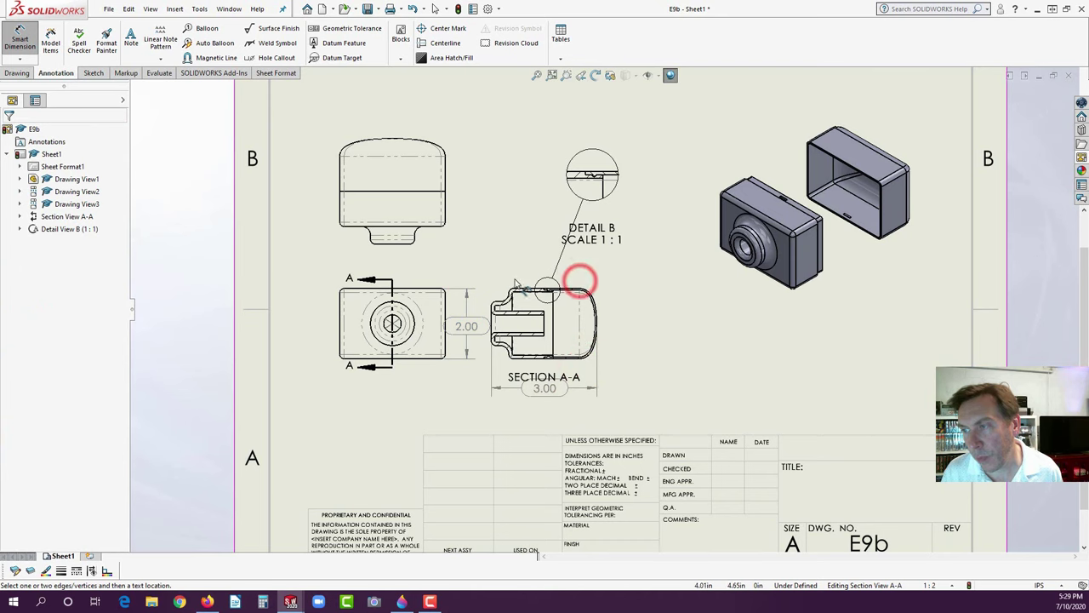
- Space out Section A-A, the 2.00 dimension and the front view
left_click_drag(510, 287, 633, 289)
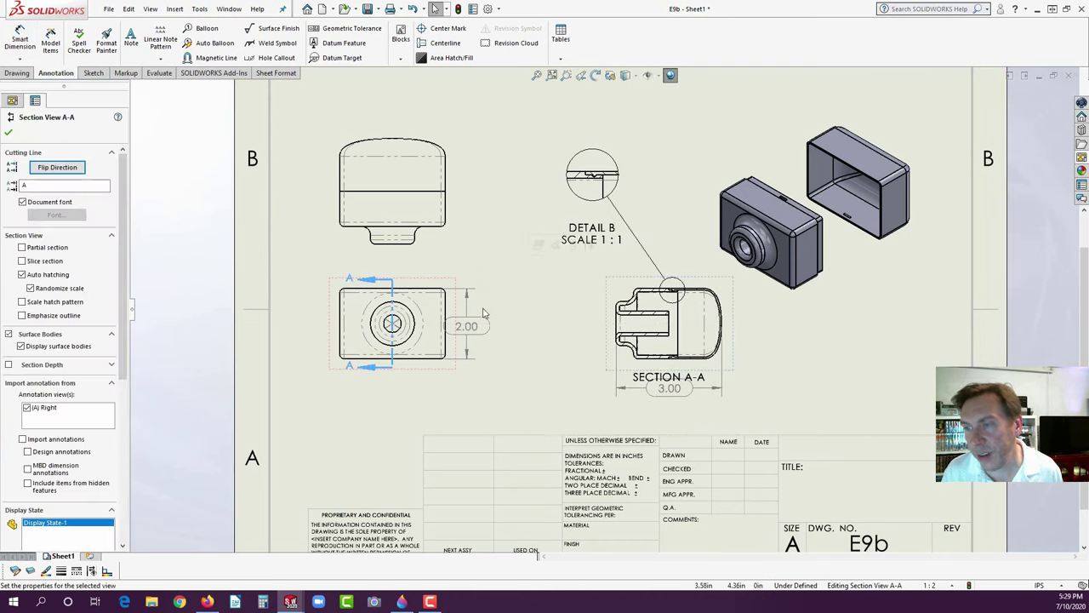
left_click_drag(479, 338, 509, 335)
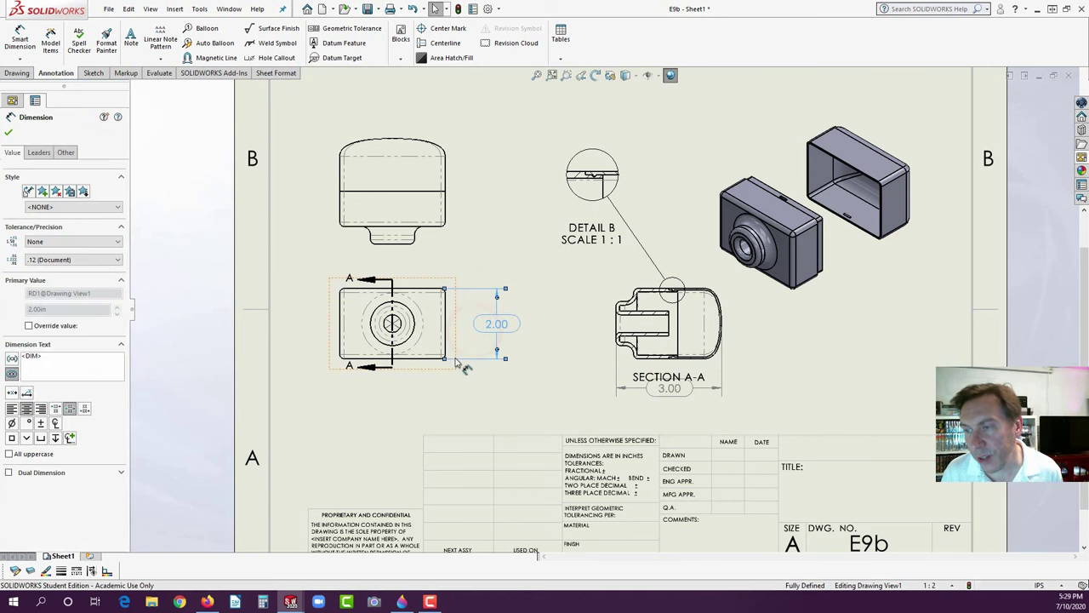
left_click_drag(423, 374, 427, 385)
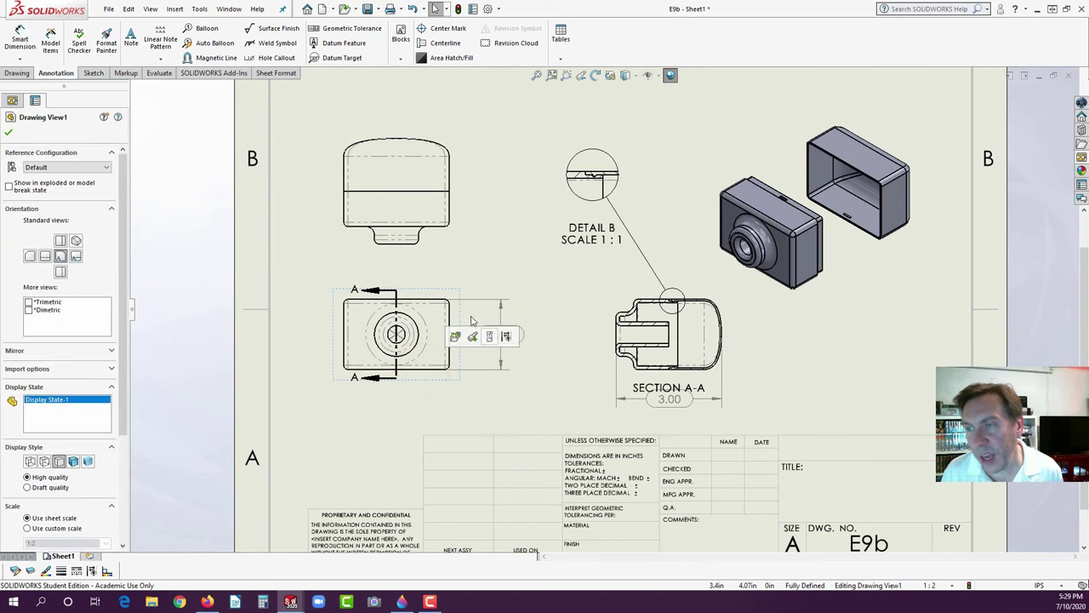
- Add the 3.00 width dimension above the front view
left_click(19, 39)
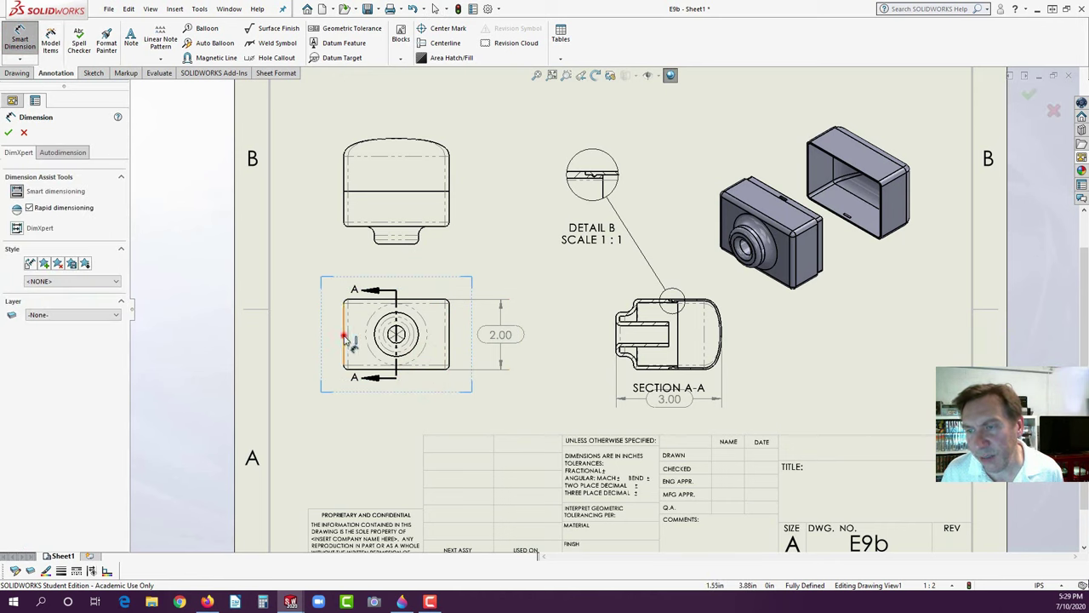
left_click(346, 337)
left_click(449, 333)
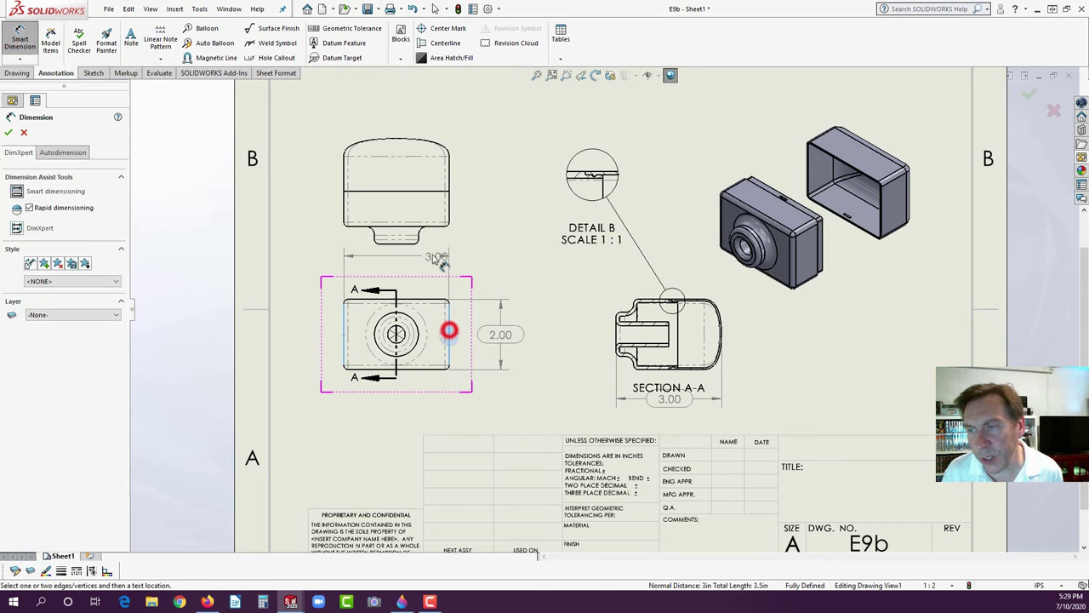
left_click(399, 273)
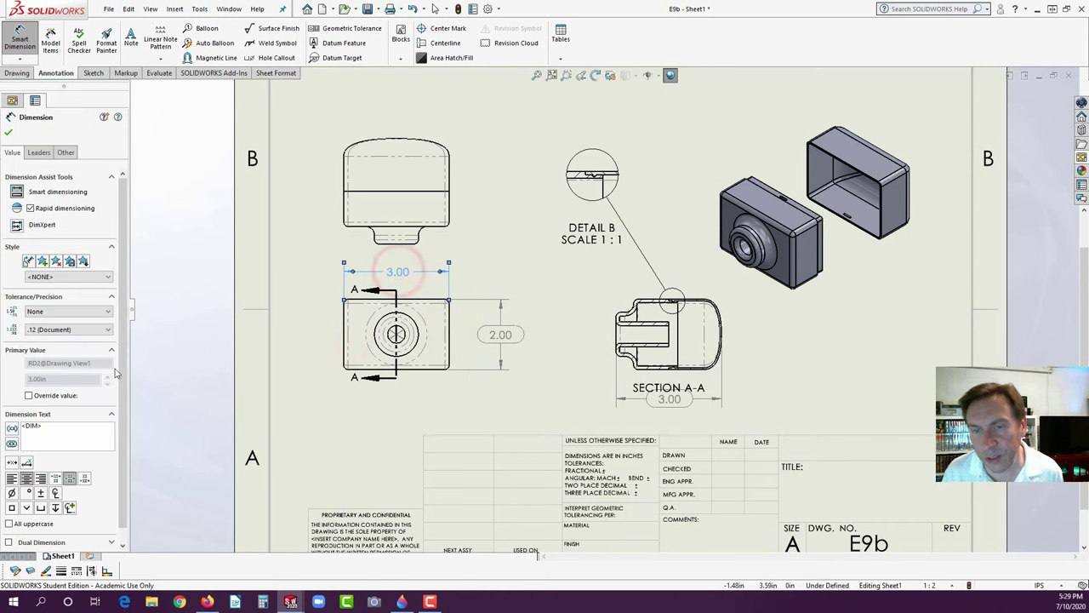
left_click(341, 445)
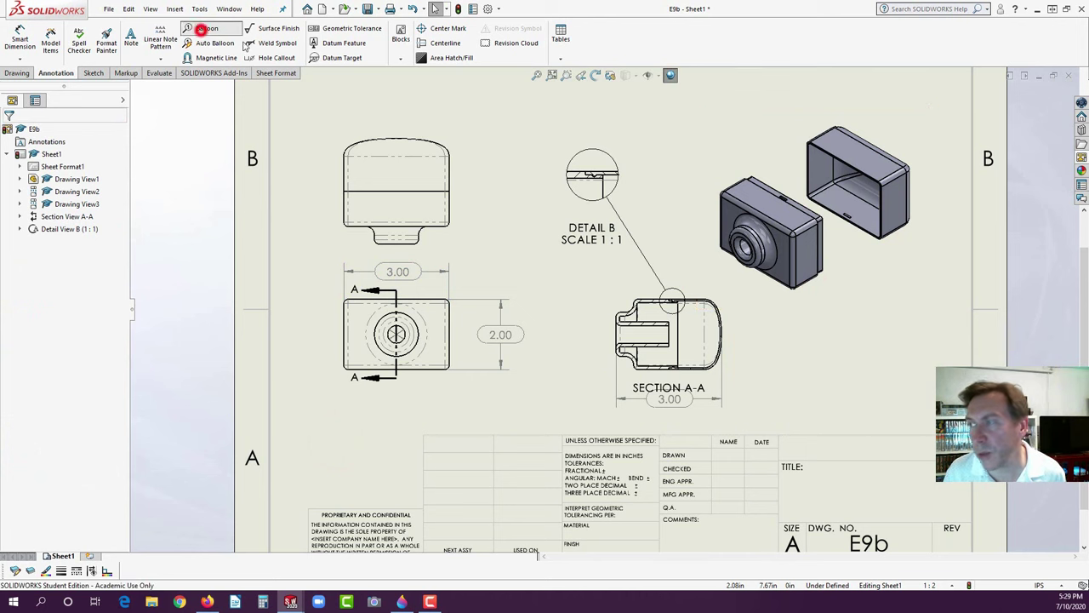
- Attach balloons 1 and 2 to the two parts in the exploded isometric view
left_click(202, 29)
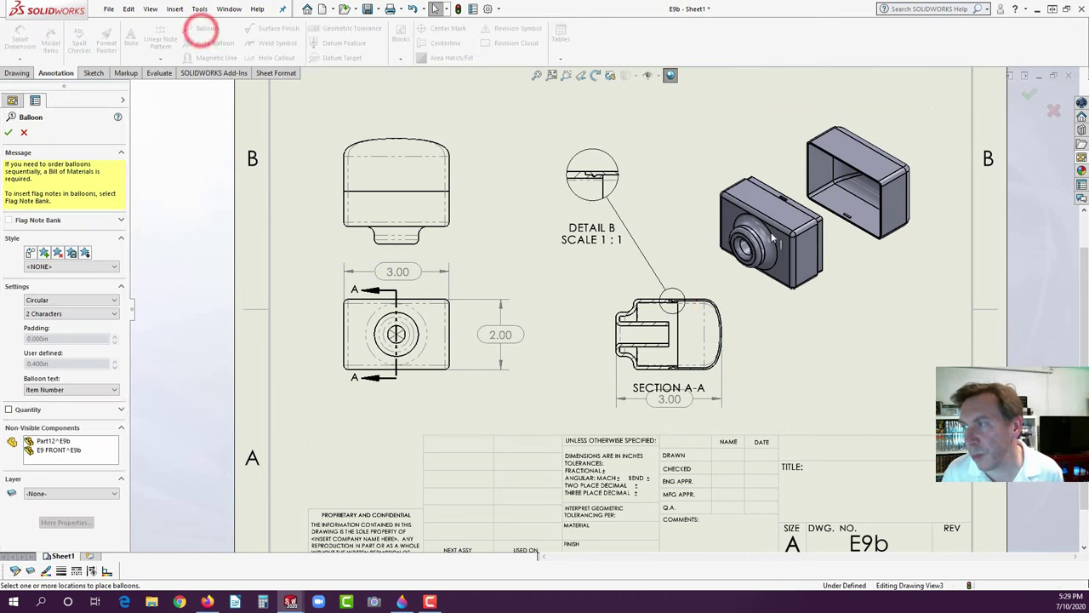
left_click(790, 294)
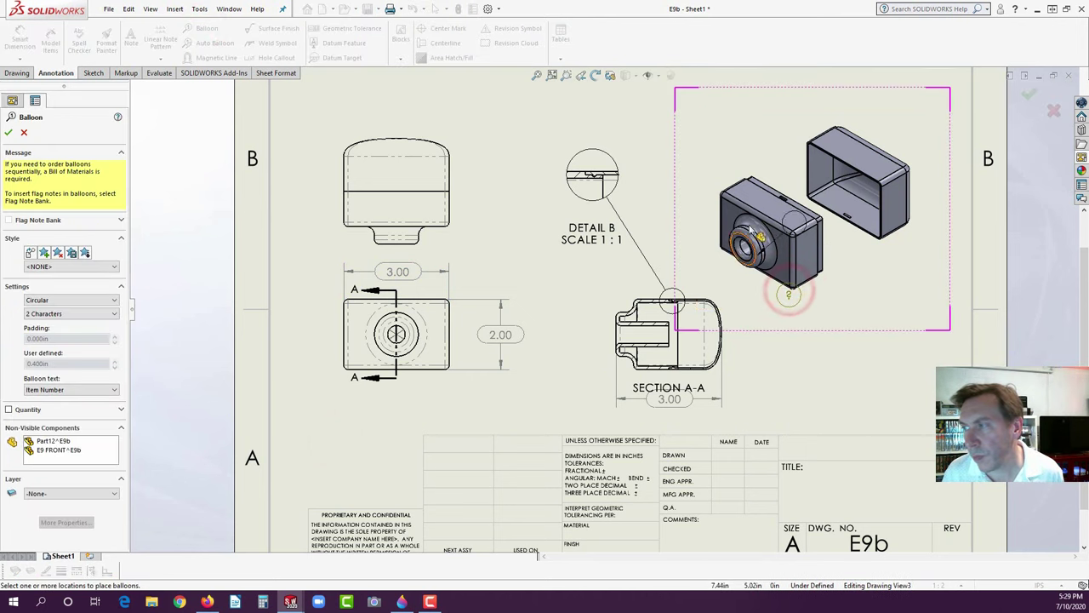
left_click(679, 219)
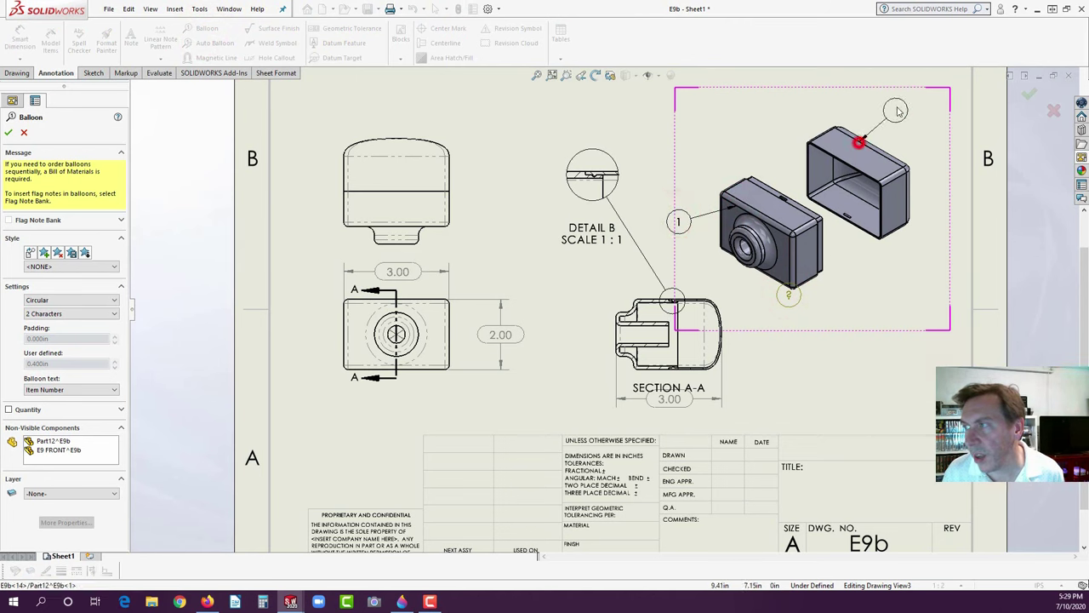
left_click(855, 139)
left_click(899, 110)
key("Escape")
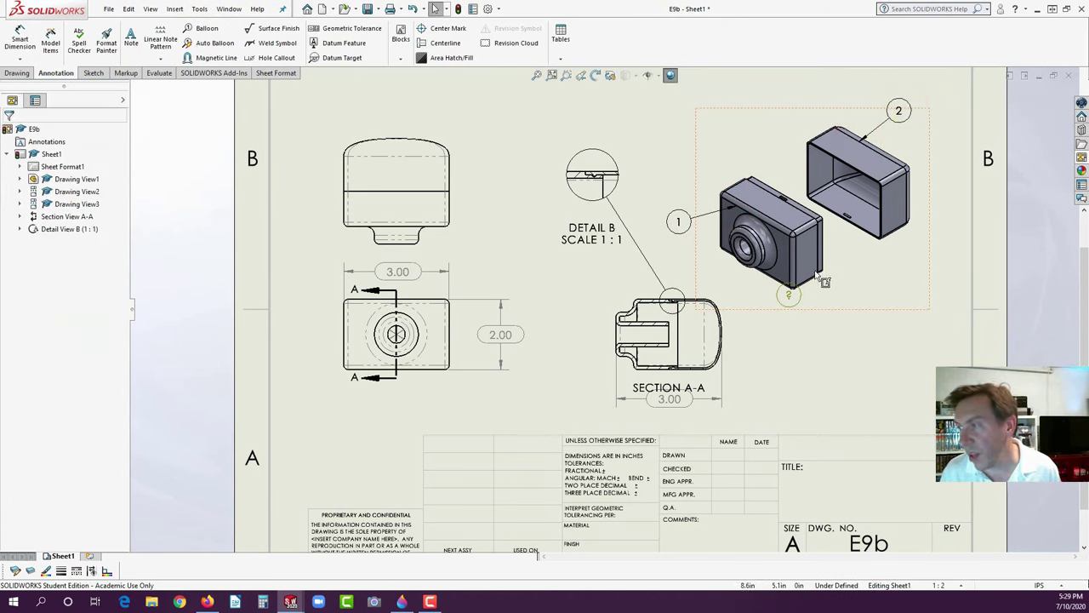
- Insert a bill of materials for the isometric view at the sheet's top-left
left_click(786, 297)
right_click(786, 297)
left_click(810, 332)
left_click(719, 274)
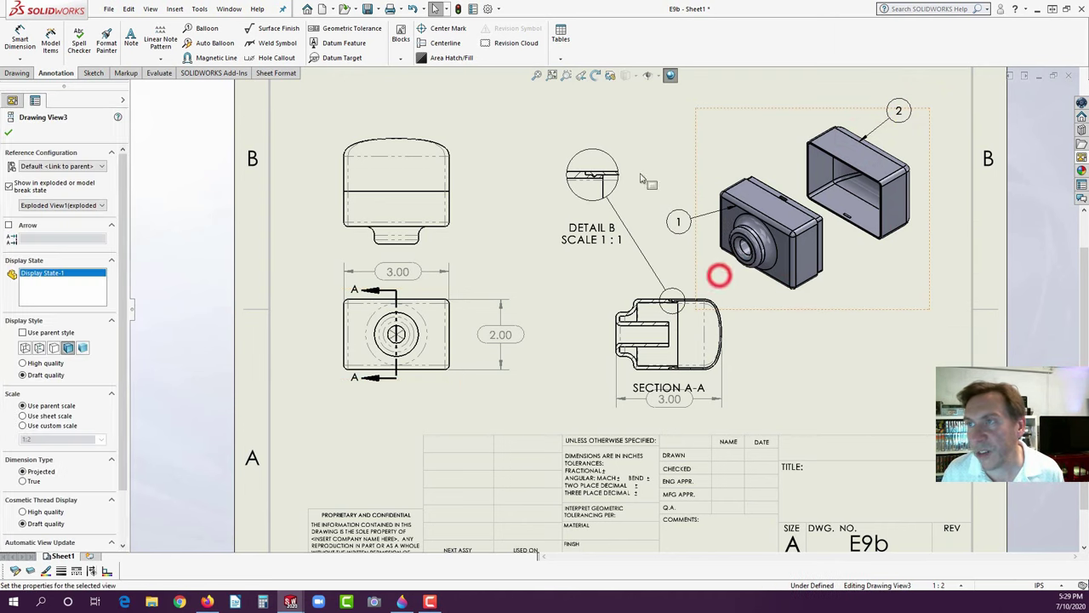
left_click(561, 58)
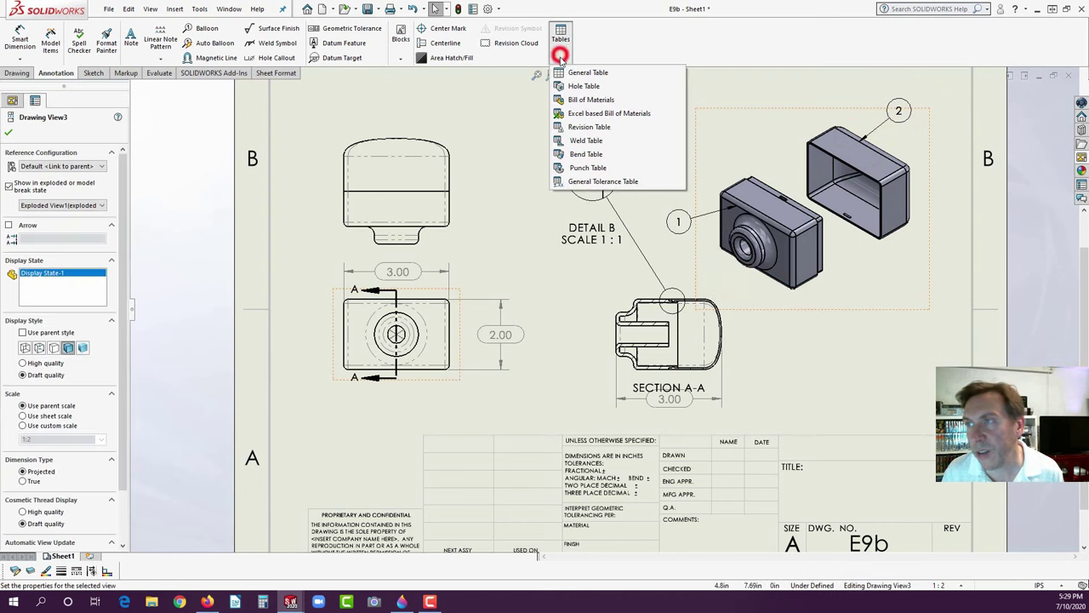
left_click(560, 100)
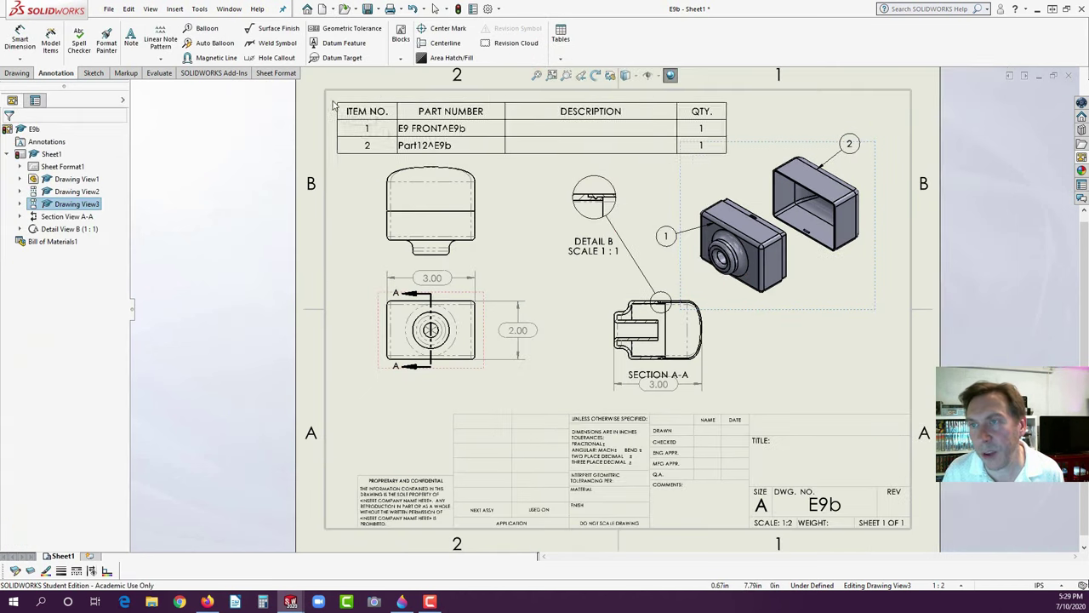
left_click(325, 92)
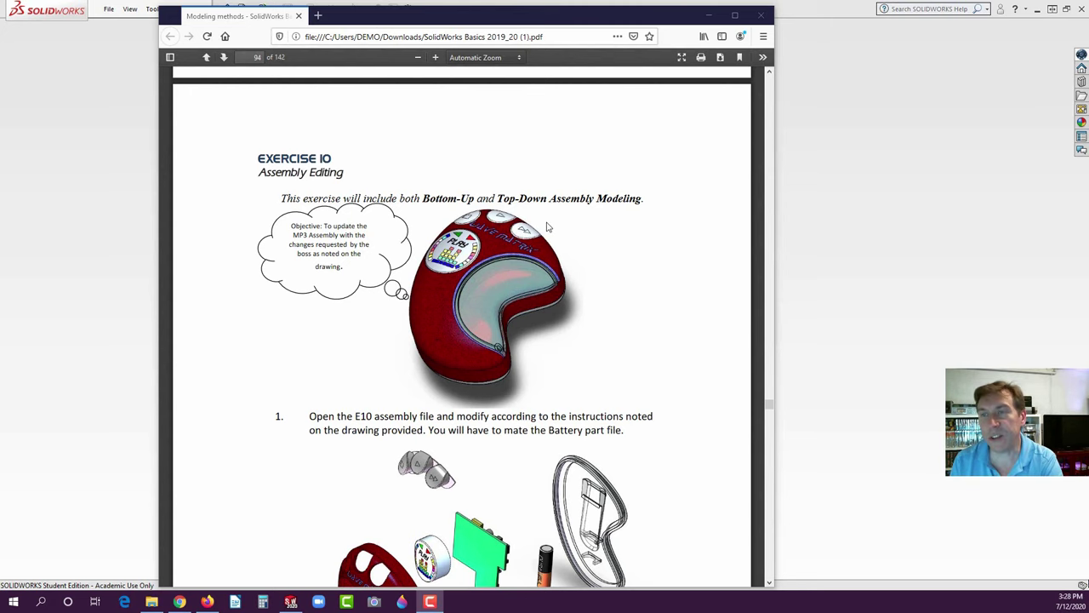
- Download E10.zip from the Exercise 10 parts link on vertanux1.com's Part files page, then open it
left_click(318, 16)
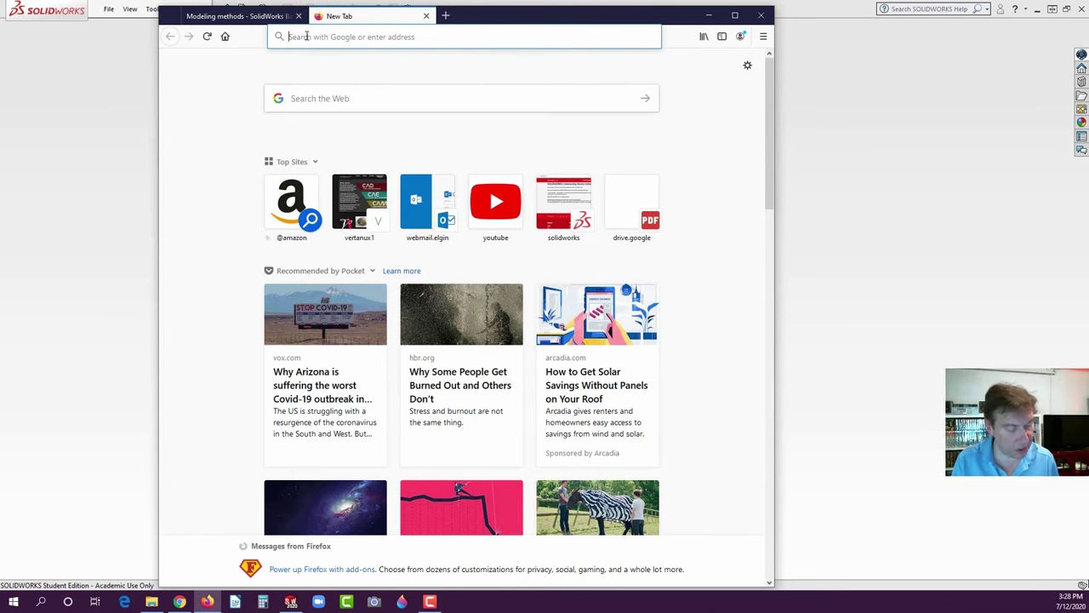
type("ver")
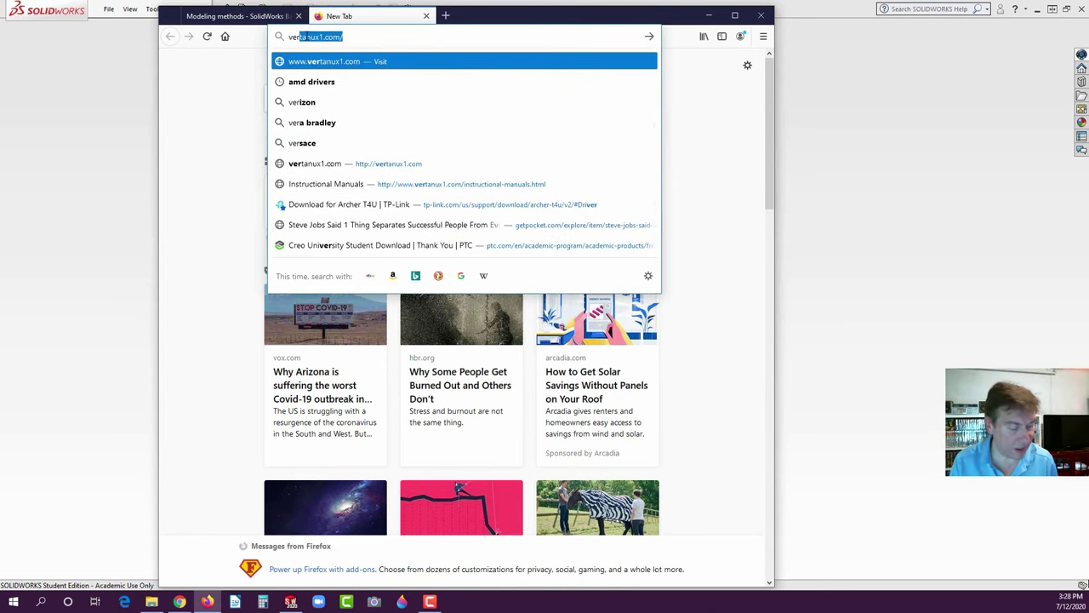
type("tan")
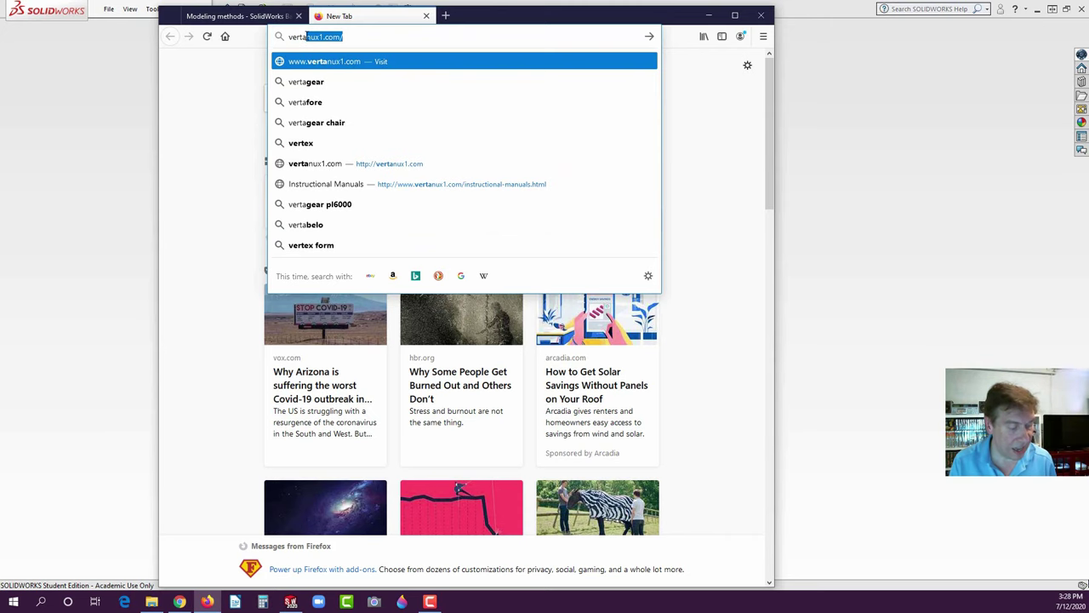
type("ux")
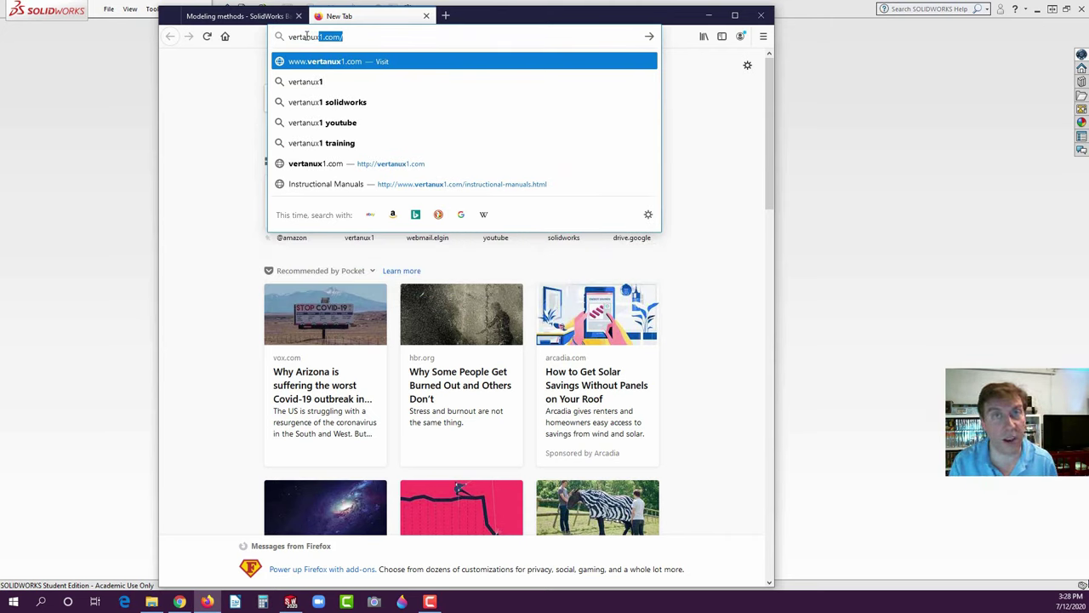
type("1")
key("Return")
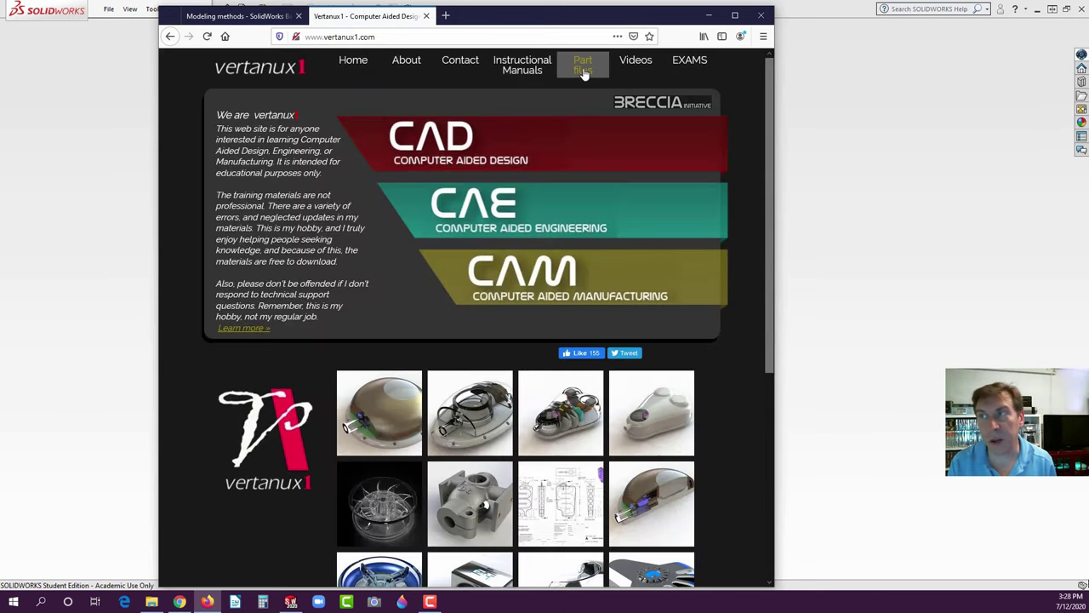
left_click(584, 74)
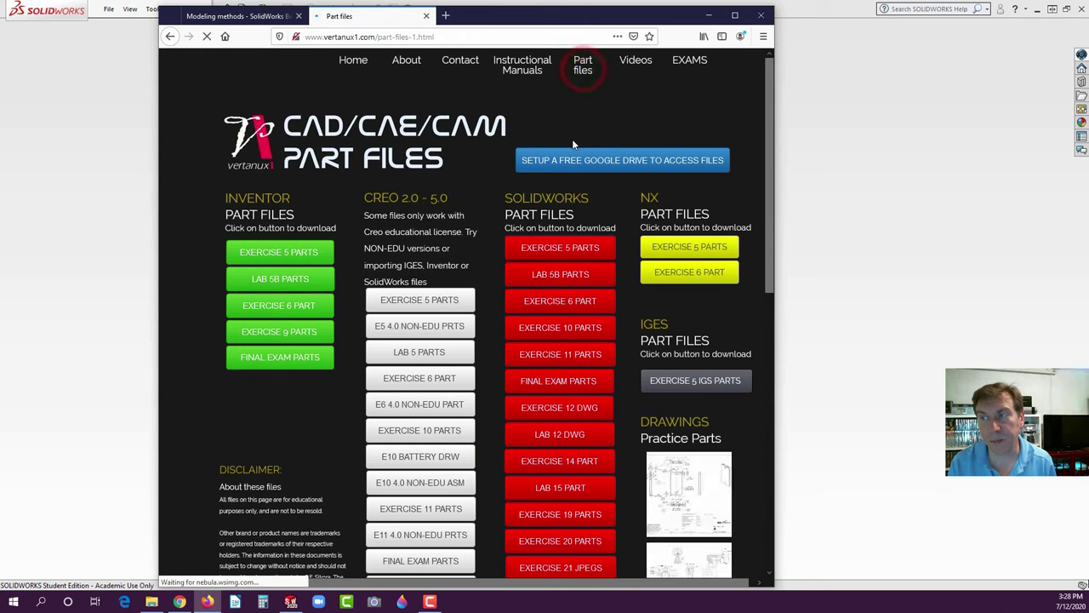
left_click(568, 333)
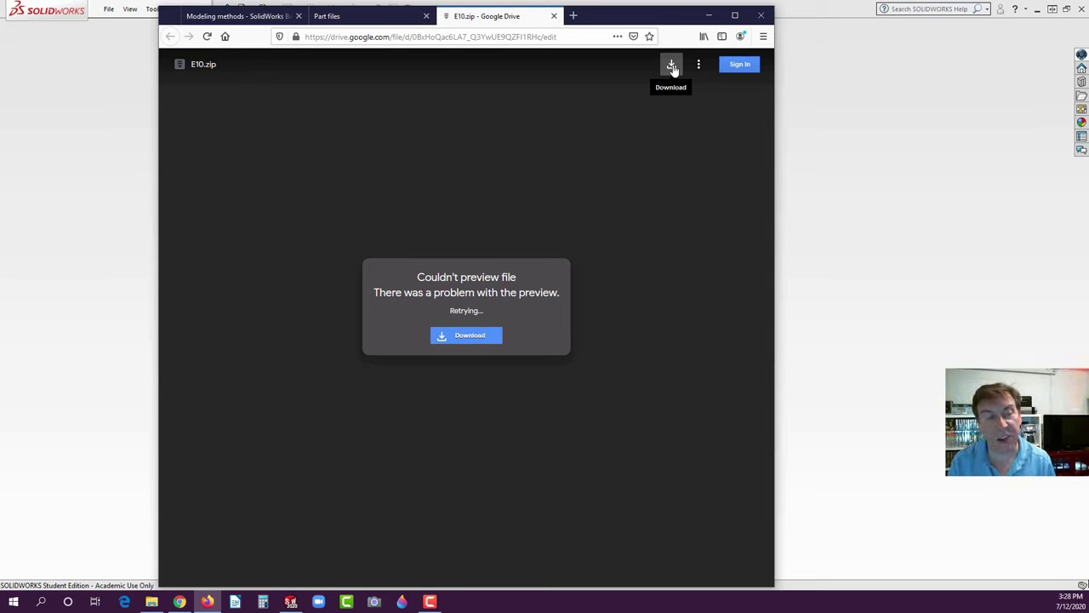
left_click(672, 66)
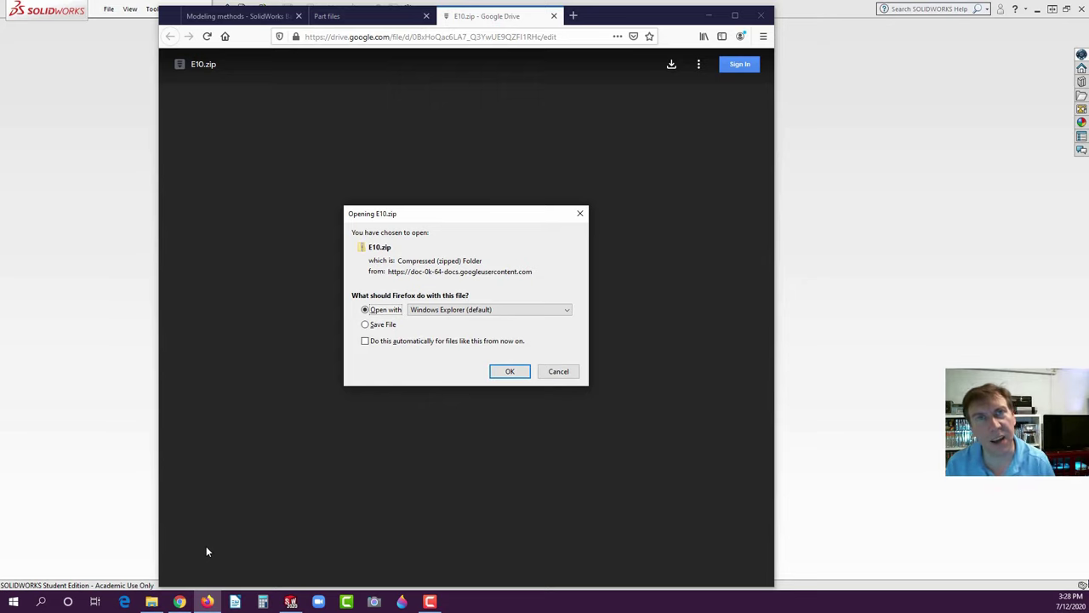
left_click(511, 371)
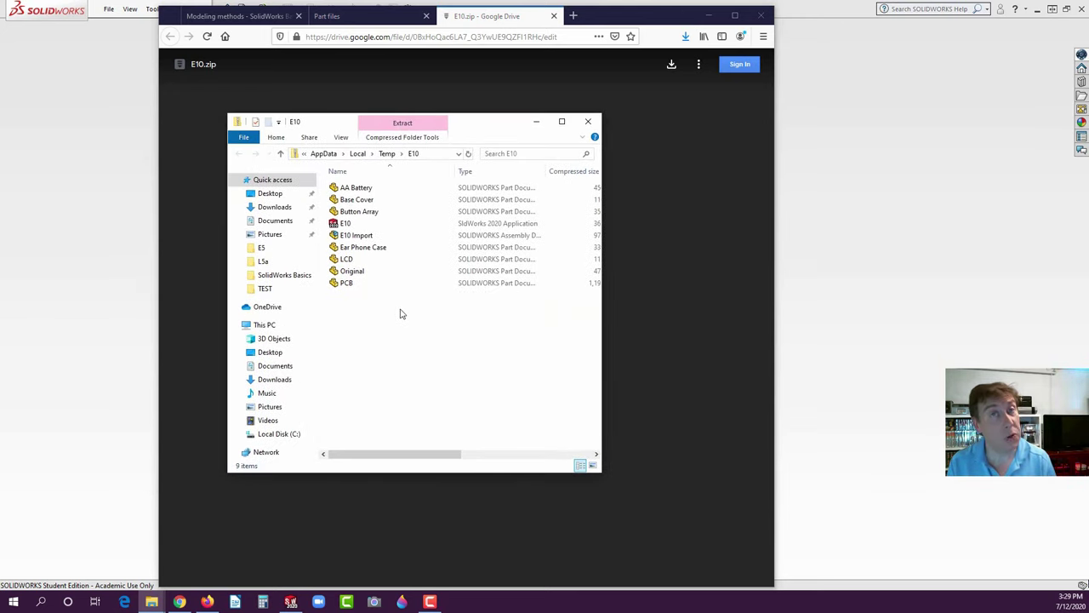
- Select the archive's files and create a new folder named E10 in Documents
left_click_drag(402, 313, 336, 189)
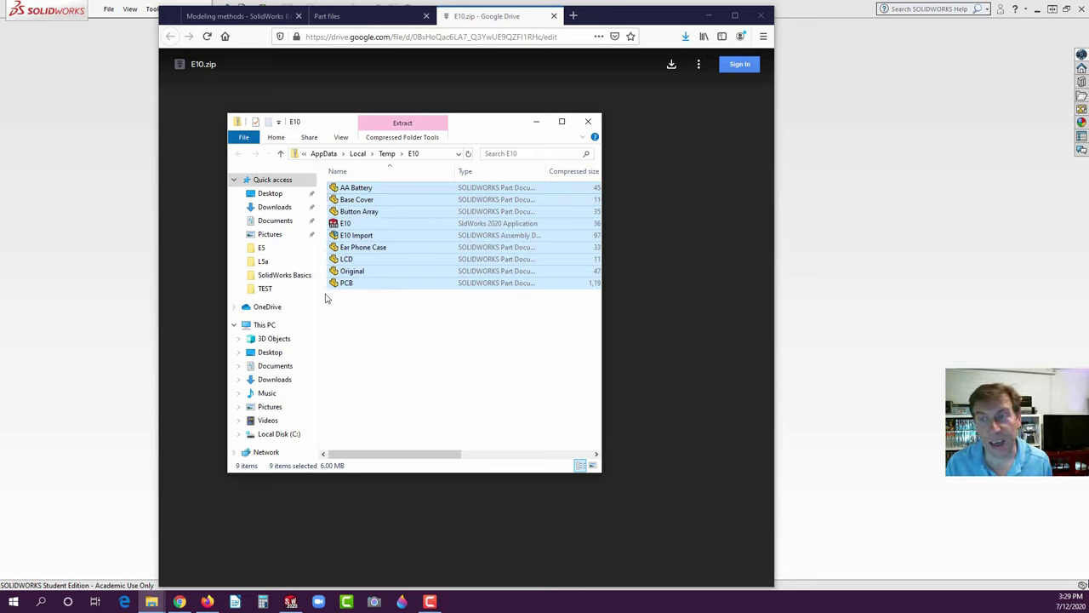
right_click(273, 221)
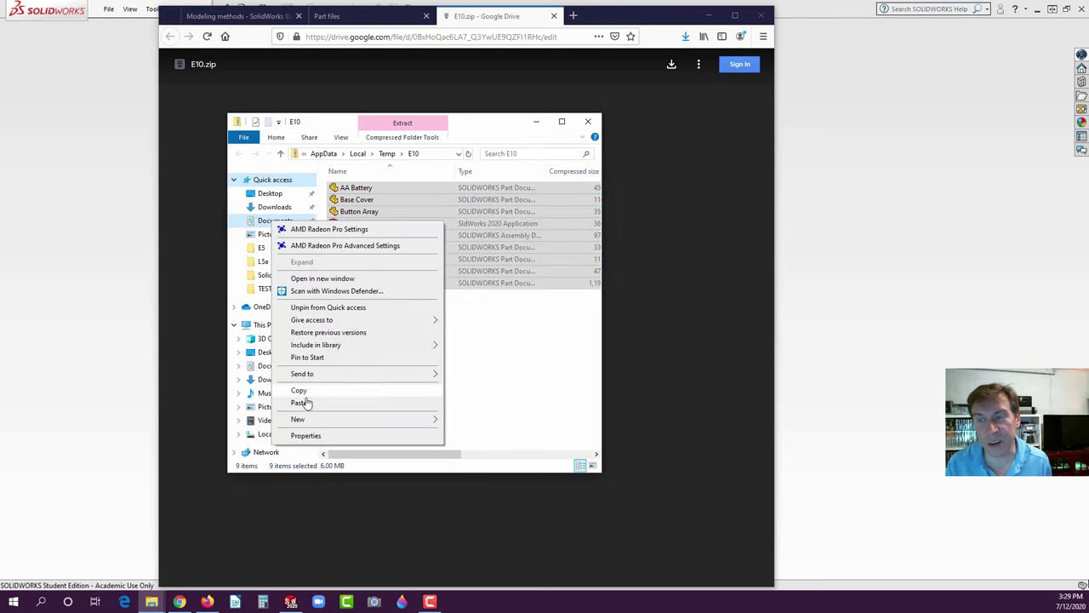
left_click(308, 419)
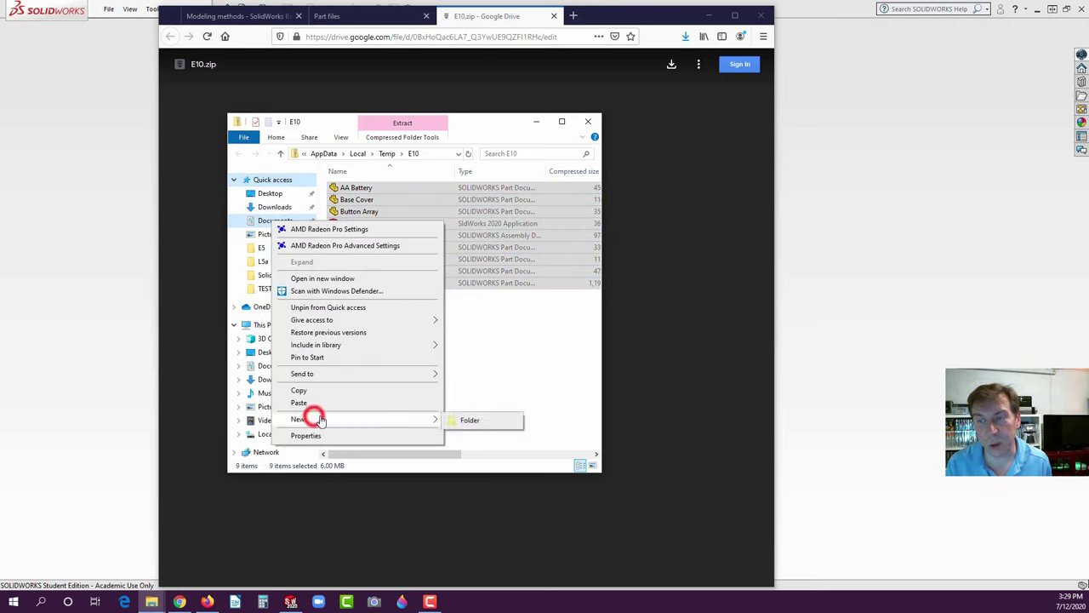
left_click(464, 420)
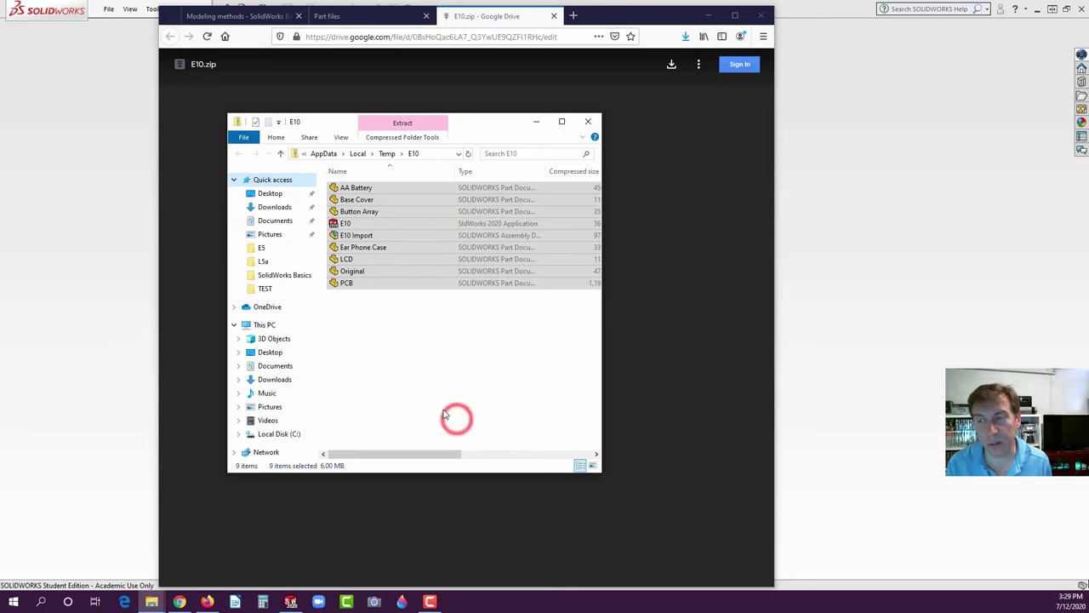
left_click(272, 221)
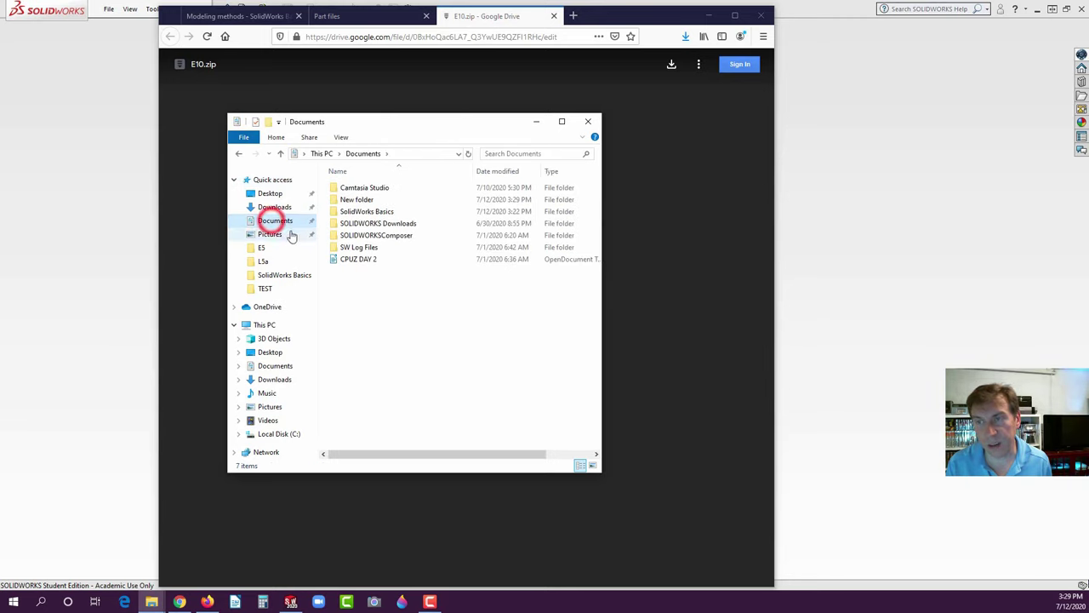
left_click(354, 200)
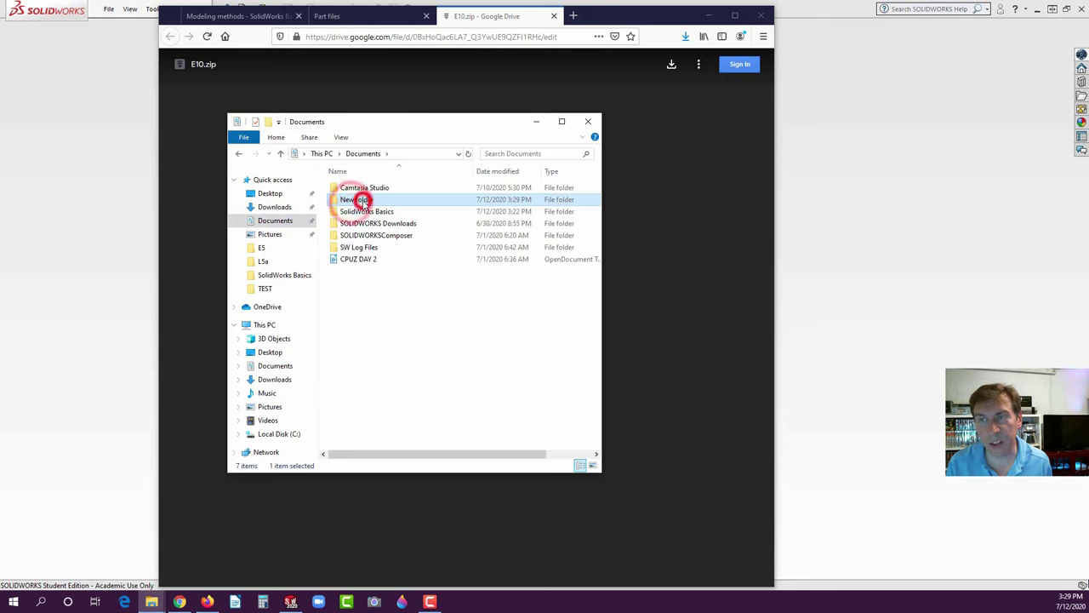
left_click(364, 201)
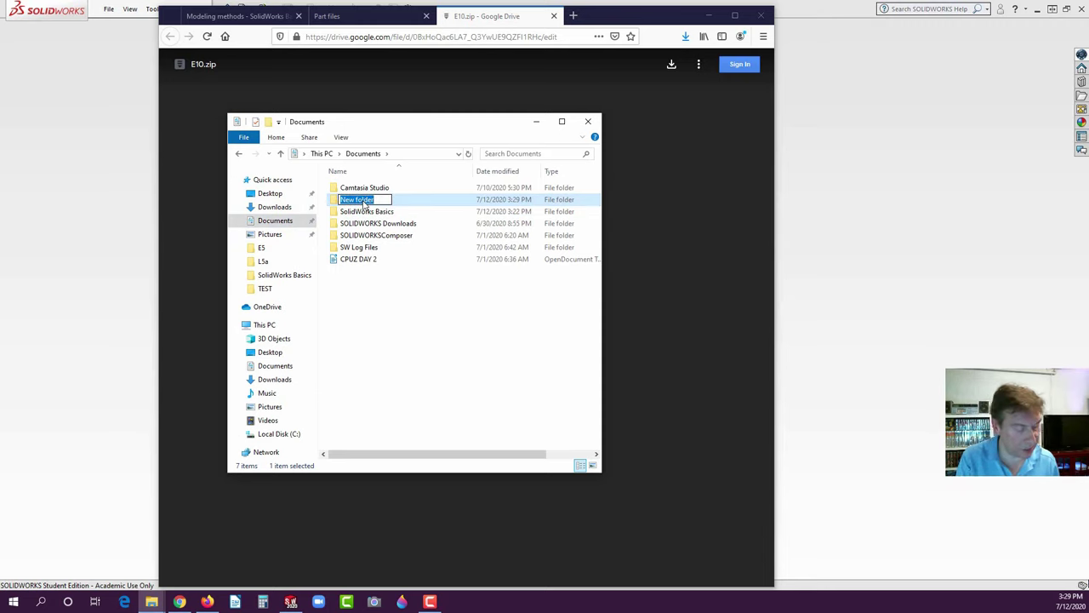
type("E10")
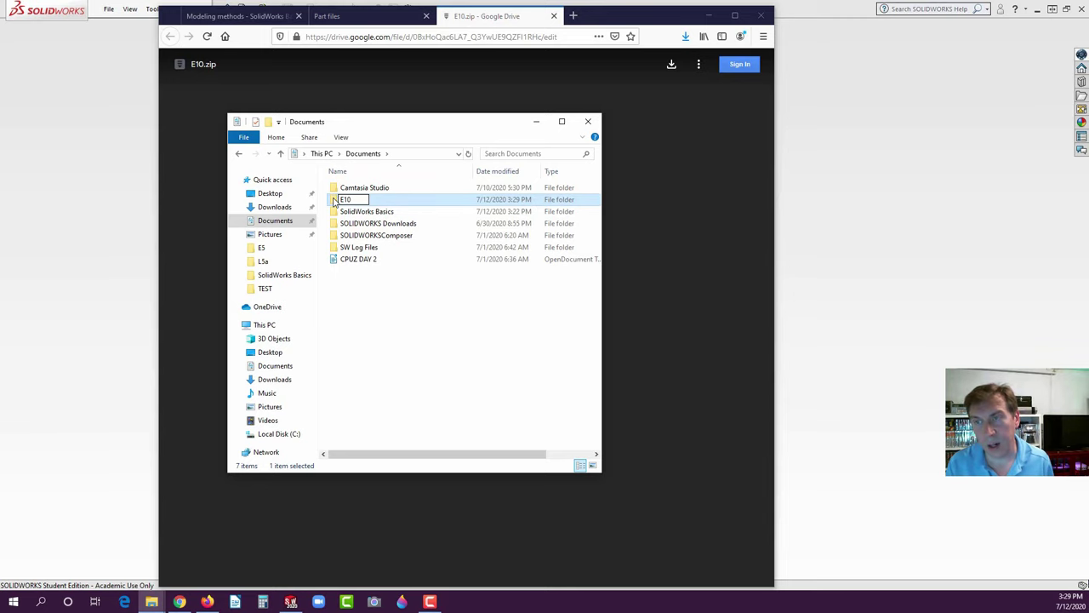
- Move the E10 folder into SolidWorks Basics and open that folder
left_click_drag(334, 199, 350, 214)
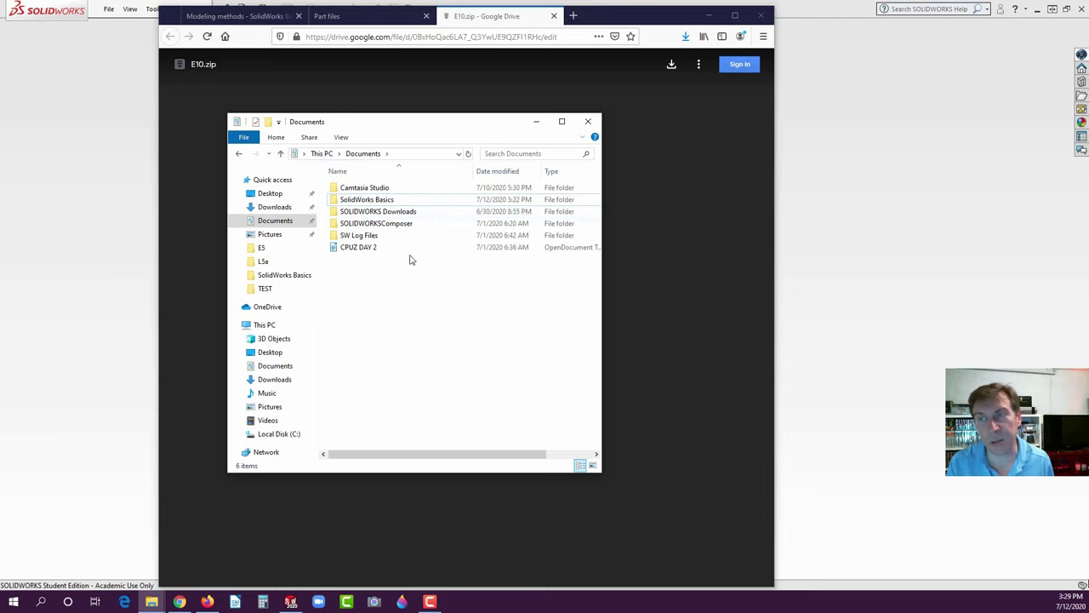
left_click(336, 201)
double_click(336, 202)
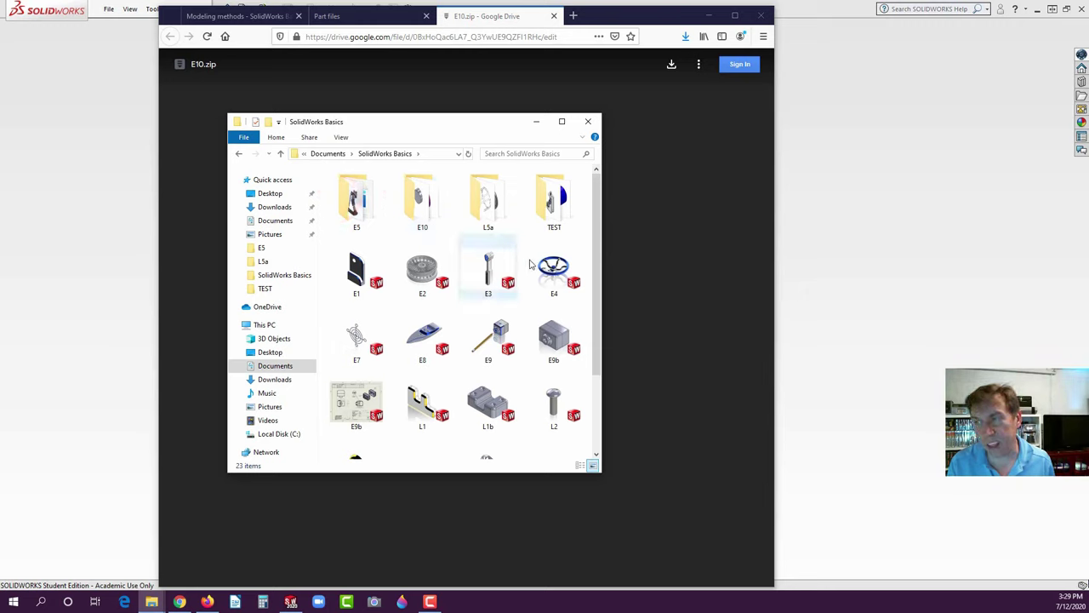
left_click_drag(593, 287, 609, 429)
scroll(488, 204, "up", 5)
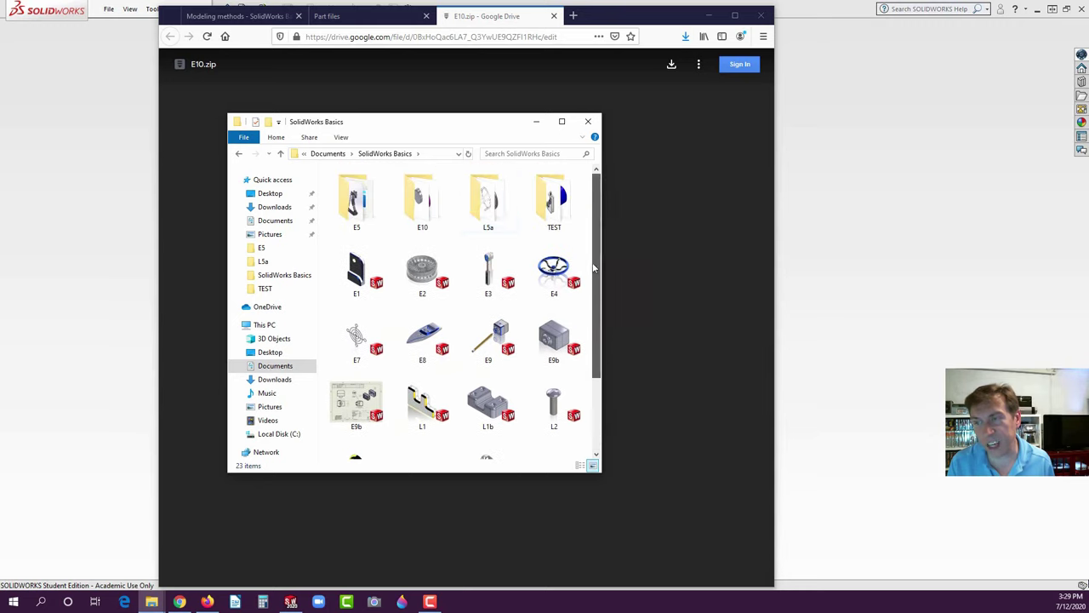
- Paste the part files into E10 and view them as large icons
right_click(417, 197)
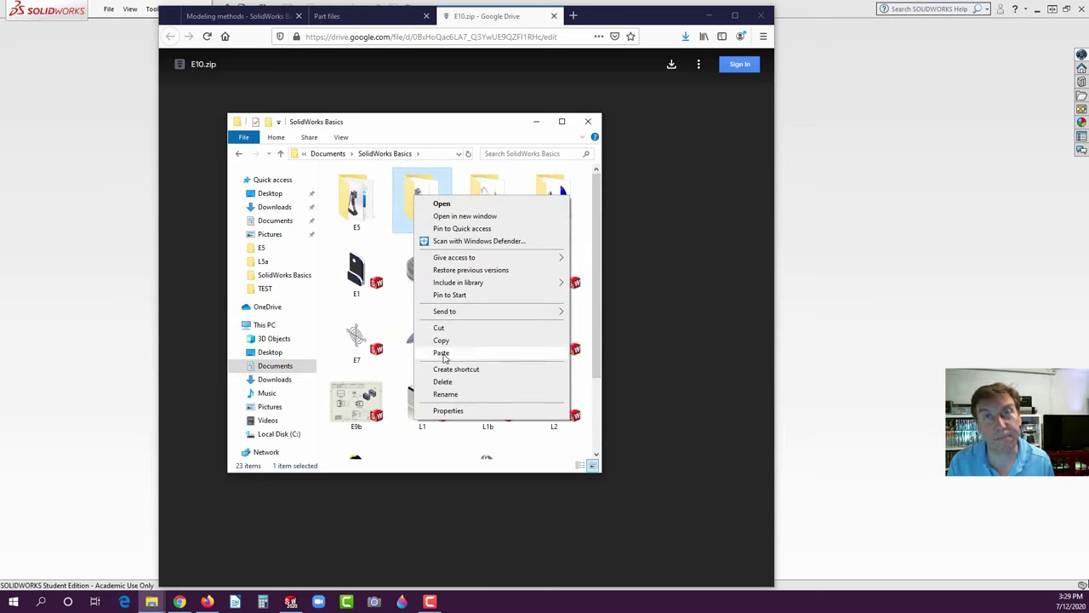
left_click(387, 249)
double_click(409, 213)
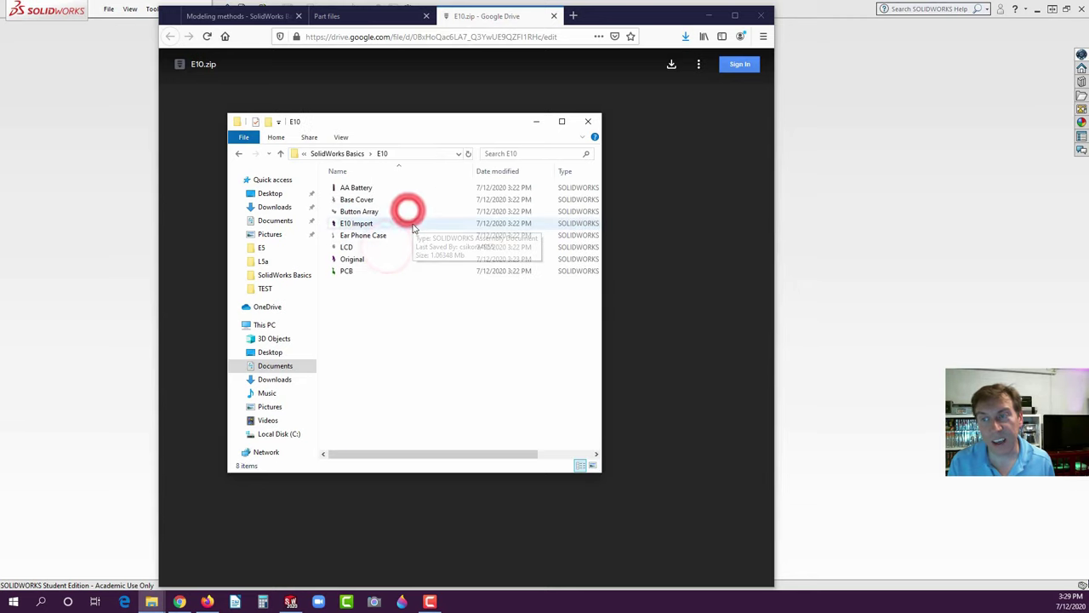
left_click(594, 467)
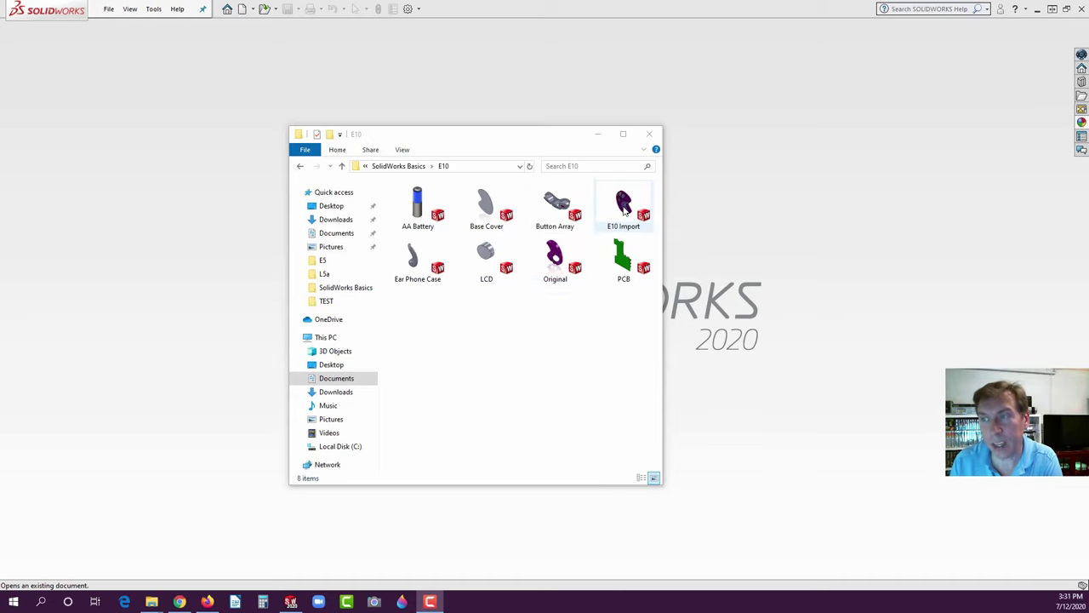
- Open the E10 Import assembly in SOLIDWORKS and toggle RealView Graphics
double_click(624, 210)
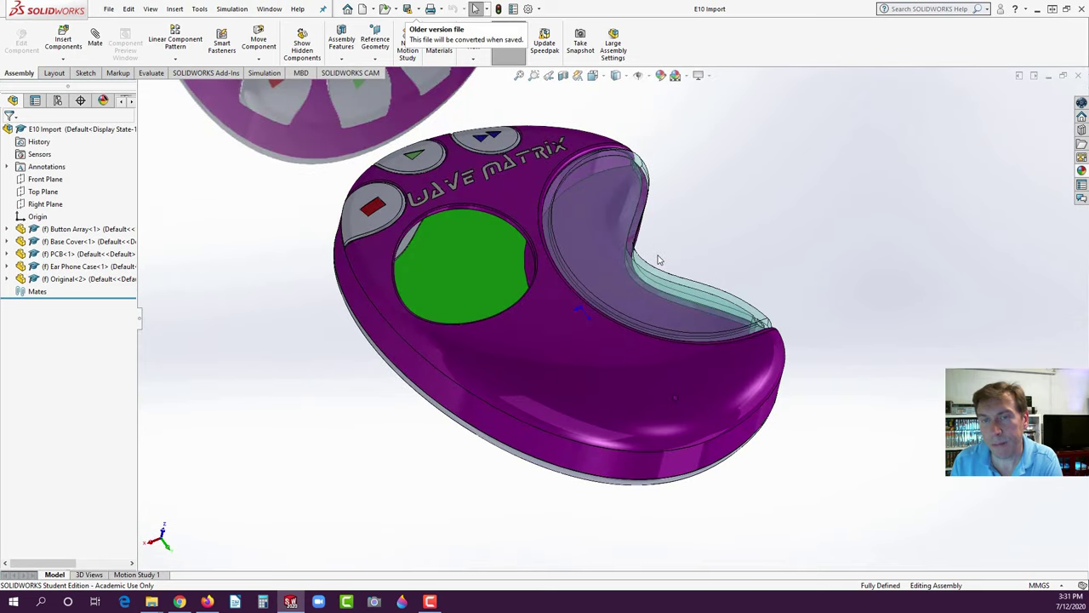
middle_click_drag(717, 230, 737, 195)
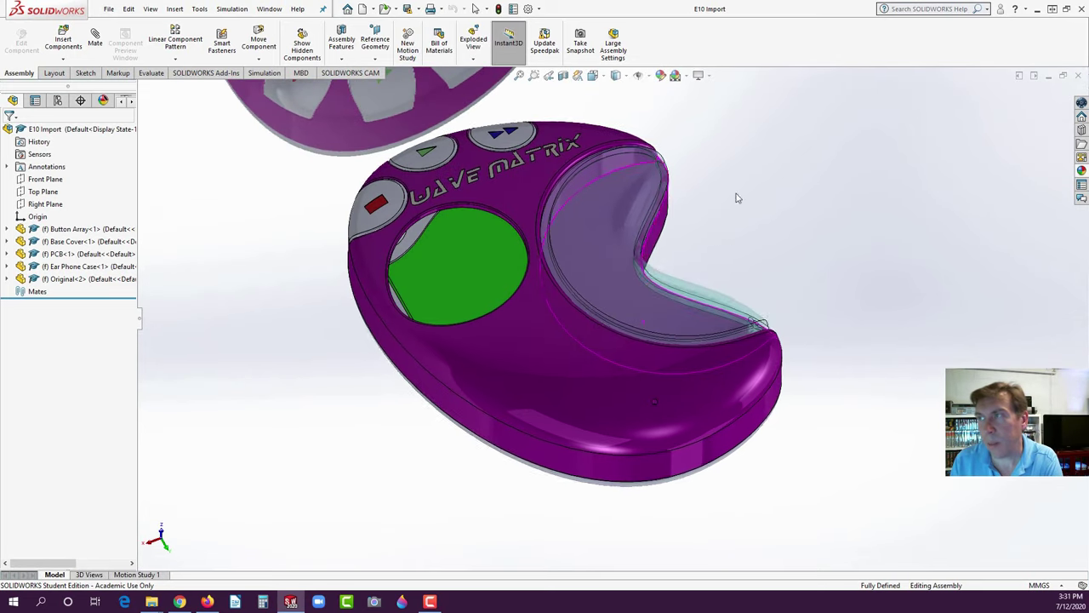
left_click(712, 78)
left_click(706, 91)
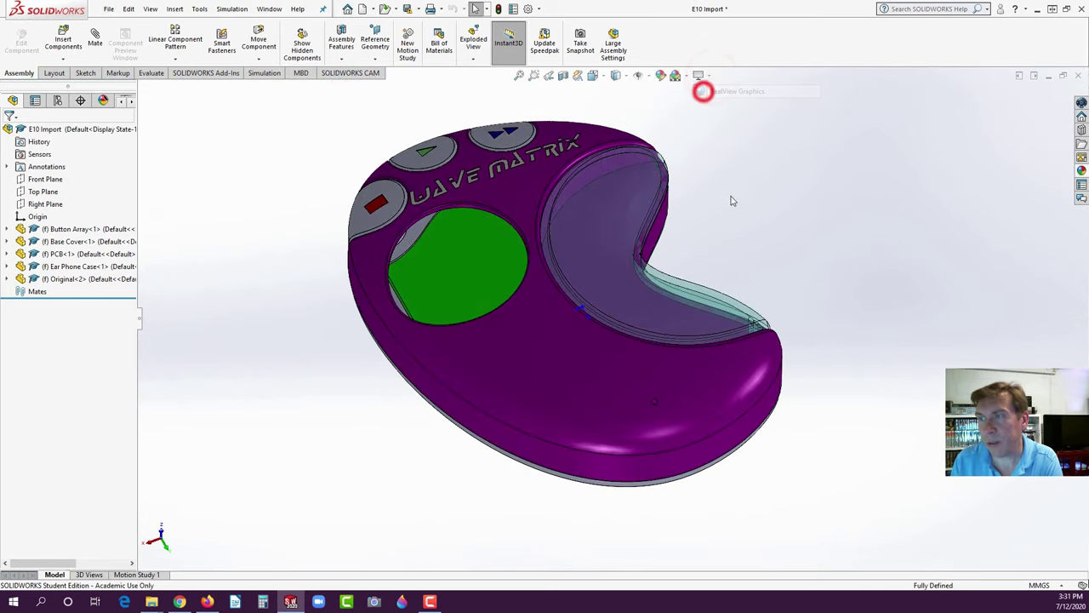
- Orbit and zoom out until the whole earphone case is visible
middle_click_drag(683, 218, 579, 234)
scroll(417, 178, "down", 3)
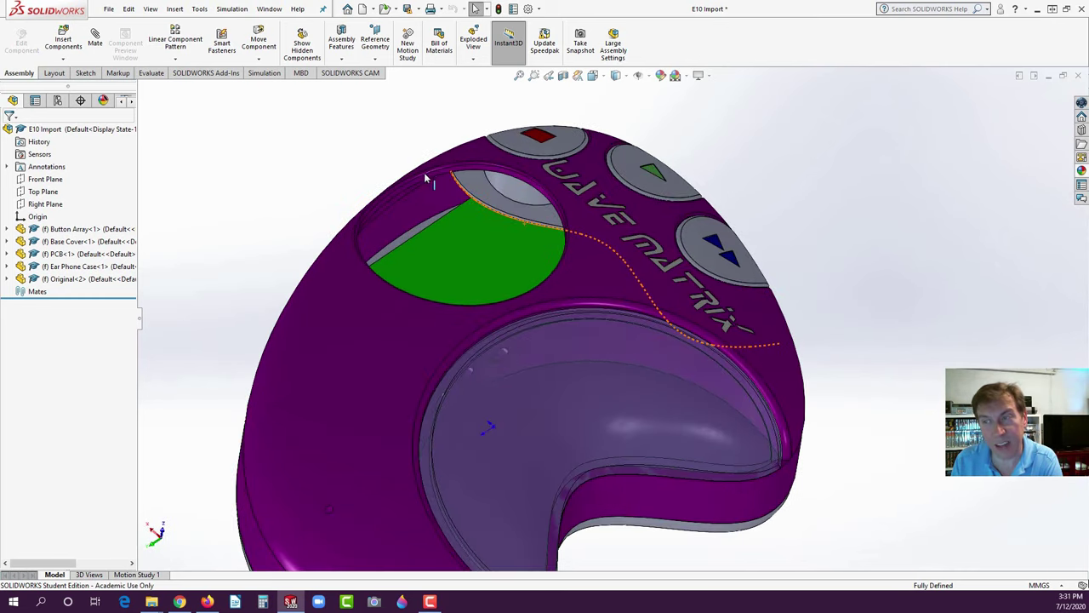
mouse_move(477, 257)
middle_mouse_down()
mouse_move(492, 281)
mouse_move(462, 297)
mouse_move(462, 263)
middle_mouse_up()
scroll(537, 312, "up", 3)
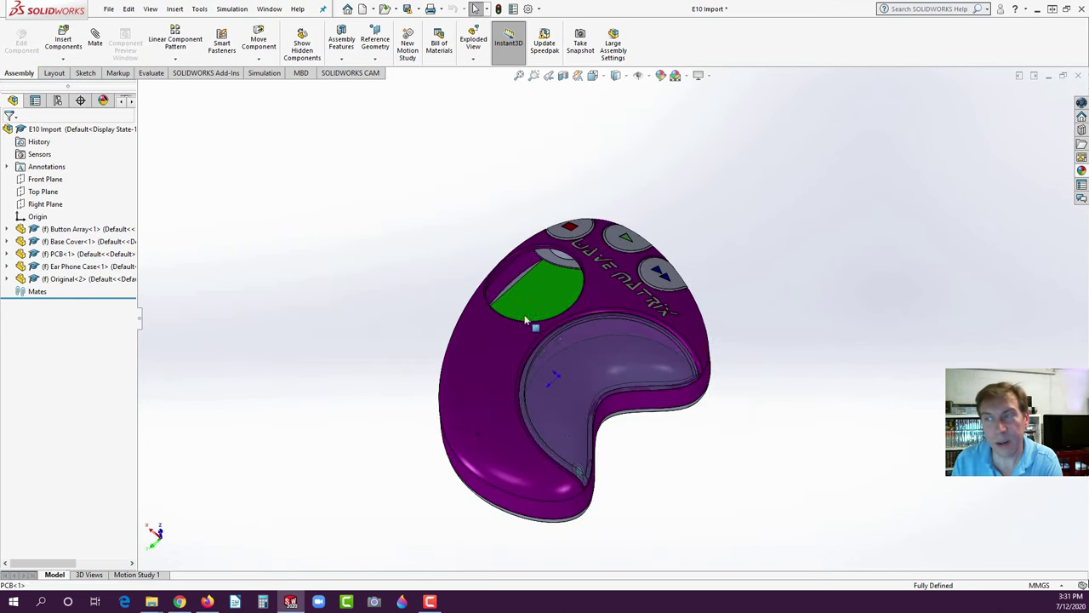
scroll(576, 429, "down", 3)
scroll(587, 480, "down", 8)
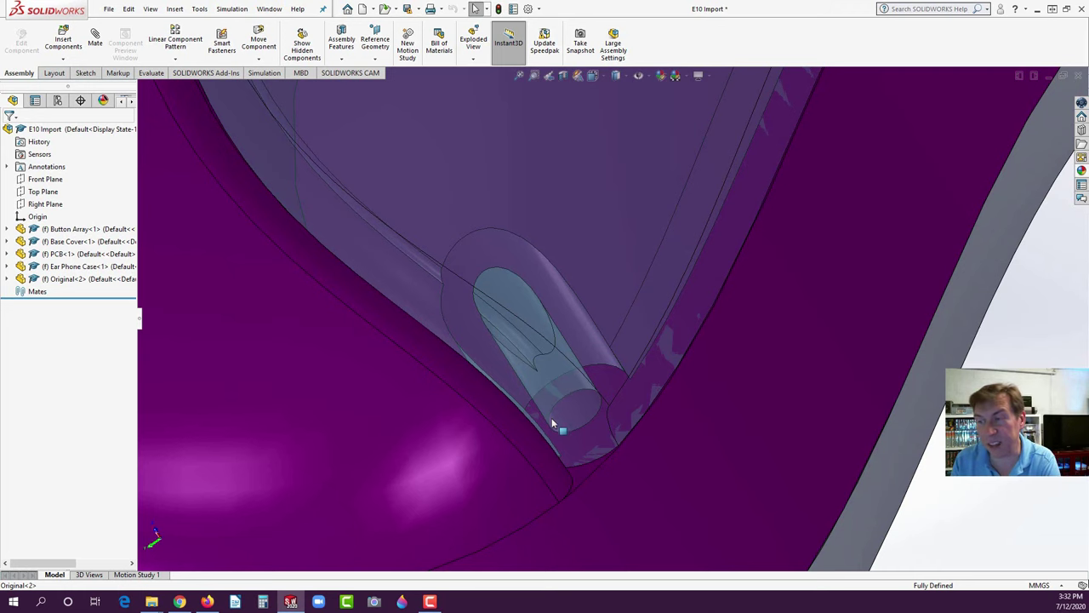
scroll(586, 396, "up", 6)
middle_click_drag(599, 406, 698, 272)
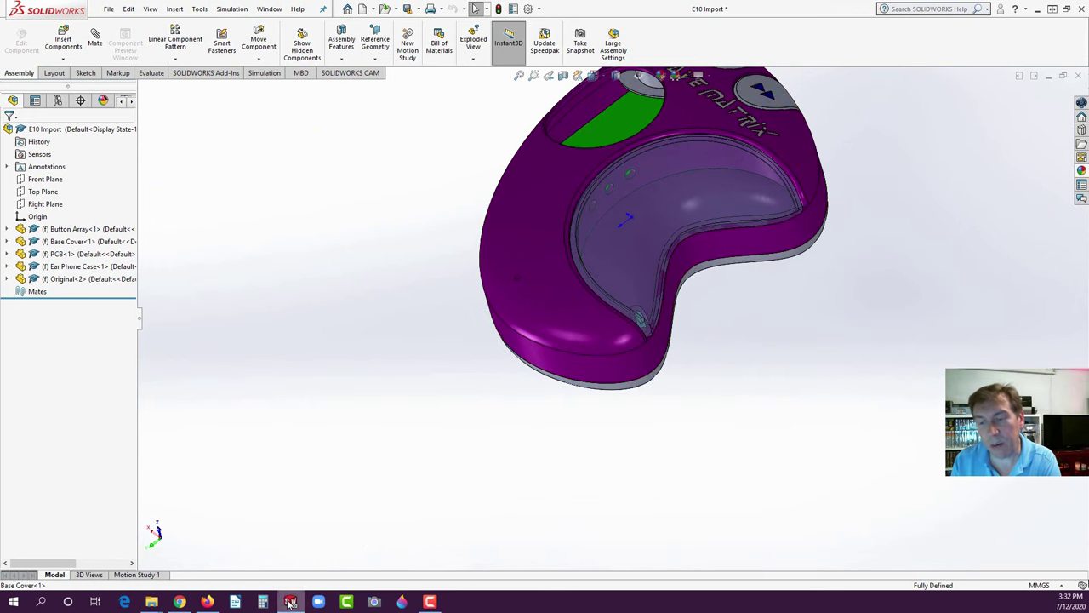
mouse_move(283, 604)
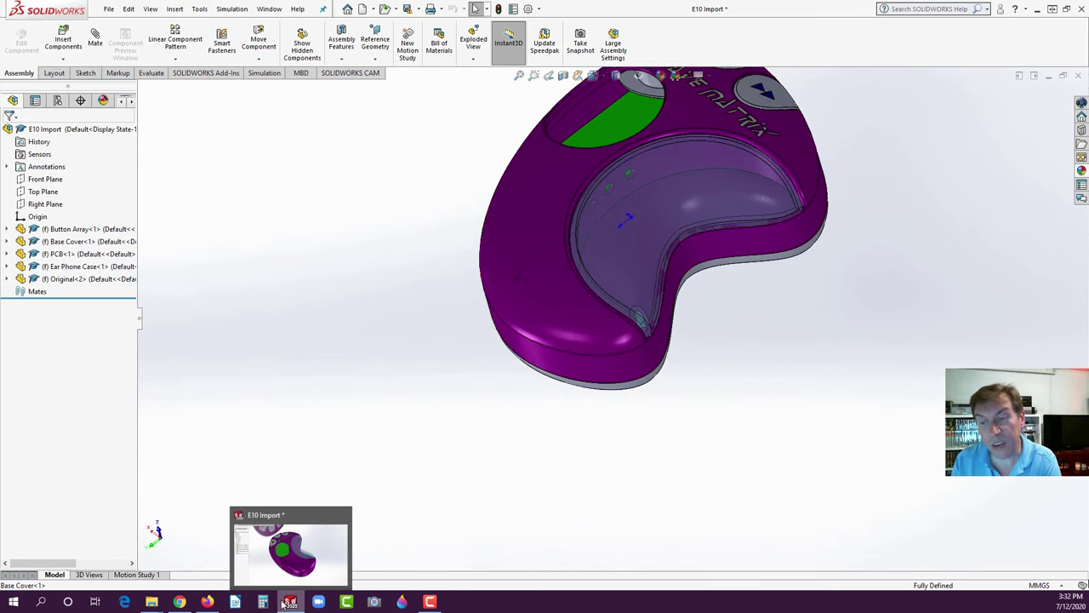
- Show page 95 of the Modeling methods PDF rotated counterclockwise to upright
left_click(207, 602)
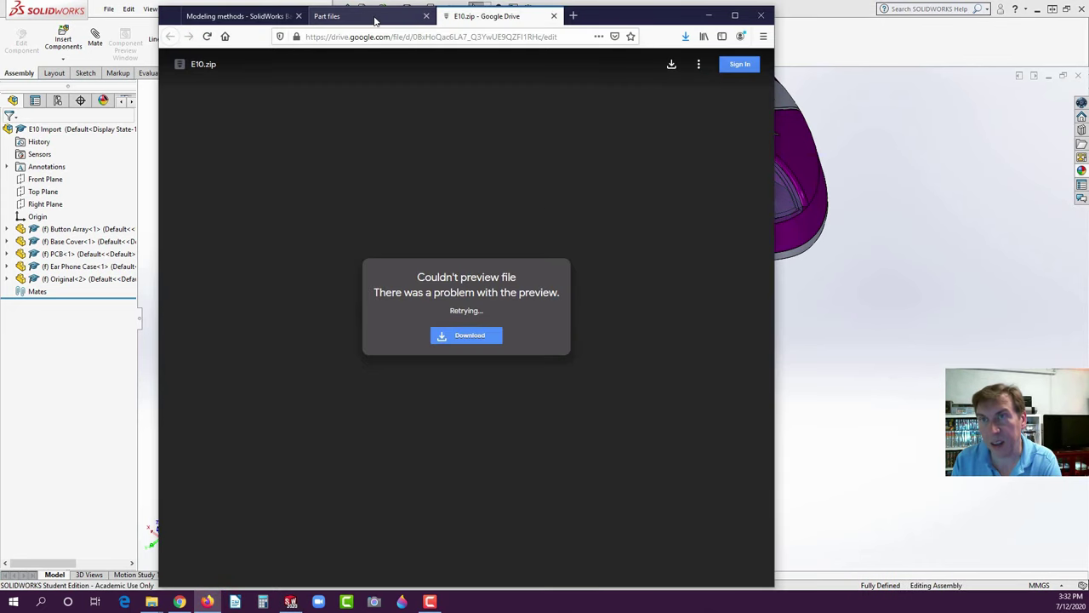
left_click(255, 17)
scroll(361, 261, "down", 10)
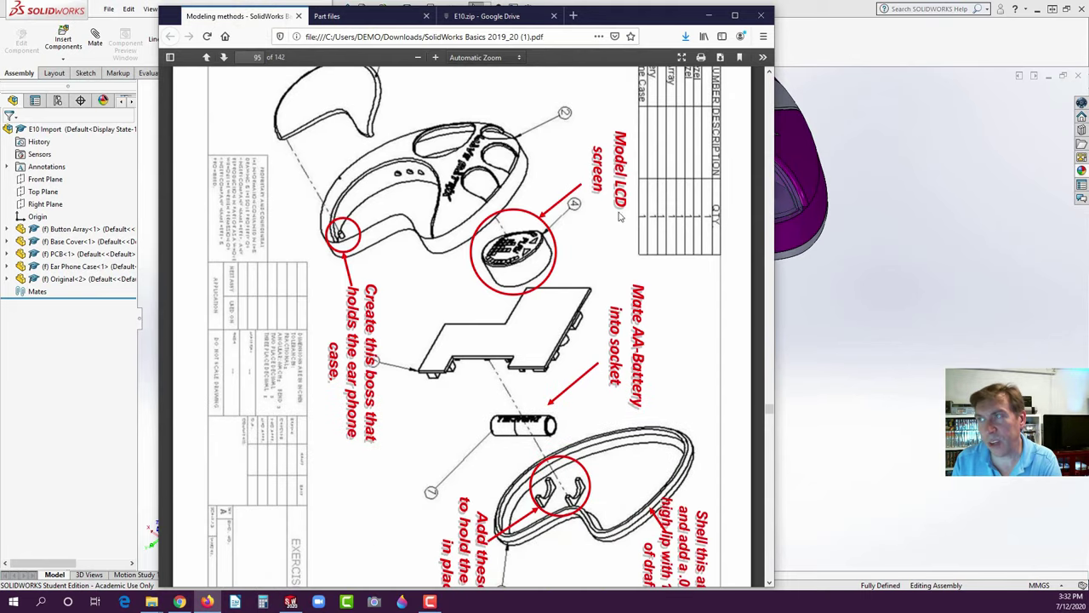
left_click(763, 58)
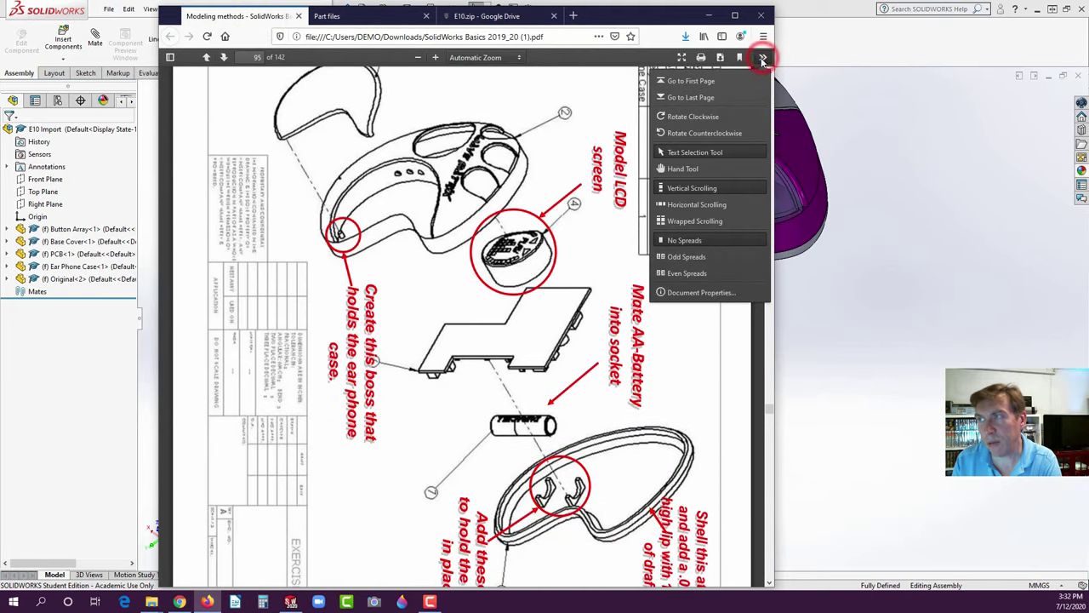
left_click(691, 133)
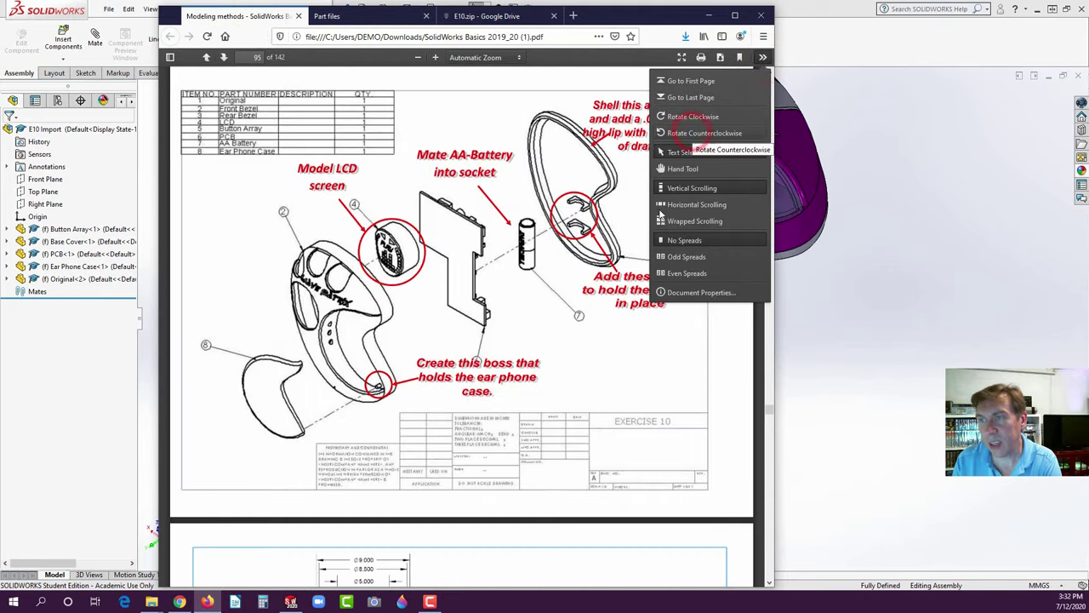
left_click(702, 359)
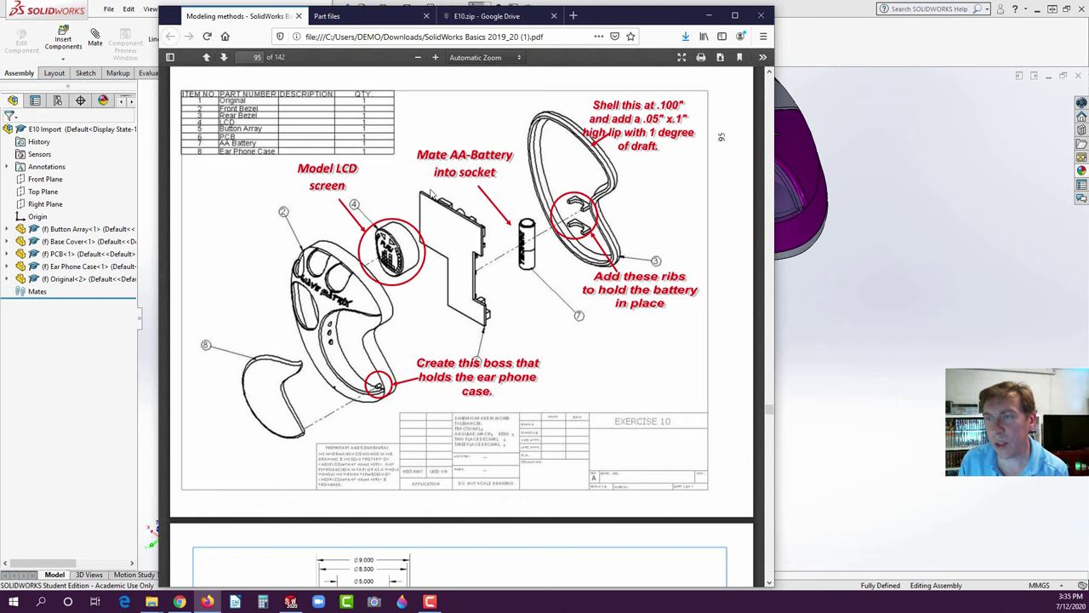
- Orbit to the base cover's grey underside and hide the Base Cover component
left_click(86, 353)
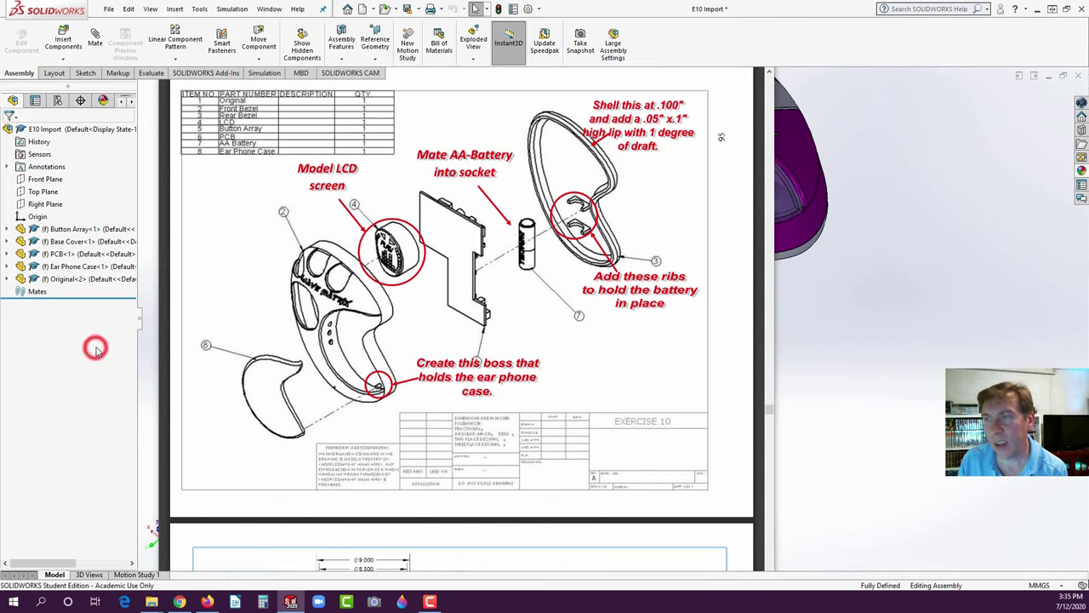
scroll(654, 228, "up", 4)
scroll(655, 228, "down", 3)
middle_click_drag(678, 272, 689, 323)
scroll(689, 324, "up", 3)
middle_click_drag(752, 286, 737, 396)
scroll(698, 341, "down", 3)
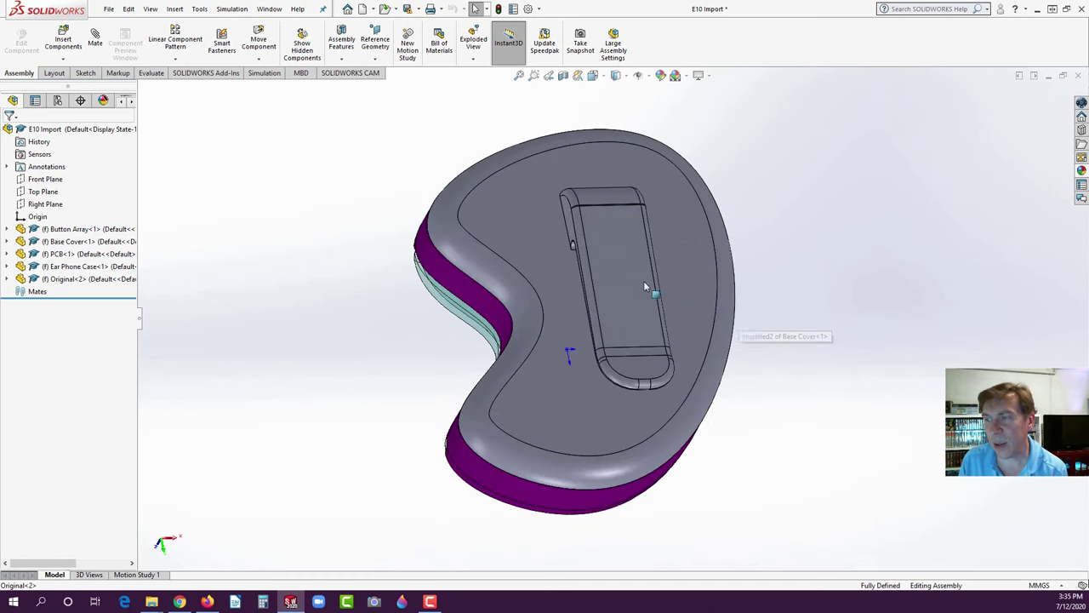
left_click(548, 237)
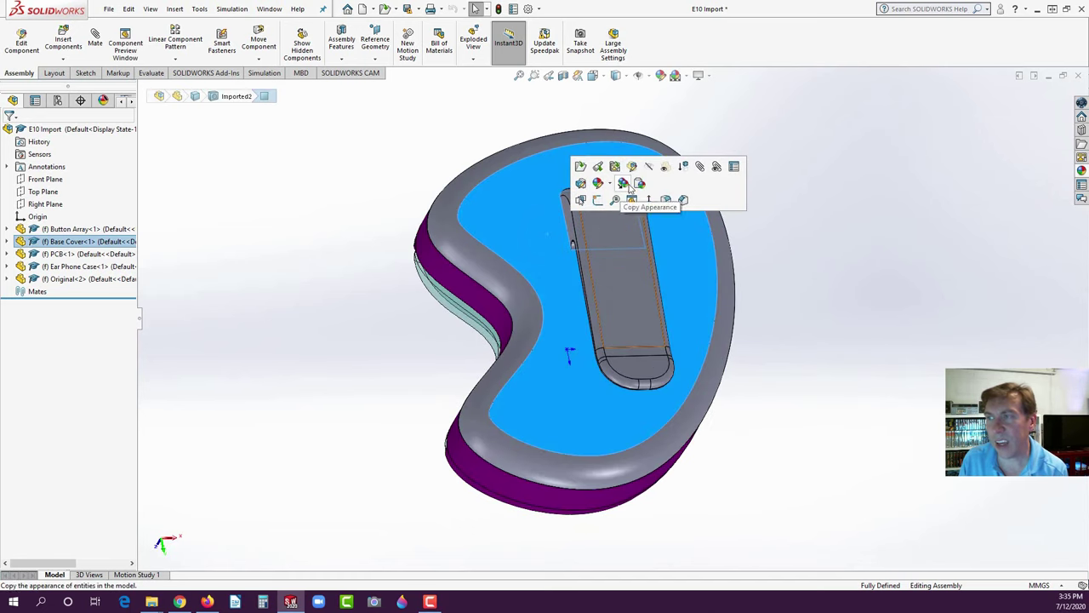
left_click(648, 167)
- Turn the model to face the exposed circuit board, then launch Insert Components
middle_click_drag(641, 303, 484, 434)
middle_click_drag(541, 277, 657, 275)
left_click(547, 272)
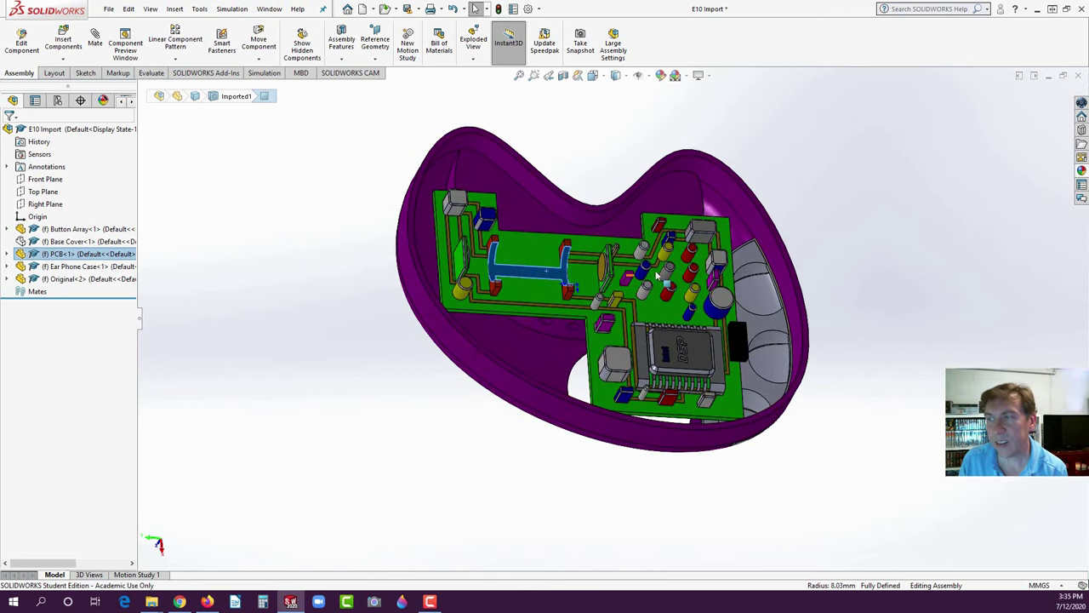
left_click(399, 413)
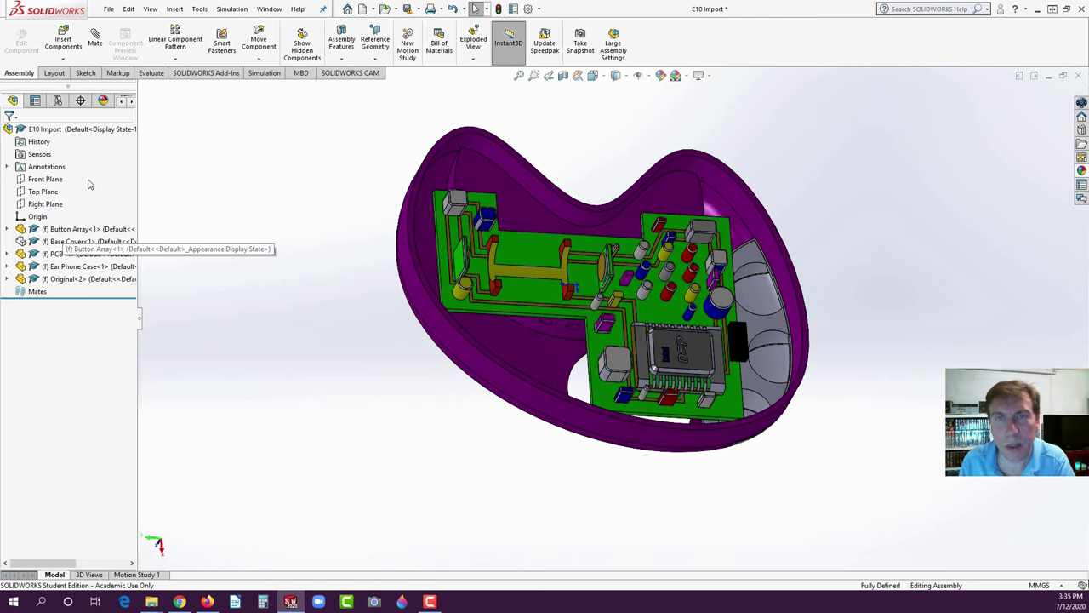
left_click(63, 41)
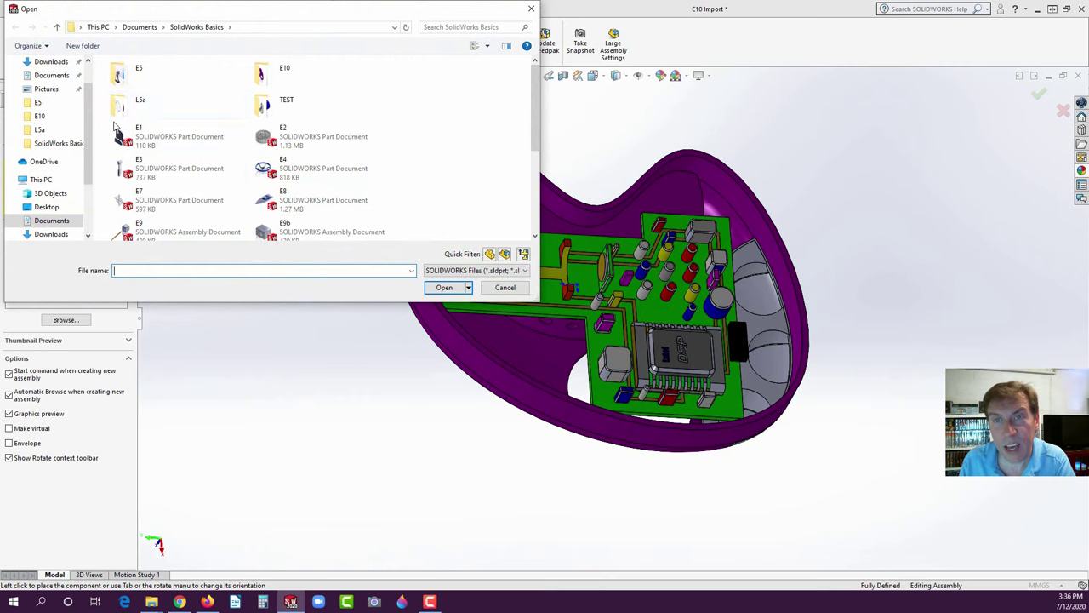
- Insert the AA Battery part from the E10 folder and place it in the assembly
double_click(284, 71)
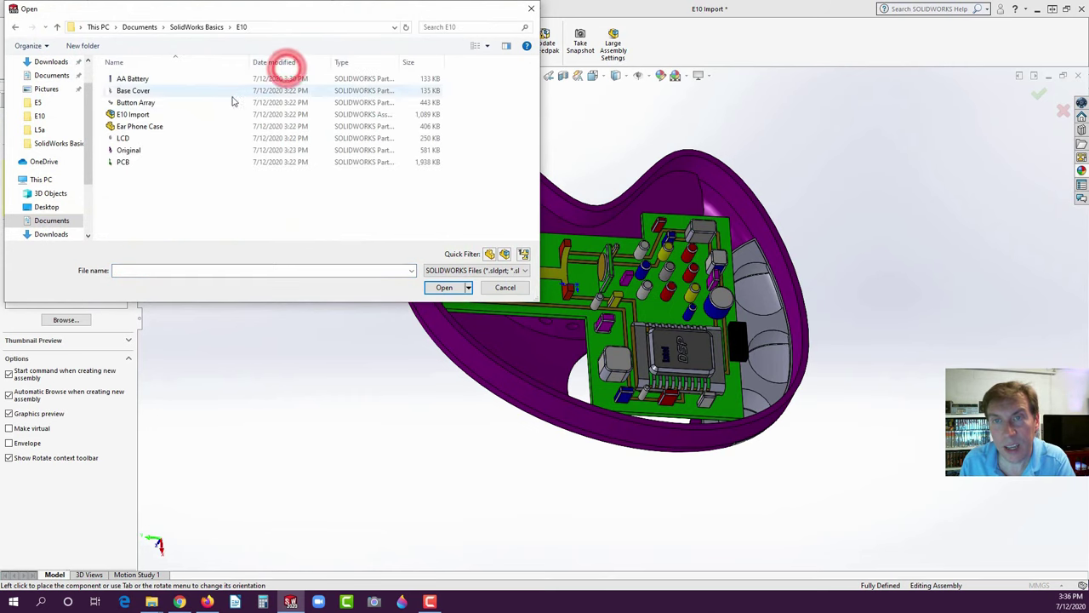
left_click(137, 78)
left_click(442, 287)
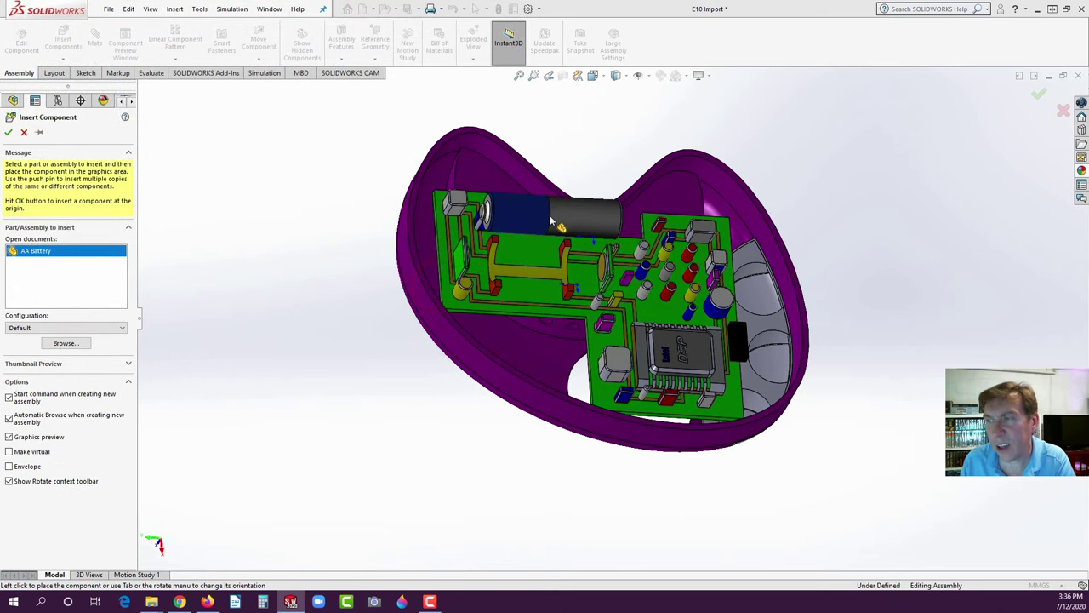
left_click(538, 189)
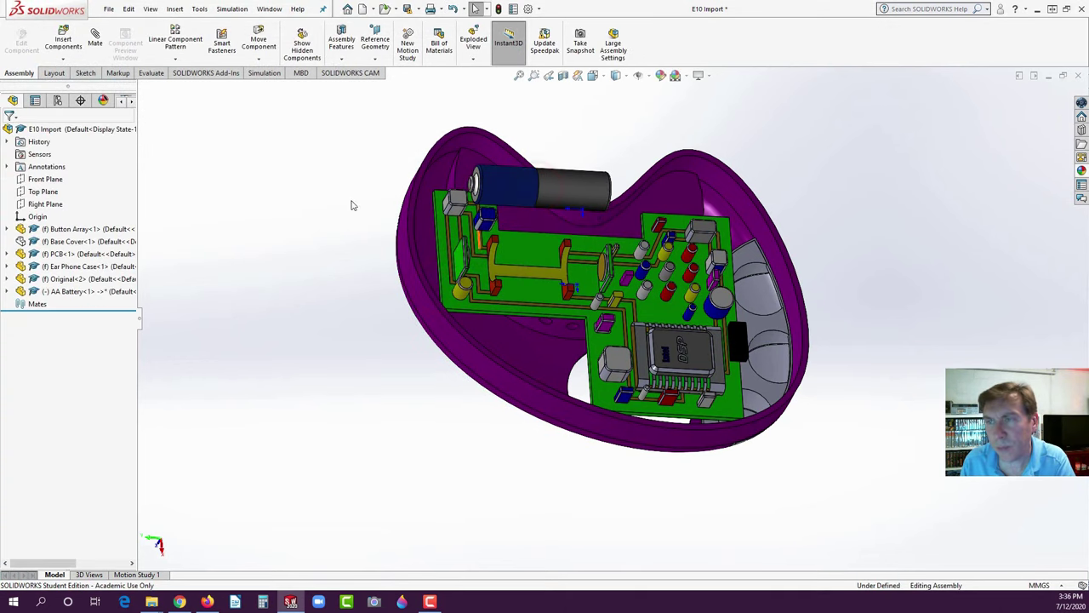
left_click(291, 178)
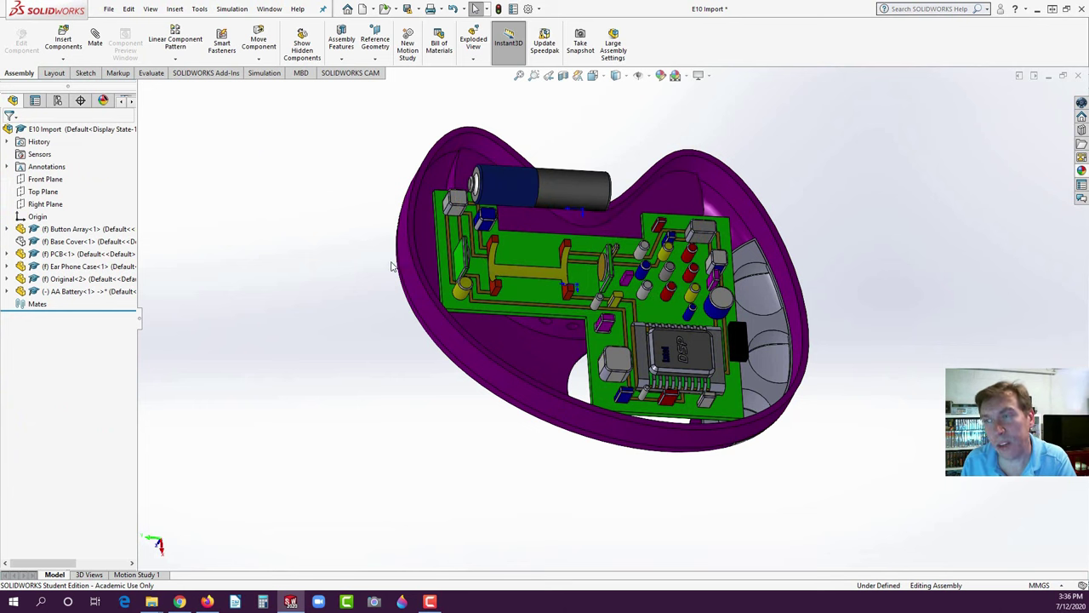
left_click(225, 197)
- Hide the origins and drag the battery down into the case over the circuit board
left_click(151, 9)
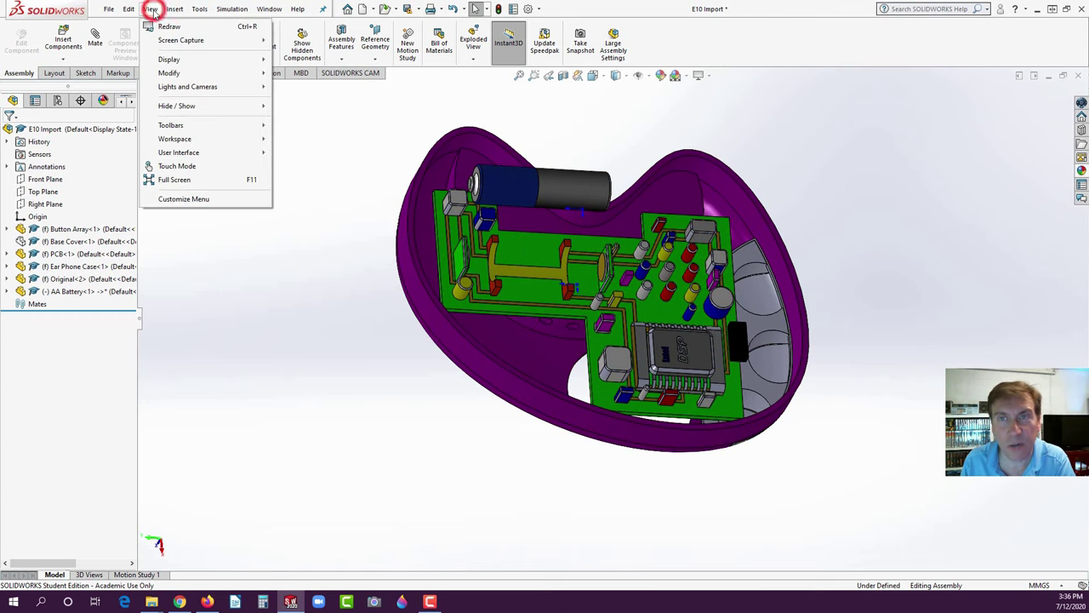
mouse_move(226, 112)
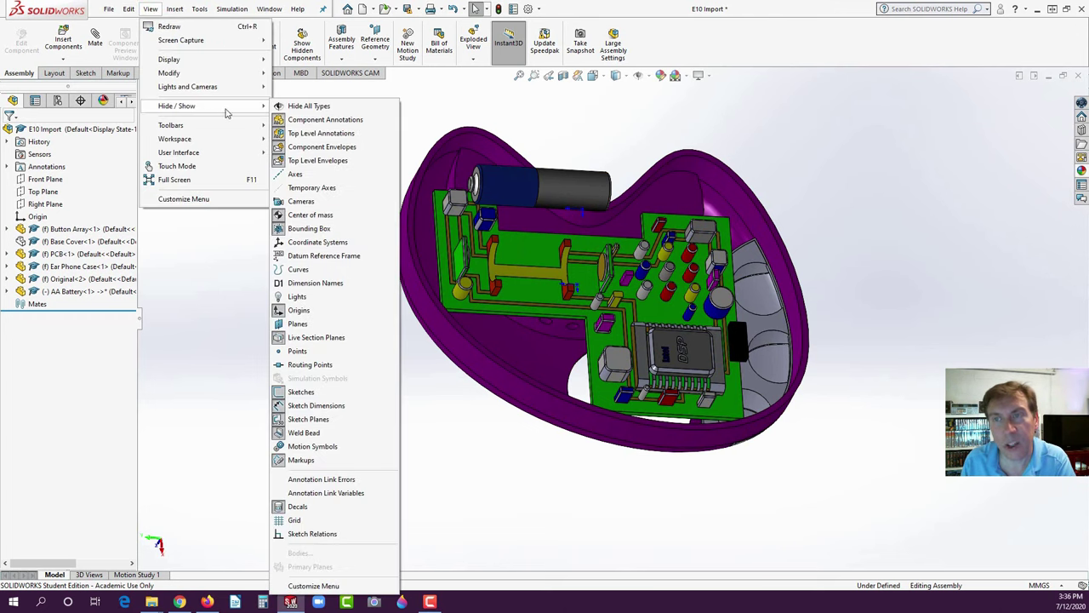
left_click(278, 311)
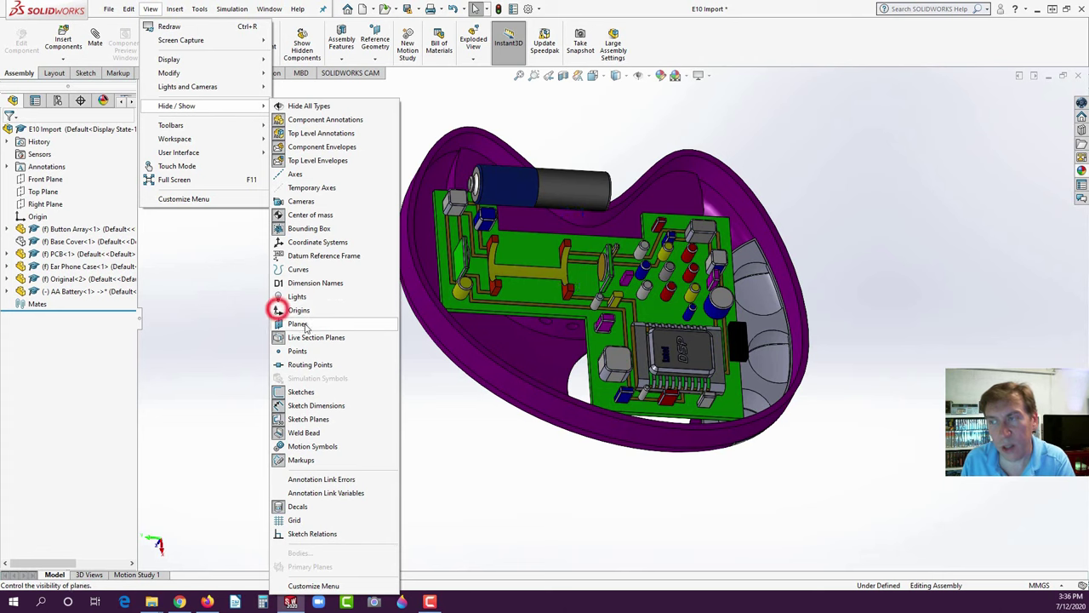
left_click(215, 353)
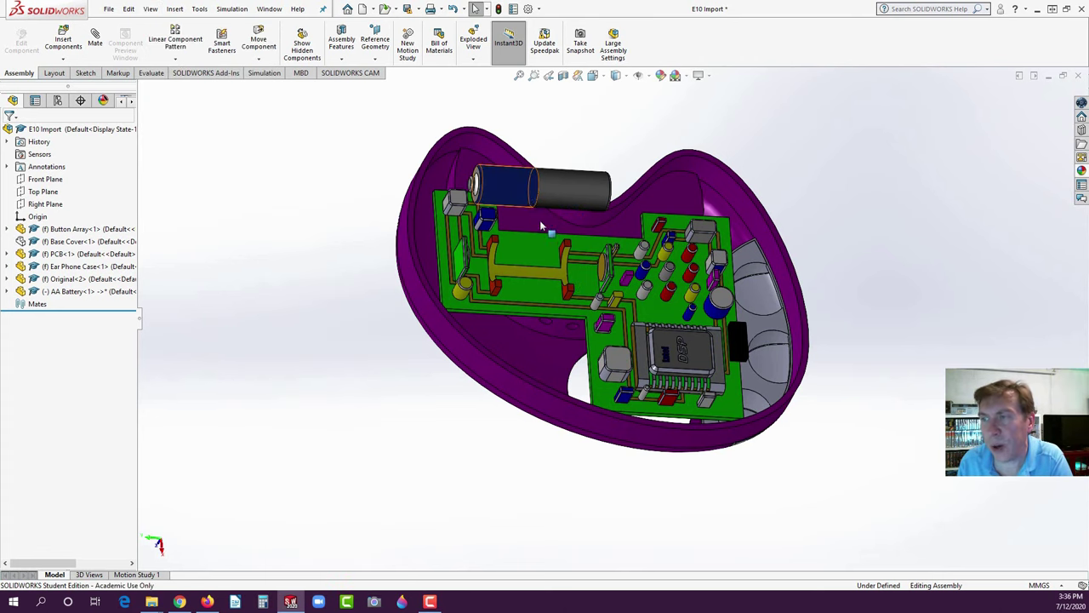
middle_click_drag(541, 226, 507, 153)
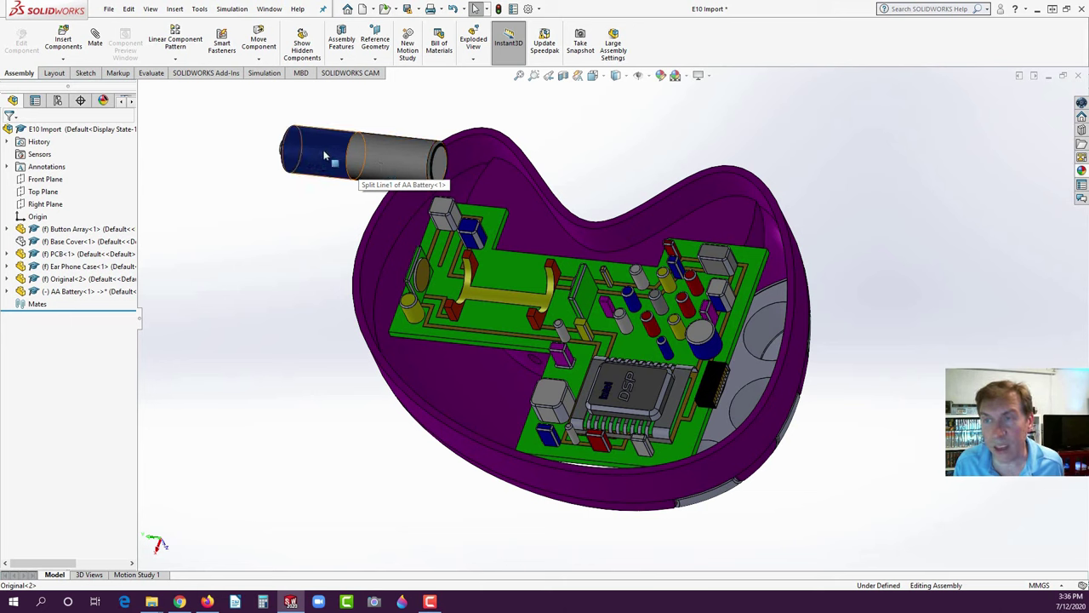
left_click_drag(385, 161, 504, 295)
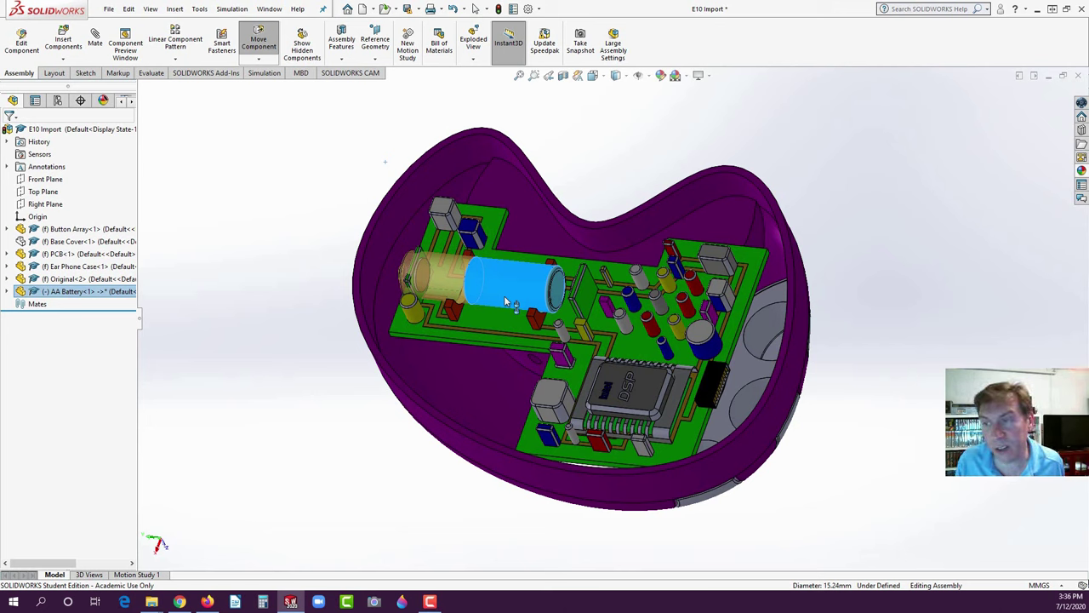
- Start mating the battery by selecting its end edge
left_click(504, 295, "ctrl")
left_click(491, 274)
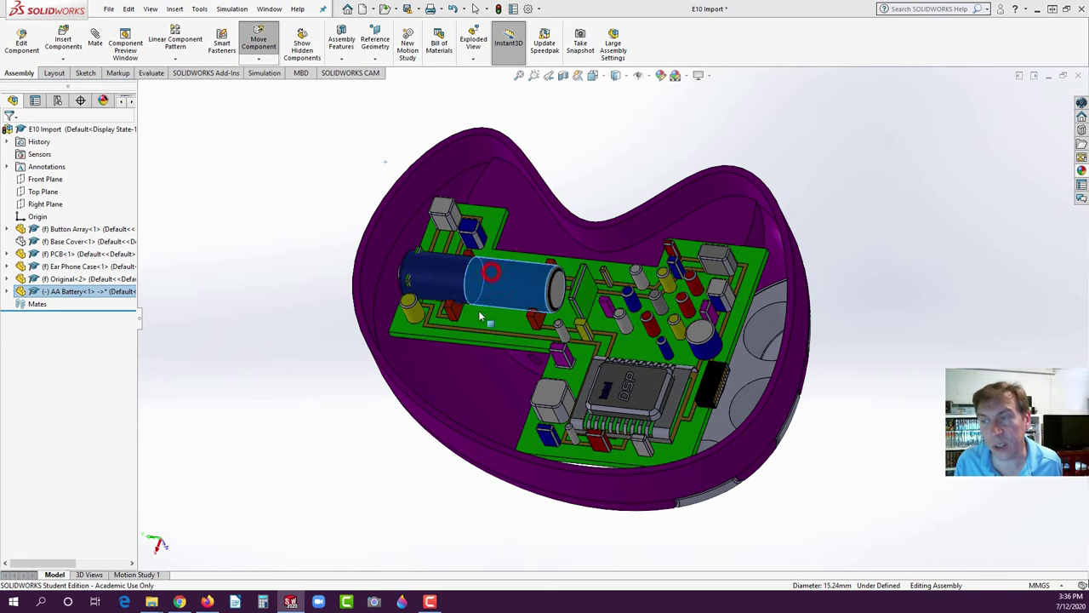
scroll(538, 288, "down", 5)
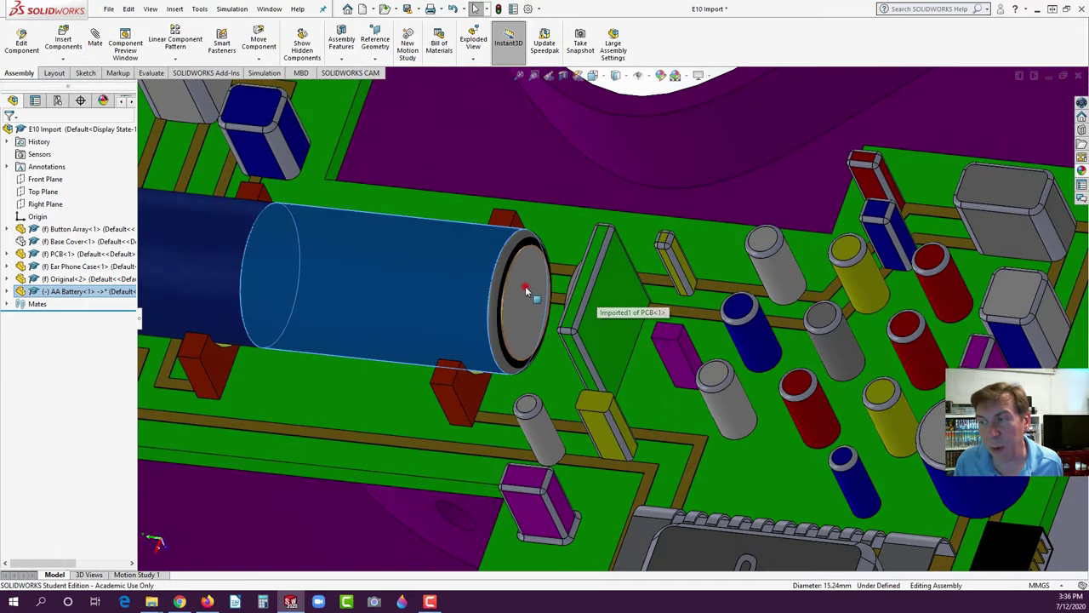
left_click(525, 286)
middle_click_drag(525, 286, 569, 300)
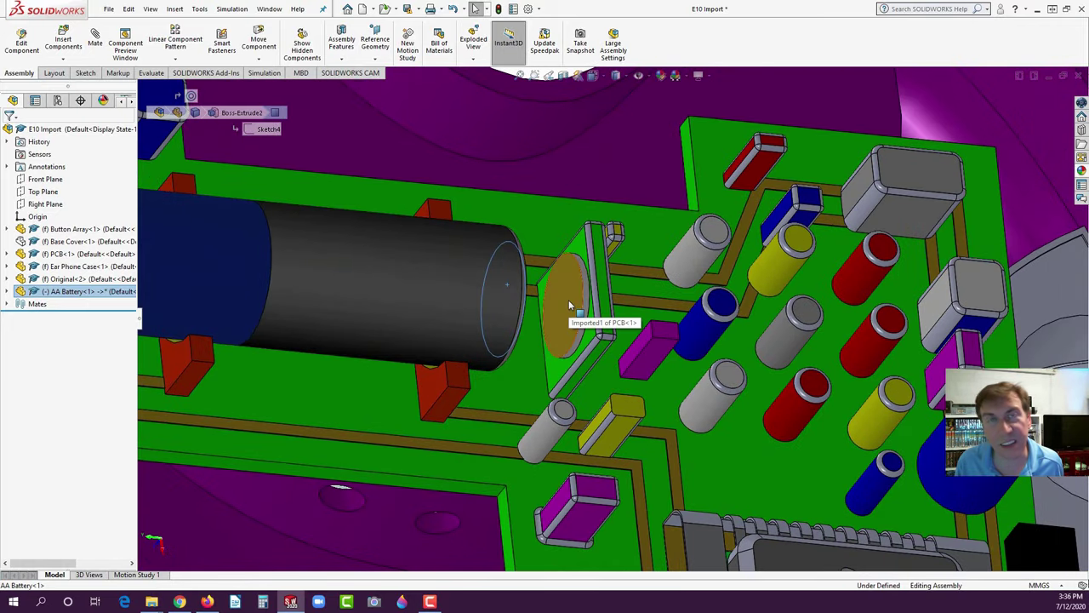
- Mate the battery's end coincident to the PCB contact disc
left_click(95, 40)
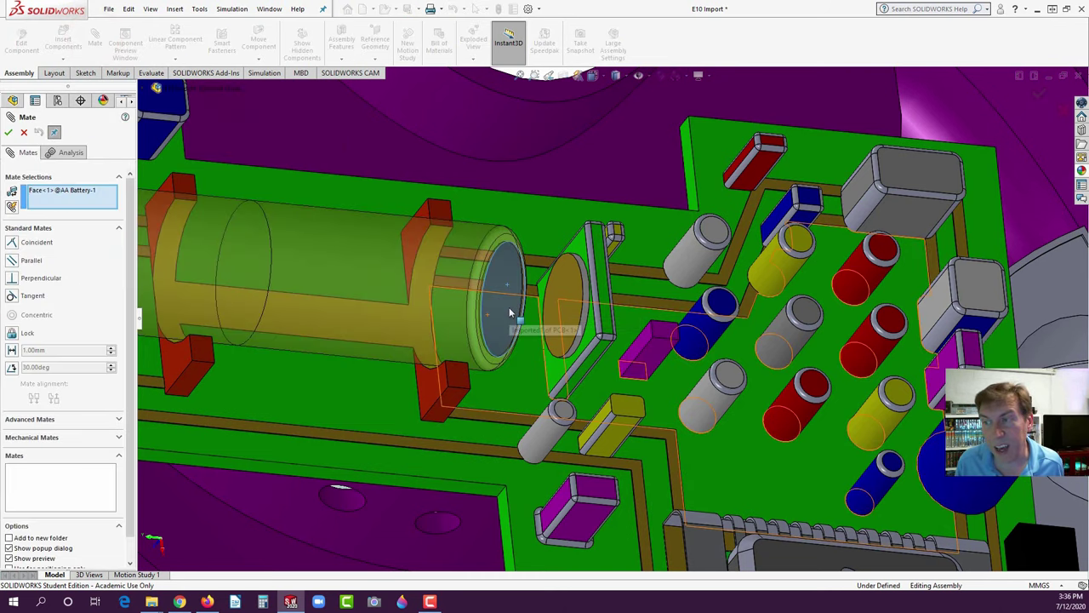
left_click(566, 287)
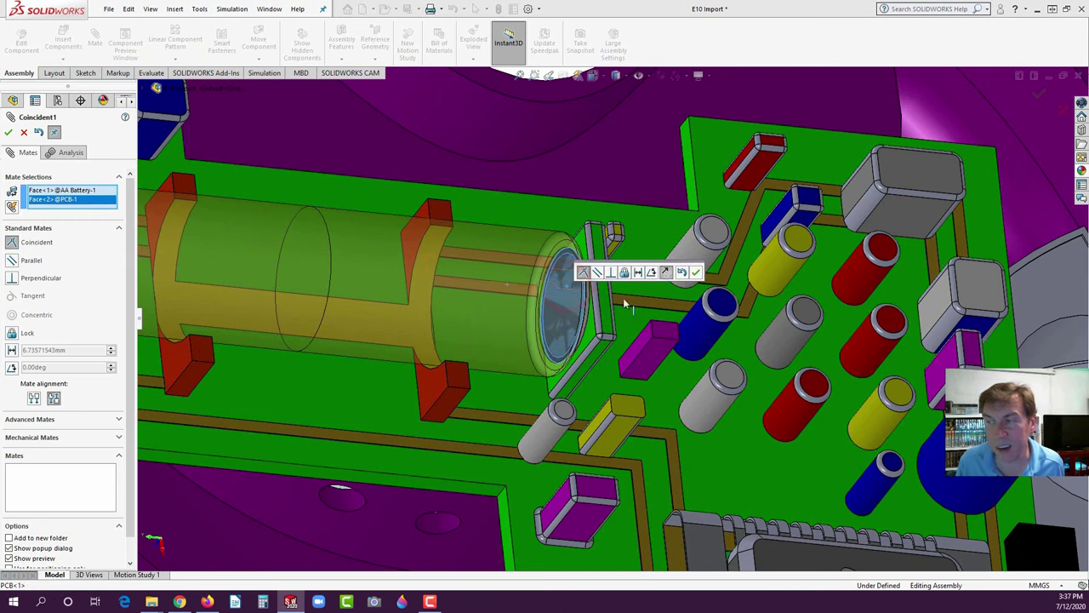
left_click(696, 273)
- Fit and orbit the model to check the seated battery, then close Mate and clear the selection
key("f")
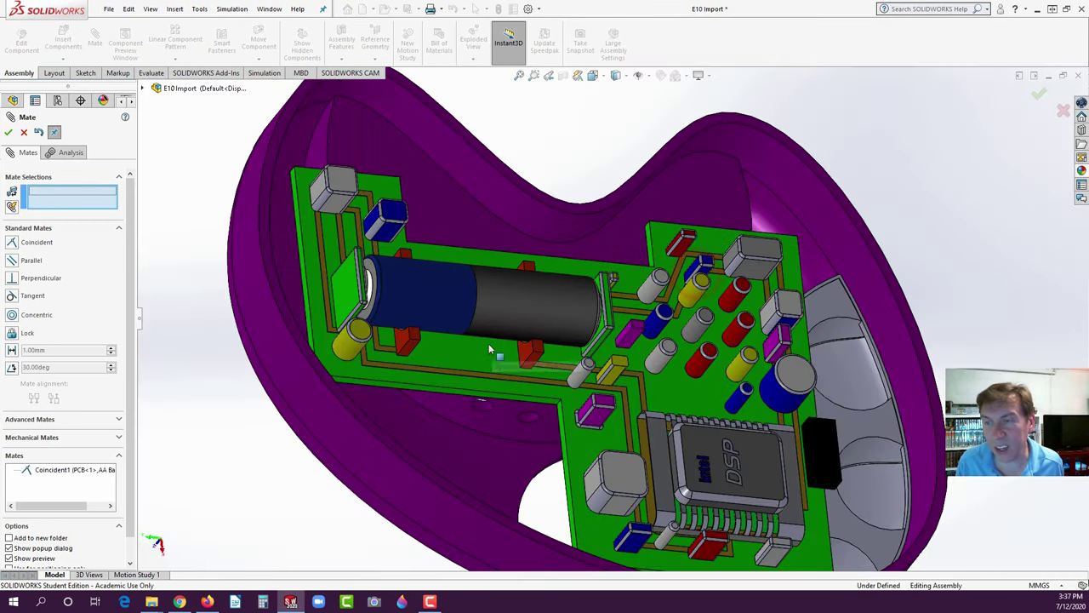
middle_click_drag(489, 342, 330, 264)
scroll(330, 264, "up", 3)
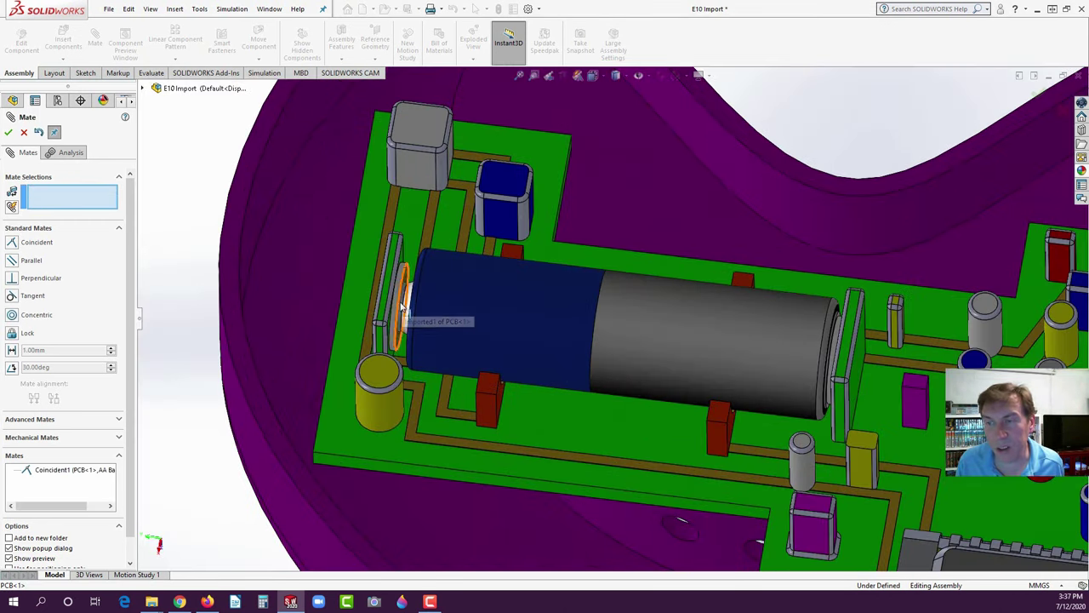
scroll(340, 349, "down", 1)
scroll(573, 315, "down", 3)
middle_click_drag(573, 315, 763, 366)
scroll(763, 366, "up", 2)
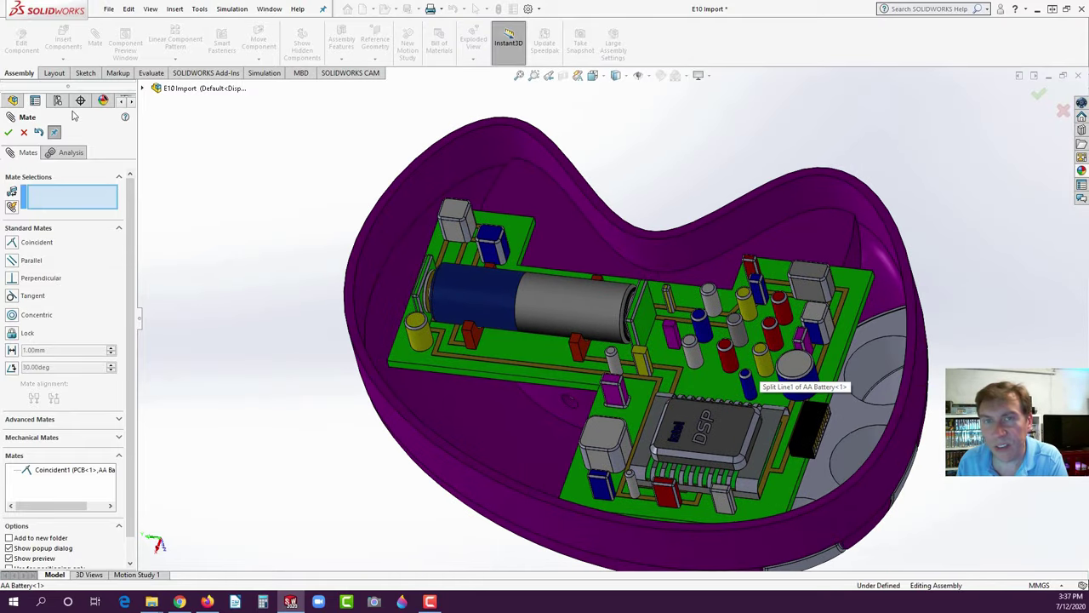
left_click(9, 132)
left_click(228, 220)
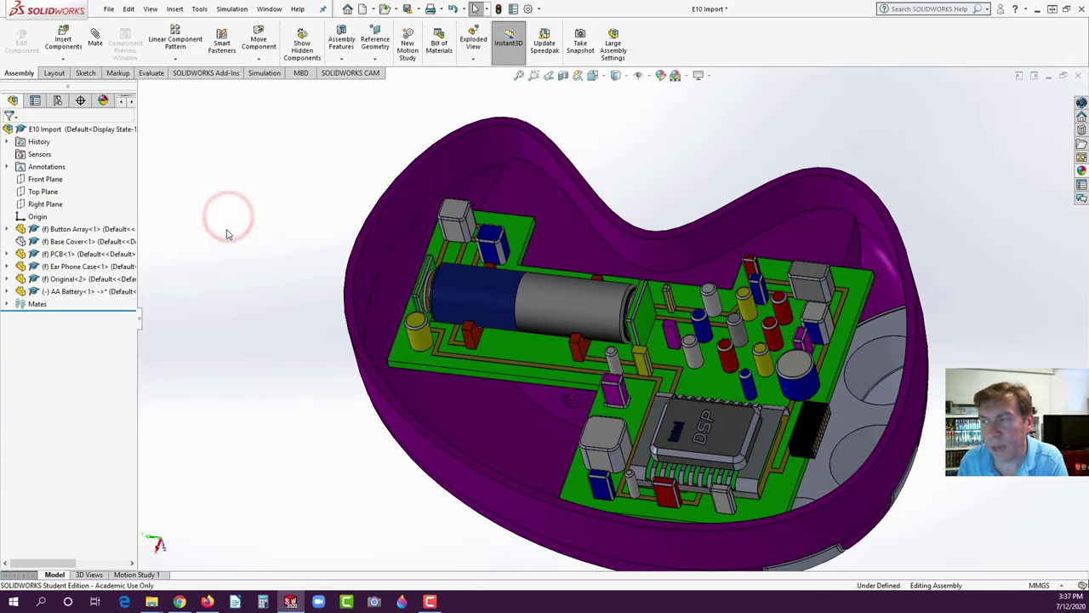
- Orbit and zoom to the enclosure's underside, then select the Original<2> cover component
middle_click_drag(477, 341, 689, 318)
scroll(676, 260, "down", 4)
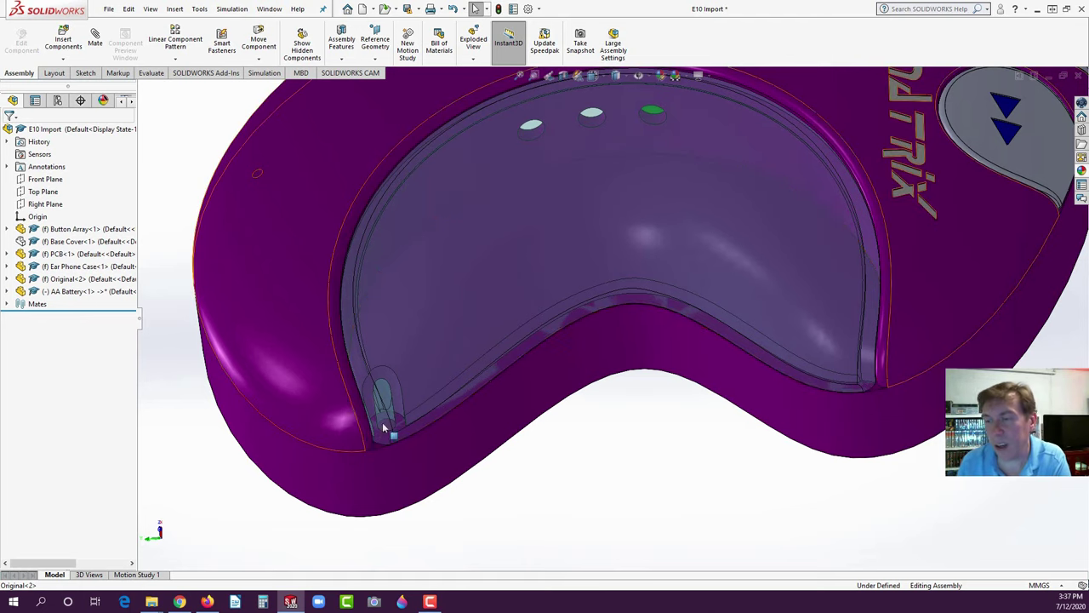
scroll(381, 434, "down", 3)
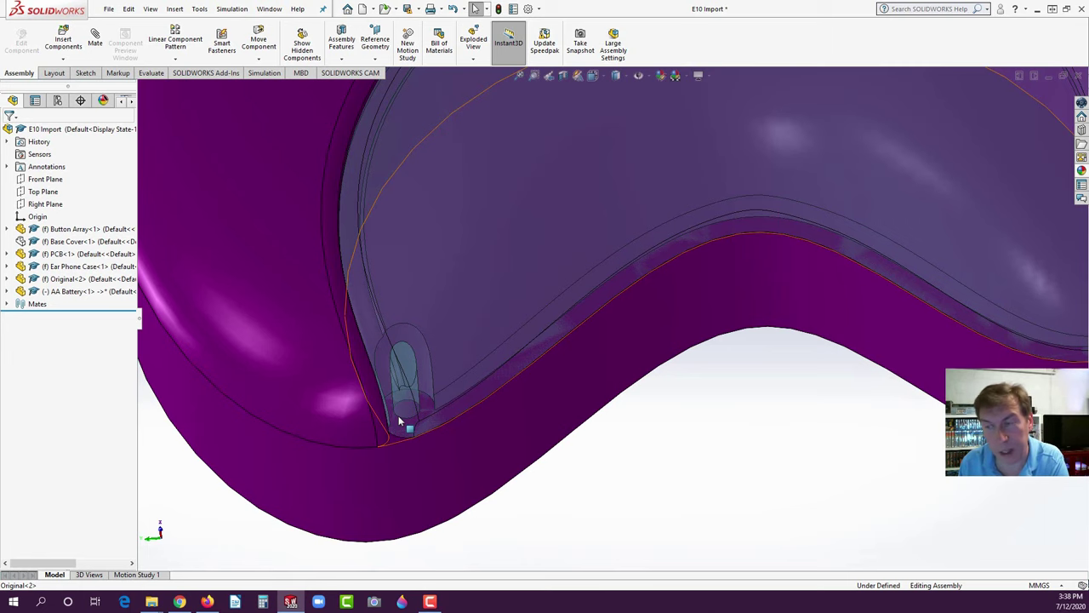
scroll(421, 460, "up", 5)
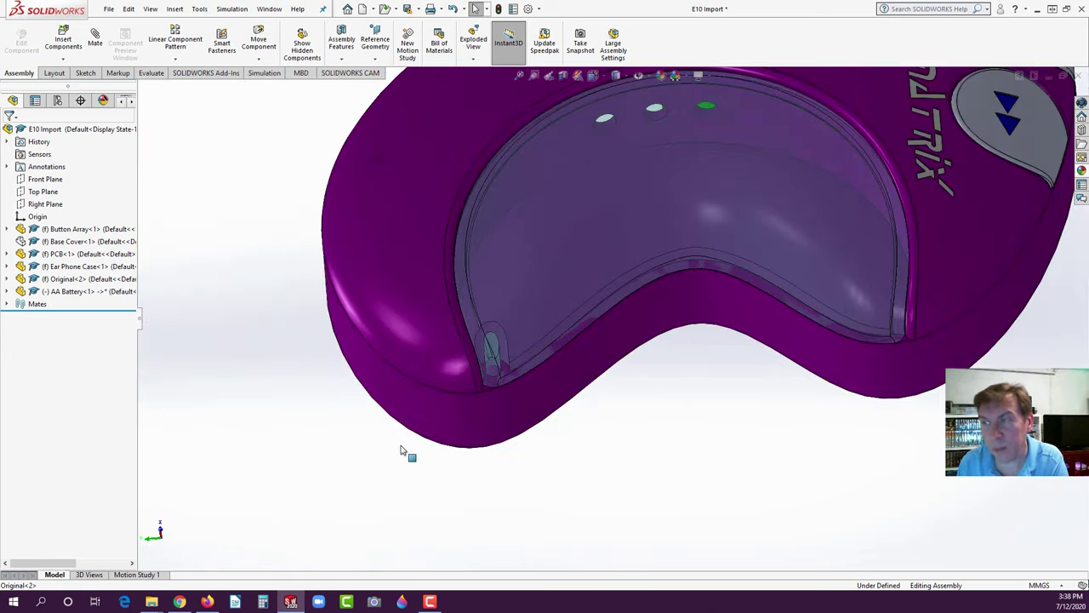
scroll(389, 267, "down", 4)
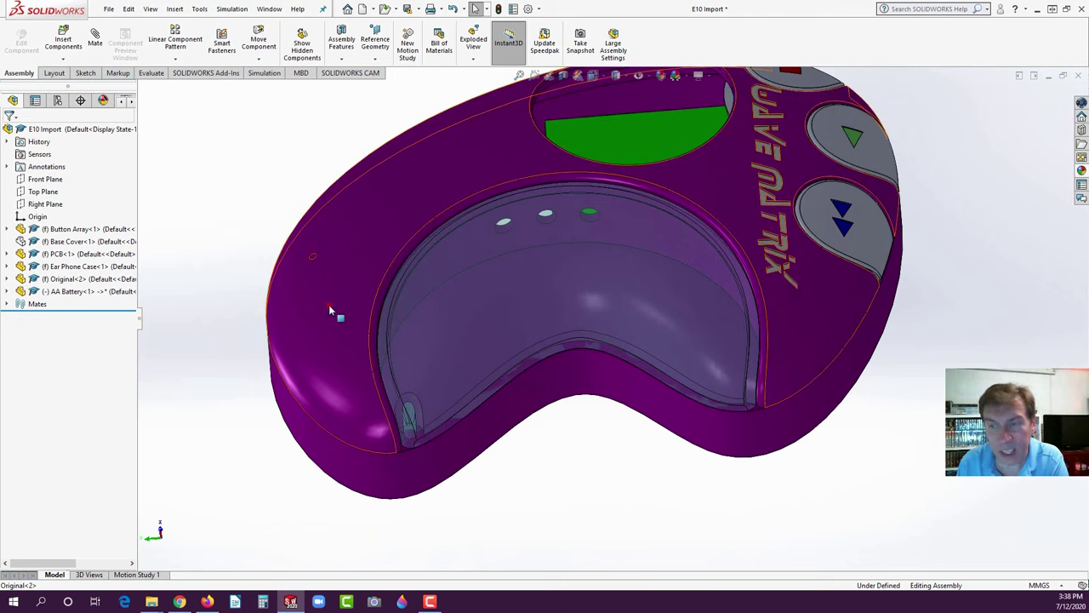
left_click(330, 309)
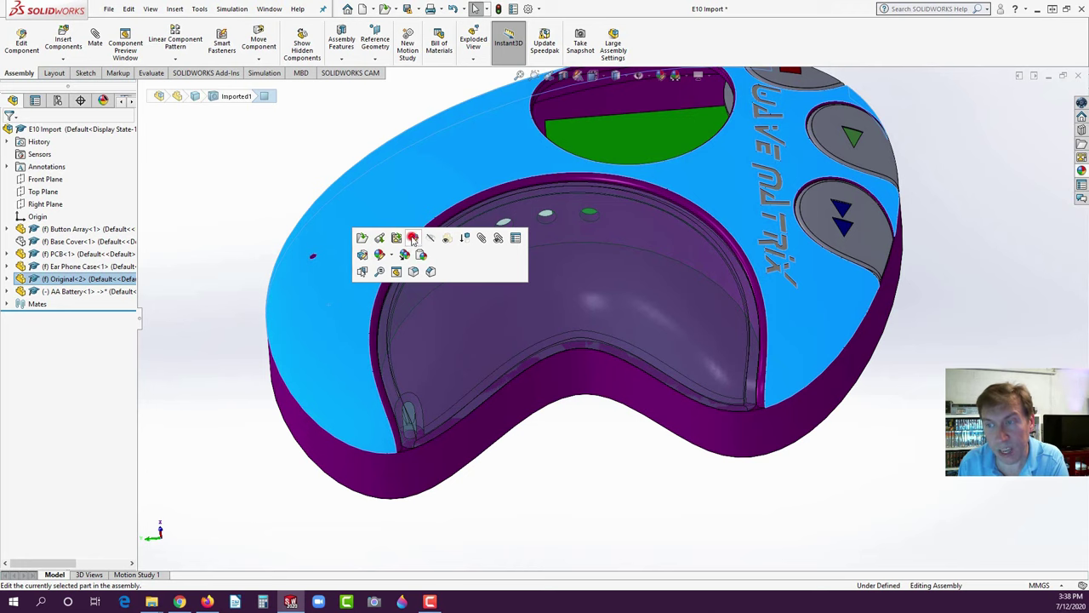
- Edit the Original part in context and open Sketch1 on its inner recessed face
left_click(412, 238)
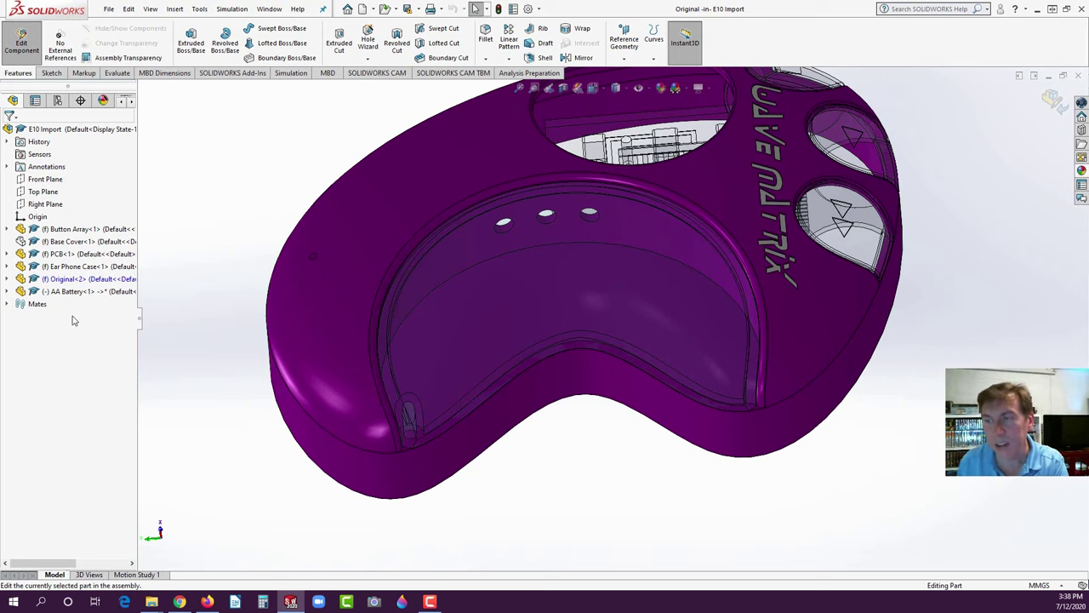
left_click(448, 383)
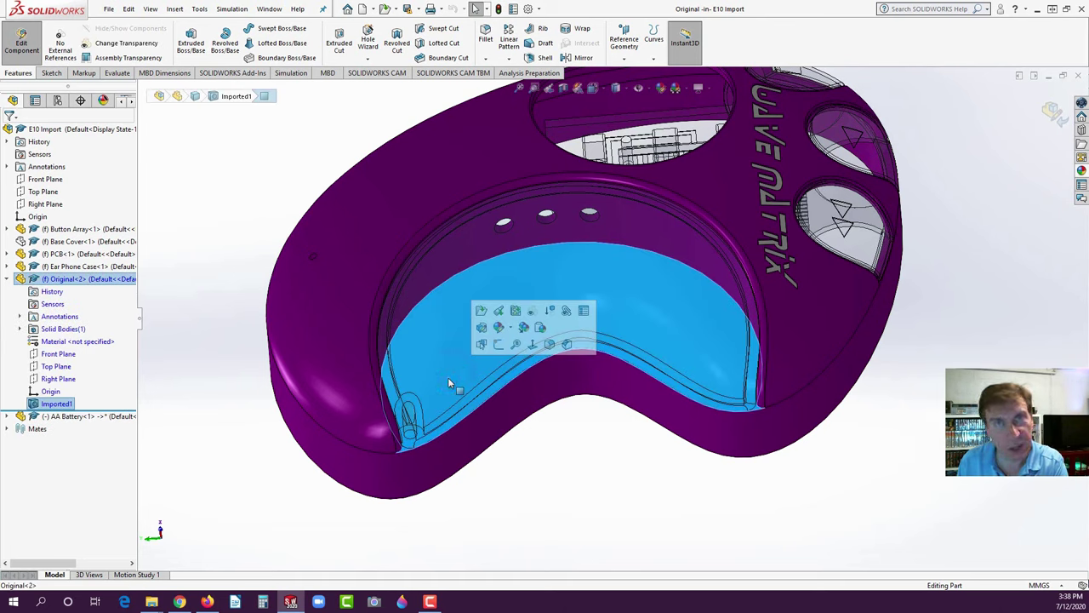
left_click(501, 345)
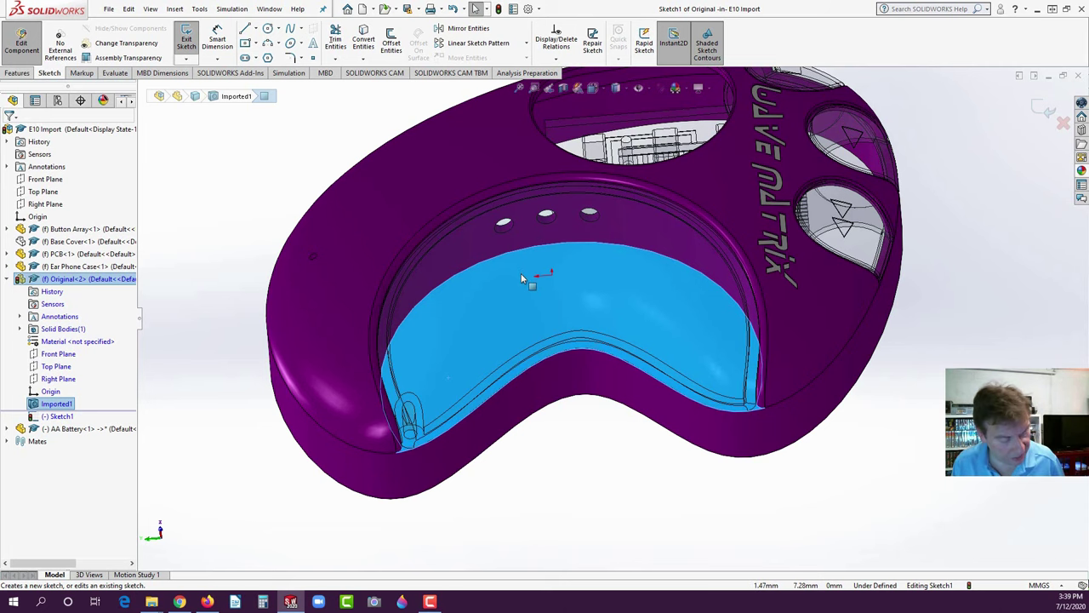
- View the sketch Normal To then Front, zoom to the small circle, and show Hidden Lines Visible
key("space")
left_click(449, 315)
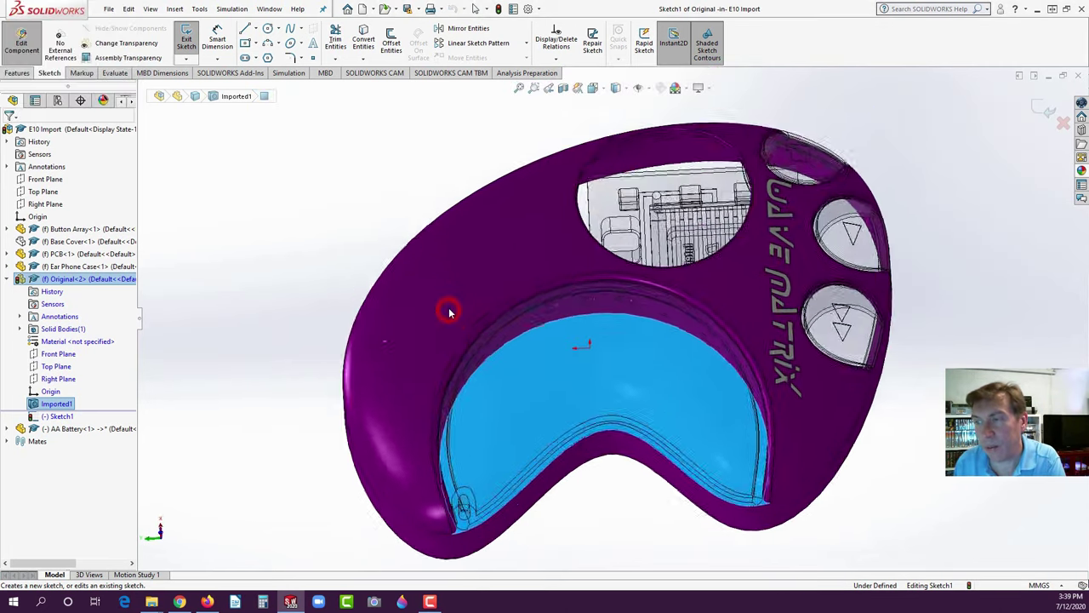
key("space")
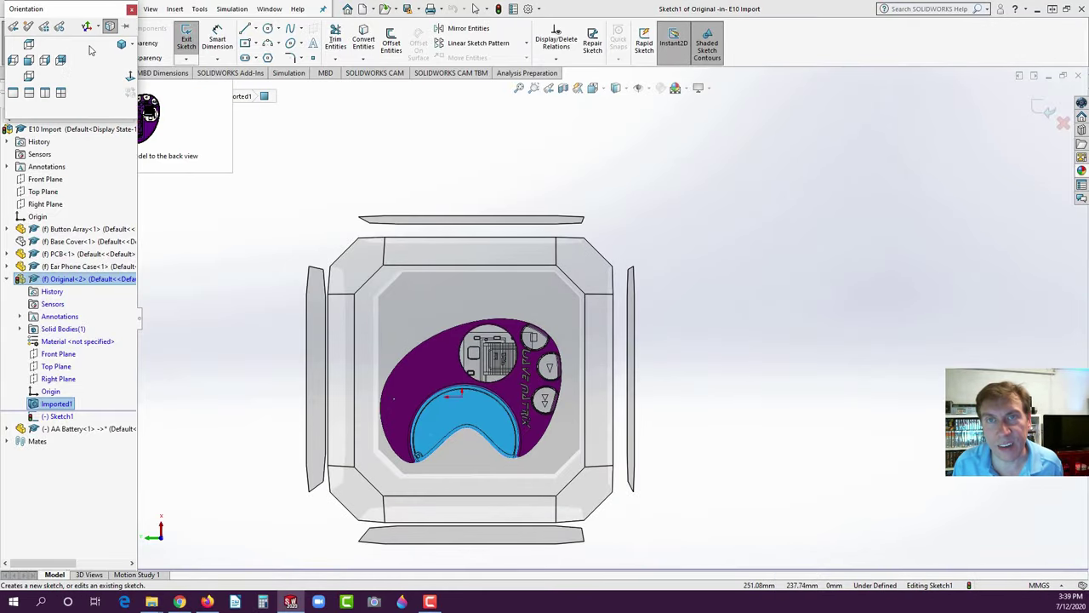
left_click(28, 61)
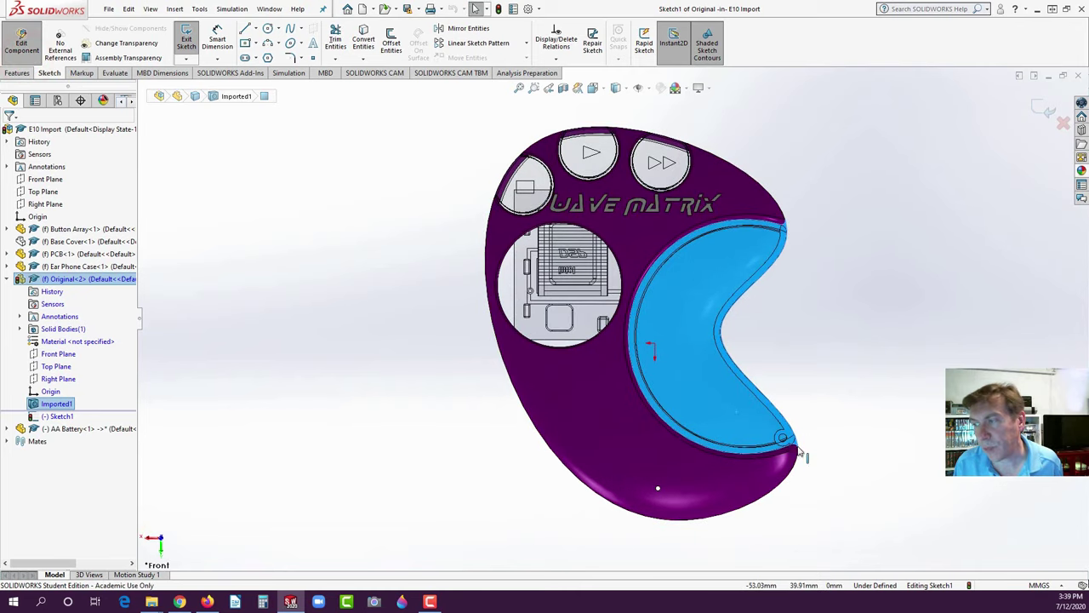
scroll(783, 438, "down", 6)
scroll(685, 403, "down", 3)
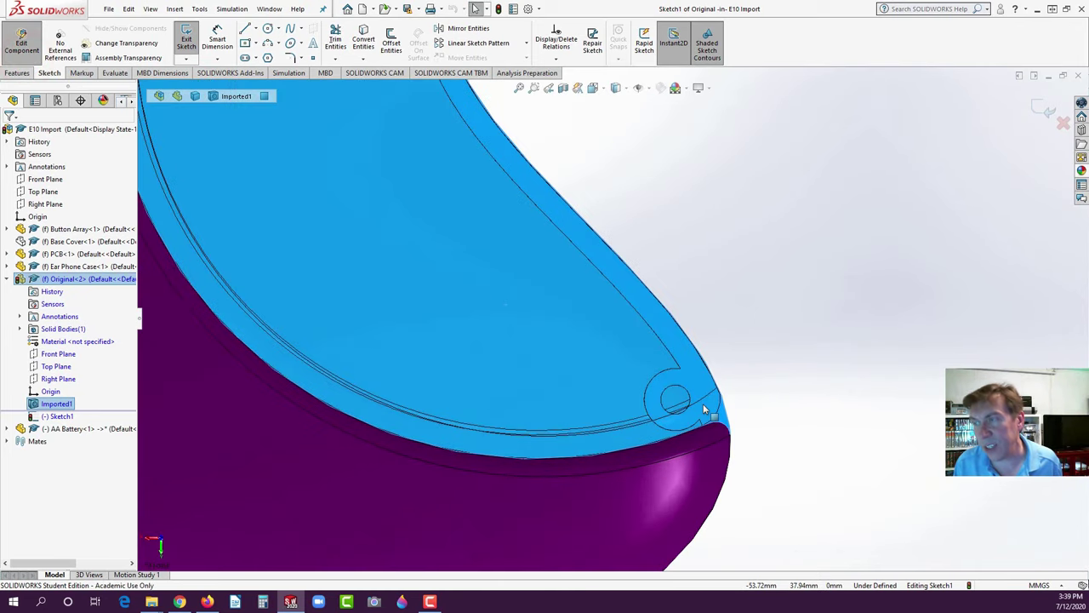
left_click(628, 89)
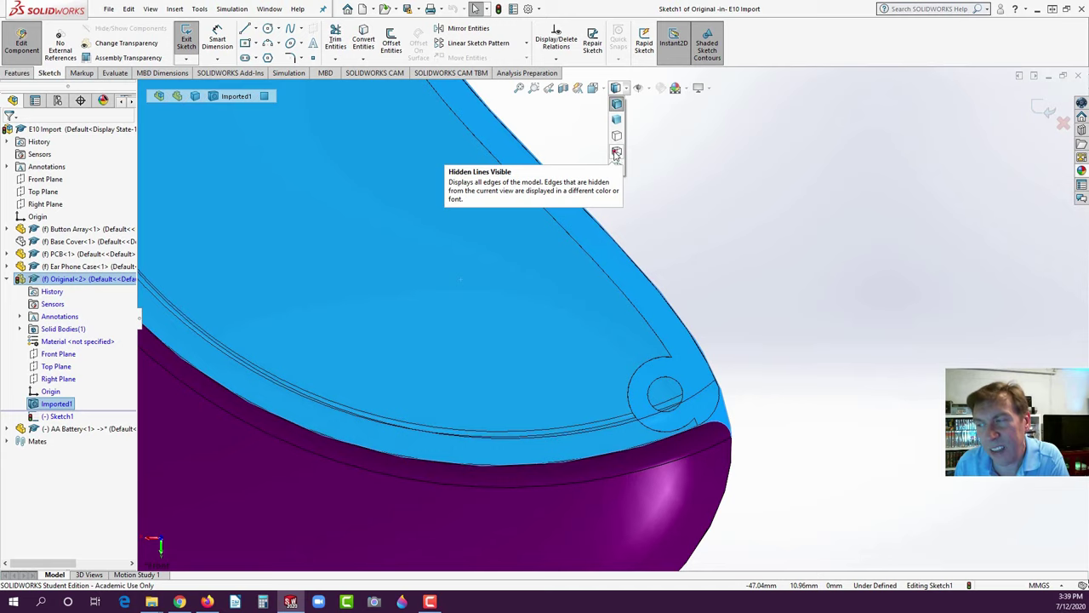
left_click(616, 154)
scroll(739, 469, "down", 5)
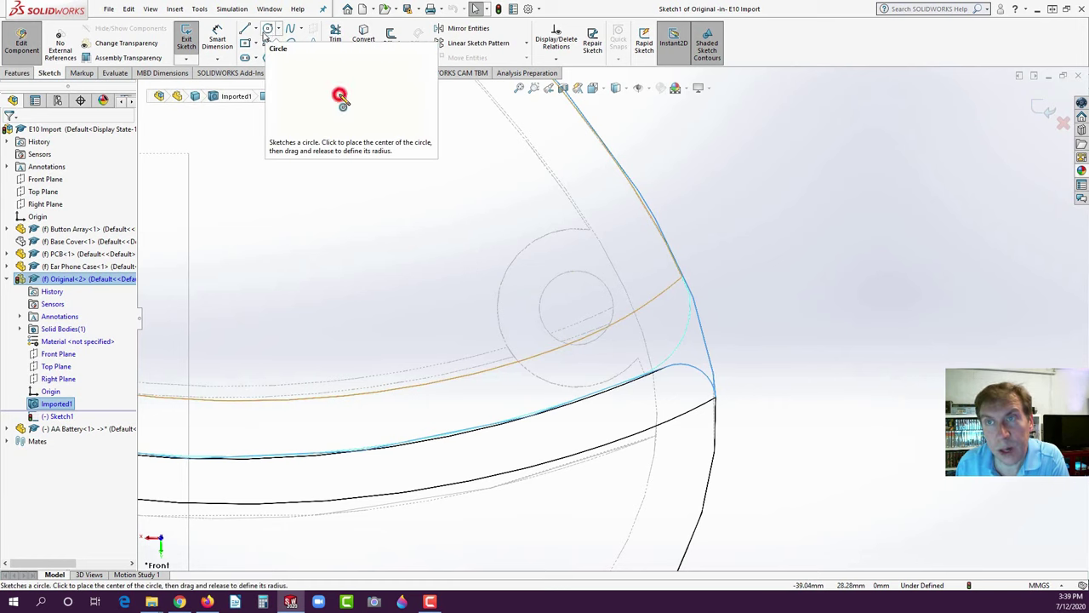
- Draw a circle concentric with the small existing circle and dimension its diameter (2.73 mm)
left_click(267, 29)
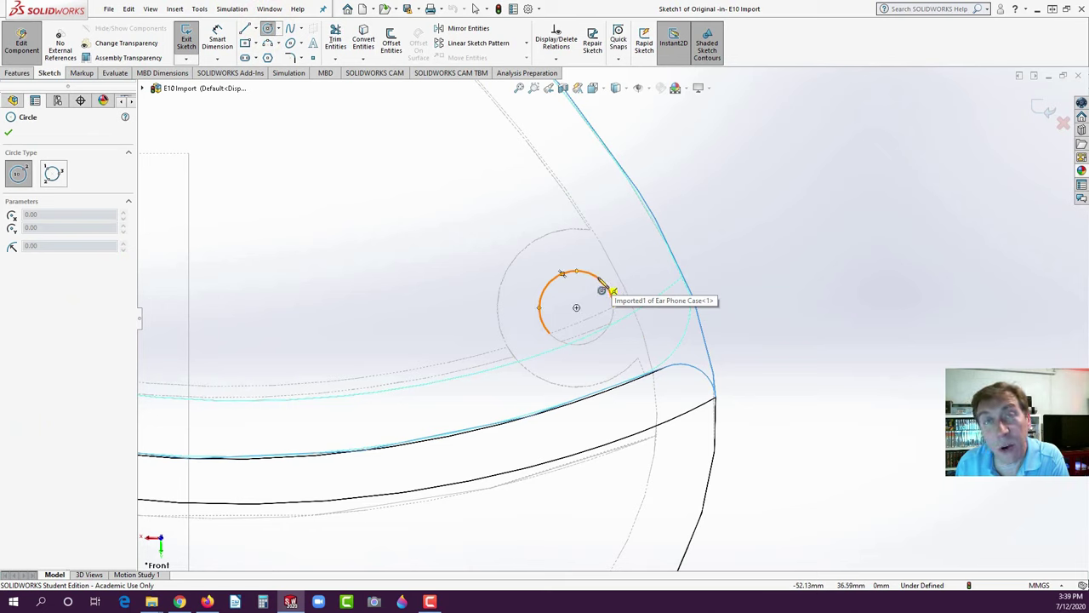
left_click(577, 307)
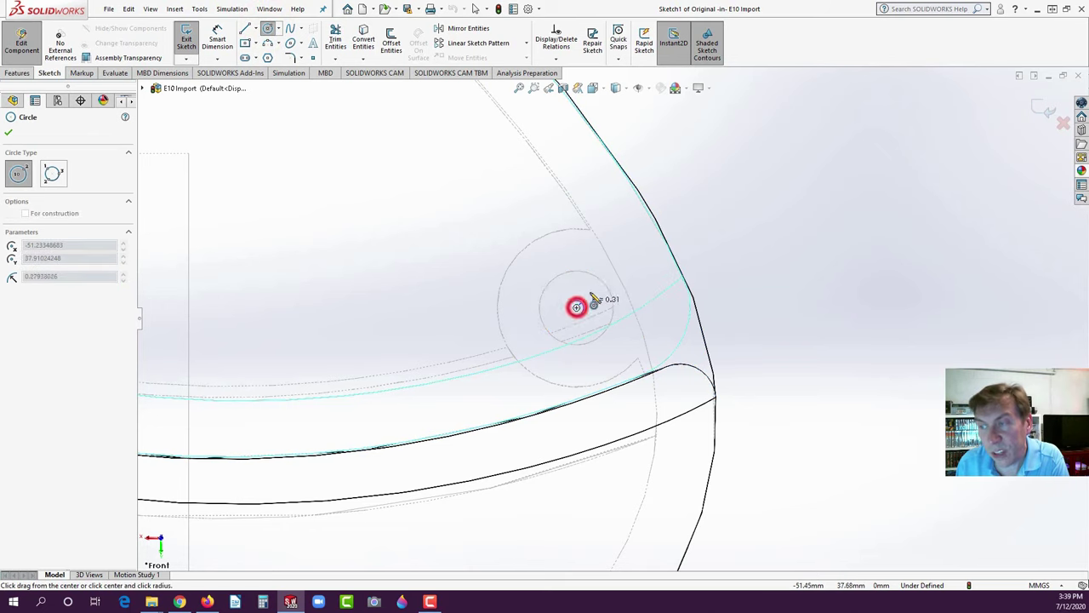
left_click(601, 294)
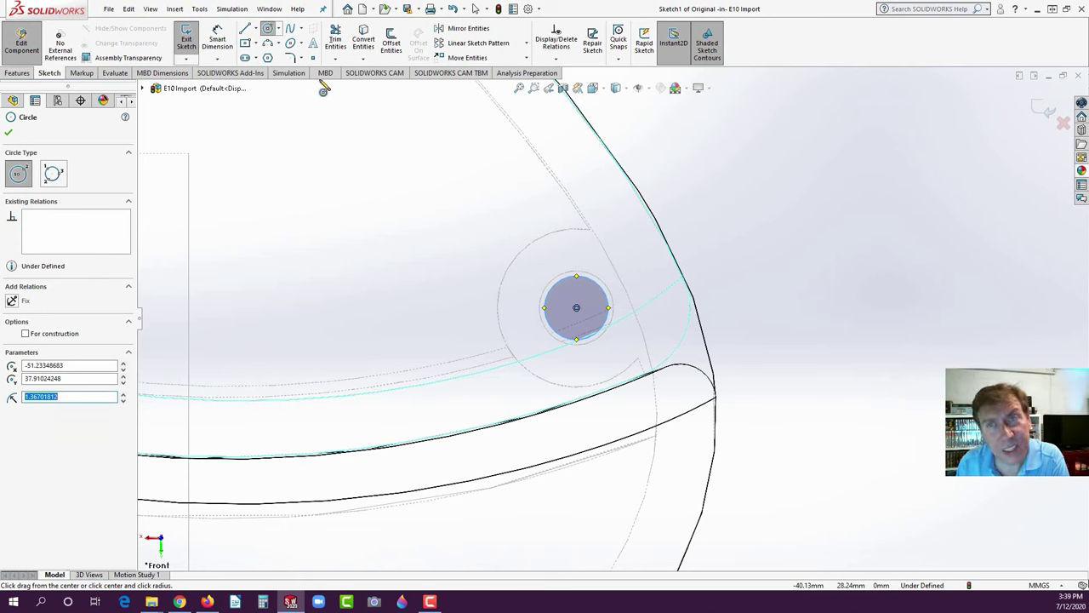
left_click(217, 38)
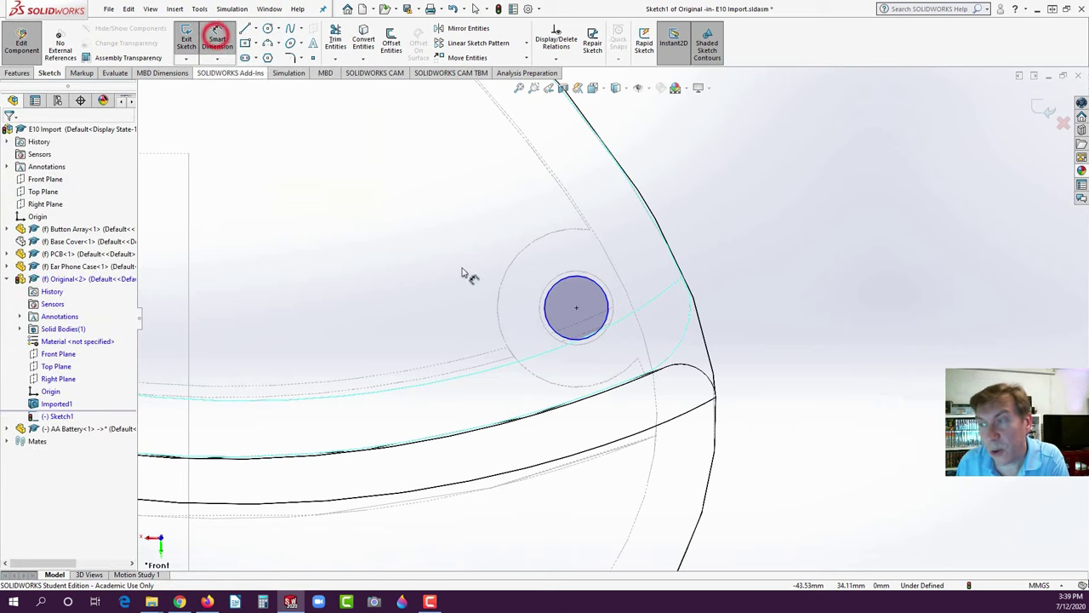
left_click(598, 284)
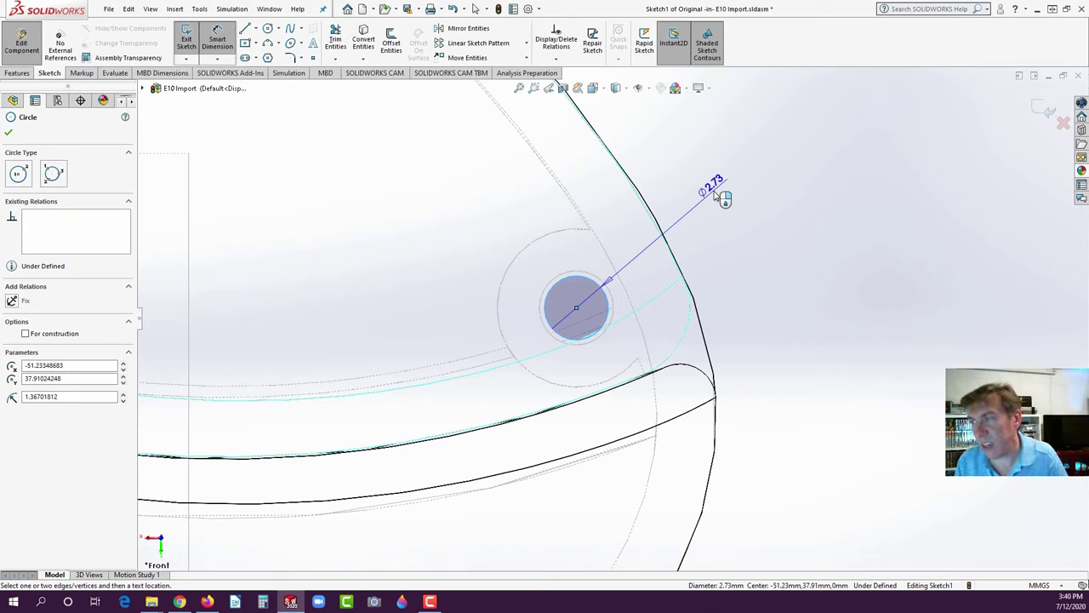
left_click(722, 195)
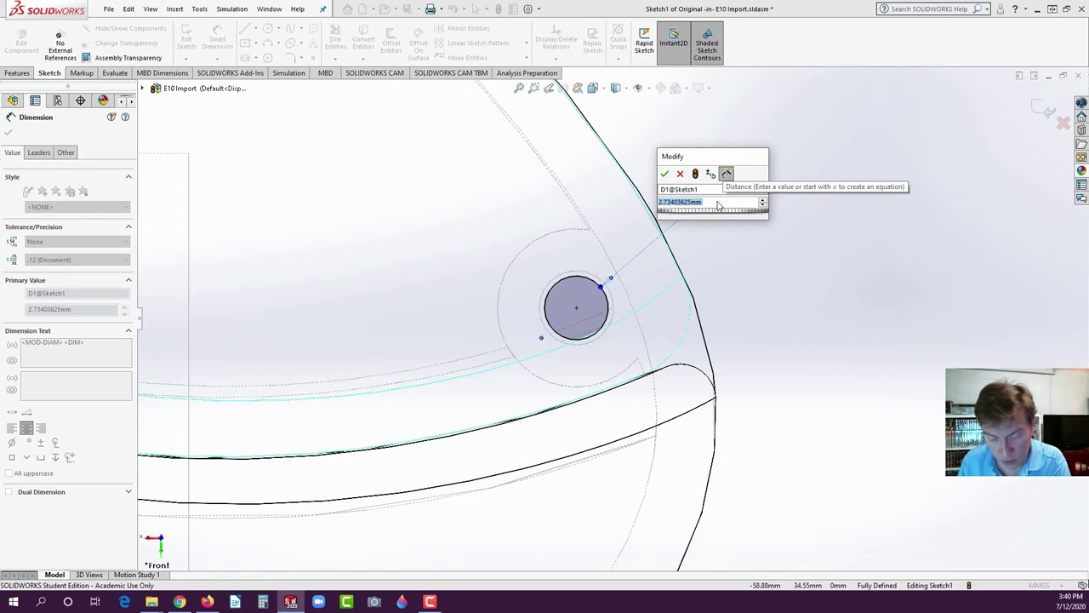
- Enter .120 for the circle's diameter, making it 3.048 mm (Ø3.05)
type(".120")
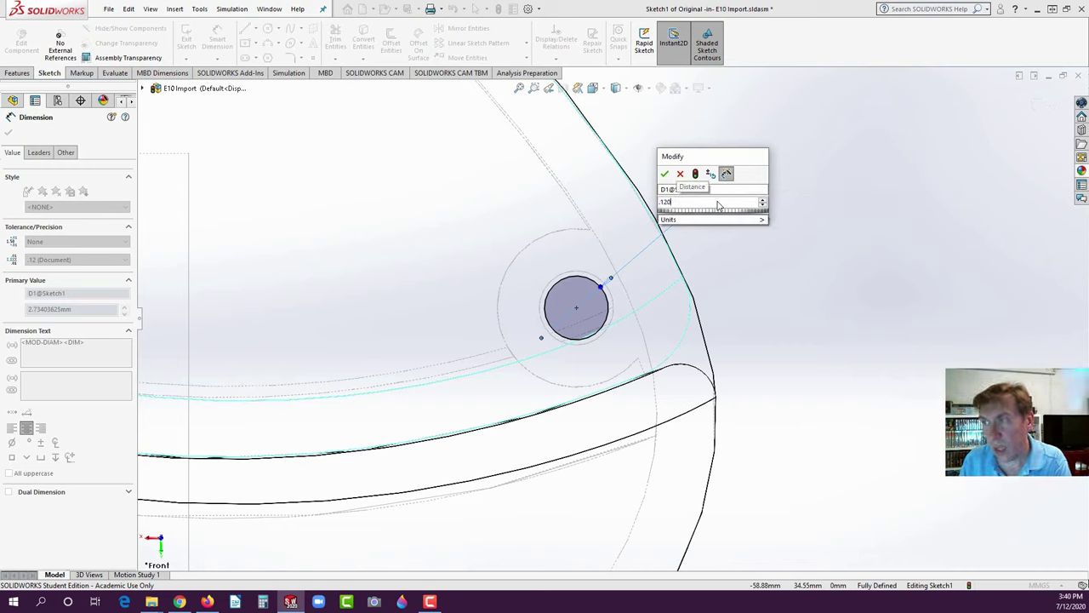
left_click(665, 173)
left_click_drag(674, 200, 700, 202)
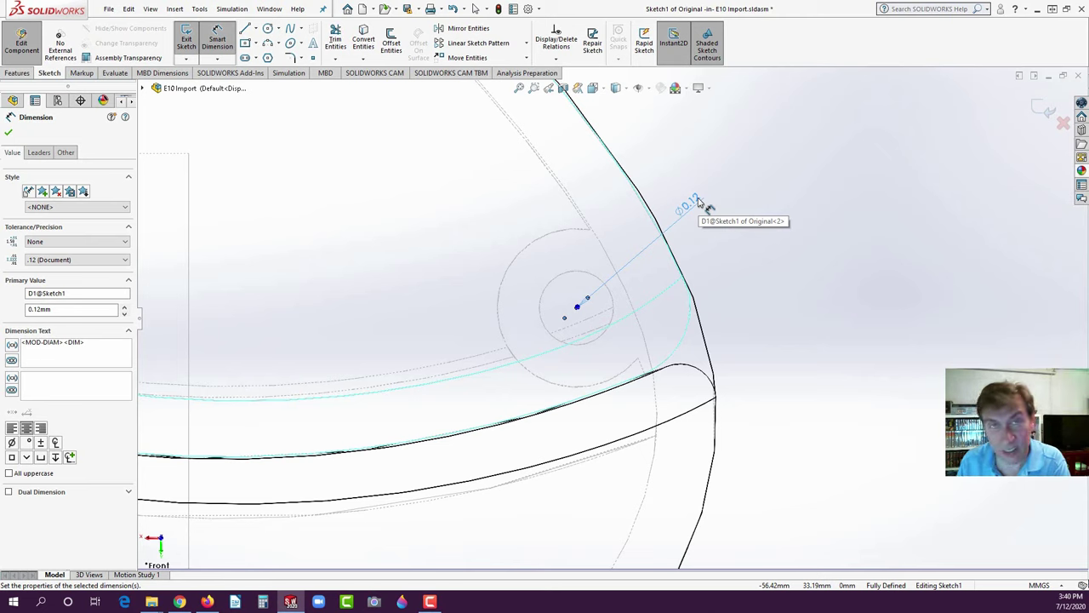
double_click(697, 201)
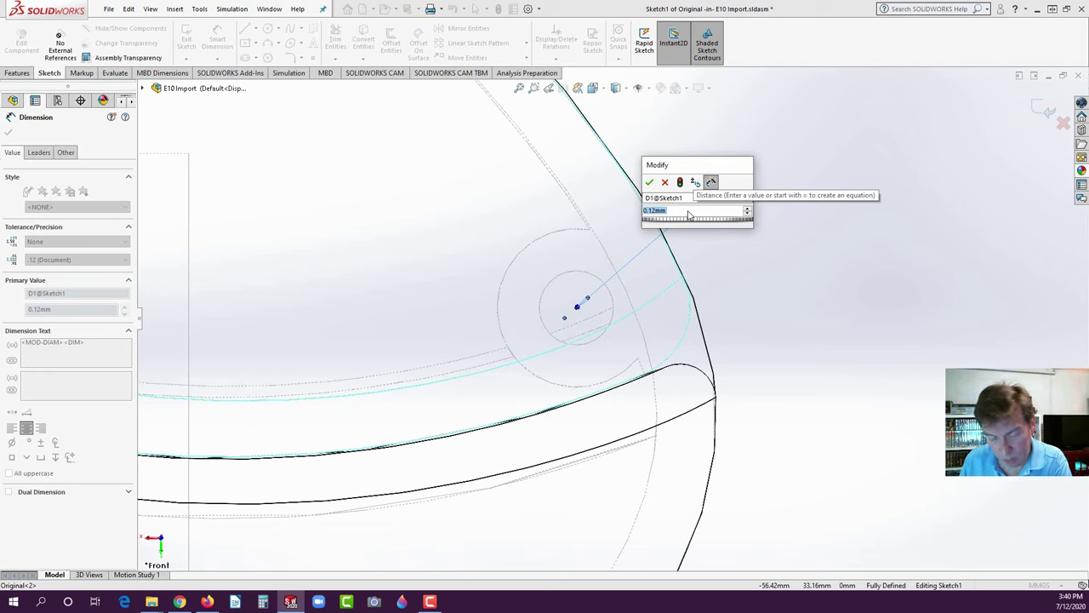
type(".120")
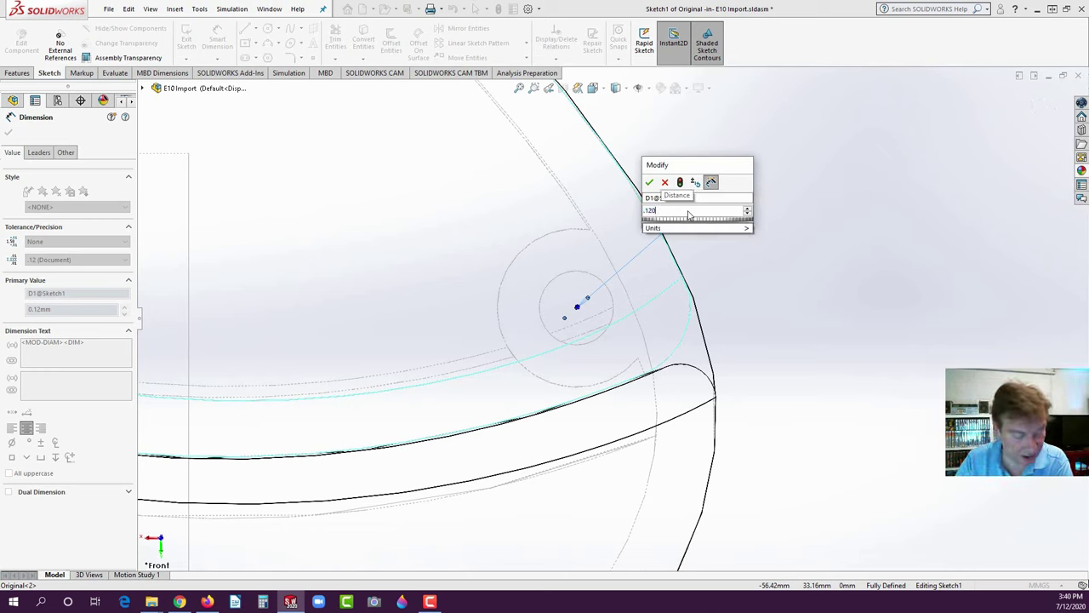
key("Return")
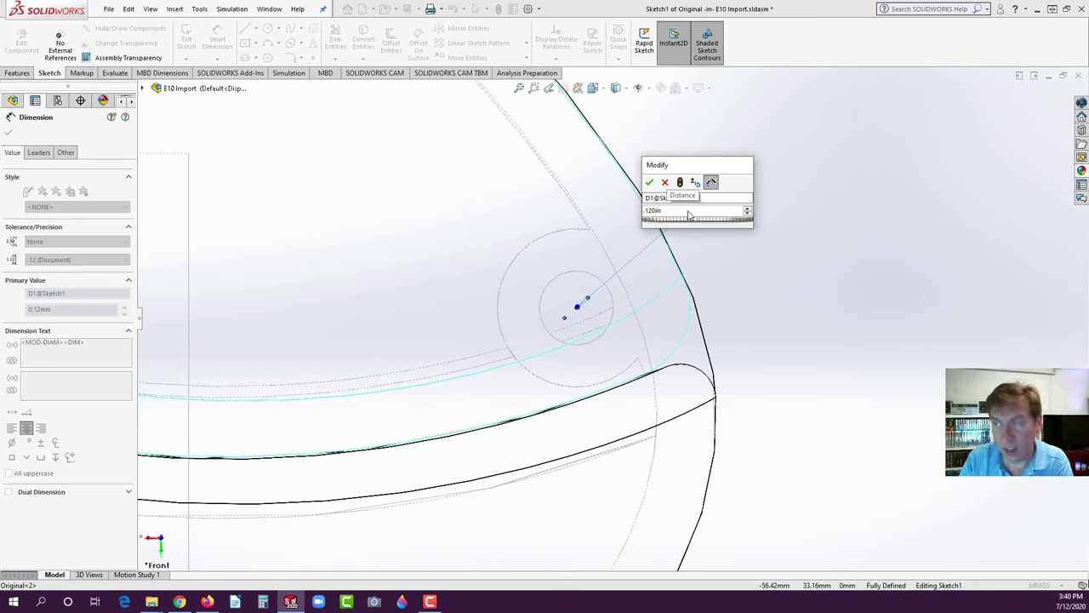
key("Return")
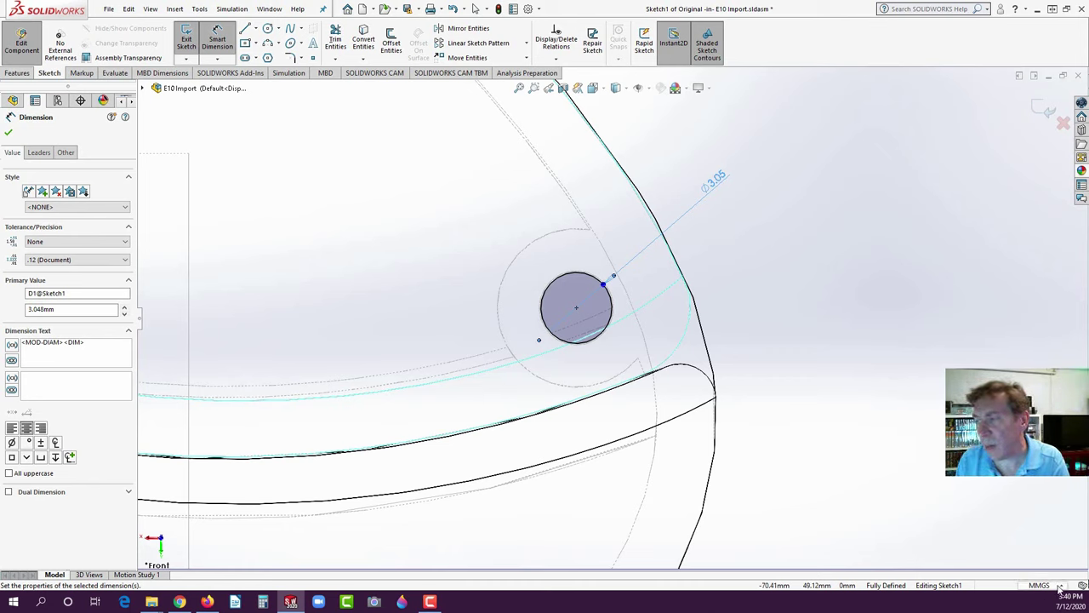
- Check the MMGS unit system in the status bar and close the Dimension PropertyManager
left_click(1062, 588)
left_click(1061, 587)
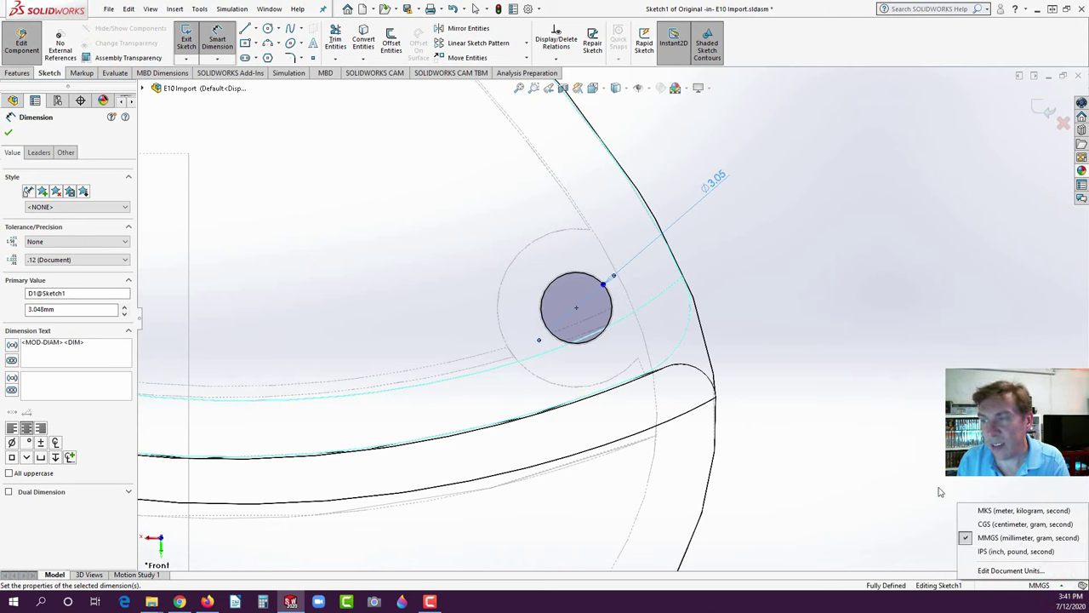
left_click(838, 320)
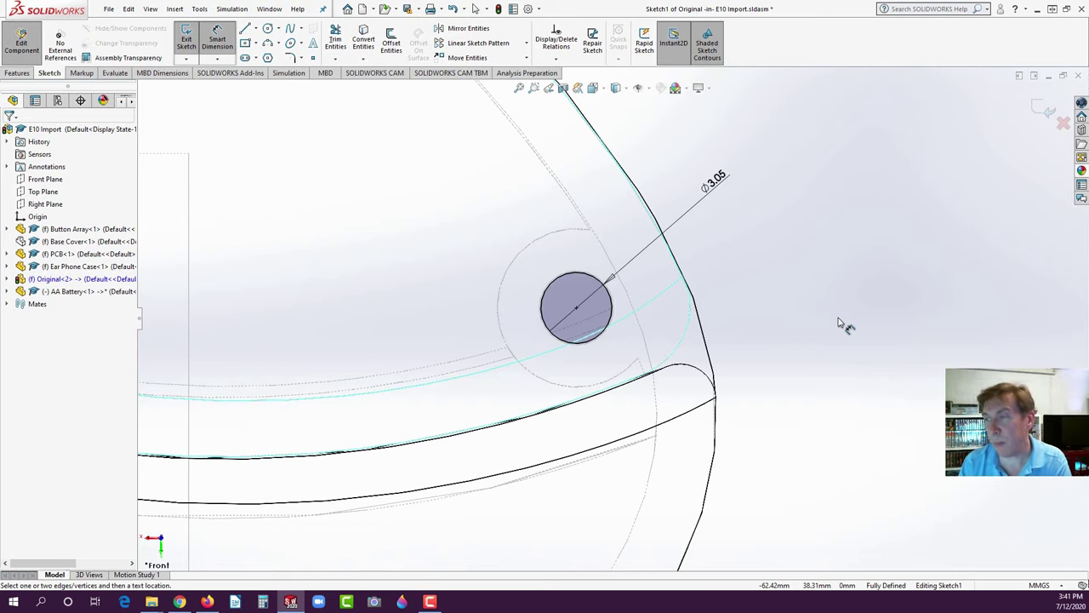
- Switch to Shaded display and extrude the disc sketch as a 5 mm Blind boss
left_click(627, 87)
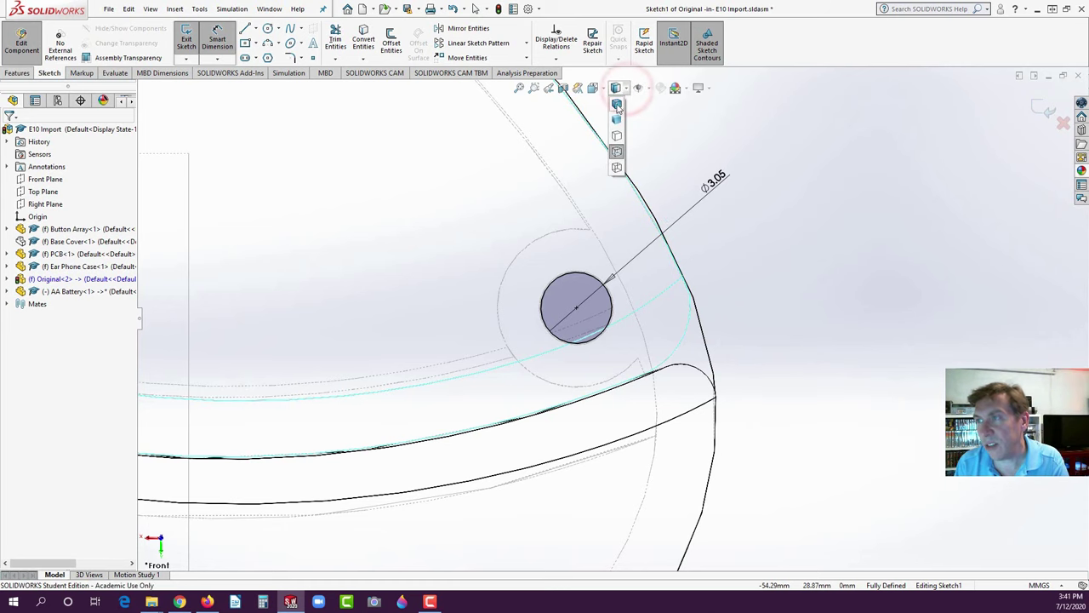
left_click(616, 102)
mouse_move(729, 377)
middle_mouse_down()
mouse_move(692, 321)
mouse_move(627, 311)
middle_mouse_up()
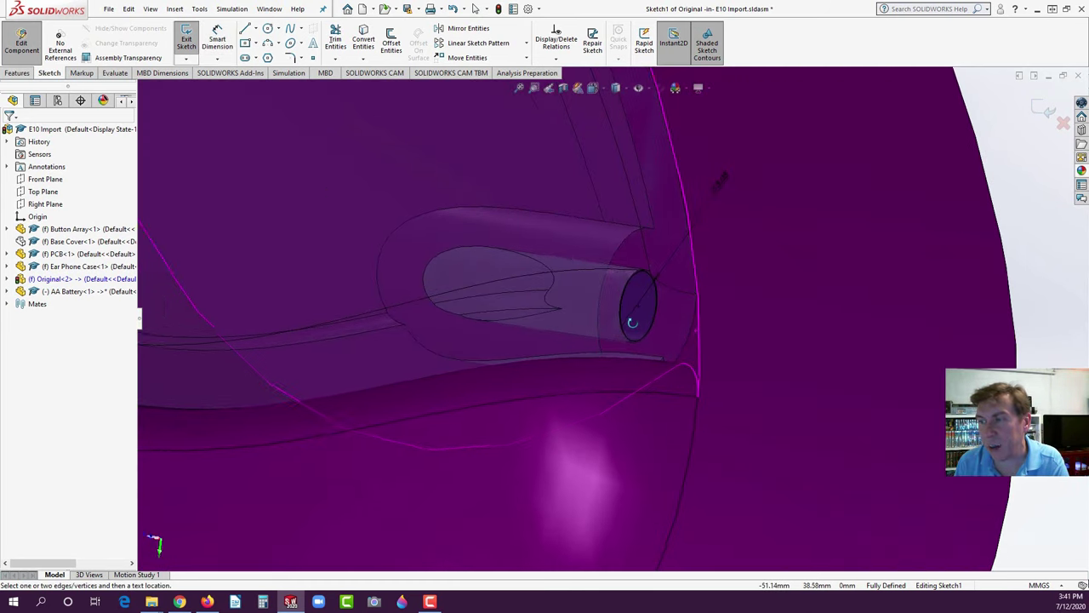
left_click(17, 73)
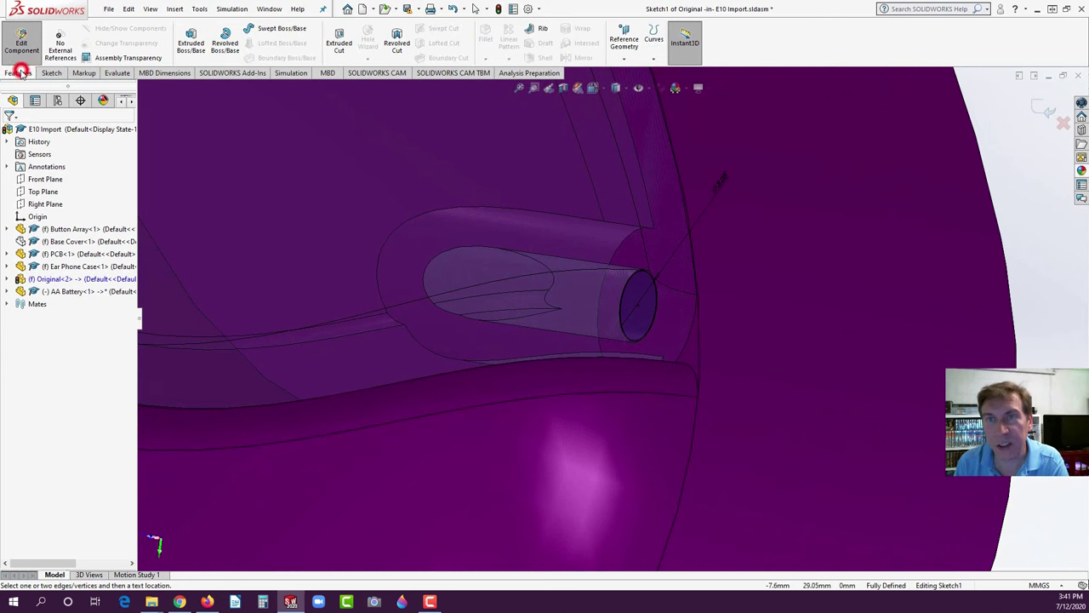
left_click(190, 41)
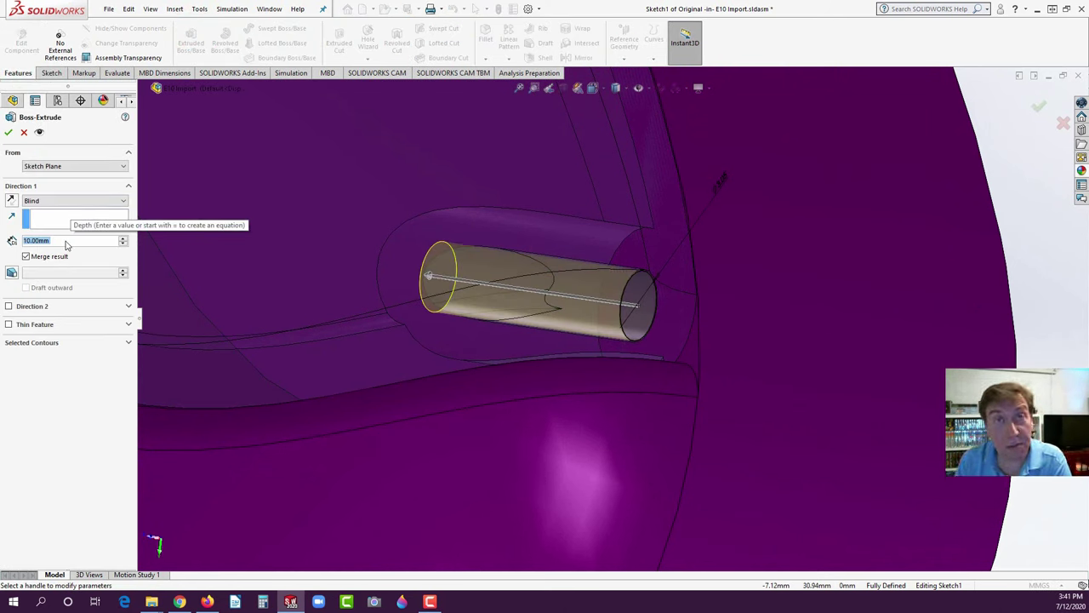
type("5")
key("Return")
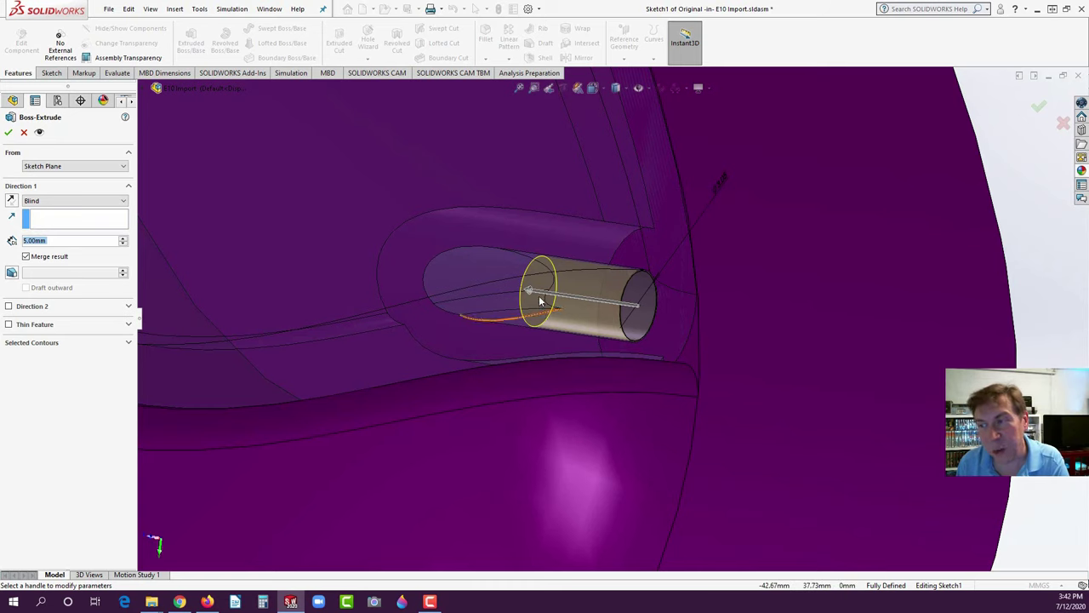
left_click(9, 133)
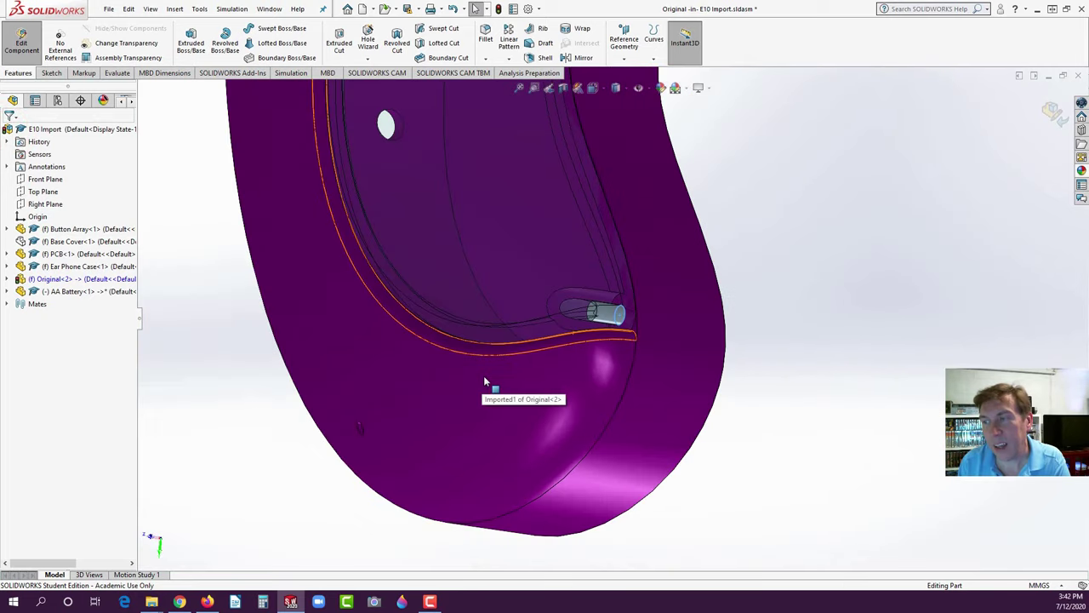
- Exit in-context editing to return to the whole assembly and inspect the earphone case
middle_click_drag(484, 381, 610, 362)
scroll(610, 362, "down", 3)
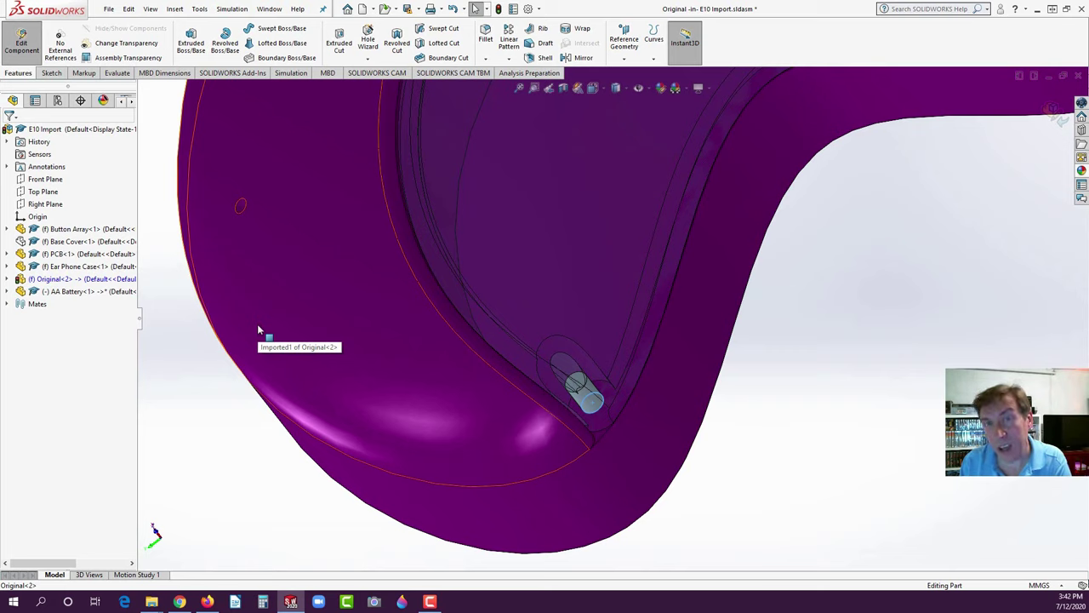
left_click(35, 55)
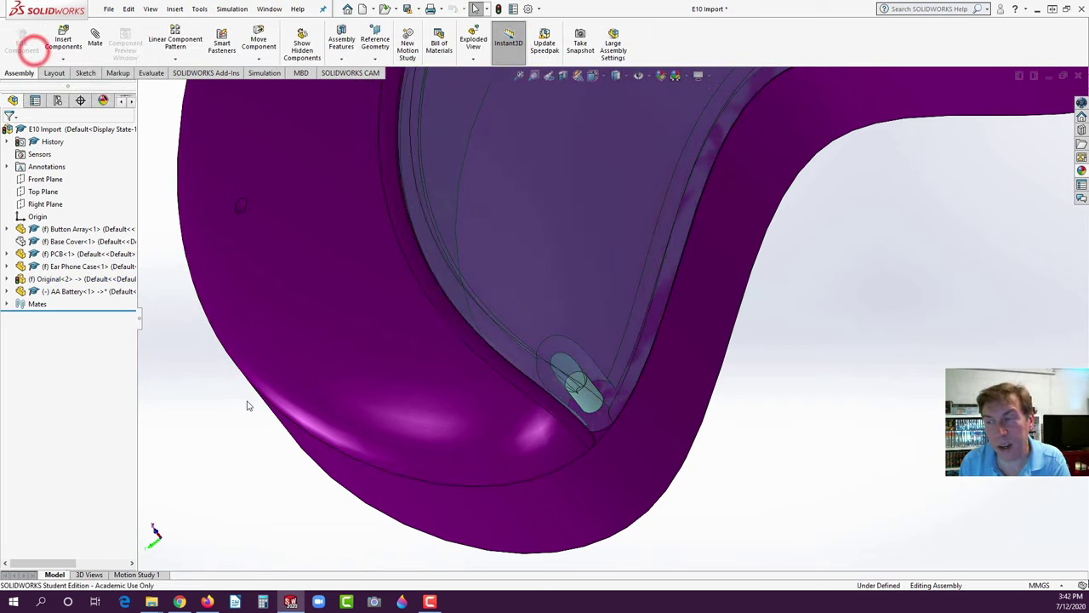
left_click(225, 450)
scroll(225, 481, "up", 3)
scroll(700, 232, "up", 2)
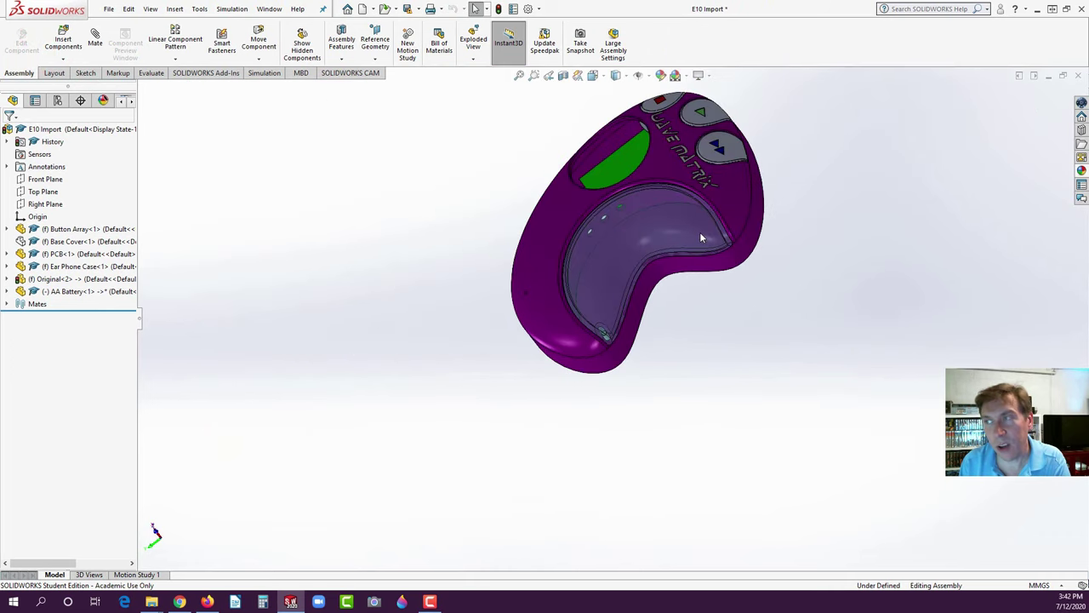
scroll(681, 213, "down", 6)
middle_click_drag(638, 238, 656, 241)
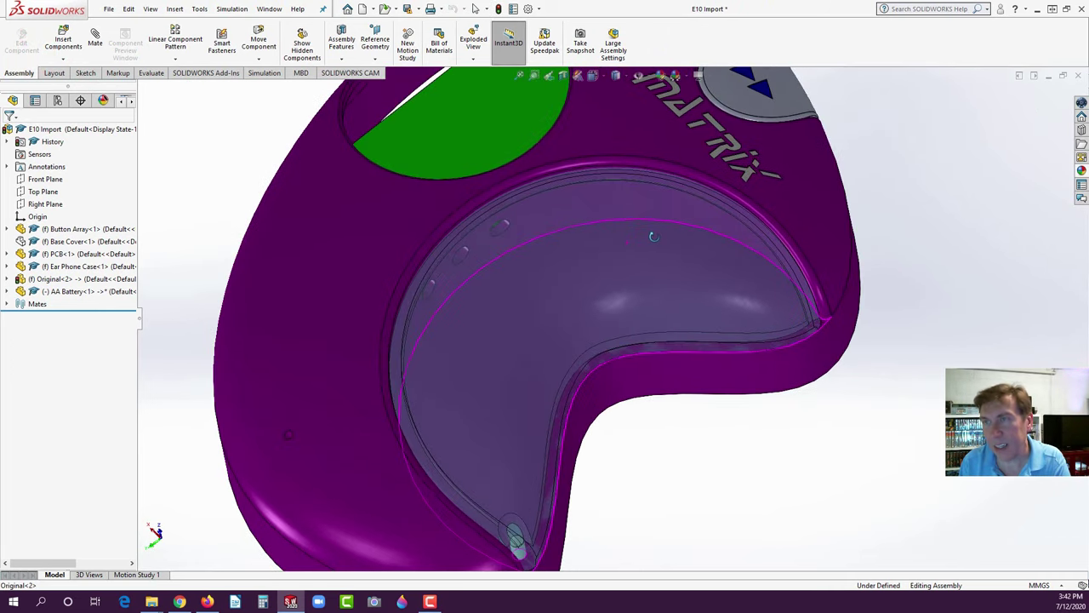
left_click(207, 601)
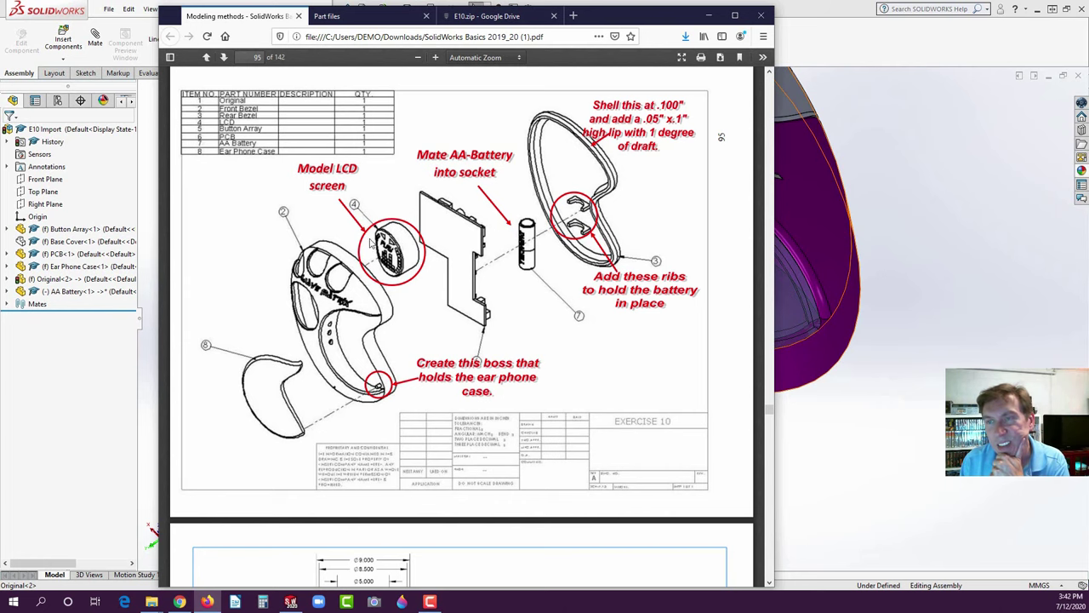
- Bring the SOLIDWORKS assembly back in front of the Exercise 10 PDF
left_click(78, 365)
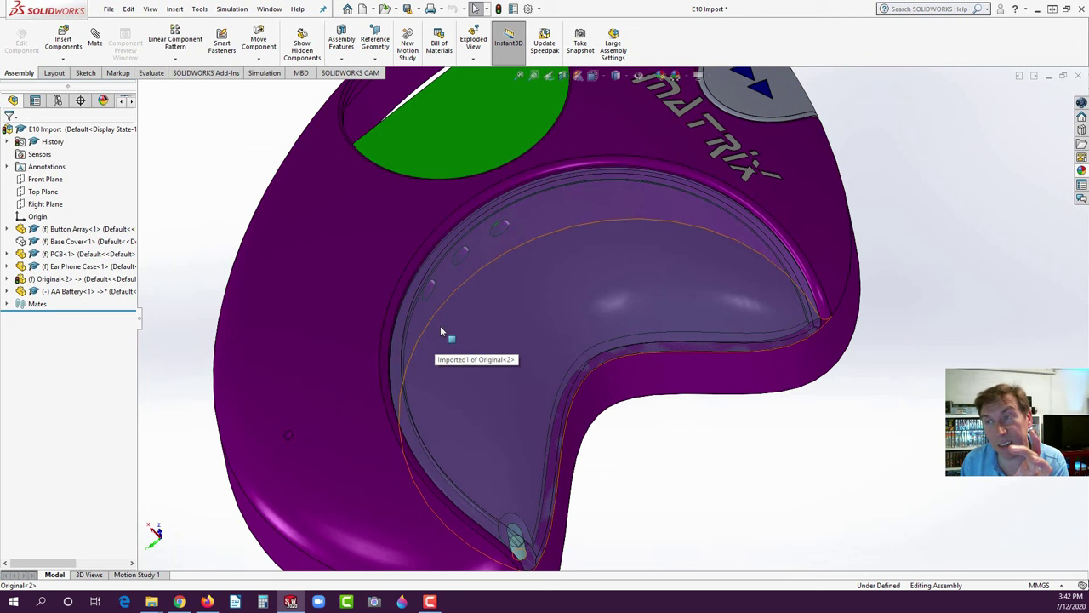
middle_click_drag(440, 332, 496, 136)
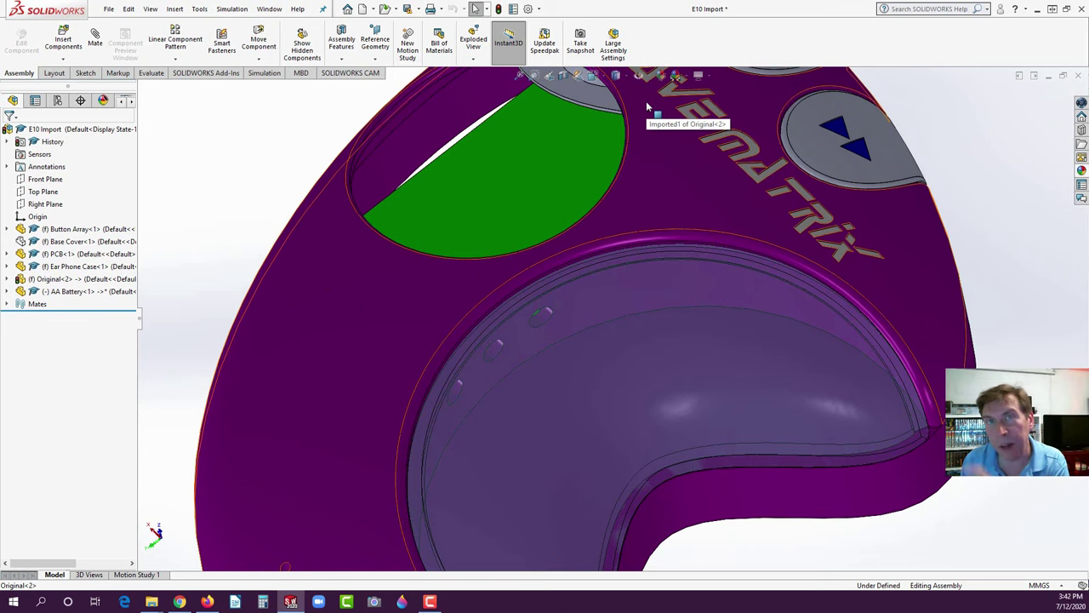
middle_click_drag(647, 107, 522, 334)
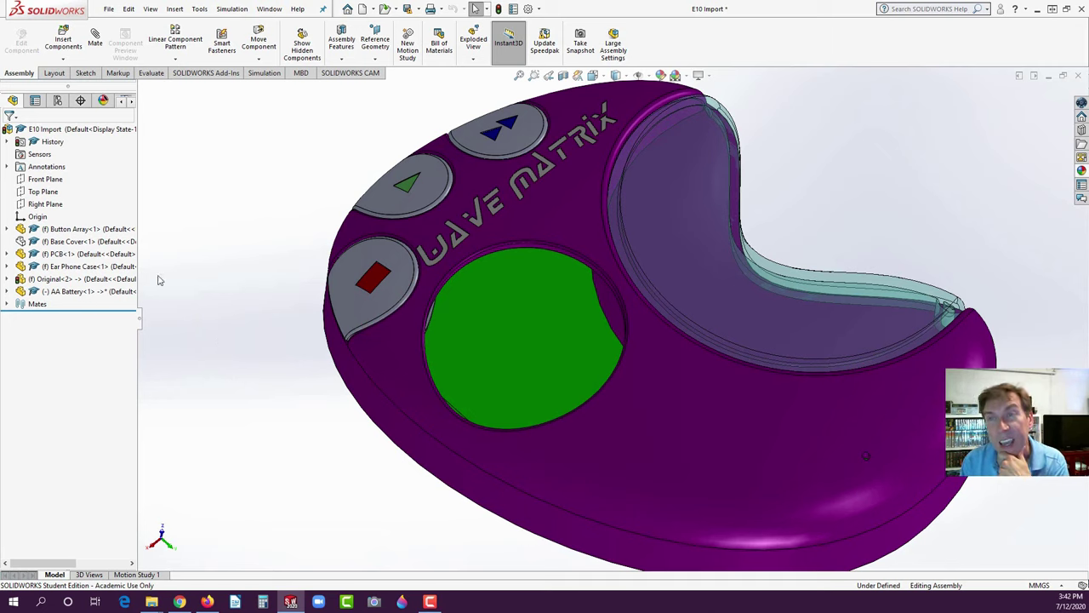
- Insert a new part in E10 Import and place it on the green PCB face to start Sketch1
left_click(63, 59)
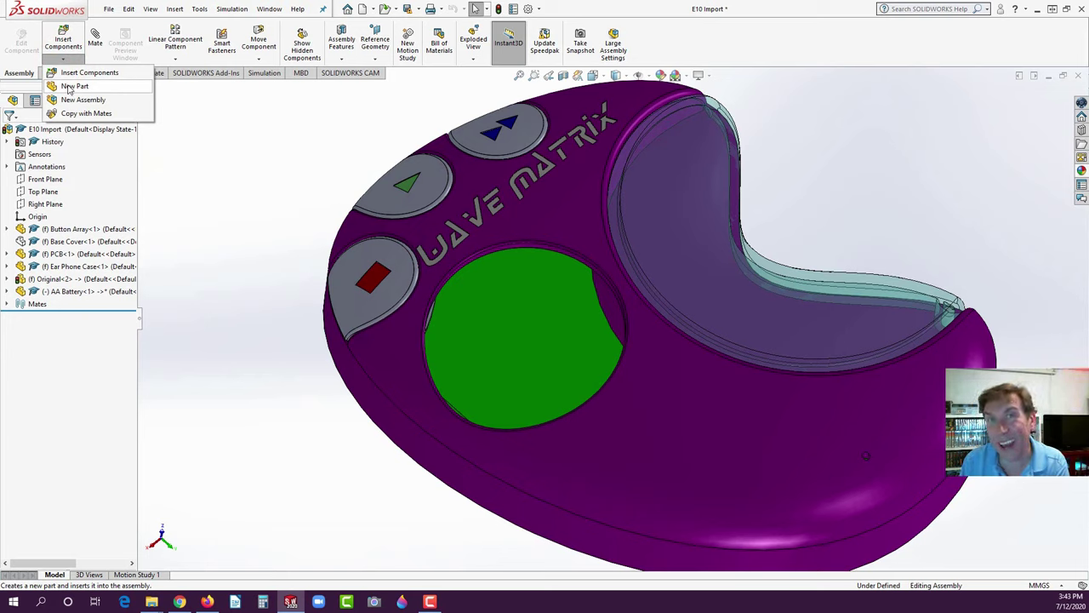
left_click(72, 86)
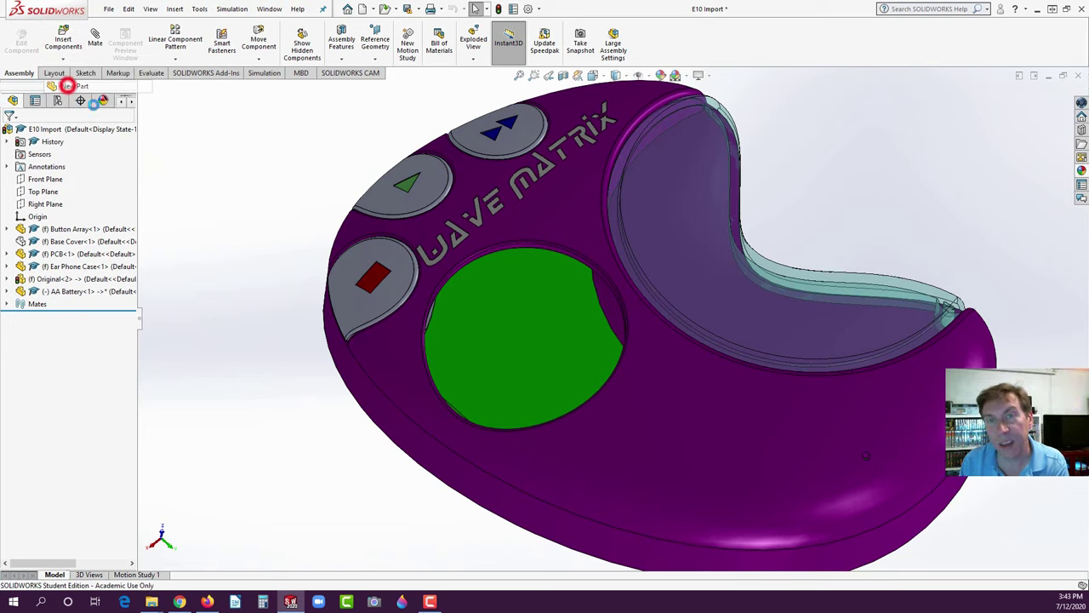
left_click(527, 349)
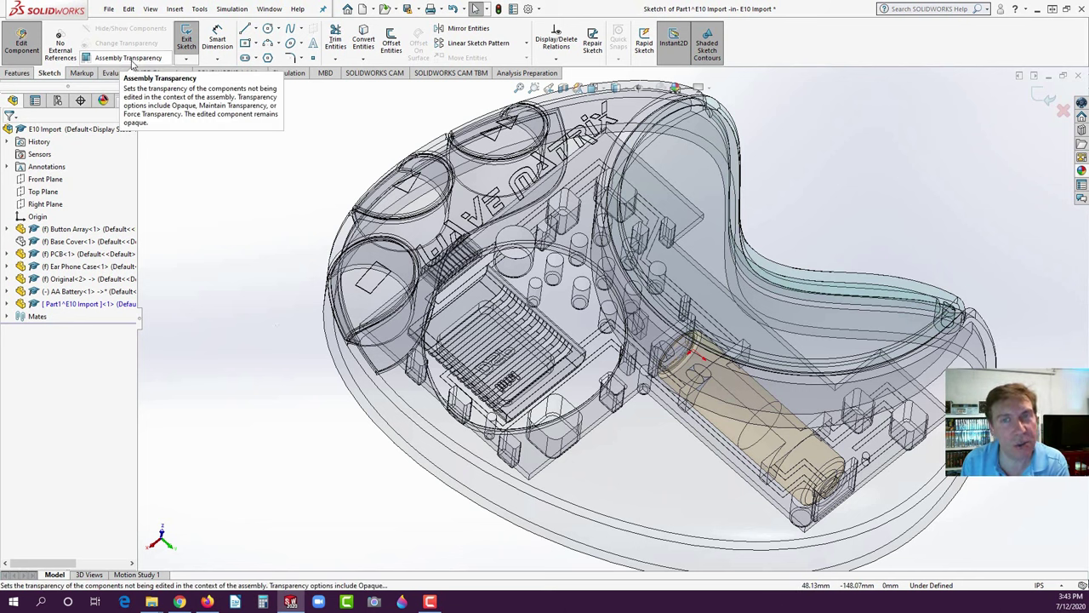
- Set assembly transparency to Maintain Transparency so other components keep their own colours
left_click(129, 58)
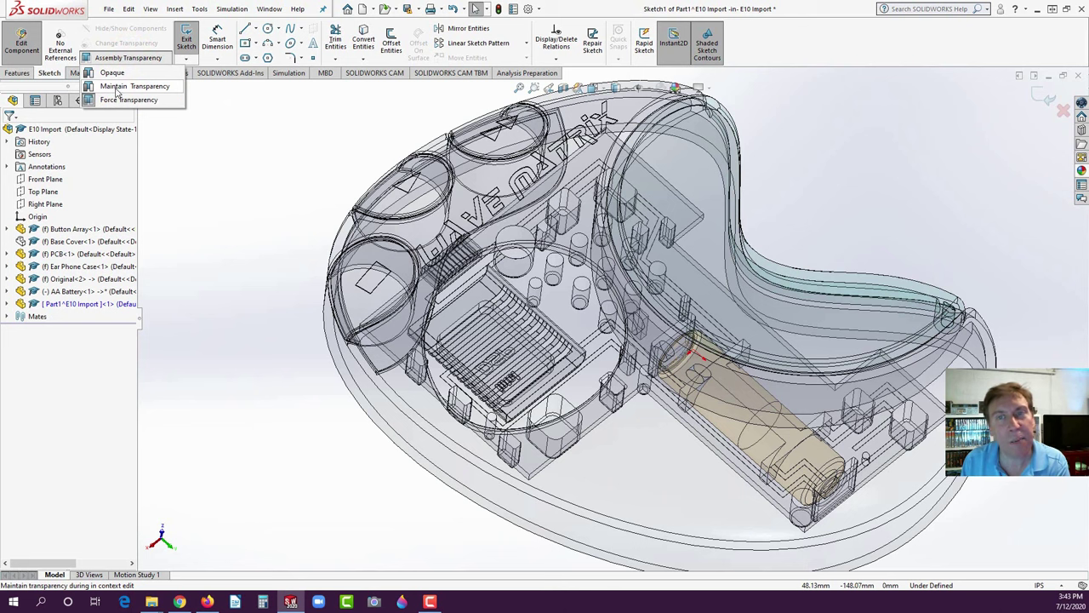
left_click(115, 86)
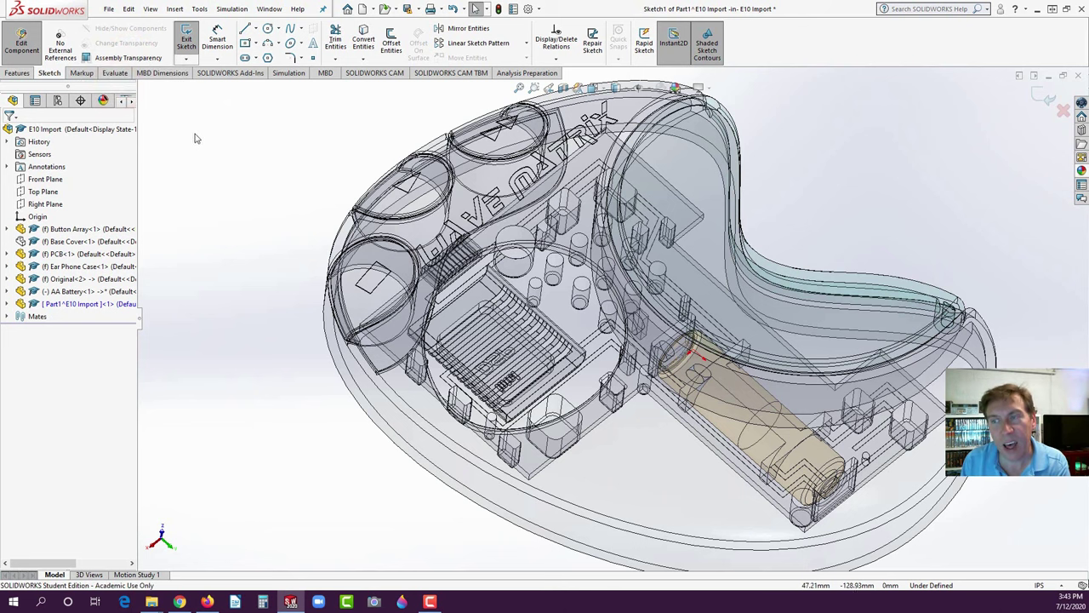
scroll(666, 326, "down", 2)
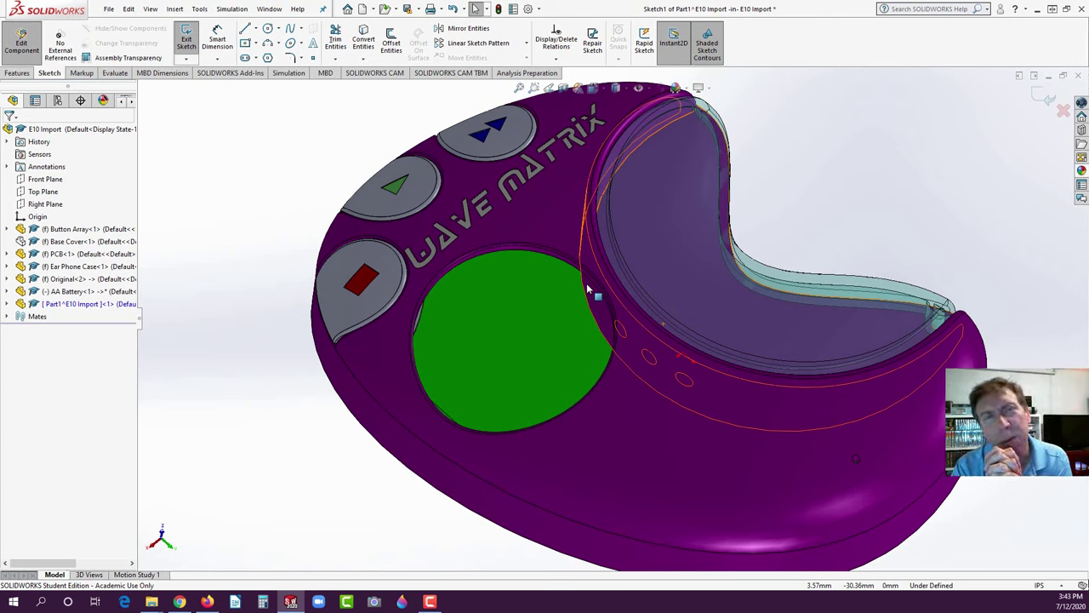
left_click(157, 57)
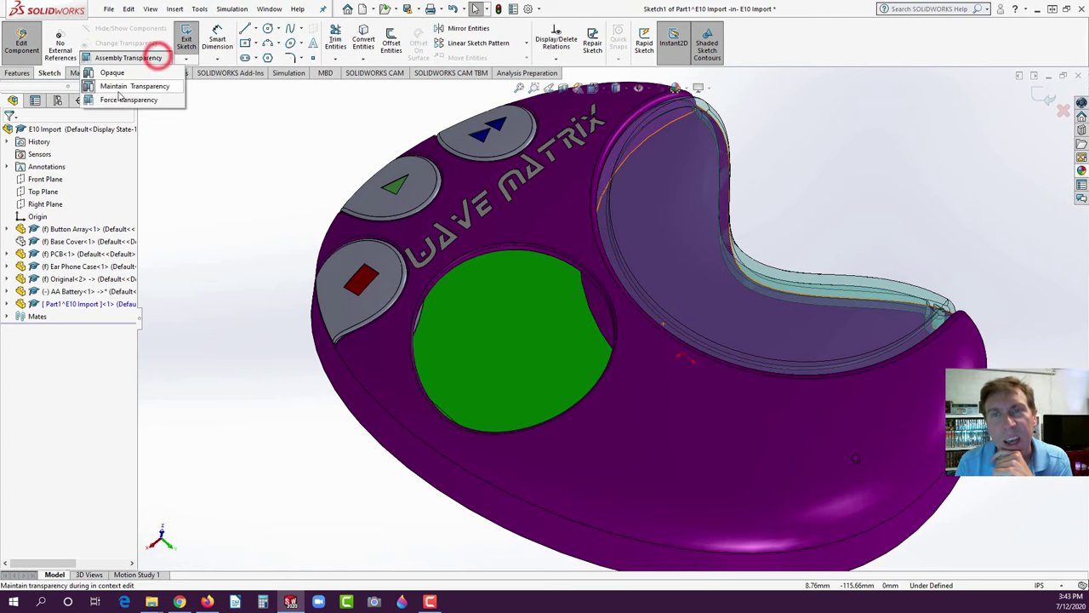
left_click(64, 362)
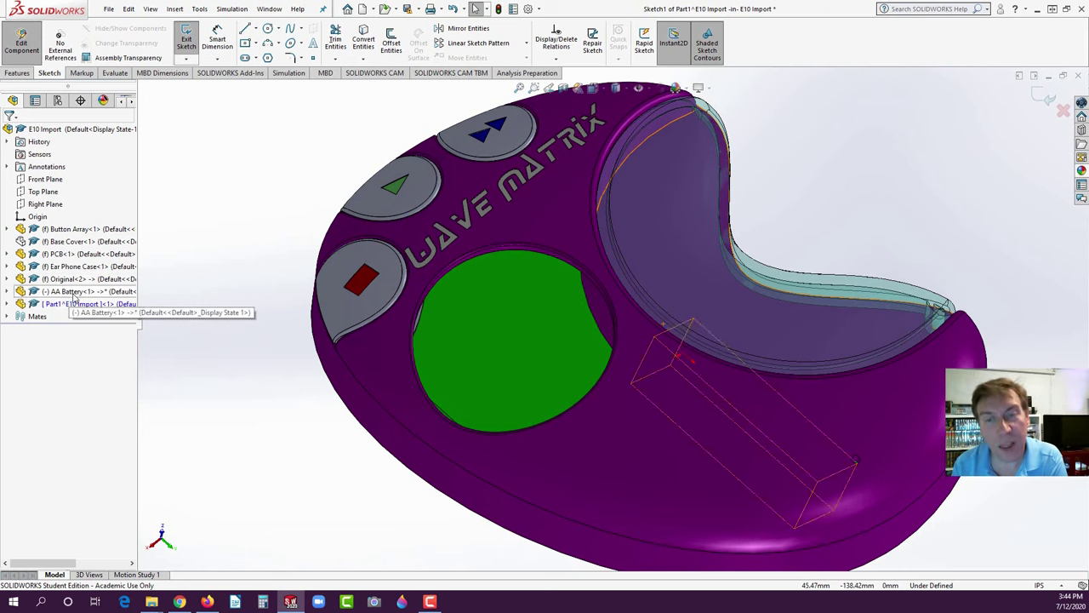
- Save the new part as LCD in the E10 folder, replacing the existing LCD.SLDPRT
left_click(109, 8)
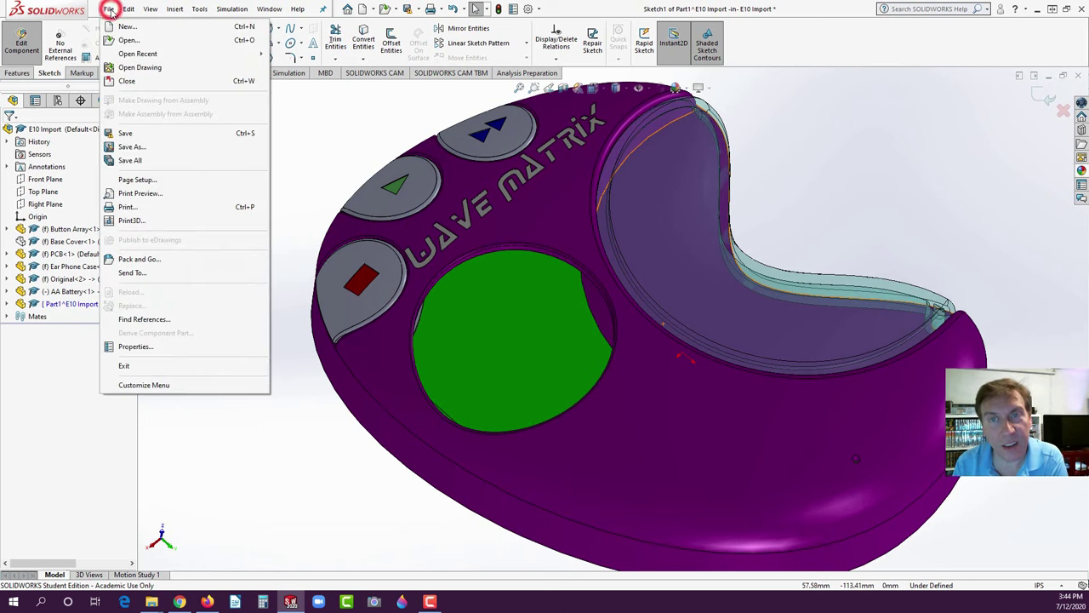
mouse_move(150, 9)
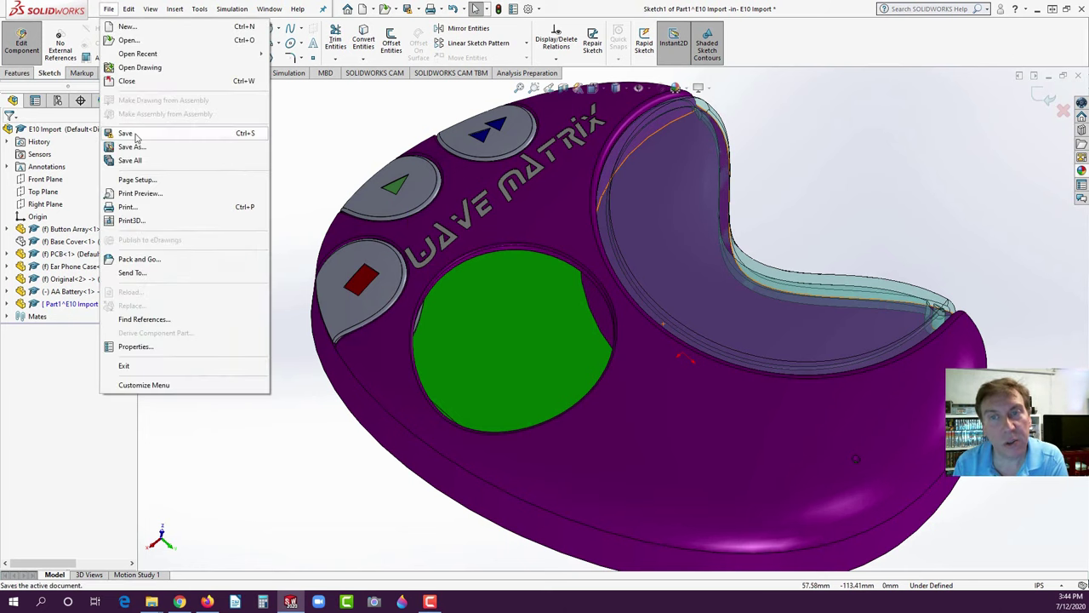
left_click(134, 147)
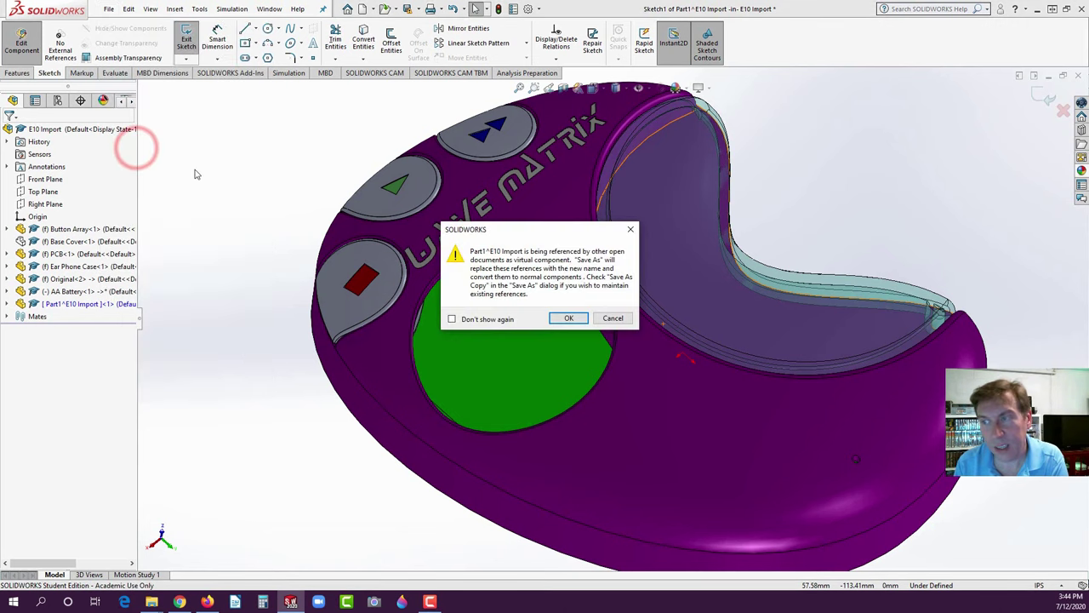
left_click(568, 318)
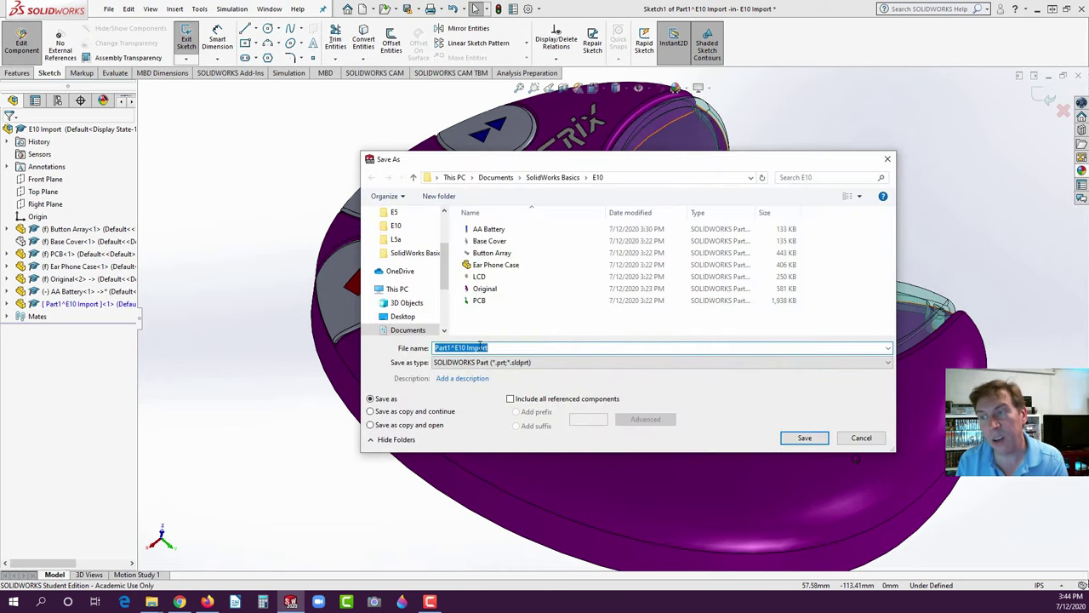
left_click(478, 276)
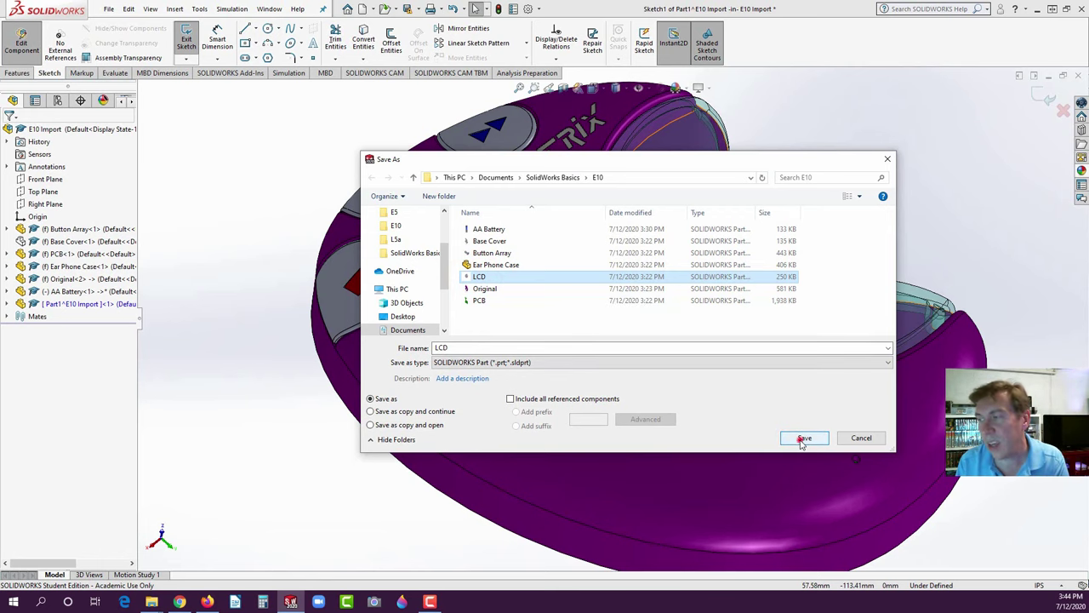
left_click(803, 438)
left_click(572, 301)
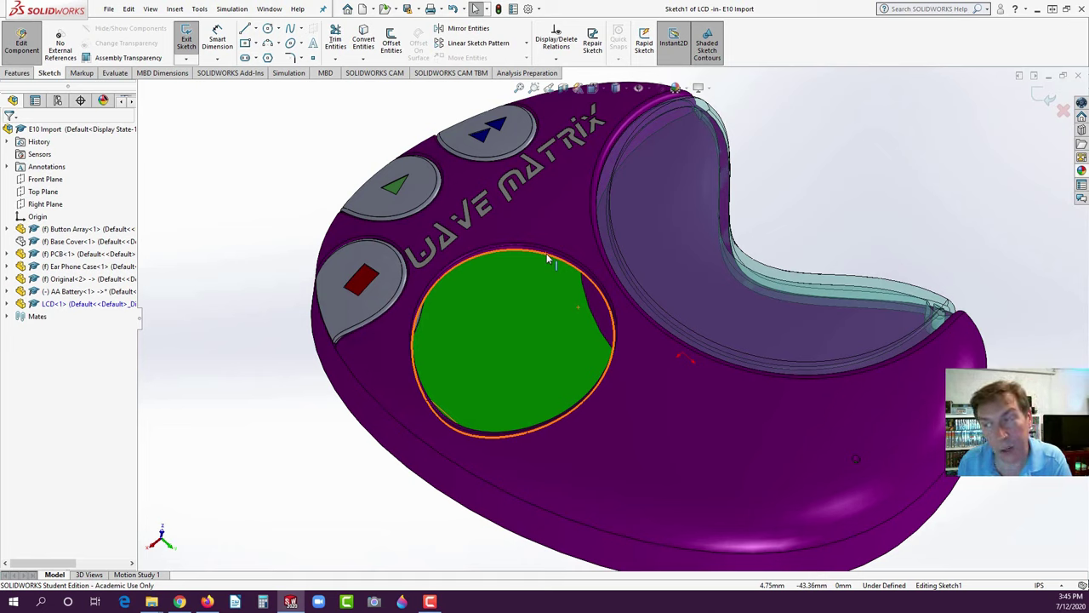
- Select the circular edge of the green LCD opening and check LCD<1> in the tree
left_click(548, 259)
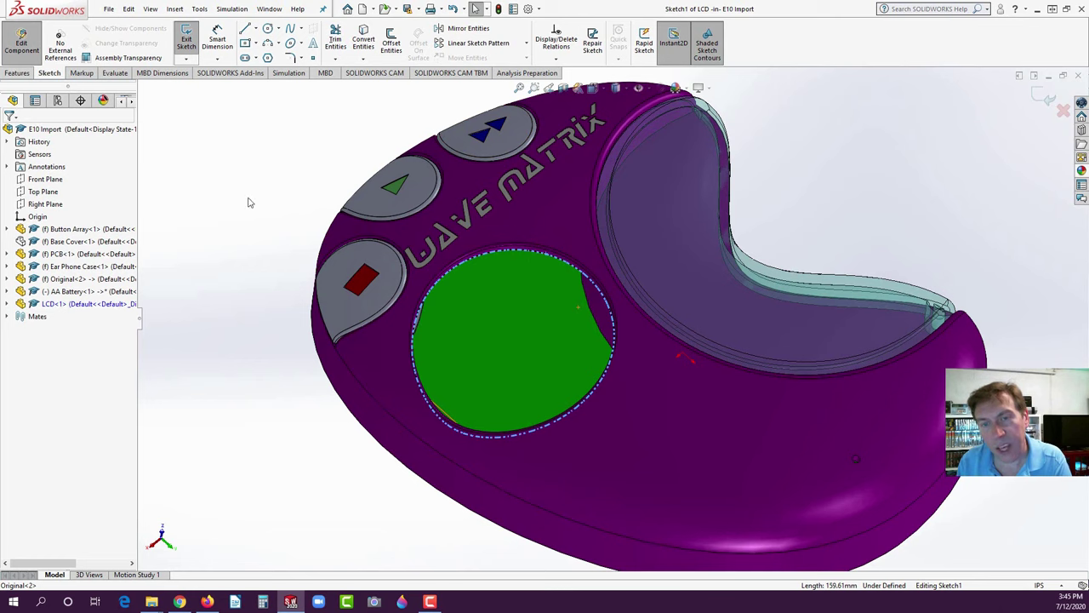
left_click(7, 303)
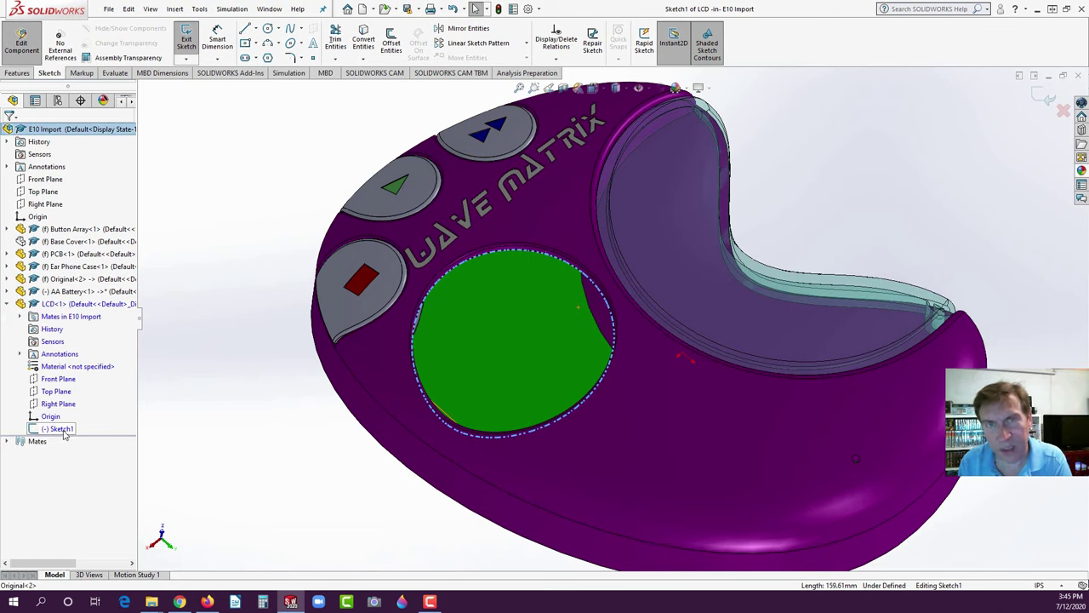
left_click(7, 304)
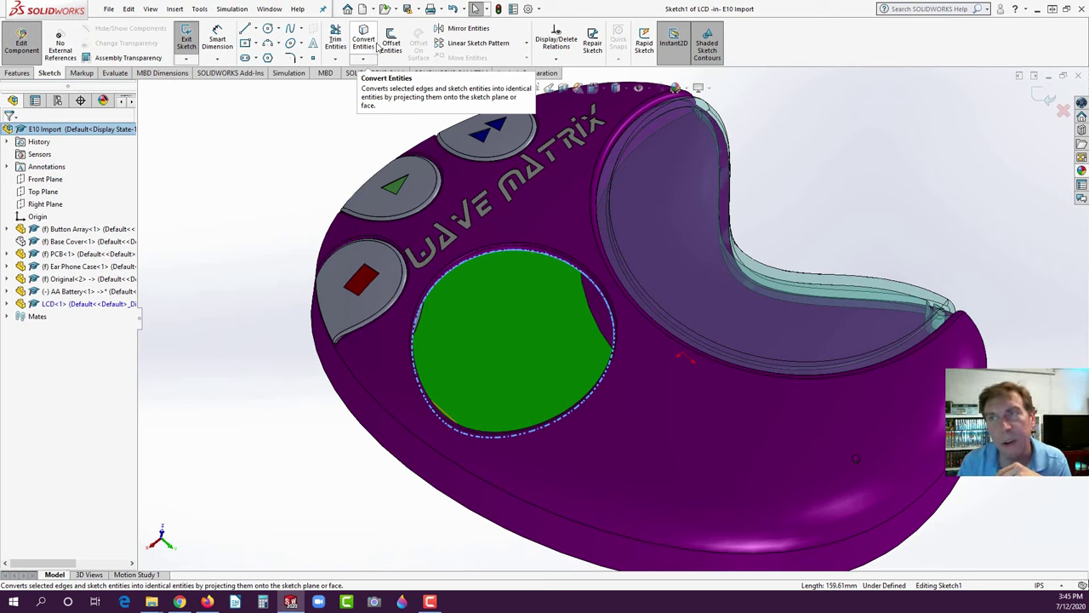
- Offset the LCD opening's edge inward by 0.005in into a fully defined circle
left_click(391, 44)
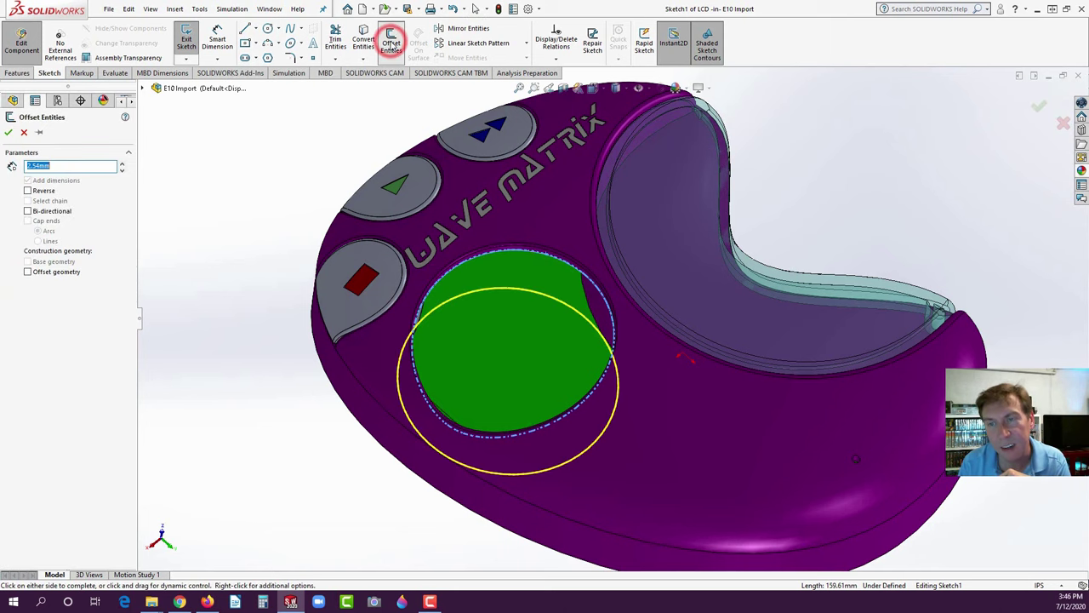
left_click(27, 191)
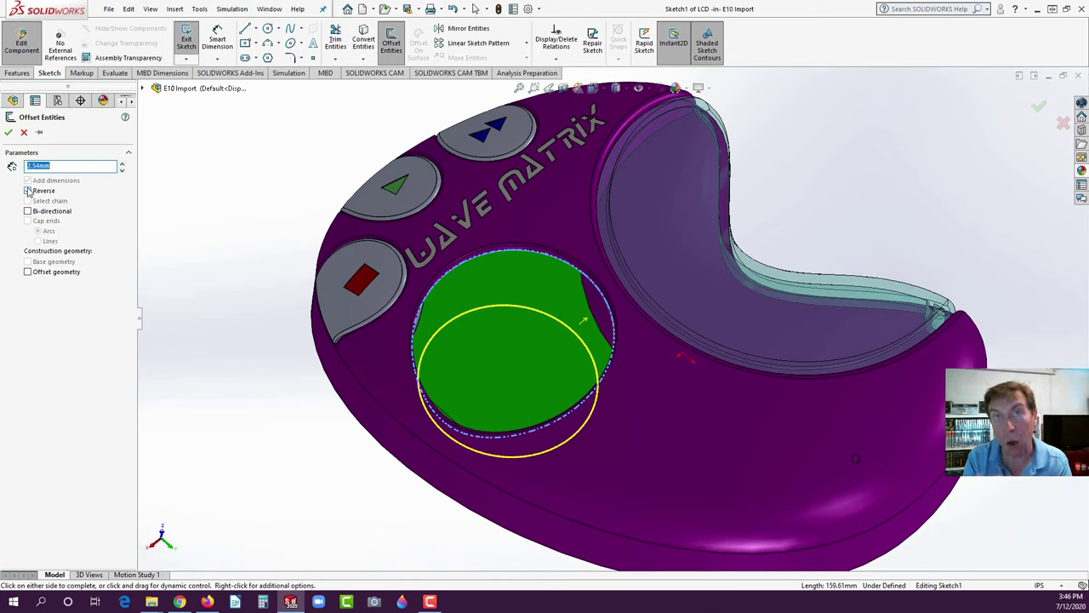
left_click(28, 190)
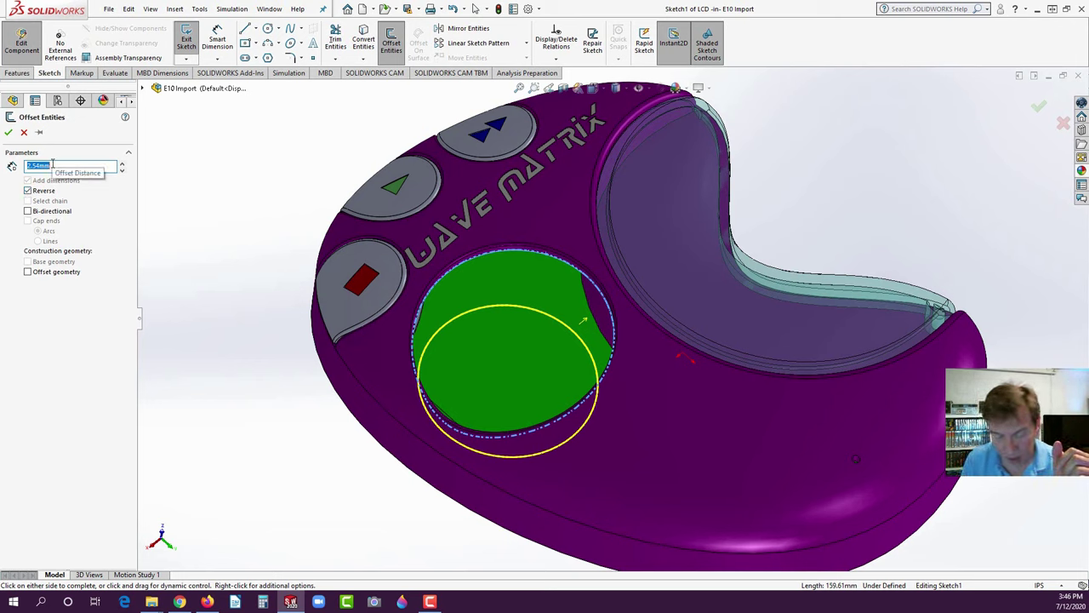
type(".00")
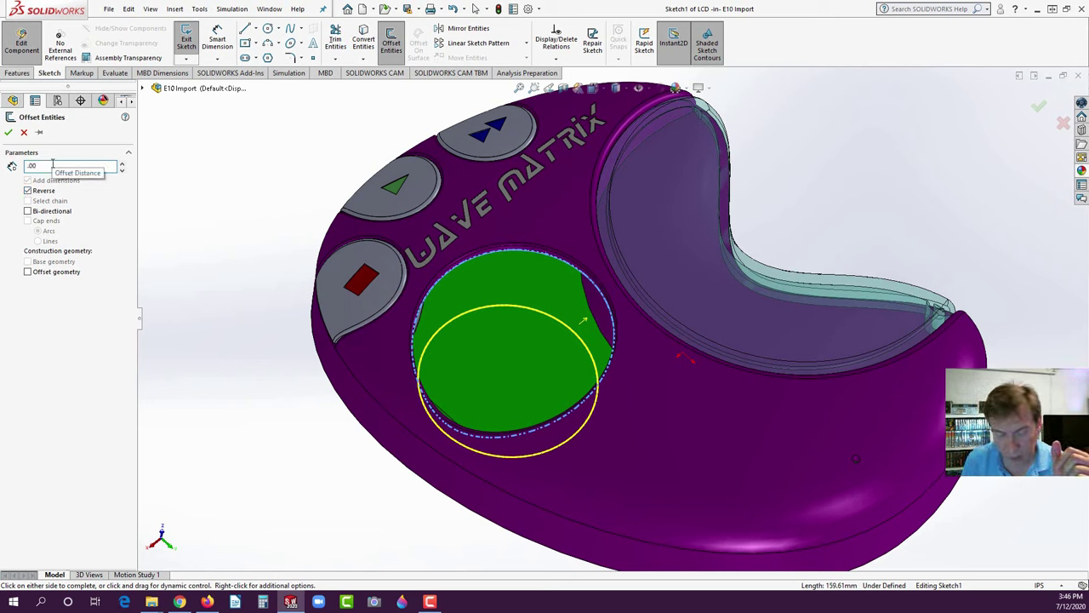
type("5in")
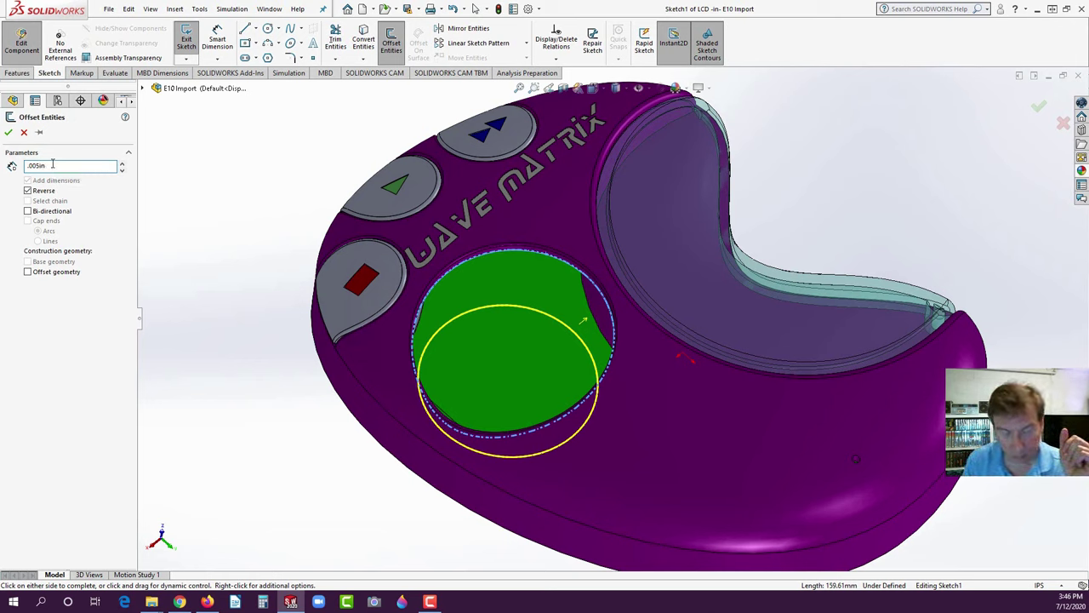
key("Return")
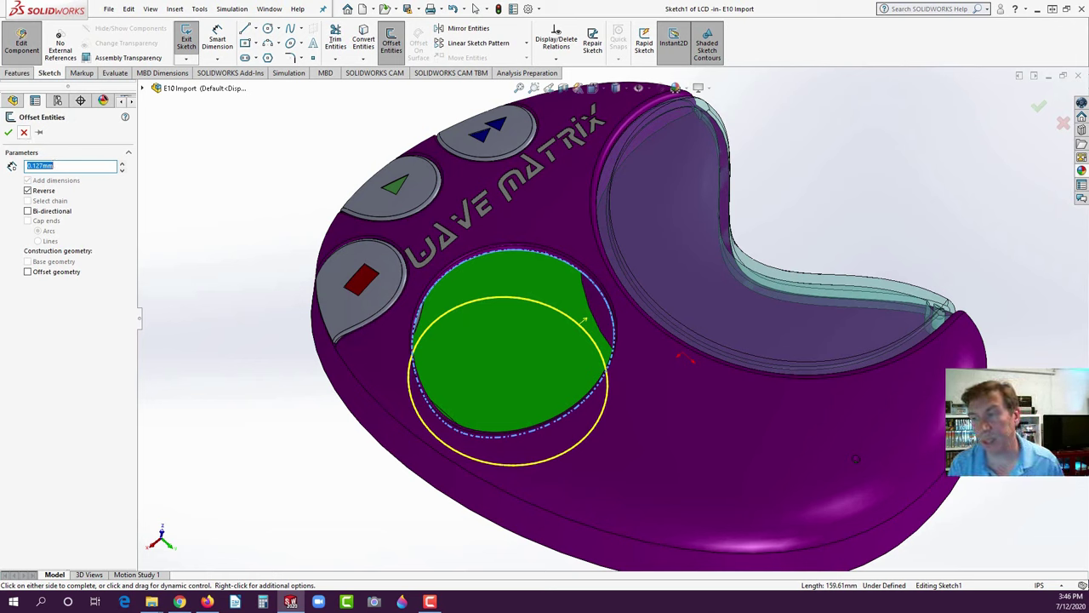
left_click(8, 133)
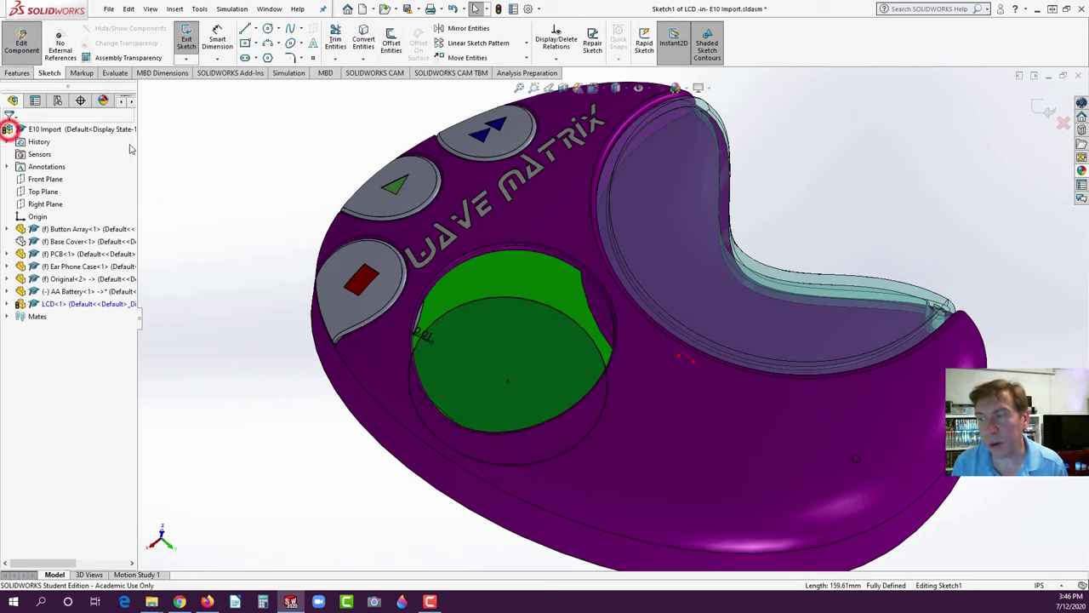
left_click(17, 73)
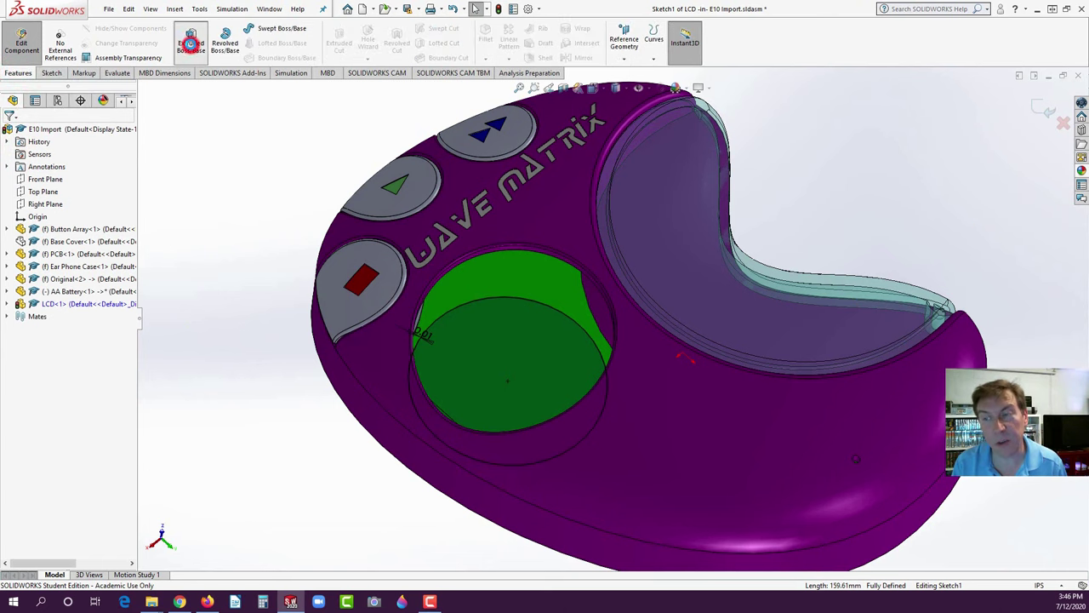
- Extrude the offset circle Up To Surface, ending at the Original cover's top face
left_click(192, 48)
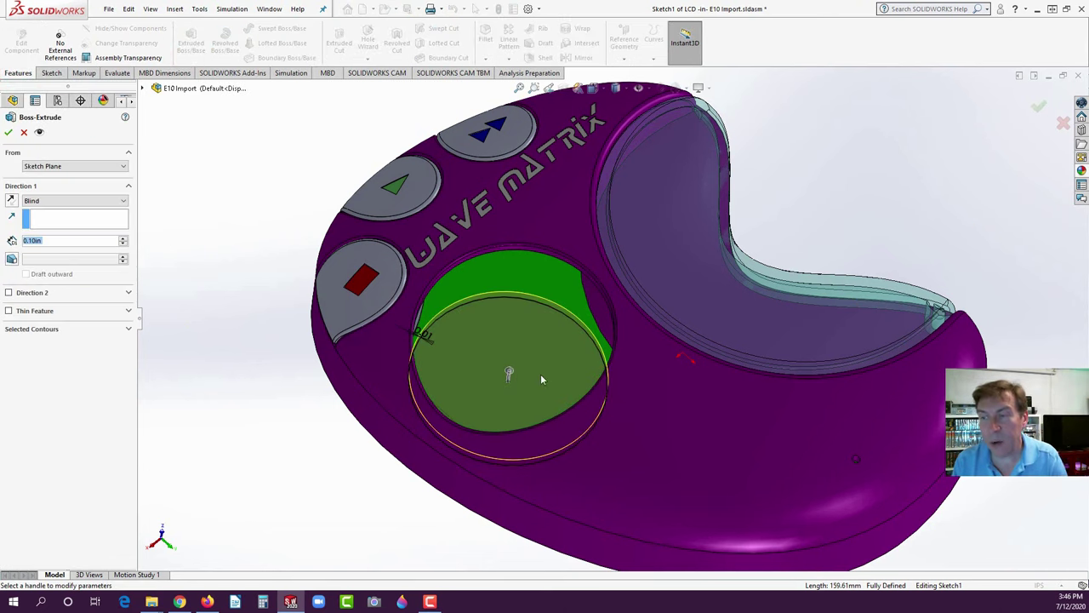
left_click(509, 373)
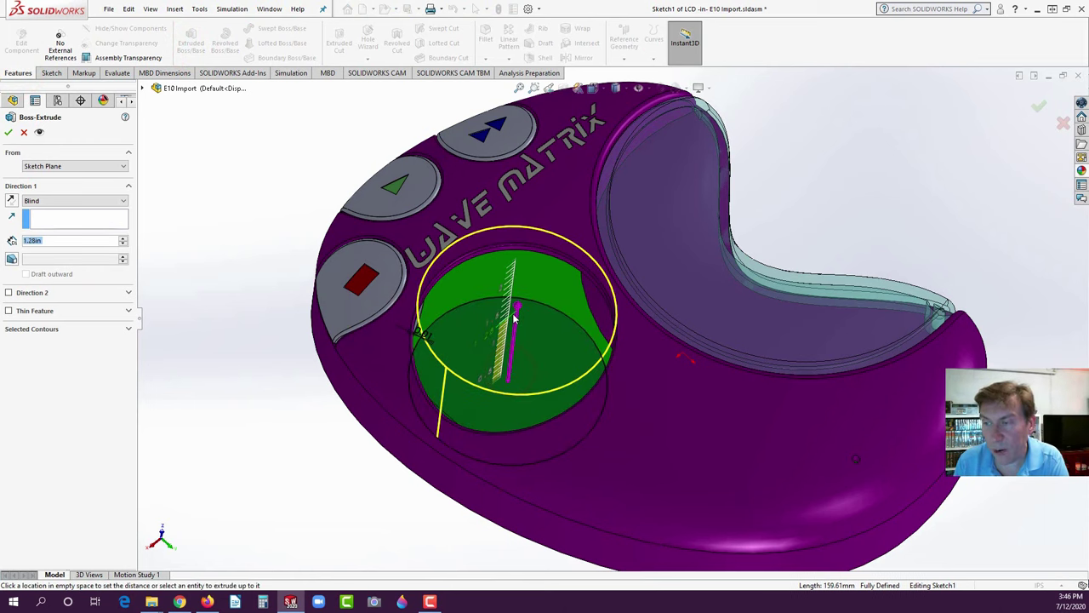
left_click(492, 342)
middle_click_drag(364, 425, 373, 340)
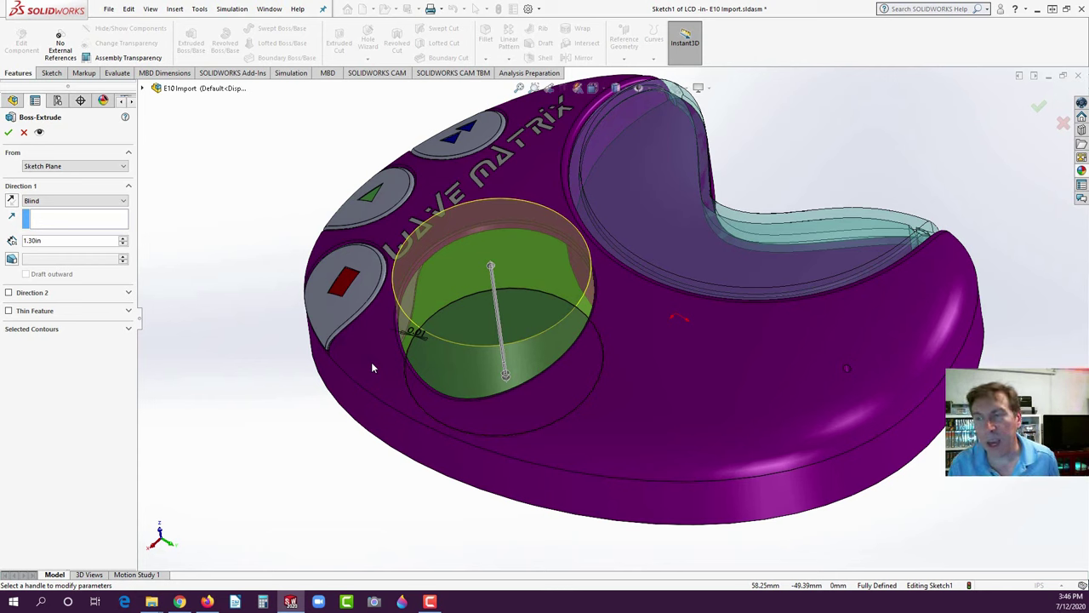
left_click(64, 202)
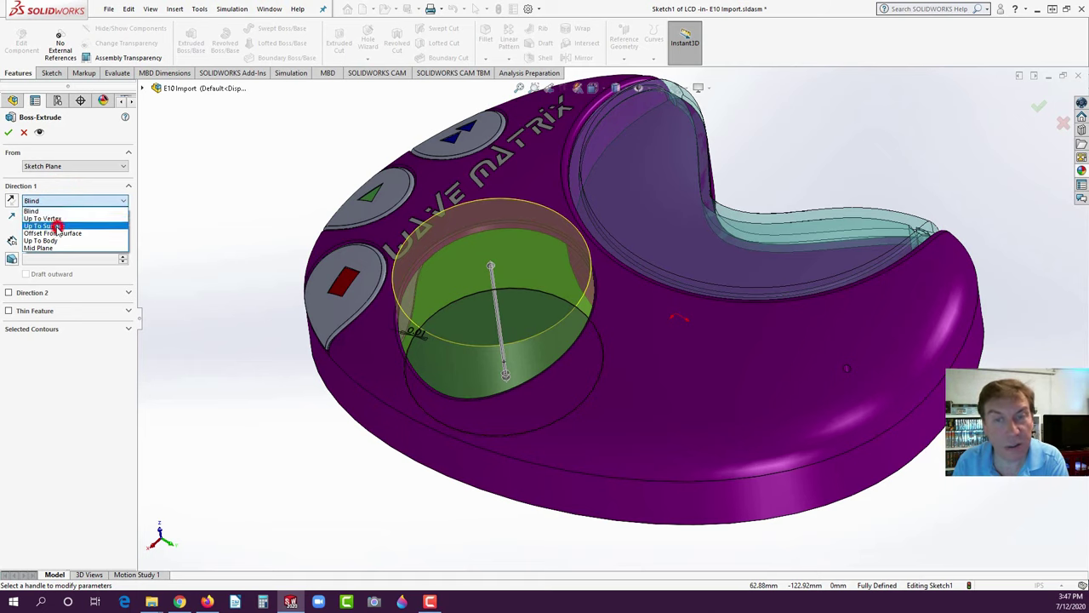
left_click(56, 225)
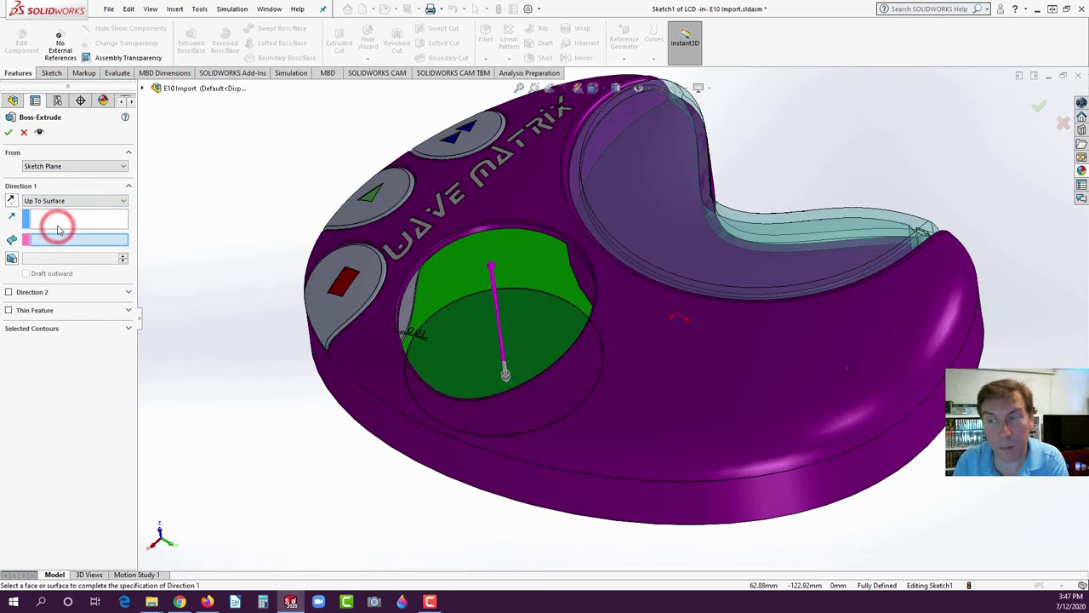
left_click(627, 380)
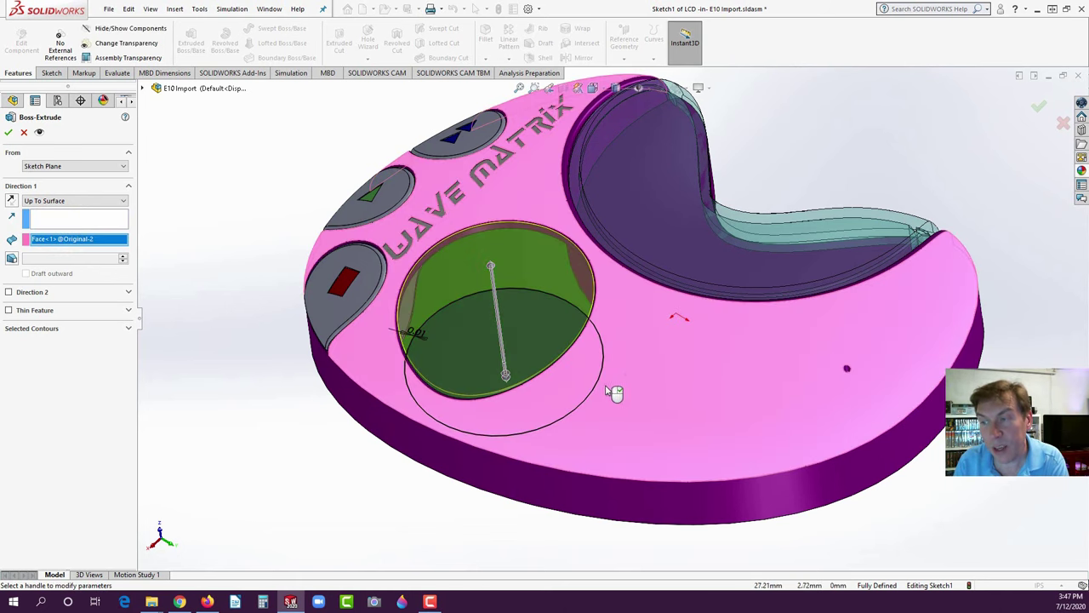
mouse_move(615, 388)
middle_mouse_down()
mouse_move(574, 342)
mouse_move(545, 366)
mouse_move(522, 304)
mouse_move(553, 315)
mouse_move(600, 368)
mouse_move(587, 375)
middle_mouse_up()
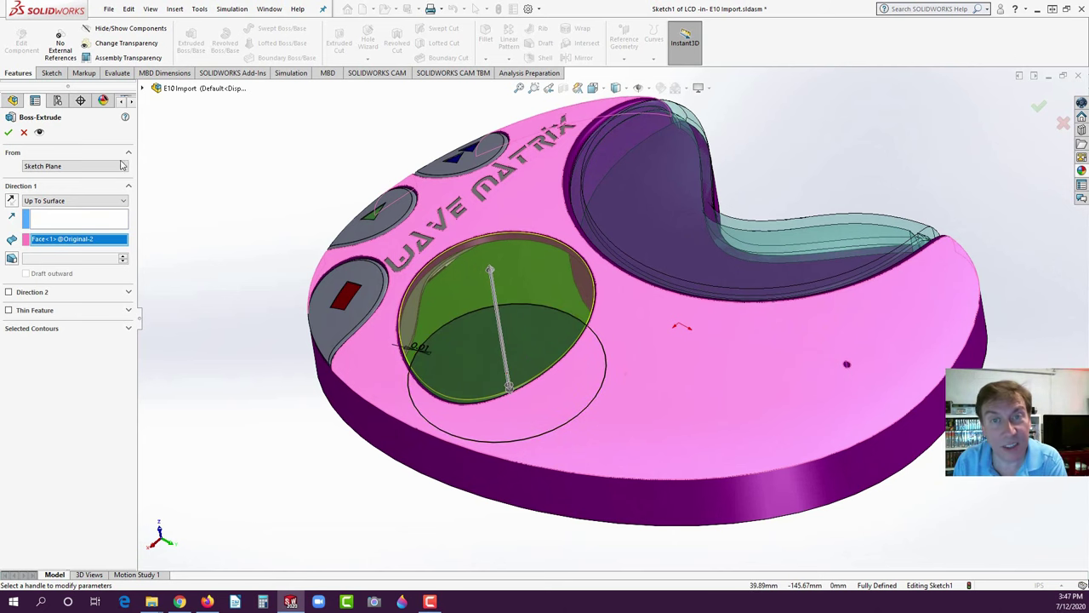
left_click(9, 132)
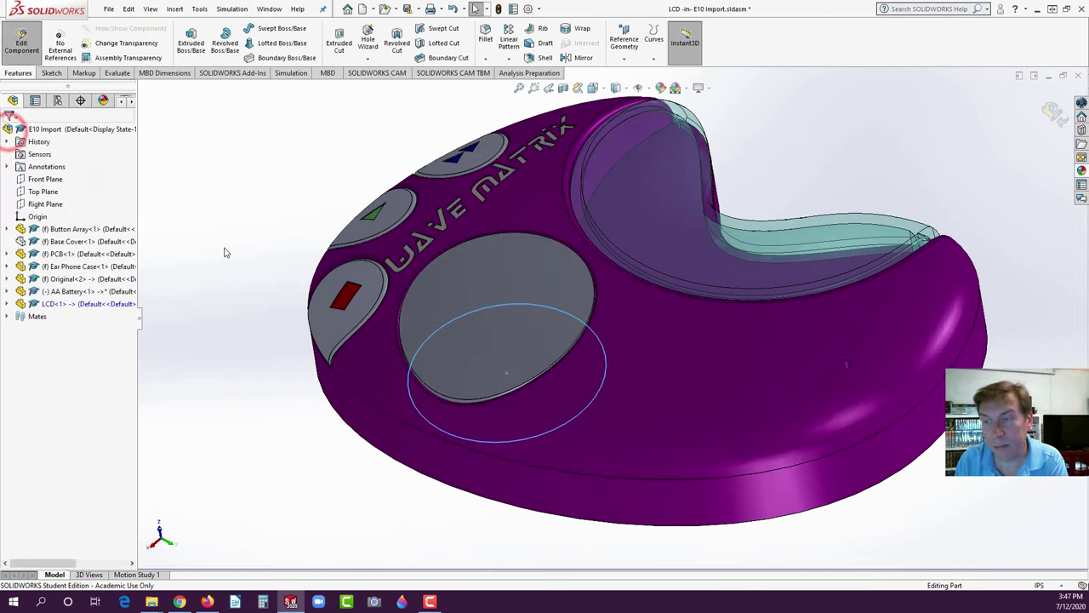
mouse_move(240, 286)
middle_mouse_down()
mouse_move(260, 380)
mouse_move(235, 270)
middle_mouse_up()
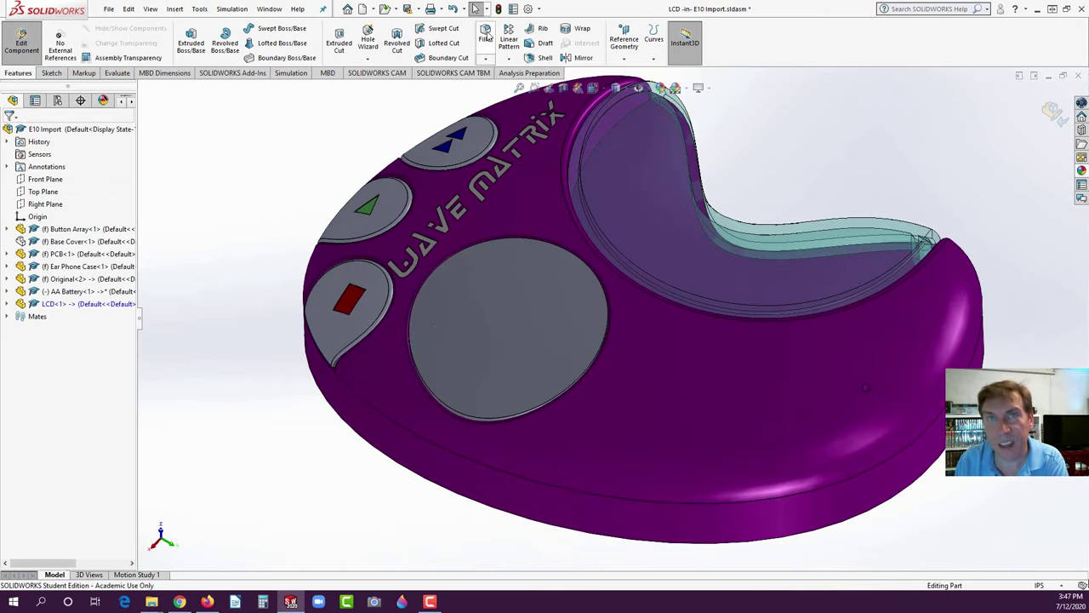
left_click(486, 34)
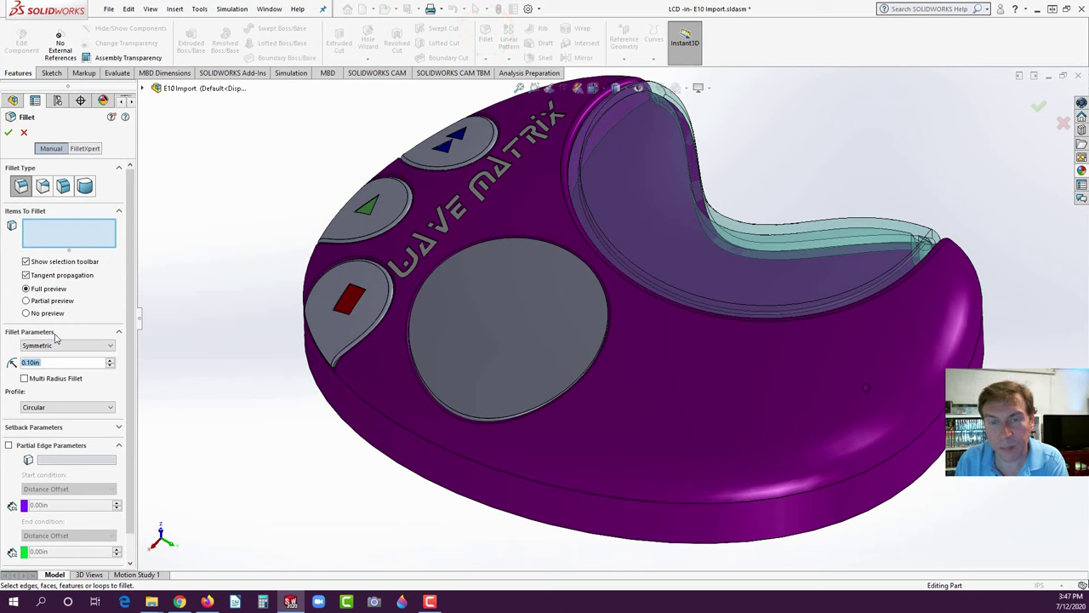
left_click(24, 131)
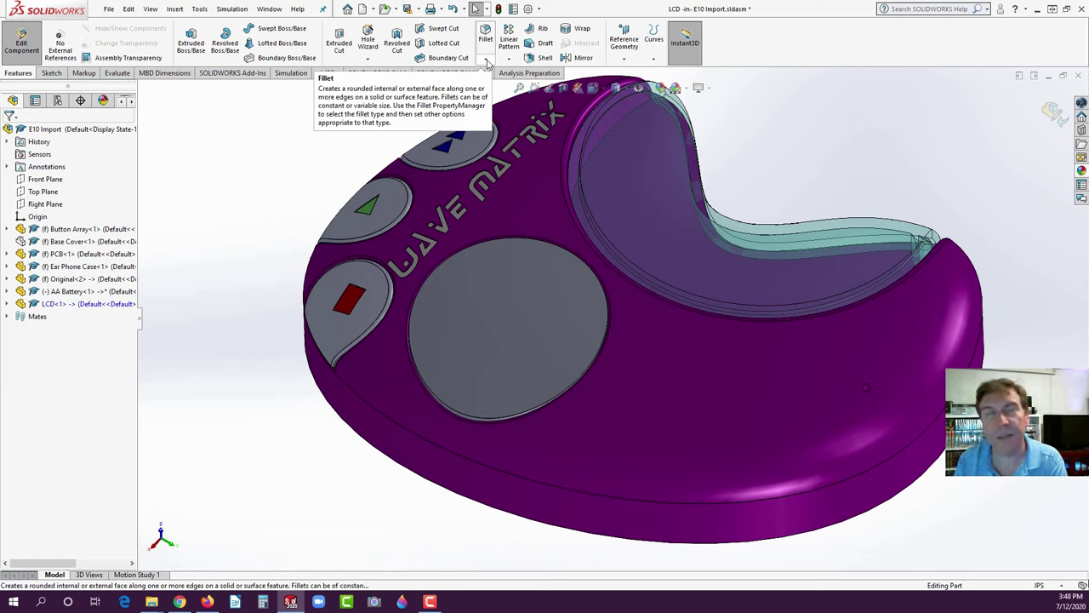
- Chamfer the LCD disc's circular edge with distance 0.06in at 45°
left_click(488, 64)
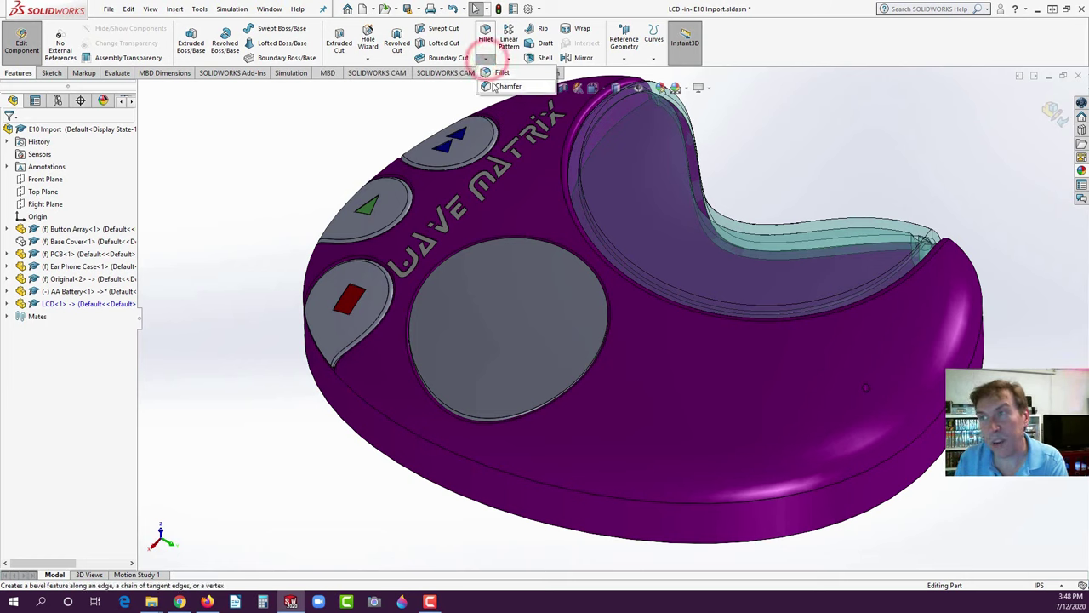
left_click(488, 85)
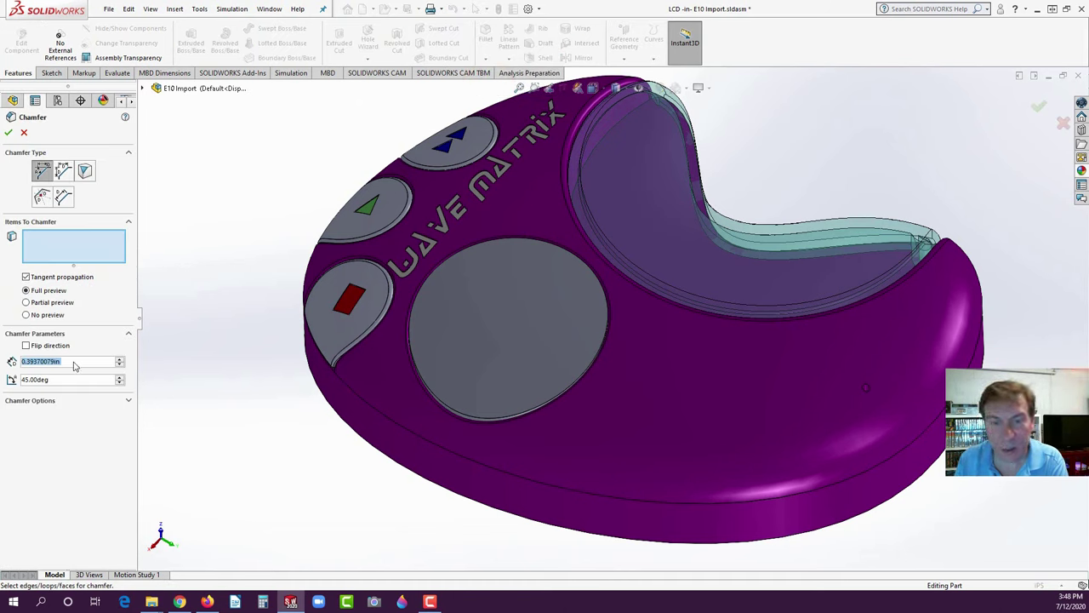
key("BackSpace")
type("0")
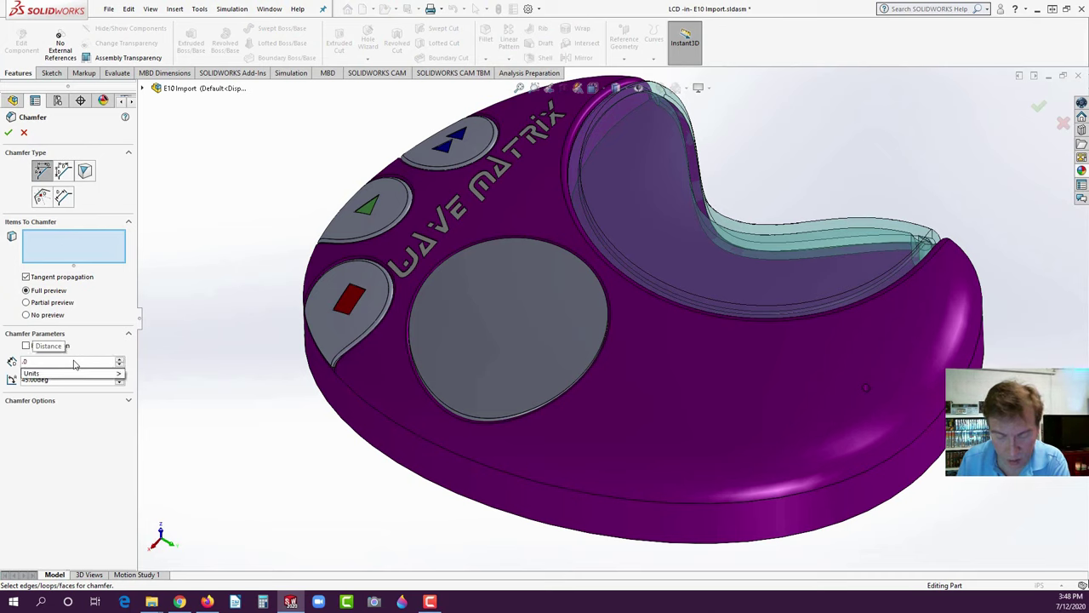
type(".03")
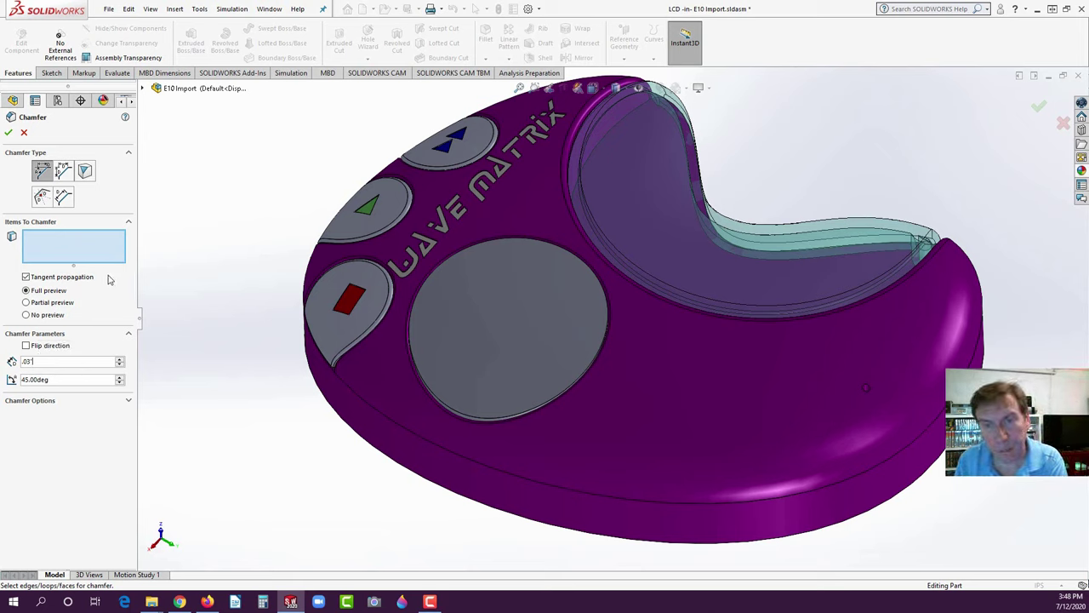
left_click(440, 401)
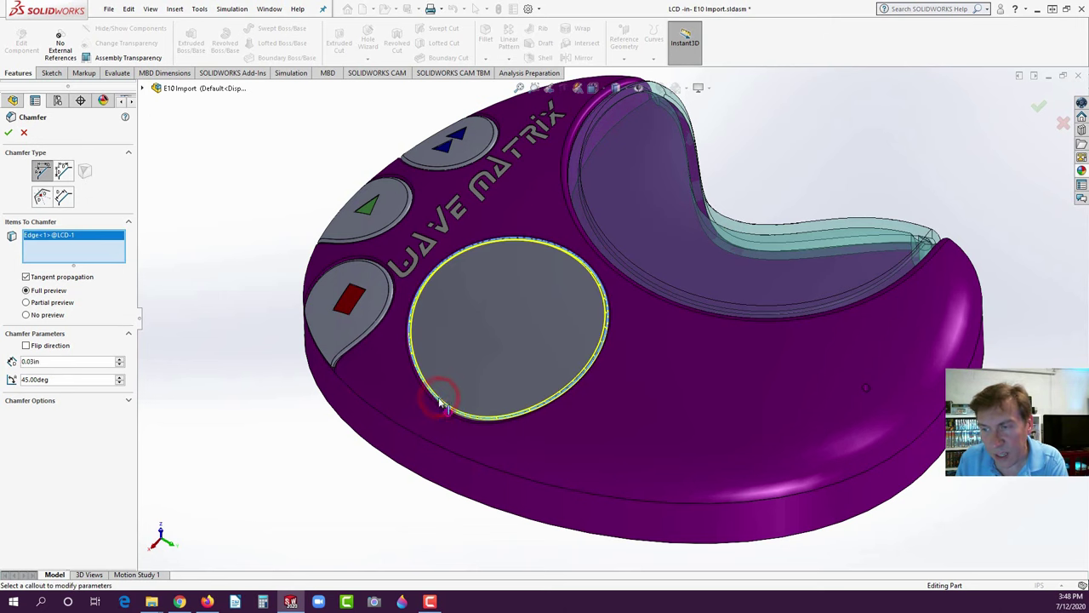
scroll(476, 401, "down", 5)
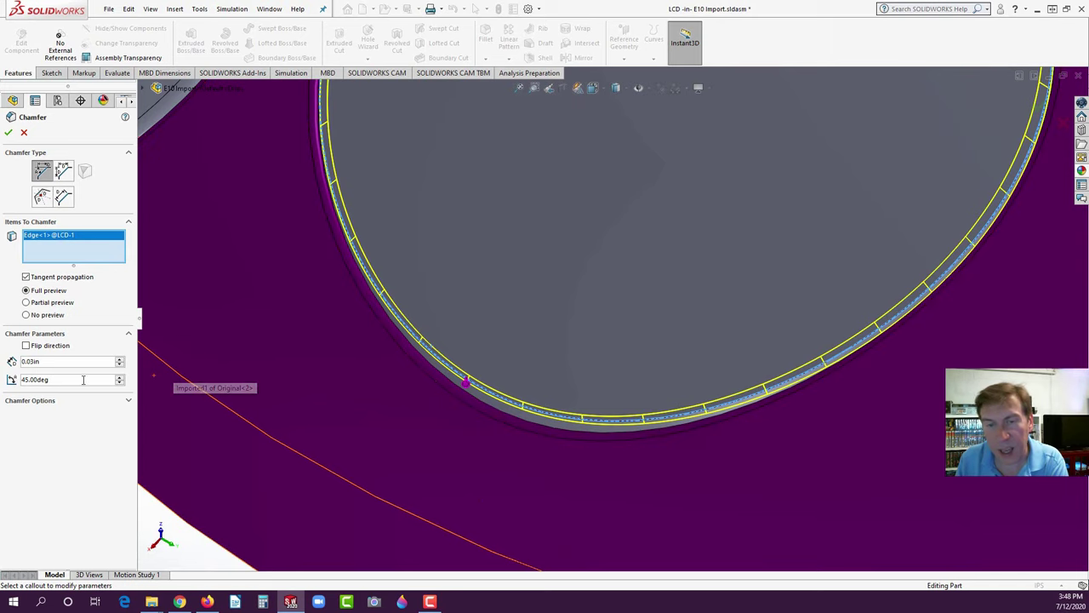
left_click(30, 362)
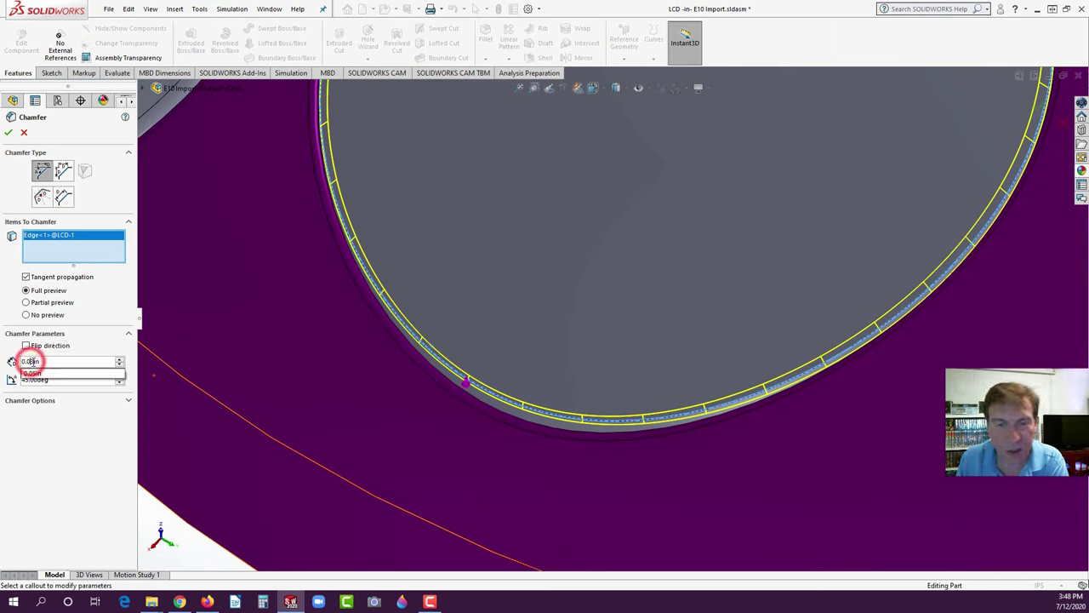
key("Return")
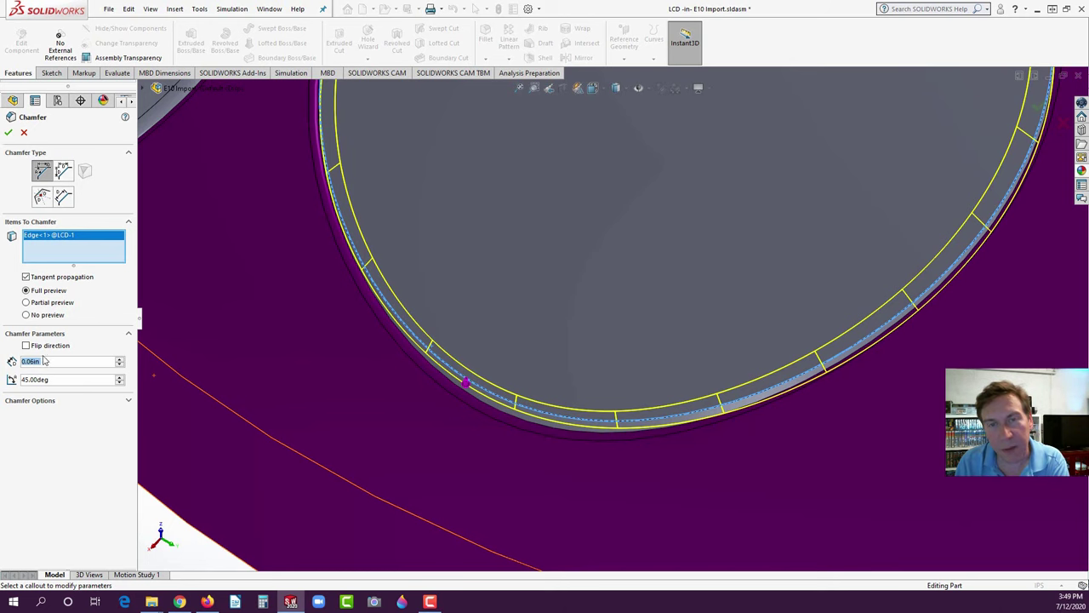
left_click(9, 132)
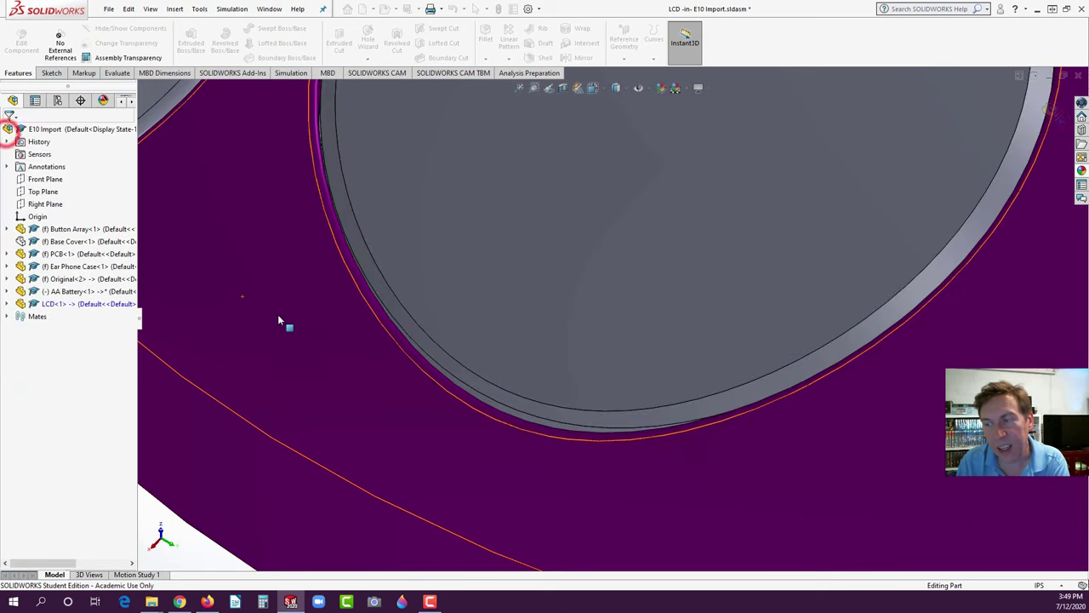
- Finish editing the LCD and return to the E10 Import assembly
scroll(289, 332, "up", 5)
middle_click_drag(307, 350, 750, 187)
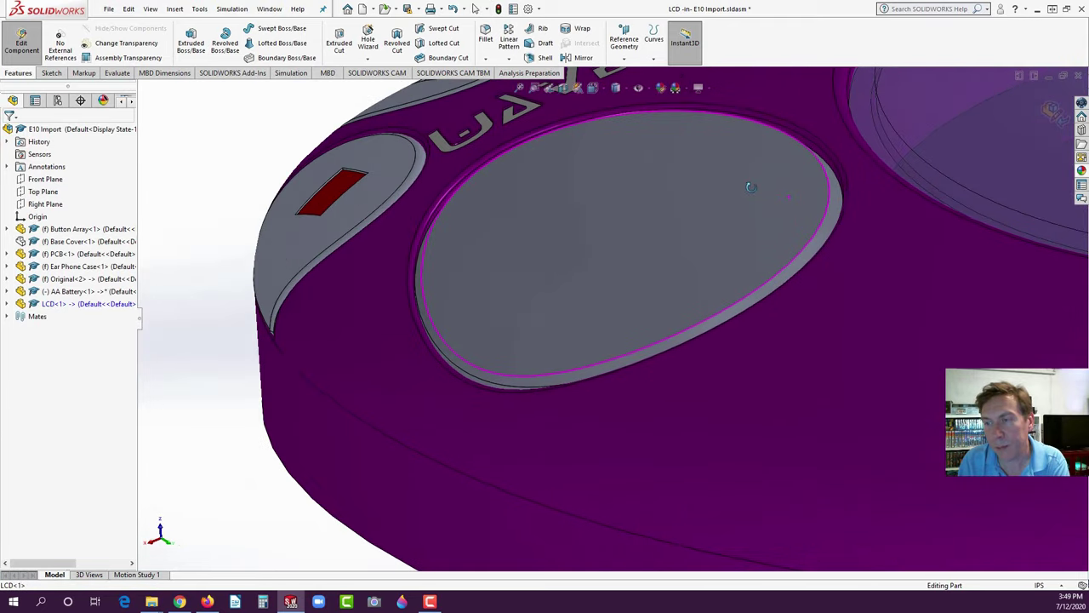
scroll(753, 196, "up", 5)
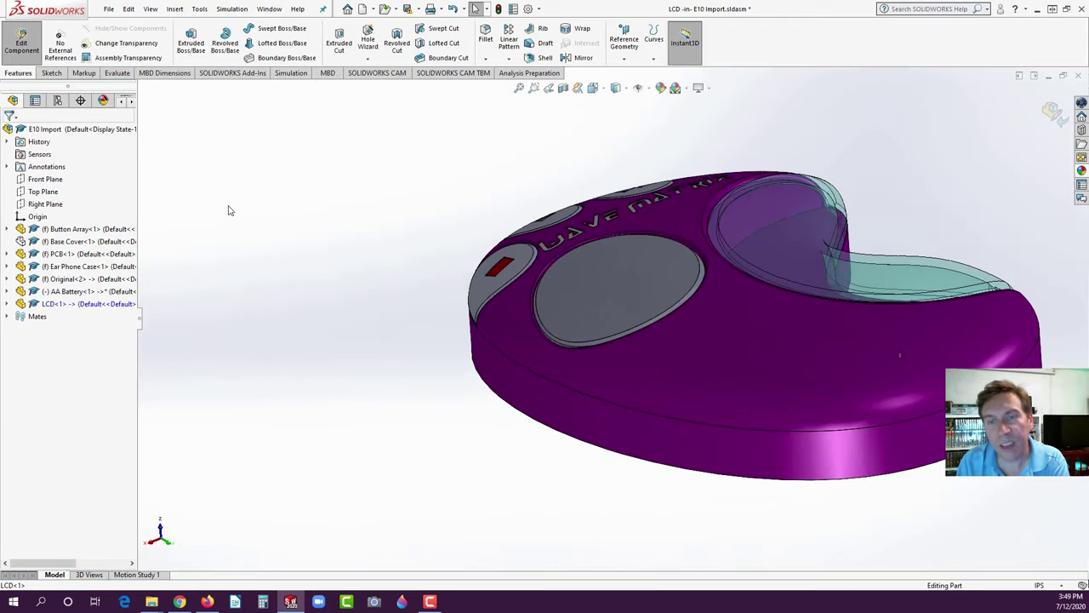
left_click(32, 51)
left_click(253, 165)
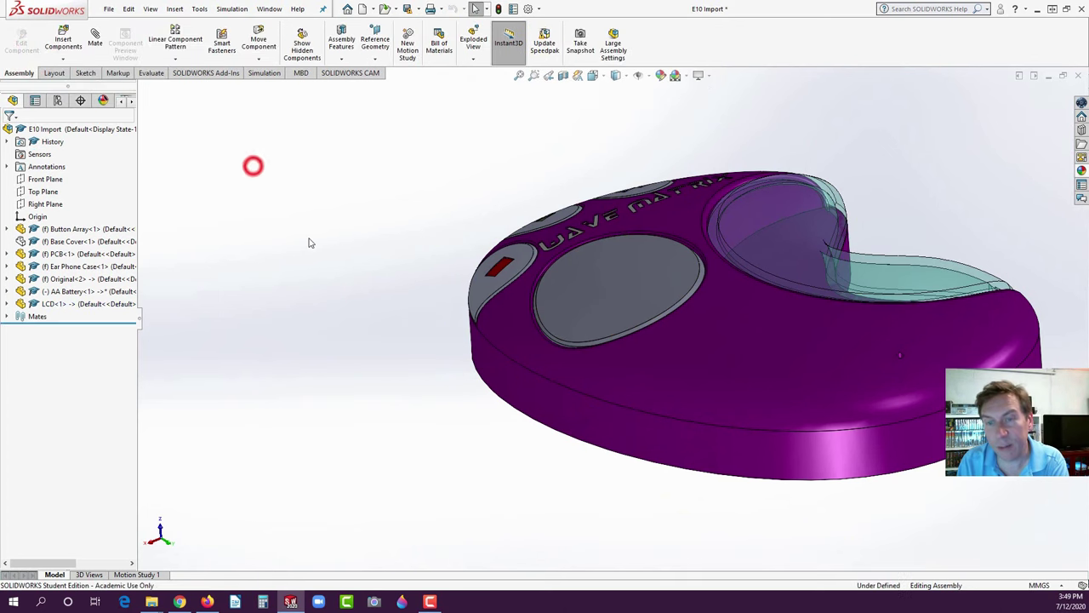
- Show the Base Cover component again
middle_click_drag(309, 242, 671, 327)
scroll(724, 304, "down", 5)
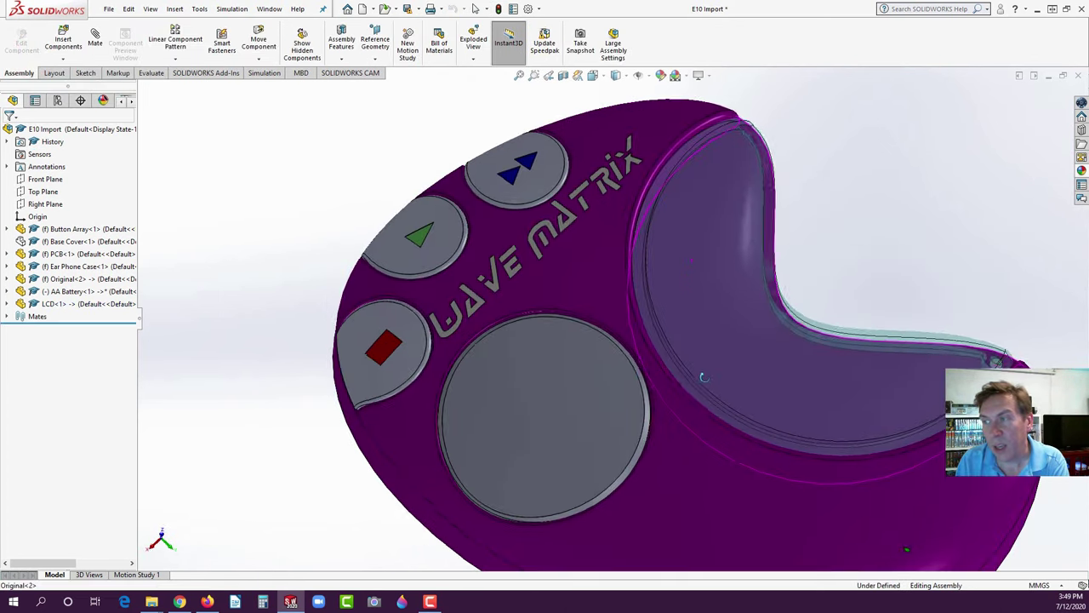
middle_click_drag(703, 377, 413, 440)
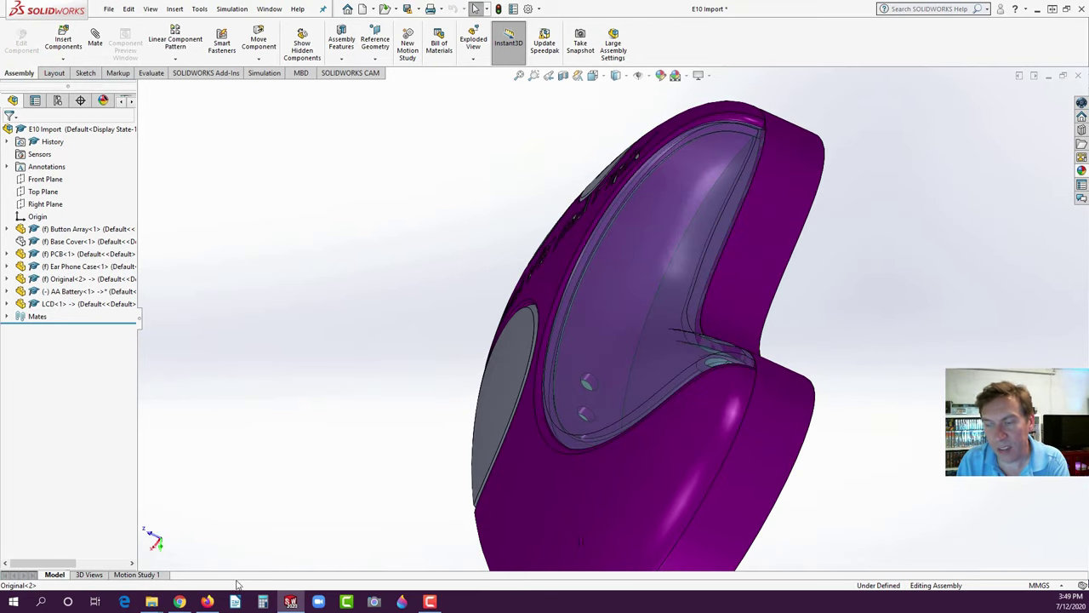
middle_click_drag(666, 369, 584, 286)
scroll(768, 377, "up", 3)
middle_click_drag(768, 377, 774, 280)
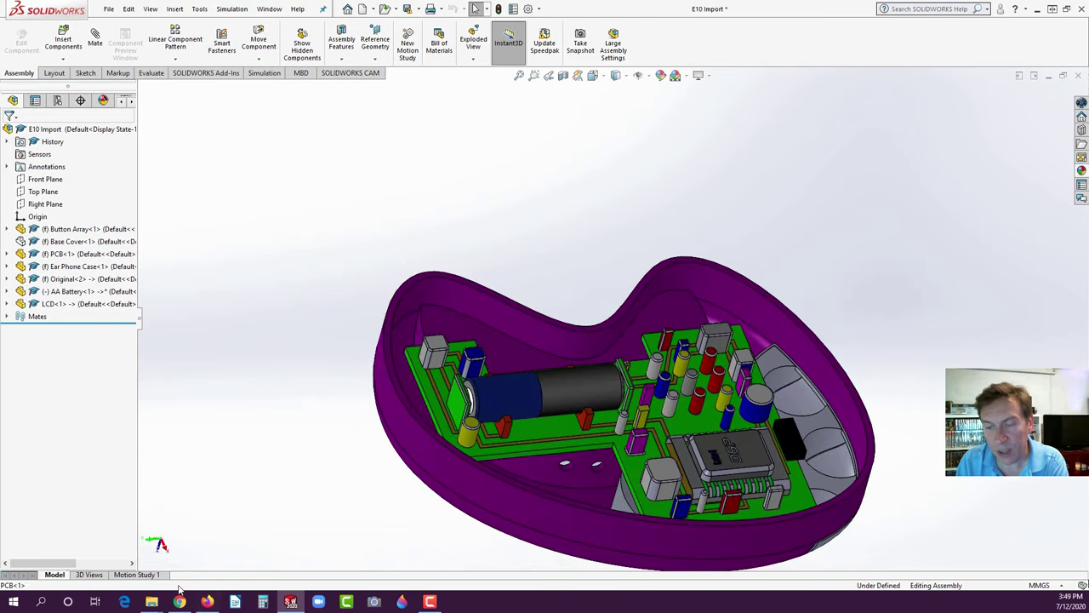
left_click(61, 242)
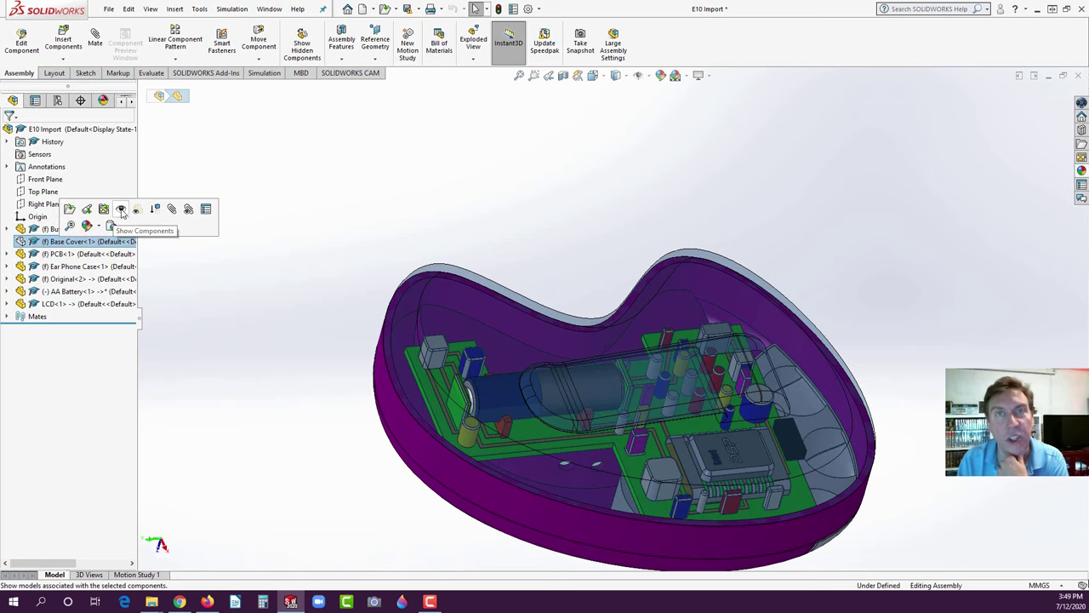
left_click(121, 210)
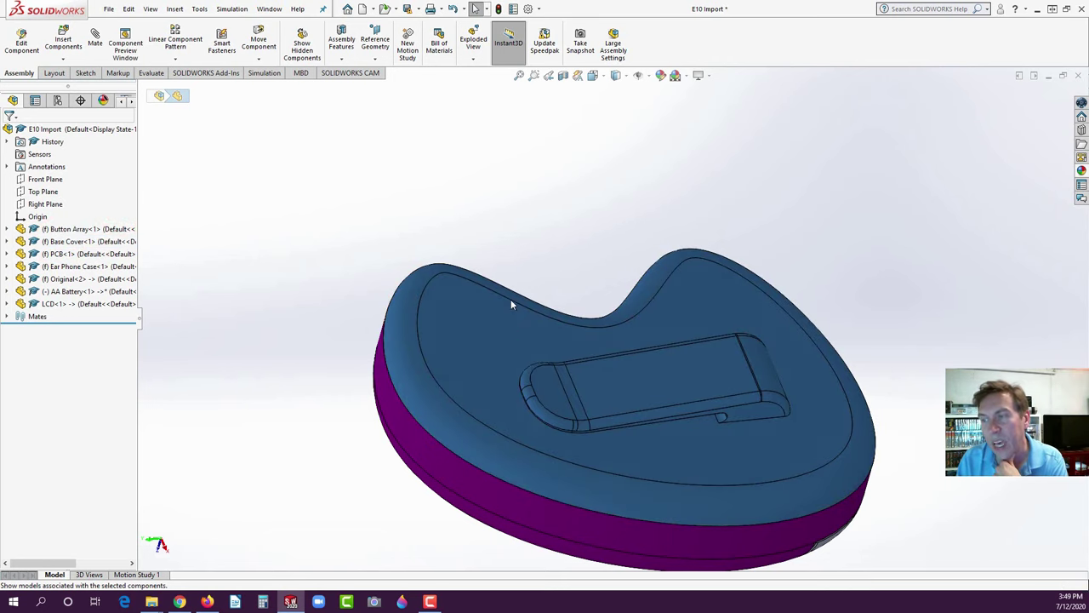
- Hide the top case Original<2> to expose the PCB
middle_click_drag(511, 305, 408, 367)
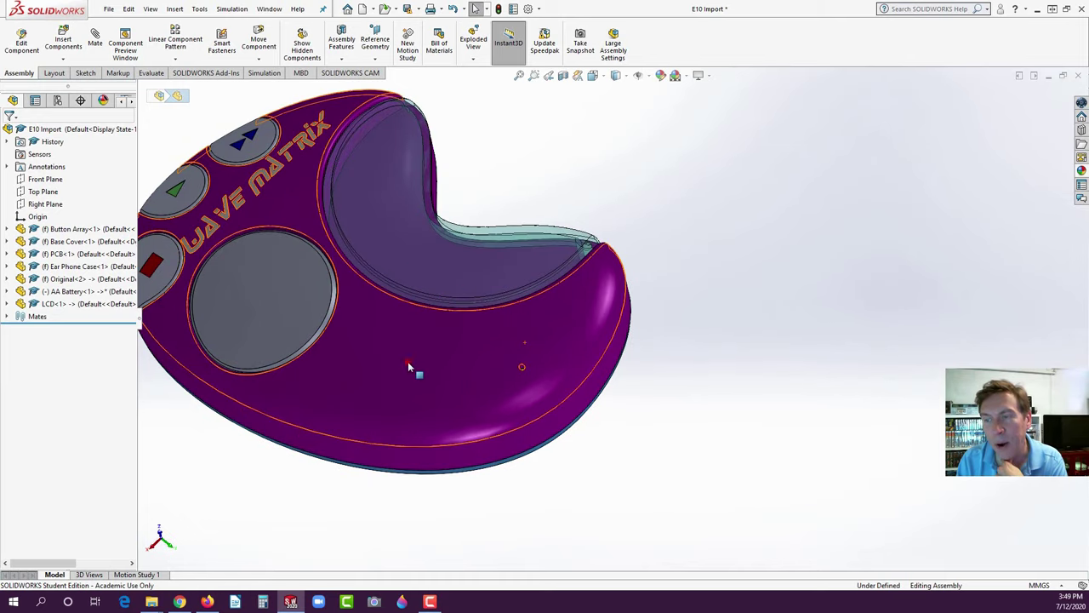
left_click(408, 367)
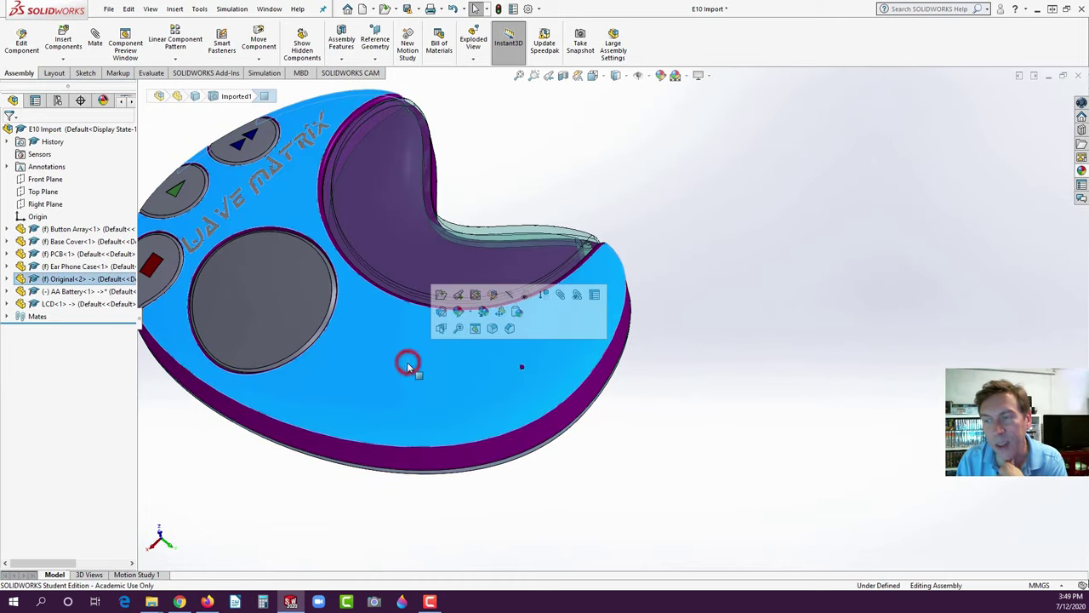
left_click(508, 297)
left_click(303, 517)
- Edit the Base Cover part in context and bring up the exercise PDF in Firefox
middle_click_drag(303, 517, 450, 344)
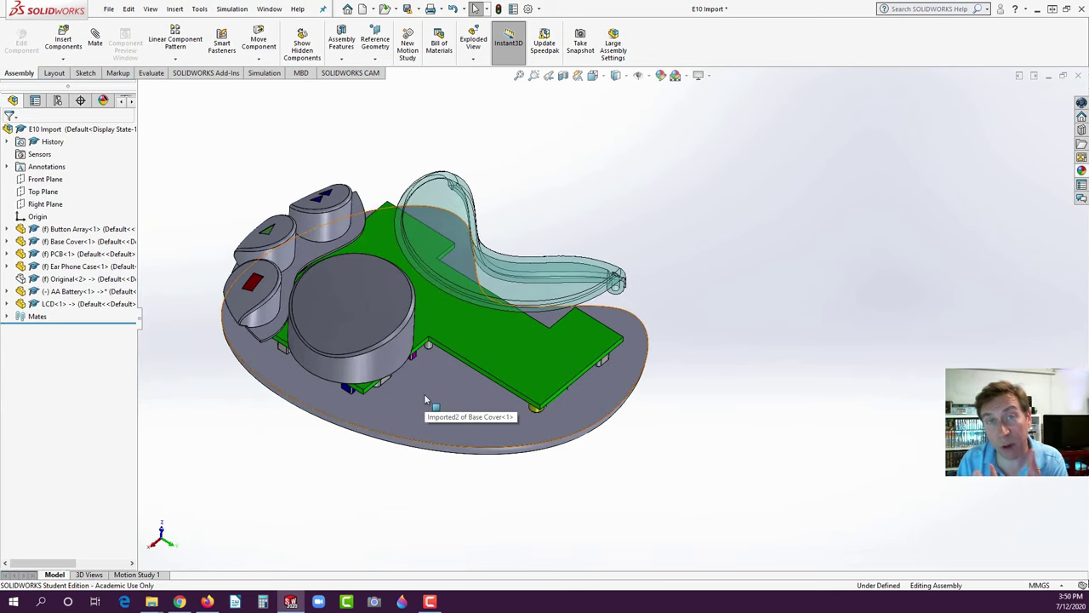
middle_click_drag(424, 393, 428, 370)
scroll(428, 370, "down", 3)
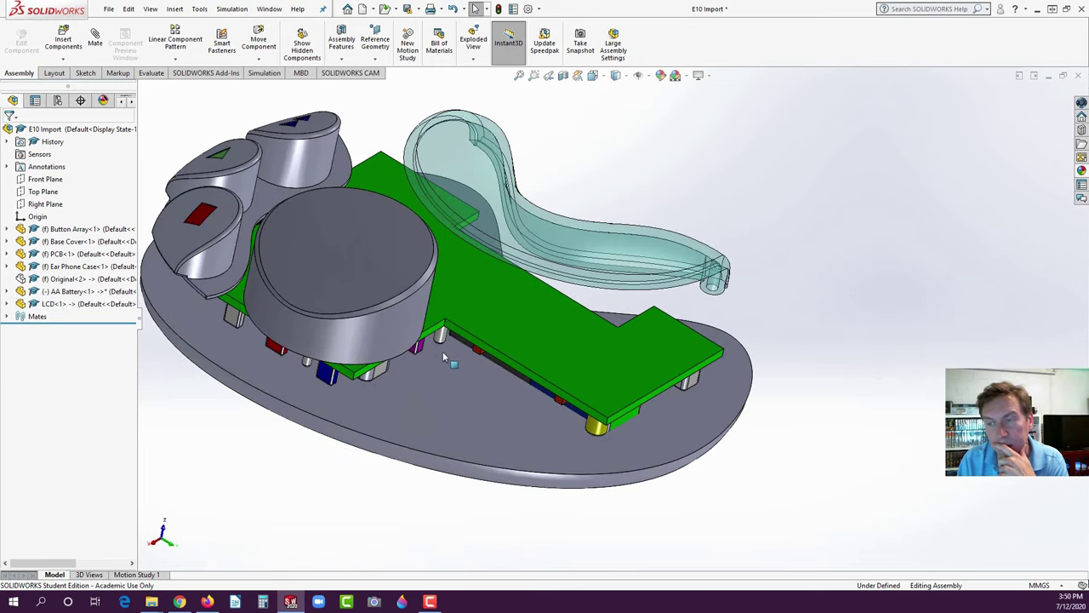
left_click(419, 412)
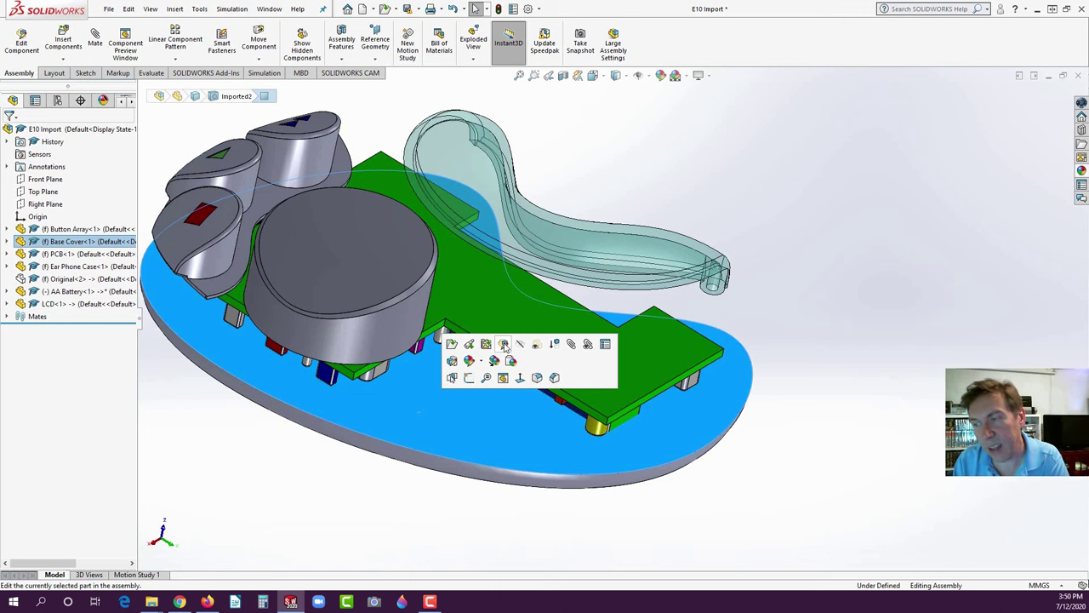
left_click(504, 342)
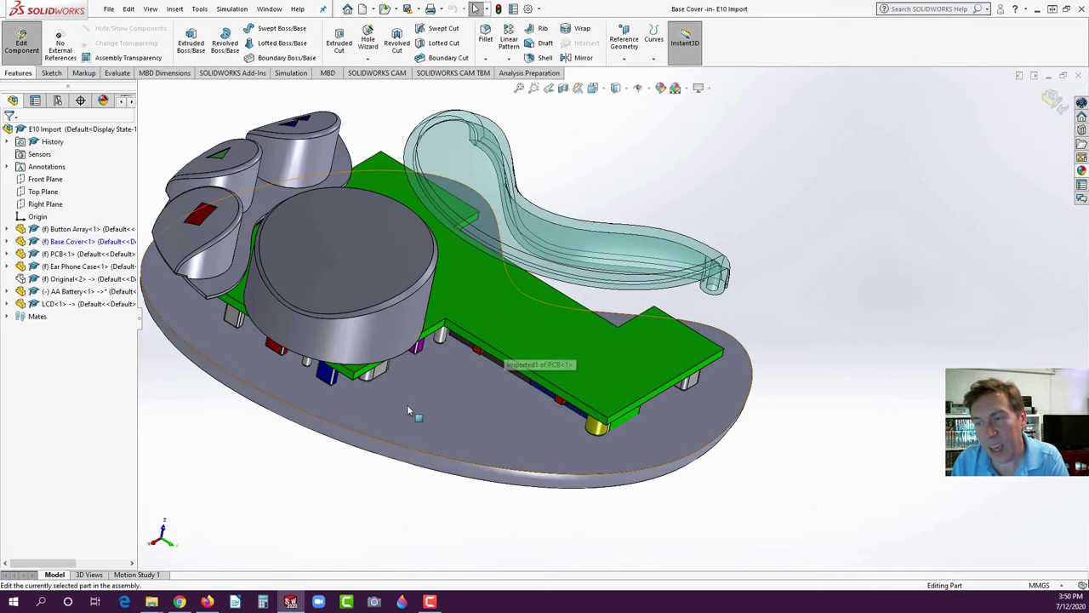
middle_click_drag(407, 404, 392, 396)
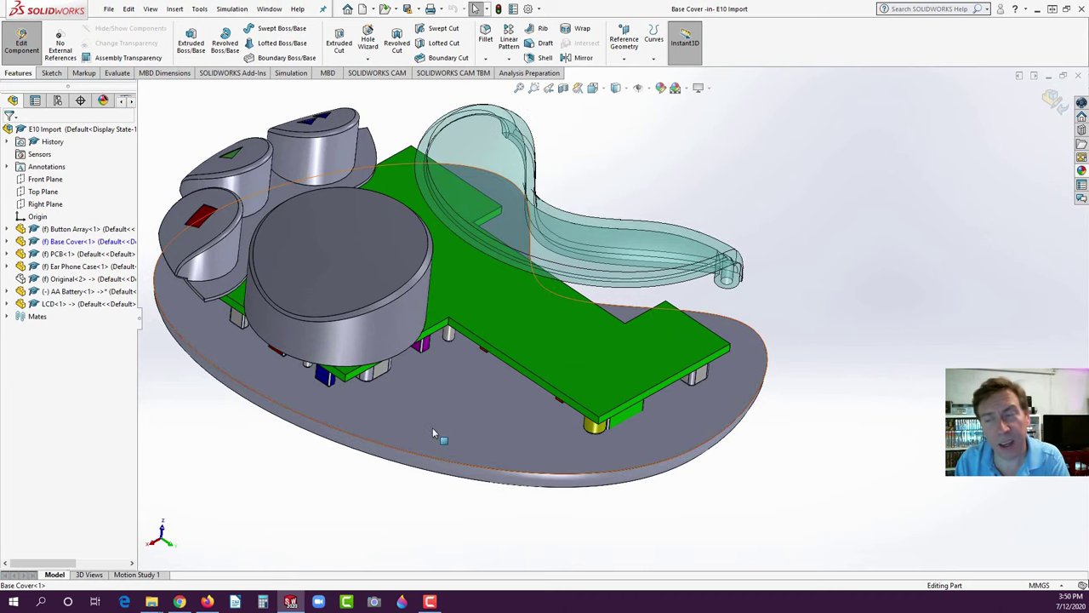
left_click(209, 601)
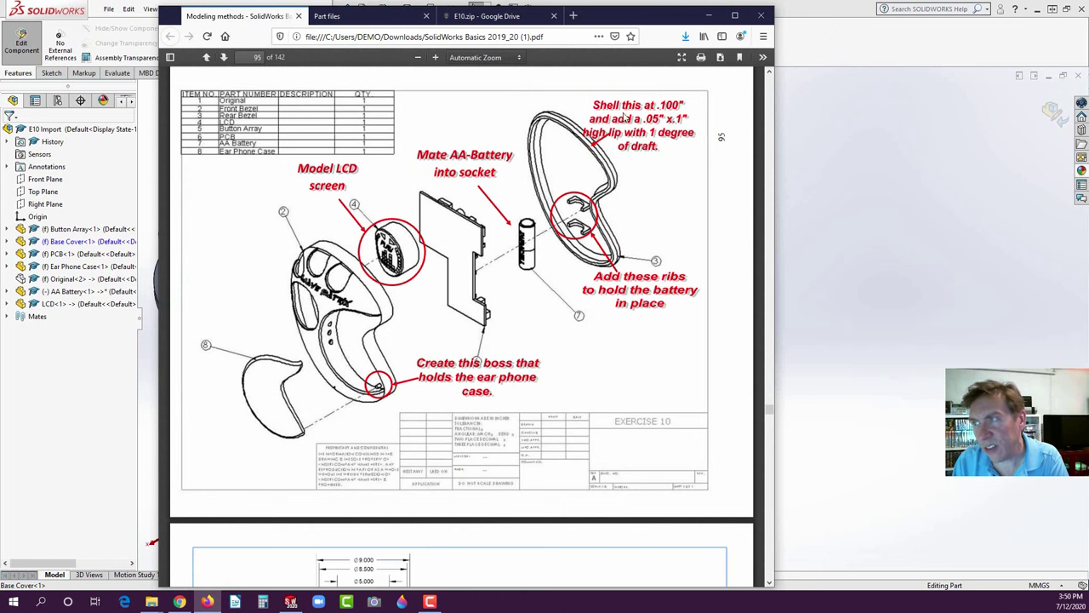
- Check the shell note on the Exercise 10 PDF and return to SOLIDWORKS
left_click(61, 418)
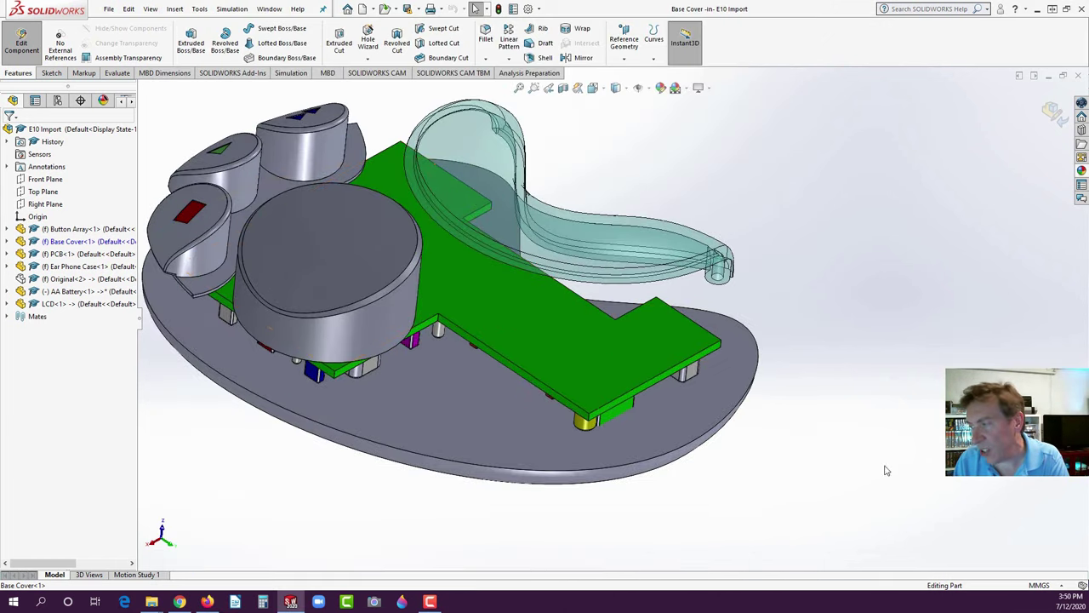
- Switch units to IPS and start a 0.10in shell on the Base Cover, removing its top face
left_click(1059, 587)
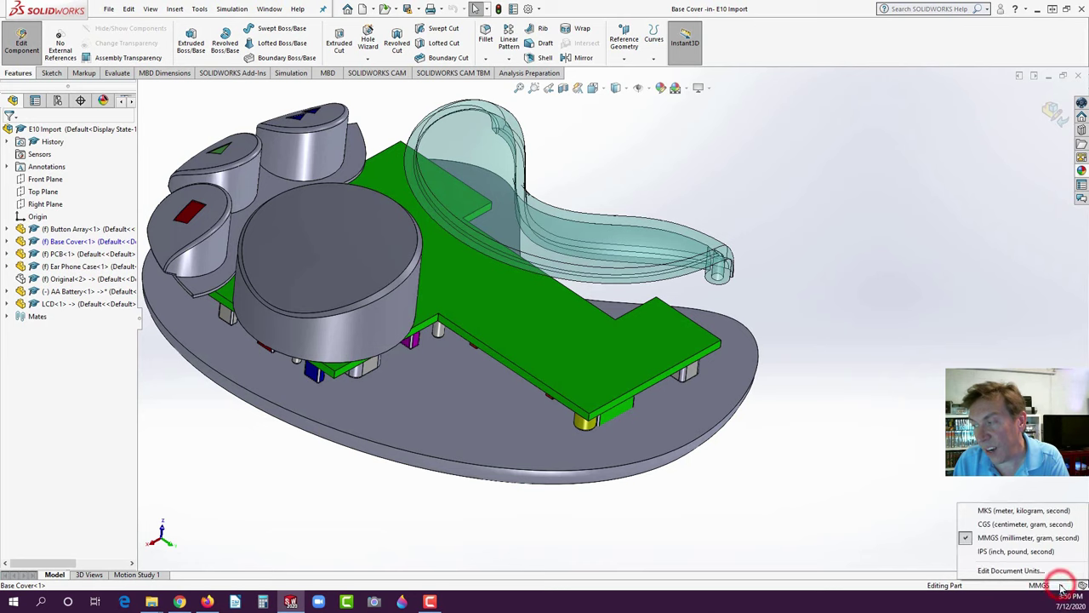
left_click(989, 551)
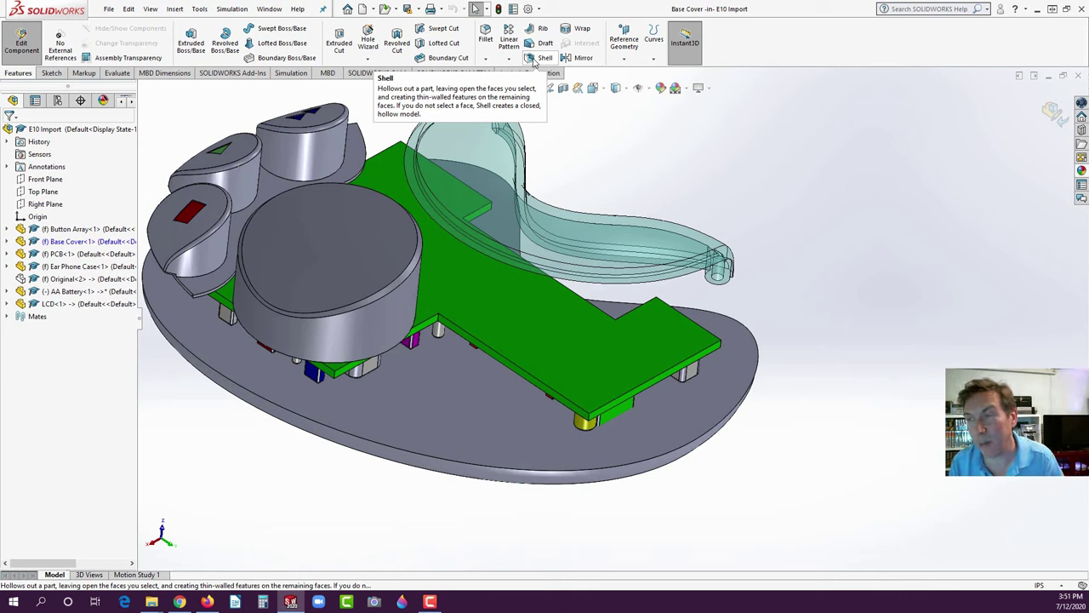
left_click(536, 58)
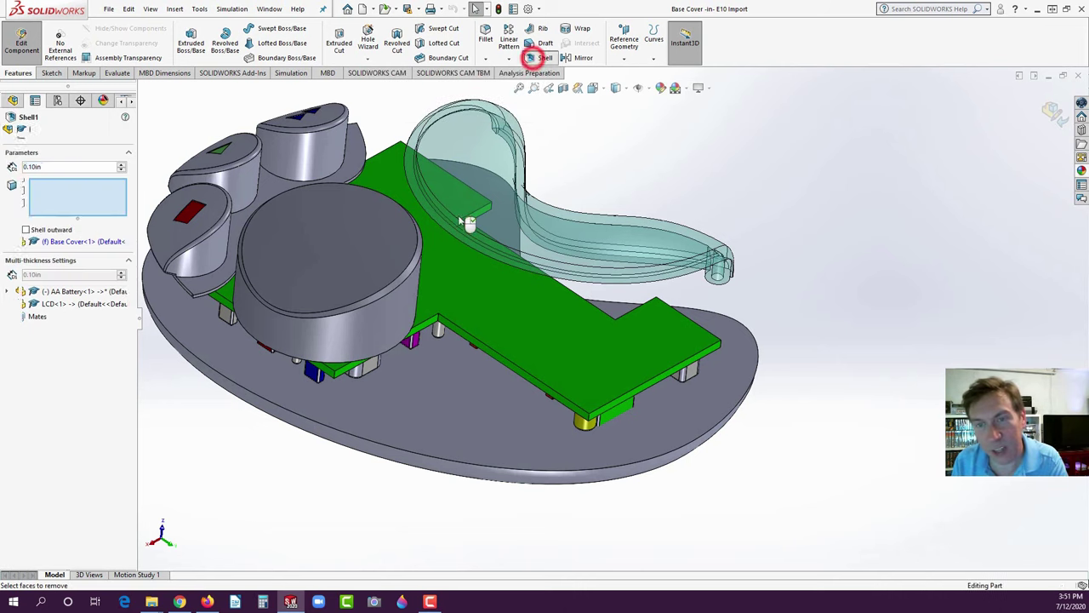
left_click(479, 418)
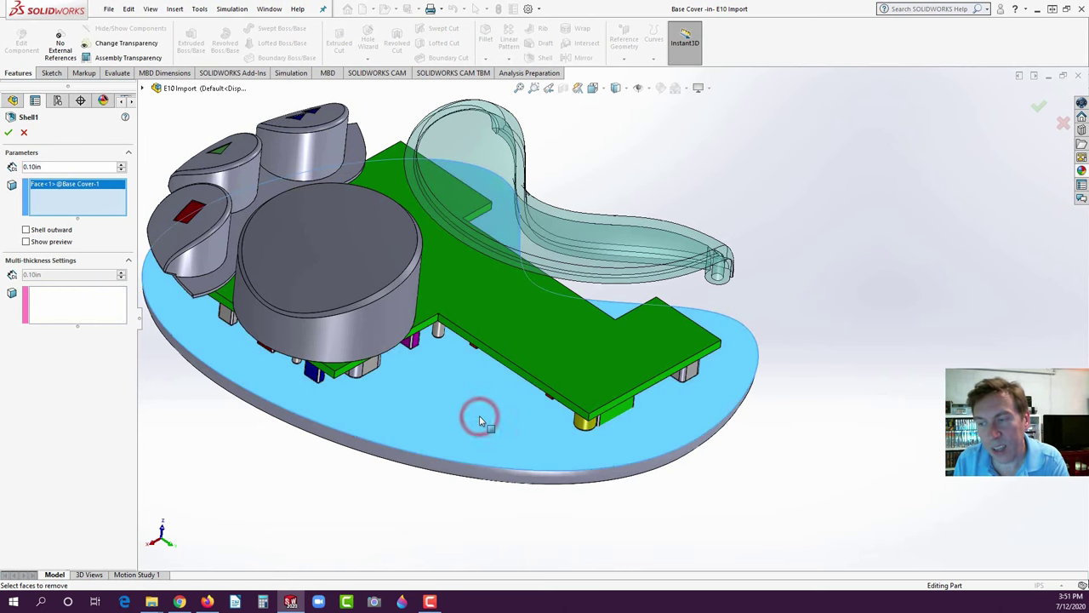
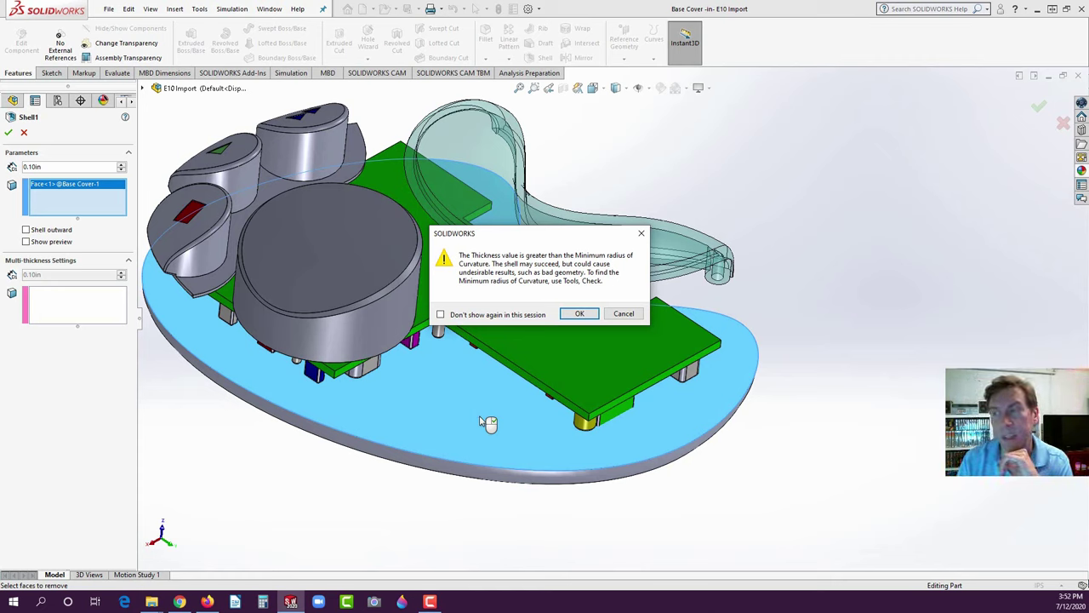
- Accept the thickness warning so the 0.10in Shell1 hollows out the Base Cover
left_click(579, 313)
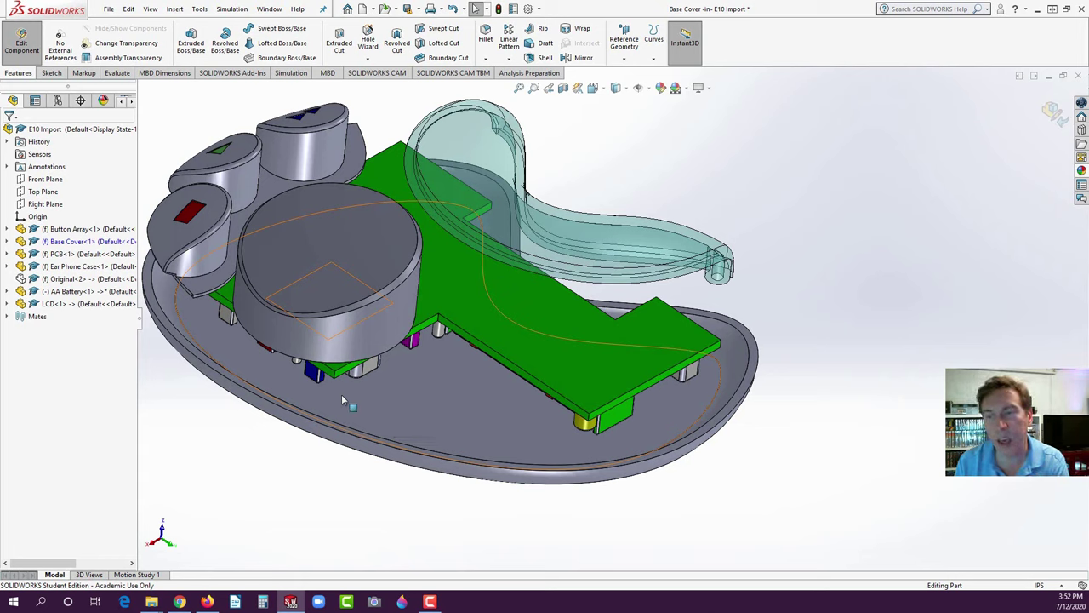
- Open the Base Cover as a standalone part, declining FeatureWorks recognition
right_click(445, 414)
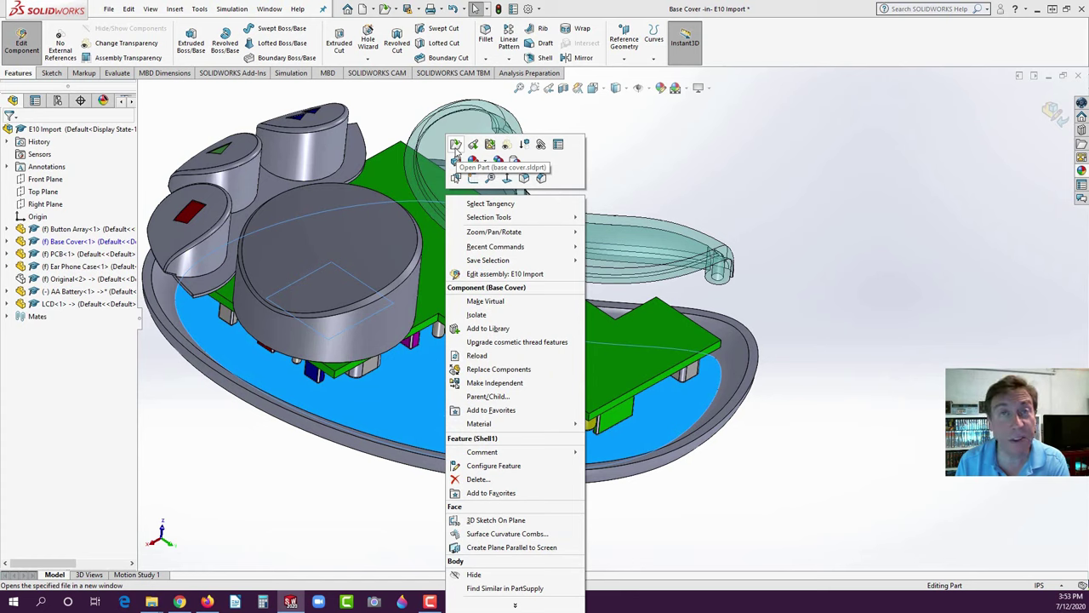
left_click(456, 149)
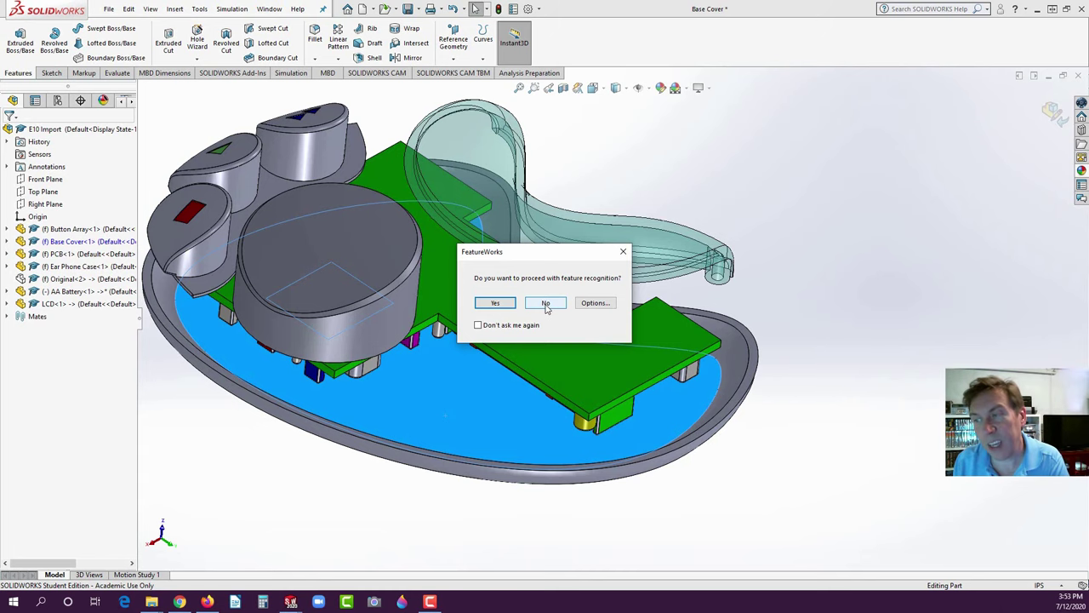
left_click(545, 304)
middle_click_drag(582, 318, 681, 375)
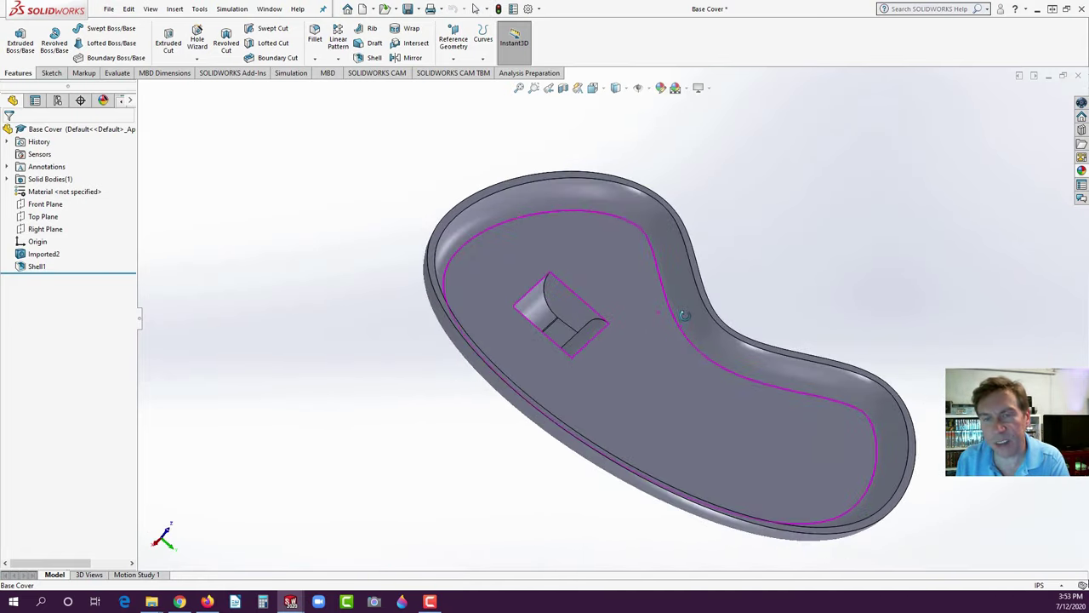
right_click(44, 256)
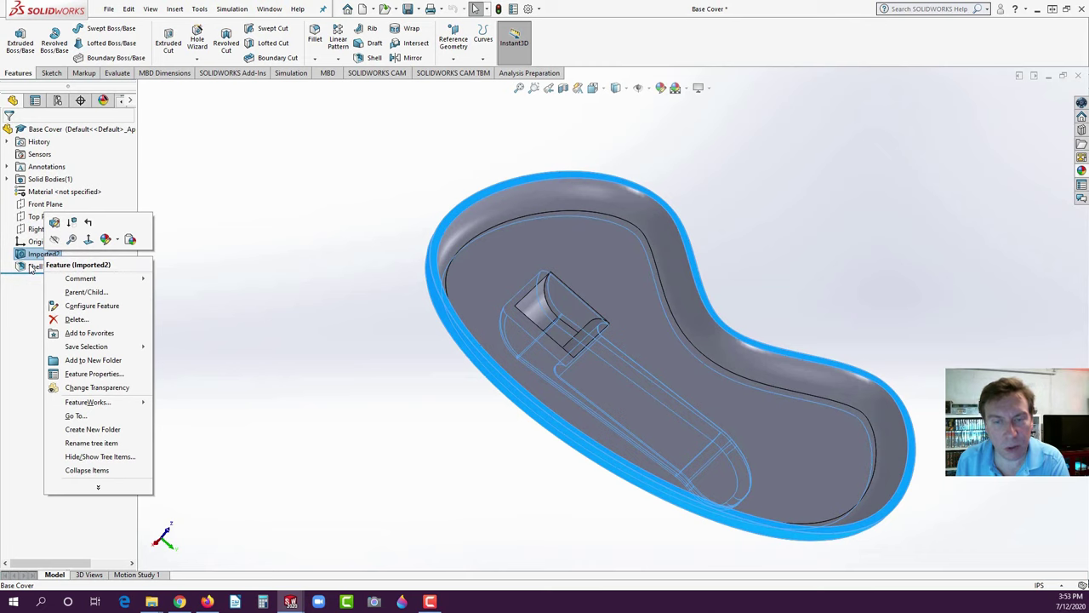
left_click(261, 280)
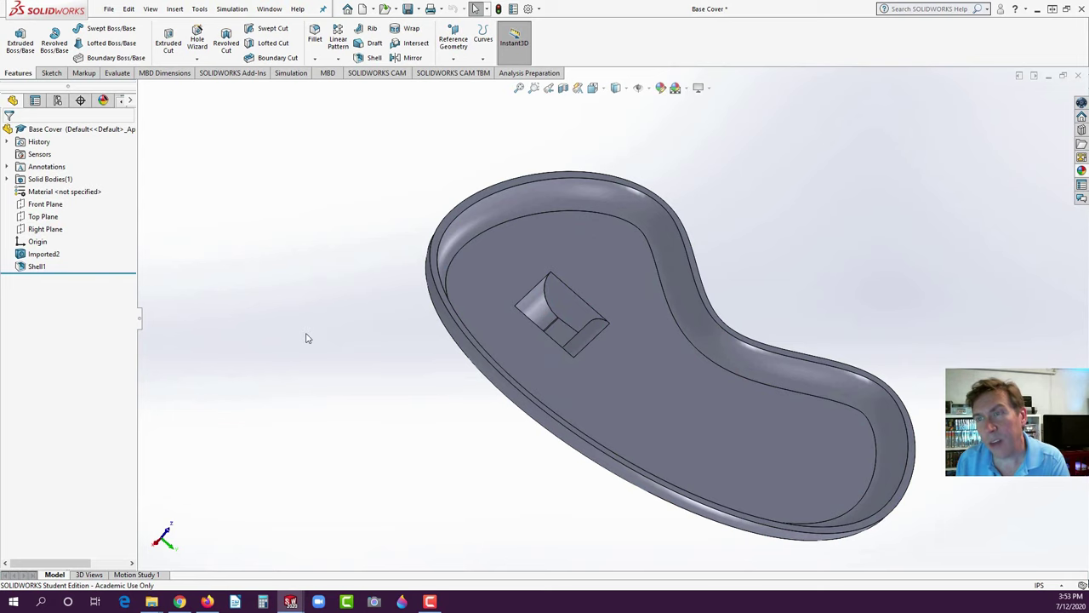
middle_click_drag(619, 330, 598, 393)
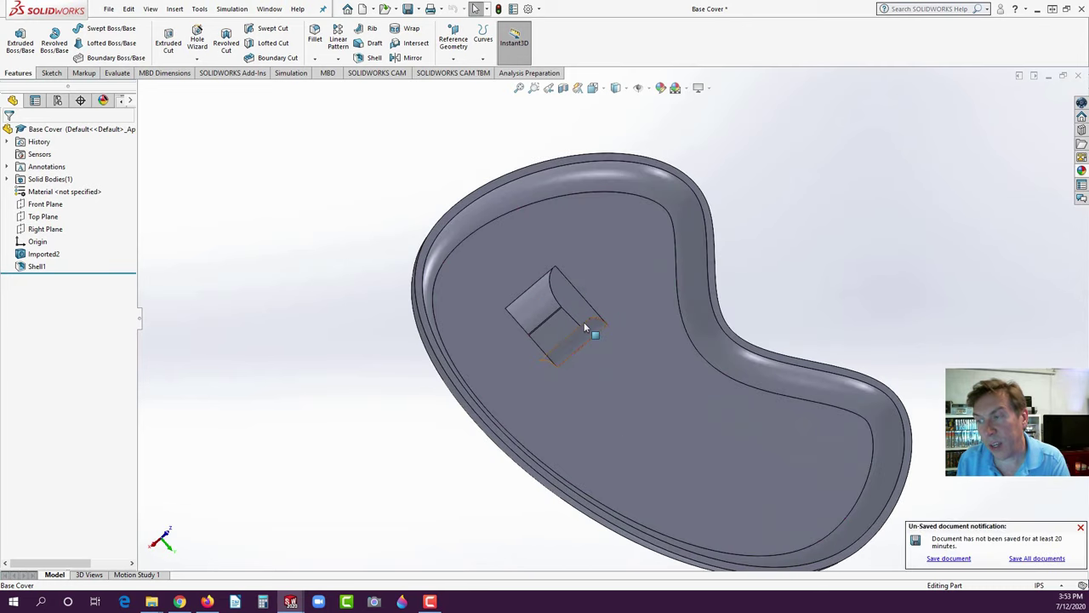
scroll(588, 322, "down", 5)
left_click(596, 302)
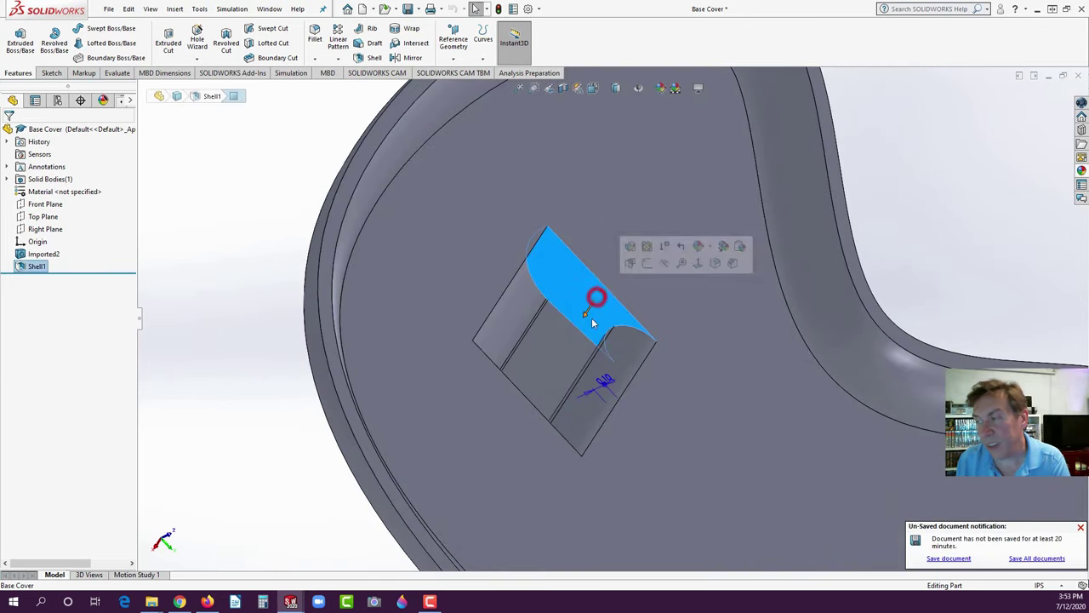
middle_click_drag(606, 356, 626, 343)
scroll(626, 343, "down", 5)
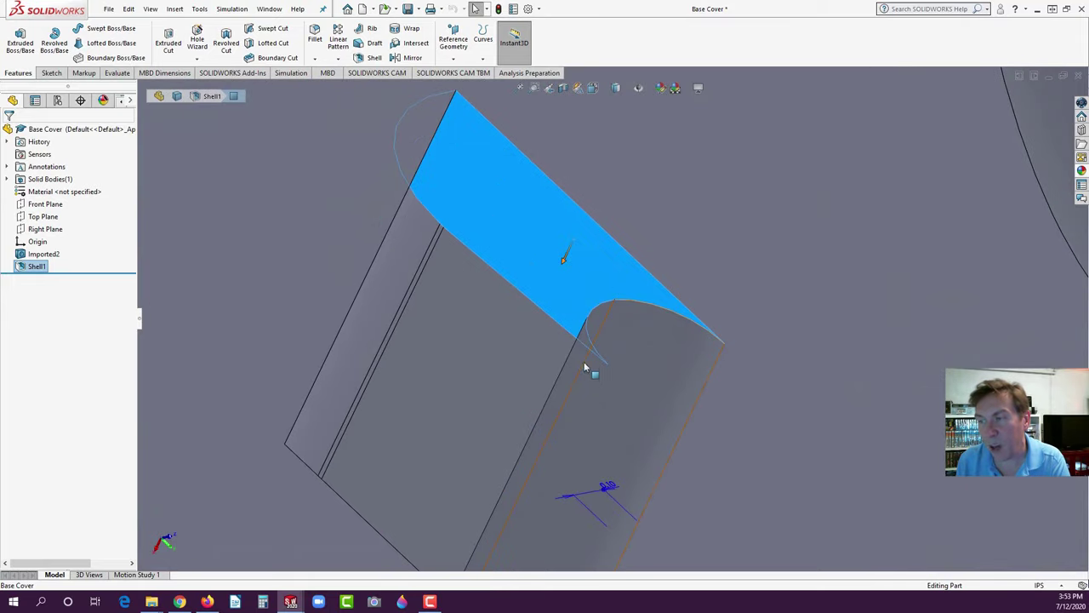
scroll(476, 392, "up", 6)
middle_click_drag(491, 402, 576, 394)
scroll(572, 387, "down", 3)
scroll(570, 386, "down", 2)
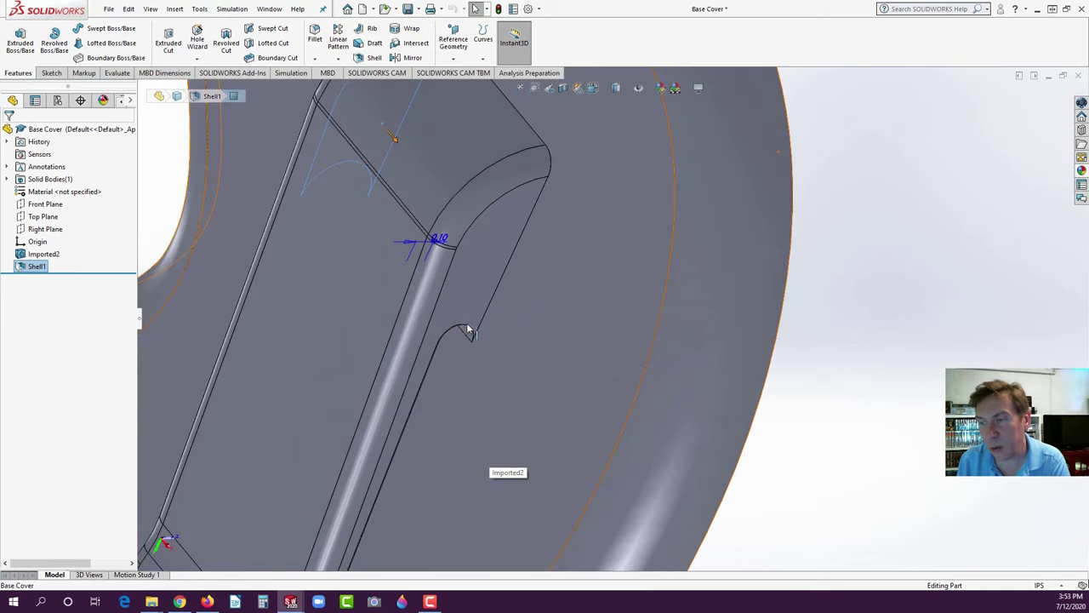
middle_click_drag(517, 372, 430, 343)
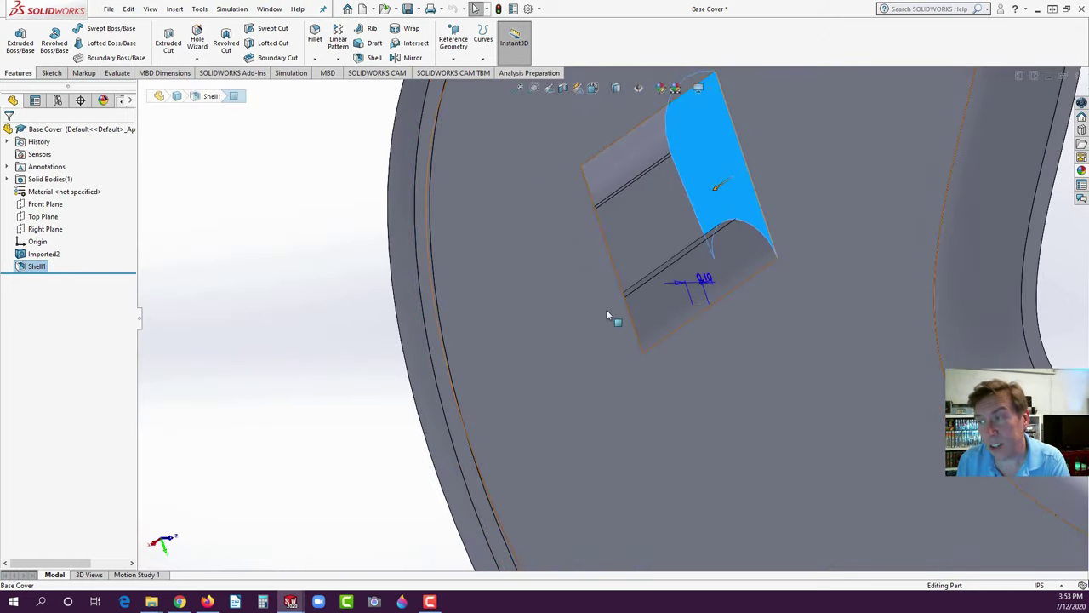
scroll(740, 243, "down", 3)
scroll(655, 256, "down", 2)
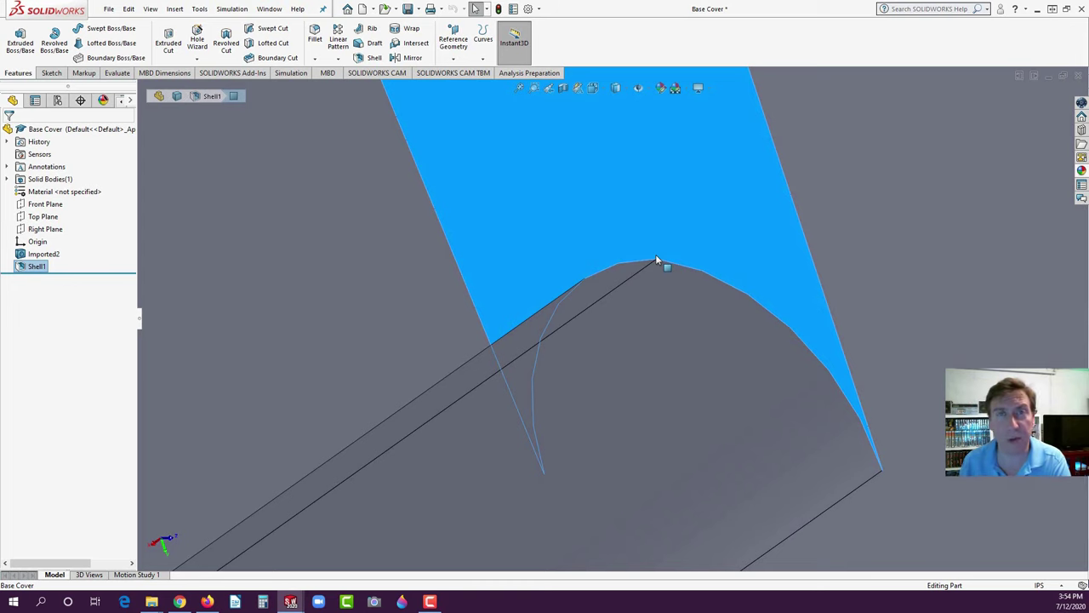
scroll(585, 316, "up", 2)
scroll(579, 332, "up", 2)
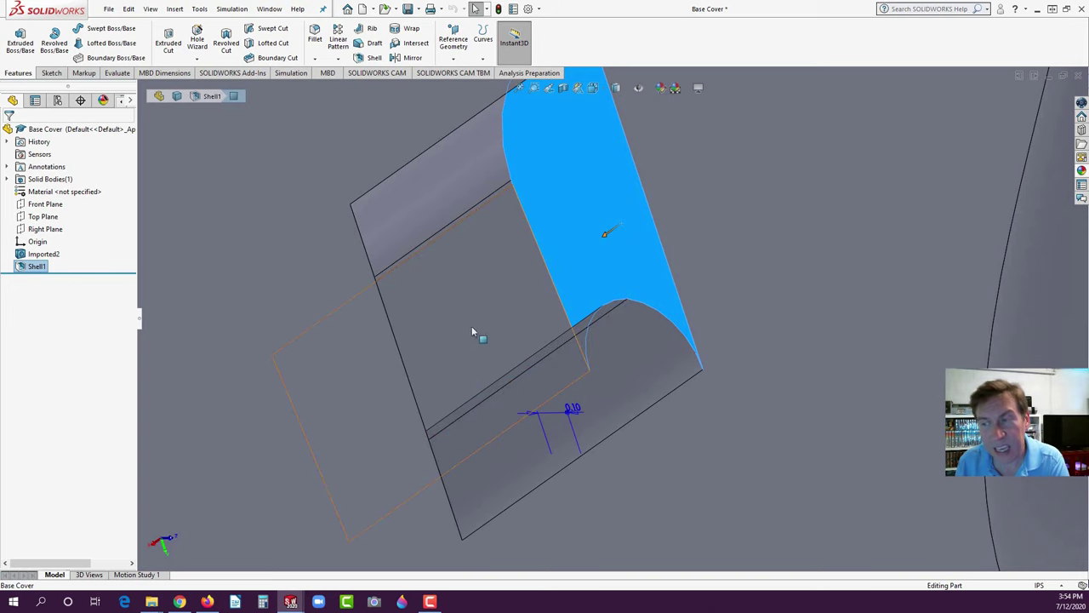
scroll(545, 343, "up", 8)
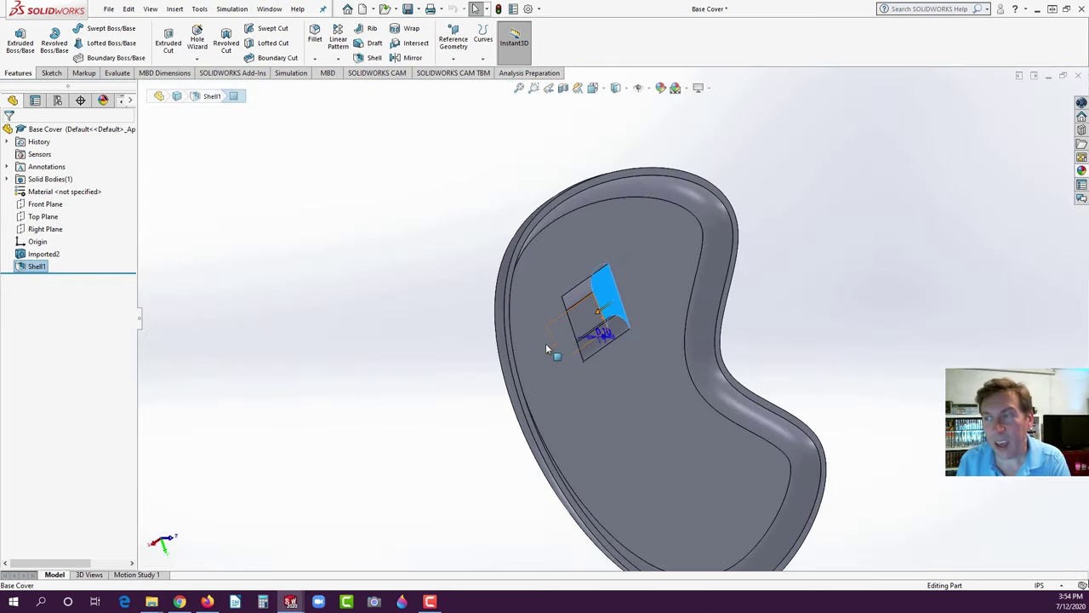
scroll(624, 360, "down", 3)
middle_click_drag(660, 359, 681, 275)
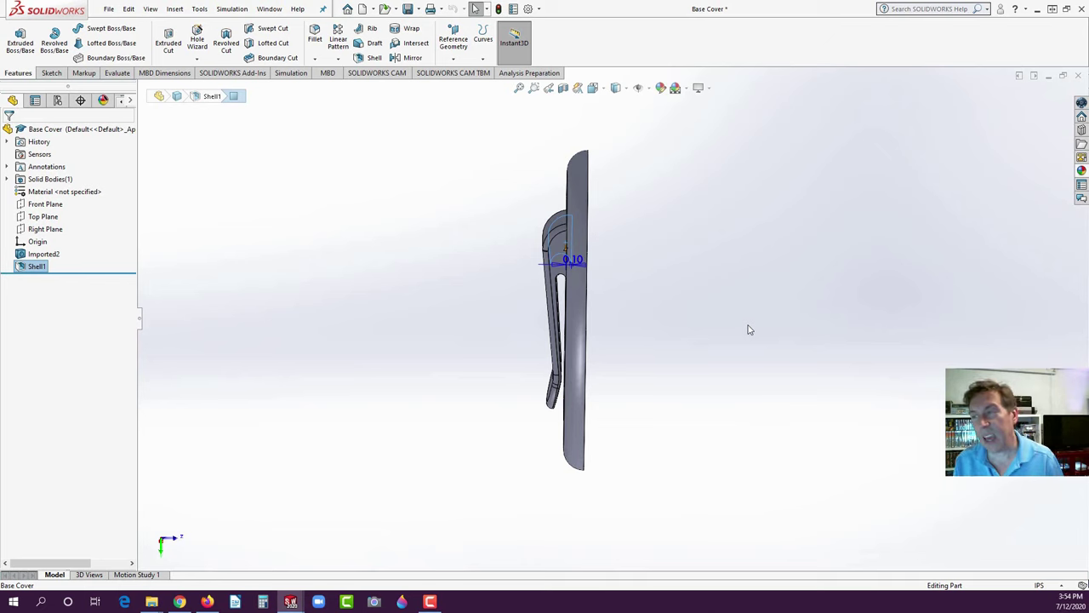
middle_click_drag(639, 287, 596, 268)
scroll(581, 258, "down", 4)
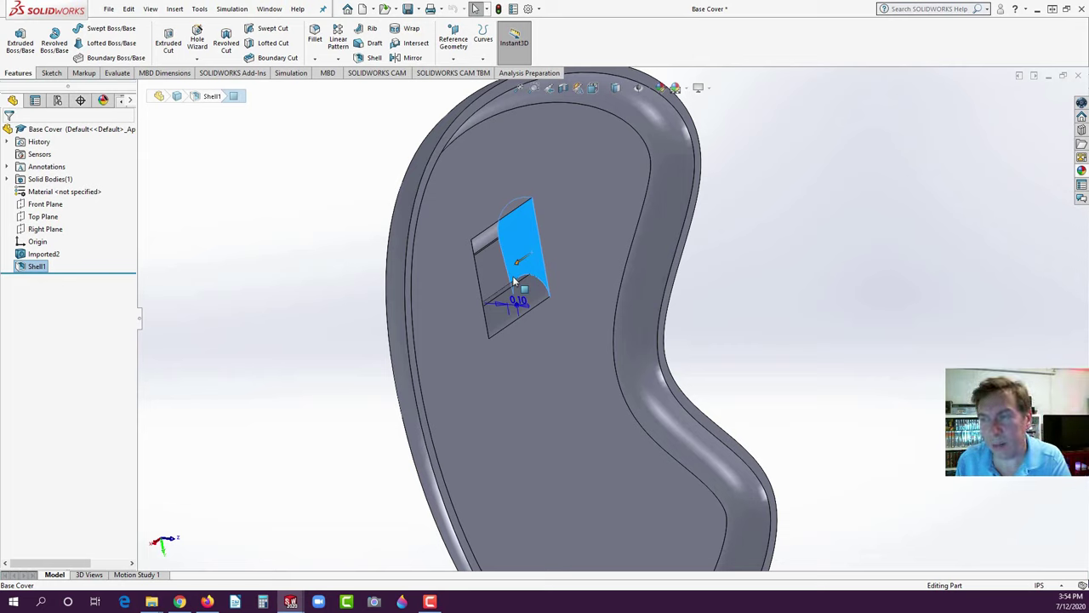
middle_click_drag(513, 276, 583, 290)
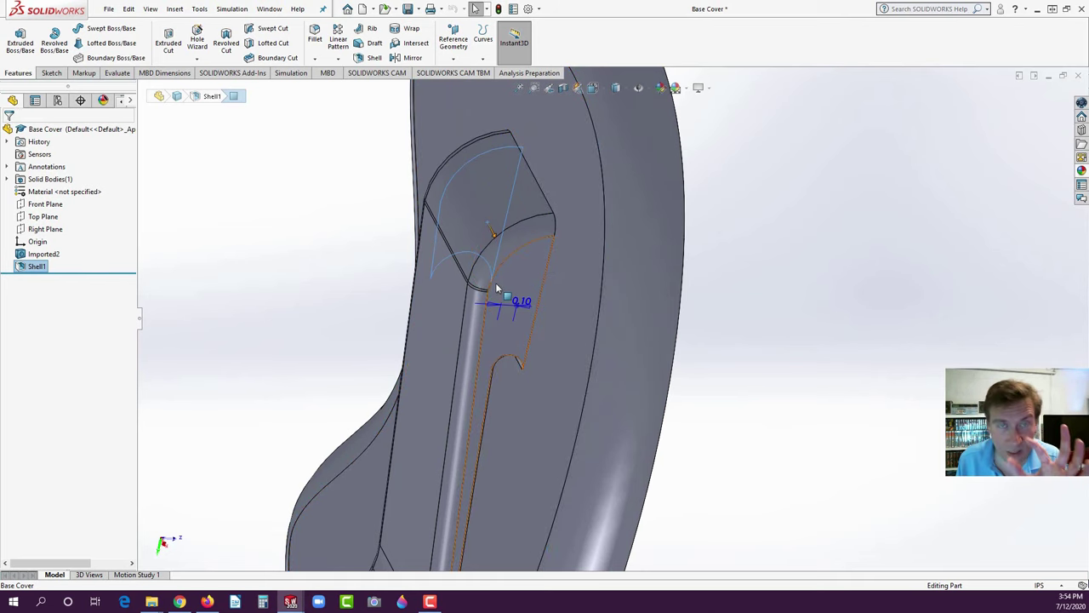
middle_click_drag(495, 282, 580, 190)
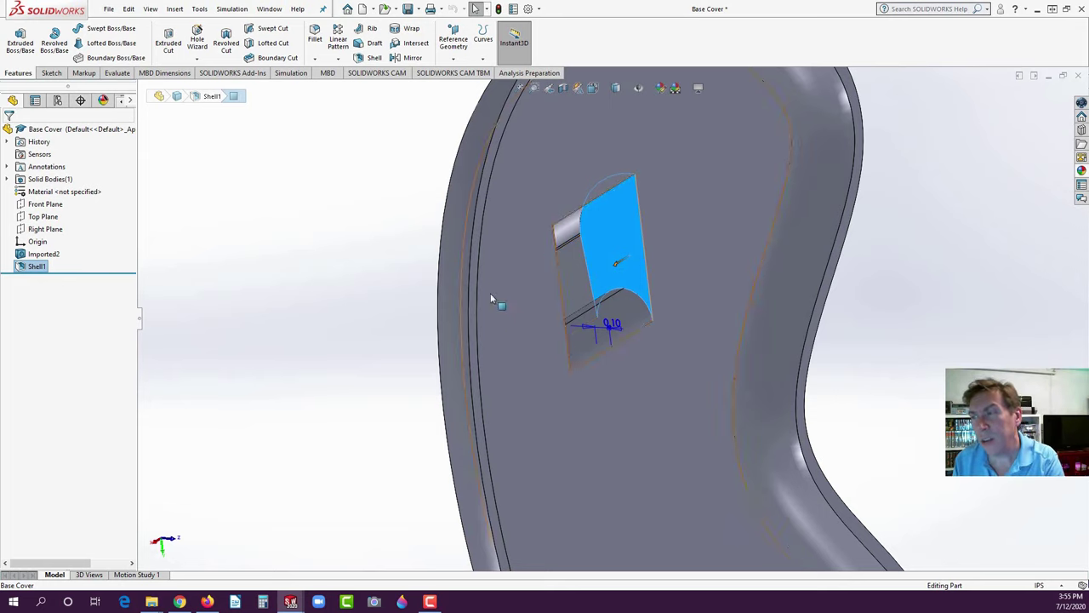
scroll(638, 242, "down", 4)
left_click(627, 233)
- Sketch on the pocket's sloped face, convert its edges, and draw three connected line segments
left_click(674, 199)
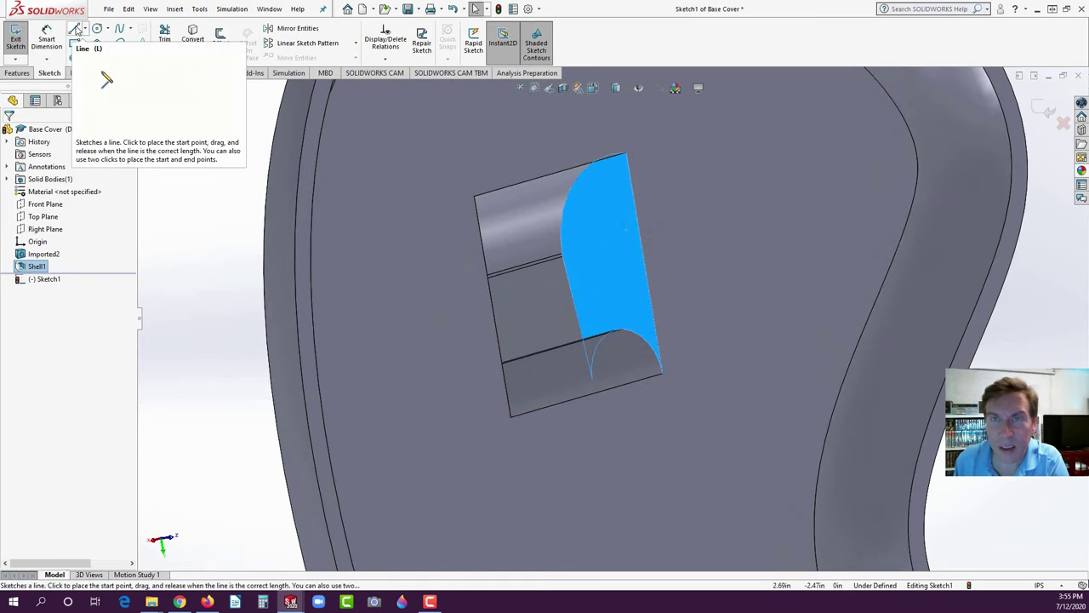
left_click(193, 42)
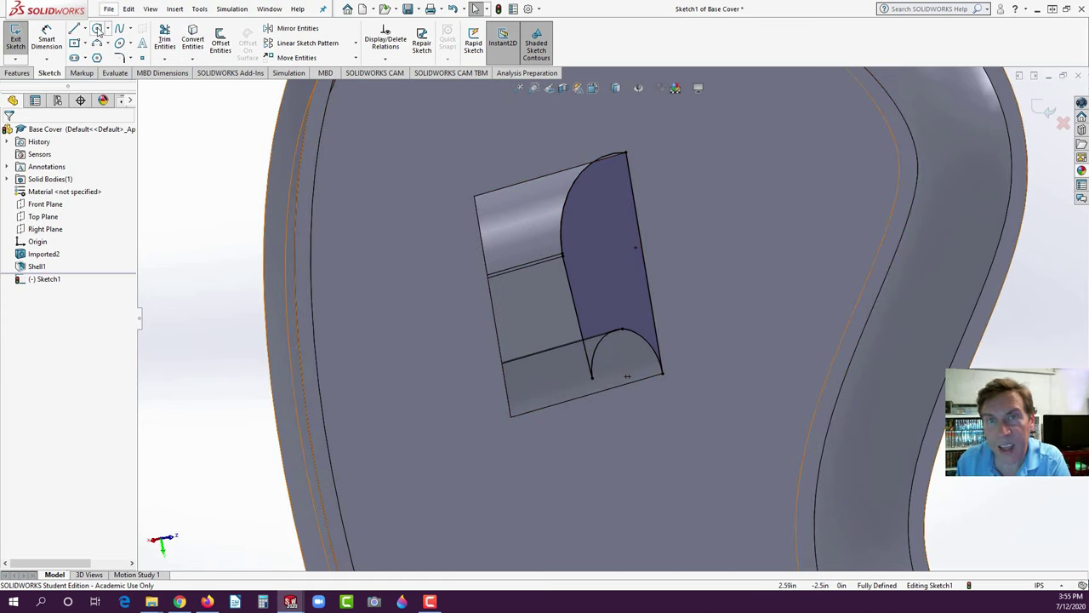
left_click(74, 29)
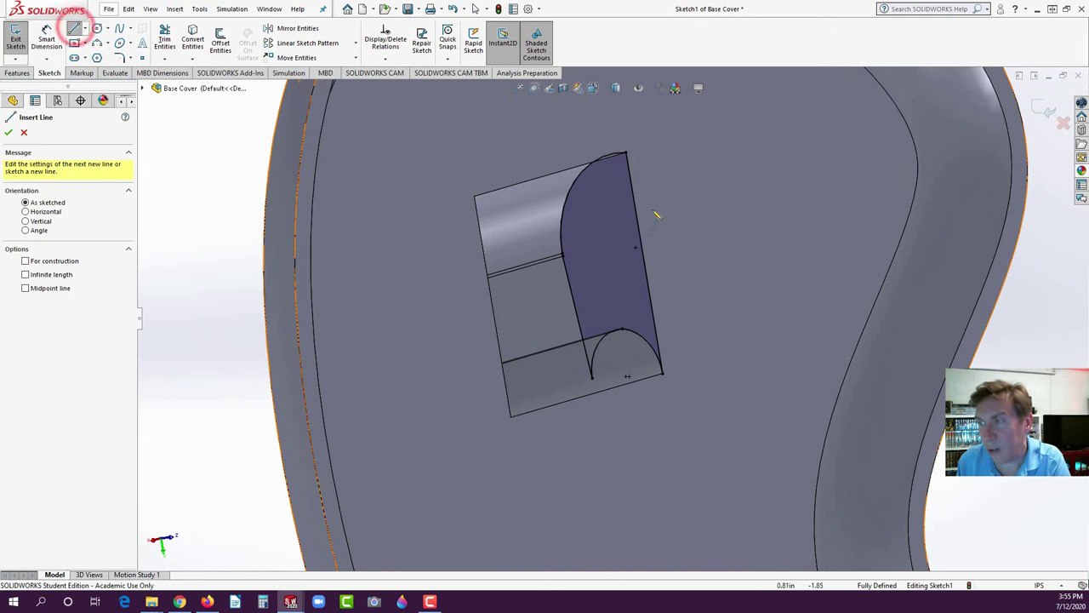
left_click(629, 183)
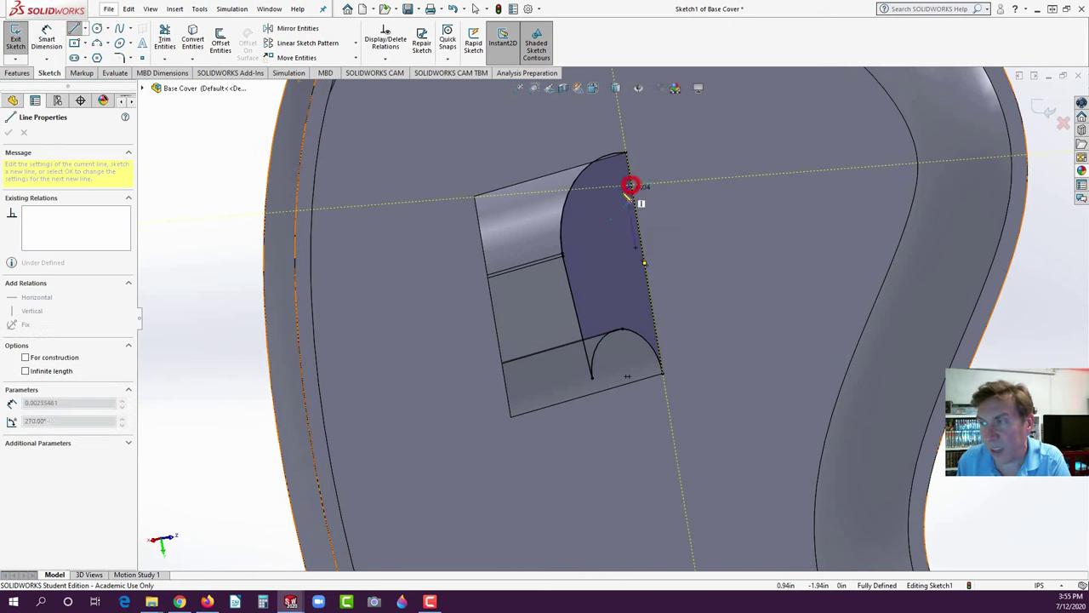
left_click(583, 224)
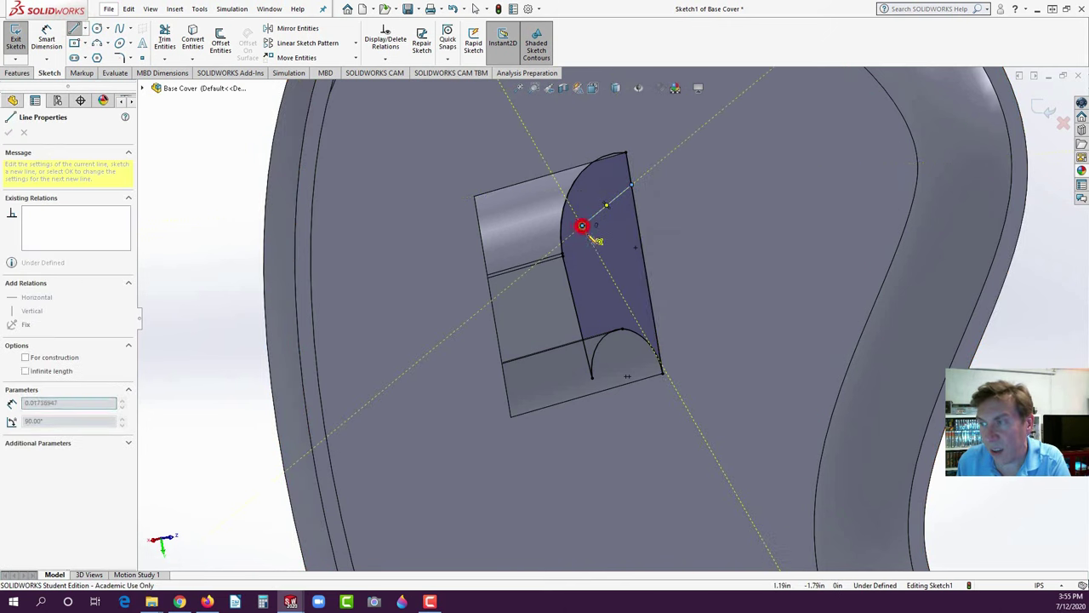
left_click(592, 287)
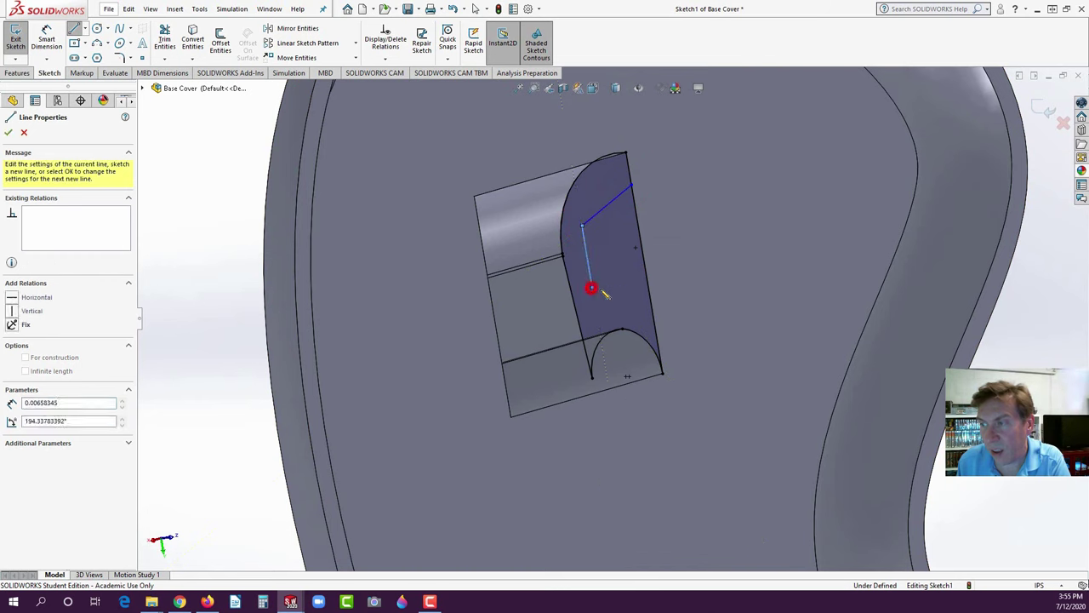
left_click(649, 297)
key("Escape")
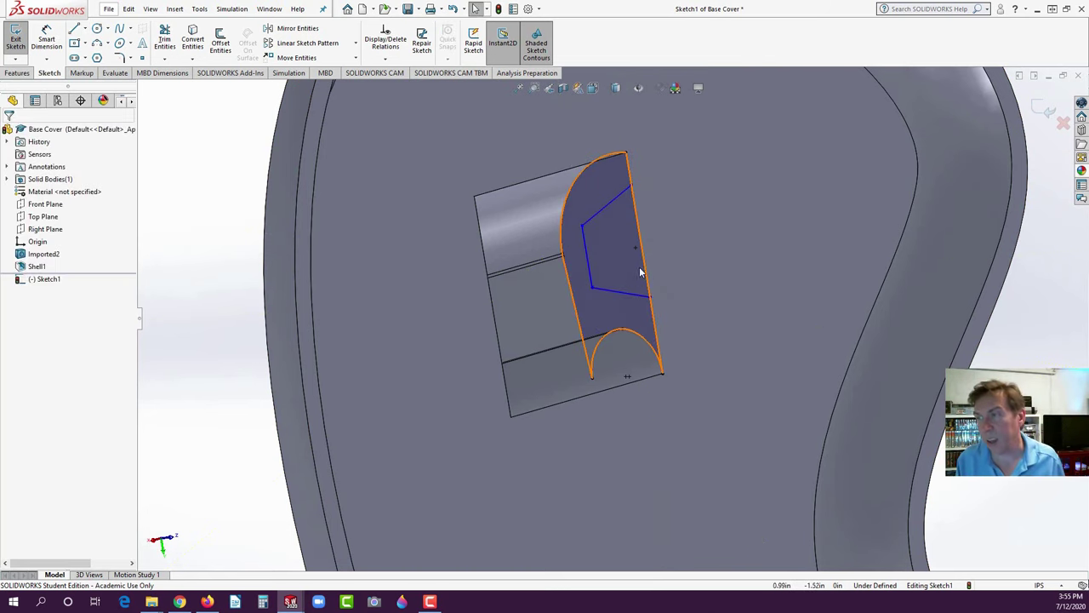
left_click(46, 40)
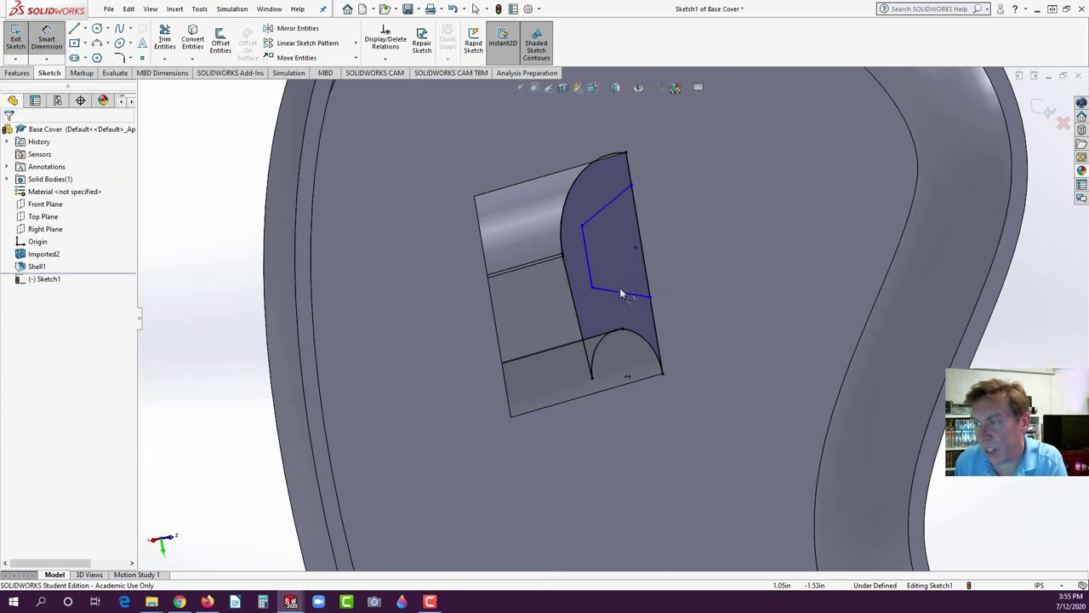
- Dimension the vertical line to the face's right edge at 0.30
left_click(587, 254)
left_click(637, 219)
left_click(590, 124)
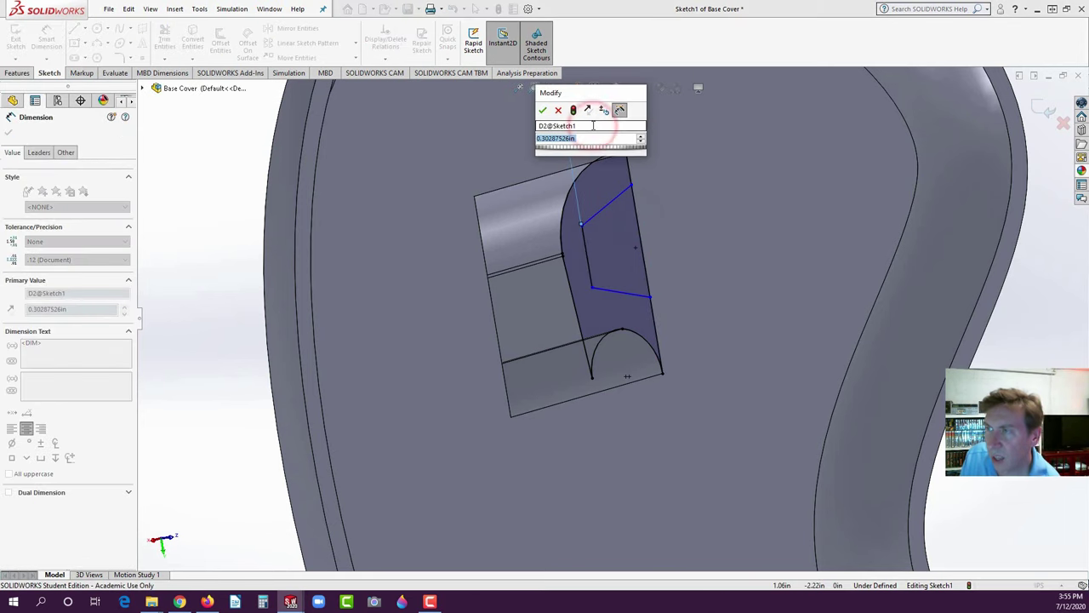
type(".03")
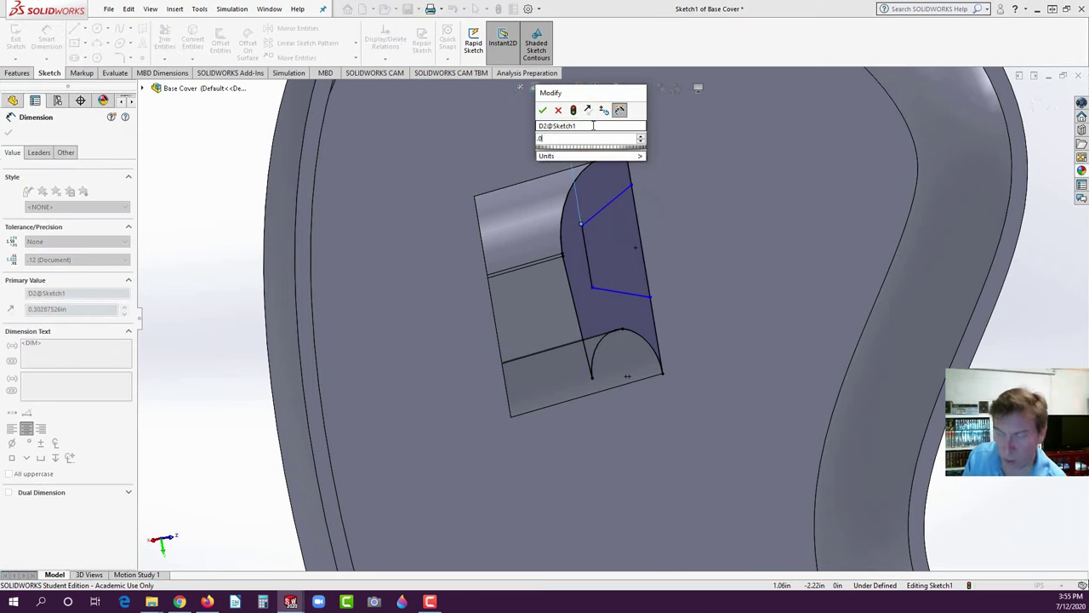
key("Return")
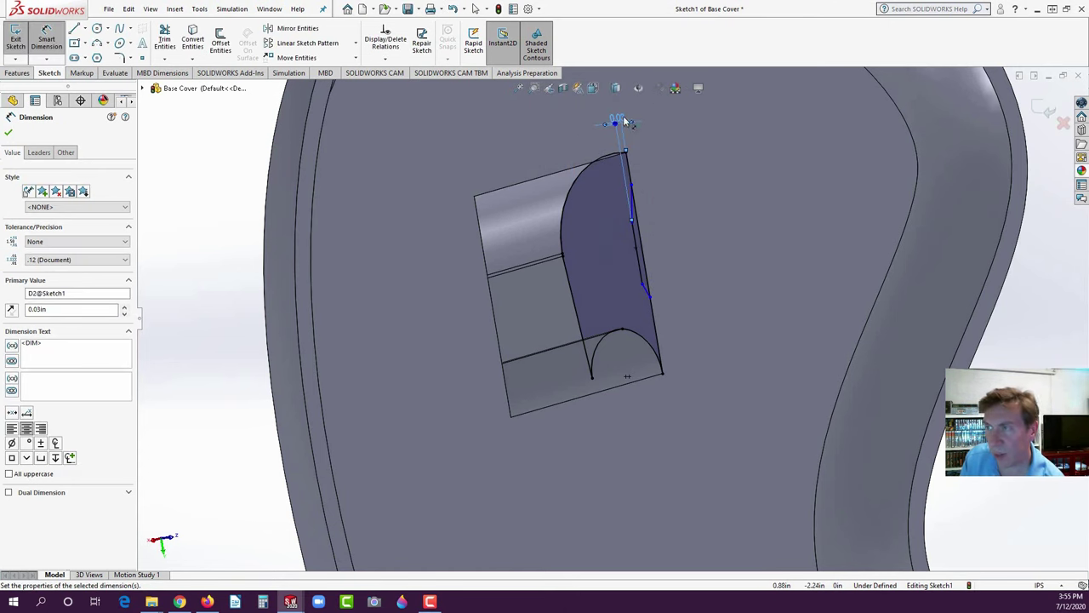
double_click(621, 119)
type("3")
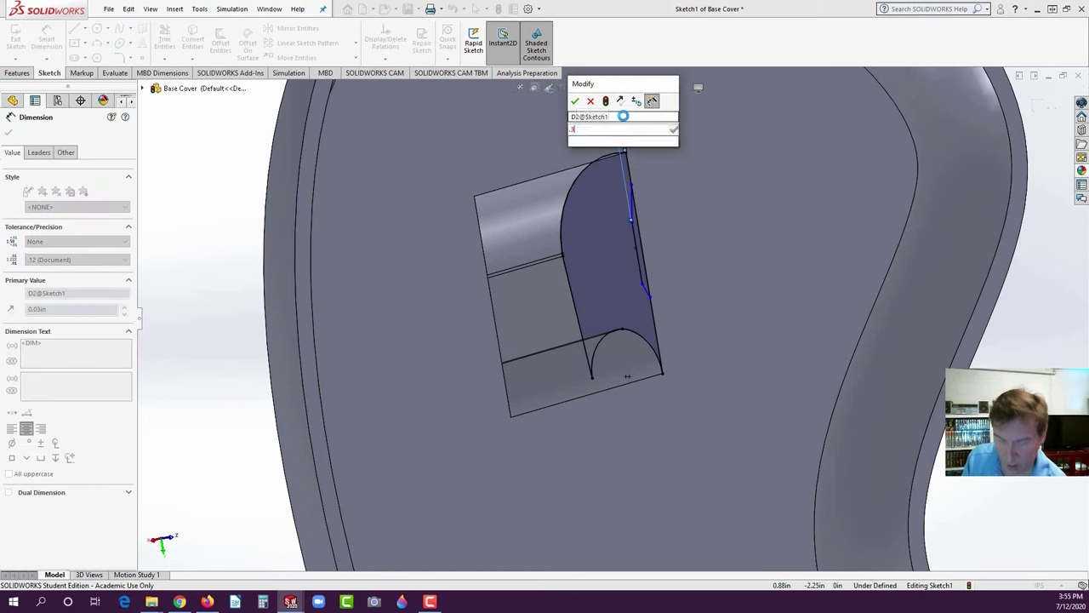
key("Return")
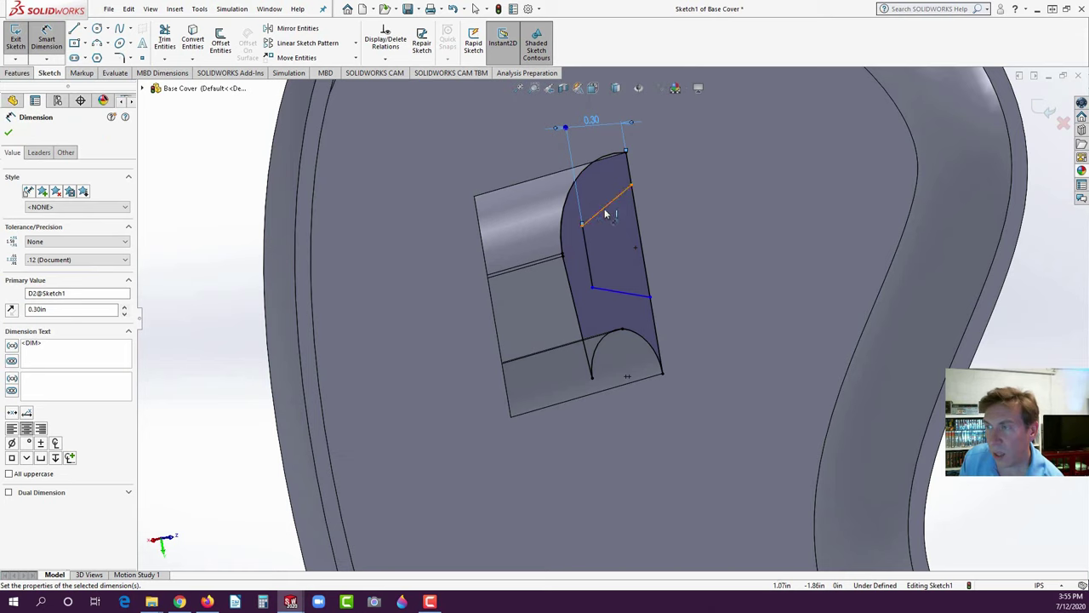
- Add a 0.15 distance from the diagonal edge midpoint, cancelling an overdefining extra dimension
left_click(606, 204)
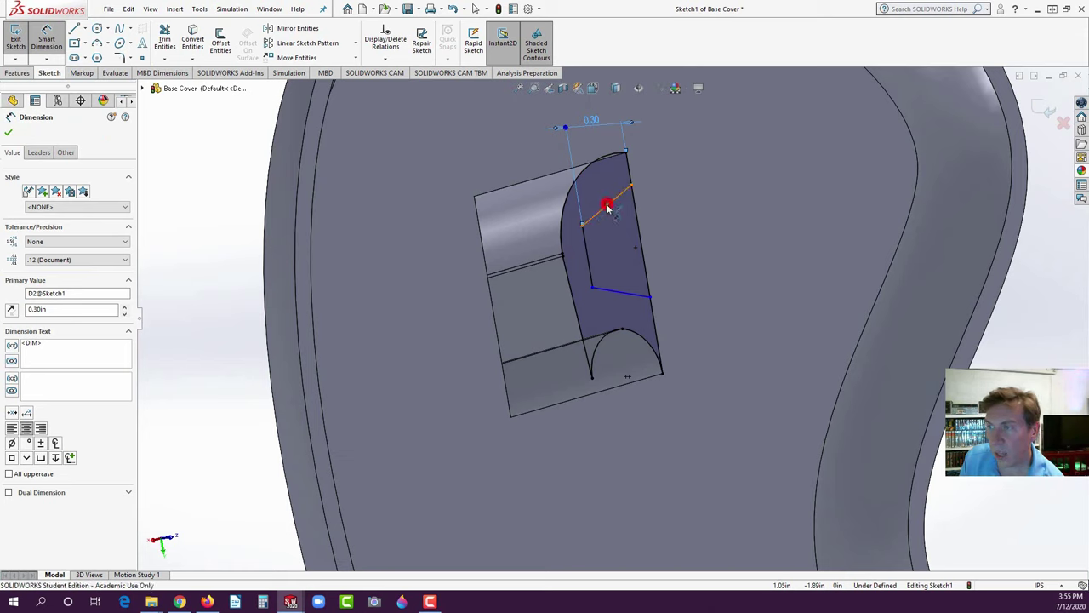
left_click(588, 246)
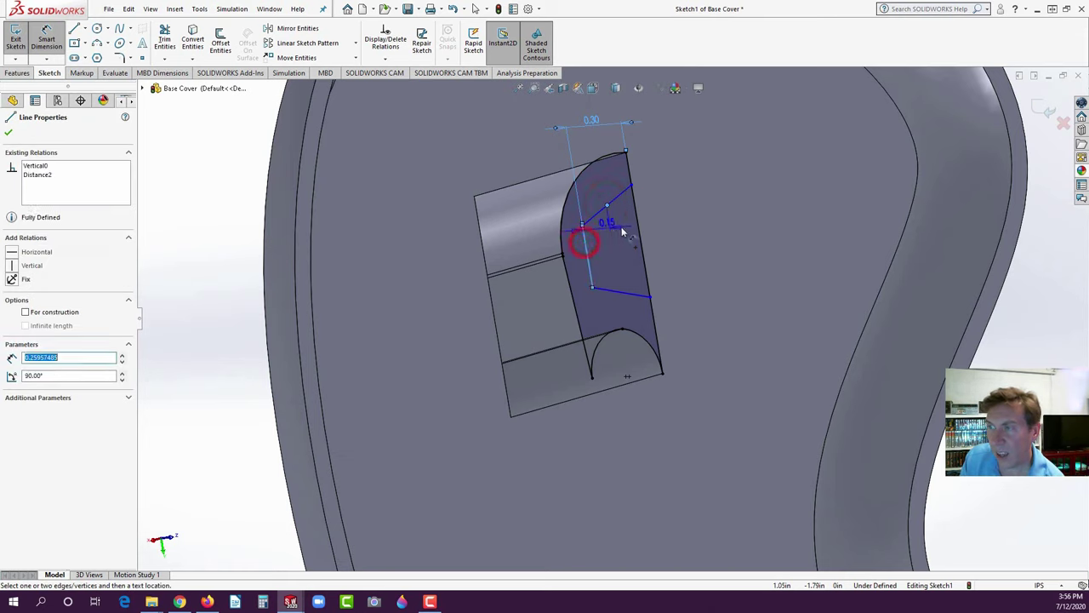
left_click(601, 156)
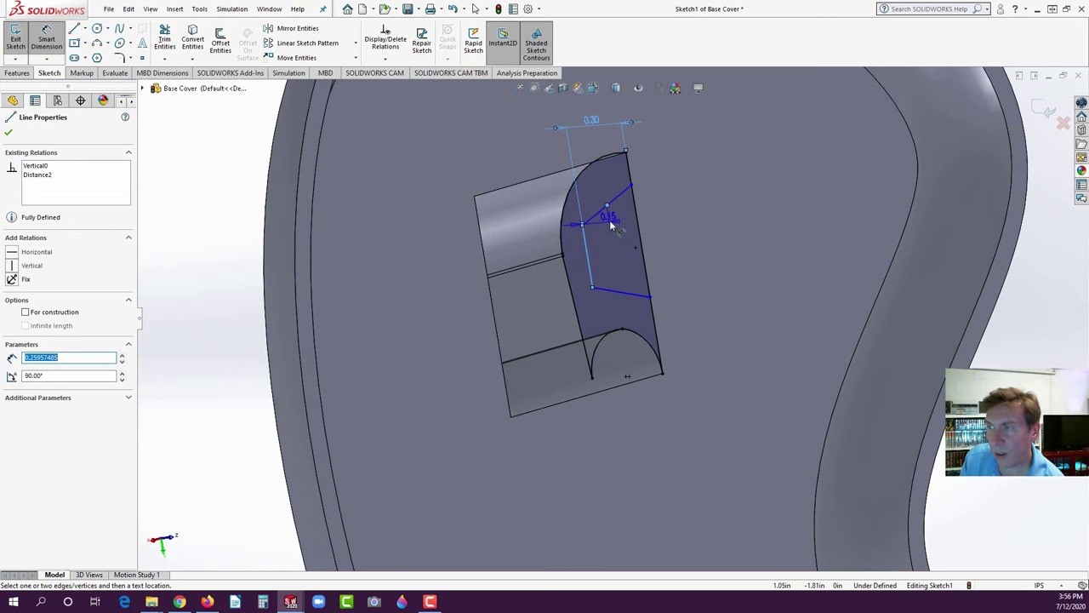
left_click(620, 193)
left_click(610, 312)
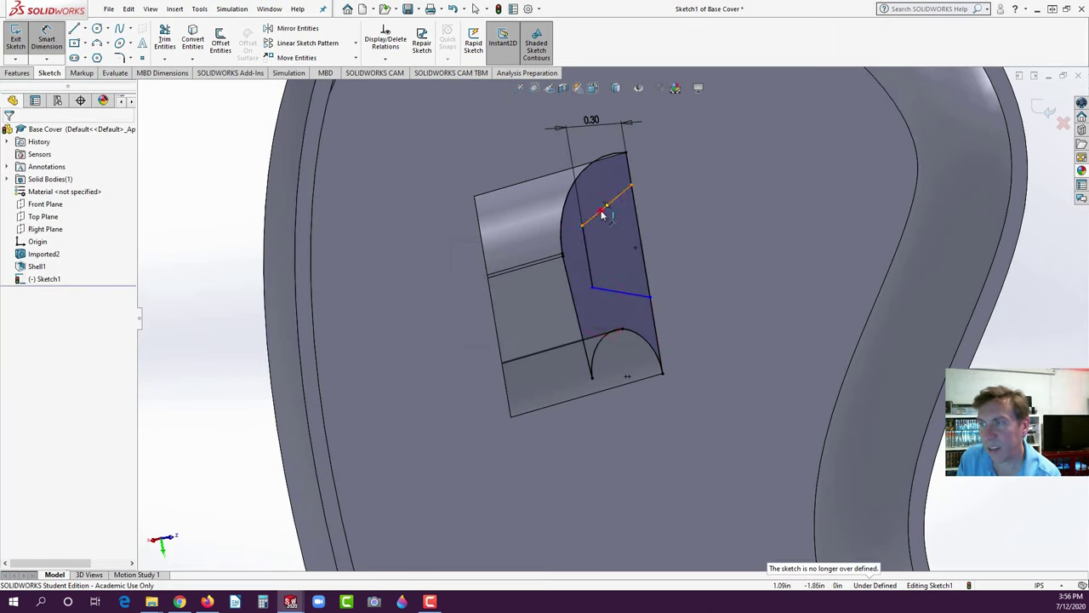
- Add two 120° angle dimensions between the sketch lines
left_click(600, 213)
left_click(582, 238)
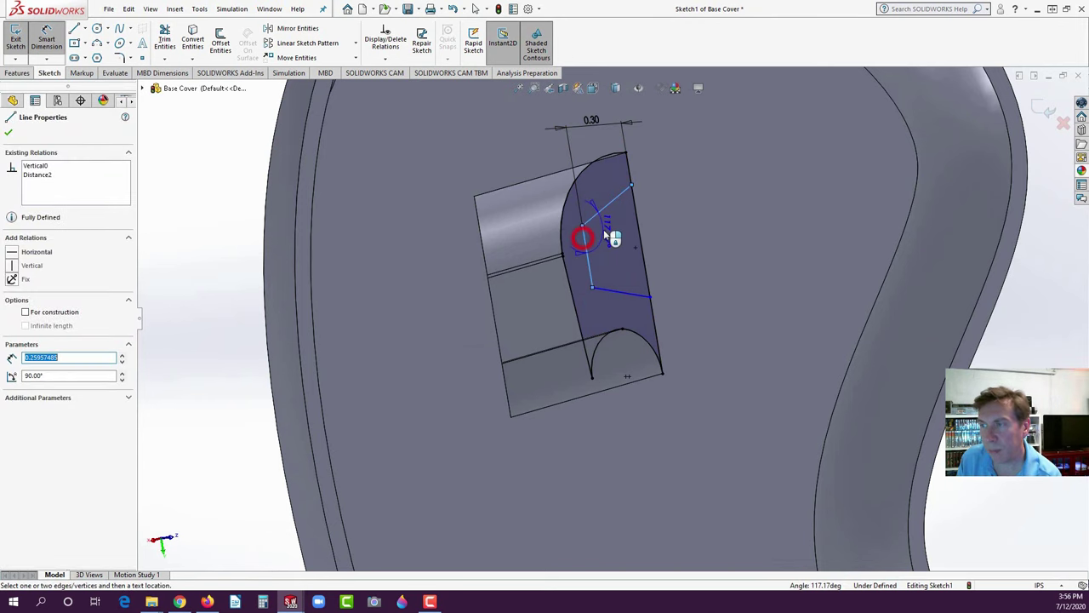
left_click(618, 237)
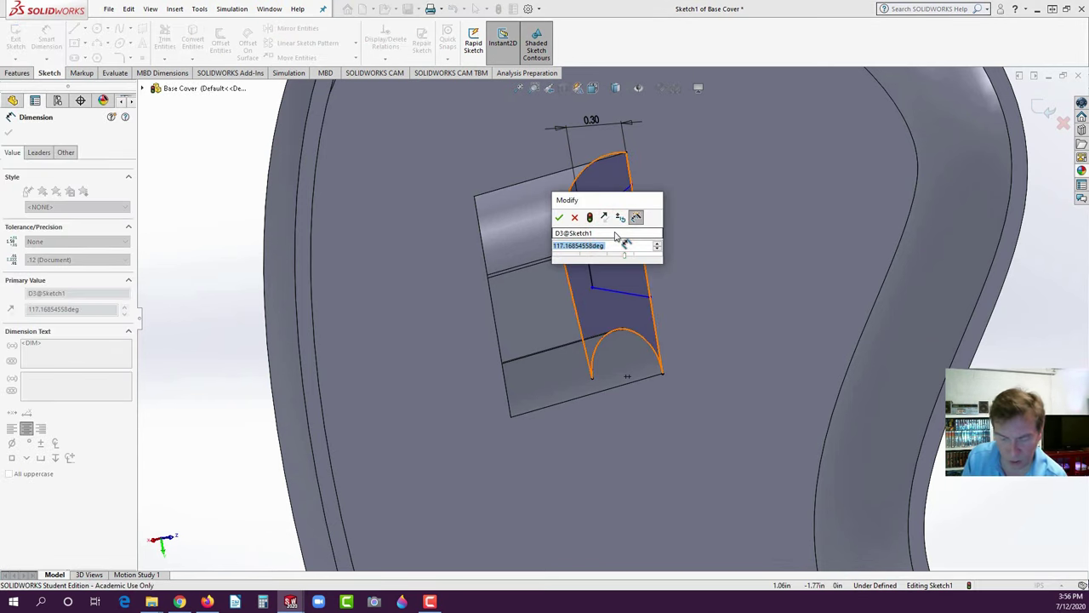
type("120")
key("Return")
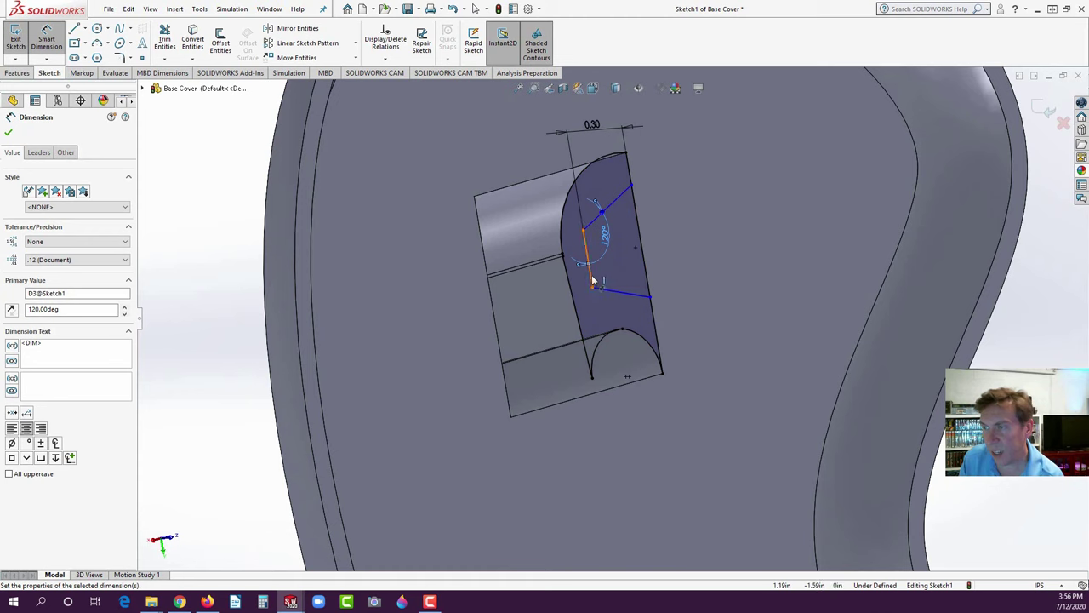
left_click(596, 288)
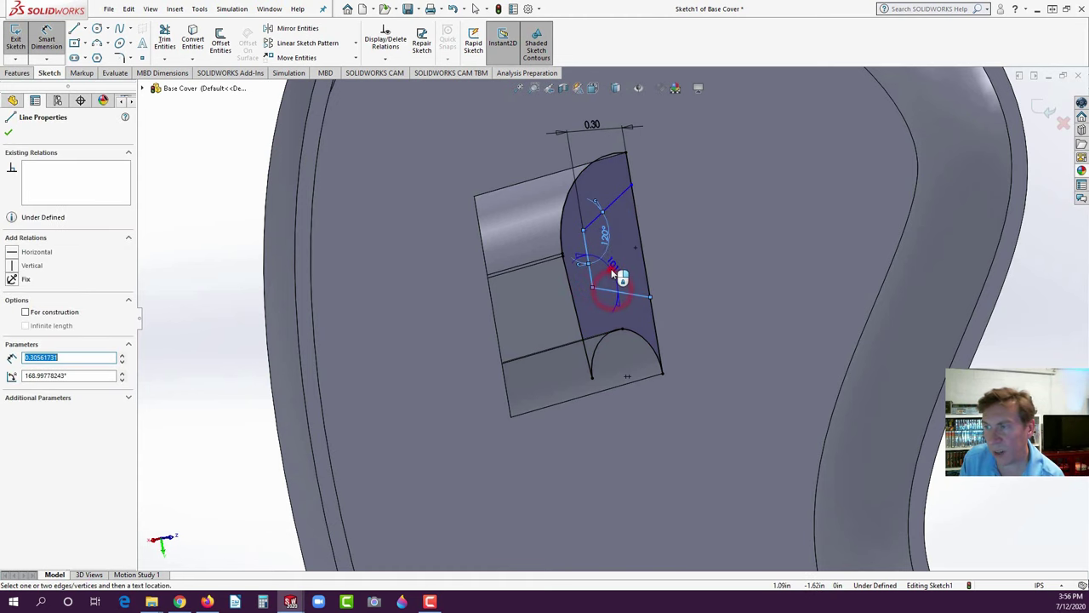
left_click(612, 272)
left_click(619, 279)
type("1")
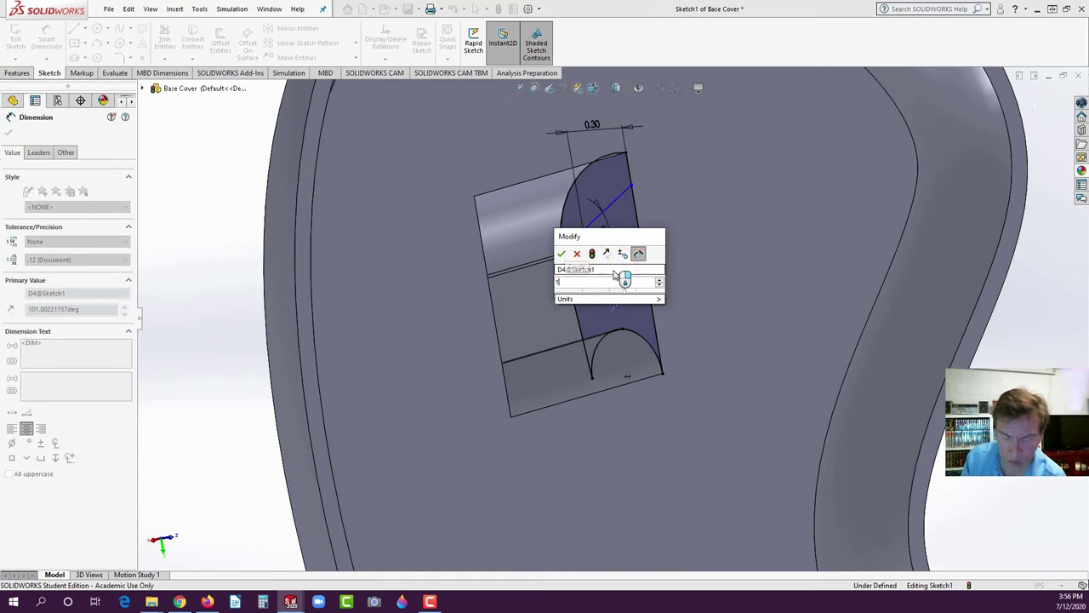
type("20")
key("Return")
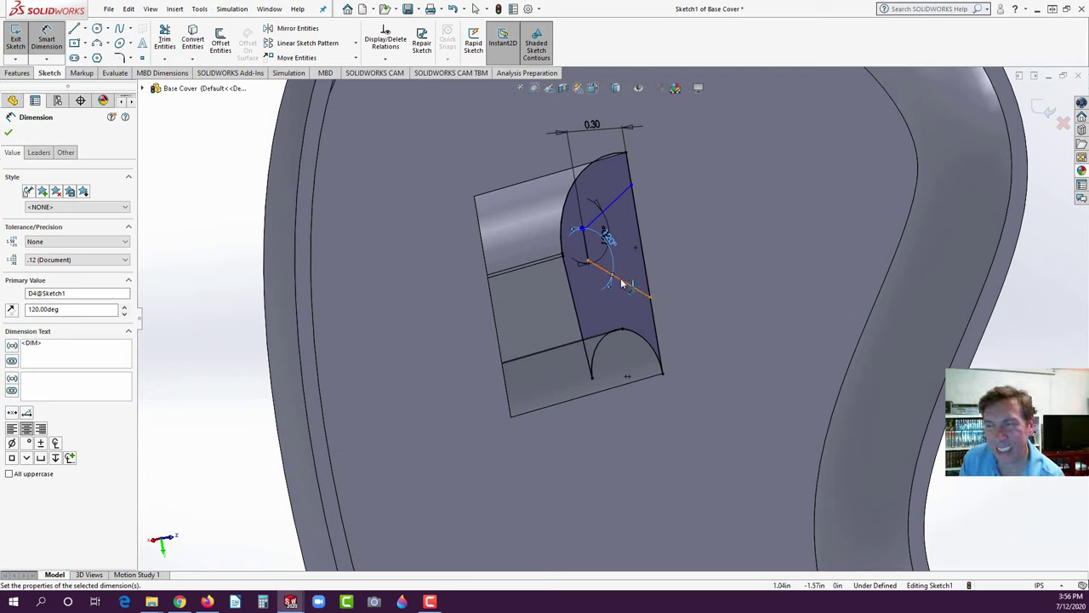
- Dimension the construction line at 0.125 in
left_click(585, 241)
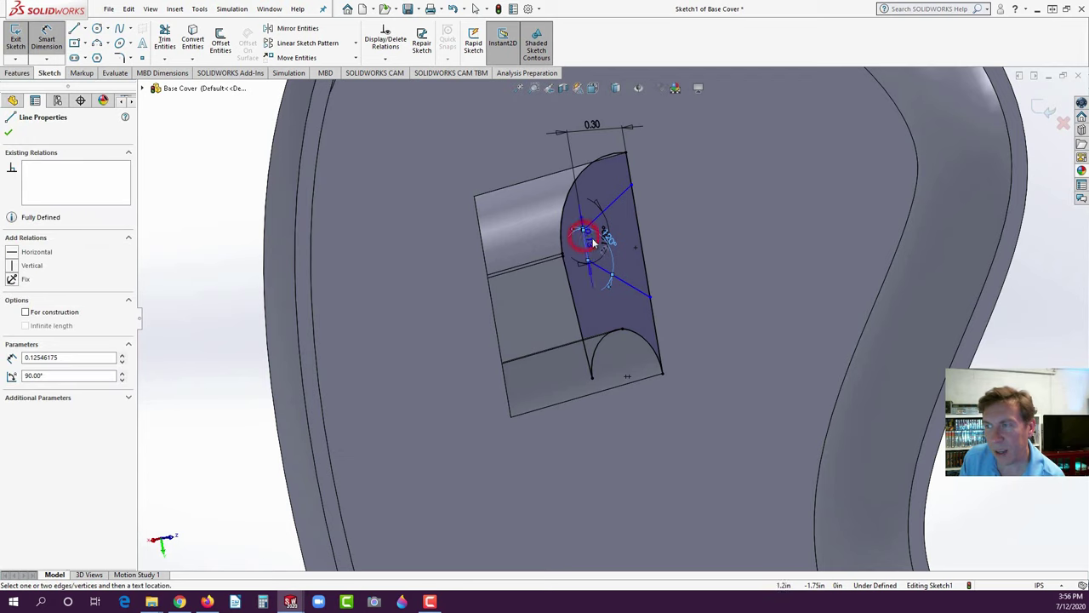
left_click(707, 236)
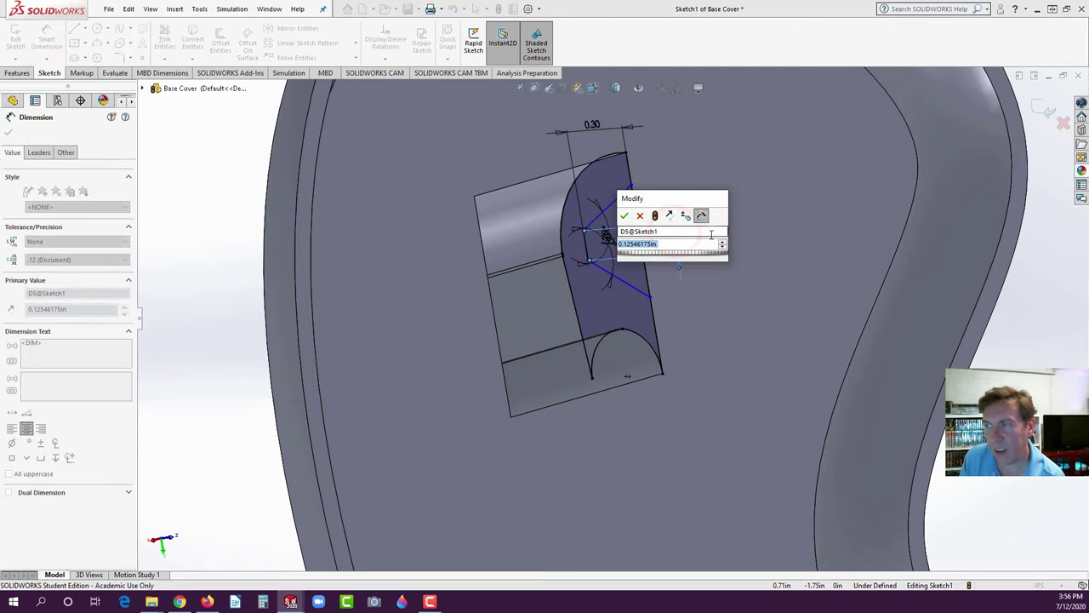
type(".125")
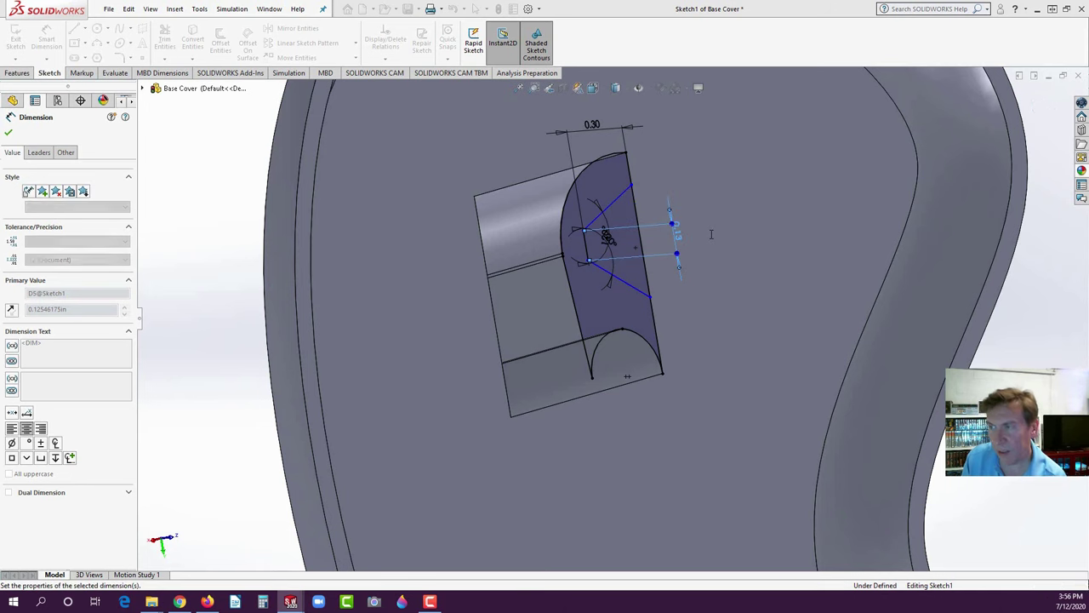
key("Return")
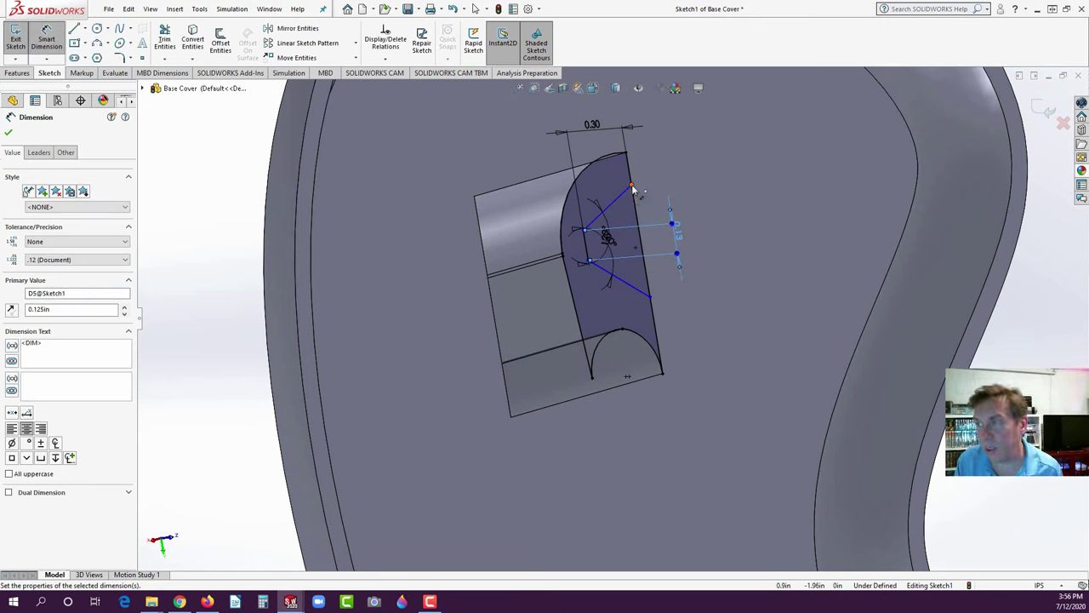
- Make the upper line's end point coincident with the top edge and dimension it 0.14 in
left_click(630, 185)
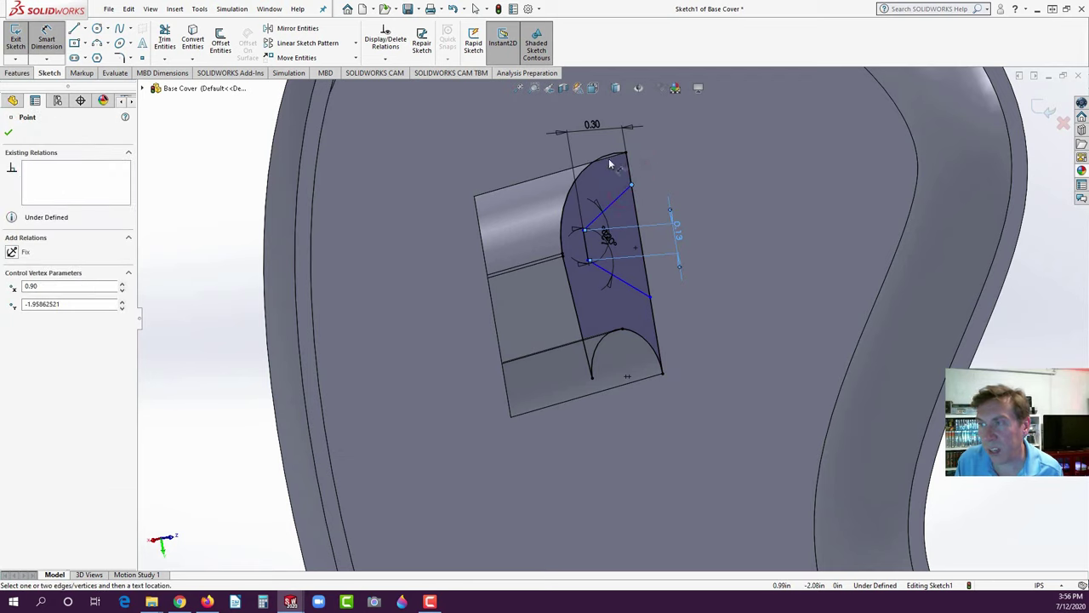
left_click(552, 175)
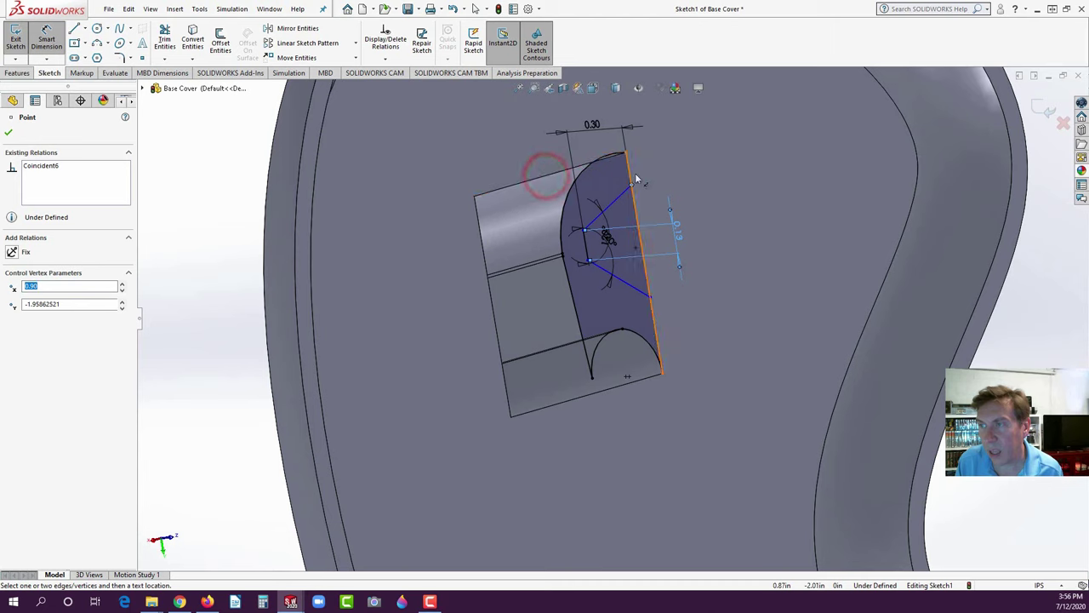
left_click(627, 153)
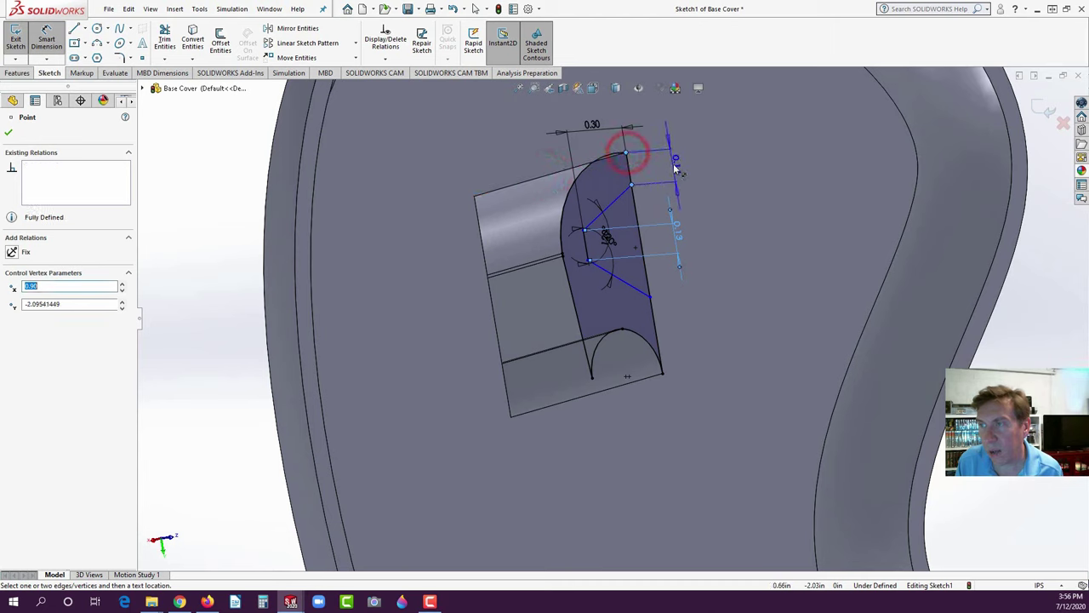
left_click(675, 162)
left_click(713, 170)
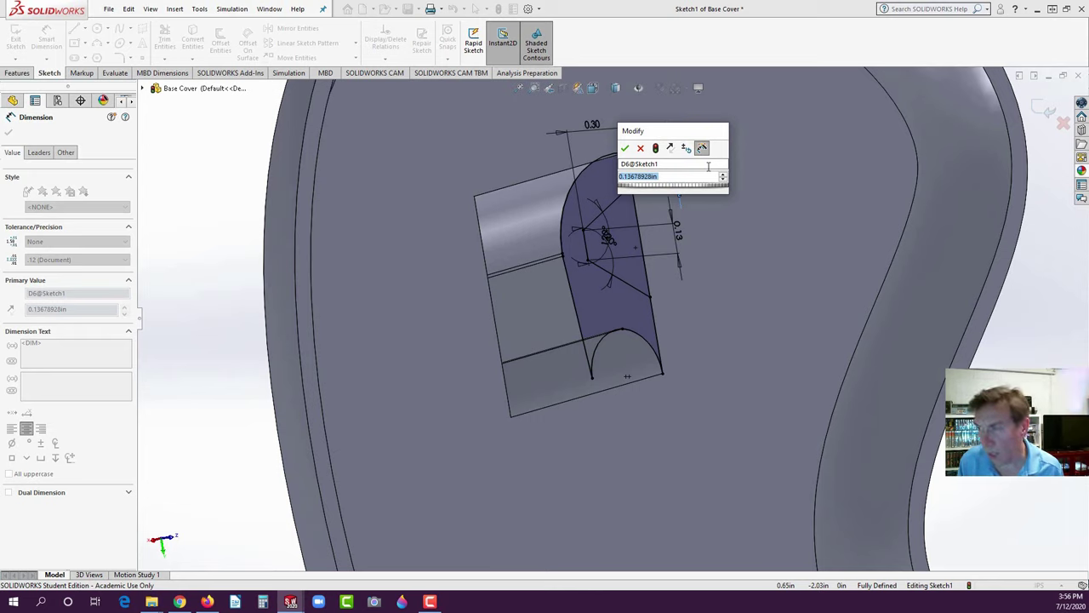
key("BackSpace")
type(".14")
key("Return")
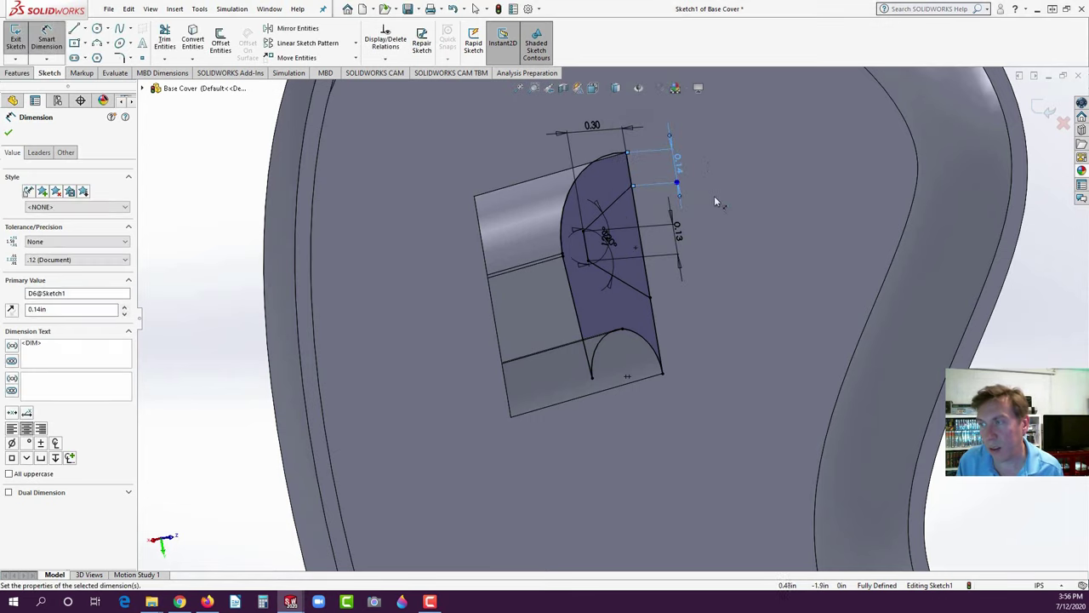
key("Escape")
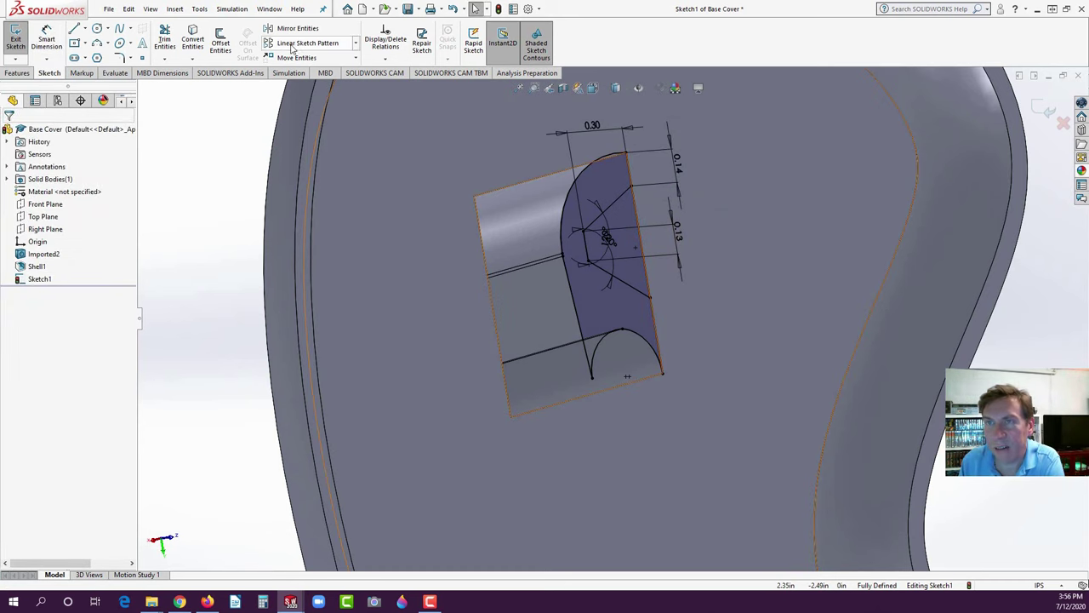
- Trim the excess line from the sketch profile
left_click(166, 40)
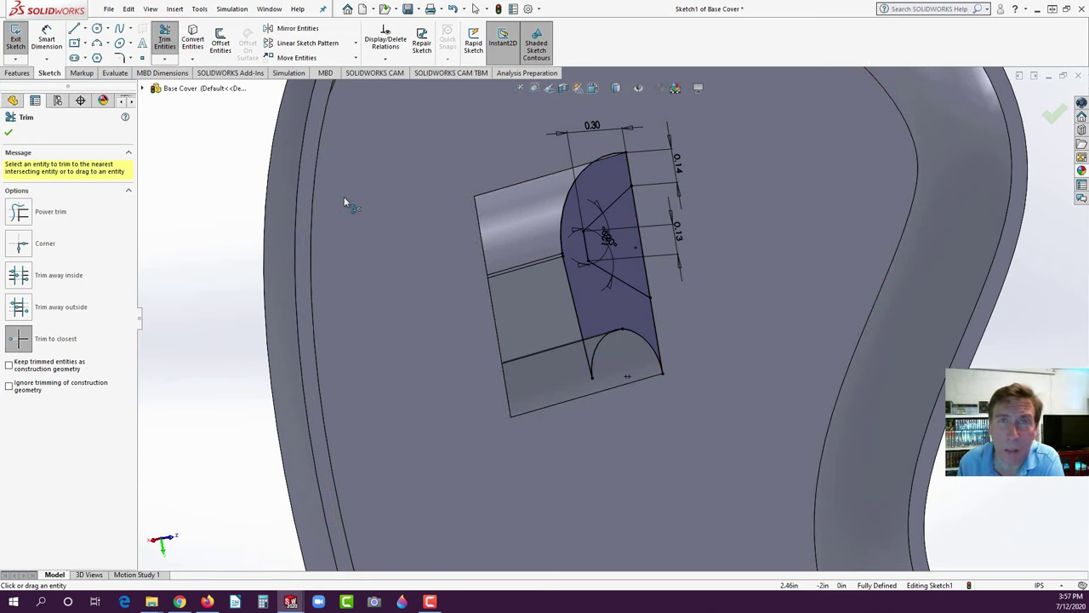
left_click(644, 267)
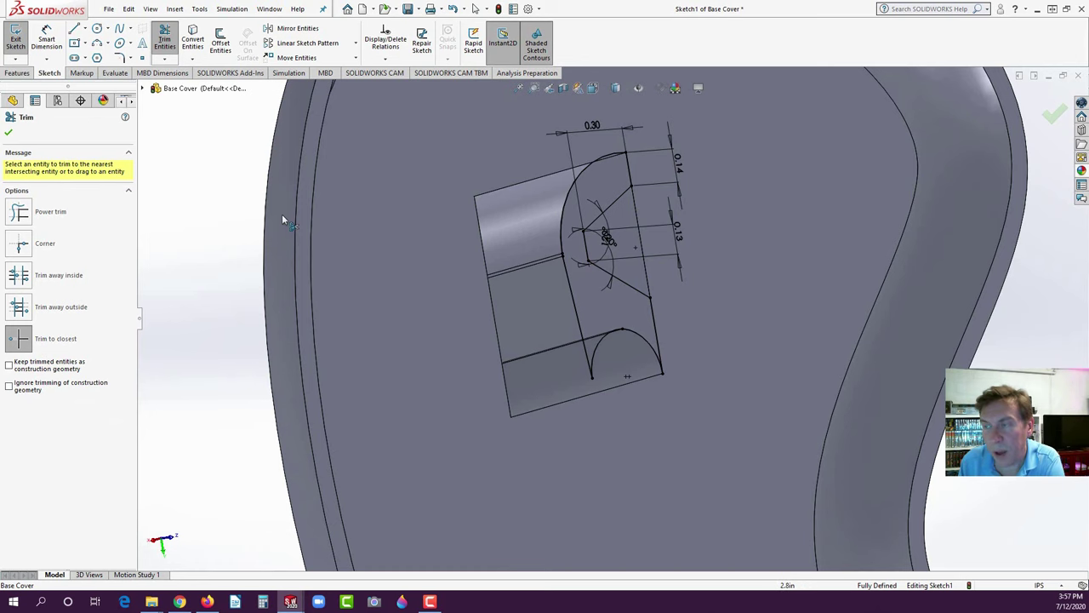
mouse_move(467, 352)
middle_mouse_down()
mouse_move(428, 263)
mouse_move(180, 166)
middle_mouse_up()
left_click(17, 74)
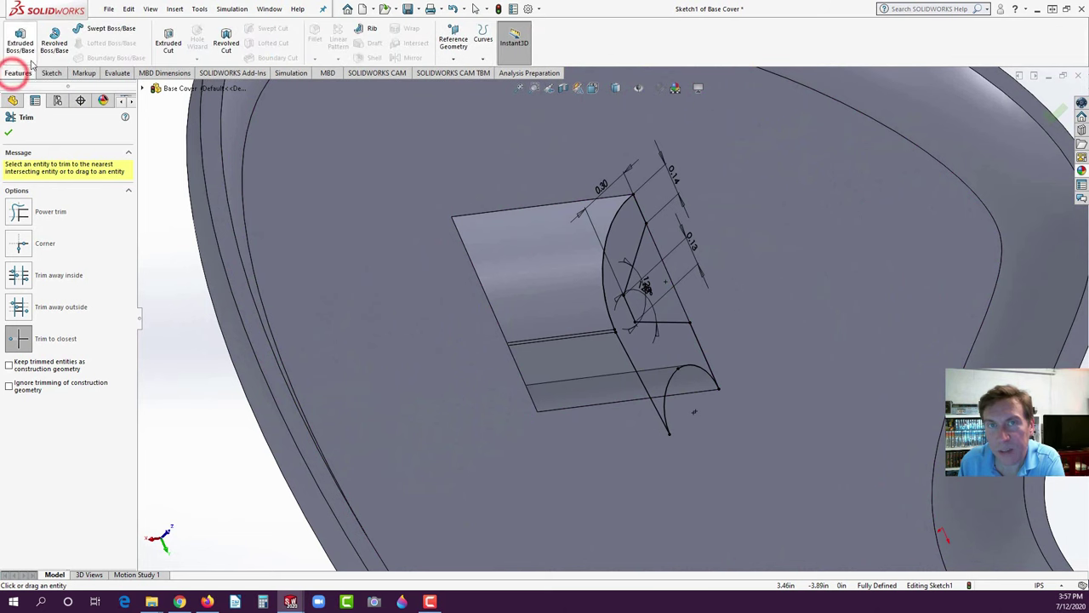
key("Escape")
- Extrude the sketch as a boss up to the far corner vertex, creating Boss-Extrude1
left_click(21, 43)
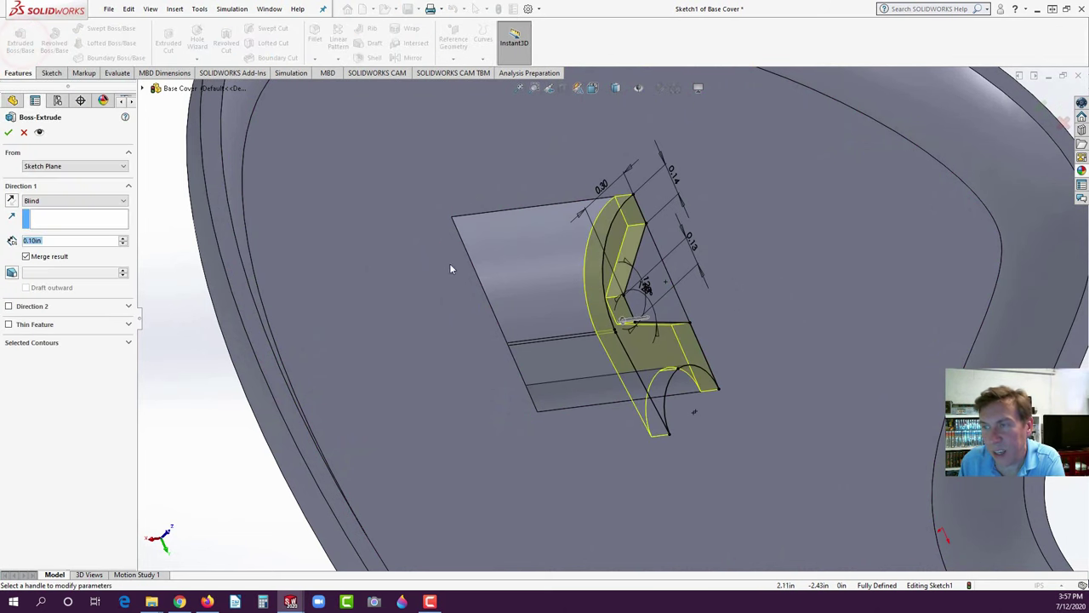
left_click(451, 218)
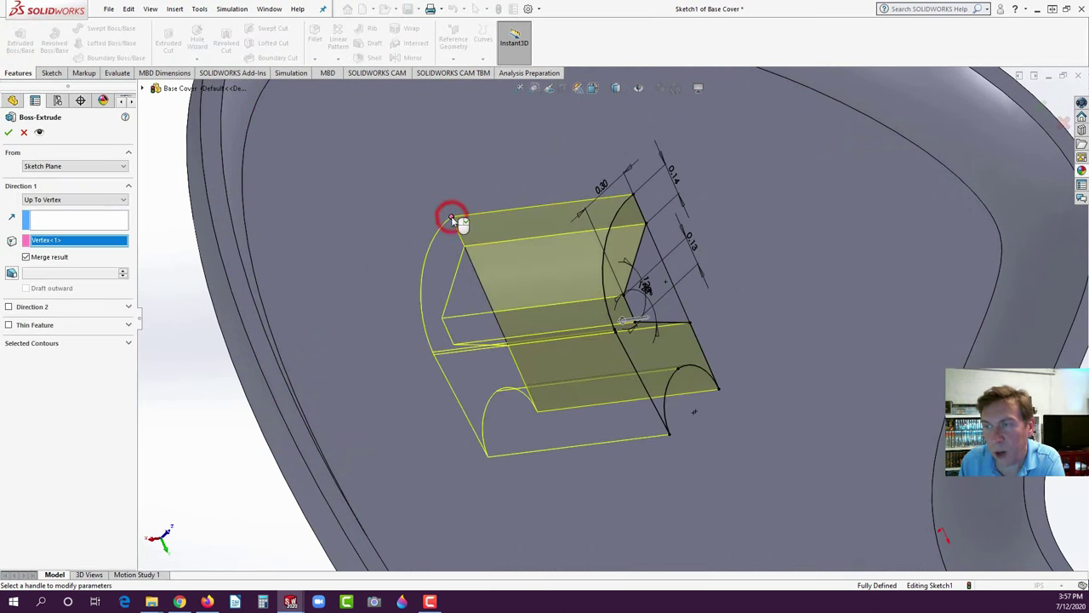
right_click(451, 216)
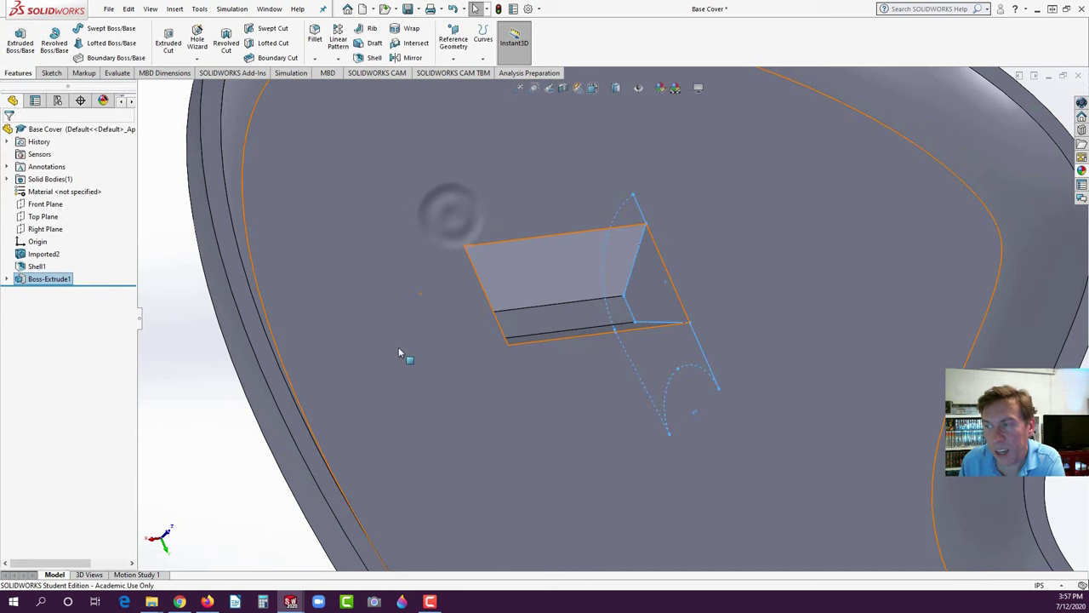
left_click(191, 468)
- Orbit and zoom to look into the hollow side of the Base Cover
scroll(677, 298, "up", 5)
middle_click_drag(677, 298, 642, 317)
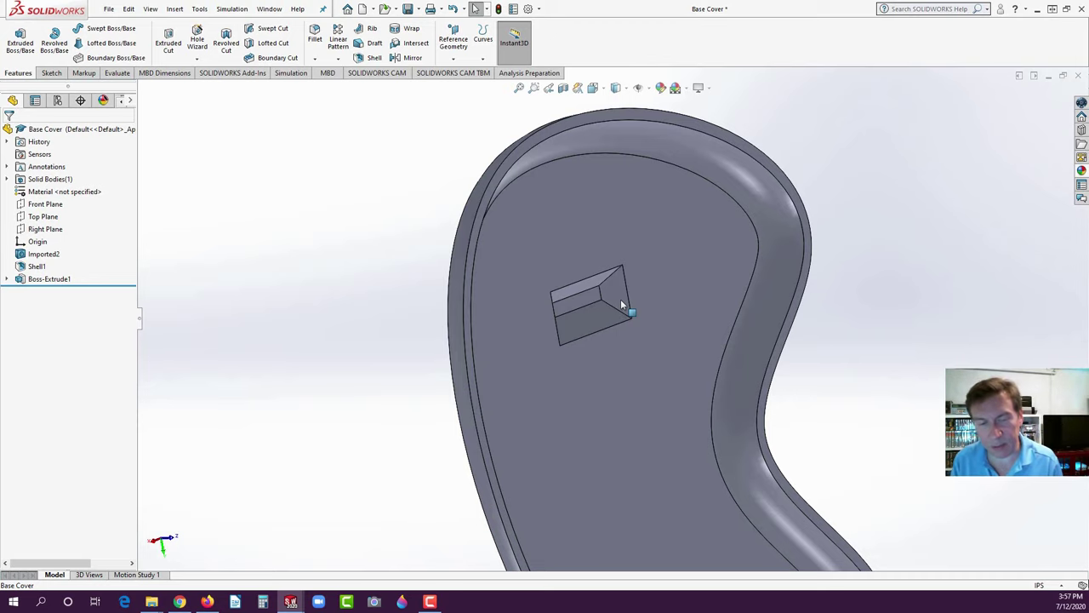
scroll(587, 340, "up", 5)
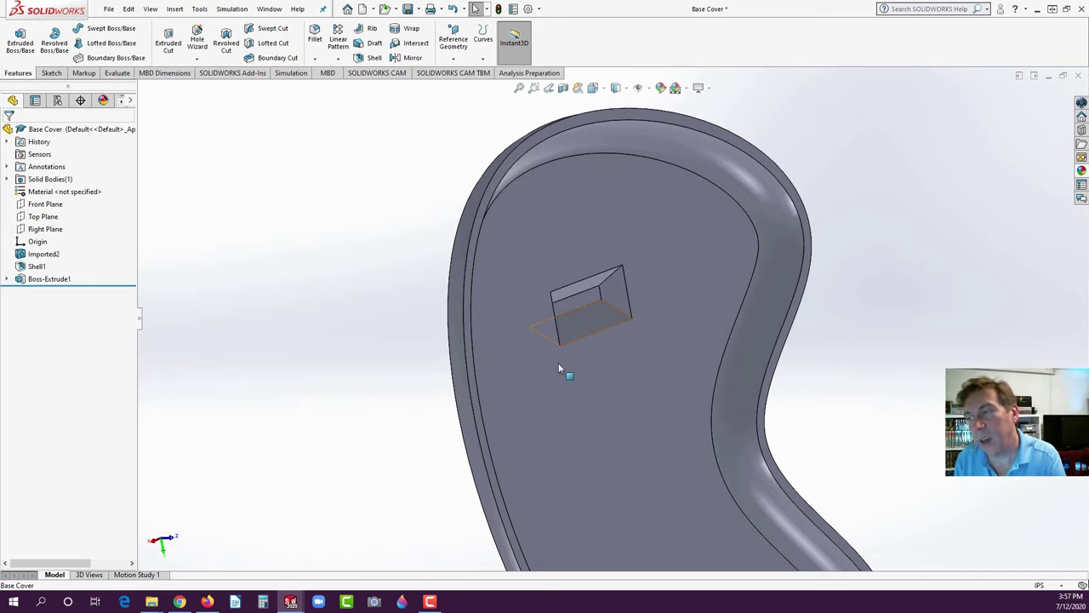
middle_click_drag(632, 336, 704, 322)
scroll(681, 319, "down", 3)
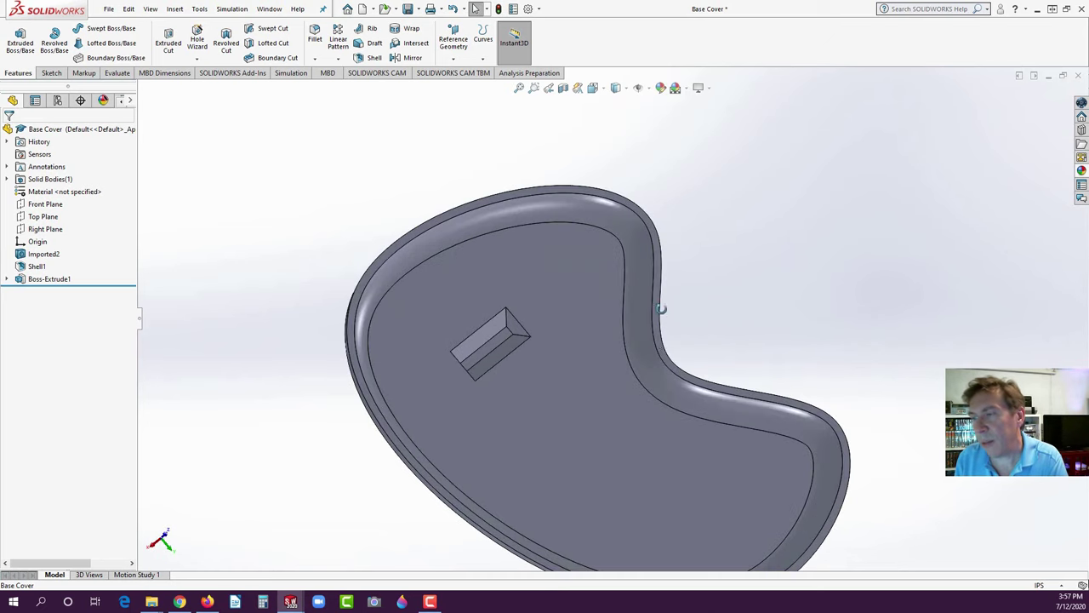
scroll(638, 281, "up", 2)
scroll(625, 289, "down", 1)
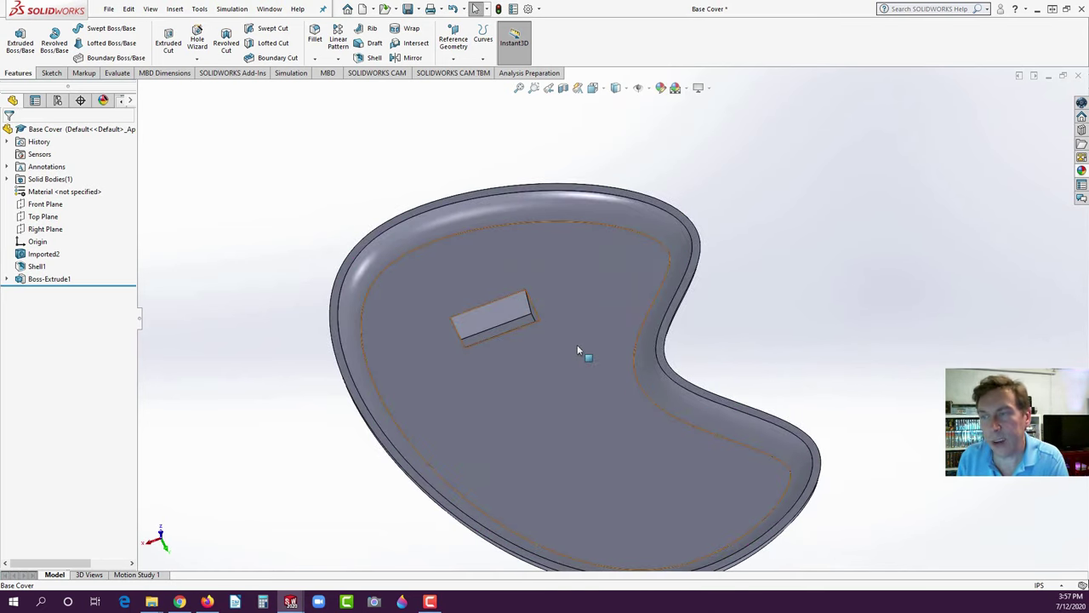
scroll(608, 365, "up", 2)
scroll(644, 357, "down", 2)
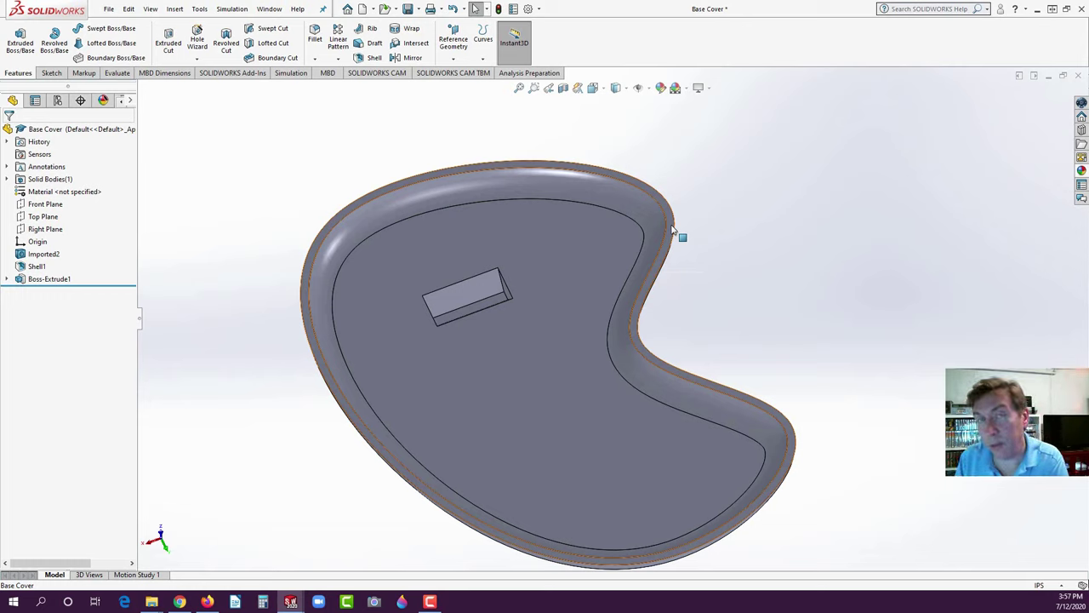
- Sketch on the rim's top face and offset its edge 0.05in inward with Reverse checked
left_click(673, 228)
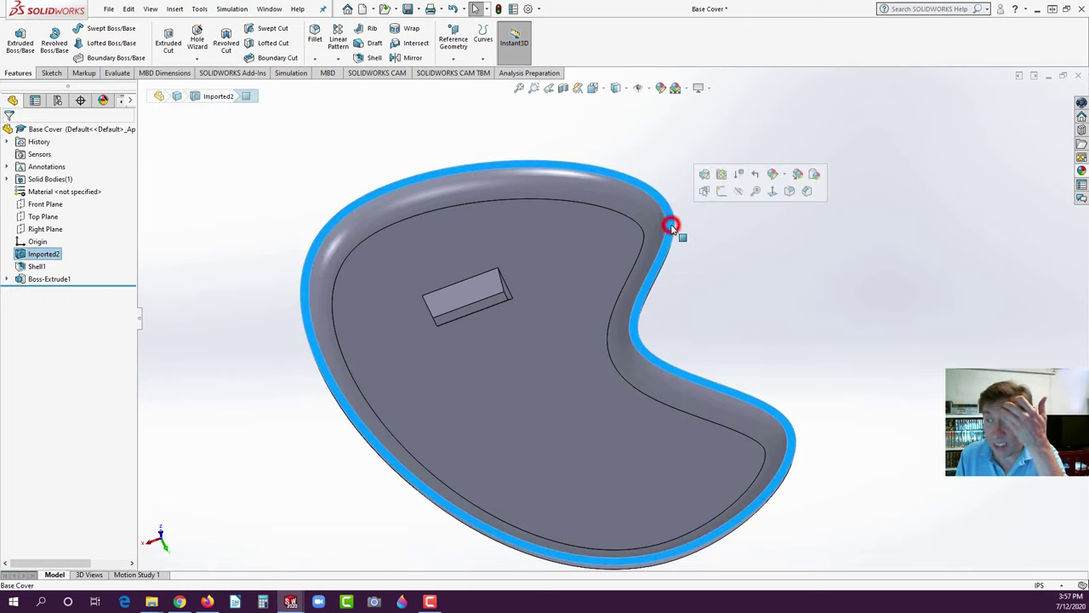
left_click(719, 196)
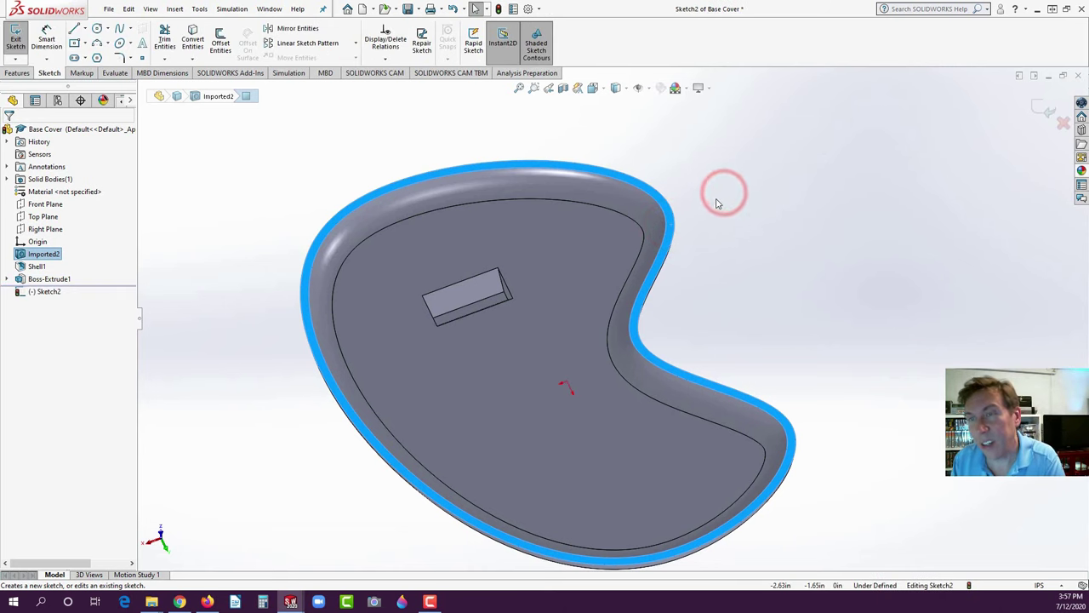
left_click(221, 44)
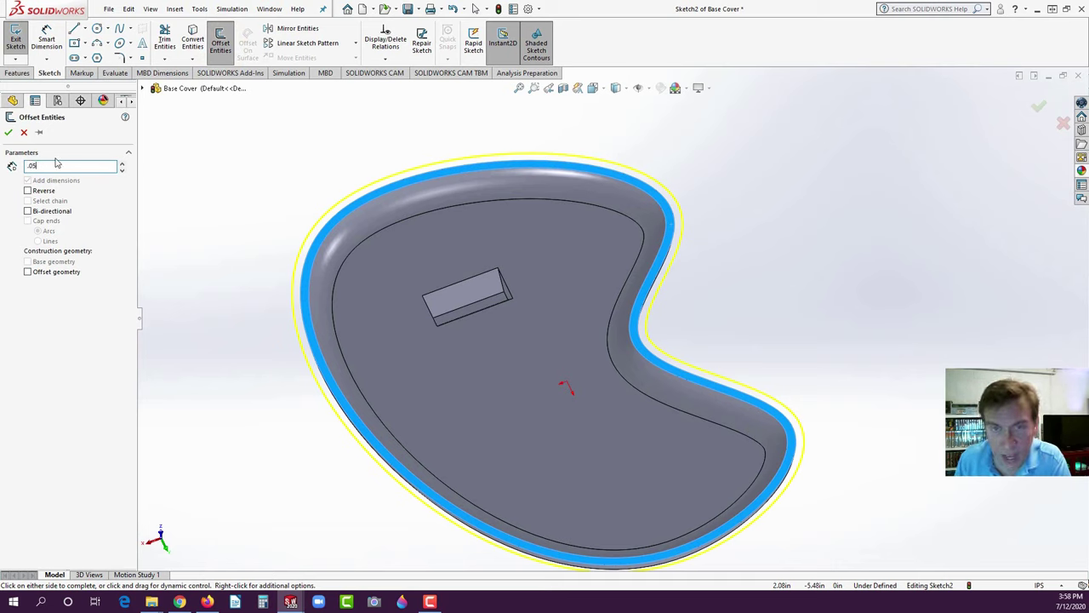
left_click(27, 191)
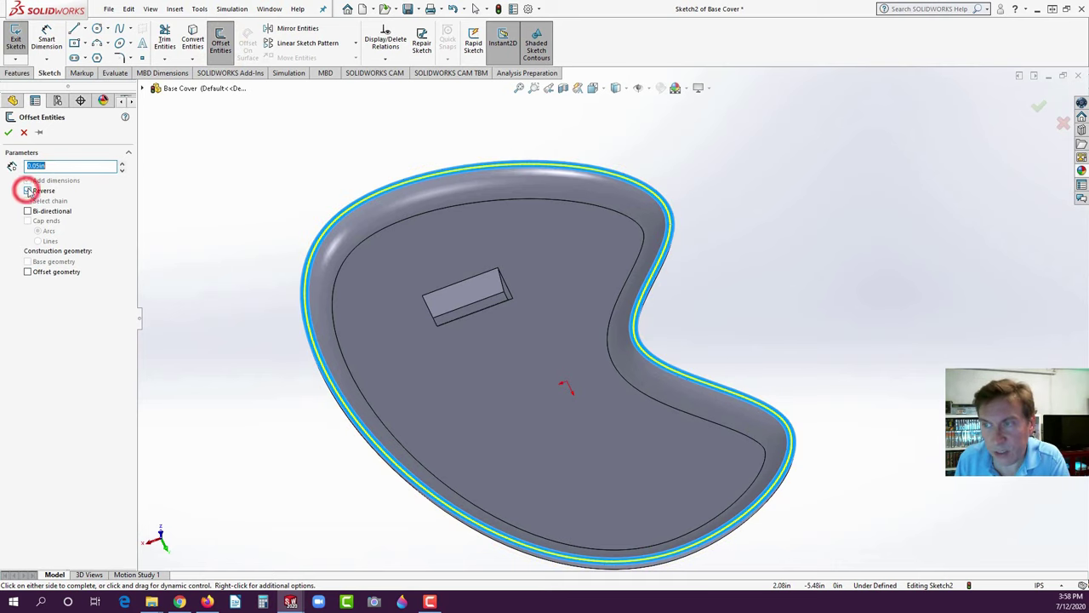
left_click(8, 134)
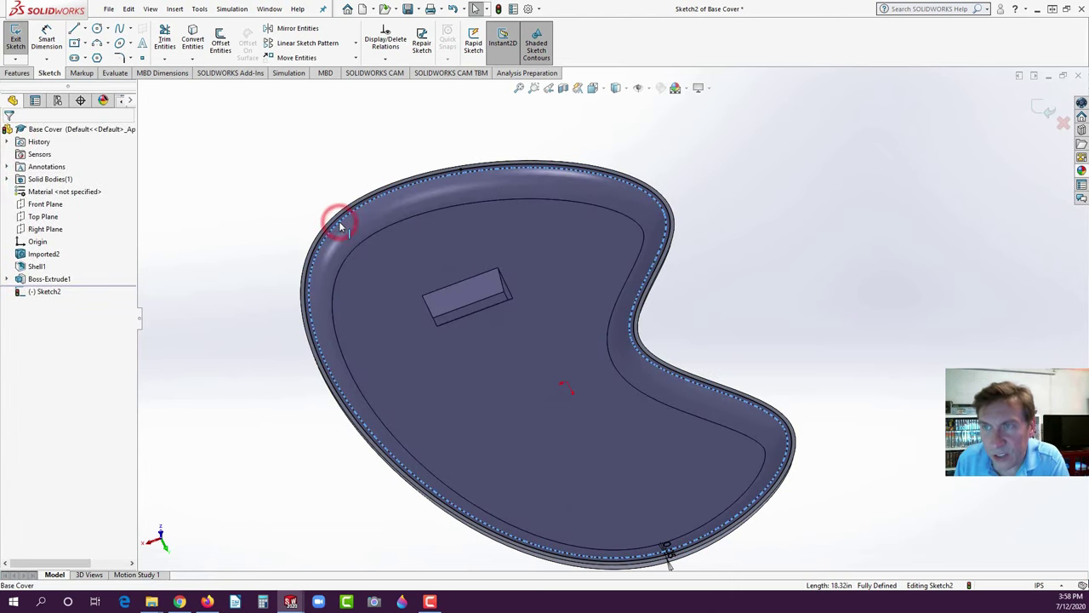
left_click(195, 40)
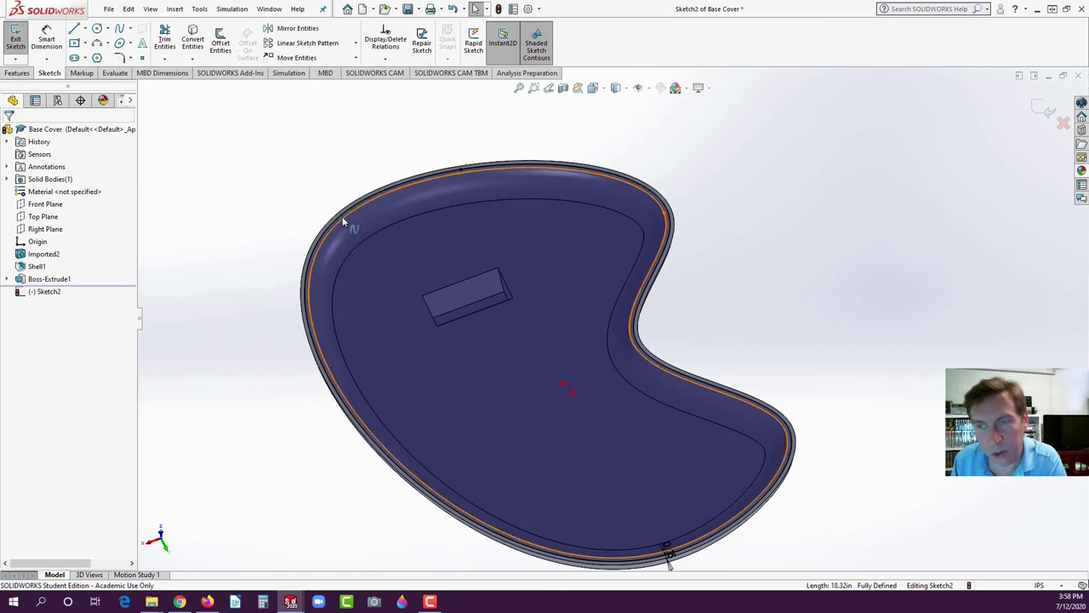
- Extrude the offset outline Blind 0.10in with draft off as Boss-Extrude2
left_click(26, 73)
left_click(20, 39)
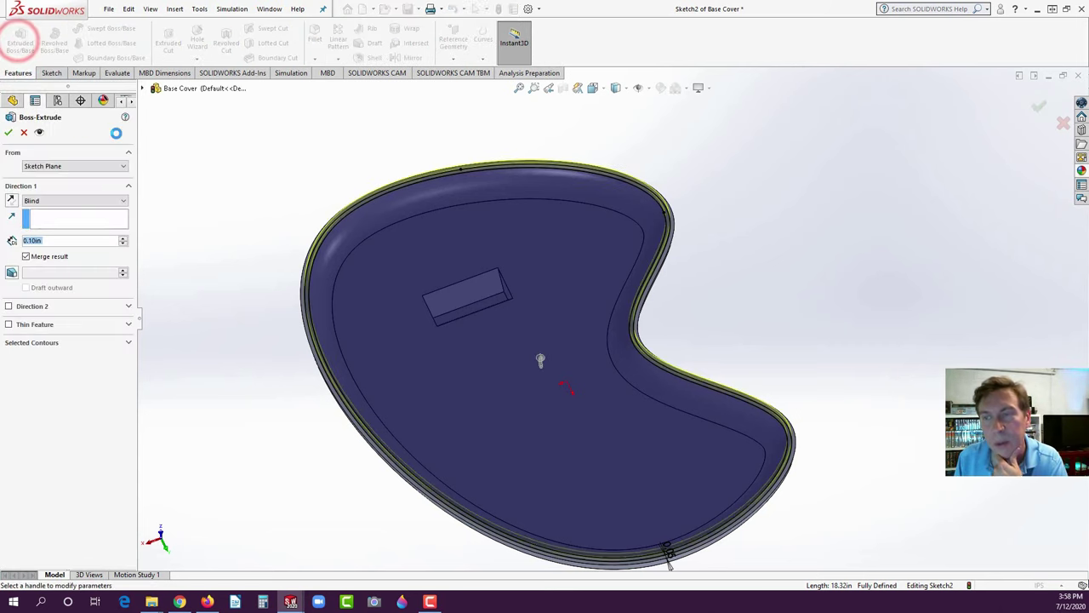
middle_click_drag(227, 342, 252, 296)
left_click(55, 241)
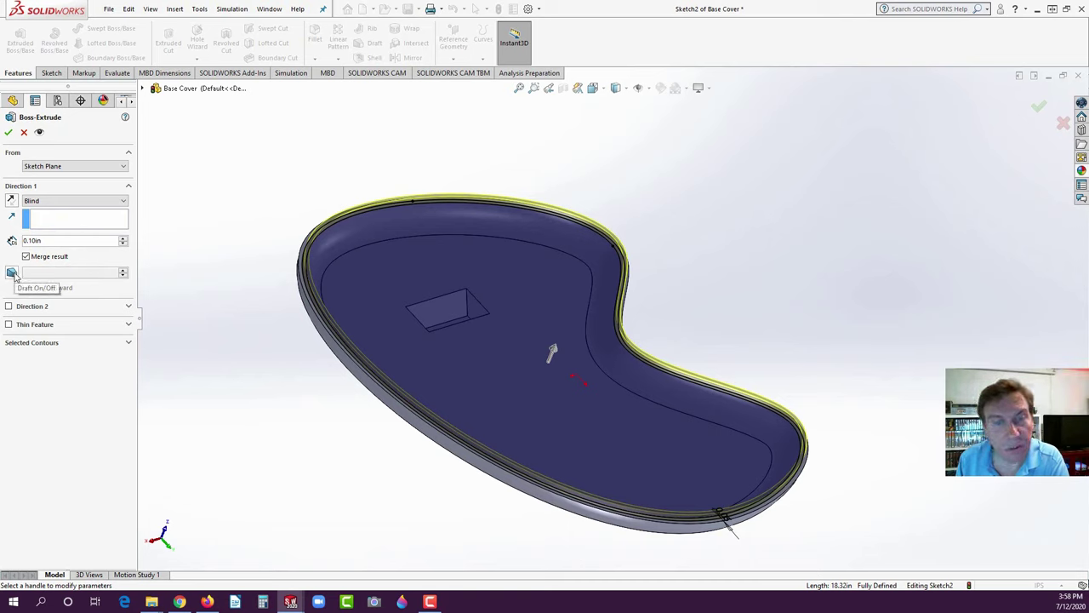
left_click(12, 273)
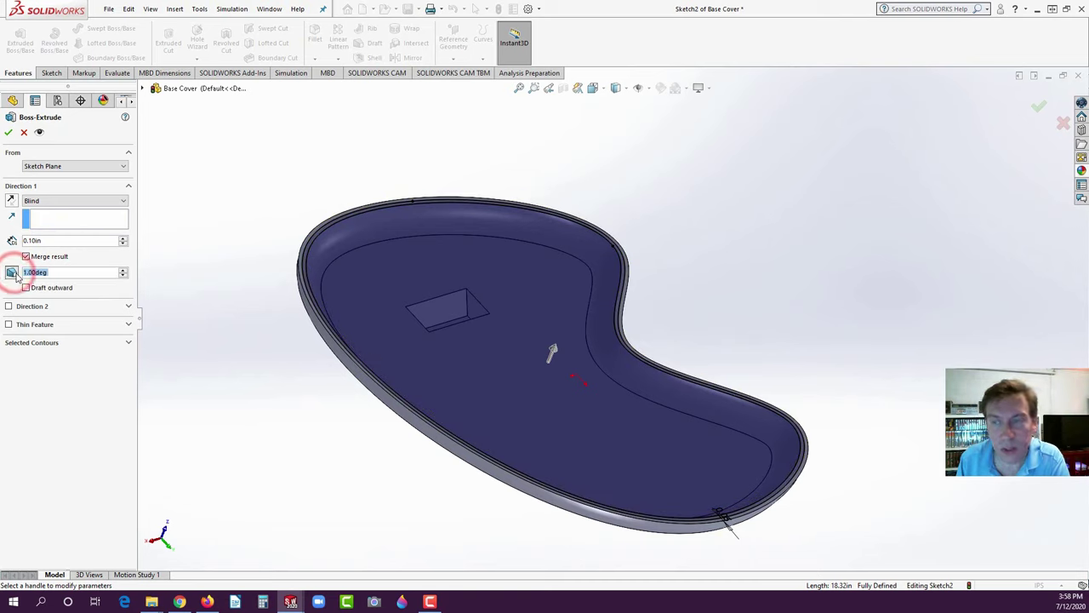
middle_click_drag(255, 454, 267, 408)
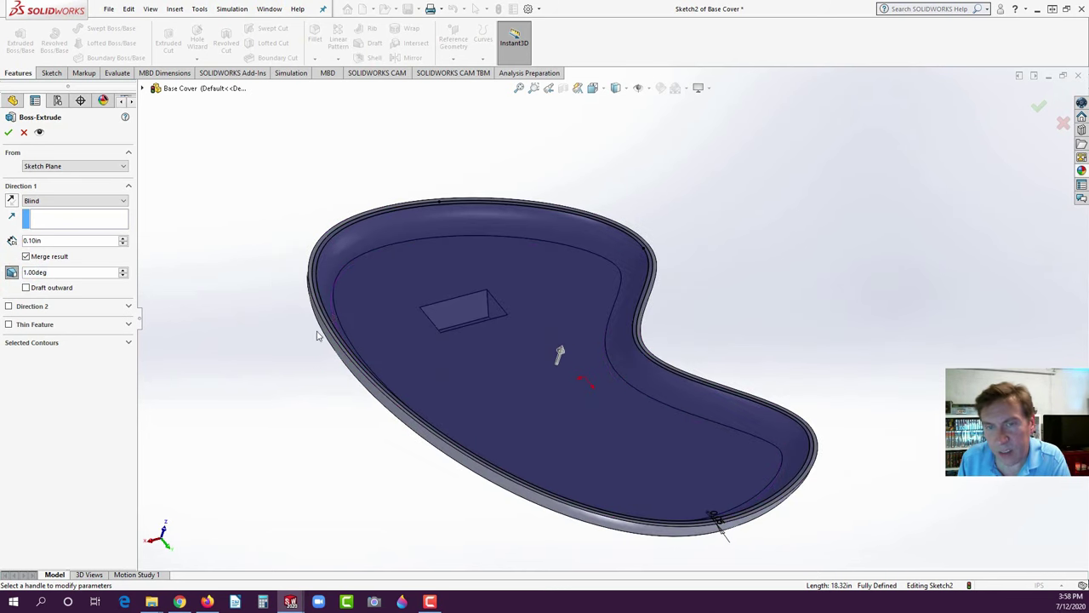
scroll(357, 280, "up", 5)
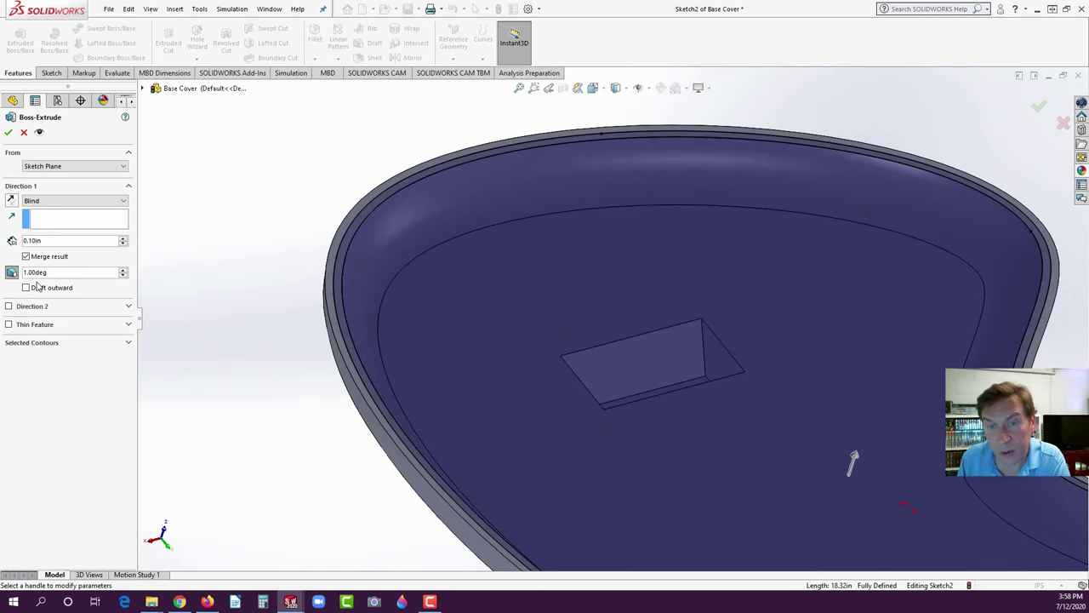
left_click(12, 272)
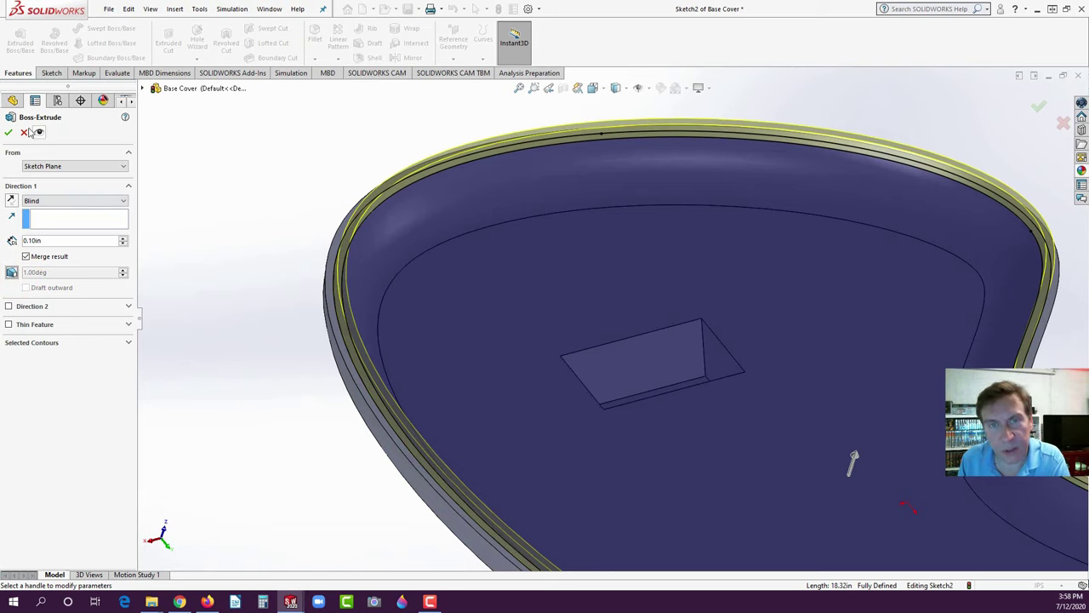
left_click(8, 138)
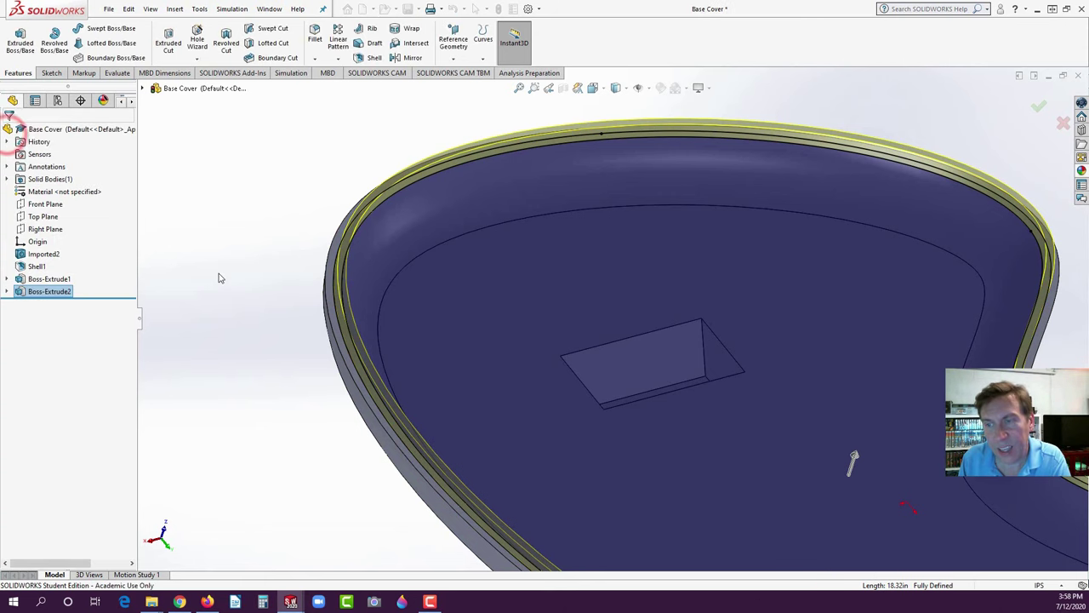
left_click(220, 273)
scroll(789, 325, "down", 4)
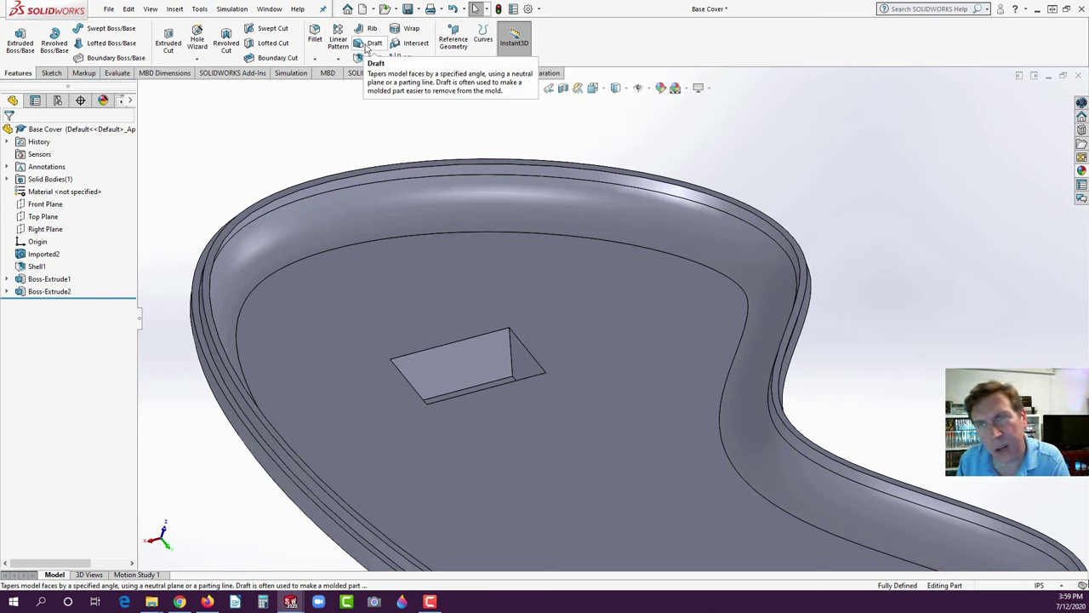
- Add a manual 1° Draft1 to the lip's inner and outer walls, rim top as neutral plane
left_click(366, 44)
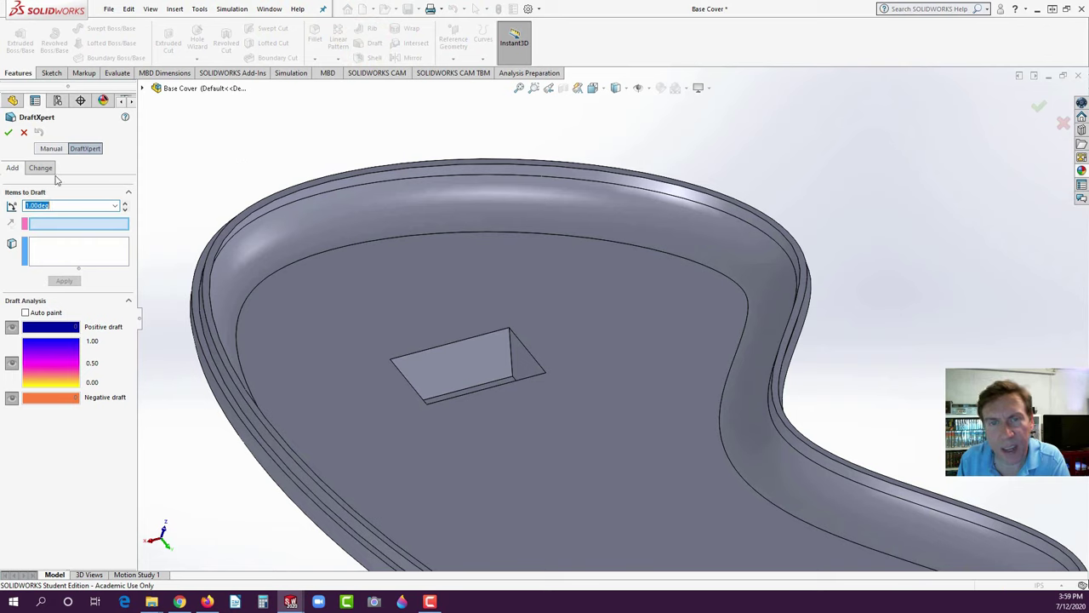
left_click(48, 148)
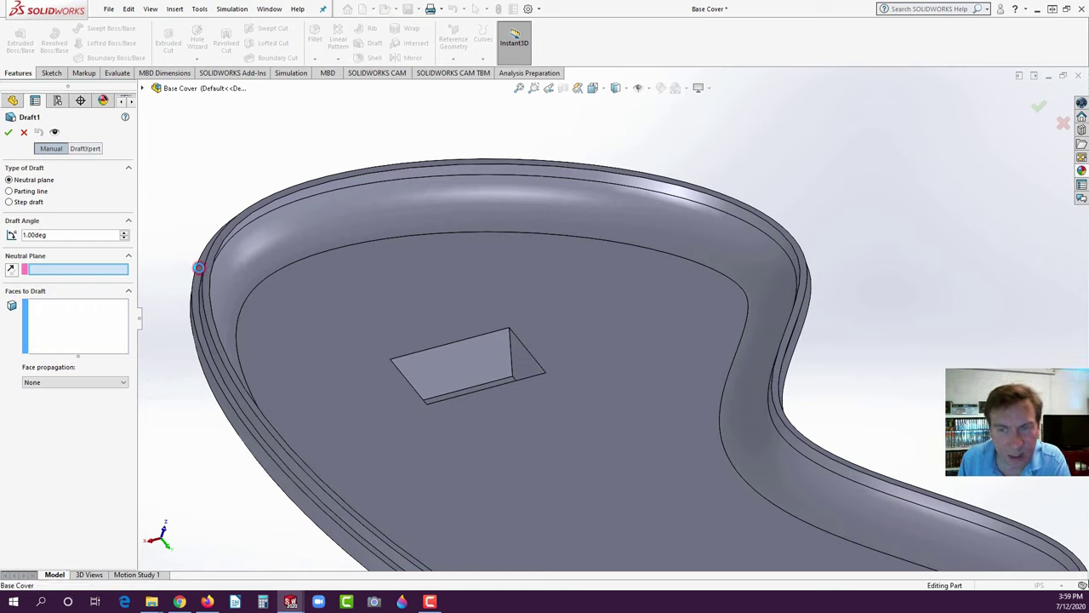
left_click(200, 270)
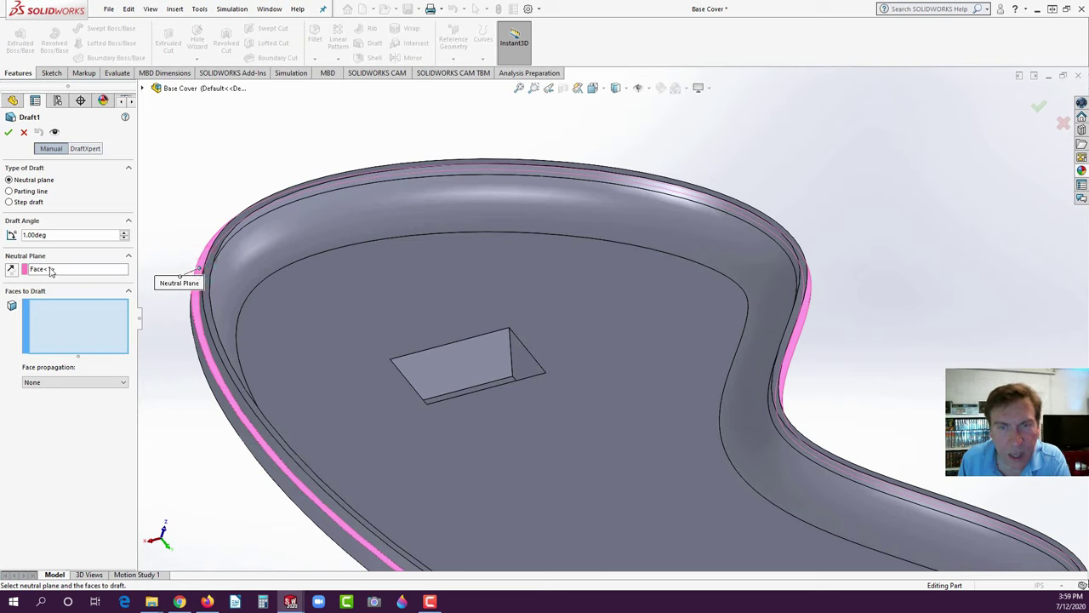
left_click(41, 306)
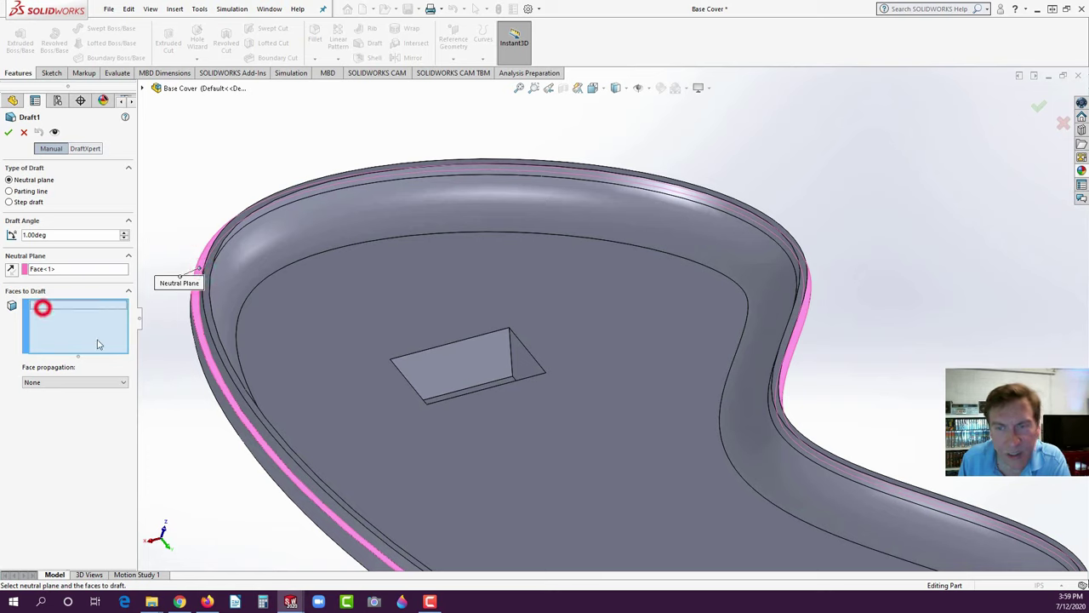
left_click(209, 338)
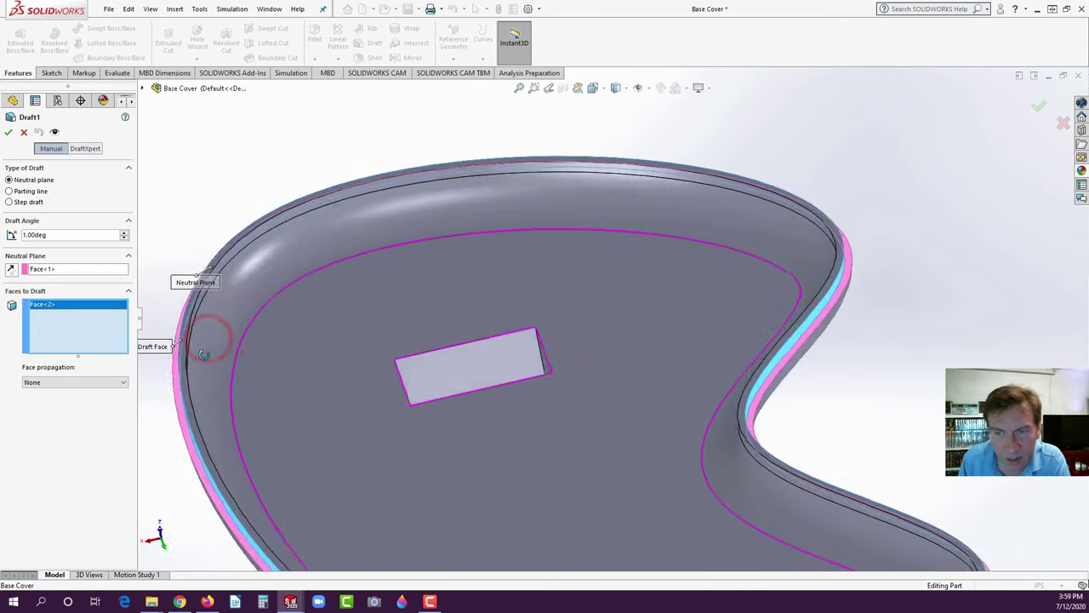
left_click(194, 305)
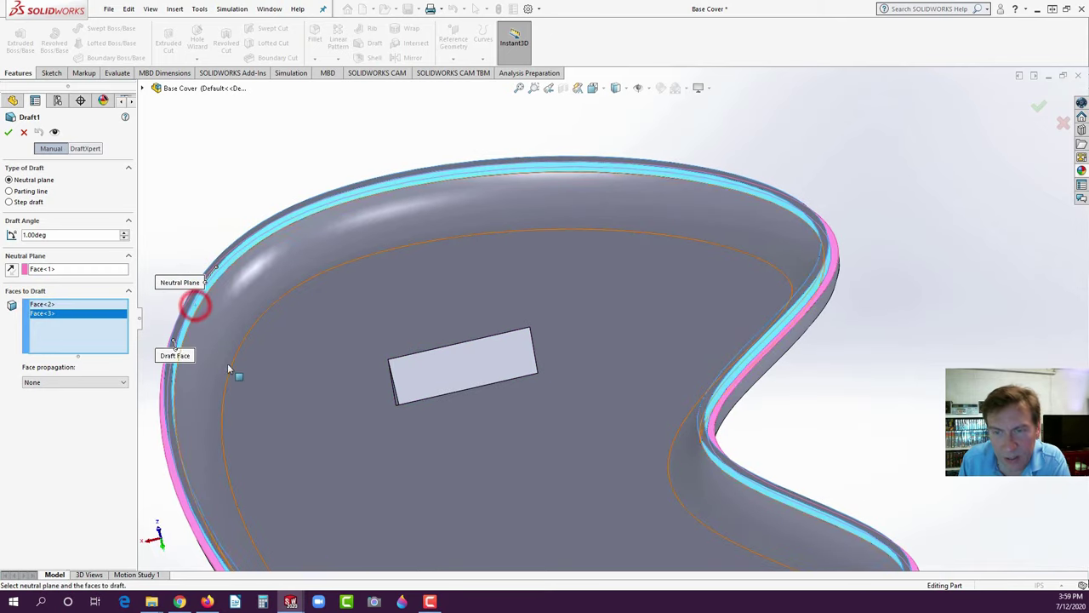
key("f")
middle_click_drag(625, 447, 697, 425)
scroll(676, 434, "down", 5)
scroll(535, 462, "up", 3)
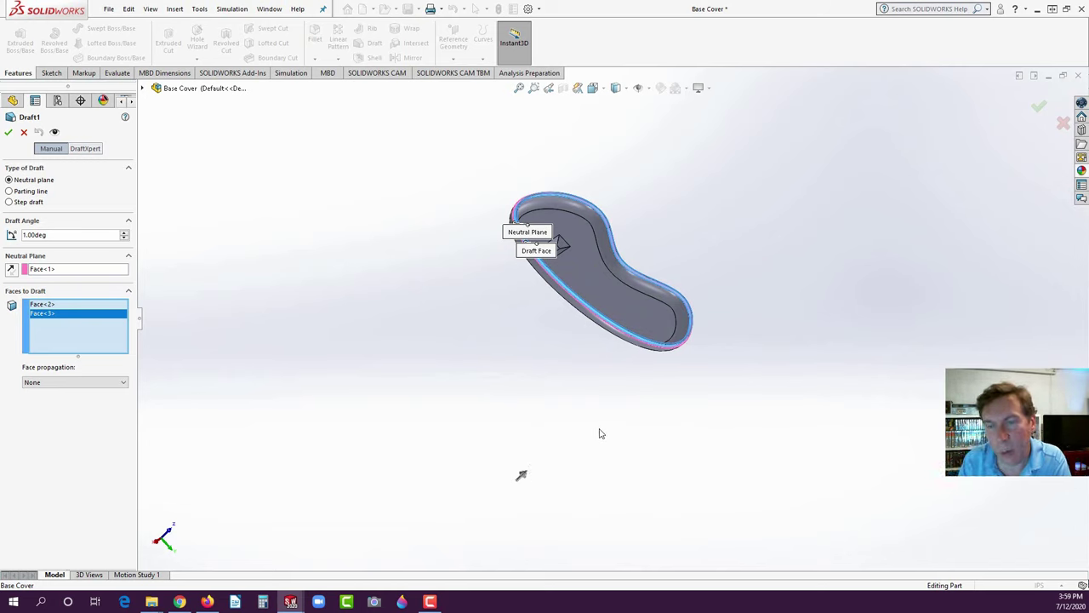
left_click(8, 133)
- Cancel a second draft attempt and bring up the Evaluate tools
scroll(440, 286, "up", 4)
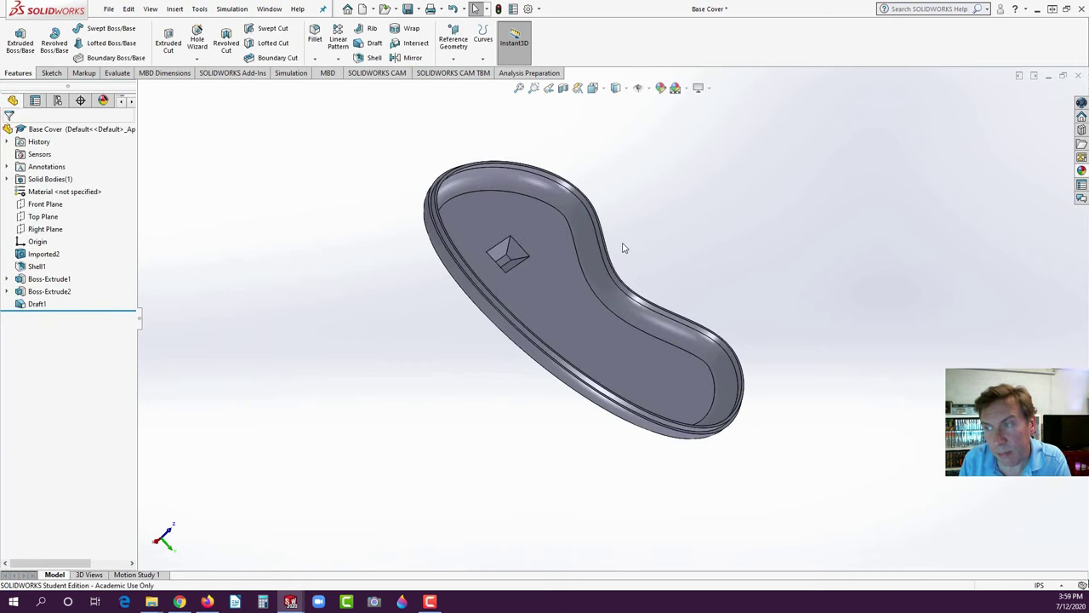
middle_click_drag(606, 237, 368, 145)
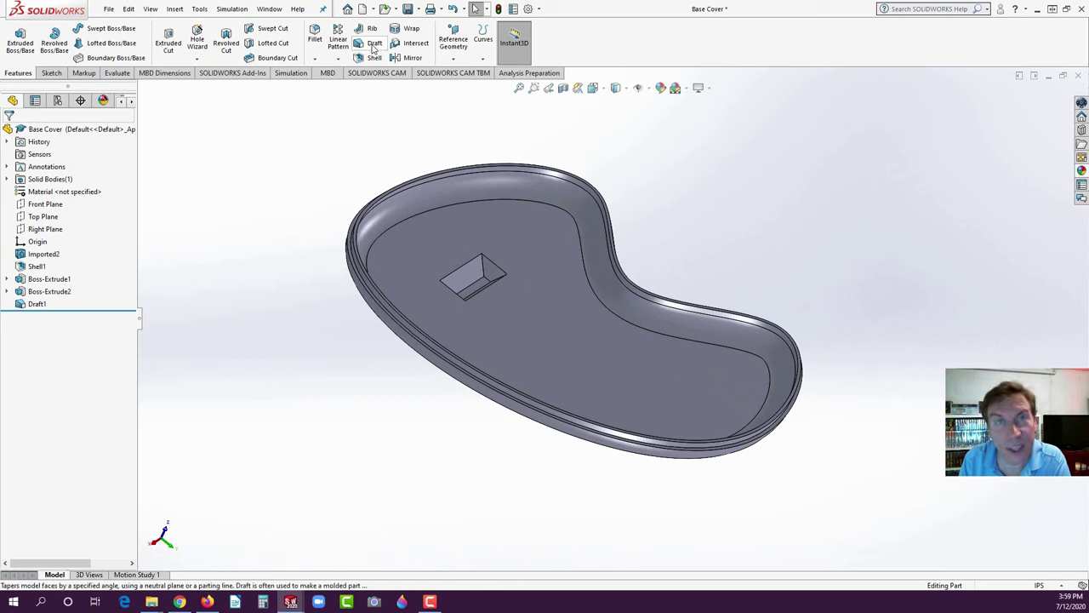
left_click(373, 47)
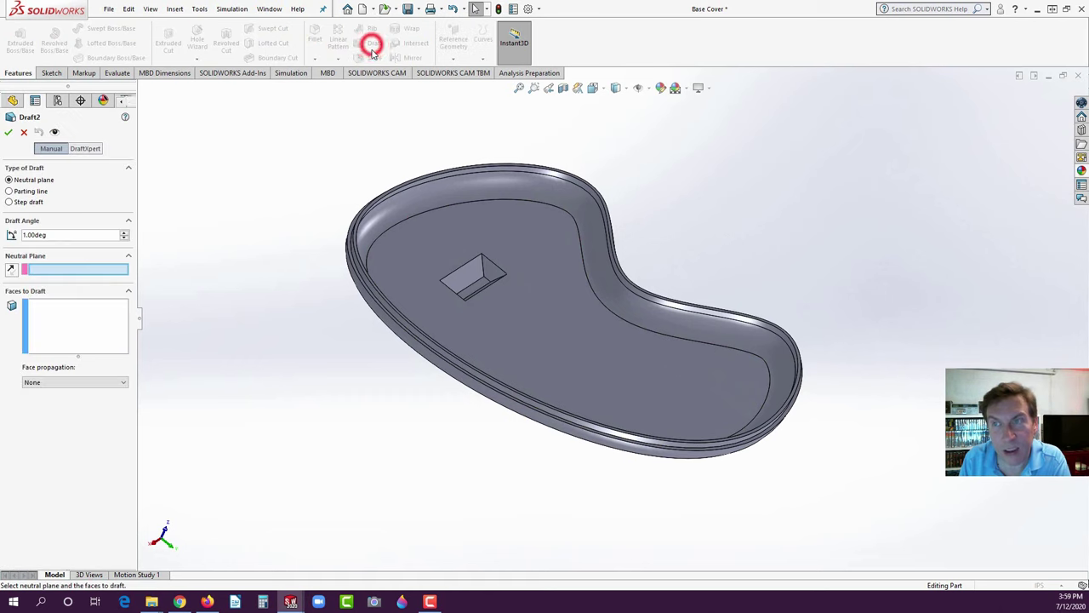
left_click(23, 132)
left_click(298, 133)
left_click(118, 74)
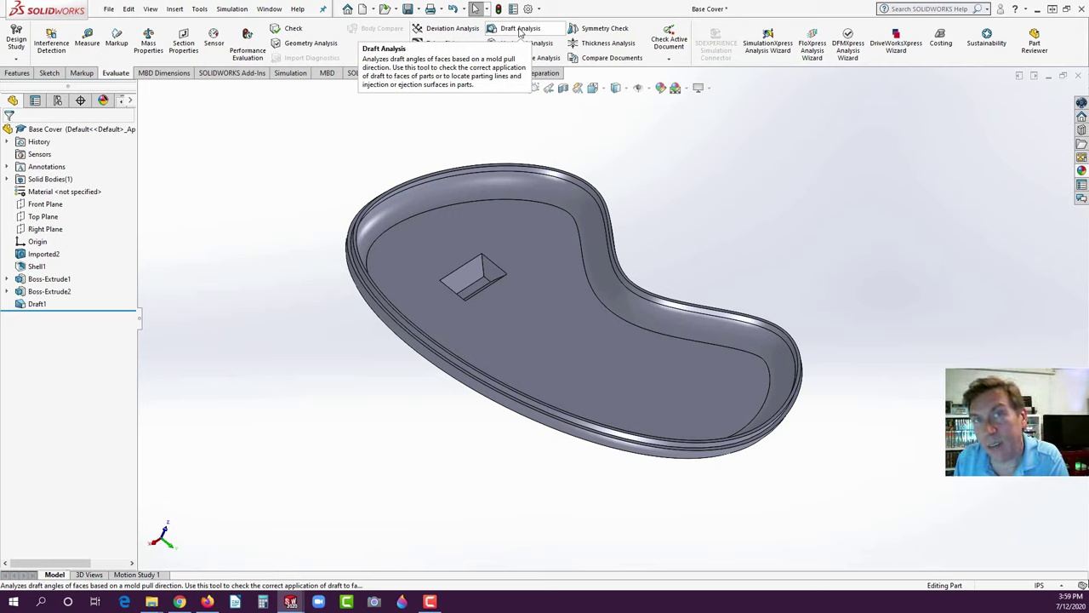
- Run Draft Analysis at 1.00deg using the cover's top face as pull direction
left_click(520, 31)
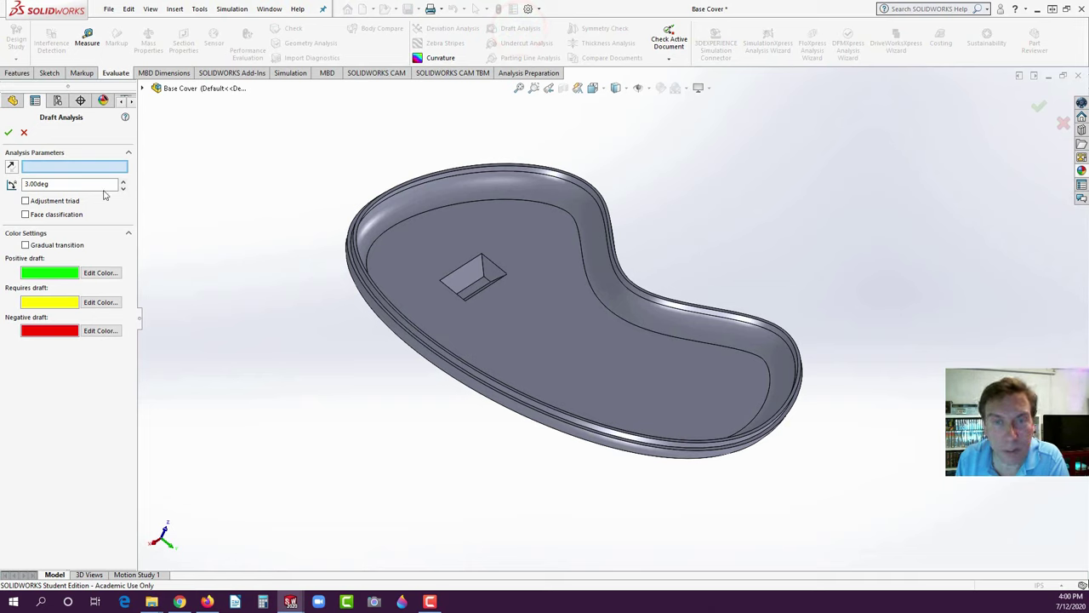
double_click(44, 183)
type("1")
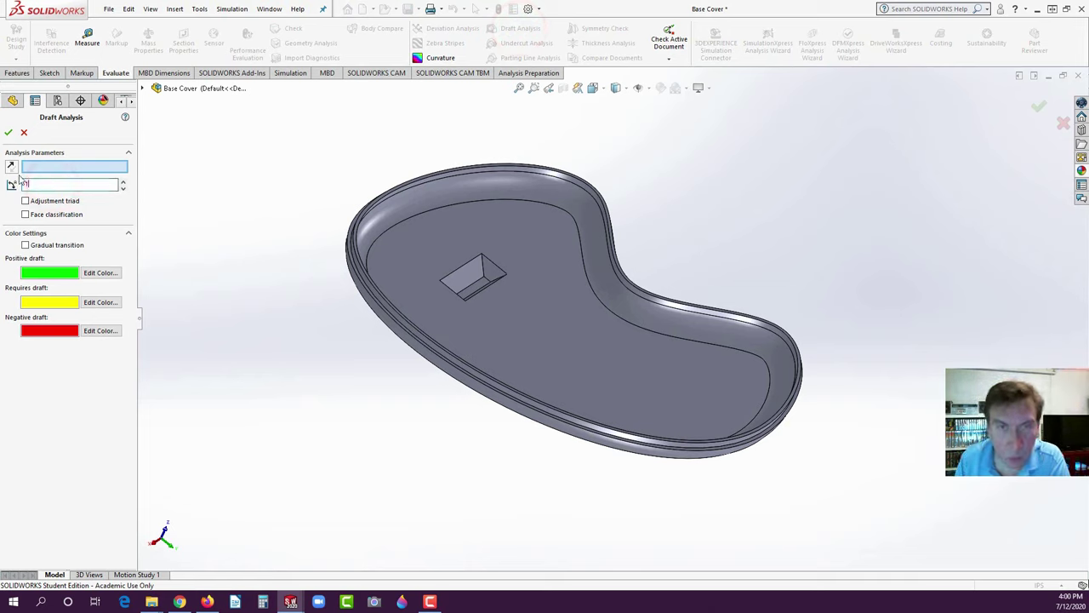
left_click(49, 166)
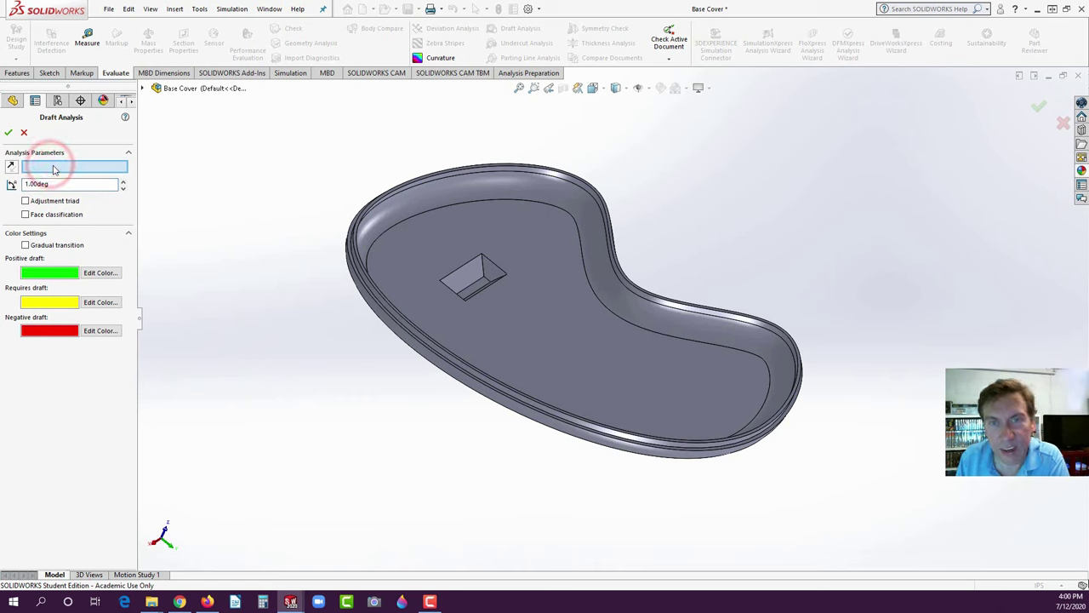
left_click(564, 308)
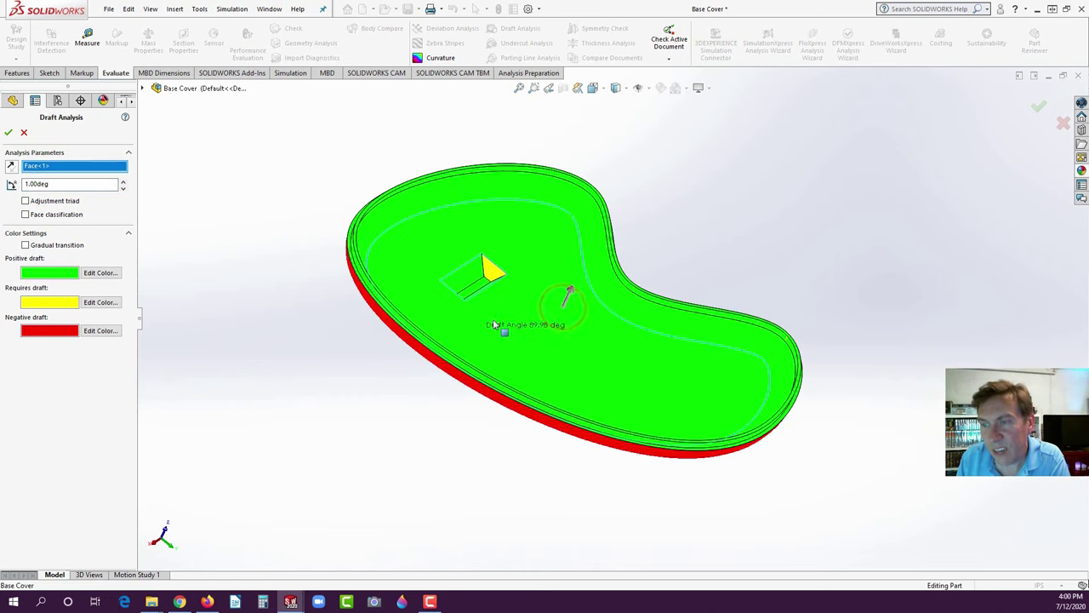
- Inspect the draft colours from top, isometric and bottom views
middle_click_drag(499, 324, 315, 318)
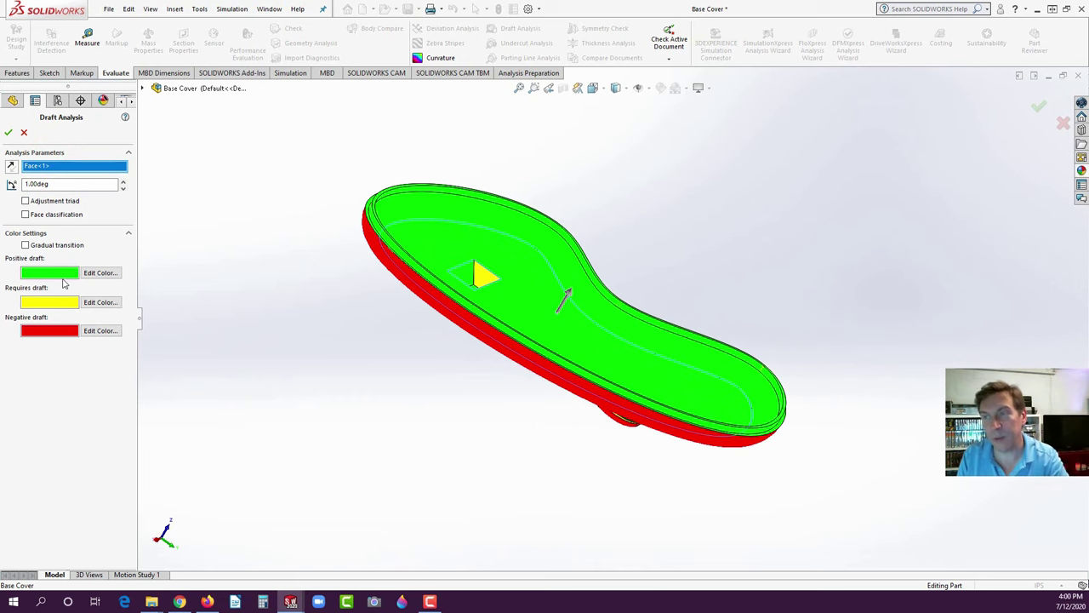
key("ctrl+8")
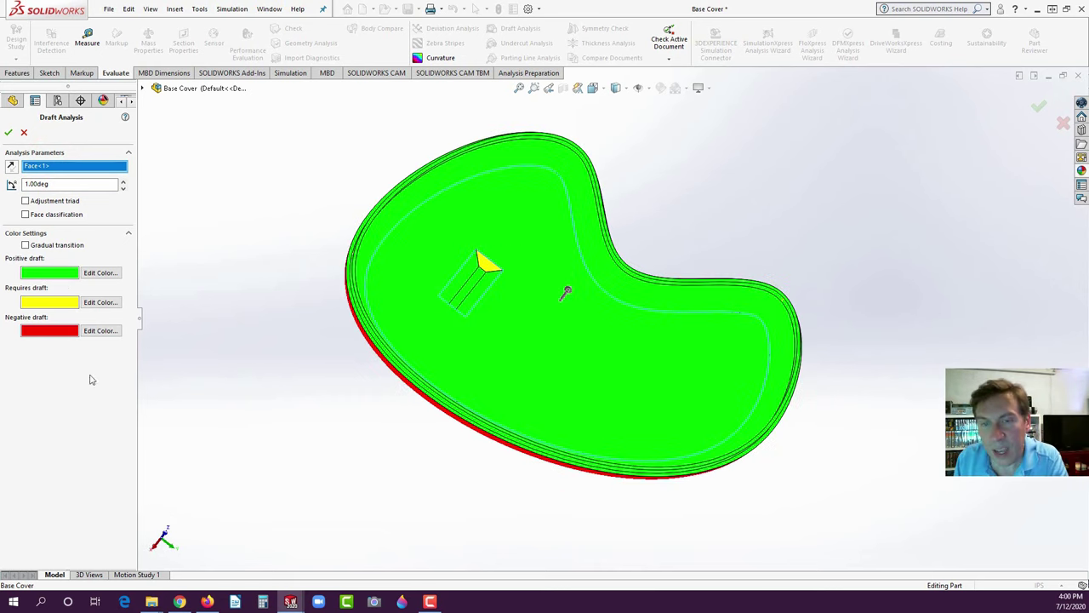
scroll(489, 271, "down", 5)
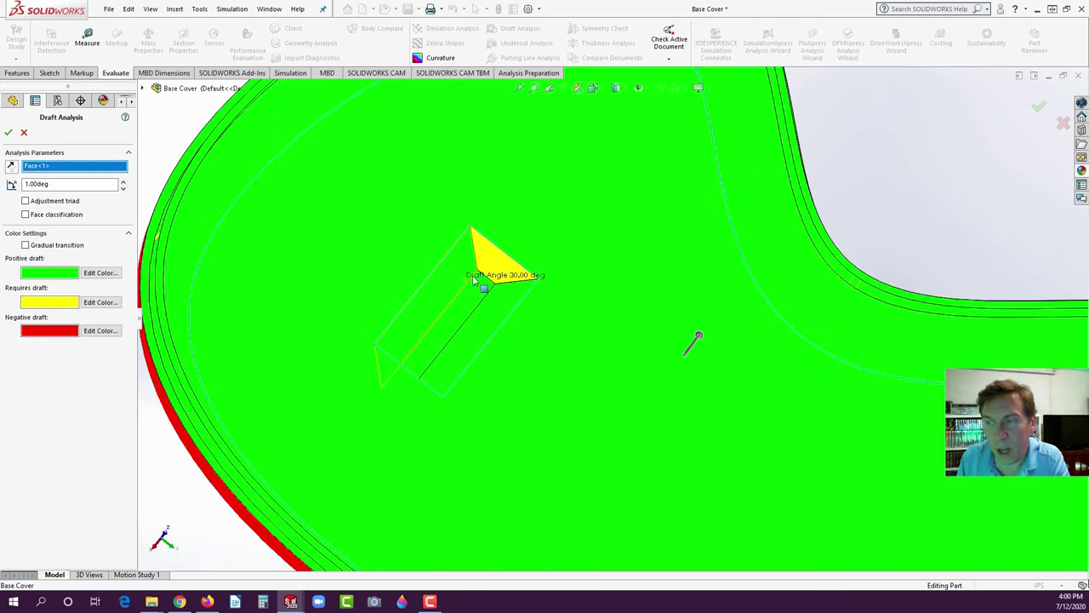
middle_click_drag(483, 271, 428, 370)
key("ctrl+7")
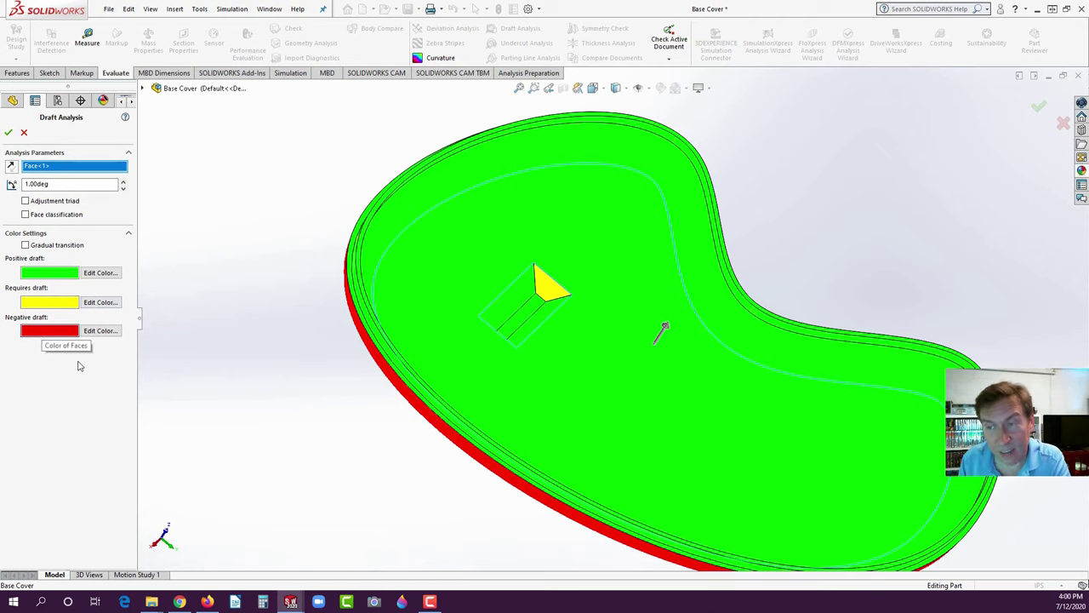
key("ctrl+6")
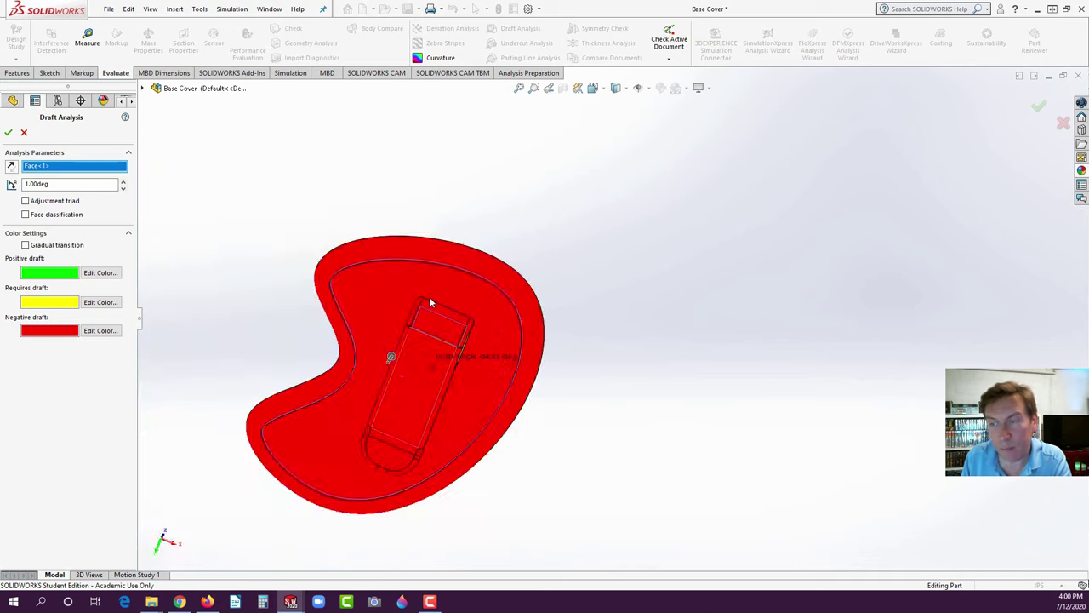
middle_click_drag(432, 301, 679, 266)
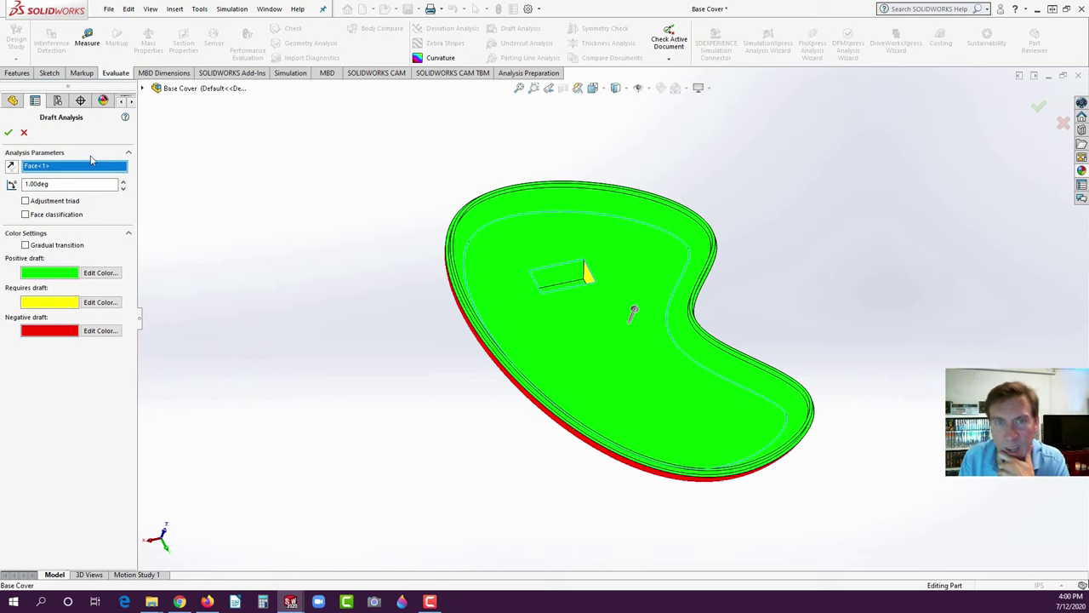
- Close Draft Analysis, save the Base Cover, and return to the E10 Import assembly
left_click(24, 132)
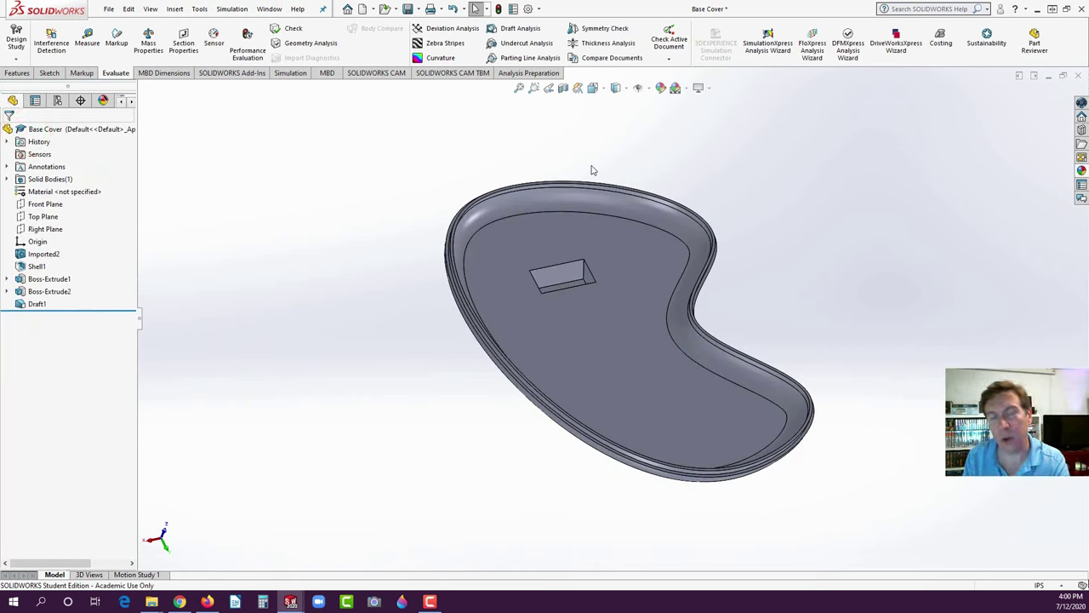
middle_click_drag(593, 170, 675, 291)
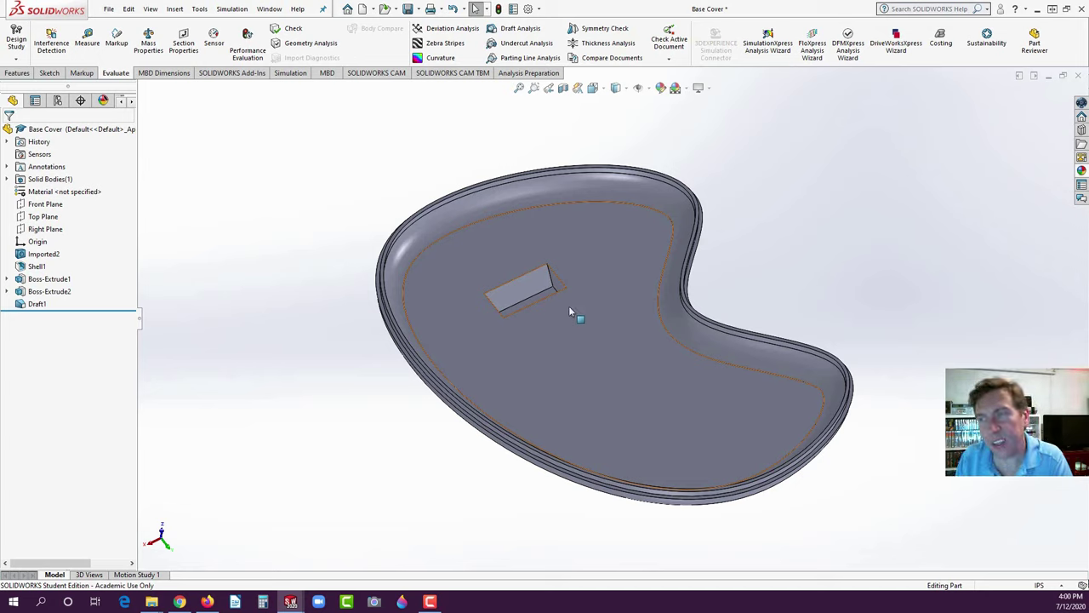
left_click(408, 8)
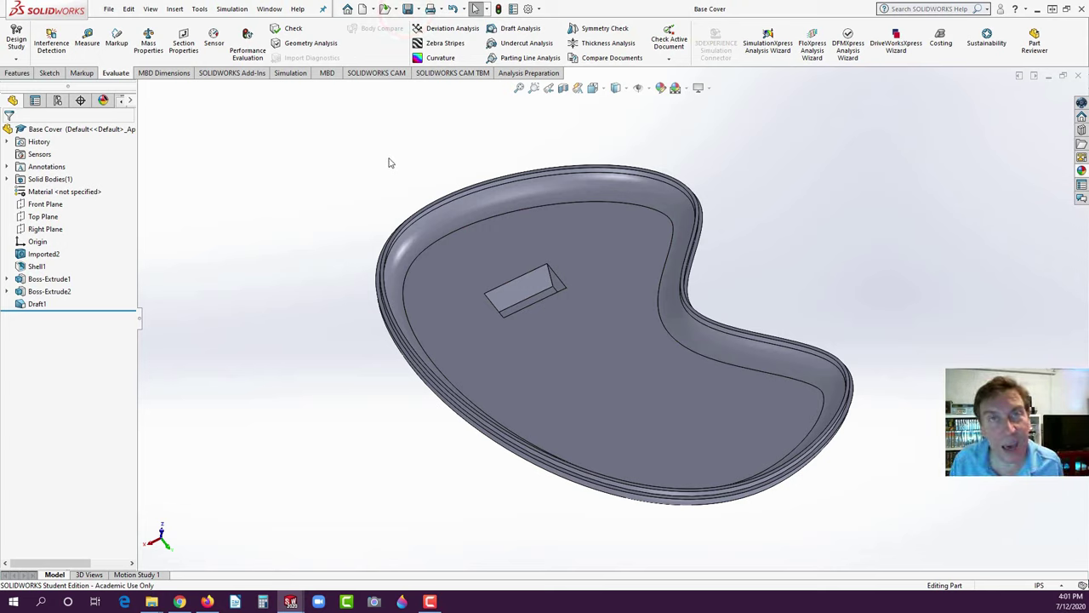
key("ctrl+Tab")
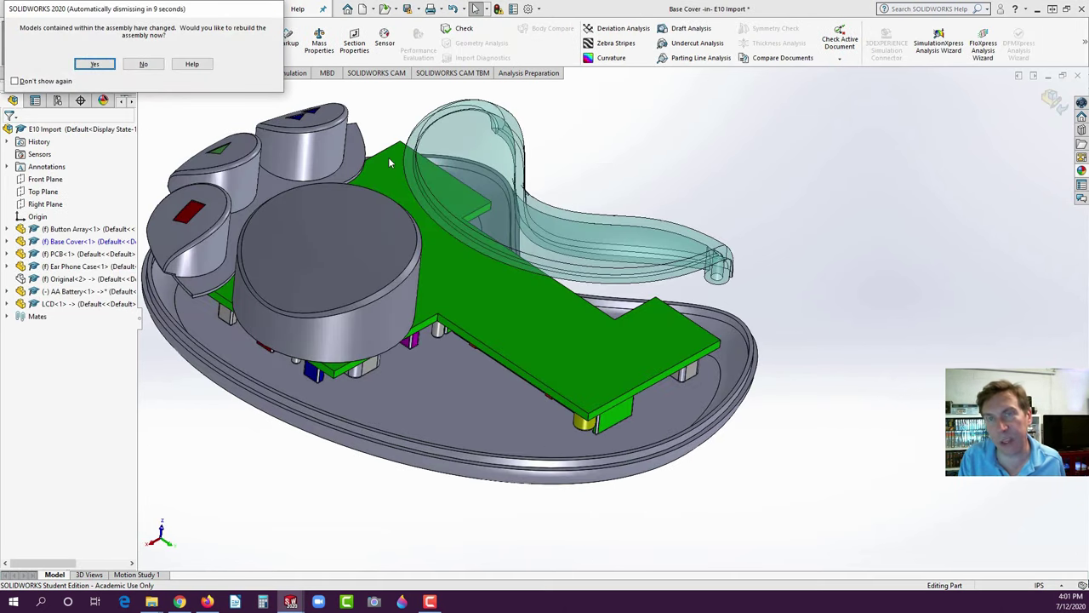
- Rebuild the E10 Import assembly and inspect the PCB blocks and battery from a low angle
left_click(96, 66)
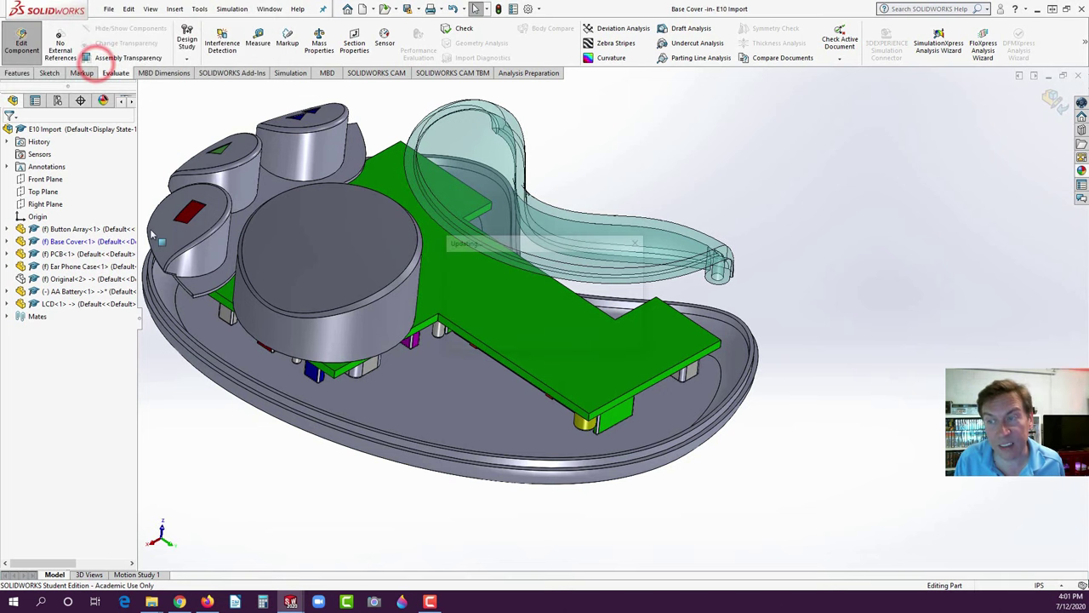
scroll(470, 359, "up", 2)
scroll(515, 339, "down", 3)
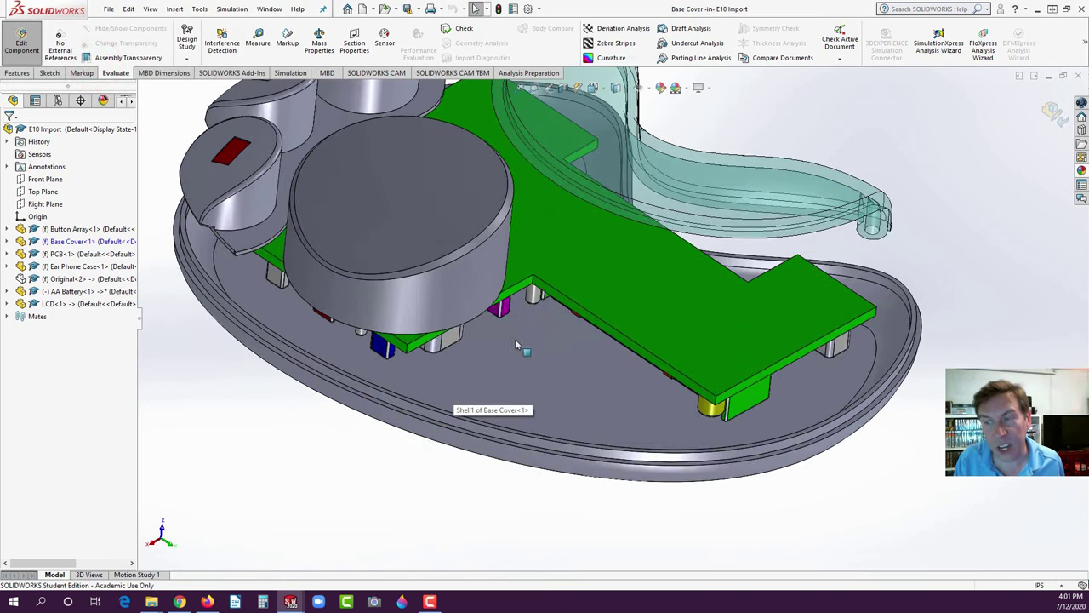
middle_click_drag(515, 338, 540, 418)
scroll(575, 318, "up", 3)
middle_click_drag(575, 317, 568, 285)
scroll(562, 332, "down", 8)
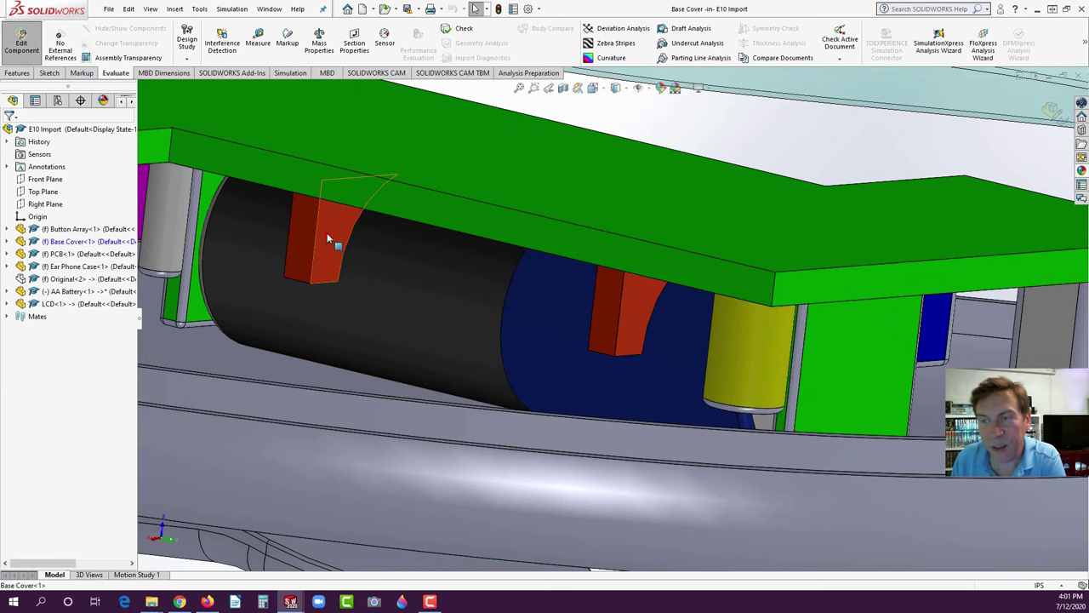
left_click(293, 234)
left_click(632, 311)
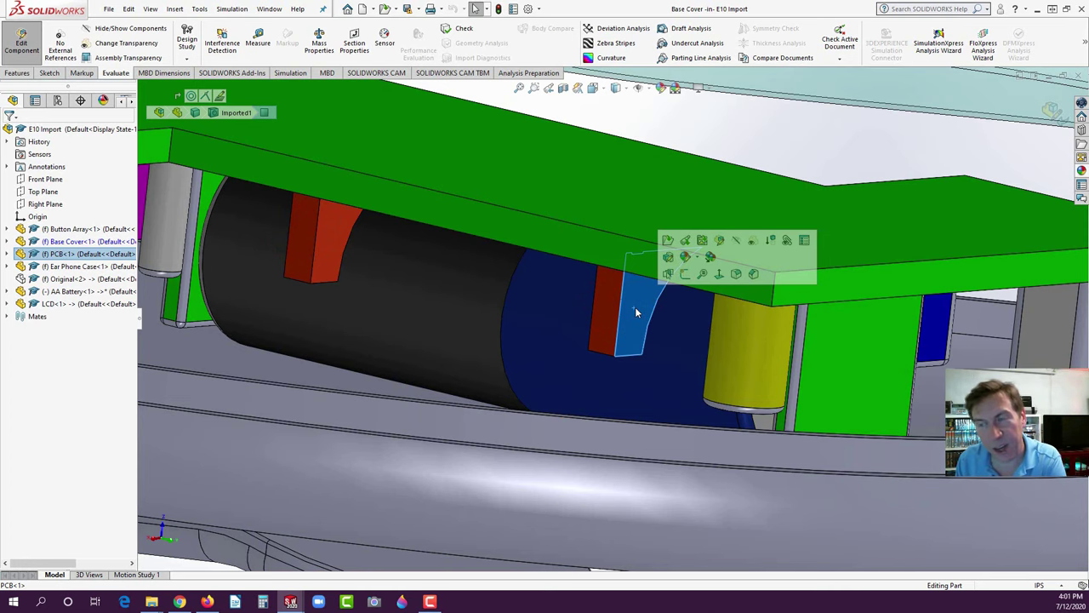
scroll(636, 312, "up", 8)
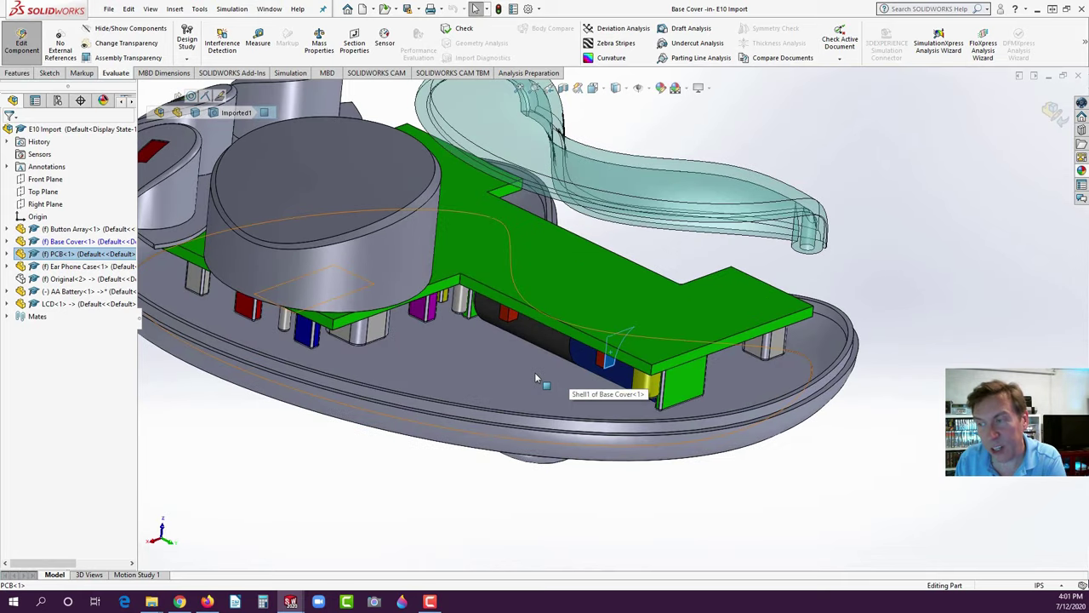
left_click(404, 516)
- Start a new sketch on the Base Cover's inner floor face
middle_click_drag(404, 516, 601, 369)
scroll(605, 287, "down", 2)
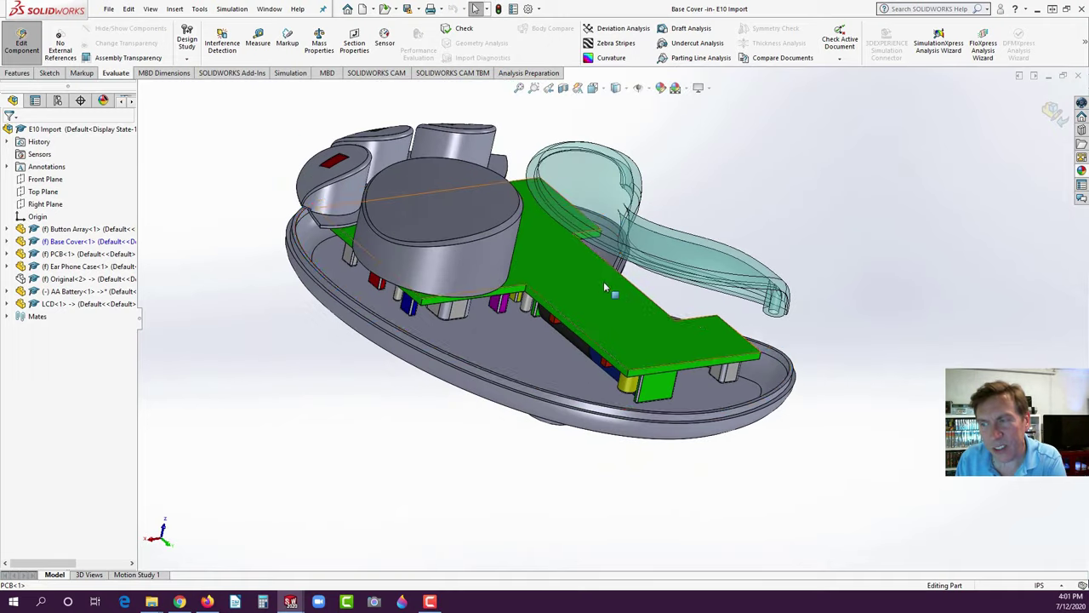
scroll(606, 287, "up", 1)
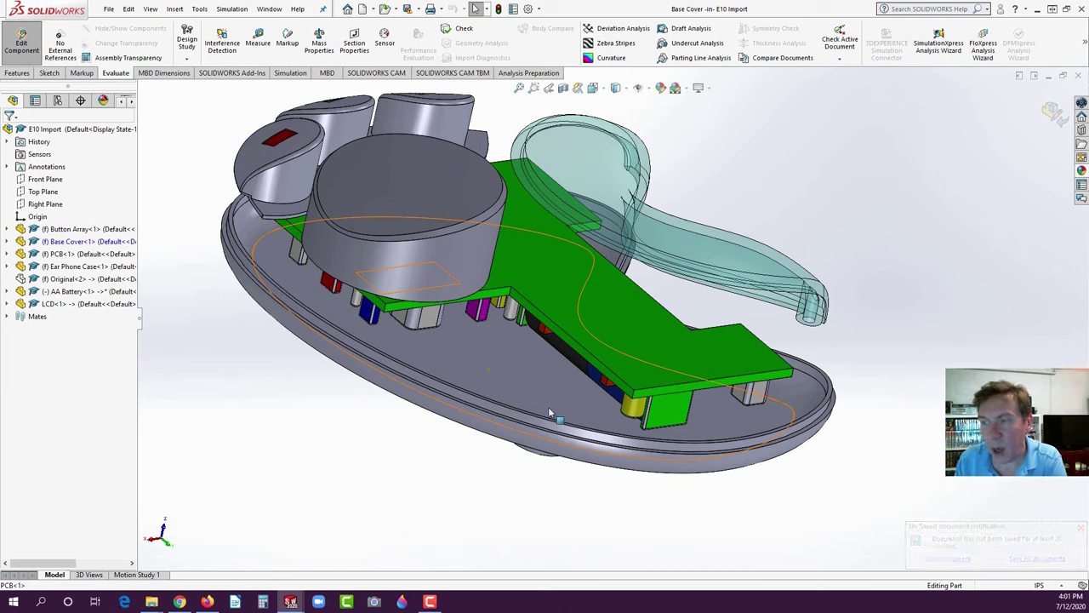
left_click(515, 365)
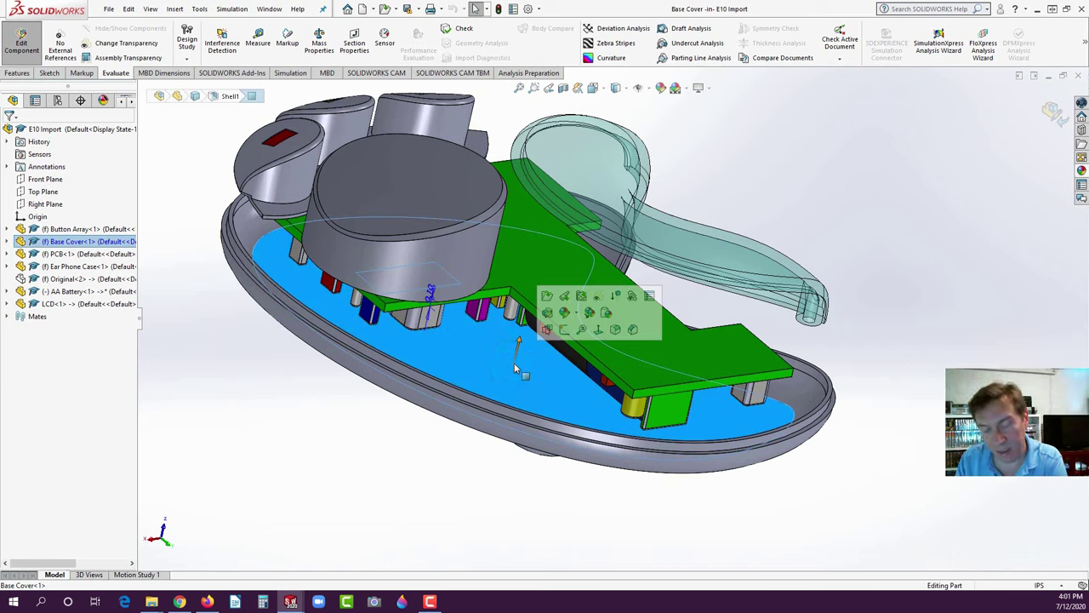
left_click(563, 328)
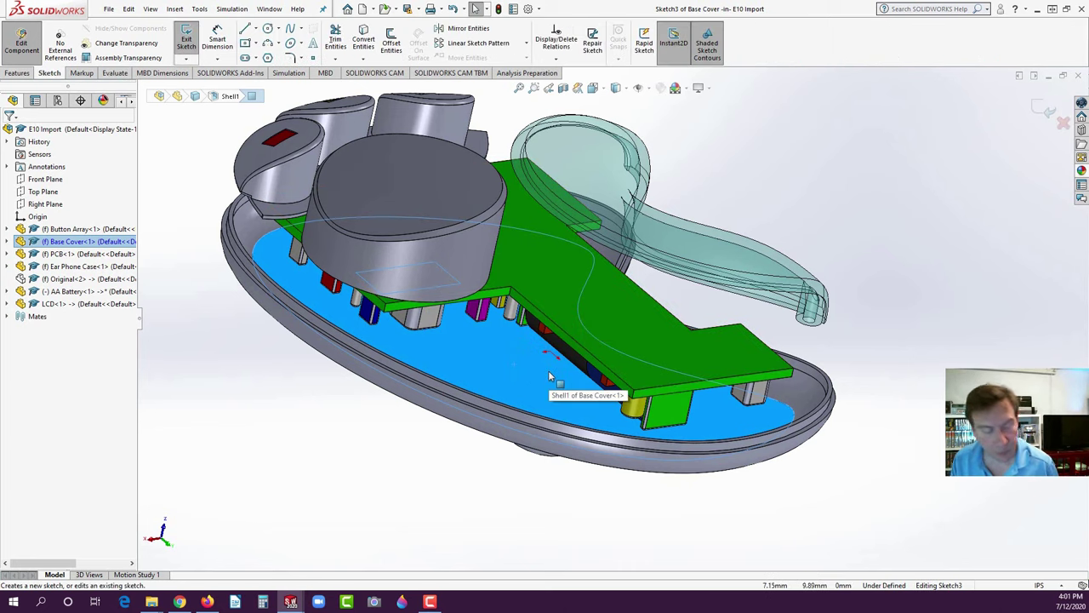
- View the model from the front with hidden lines visible
key("space")
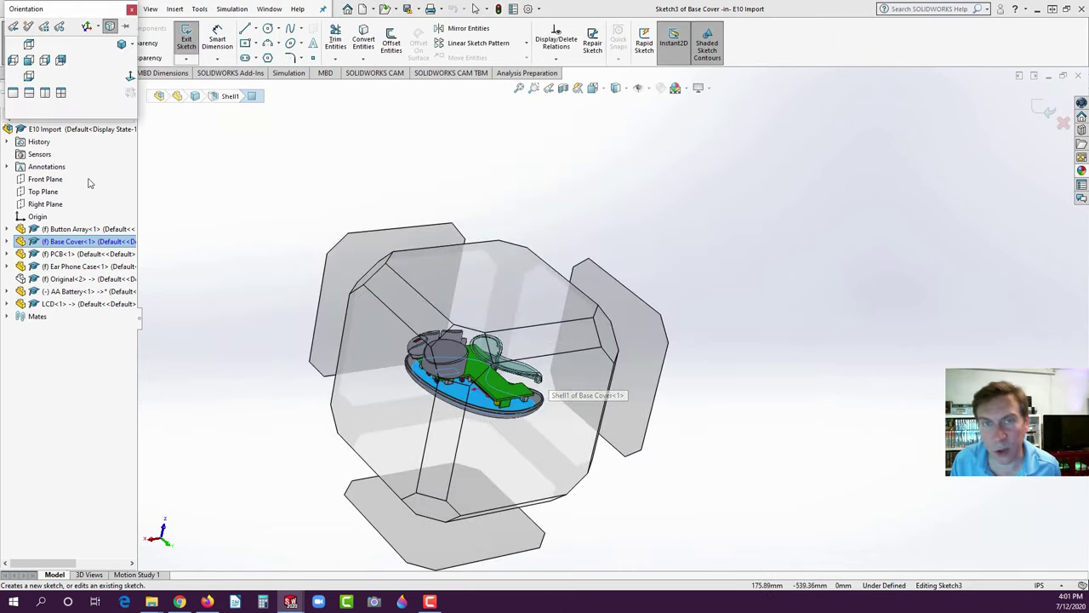
left_click(28, 60)
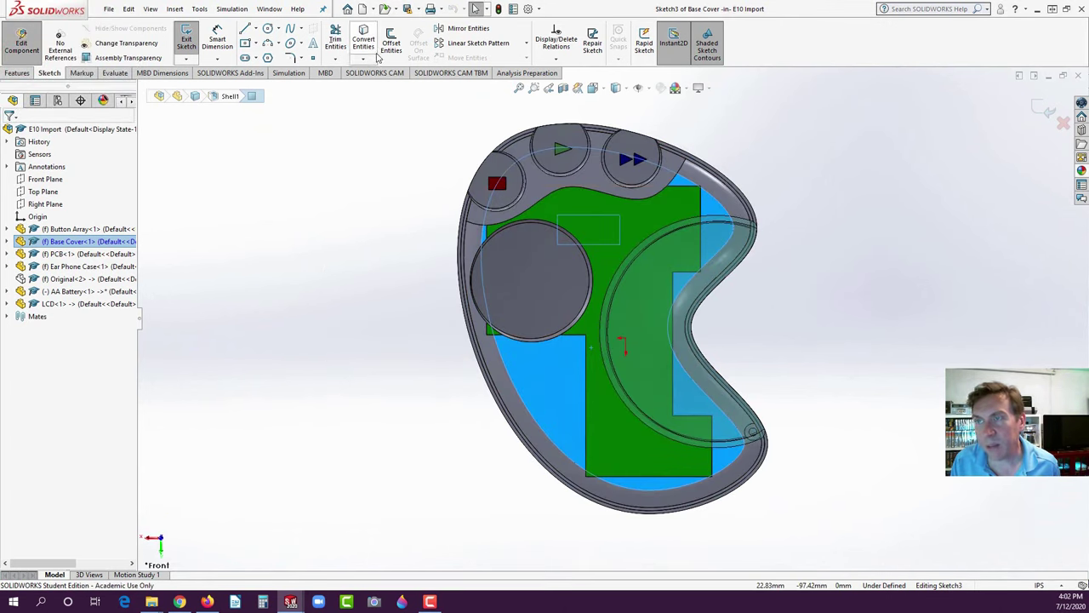
left_click(626, 87)
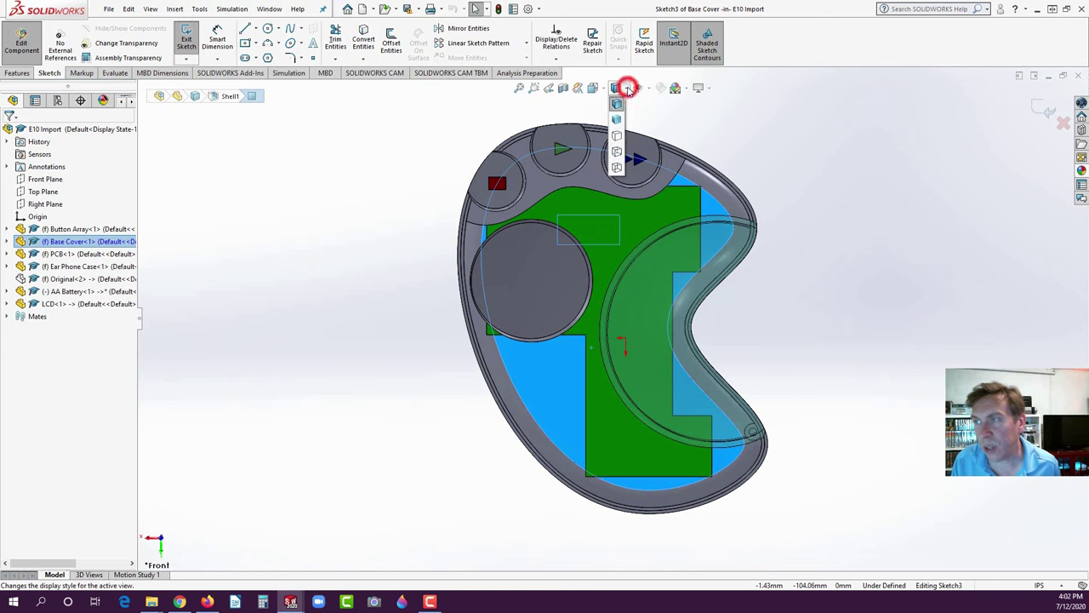
left_click(616, 152)
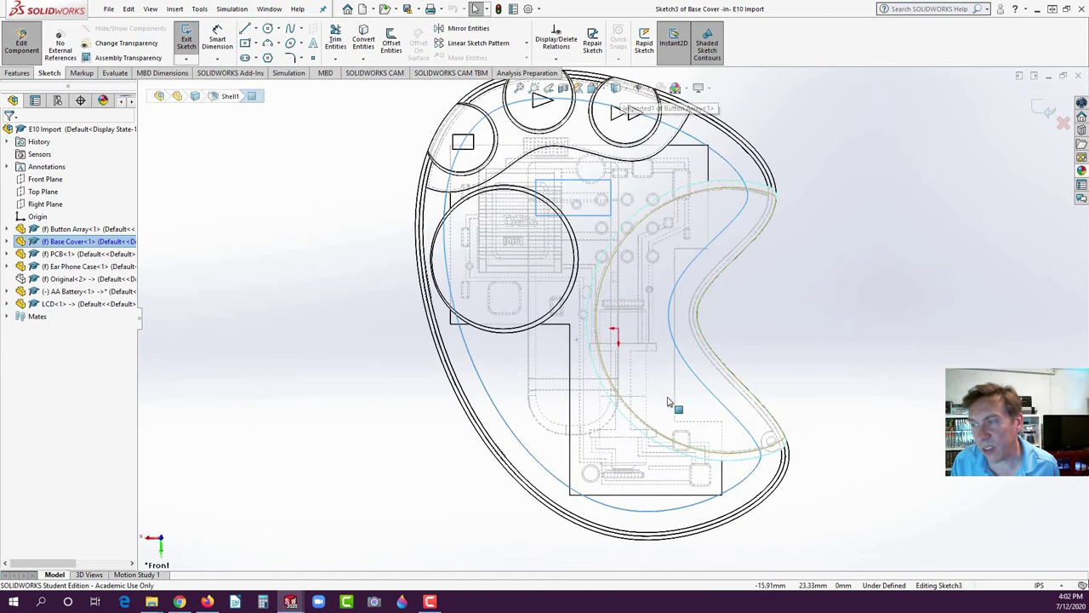
scroll(666, 400, "down", 2)
scroll(649, 377, "down", 1)
scroll(544, 199, "down", 1)
scroll(607, 278, "down", 1)
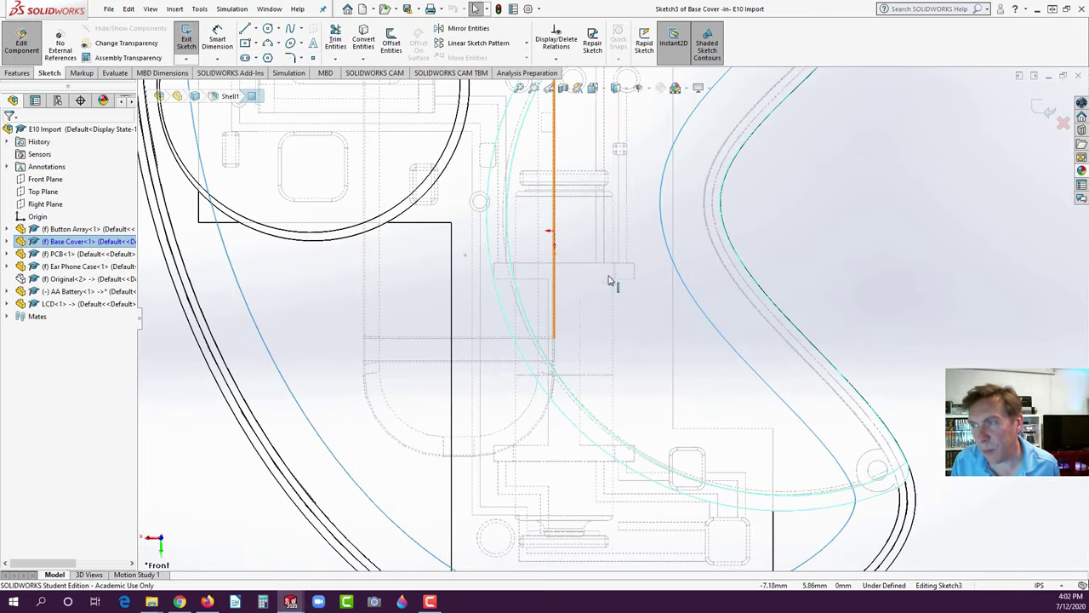
scroll(620, 304, "up", 2)
scroll(651, 352, "down", 1)
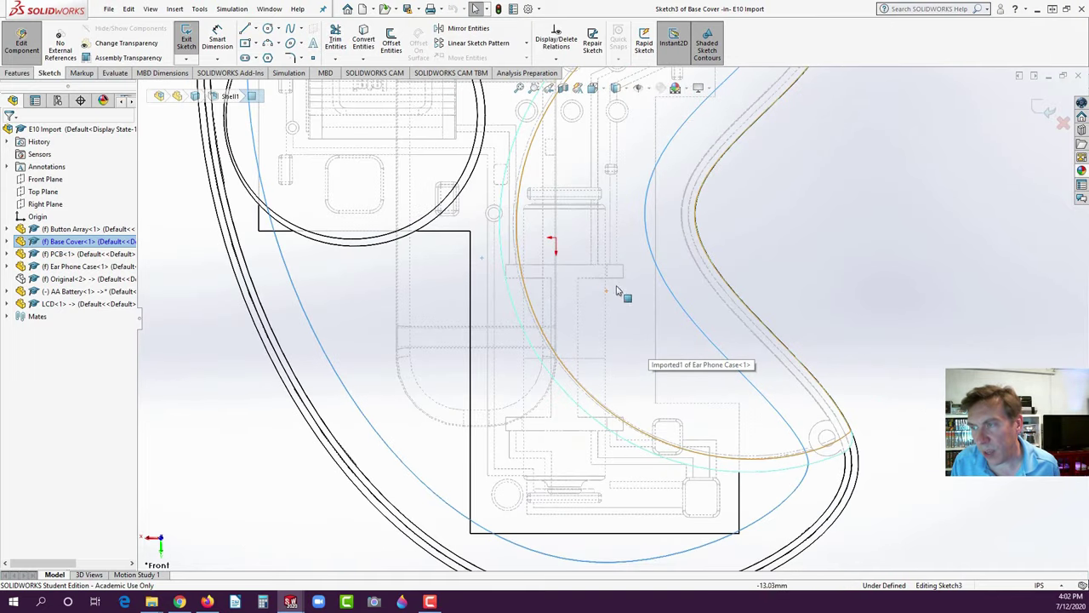
- Briefly show edges as Wireframe, return to Hidden Lines Visible, and bring up the rectangle types
left_click(621, 86)
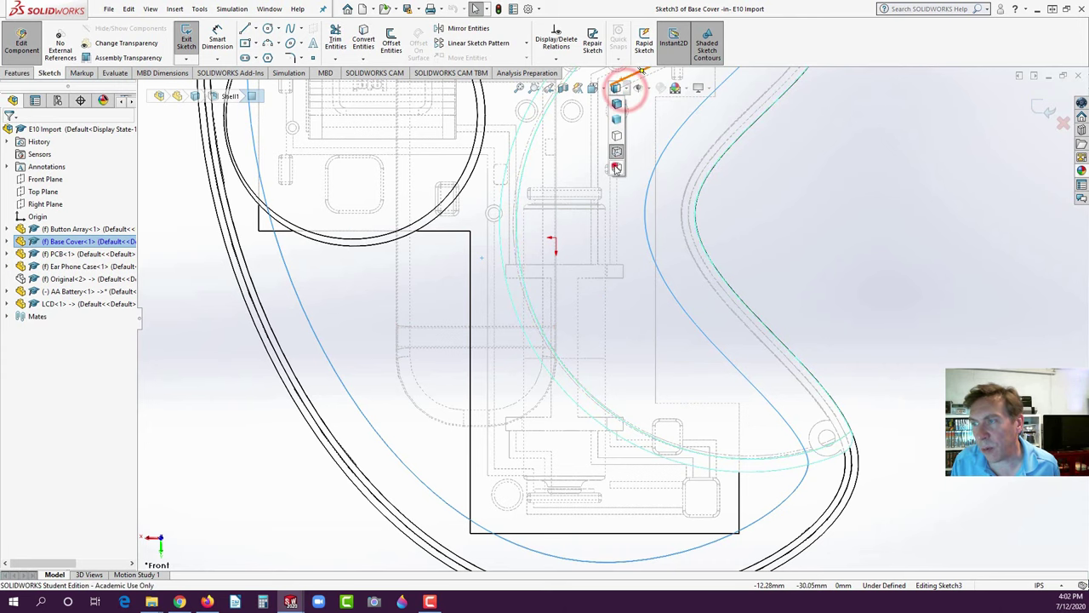
left_click(614, 166)
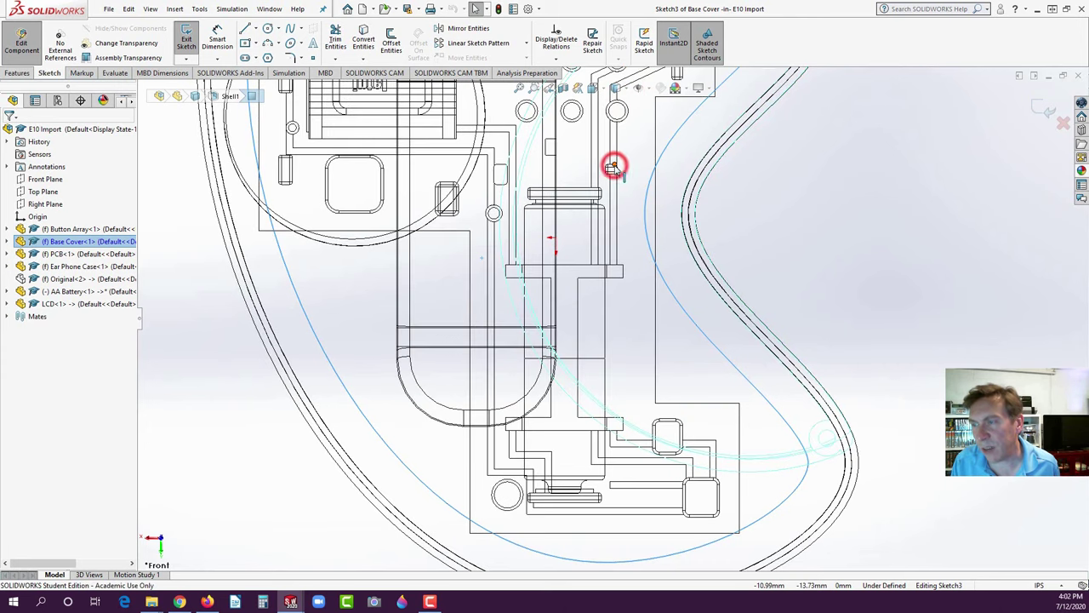
left_click(625, 88)
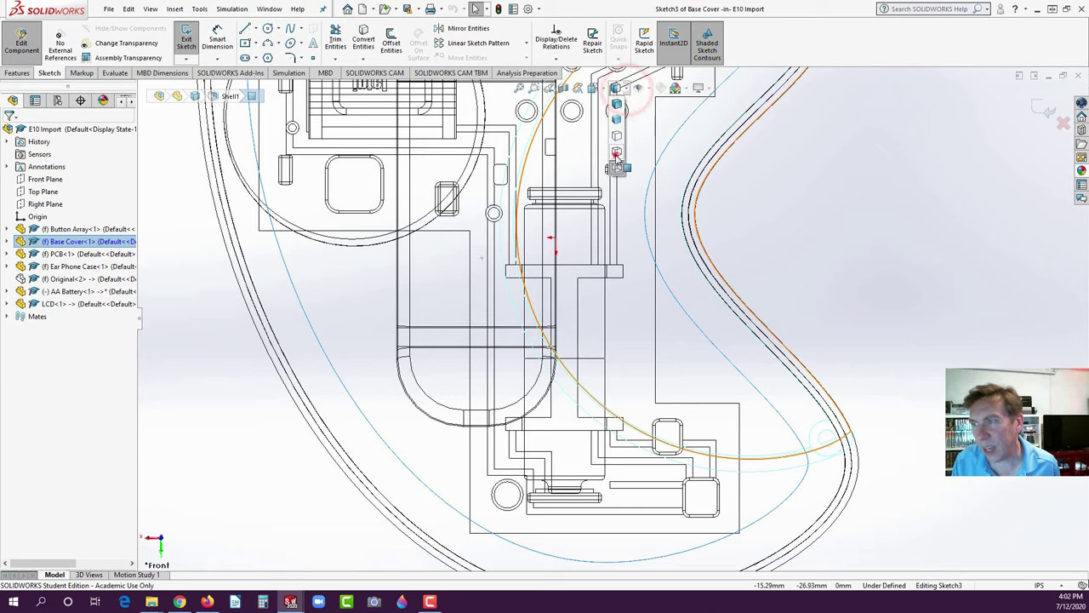
left_click(614, 157)
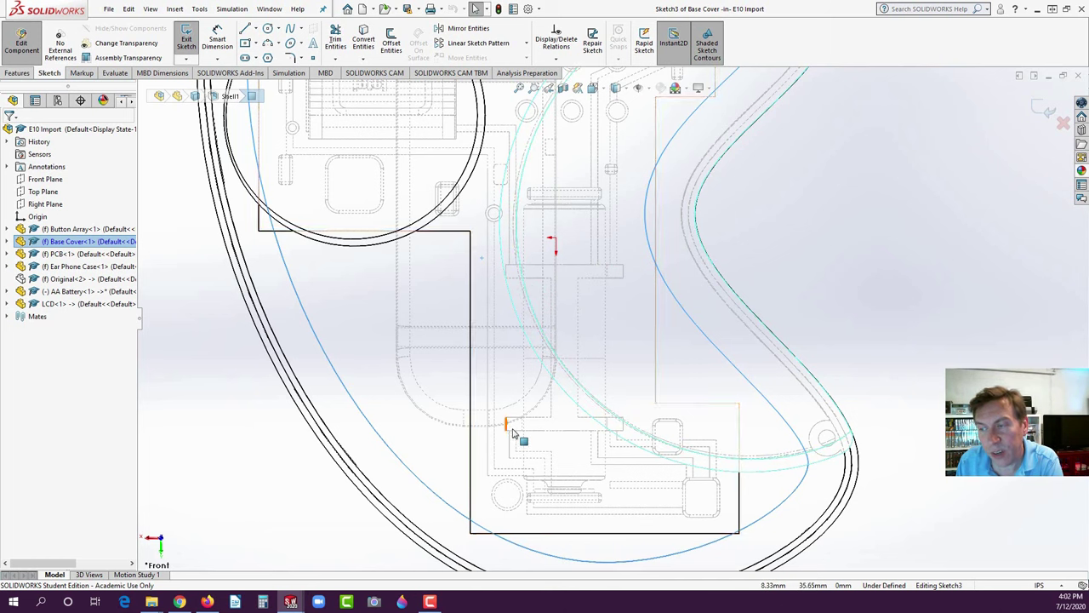
left_click(255, 44)
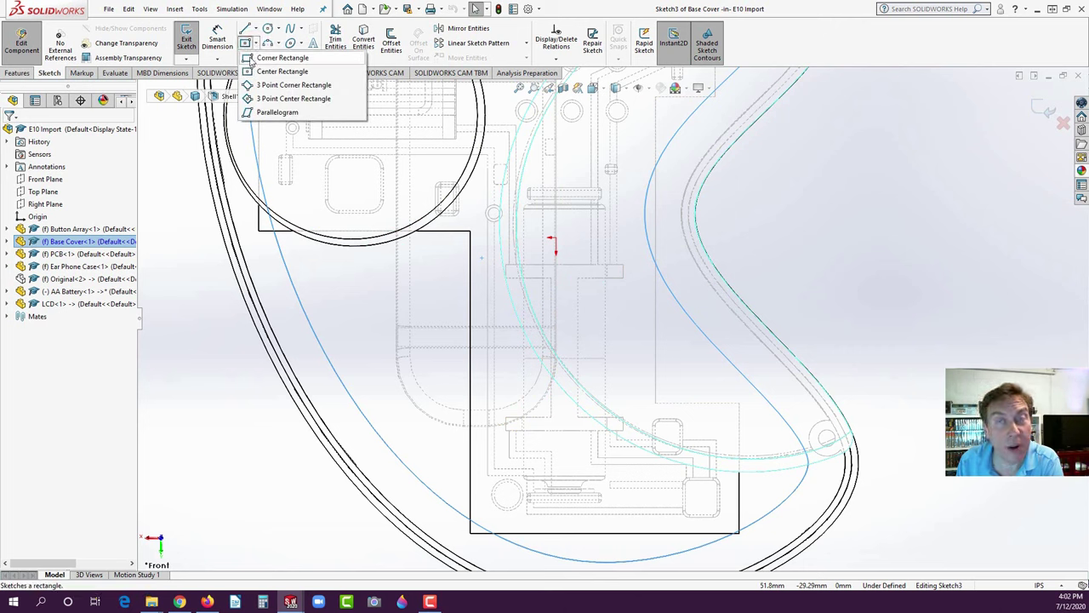
- Draw two thin horizontal corner rectangles, one upper and one lower, on the Base Cover floor
left_click(251, 60)
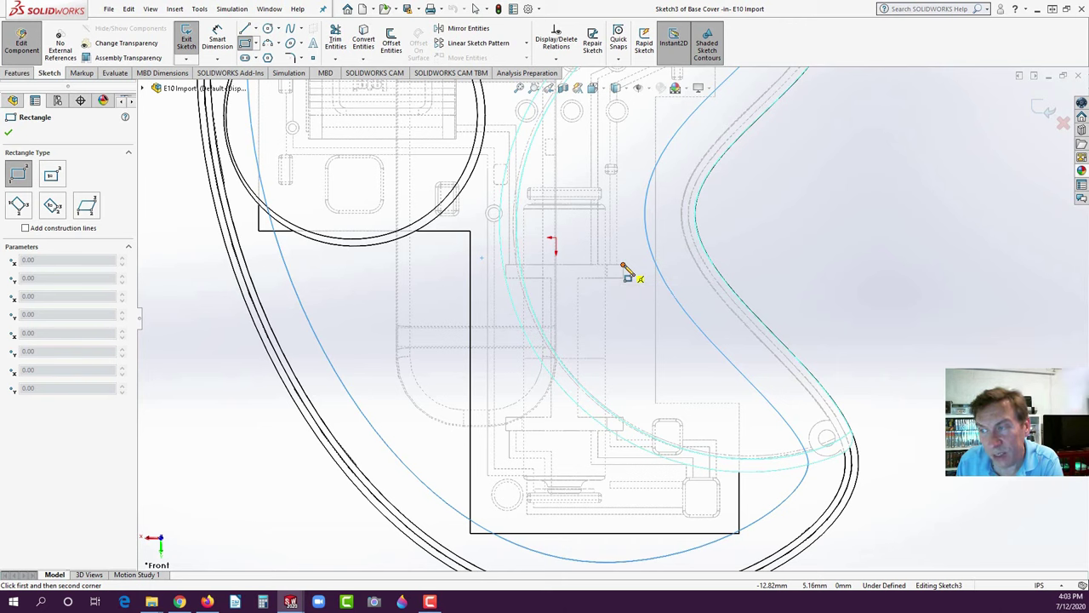
left_click(623, 266)
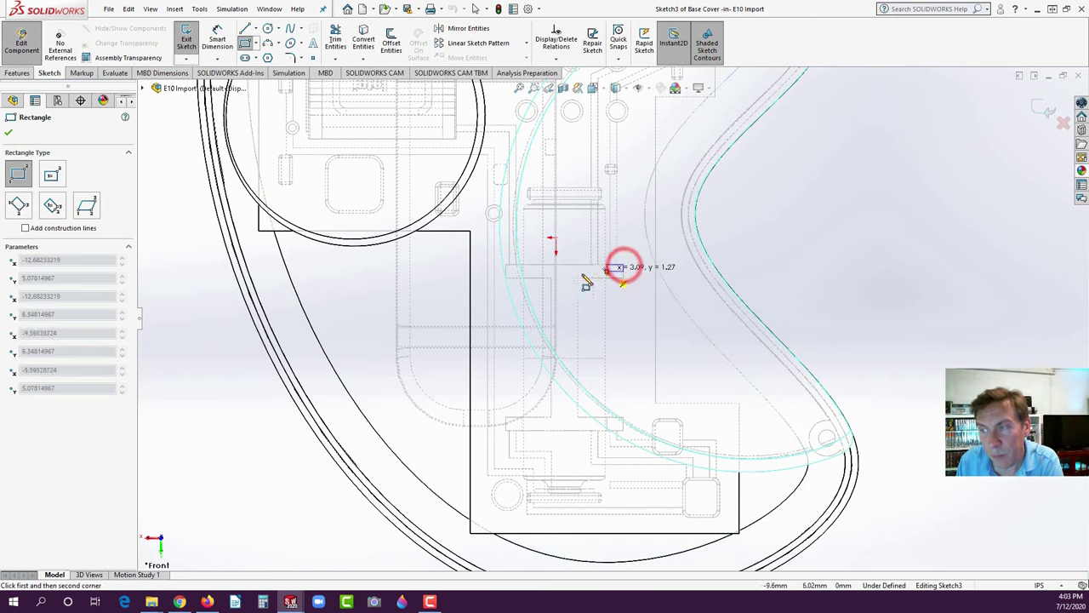
left_click(506, 279)
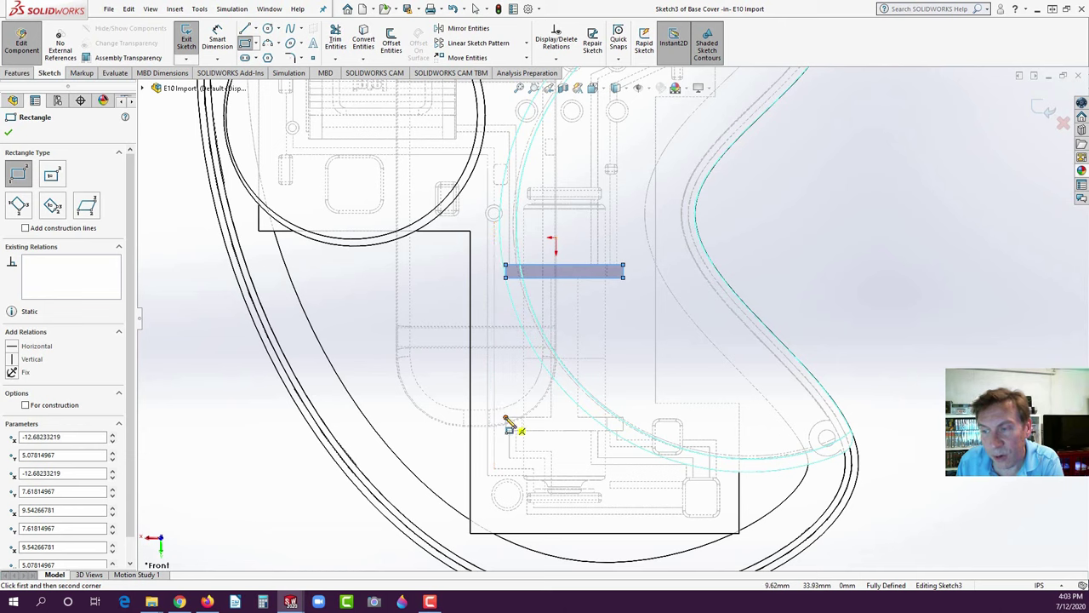
left_click(506, 419)
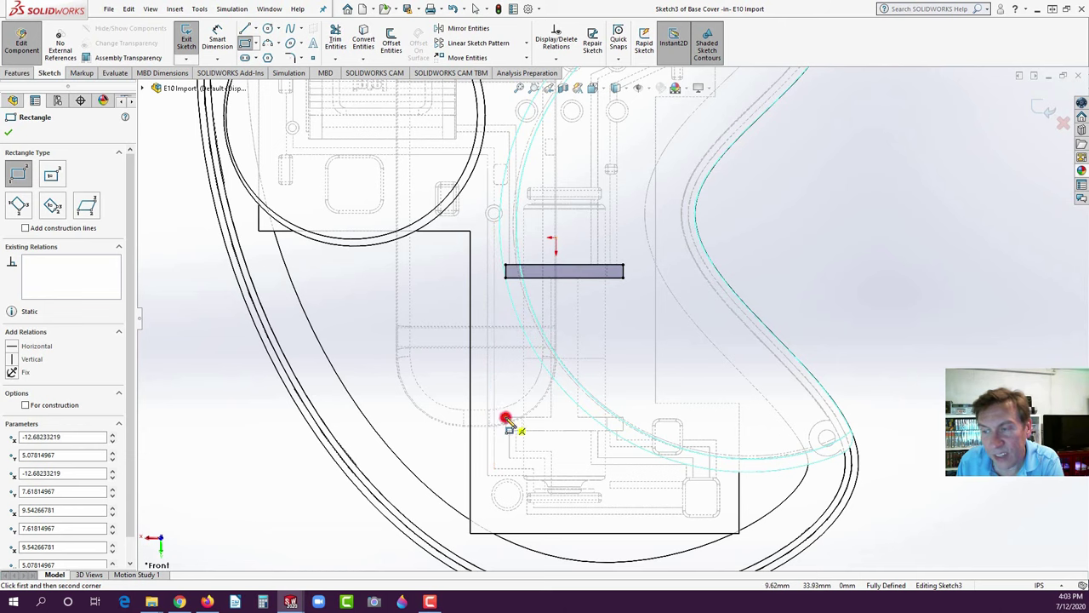
left_click(624, 430)
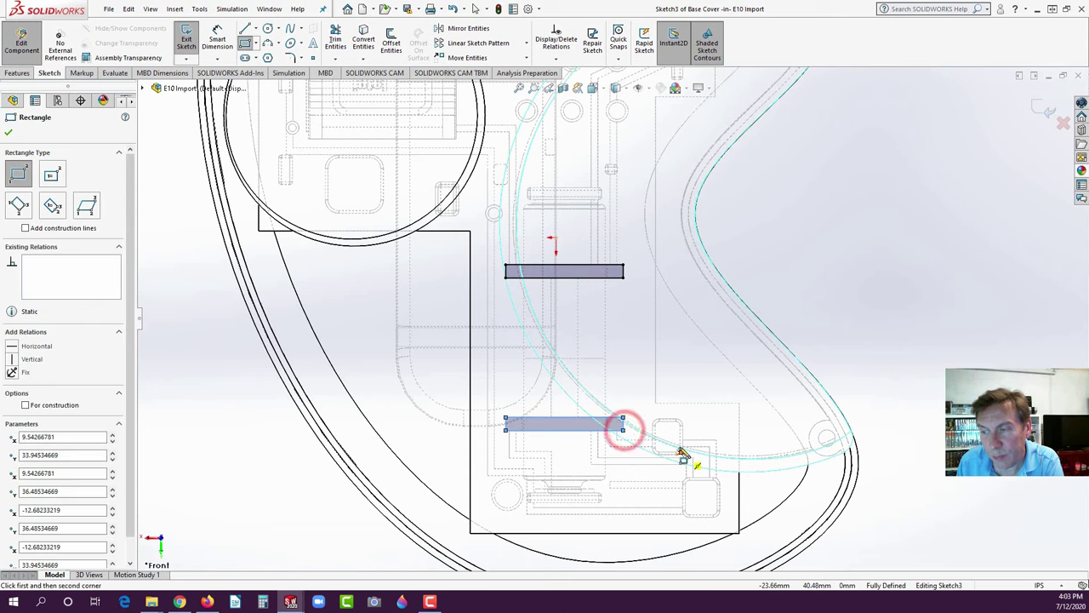
key("Escape")
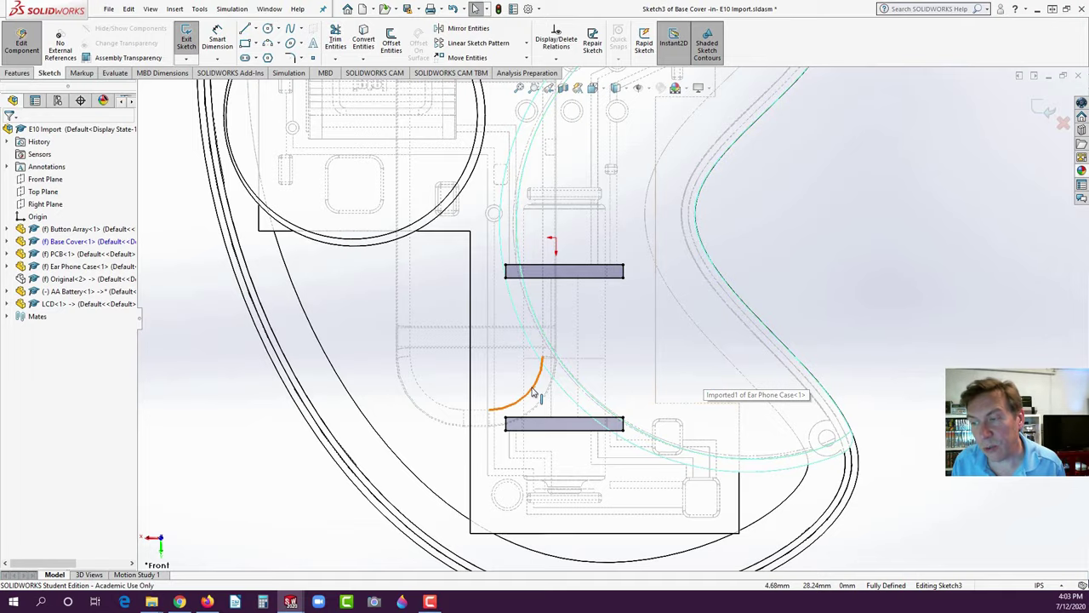
- Tilt the model into a 3D view shown Shaded With Edges
mouse_move(536, 396)
middle_mouse_down()
mouse_move(586, 314)
mouse_move(608, 360)
mouse_move(619, 317)
mouse_move(545, 477)
middle_mouse_up()
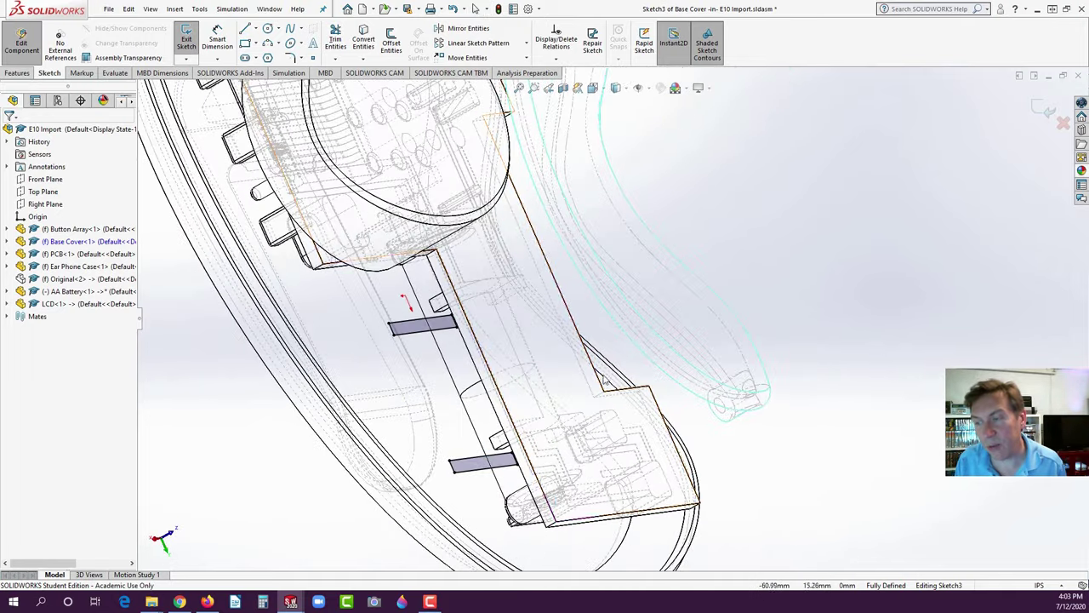
scroll(529, 502, "down", 2)
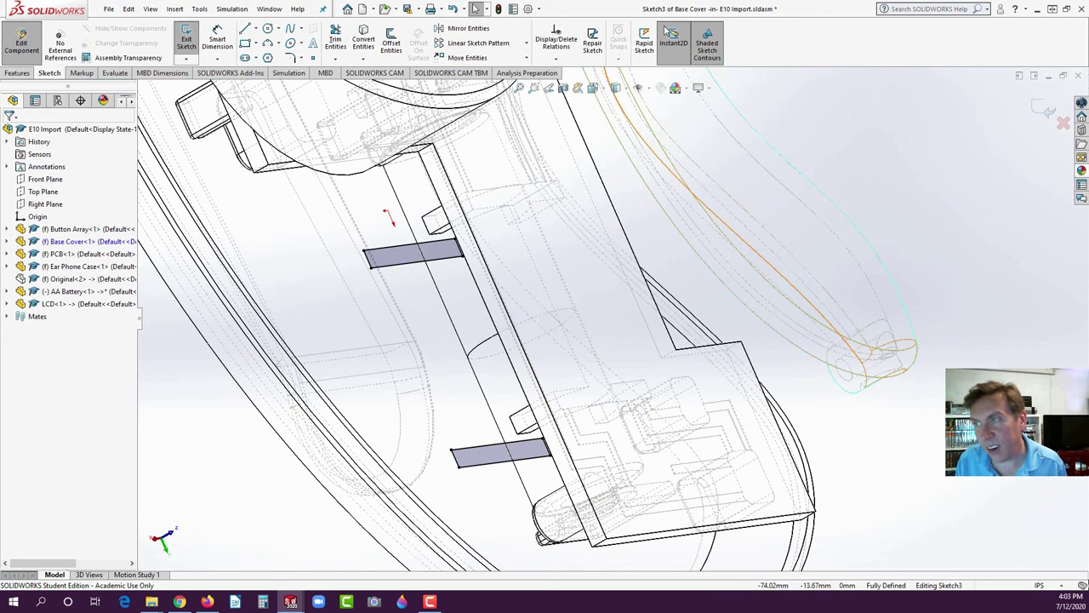
left_click(624, 87)
left_click(617, 103)
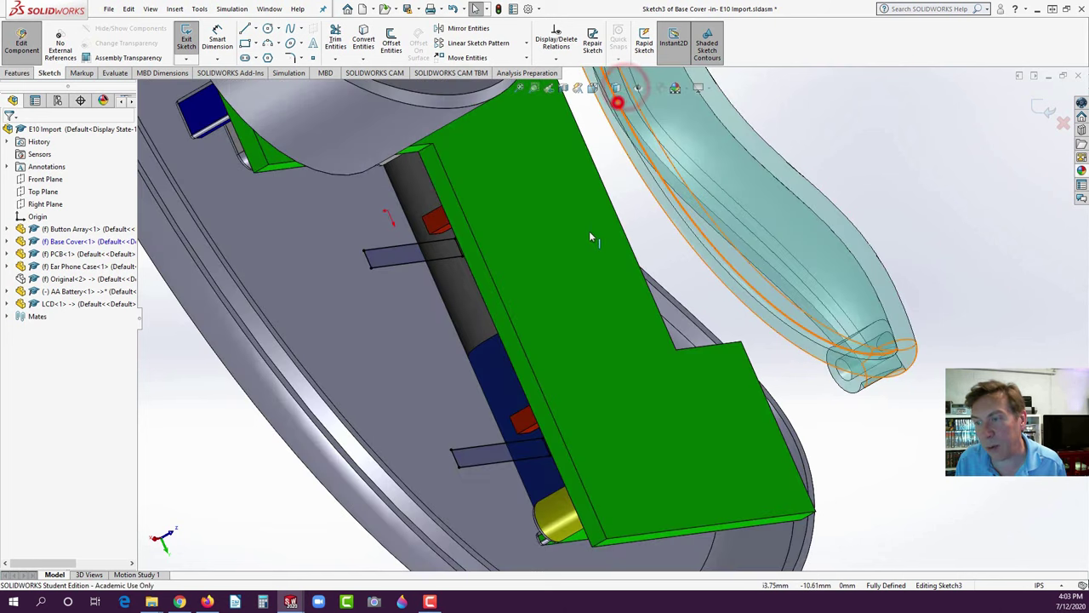
middle_click_drag(541, 371, 417, 305)
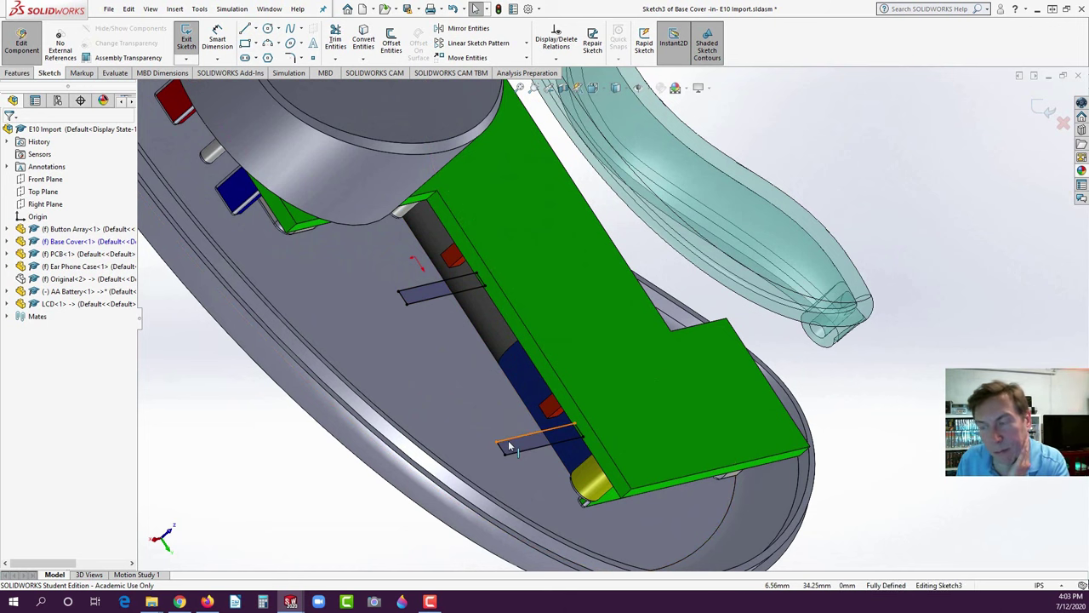
- Extrude the two rectangles Up To Vertex at a PCB corner to form supports
left_click(17, 72)
left_click(191, 35)
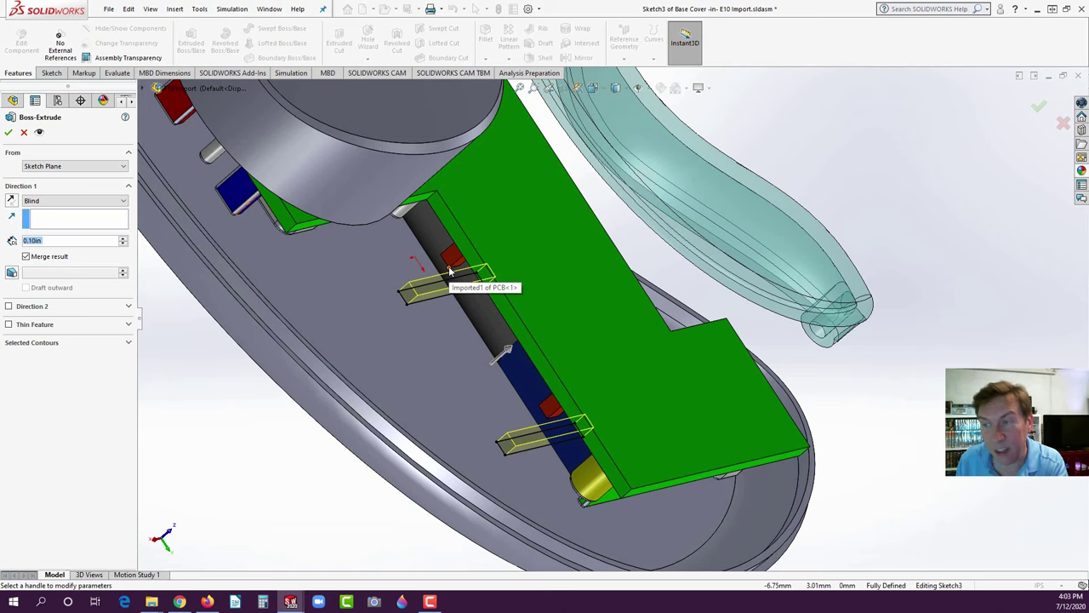
left_click(449, 265)
middle_click_drag(441, 316, 473, 265)
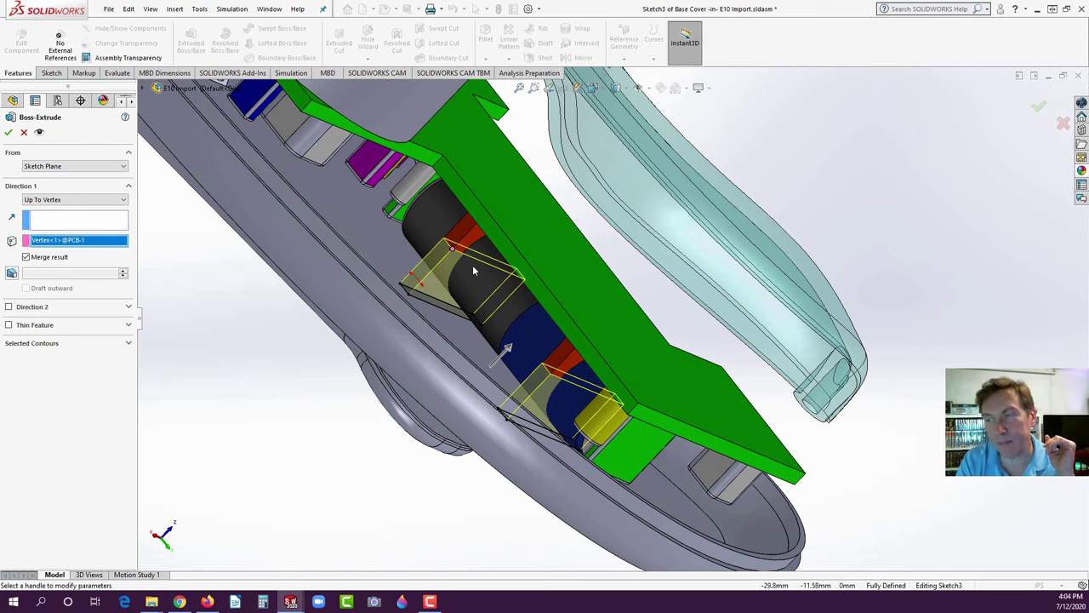
left_click(8, 132)
middle_click_drag(566, 318, 628, 410)
scroll(627, 410, "down", 2)
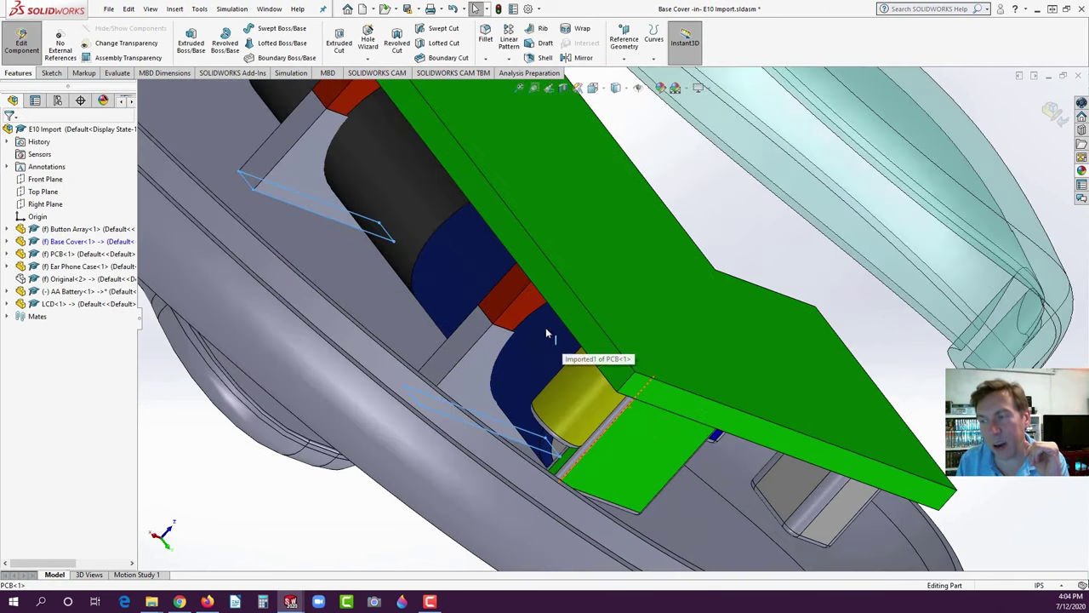
- Start a new sketch on a face of the new support
left_click(477, 366)
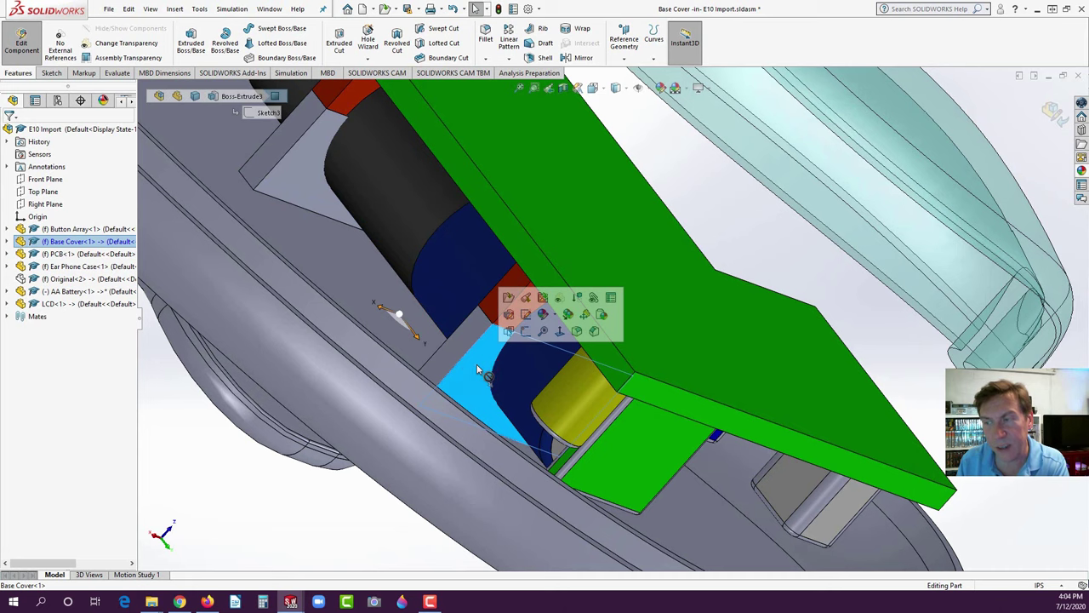
scroll(508, 346, "up", 4)
middle_click_drag(510, 366, 565, 401)
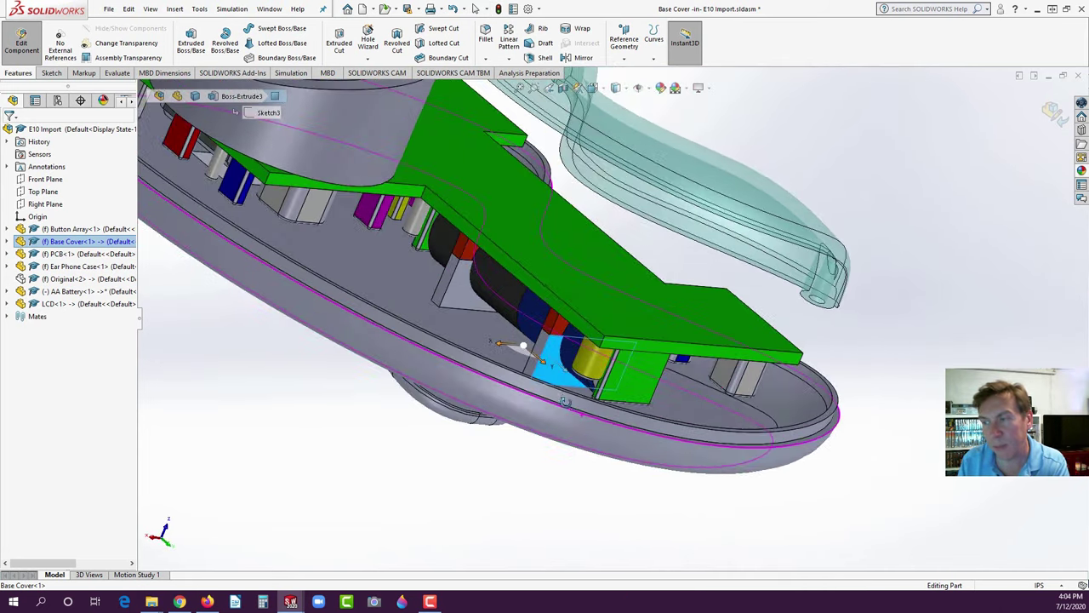
left_click(552, 351)
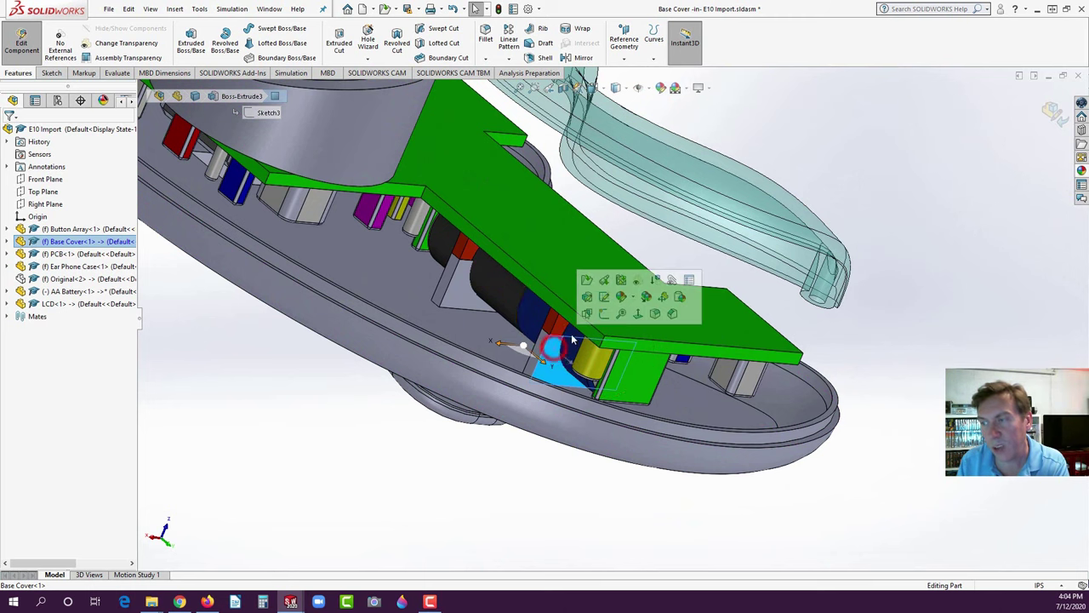
left_click(603, 314)
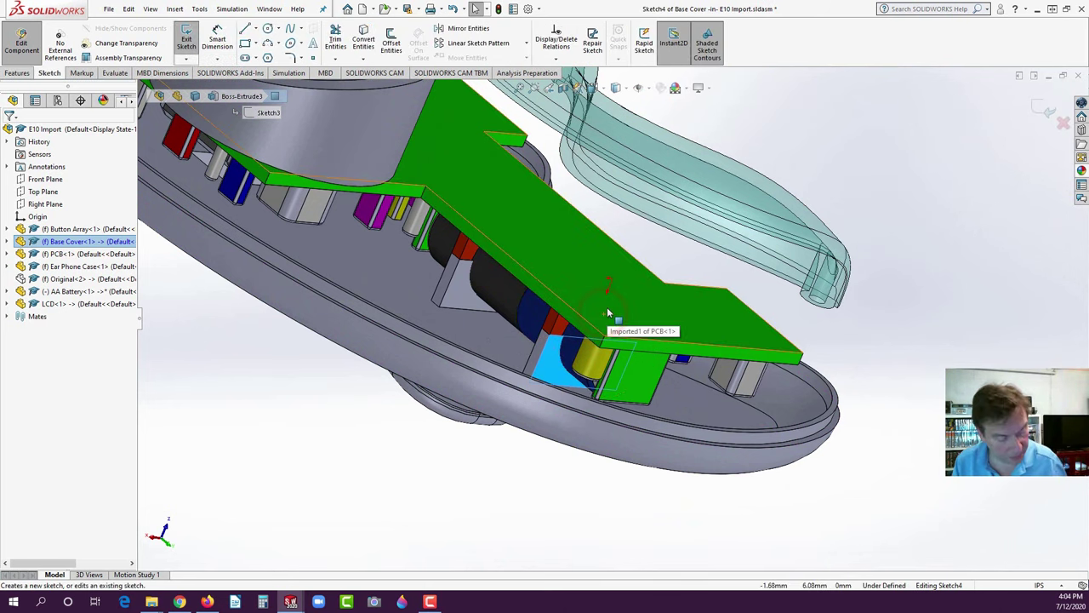
- From the bottom view, sketch a circle of radius about 8.03 centred on the support edge
key("space")
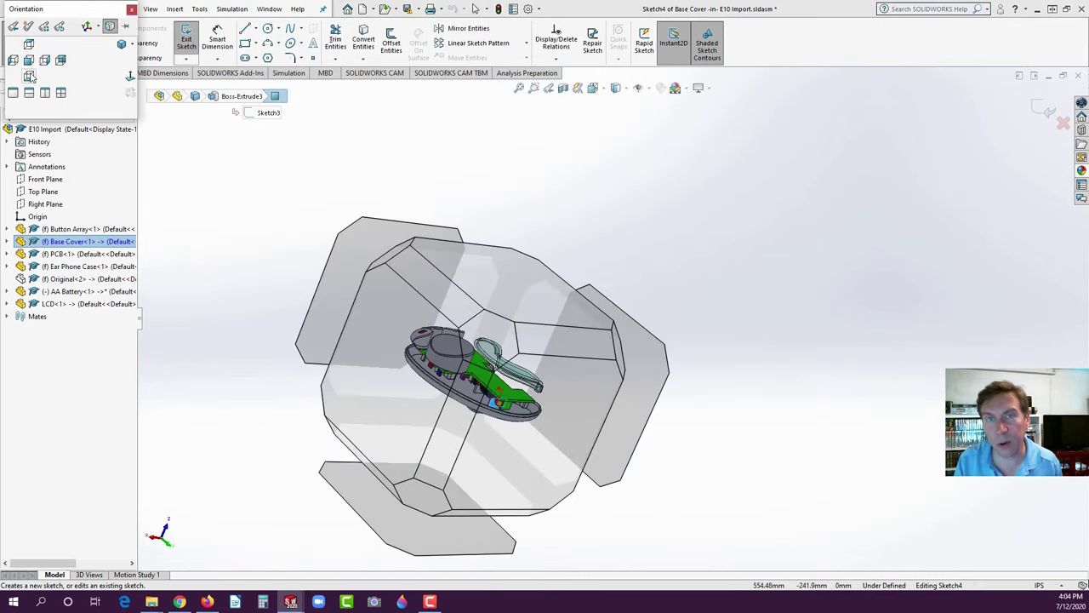
left_click(29, 77)
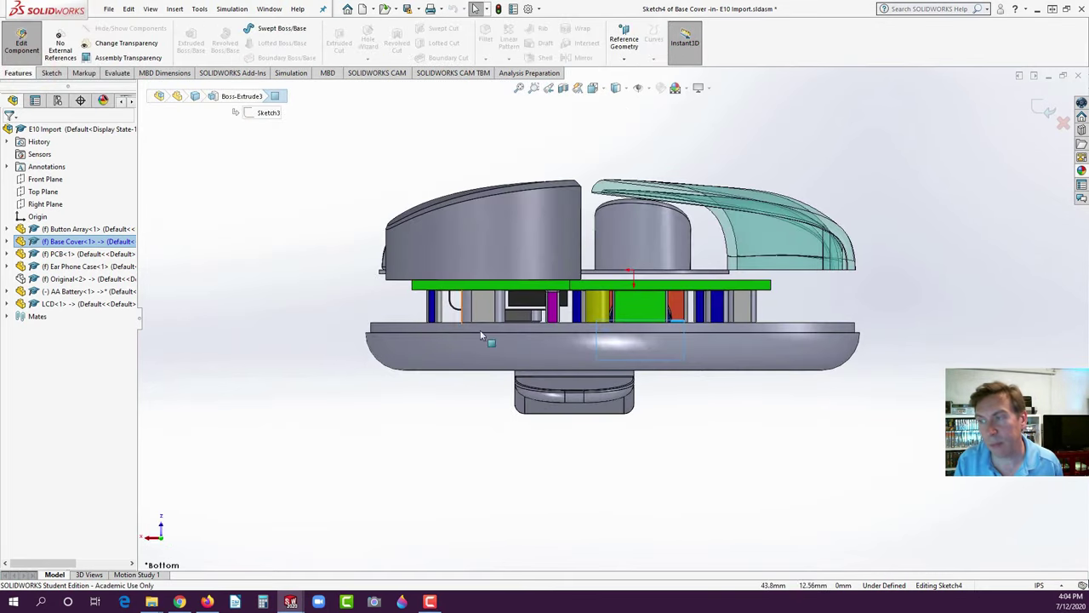
scroll(693, 315, "down", 6)
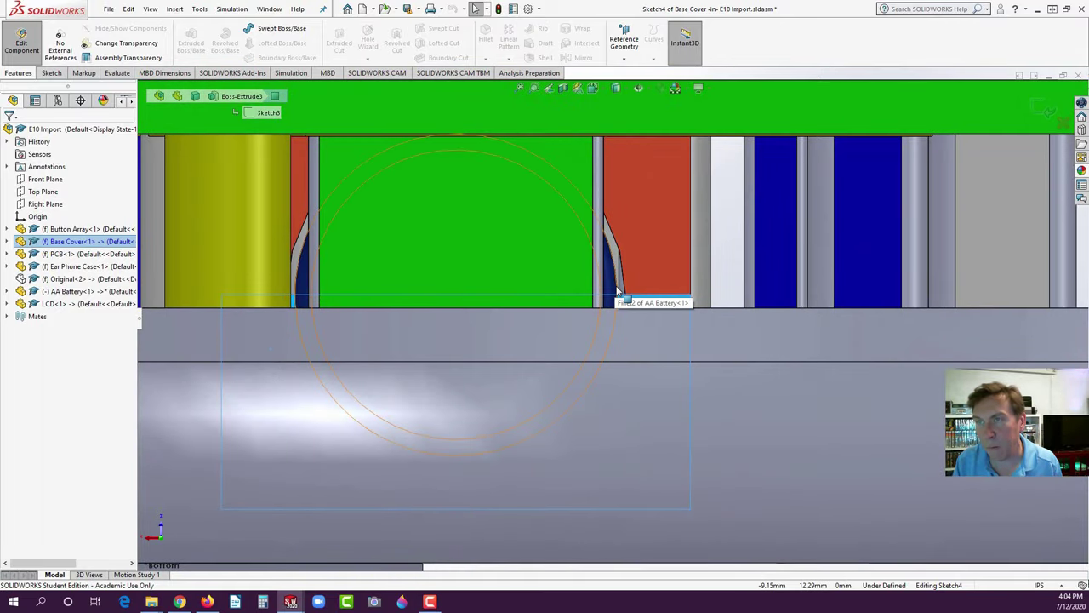
left_click(50, 74)
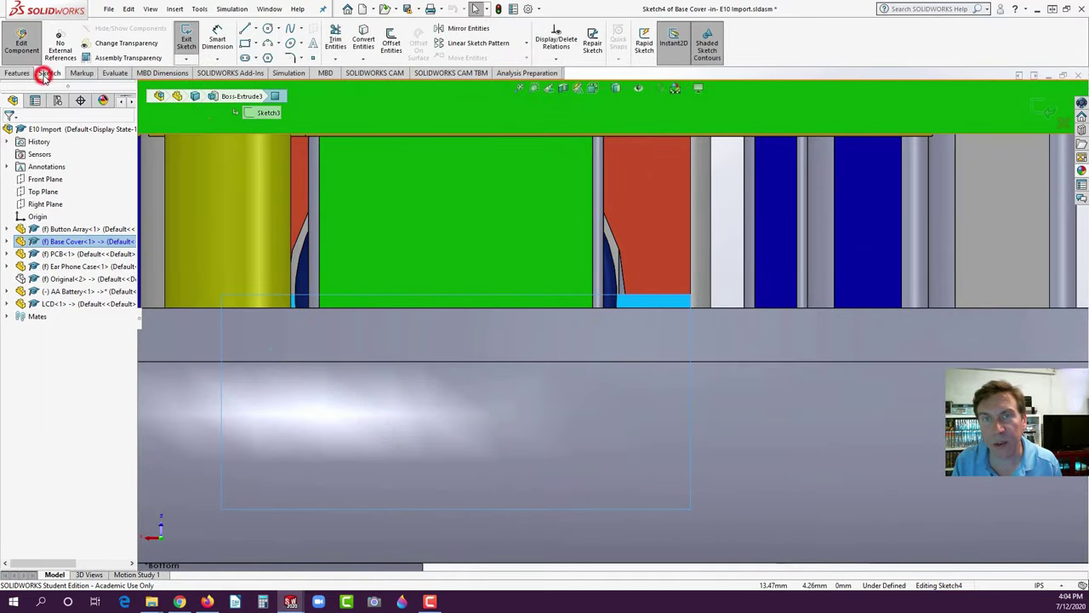
left_click(268, 29)
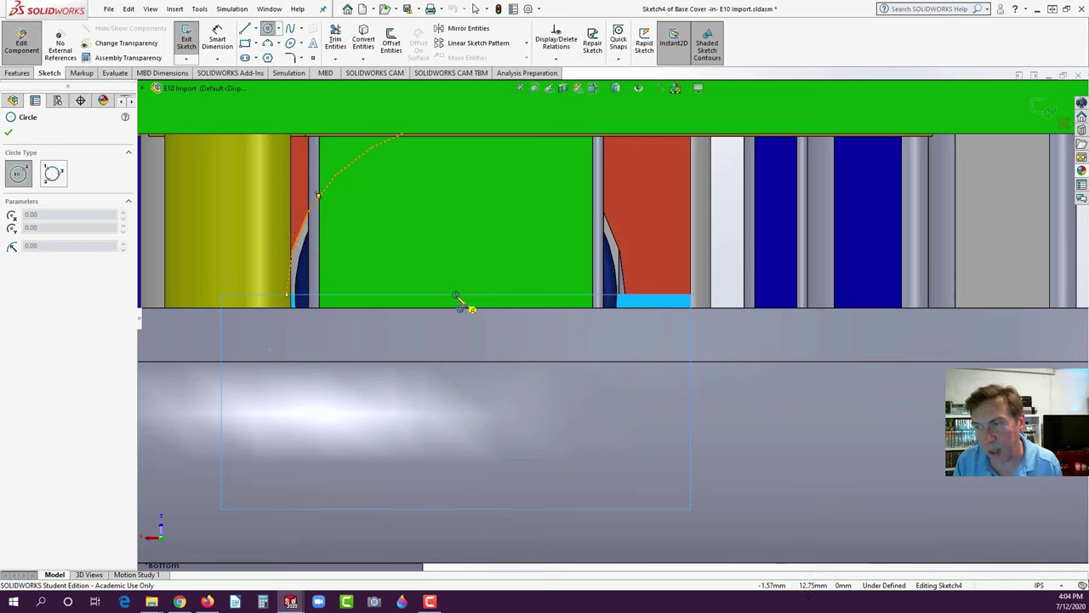
left_click(456, 295)
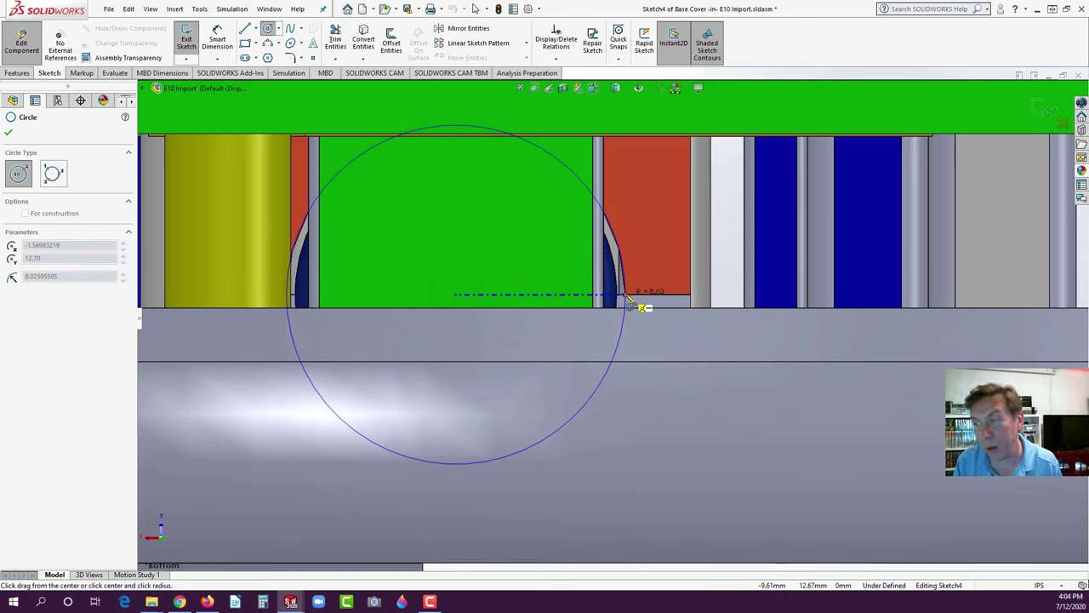
left_click(628, 300)
- Orbit the model to an angled view from above
scroll(646, 357, "up", 1)
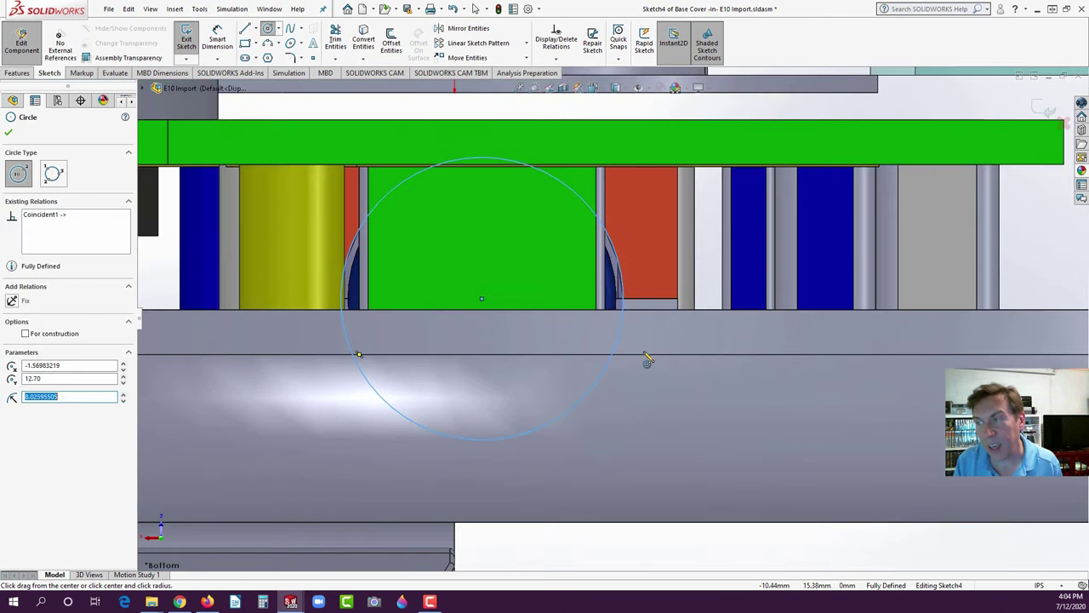
scroll(622, 295, "down", 2)
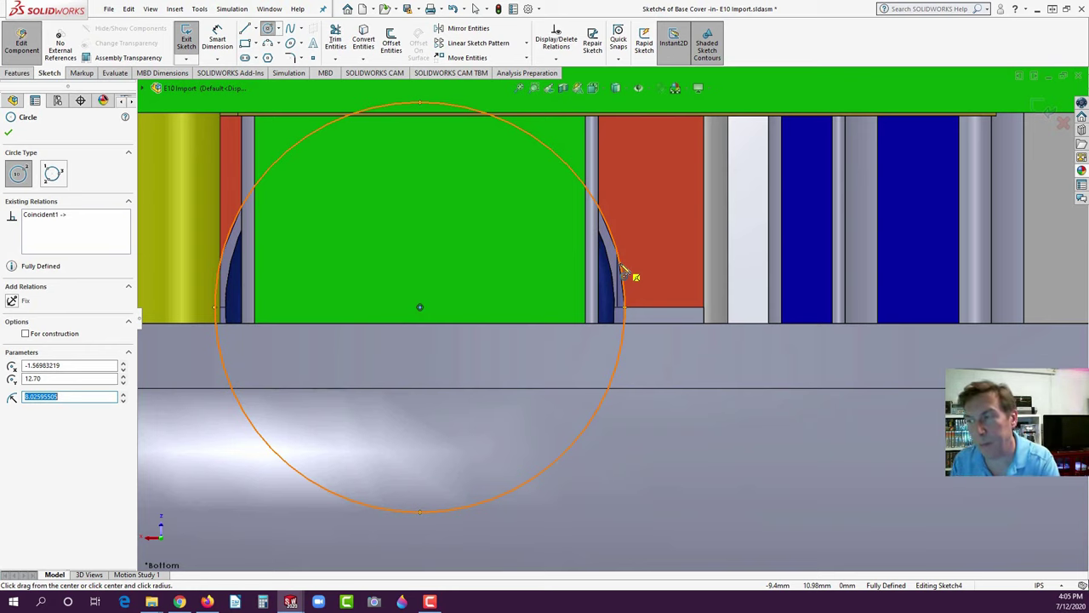
scroll(513, 382, "up", 3)
mouse_move(513, 382)
middle_mouse_down()
mouse_move(479, 360)
mouse_move(538, 395)
mouse_move(340, 213)
middle_mouse_up()
left_click(17, 73)
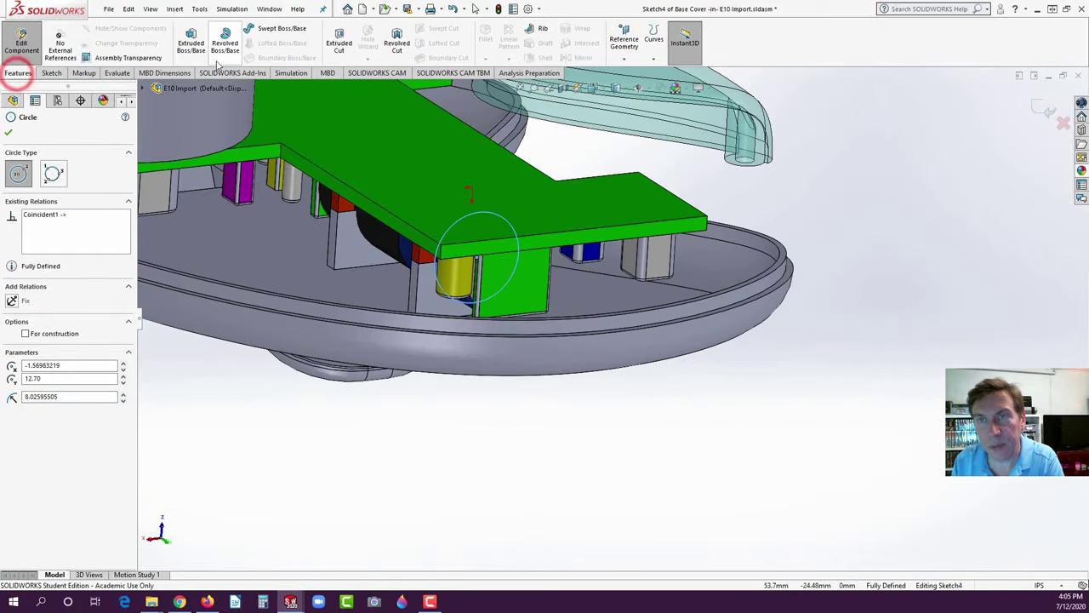
- Extrude-cut the circle Up To Vertex at a PCB corner through the Base Cover
left_click(340, 45)
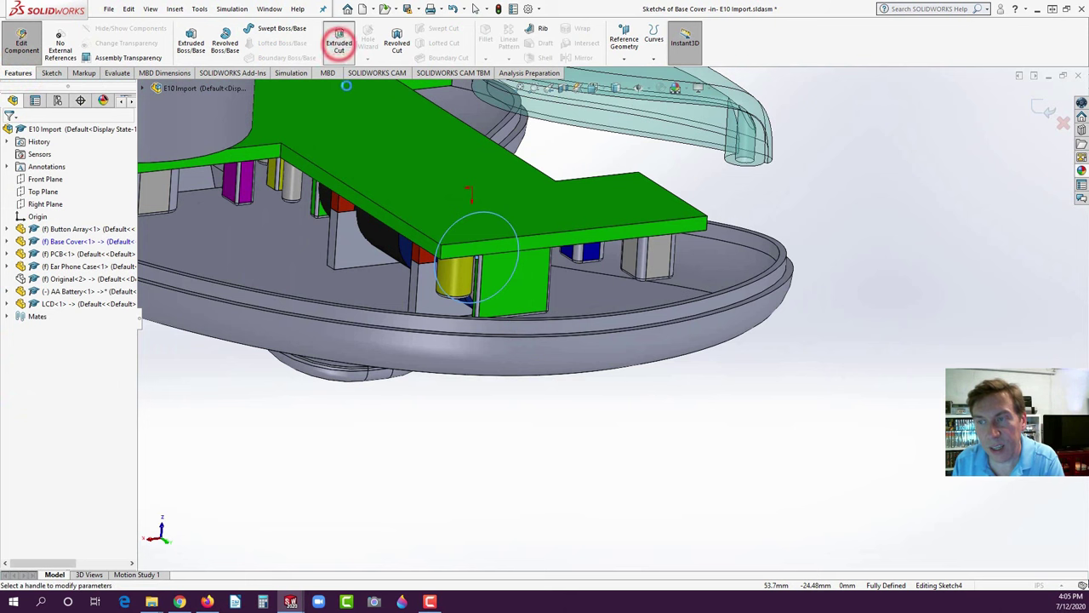
scroll(417, 223, "down", 5)
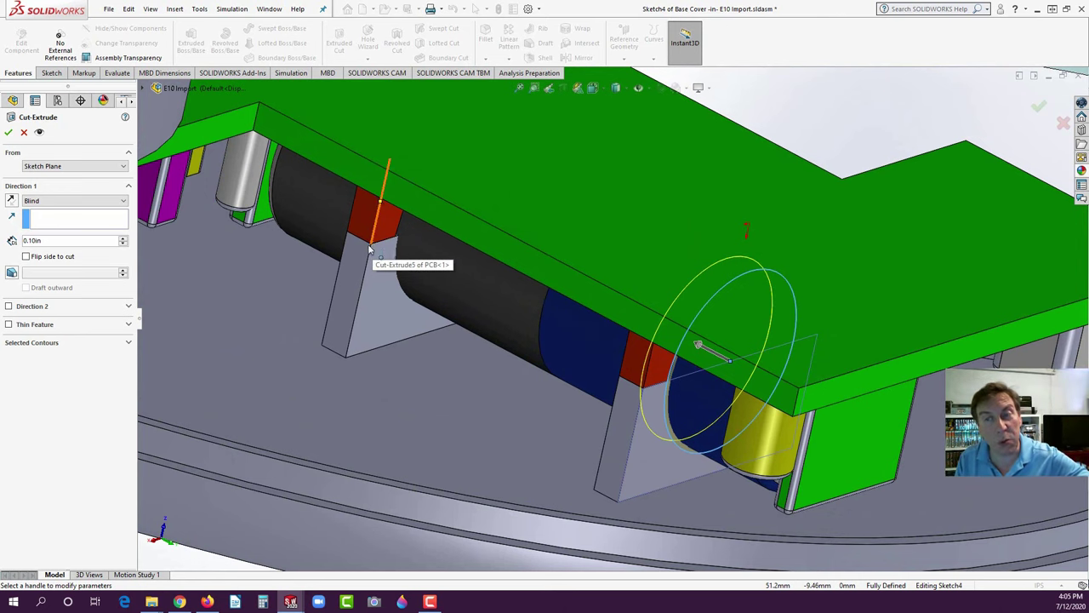
key("f")
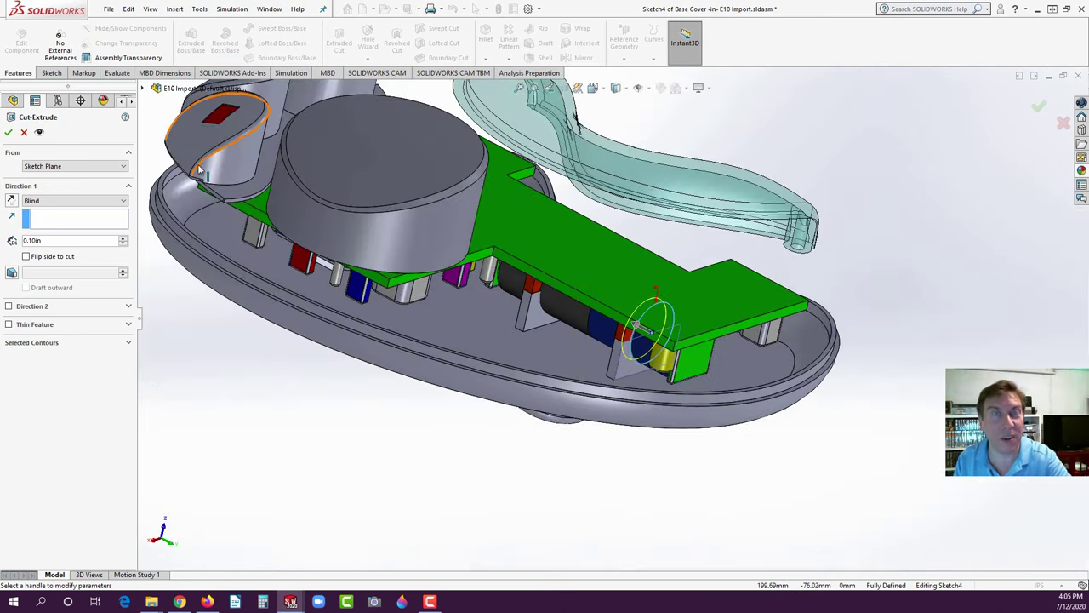
scroll(529, 334, "down", 5)
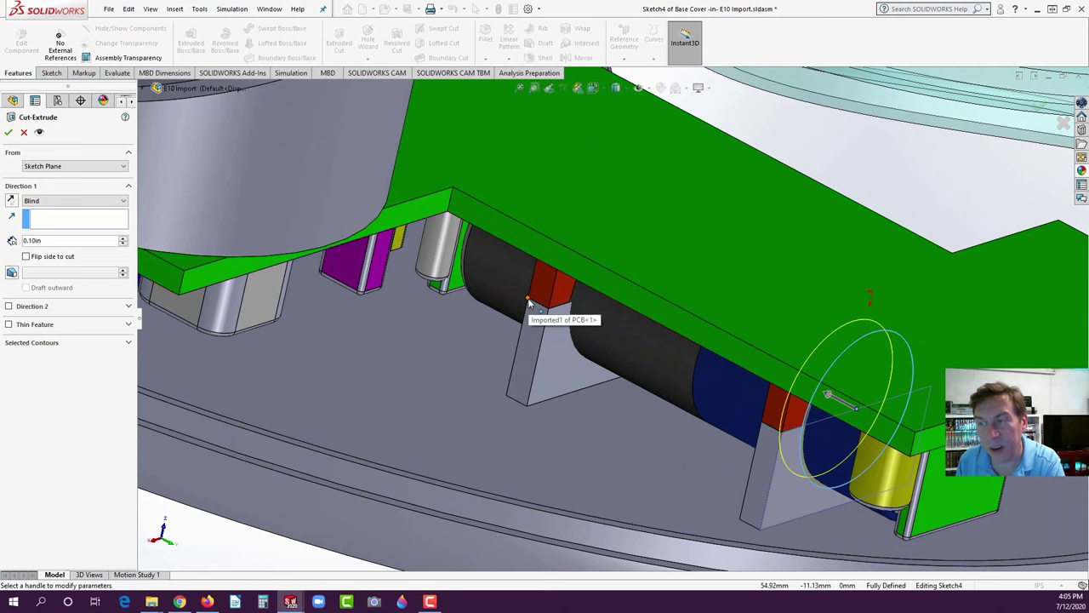
left_click(527, 302)
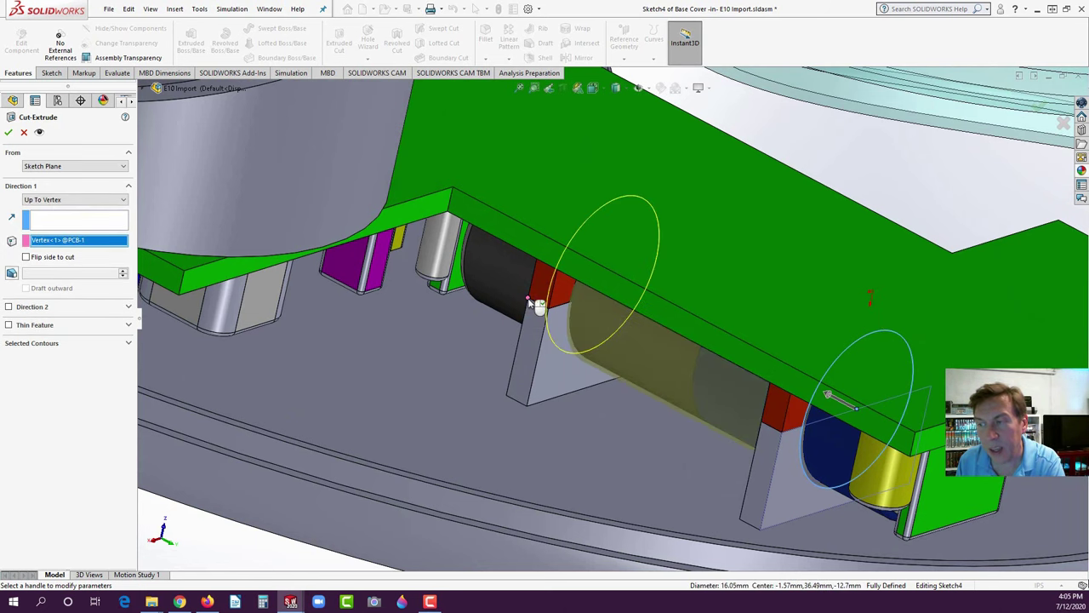
key("Return")
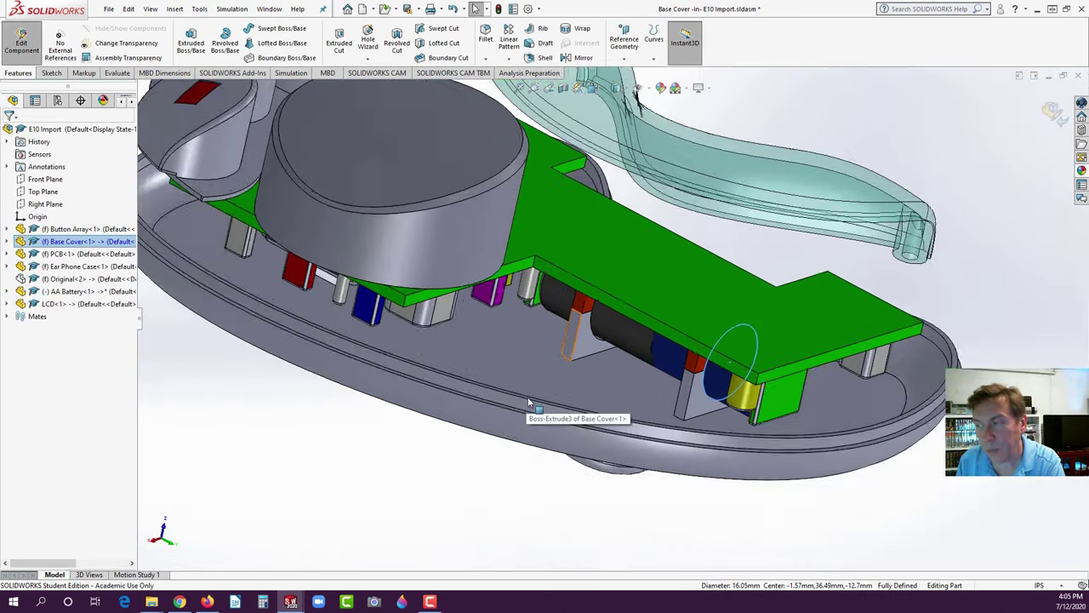
left_click(730, 269)
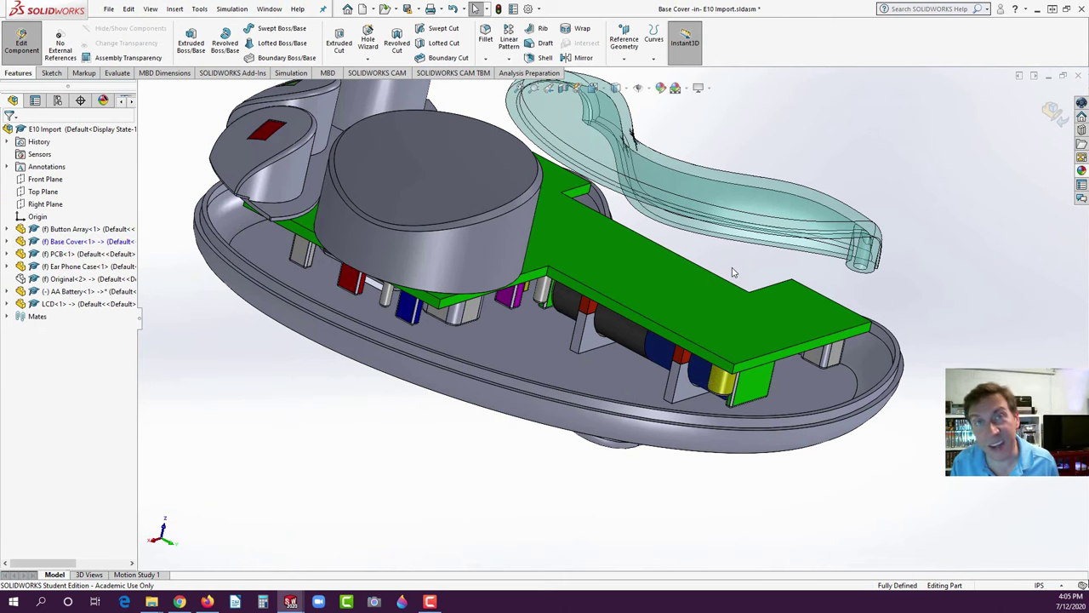
left_click(734, 255)
mouse_move(512, 382)
middle_mouse_down()
mouse_move(540, 365)
mouse_move(518, 394)
middle_mouse_up()
scroll(533, 336, "down", 5)
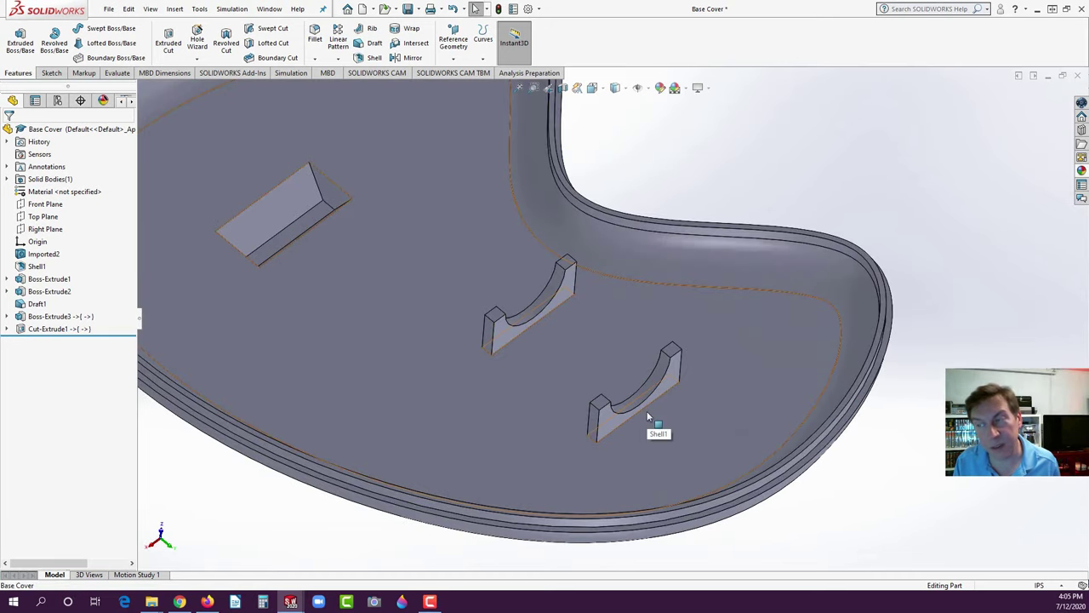
scroll(556, 393, "up", 5)
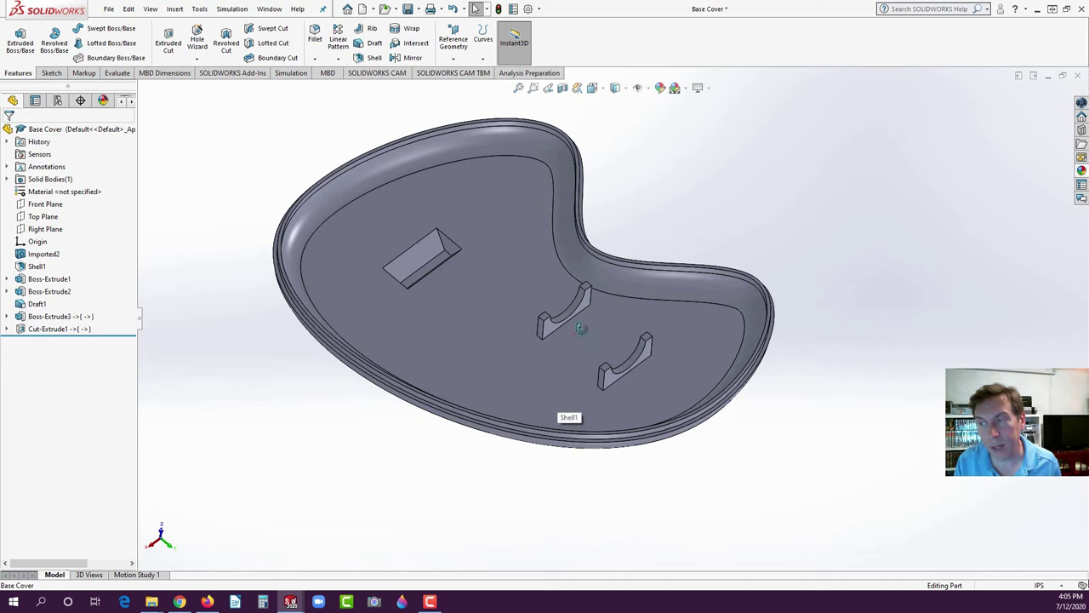
middle_click_drag(563, 410, 570, 377)
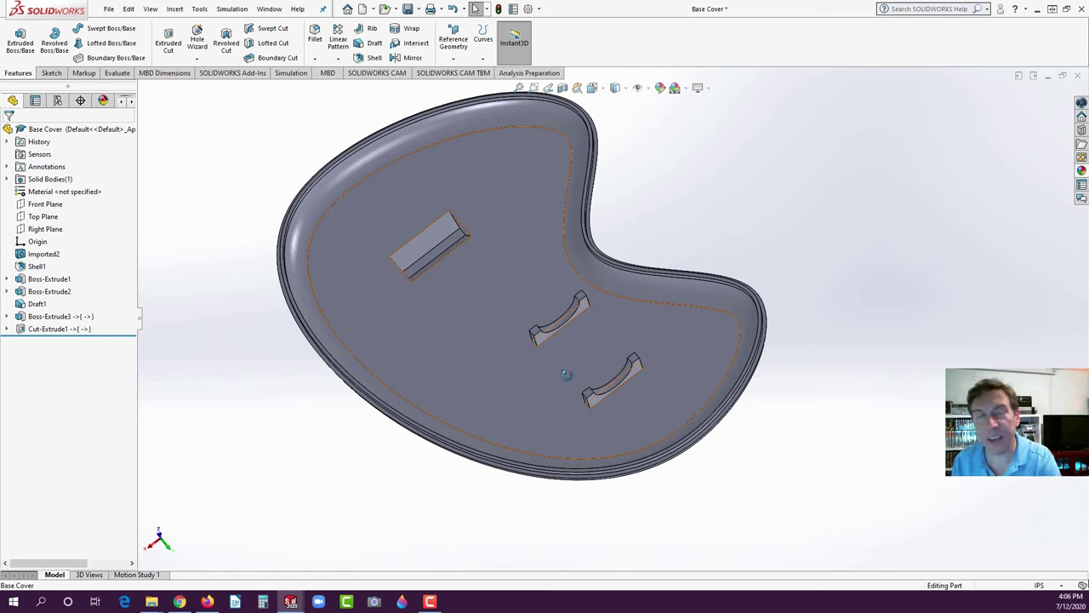
middle_click_drag(517, 380, 535, 349)
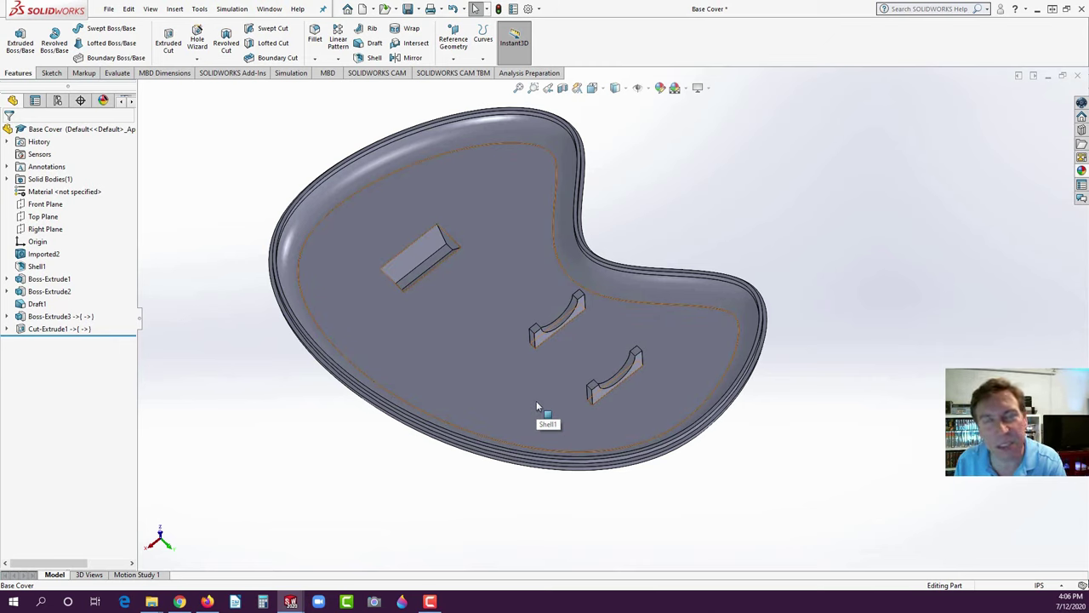
middle_click_drag(504, 409, 501, 401)
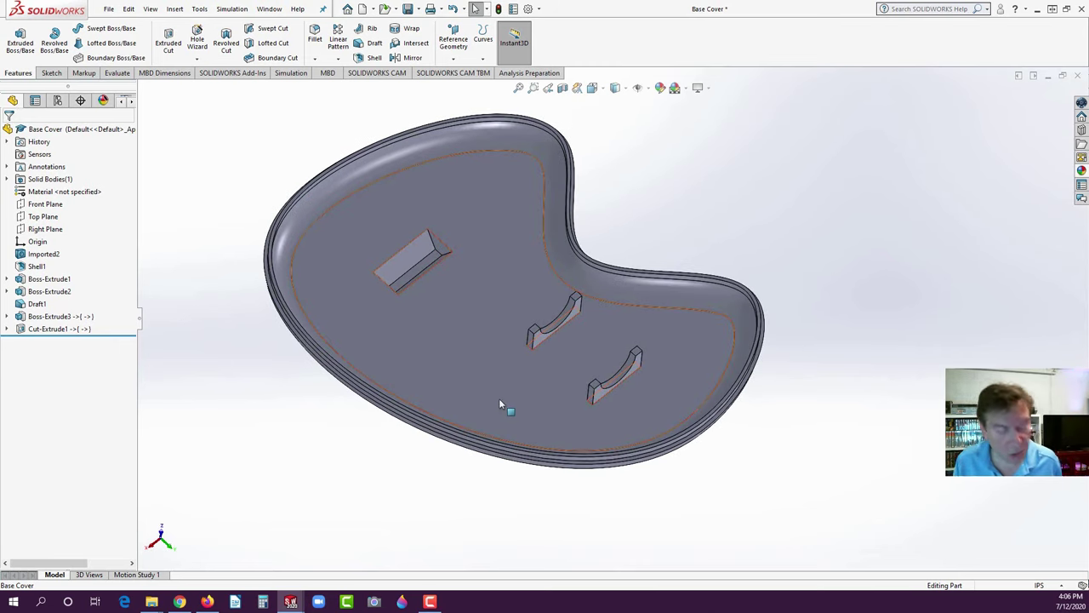
key("ctrl+Tab")
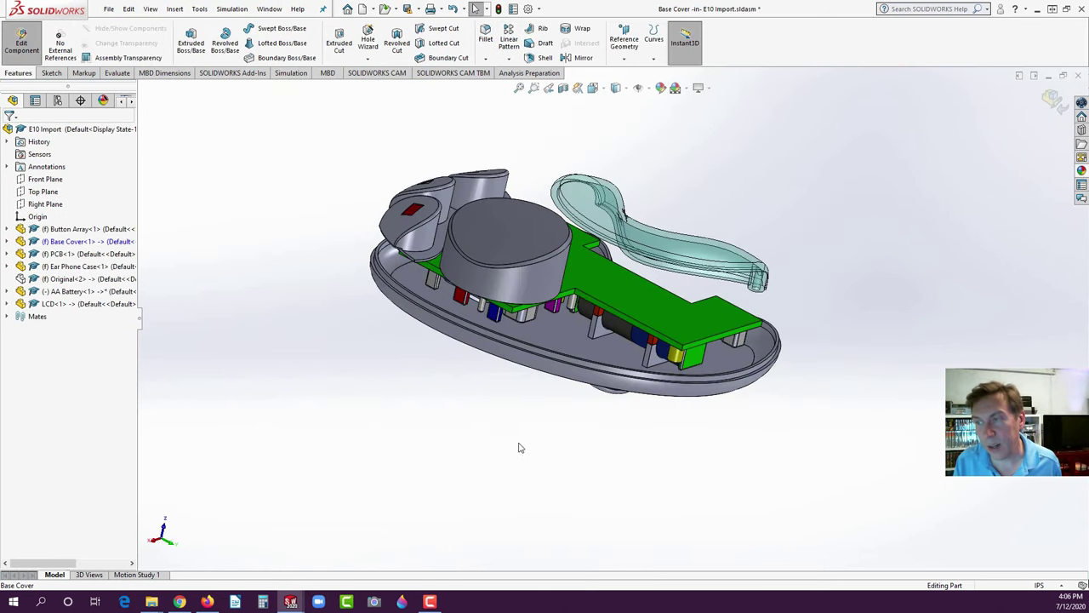
middle_click_drag(596, 291, 645, 218)
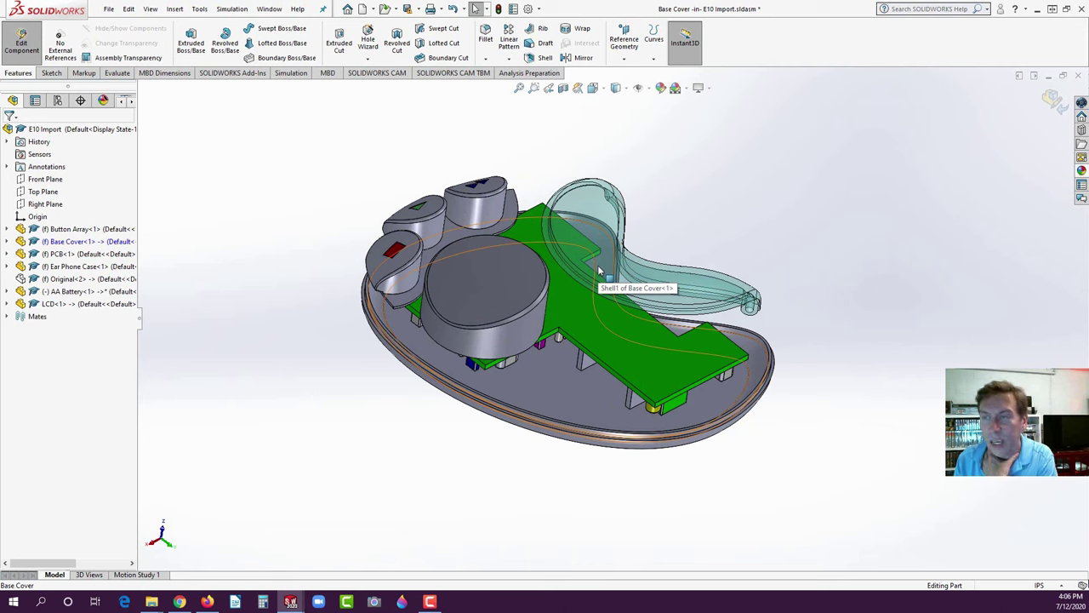
- Exit Base Cover editing and show the hidden Original<2> housing
left_click(23, 51)
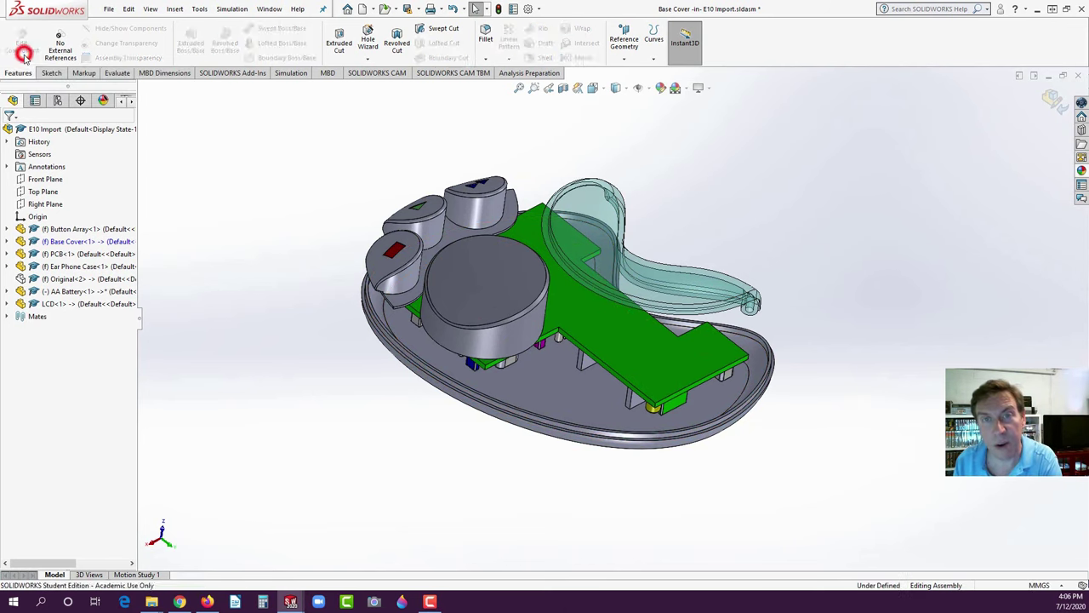
left_click(58, 280)
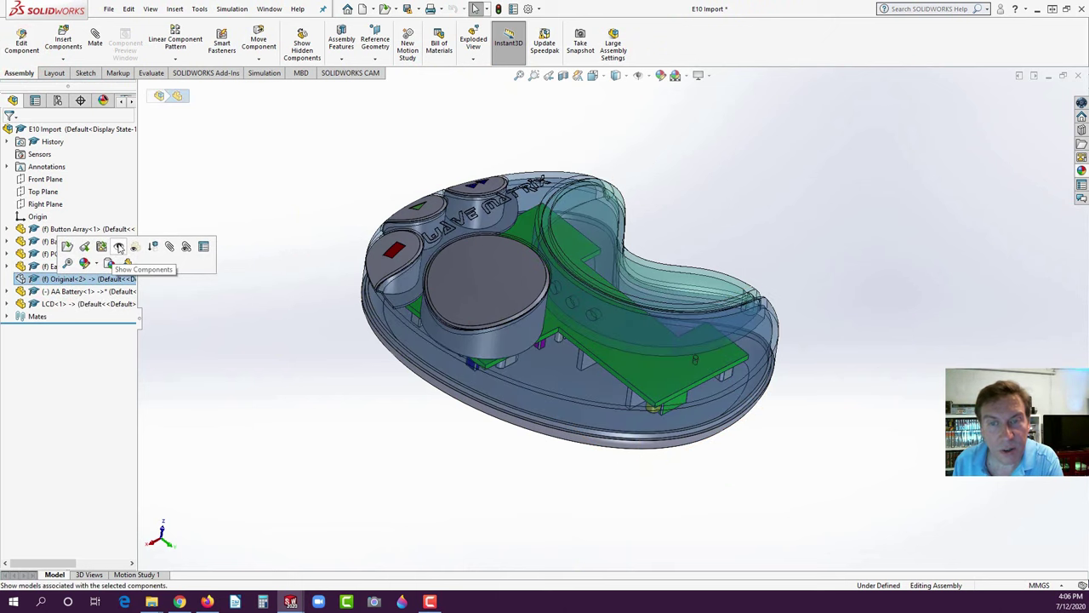
left_click(118, 247)
left_click(242, 314)
- Switch to an isometric view and start a new exploded view
middle_click_drag(243, 315, 679, 268)
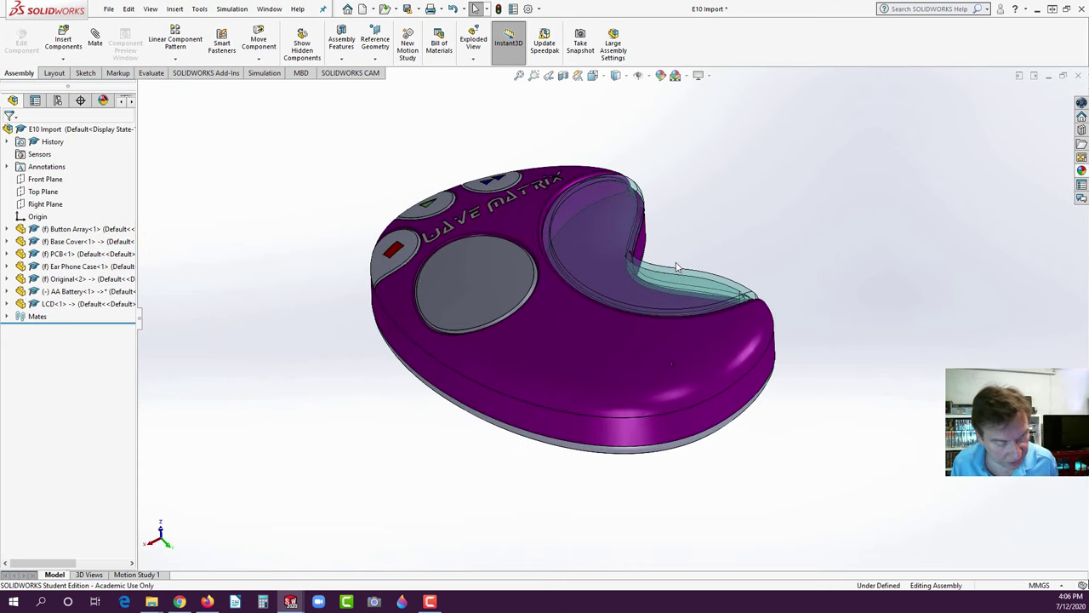
key("space")
left_click(125, 48)
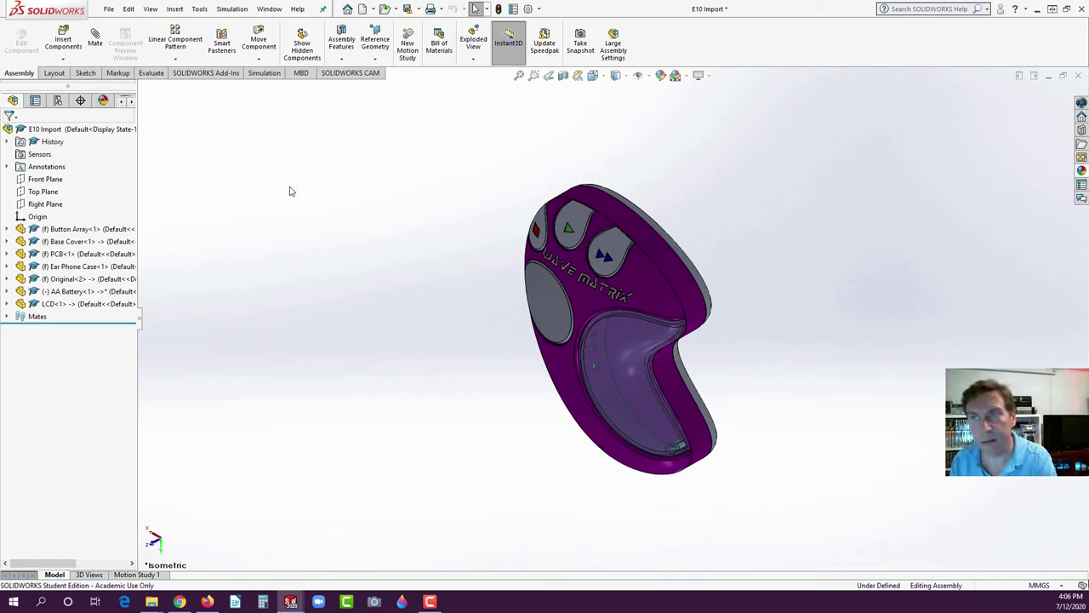
left_click(473, 40)
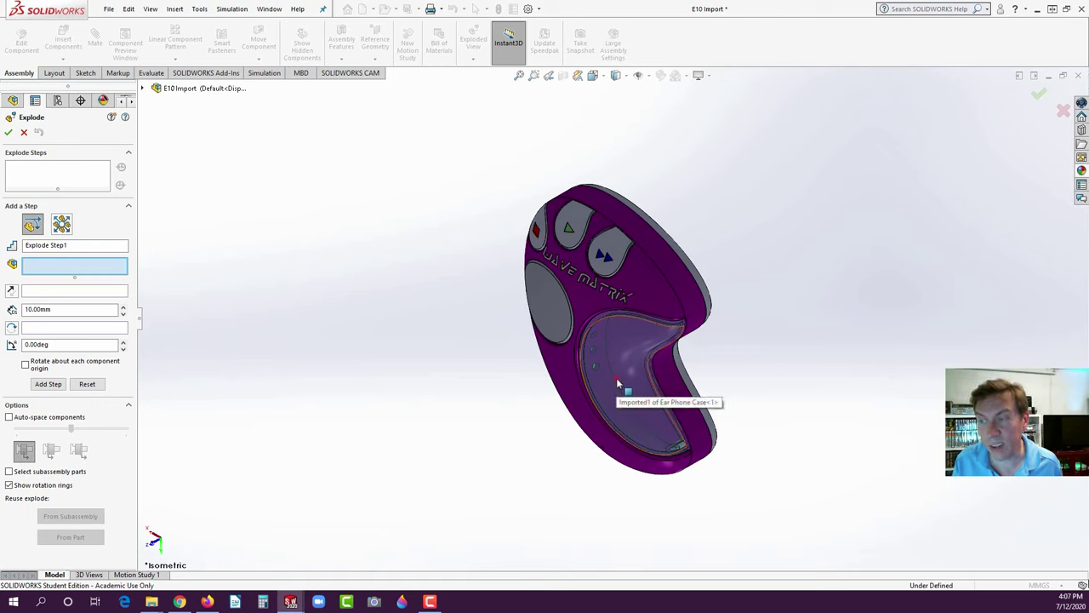
- Explode the Ear Phone Case, then the LCD 278.08 mm, toward the lower left
left_click(618, 384)
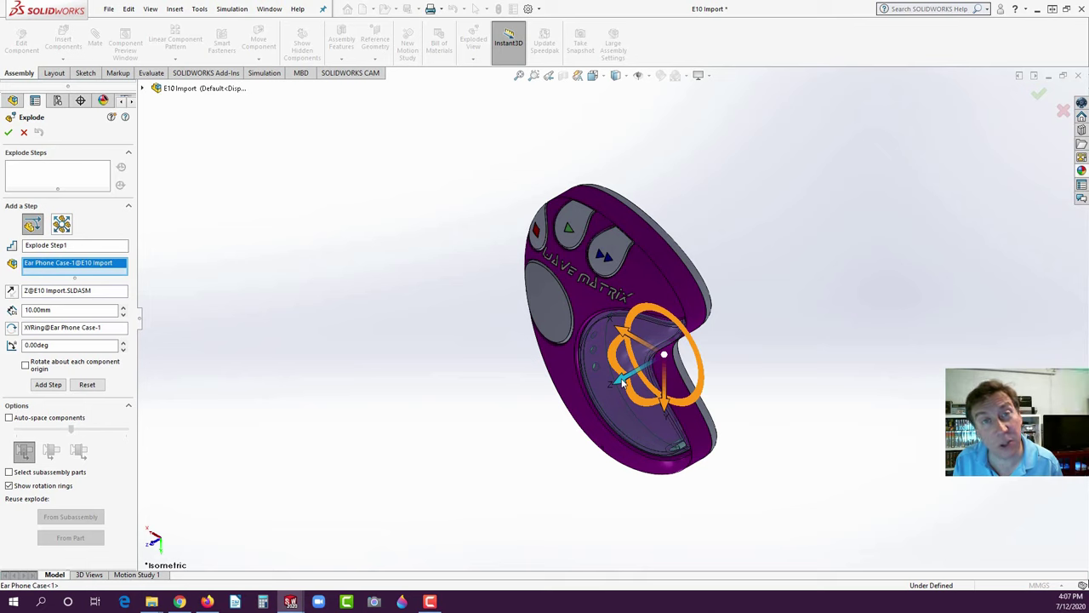
left_click_drag(622, 384, 301, 543)
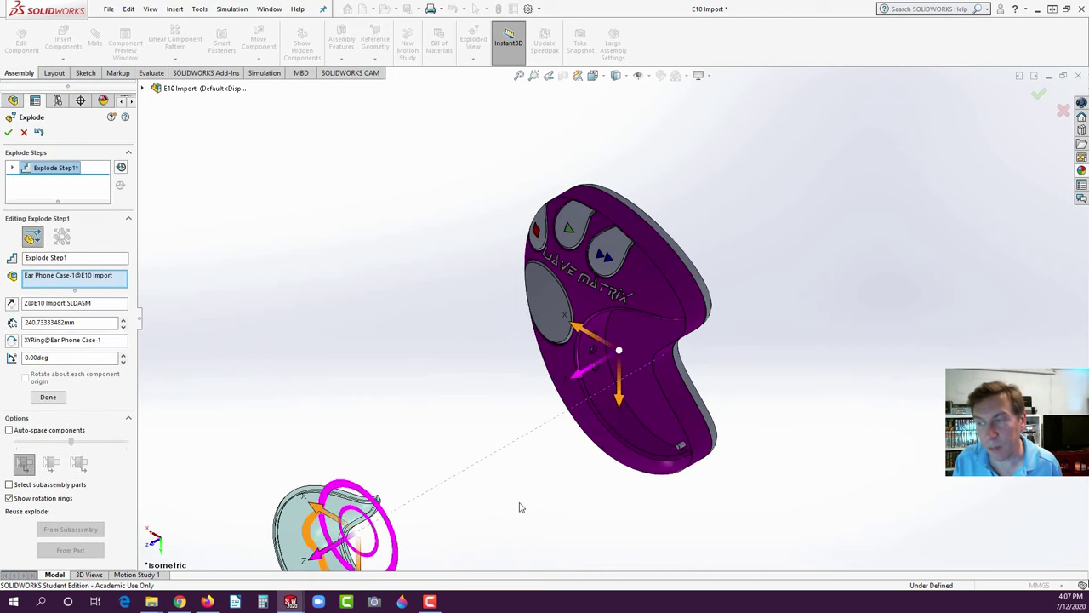
left_click(49, 398)
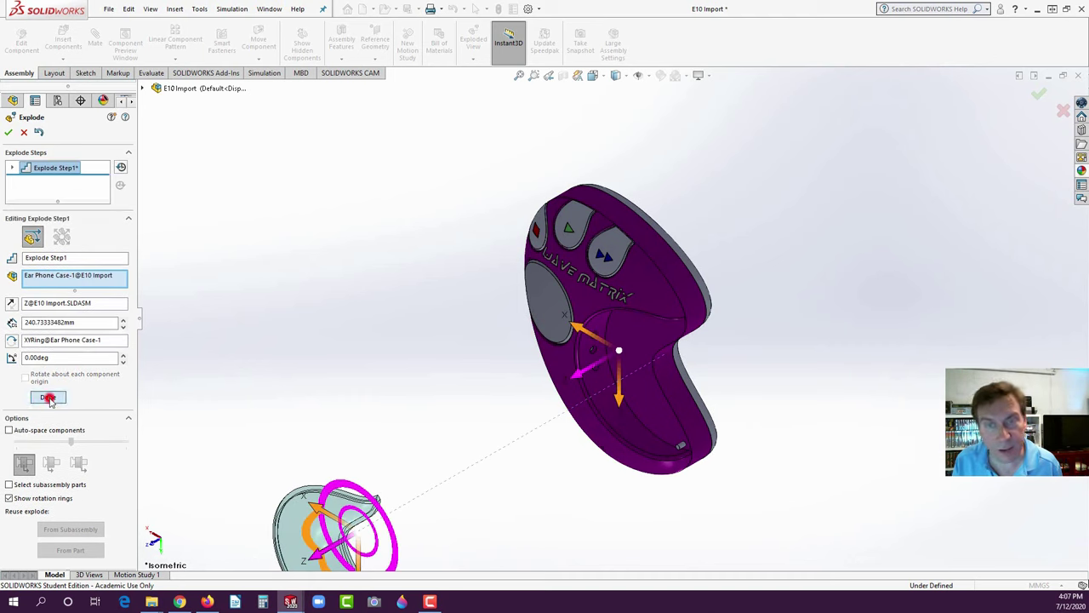
left_click(546, 307)
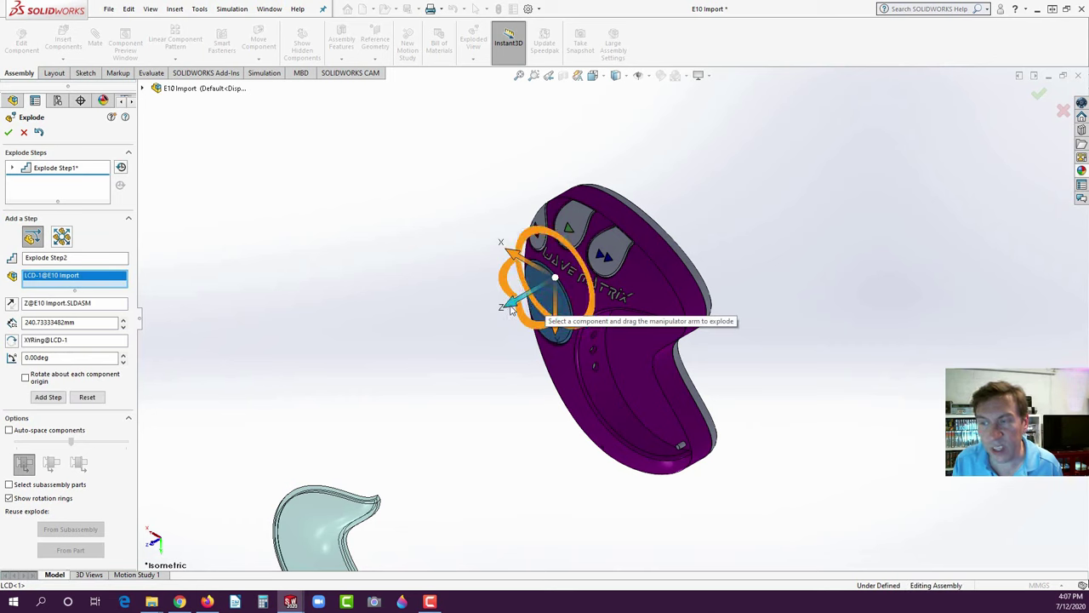
left_click_drag(510, 306, 149, 490)
key("f")
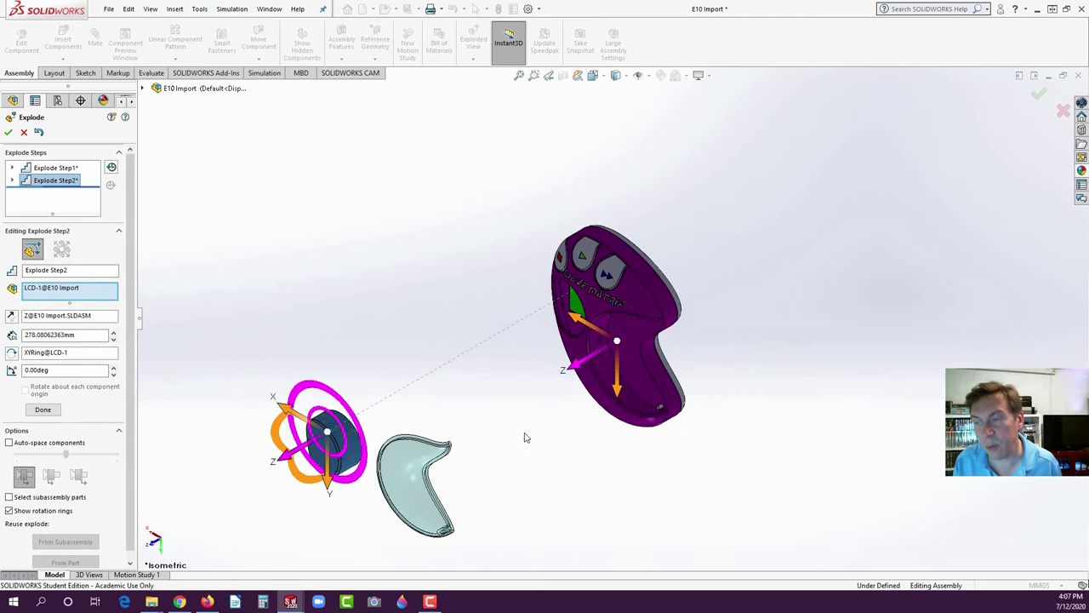
left_click(42, 409)
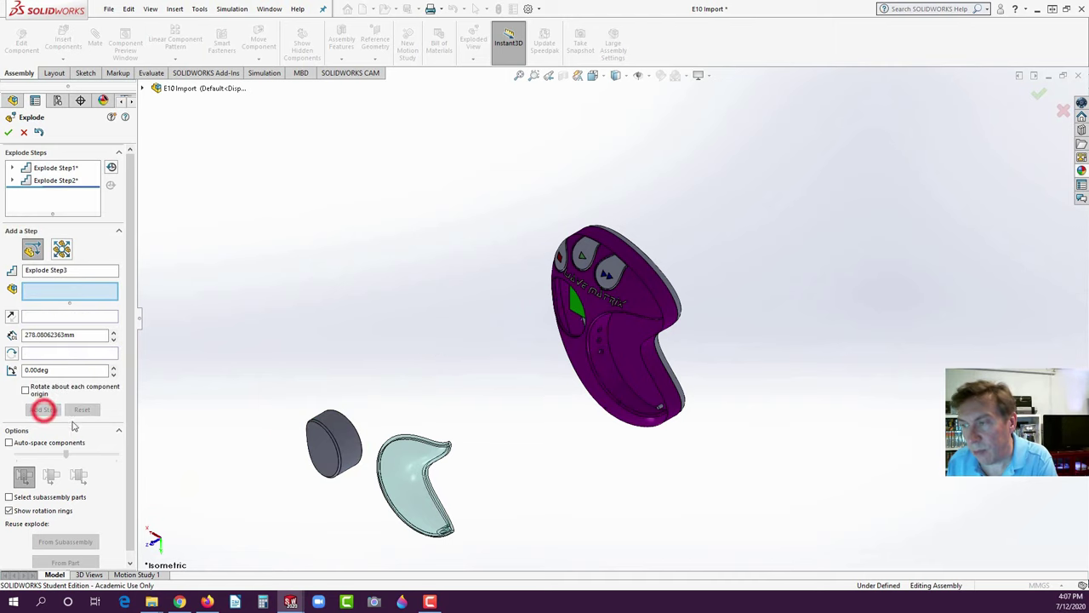
- Add explode steps moving the housing about 169 mm and pulling the Base Cover away
left_click(596, 304)
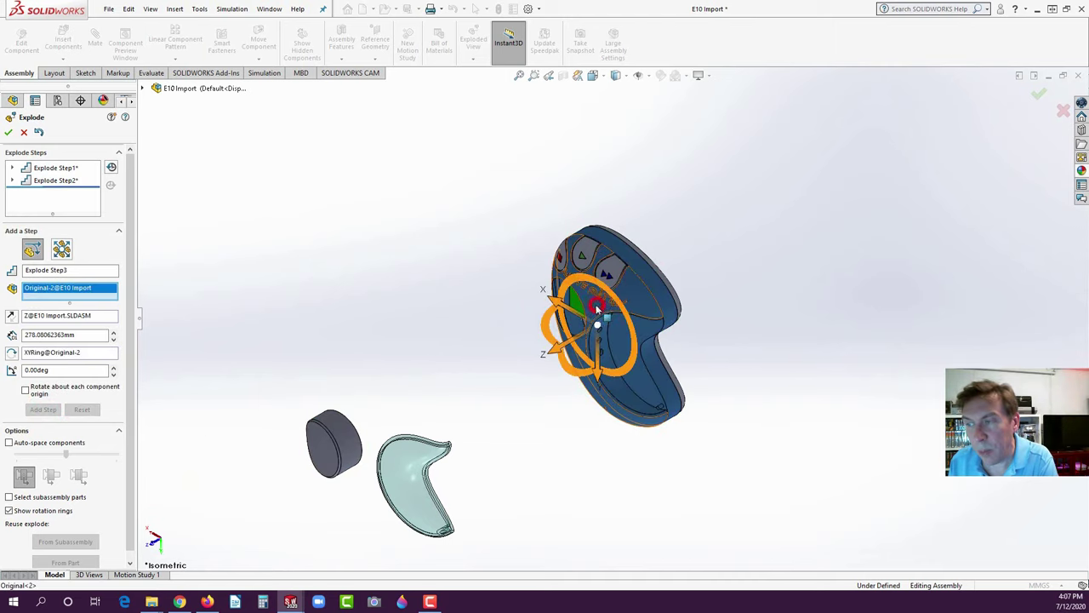
left_click_drag(555, 355, 457, 405)
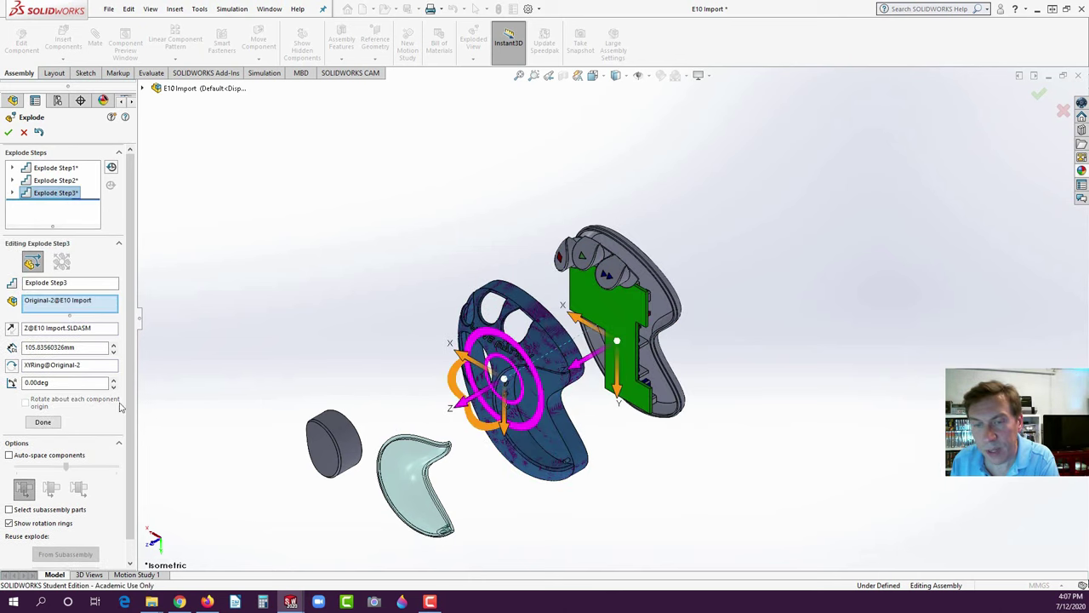
left_click(35, 421)
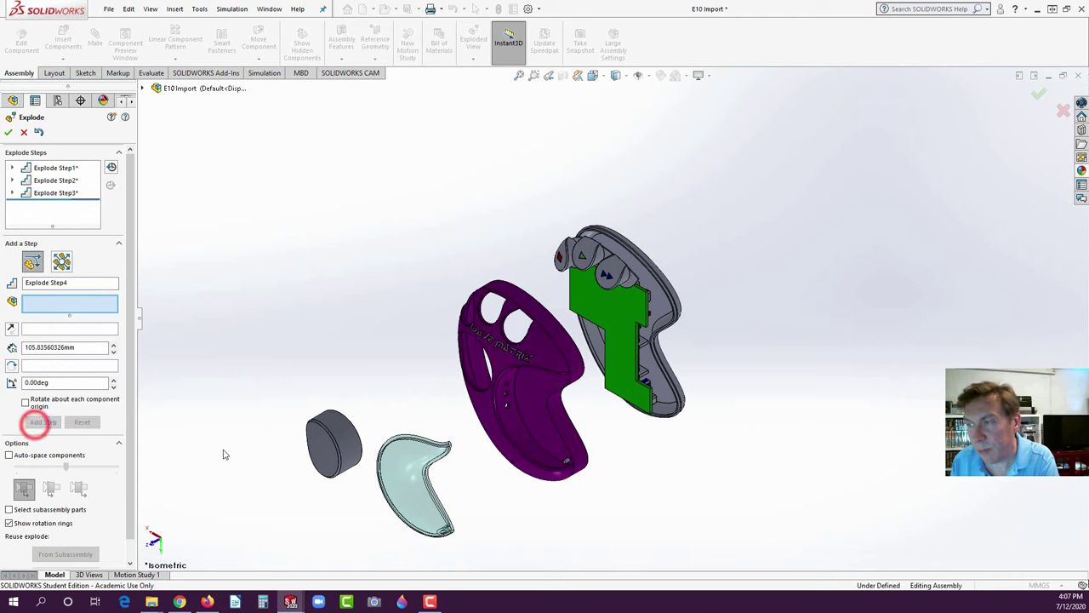
left_click(666, 303)
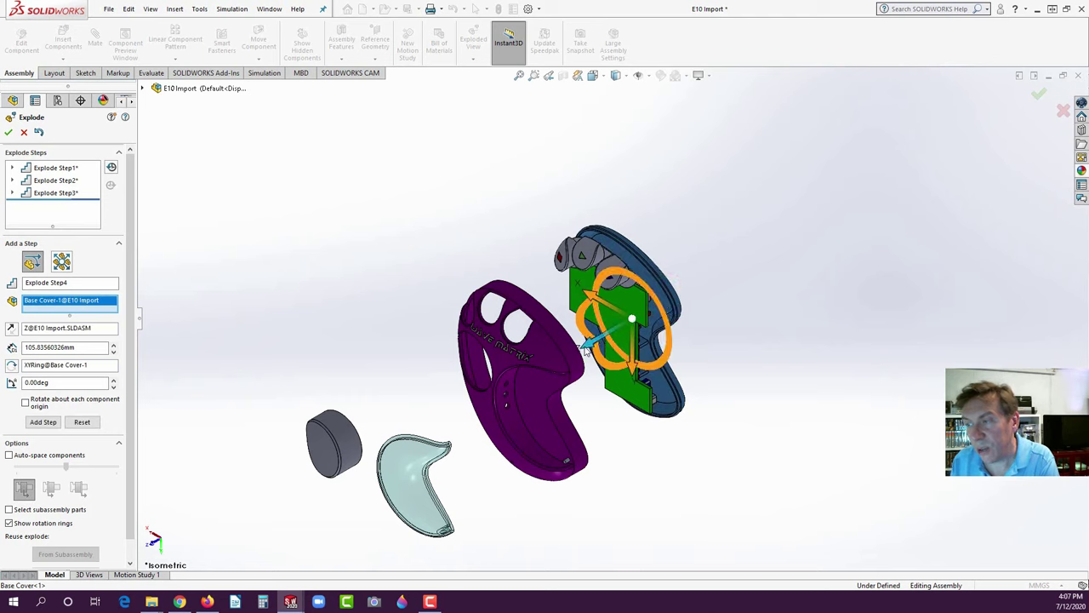
left_click_drag(585, 347, 821, 232)
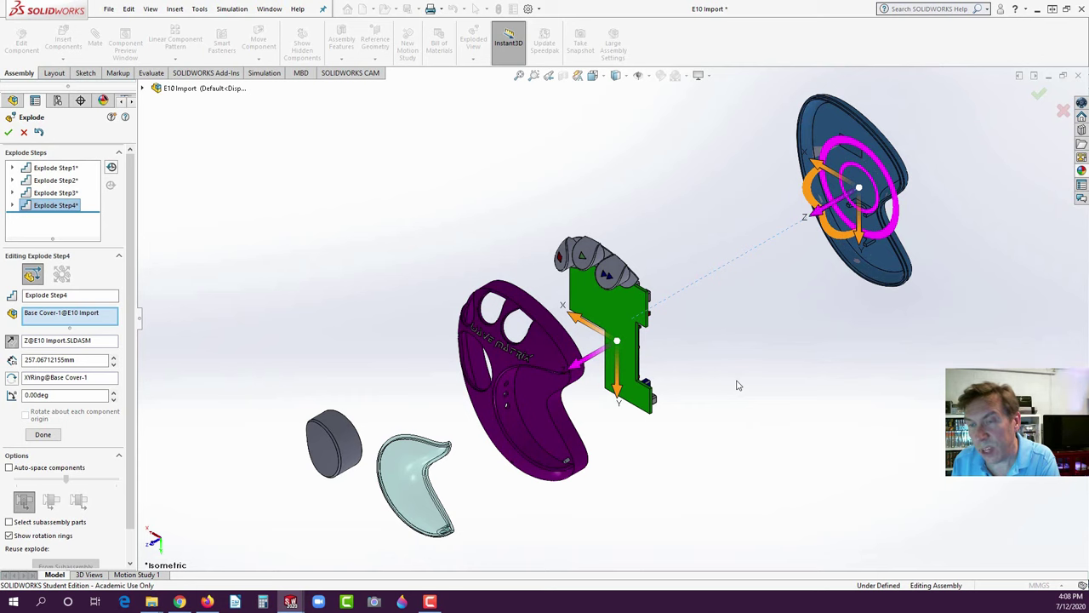
left_click(43, 434)
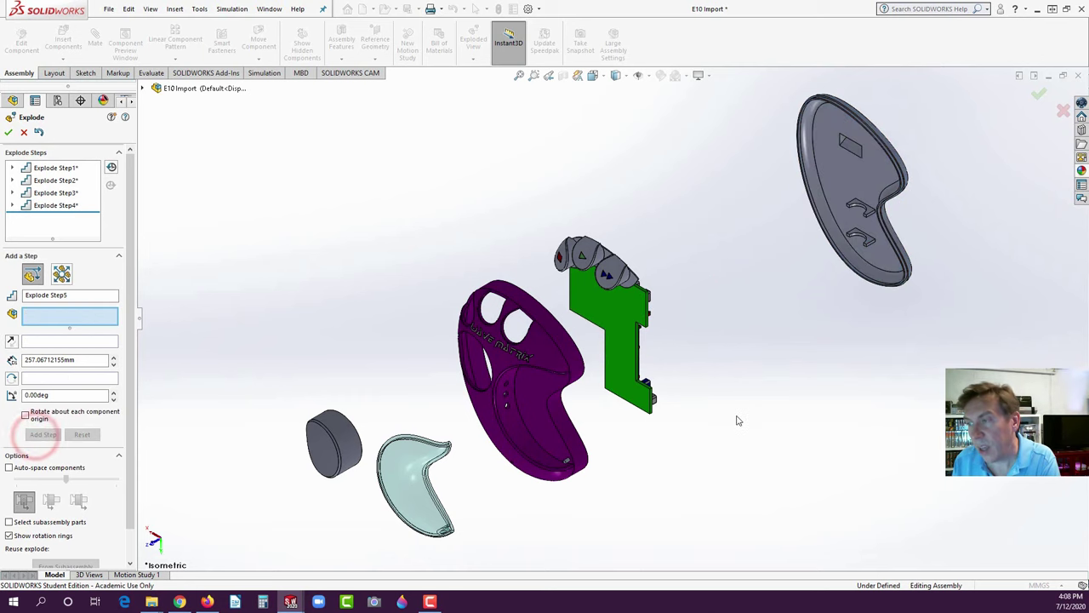
- Explode the AA Battery out from the board and then down about 119 mm
middle_click_drag(737, 414, 670, 369)
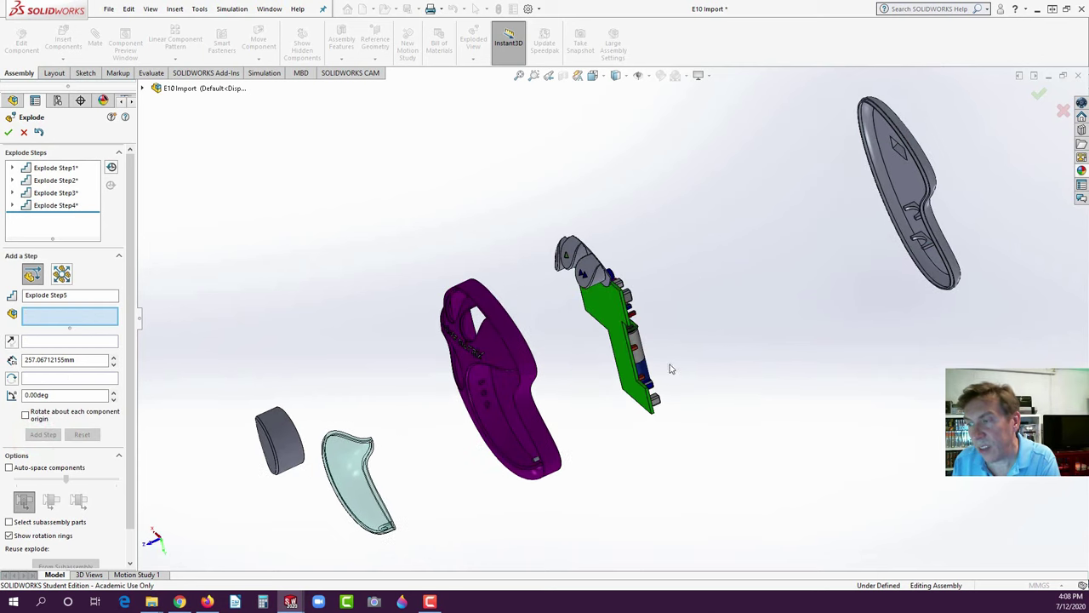
left_click(638, 365)
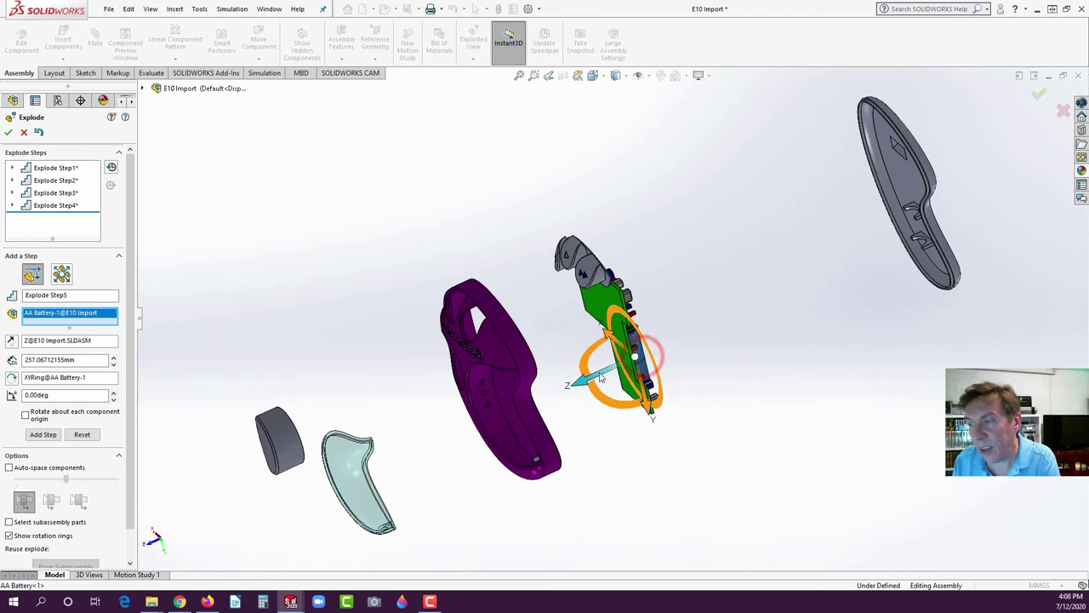
left_click_drag(578, 387, 706, 344)
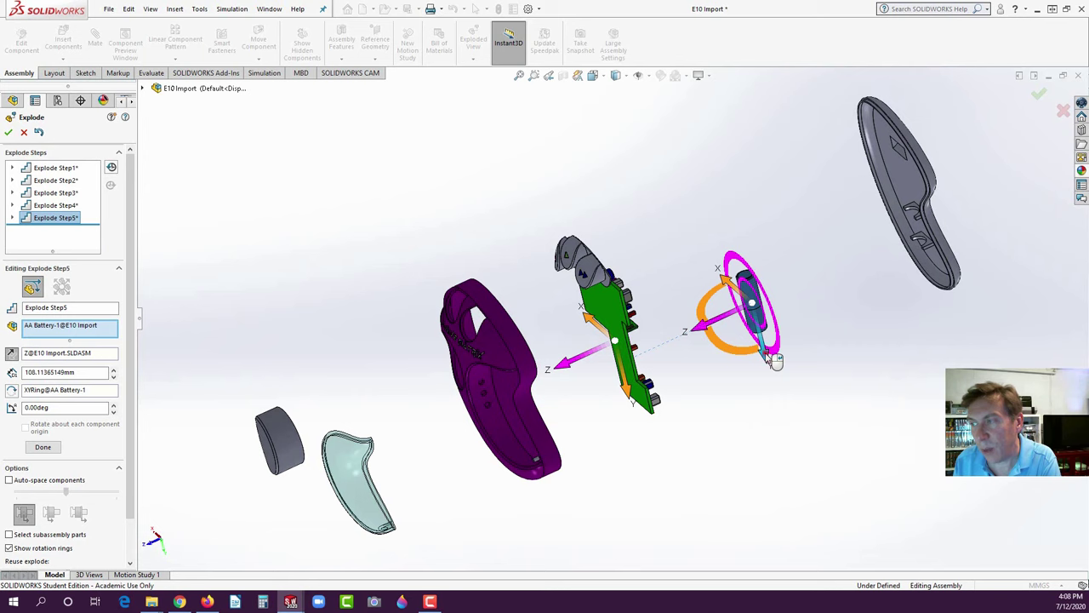
left_click(765, 355)
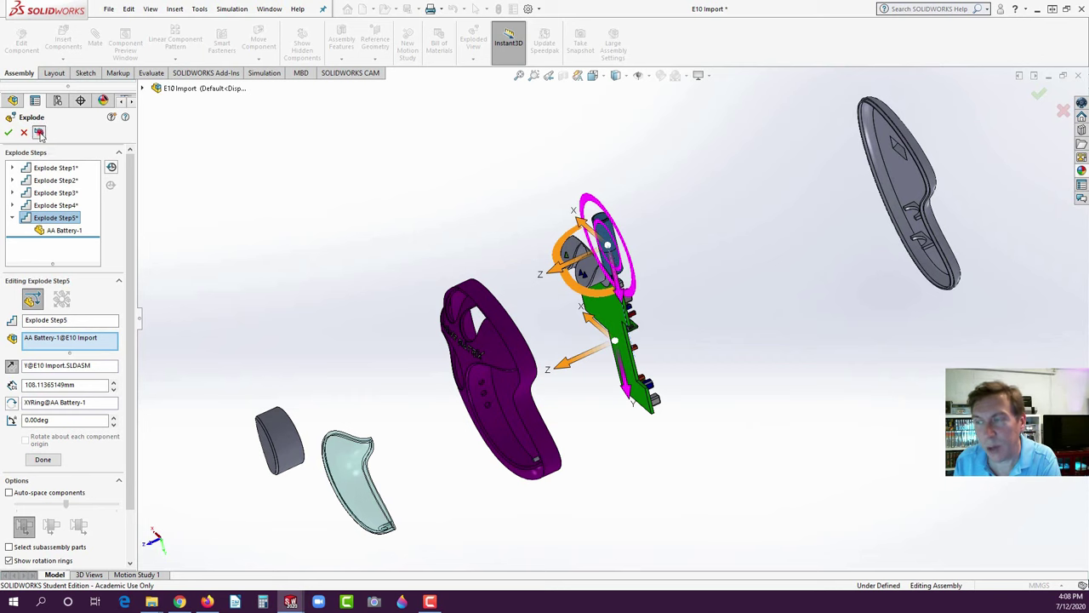
left_click(39, 134)
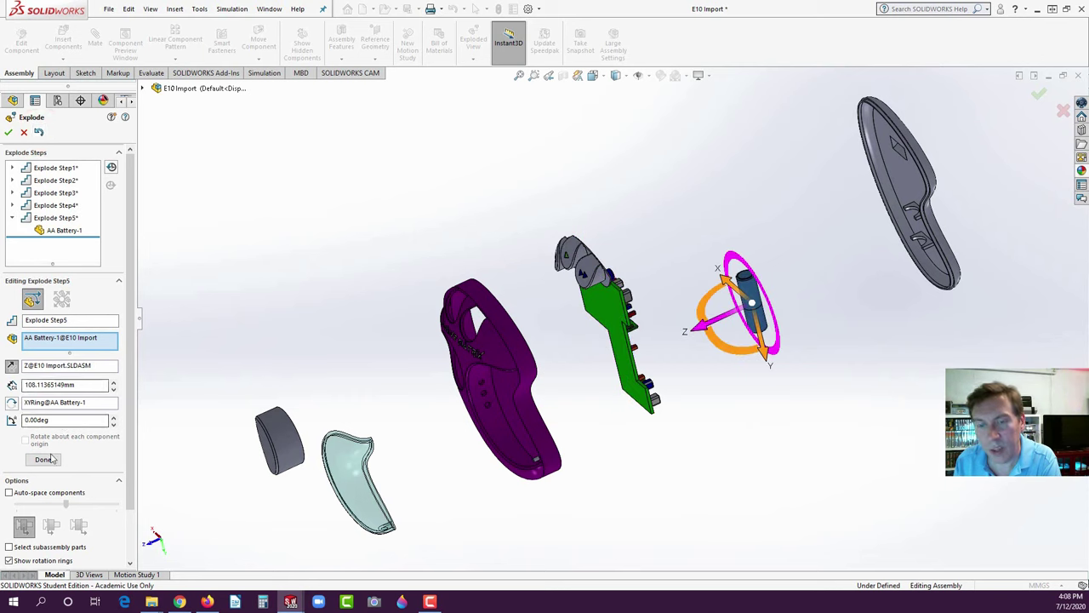
left_click(44, 459)
left_click(752, 302)
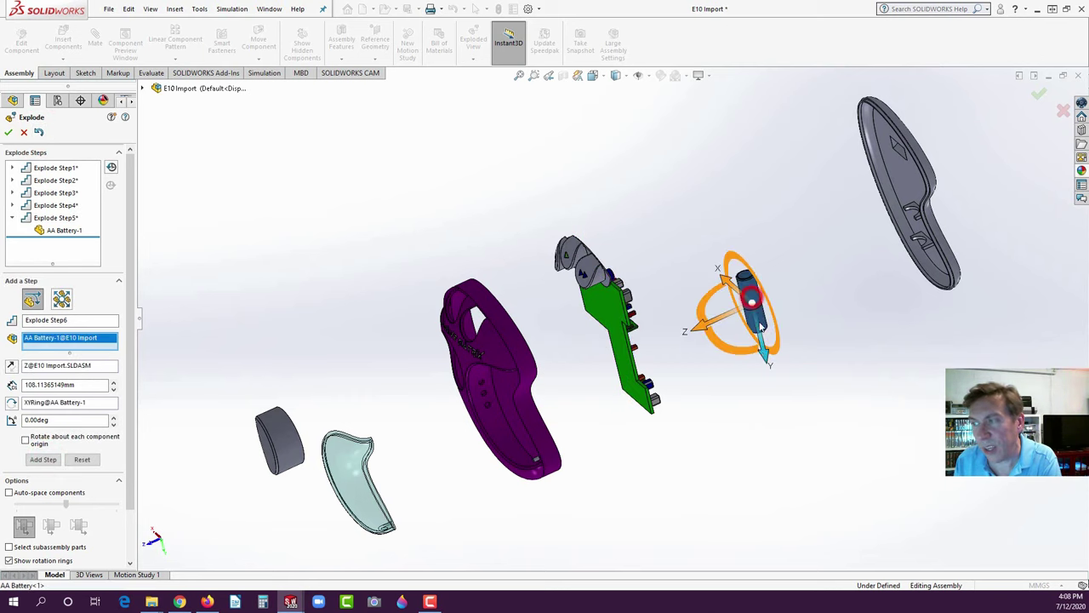
left_click_drag(765, 354, 802, 485)
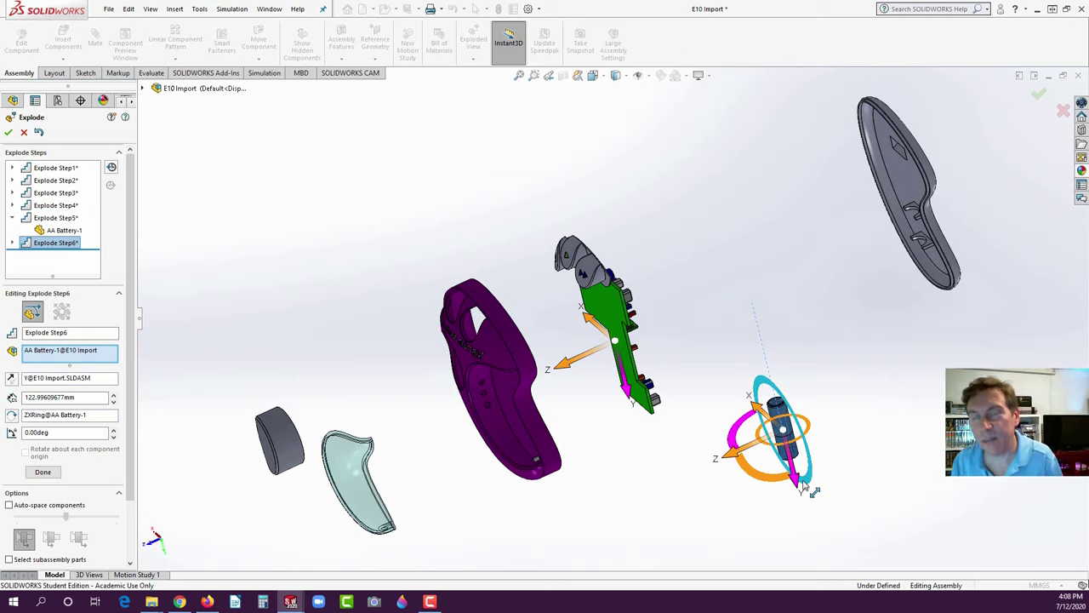
left_click(604, 313)
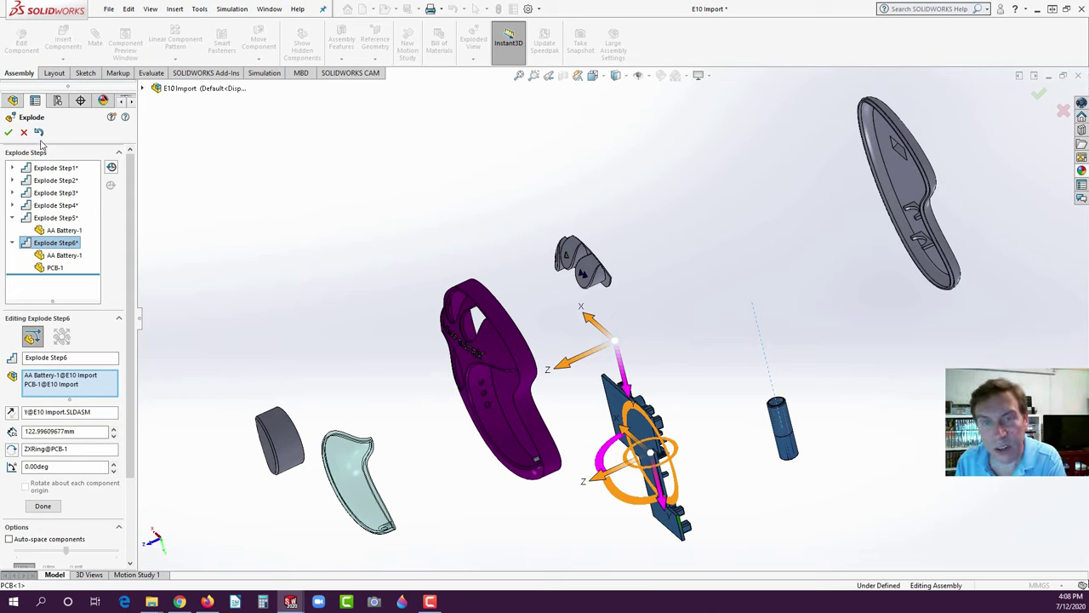
left_click(38, 132)
left_click(44, 484)
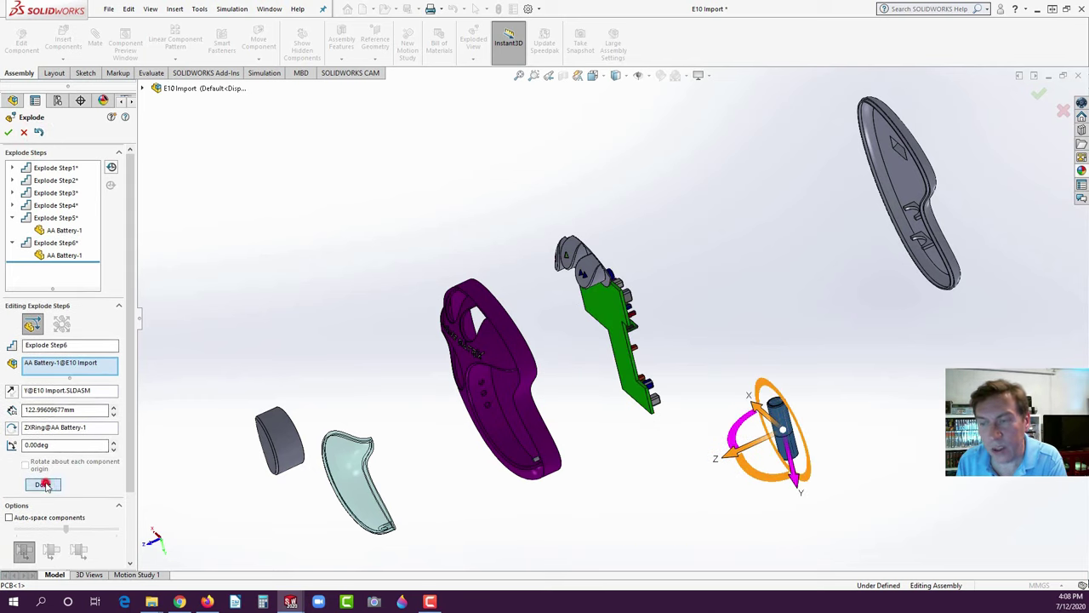
- Slide the PCB out along Z, flip it about 181 degrees, and accept the exploded view
left_click(596, 336)
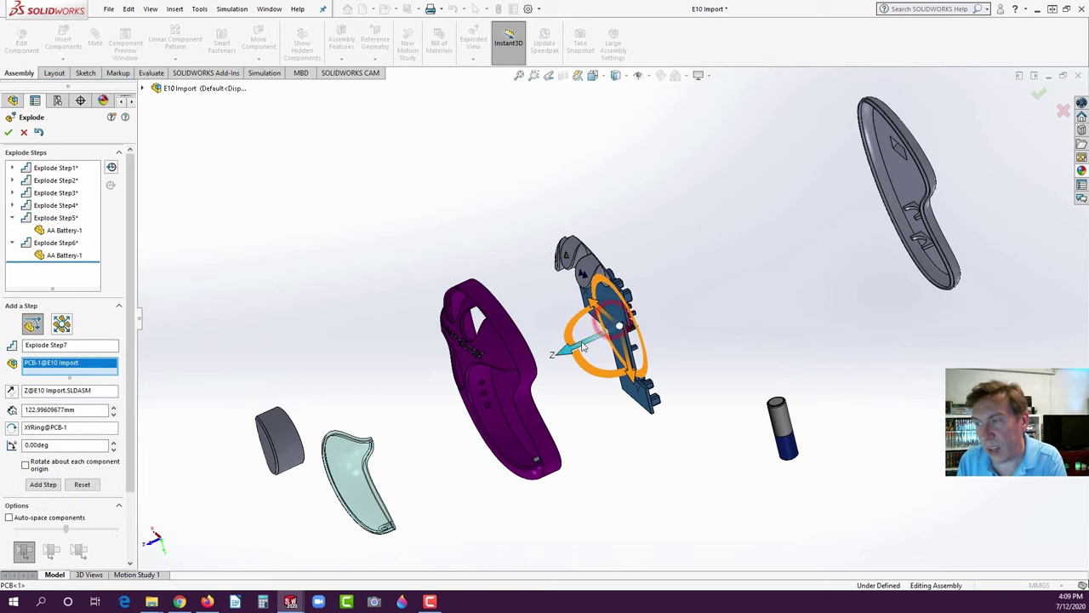
left_click_drag(566, 352, 720, 299)
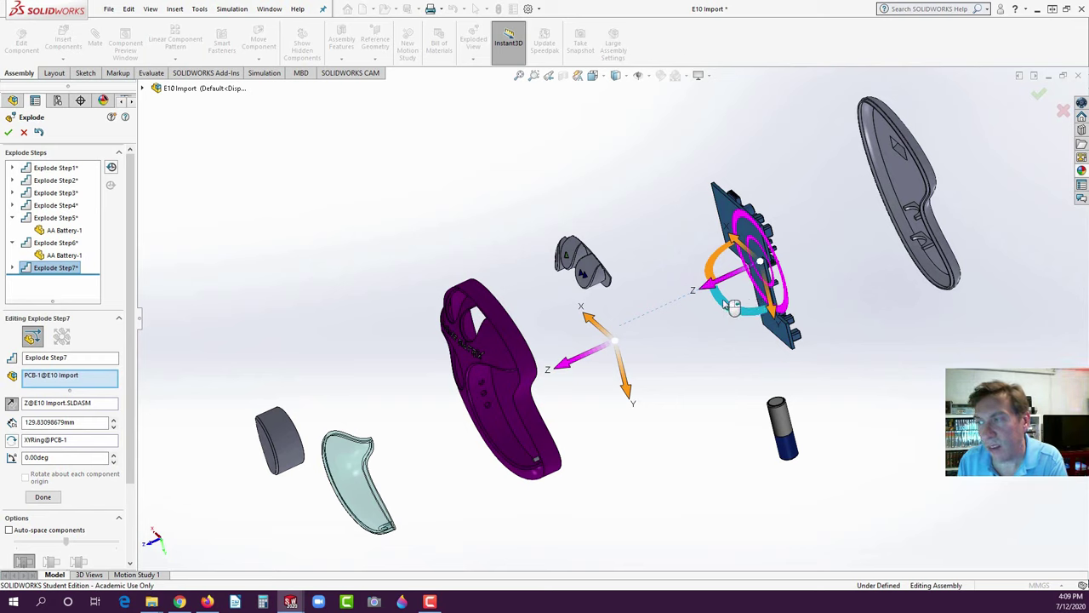
left_click_drag(731, 306, 724, 298)
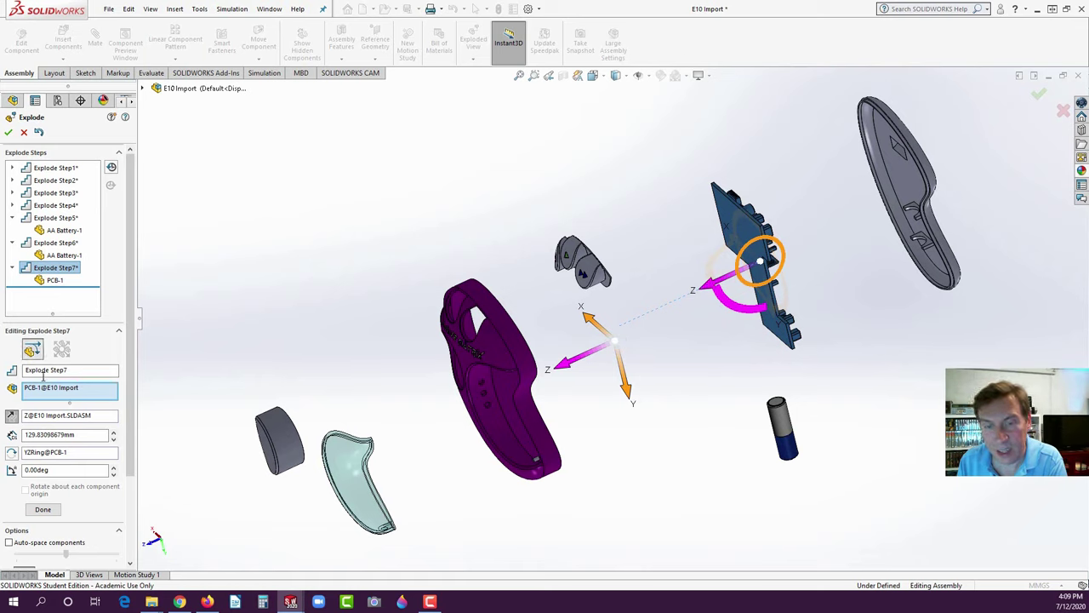
left_click(43, 509)
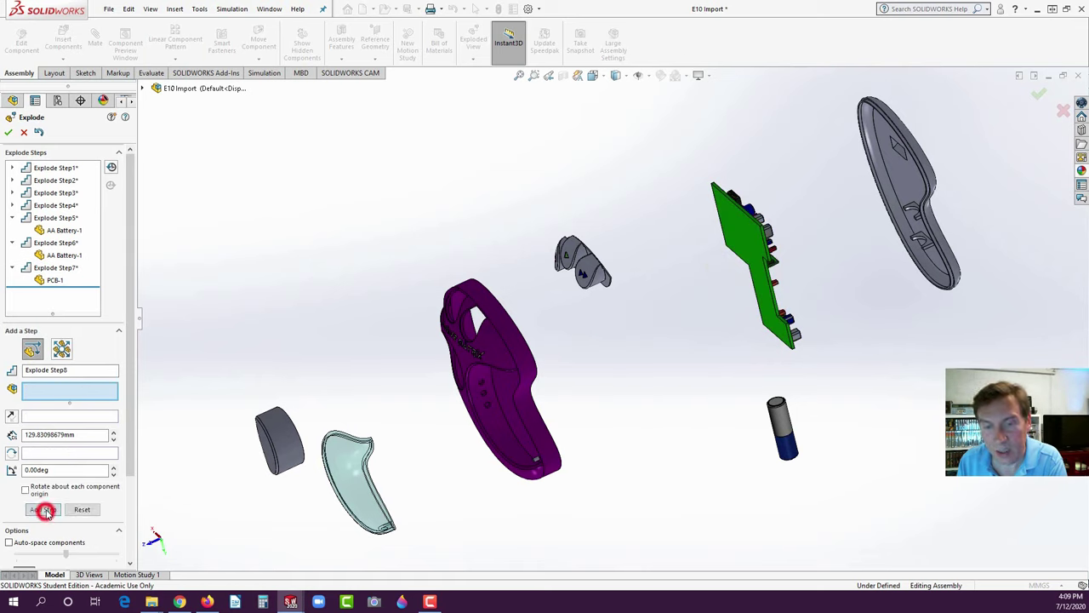
left_click(751, 239)
left_click_drag(719, 303, 801, 227)
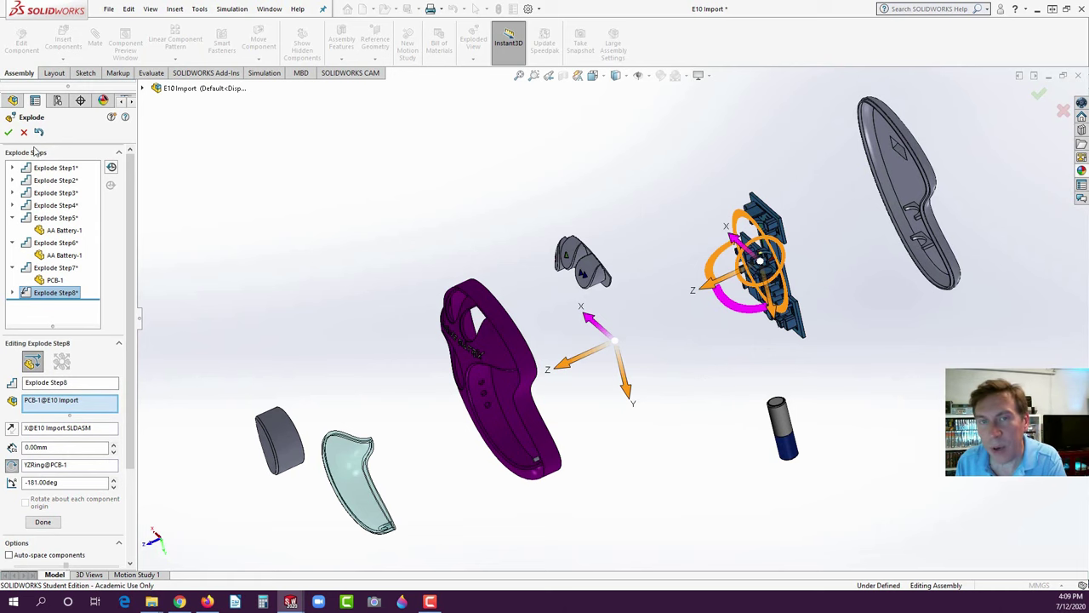
left_click(9, 133)
mouse_move(656, 423)
middle_mouse_down()
mouse_move(665, 389)
mouse_move(653, 422)
middle_mouse_up()
scroll(668, 430, "down", 2)
scroll(666, 408, "up", 2)
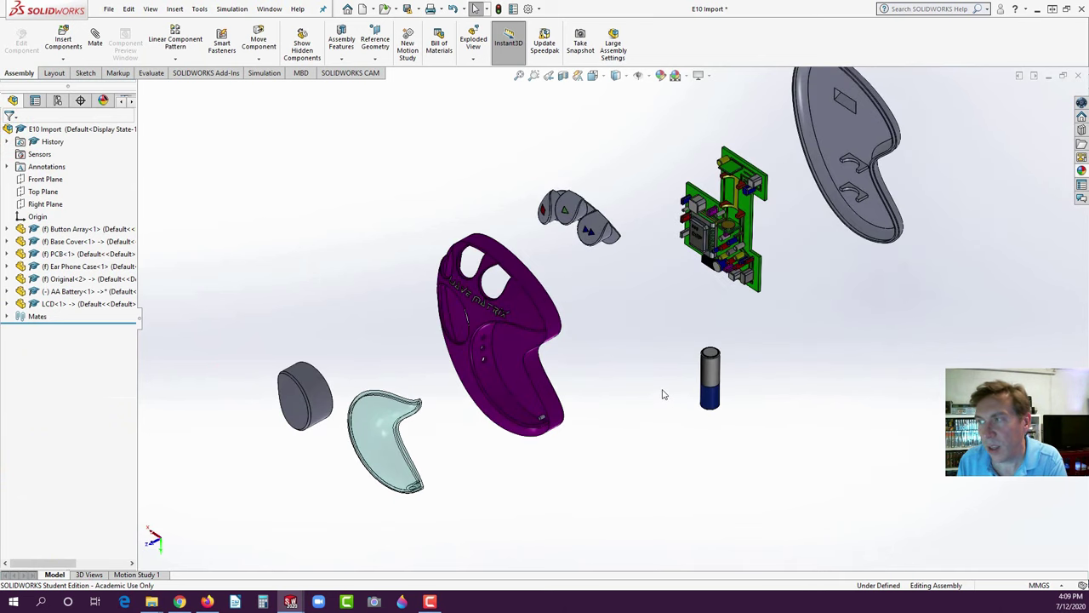
- Start an explode line sketch and route a line from the Base Cover face to the LCD edge
scroll(663, 394, "down", 1)
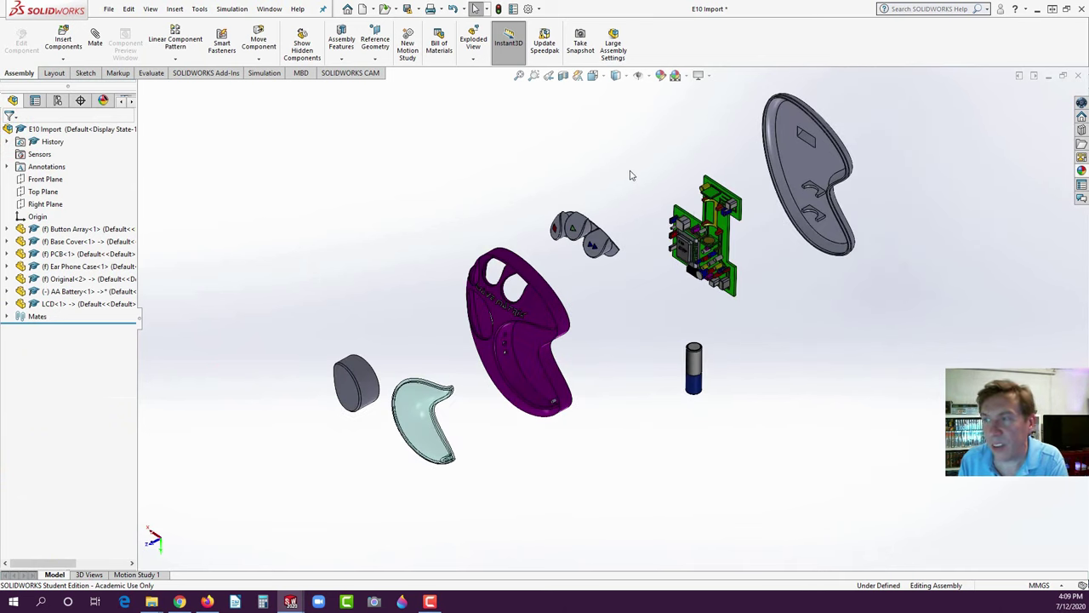
left_click(474, 61)
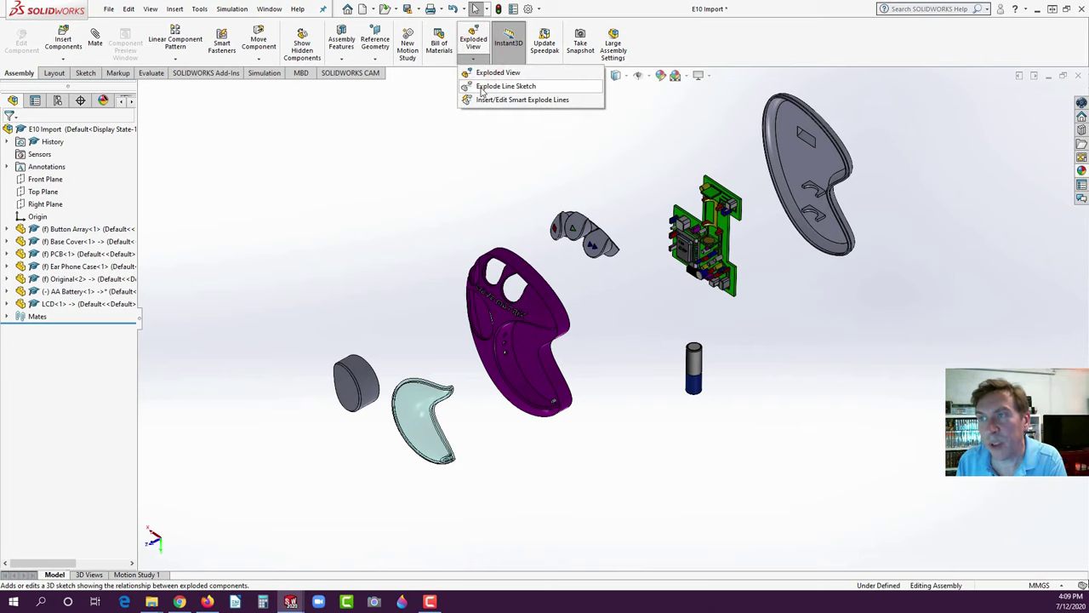
left_click(483, 88)
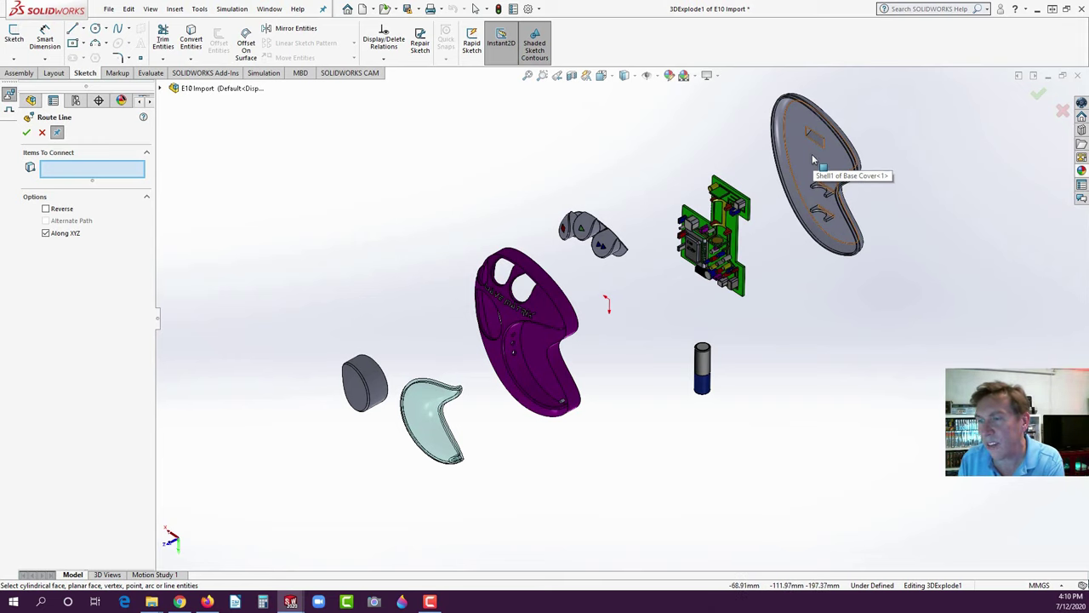
left_click(813, 157)
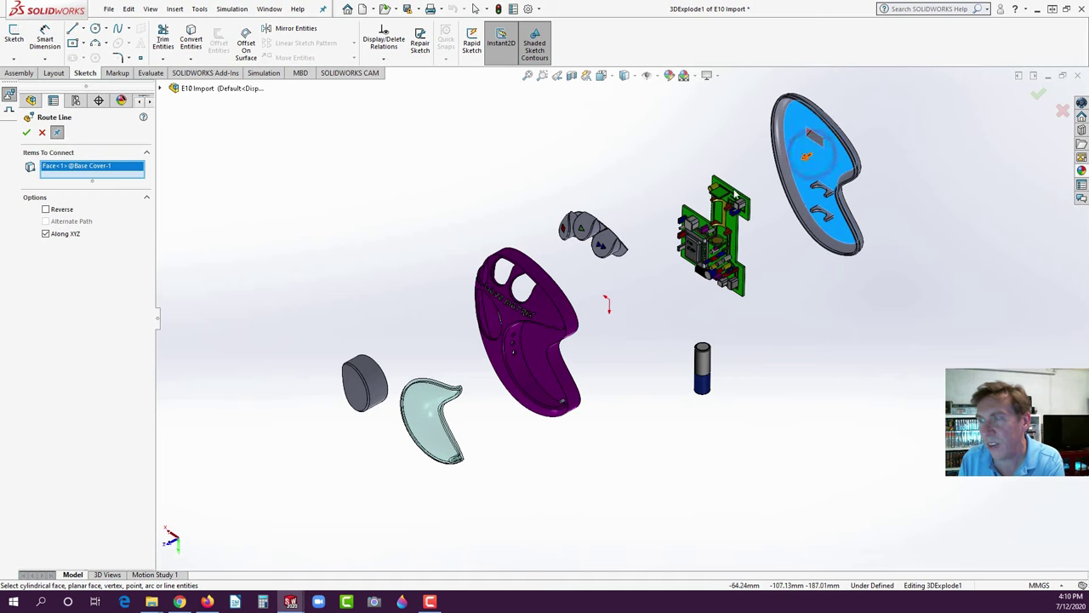
left_click(387, 382)
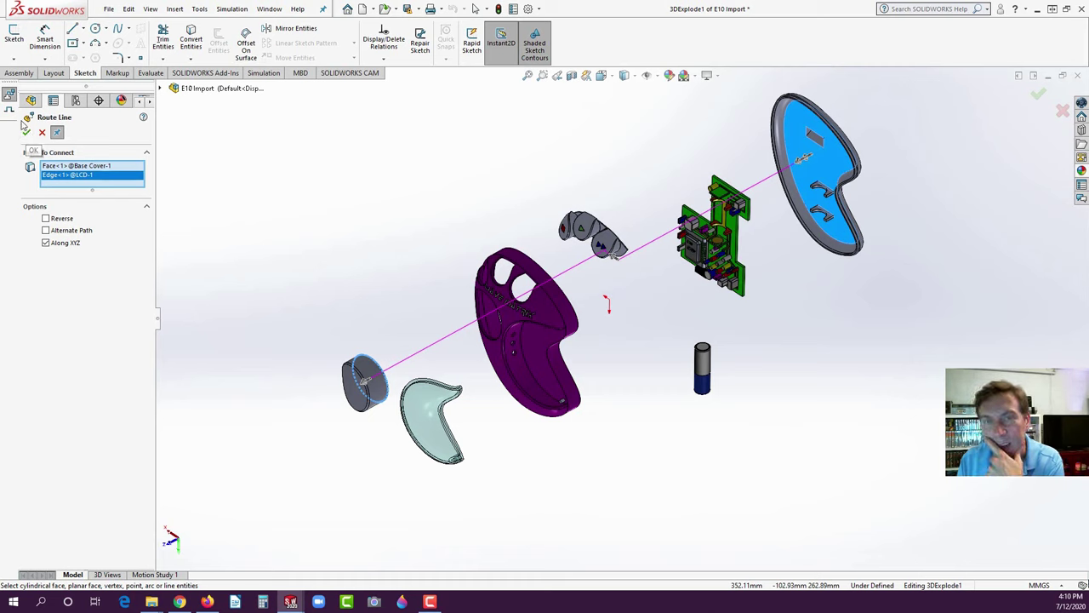
left_click(26, 131)
left_click(355, 161)
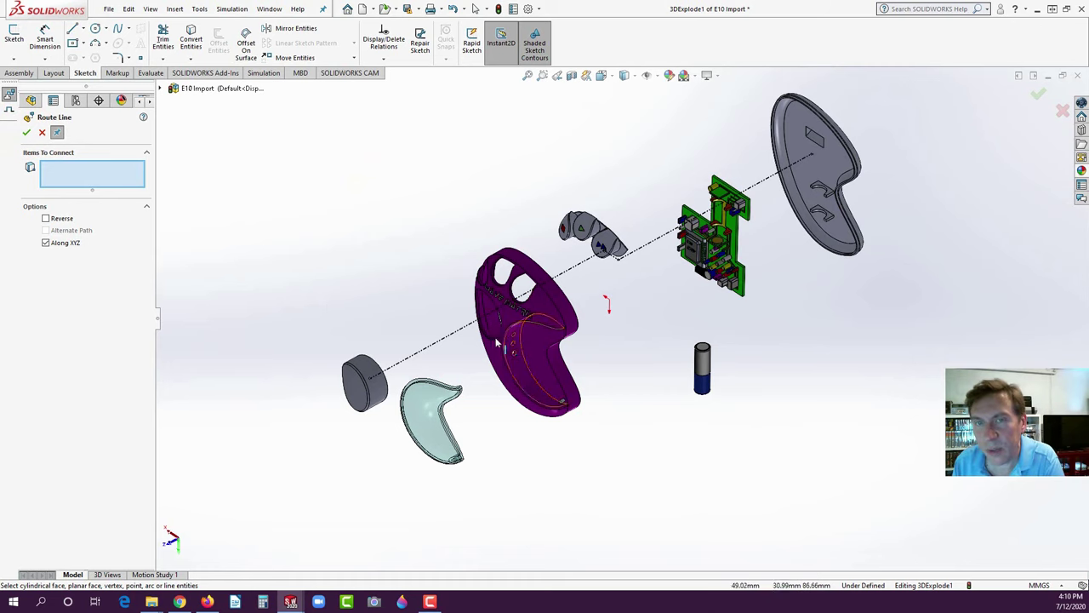
scroll(568, 405, "down", 4)
scroll(573, 387, "down", 2)
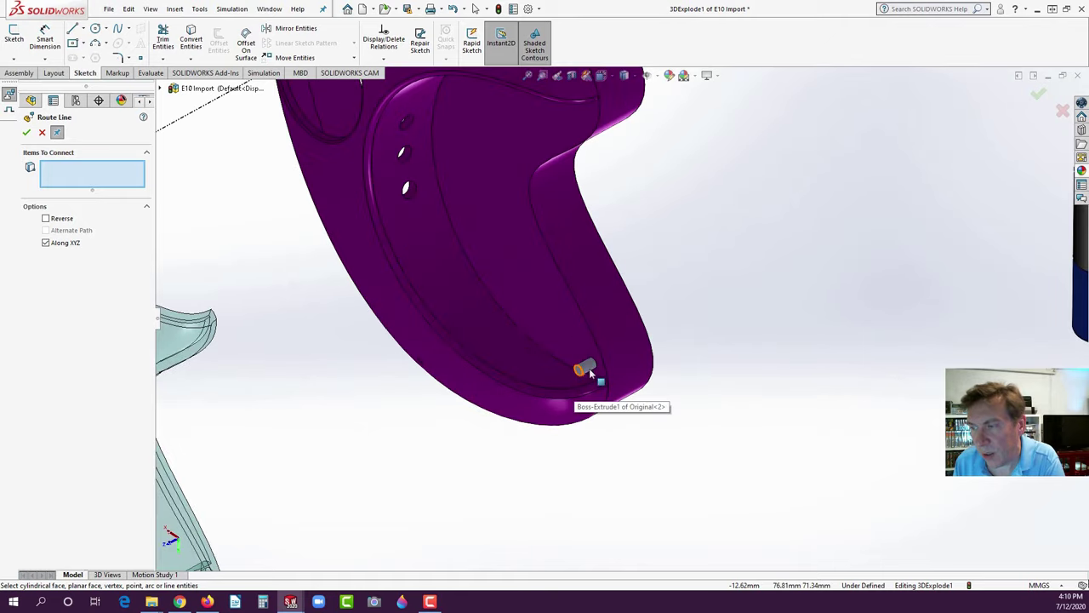
left_click(596, 372)
scroll(528, 425, "up", 5)
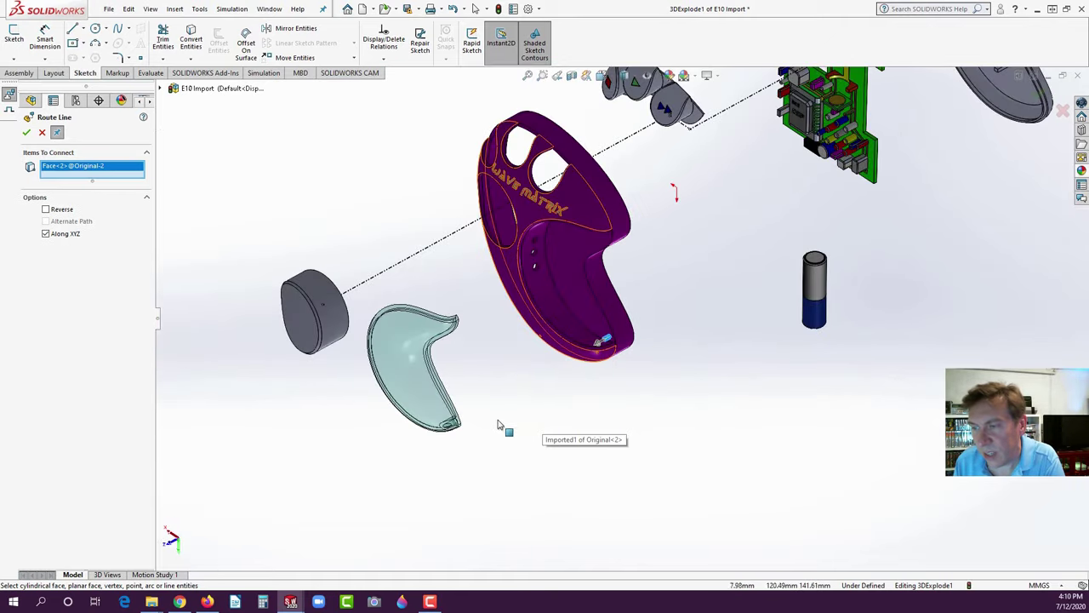
scroll(514, 424, "down", 5)
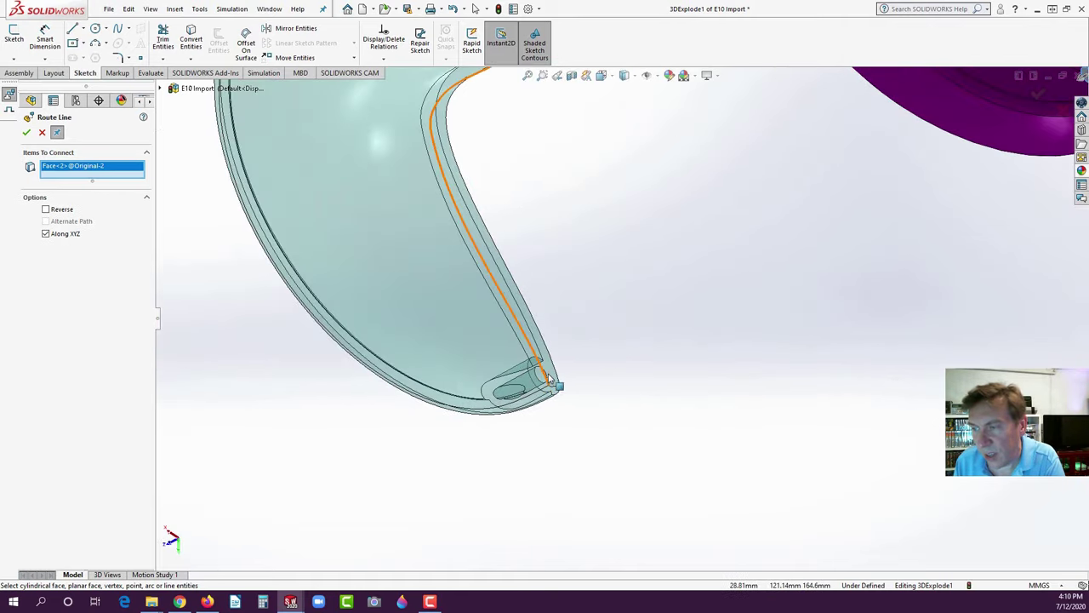
mouse_move(564, 382)
middle_mouse_down()
mouse_move(501, 376)
mouse_move(578, 394)
middle_mouse_up()
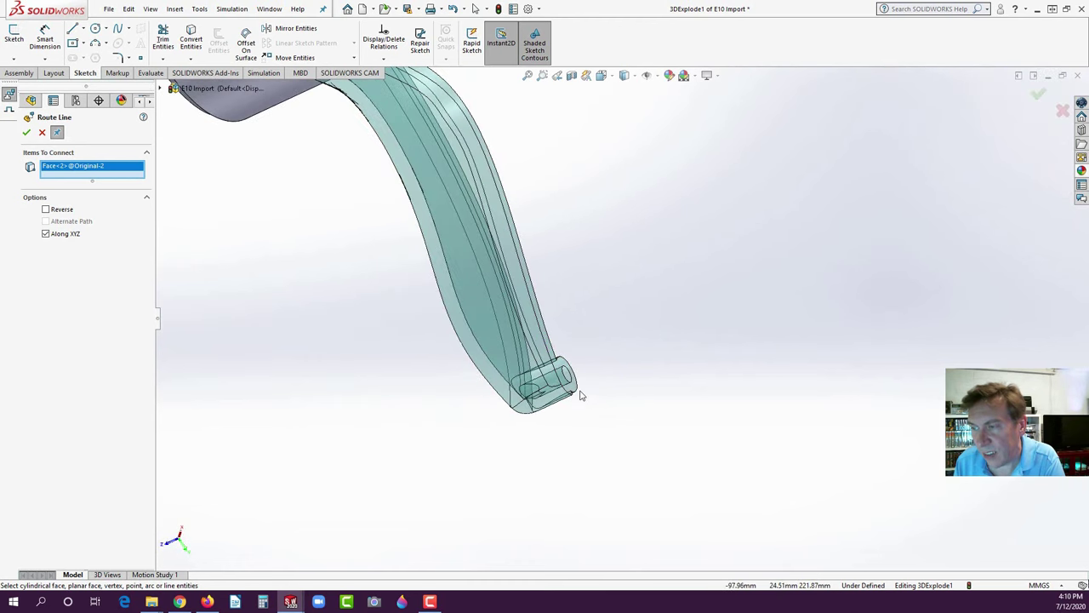
left_click(570, 380)
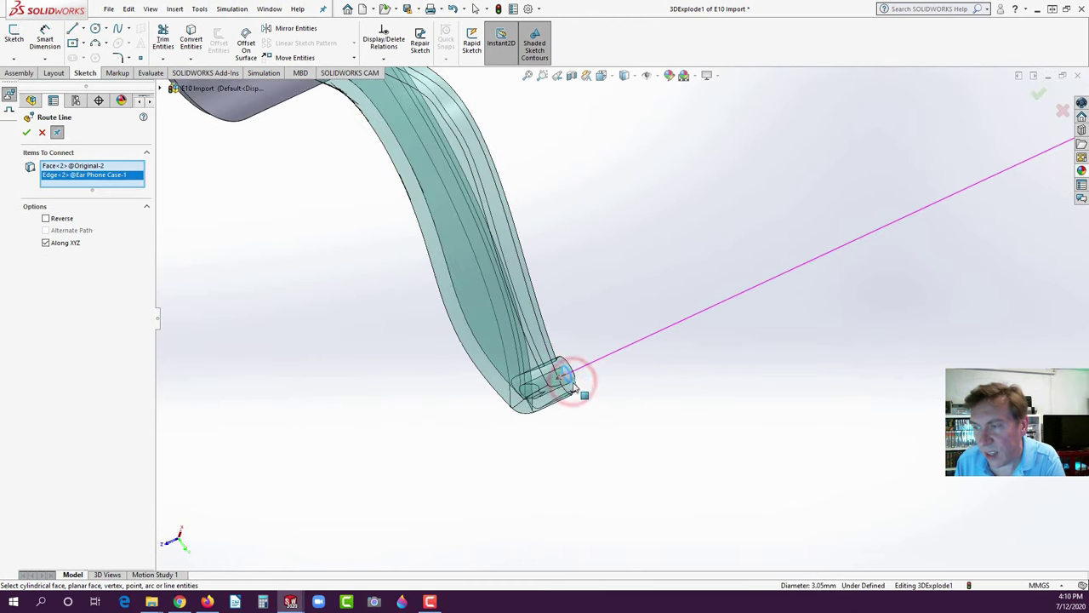
key("Return")
- Turn the exploded assembly side-on and close the Route Line settings
scroll(655, 374, "up", 5)
middle_click_drag(672, 353, 768, 338)
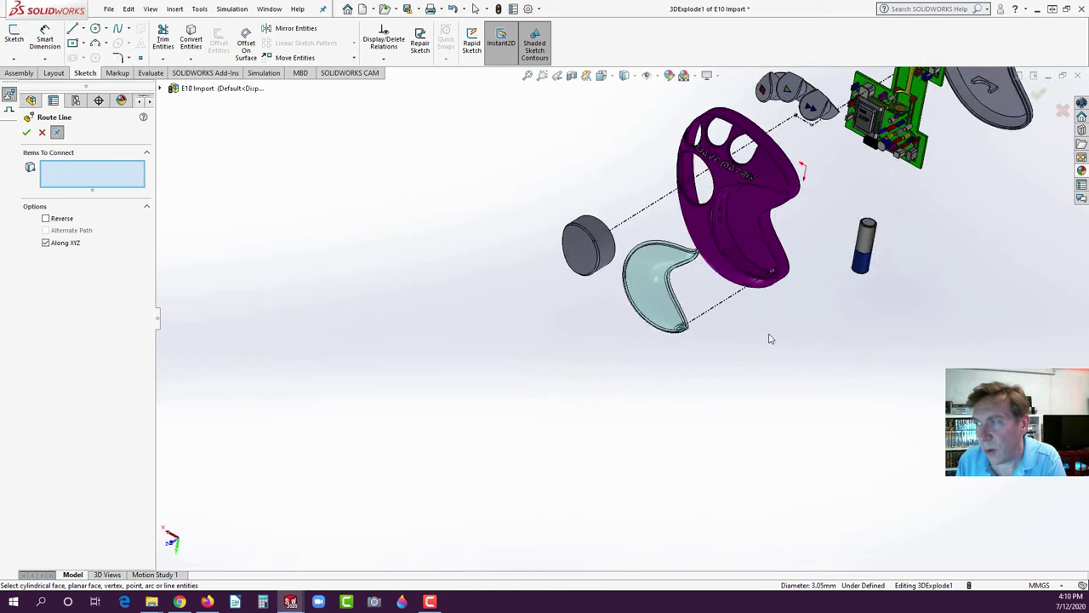
scroll(785, 282, "up", 3)
scroll(656, 290, "down", 4)
middle_click_drag(657, 290, 622, 287)
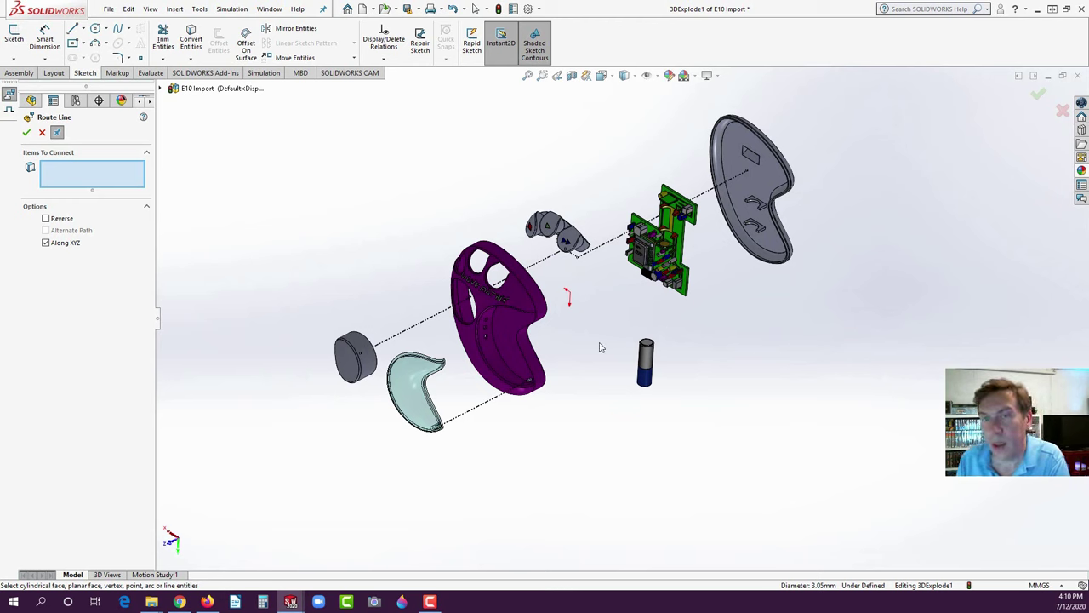
left_click(41, 133)
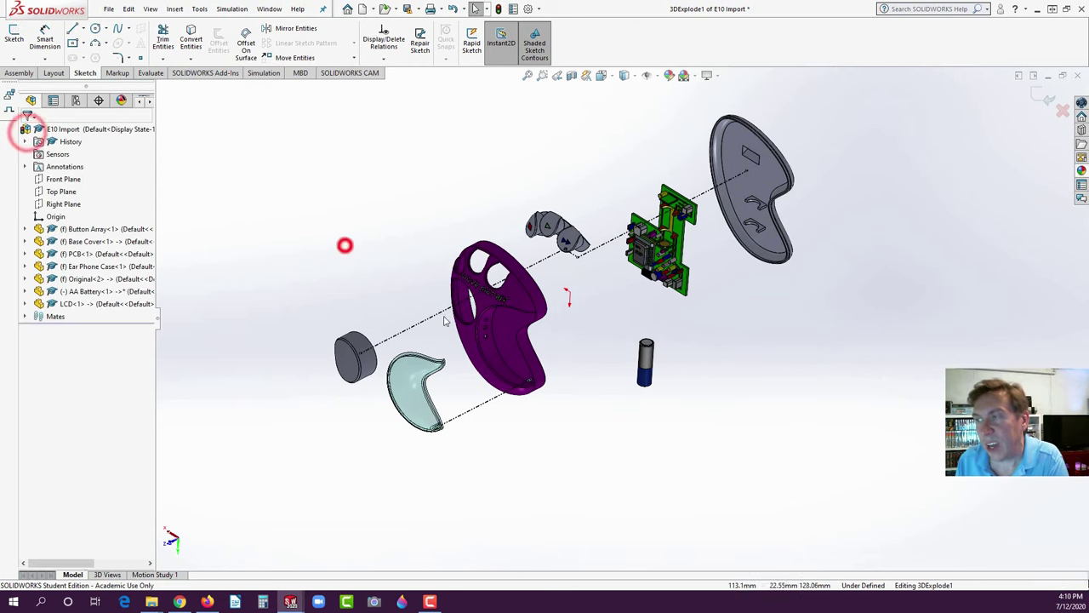
- Reorient and zoom the exploded E10 assembly view, then clear the selection
middle_click_drag(346, 243, 511, 229)
scroll(696, 204, "down", 3)
scroll(695, 204, "down", 1)
left_click(501, 182)
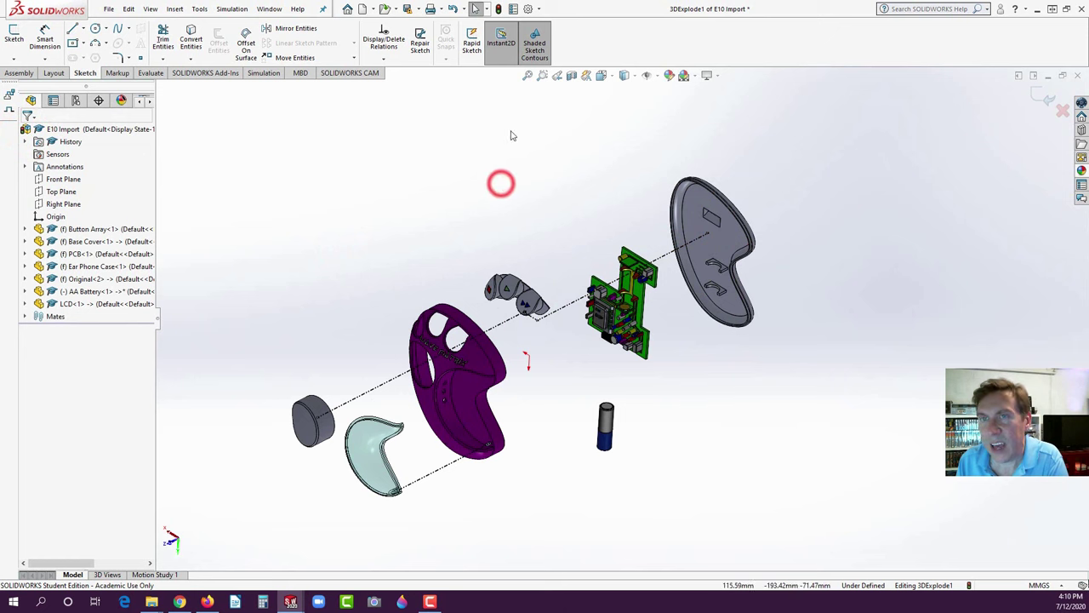
- Play E10 Import's collapse animation on reciprocate at ×1/2 speed, then begin saving it to file
right_click(108, 131)
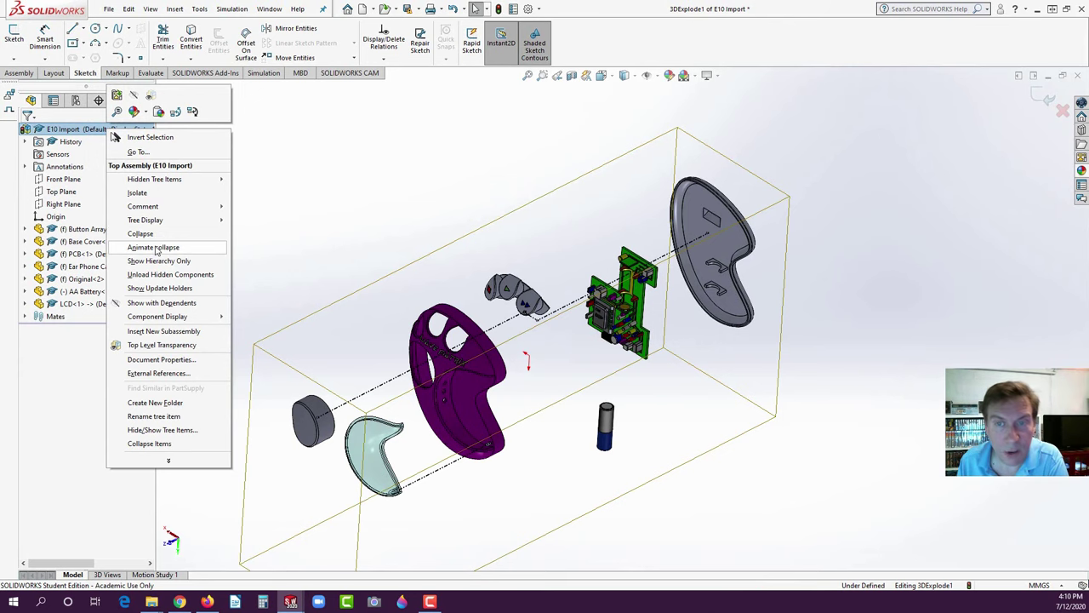
left_click(154, 248)
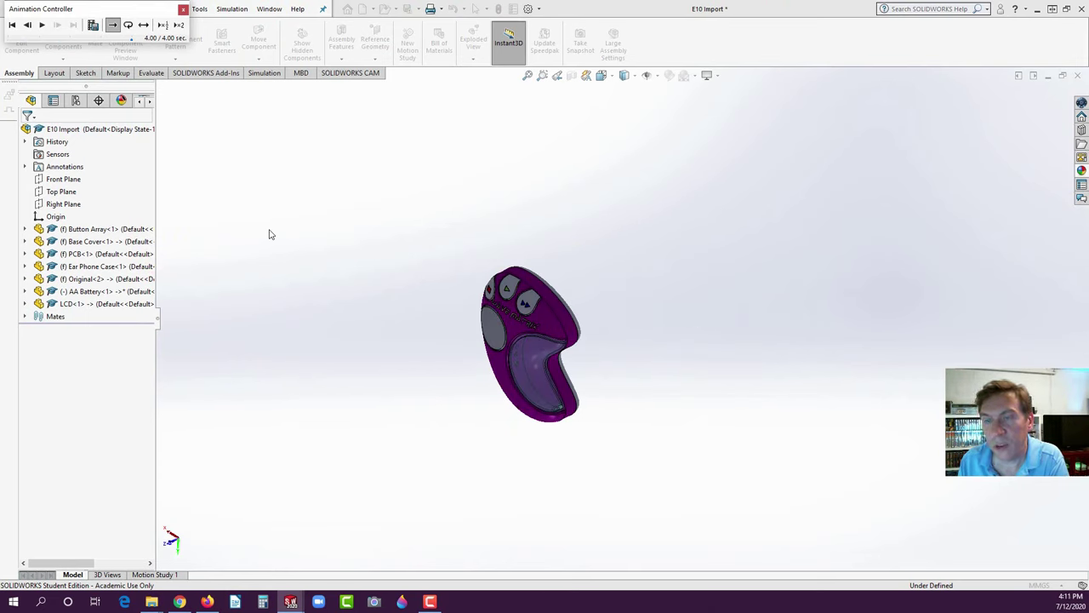
left_click(146, 26)
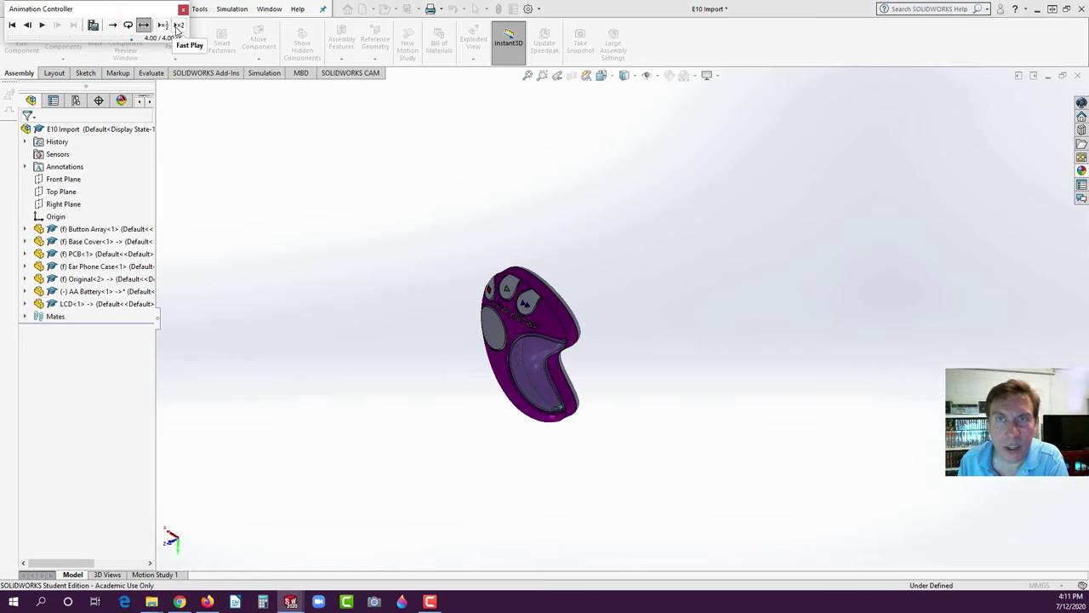
left_click(42, 25)
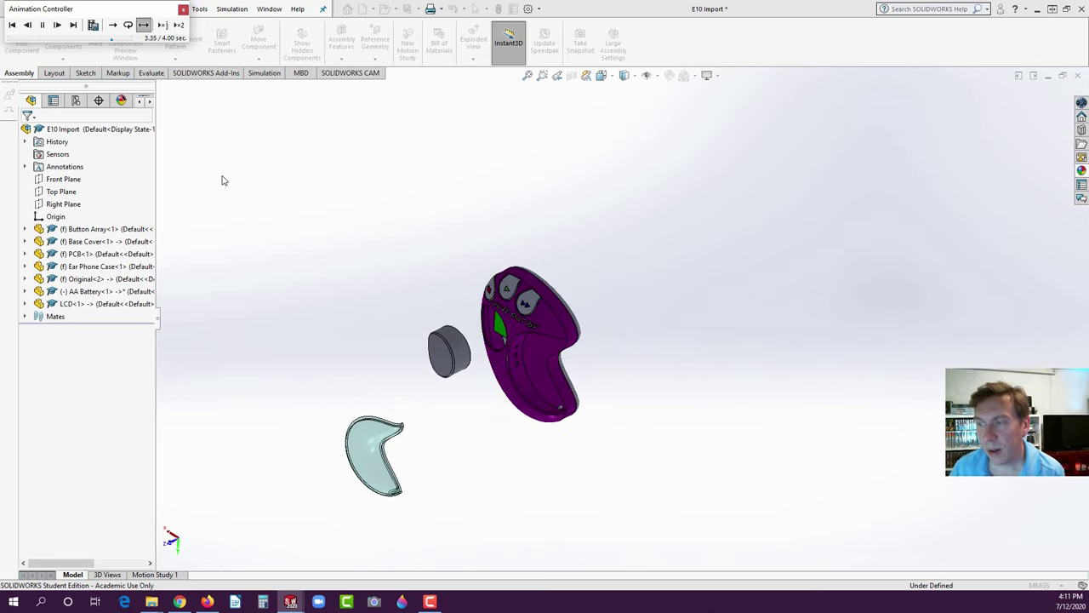
left_click(163, 24)
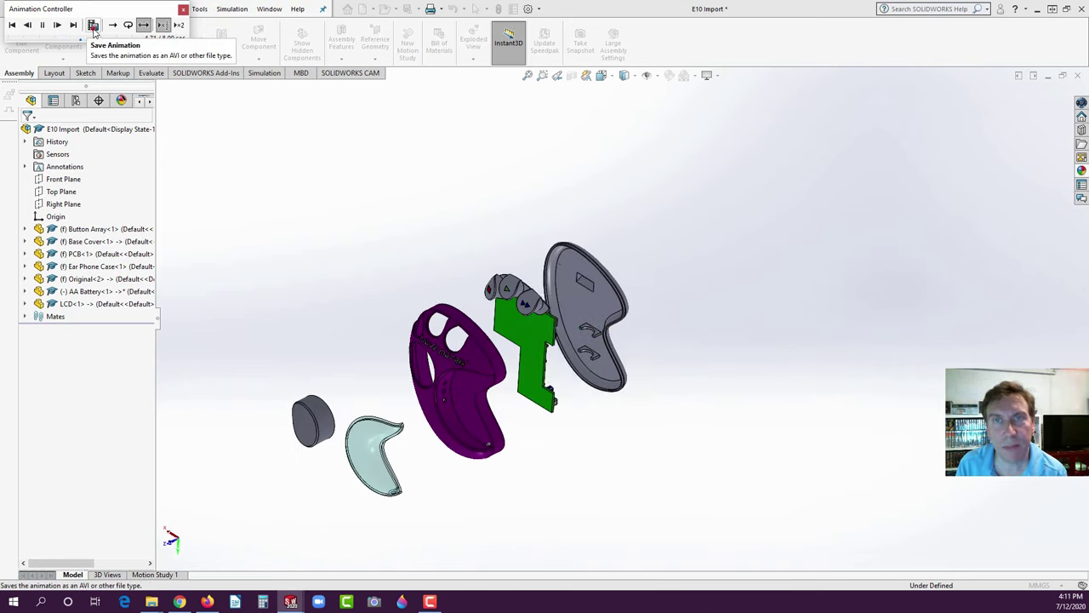
left_click(94, 25)
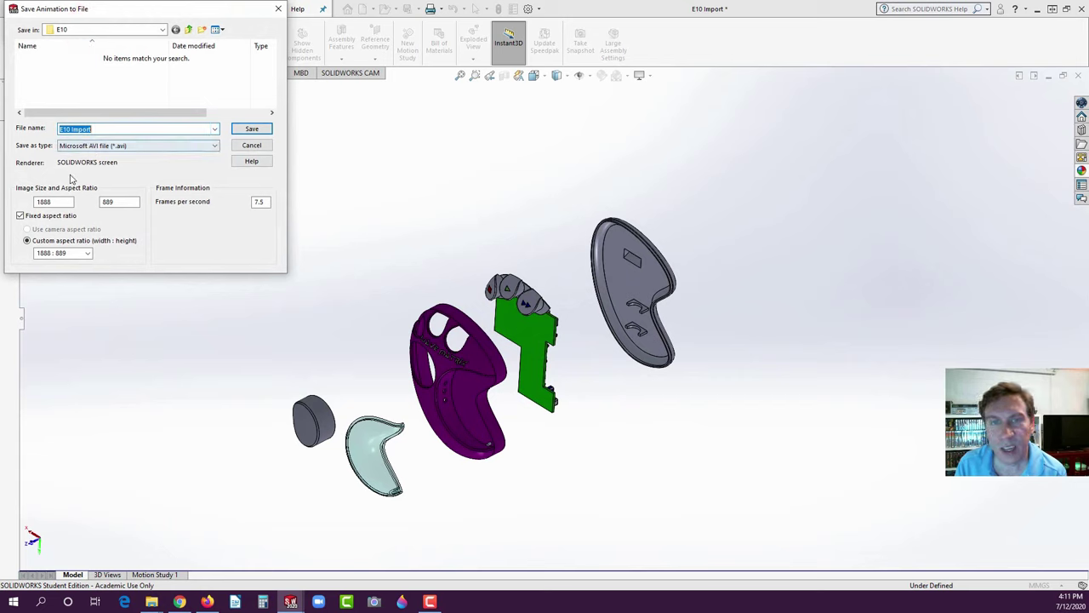
left_click(97, 145)
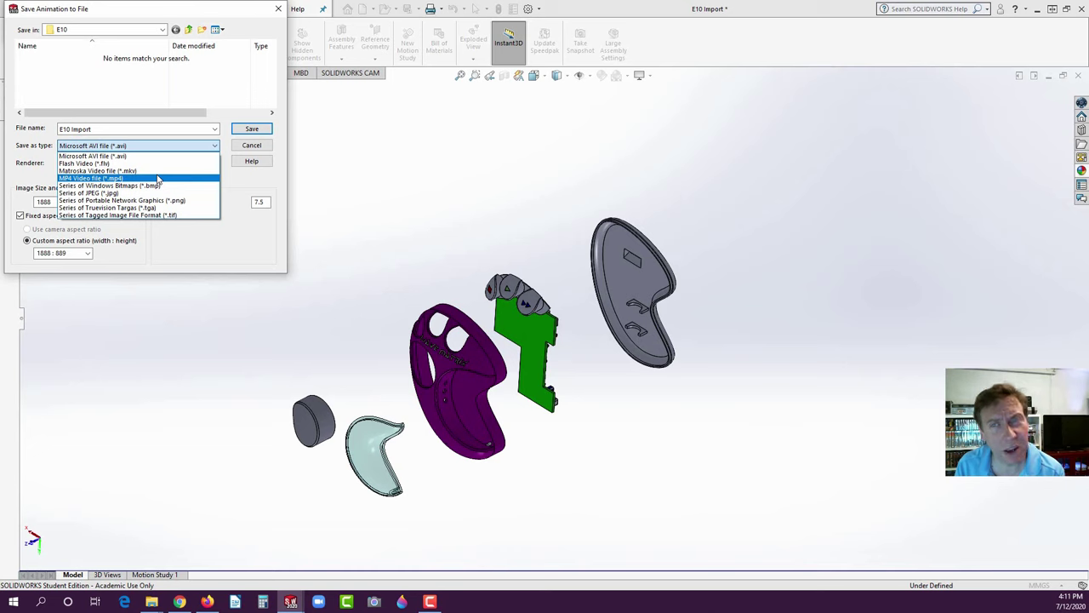
left_click(245, 151)
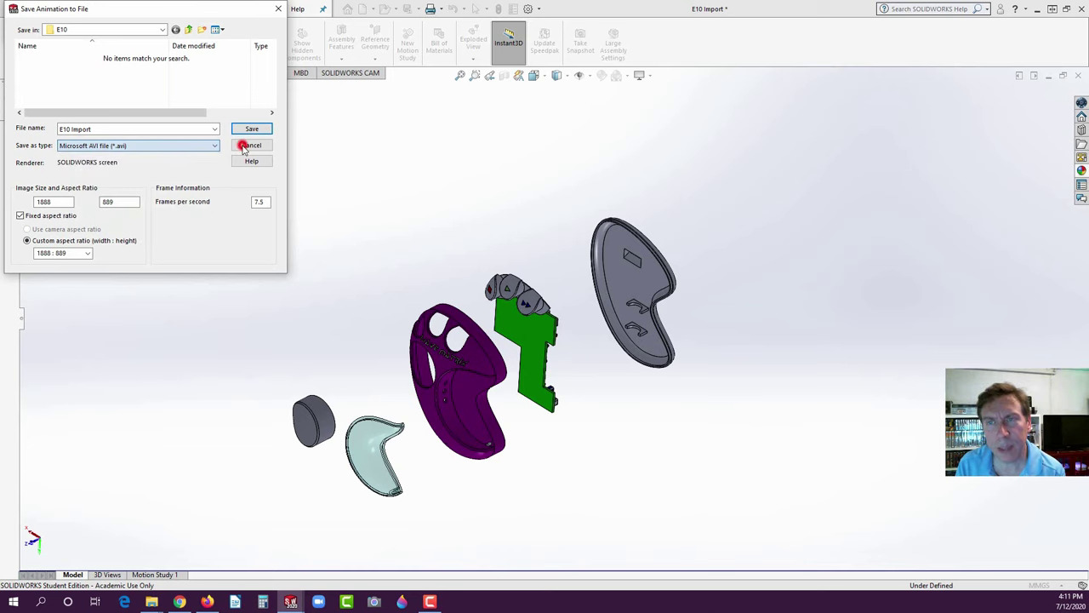
left_click(244, 145)
scroll(544, 365, "down", 3)
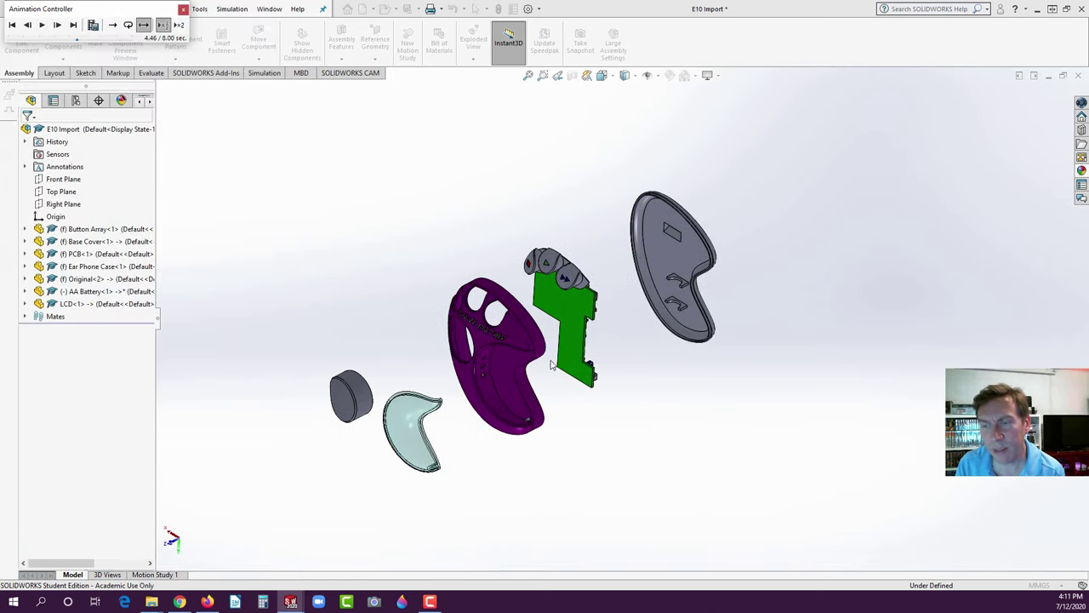
scroll(474, 510, "down", 2)
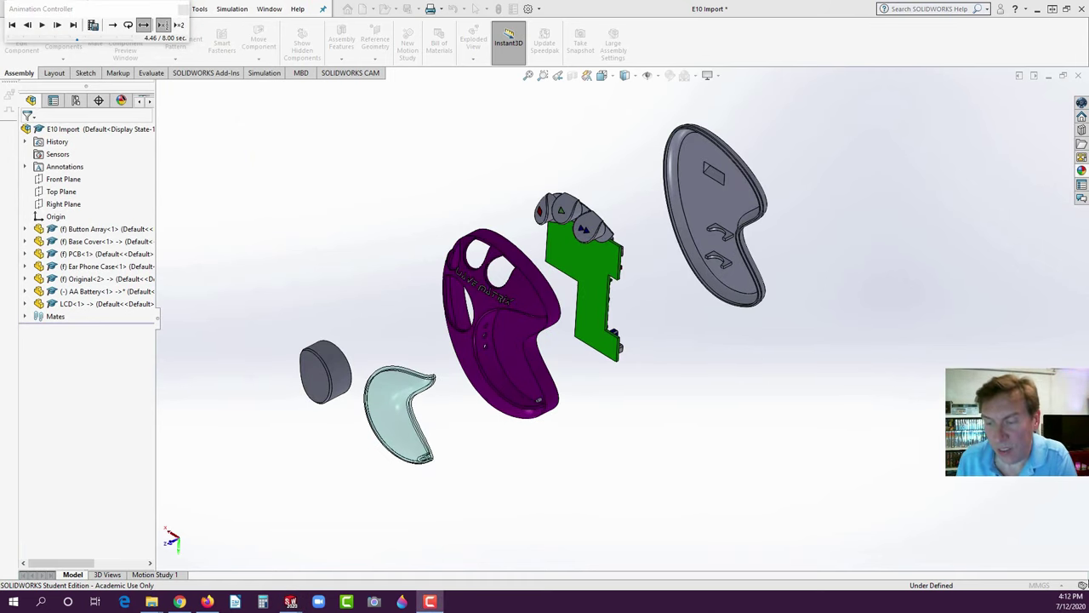
- Bring the exercise PDF forward in Firefox and scroll to the turbine filter drawing on page 96
left_click(206, 601)
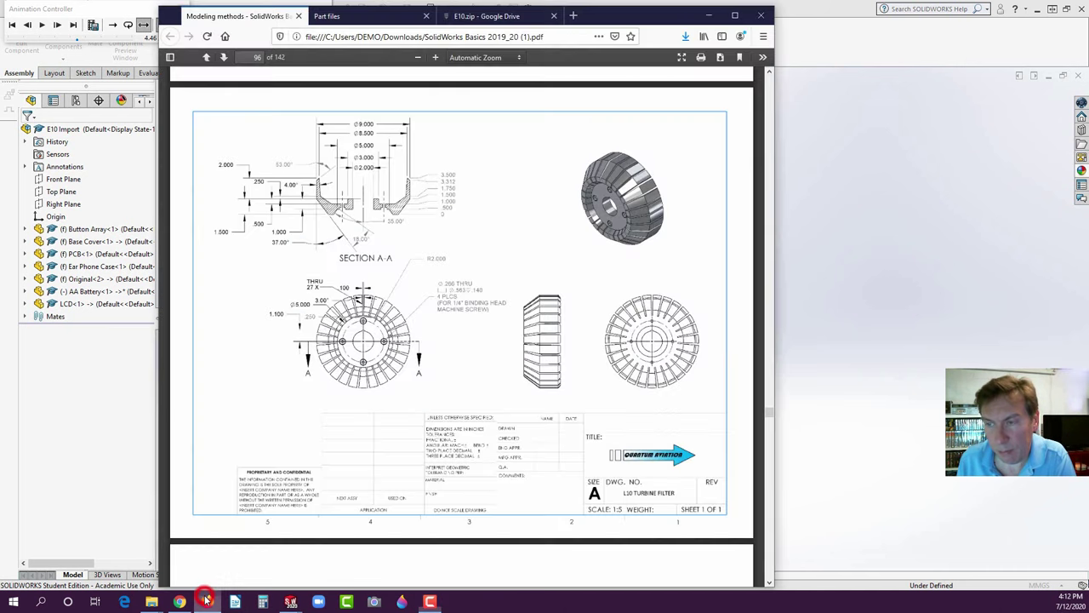
scroll(549, 497, "up", 2)
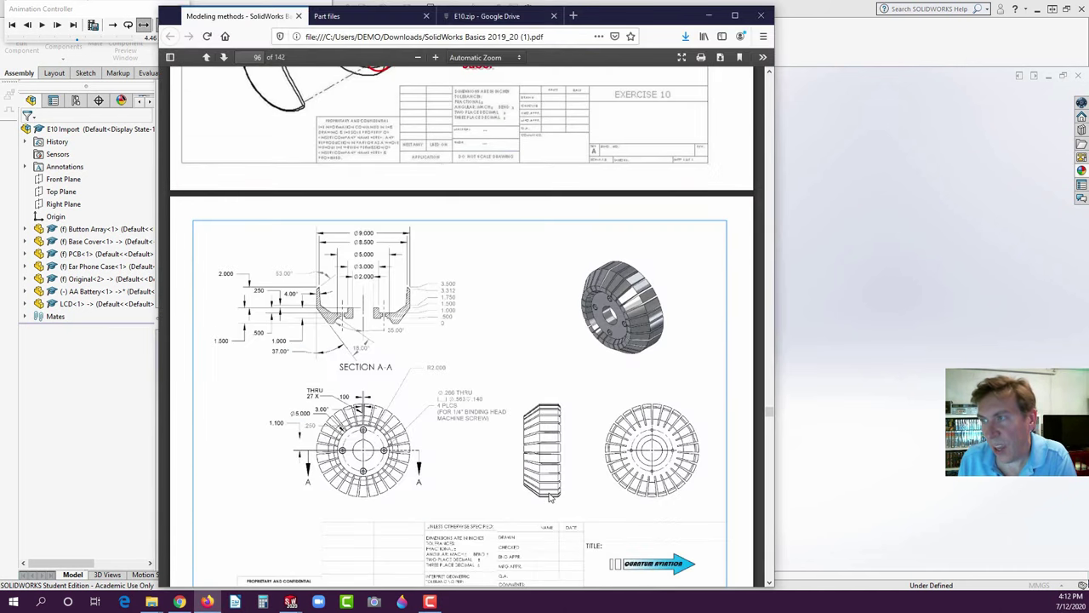
scroll(549, 498, "up", 5)
scroll(547, 500, "up", 3)
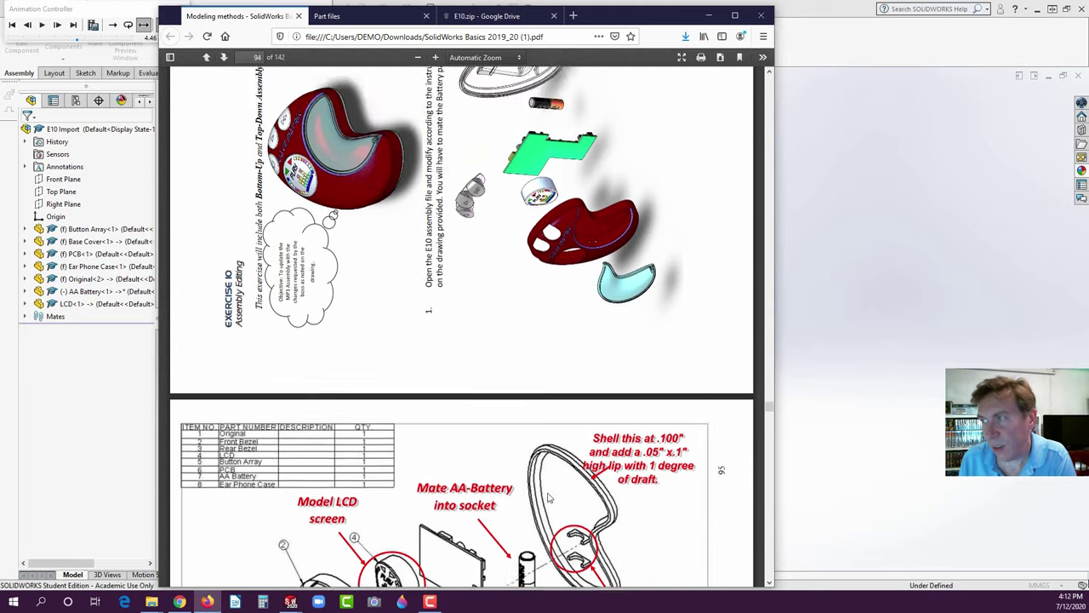
scroll(547, 499, "down", 6)
scroll(547, 500, "down", 5)
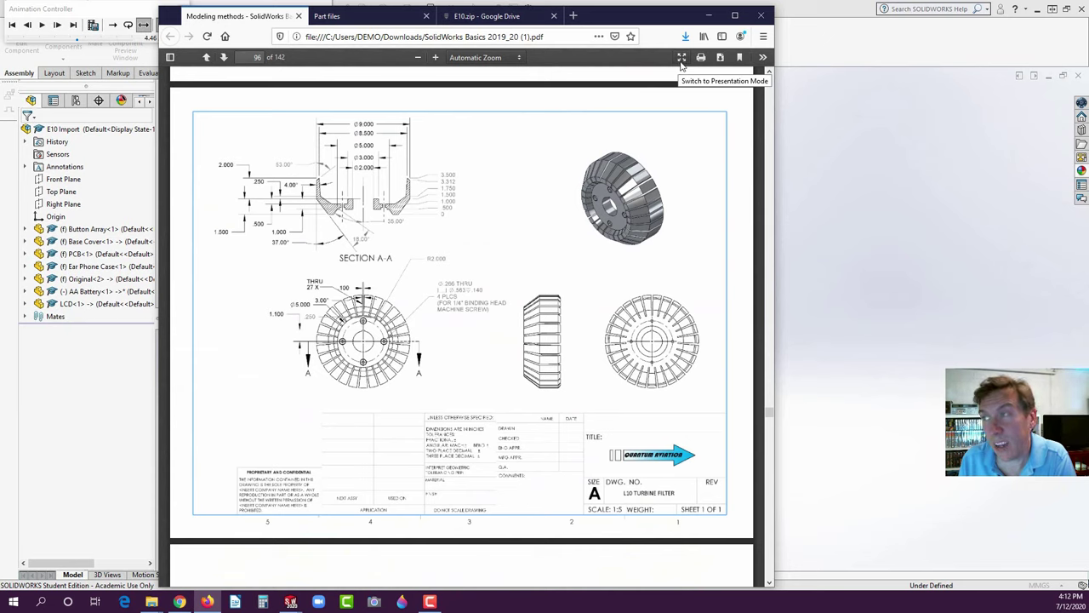
right_click(561, 272)
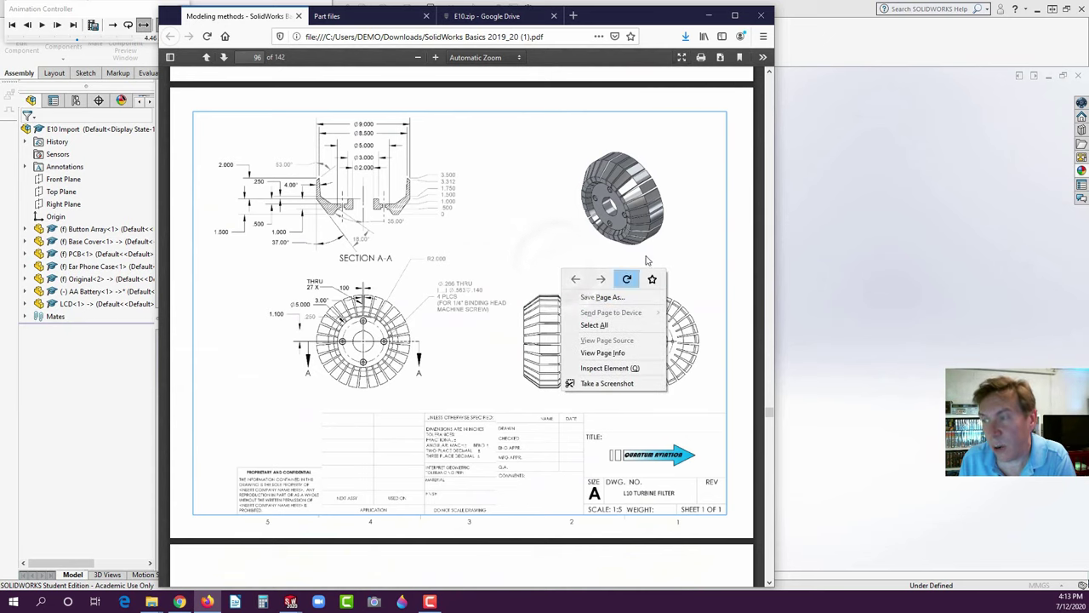
left_click(763, 57)
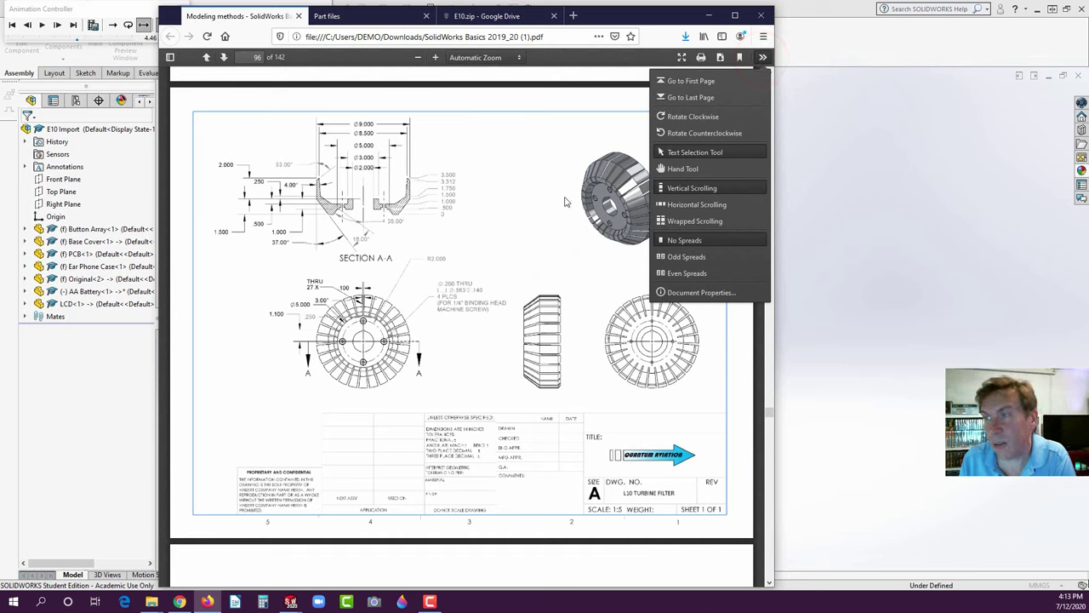
left_click(529, 230)
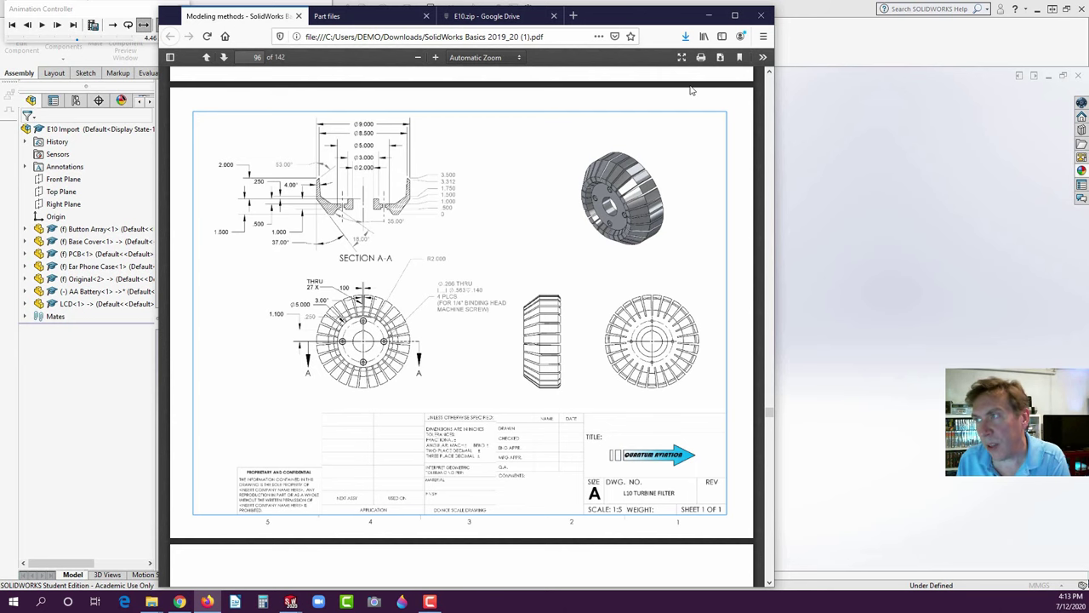
- Zoom the turbine filter drawing to 150% and pan horizontally to read its dimensions
left_click(436, 57)
left_click(435, 57)
left_click(435, 57)
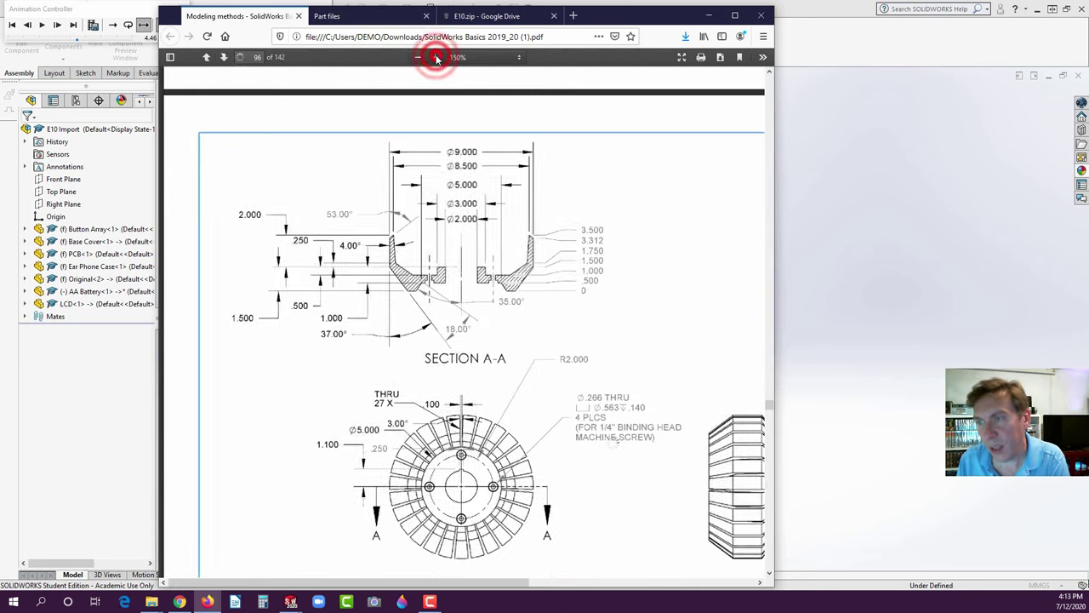
left_click_drag(410, 582, 541, 581)
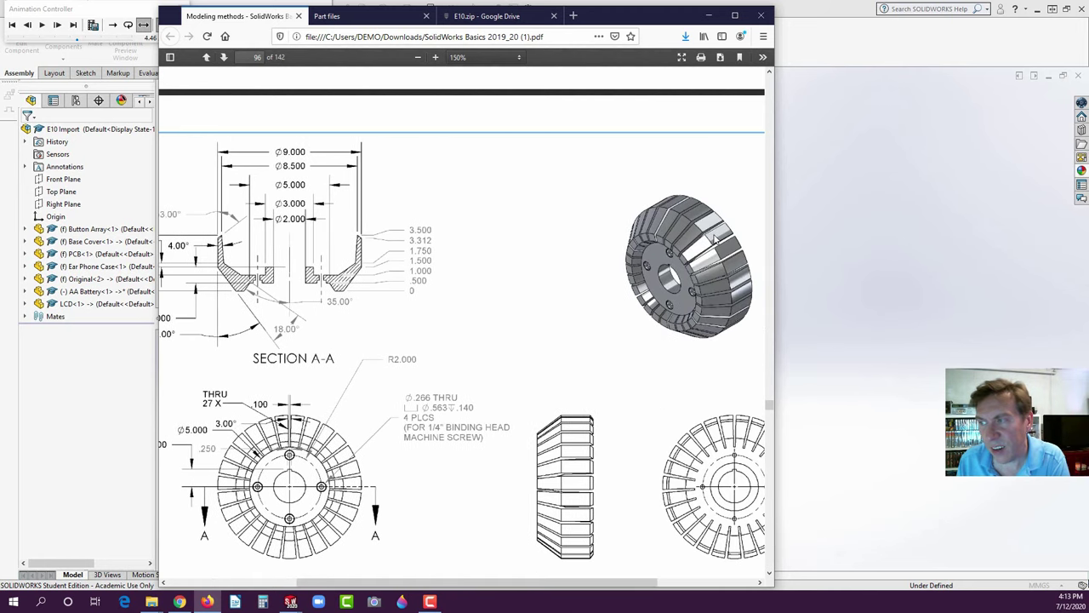
left_click_drag(451, 584, 382, 584)
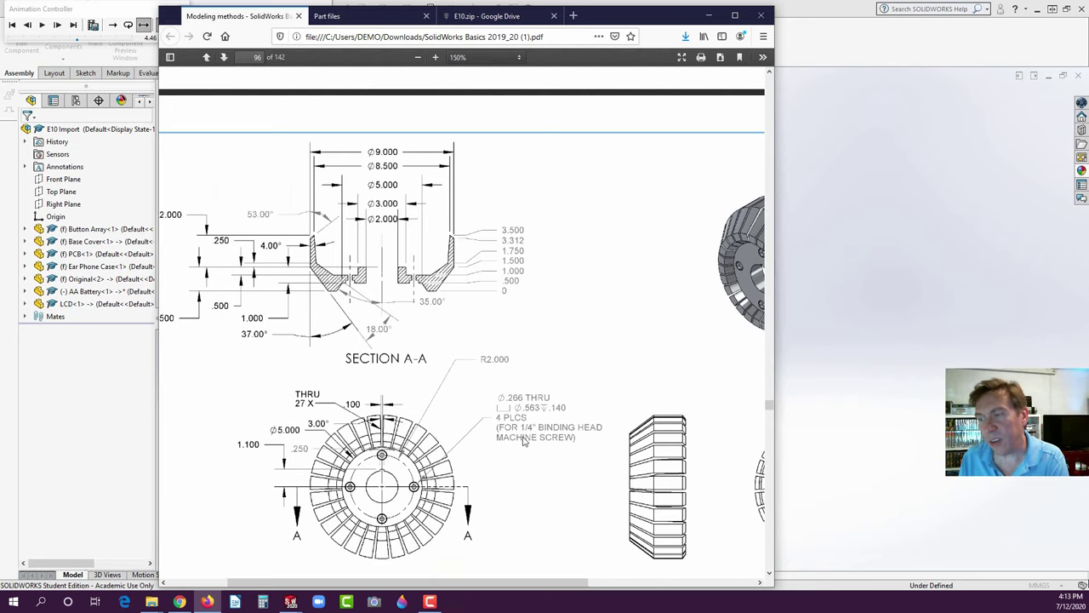
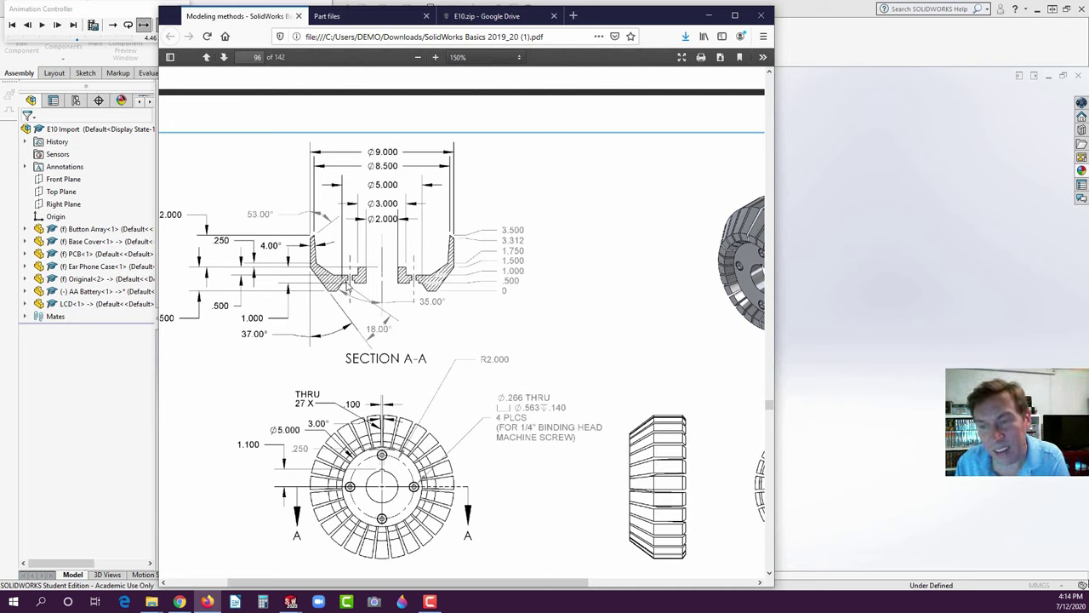
- Collapse the exploded E10 Import assembly and bring up the New SOLIDWORKS Document dialog
left_click(121, 369)
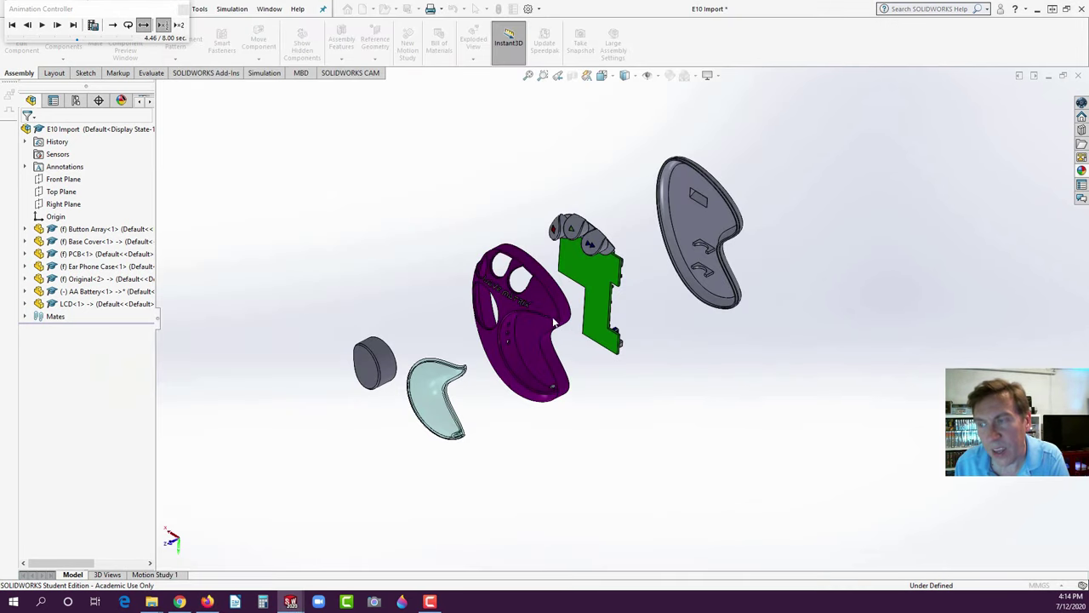
left_click(180, 9)
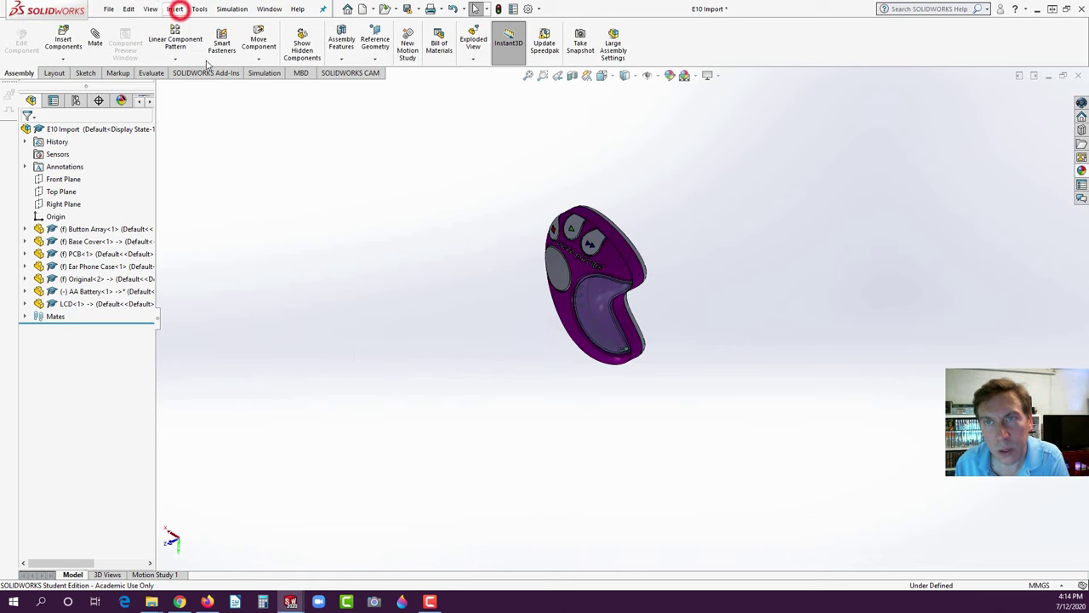
left_click(247, 172)
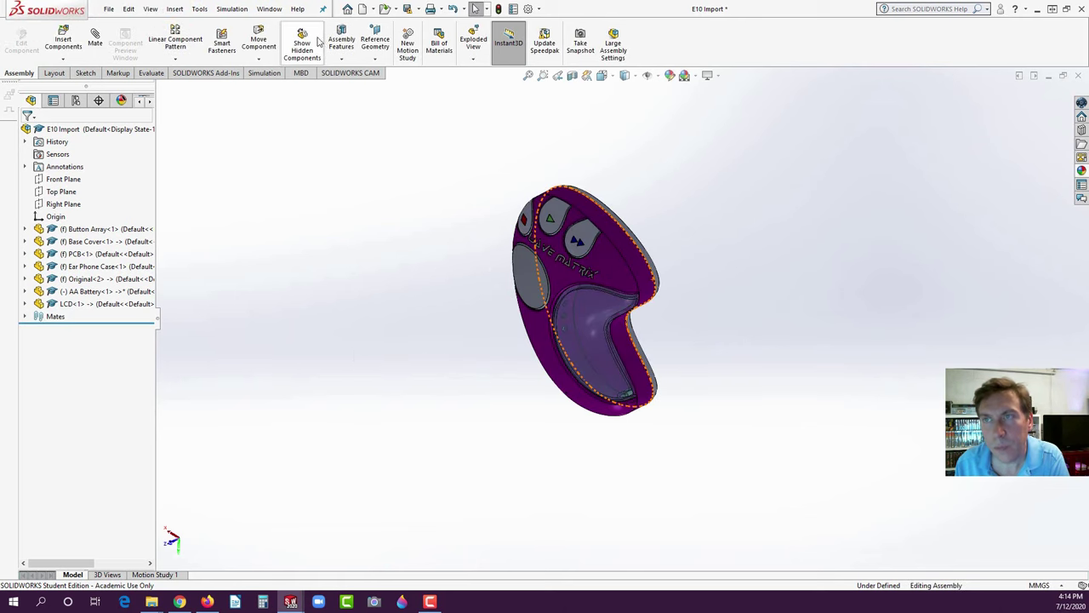
left_click(362, 8)
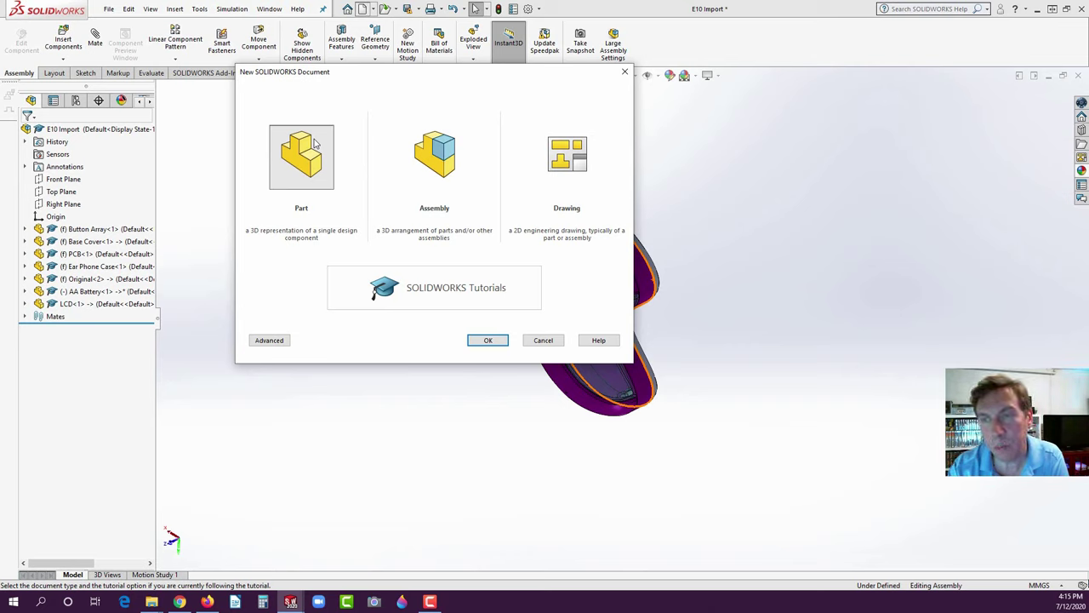
- Create a new part and start a sketch on its Front Plane
left_click(491, 339)
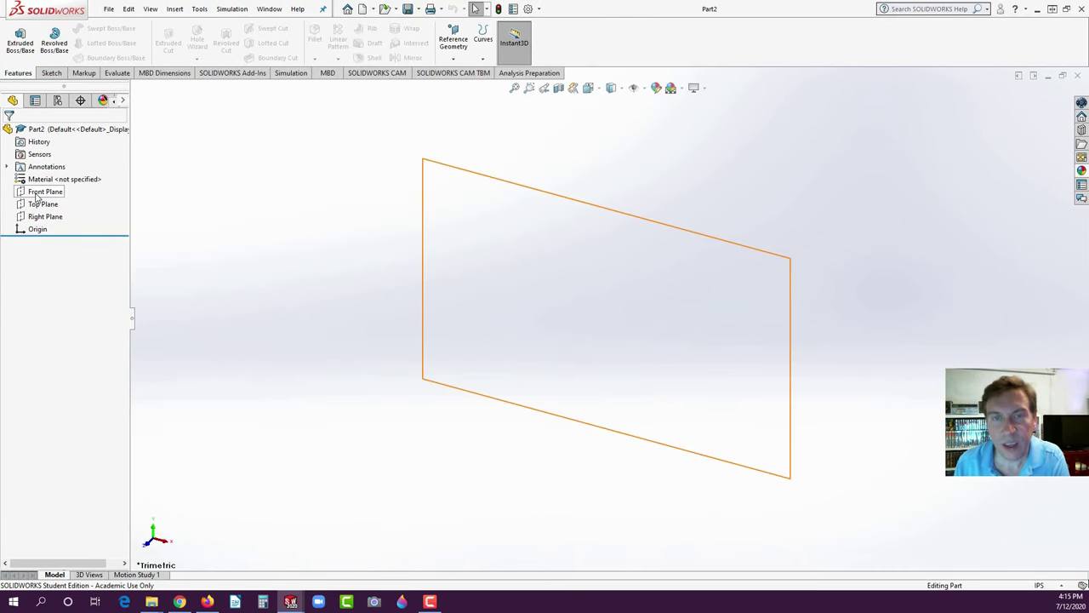
left_click(40, 194)
left_click(42, 171)
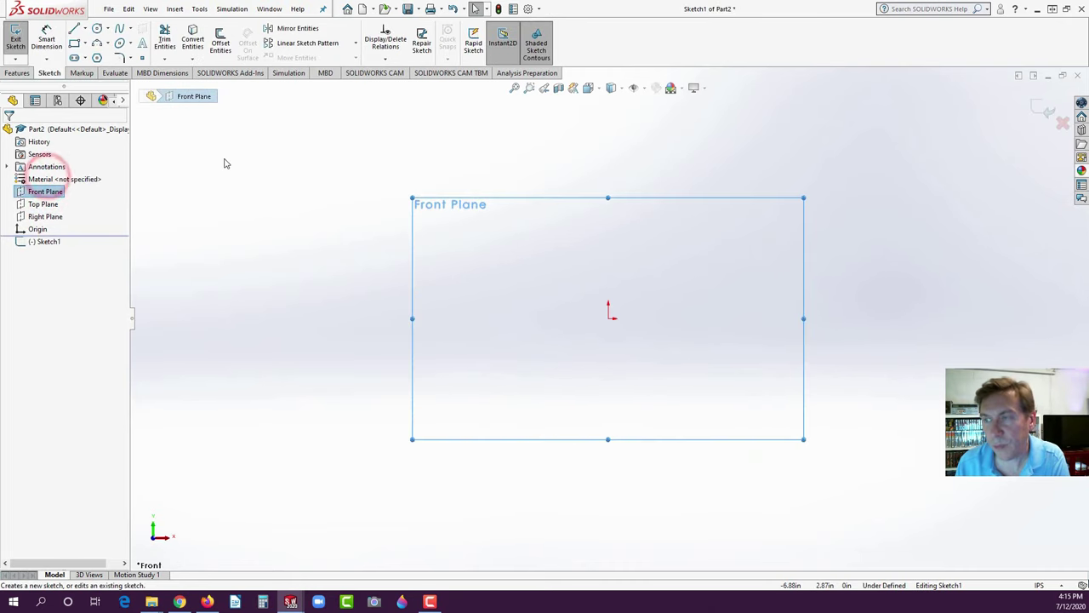
- Draw a vertical centerline upward and a horizontal centerline leftward from the origin
left_click(87, 31)
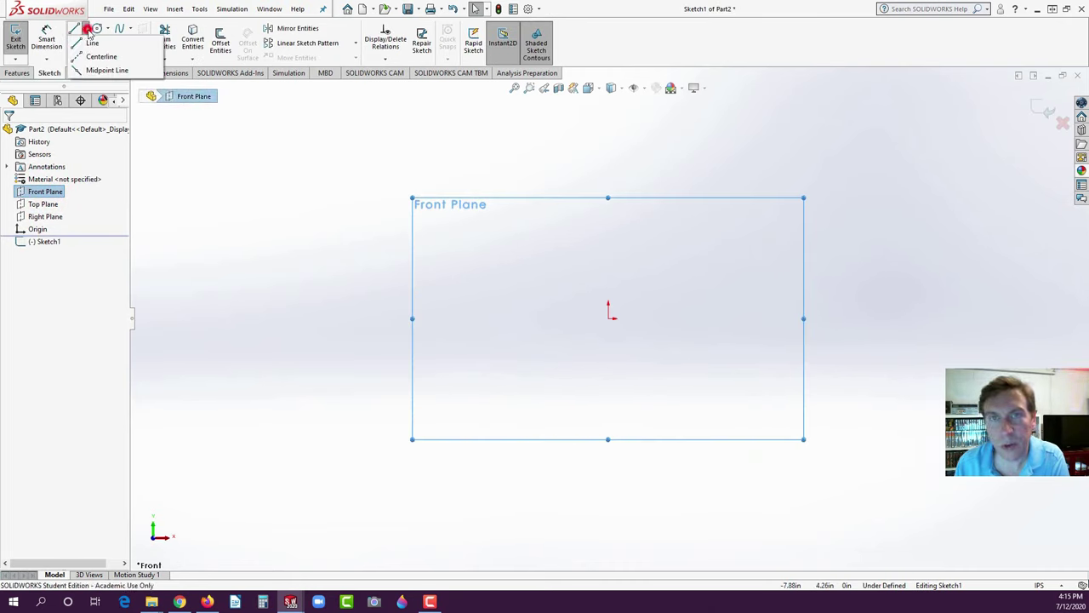
left_click(102, 56)
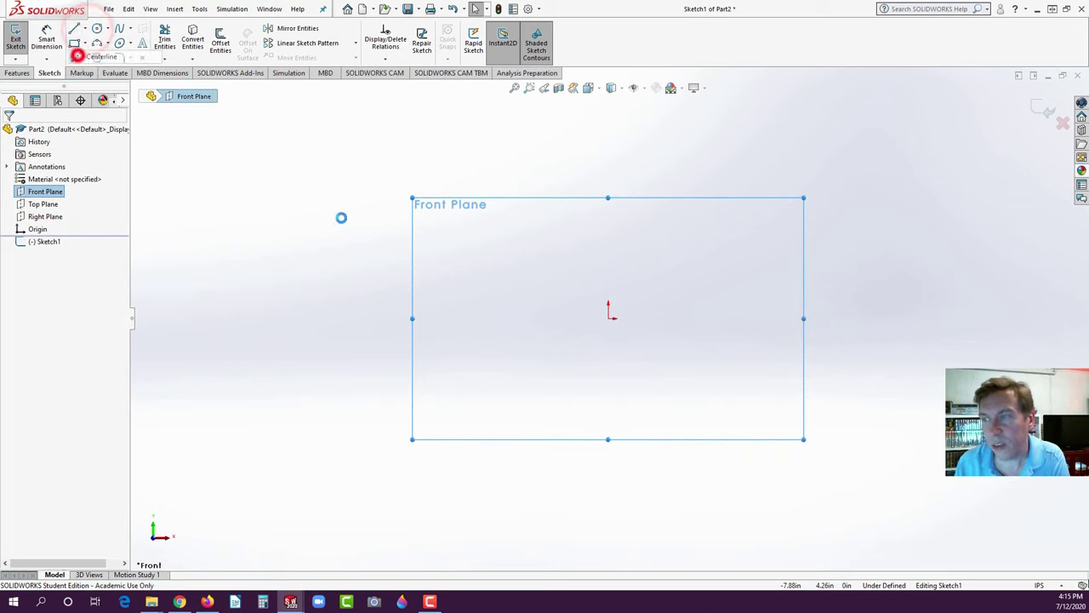
left_click(608, 318)
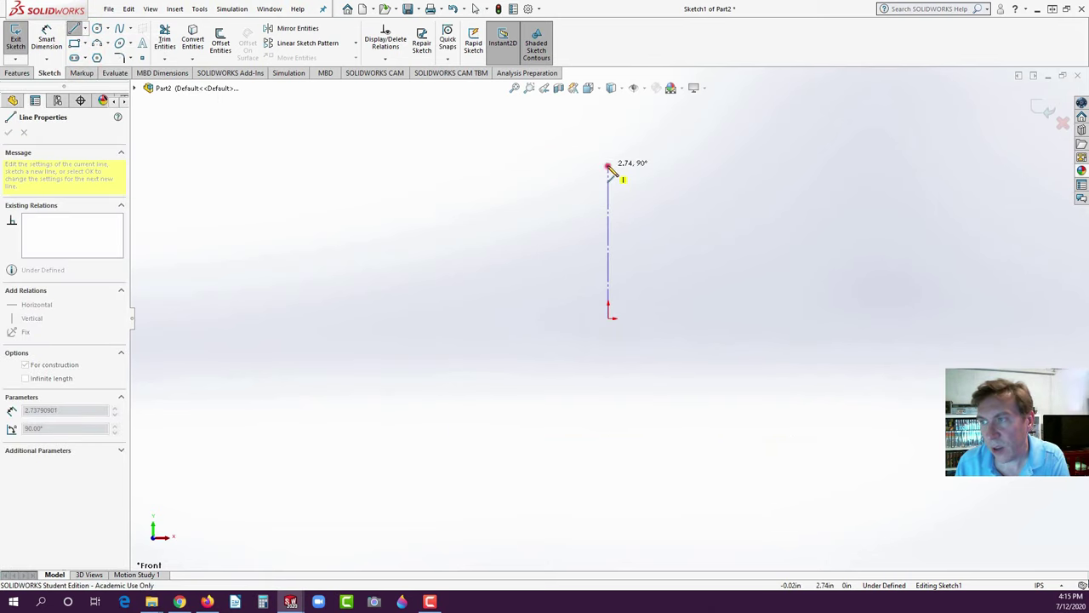
left_click(609, 166)
double_click(671, 232)
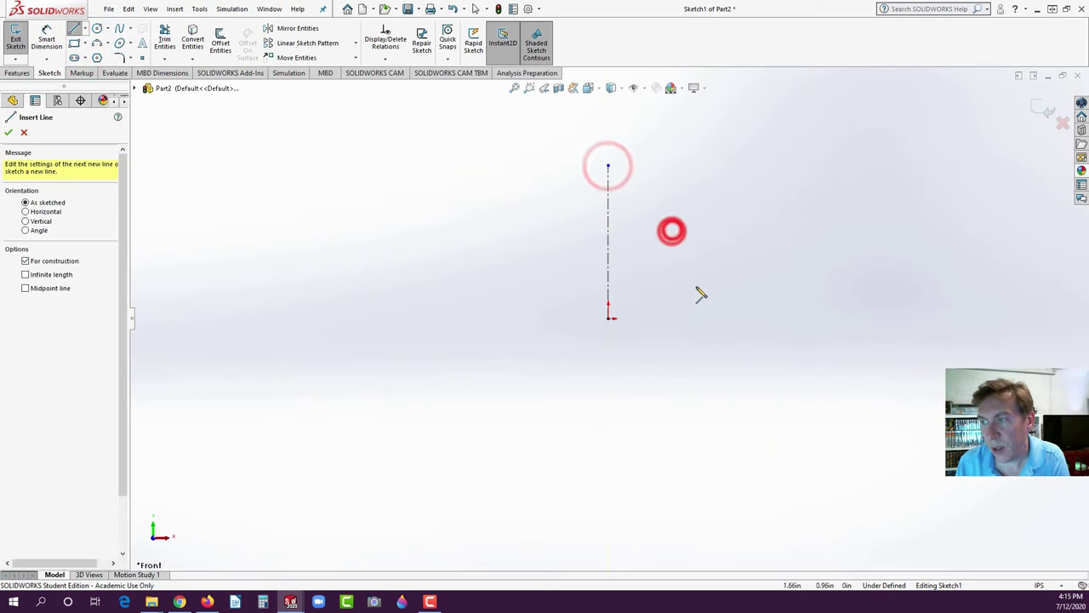
left_click(608, 319)
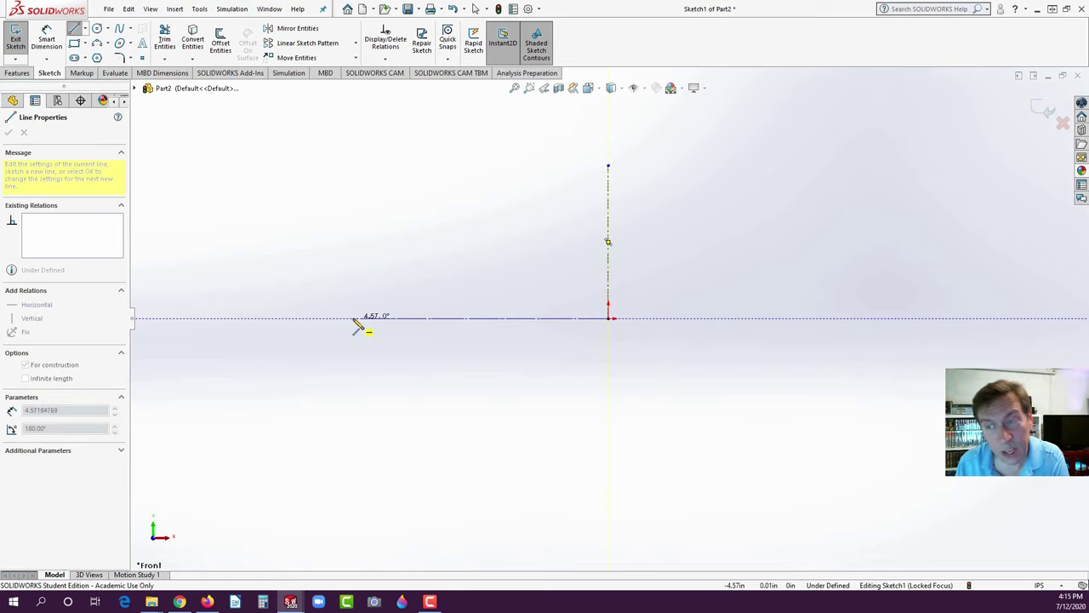
left_click(355, 318)
double_click(328, 348)
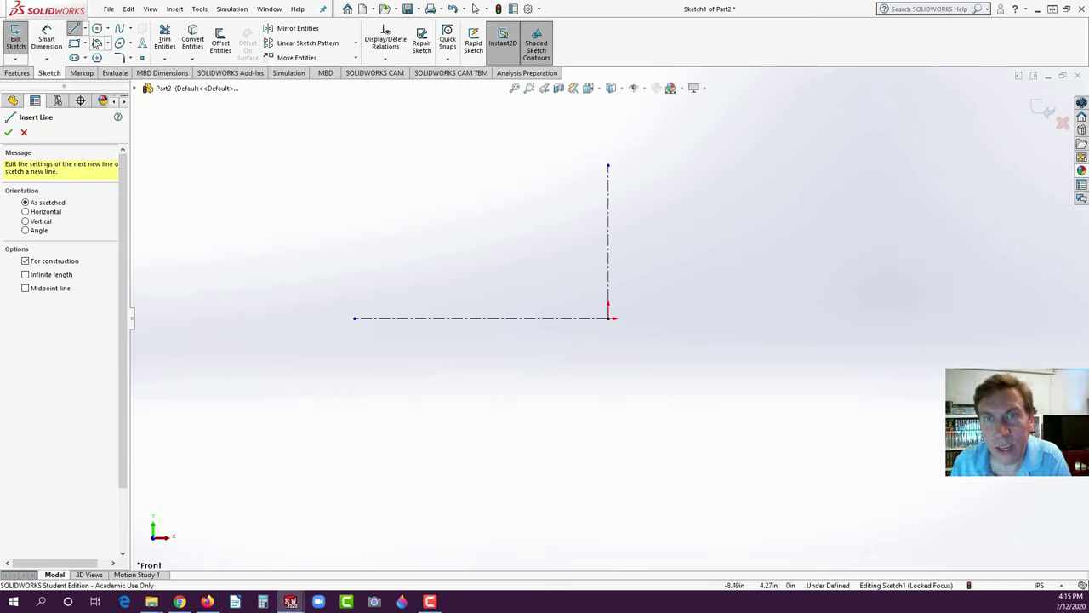
left_click(85, 28)
- After checking the PDF drawing, draw a short solid vertical line left of the vertical centerline
left_click(85, 42)
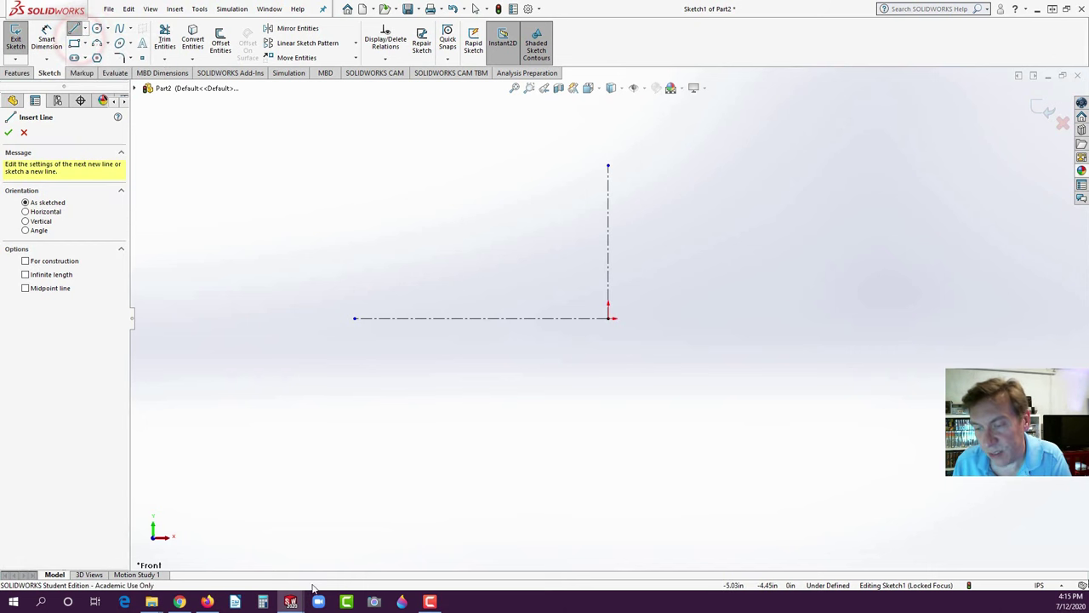
left_click(204, 601)
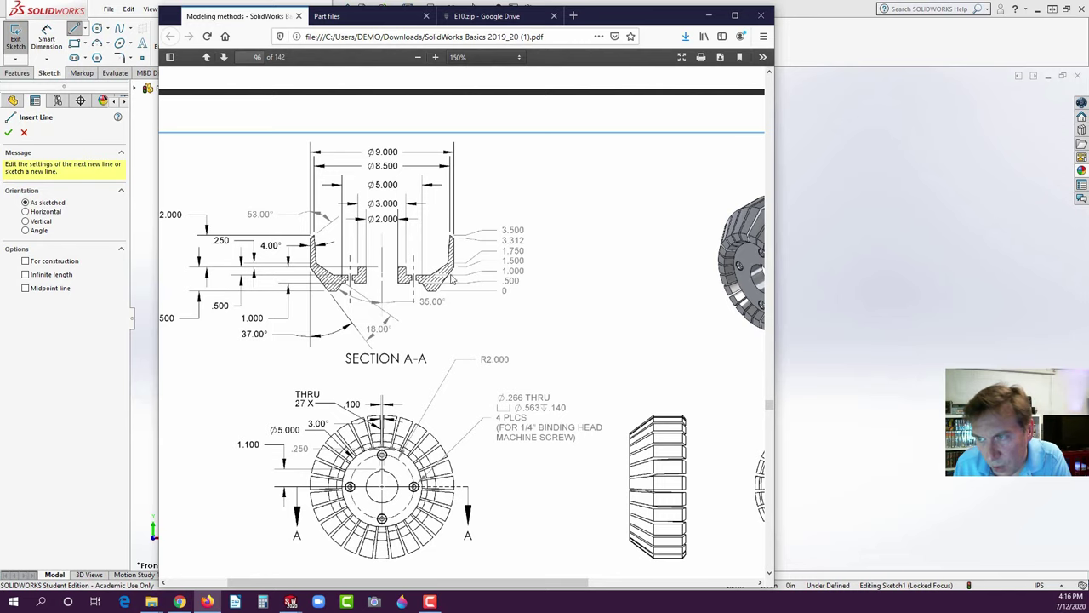
left_click(104, 364)
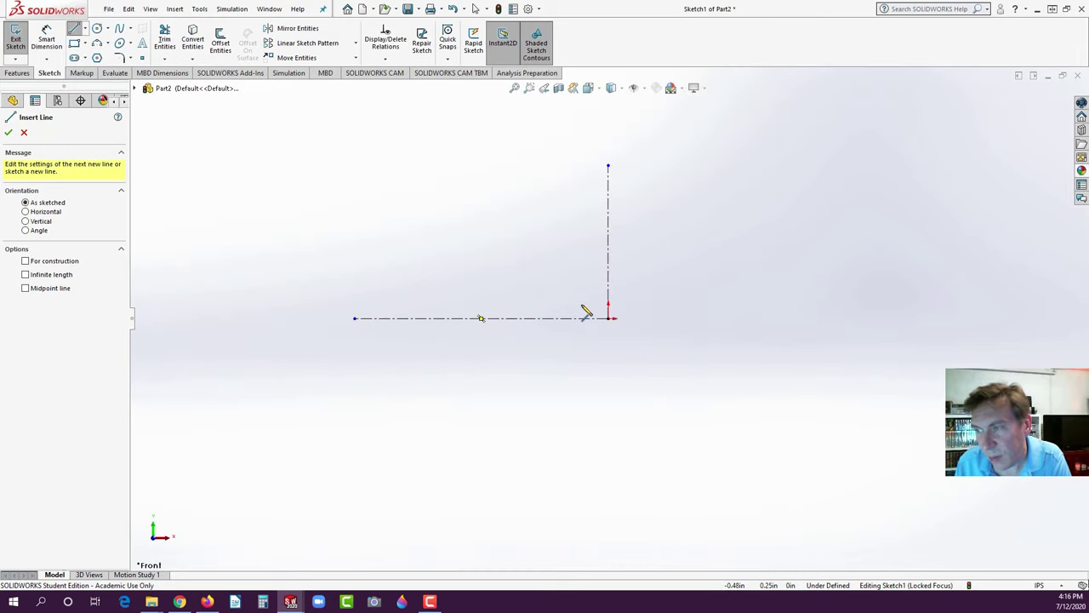
left_click(581, 301)
left_click(581, 272)
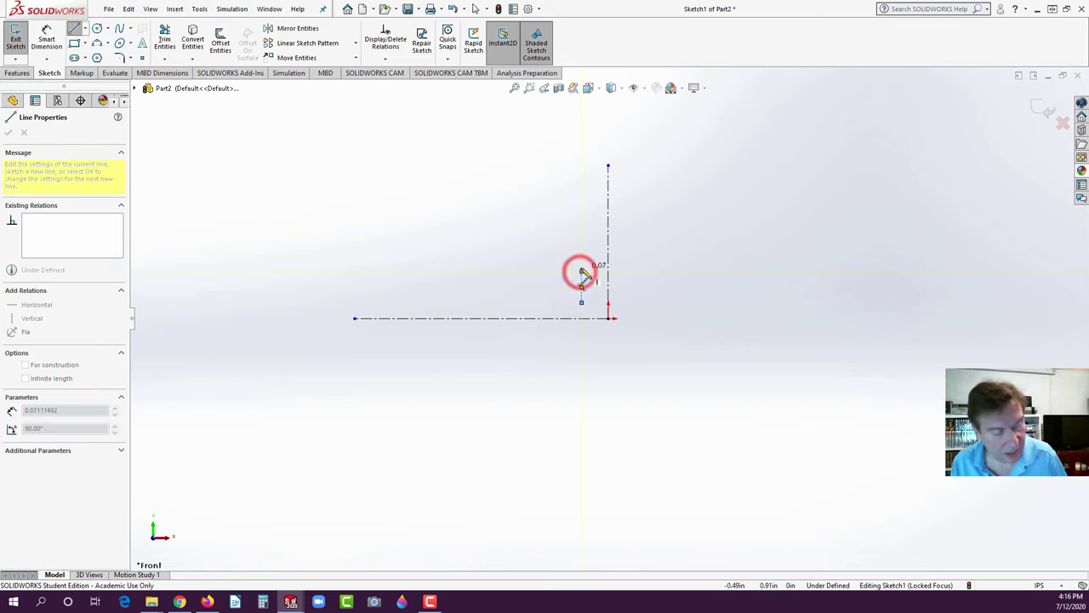
key("Escape")
left_click(46, 34)
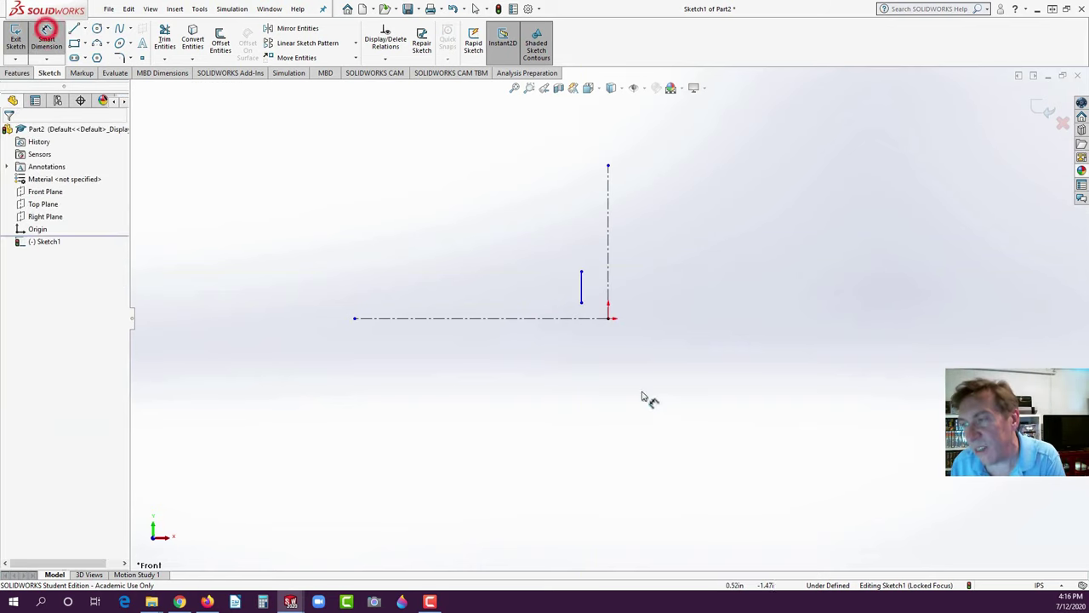
- Dimension the short line 2.00 from the vertical centerline and 0.50 above the horizontal one
left_click(582, 285)
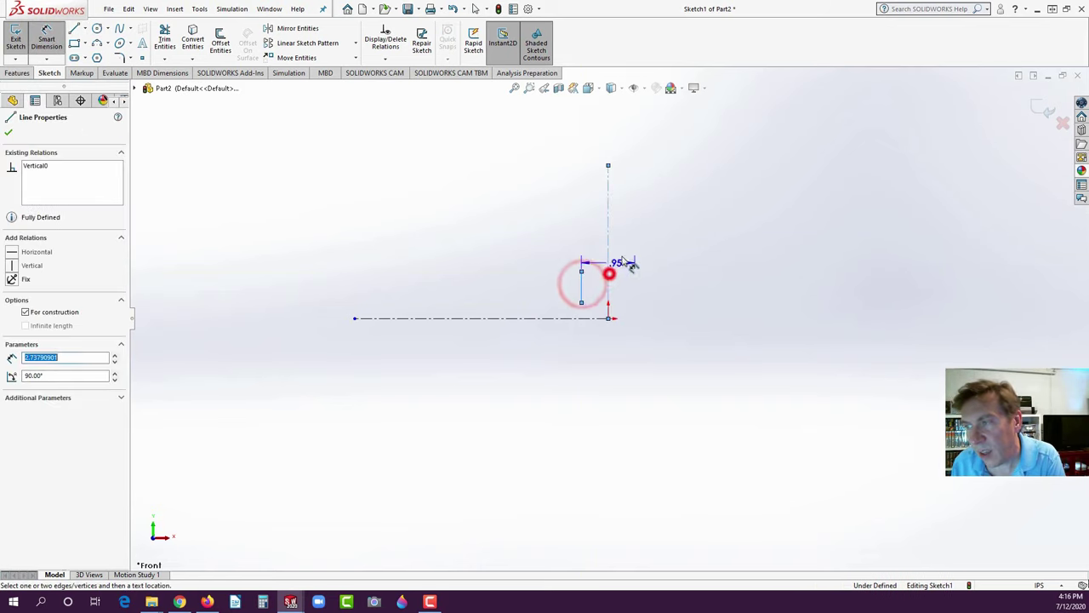
left_click(682, 229)
type("2")
key("Return")
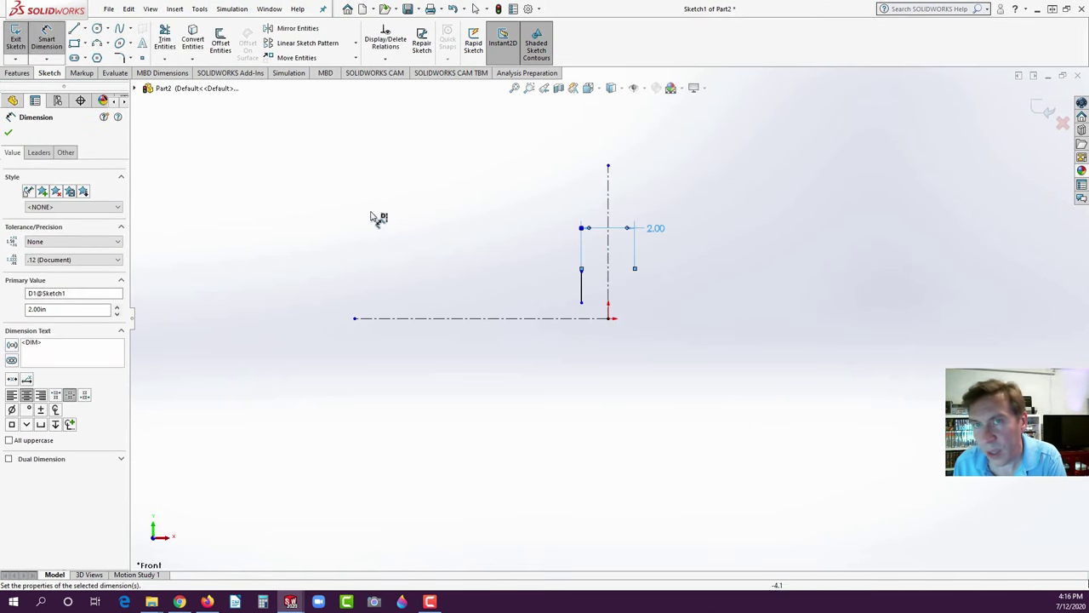
left_click(581, 272)
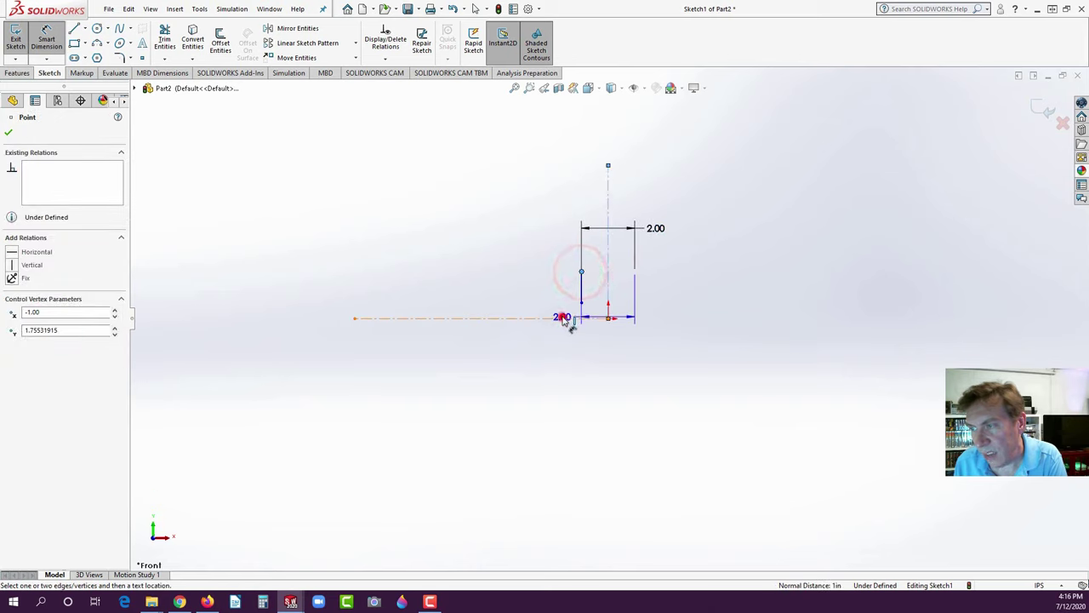
left_click(562, 318)
left_click(291, 296)
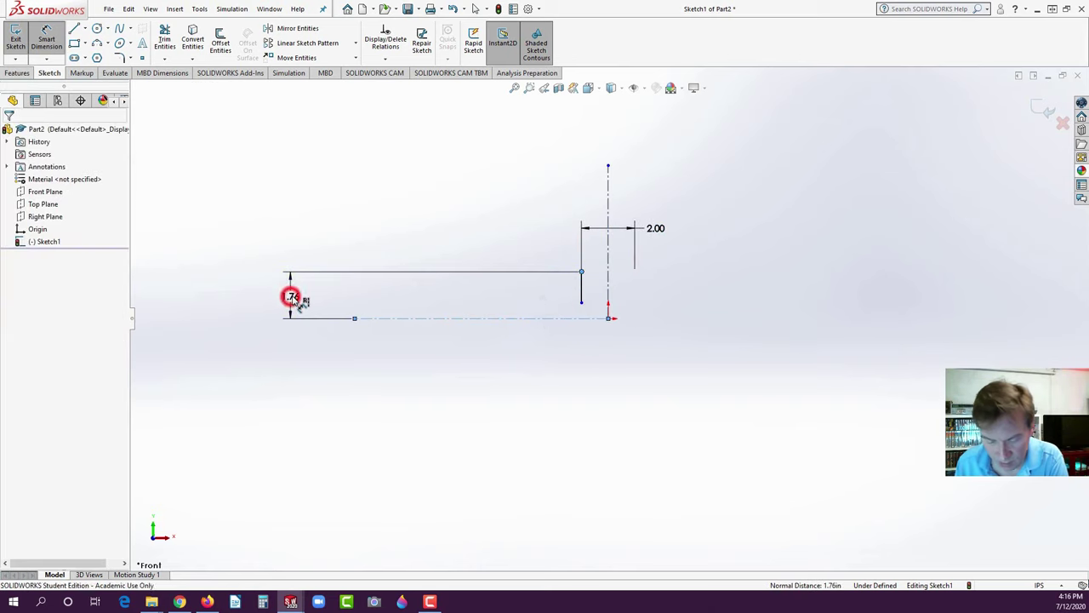
type(".5")
key("Return")
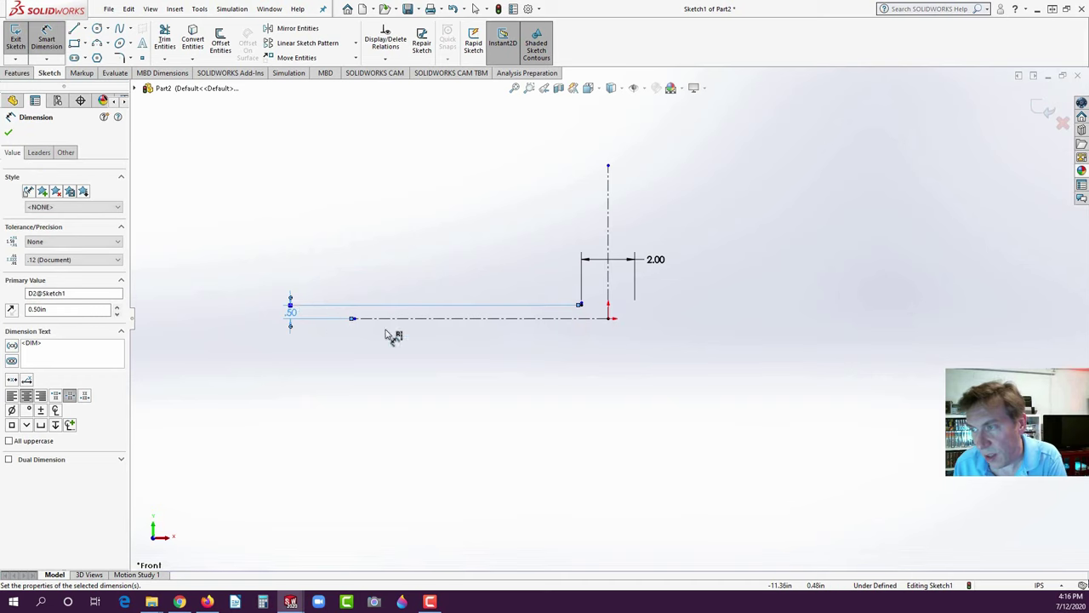
scroll(591, 311, "down", 5)
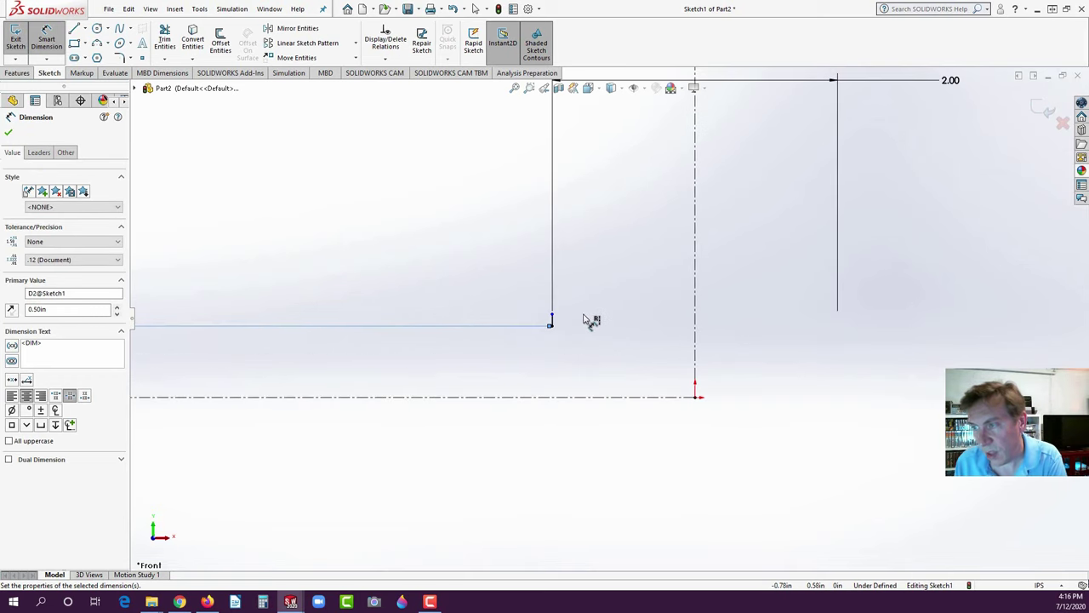
key("Escape")
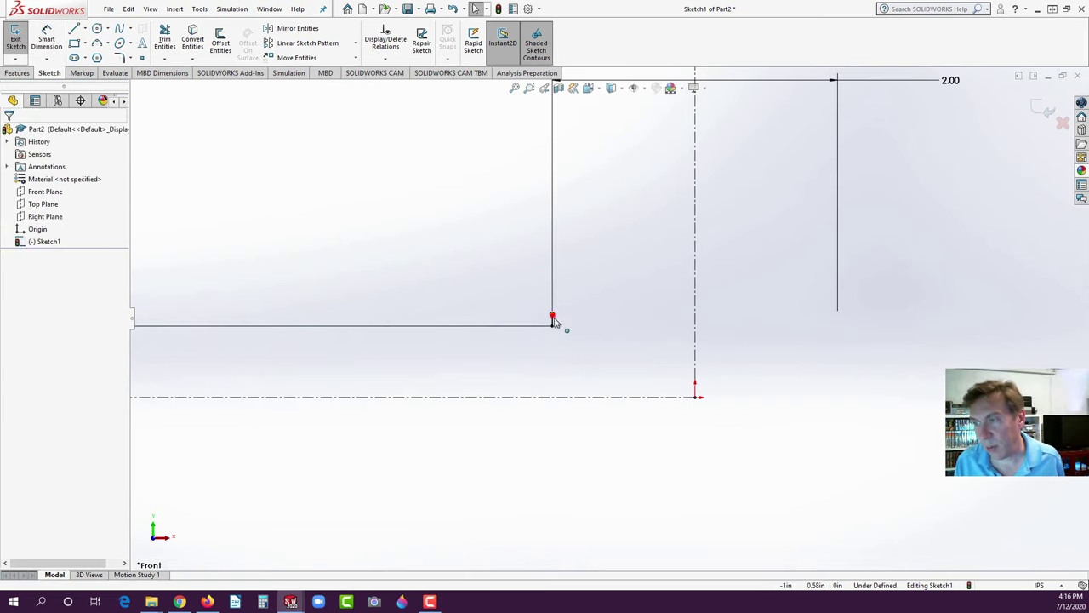
left_click(553, 320)
key("f")
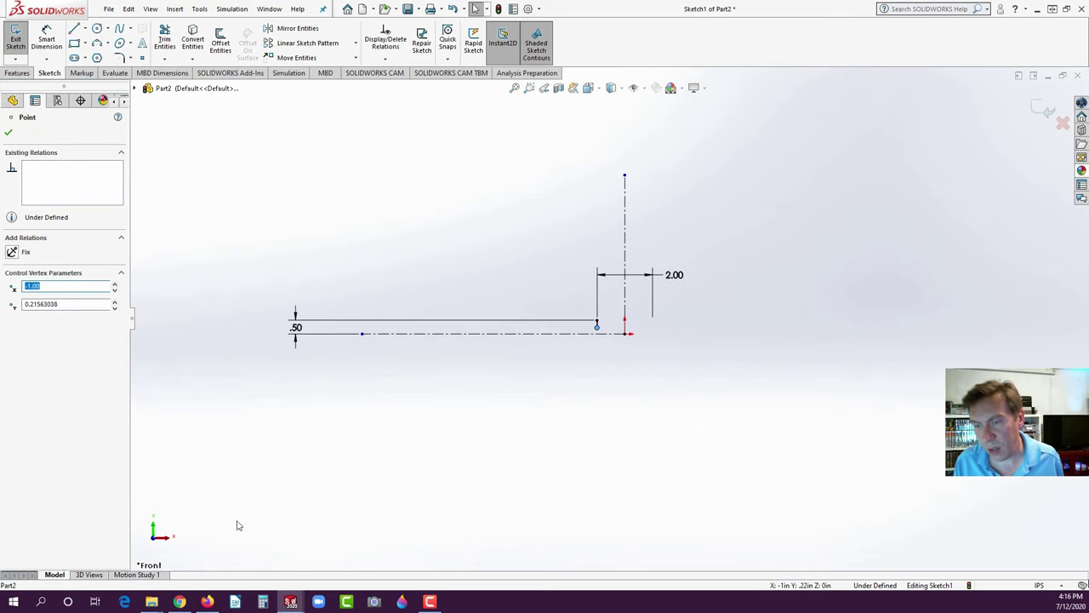
- Check the reference drawing and give the upper line a 1.50 height dimension
left_click(208, 601)
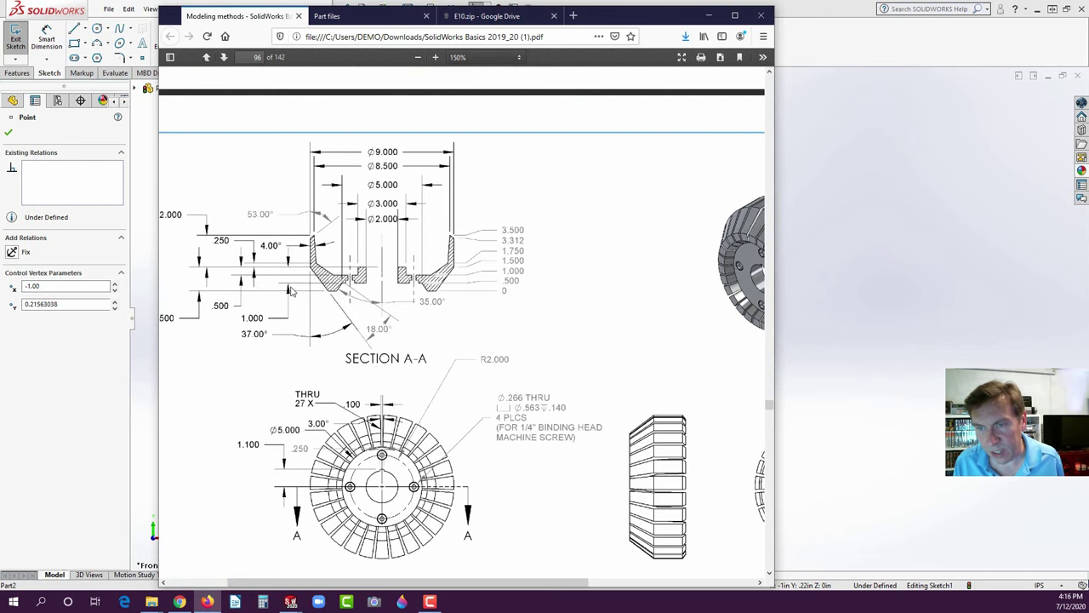
scroll(227, 345, "up", 1)
scroll(228, 345, "down", 1)
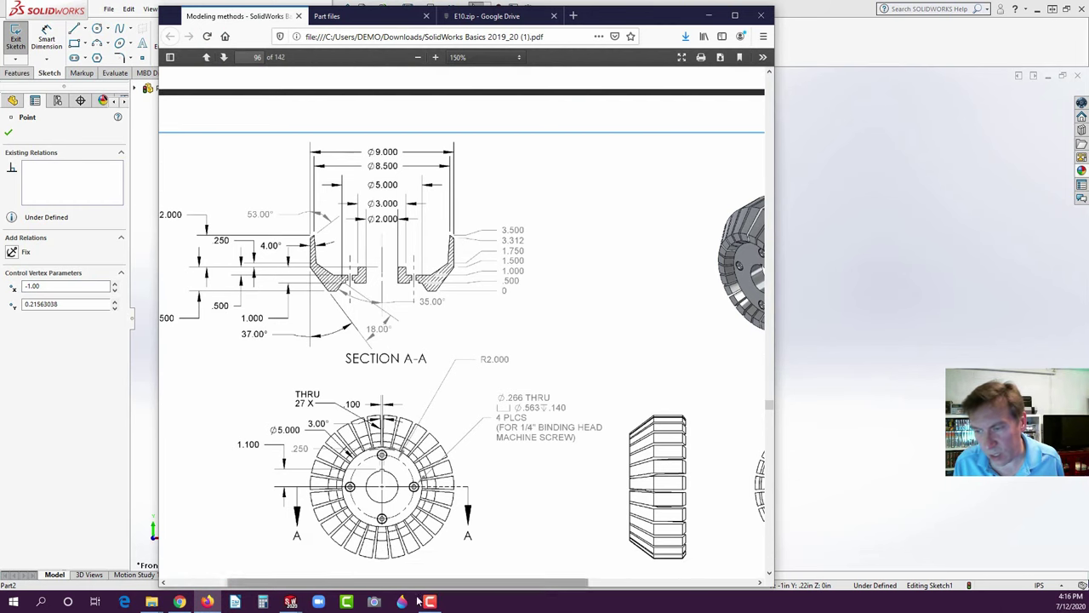
left_click_drag(399, 585, 377, 586)
left_click(48, 387)
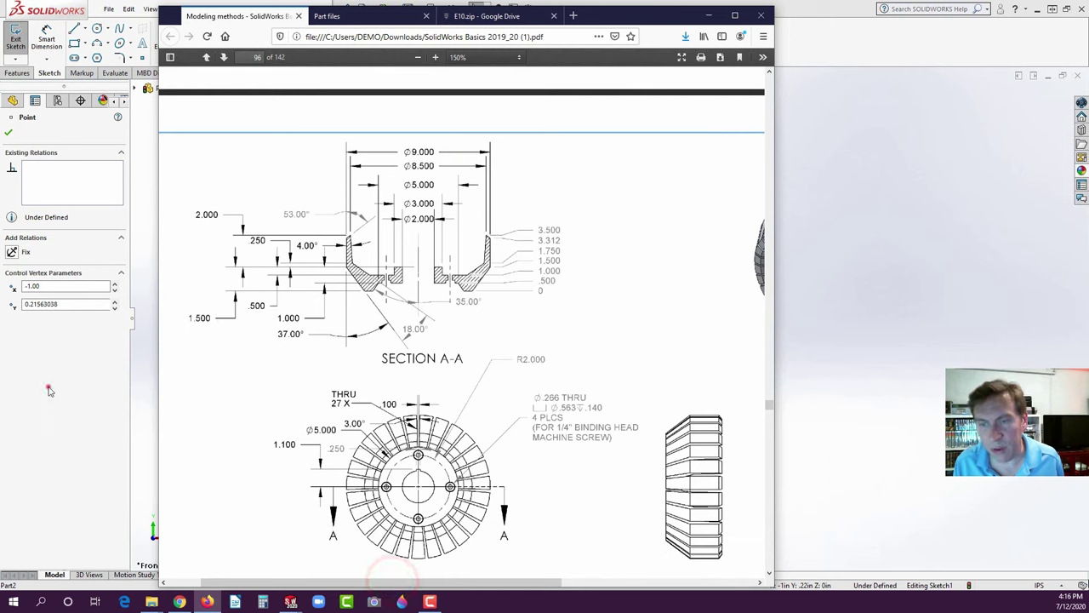
scroll(349, 327, "down", 1)
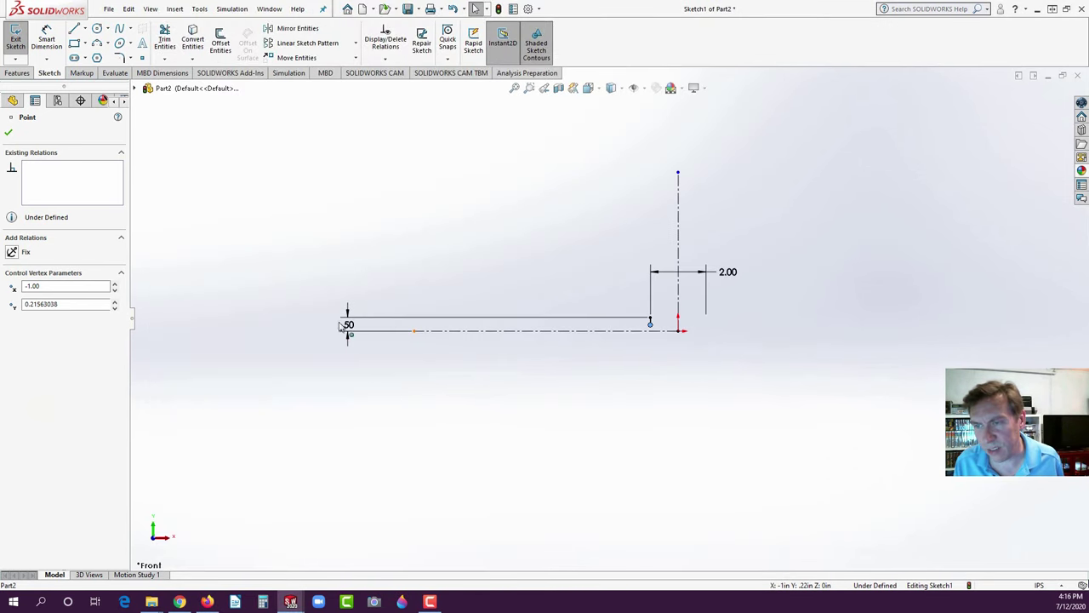
left_click(349, 328)
left_click(348, 323)
type("1.5")
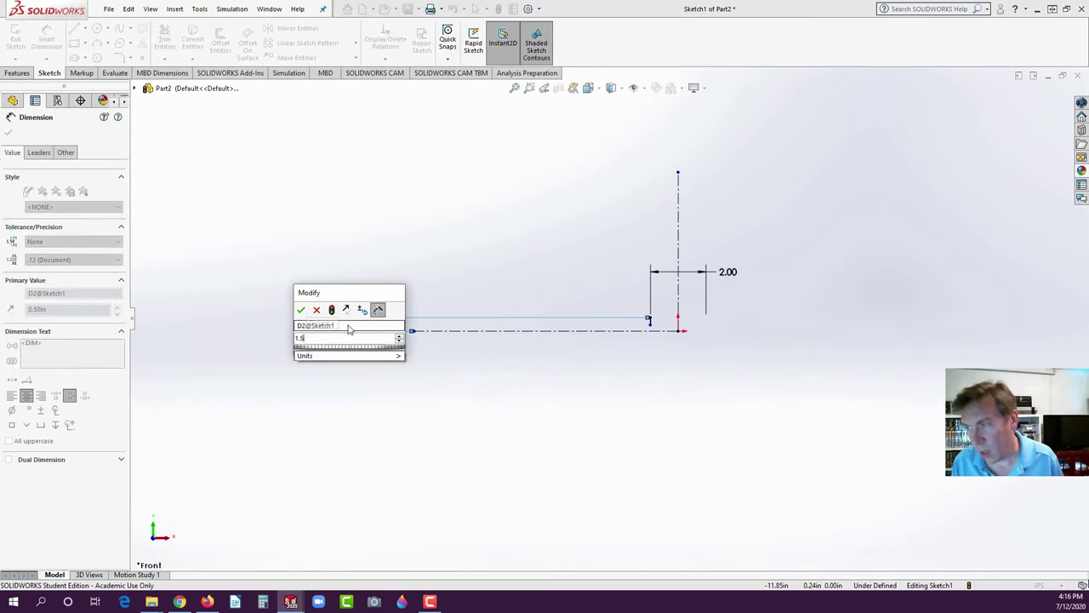
key("Return")
left_click(647, 358)
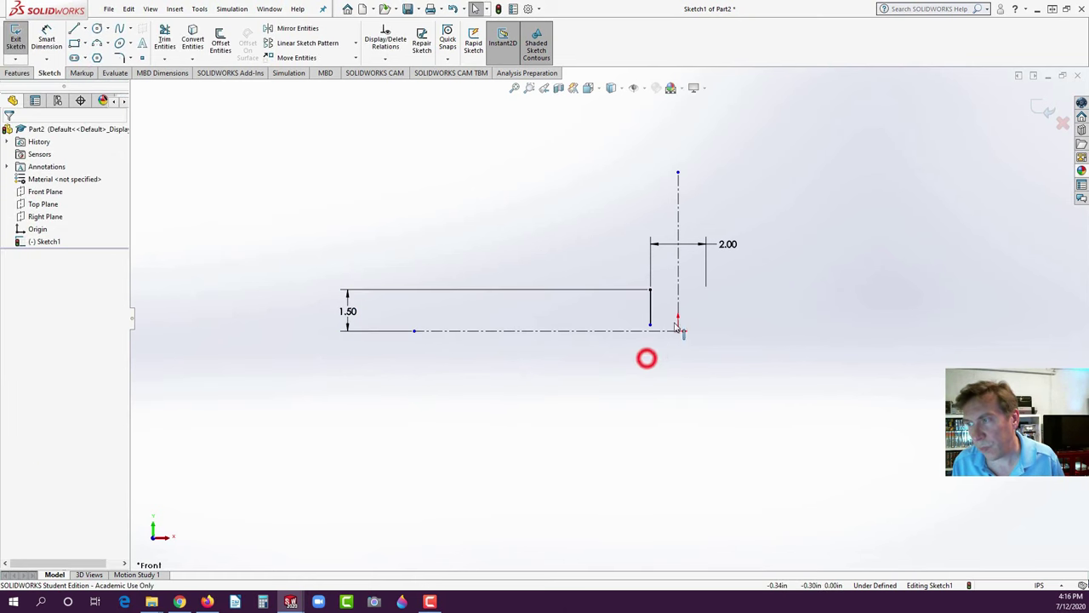
scroll(653, 316, "down", 2)
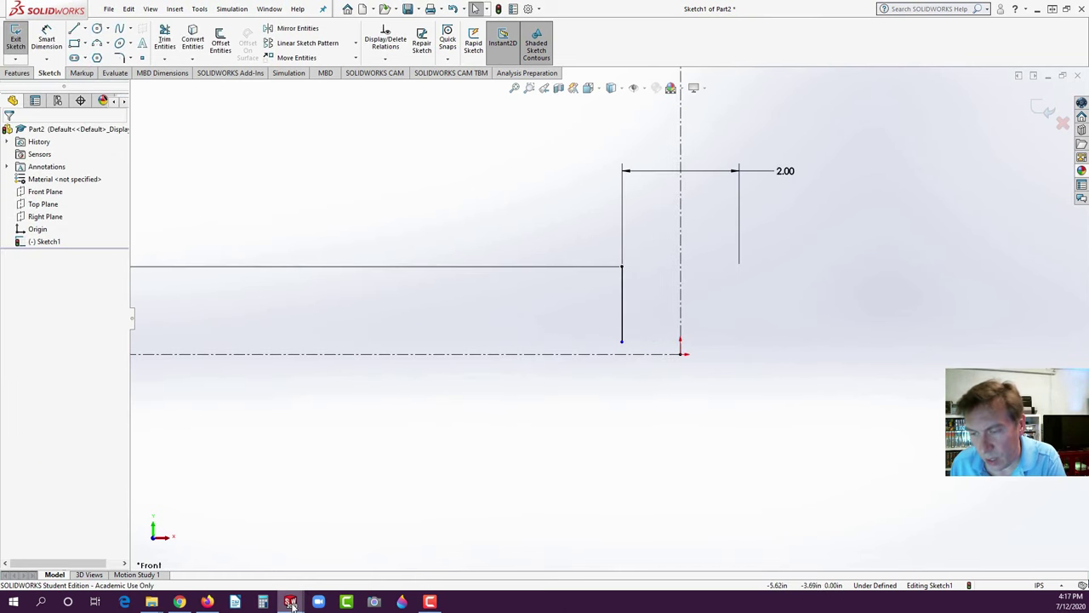
- Add a .50 step height dimension and move it out to the part's left edge
left_click(208, 602)
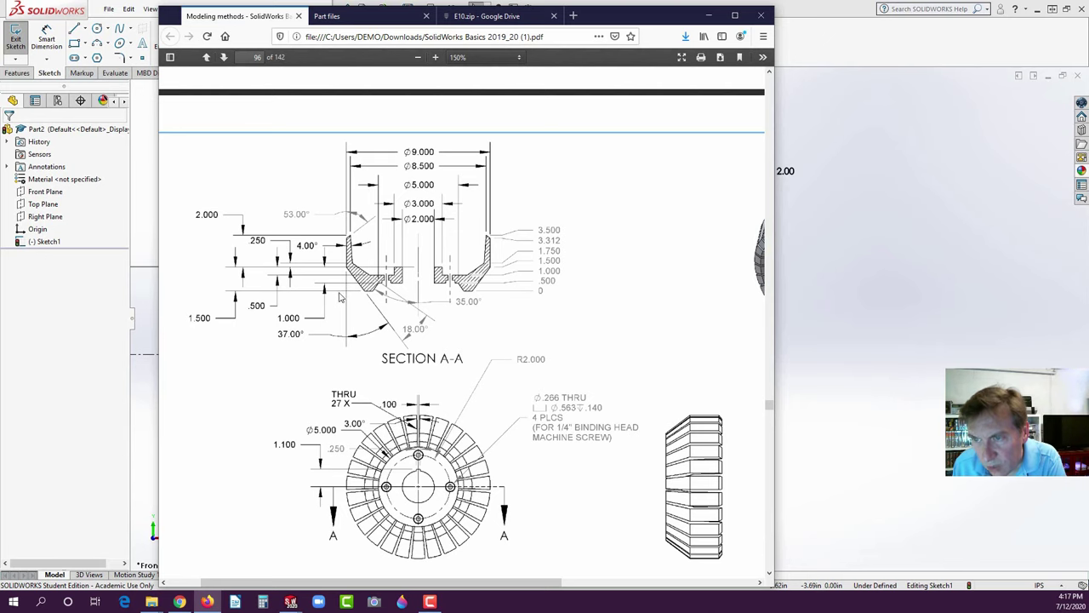
left_click(42, 379)
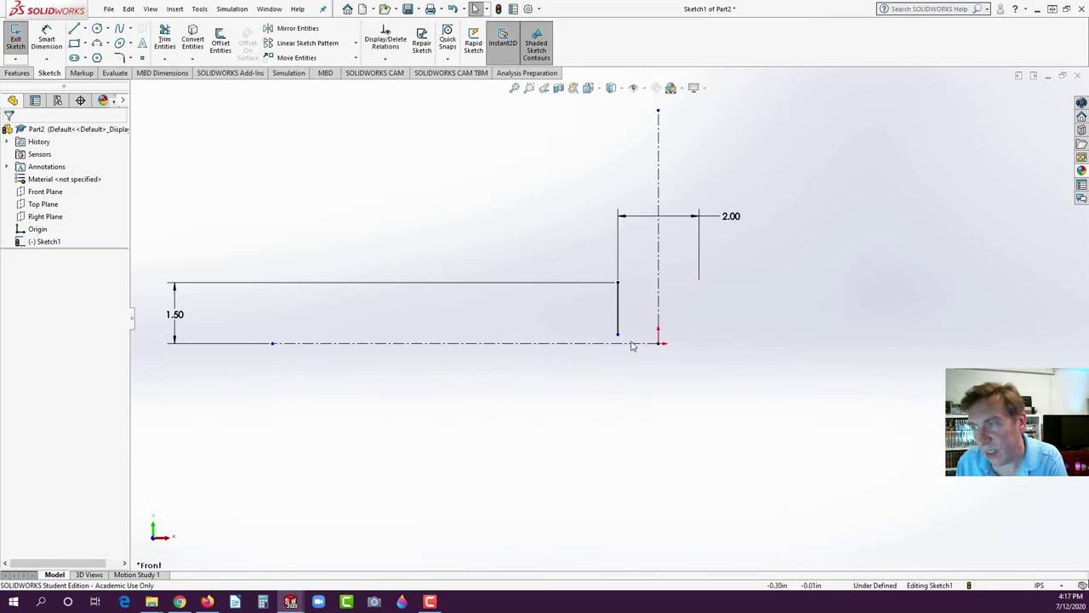
left_click(47, 38)
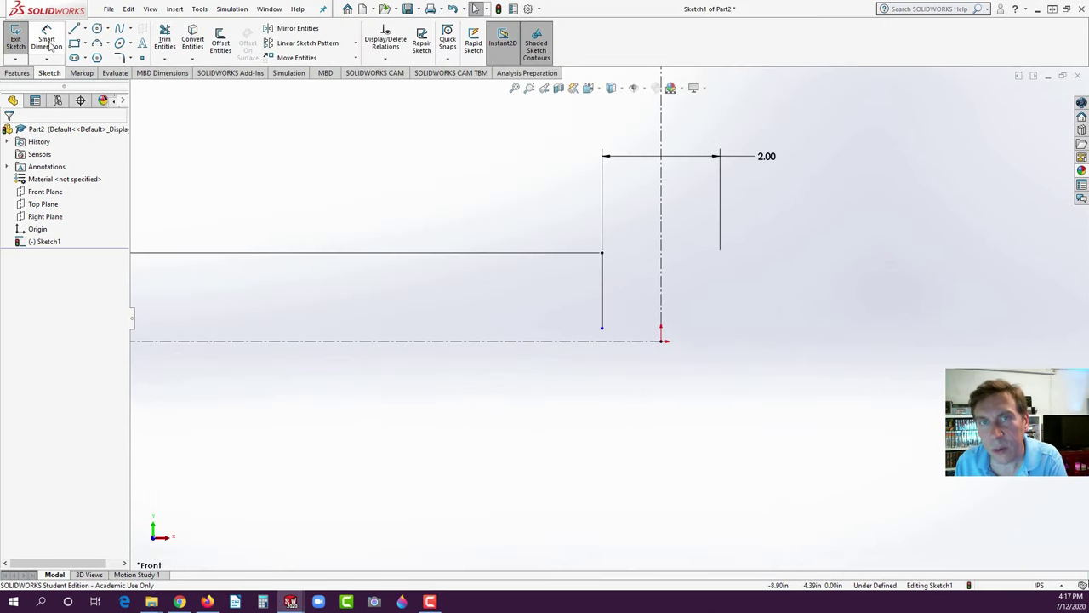
left_click(602, 329)
left_click(595, 340)
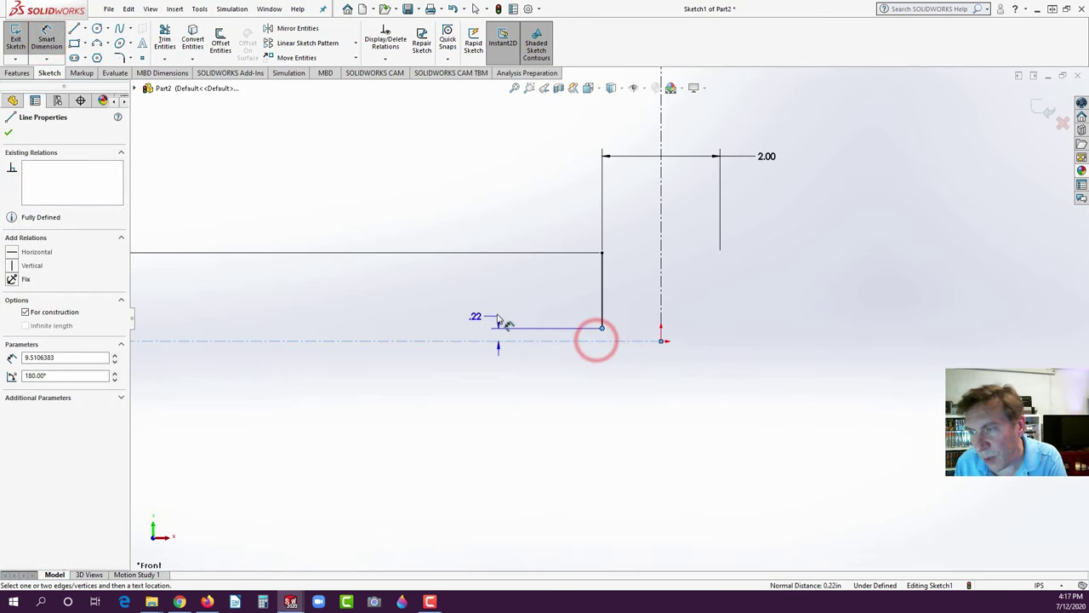
left_click(496, 313)
type(".5")
key("Return")
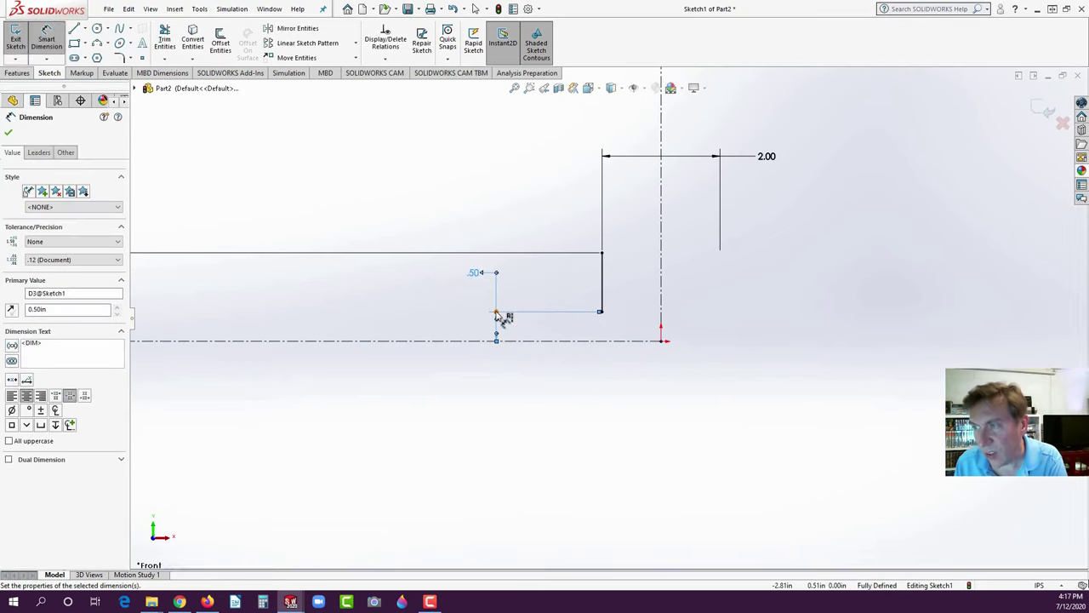
key("Escape")
key("Escape")
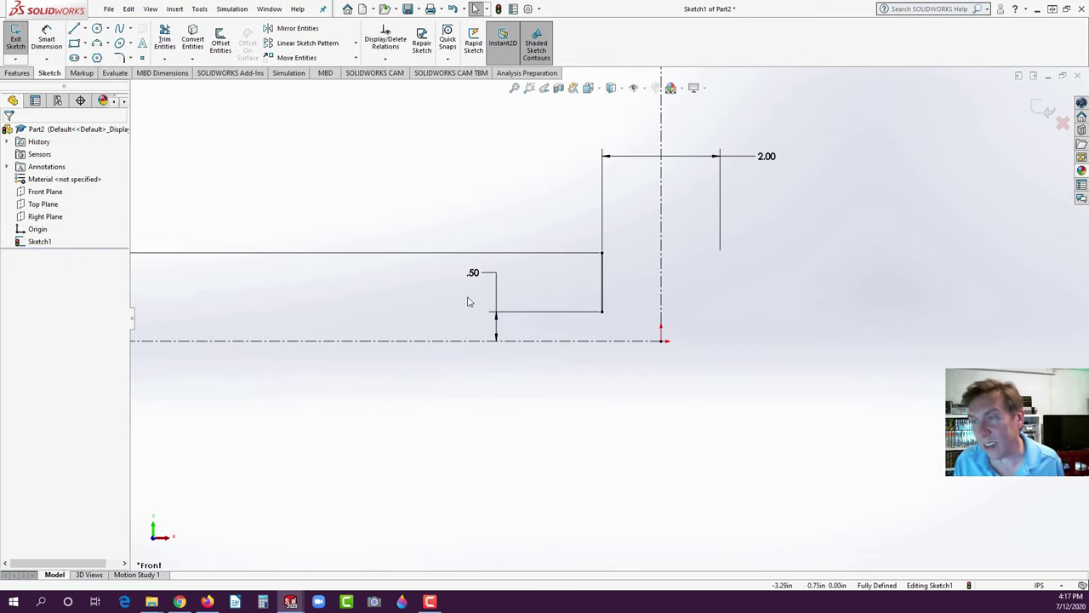
left_click_drag(474, 274, 136, 304)
left_click(405, 443)
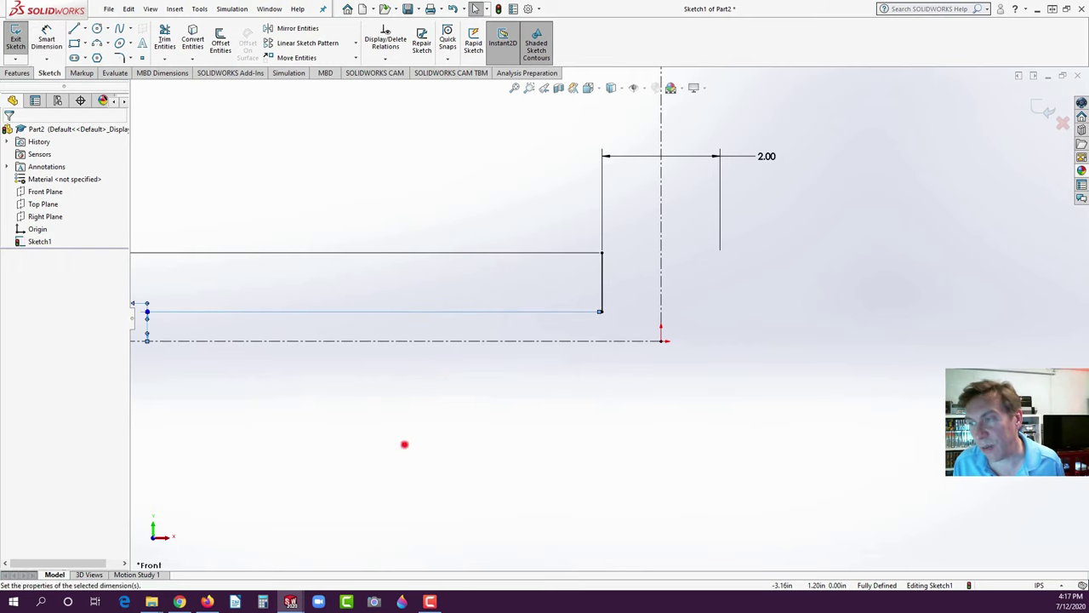
scroll(630, 305, "down", 2)
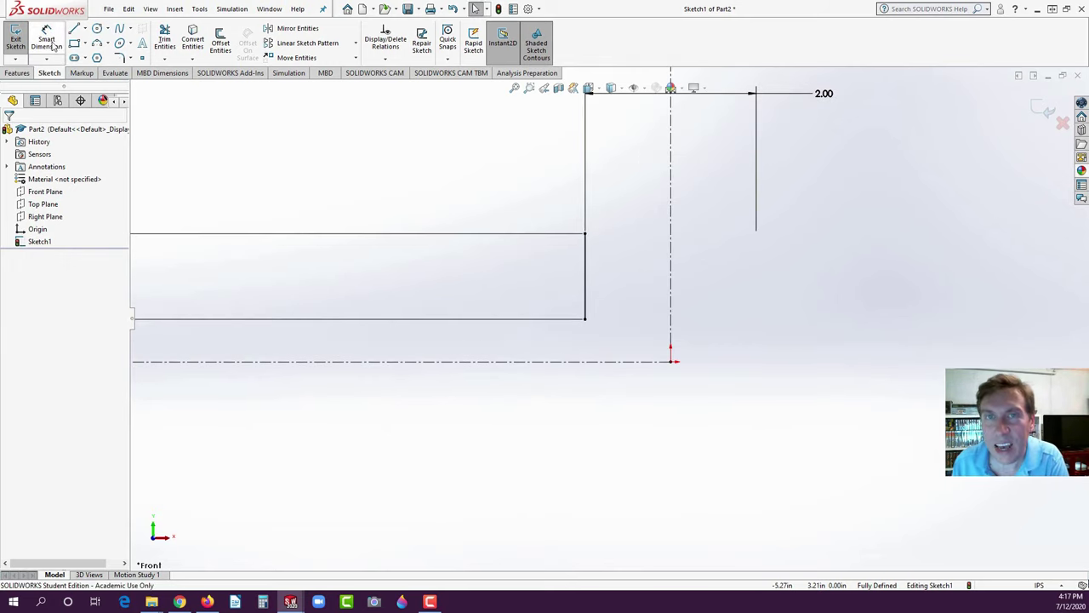
left_click(74, 31)
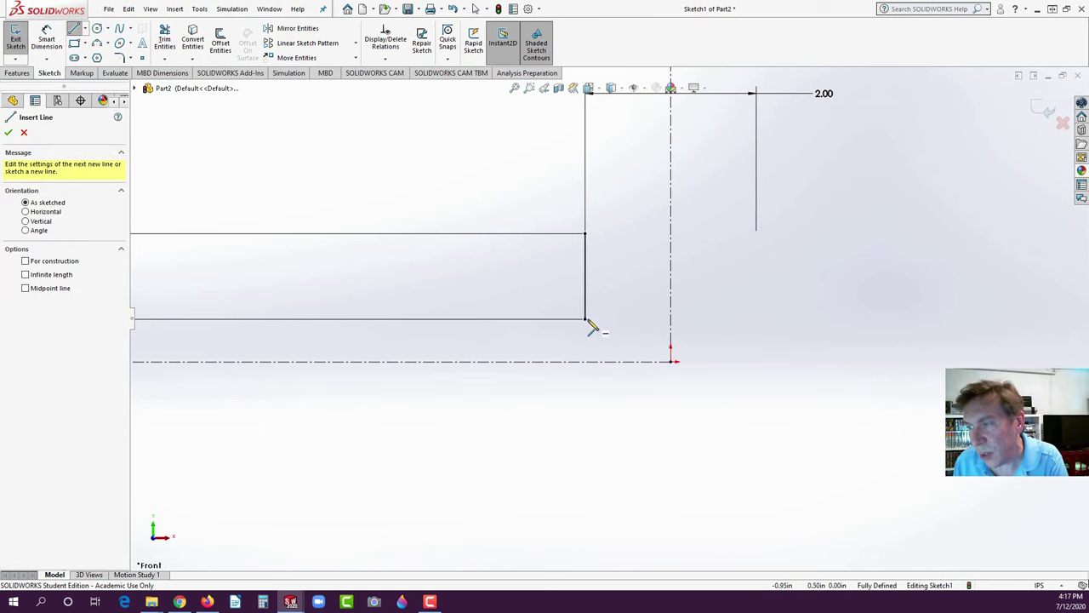
- Draw the outline from the step corner, along the centerline, up to the tall vertical wall
left_click(207, 601)
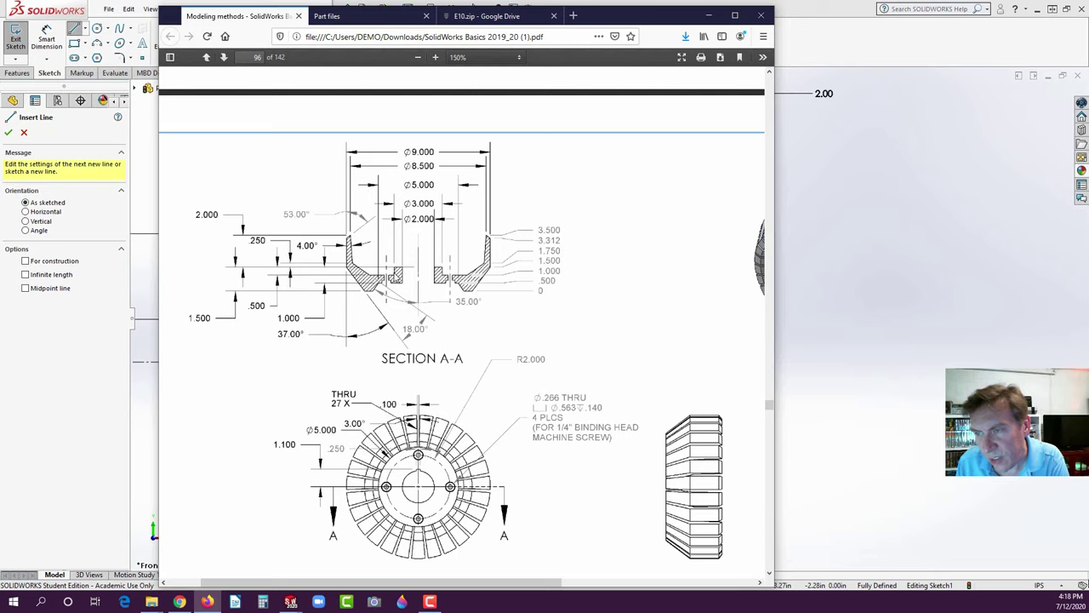
left_click(71, 360)
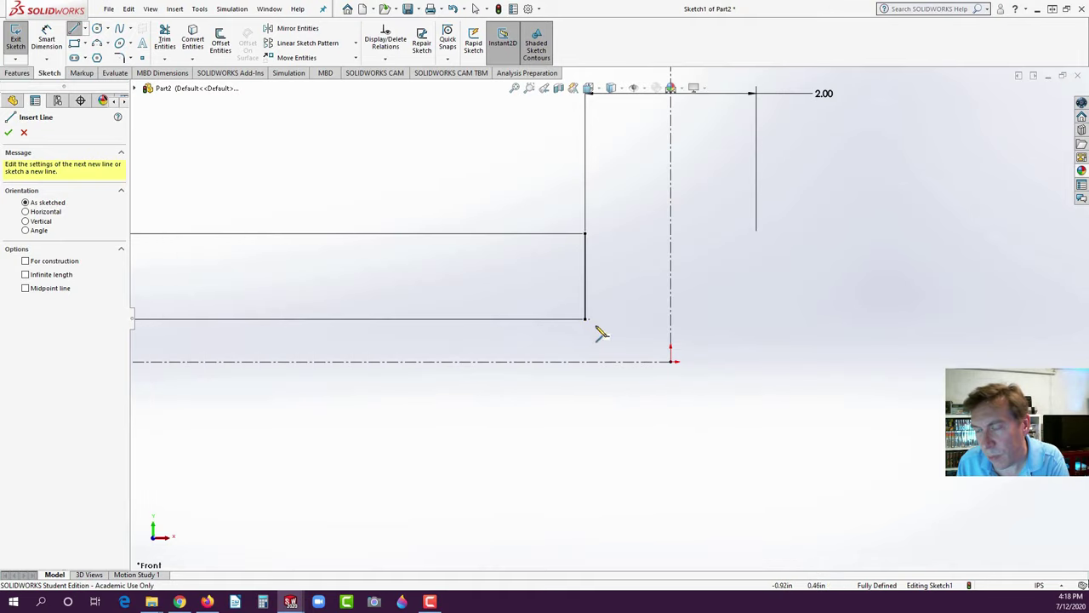
scroll(601, 333, "up", 2)
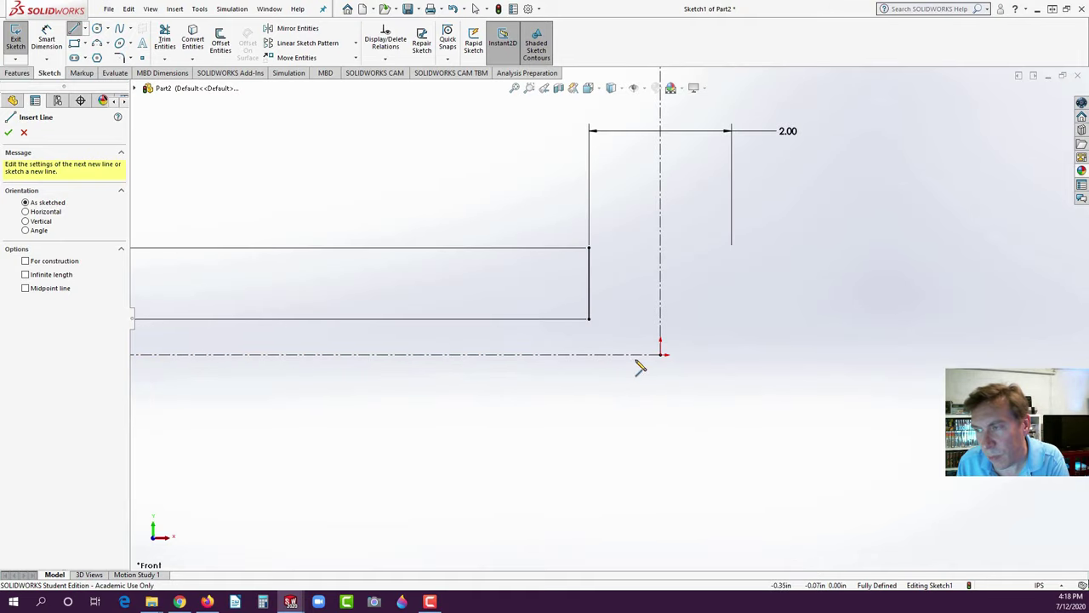
left_click(591, 319)
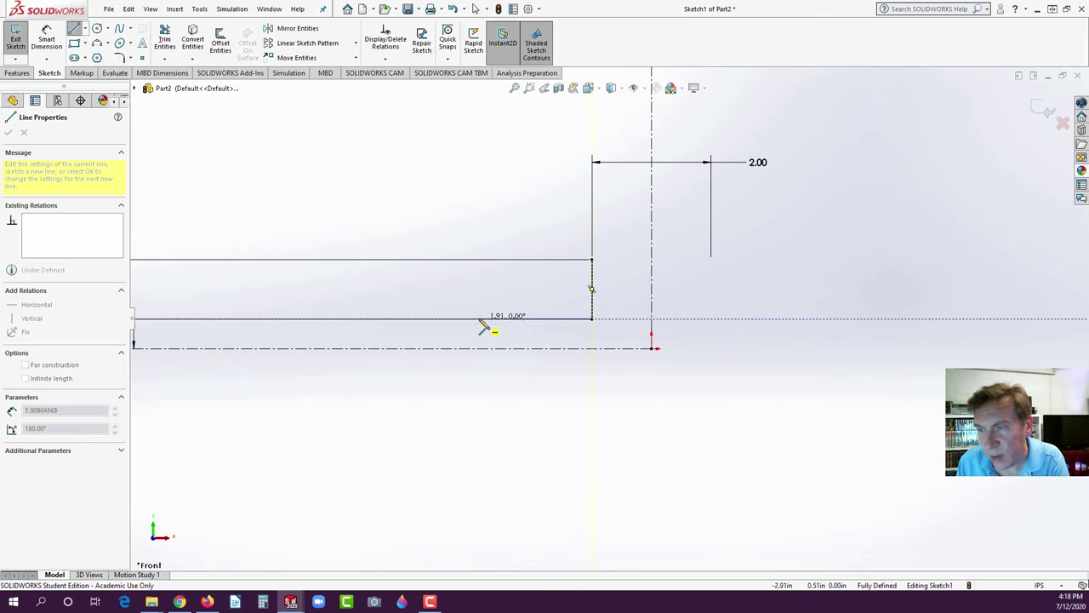
left_click(466, 319)
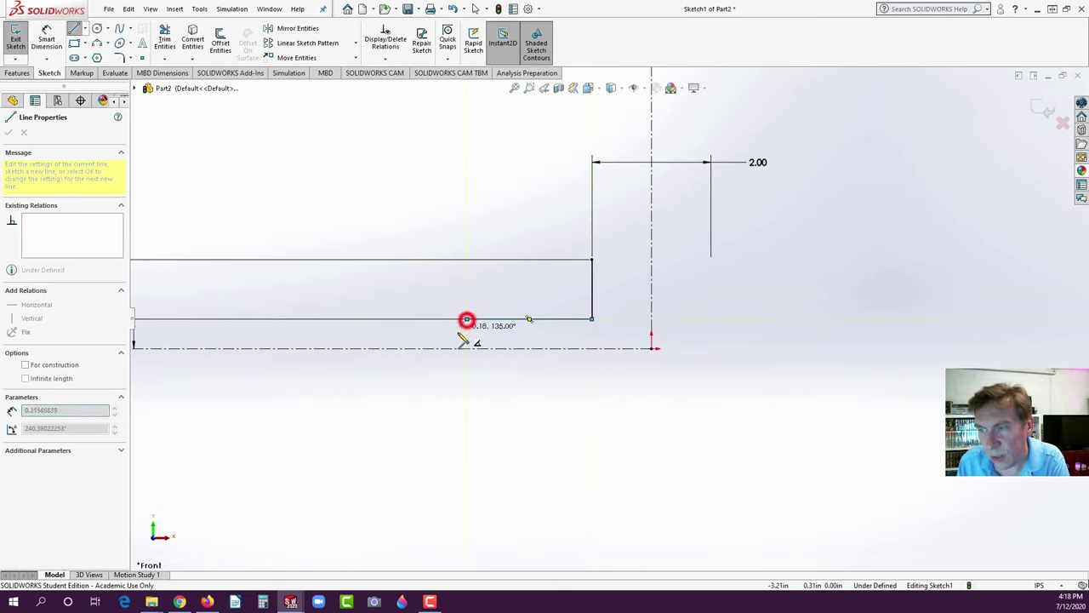
left_click(452, 348)
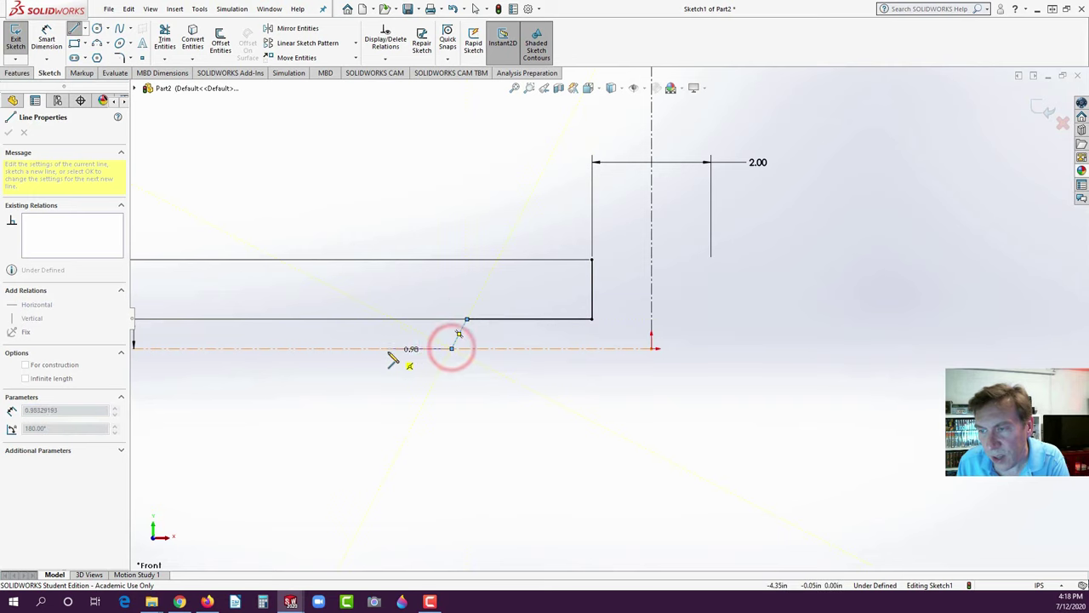
left_click(356, 348)
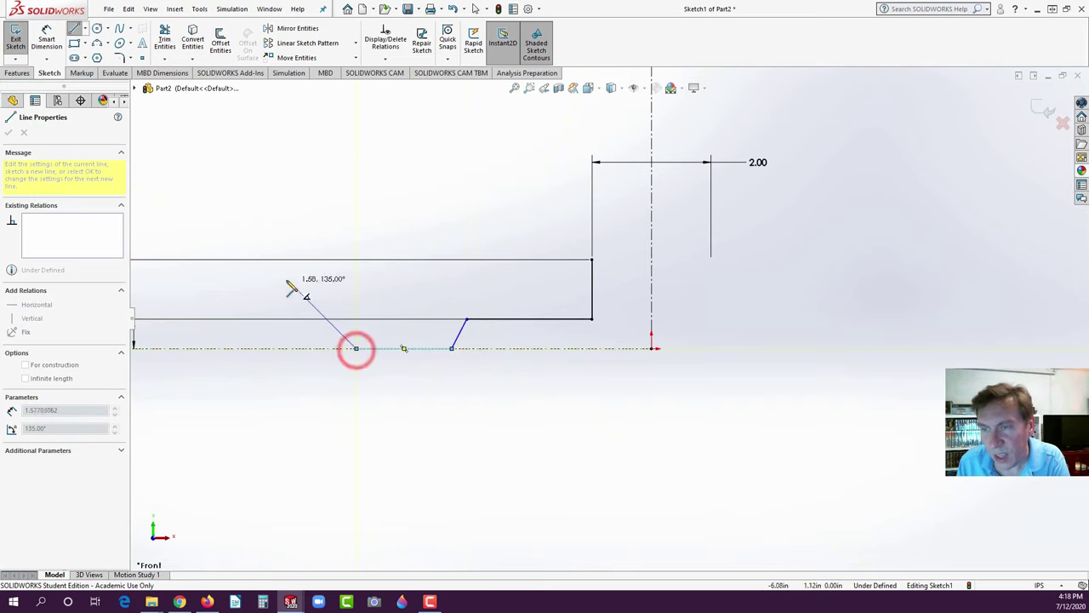
left_click(296, 235)
key("z")
key("z")
key("z")
key("z")
key("z")
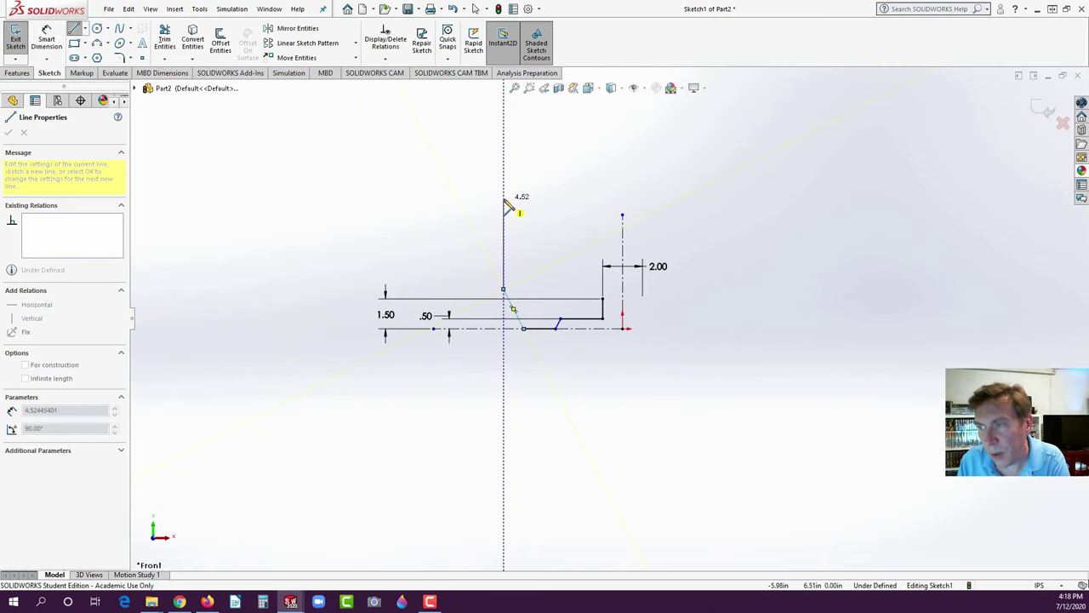
left_click(503, 211)
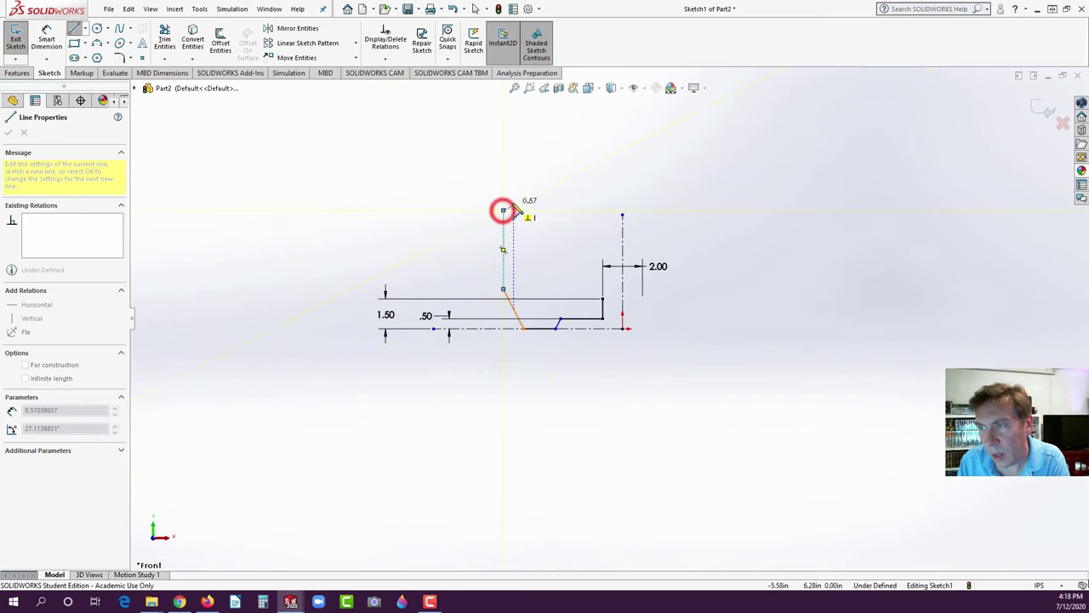
- Draw the top angled, sloping and short segments back to the start point, closing the profile
scroll(507, 210, "down", 2)
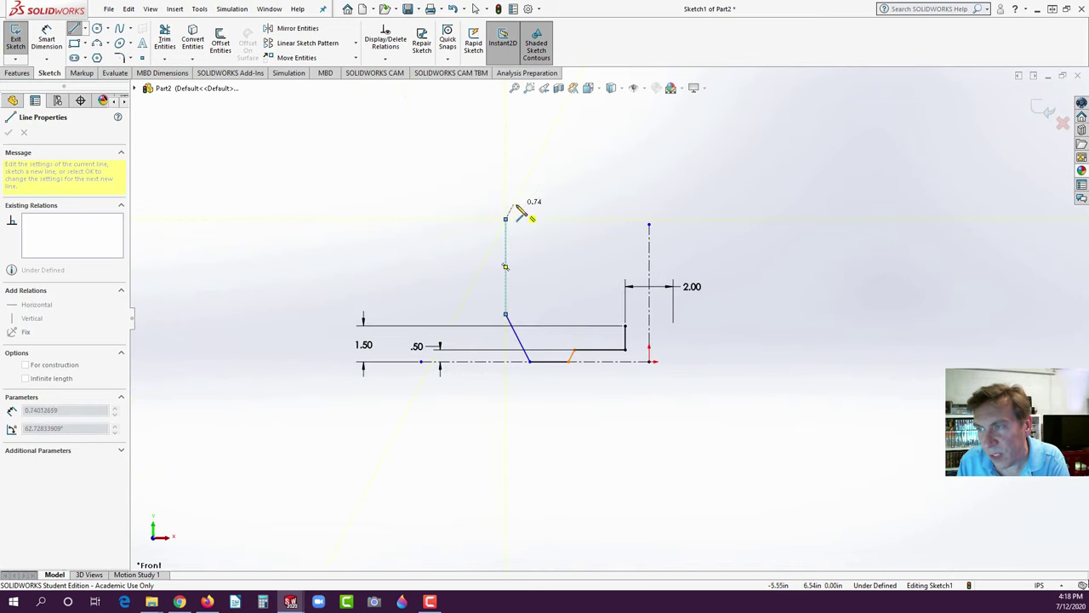
scroll(516, 206, "down", 4)
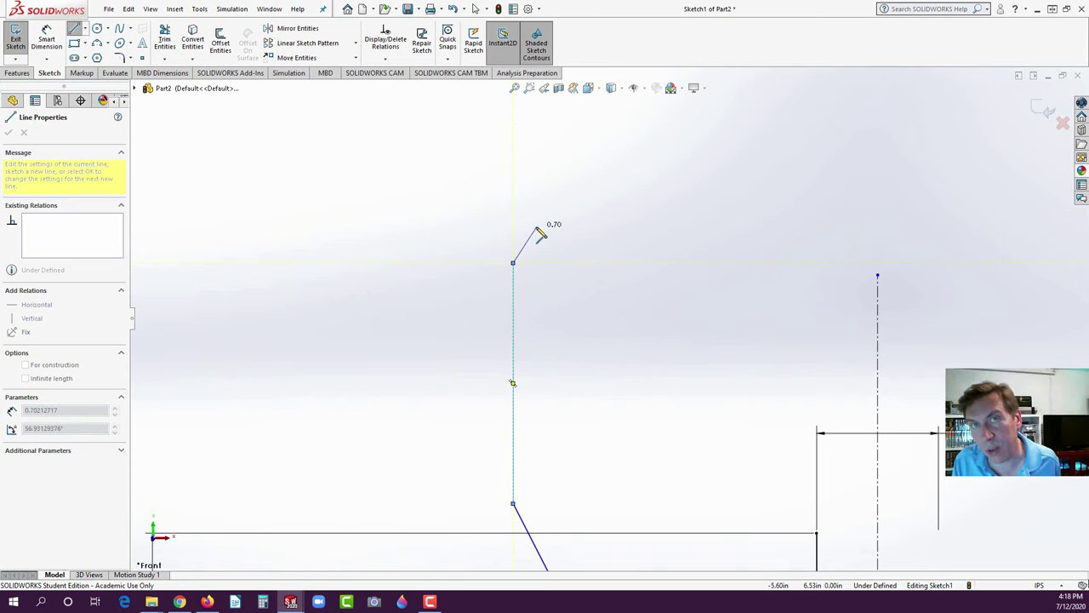
left_click(535, 227)
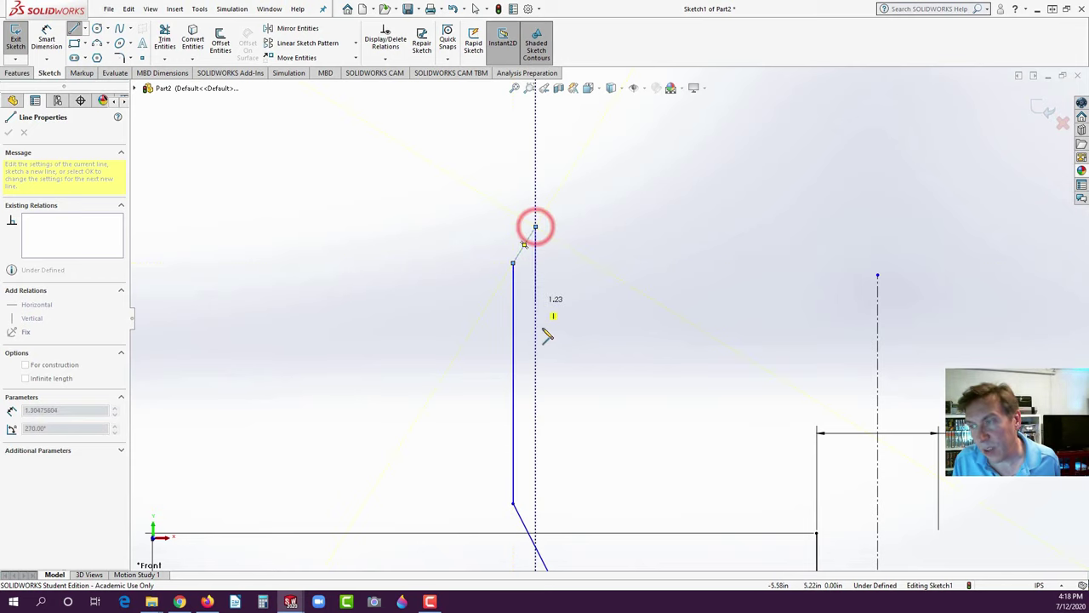
left_click(560, 460)
scroll(560, 459, "up", 4)
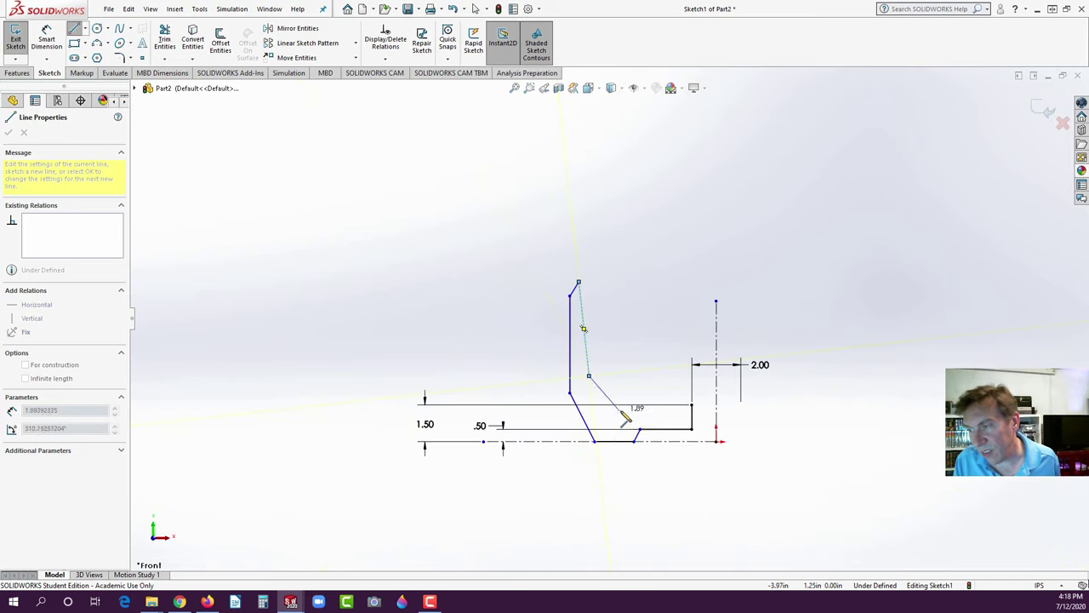
scroll(617, 410, "down", 3)
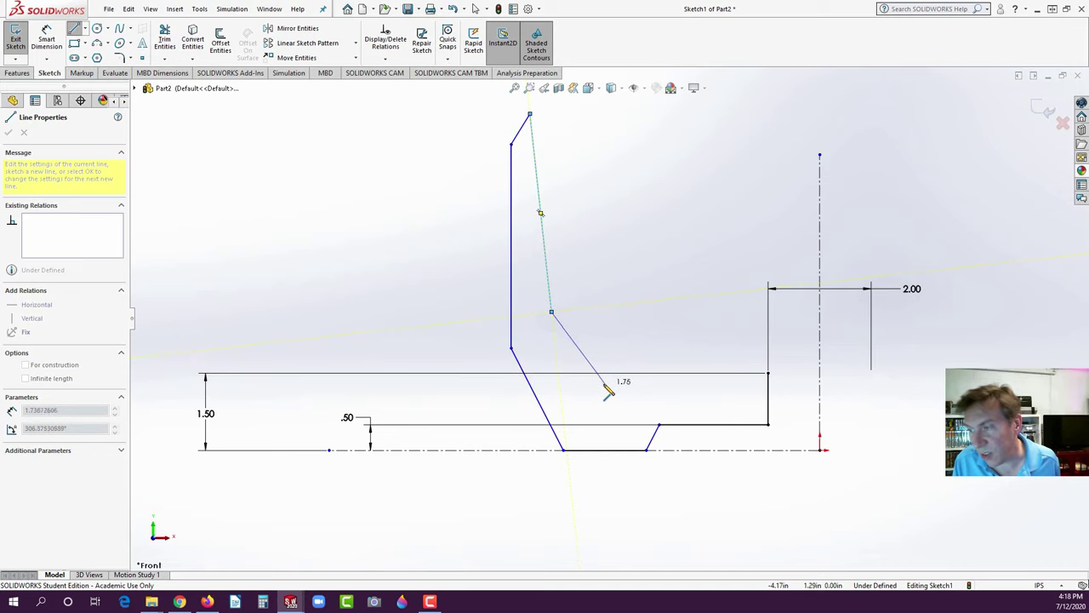
left_click(603, 385)
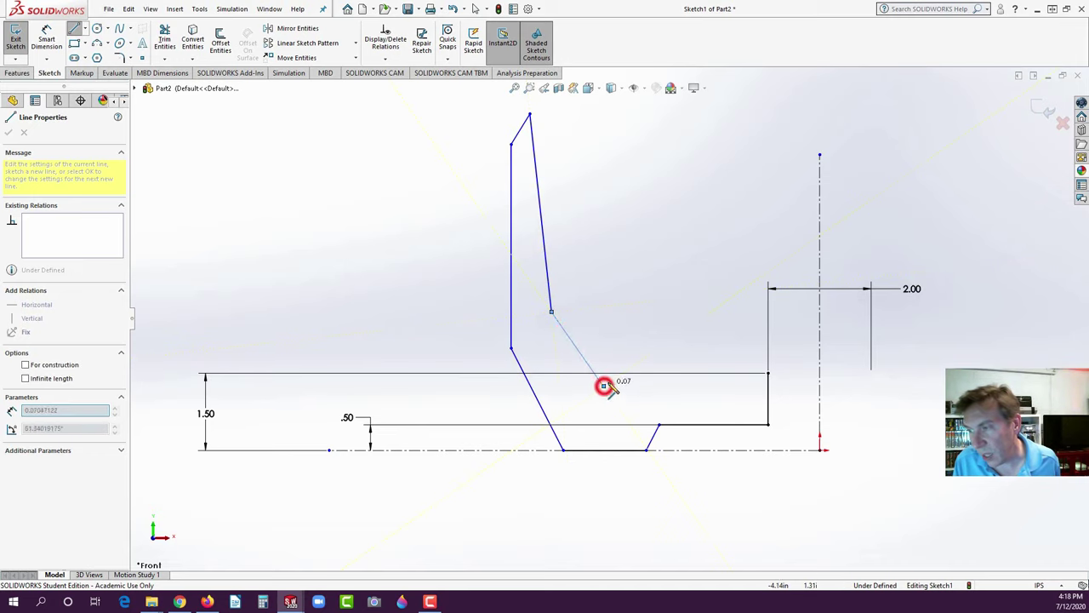
left_click(748, 386)
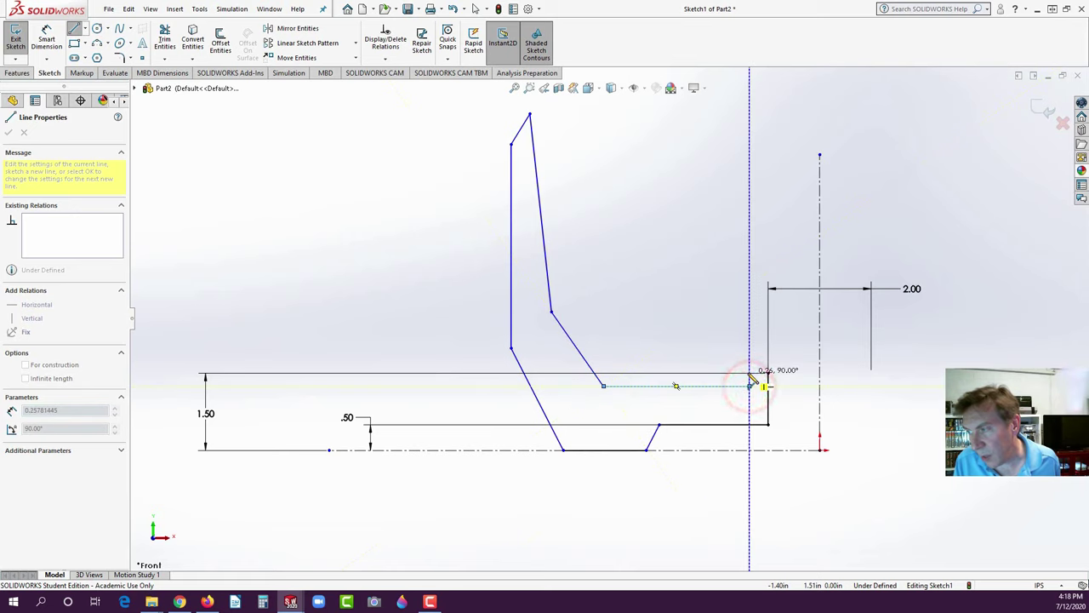
left_click(749, 372)
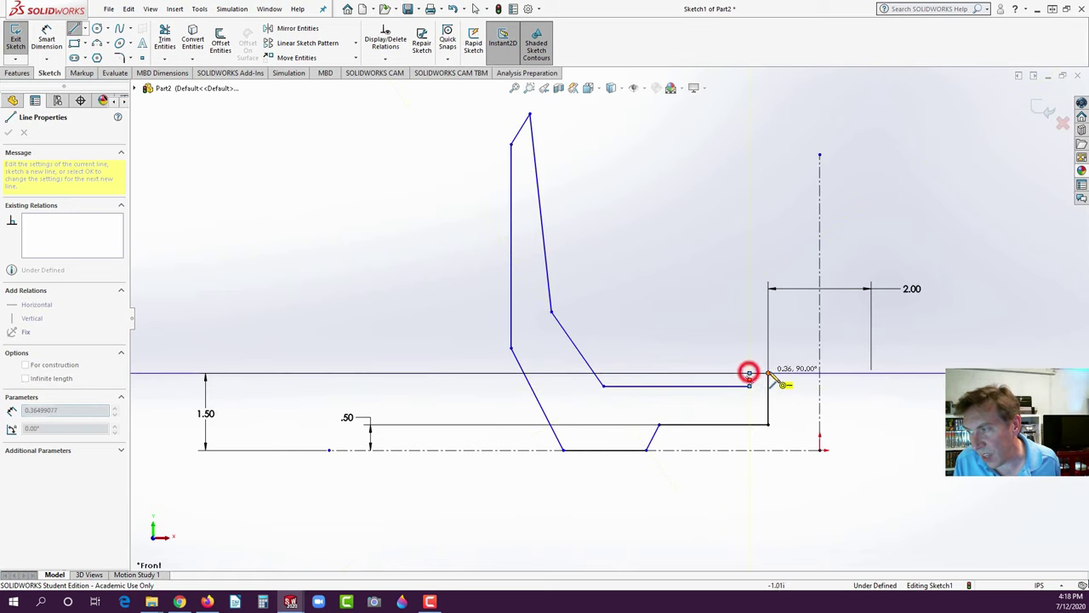
left_click(769, 372)
key("Escape")
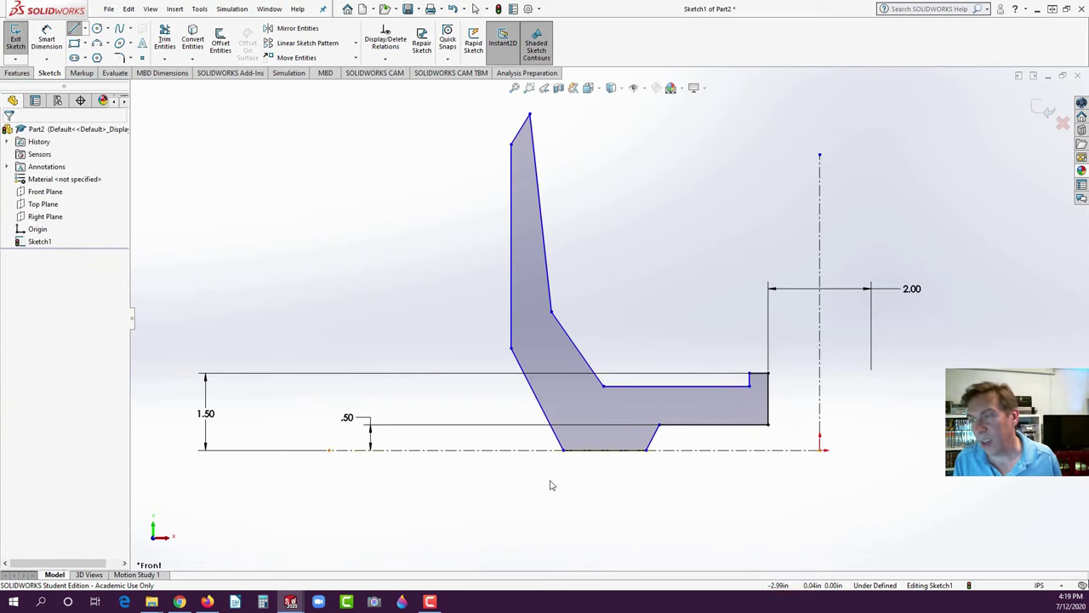
key("f")
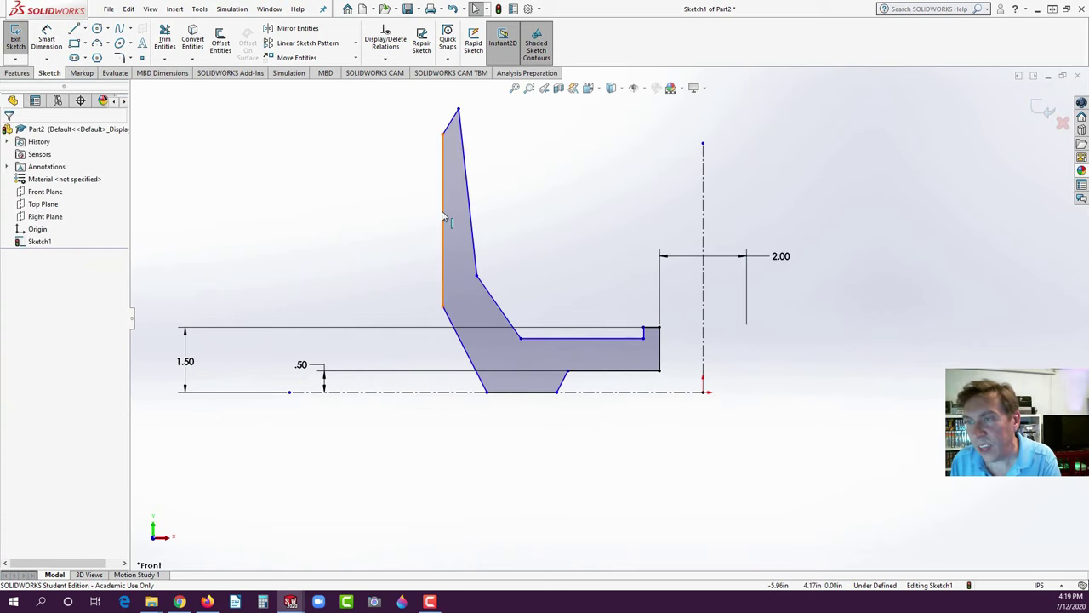
- Set the outer diameter to 9.00 and slide the lower endpoint along the centerline
left_click(46, 38)
left_click(440, 216)
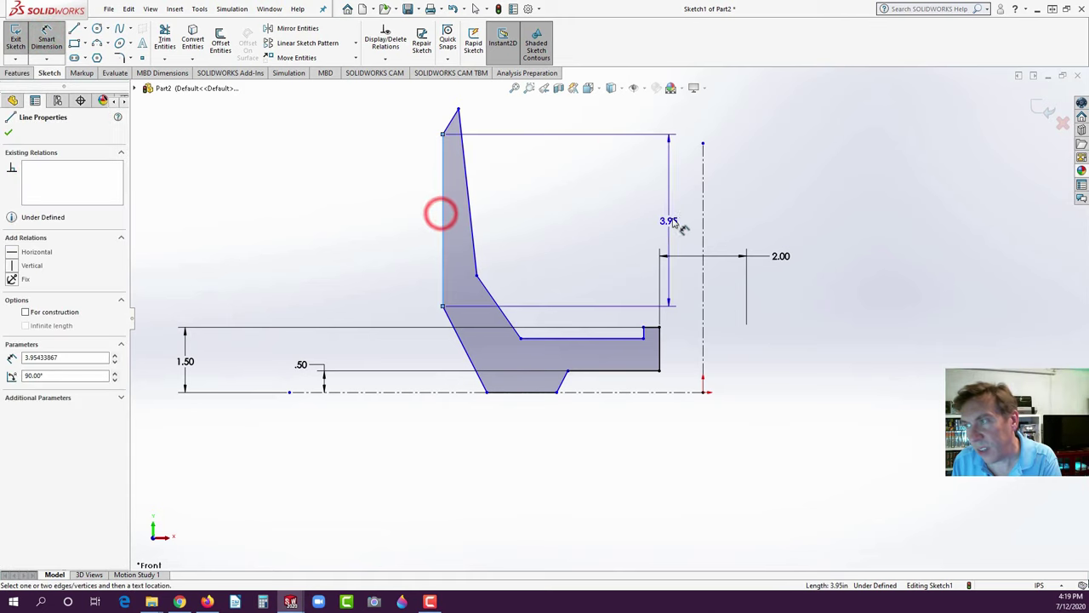
left_click(704, 200)
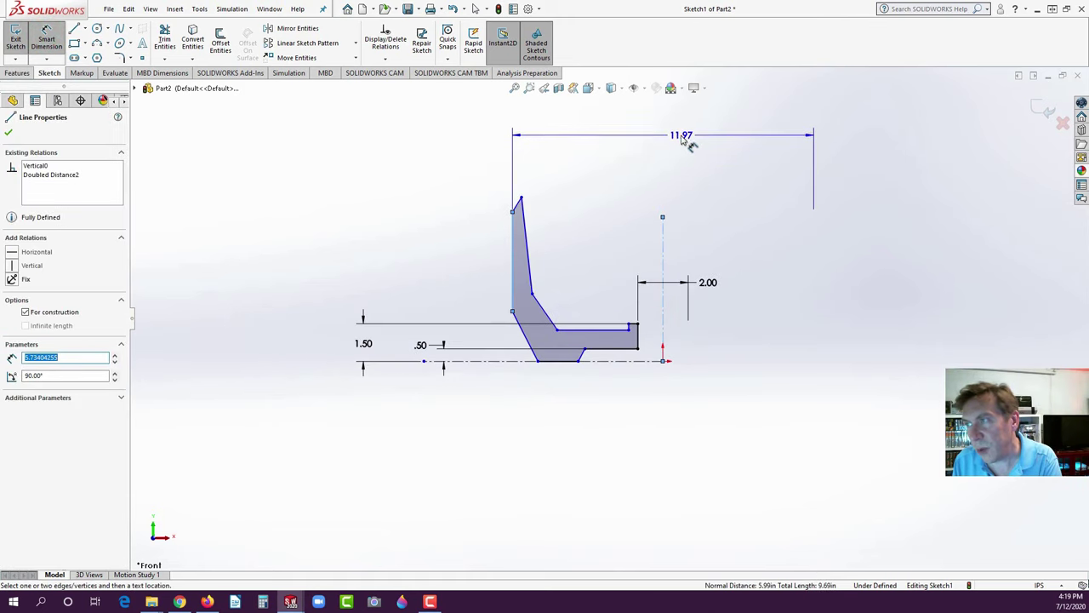
left_click(683, 136)
type("9")
key("Return")
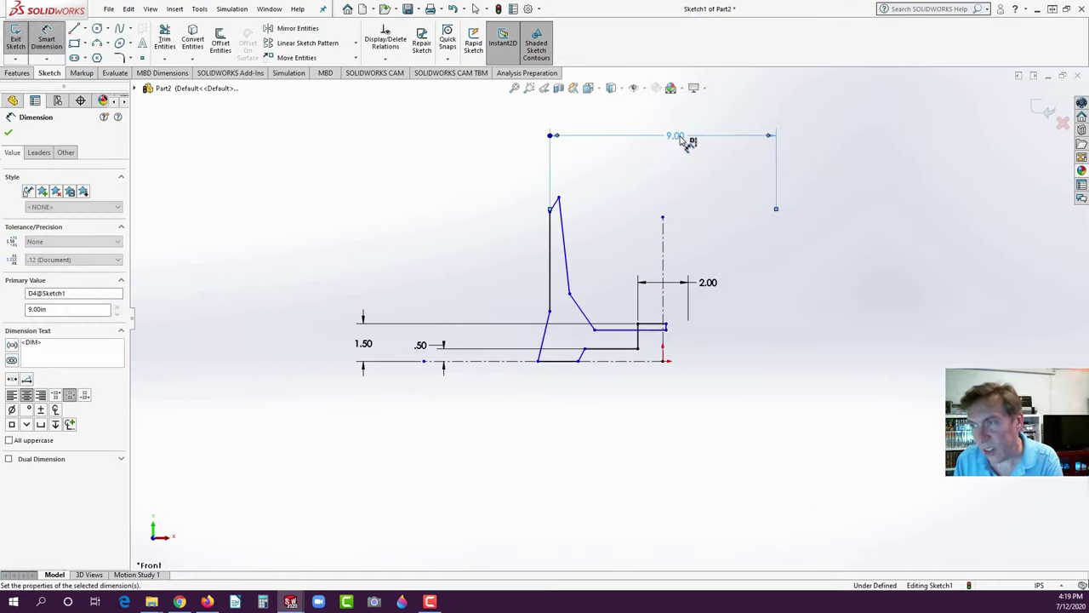
scroll(678, 238, "down", 2)
scroll(672, 237, "down", 1)
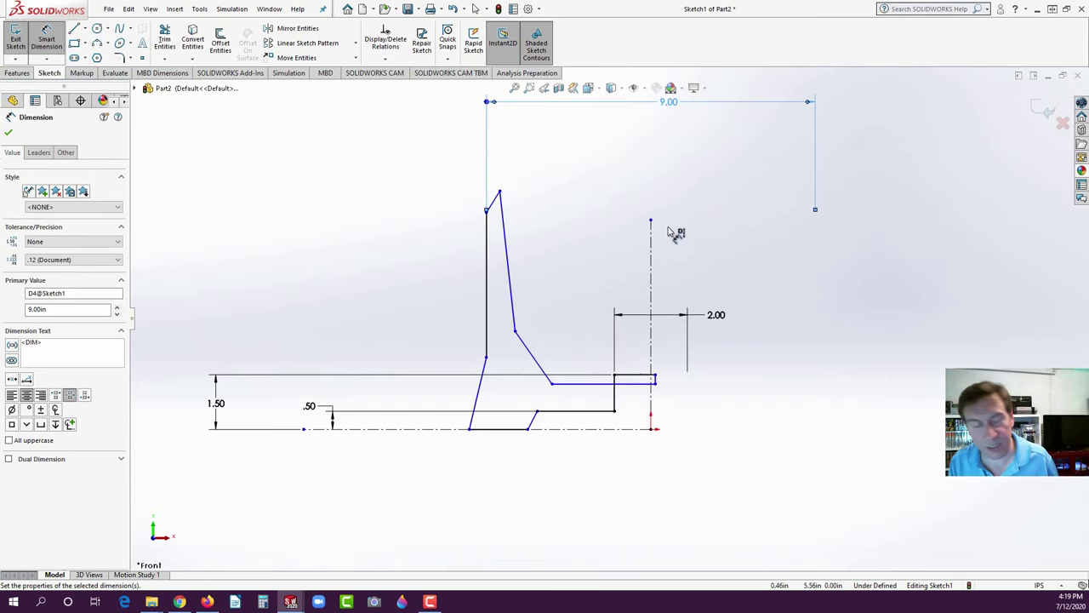
key("Escape")
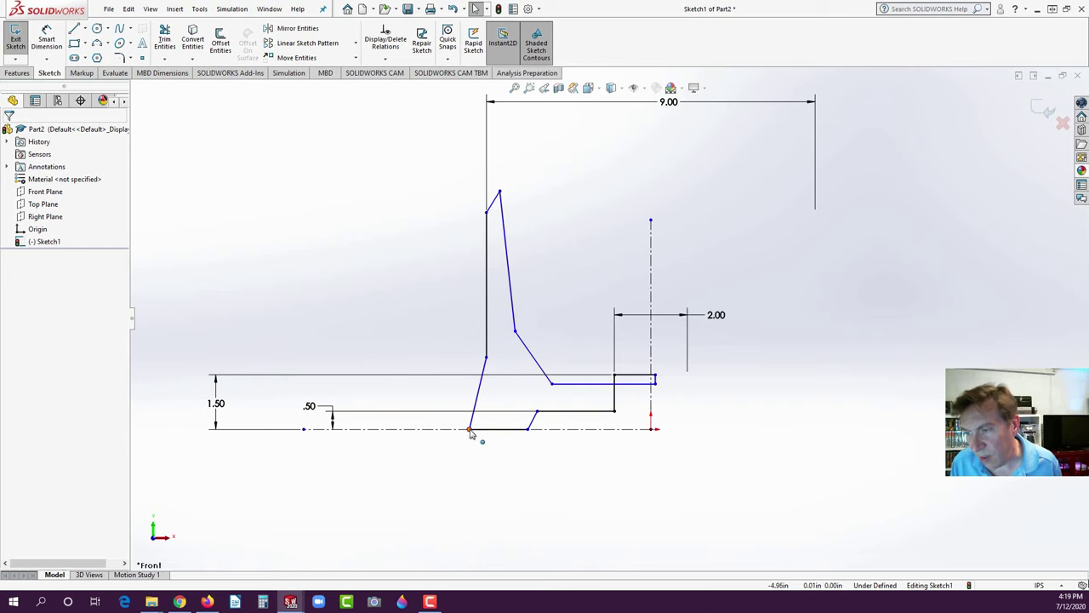
left_click_drag(470, 432, 510, 431)
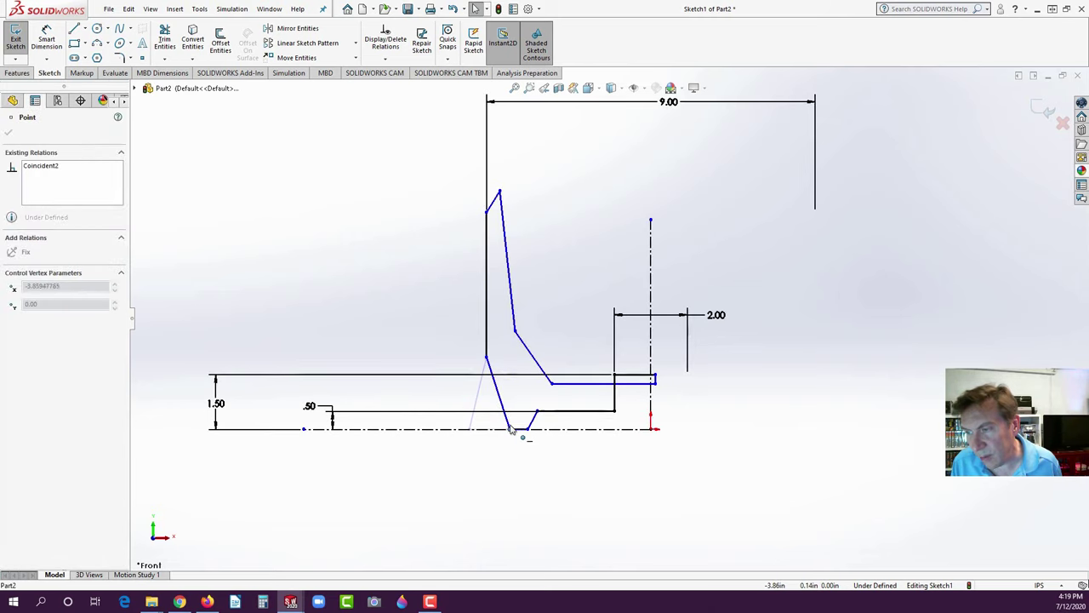
left_click(539, 457)
scroll(481, 350, "up", 1)
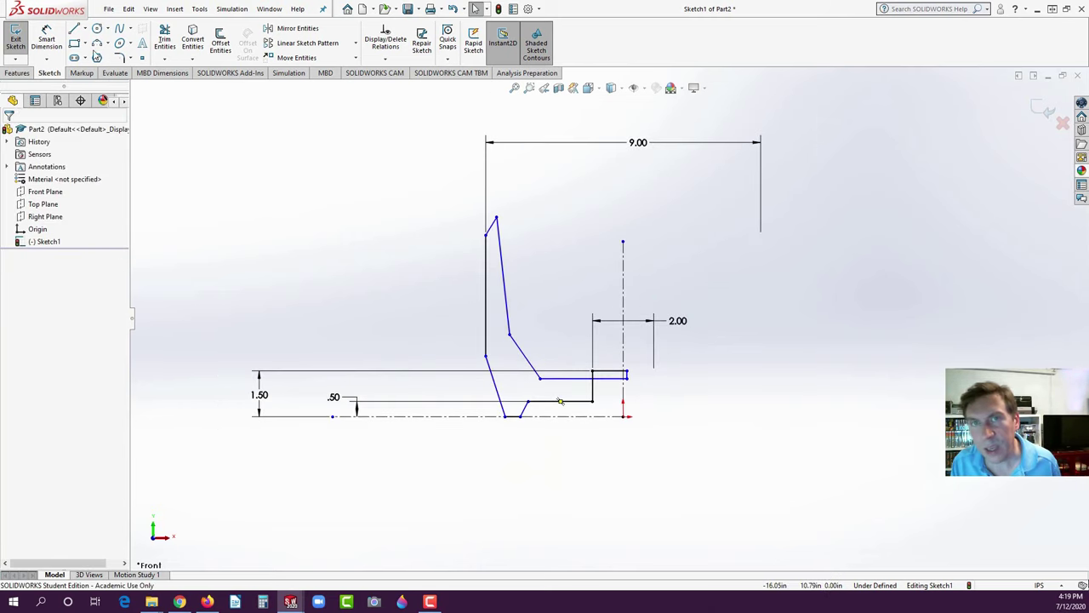
- Dimension the left wall's taper as a 4° angle
left_click(47, 38)
left_click(485, 276)
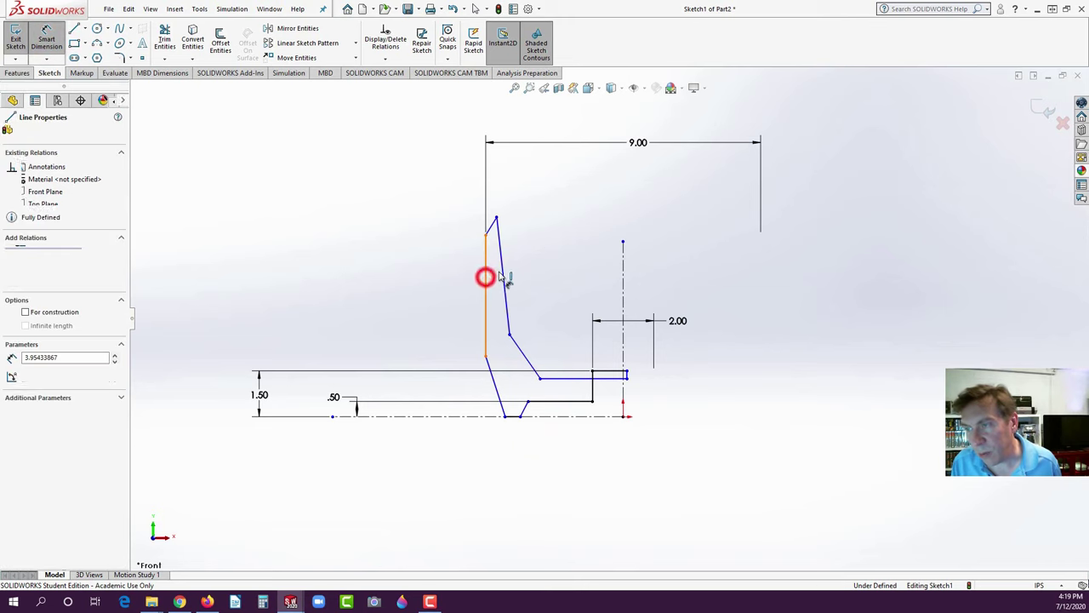
left_click(503, 271)
left_click(499, 291)
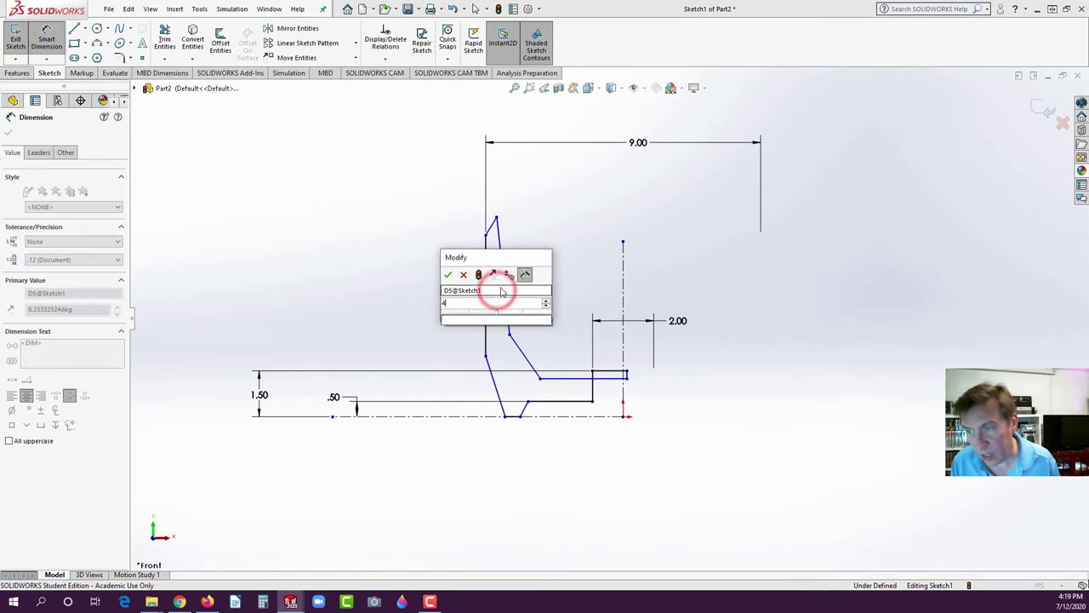
key("Escape")
- Set the angle at the top of the wall to 53°, correcting the initial 52°
left_click(491, 225)
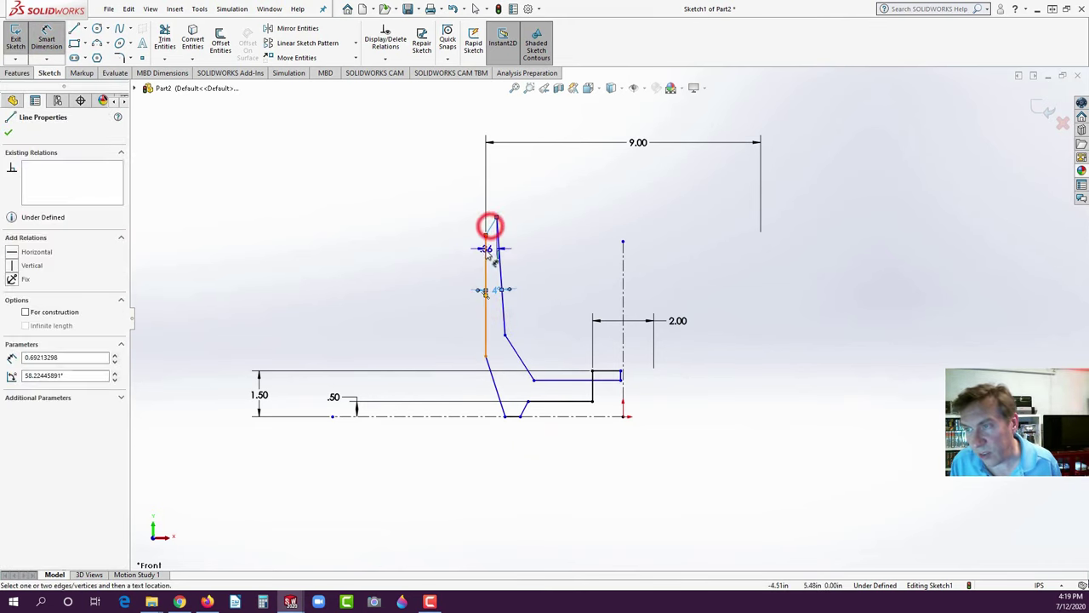
left_click(486, 247)
left_click(503, 183)
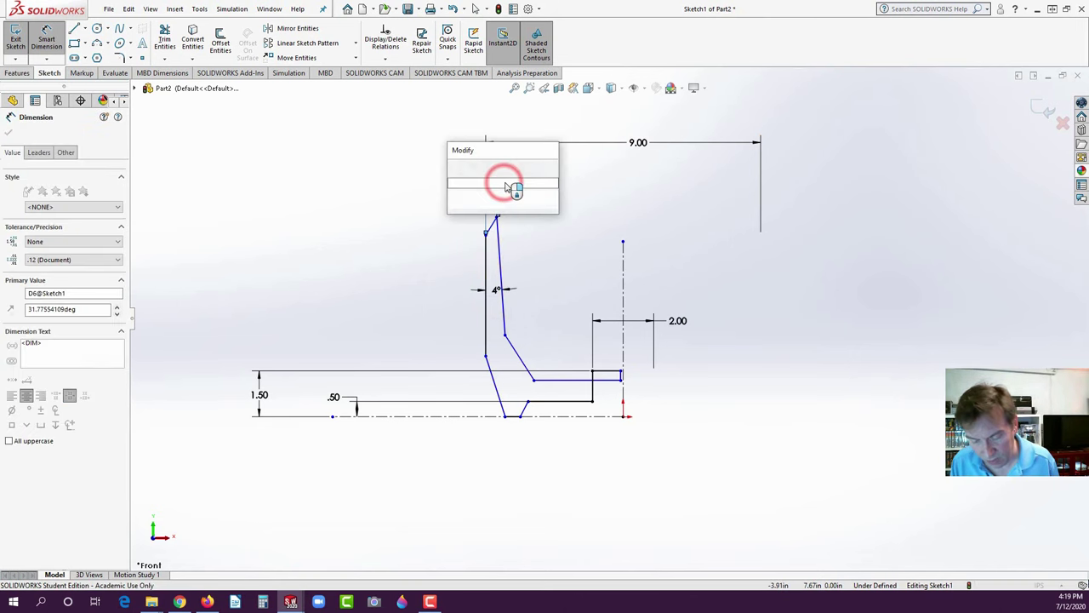
type("52")
key("Return")
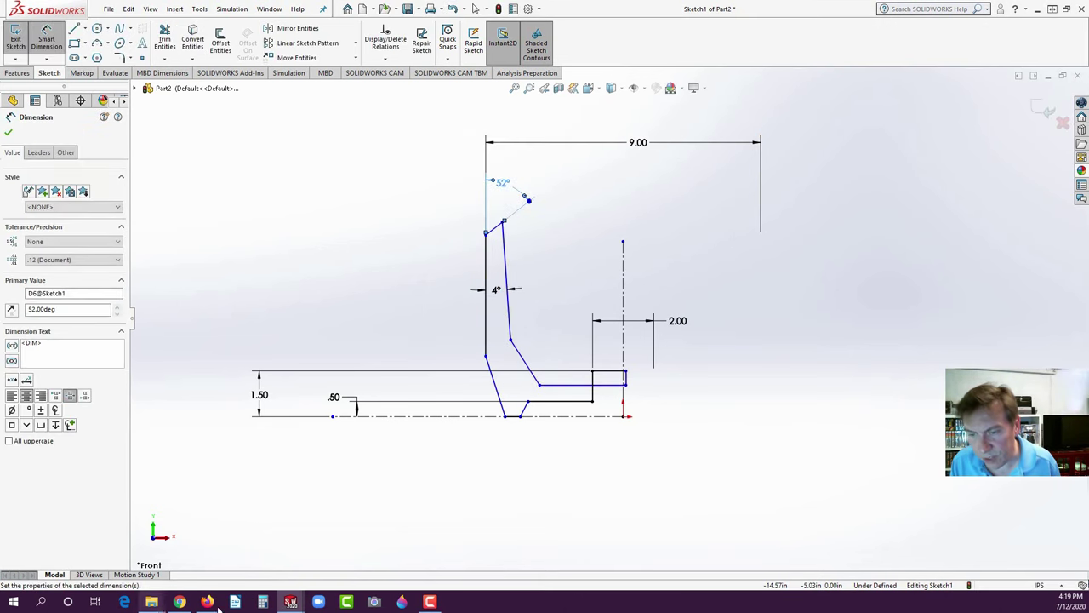
left_click(207, 601)
left_click(207, 601)
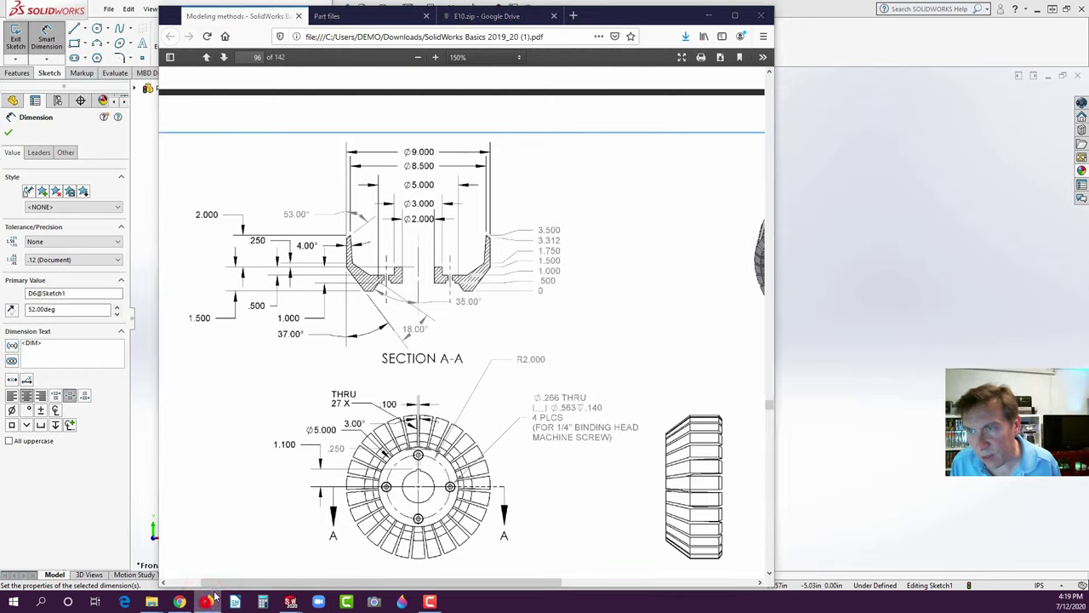
left_click(501, 183)
left_click(501, 183)
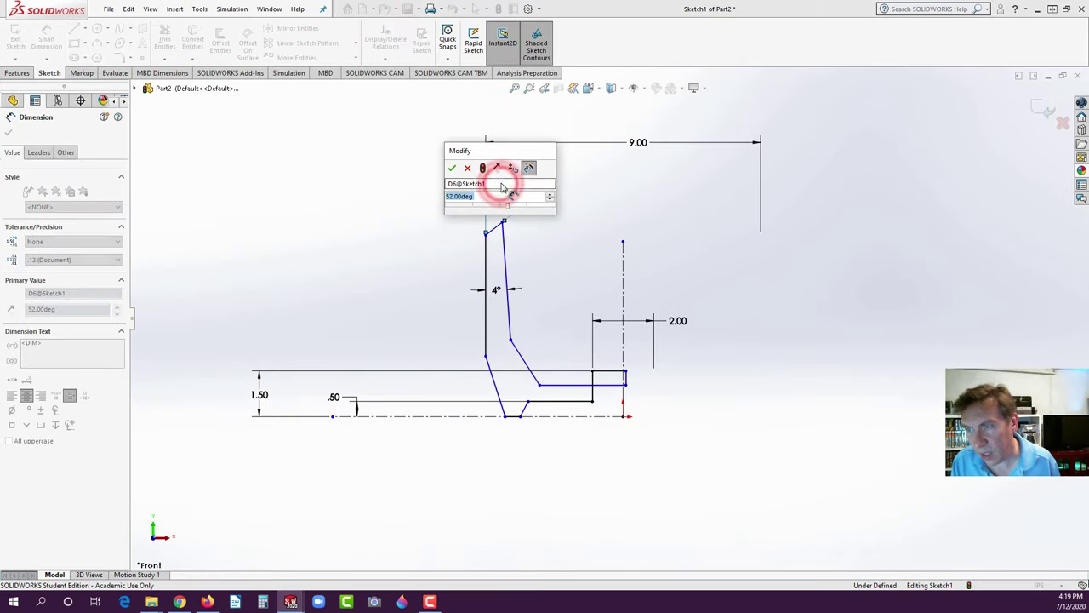
type("53")
key("Return")
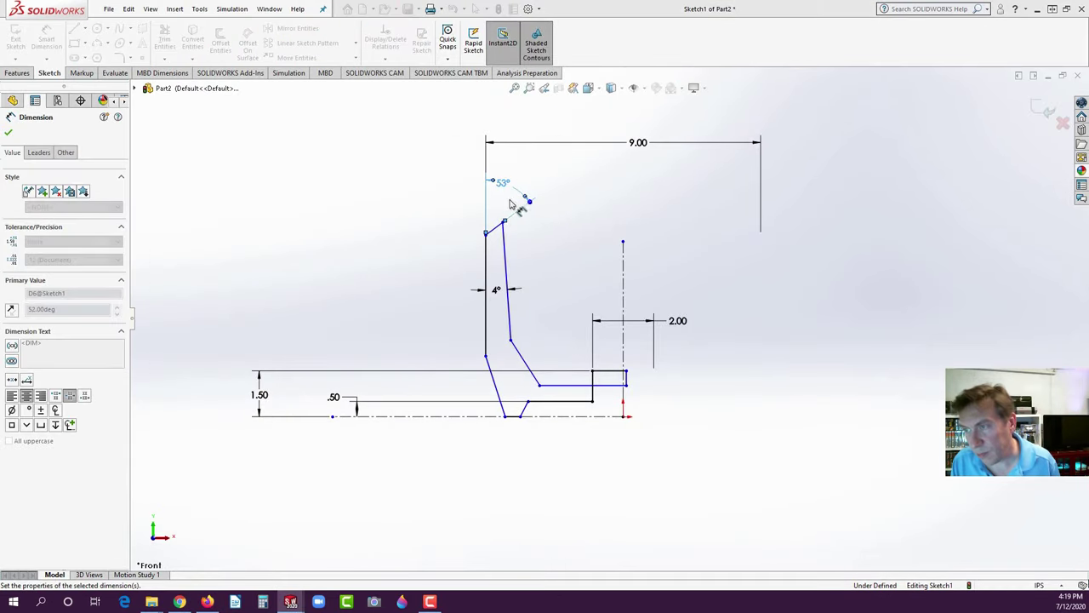
- Add an 18° angle between the lower slanted lines
left_click_drag(494, 381, 519, 348)
double_click(575, 485)
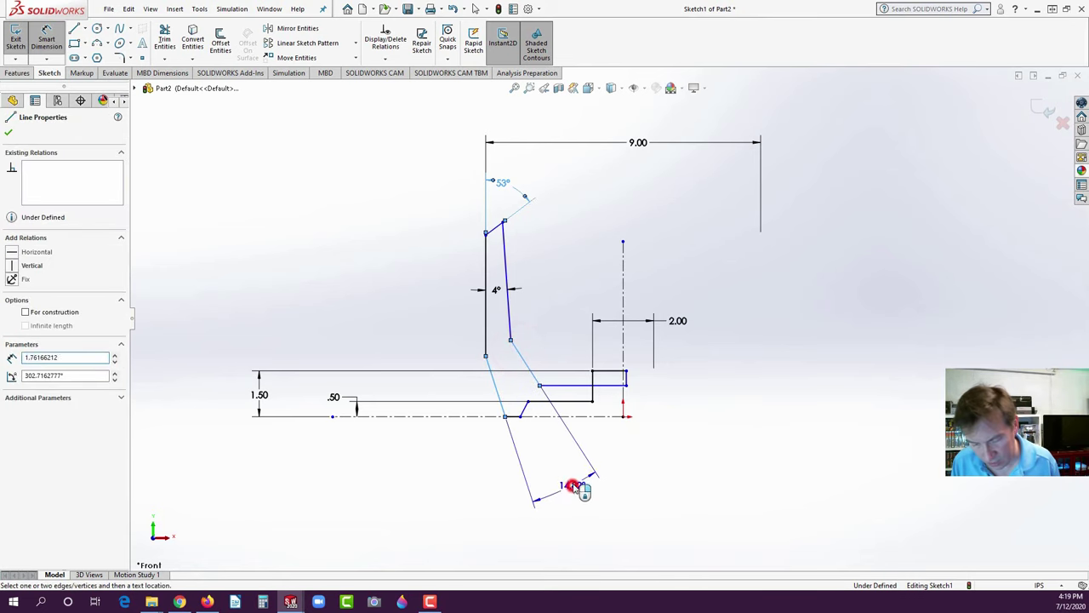
type("18")
key("Return")
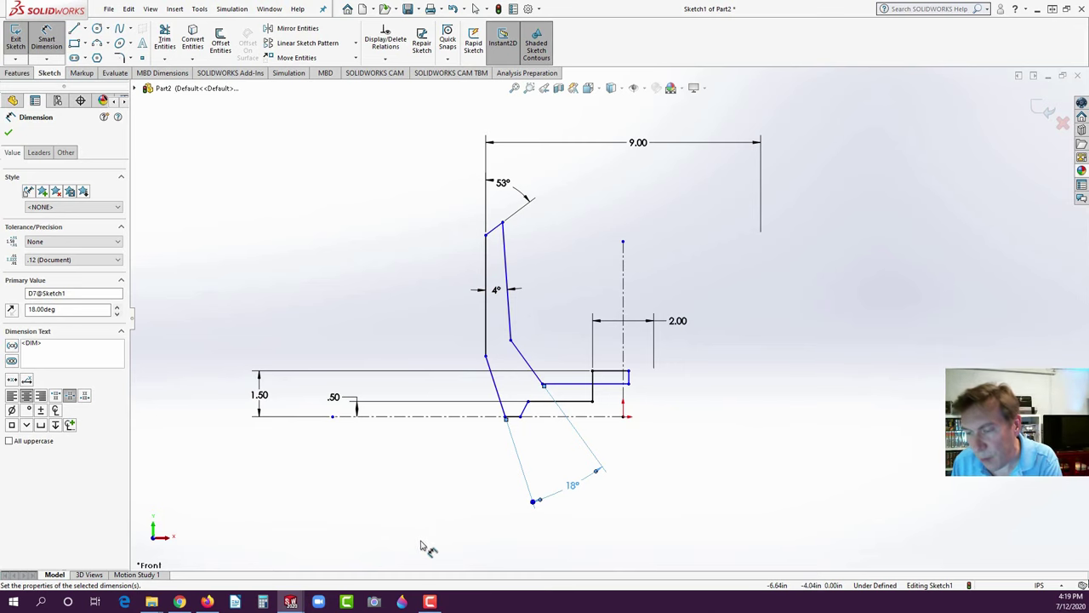
left_click(207, 602)
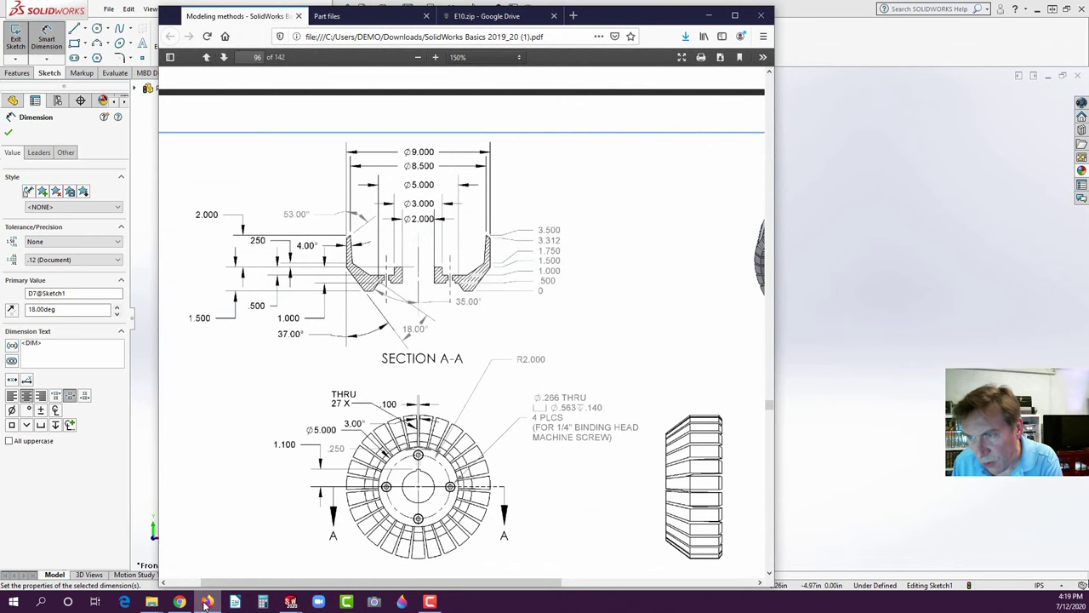
- Dimension the lower flank at 35° to the vertical centerline
left_click(206, 602)
left_click(524, 405)
left_click(622, 357)
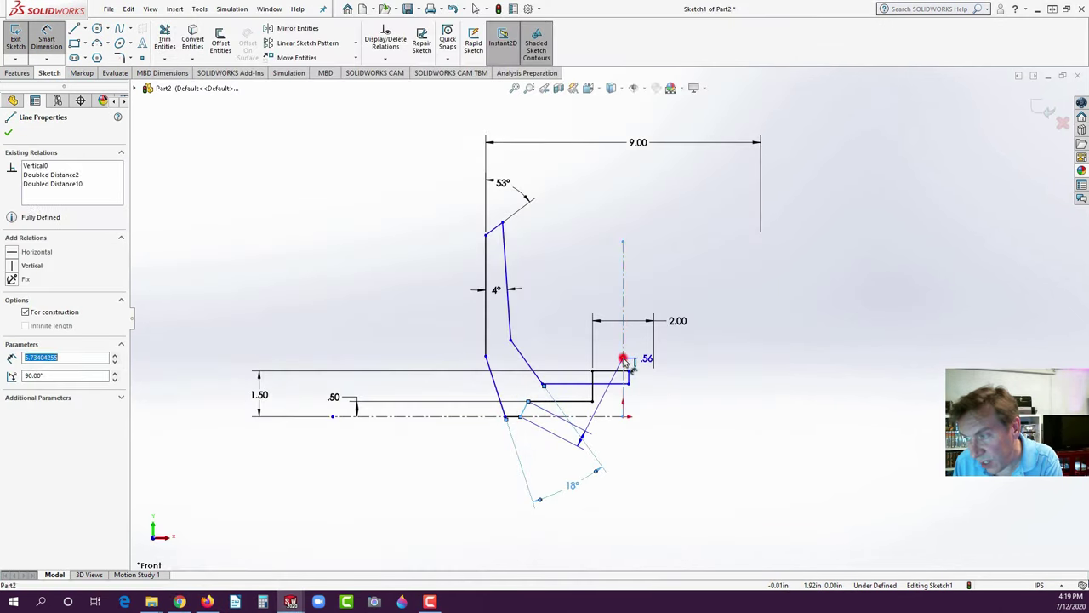
left_click(575, 451)
type("35")
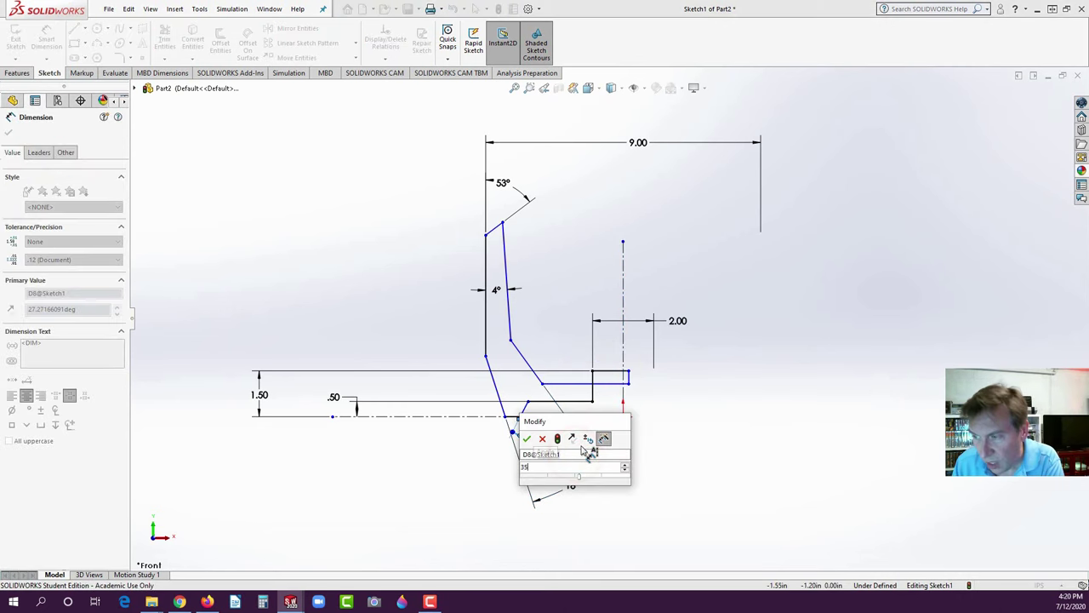
key("Return")
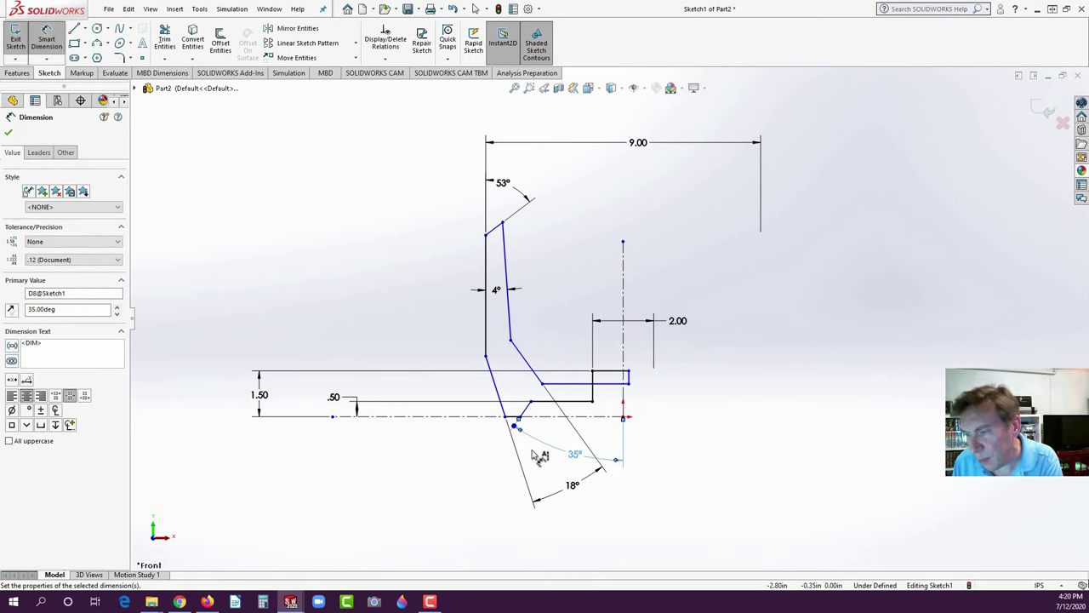
- Fix the wall's lower corner 1.50 above the horizontal centerline
left_click(208, 602)
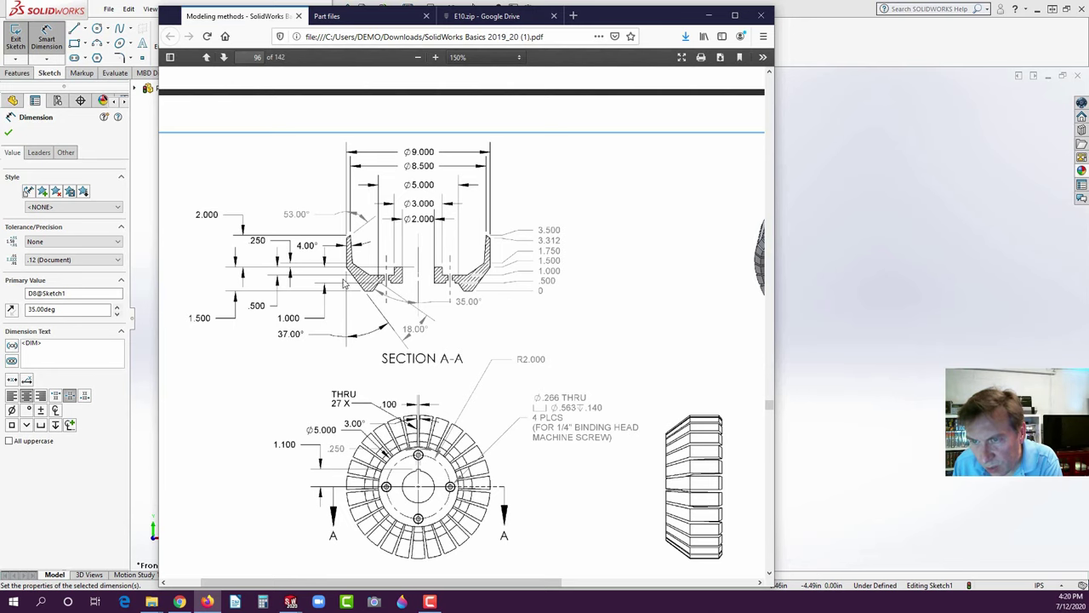
left_click(102, 506)
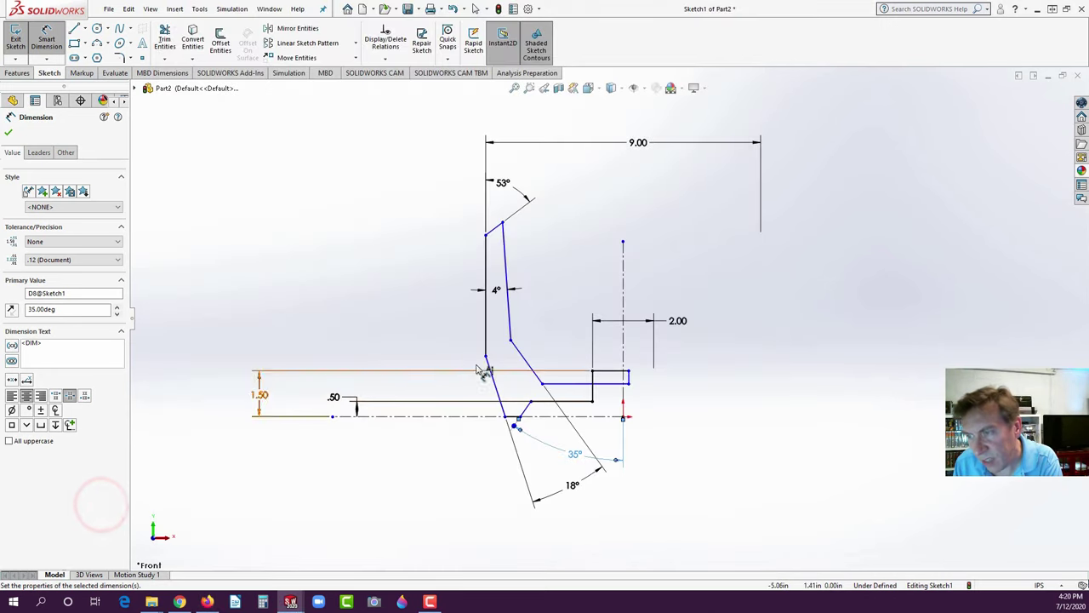
left_click(485, 357)
left_click(544, 416)
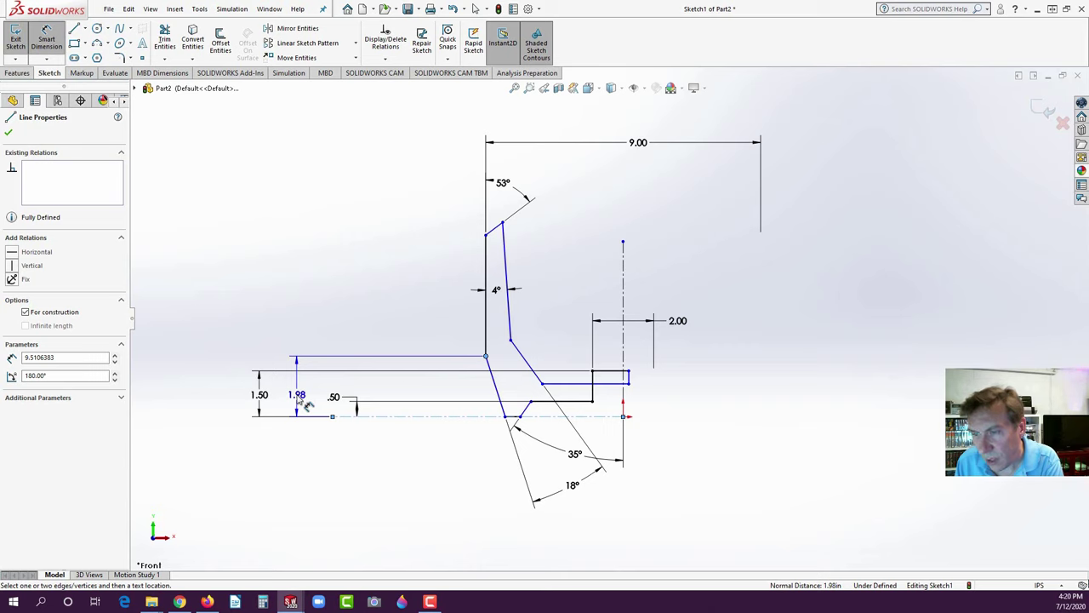
left_click(298, 398)
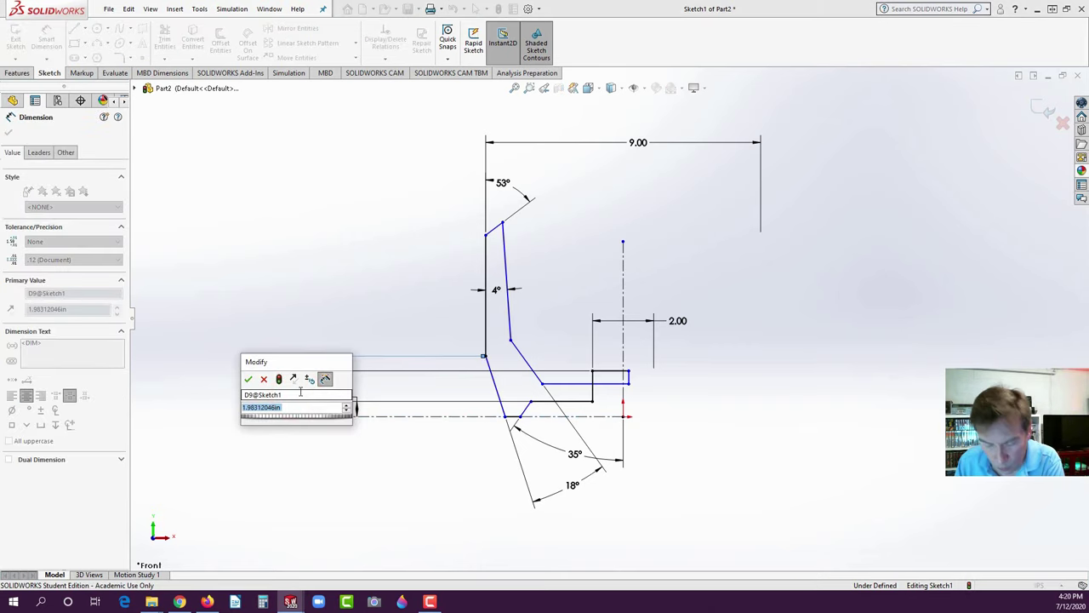
type("1.5")
key("Return")
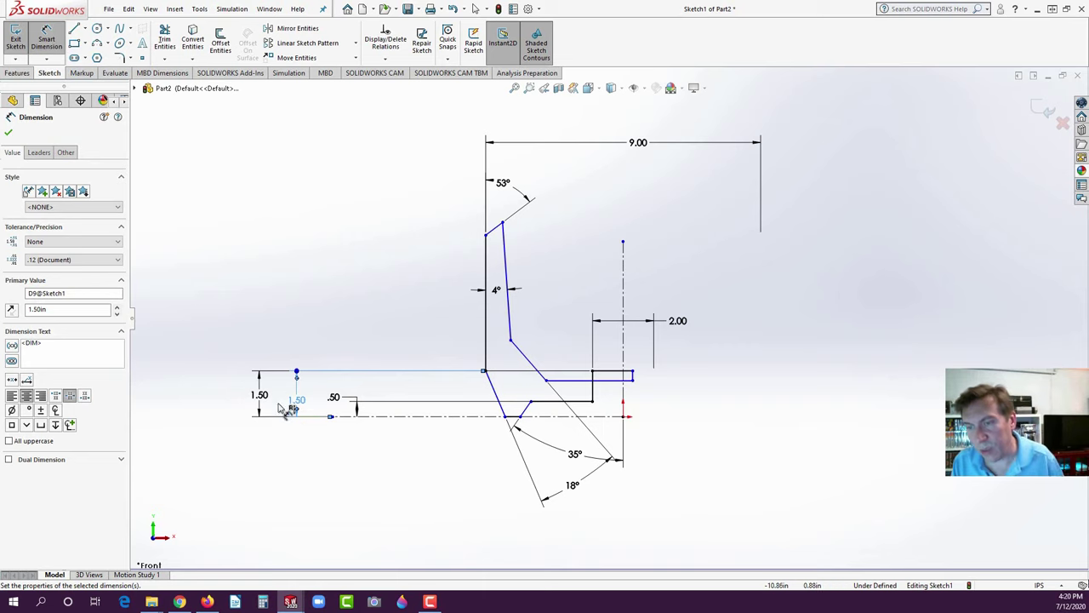
- Drag the loose endpoint onto the profile, then compare the shaded sketch with the PDF section view
key("Escape")
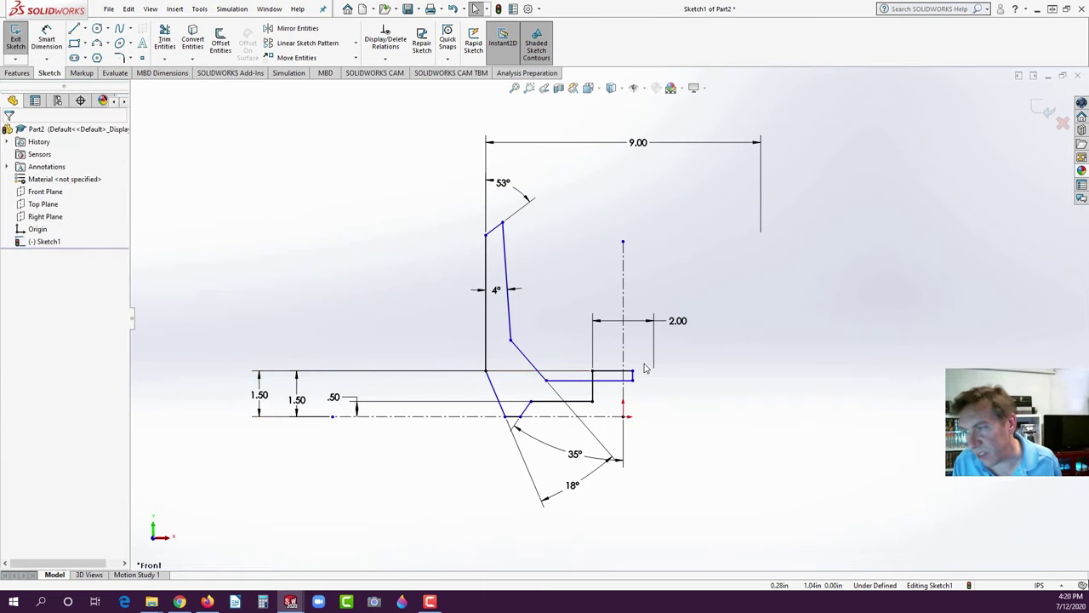
left_click_drag(634, 383, 576, 387)
left_click(471, 481)
scroll(471, 479, "up", 2)
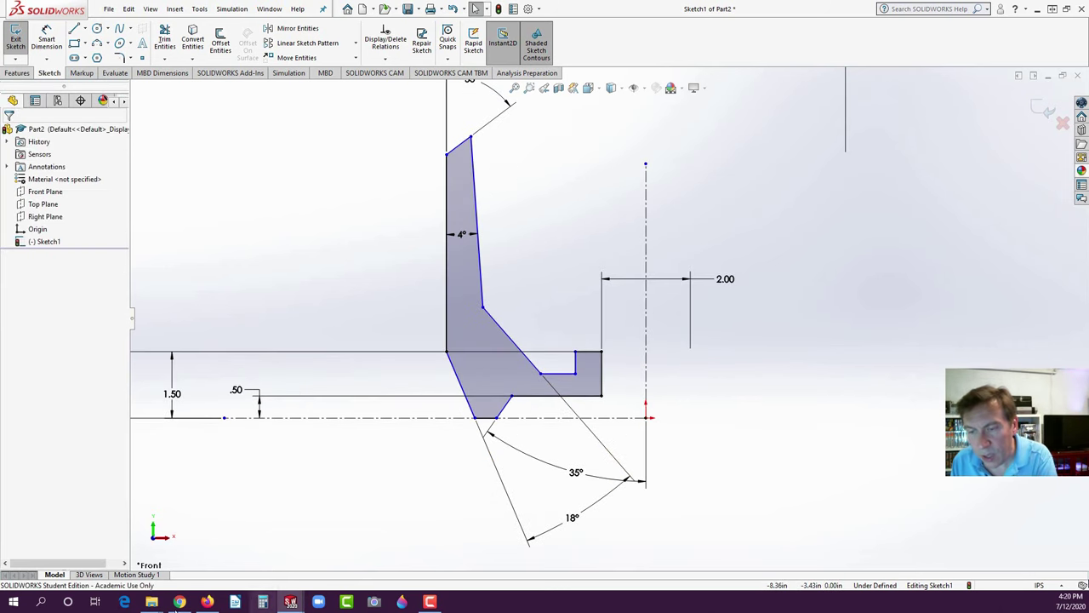
left_click(208, 600)
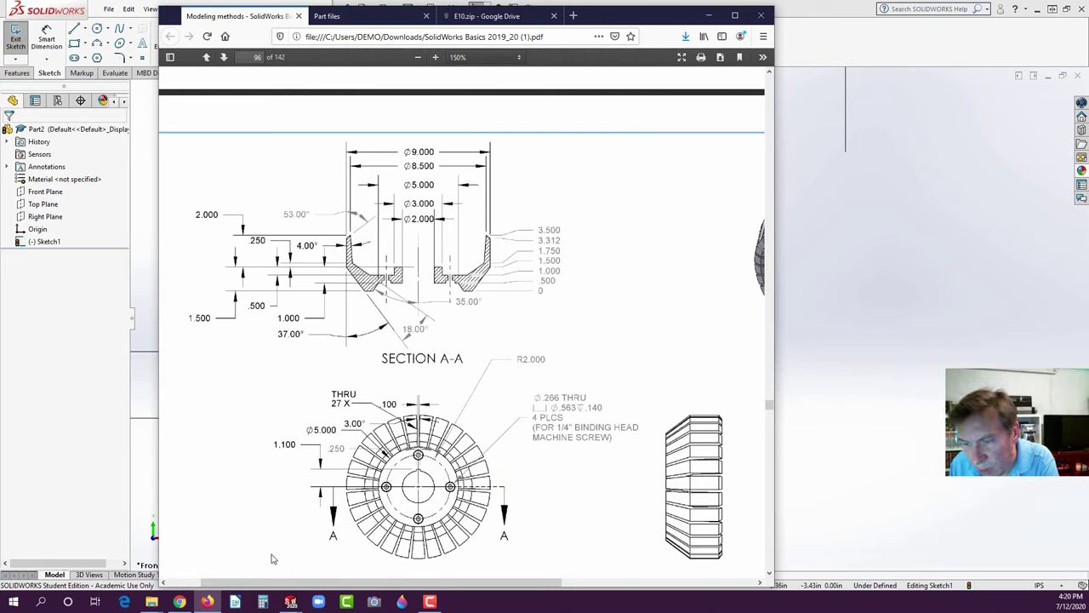
mouse_move(206, 602)
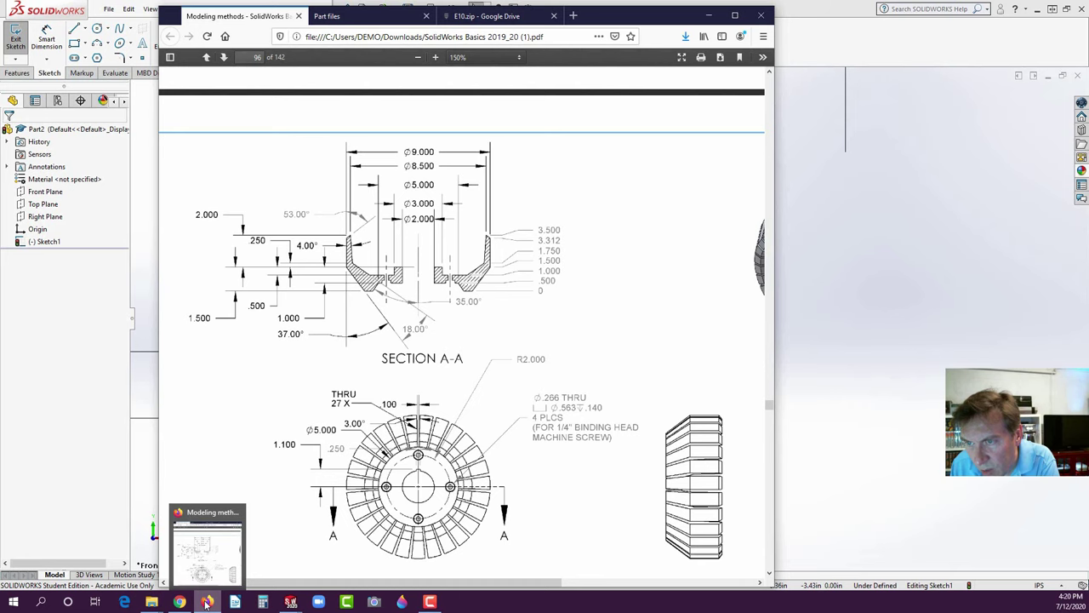
left_click(207, 602)
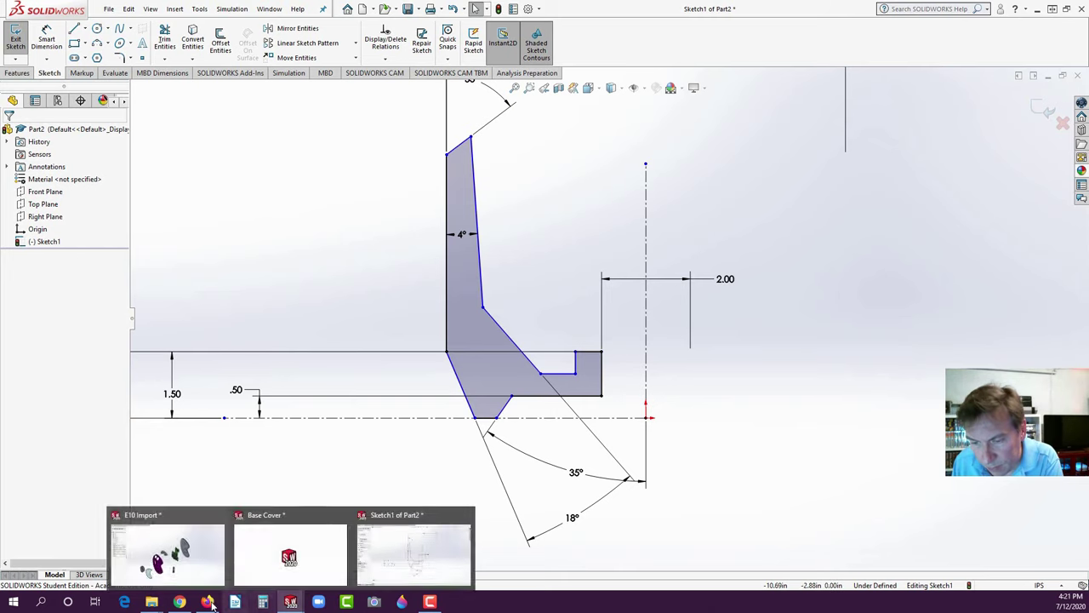
mouse_move(207, 603)
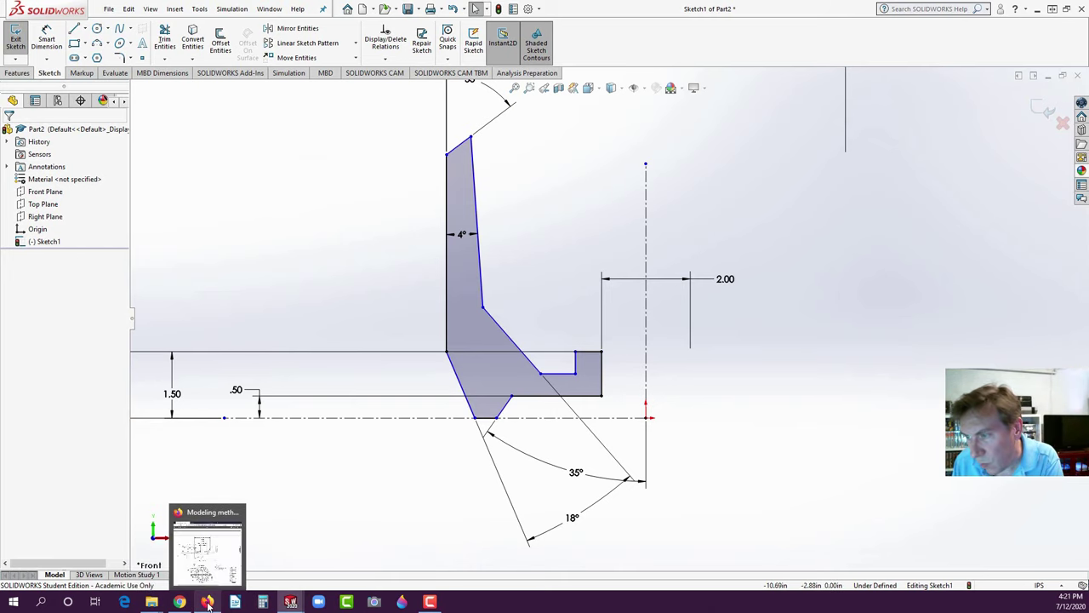
left_click(208, 603)
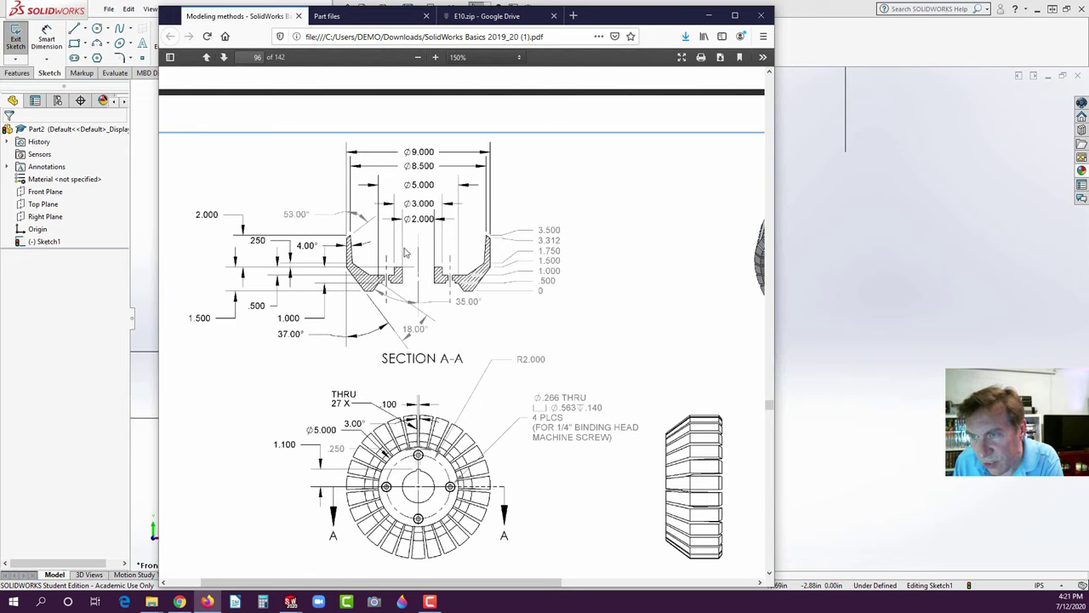
left_click(103, 412)
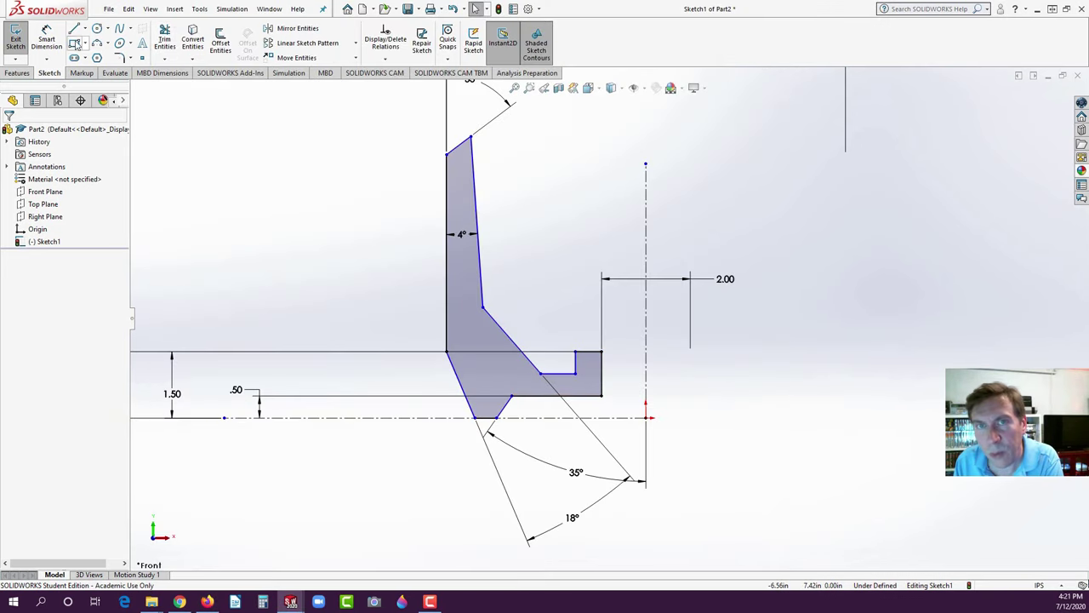
- Dimension the profile's 3.00 and 5.00 diameters from the centerline
left_click(47, 40)
left_click(575, 362)
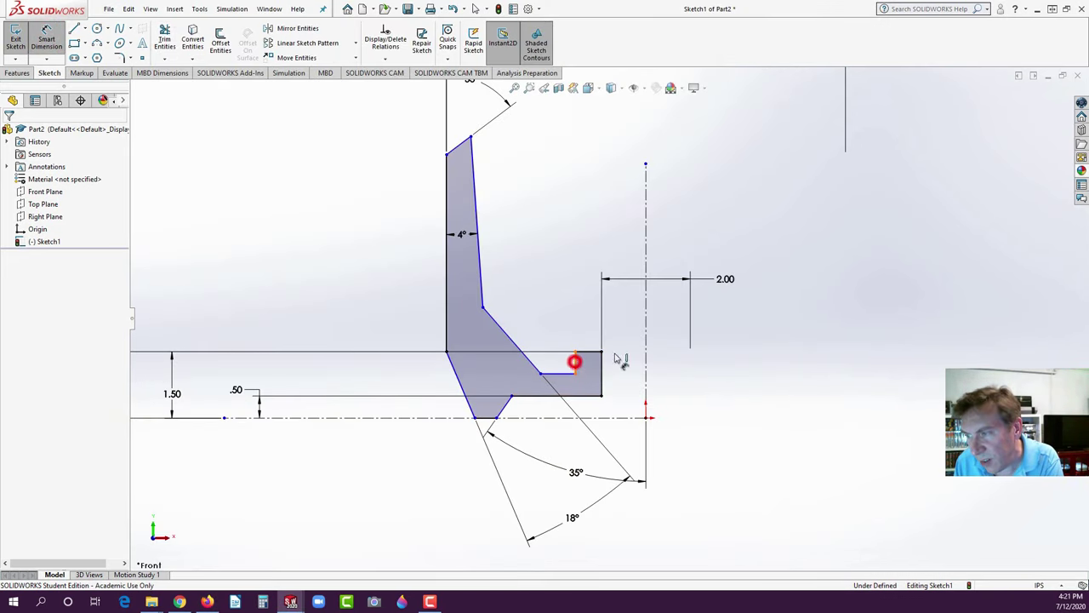
left_click(645, 338)
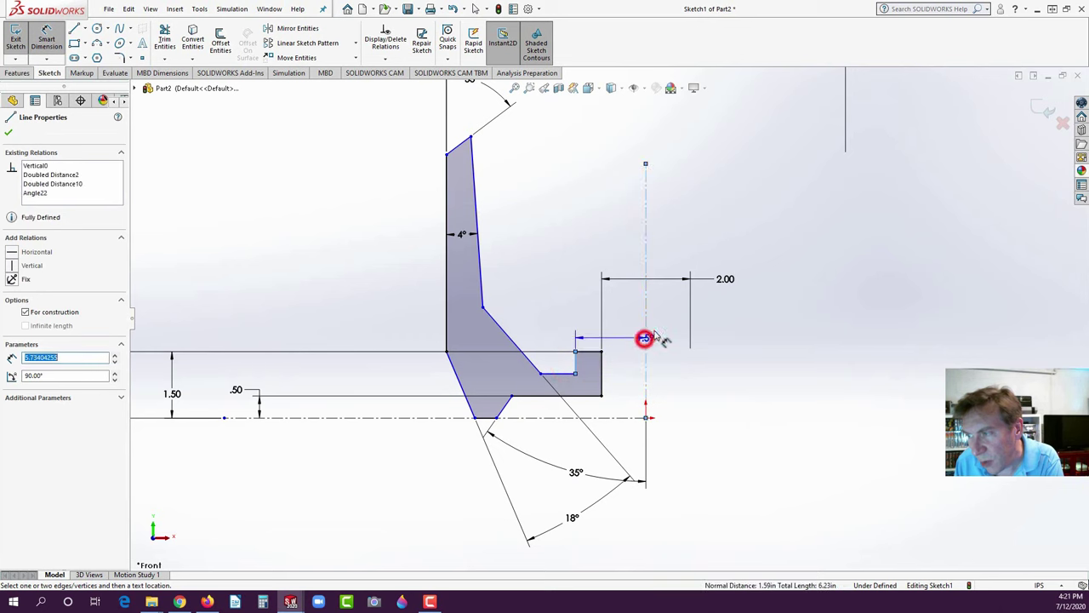
left_click(689, 237)
type("3")
key("Return")
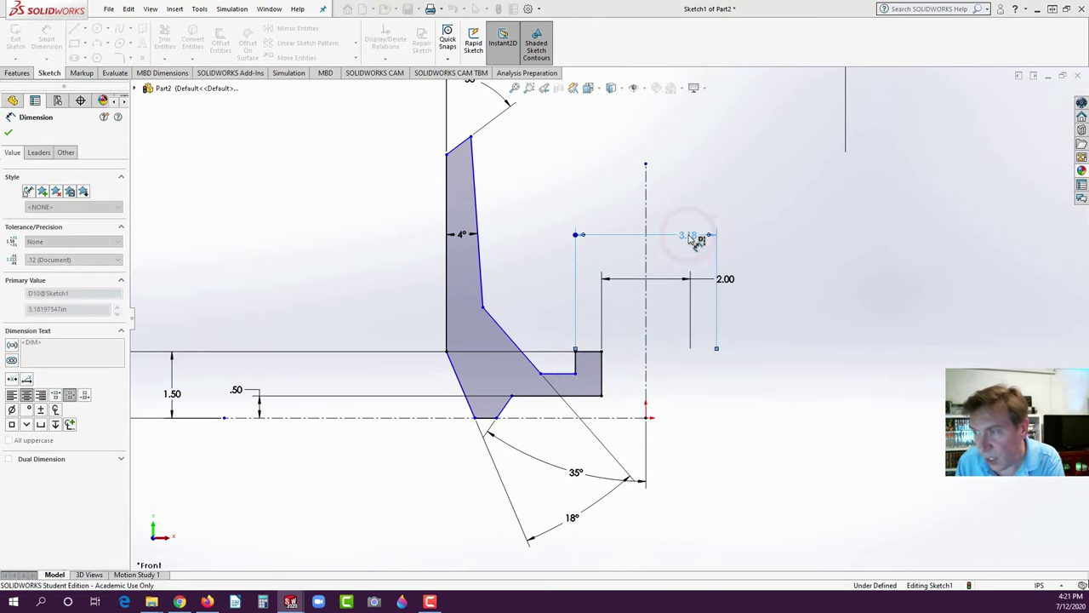
left_click(511, 397)
left_click(645, 359)
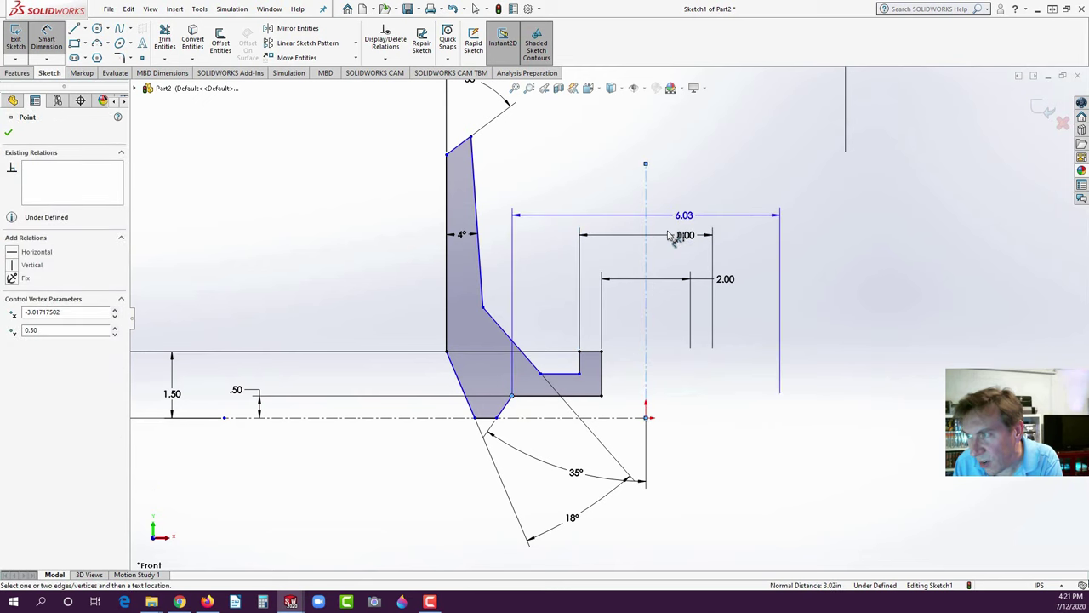
left_click(703, 195)
type("5")
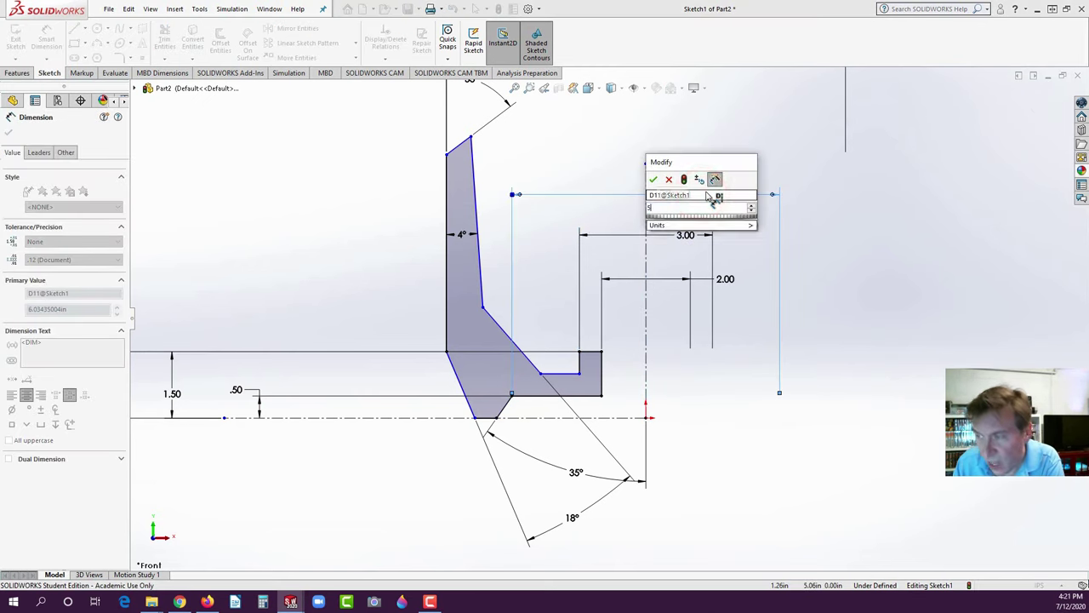
key("Return")
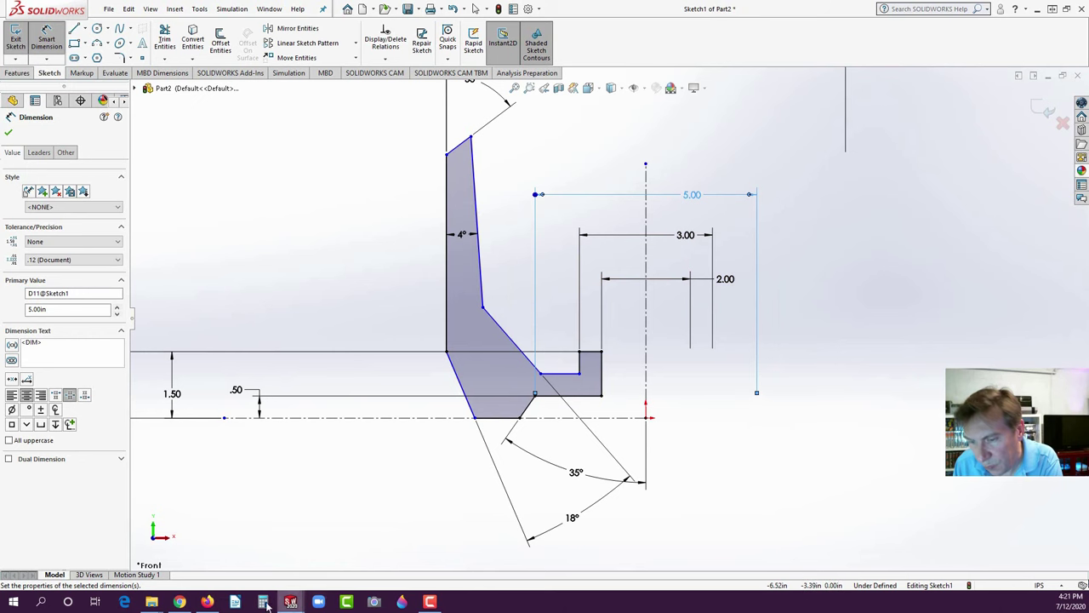
- Check the PDF drawing, then add an 8.50 diameter dimension at the tapered wall's top vertex
left_click(207, 602)
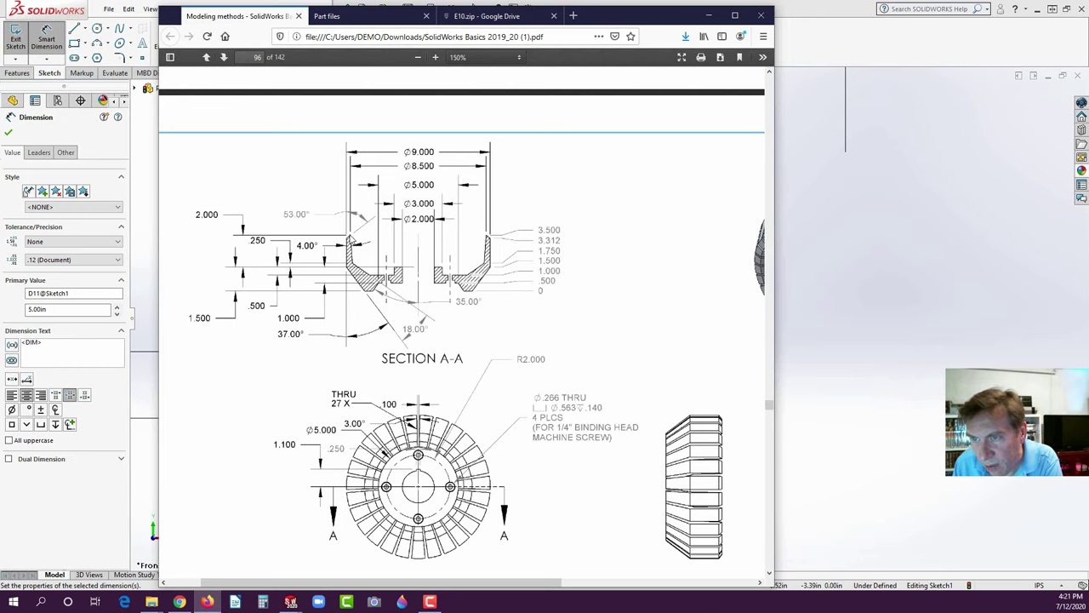
left_click(71, 511)
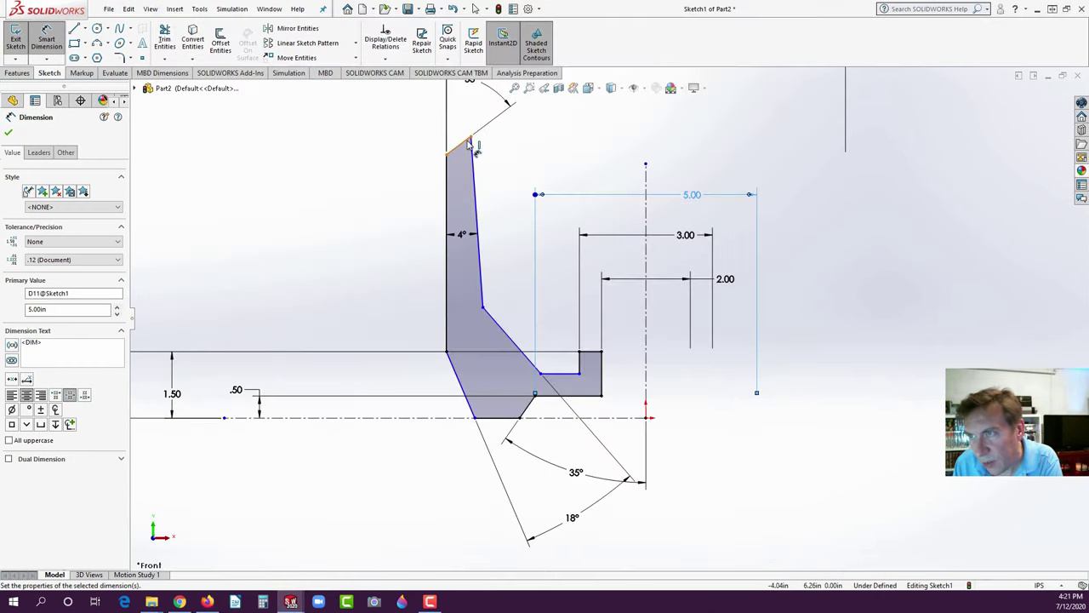
left_click(471, 137)
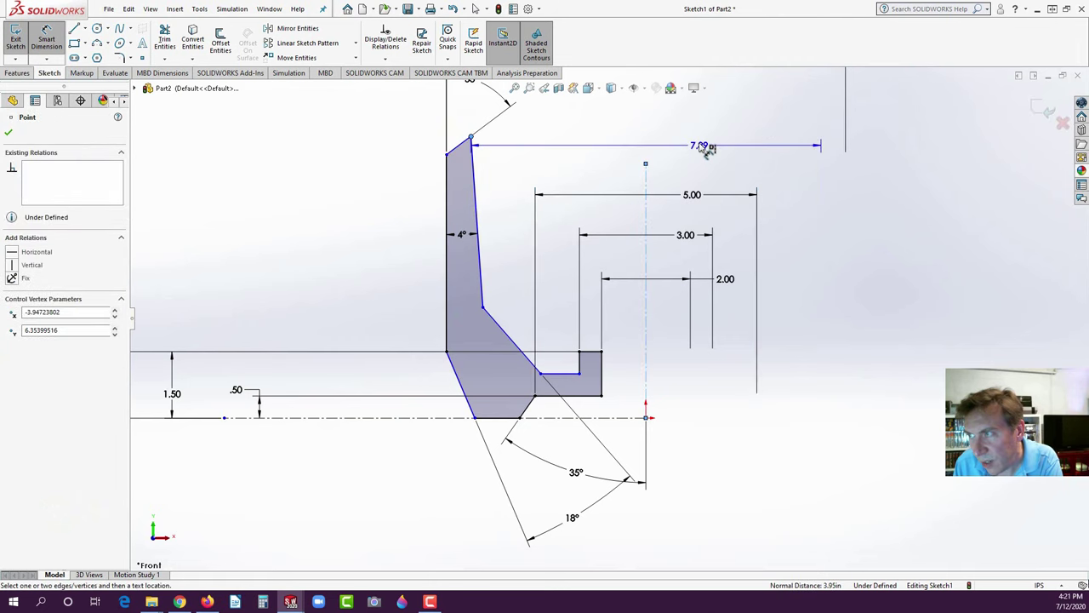
left_click(698, 140)
type("8.5")
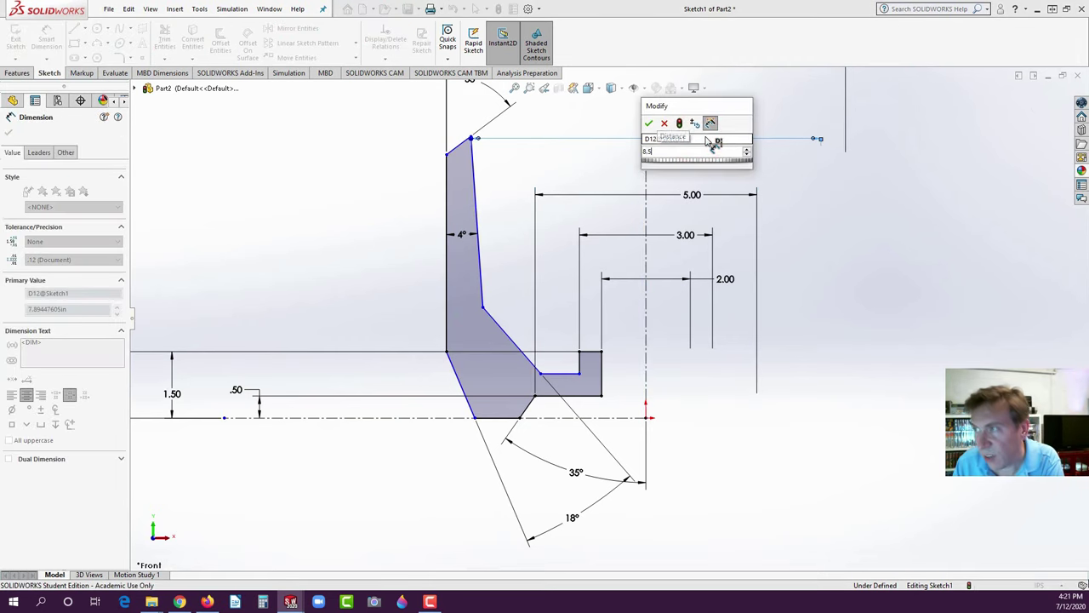
key("Return")
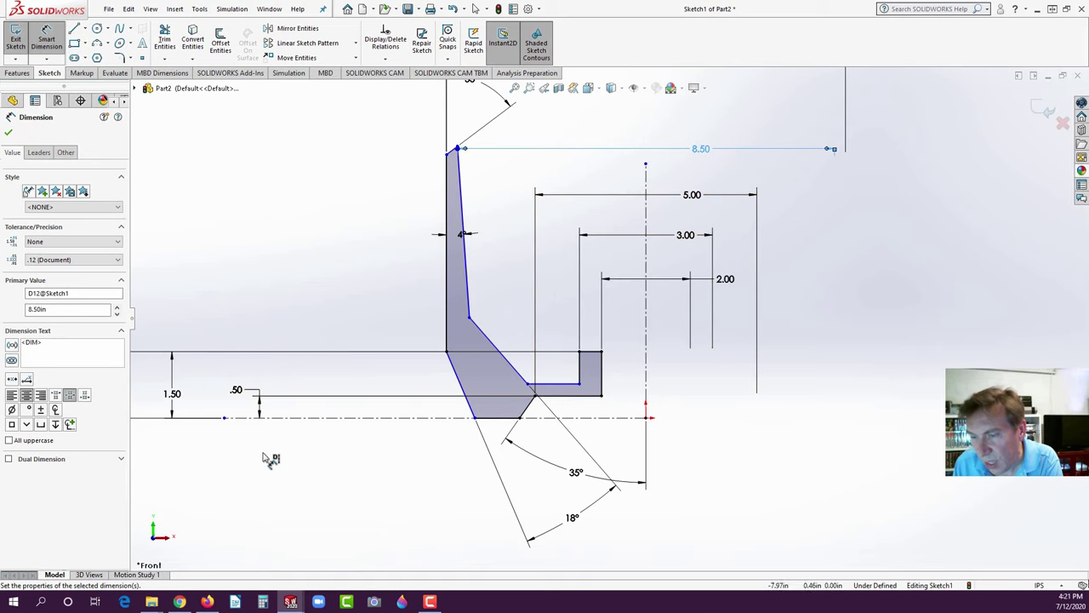
- Stack the 8.50, 5.00, 3.00 and 2.00 dimensions neatly above the profile
key("z")
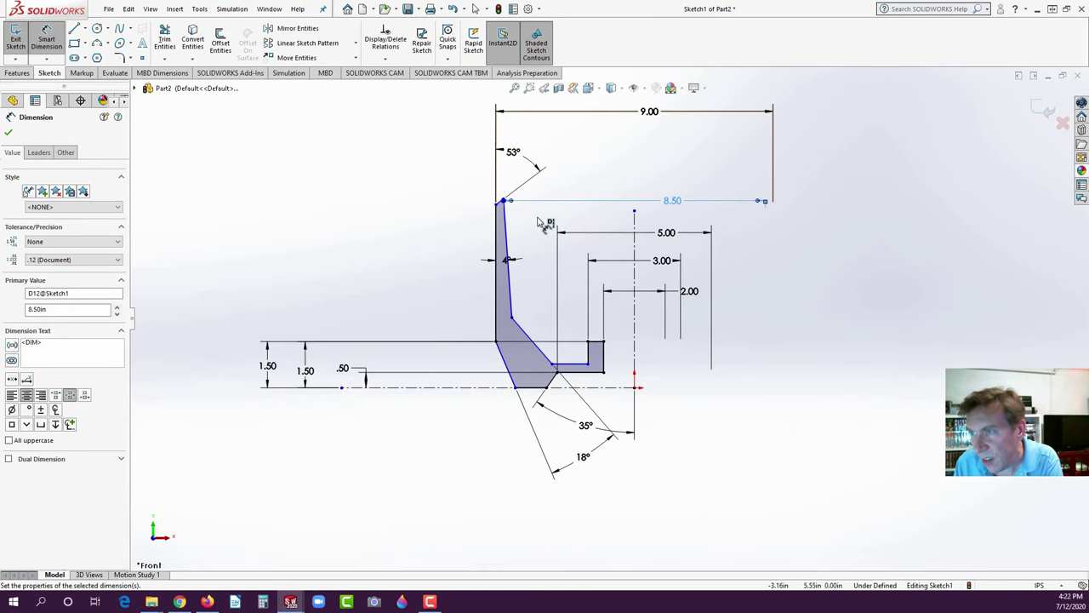
left_click_drag(674, 202, 654, 133)
left_click_drag(666, 237, 660, 156)
left_click_drag(664, 260, 660, 180)
left_click_drag(690, 290, 659, 203)
left_click(449, 440)
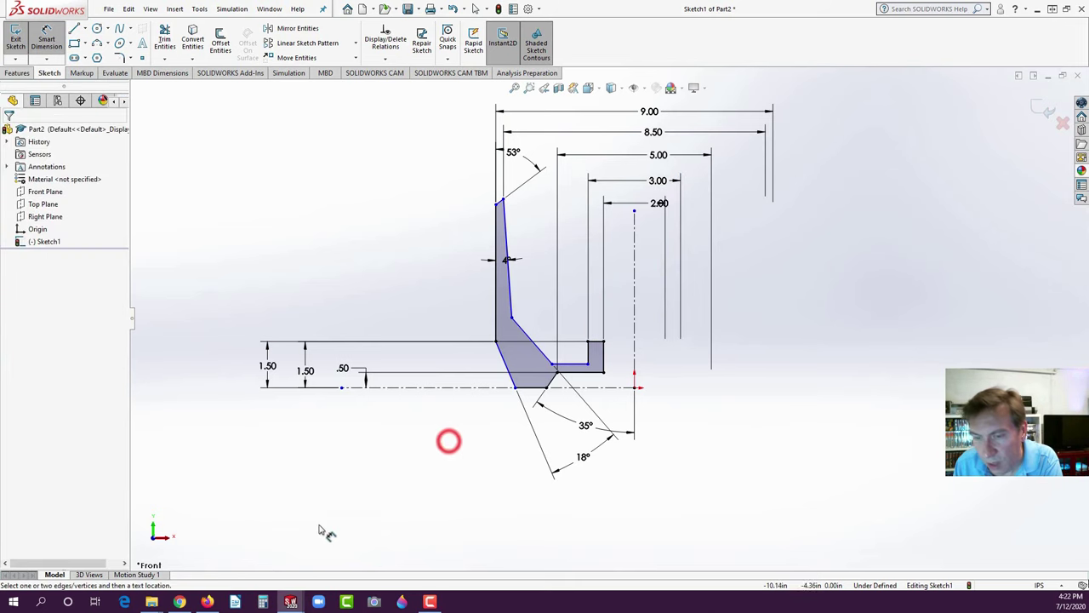
left_click(208, 602)
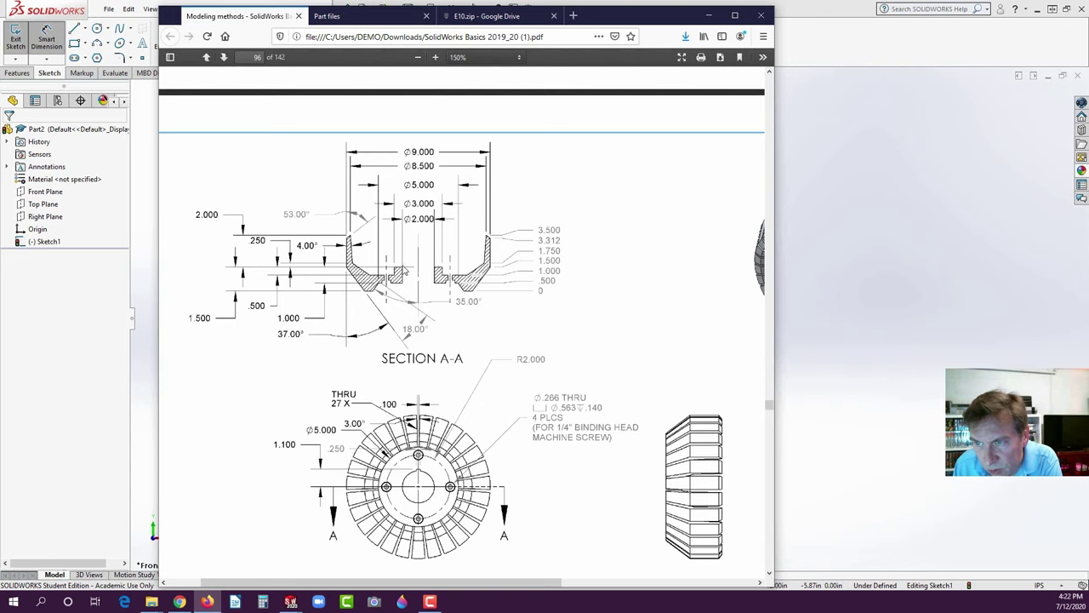
- Dimension the wall's vertical height above the horizontal line as 2.00
left_click(97, 464)
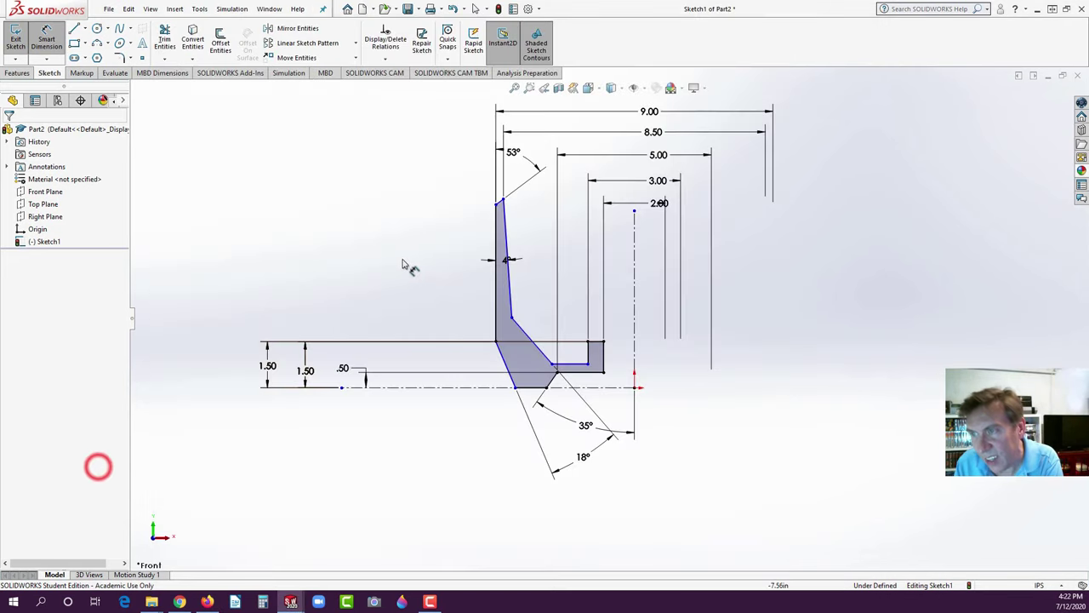
left_click(503, 202)
left_click(597, 344)
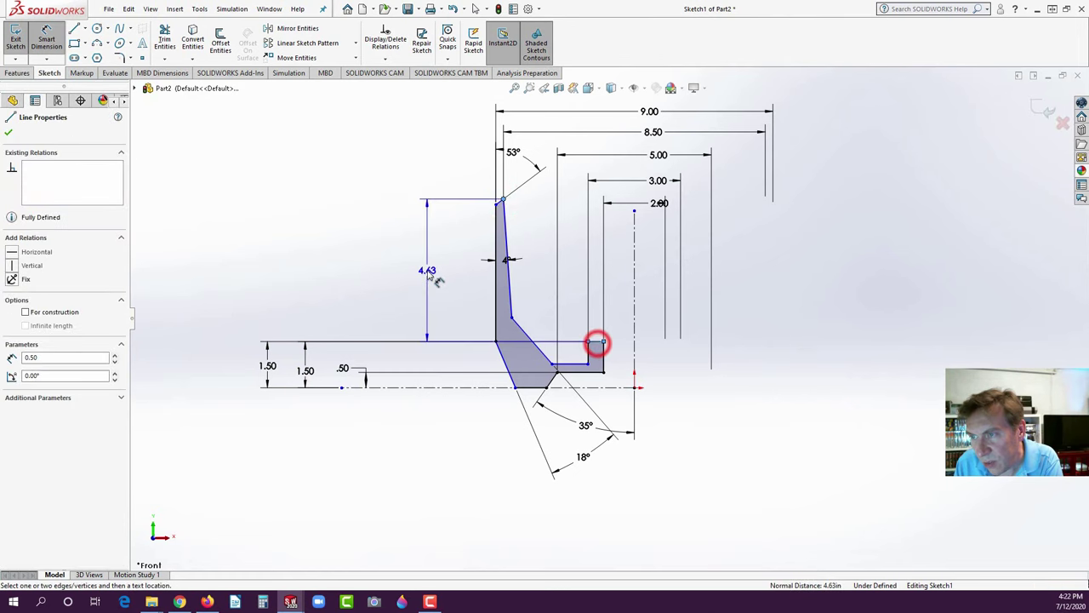
left_click(425, 272)
type("2.00in")
key("Return")
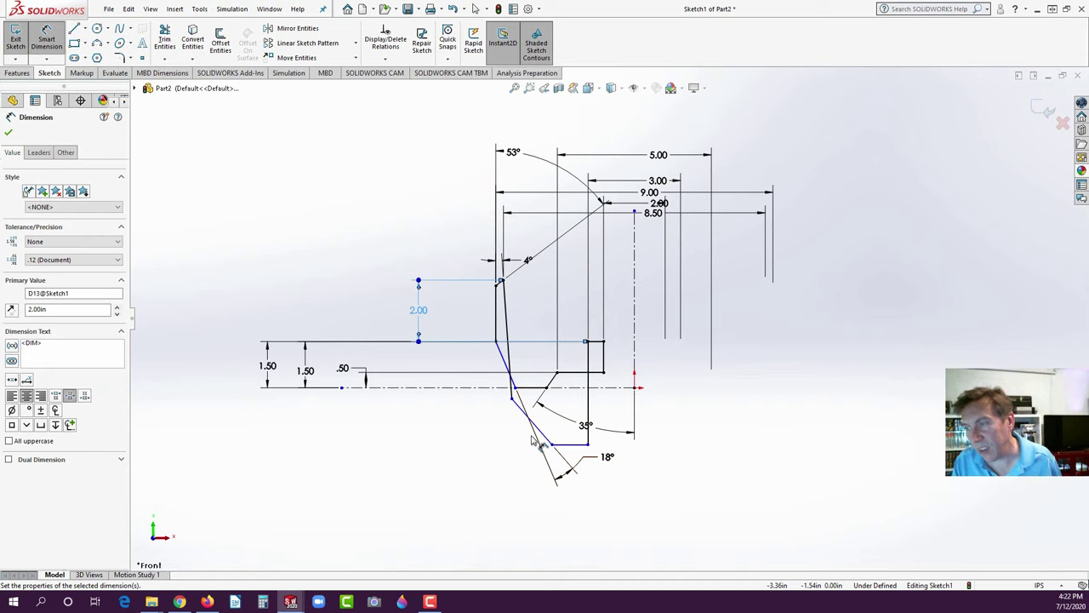
key("Escape")
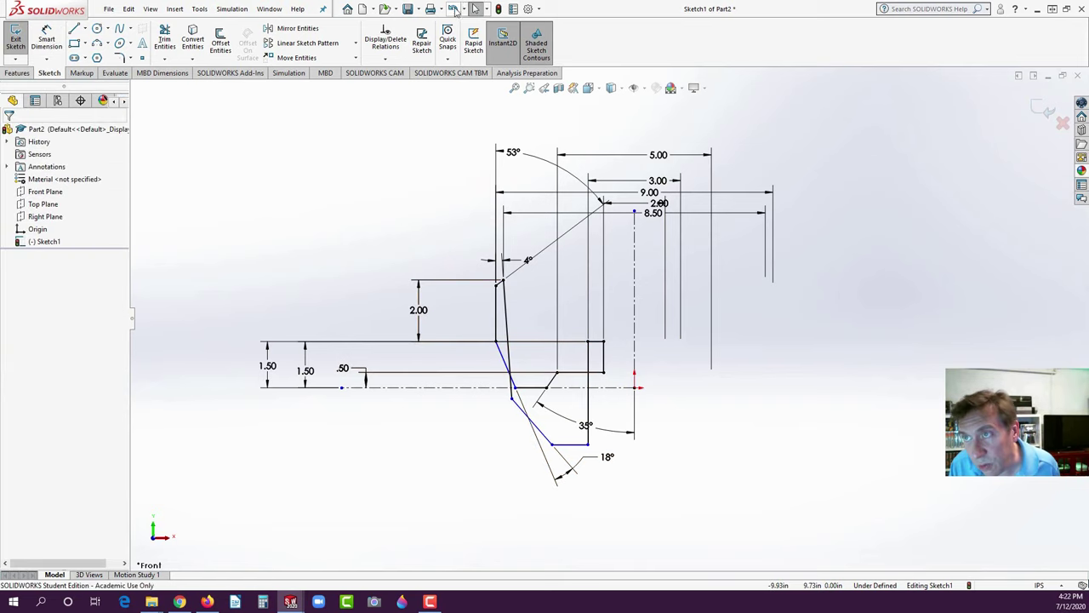
- Pull the lower line's endpoint down and to the right, then check the PDF drawing
mouse_move(518, 407)
left_mouse_down()
mouse_move(654, 457)
mouse_move(627, 449)
mouse_move(591, 353)
mouse_move(535, 364)
left_mouse_up()
left_click(457, 452)
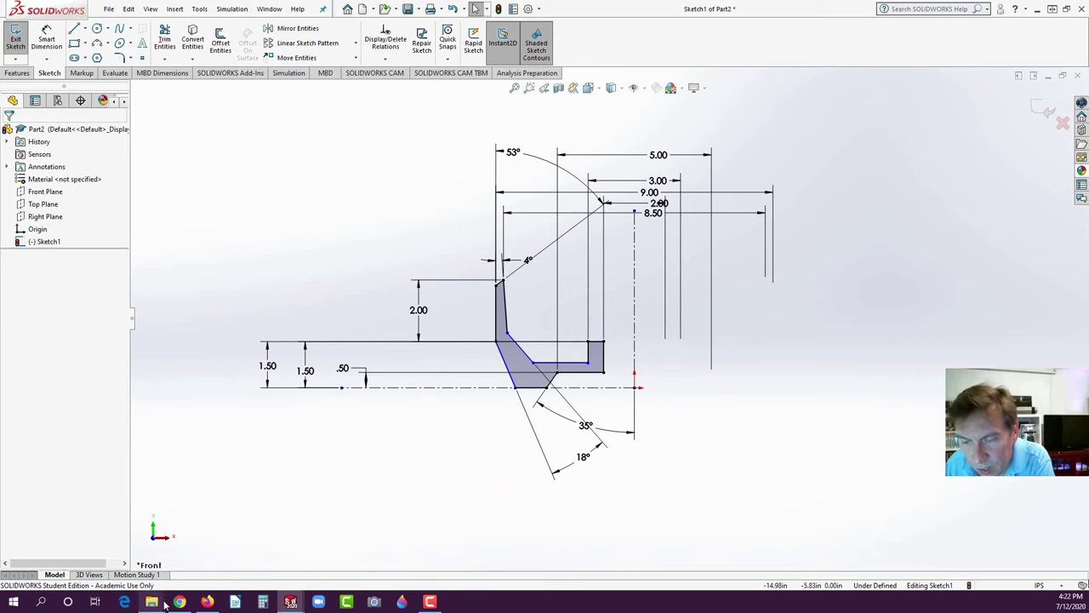
left_click(208, 601)
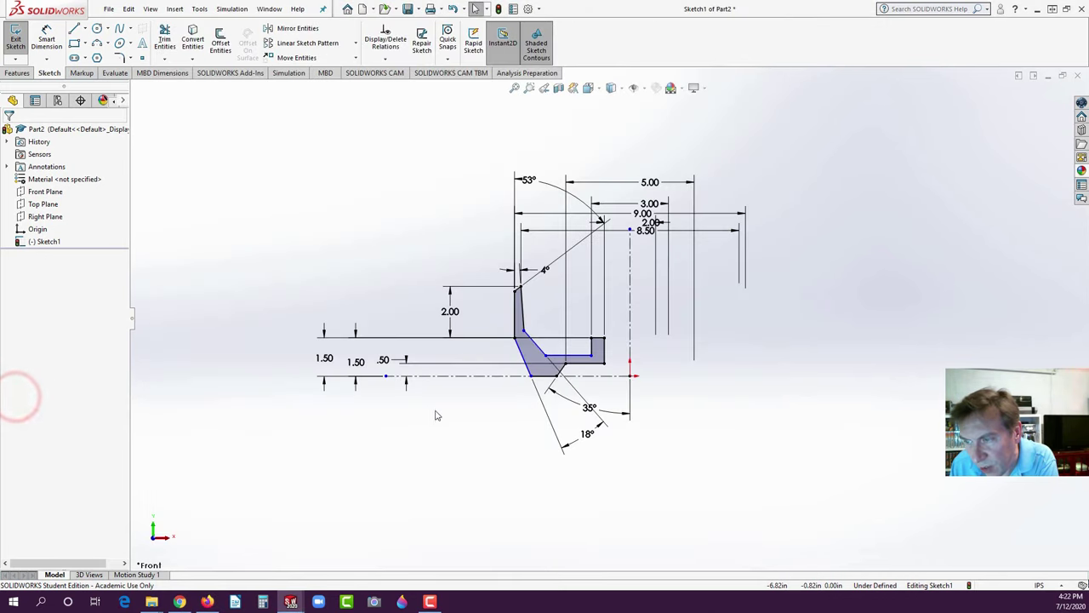
- Set a 37° angle between the vertical edge and the lower slanted edge
left_click(578, 437)
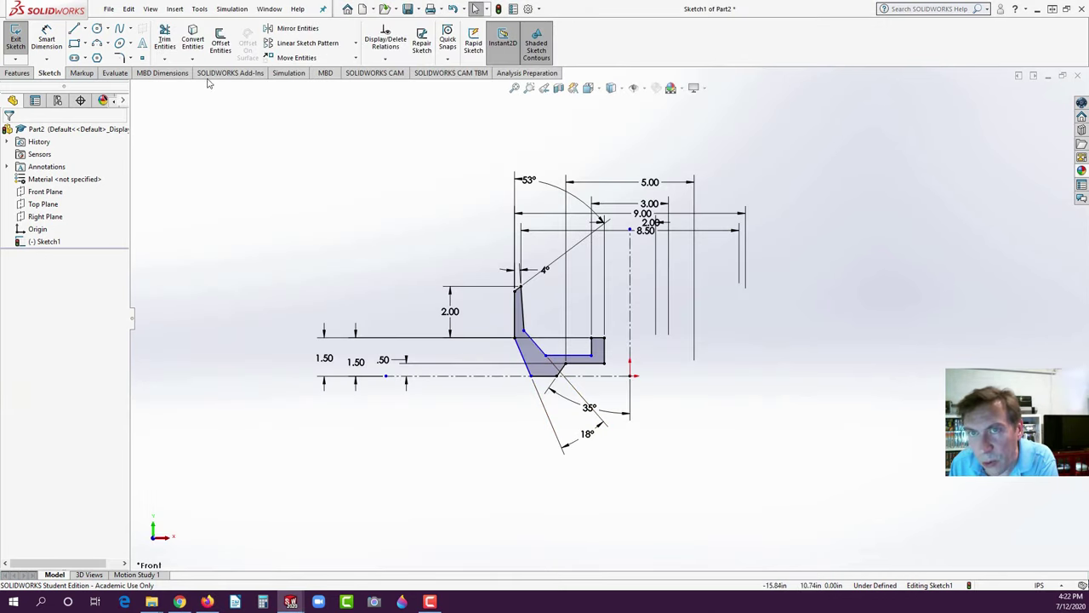
left_click(44, 39)
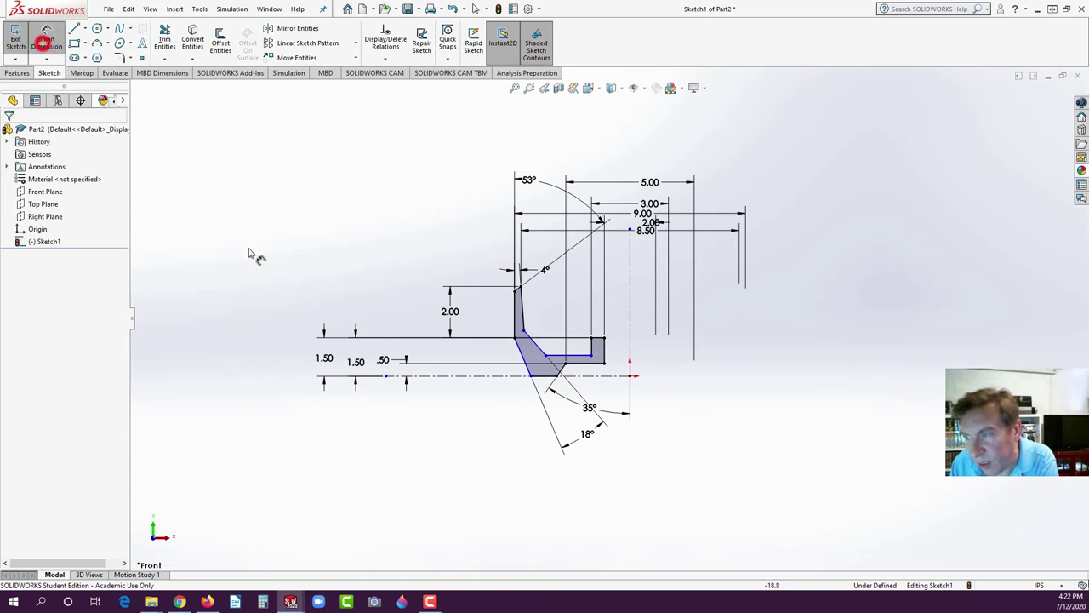
left_click(515, 322)
scroll(609, 325, "down", 4)
left_click(455, 383)
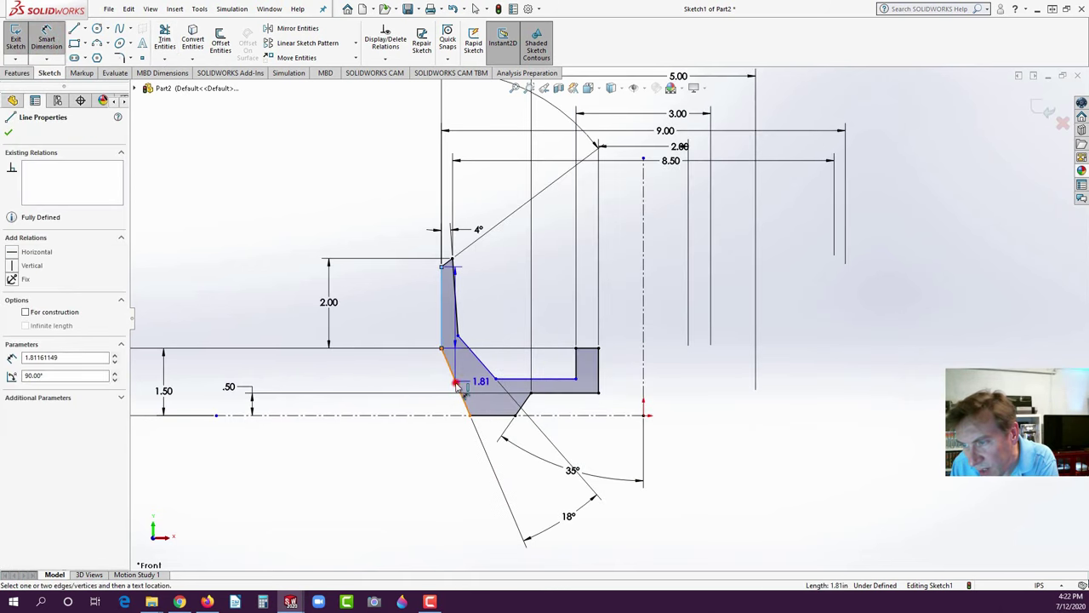
left_click(457, 473)
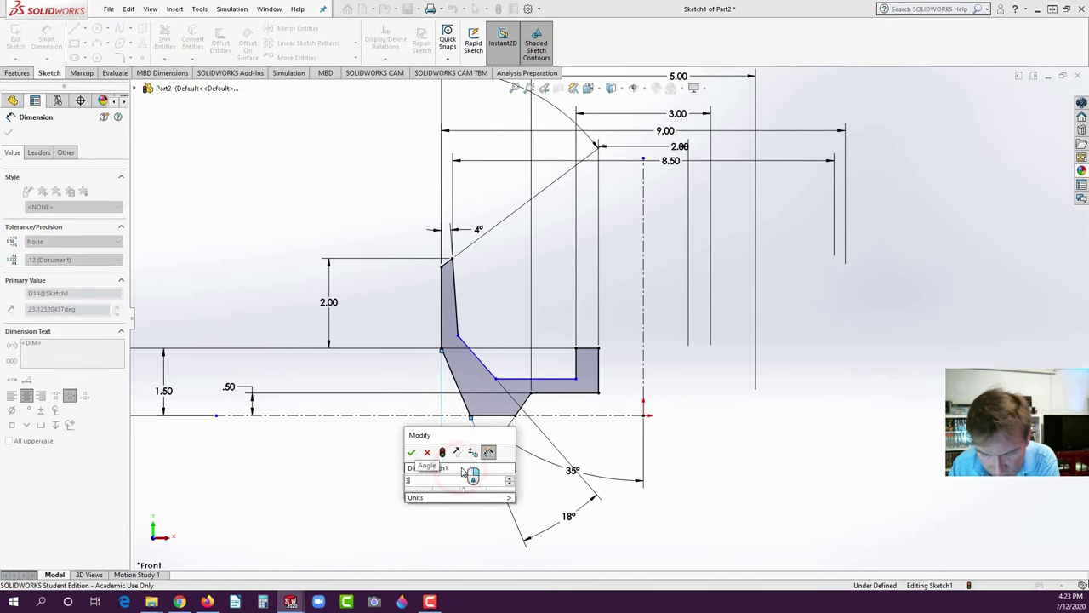
type("37")
key("Return")
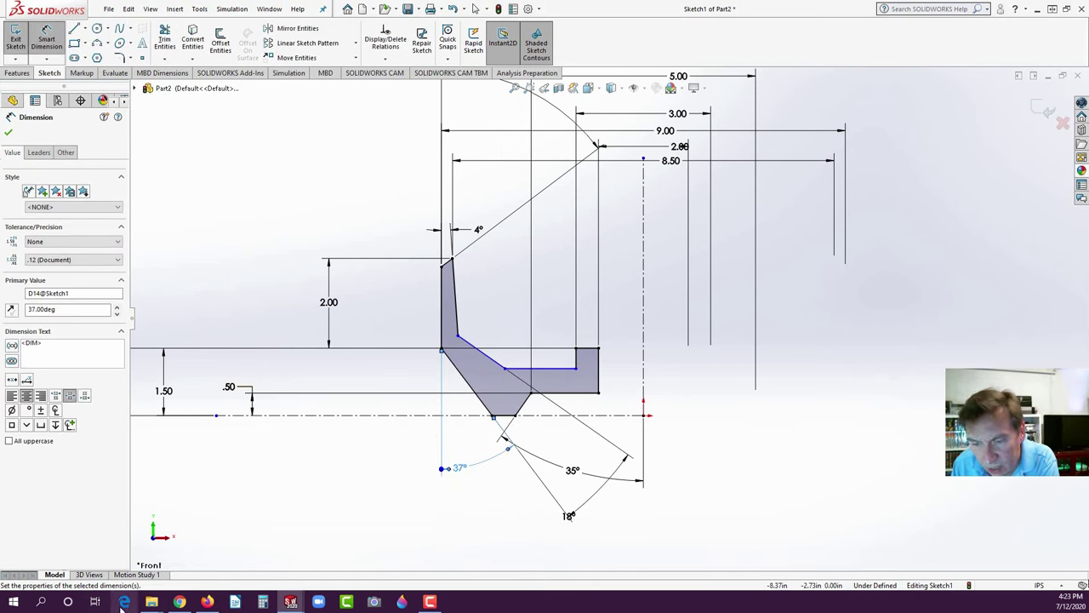
left_click(209, 602)
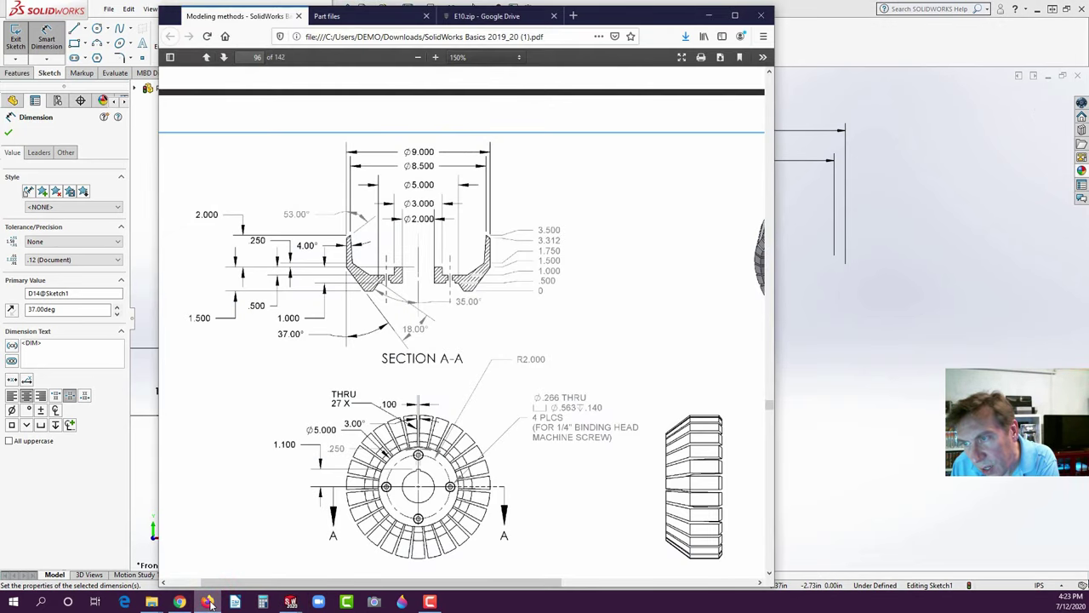
- Dimension the inner notch line 1.00 from the centerline
left_click(209, 602)
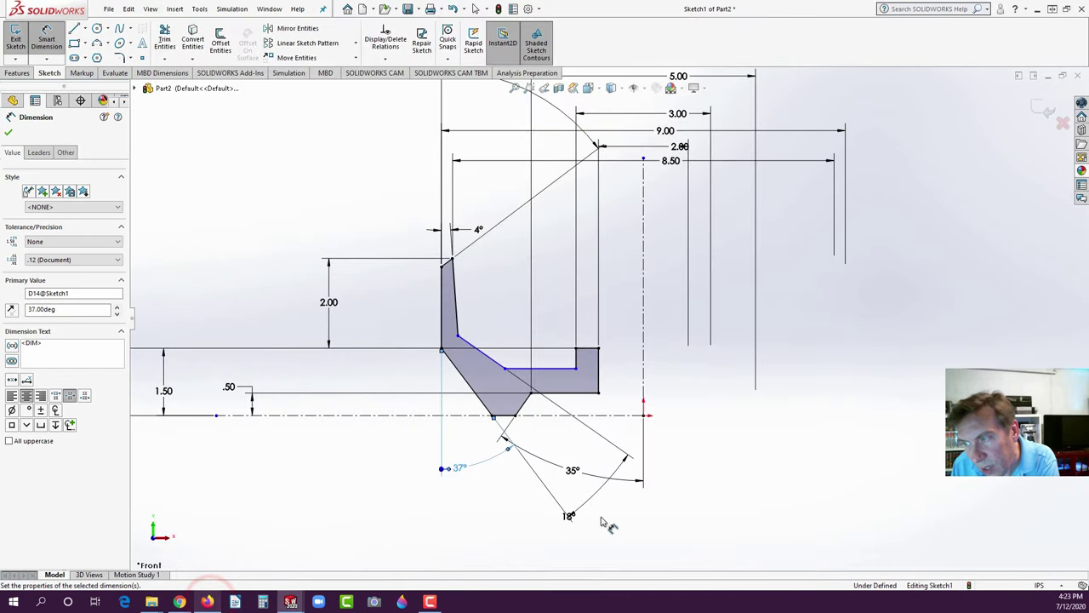
left_click(551, 368)
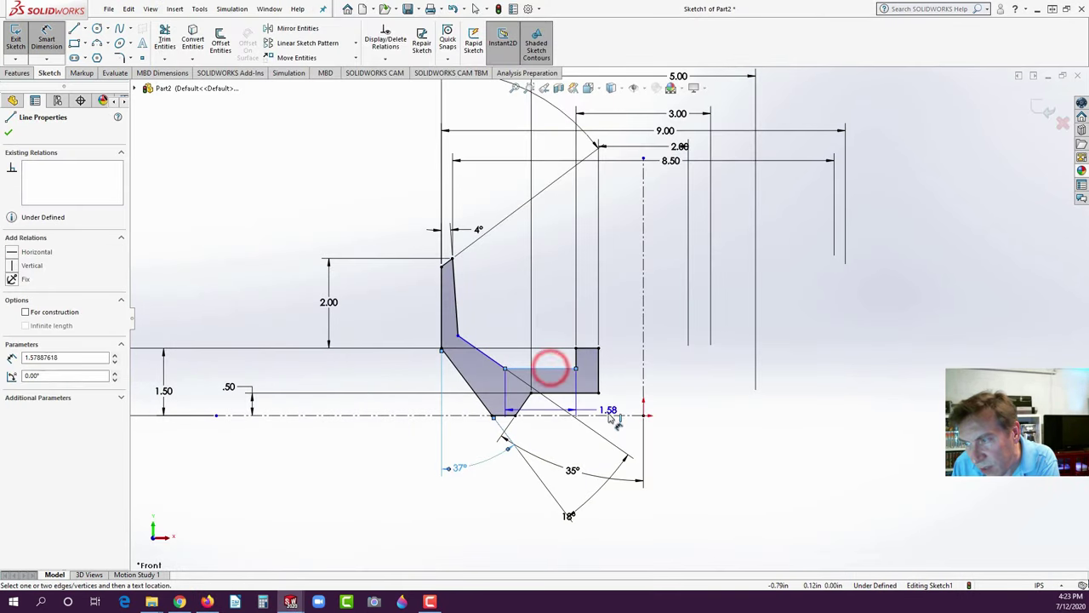
left_click(610, 415)
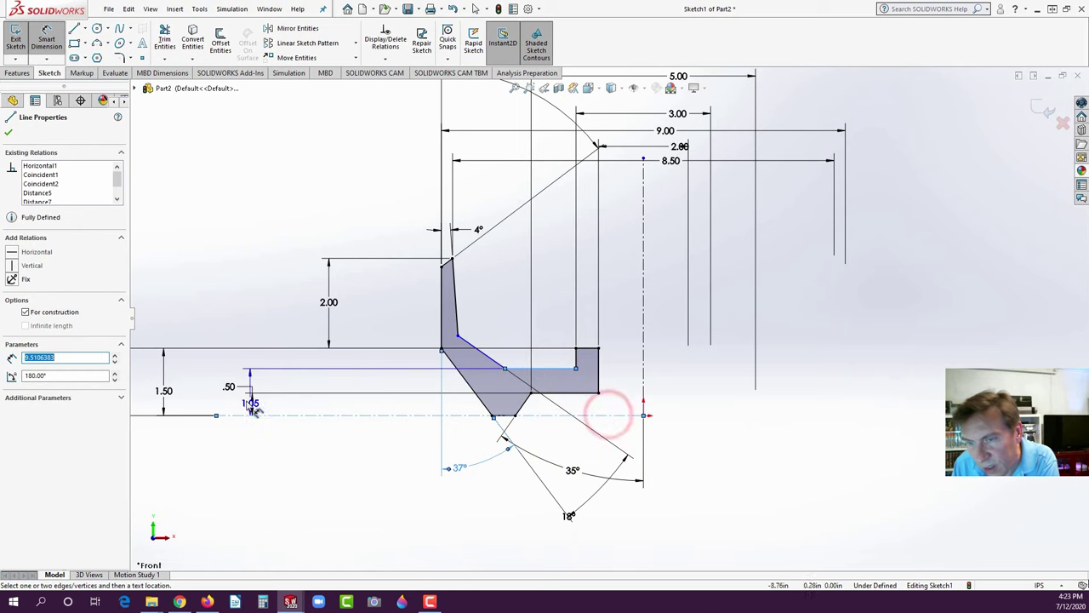
left_click(195, 397)
type("1.00in")
key("Return")
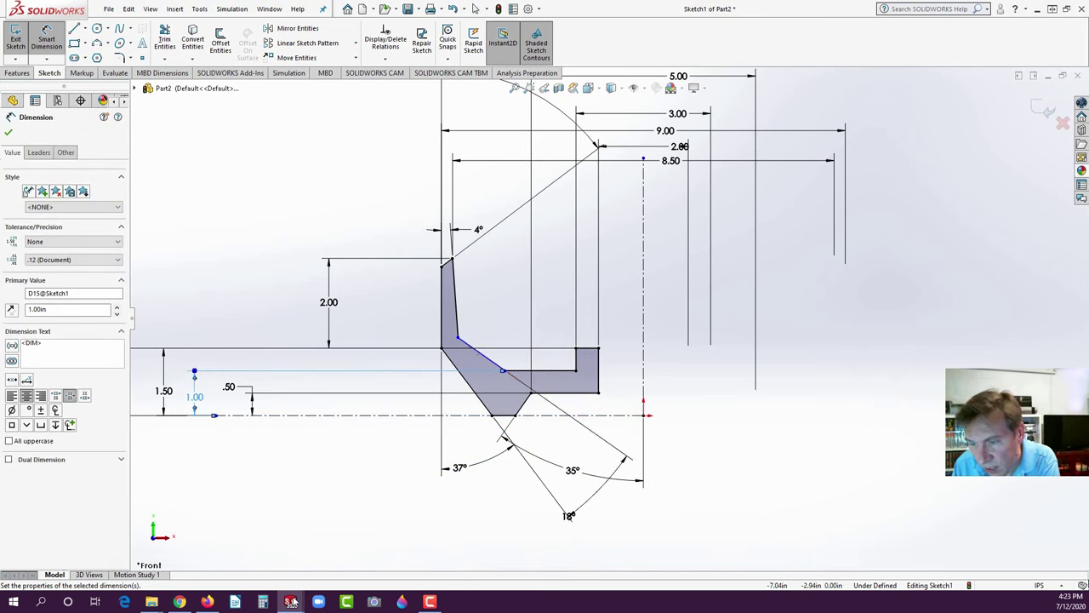
- After checking the section drawing, dimension the short top line's offset from the corner as .25
left_click(208, 602)
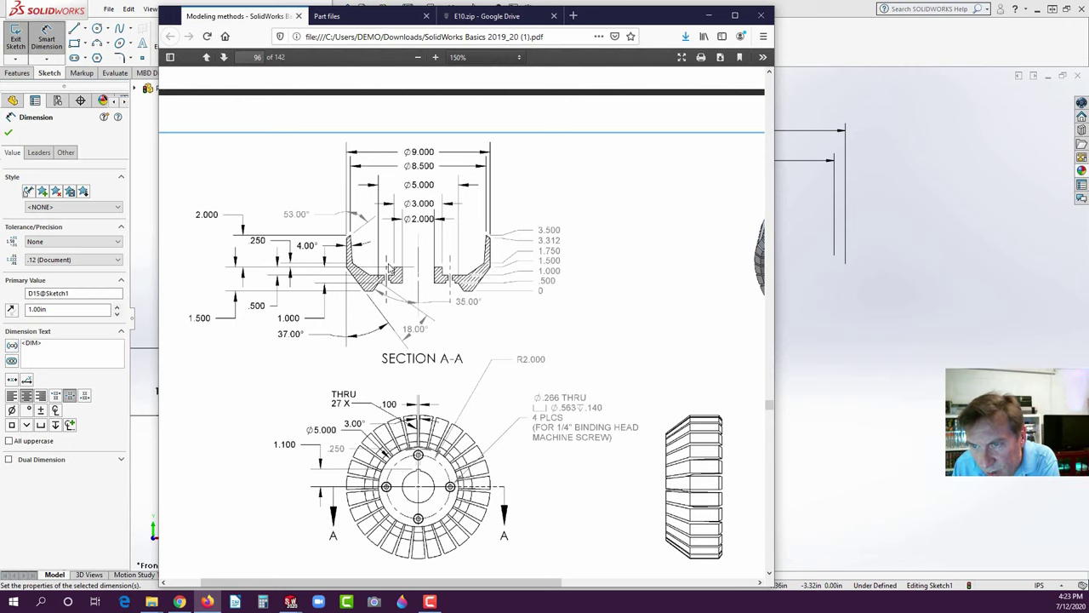
left_click(60, 520)
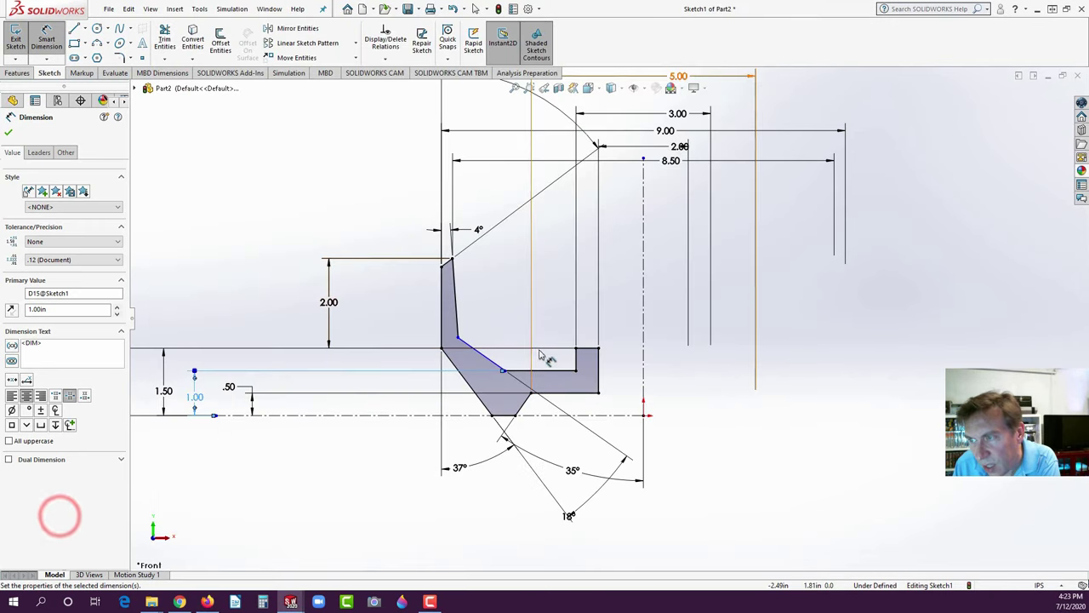
left_click(587, 350)
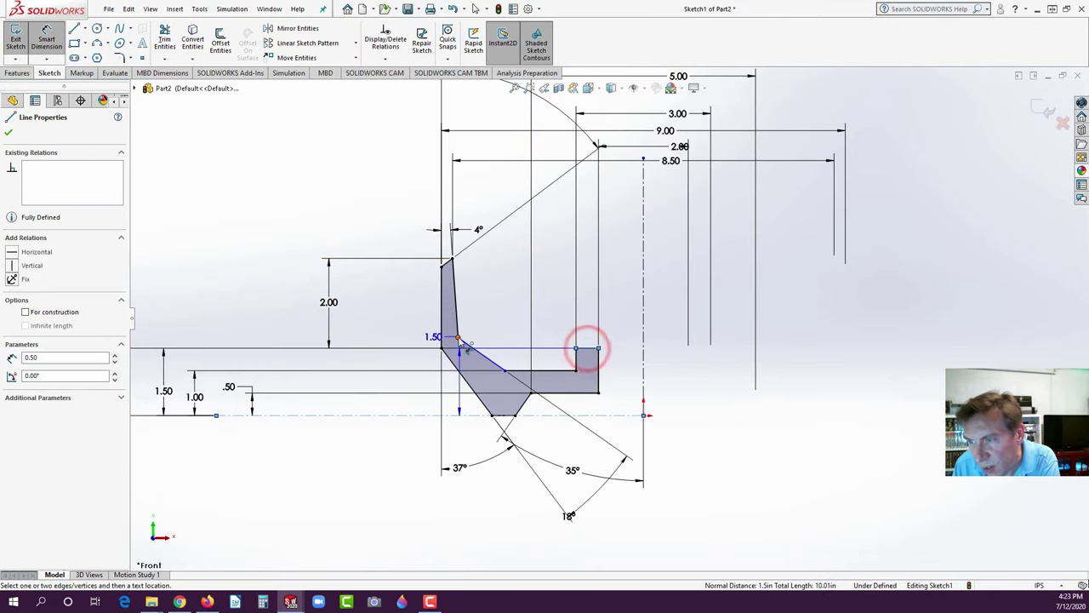
left_click(457, 340)
left_click(406, 341)
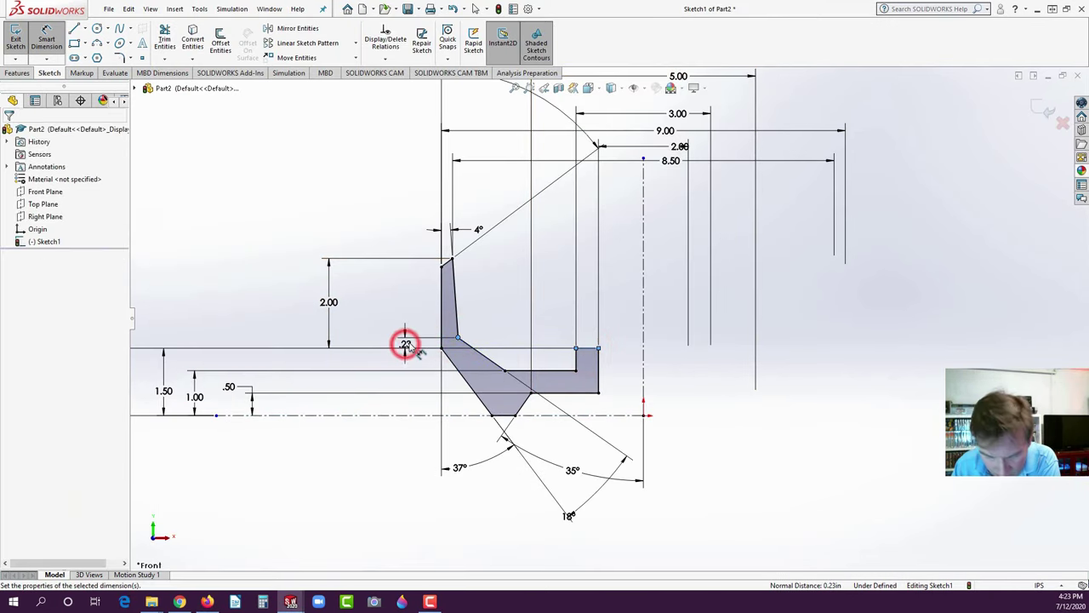
type(".25")
key("Return")
- Move 9.00 to the top and show the 8.50, 5.00, 3.00 and 2.00 dimensions as diameters
left_click(367, 457)
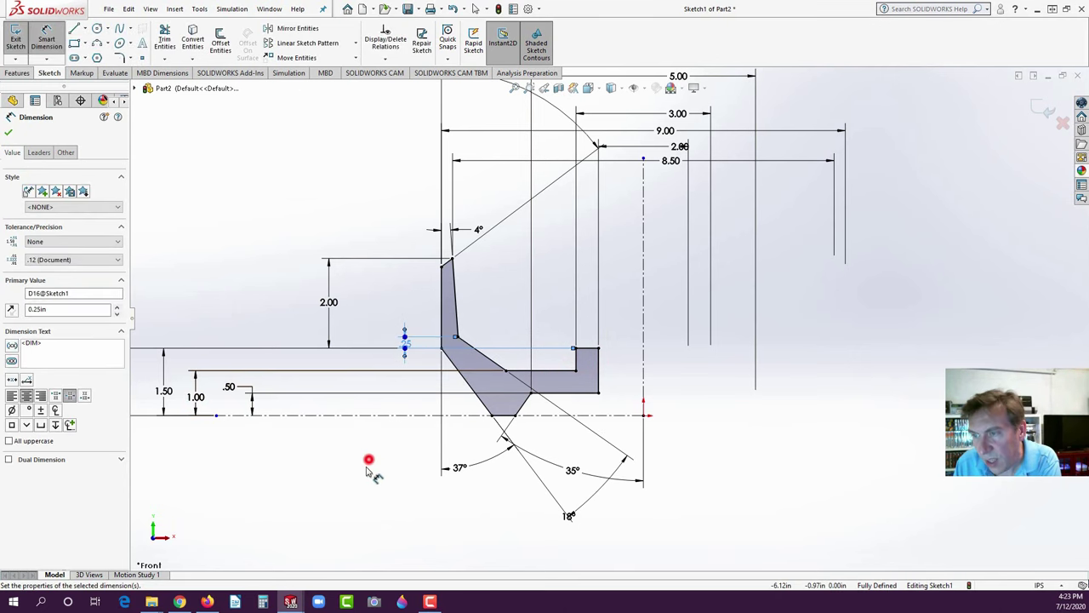
key("Escape")
key("f")
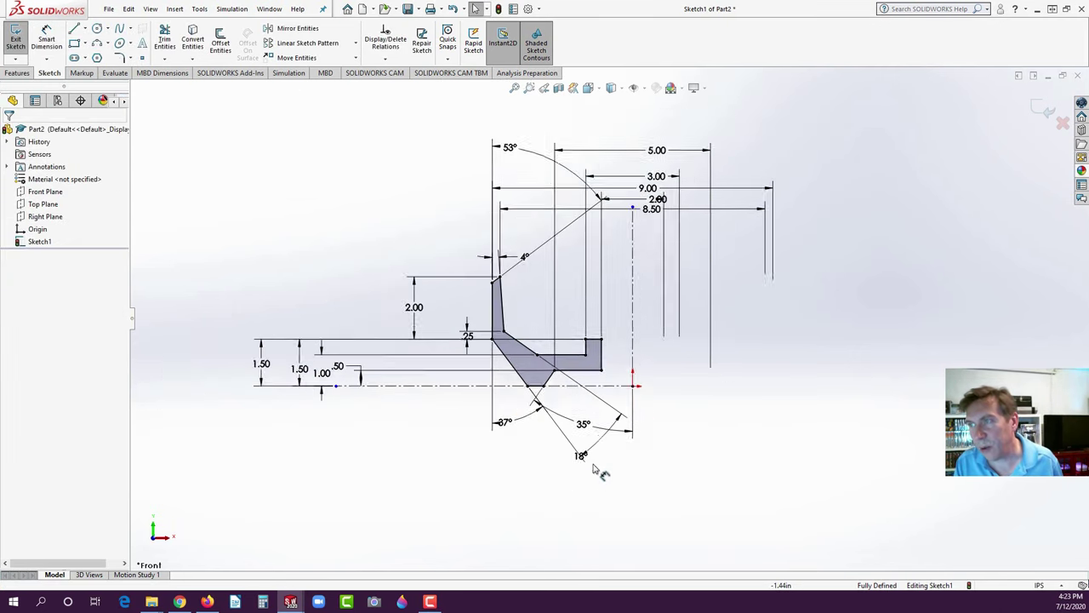
left_click_drag(639, 212, 644, 136)
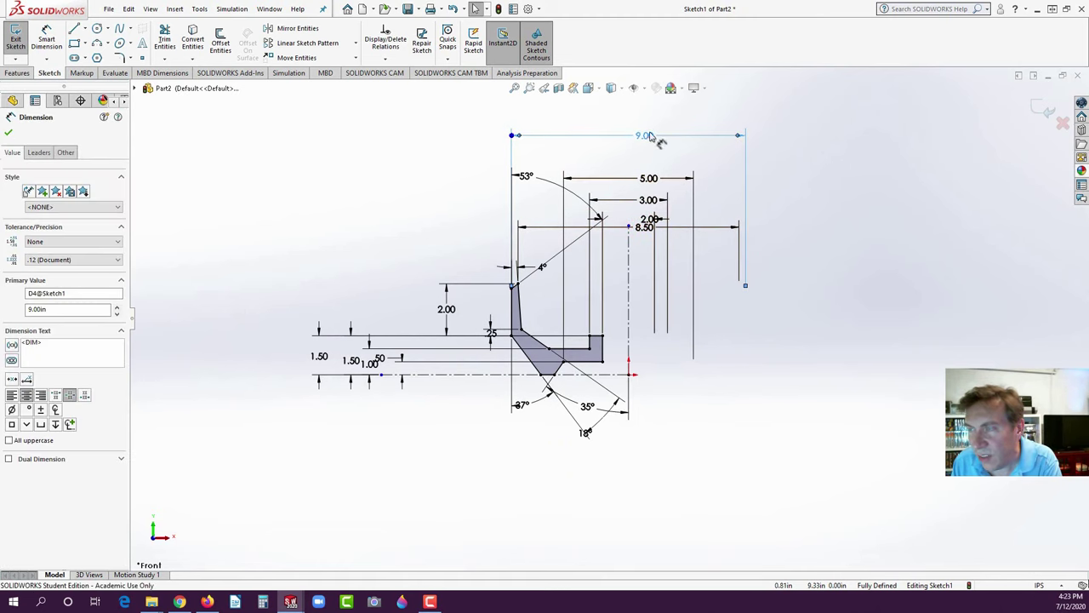
double_click(649, 178)
left_click(720, 188)
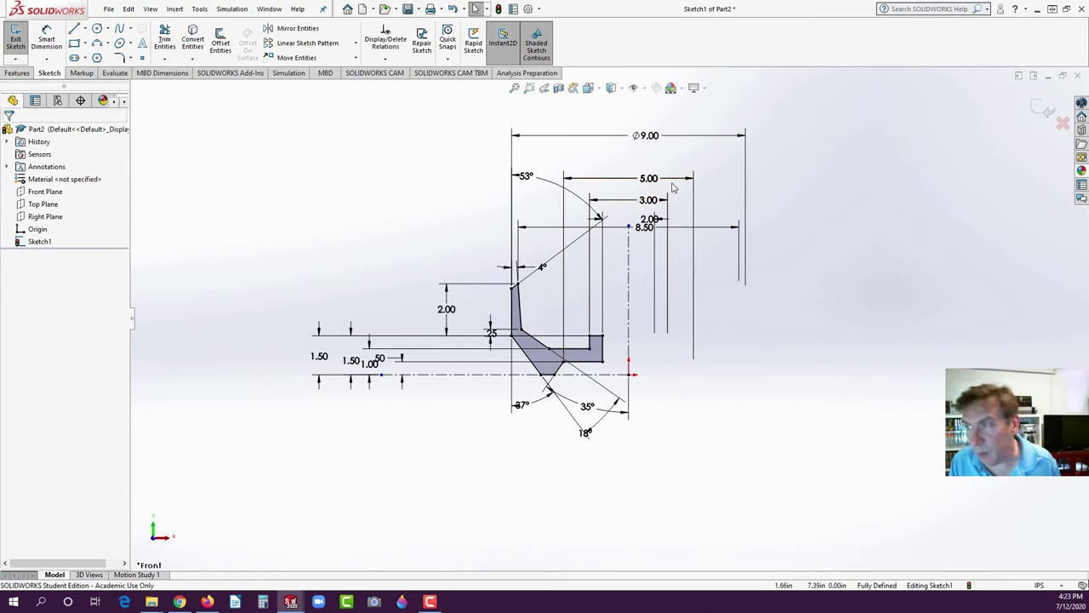
left_click(671, 177)
left_click(630, 201, "ctrl")
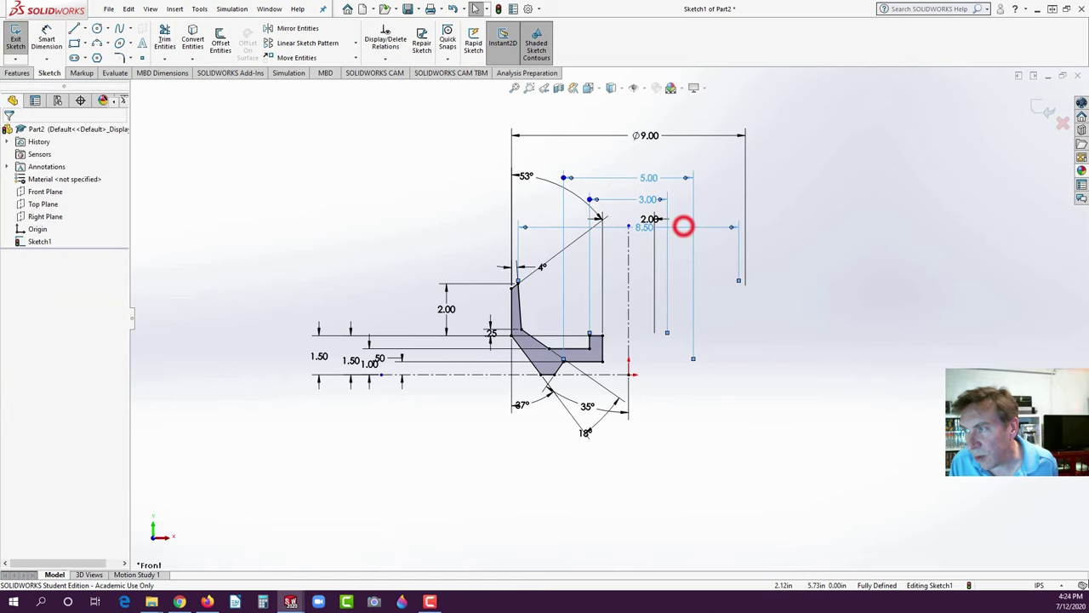
left_click(685, 226, "ctrl")
double_click(666, 220)
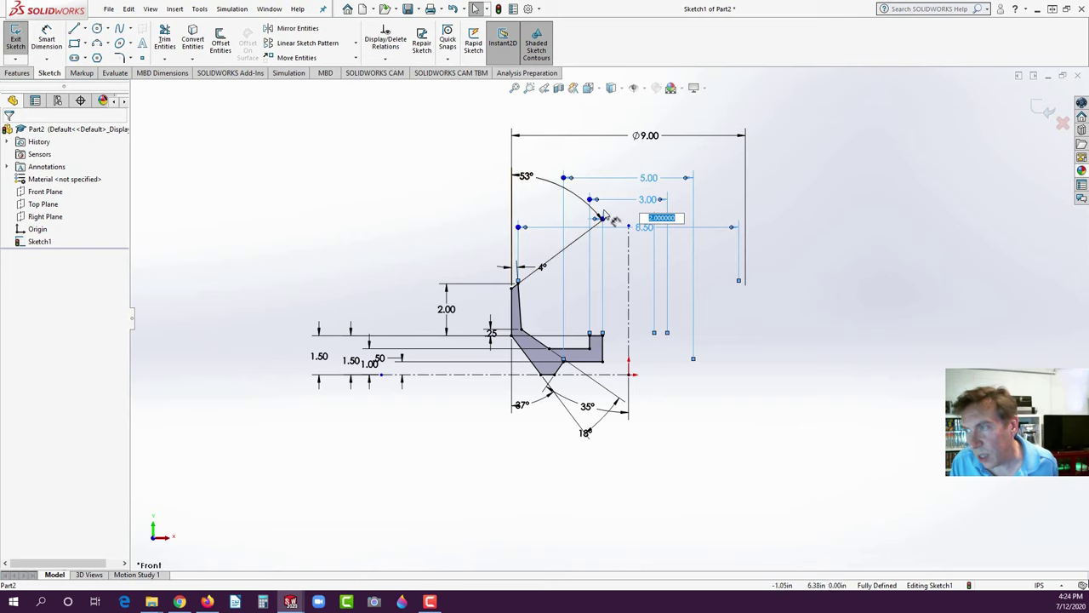
left_click(613, 215)
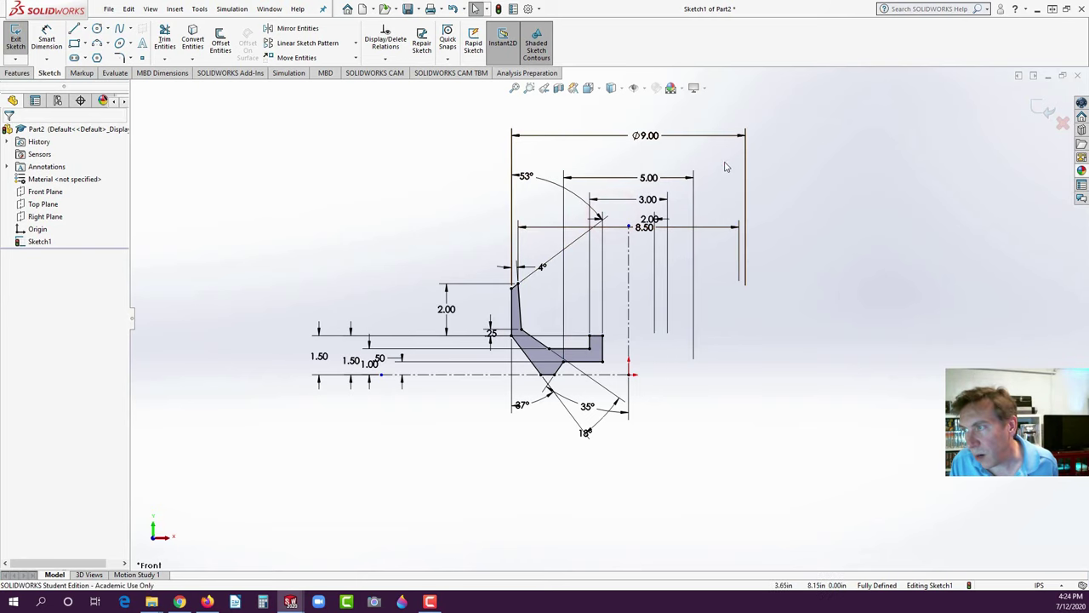
left_click_drag(725, 166, 634, 243)
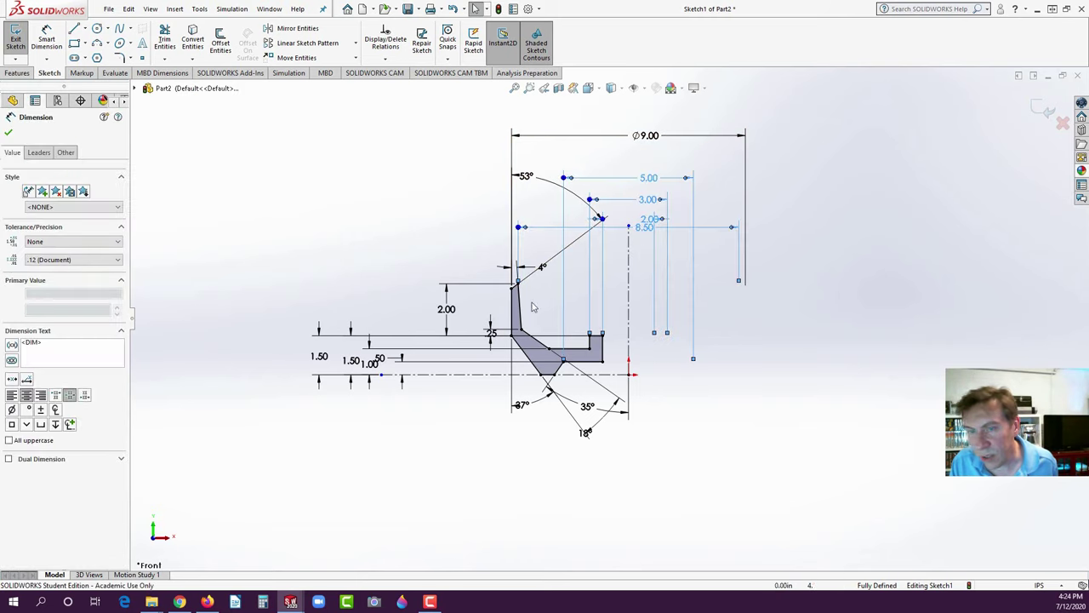
left_click(12, 411)
- Restack Ø9.00, Ø8.50, Ø5.00, Ø3.00 and Ø2.00 in order, and move the 53° angle closer
left_click(335, 224)
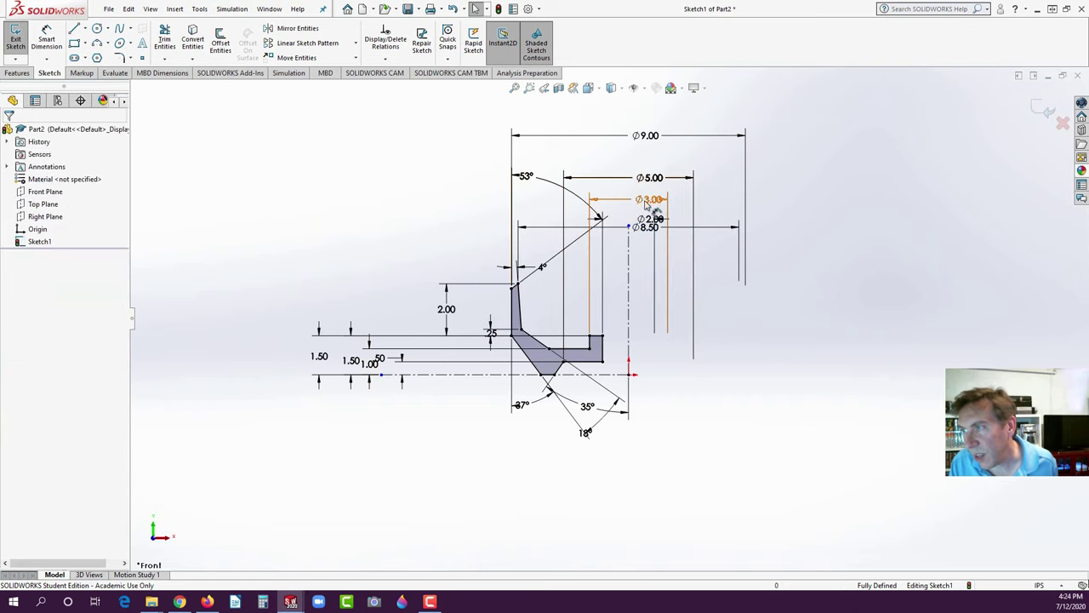
left_click_drag(643, 228, 660, 161)
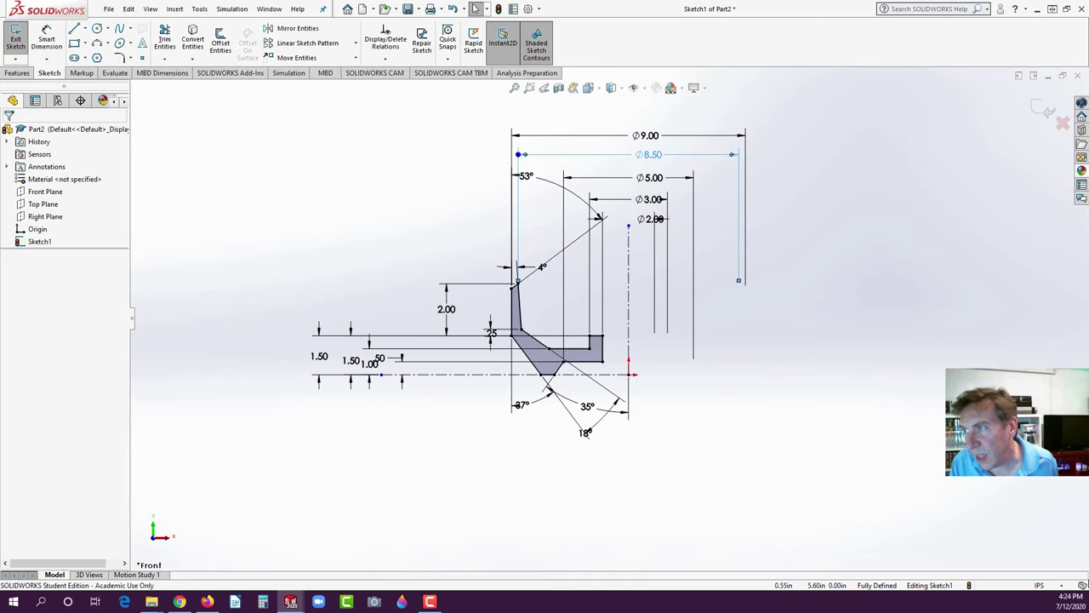
left_click(649, 200)
mouse_move(648, 178)
left_mouse_down()
mouse_move(642, 184)
mouse_move(640, 174)
mouse_move(633, 199)
mouse_move(640, 189)
left_mouse_up()
left_click_drag(652, 219, 637, 207)
left_click(654, 153)
left_click_drag(656, 139, 652, 132)
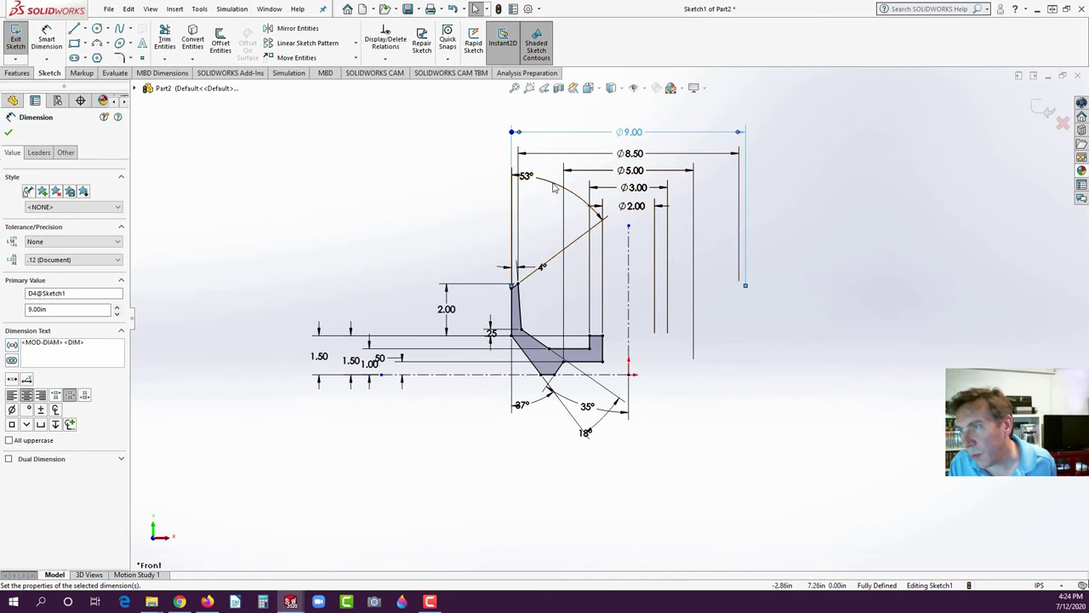
left_click_drag(525, 176, 543, 307)
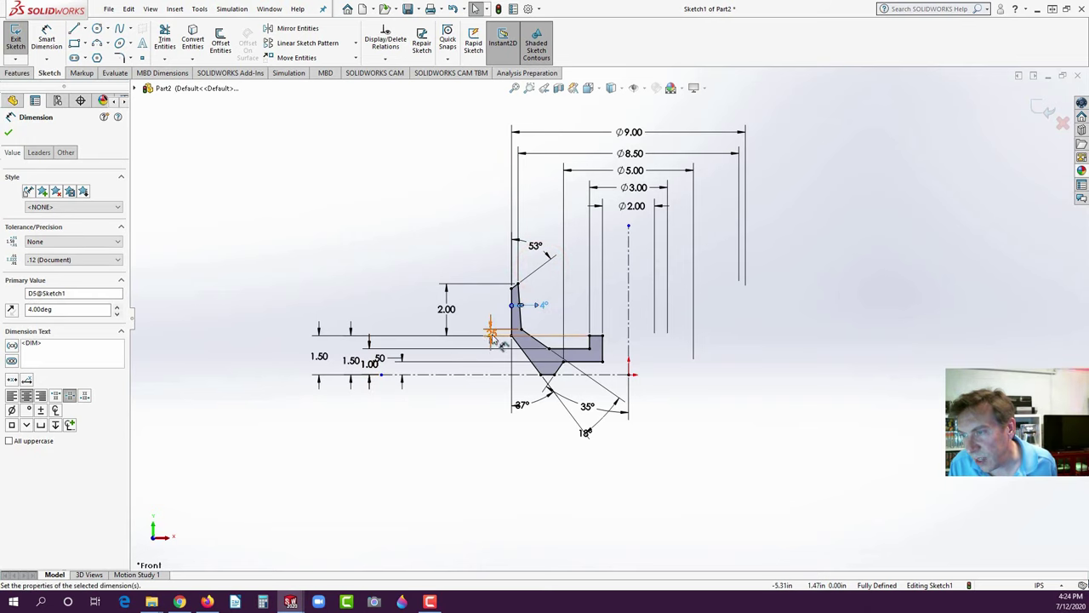
left_click_drag(492, 334, 429, 311)
left_click_drag(319, 356, 275, 363)
left_click_drag(355, 360, 383, 409)
left_click(418, 426)
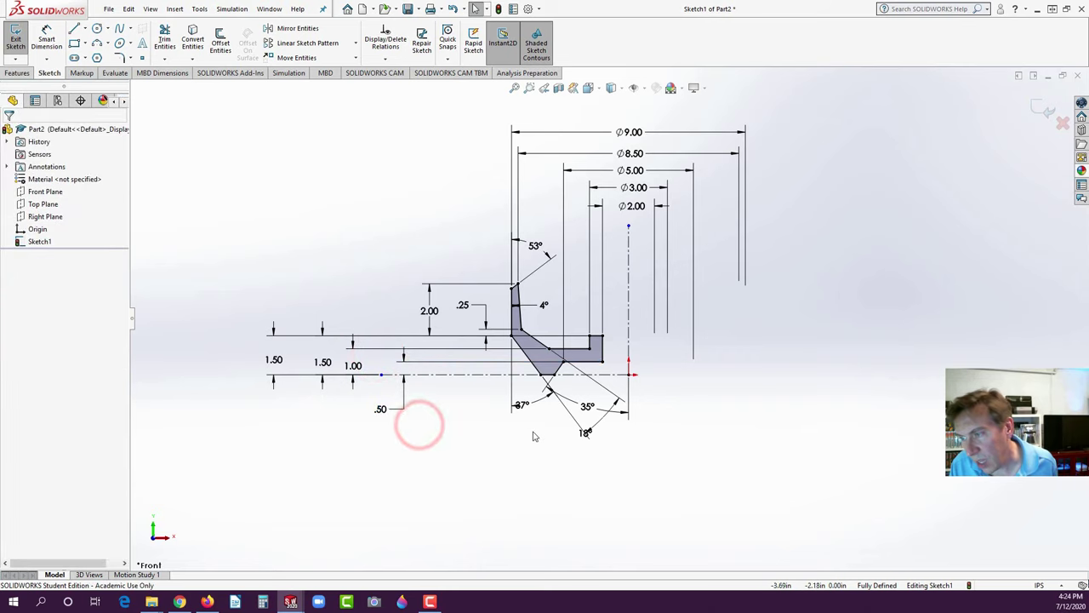
mouse_move(522, 407)
left_mouse_down()
mouse_move(607, 397)
mouse_move(594, 395)
left_mouse_up()
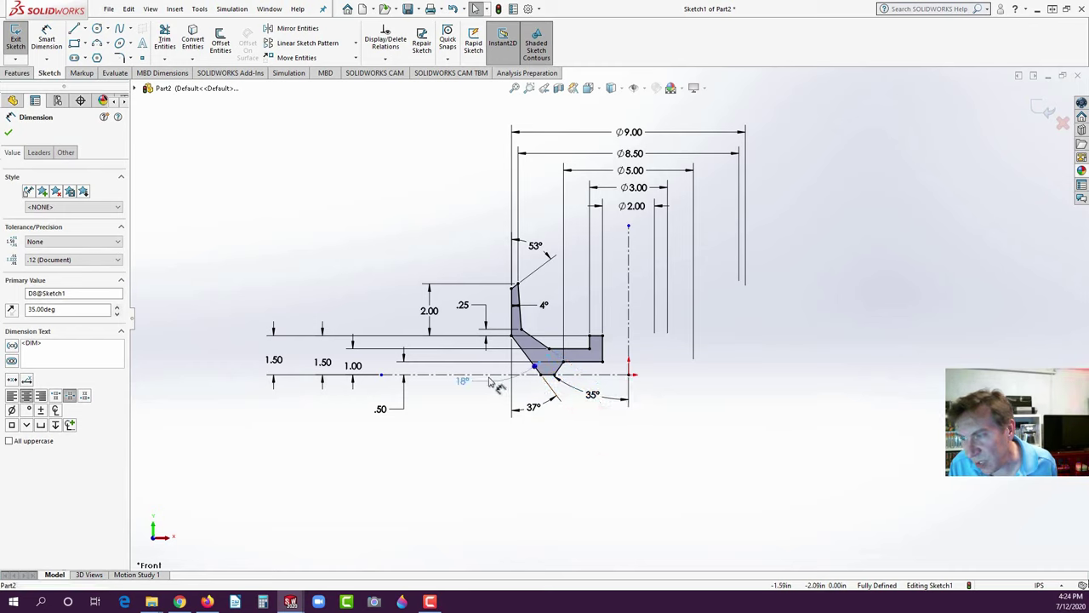
left_click(471, 400)
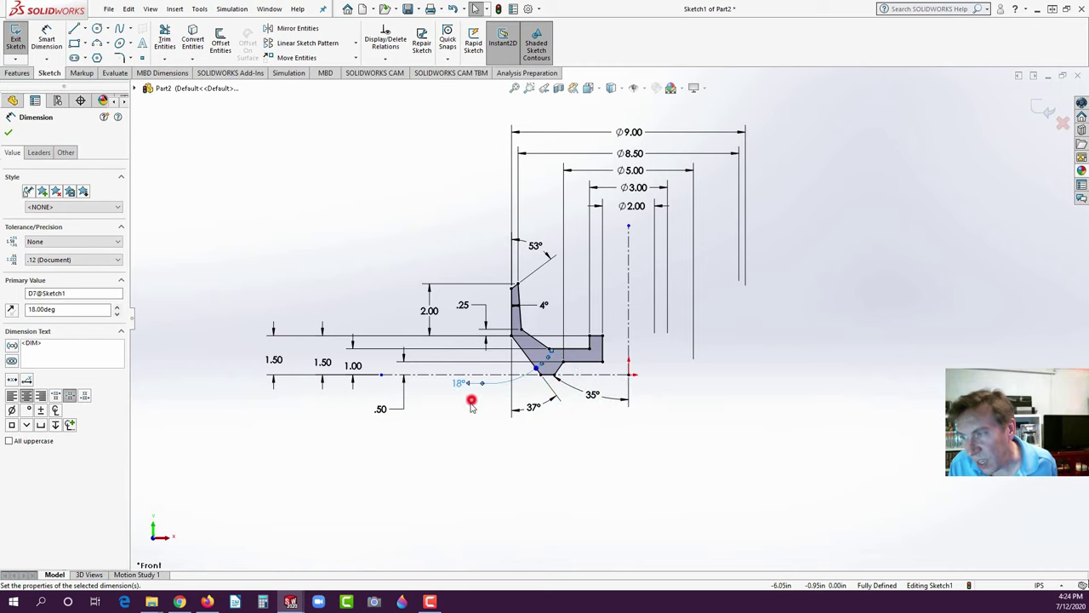
left_click(600, 417)
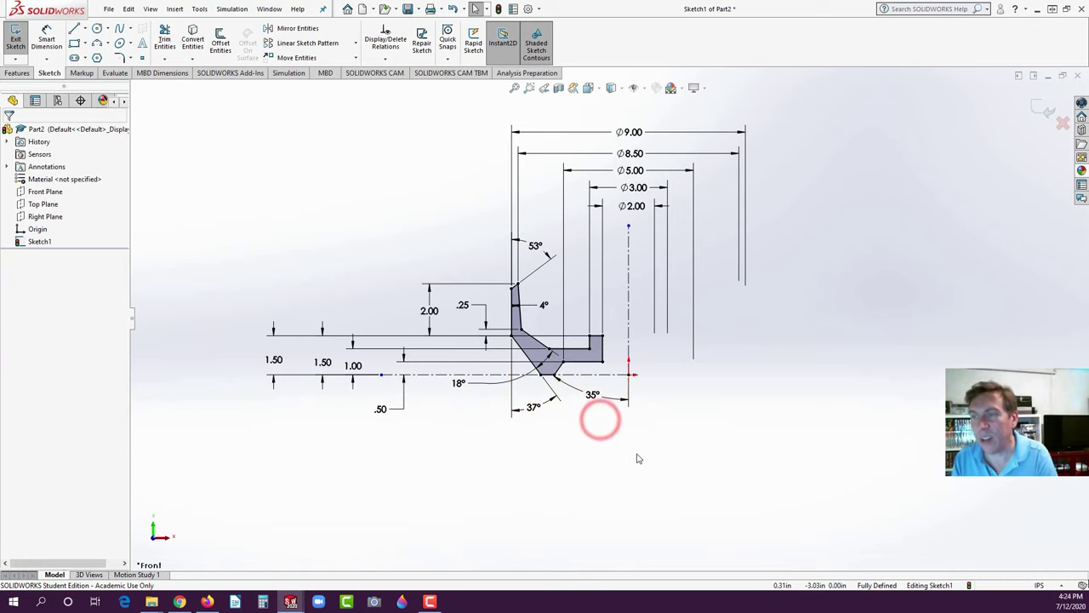
scroll(545, 316, "down", 5)
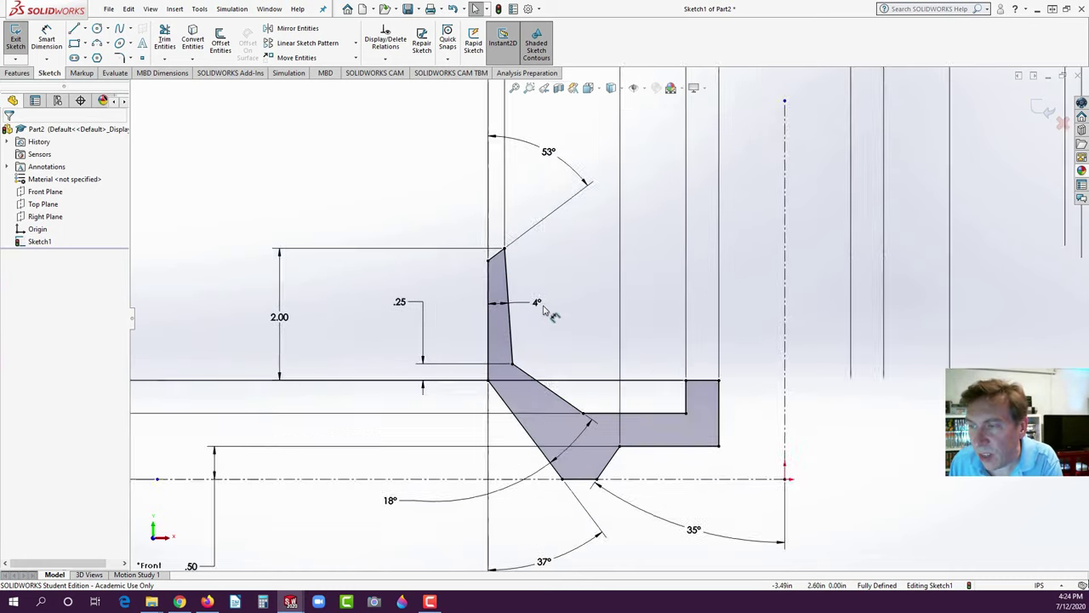
scroll(561, 333, "up", 8)
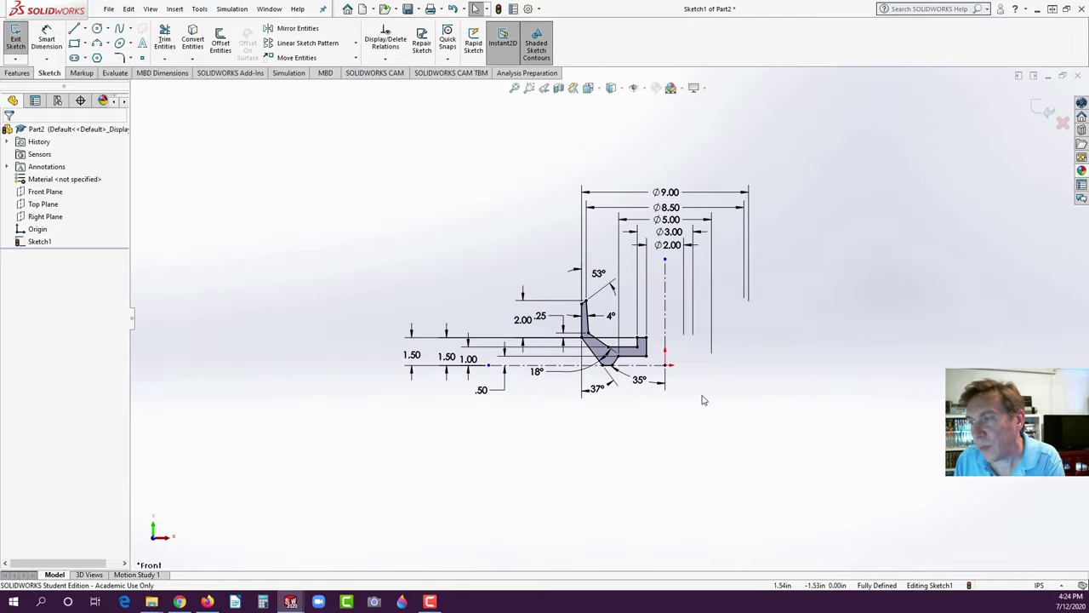
scroll(742, 306, "down", 1)
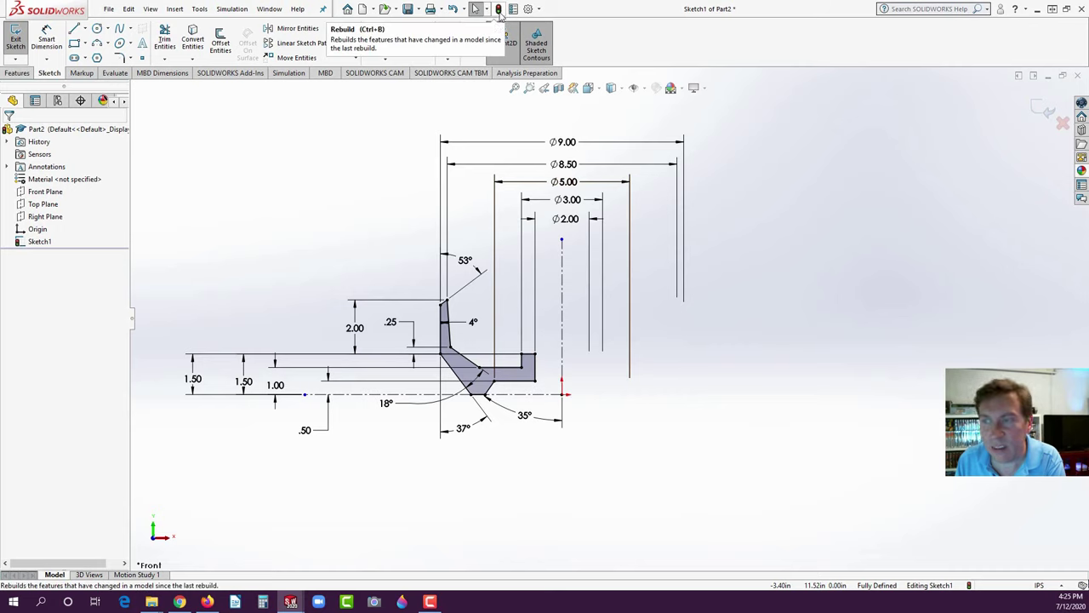
- Revolve the profile 360° around the centerline into a solid wheel
left_click(562, 299)
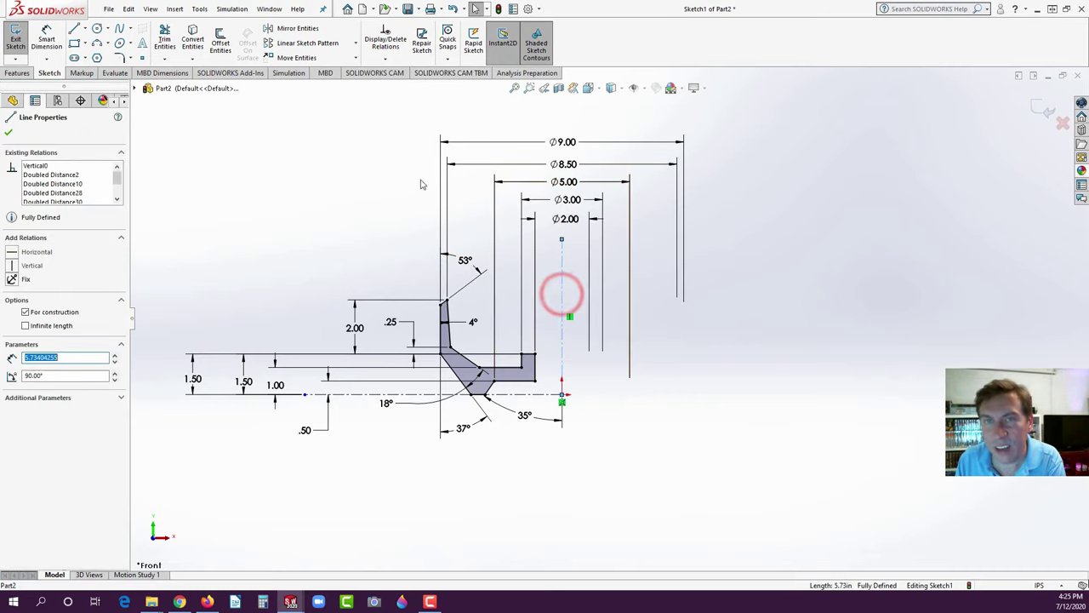
left_click(16, 73)
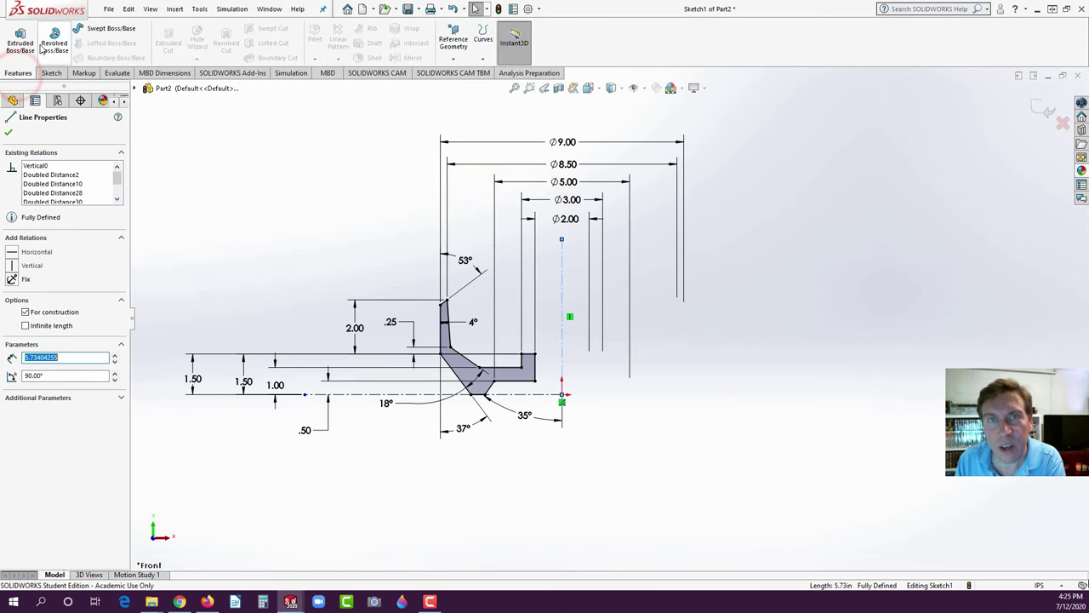
left_click(52, 38)
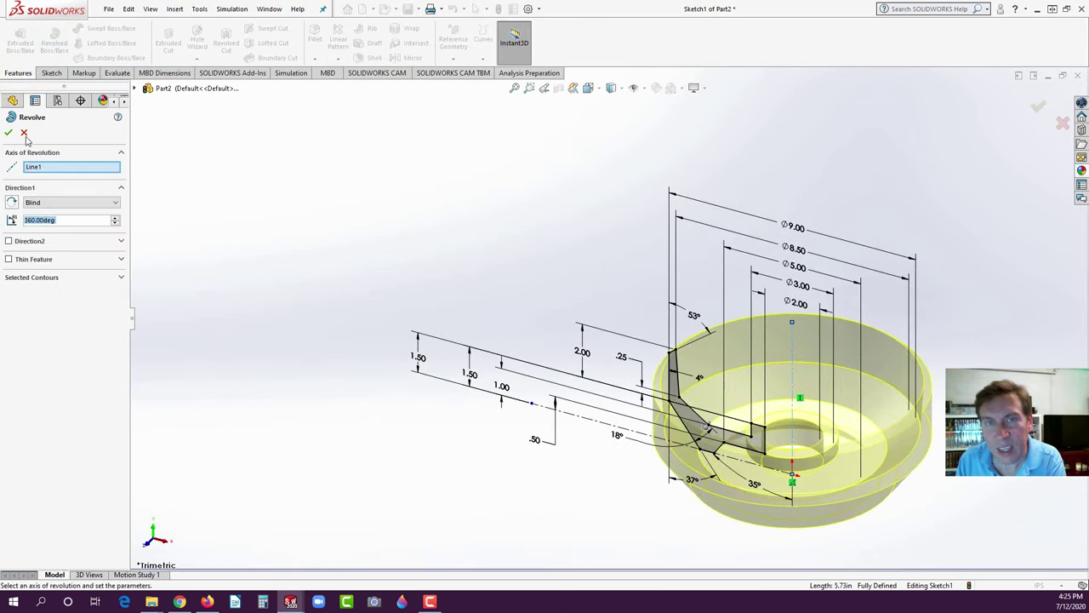
left_click(9, 133)
- Orbit to the wheel's underside and select the flat face around the bore
left_click(270, 333)
scroll(755, 440, "up", 3)
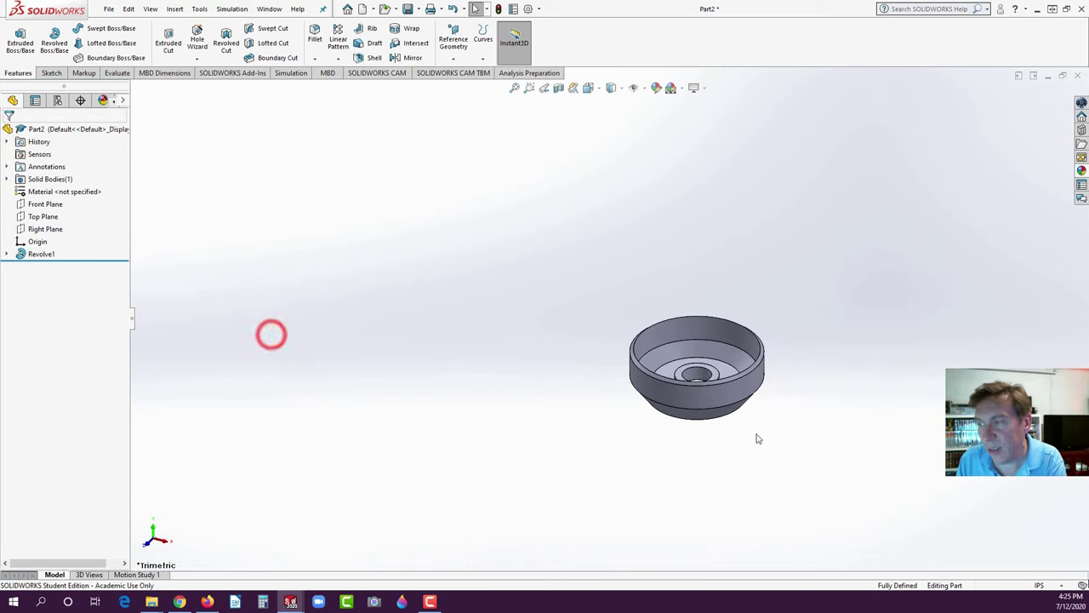
scroll(696, 370, "down", 3)
middle_click_drag(672, 348, 534, 332)
scroll(561, 365, "up", 2)
scroll(580, 348, "down", 5)
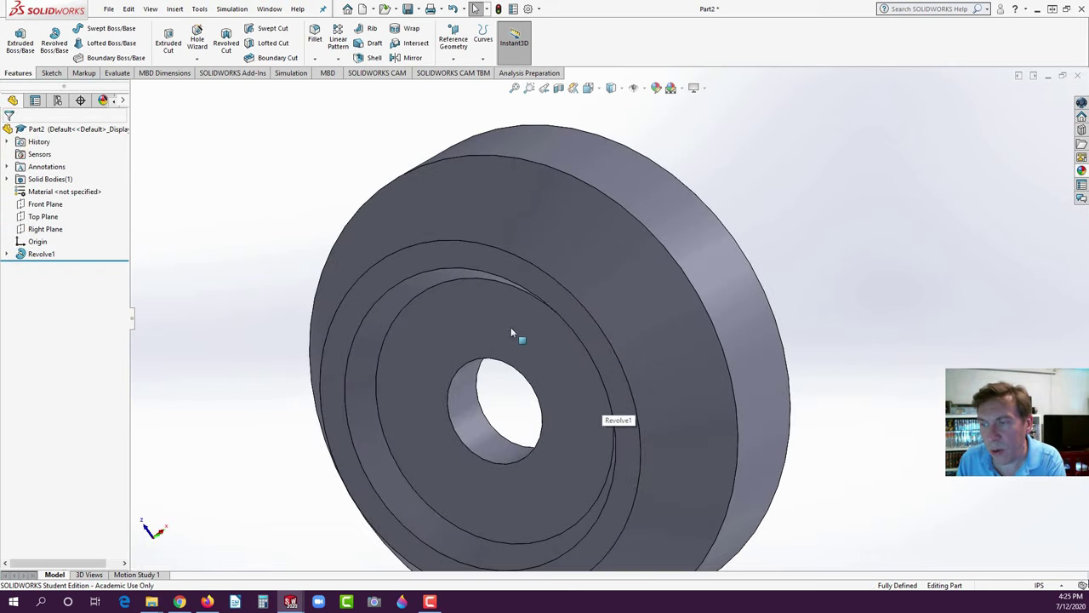
left_click(506, 330)
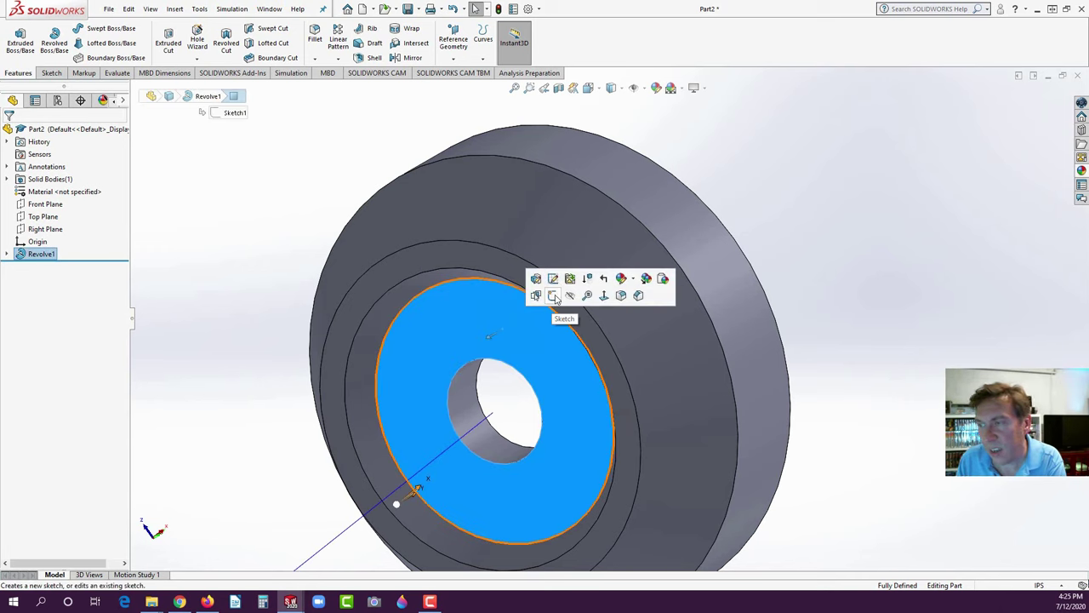
- Start a sketch on the flat face and draw a center-point circle at the origin
left_click(552, 295)
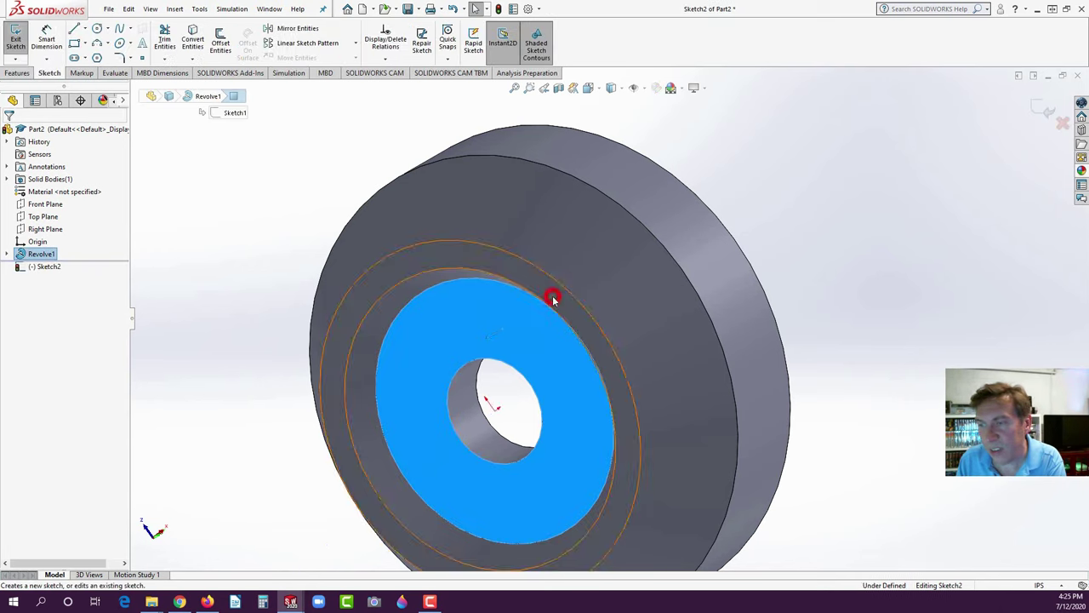
left_click(206, 602)
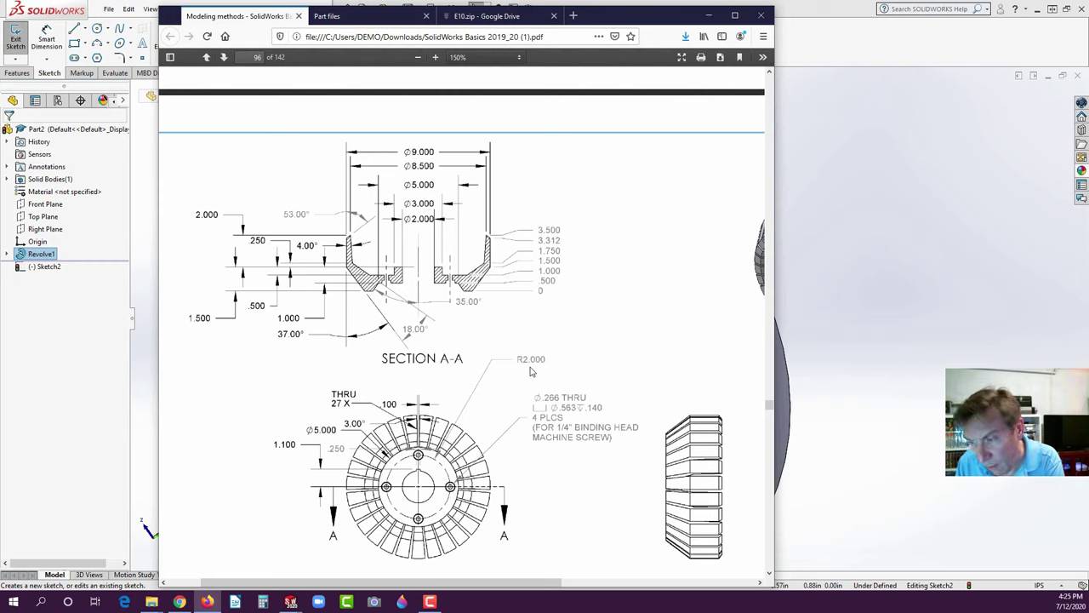
left_click(88, 415)
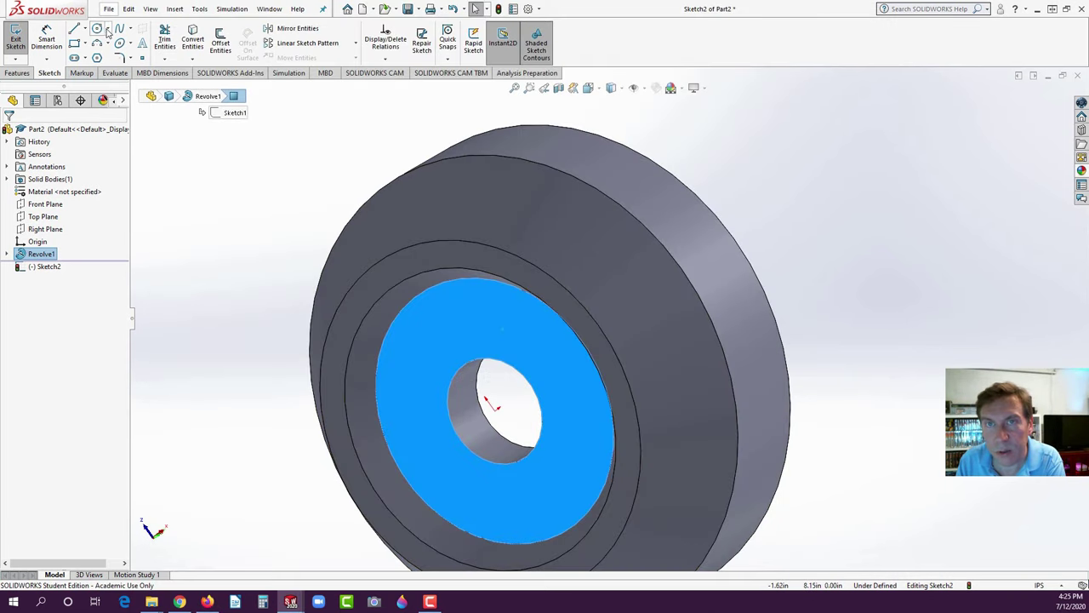
left_click(107, 29)
left_click(101, 41)
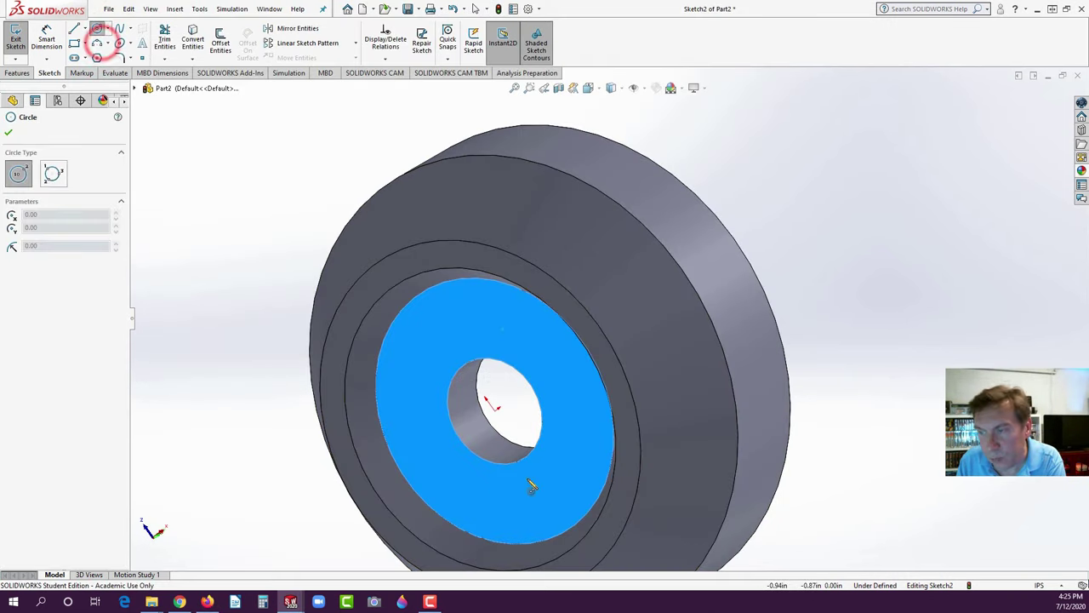
left_click(492, 406)
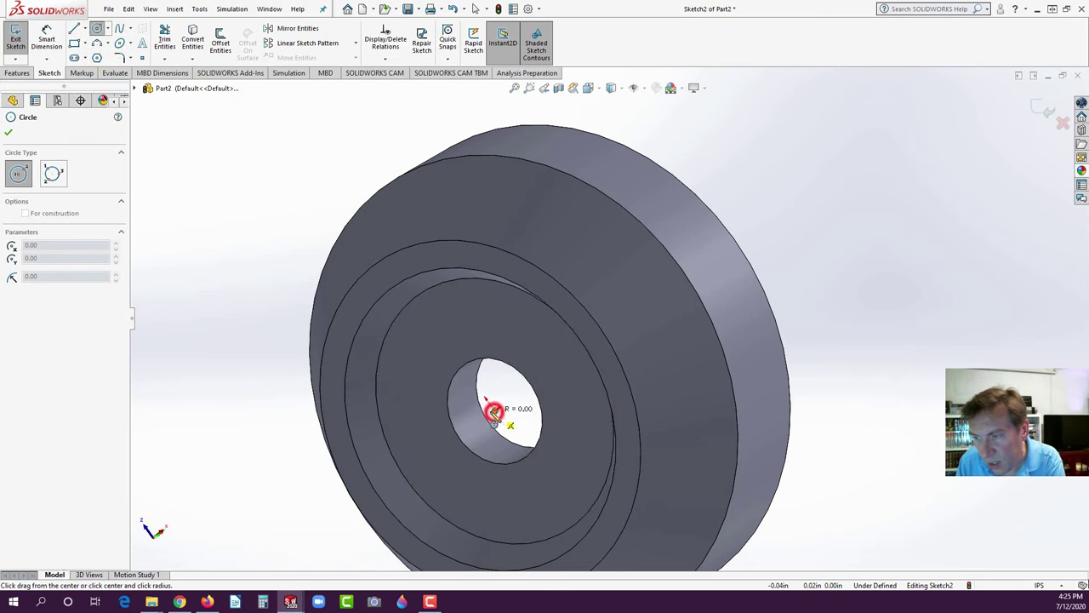
left_click(405, 385)
- Dimension the circle's diameter as 4.00
left_click(46, 38)
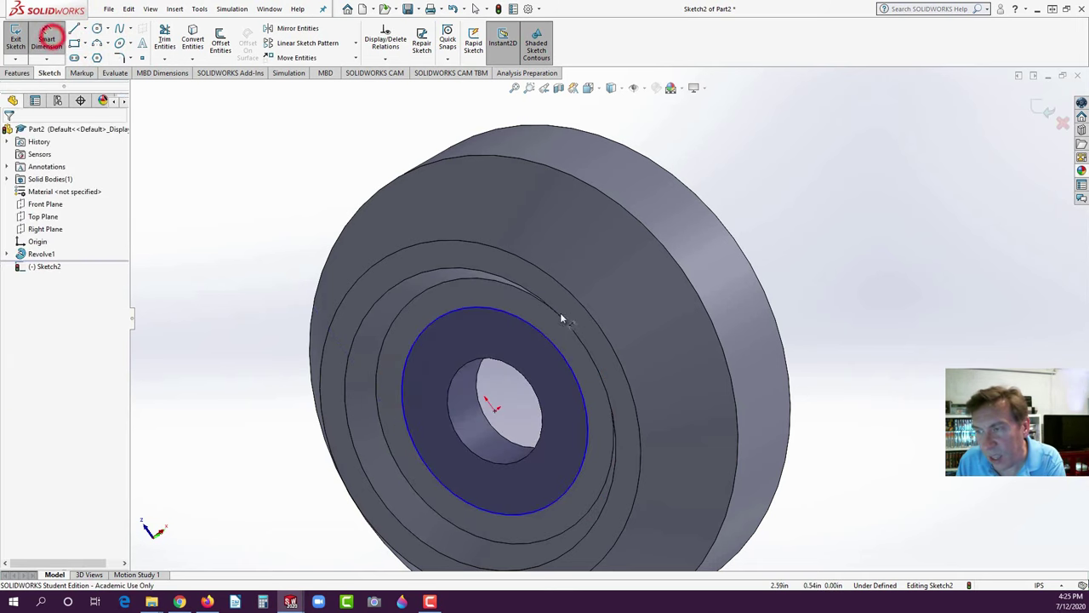
left_click(525, 319)
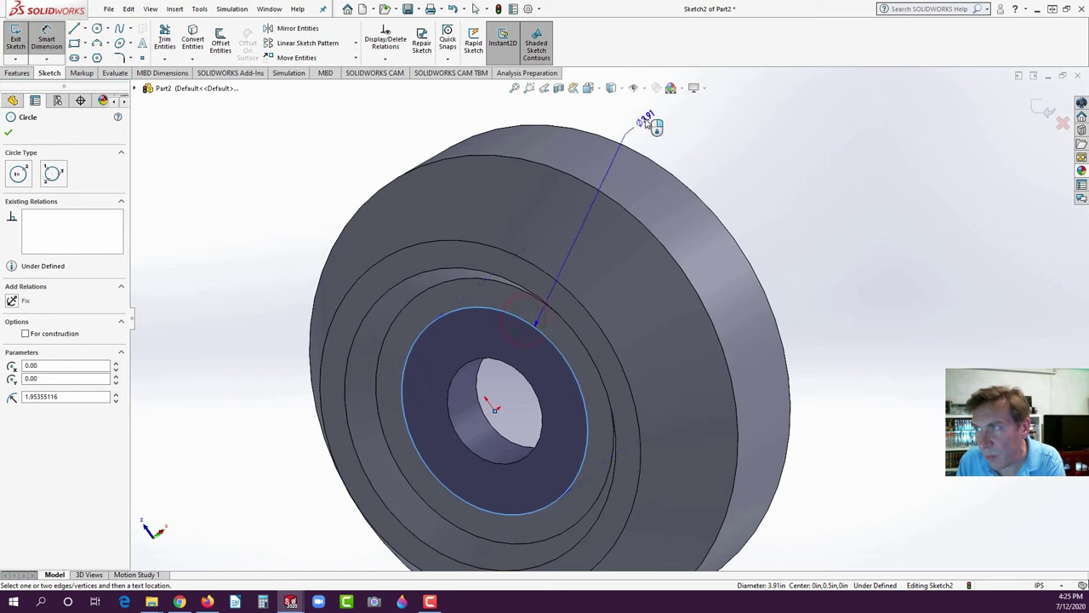
left_click(648, 124)
type("4")
key("Return")
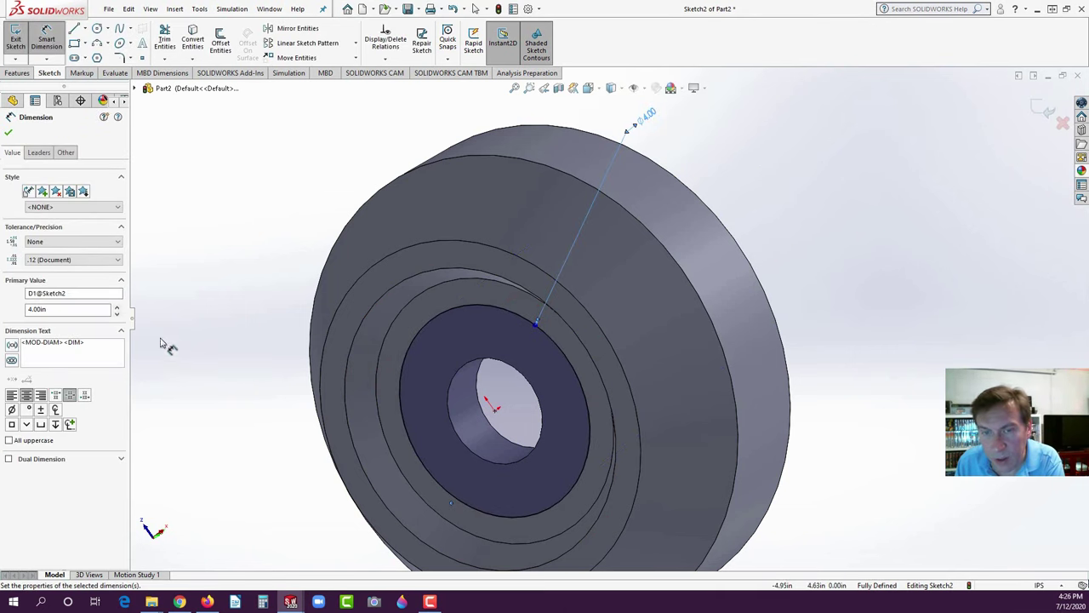
key("Escape")
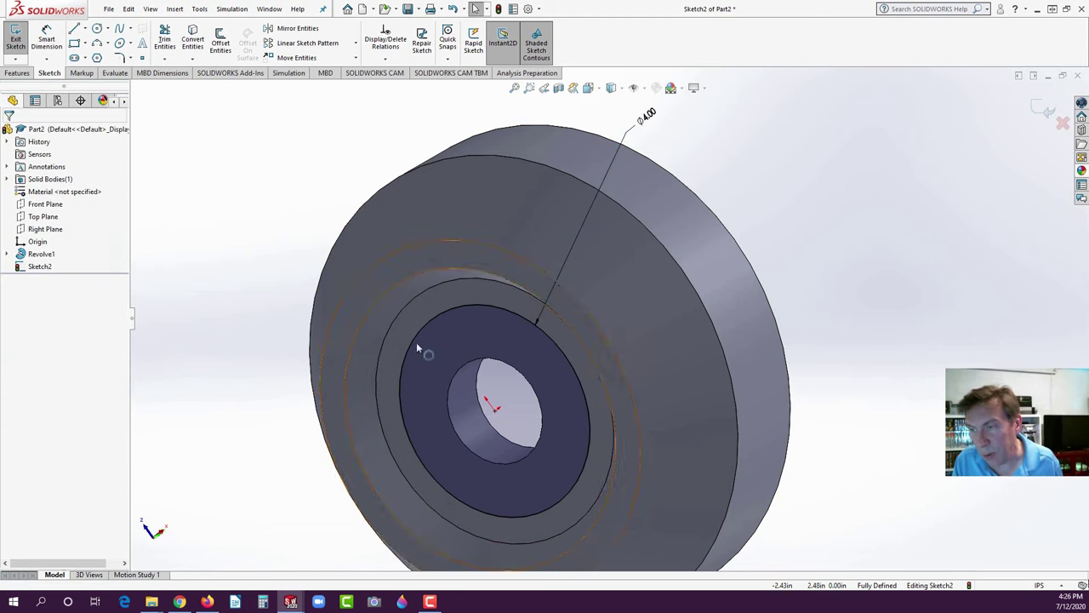
- Convert the 4.00 circle to construction geometry
left_click(425, 324)
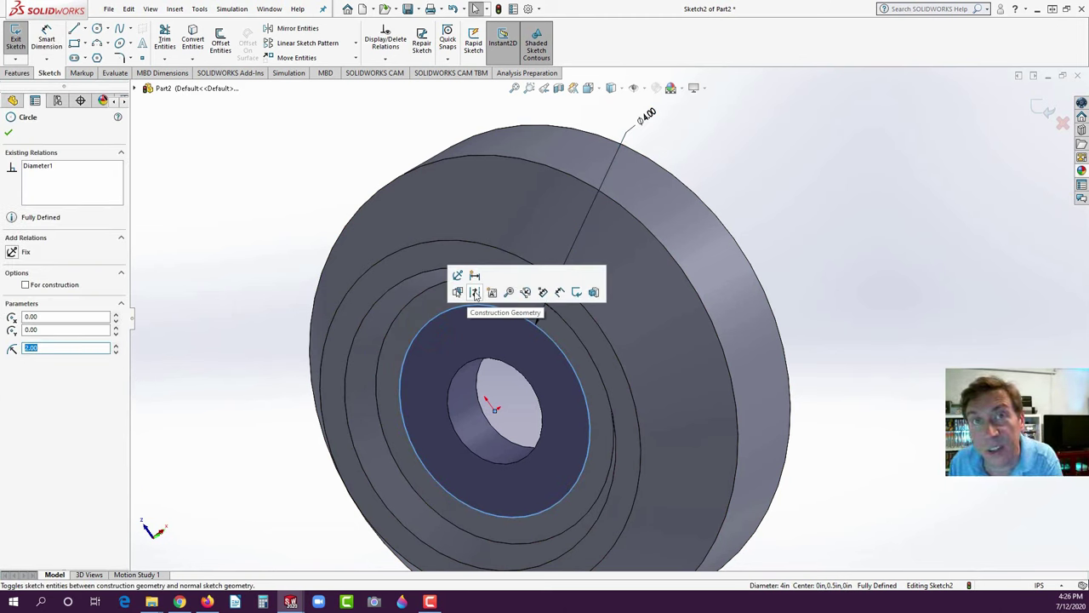
left_click(24, 284)
left_click(187, 335)
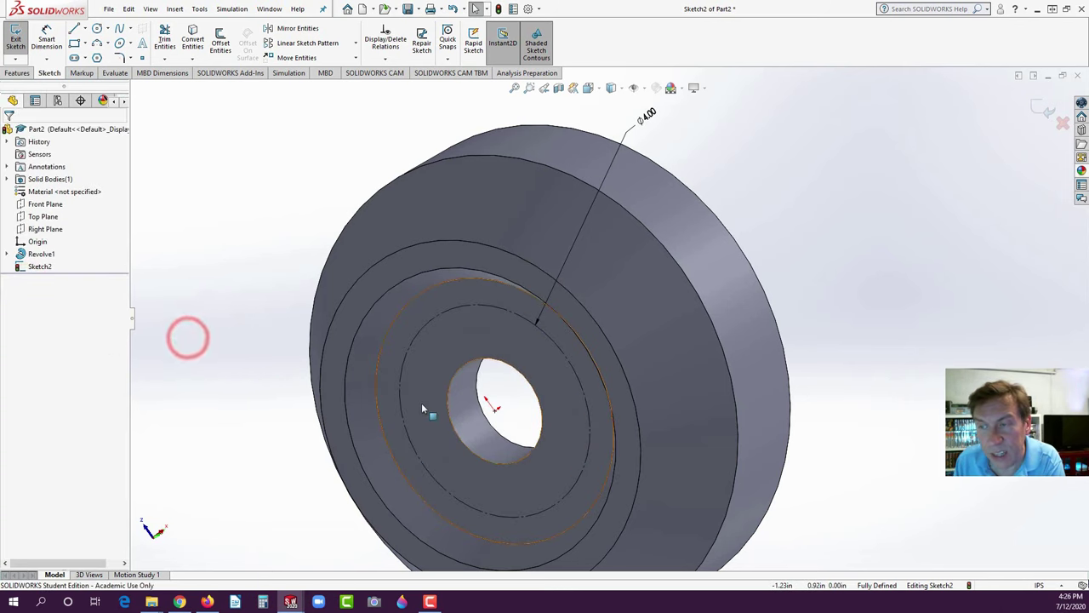
middle_click_drag(426, 407, 461, 336)
middle_click_drag(446, 353, 466, 361)
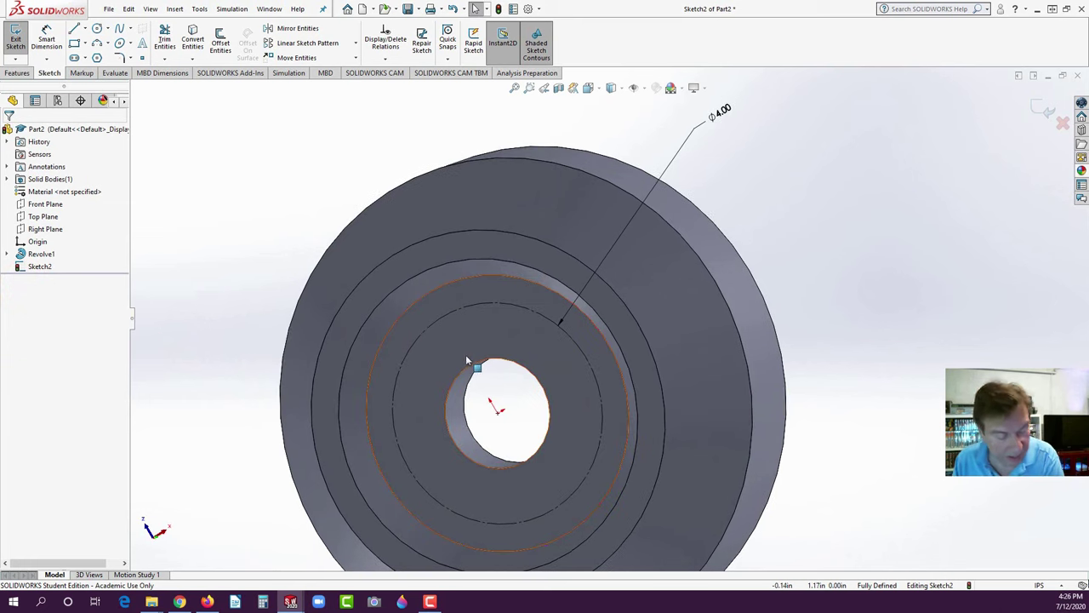
key("space")
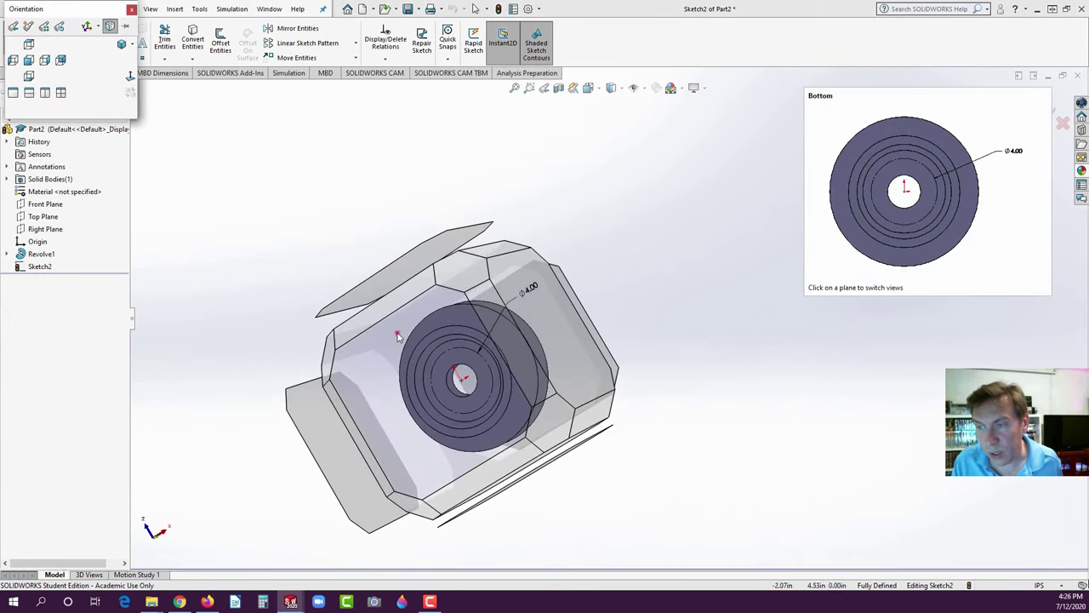
- View the bottom face head-on and exit the circle sketch
left_click(396, 334)
left_click(274, 267)
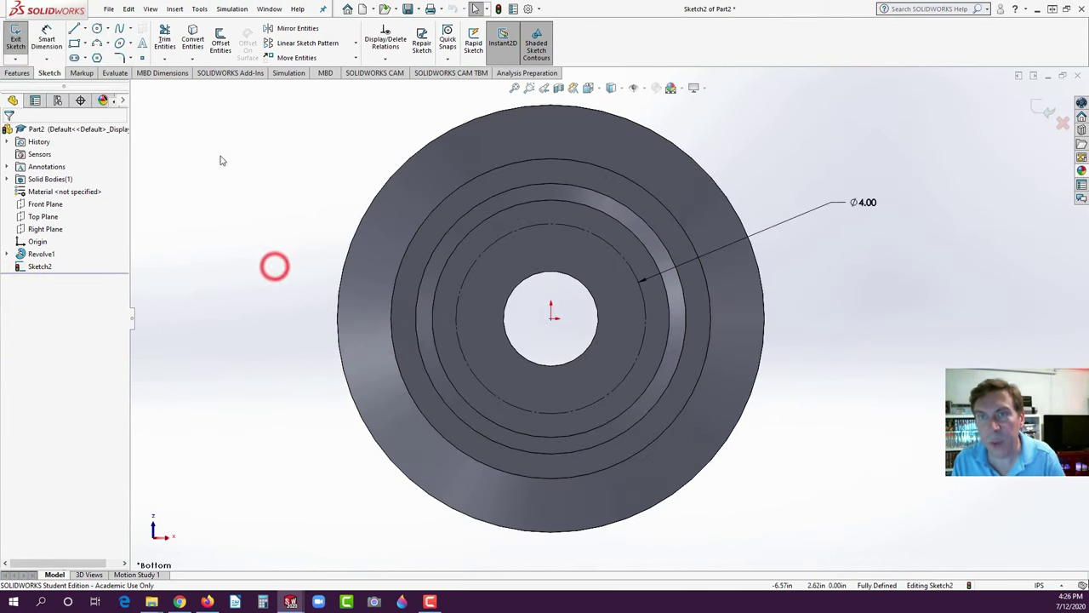
left_click(15, 73)
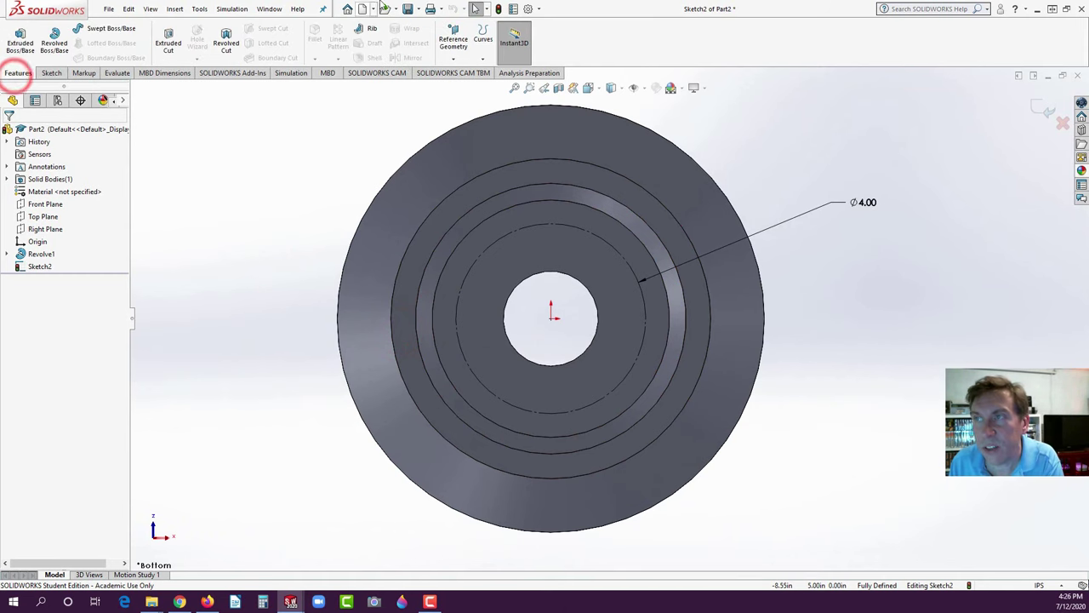
left_click(497, 9)
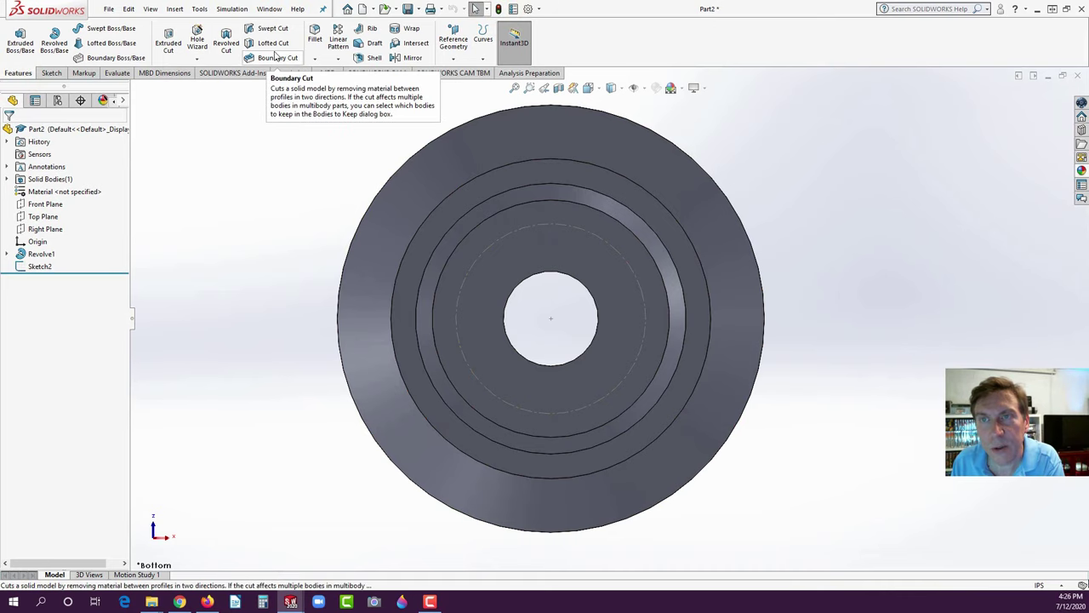
- Set up a Hole Wizard counterbore for a 1/4 binding head screw, checking the drawing's specs
left_click(197, 50)
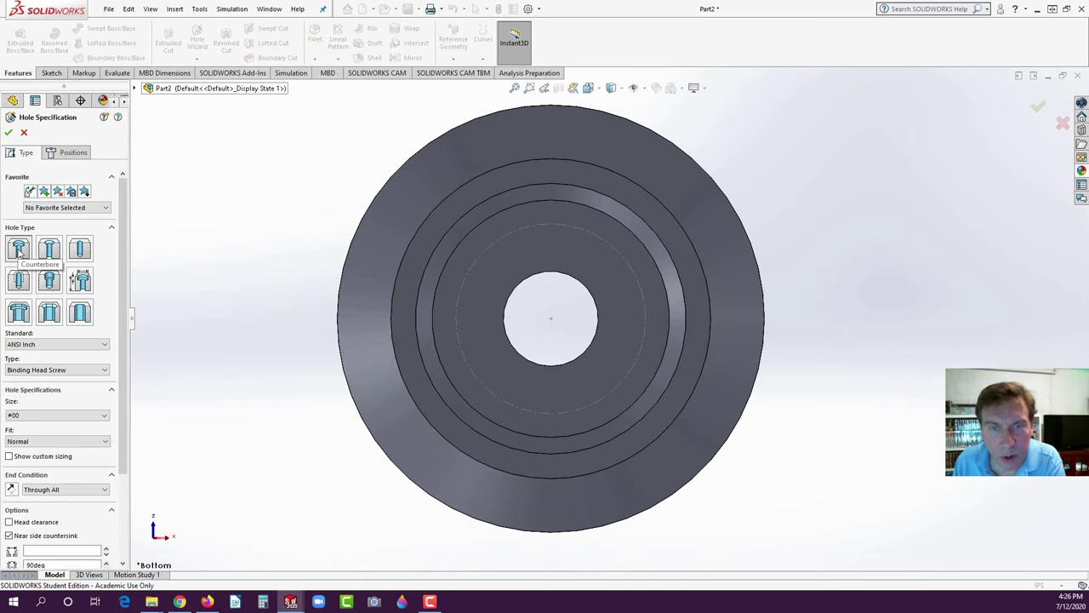
left_click(207, 601)
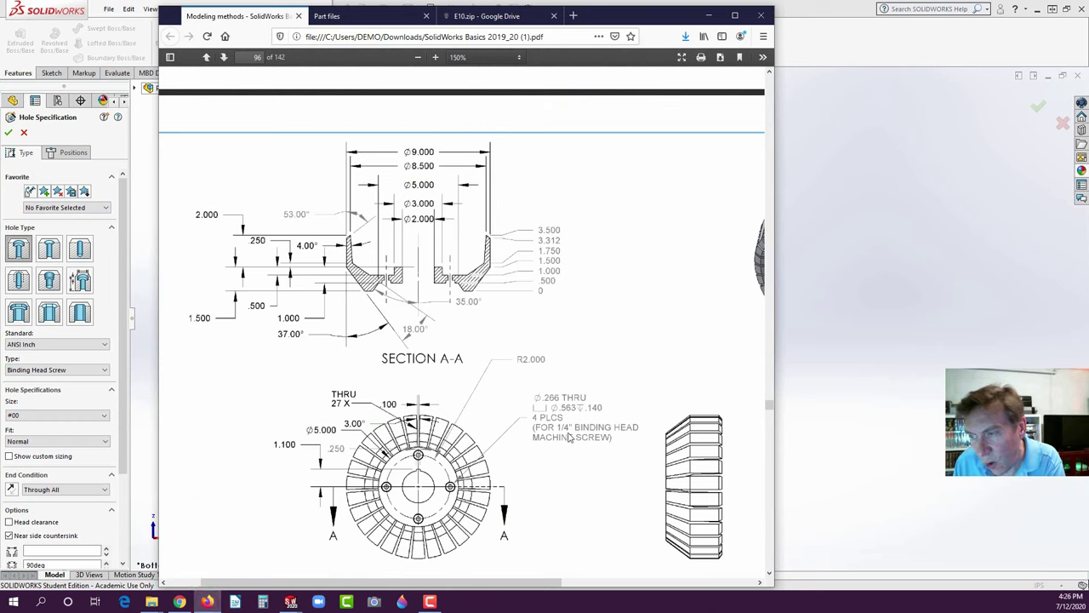
left_click(113, 312)
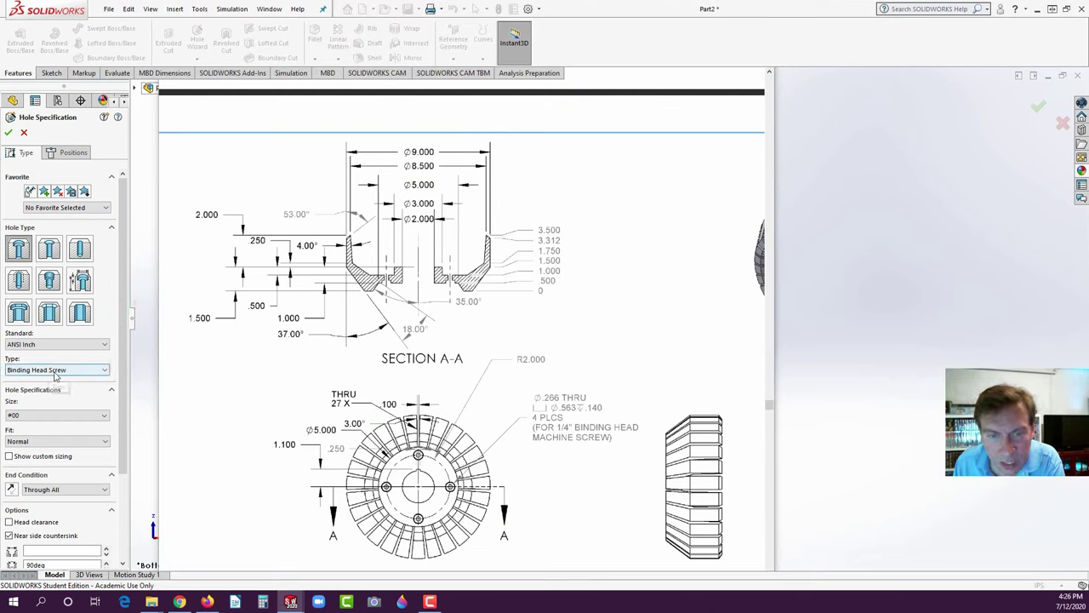
left_click(54, 415)
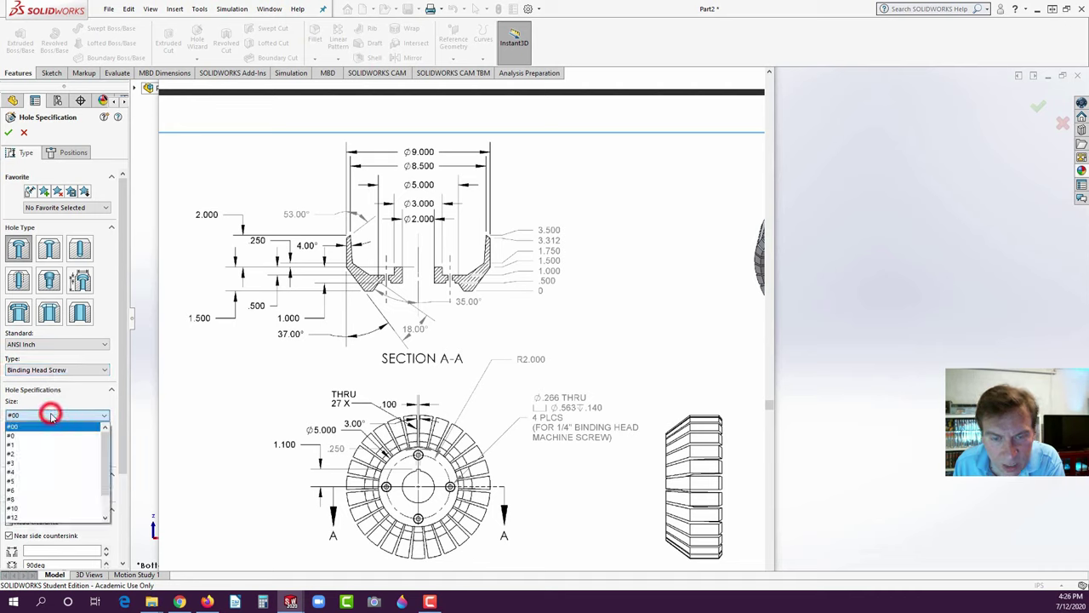
left_click(34, 499)
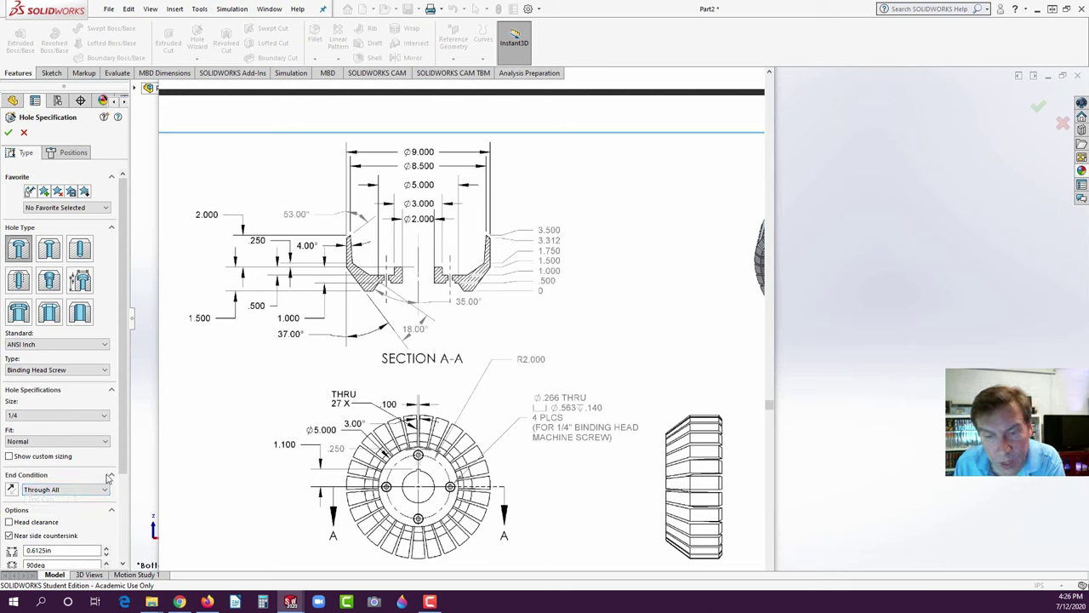
left_click_drag(122, 396, 122, 450)
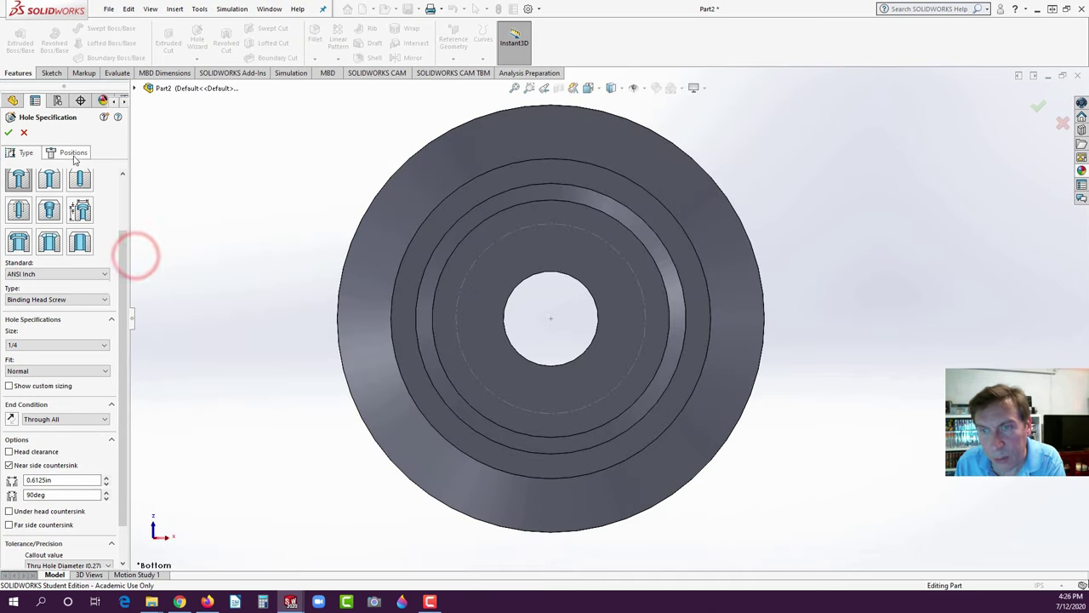
- Place the four holes evenly on the 4.00 bolt circle of the inner face
left_click(73, 153)
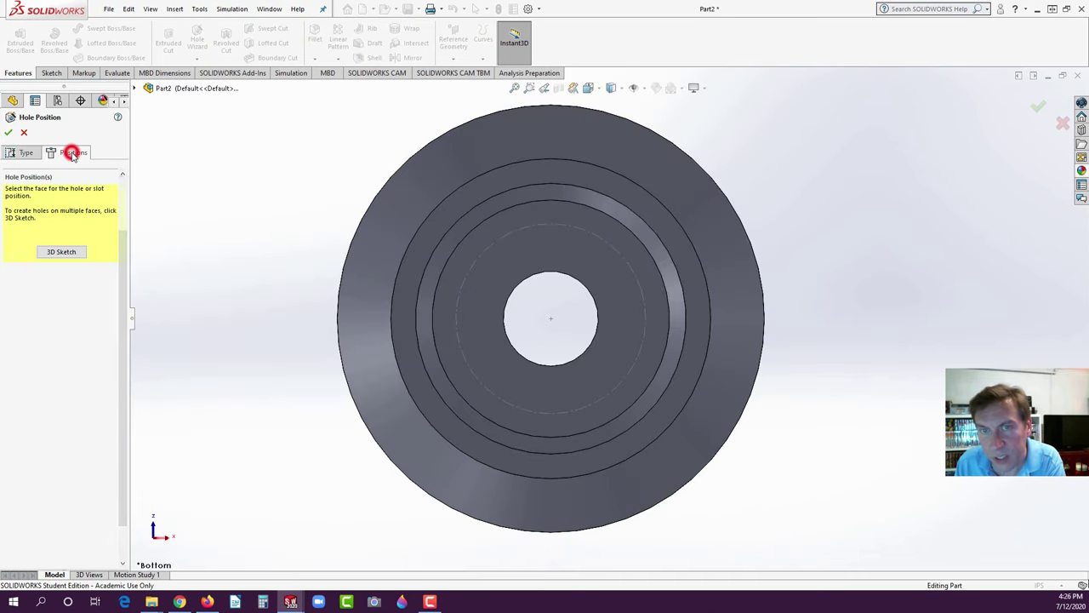
left_click(550, 238)
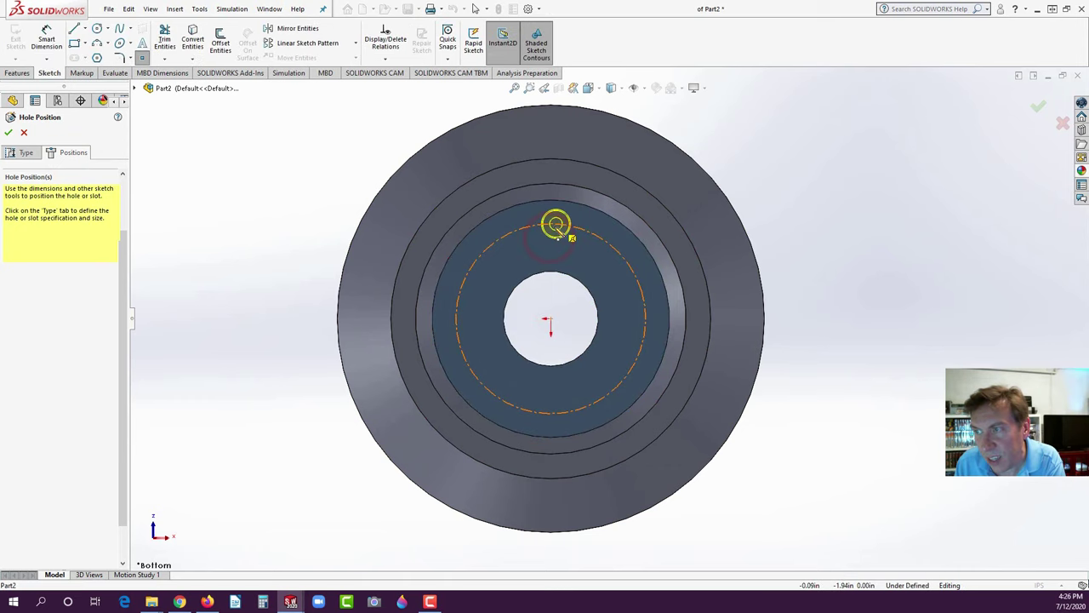
left_click(551, 226)
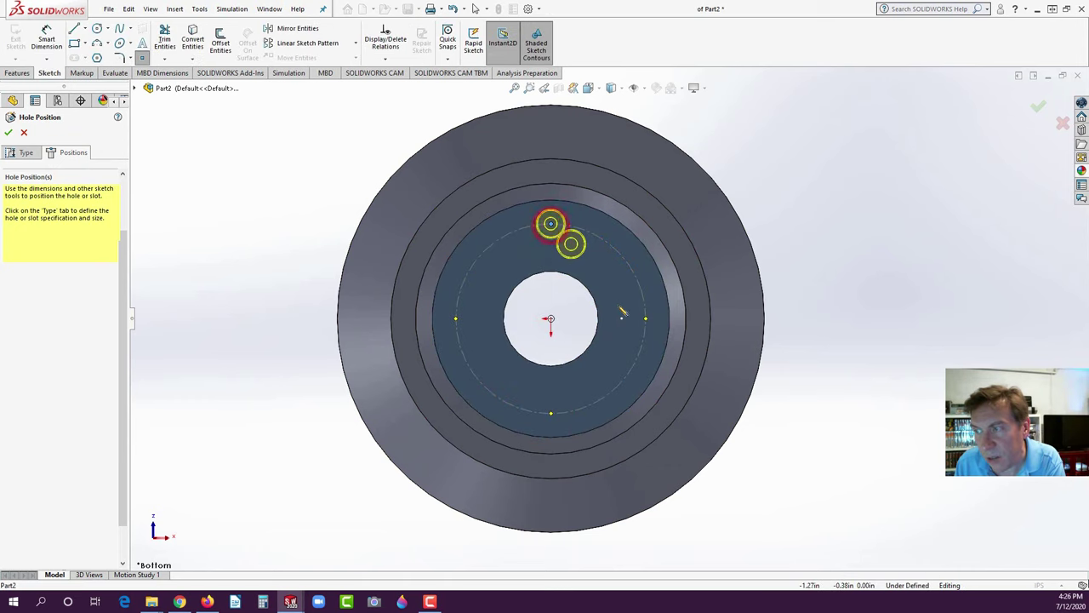
left_click(646, 319)
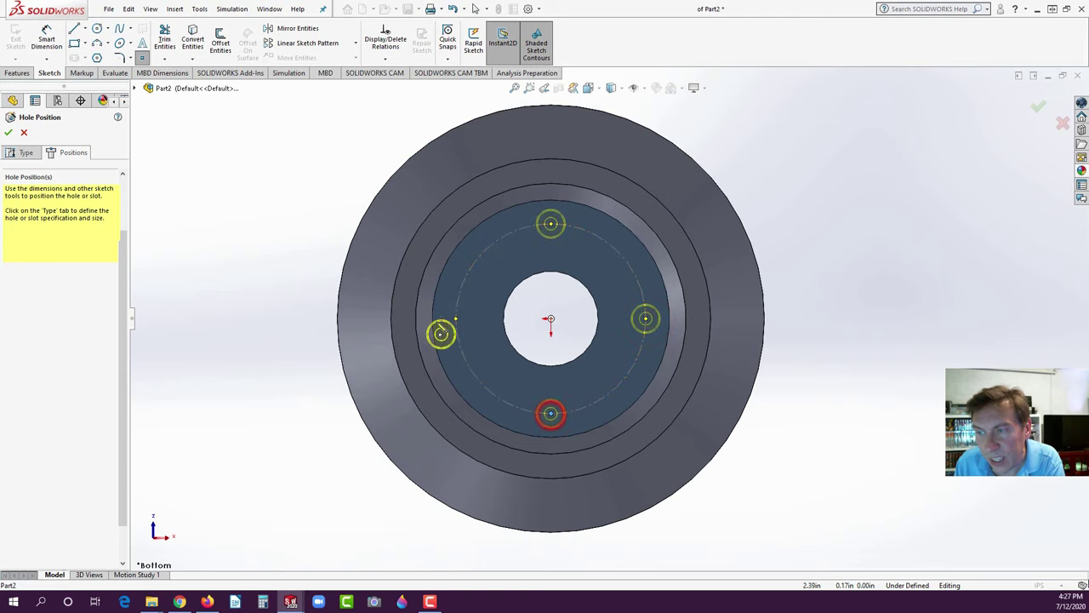
left_click(456, 319)
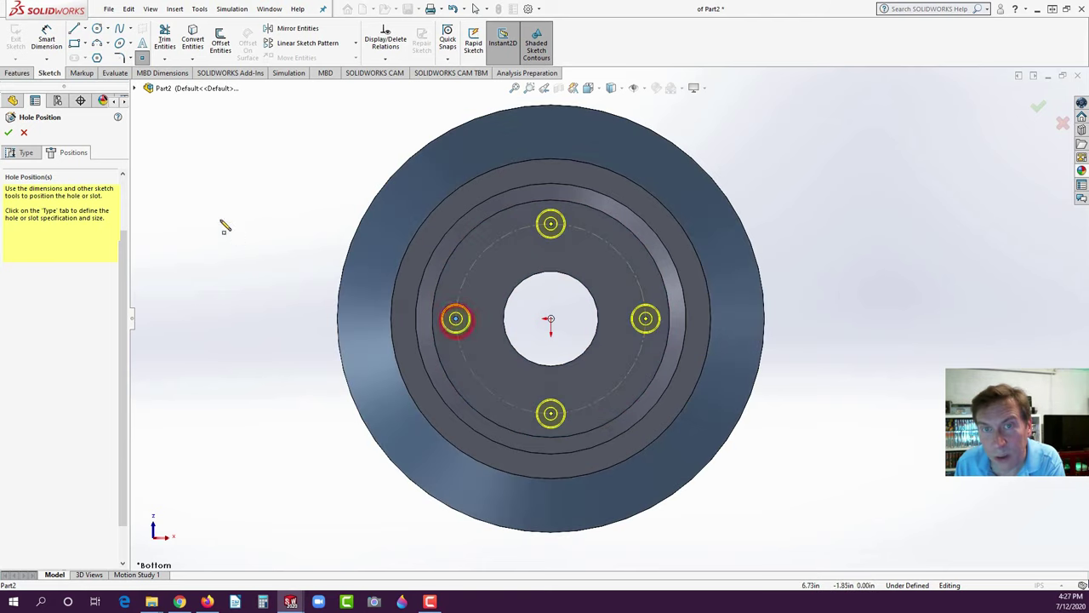
left_click(9, 134)
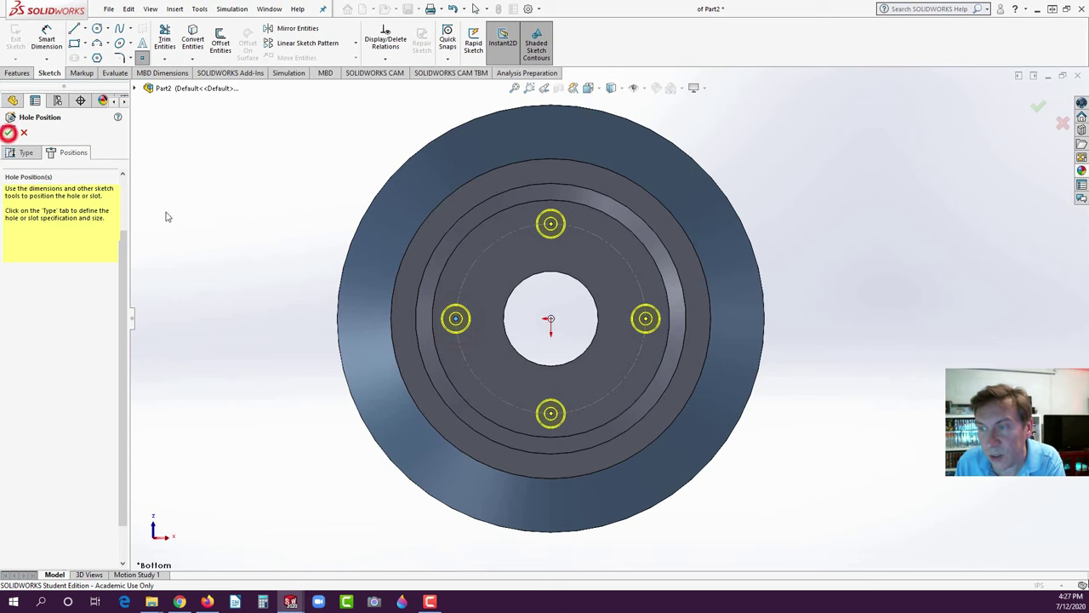
middle_click_drag(215, 340, 420, 260)
left_click(217, 367)
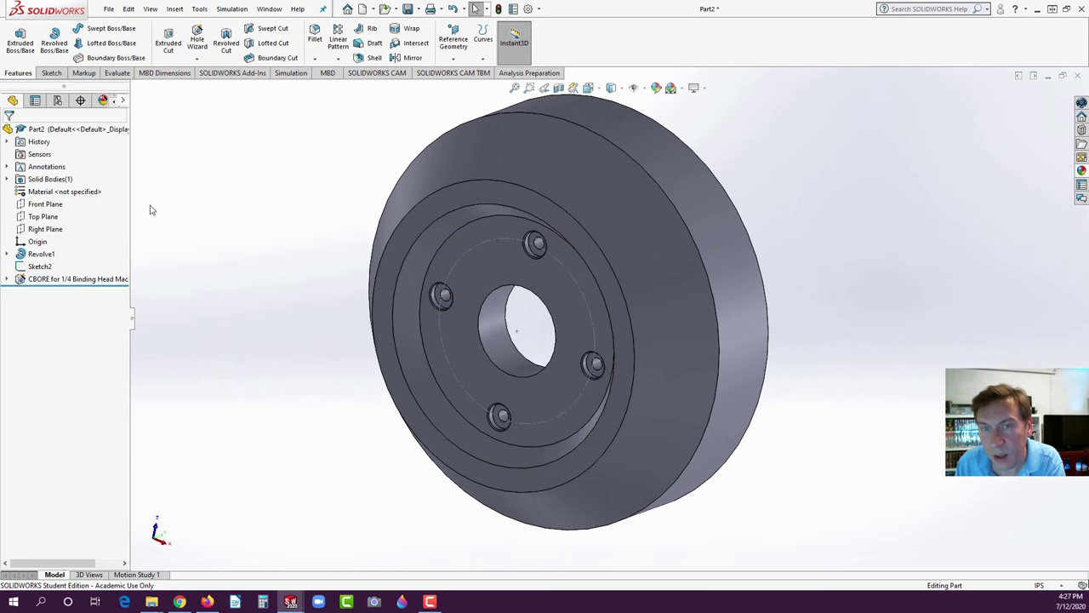
- Start a new sketch on the wheel's ring face, viewed straight on from the bottom
left_click(474, 191)
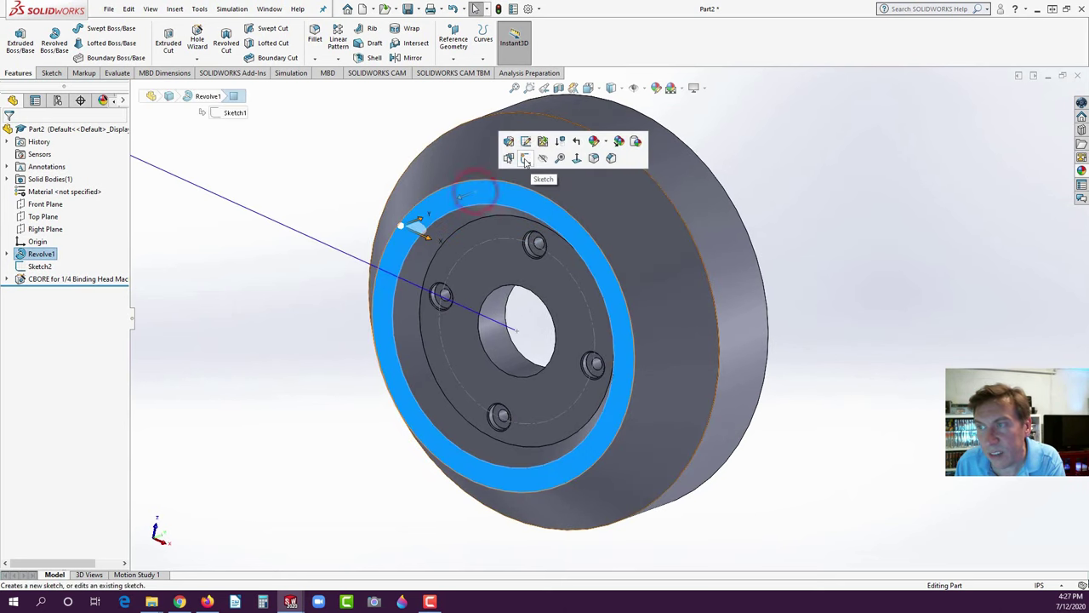
left_click(524, 156)
key("space")
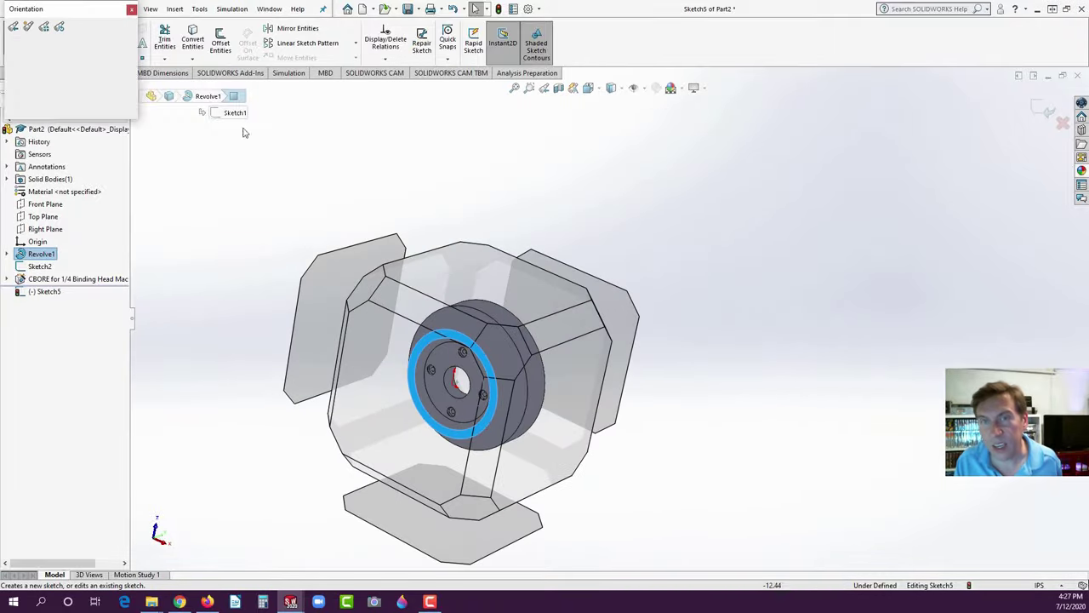
left_click(393, 349)
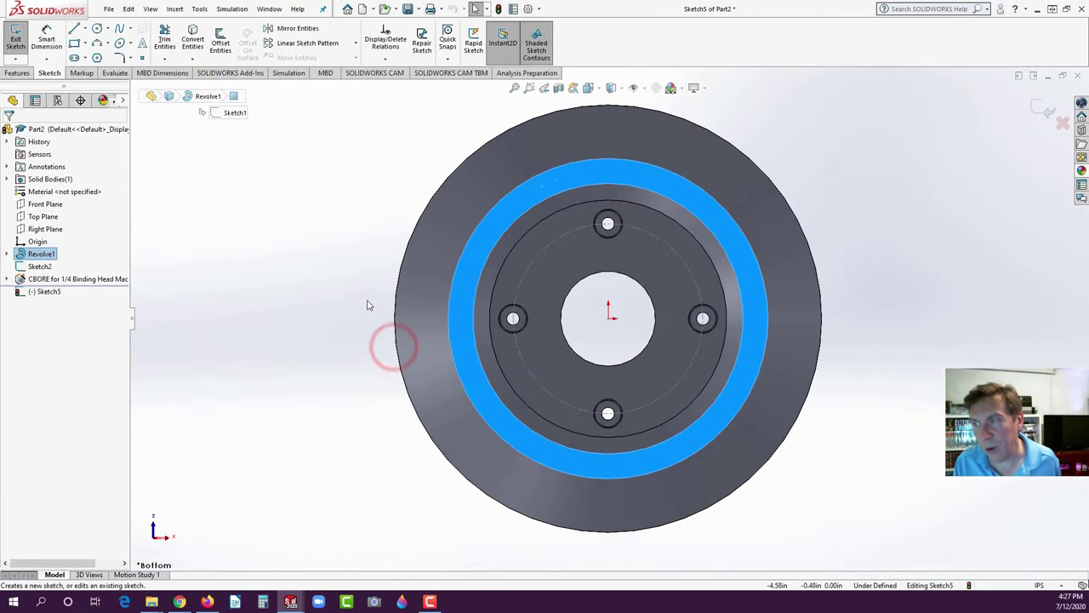
left_click(365, 296)
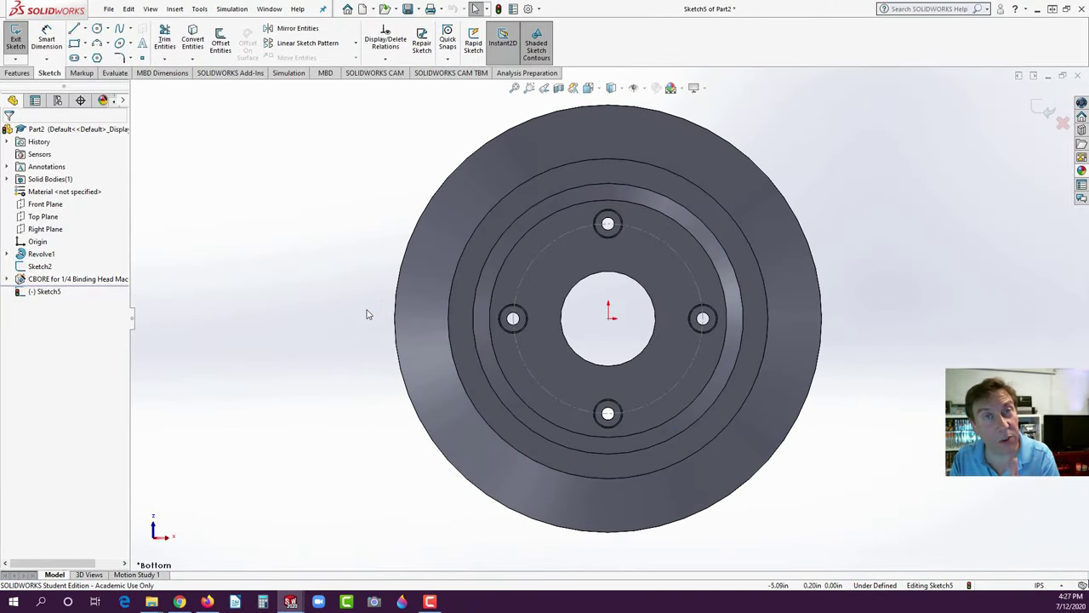
- Draw a vertical centerline from the wheel centre to the top edge
left_click(85, 29)
left_click(96, 46)
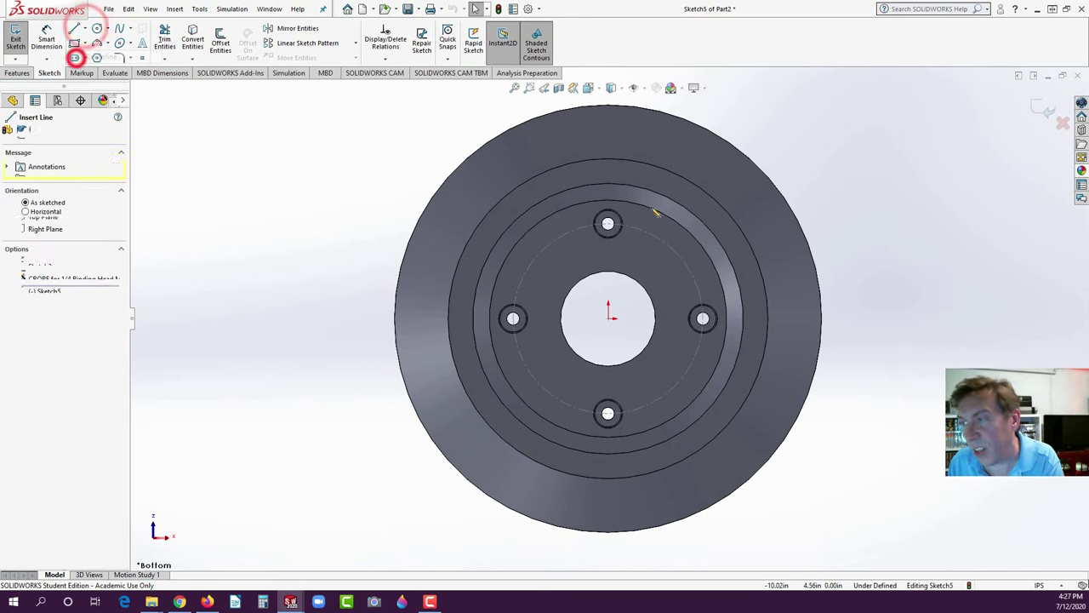
left_click(609, 320)
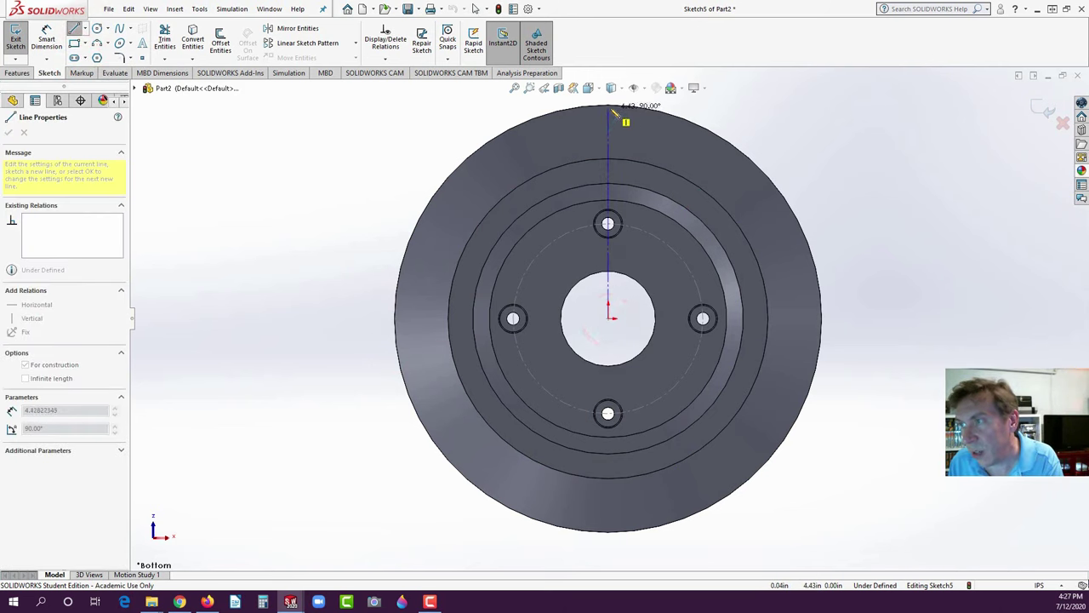
left_click(607, 105)
double_click(269, 330)
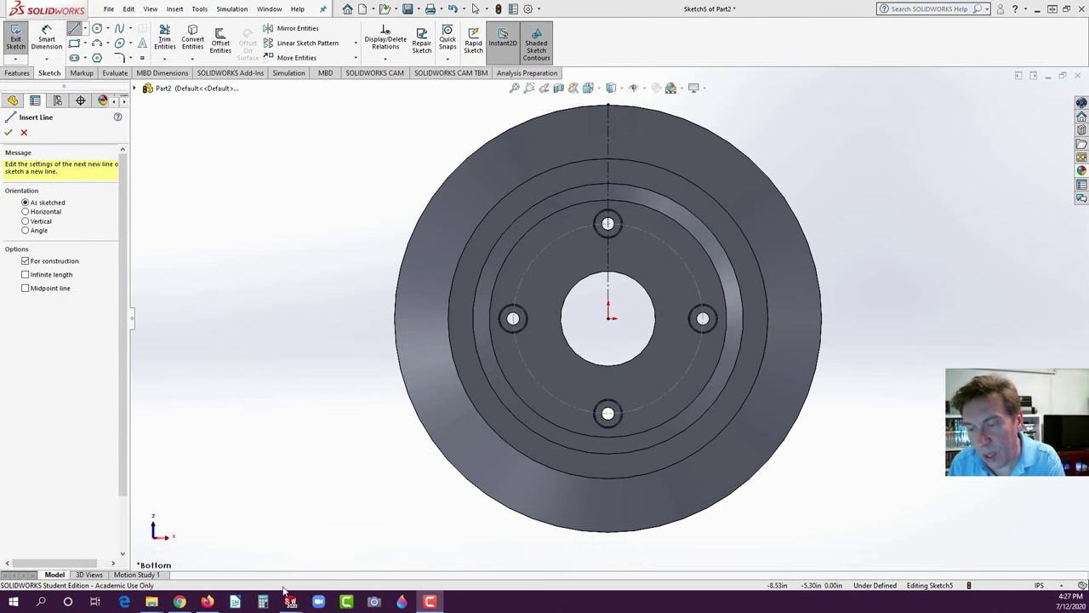
left_click(209, 601)
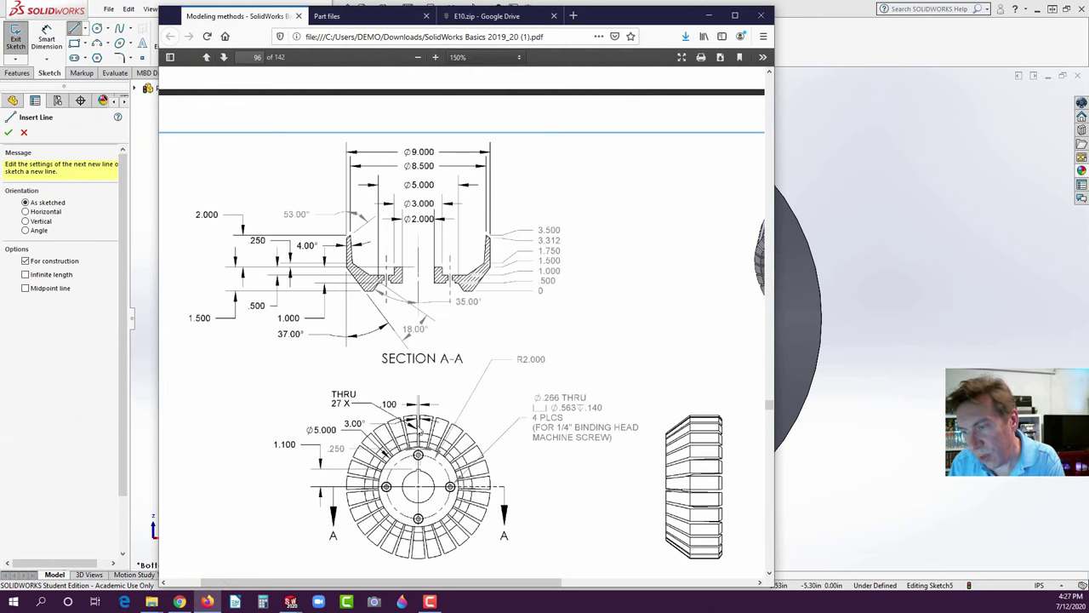
- Zoom the wheel drawing PDF to 210% to read the slot detail, then return to SOLIDWORKS
scroll(420, 427, "down", 3)
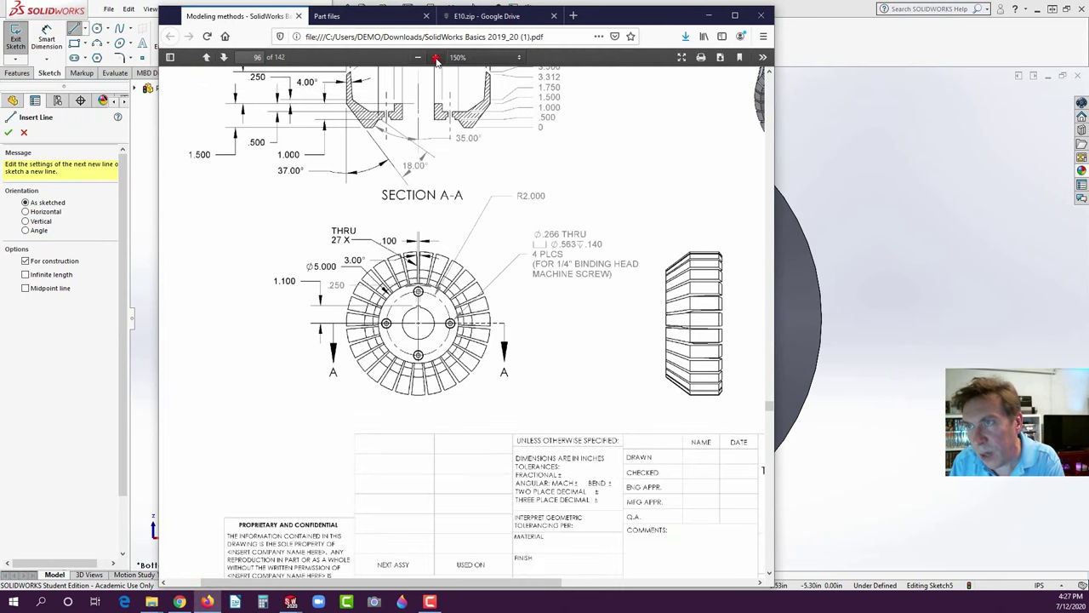
left_click(436, 58)
left_click(436, 58)
left_click(436, 58)
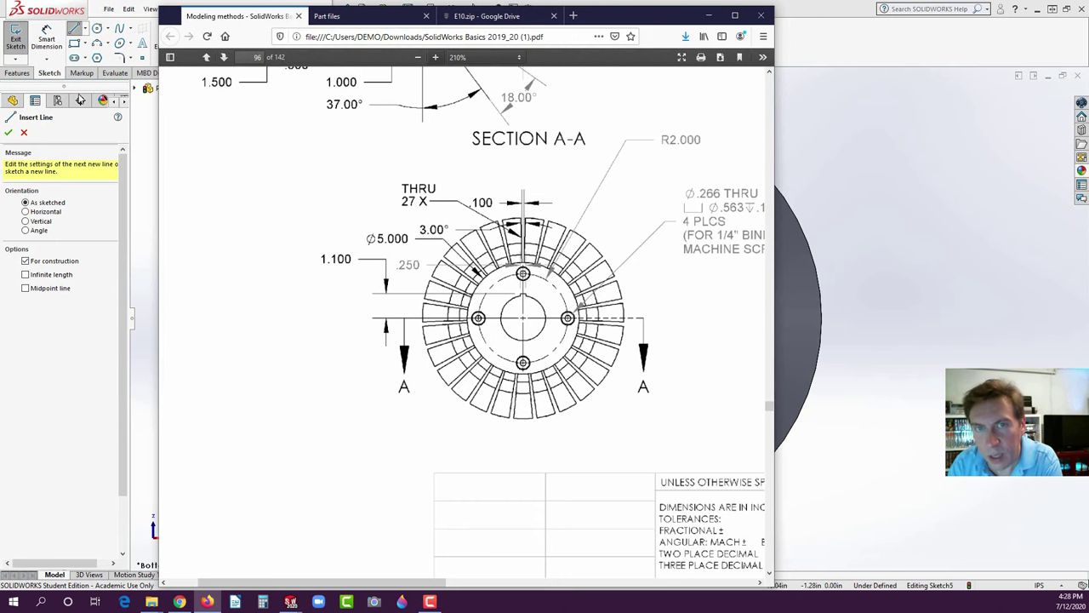
left_click(9, 132)
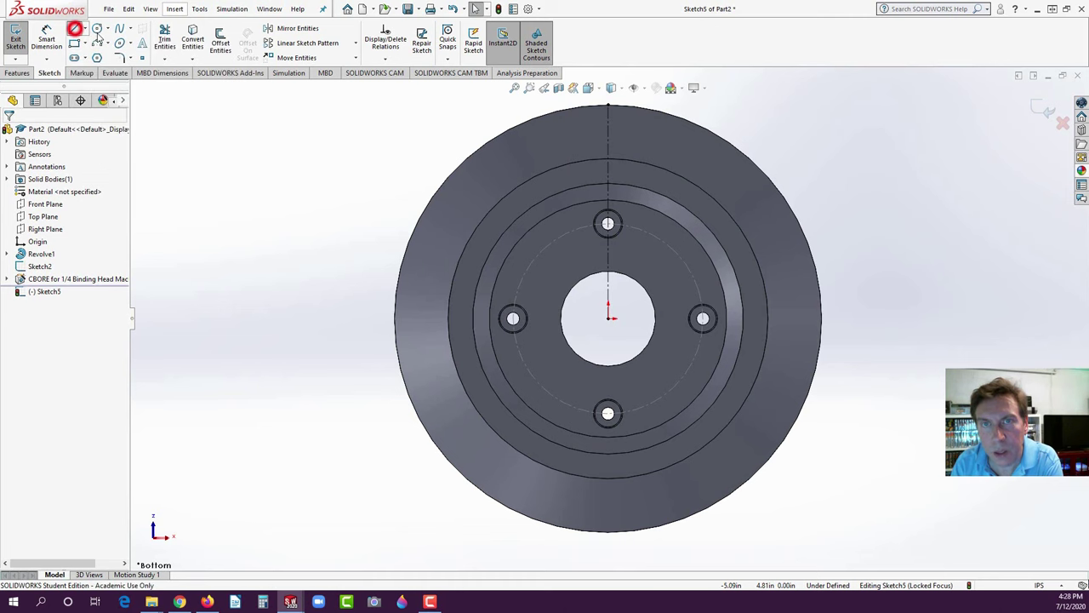
- Draw the slot's angled side line from the circle up to the disc's top edge
left_click(75, 31)
scroll(613, 144, "down", 2)
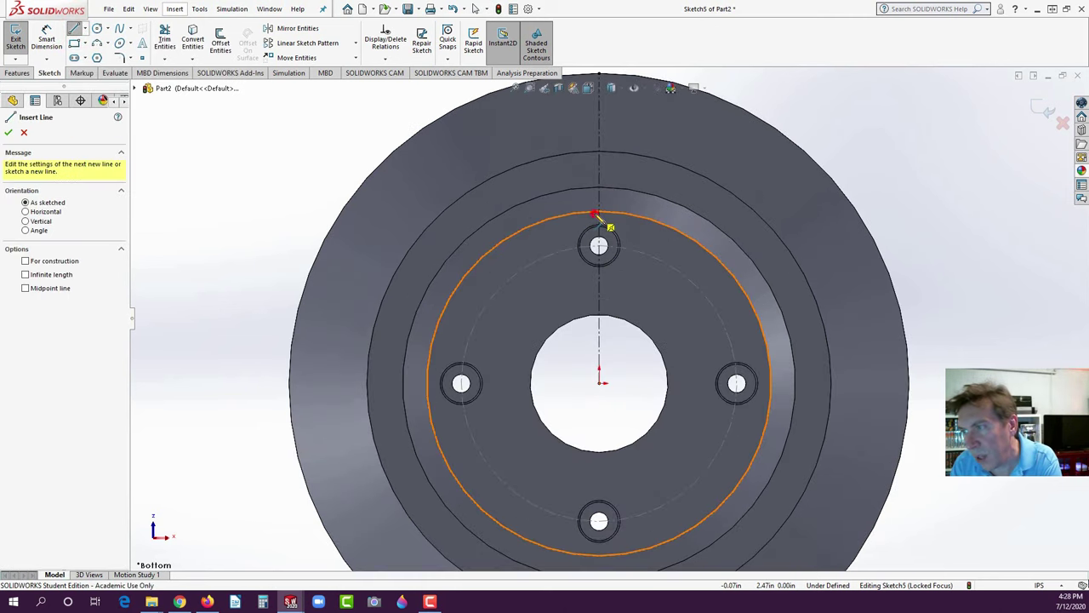
left_click(595, 215)
scroll(609, 171, "up", 2)
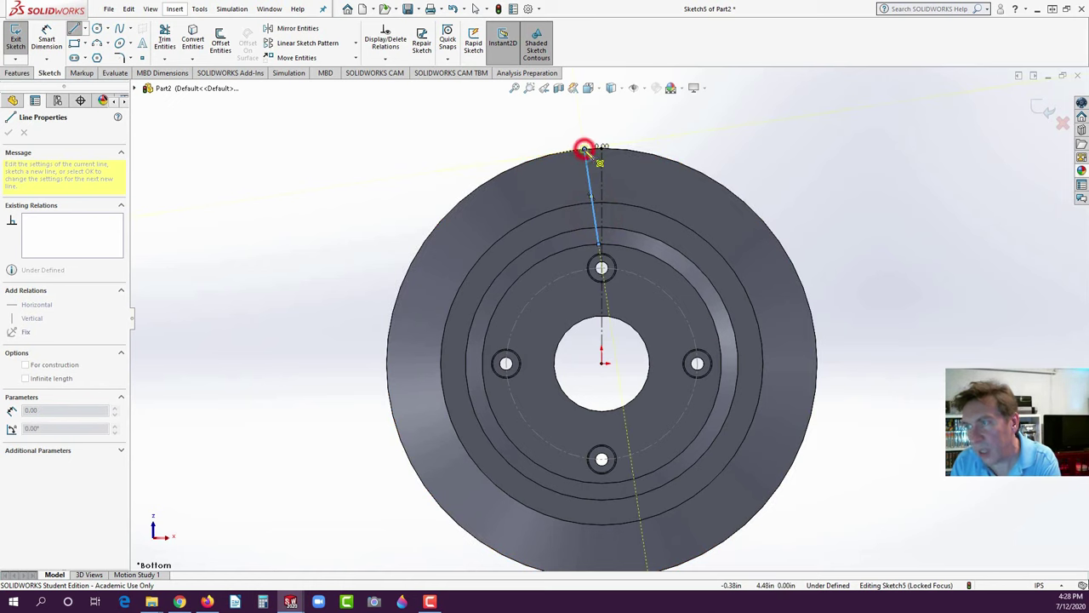
left_click(584, 149)
key("Escape")
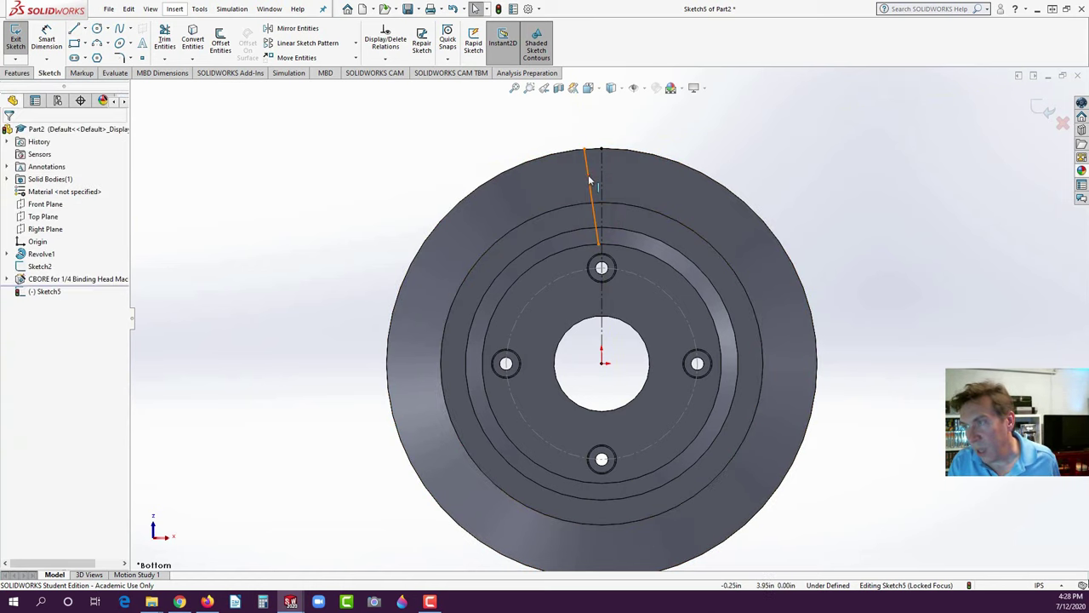
- Dimension the slot line at 3° to the vertical centerline
left_click(589, 179)
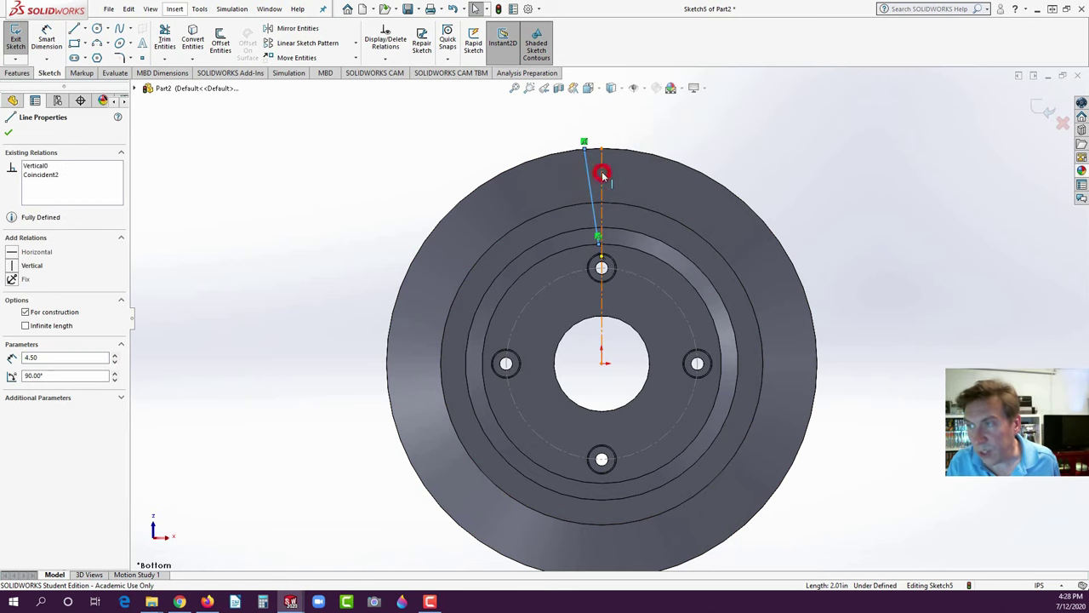
left_click(602, 177, "ctrl")
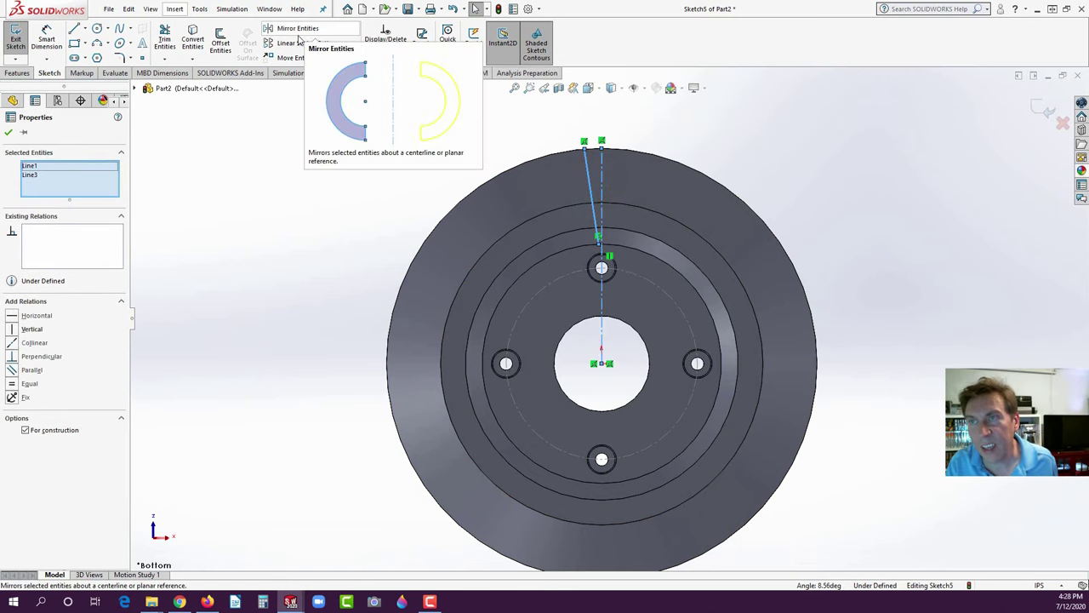
left_click(46, 39)
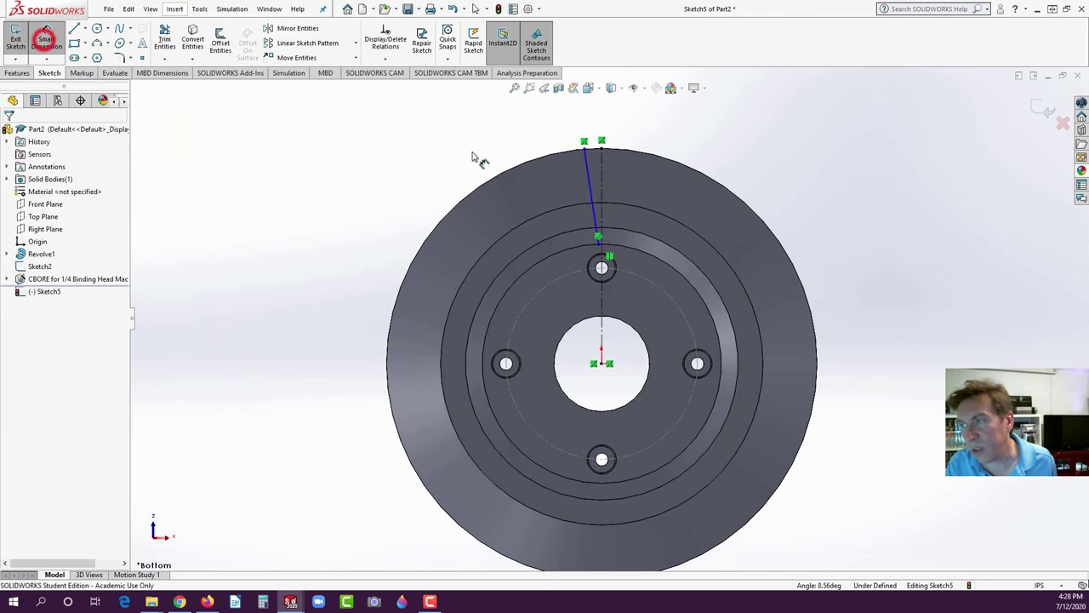
left_click(588, 178)
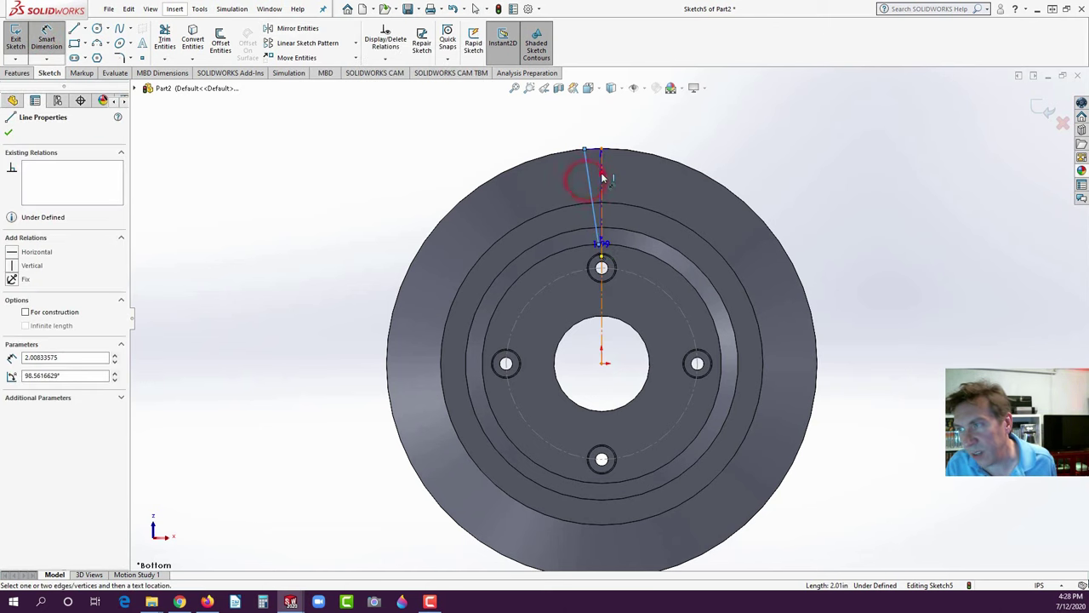
left_click(600, 173)
left_click(597, 117)
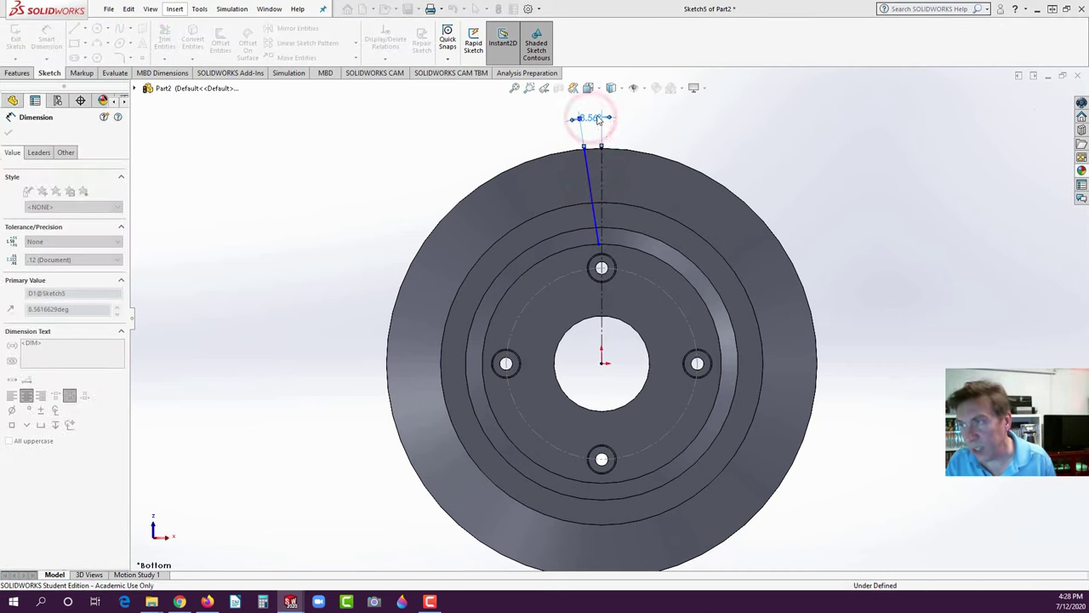
type("3")
key("Return")
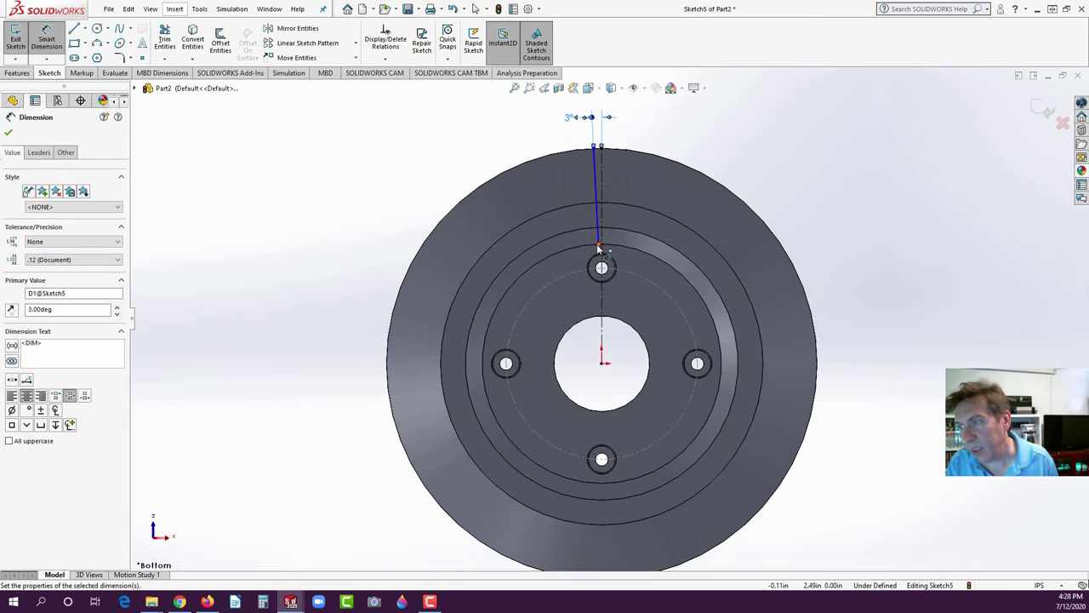
- Dimension the slot width at the lower end to .10
left_click(598, 246)
left_click(600, 250)
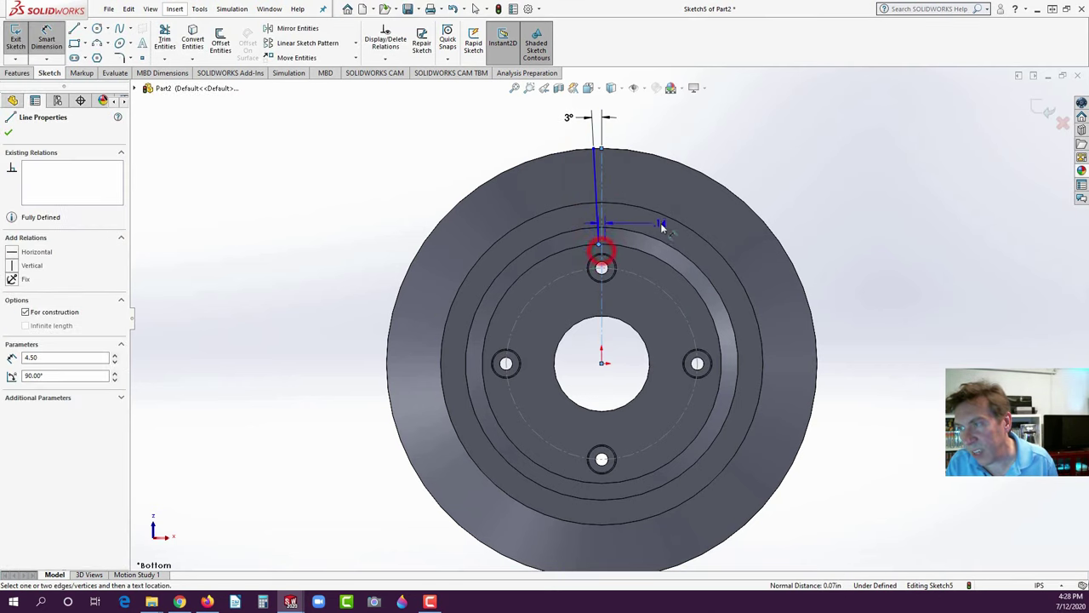
left_click(710, 131)
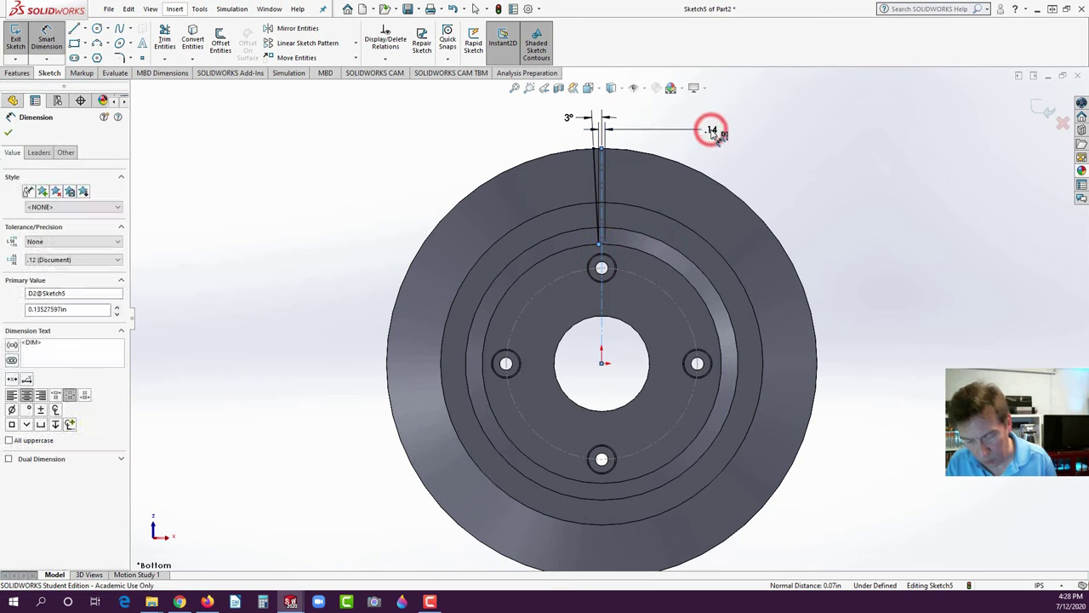
type(".1")
key("Return")
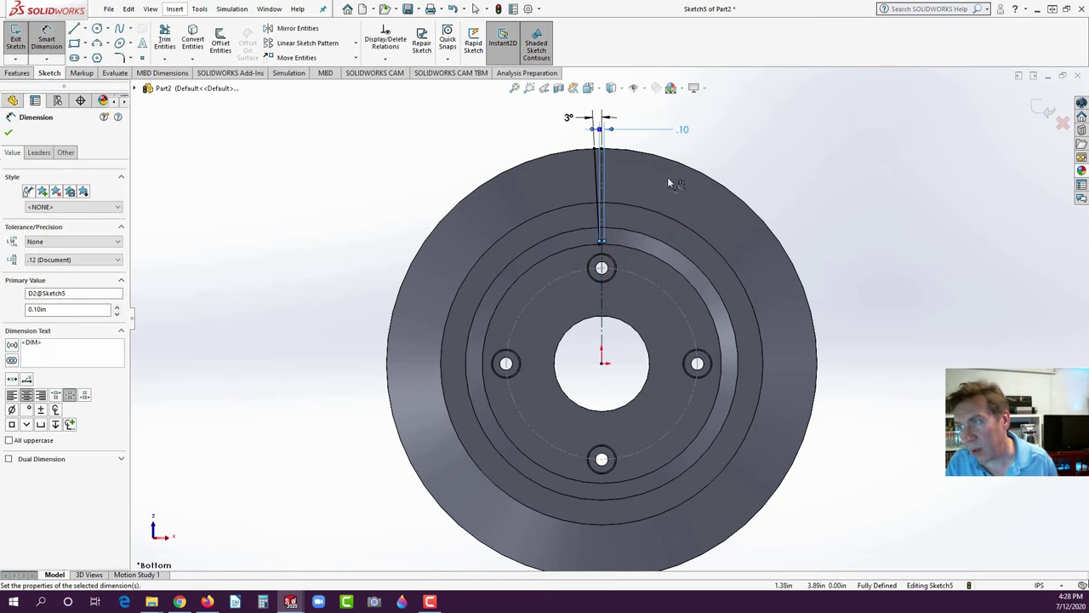
key("Escape")
- Mirror the angled slot side across the vertical centerline
left_click(600, 175)
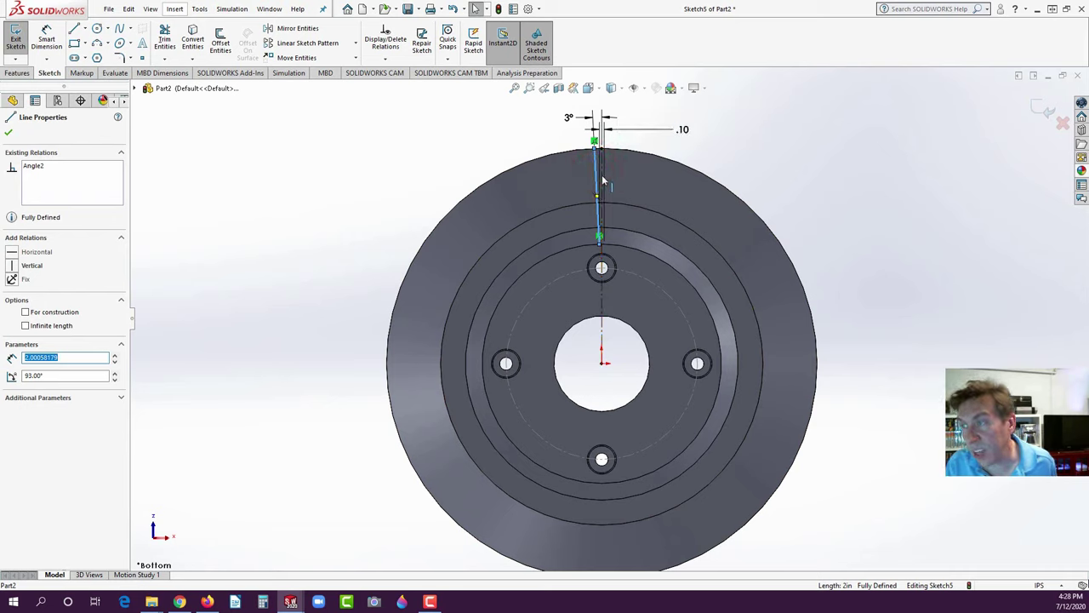
key("Escape")
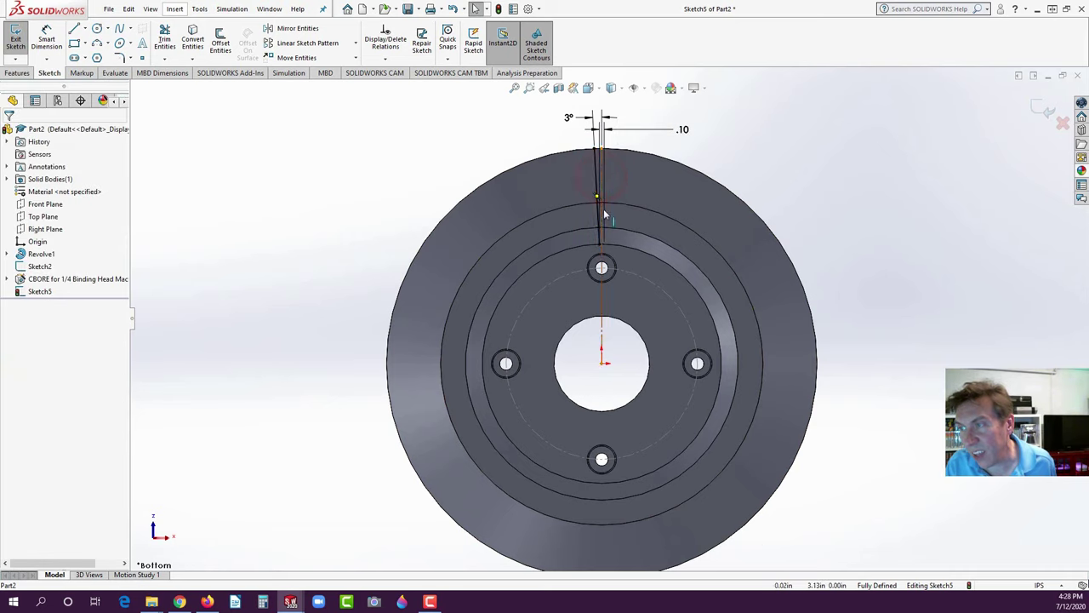
left_click(598, 189)
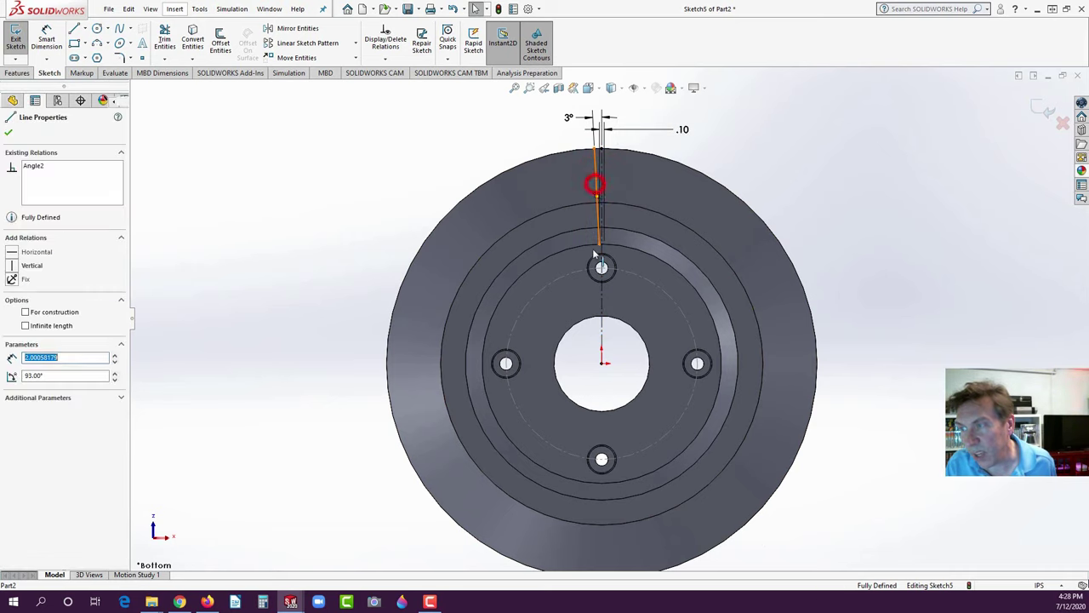
left_click(601, 298, "ctrl")
left_click(312, 29)
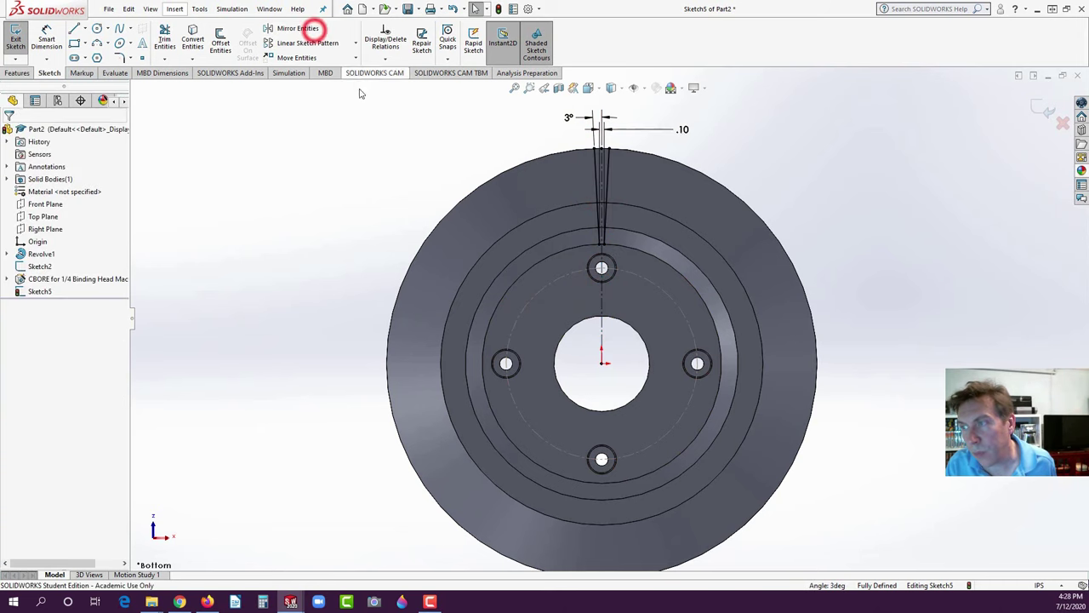
scroll(604, 251, "down", 5)
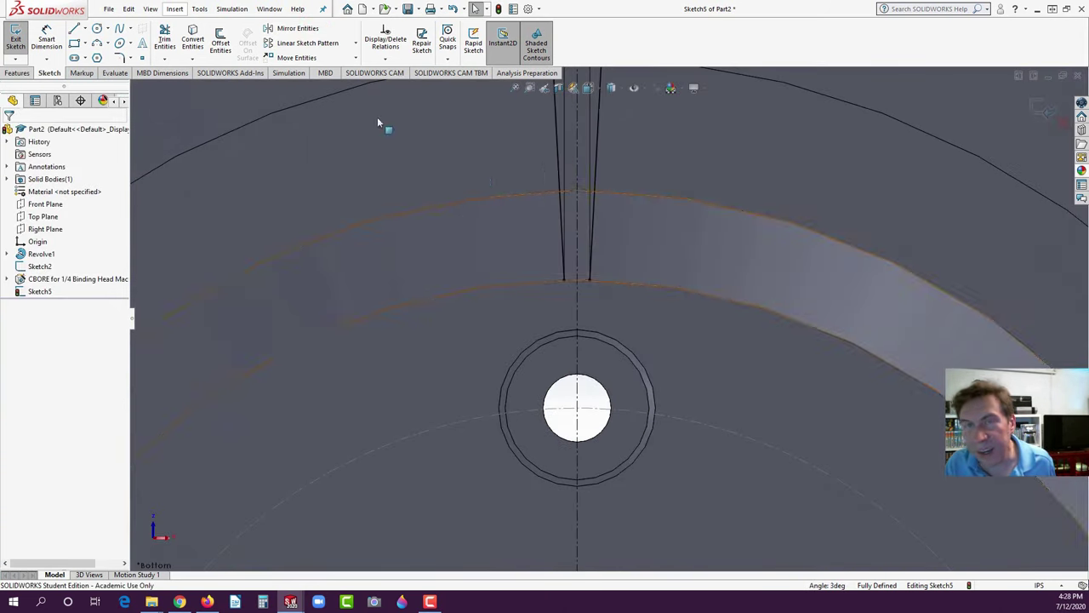
- Close the slot's bottom end with a line and start an Extruded Cut
left_click(74, 28)
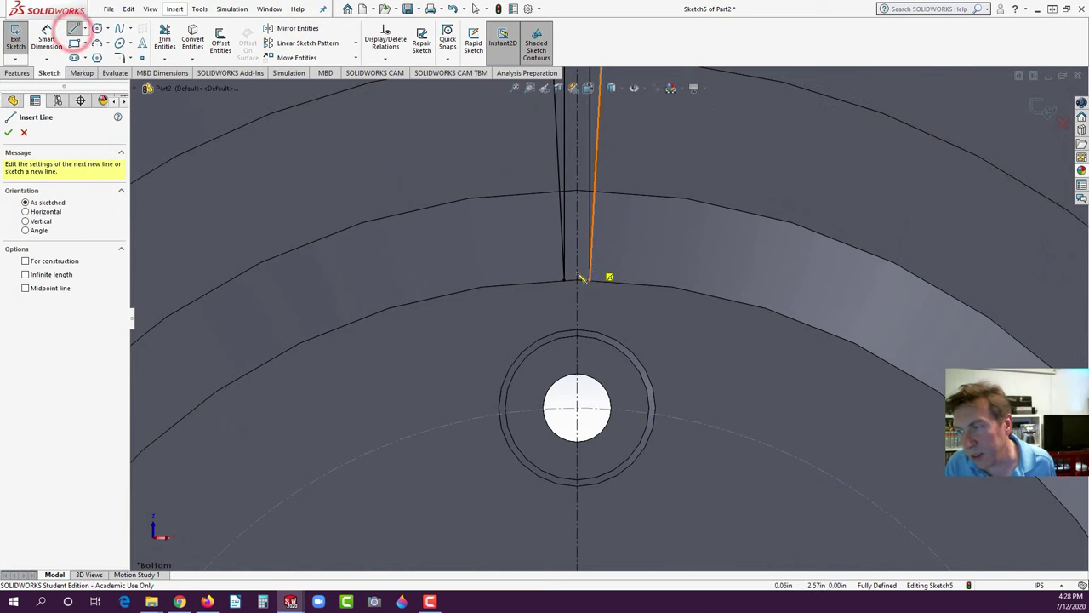
left_click(566, 283)
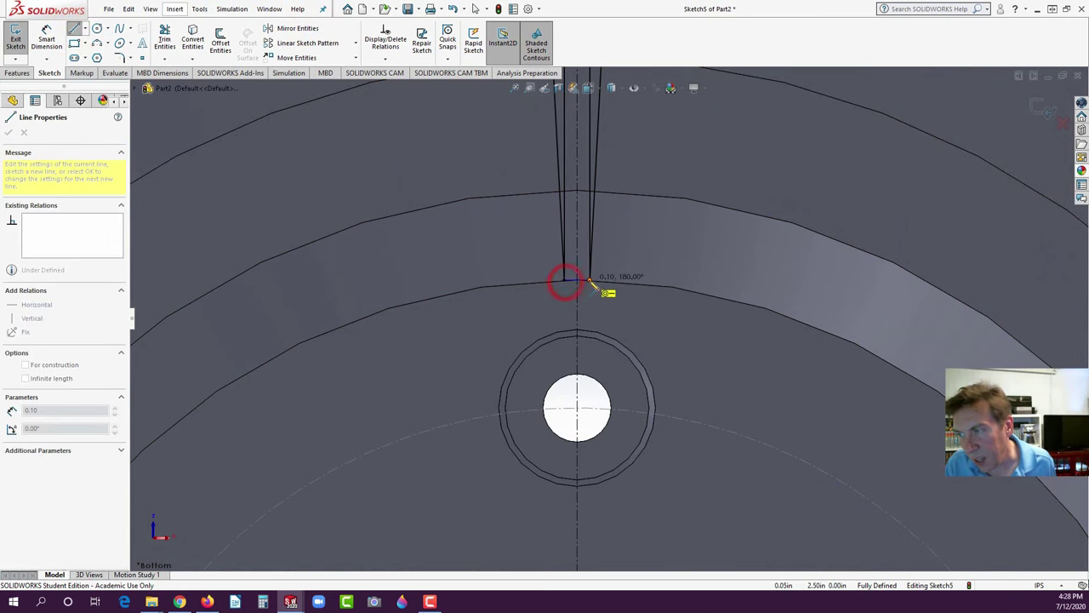
left_click(590, 281)
key("Escape")
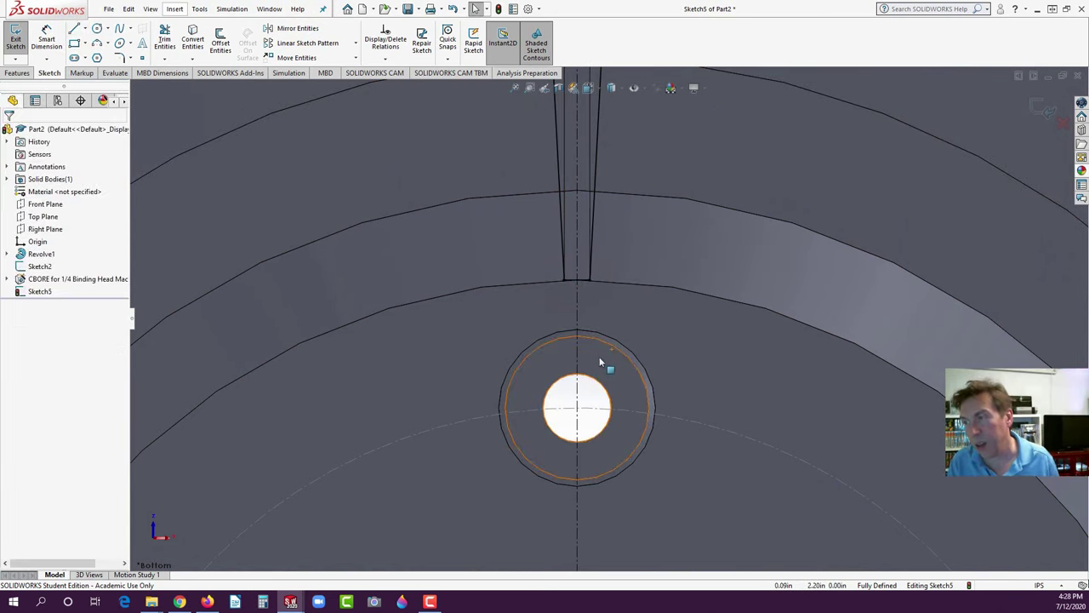
scroll(607, 365, "up", 2)
scroll(627, 342, "up", 3)
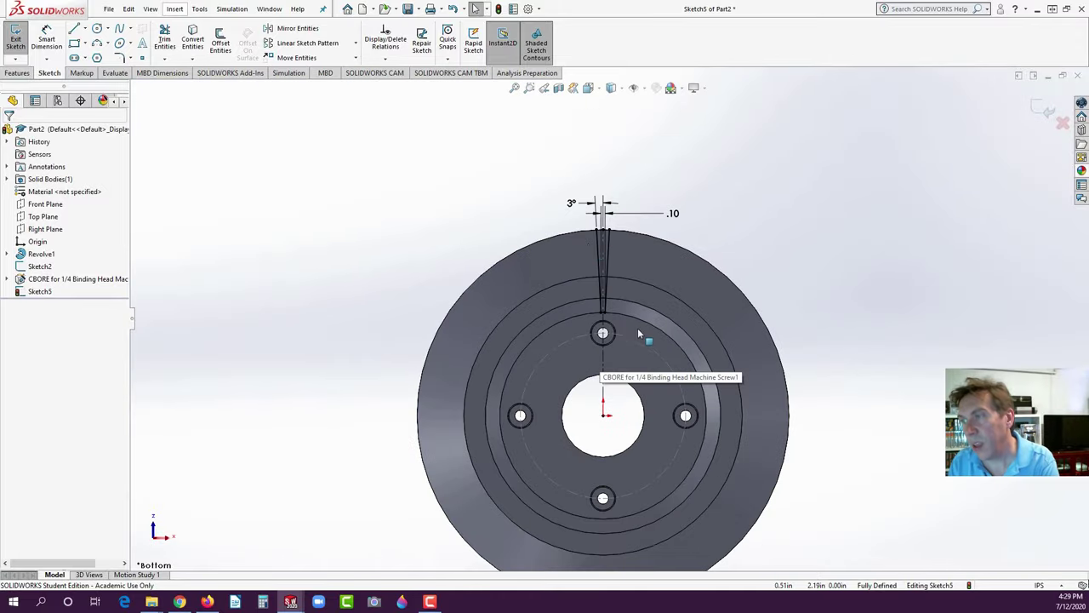
left_click(17, 73)
left_click(167, 42)
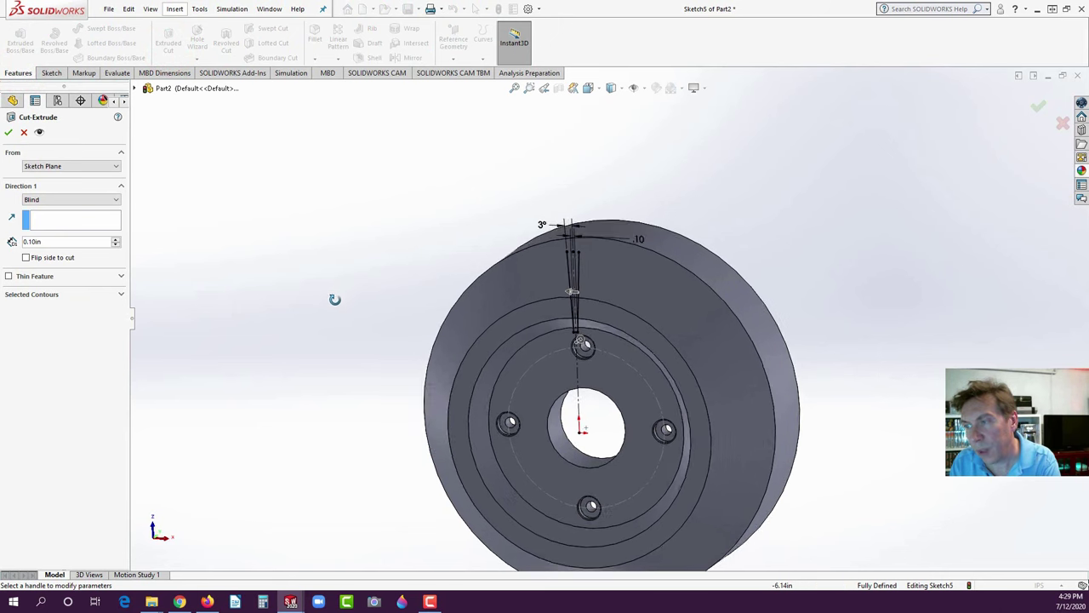
- Set the slot cut to Through All - Both and accept it
left_click(46, 200)
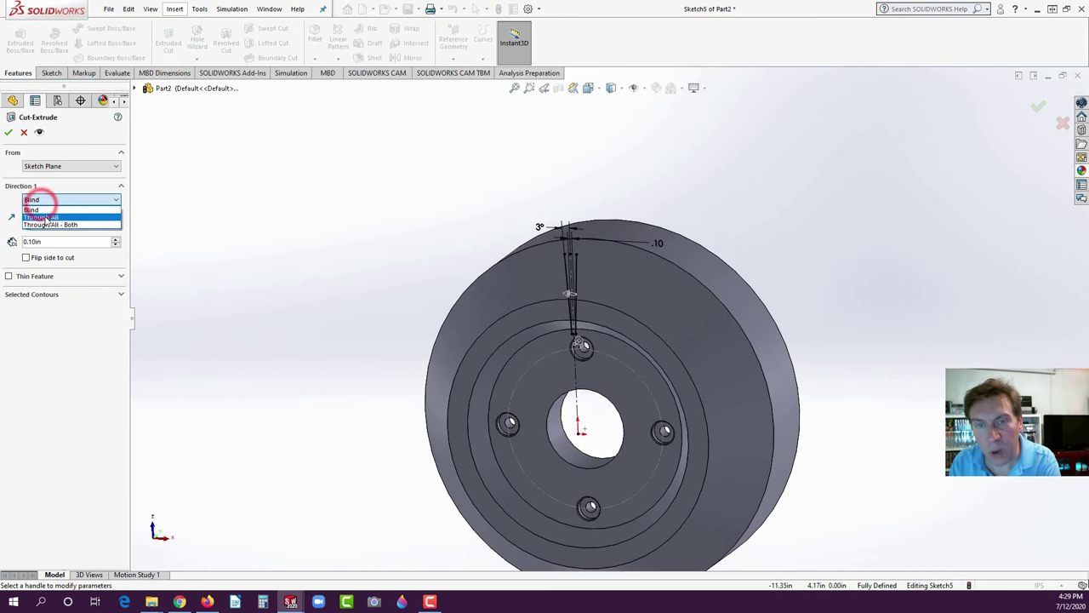
left_click(48, 222)
middle_click_drag(333, 287, 306, 325)
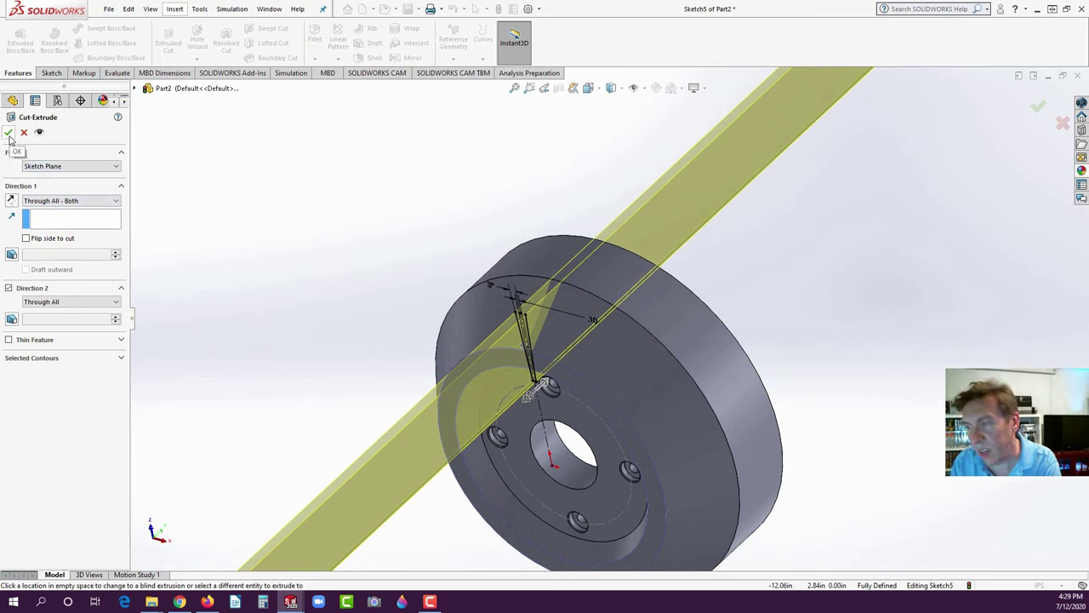
left_click(8, 134)
left_click(276, 309)
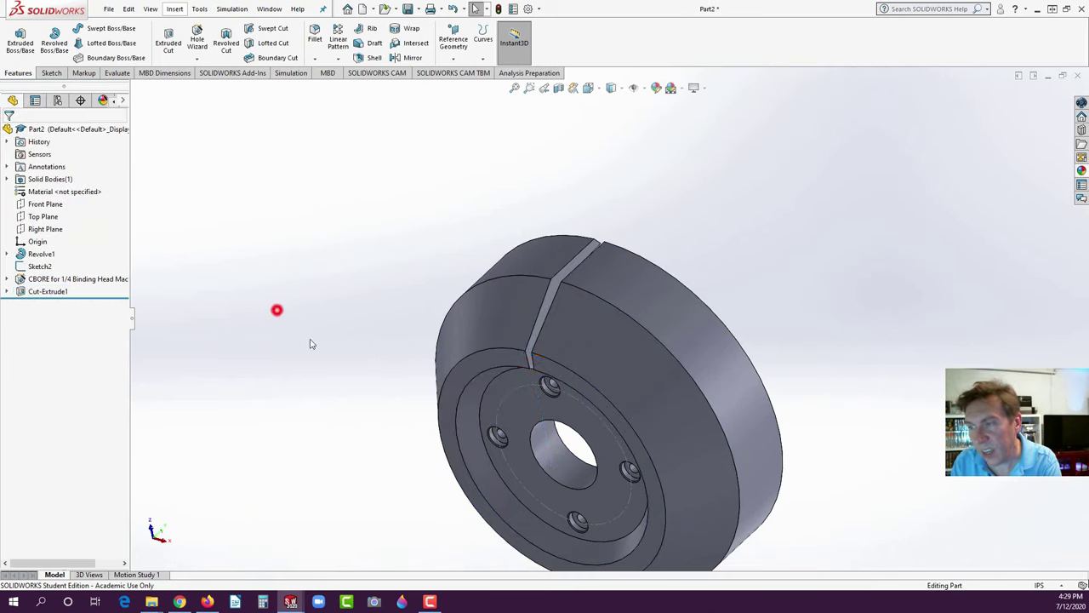
- Inspect the new slot up close and cross-check it against the PDF drawing
middle_click_drag(553, 329, 571, 330)
scroll(571, 331, "down", 4)
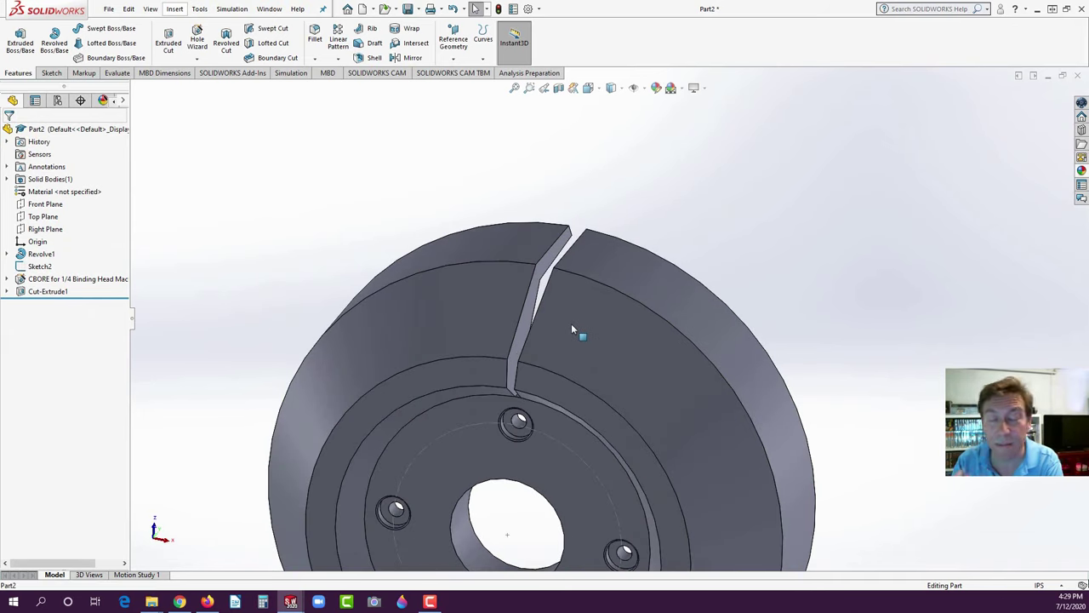
middle_click_drag(606, 337, 593, 360)
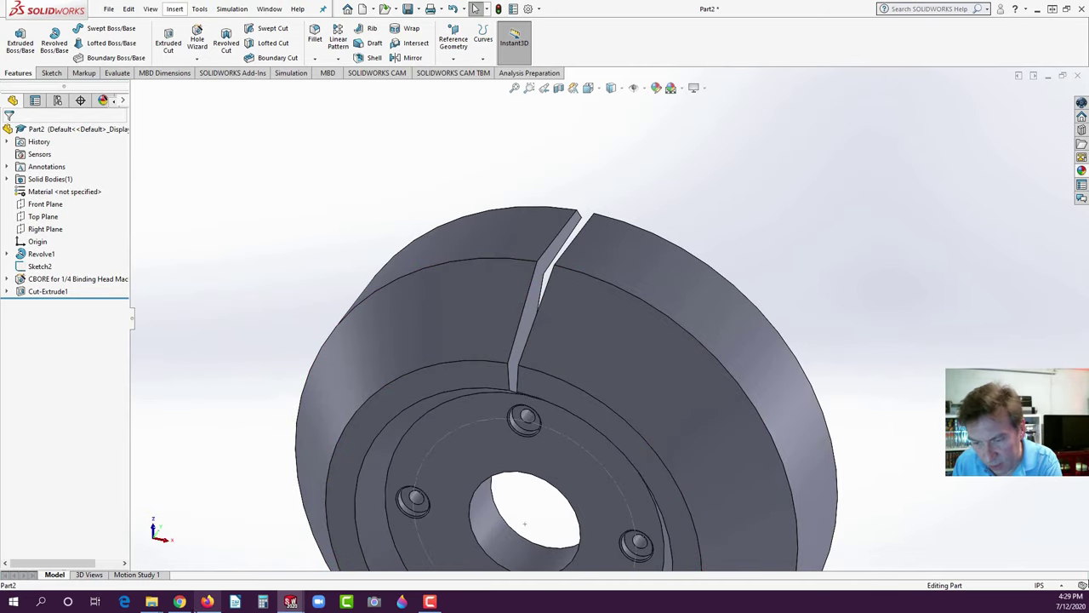
left_click(205, 601)
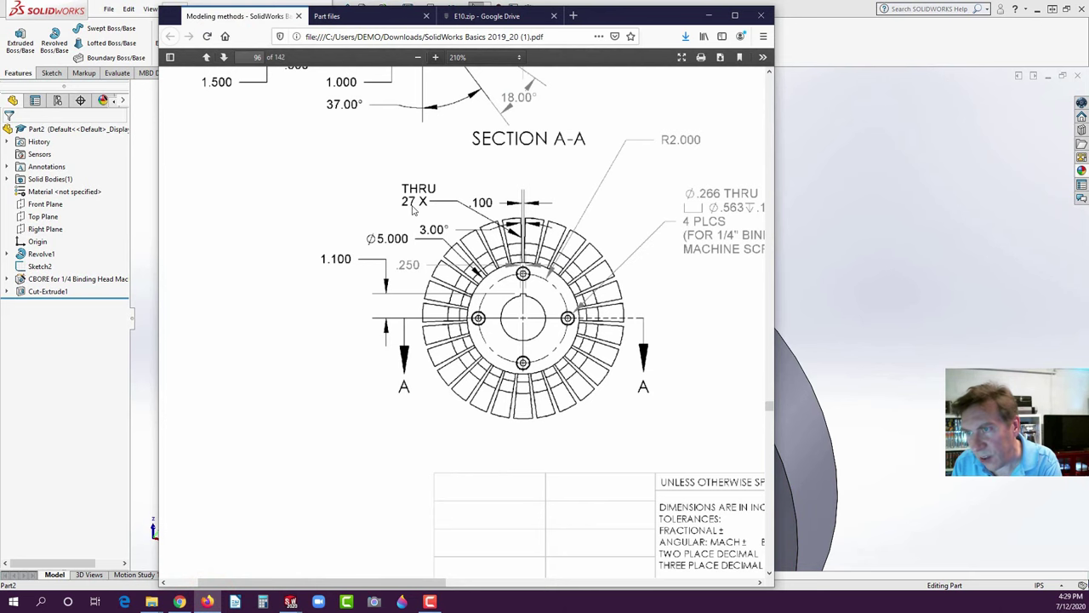
left_click(93, 422)
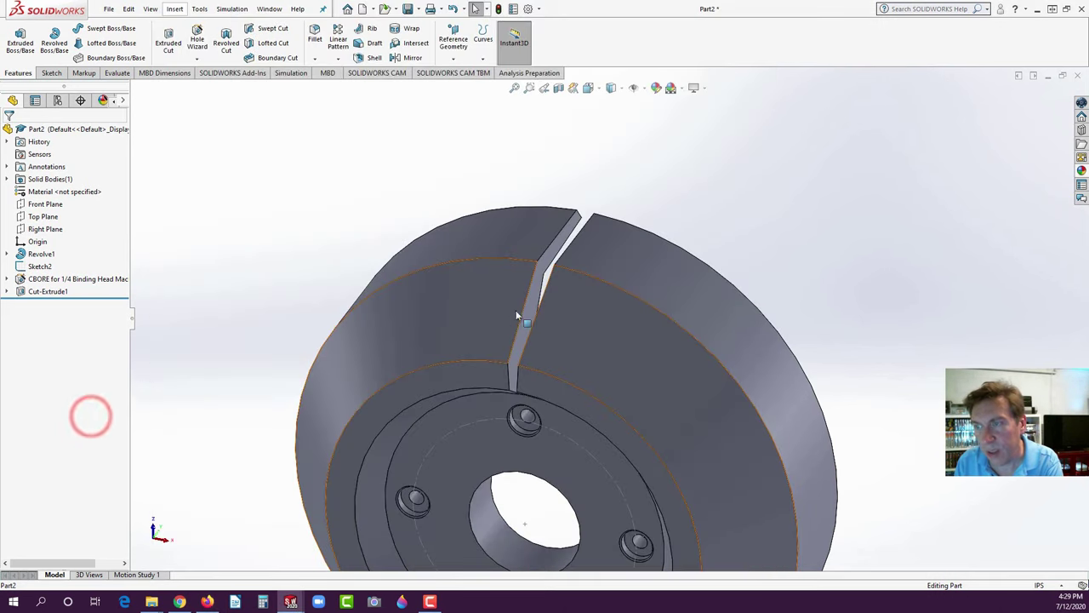
- Circular-pattern Cut-Extrude1 into 27 instances around the rim face axis
left_click(52, 292)
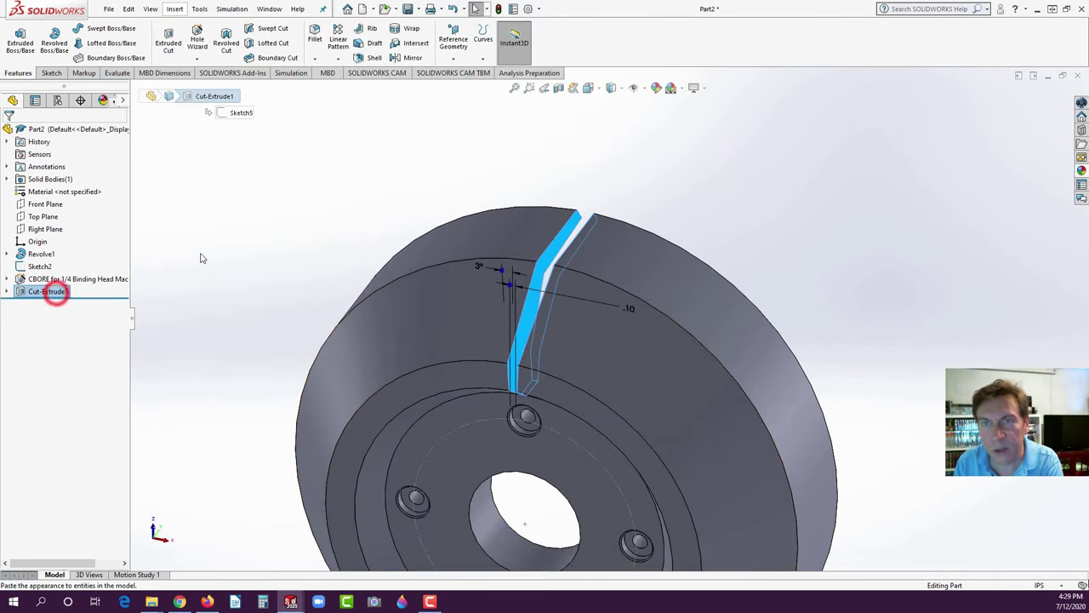
left_click(337, 57)
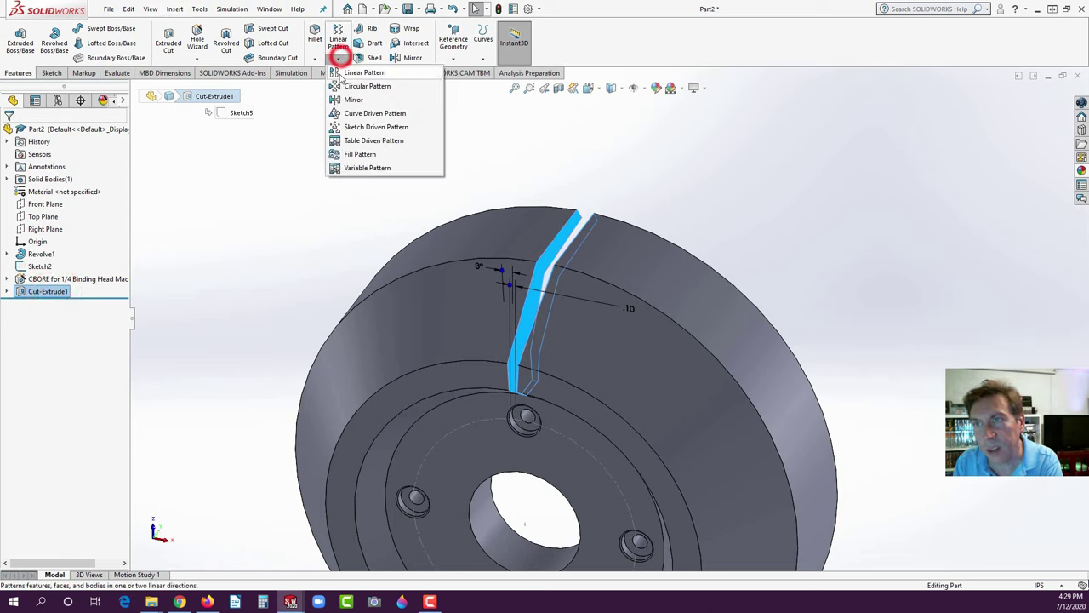
left_click(340, 86)
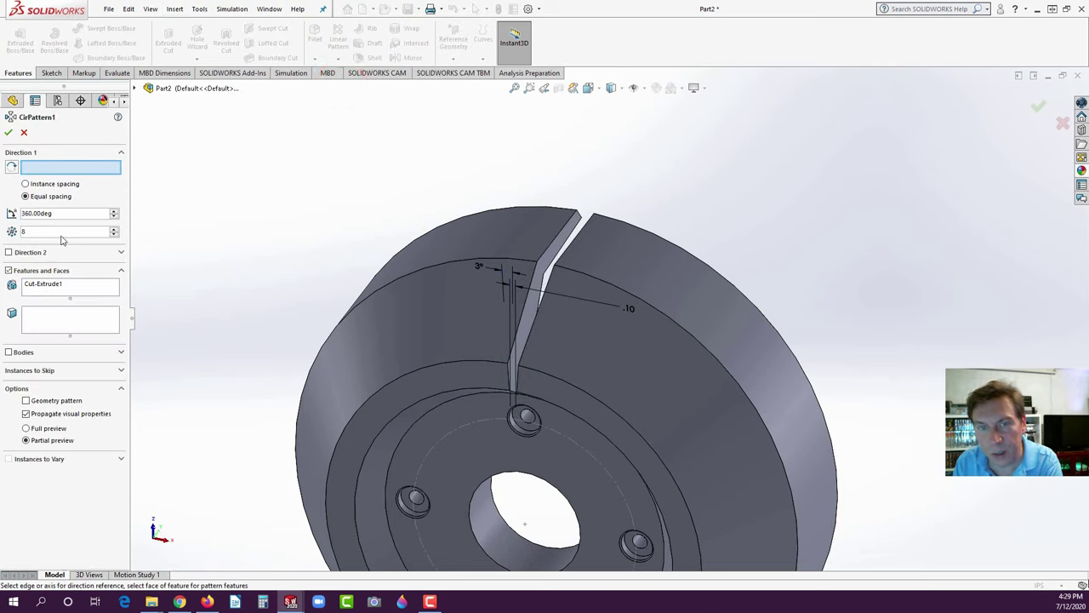
type("27")
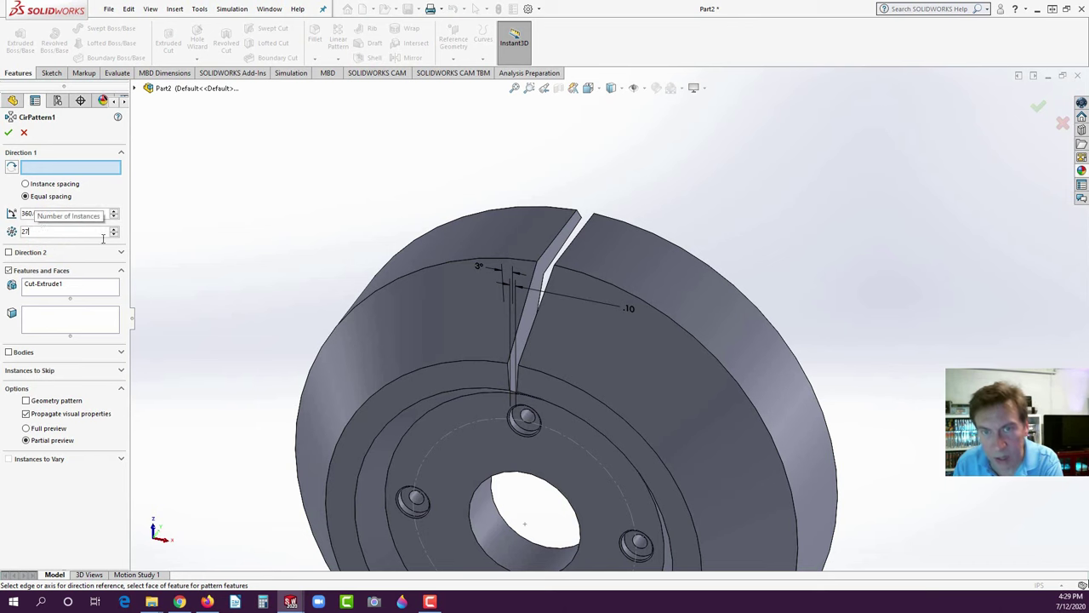
left_click(677, 295)
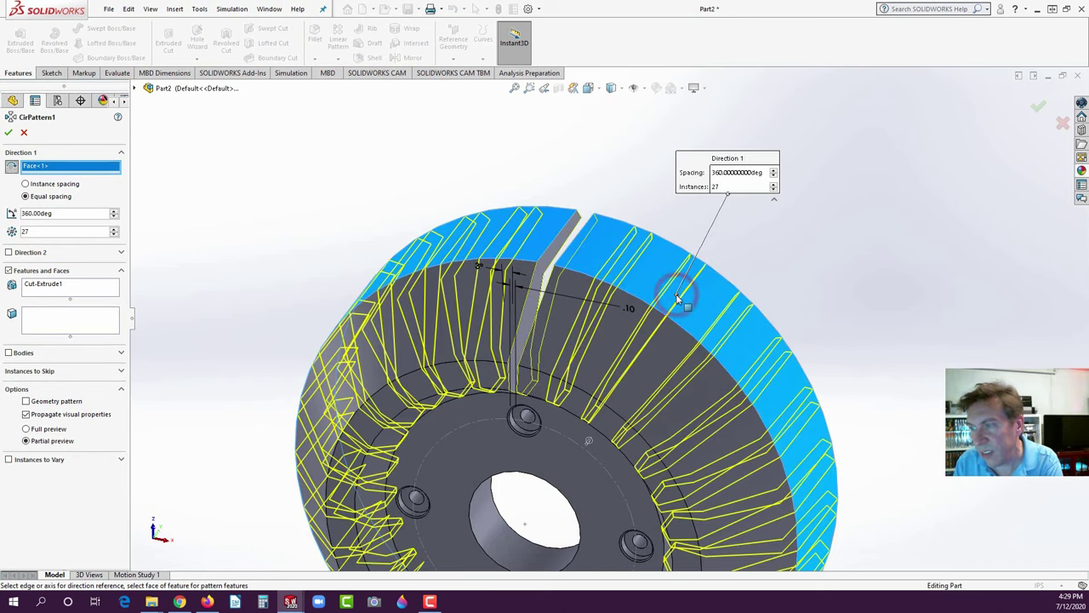
key("Return")
scroll(744, 340, "up", 5)
scroll(682, 381, "down", 5)
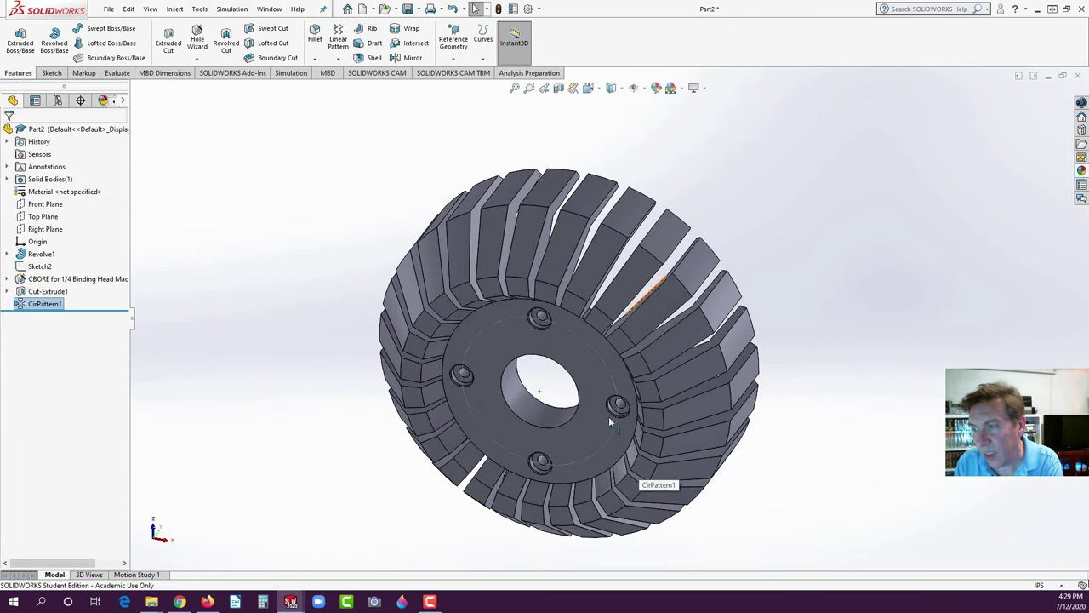
- Orbit the wheel to face front and start a new sketch on the hub face
mouse_move(609, 416)
middle_mouse_down()
mouse_move(595, 400)
mouse_move(545, 408)
mouse_move(596, 409)
middle_mouse_up()
middle_click_drag(373, 325, 606, 358)
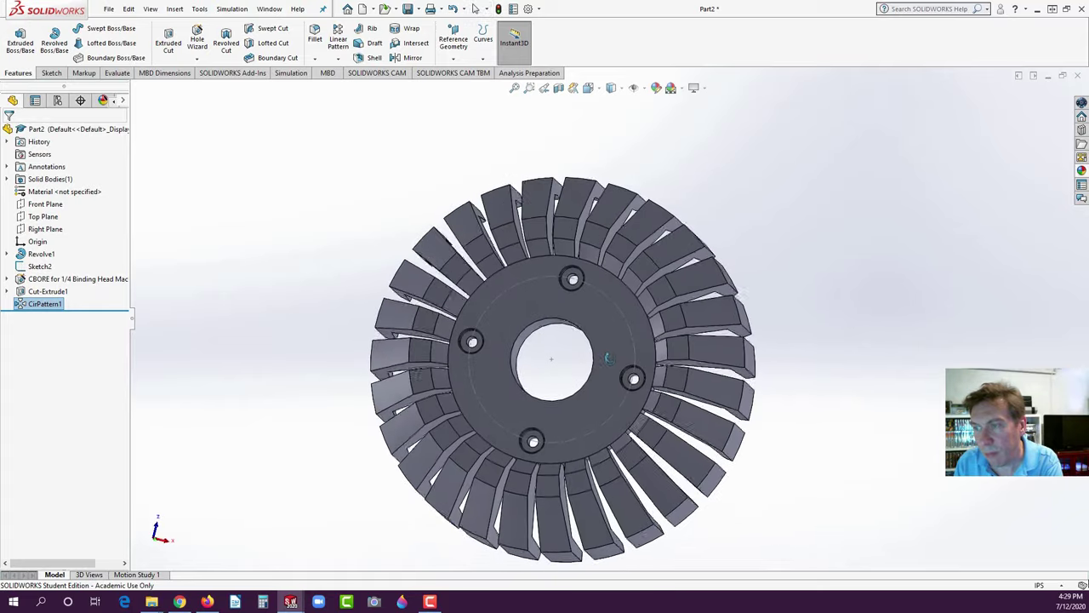
left_click(562, 313)
left_click(609, 282)
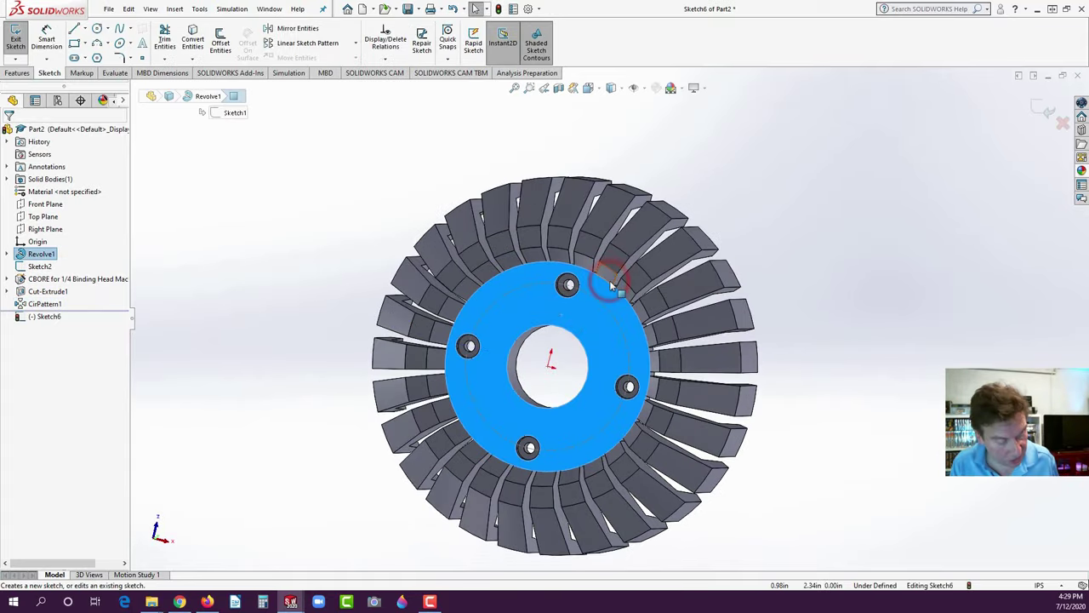
- View the face normal-on and draw a vertical centerline upward from the origin
key("space")
left_click(455, 382)
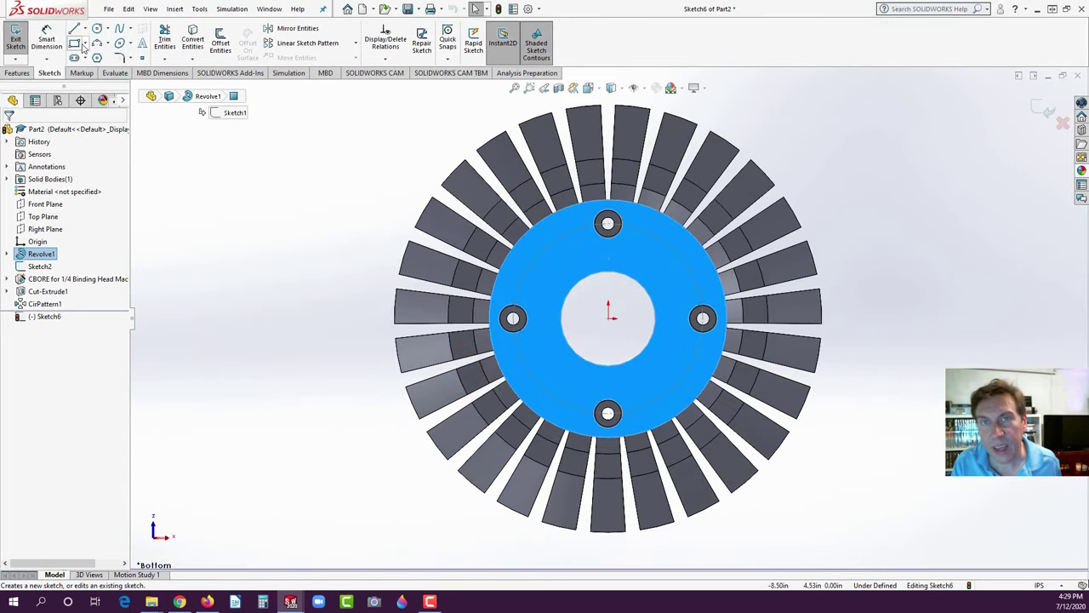
left_click(86, 43)
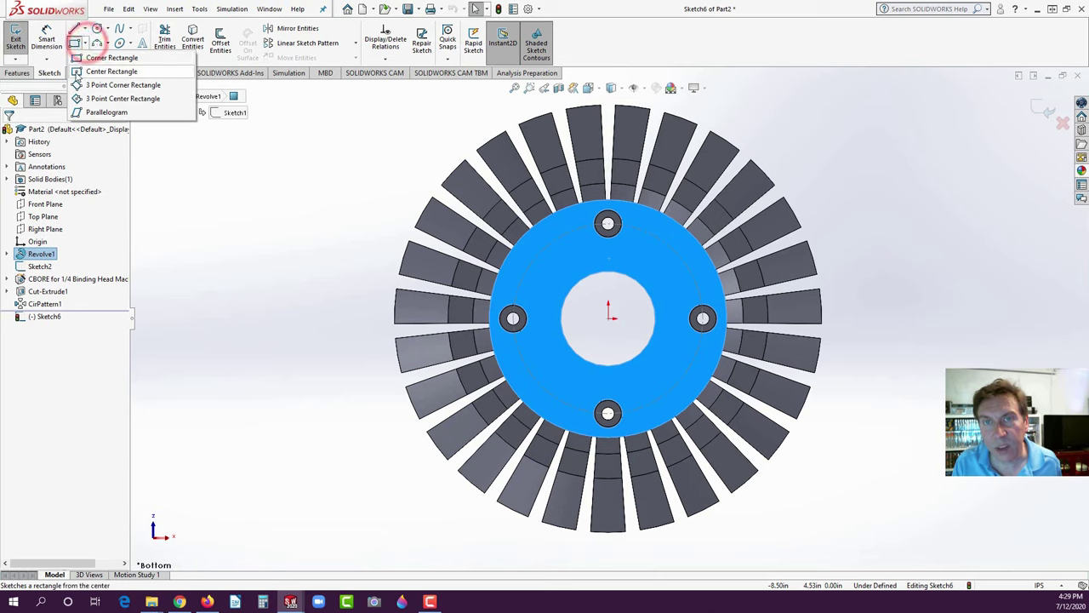
left_click(83, 30)
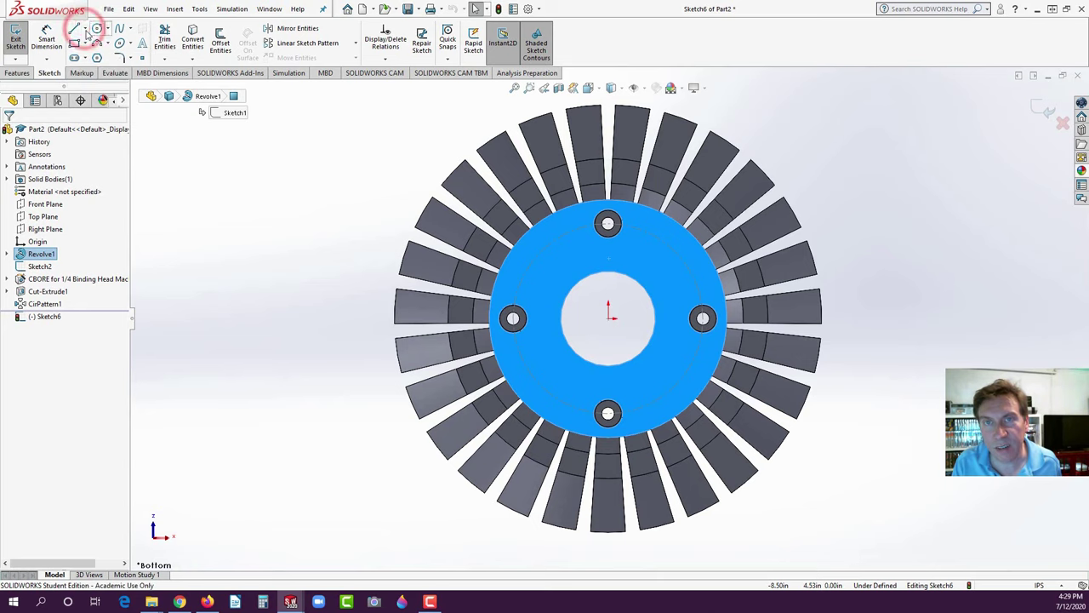
left_click(93, 56)
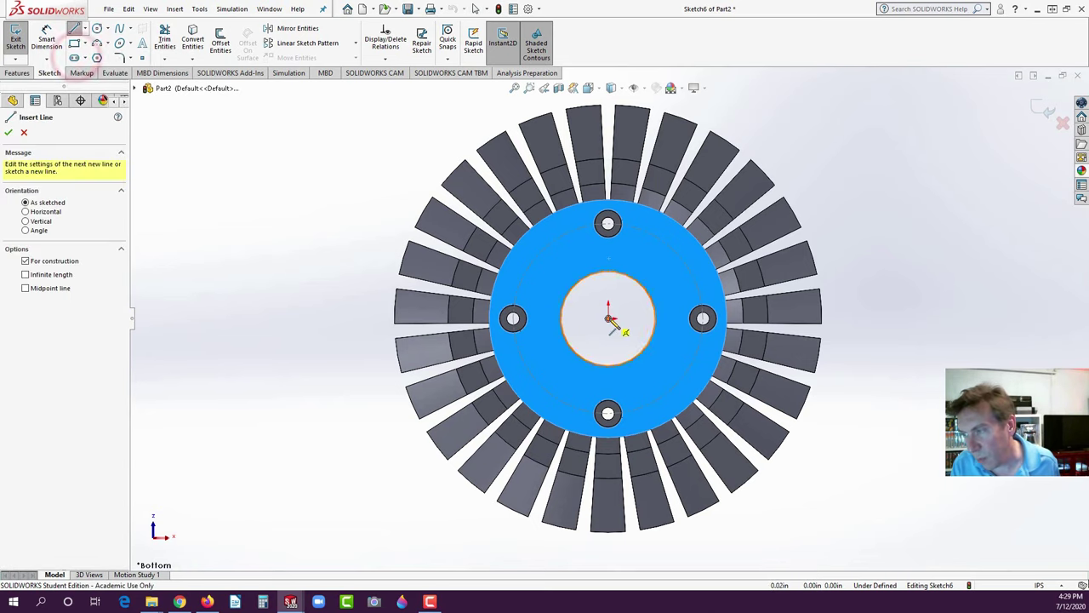
left_click(609, 318)
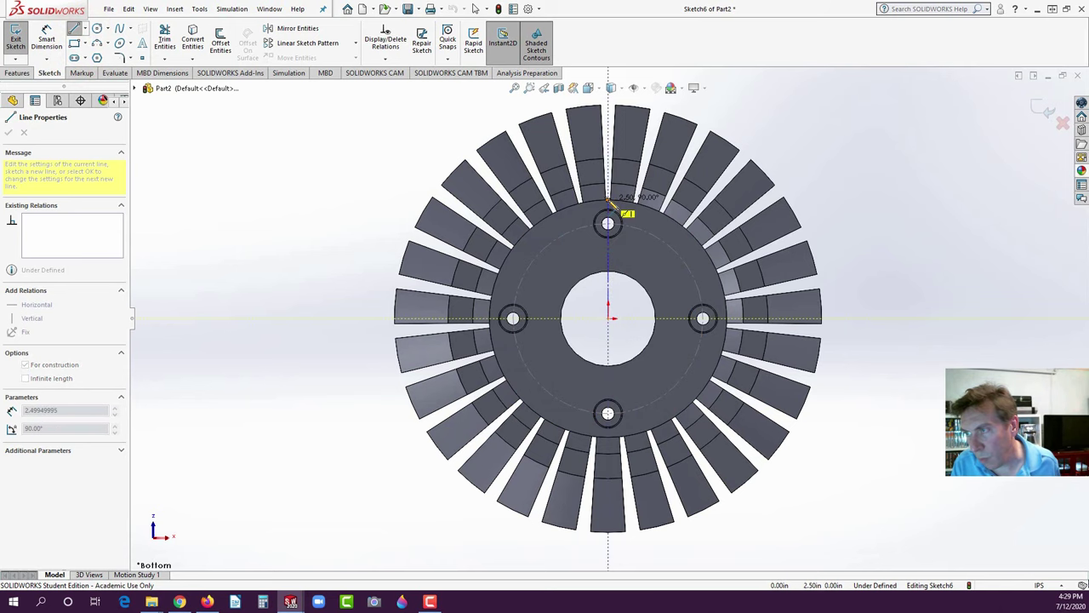
left_click(608, 200)
double_click(591, 317)
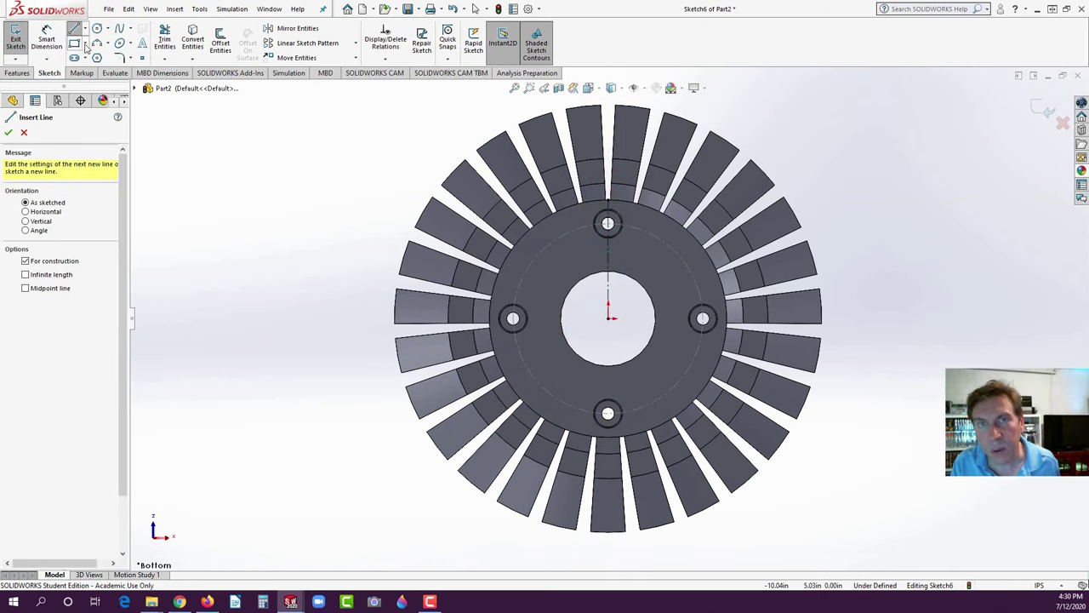
- Check the PDF drawing, then draw a center rectangle on the centerline near the bore top
left_click(206, 602)
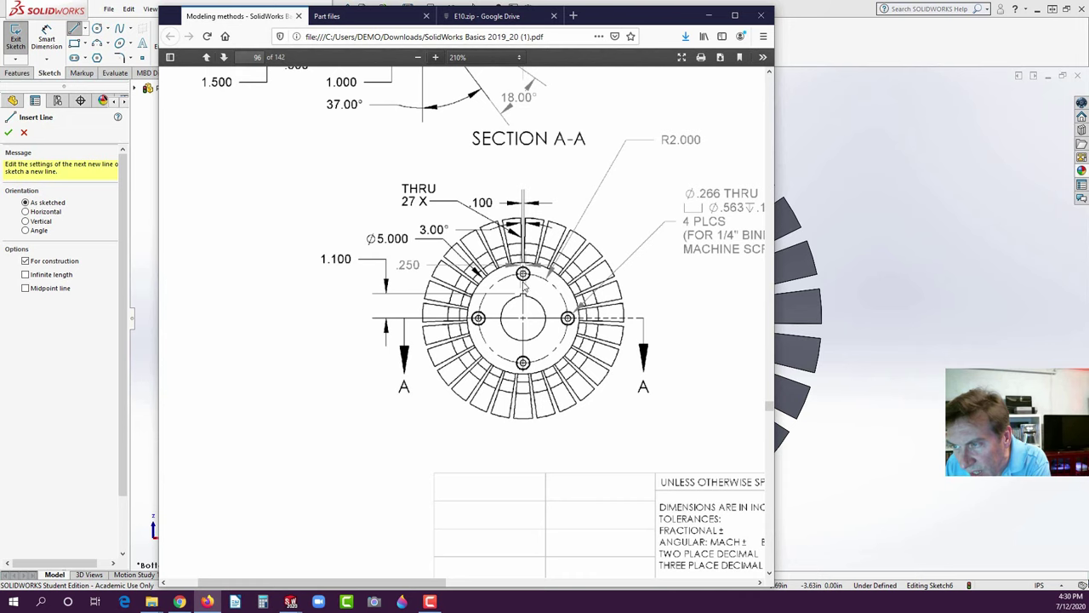
left_click(86, 389)
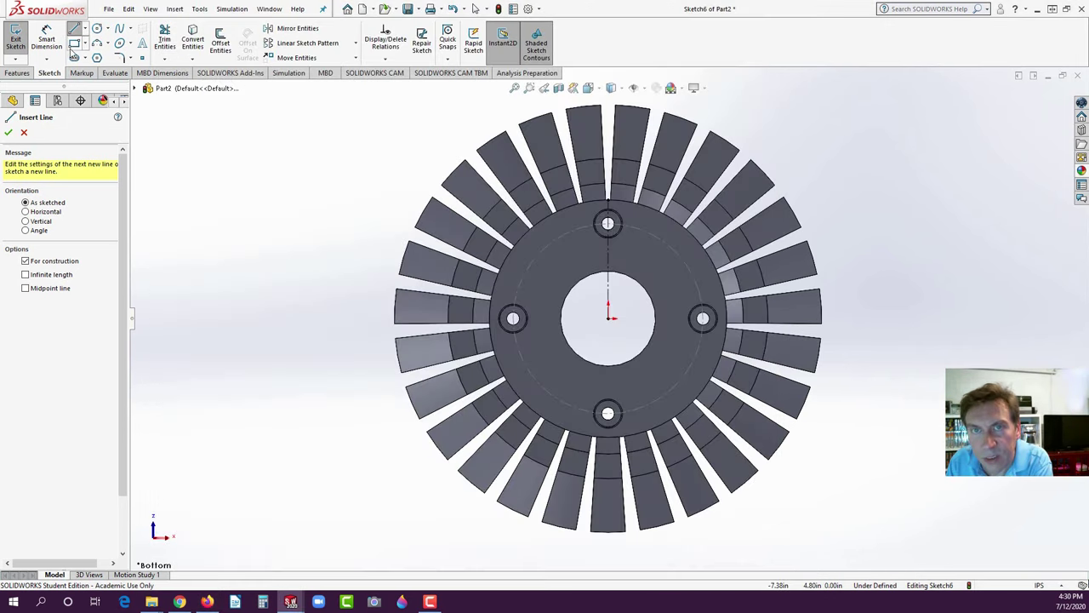
left_click(84, 42)
left_click(77, 68)
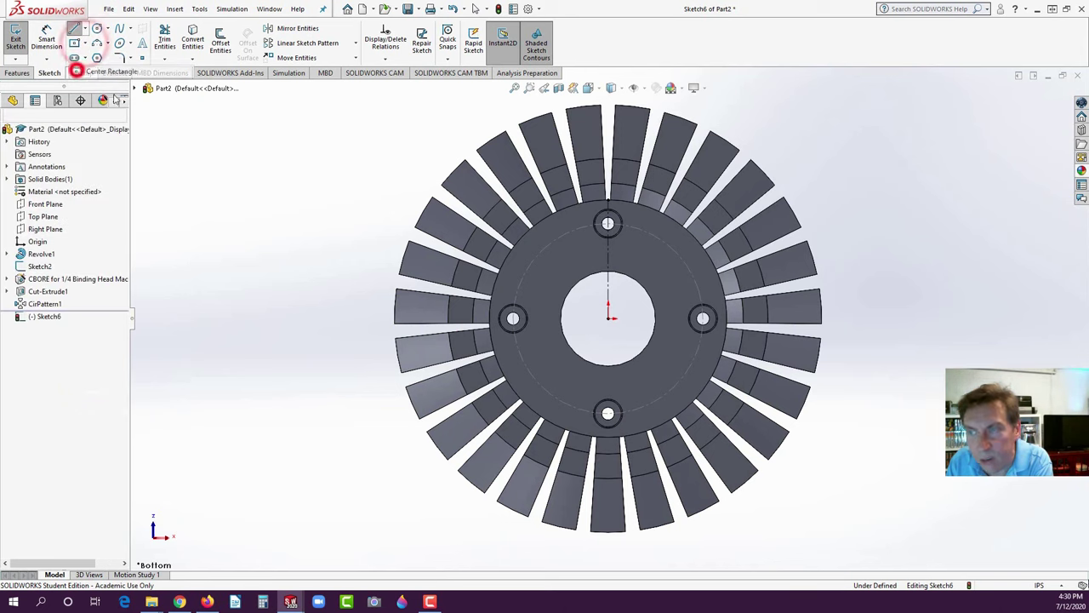
left_click(607, 281)
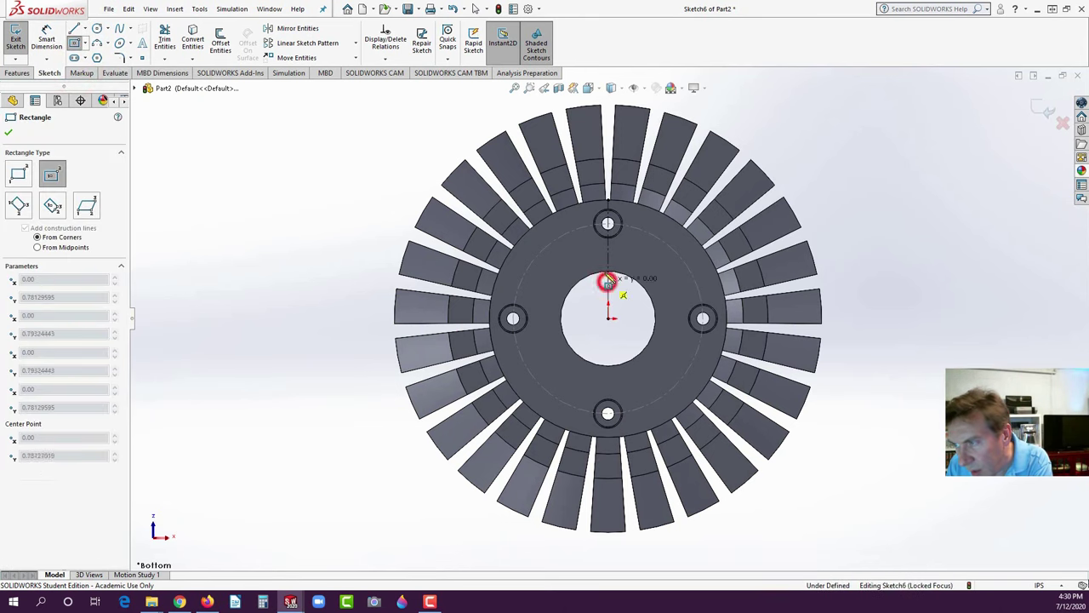
left_click(602, 266)
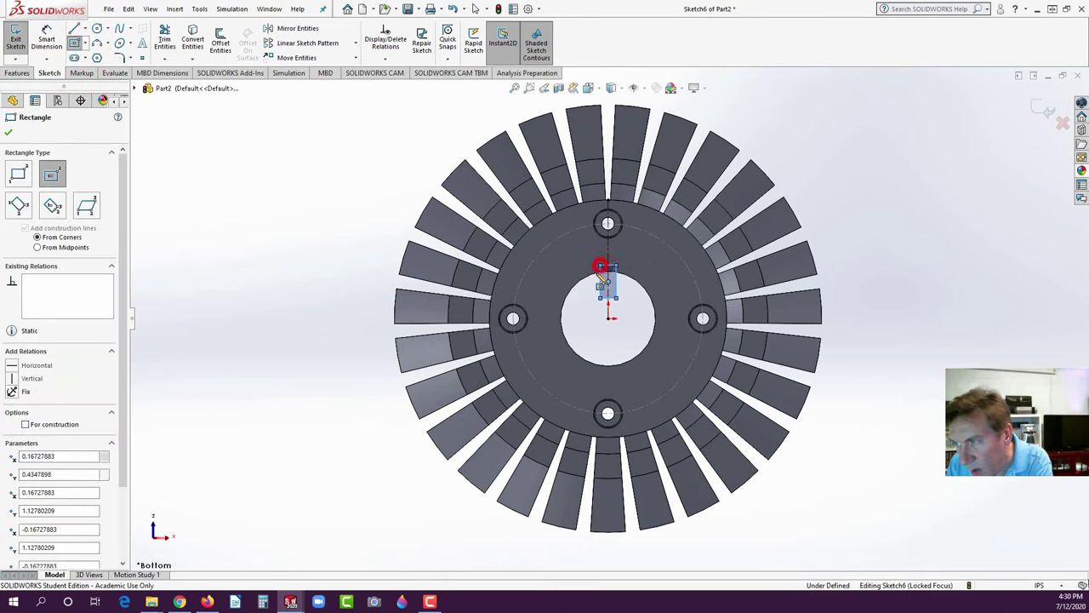
- Dimension the keyway width to .25 and its distance from the origin to 1.10
left_click(46, 40)
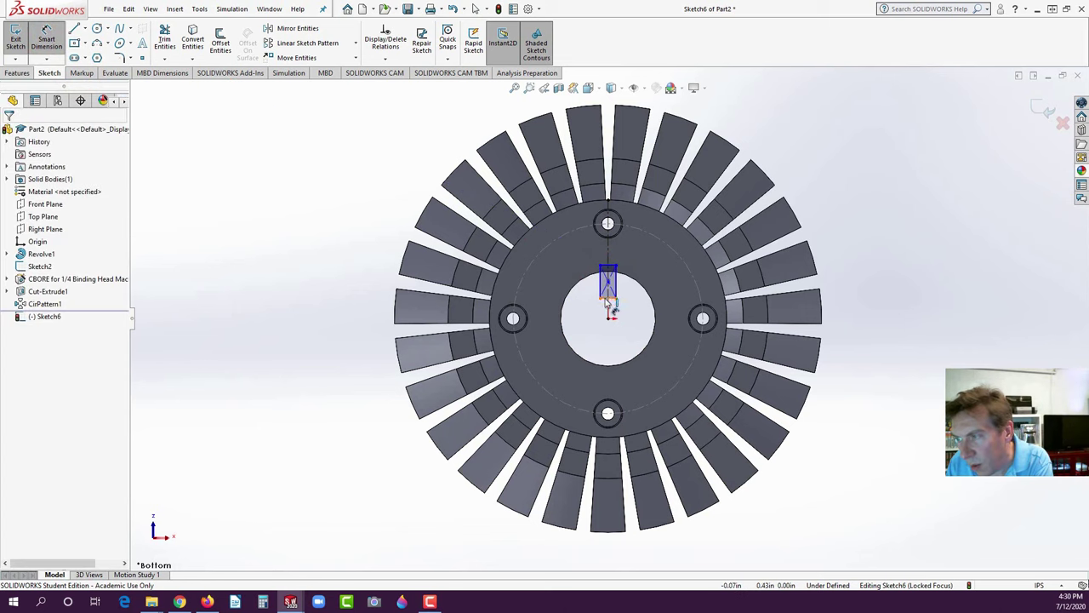
left_click(608, 307)
left_click(596, 319)
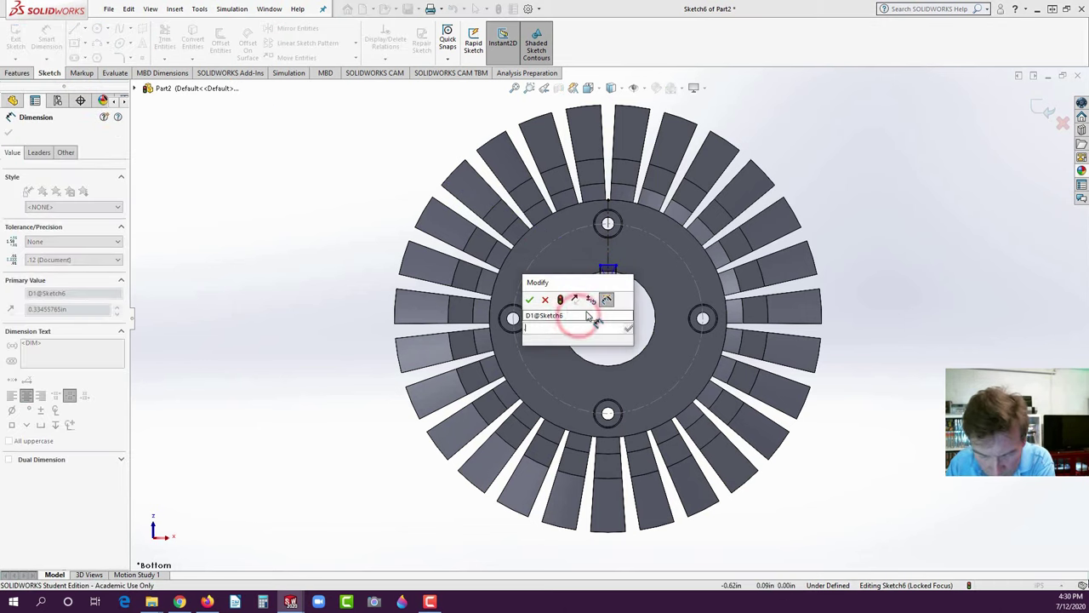
type(".25")
key("Return")
scroll(646, 264, "down", 2)
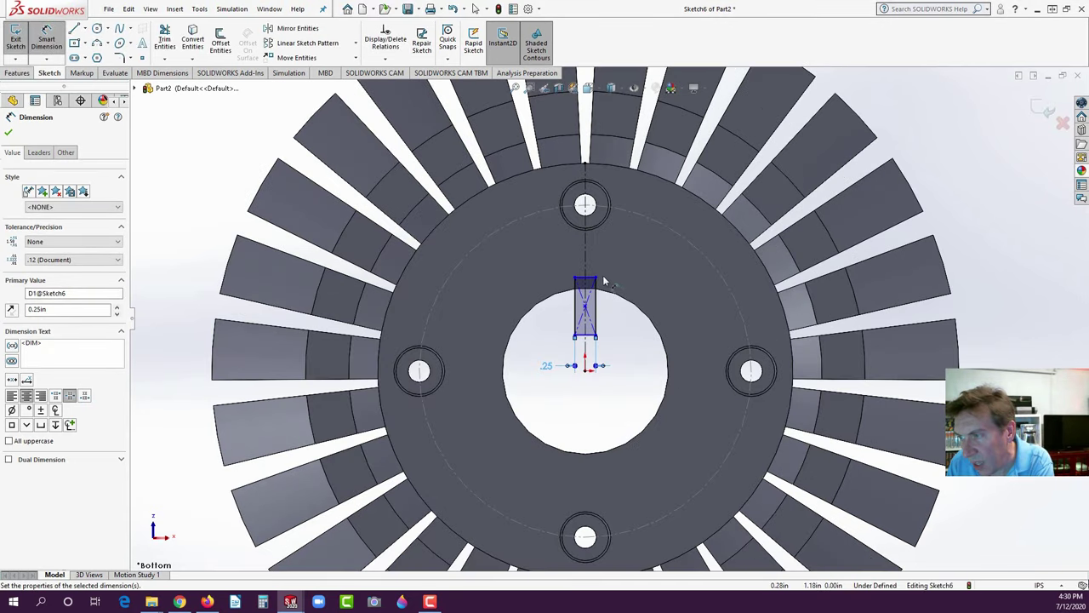
left_click(593, 281)
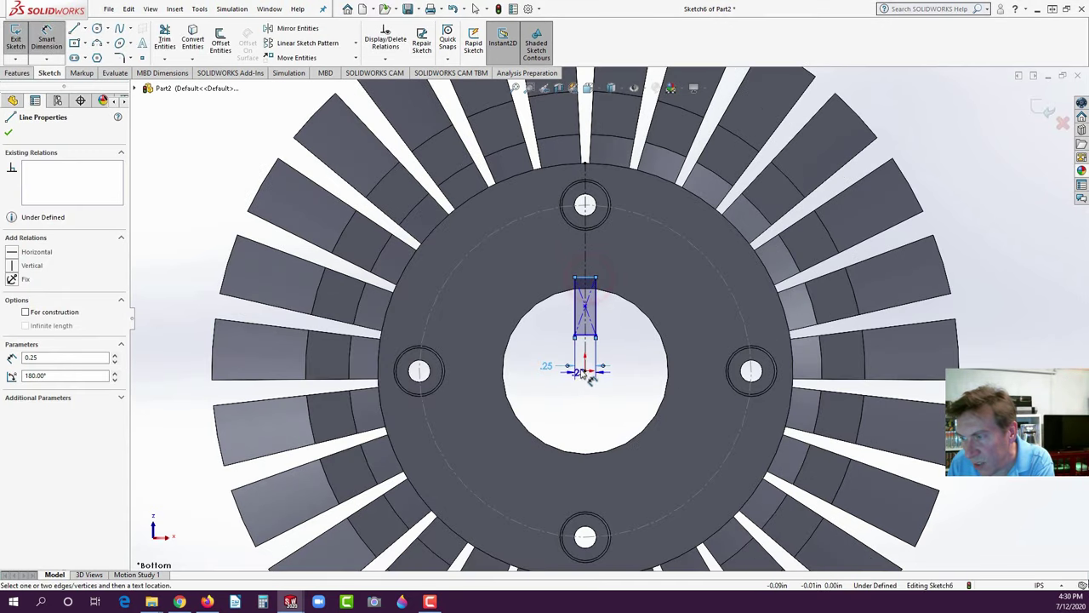
left_click(584, 367)
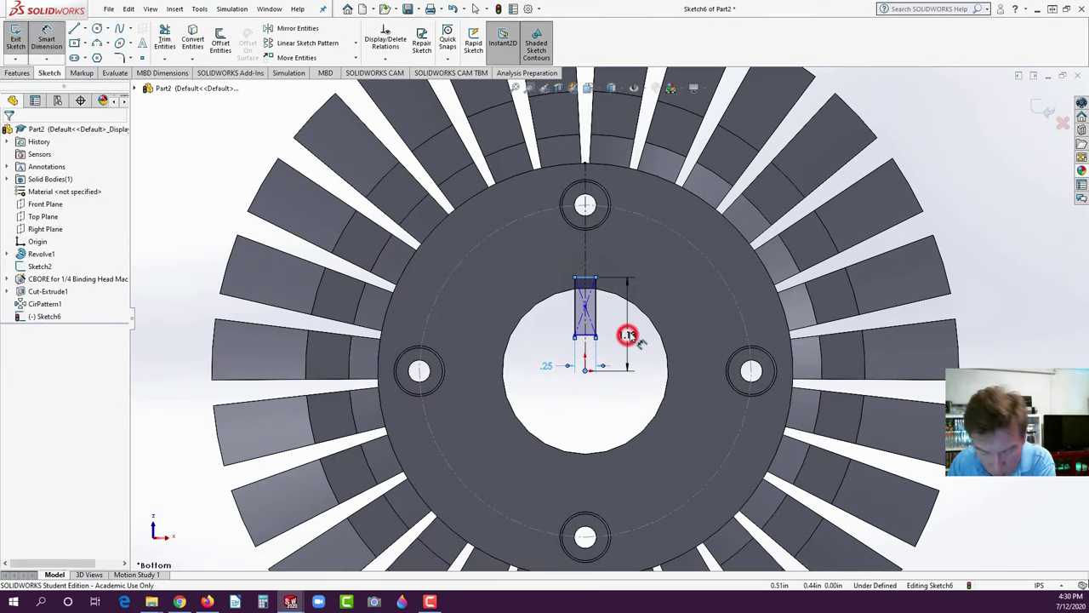
left_click(630, 332)
type("1.1")
key("Return")
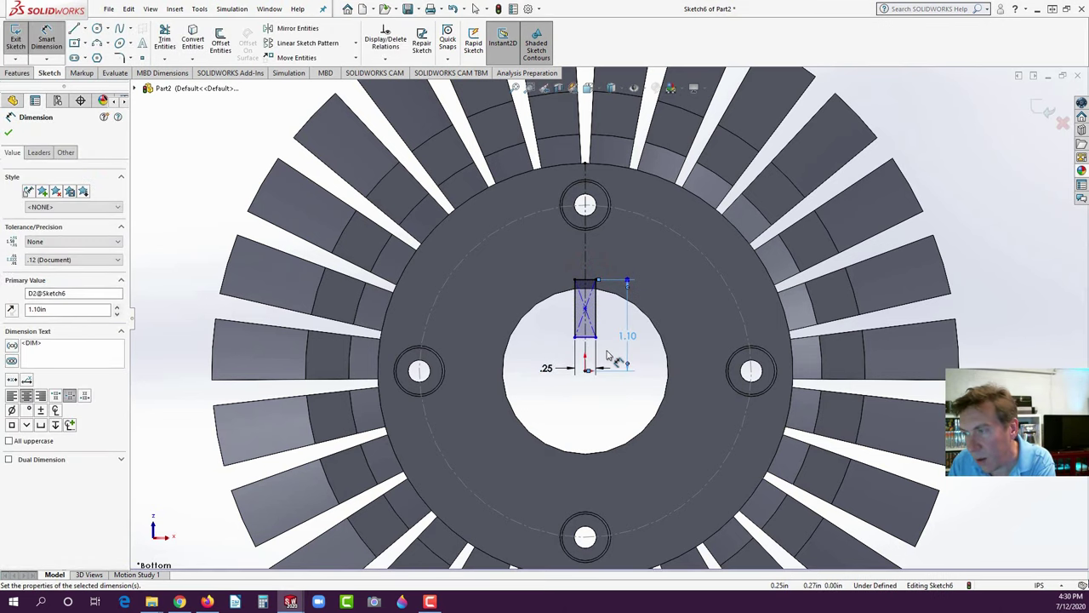
- Dimension the keyway length to .50, fully defining the rectangle
left_click(598, 314)
left_click(609, 312)
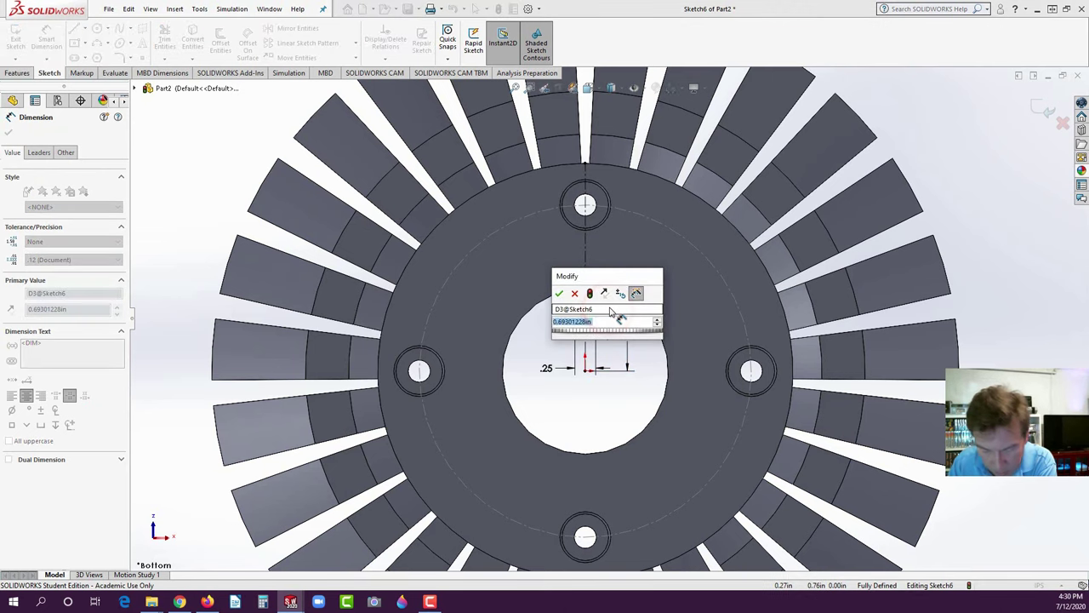
type(".5")
key("Return")
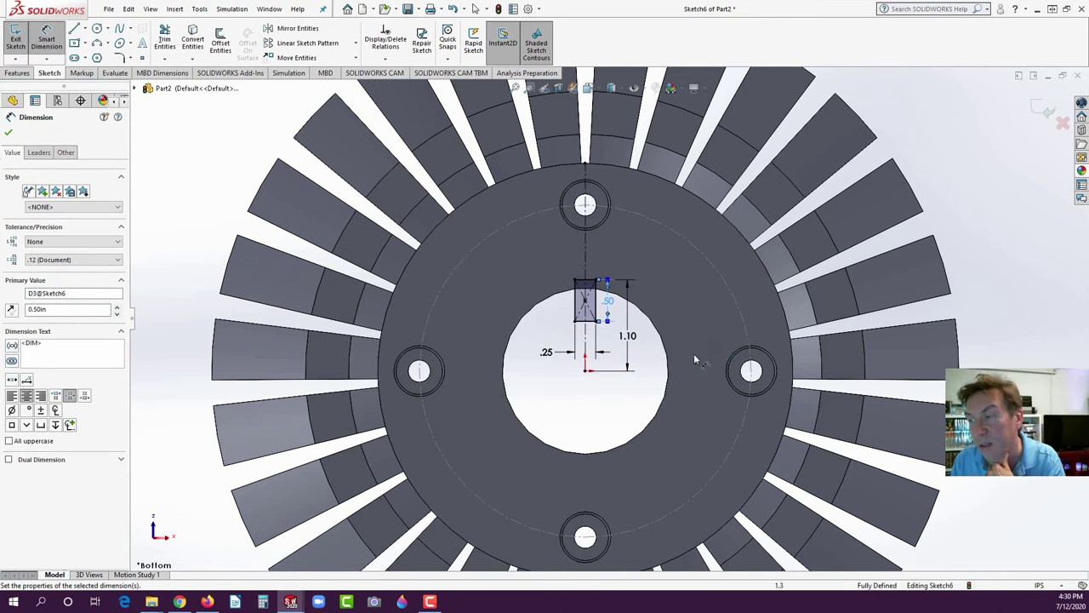
scroll(693, 354, "up", 3)
middle_click_drag(682, 284, 613, 324)
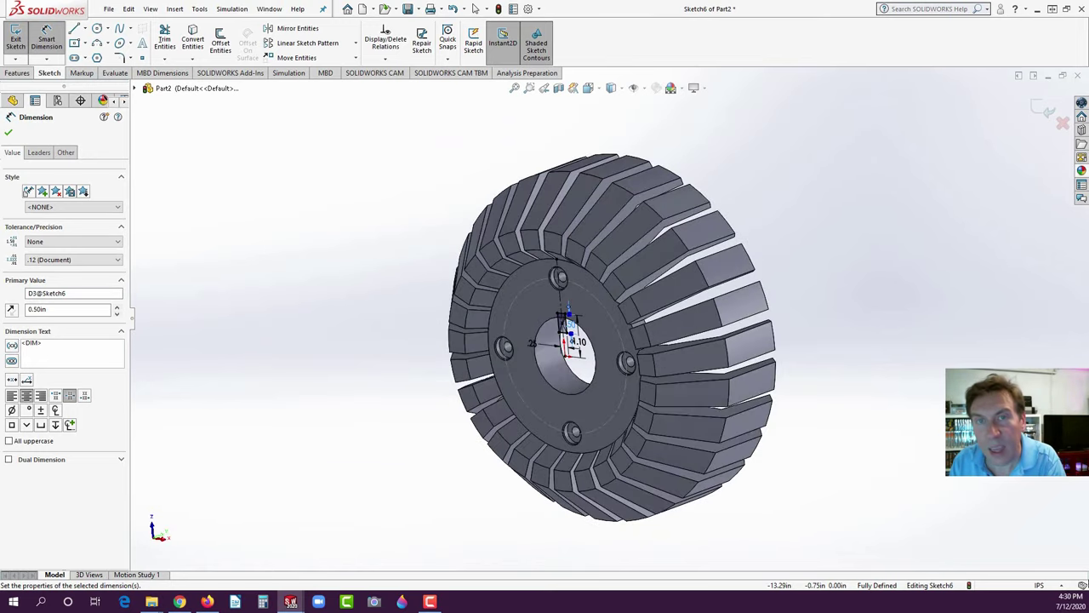
left_click(18, 73)
- Extrude-cut the .25 × .50 keyway Through All, then bring up the drawing PDF
left_click(167, 43)
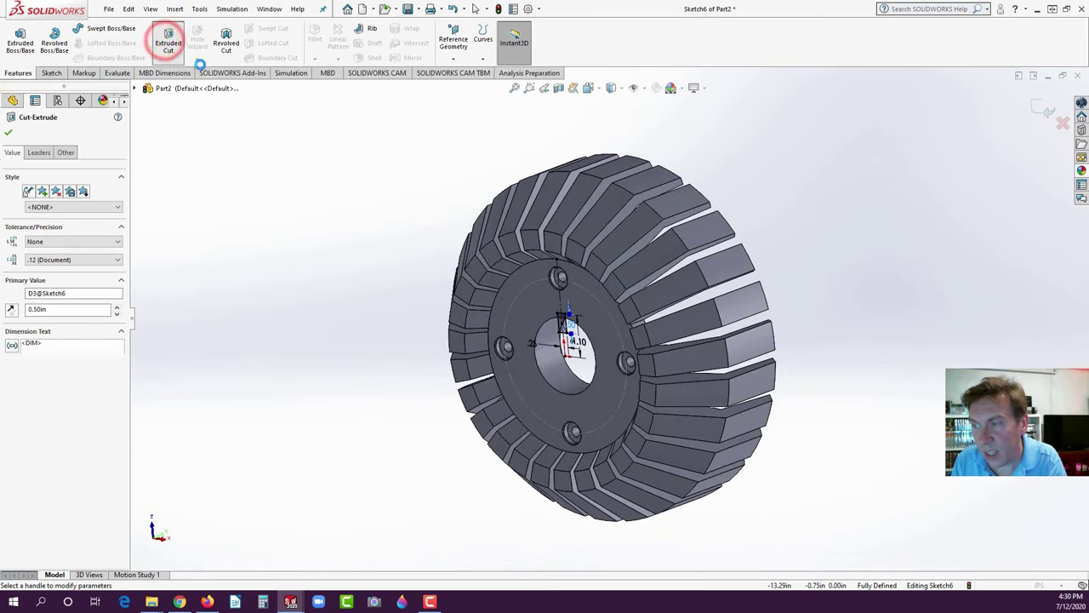
left_click(39, 204)
left_click(39, 214)
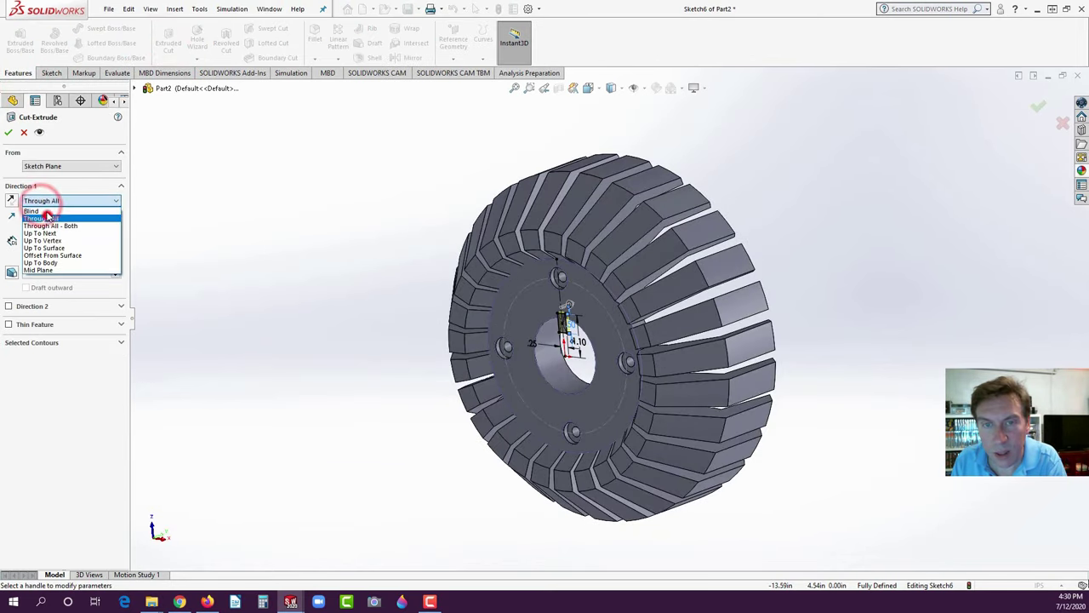
key("Return")
middle_click_drag(253, 221, 253, 596)
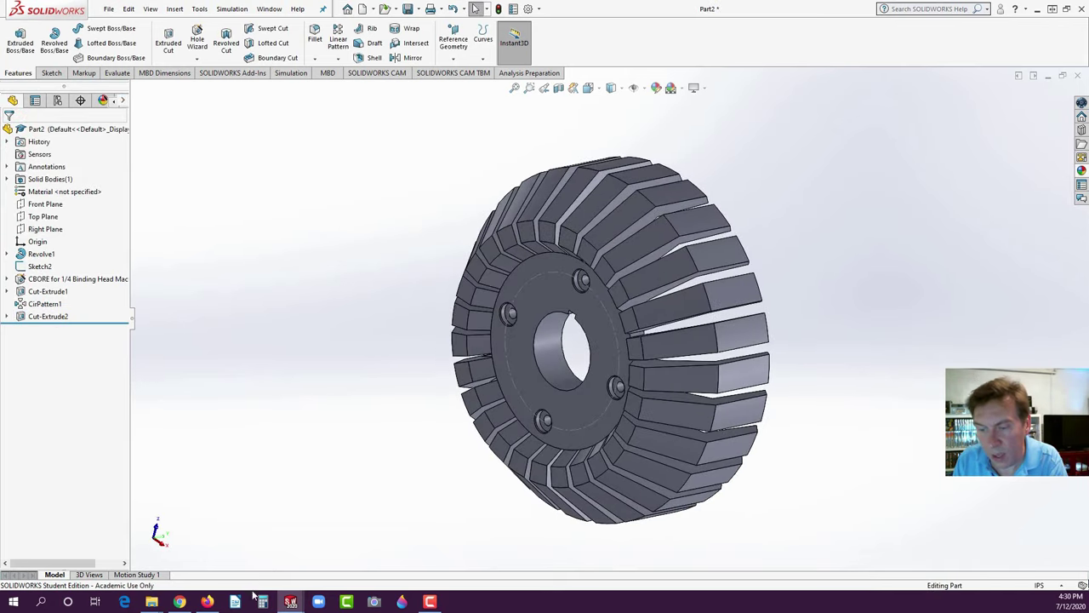
left_click(207, 602)
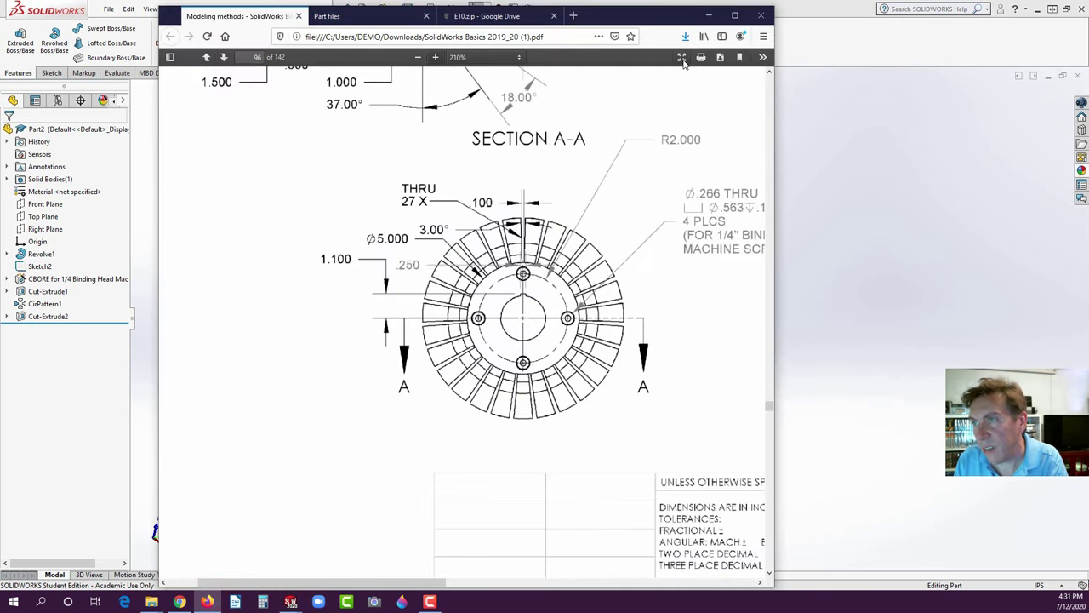
- Zoom the drawing PDF out to 100% to view the whole sheet, then return to the wheel model
left_click(417, 57)
left_click(417, 57)
left_click(417, 57)
left_click(417, 57)
left_click(417, 57)
left_click(417, 57)
scroll(457, 199, "up", 5)
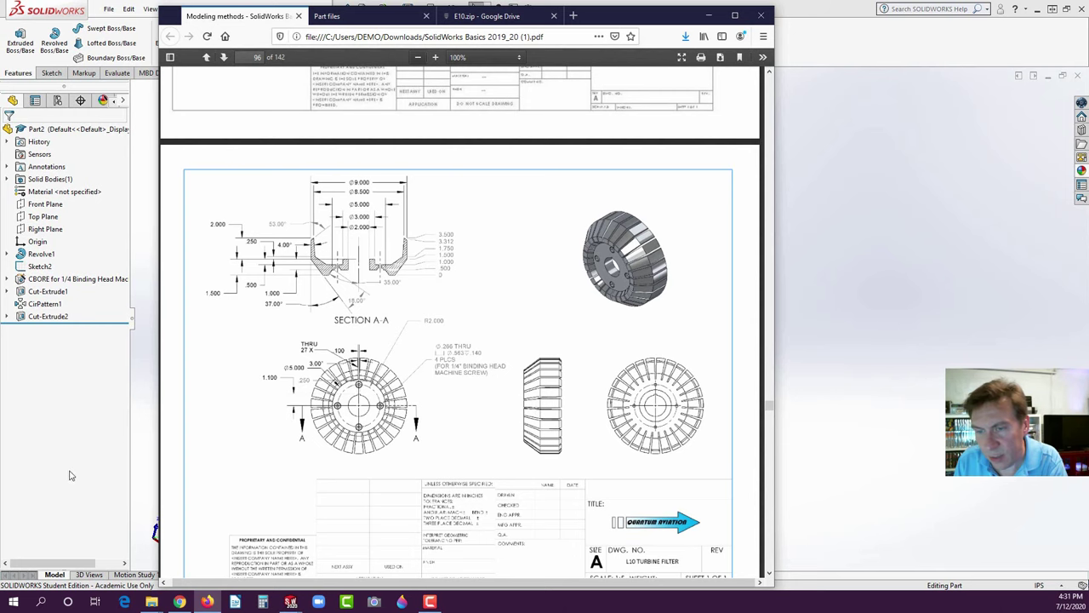
left_click(85, 436)
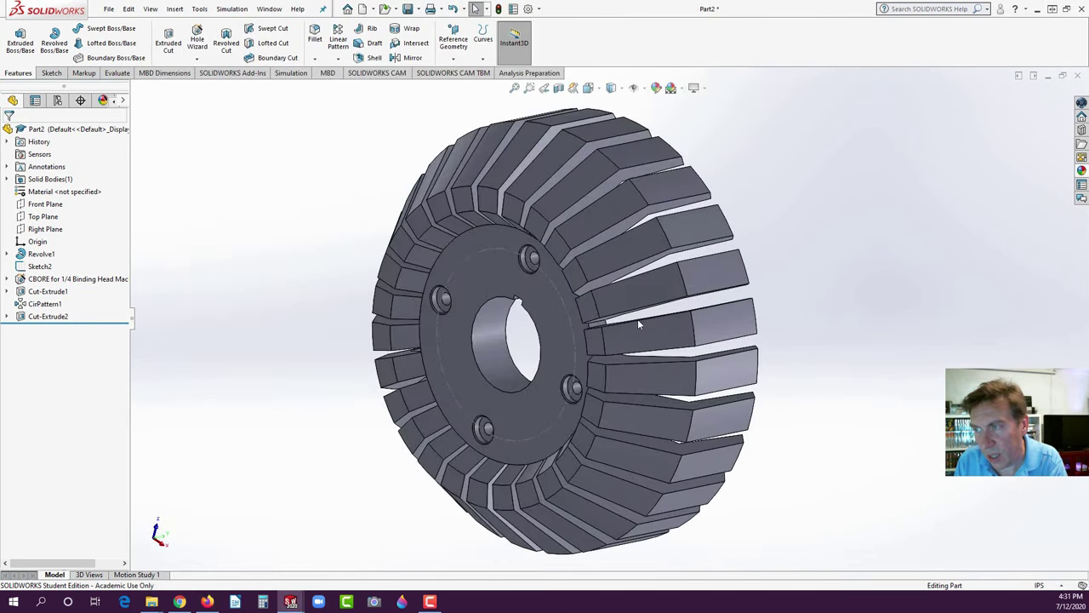
middle_click_drag(637, 318, 581, 327)
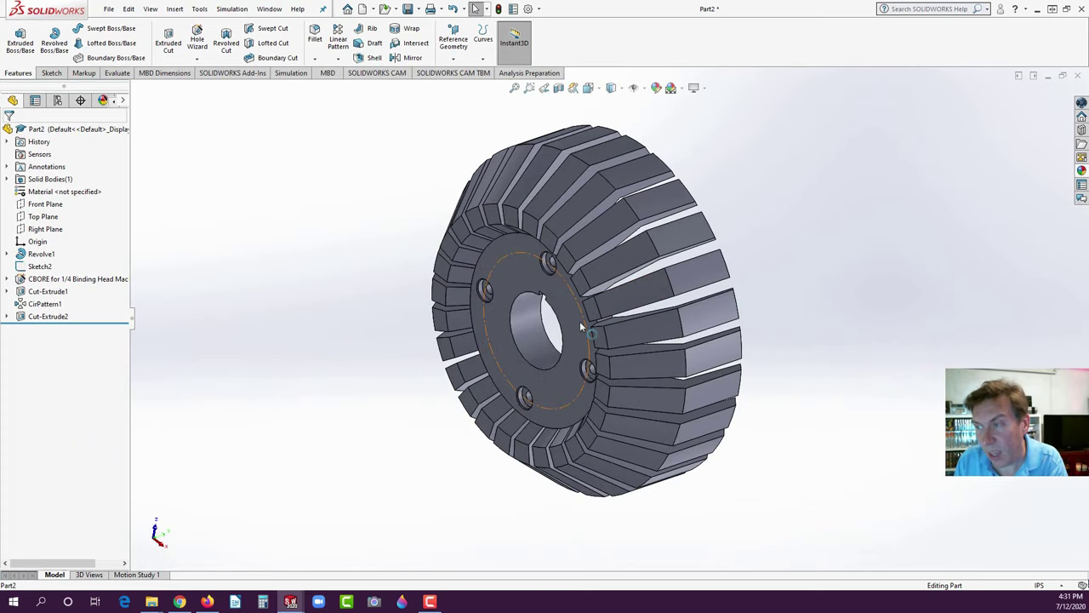
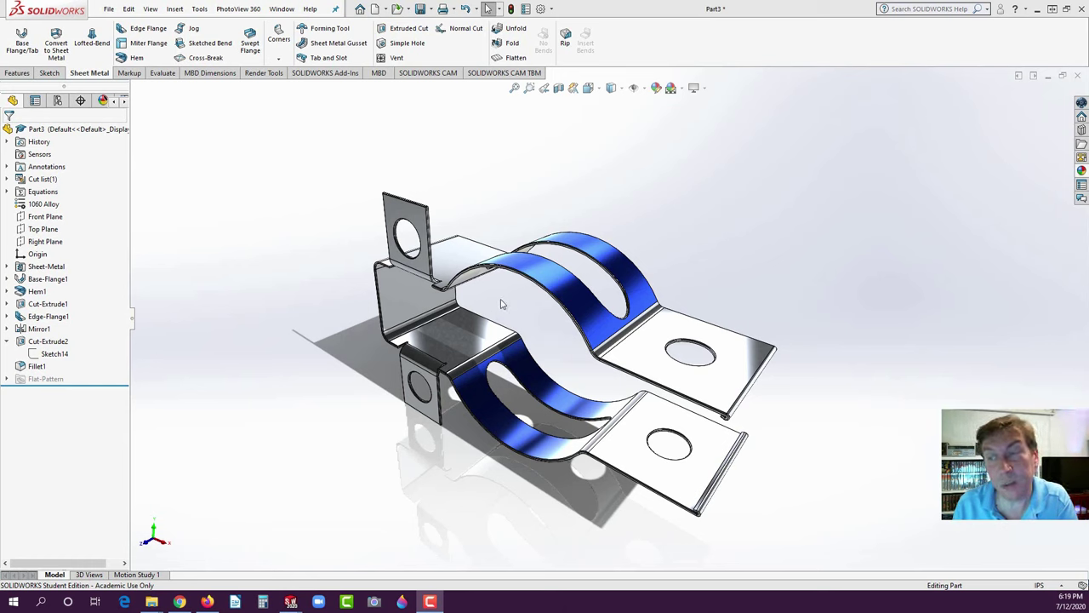
- Flatten the clamp to inspect its flat pattern, refold it, and begin a new document
left_click(508, 57)
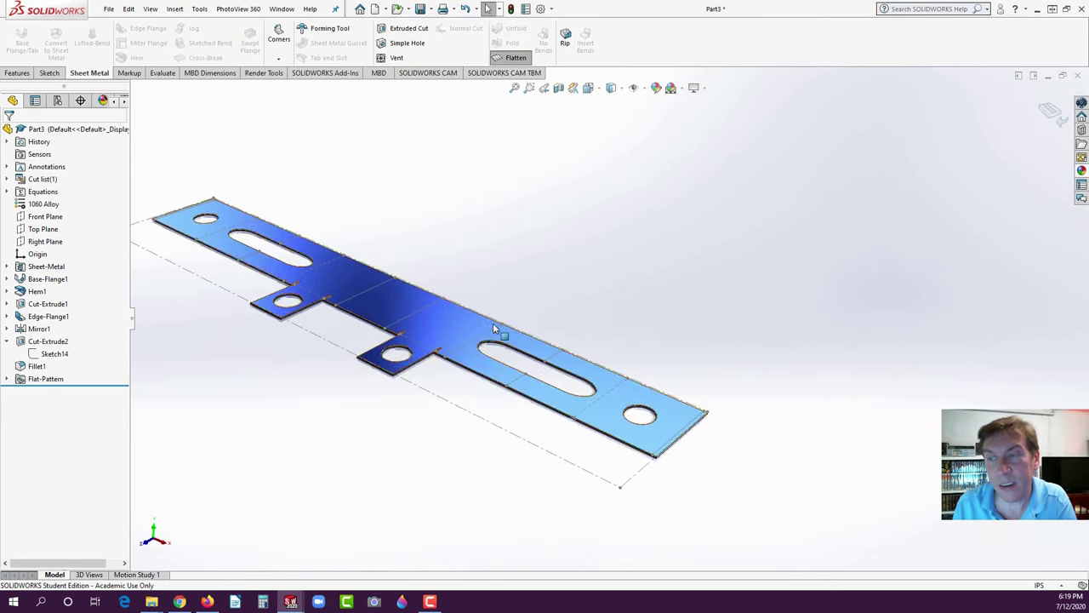
middle_click_drag(494, 326, 471, 242)
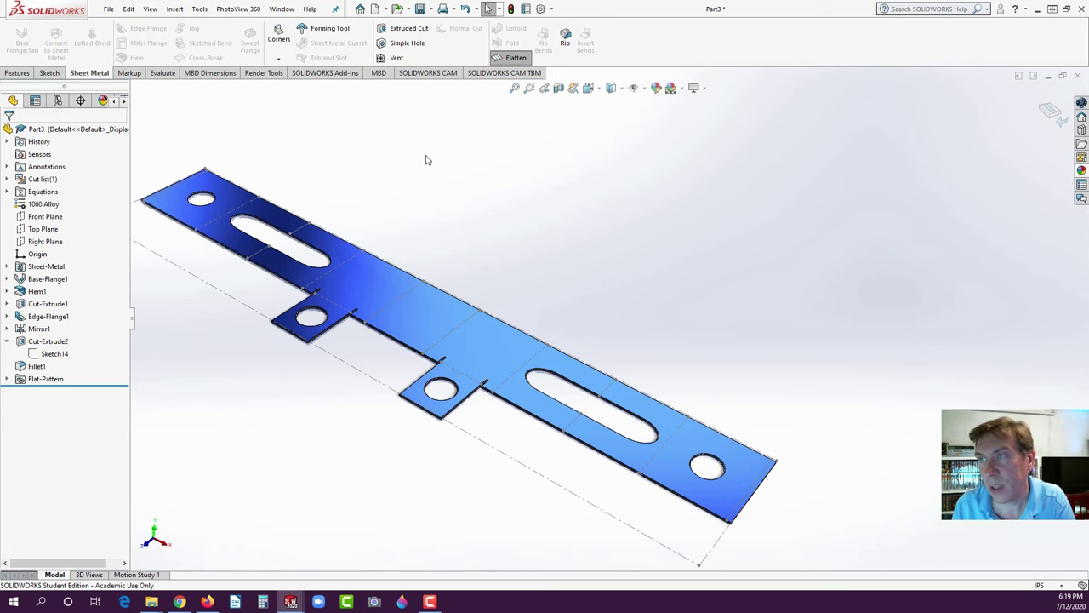
left_click(510, 57)
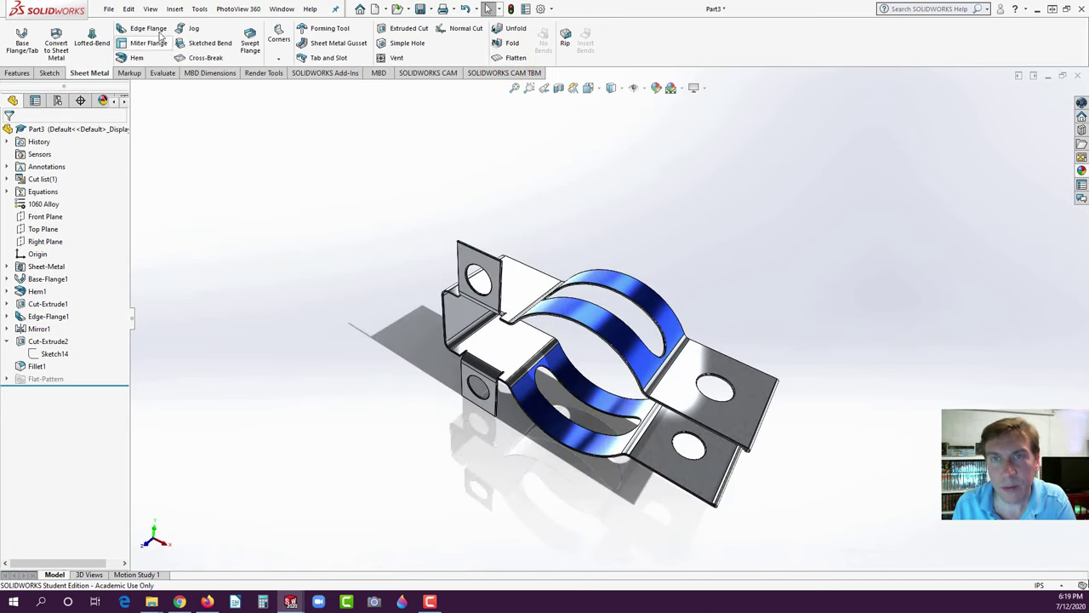
left_click(108, 12)
- Create a new part and start a sketch on the Front Plane
left_click(114, 25)
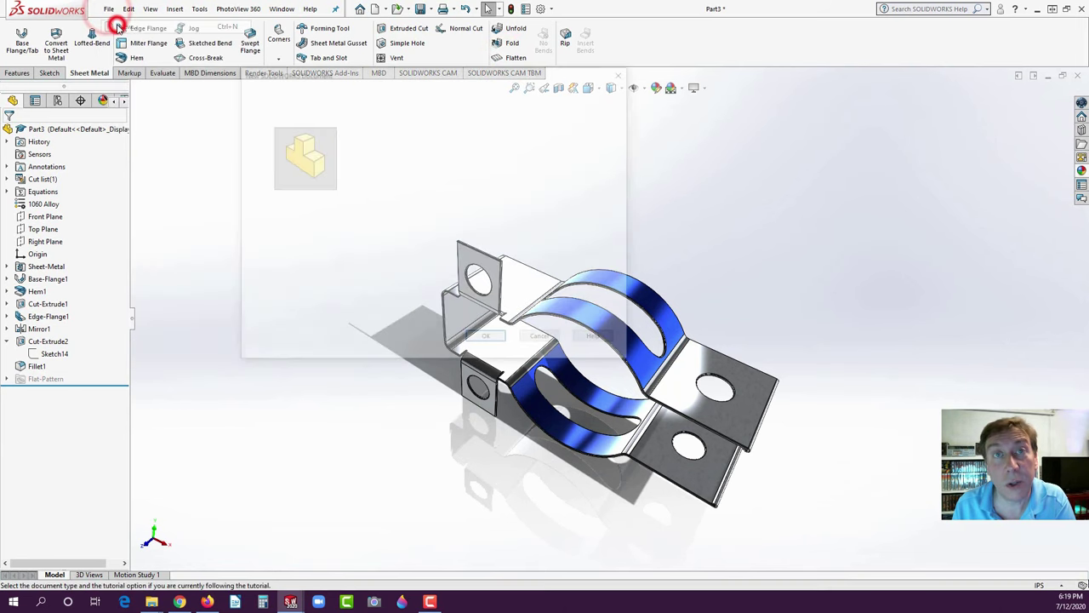
left_click(289, 160)
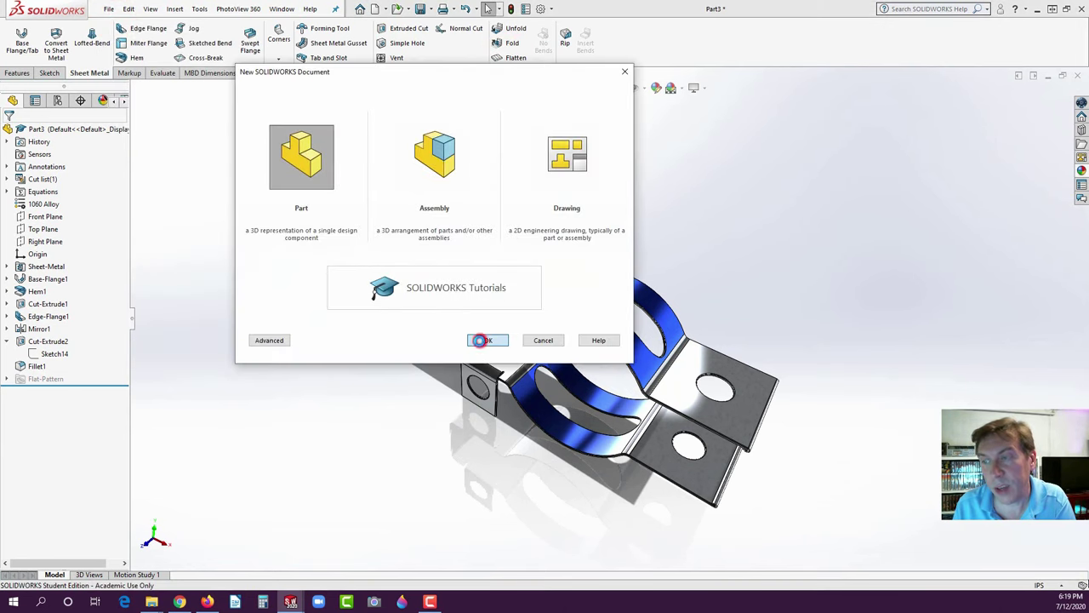
left_click(483, 341)
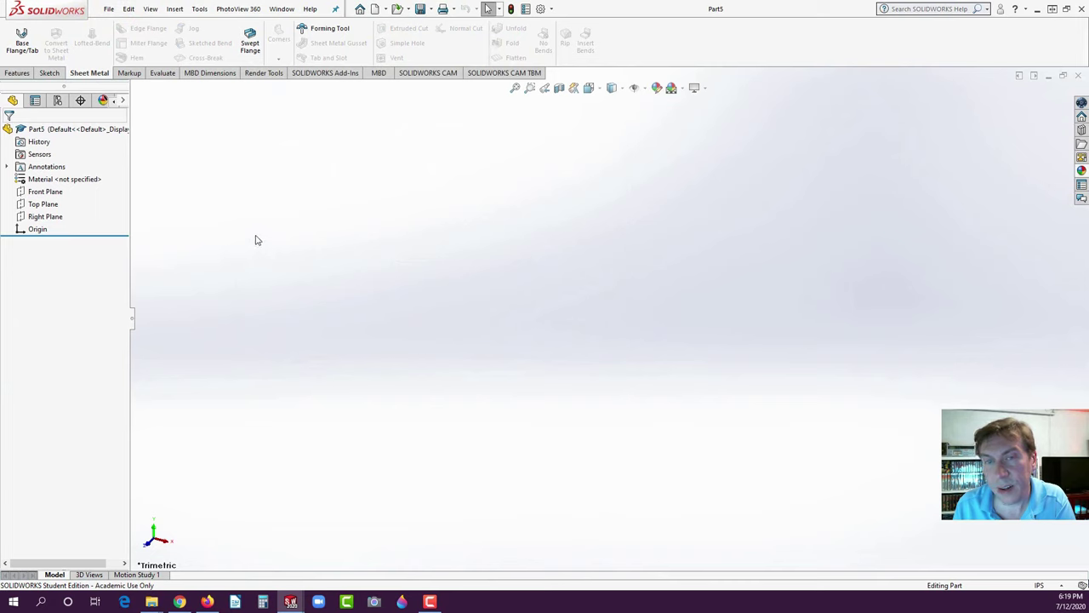
left_click(54, 191)
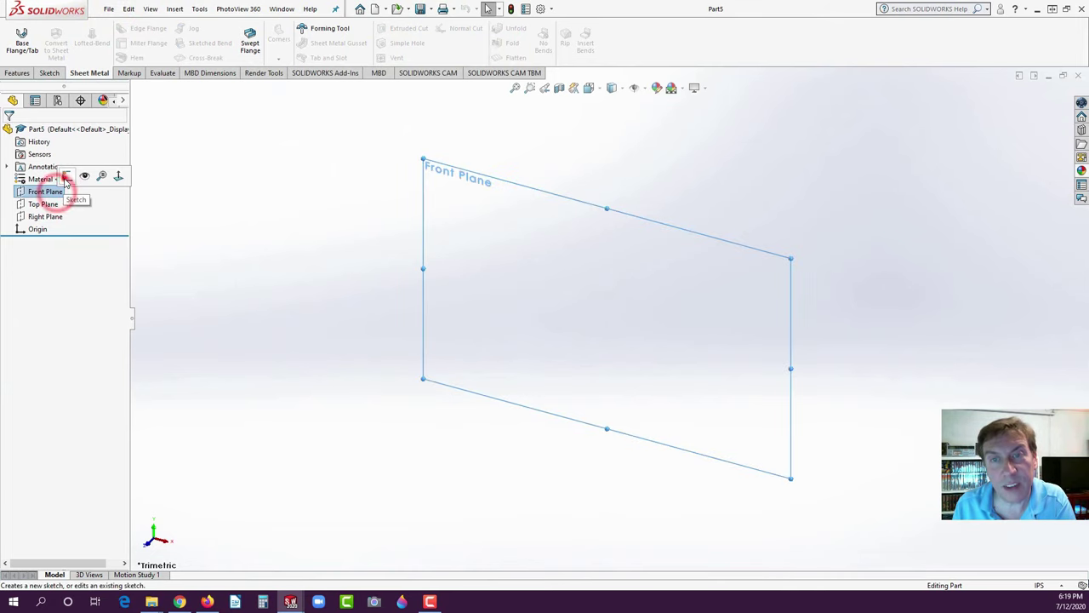
left_click(64, 180)
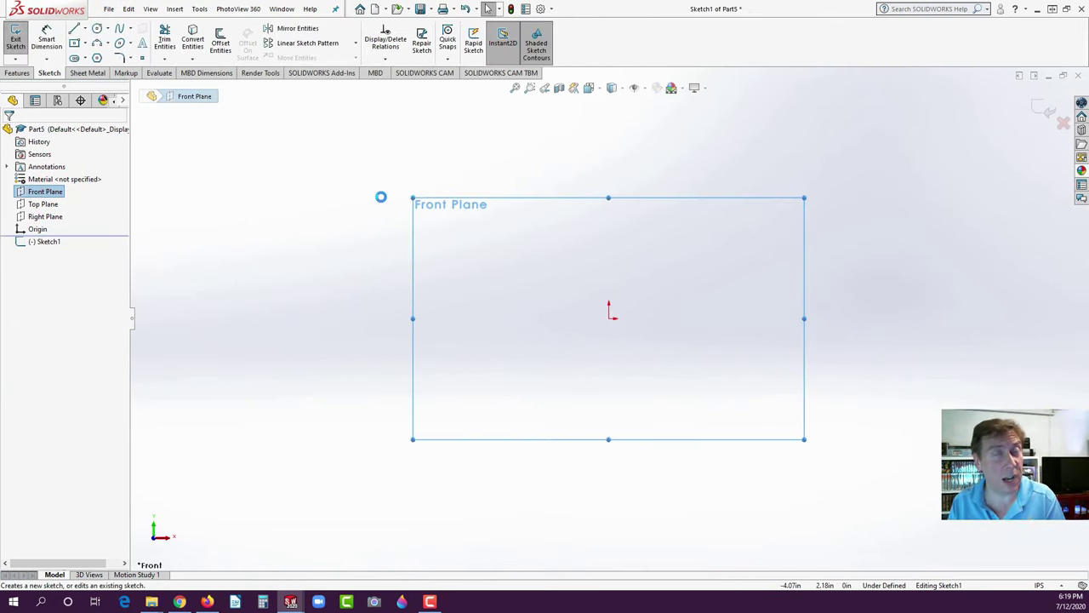
- Draw a circle centred on the origin and dimension it to Ø2.50
left_click(96, 28)
left_click(608, 318)
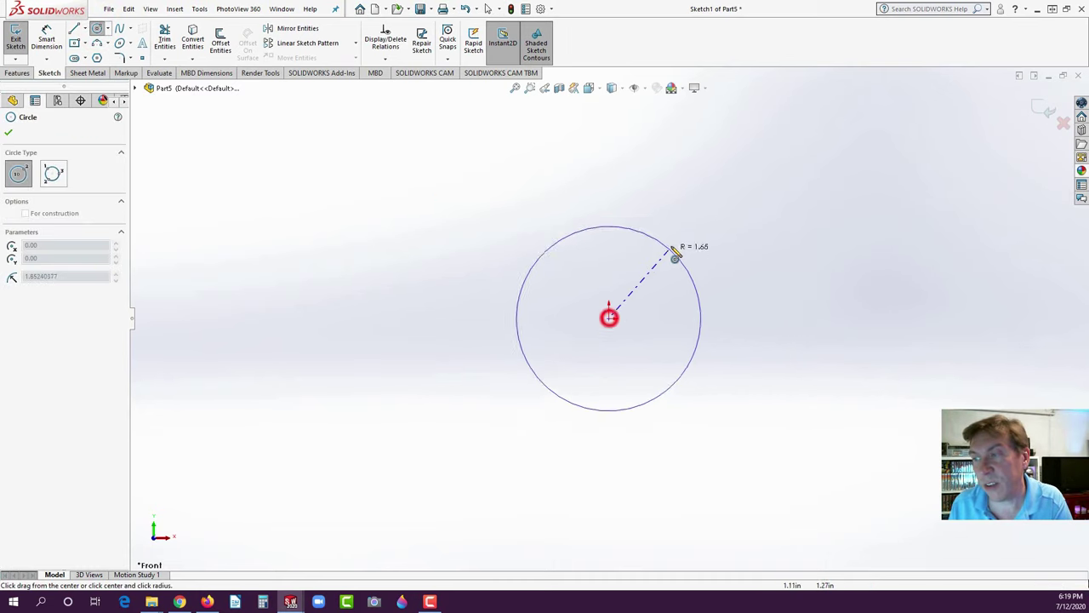
left_click(679, 238)
key("Escape")
key("d")
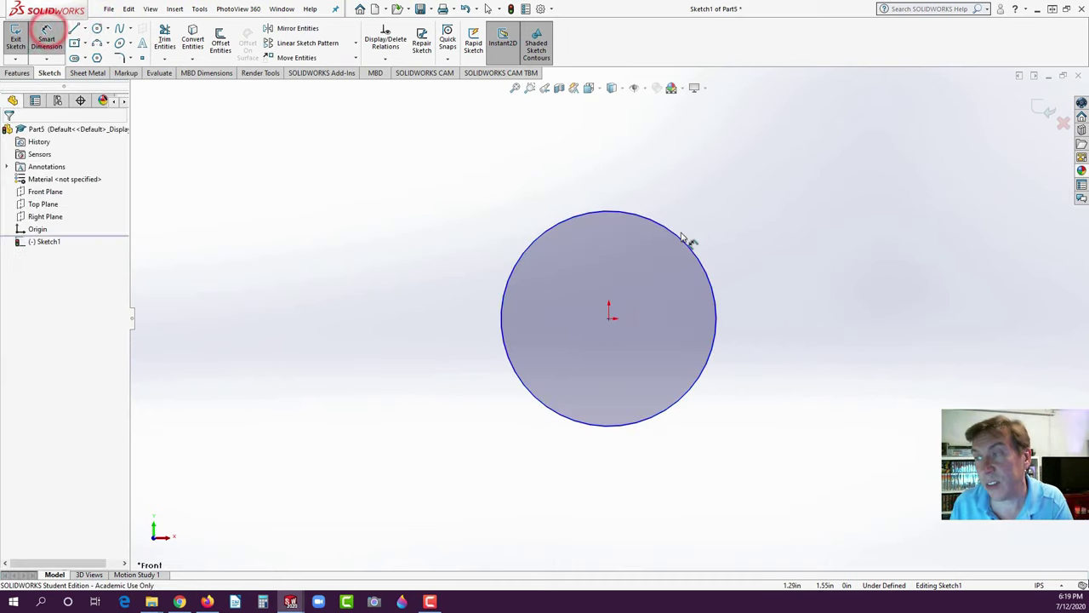
left_click(675, 233)
left_click(754, 165)
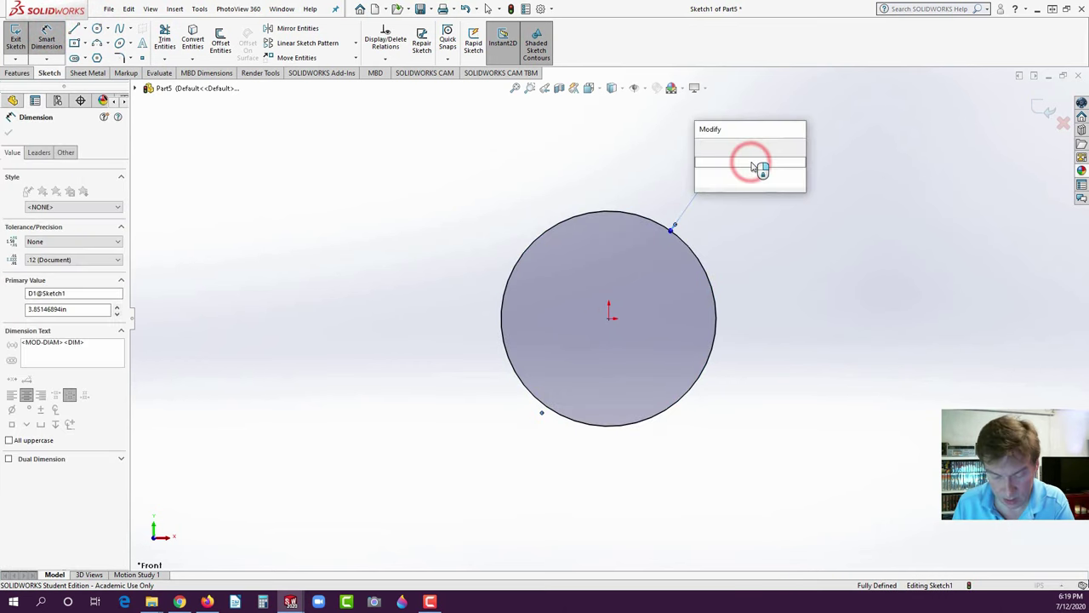
type("2.5")
key("Return")
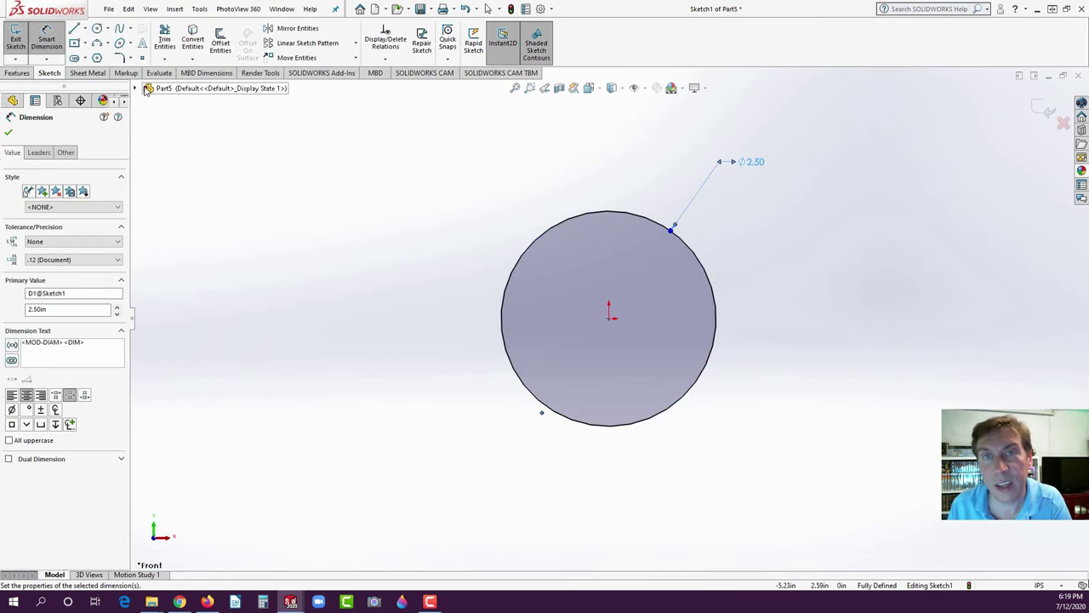
- Draw a center rectangle on the circle's centre and dimension its width to 5.00
left_click(74, 44)
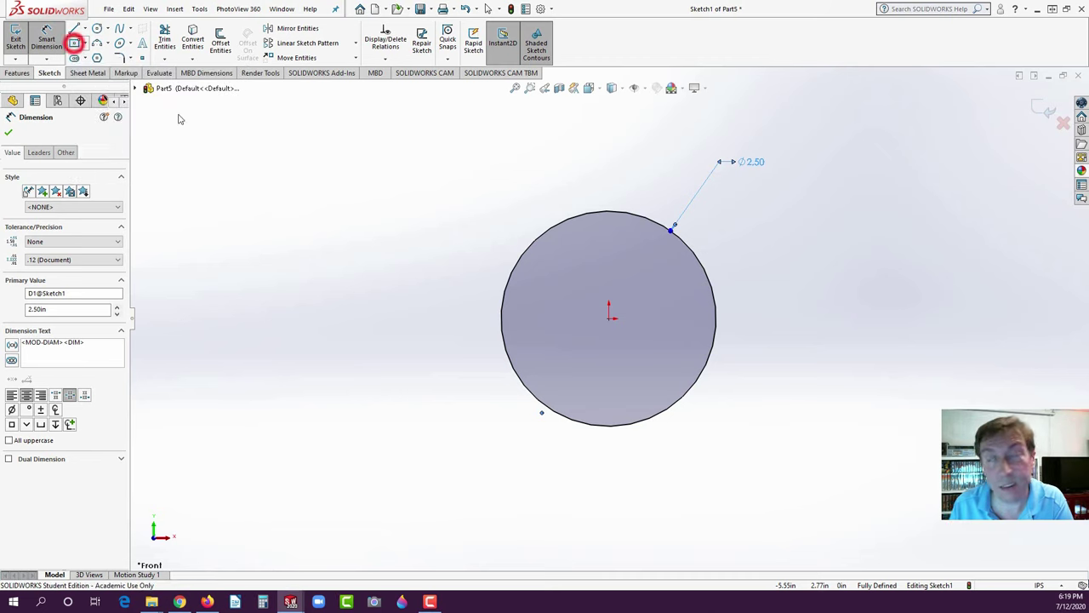
left_click(609, 318)
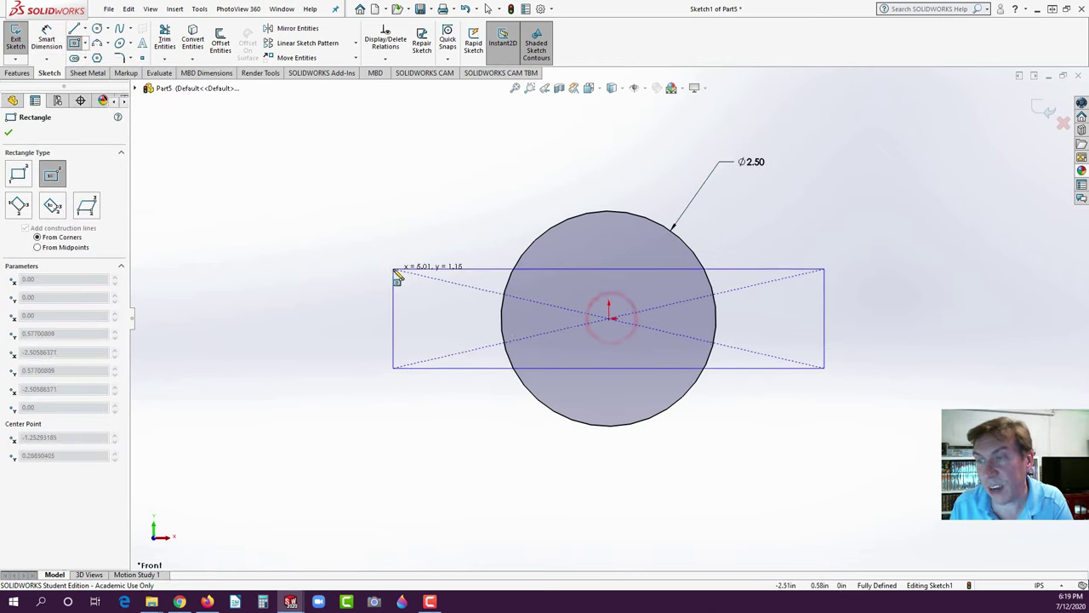
left_click(393, 266)
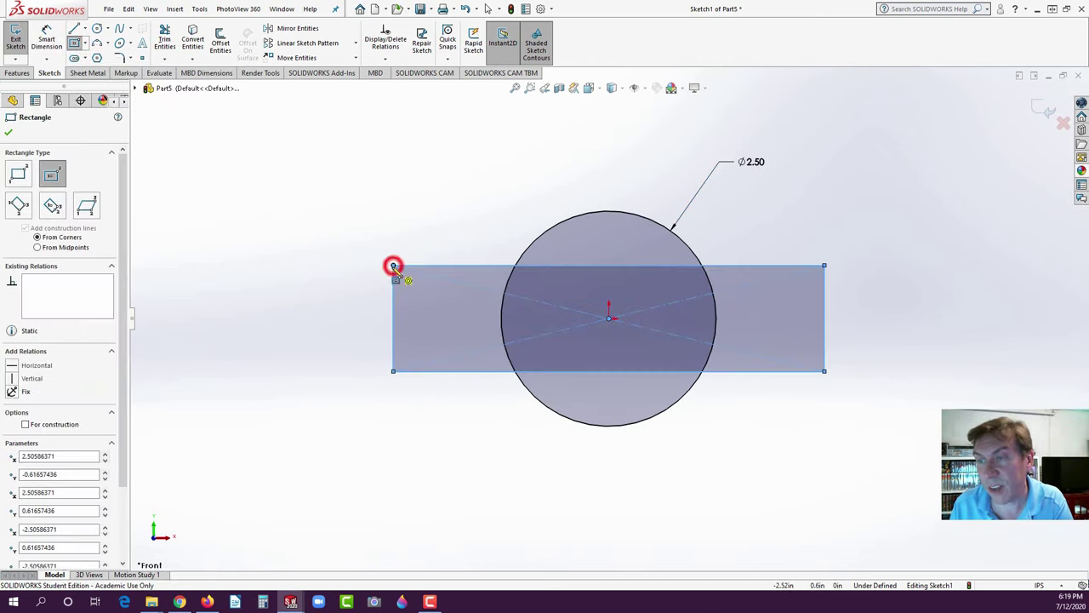
left_click(46, 42)
left_click(487, 265)
left_click(609, 128)
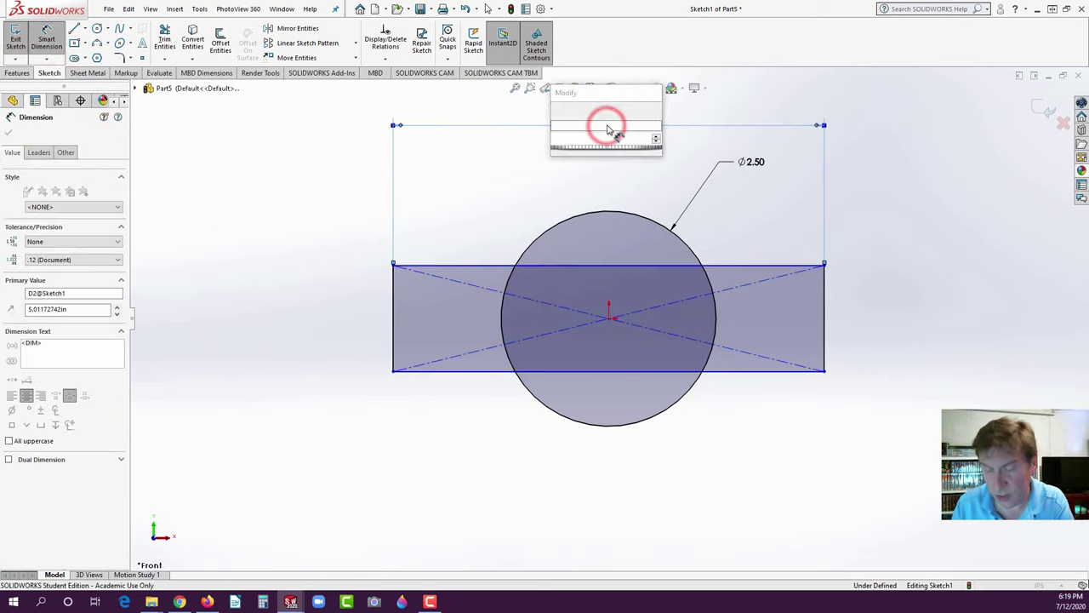
type("5")
key("Return")
- Dimension the rectangle's height to 1.50
left_click(391, 291)
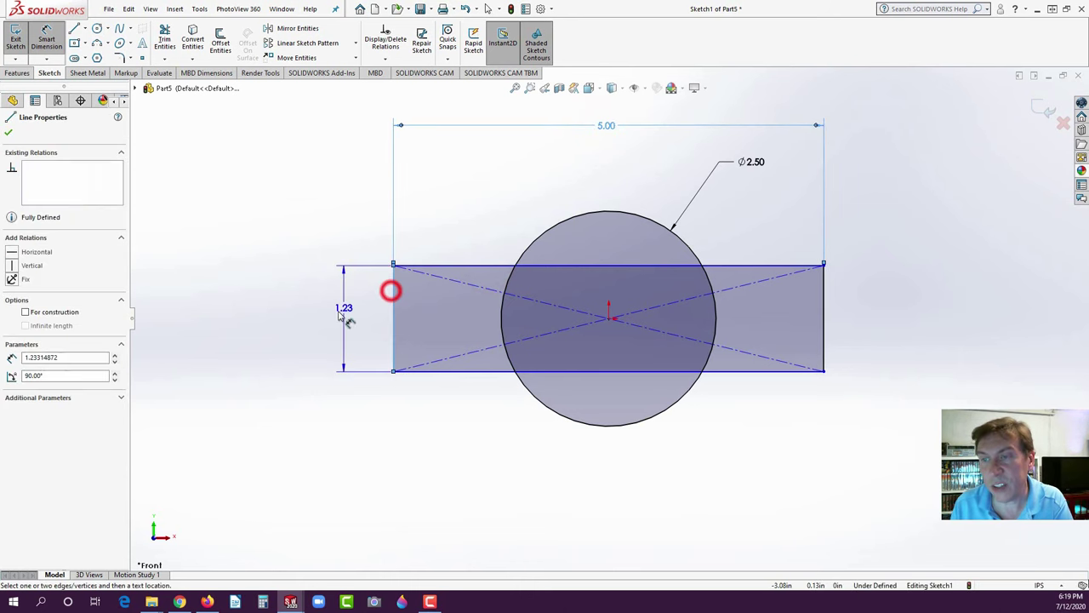
left_click(337, 312)
type("1.5")
key("Return")
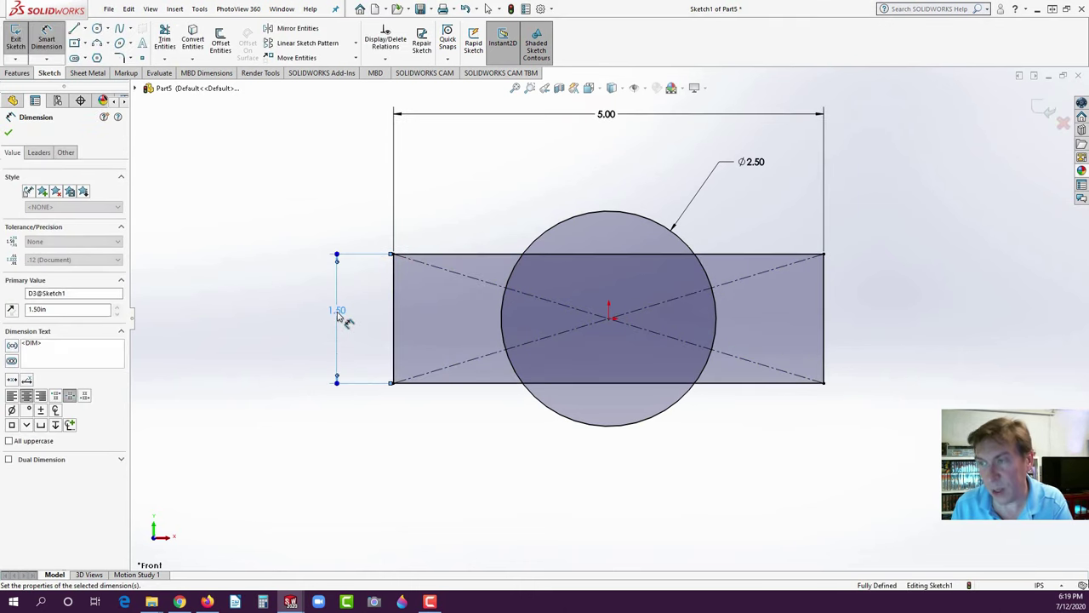
left_click(207, 600)
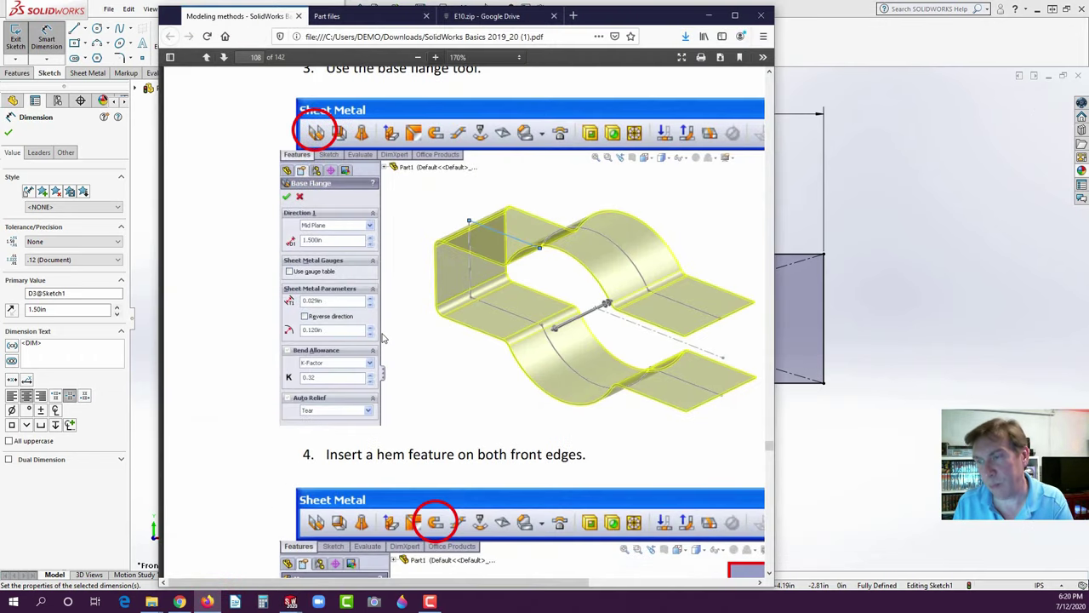
- Open vertanux1 in a new Firefox tab and browse its Instructional Manuals and Part files pages
left_click(573, 15)
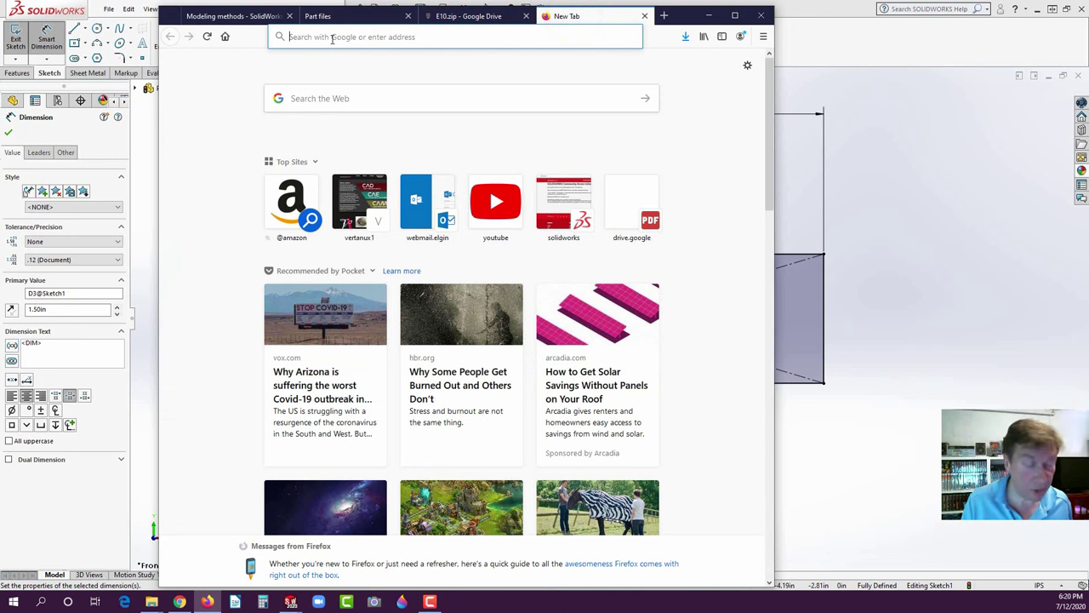
type("ver")
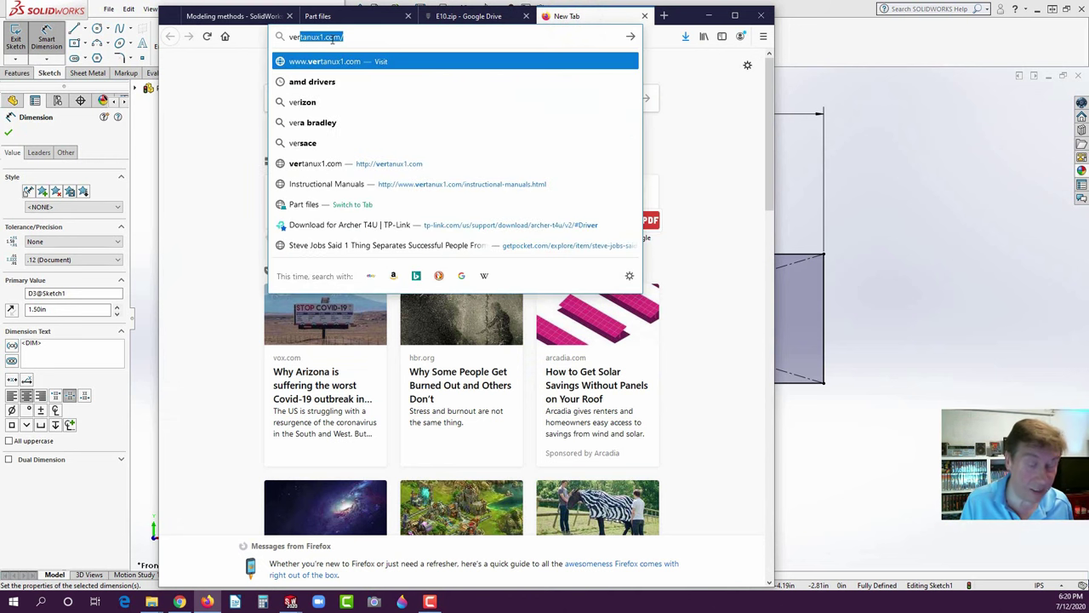
type("tanux1.com")
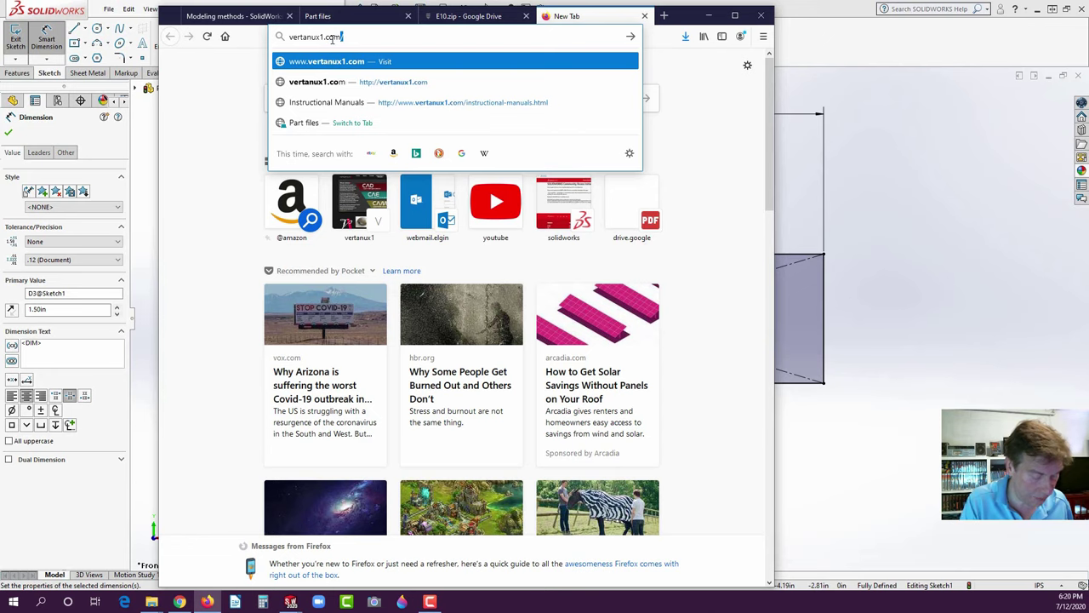
key("Return")
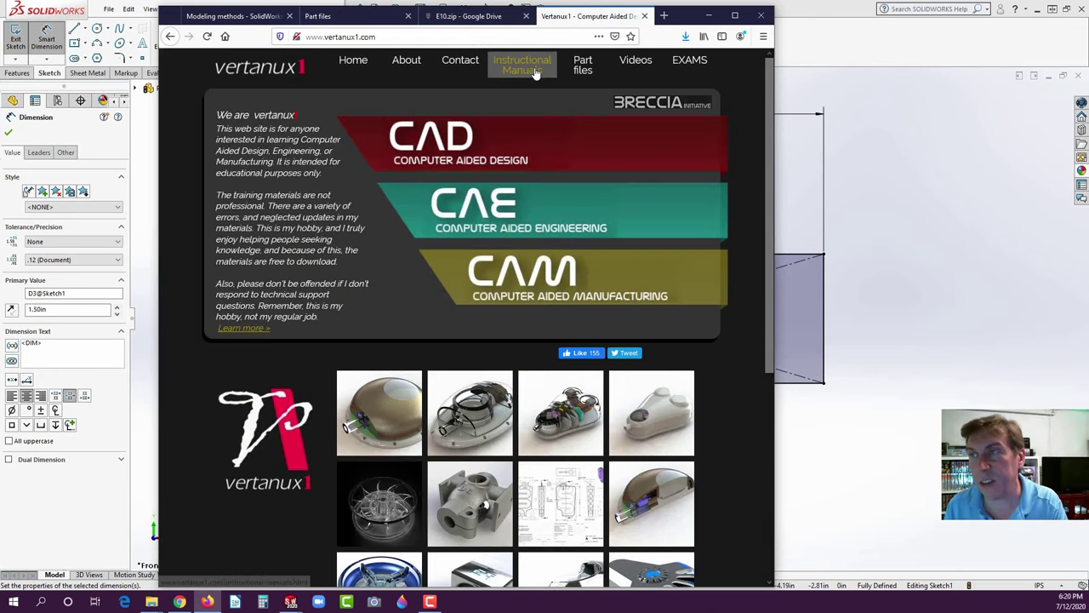
left_click(528, 66)
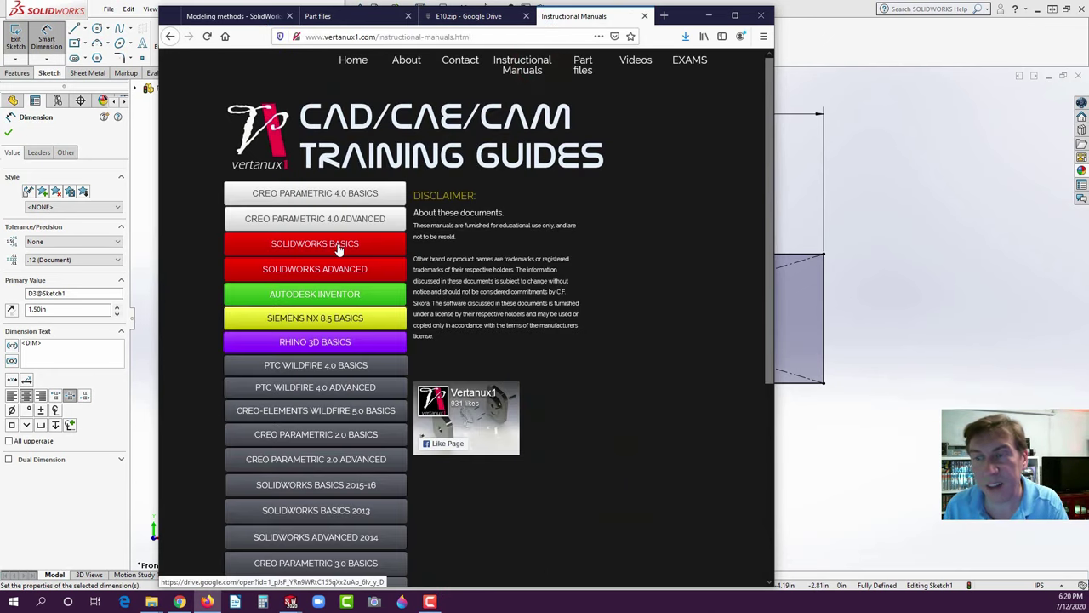
left_click(471, 19)
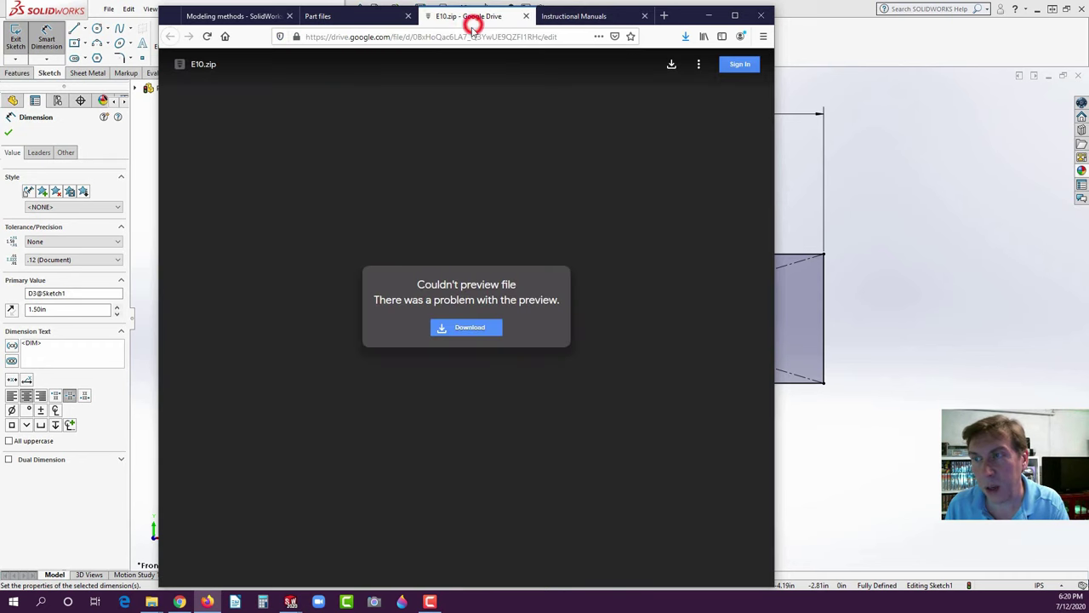
left_click(374, 17)
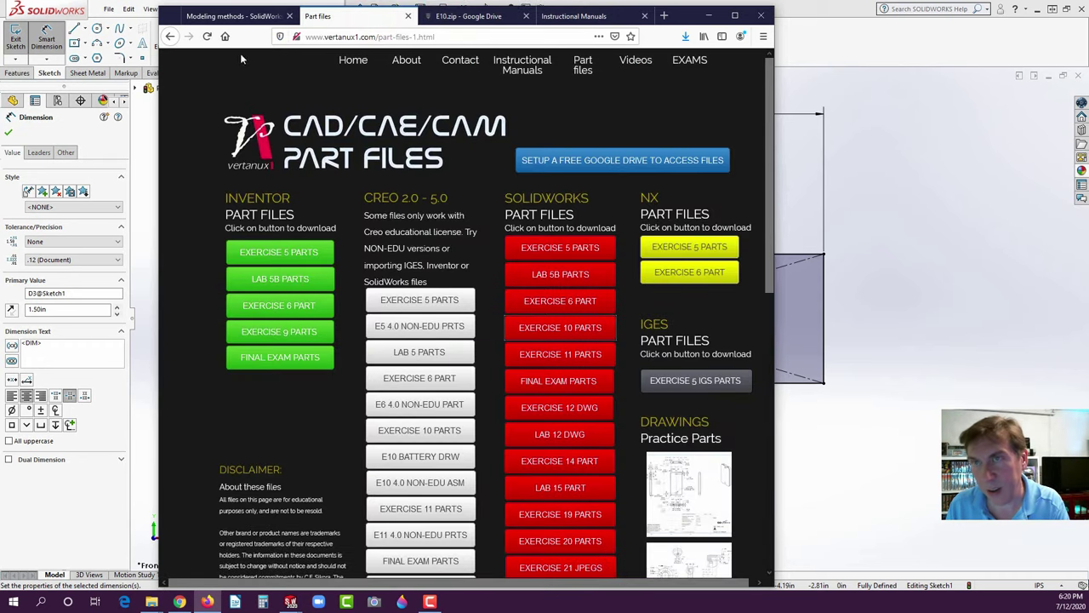
- Check the tutorial PDF's 1.250 clamp height, then place the rectangle's height dimension on its left
left_click(241, 17)
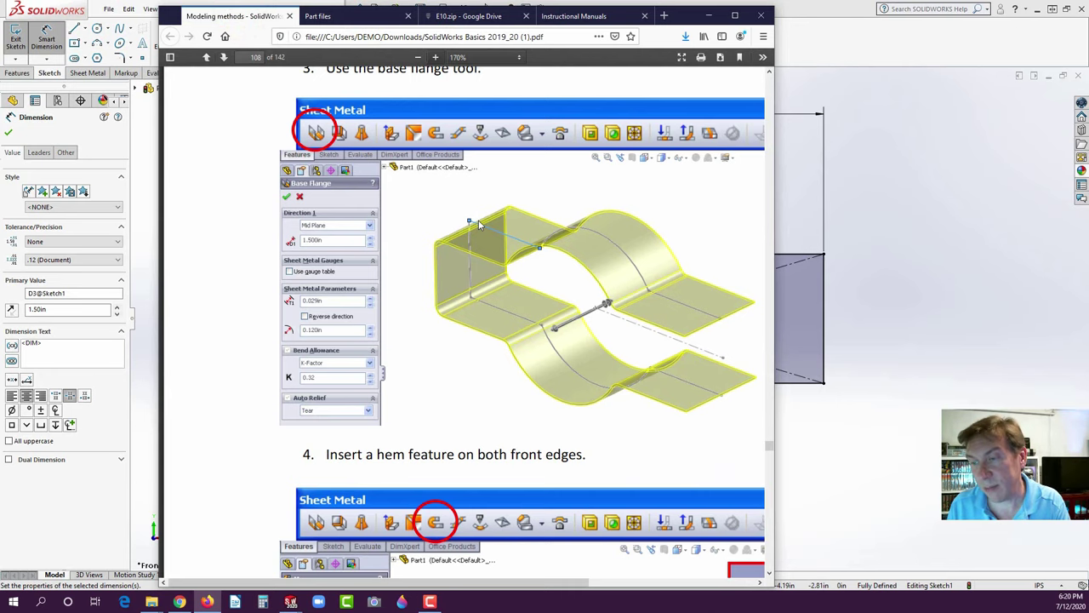
scroll(479, 224, "up", 5)
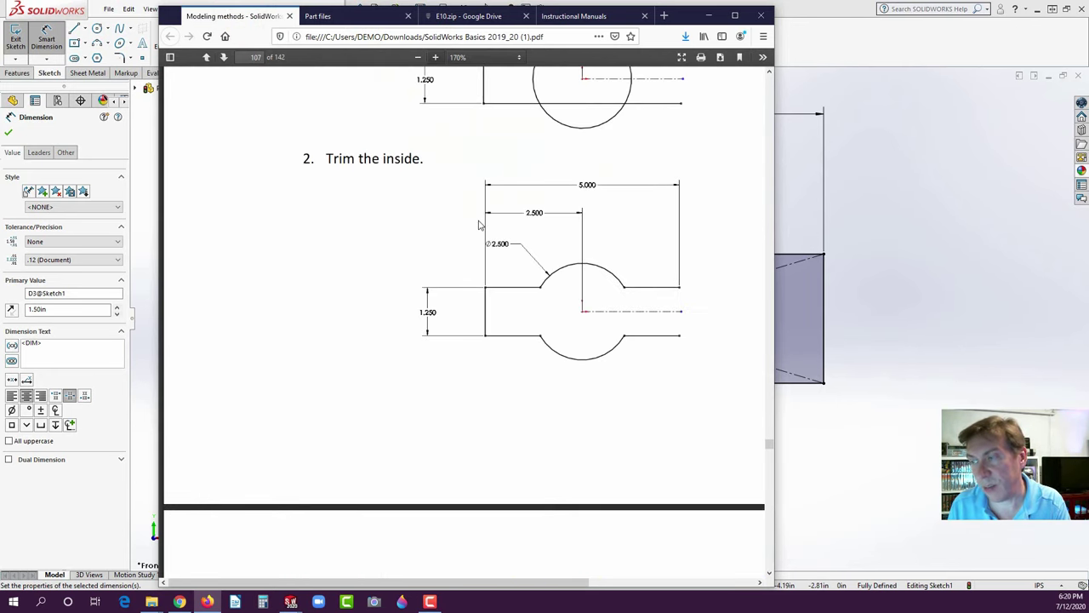
scroll(479, 224, "up", 3)
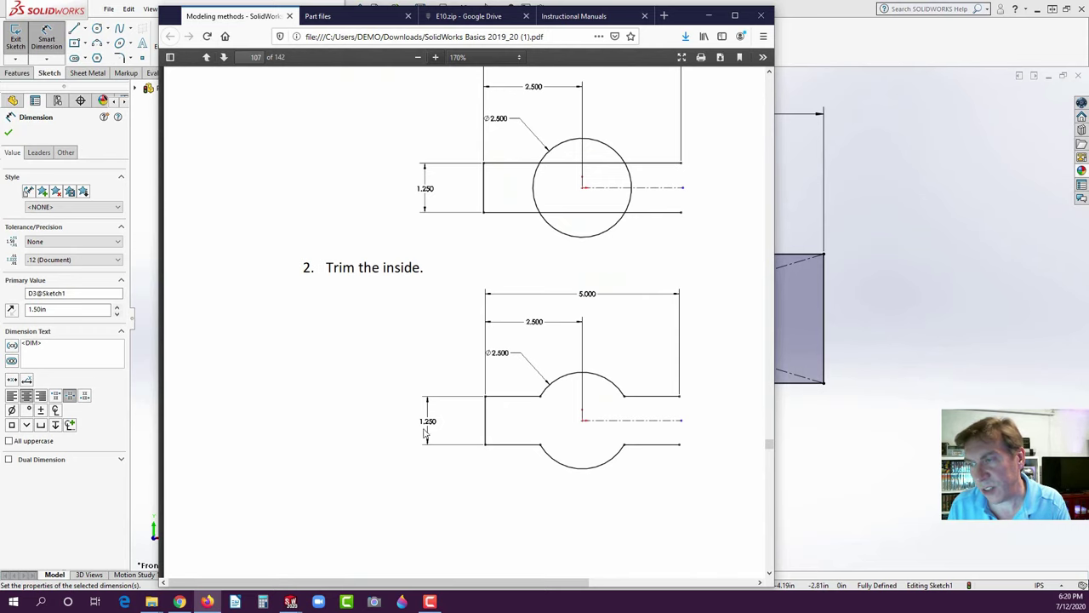
left_click(925, 297)
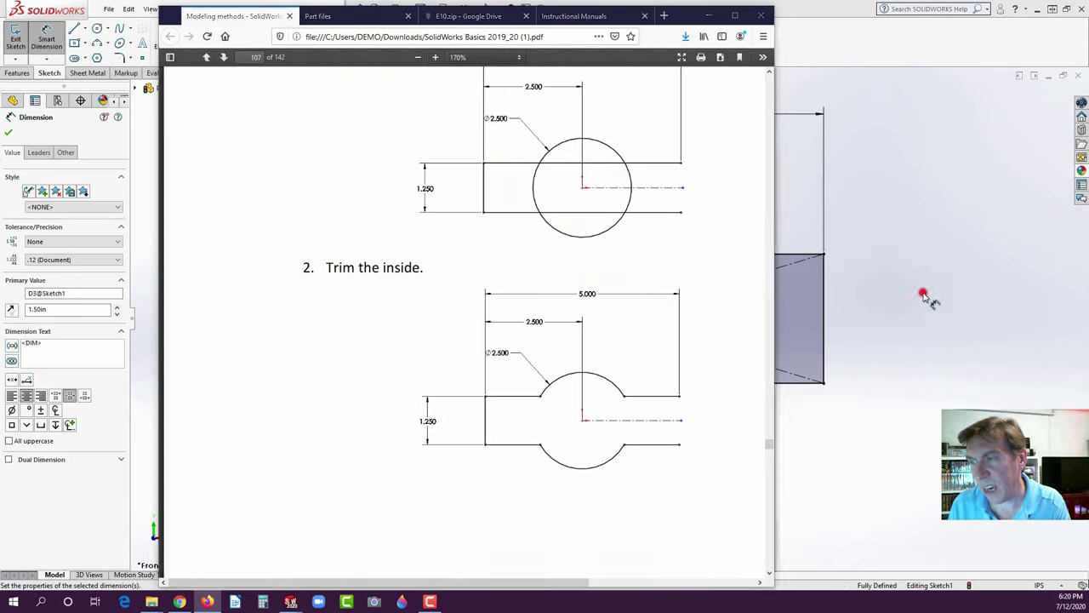
left_click_drag(408, 309, 343, 309)
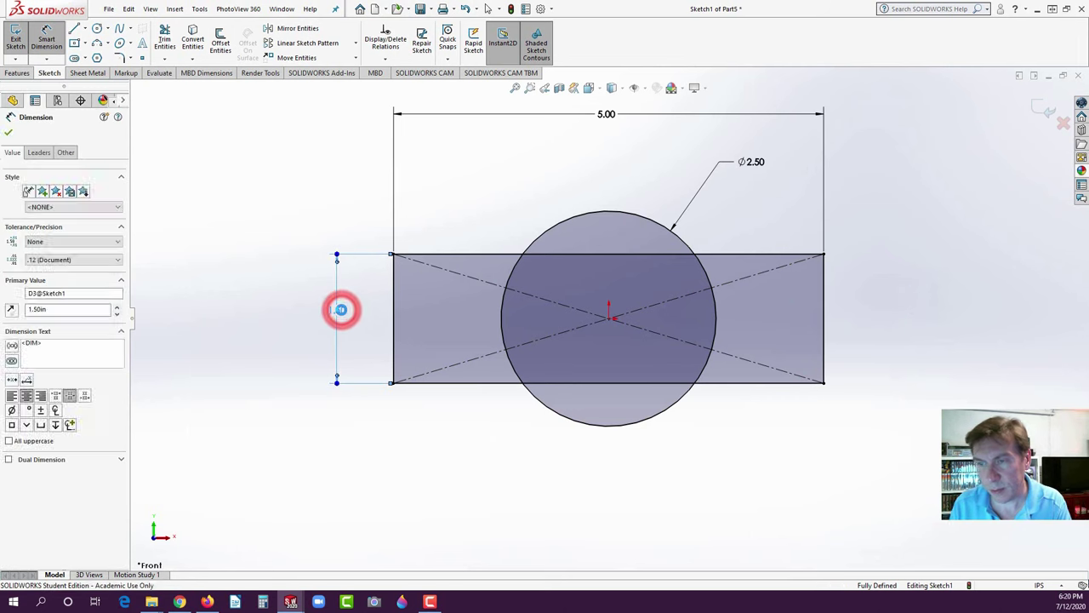
- Set the rectangle height to 1.25 and make its right edge construction geometry
type("1.25")
key("Return")
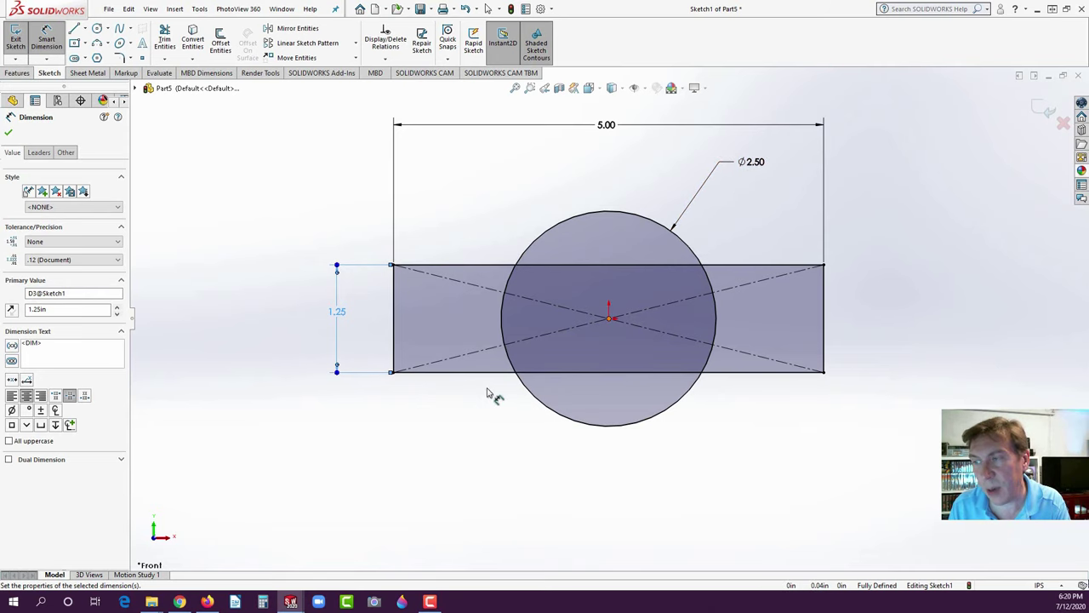
left_click(452, 415)
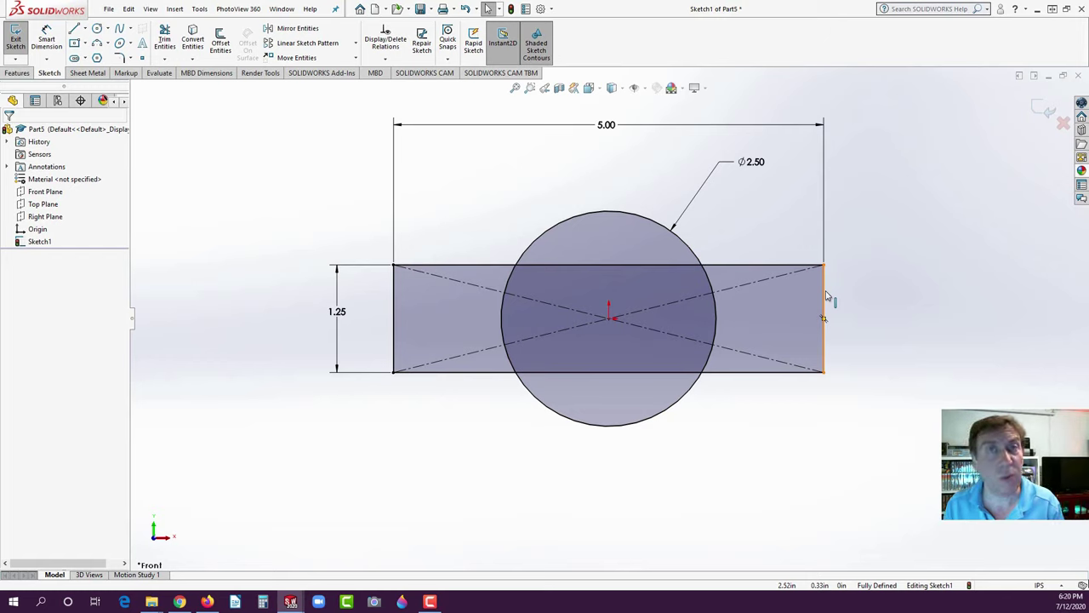
left_click(824, 296)
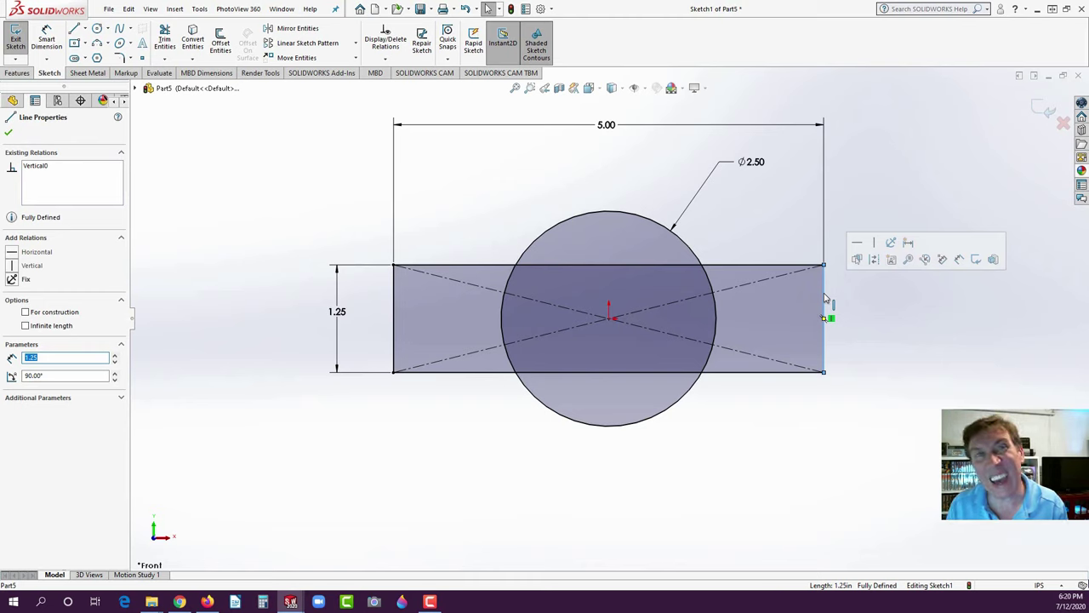
left_click(871, 260)
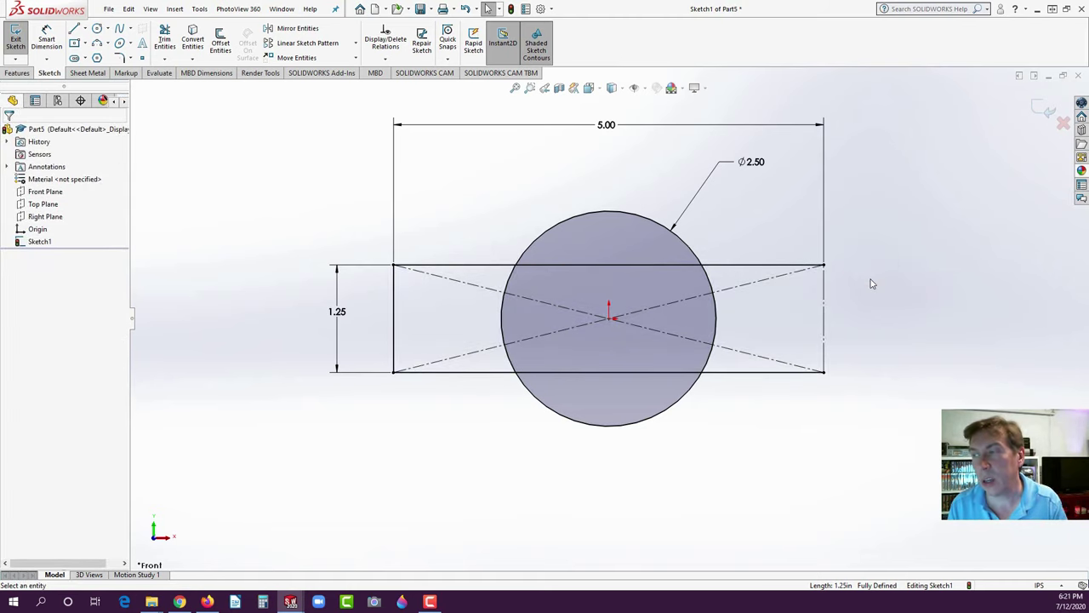
- Trim to closest the inside lines and arc pieces into one outline, moving the Ø2.50 dimension below
left_click(165, 41)
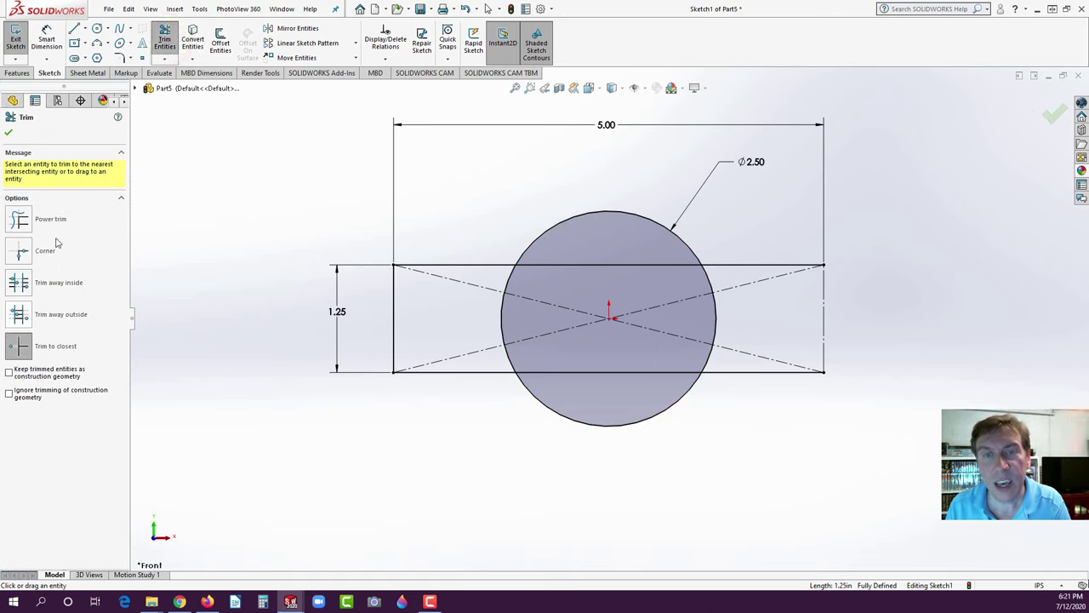
left_click(21, 346)
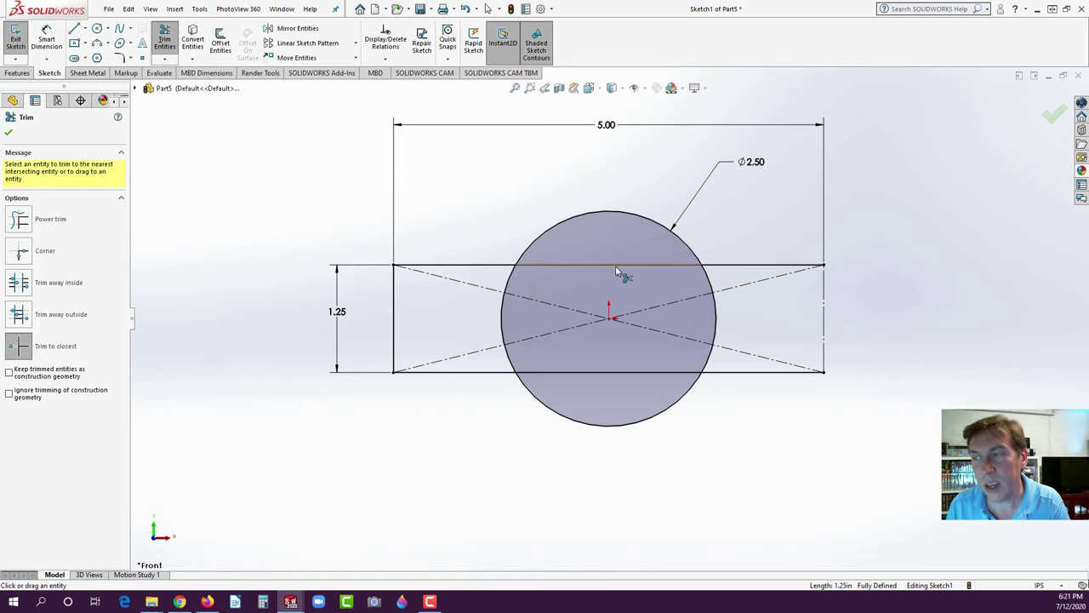
left_click(616, 265)
left_click(614, 372)
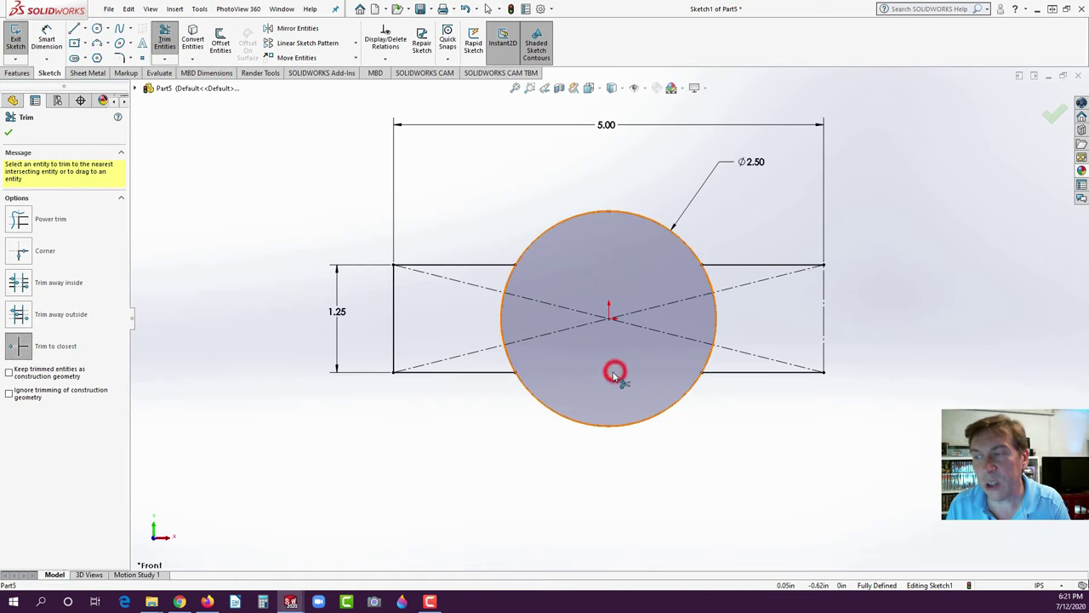
left_click(509, 360)
left_click(502, 318)
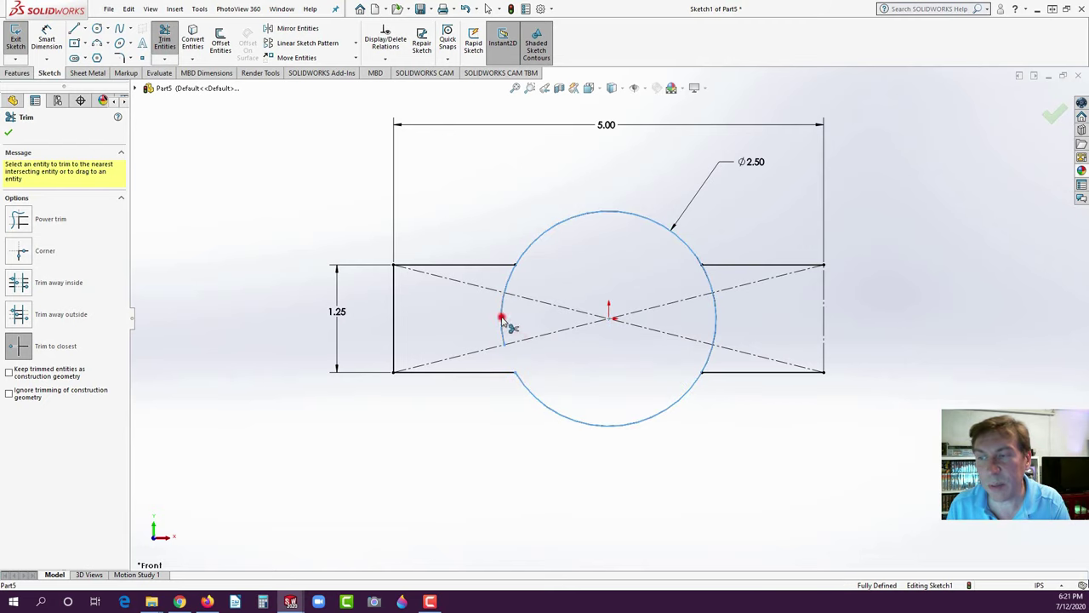
left_click(509, 278)
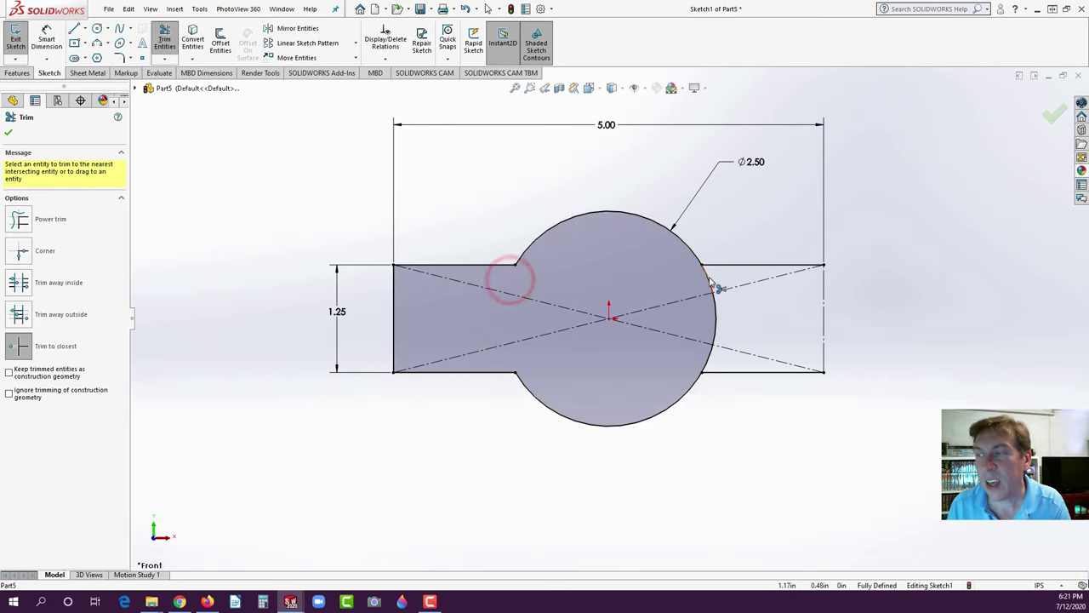
left_click(707, 275)
left_click(714, 308)
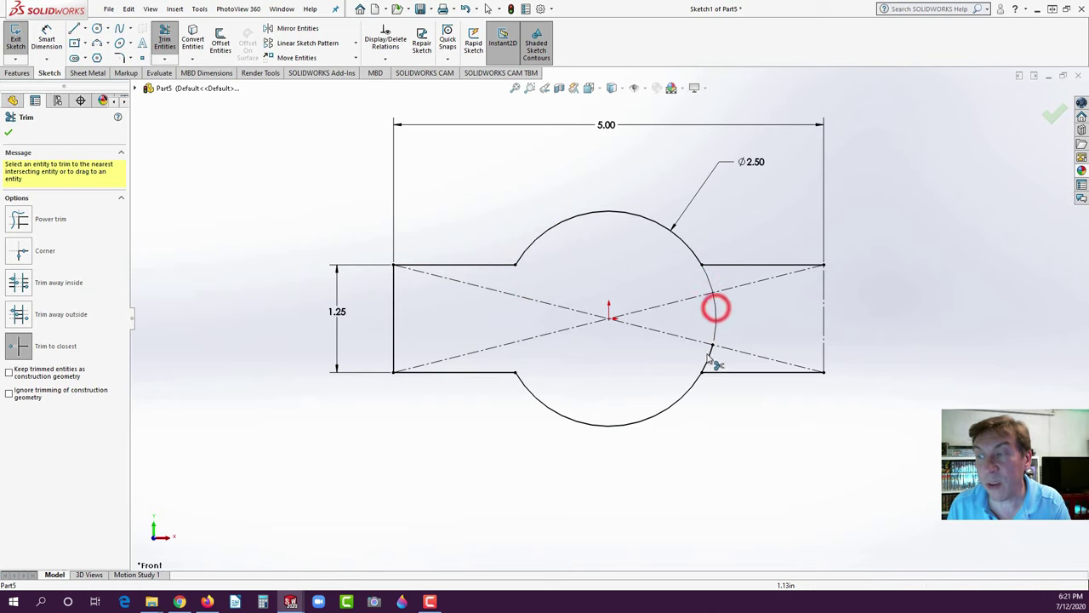
left_click(709, 355)
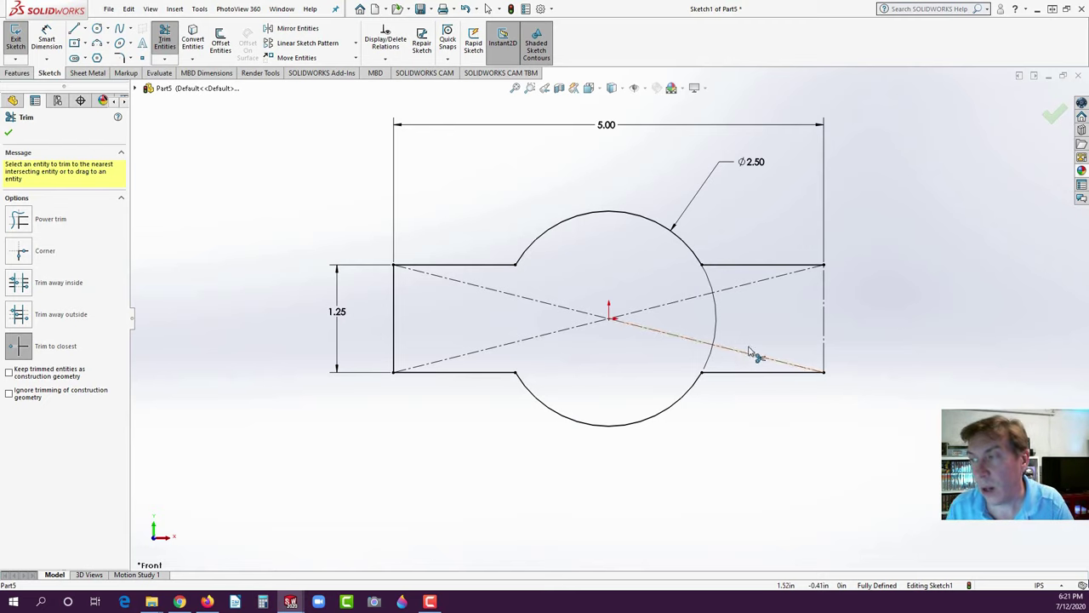
left_click(8, 133)
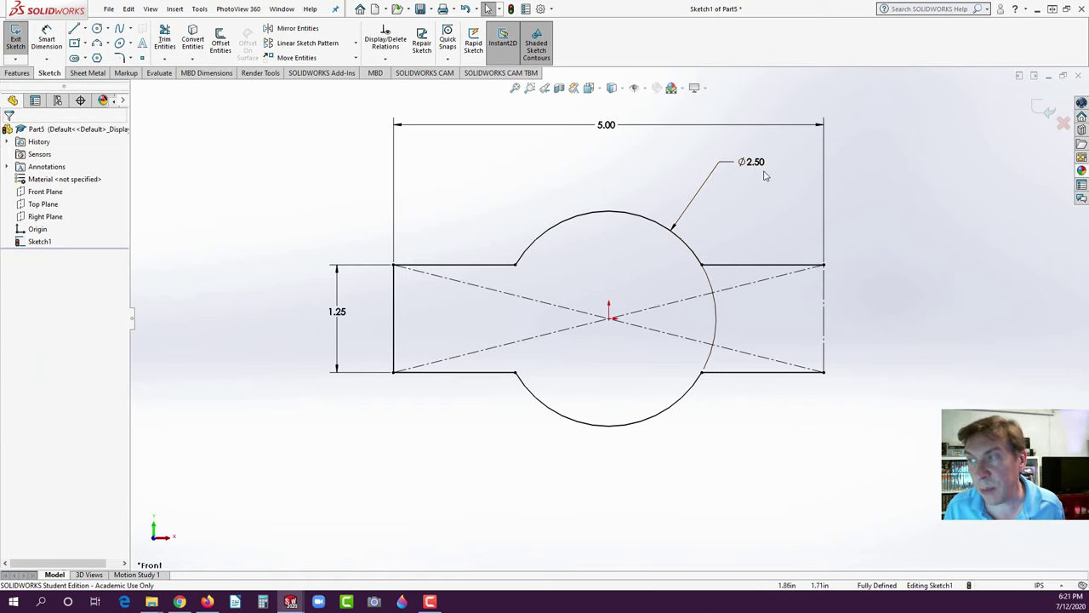
left_click_drag(756, 161, 755, 443)
left_click(700, 477)
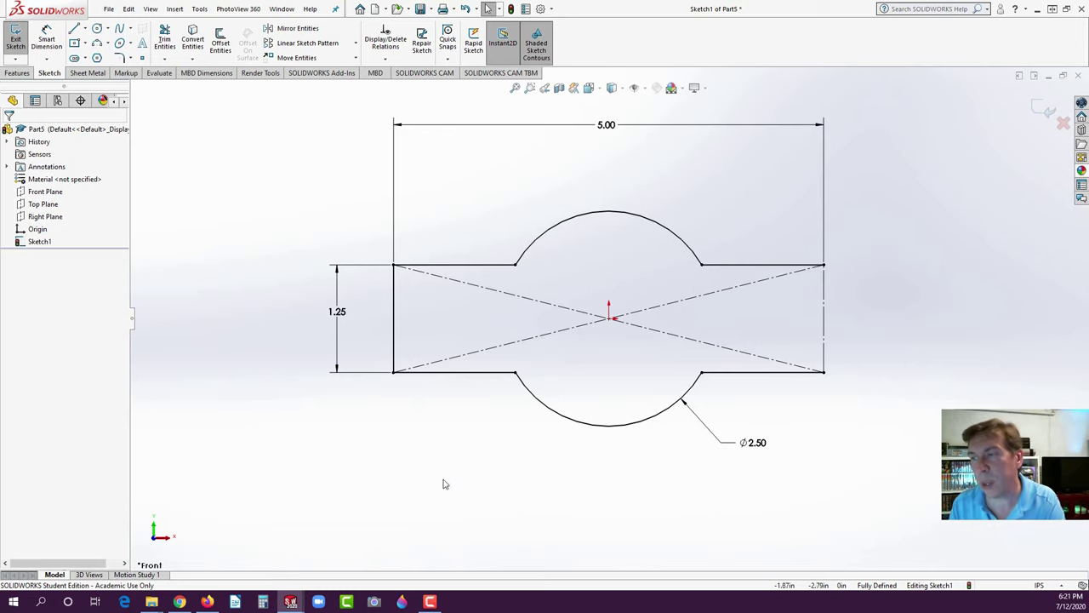
- Switch from the Features tab to the Sheet Metal tab and review the CommandManager Tabs list
left_click(15, 73)
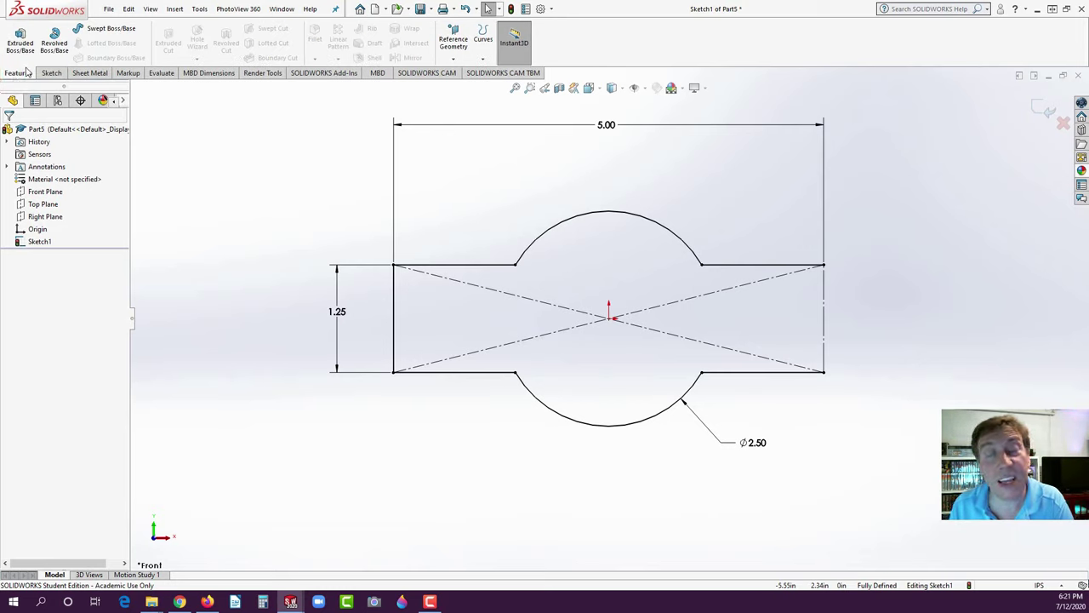
left_click(98, 74)
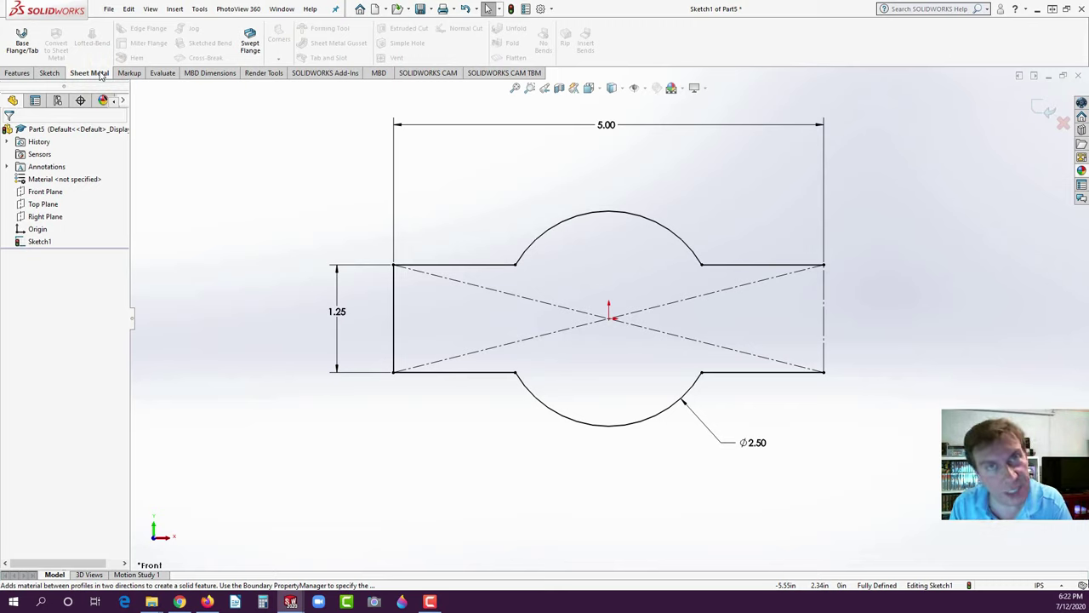
right_click(46, 75)
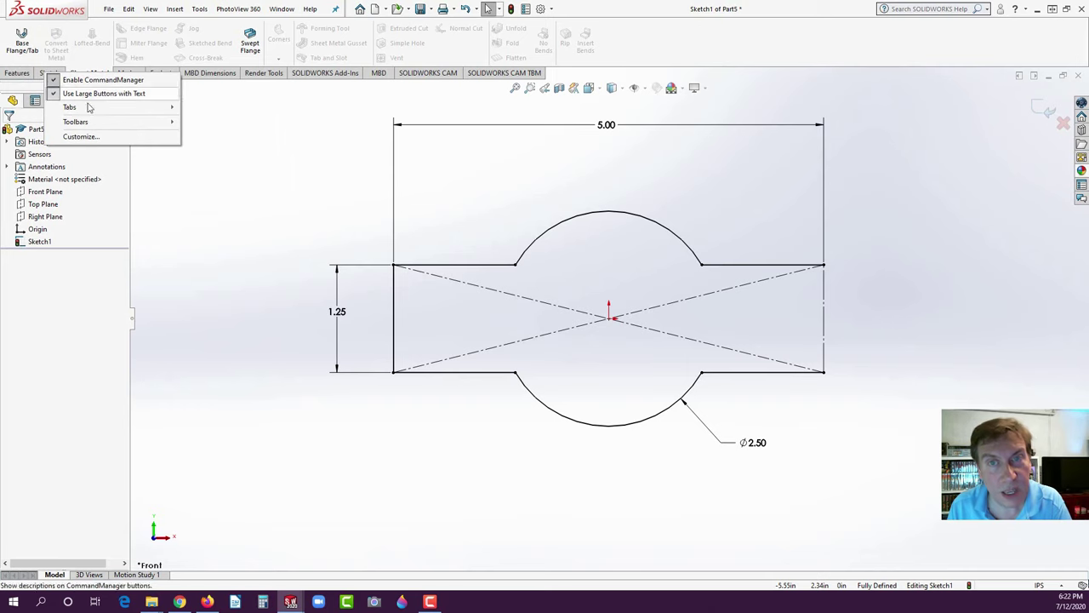
mouse_move(115, 108)
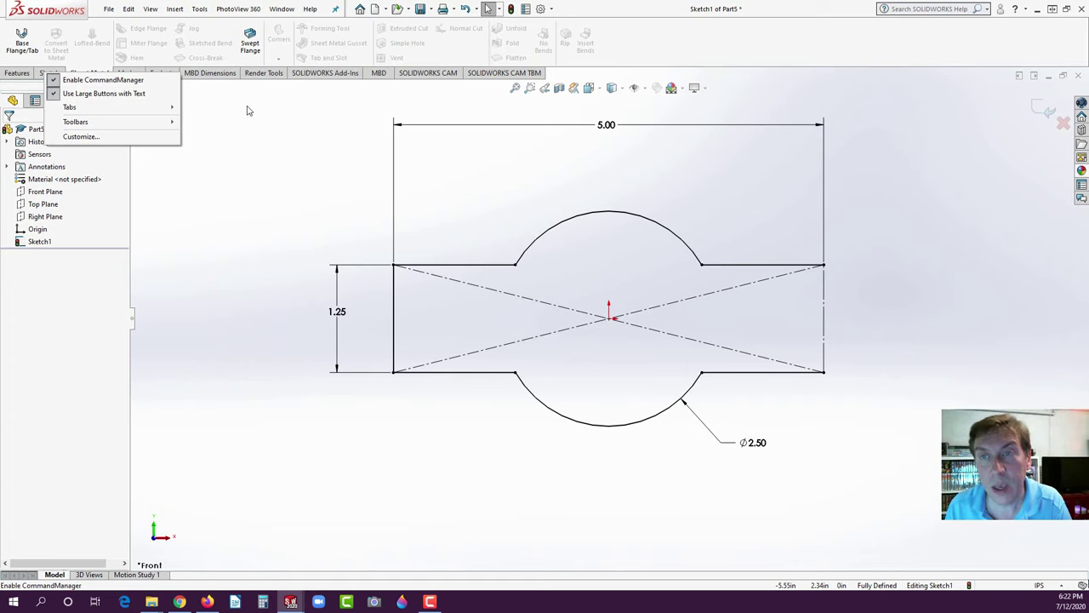
left_click(242, 109)
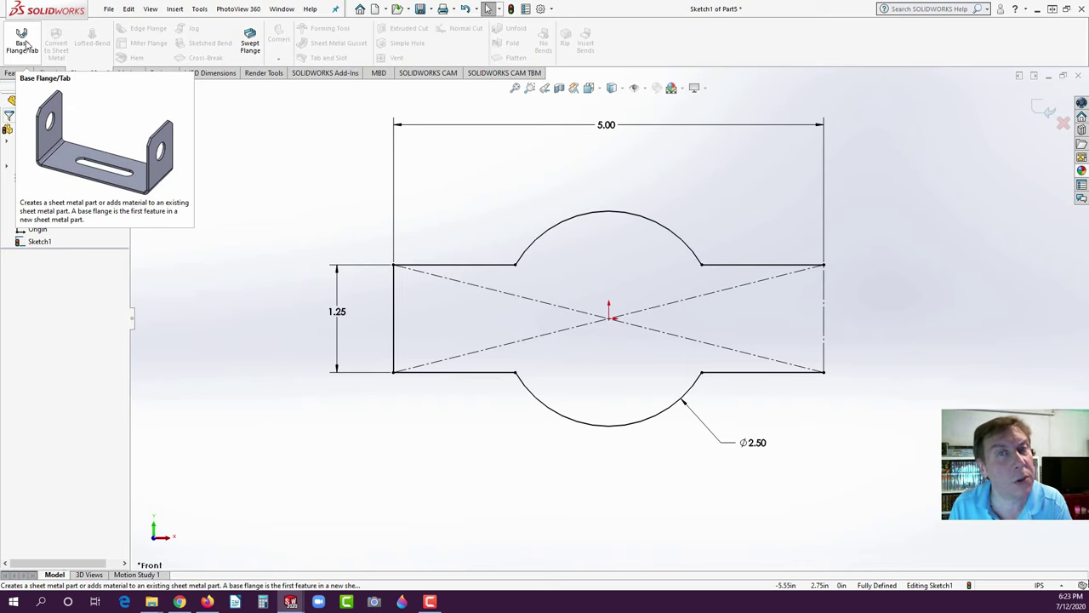
- Start a base flange from the sketch extending Mid-Plane with a 2.50in depth
left_click(23, 42)
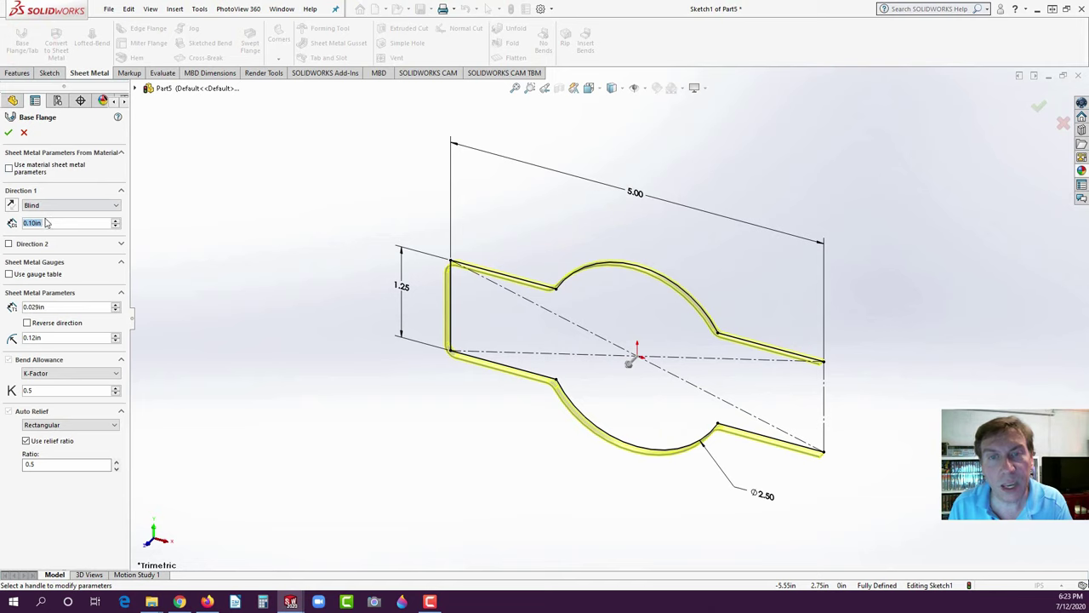
left_click(43, 205)
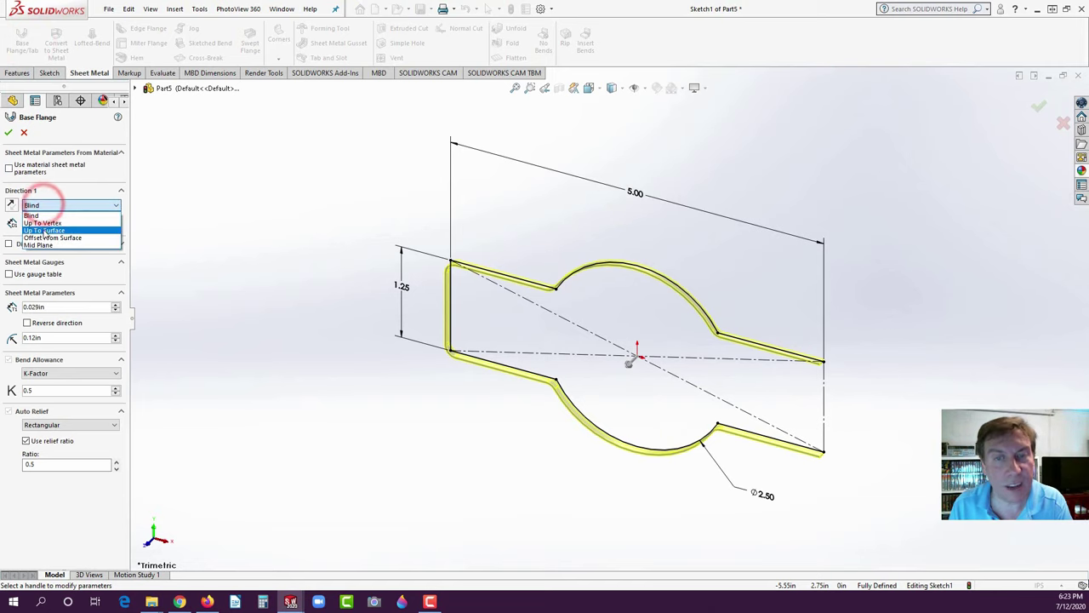
left_click(37, 245)
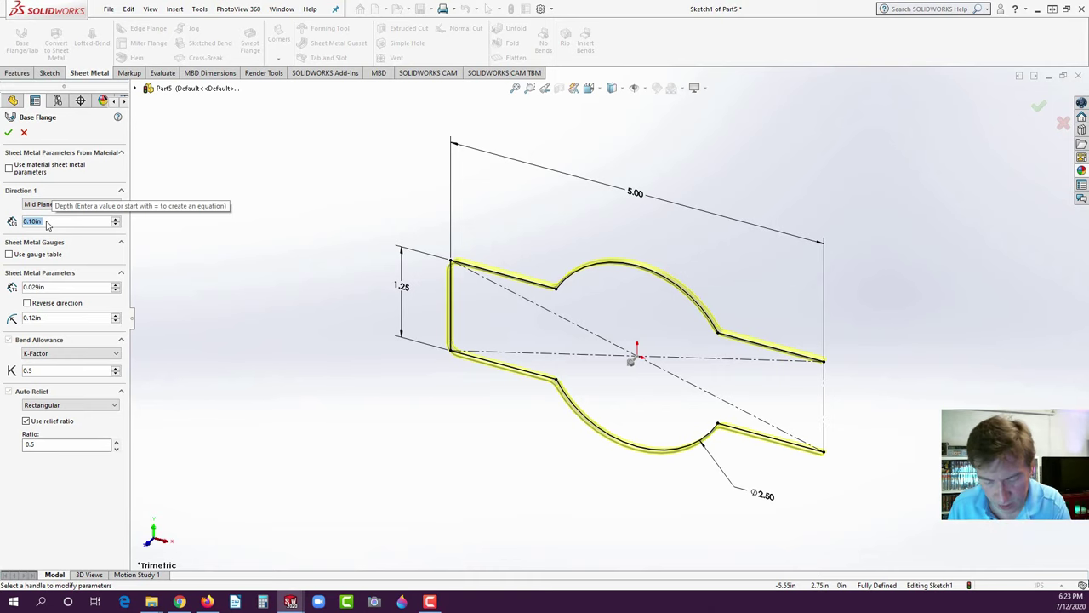
type("2.5")
key("Return")
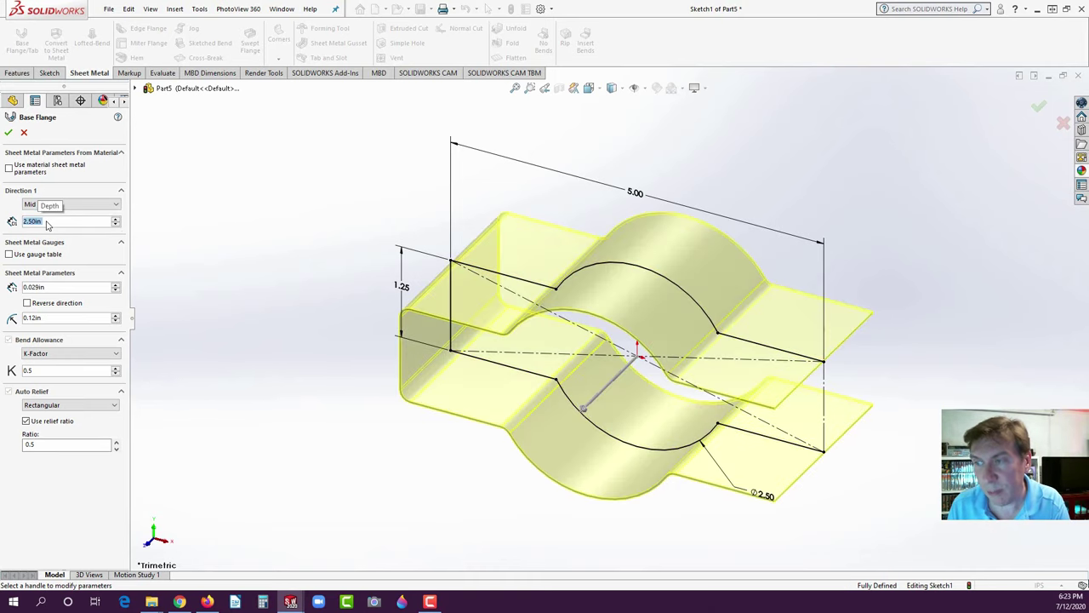
- After checking the manual, change the flange depth to 1.50in and finish Base-Flange1
left_click(206, 601)
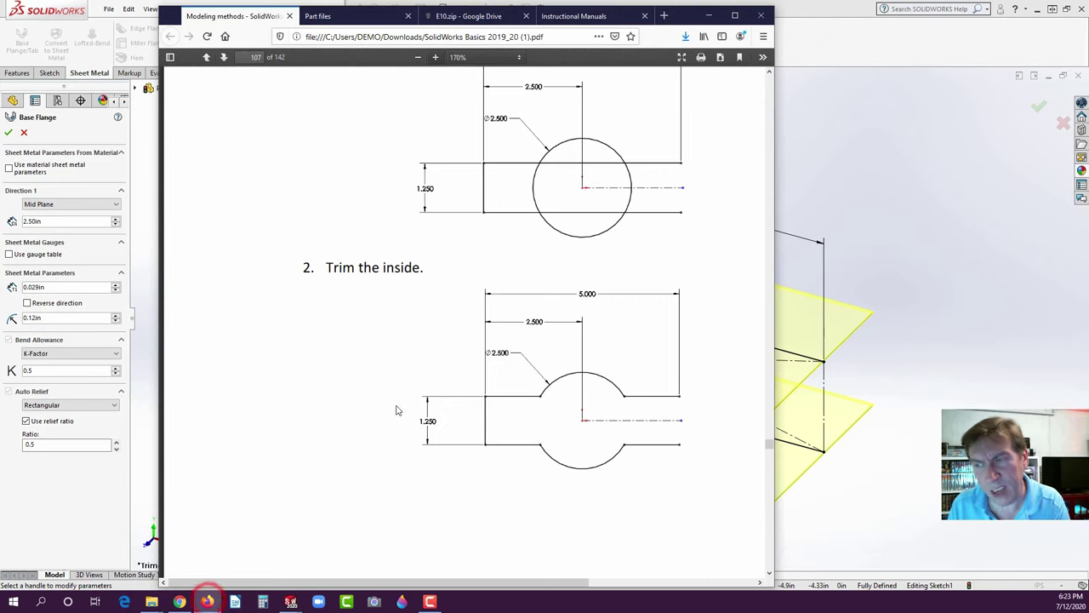
scroll(396, 410, "down", 7)
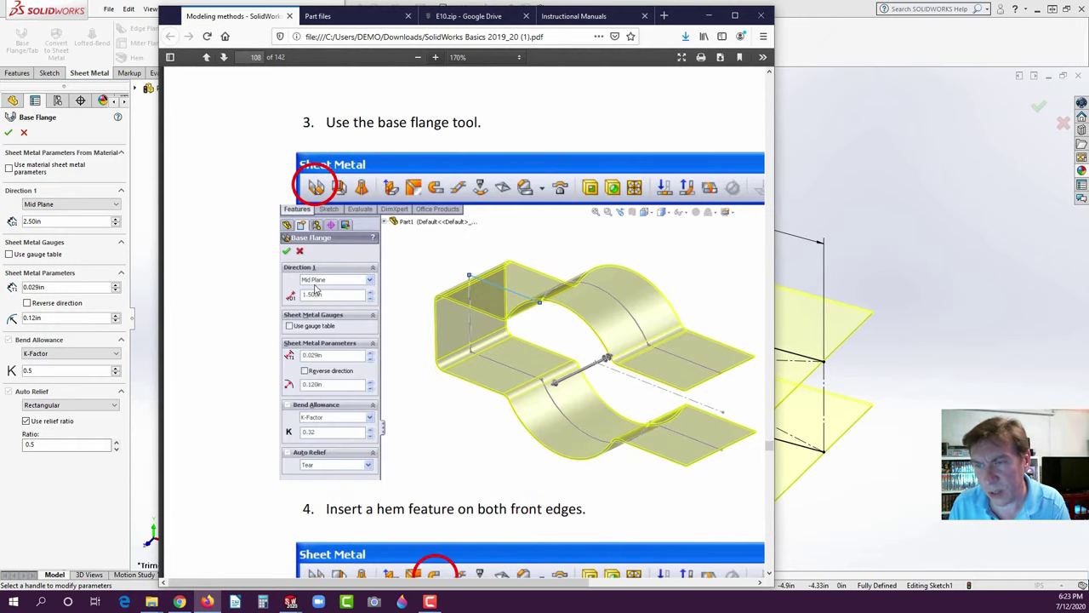
left_click(49, 223)
type("1.5")
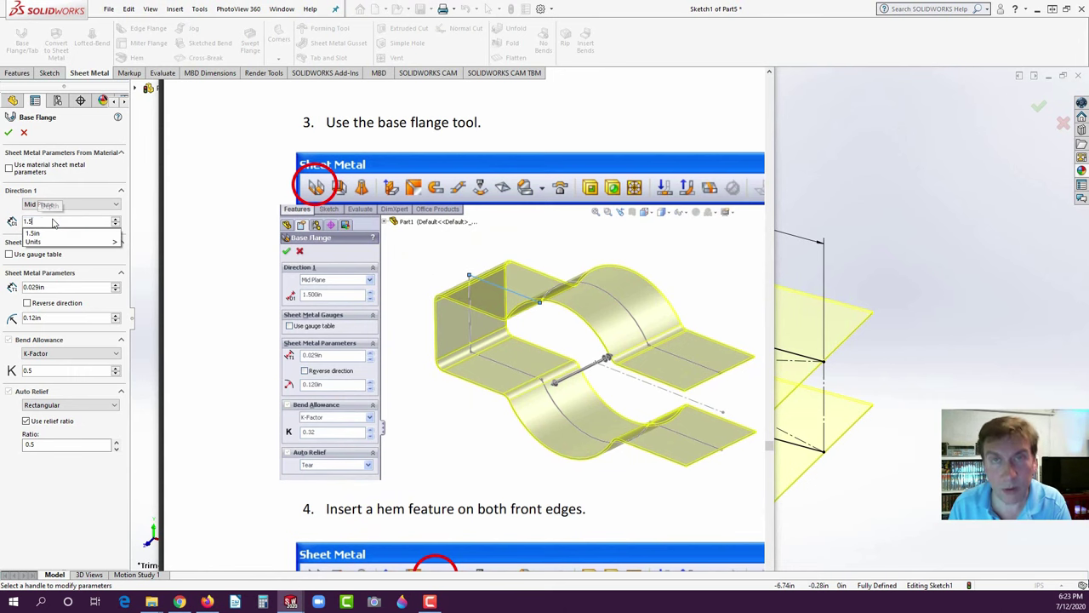
key("Return")
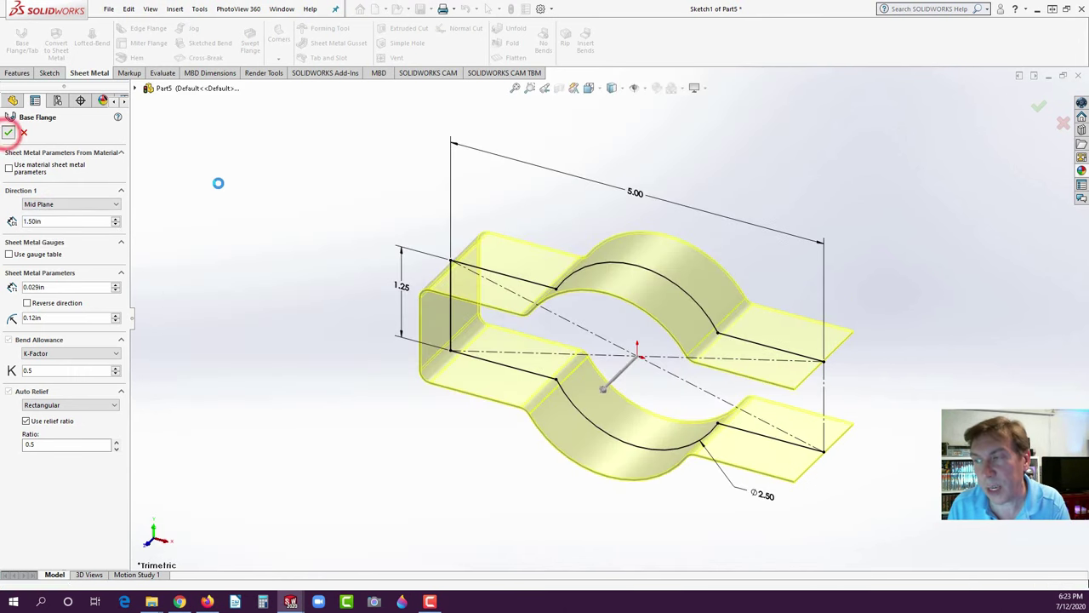
left_click(238, 191)
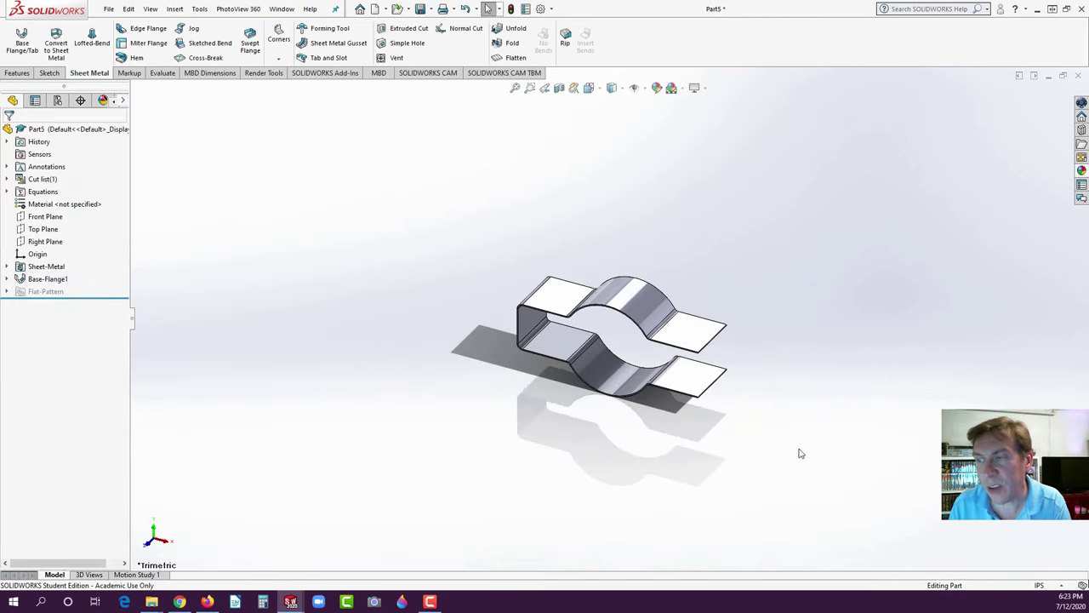
scroll(706, 374, "down", 5)
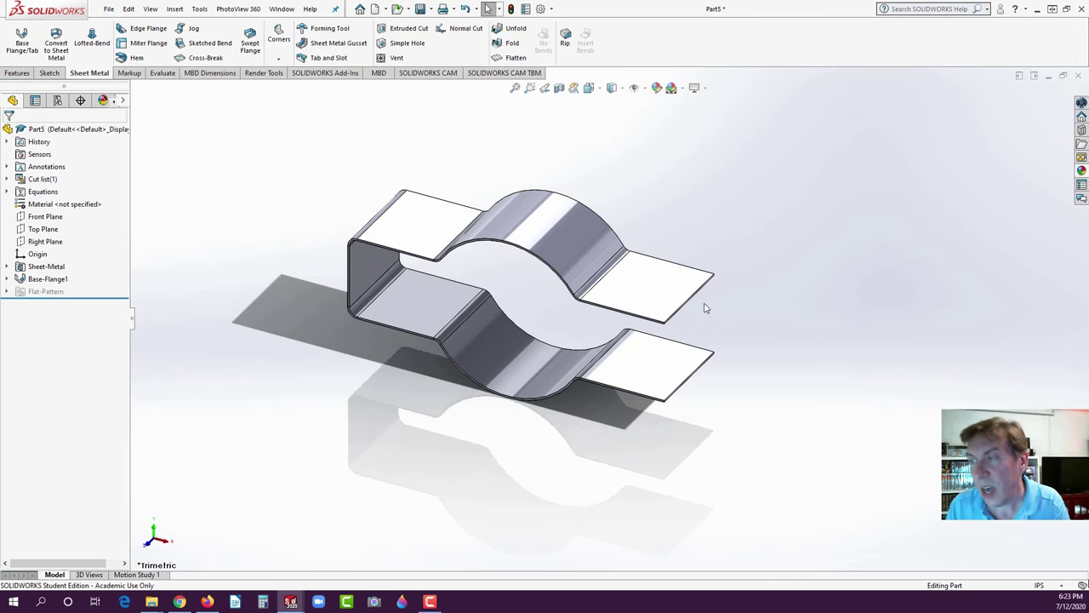
scroll(704, 308, "down", 3)
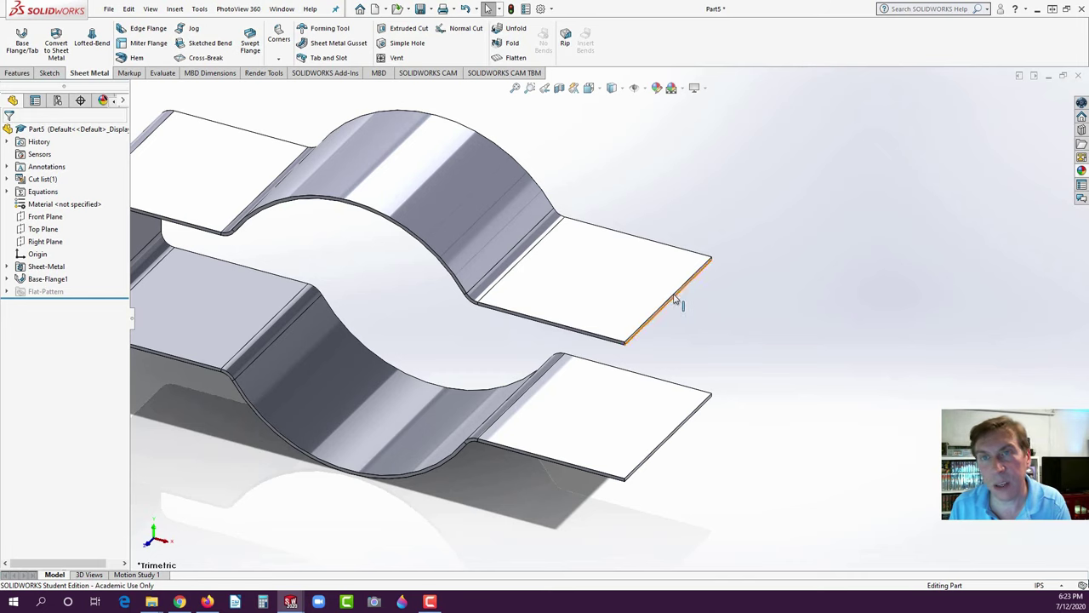
- Start a hem on the top flange's outer edge
left_click(133, 57)
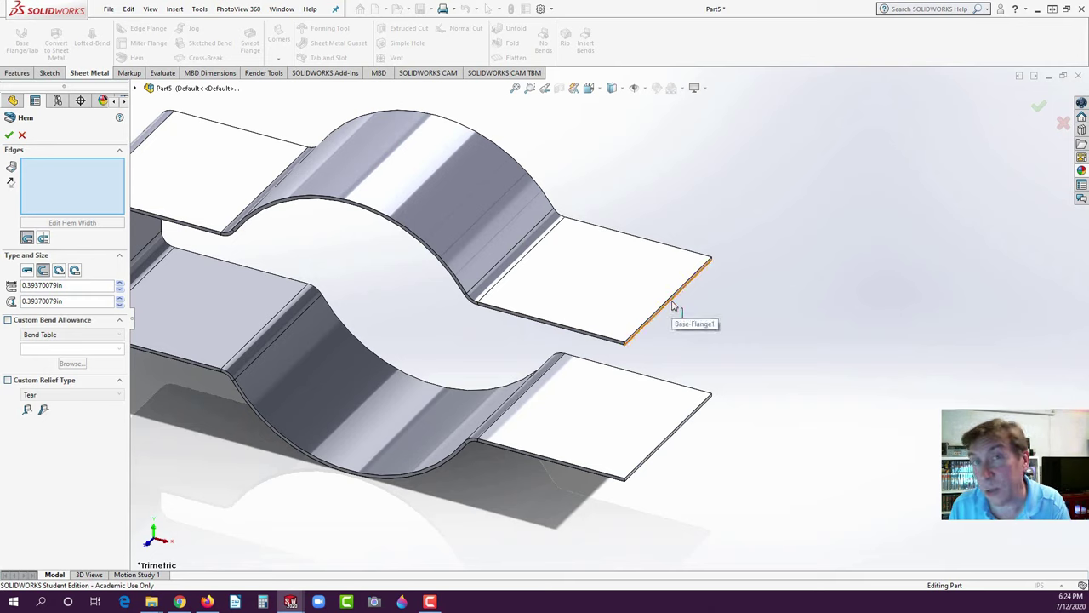
scroll(664, 316, "down", 3)
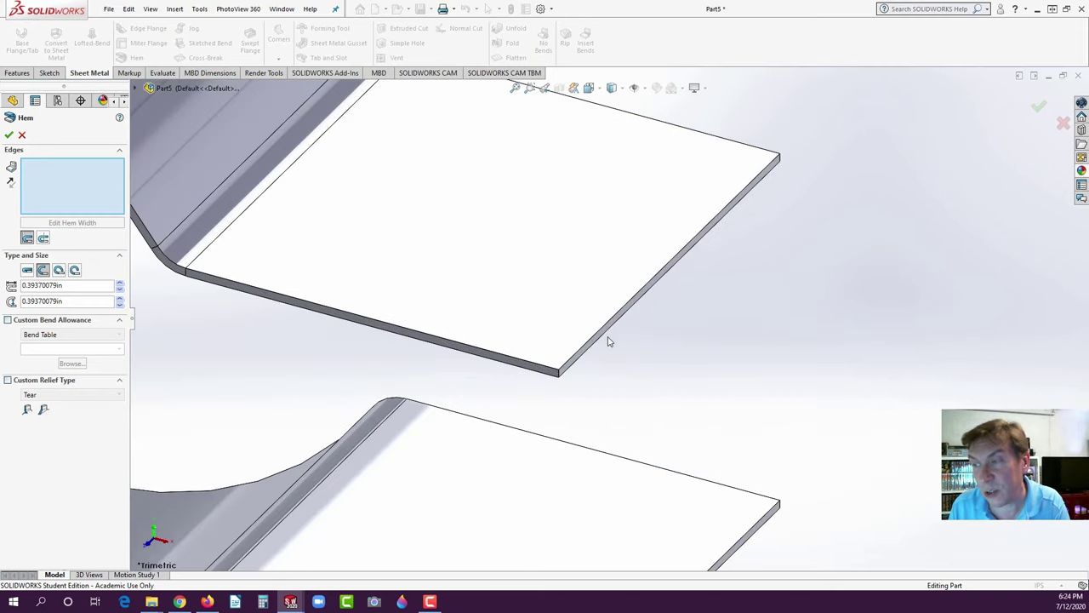
left_click(609, 335)
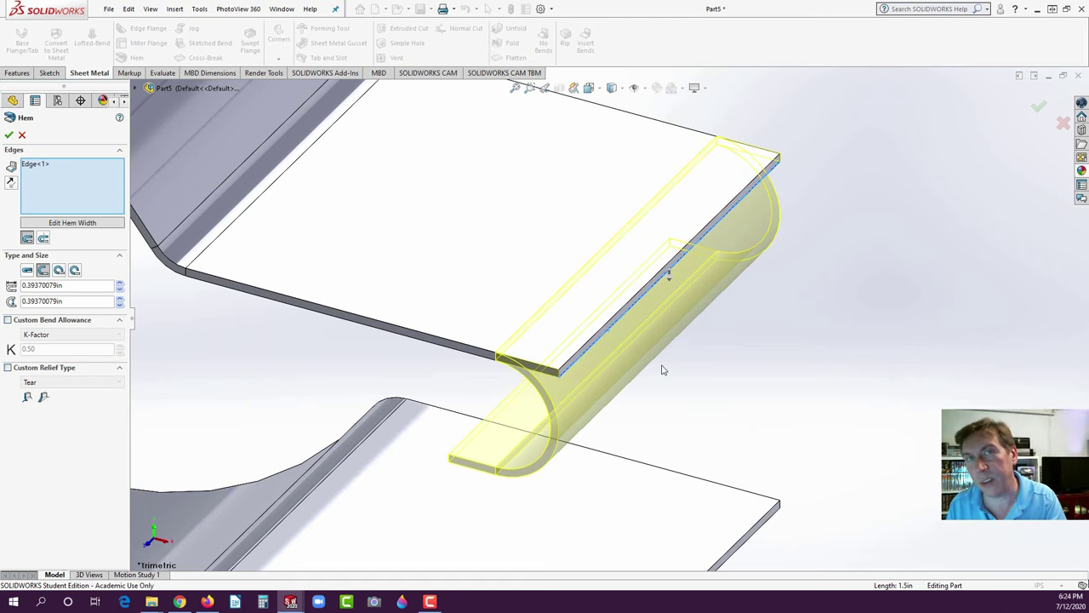
scroll(697, 337, "up", 2)
scroll(571, 377, "up", 3)
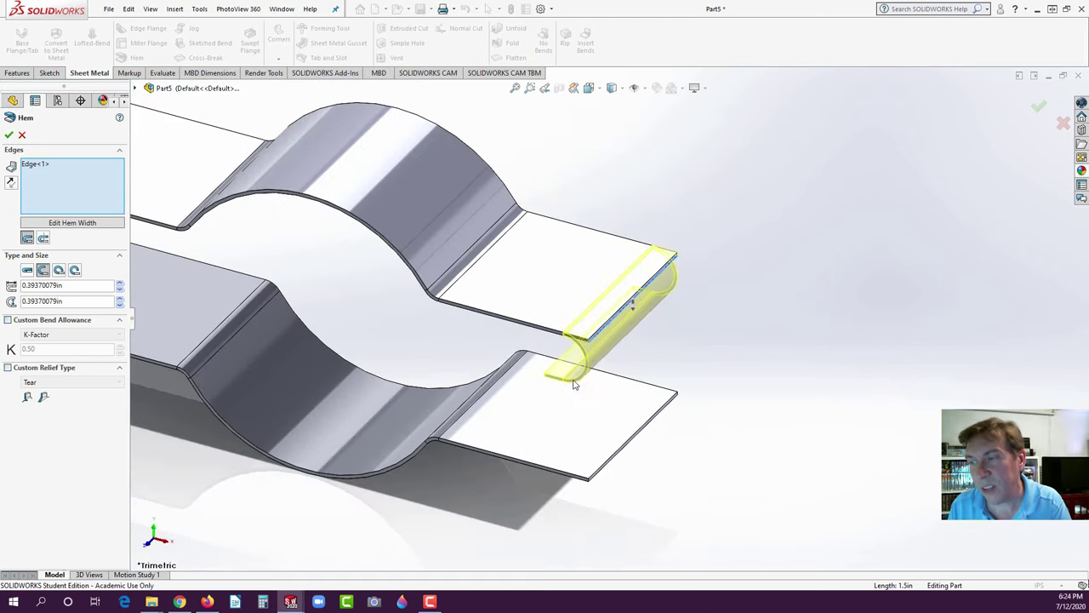
scroll(563, 322, "down", 3)
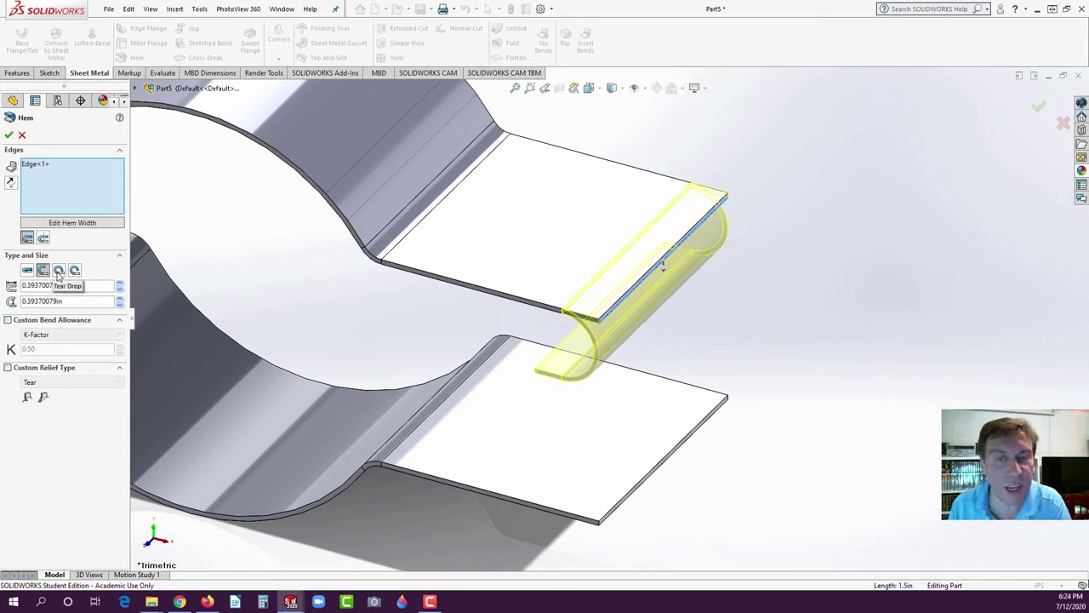
- Make the hem Tear Drop, add the lower flange's outer edge, and accept it
left_click(59, 271)
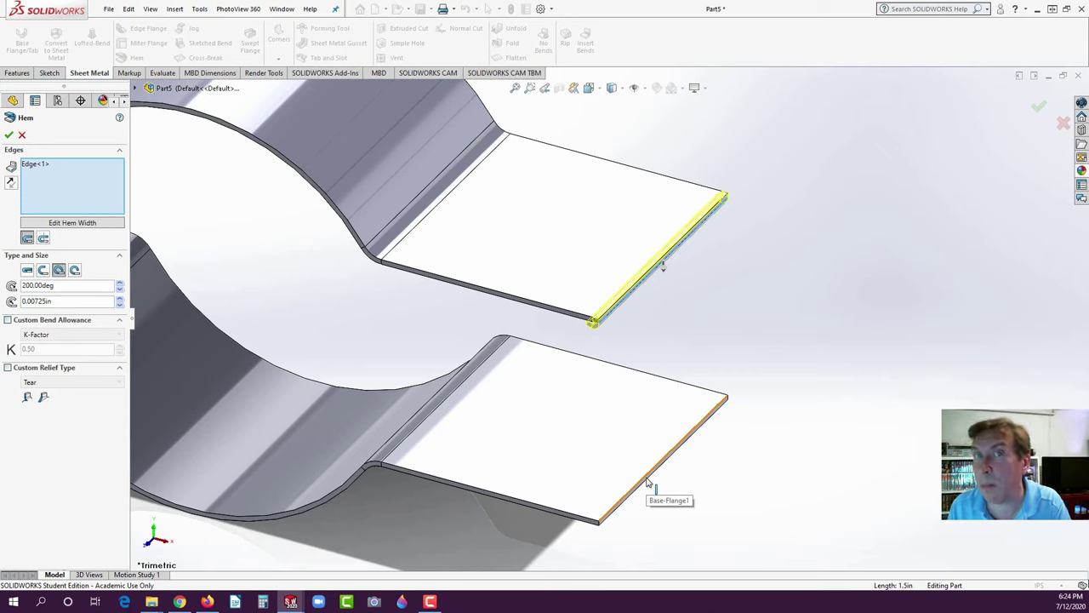
left_click(648, 482)
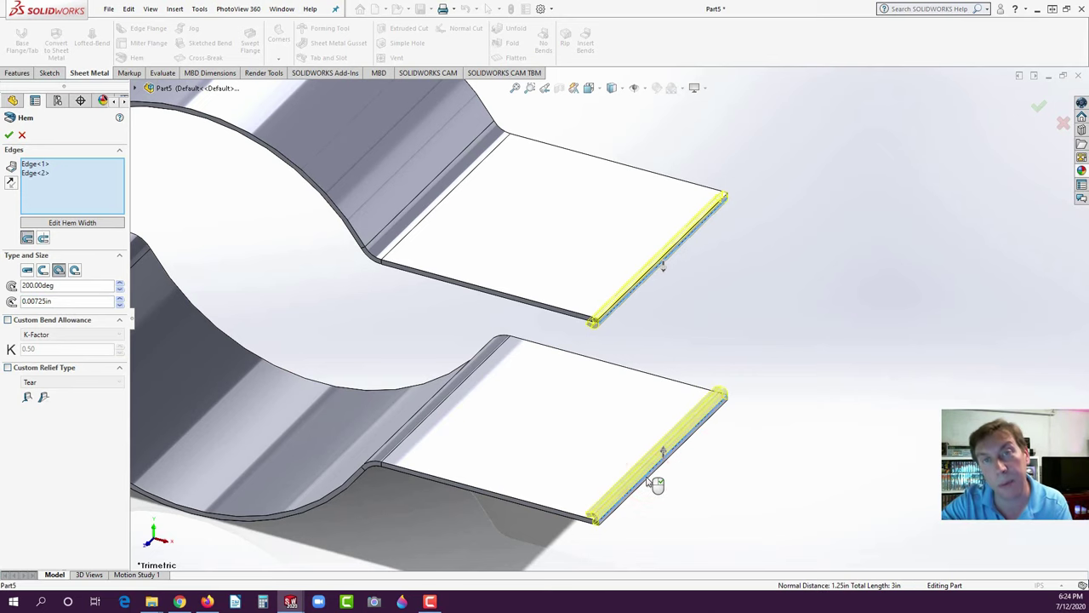
left_click(10, 136)
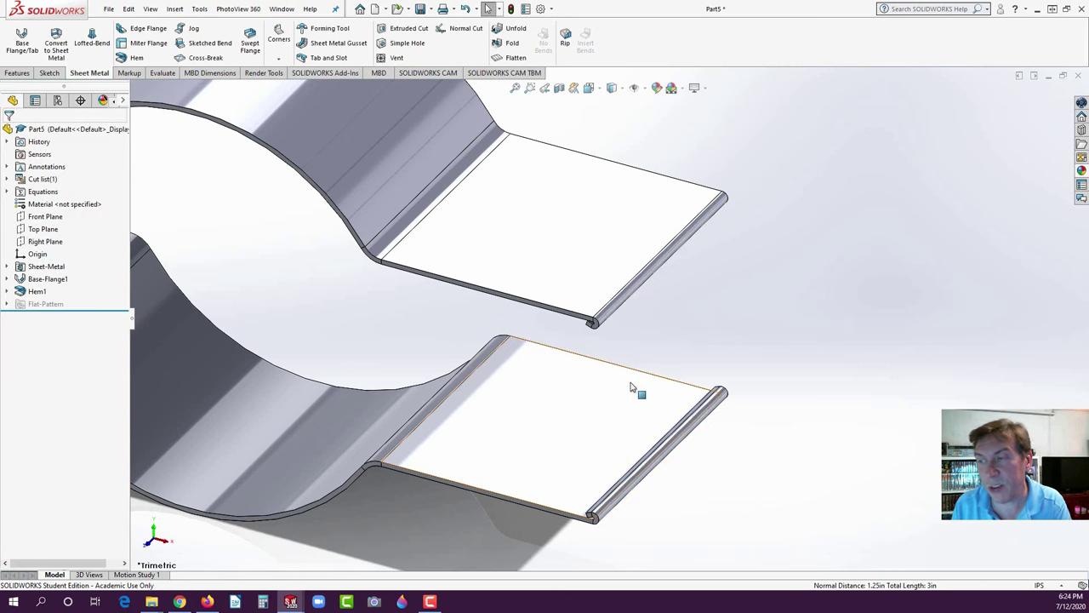
scroll(613, 357, "down", 3)
scroll(606, 324, "down", 2)
scroll(644, 356, "up", 5)
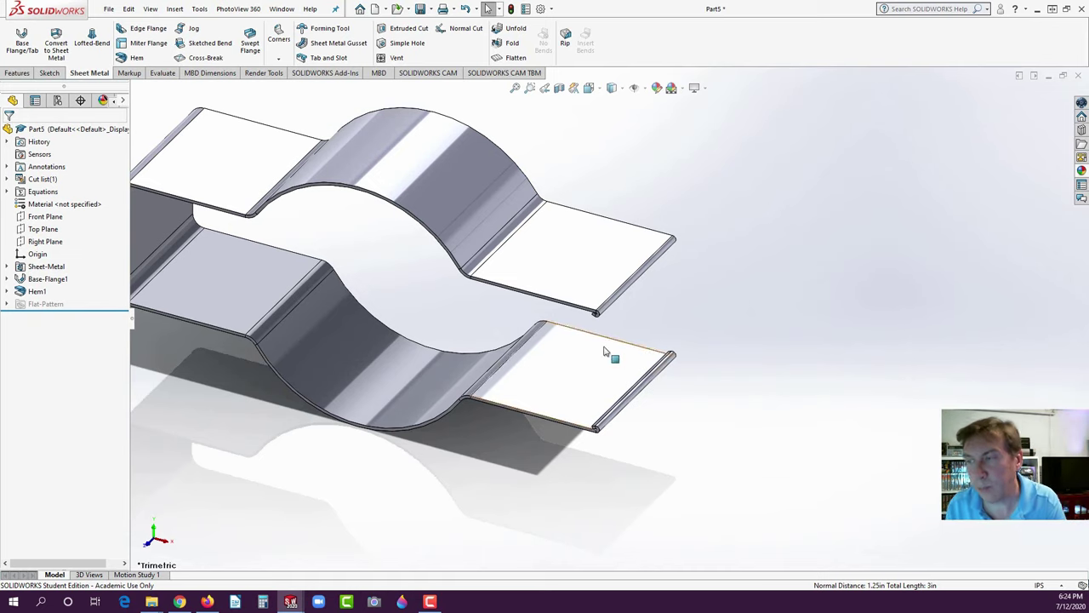
scroll(608, 345, "up", 3)
scroll(458, 268, "down", 3)
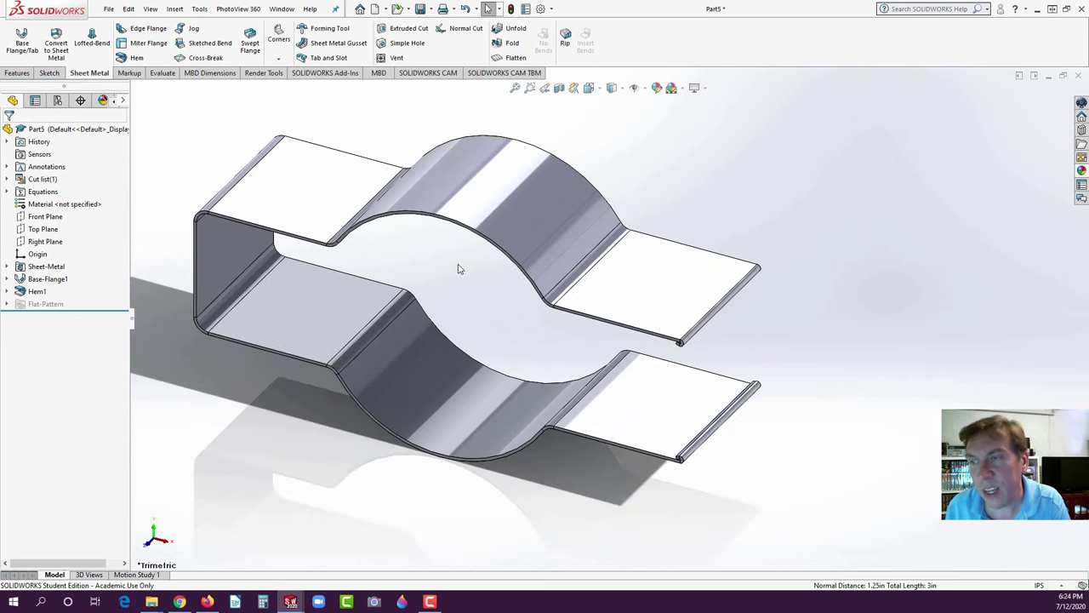
- Sketch on the flat flange face with a corner-to-corner centerline
left_click(656, 290)
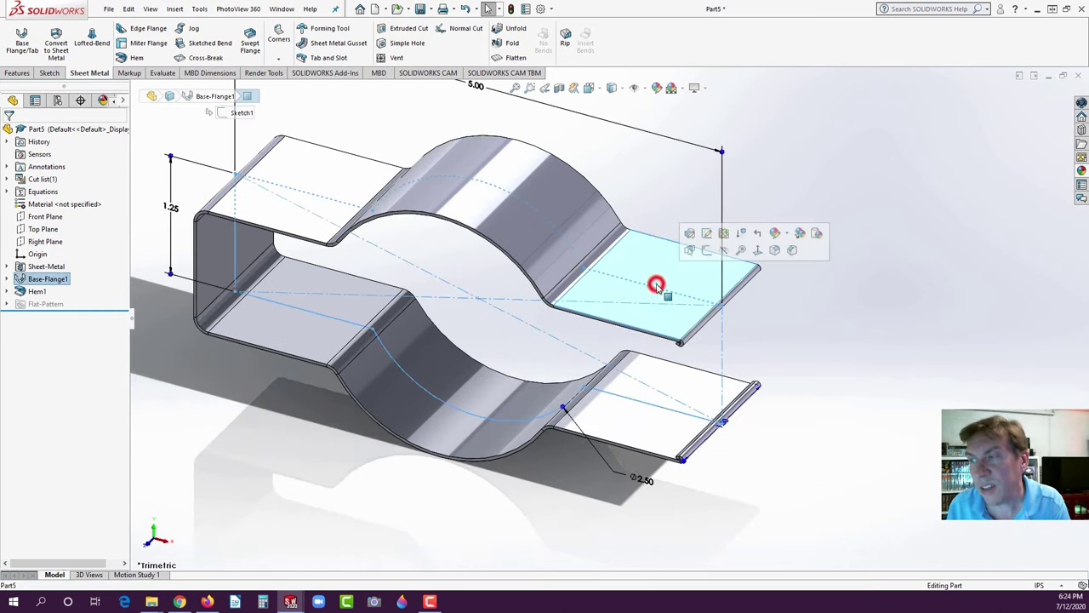
left_click(705, 251)
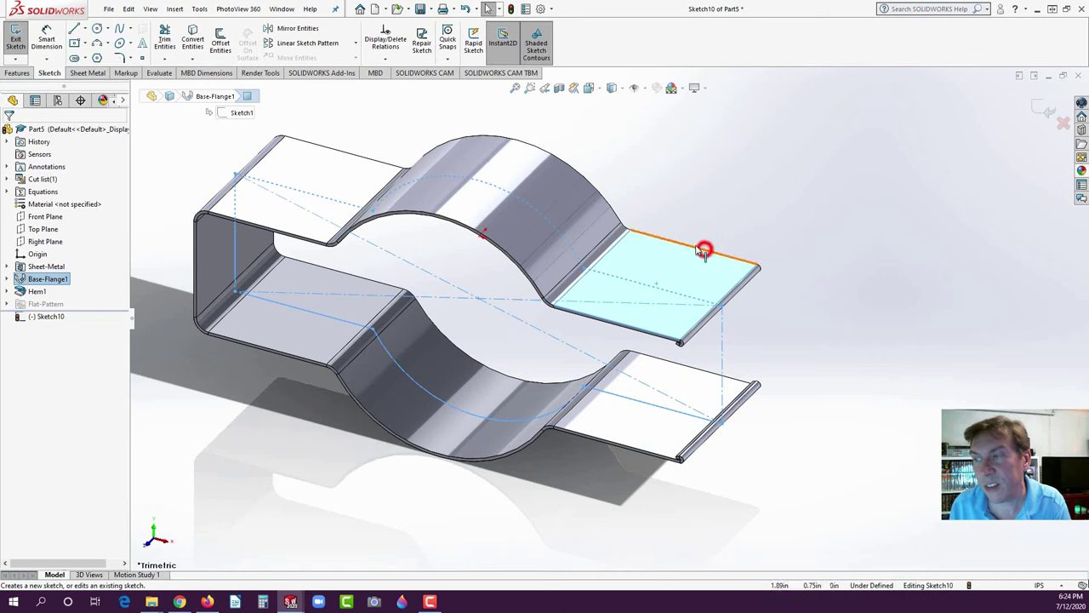
left_click(86, 30)
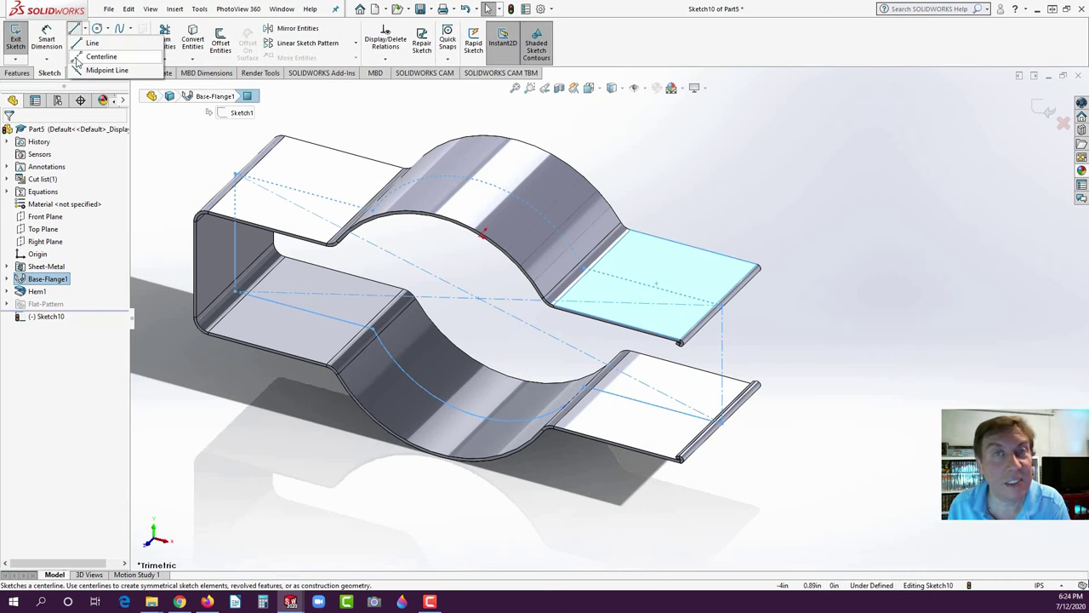
left_click(100, 56)
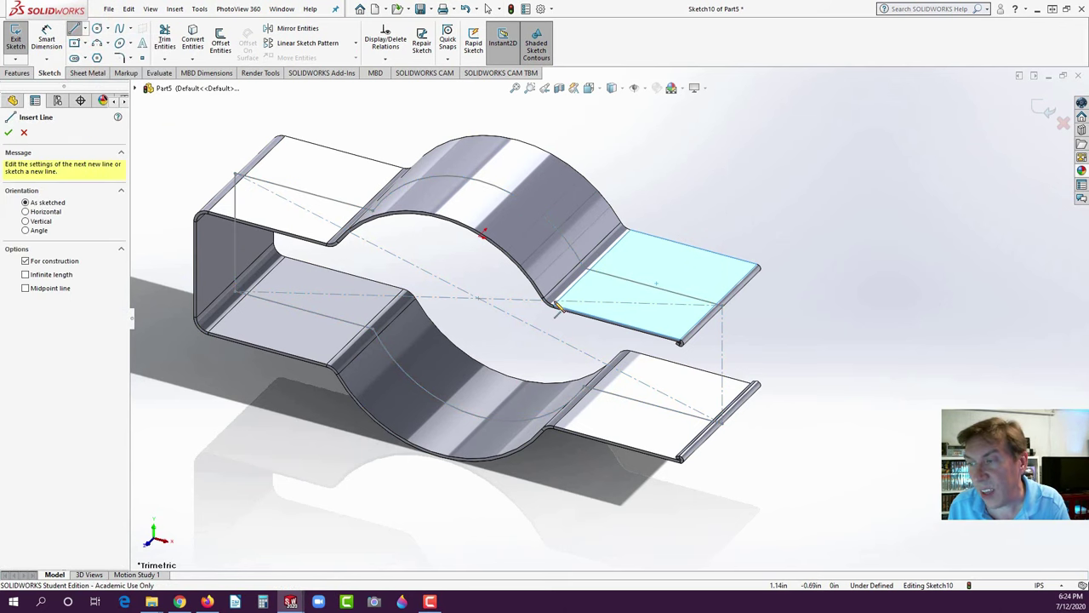
left_click(553, 306)
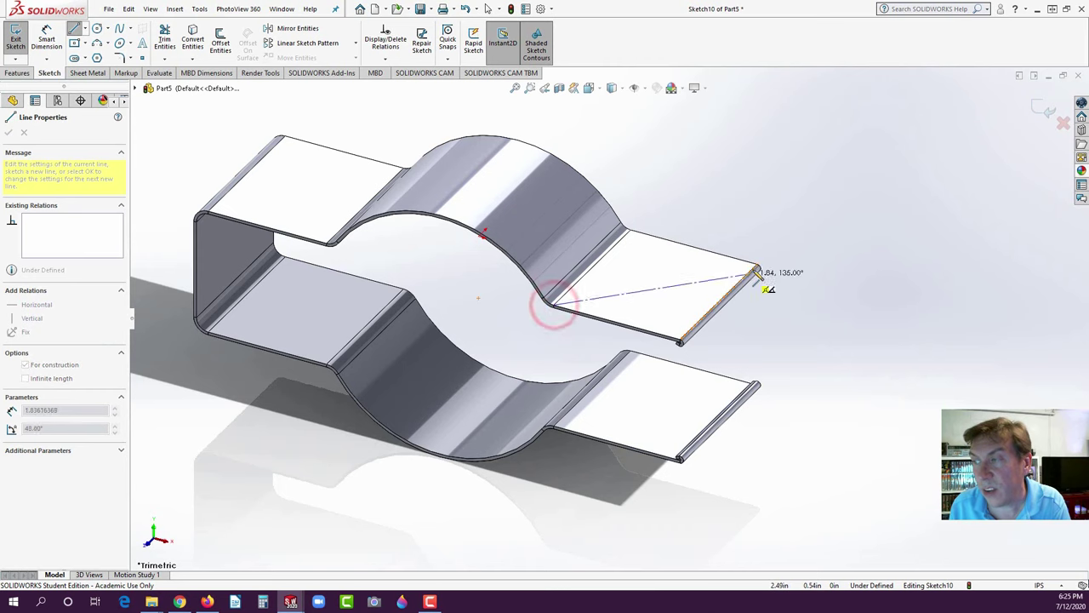
left_click(757, 267)
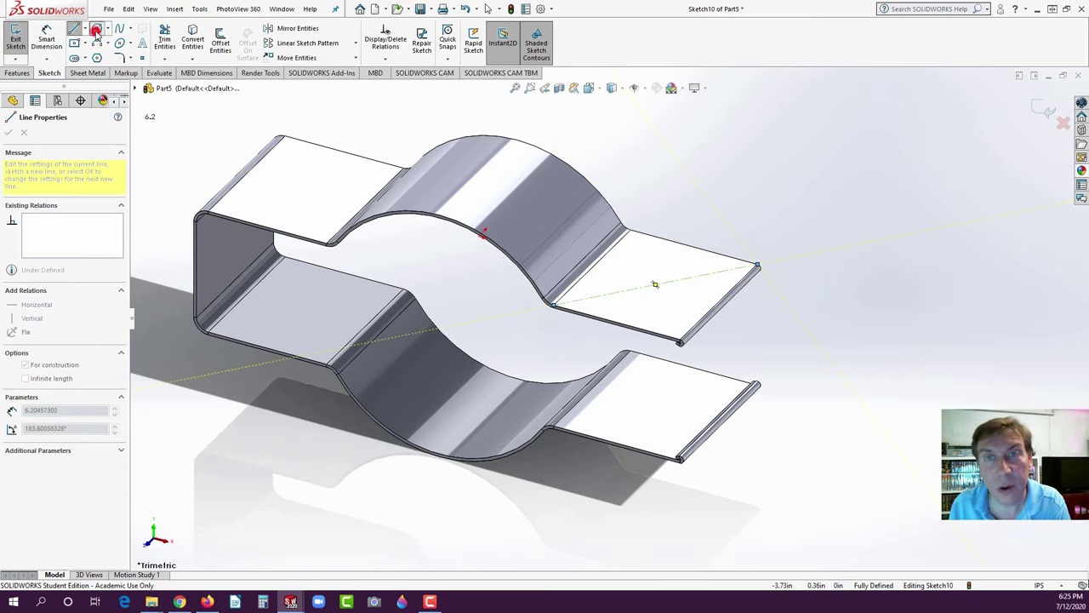
- Draw a circle on the centerline and dimension it to Ø0.50in
left_click(97, 28)
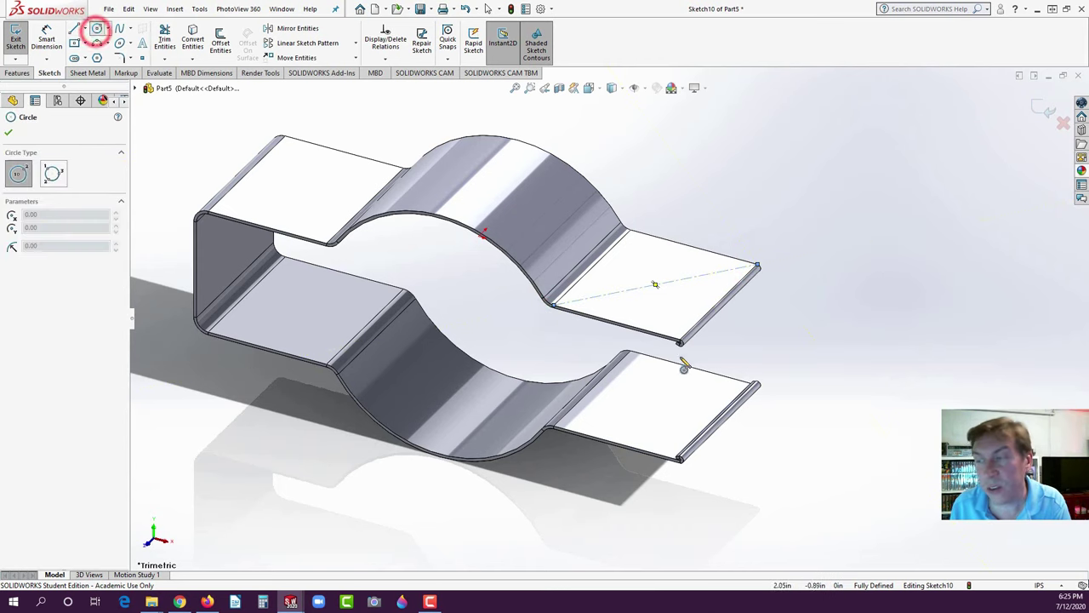
left_click(655, 285)
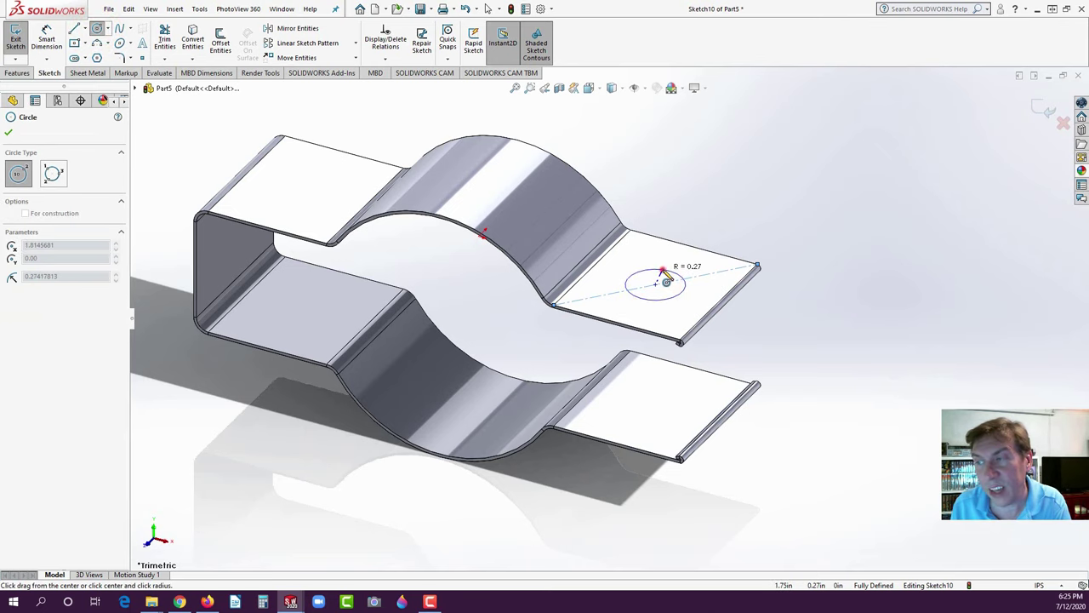
left_click(662, 271)
left_click(46, 34)
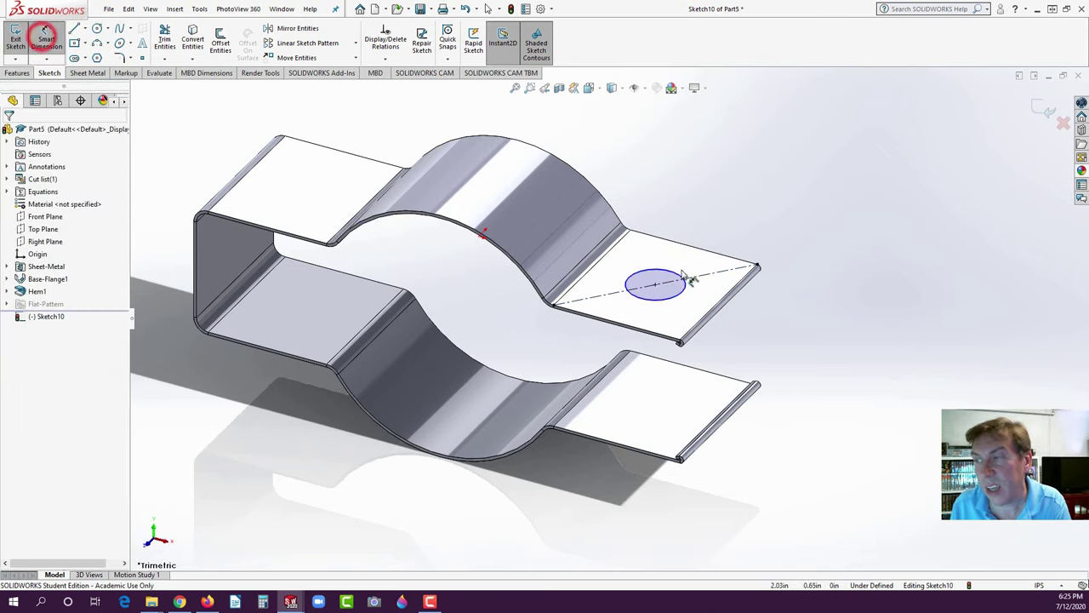
left_click(676, 275)
left_click(830, 254)
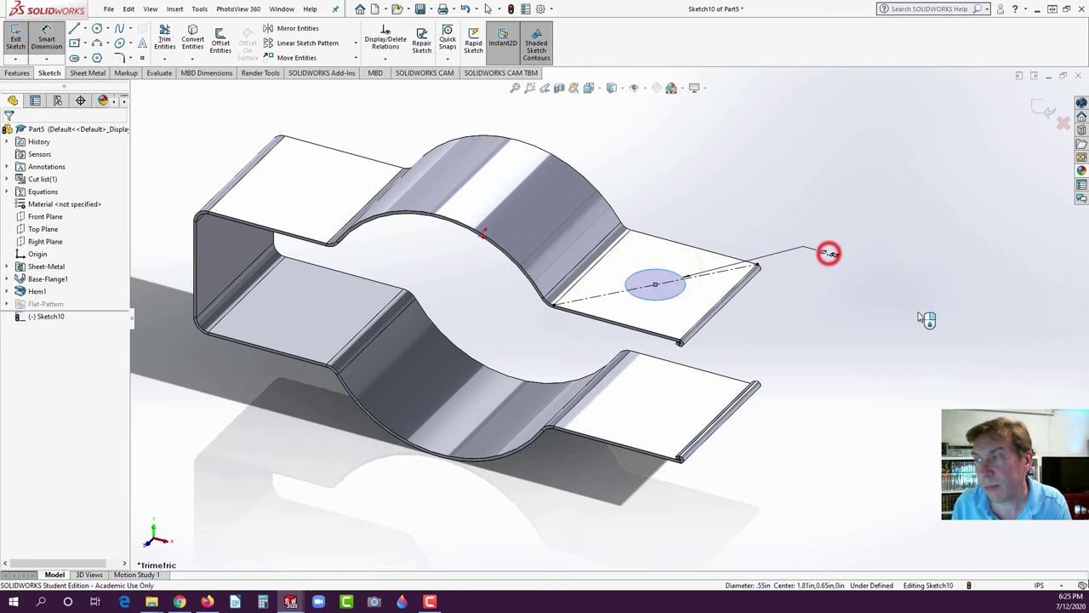
type(".50in")
key("Return")
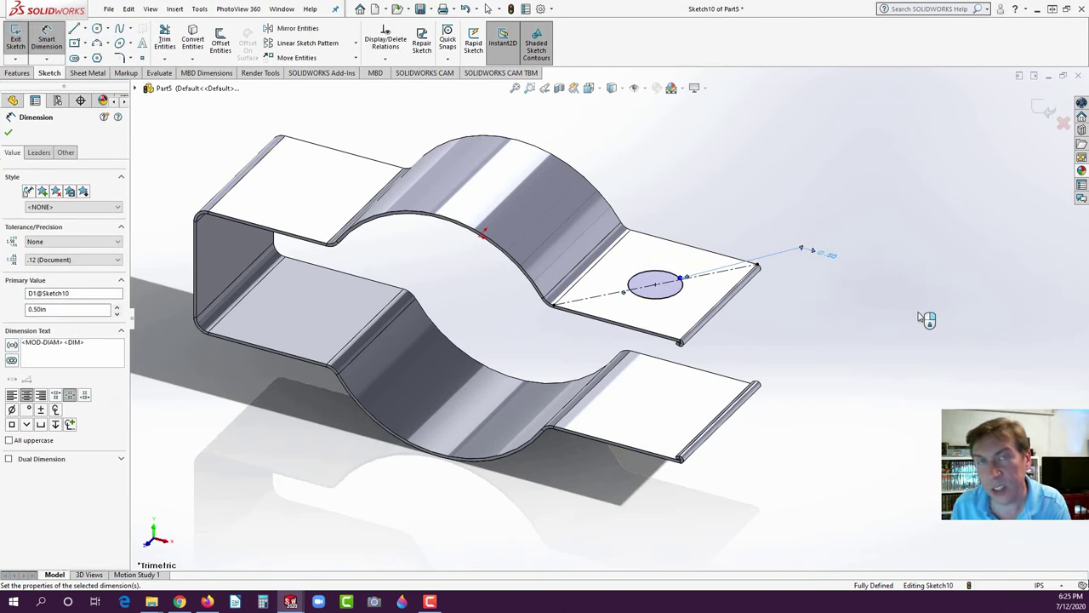
- Extruded-cut the circle Through All to make the hole
left_click(17, 72)
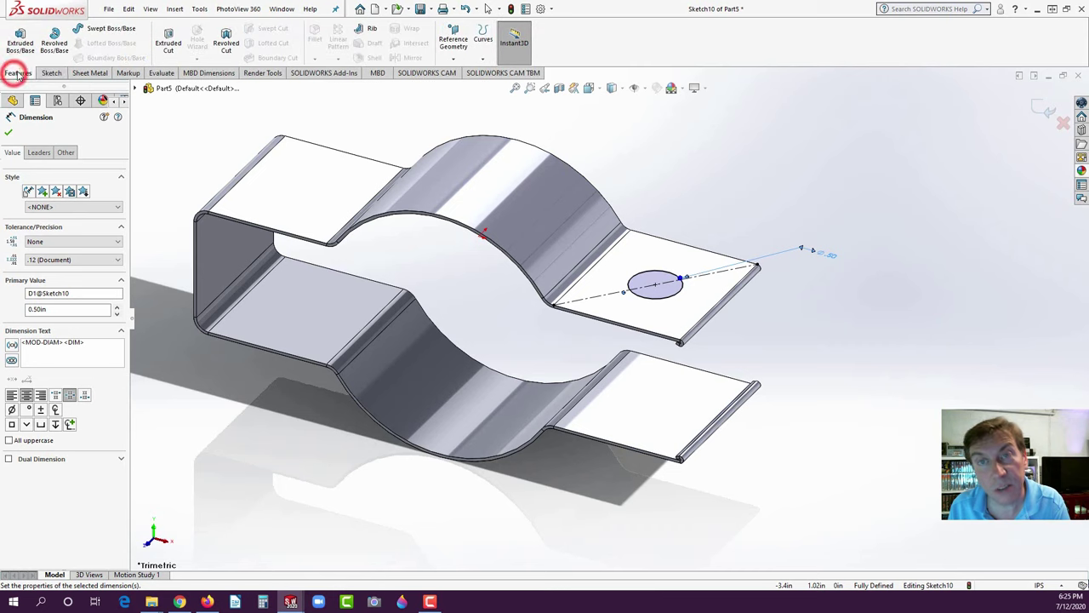
left_click(168, 44)
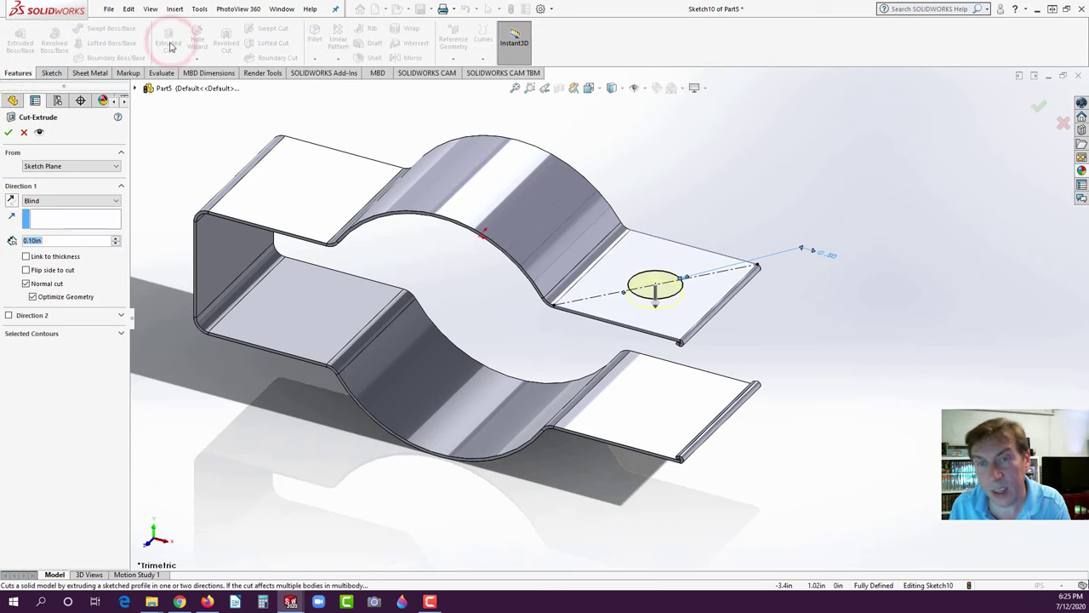
left_click(70, 201)
left_click(40, 214)
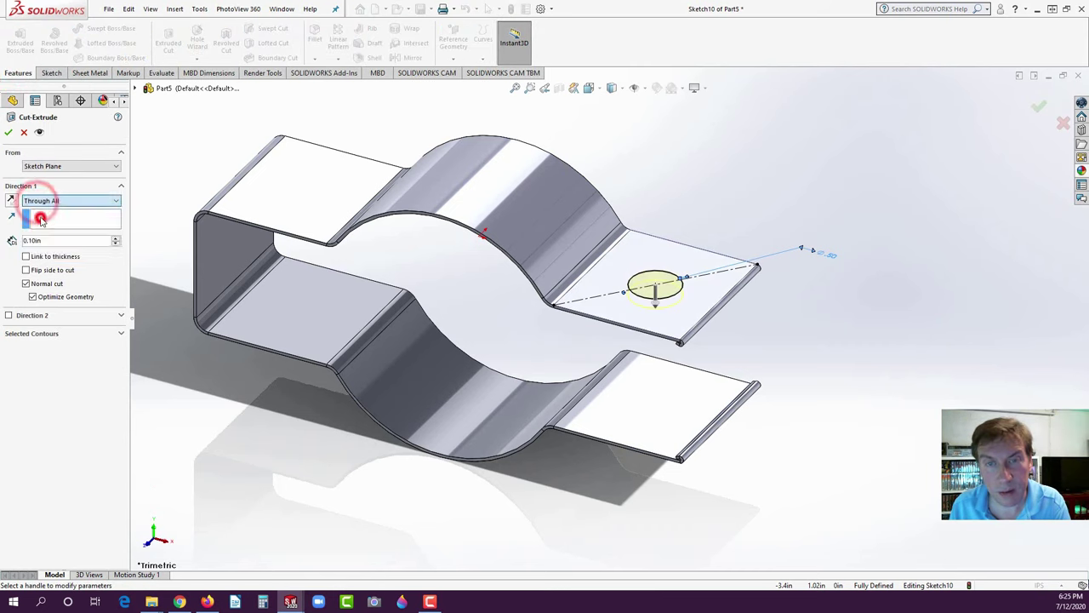
left_click(8, 133)
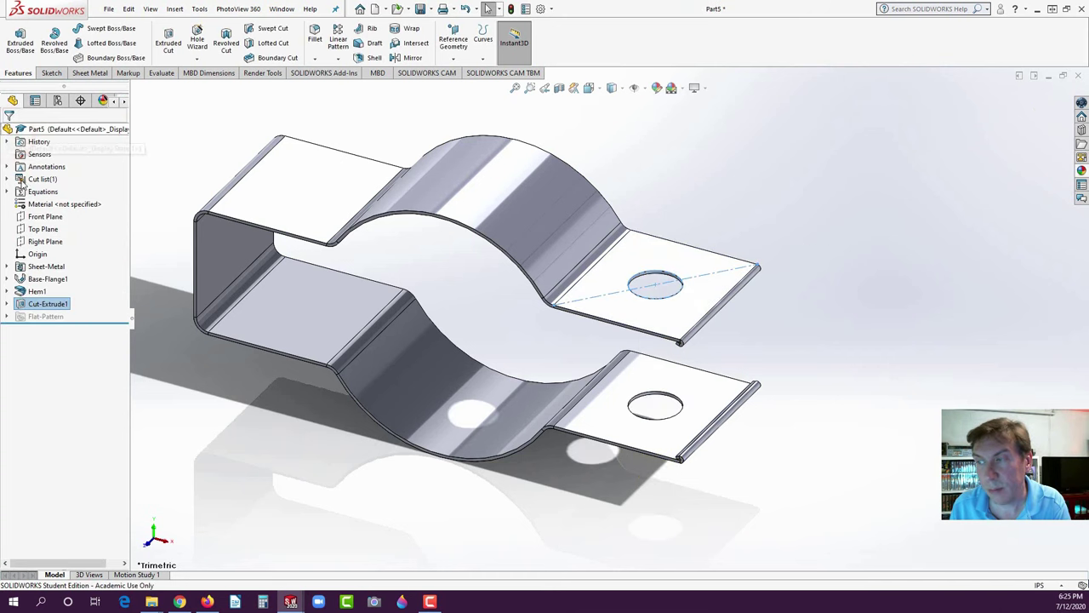
left_click(213, 452)
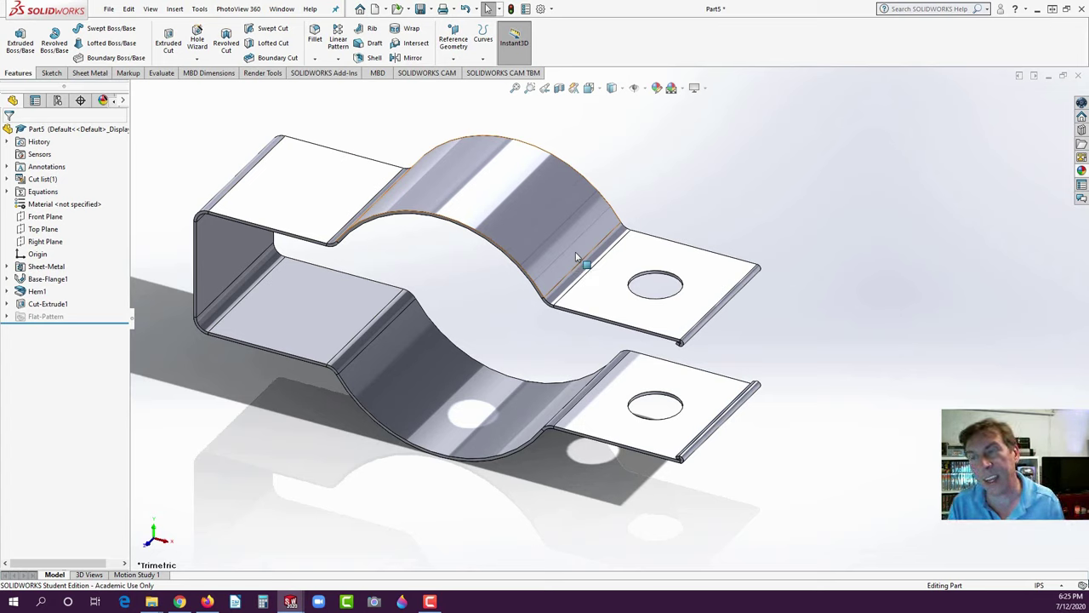
- On the Top Plane, viewed from above, sketch a centerpoint straight slot from the origin
left_click(49, 230)
left_click(55, 218)
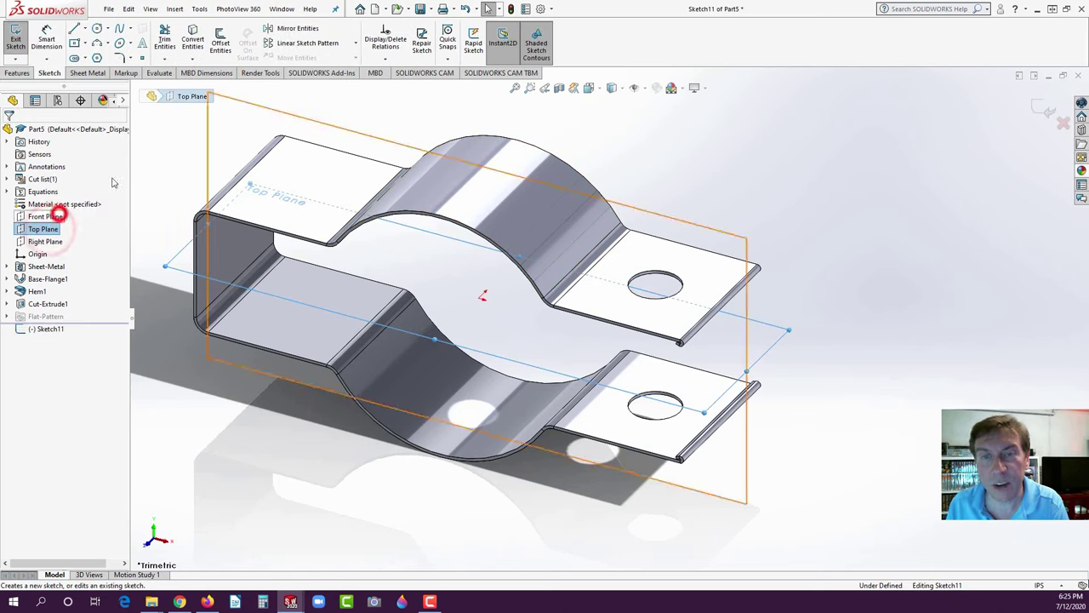
key("space")
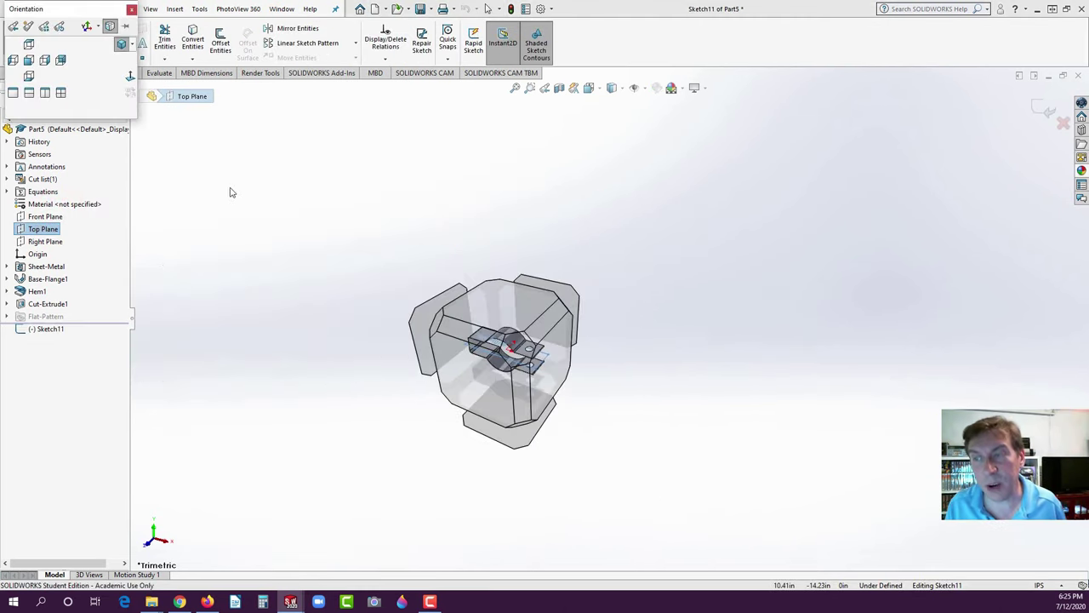
left_click(509, 297)
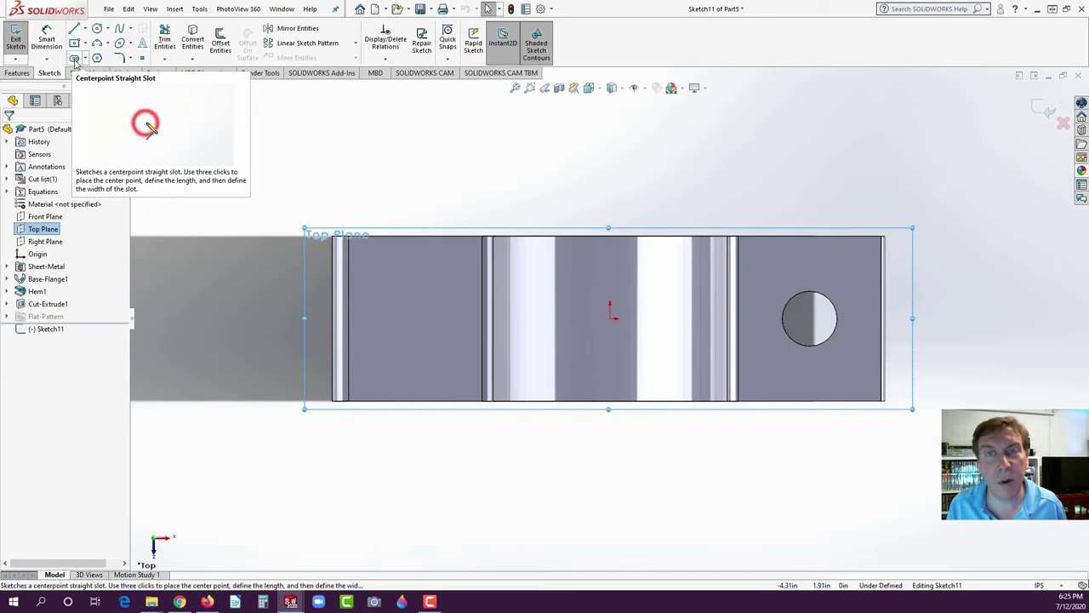
left_click(85, 58)
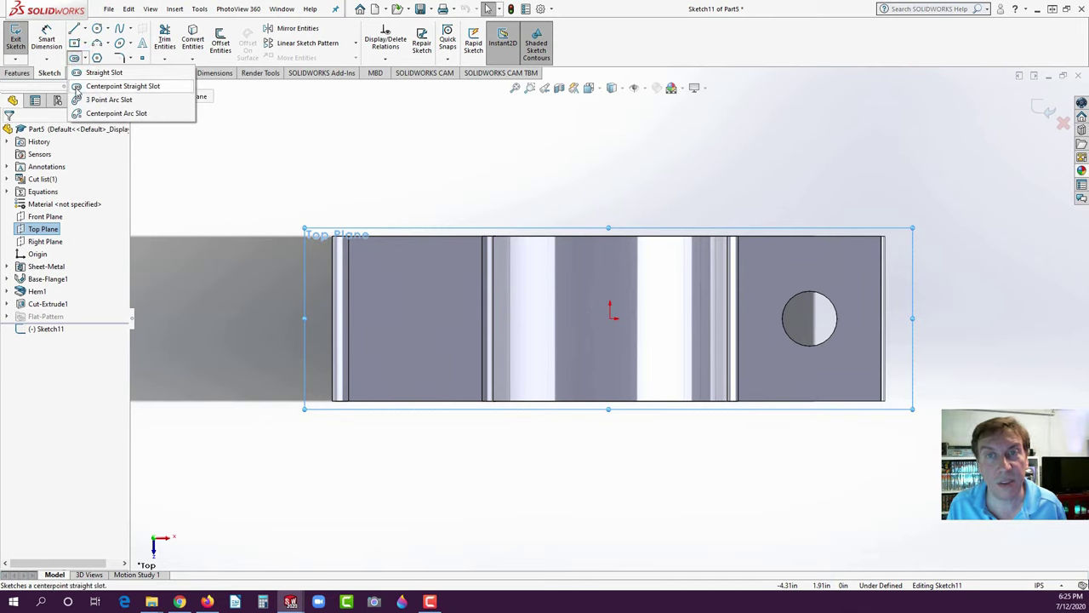
left_click(79, 86)
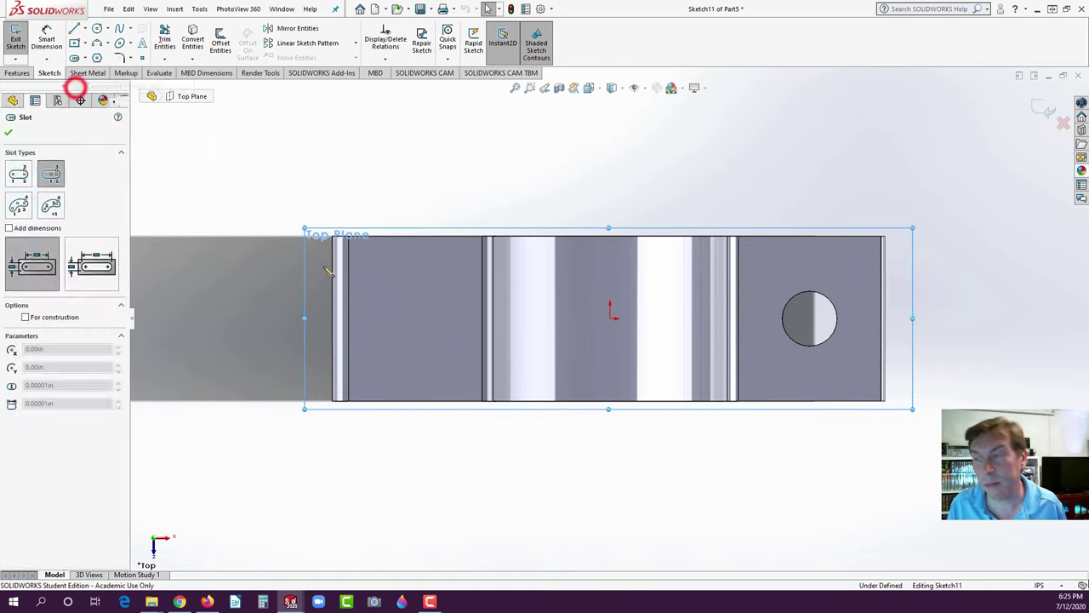
left_click(610, 319)
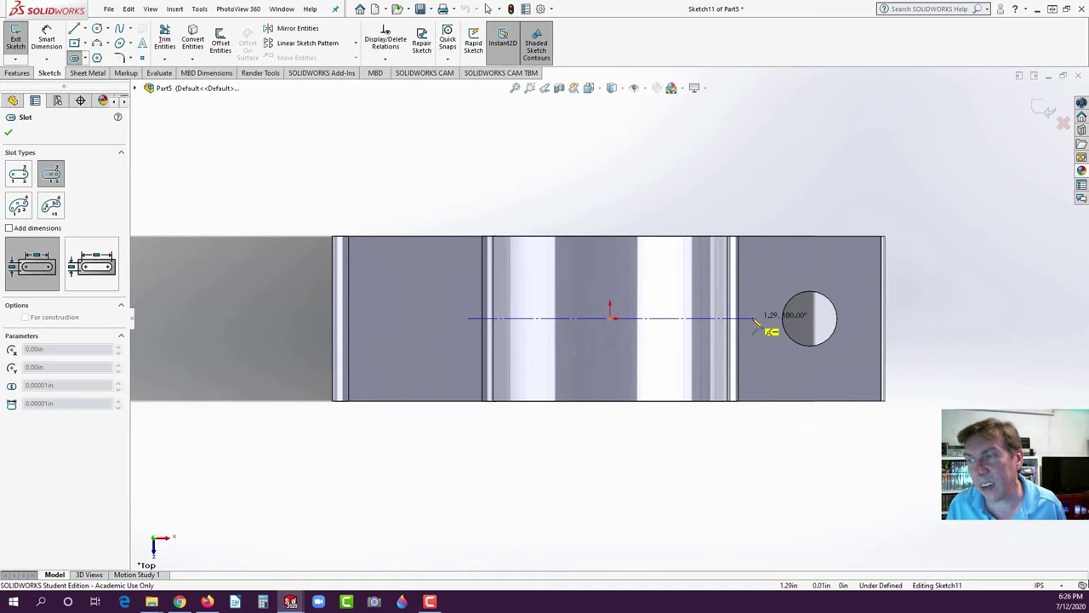
left_click(754, 318)
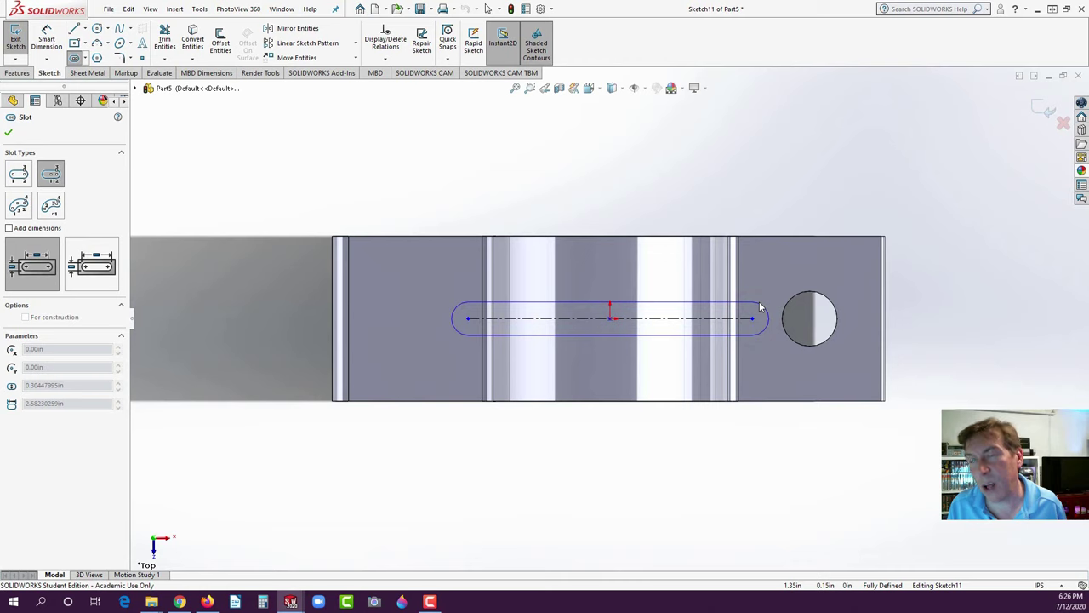
left_click(760, 305)
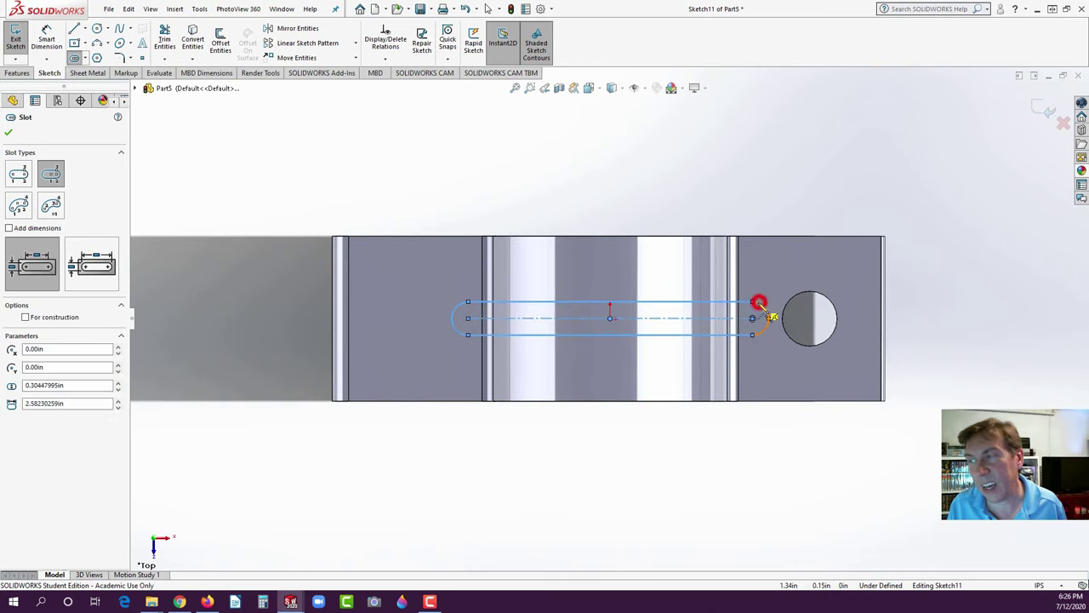
- Dimension the slot's end radius to 0.125in and its length to 2.50
left_click(47, 40)
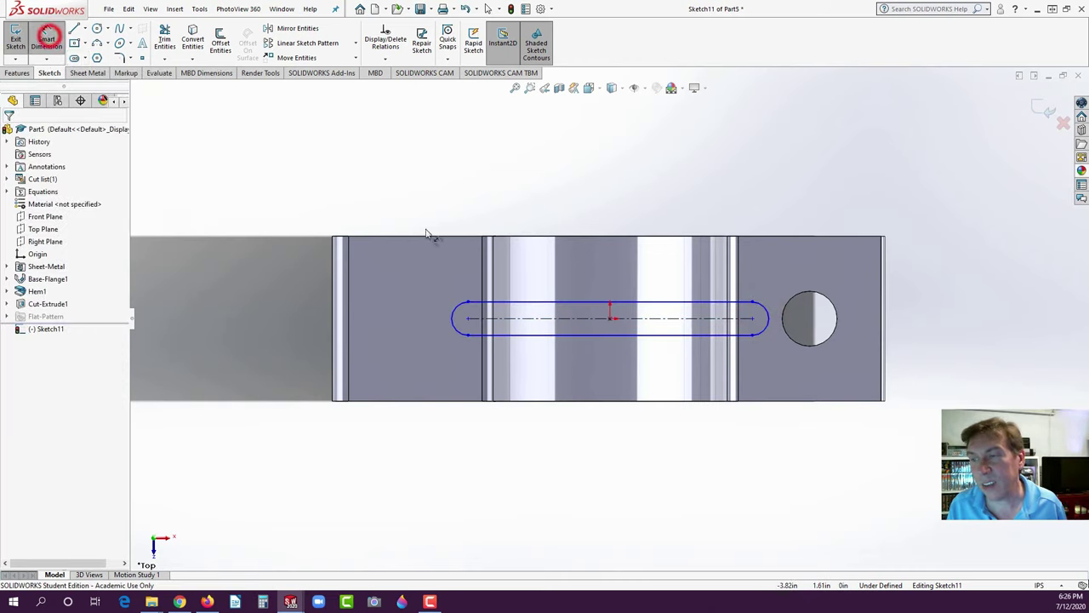
left_click(765, 310)
left_click(813, 206)
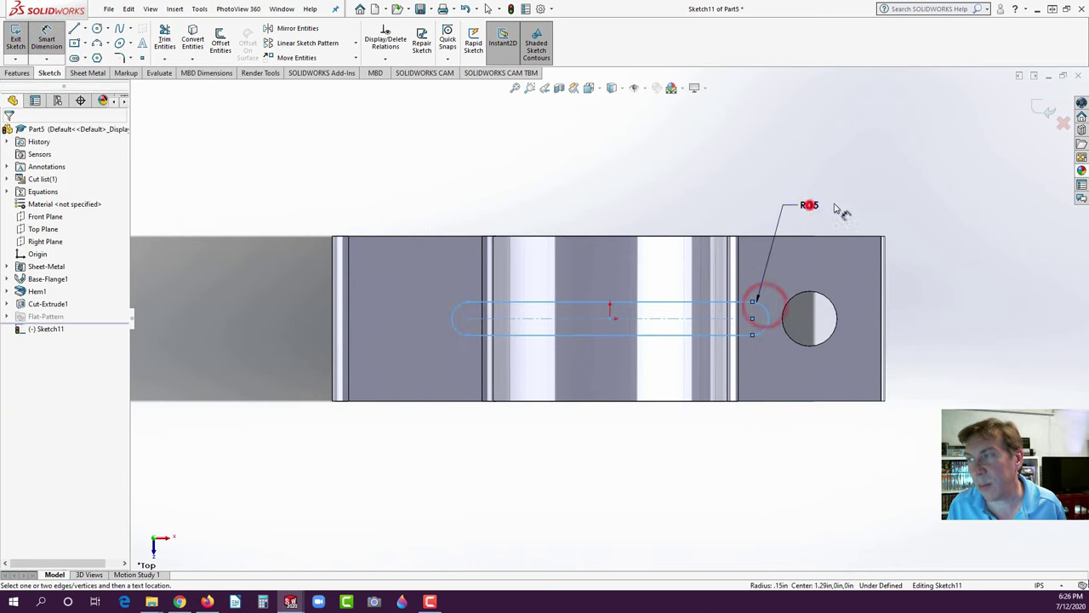
type(".125")
key("Return")
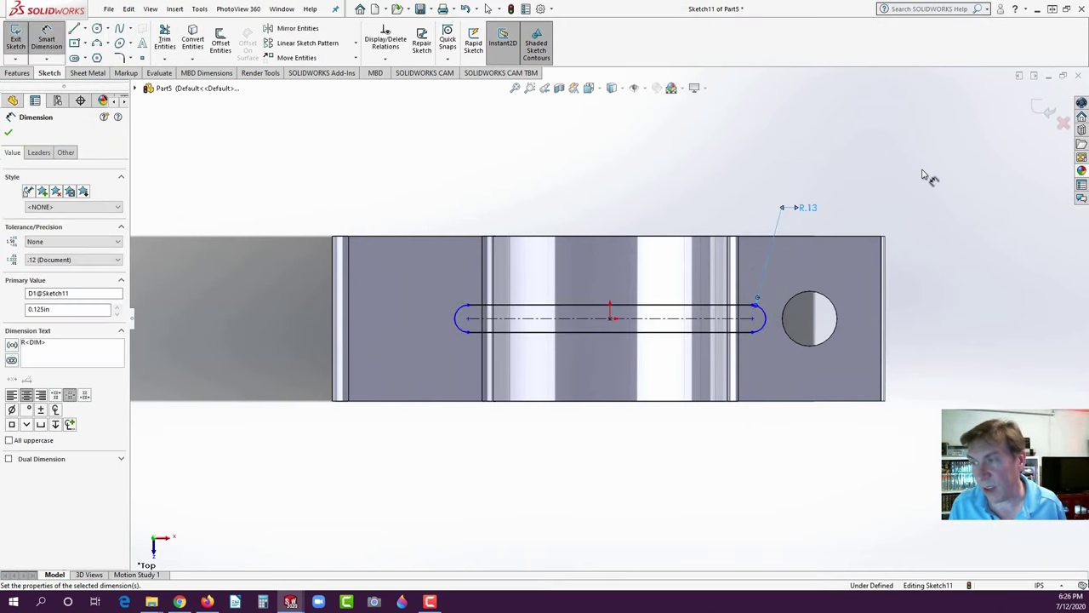
left_click(549, 321)
left_click(606, 177)
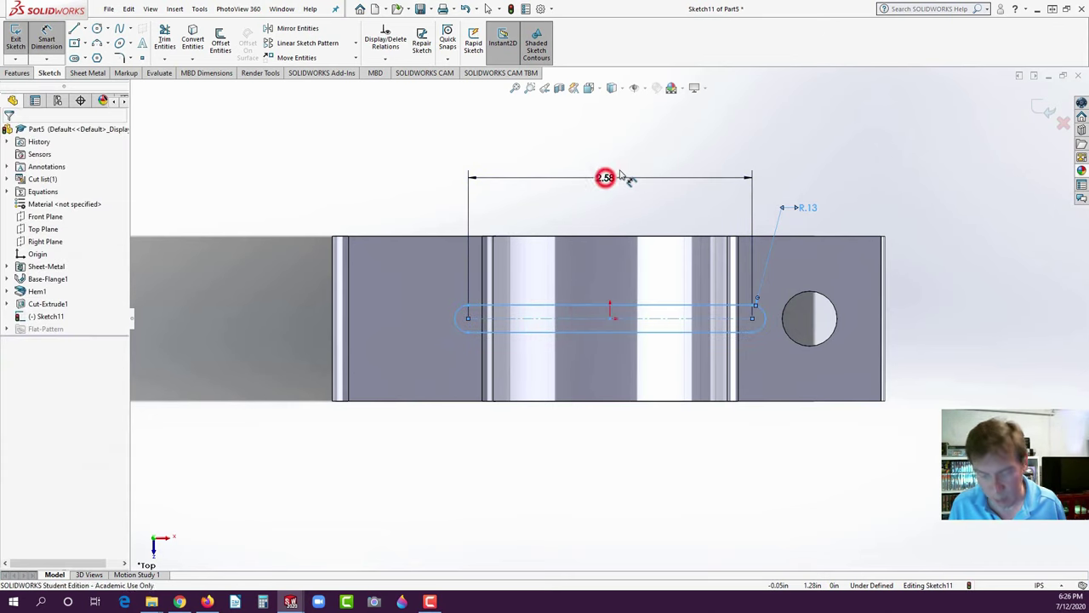
key("Return")
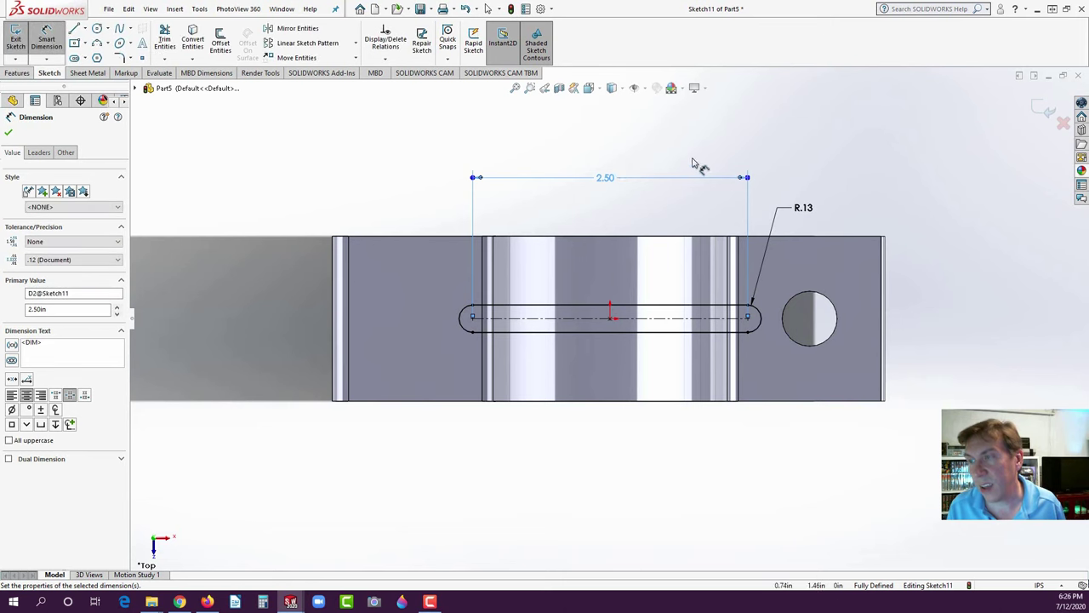
left_click(736, 158)
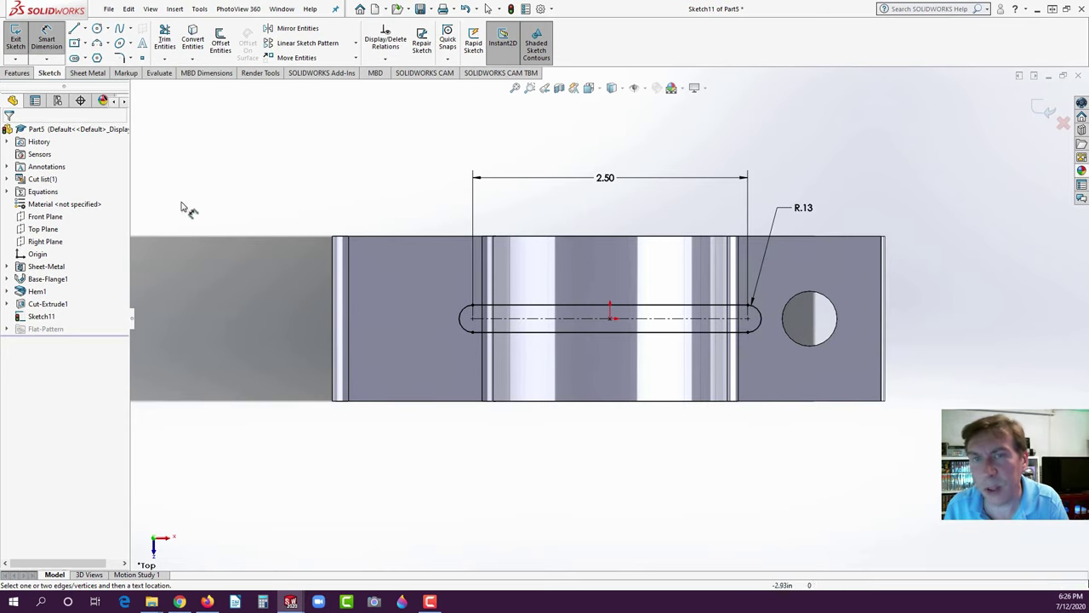
left_click(18, 73)
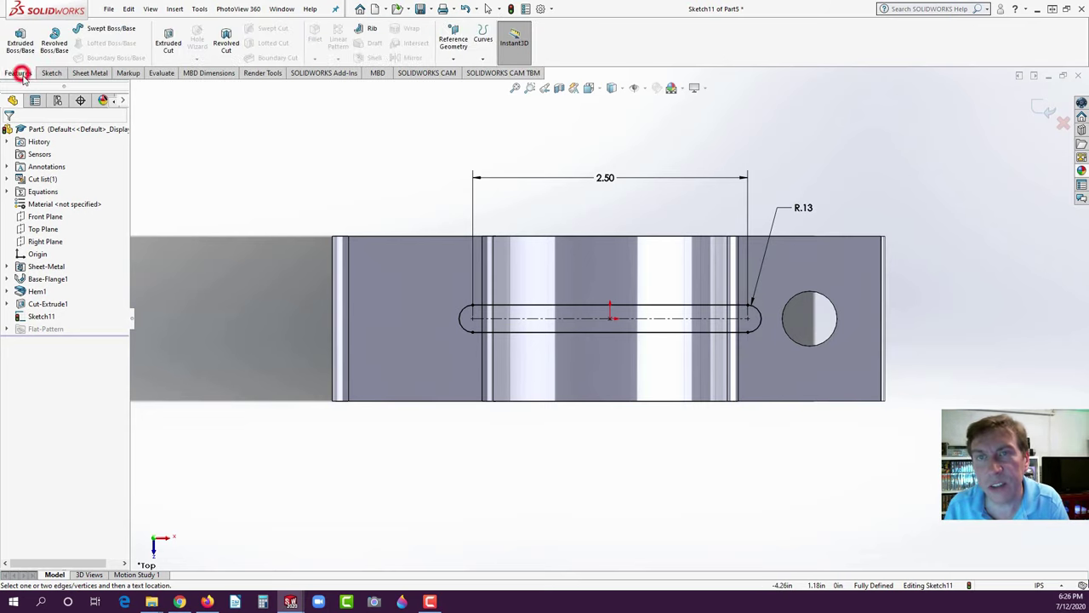
- Extruded-cut the slot Through All - Both and orbit to inspect the slotted clamp
left_click(168, 43)
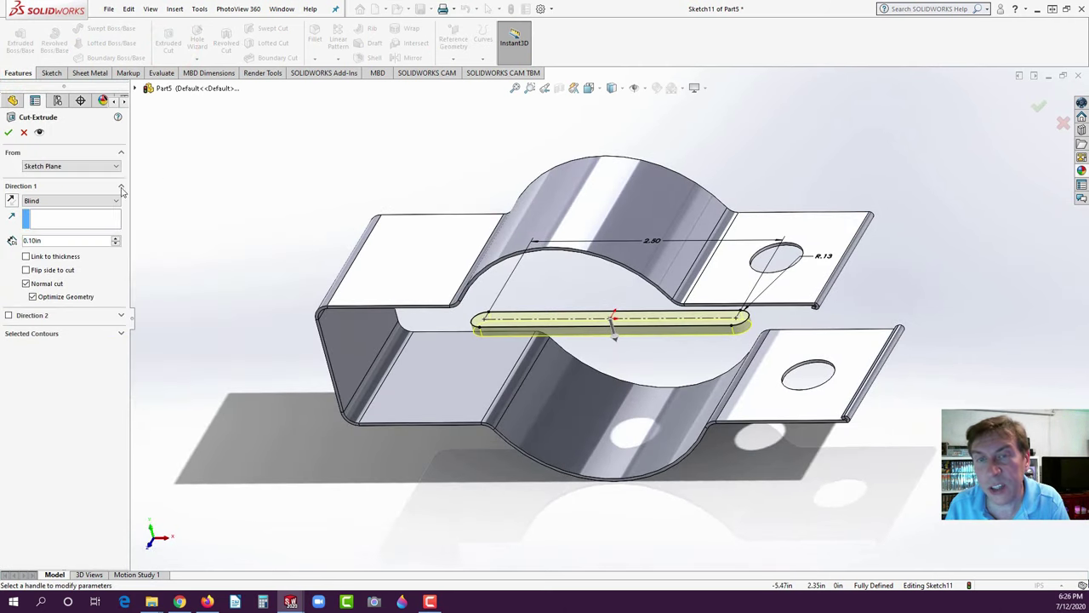
left_click(109, 200)
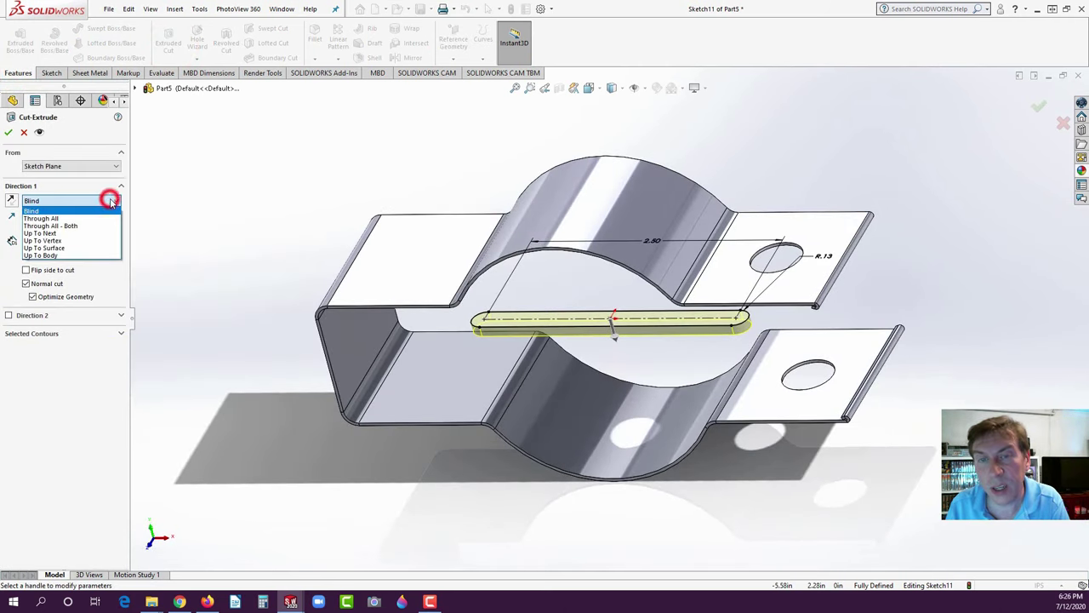
left_click(75, 225)
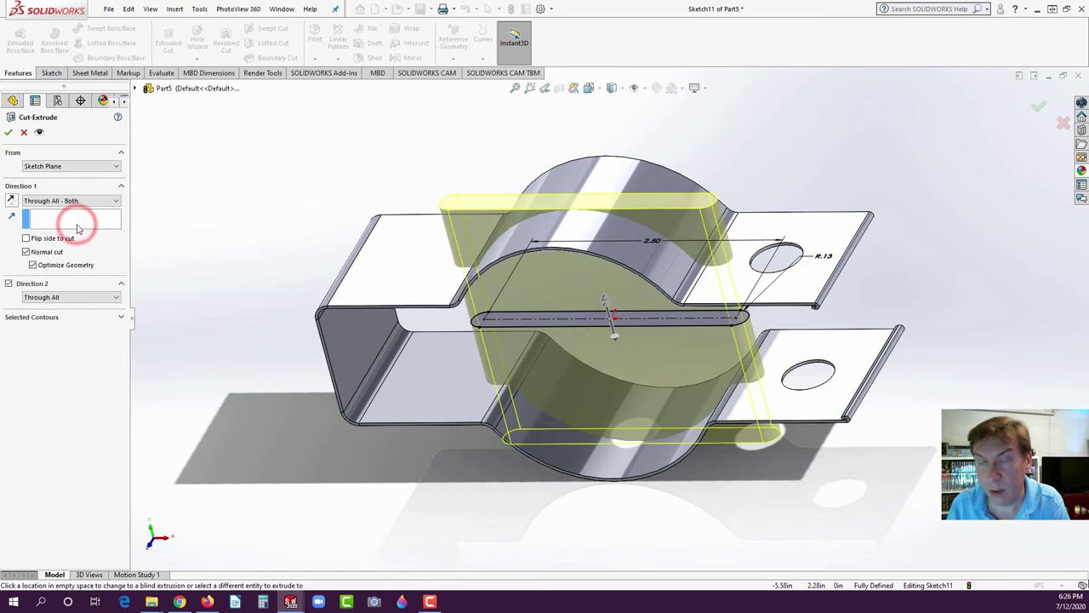
left_click(7, 132)
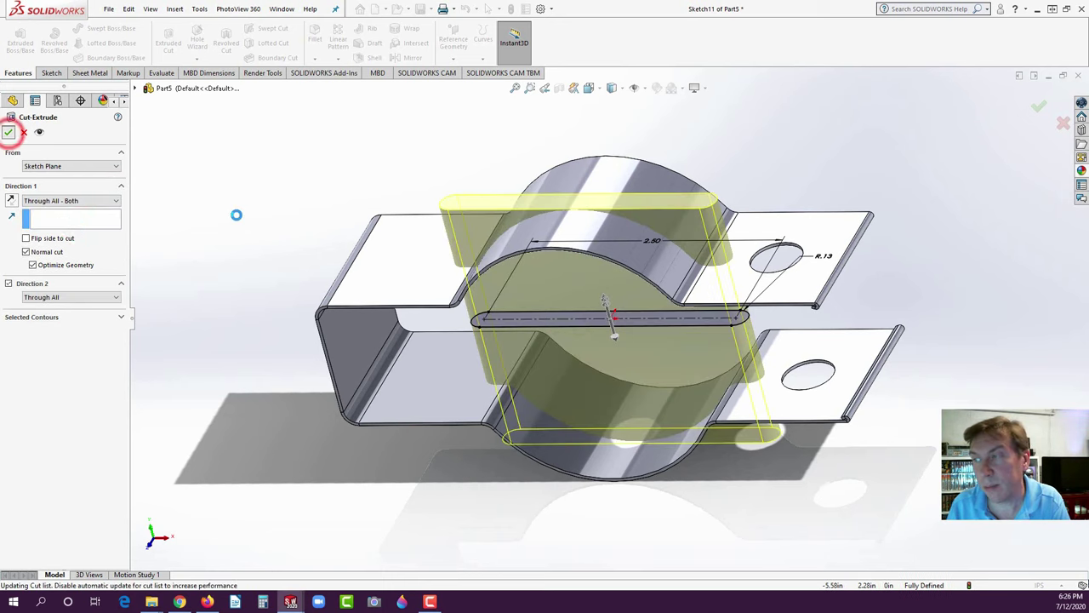
middle_click_drag(285, 232, 409, 245)
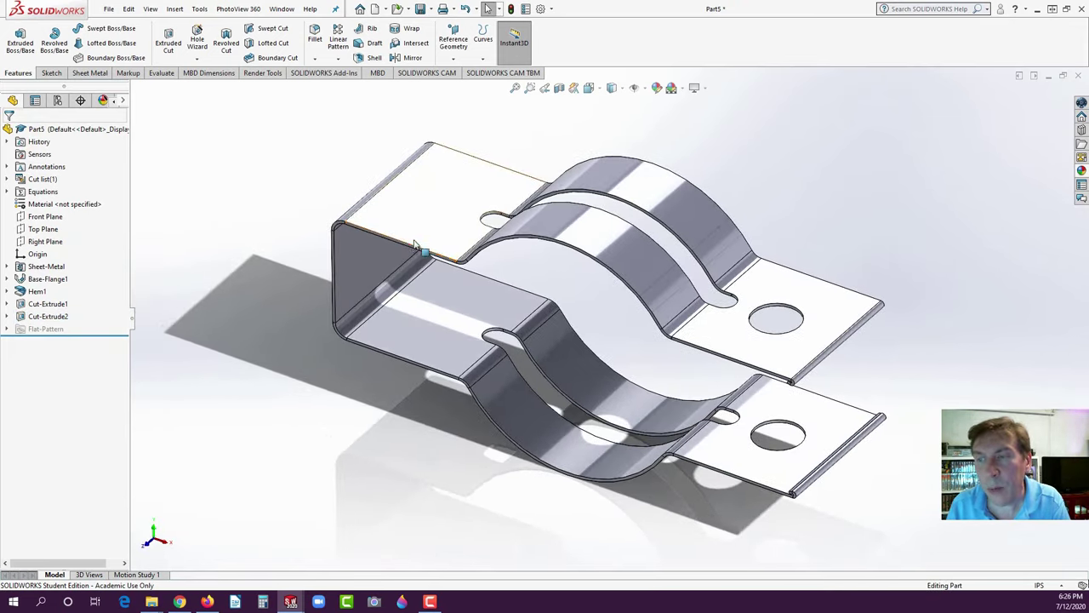
scroll(405, 245, "down", 3)
left_click(241, 163)
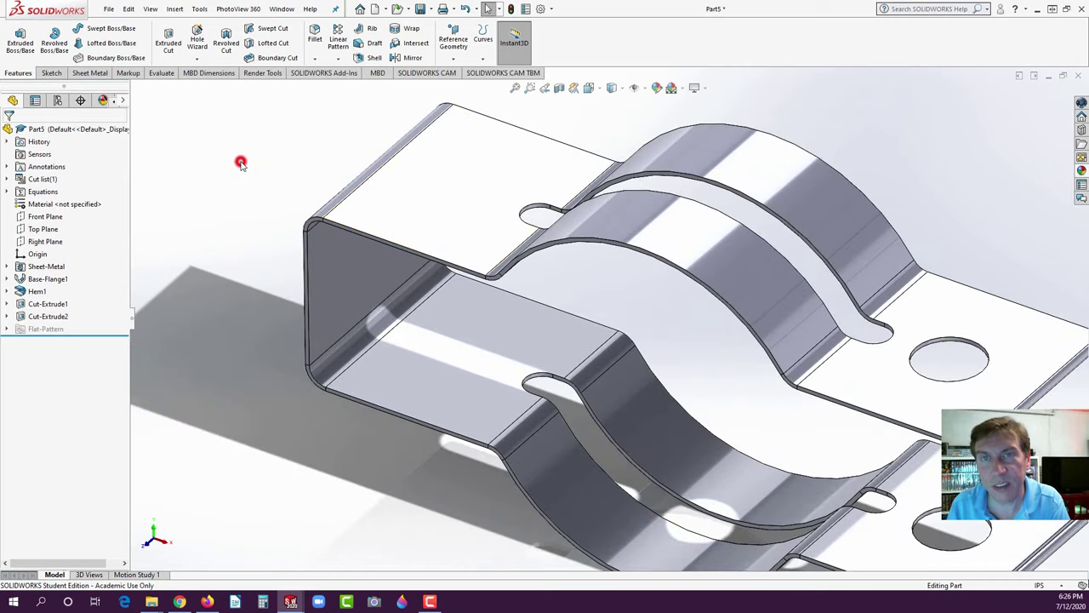
left_click(93, 73)
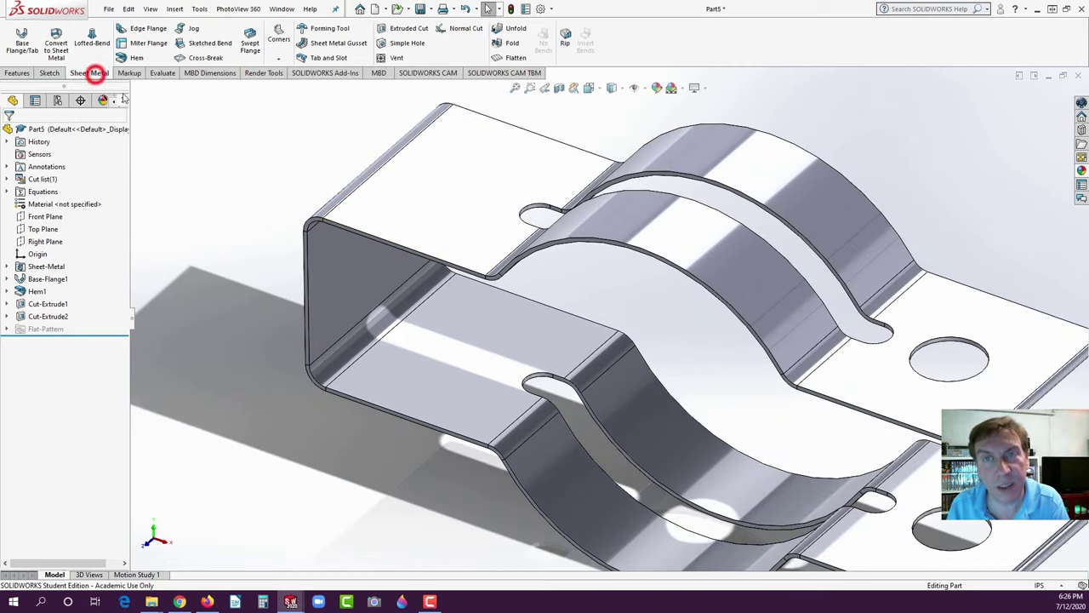
- Start an edge flange about 0.908in tall on the clamp's top-left edge and edit its profile
left_click(145, 28)
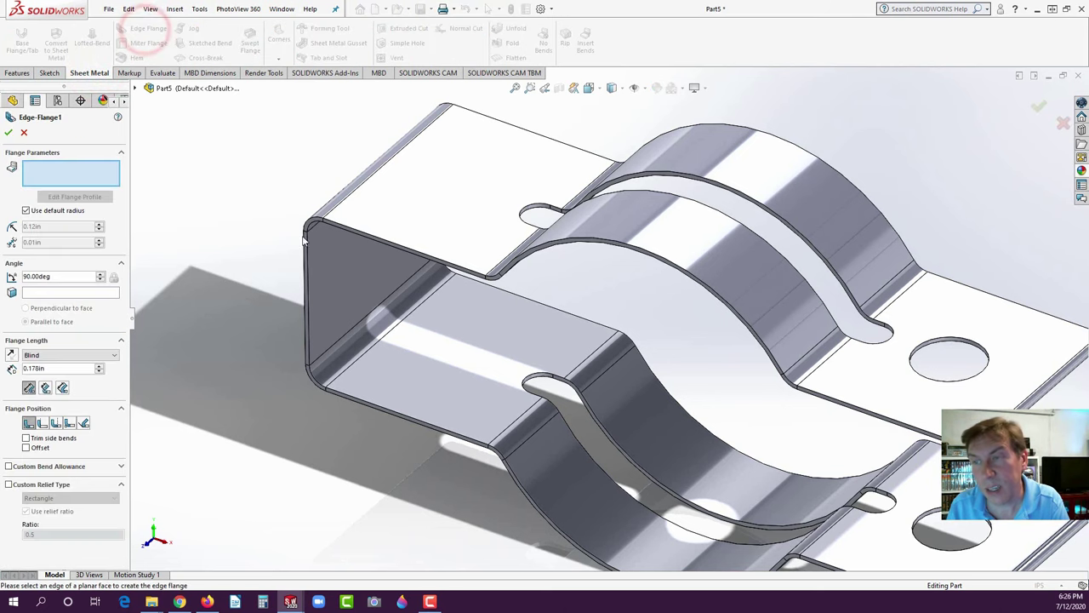
left_click(411, 249)
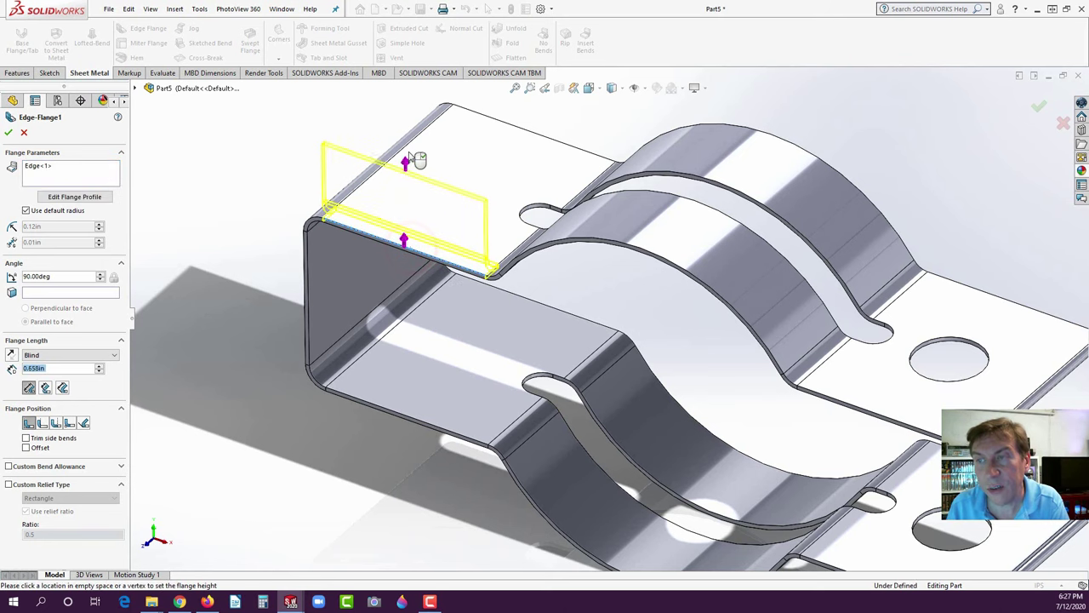
left_click(408, 130)
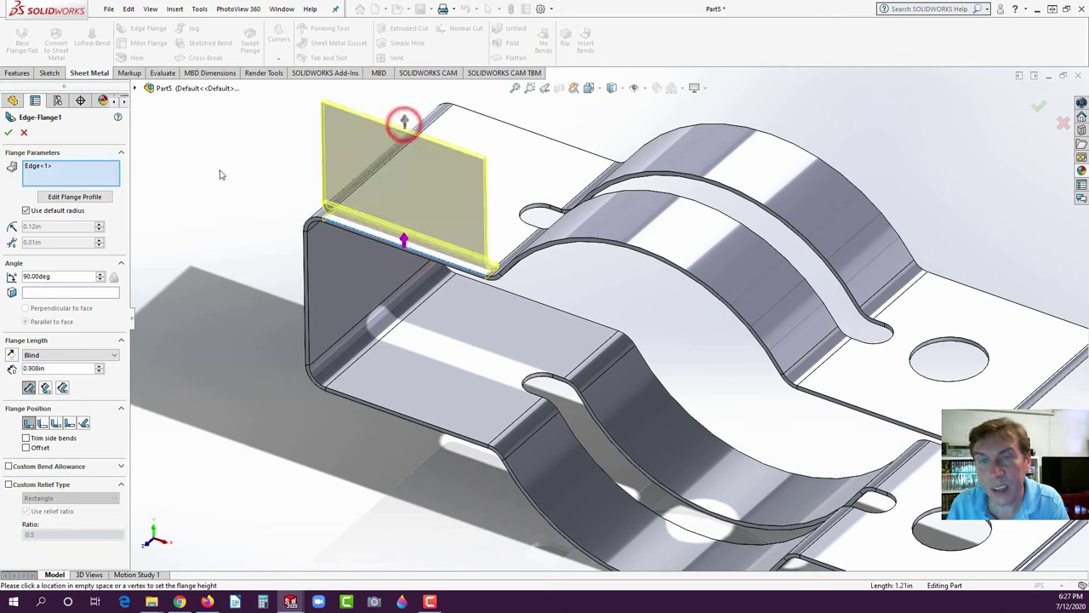
left_click(78, 199)
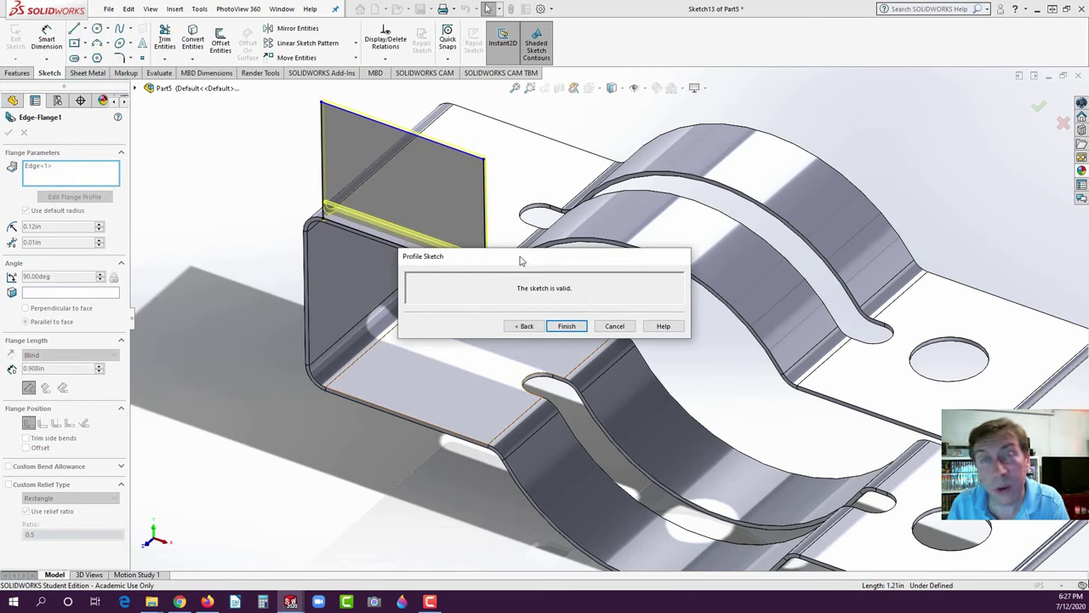
- Discard a conflicting profile dimension and drag the profile's left and right sides inward
mouse_move(521, 261)
left_mouse_down()
mouse_move(653, 227)
mouse_move(834, 126)
left_mouse_up()
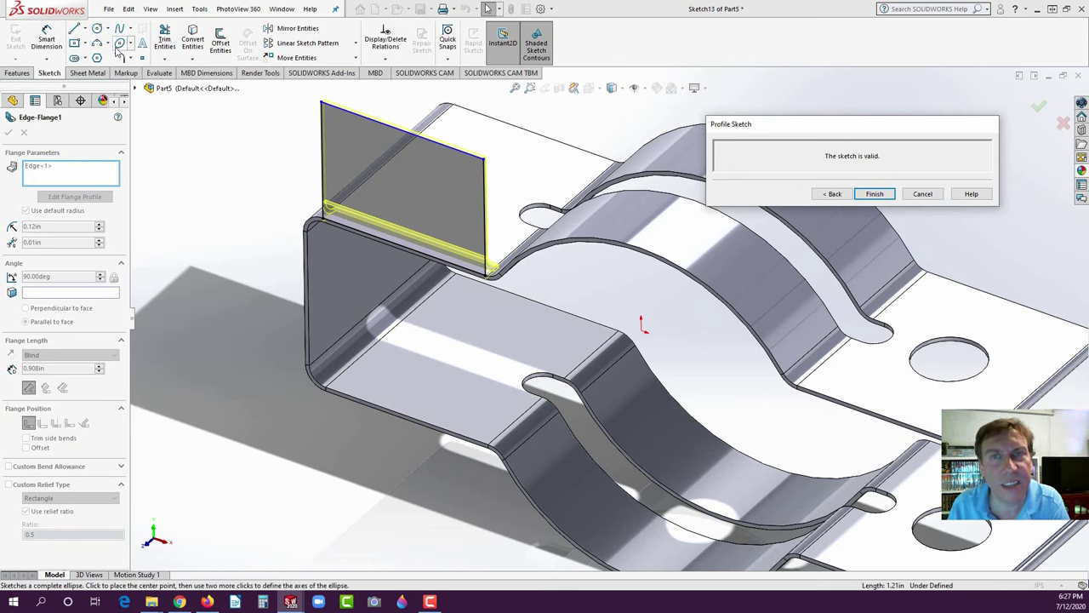
left_click(48, 41)
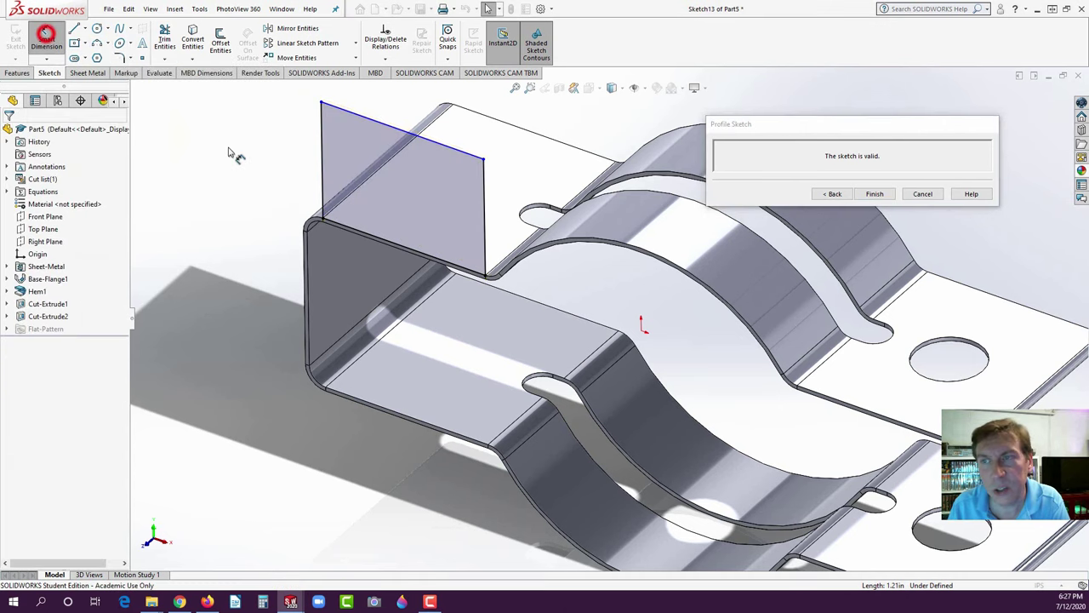
left_click(390, 125)
left_click(409, 102)
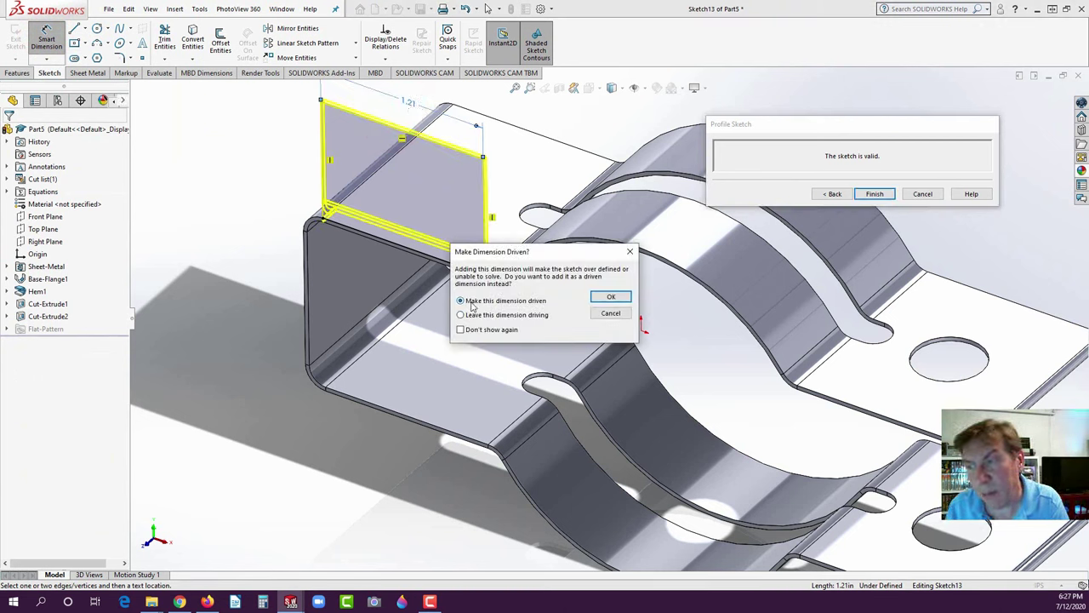
left_click(610, 312)
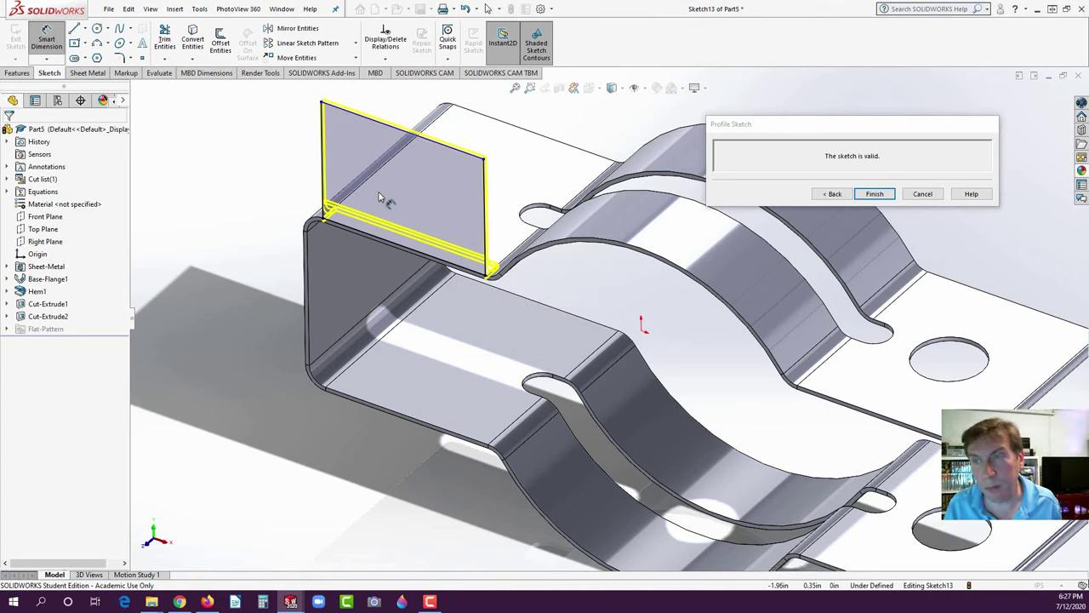
key("Escape")
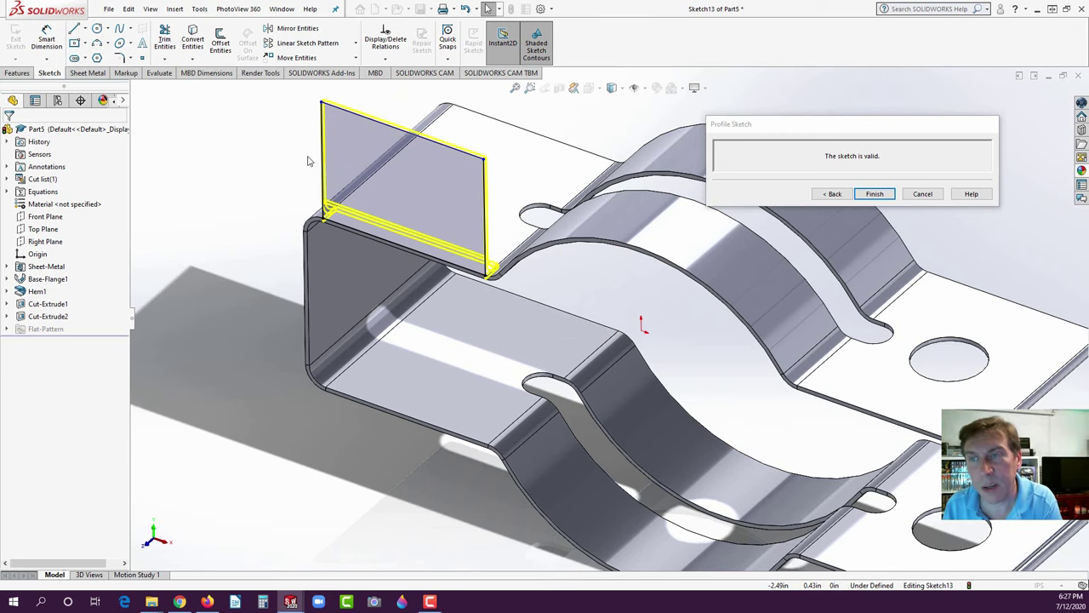
mouse_move(323, 153)
left_mouse_down()
mouse_move(323, 143)
mouse_move(355, 165)
left_mouse_up()
left_click_drag(485, 220, 432, 204)
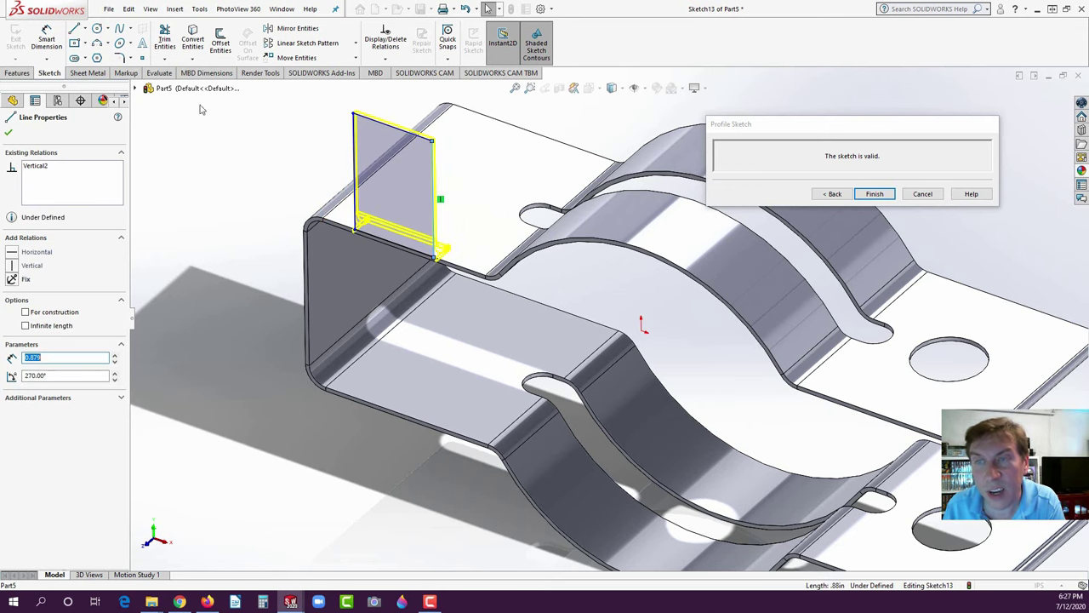
- Dimension the flange profile to 0.75in wide by 0.75in tall
left_click(47, 39)
left_click(381, 122)
left_click(392, 97)
type(".75")
key("Return")
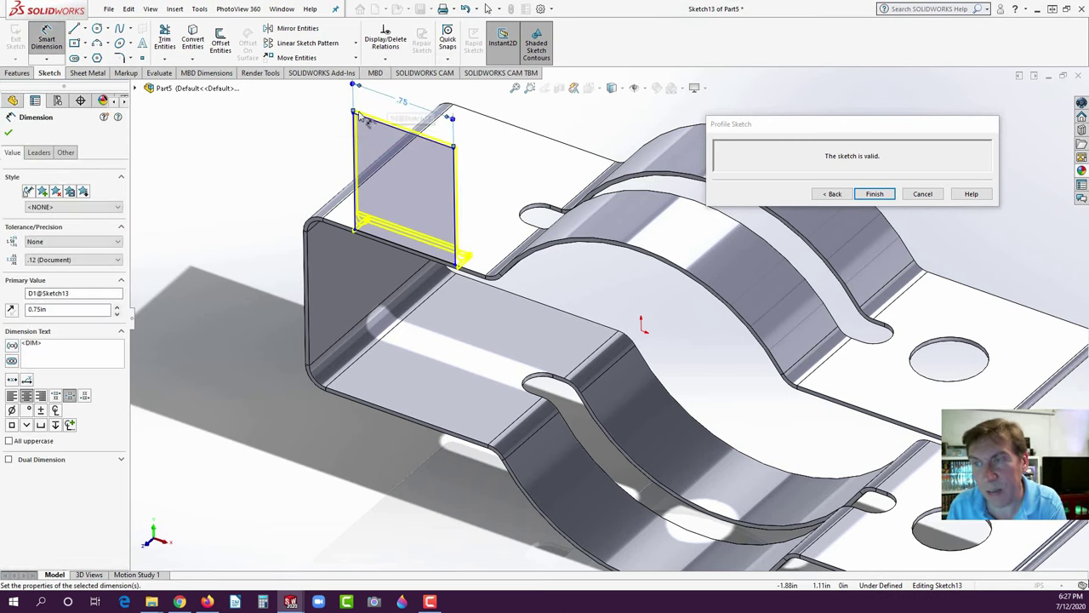
left_click(353, 163)
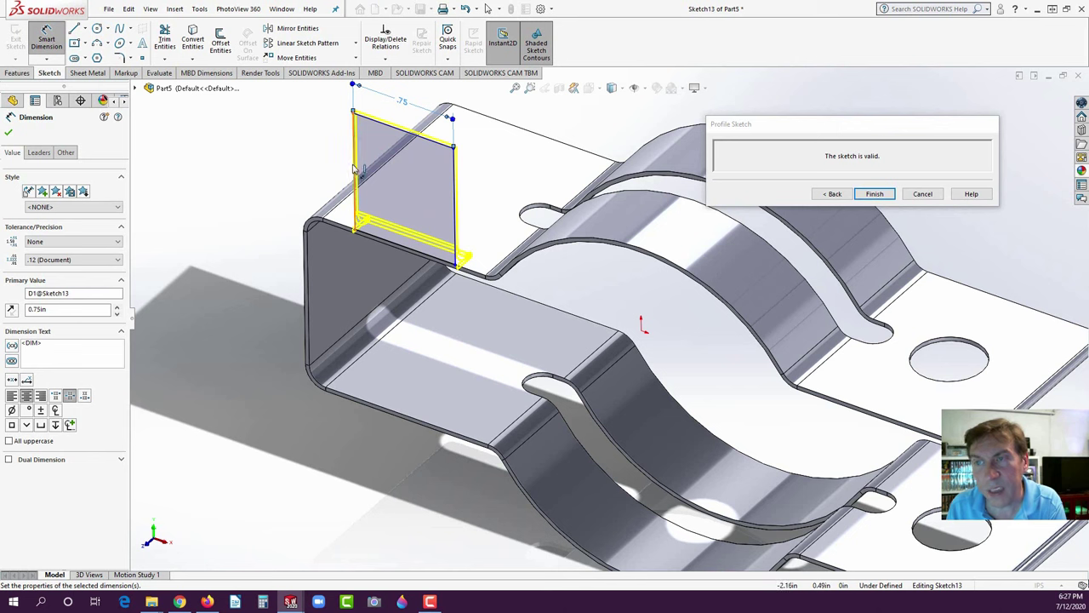
left_click(292, 148)
type(".75")
key("Return")
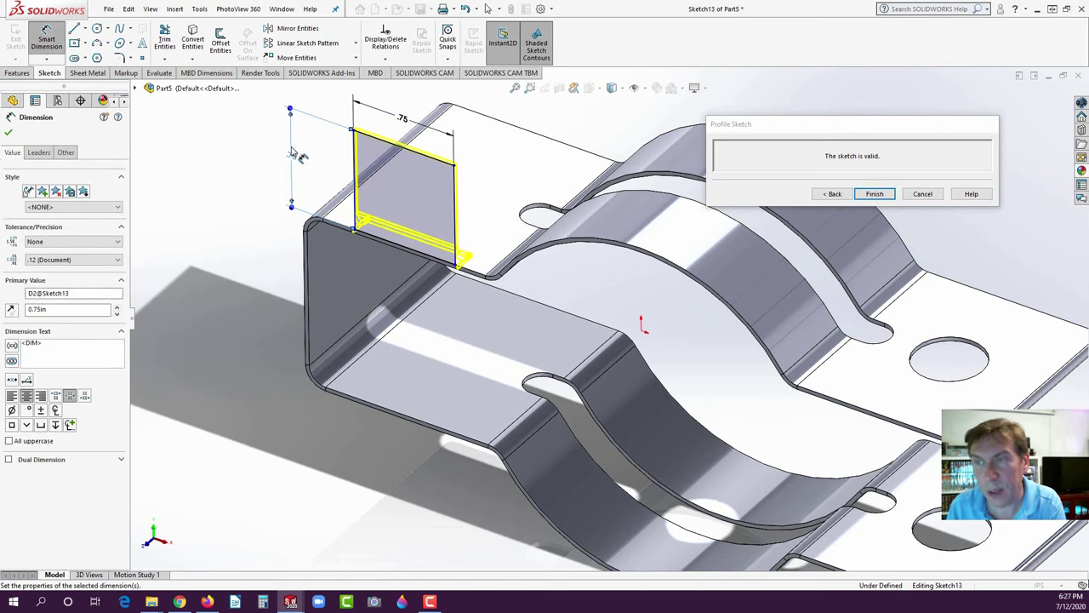
- Add a diagonal centerline and a 0.375in-diameter circle centred on its midpoint
left_click(86, 31)
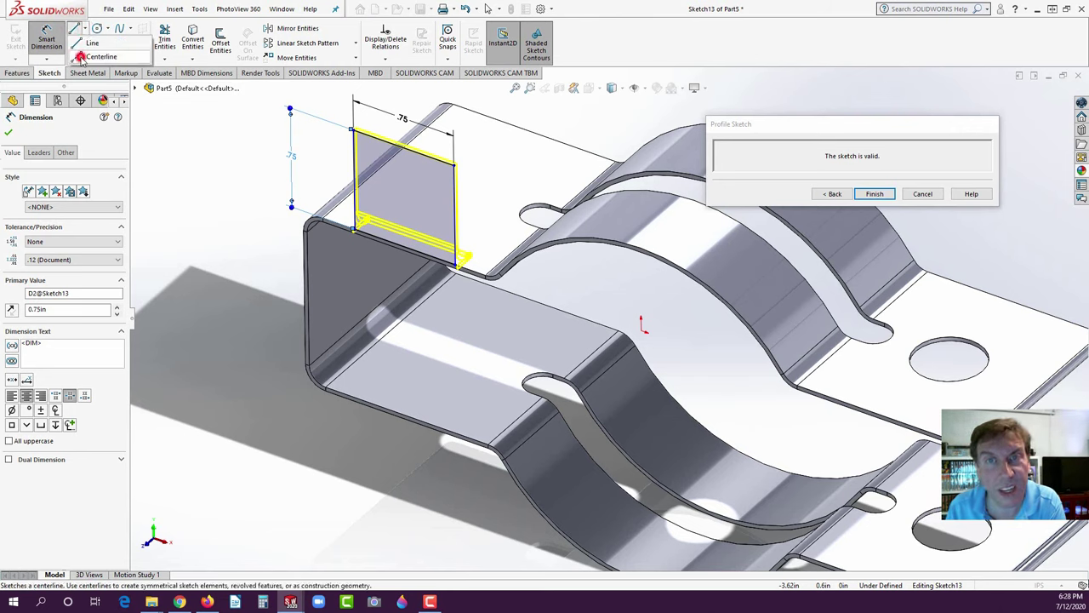
left_click(85, 57)
left_click(354, 228)
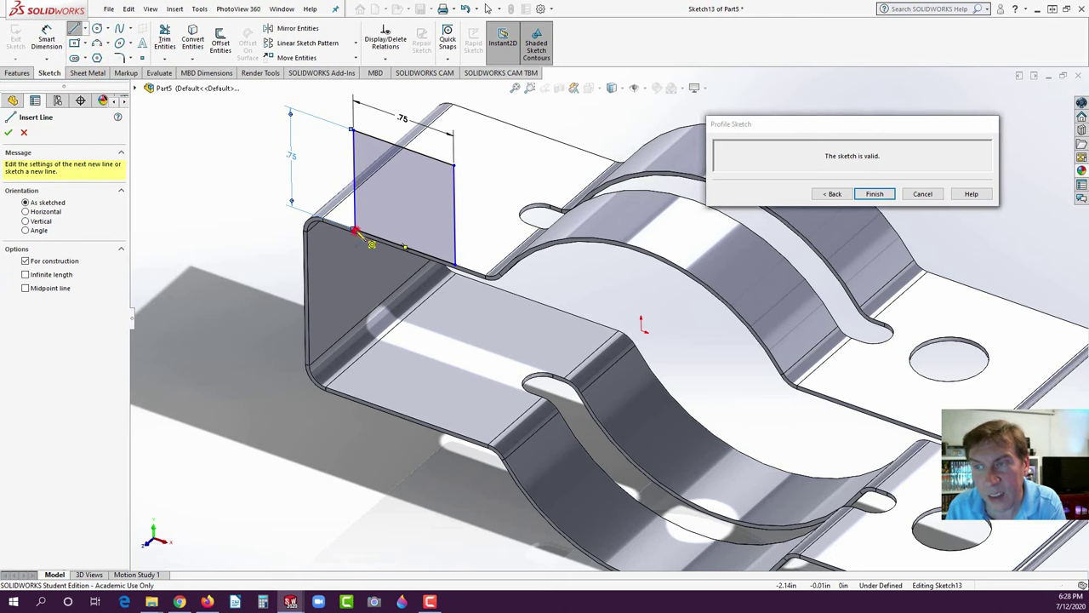
left_click(454, 165)
left_click(98, 30)
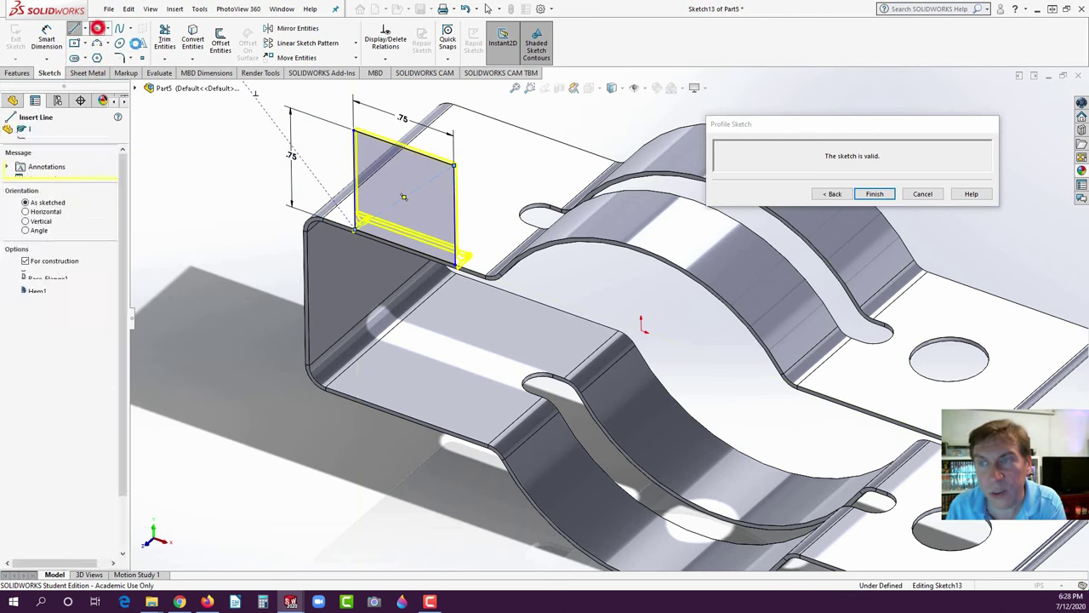
left_click(404, 196)
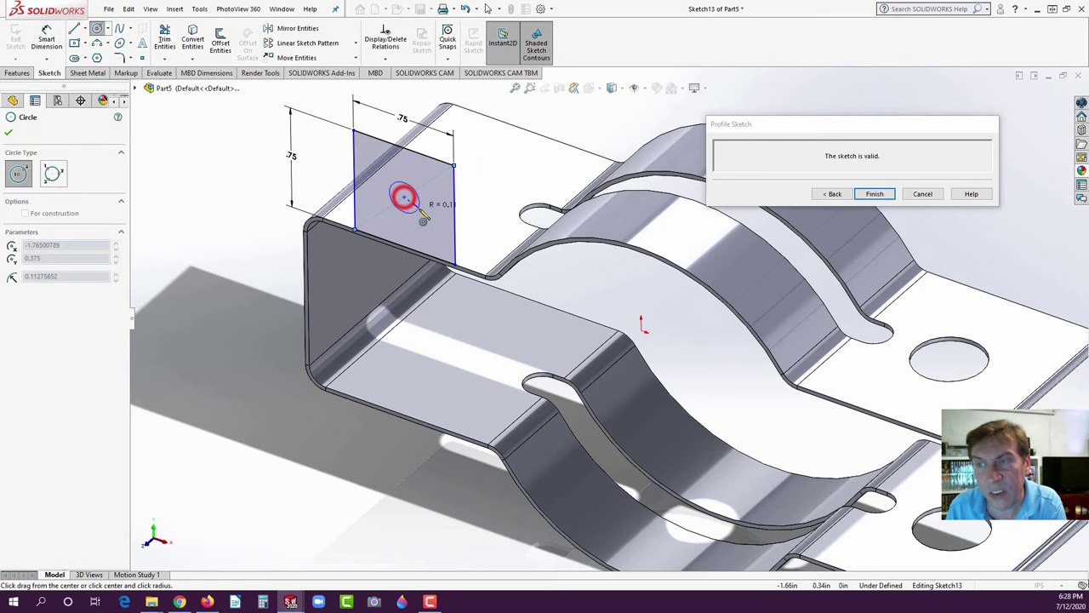
left_click(428, 207)
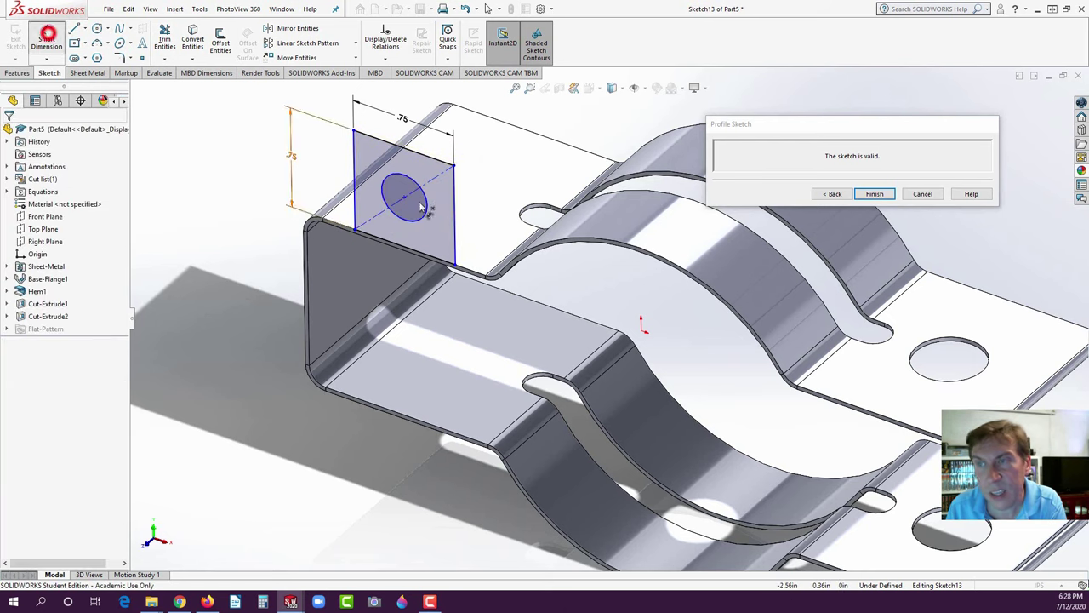
left_click(46, 40)
left_click(391, 176)
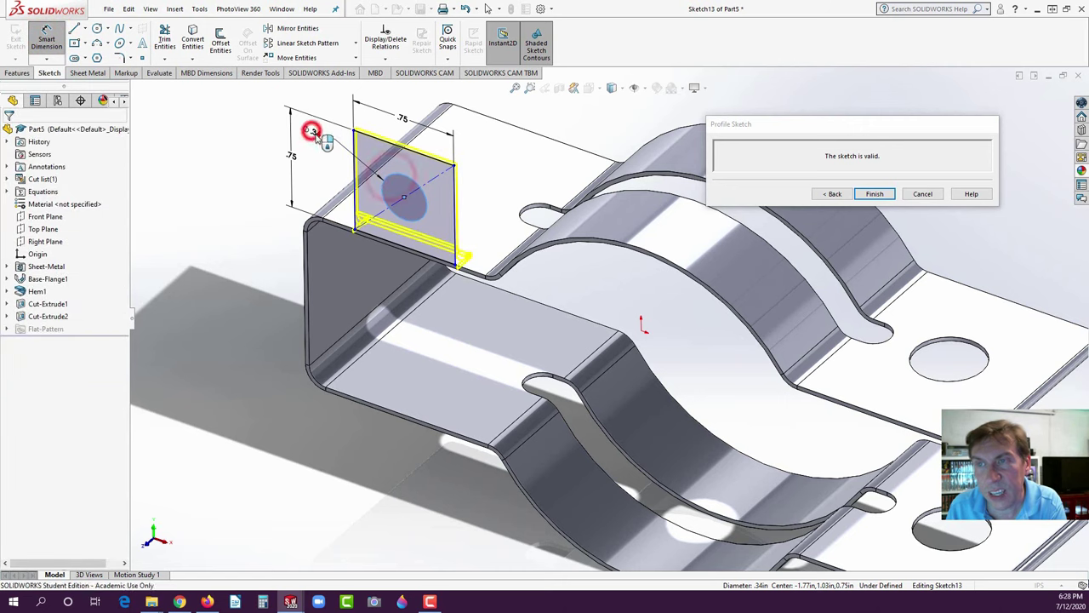
left_click(322, 138)
type(".375")
key("Return")
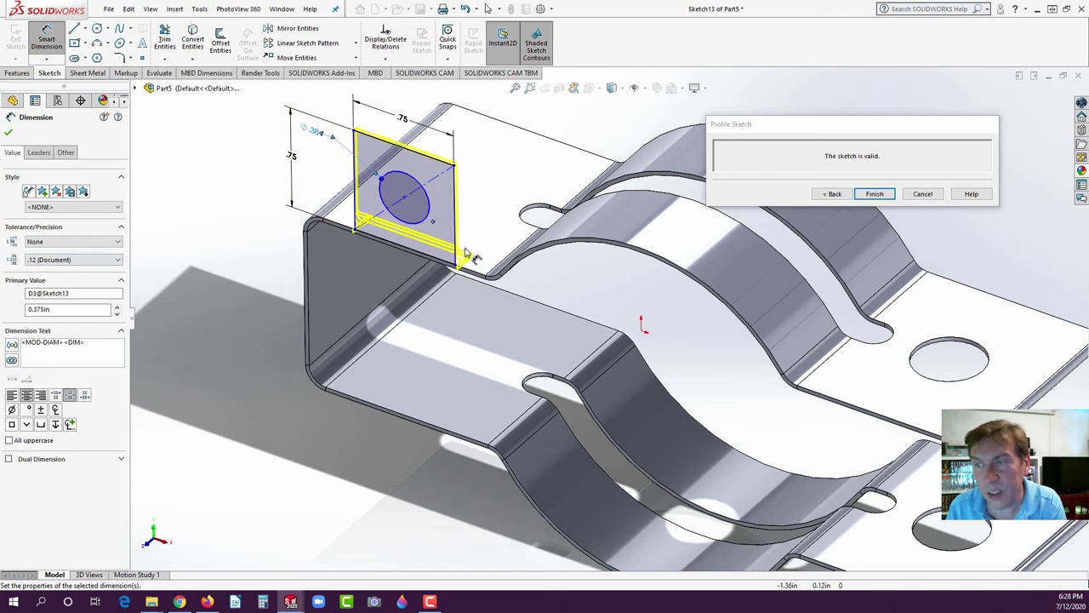
scroll(464, 255, "down", 6)
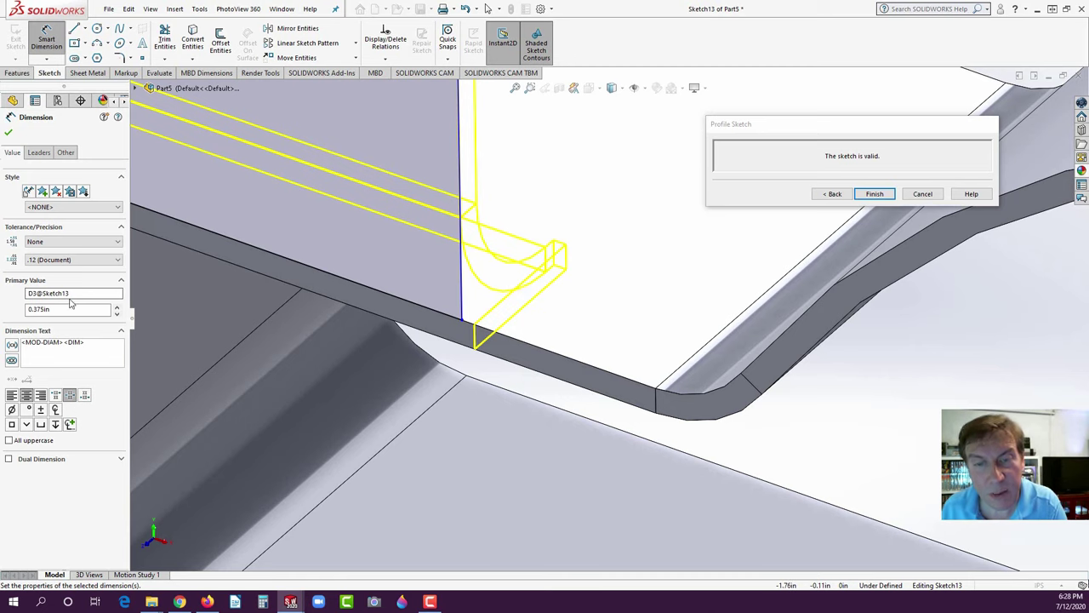
- Close the profile sketch and enable a custom Rectangle relief on the edge flange
left_click(8, 134)
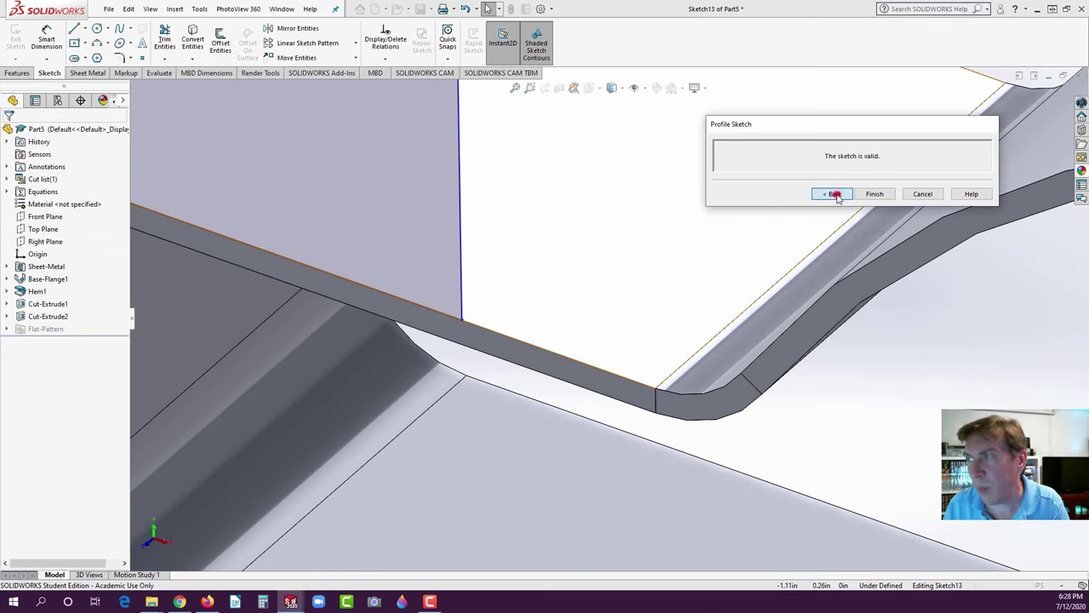
left_click(833, 194)
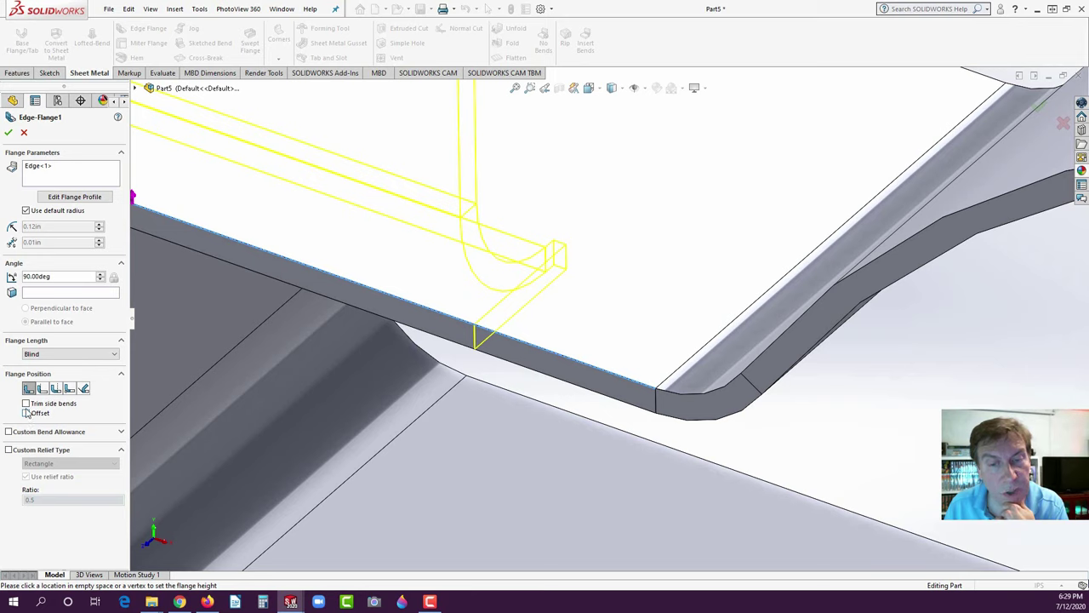
left_click(8, 450)
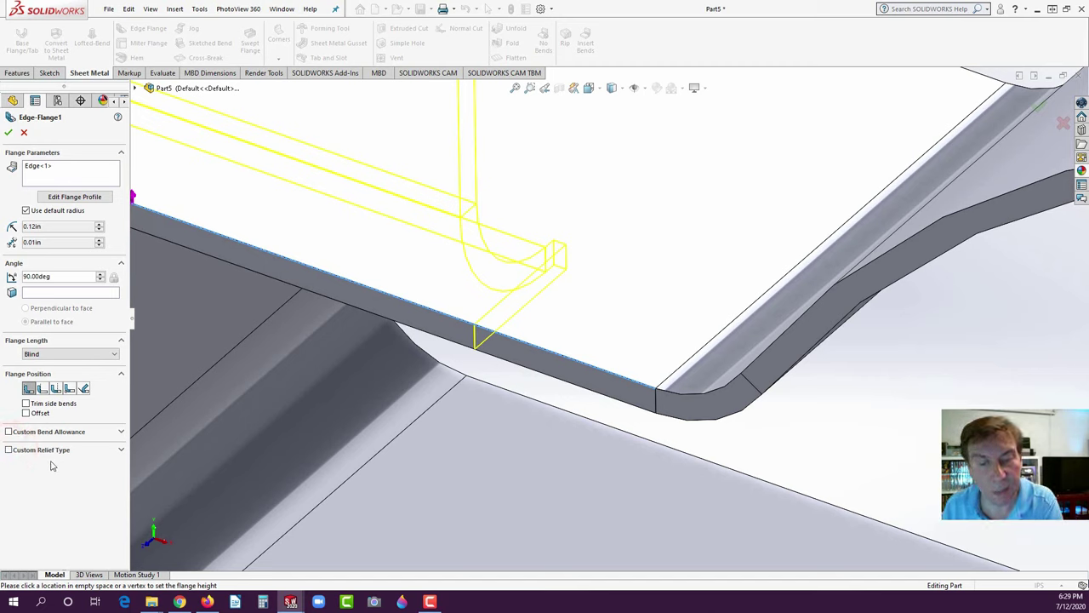
left_click(51, 460)
left_click(120, 451)
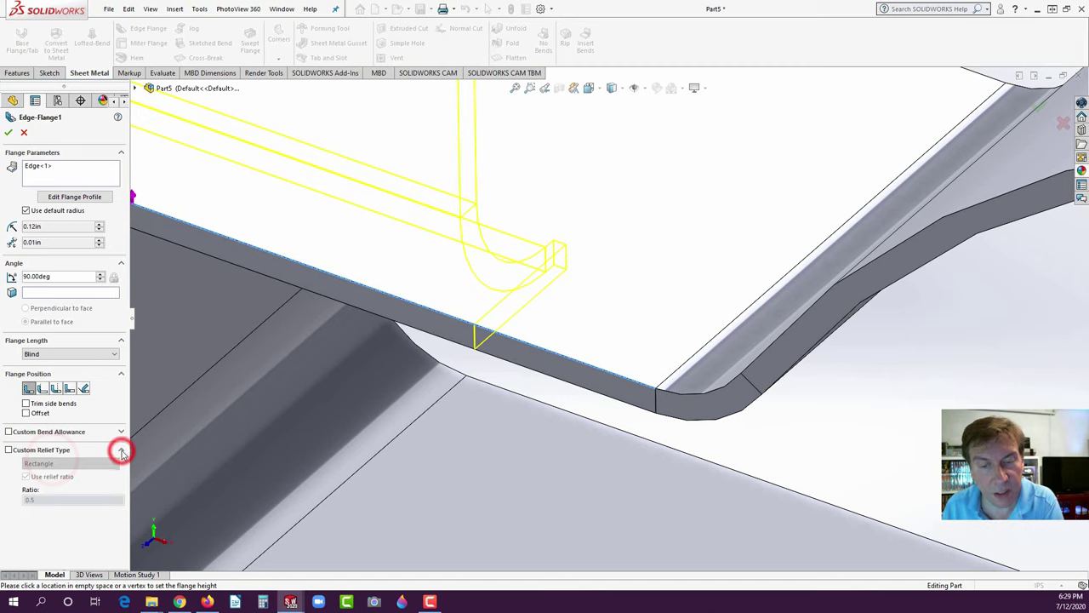
left_click(68, 462)
left_click(8, 449)
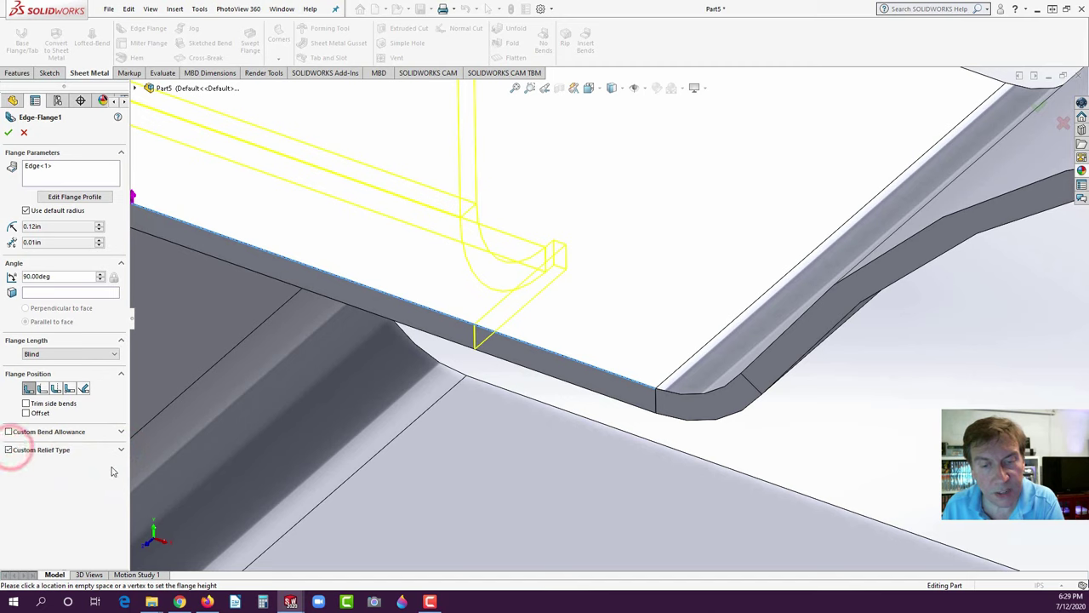
left_click(121, 451)
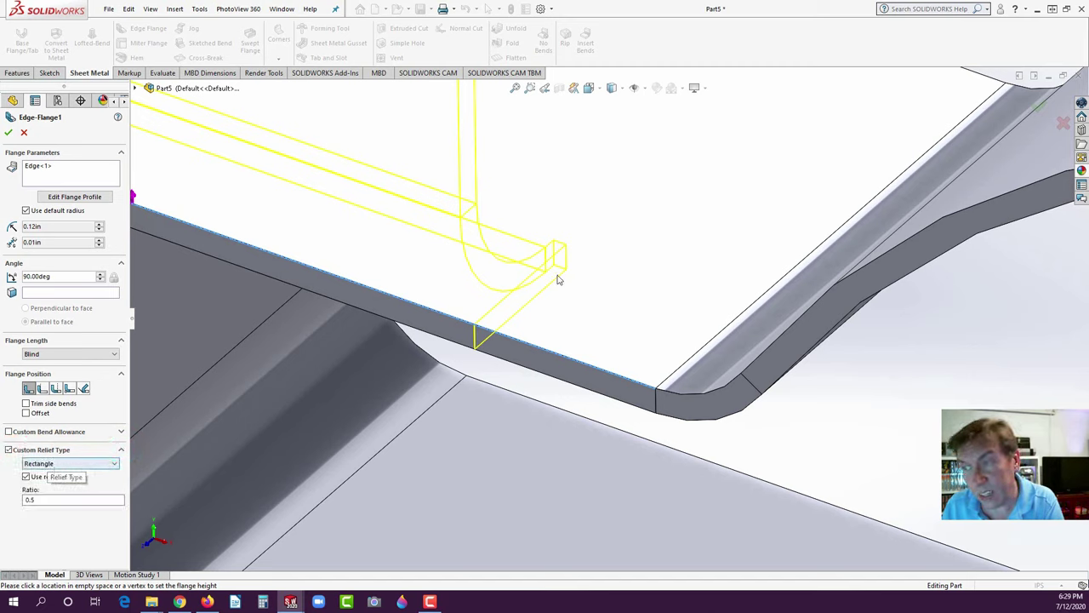
- Switch the edge flange's Custom Relief Type to Obround
scroll(572, 238, "down", 3)
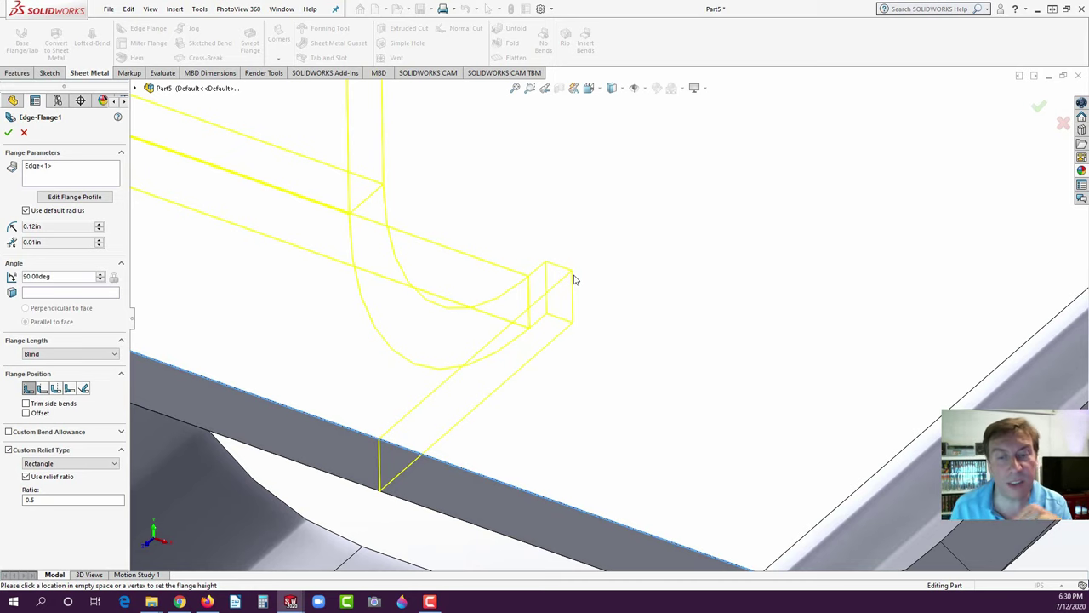
left_click(117, 464)
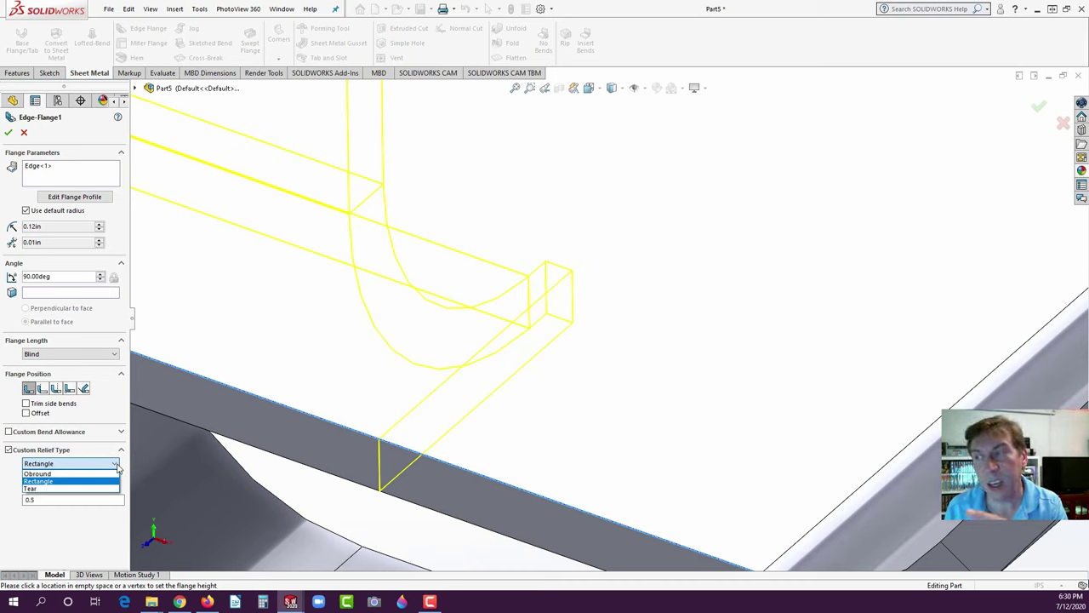
left_click(85, 473)
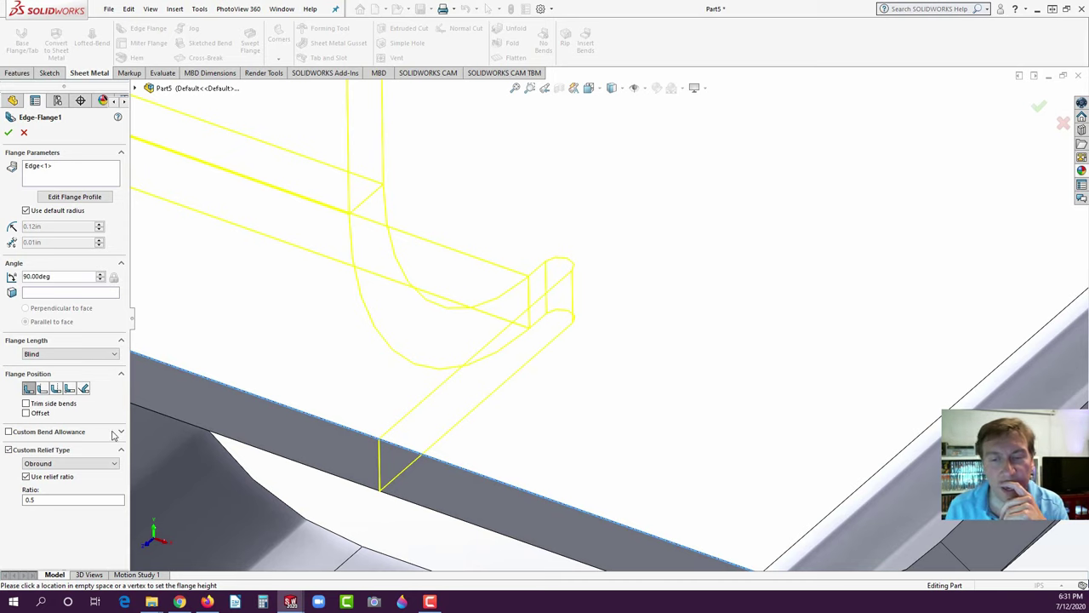
- Try a Tear relief, revert to Obround, and build Edge-Flange1
left_click(113, 463)
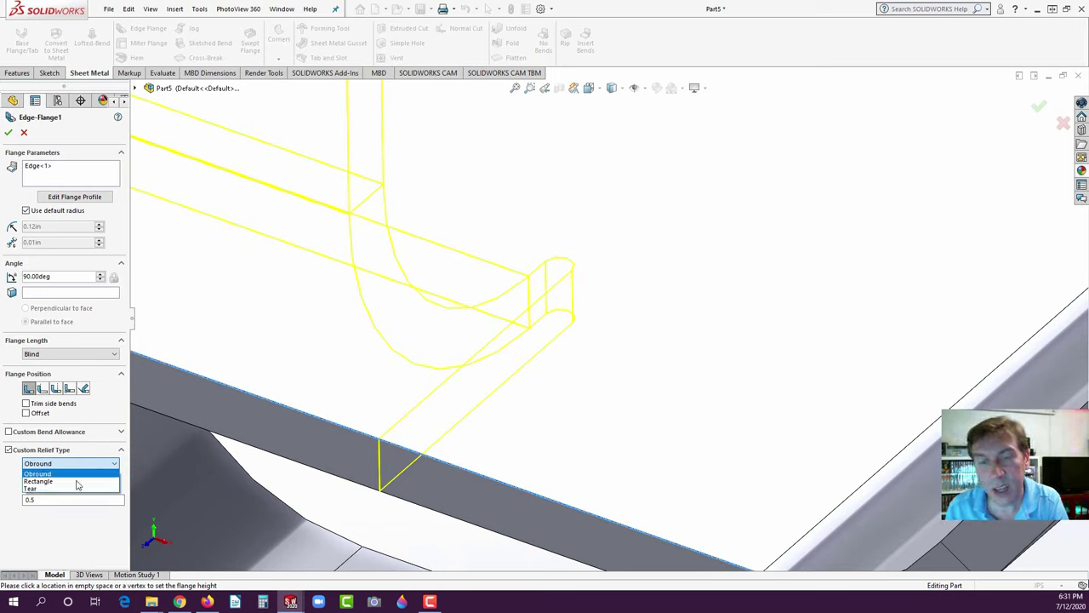
left_click(36, 488)
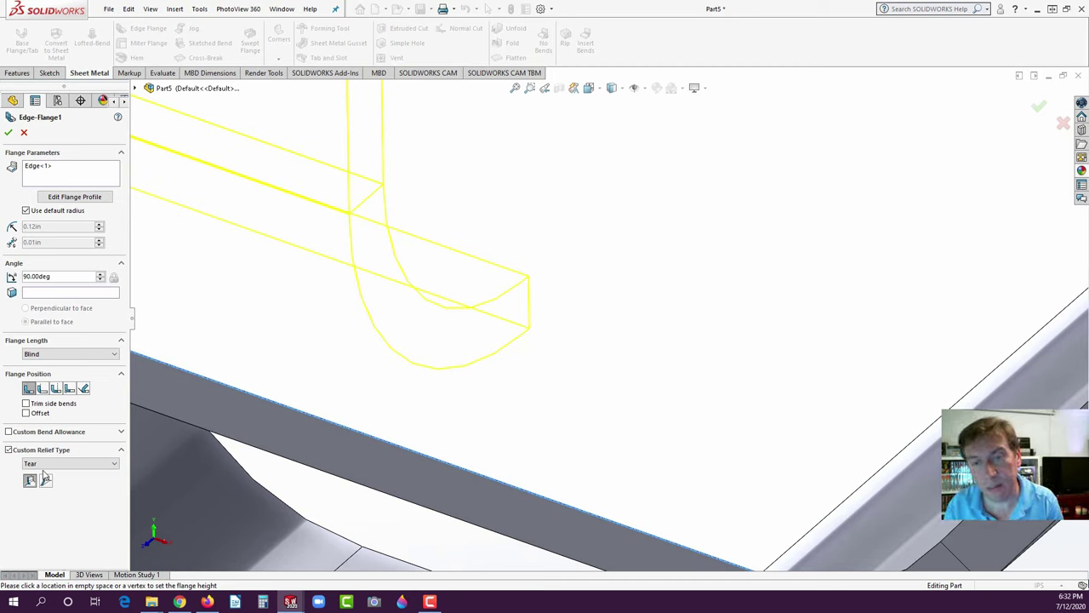
left_click(51, 463)
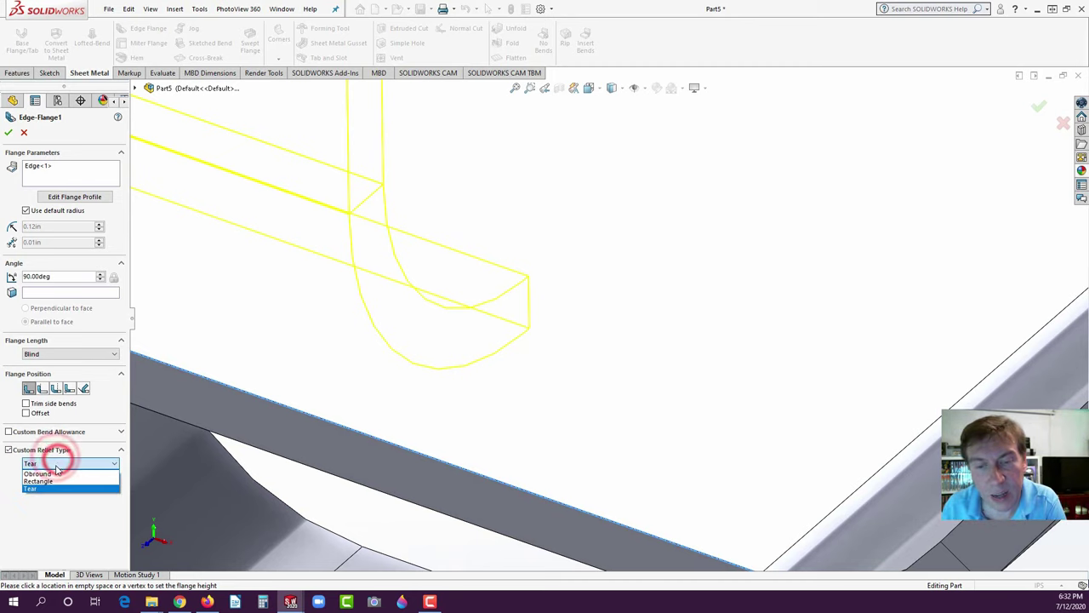
left_click(42, 474)
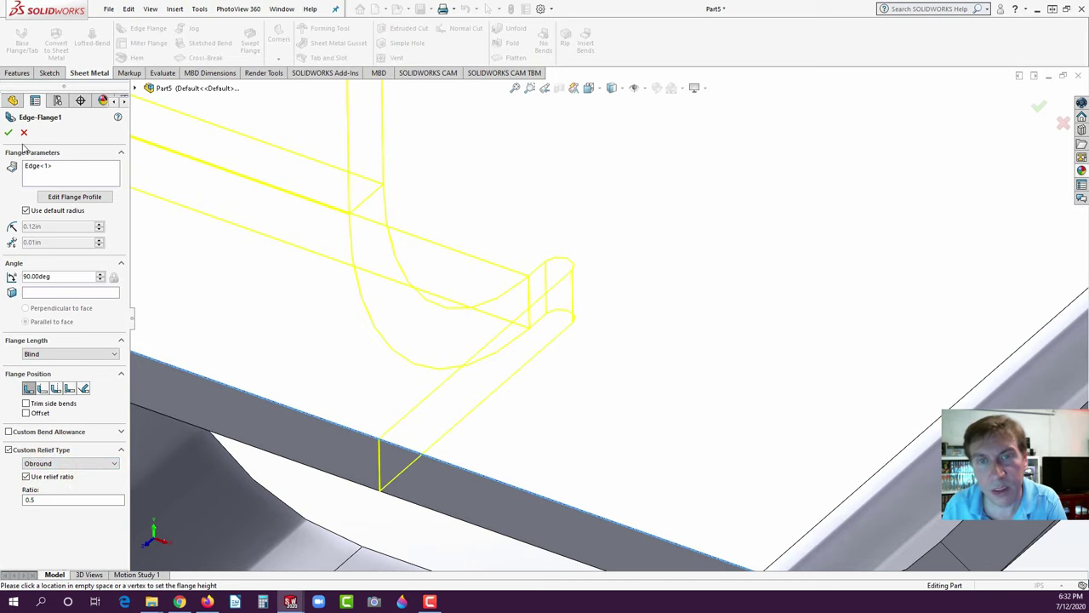
left_click(8, 133)
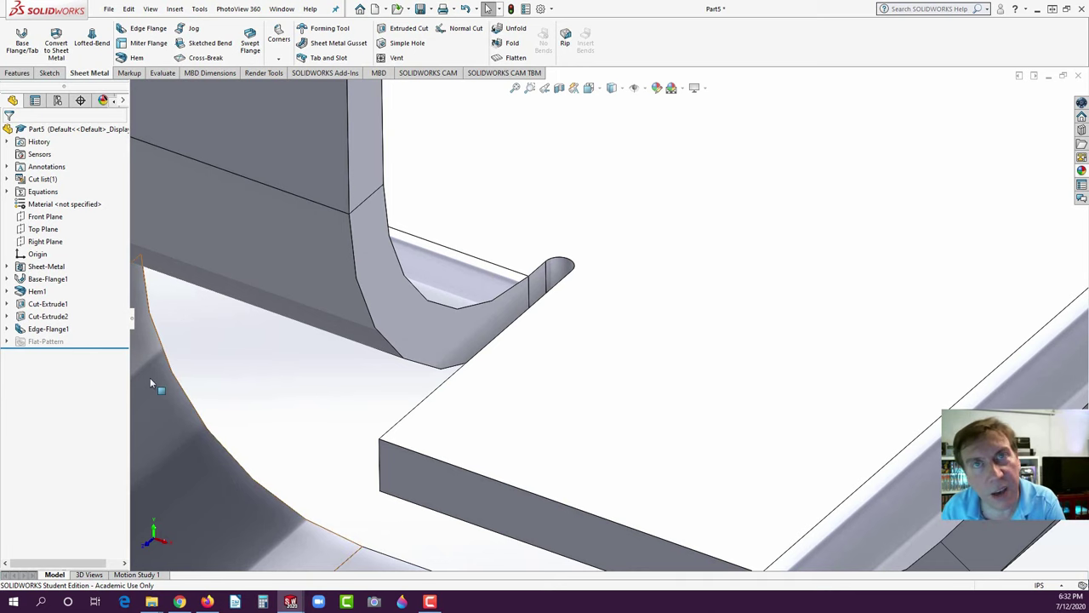
- Orbit to inspect the new holed tab, then start a Mirror feature
middle_click_drag(330, 361, 595, 280)
scroll(602, 315, "up", 3)
scroll(602, 315, "down", 5)
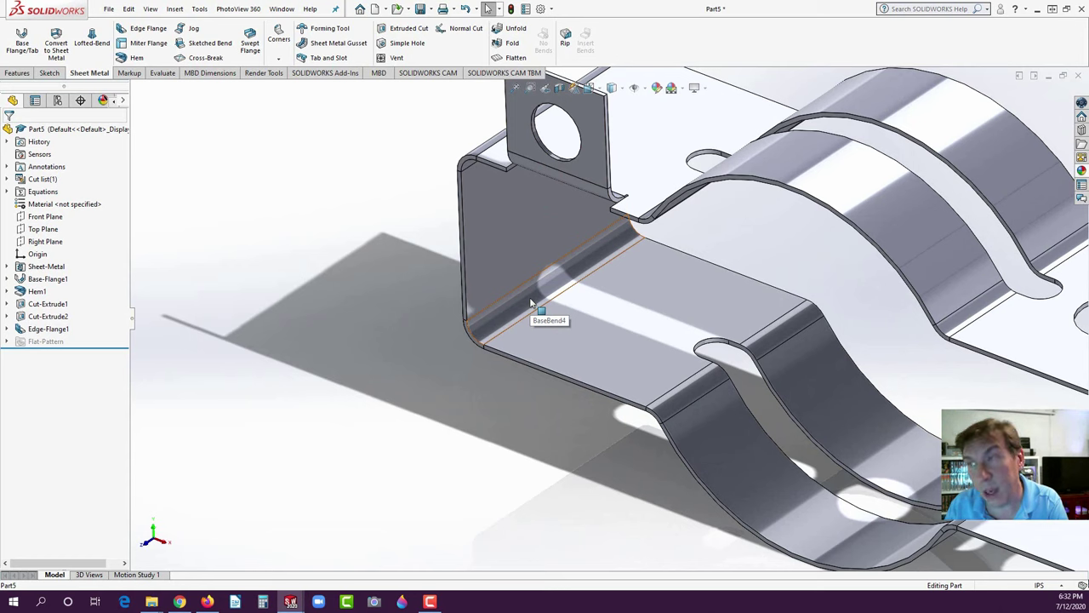
left_click(23, 73)
left_click(397, 58)
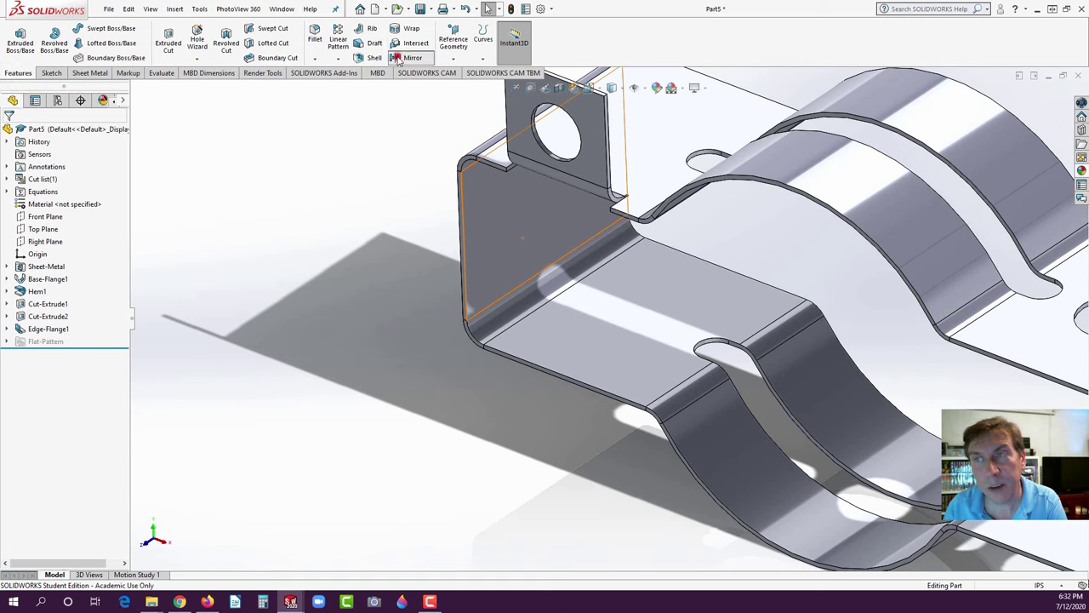
- Mirror Edge-Flange1 about the Top Plane and accept Mirror1
left_click(586, 114)
left_click(587, 114)
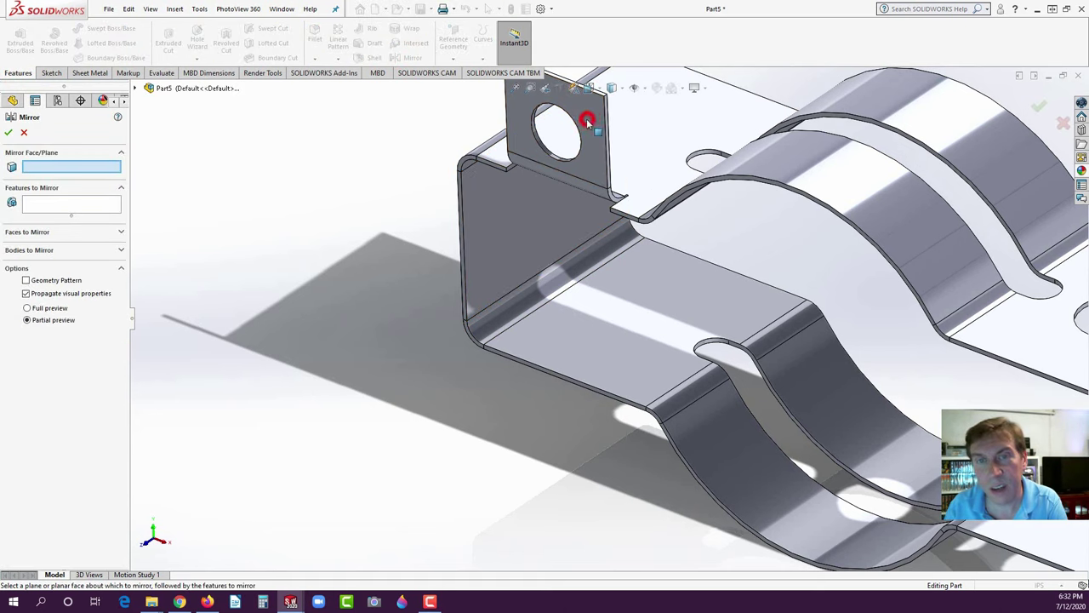
left_click(134, 88)
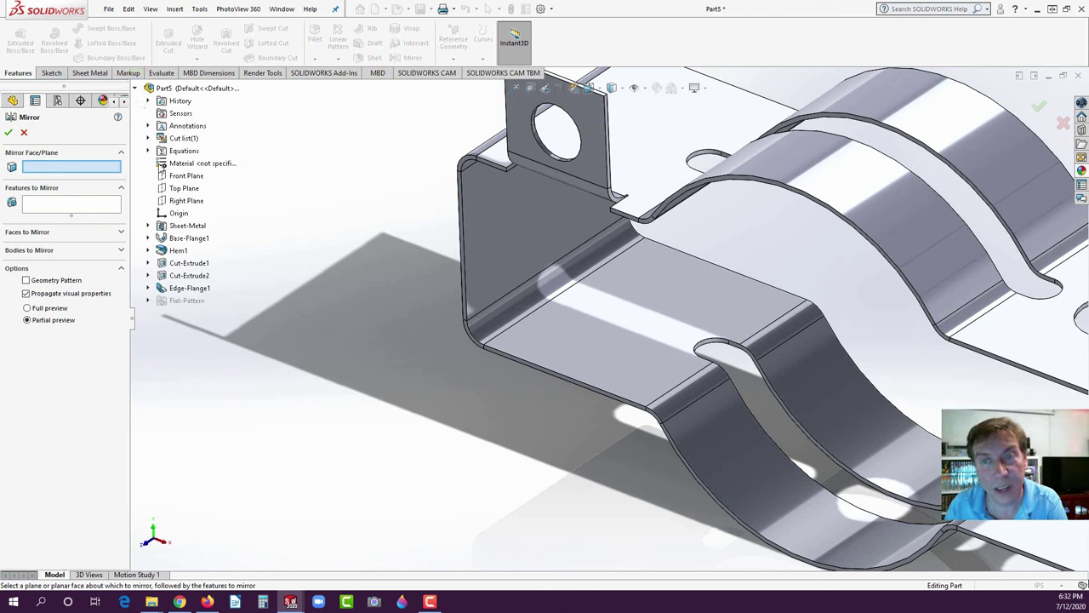
left_click(172, 188)
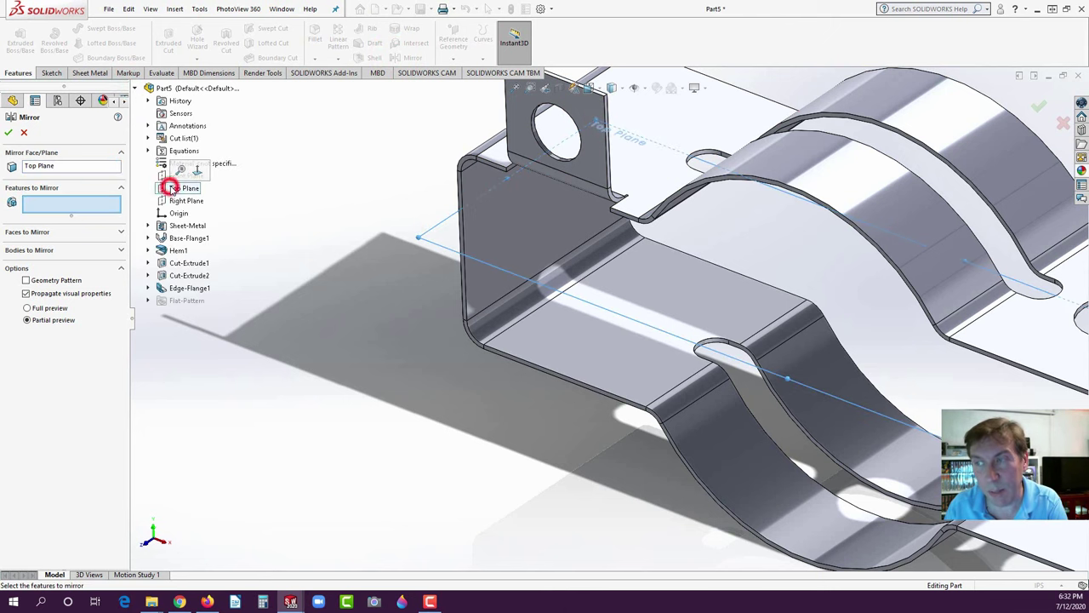
left_click(69, 205)
left_click(518, 118)
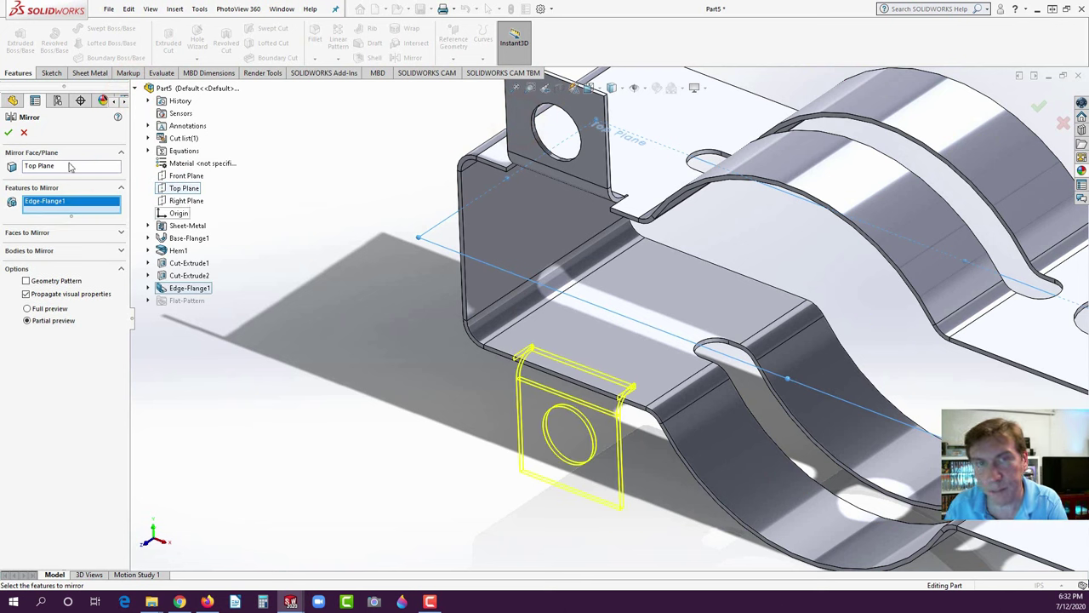
left_click(9, 132)
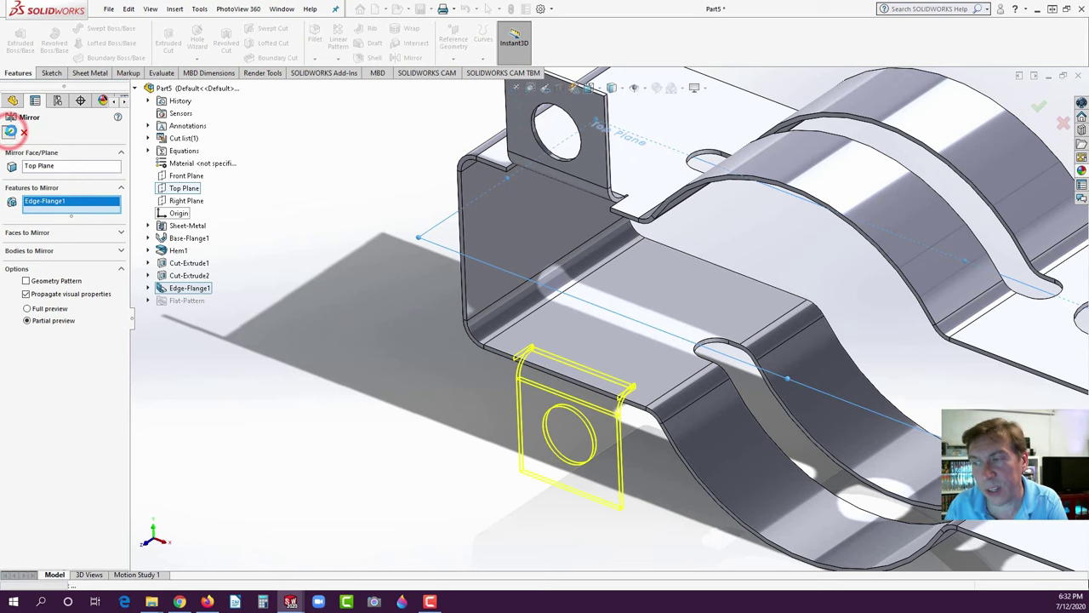
left_click(320, 289)
- Zoom to fit the mirrored clamp and bring up the Sheet Metal tools
key("f")
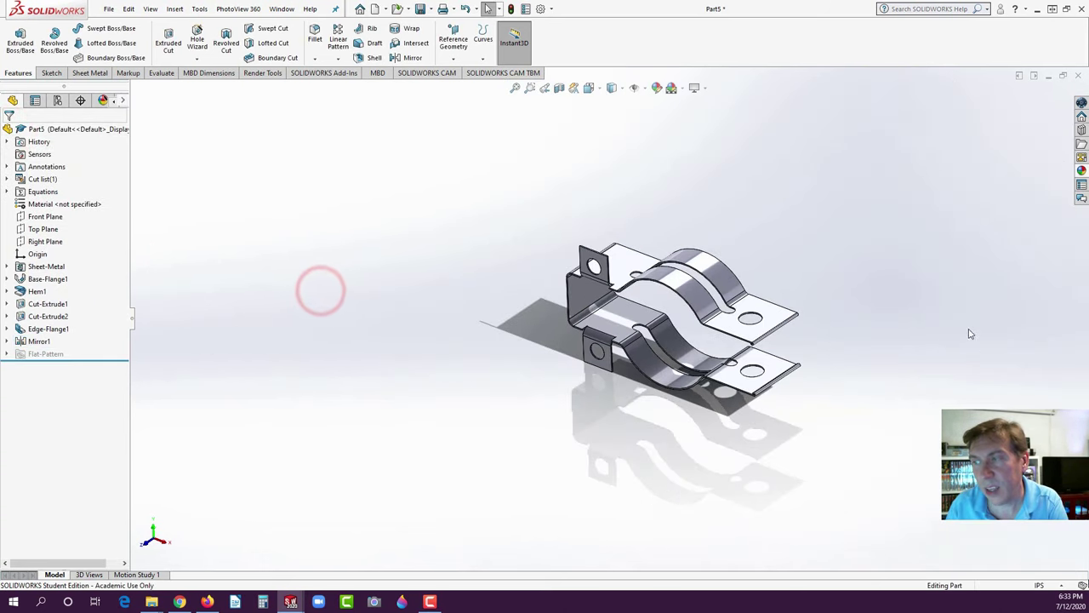
scroll(817, 336, "down", 5)
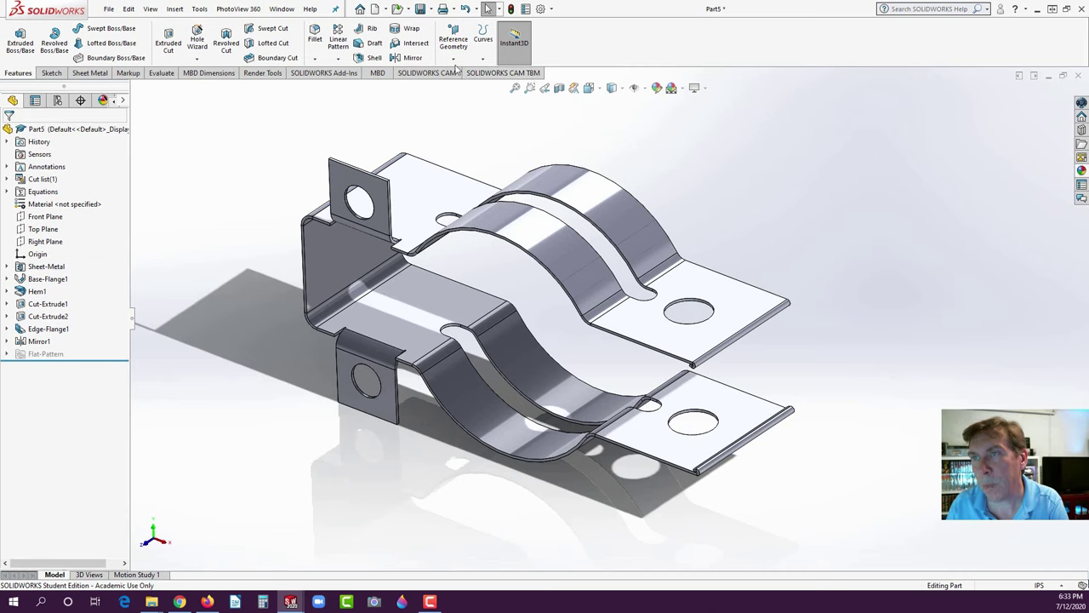
left_click(96, 73)
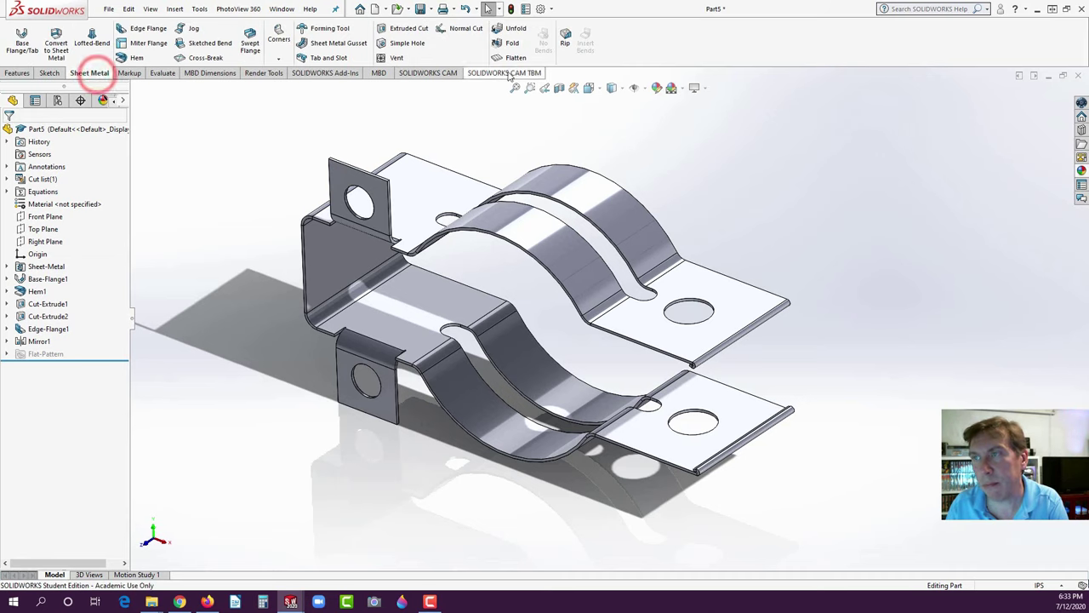
left_click(507, 57)
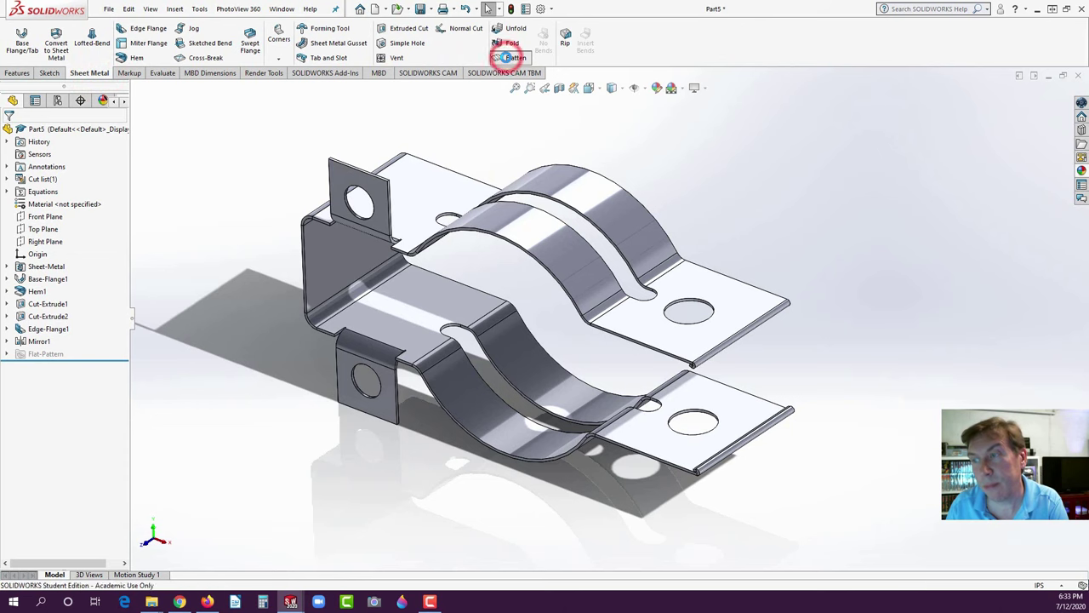
scroll(500, 255, "down", 5)
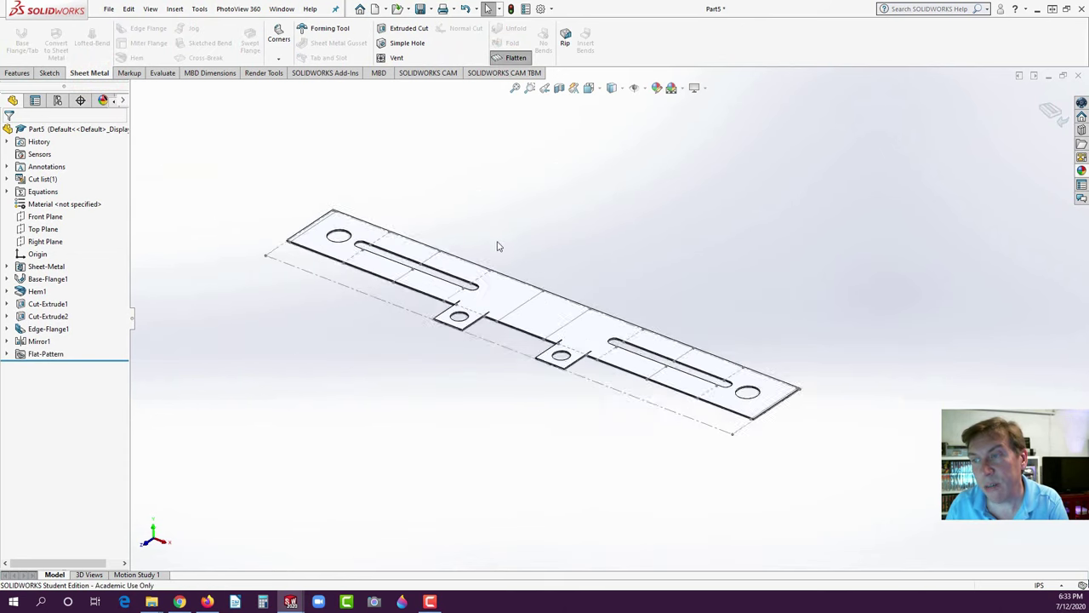
middle_click_drag(554, 309, 561, 347)
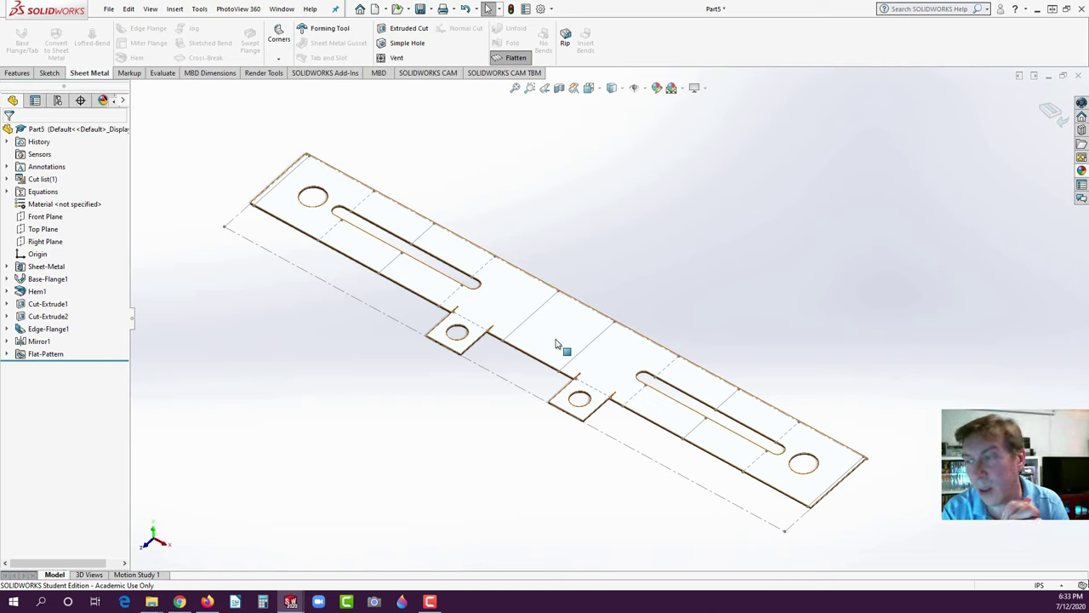
left_click(515, 57)
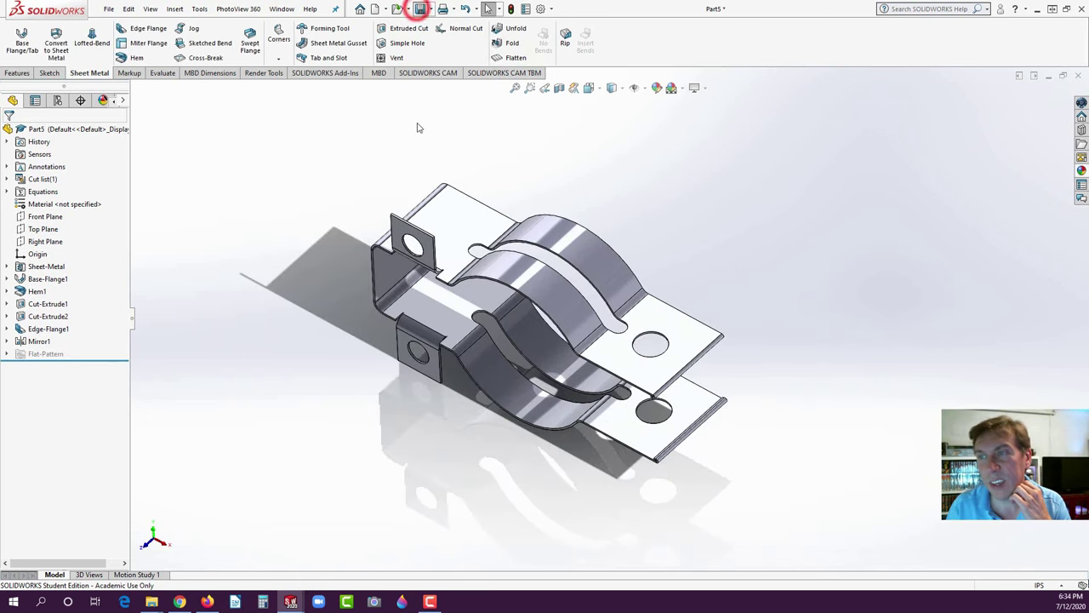
- Save the part as E11b in Documents > SolidWorks Basics
left_click(418, 9)
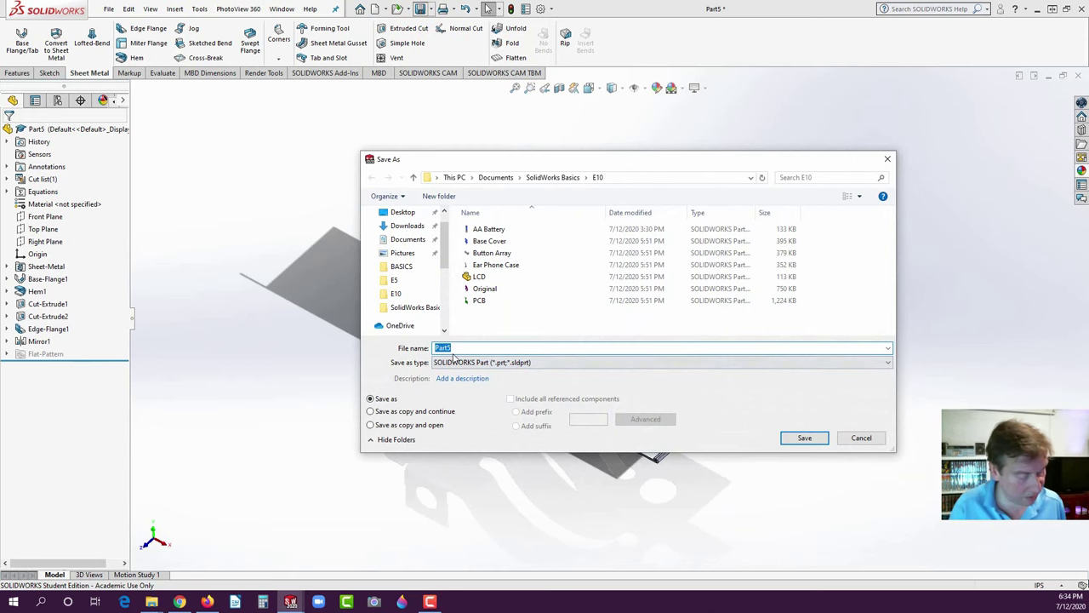
type("E11")
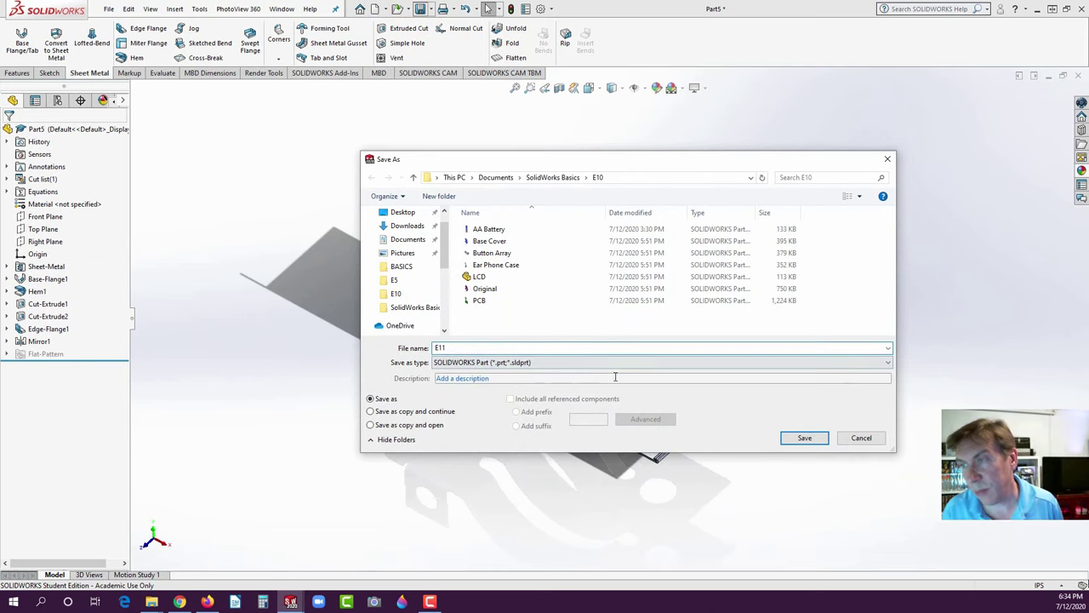
left_click(499, 177)
double_click(493, 244)
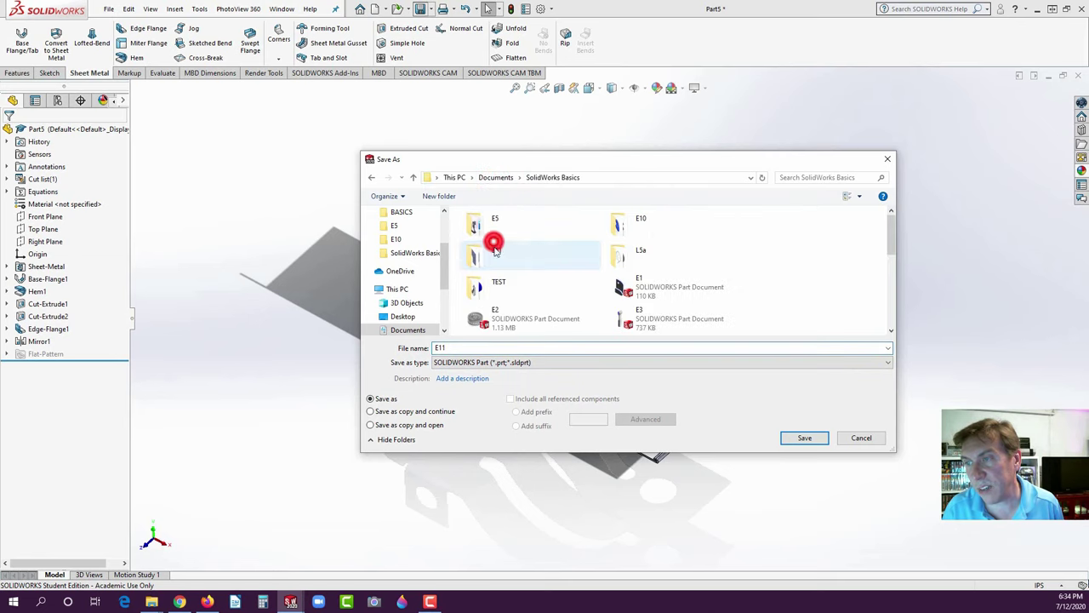
left_click(800, 439)
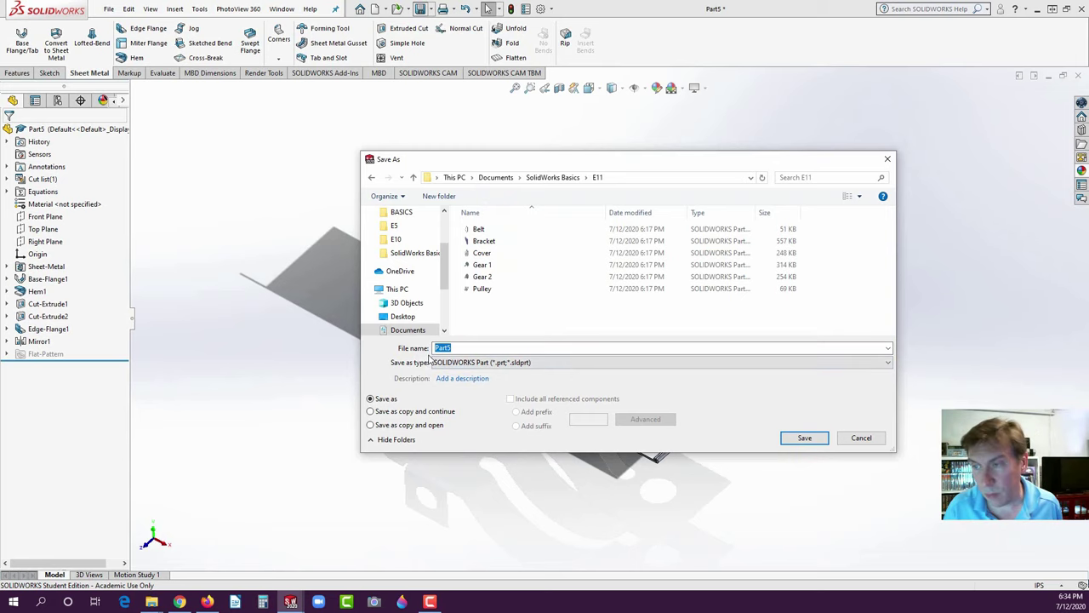
double_click(439, 347)
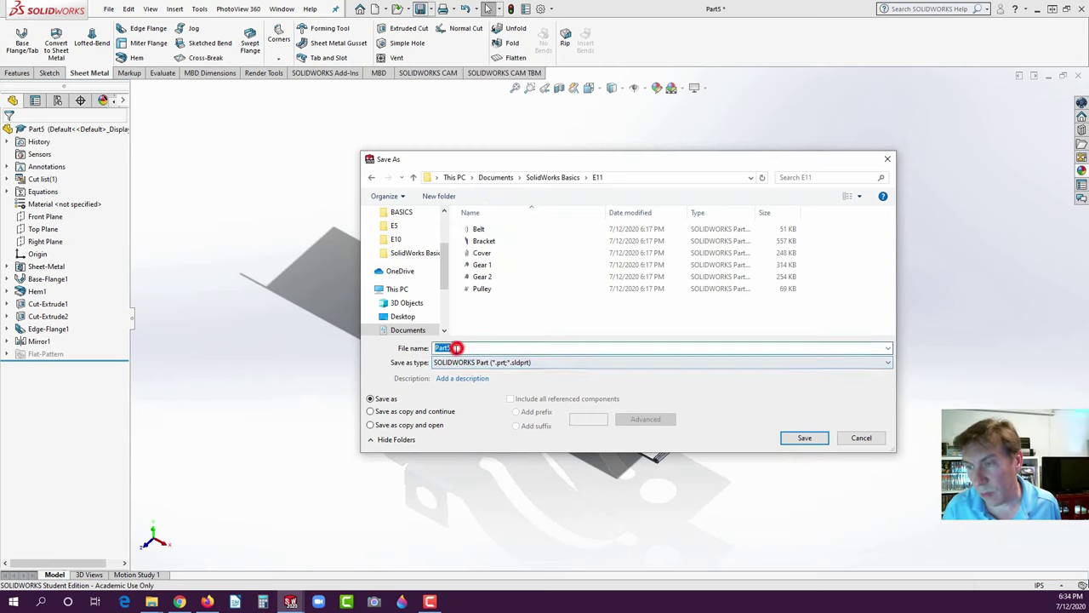
left_click(533, 177)
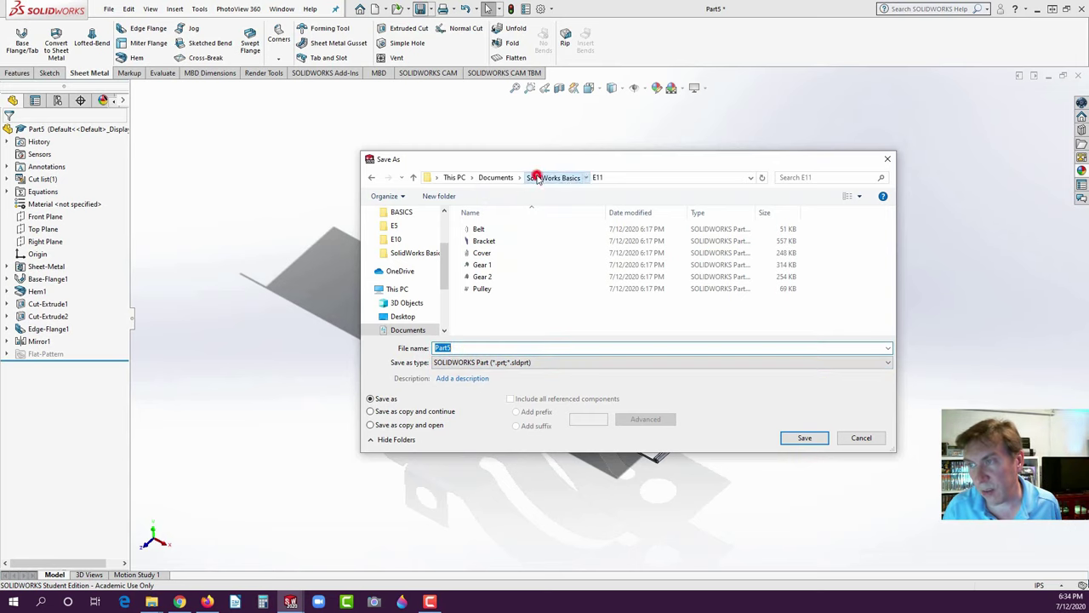
double_click(448, 348)
type("E1")
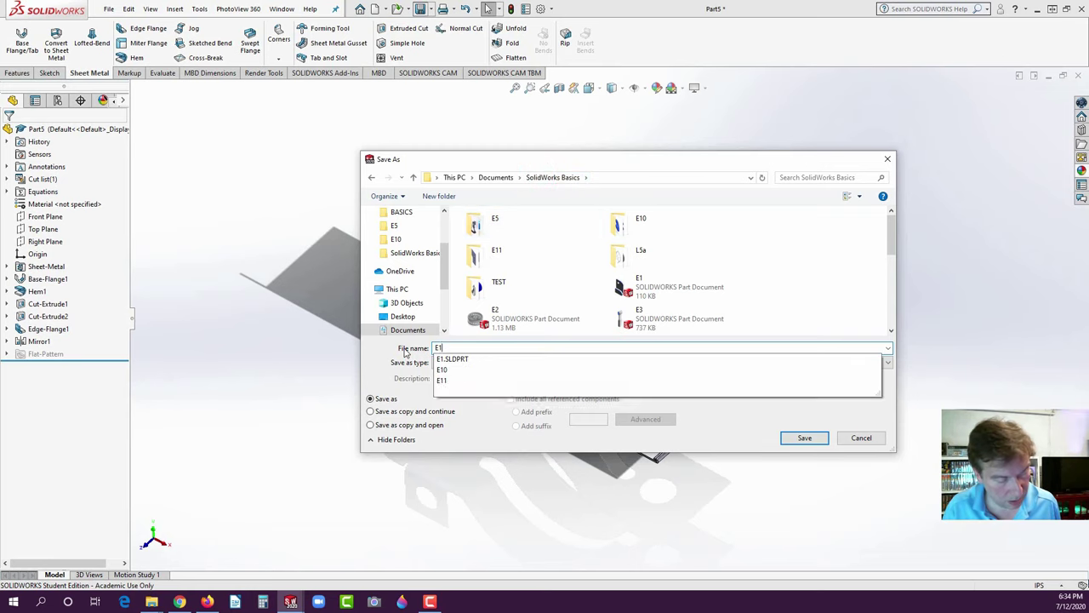
type("1b")
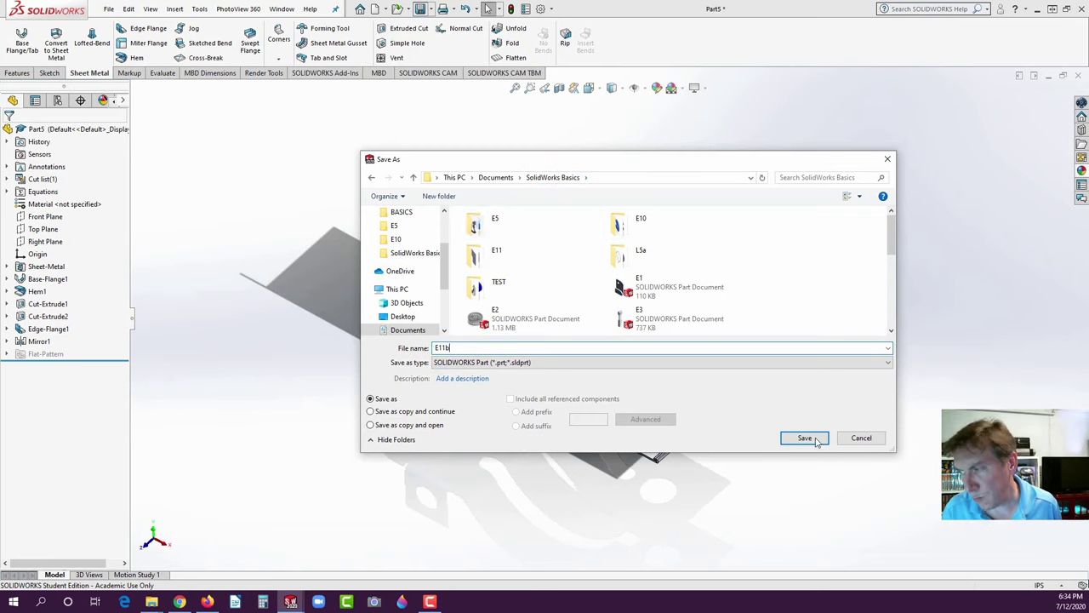
left_click(804, 438)
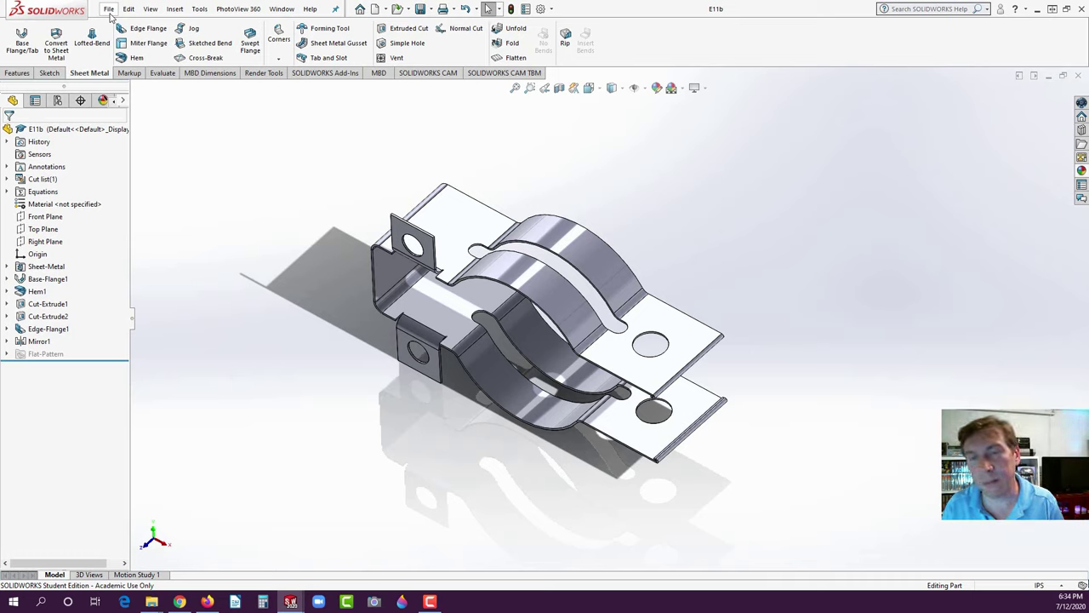
- Make a drawing from the part on a custom 34 x 22 in sheet, based on D (ANSI) Landscape
left_click(109, 10)
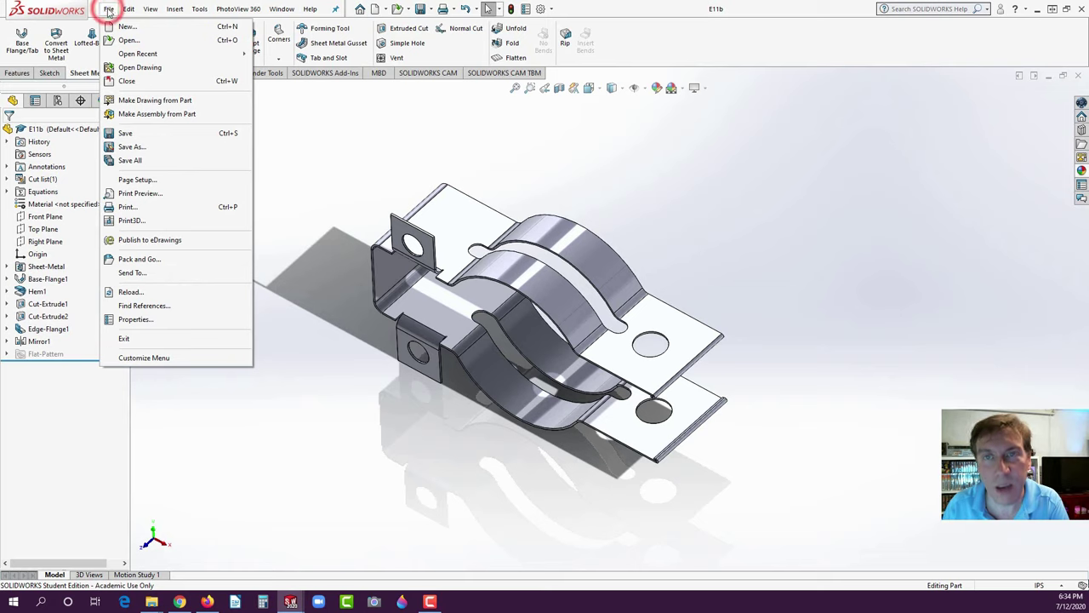
left_click(132, 102)
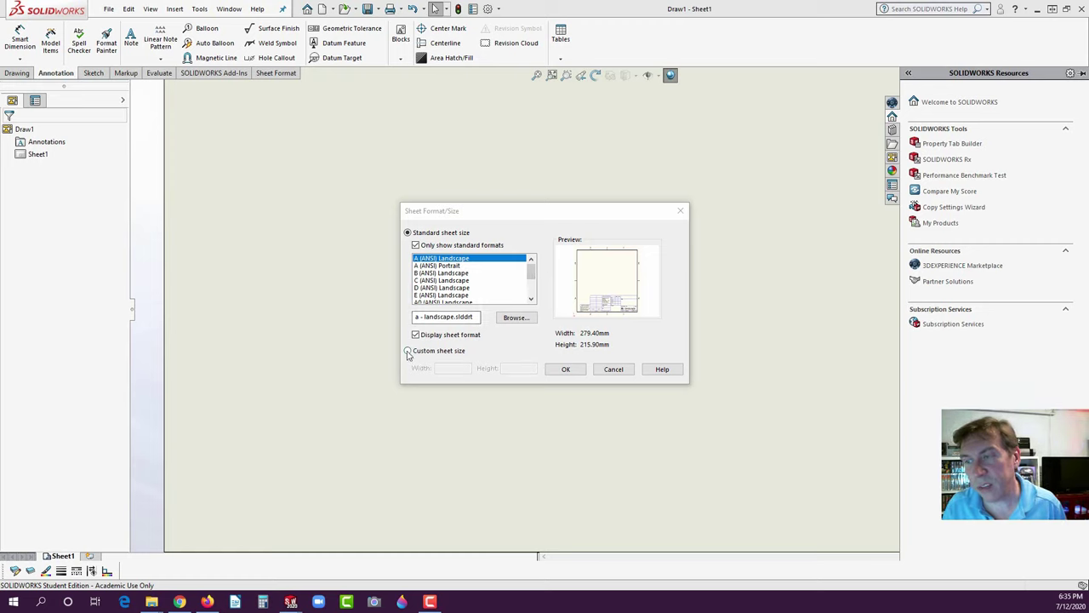
left_click_drag(531, 267, 532, 275)
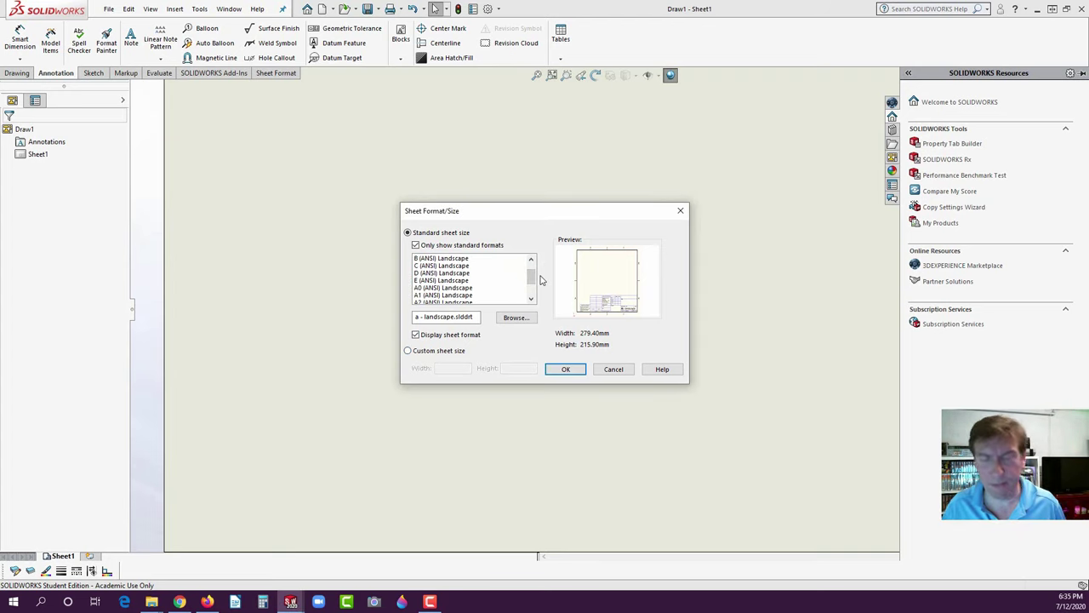
left_click(426, 273)
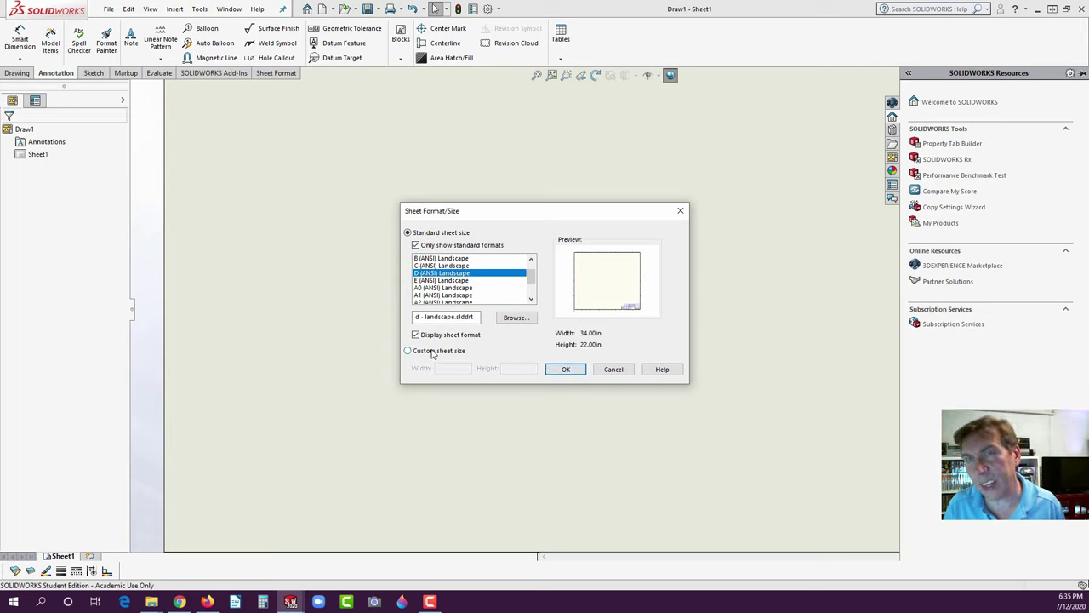
left_click(412, 350)
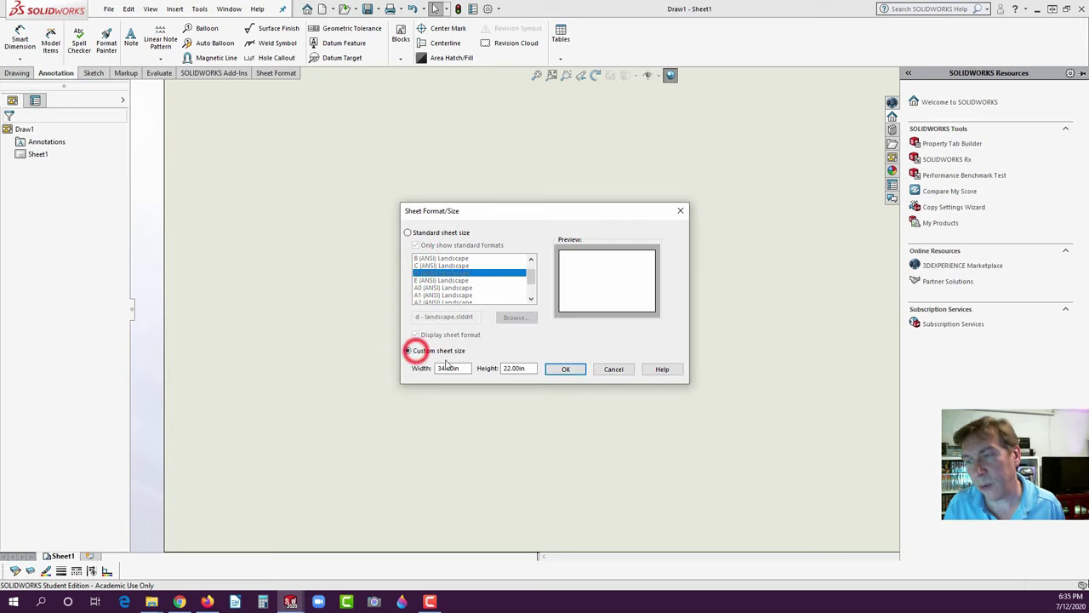
left_click(565, 369)
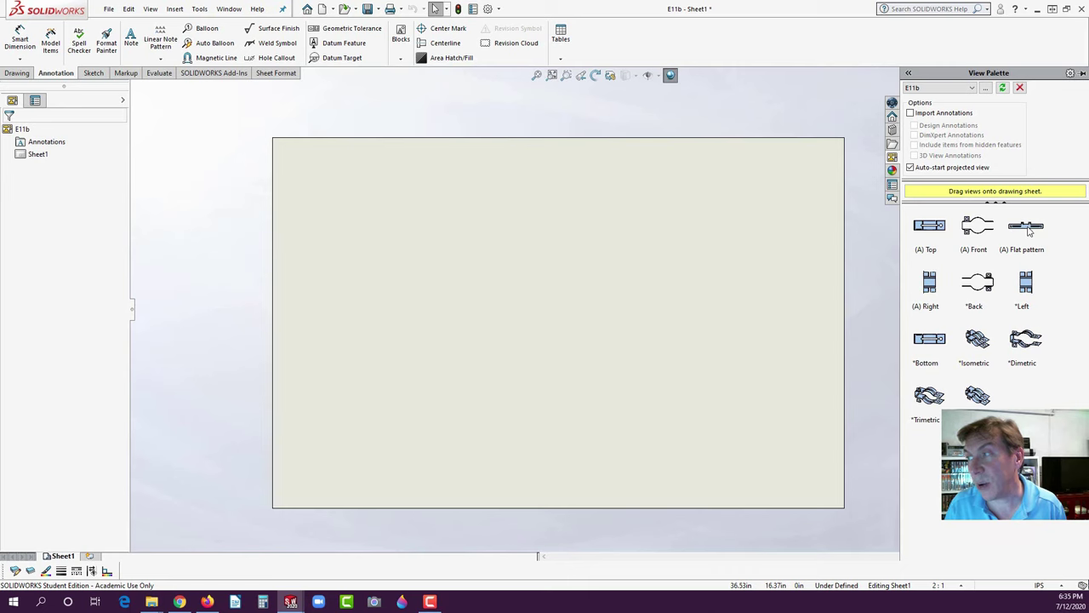
- Place the clamp's flat-pattern view onto Sheet1 with no extra projections
left_click_drag(1026, 228, 664, 332)
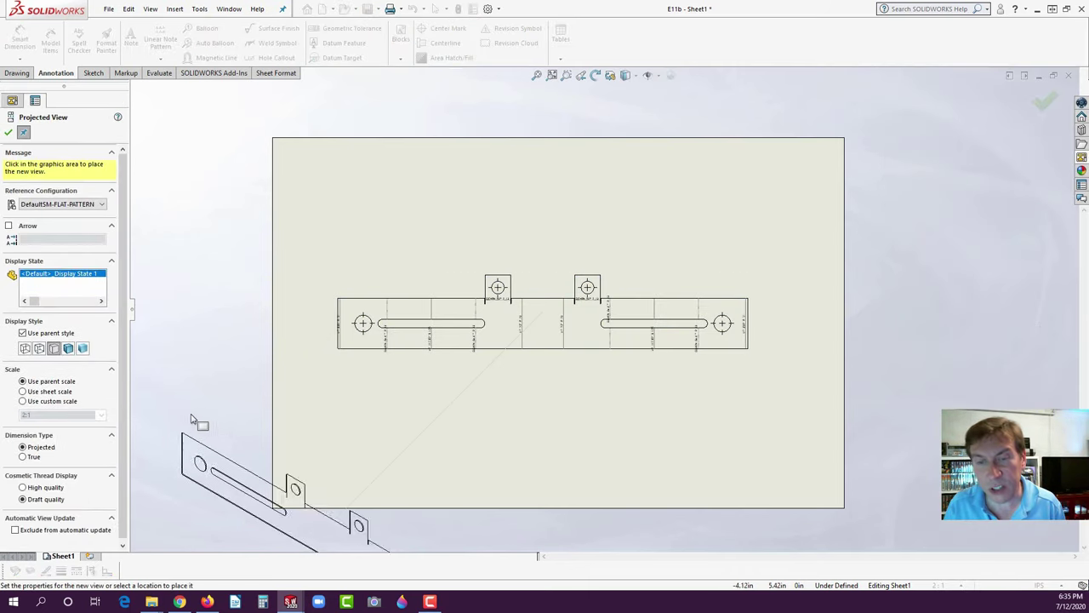
key("Escape")
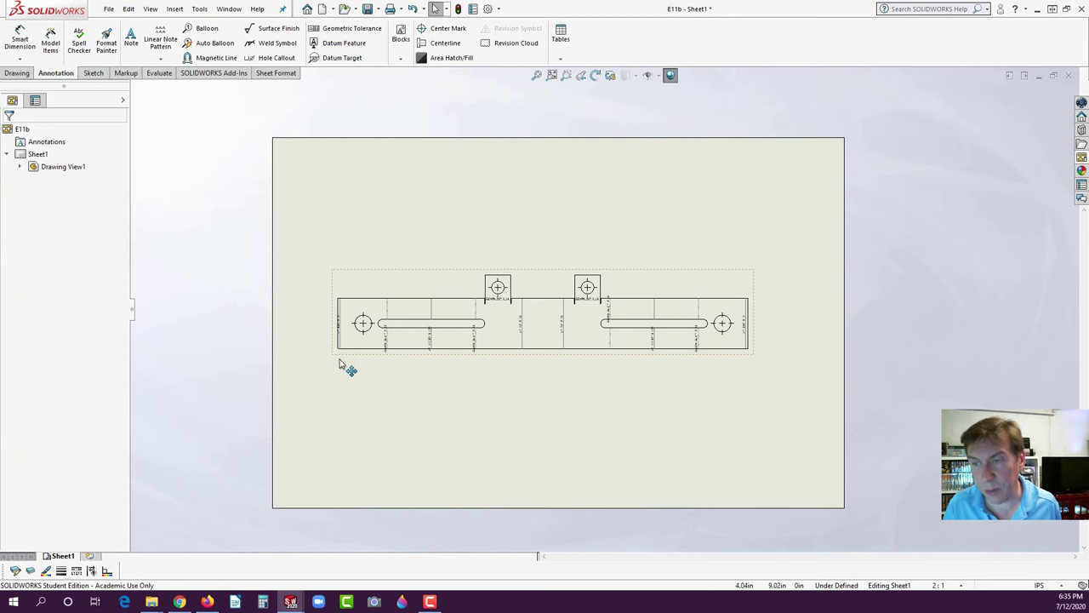
left_click(333, 352)
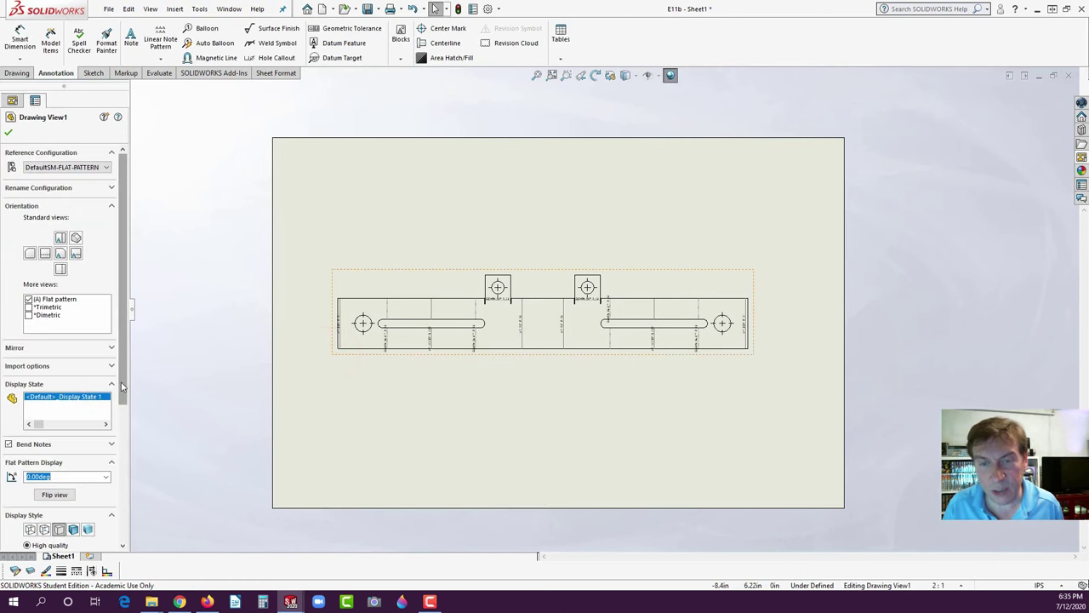
- Give Drawing View1 a custom 1:1 scale and shift it slightly left
scroll(124, 374, "down", 5)
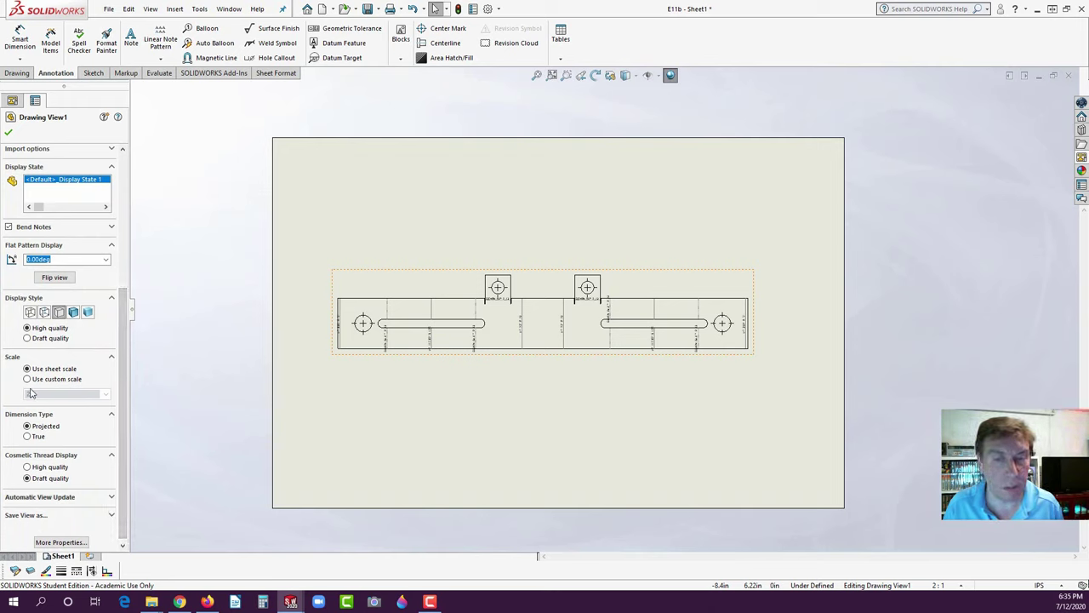
left_click(27, 379)
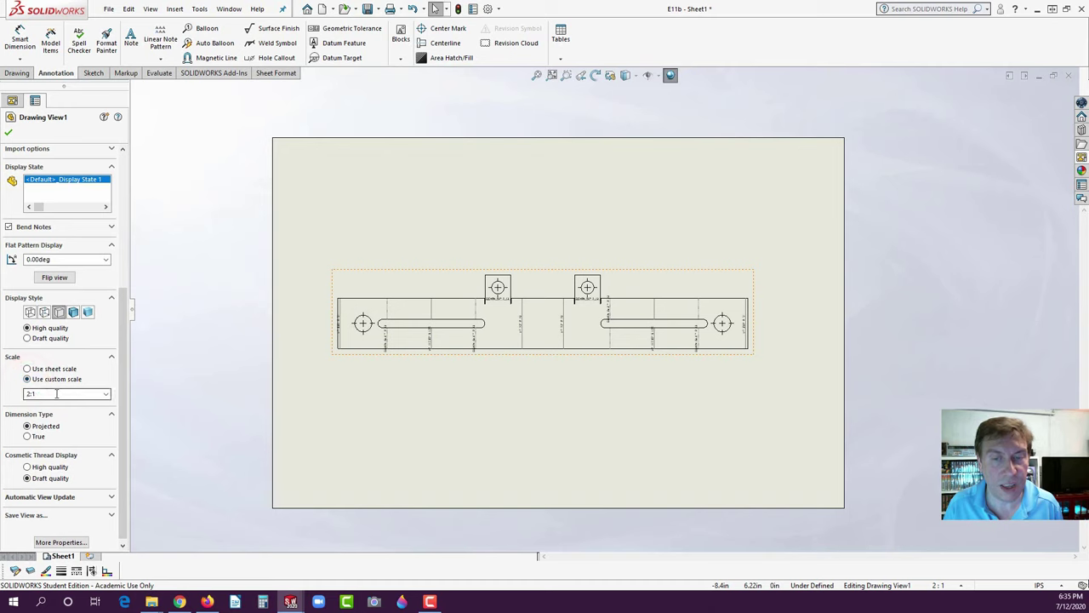
left_click(56, 394)
left_click(106, 393)
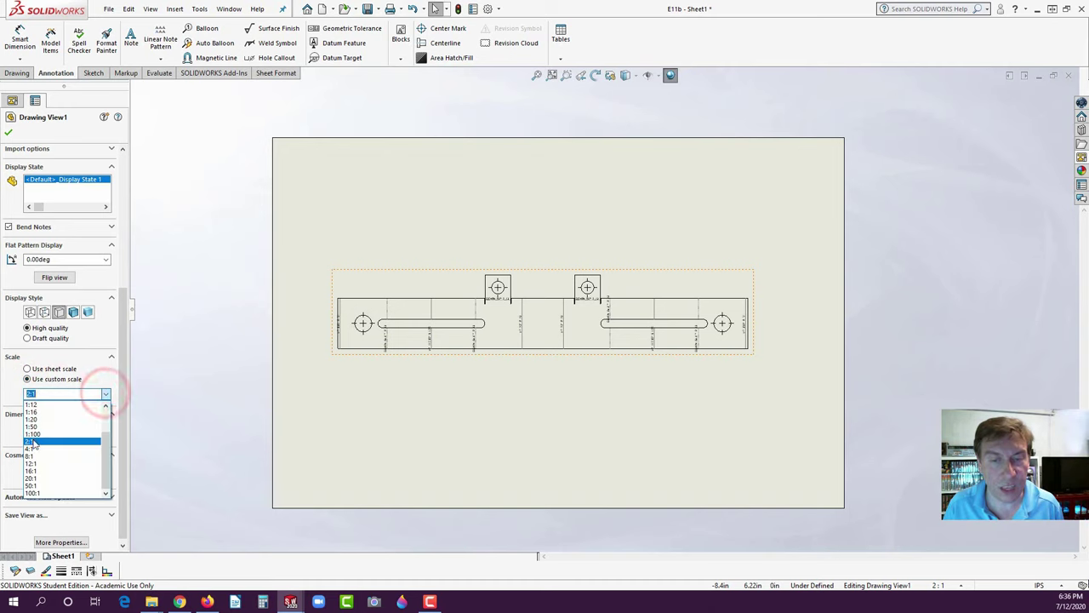
scroll(43, 438, "up", 2)
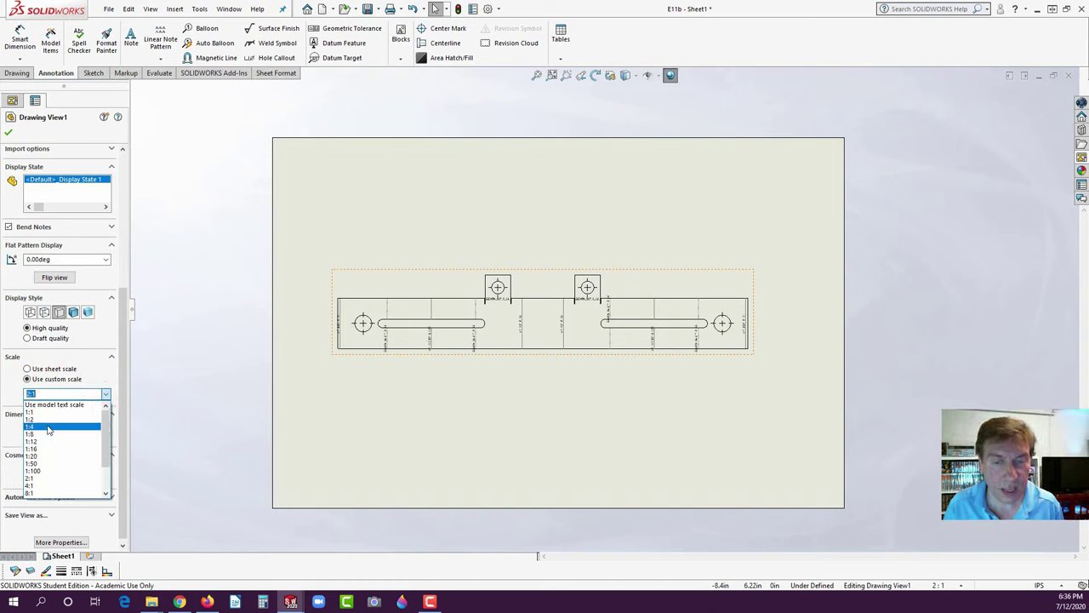
left_click(39, 412)
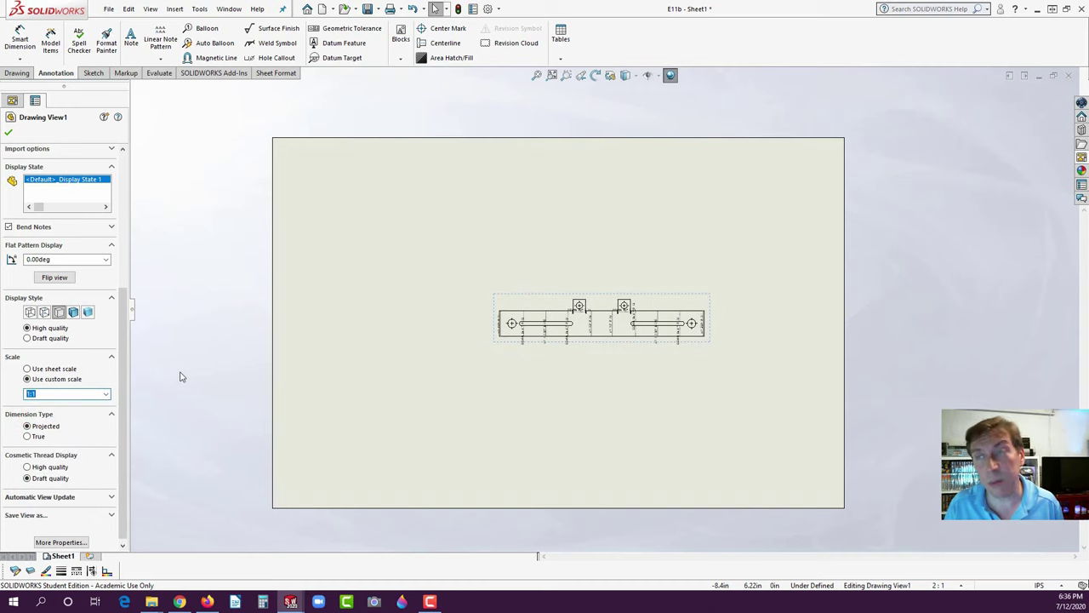
left_click_drag(543, 294, 492, 285)
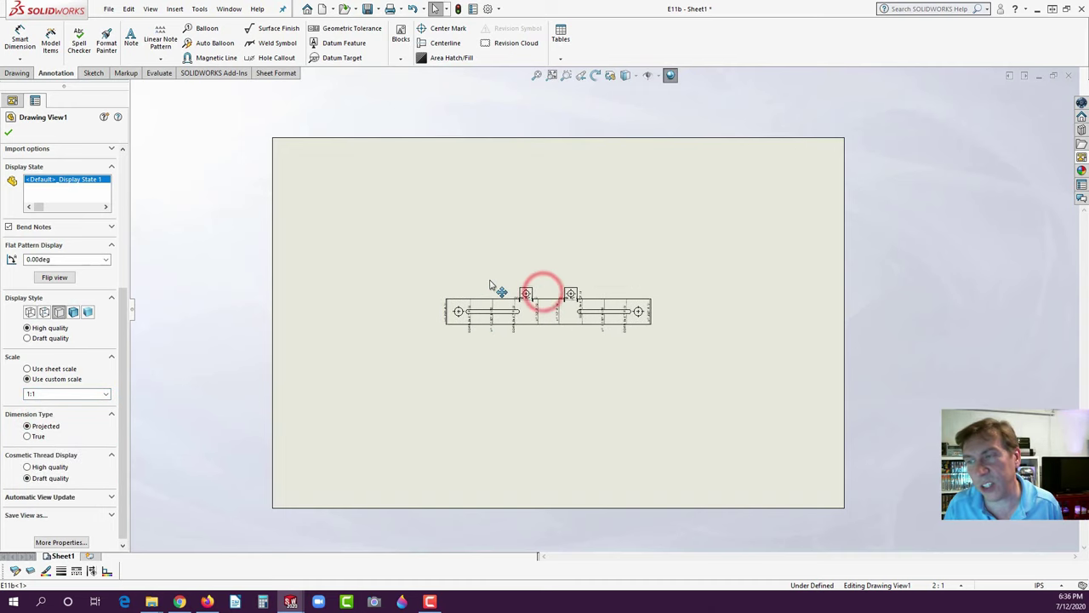
left_click(6, 136)
- Hide the DOWN 56.41° R.12 and UP 12.82° R1.25 bend notes
middle_click(530, 371)
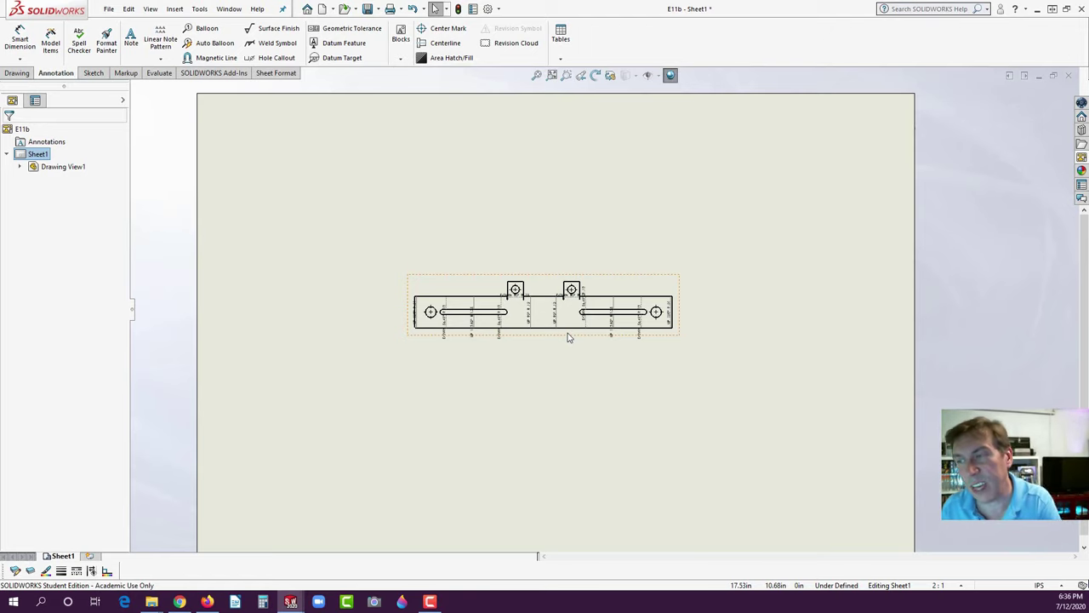
scroll(567, 341, "up", 3)
scroll(577, 320, "down", 5)
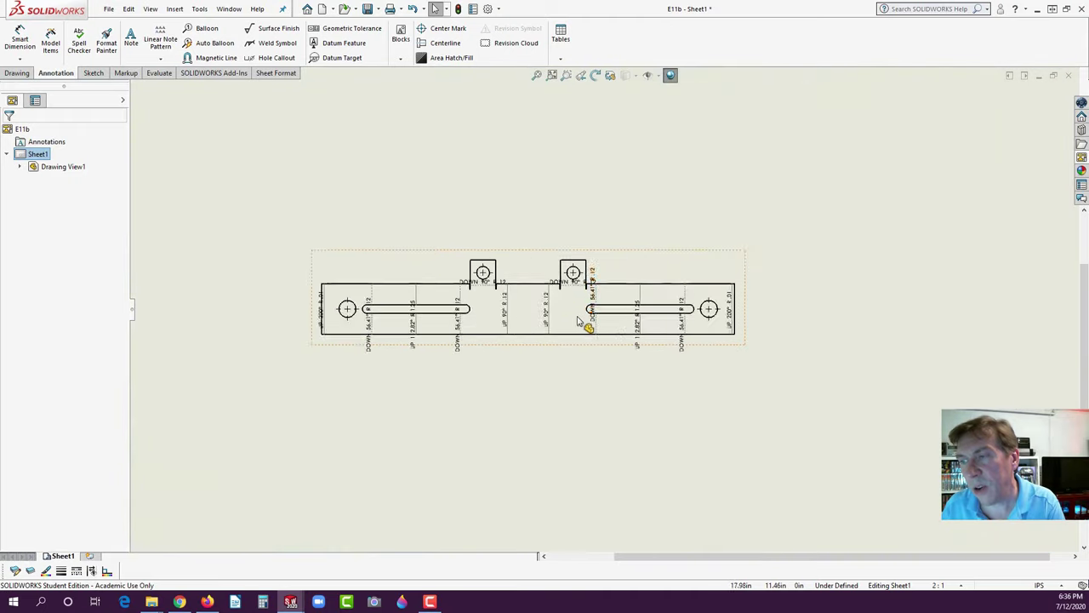
scroll(553, 331, "down", 4)
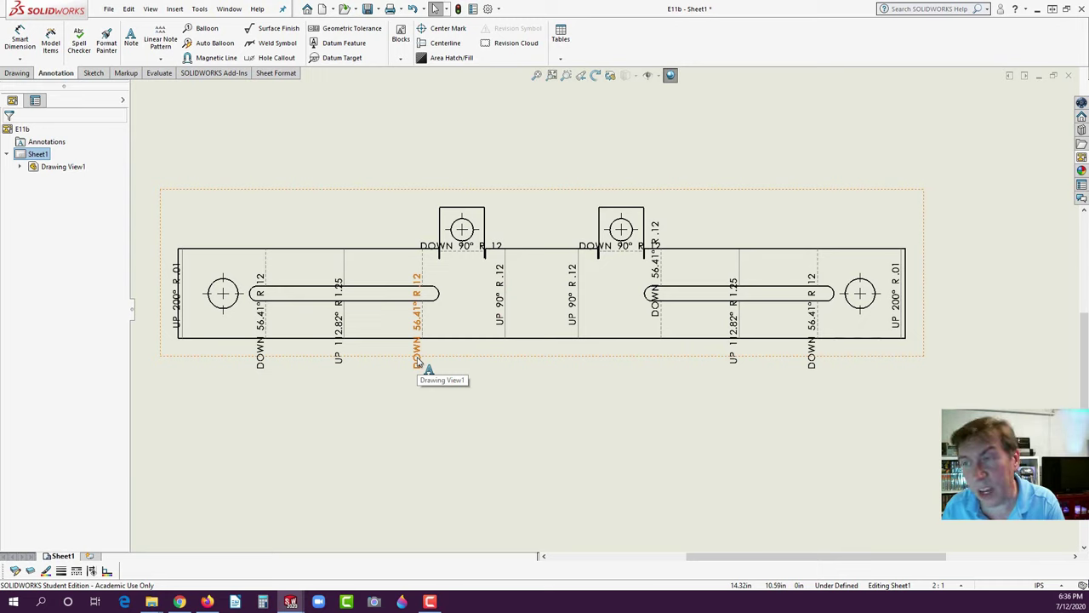
left_click(417, 358)
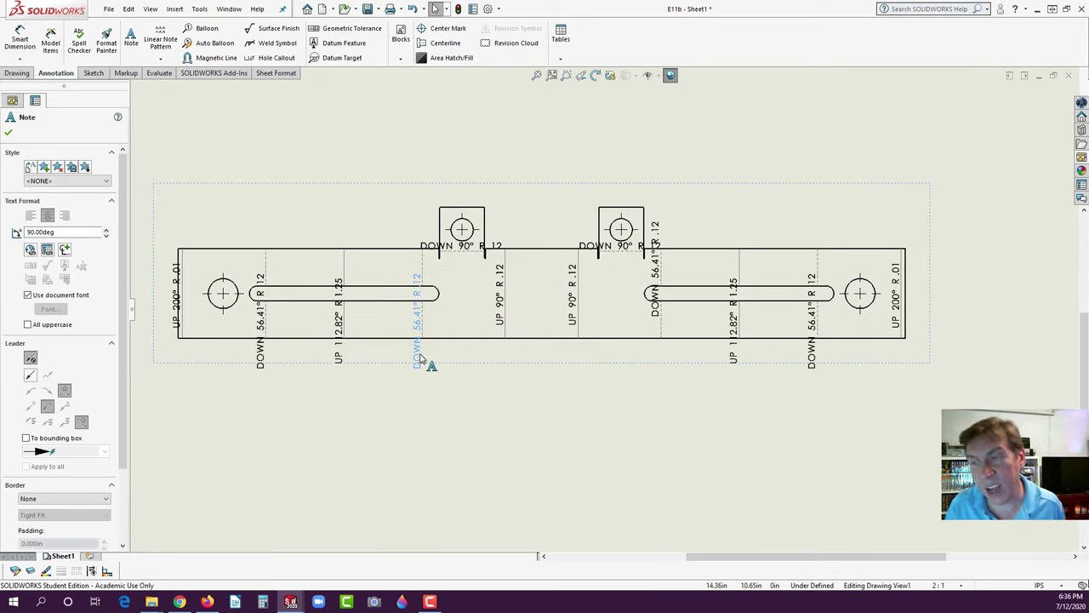
right_click(418, 358)
left_click(447, 330)
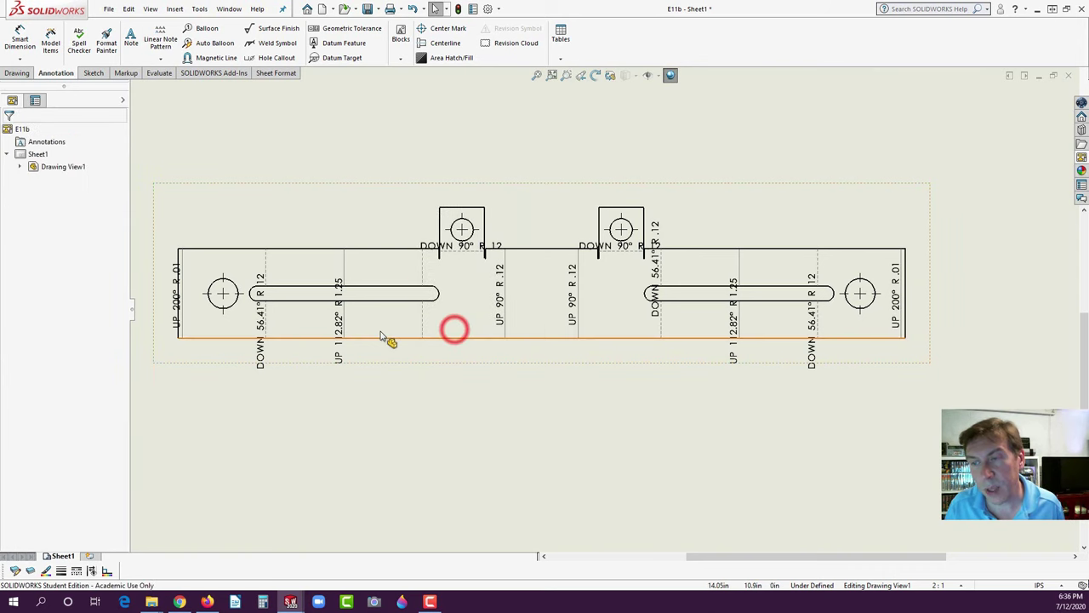
right_click(338, 330)
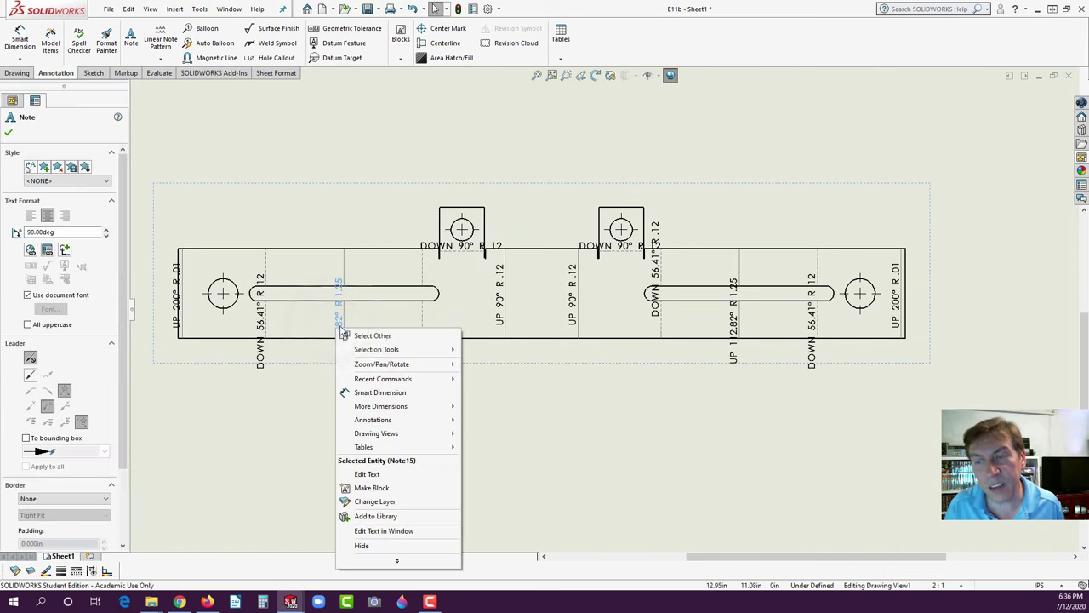
left_click(361, 546)
- Hide the remaining DOWN 56.41°, UP 200°, DOWN 90°, UP 90° and UP 12.82° bend notes together
left_click(262, 366)
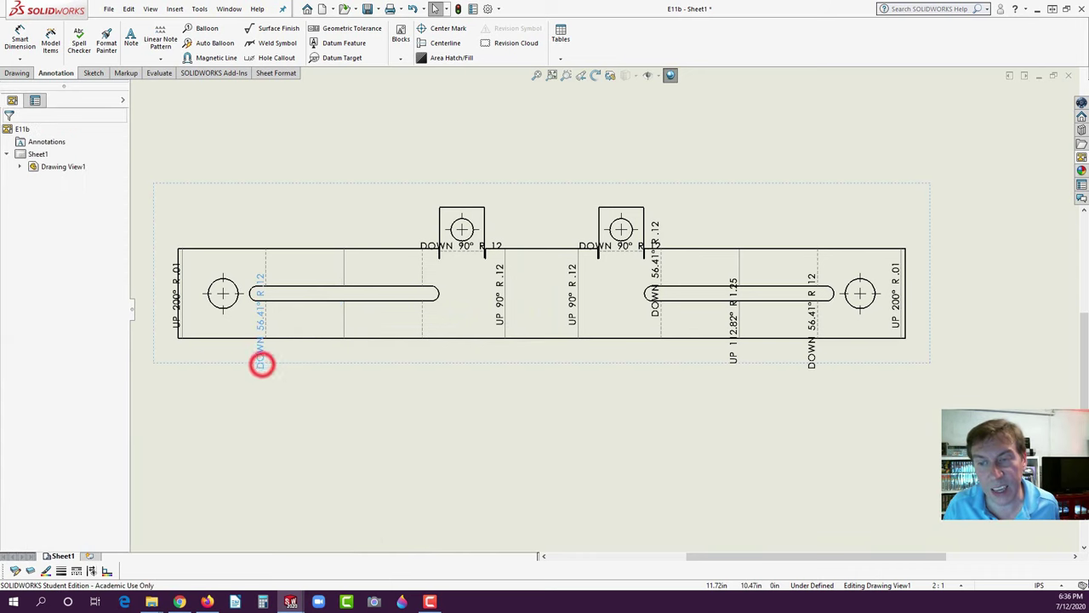
left_click(173, 307, "ctrl")
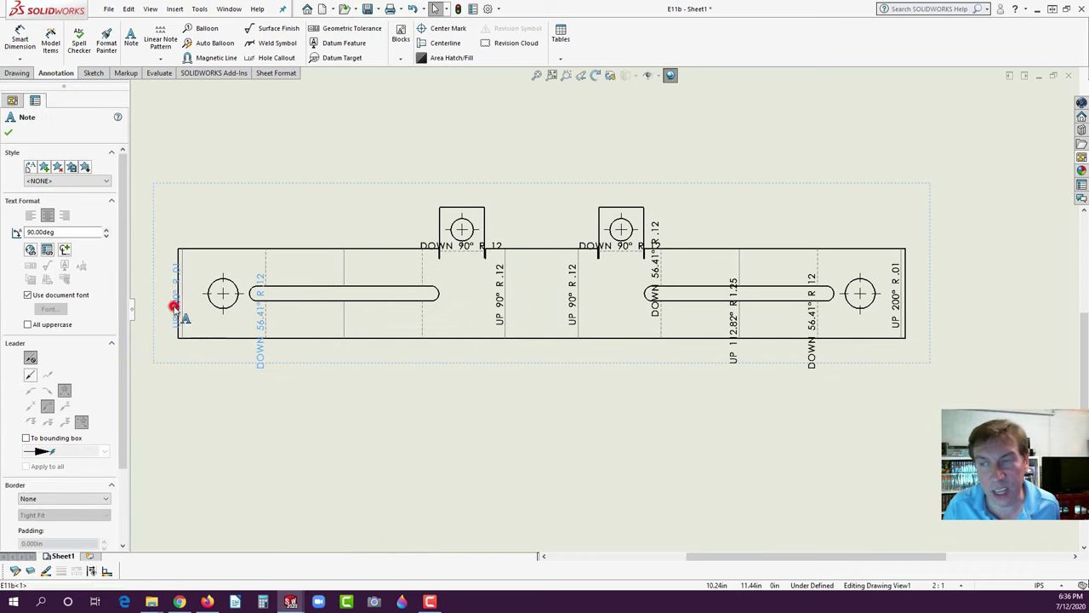
left_click(459, 245, "ctrl")
left_click(497, 294, "ctrl")
left_click(570, 291, "ctrl")
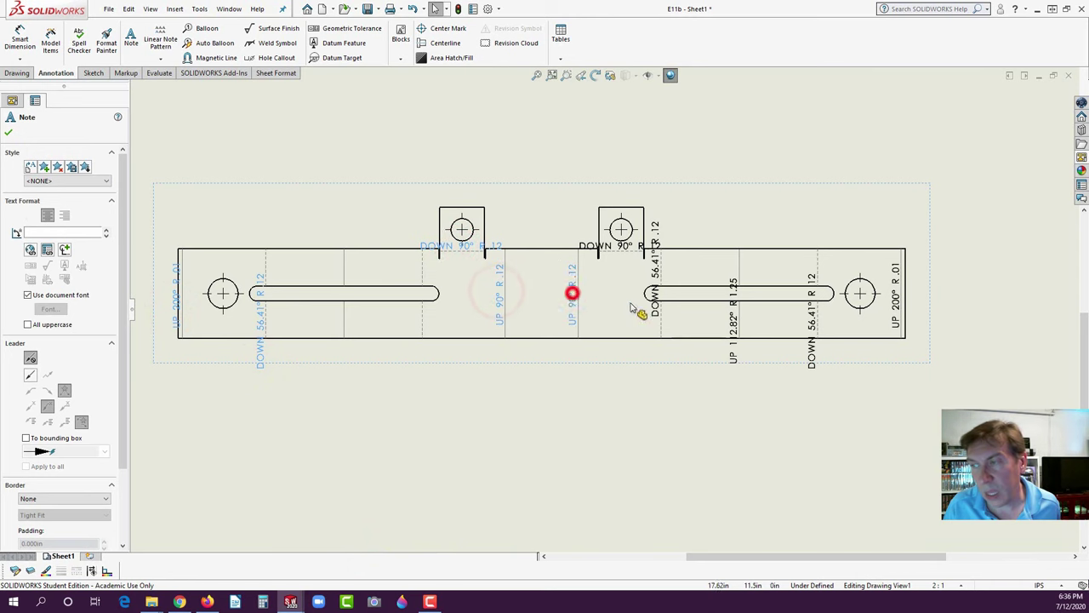
left_click(657, 279, "ctrl")
left_click(732, 318, "ctrl")
left_click(811, 320, "ctrl")
right_click(896, 305)
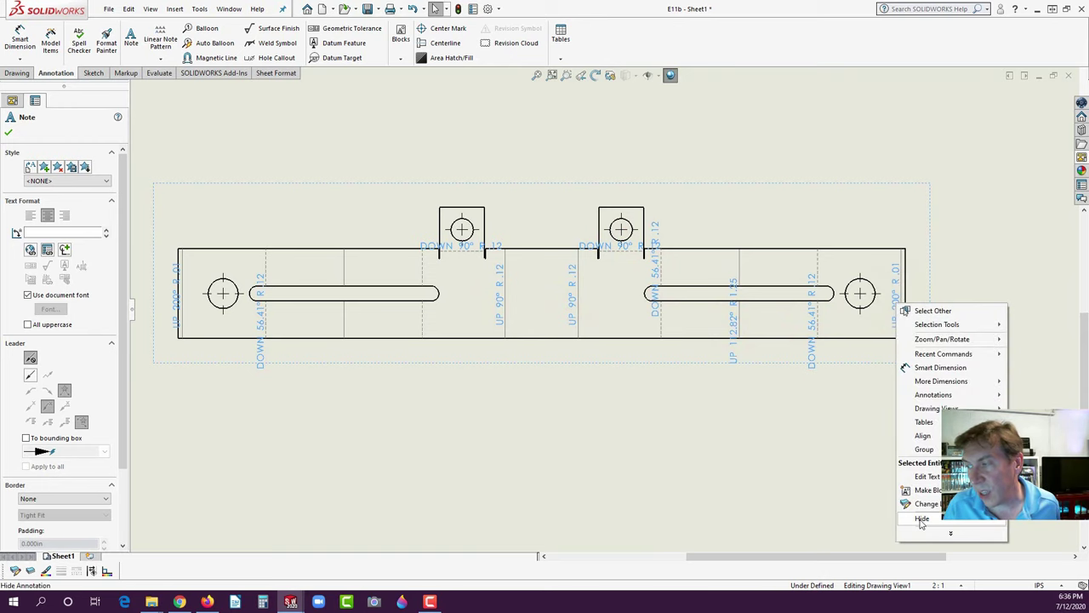
left_click(921, 518)
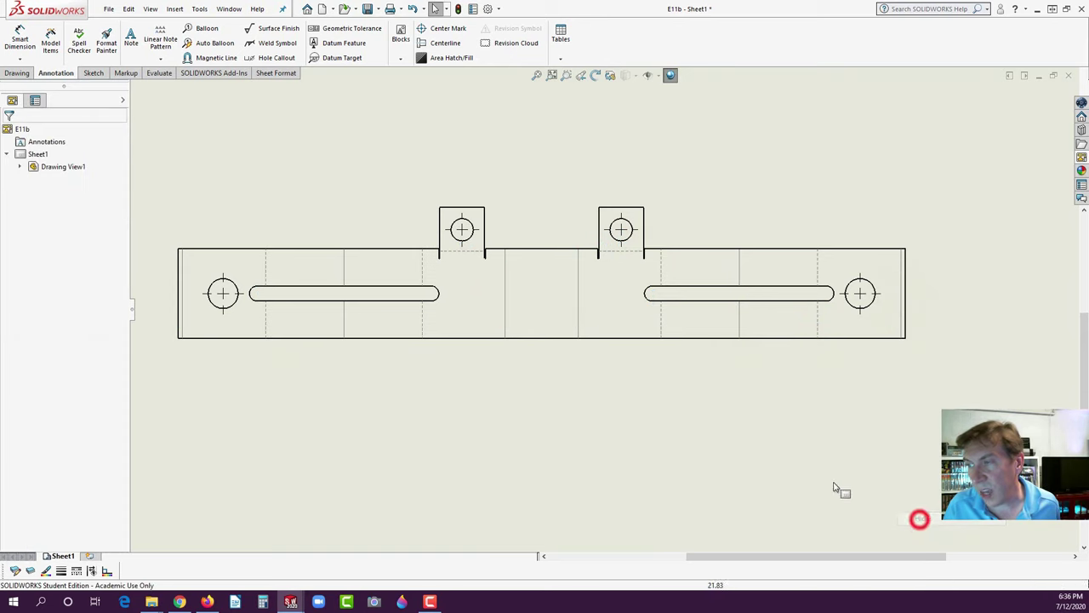
- Expand E11b > Flat-Pattern > Flat-Pattern1 in the view's feature tree
right_click(266, 274)
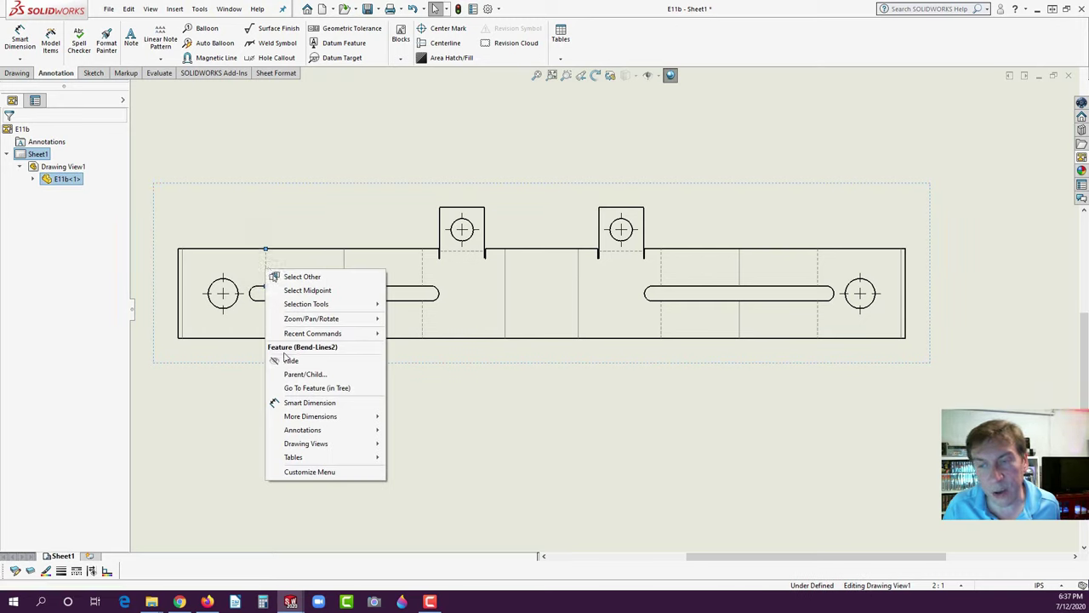
left_click(214, 403)
left_click(289, 439)
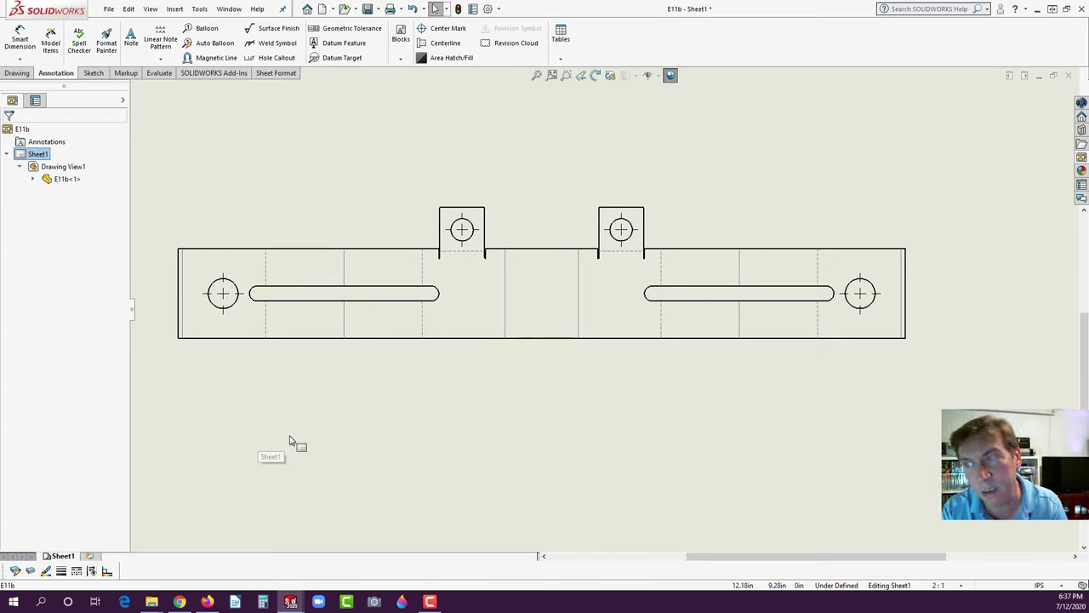
left_click(182, 270)
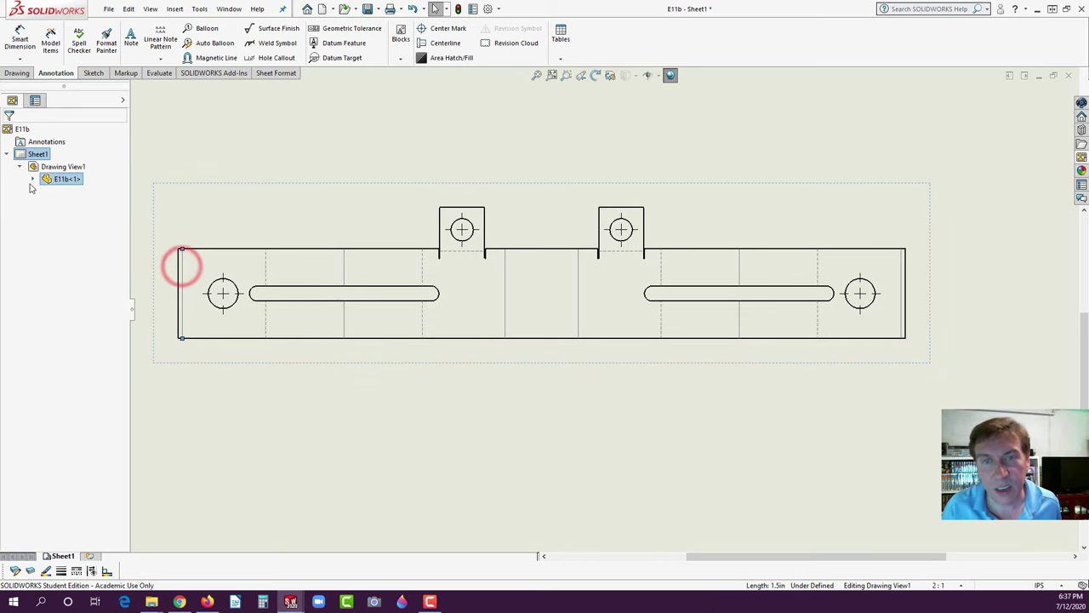
left_click(33, 179)
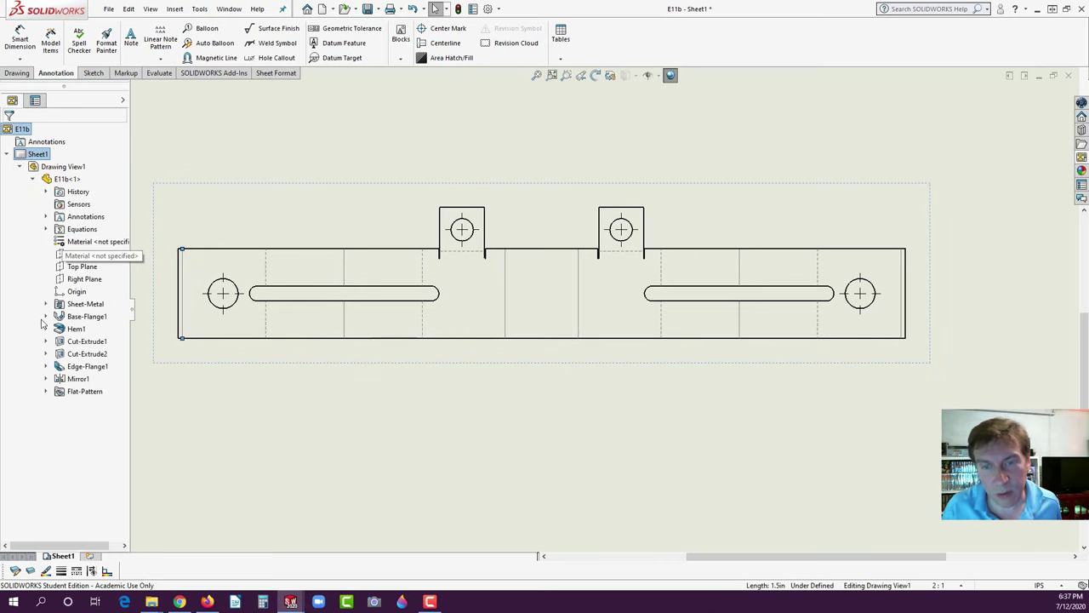
left_click(46, 392)
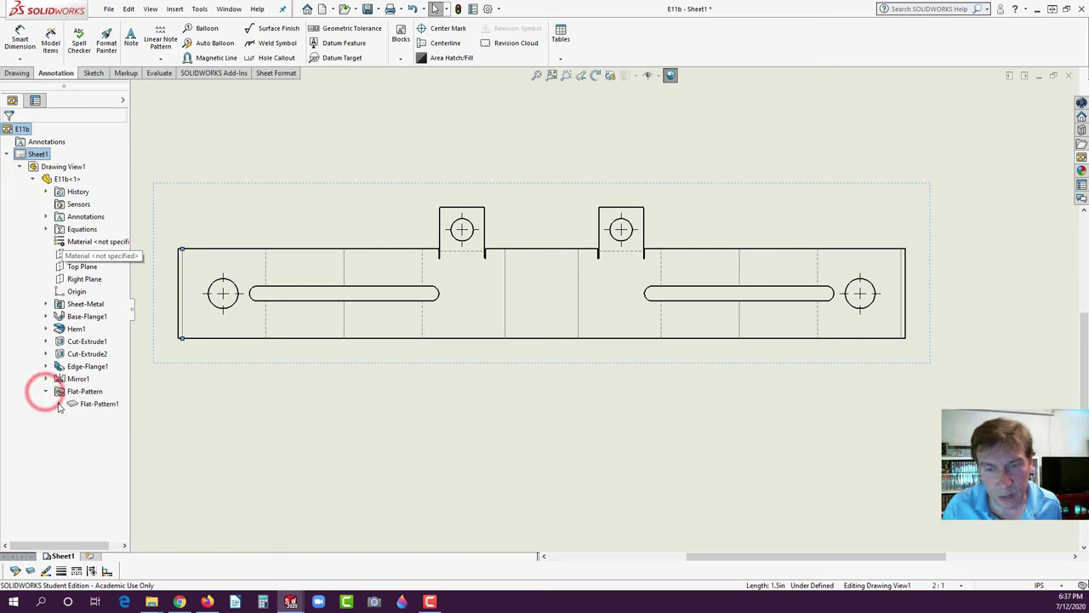
left_click(58, 402)
- Hide the Bend-Lines2 sketch, confirming the bend notes go too, and return to the sheet
left_click(88, 380)
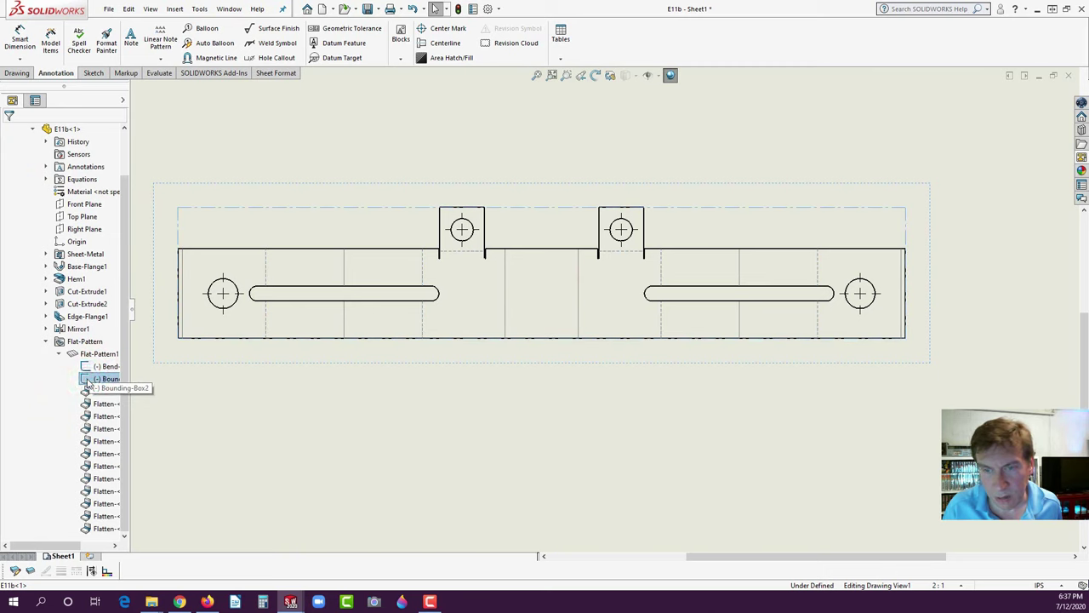
right_click(88, 380)
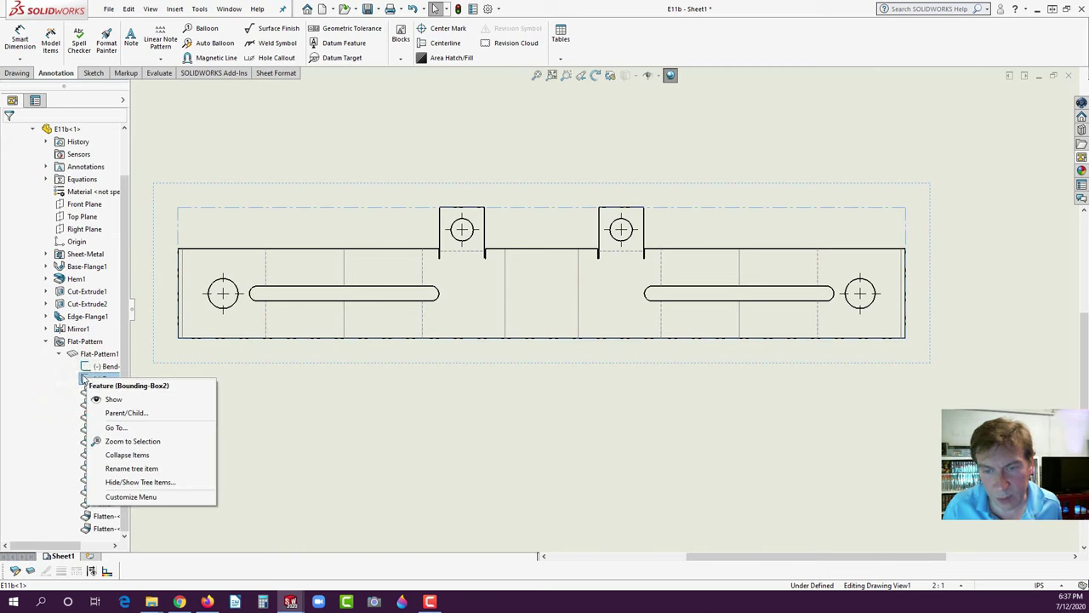
right_click(87, 367)
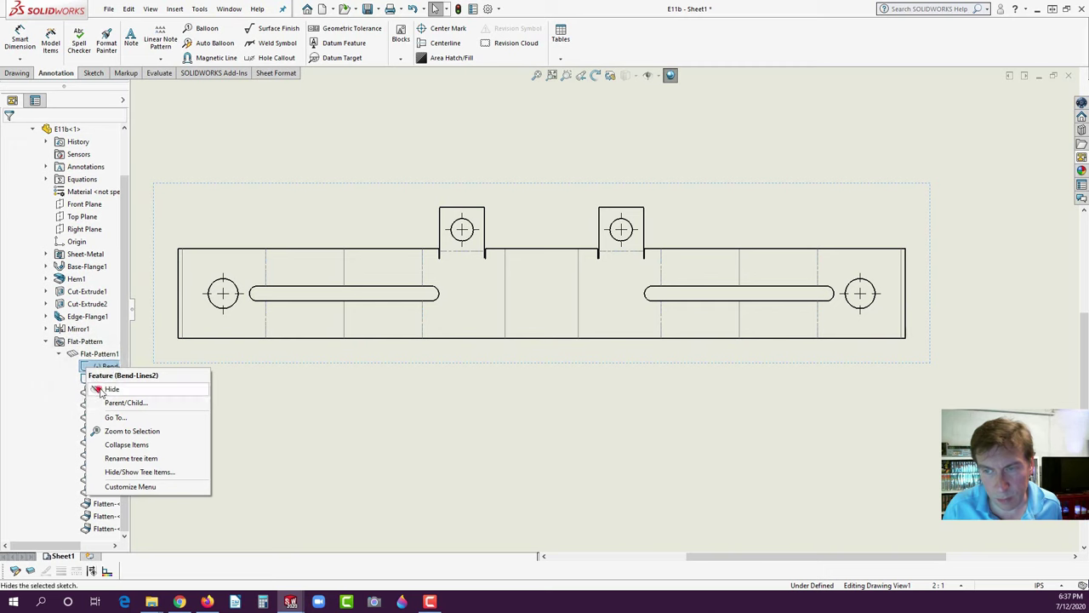
left_click(111, 388)
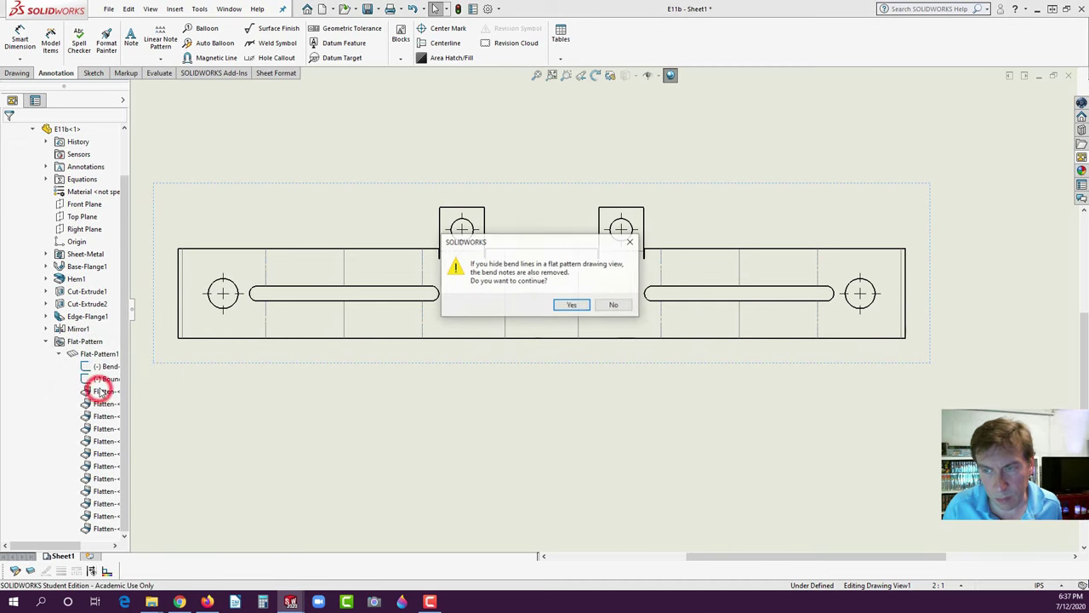
left_click(573, 305)
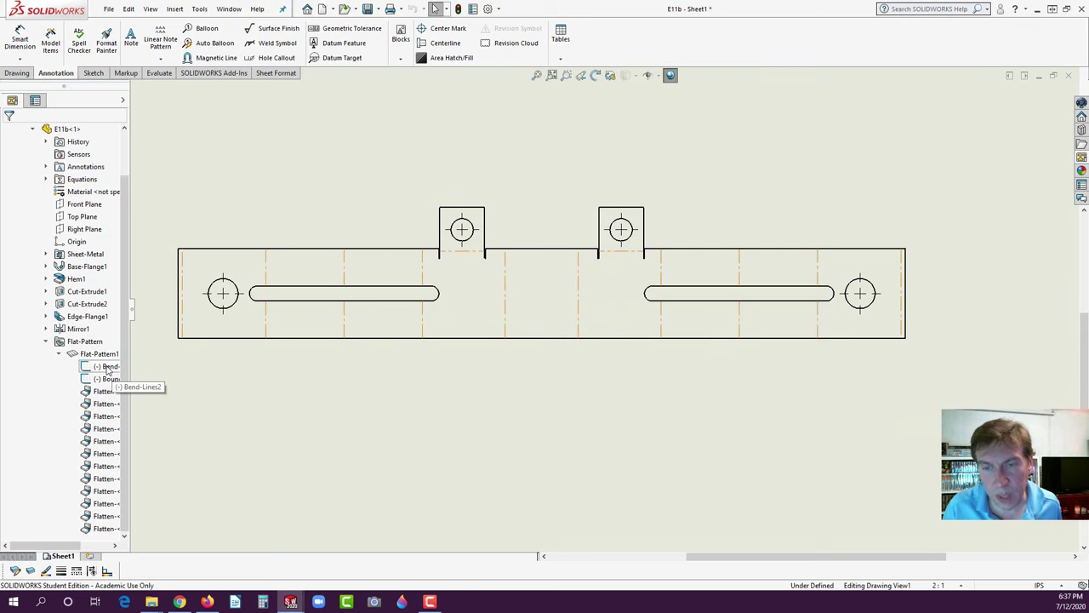
left_click(303, 427)
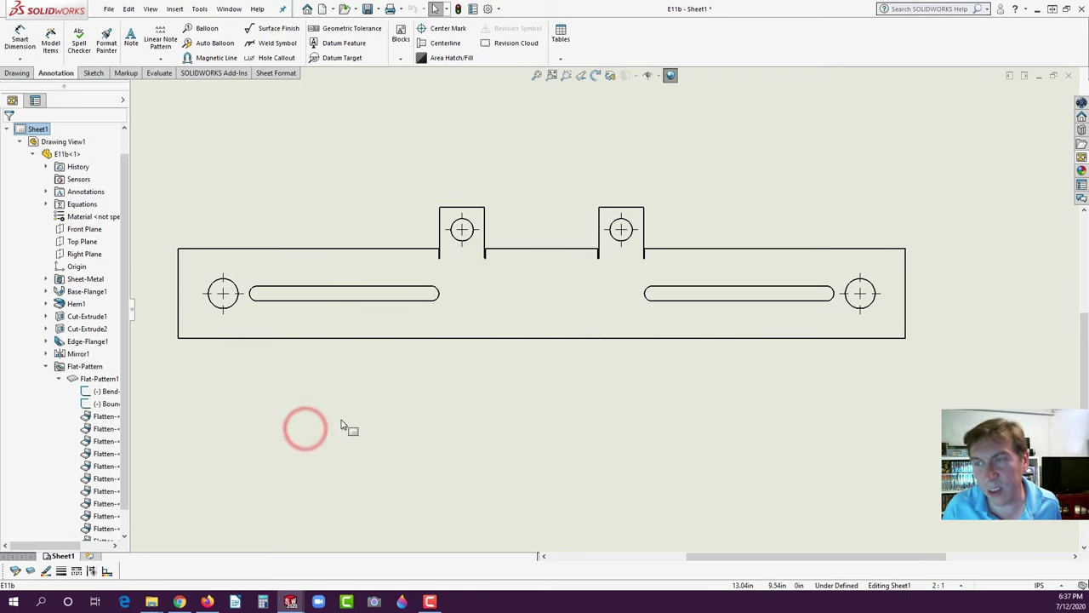
- Hide the center marks on both tabs and both end holes of the flat pattern
right_click(467, 233)
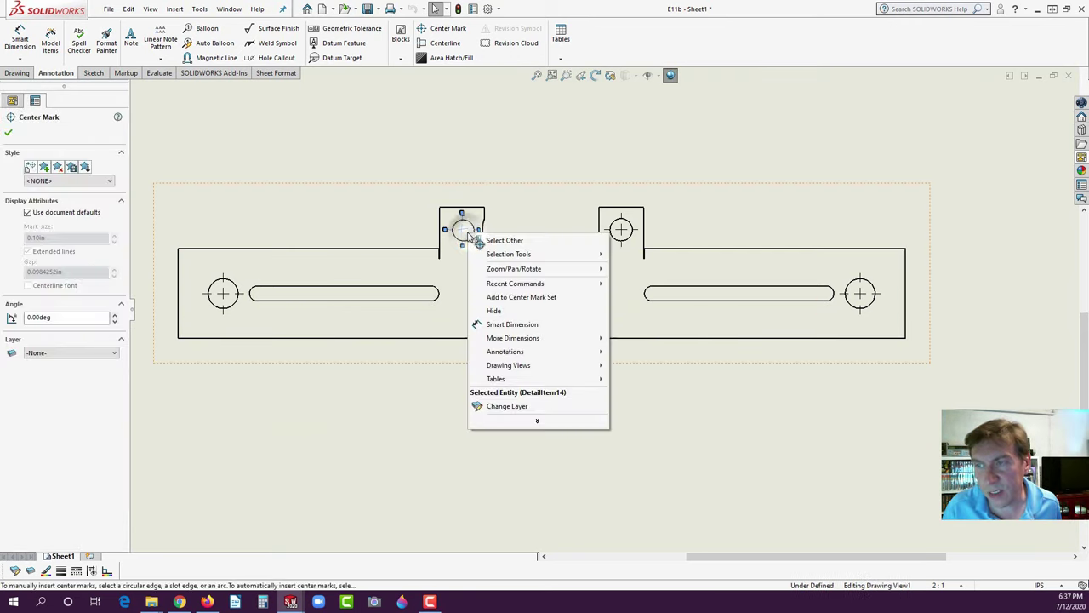
left_click(495, 310)
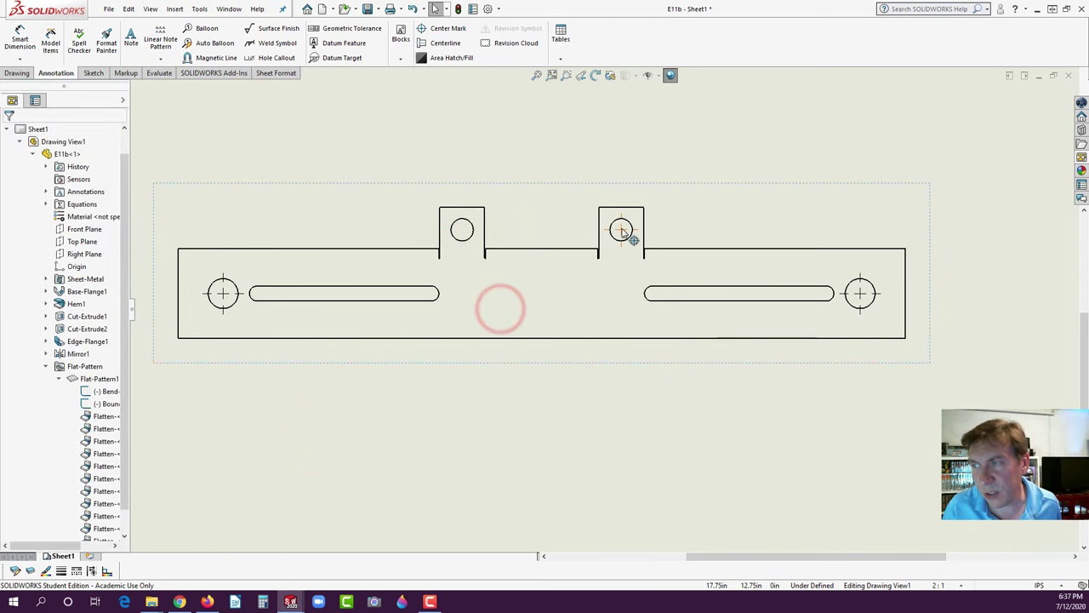
left_click(622, 229)
right_click(622, 229)
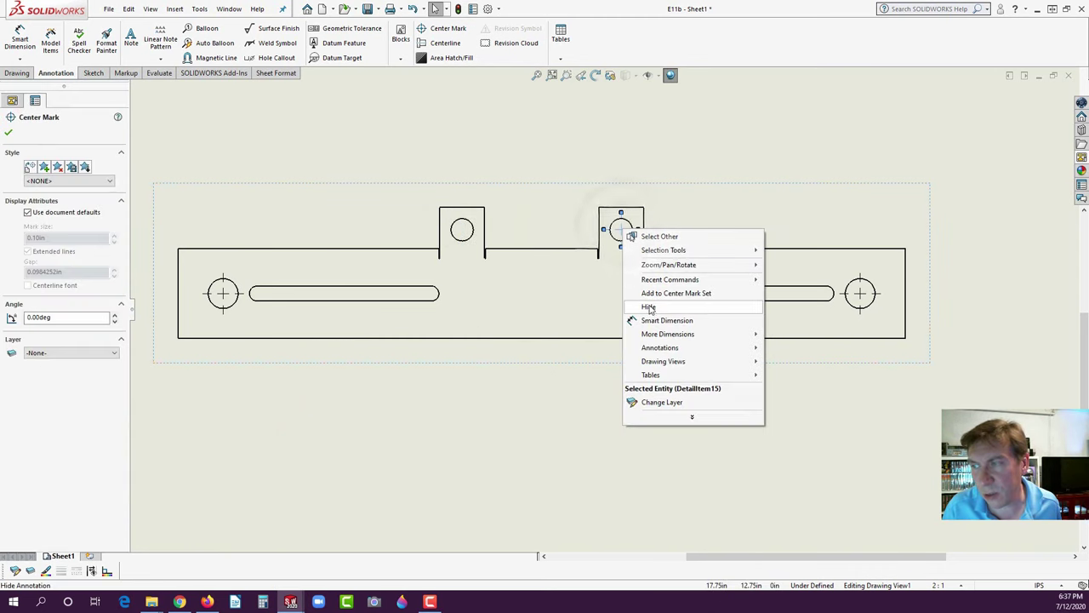
left_click(650, 303)
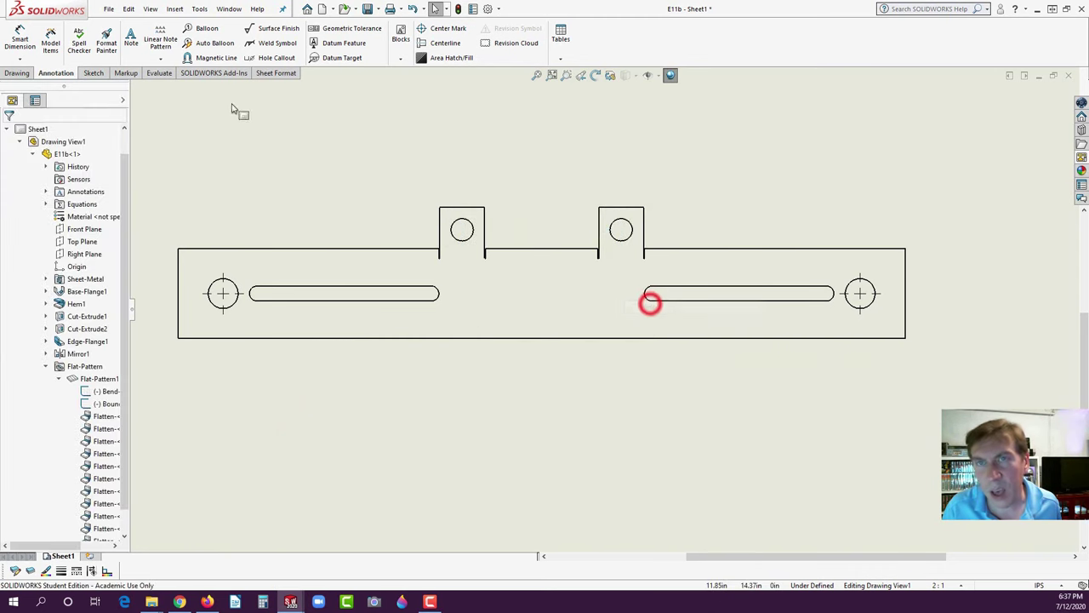
right_click(226, 296)
left_click(251, 371)
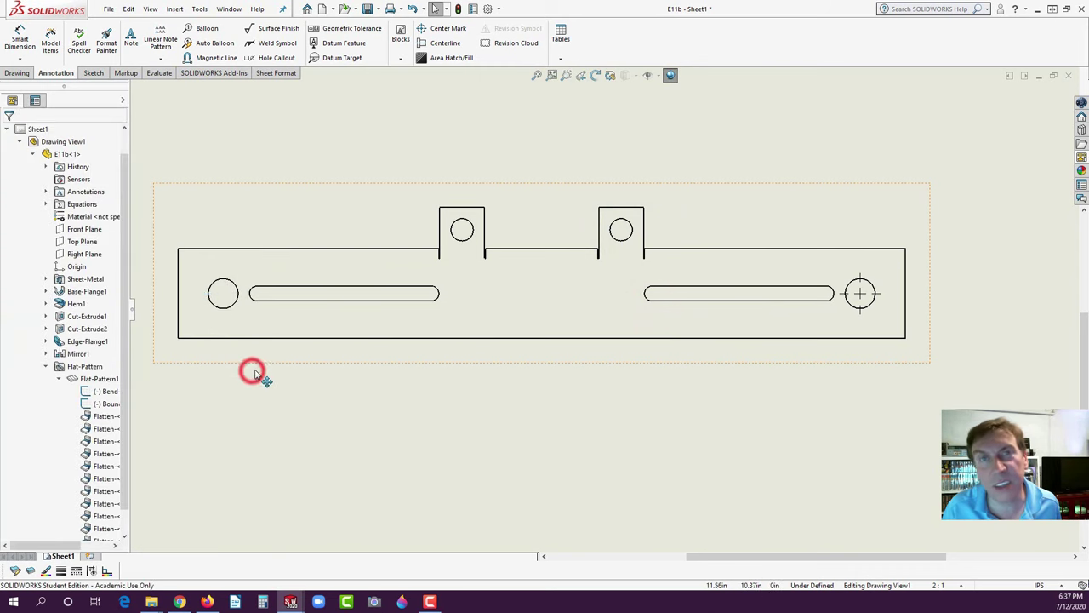
right_click(860, 295)
left_click(884, 373)
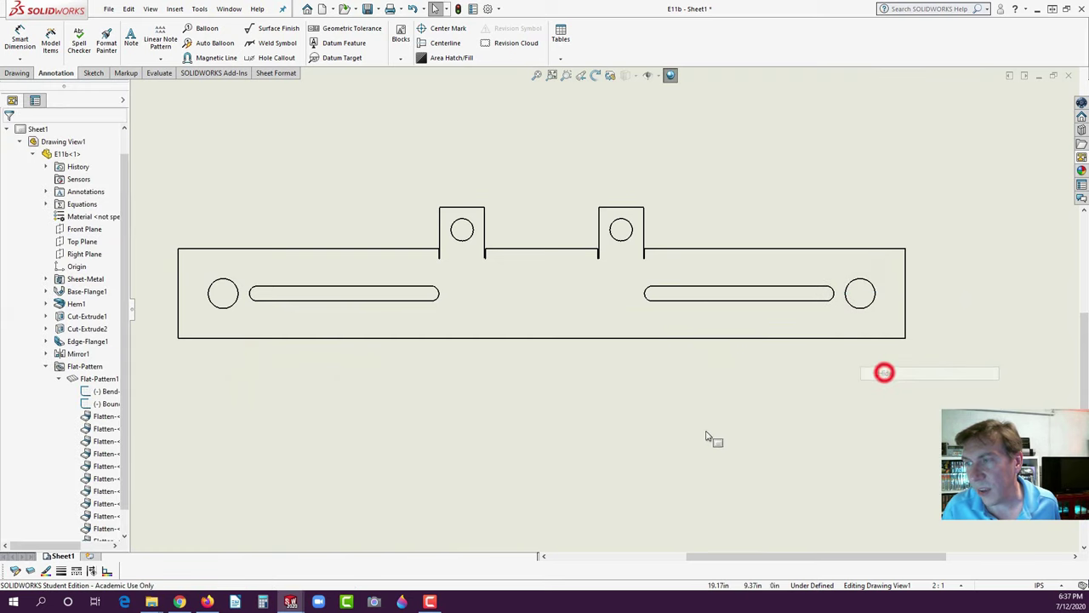
left_click(705, 433)
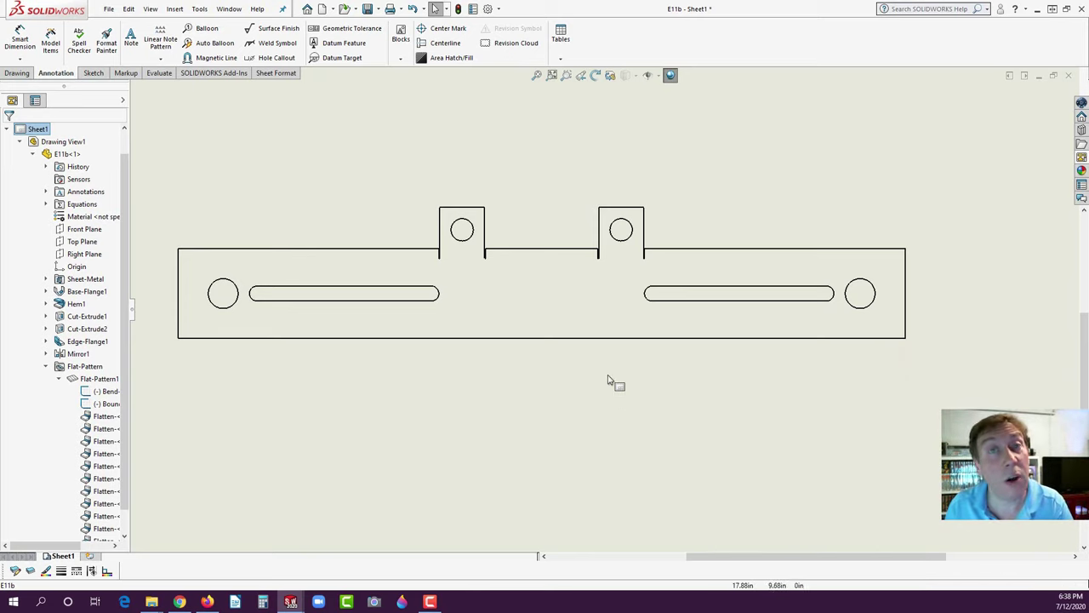
left_click(109, 9)
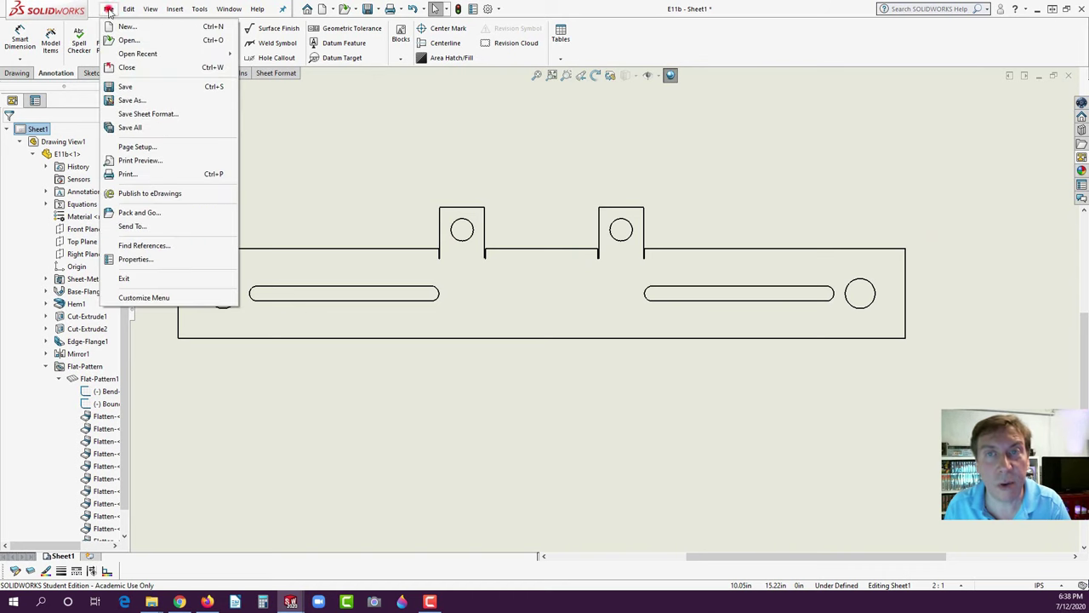
left_click(132, 100)
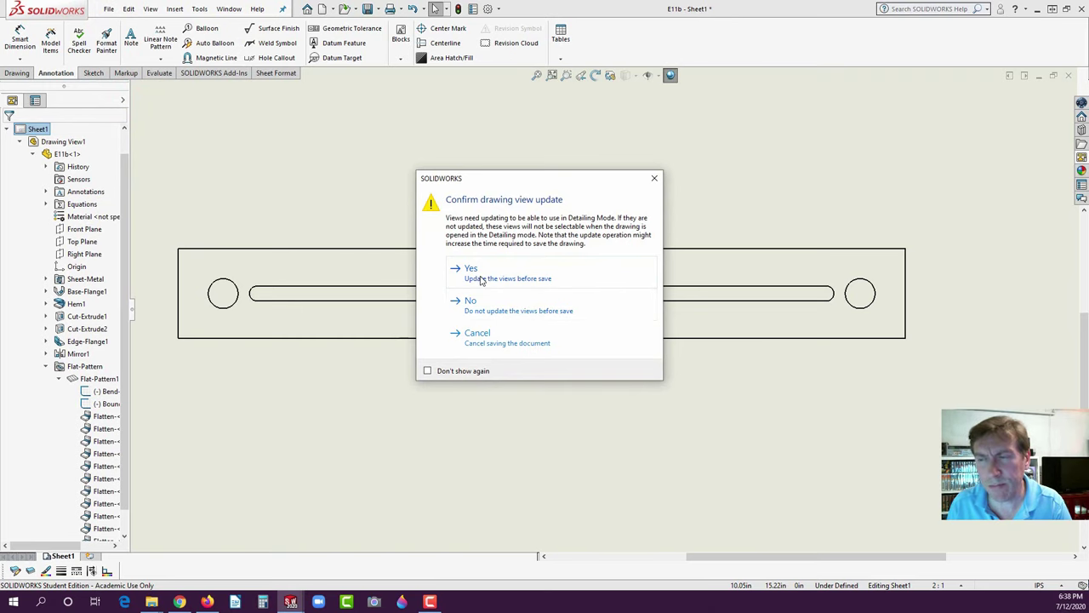
left_click(480, 274)
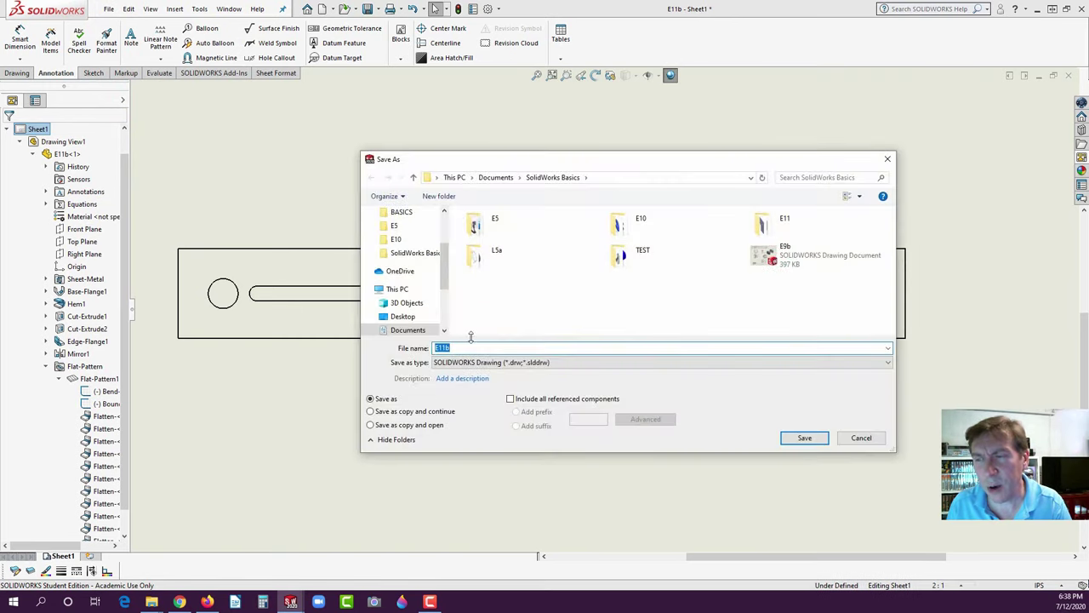
left_click(464, 363)
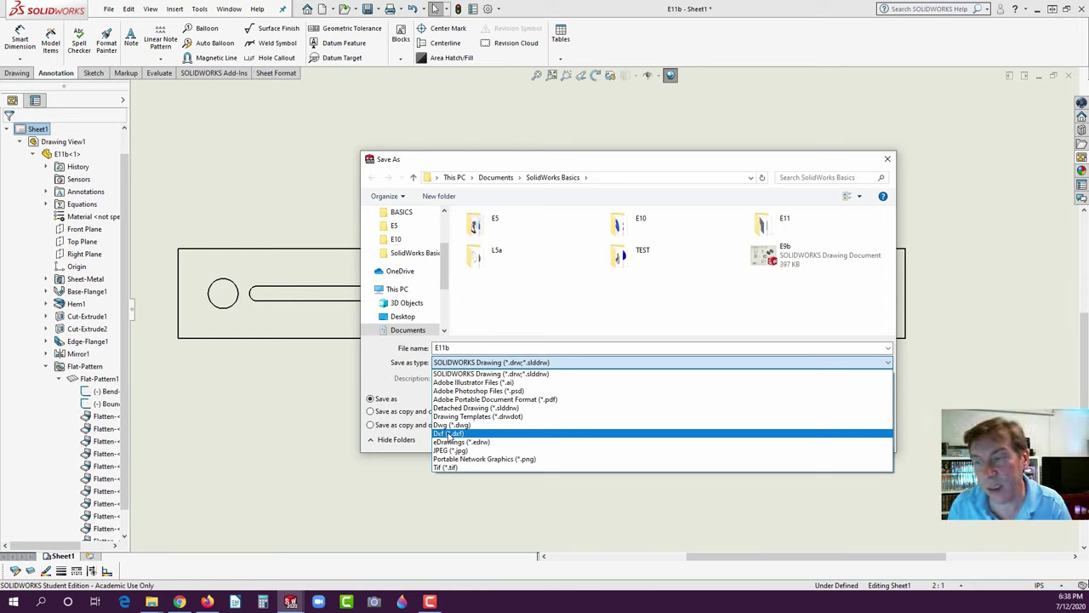
left_click(449, 434)
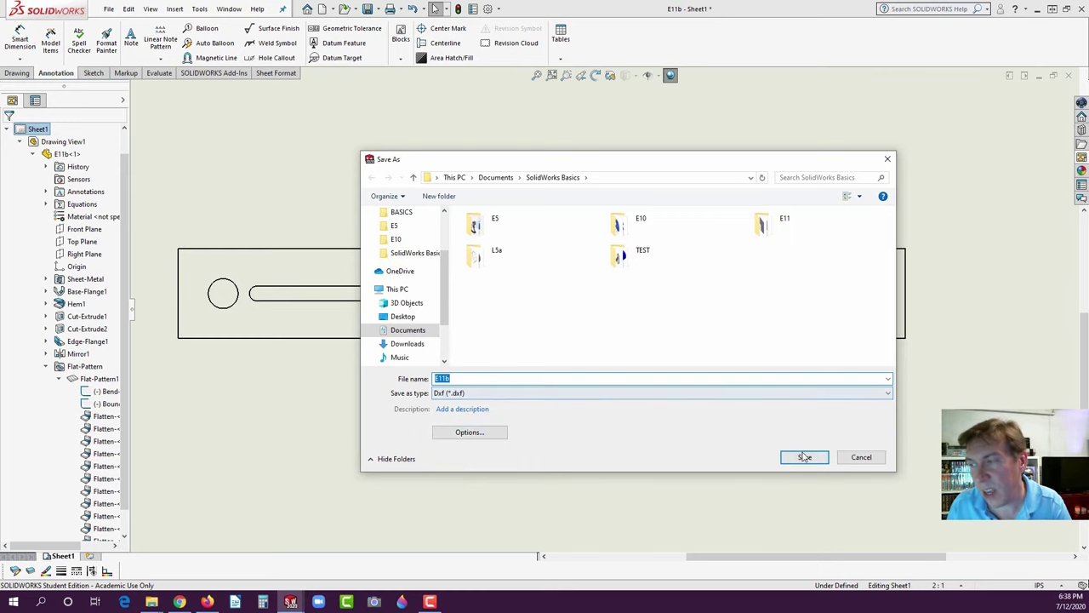
left_click(486, 433)
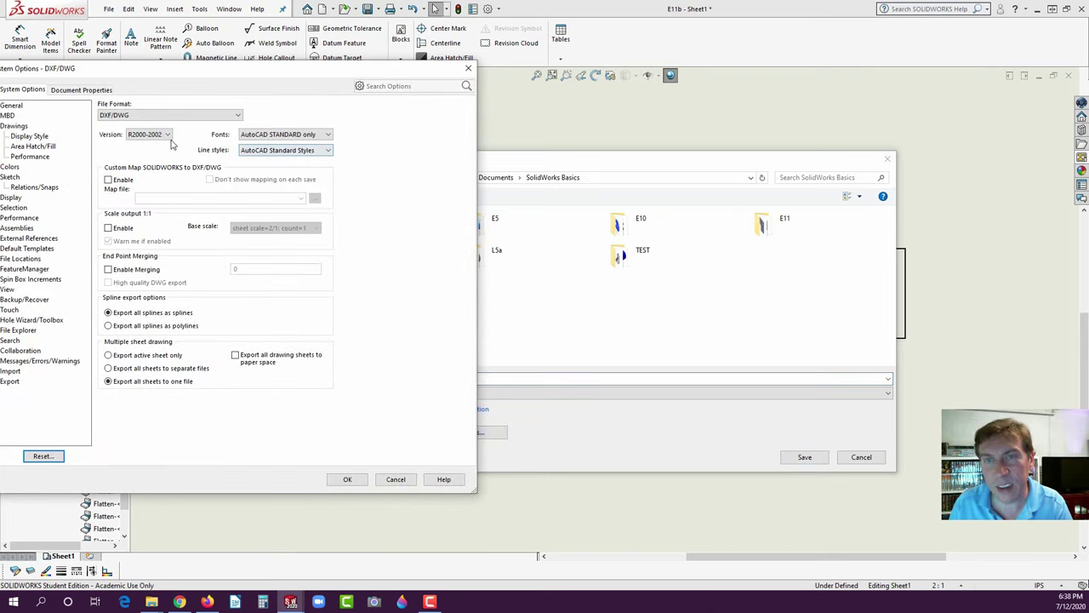
left_click(168, 136)
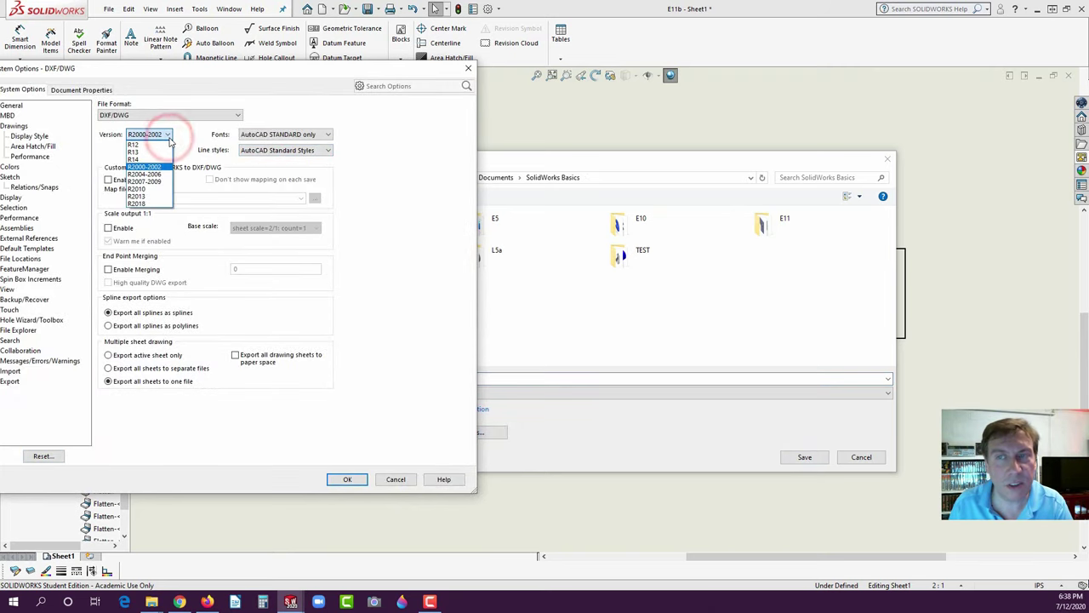
left_click(167, 136)
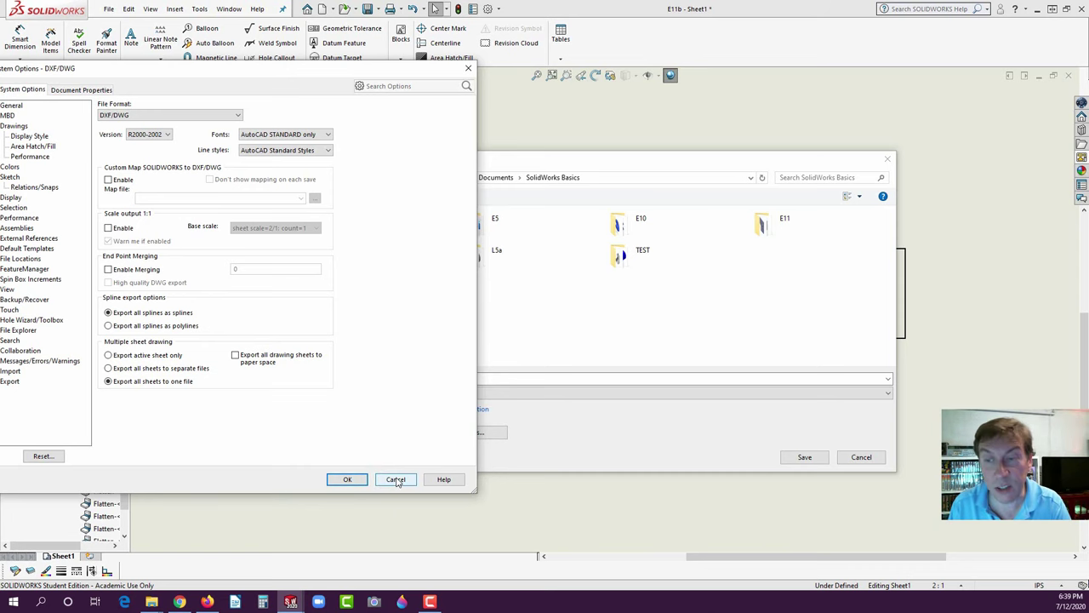
left_click(396, 480)
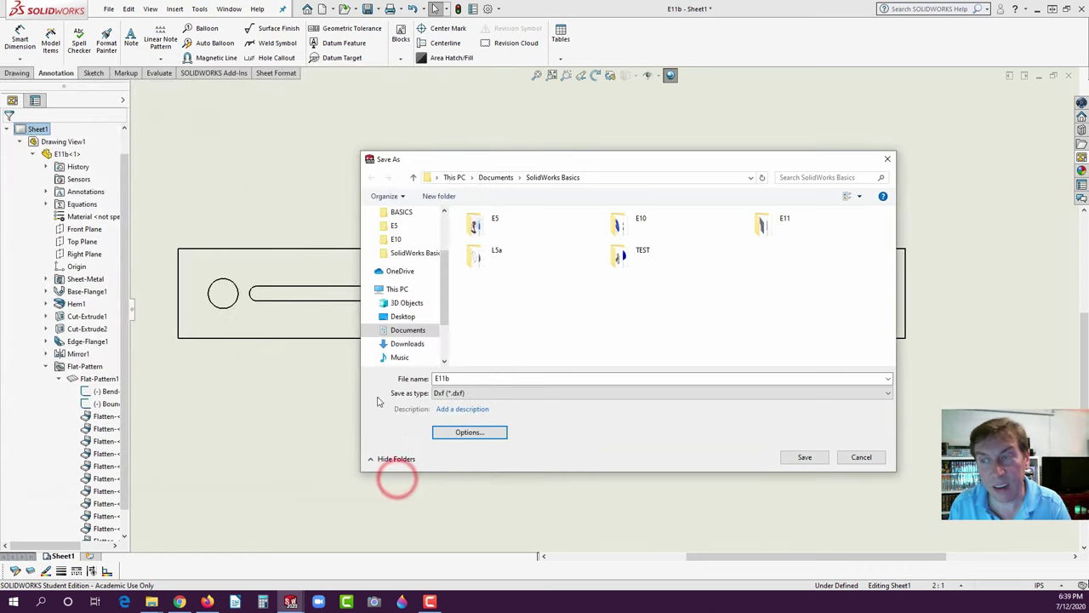
left_click(858, 457)
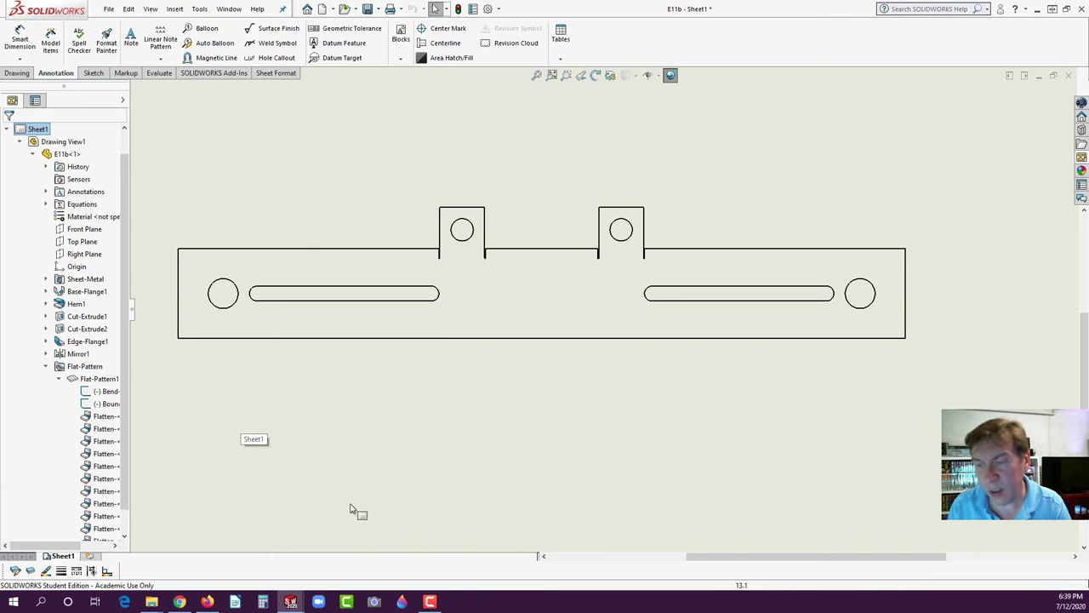
mouse_move(291, 602)
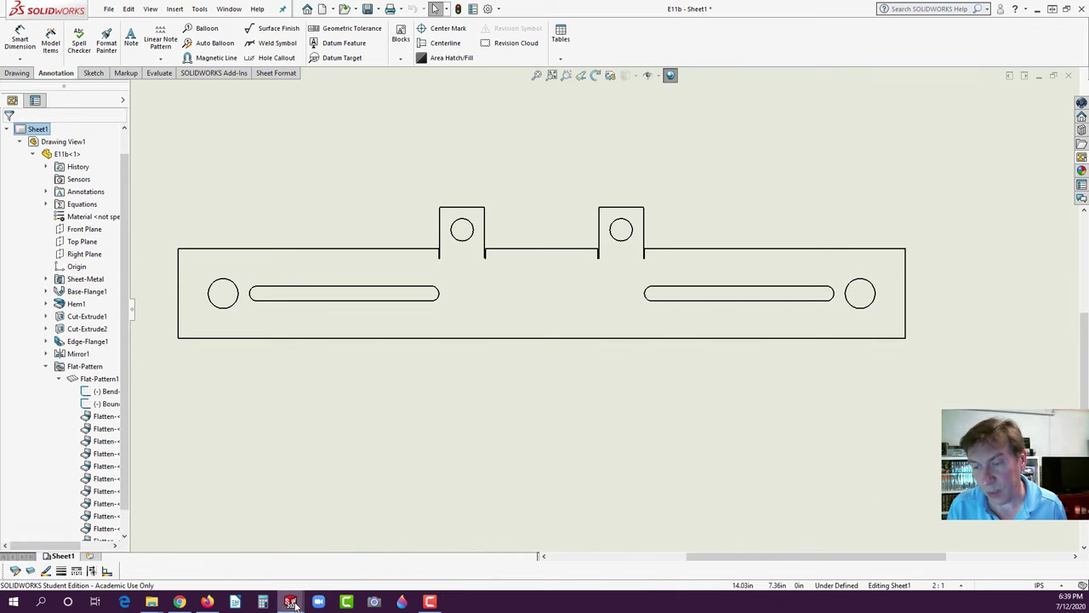
- In the Exercise11 assembly, hide the Cover and rotate the view to face the bracket
left_click(542, 554)
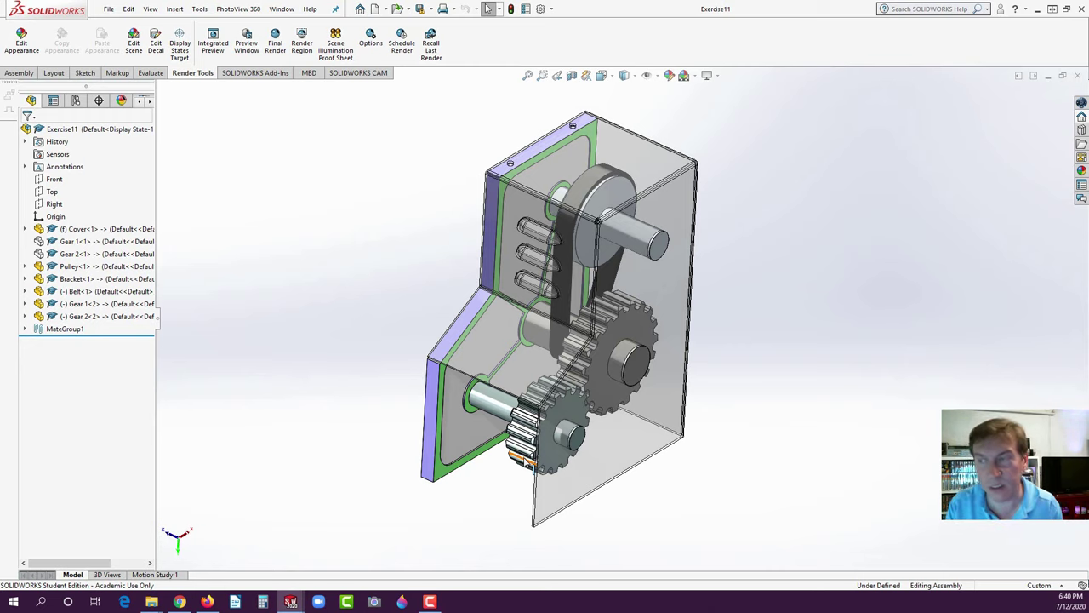
left_click(678, 281)
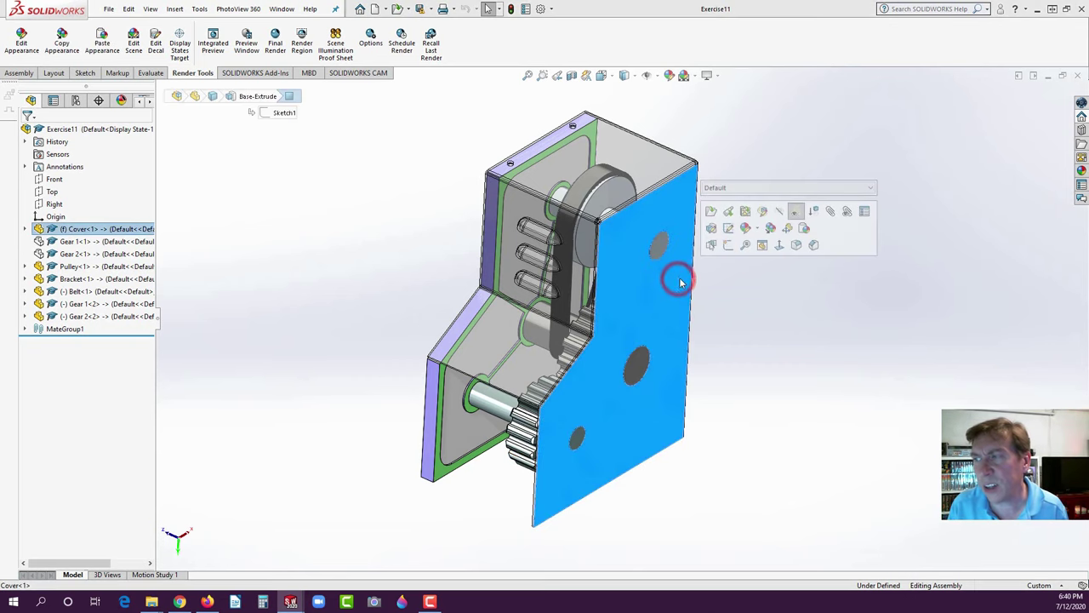
left_click(779, 214)
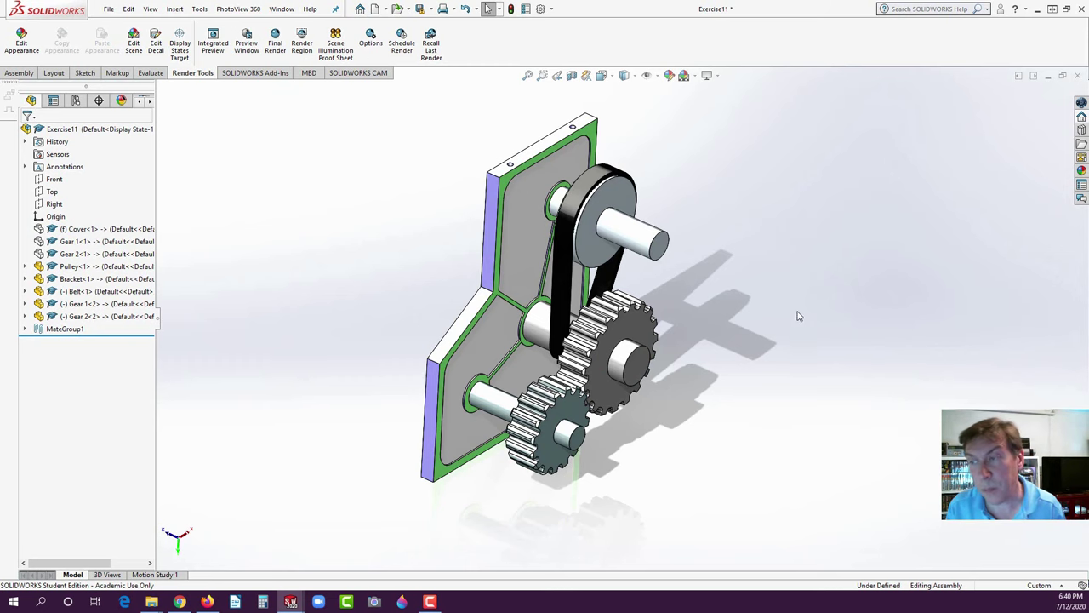
mouse_move(647, 238)
middle_mouse_down()
mouse_move(408, 246)
mouse_move(508, 237)
middle_mouse_up()
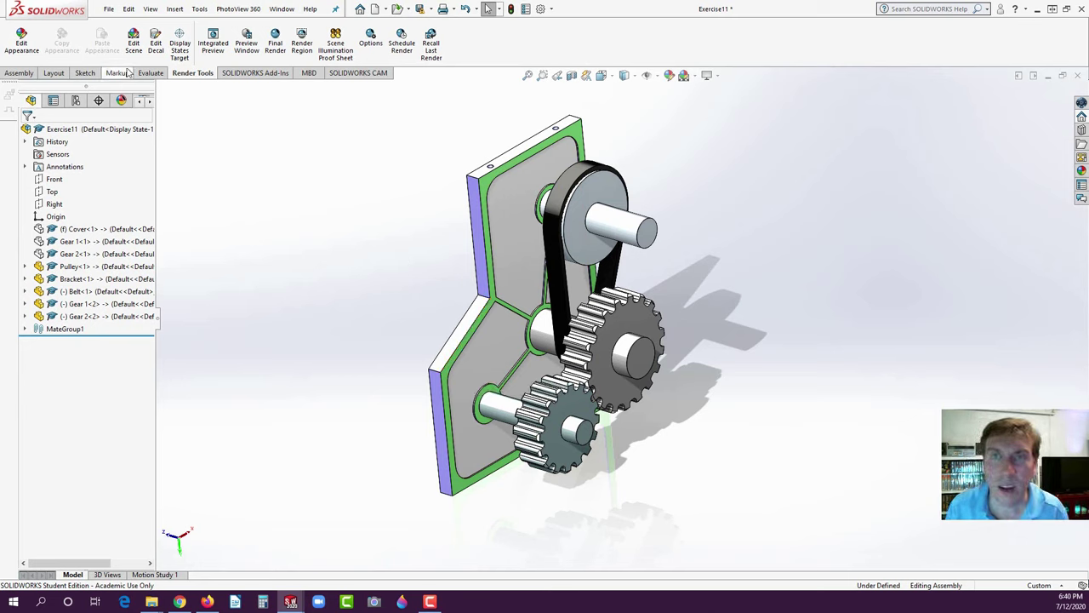
left_click(18, 72)
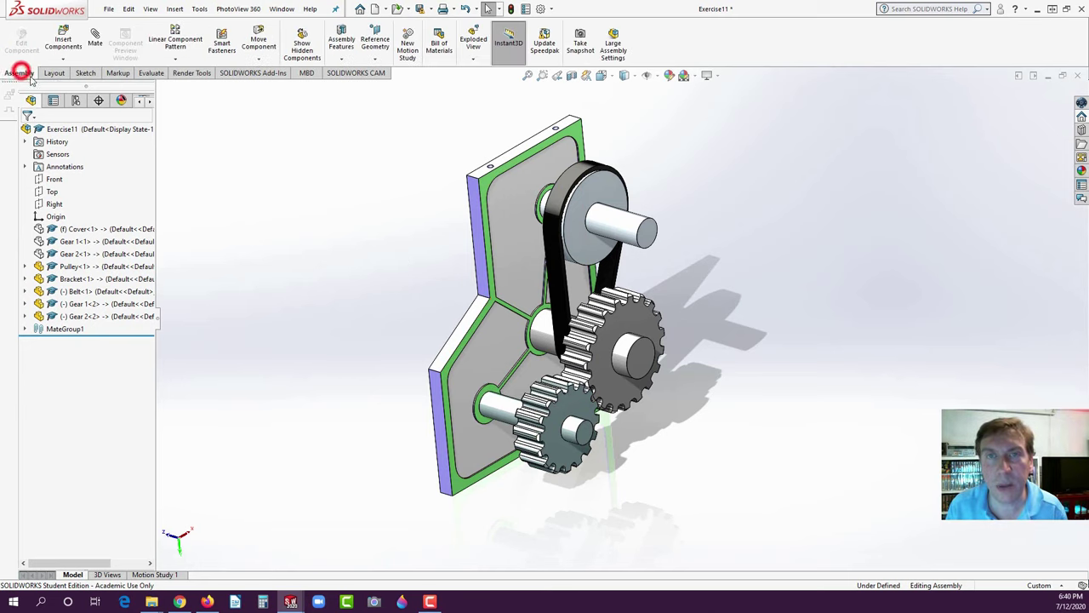
left_click(63, 58)
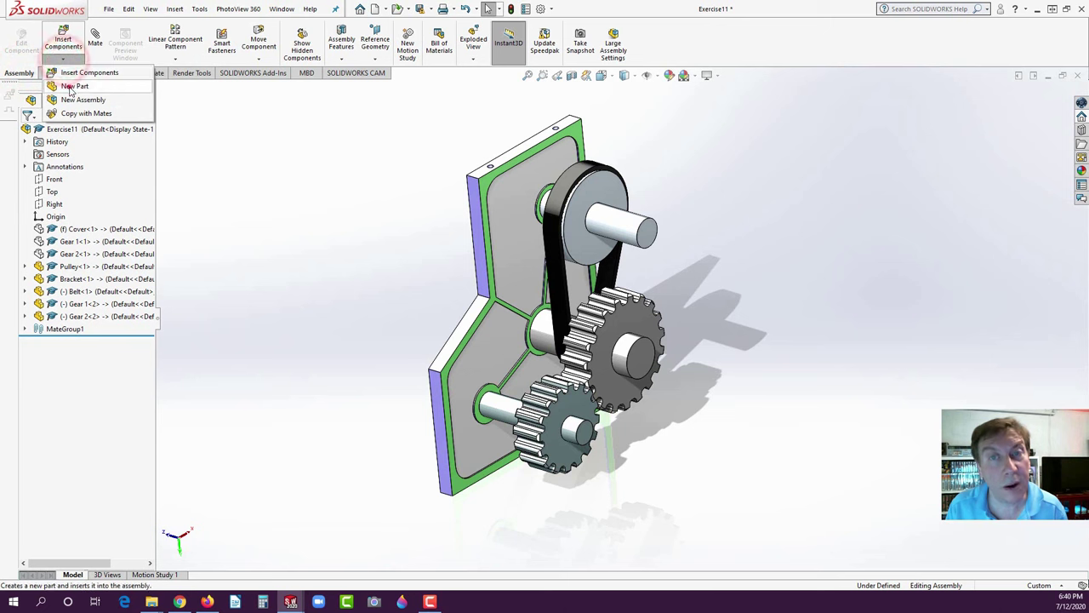
- Insert a new blank part into Exercise11 and start its sketch on the Front plane
left_click(72, 87)
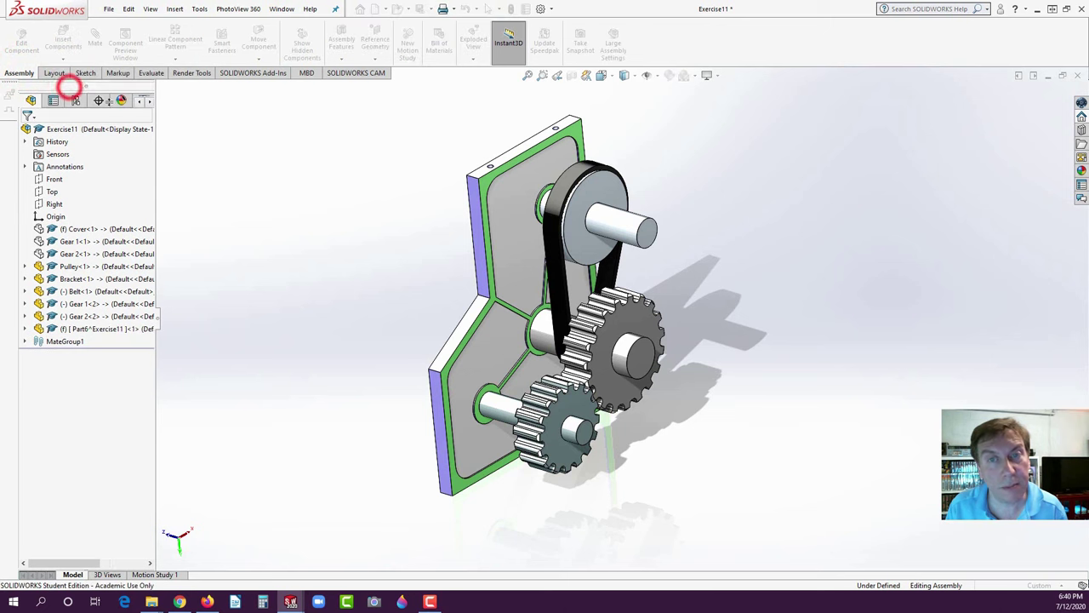
left_click(55, 182)
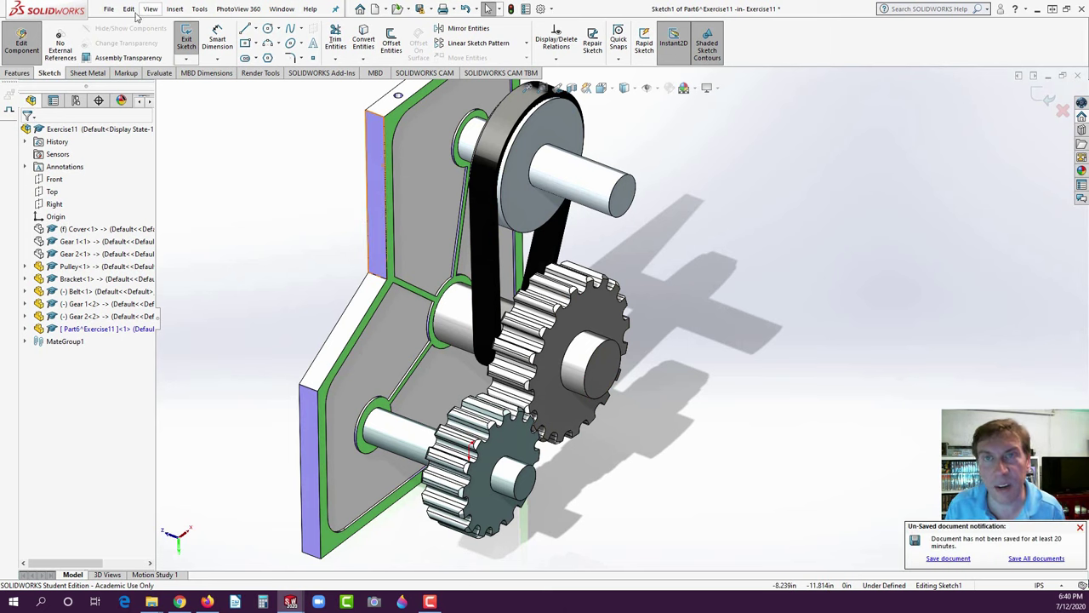
left_click(108, 8)
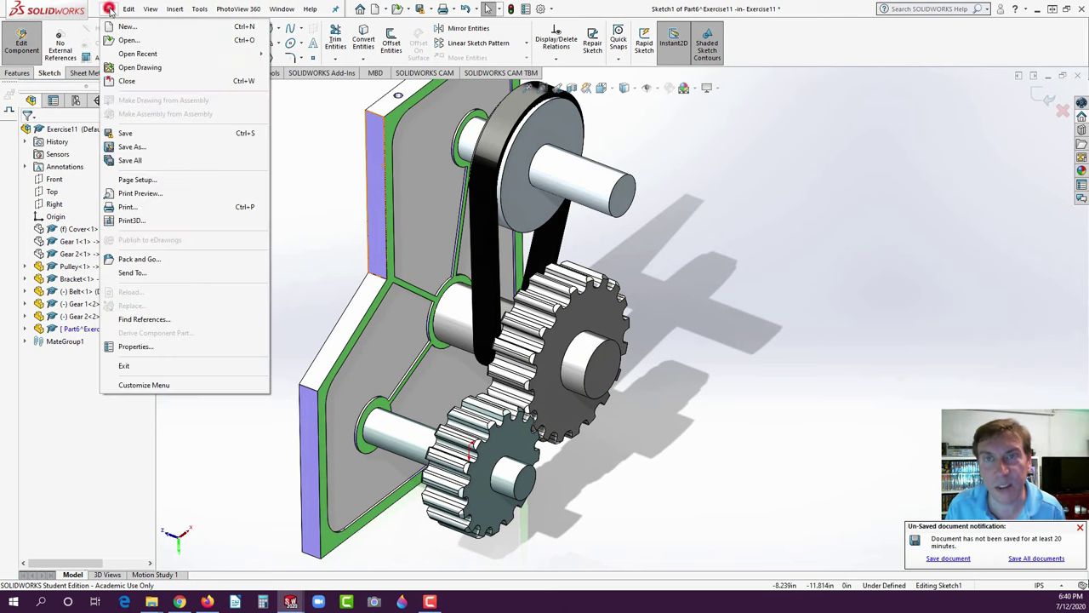
- Save the new in-context part as 'E11 SM Cover', accepting the warning
left_click(132, 148)
left_click(564, 315)
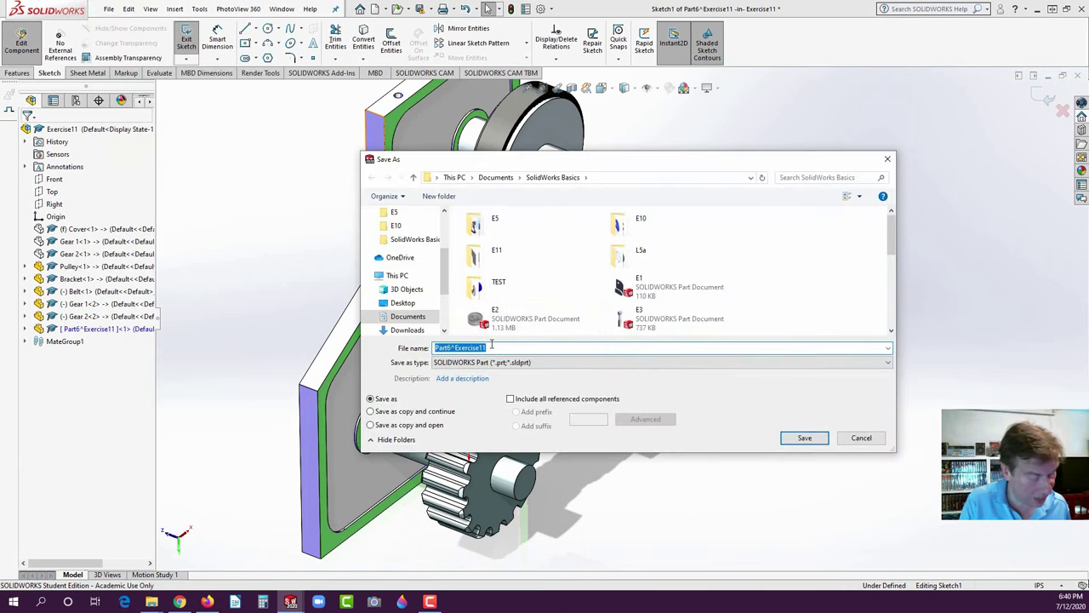
type("E11")
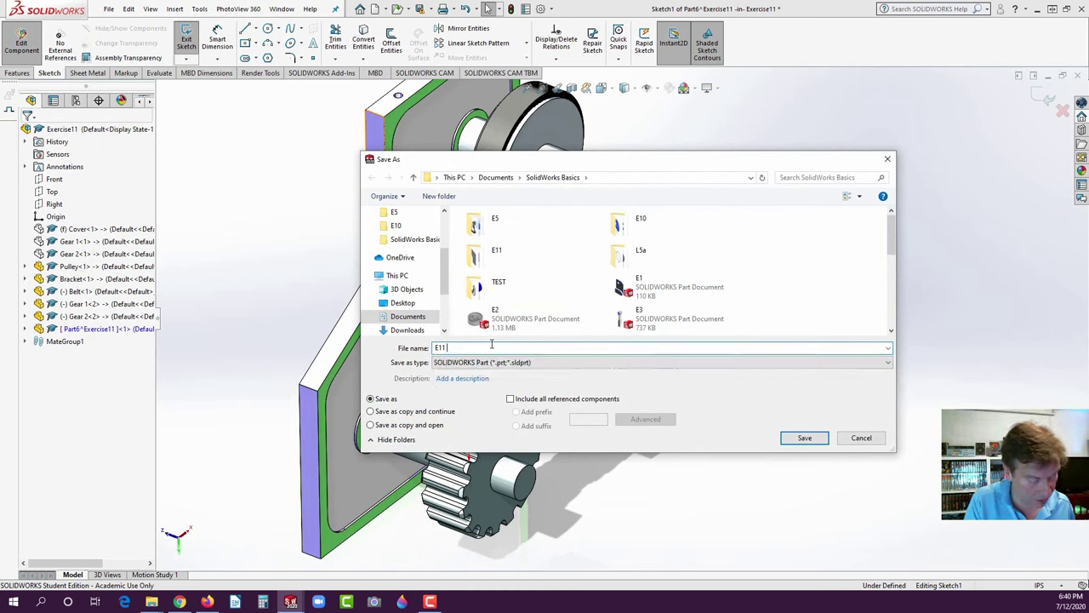
type(" SM E")
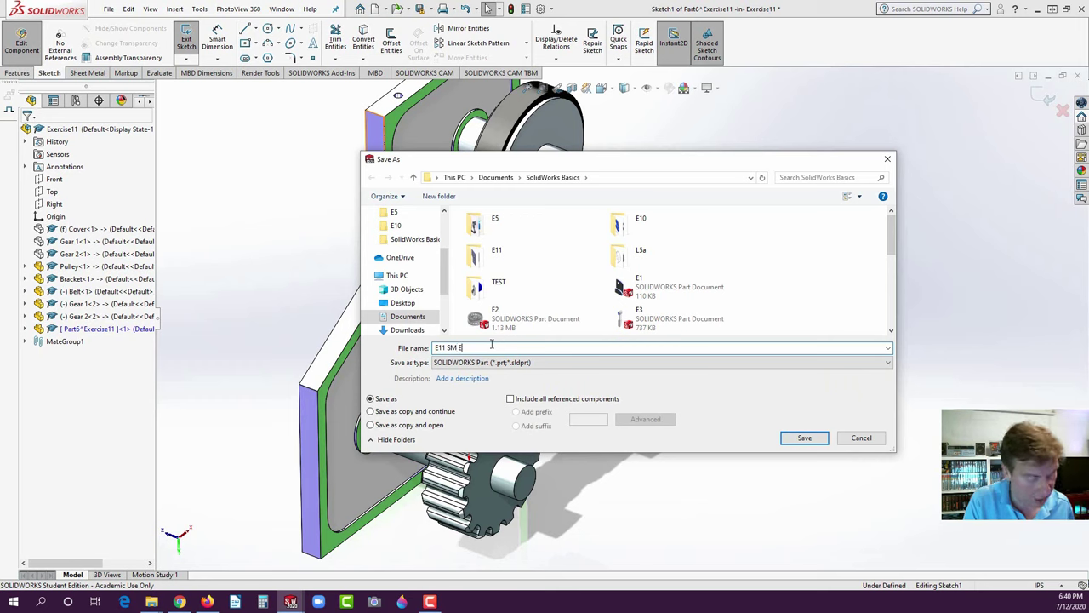
key("BackSpace")
type("Cover")
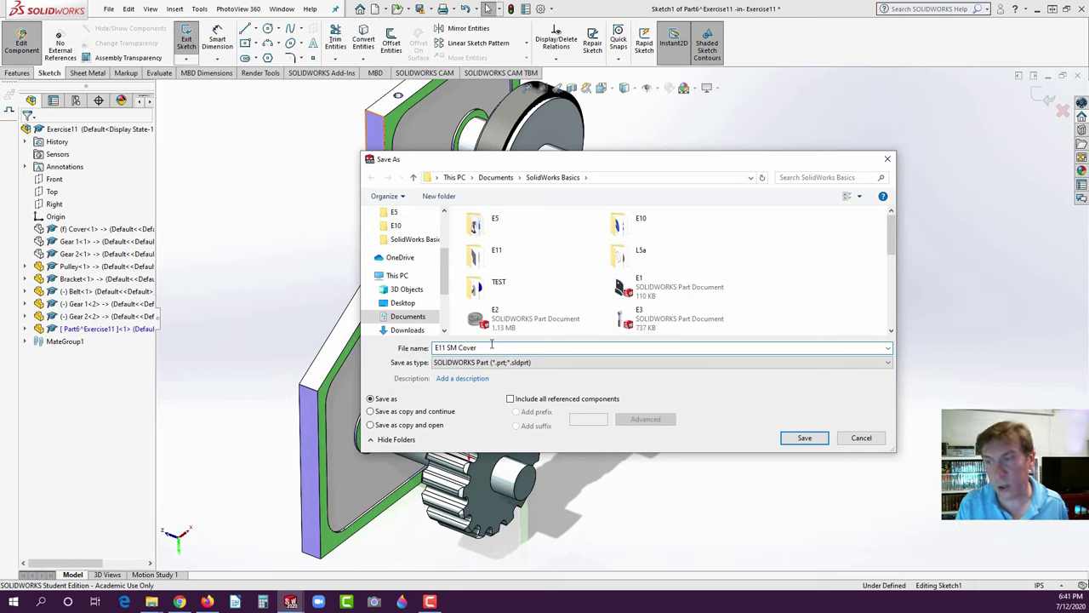
left_click(805, 439)
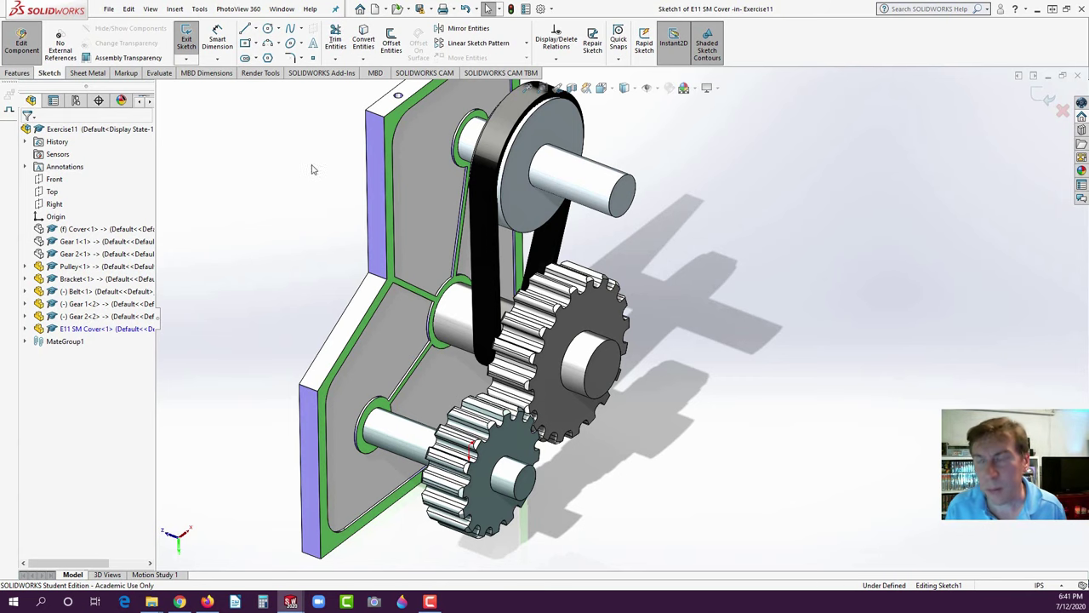
- Convert the bracket face's edges into the cover sketch and start a 0.10 in Extruded Boss/Base
left_click(391, 126)
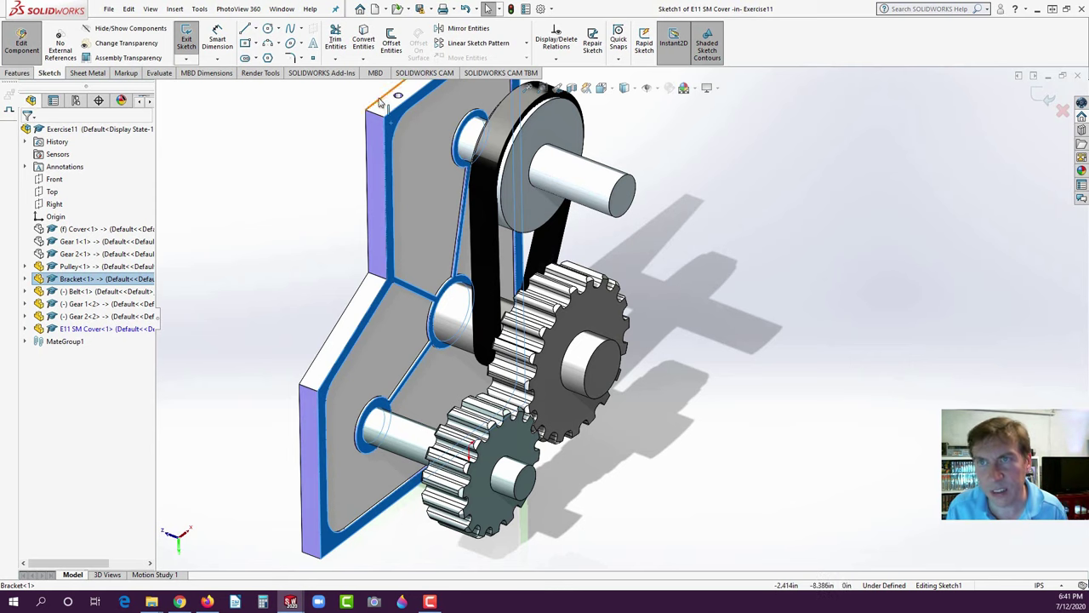
left_click(364, 40)
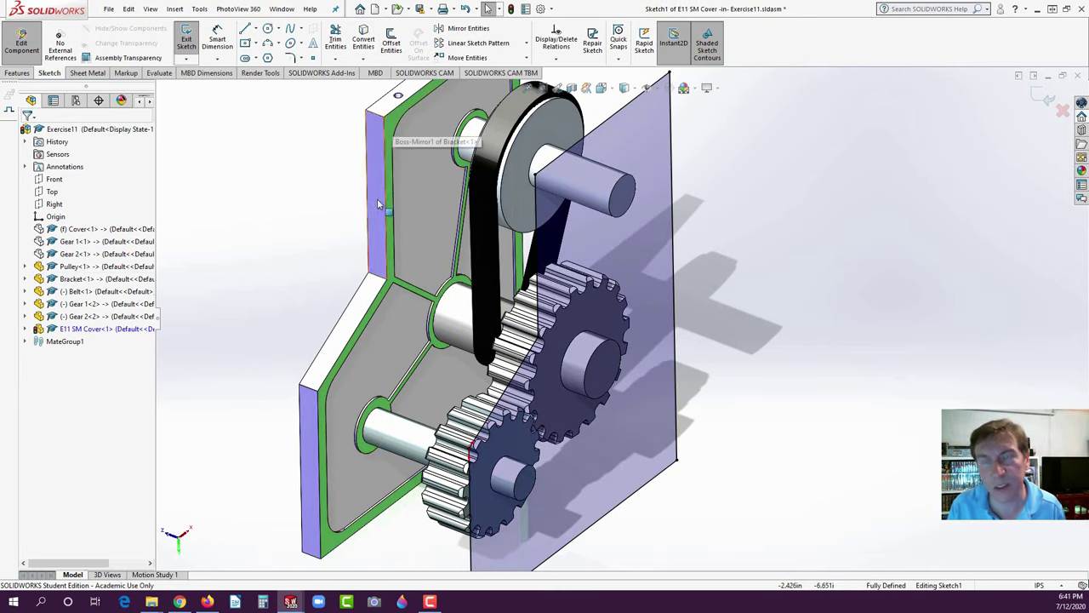
key("f")
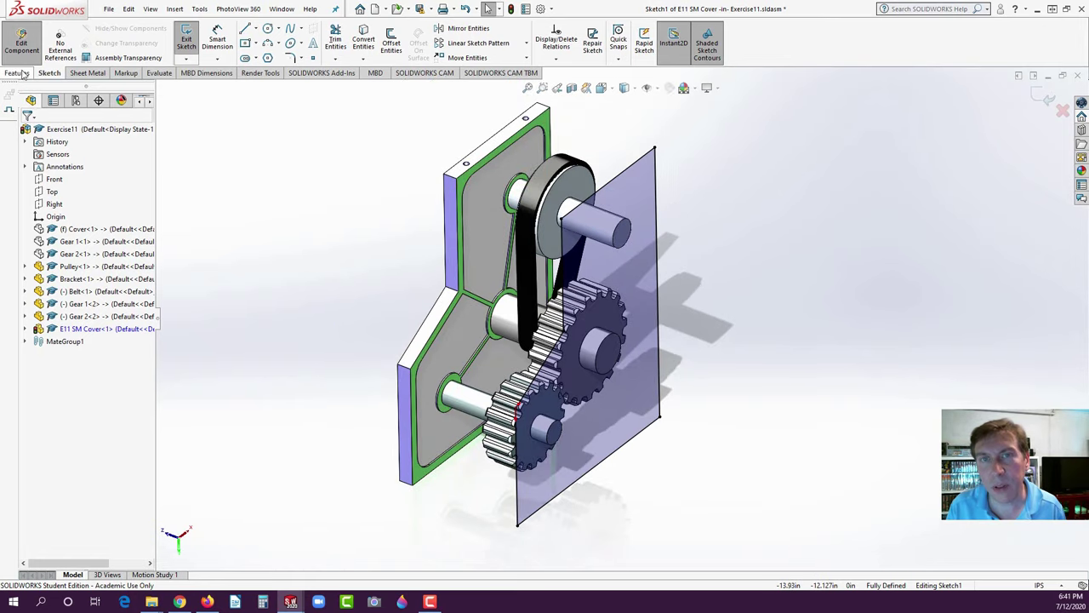
left_click(20, 74)
left_click(192, 34)
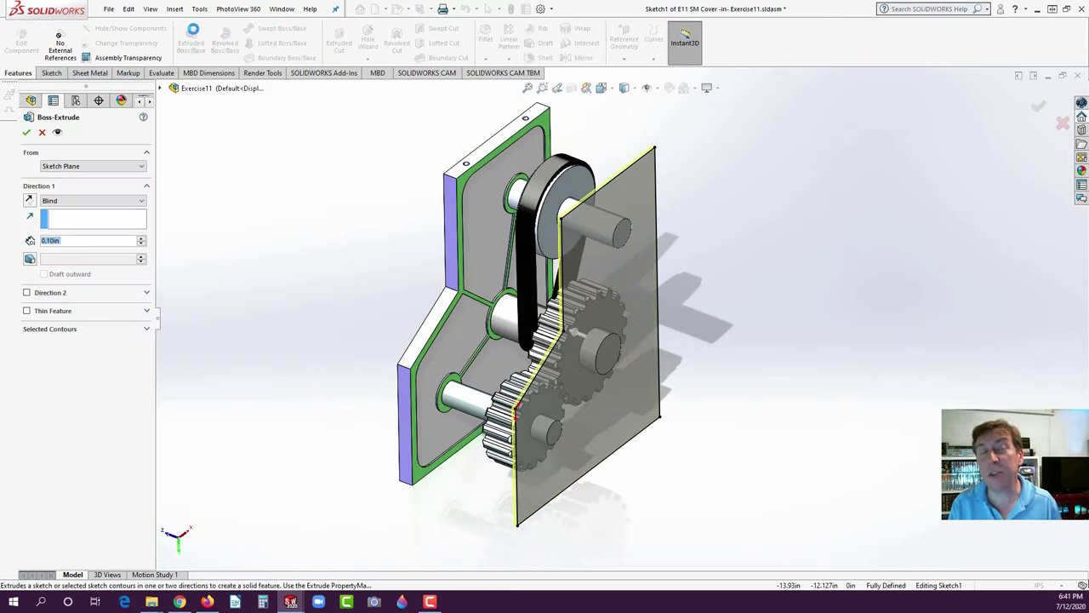
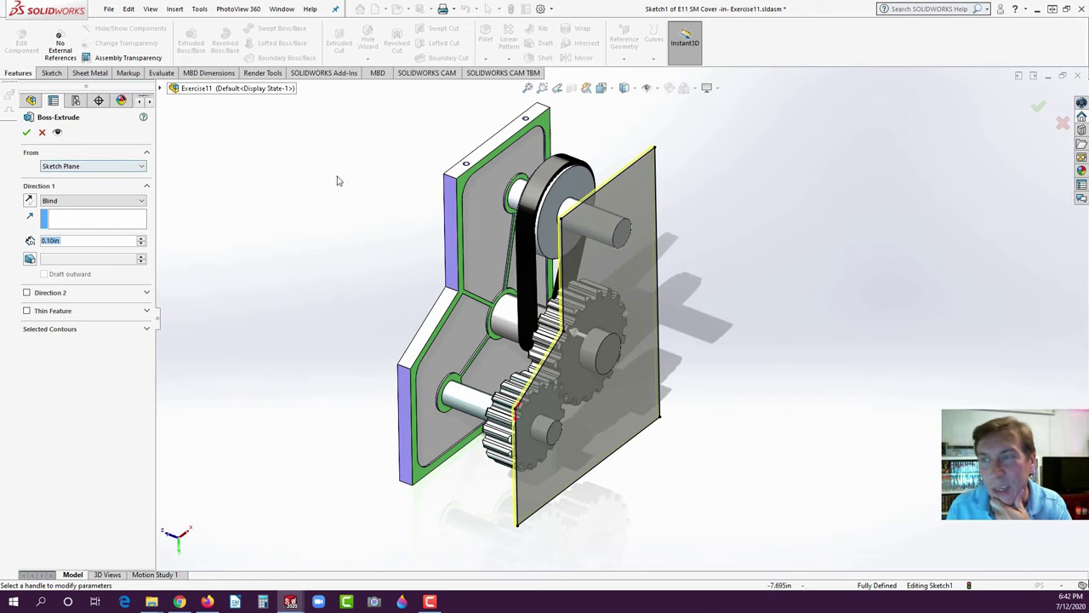
- Extrude the cover sketch Up To Vertex at the bracket's top corner, then orbit to view the block
left_click(444, 175)
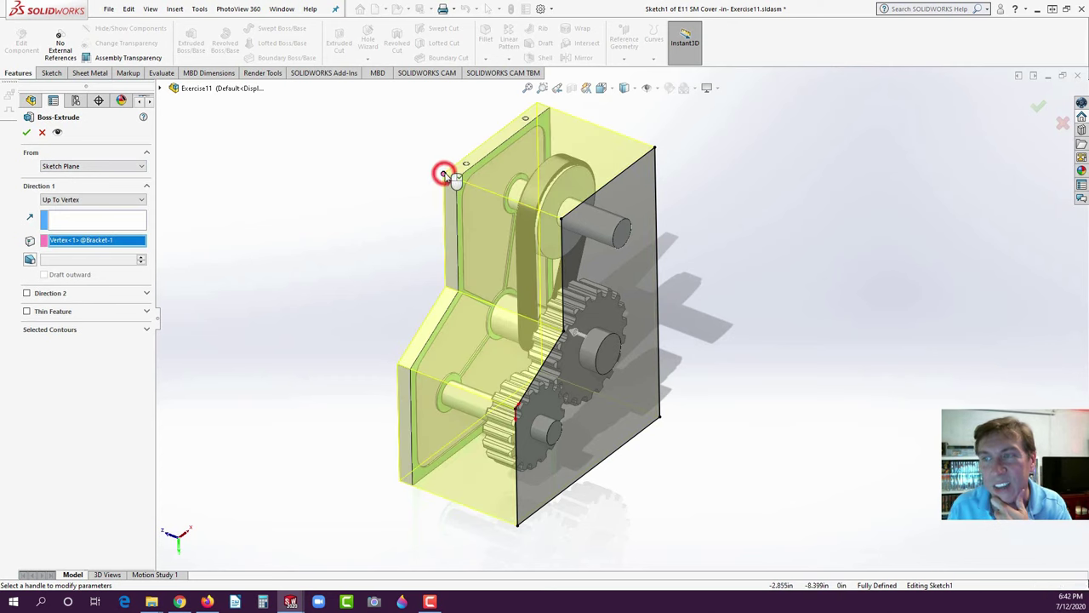
left_click(27, 132)
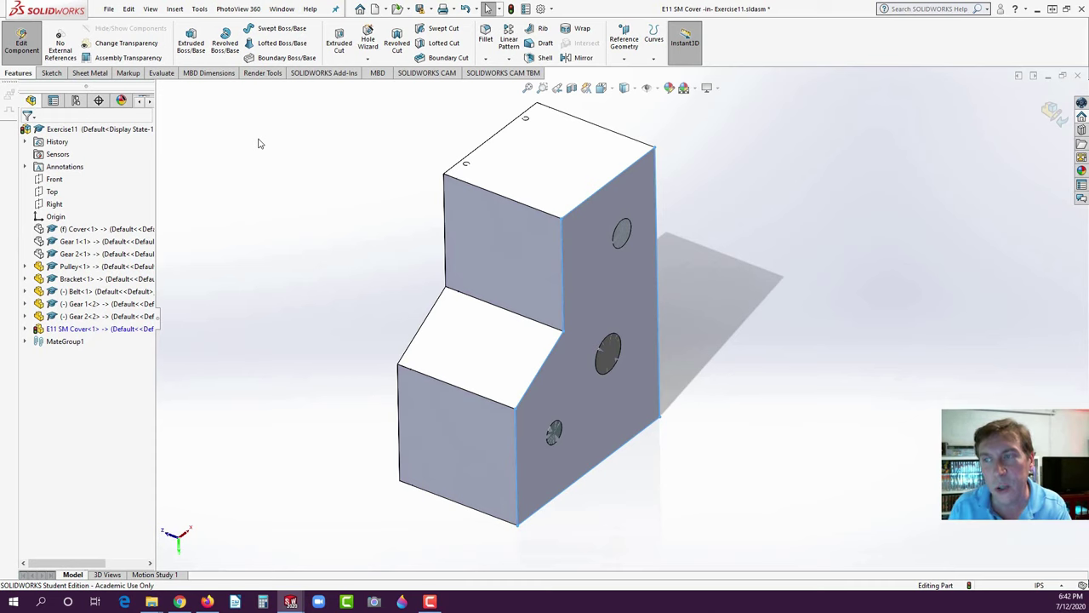
middle_click_drag(428, 262, 526, 272)
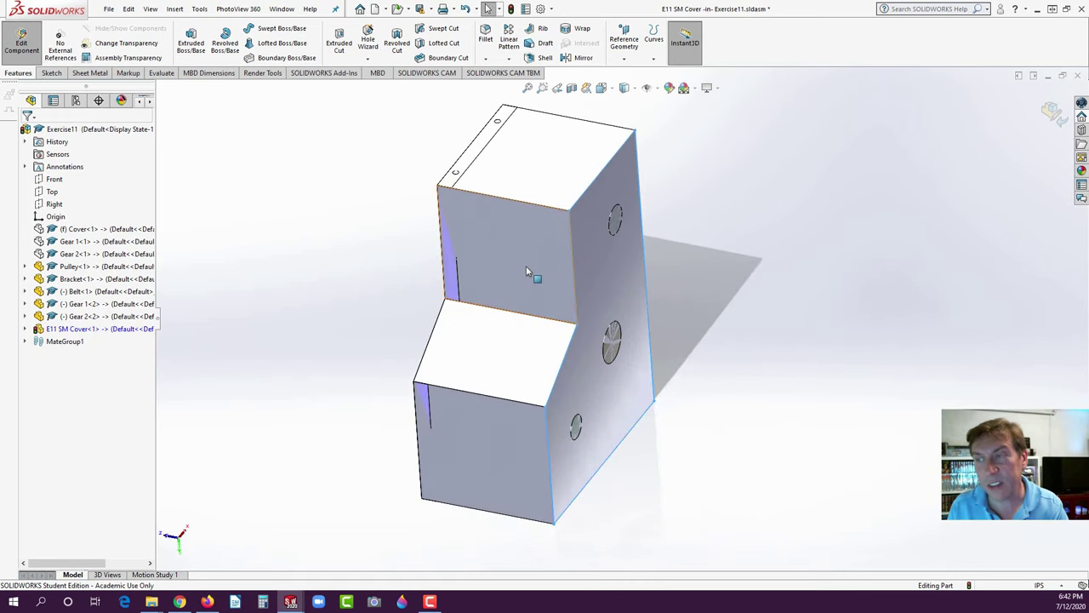
- Open the E11 SM Cover part in its own window and fit it to the view
left_click(528, 255)
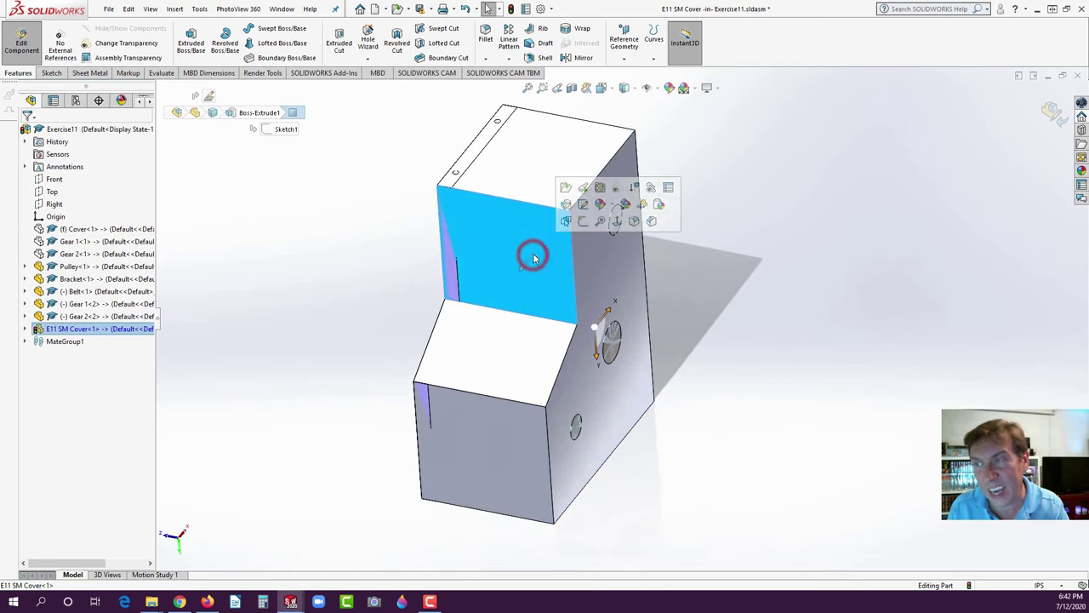
left_click(566, 188)
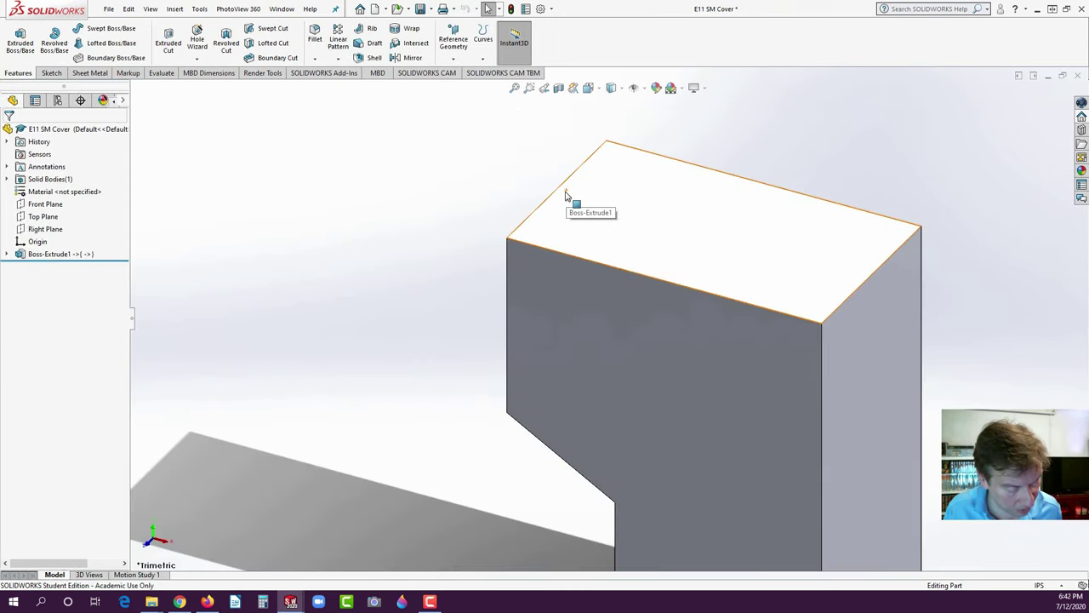
key("f")
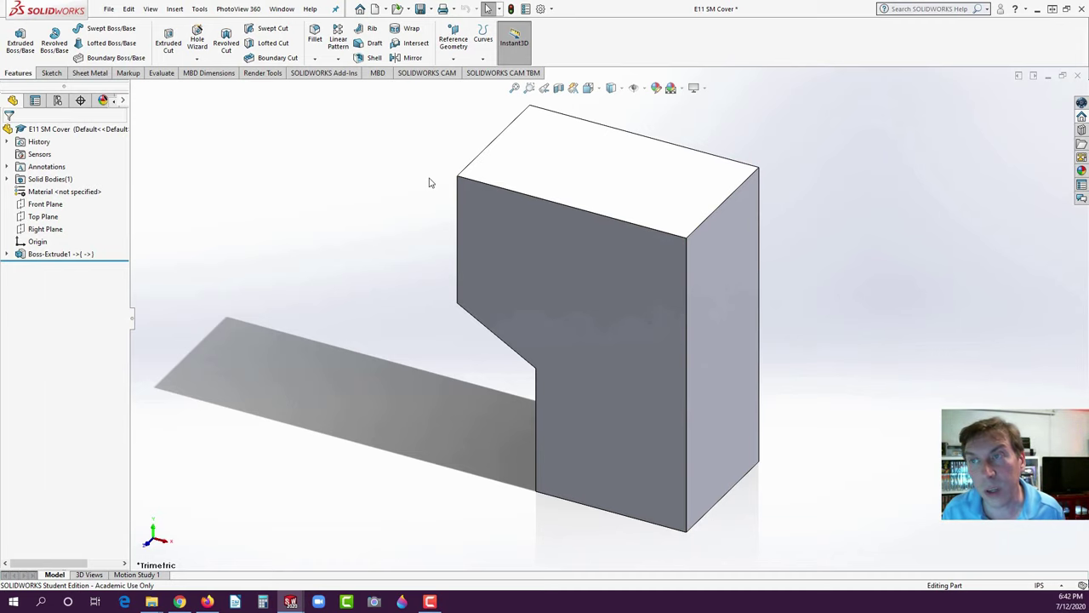
- Start a Shell on the cover with 0.062in wall thickness
left_click(365, 59)
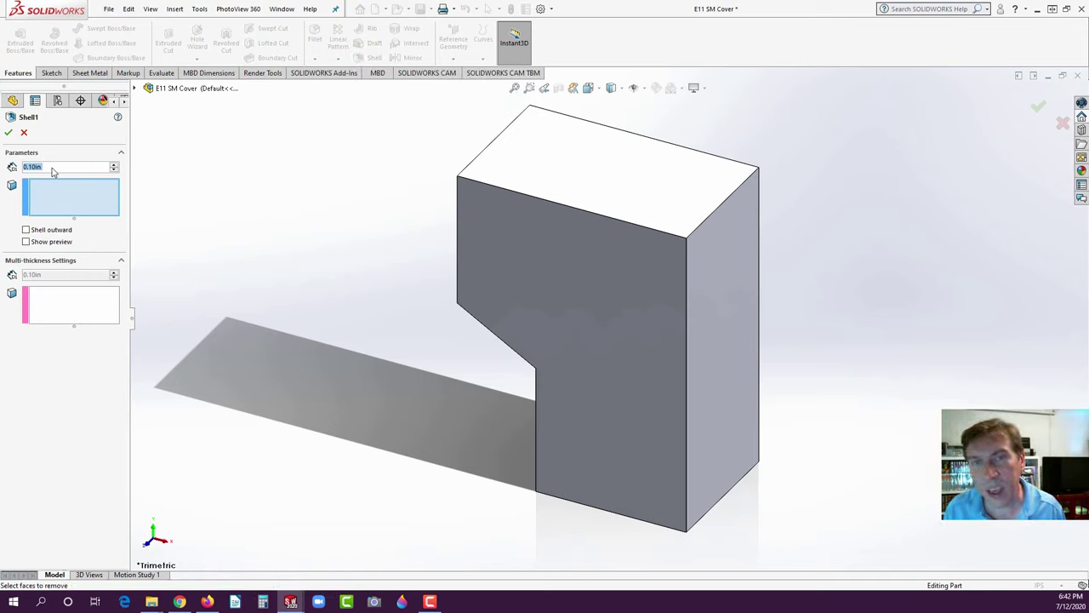
type(".06")
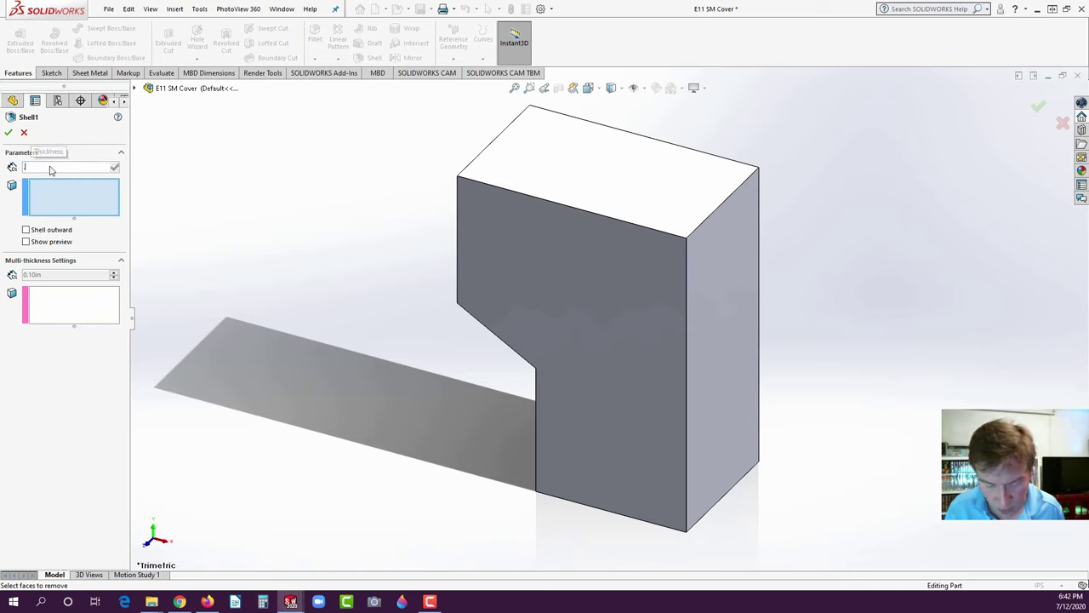
type("2")
left_click(49, 204)
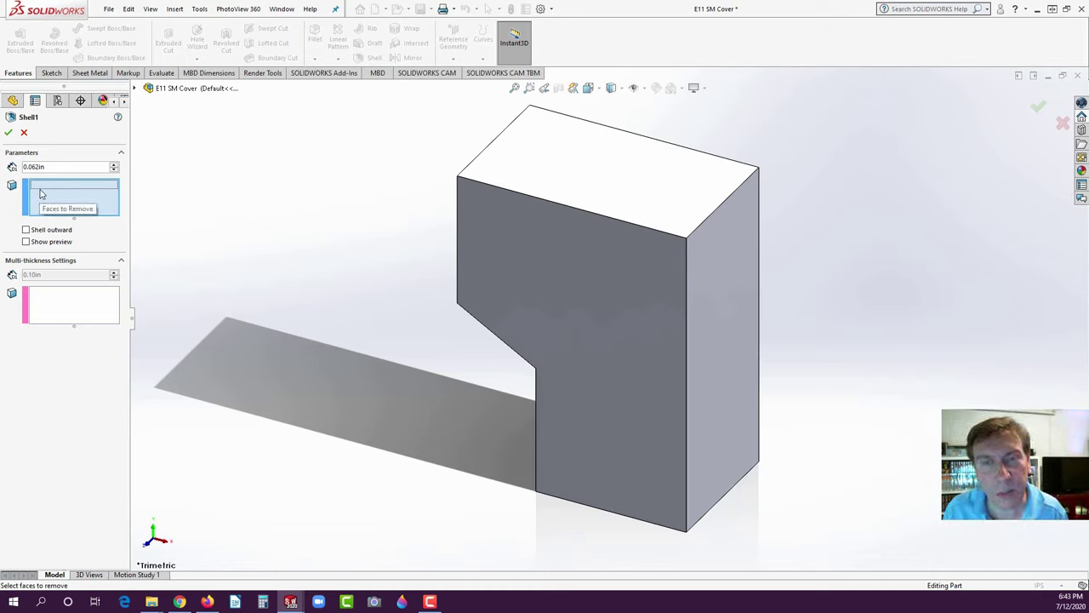
- Remove the front, right side, top and hidden back faces to create Shell1 at 0.062in
left_click(624, 274)
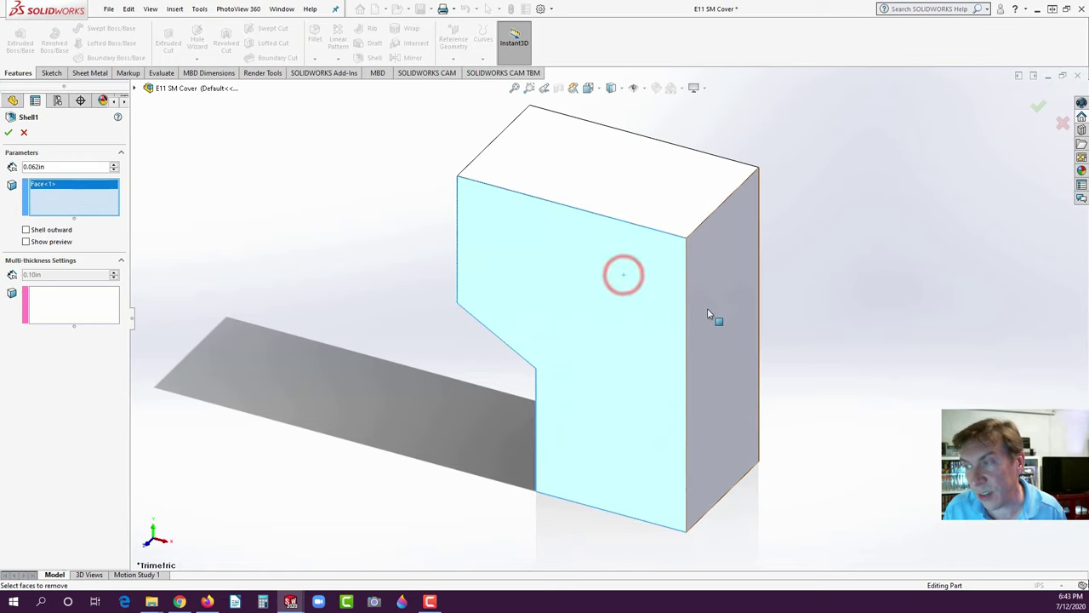
left_click(727, 268)
left_click(677, 211)
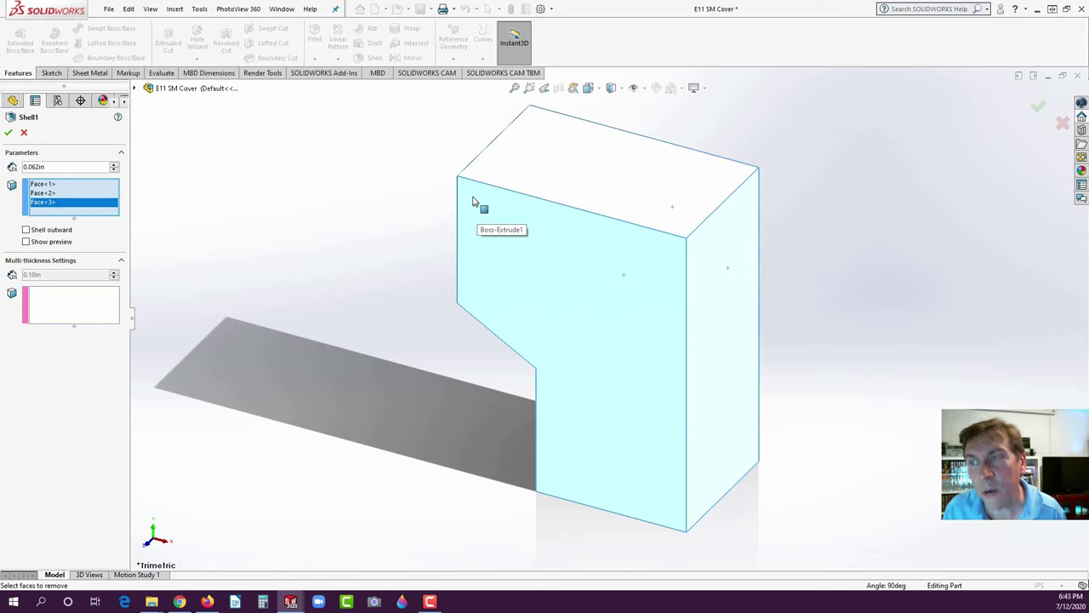
right_click(474, 199)
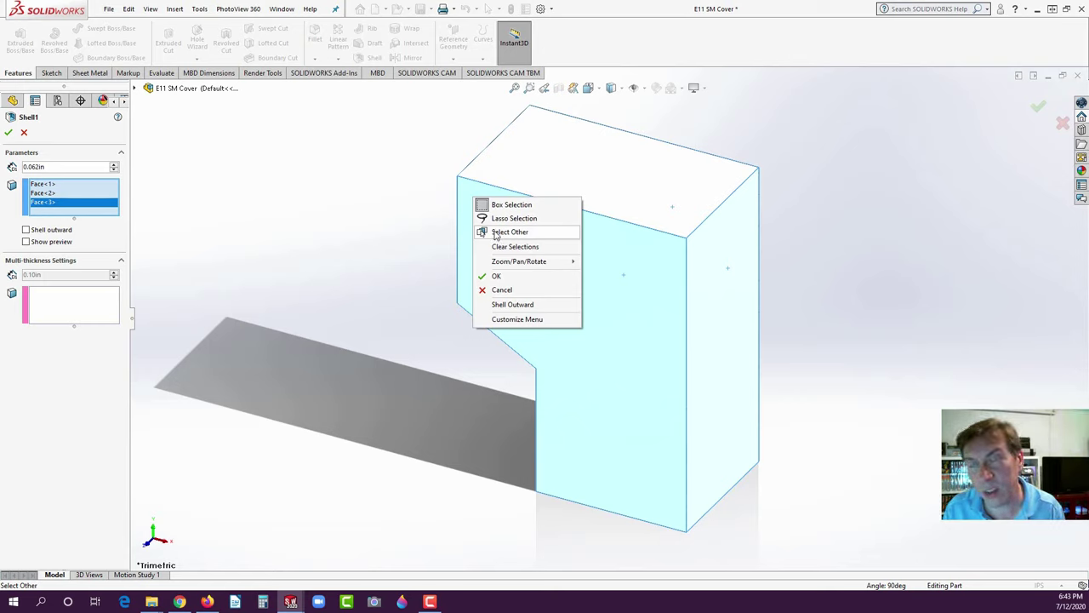
left_click(509, 231)
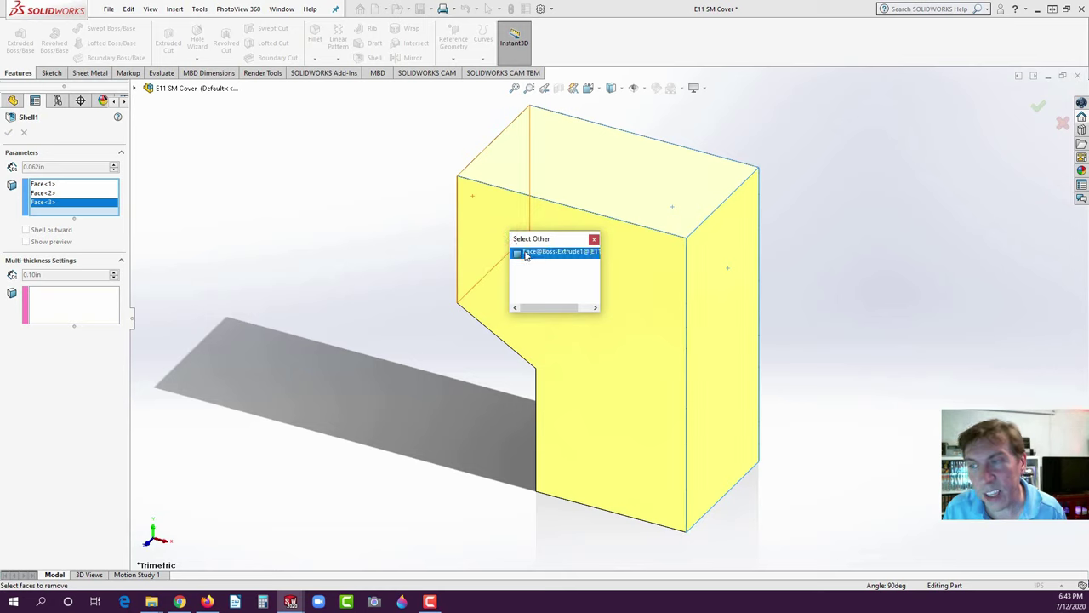
left_click(525, 253)
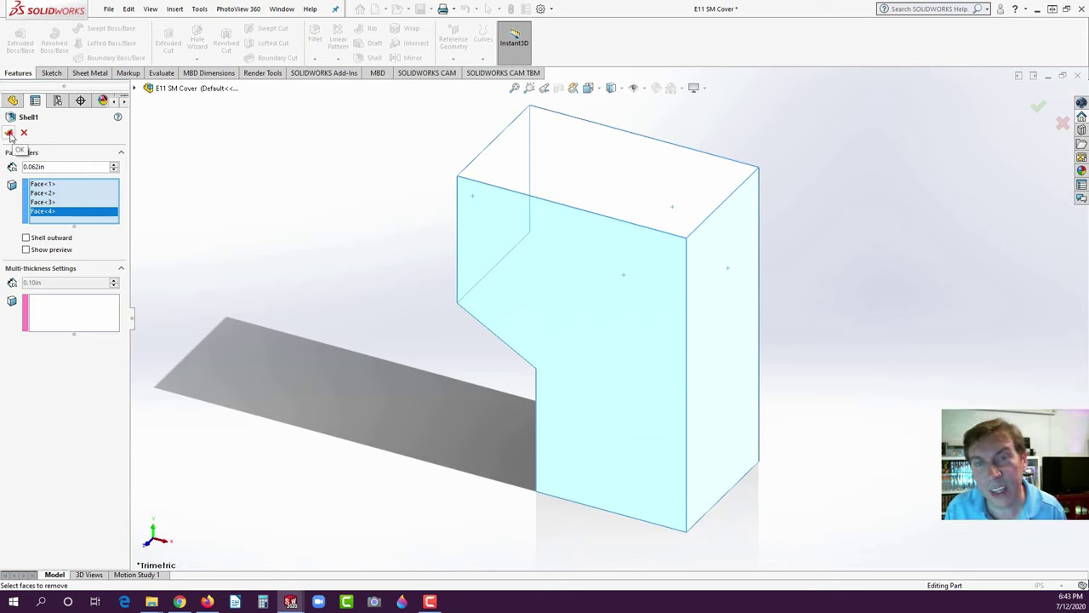
left_click(9, 133)
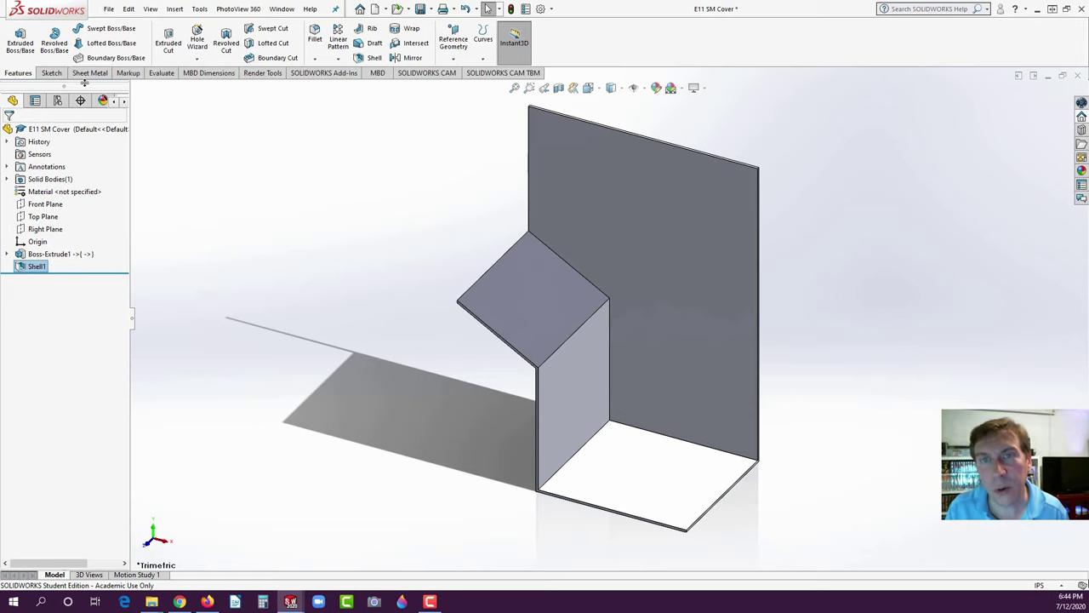
- Start a Rip feature from the Sheet Metal tools
left_click(89, 72)
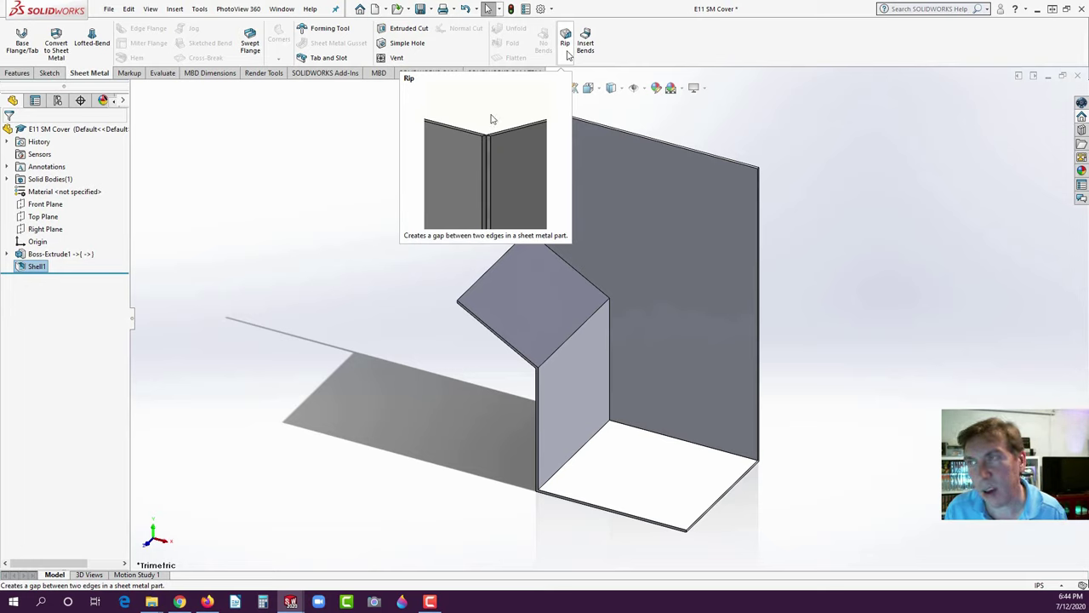
left_click(567, 53)
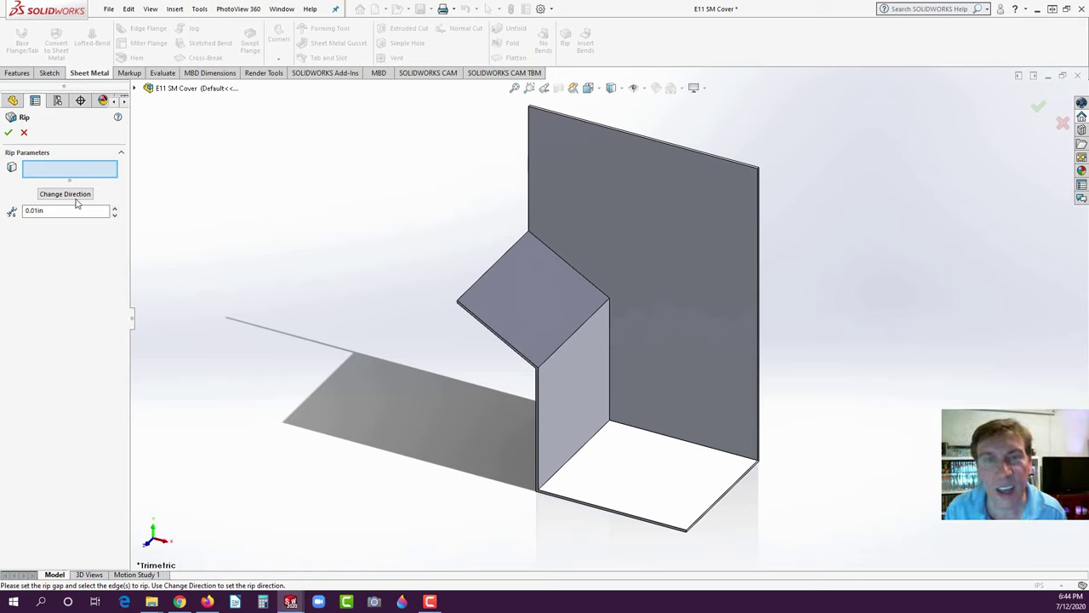
- Select the slanted and vertical corner edges to rip and flip the lower edge's direction
left_click(567, 262)
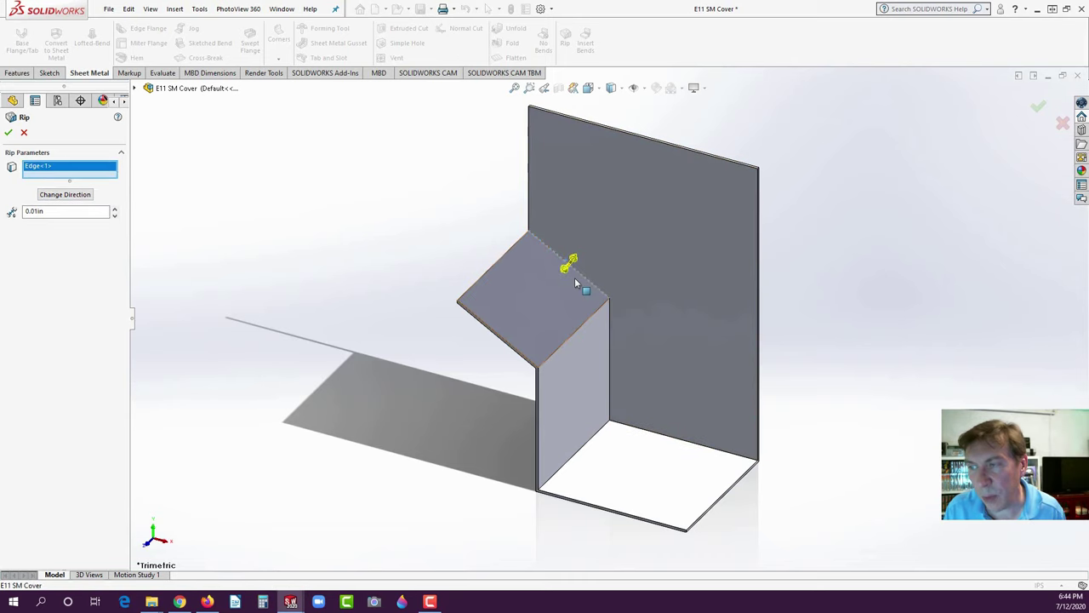
left_click(610, 337)
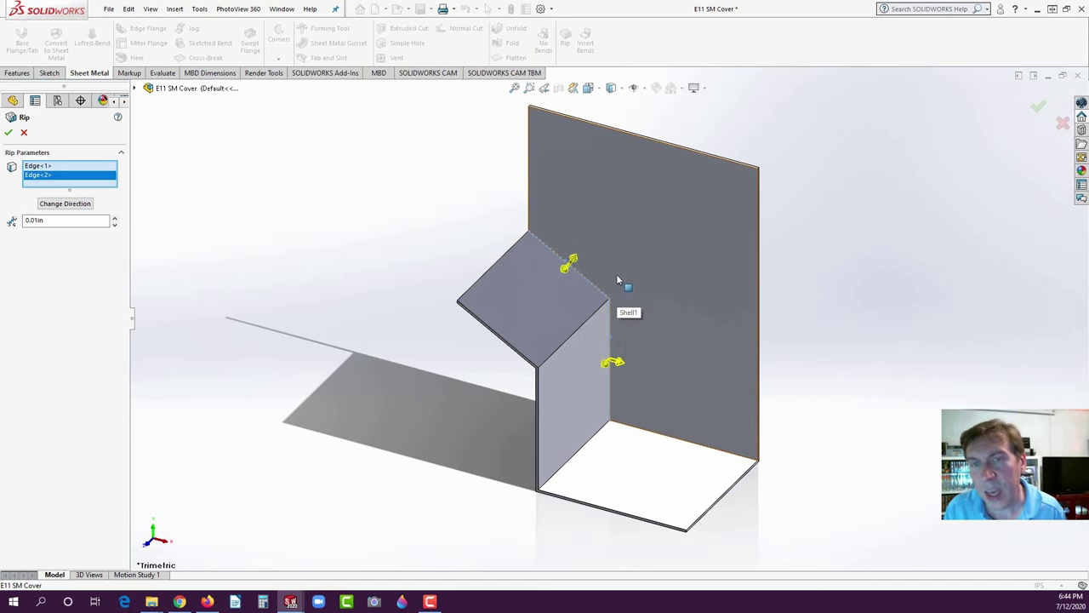
scroll(616, 273, "down", 3)
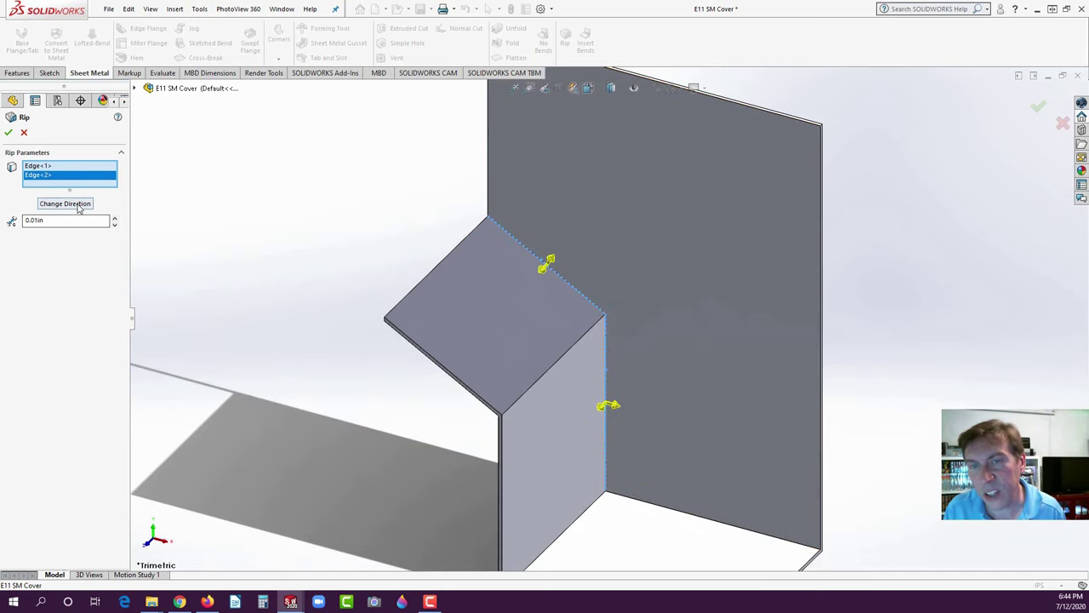
left_click(77, 205)
left_click(76, 205)
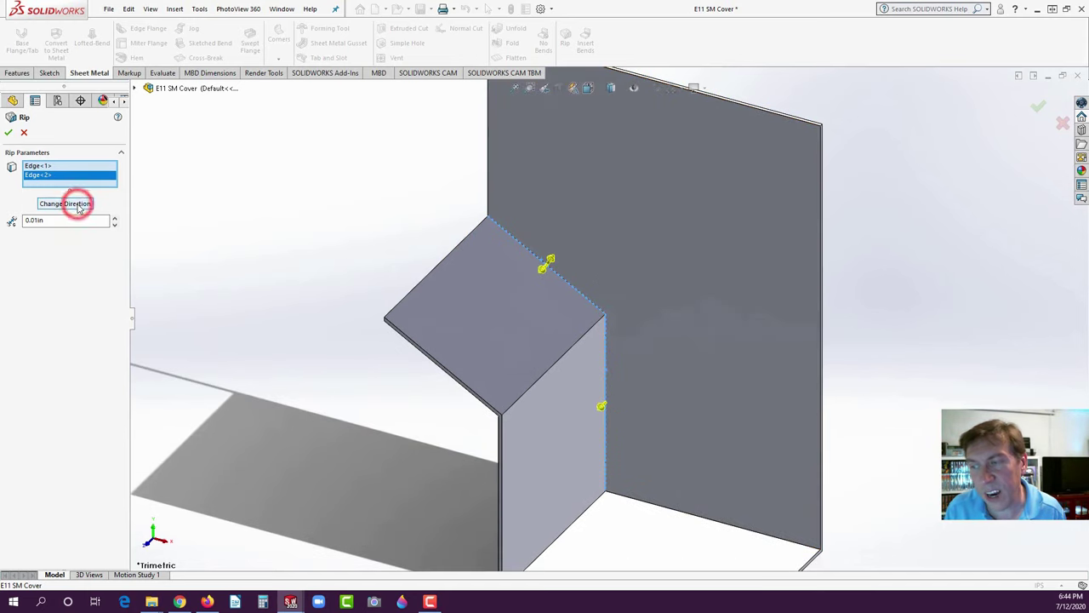
left_click(78, 204)
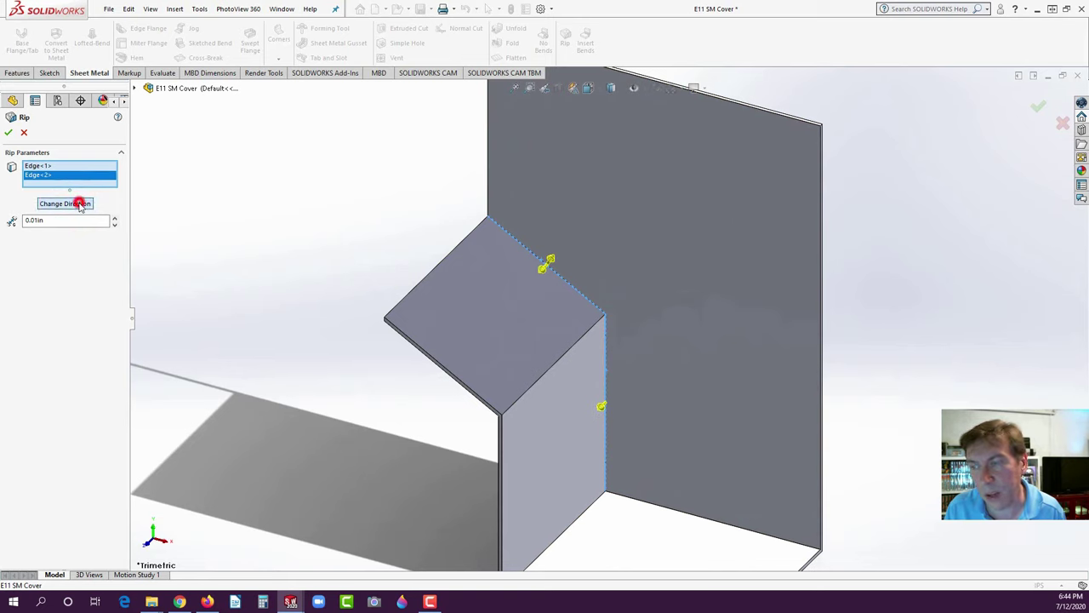
left_click(618, 408)
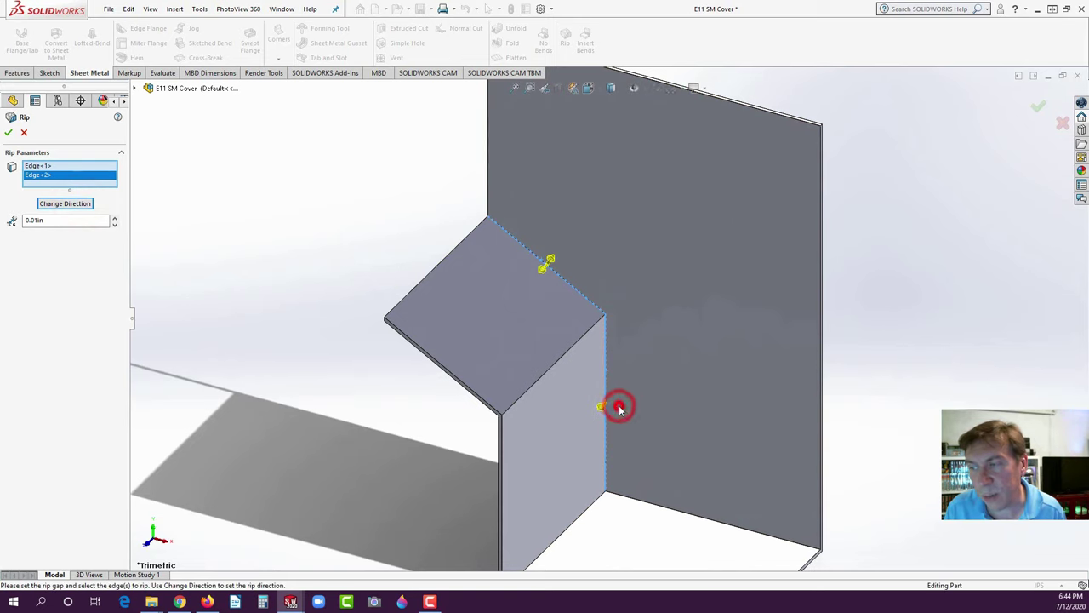
left_click(618, 408)
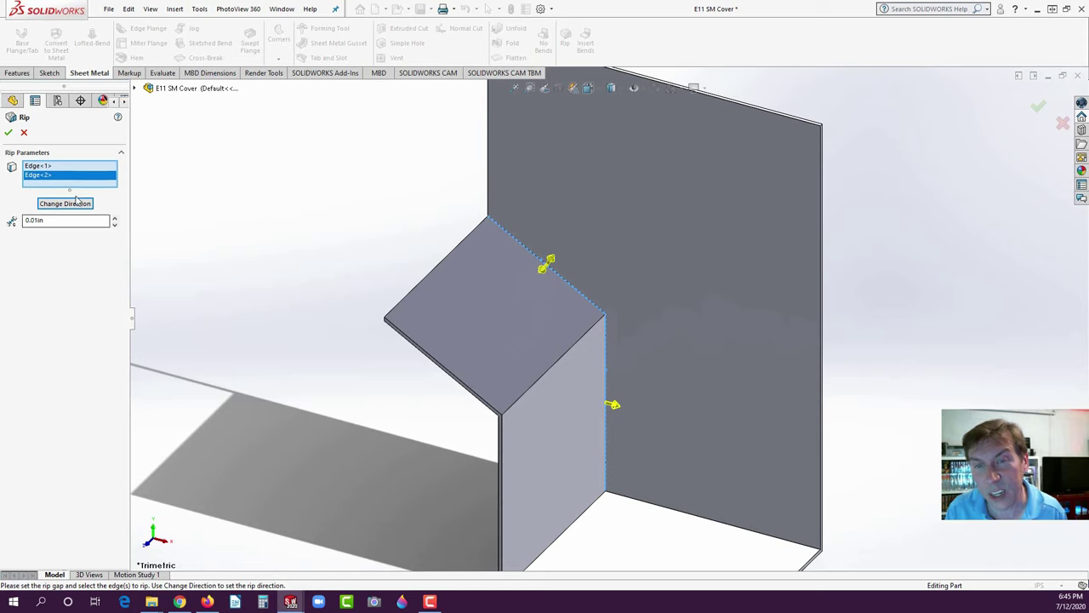
left_click(66, 205)
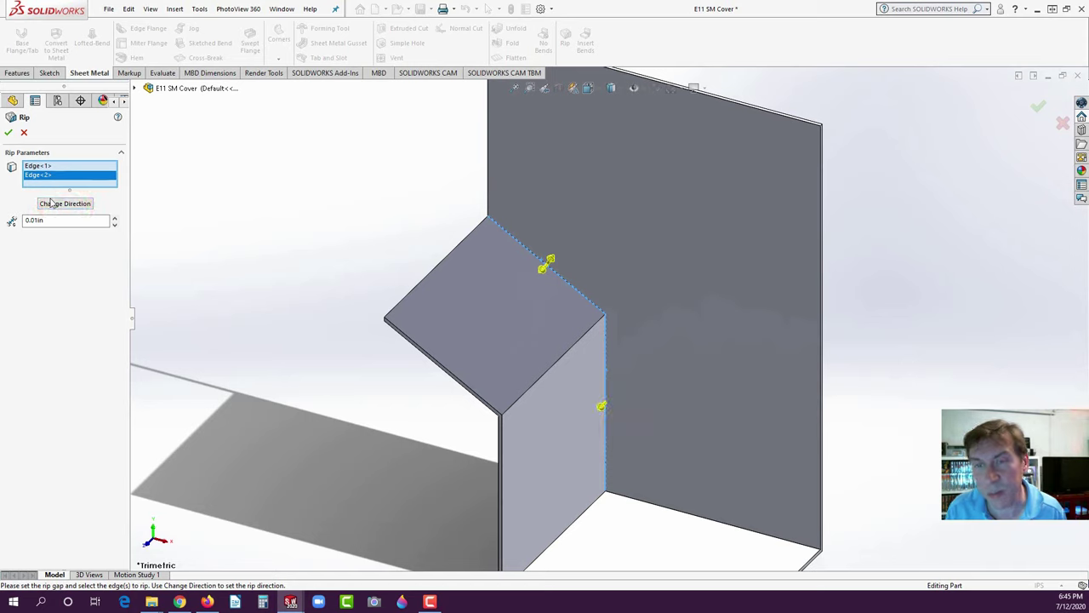
left_click(52, 204)
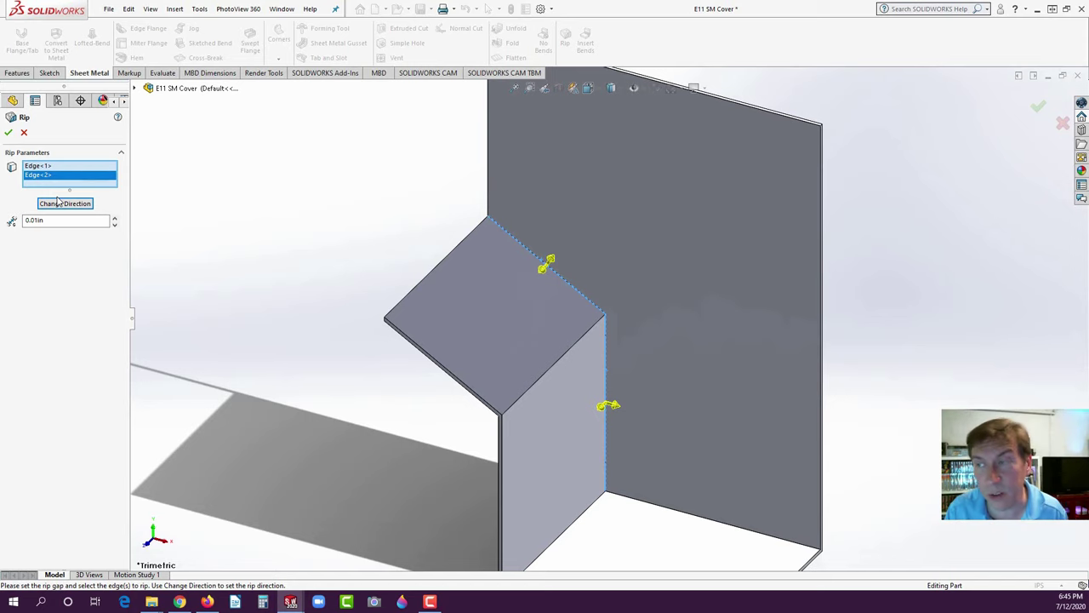
- Inspect the ripped corner and accept Rip1 with a 0.01in gap
middle_click_drag(467, 198, 263, 310)
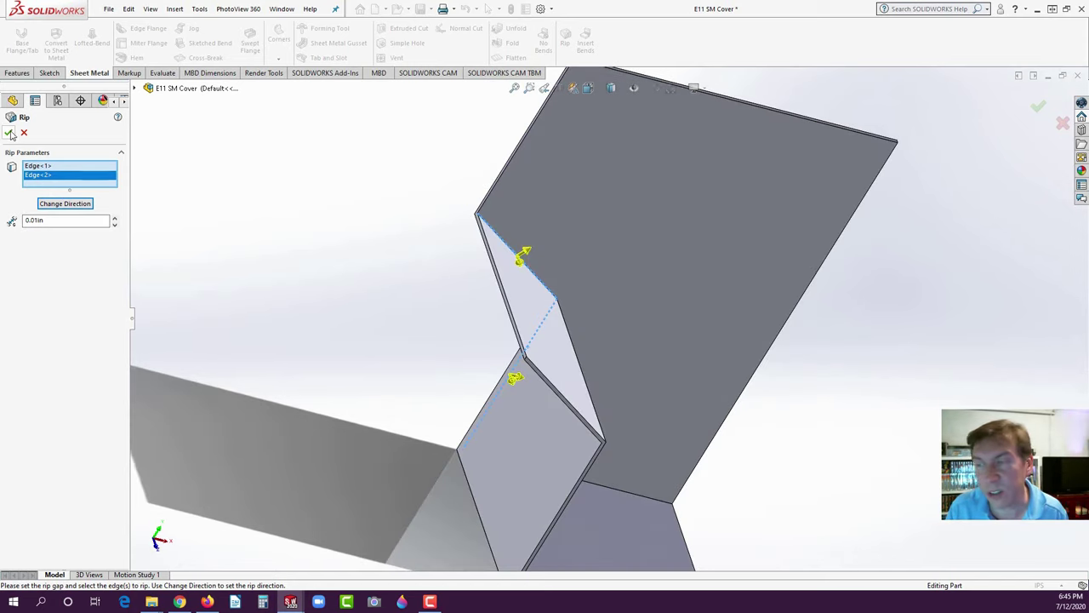
middle_click_drag(323, 331, 417, 389)
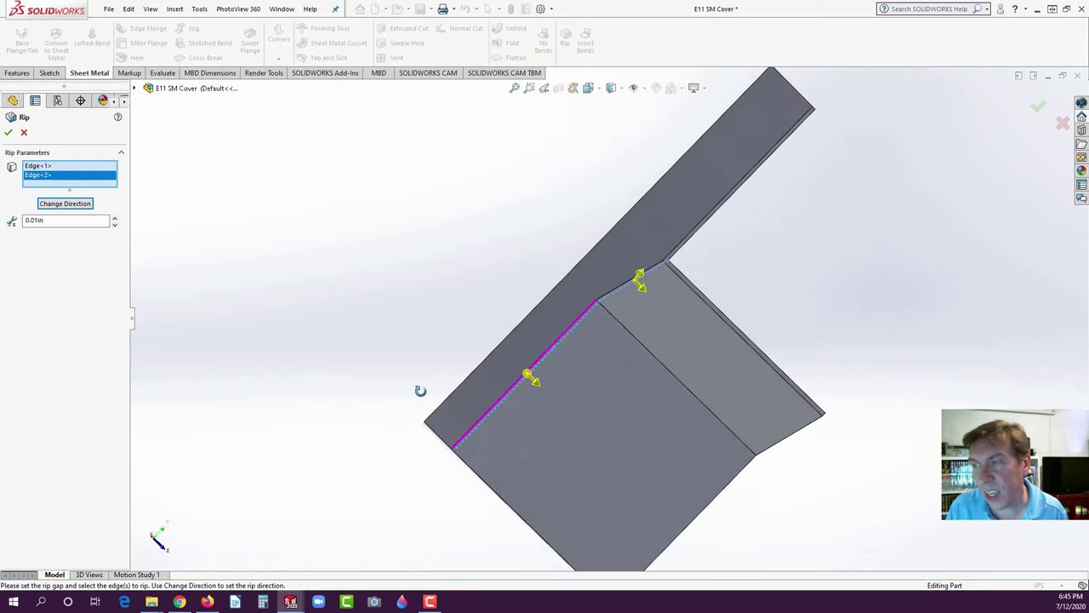
scroll(417, 389, "down", 5)
middle_click_drag(596, 383, 610, 407)
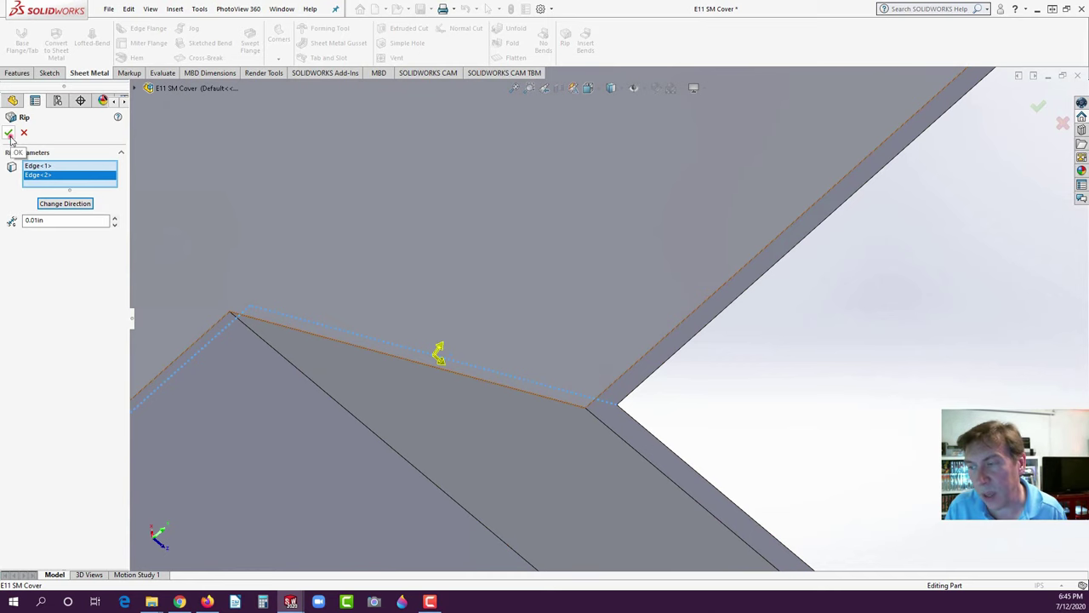
left_click(10, 135)
- Edit Rip1 to reverse the rip directions of its edges, including the upper edge
middle_click_drag(392, 309, 587, 323)
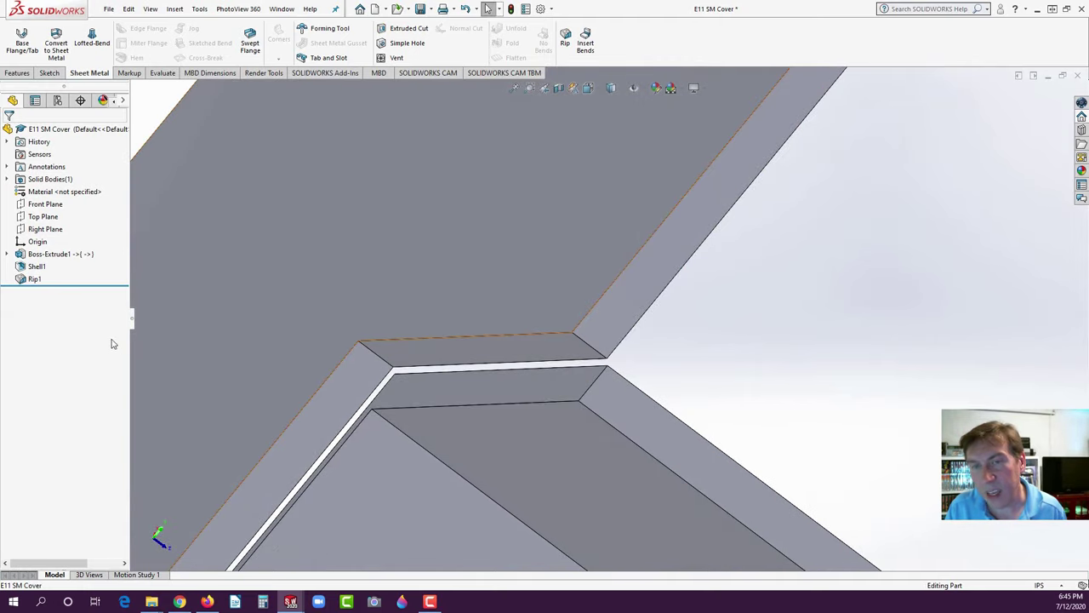
middle_click_drag(213, 332, 534, 452)
scroll(477, 408, "down", 10)
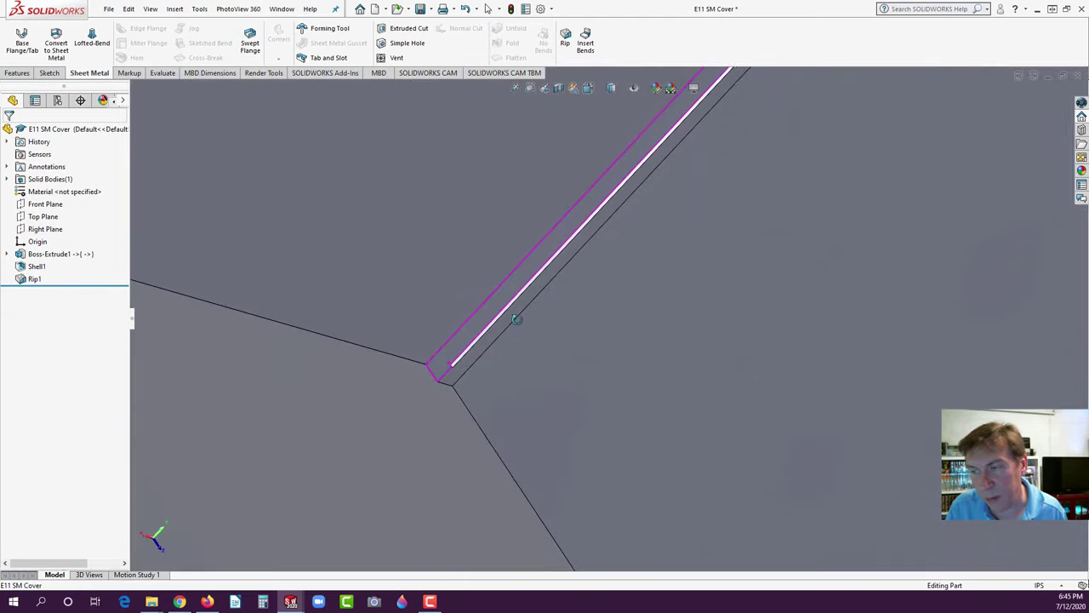
scroll(467, 368, "up", 5)
middle_click_drag(467, 368, 682, 294)
scroll(601, 295, "down", 5)
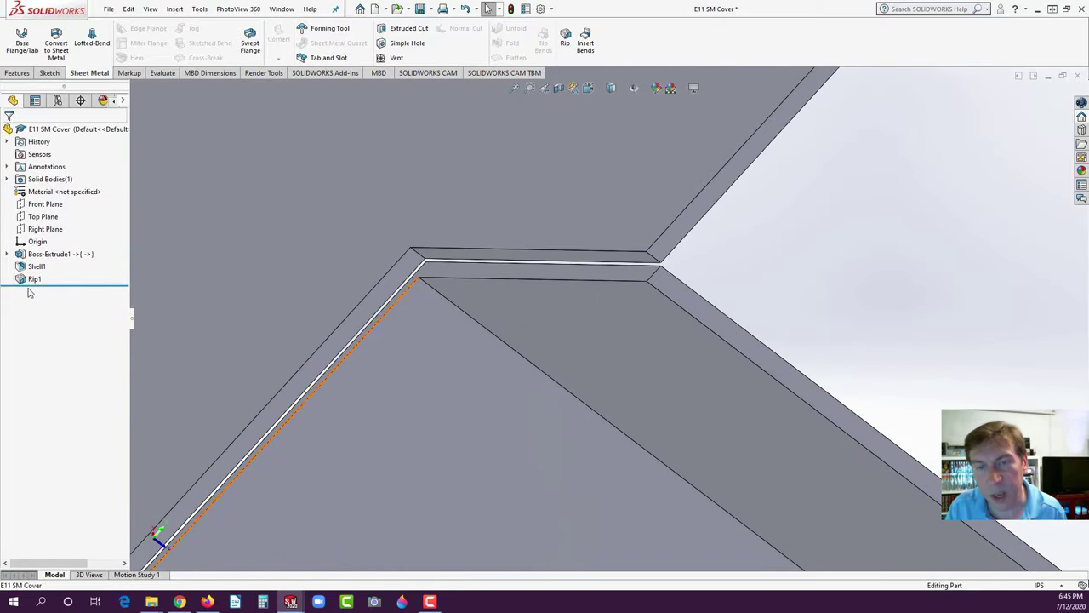
left_click(25, 280)
left_click(39, 244)
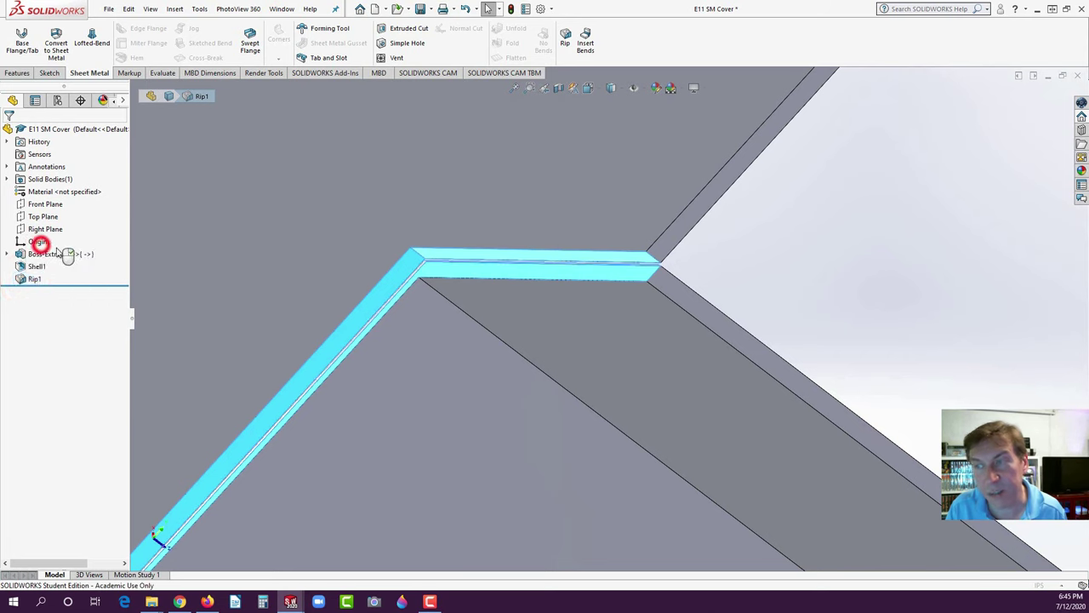
left_click(64, 198)
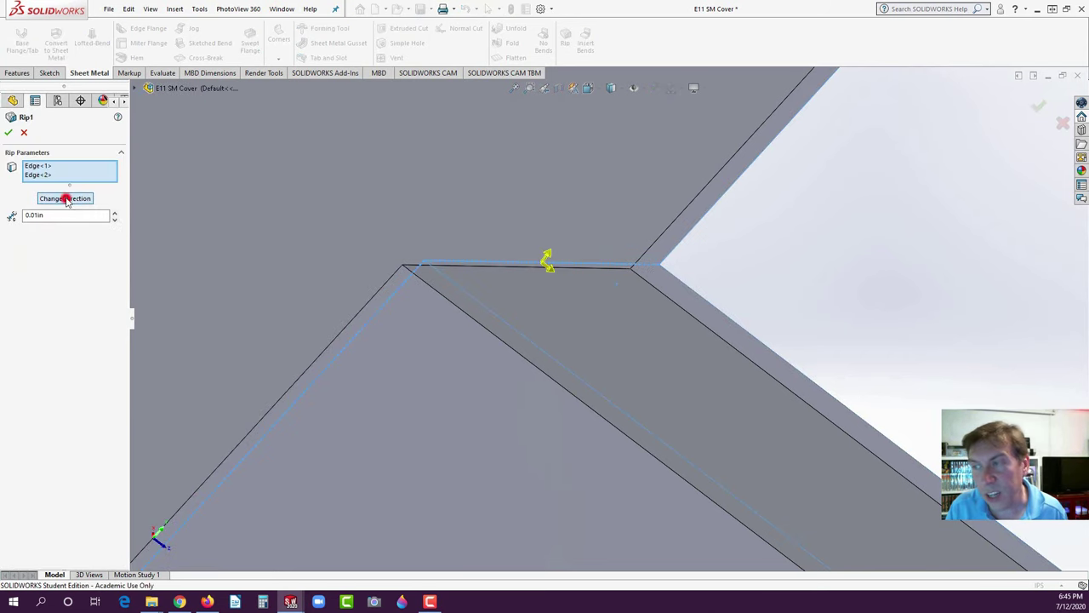
scroll(400, 327, "up", 3)
middle_click_drag(499, 387, 474, 300)
left_click(487, 268)
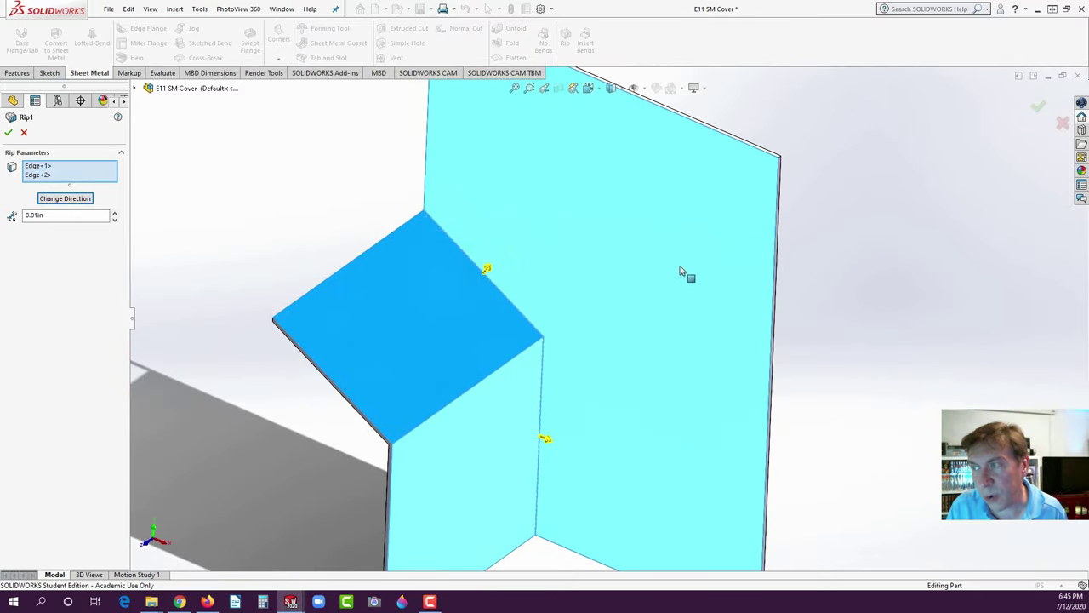
left_click(8, 132)
- Edit Rip1 again, flipping the rip direction on the top and slanted edges
middle_click_drag(264, 289, 403, 294)
scroll(403, 307, "up", 3)
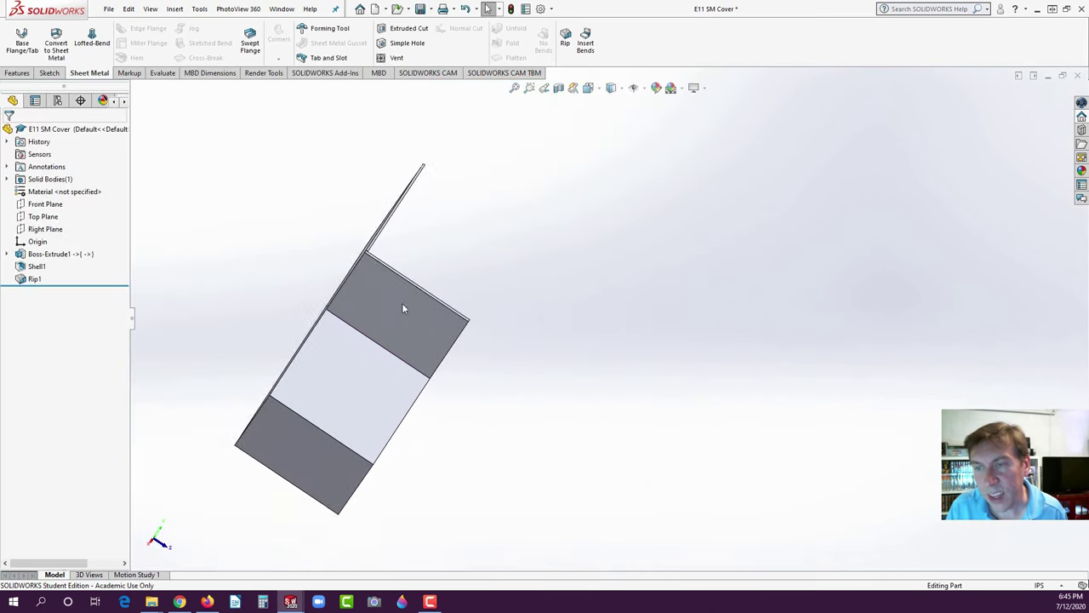
scroll(437, 284, "down", 5)
scroll(484, 304, "down", 3)
middle_click_drag(511, 259, 584, 309)
left_click(600, 317)
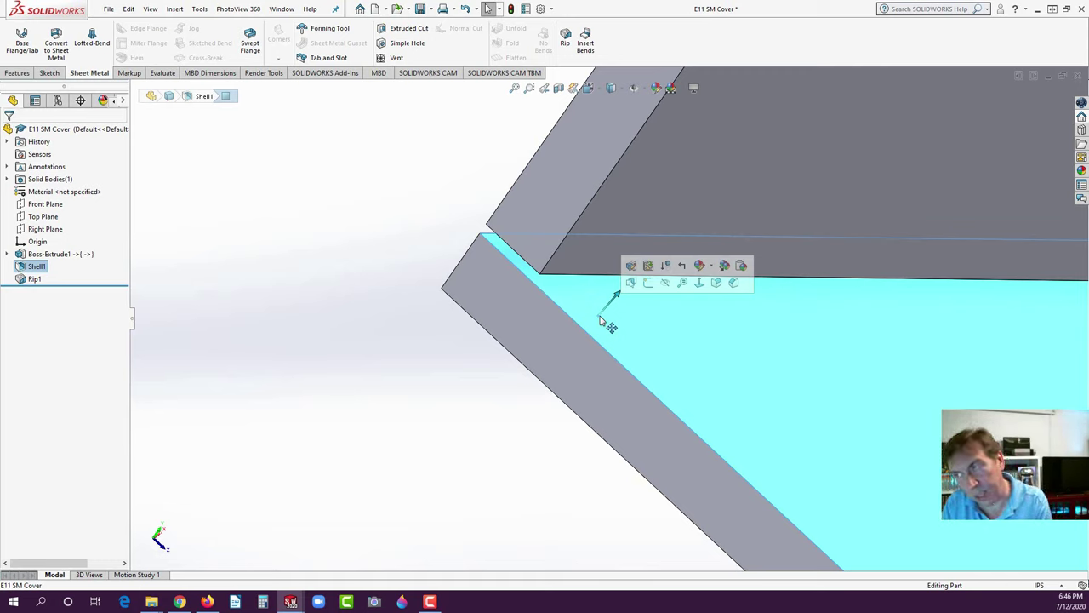
key("Left")
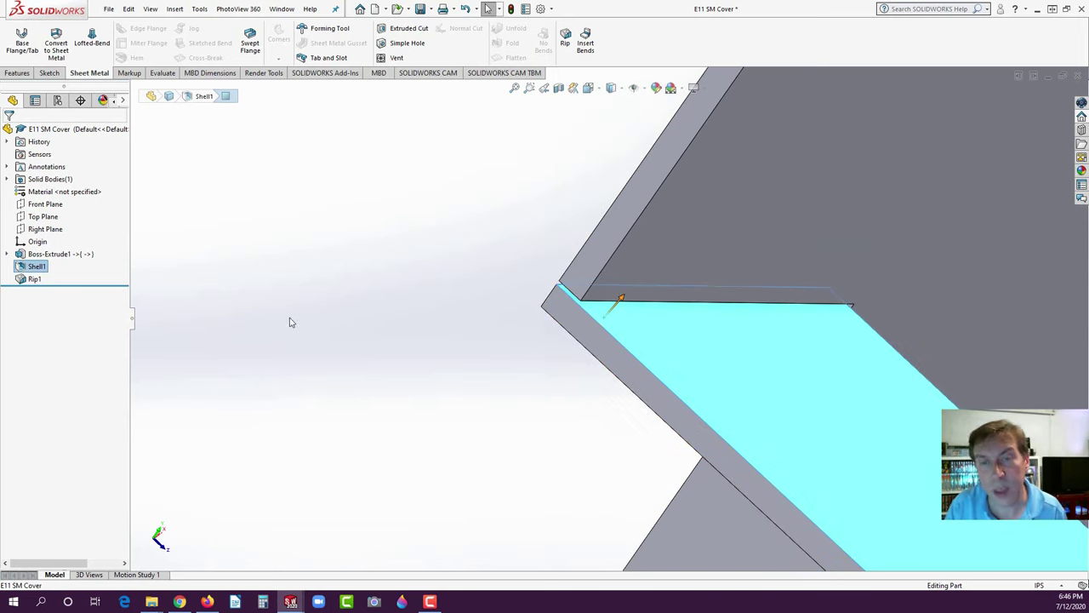
right_click(34, 279)
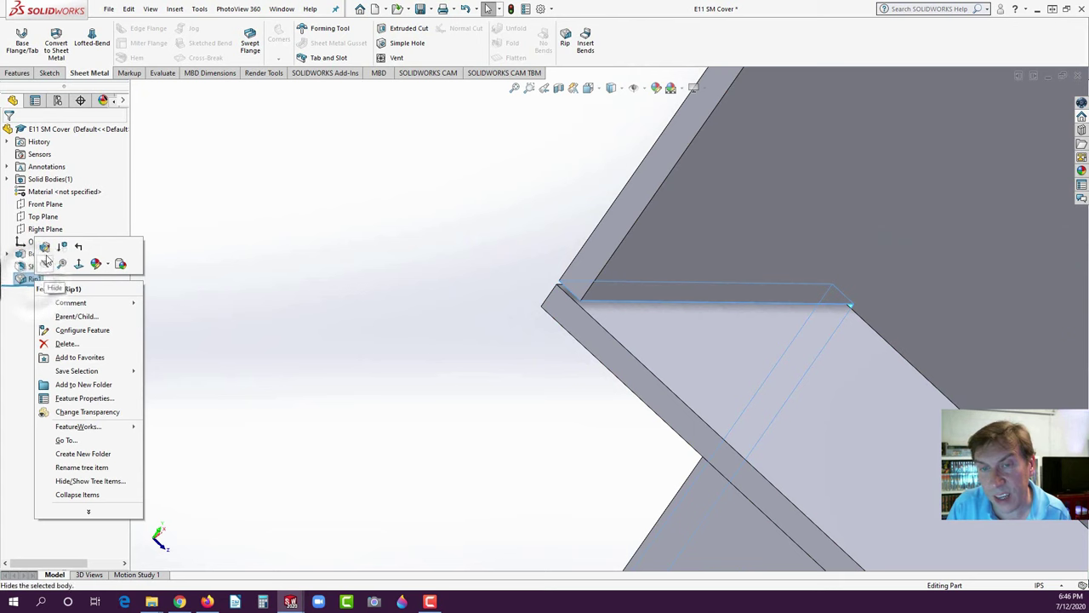
left_click(49, 243)
middle_click_drag(314, 316, 640, 316)
left_click(659, 297)
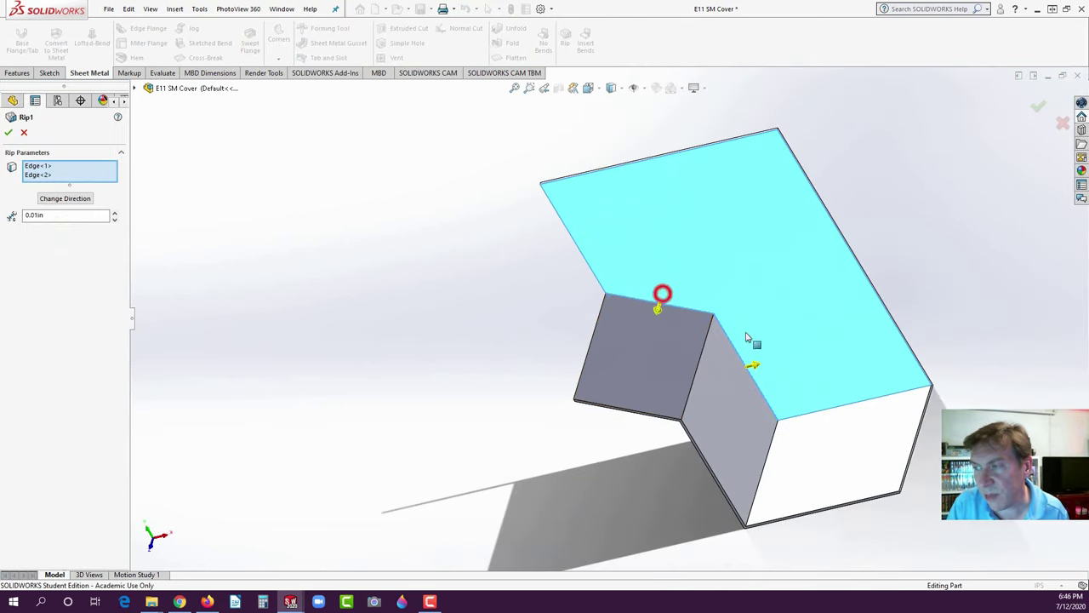
left_click(760, 365)
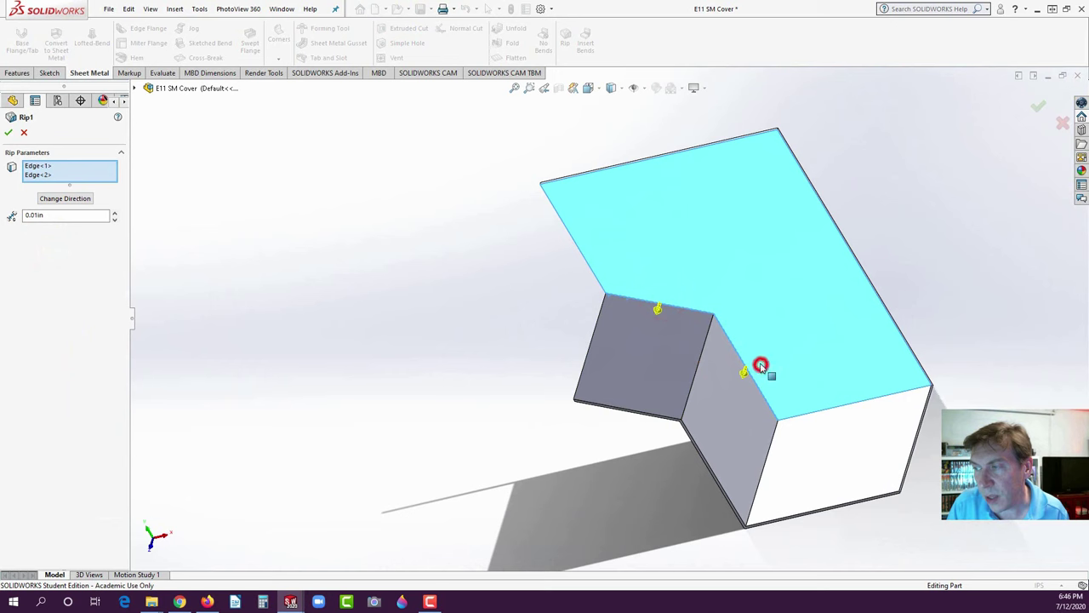
left_click(8, 134)
- Edit Rip1 once more, reversing direction on both Edge<1> and Edge<2>
middle_click_drag(556, 295, 612, 307)
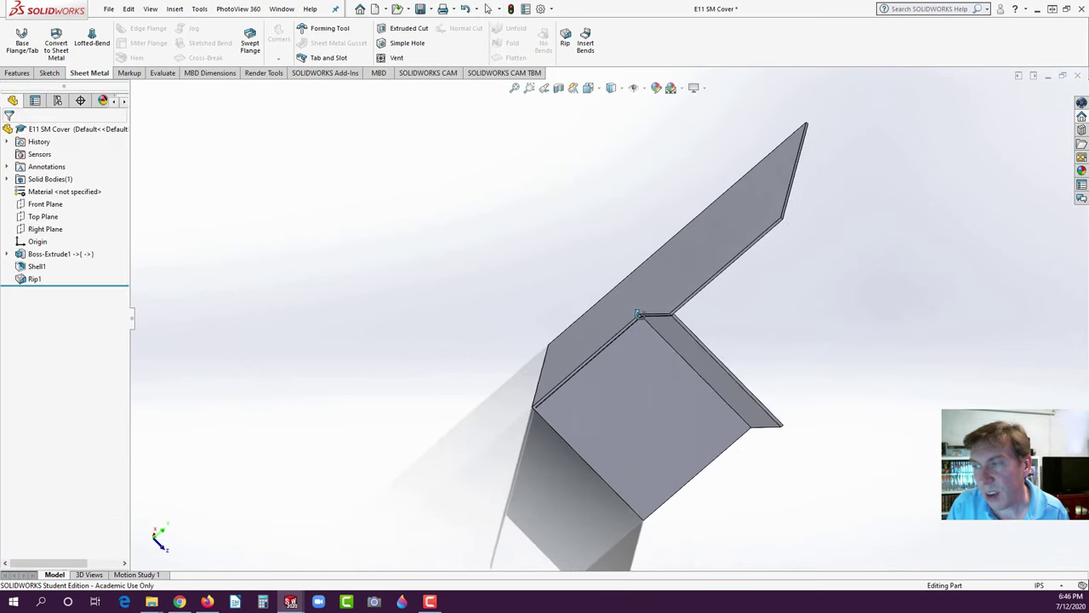
scroll(678, 319, "down", 5)
mouse_move(678, 319)
middle_mouse_down()
mouse_move(621, 316)
mouse_move(637, 214)
mouse_move(713, 224)
middle_mouse_up()
left_click(713, 224)
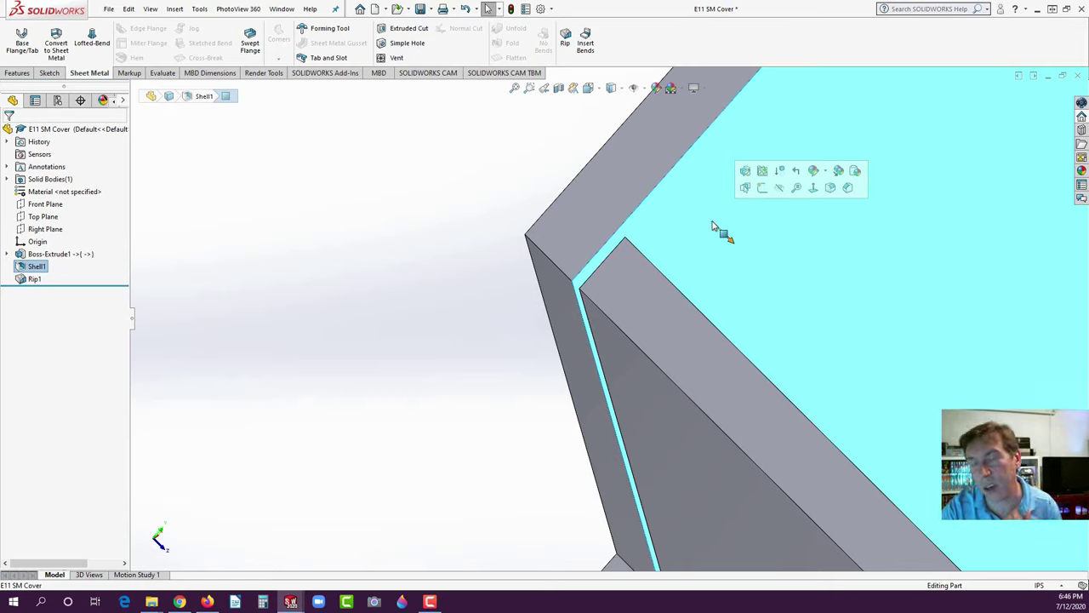
left_click(33, 280)
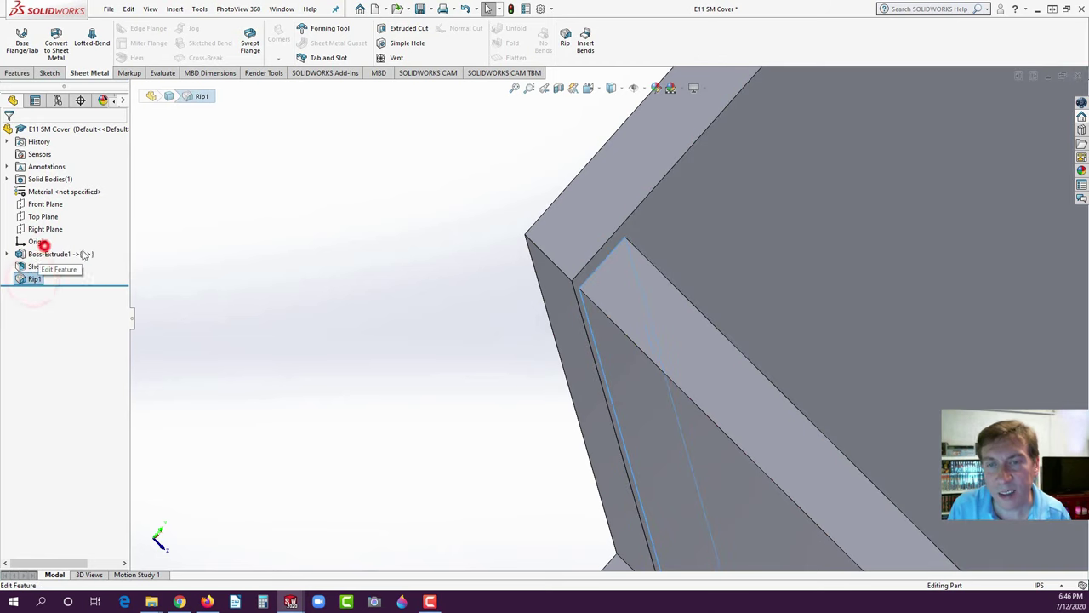
left_click(42, 246)
middle_click_drag(372, 314, 66, 194)
left_click(46, 165)
left_click(71, 197)
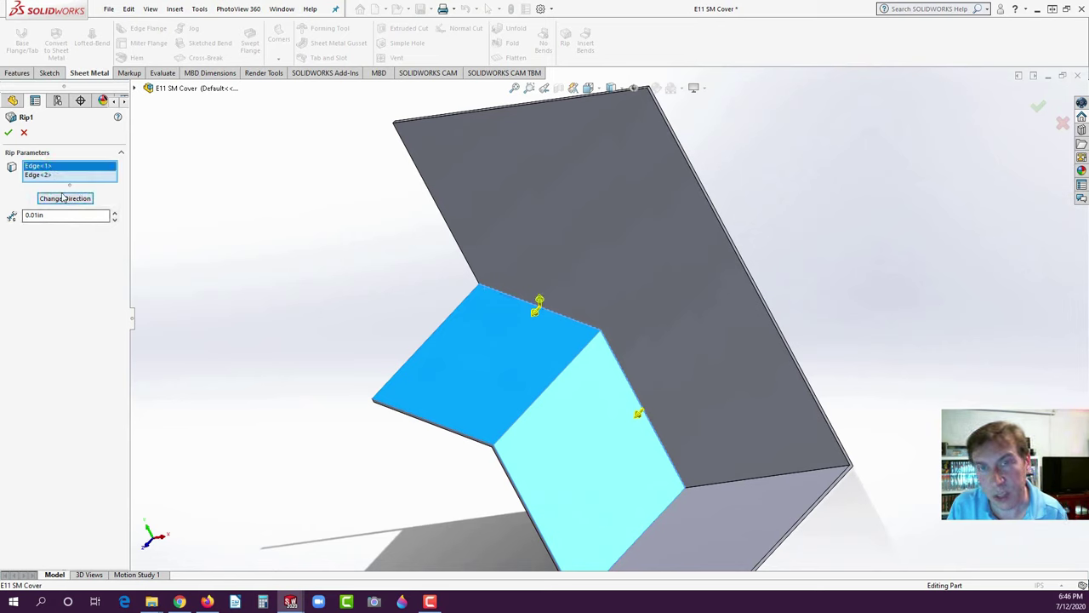
left_click(38, 174)
left_click(85, 198)
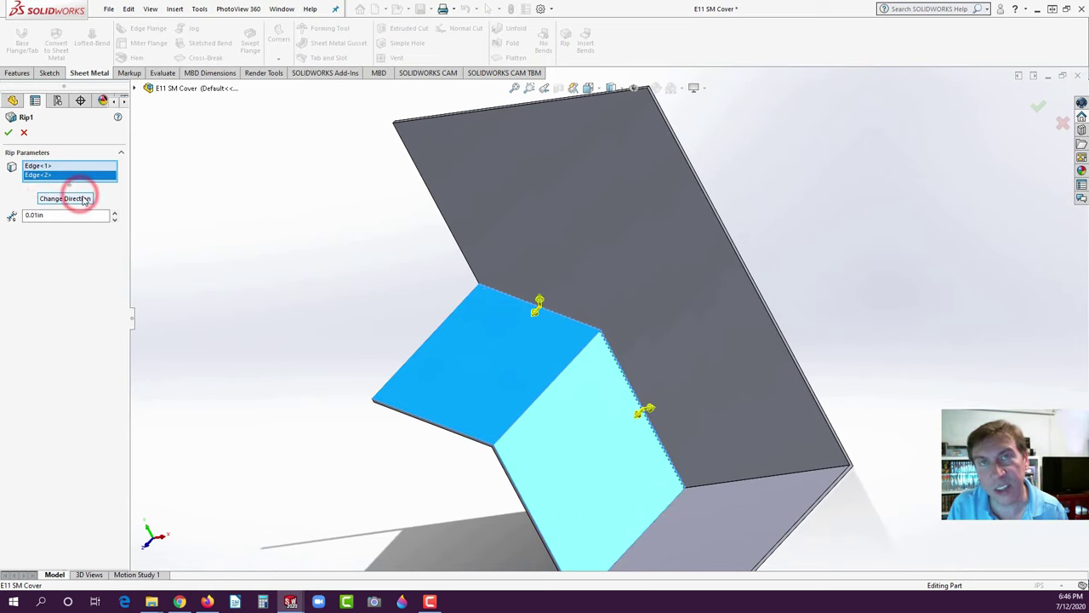
left_click(9, 132)
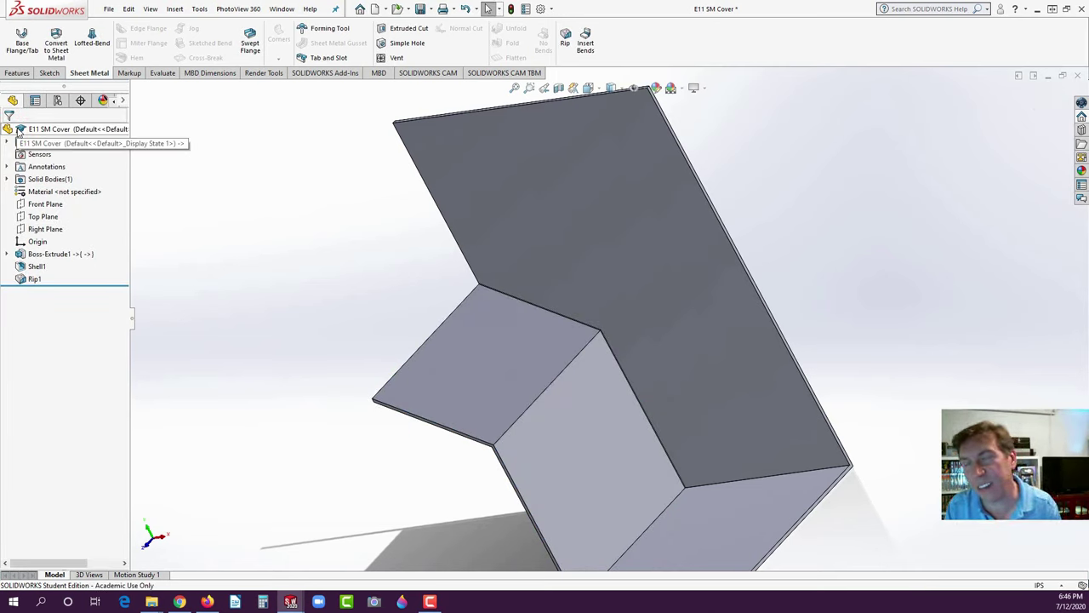
- Check the final rip and start the Bends feature on the cover
scroll(702, 318, "up", 3)
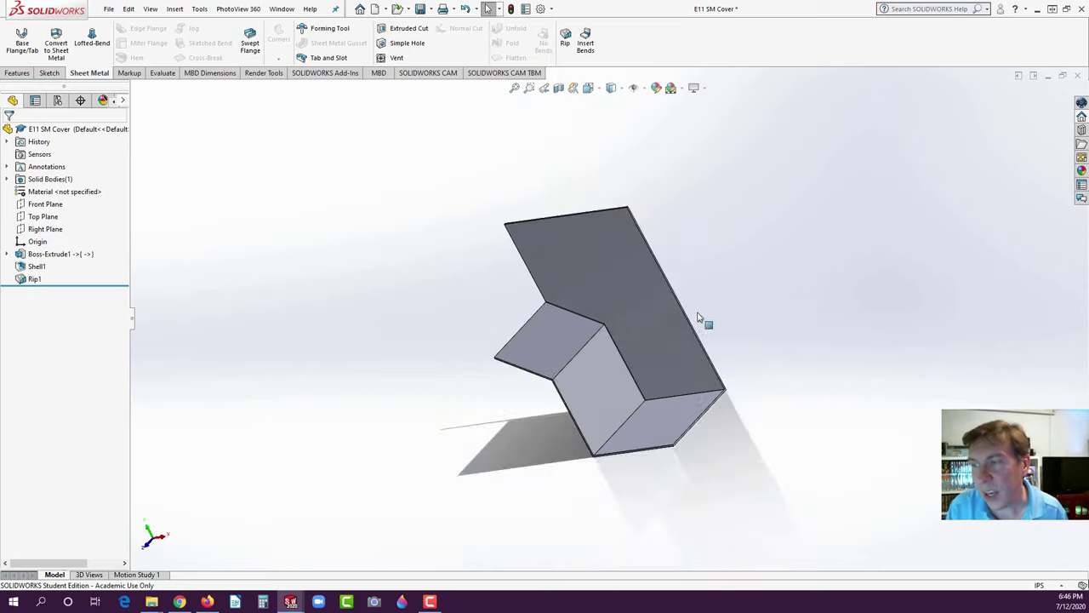
middle_click_drag(703, 318, 688, 440)
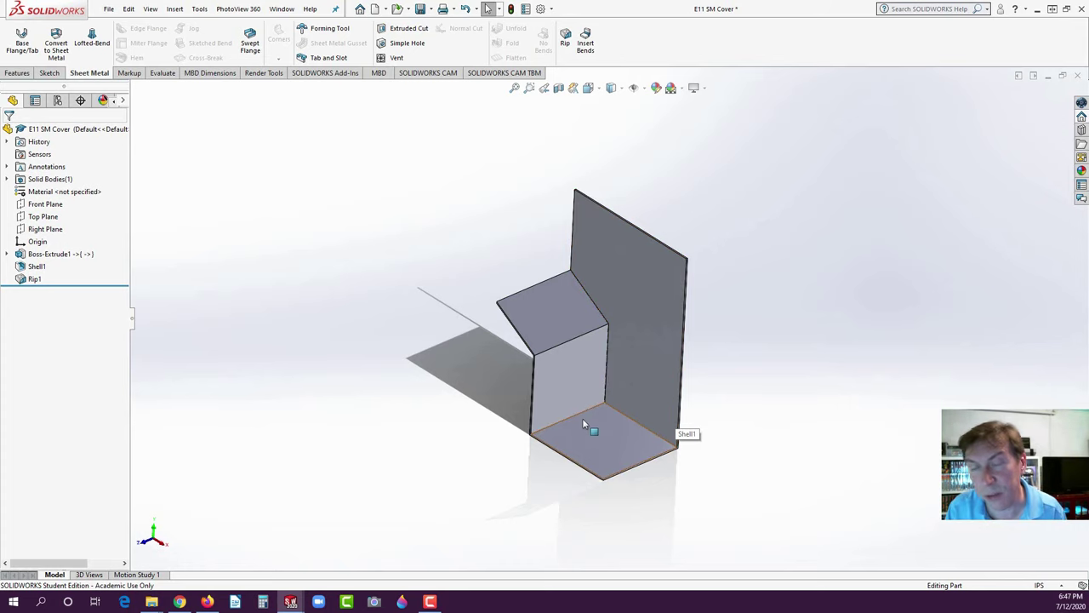
scroll(635, 366, "down", 2)
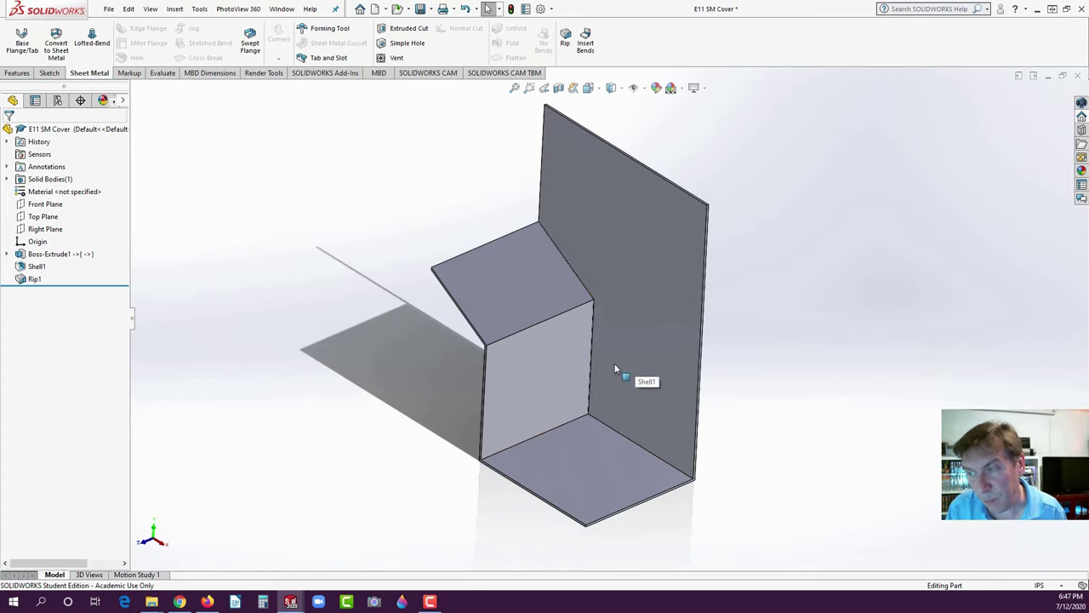
scroll(598, 405, "down", 3)
scroll(589, 396, "up", 2)
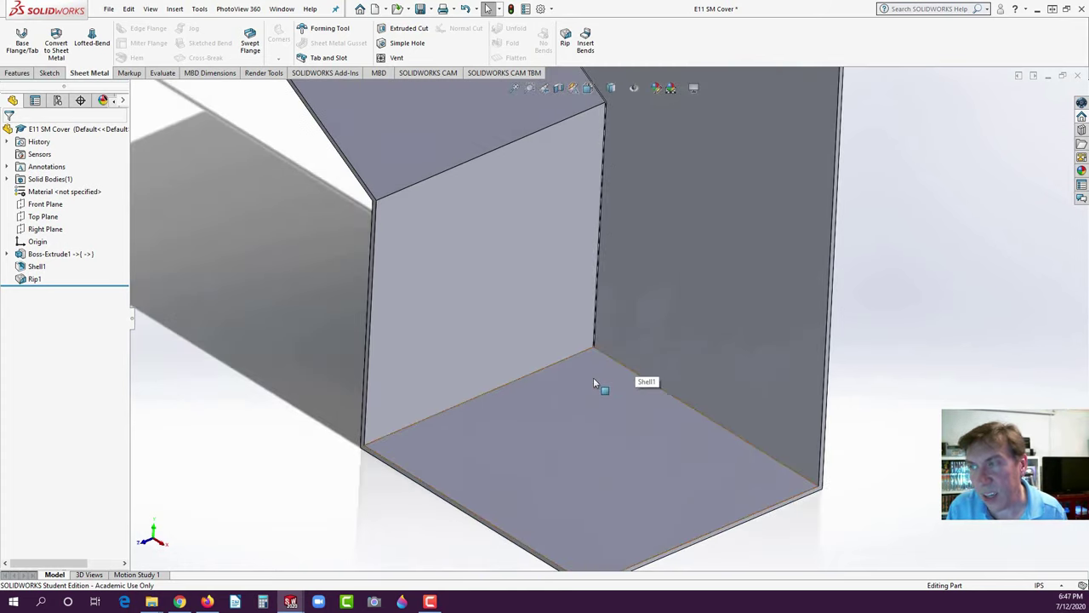
scroll(593, 377, "up", 1)
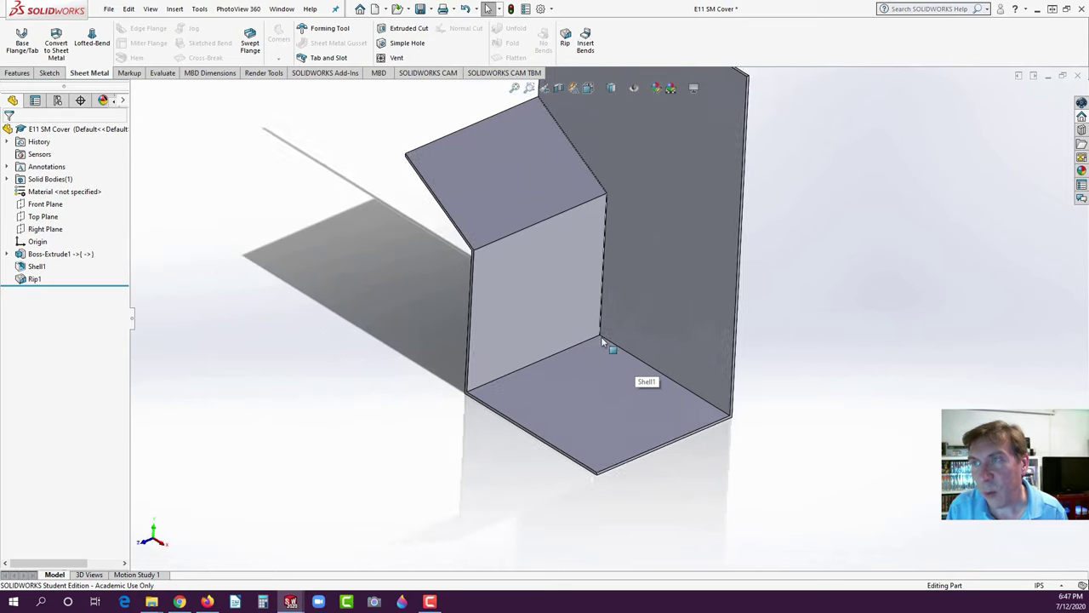
left_click(585, 38)
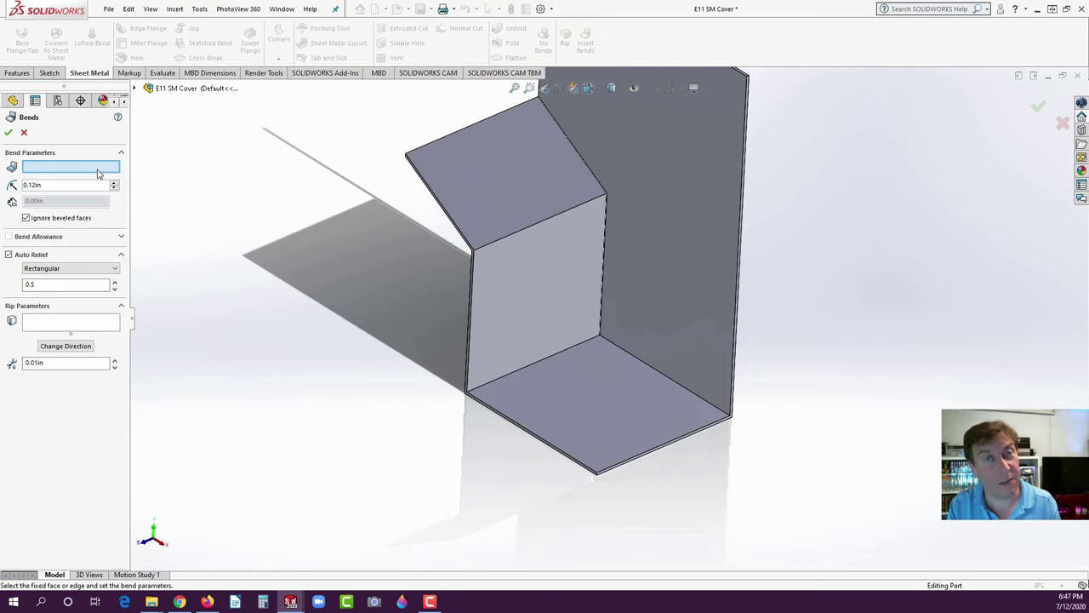
- Fix the bottom face, set the bend radius to 0.10in and enable custom bend allowance
left_click(591, 399)
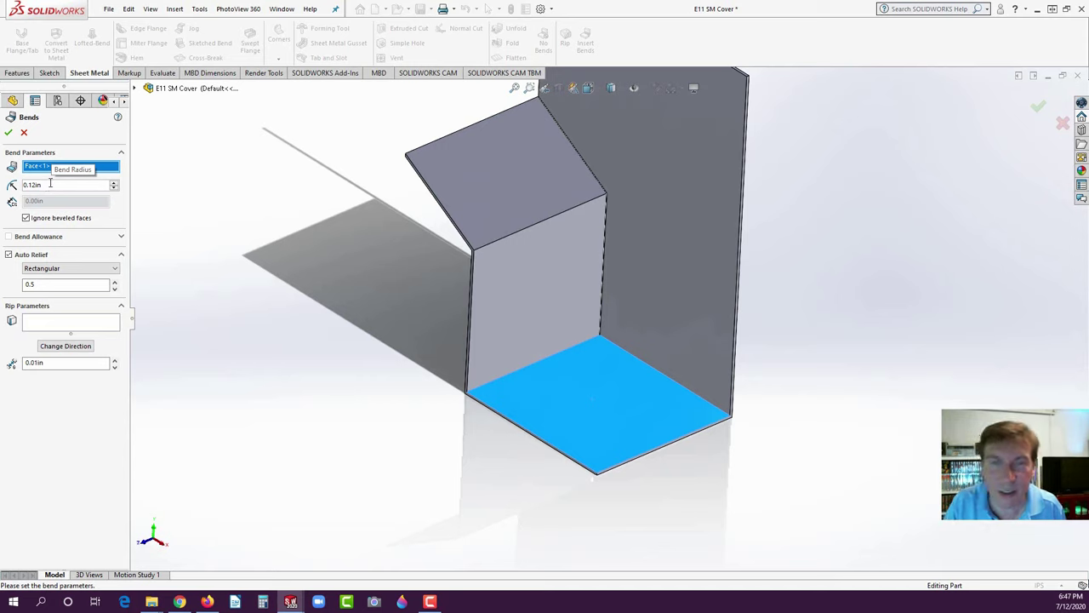
double_click(39, 185)
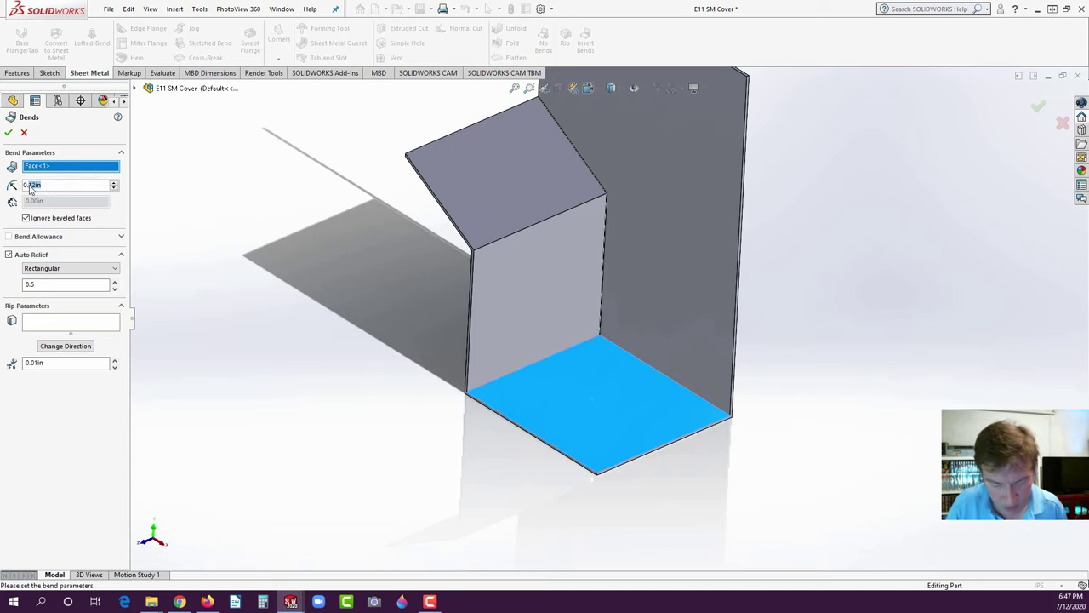
type("0.07")
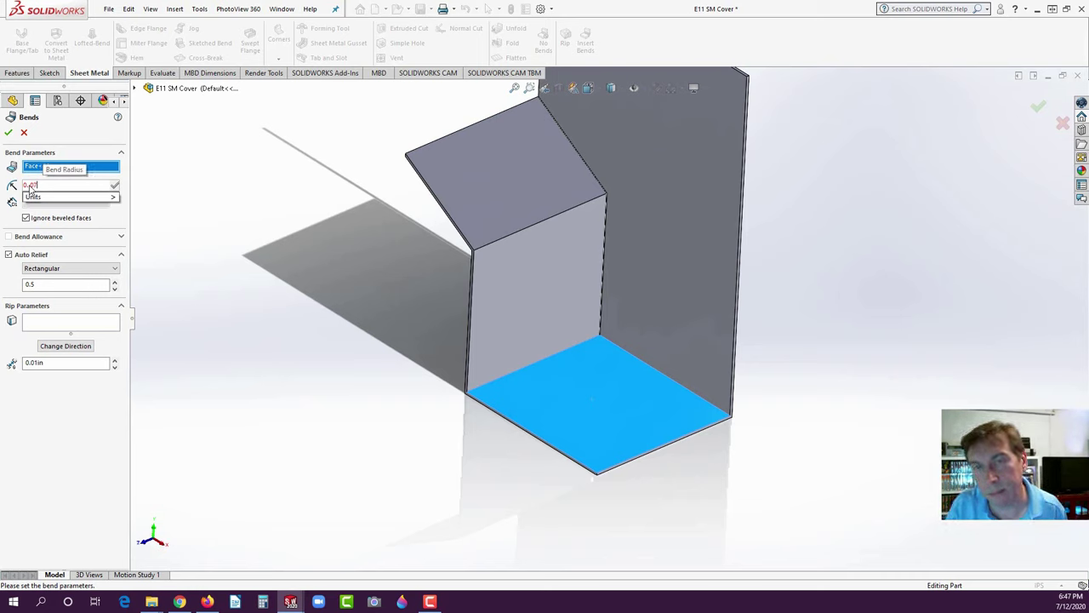
left_click(31, 185)
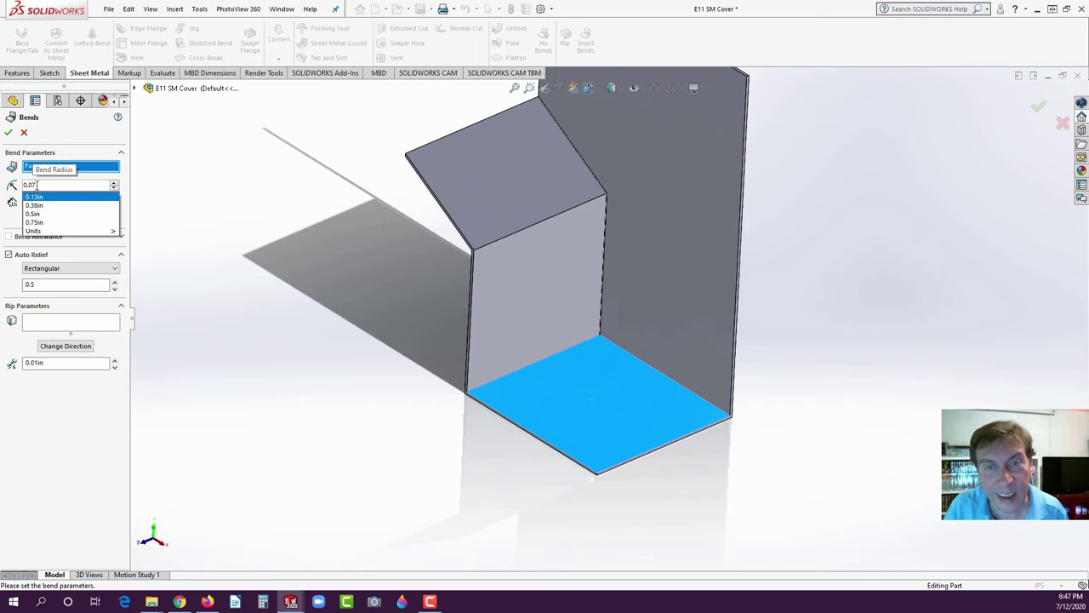
left_click(35, 185)
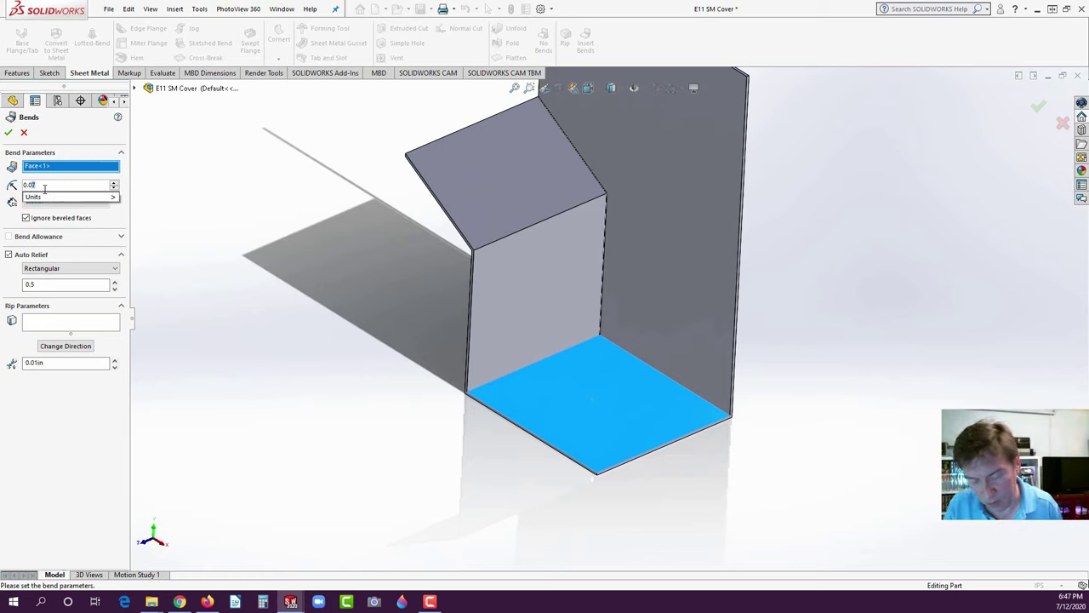
key("BackSpace")
type("6")
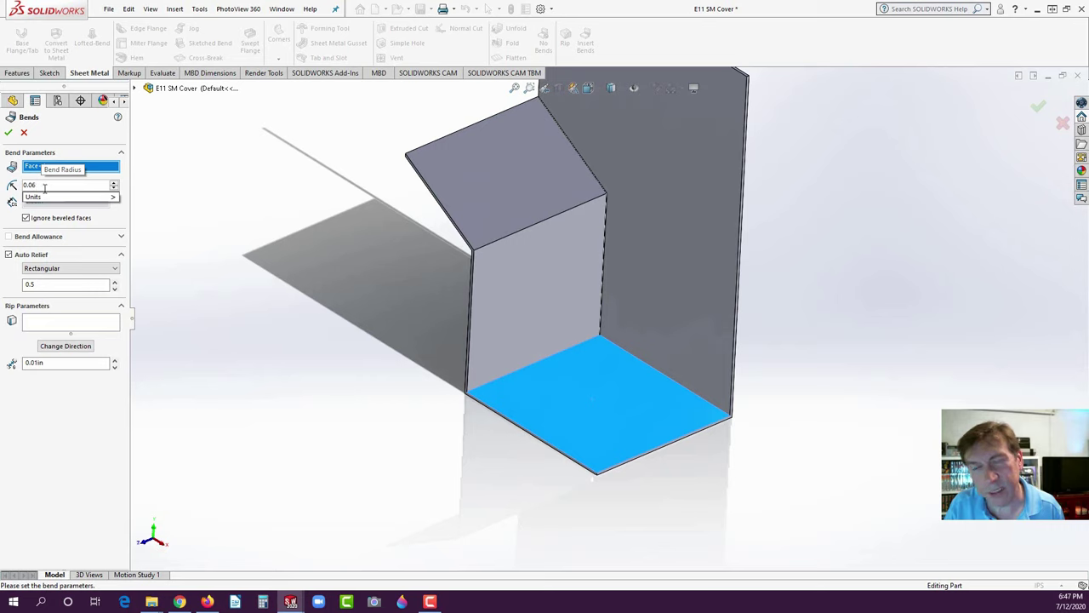
left_click(36, 183)
type(".1")
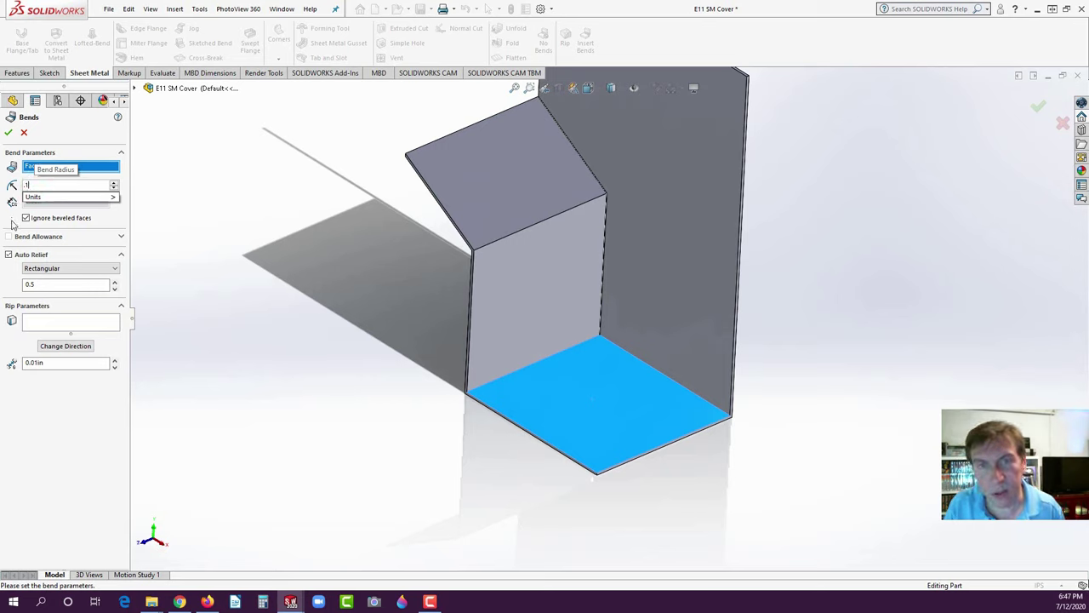
left_click(8, 217)
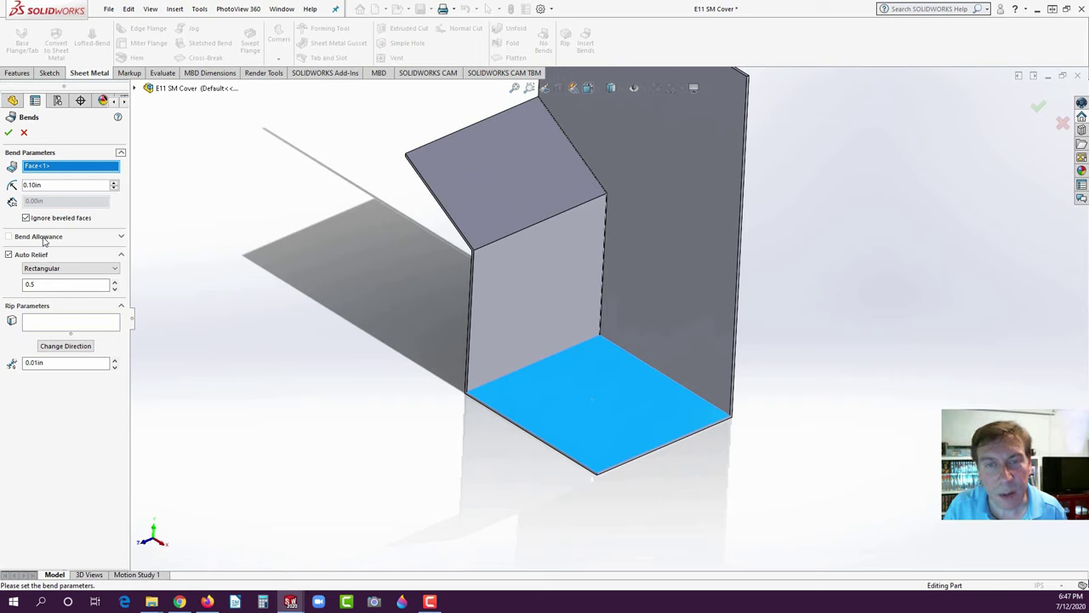
left_click(44, 236)
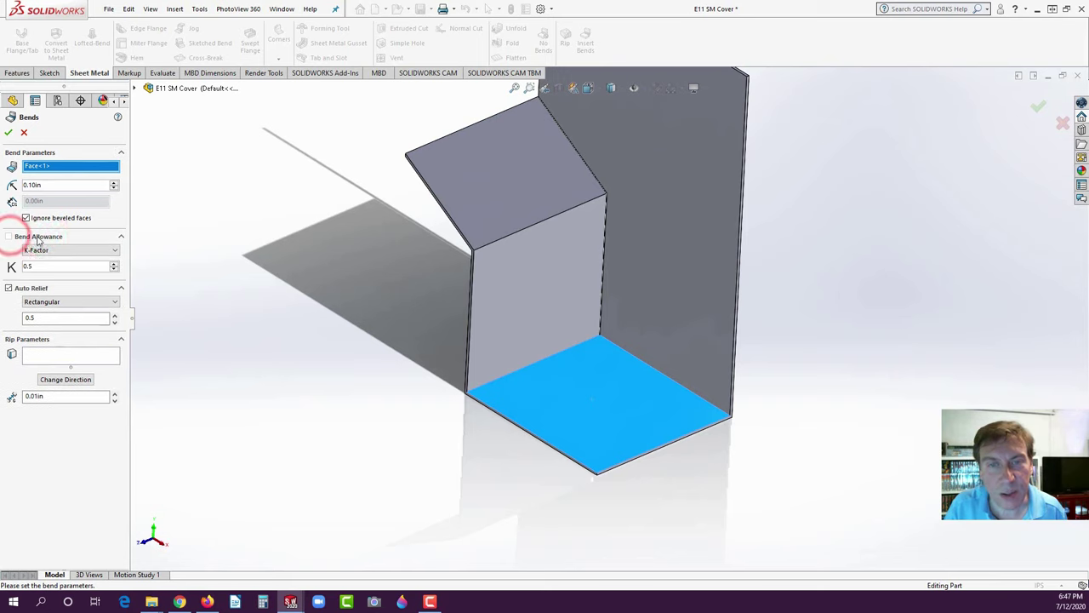
- Keep K-Factor as the bend allowance method and open help for the Bends settings
left_click(56, 251)
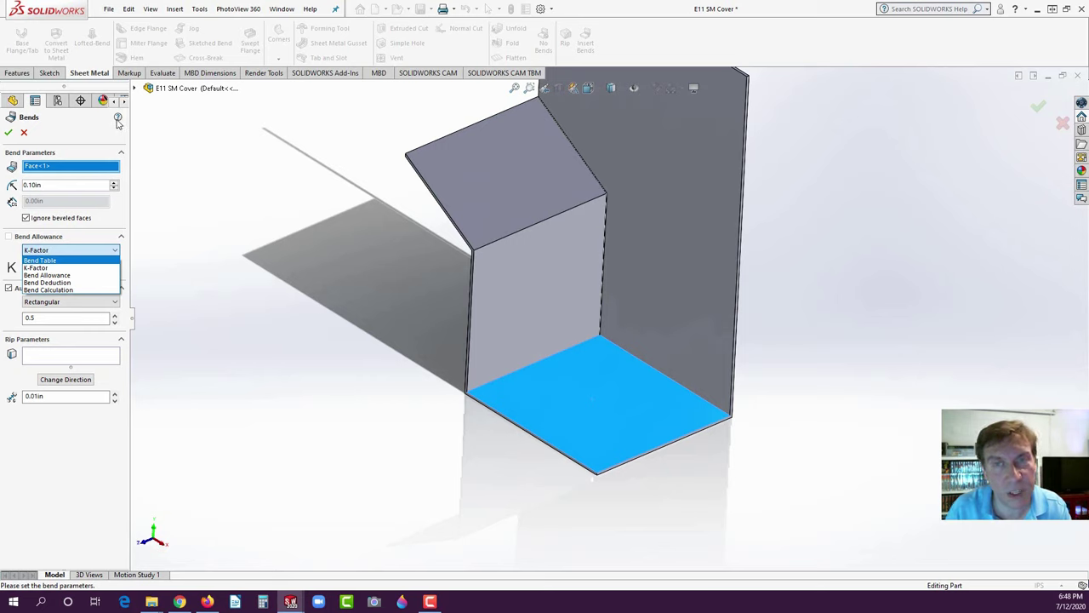
left_click(118, 119)
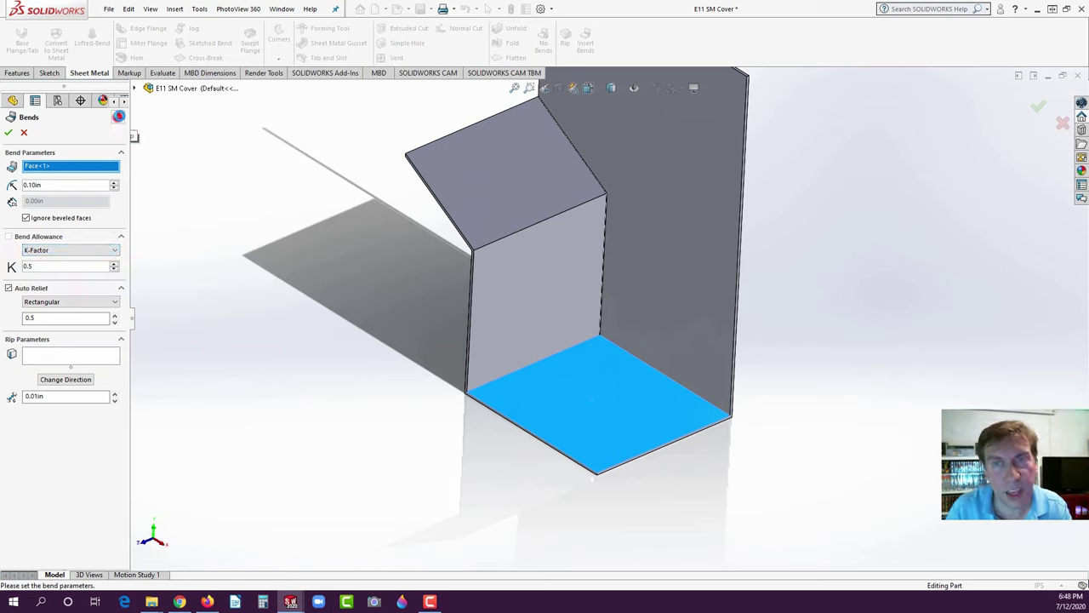
left_click(118, 119)
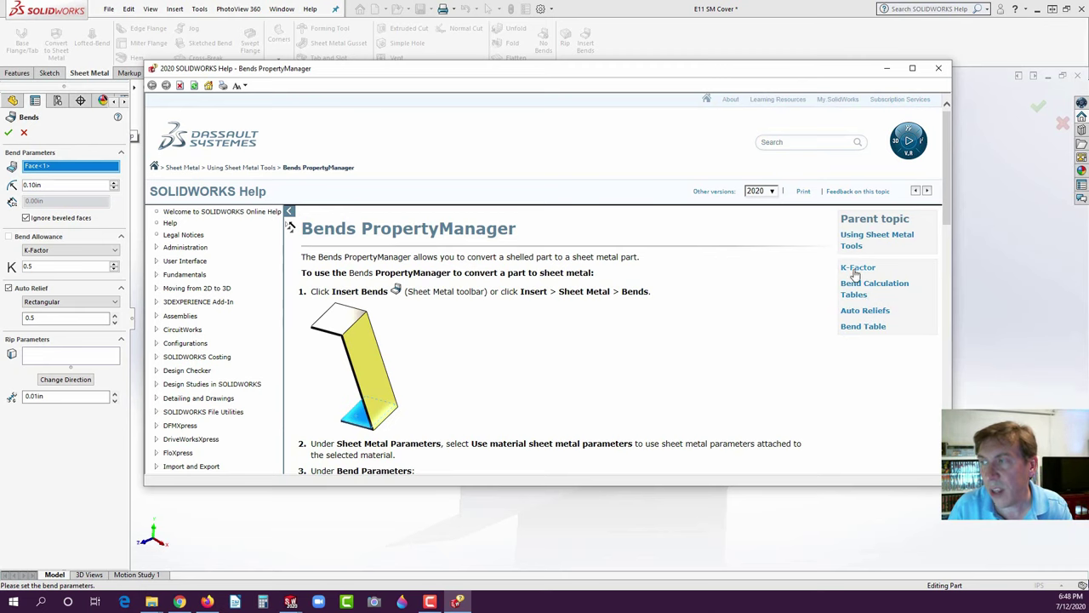
- Read the K-Factor help topic's formula BA=pi(R+KT)A/180, then return to the K-Factor field
left_click(855, 267)
scroll(704, 320, "down", 5)
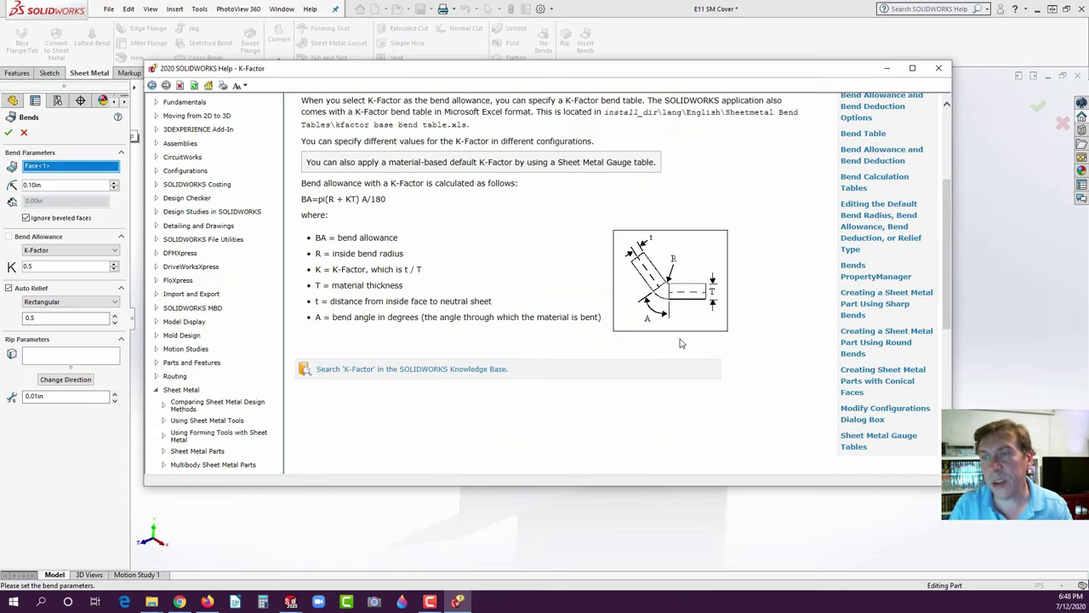
scroll(649, 384, "up", 1)
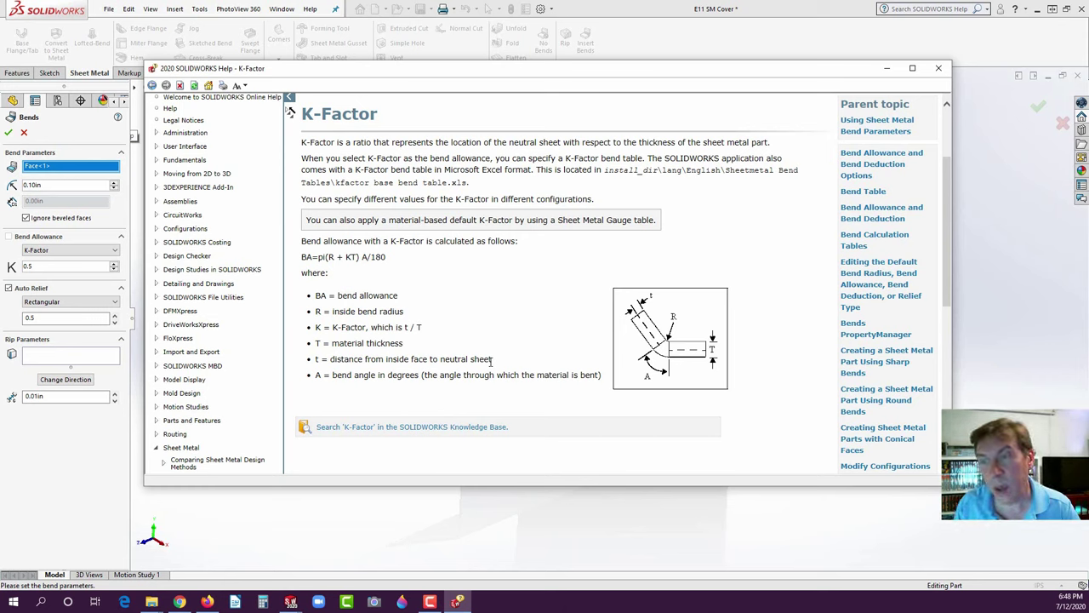
left_click(34, 267)
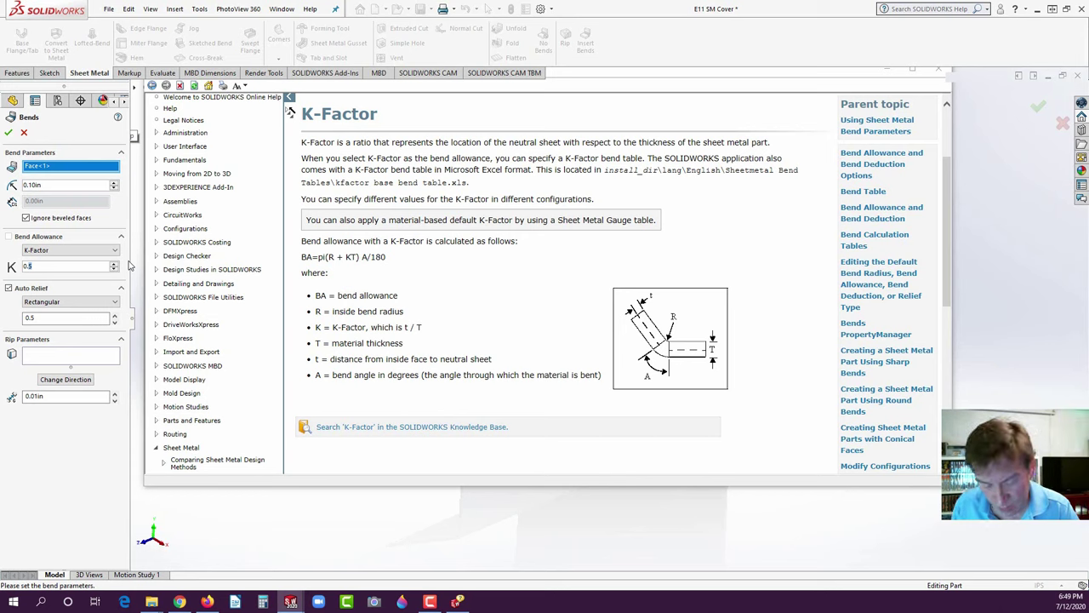
- Enter 0.34 as the K-Factor value and reconfirm K-Factor as the bend allowance method
key("BackSpace")
type("3")
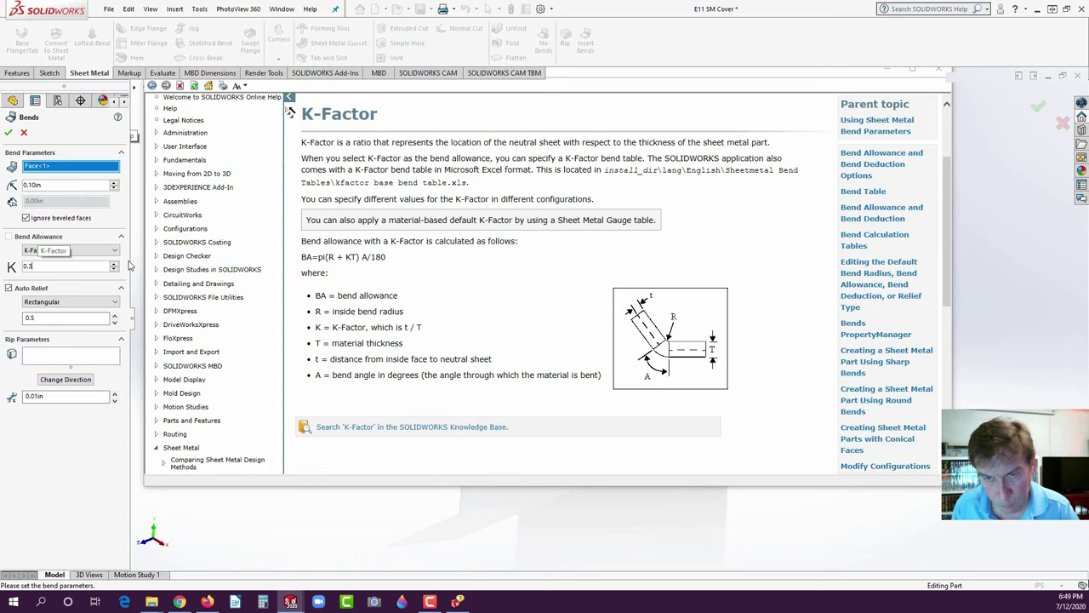
type("4")
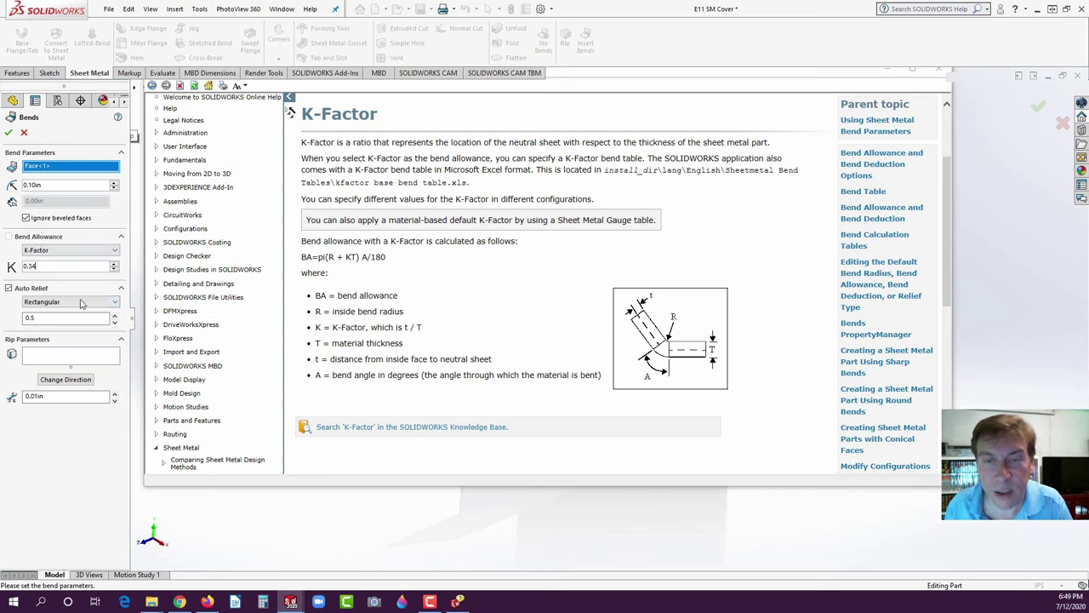
left_click(90, 250)
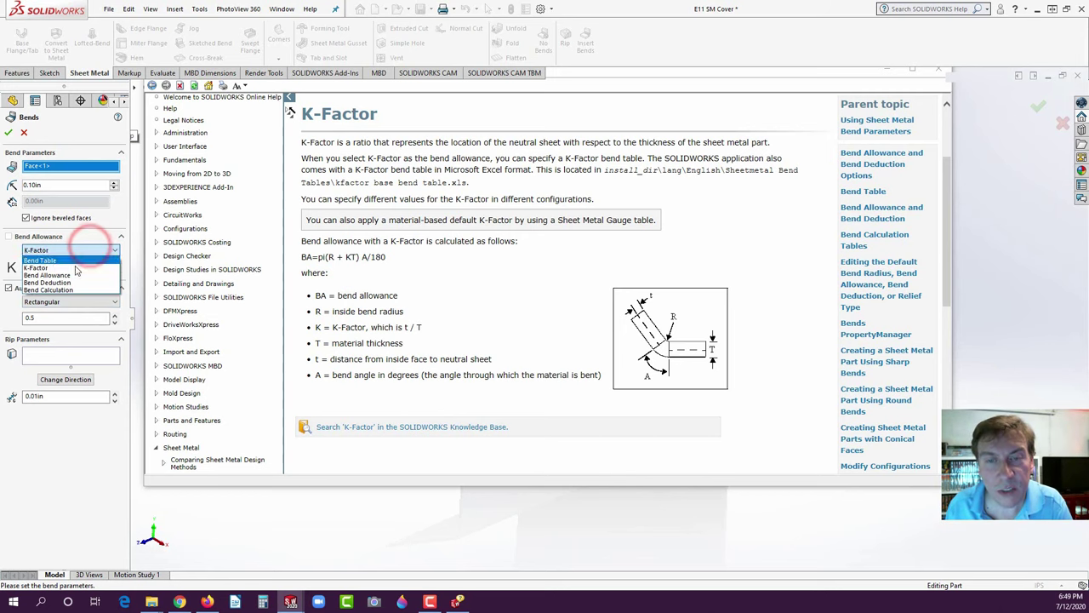
left_click(533, 259)
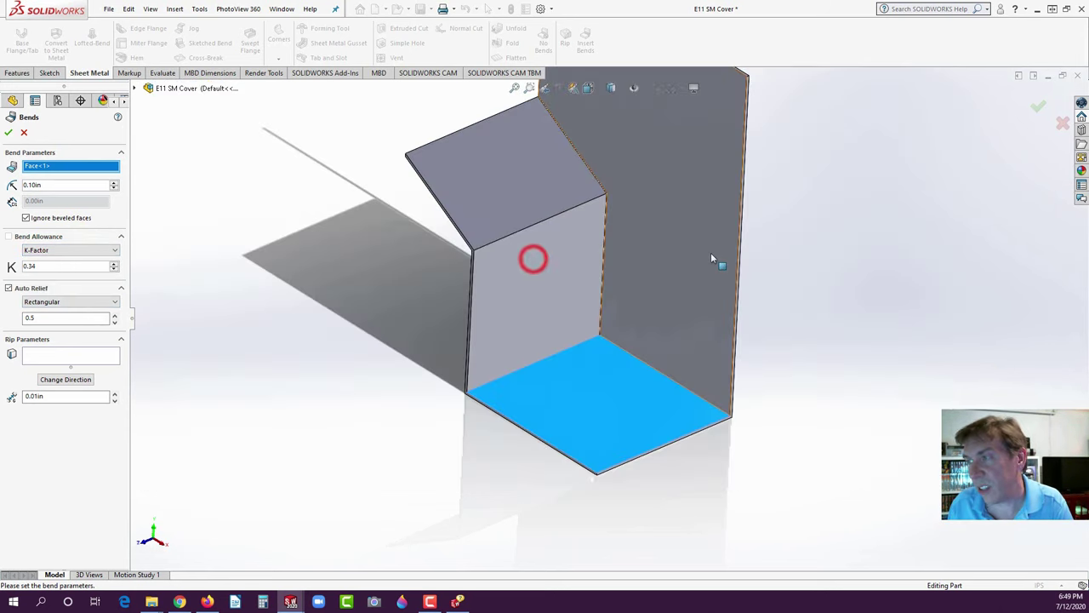
- Read the Bend Calculation Tables, Bend Allowance and Deduction, and Bend Table help topics, then close help
left_click(117, 117)
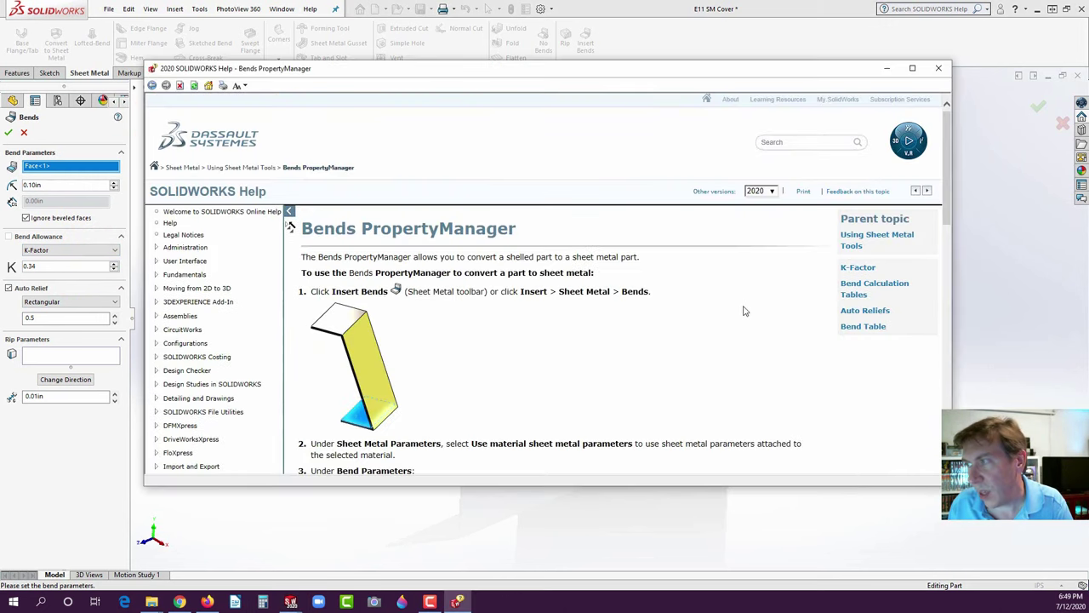
left_click(859, 173)
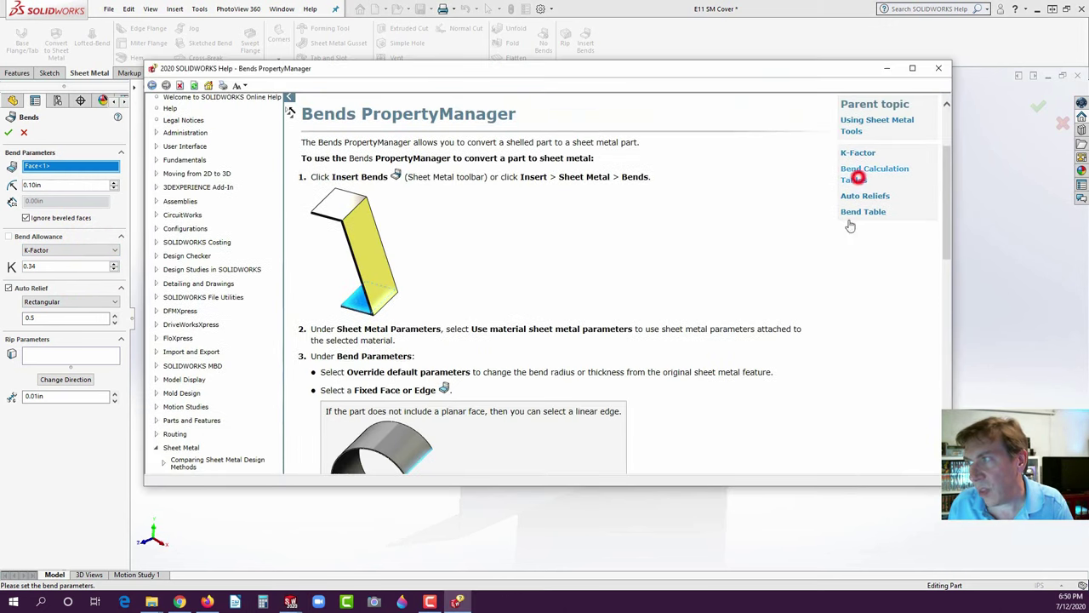
scroll(703, 287, "down", 1)
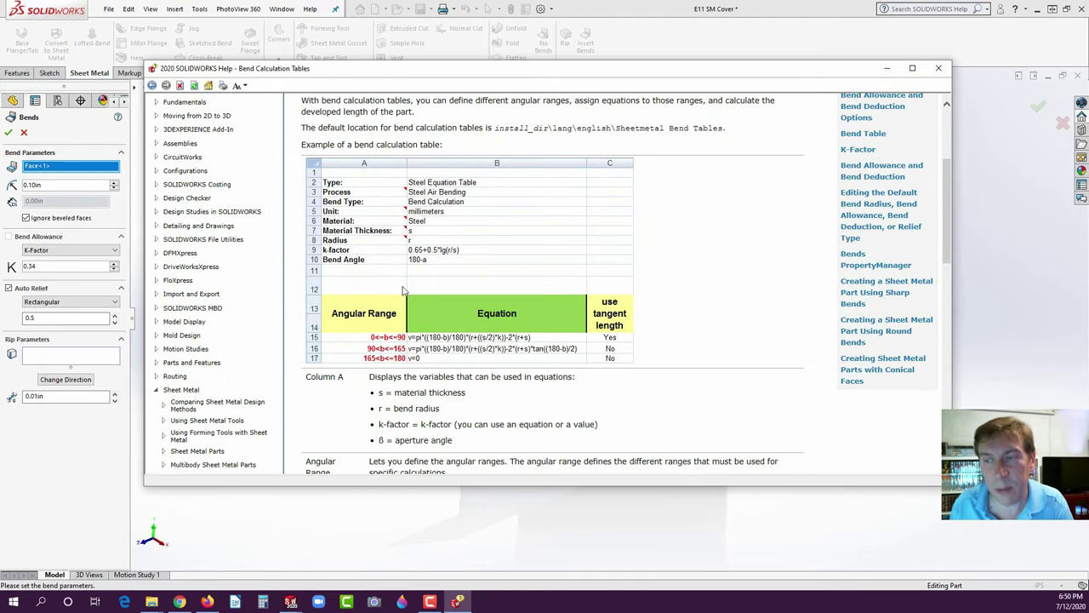
scroll(434, 373, "down", 1)
scroll(434, 372, "down", 2)
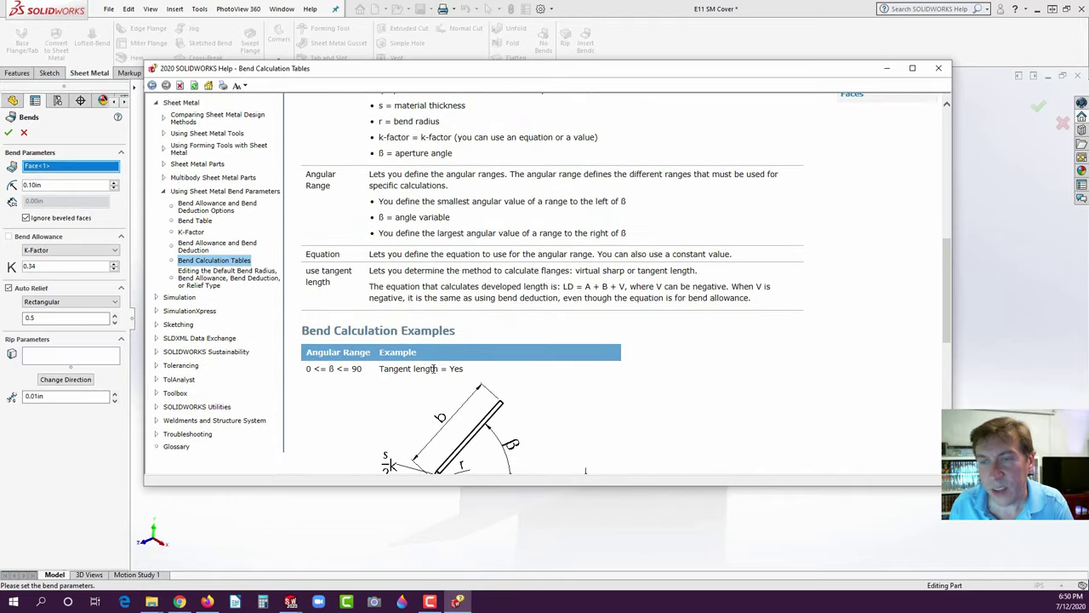
left_click(195, 247)
scroll(499, 334, "down", 3)
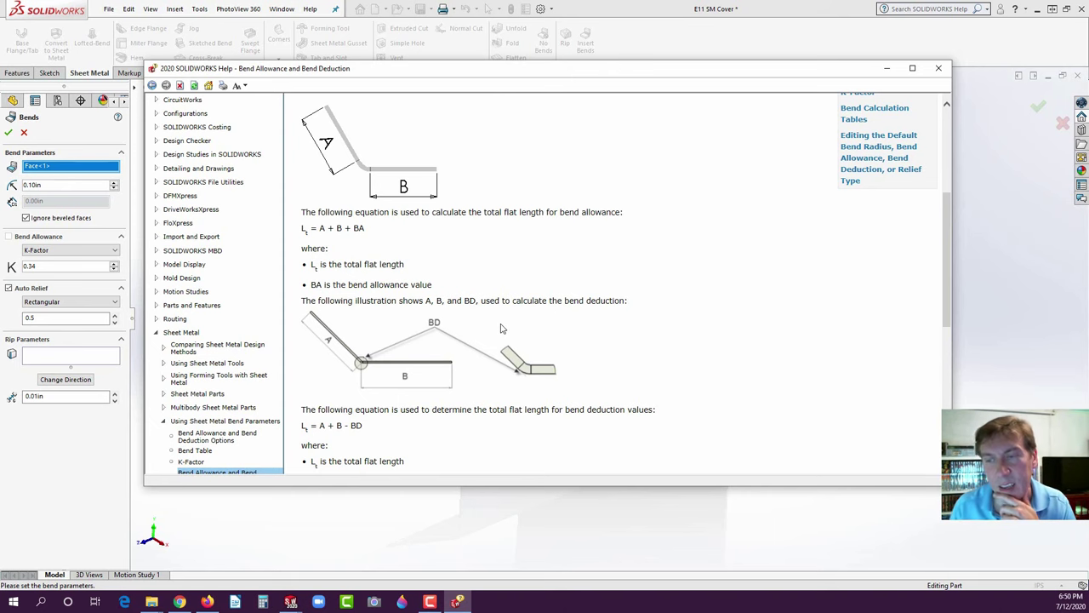
scroll(502, 329, "down", 3)
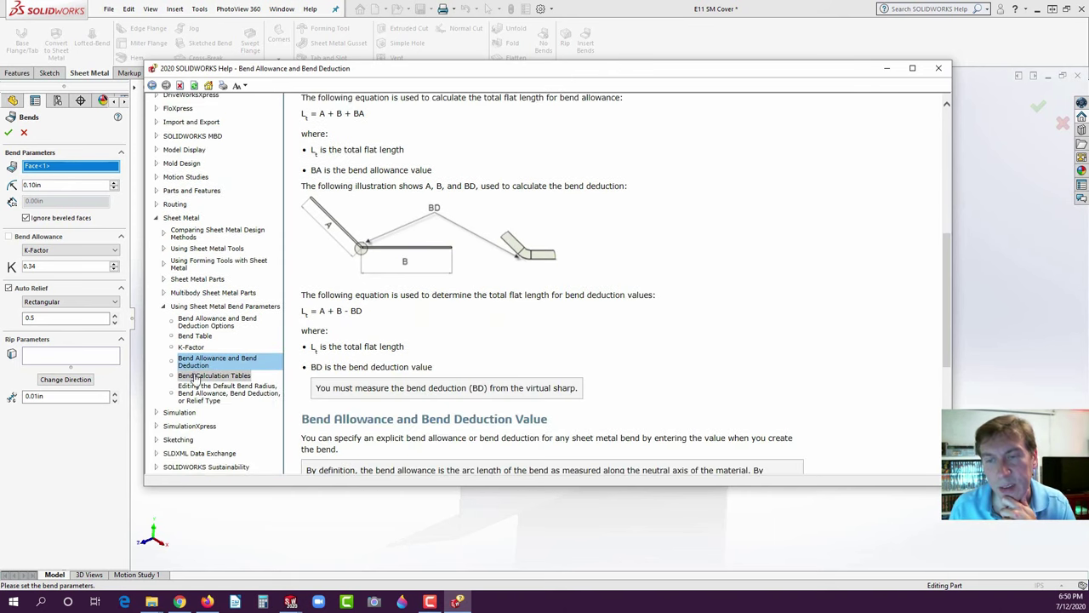
left_click(194, 335)
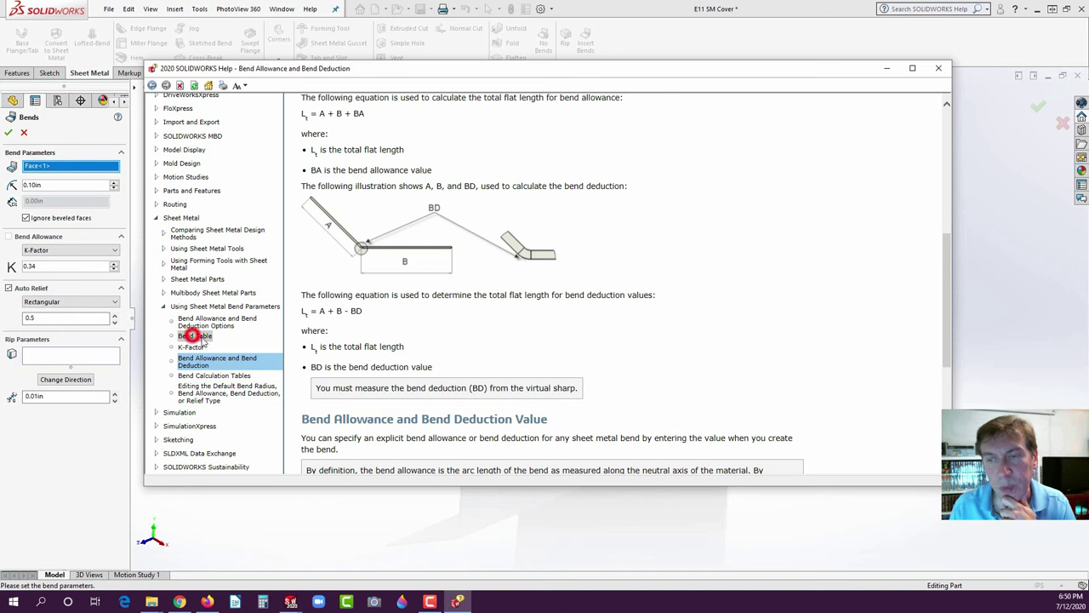
scroll(423, 339, "down", 7)
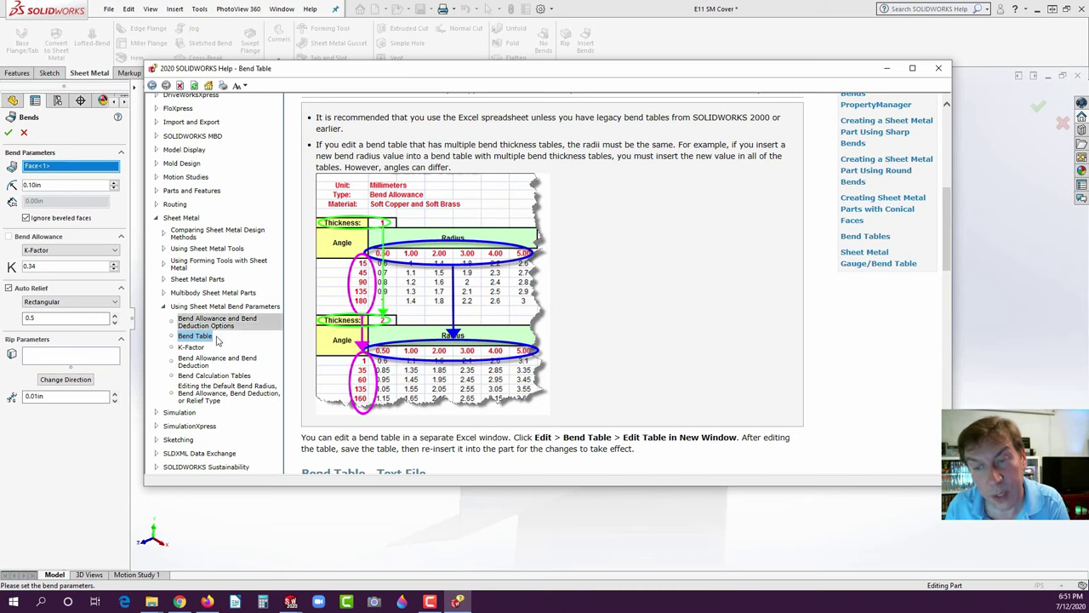
left_click(939, 67)
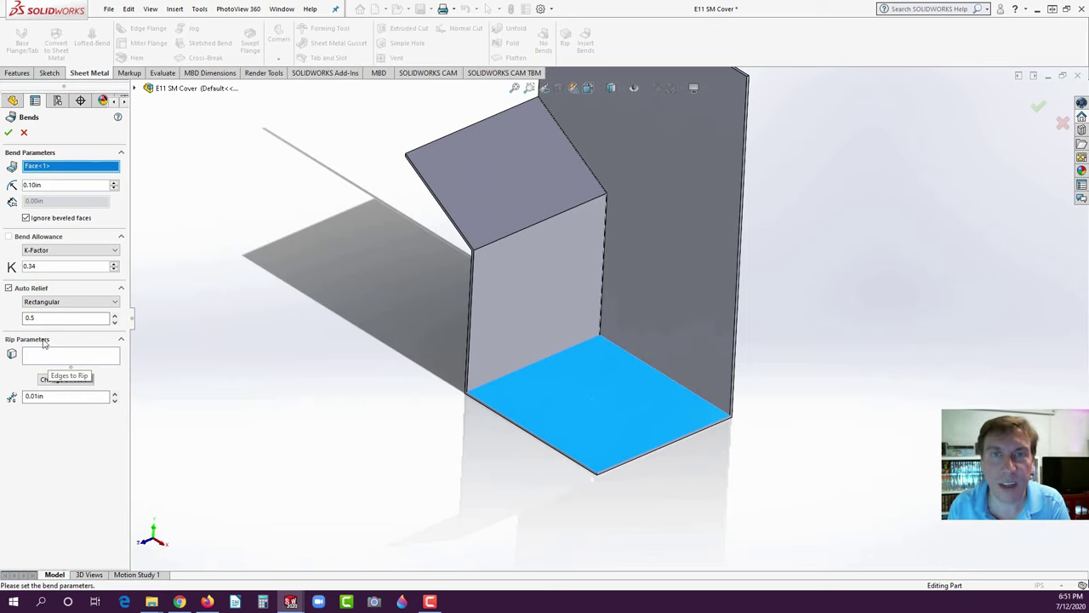
- Apply the sheet metal Bends conversion to the E11 SM Cover, accepting the auto relief message
left_click(9, 132)
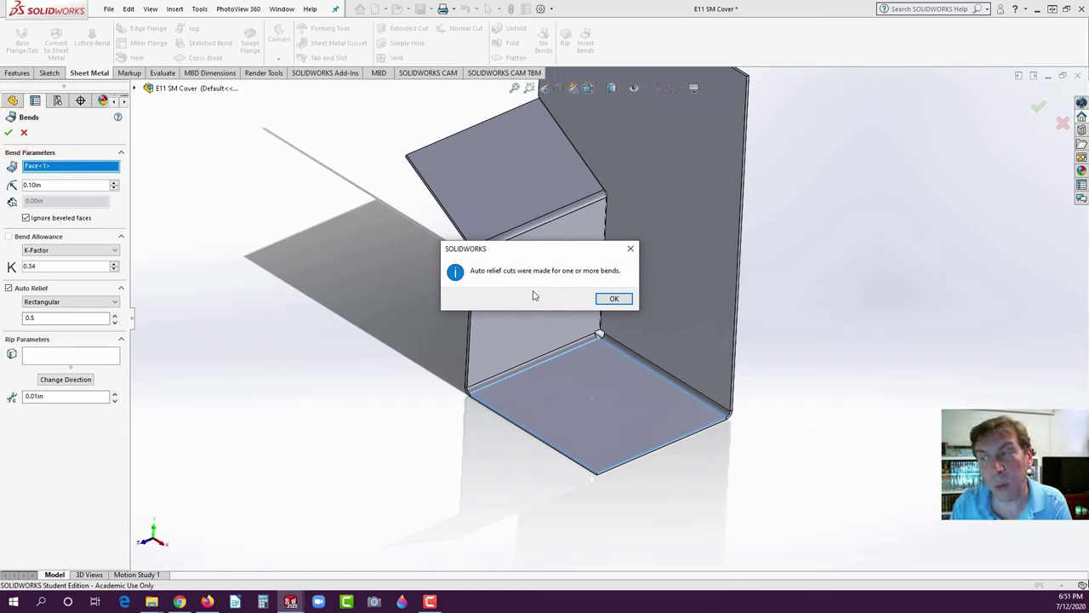
left_click(616, 300)
left_click(428, 351)
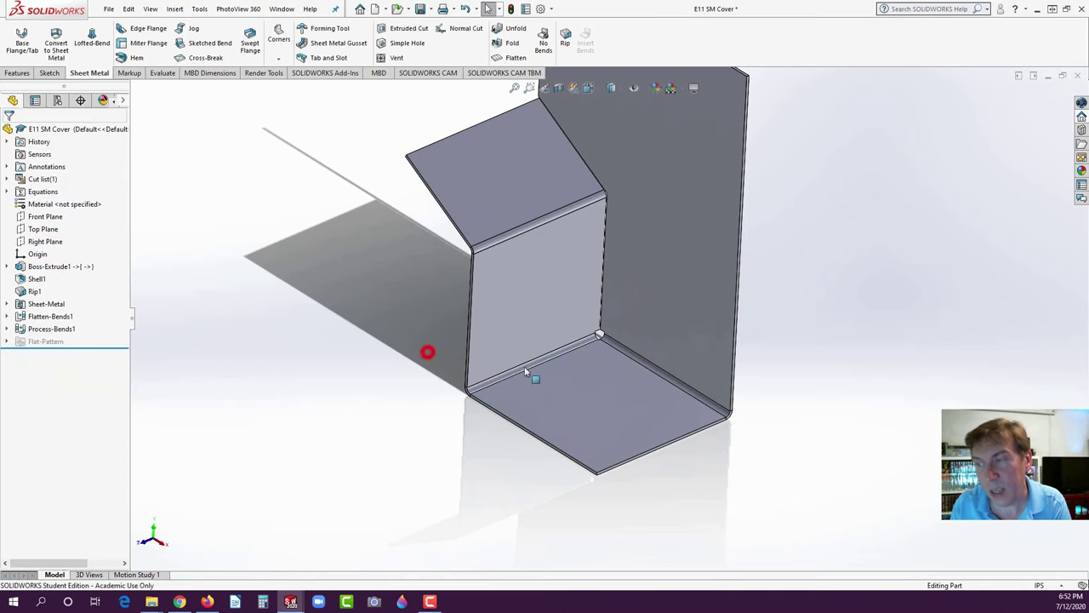
scroll(613, 320, "up", 3)
scroll(597, 326, "down", 3)
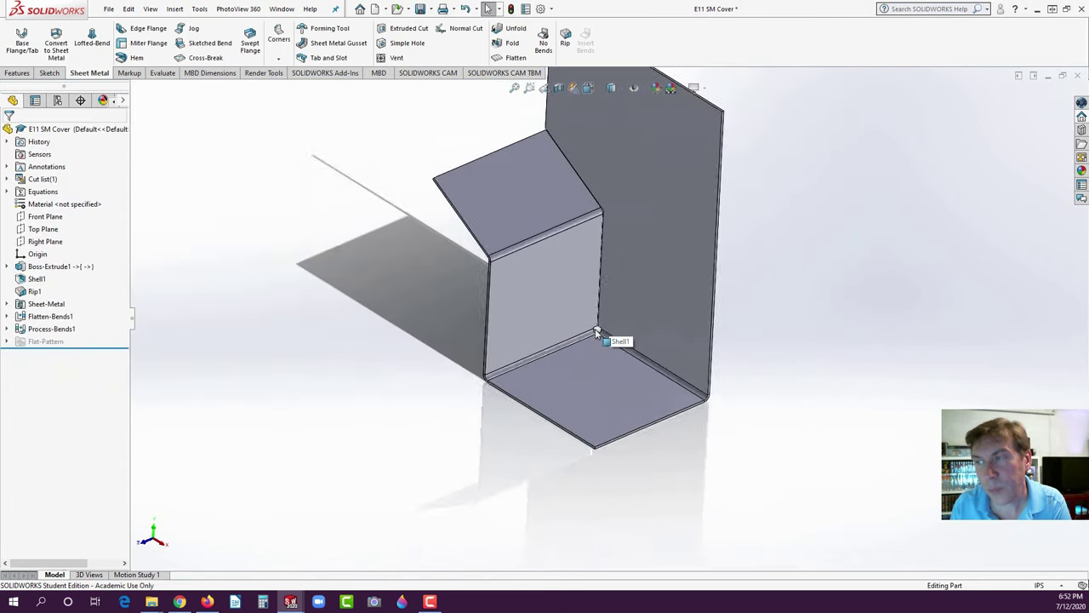
middle_click_drag(619, 222, 616, 263)
scroll(621, 267, "down", 3)
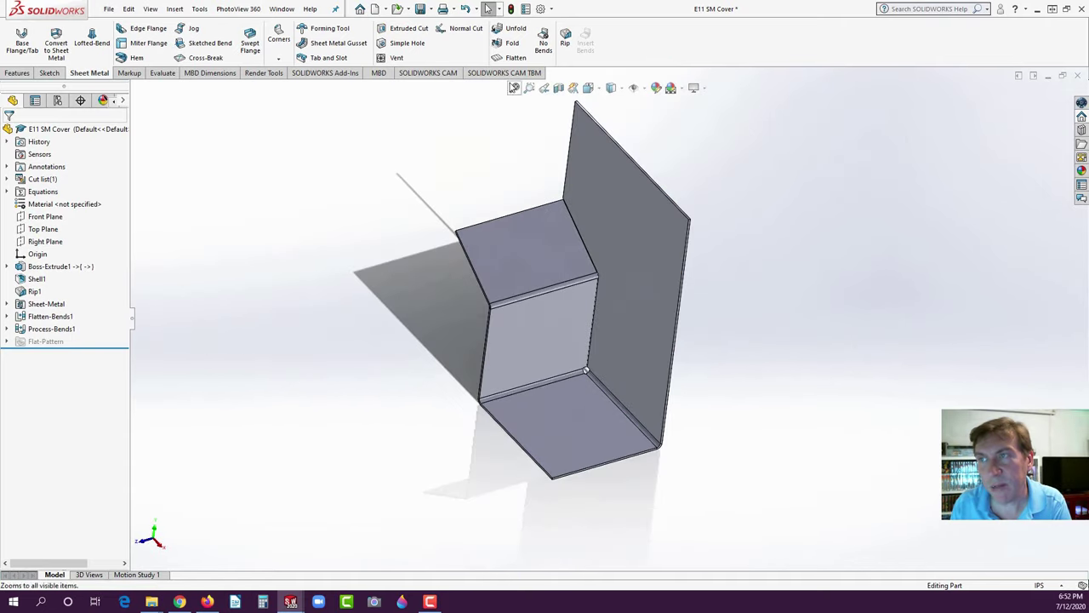
- Preview the cover's flat pattern, refold it, and return to the Exercise11 assembly
left_click(514, 57)
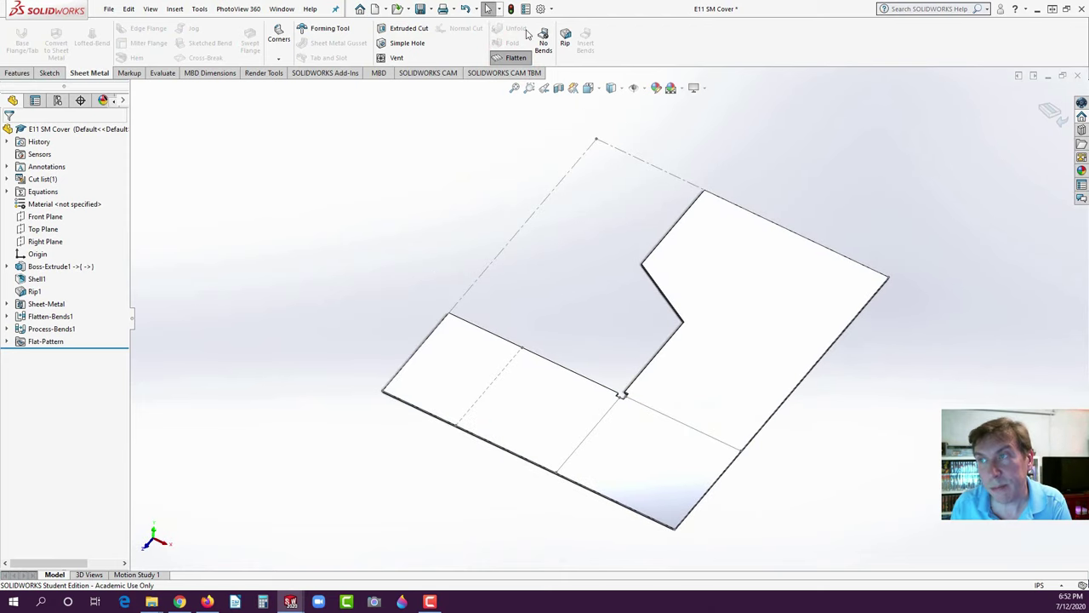
left_click(511, 57)
left_click(491, 165)
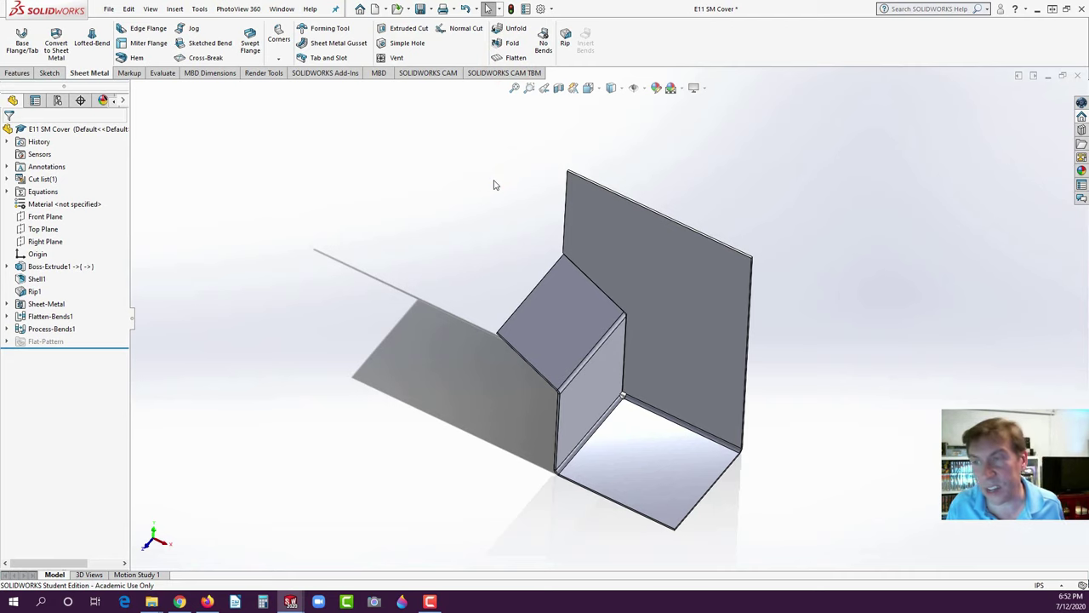
key("ctrl+Tab")
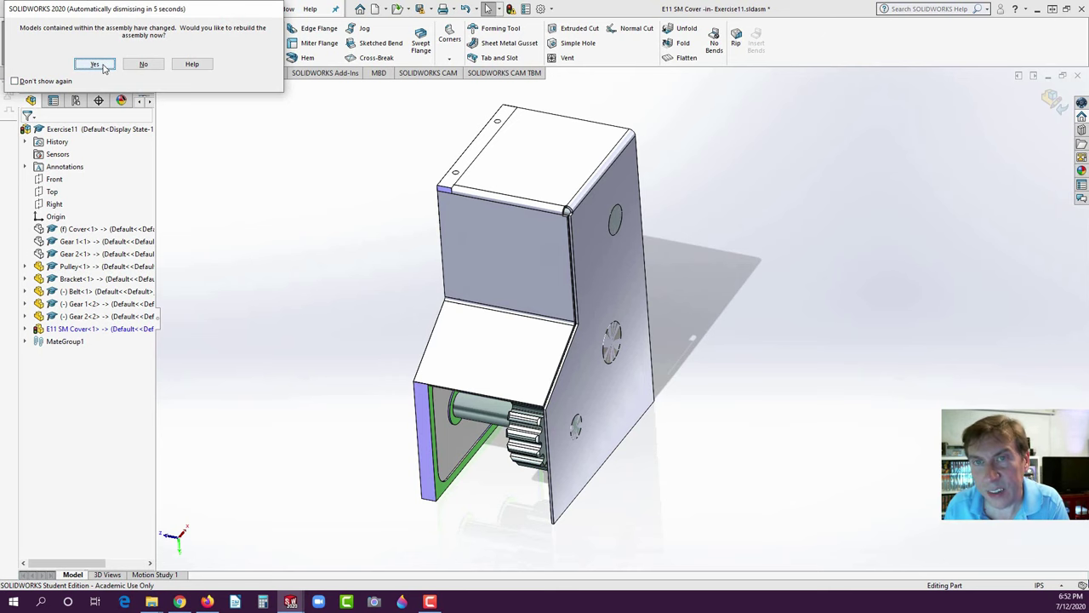
- Rebuild the Exercise11 assembly and orbit to view the cover from above
left_click(99, 65)
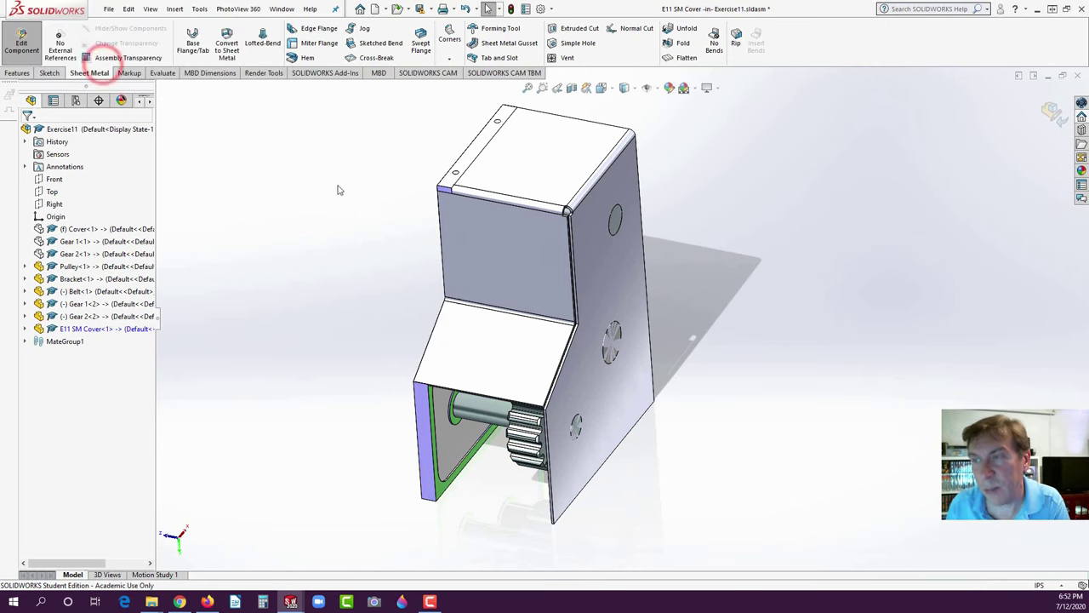
scroll(518, 195, "down", 10)
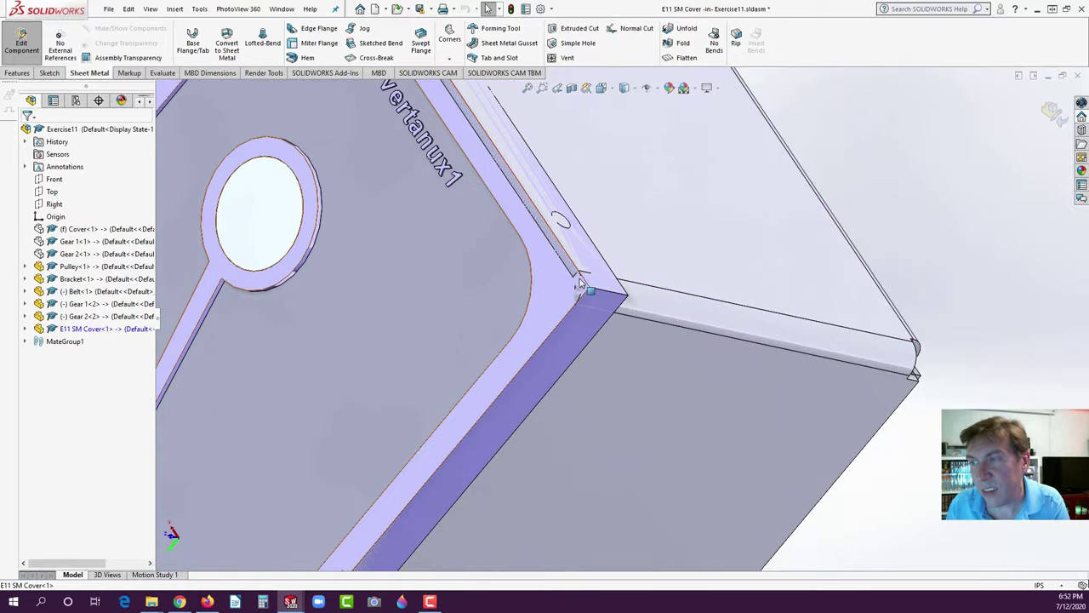
scroll(581, 285, "up", 8)
middle_click_drag(595, 280, 578, 368)
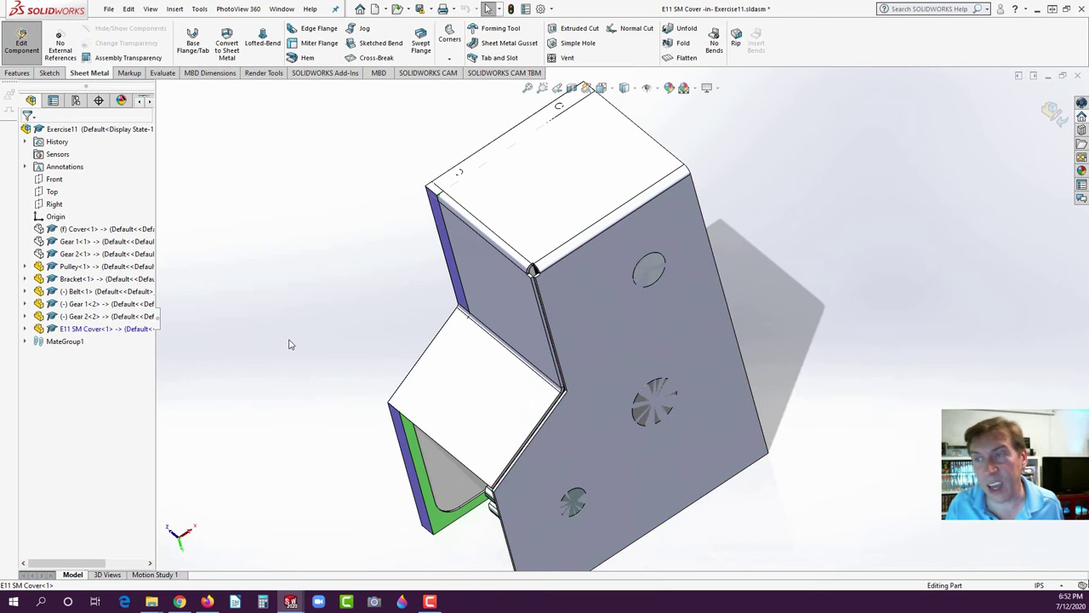
- Set the cover's Shell1 to thicken outward, then rebuild the assembly with it
key("ctrl+Tab")
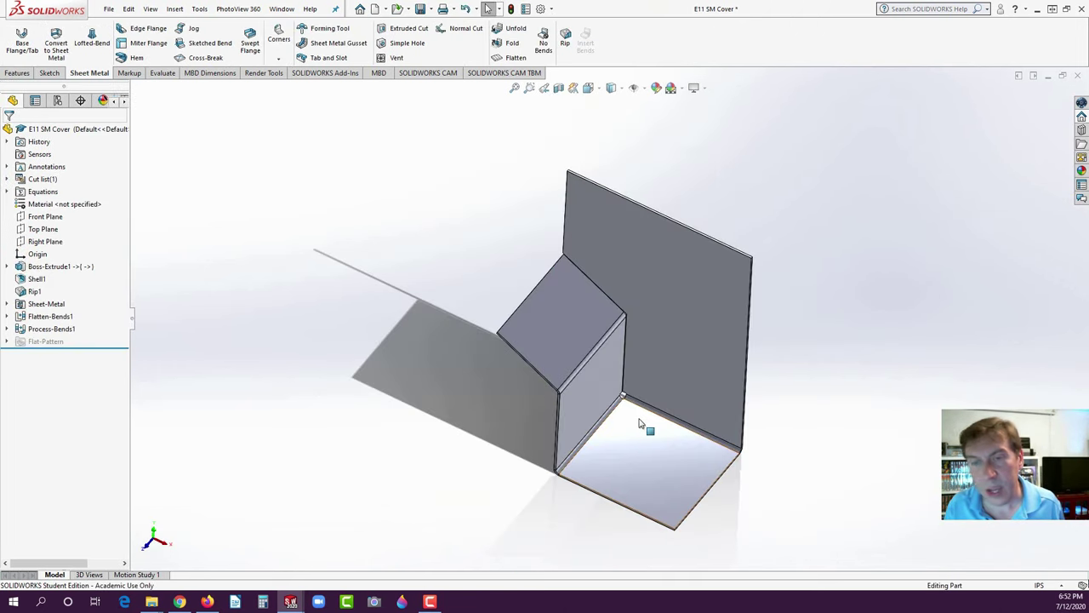
left_click(36, 279)
left_click(40, 245)
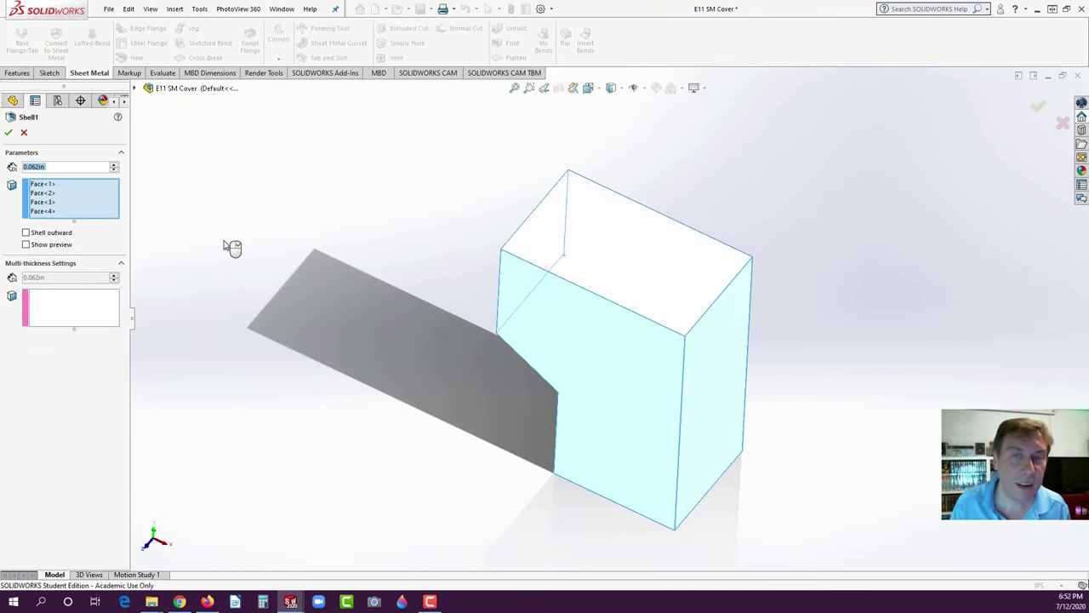
left_click(26, 232)
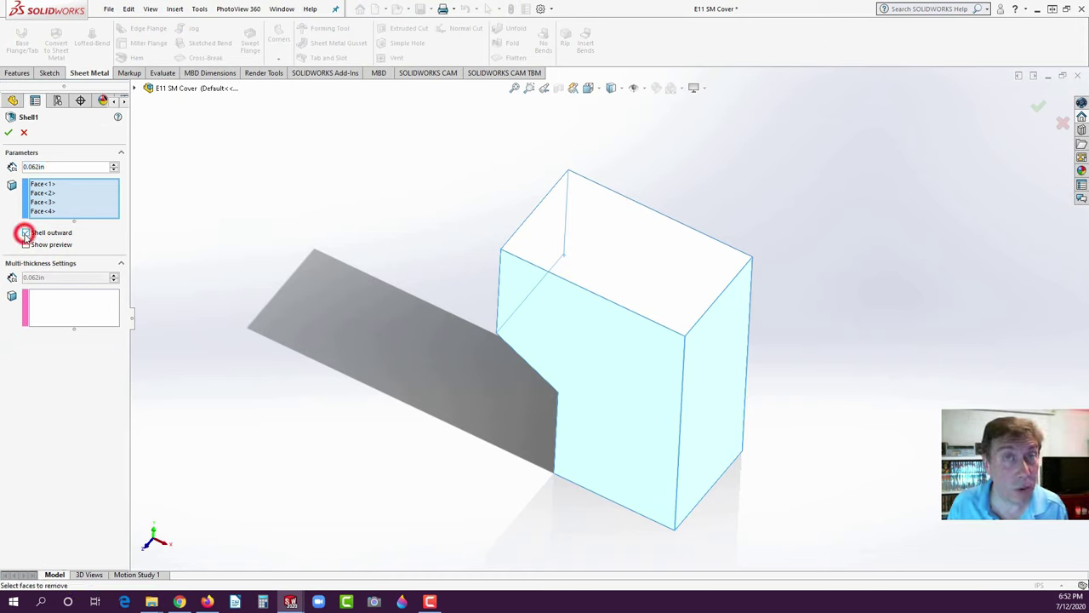
left_click(8, 133)
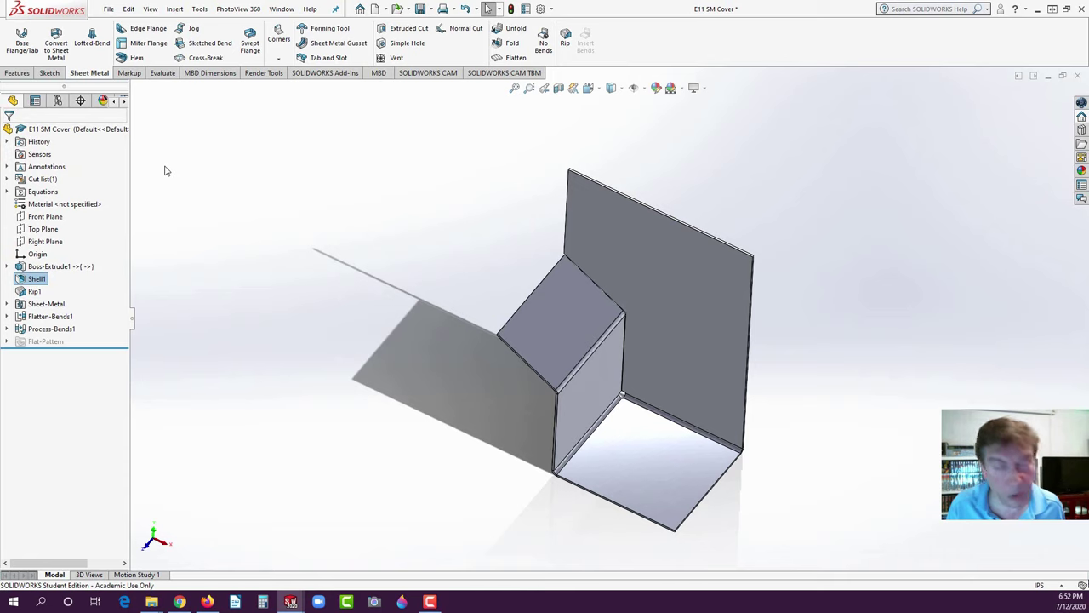
key("ctrl+Tab")
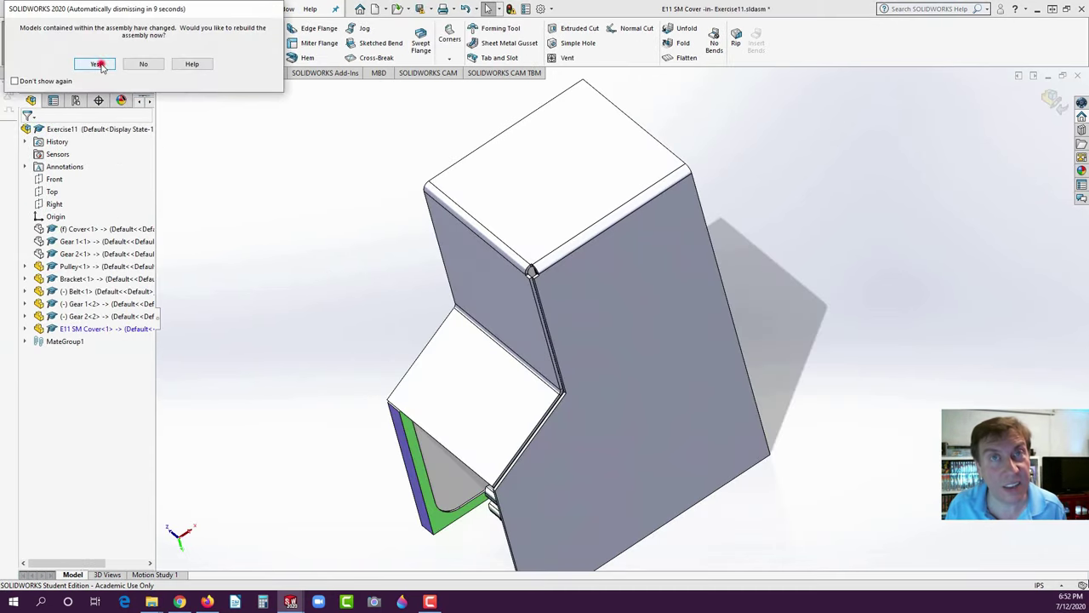
left_click(98, 65)
- Inspect the rebuilt cover and gears from several angles, then start an Edge Flange
middle_click_drag(452, 231, 646, 119)
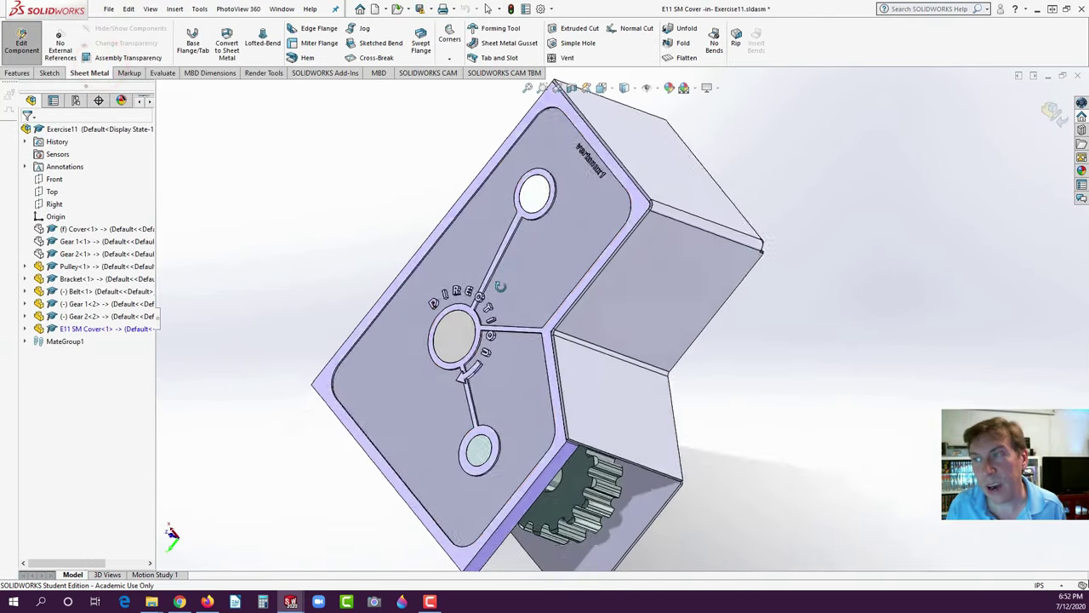
scroll(652, 116, "down", 5)
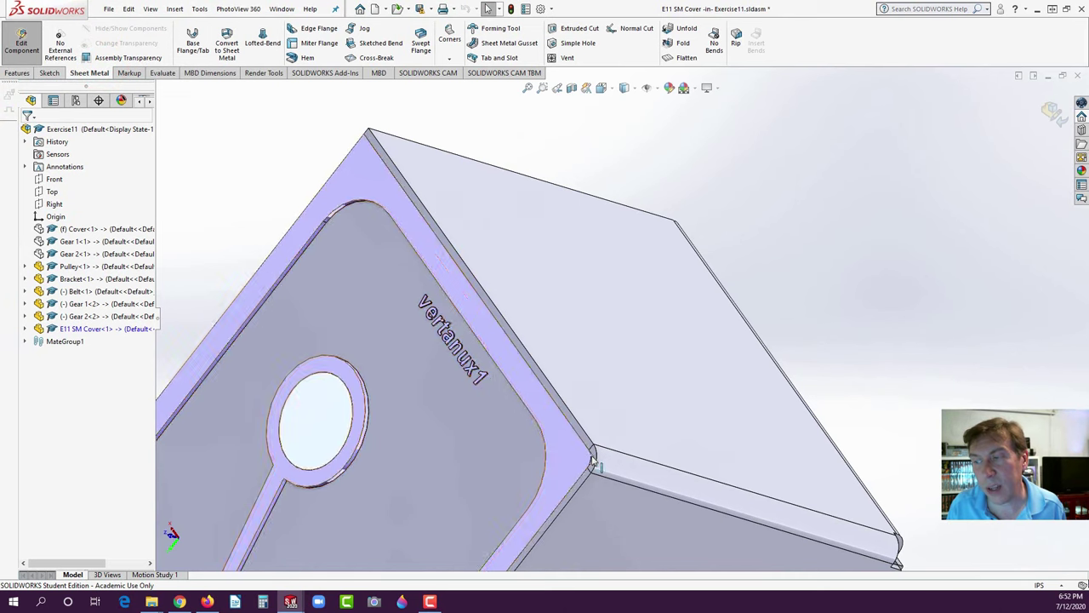
scroll(617, 395, "down", 6)
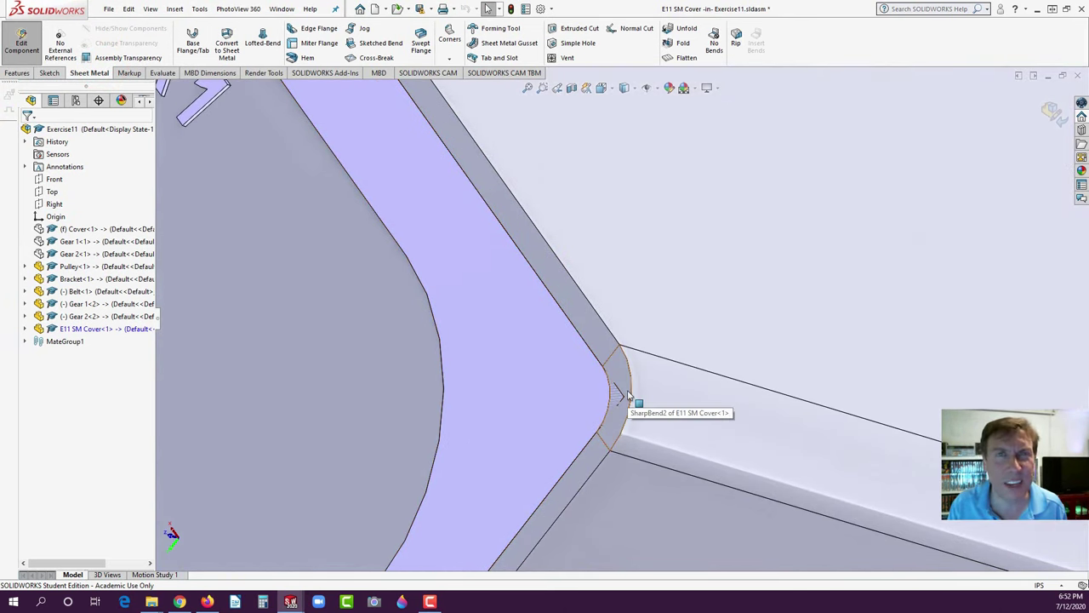
scroll(638, 409, "up", 8)
key("ctrl+7")
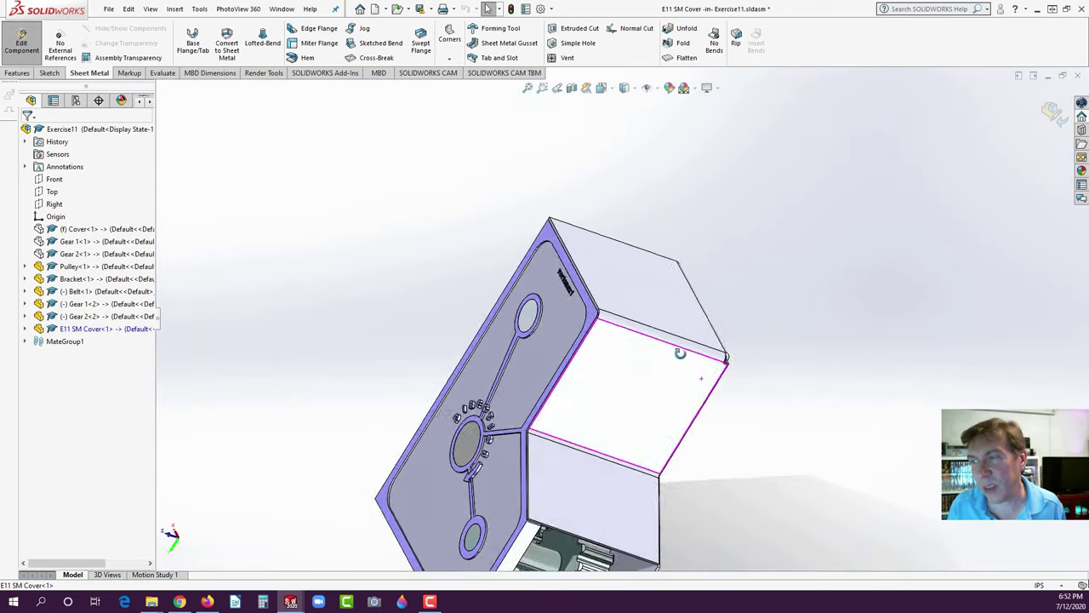
middle_click_drag(692, 374, 649, 357)
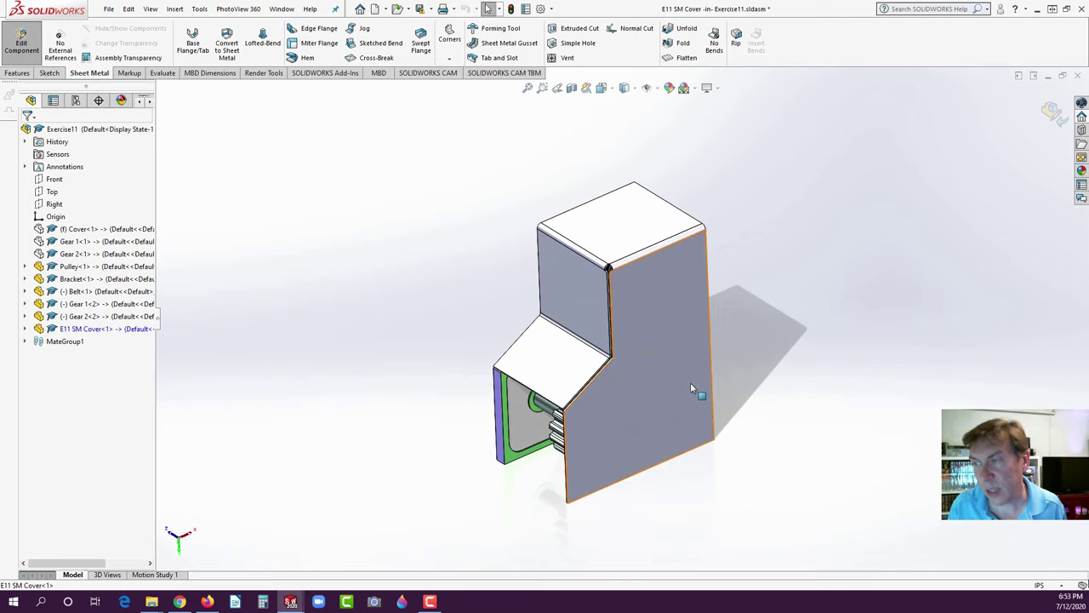
left_click(363, 336)
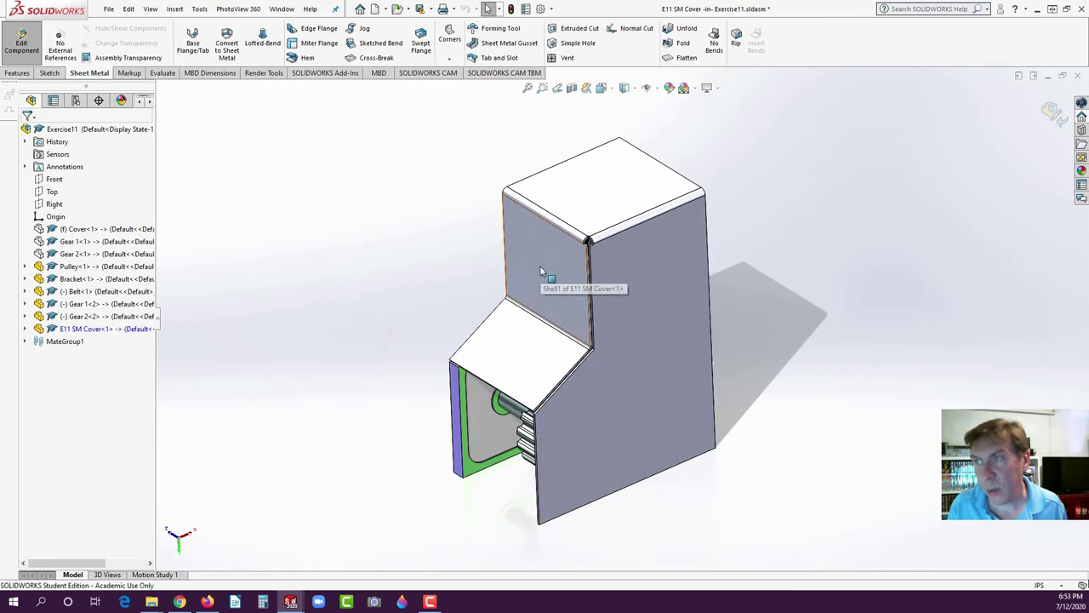
middle_click_drag(730, 247, 400, 220)
scroll(627, 200, "down", 3)
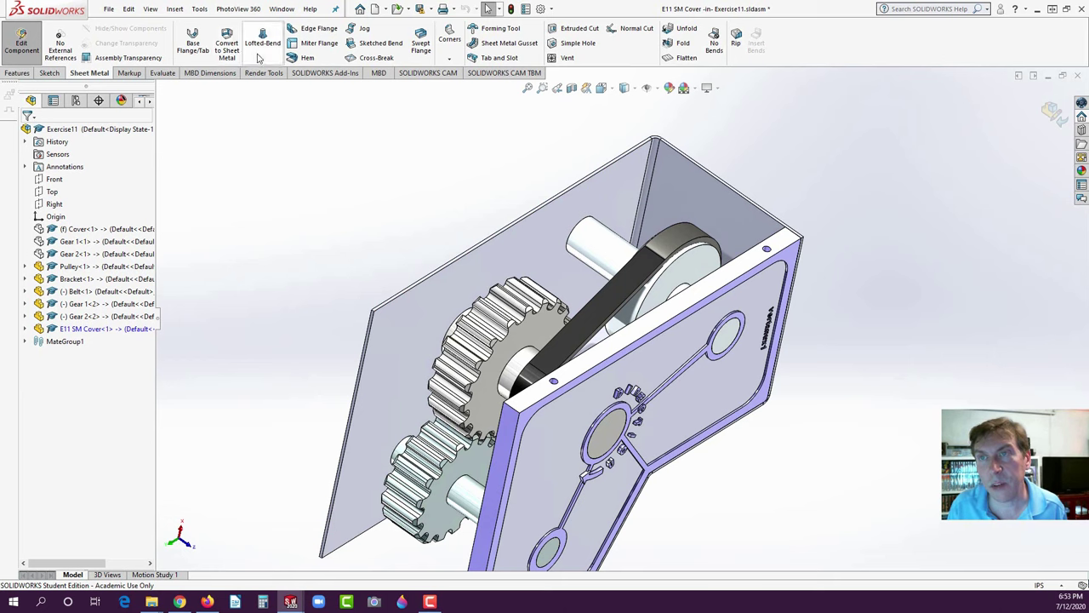
left_click(309, 30)
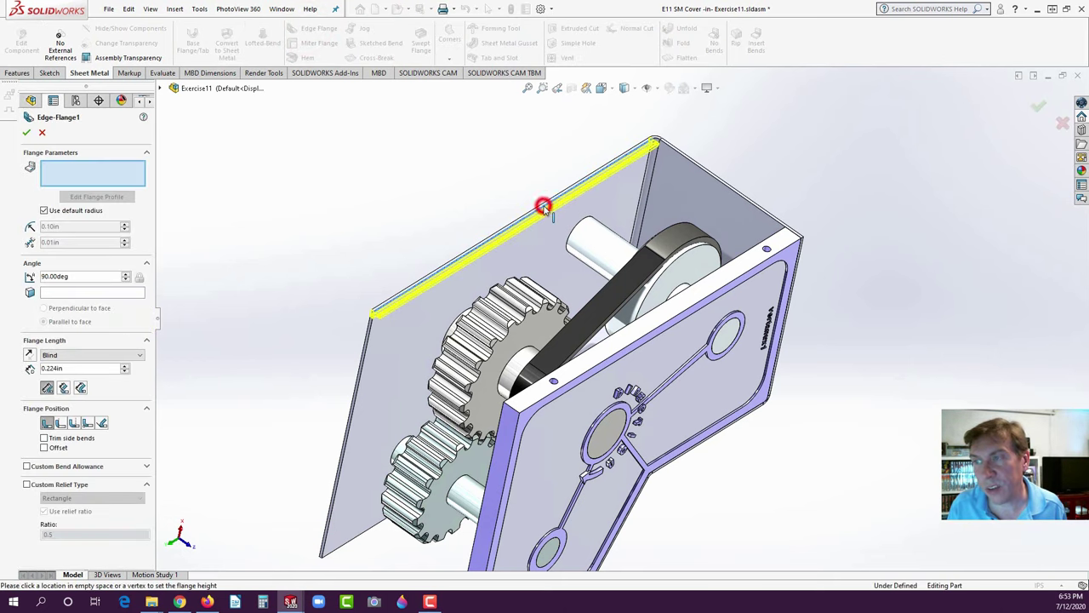
- Set the edge flange on the plate's top edge, up to the bracket corner, material outside
left_click(543, 205)
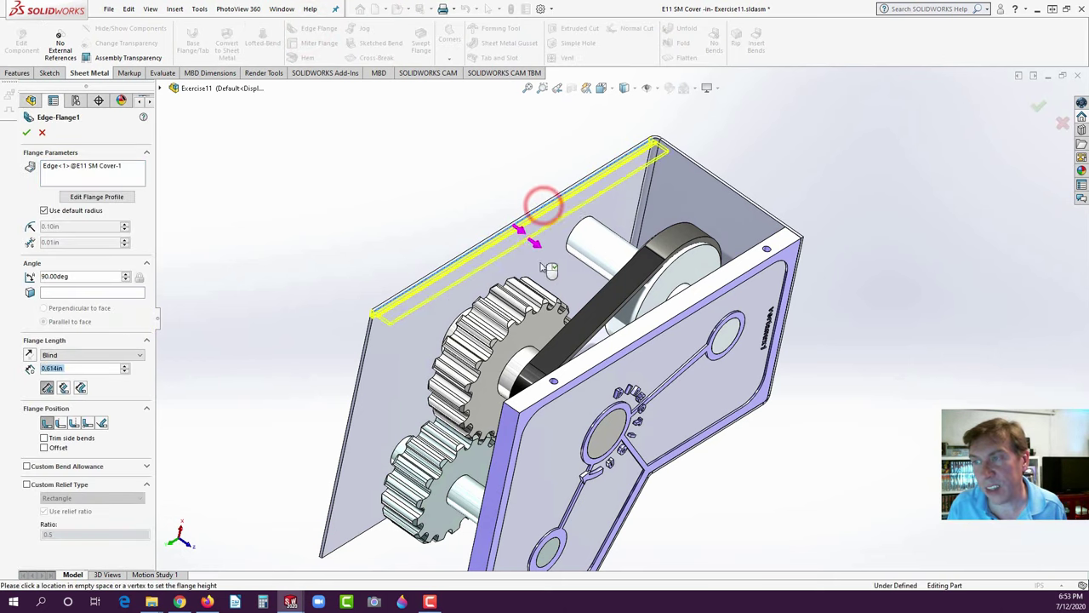
left_click(519, 414)
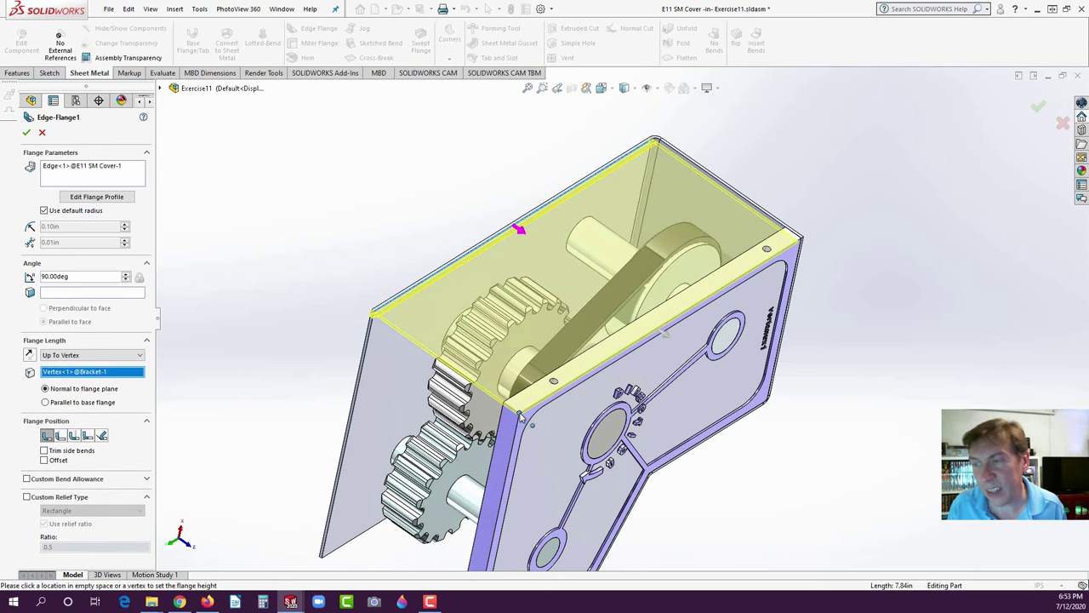
scroll(787, 254, "down", 5)
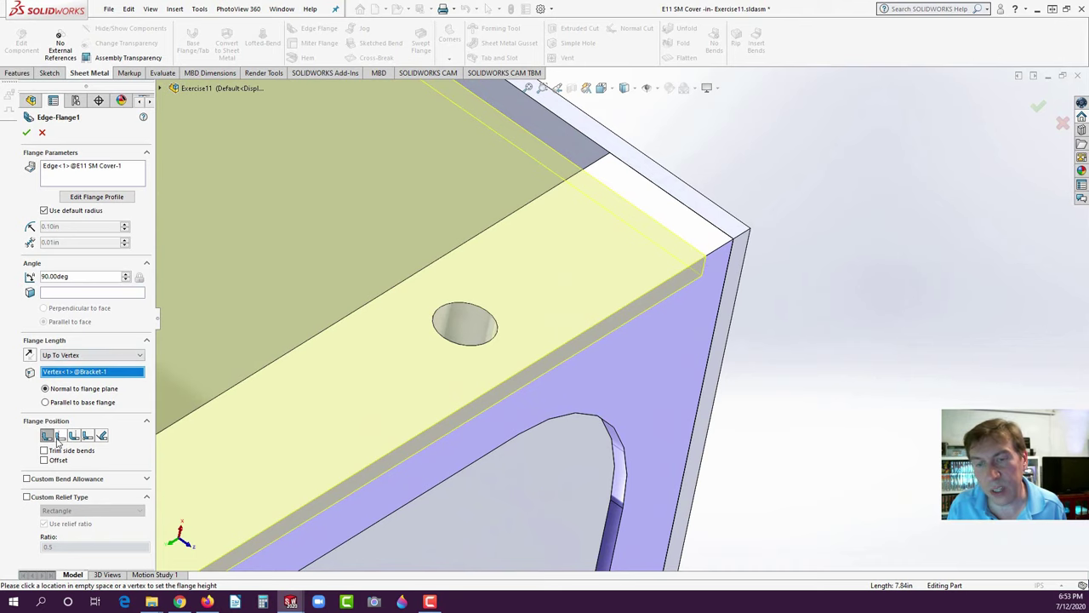
left_click(59, 437)
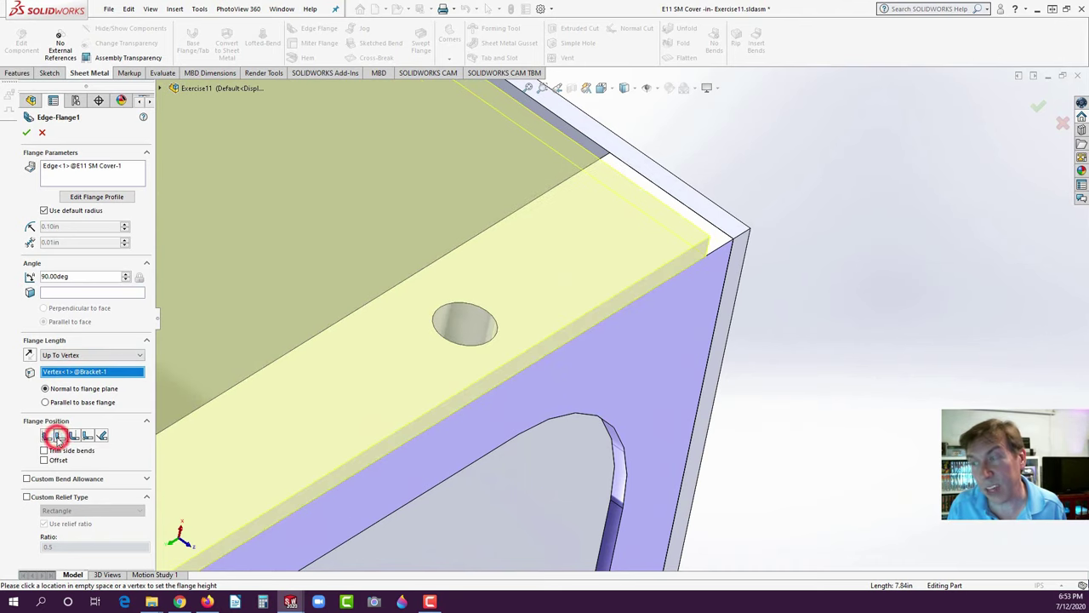
scroll(627, 281, "up", 5)
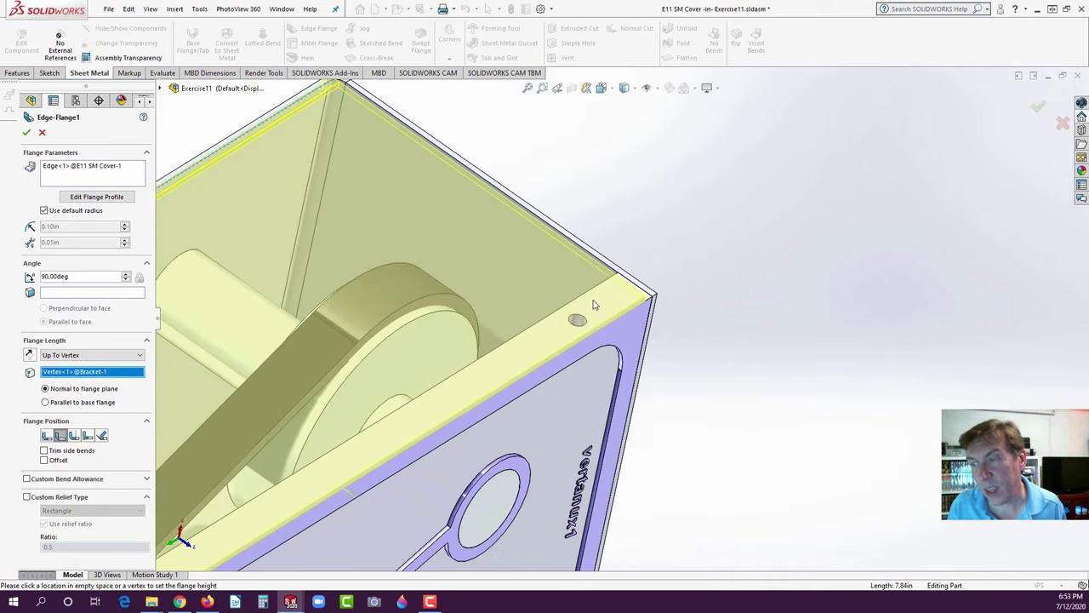
- Add a small circle at the cover edge to the flange profile sketch and finish it
left_click(97, 197)
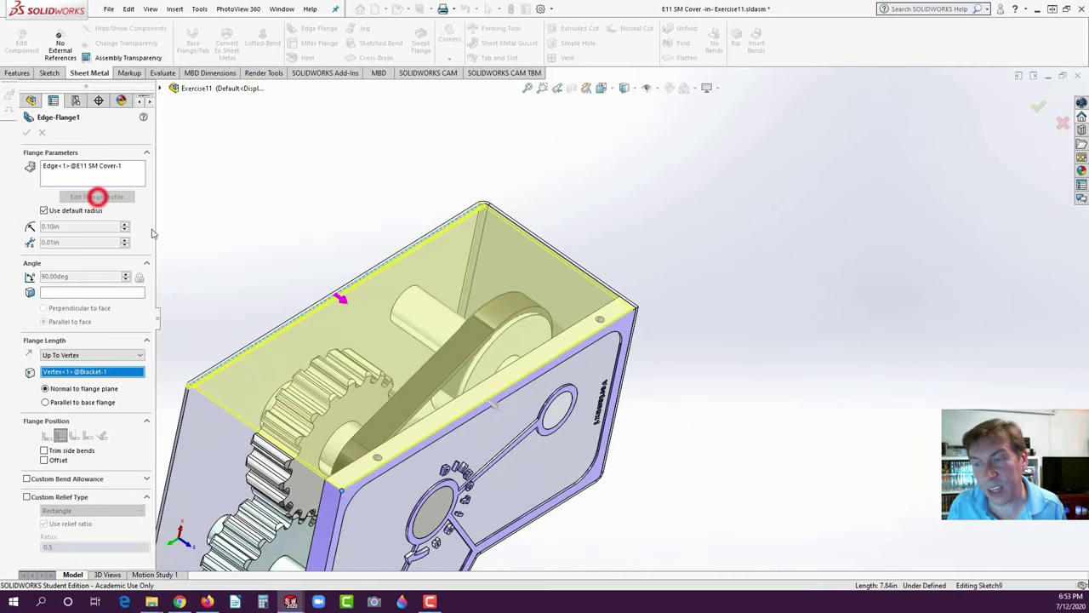
scroll(633, 286, "down", 5)
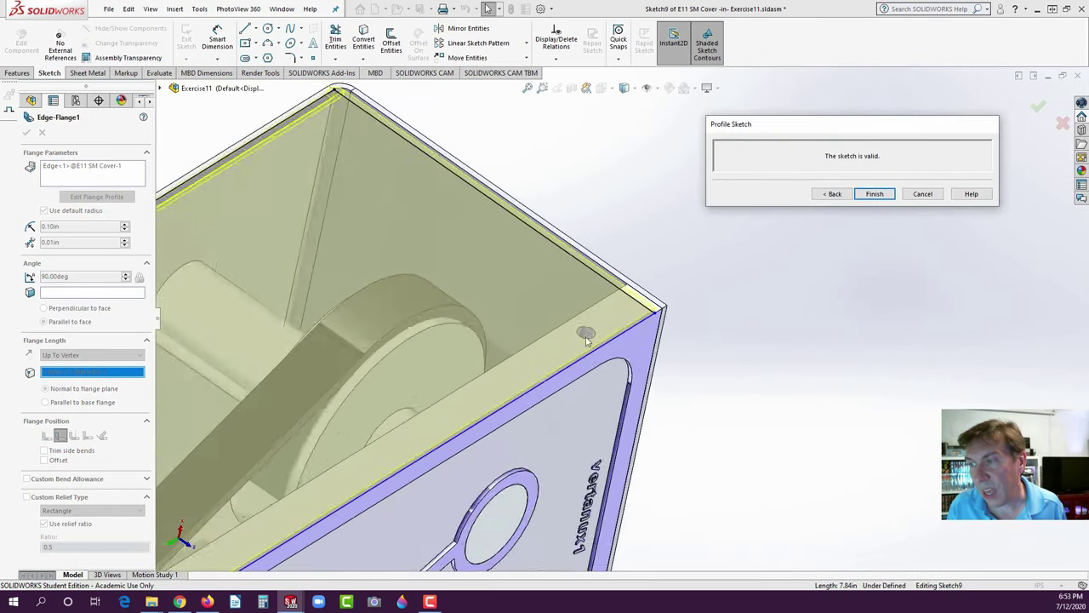
left_click(597, 319)
scroll(597, 324, "up", 5)
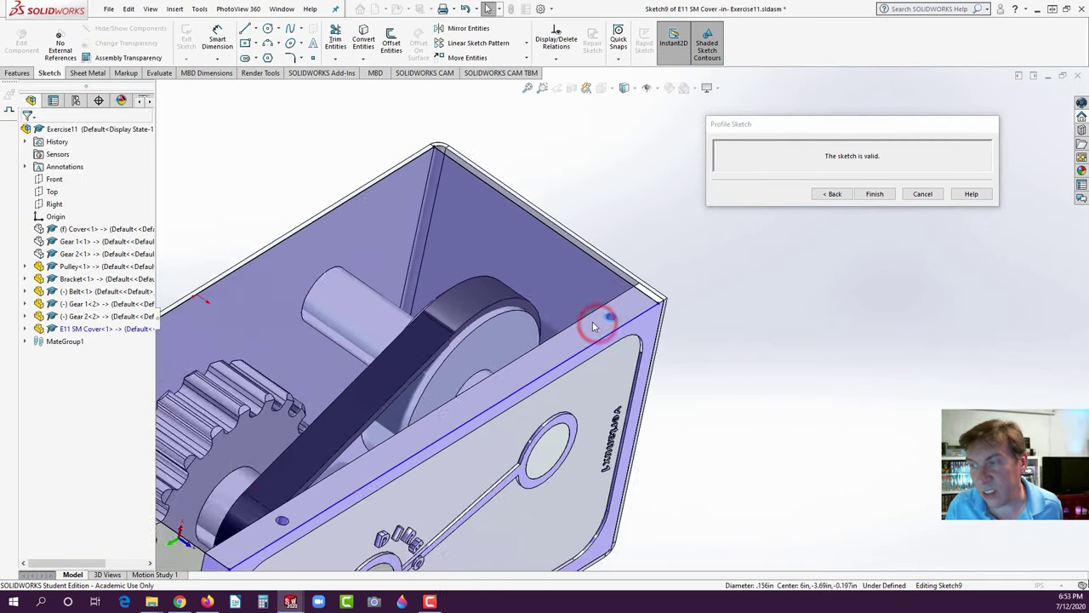
scroll(502, 379, "down", 3)
left_click(504, 380)
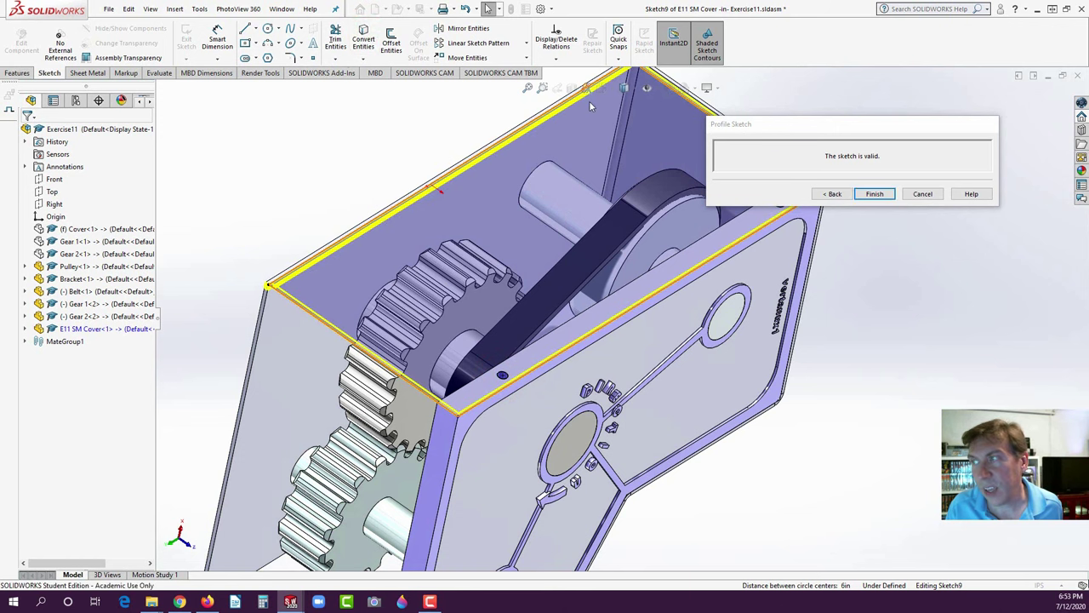
left_click(876, 195)
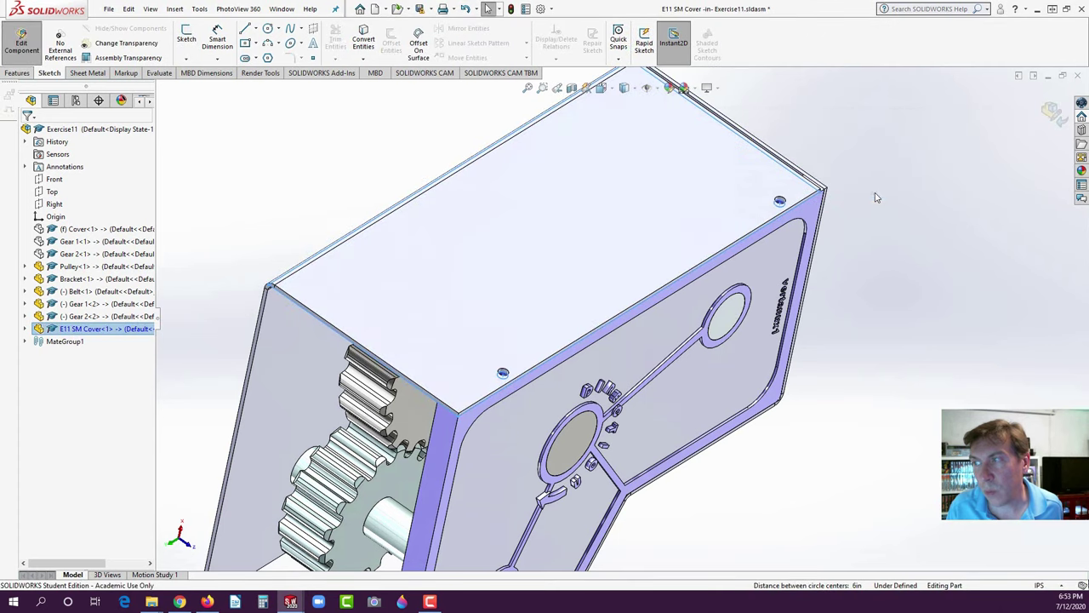
middle_click_drag(839, 301, 498, 382)
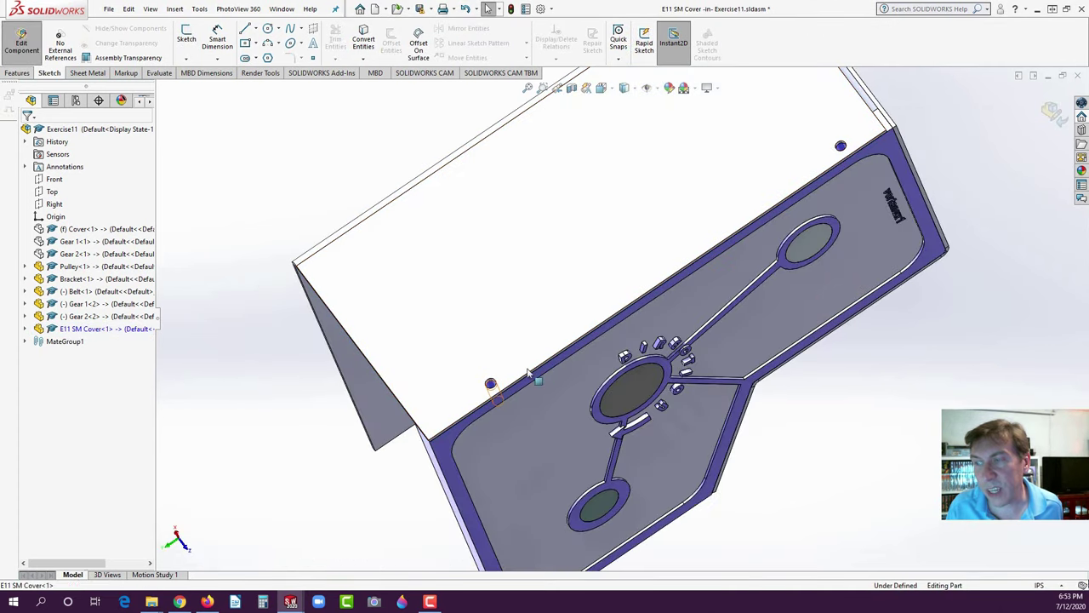
scroll(712, 231, "up", 5)
middle_click_drag(712, 230, 647, 238)
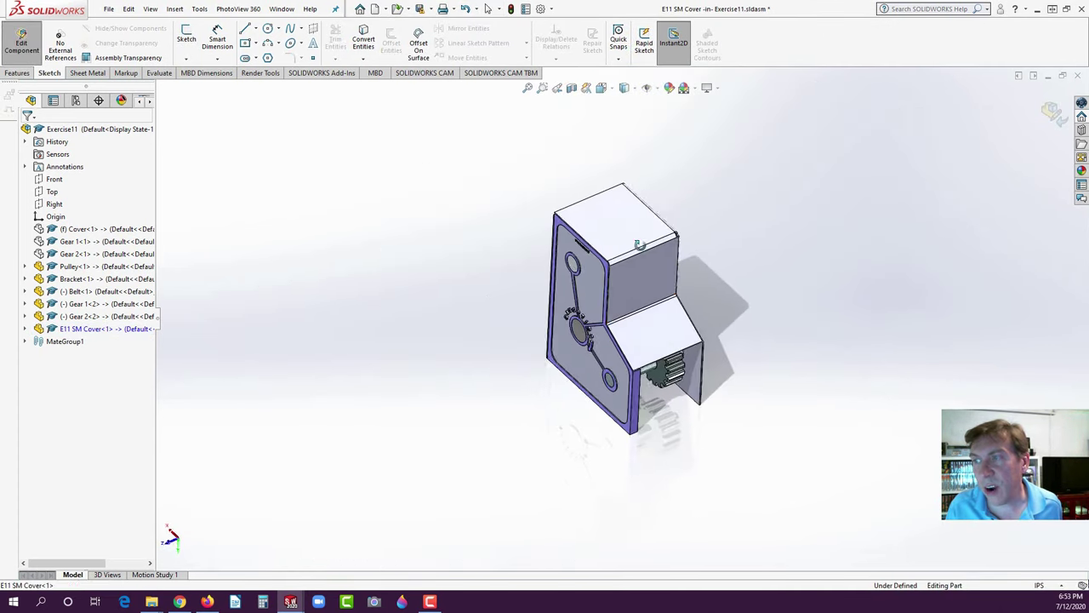
scroll(593, 238, "down", 5)
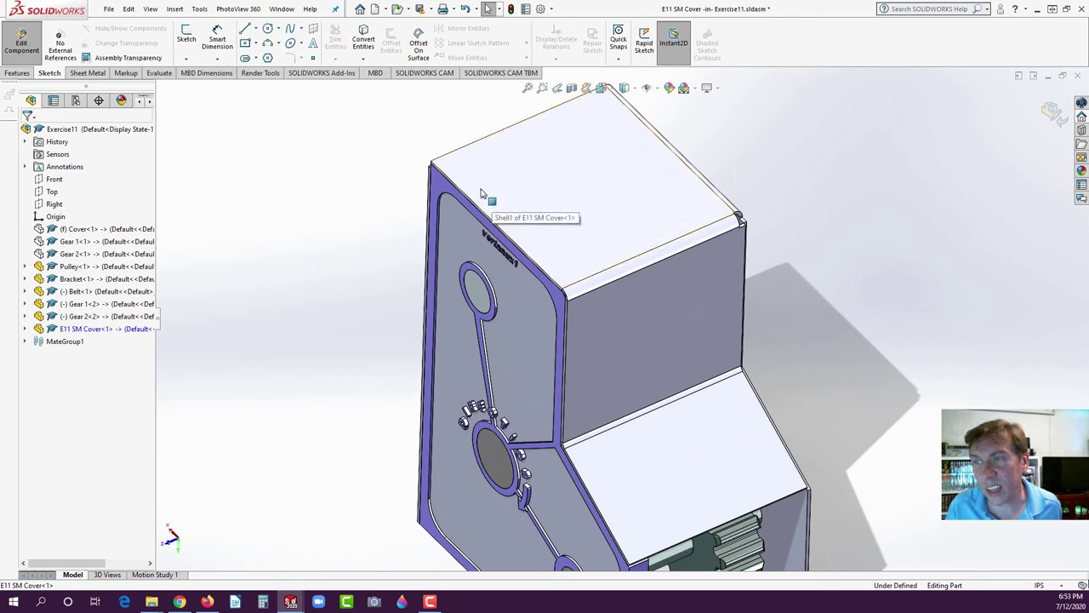
- Start a sketch on the cover's top face and switch the display to Wireframe
left_click(549, 166)
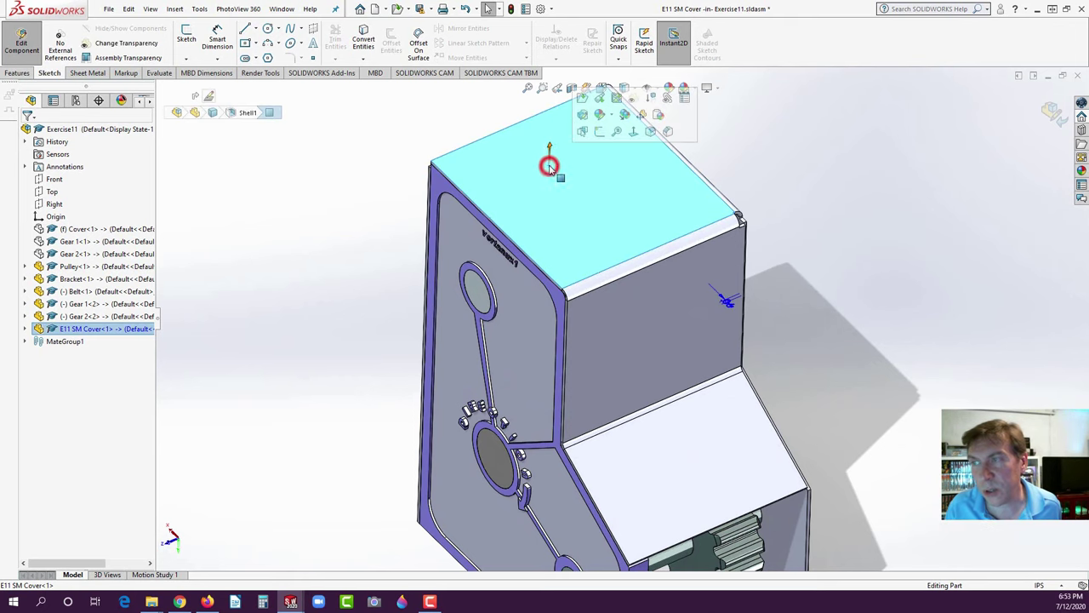
left_click(600, 131)
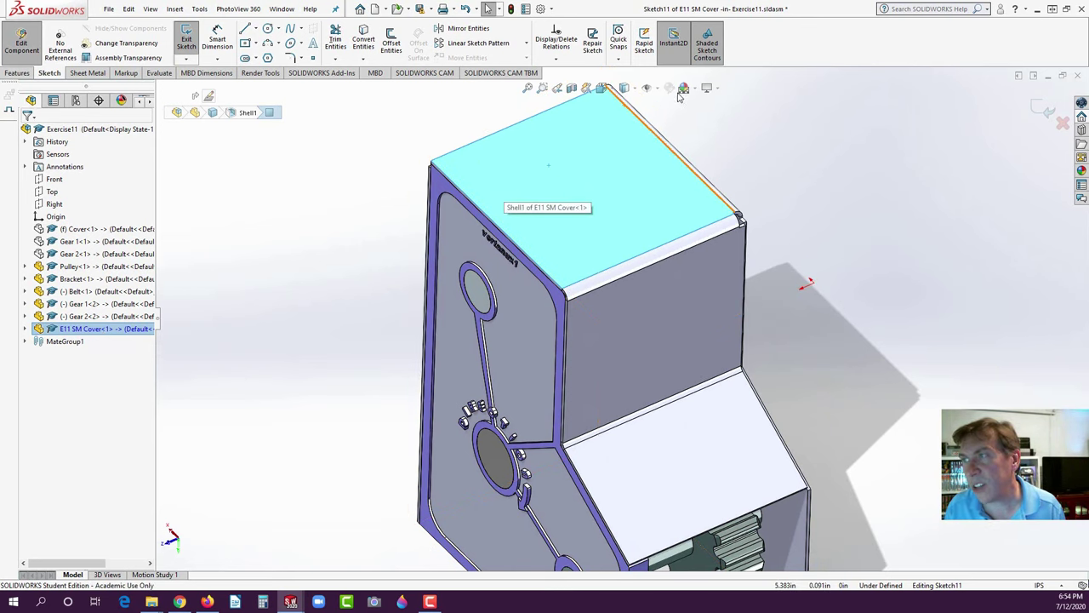
left_click(633, 89)
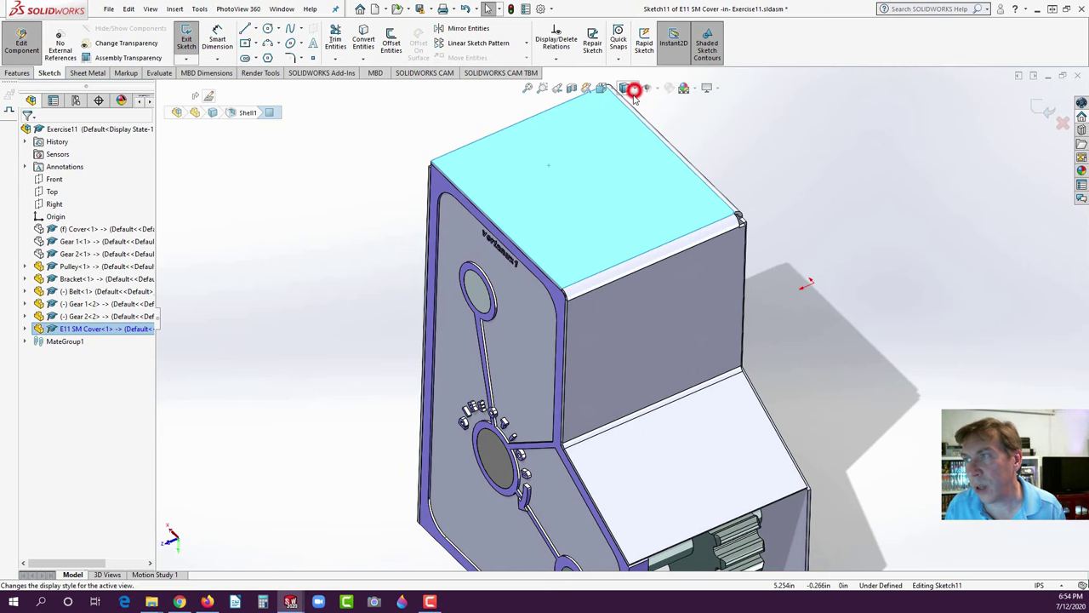
left_click(625, 171)
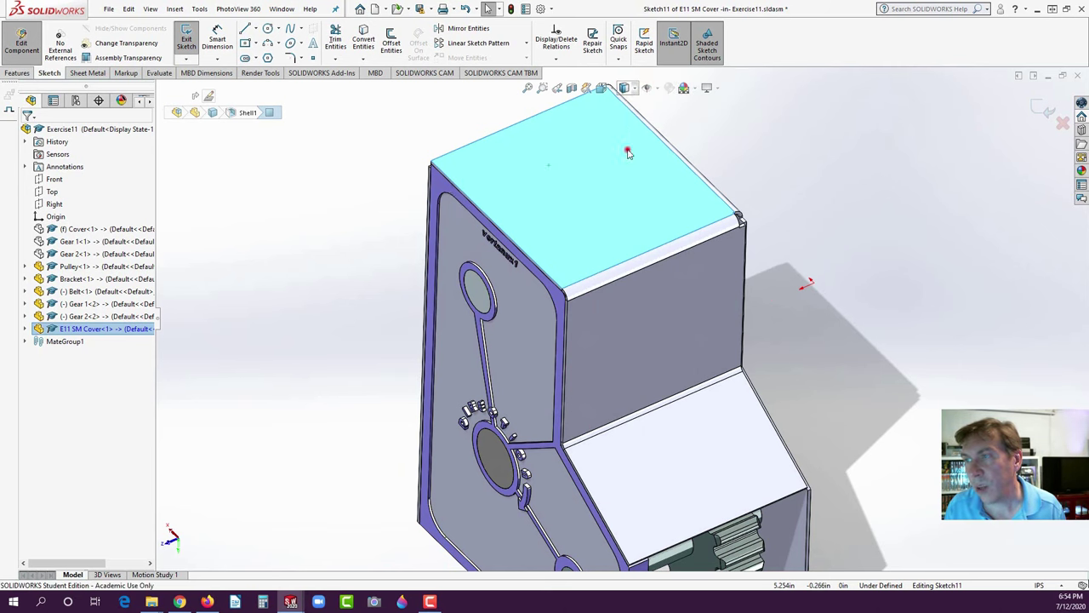
scroll(490, 200, "down", 3)
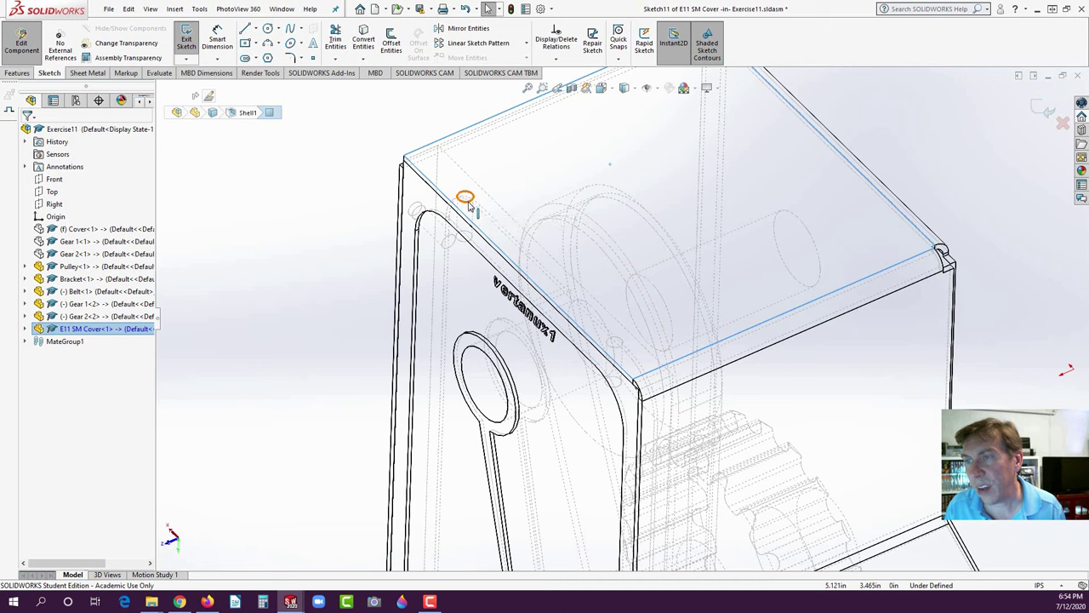
- Convert both bracket hole edges into the sketch and return to Shaded with Edges
left_click(466, 204)
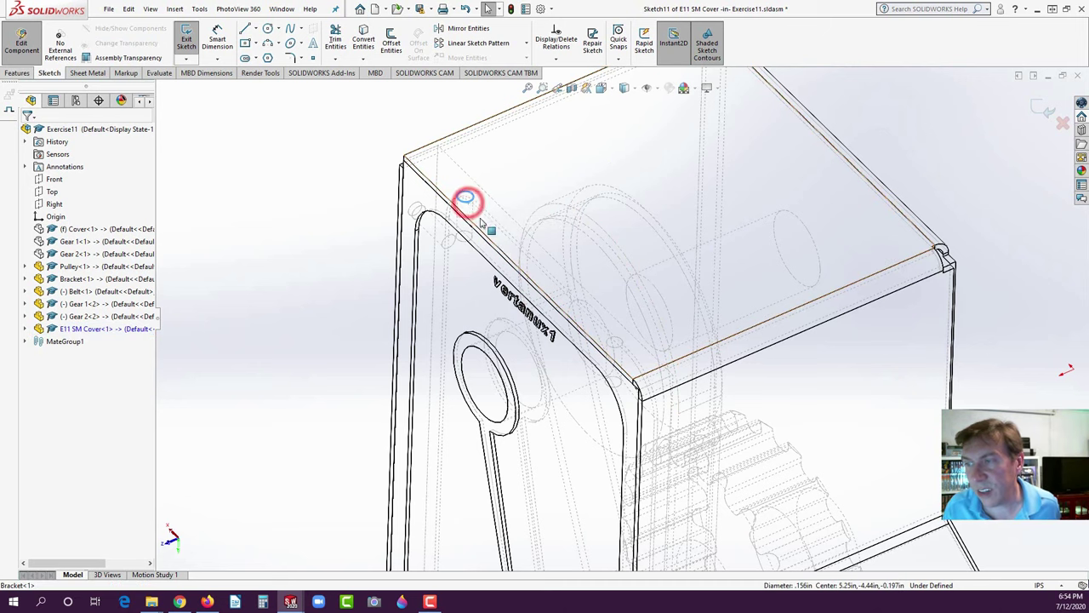
left_click(611, 347, "ctrl")
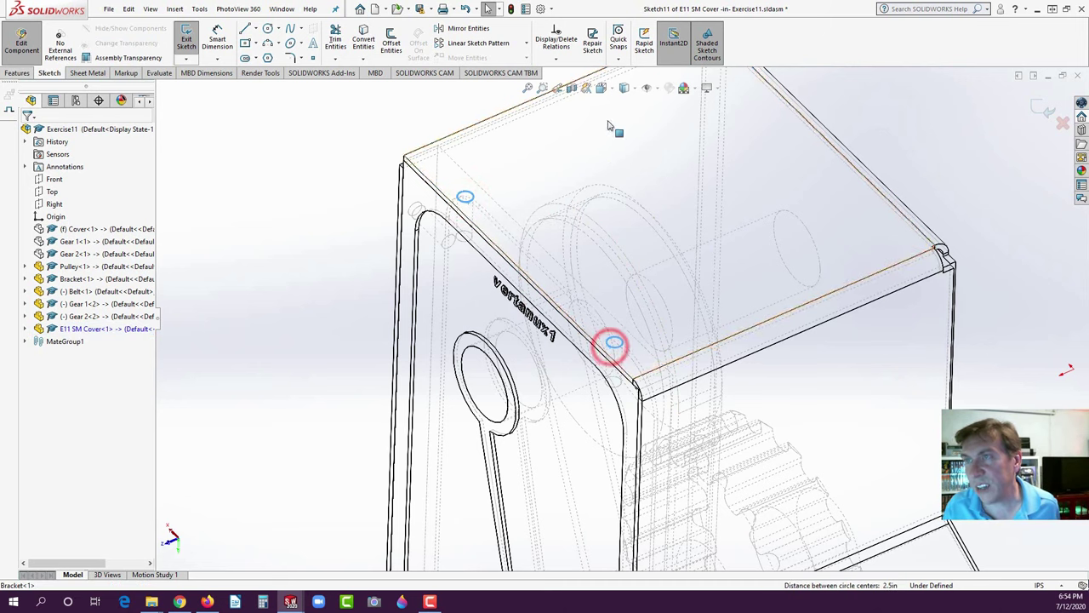
left_click(364, 38)
key("f")
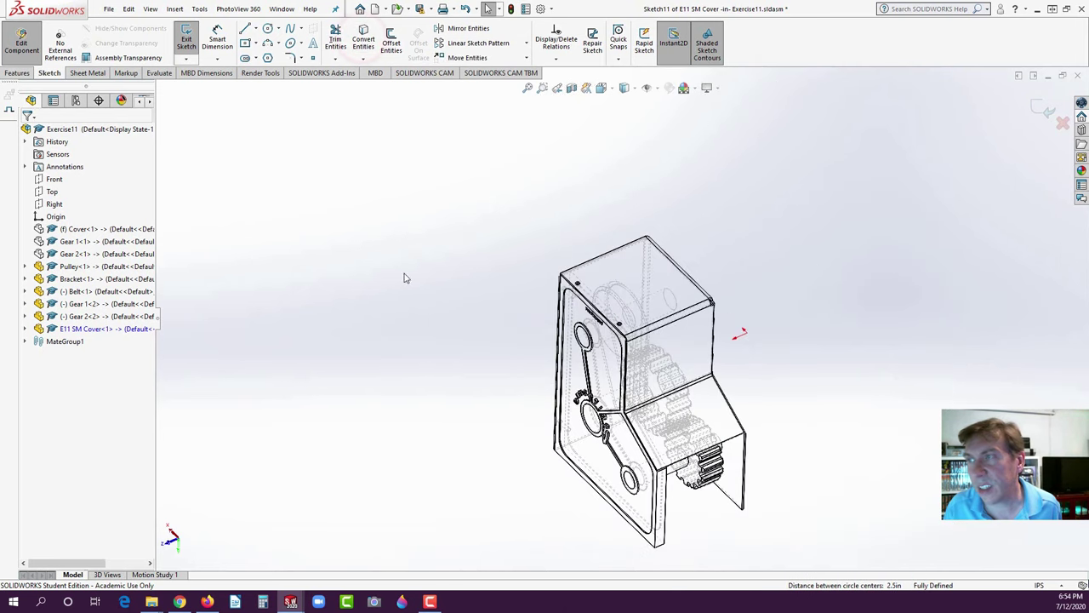
left_click(632, 88)
left_click(624, 105)
scroll(649, 342, "down", 5)
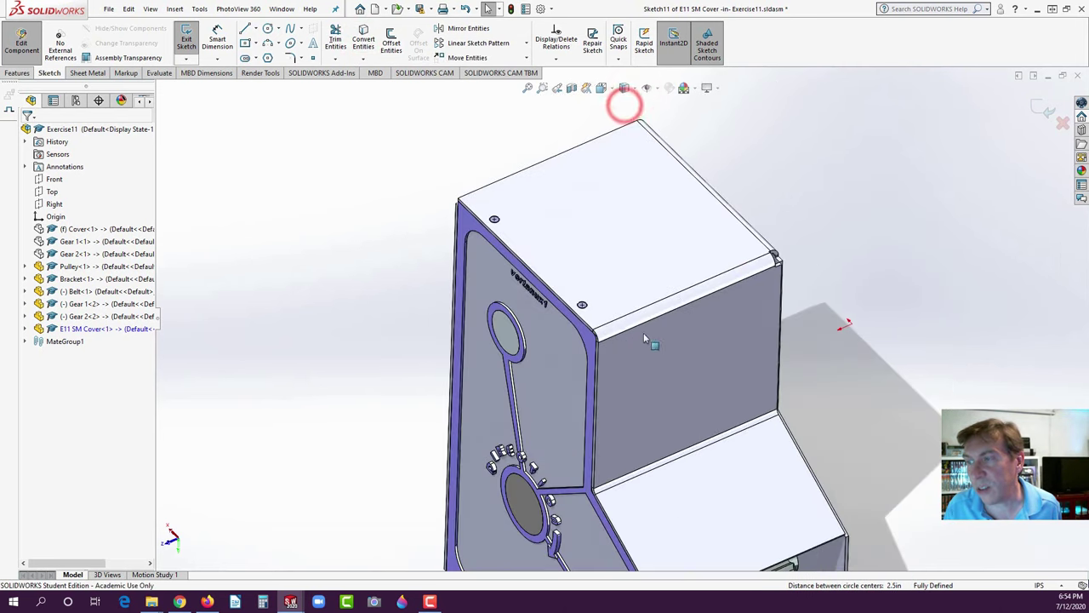
left_click(17, 72)
- Extrude-cut the two sketched circles through the top sheet with Link to thickness enabled
left_click(337, 46)
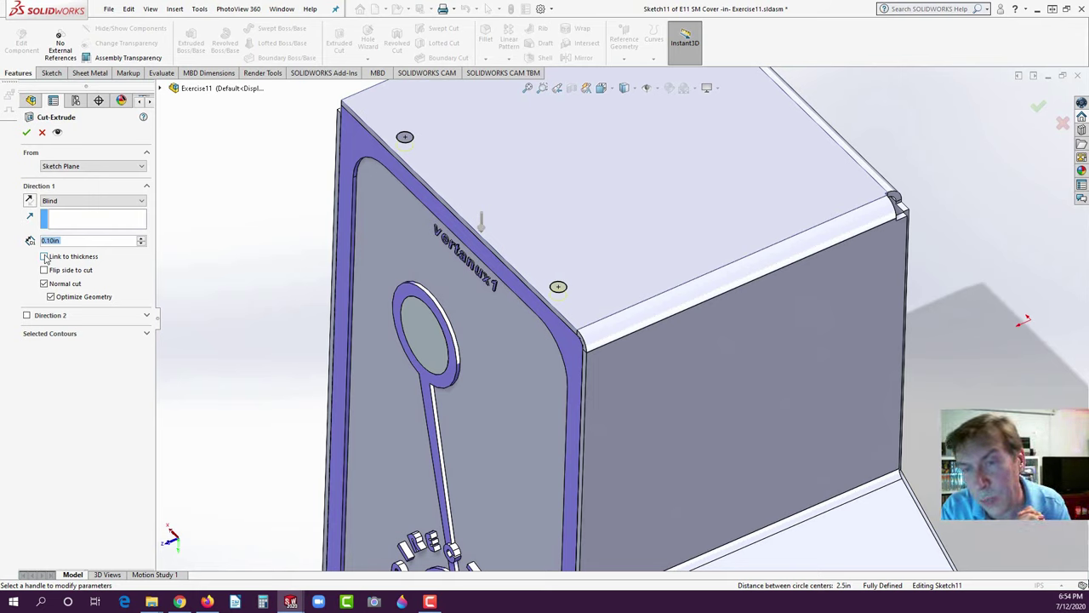
left_click(44, 256)
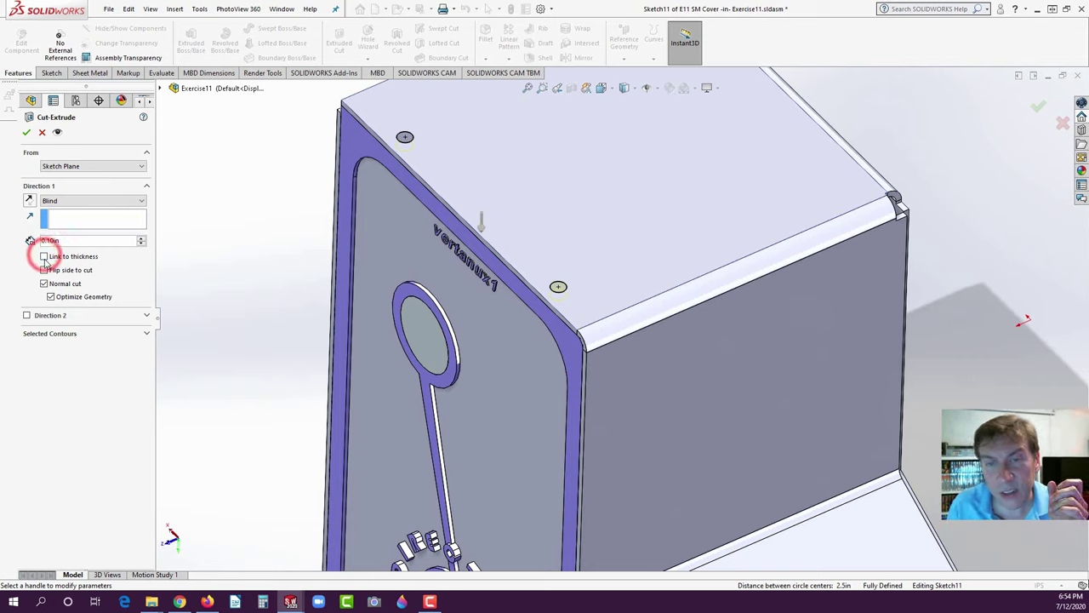
left_click(44, 256)
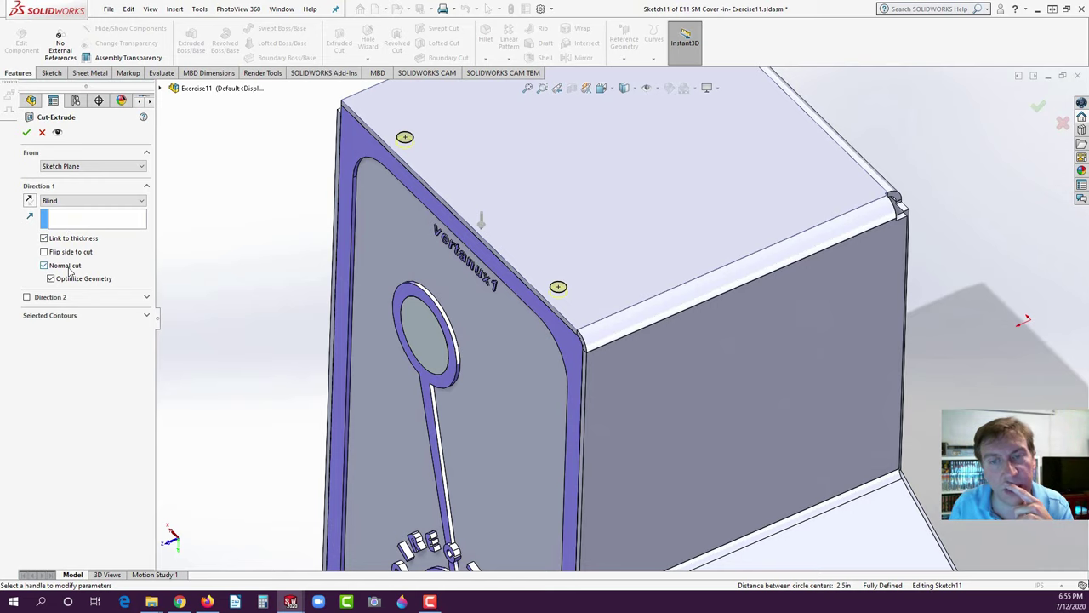
scroll(295, 316, "up", 2)
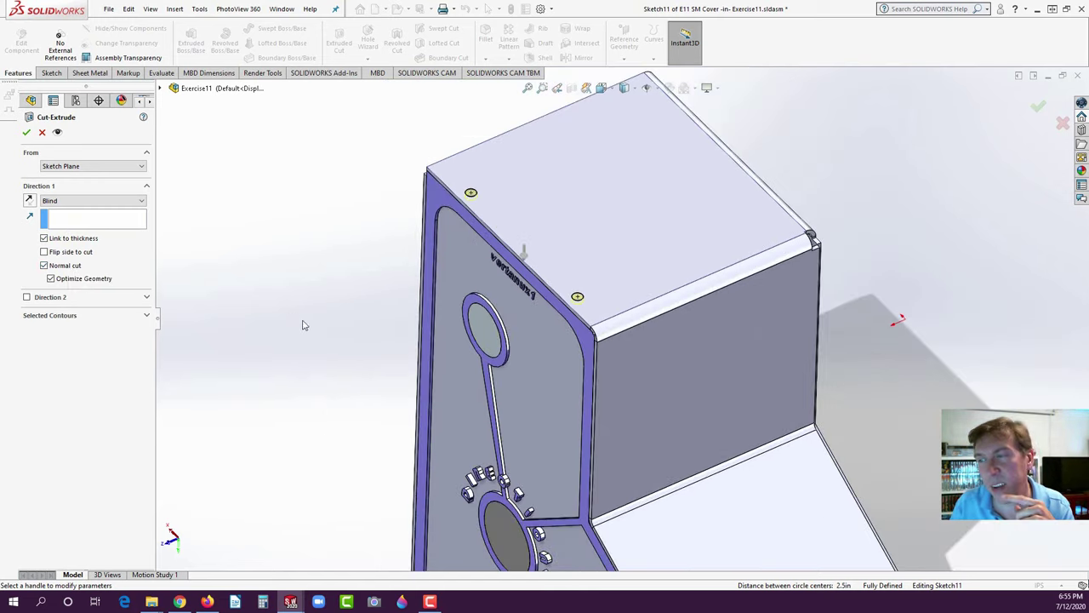
middle_click_drag(597, 309, 519, 212)
scroll(519, 210, "down", 3)
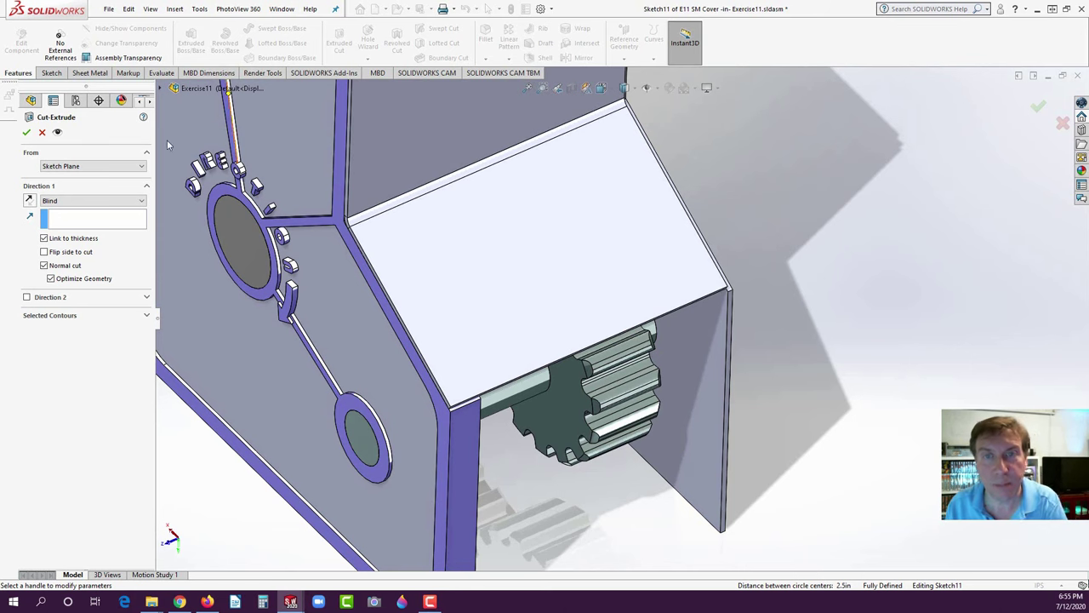
left_click(27, 132)
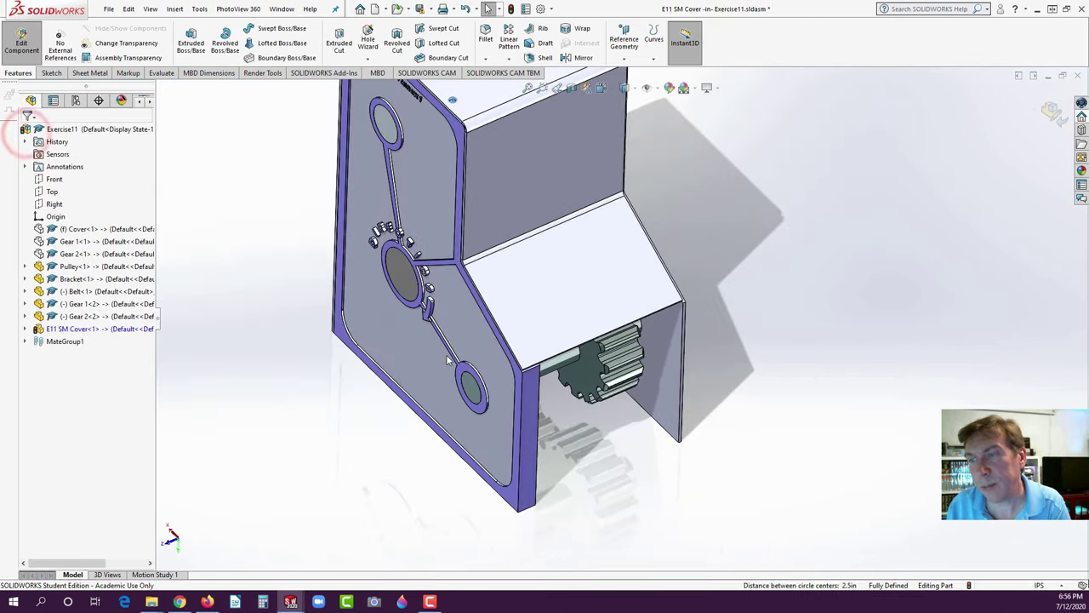
- Orbit to inspect the cover's two new holes, deselect, and bring up the File menu
middle_click_drag(436, 353, 622, 222)
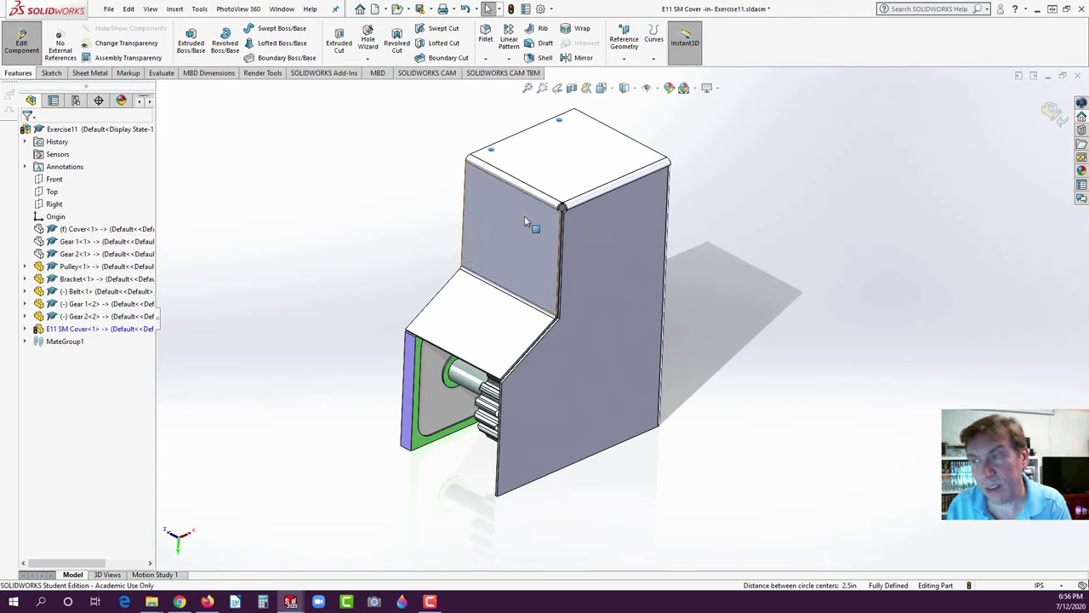
left_click(381, 190)
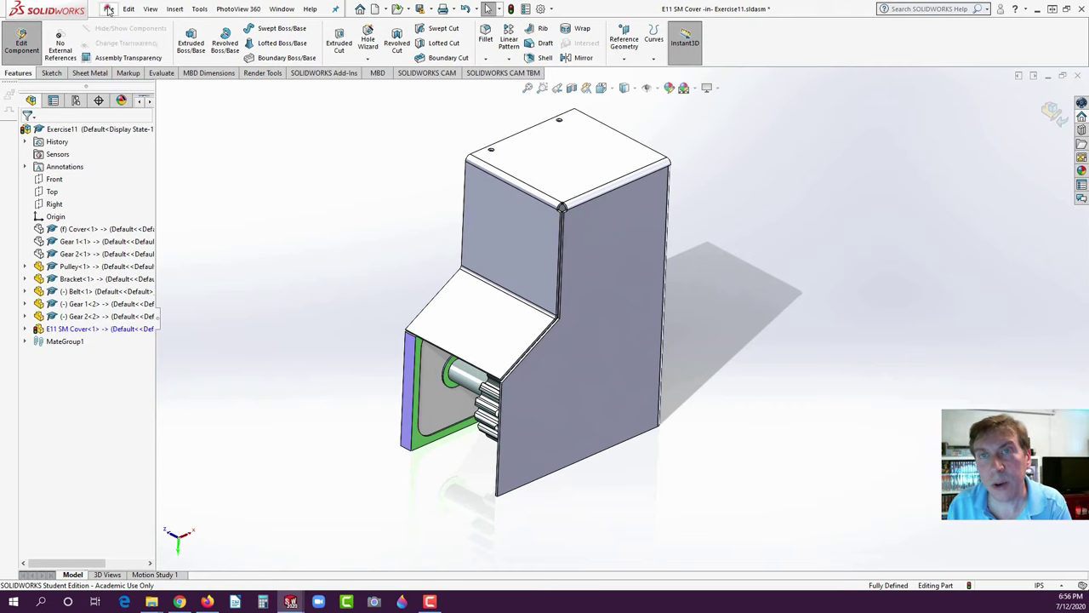
left_click(109, 9)
left_click(317, 105)
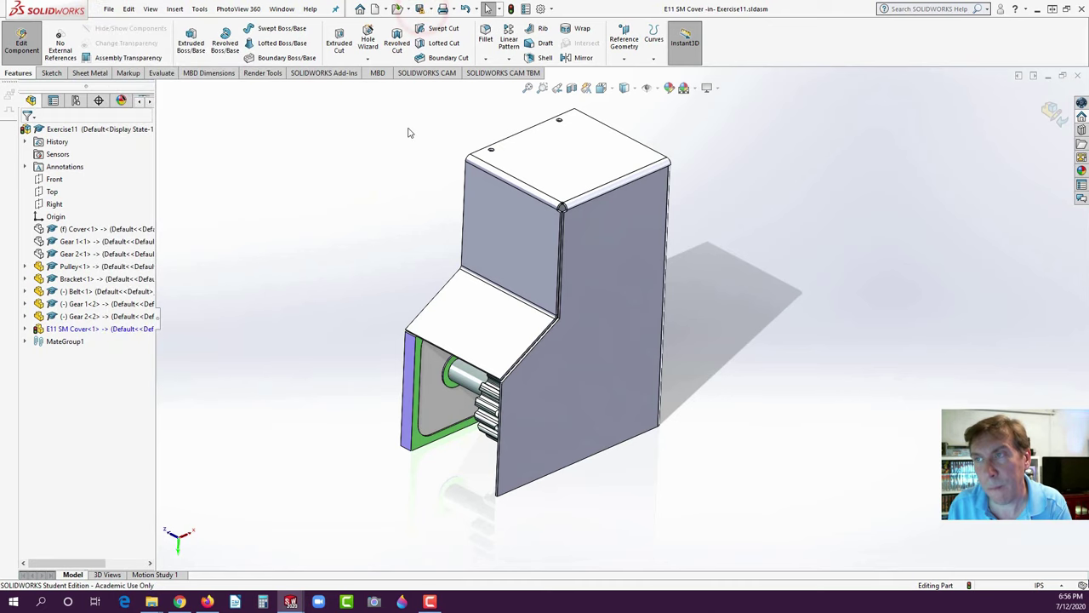
left_click(109, 8)
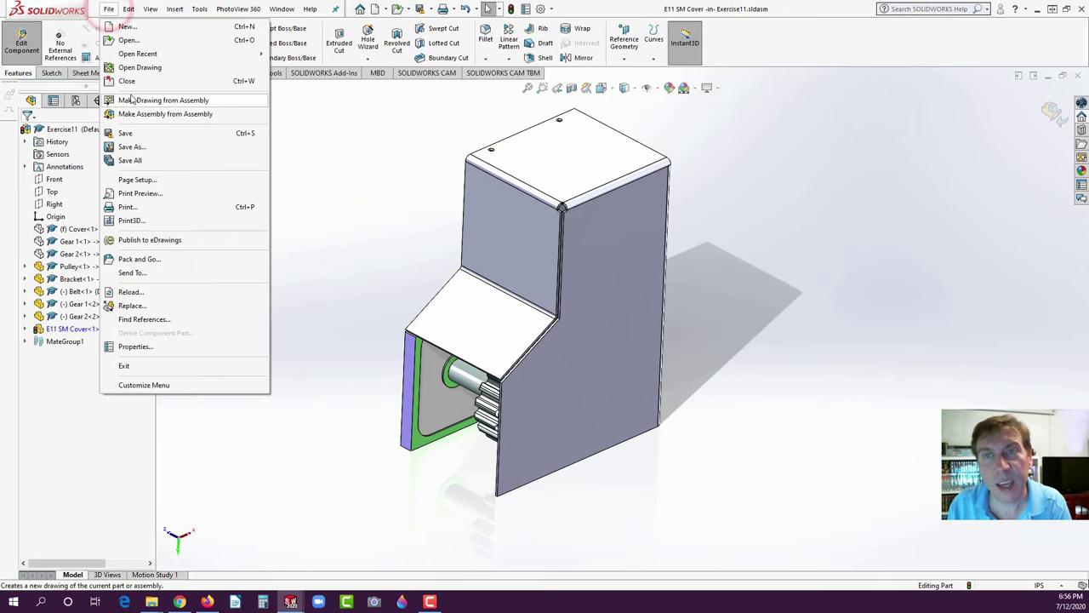
- Make a drawing from the assembly on a standard A (ANSI) Landscape sheet, then return to the assembly
left_click(133, 101)
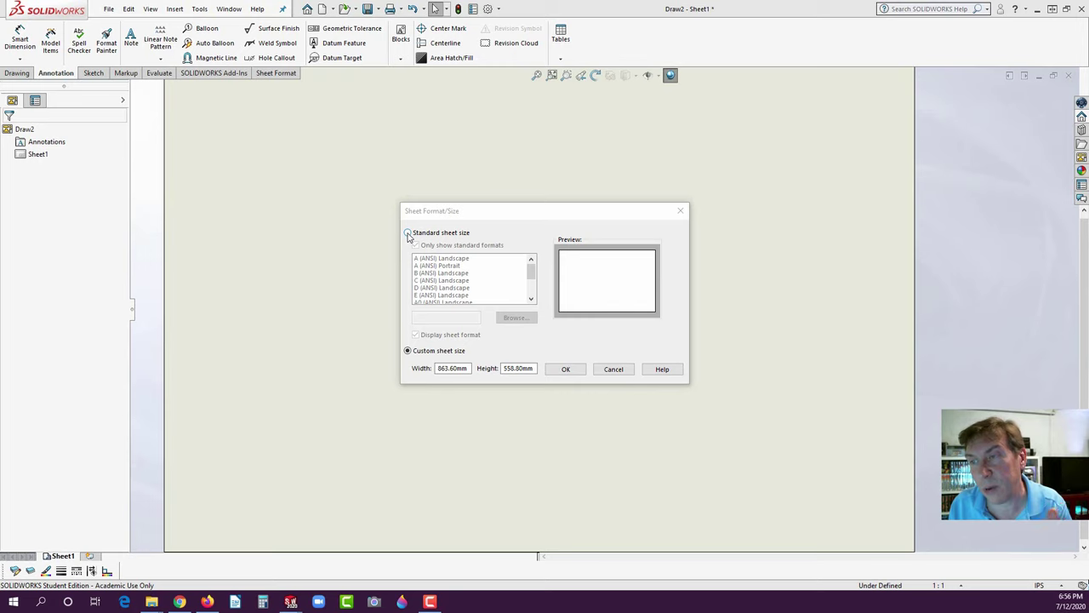
left_click(408, 233)
left_click(437, 258)
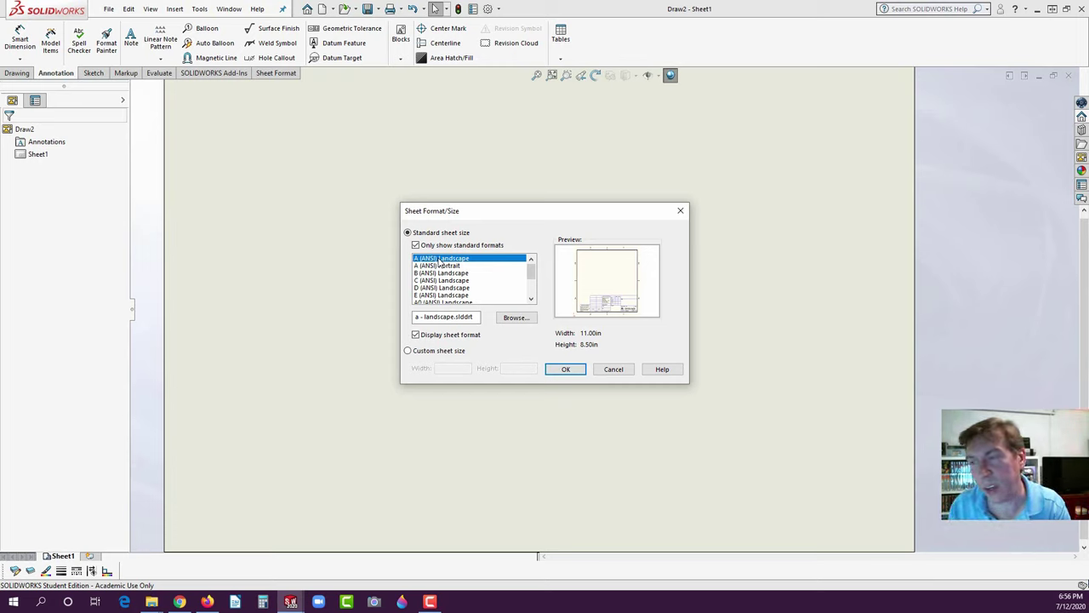
left_click(563, 369)
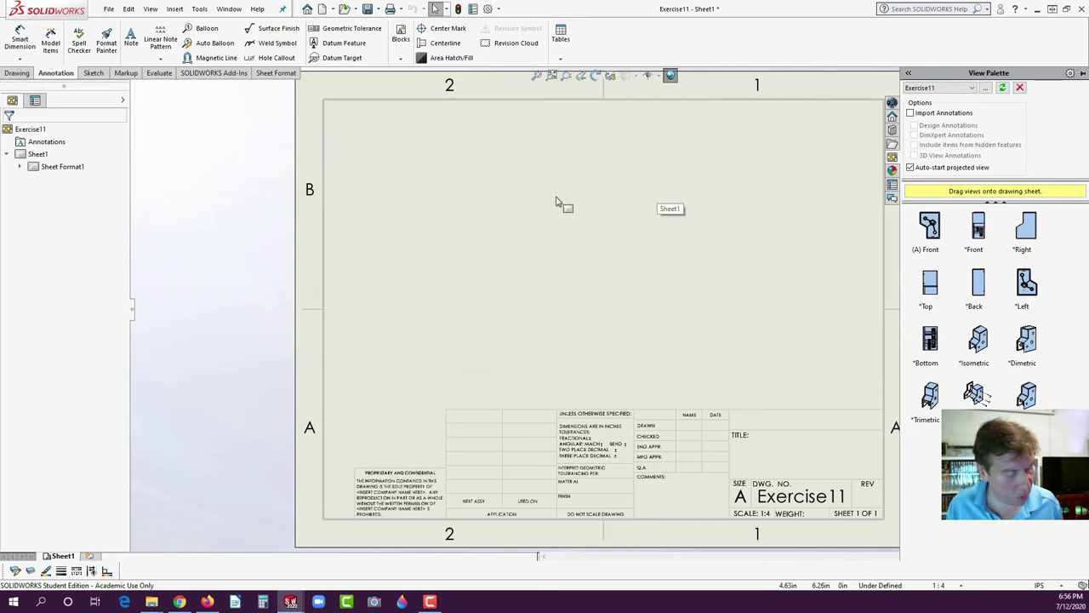
key("ctrl+Tab")
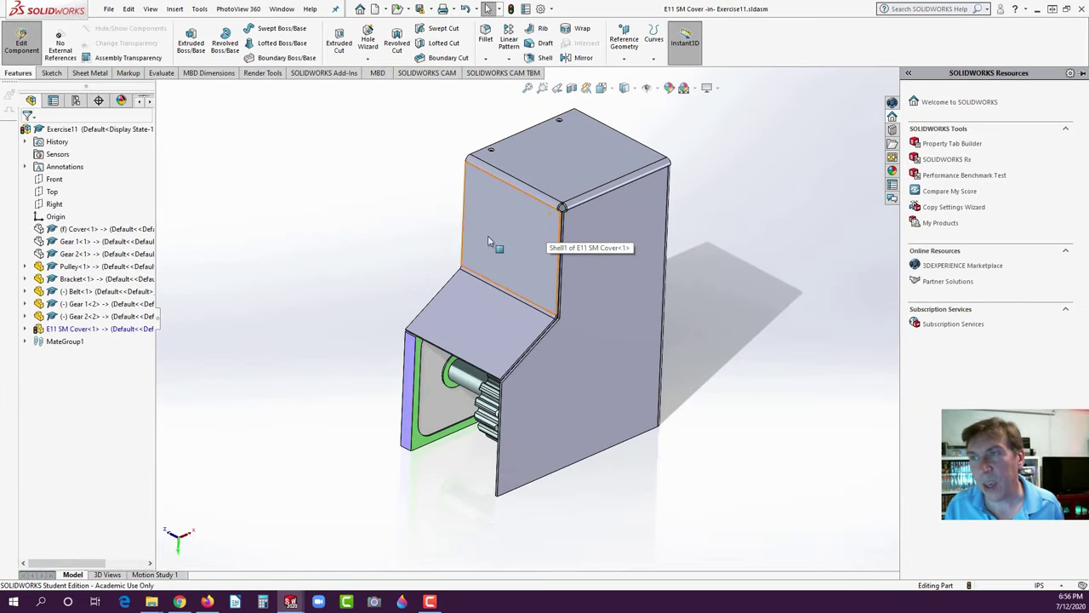
- Explode the cover outward along Z and pull the bracket back the opposite way
key("f")
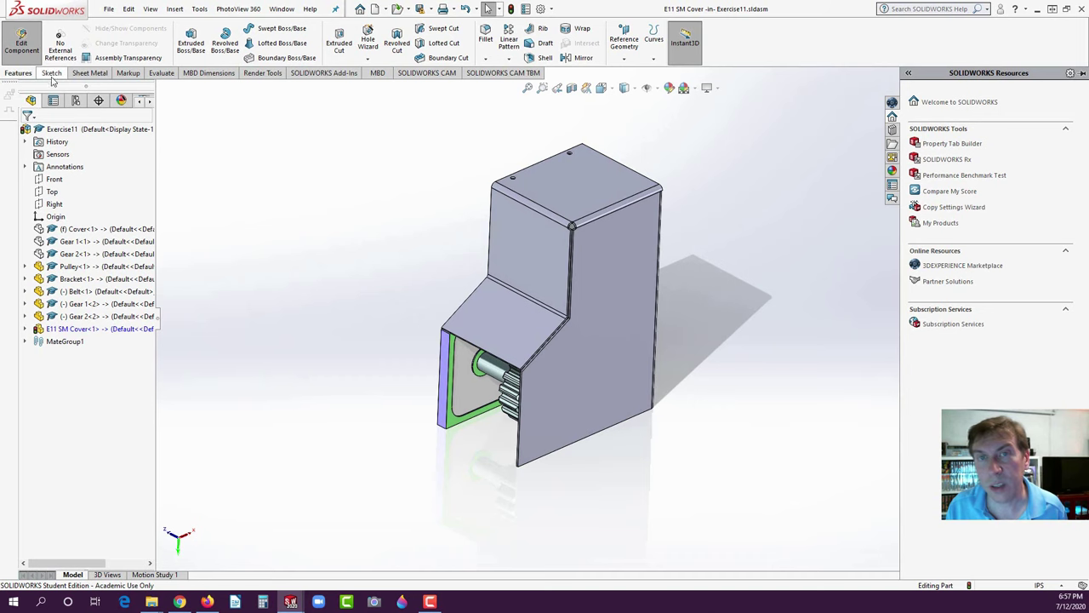
left_click(21, 42)
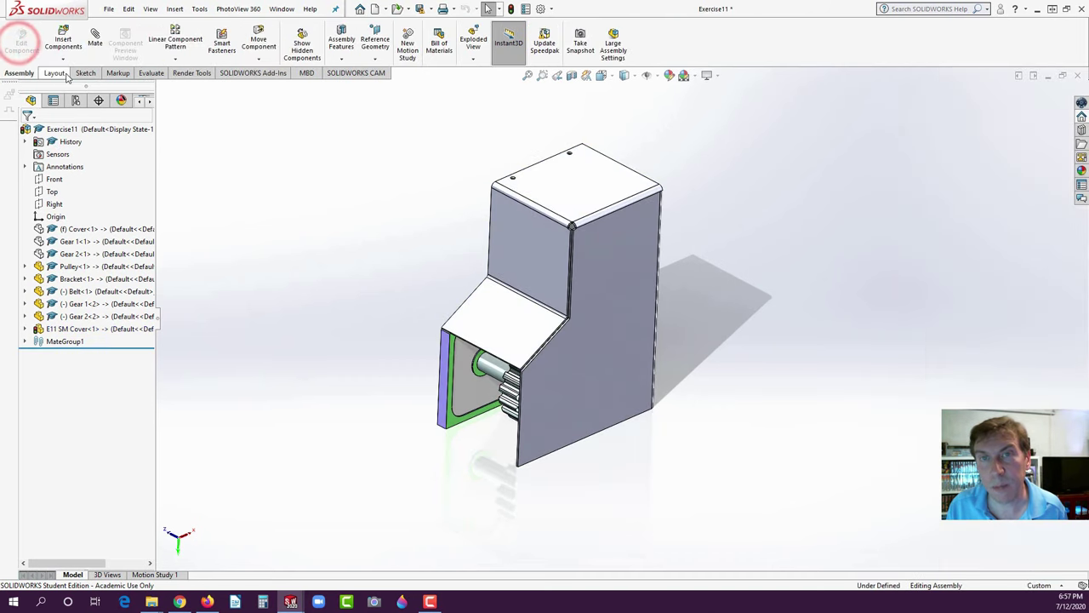
left_click(474, 45)
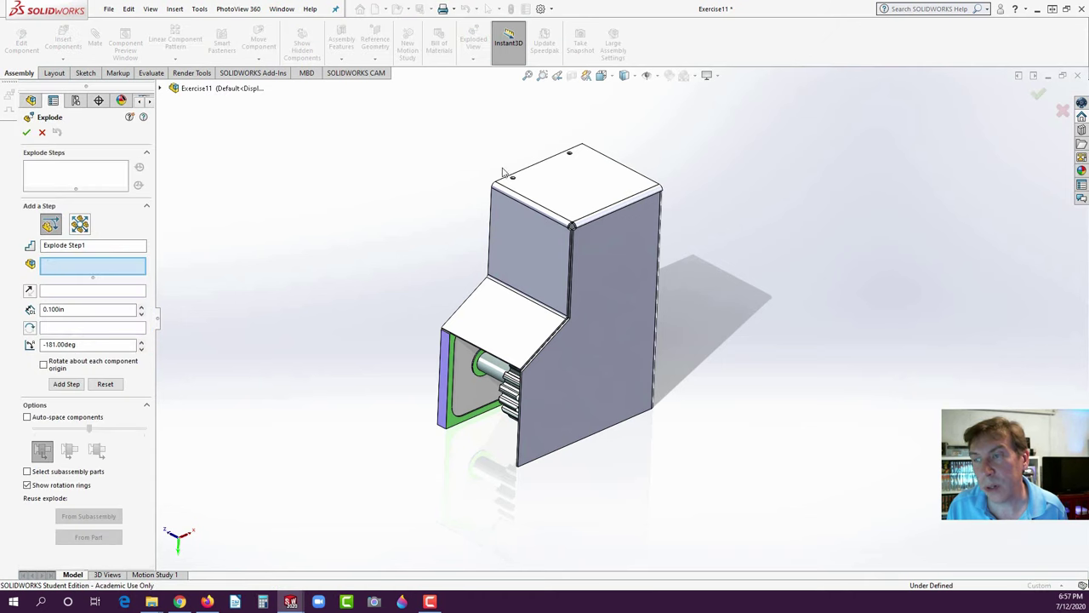
left_click(623, 298)
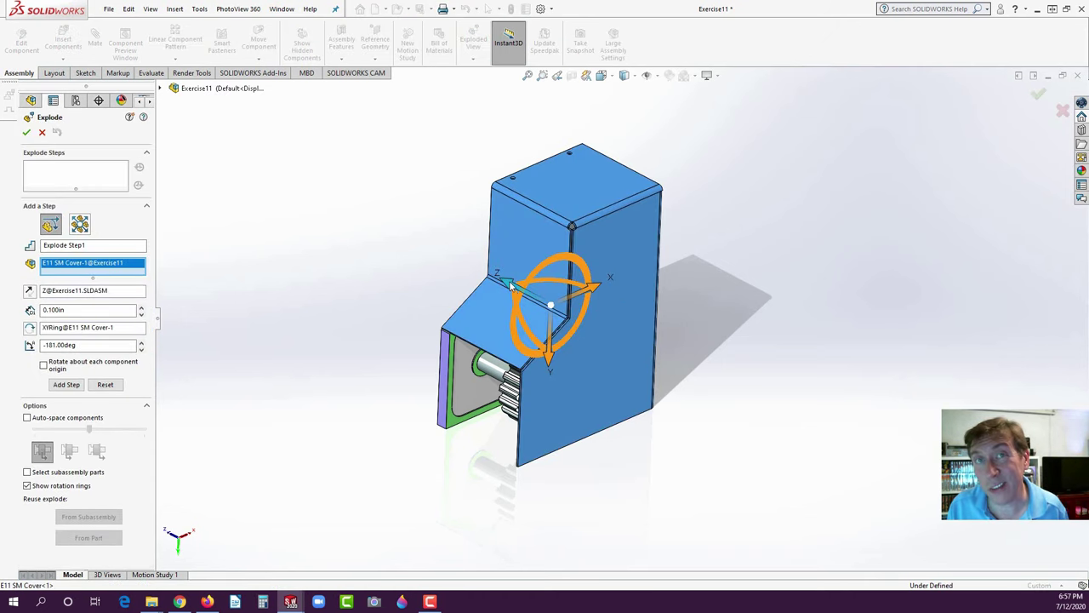
left_click_drag(510, 287, 683, 391)
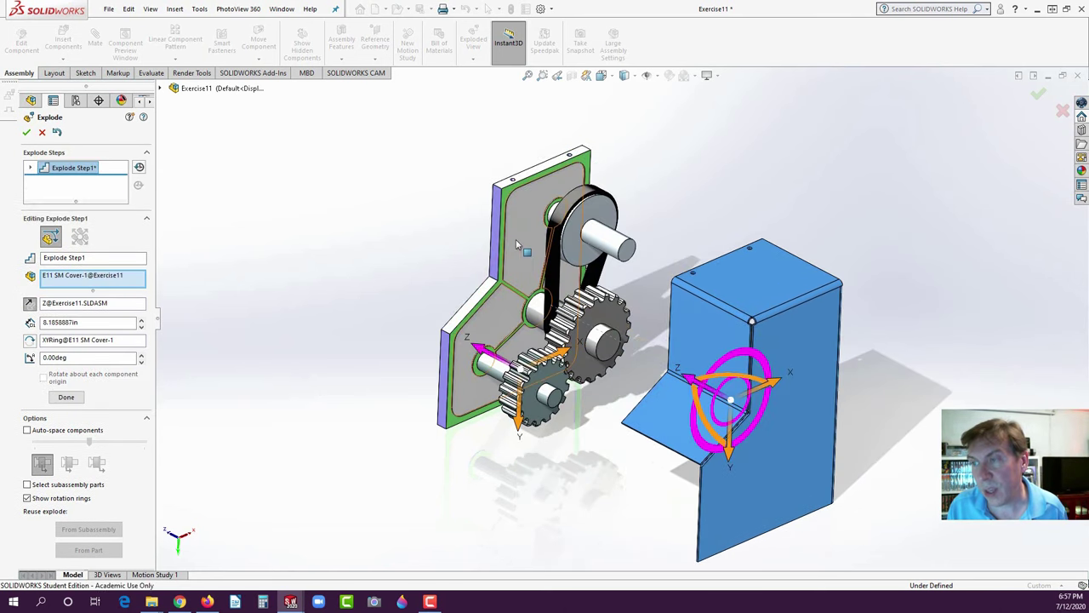
left_click(68, 397)
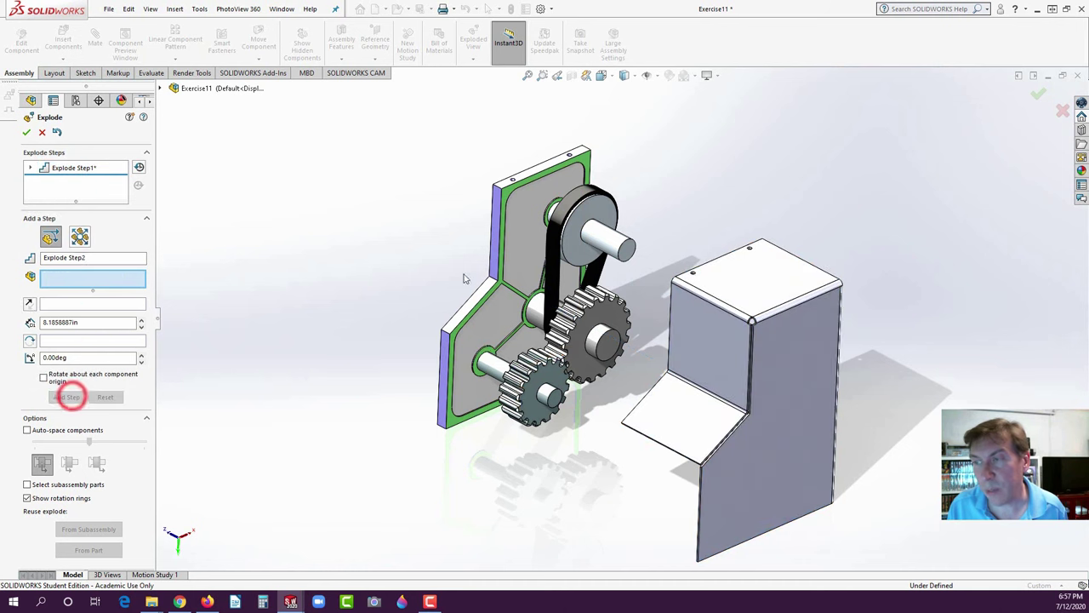
left_click(521, 245)
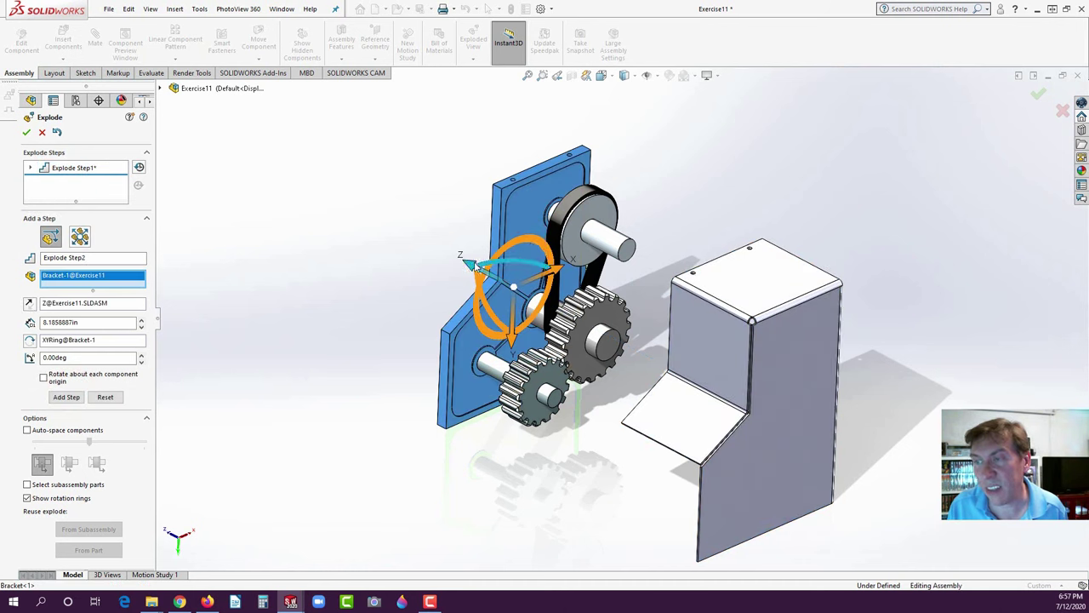
left_click_drag(471, 265, 379, 216)
left_click(28, 133)
left_click(474, 58)
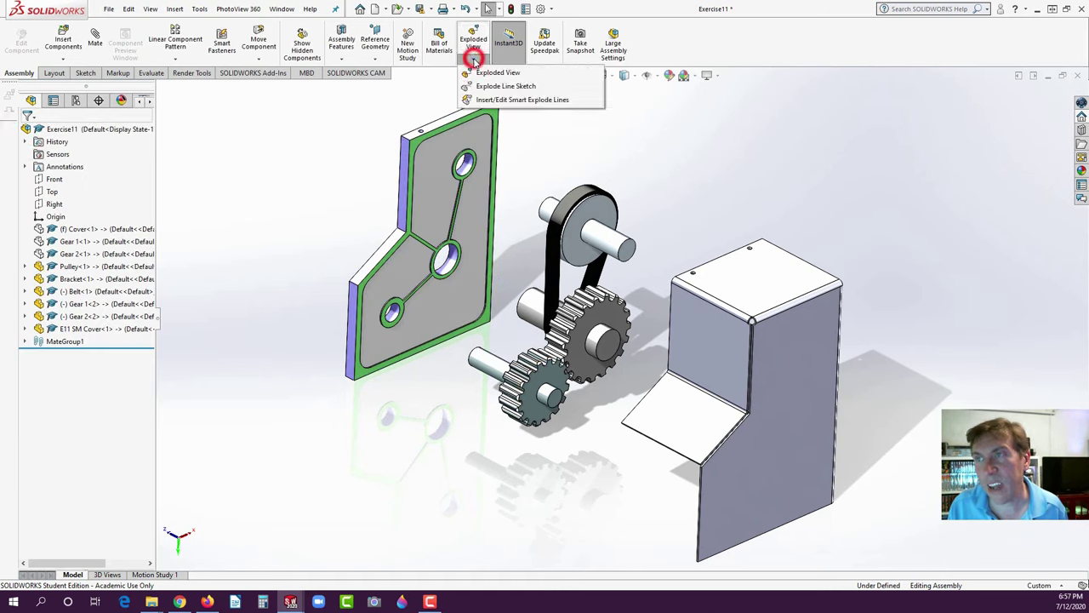
- Route explode lines from the bracket's top and middle holes to the pulley shaft and large gear bore
left_click(471, 86)
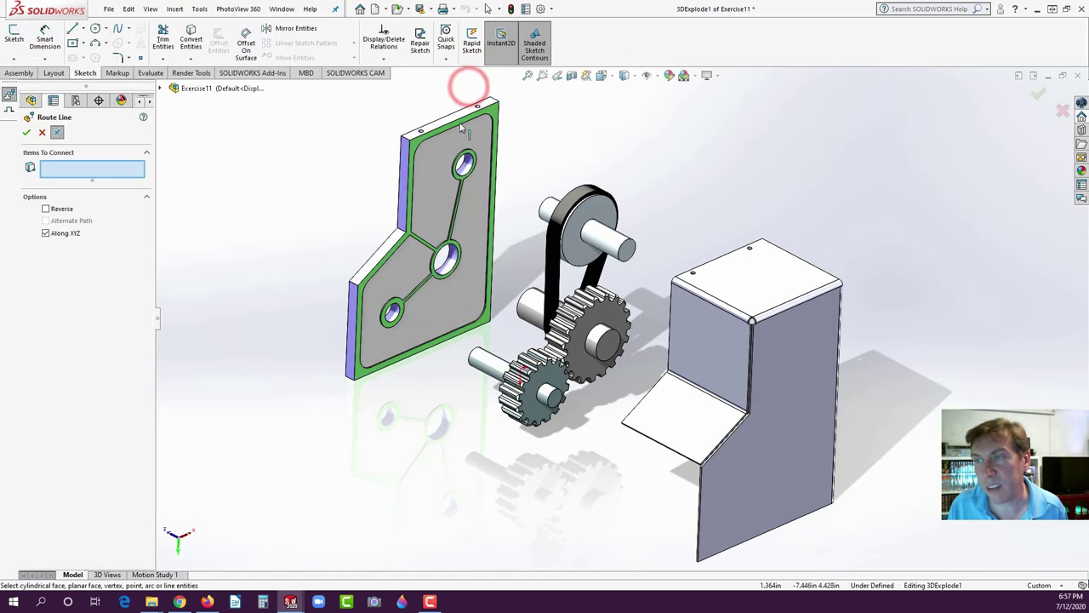
left_click(466, 170)
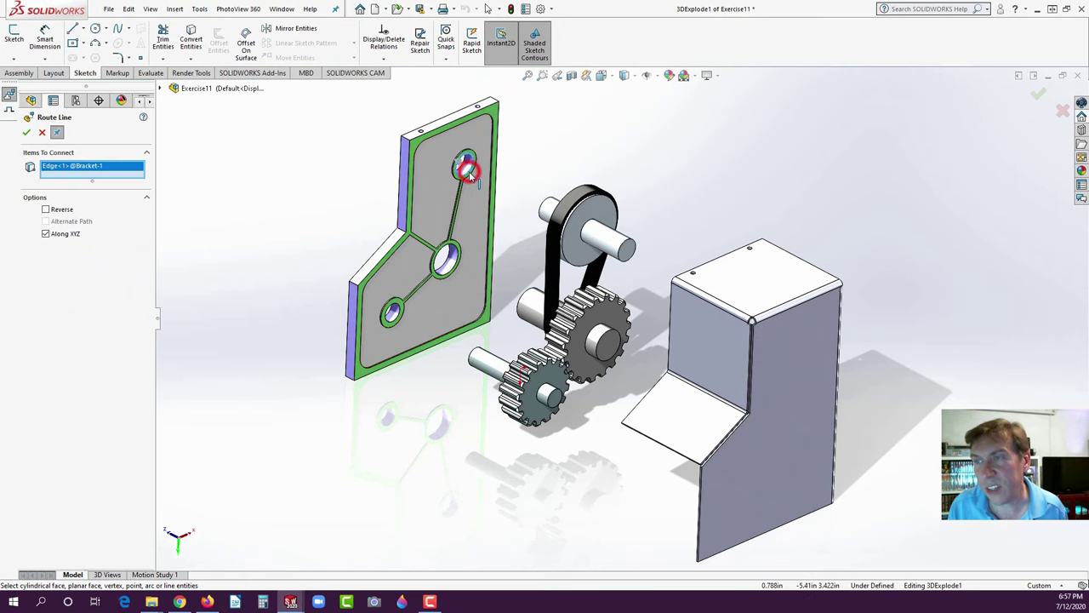
left_click(462, 164)
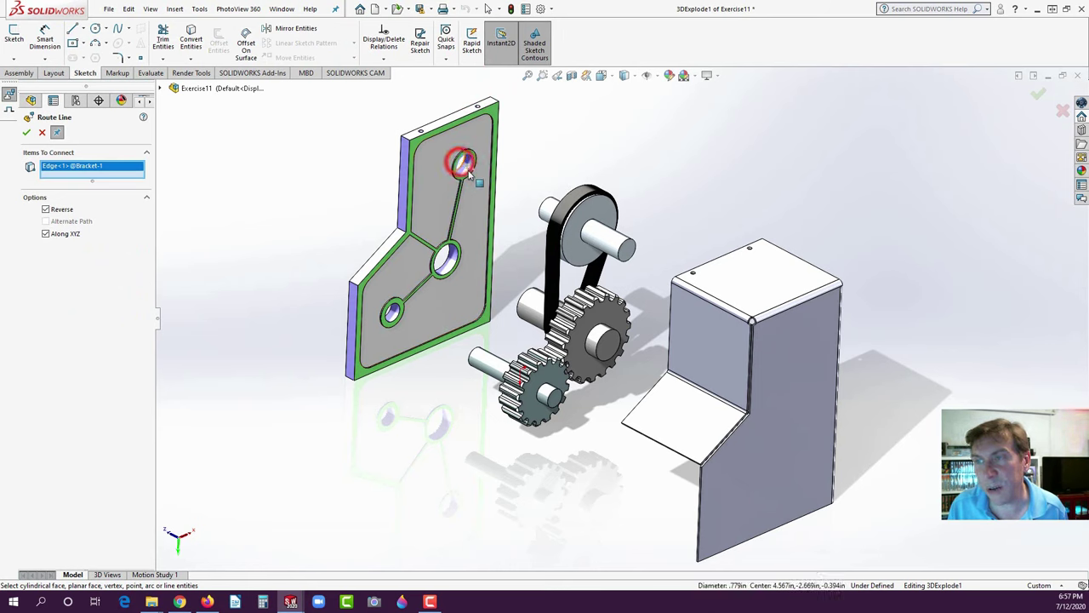
left_click(623, 264)
key("Return")
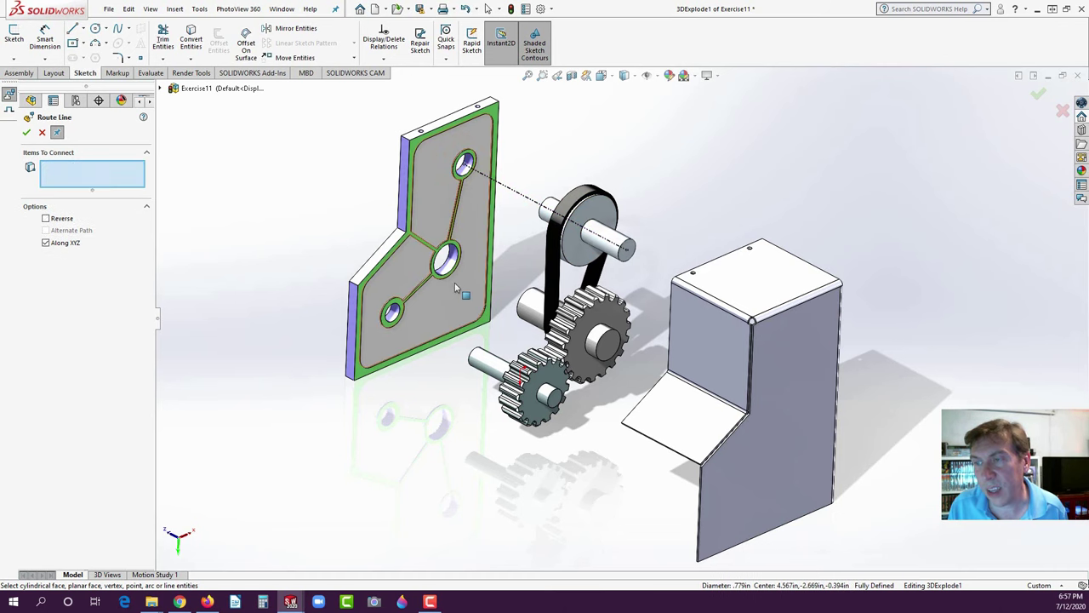
left_click(444, 262)
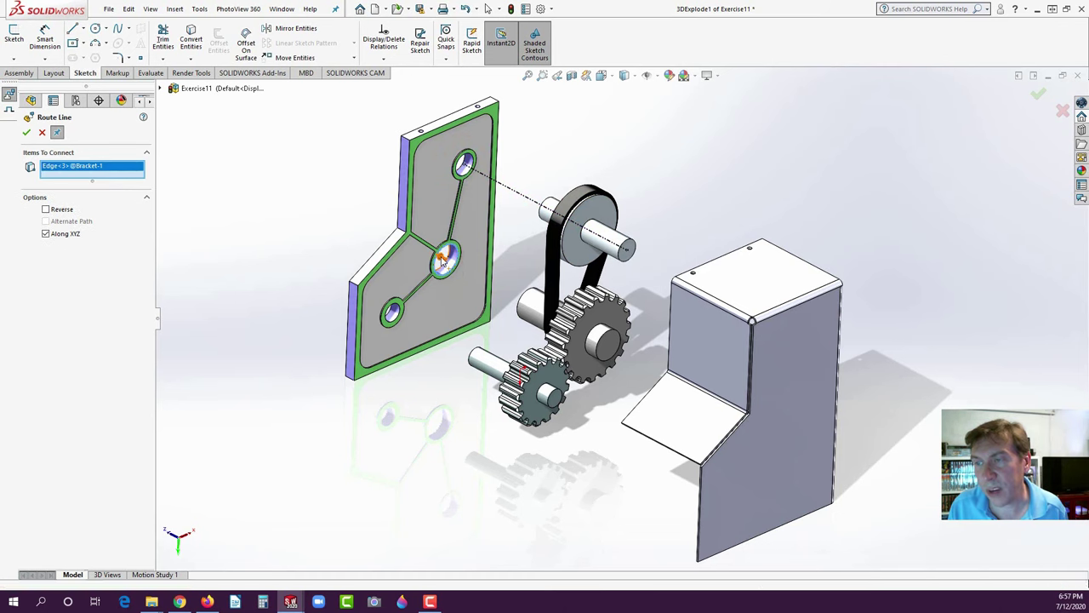
left_click(445, 259)
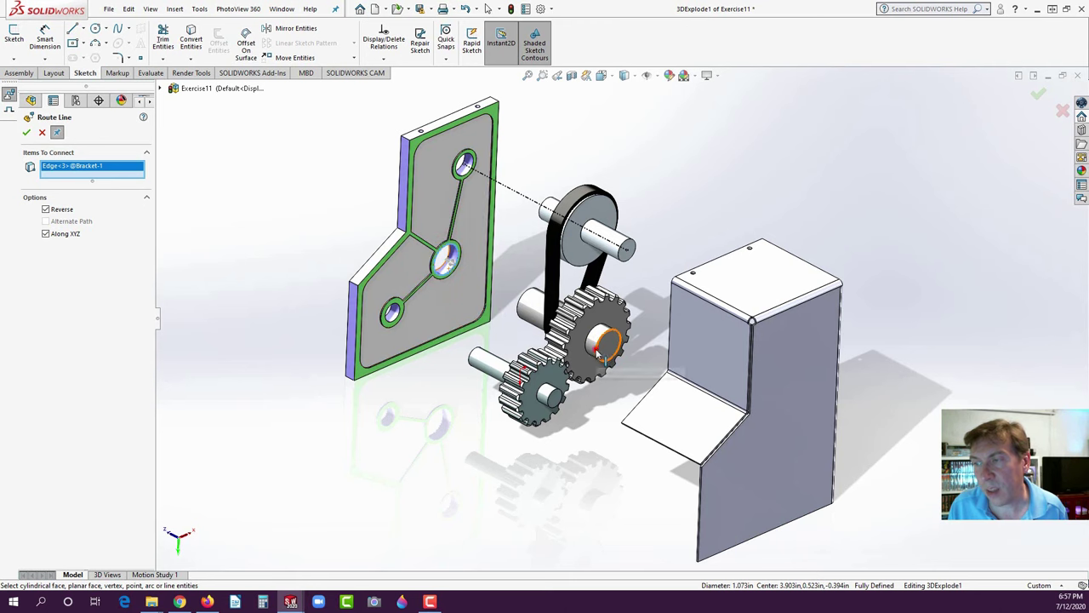
left_click(598, 354)
key("Return")
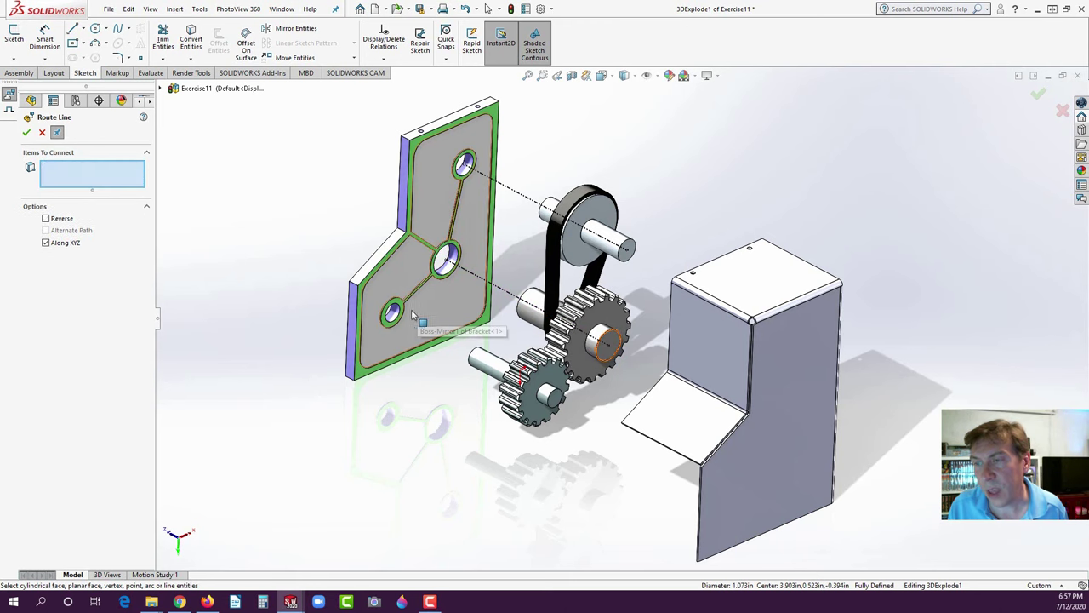
- Route the lower hole's explode line to the small gear shaft, finish, and save the assembly
left_click(395, 315)
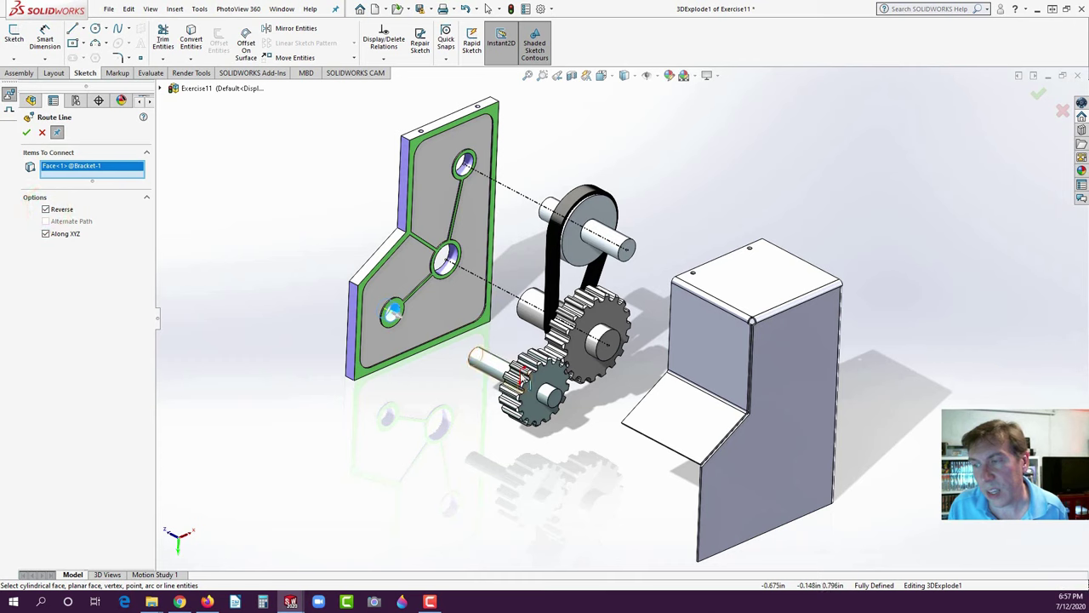
left_click(473, 359)
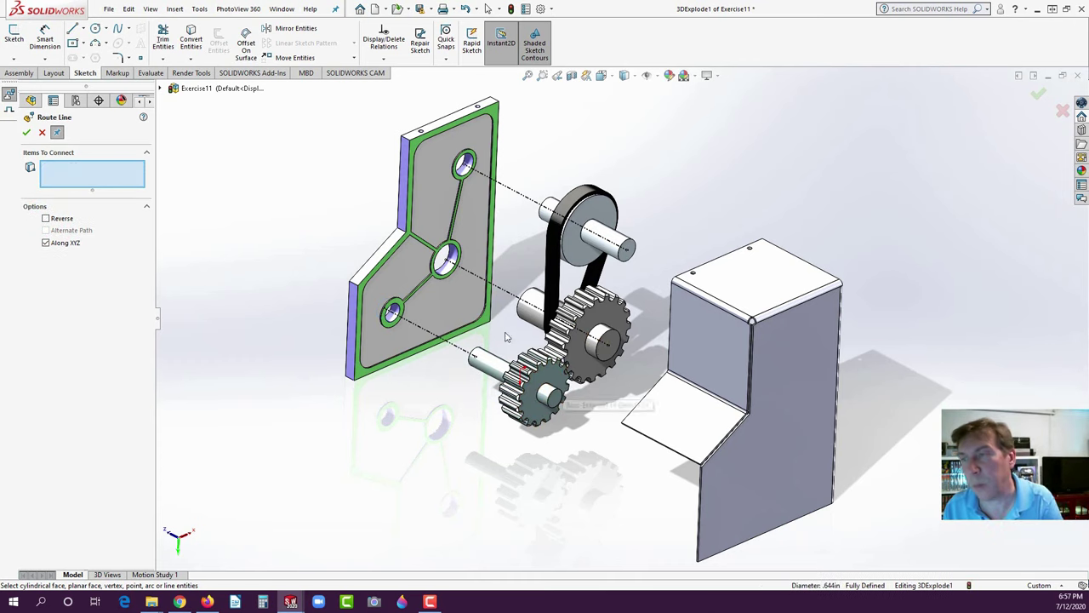
left_click(27, 132)
left_click(243, 190)
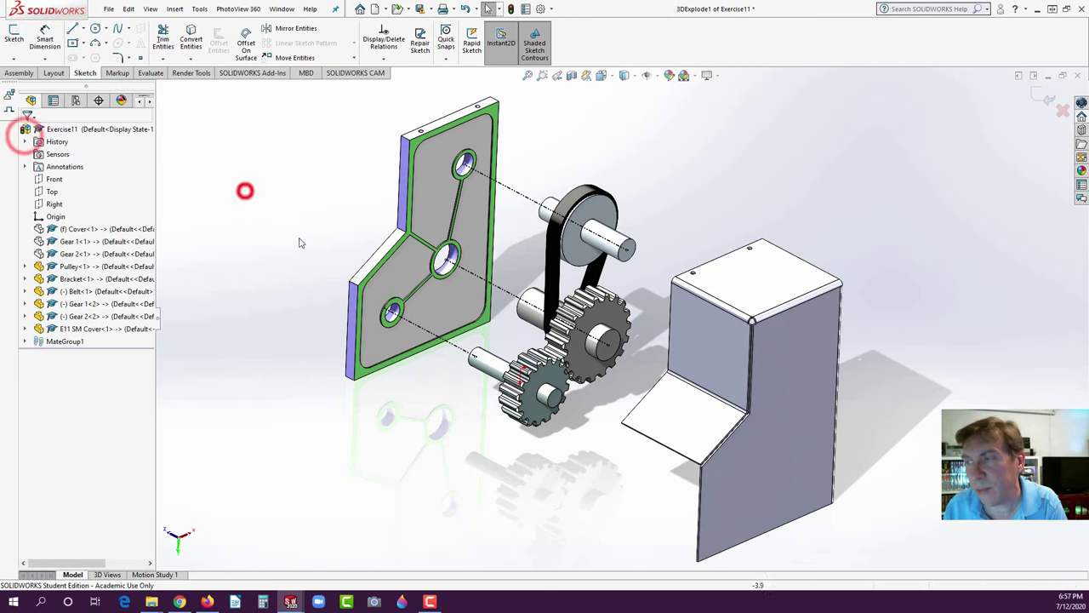
left_click(445, 343)
left_click(409, 424)
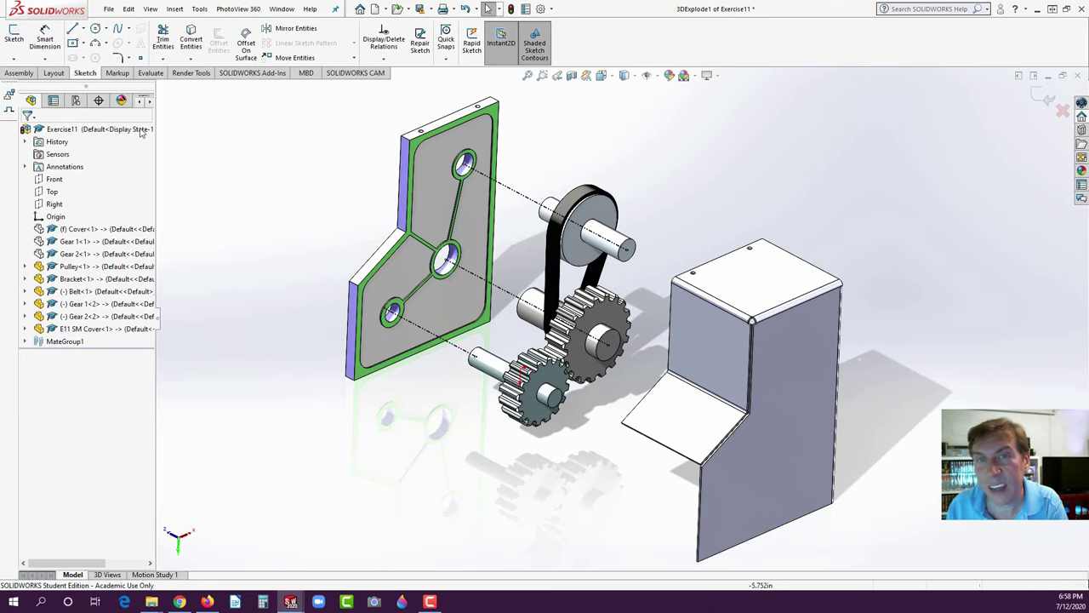
left_click(419, 10)
- Rebuild and save the assembly, then list Exercise11's ready-made views in the View Palette
left_click(241, 181)
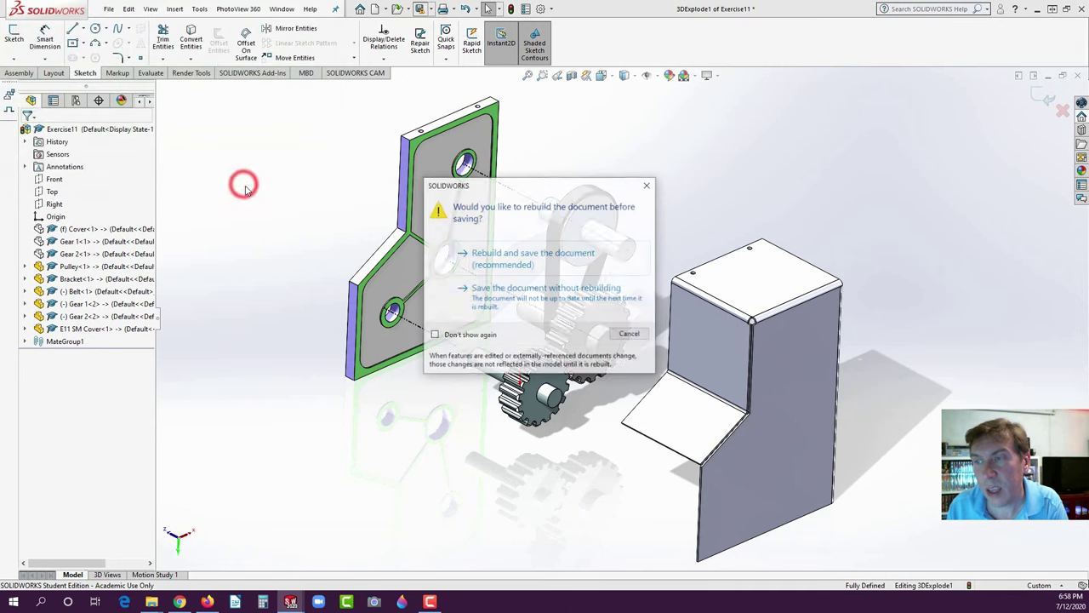
left_click(511, 259)
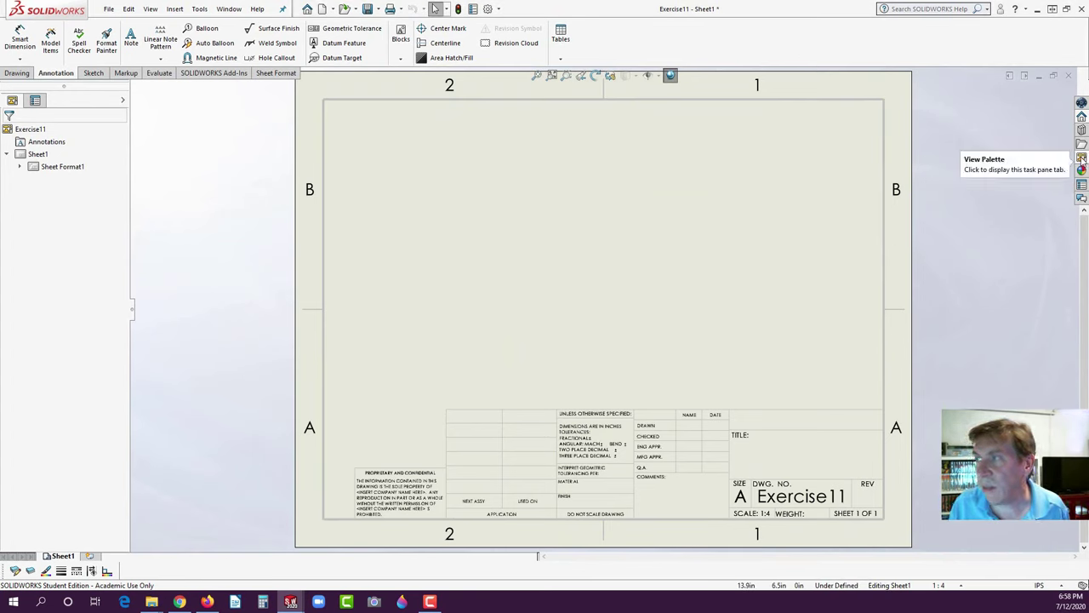
left_click(1082, 158)
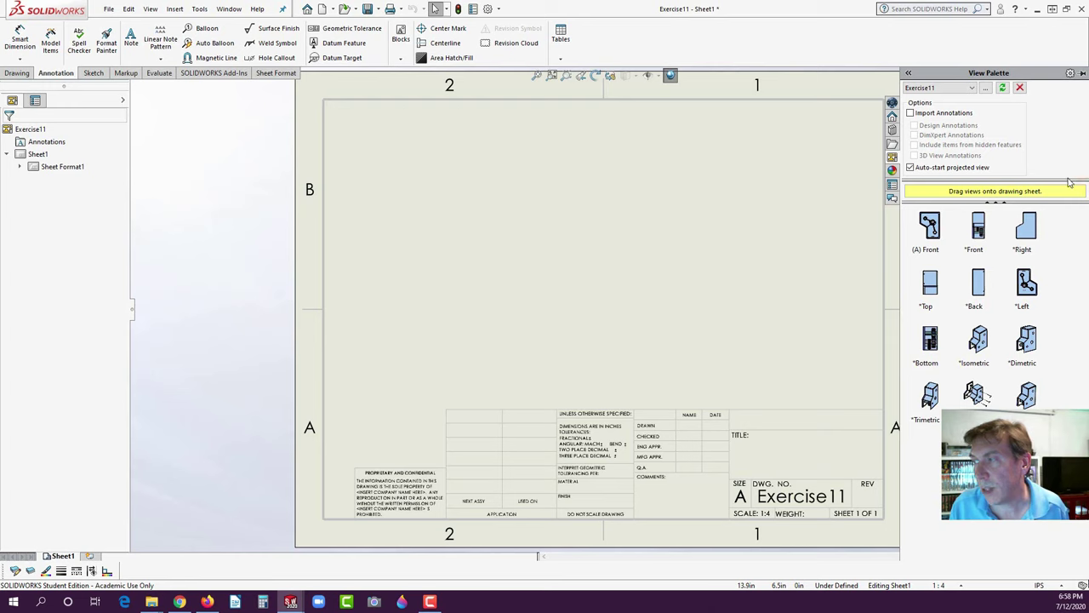
- Place an exploded isometric view shaded with edges at upper right, and a Front view to its left
left_click_drag(980, 393, 749, 238)
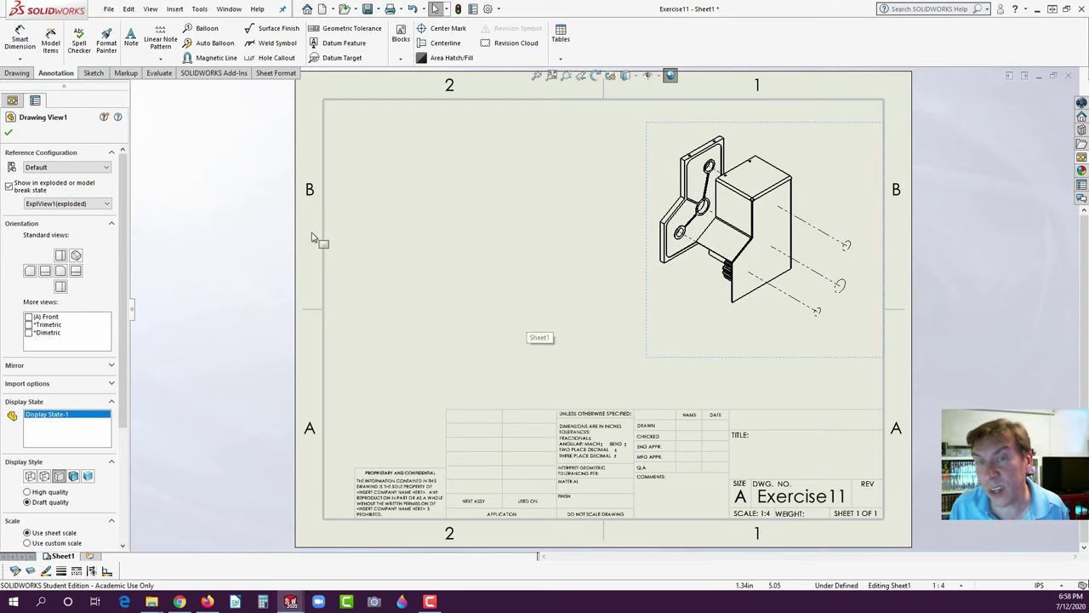
left_click(106, 203)
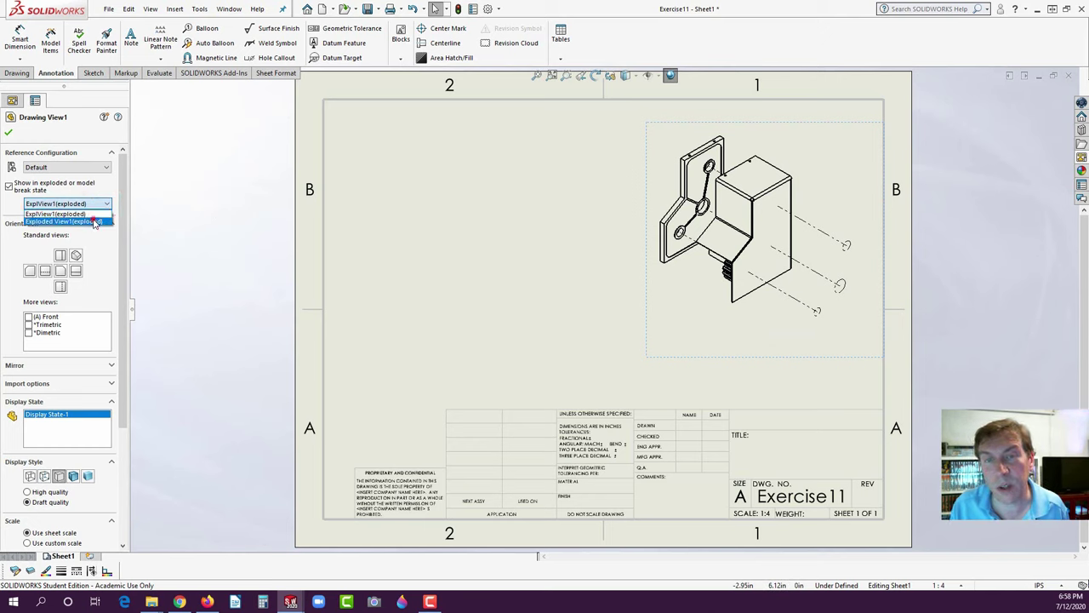
left_click(95, 221)
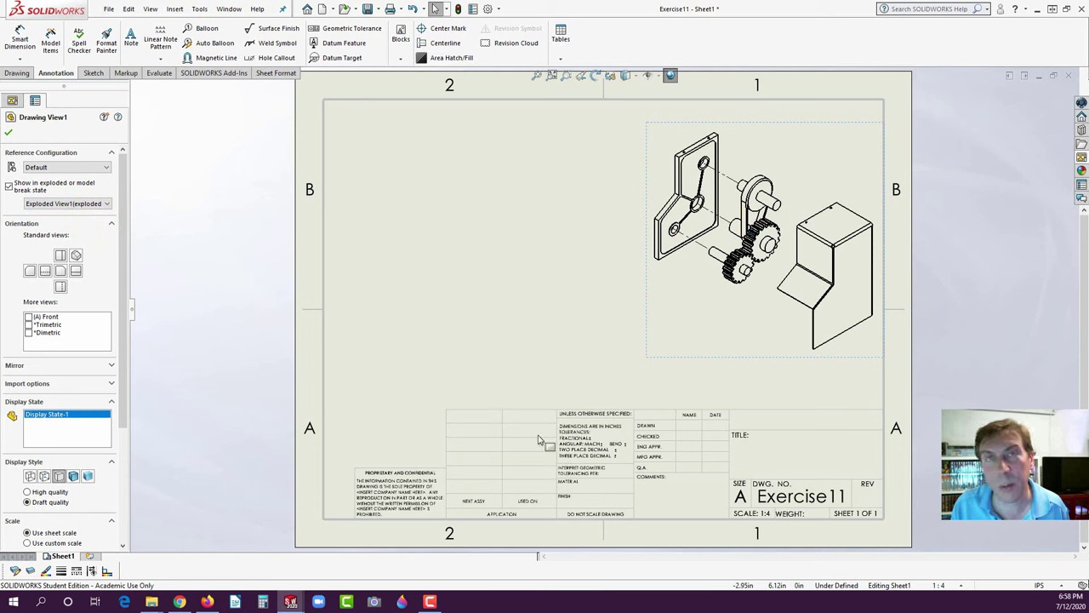
left_click(578, 278)
left_click(685, 297)
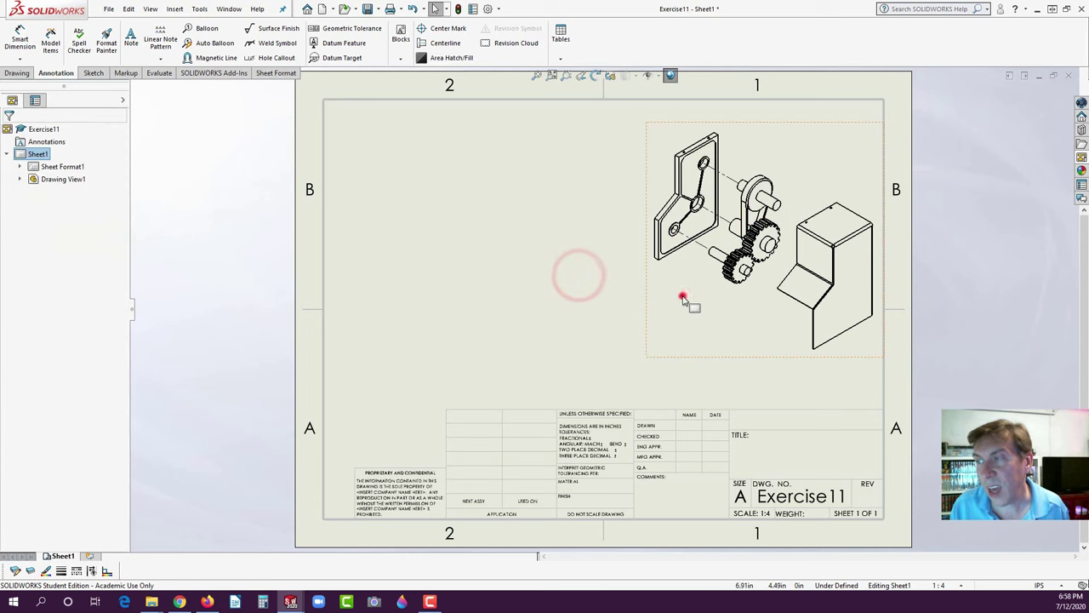
left_click(73, 476)
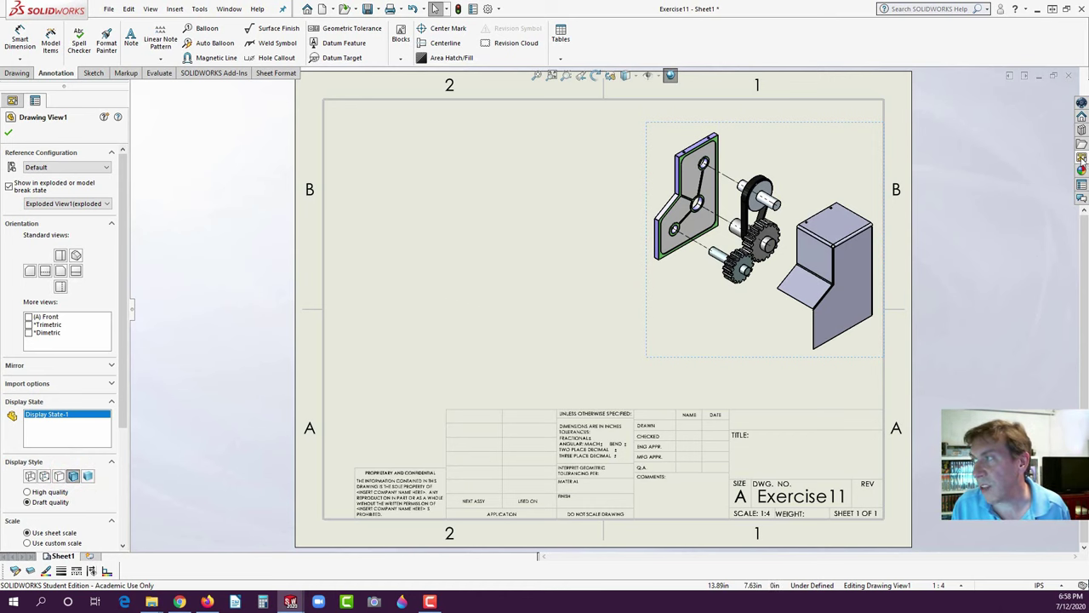
left_click(1082, 158)
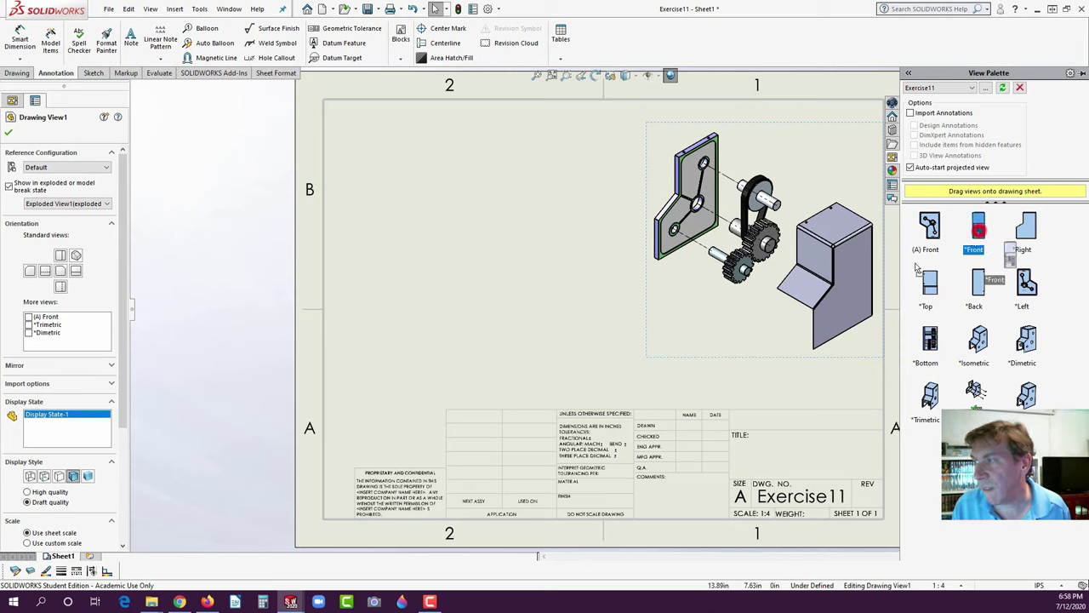
left_click_drag(979, 230, 432, 315)
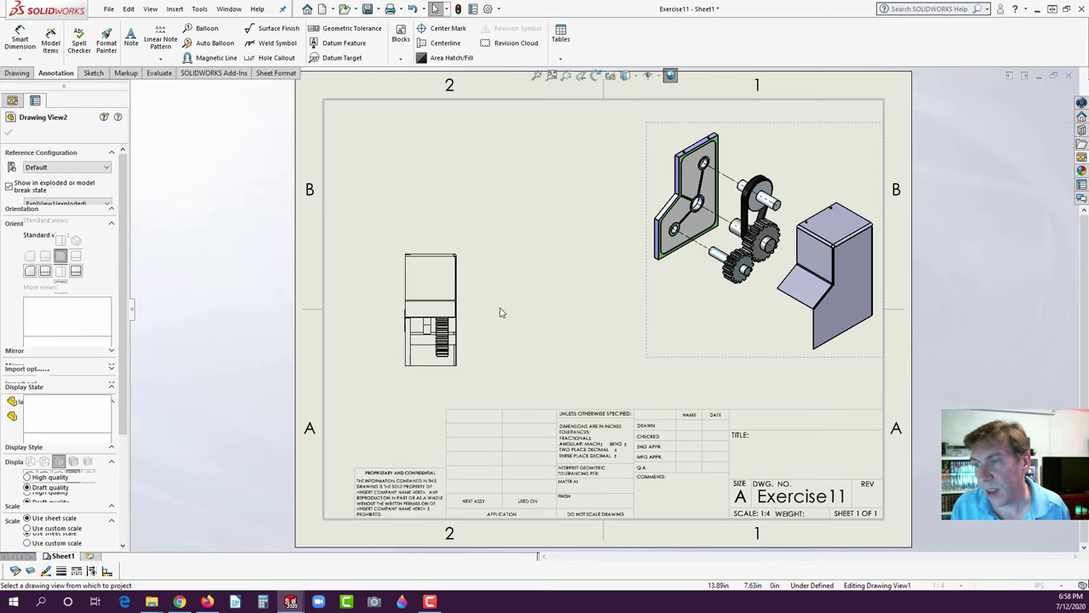
- Project right, top and left views from the Front view and space them evenly
left_click(557, 315)
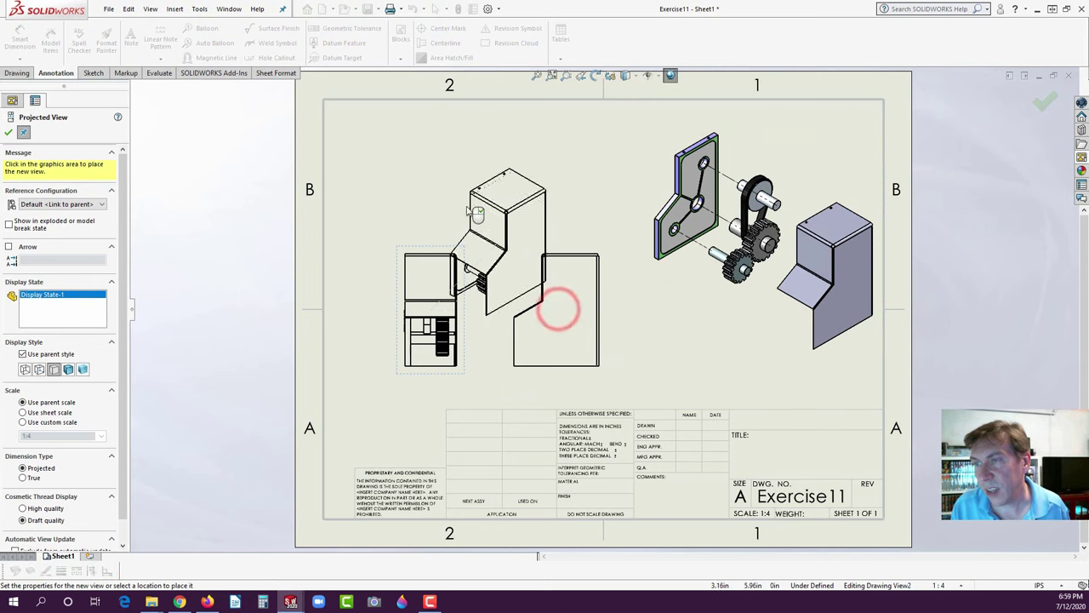
left_click(437, 167)
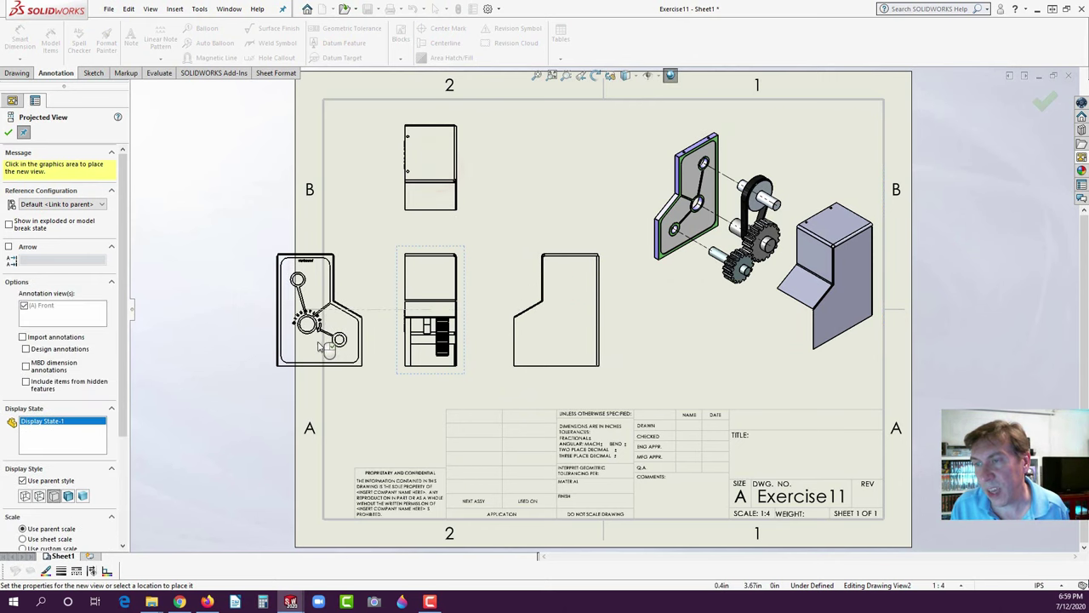
left_click(319, 340)
key("Escape")
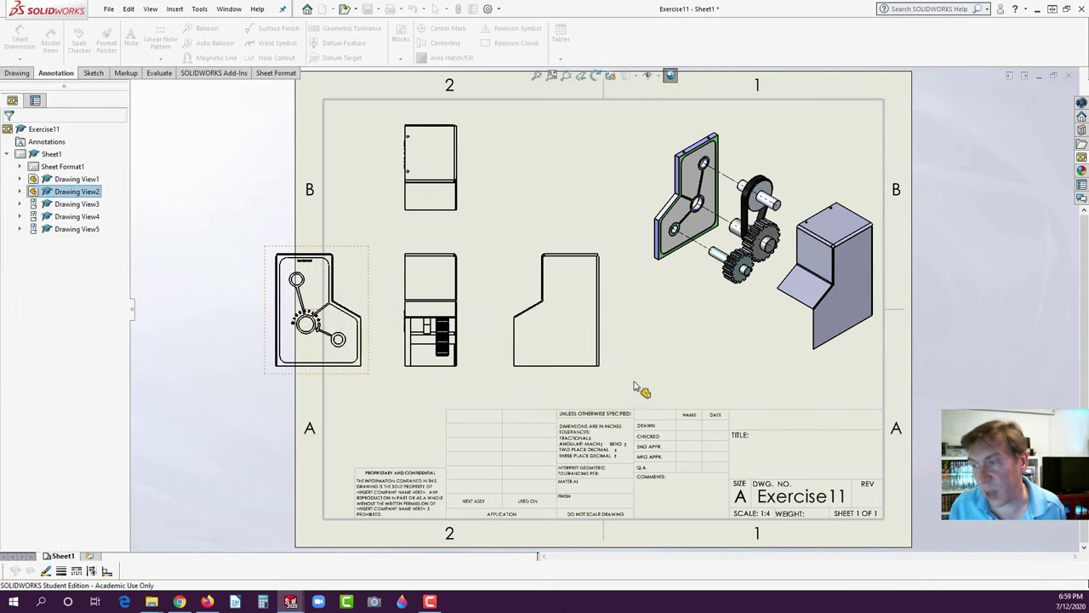
left_click_drag(587, 375, 628, 377)
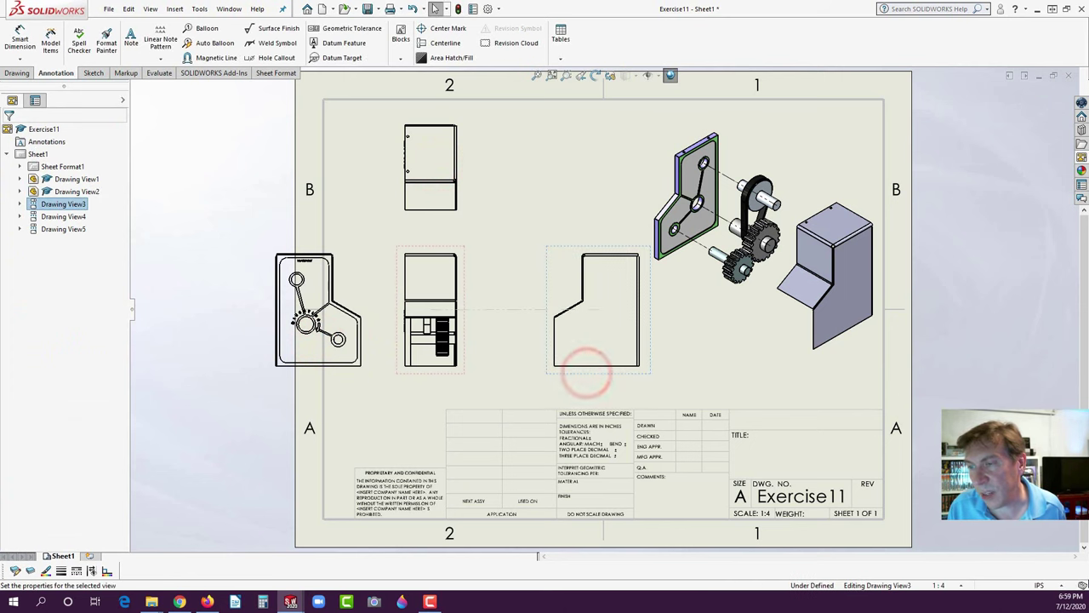
left_click_drag(428, 380, 483, 380)
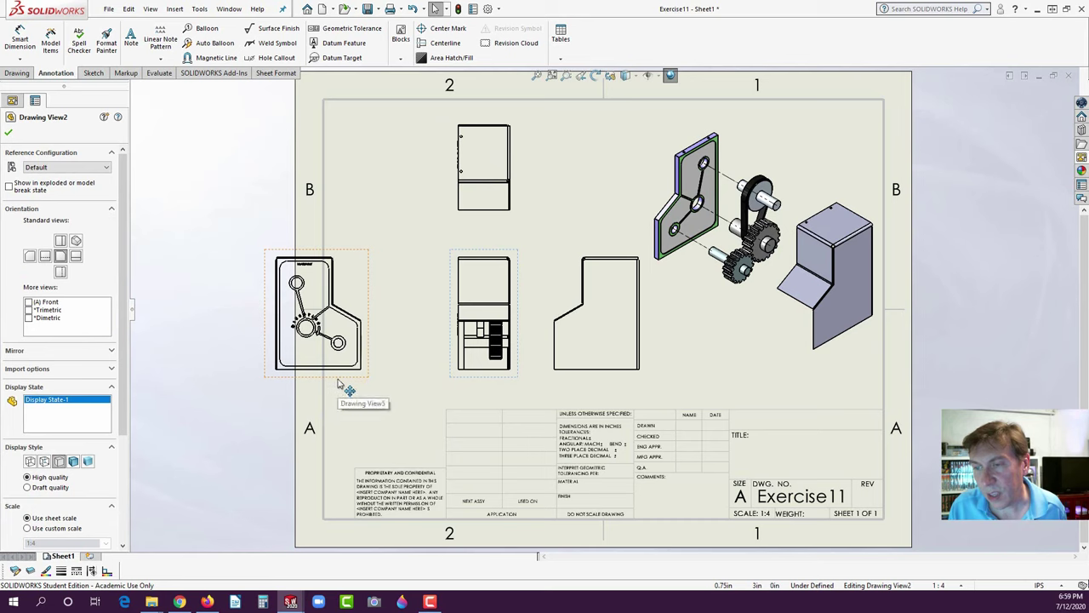
left_click_drag(338, 376, 401, 375)
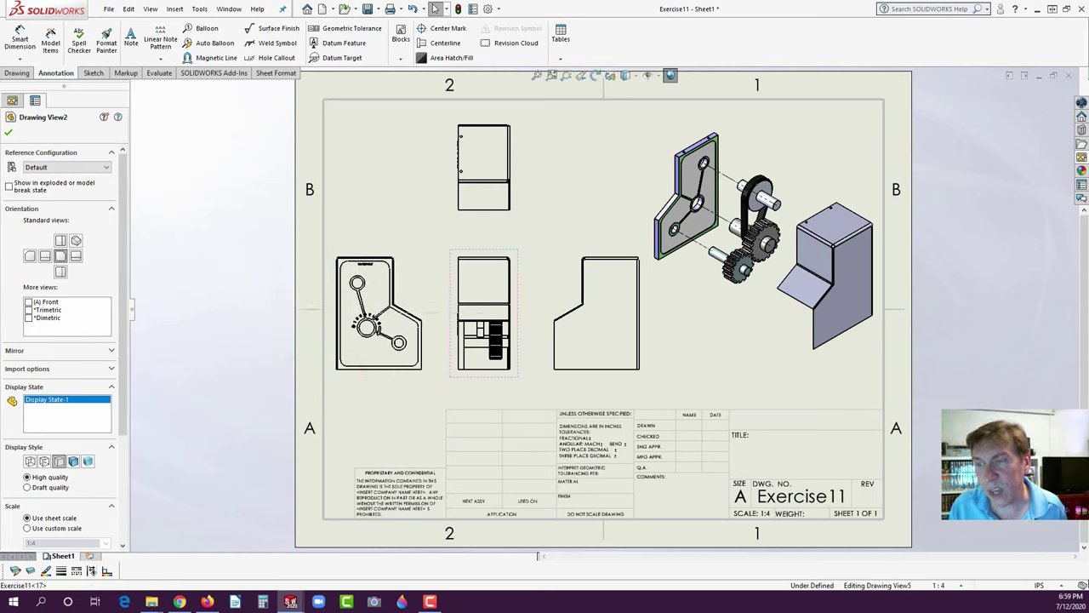
left_click(406, 415)
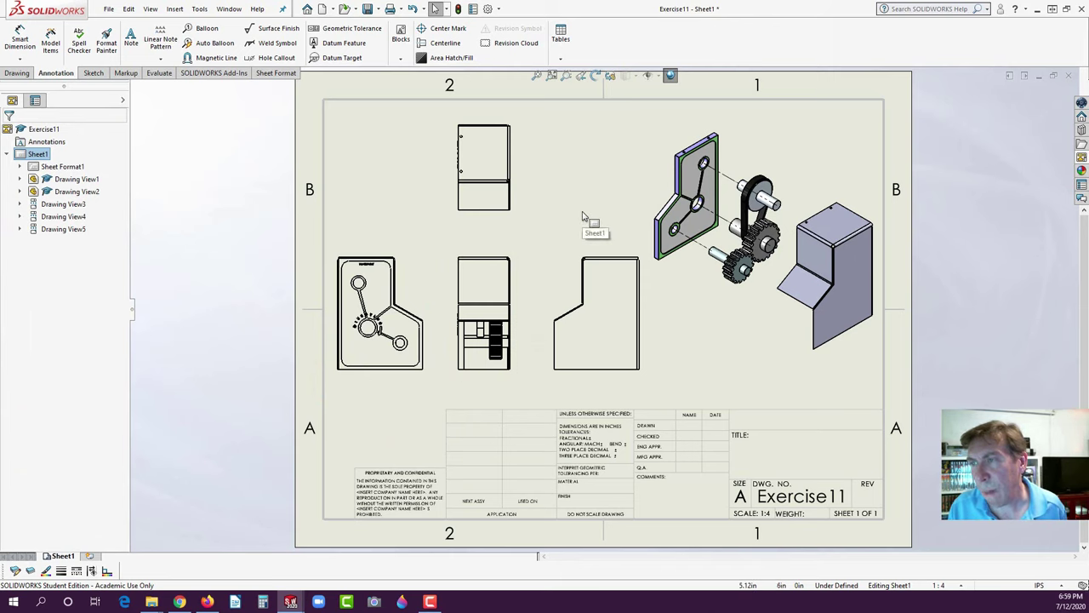
- Set the right and top views to Hidden Lines Visible
left_click(567, 277)
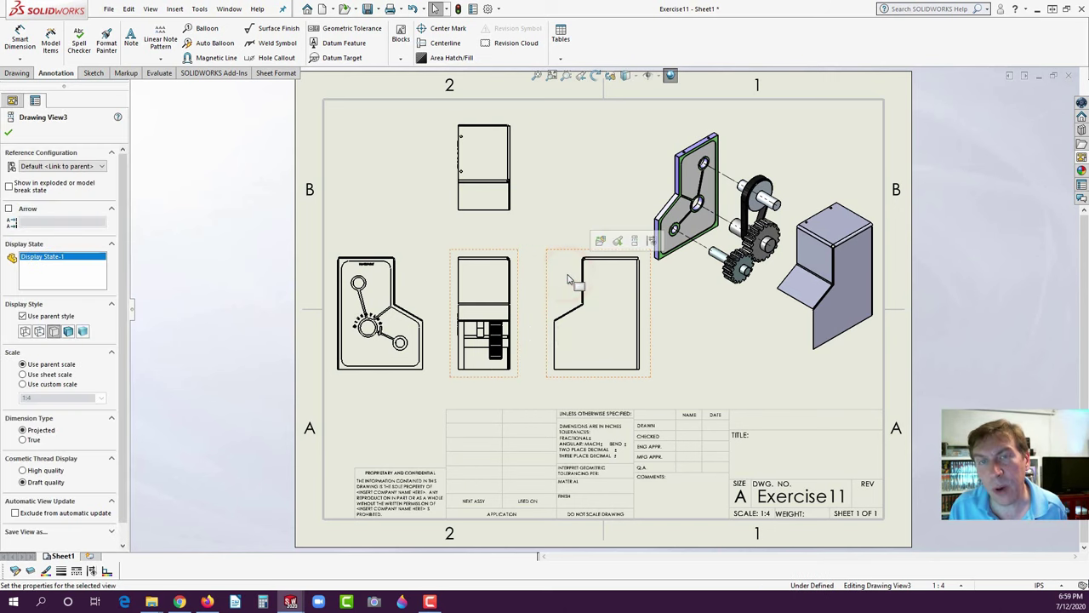
left_click(38, 332)
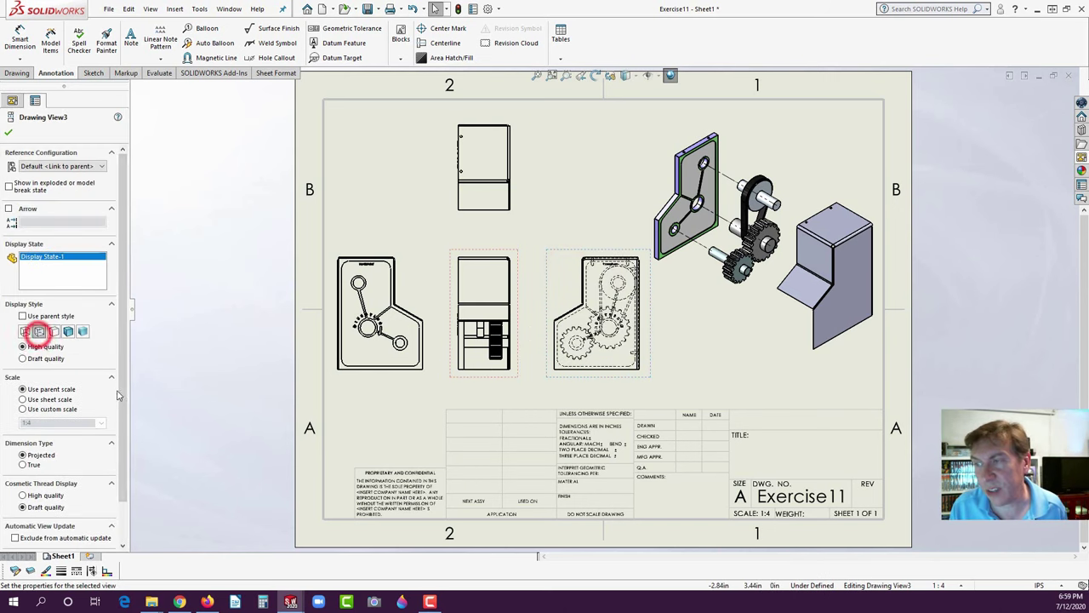
left_click(479, 222)
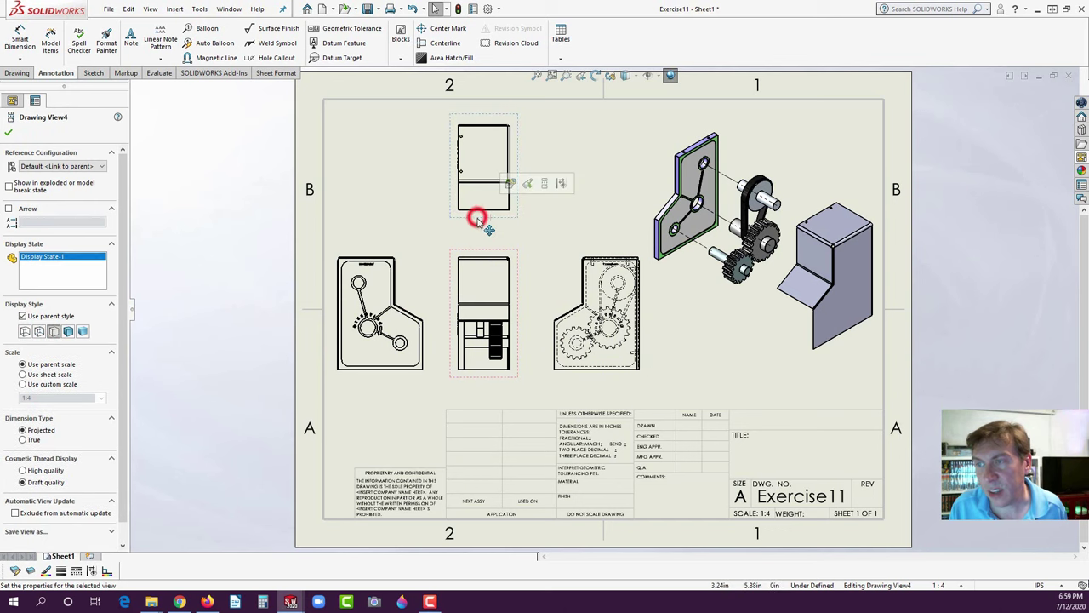
left_click(38, 332)
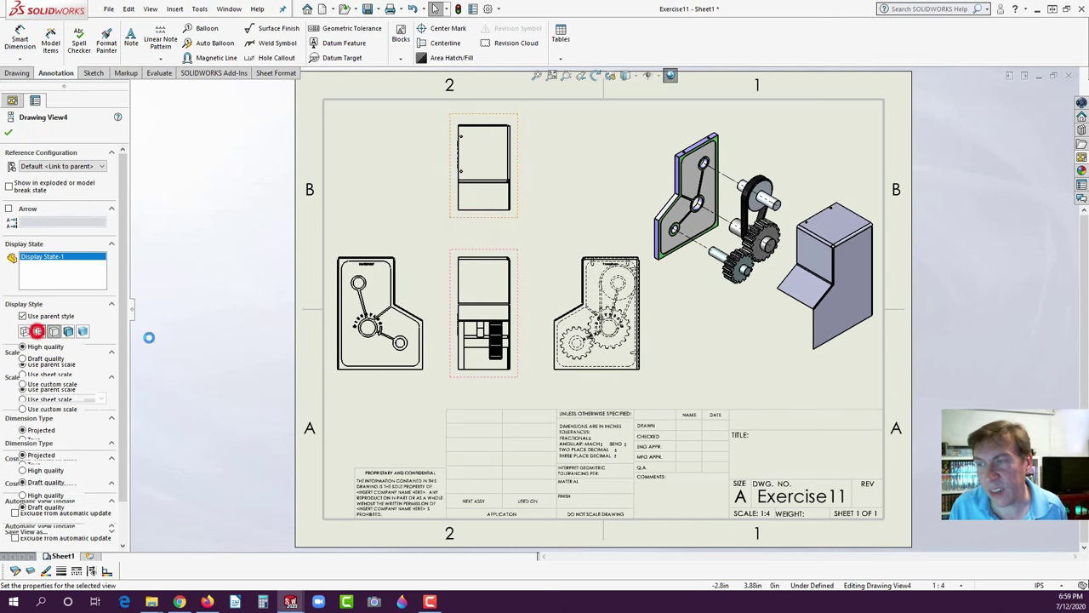
left_click(432, 399)
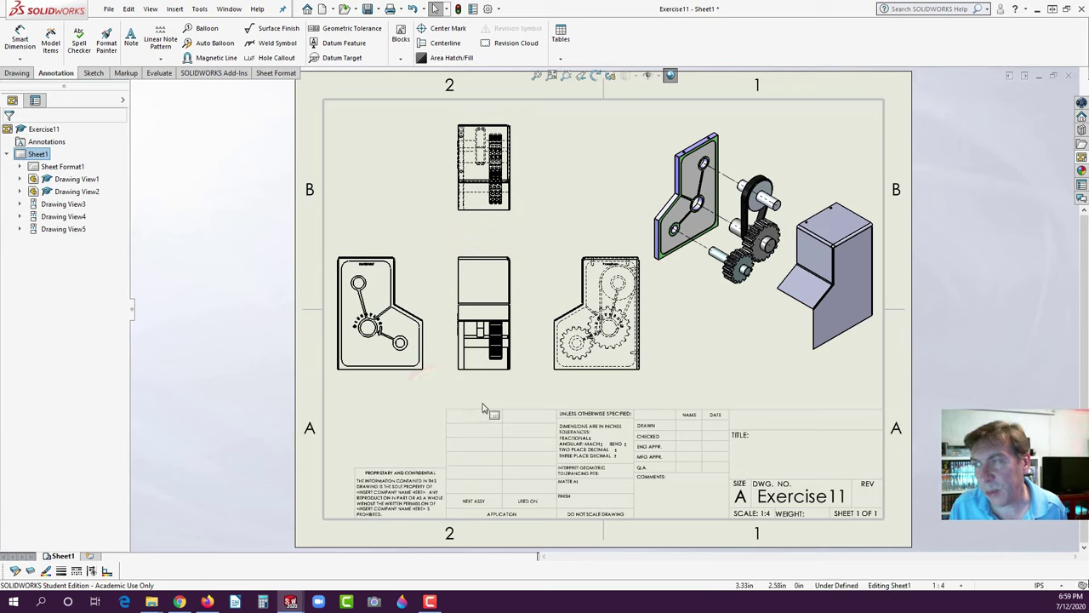
- Add the front view's 8.00 height dimension on its right side, with centered text
left_click(21, 41)
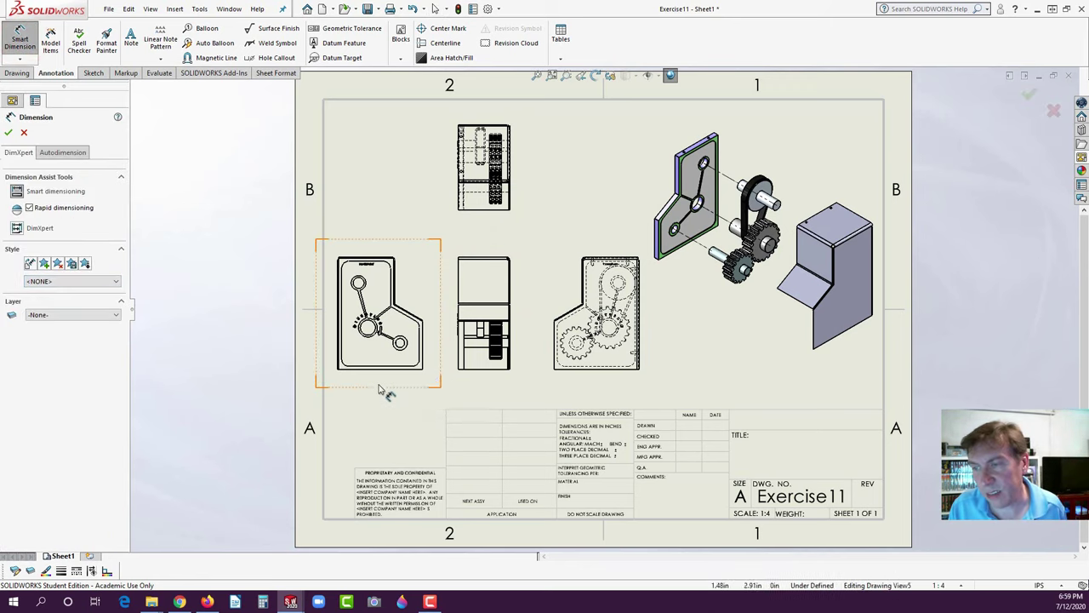
left_click(490, 369)
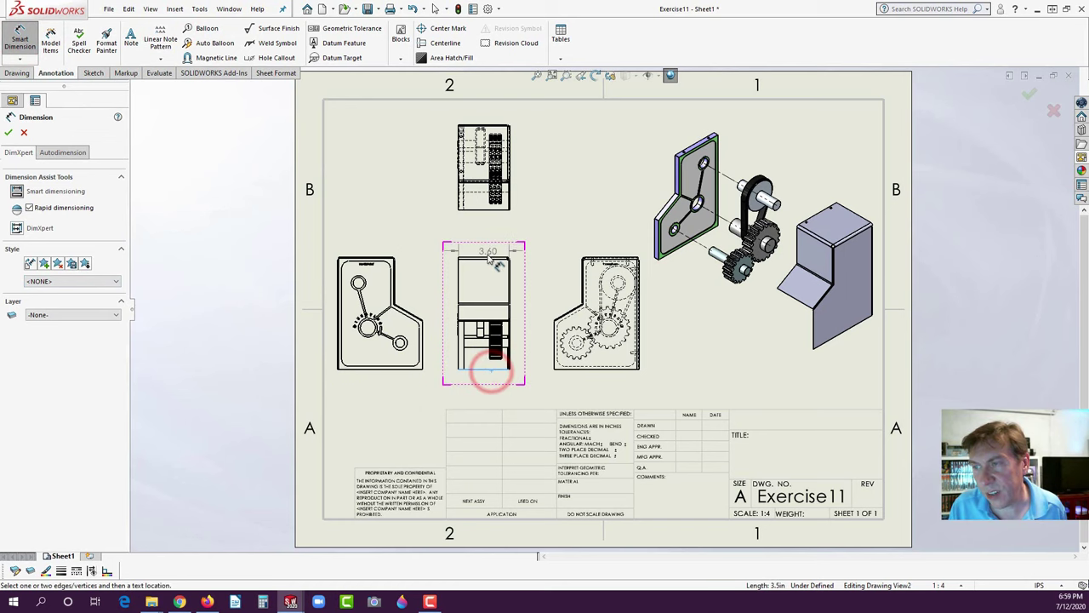
left_click(486, 256)
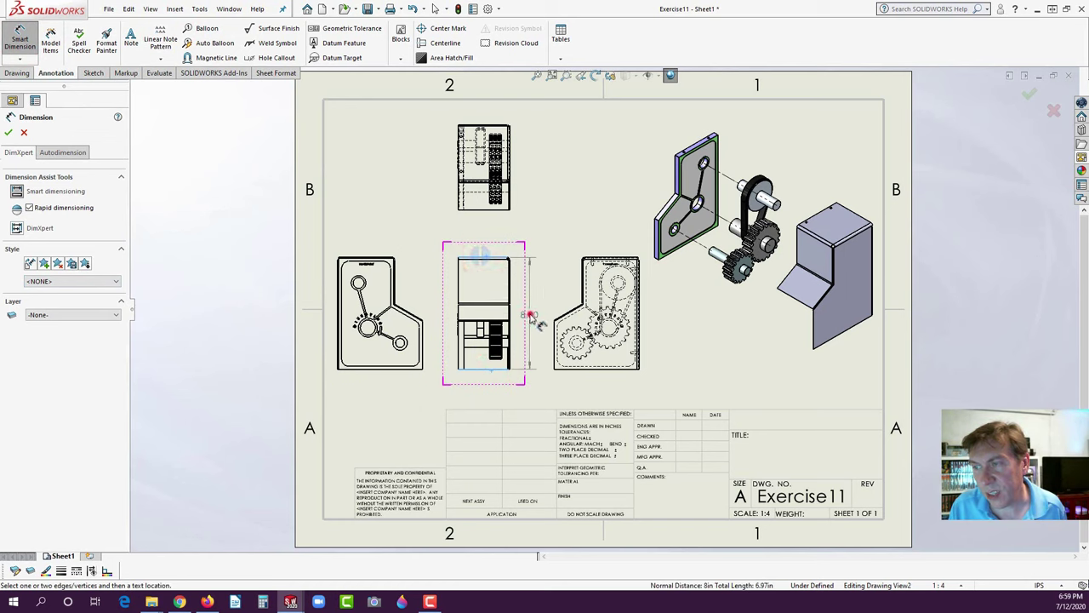
left_click(527, 312)
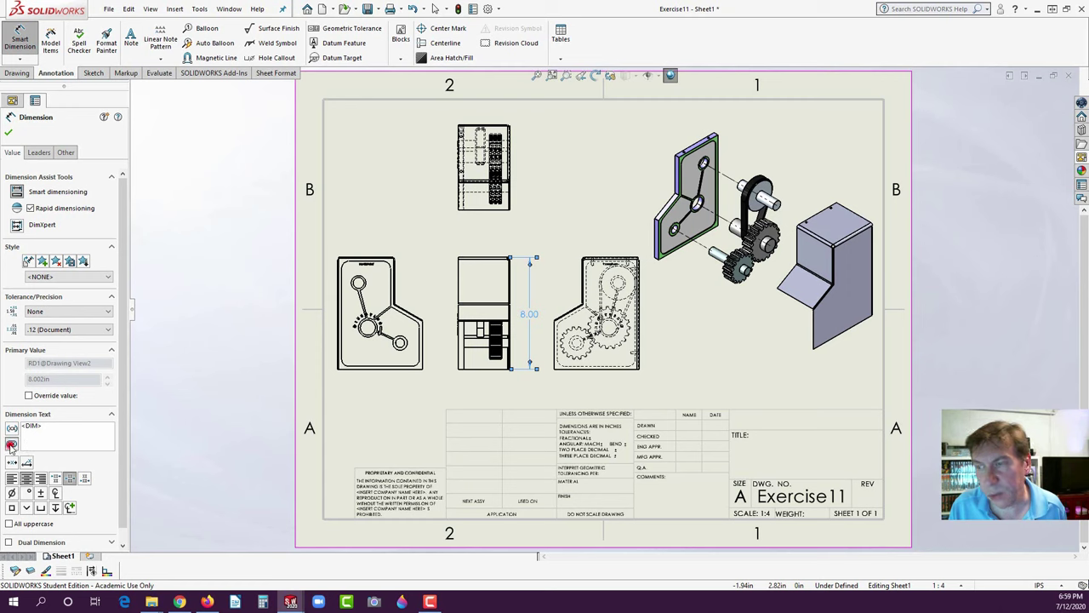
left_click(12, 443)
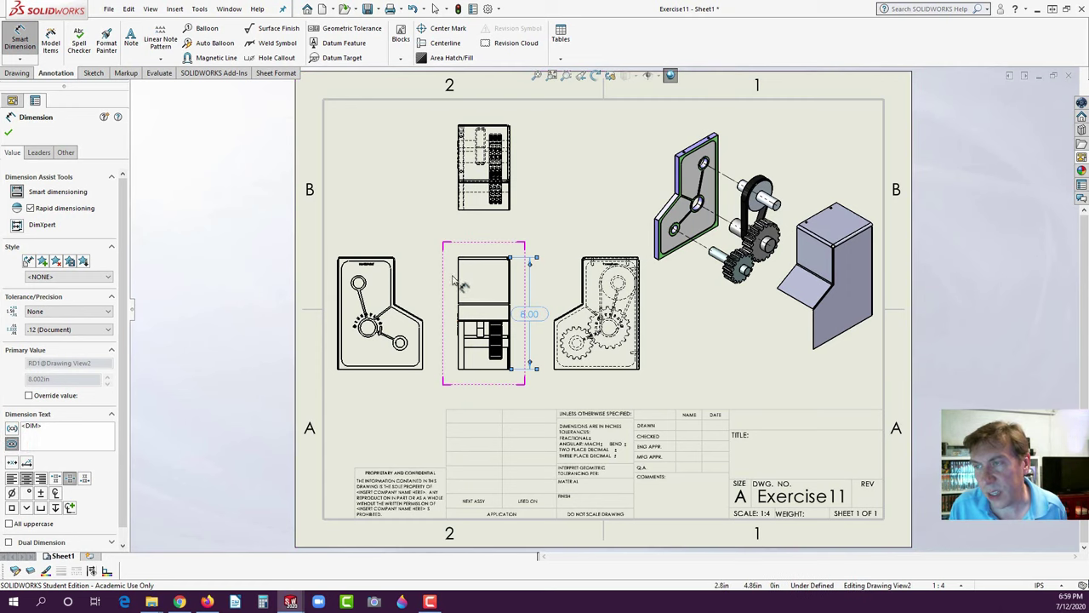
- Add the top view's 3.66 width dimension below it
left_click(458, 210)
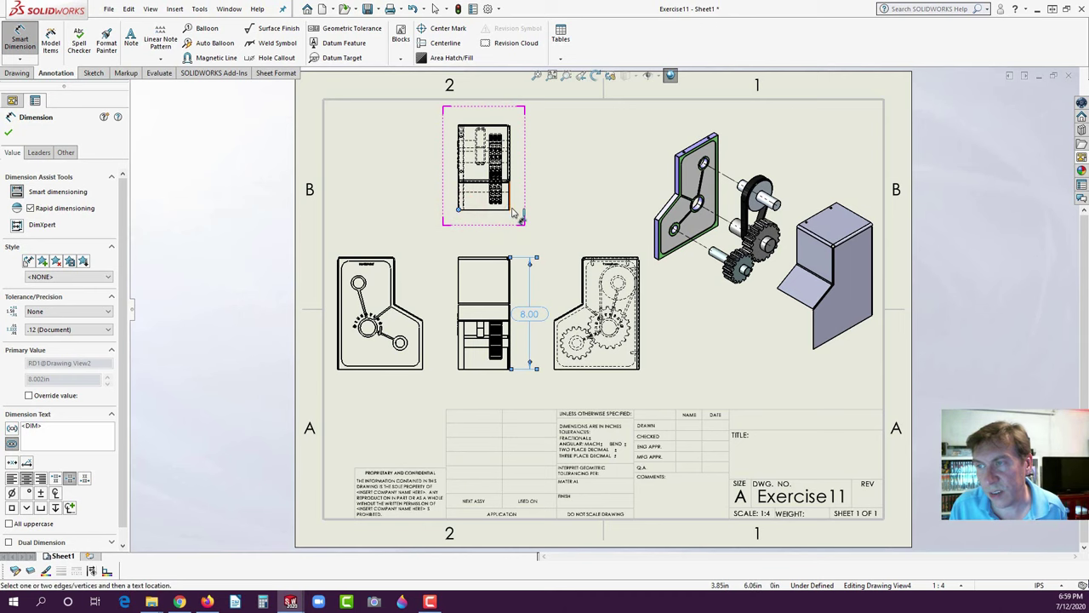
scroll(515, 215, "down", 7)
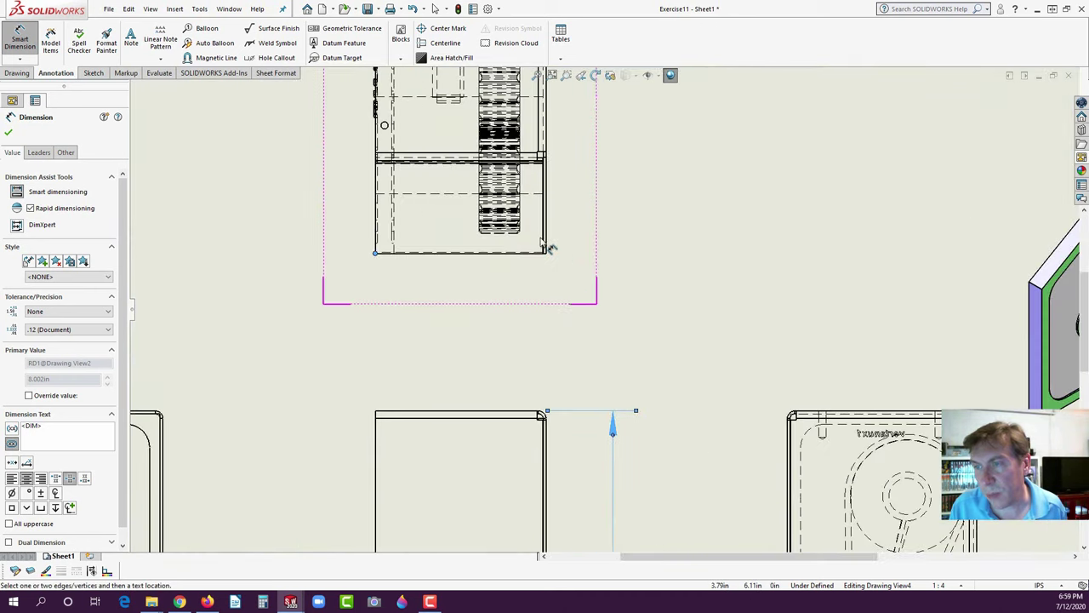
left_click(554, 237)
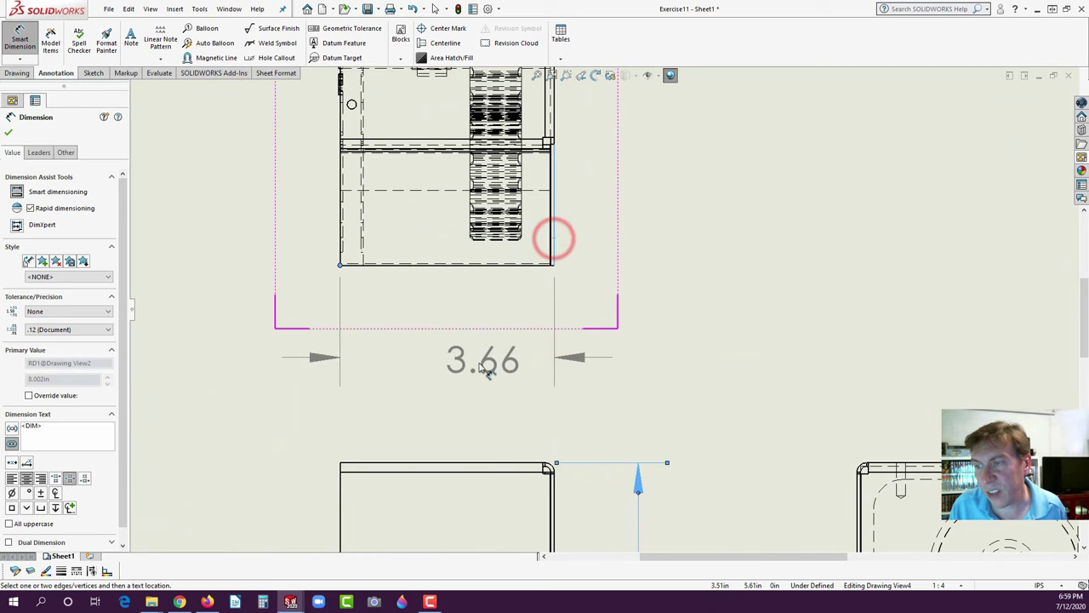
left_click(454, 368)
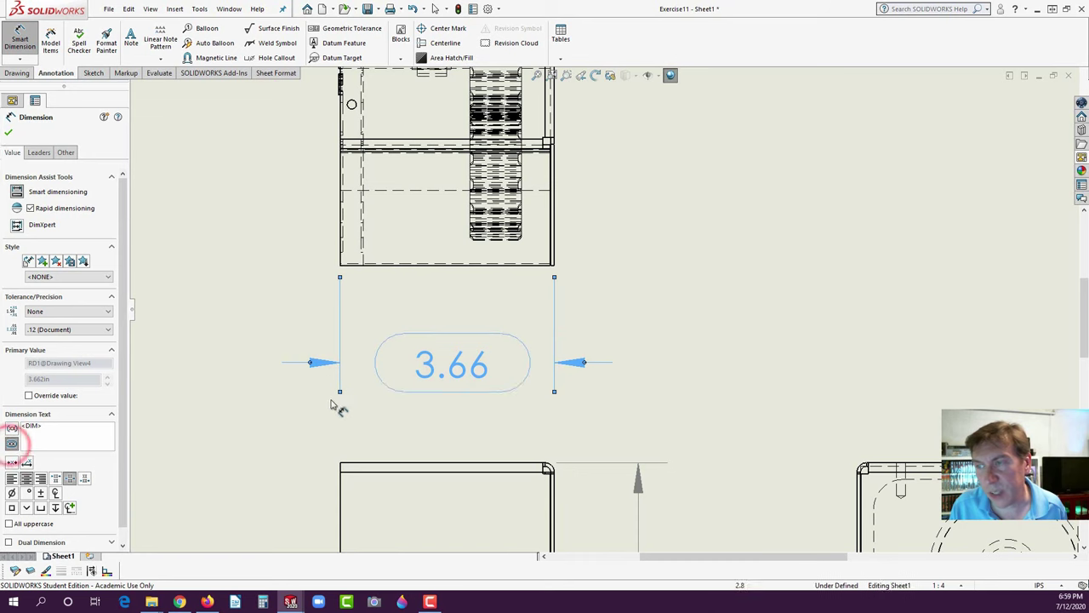
scroll(388, 414, "up", 7)
scroll(722, 438, "down", 3)
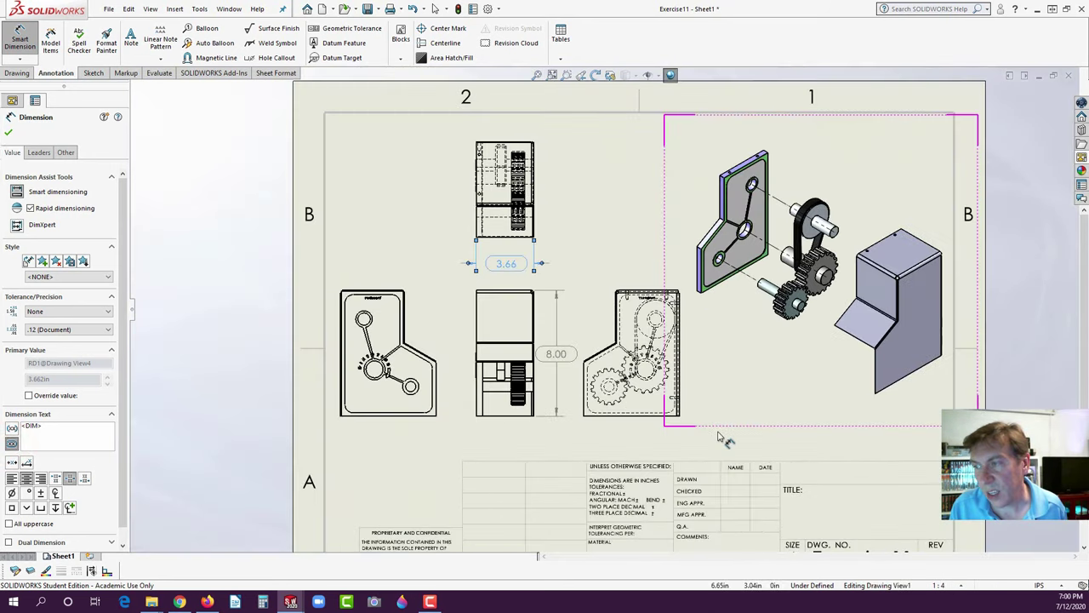
key("Escape")
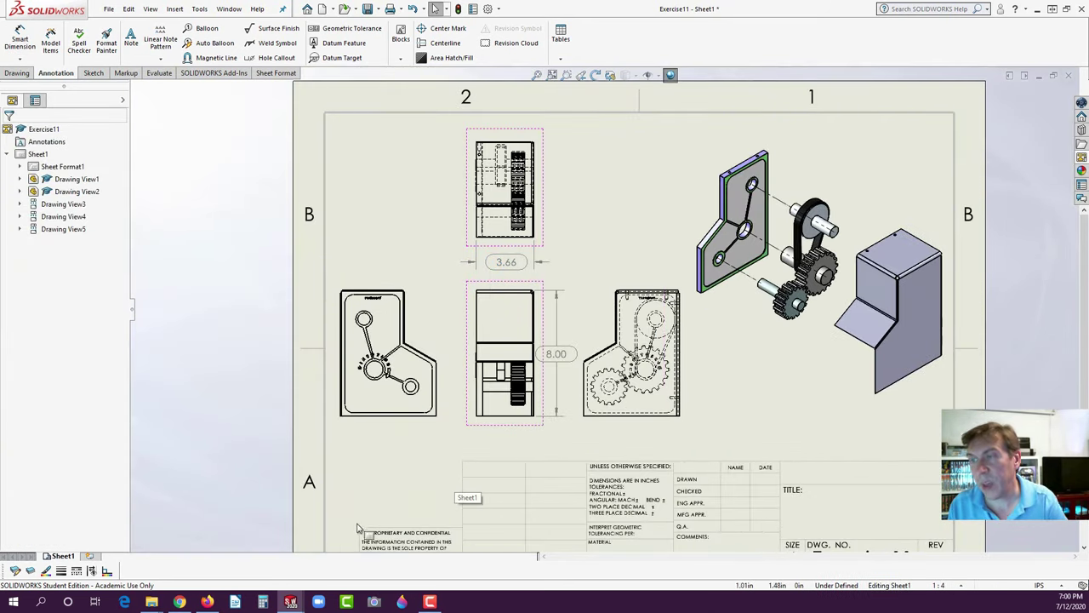
scroll(357, 527, "up", 4)
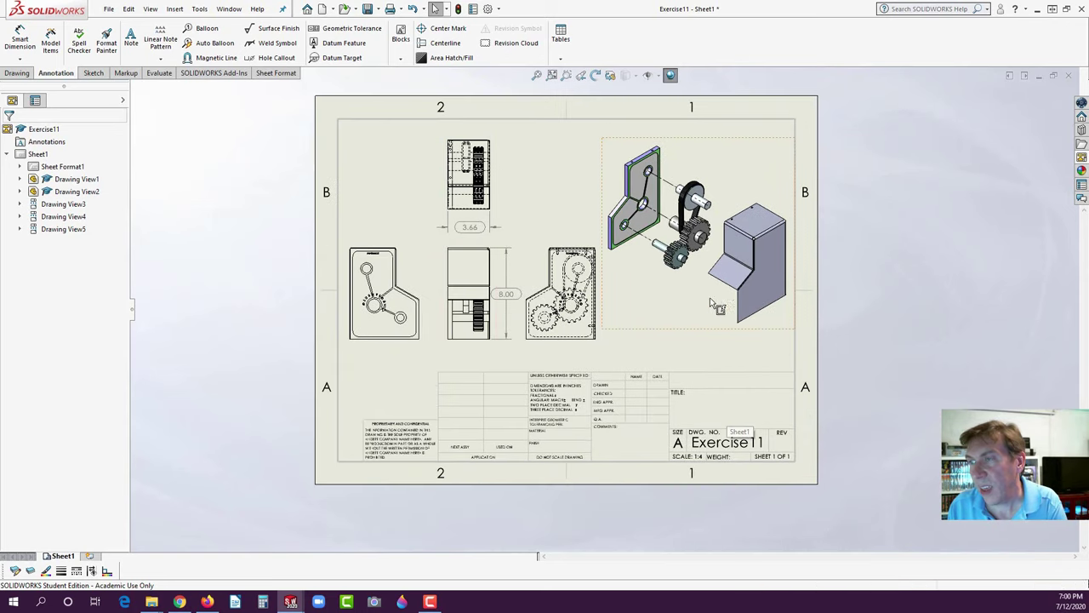
scroll(743, 161, "down", 1)
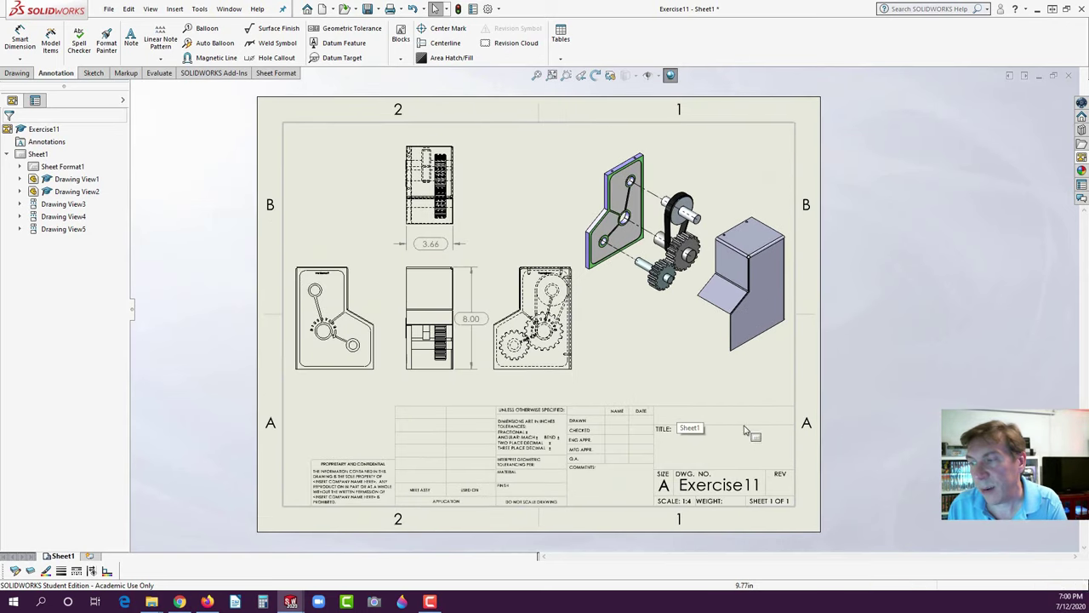